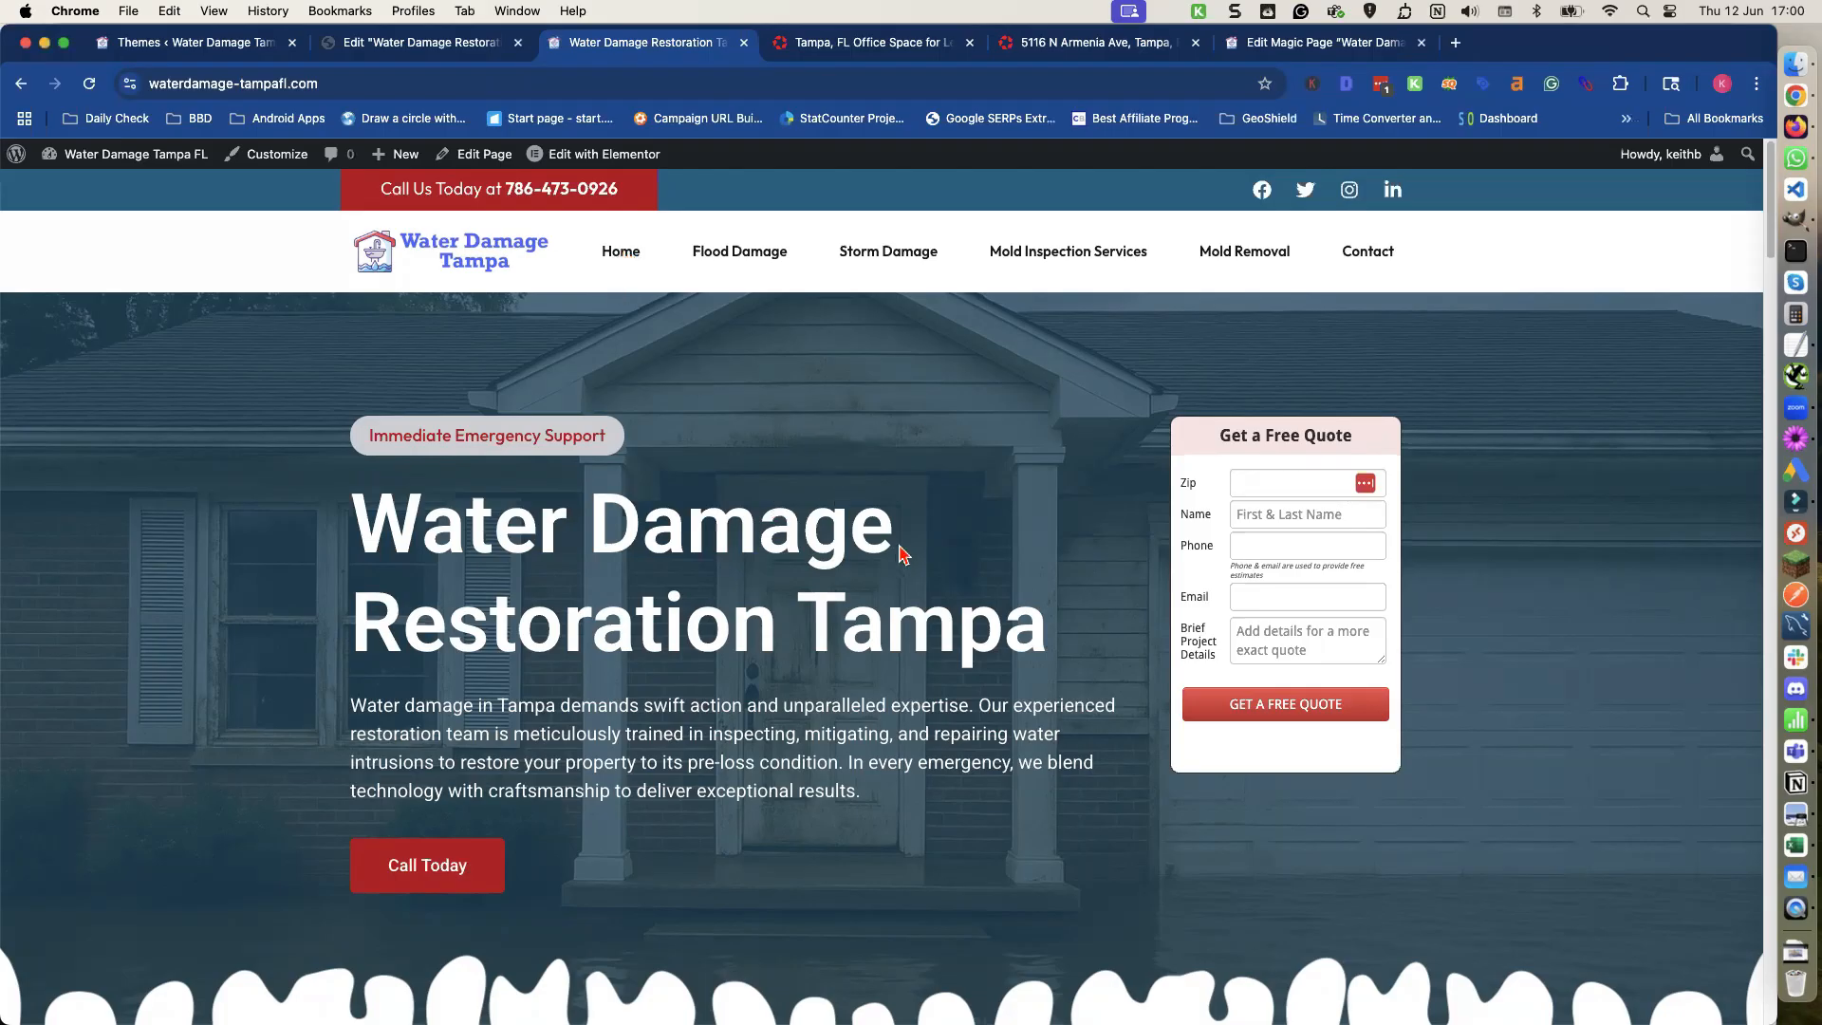
Review the Water Damage Tampa homepage section by section, from the hero down to the footer.
scroll(1241, 554, "down", 1)
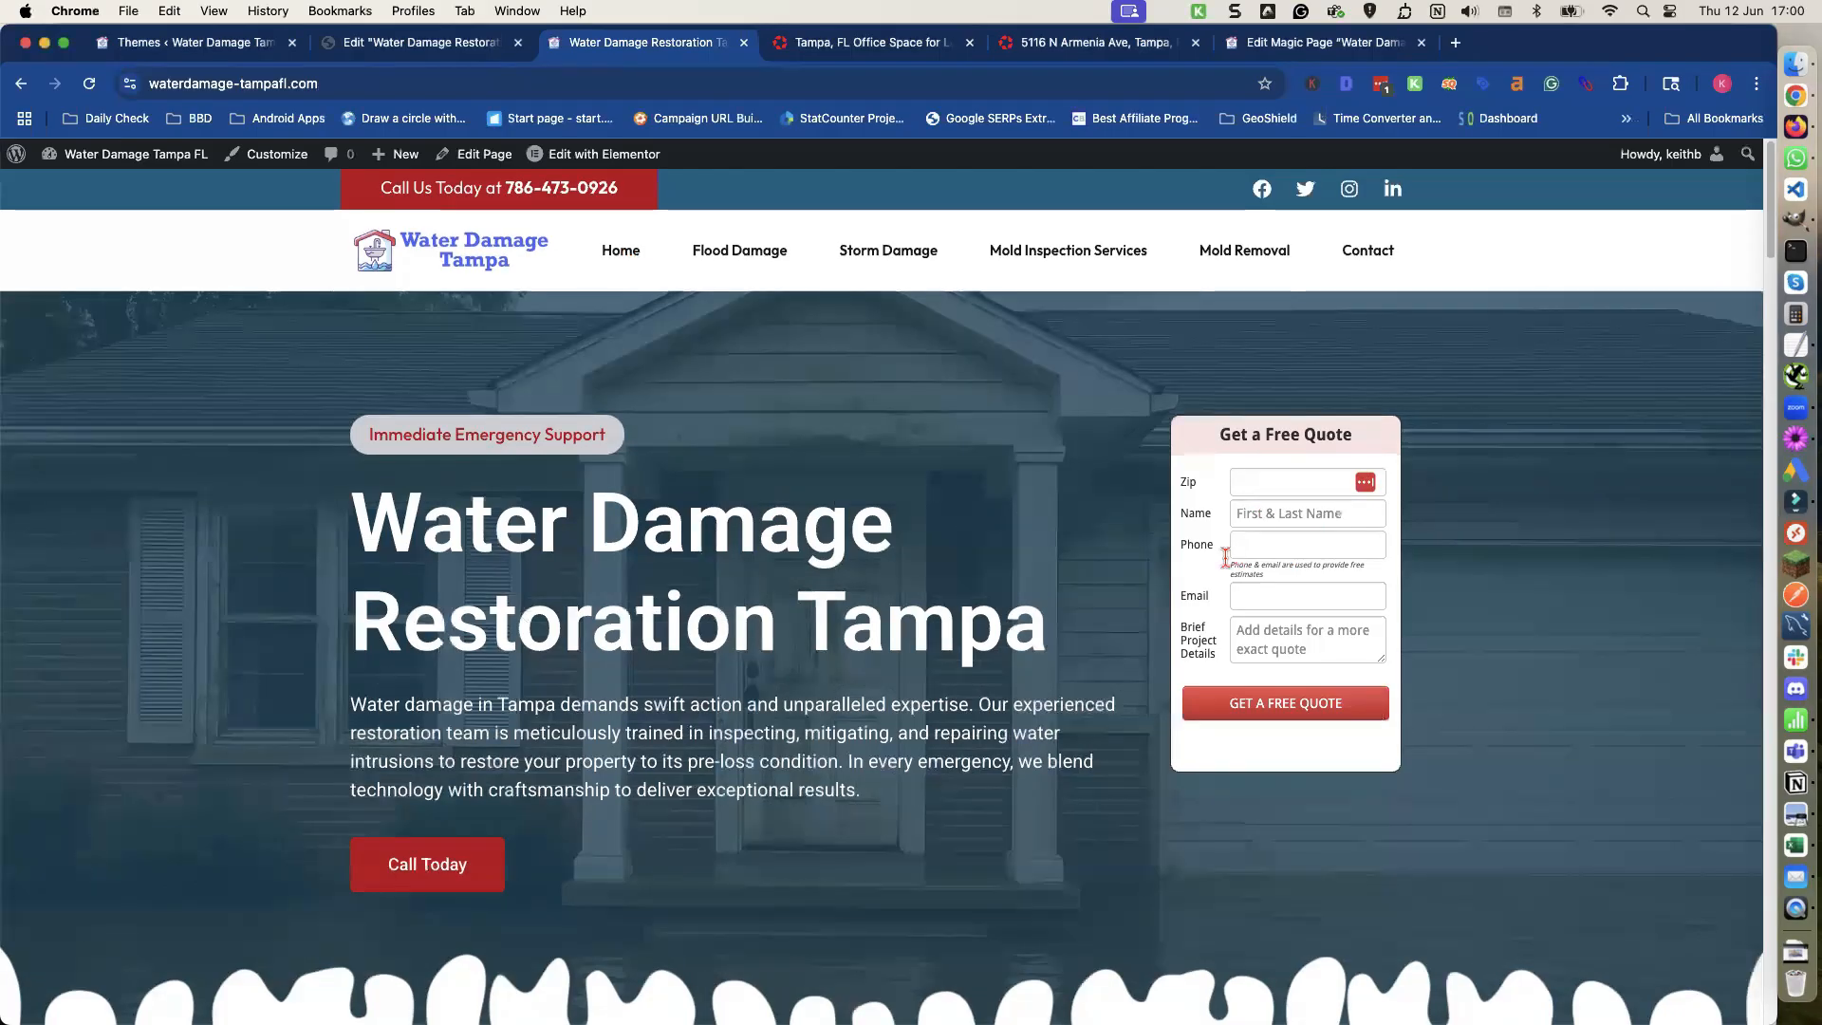
scroll(1225, 557, "down", 3)
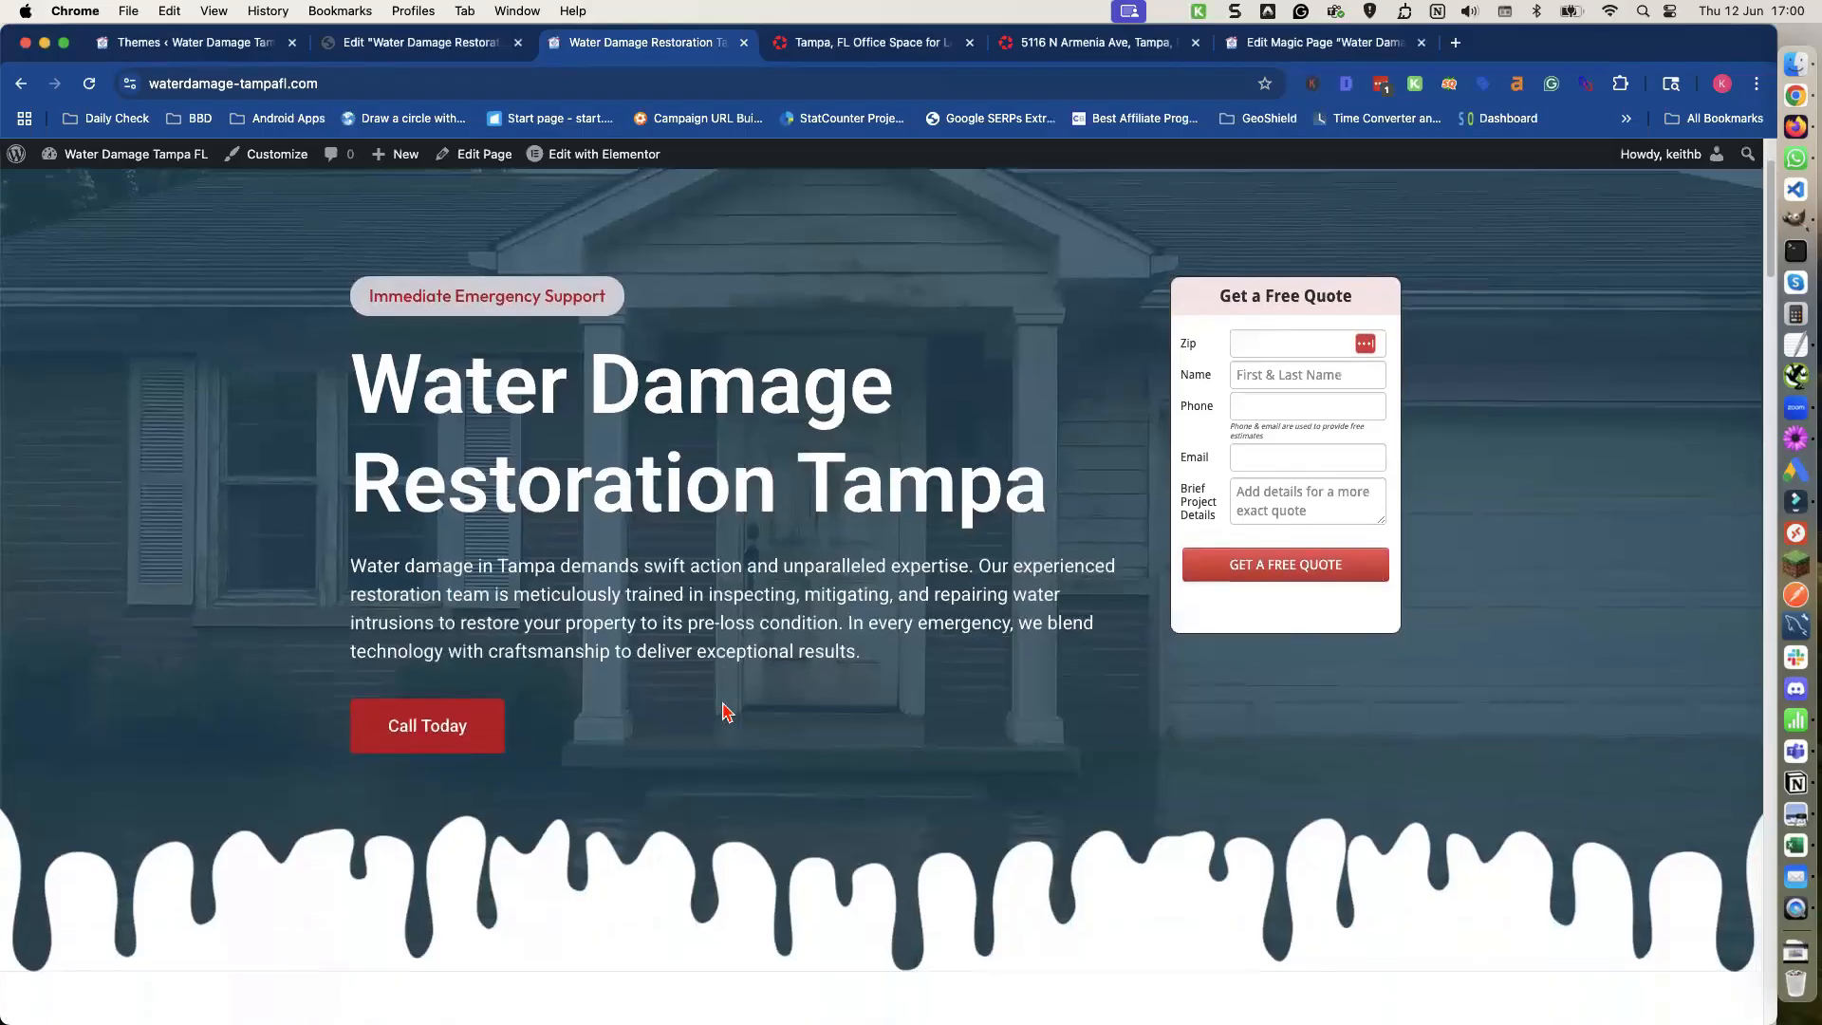
scroll(726, 712, "down", 5)
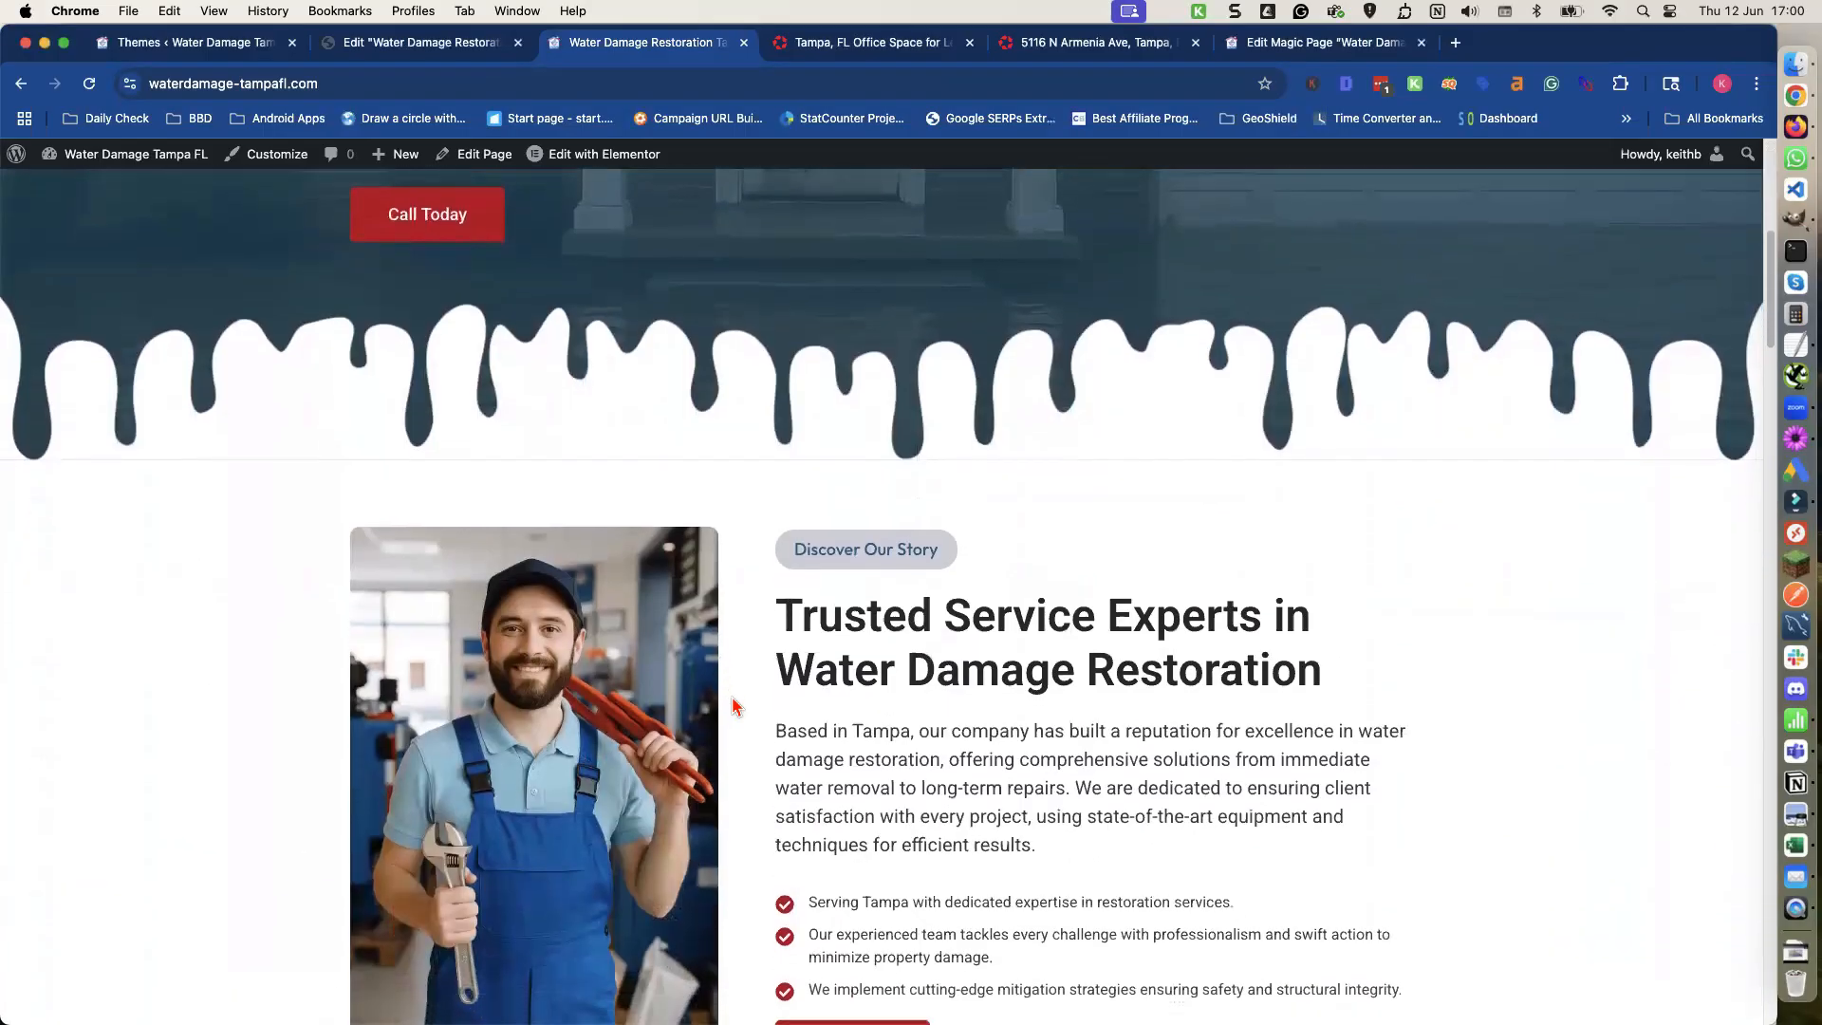
scroll(732, 707, "down", 3)
scroll(792, 718, "down", 4)
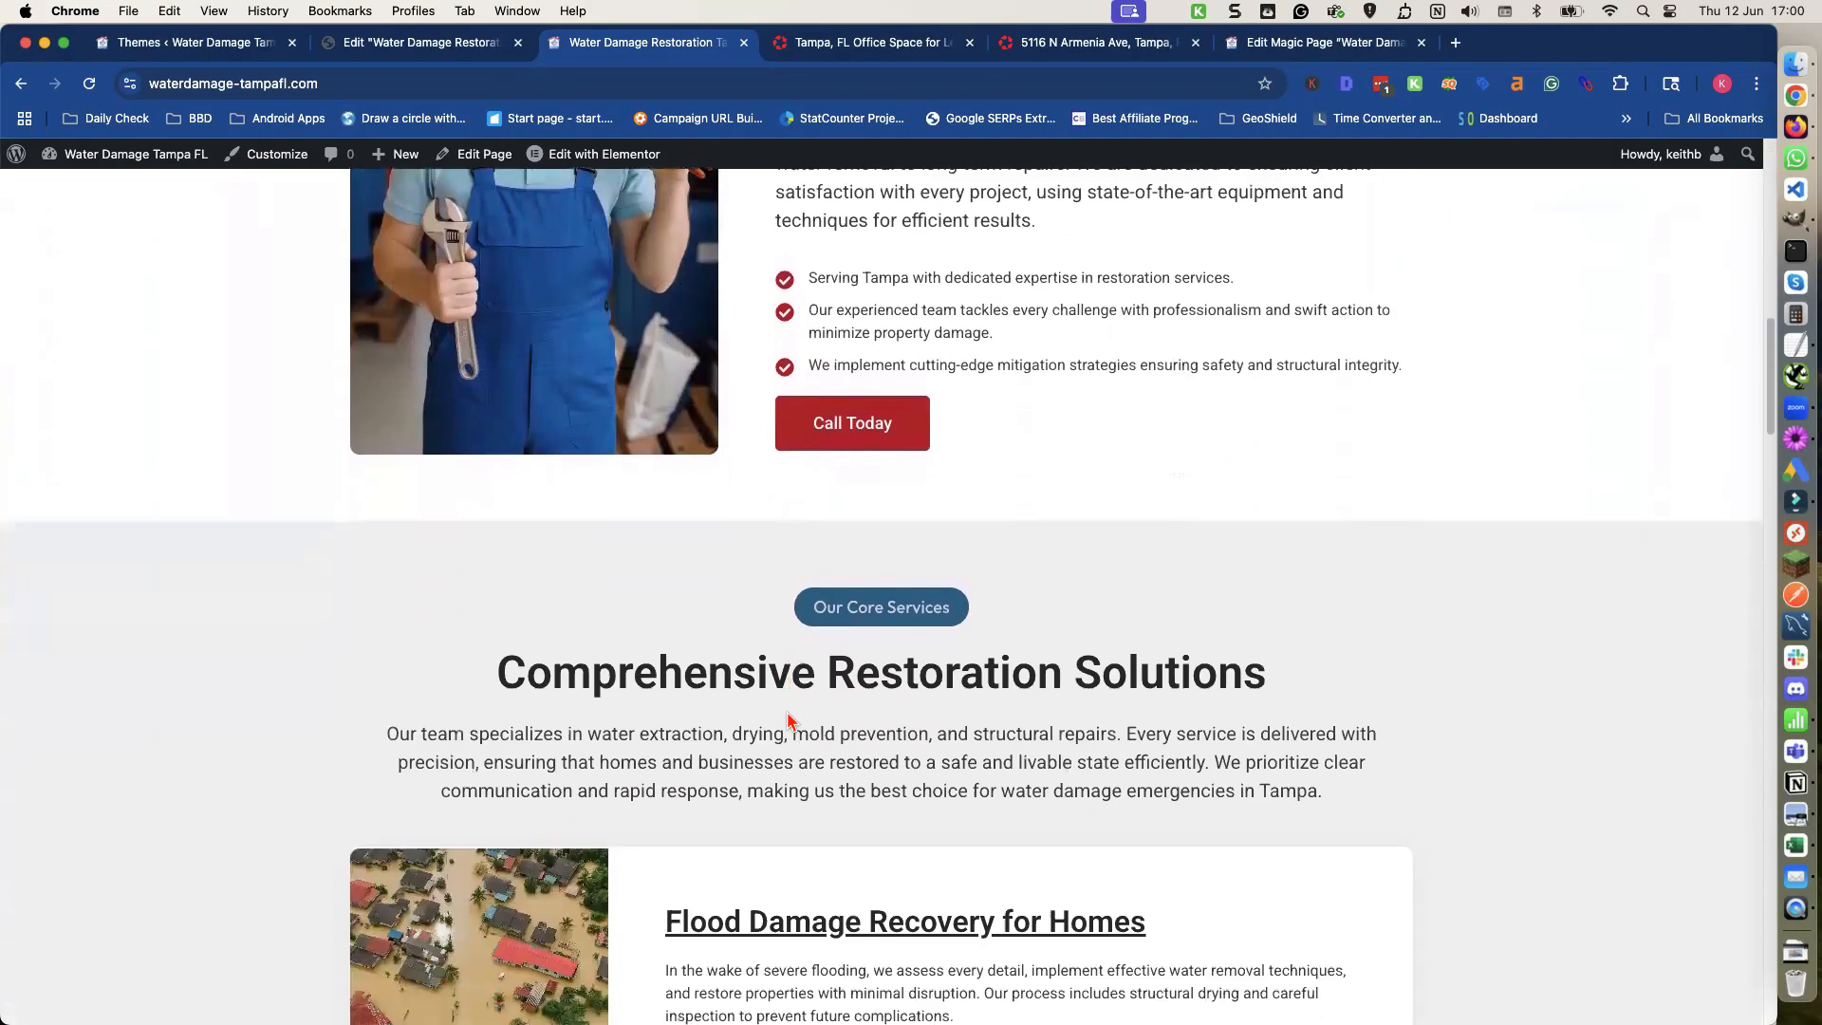
scroll(788, 721, "down", 4)
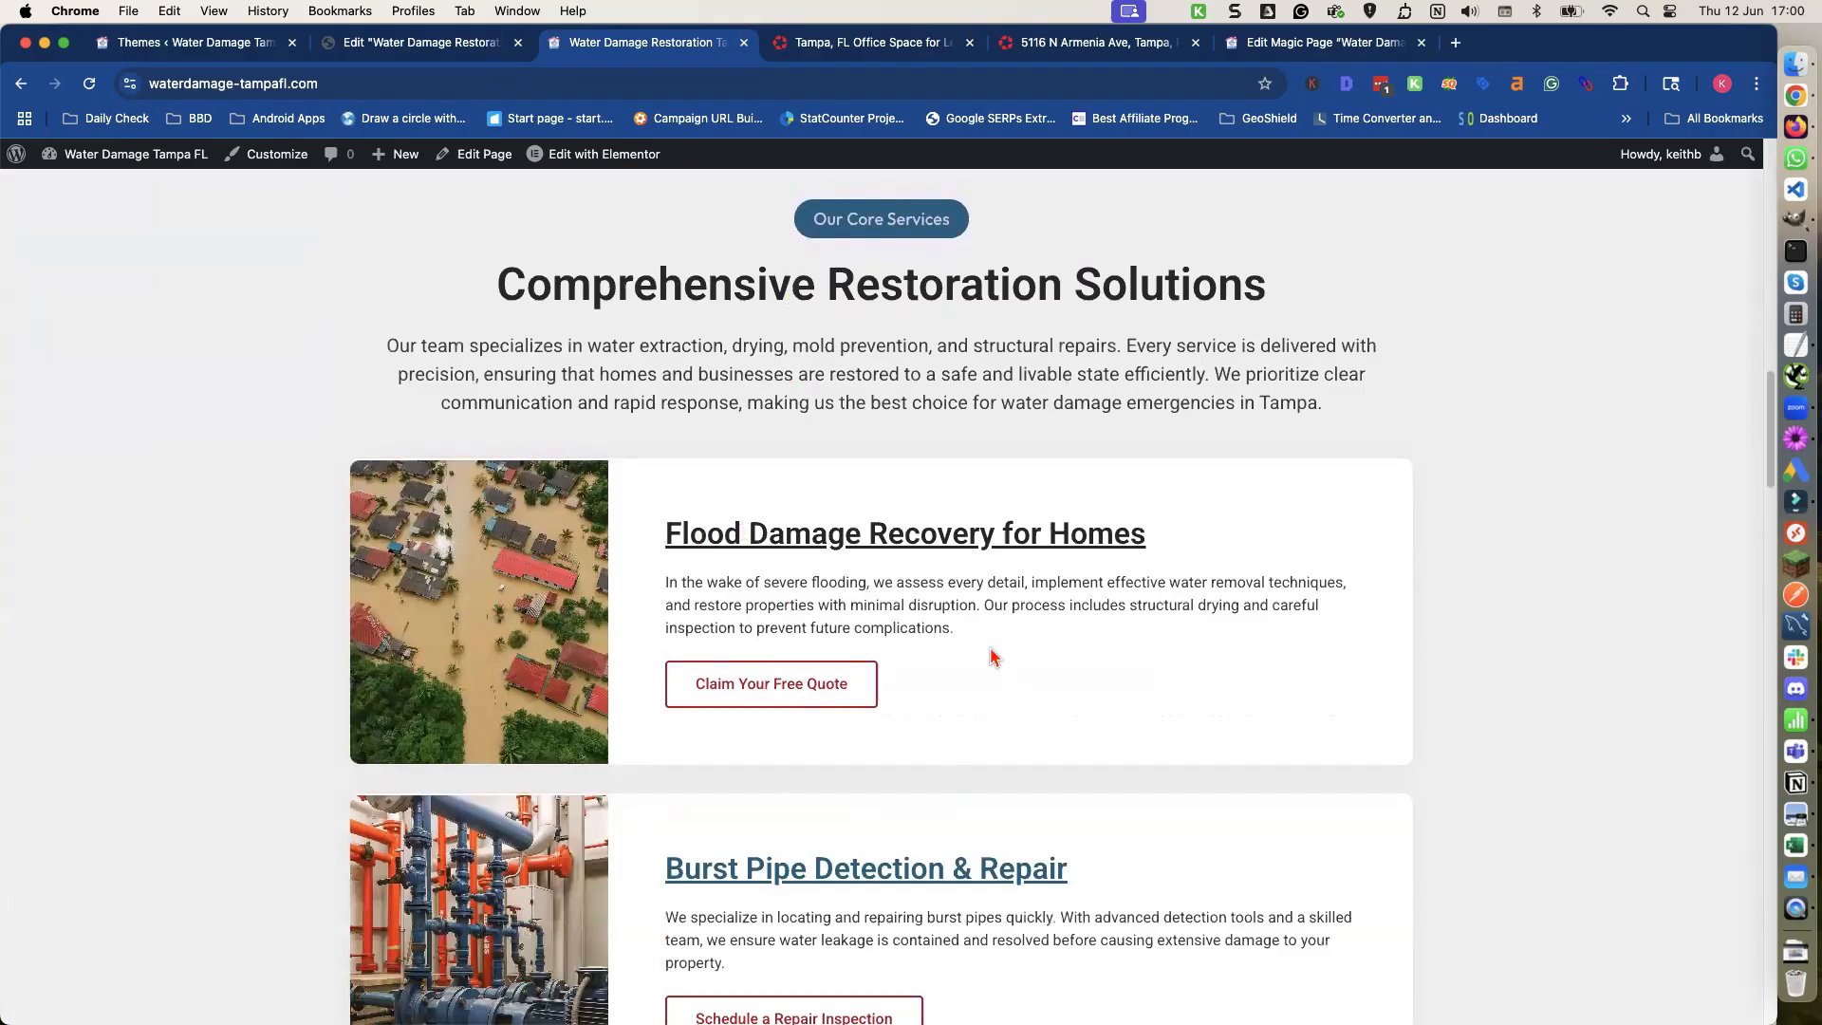
scroll(823, 644, "down", 2)
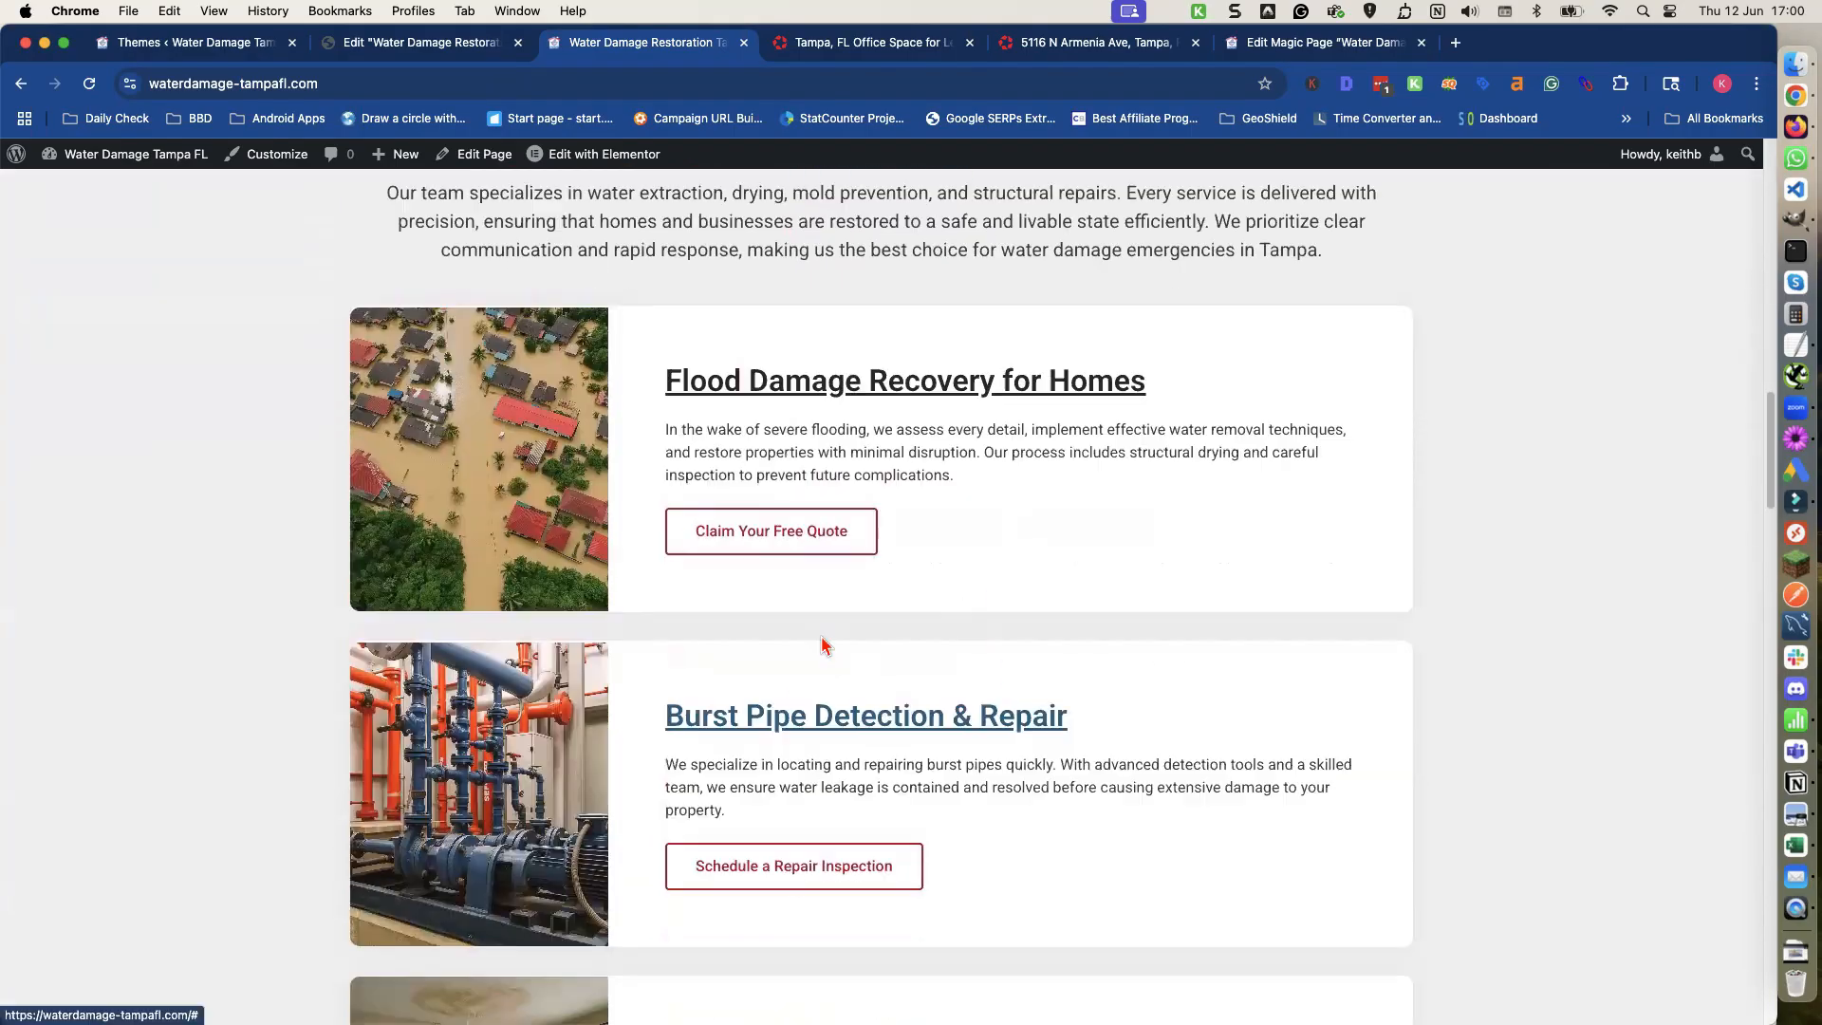
scroll(823, 645, "up", 3)
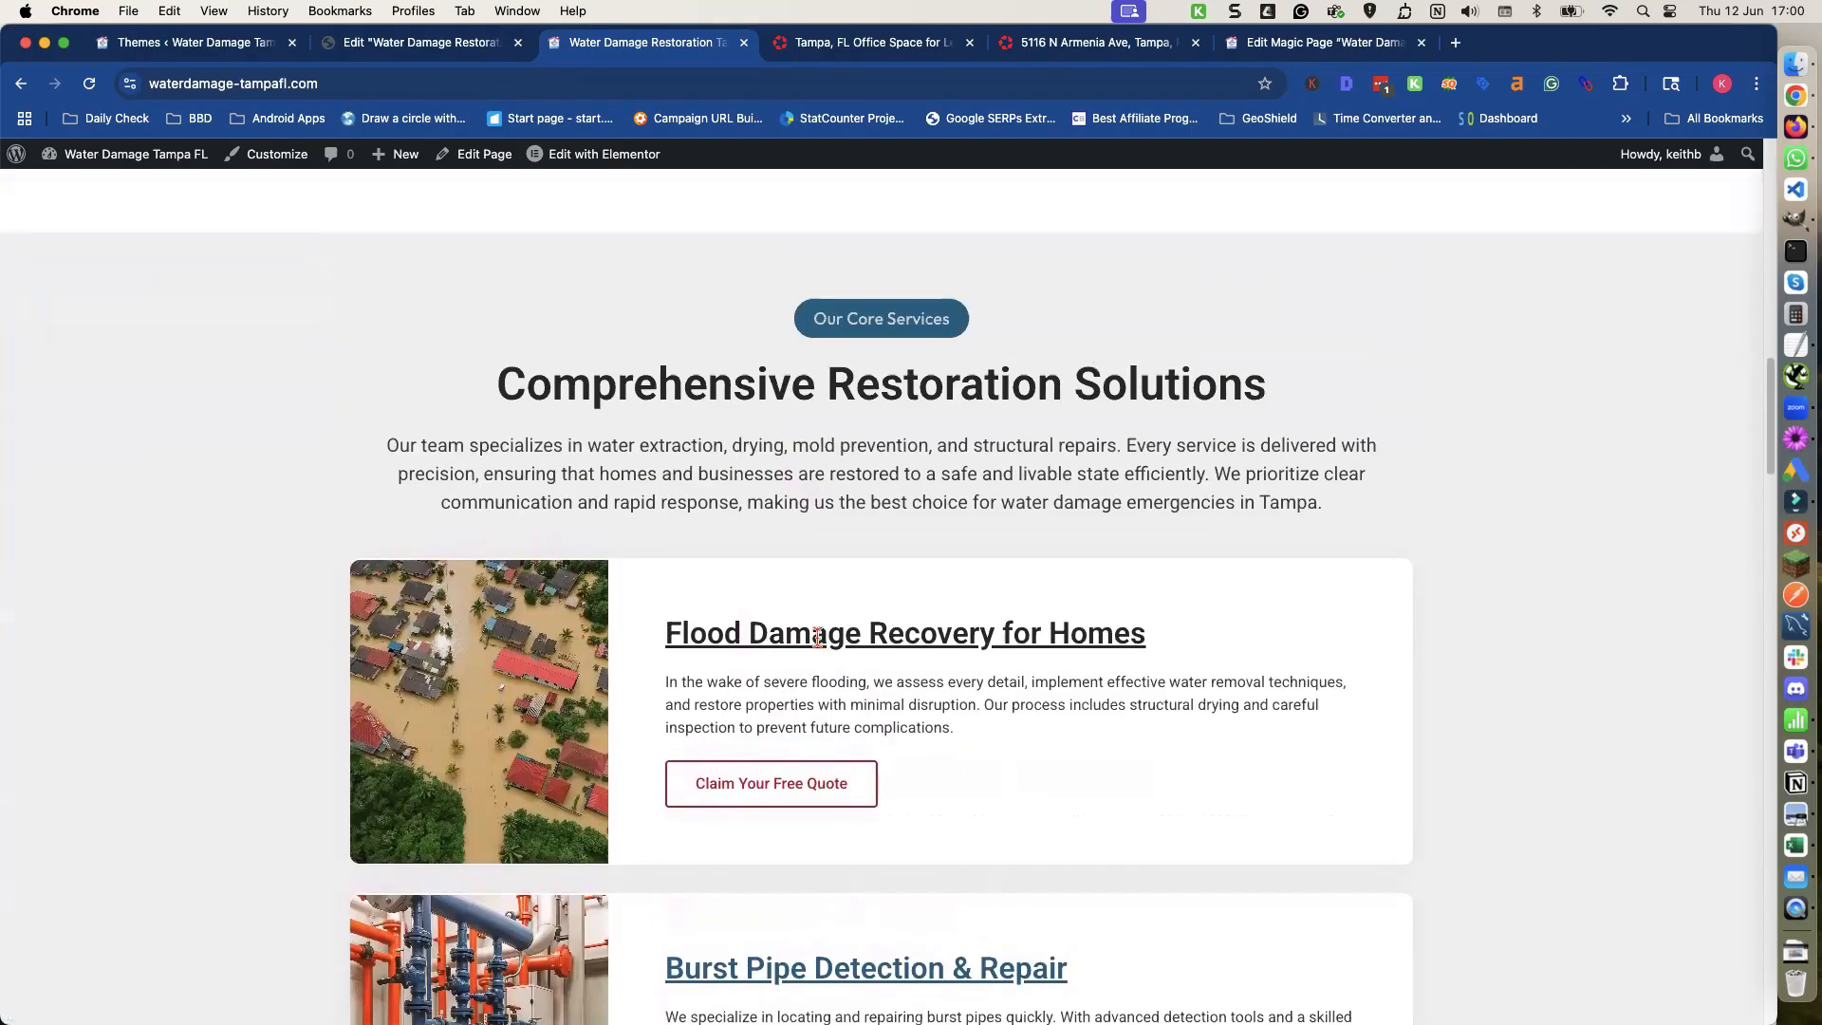
scroll(817, 635, "up", 20)
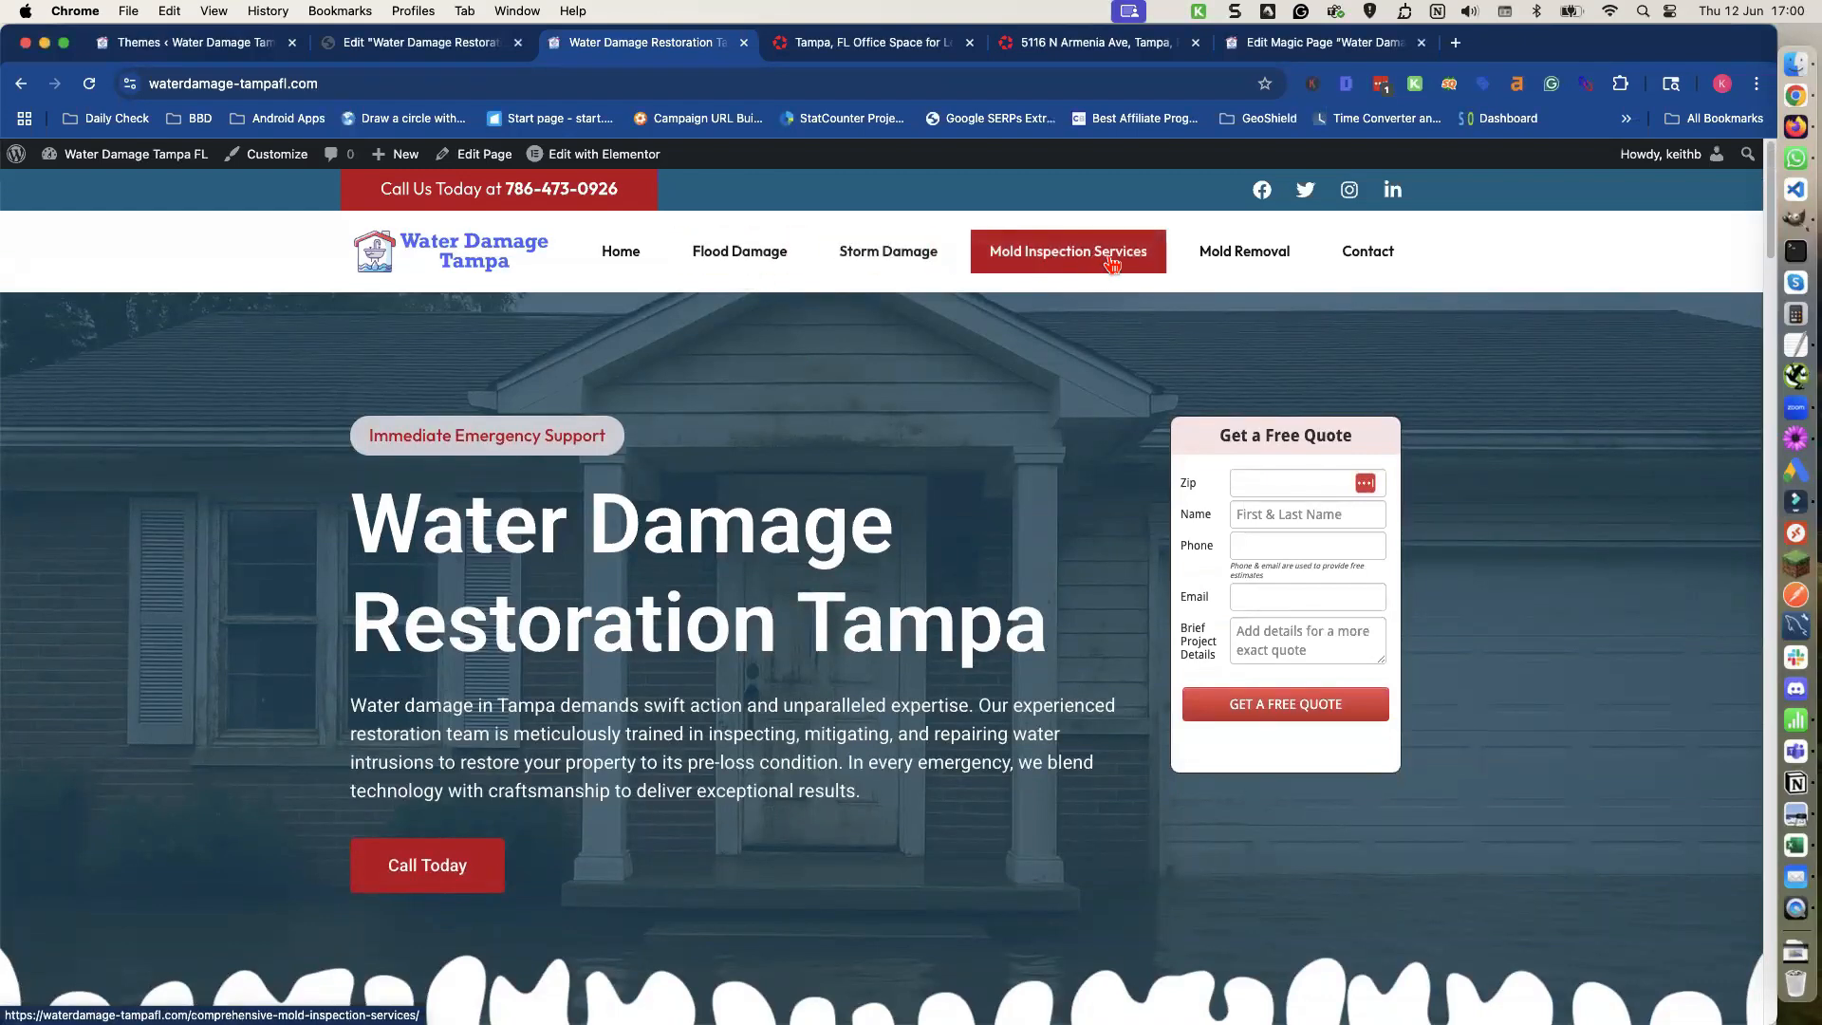
scroll(1012, 473, "down", 1)
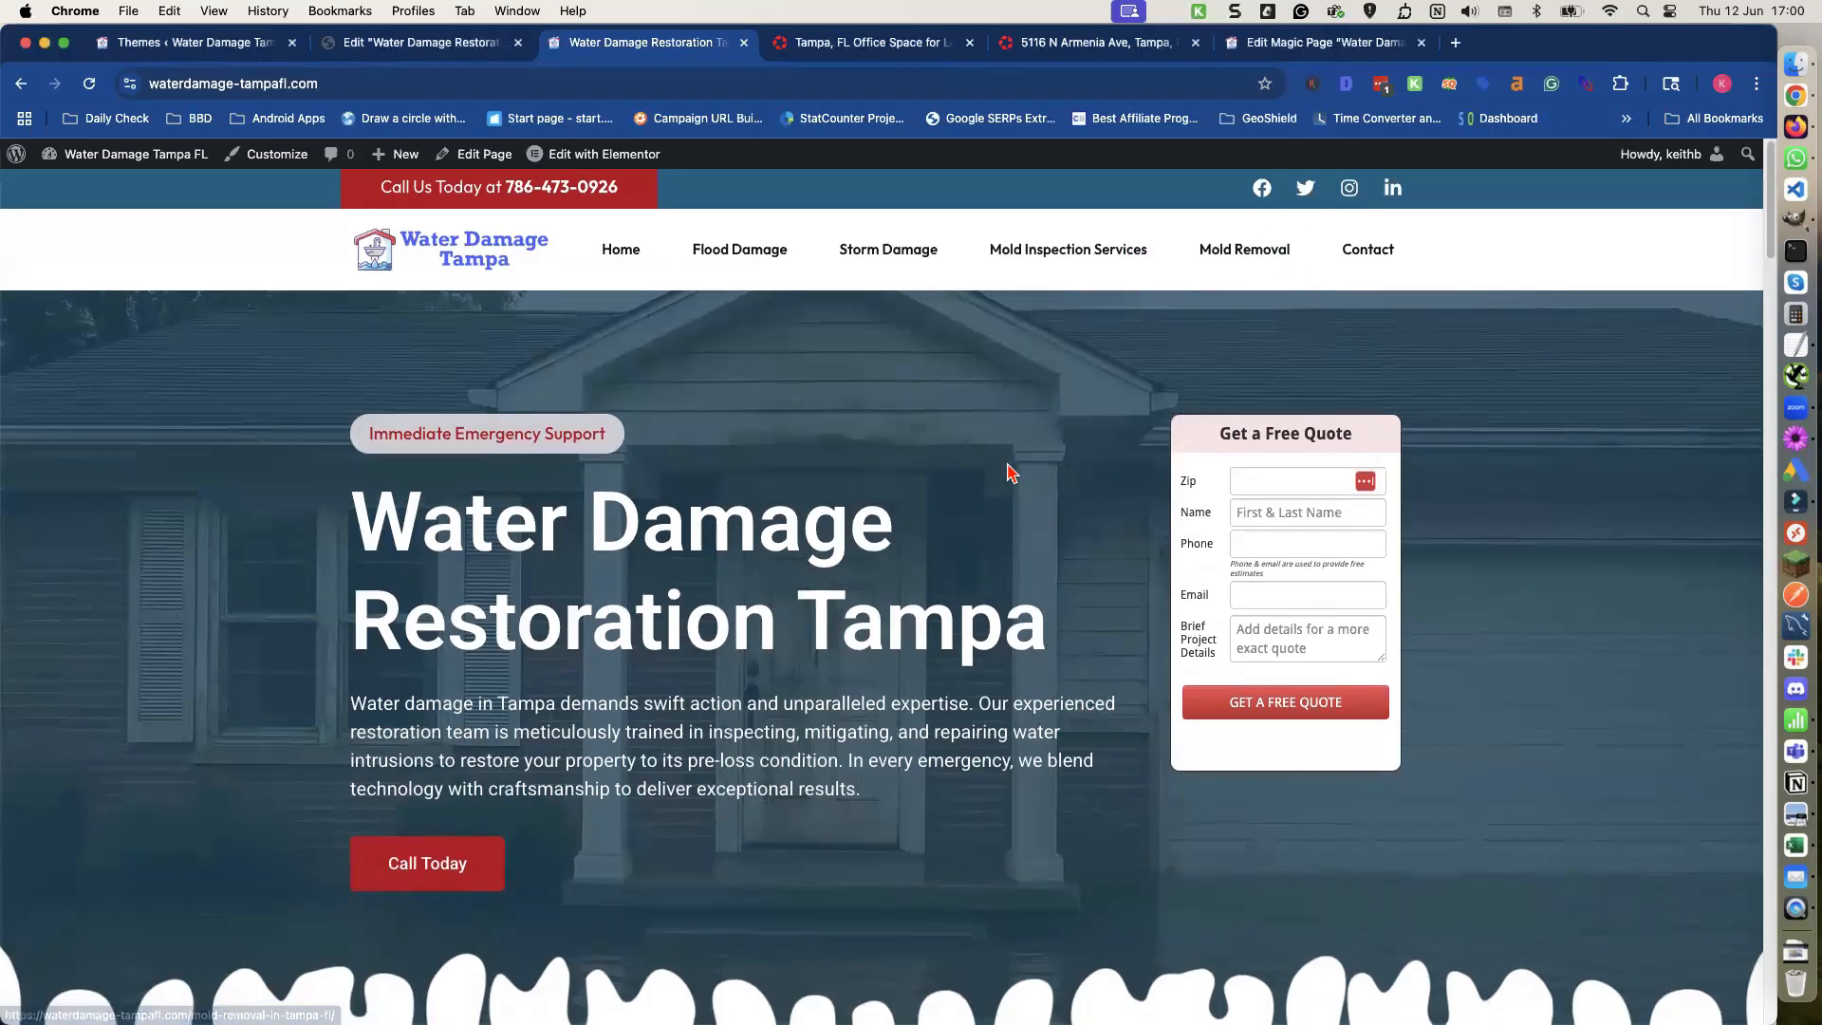
scroll(1006, 470, "down", 15)
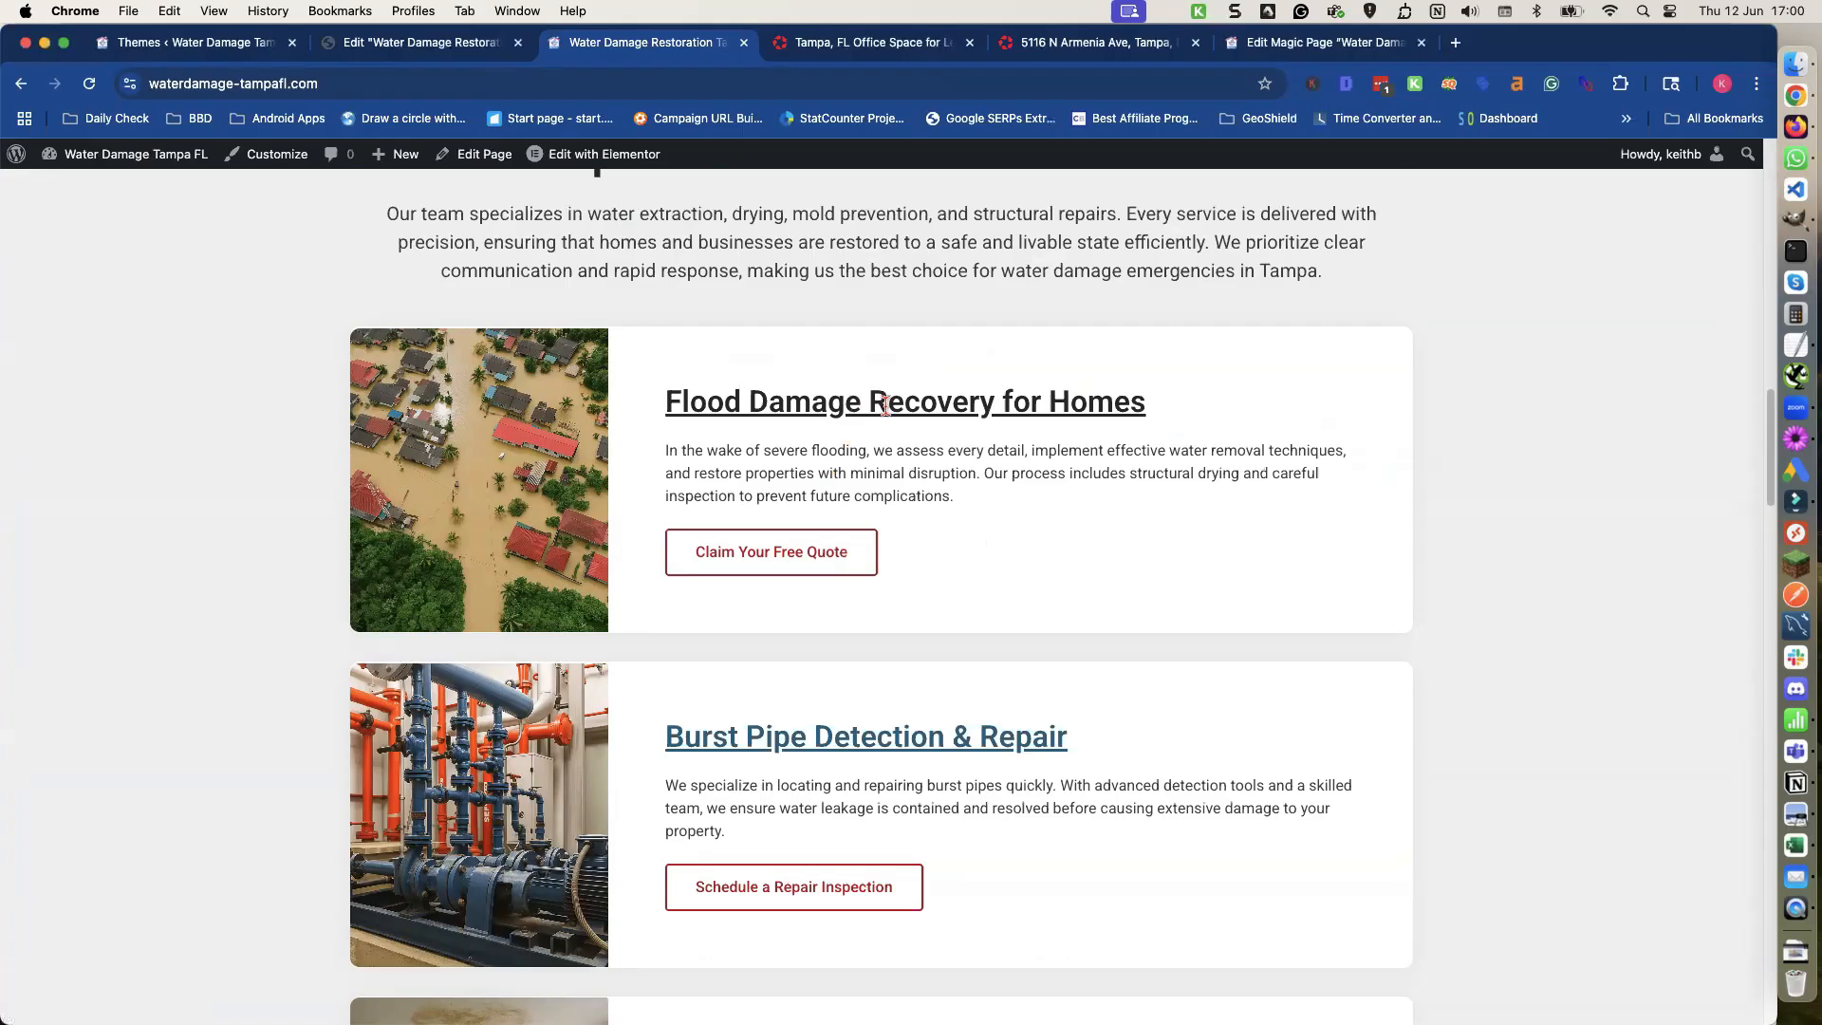
scroll(935, 460, "down", 3)
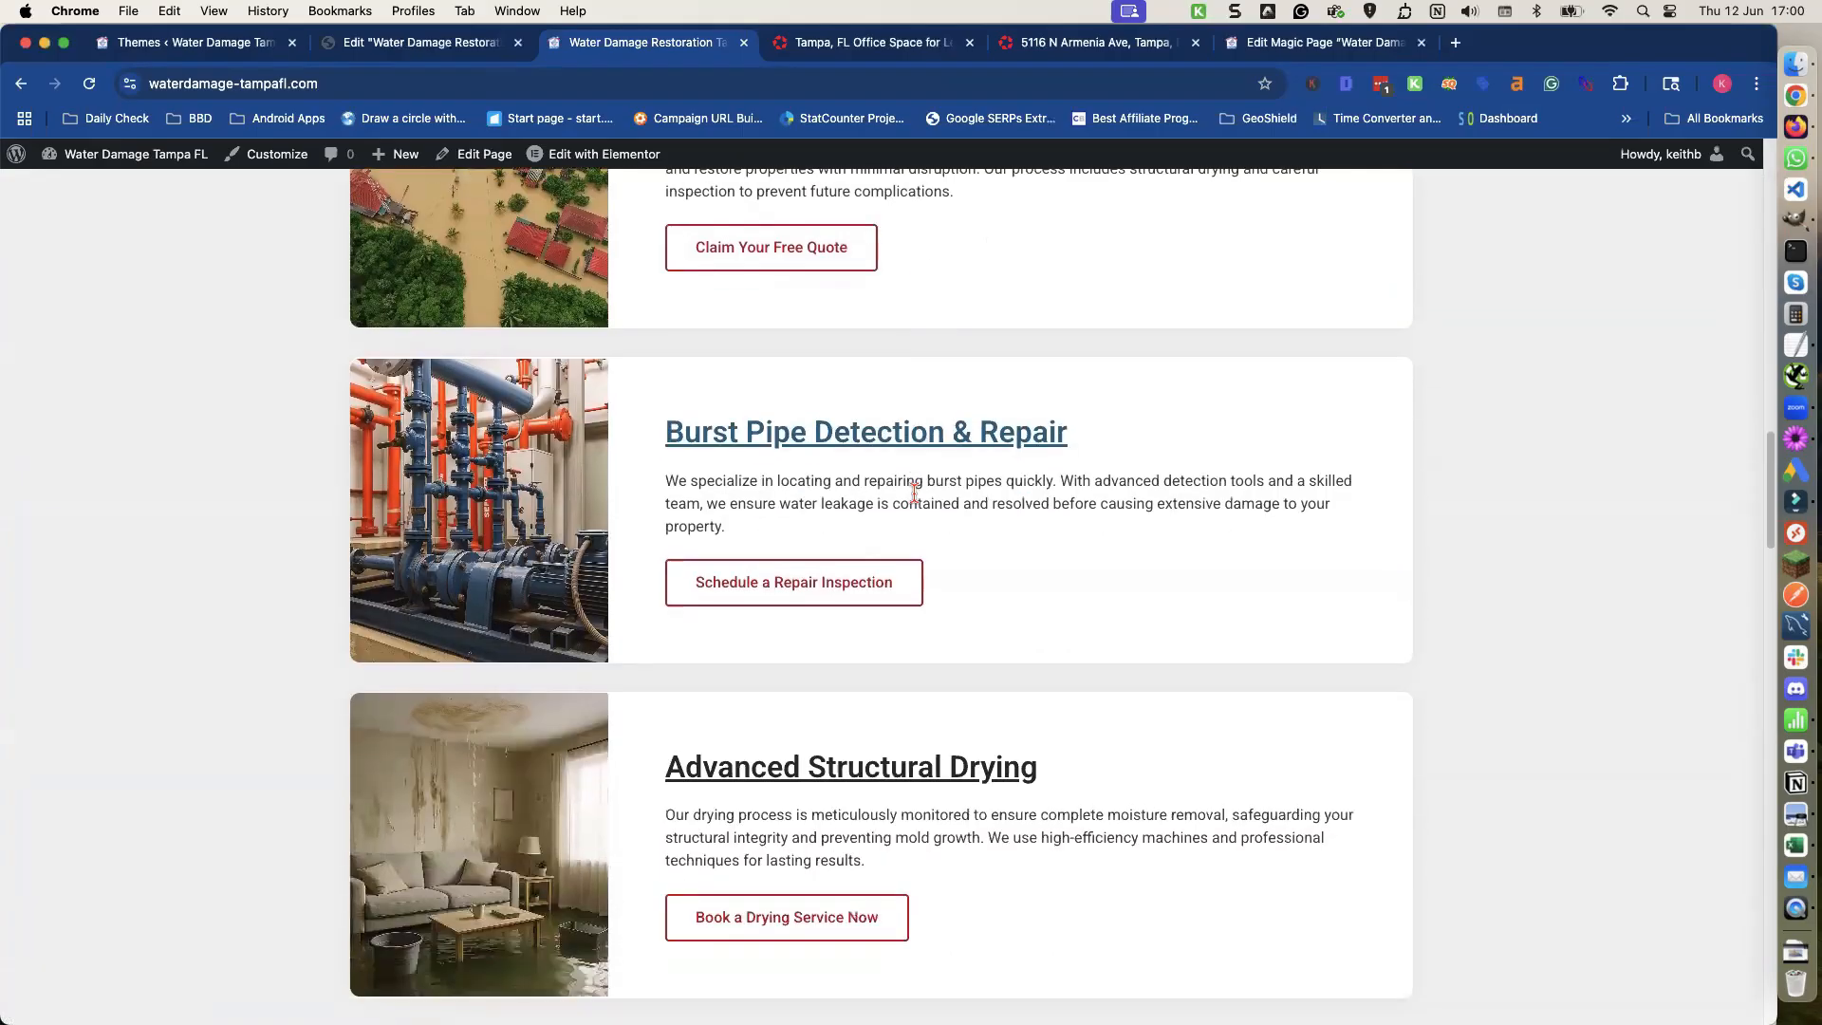
scroll(878, 487, "down", 9)
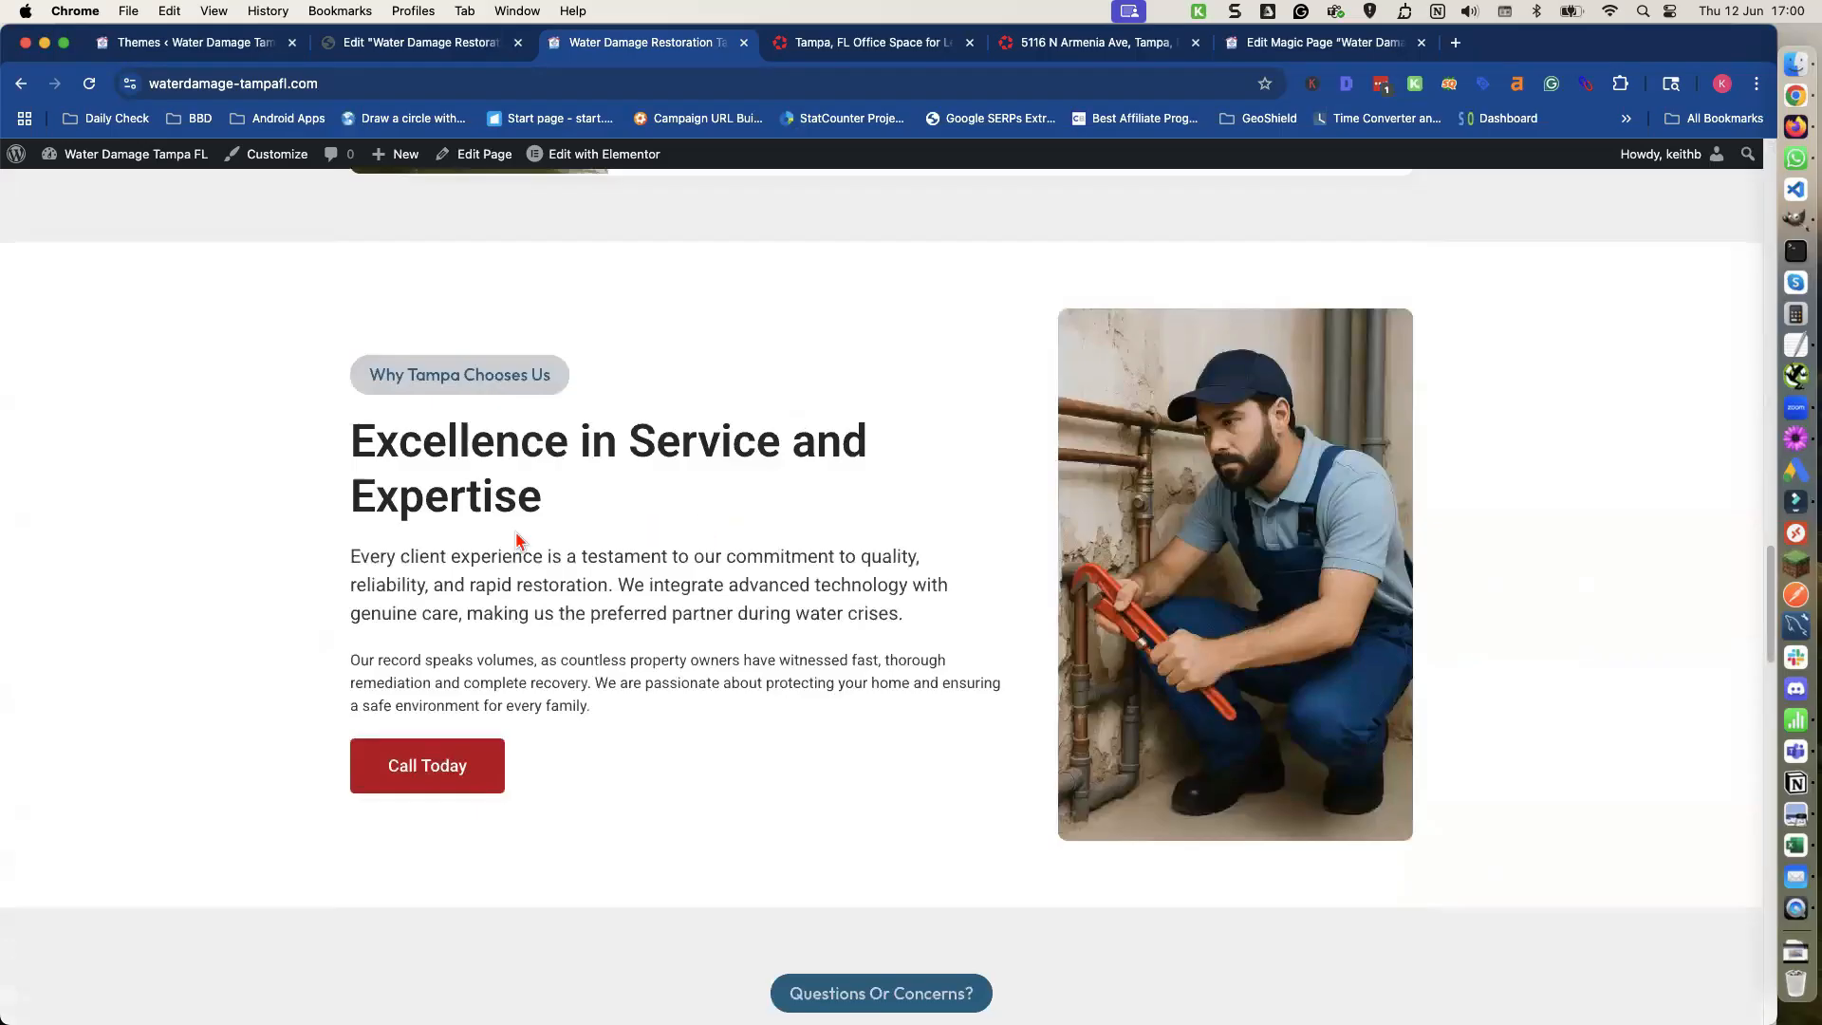
scroll(471, 581, "down", 2)
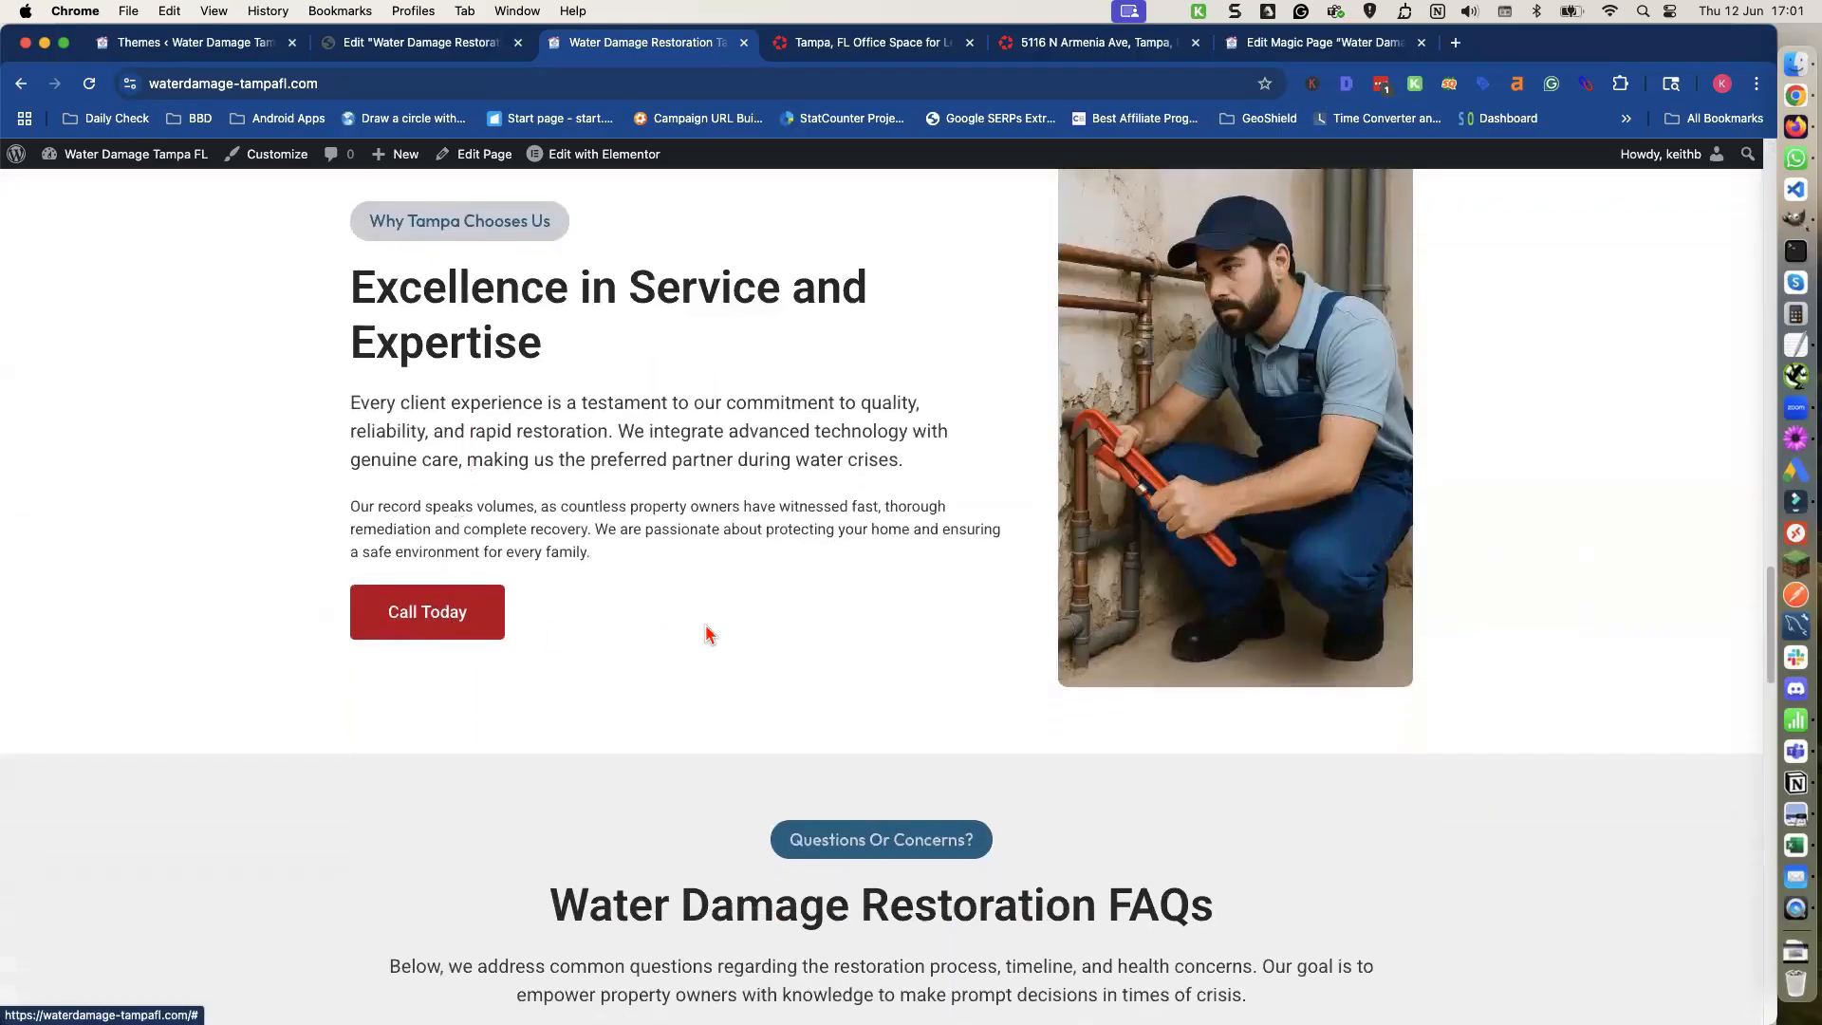
scroll(707, 634, "down", 8)
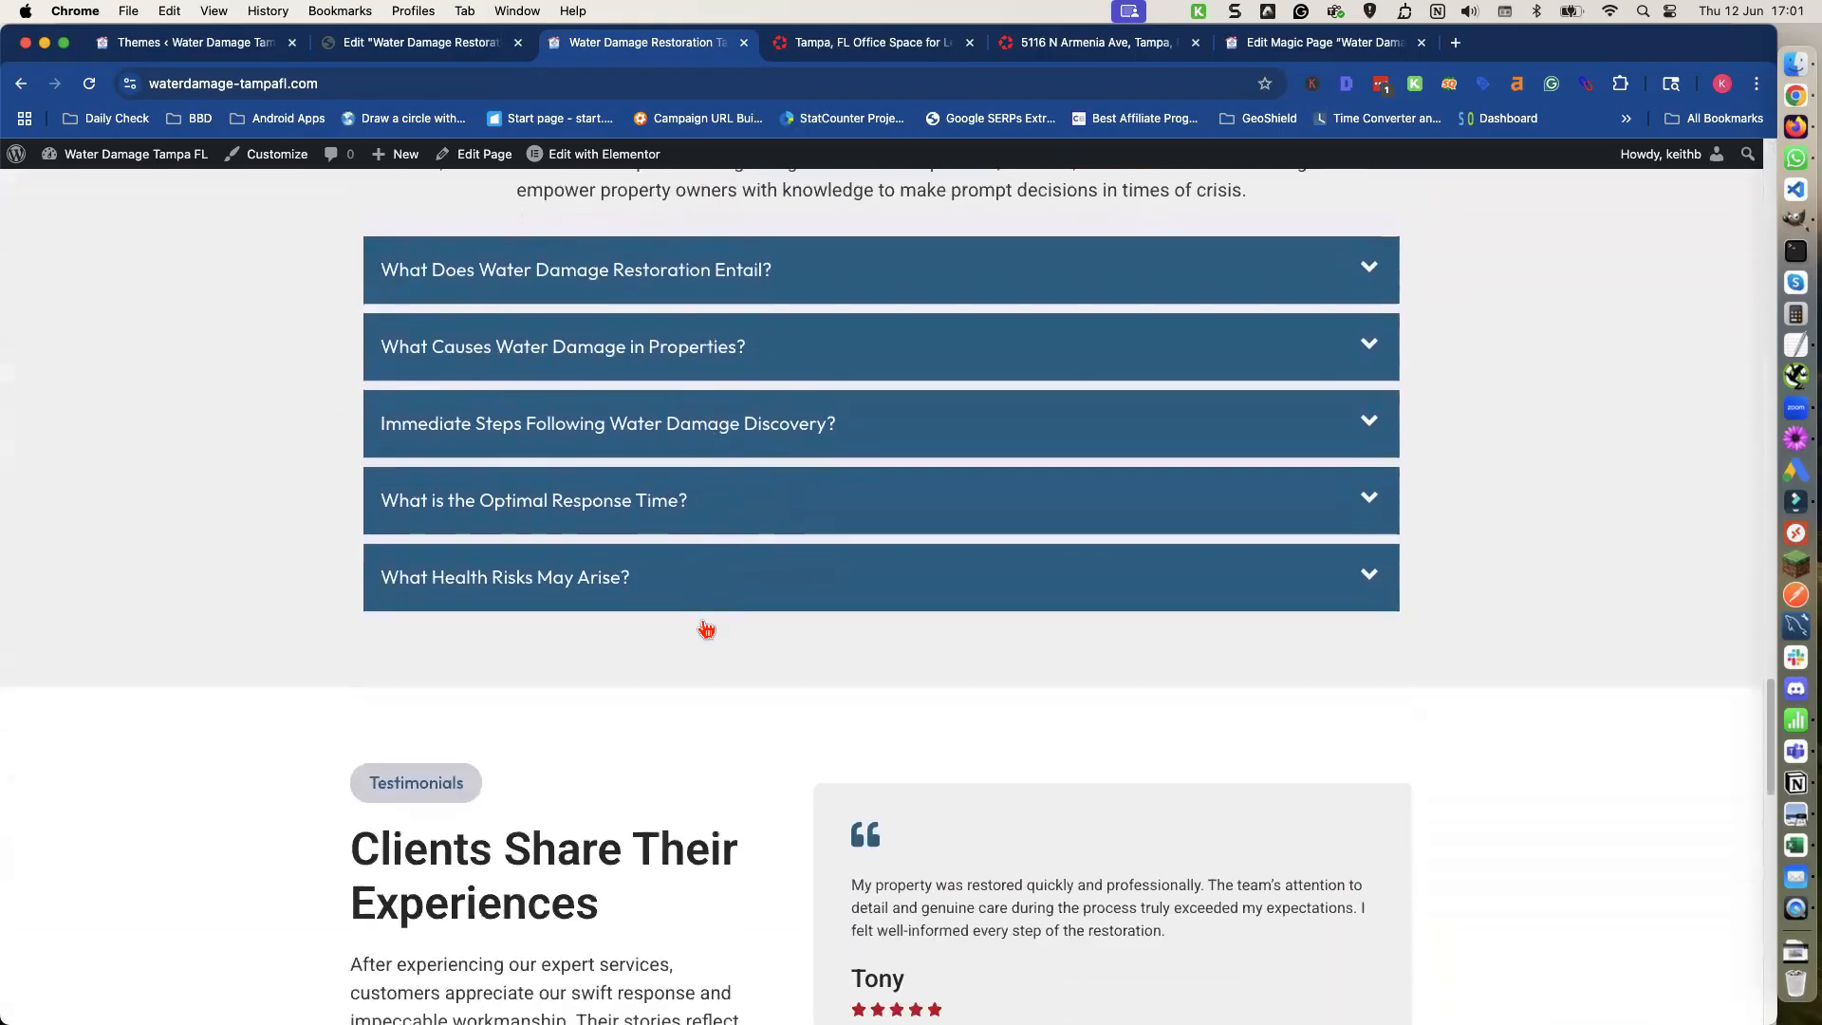
scroll(707, 630, "down", 5)
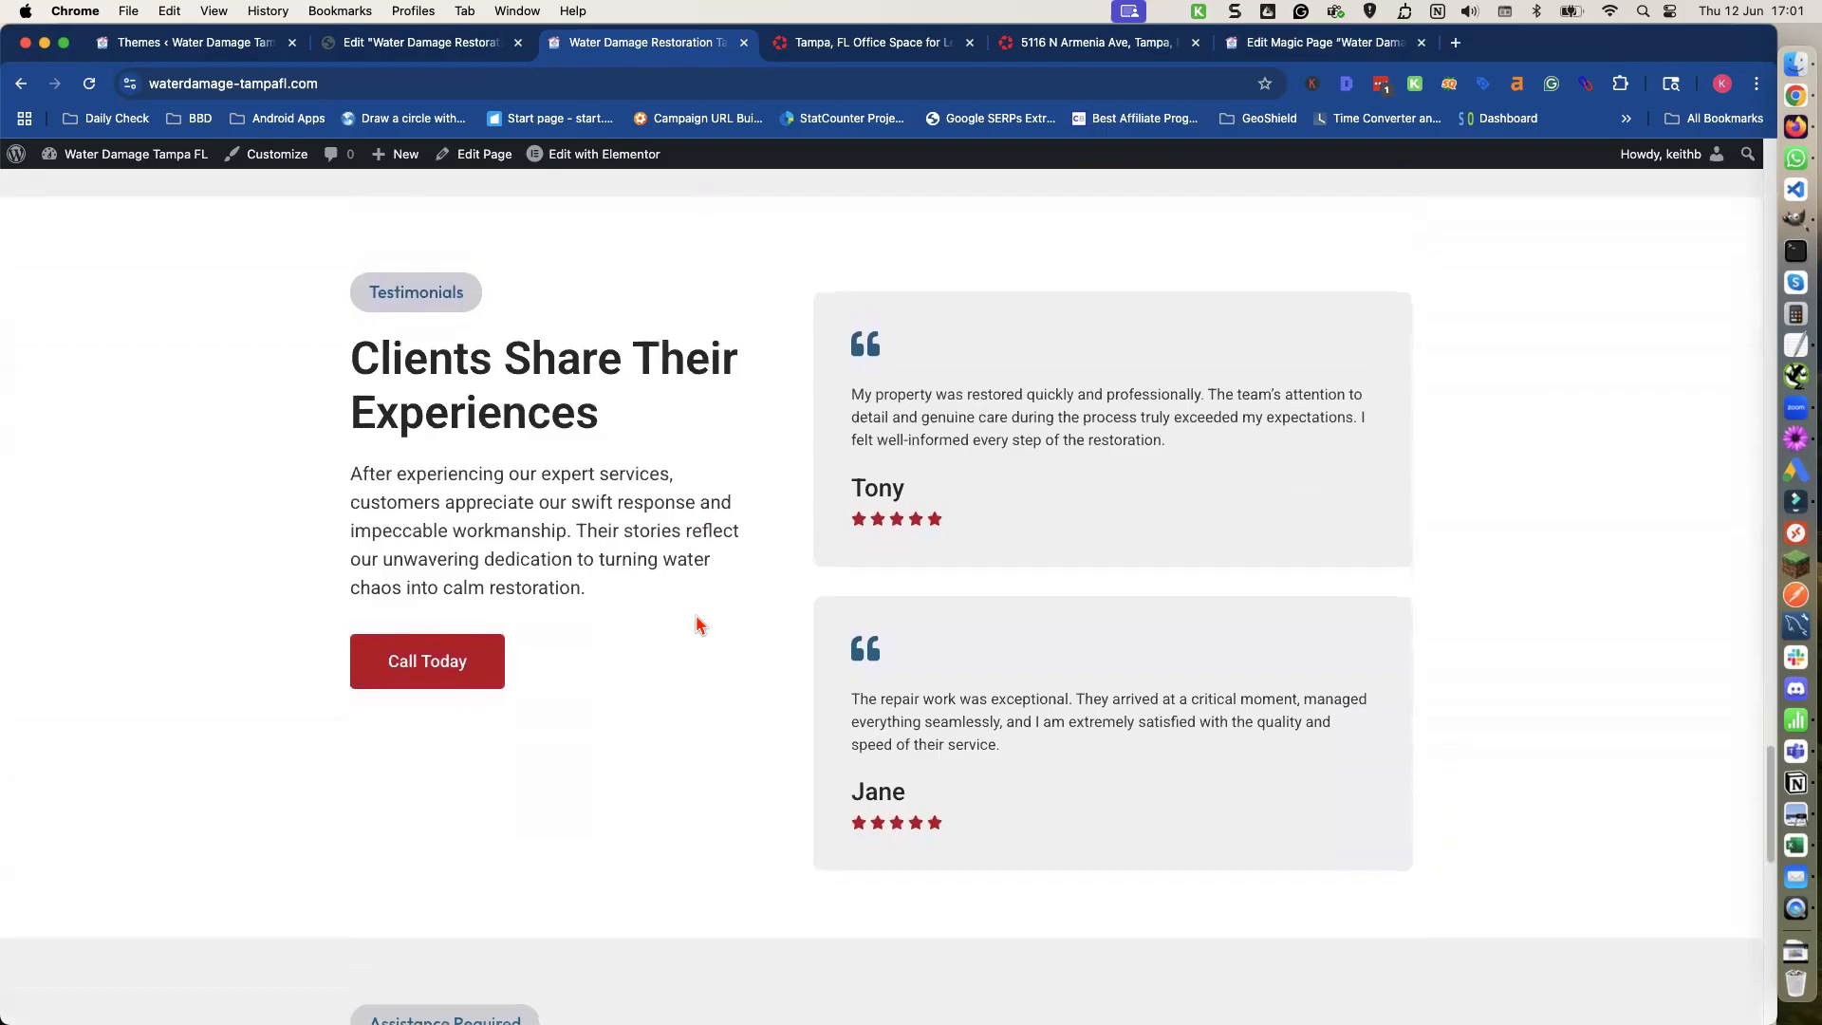
scroll(699, 624, "down", 3)
scroll(764, 593, "down", 1)
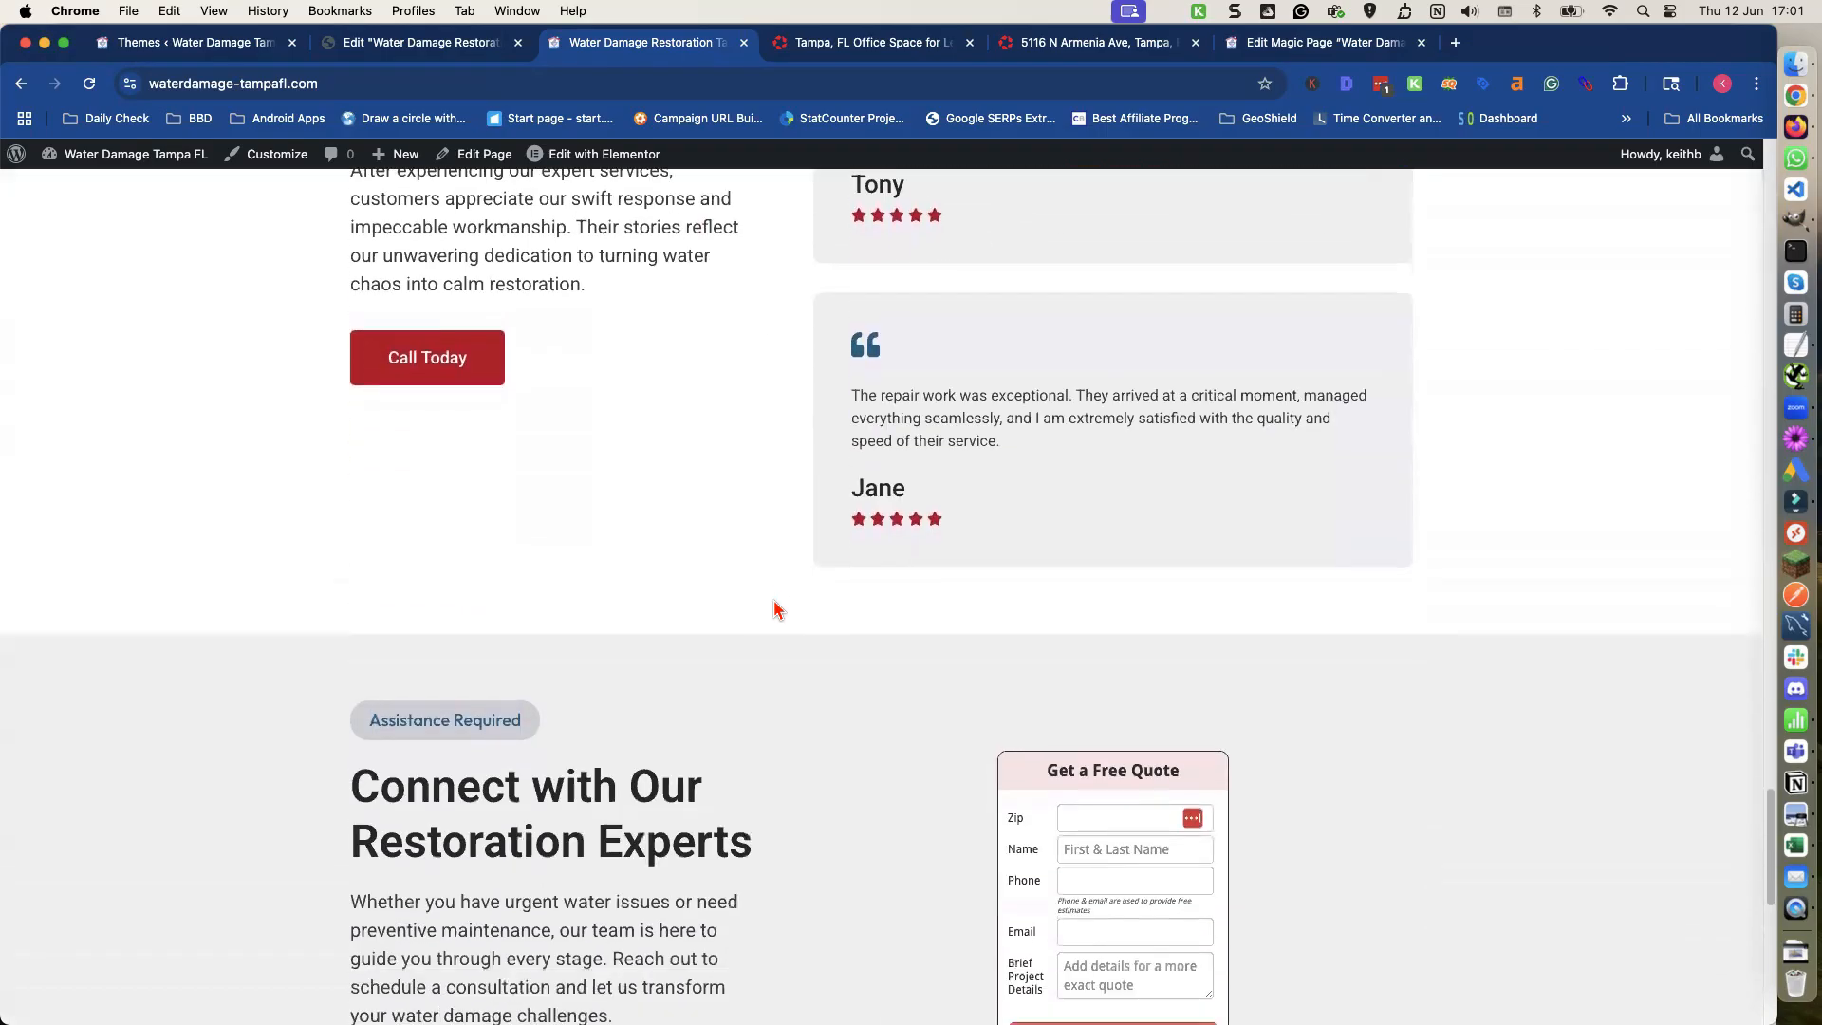
scroll(775, 607, "down", 2)
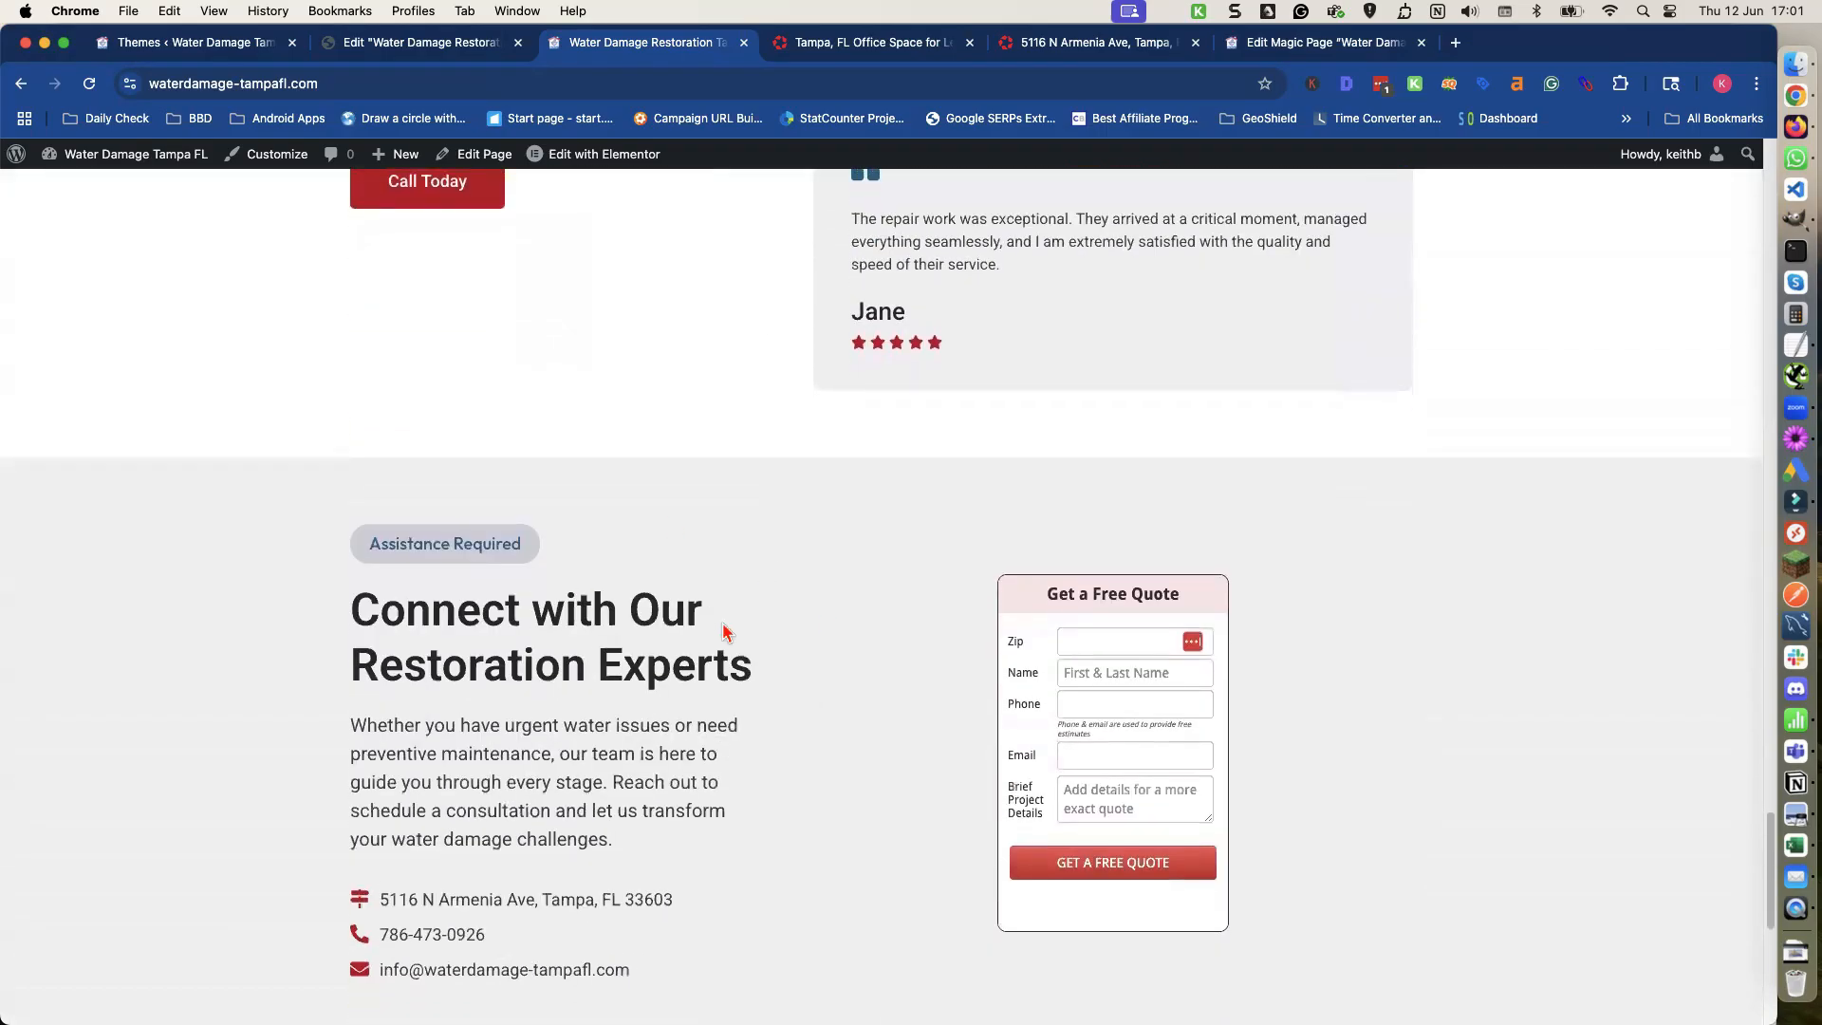
scroll(753, 643, "down", 1)
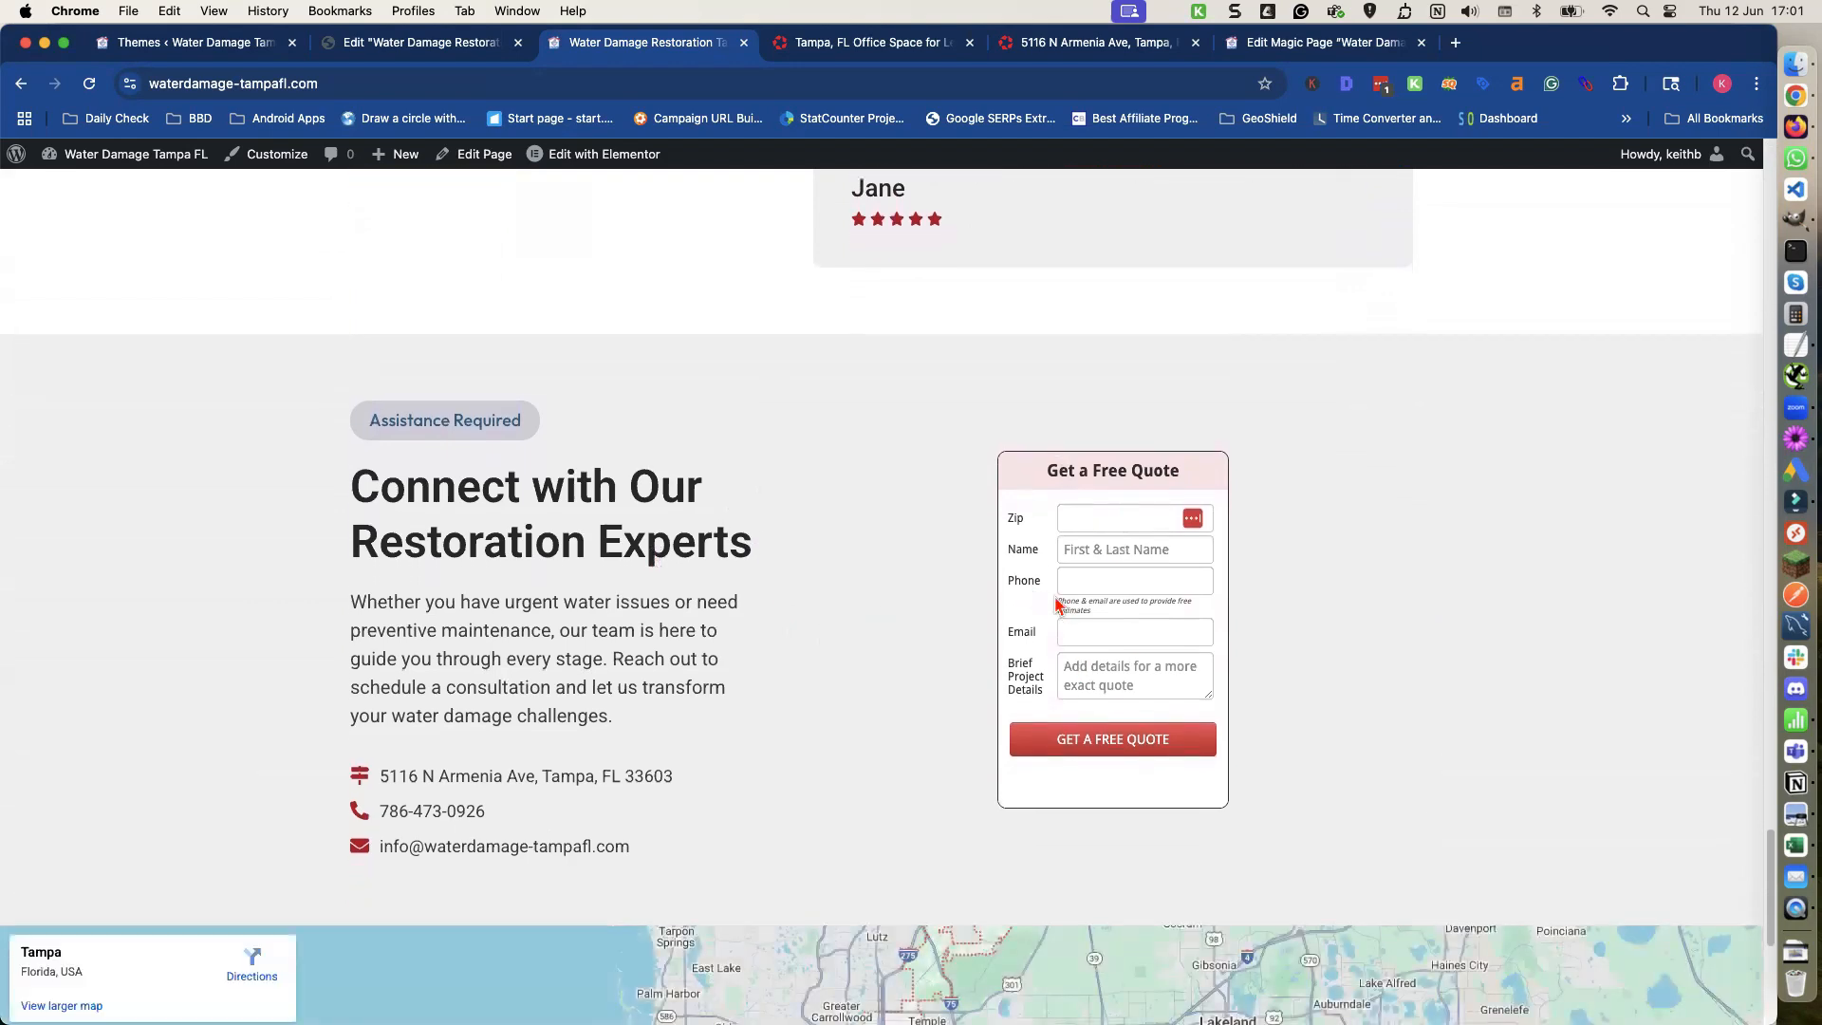
scroll(812, 651, "down", 1)
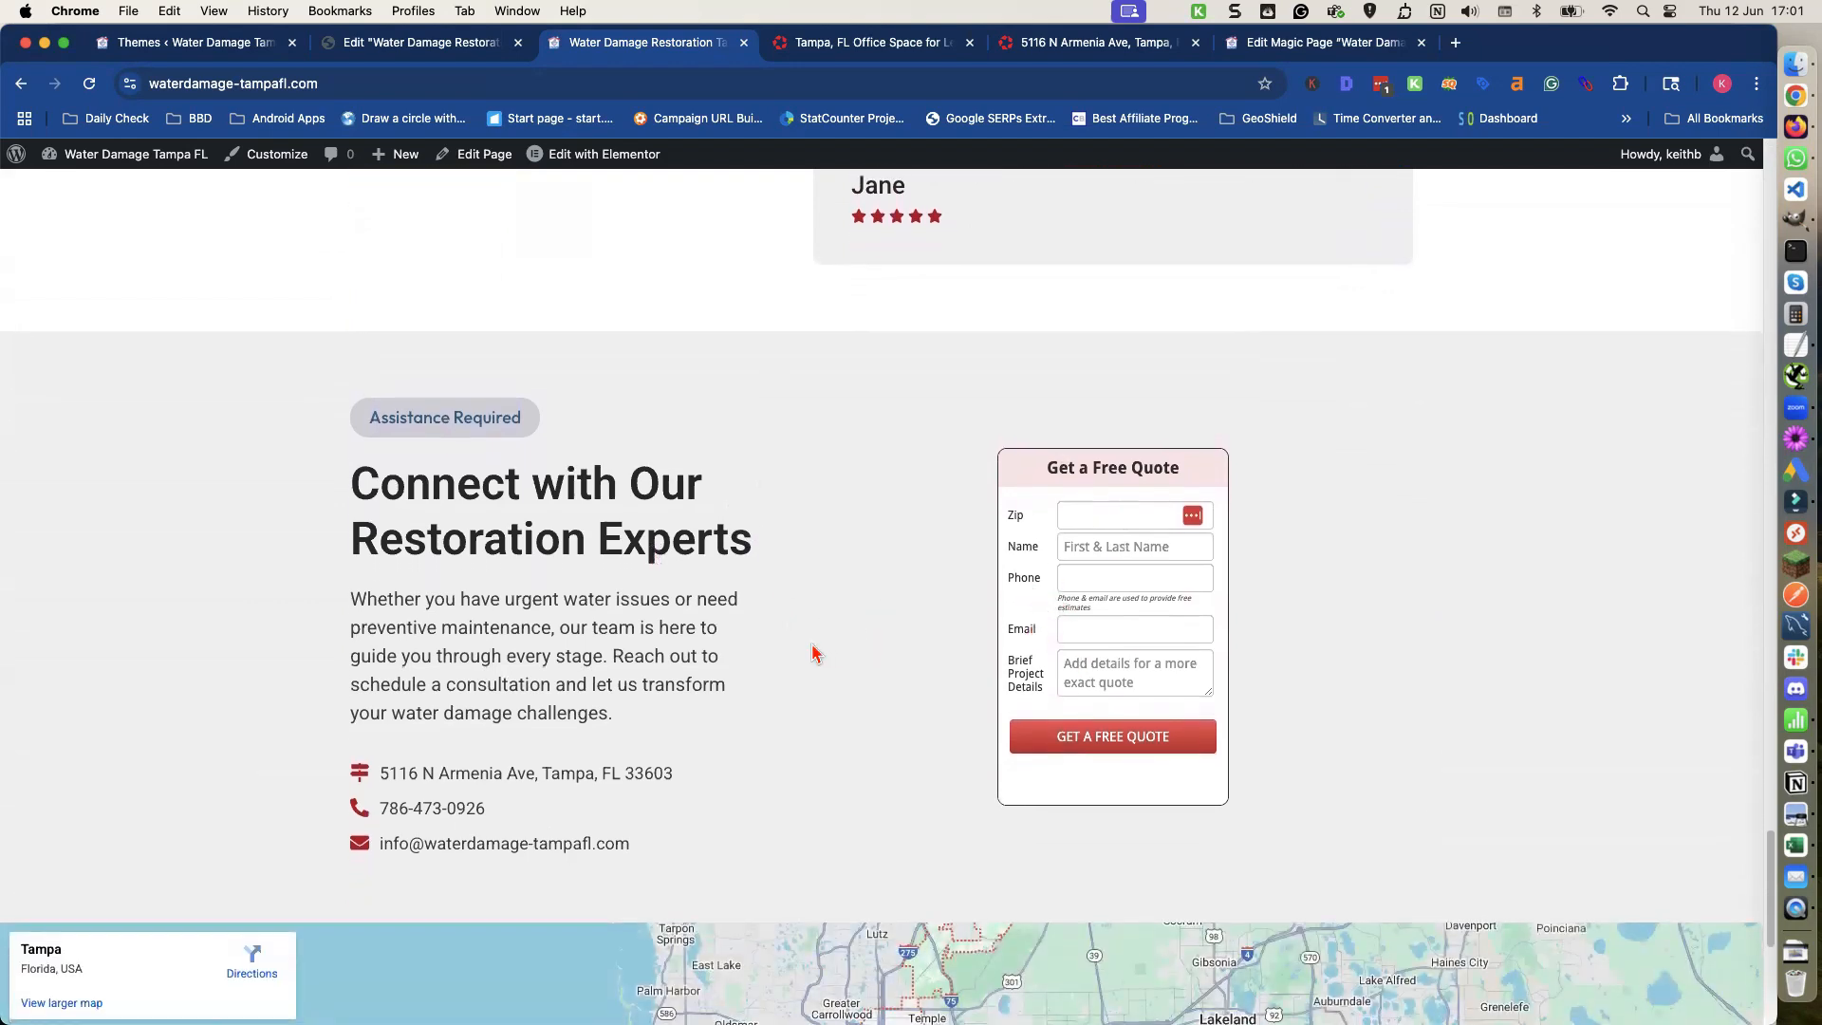
scroll(812, 651, "down", 2)
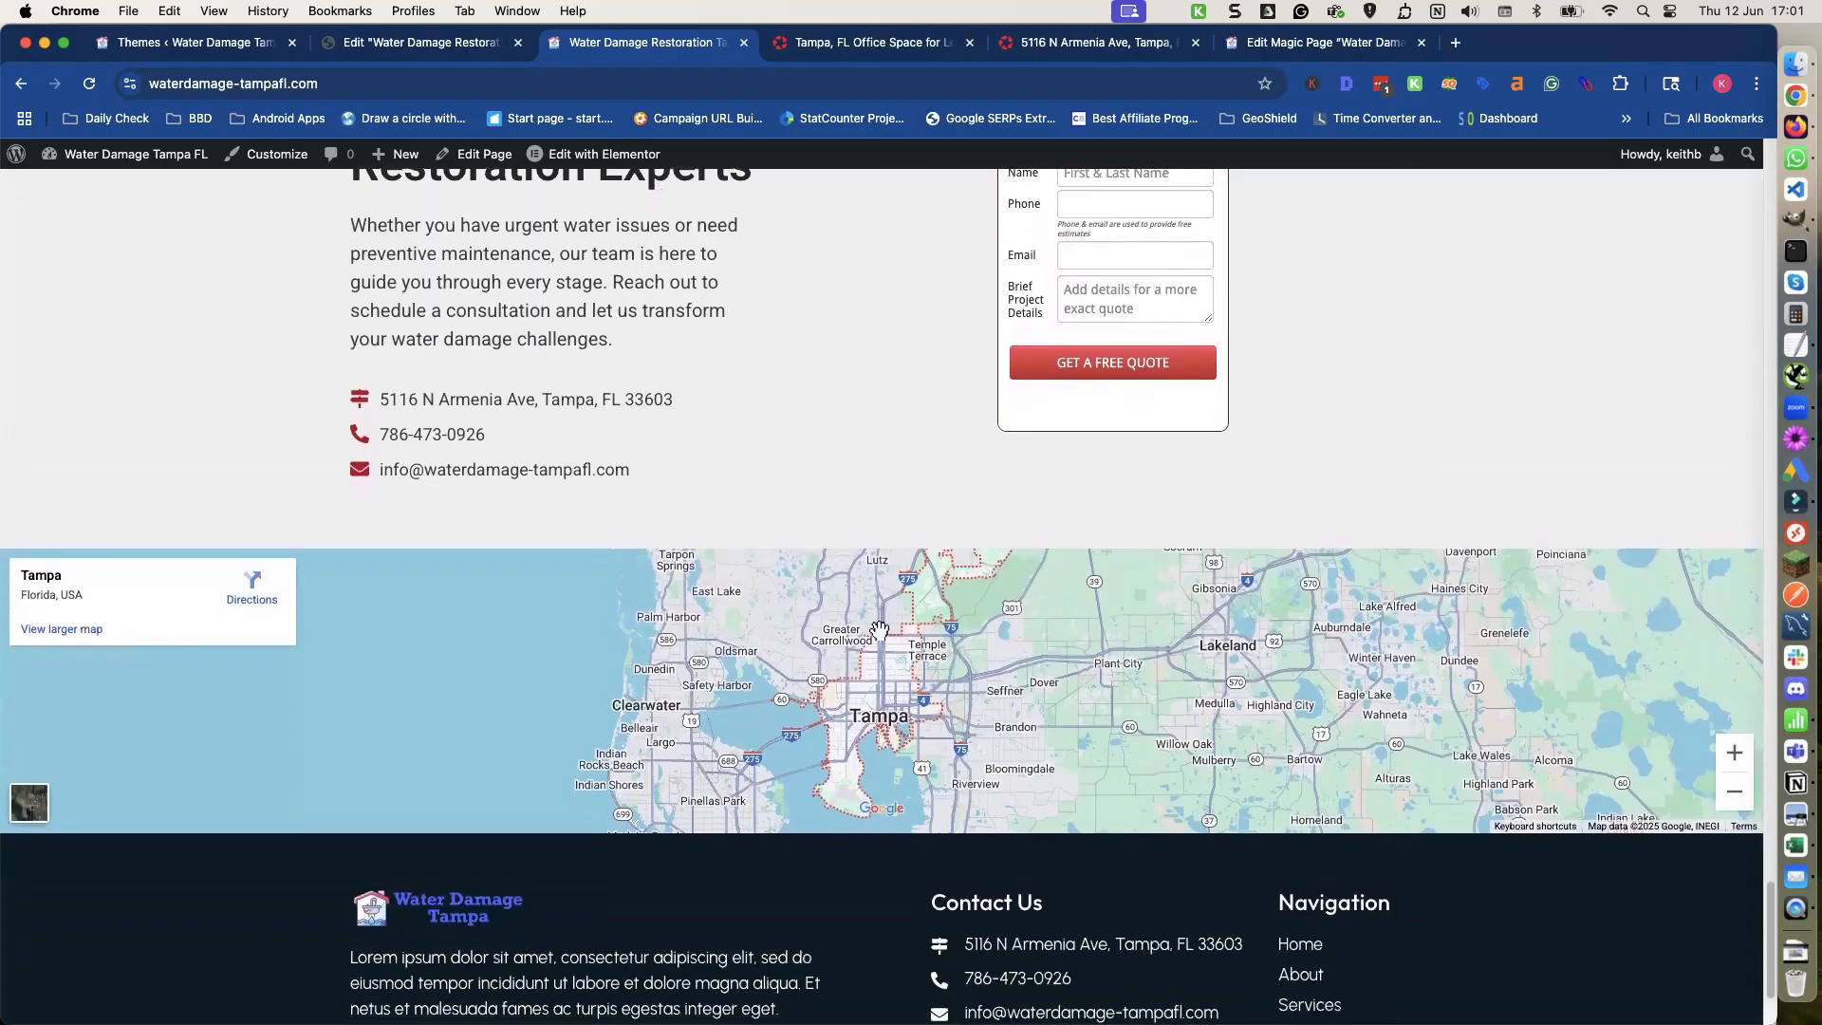
scroll(889, 666, "down", 1)
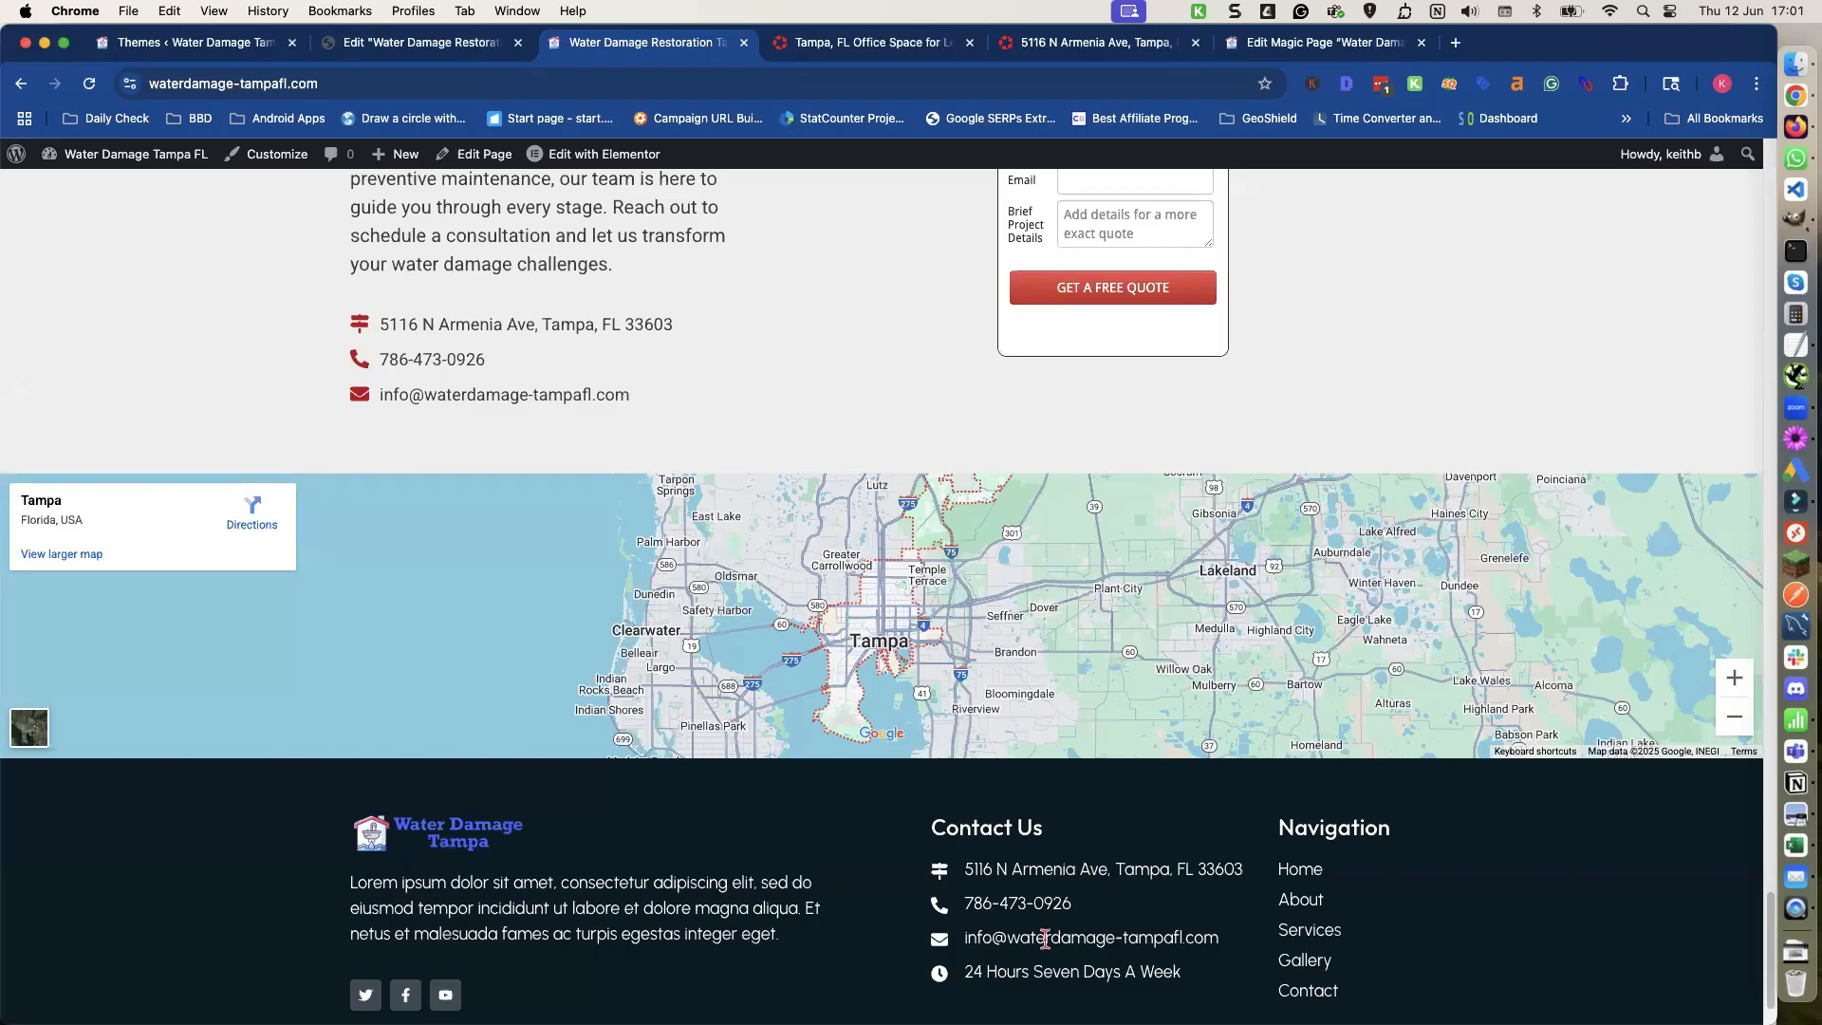
scroll(1265, 918, "down", 1)
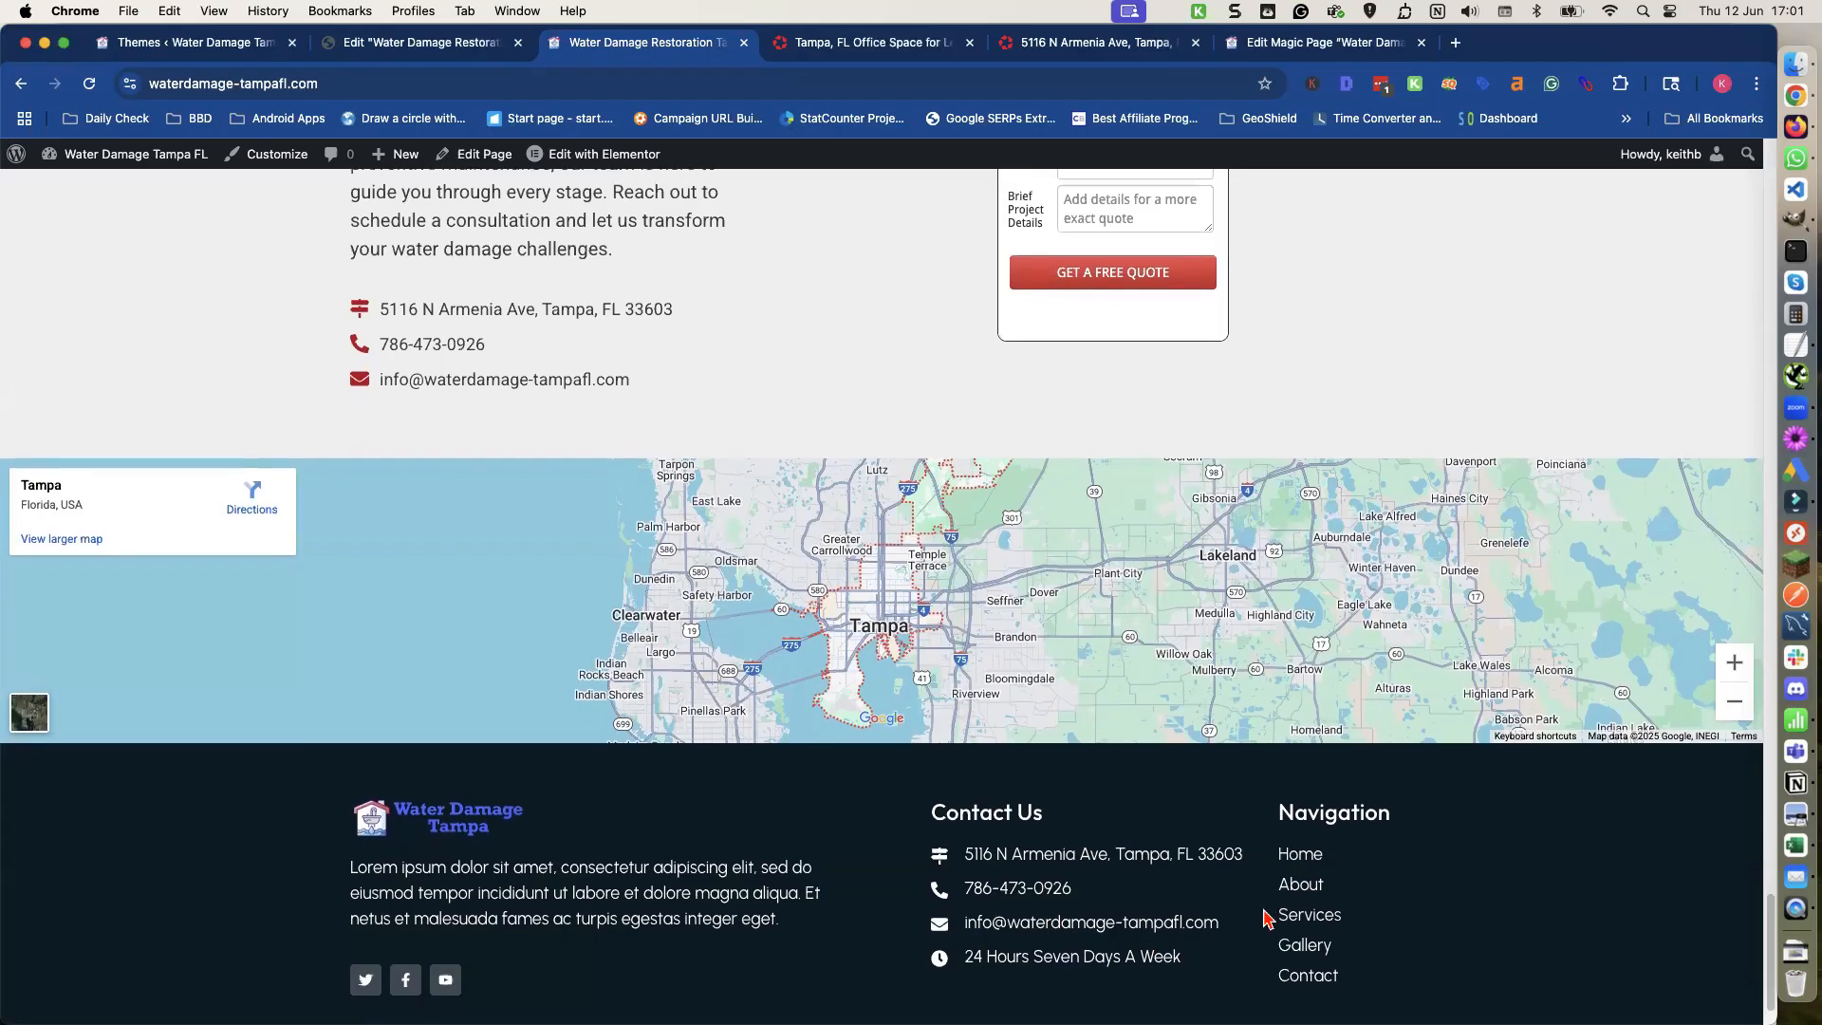
scroll(1265, 918, "down", 1)
scroll(1301, 871, "down", 2)
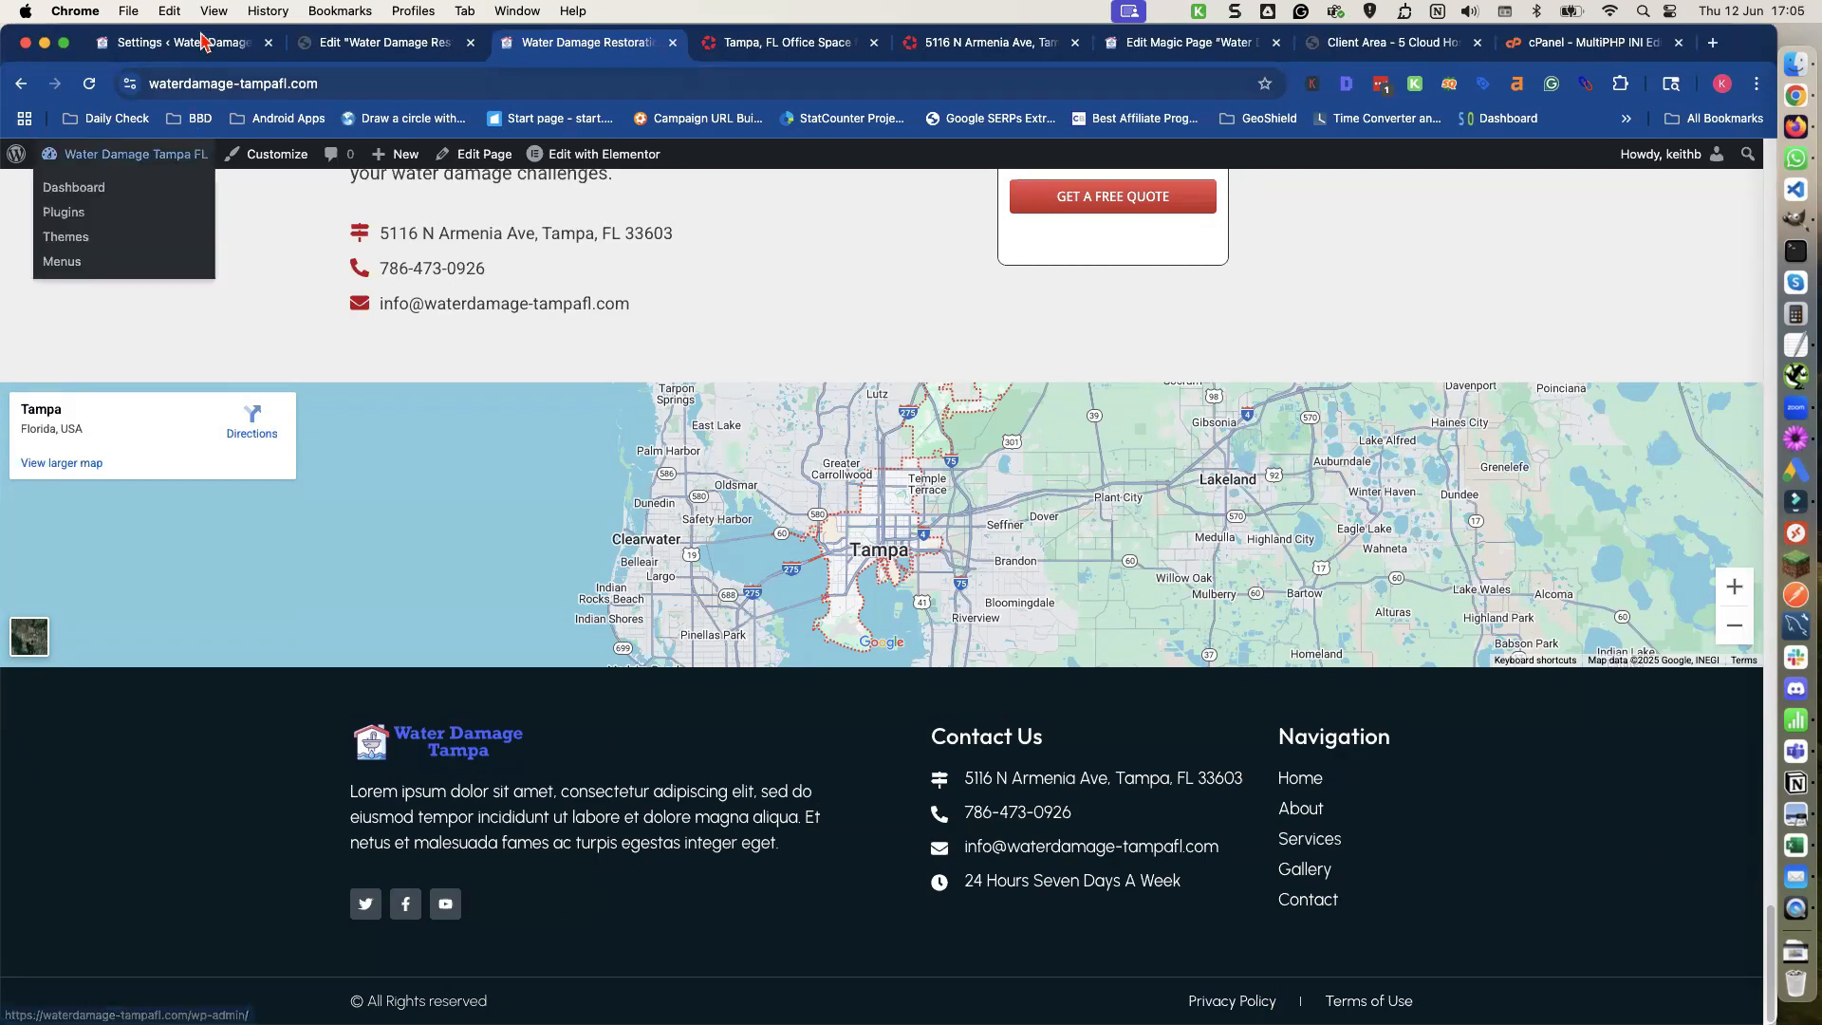
Switch to the Magic Page settings and enable the XML sitemap option.
left_click(202, 46)
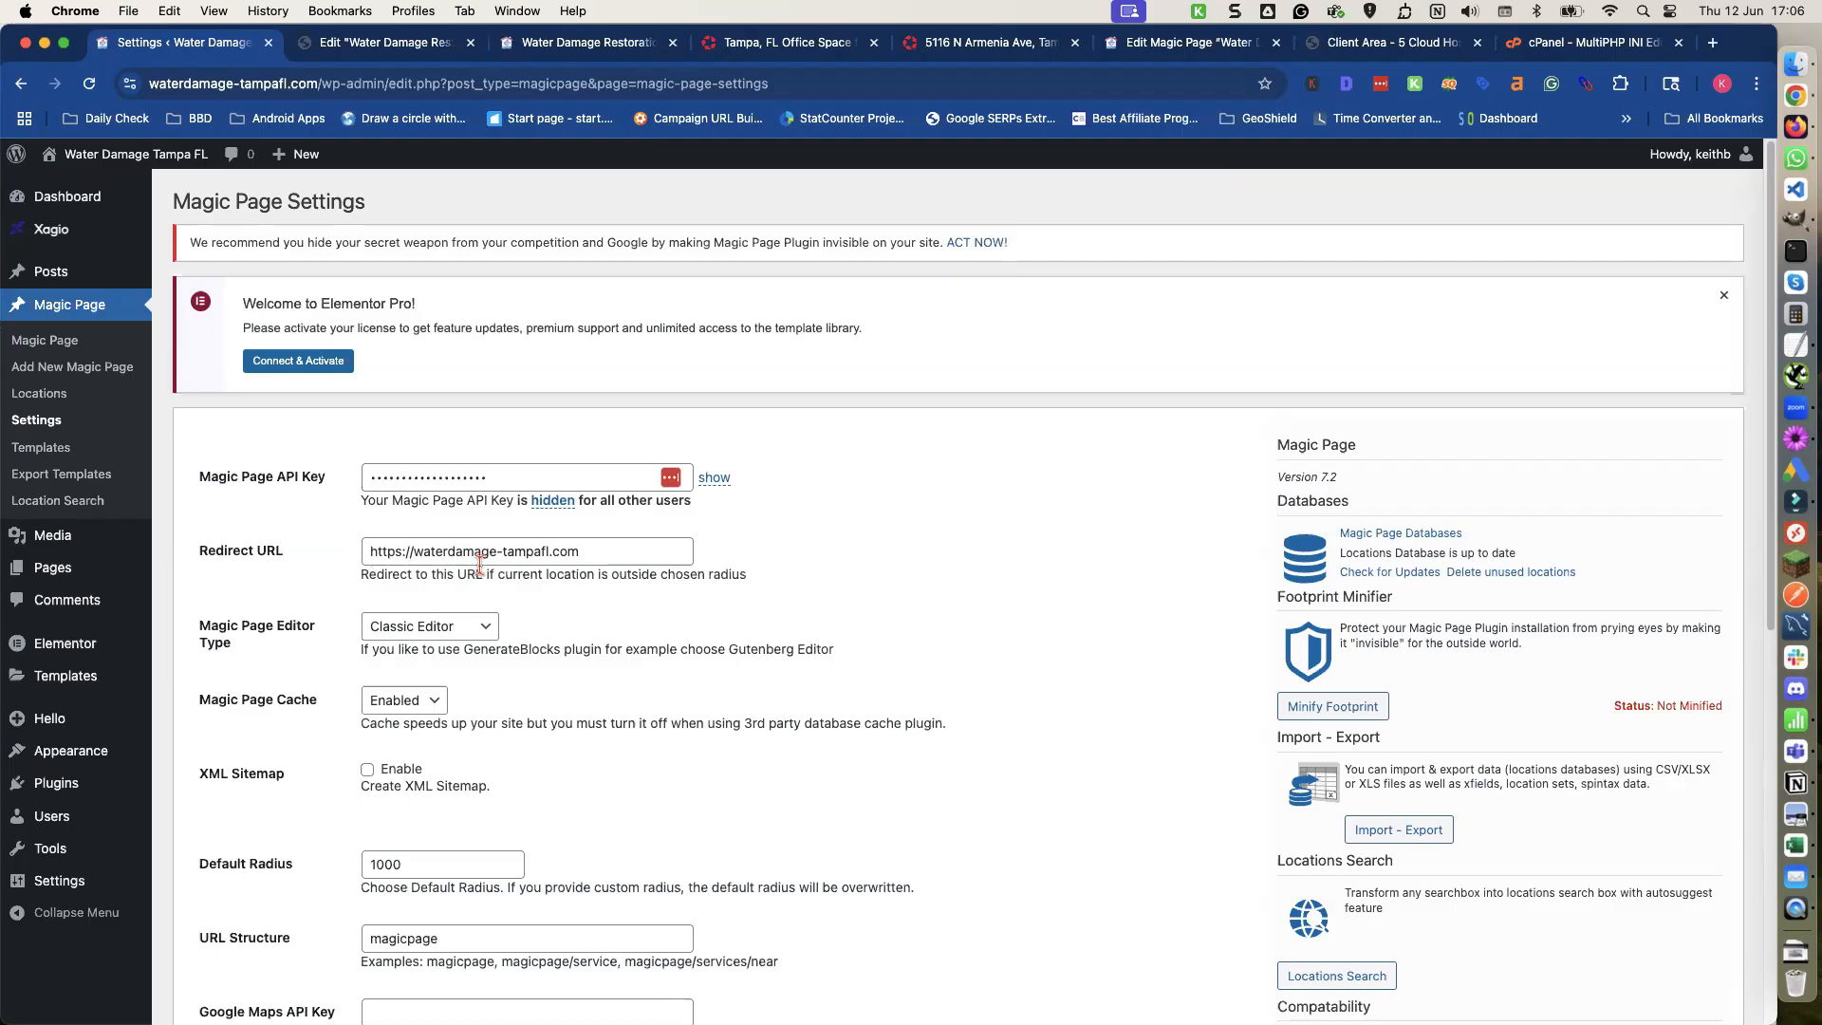
scroll(479, 565, "down", 1)
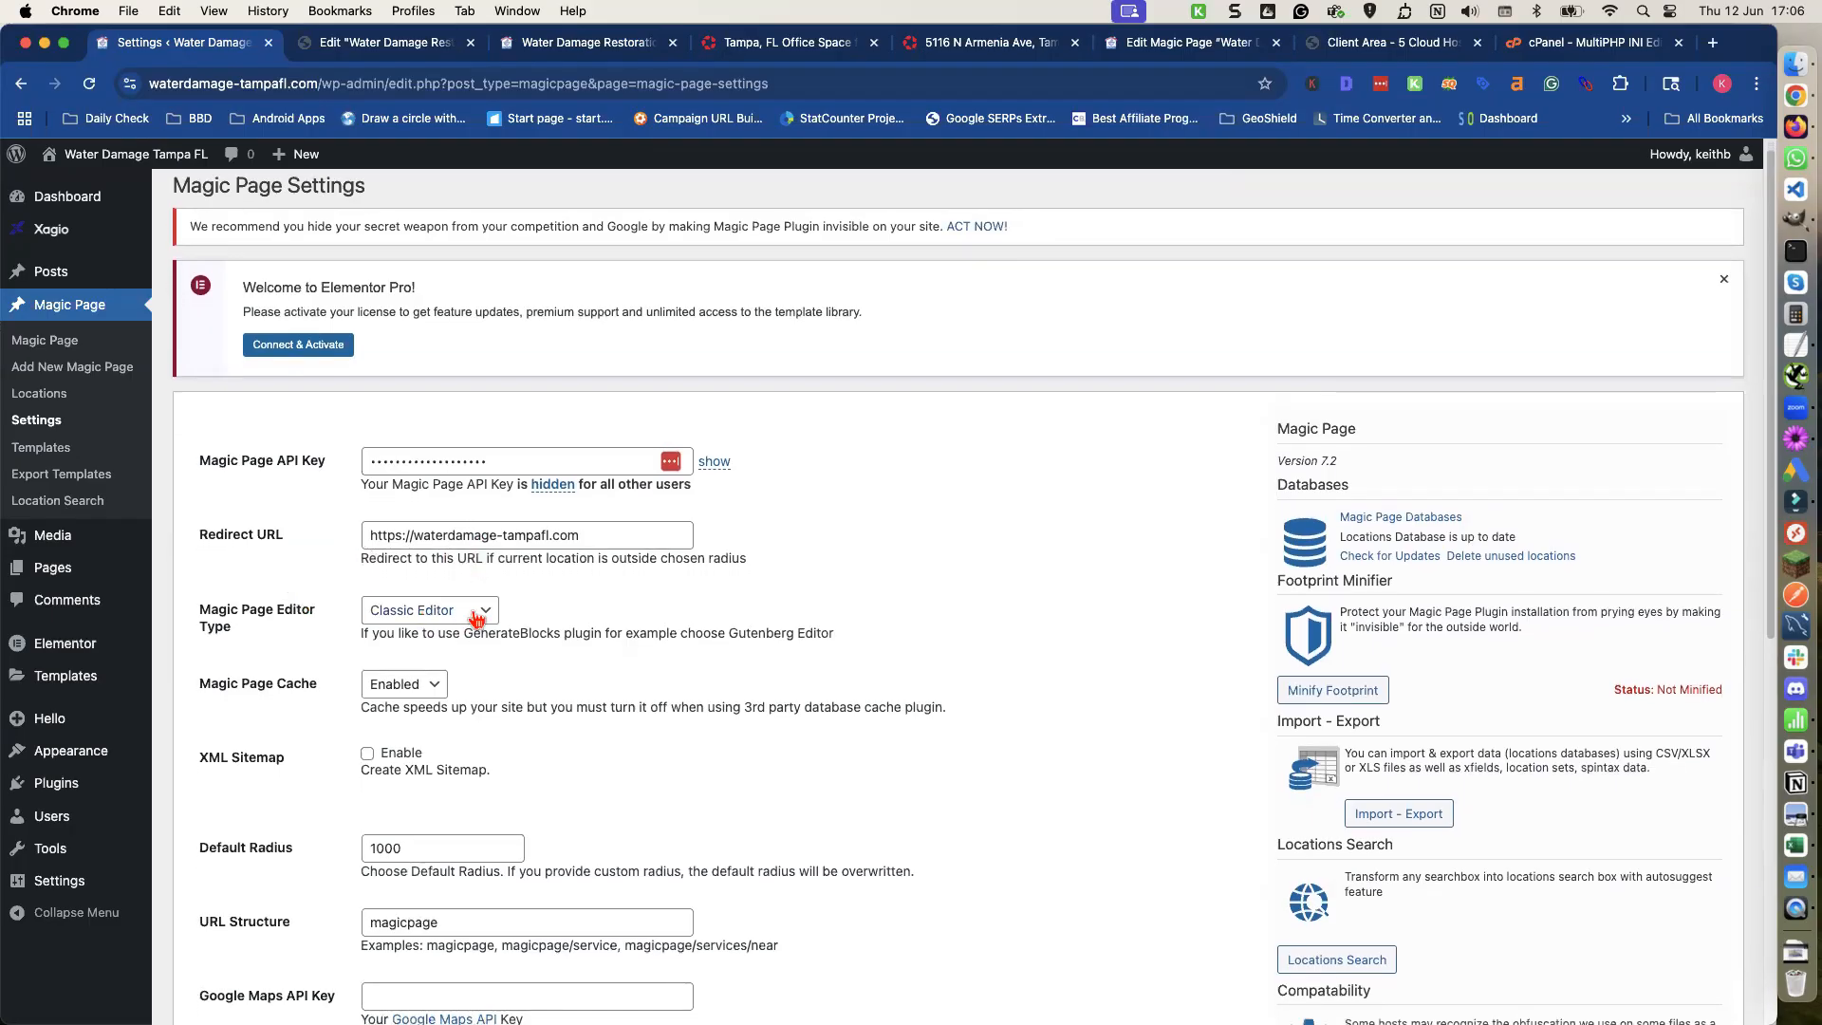
scroll(473, 618, "down", 1)
scroll(465, 622, "down", 3)
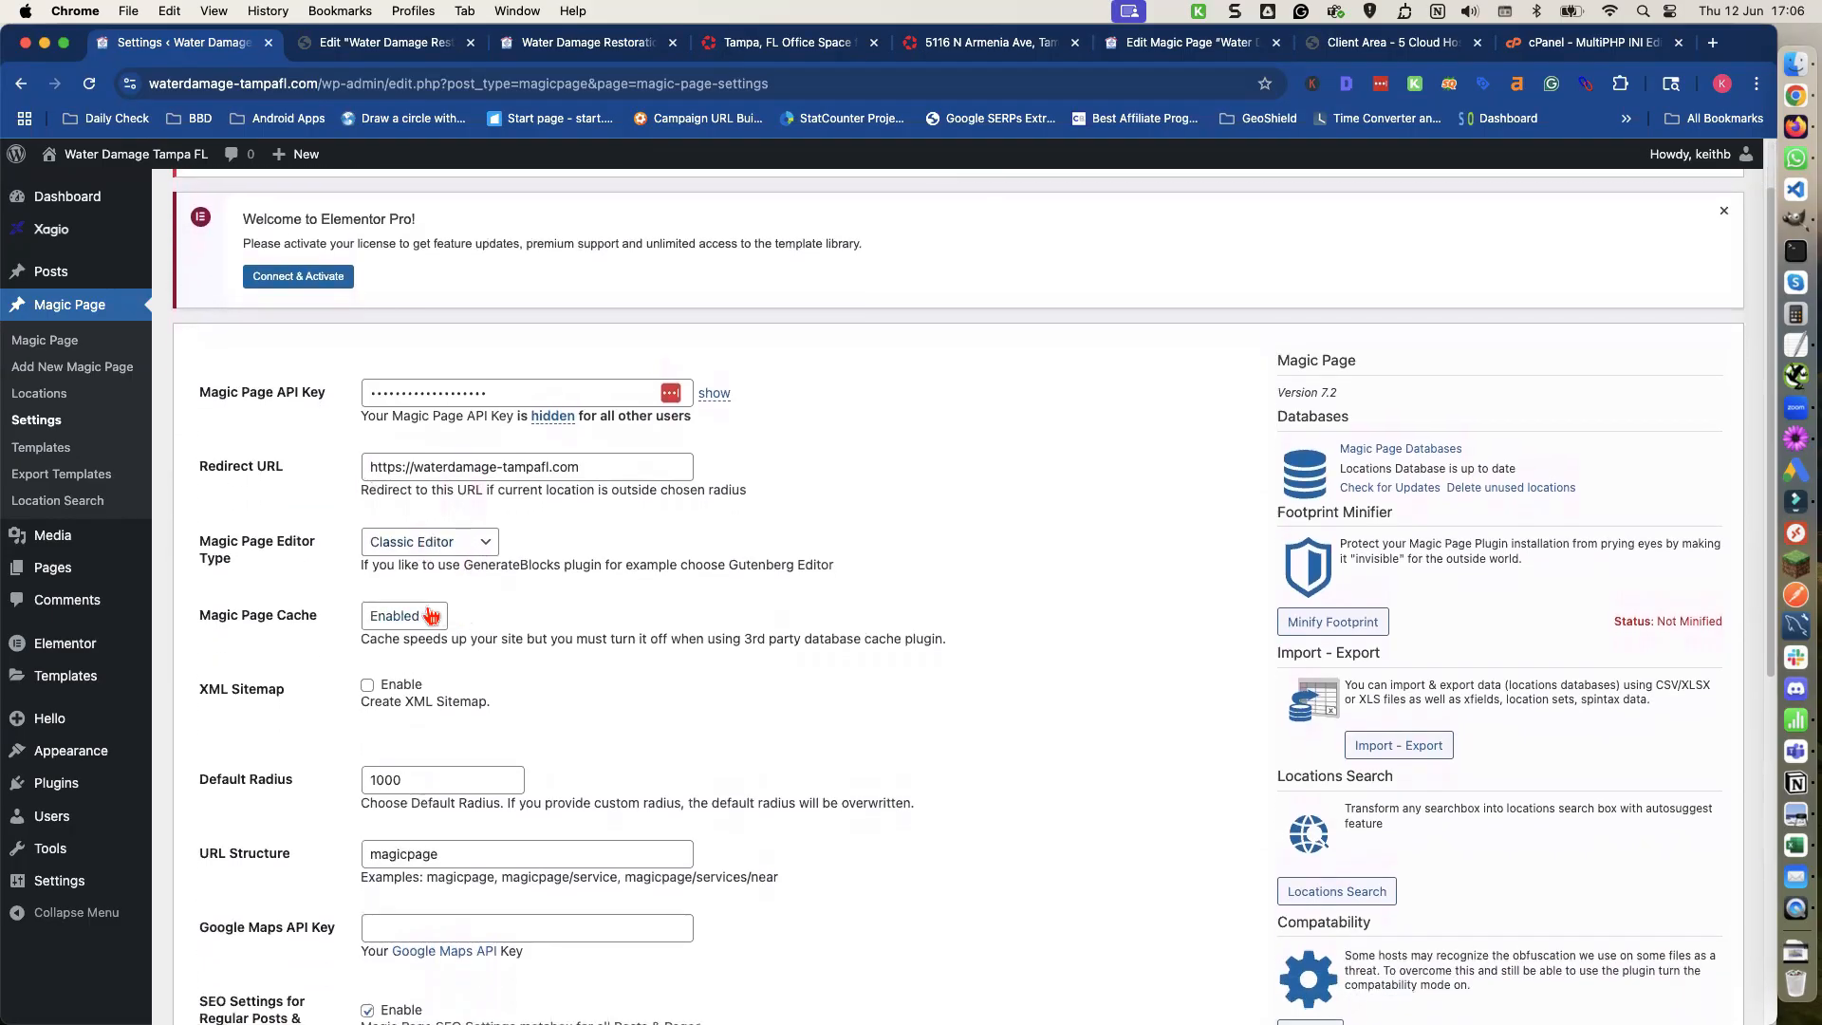
scroll(453, 624, "down", 2)
left_click(368, 642)
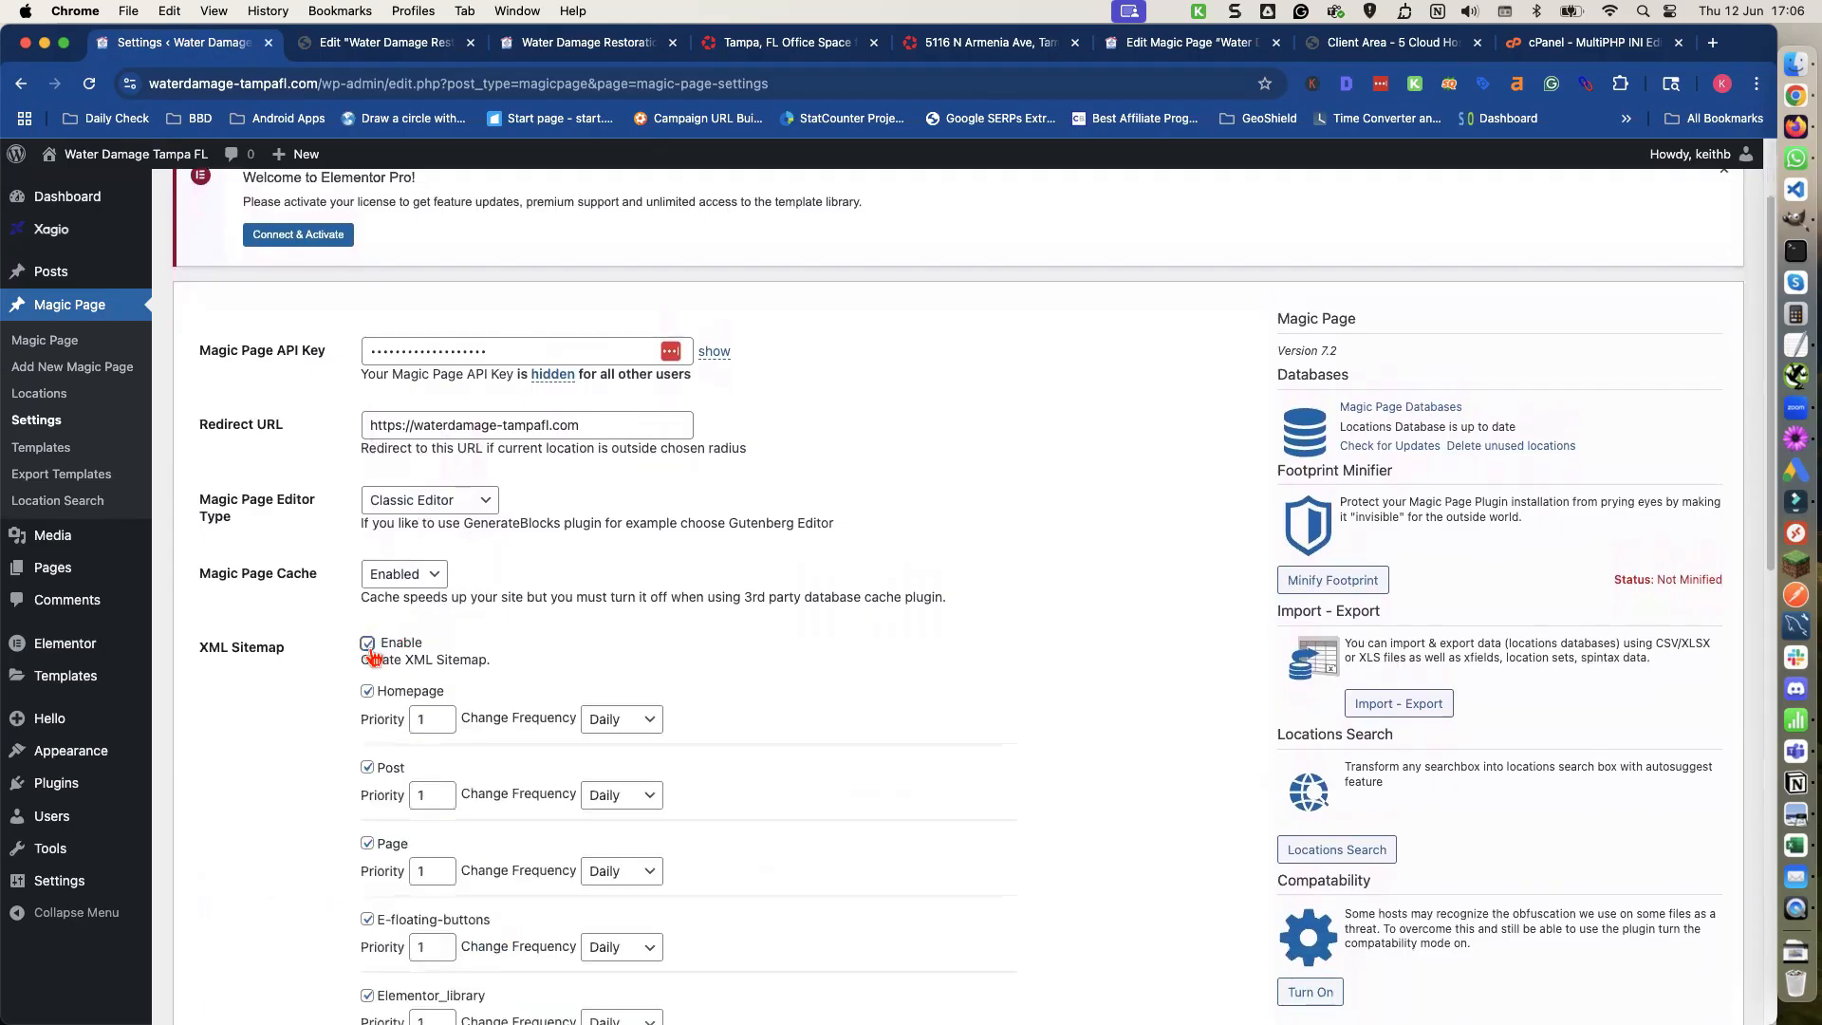
Exclude E-floating-buttons and Elementor_library from the XML sitemap.
scroll(390, 661, "down", 8)
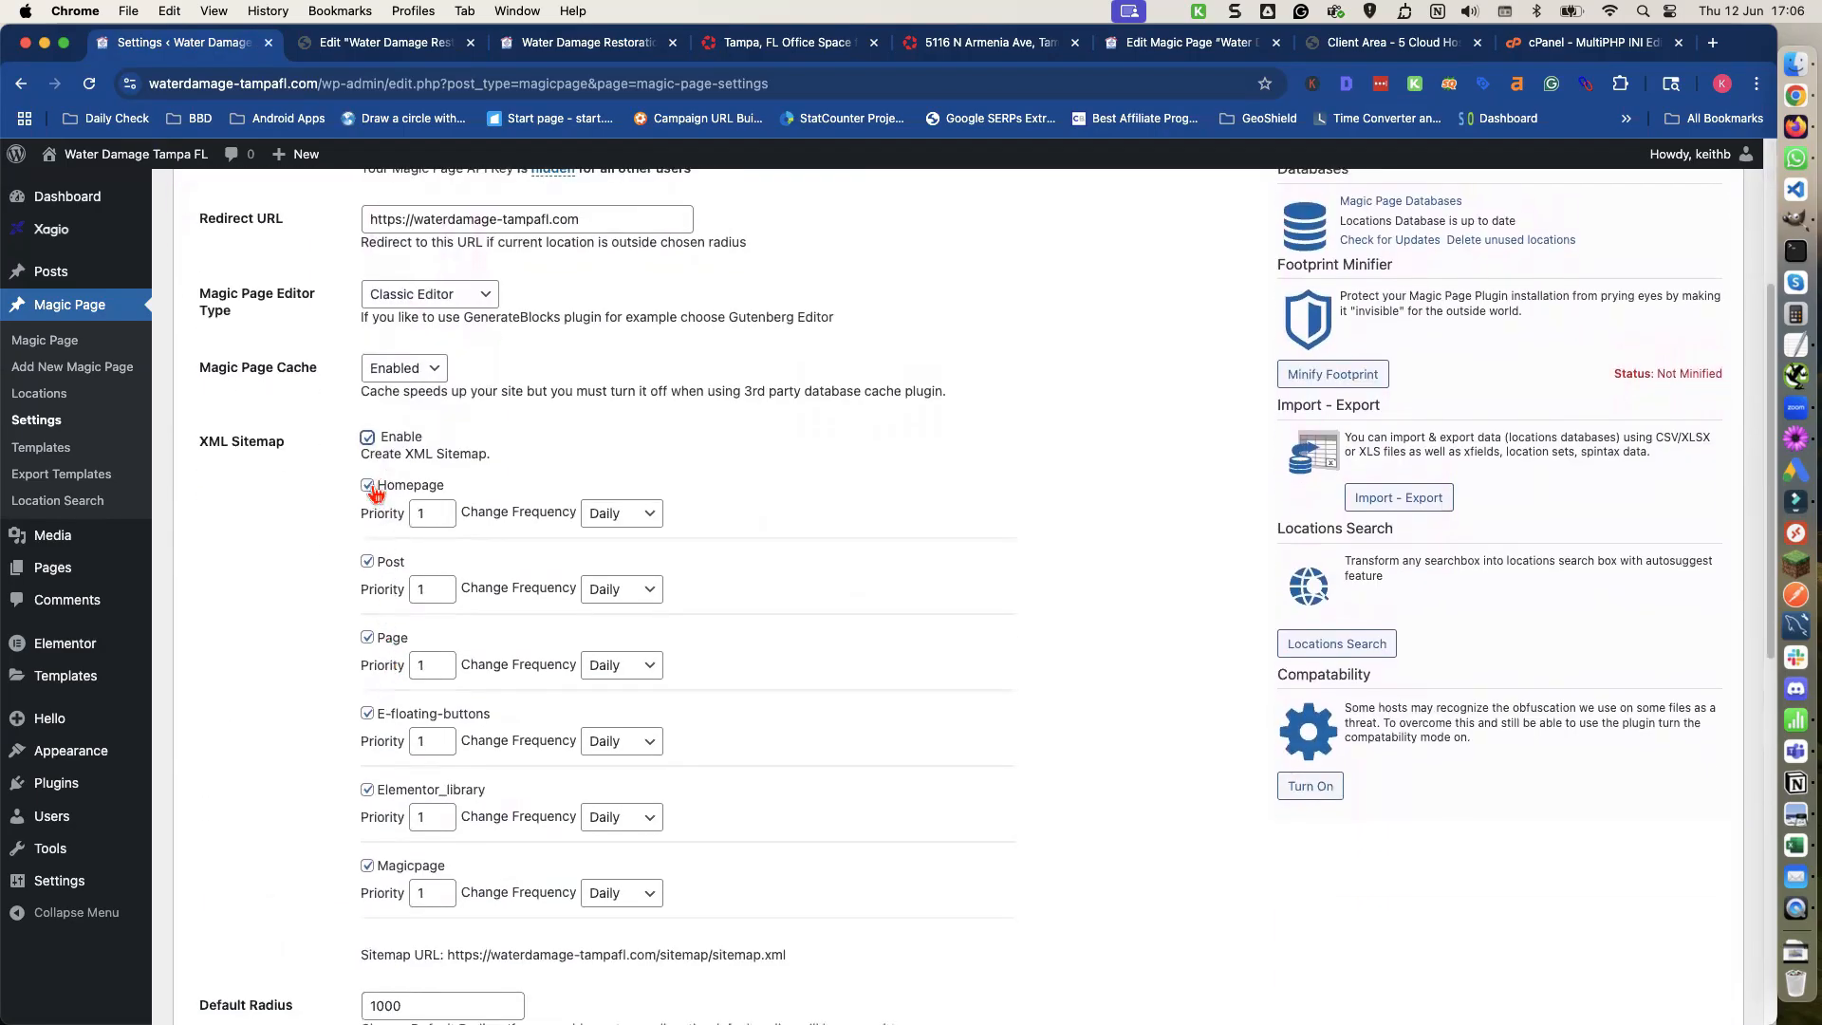
scroll(372, 645, "down", 4)
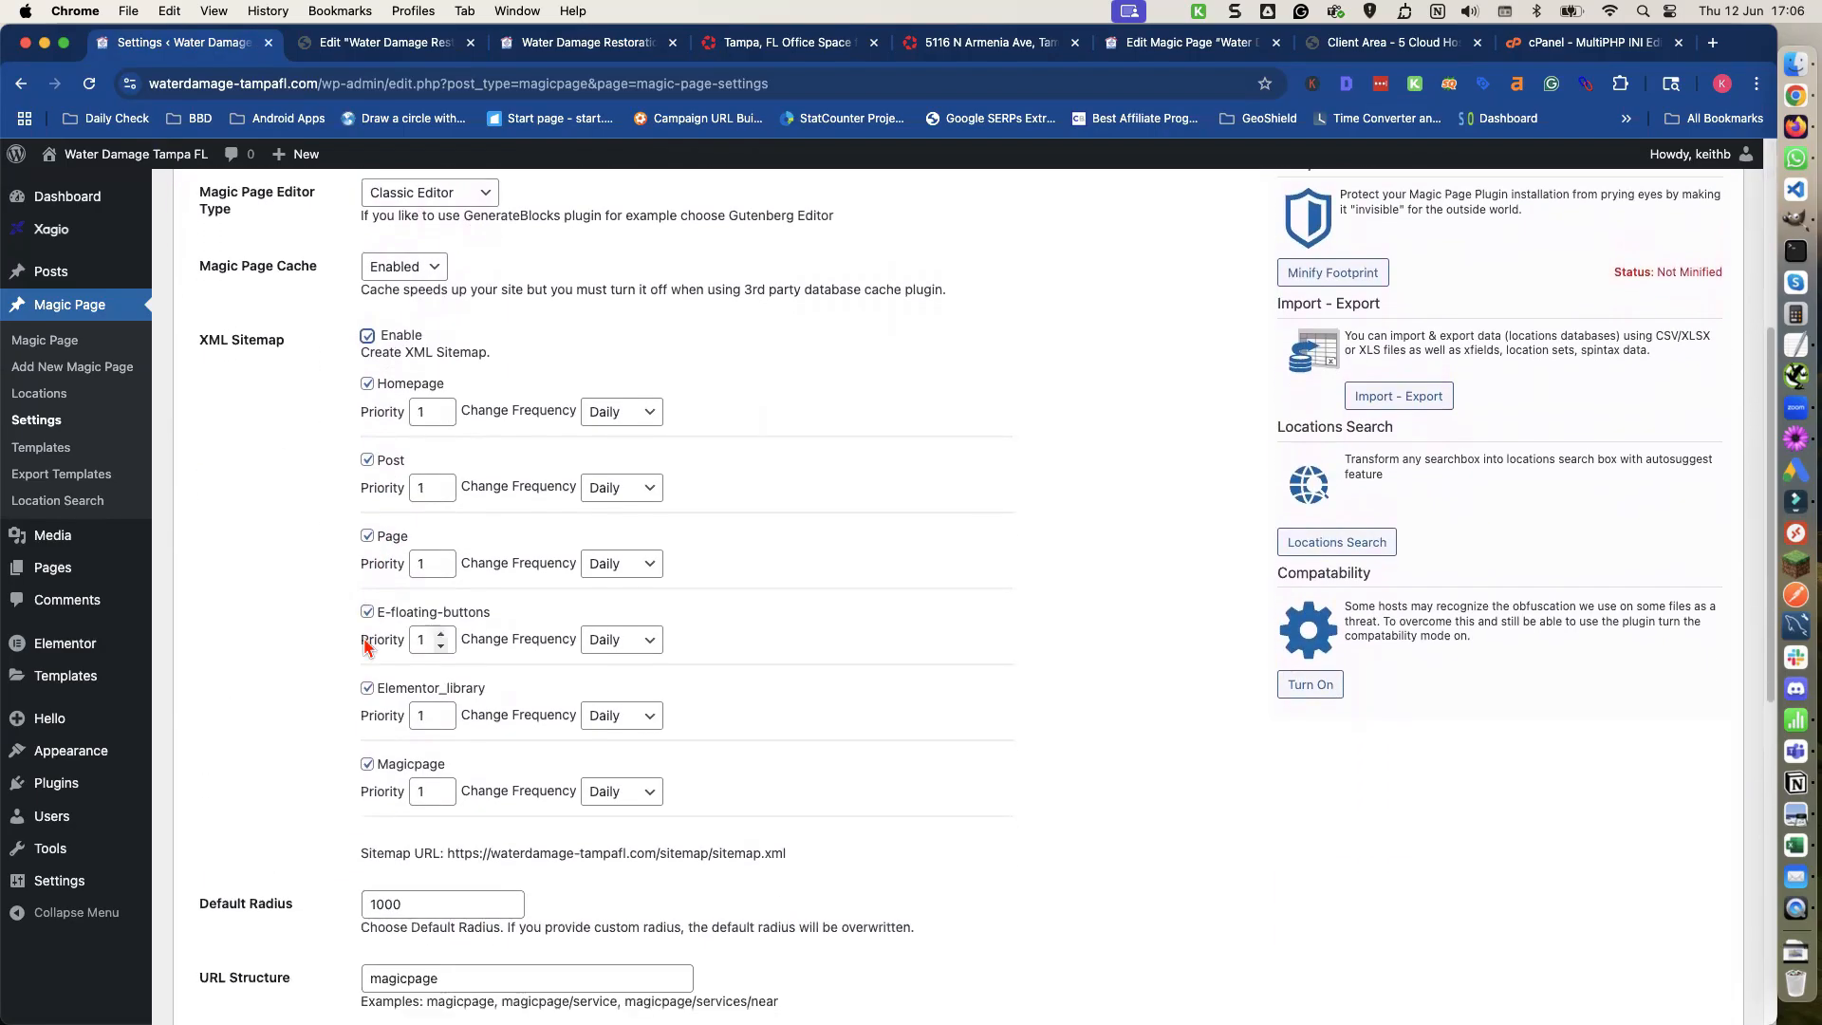
left_click(367, 613)
scroll(360, 631, "down", 3)
left_click(367, 619)
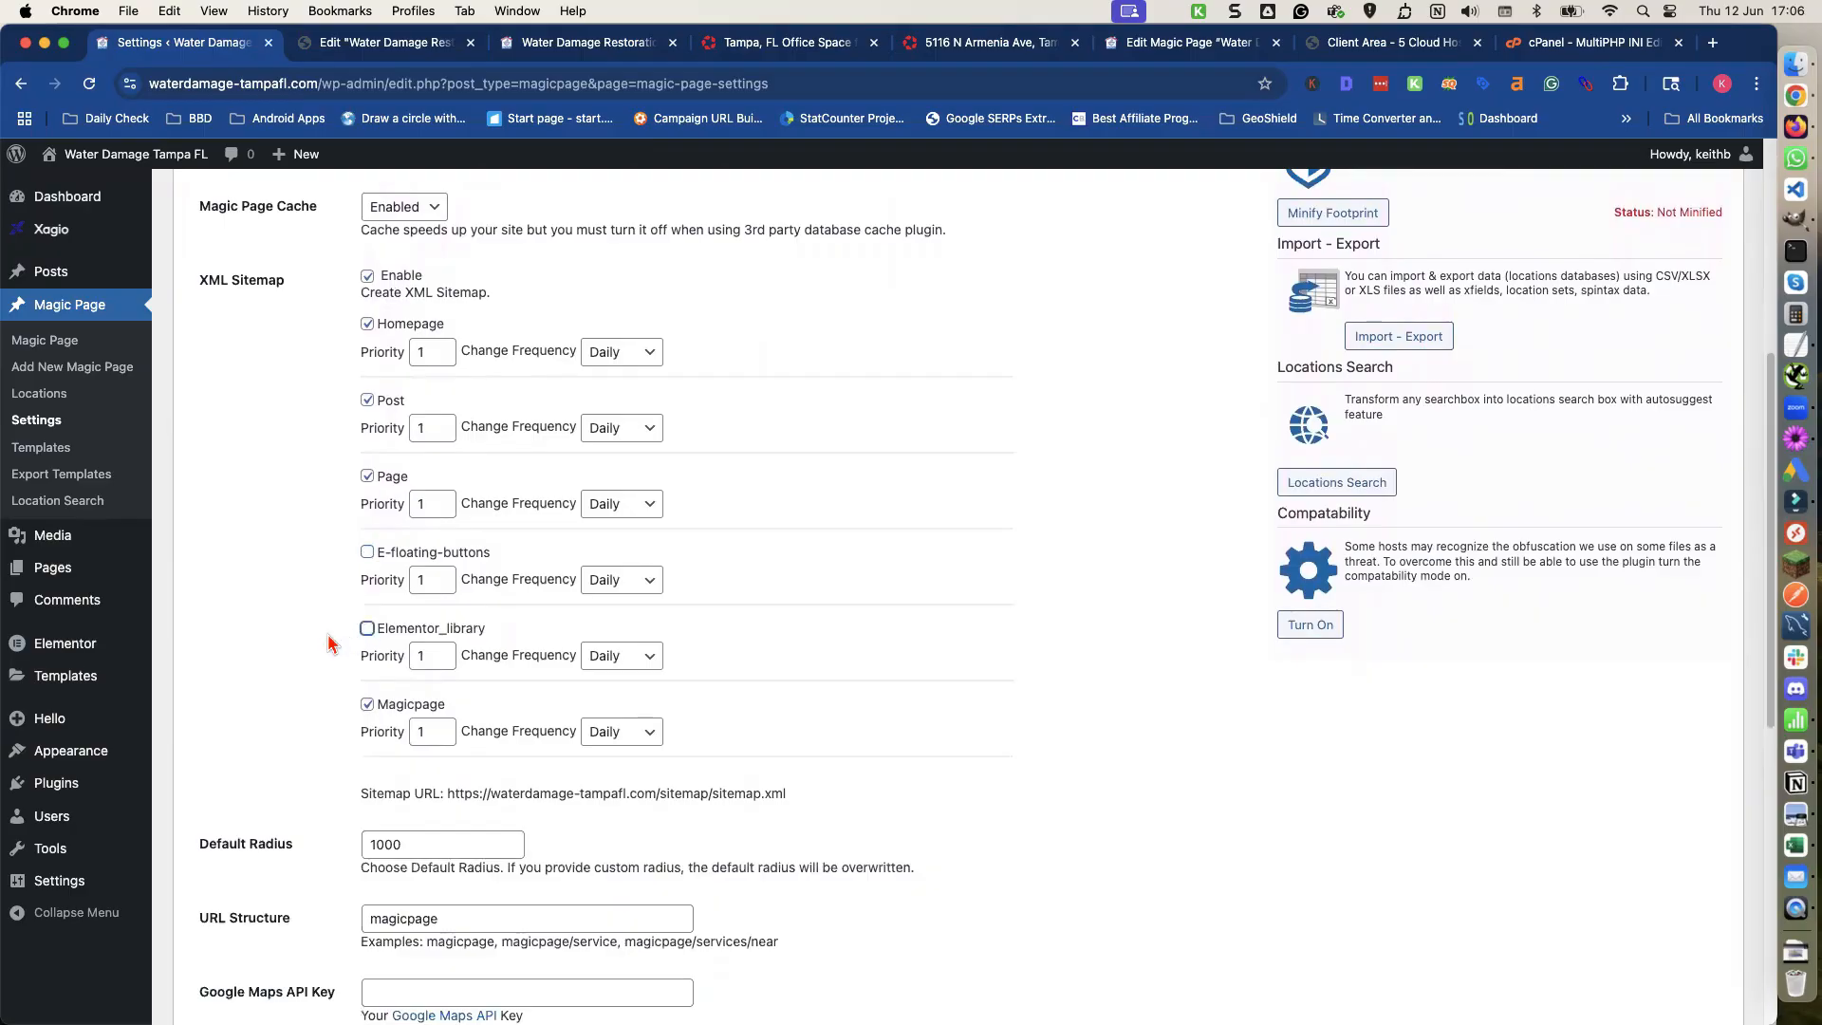
Set the Magic Page default radius to 15.
scroll(326, 643, "down", 2)
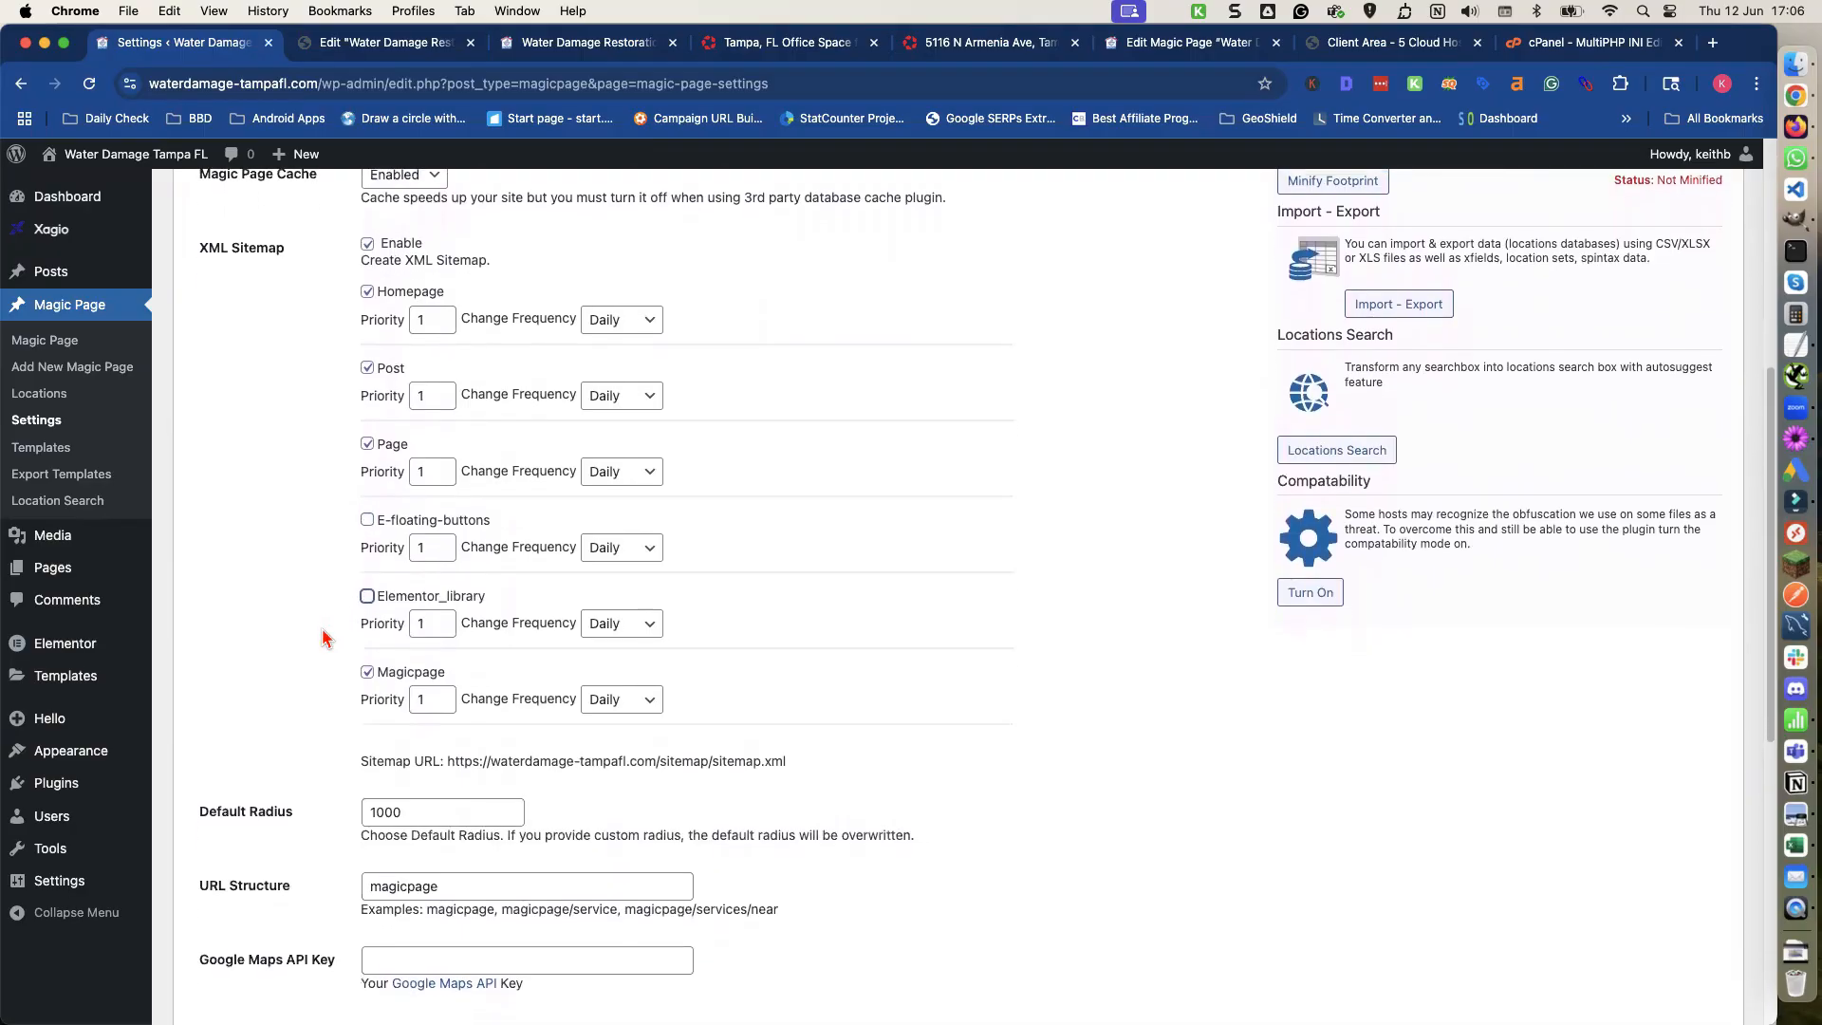
scroll(323, 639, "down", 5)
left_click_drag(408, 685, 334, 687)
type("15")
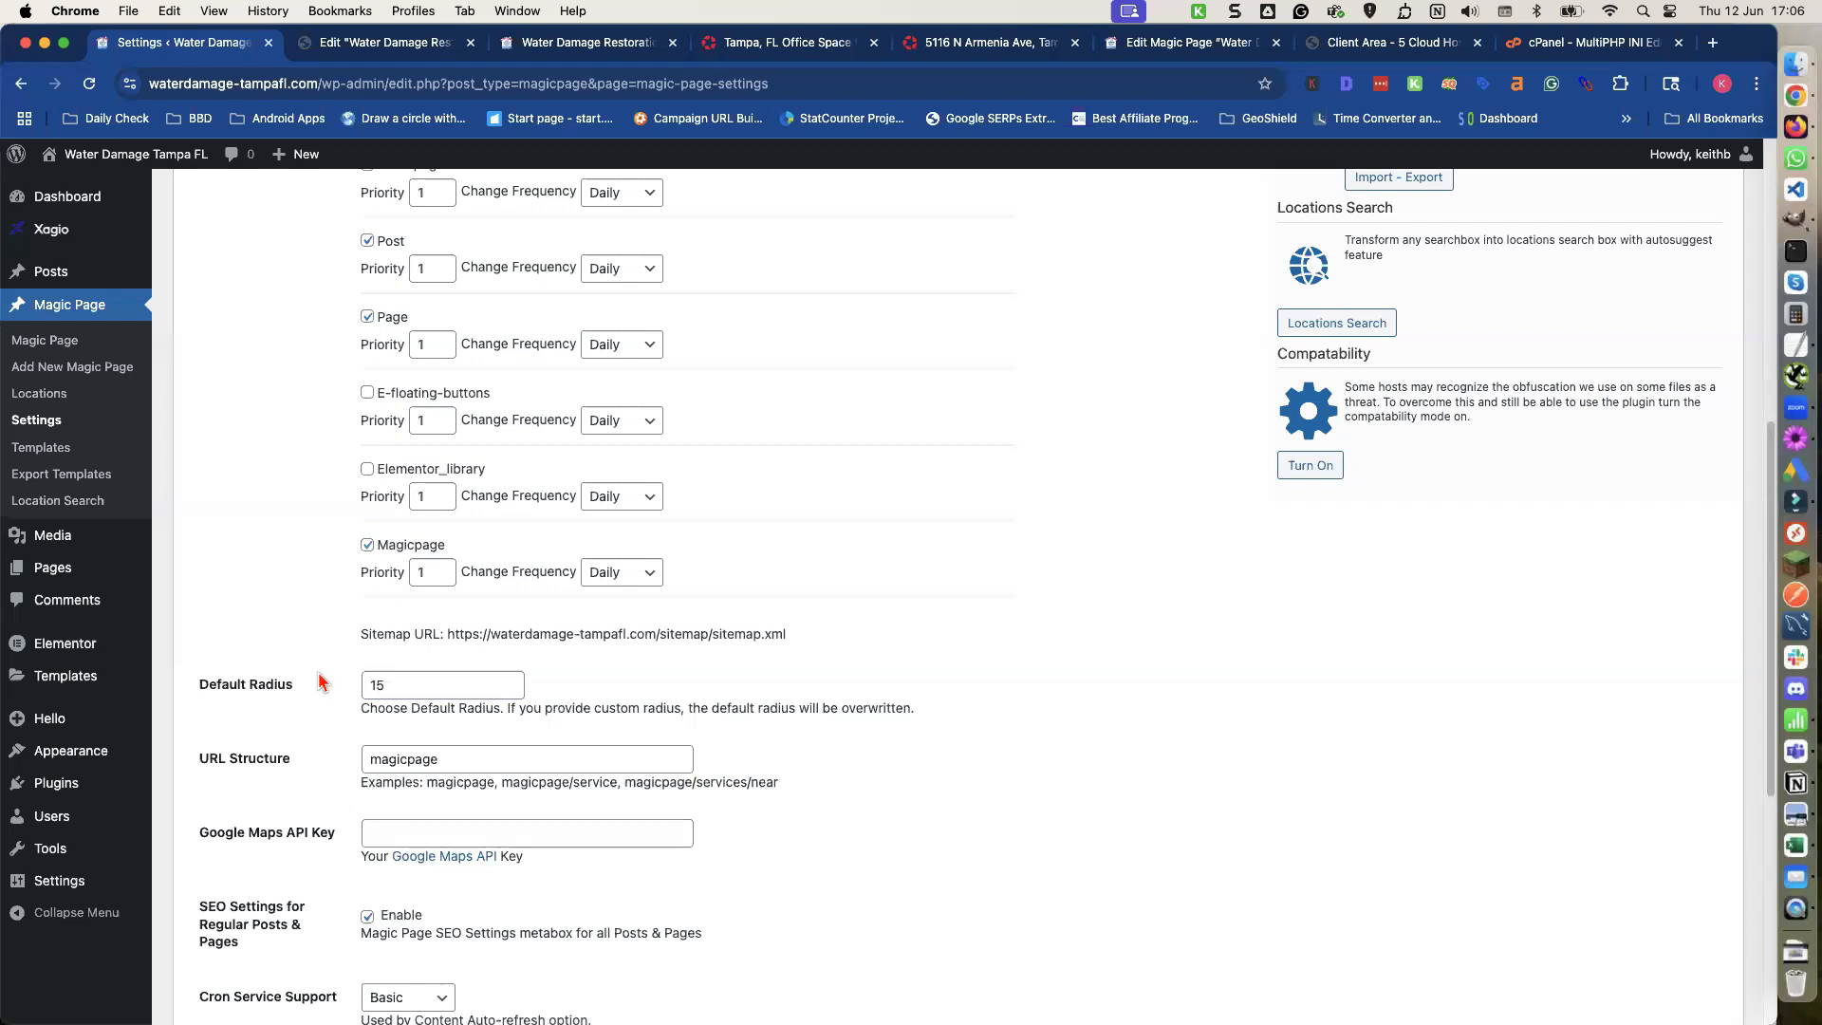
Set the URL structure to restoration.
scroll(313, 693, "down", 1)
left_click(385, 727)
double_click(384, 727)
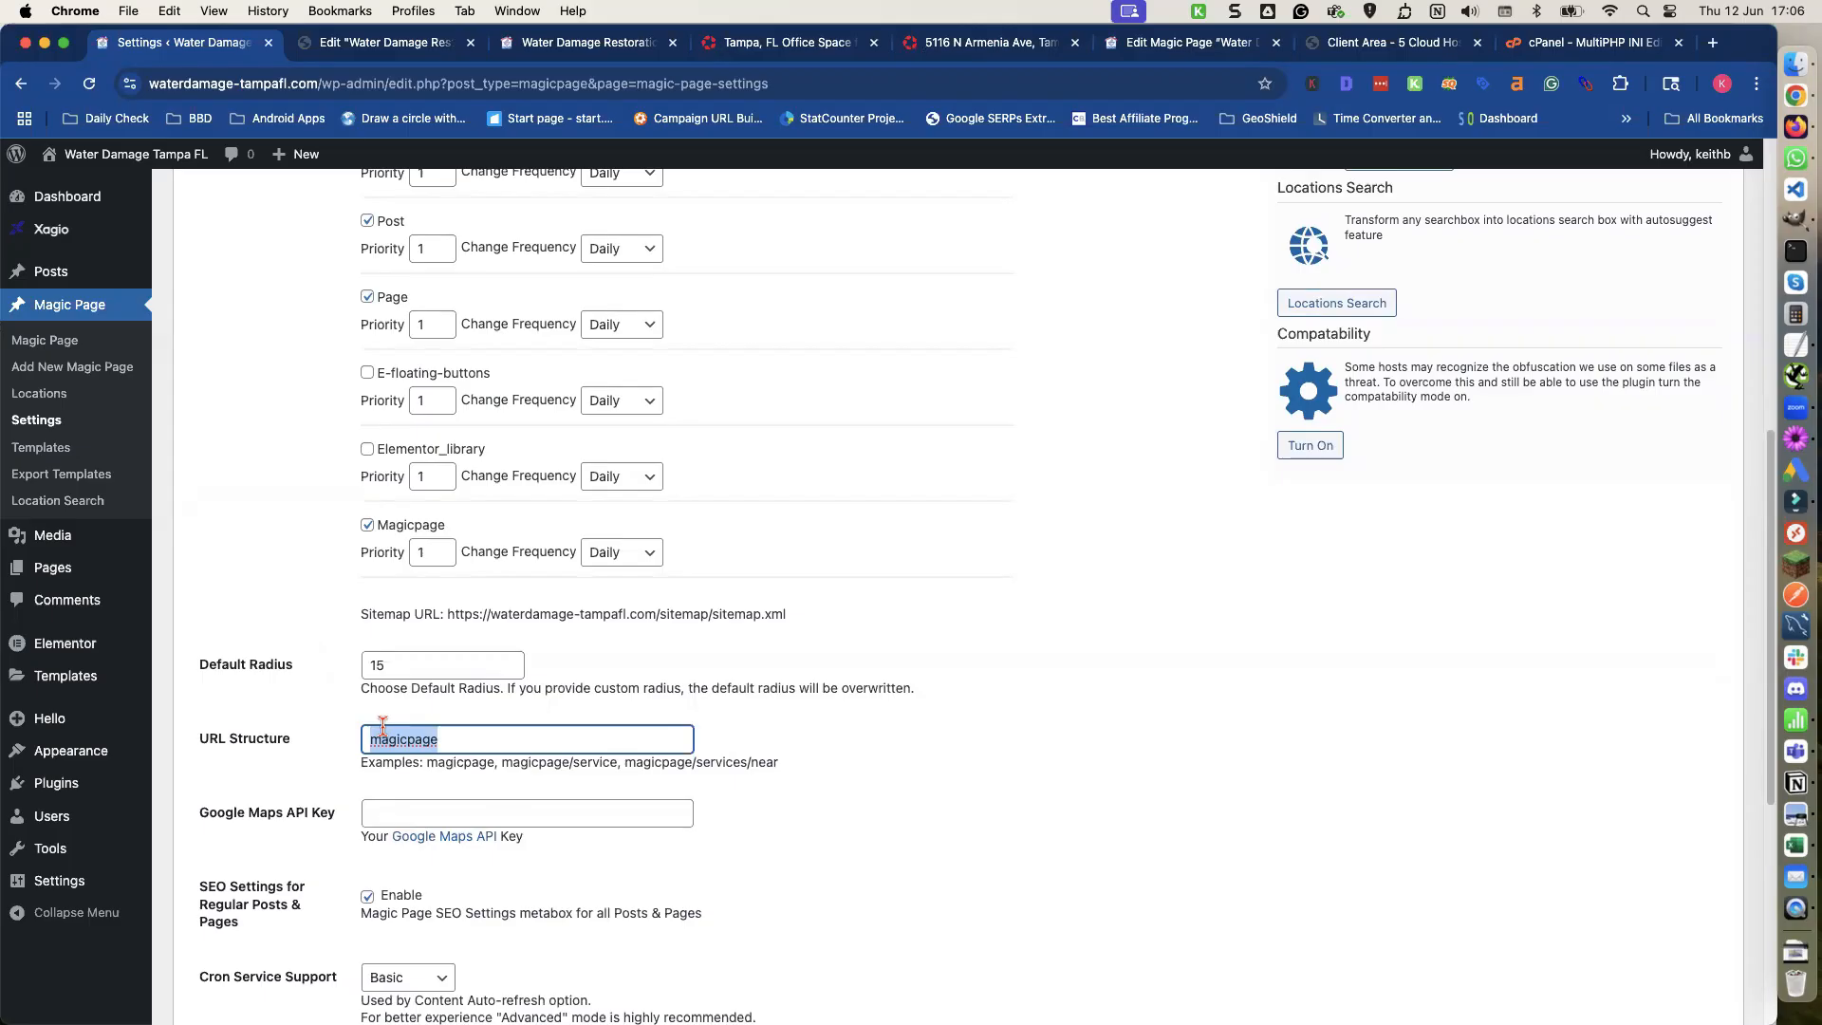
type("res")
type("res")
left_click(341, 730)
Disable the SEO settings metabox for regular posts and pages and save the Magic Page settings.
scroll(342, 731, "down", 3)
scroll(398, 617, "down", 1)
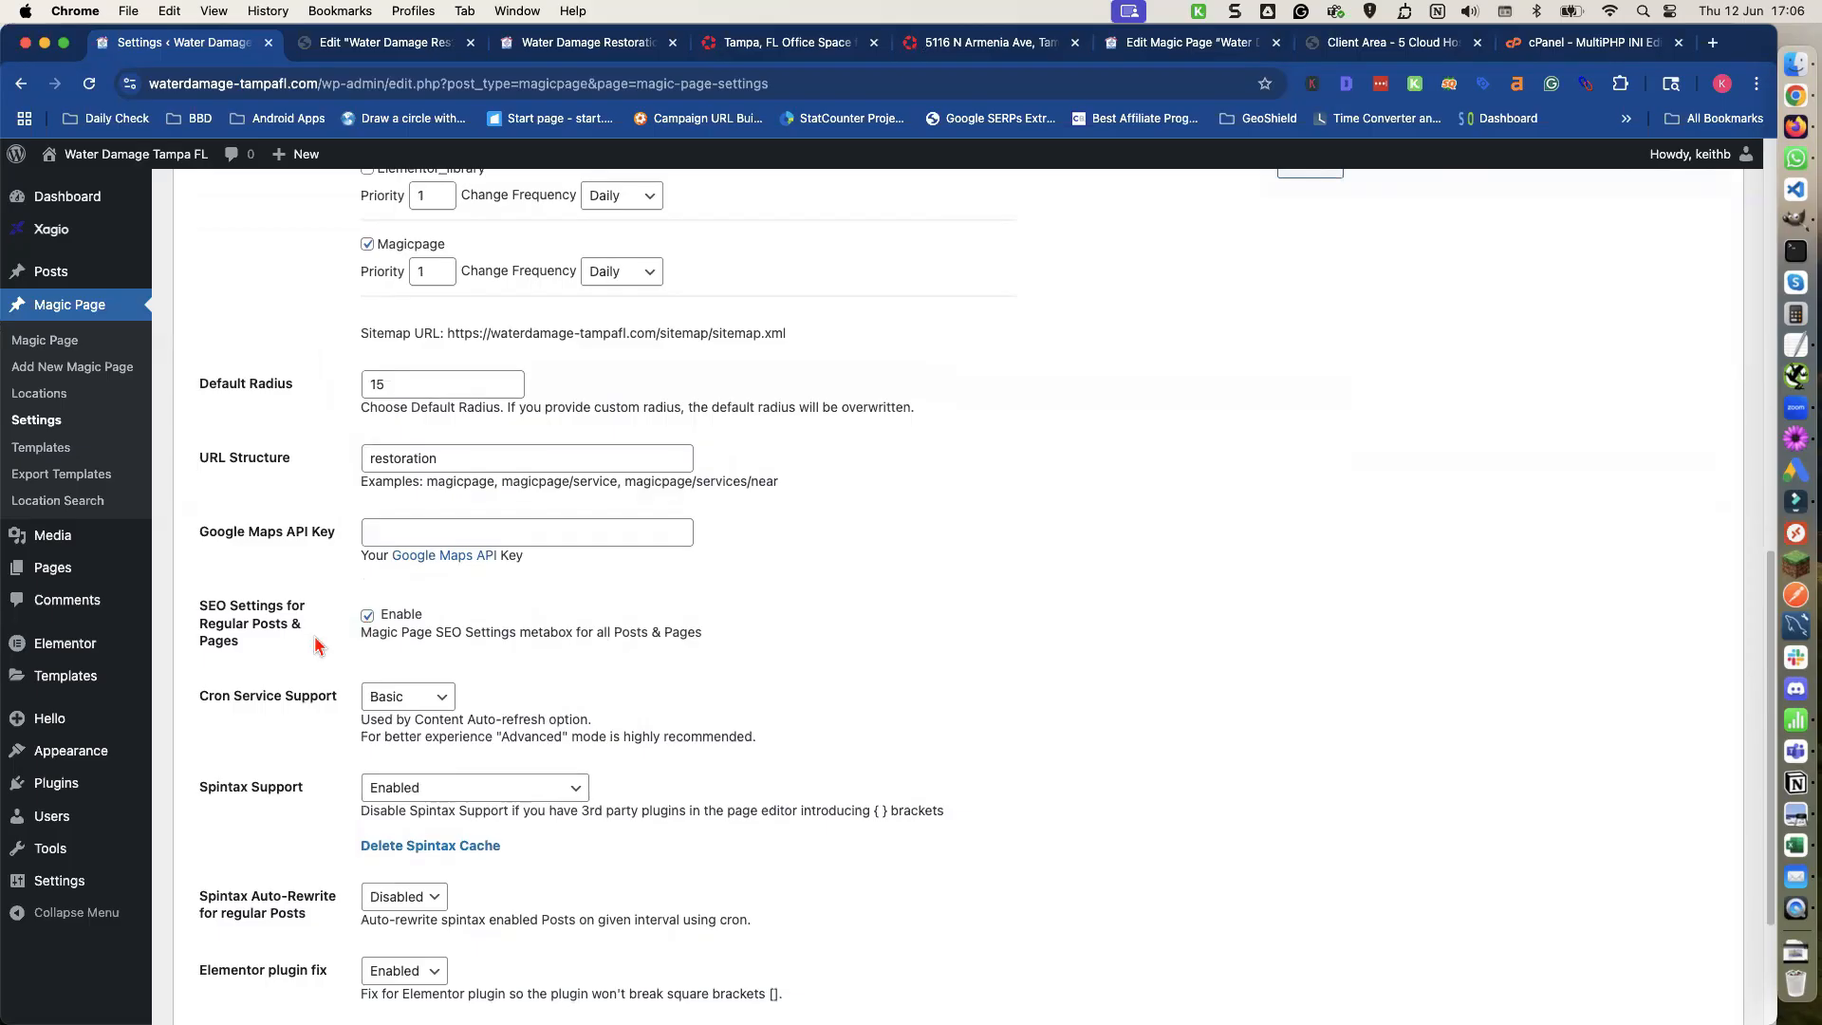
scroll(323, 636, "down", 2)
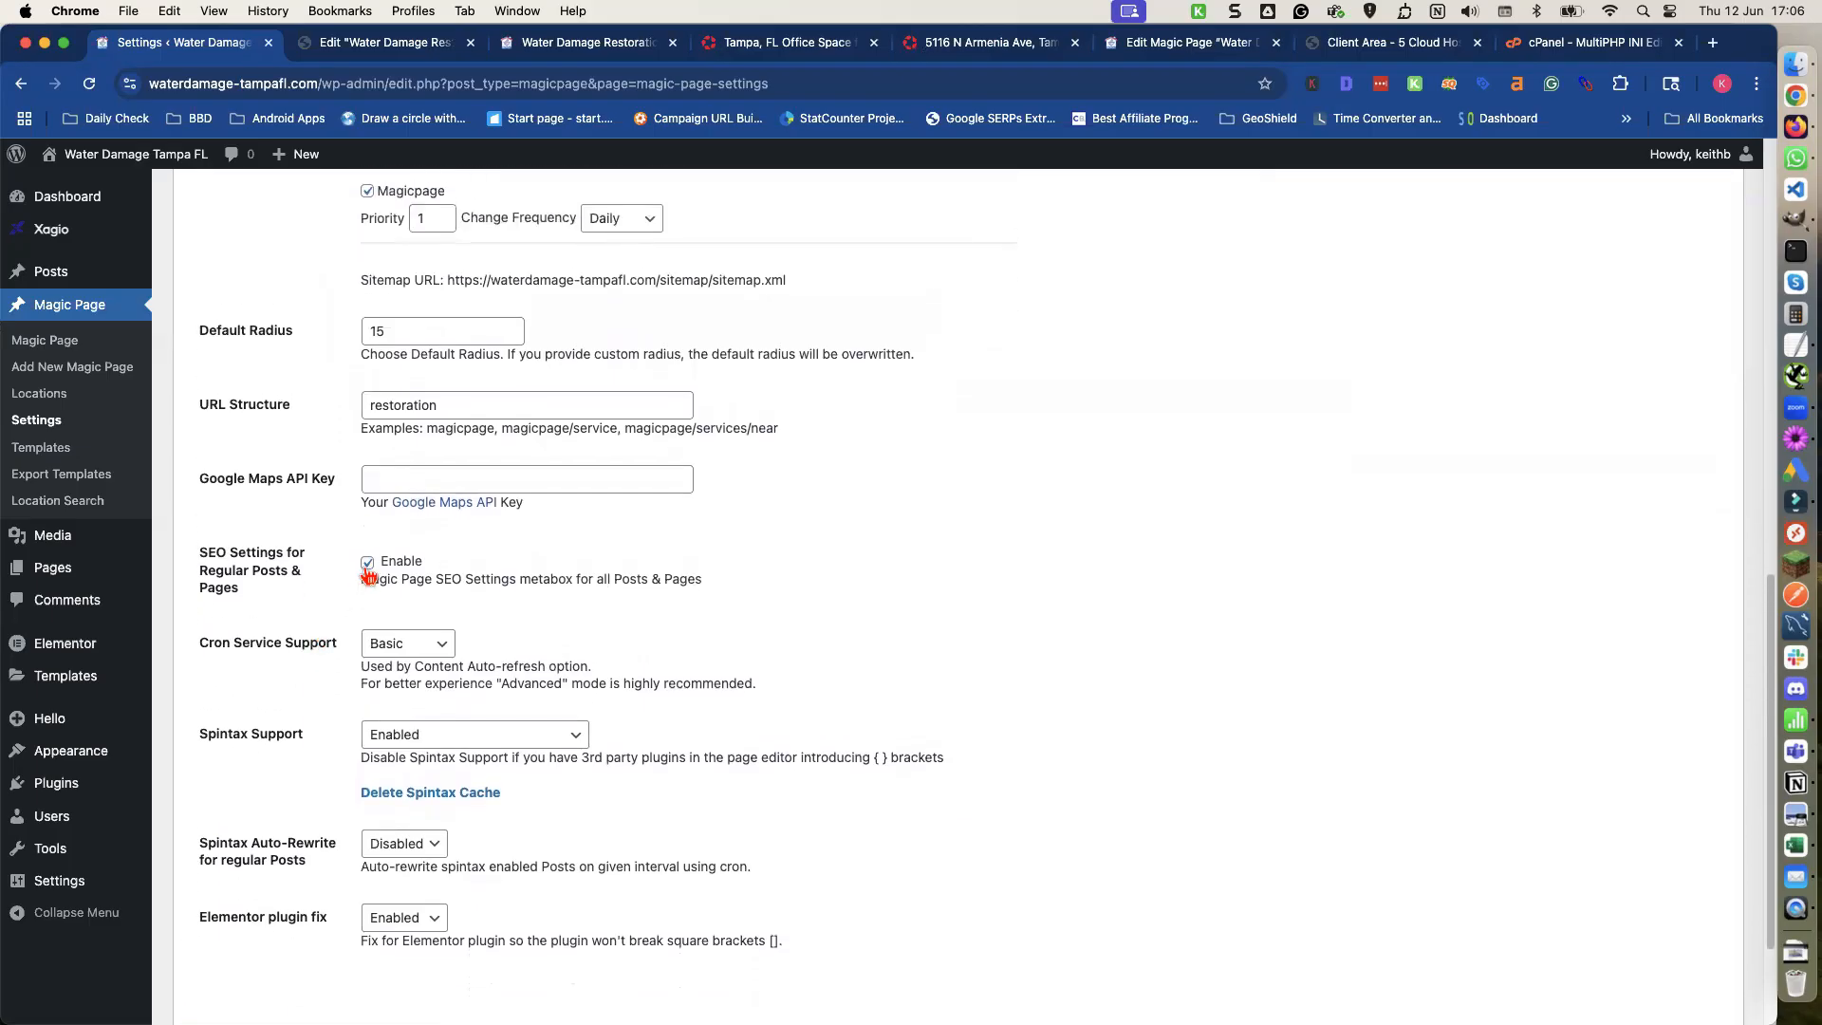
left_click(367, 565)
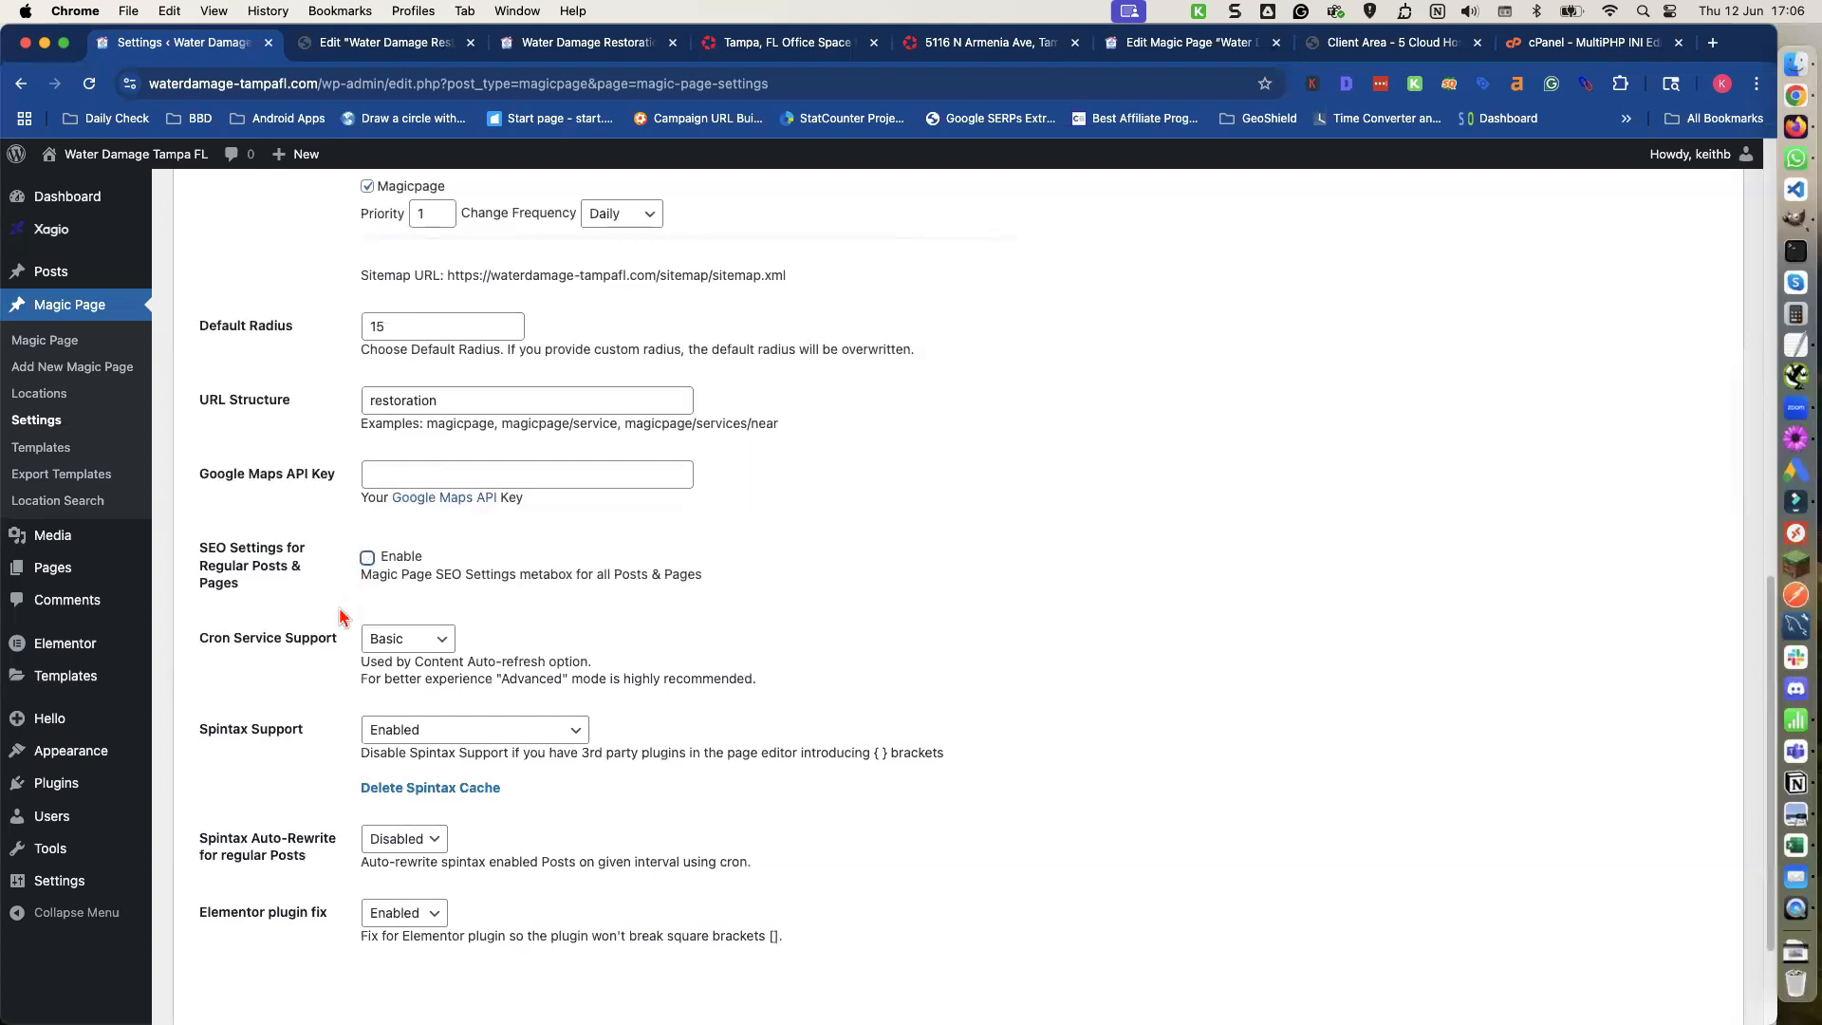
scroll(406, 575, "down", 1)
scroll(330, 600, "down", 3)
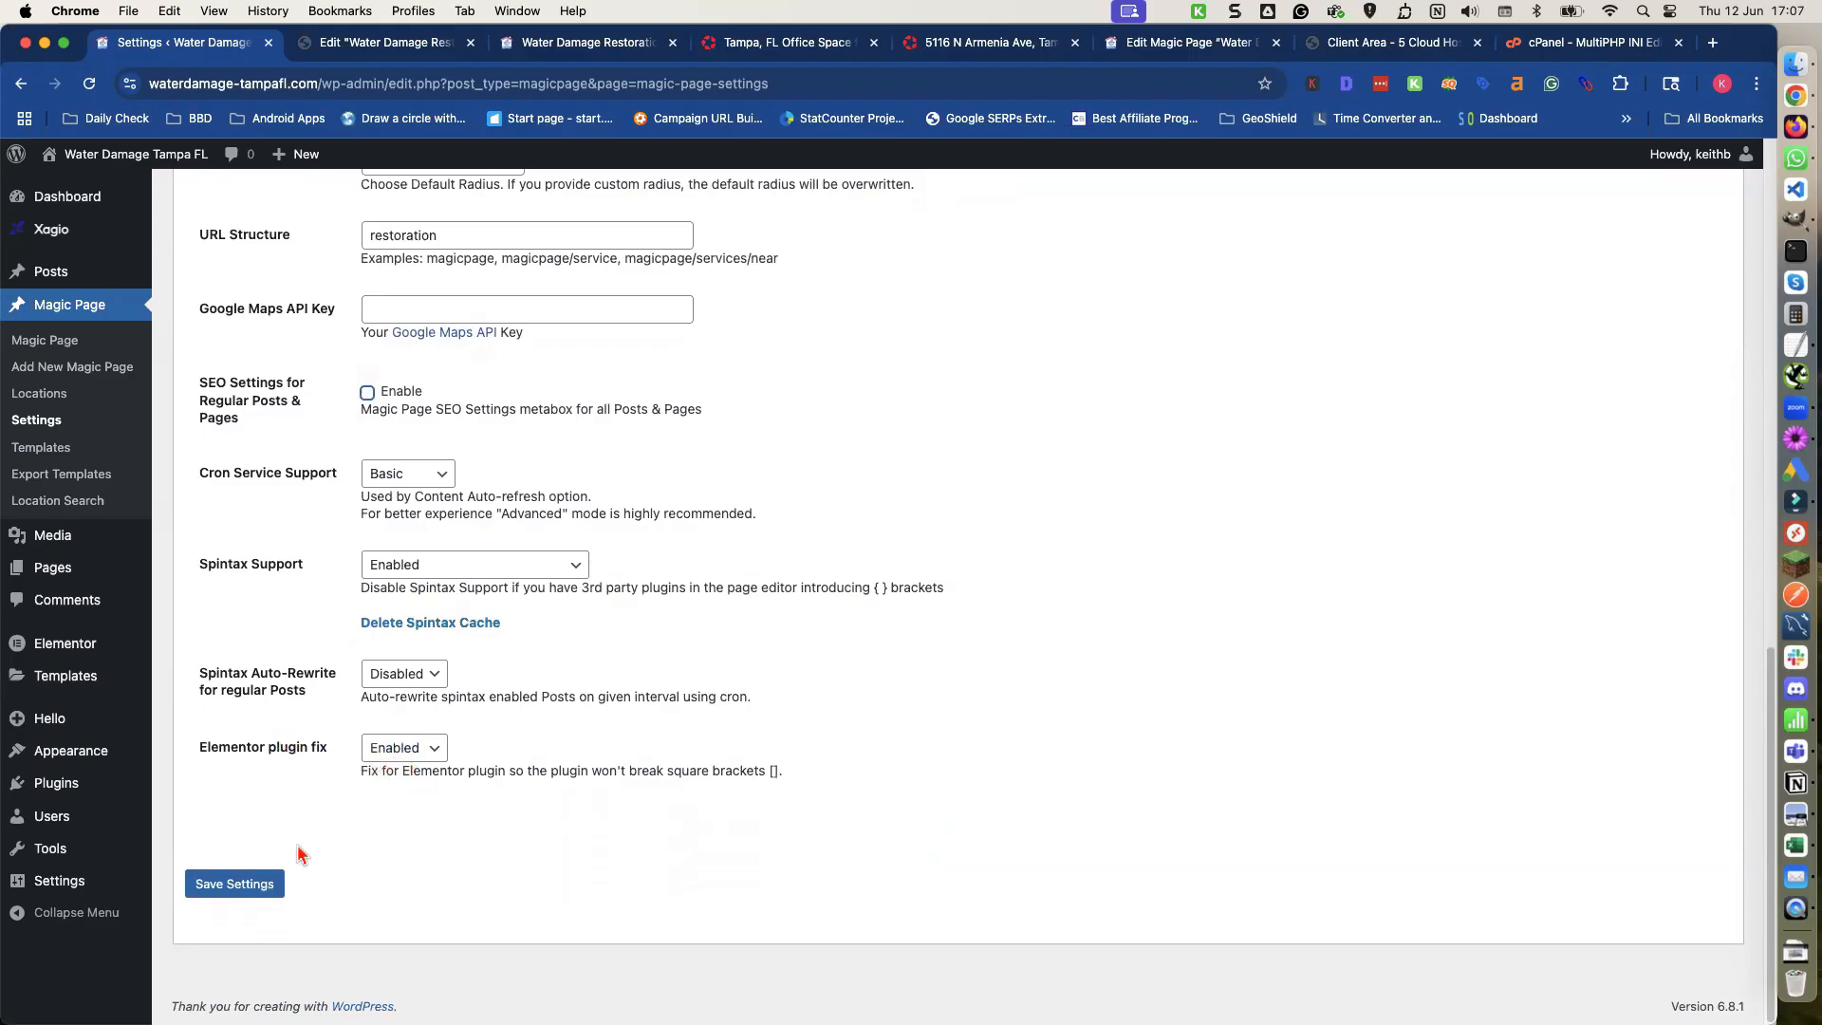
left_click(263, 885)
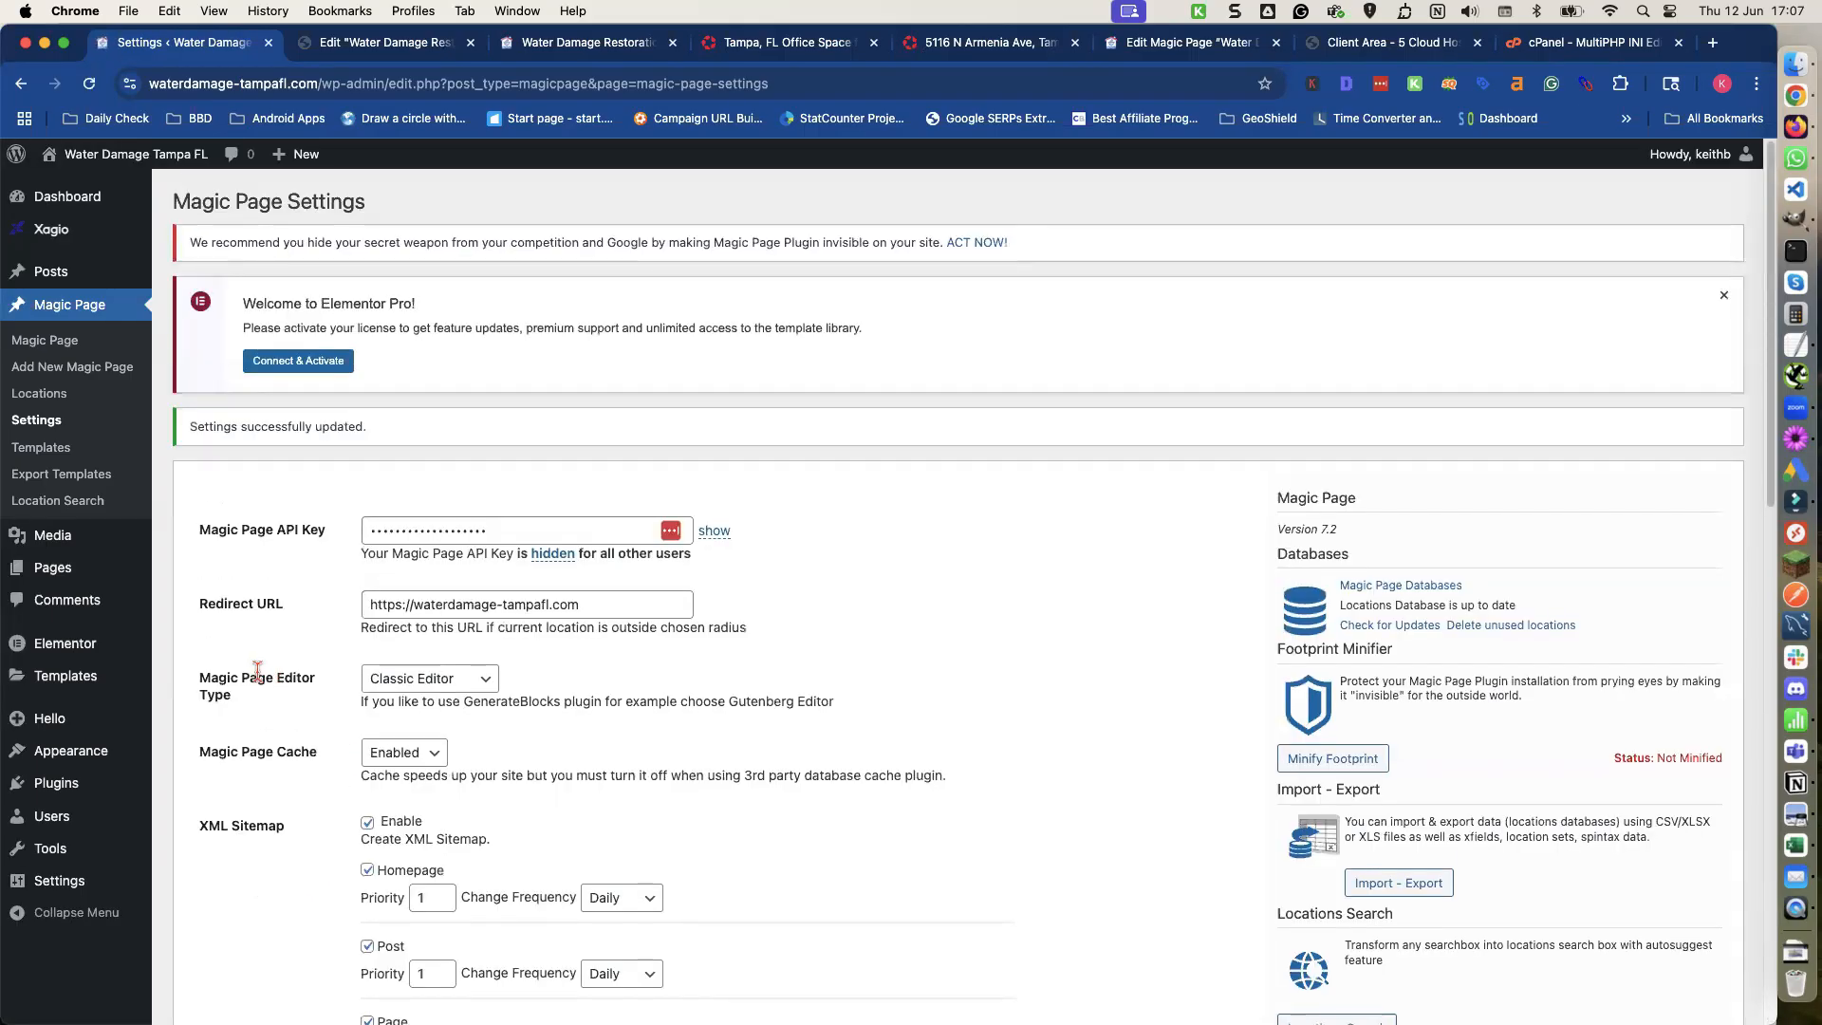
Enable Elementor for the Magic Page post type and save the Elementor settings.
mouse_move(75, 648)
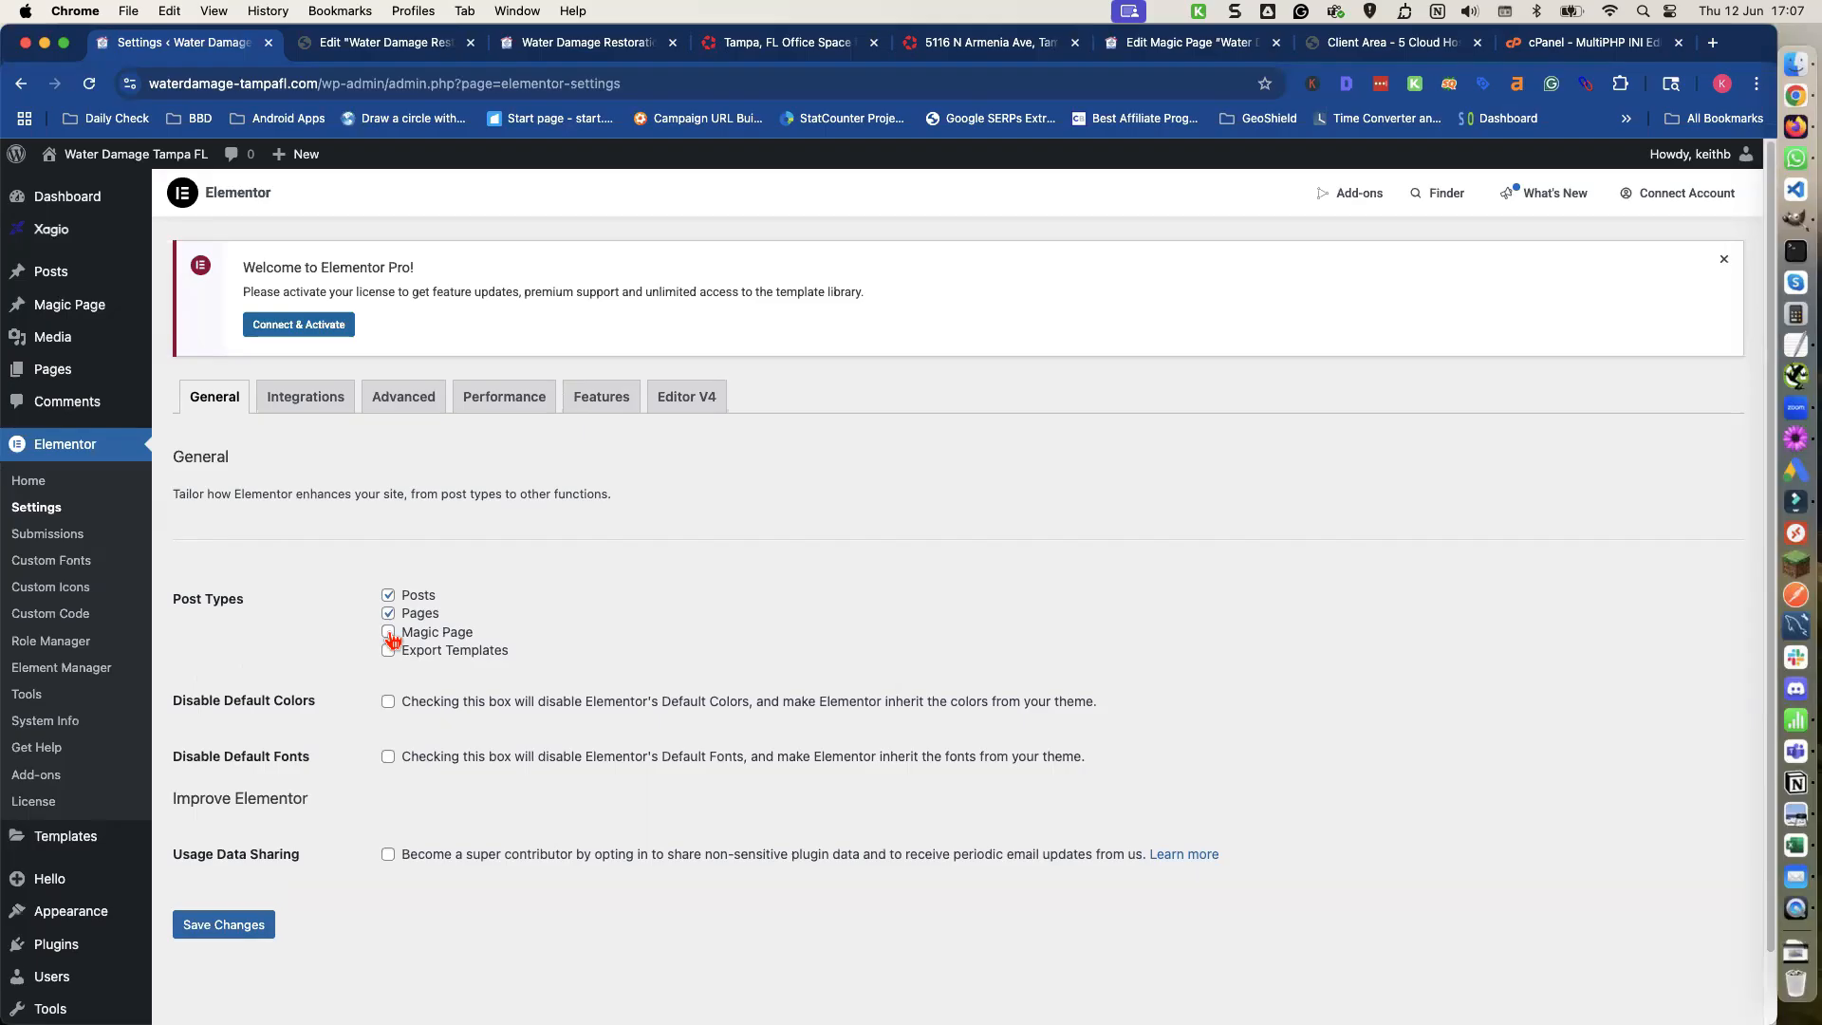
left_click(389, 633)
left_click(228, 936)
Review the Elementor Integrations settings before returning to the General settings.
left_click(314, 406)
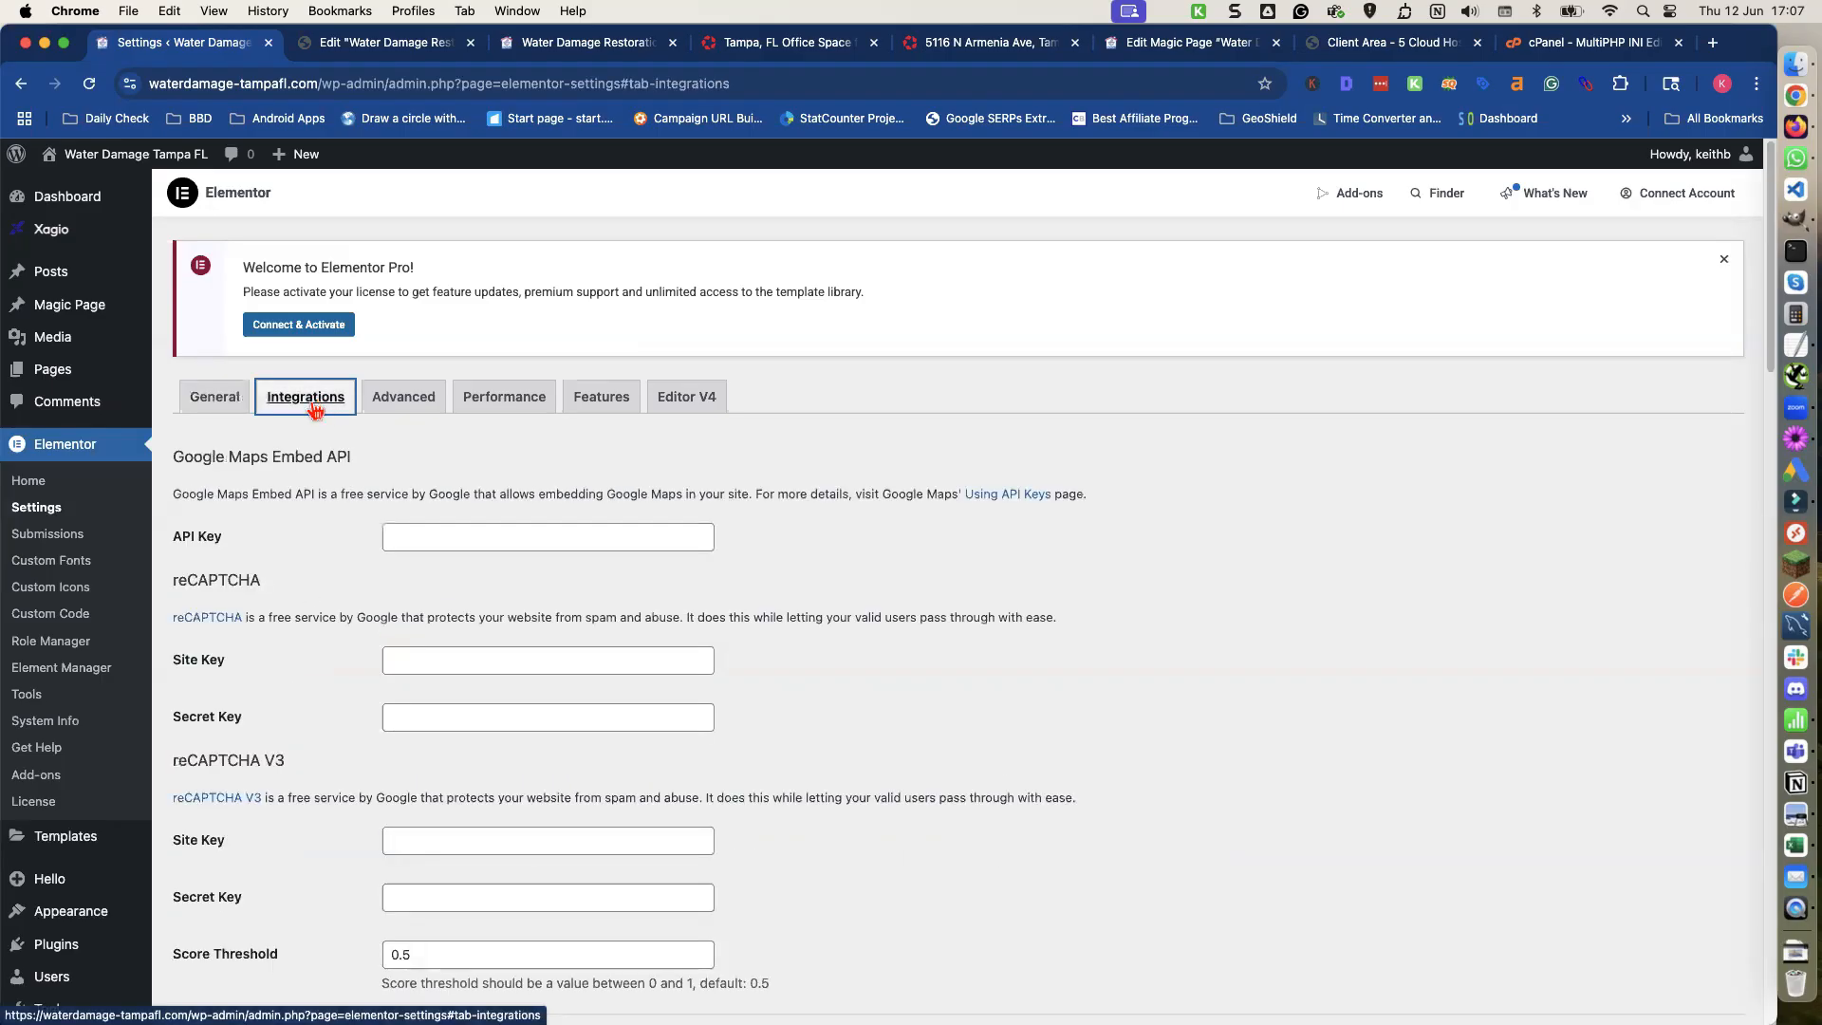
scroll(300, 626, "down", 8)
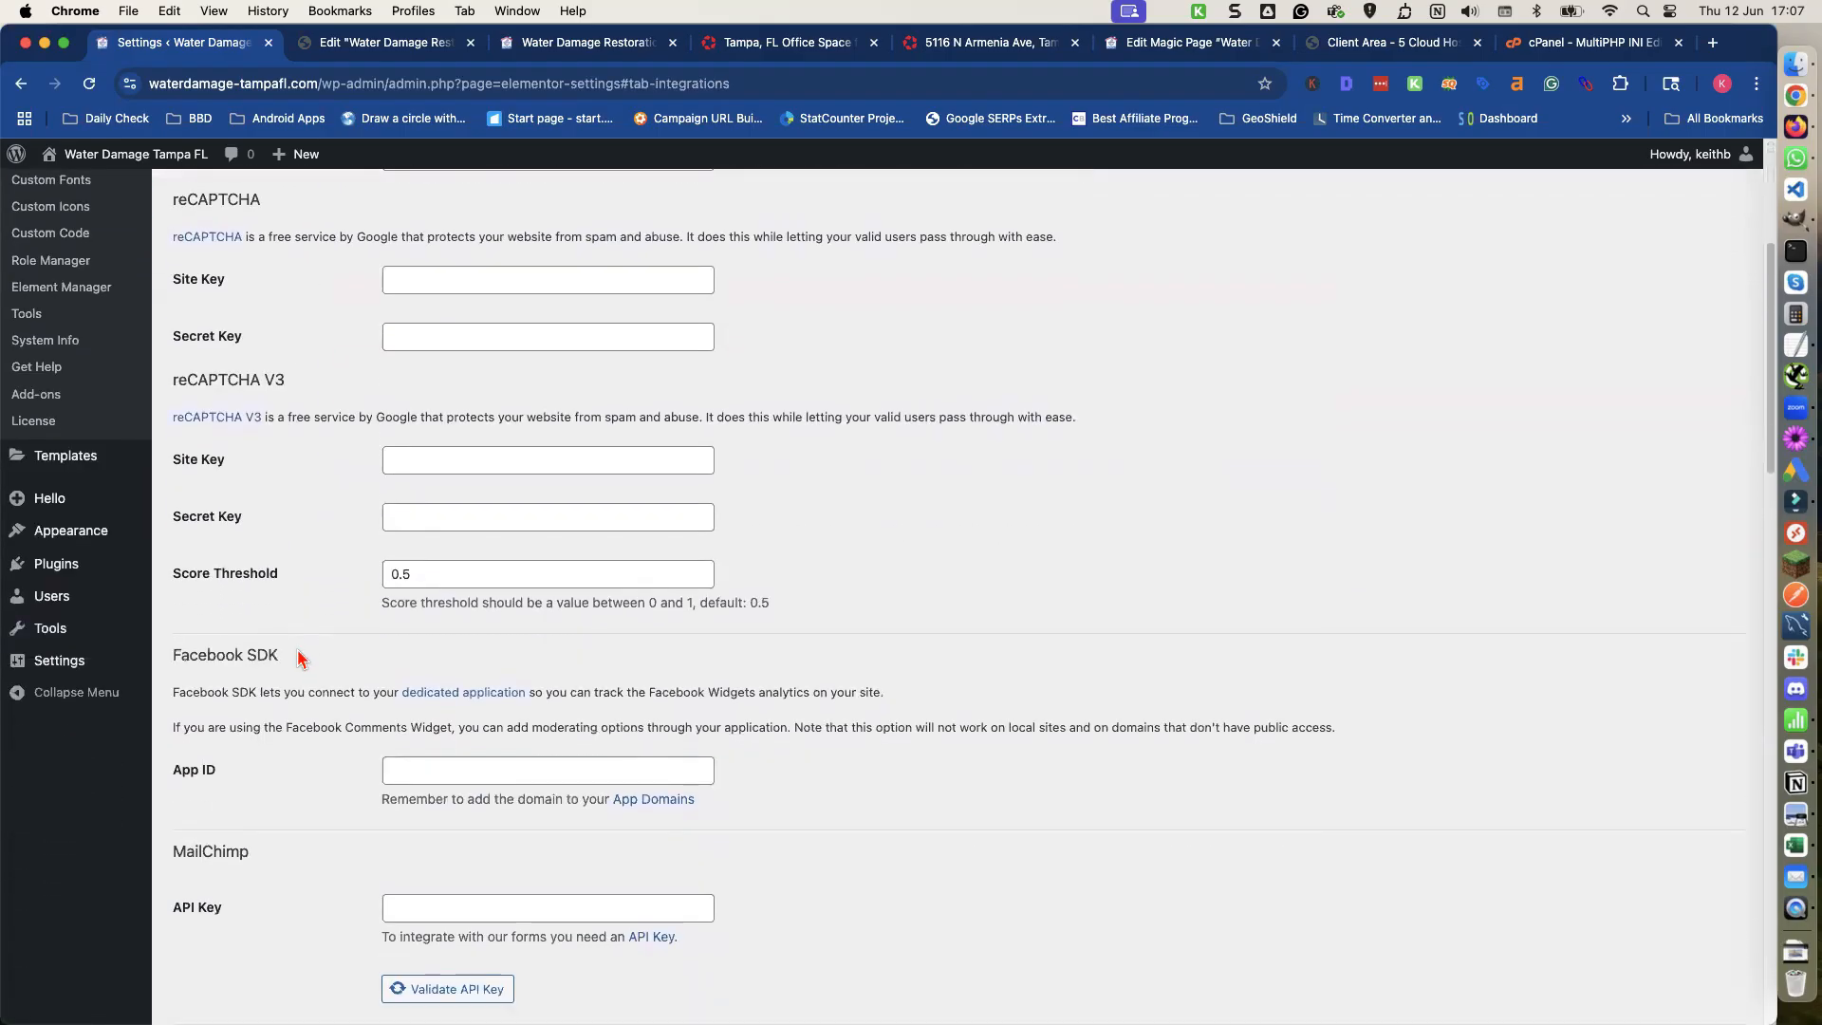
scroll(297, 657, "down", 10)
scroll(294, 658, "up", 9)
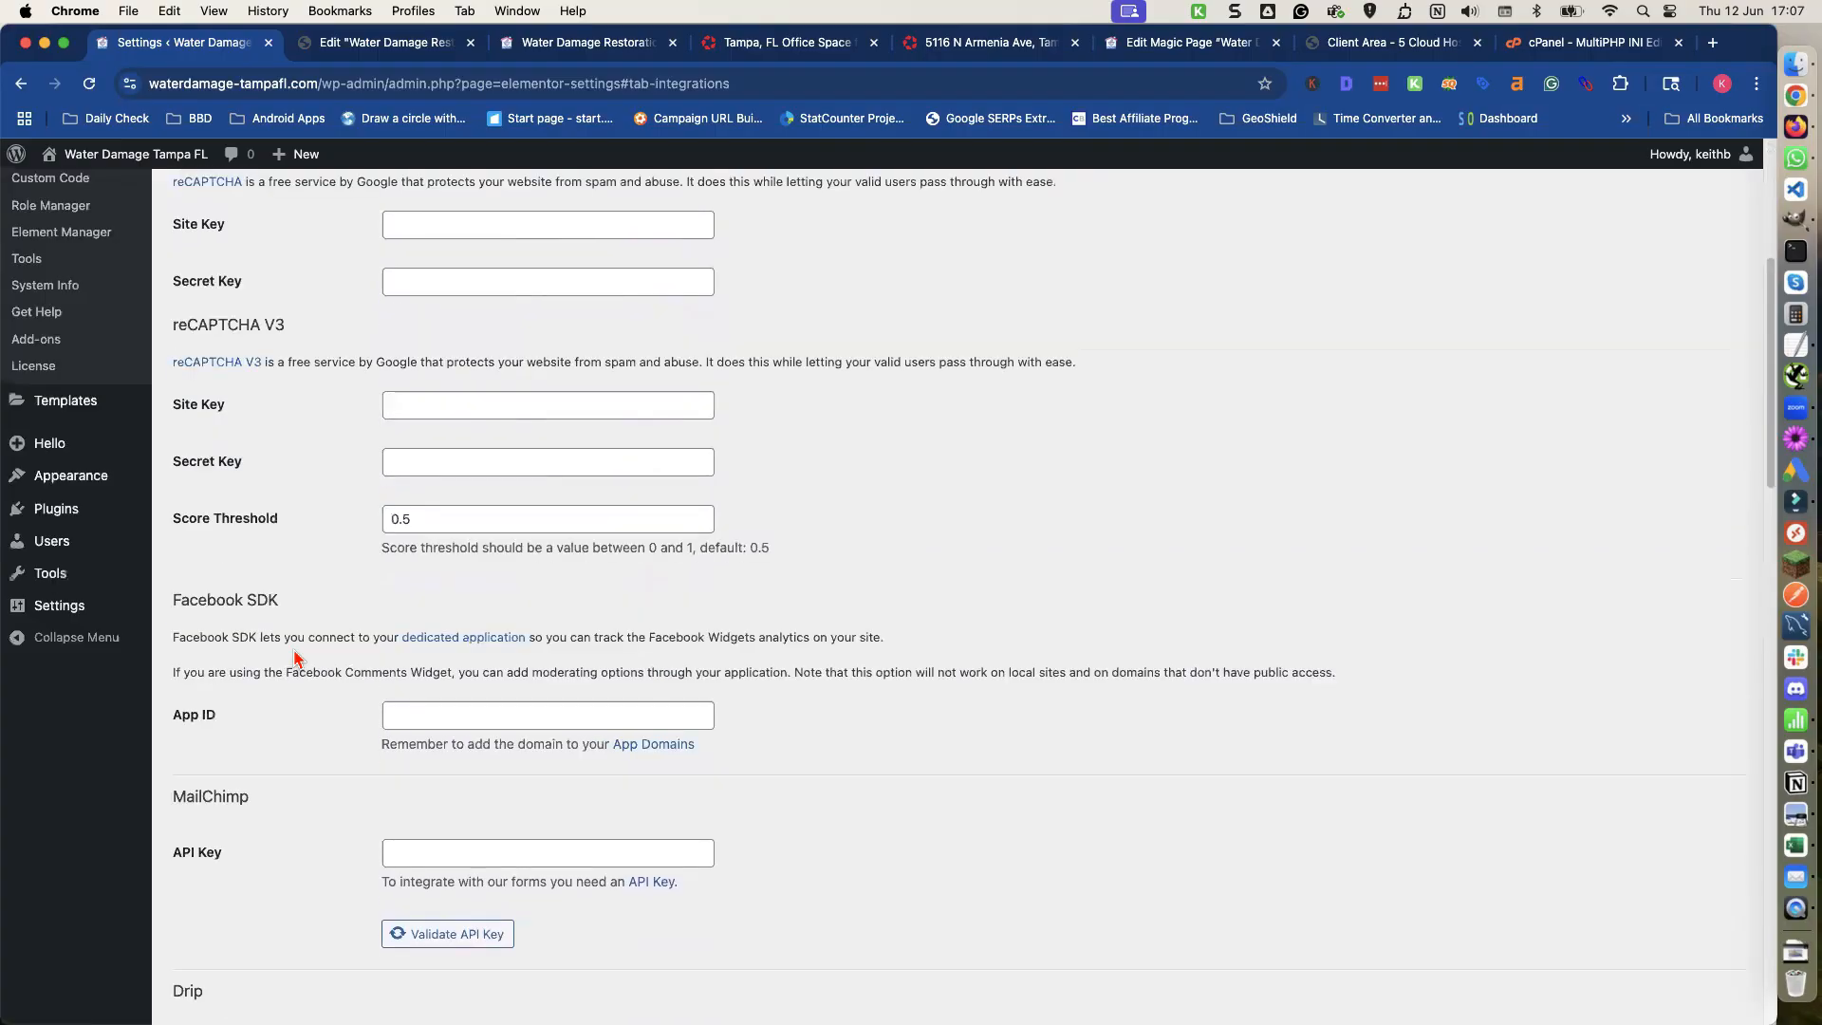
scroll(294, 657, "up", 10)
left_click(229, 405)
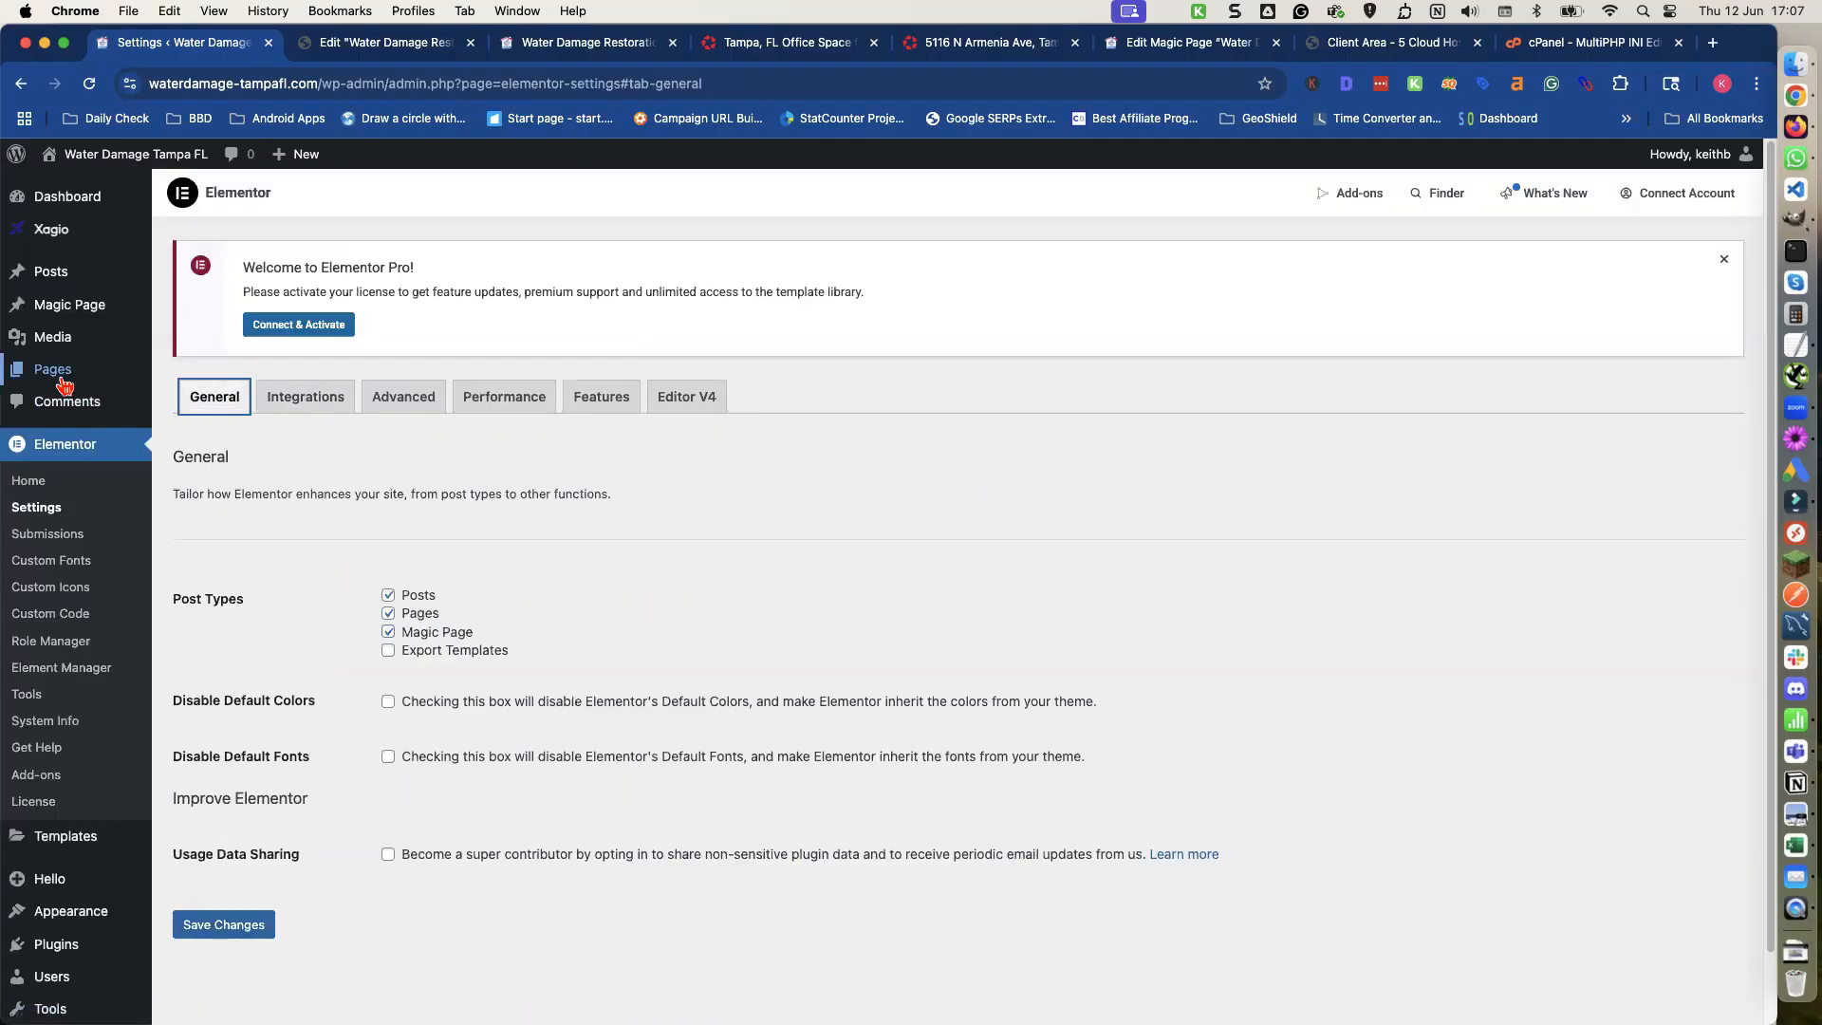
Open the Water Damage Restoration Tampa page in the Elementor editor in a new tab.
mouse_move(63, 379)
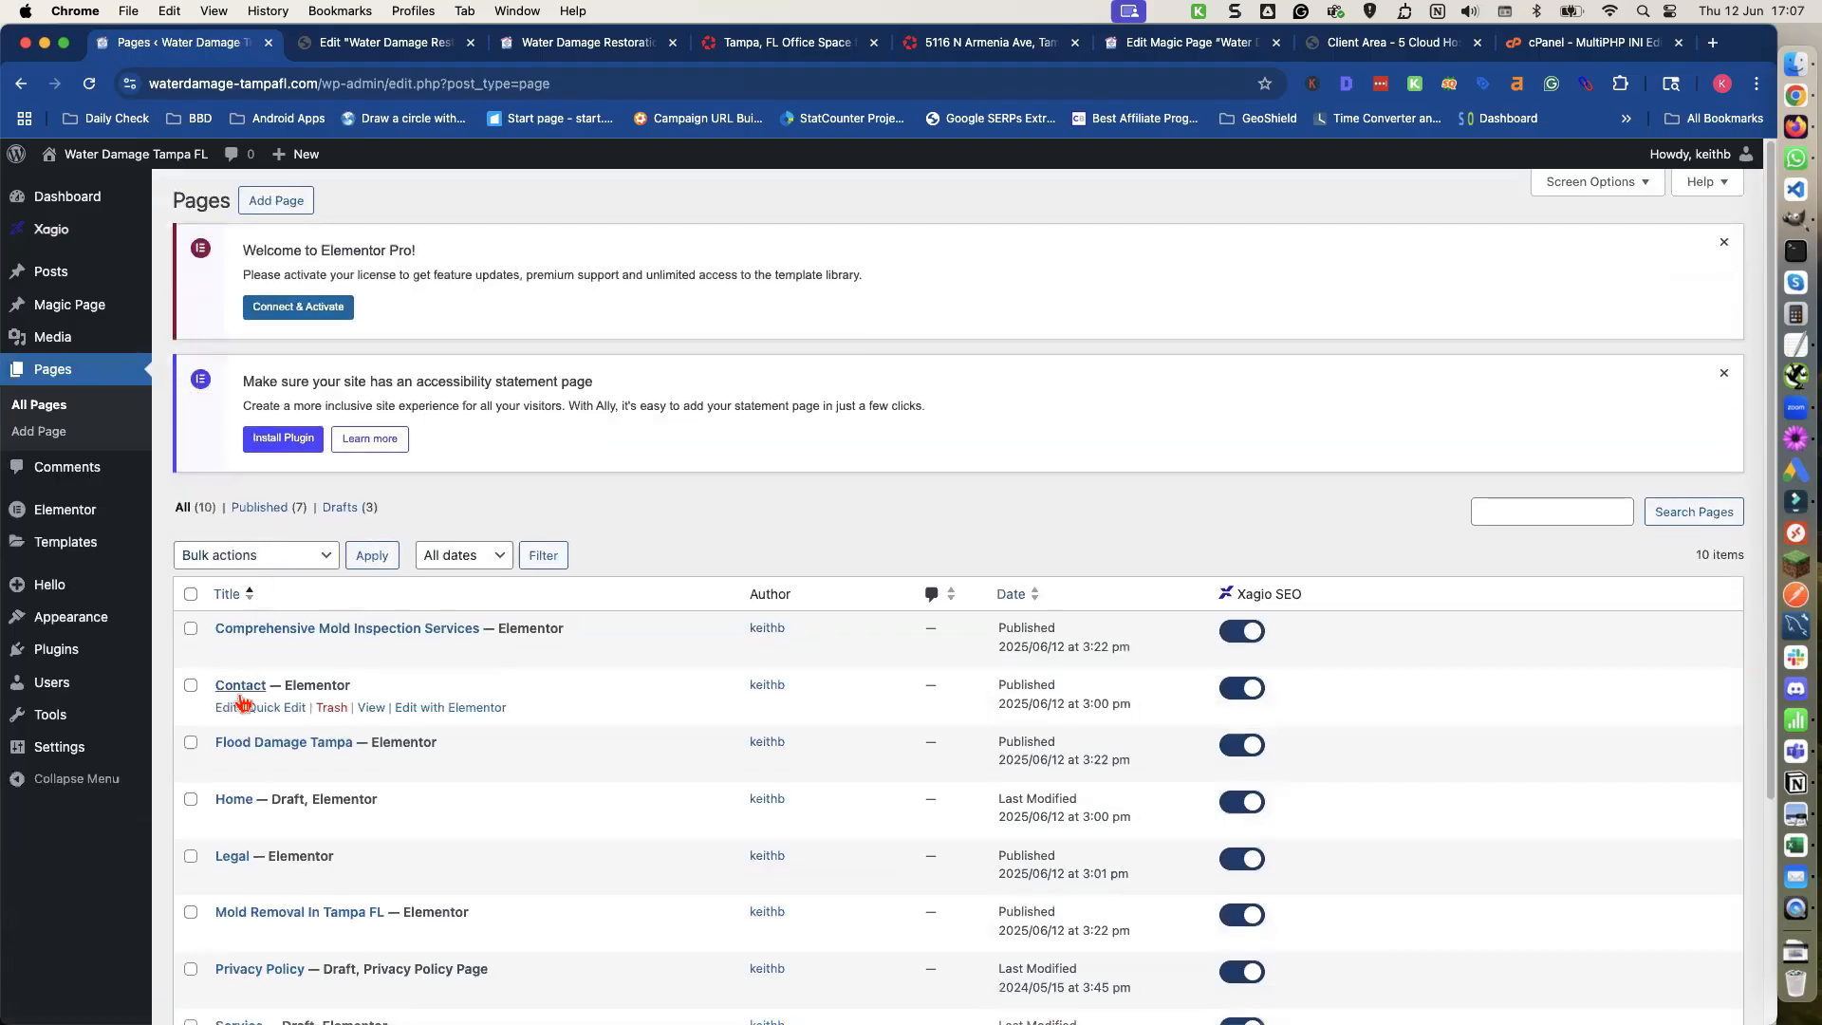
scroll(240, 702, "down", 5)
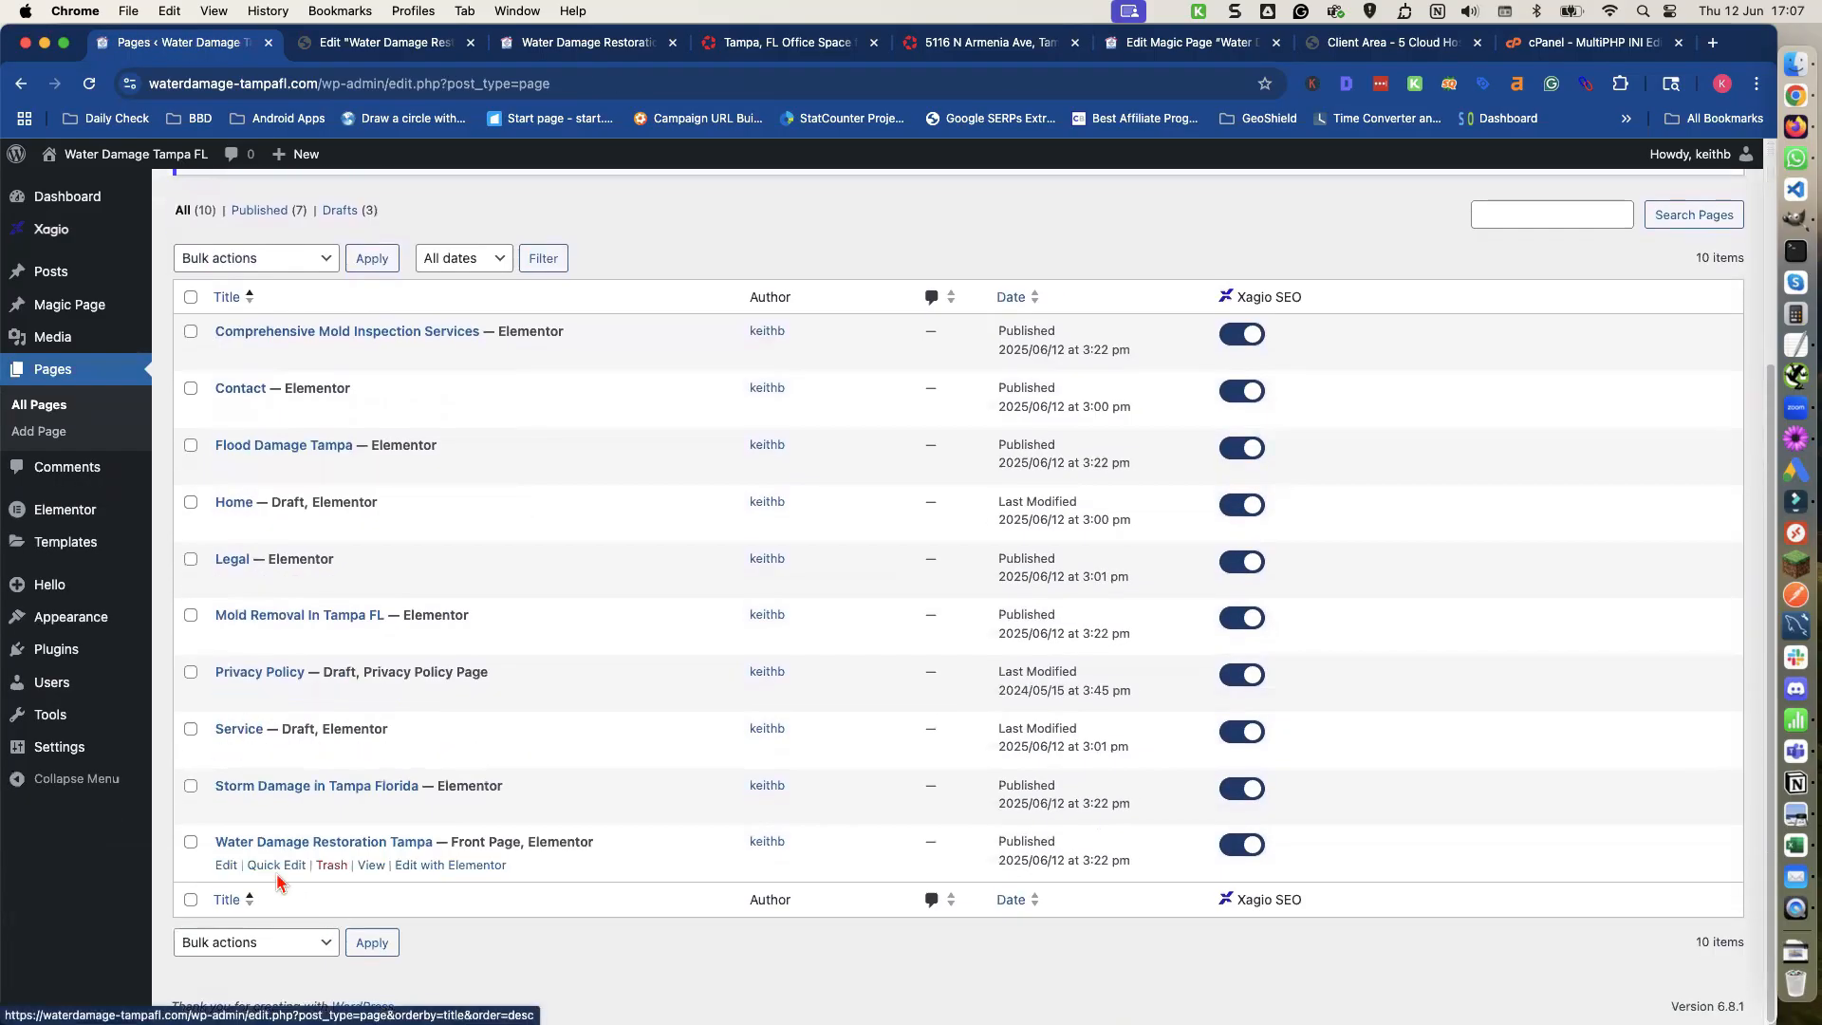
left_click(422, 866)
right_click(484, 612)
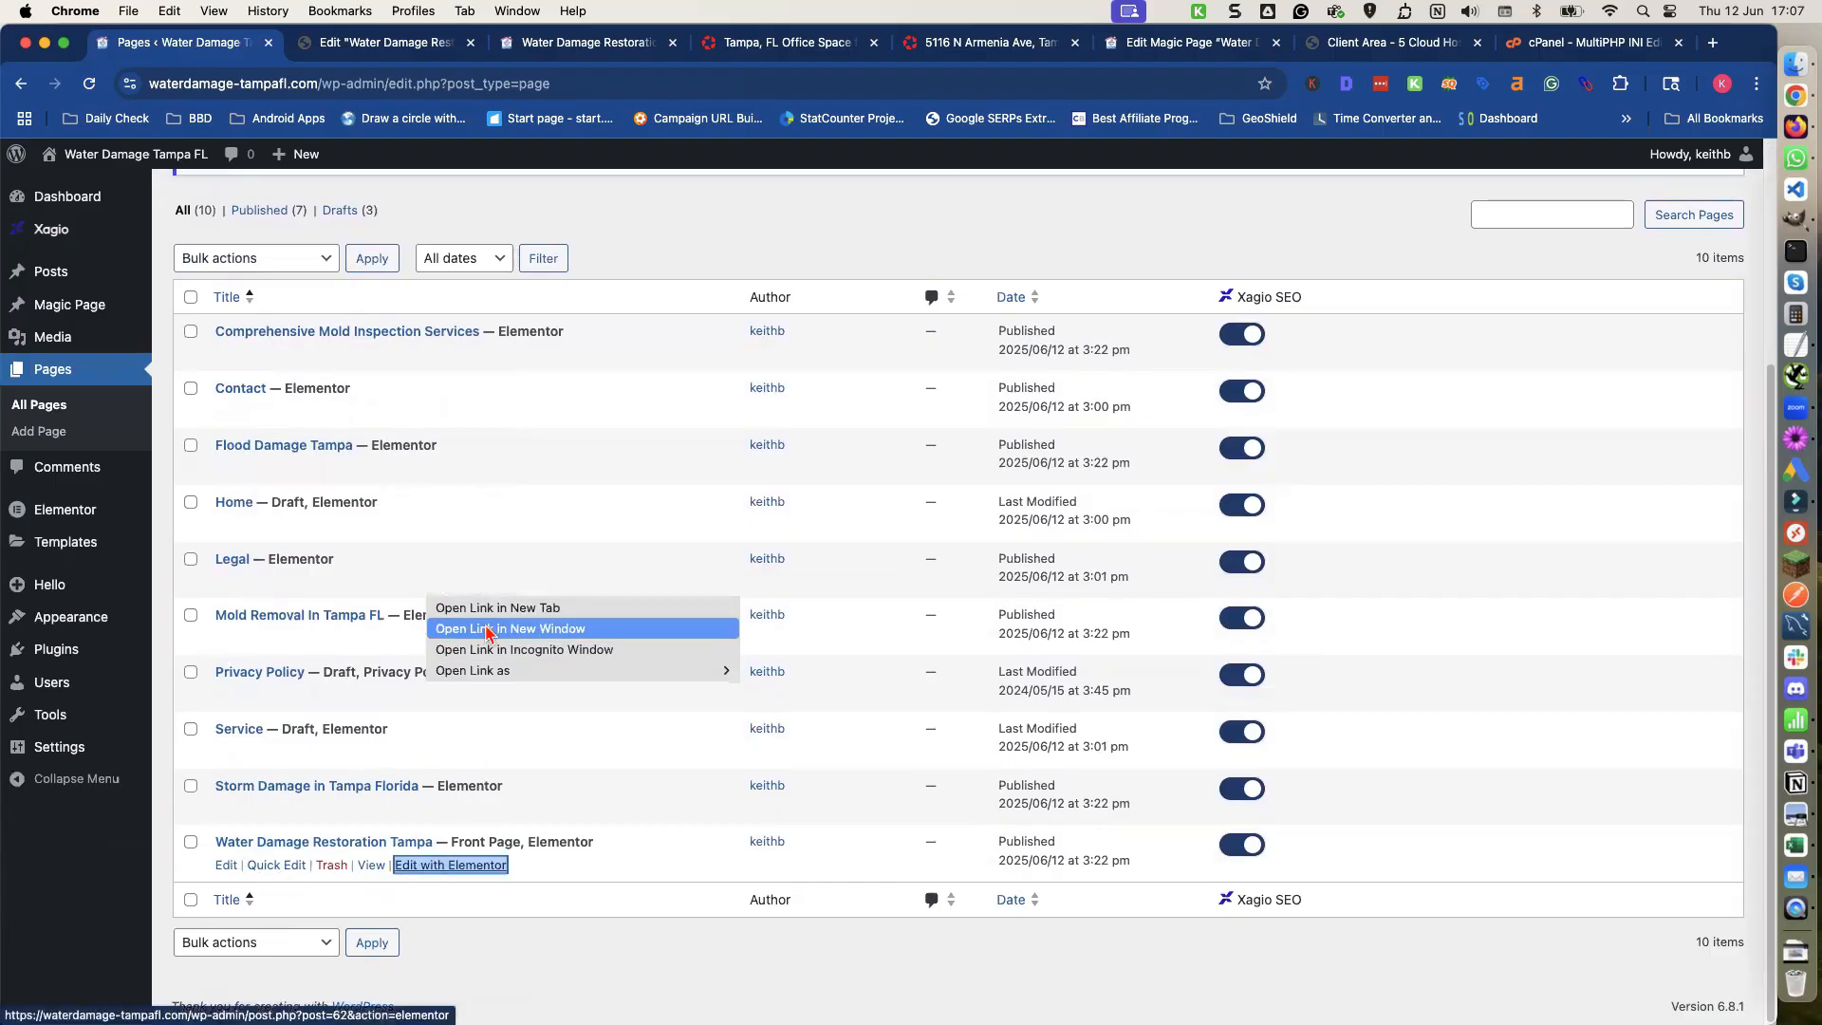
left_click(495, 618)
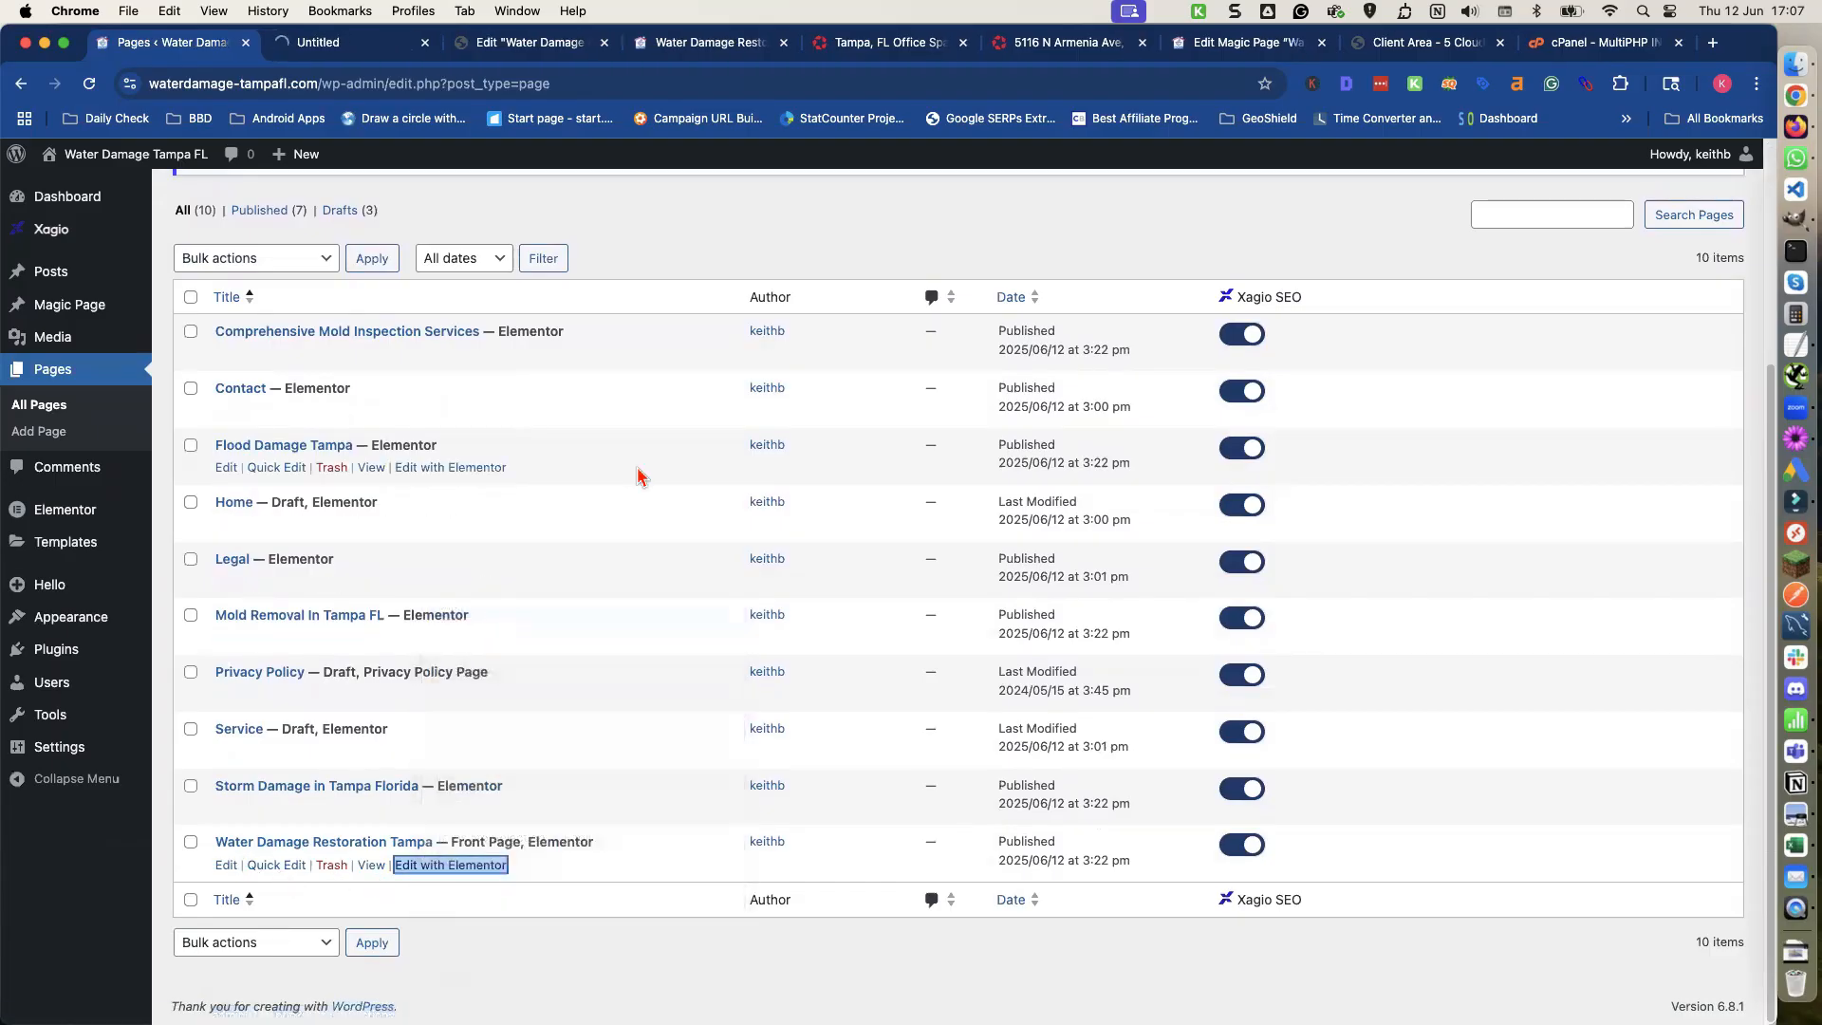
Close the unneeded browser tabs.
left_click(603, 43)
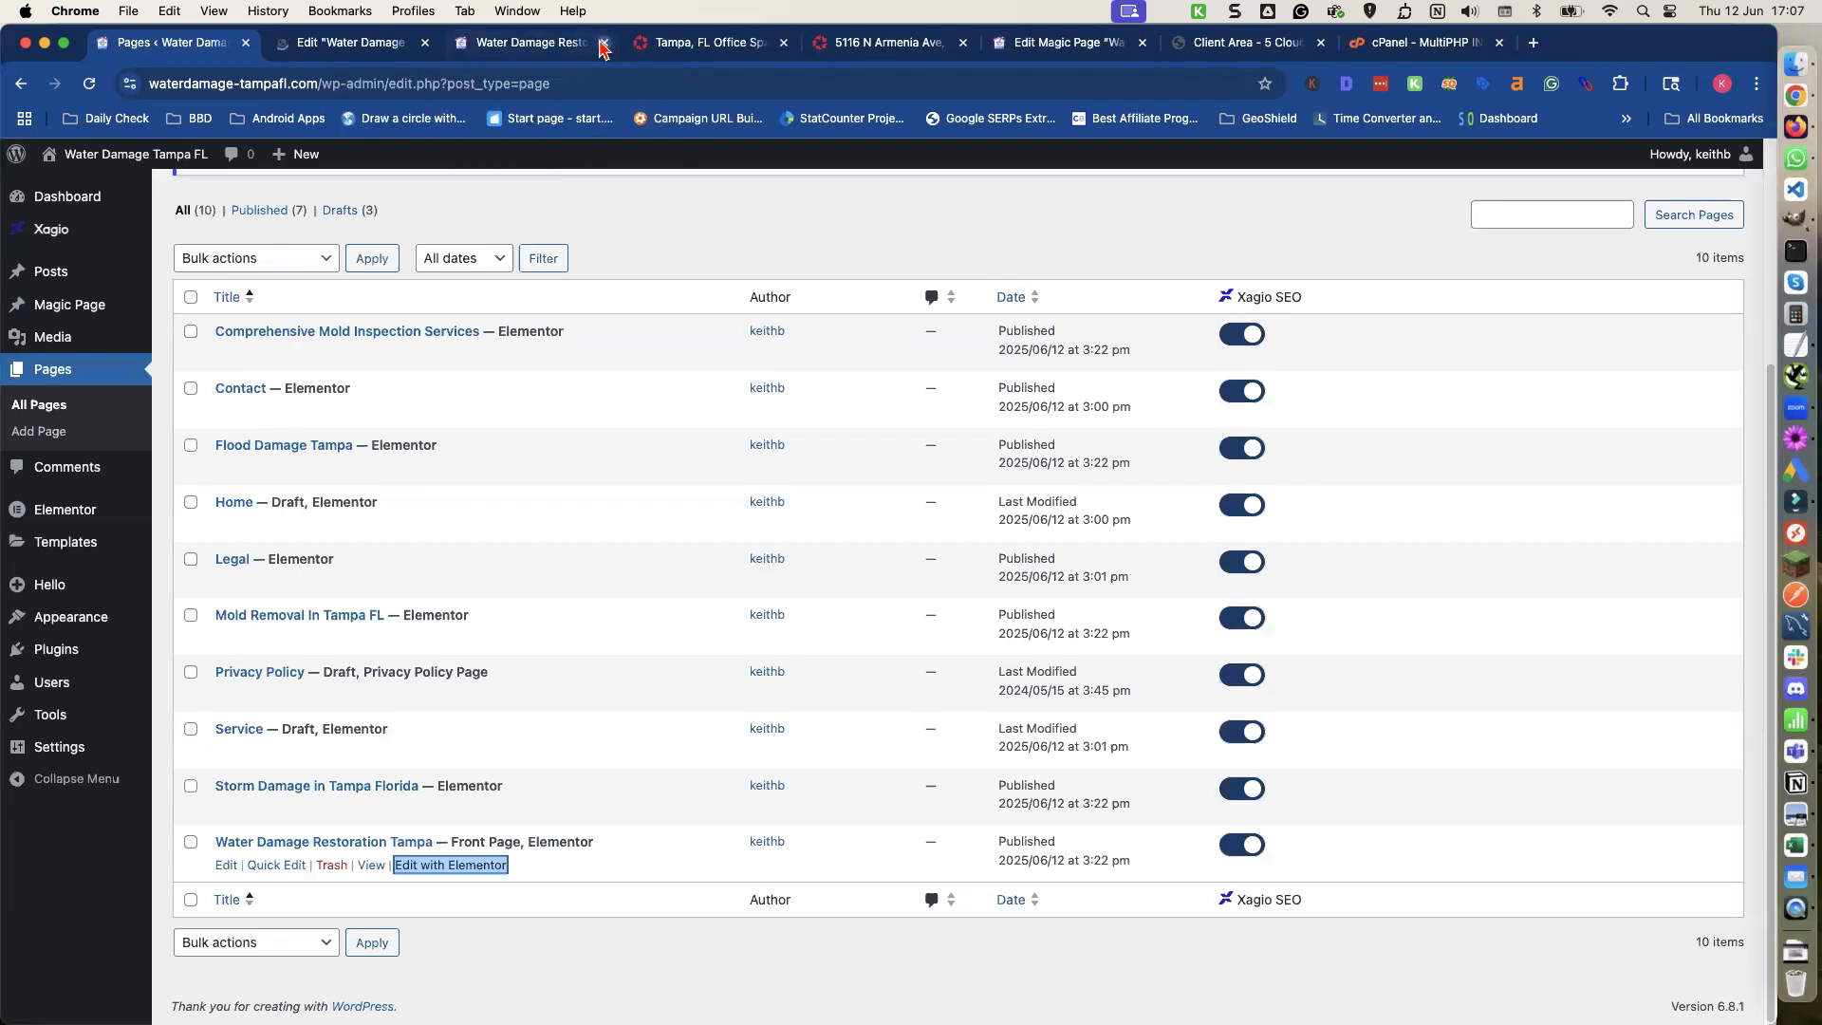
left_click(604, 43)
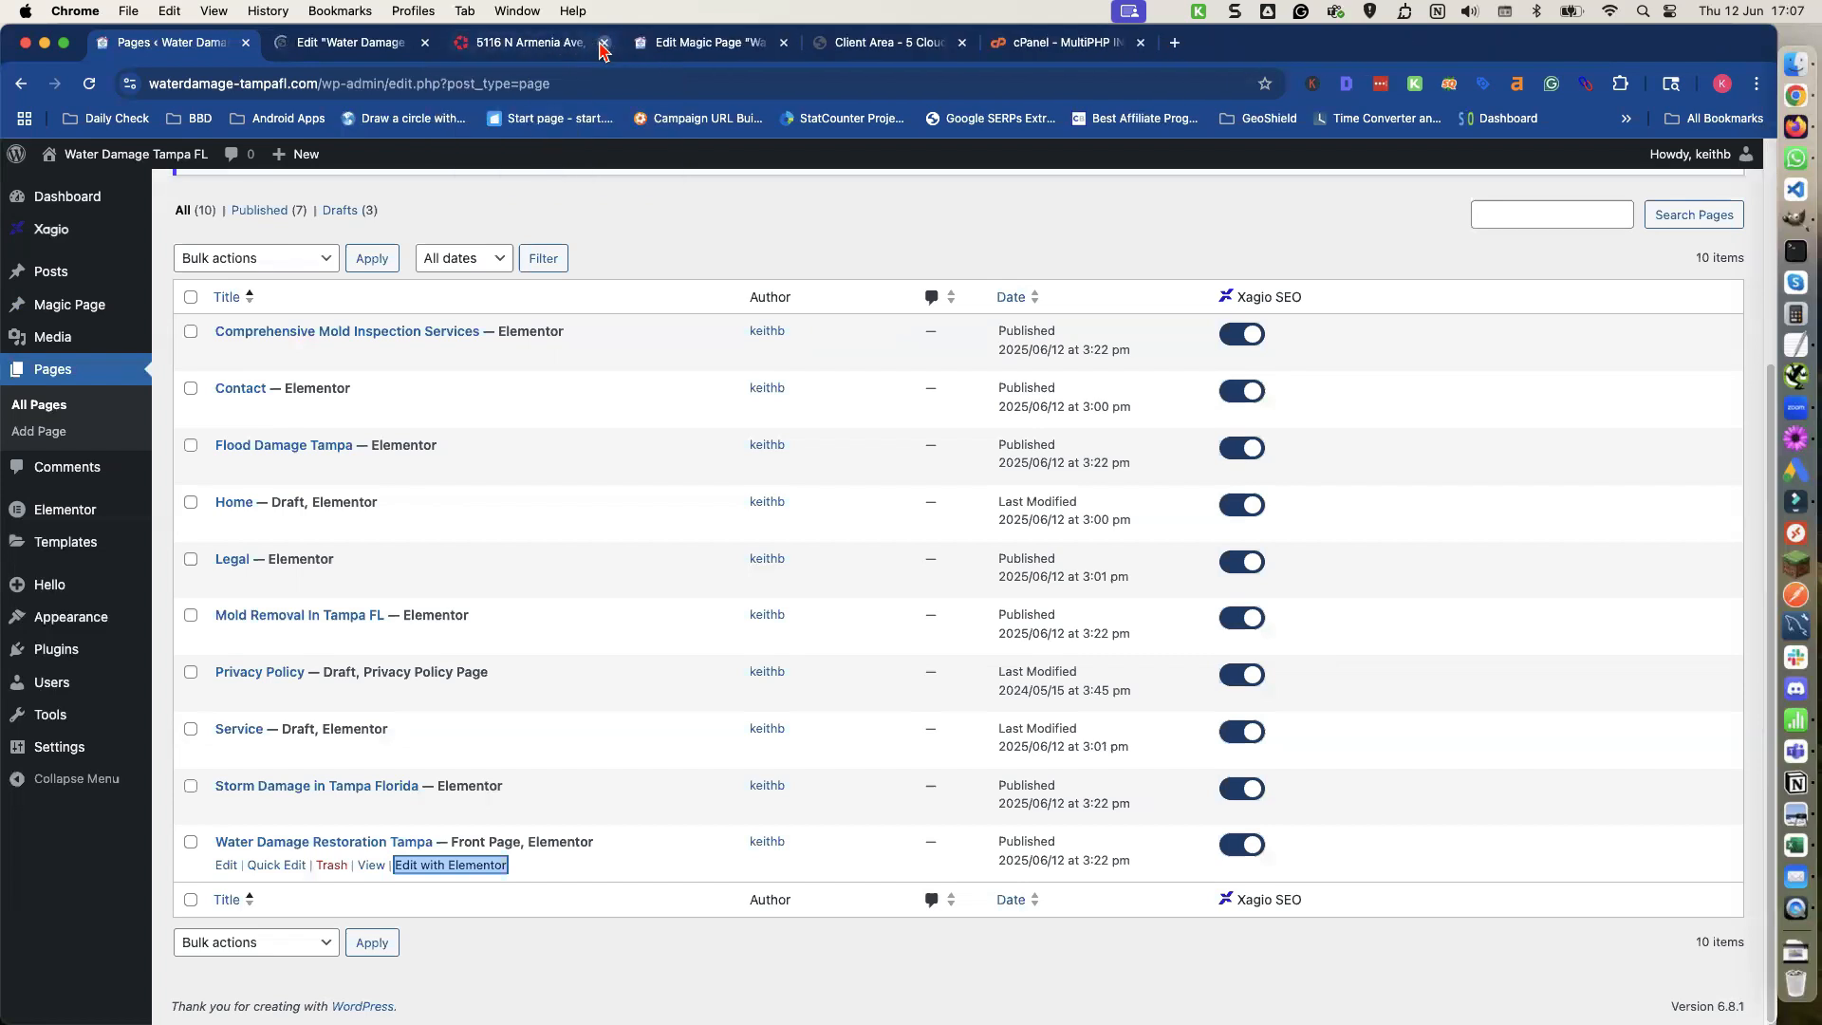
left_click(603, 42)
left_click(604, 43)
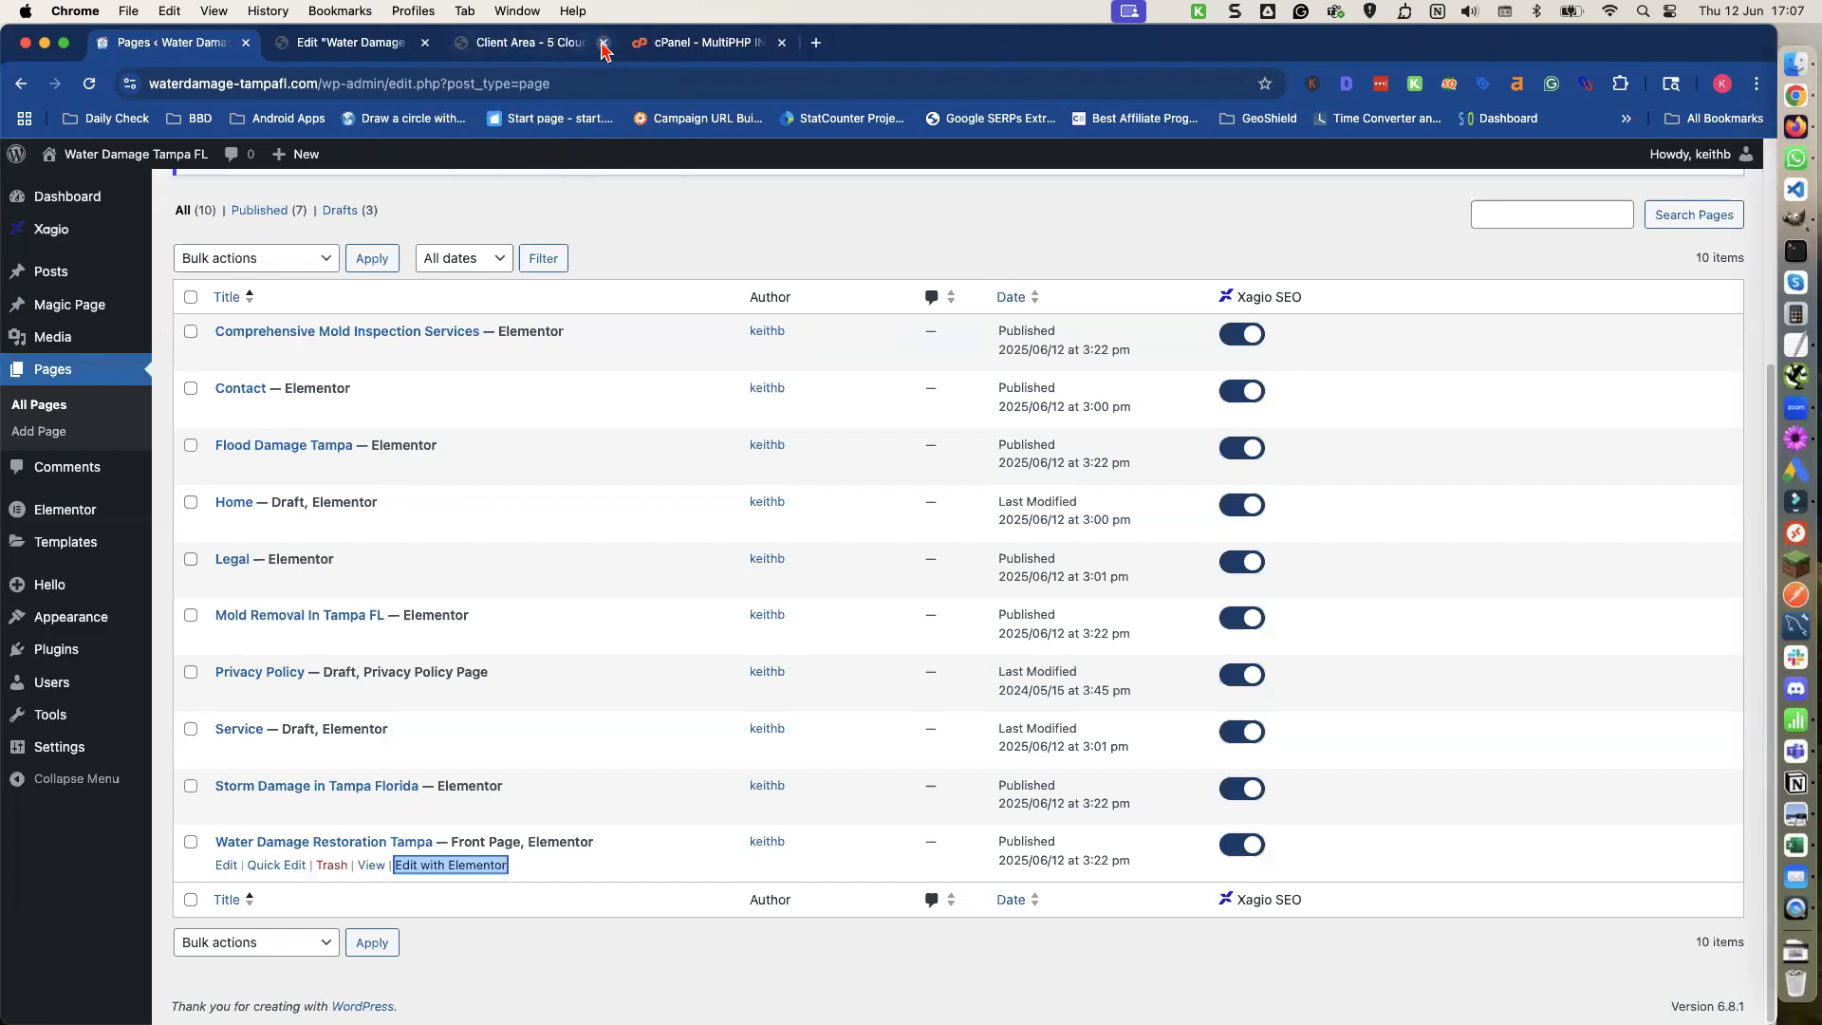
left_click(604, 43)
left_click(604, 43)
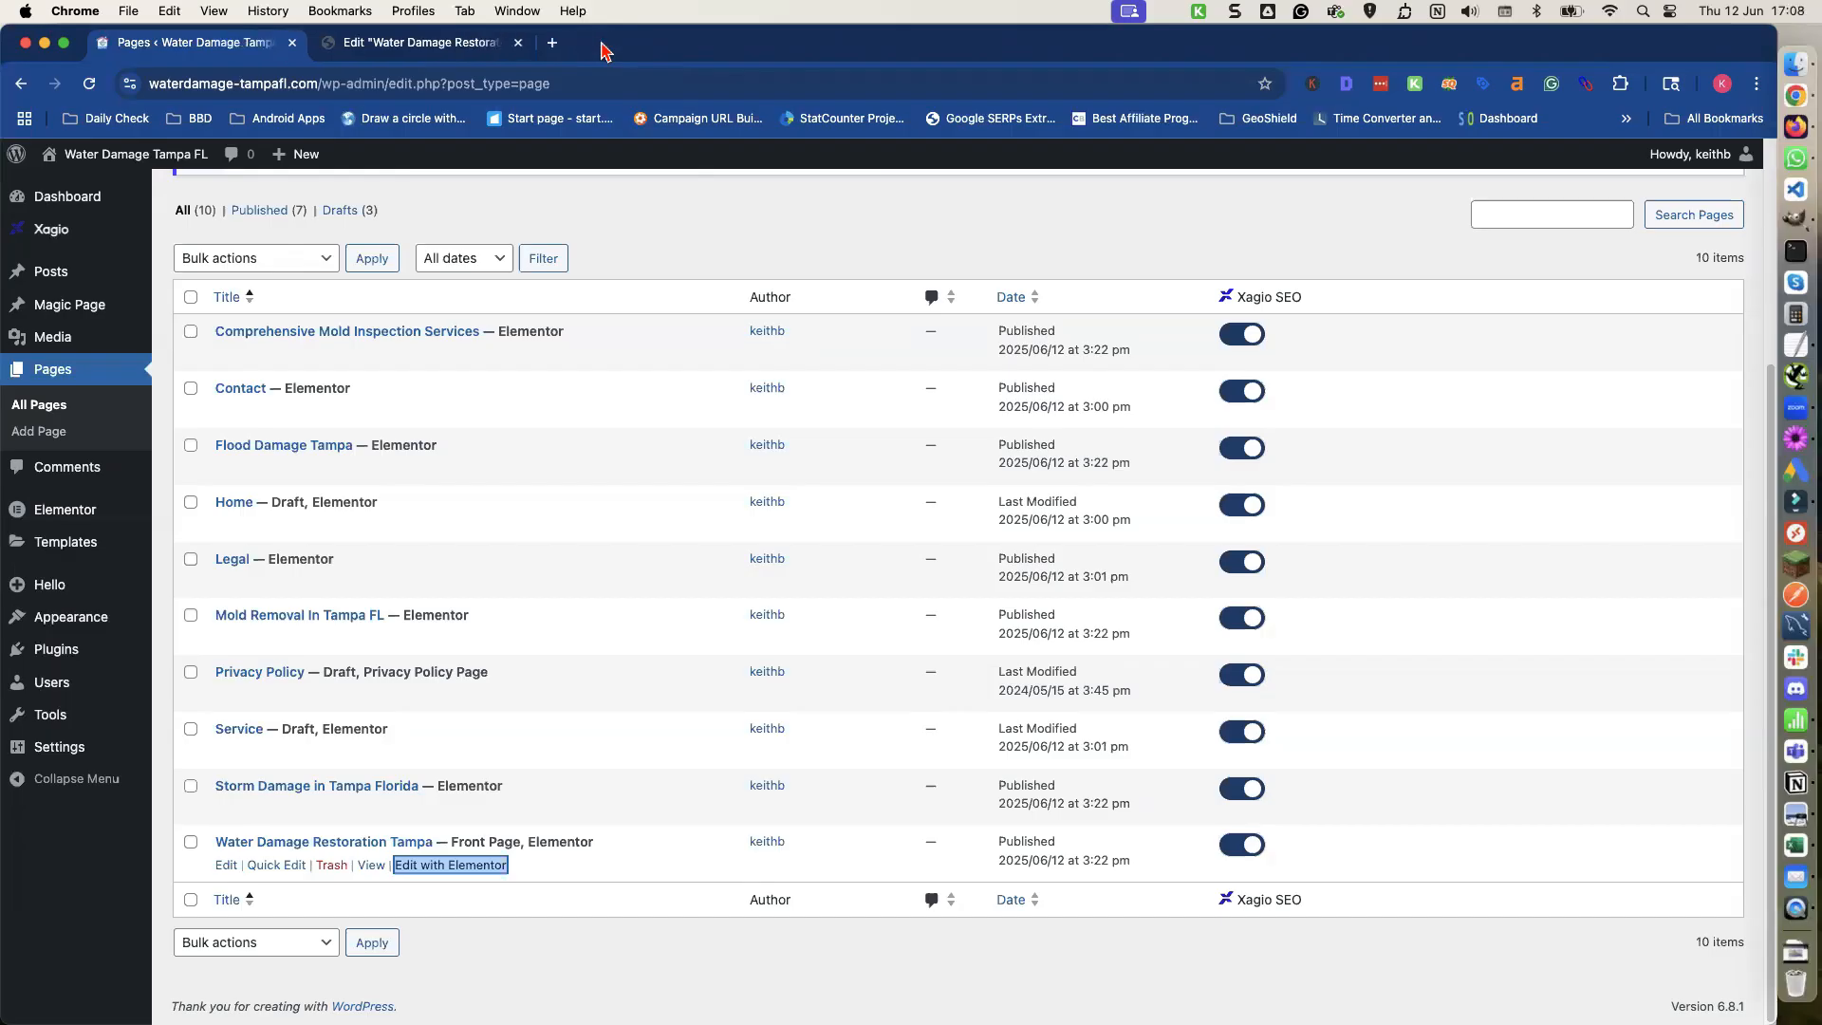
Save the Water Damage Restoration Tampa page as a site template named HomePage.
left_click(415, 48)
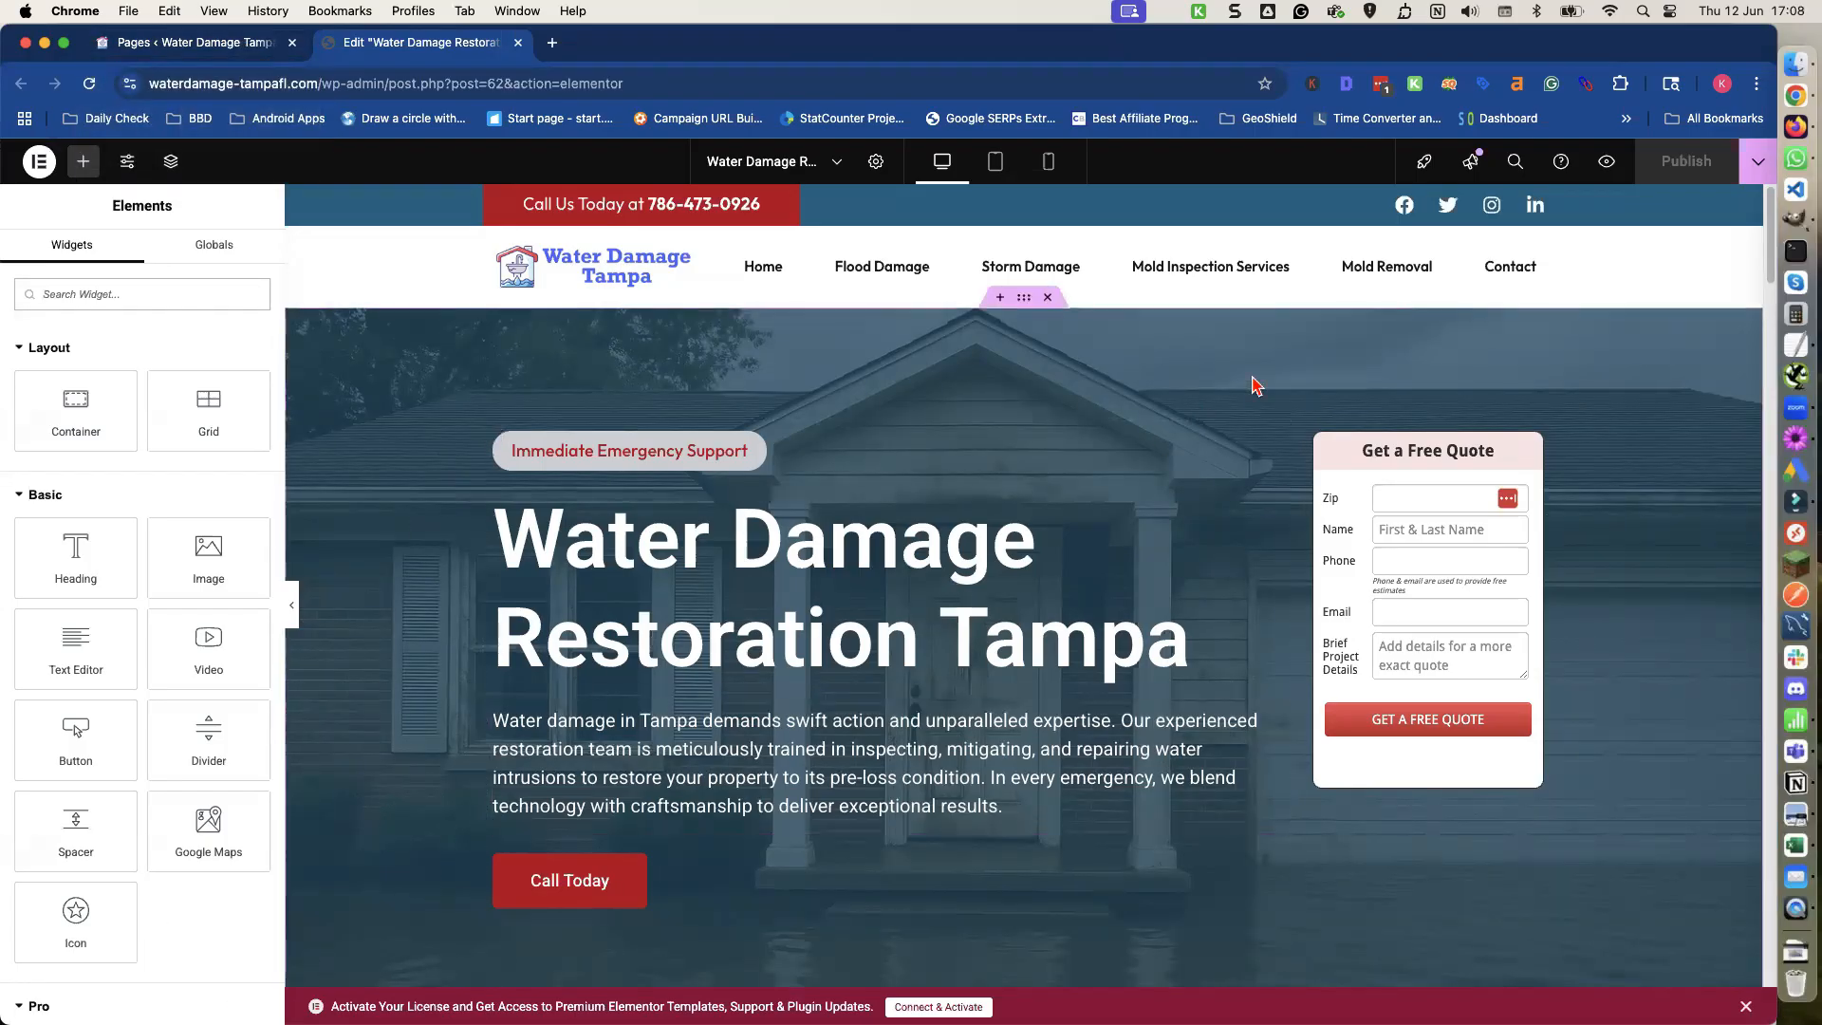
left_click(1757, 167)
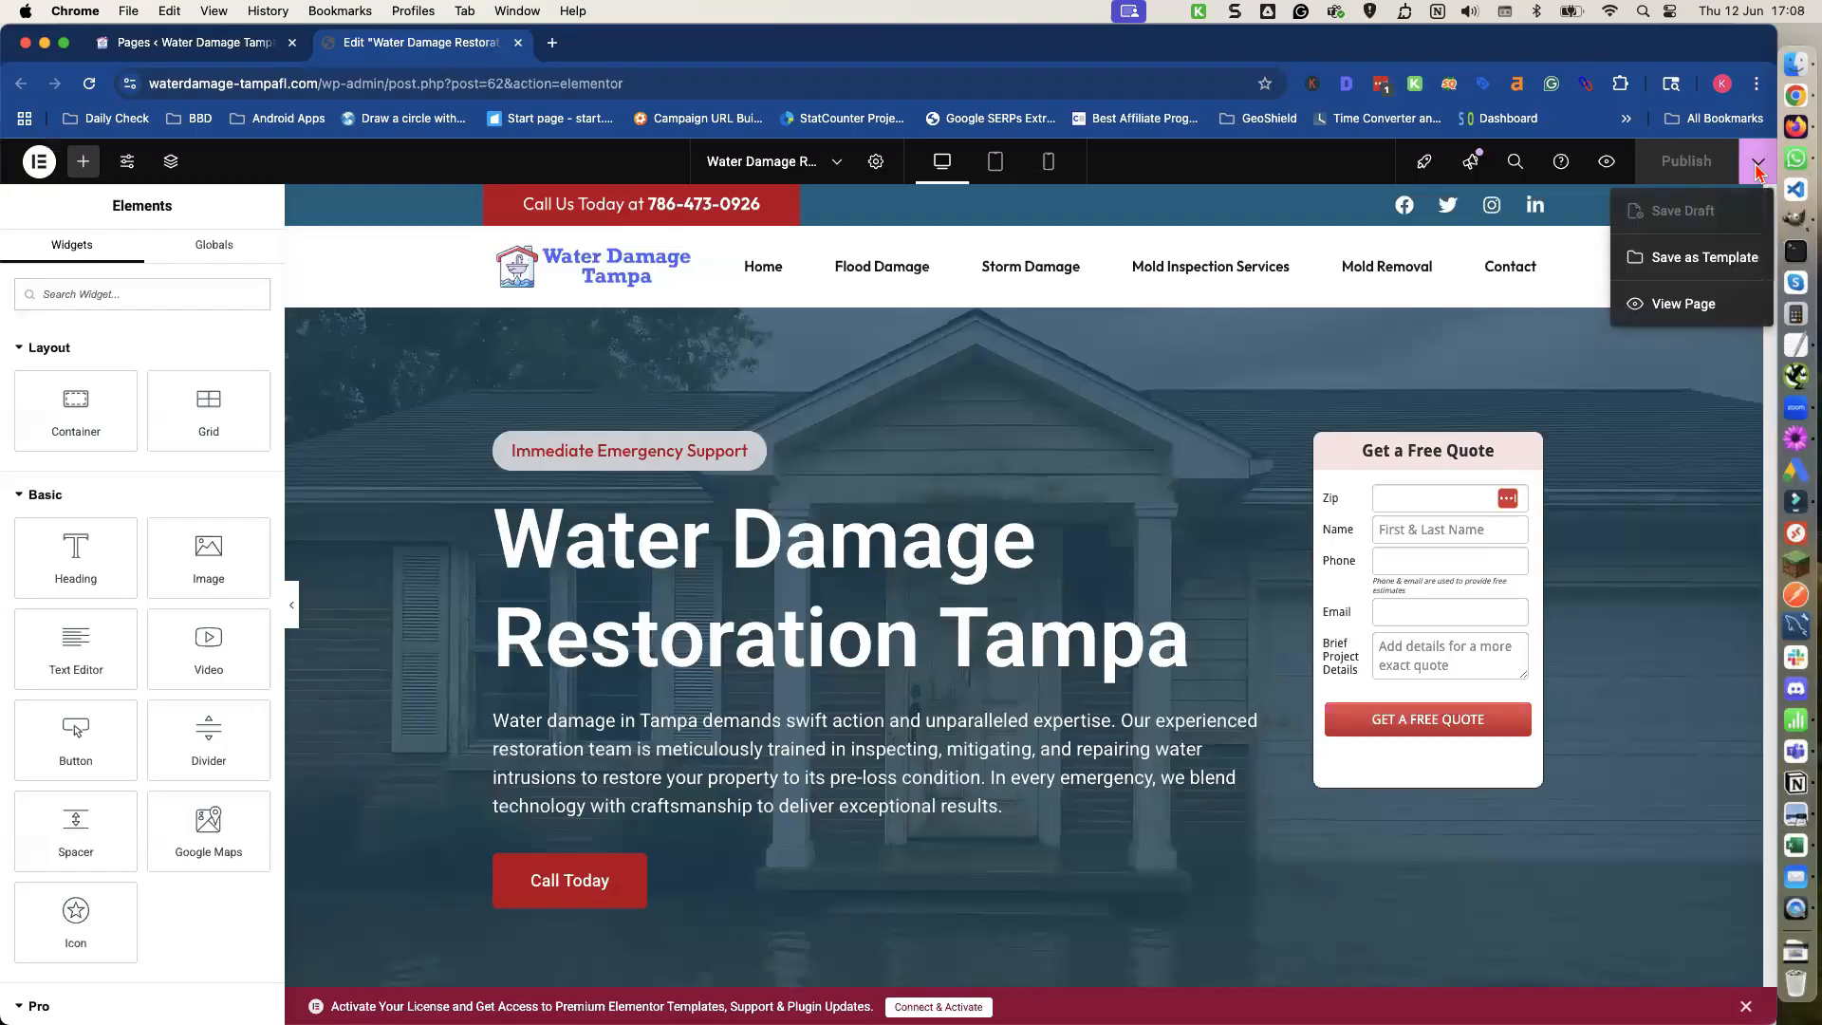
left_click(1680, 270)
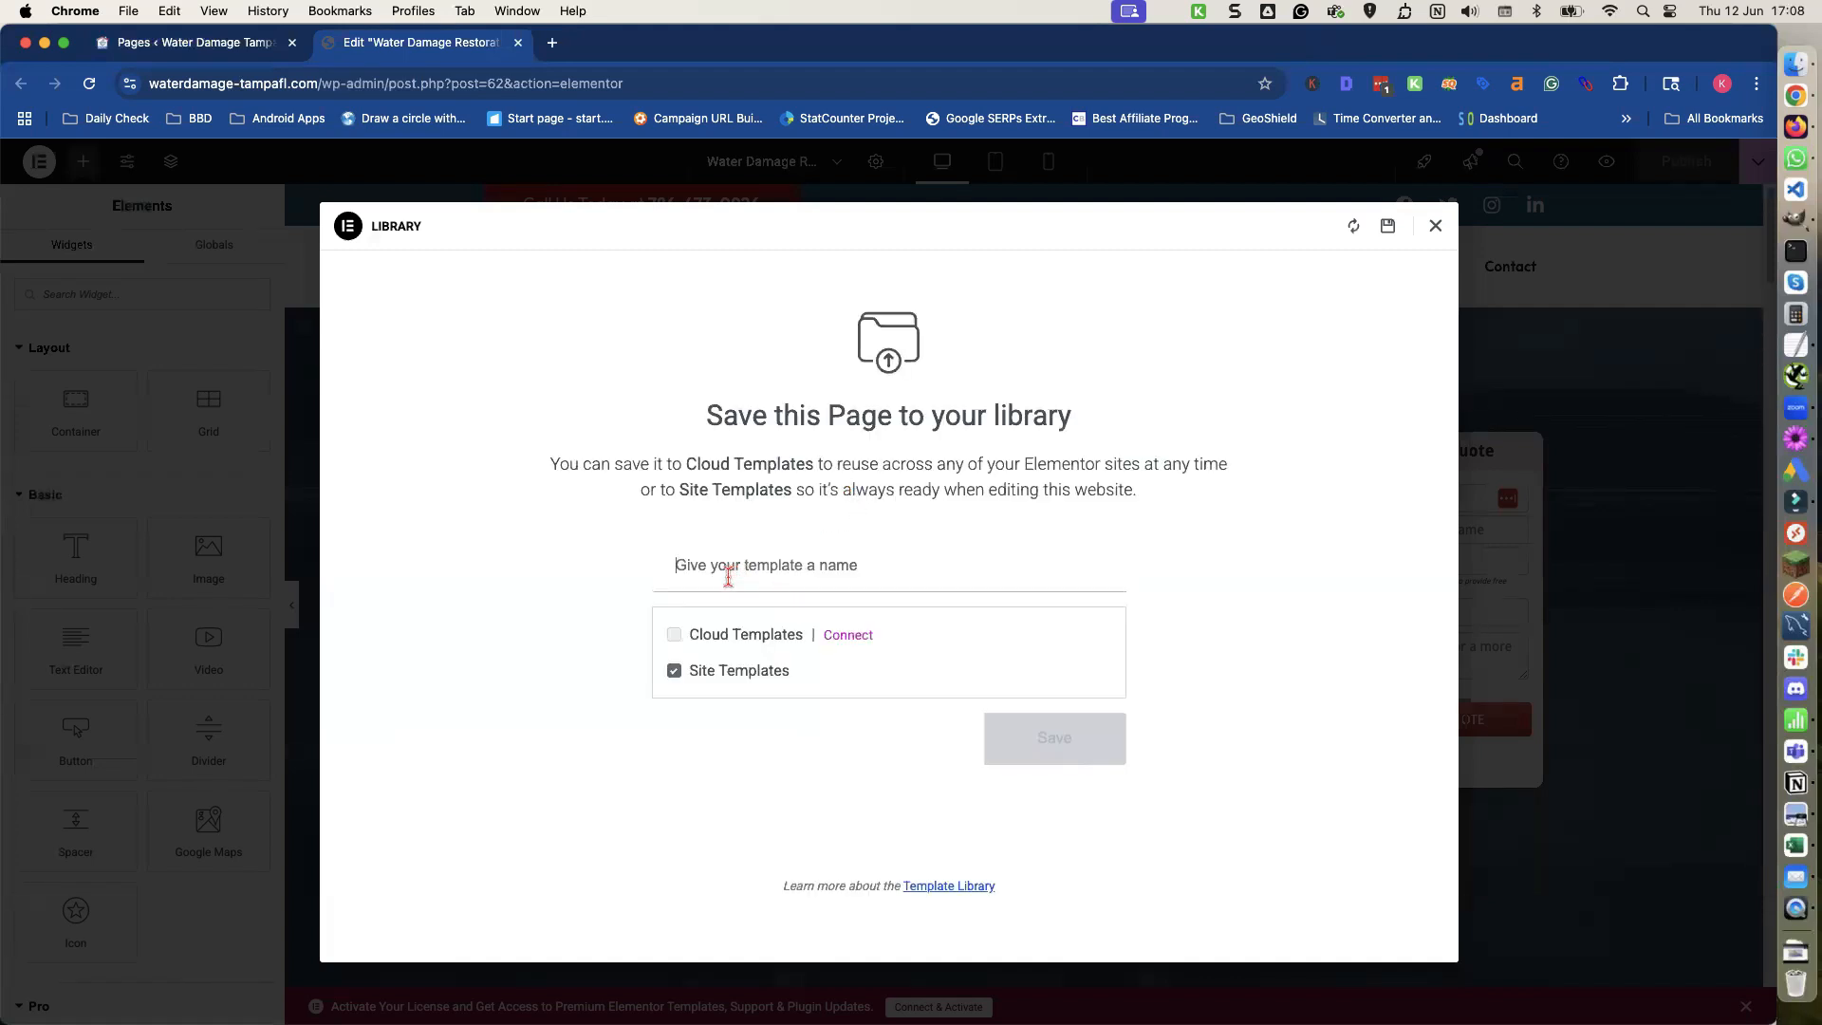
type("HomePage")
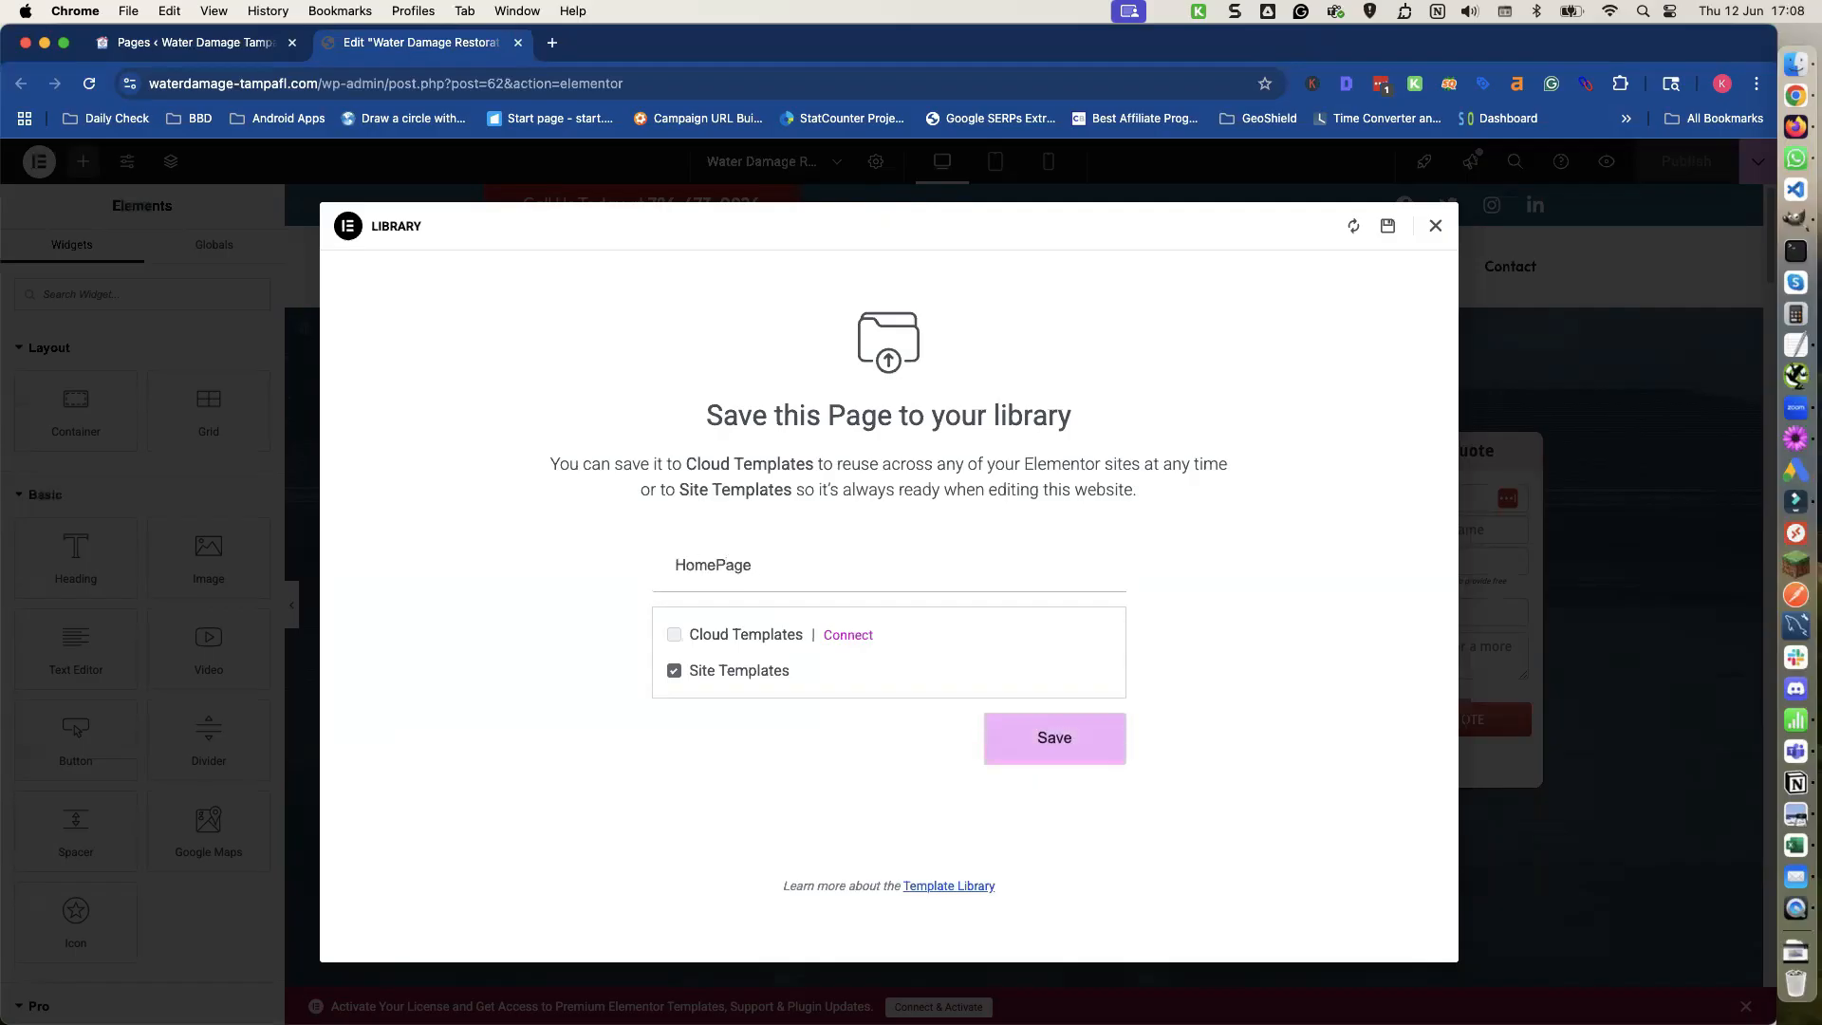
left_click(1075, 746)
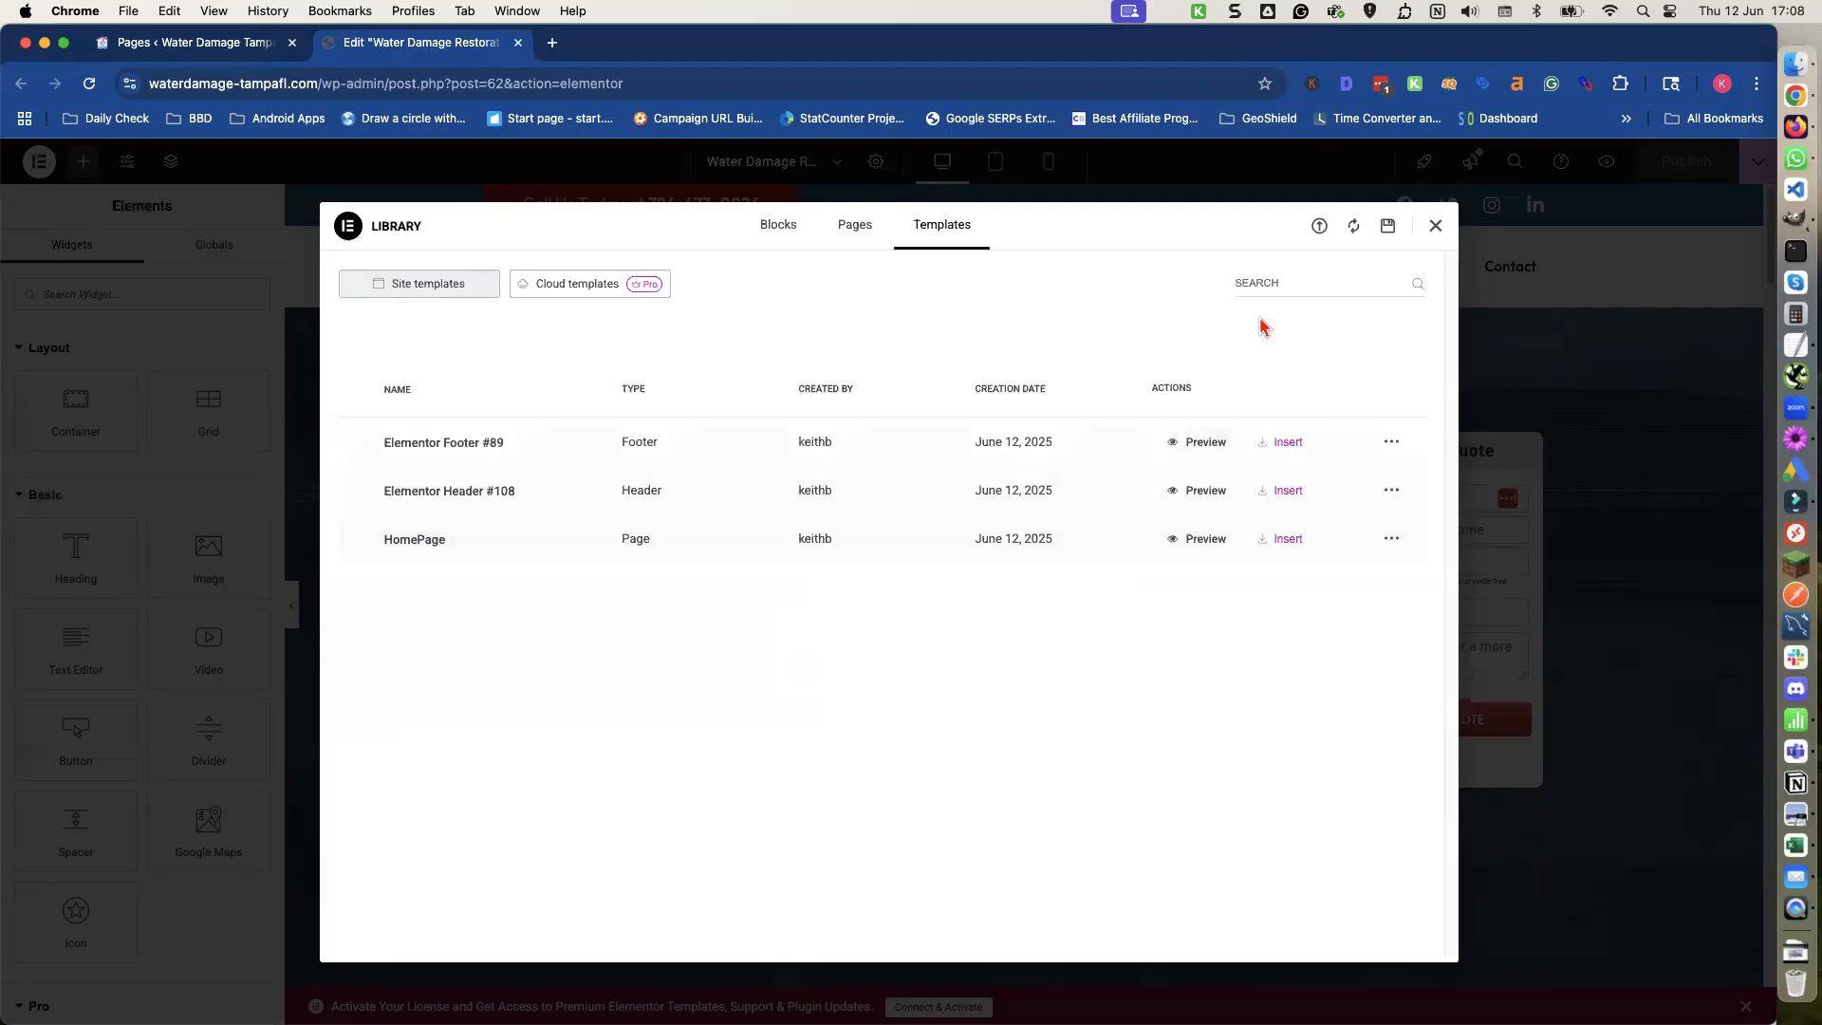
left_click(1433, 227)
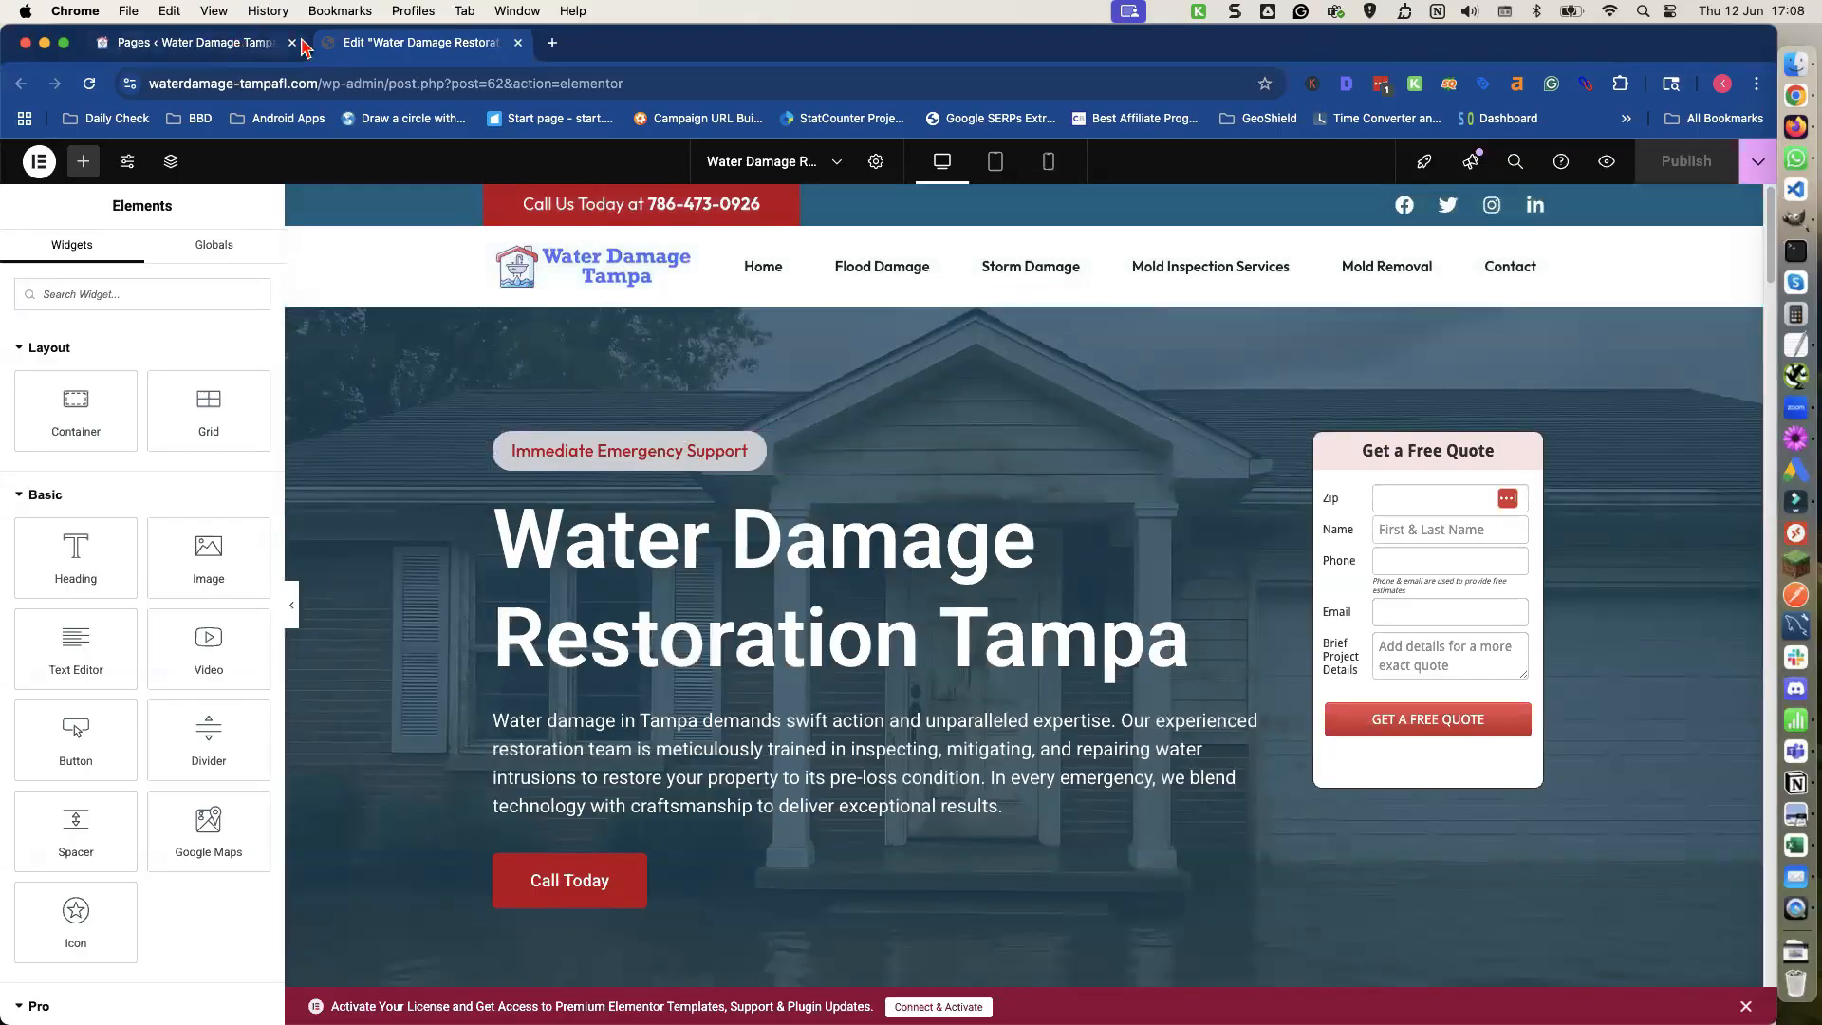
Create a new Magic Page titled Water Damage and publish it.
left_click(230, 45)
mouse_move(74, 268)
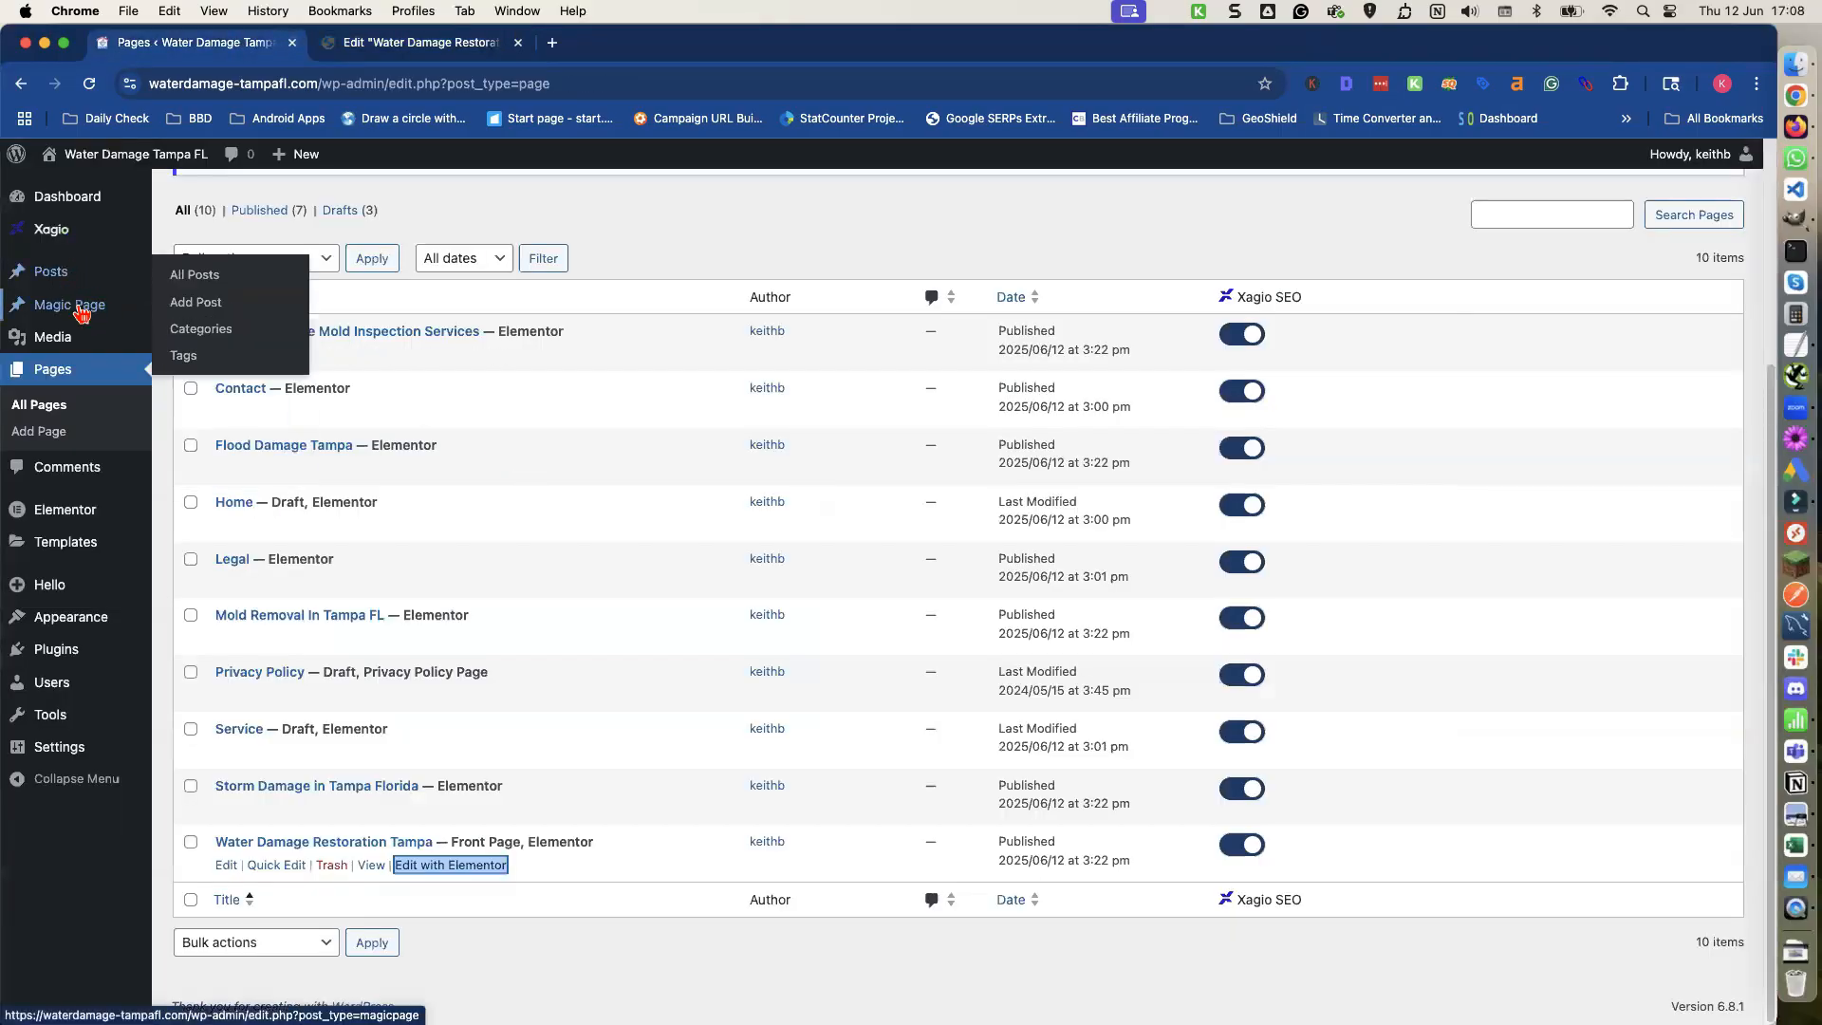
mouse_move(85, 308)
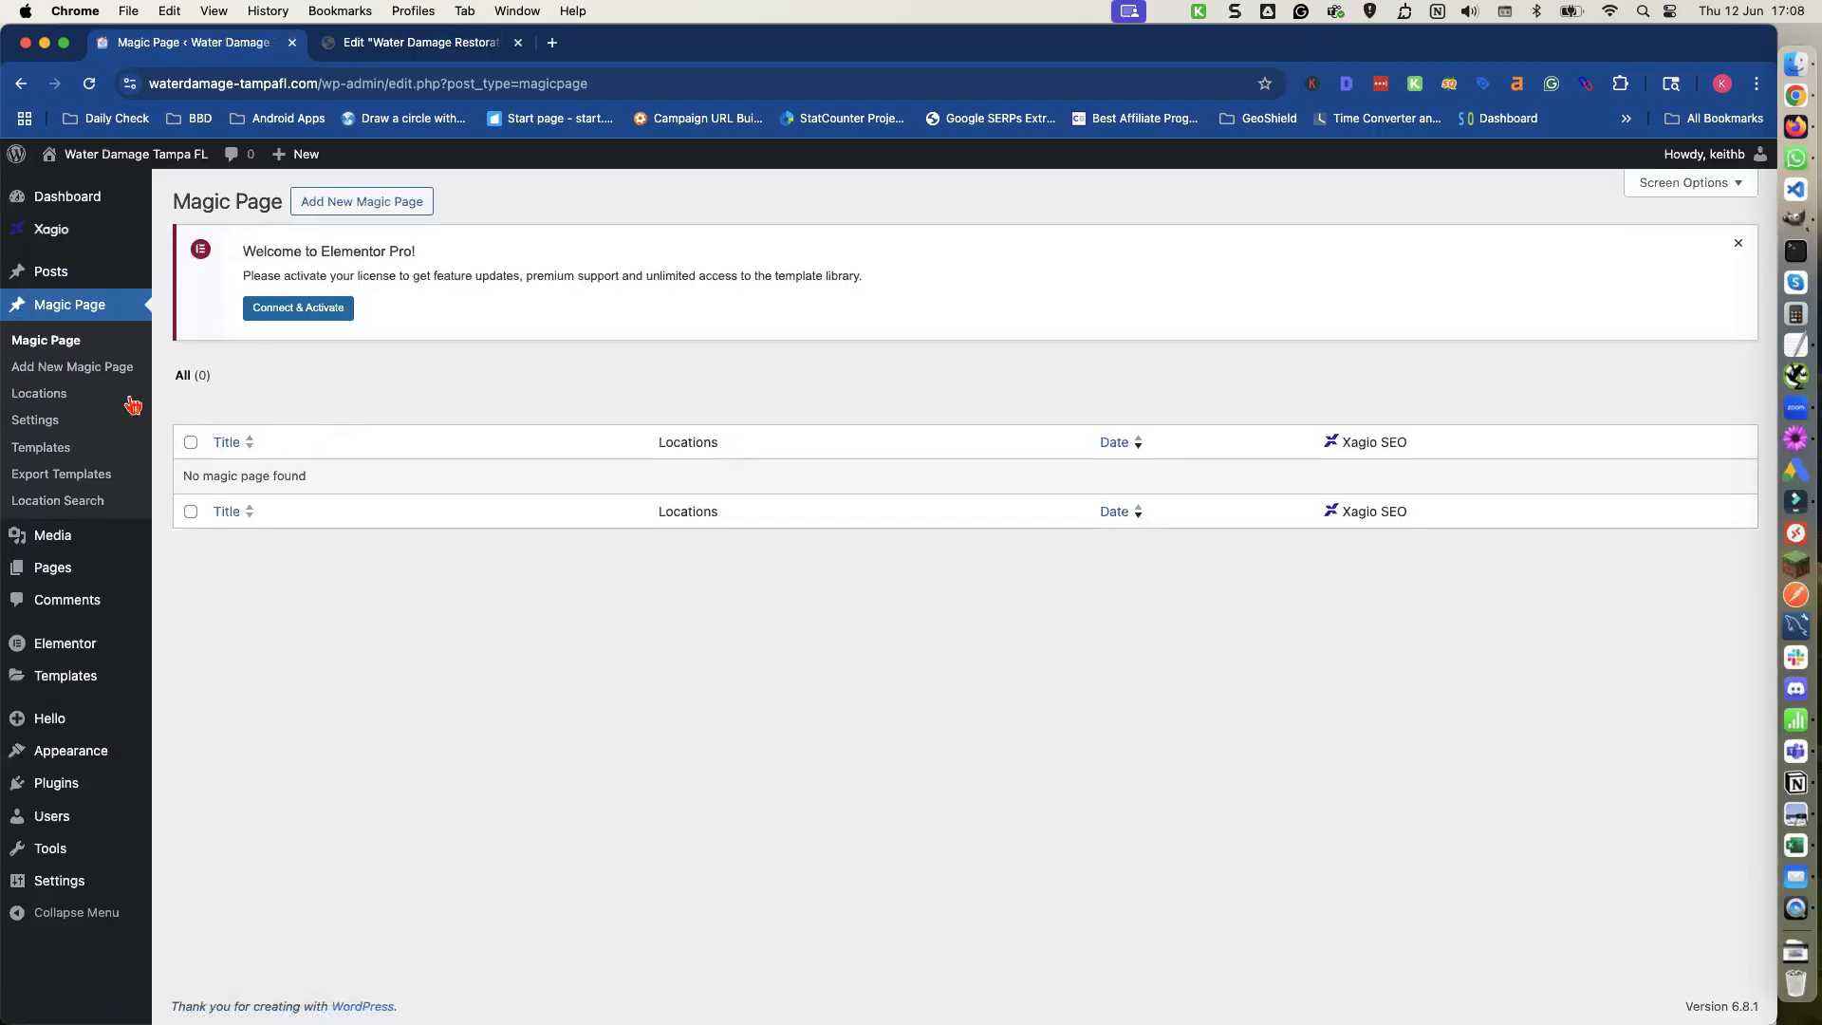
left_click(87, 373)
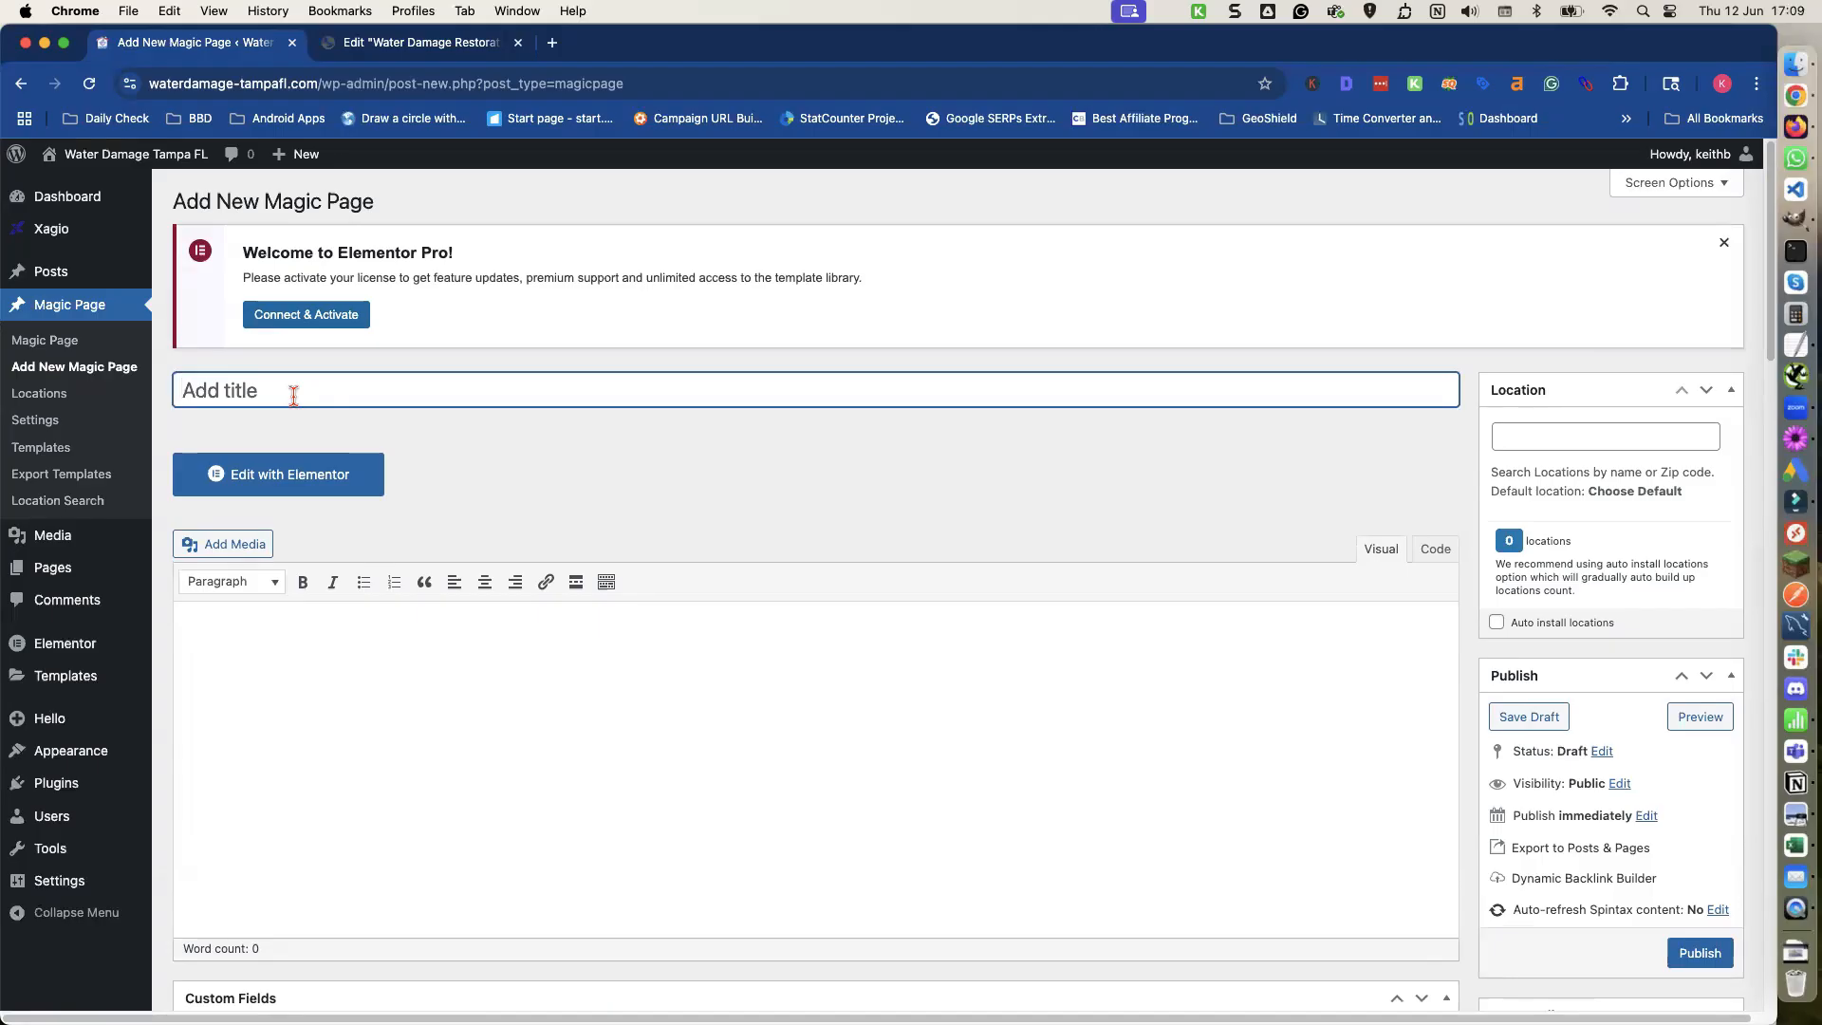
type("Water Damage [location")
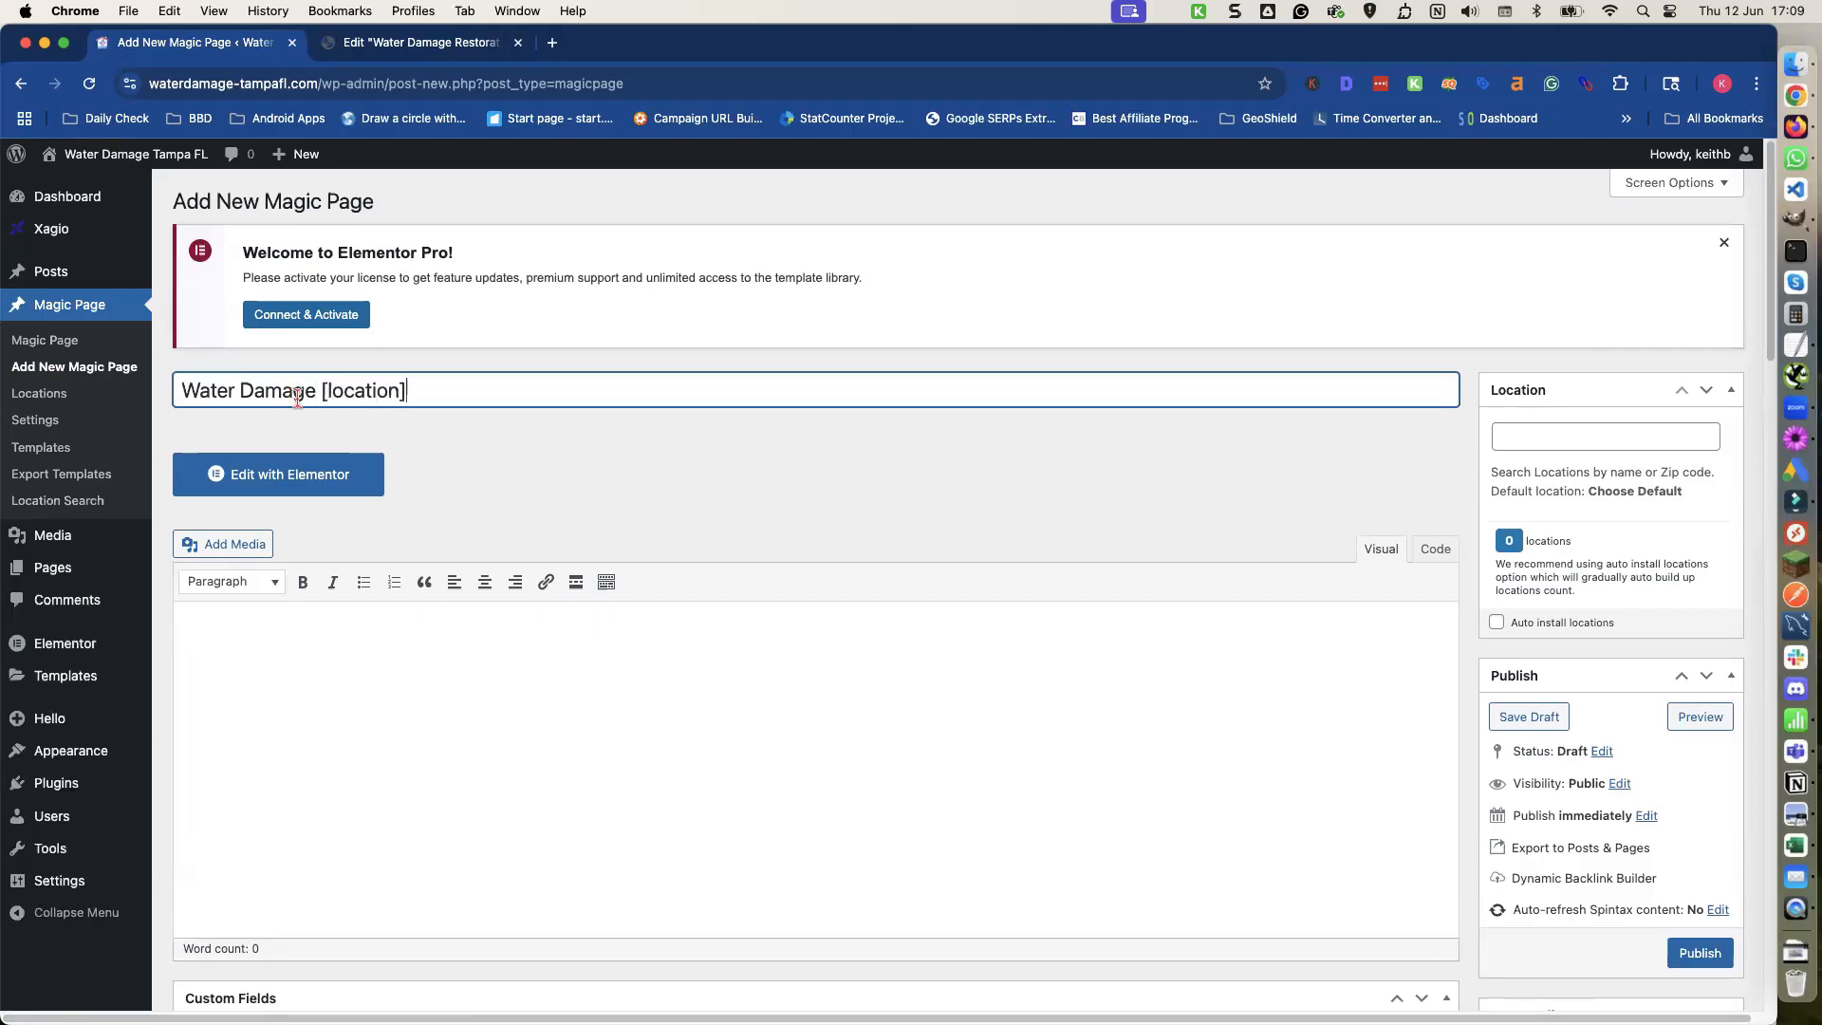
left_click_drag(417, 389, 321, 387)
key("BackSpace")
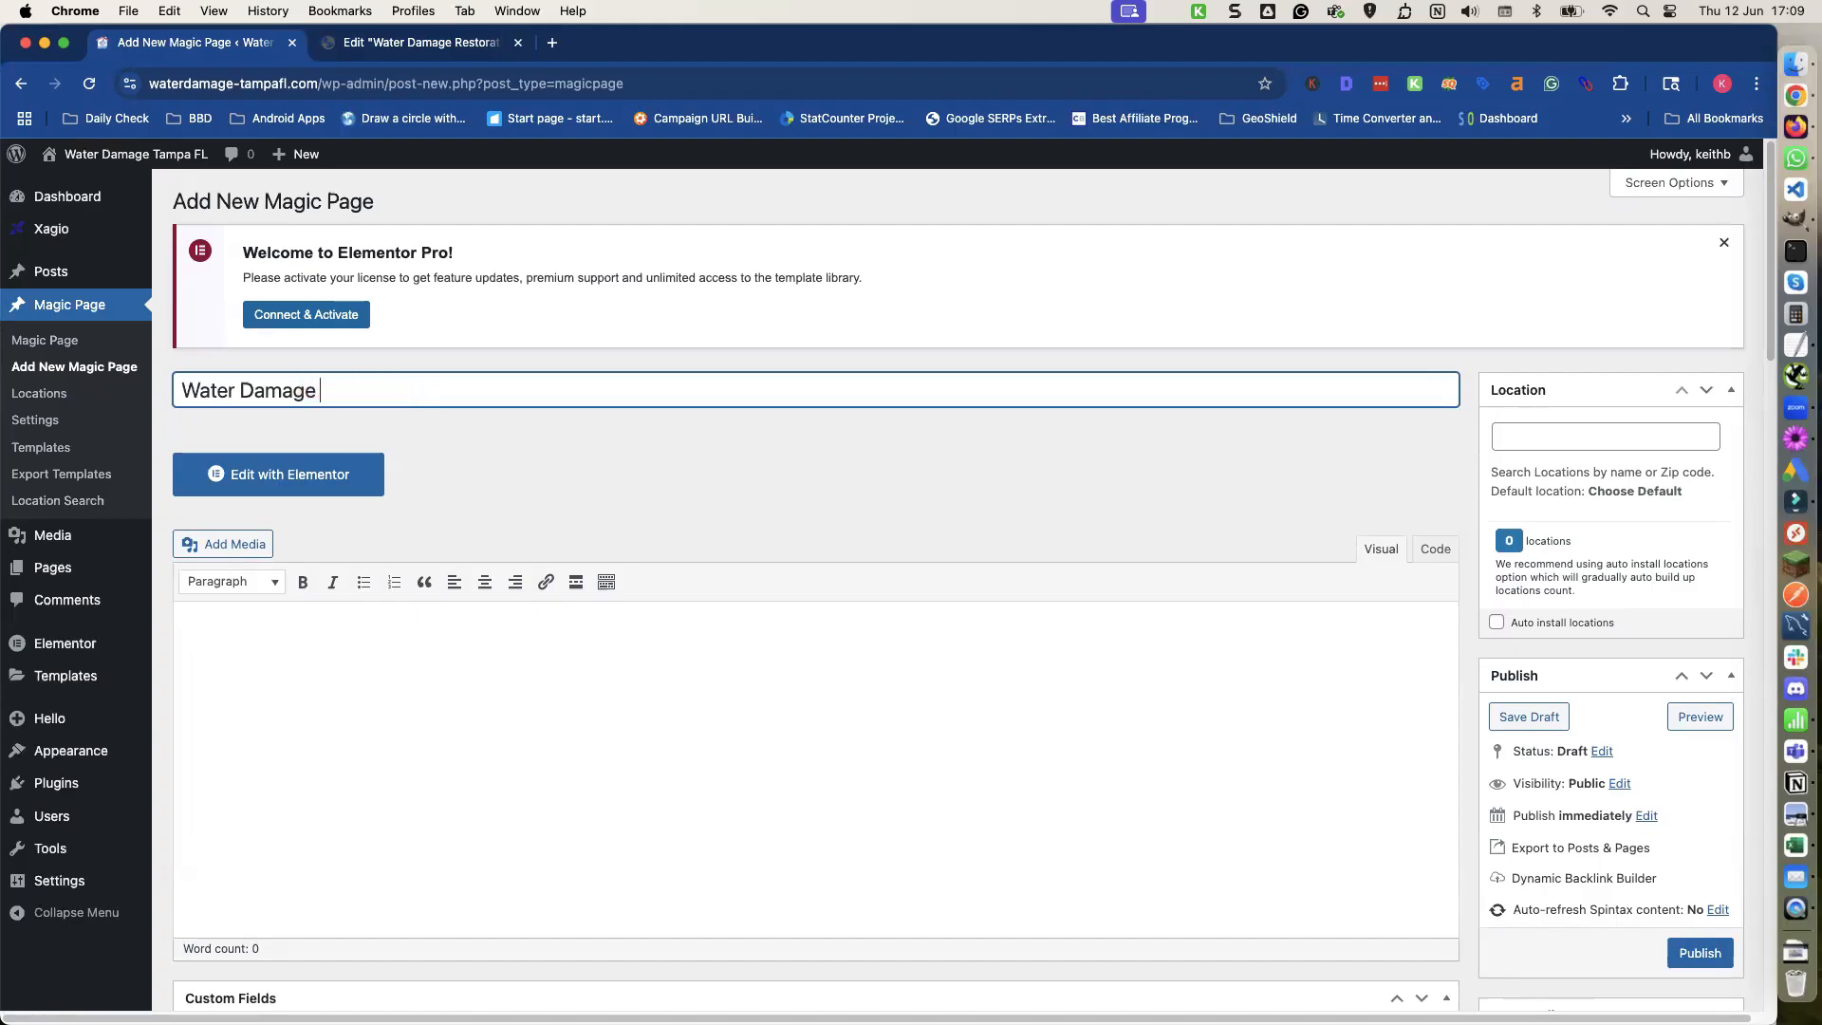
left_click(1701, 957)
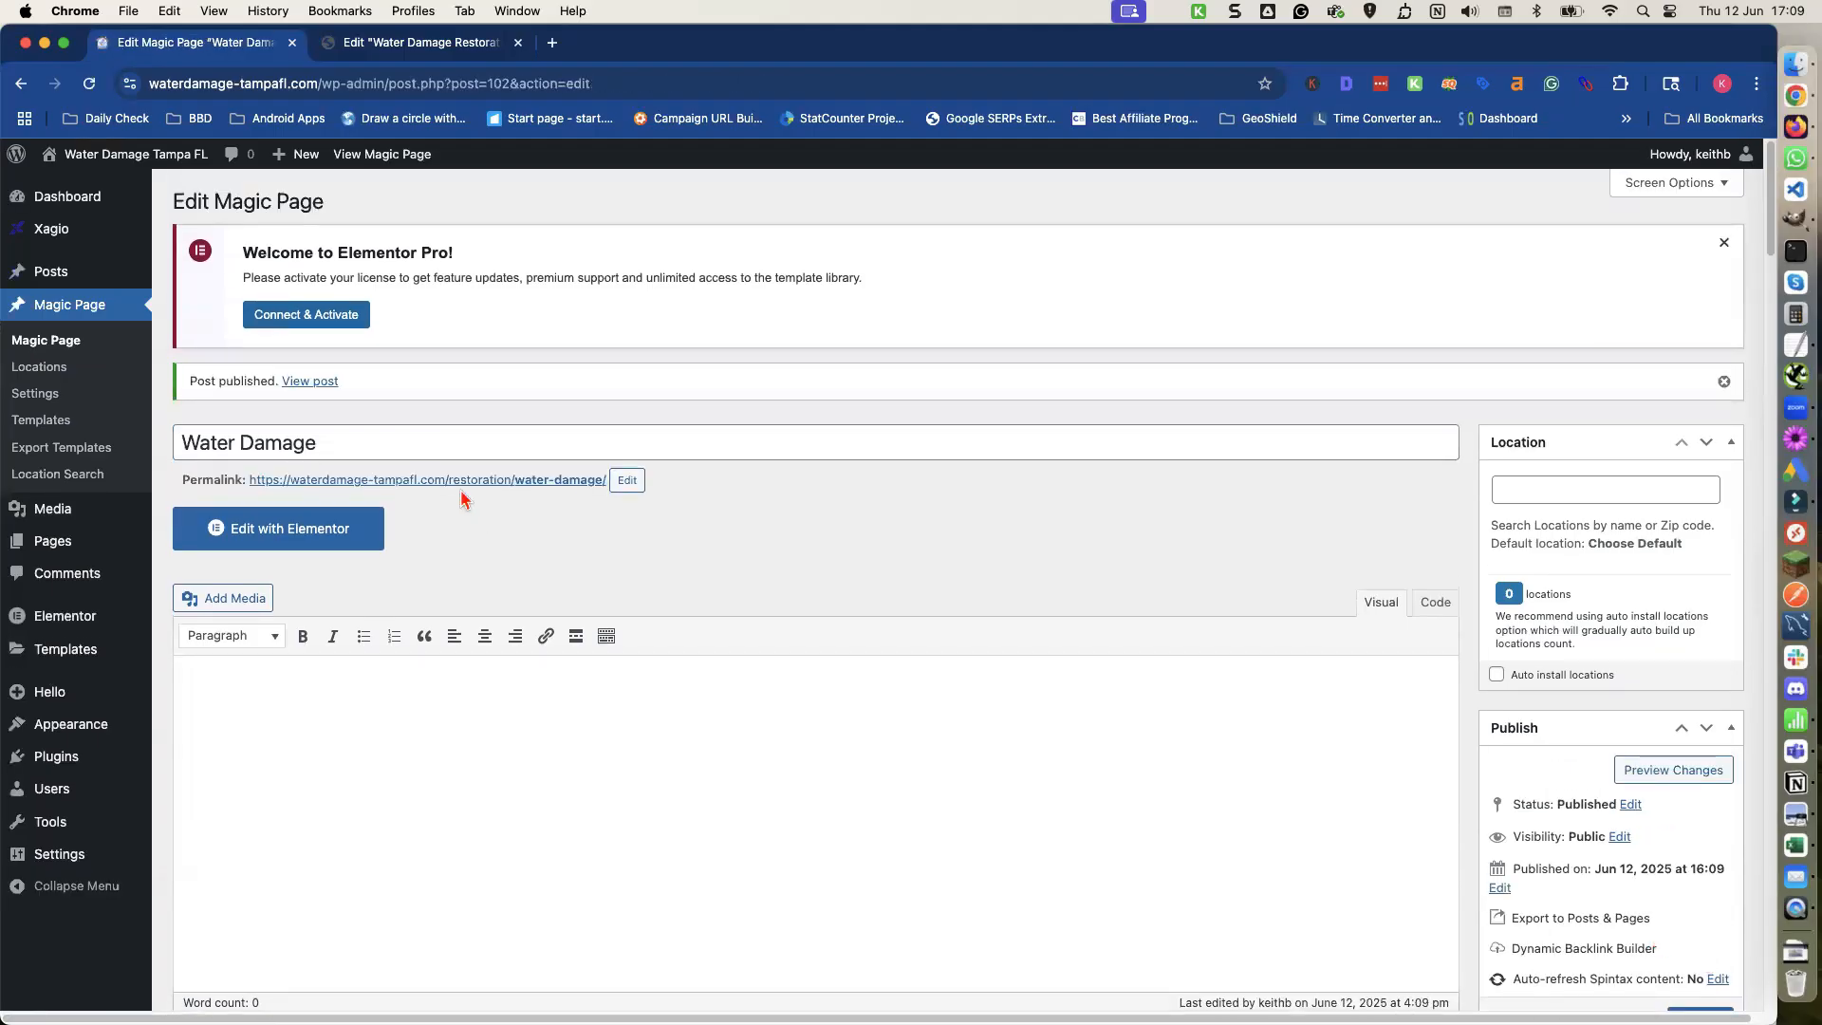
Change the Magic Page title to Water Damage [location] and update it.
left_click(422, 445)
type("[")
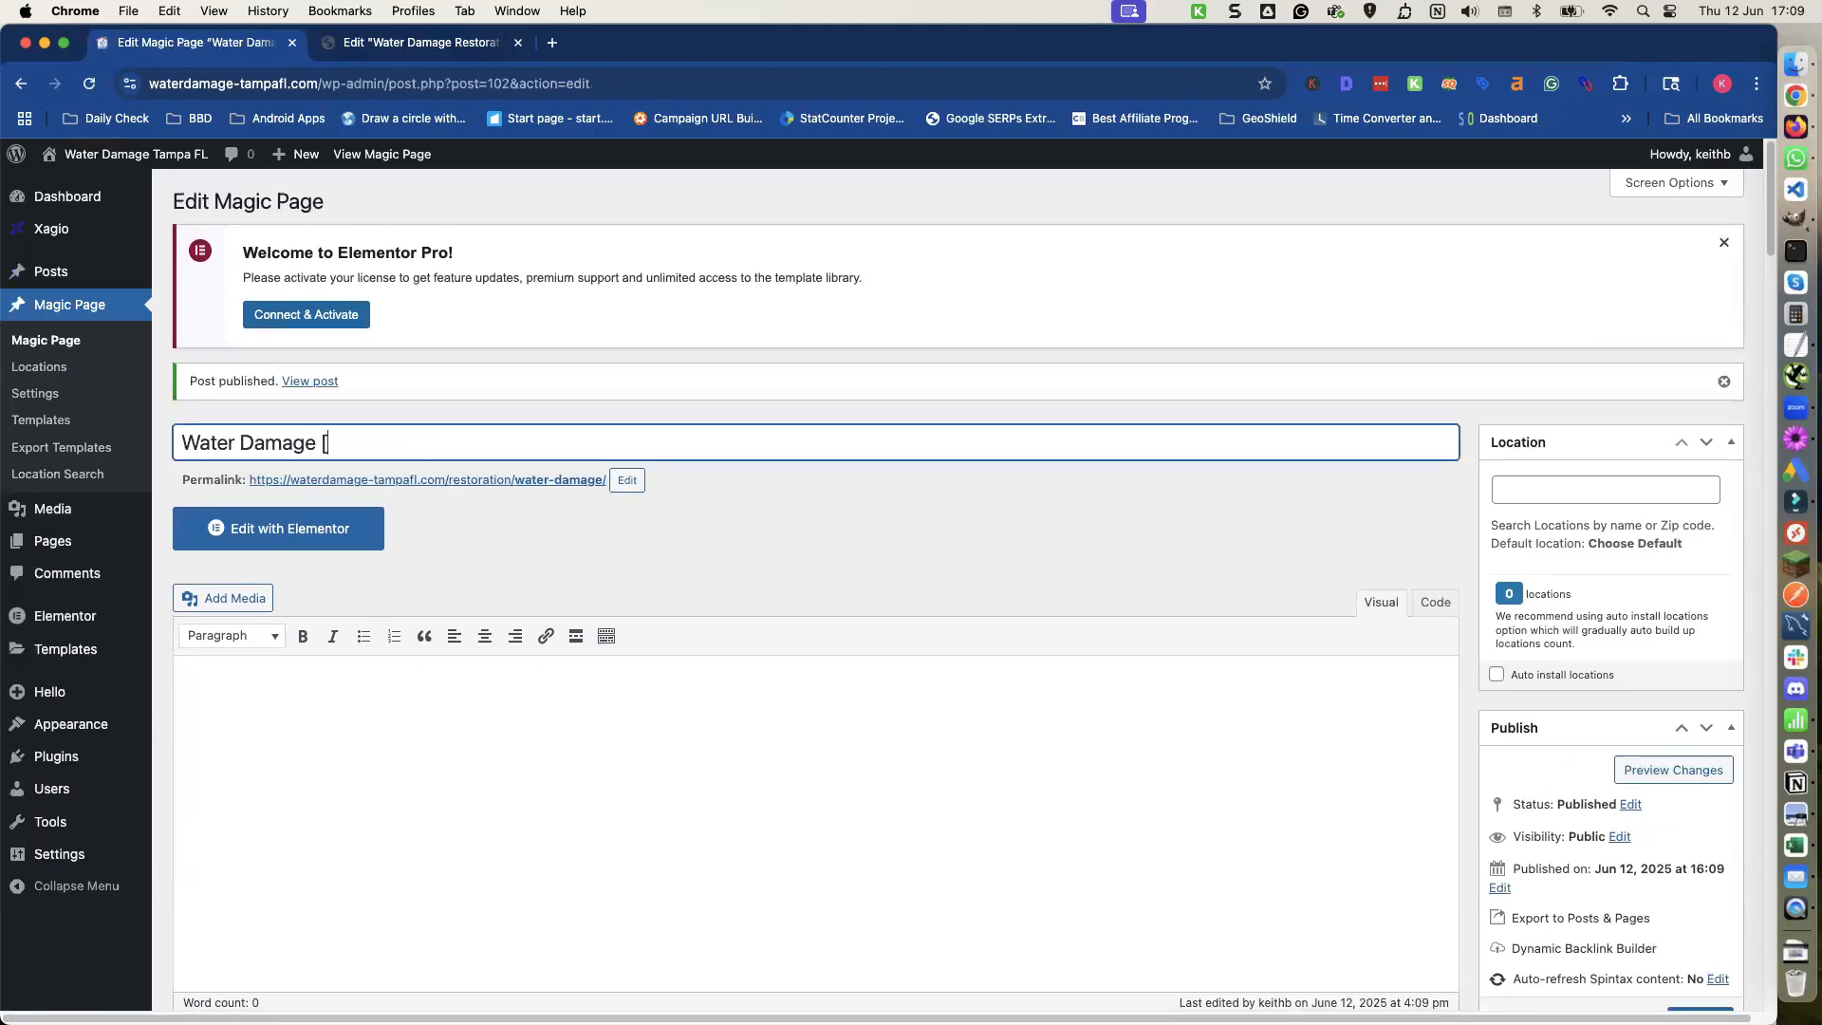
type("location")
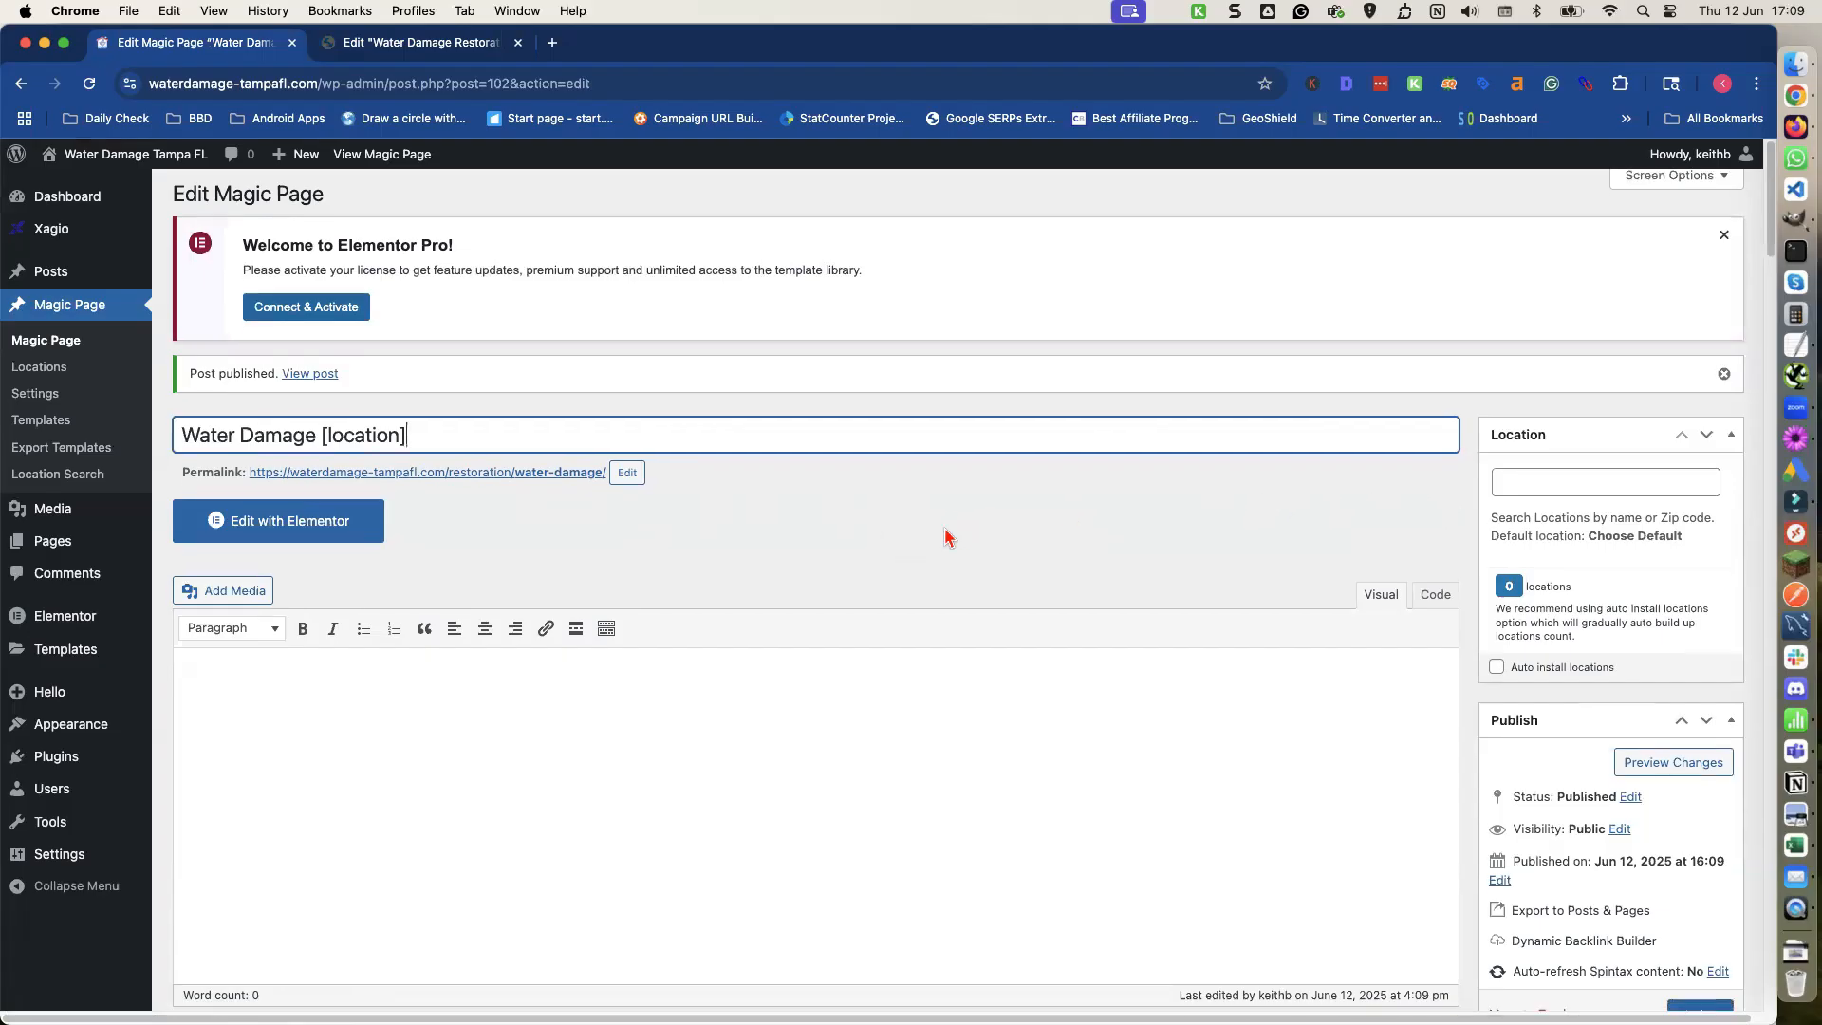
scroll(952, 539, "down", 1)
left_click(1700, 997)
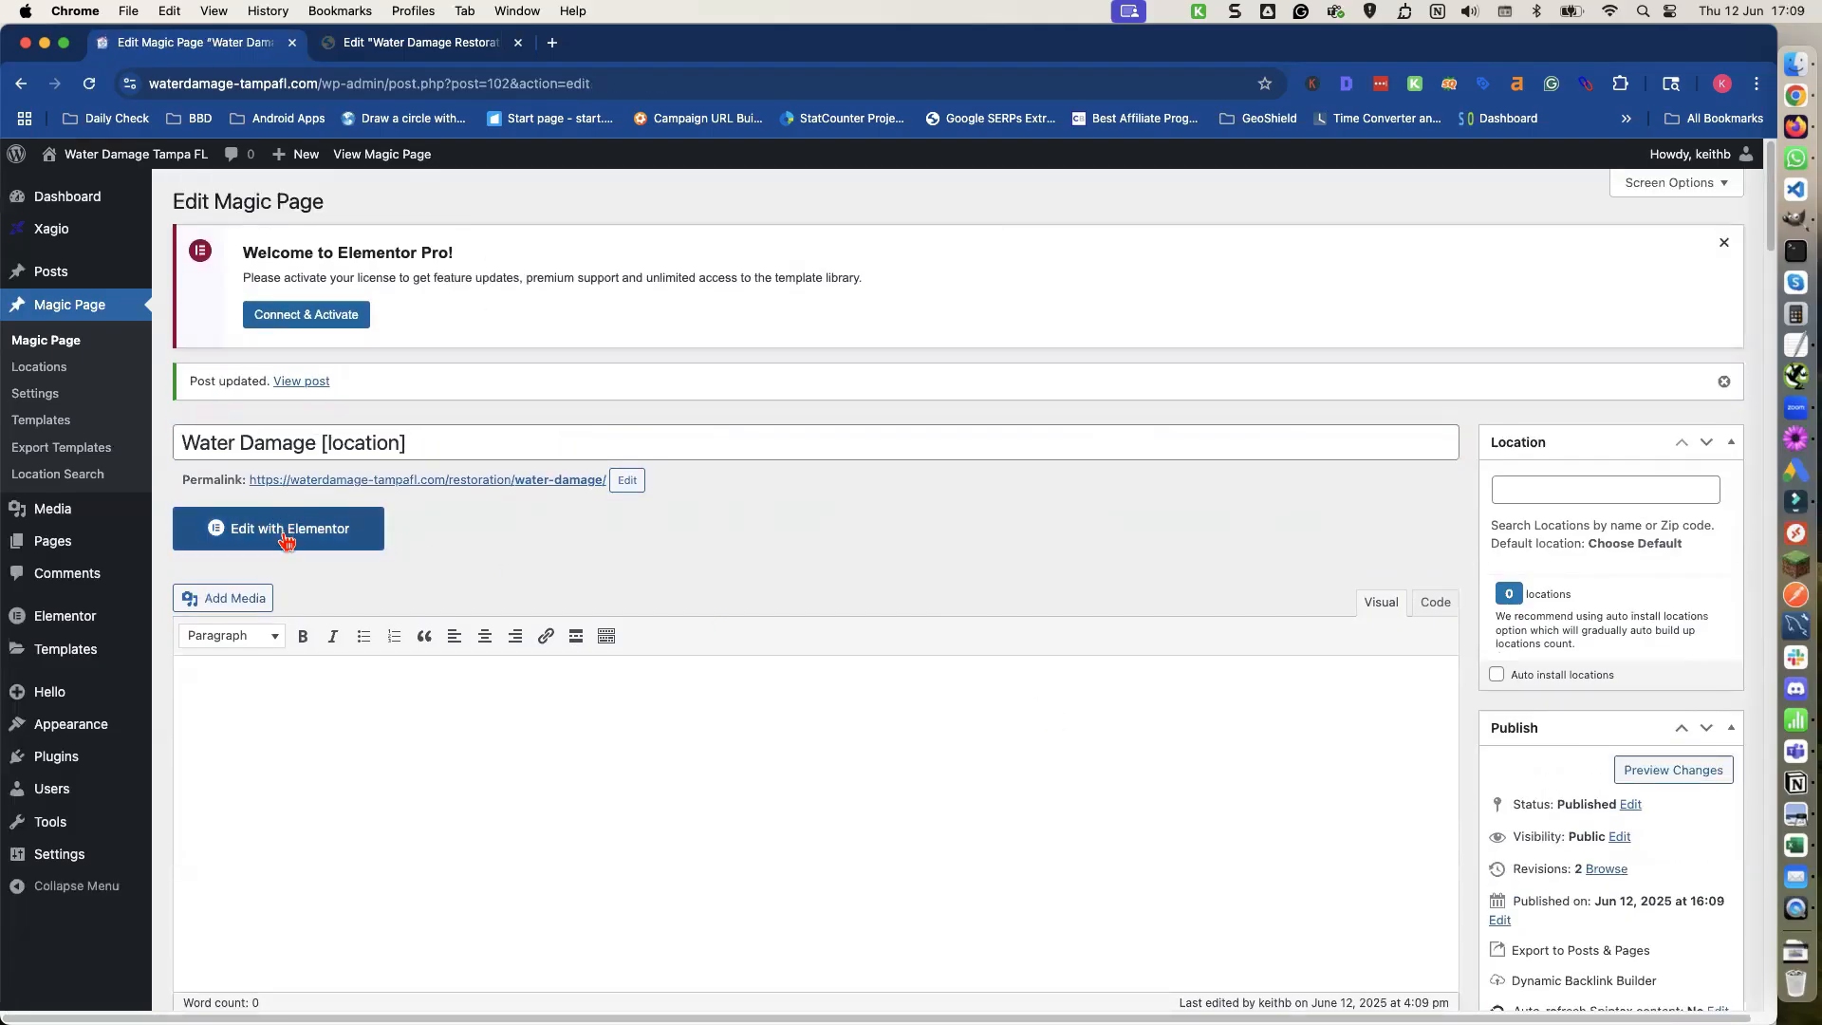
Open the Magic Page in Elementor and insert the HomePage site template into it.
left_click(285, 538)
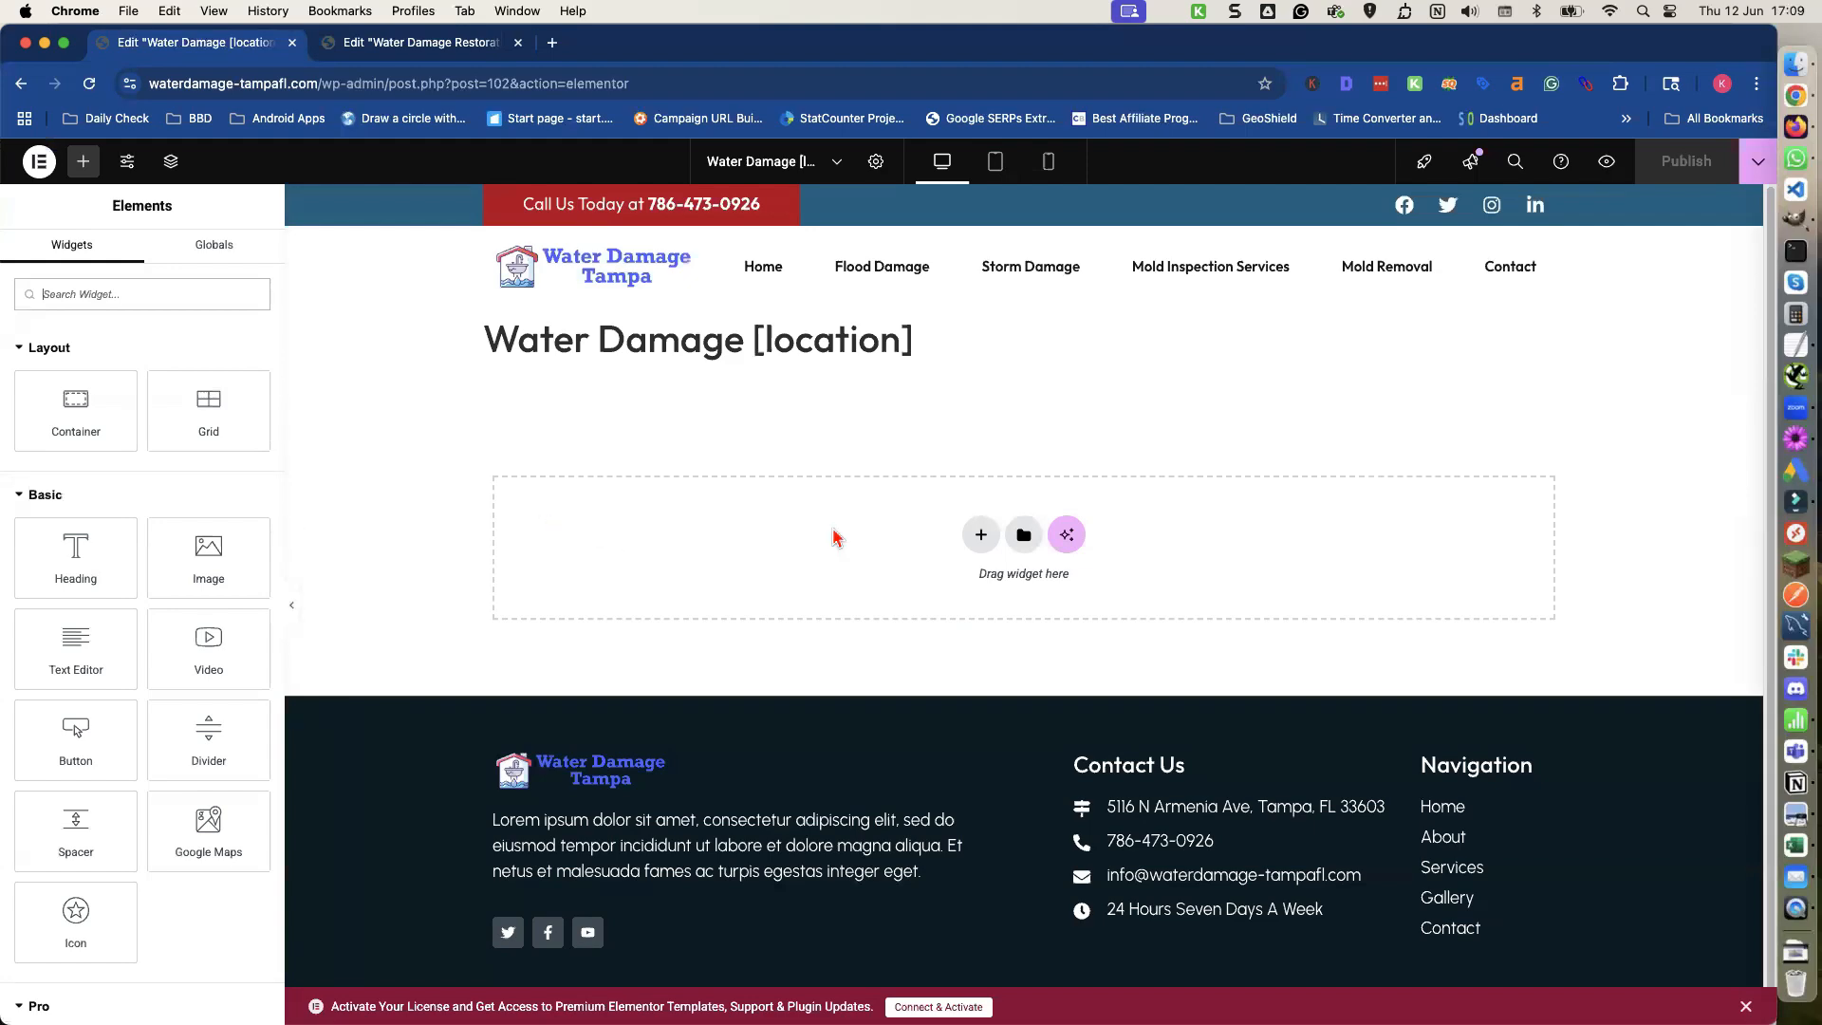
left_click(1024, 536)
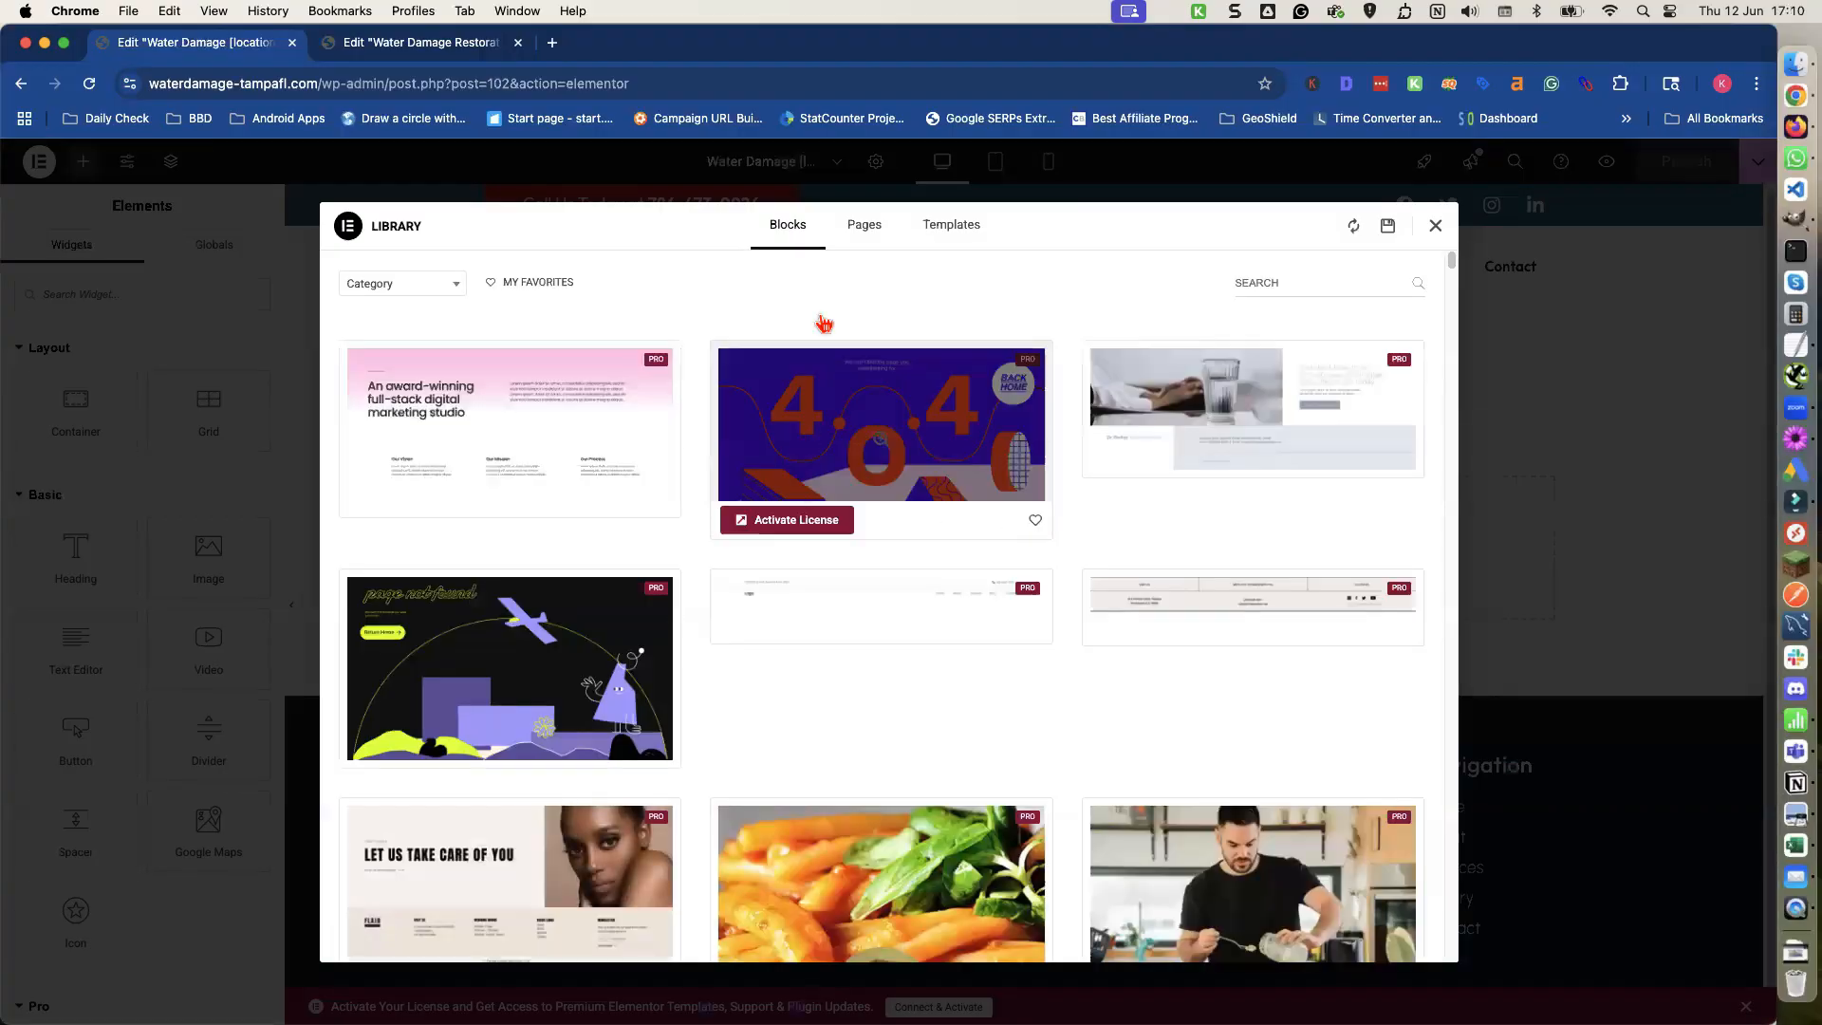
left_click(953, 236)
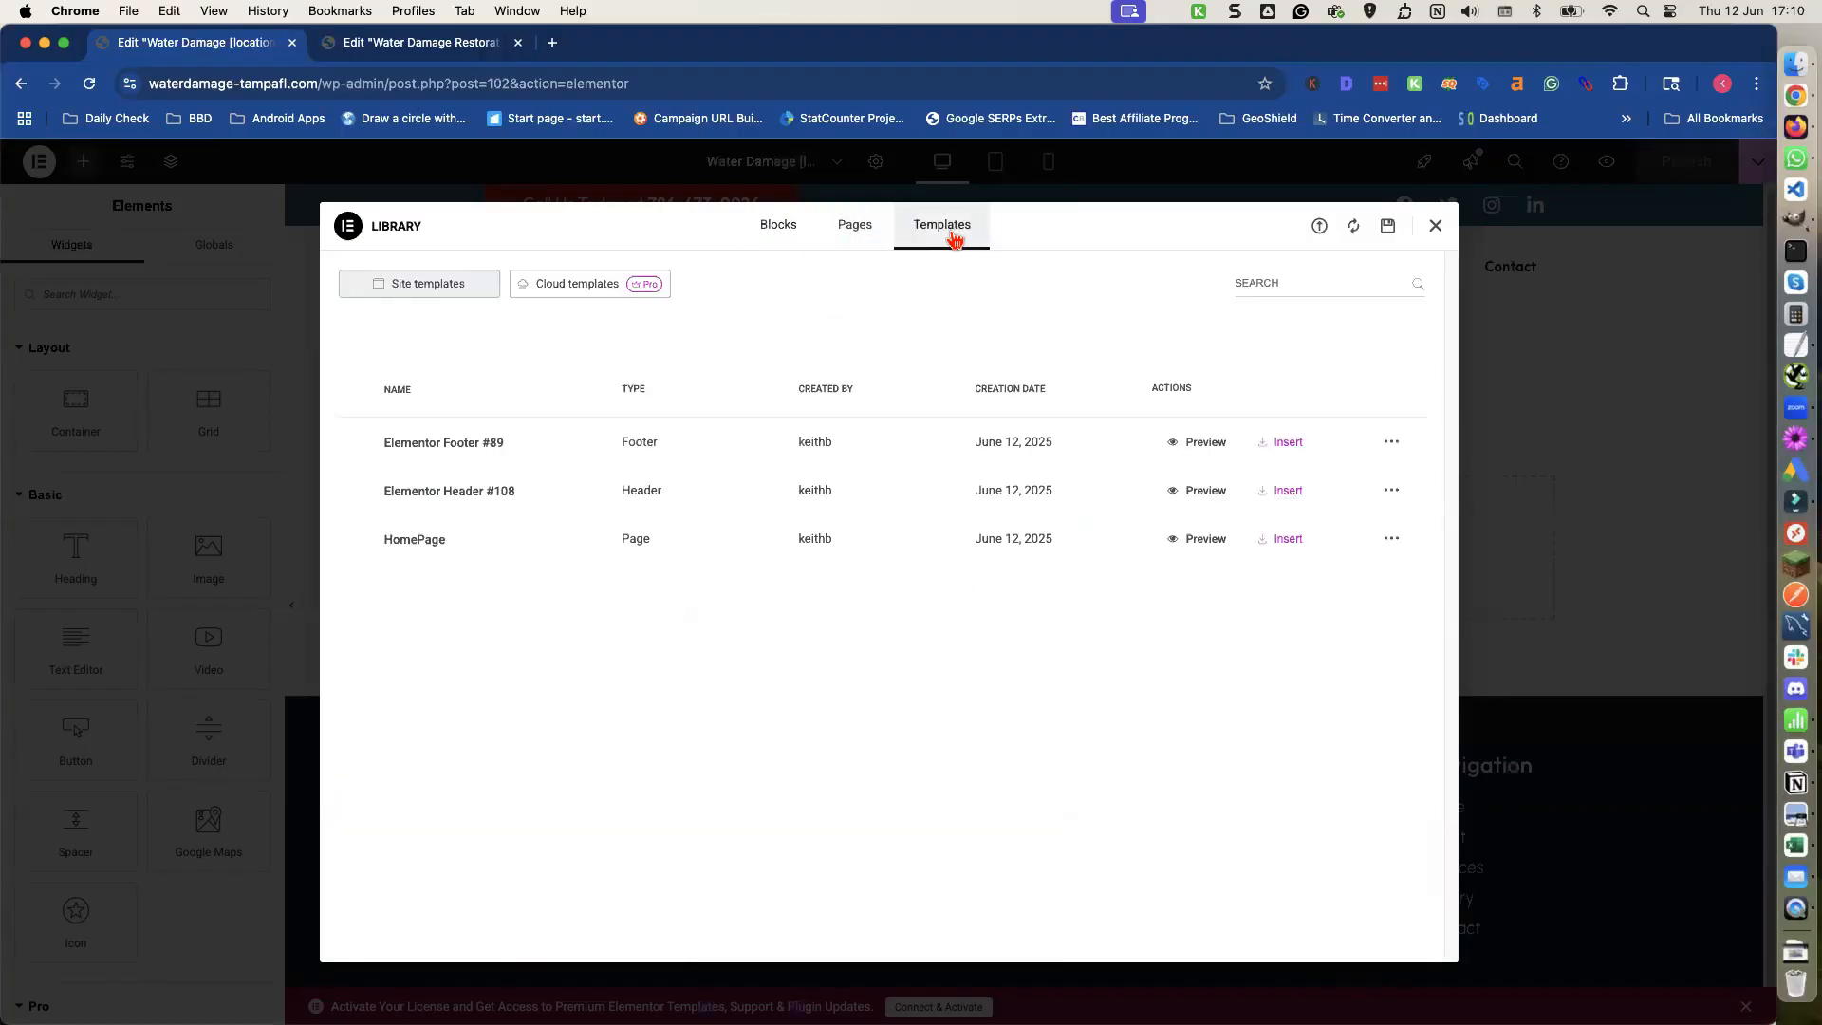
left_click(453, 546)
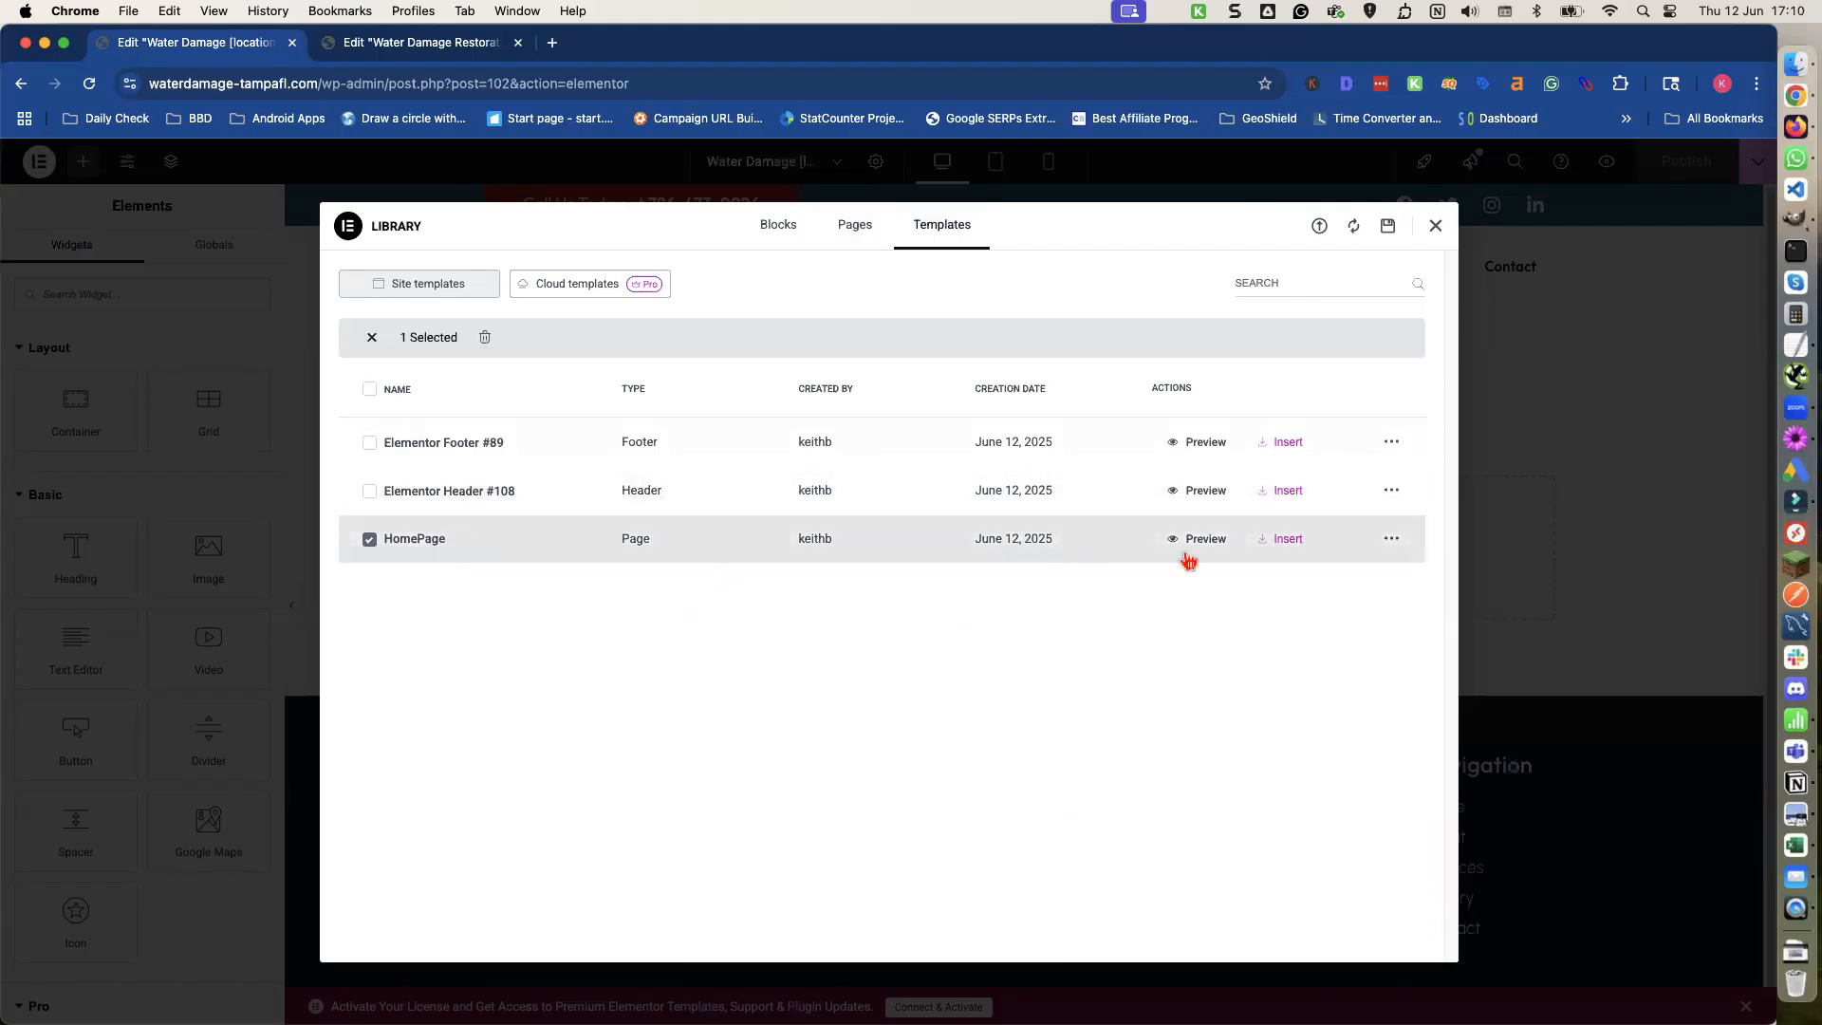
left_click(1289, 541)
left_click(1022, 628)
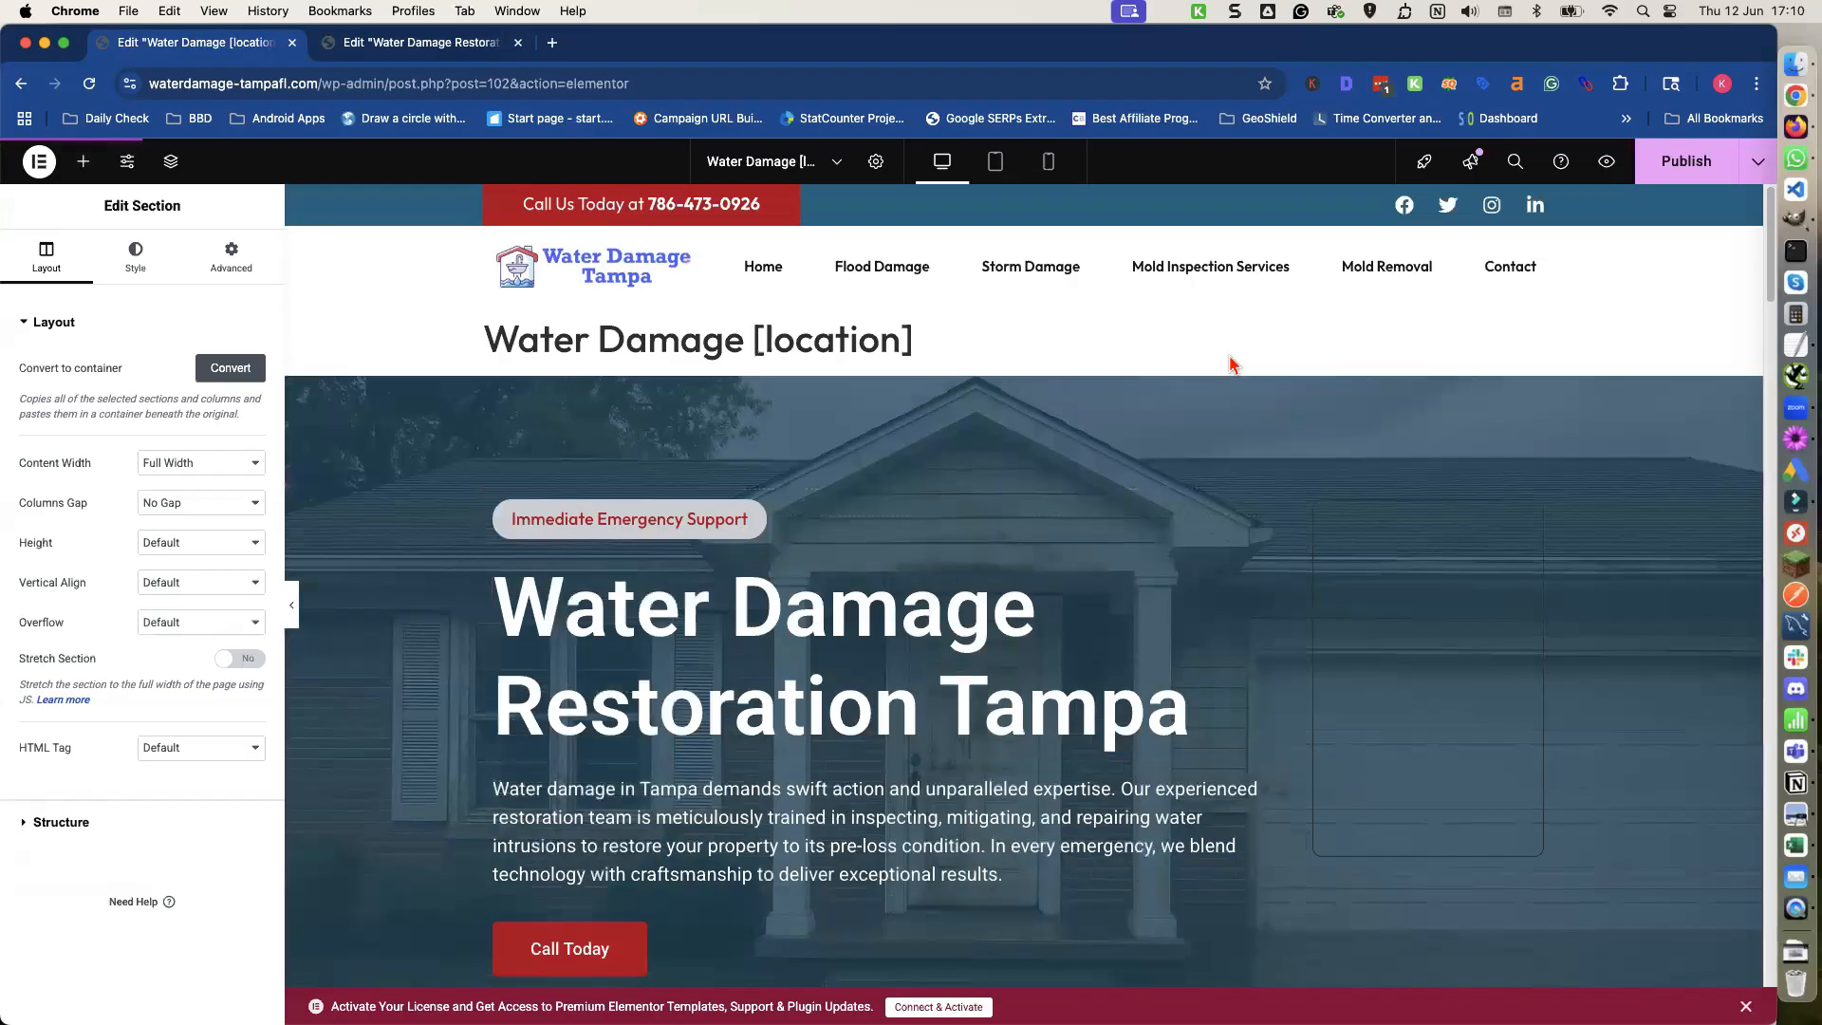
Publish the Magic Page and scroll through its preview.
left_click(1685, 169)
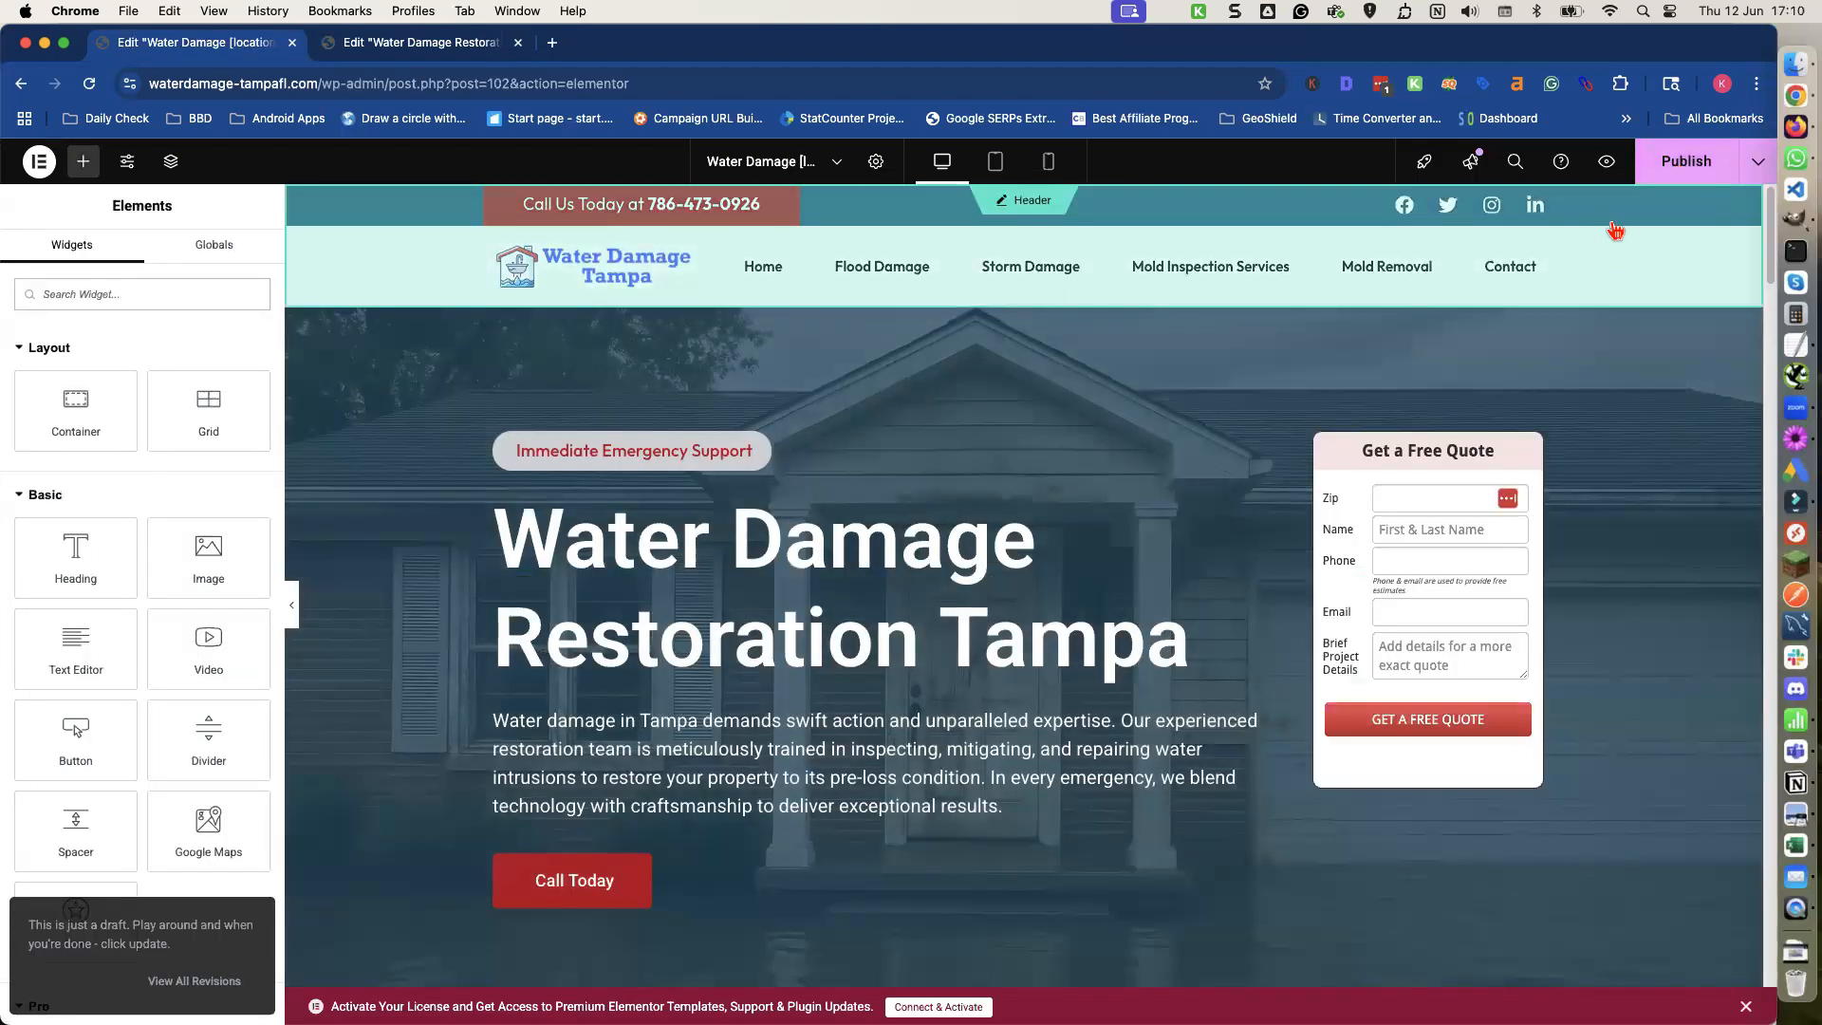
left_click(1608, 163)
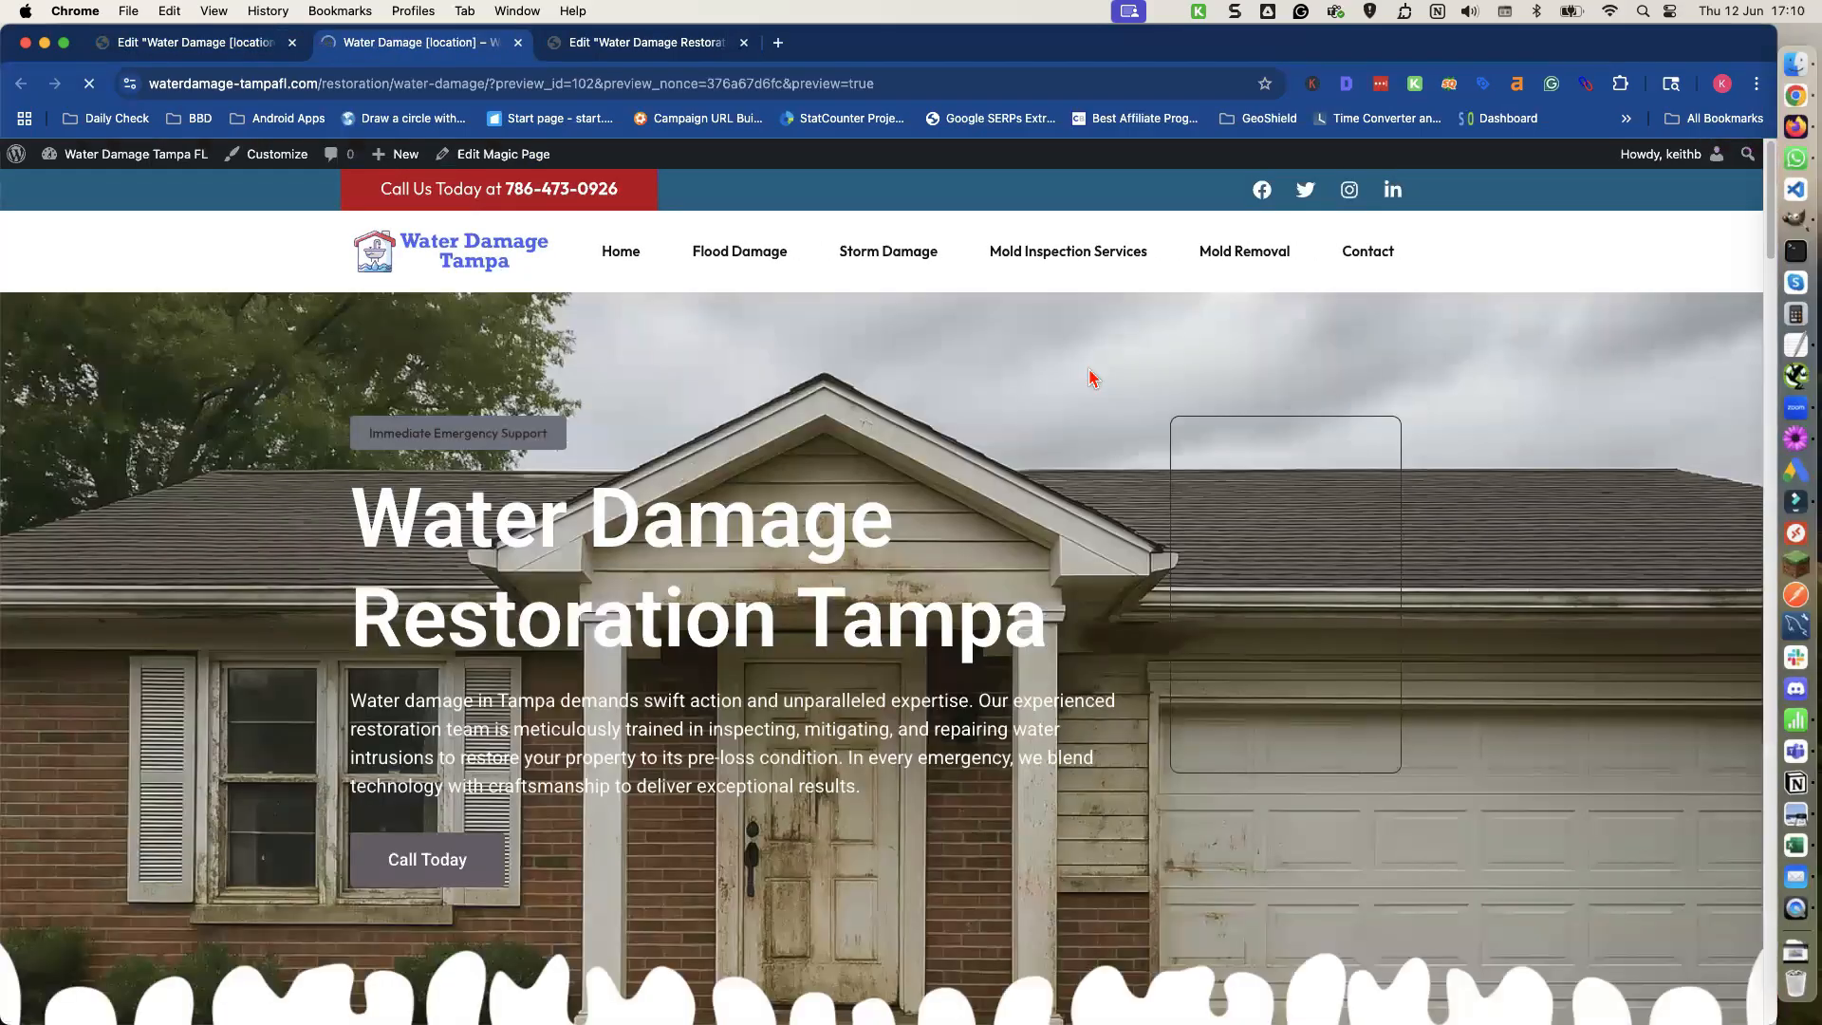
scroll(1034, 383, "down", 1)
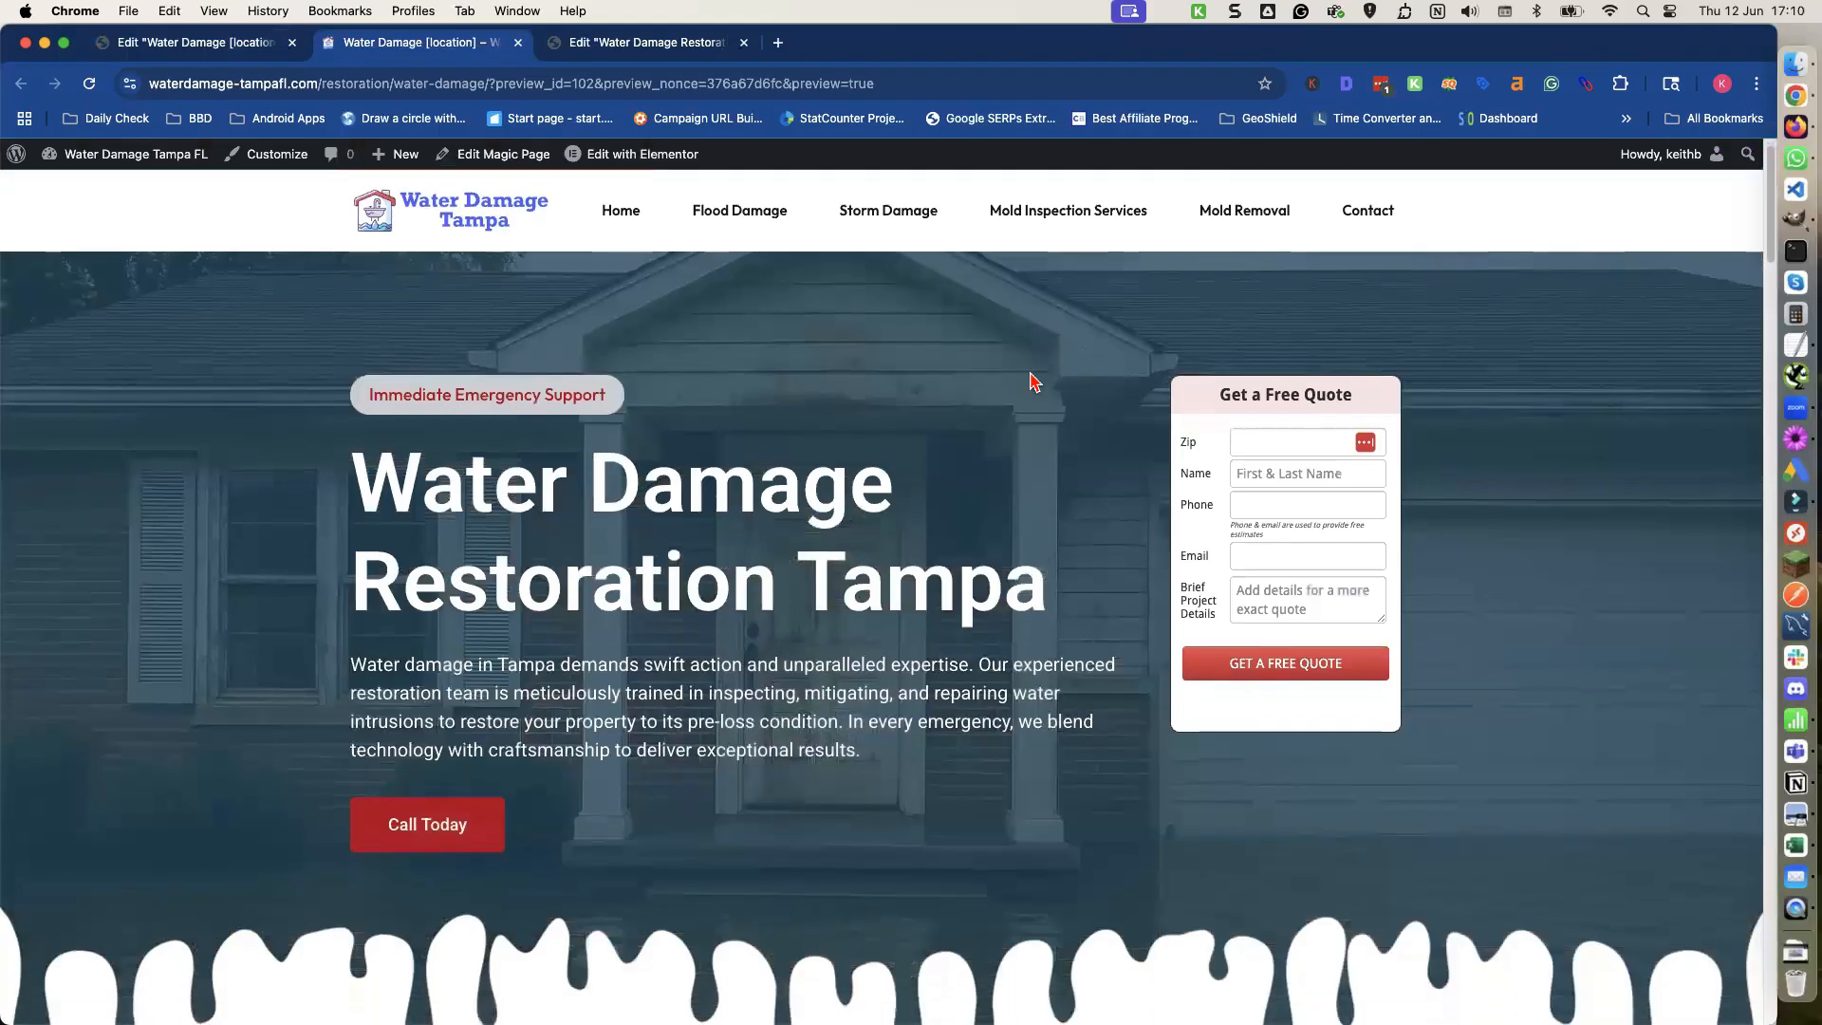
scroll(1035, 383, "down", 15)
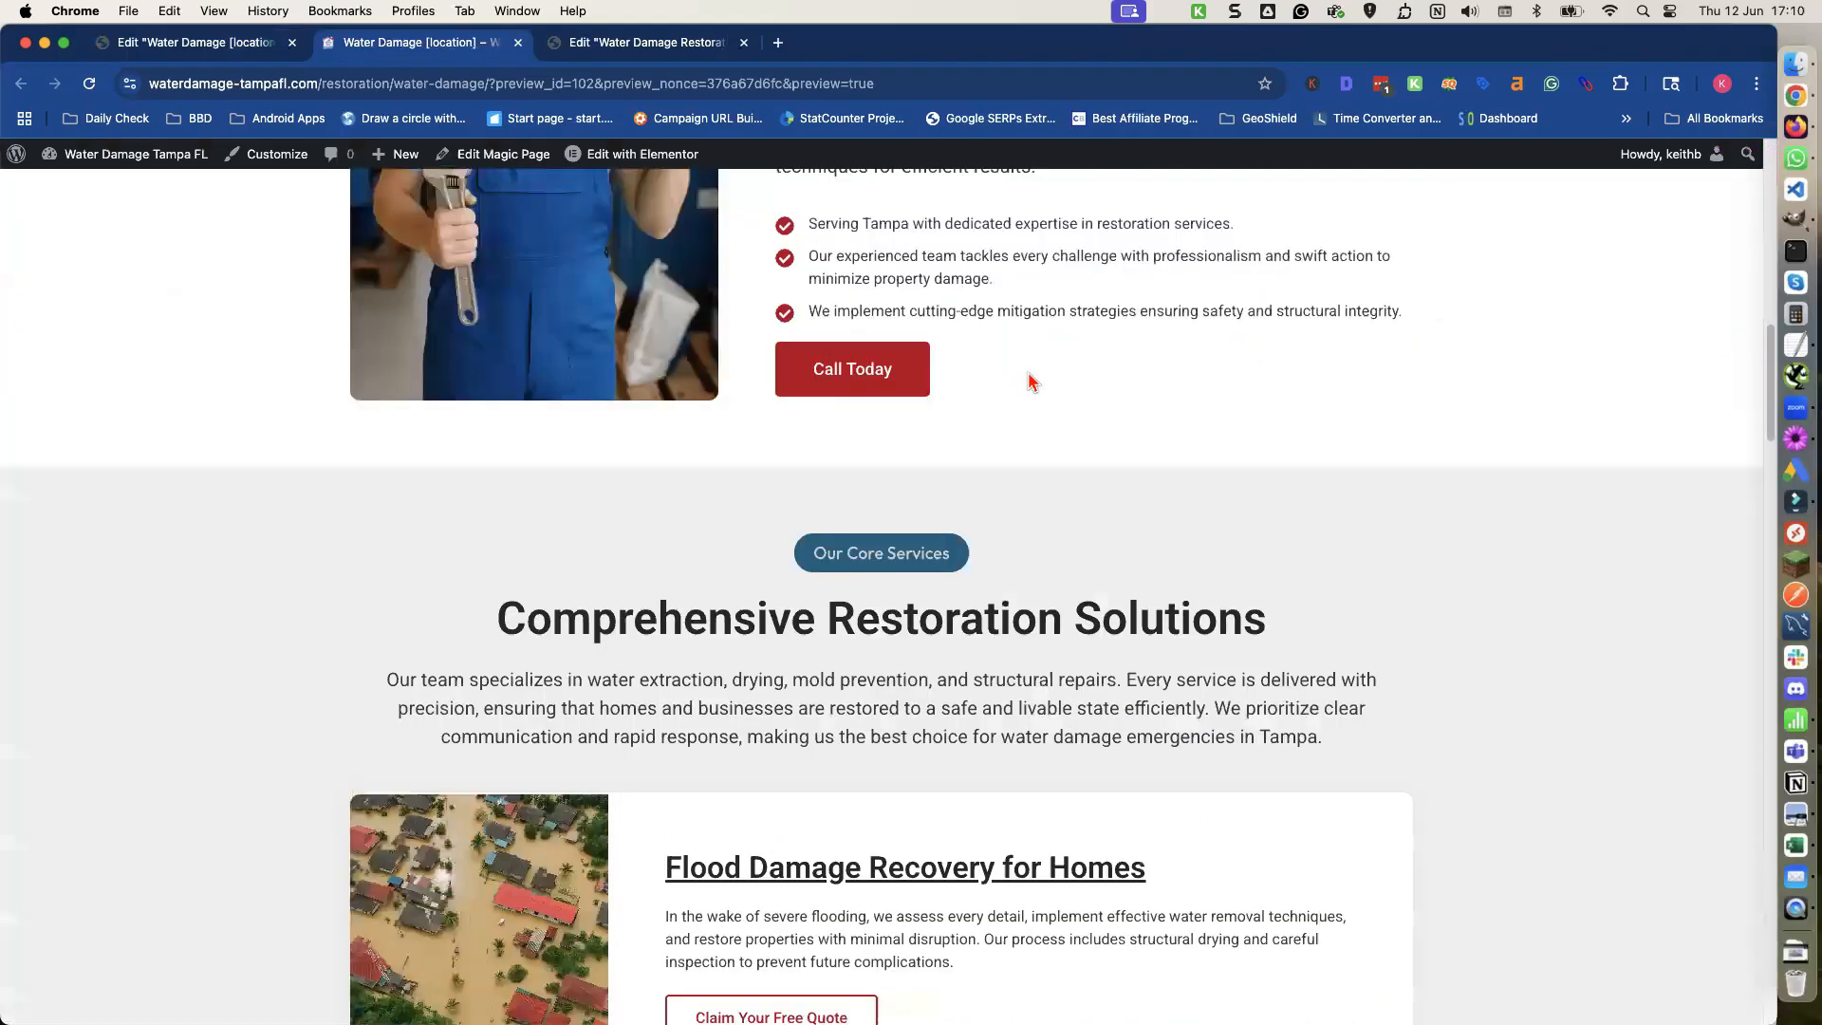
scroll(1032, 383, "down", 20)
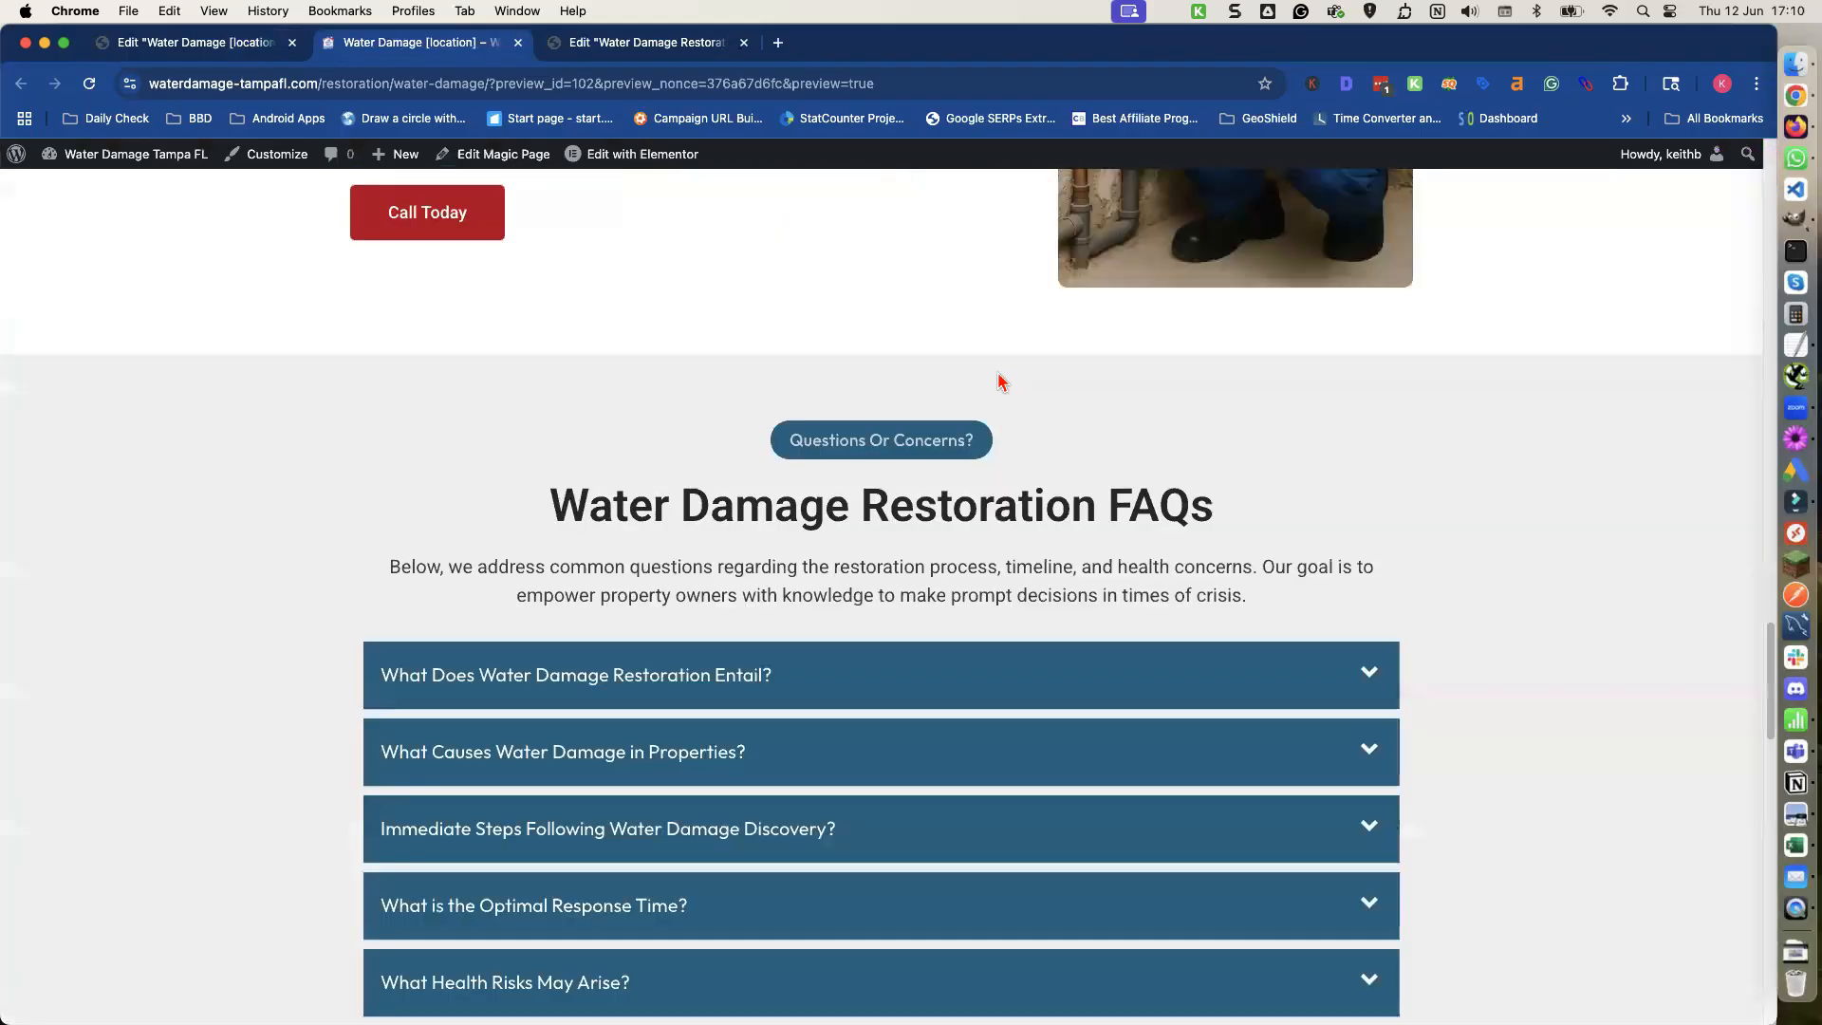
scroll(992, 380, "down", 12)
scroll(977, 384, "up", 10)
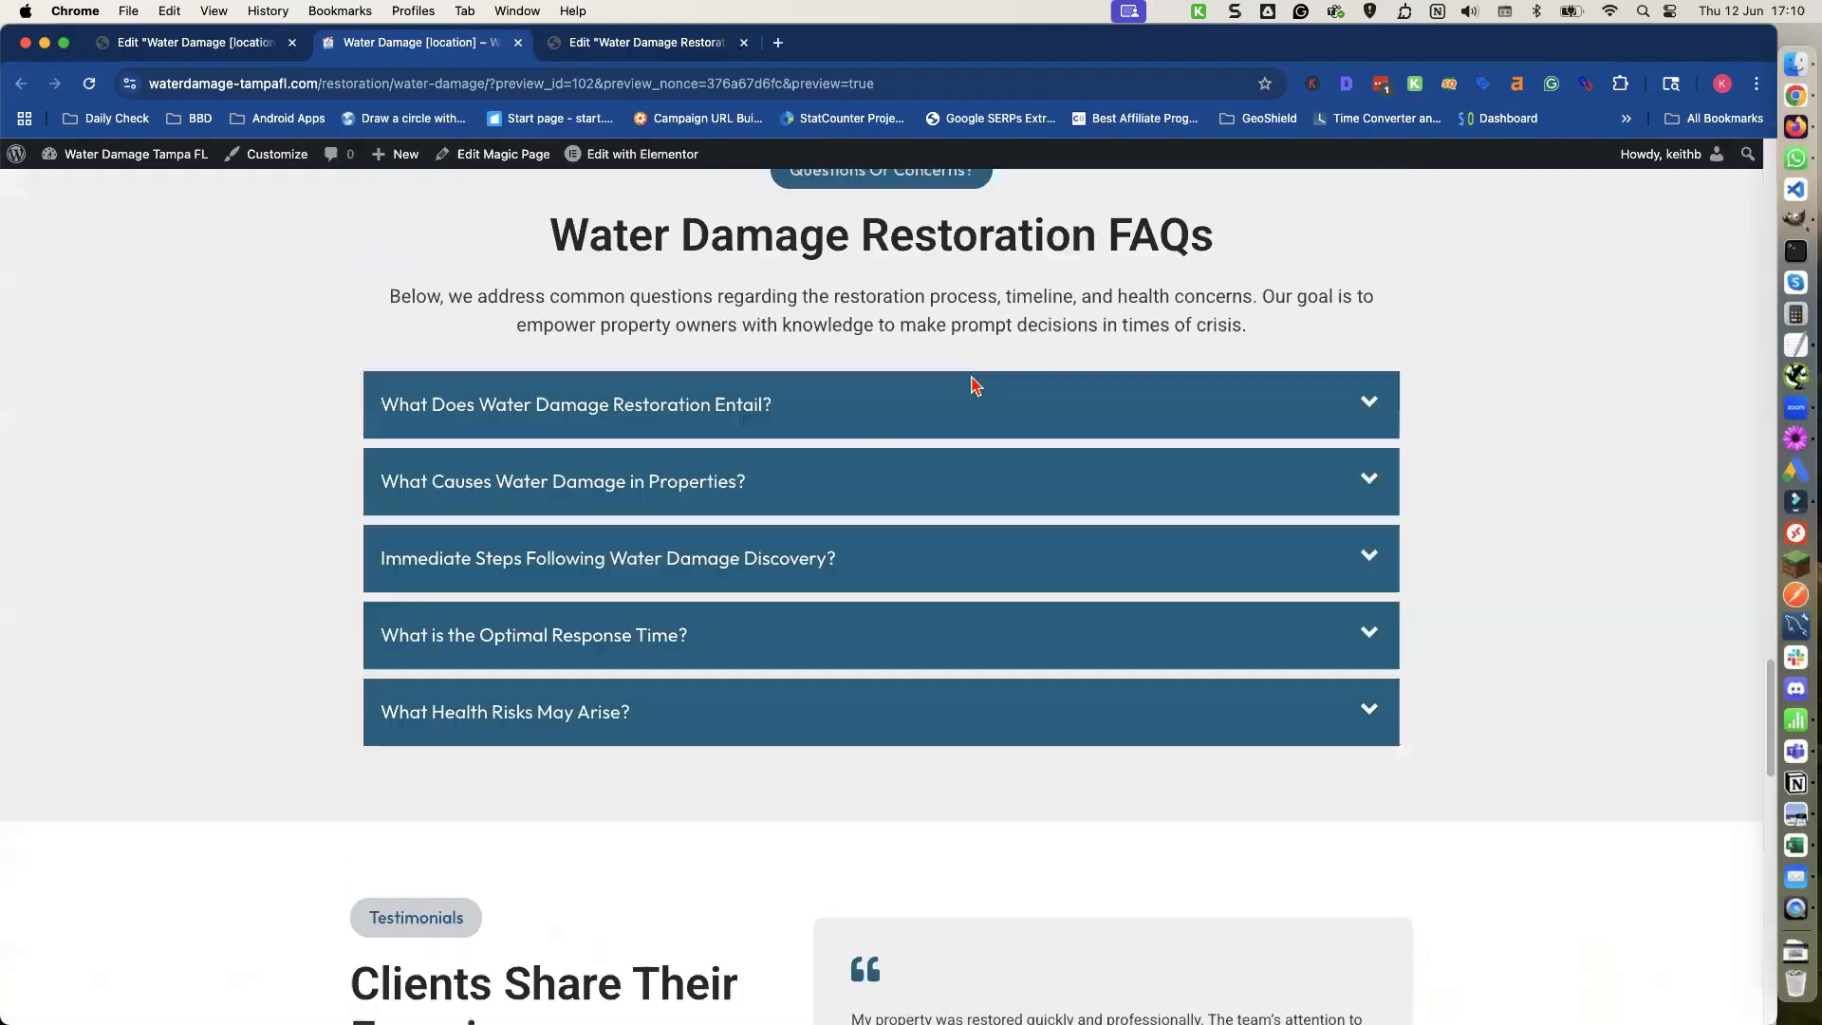
scroll(976, 384, "up", 15)
scroll(975, 385, "up", 15)
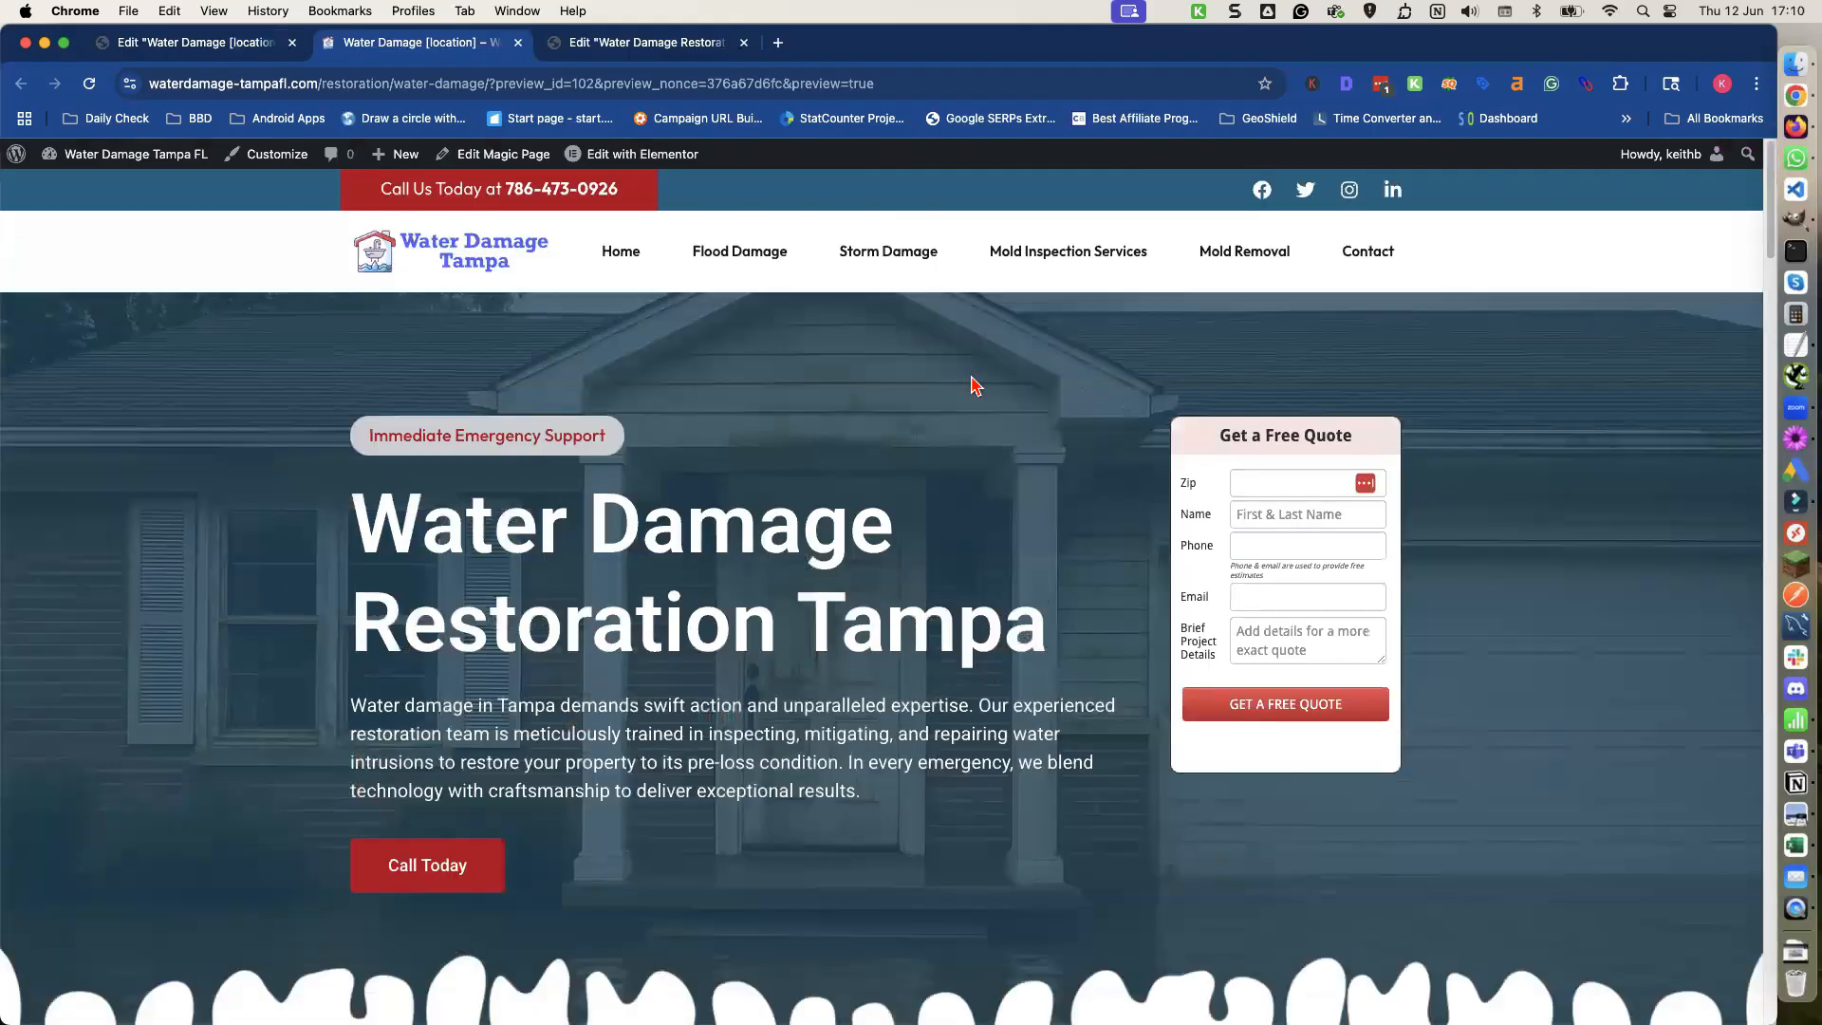
Select the hero heading and intro paragraph text on the preview page to copy it.
double_click(864, 634)
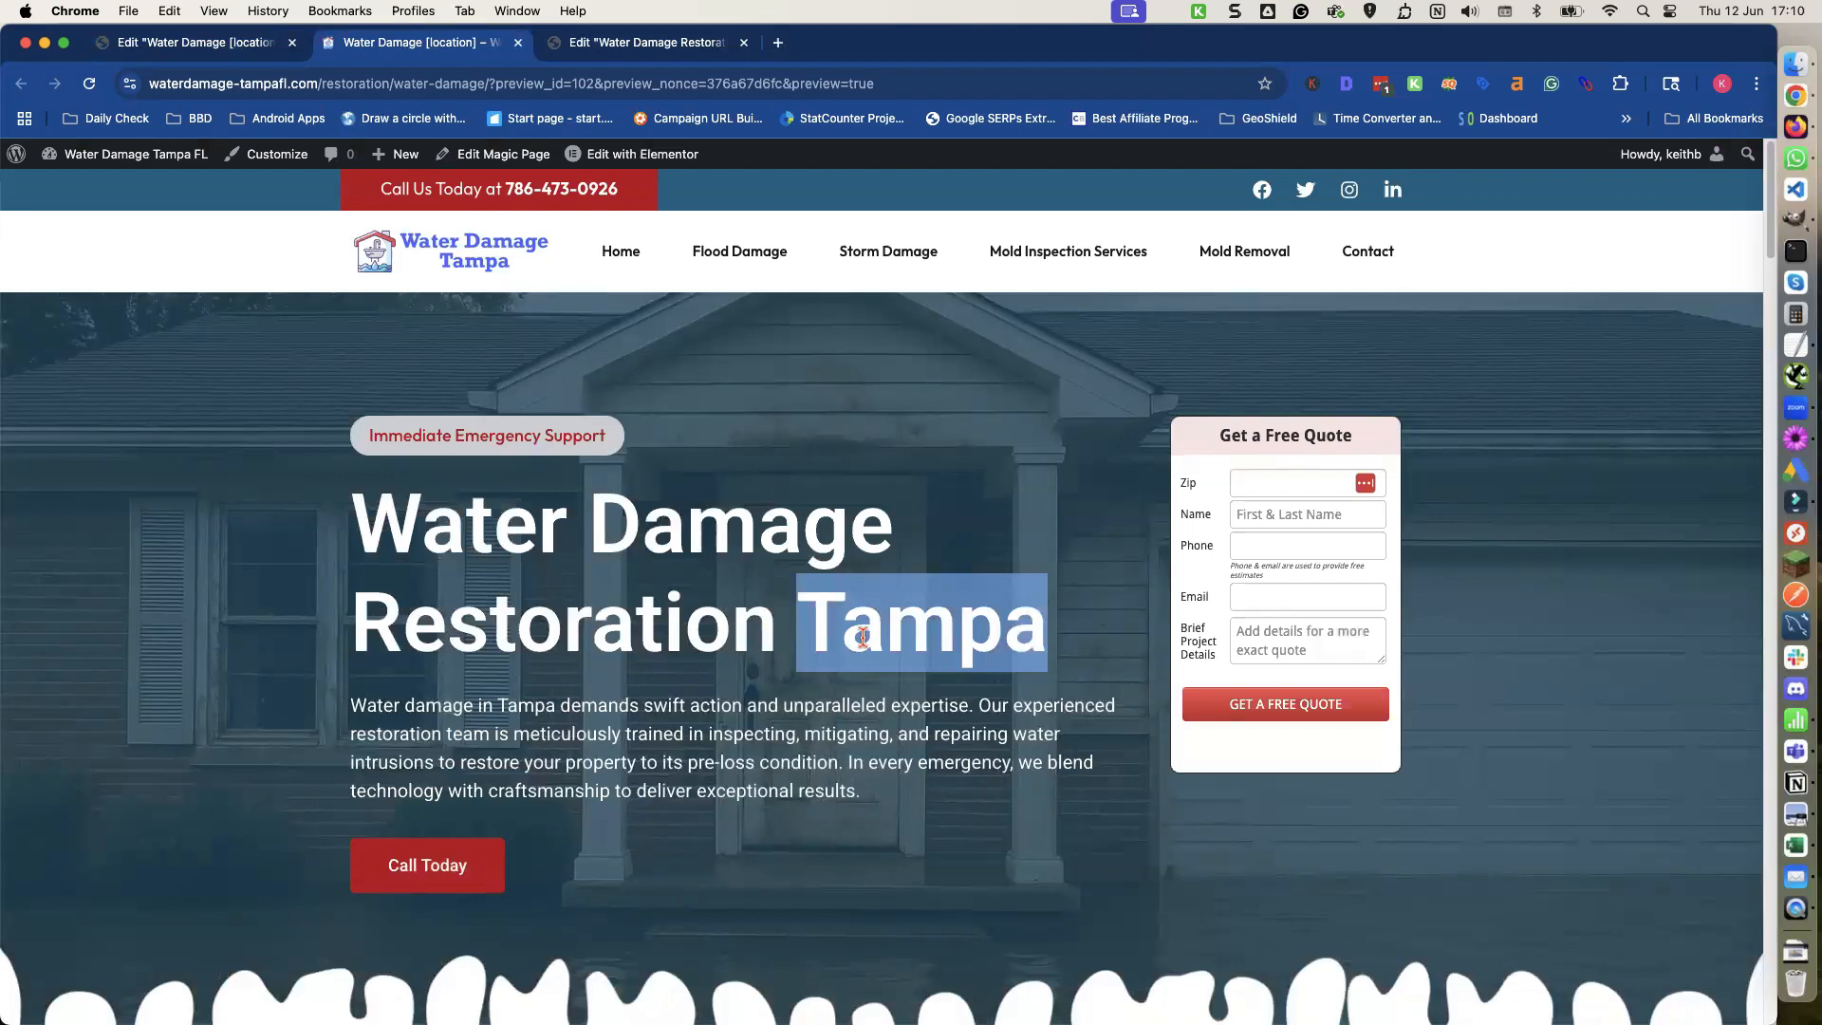
left_click(795, 617)
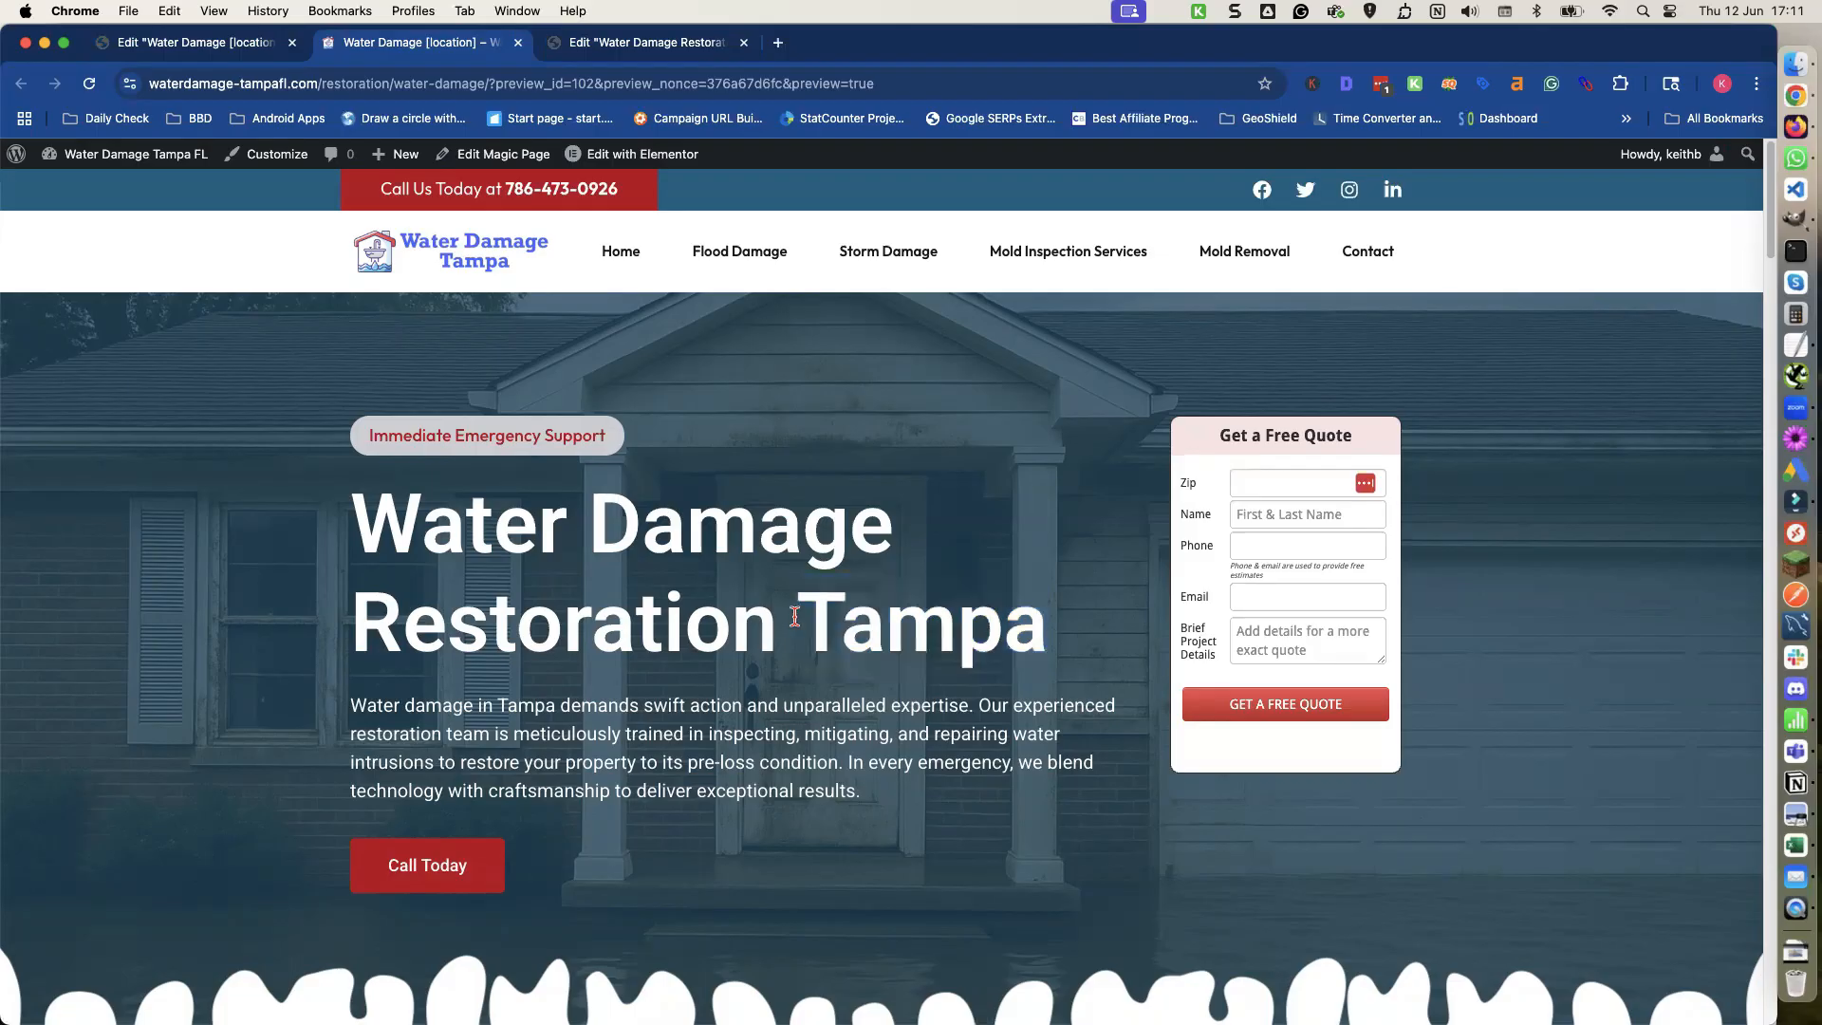
scroll(608, 586, "down", 1)
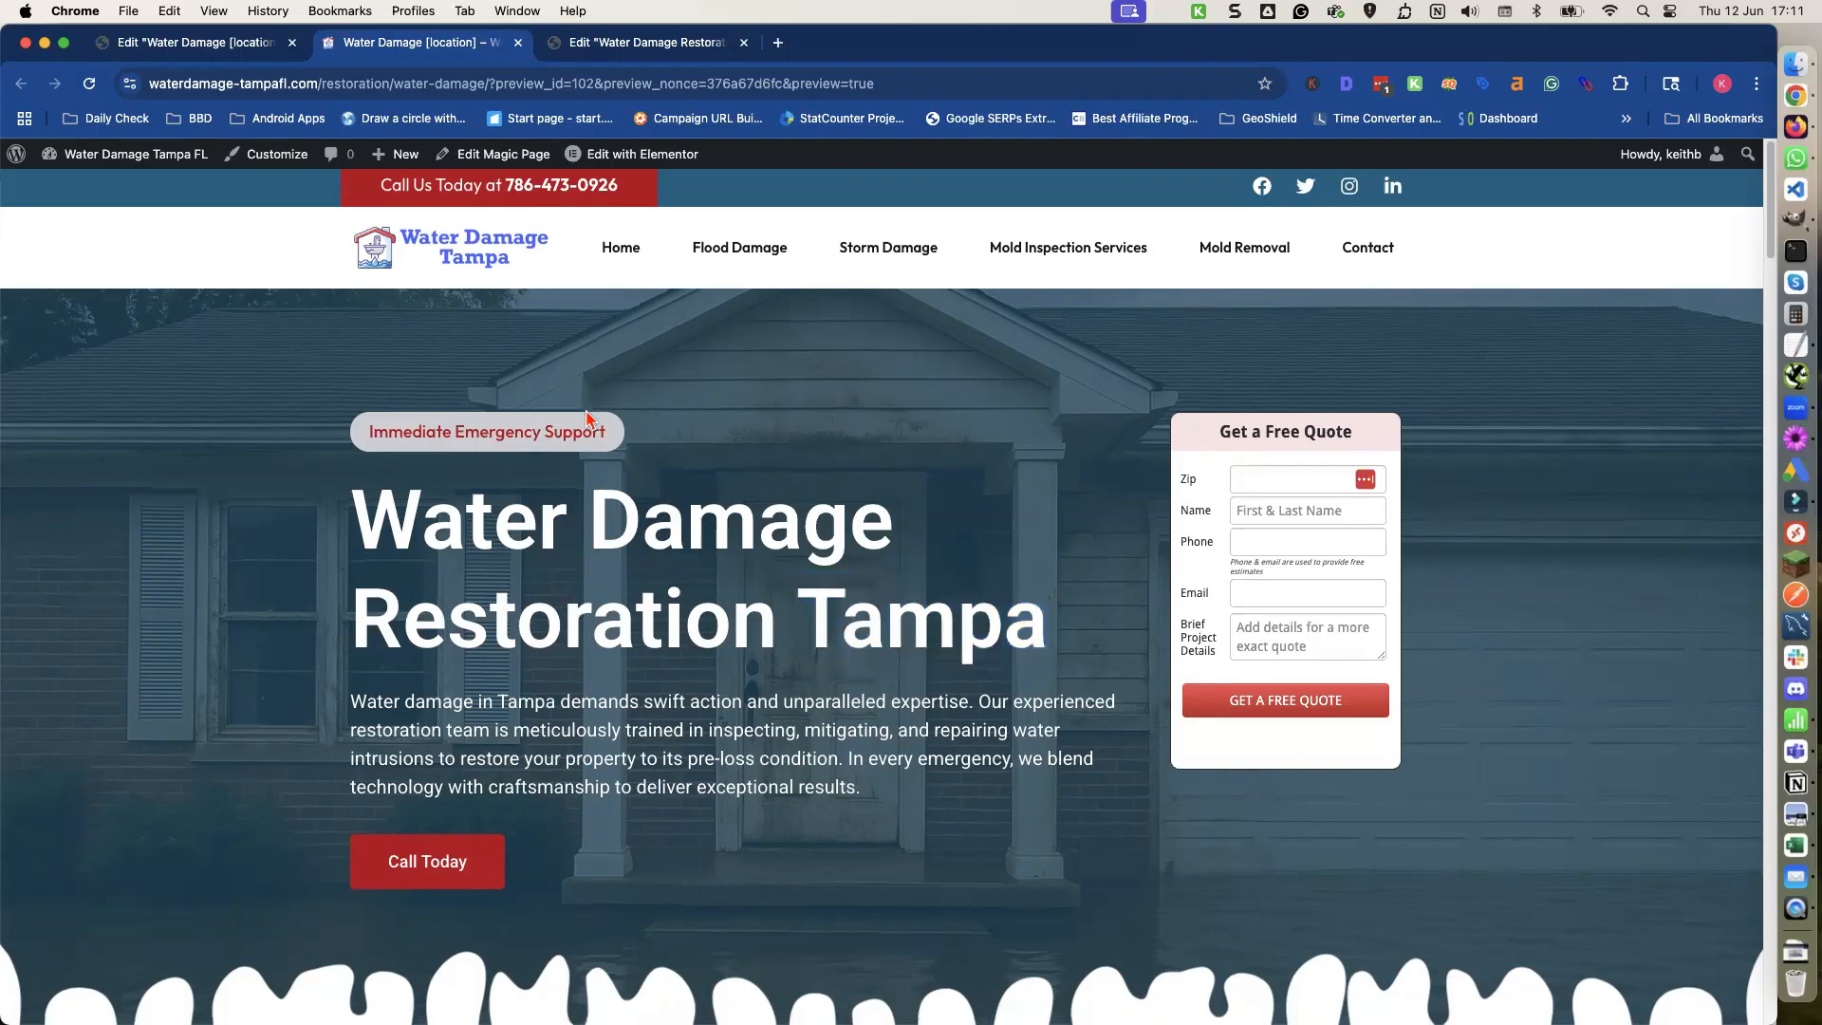
double_click(806, 585)
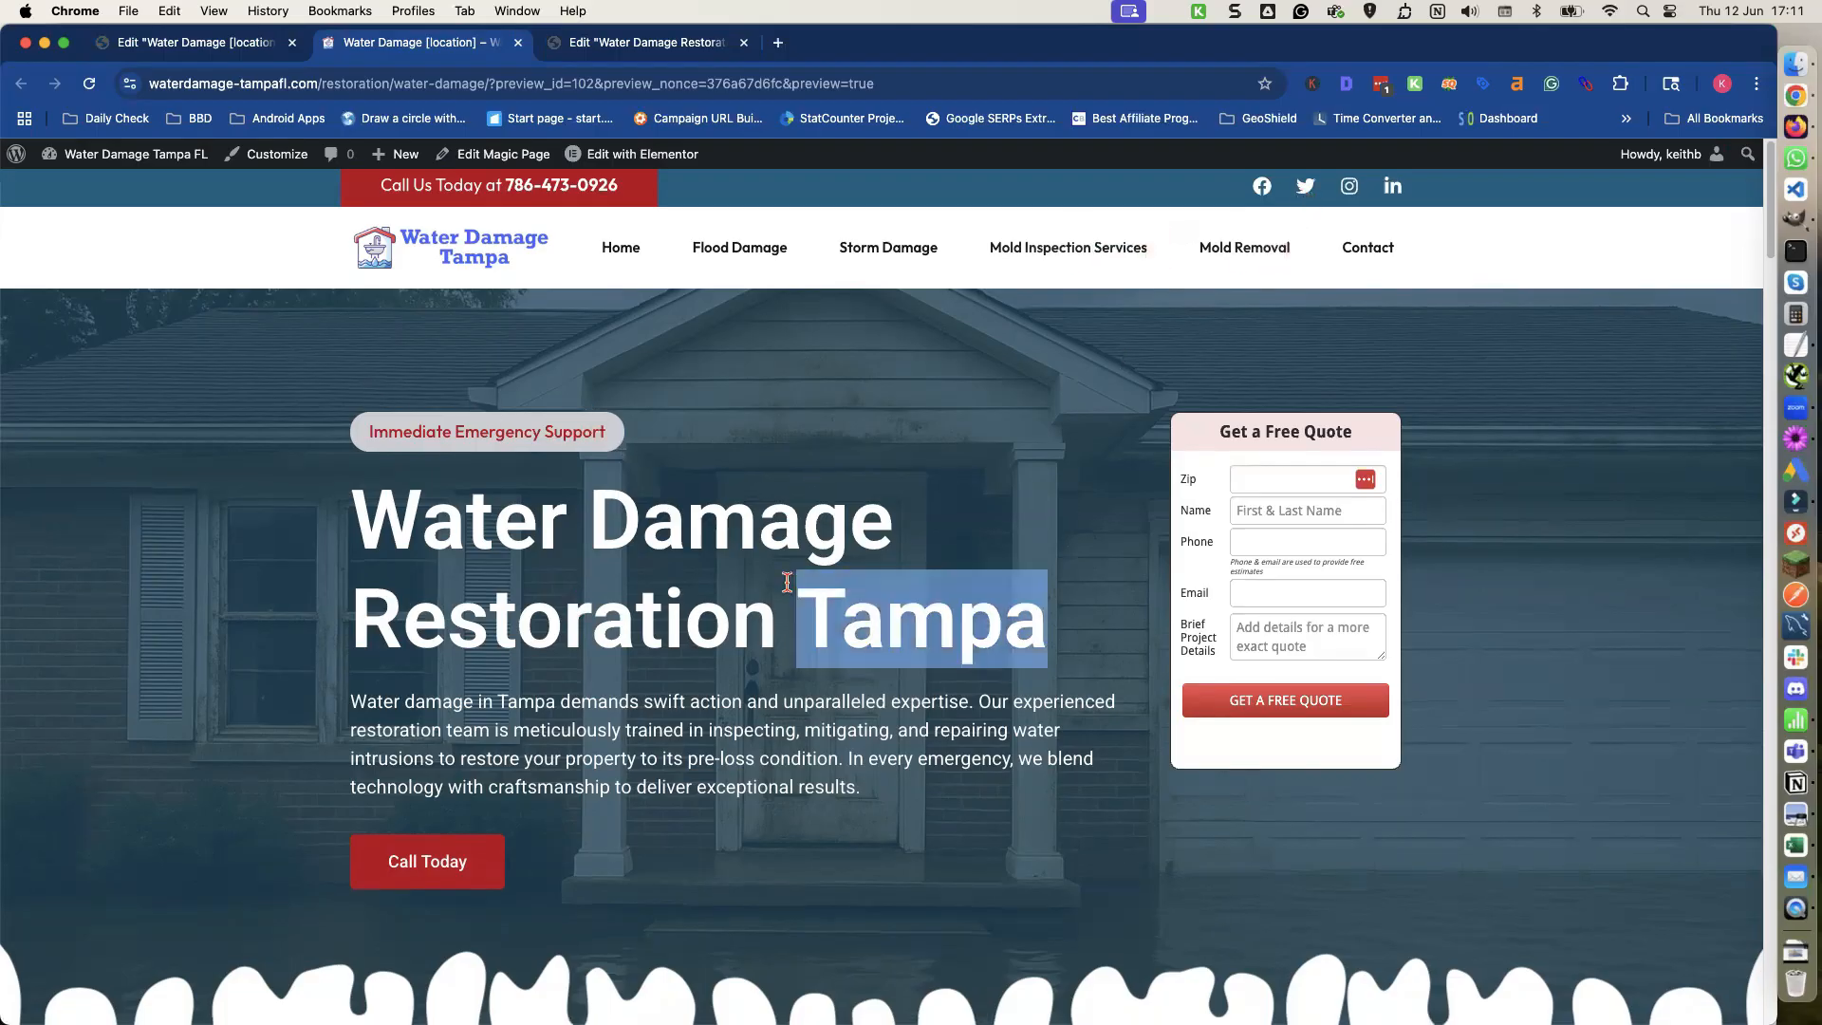
left_click(341, 541)
left_click_drag(355, 513, 949, 798)
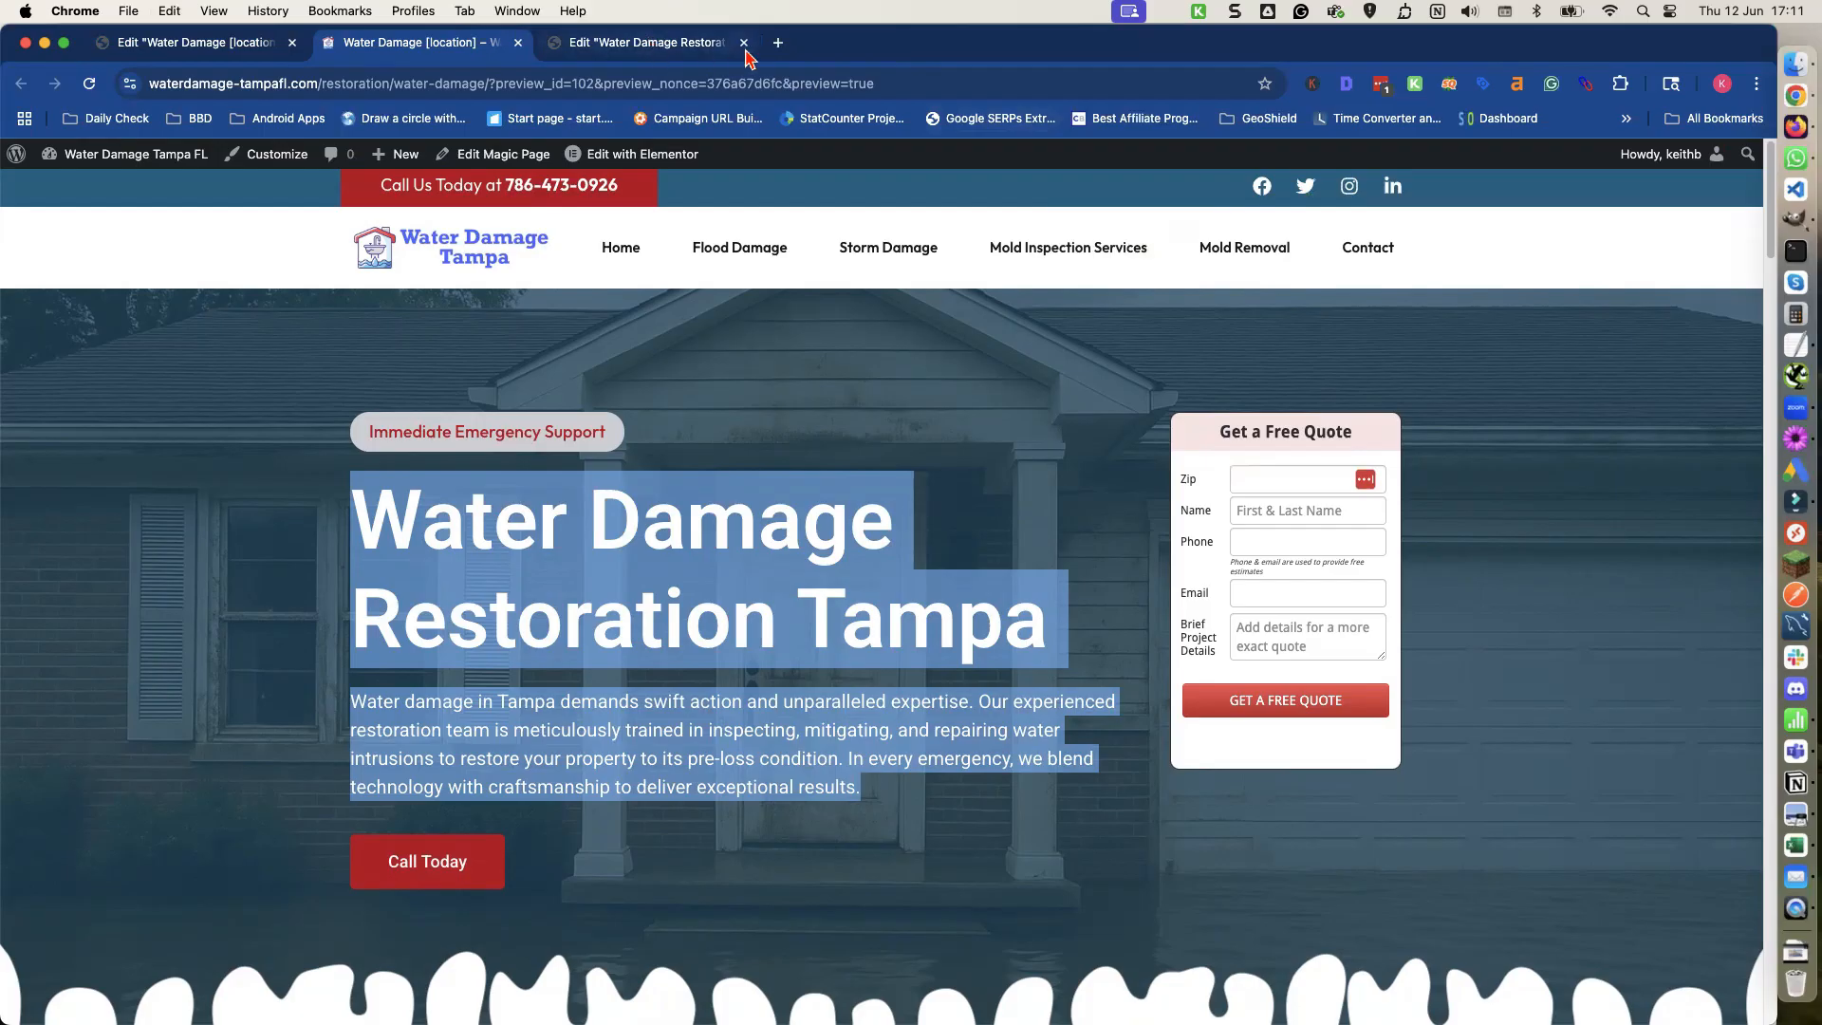
Open ChatGPT in a new browser tab.
left_click(777, 43)
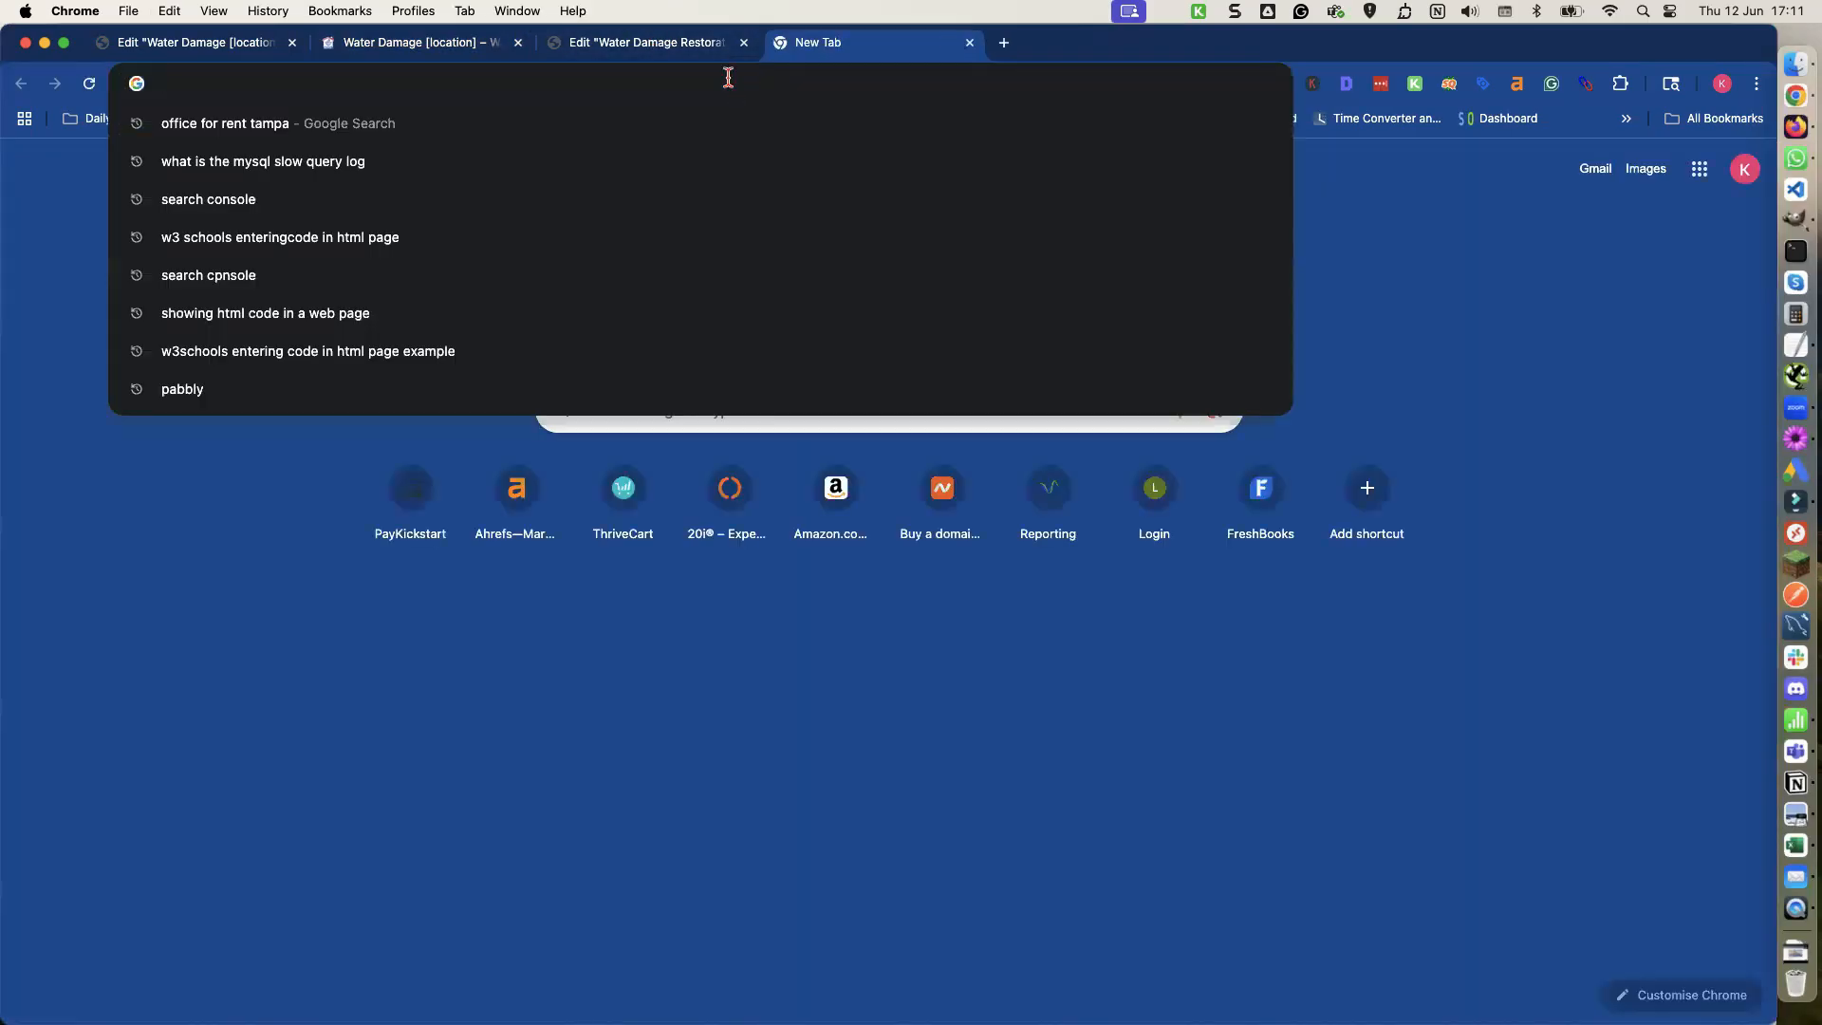
type("t.openai.com/chat")
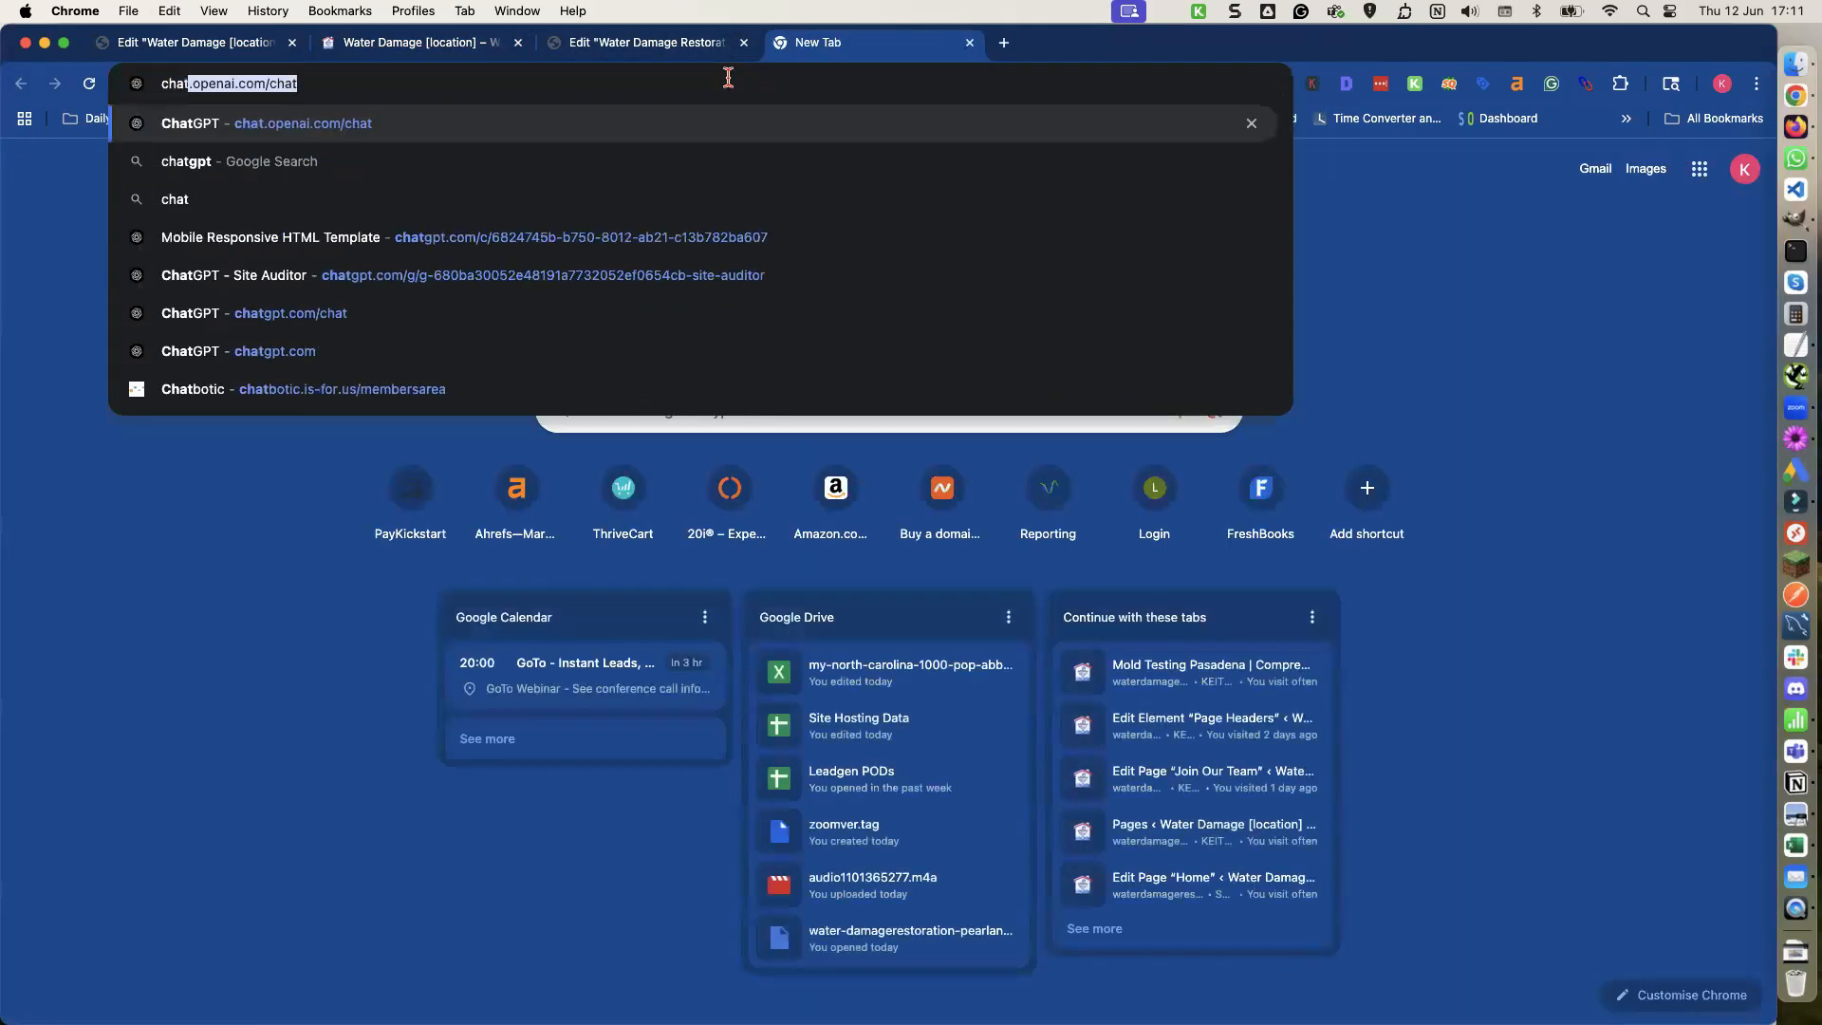
key("Return")
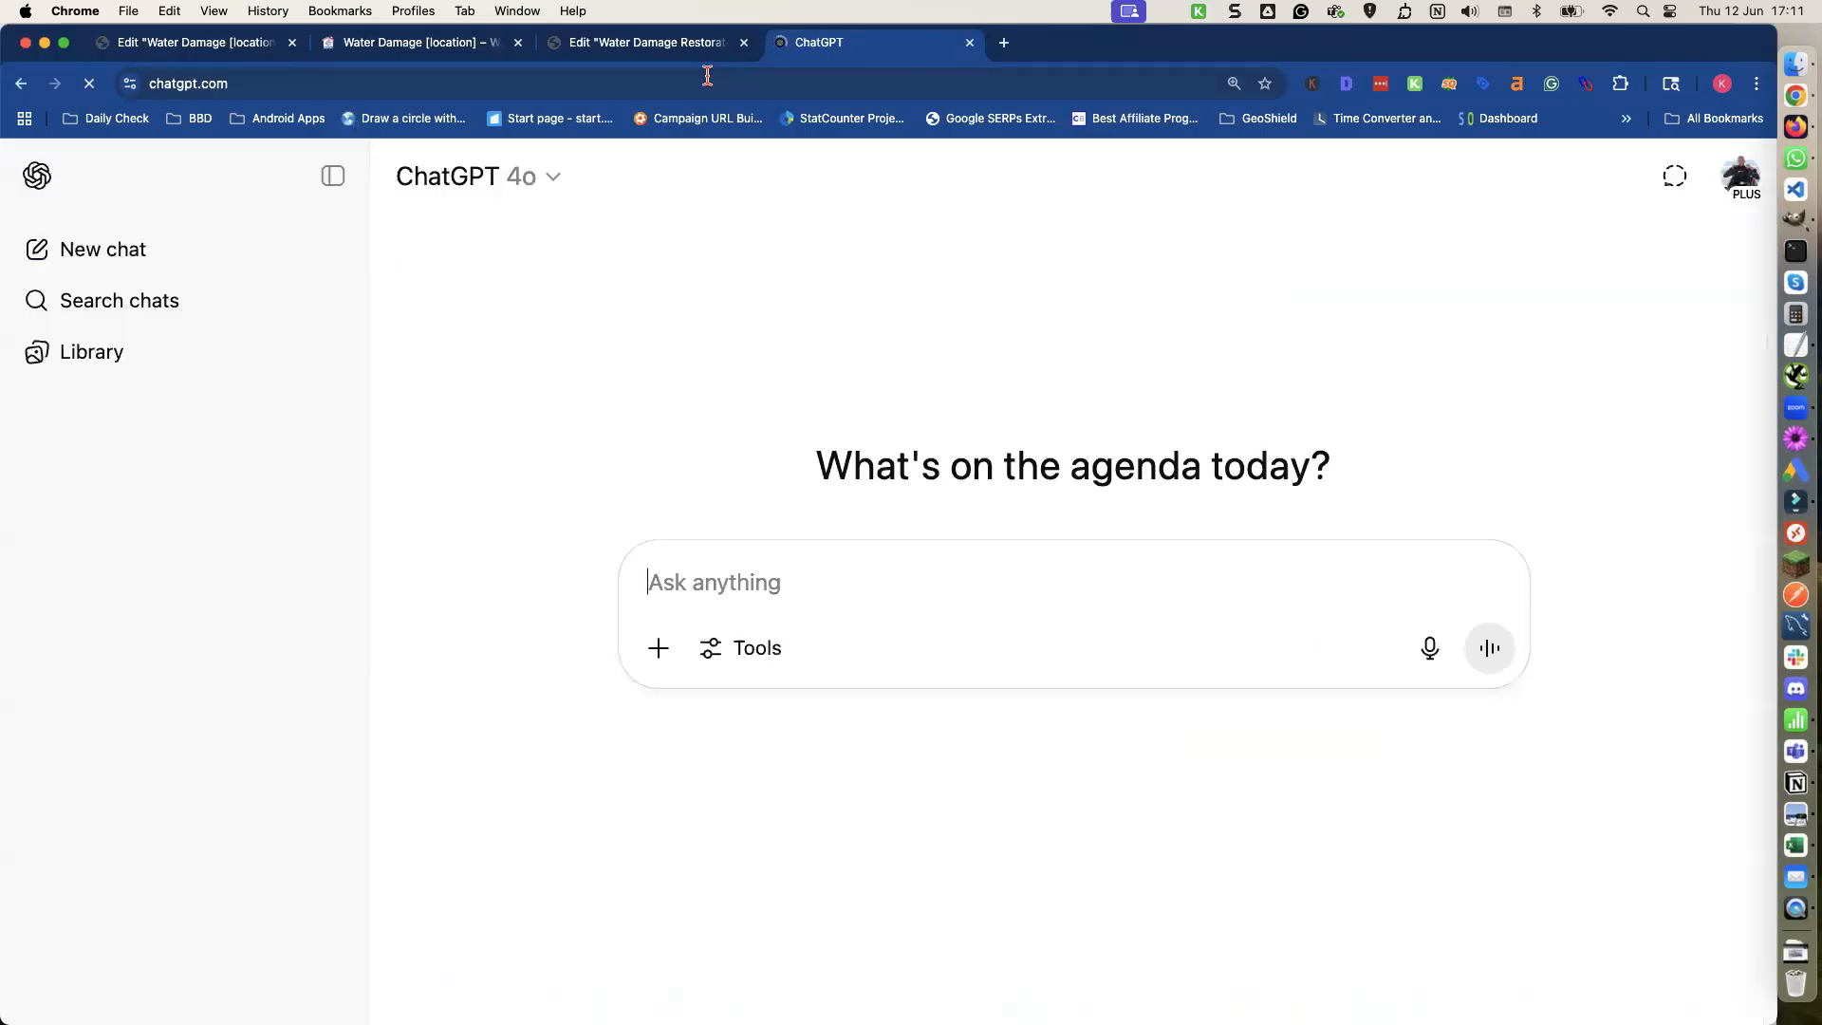
left_click(320, 175)
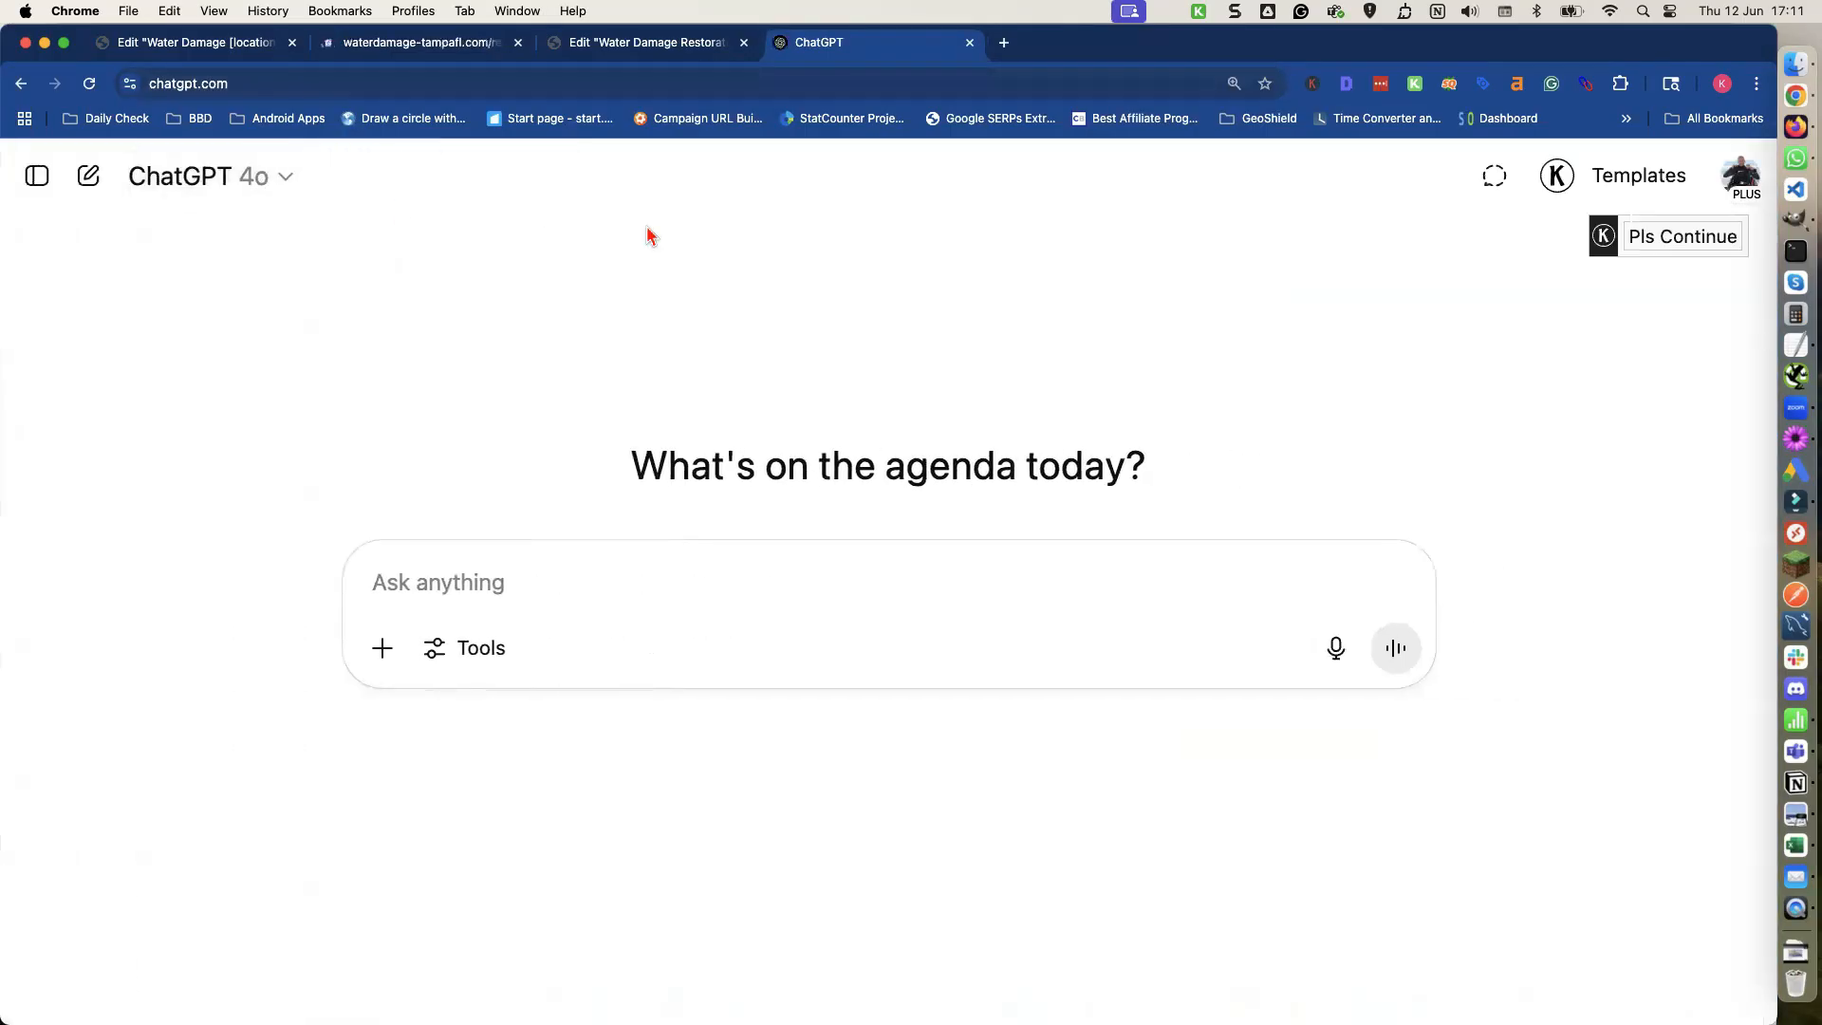
Write the prompt "please make 4 versions of the content below.The content wants to be unique but retain the same meaning".
left_click(476, 596)
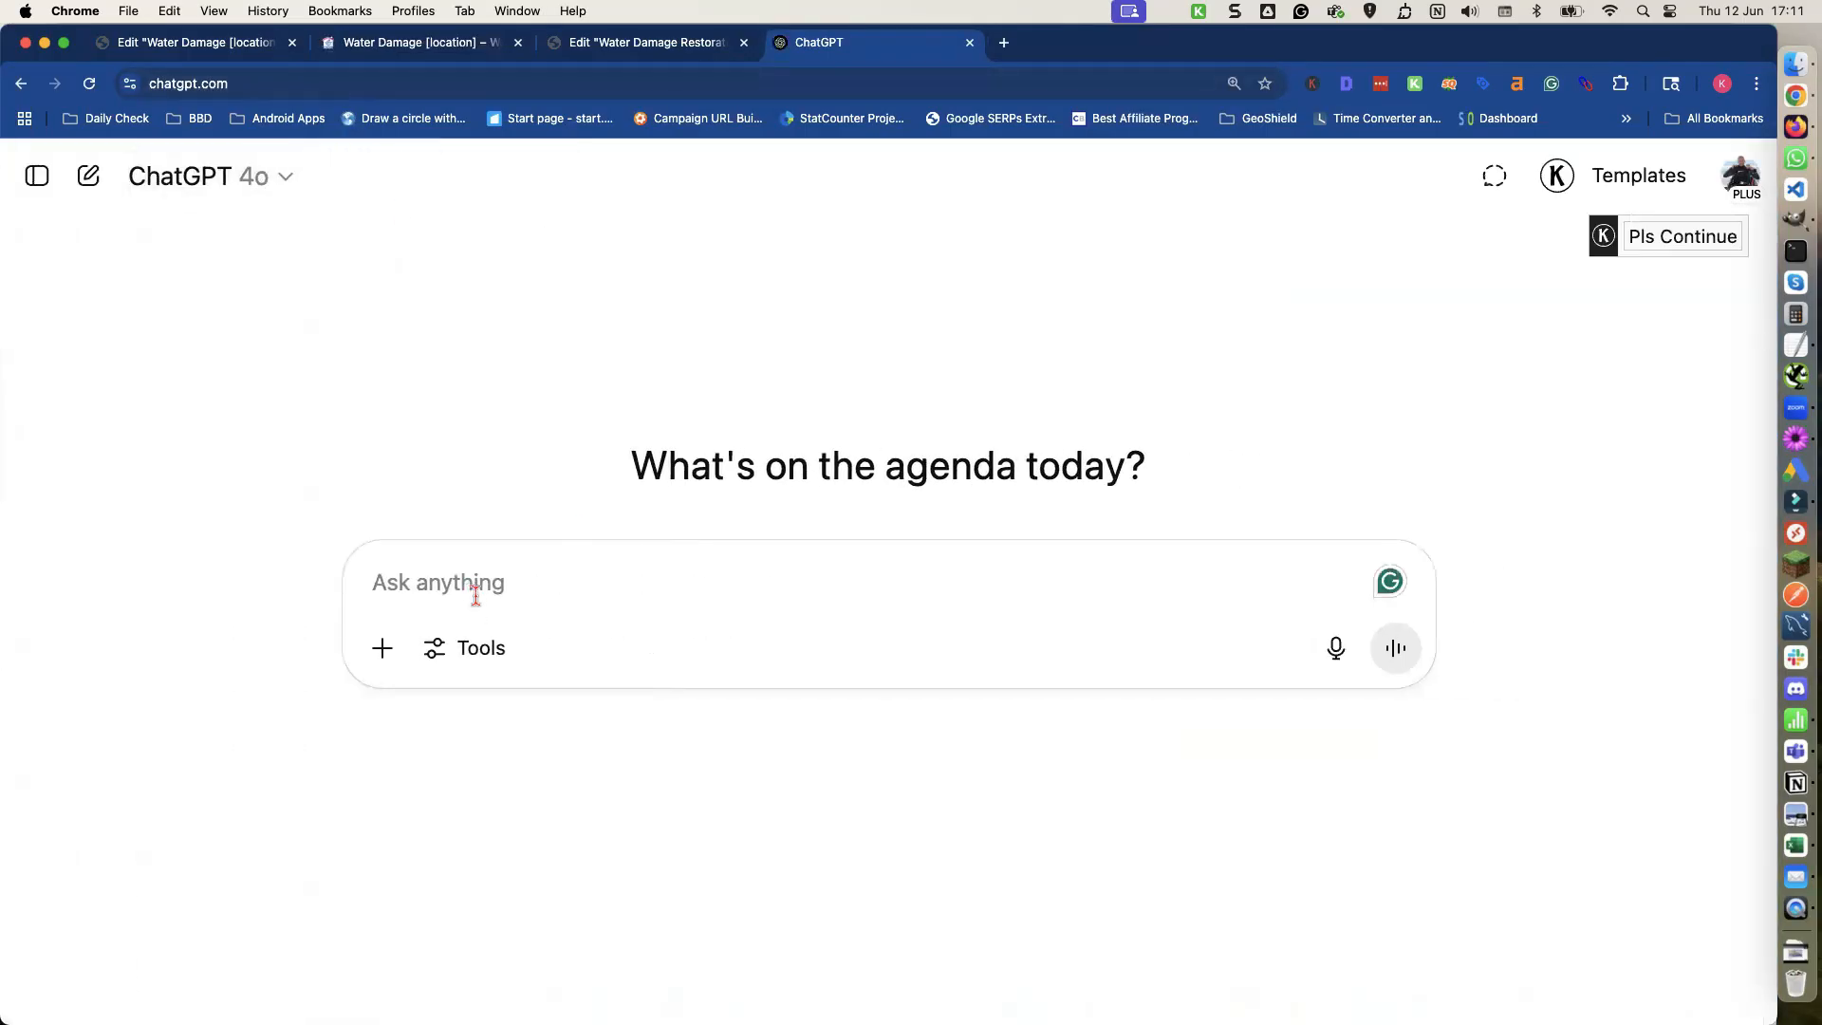
type("please")
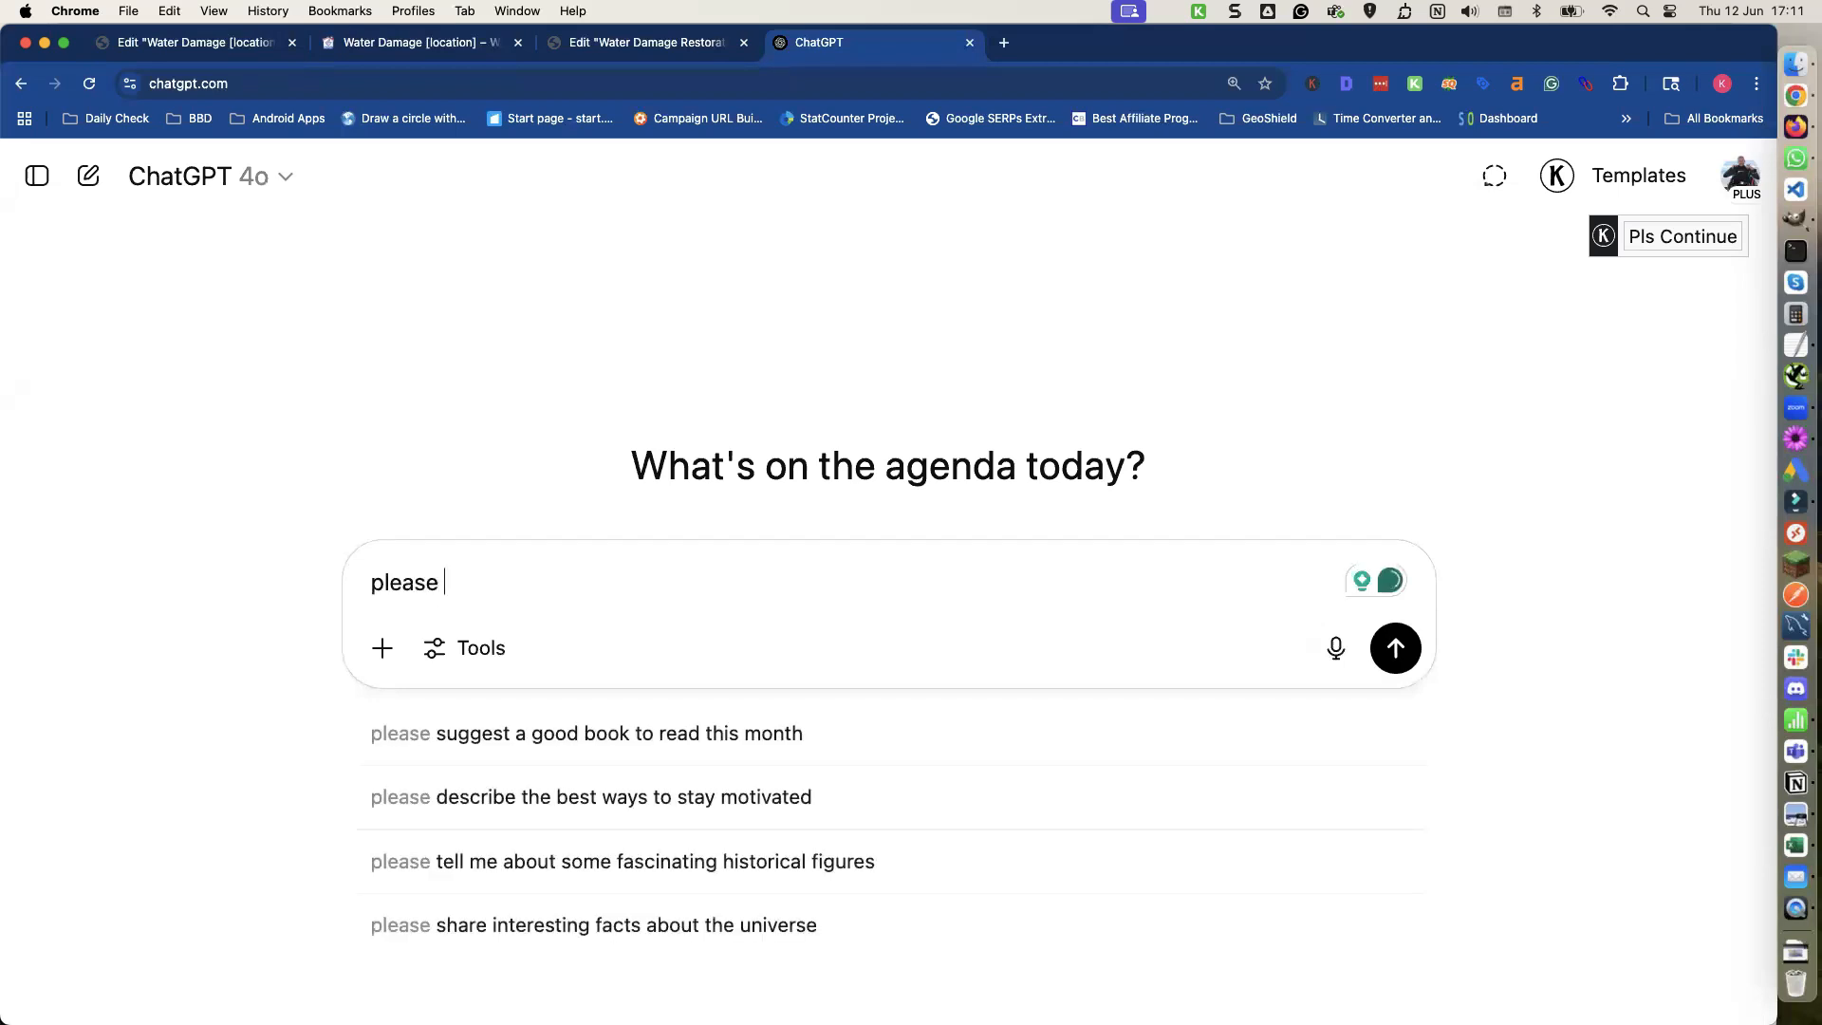
type(" make ")
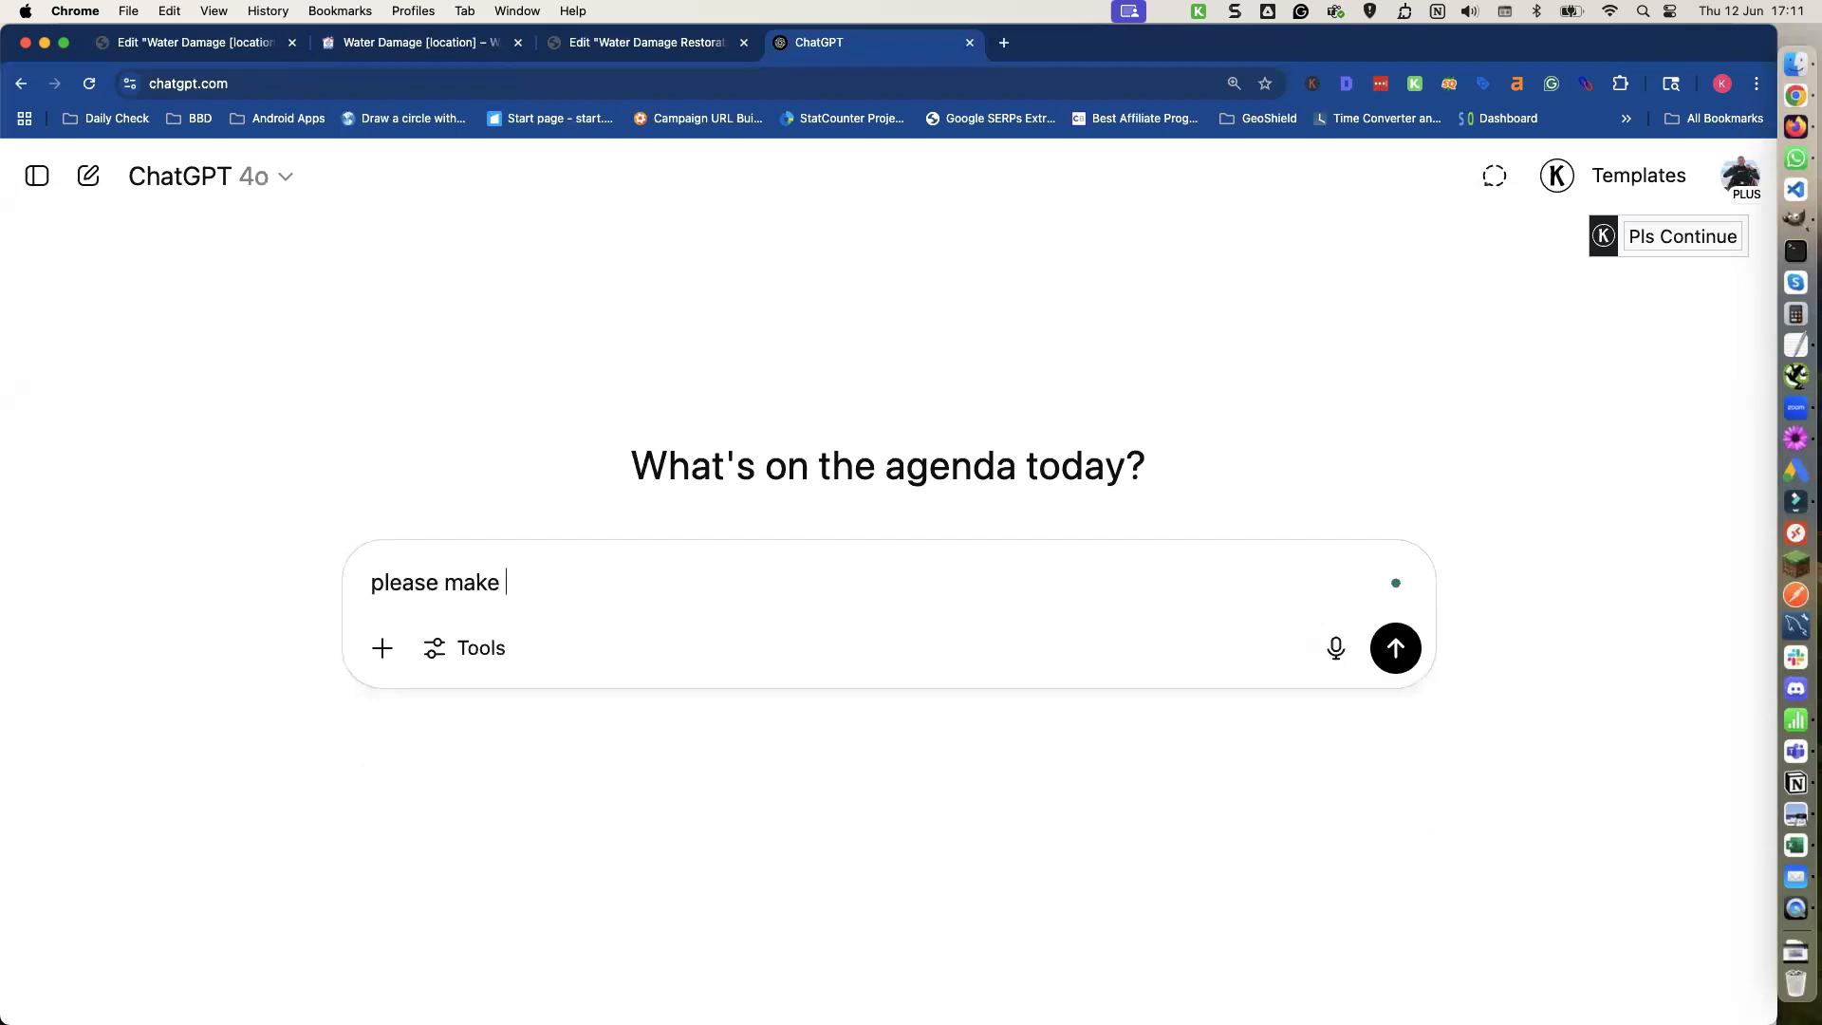
type("4 versions of the cont")
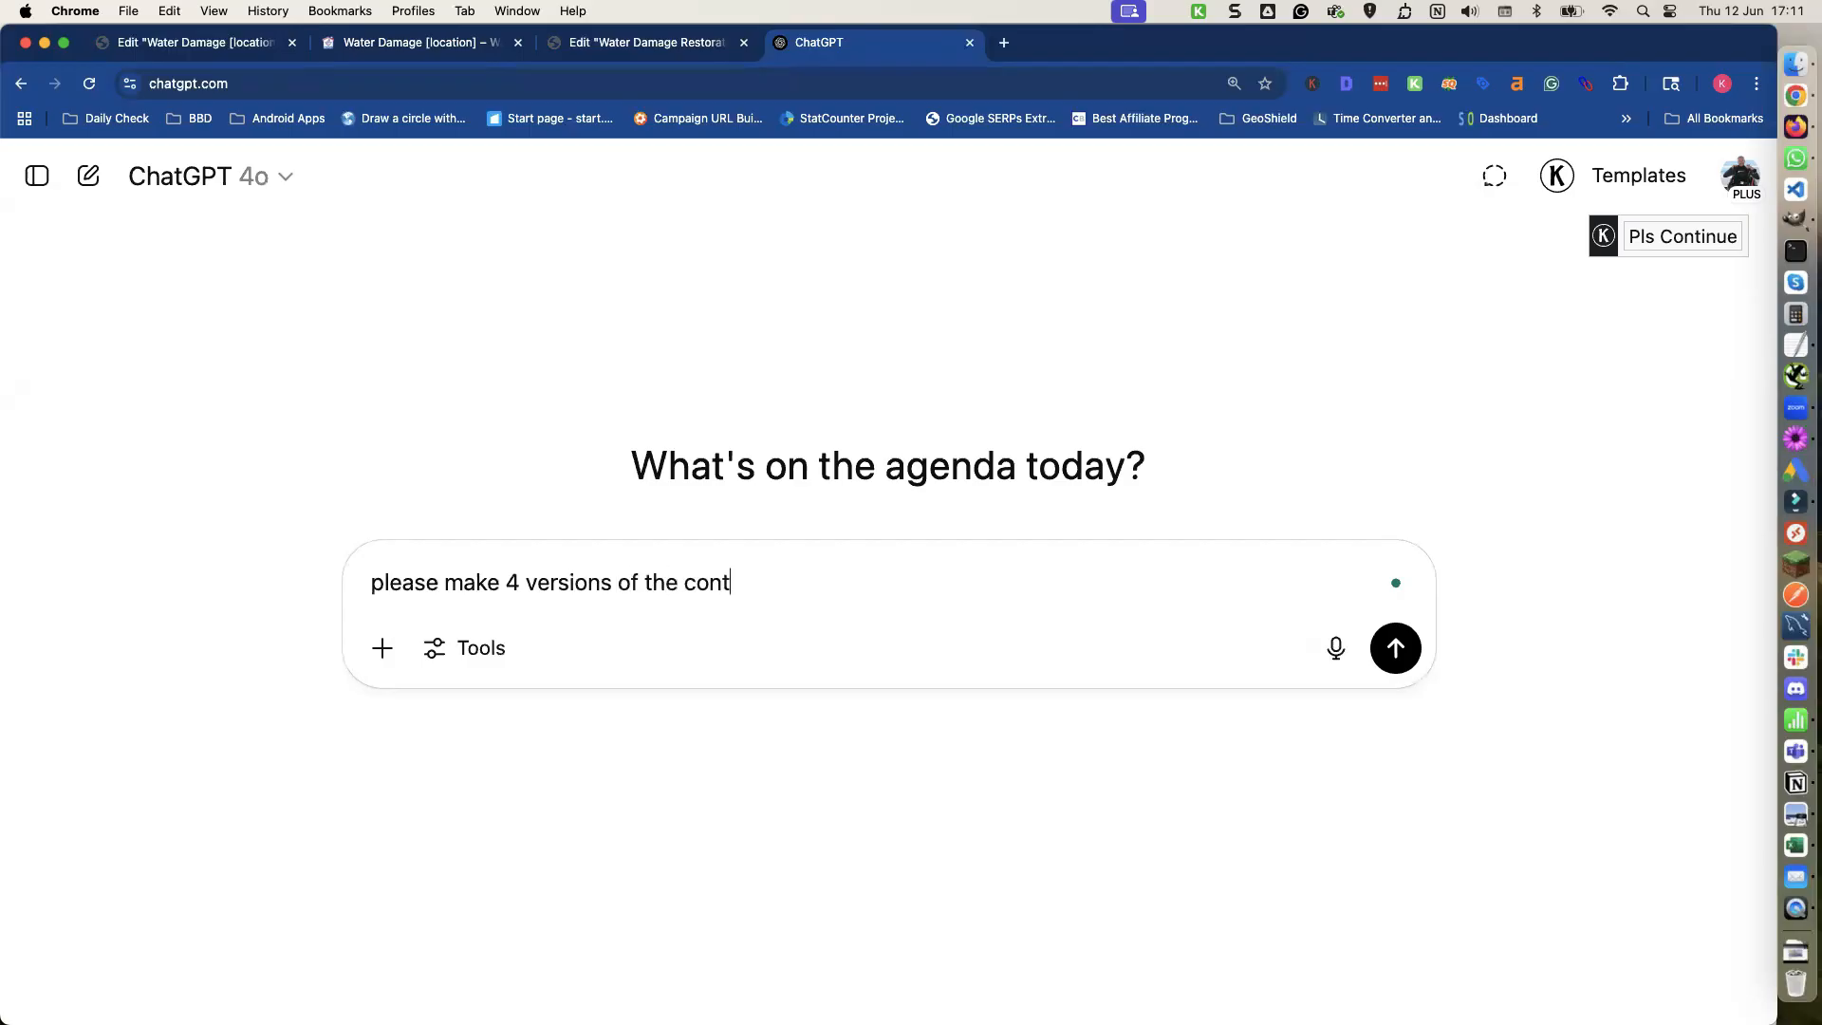
type("ent bleo")
type("elow")
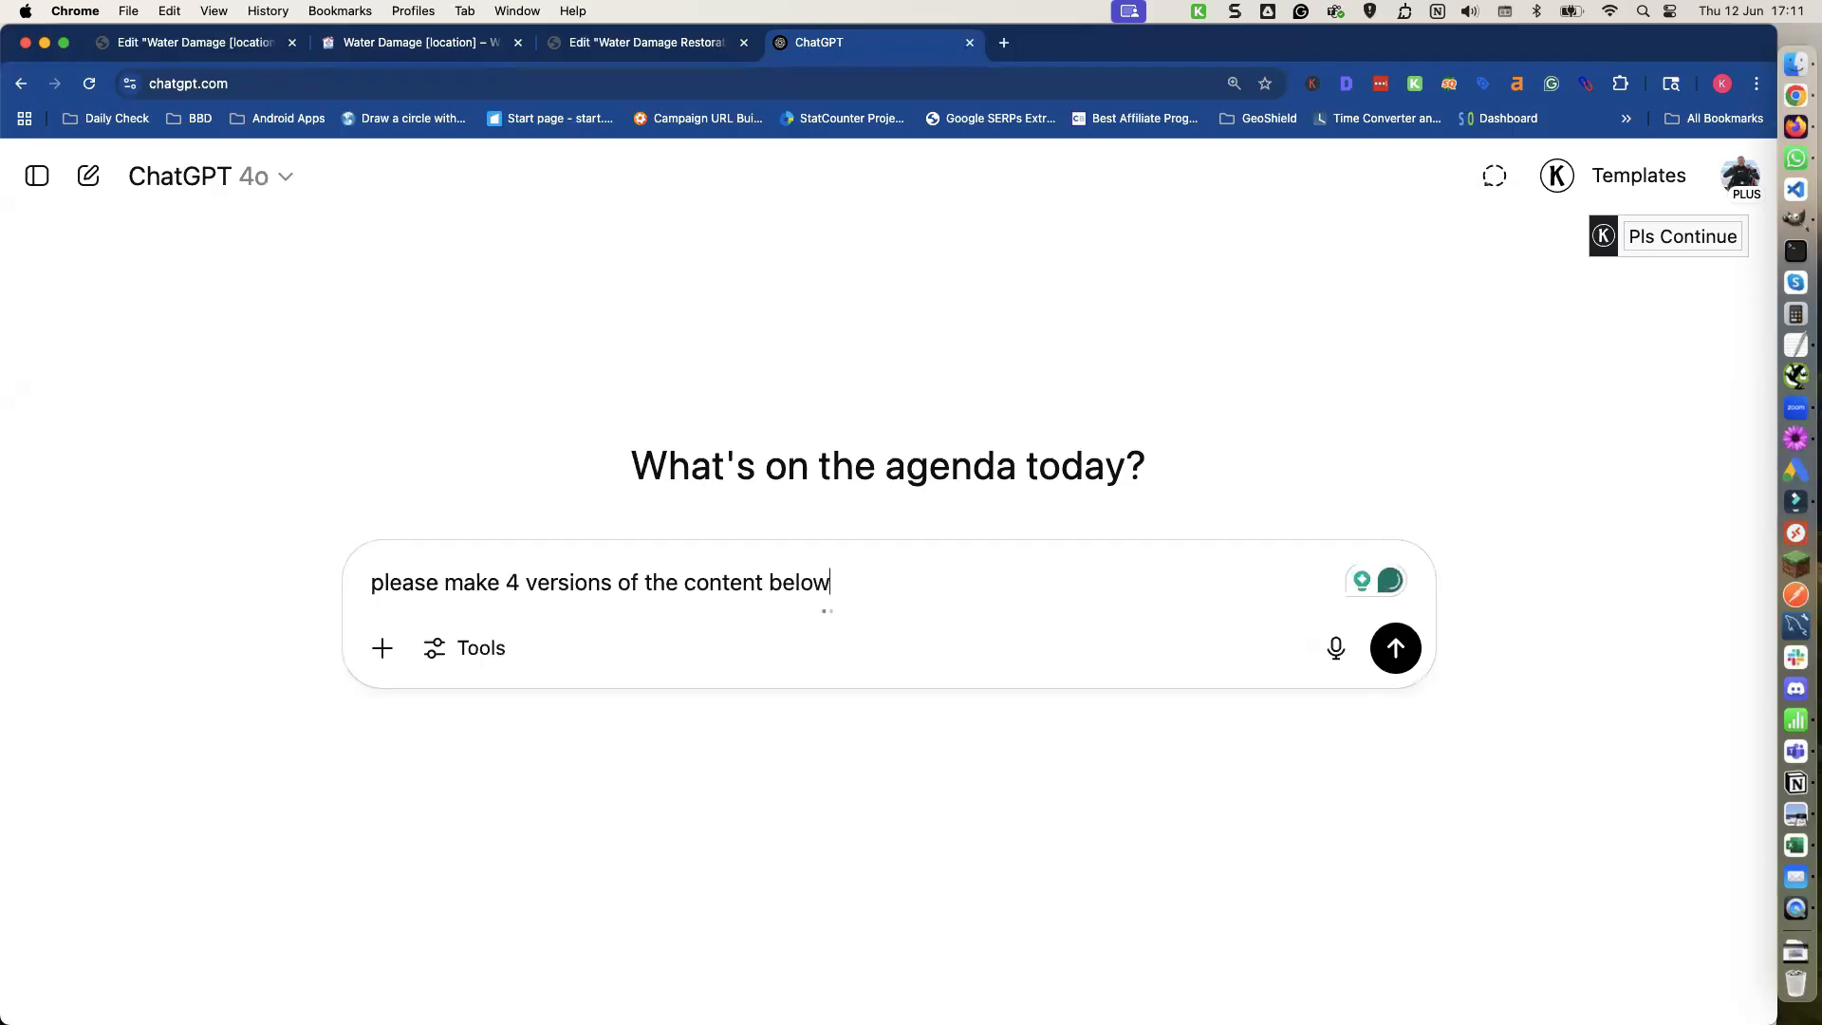
type(".The co")
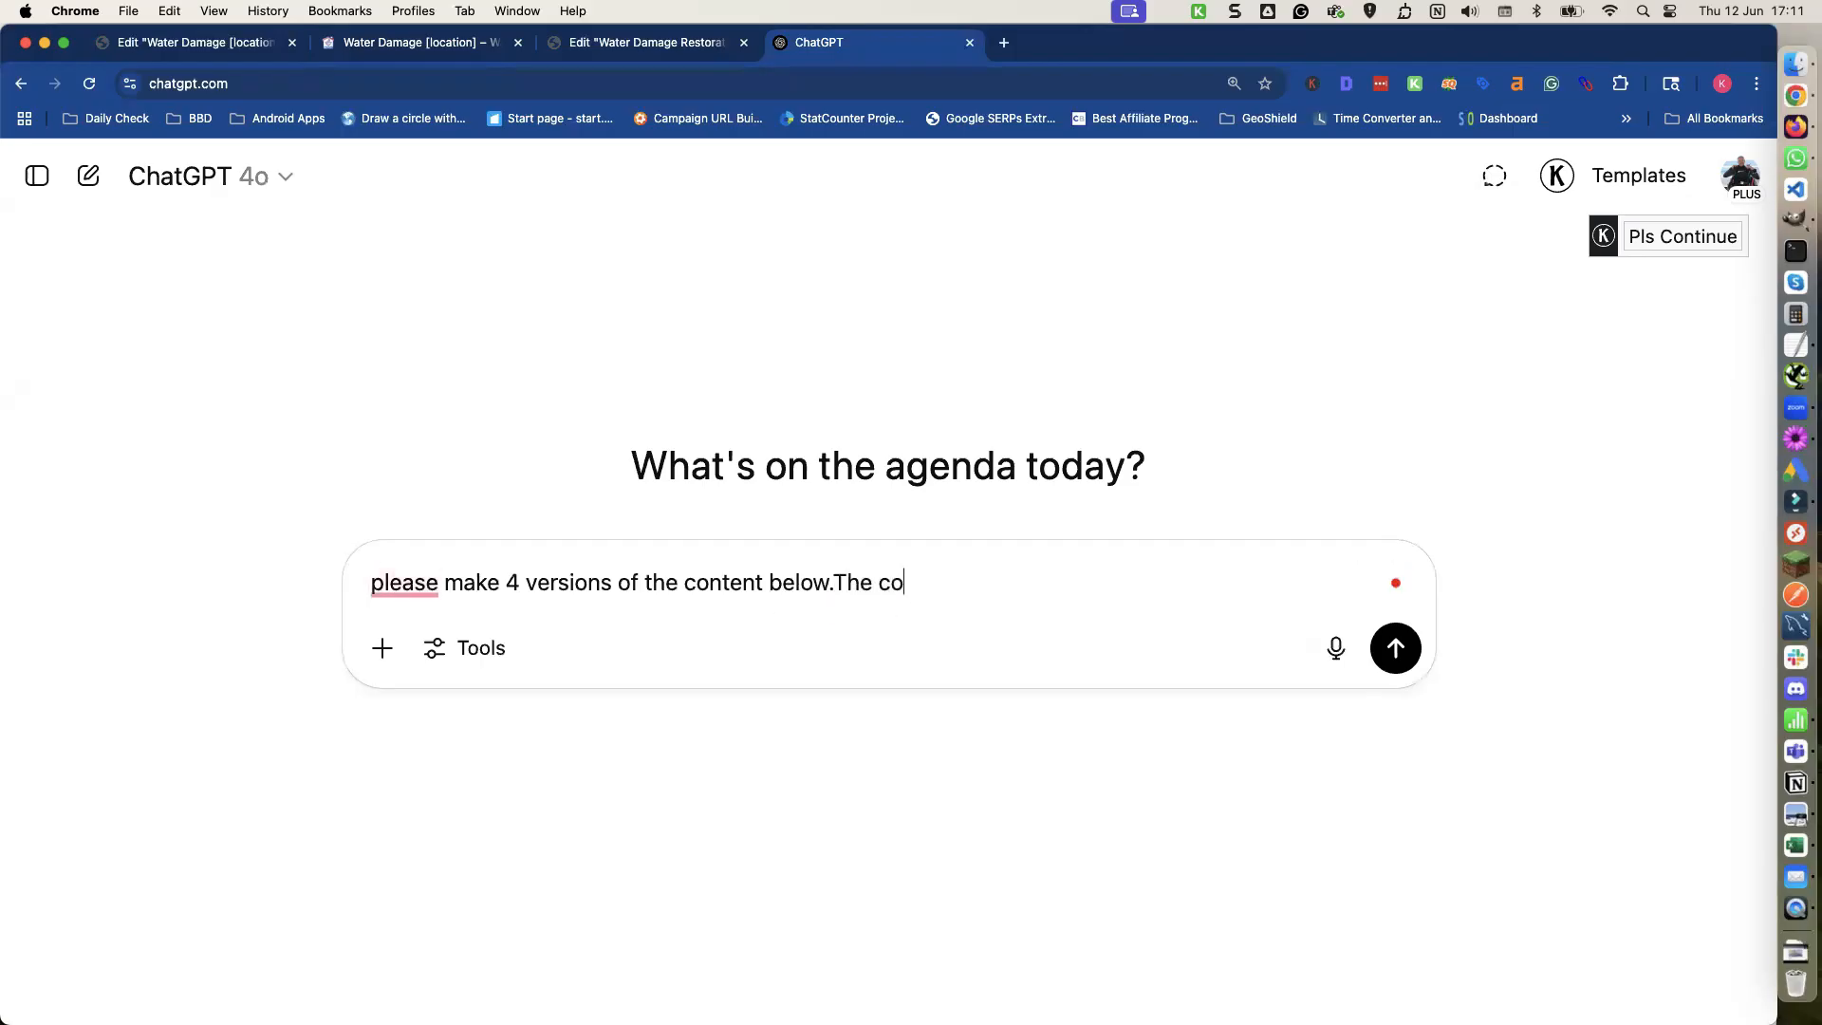
type("ntent wants to be uniq")
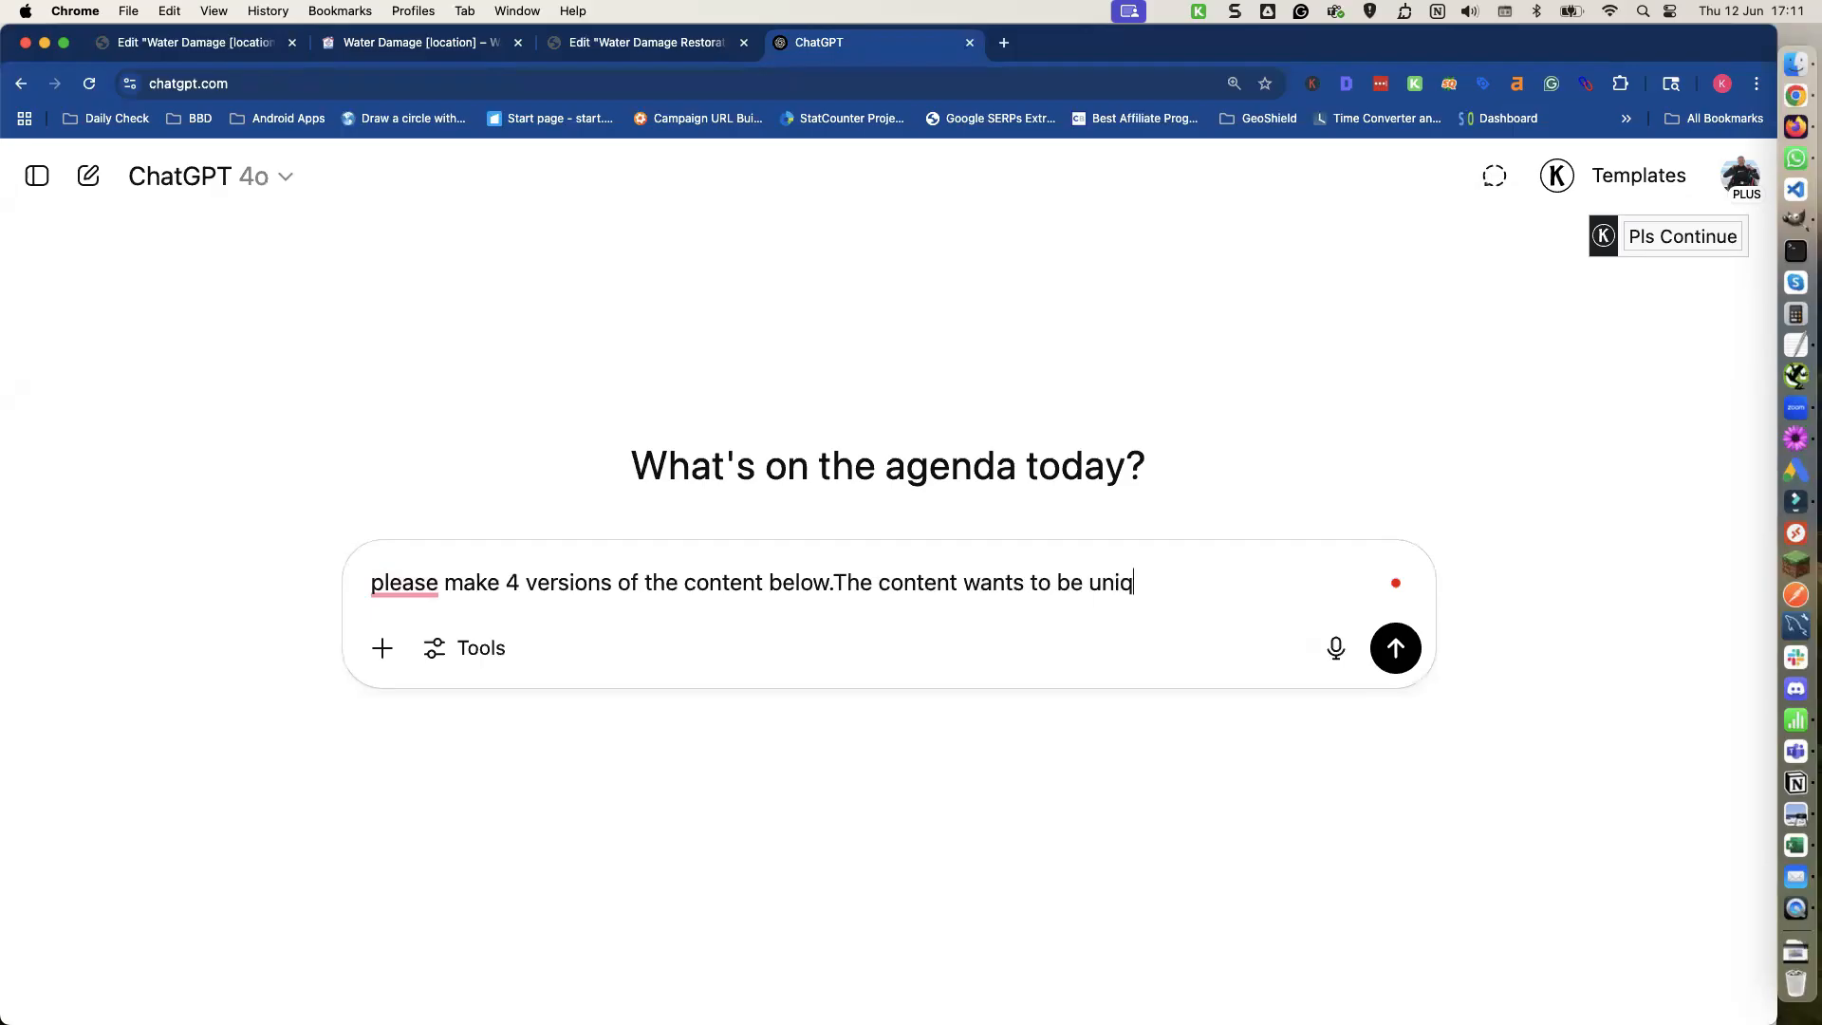
type("ue ")
type("byt")
type(" reta")
type("in the ")
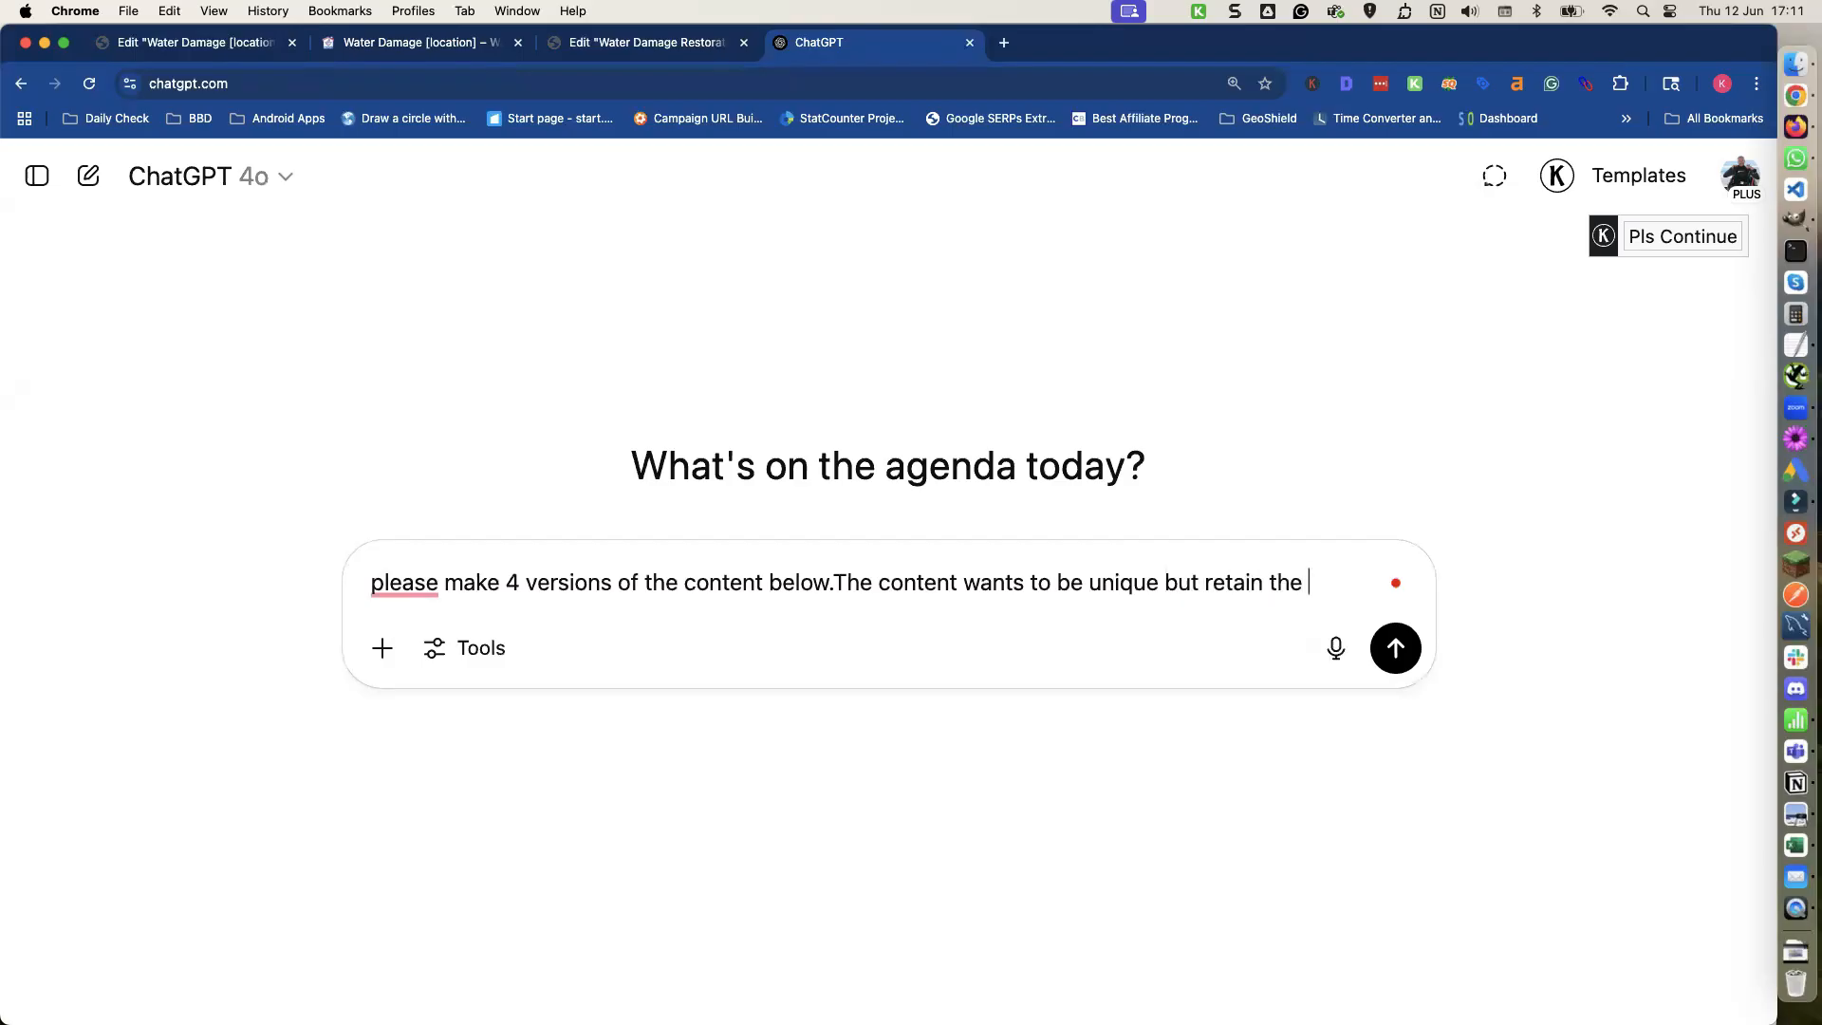
type("same meaning")
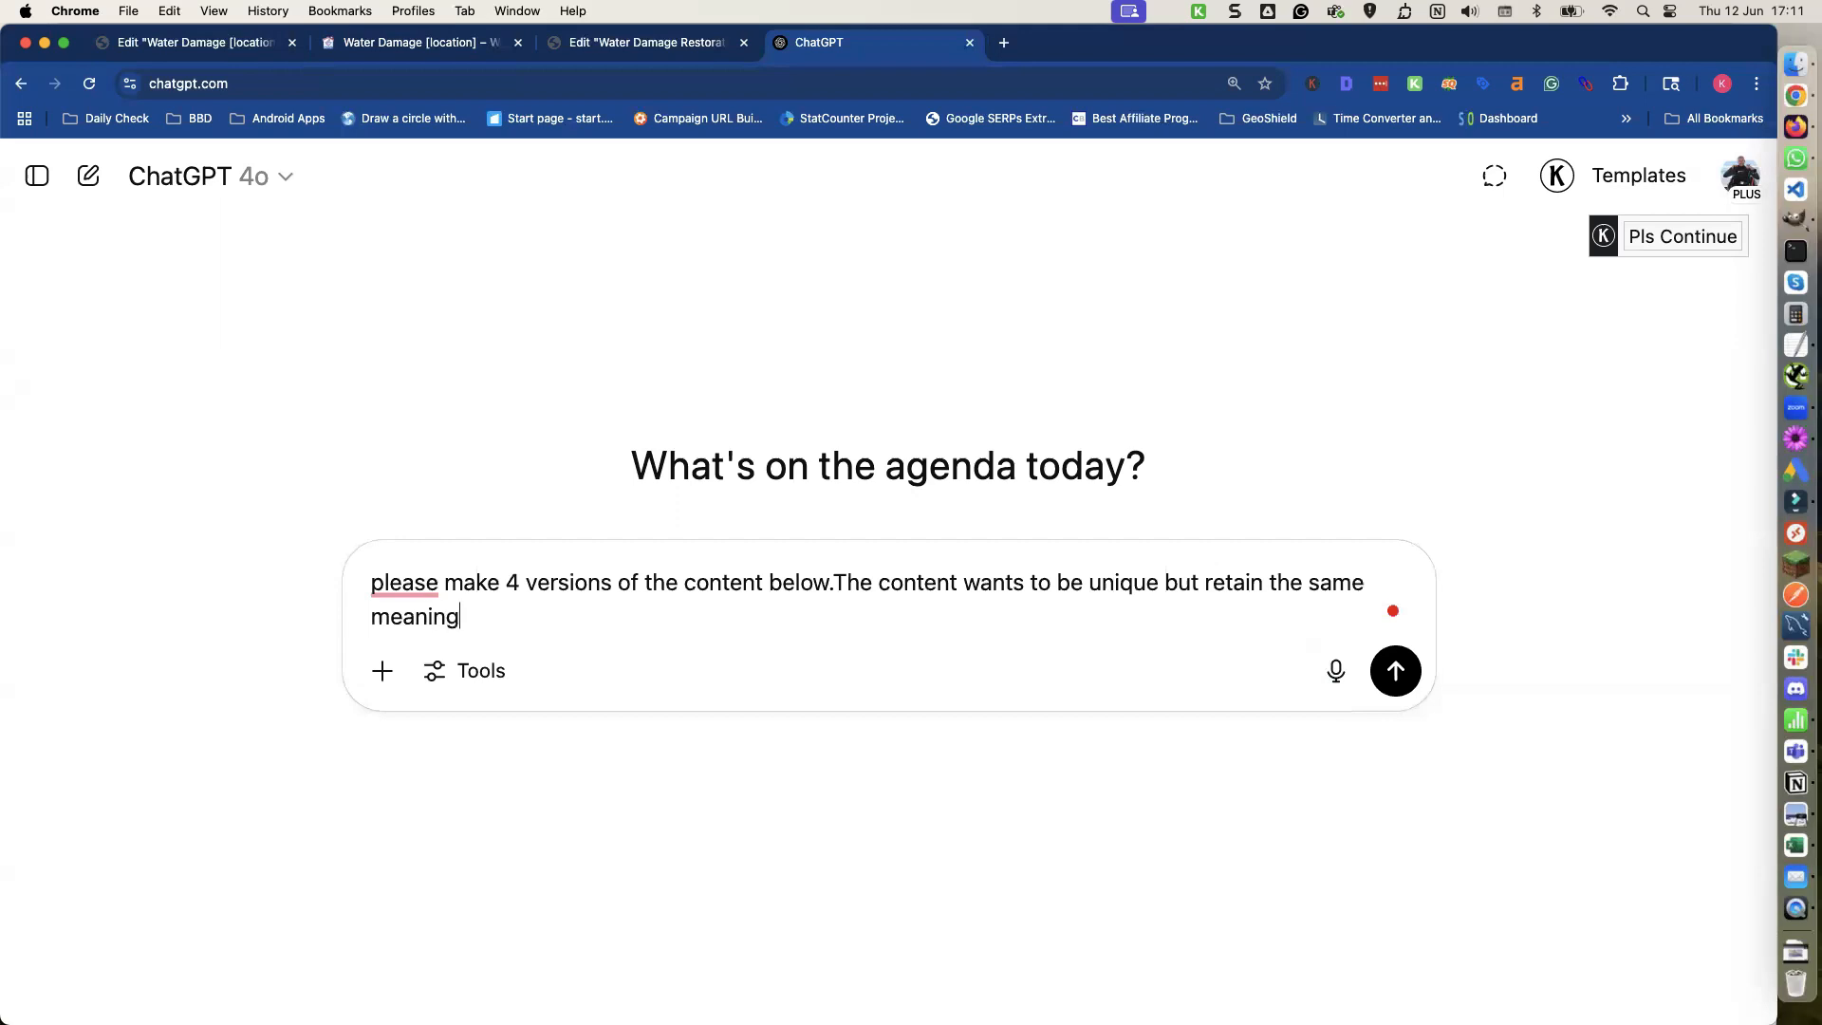
Paste the copied hero text beneath the prompt, send it, and read the generated versions.
key("shift+Return")
key("shift+Return")
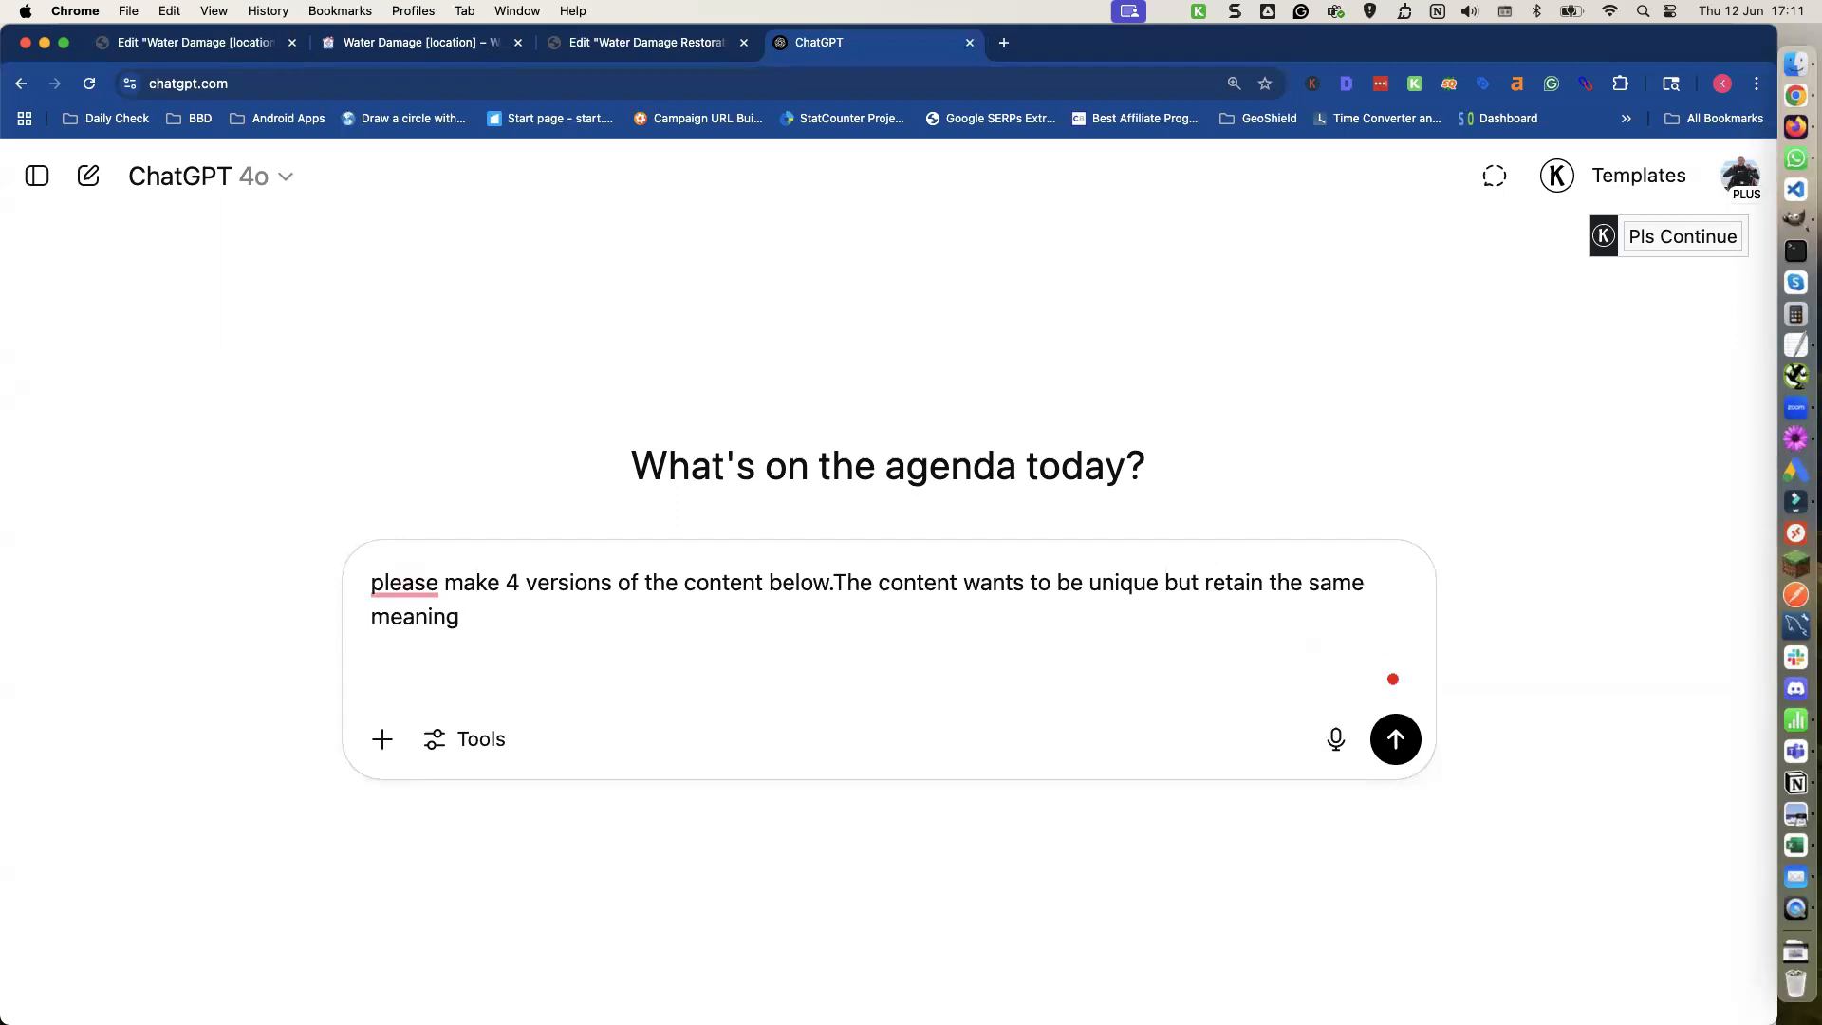
key("super+v")
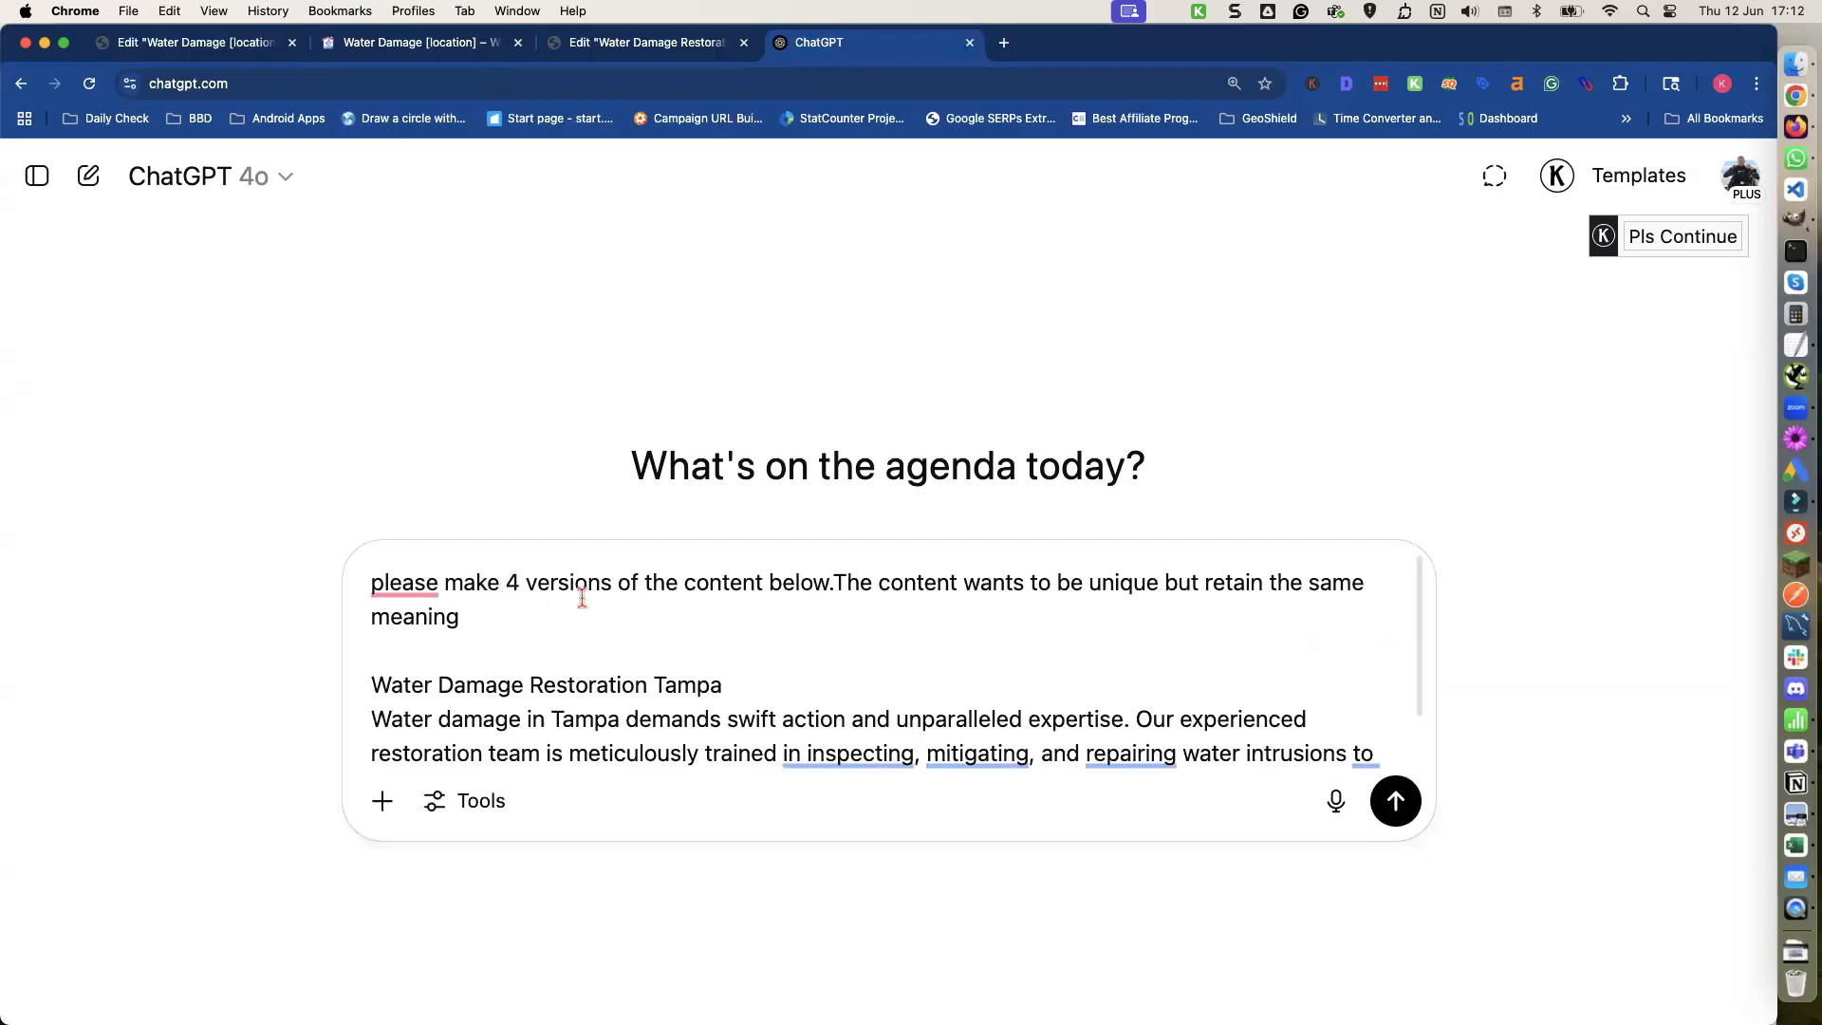
scroll(707, 686, "down", 1)
scroll(707, 686, "down", 1)
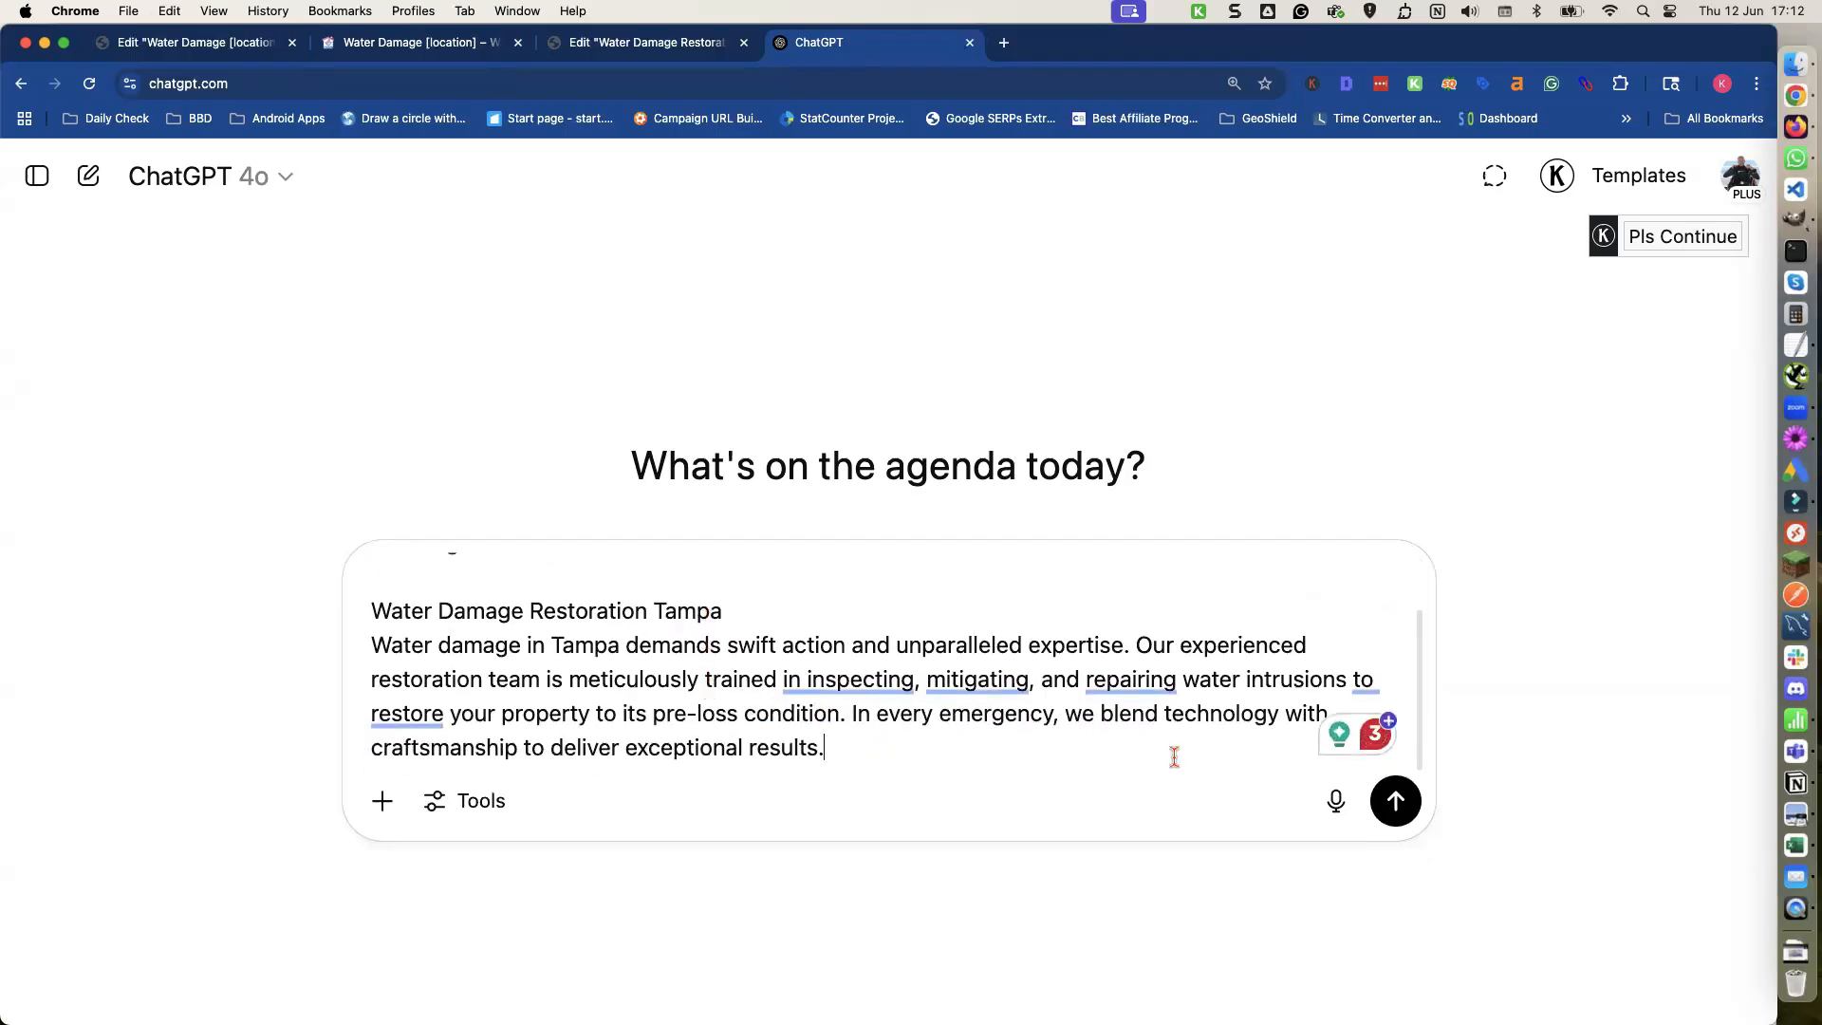
left_click(1394, 800)
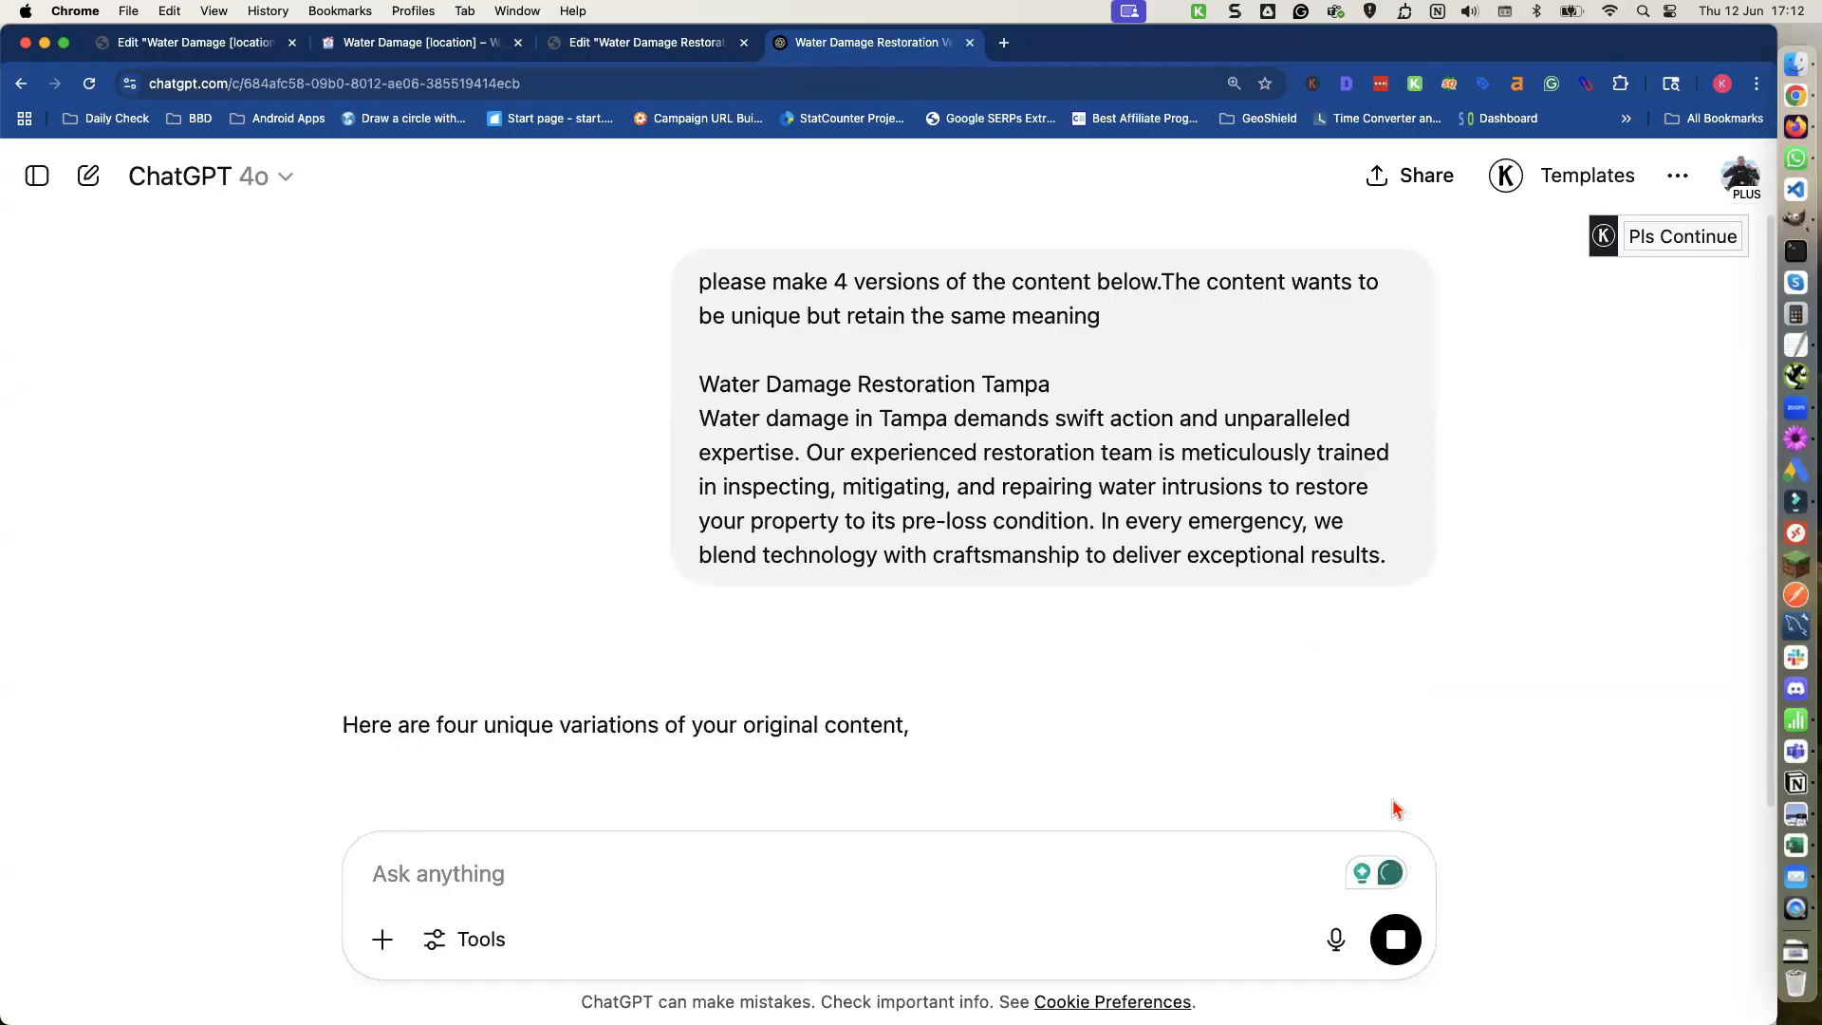
scroll(1008, 687, "down", 5)
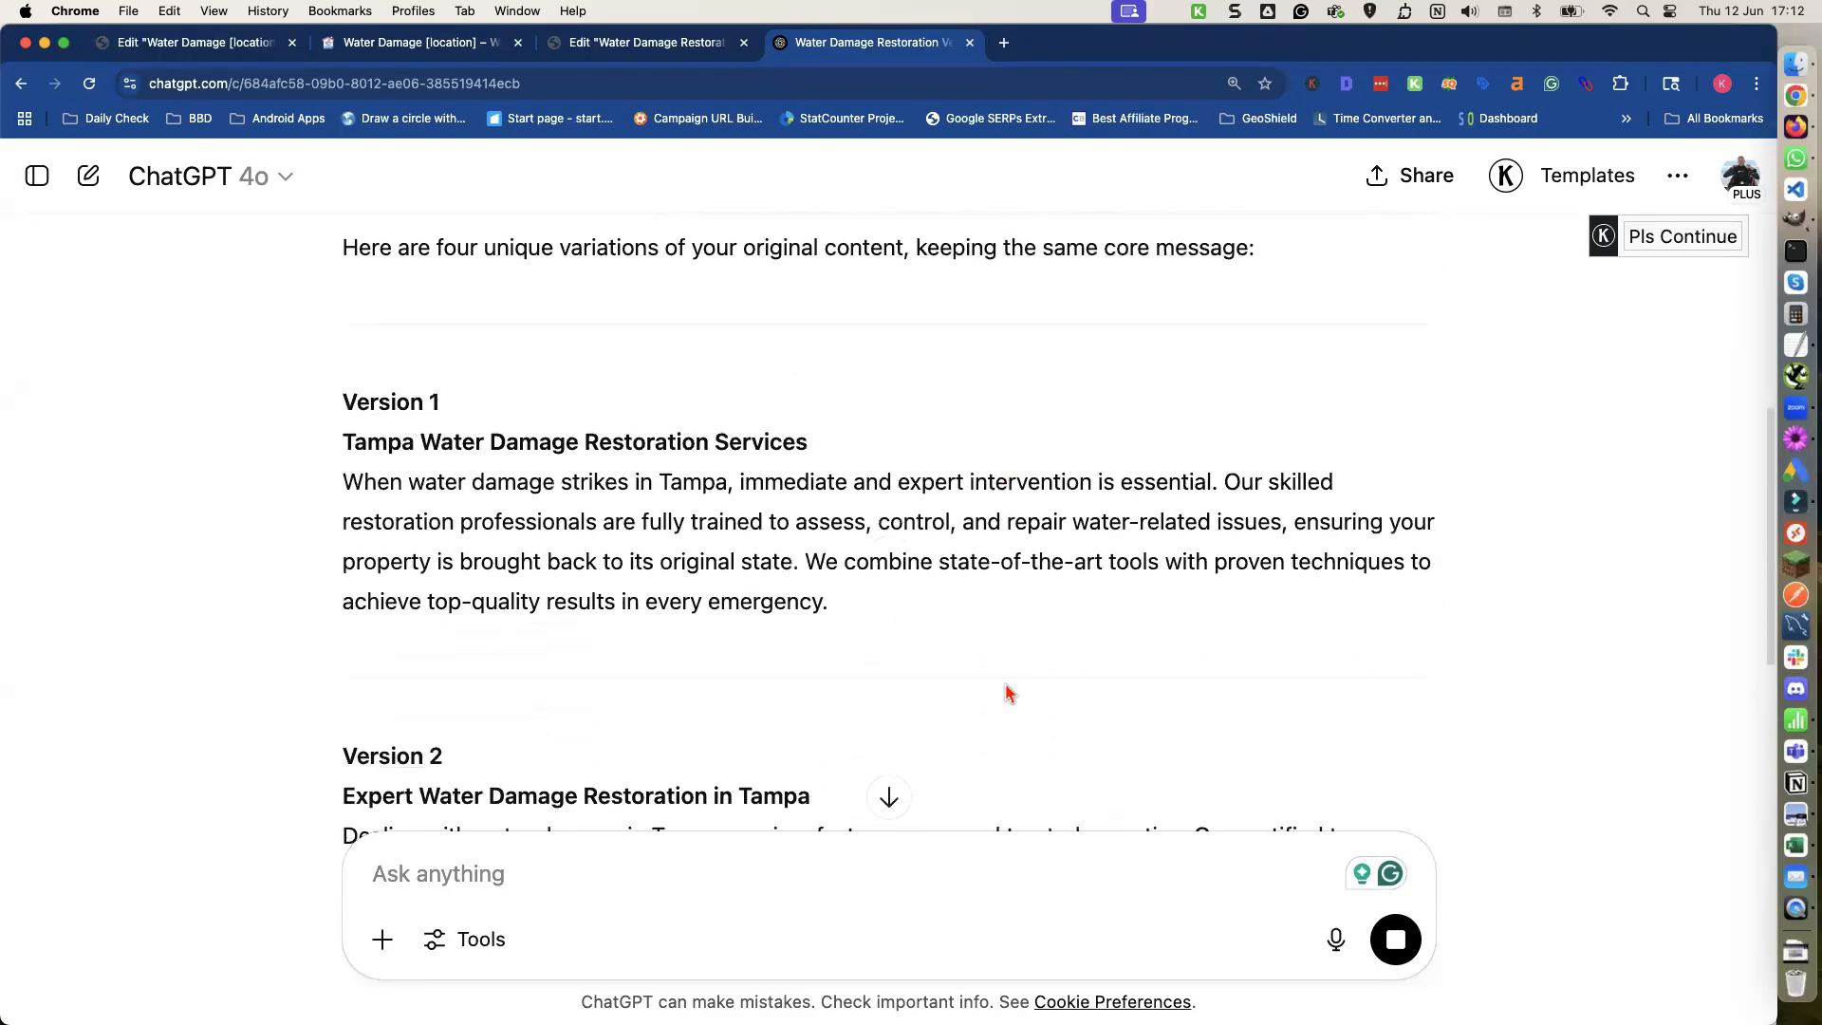
Replace the hero heading's title in the Elementor editor with the shortcode [xfield_homepage-h1].
scroll(1008, 693, "down", 1)
scroll(869, 575, "down", 1)
scroll(866, 575, "down", 8)
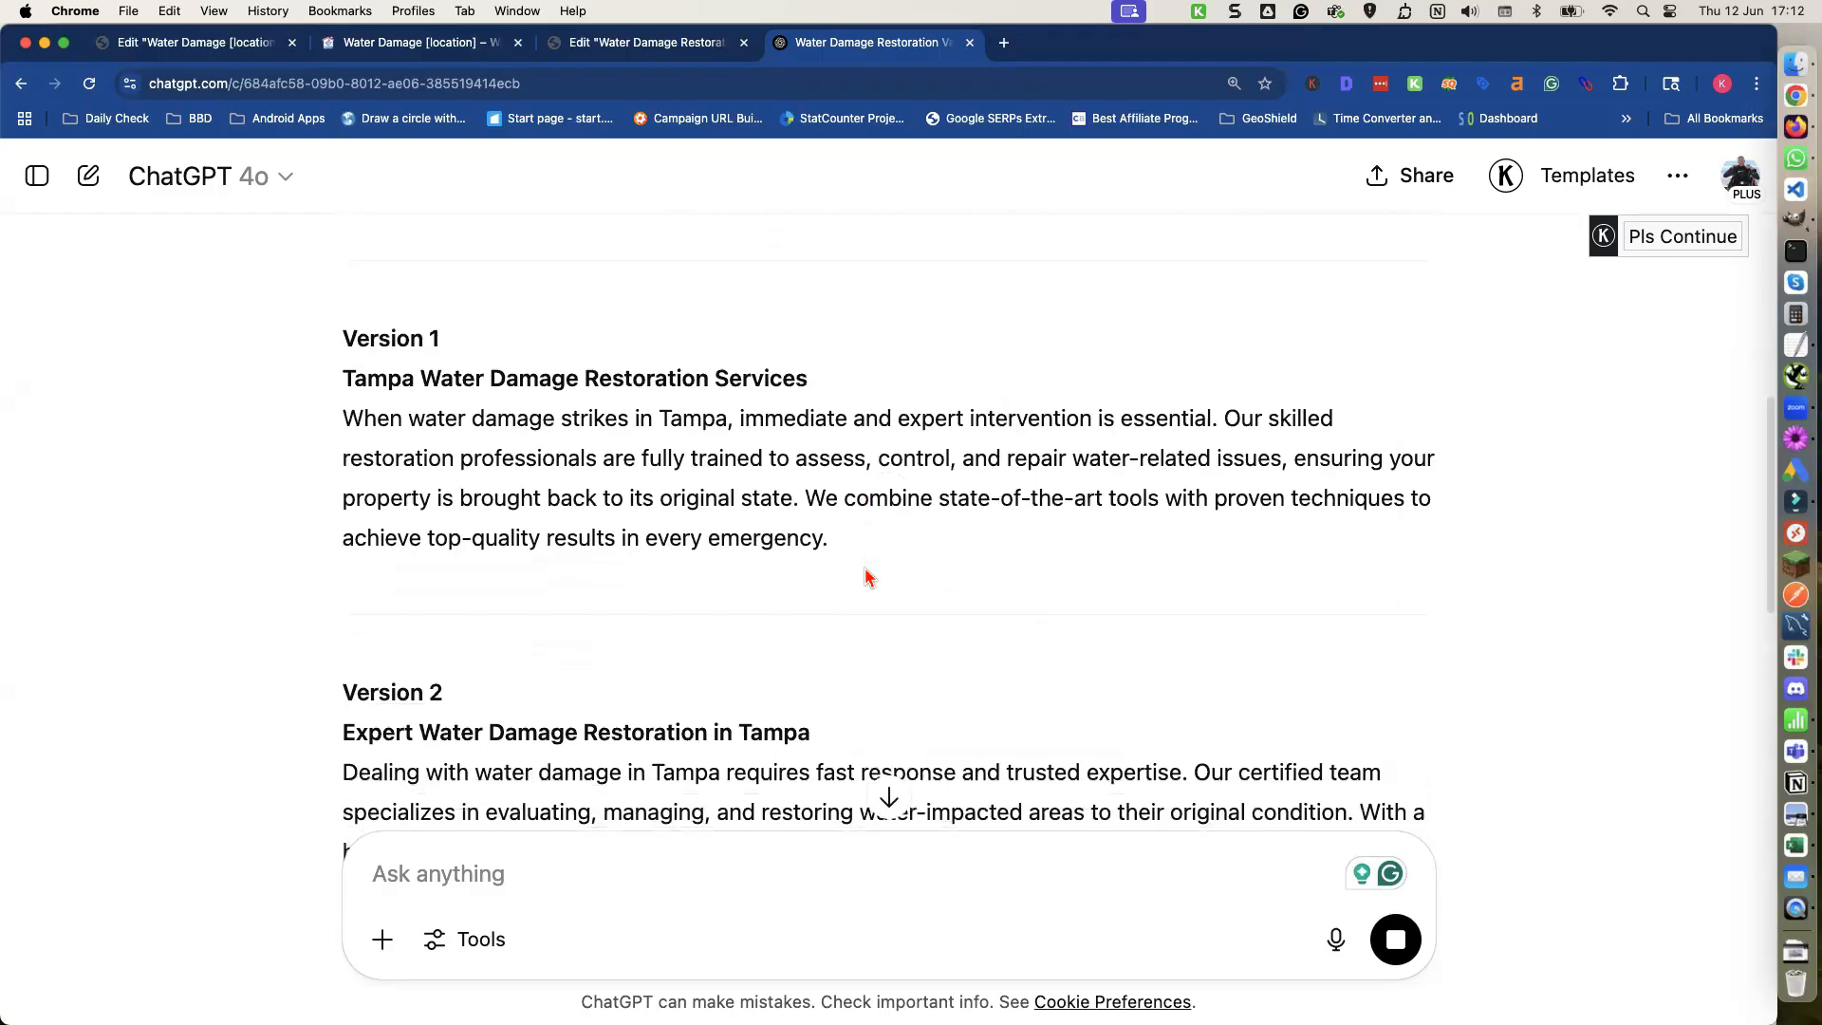
scroll(865, 578, "up", 8)
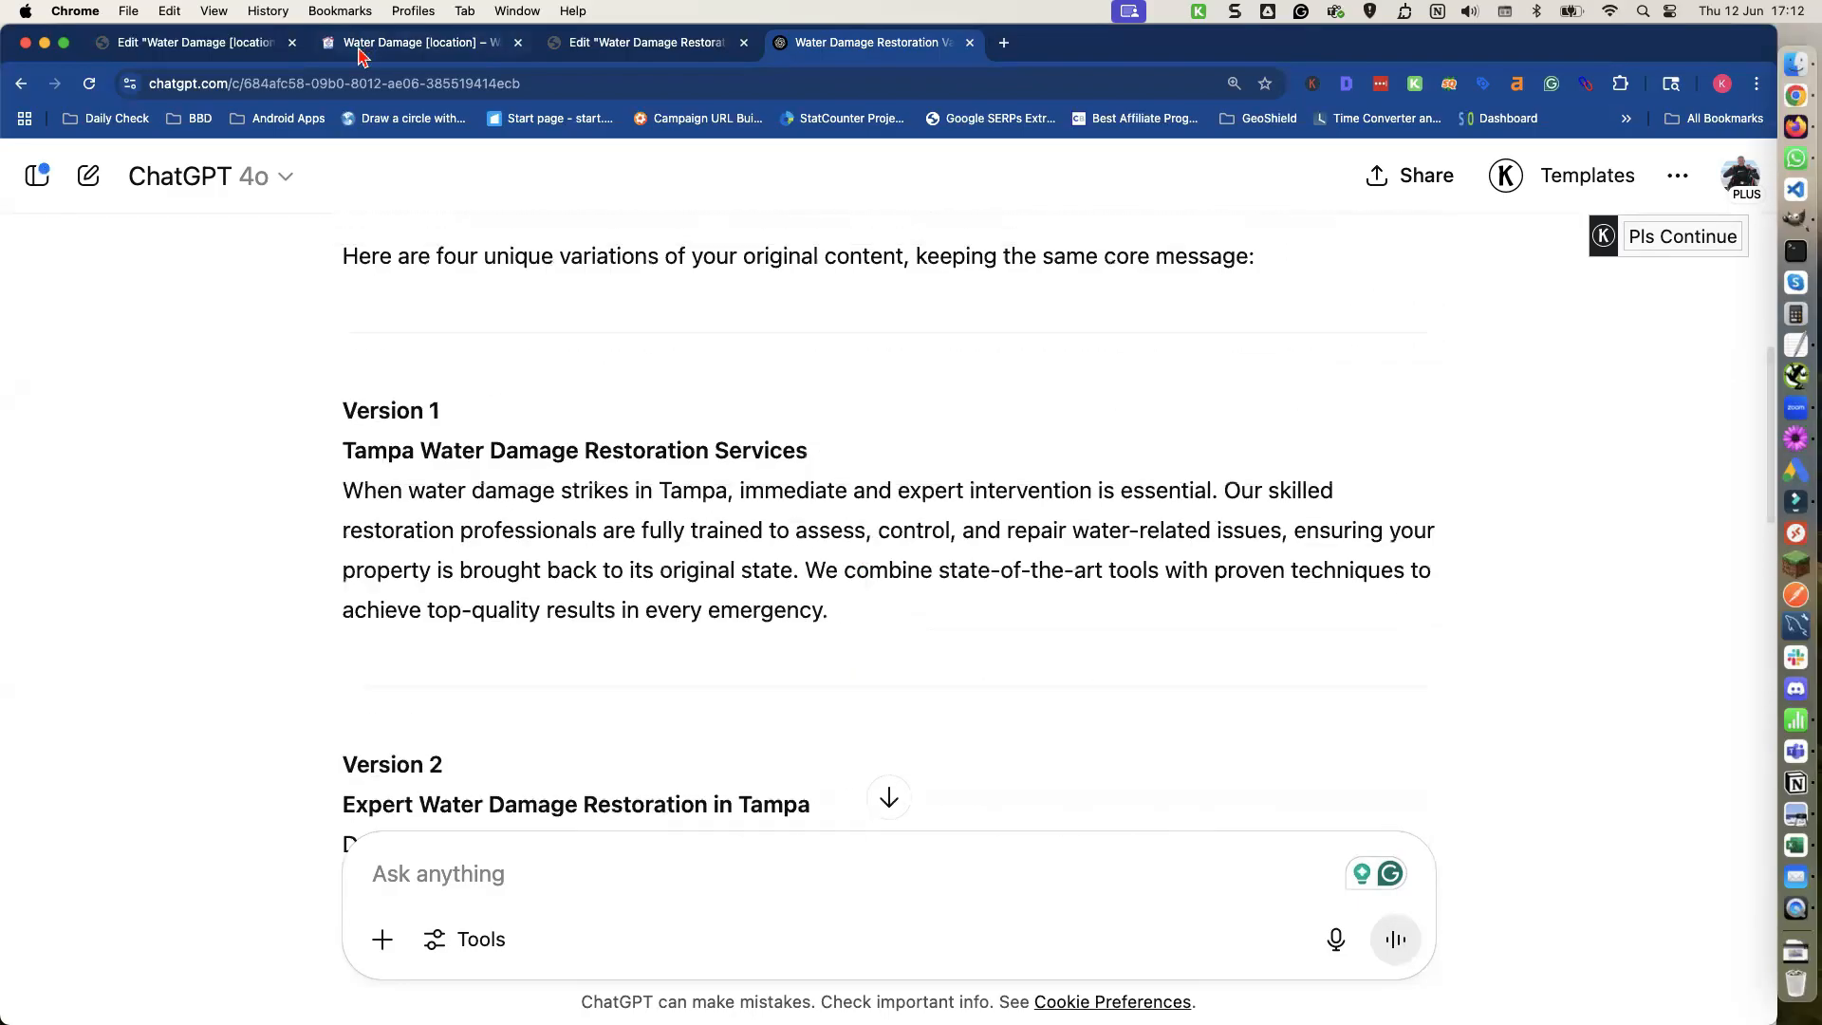
left_click(249, 44)
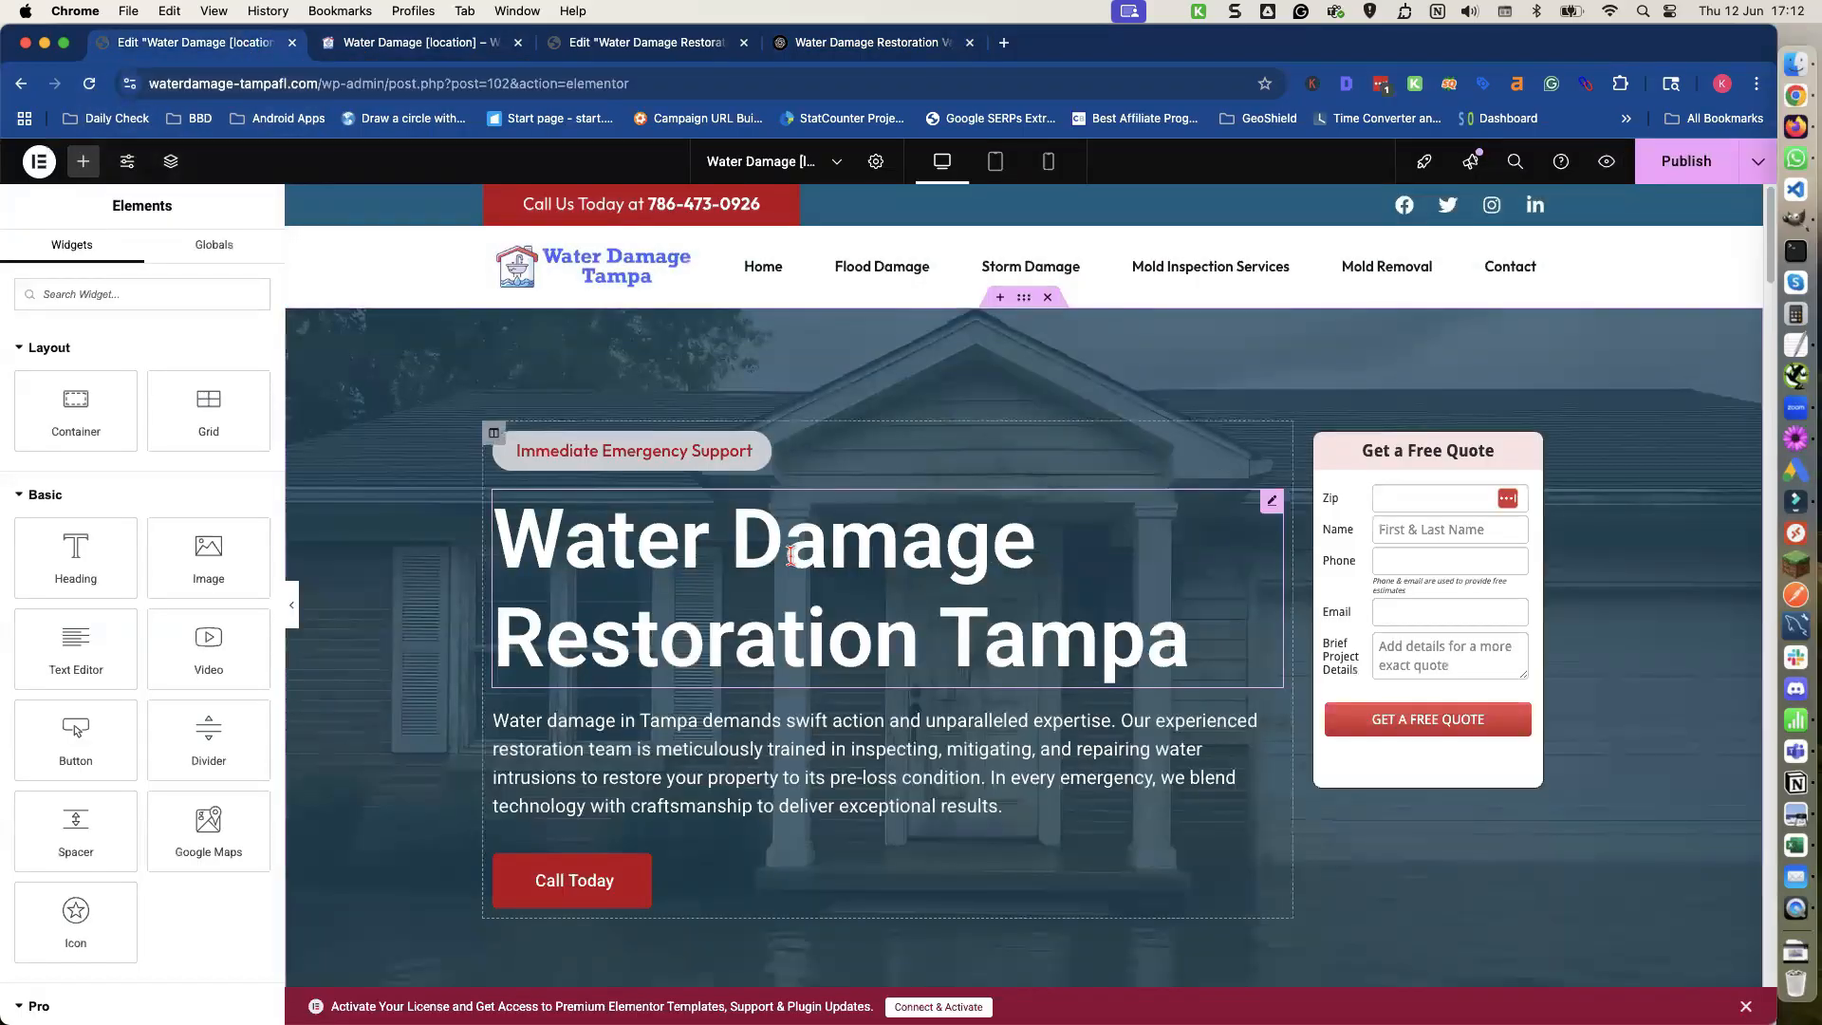
left_click(791, 558)
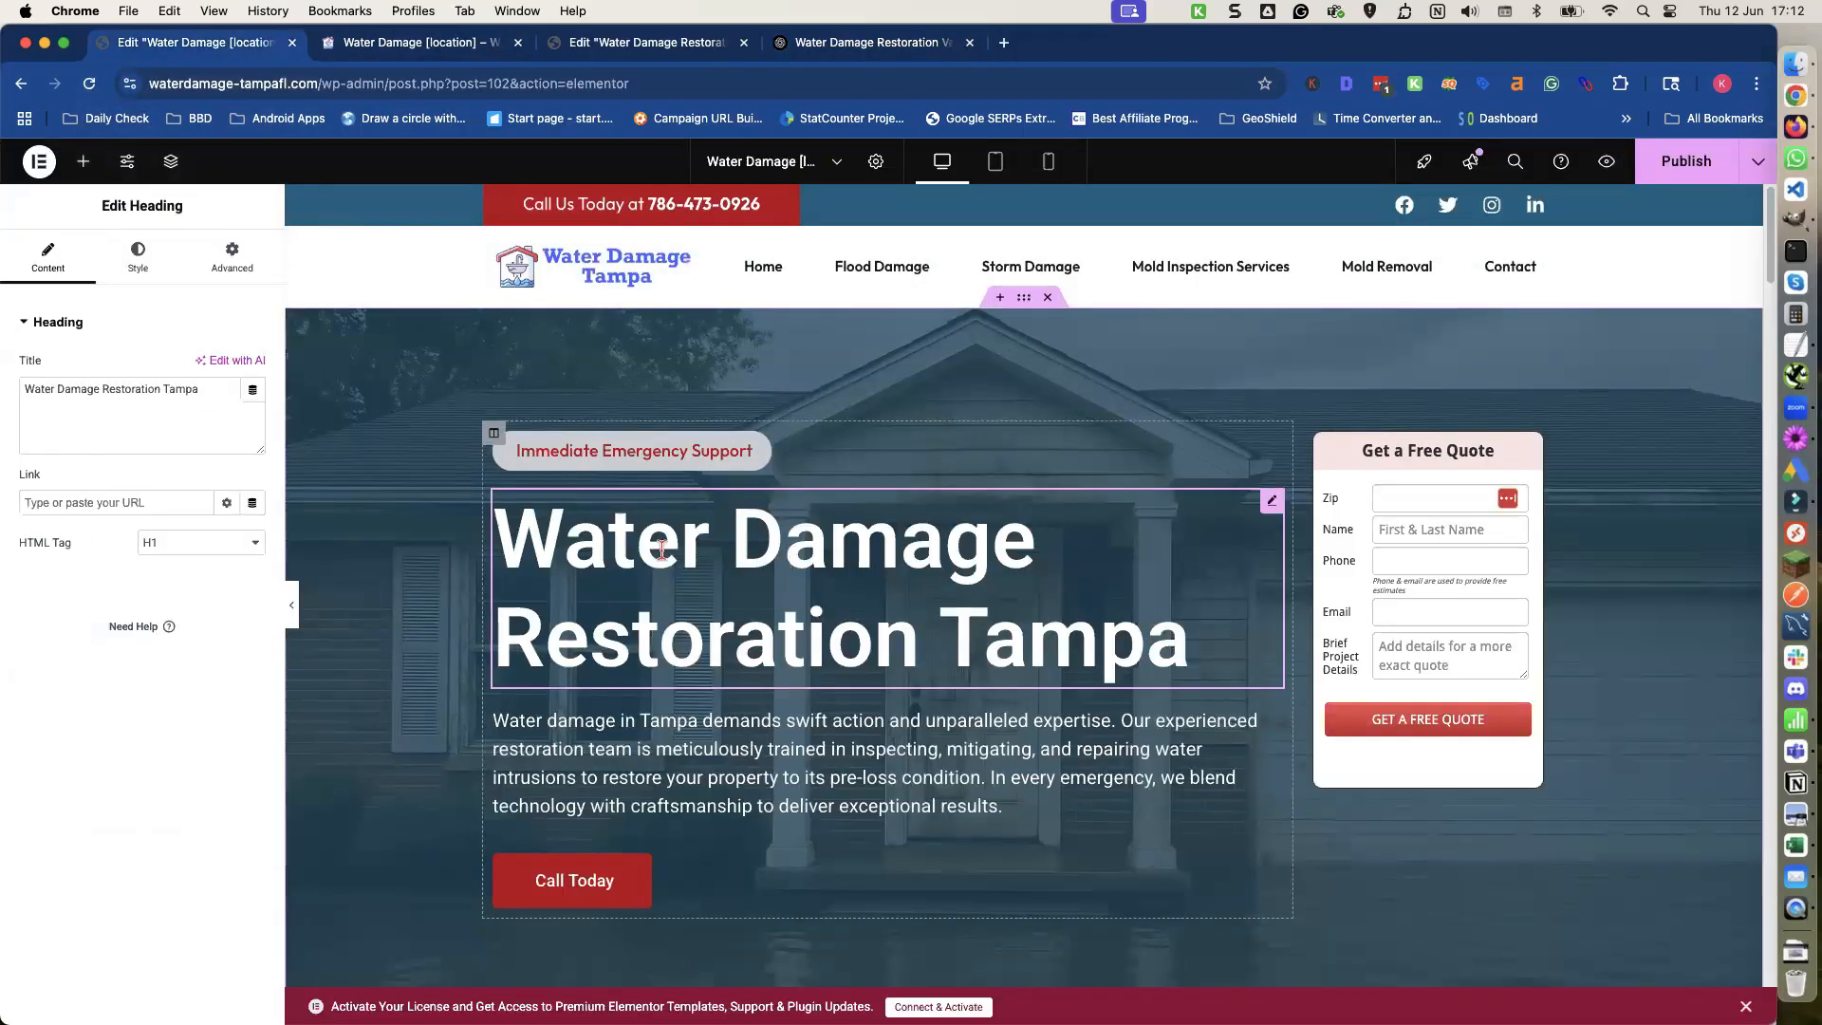
triple_click(111, 393)
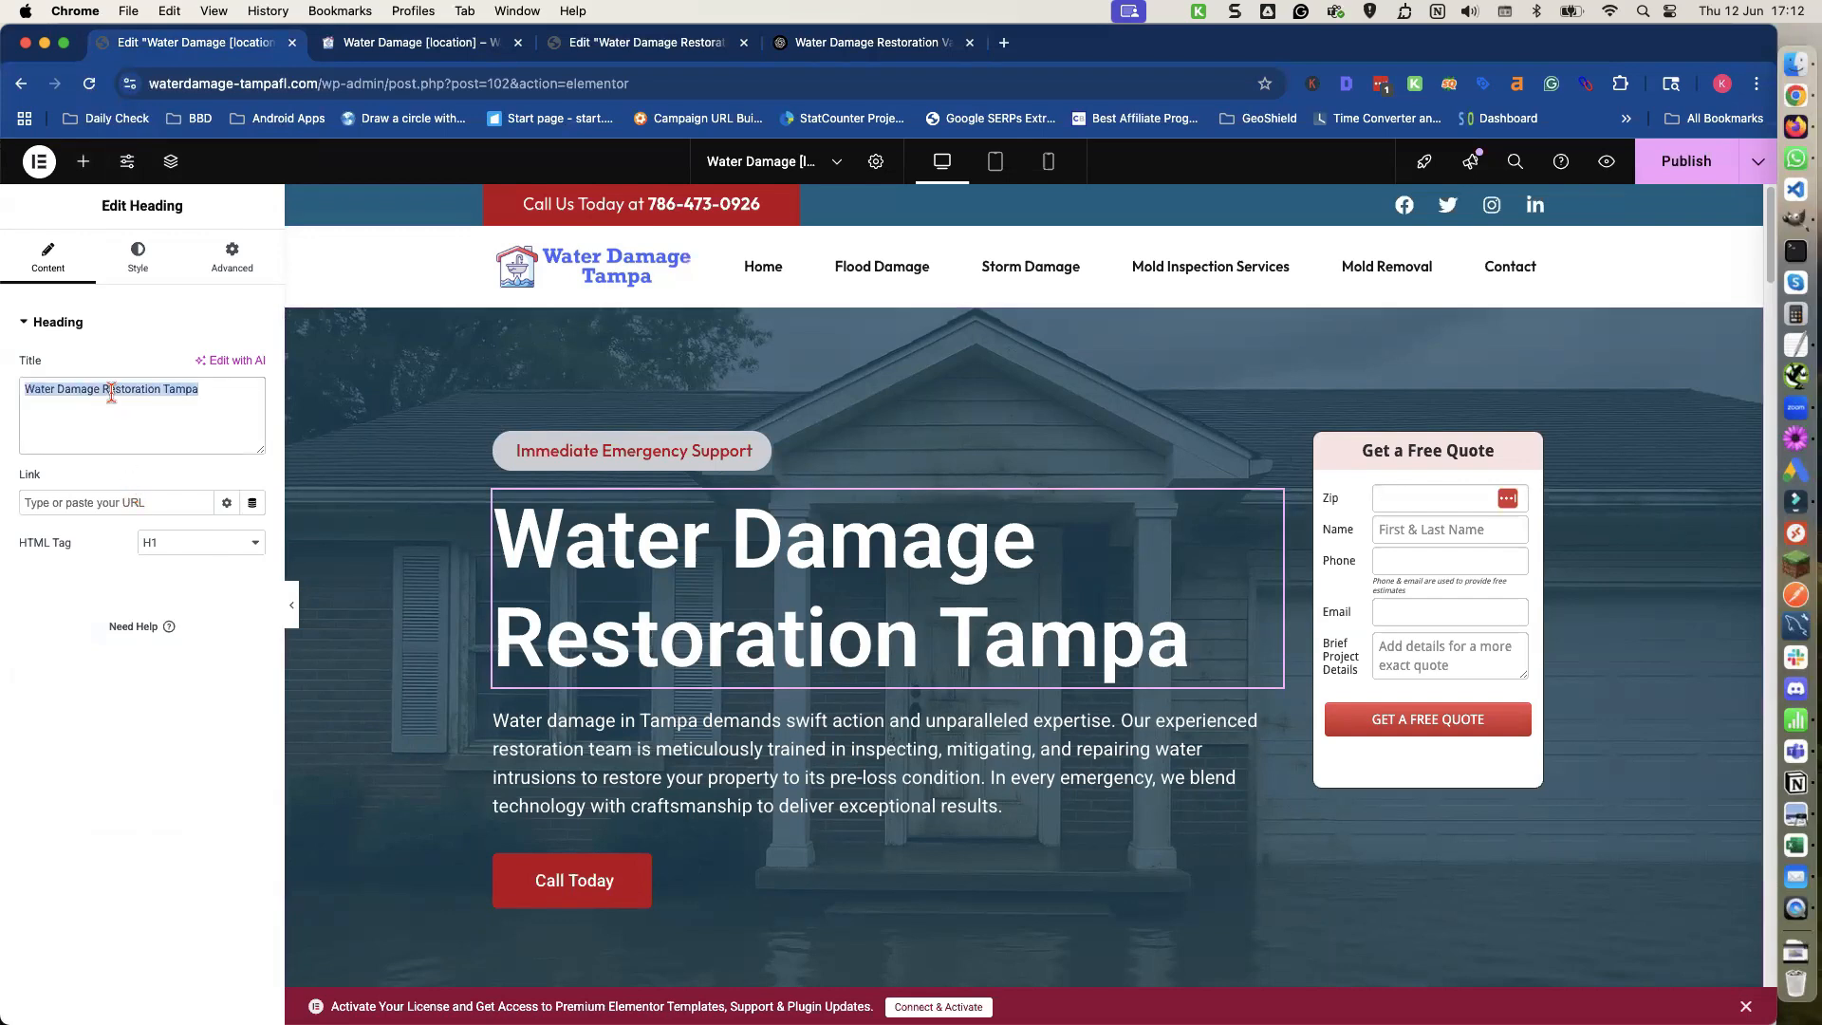
type("[xfield")
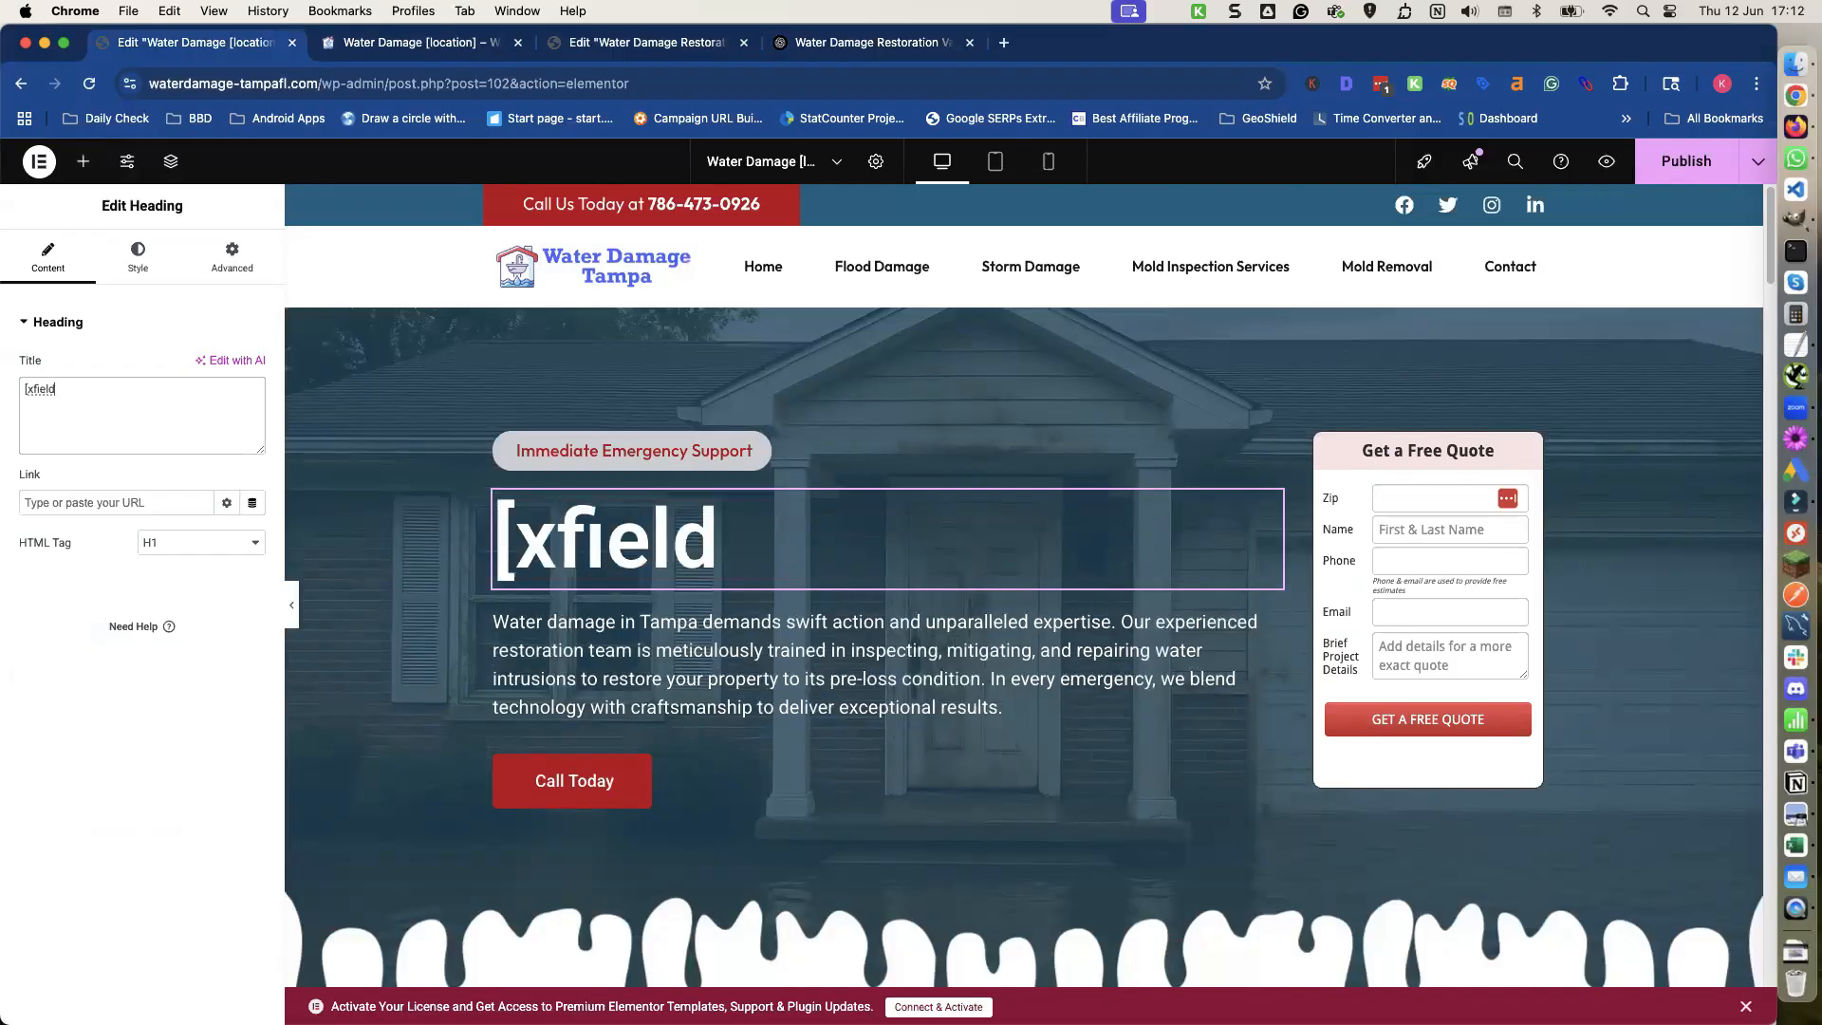
type("_homepage")
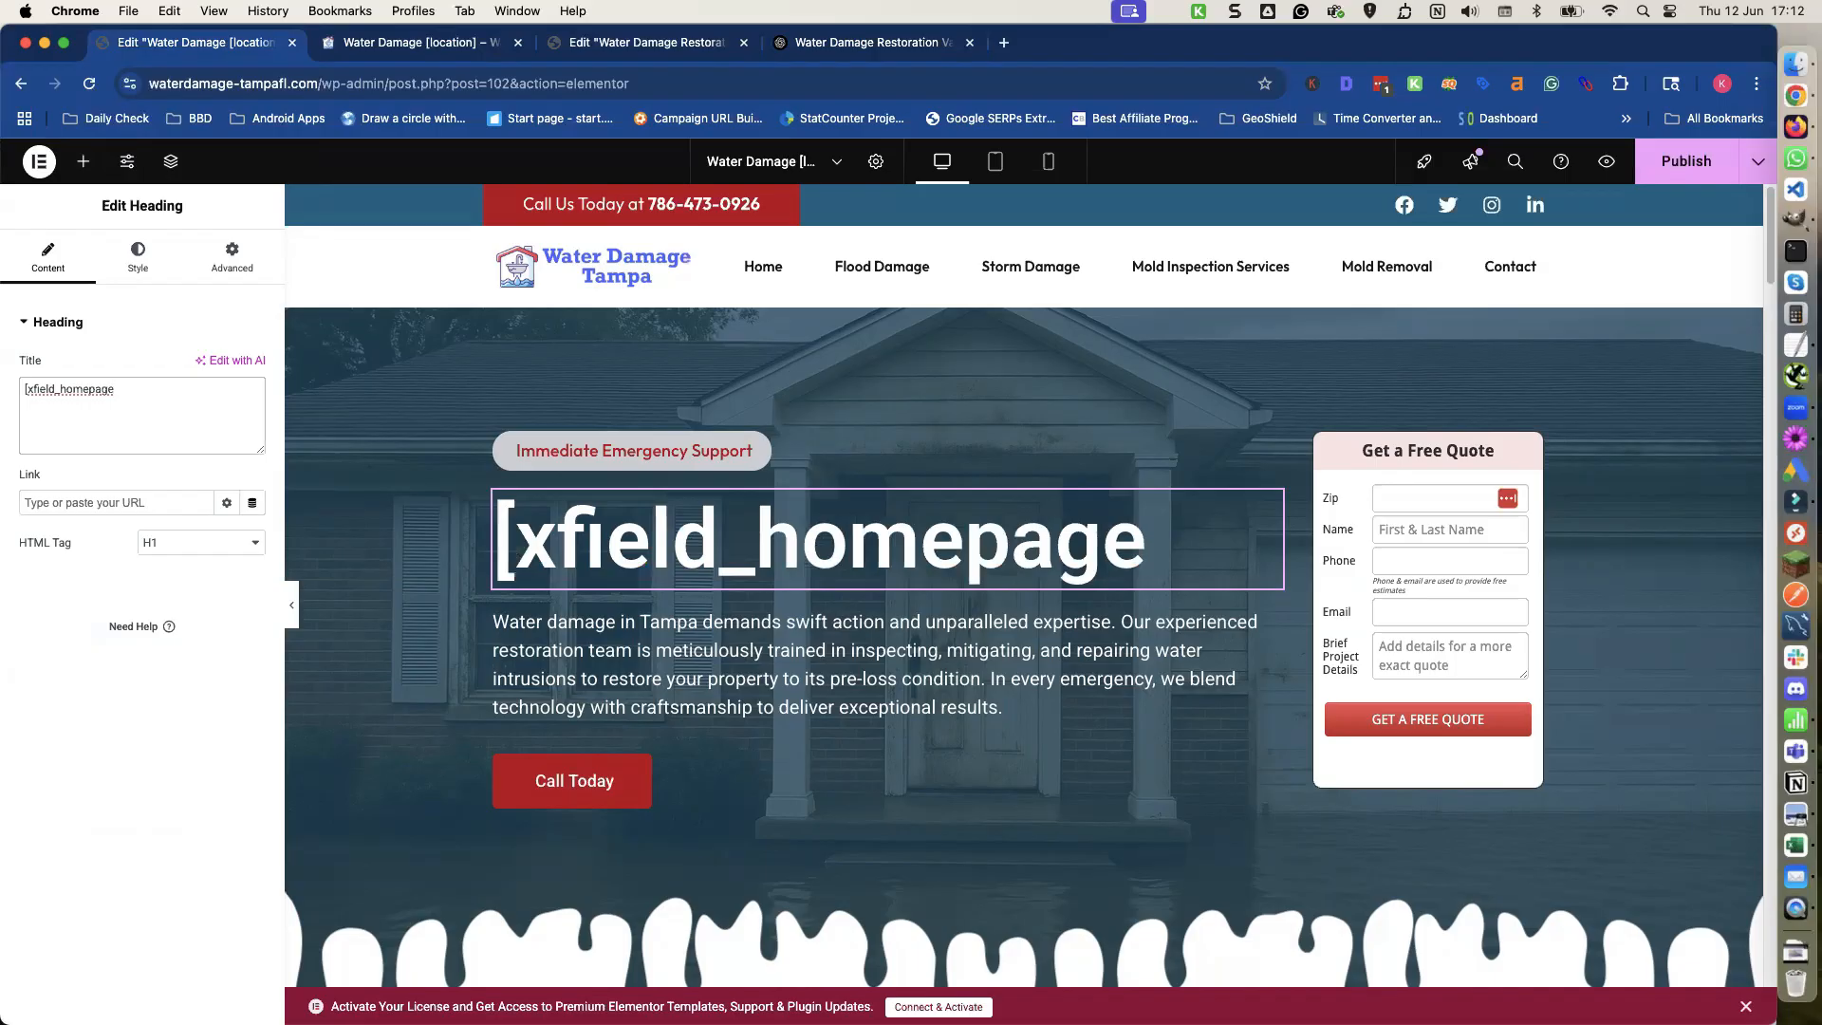
type("-h1]")
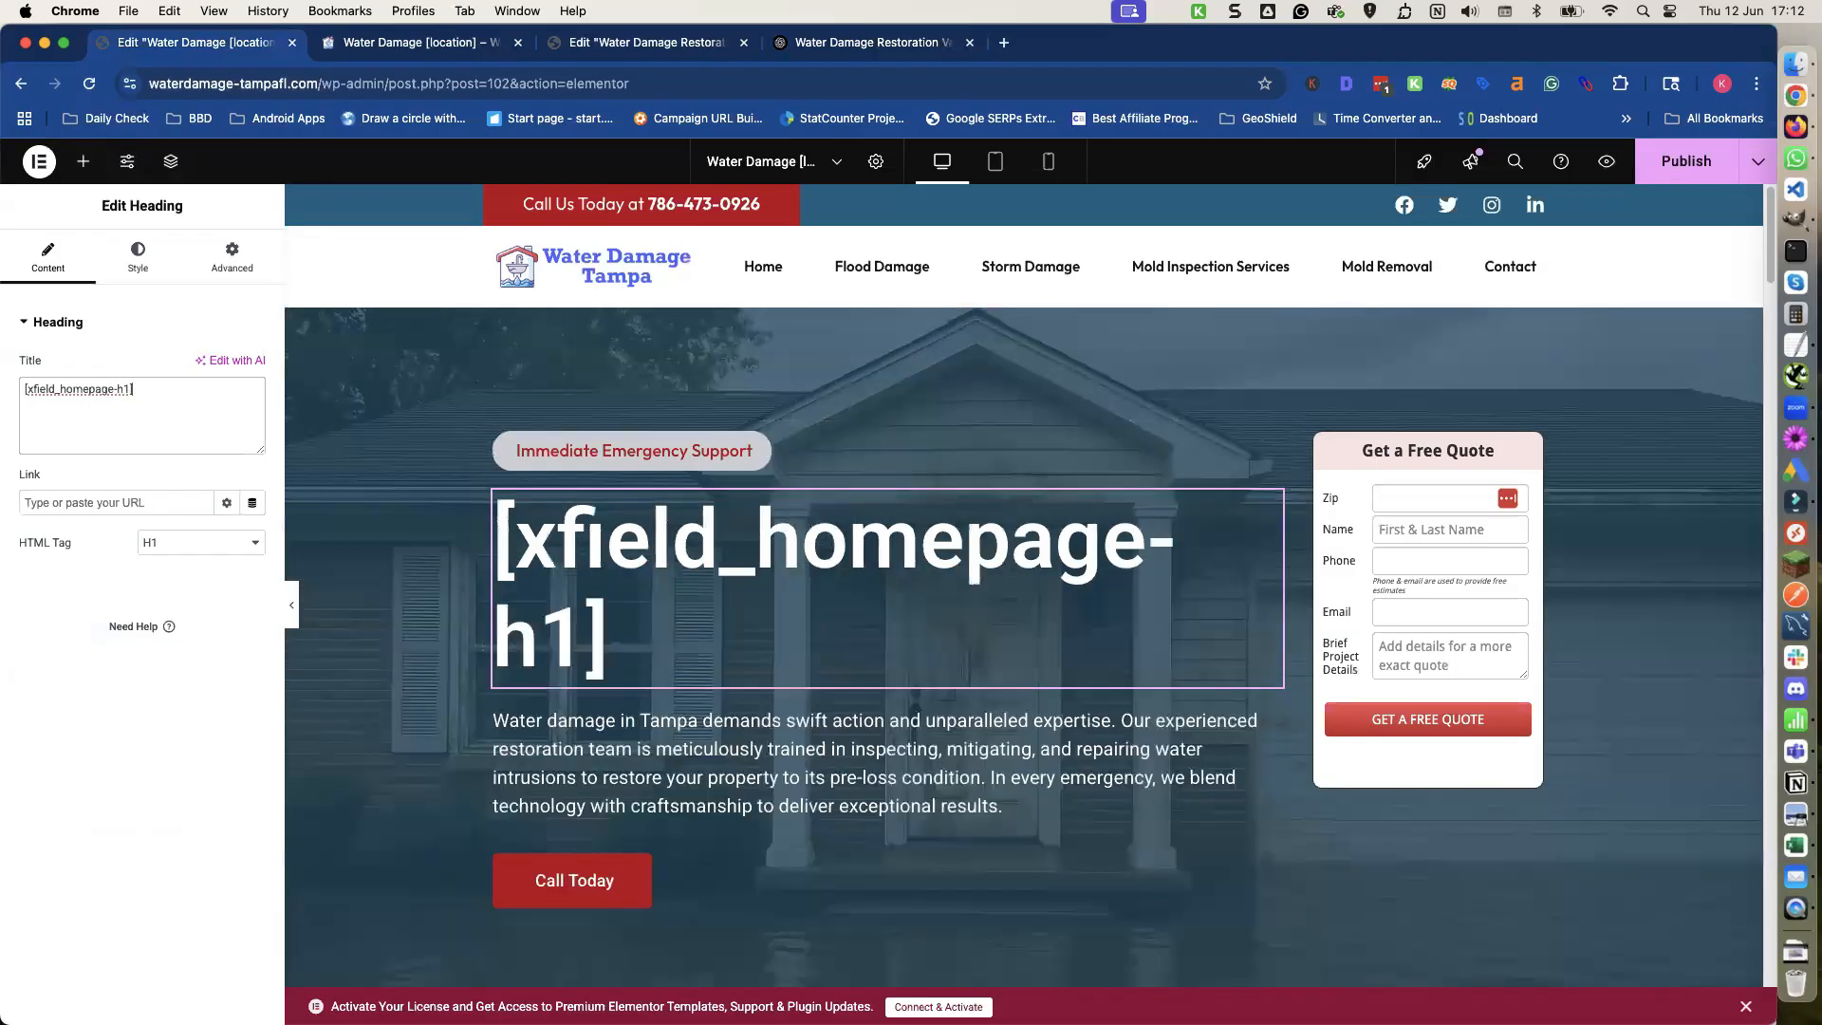
Replace the hero paragraph's entire text with the shortcode {spintax_homepage-tagline}.
left_click(651, 746)
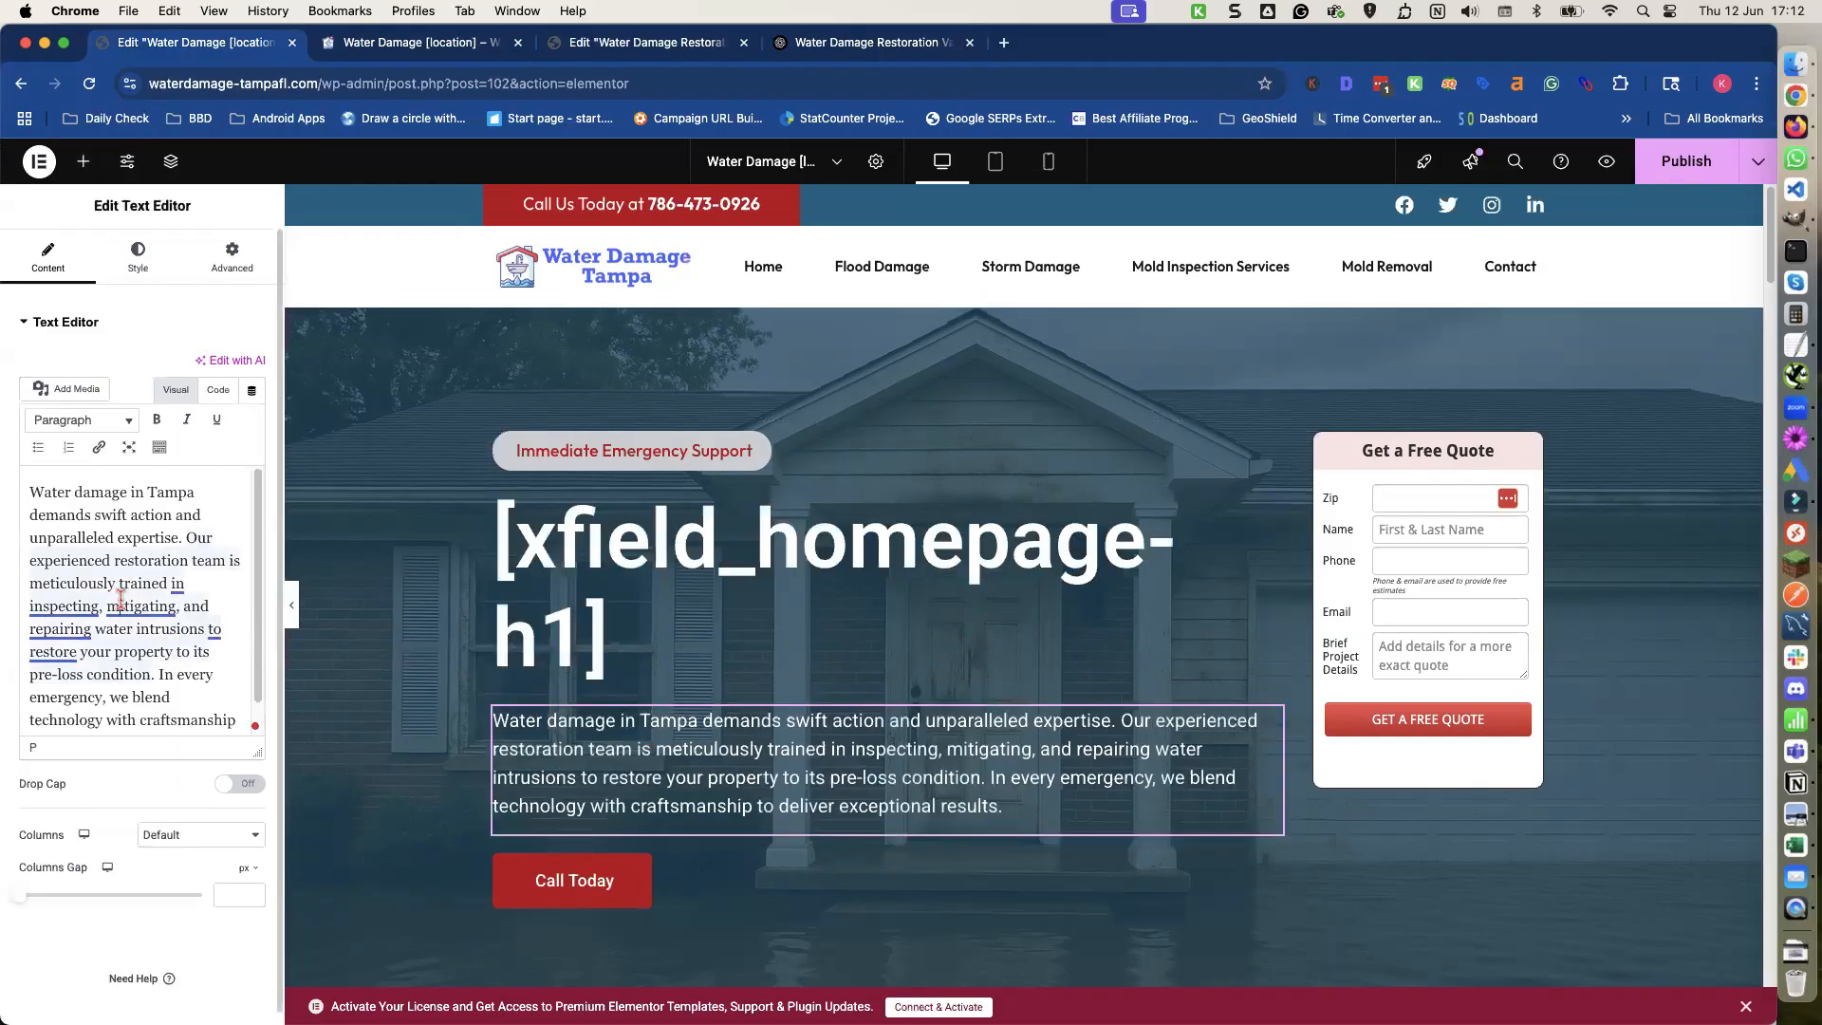
mouse_move(121, 600)
key("super+a")
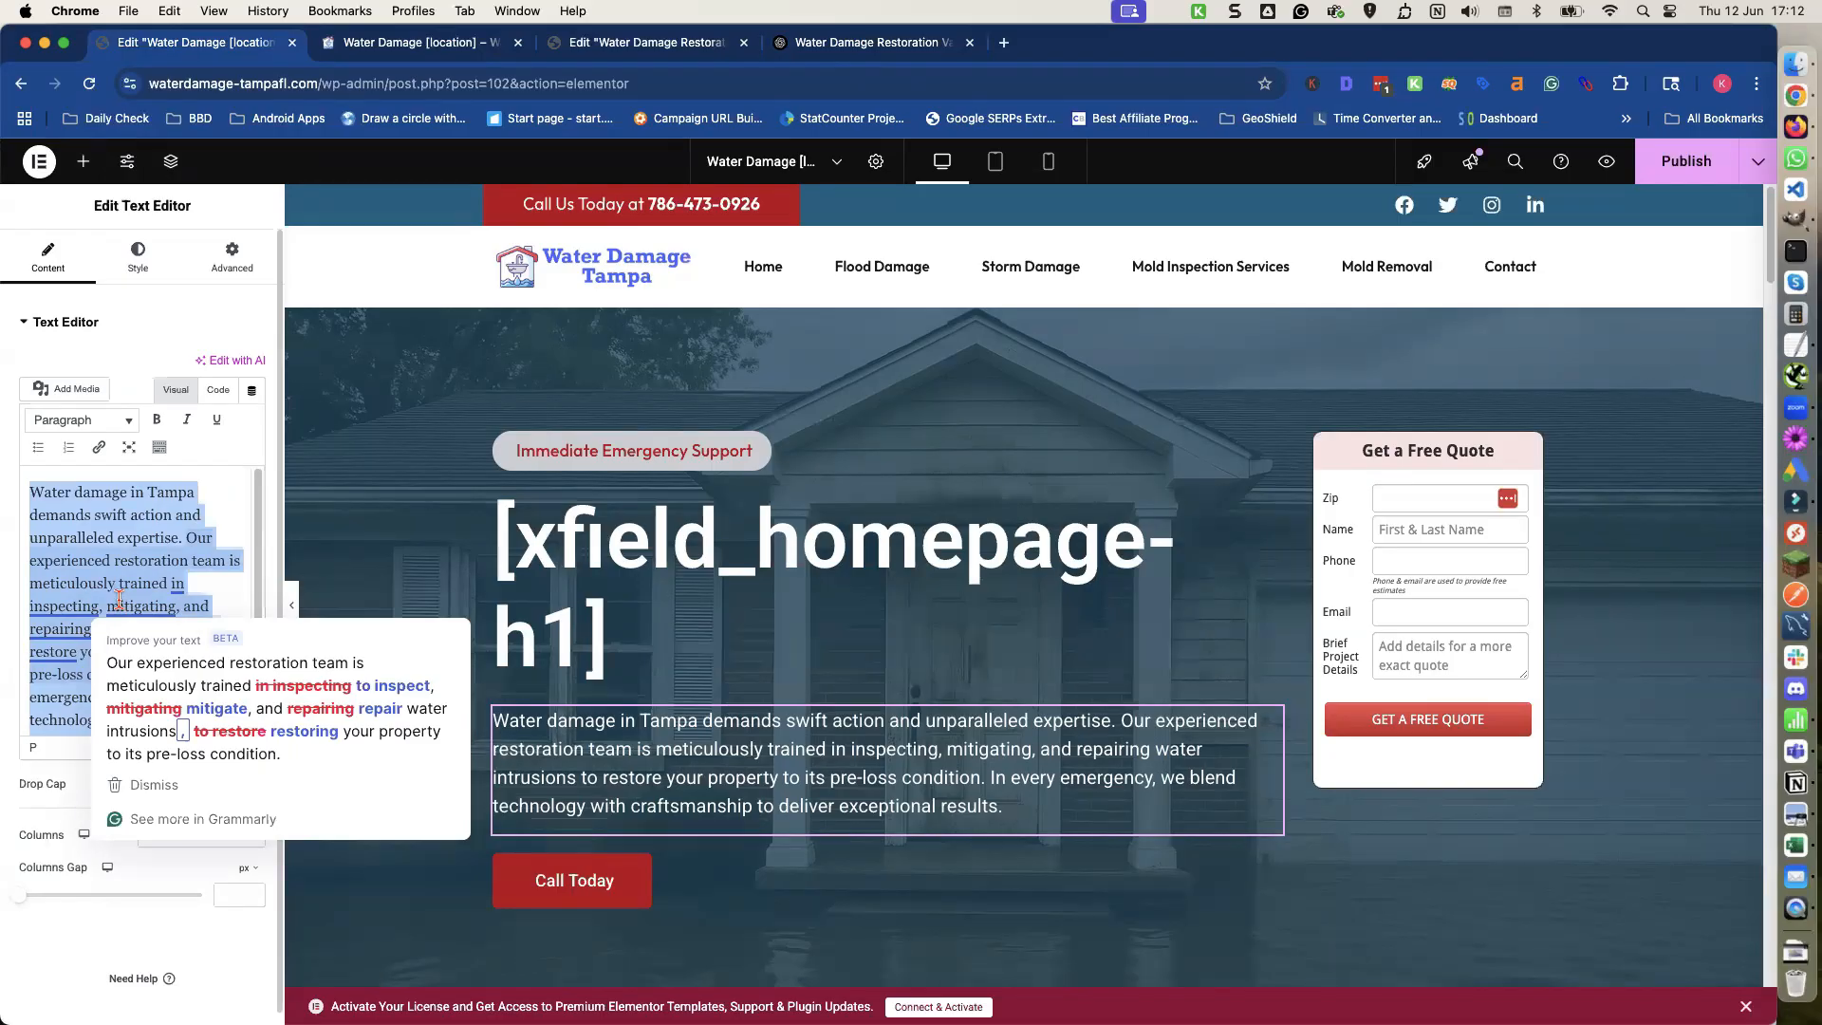
key("BackSpace")
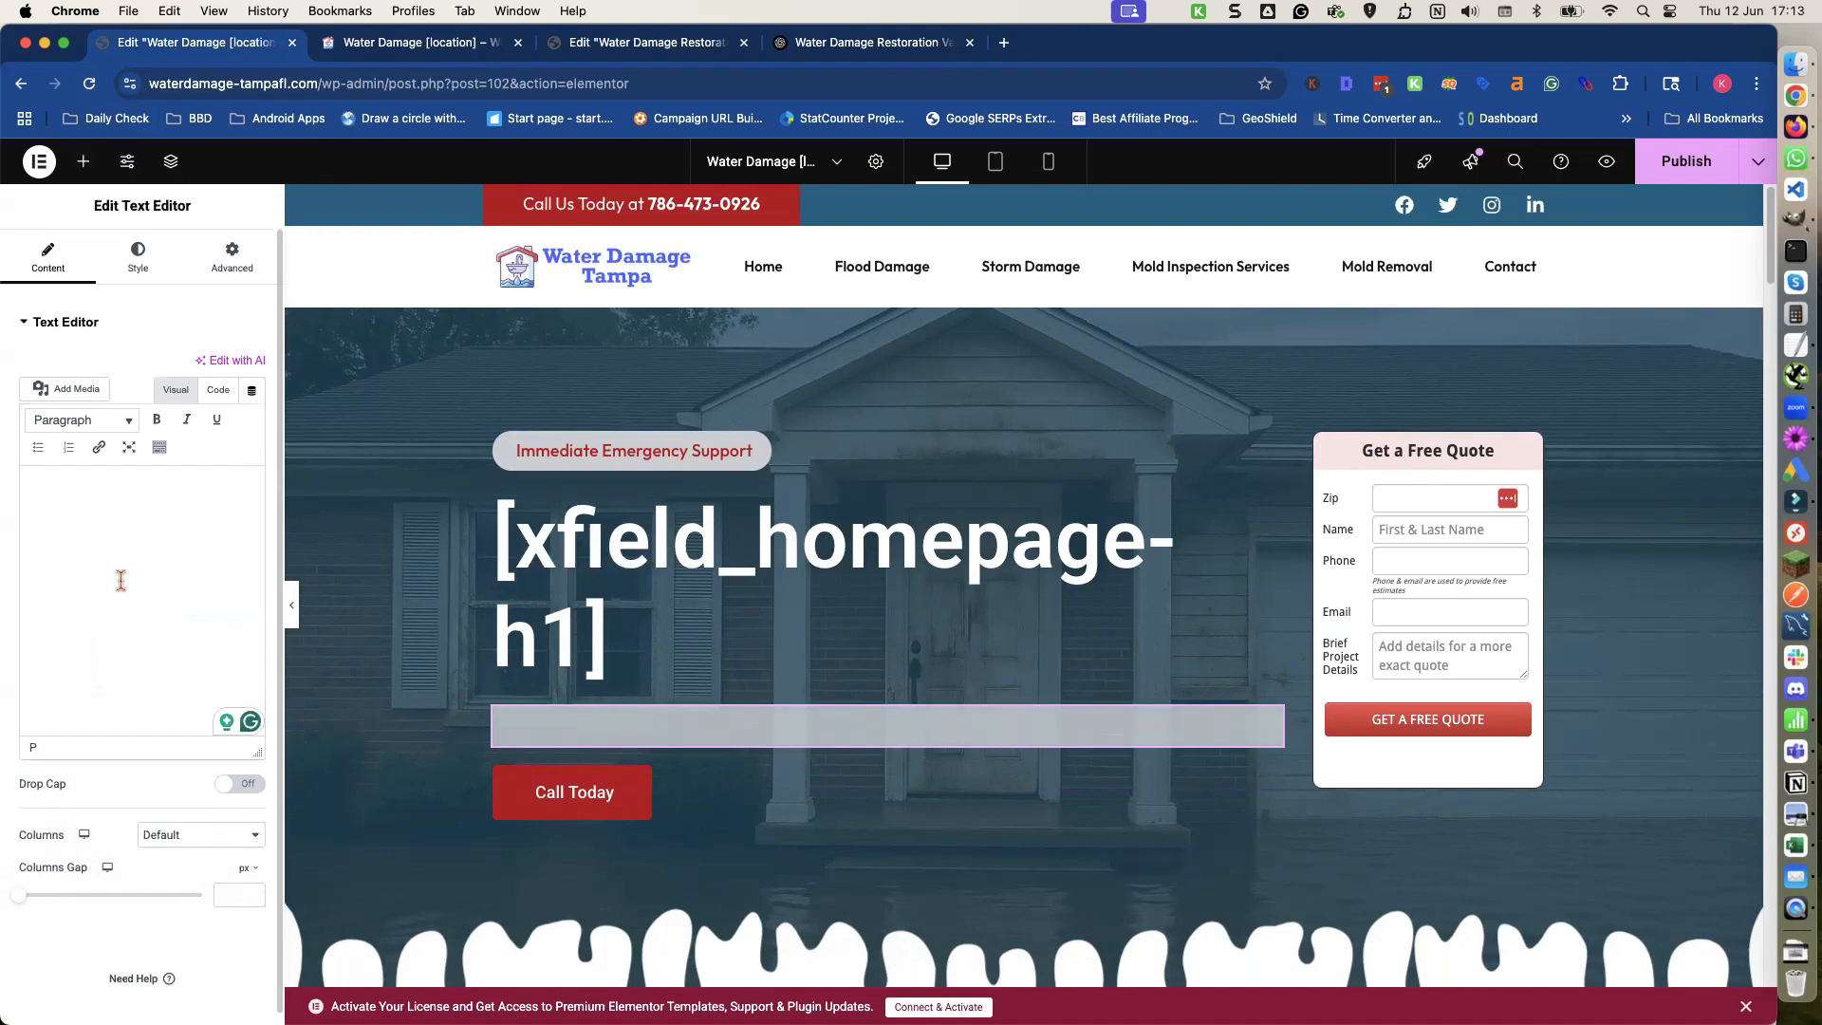
type("{s")
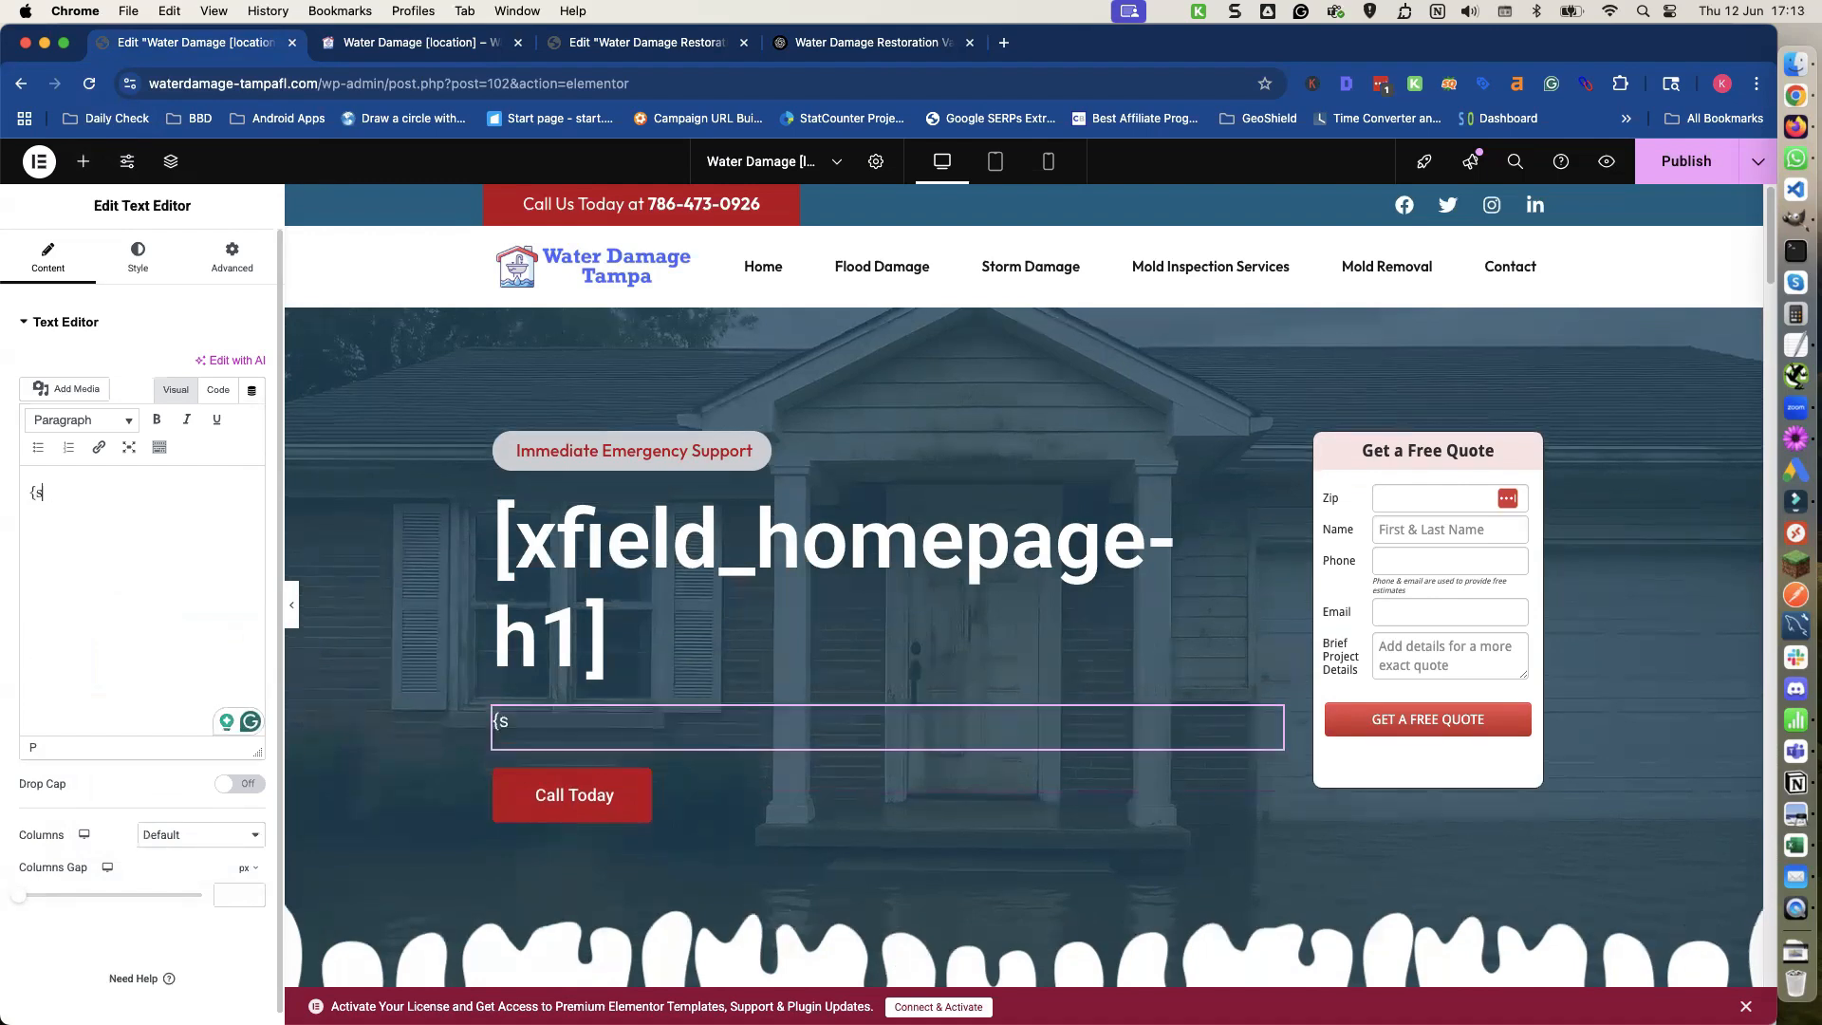
type("pintax_ho")
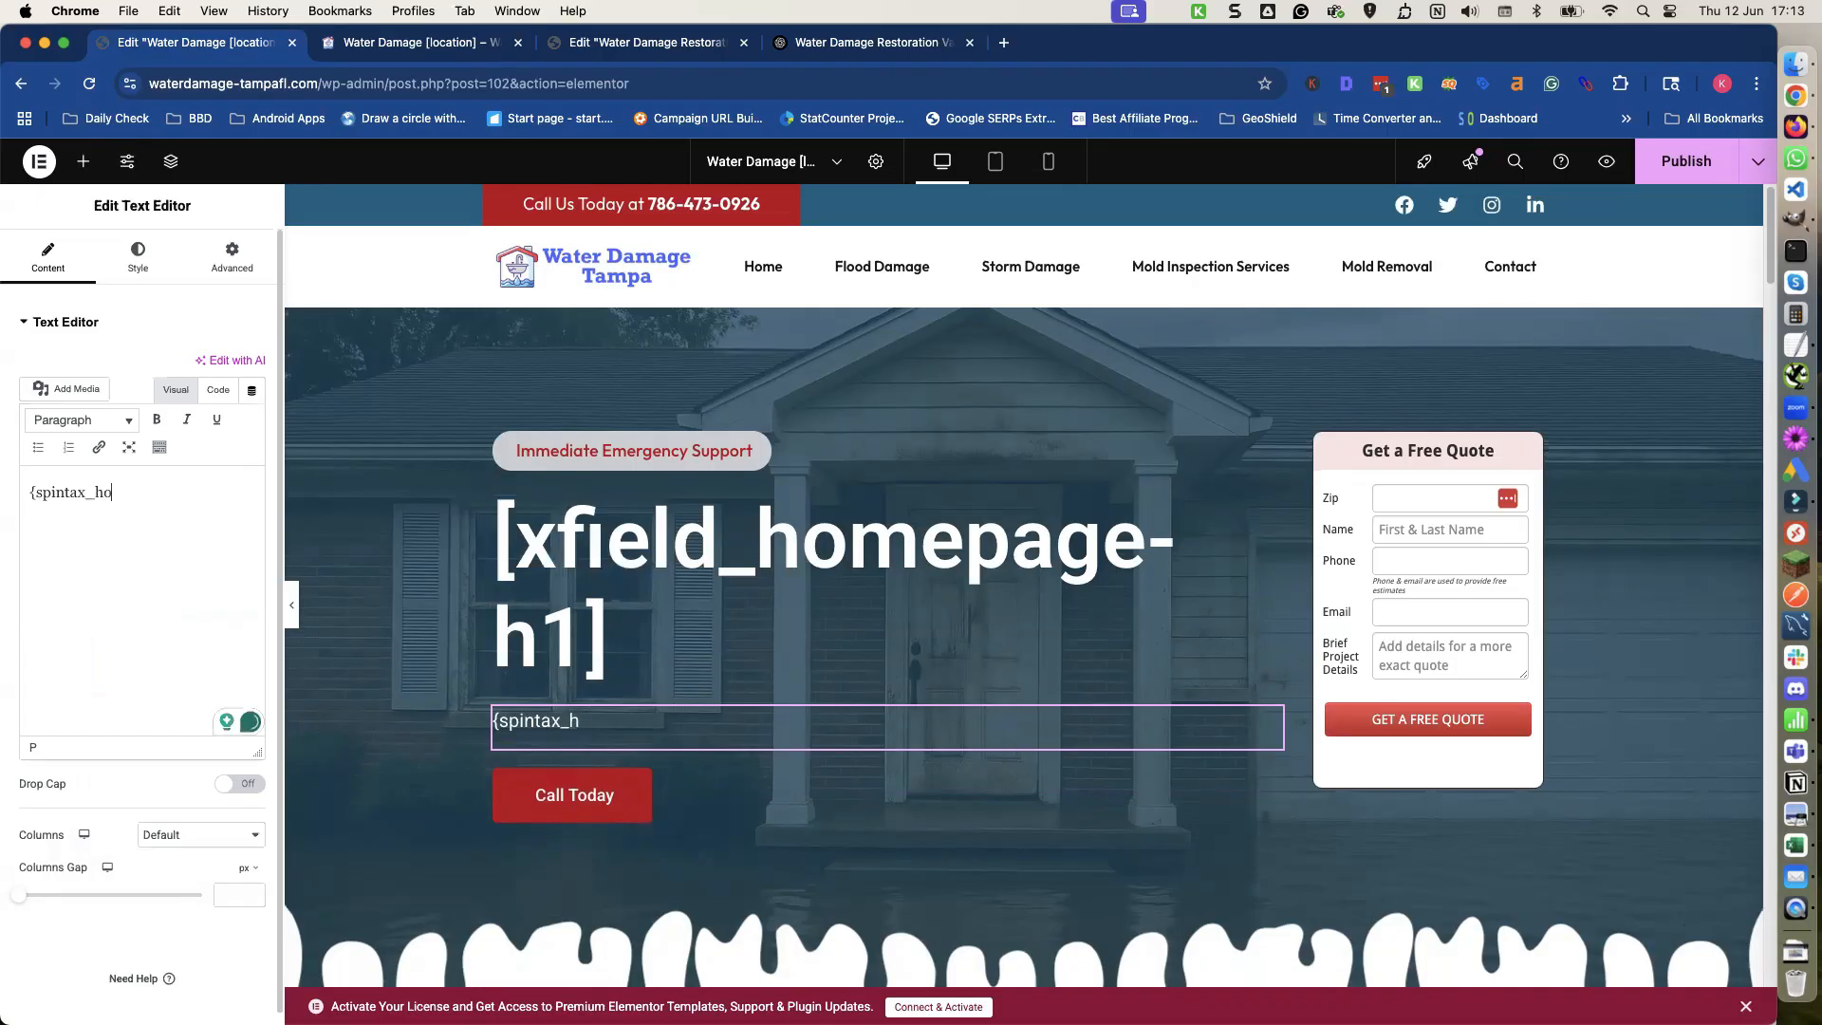
type("mepage")
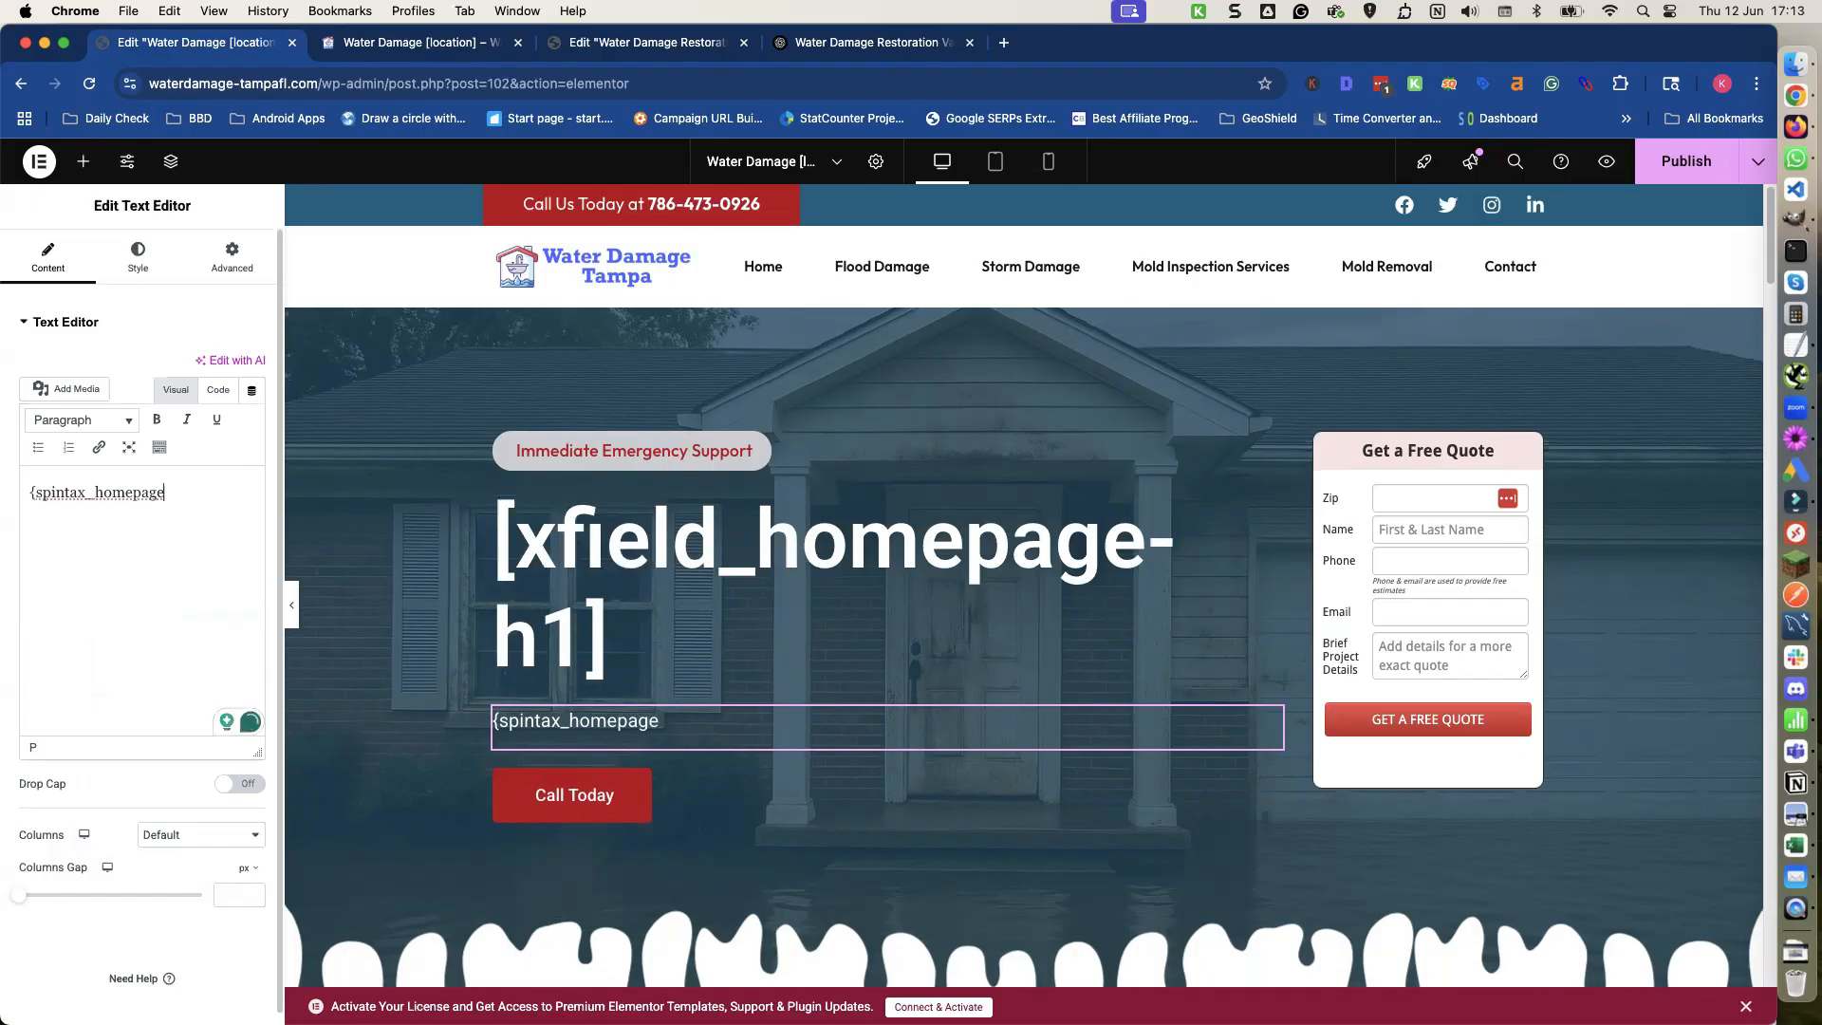
type("-tagline}")
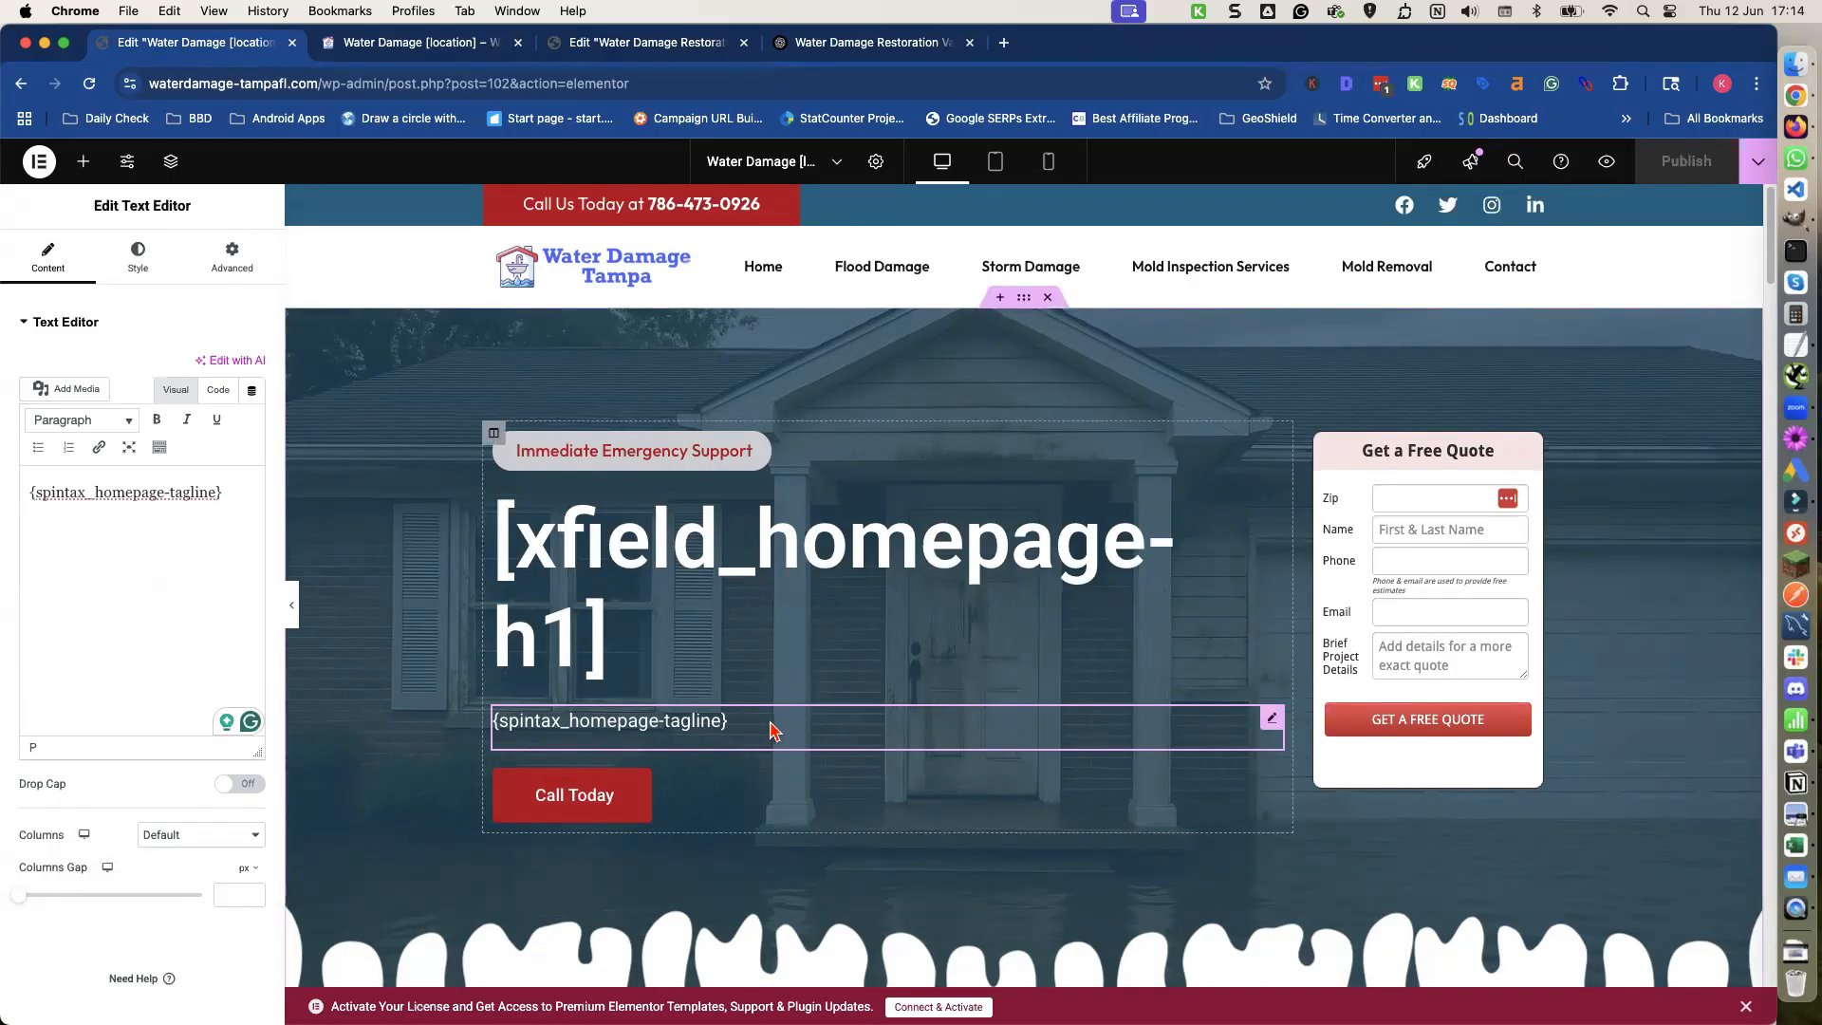
Exit the Elementor editor back to the WordPress Magic Page edit screen.
scroll(770, 728, "down", 1)
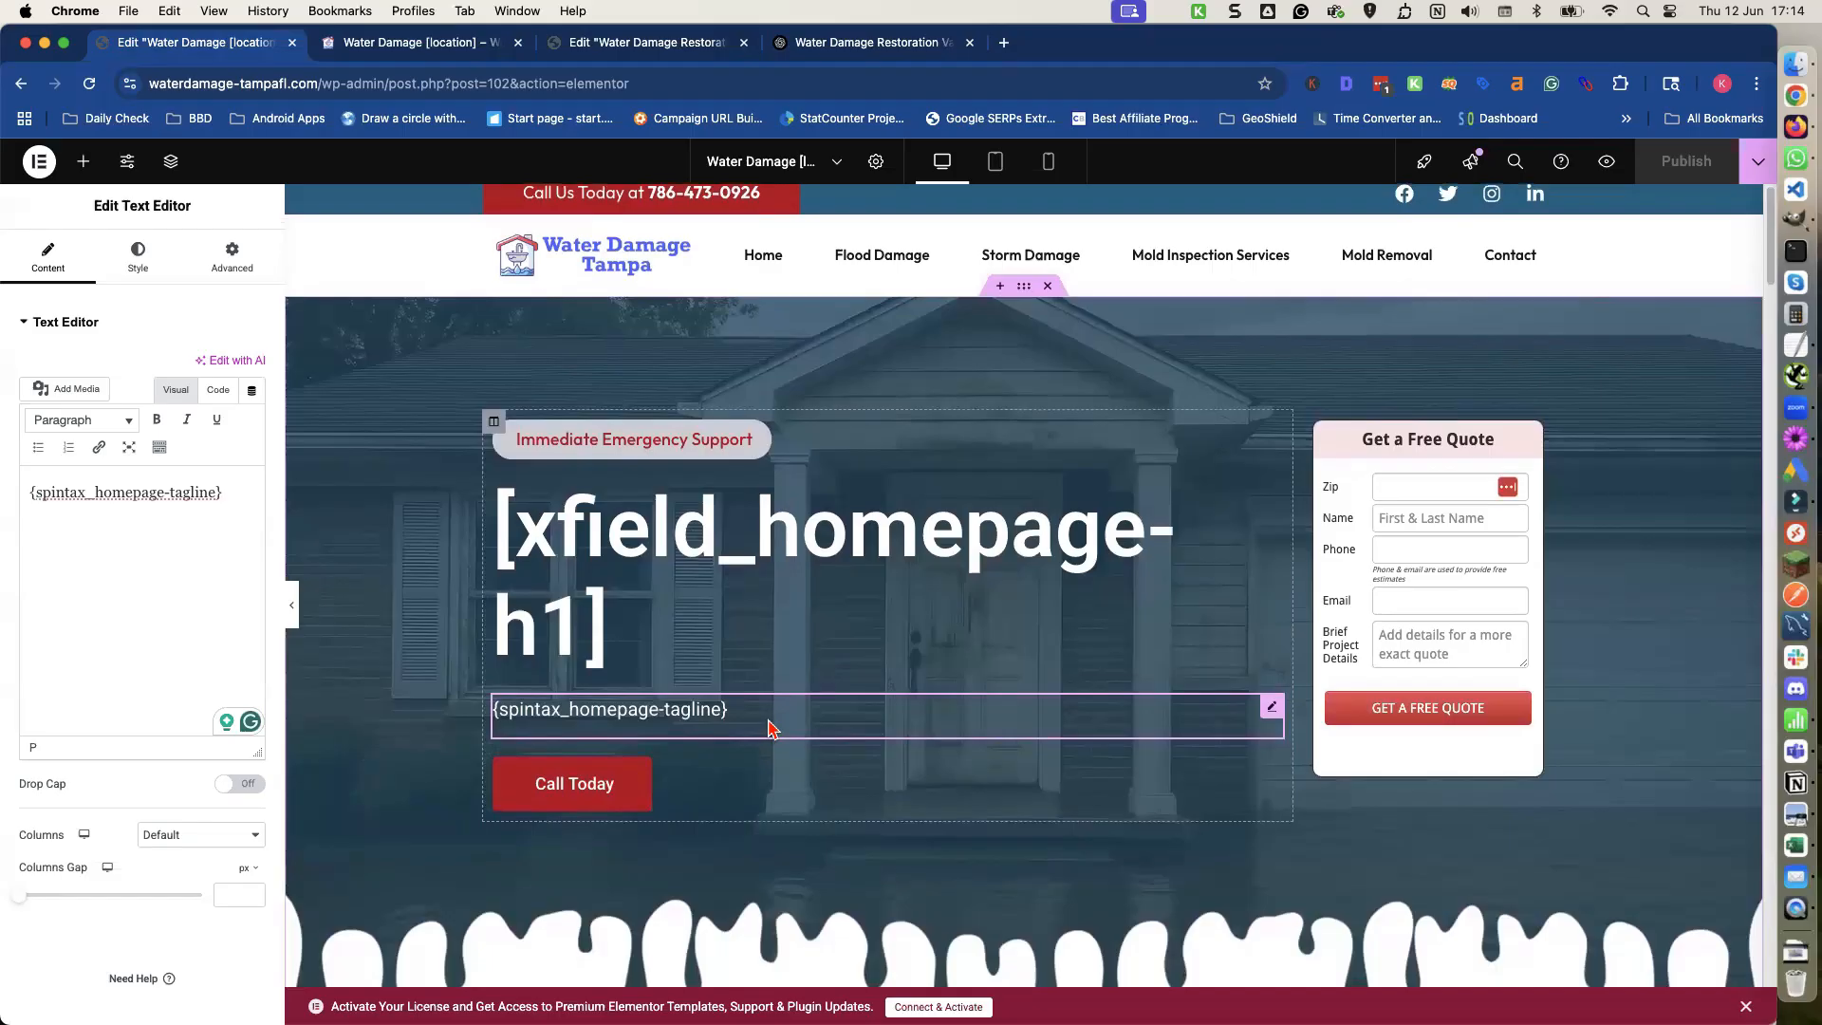
scroll(770, 729, "down", 1)
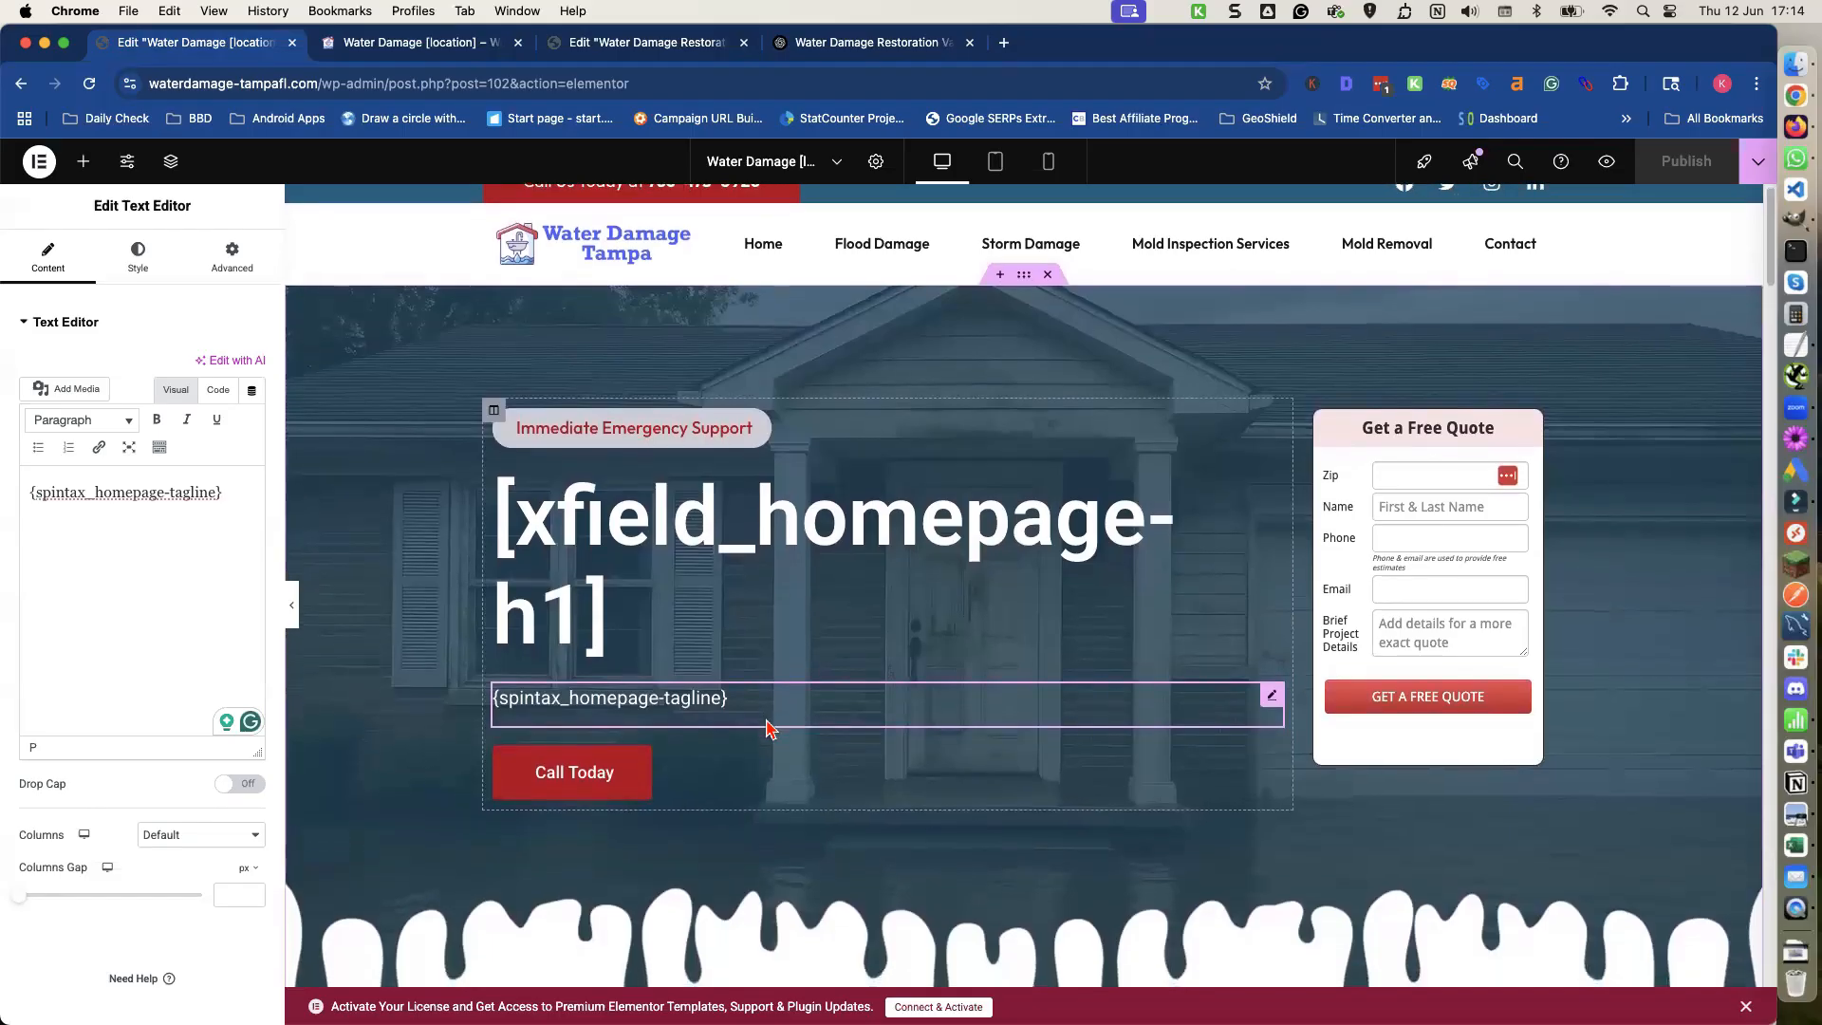
scroll(759, 719, "down", 1)
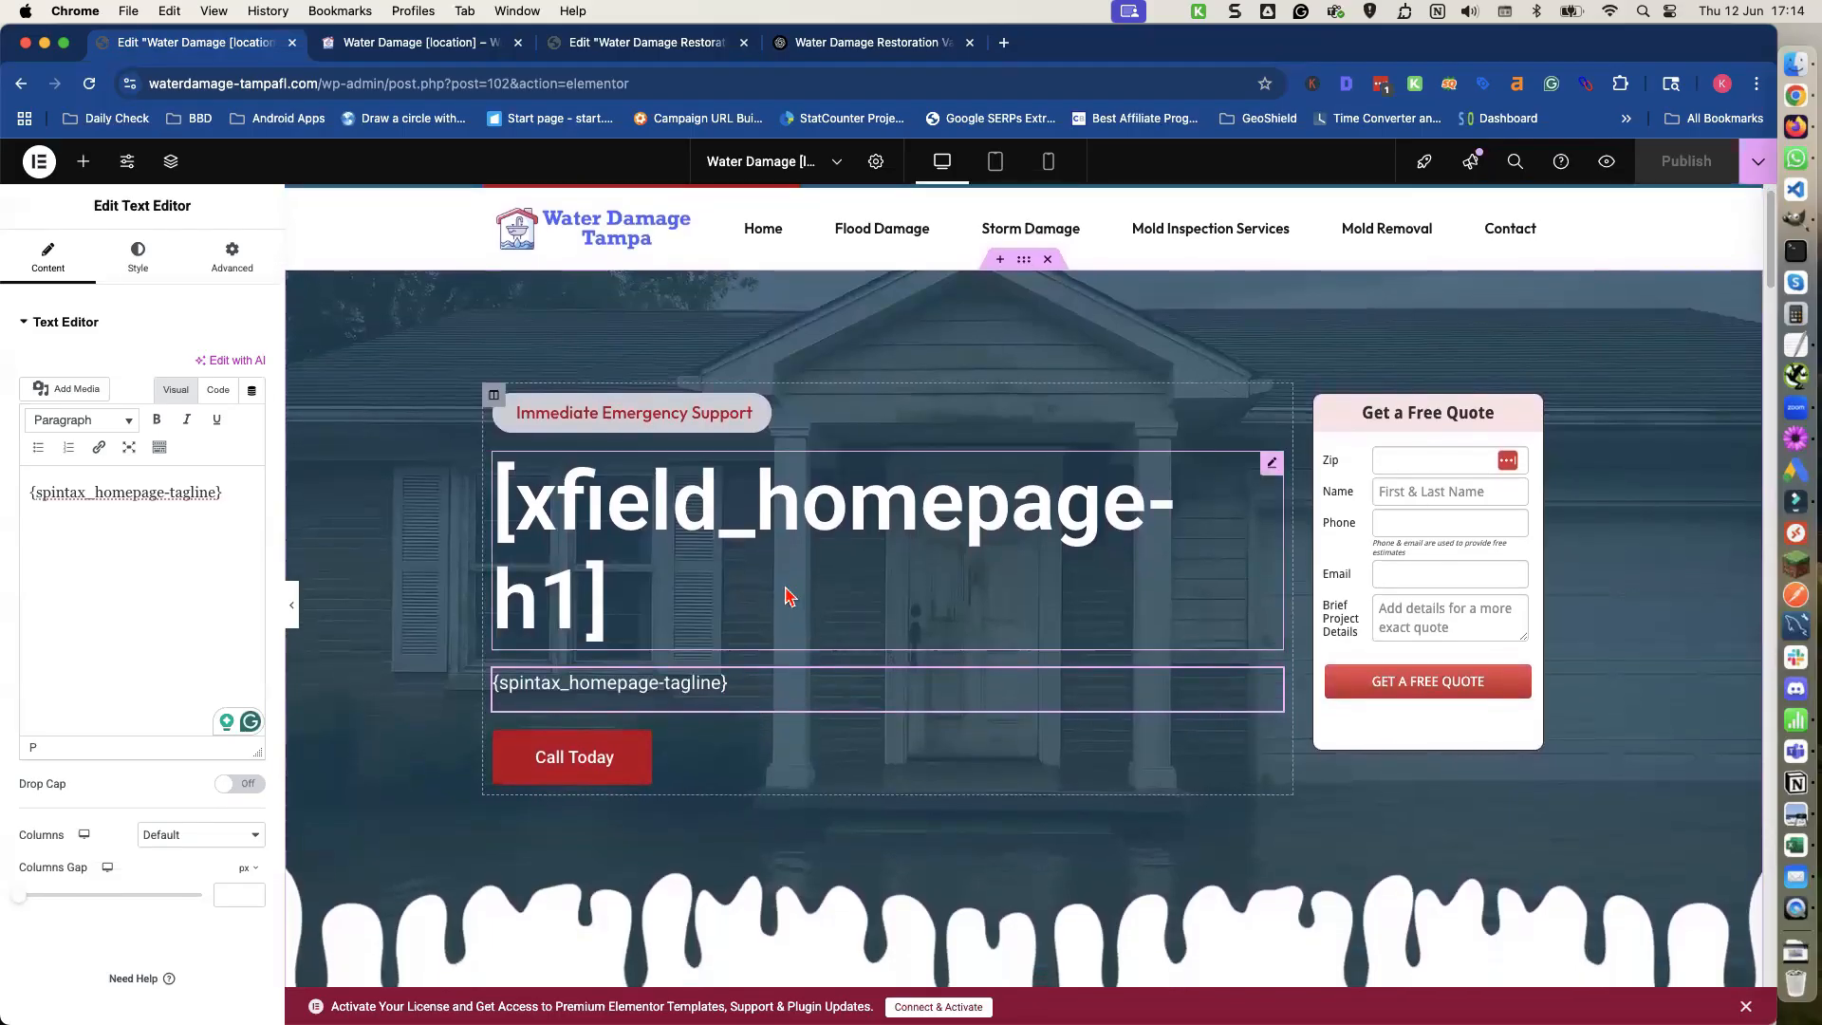
scroll(784, 596, "down", 10)
scroll(784, 596, "up", 5)
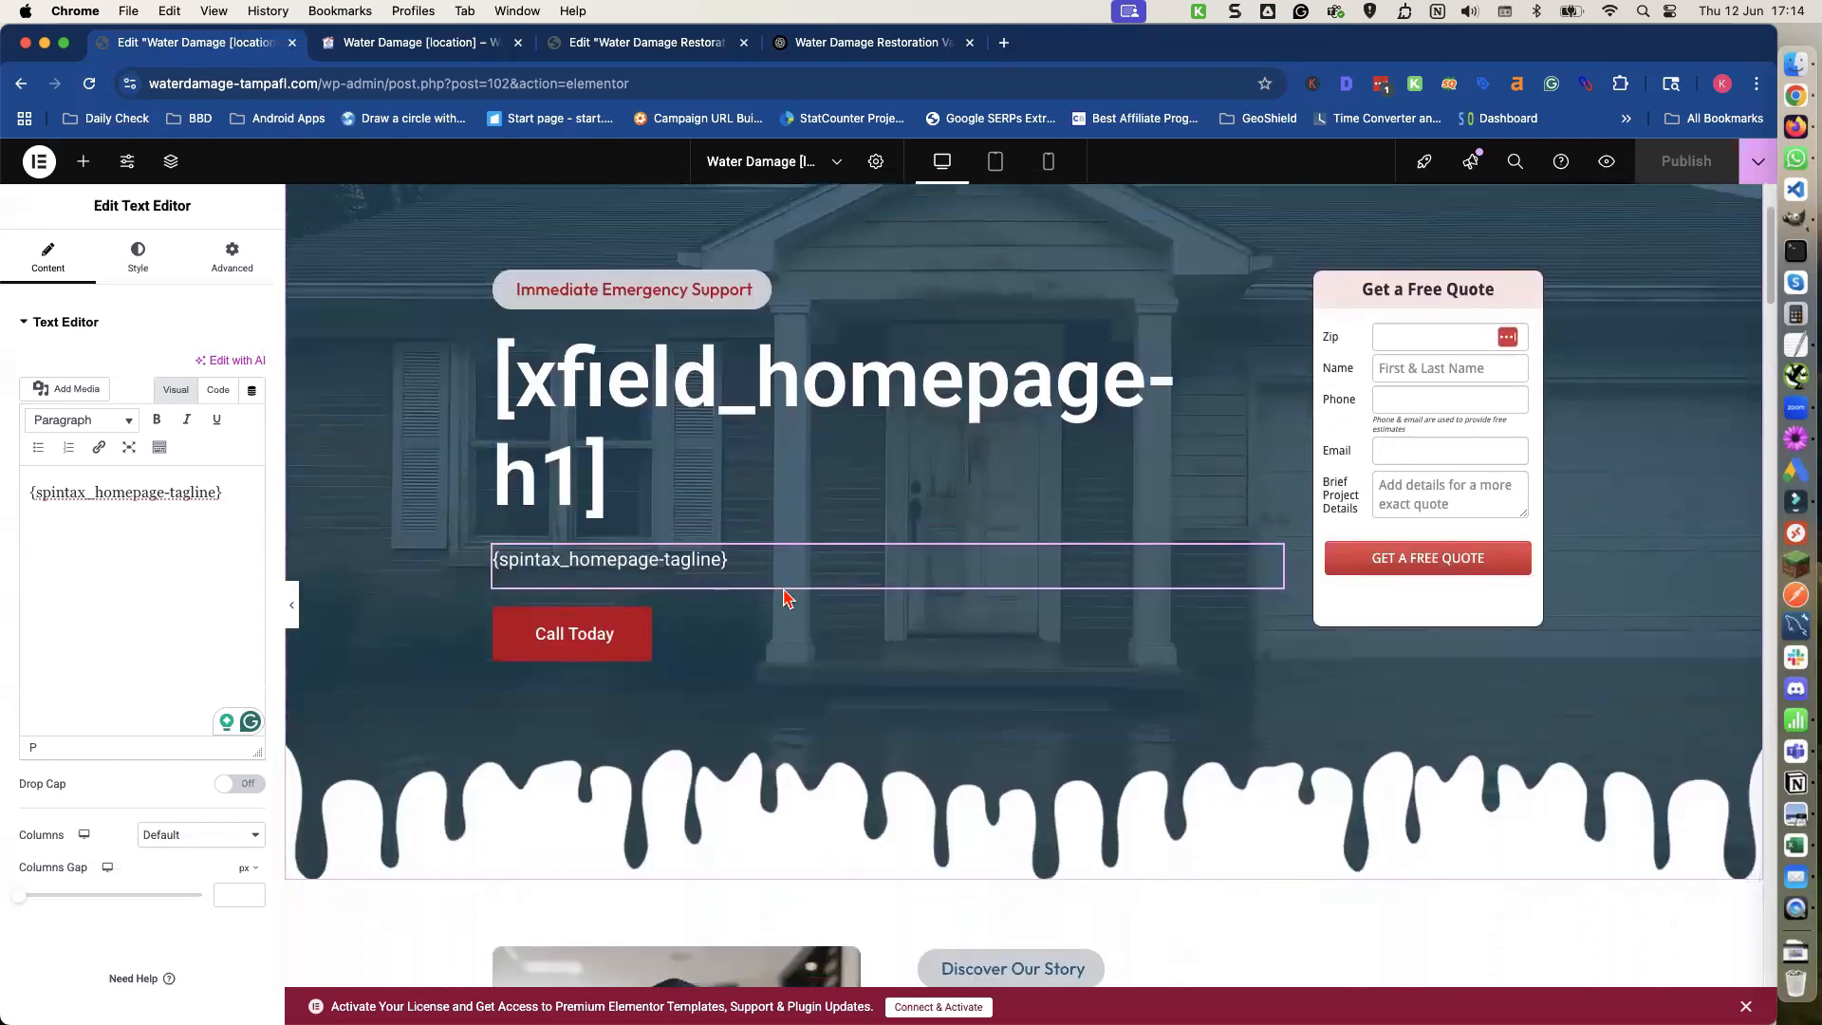
scroll(427, 294, "up", 3)
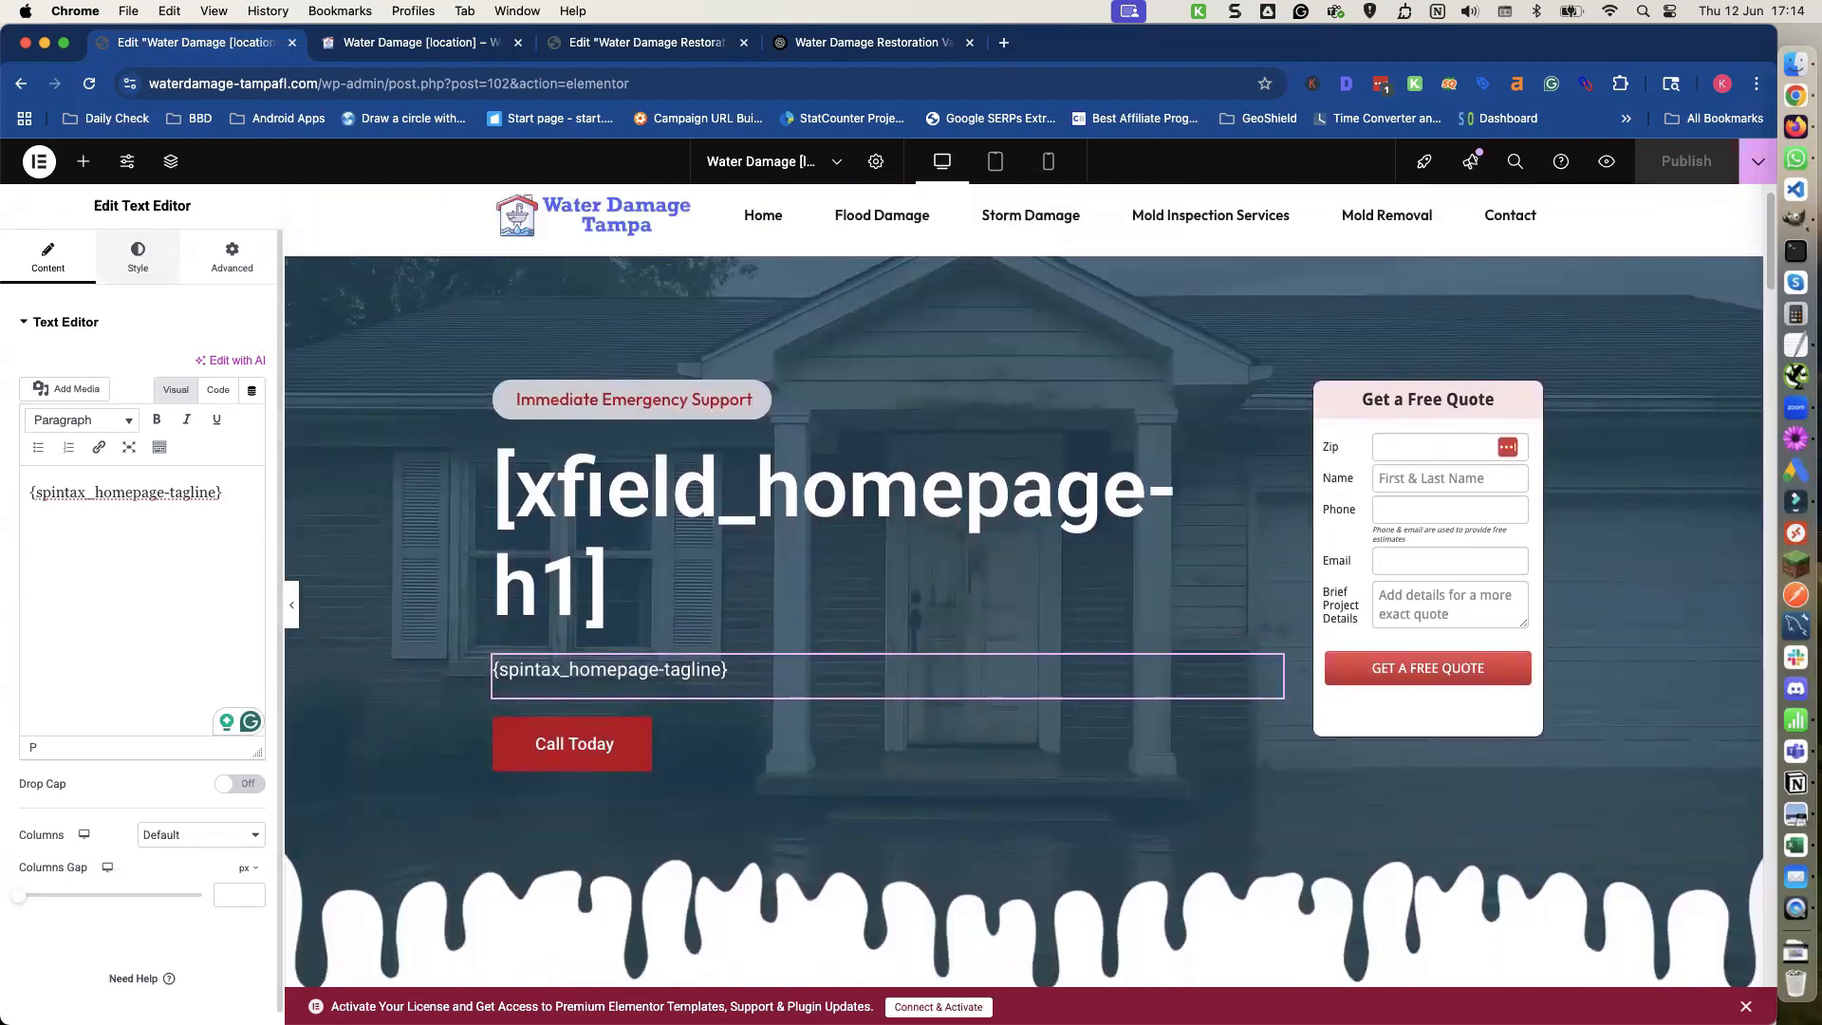
left_click(39, 161)
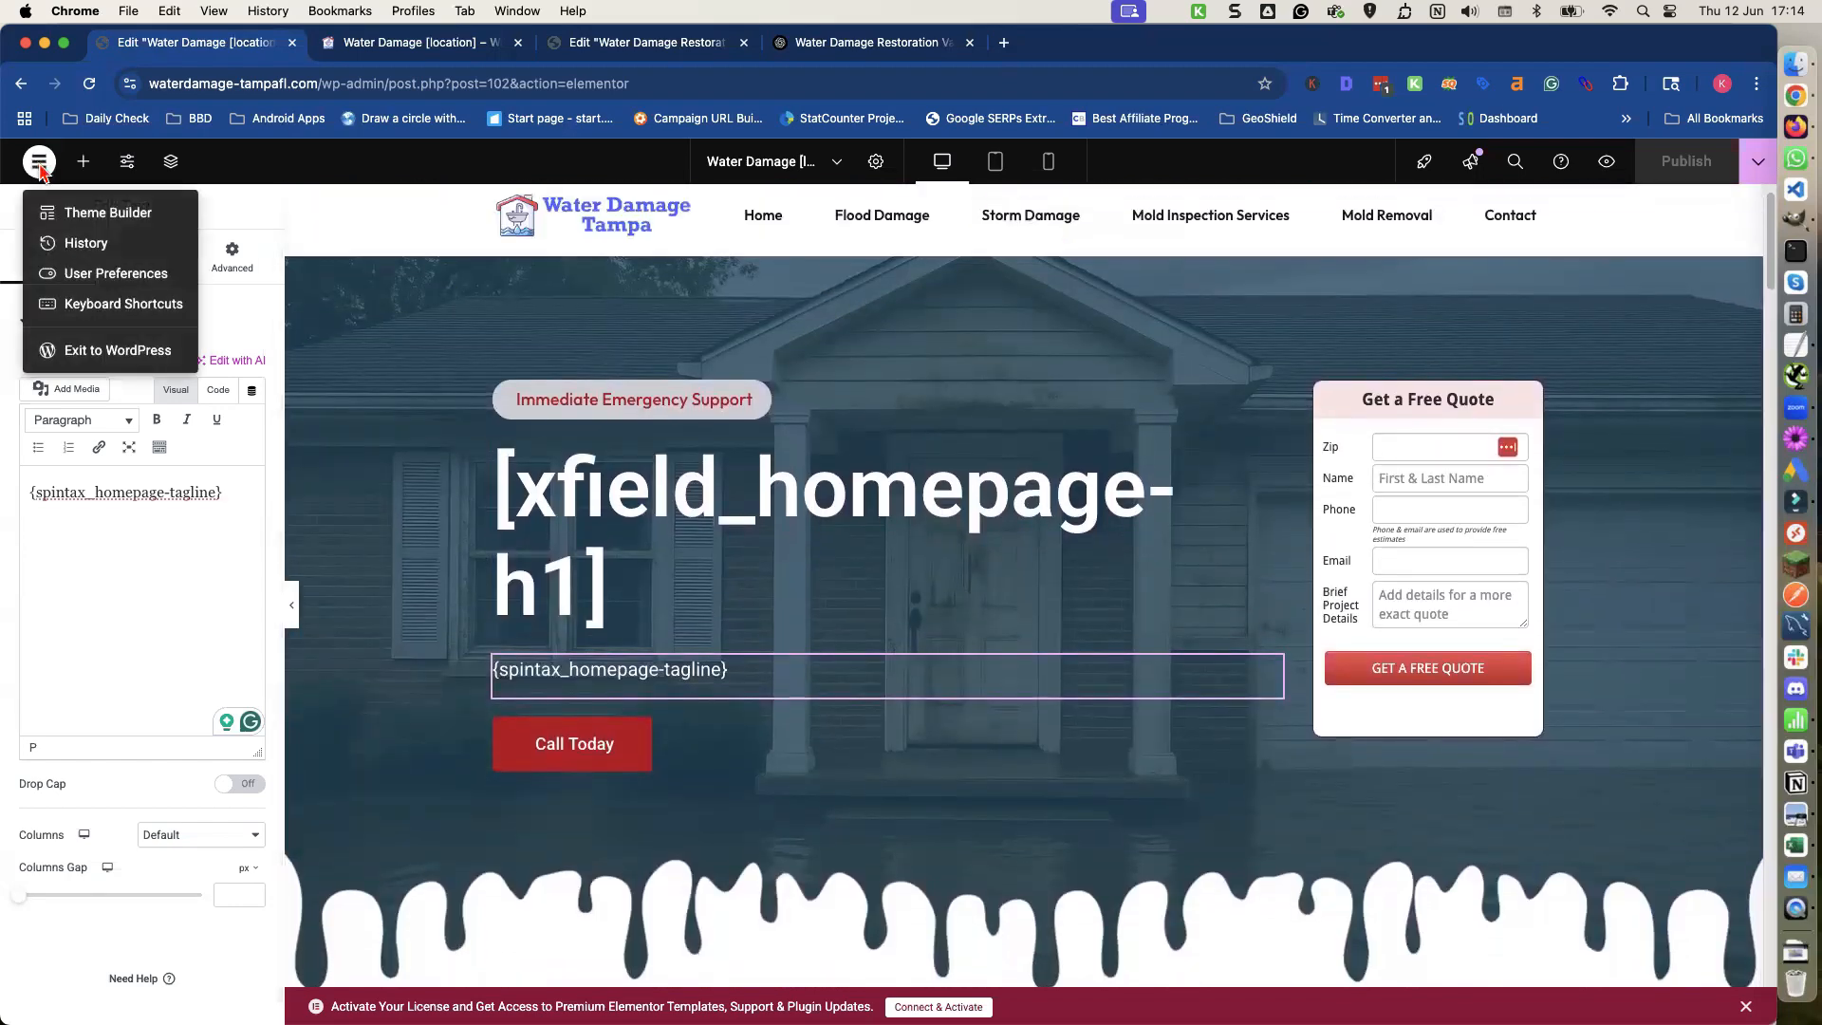
left_click(93, 352)
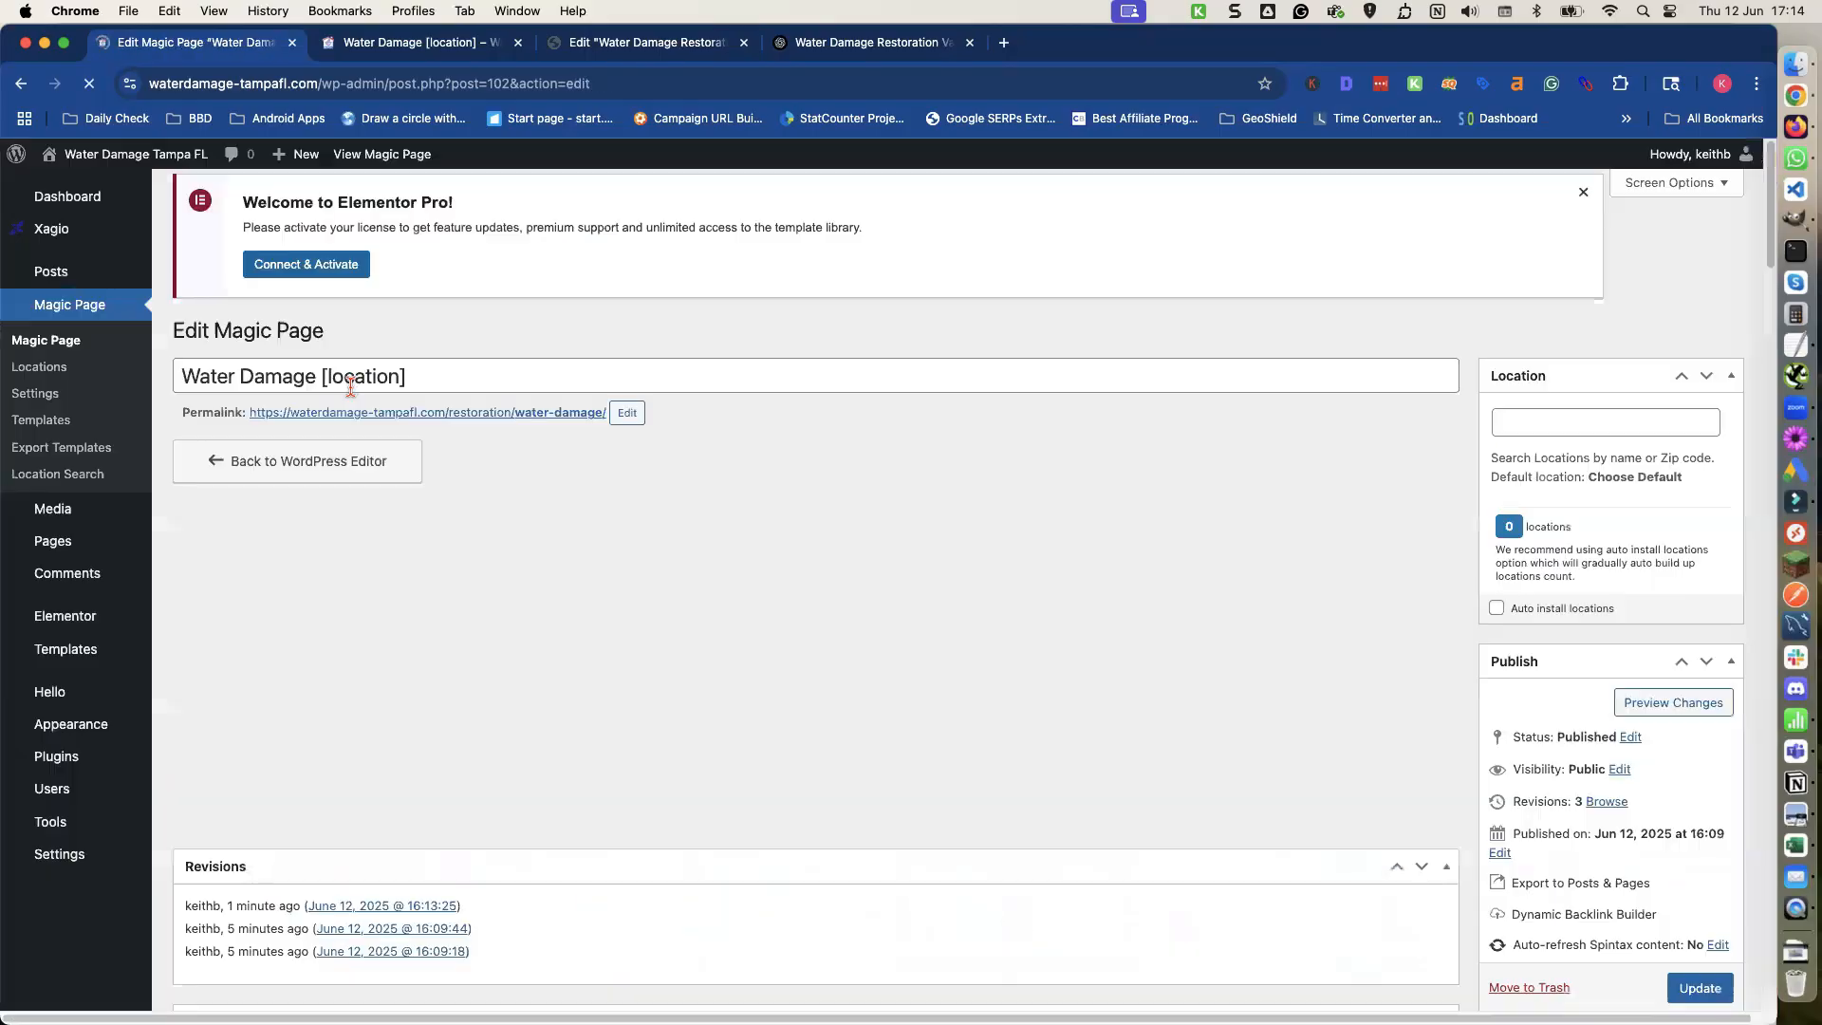
Add a new Magic Page xField labelled homepage-h1.
scroll(496, 541, "down", 4)
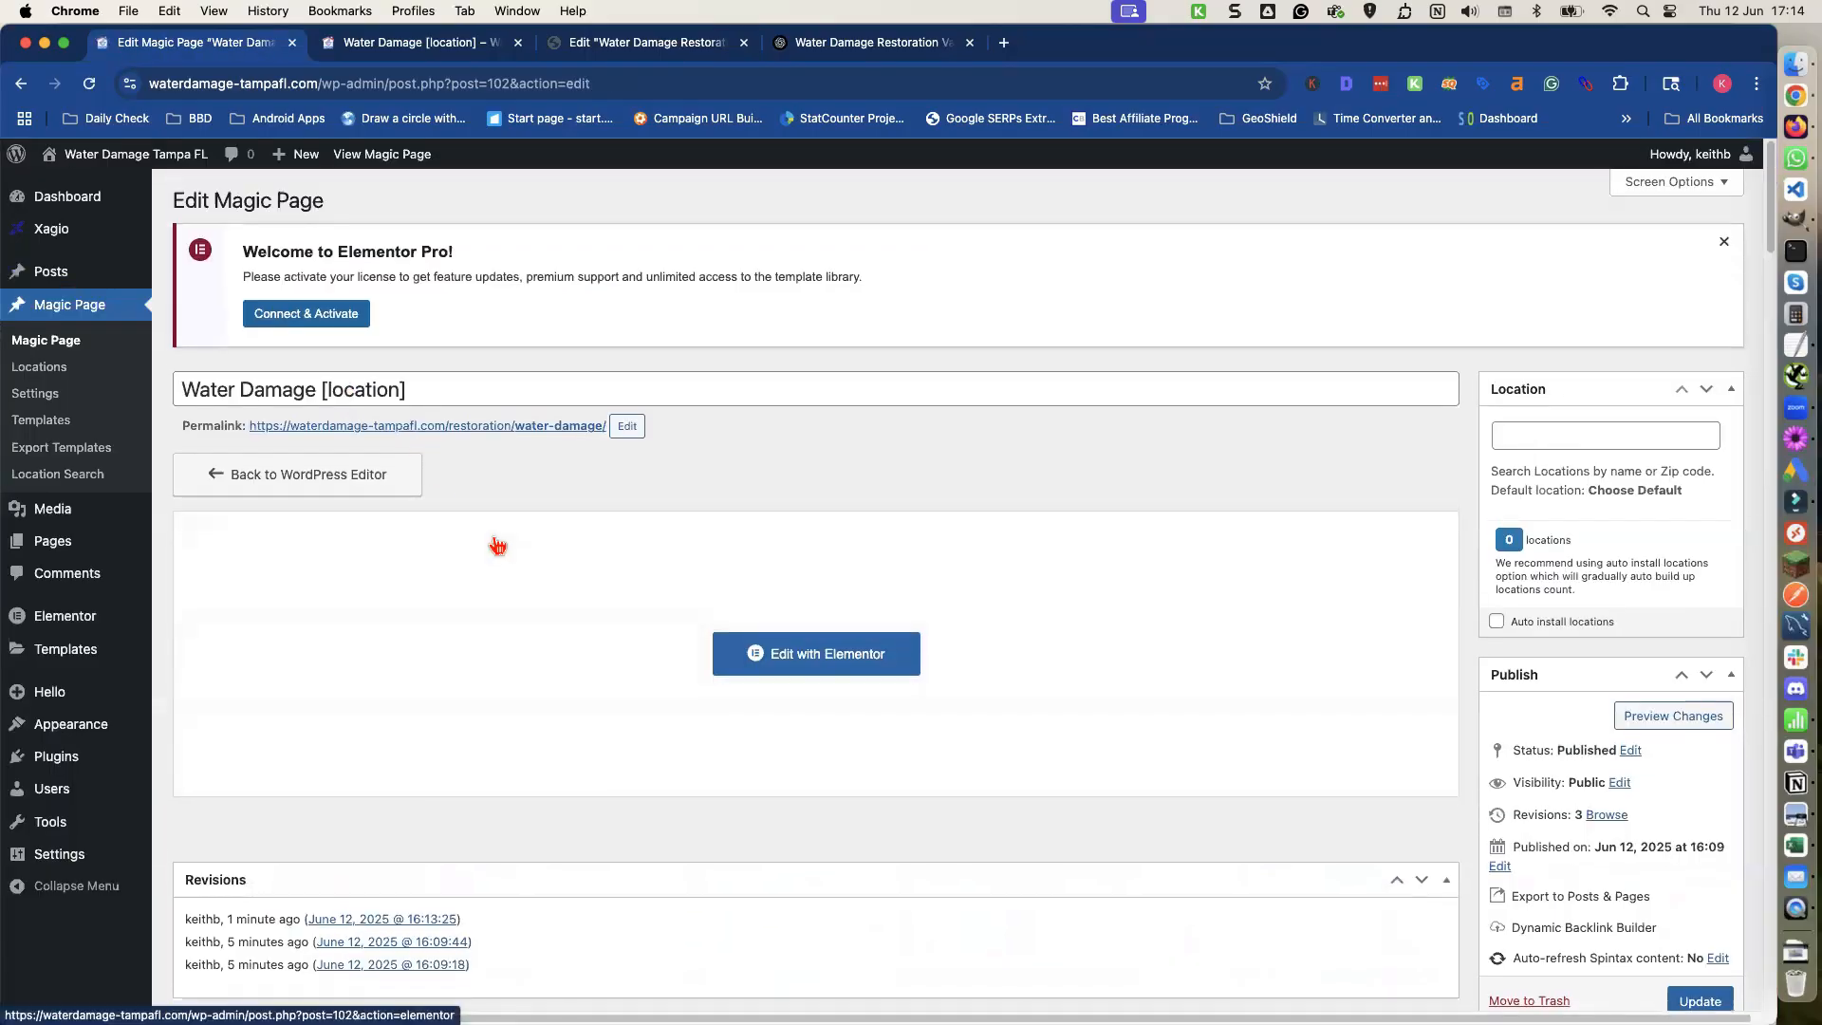
scroll(496, 541, "down", 2)
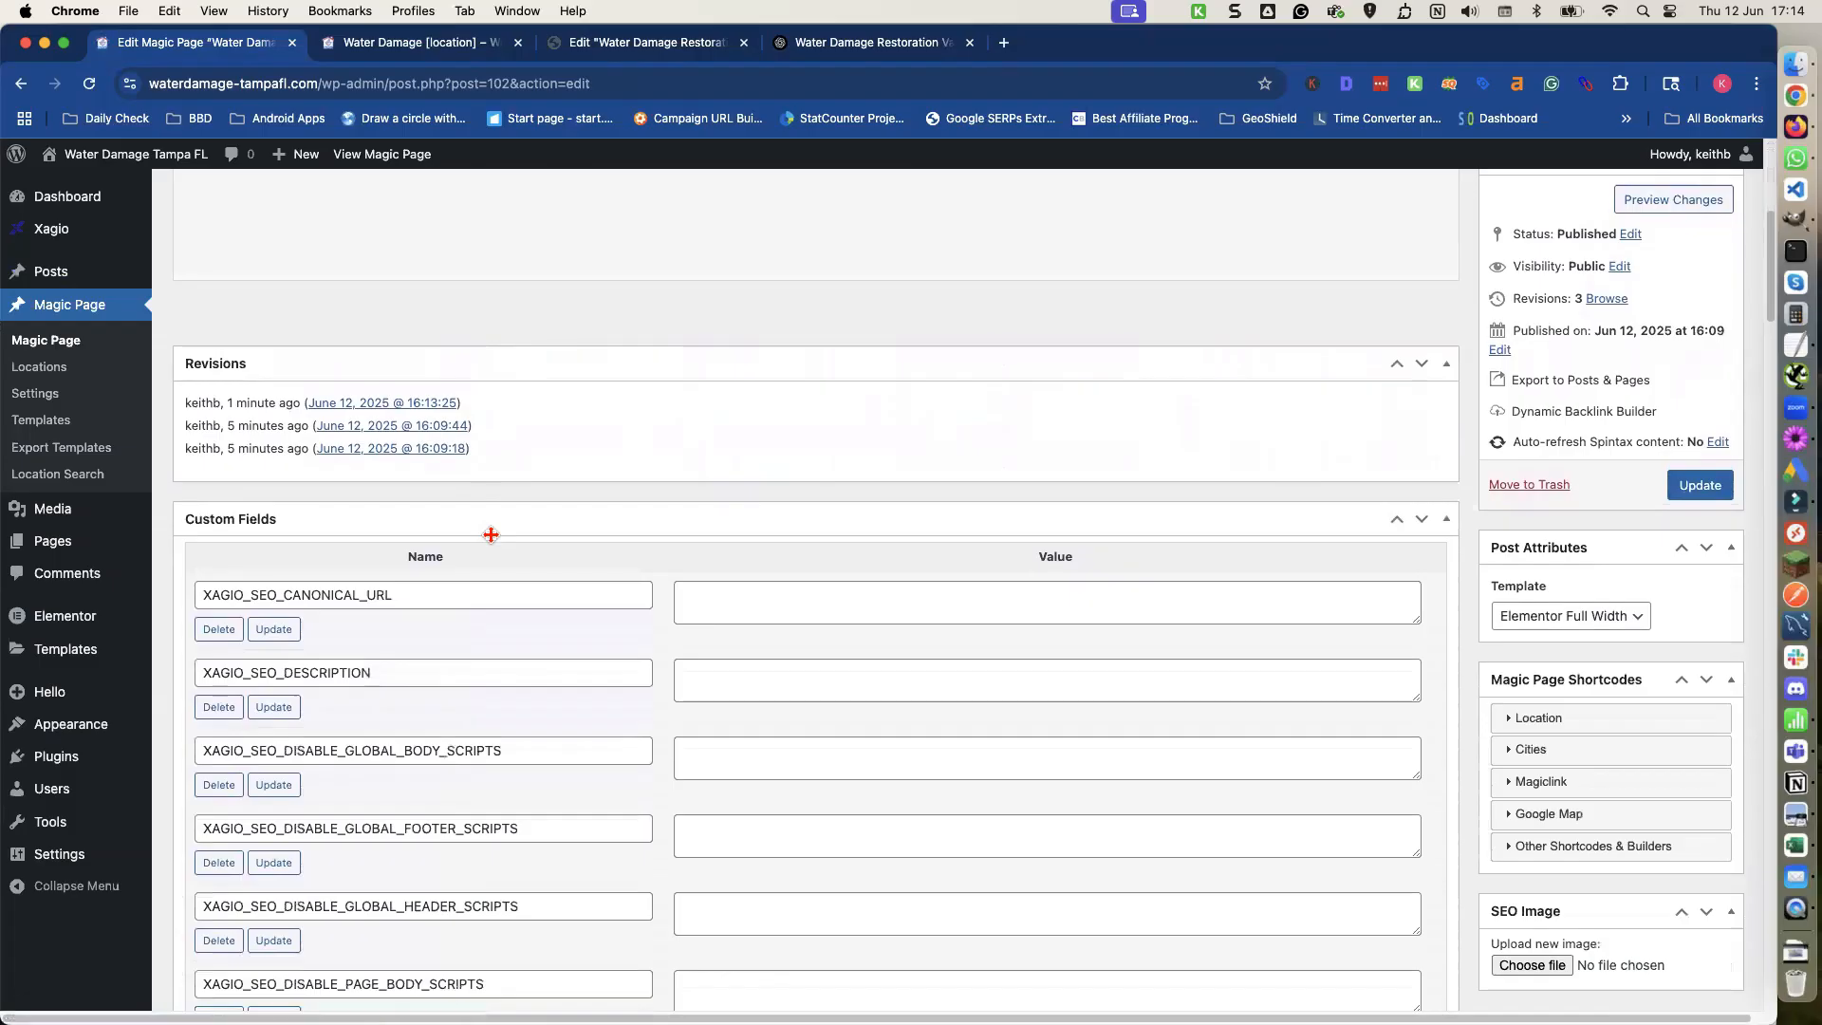
scroll(862, 504, "down", 1)
left_click(1422, 501)
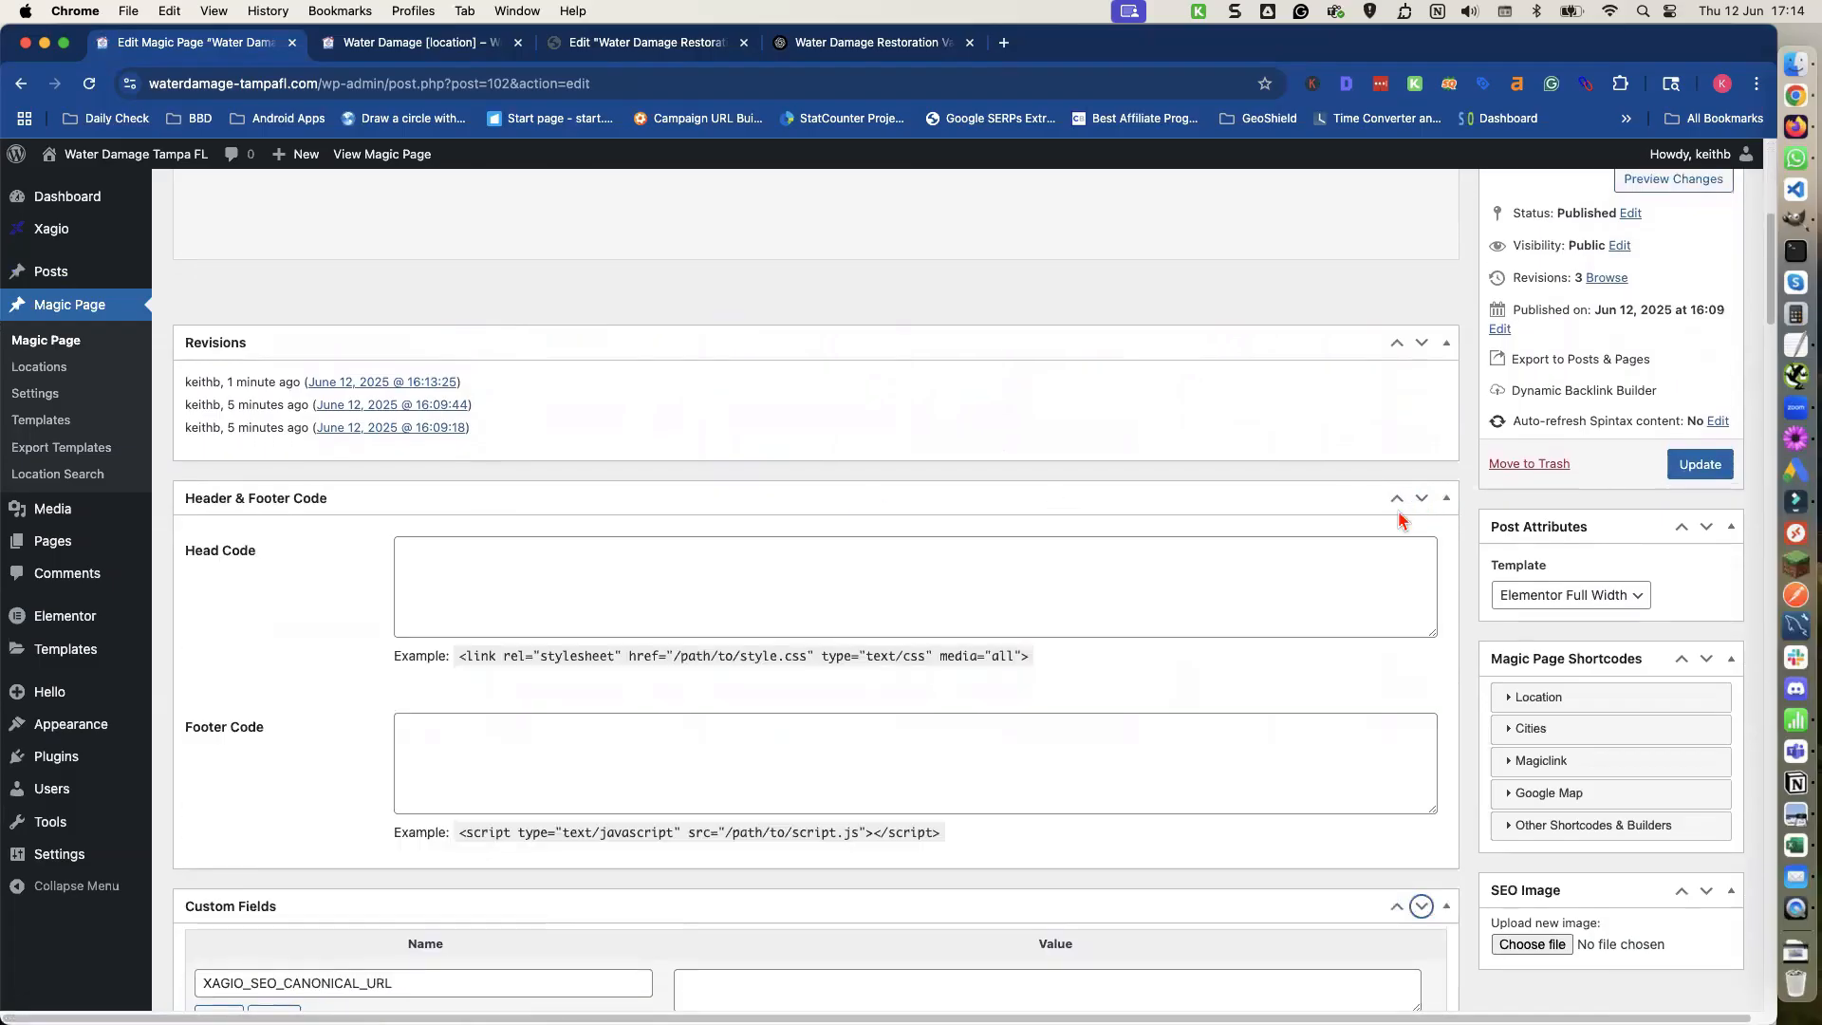
scroll(1364, 522, "down", 8)
scroll(1364, 524, "down", 20)
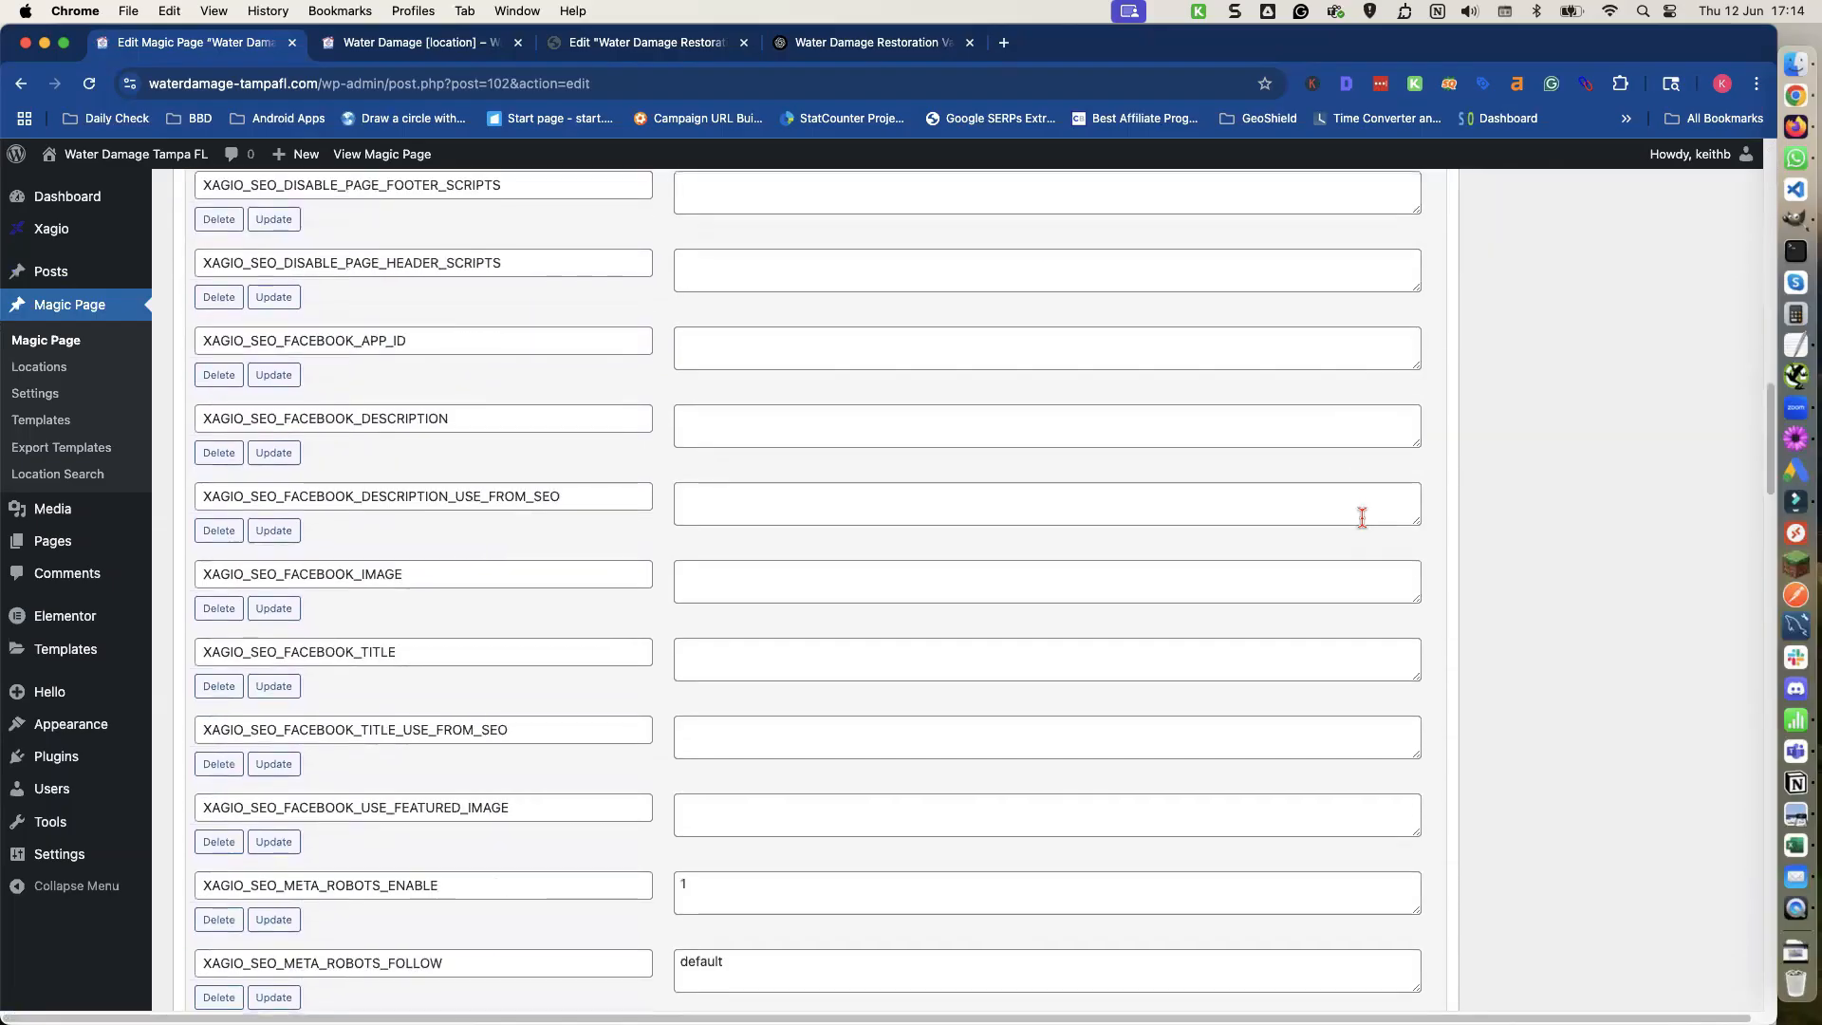
scroll(1358, 519, "down", 7)
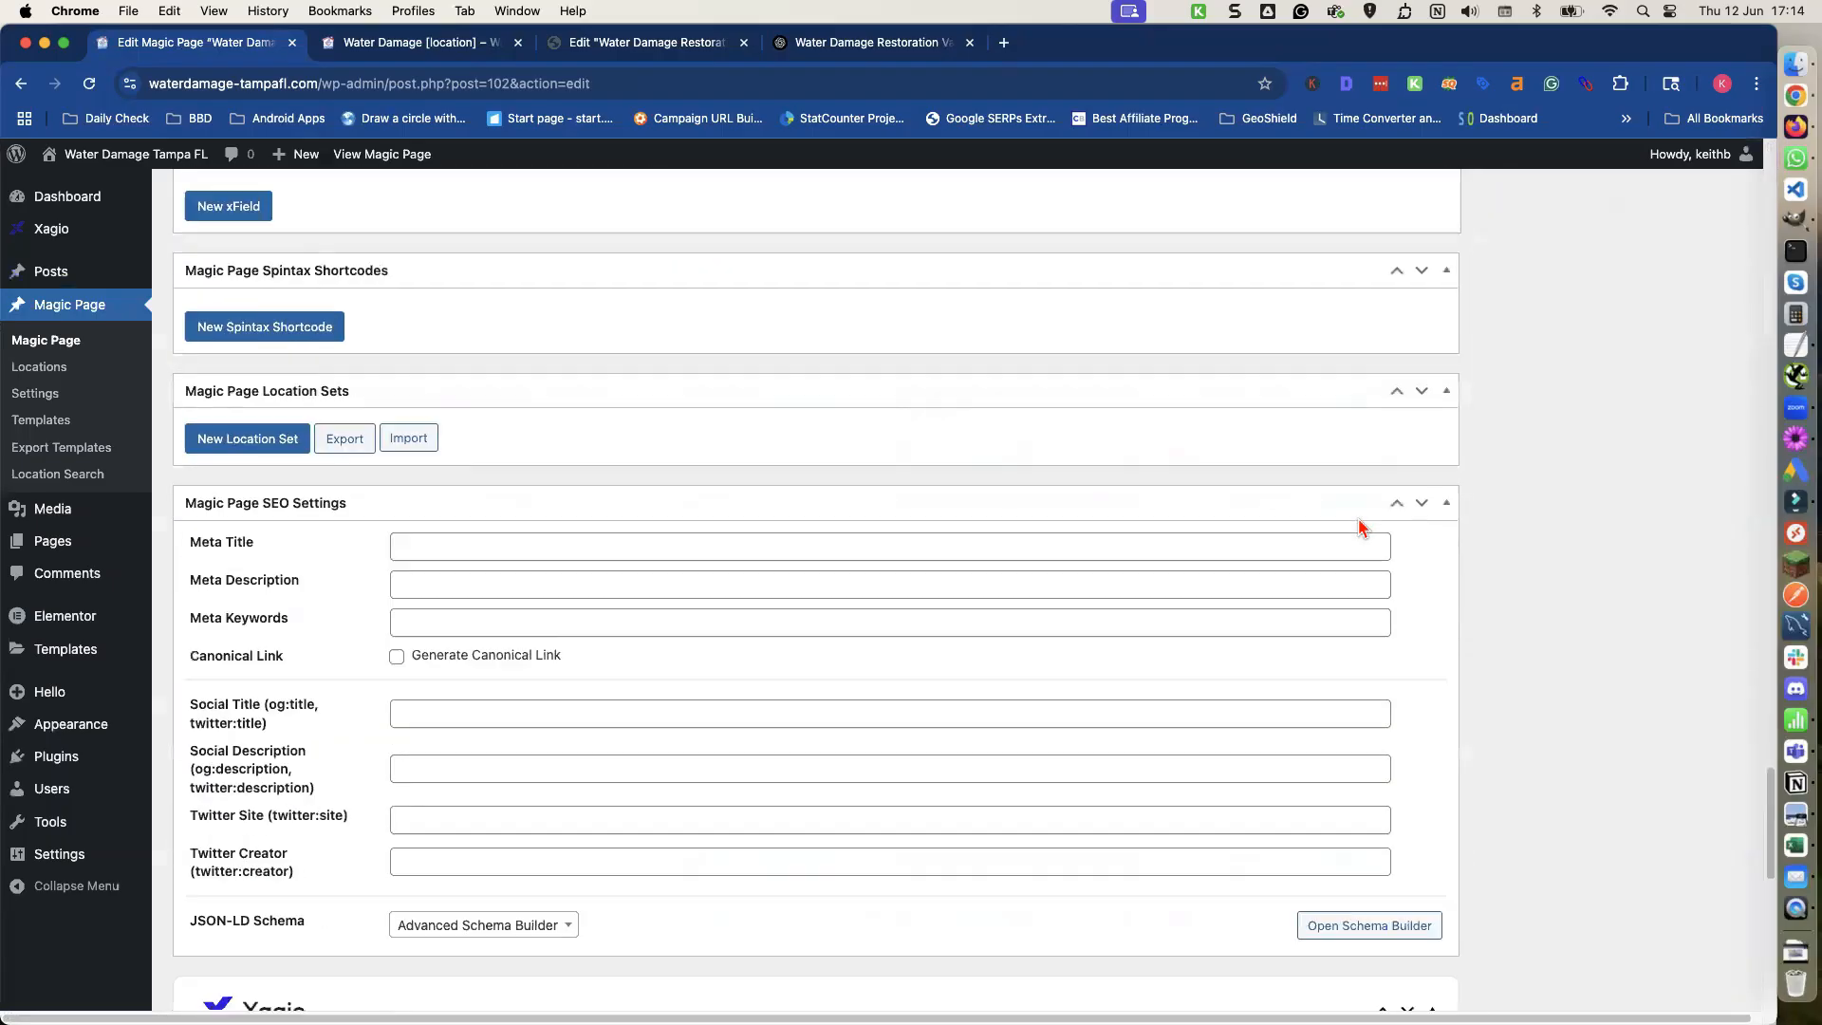
scroll(1358, 519, "up", 2)
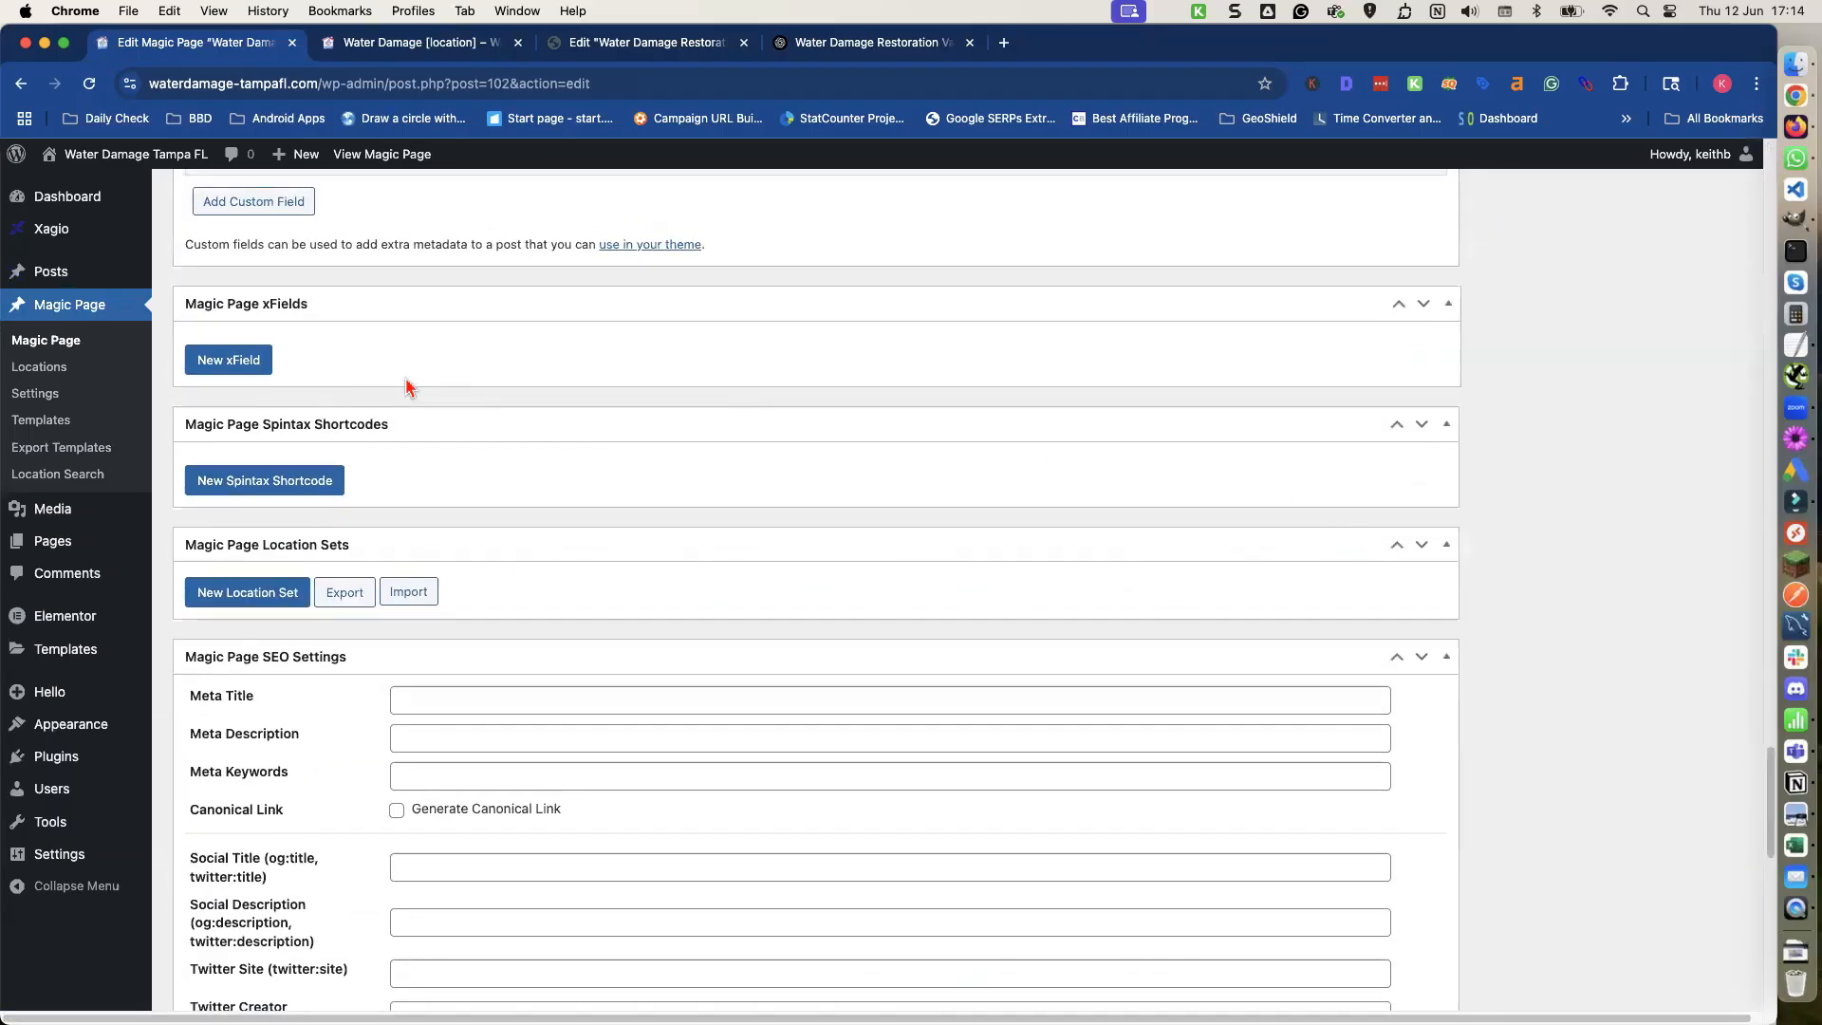
left_click(237, 366)
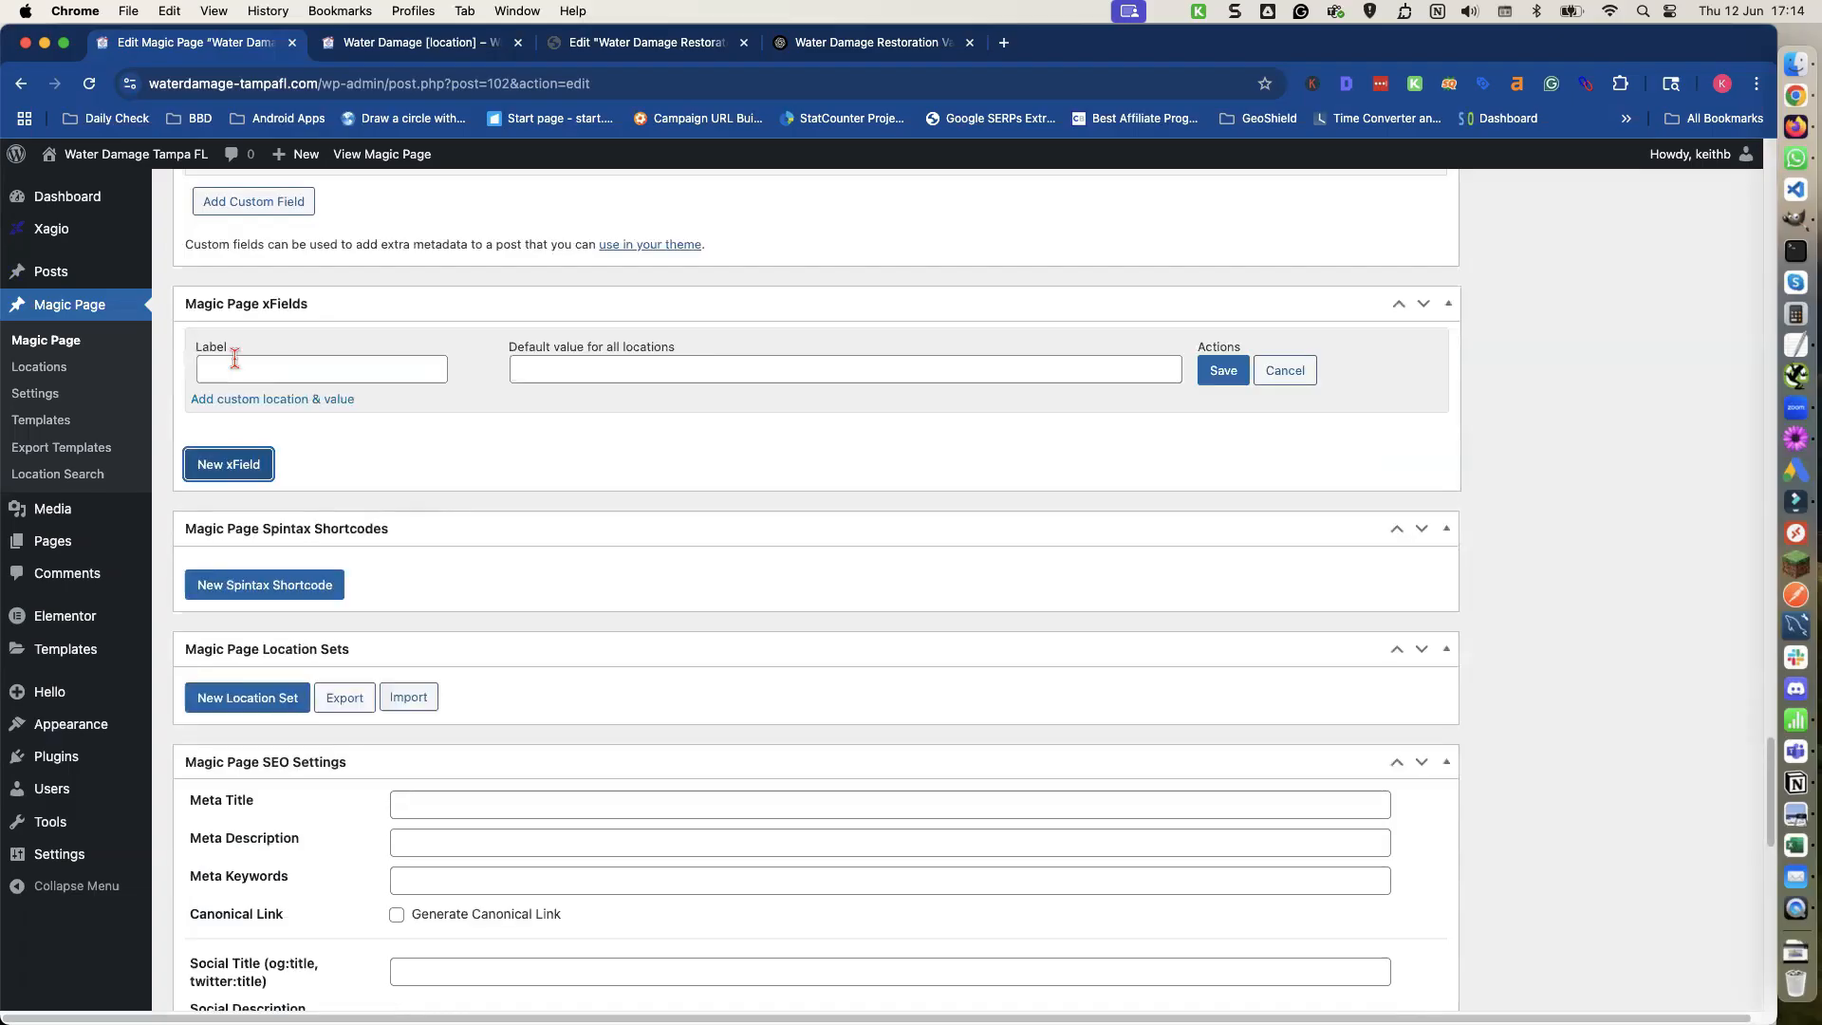
left_click(258, 368)
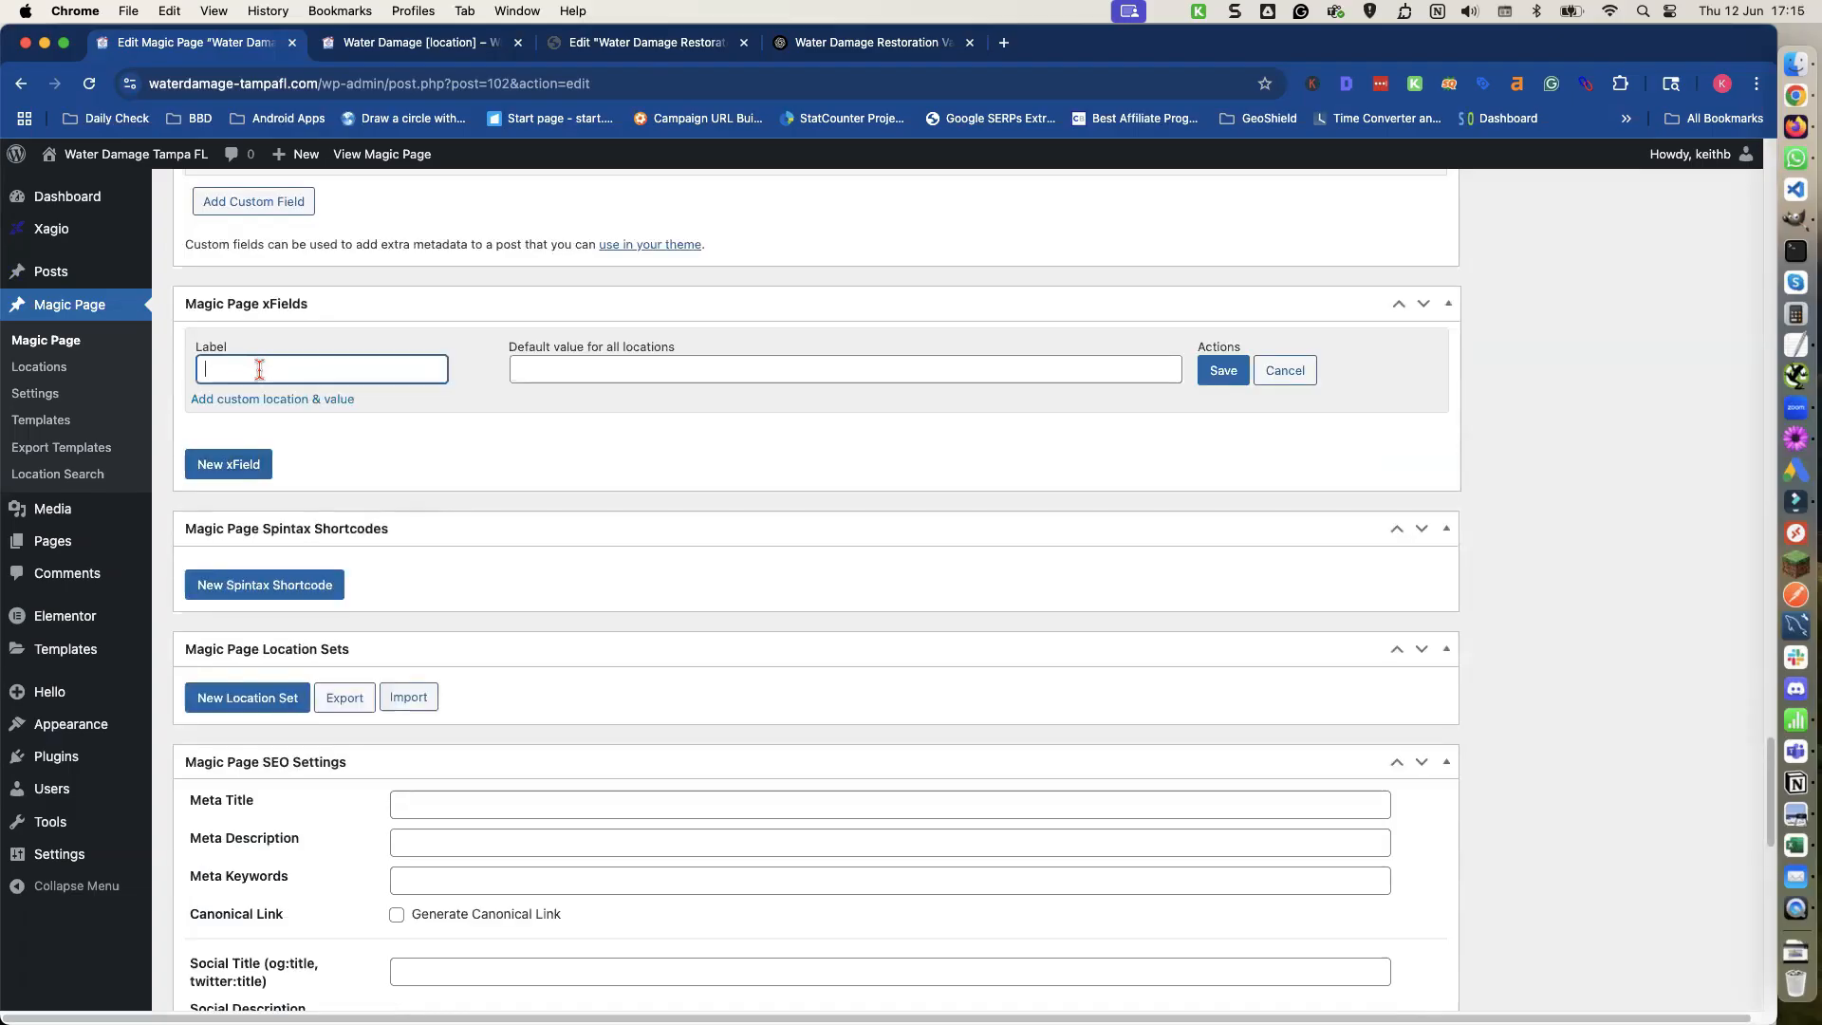
type("homepage-h1")
Copy the Version 1 heading "Tampa Water Damage Restoration Services" from ChatGPT and paste it as the xField's default value for all locations.
left_click(890, 48)
left_click_drag(343, 451, 844, 465)
key("super+c")
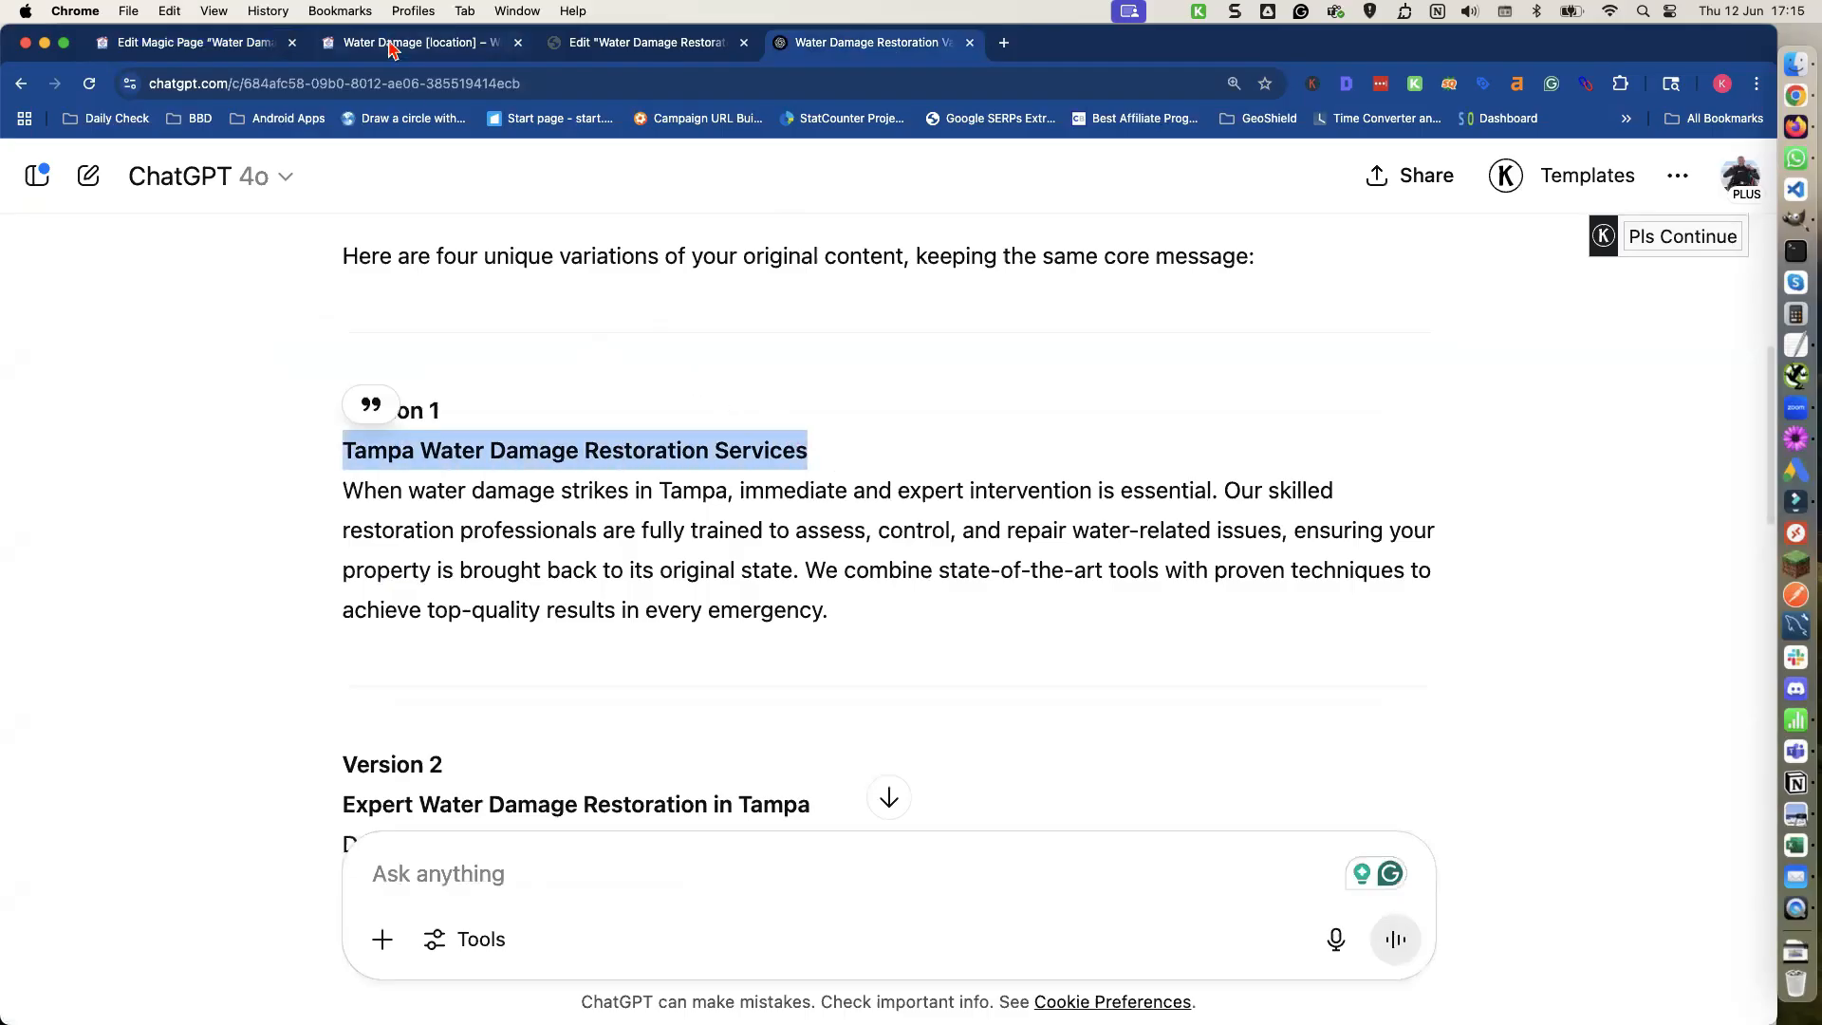
left_click(392, 47)
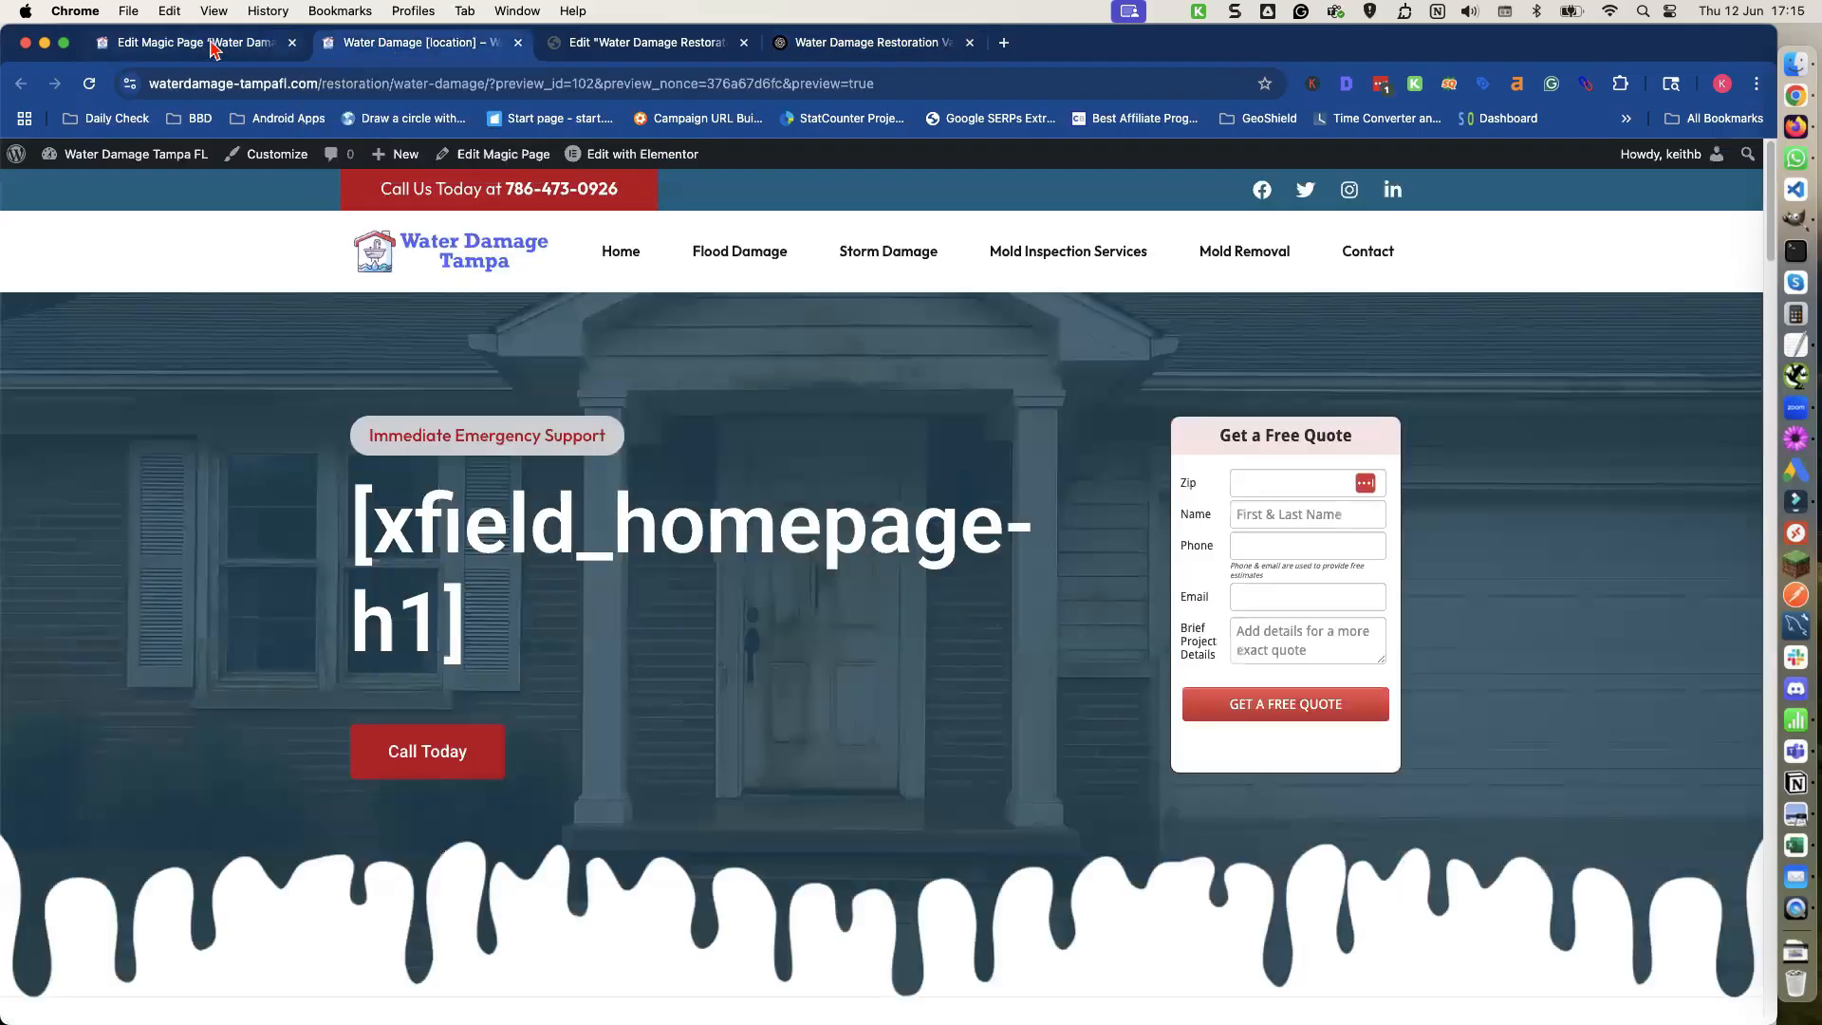
left_click(214, 48)
left_click(528, 374)
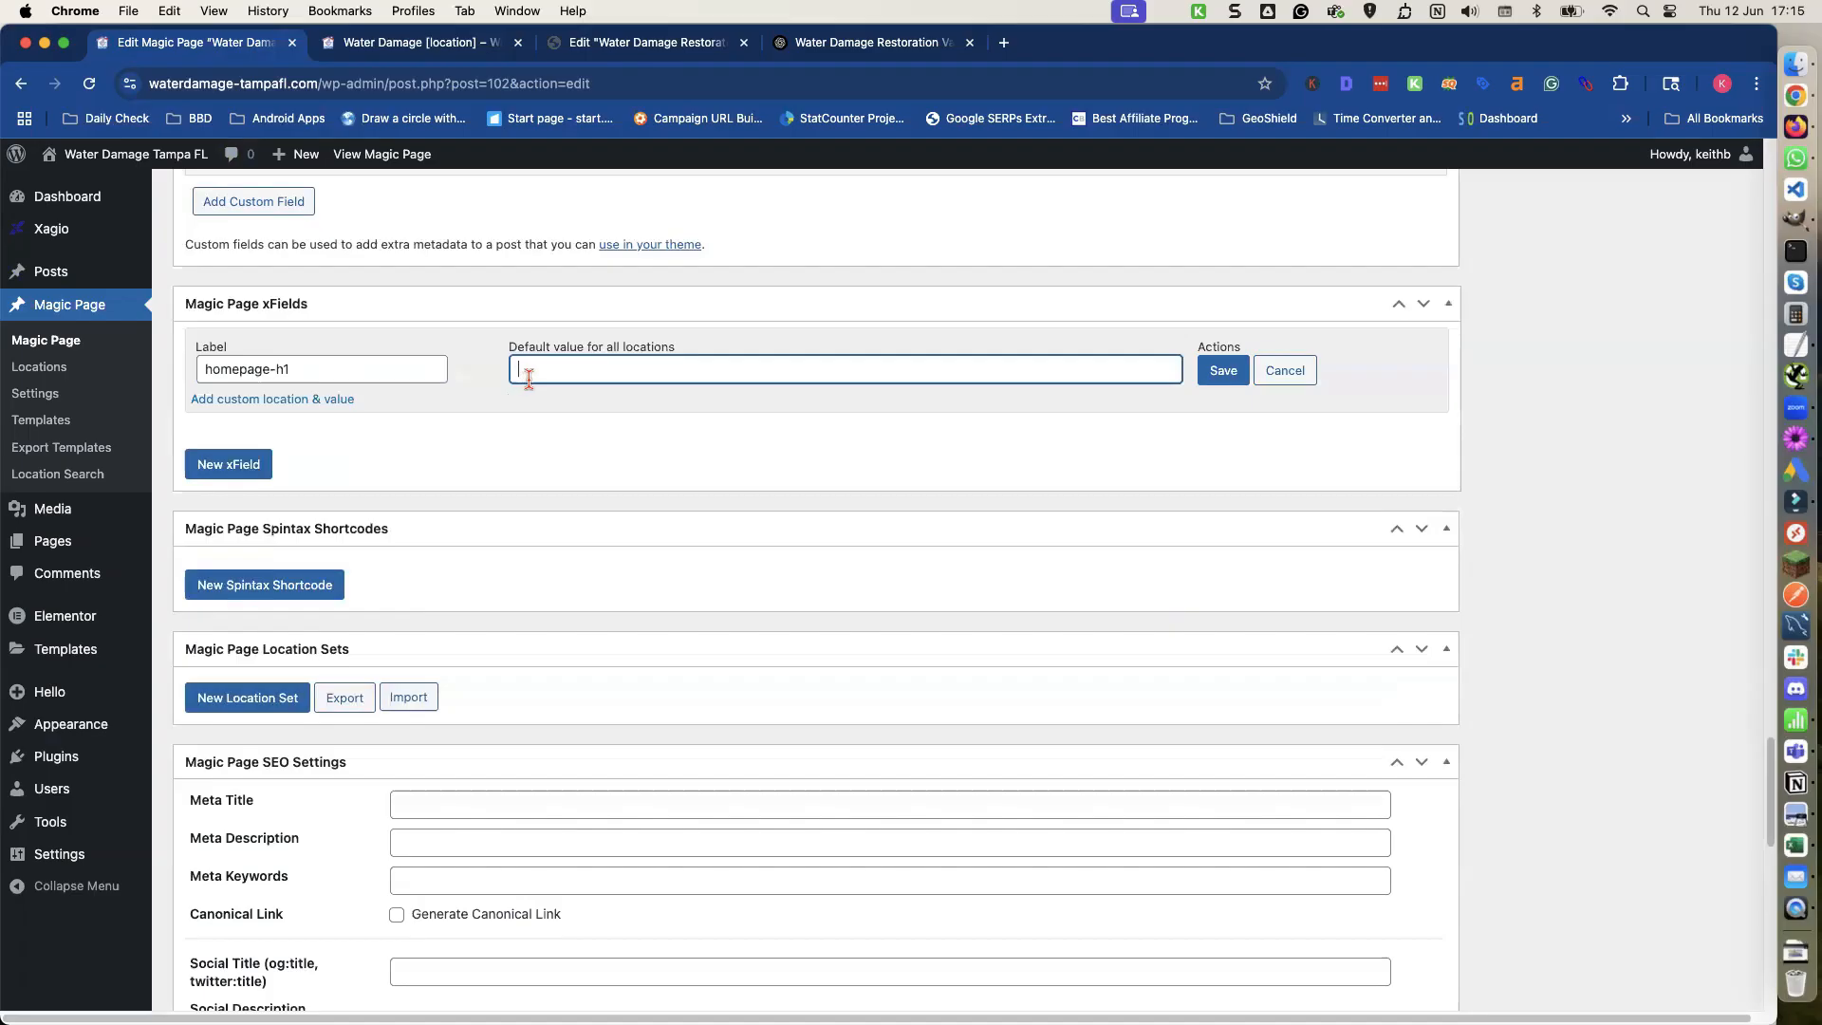
key("super+v")
In the homepage-h1 default value, replace Tampa with [location], open the spintax with { and add a | separator.
double_click(525, 370)
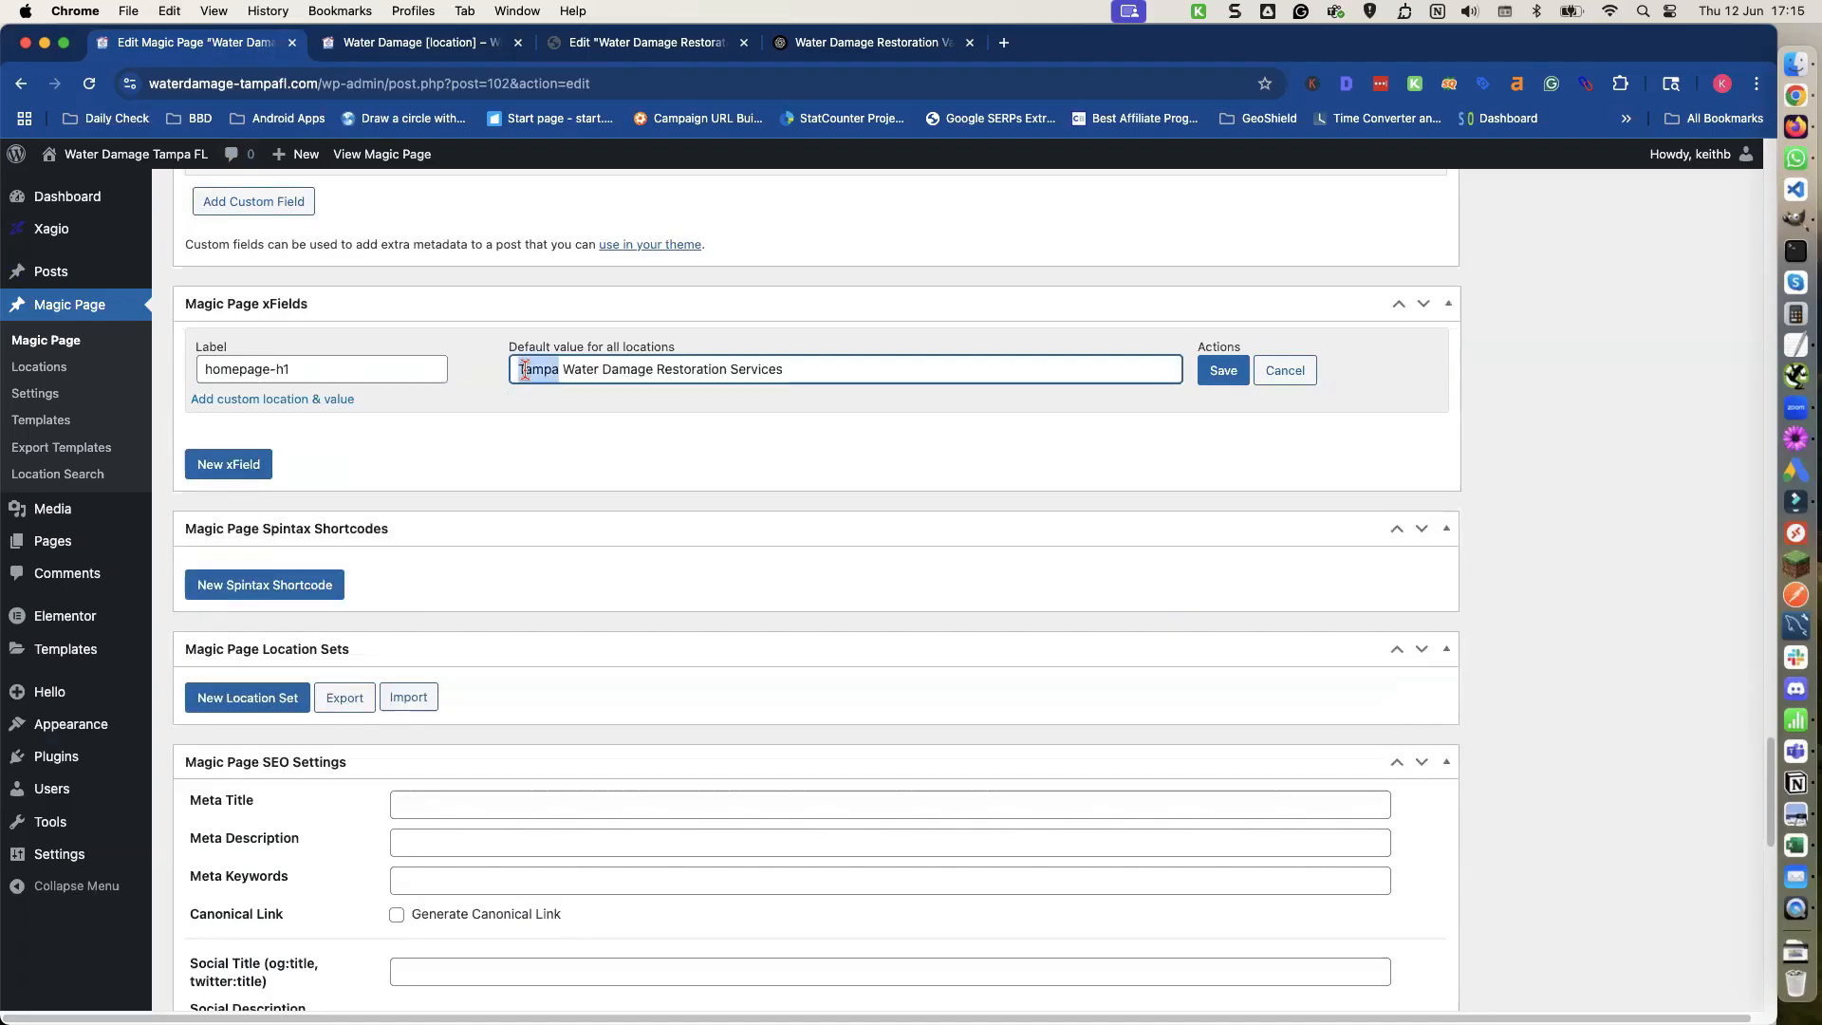
type("[locat")
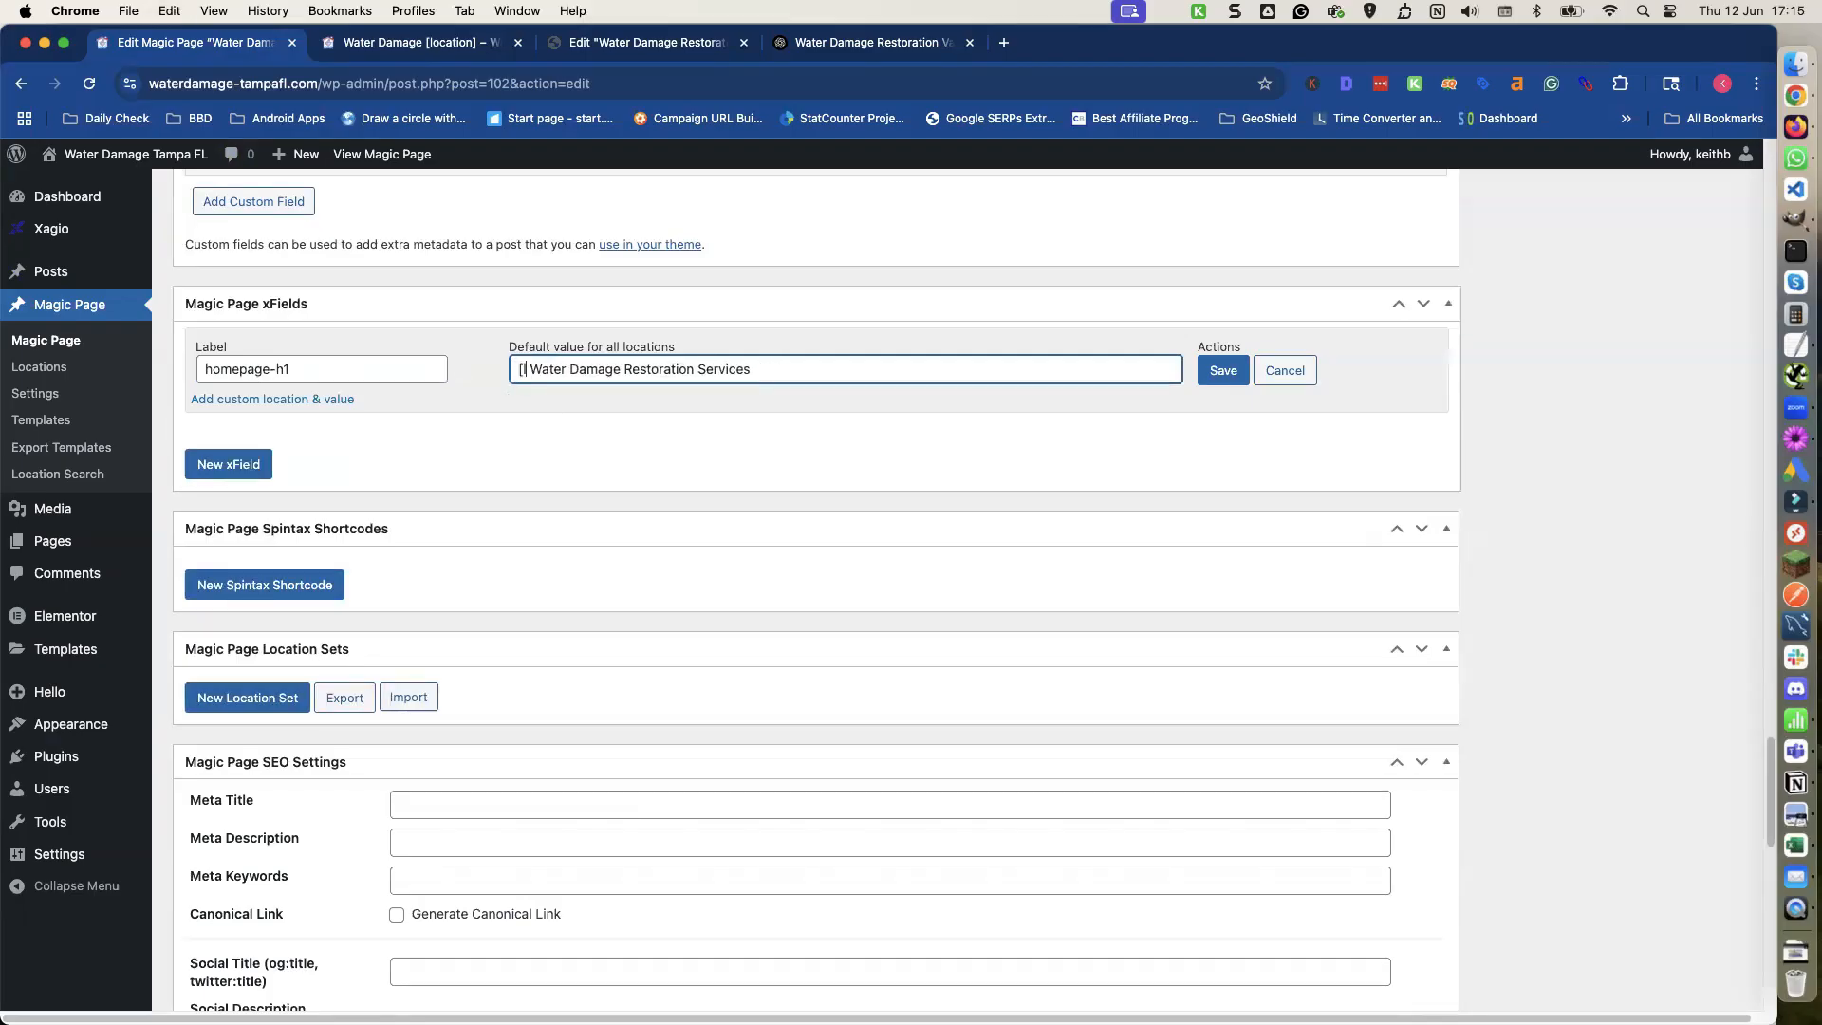
type("ion]")
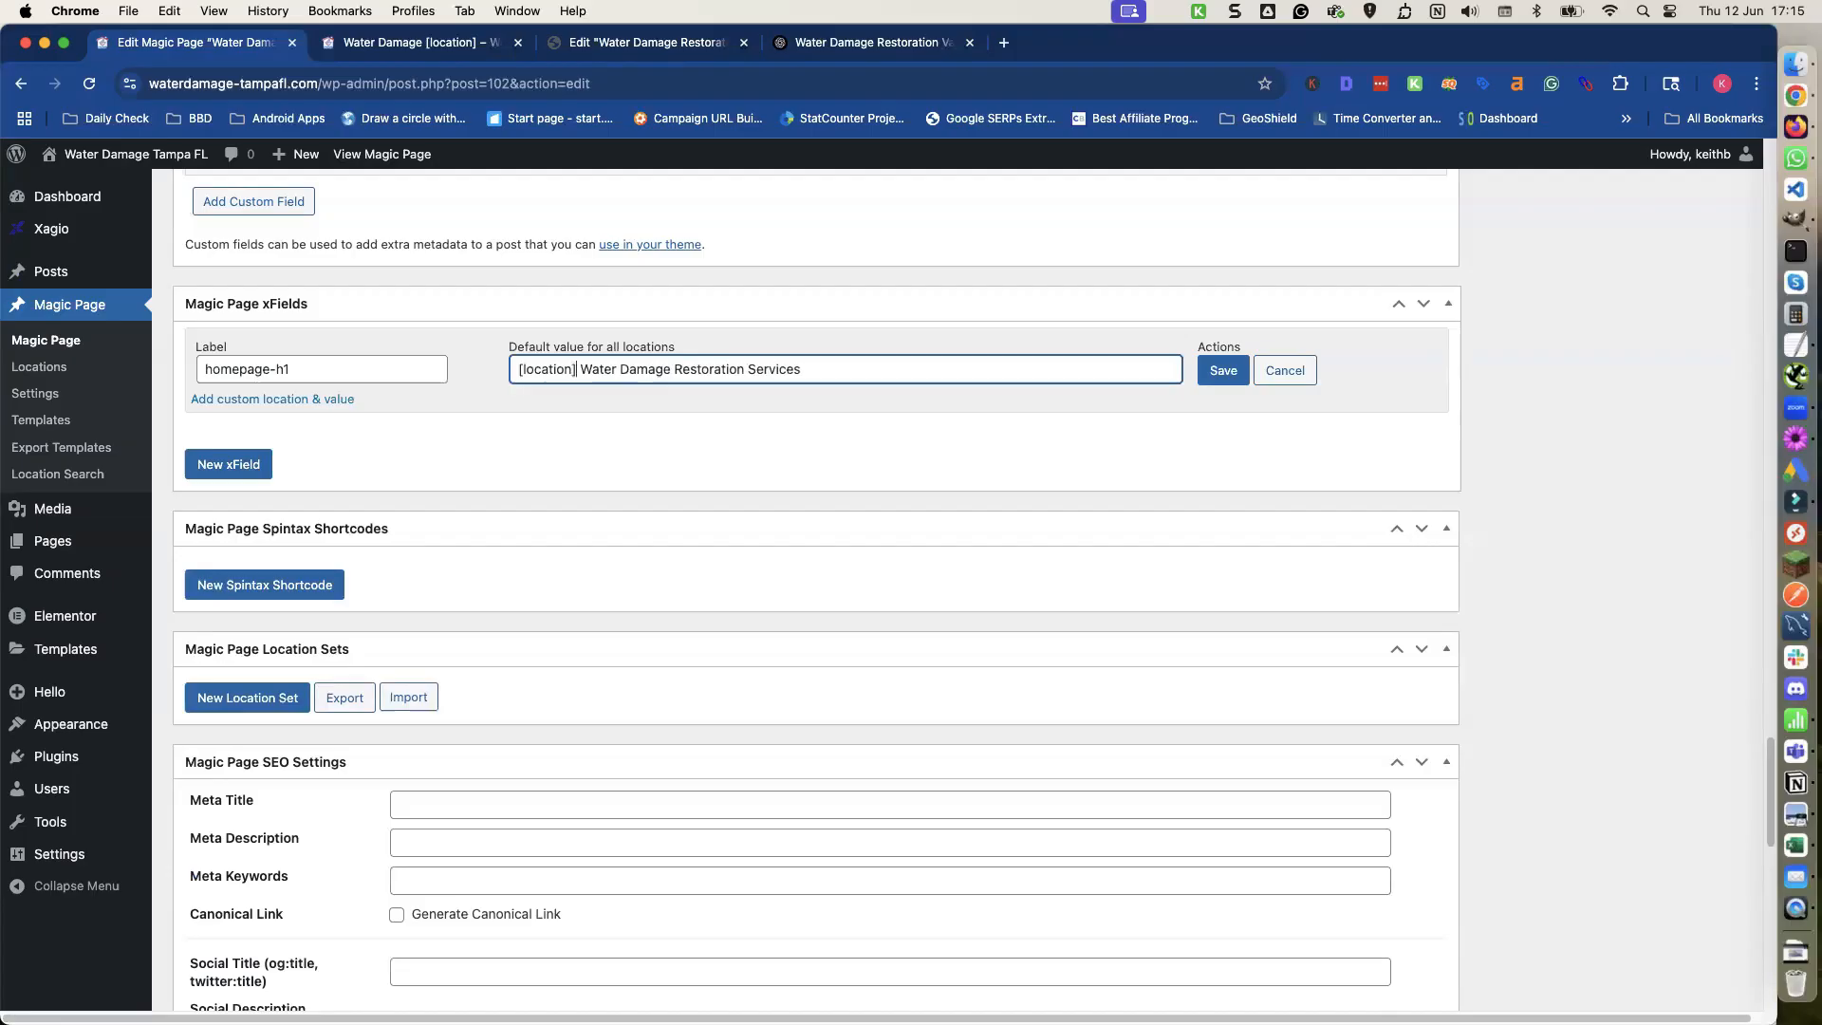
left_click(519, 370)
type("{")
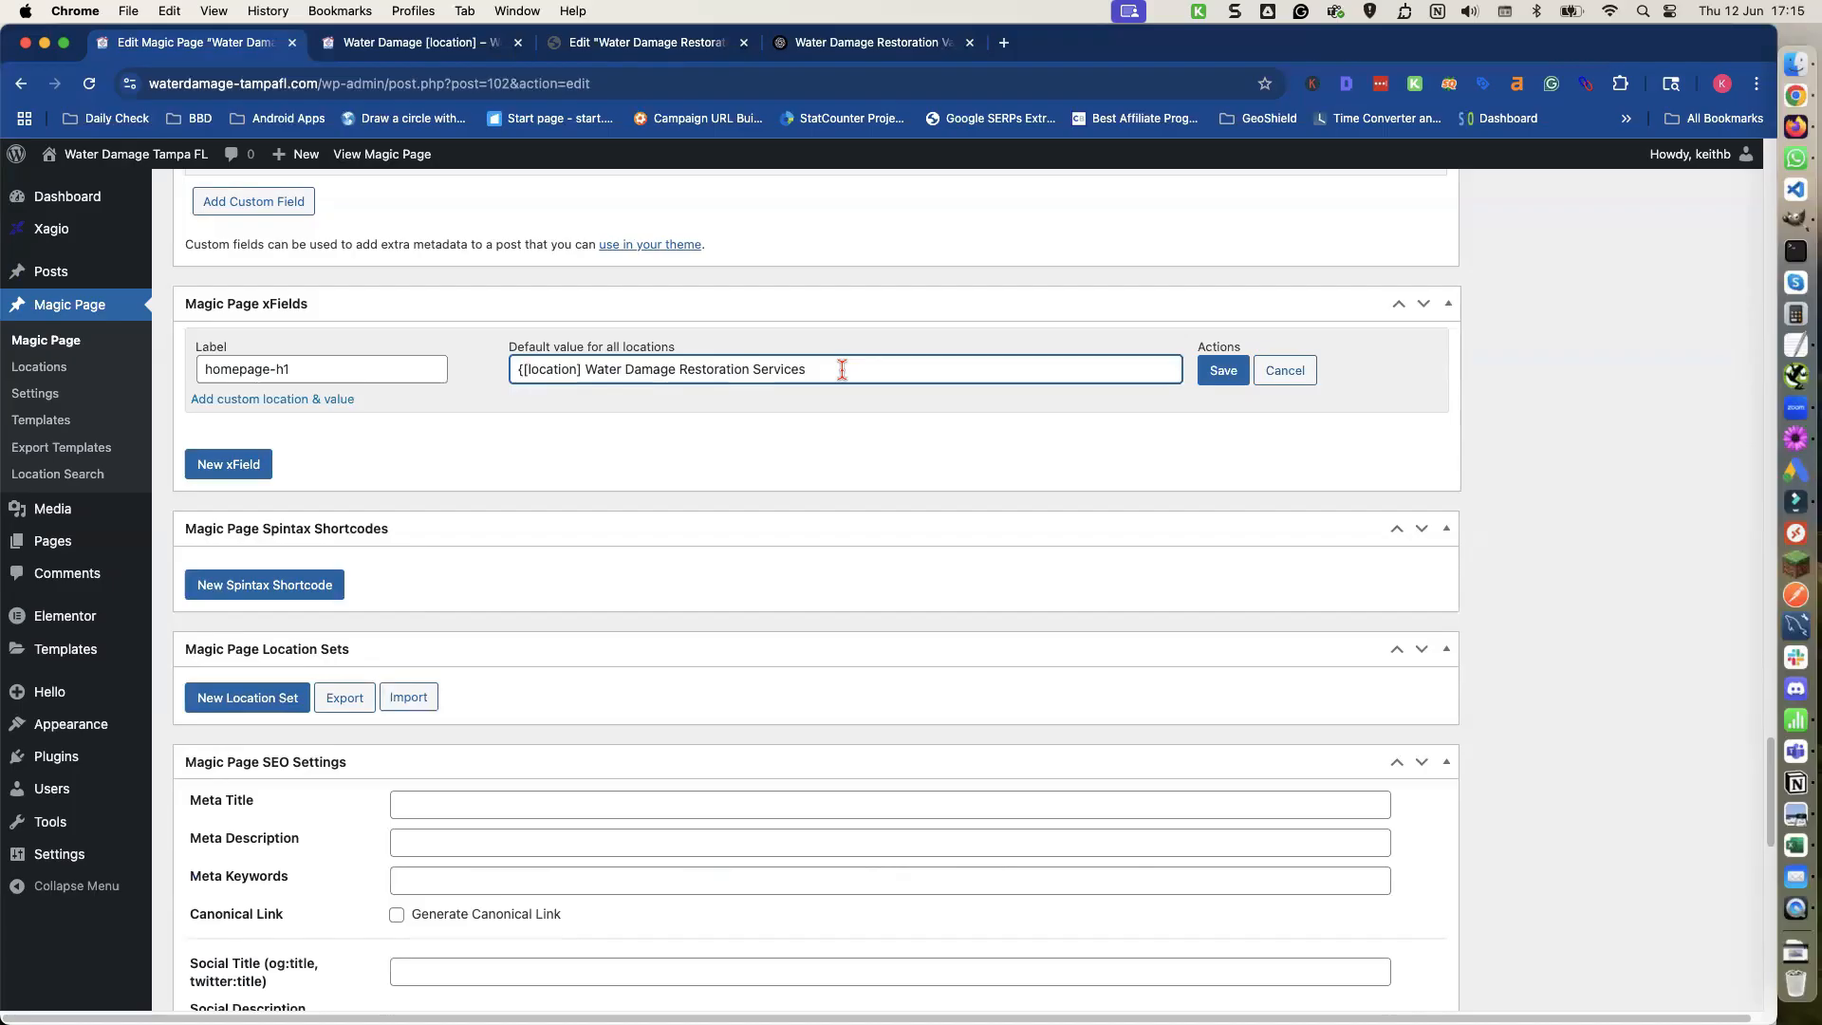
type("}")
Copy the Version 2 heading "Expert Water Damage Restoration in Tampa" from ChatGPT, paste it after the separator, and start replacing Tampa with [location].
left_click(802, 49)
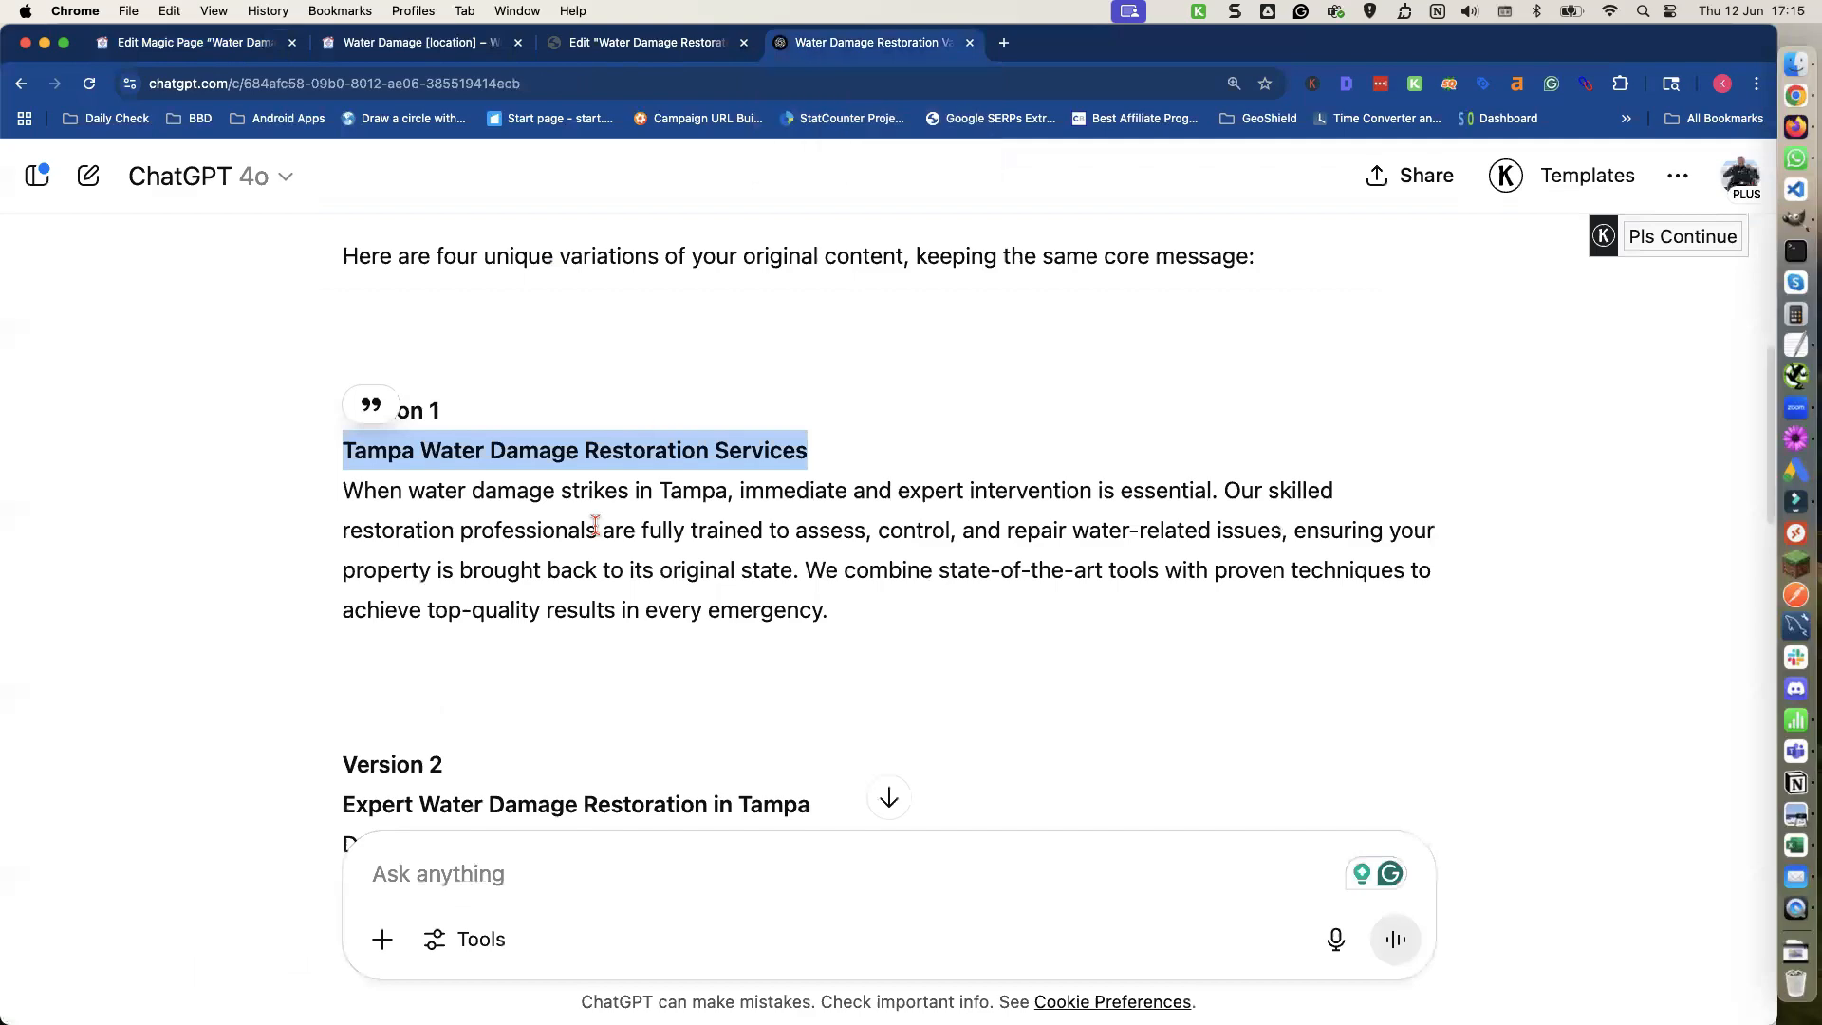
scroll(569, 531, "down", 3)
left_click_drag(334, 607, 807, 610)
key("super+c")
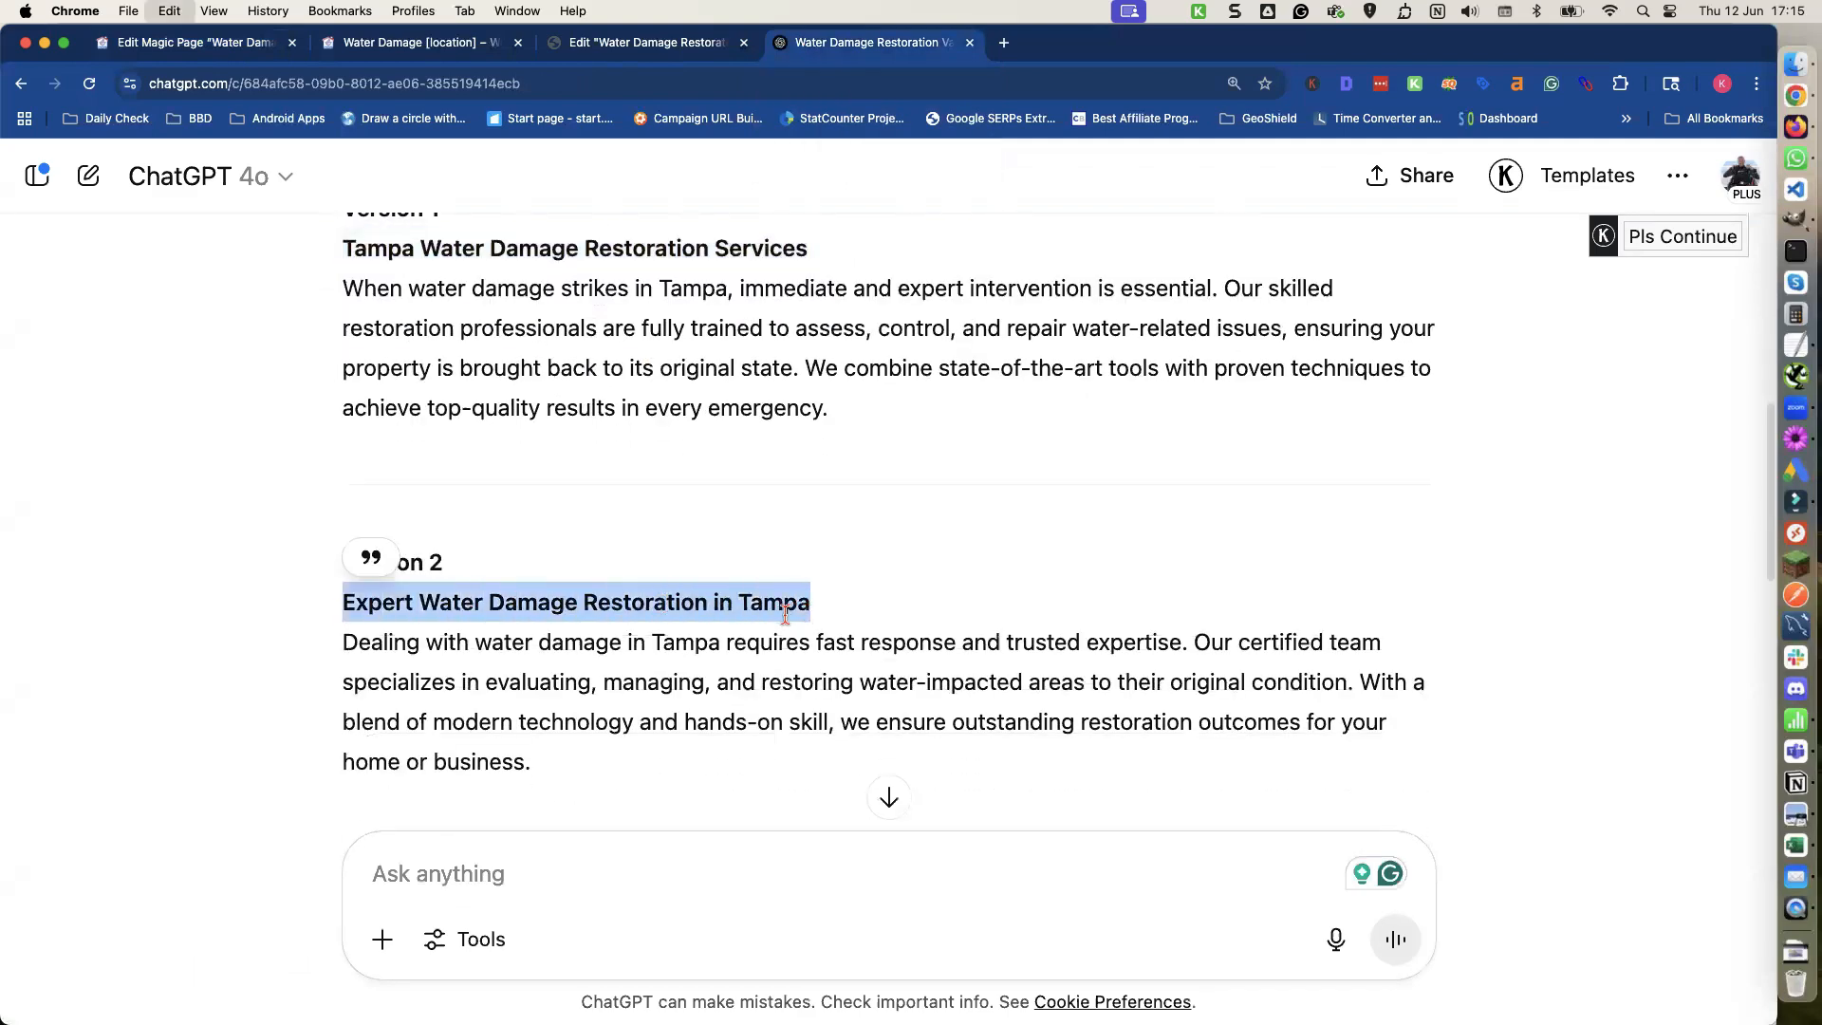
left_click(201, 43)
key("super+v")
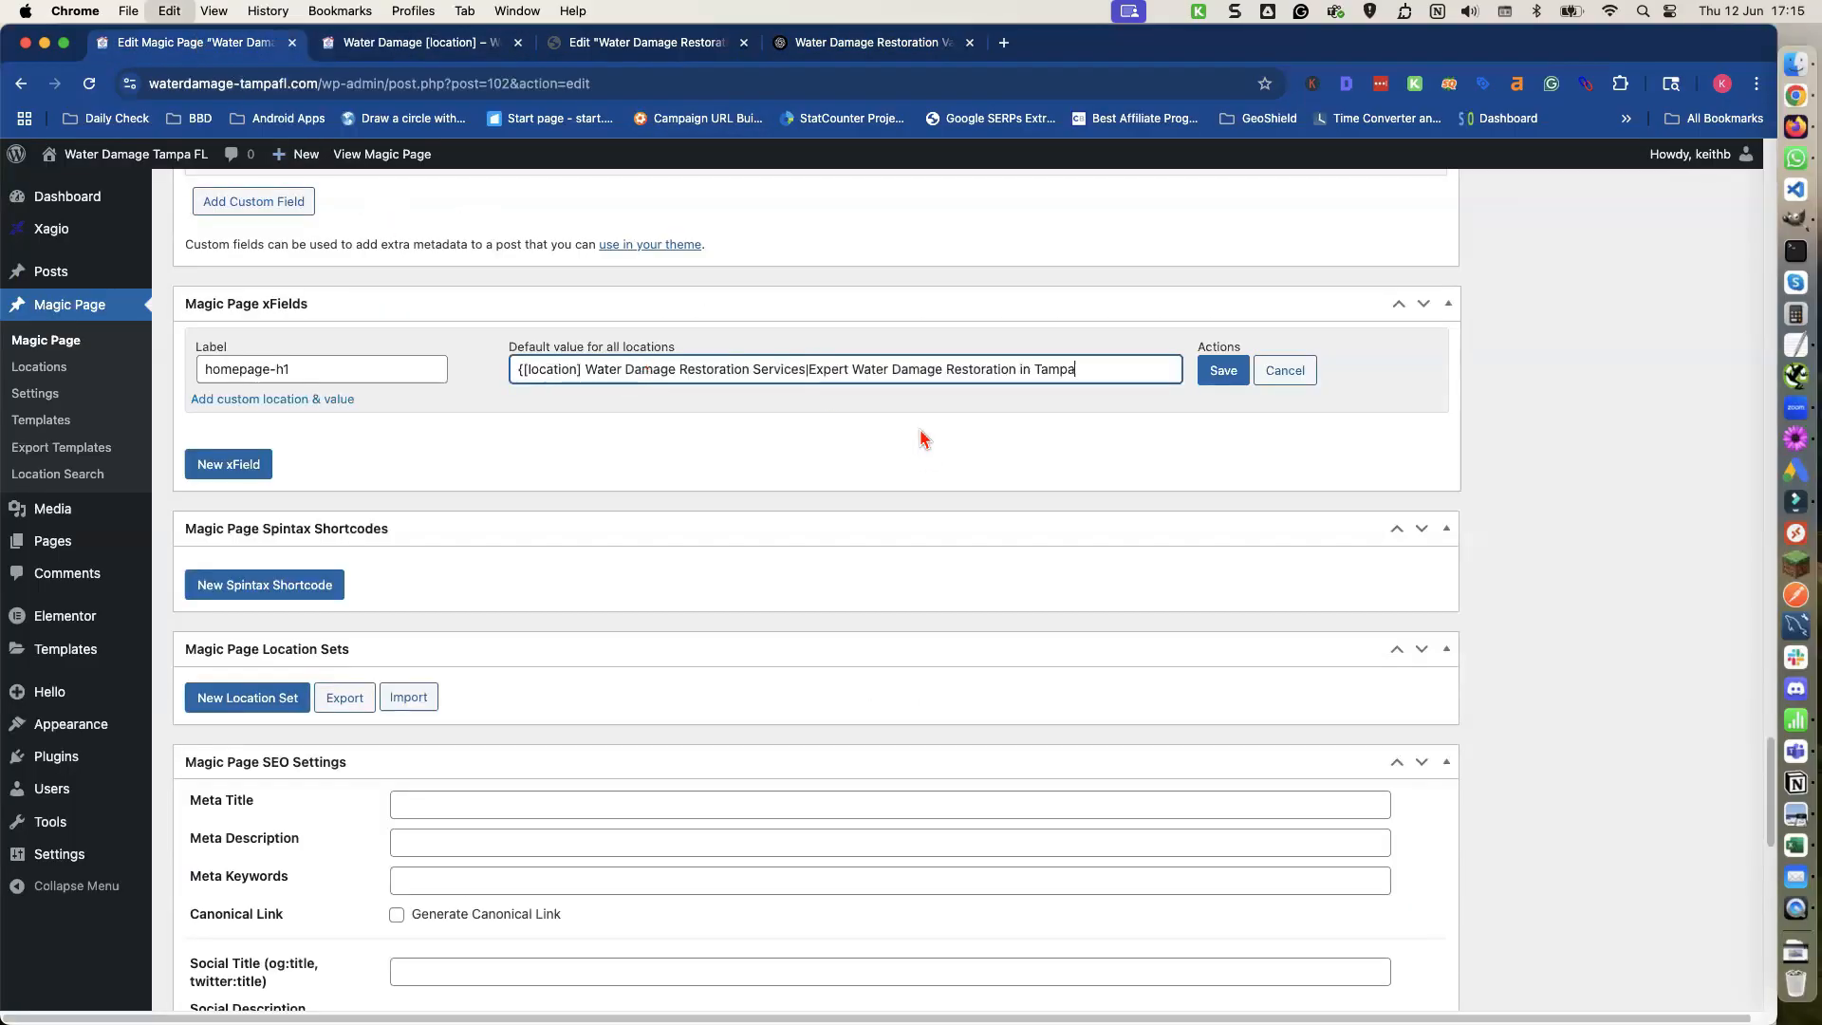
double_click(1041, 369)
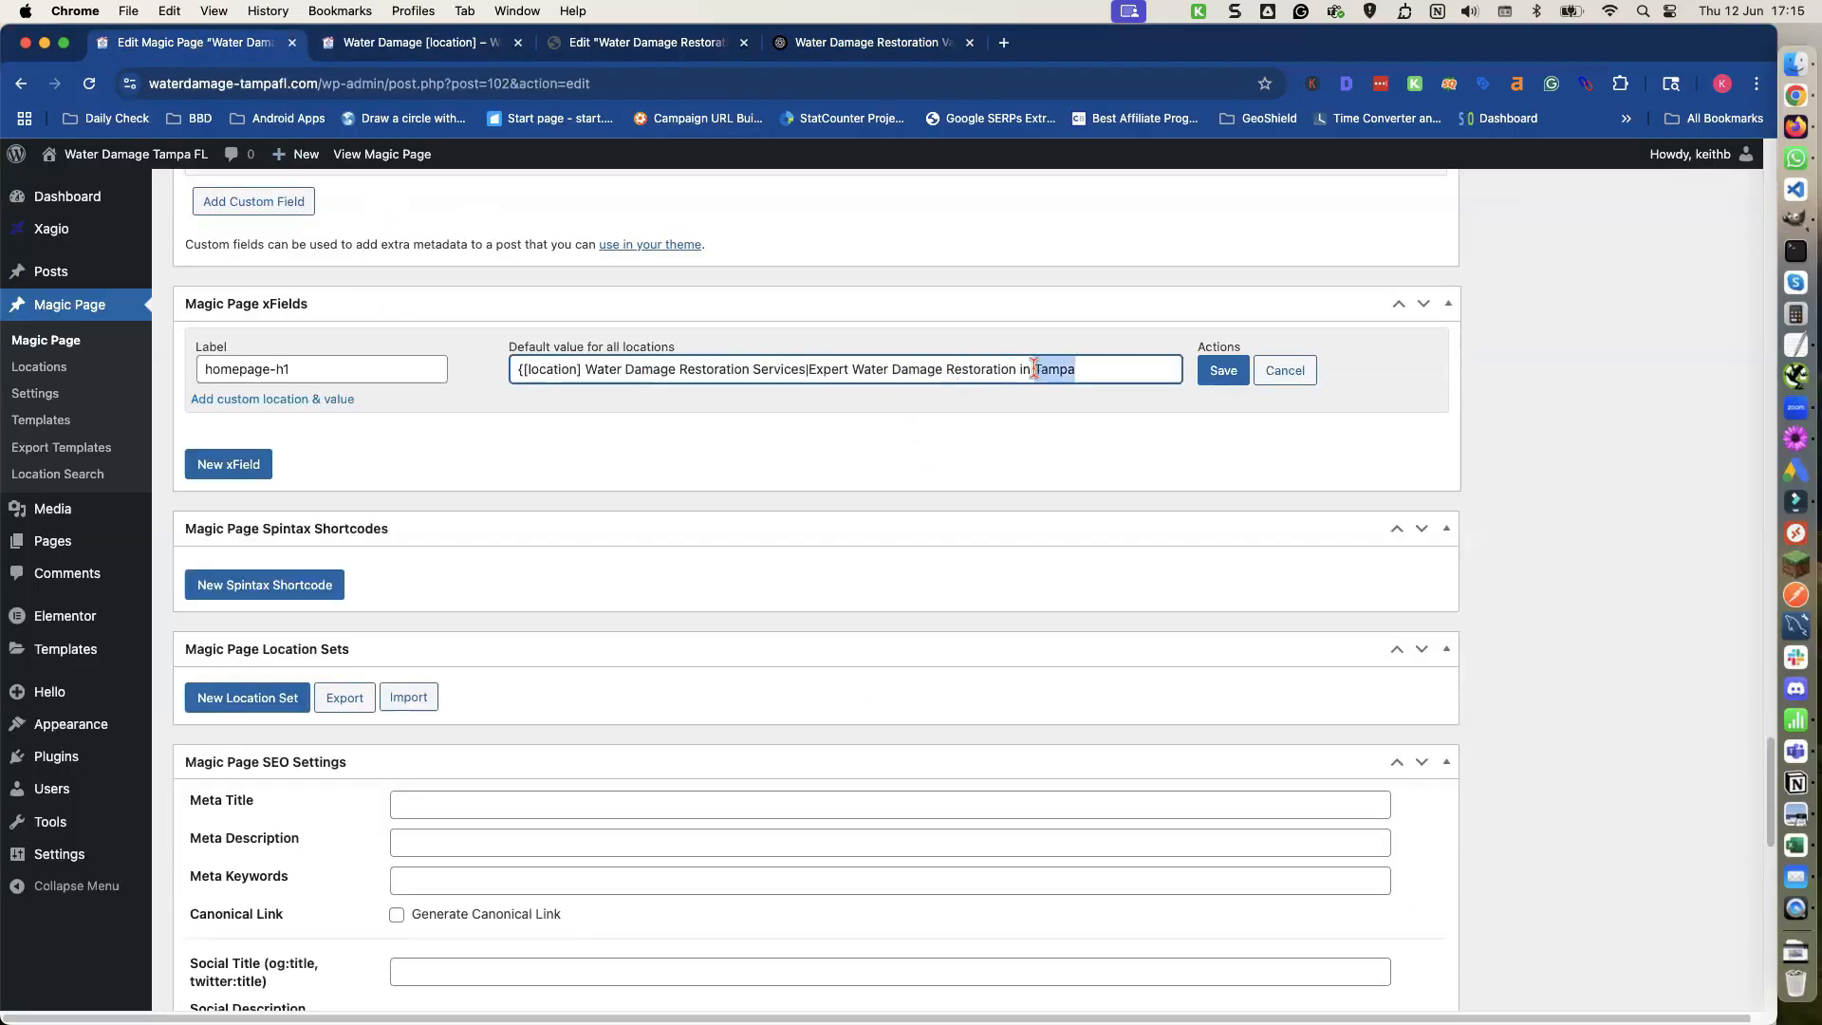
type("[location")
Append the Version 3 heading "Fast & Reliable Water Damage Help in Tampa", replacing its Tampa with [location] and adding a | separator.
left_click(822, 46)
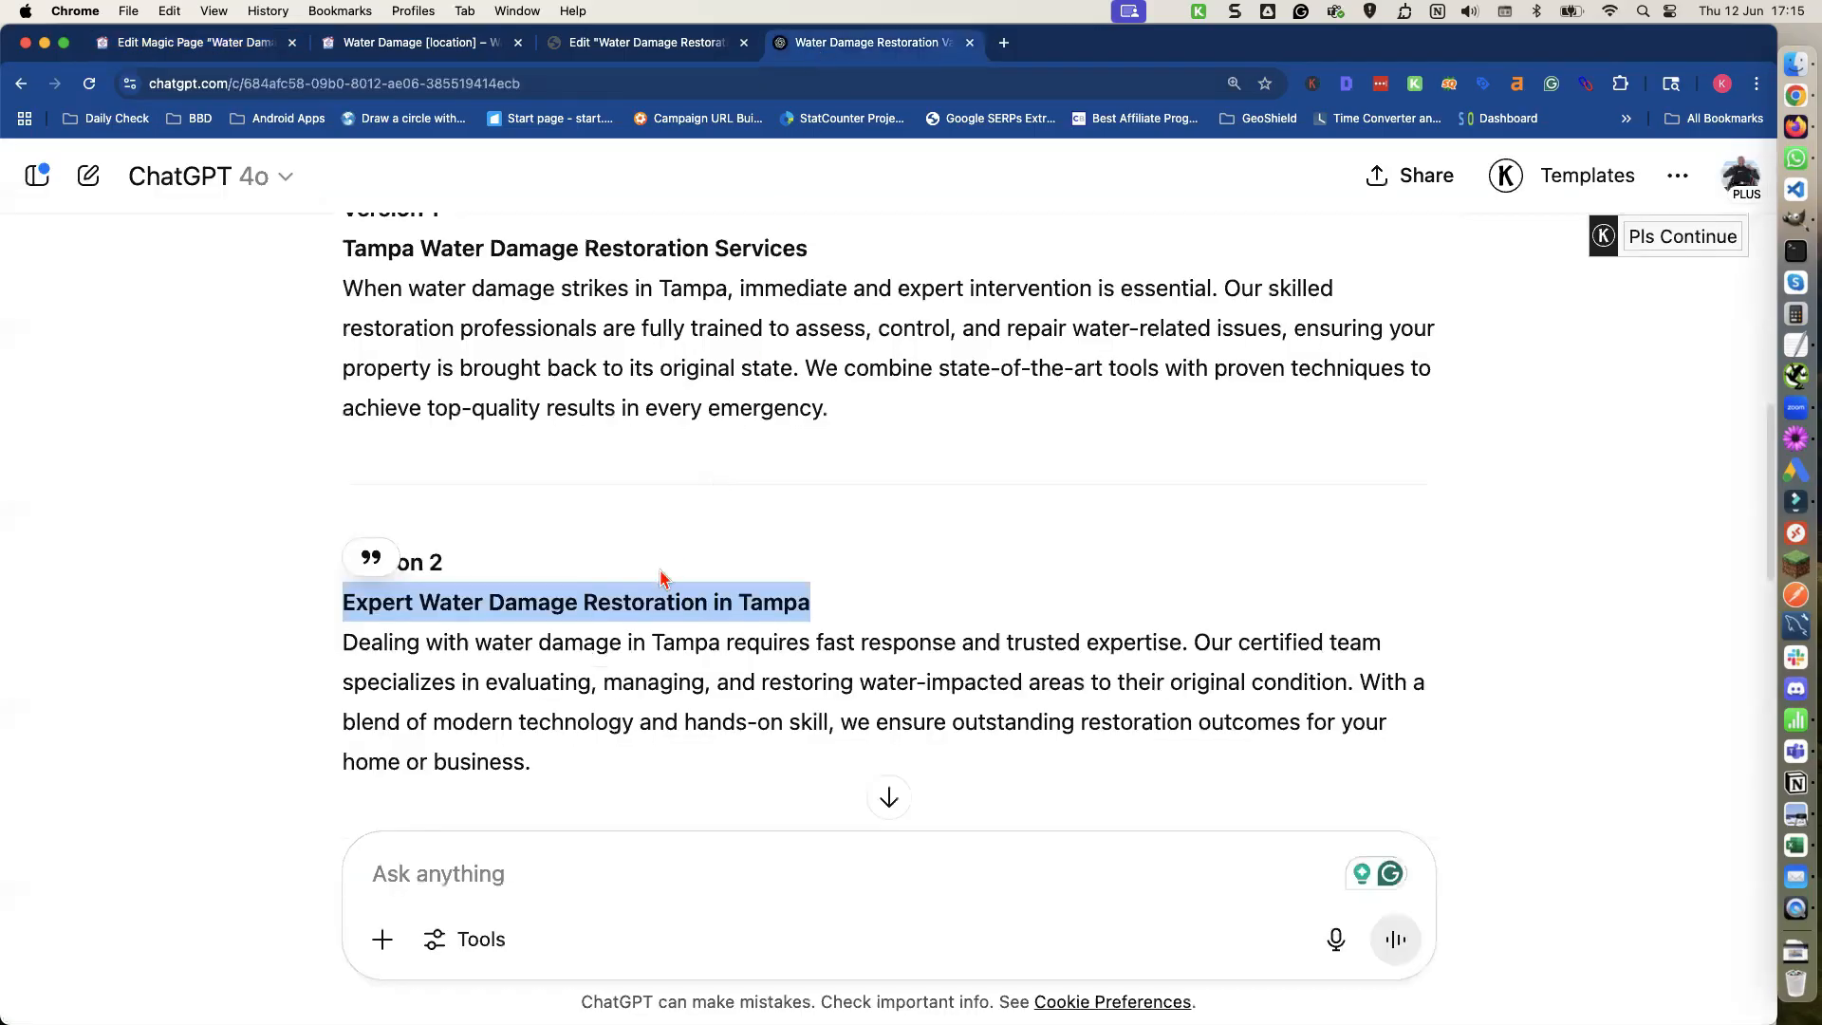
scroll(664, 579, "down", 5)
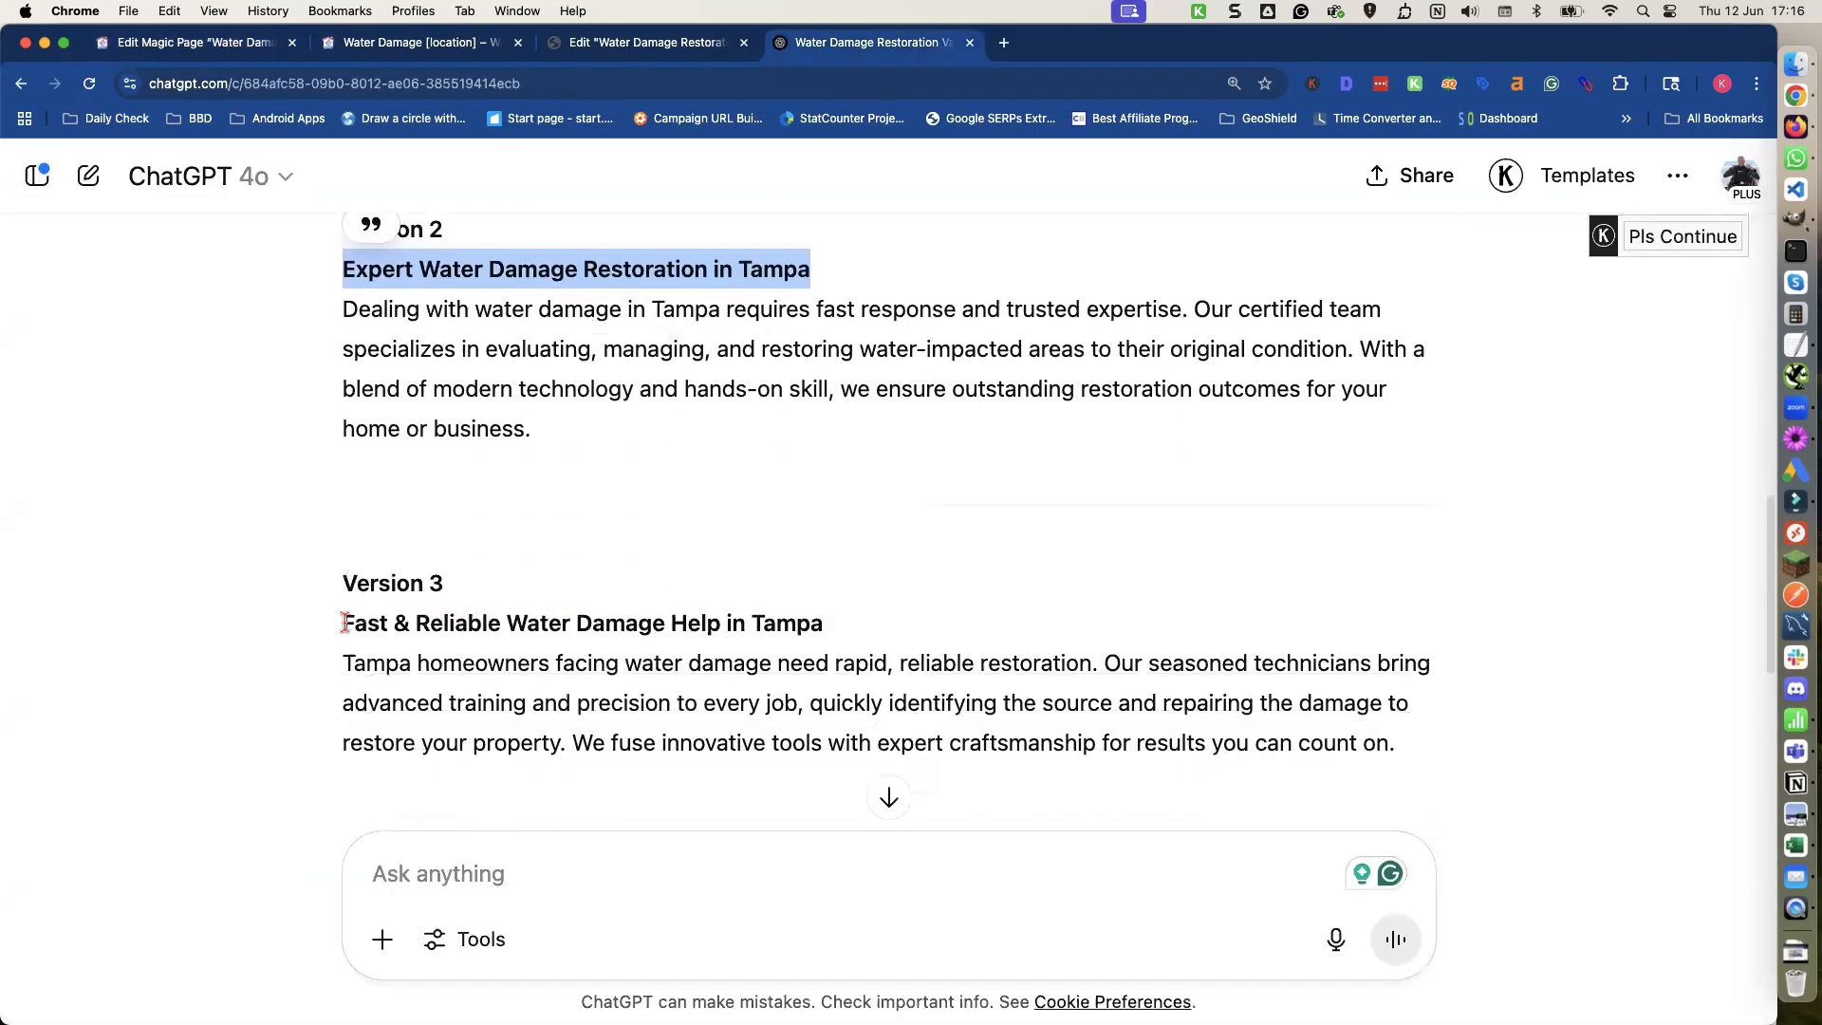
left_click_drag(344, 623, 818, 624)
key("super+c")
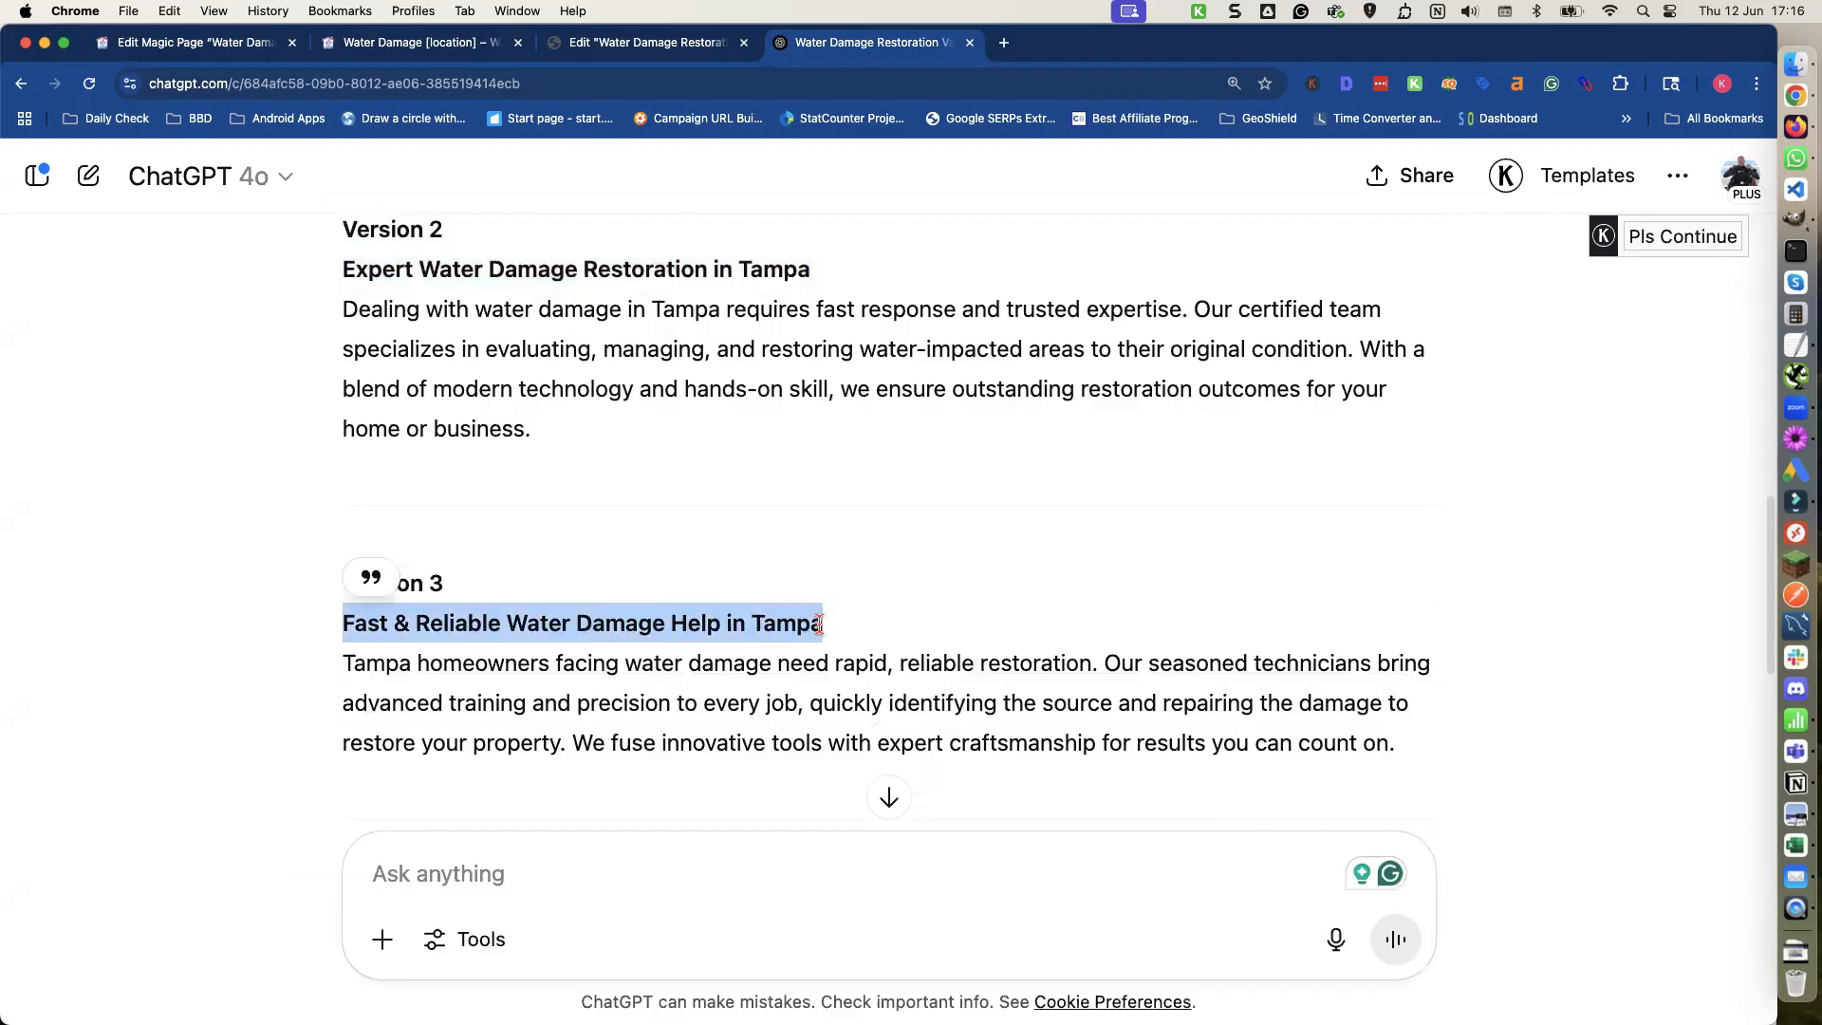
left_click(239, 43)
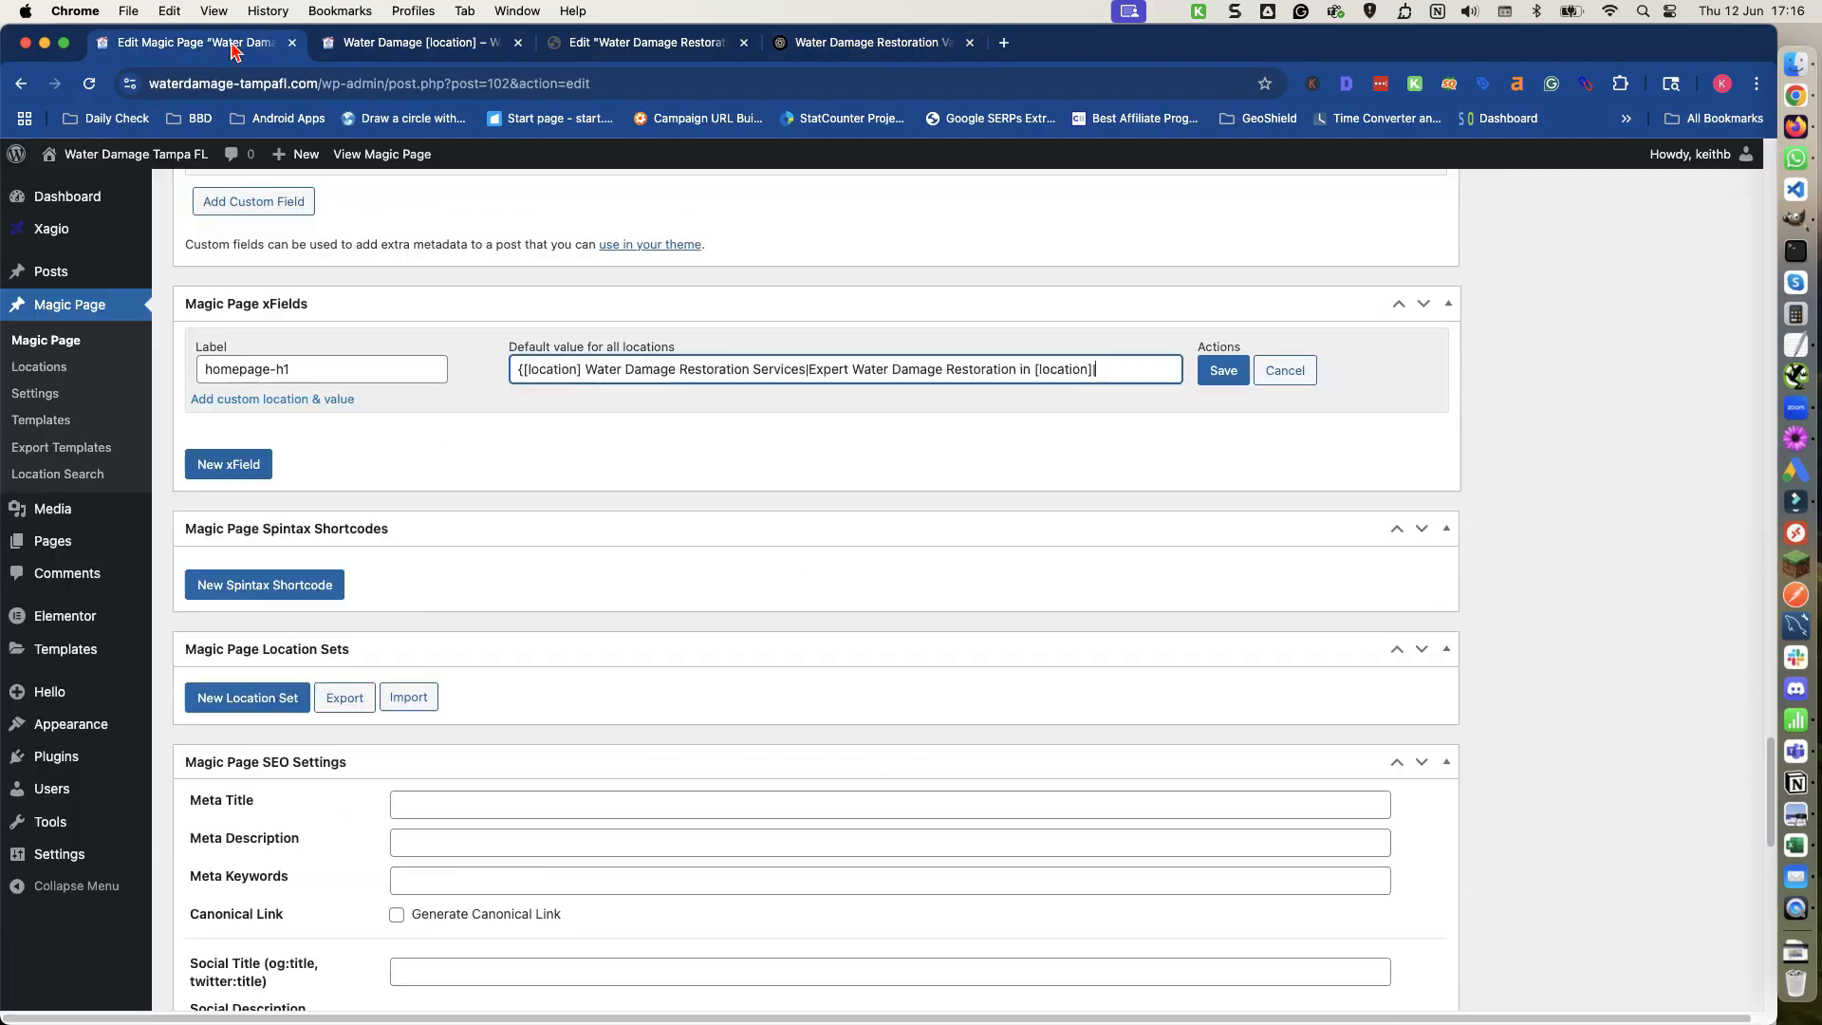
key("super+v")
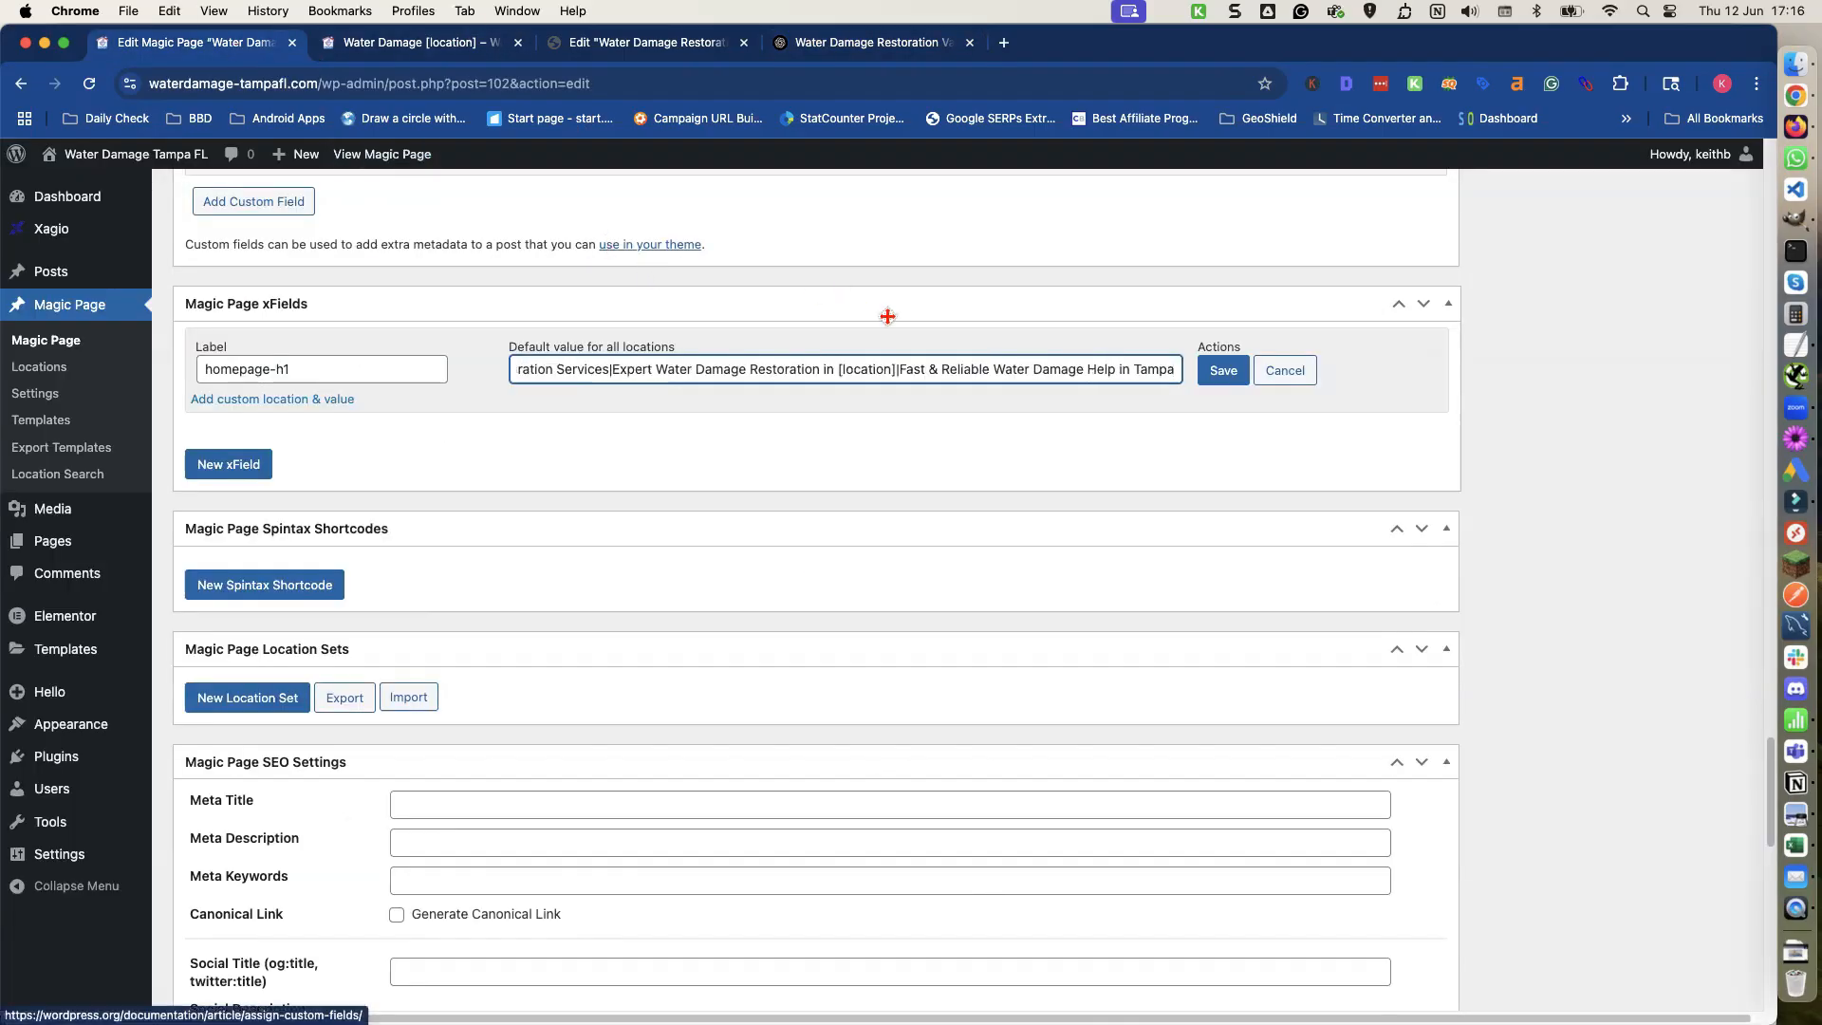
double_click(1154, 368)
type("[locatio")
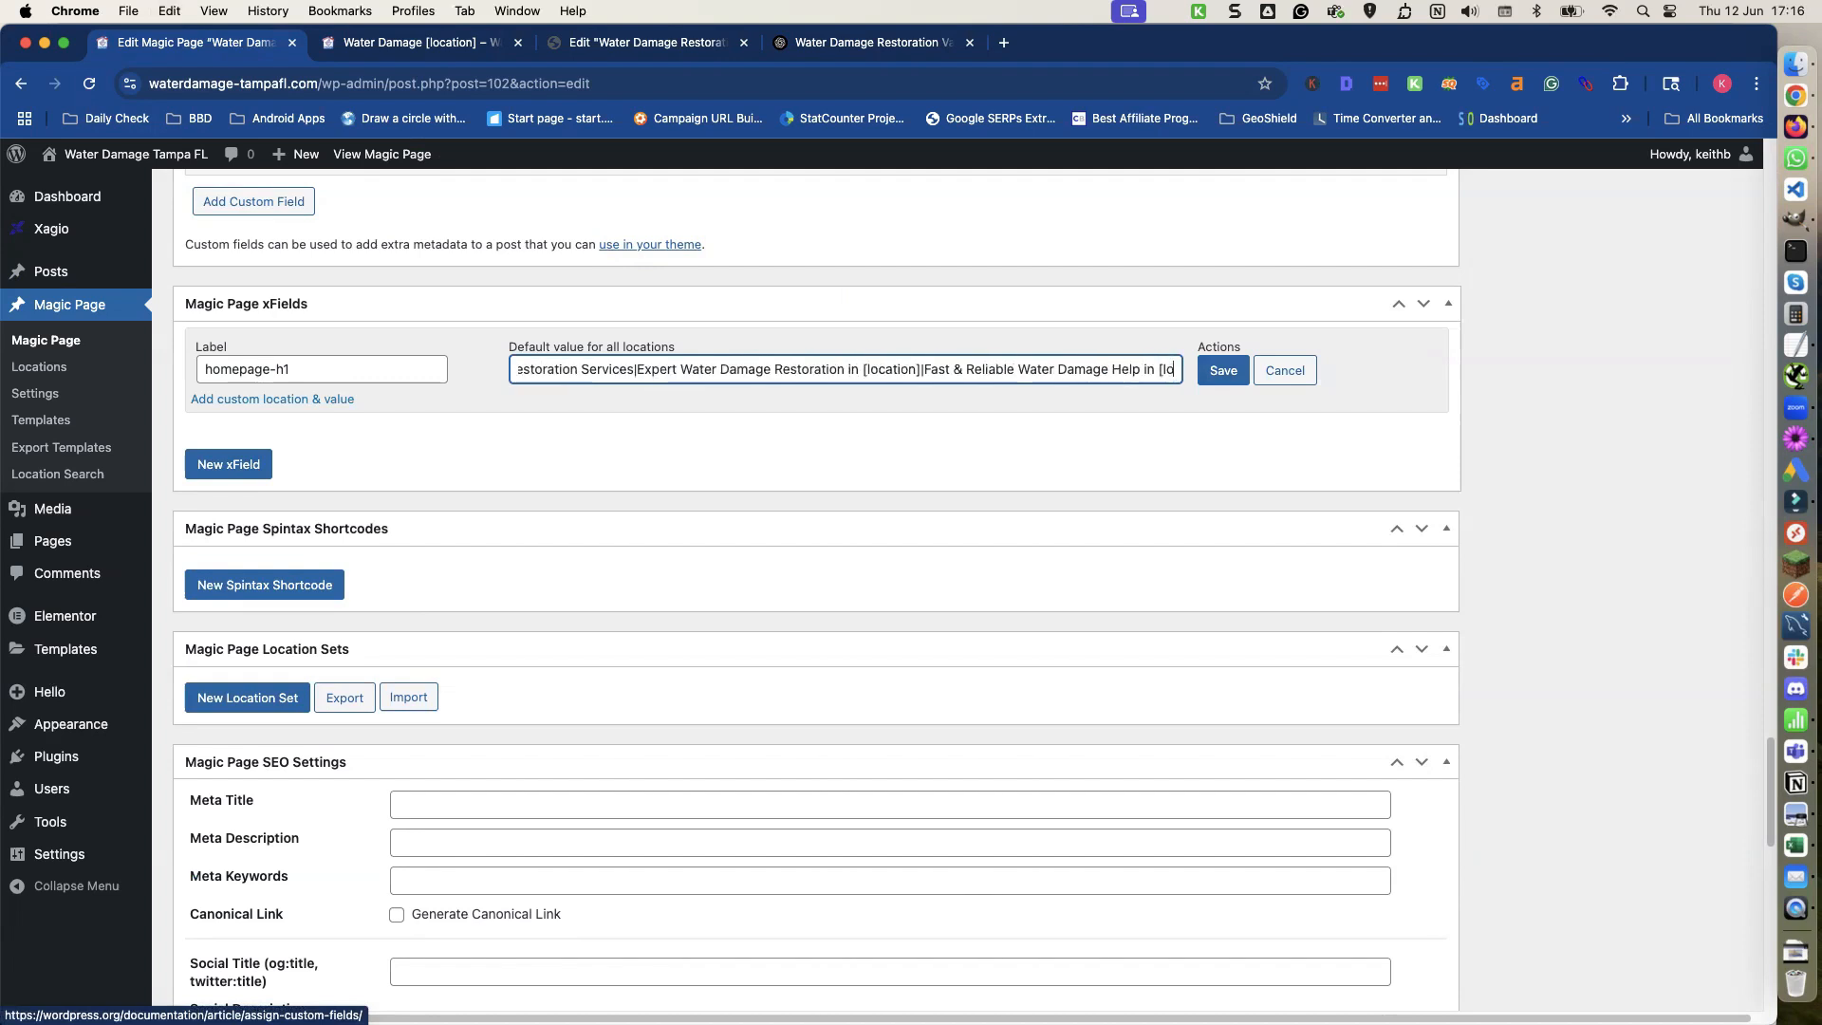
type("n]")
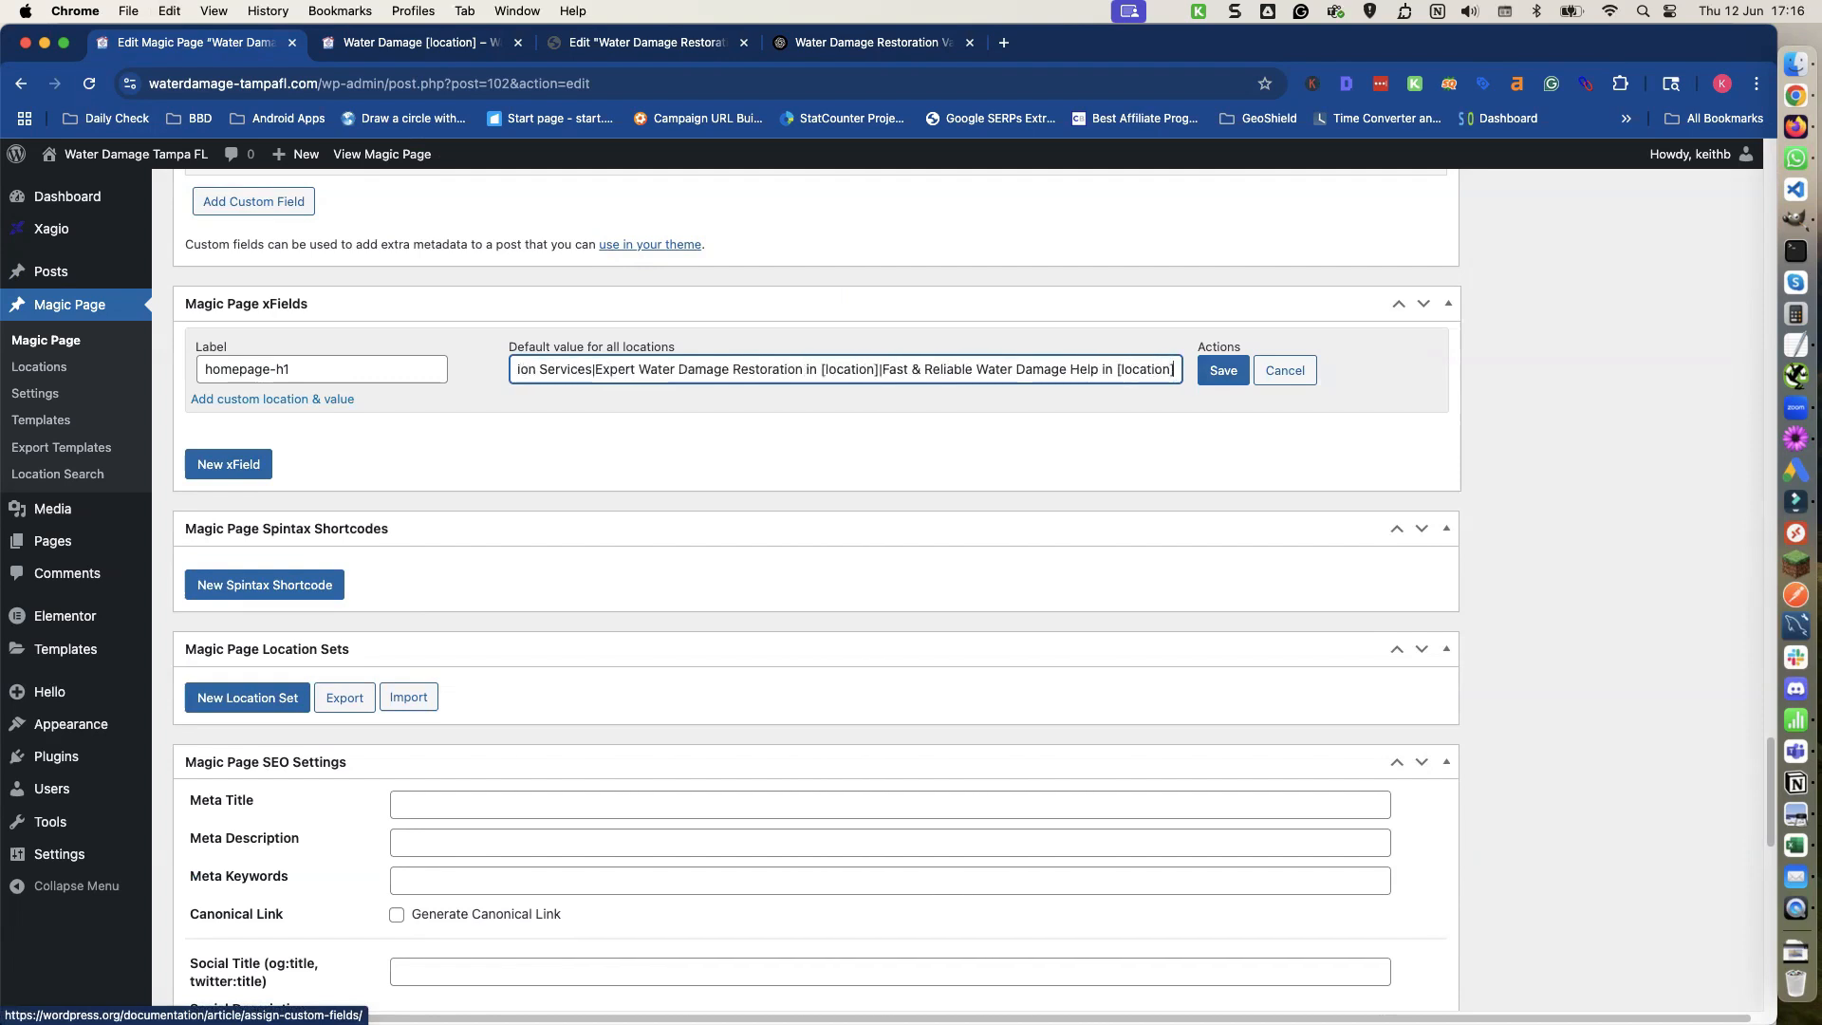
type("|")
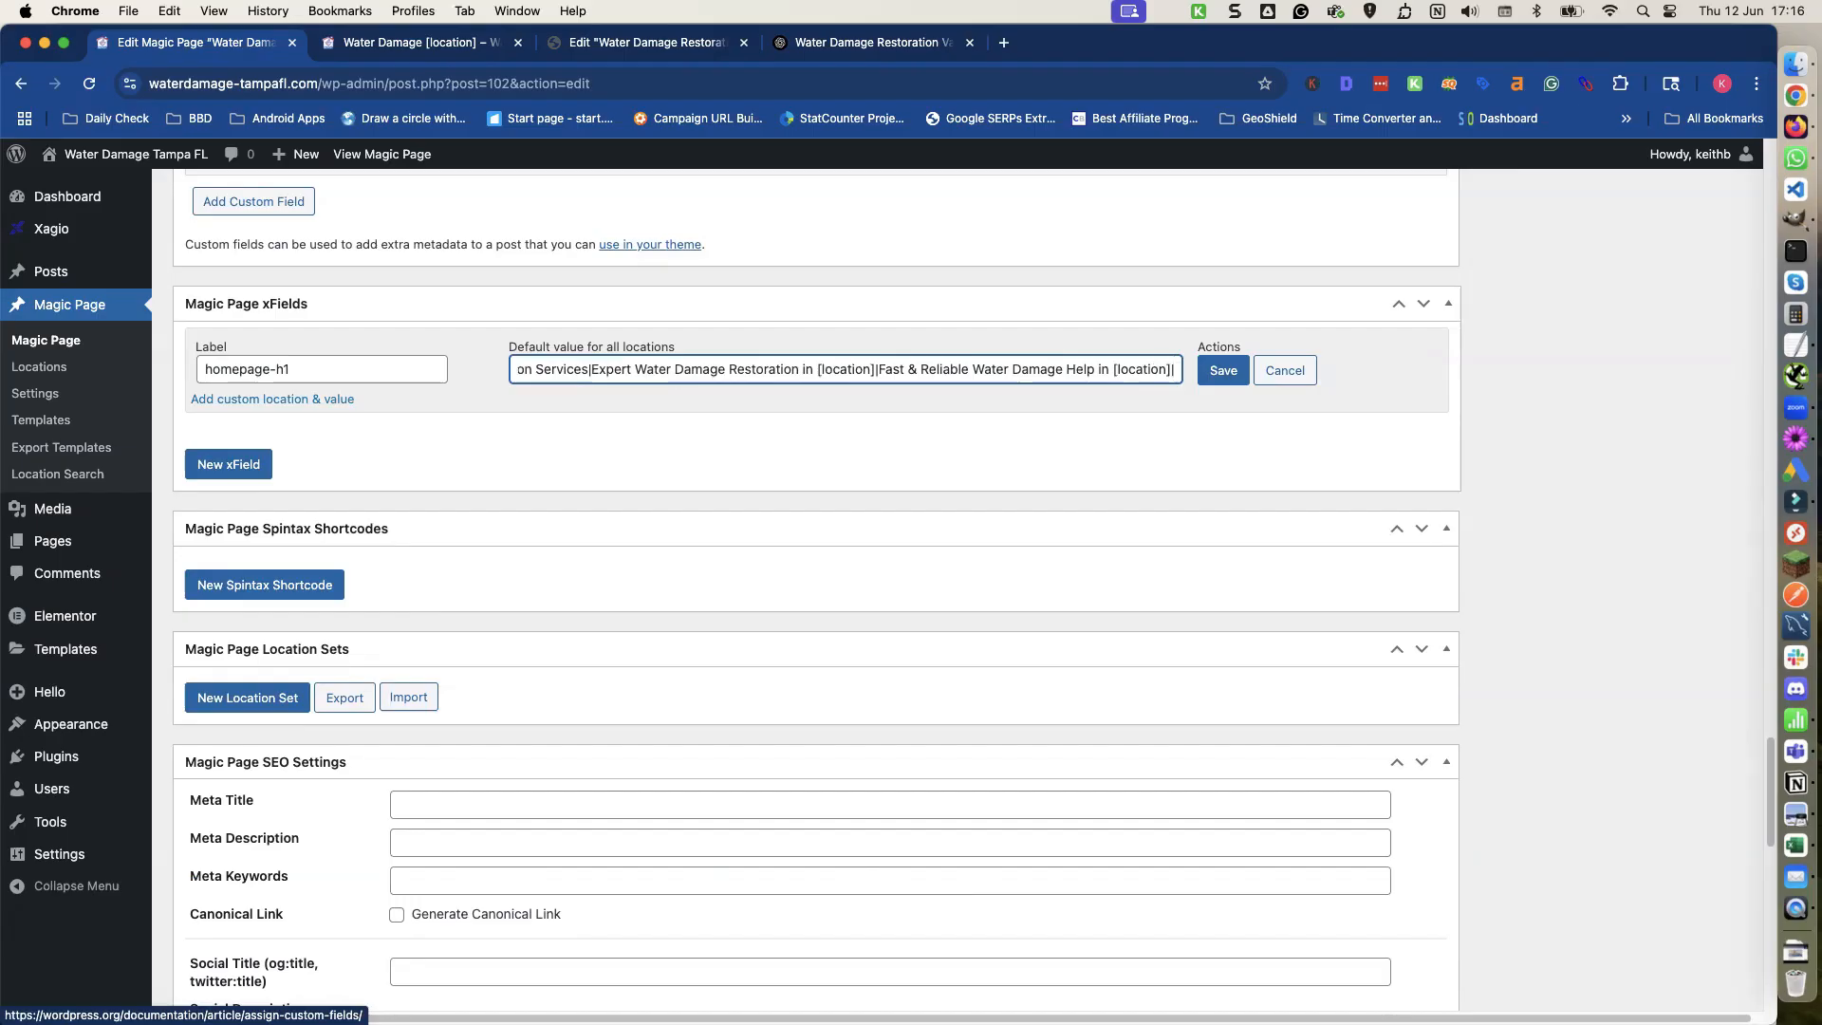
Copy the Version 4 heading "Professional Water Damage Repair in Tampa" from ChatGPT and paste it at the end of the default value.
left_click(877, 43)
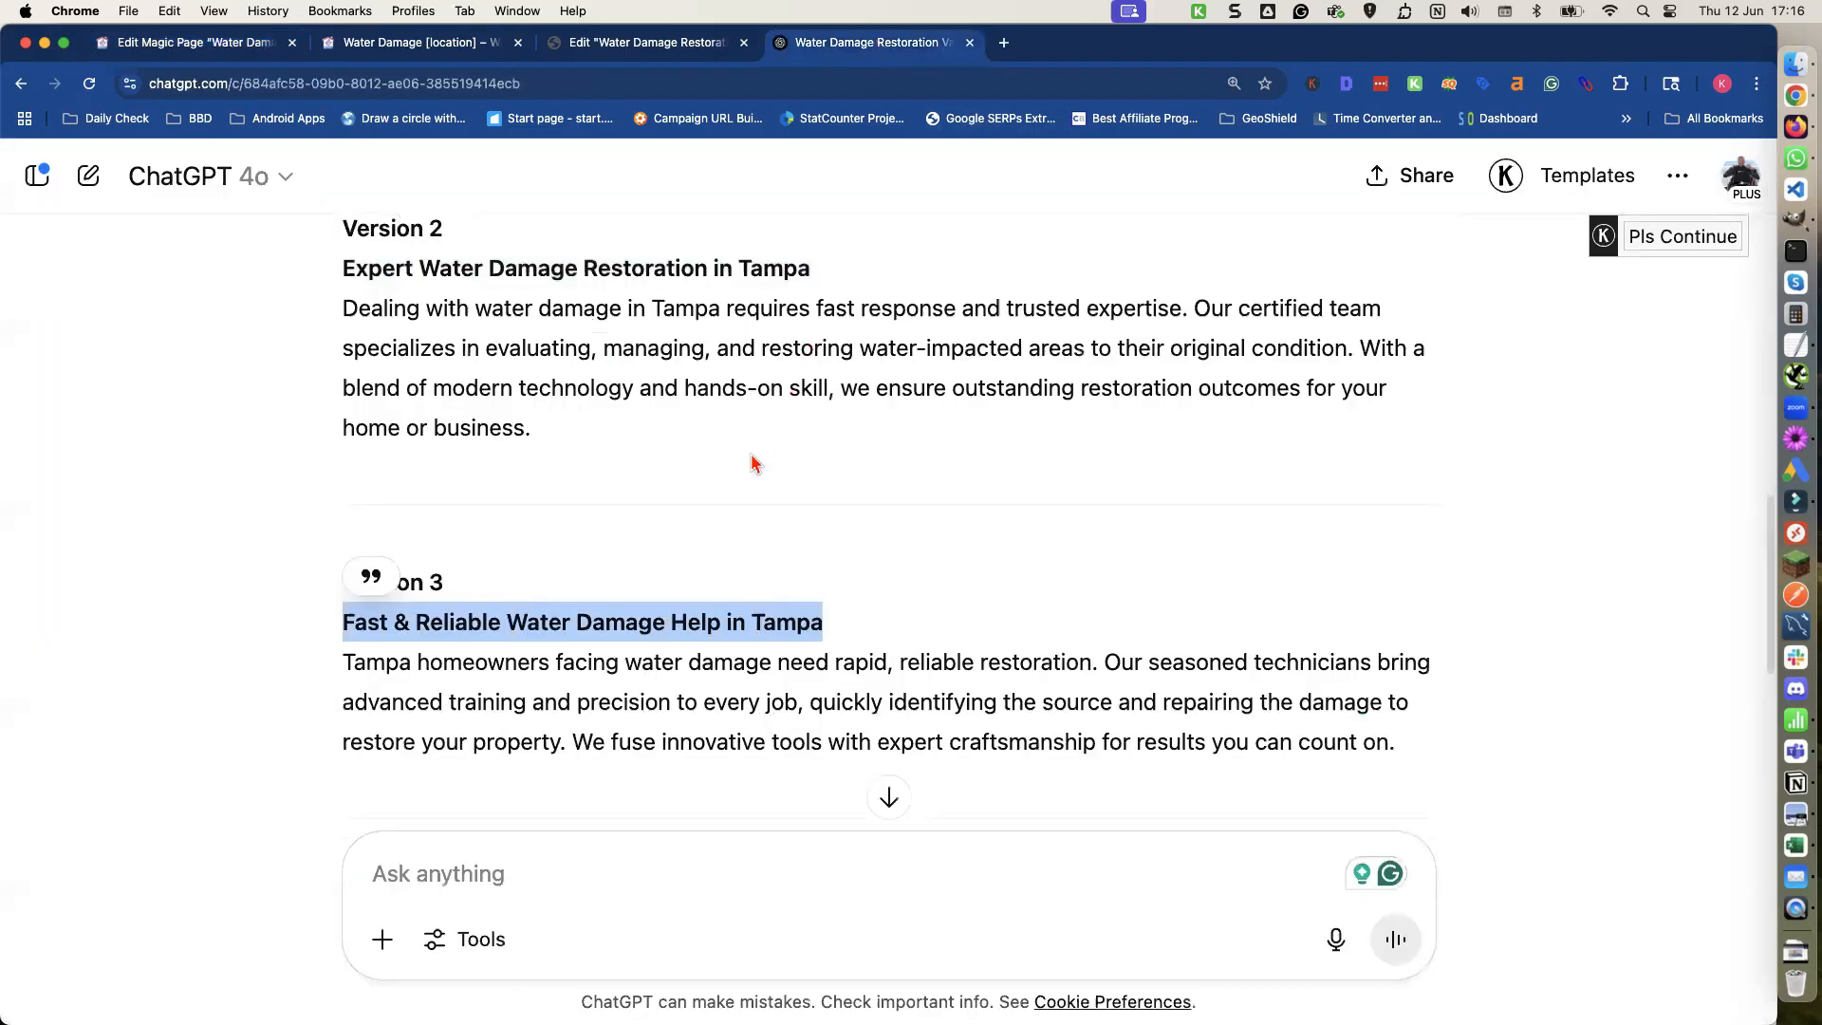
scroll(750, 461, "down", 5)
triple_click(706, 490)
key("super+c")
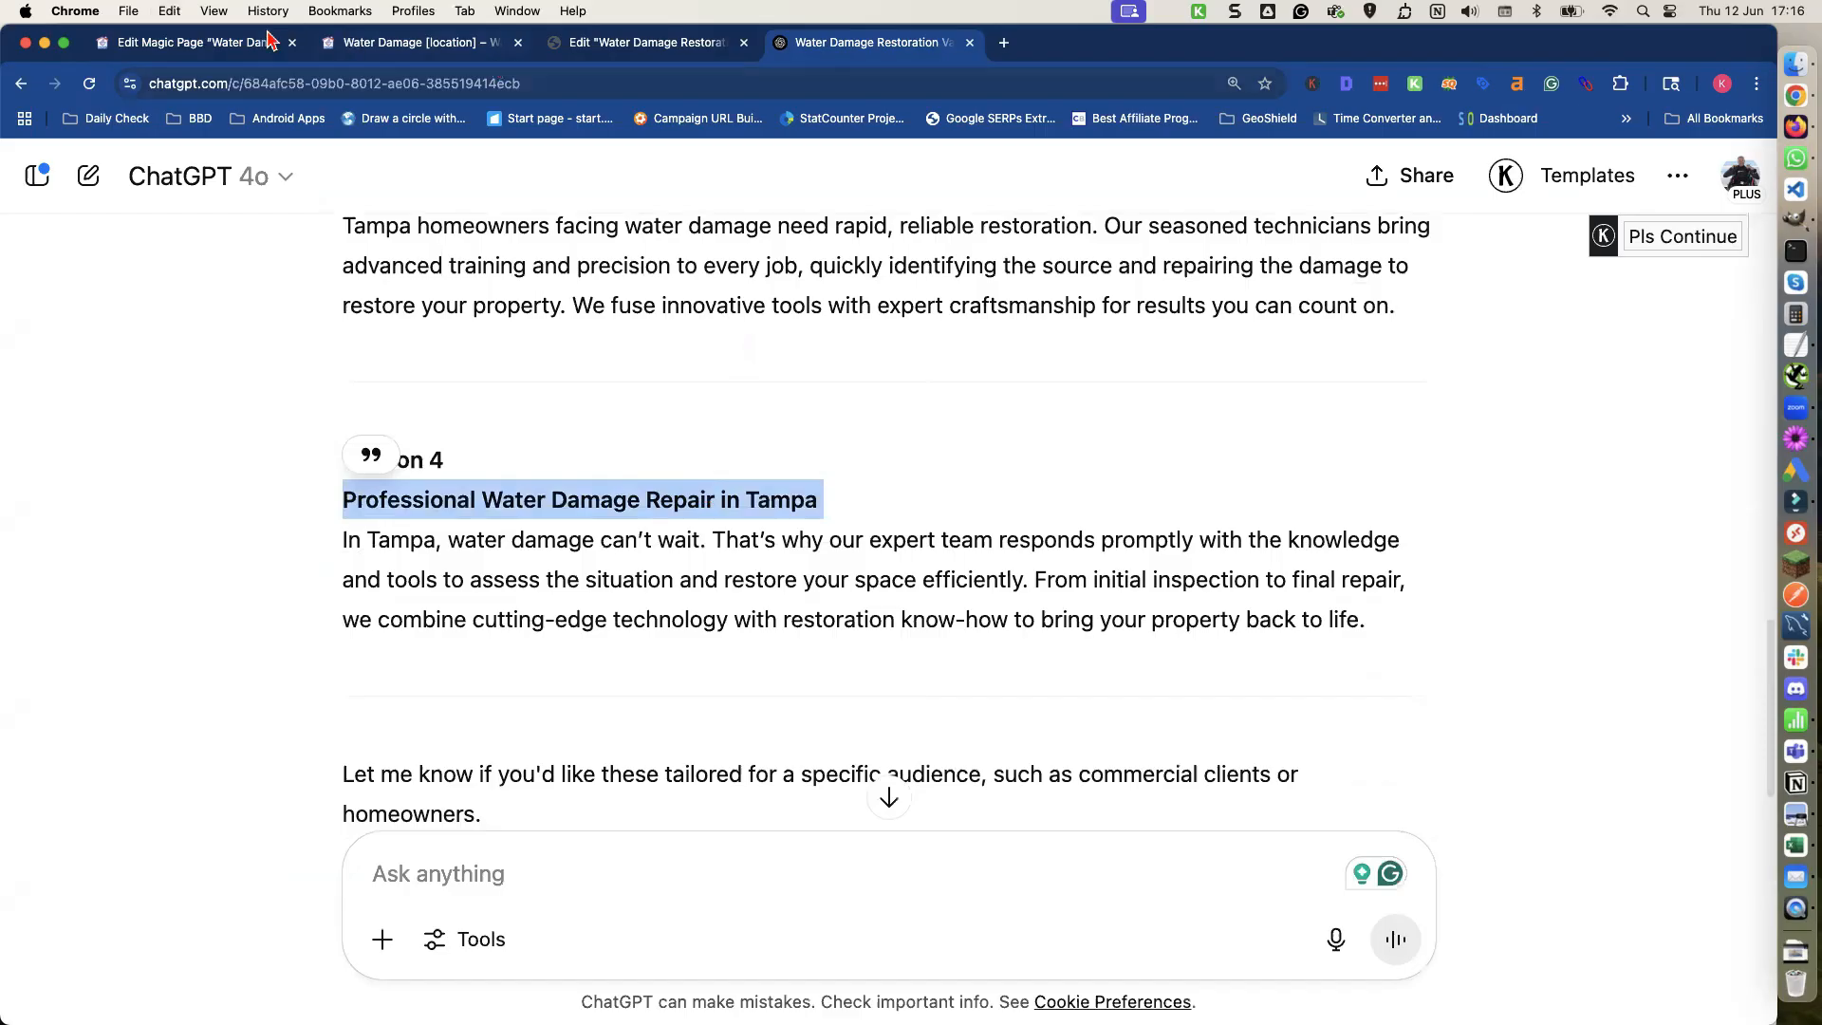
left_click(228, 42)
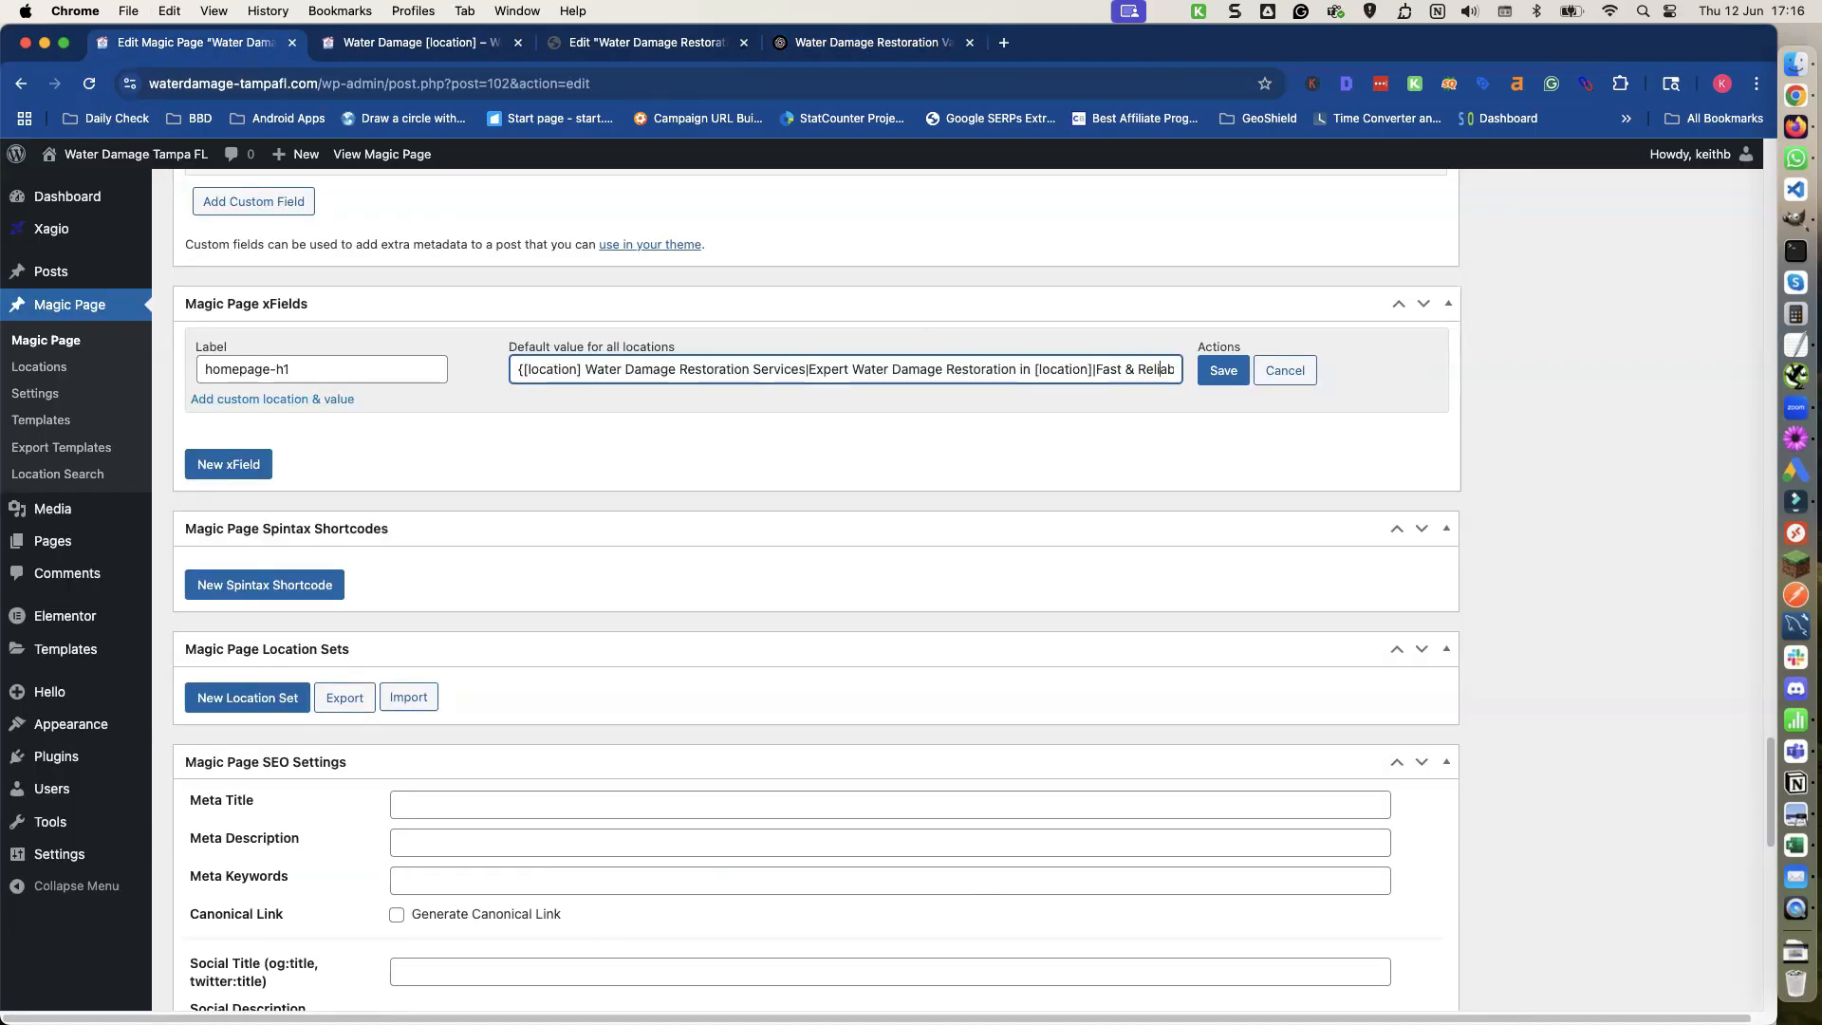
key("Right")
key("Right")
key("Right")
key("Right")
key("Right")
key("Right")
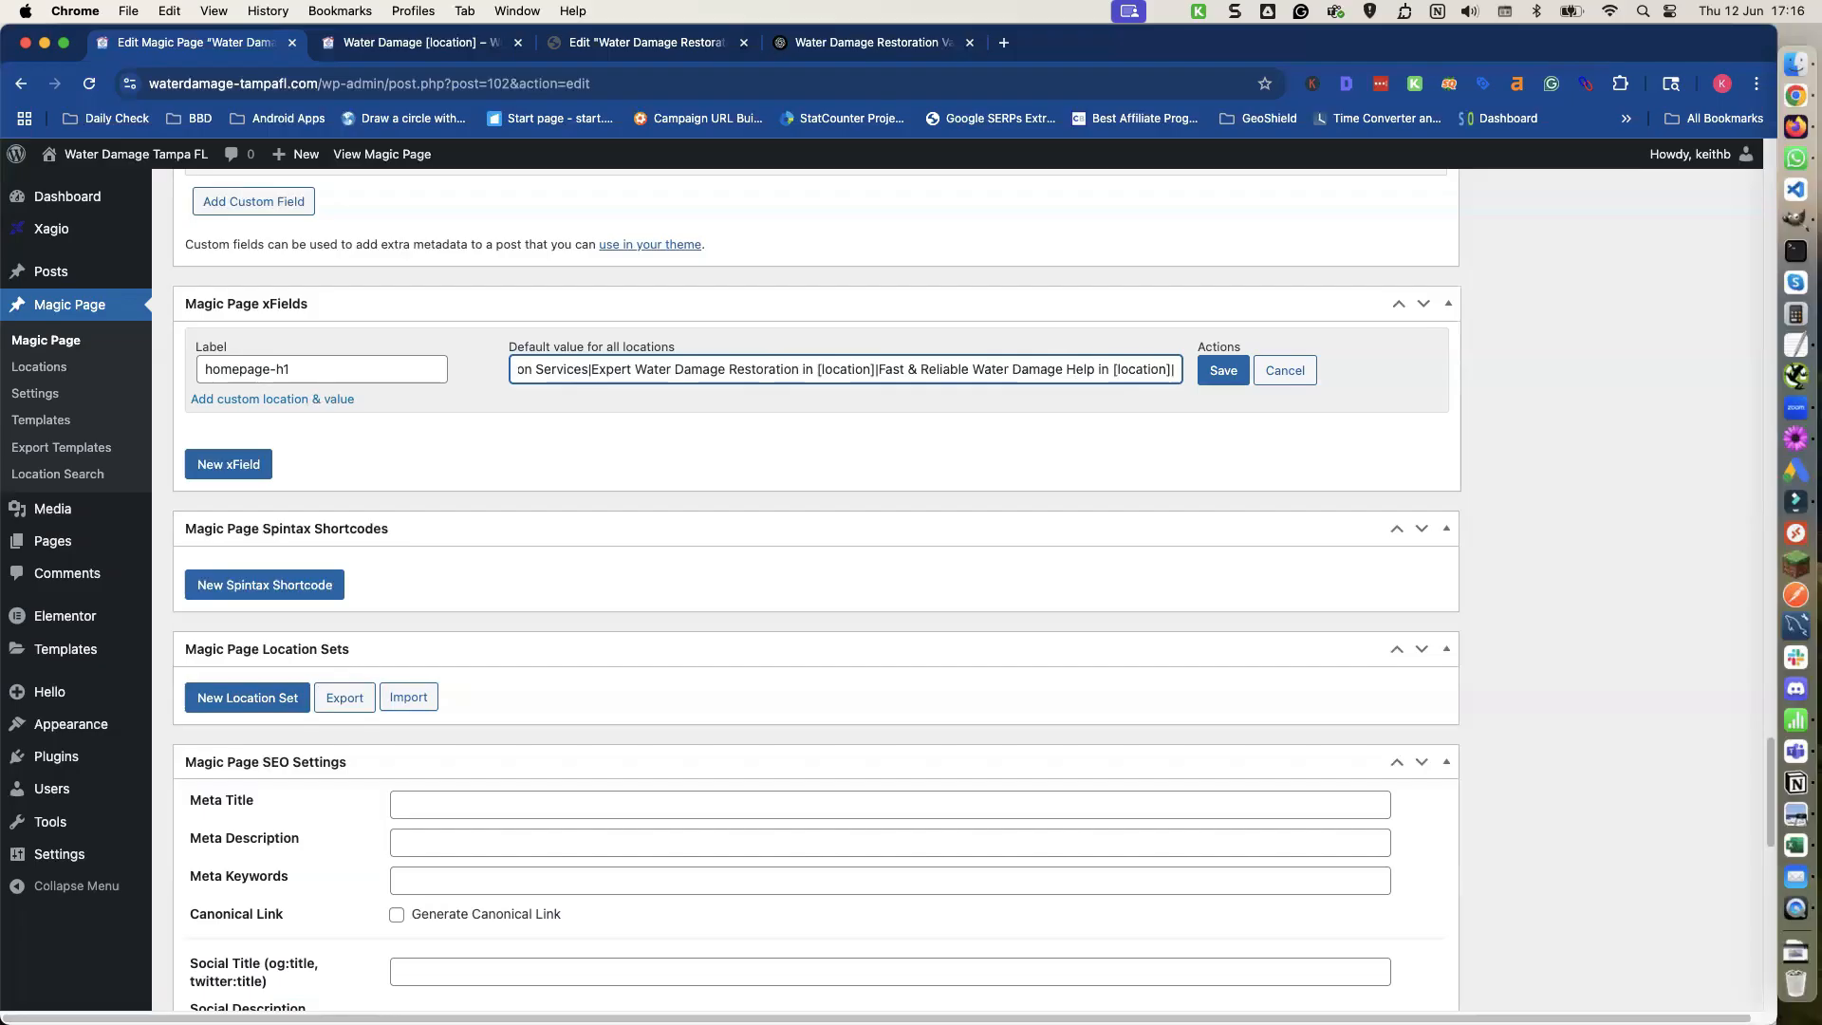
key("super+v")
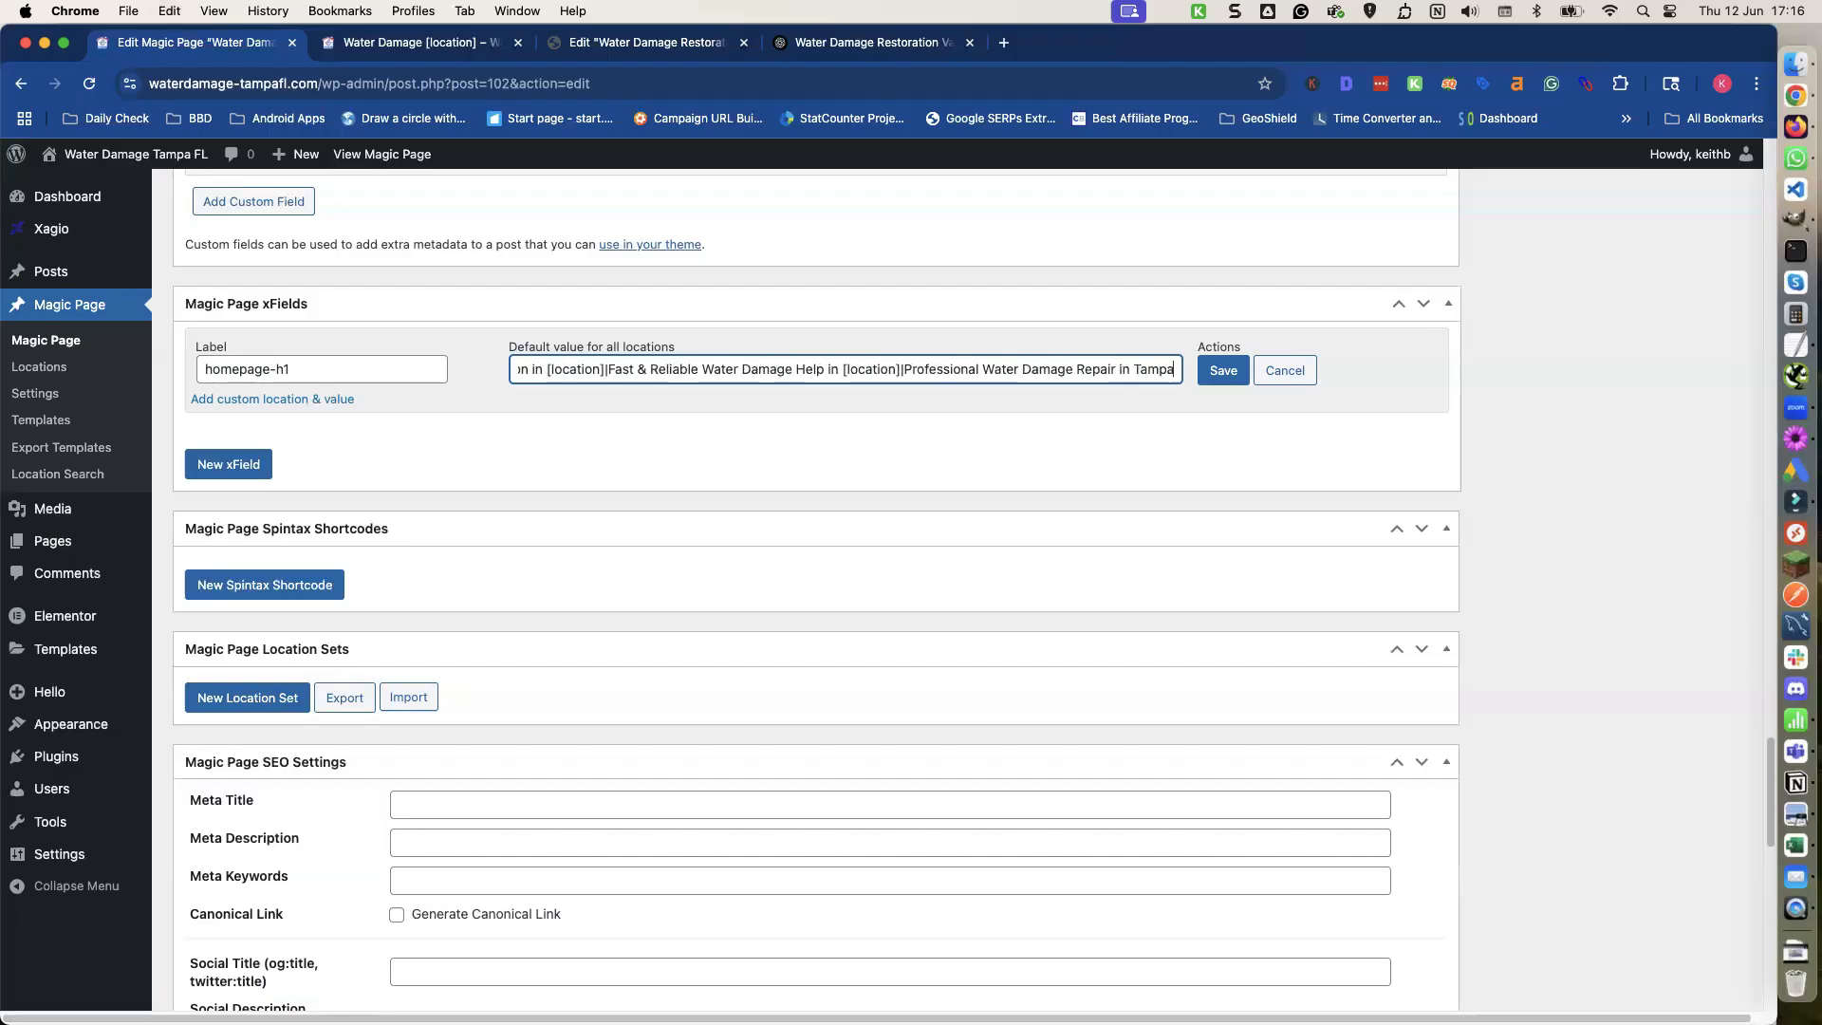
Replace the final Tampa with [location], close the spintax with }, and save the homepage-h1 xField.
key("BackSpace")
key("BackSpace")
key("BackSpace")
key("BackSpace")
key("BackSpace")
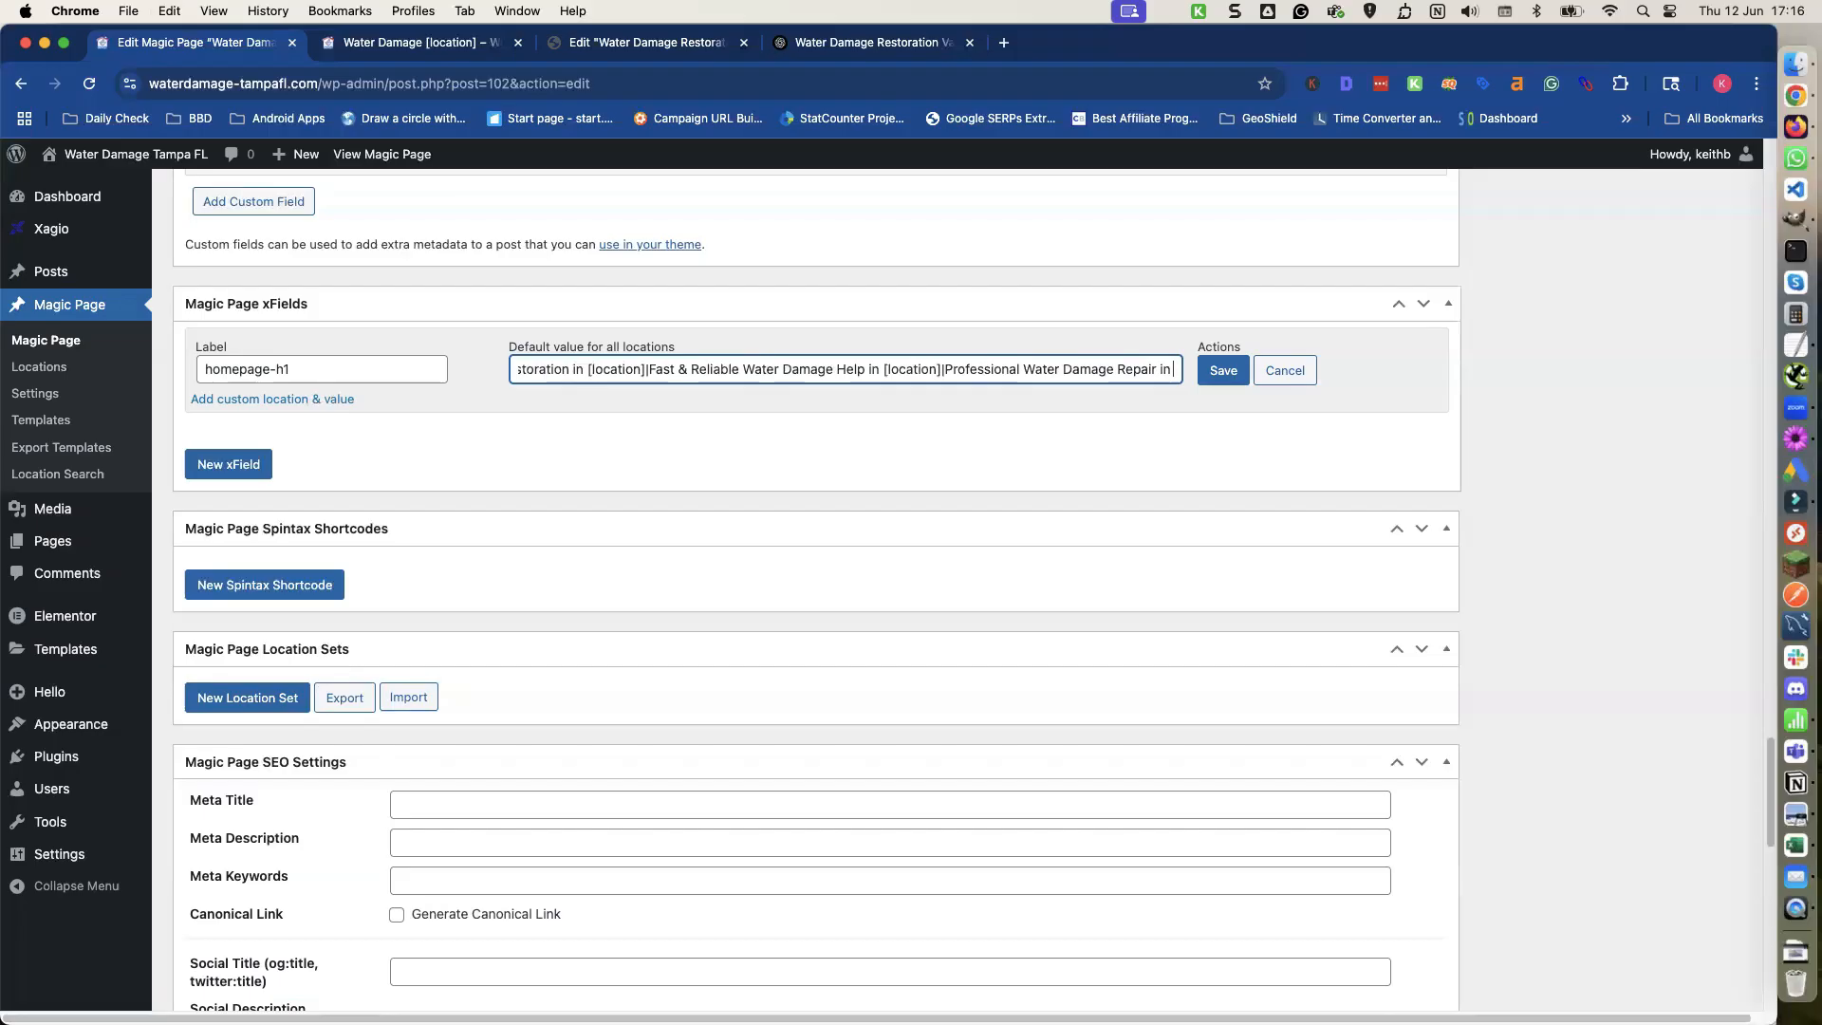
type("[locat")
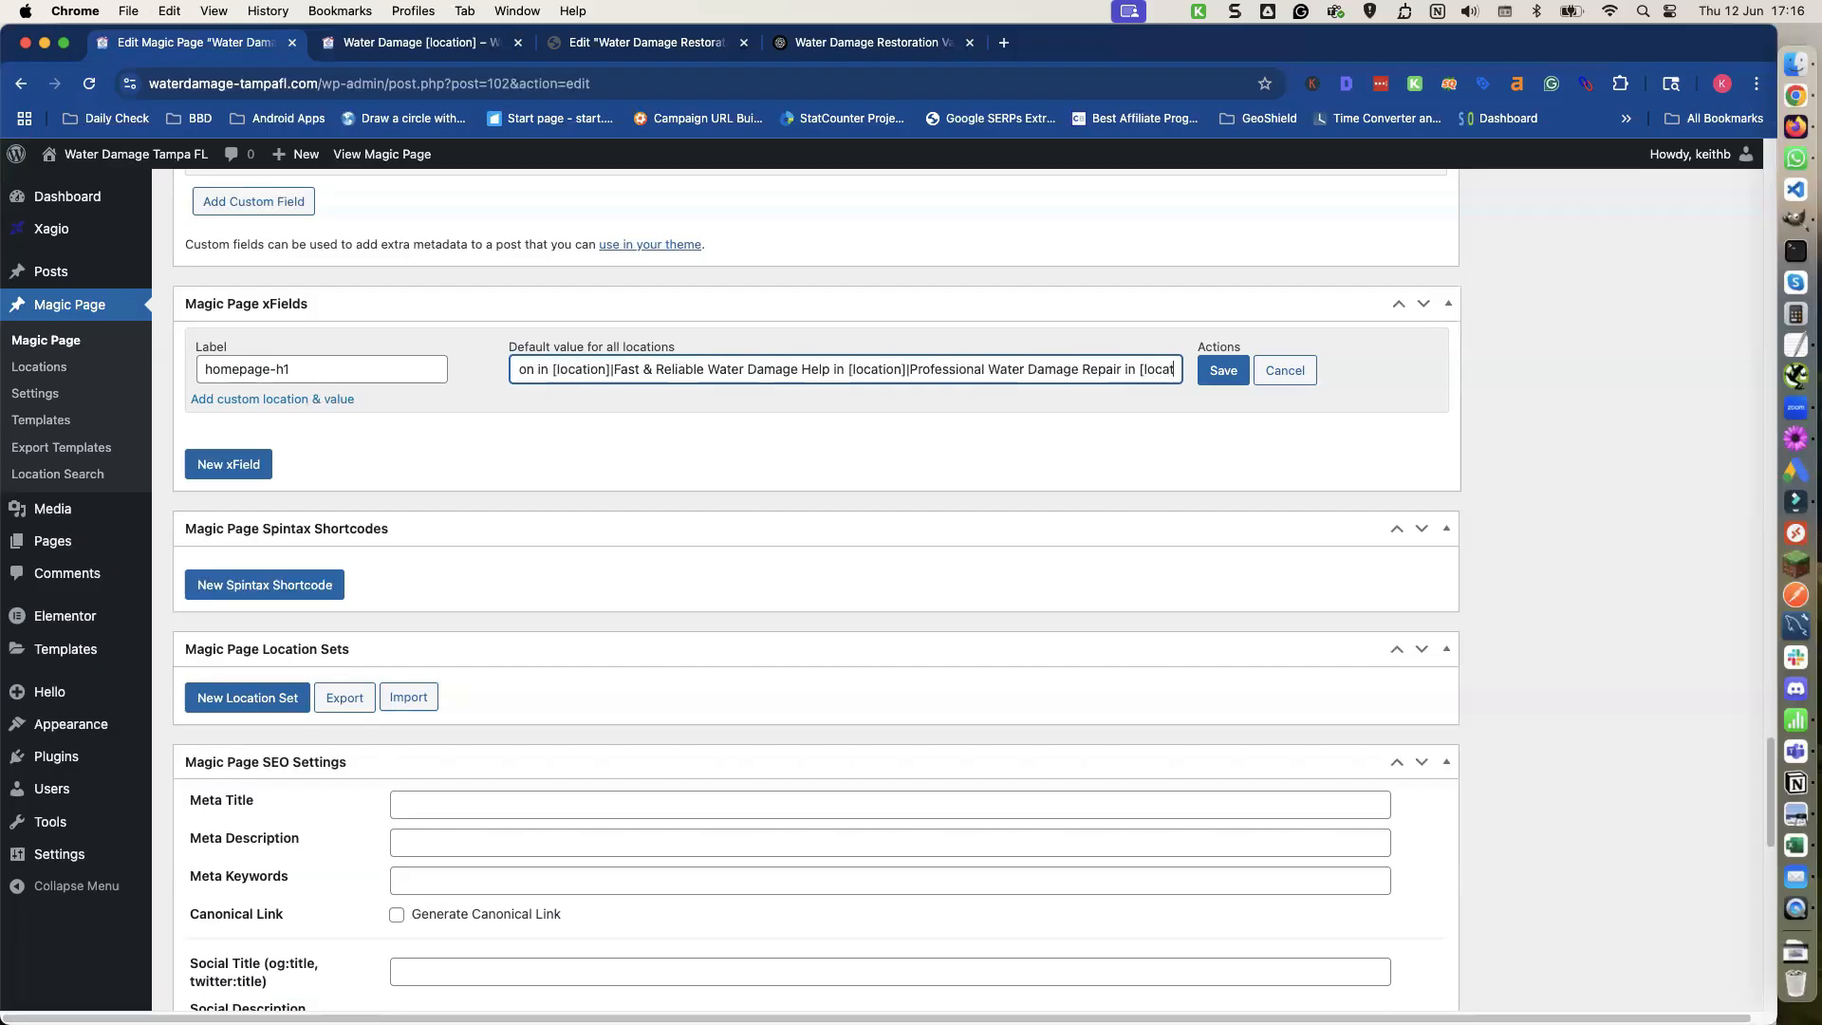
type("ion]")
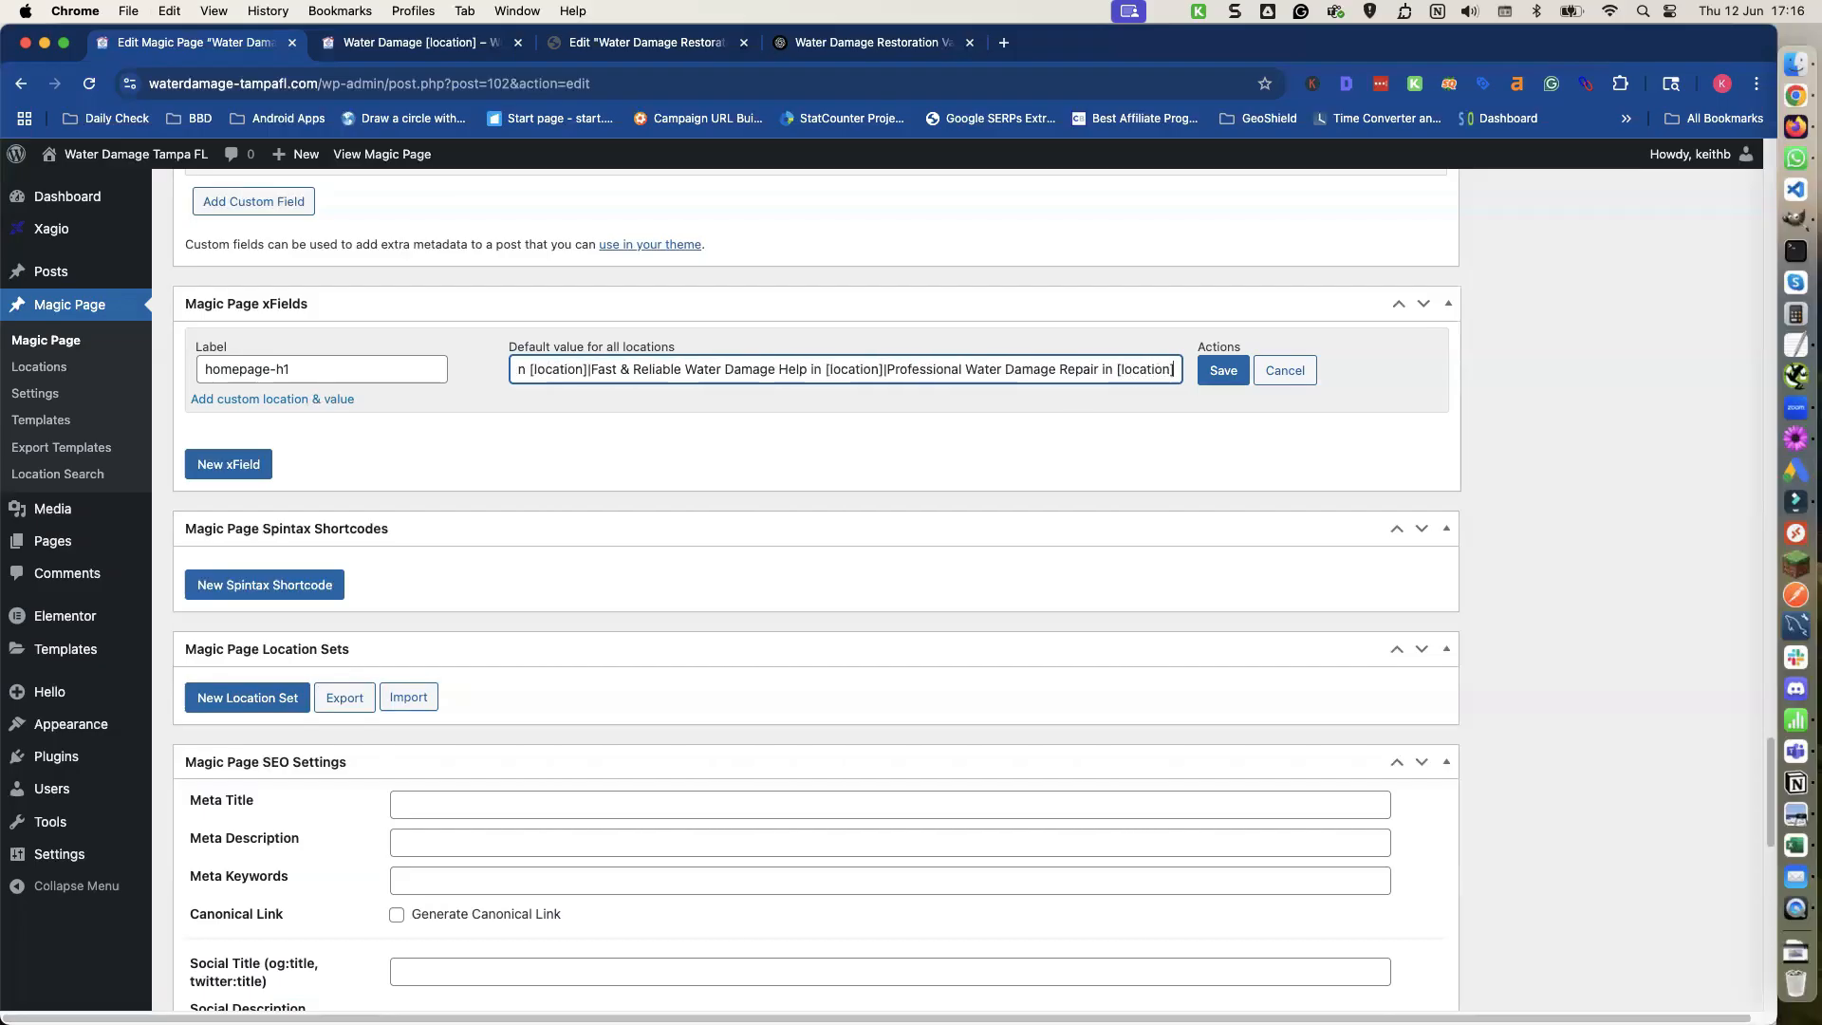
type("}")
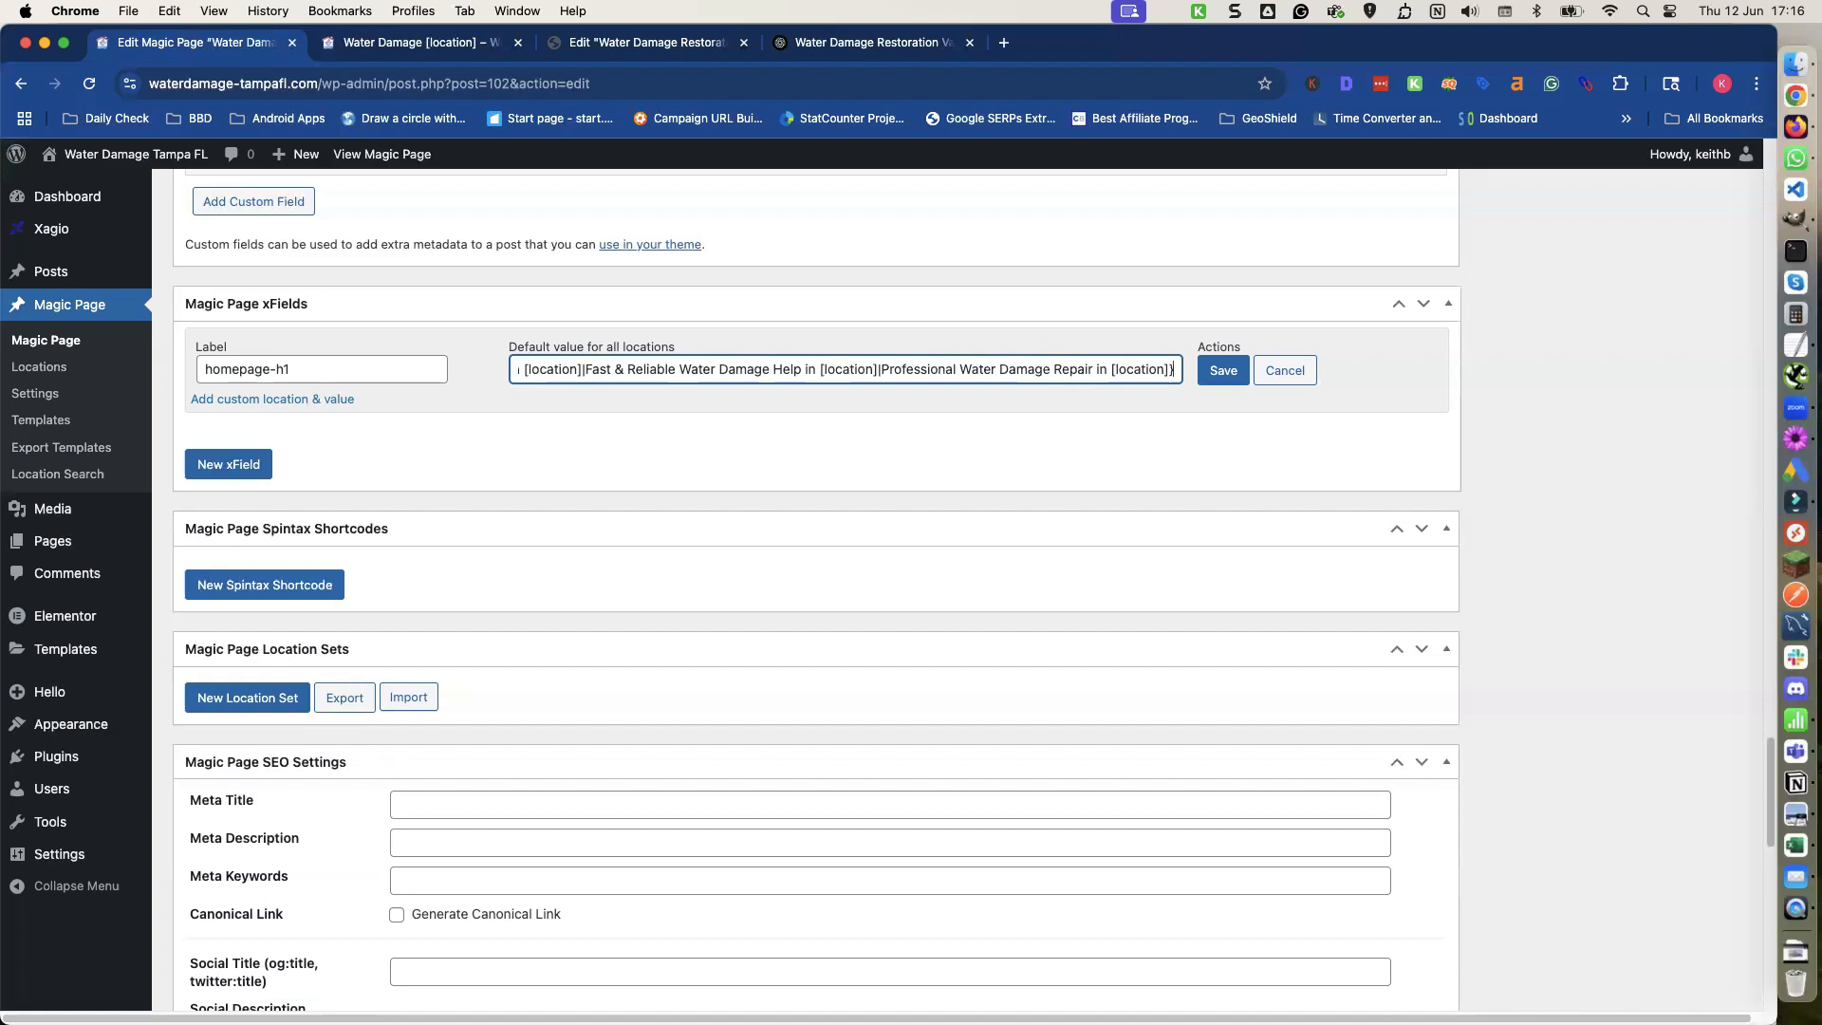
left_click(1204, 377)
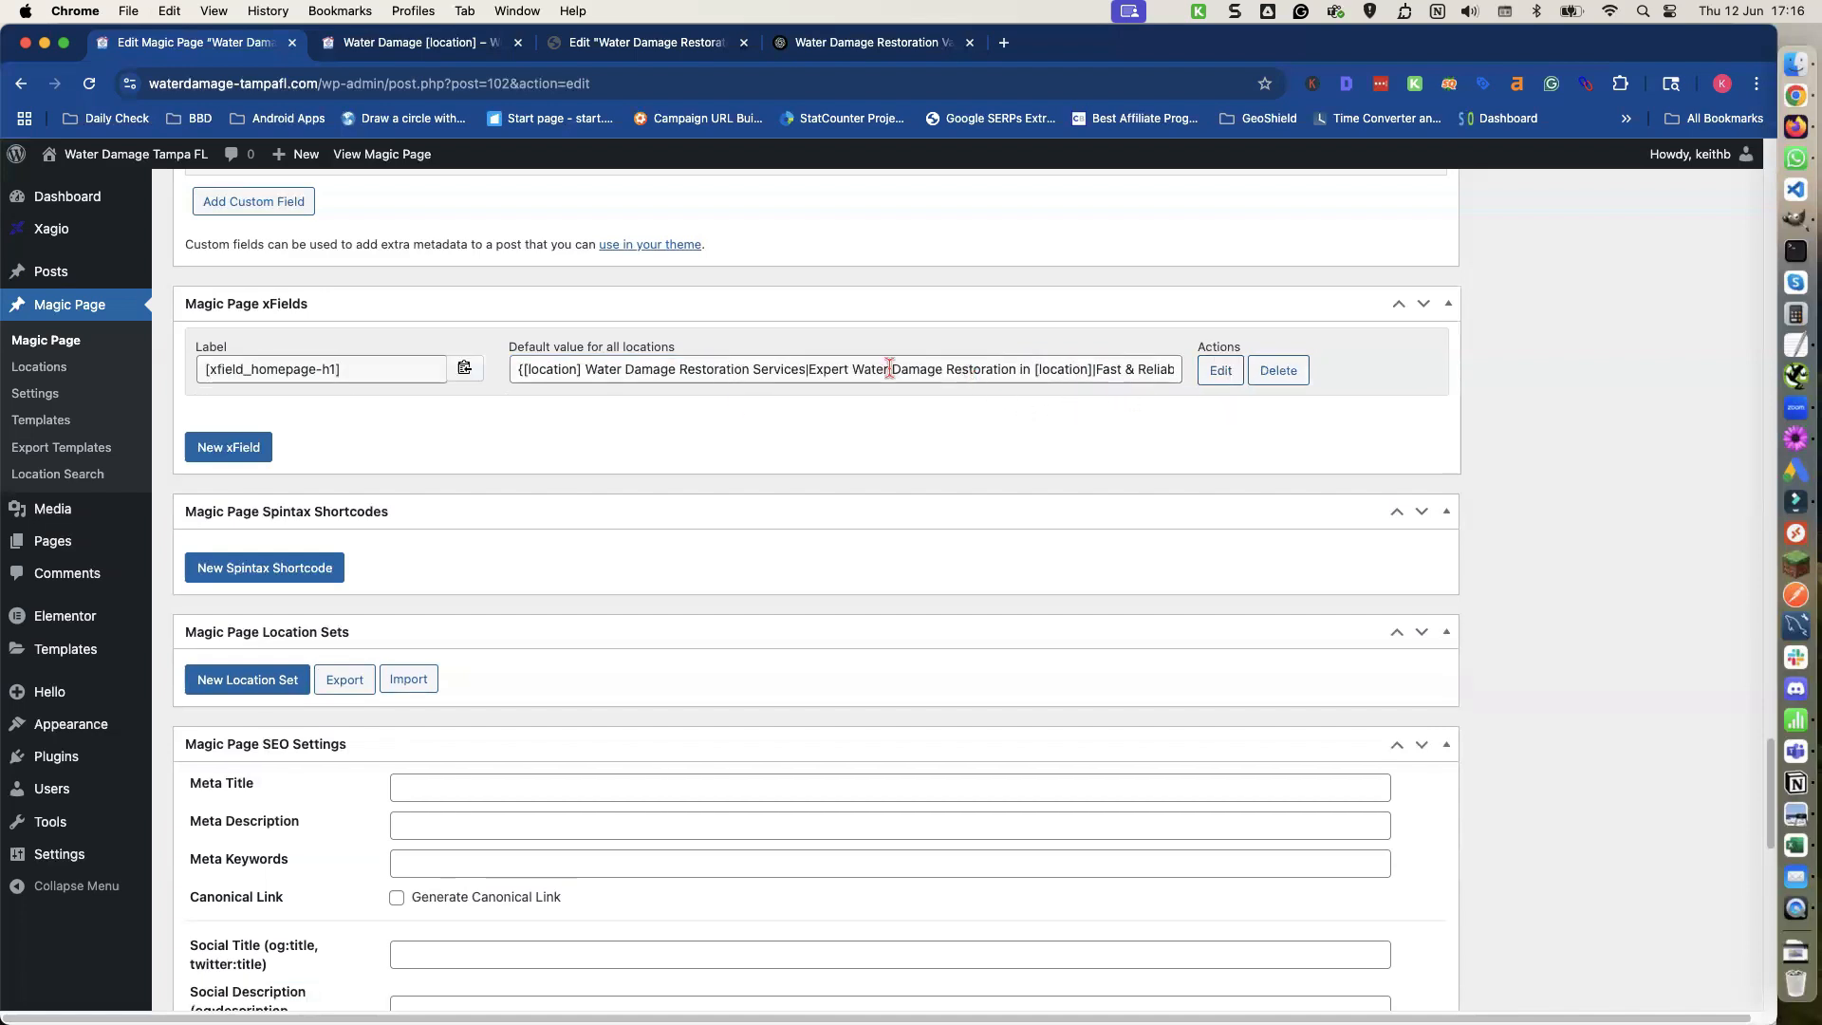
Create a new spintax shortcode labelled homepage-tagline and add its first option field.
left_click(299, 572)
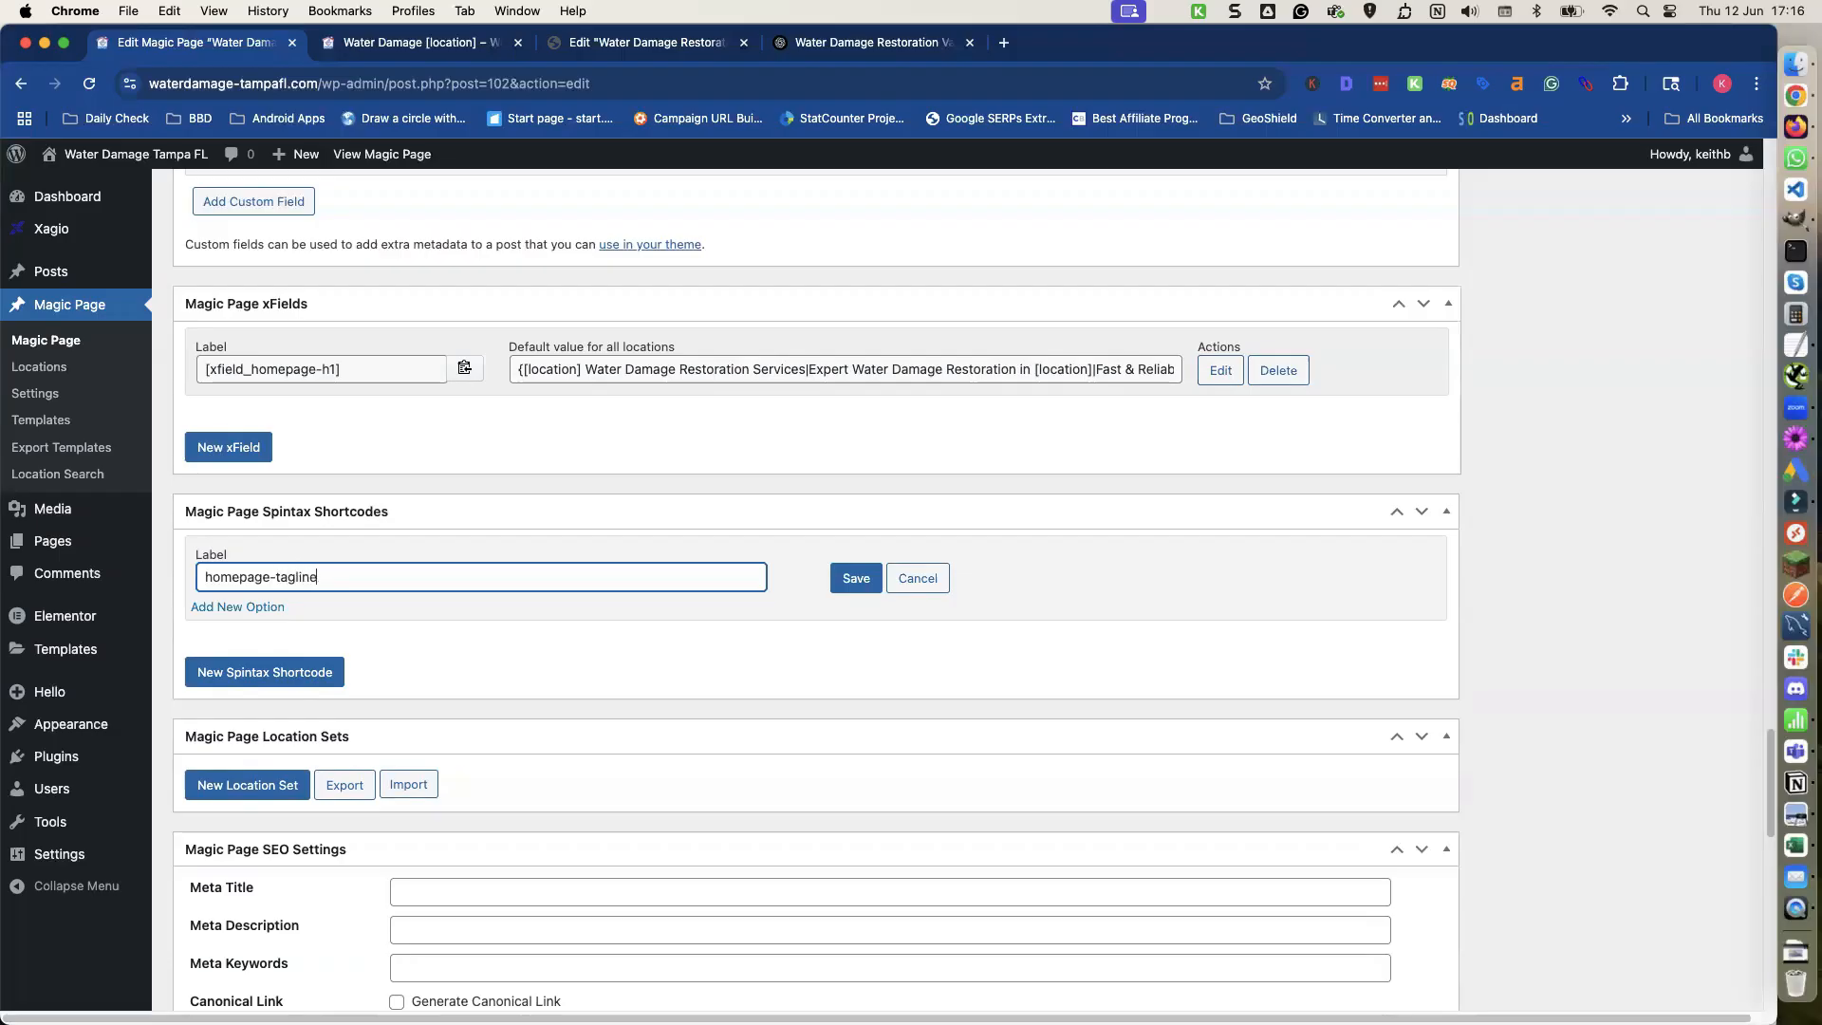
left_click(260, 609)
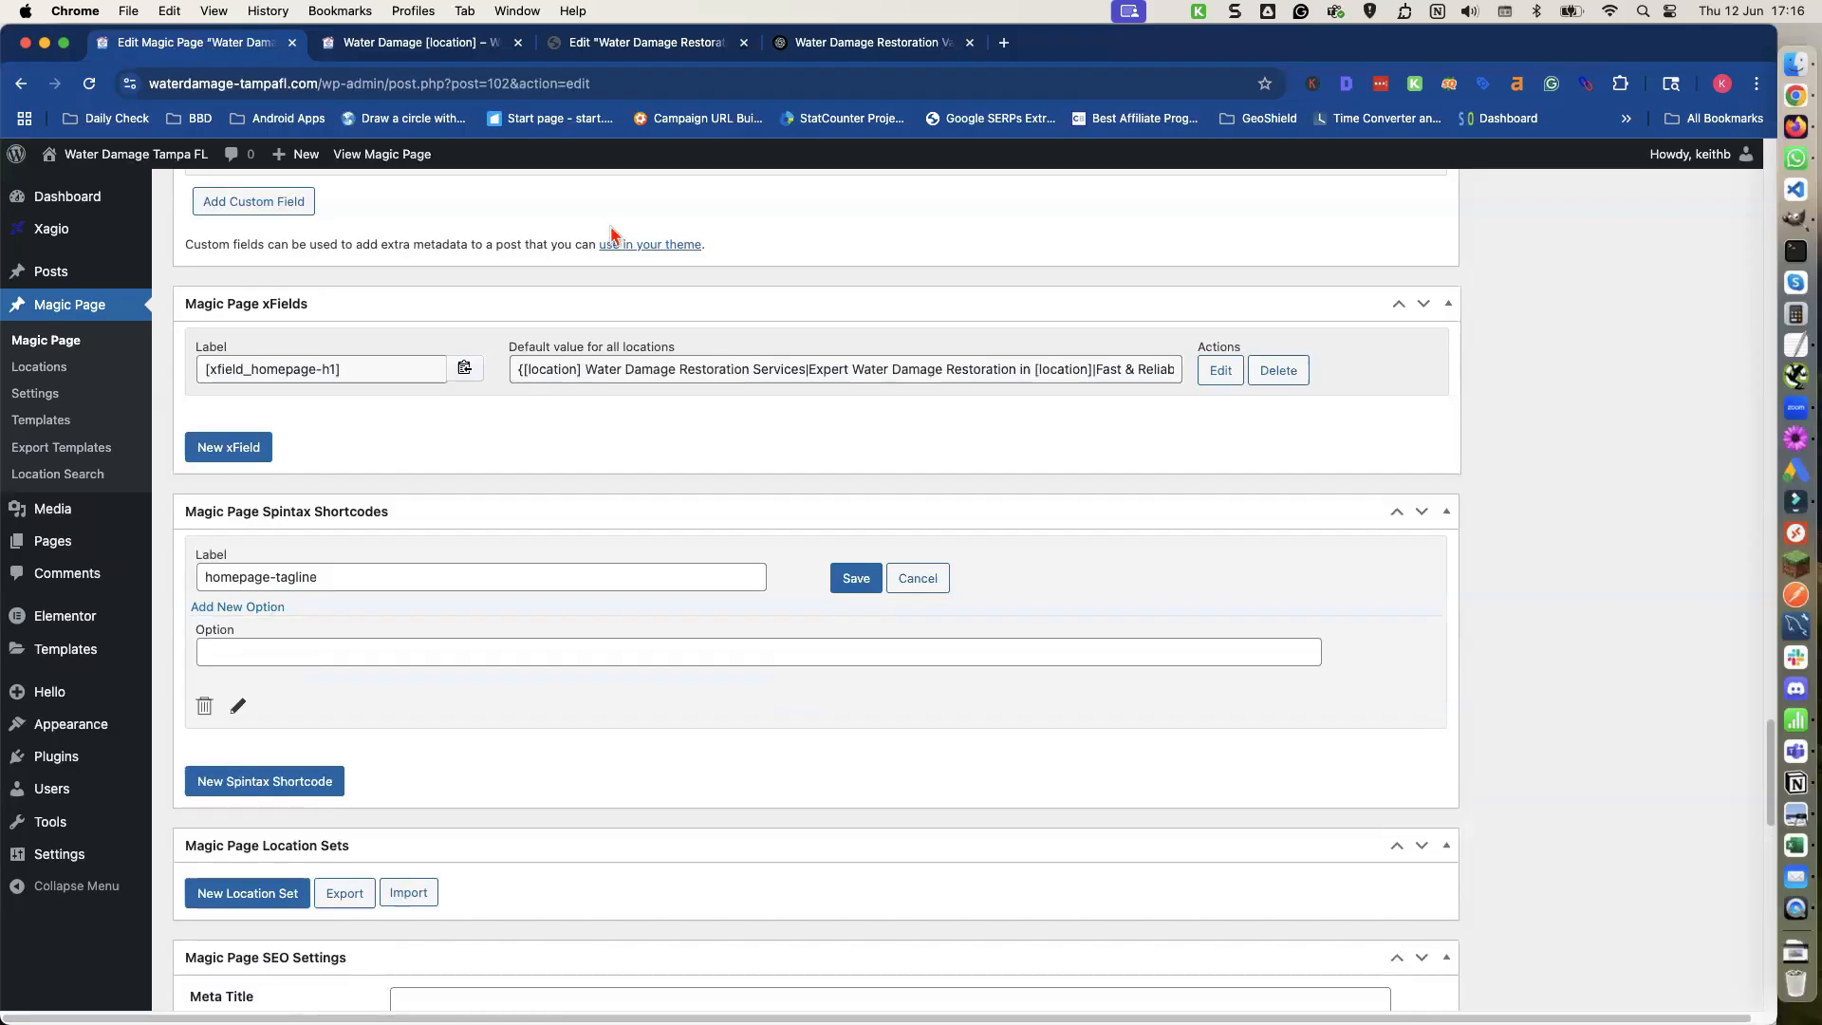
Copy the Version 1 paragraph from ChatGPT and paste it into the spintax shortcode's first option.
left_click(874, 47)
scroll(724, 372, "up", 7)
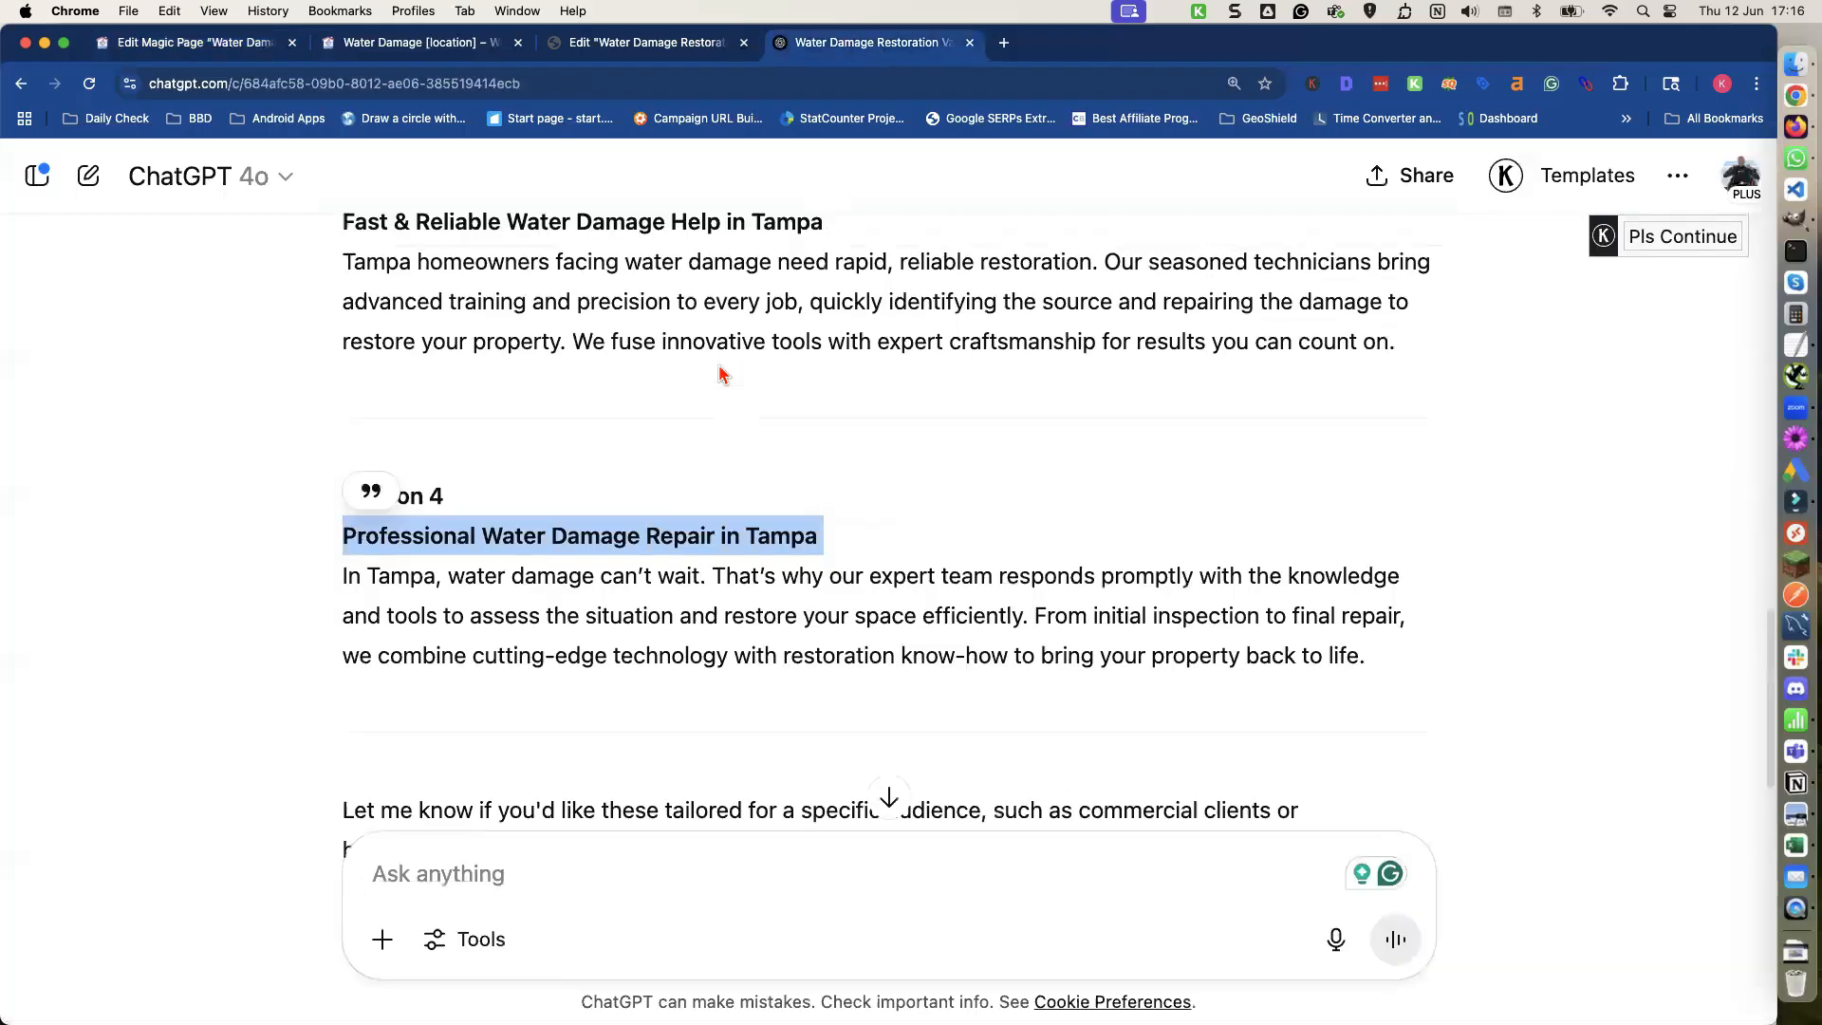
scroll(715, 365, "up", 4)
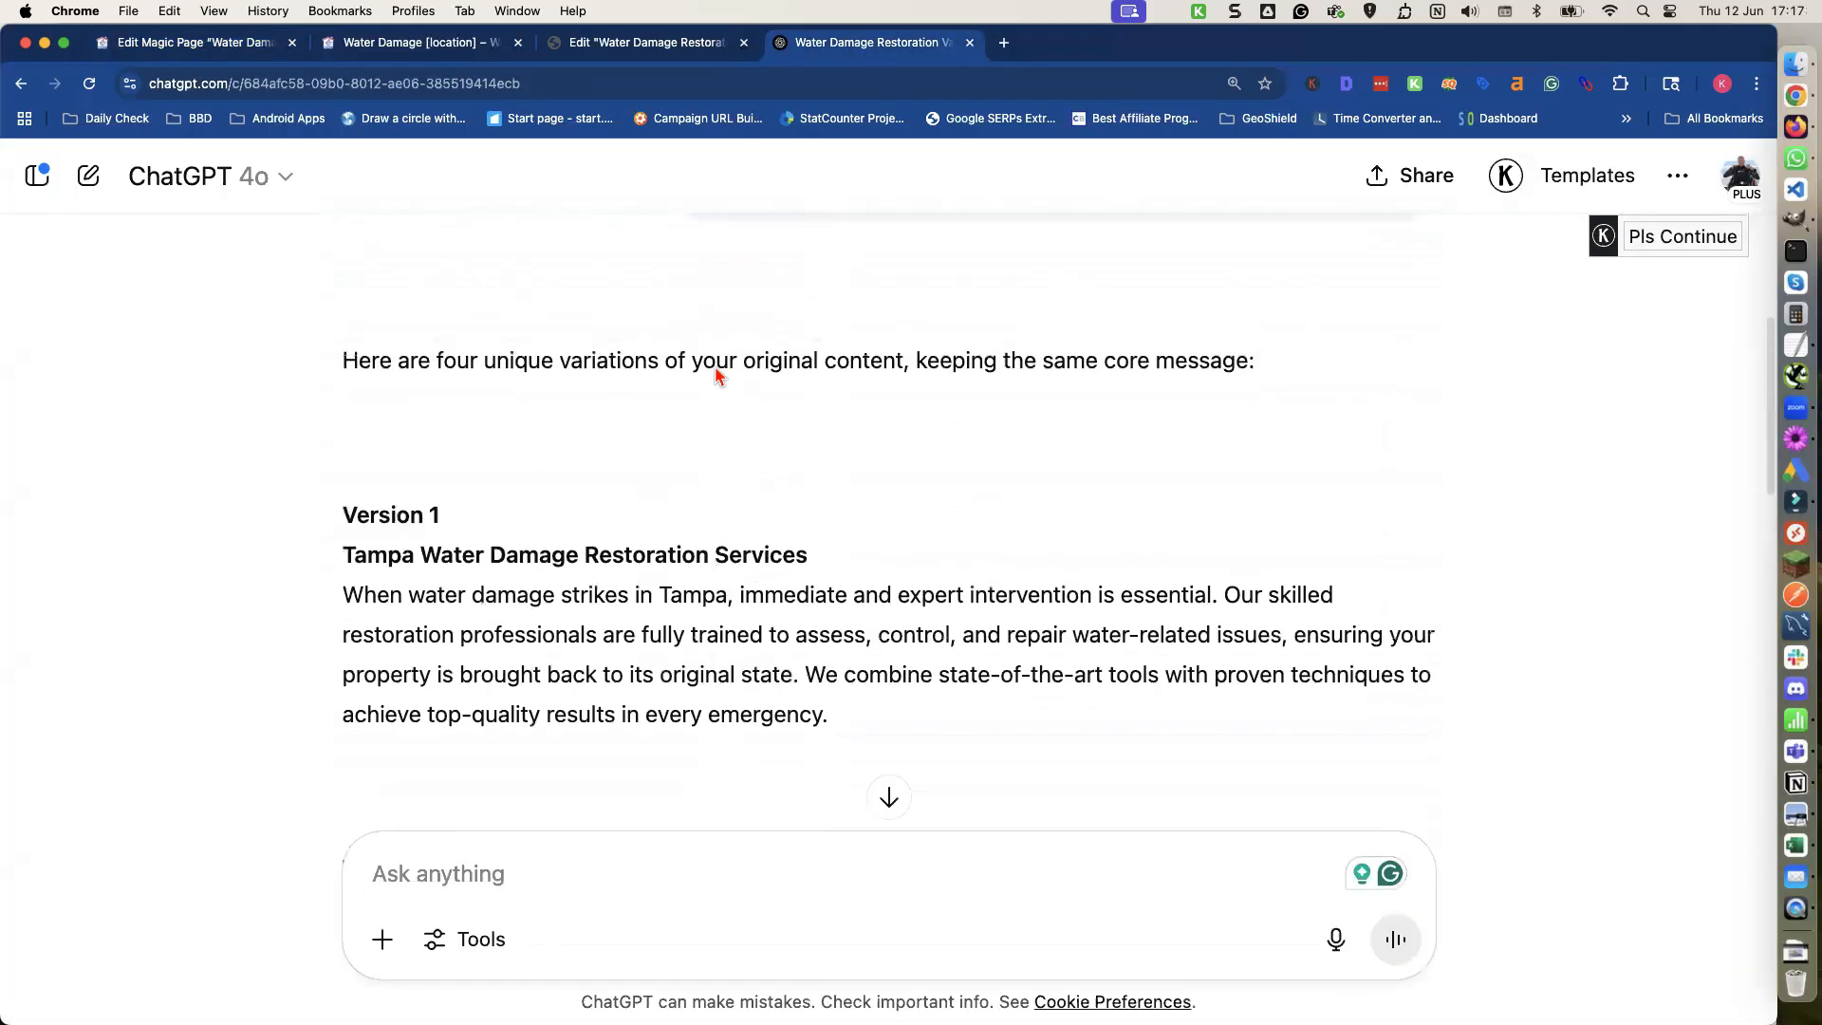
triple_click(616, 473)
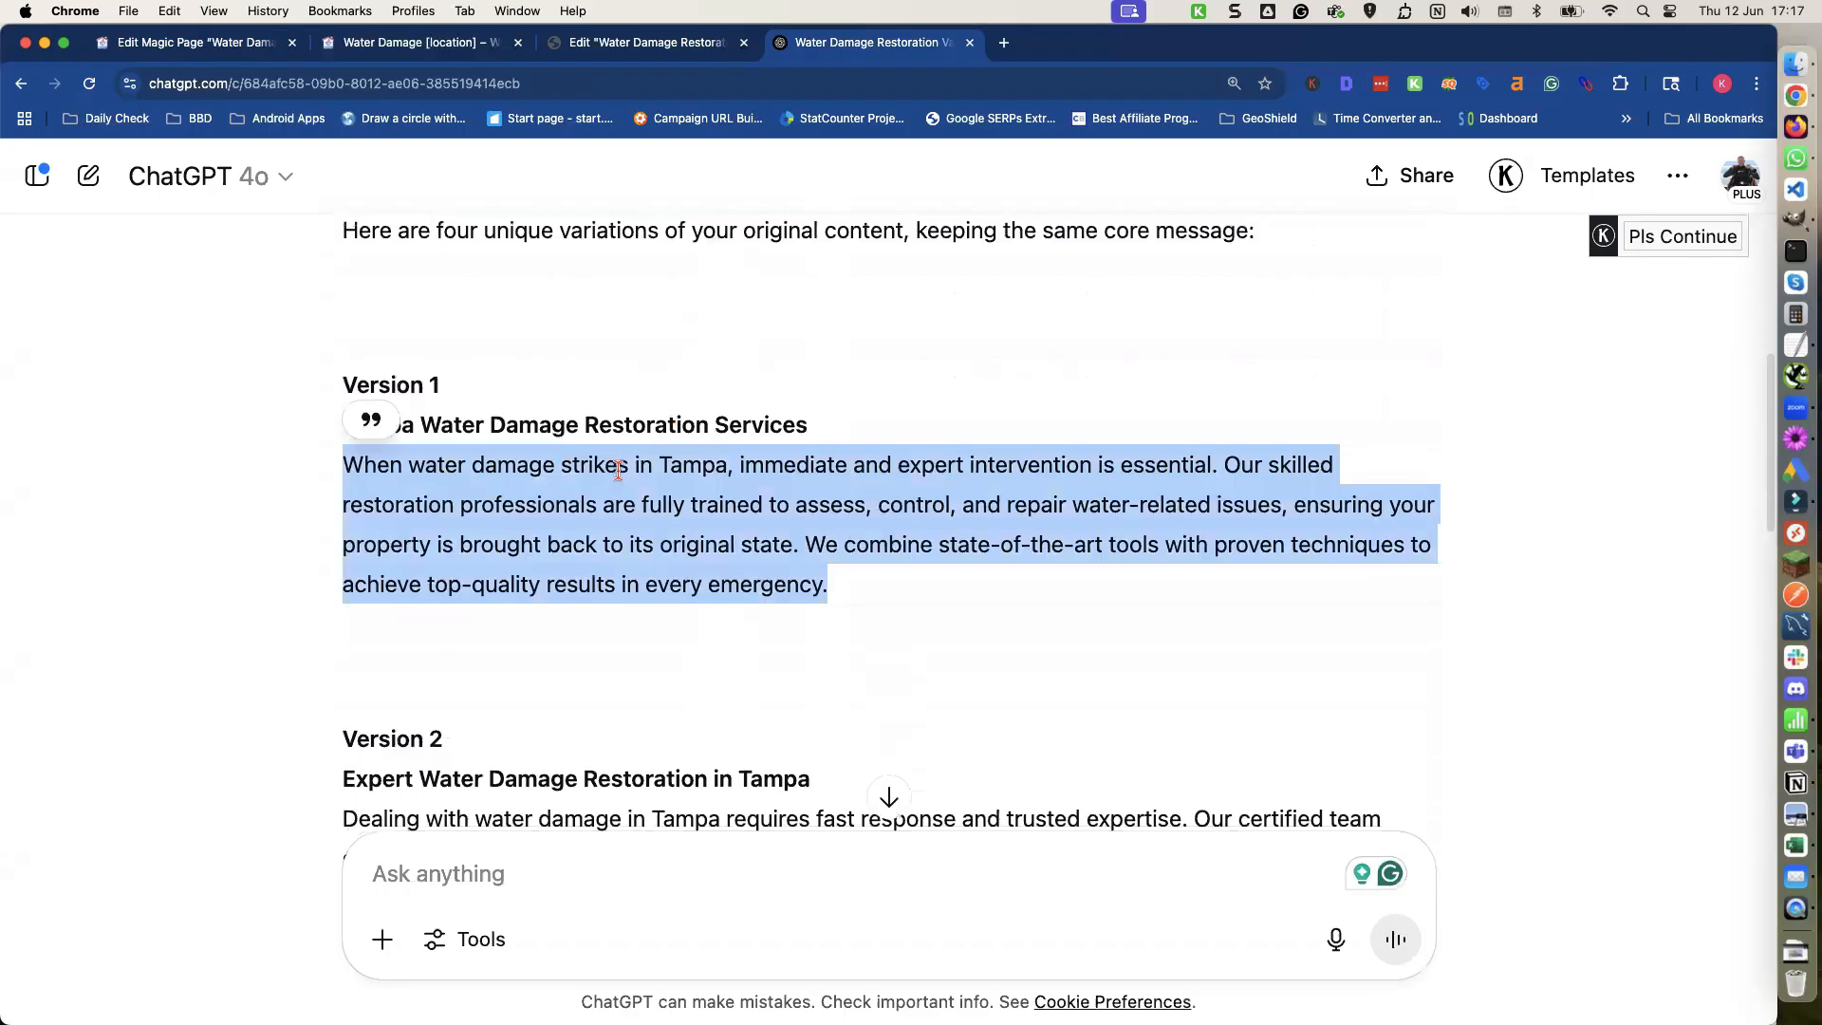
key("super+c")
left_click(249, 44)
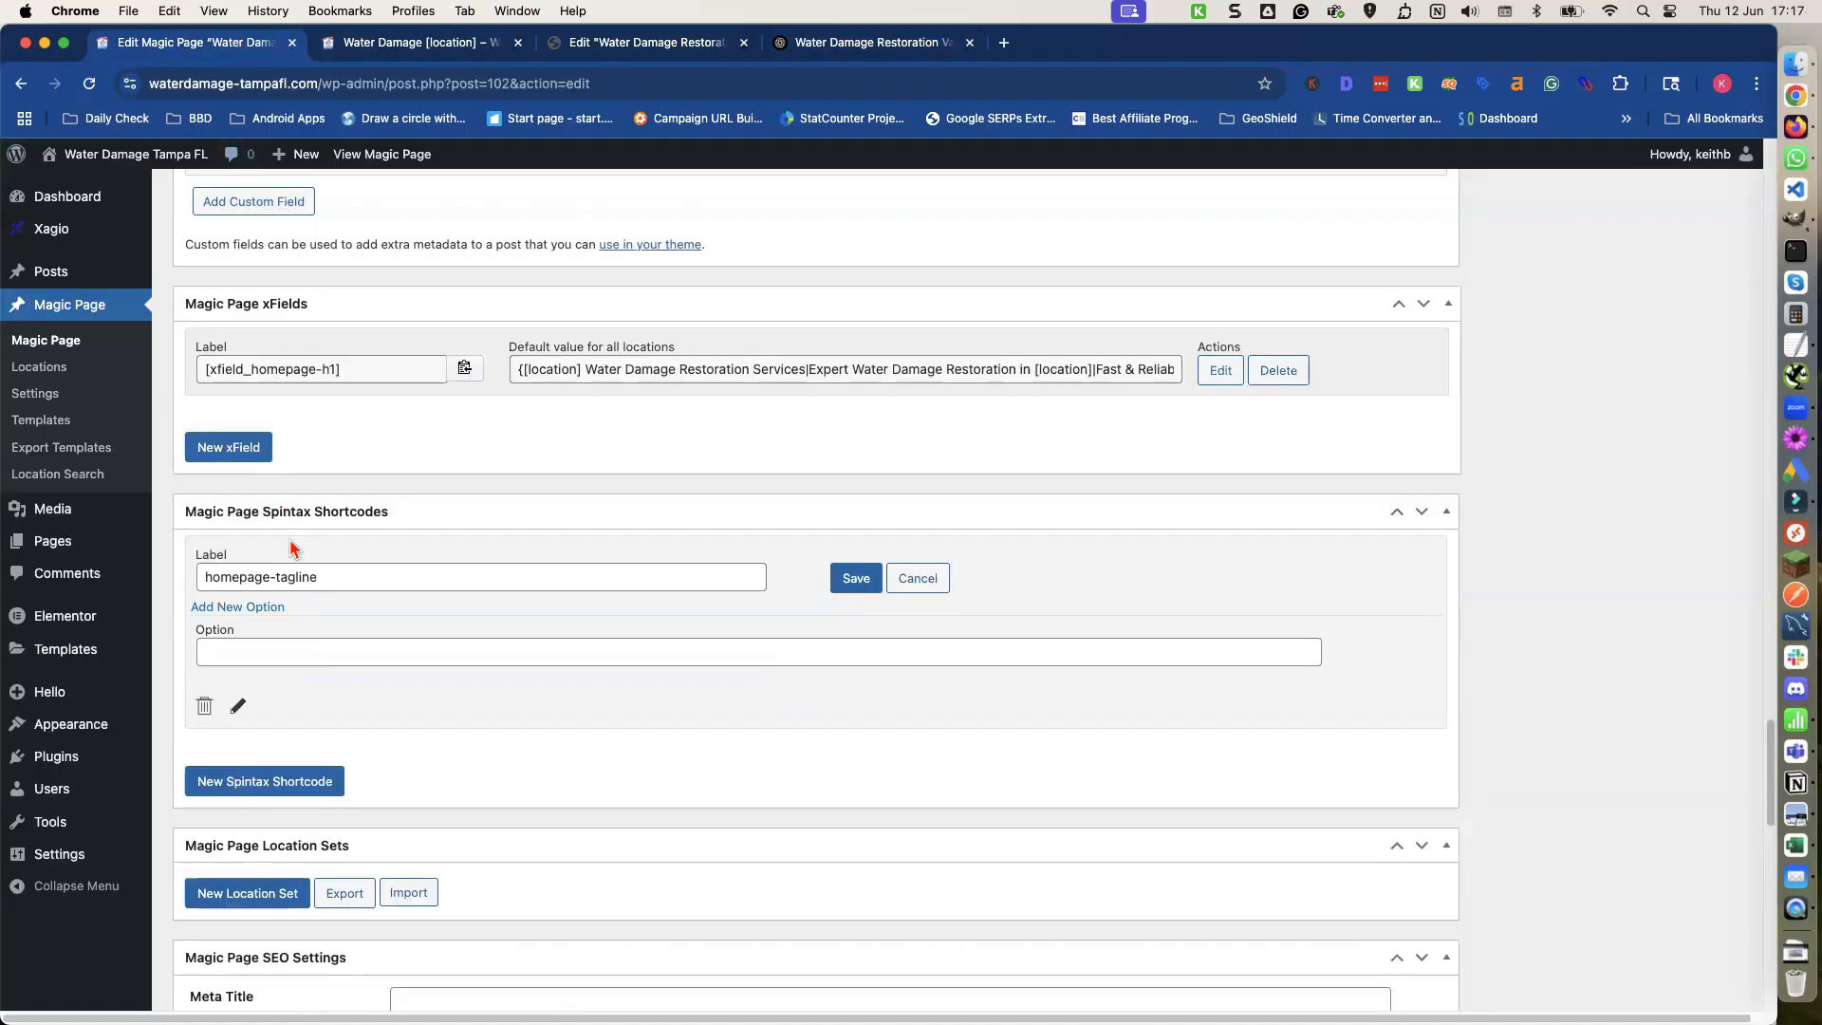
left_click(269, 662)
key("super+v")
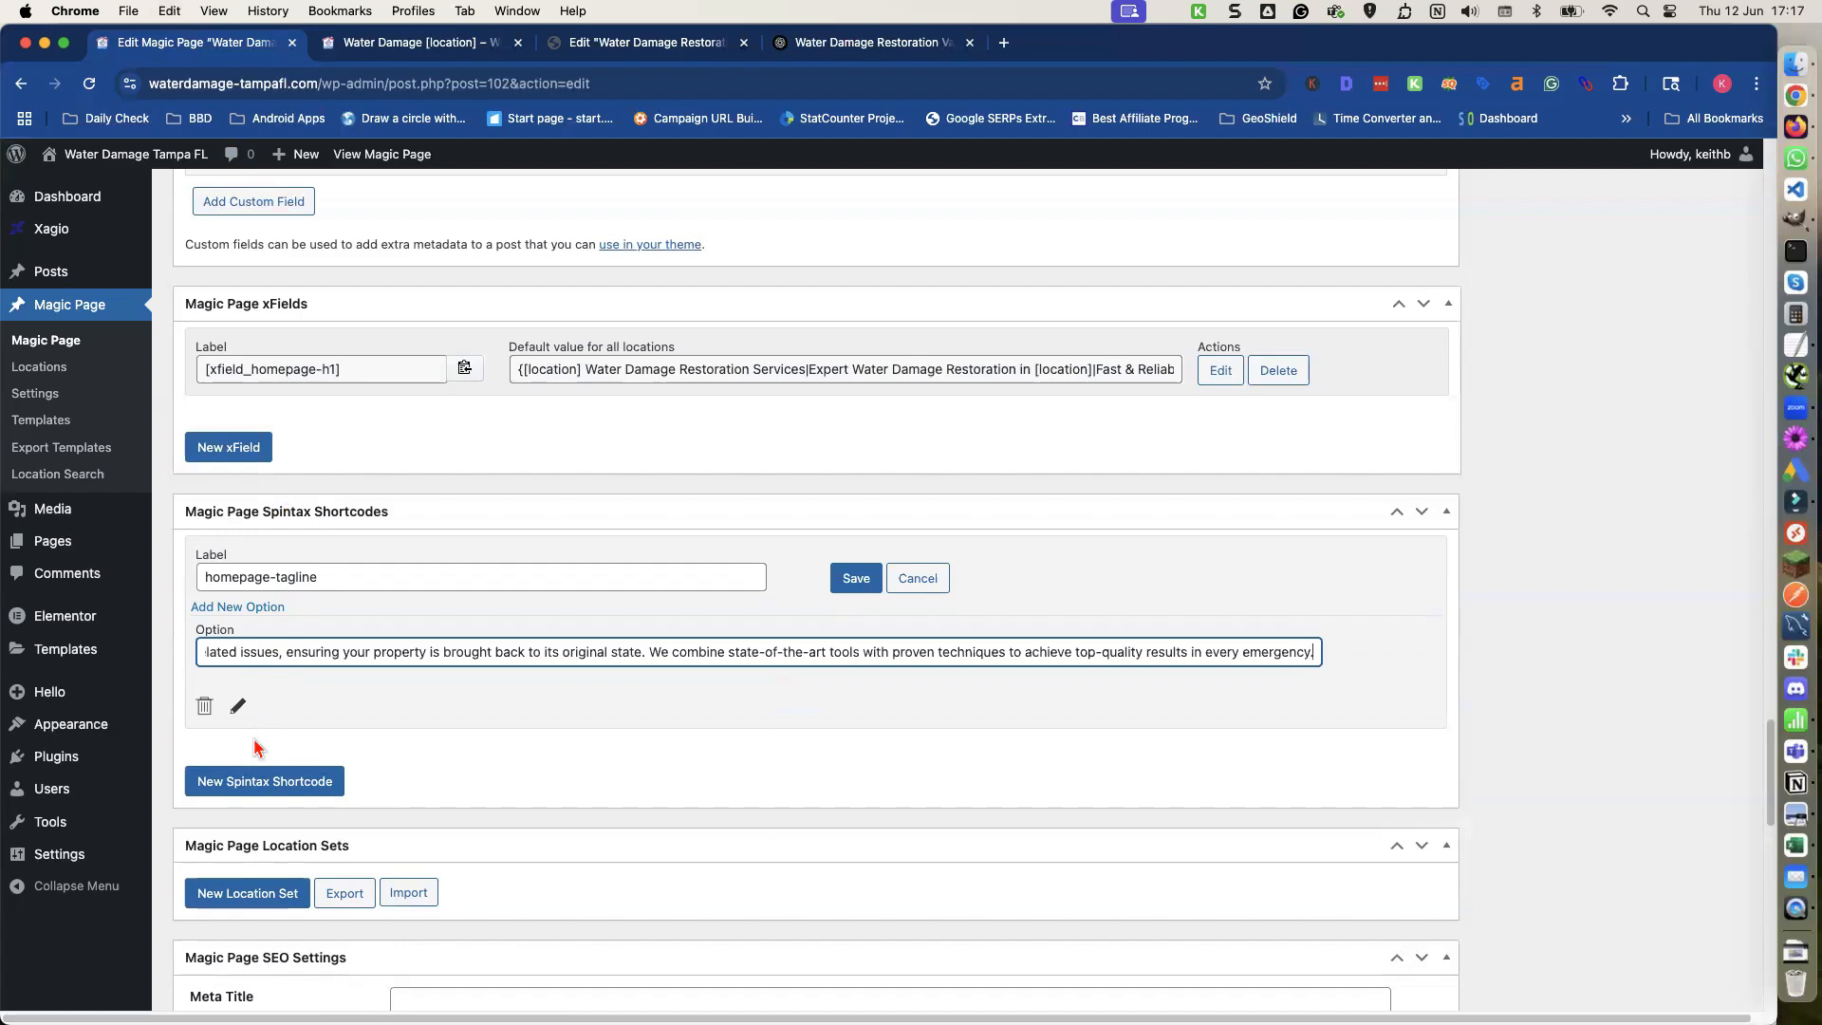
Add three more option fields to the homepage-tagline spintax shortcode and select the second option.
double_click(256, 608)
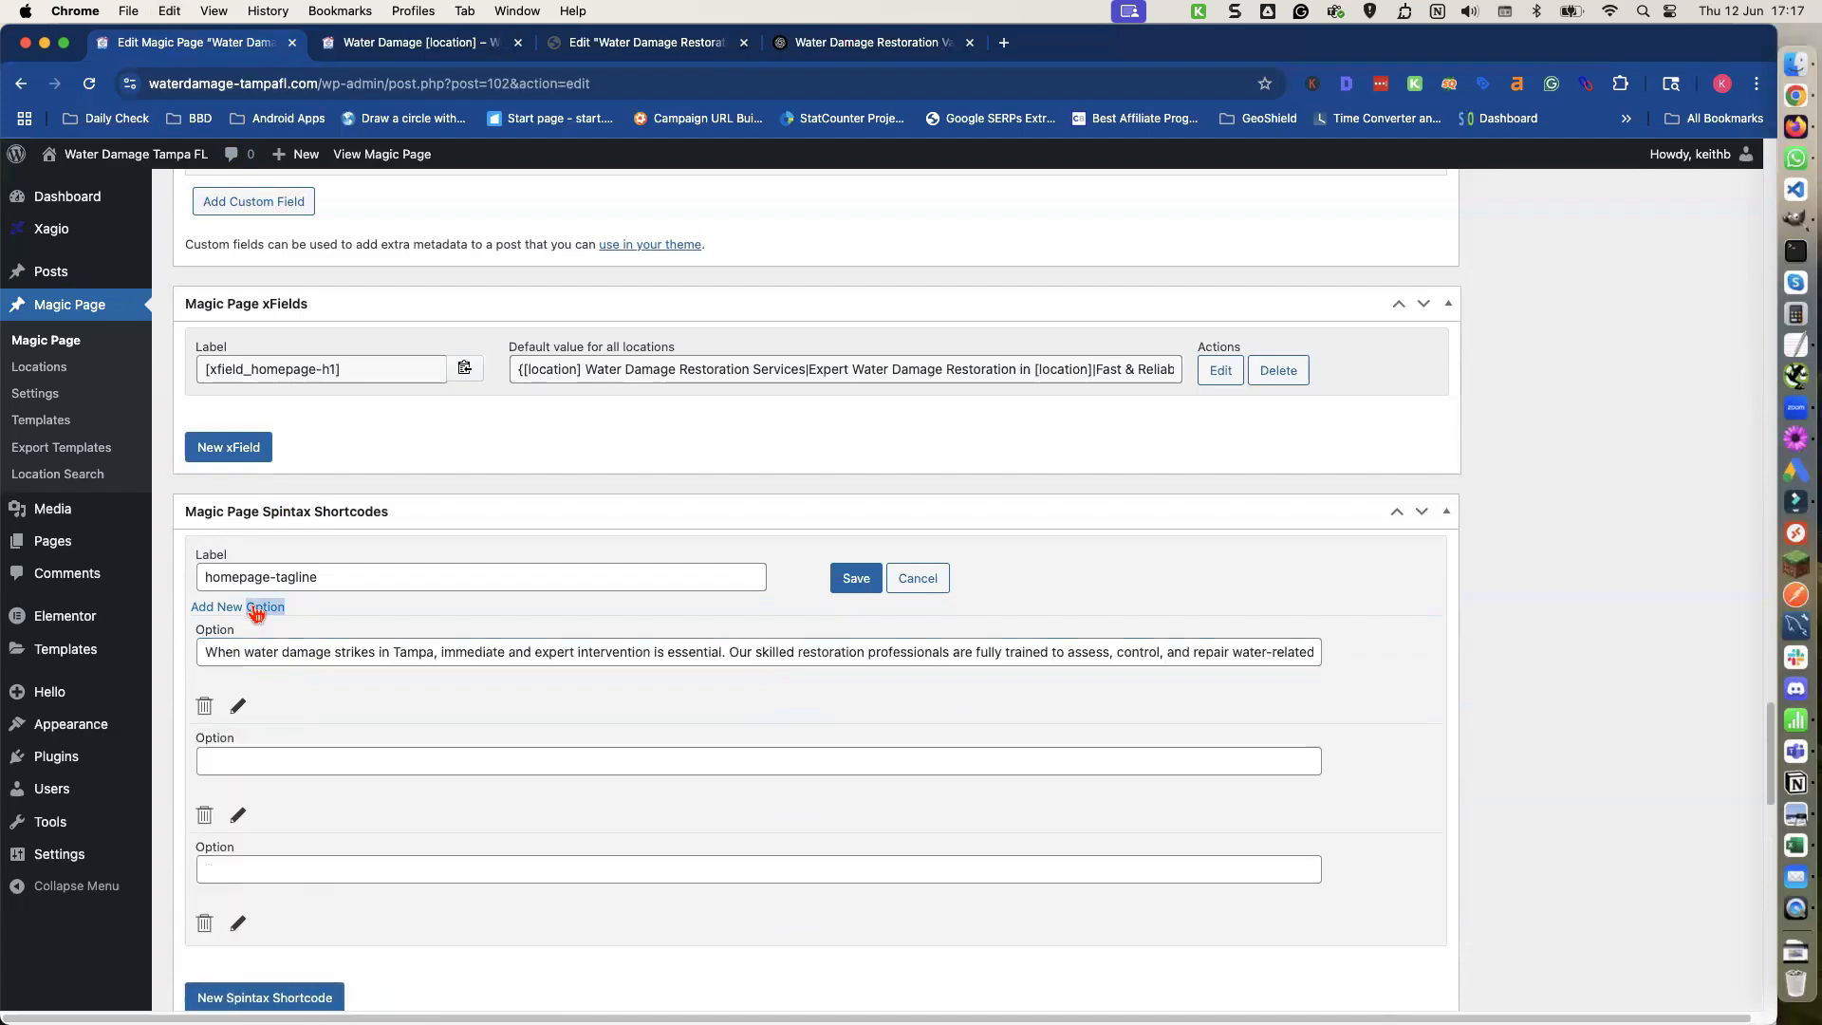
left_click(257, 608)
left_click(240, 761)
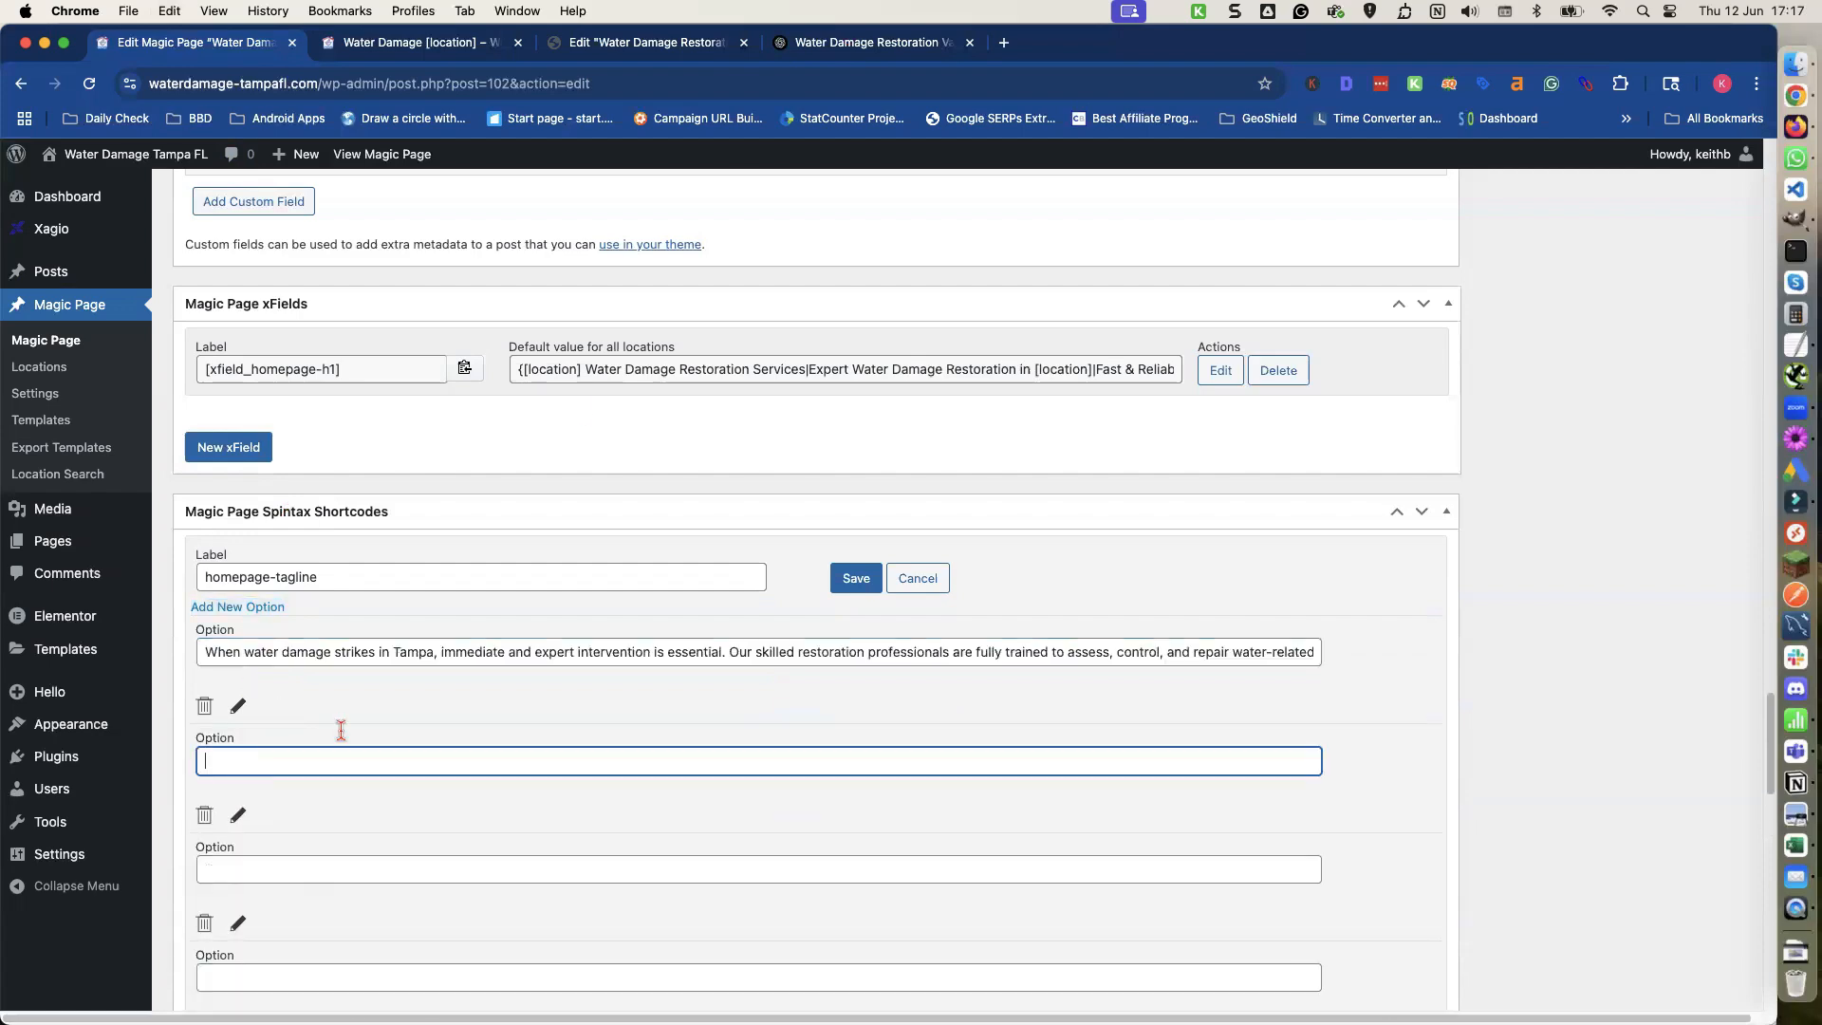
Copy the Version 2 paragraph from ChatGPT and paste it into the spintax shortcode's second option.
left_click(878, 49)
scroll(753, 378, "down", 5)
triple_click(690, 437)
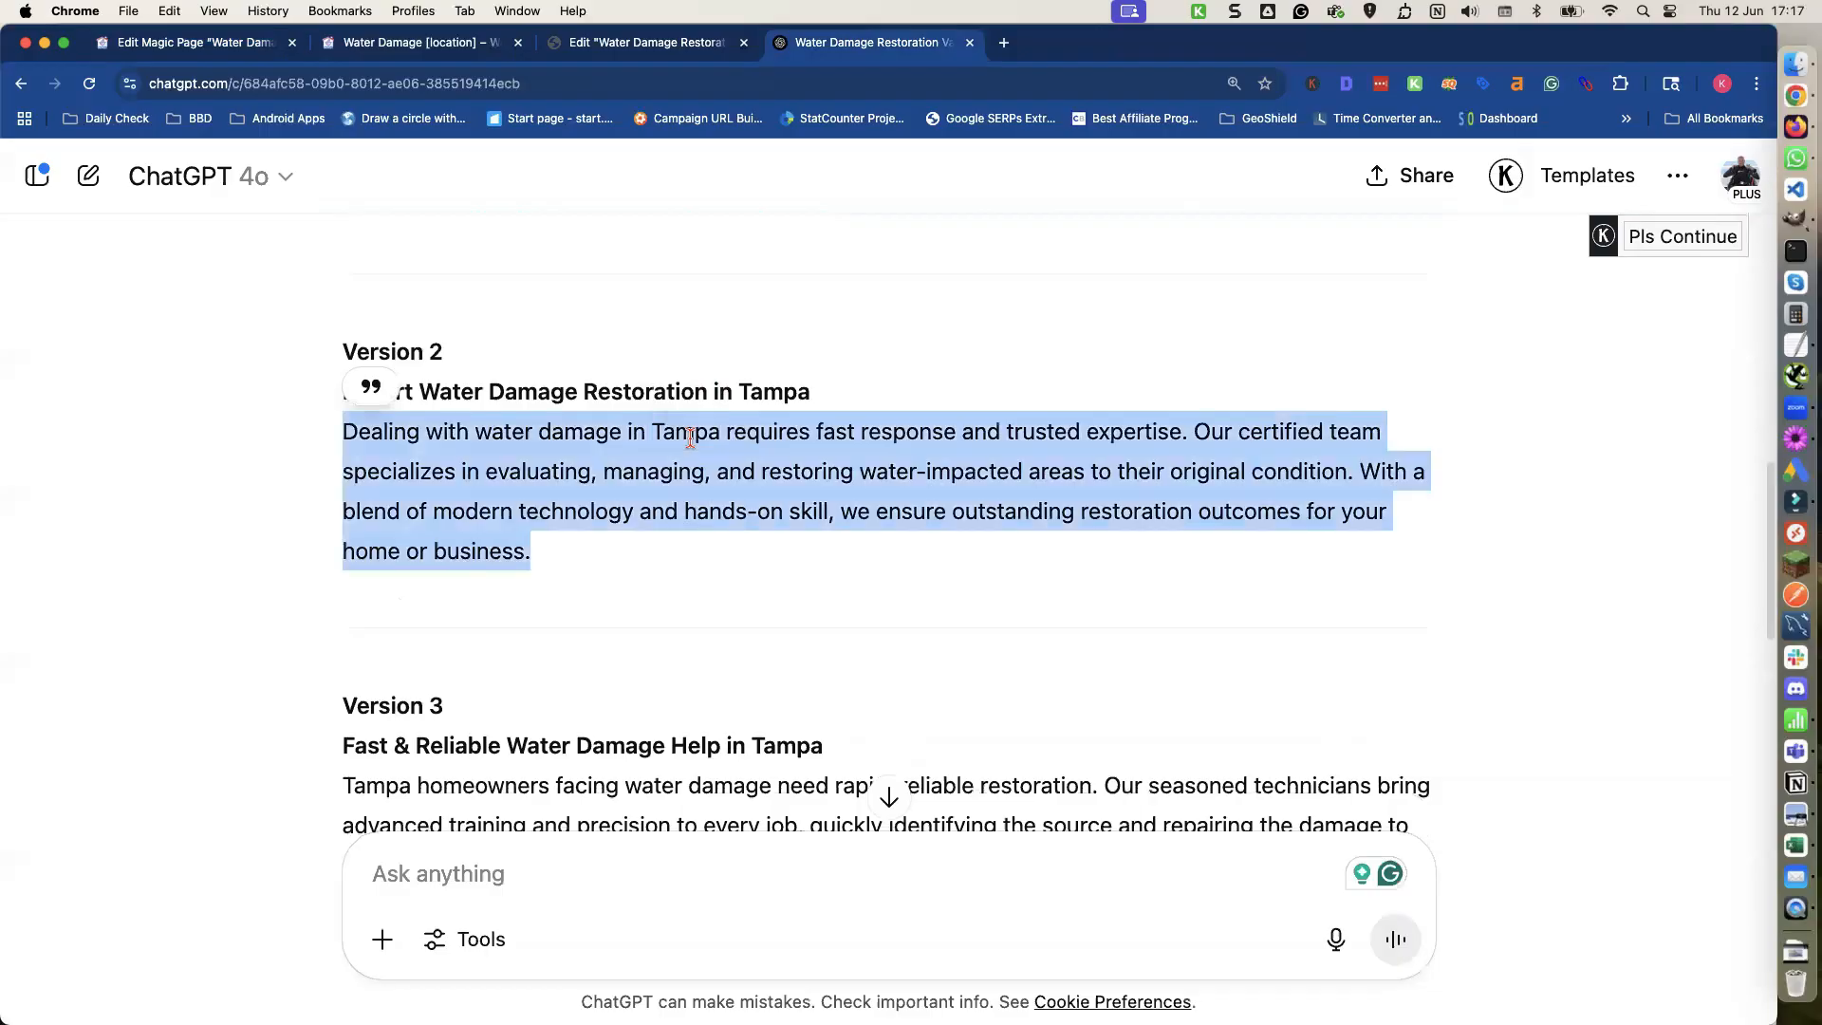
left_click(209, 42)
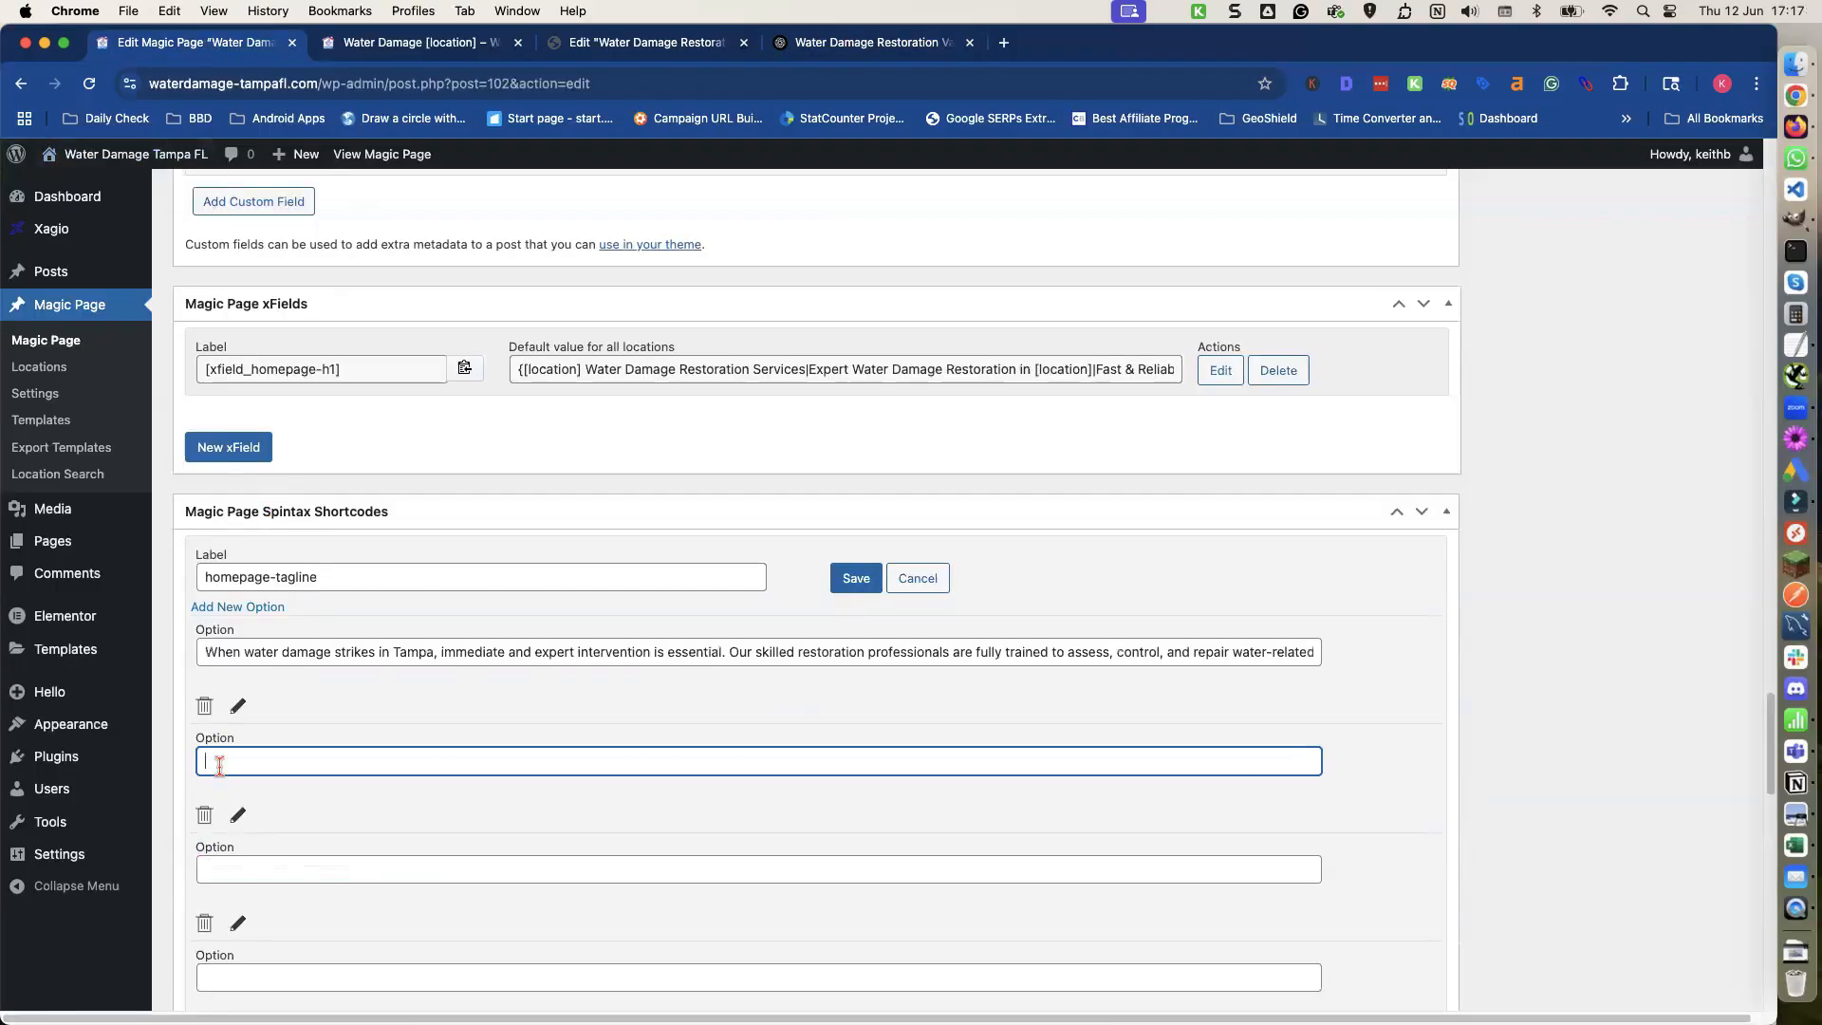
key("super+v")
Copy the Version 3 paragraph from ChatGPT and paste it into the third option field.
left_click(244, 868)
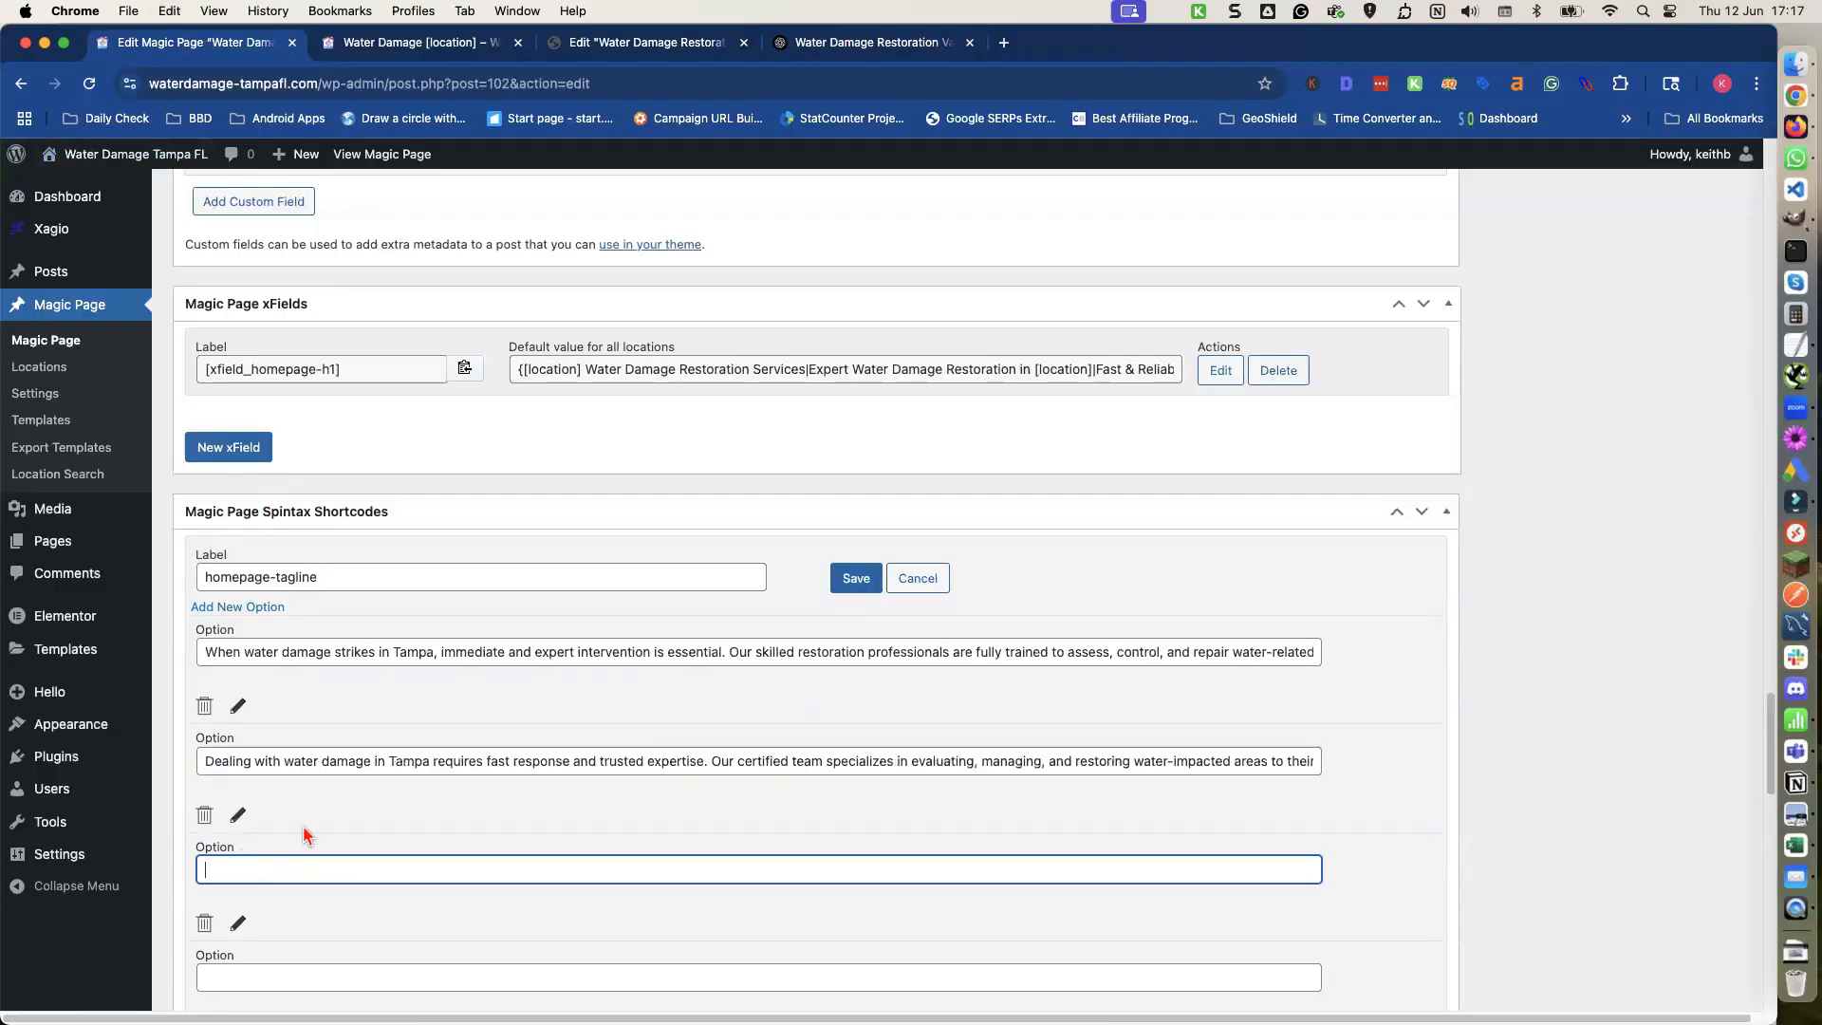
left_click(850, 52)
triple_click(546, 778)
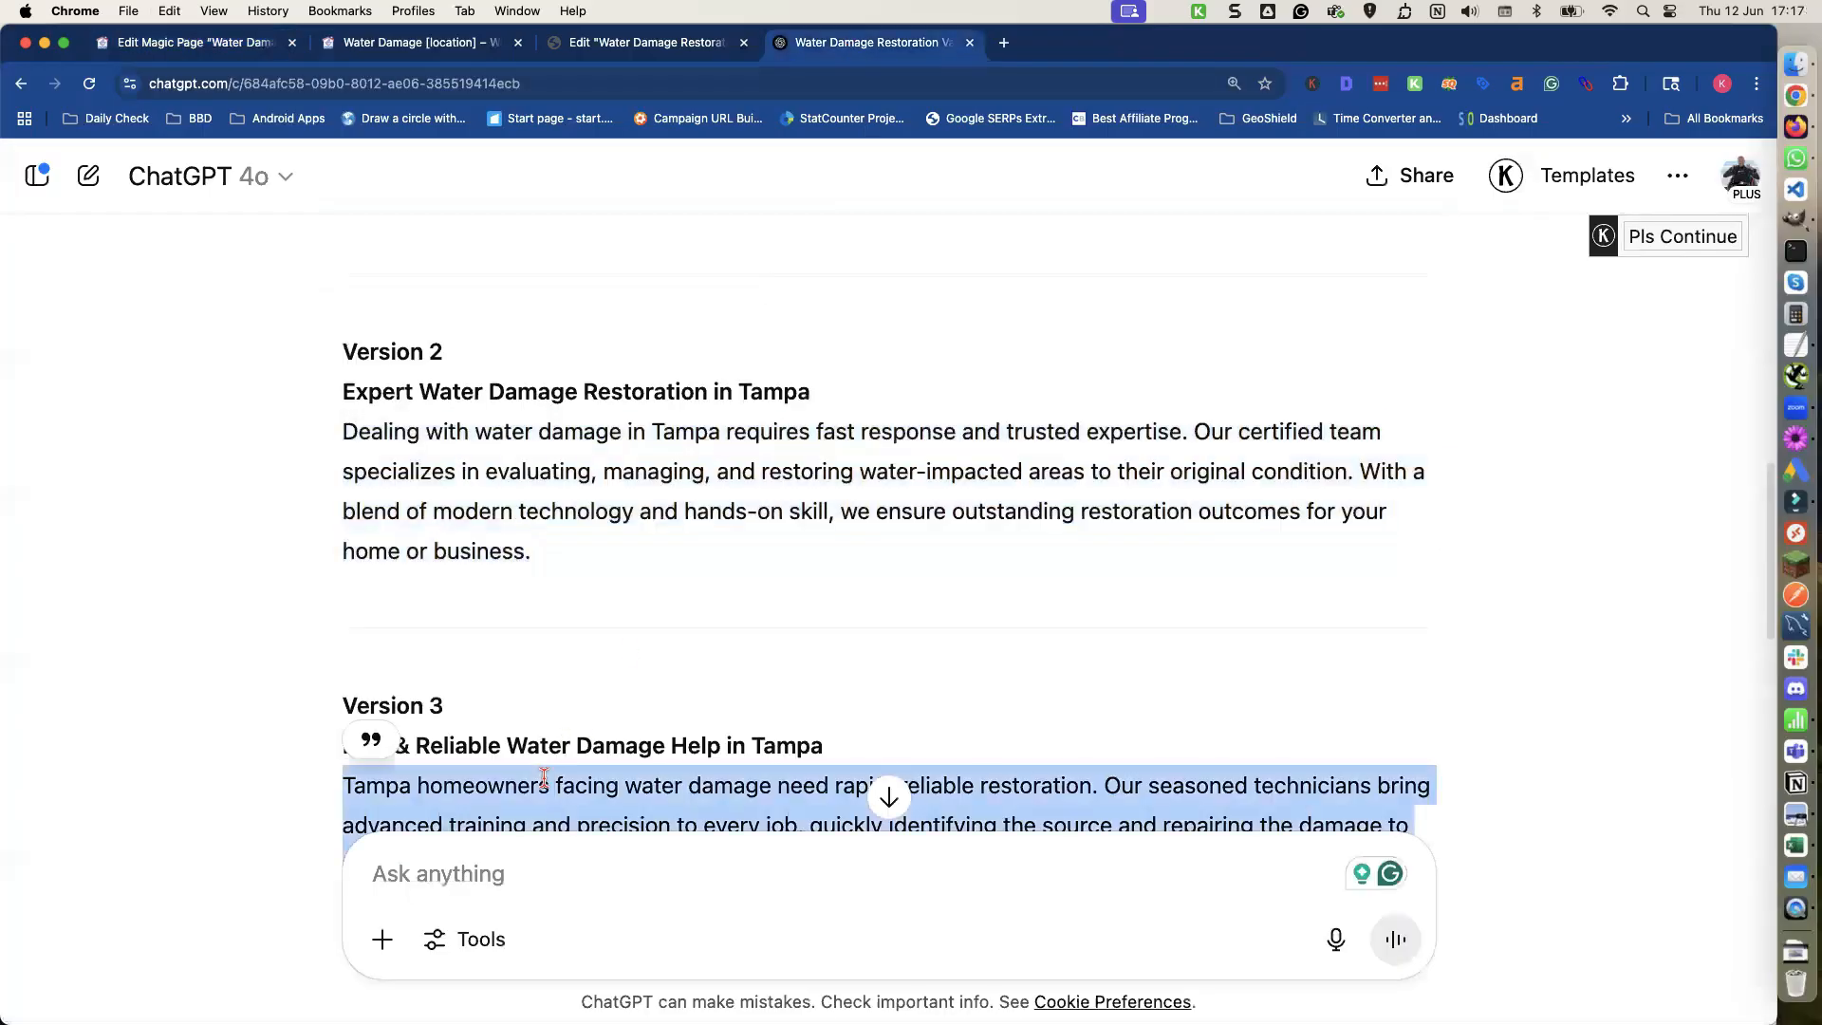
left_click(421, 43)
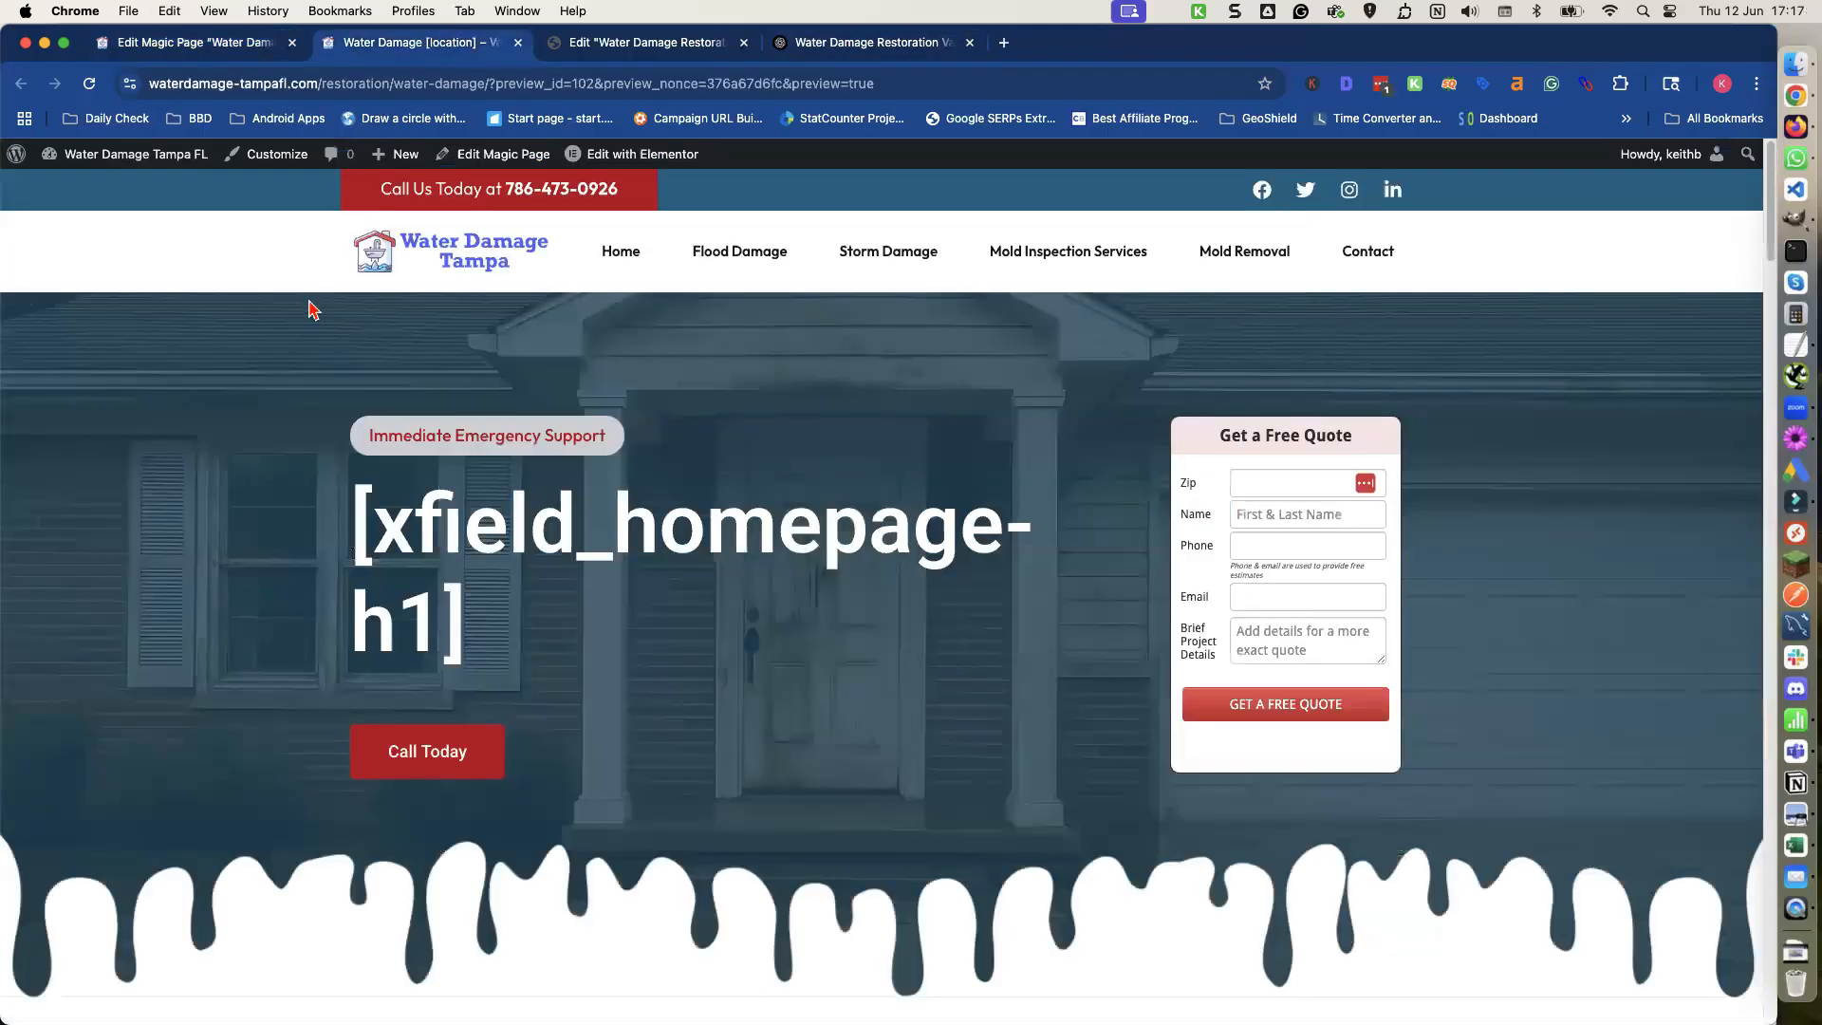
left_click(198, 52)
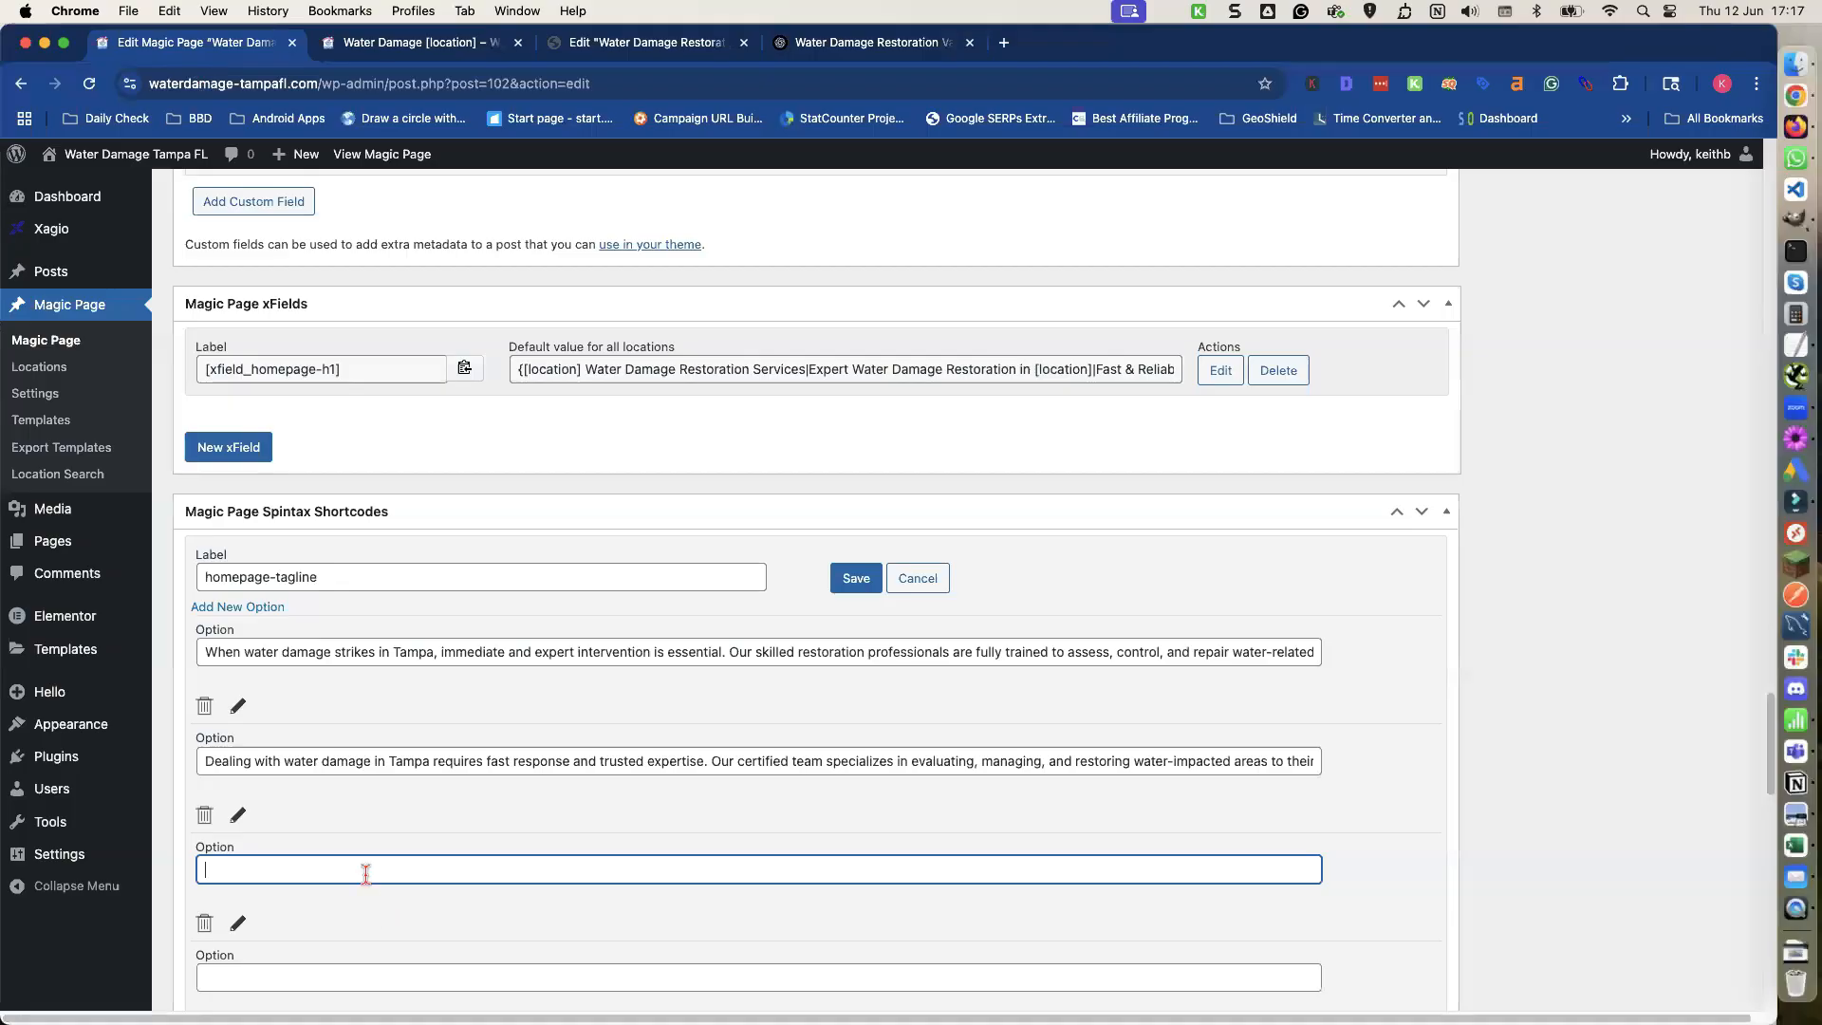
key("super+v")
Copy the Version 4 paragraph from ChatGPT into the fourth option field and save the homepage-tagline spintax shortcode.
scroll(376, 855, "down", 5)
left_click(313, 750)
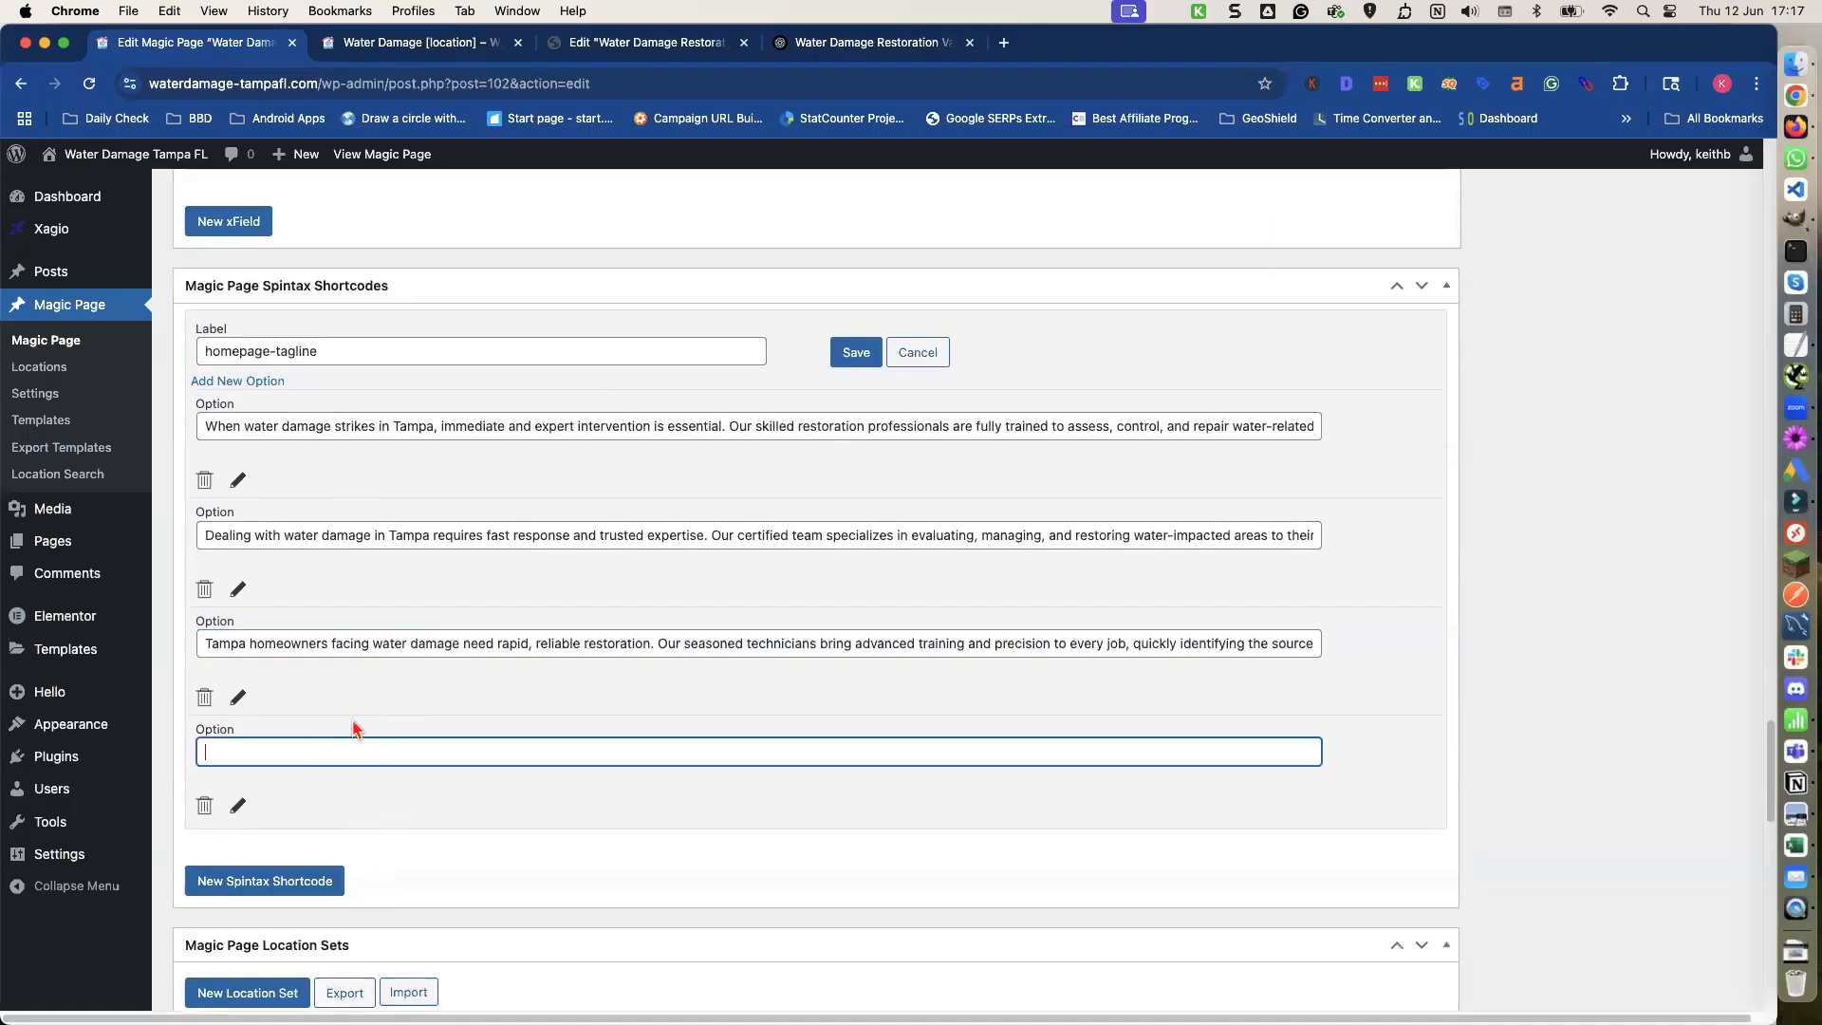
left_click(842, 44)
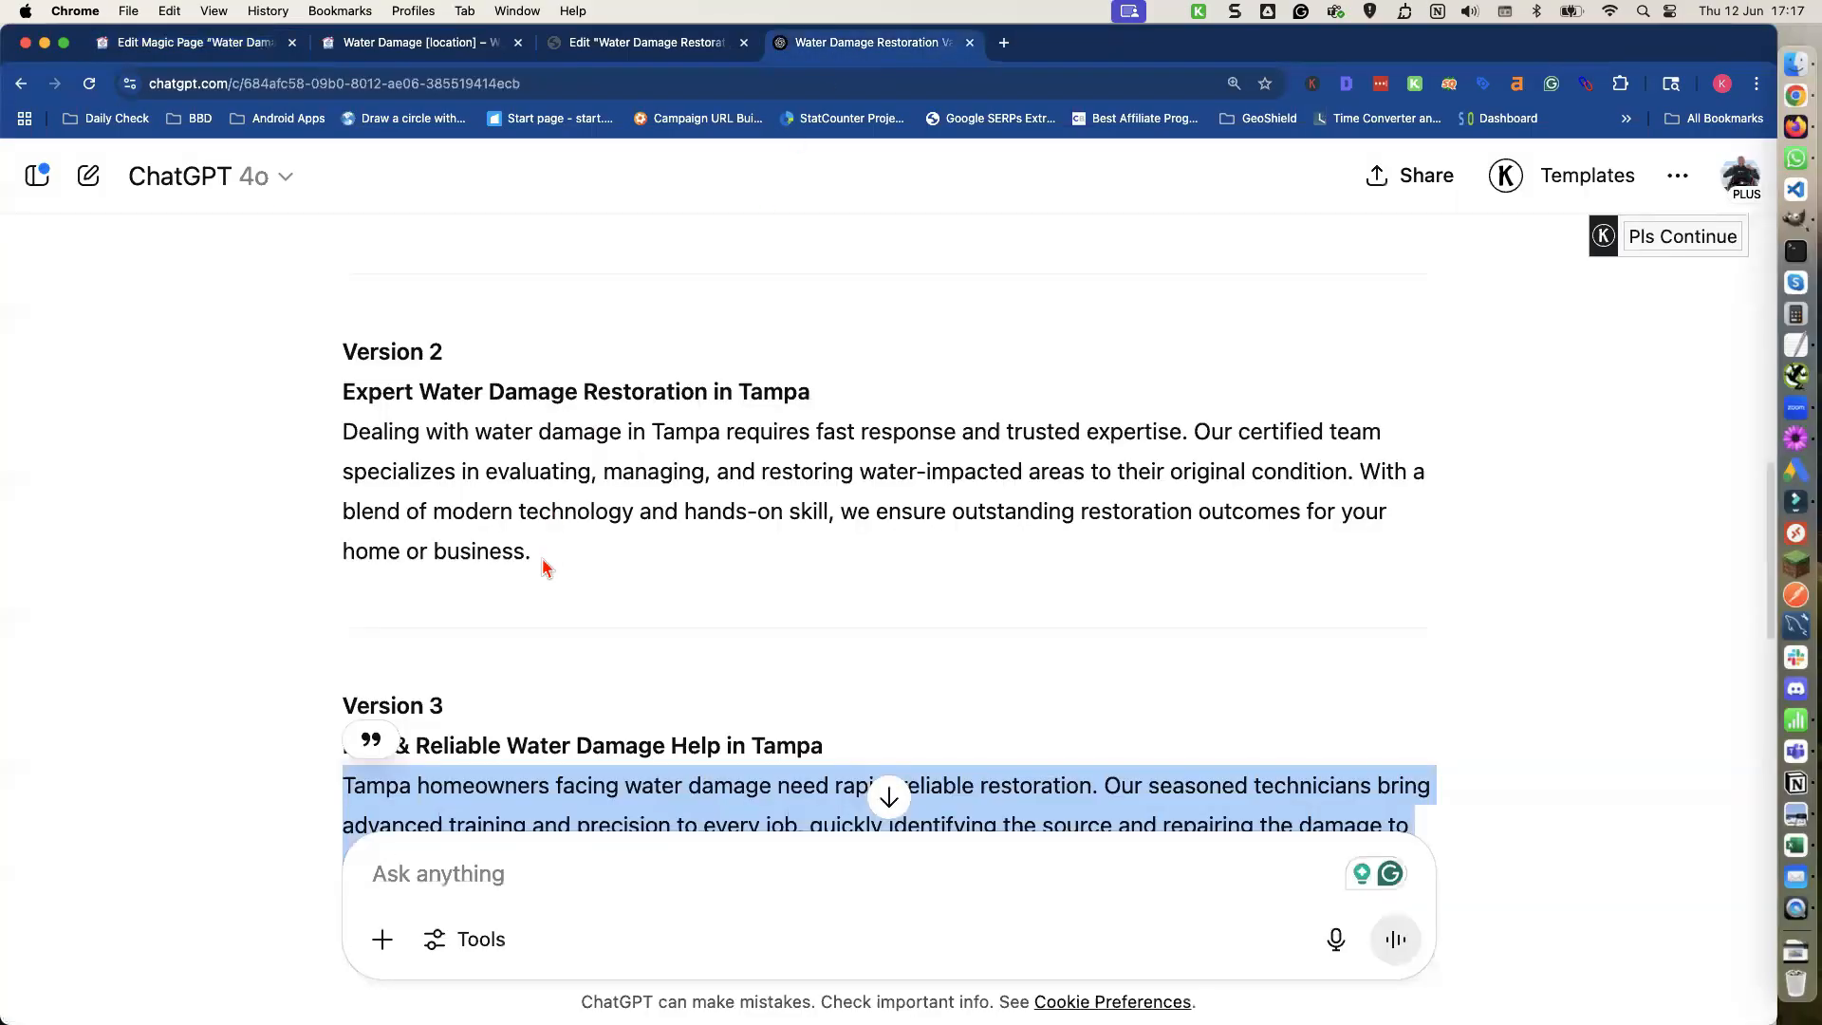
scroll(542, 560, "down", 5)
scroll(536, 607, "down", 3)
triple_click(532, 667)
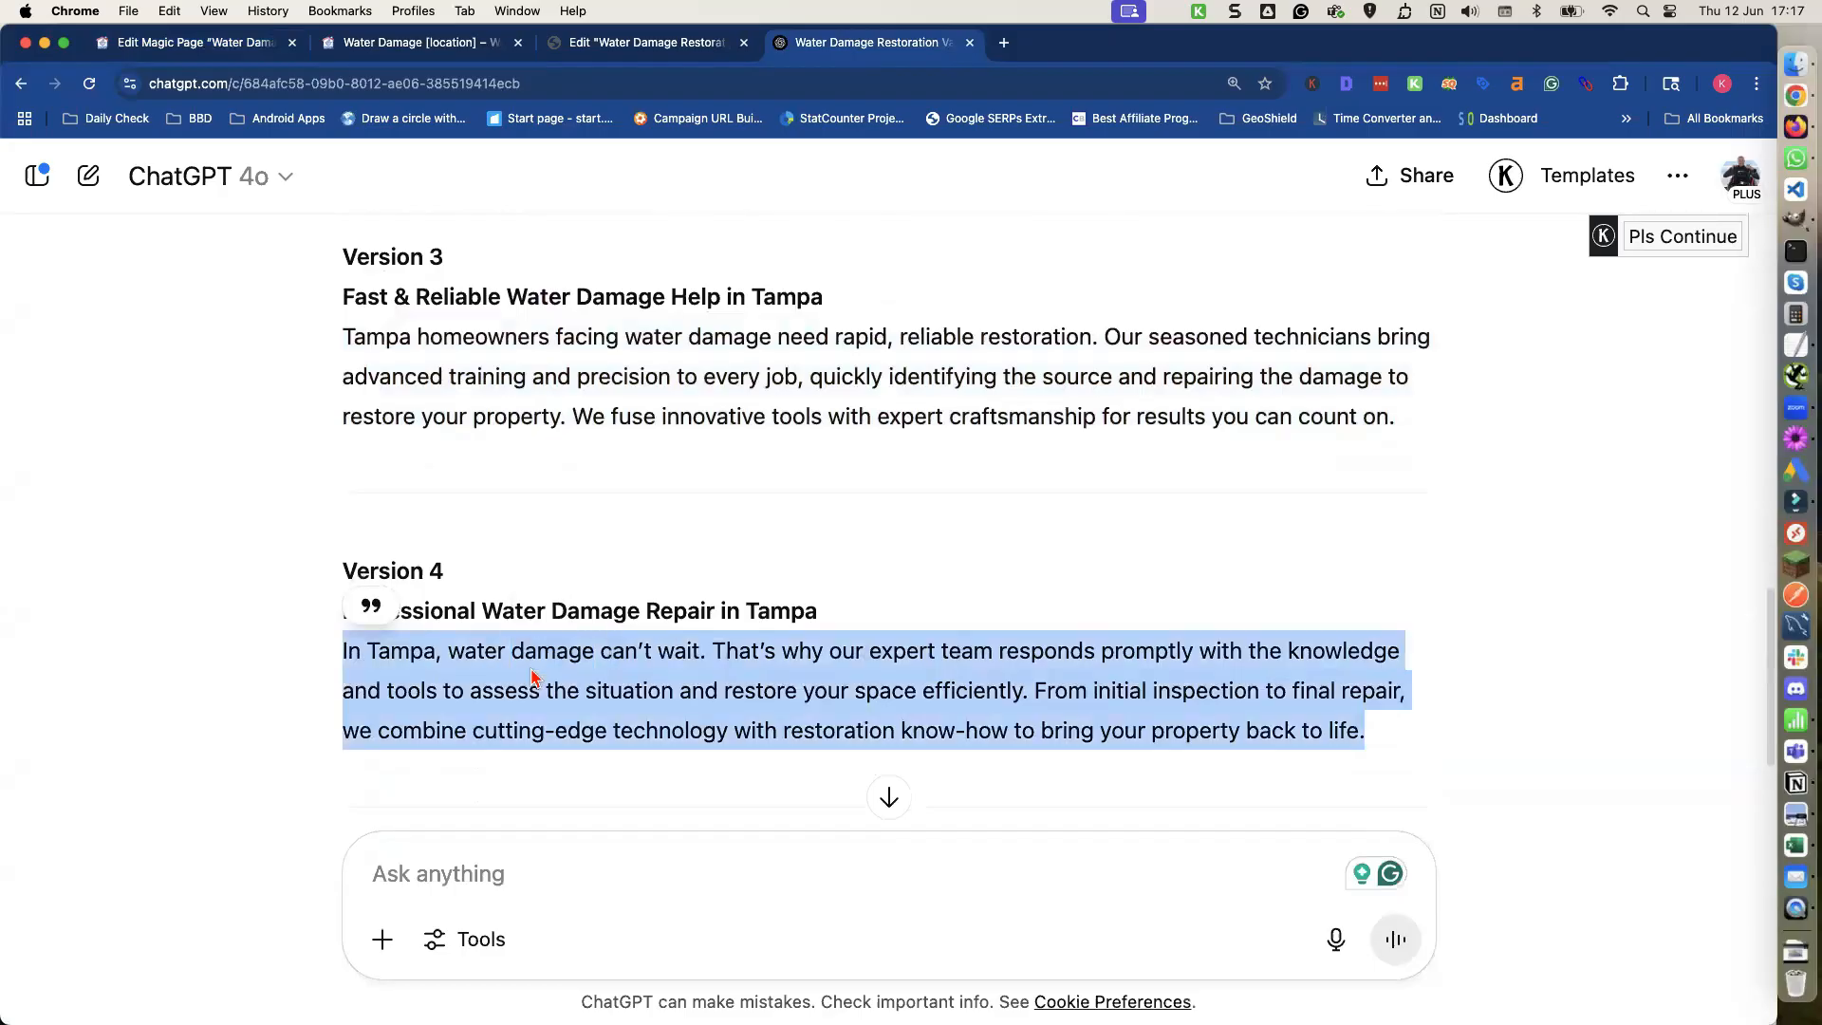
left_click(237, 45)
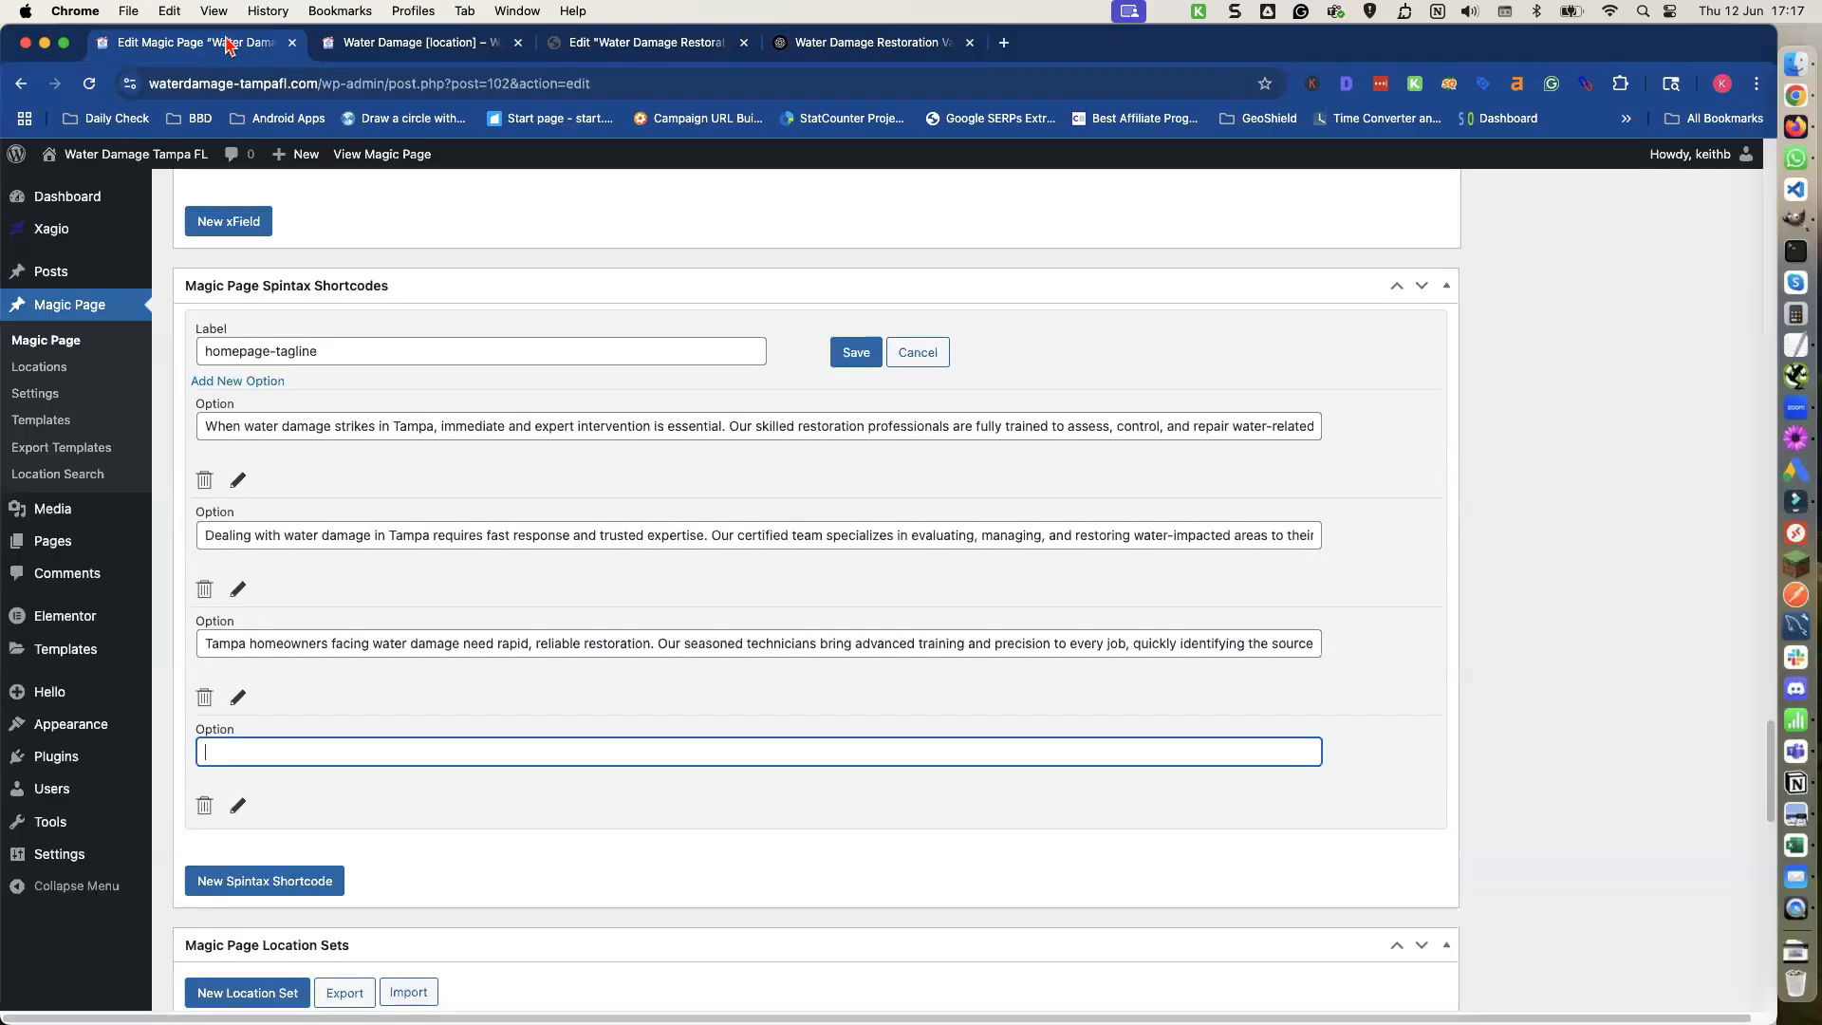
left_click(244, 752)
key("super+v")
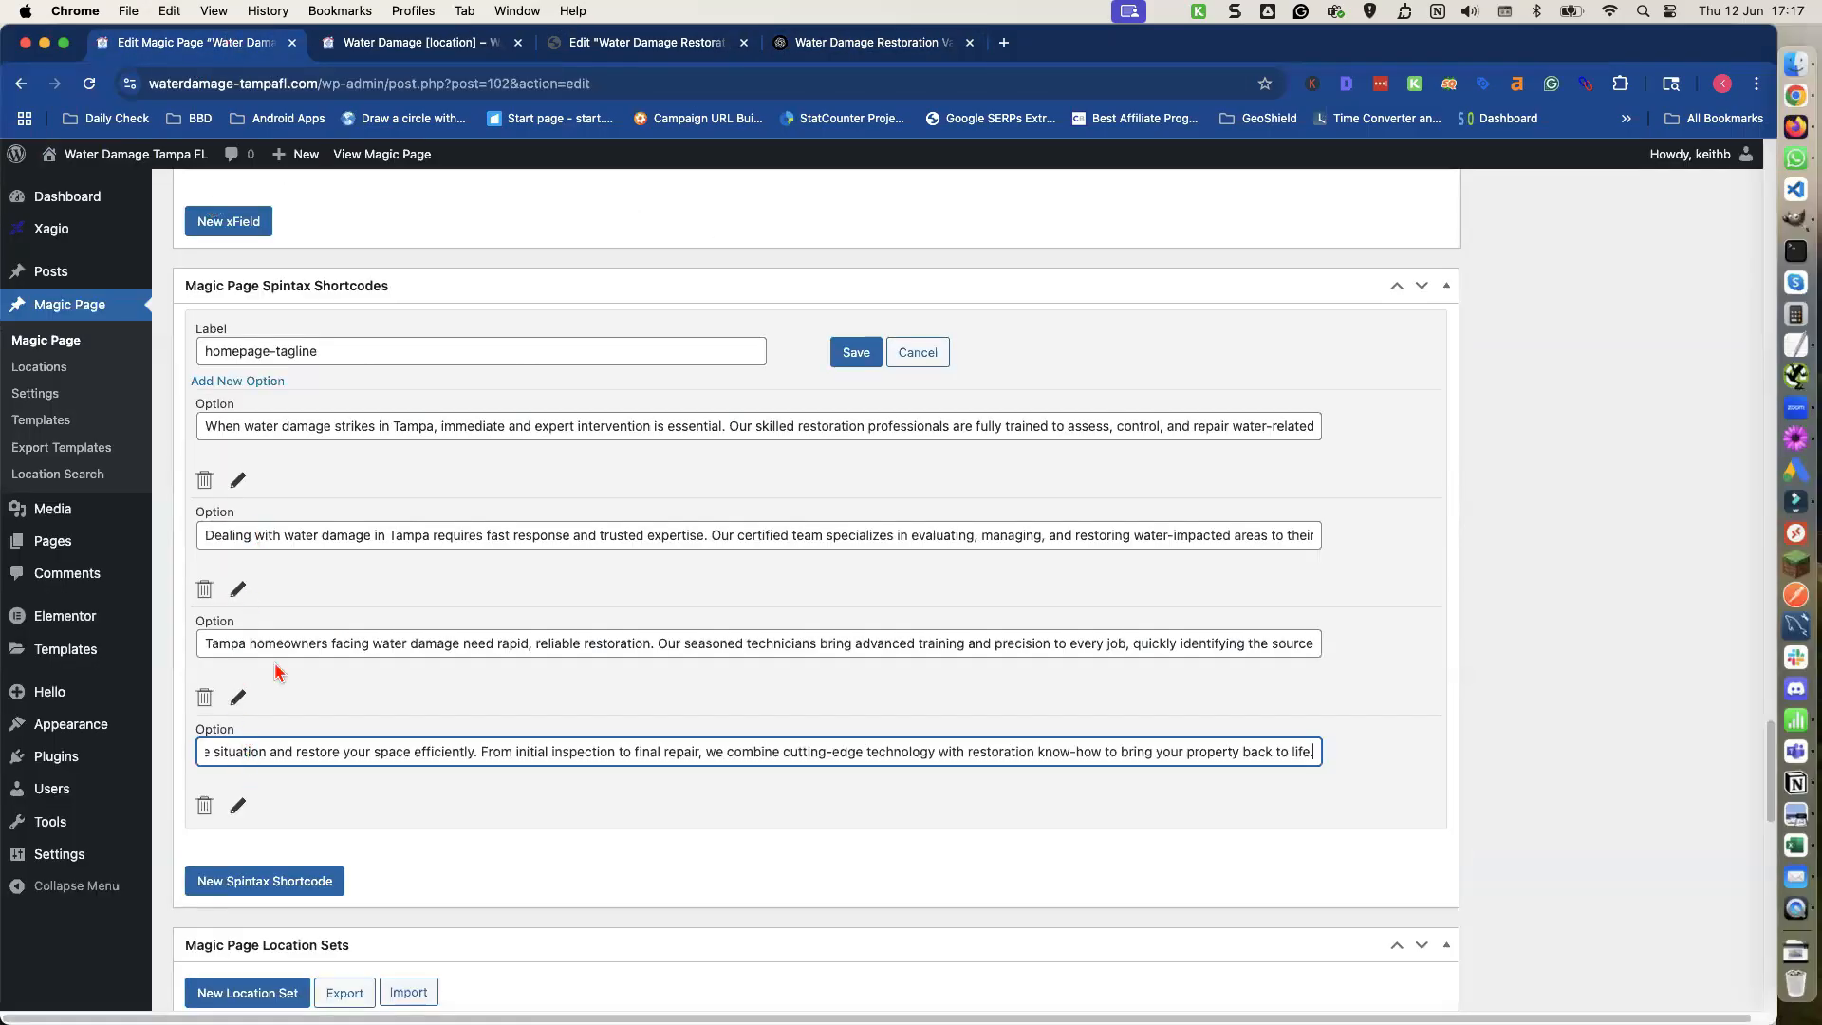
left_click(854, 351)
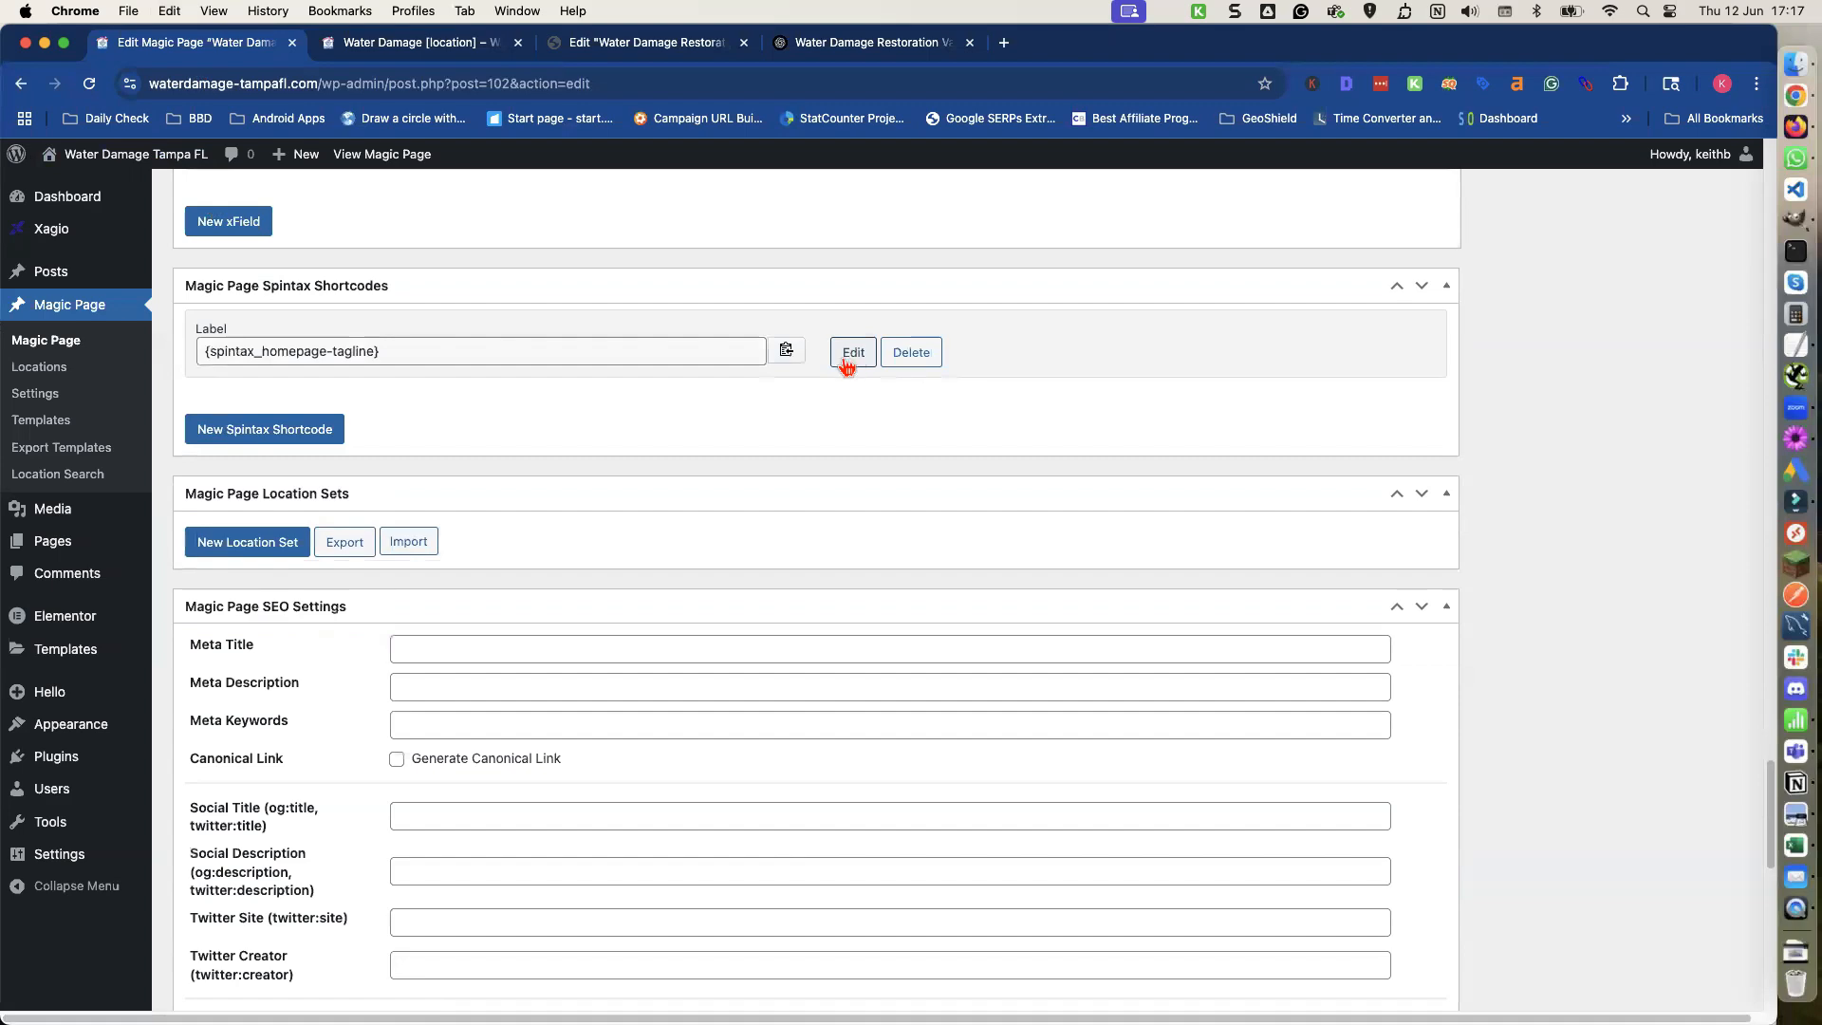
Hide the Revisions and Custom Fields panels from the Magic Page edit screen.
scroll(768, 413, "up", 5)
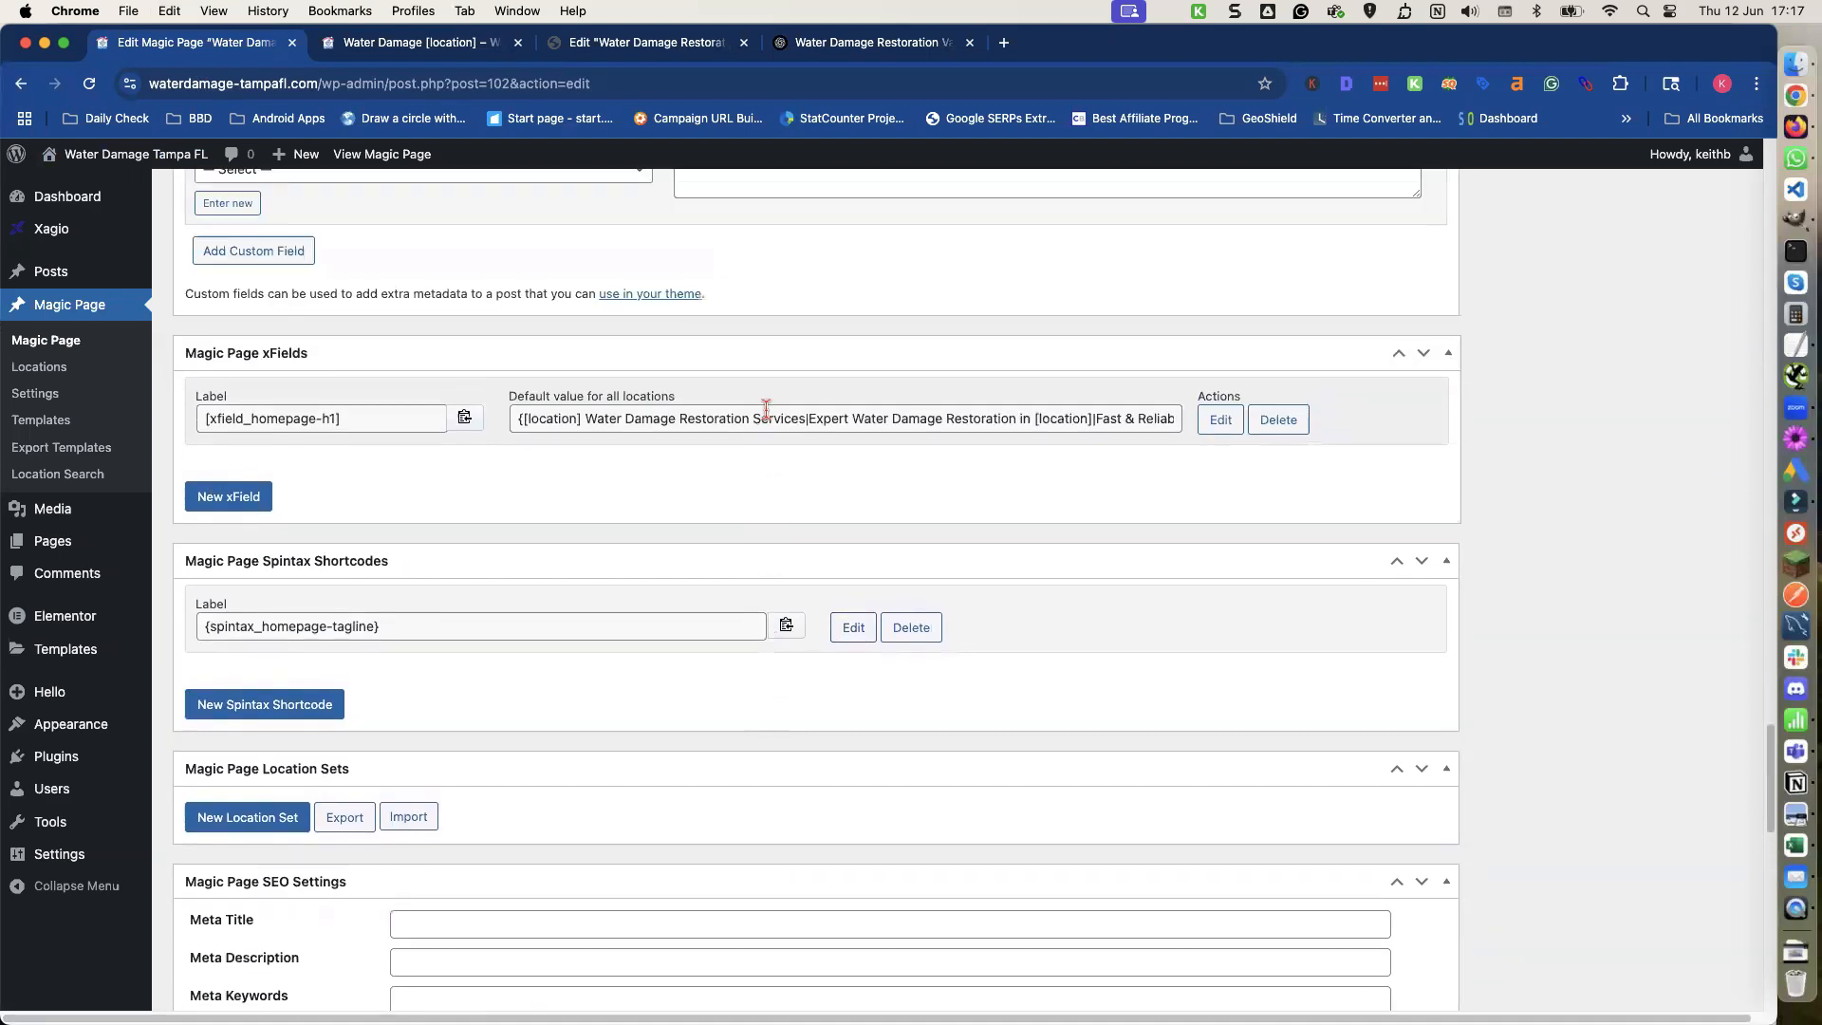
scroll(1549, 327, "up", 15)
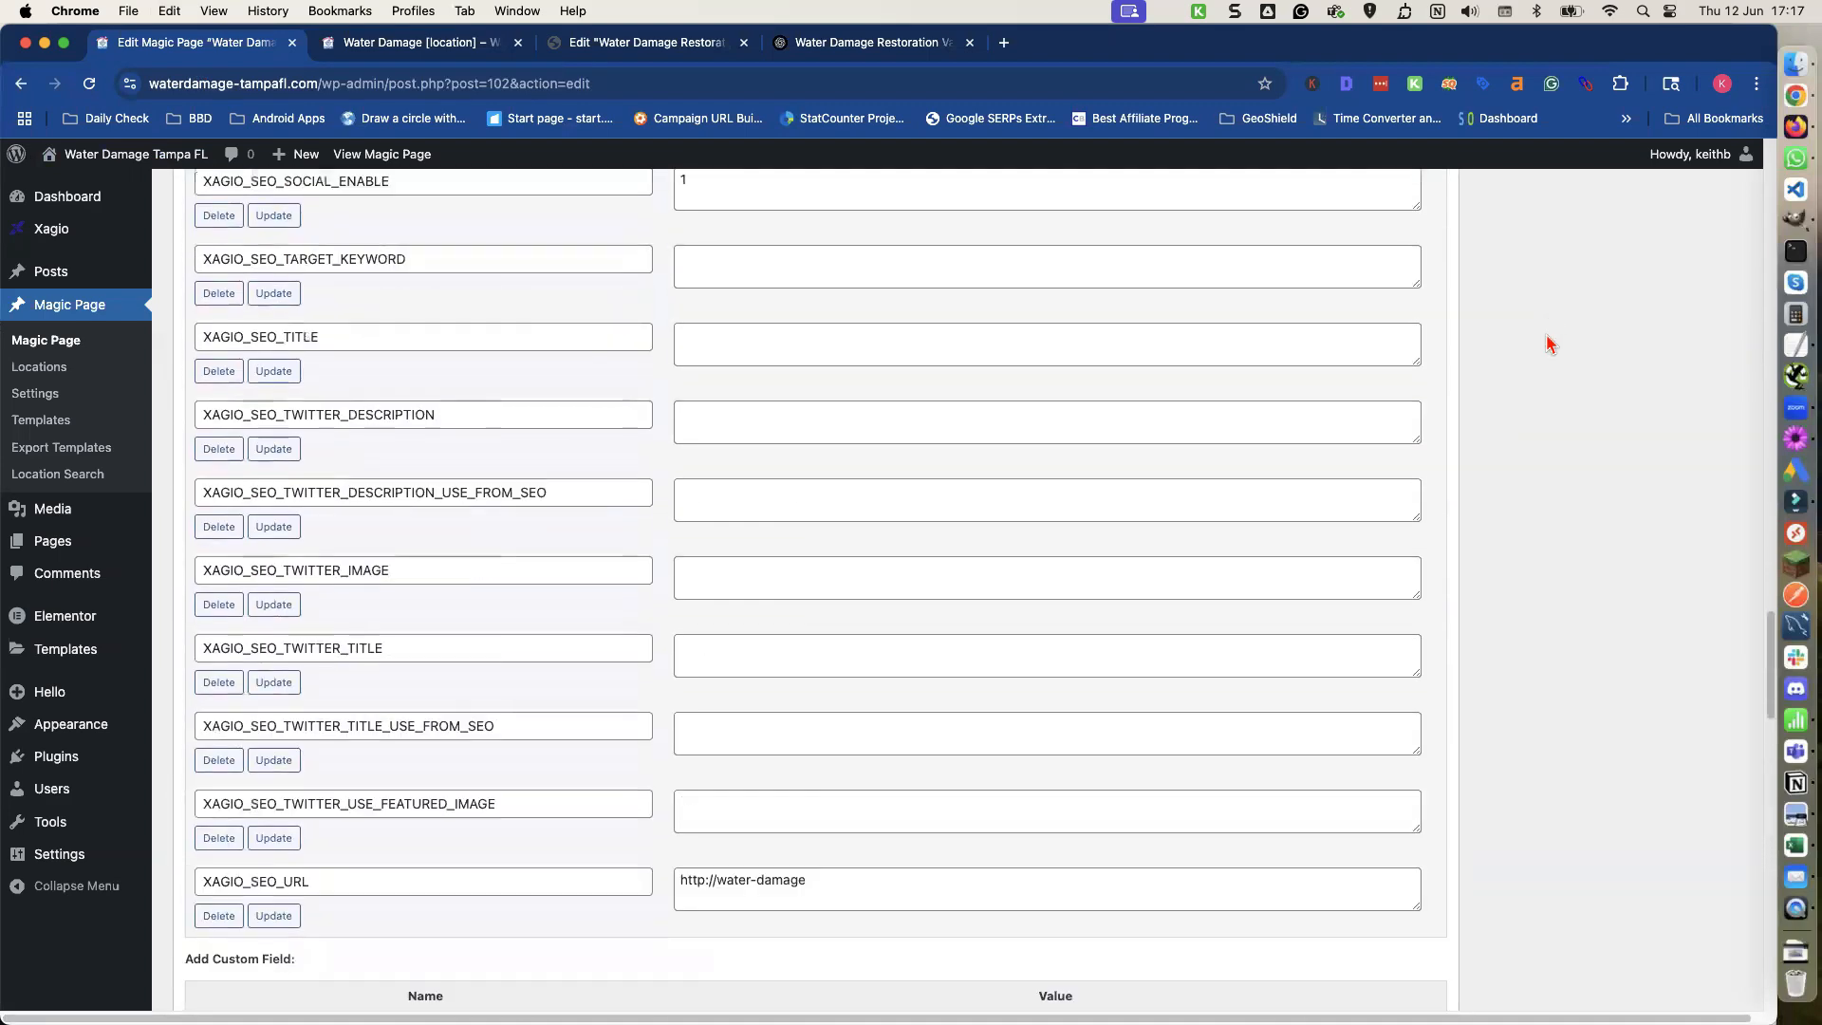
scroll(1549, 344, "up", 15)
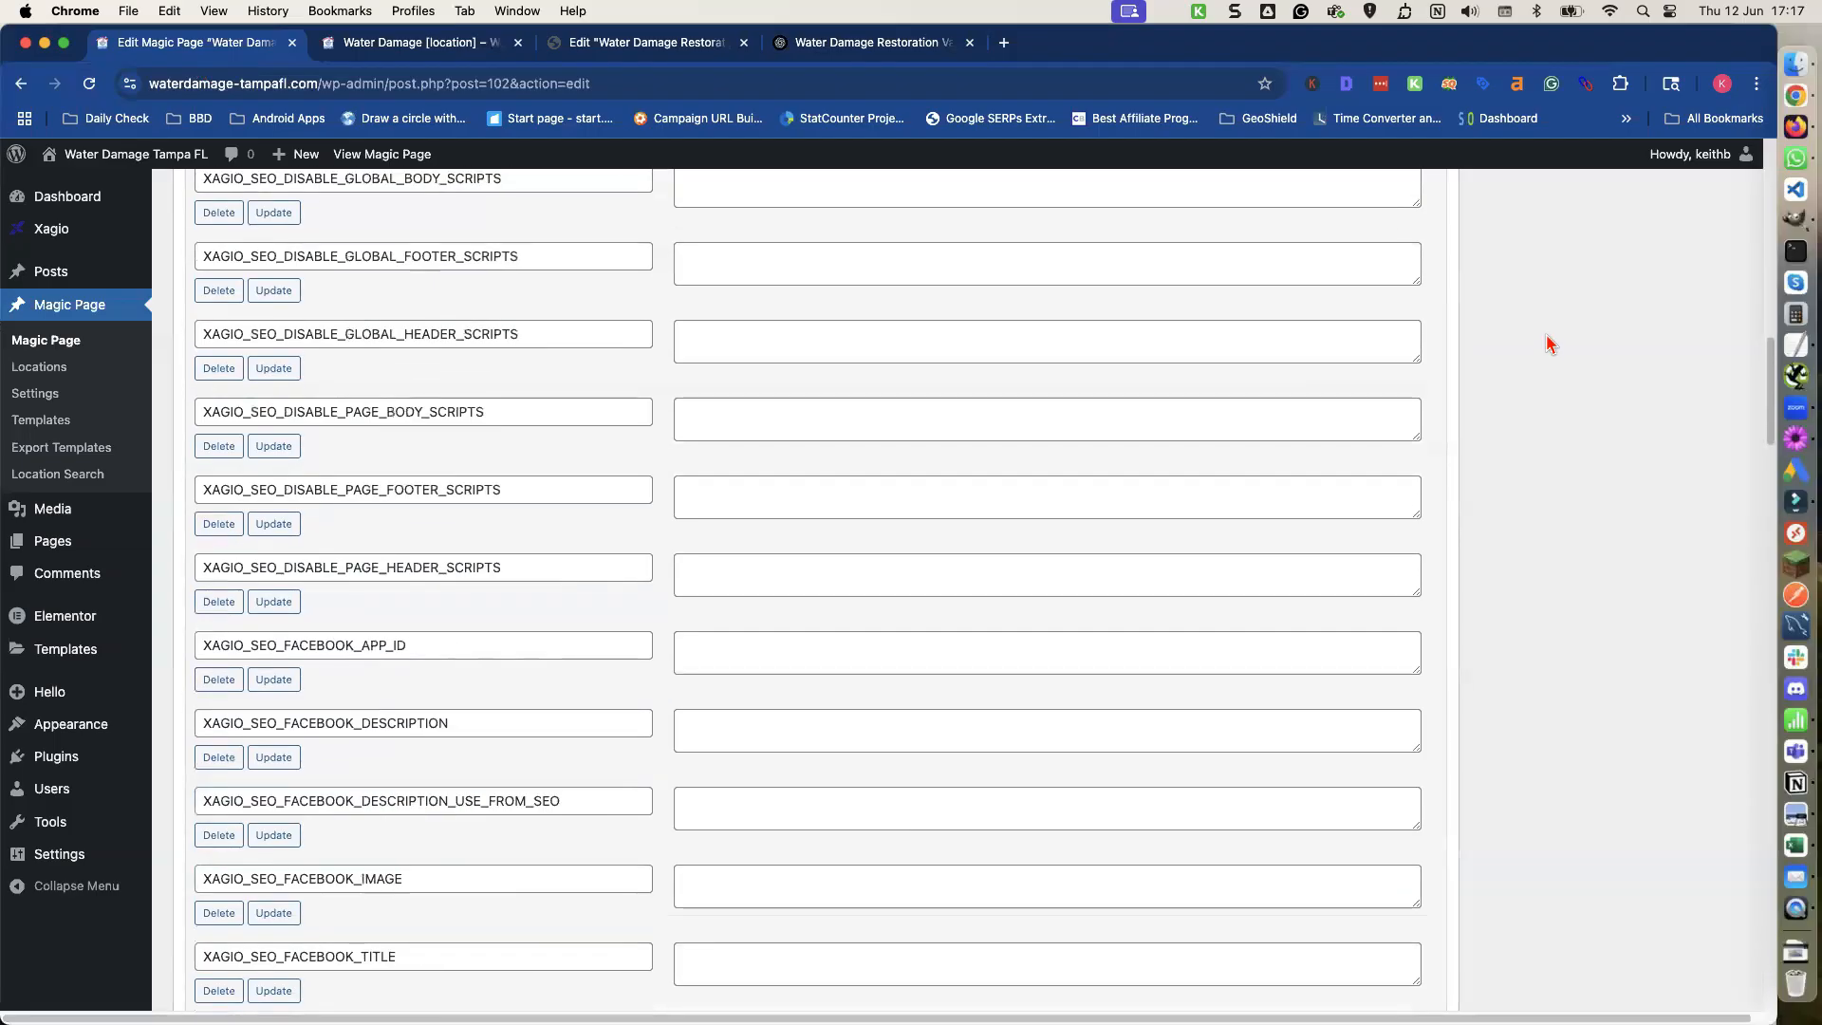
scroll(1547, 342, "down", 2)
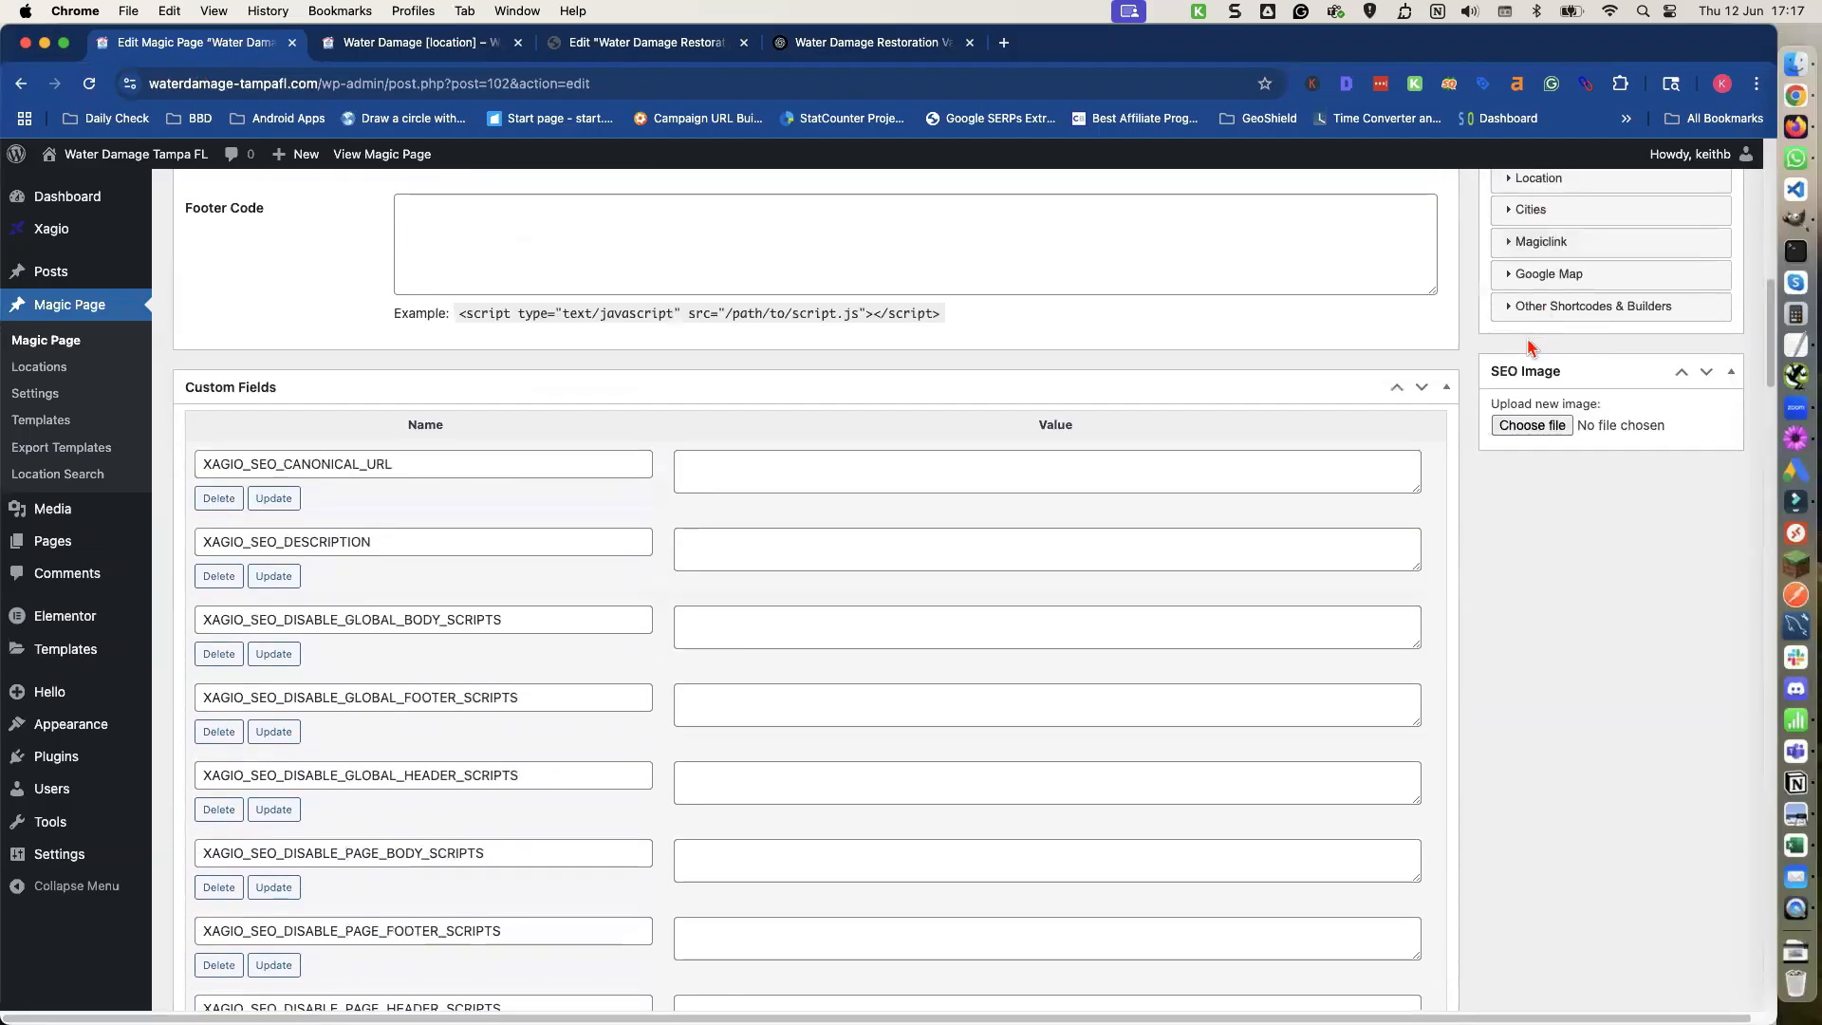
left_click(1447, 387)
scroll(1449, 393, "up", 5)
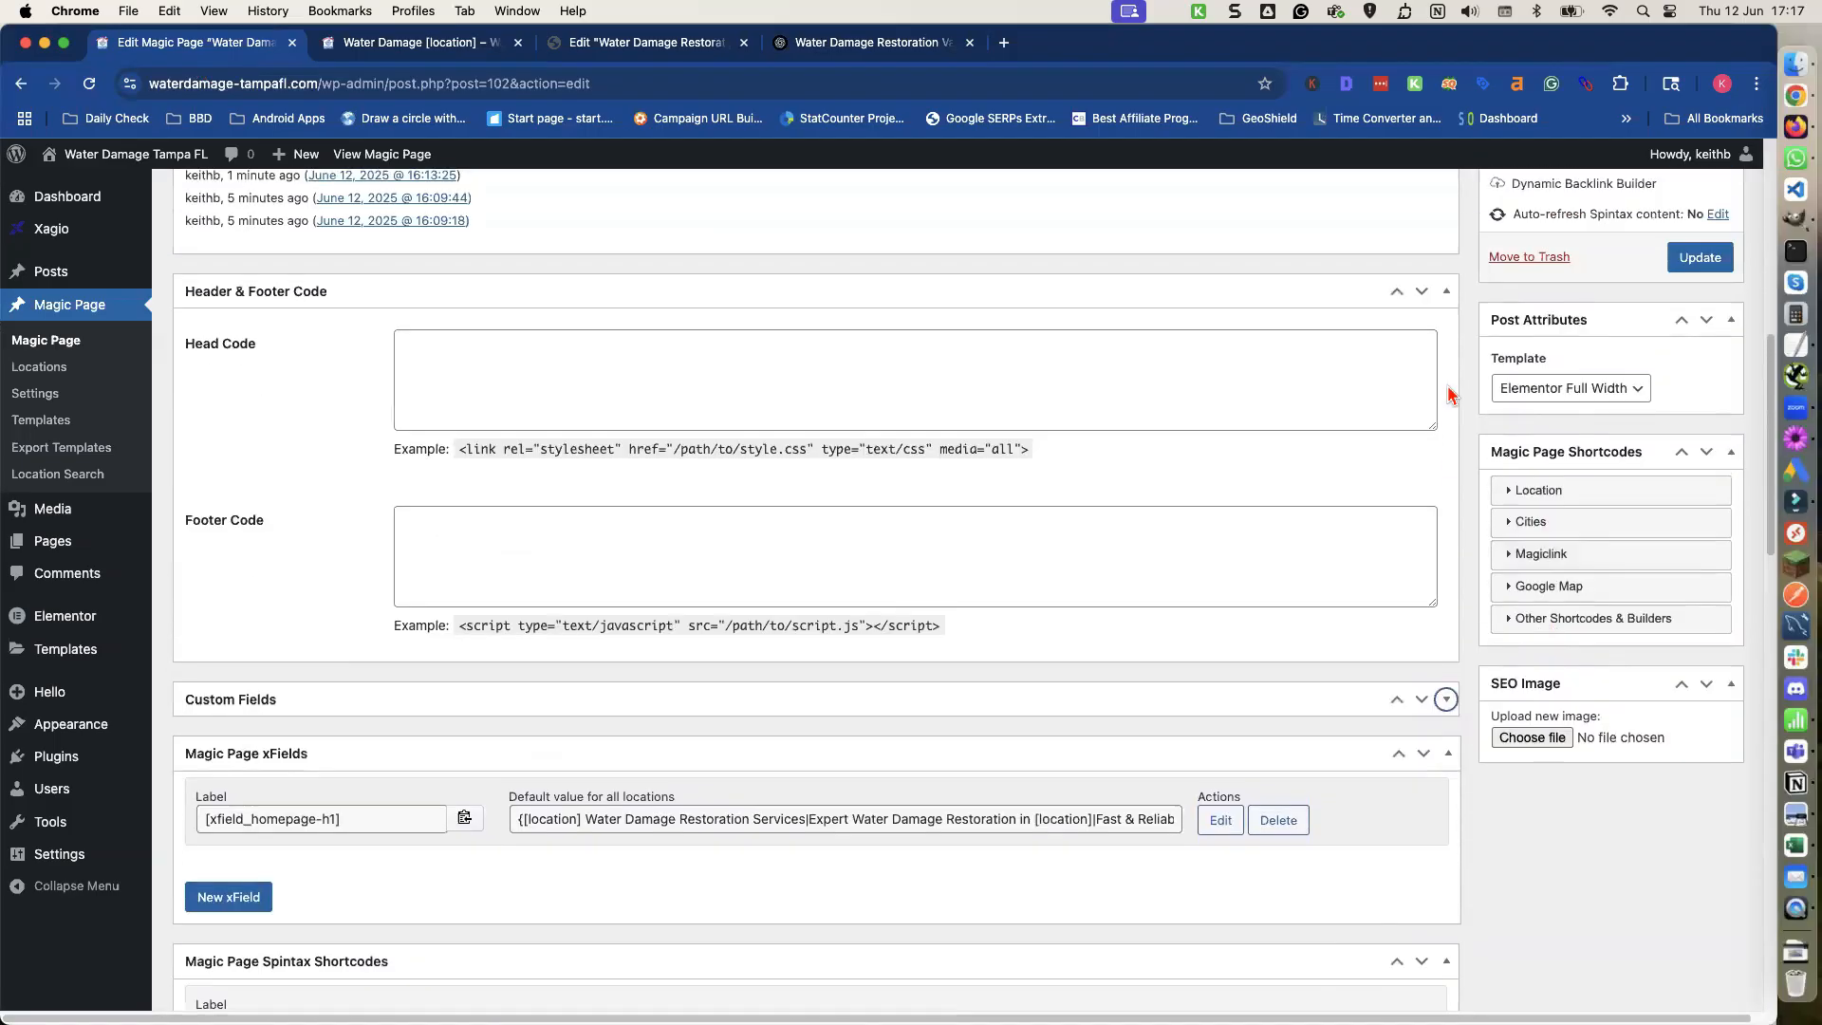
scroll(1449, 393, "up", 10)
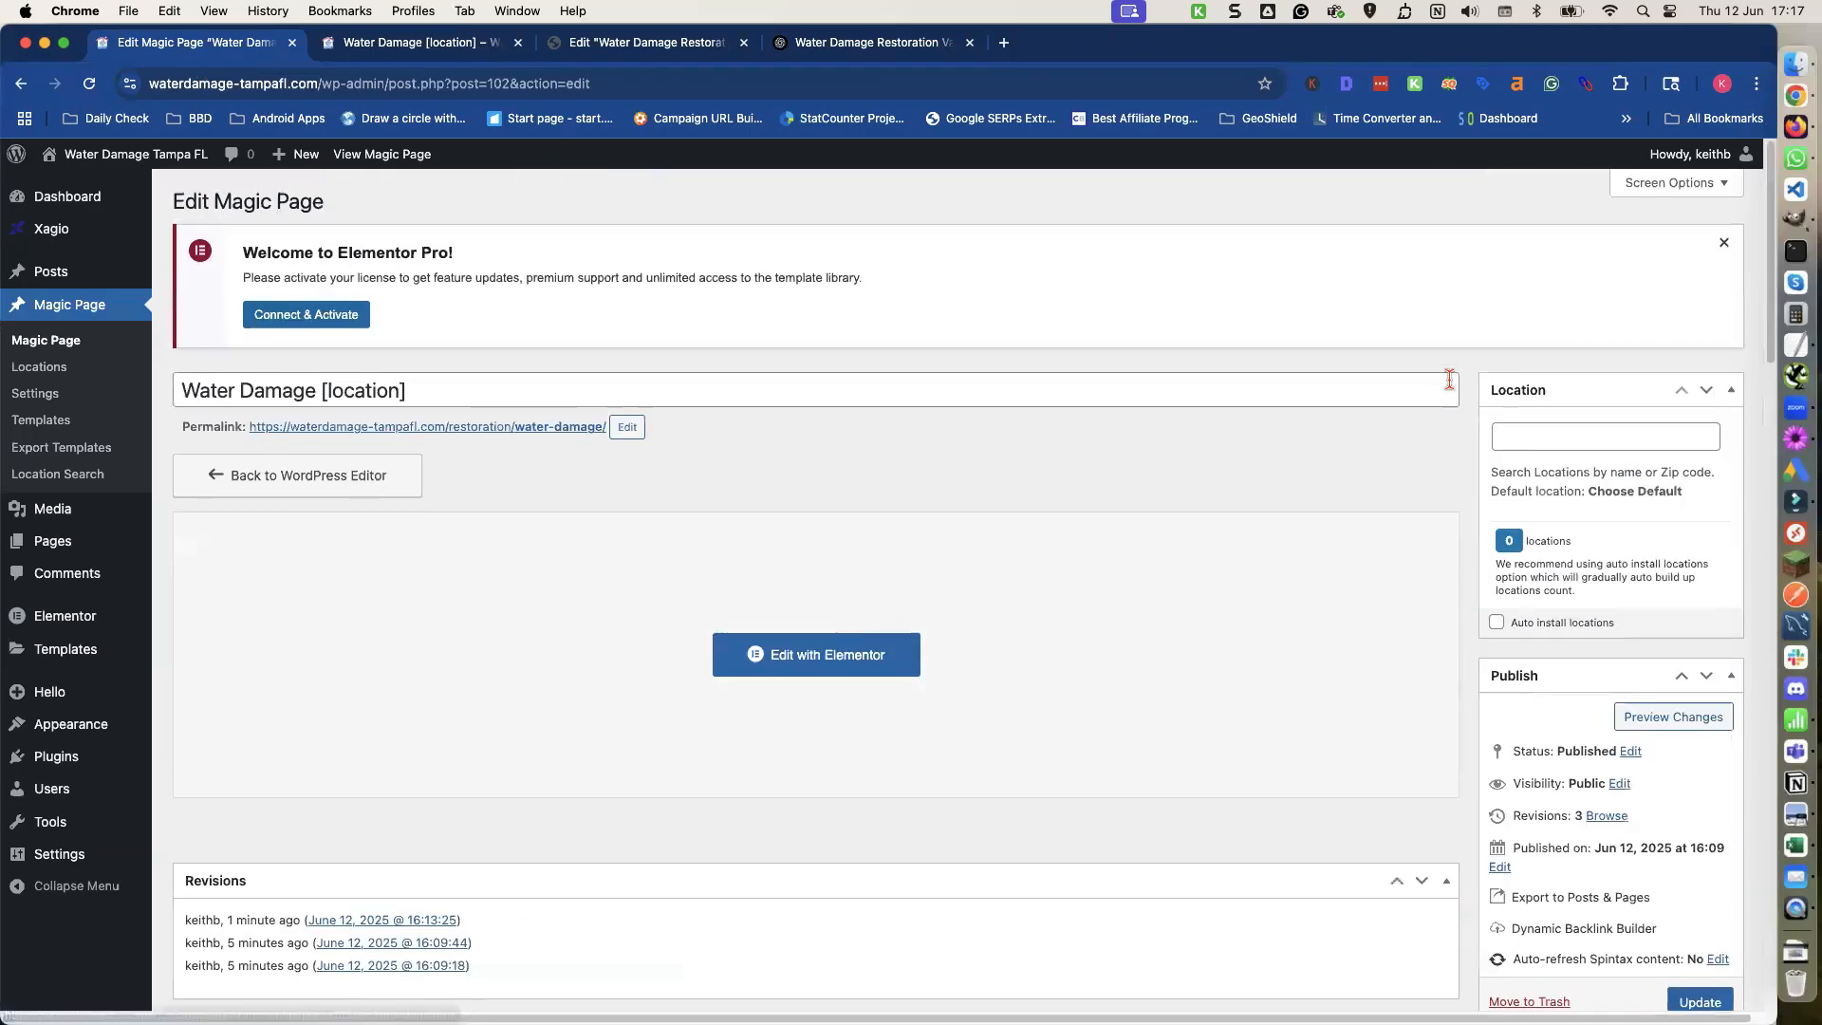
left_click(1656, 185)
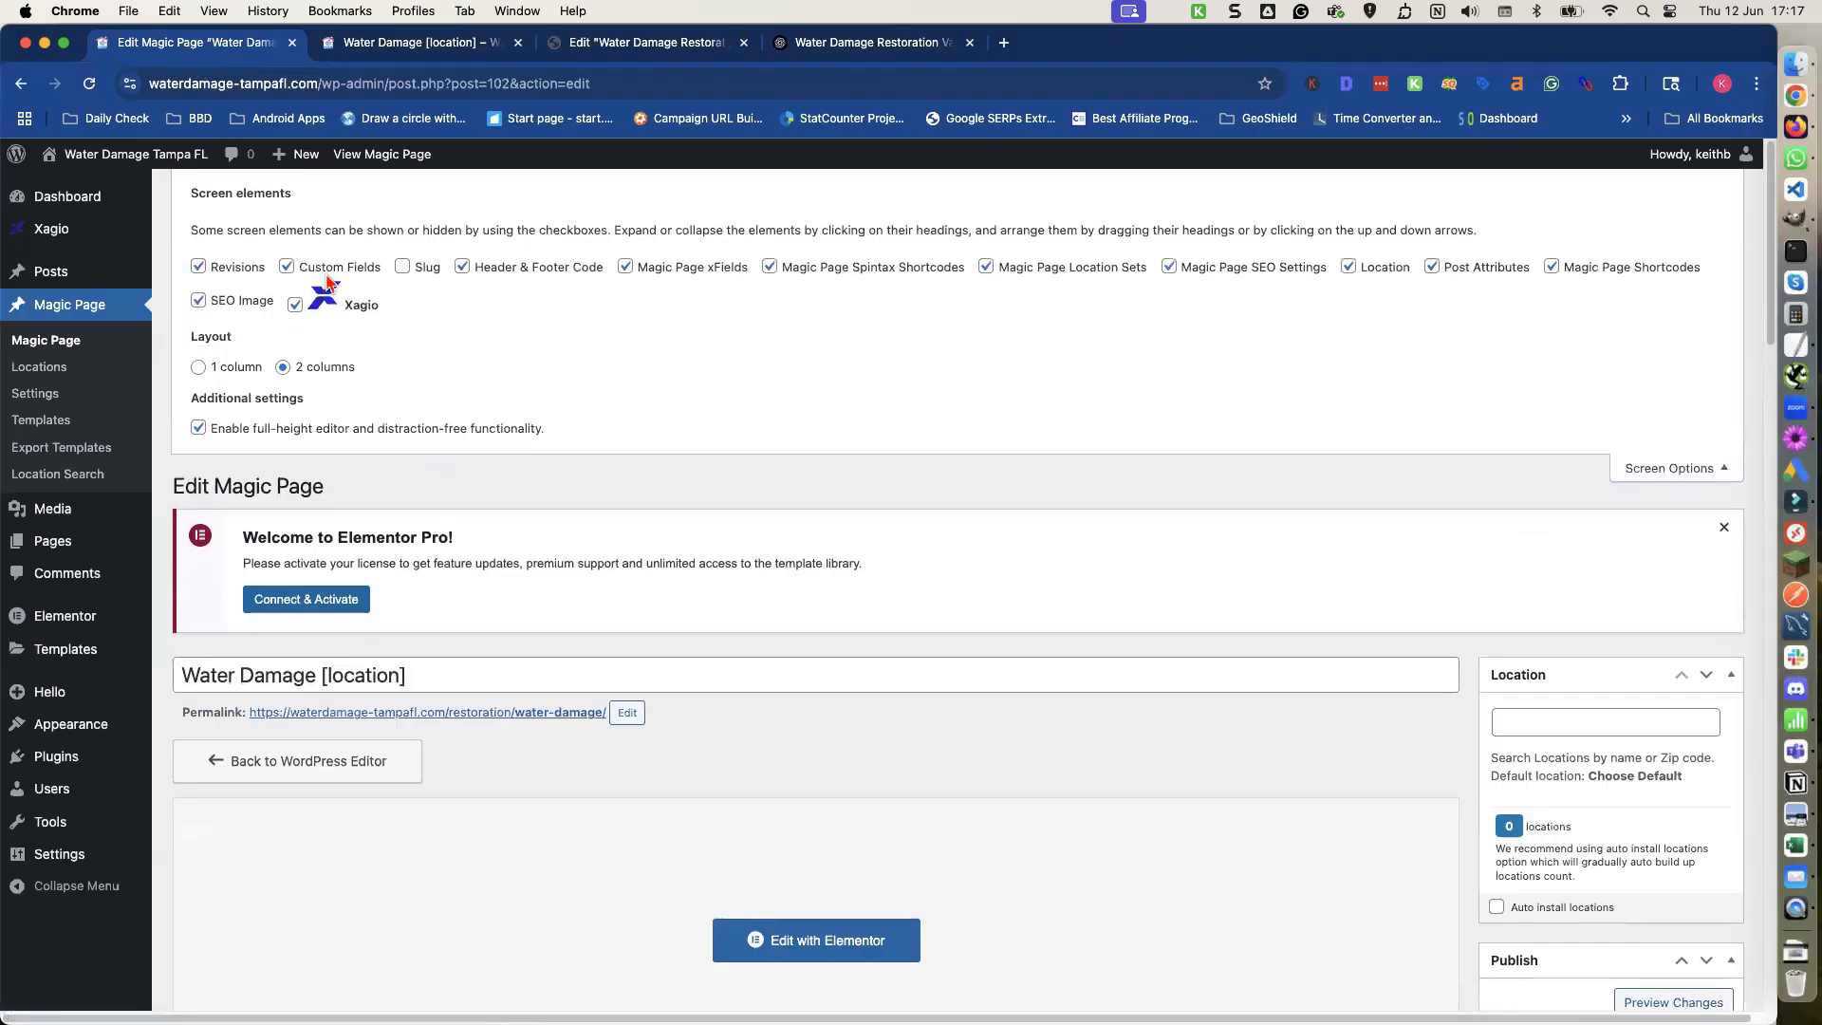
left_click(200, 268)
left_click(285, 267)
left_click(1640, 472)
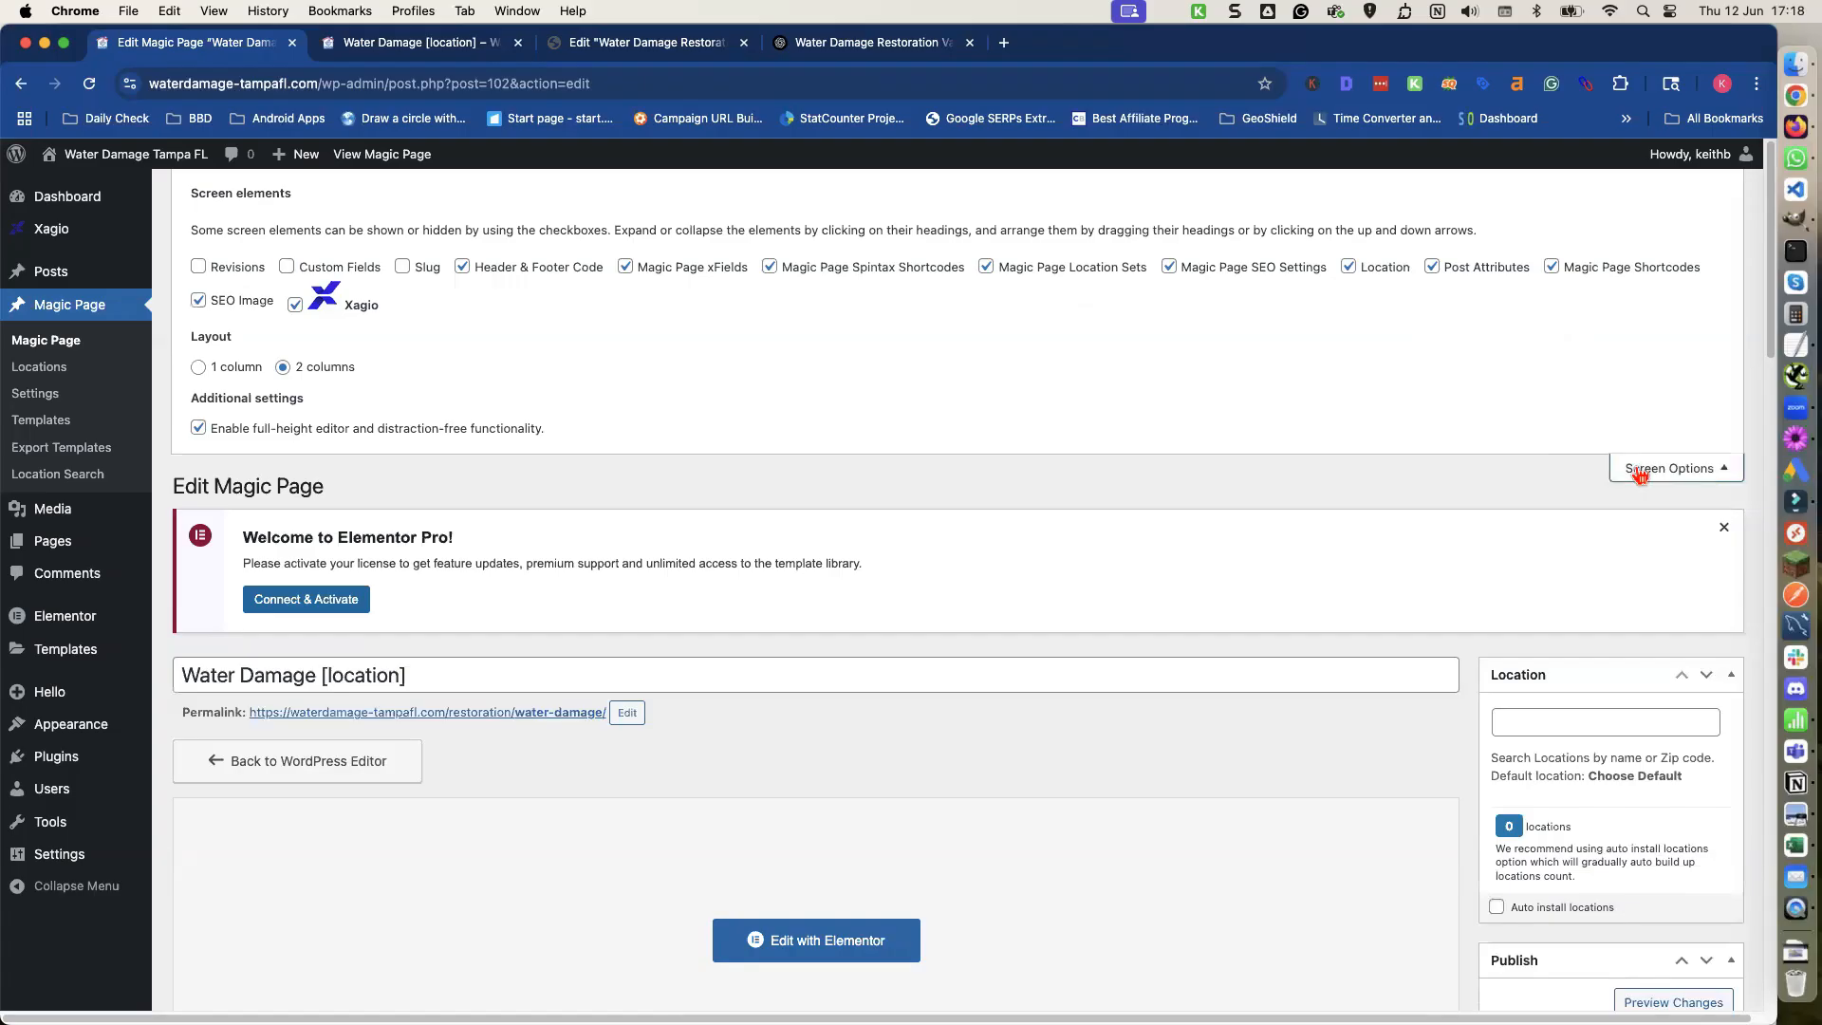
Update the Magic Page and check the new hero text in the preview tab.
scroll(1604, 479, "down", 5)
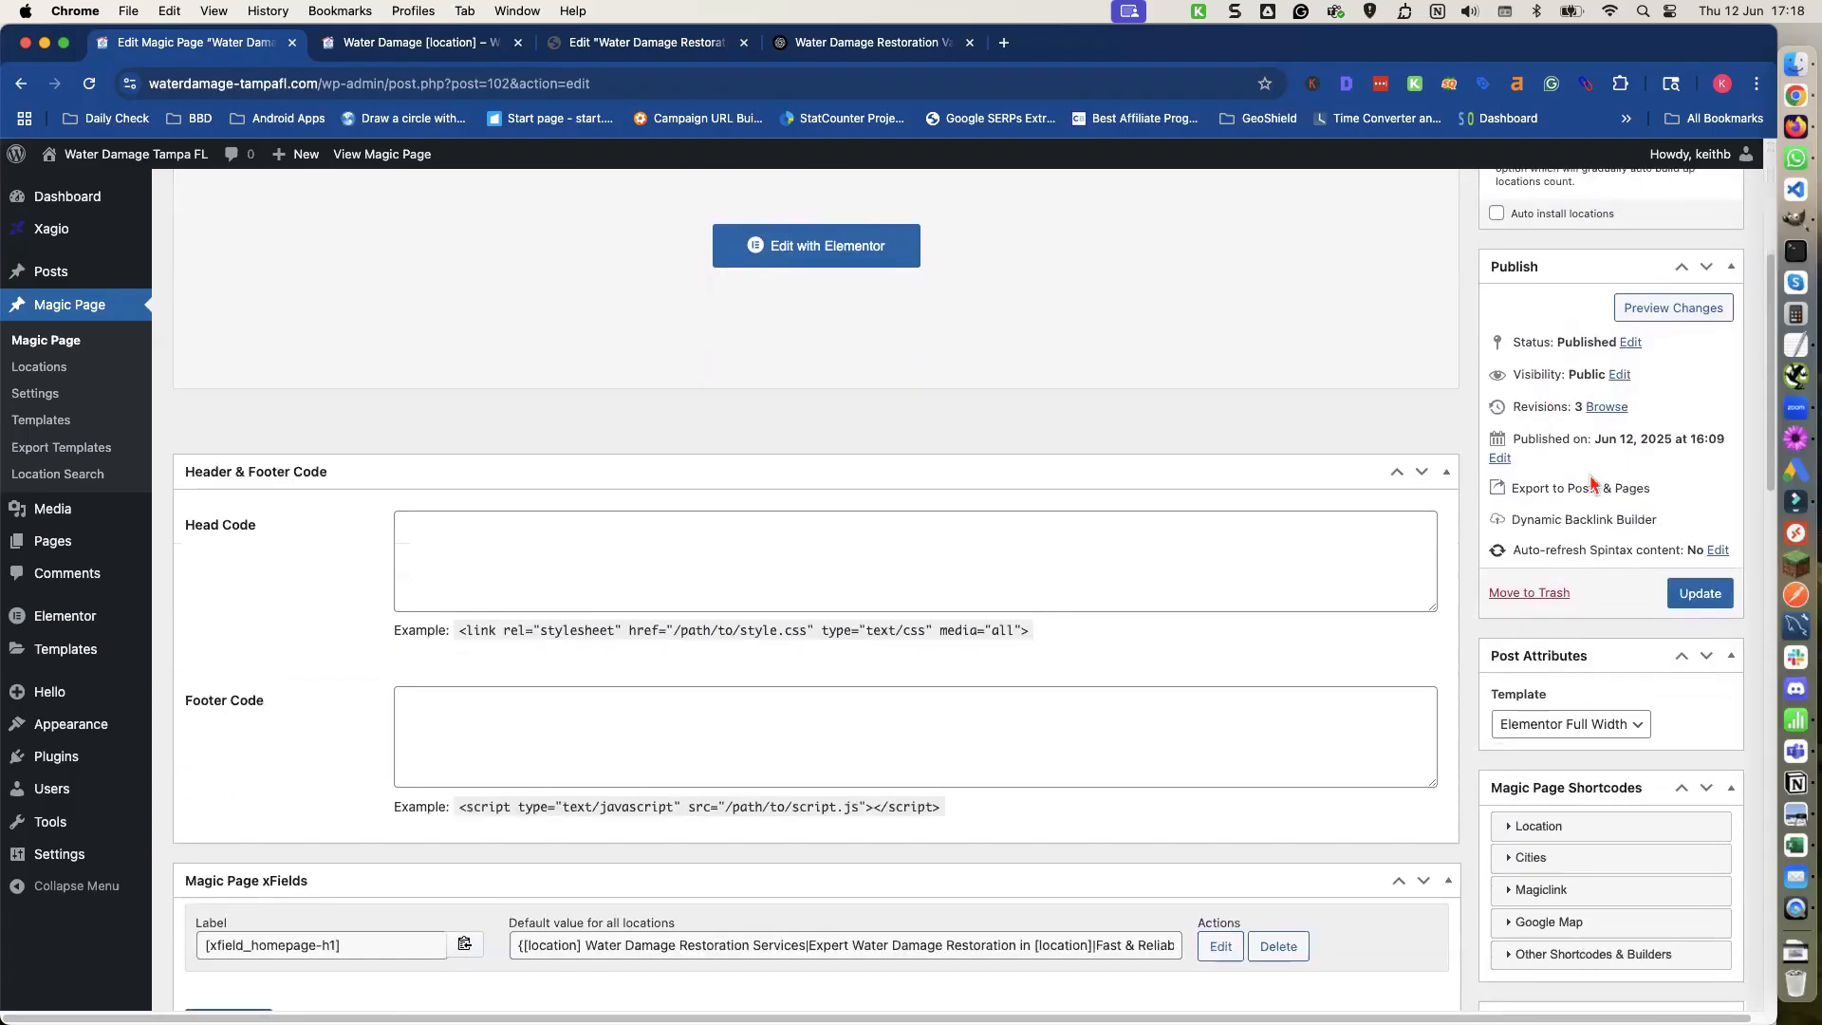
left_click(1687, 596)
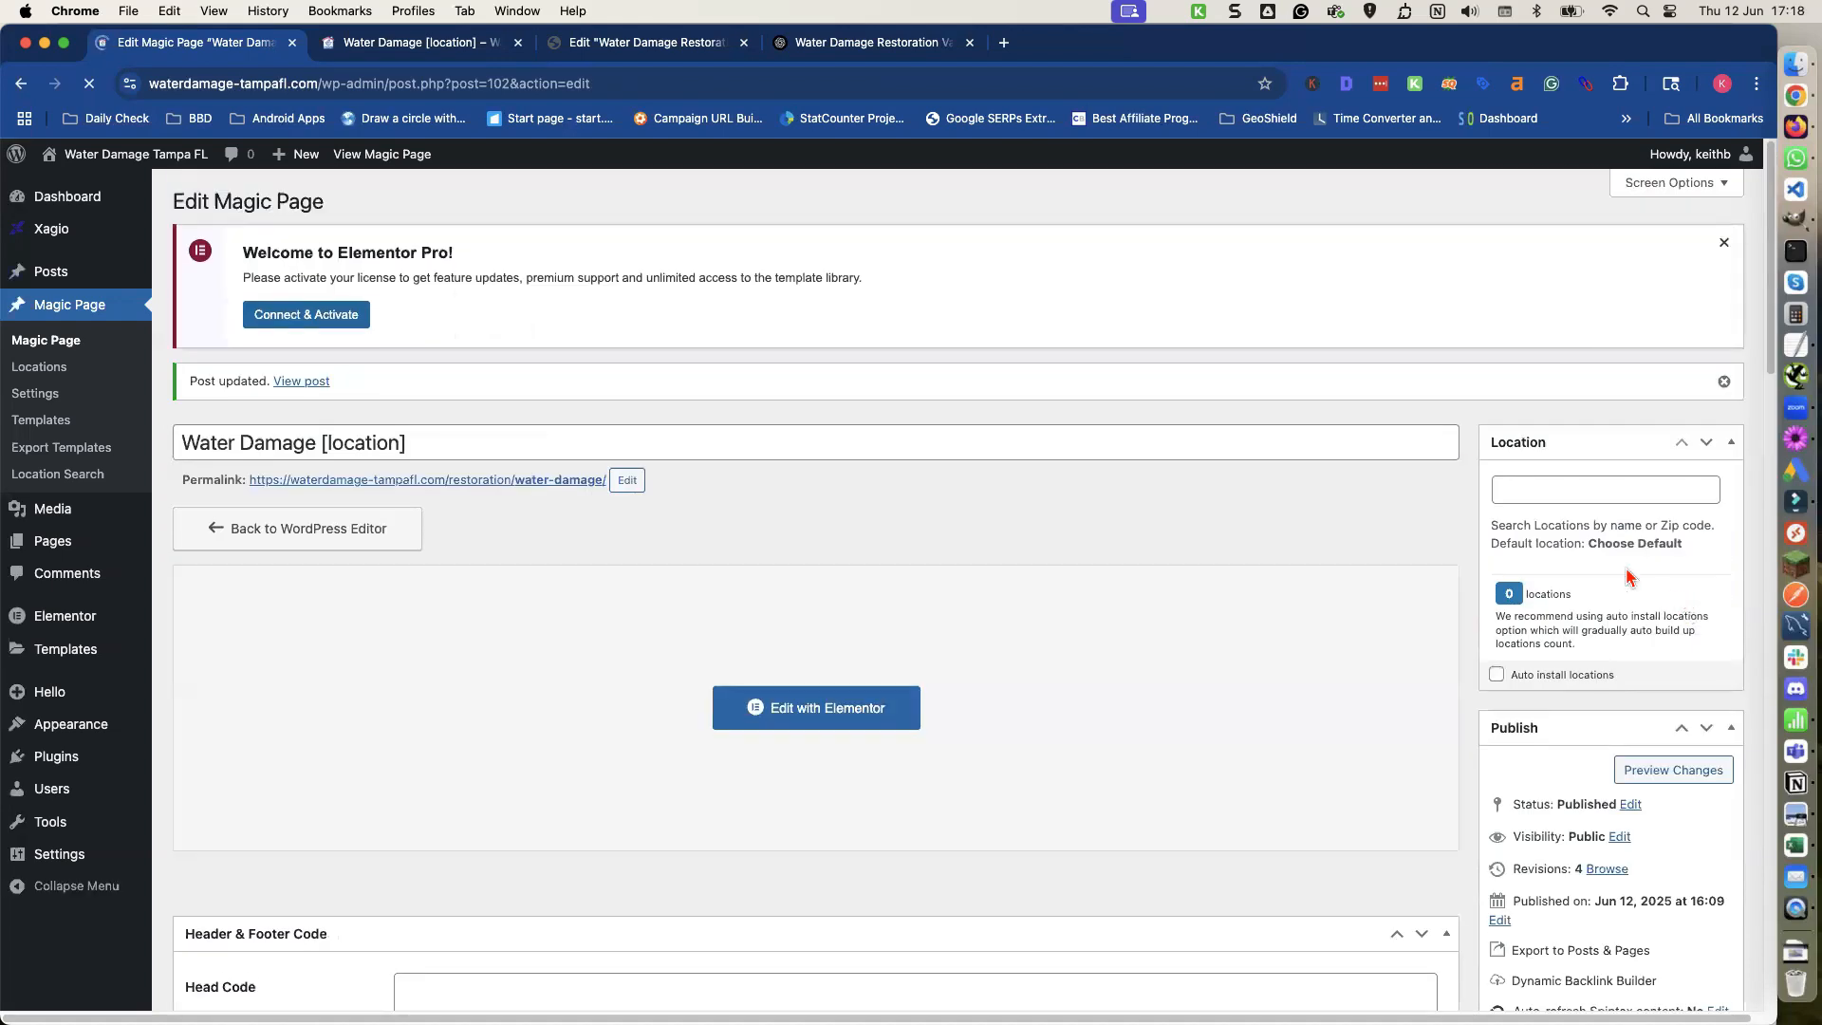
left_click(373, 43)
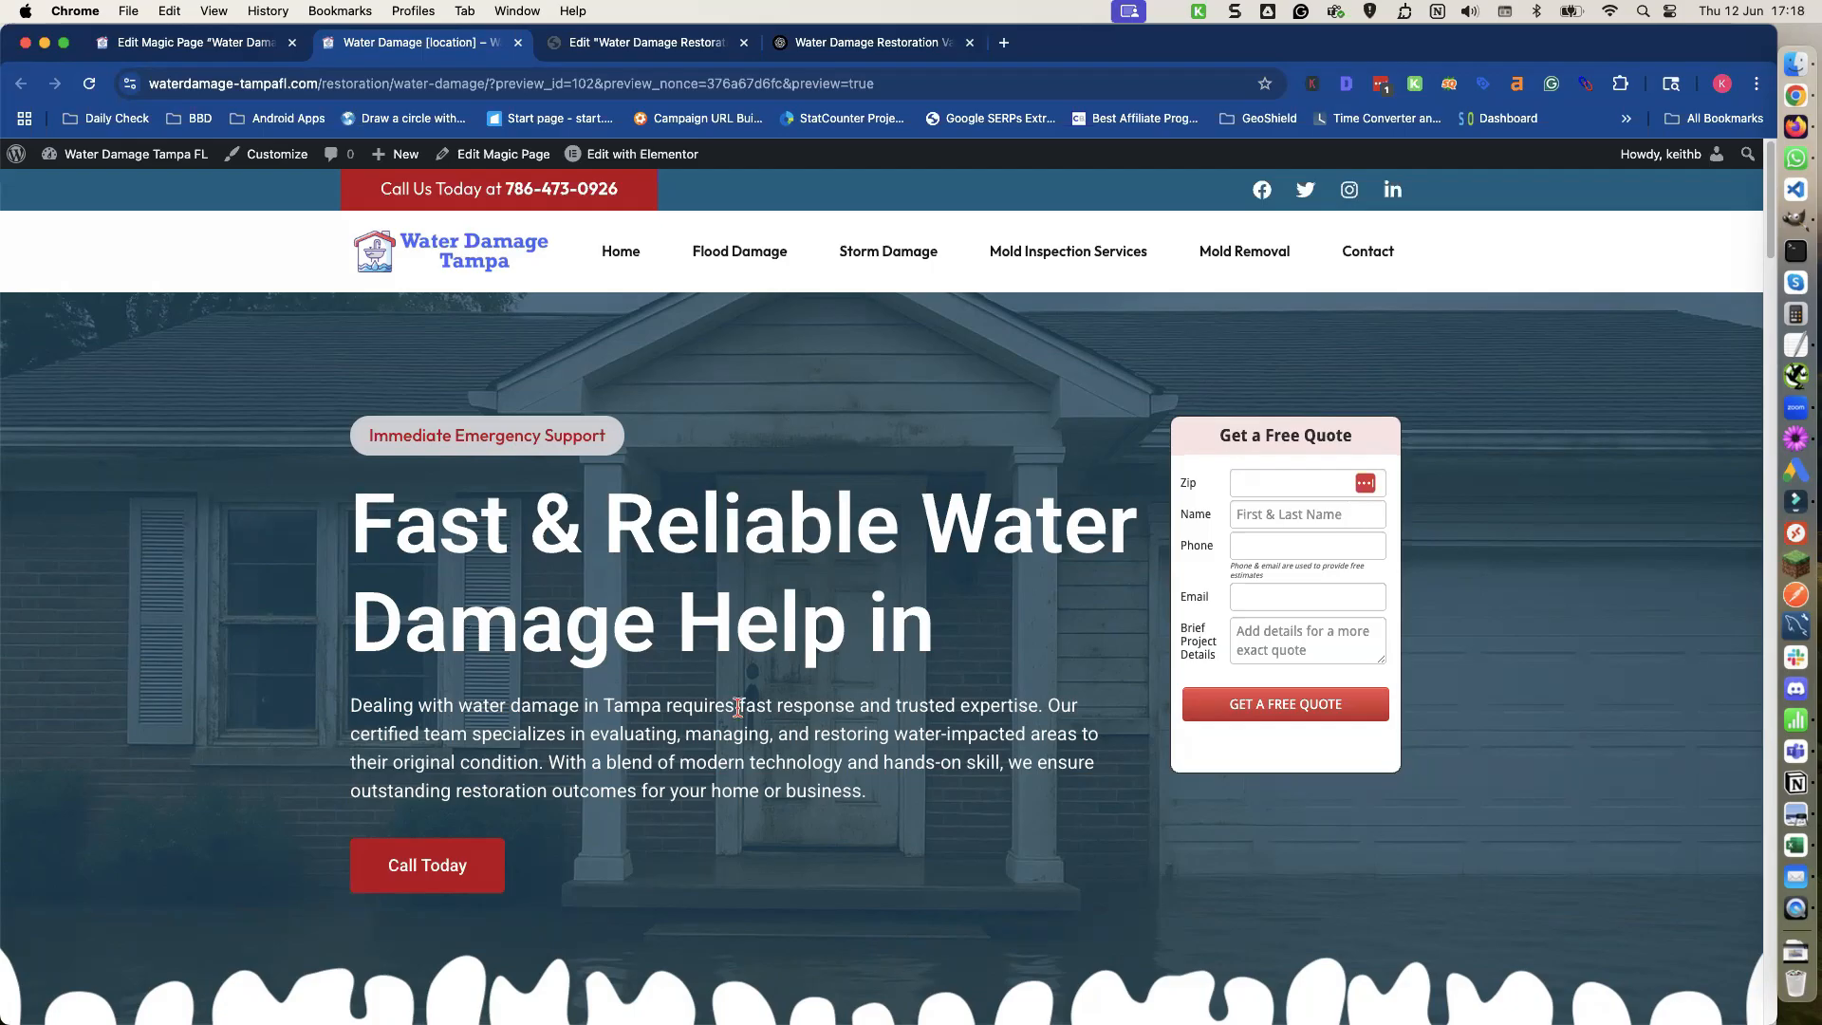
left_click(228, 44)
Reopen the homepage-tagline spintax shortcode and replace Tampa with [location] in its first option.
scroll(569, 588, "down", 15)
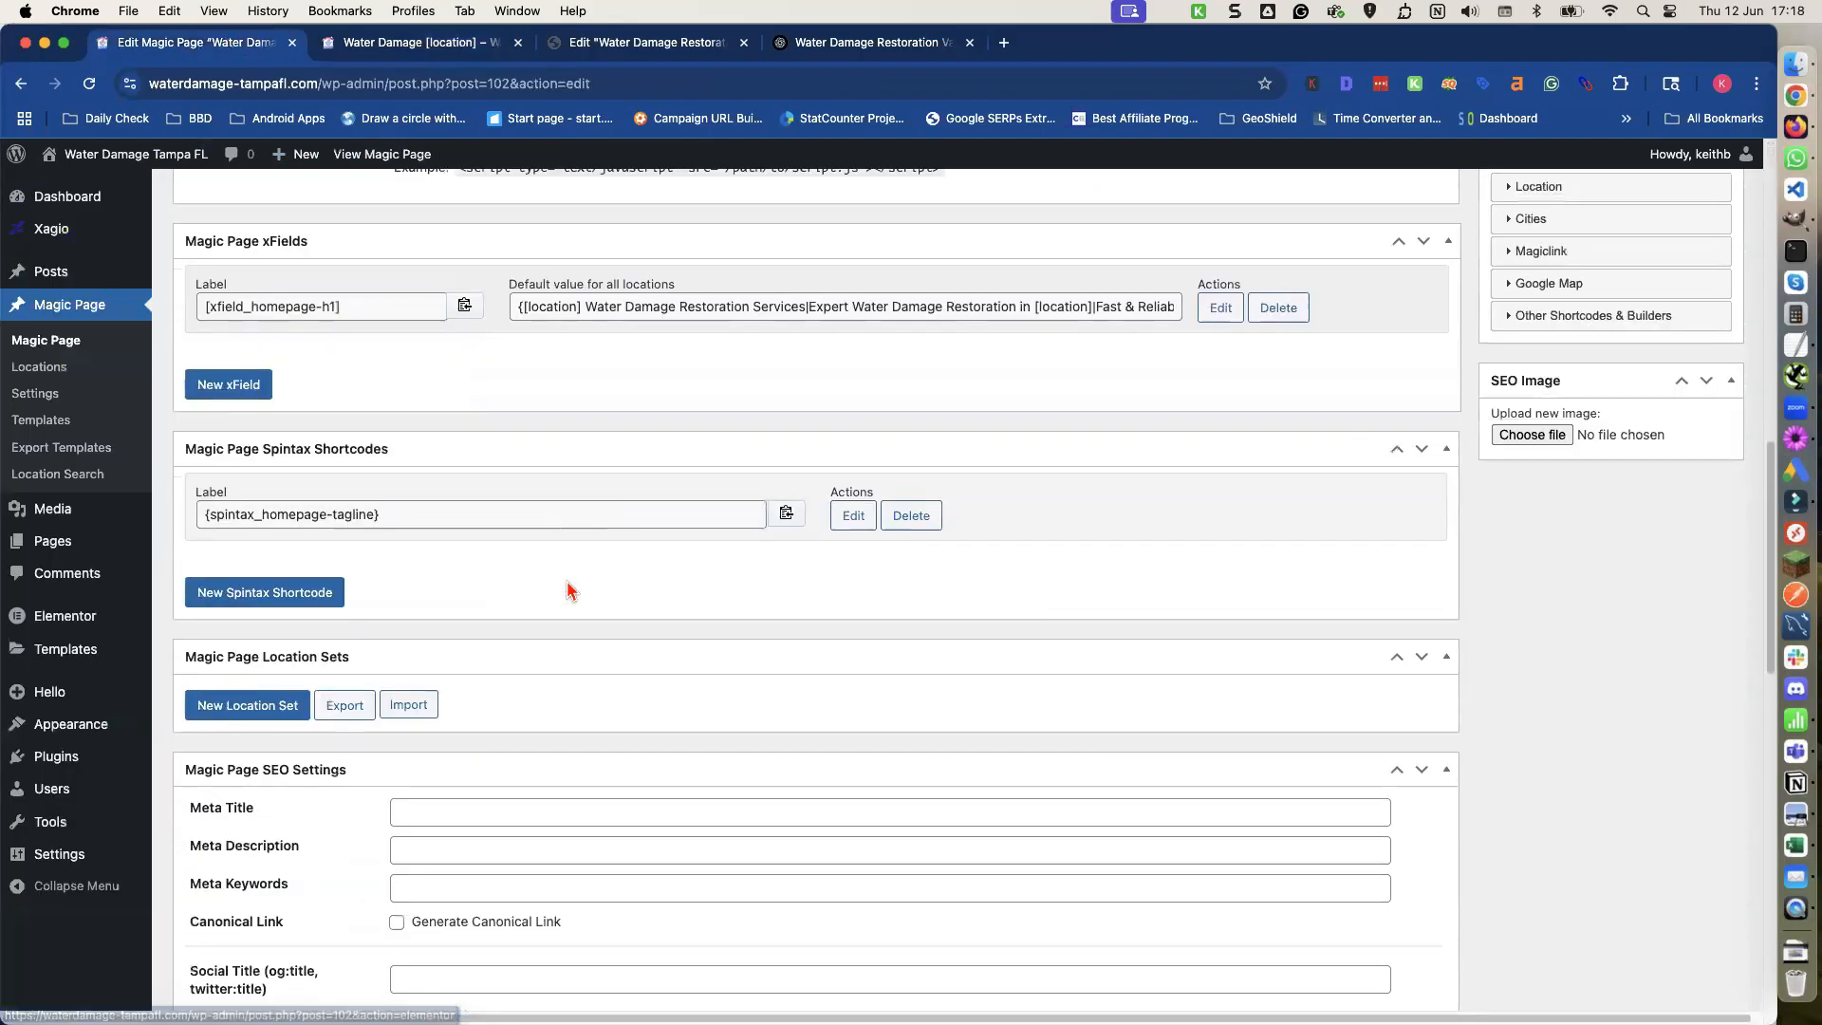
scroll(569, 588, "up", 10)
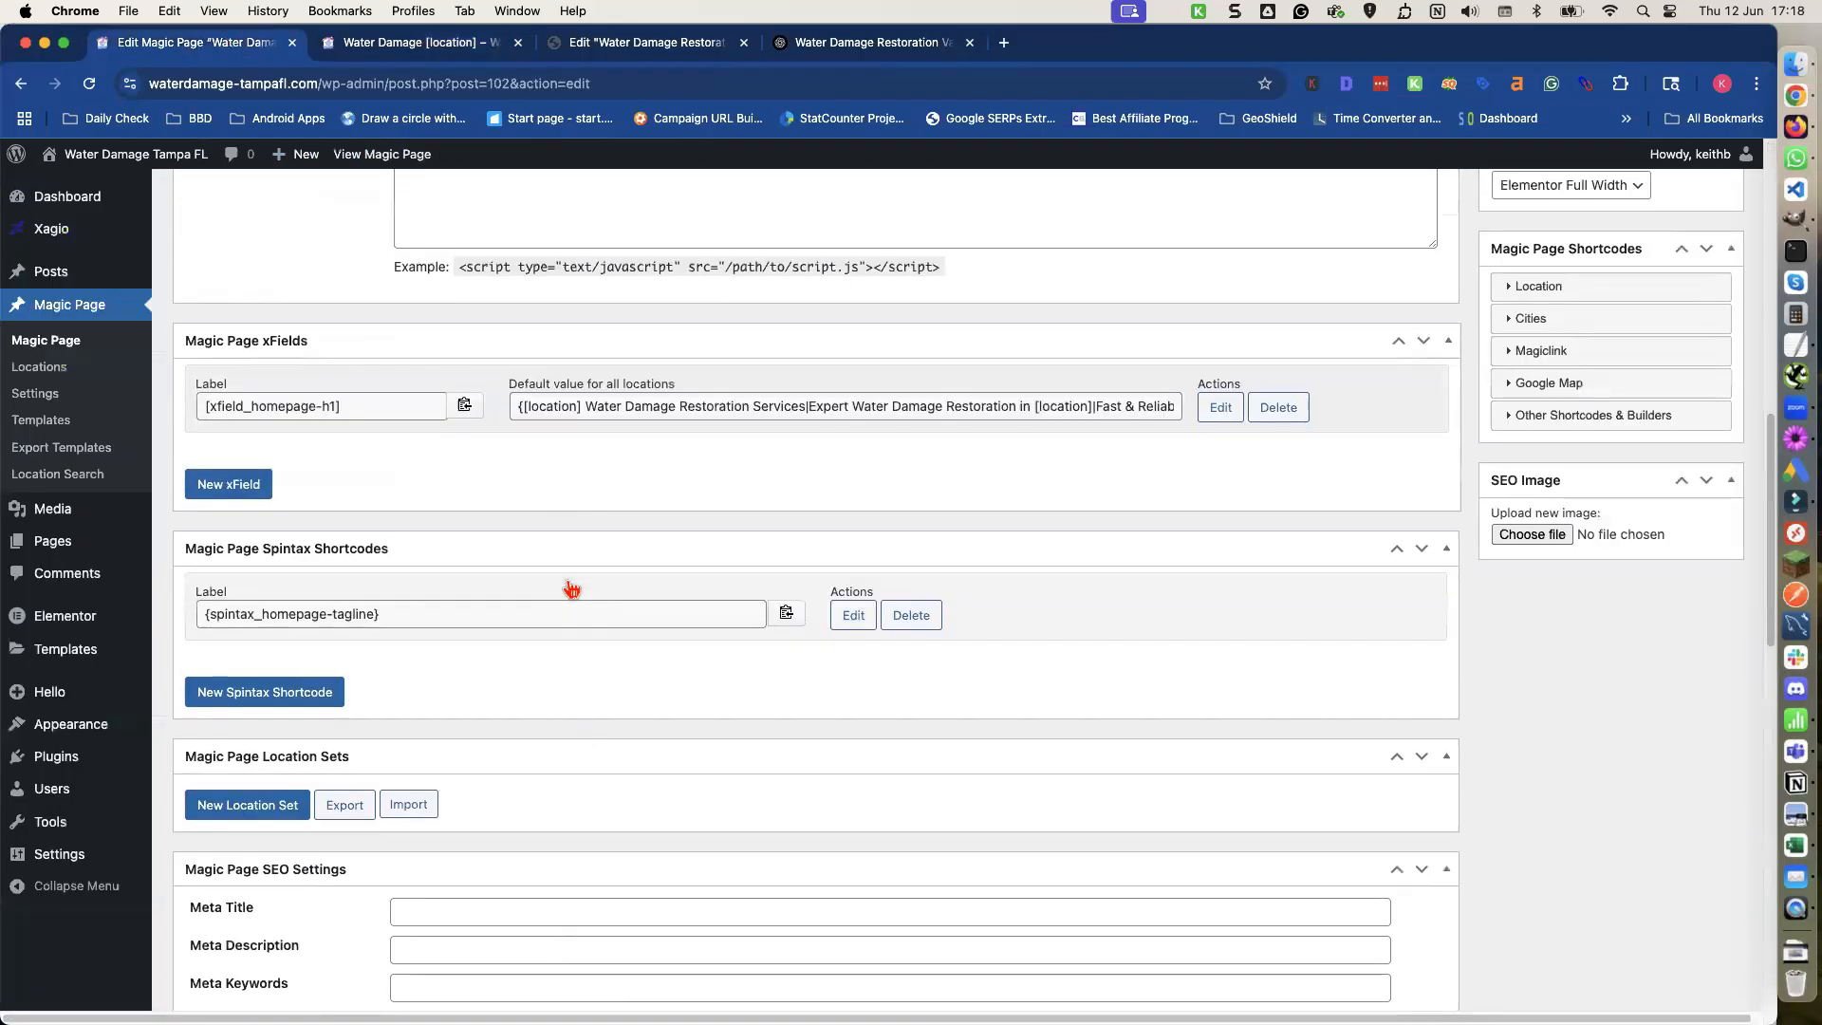
scroll(566, 582, "down", 1)
left_click(854, 595)
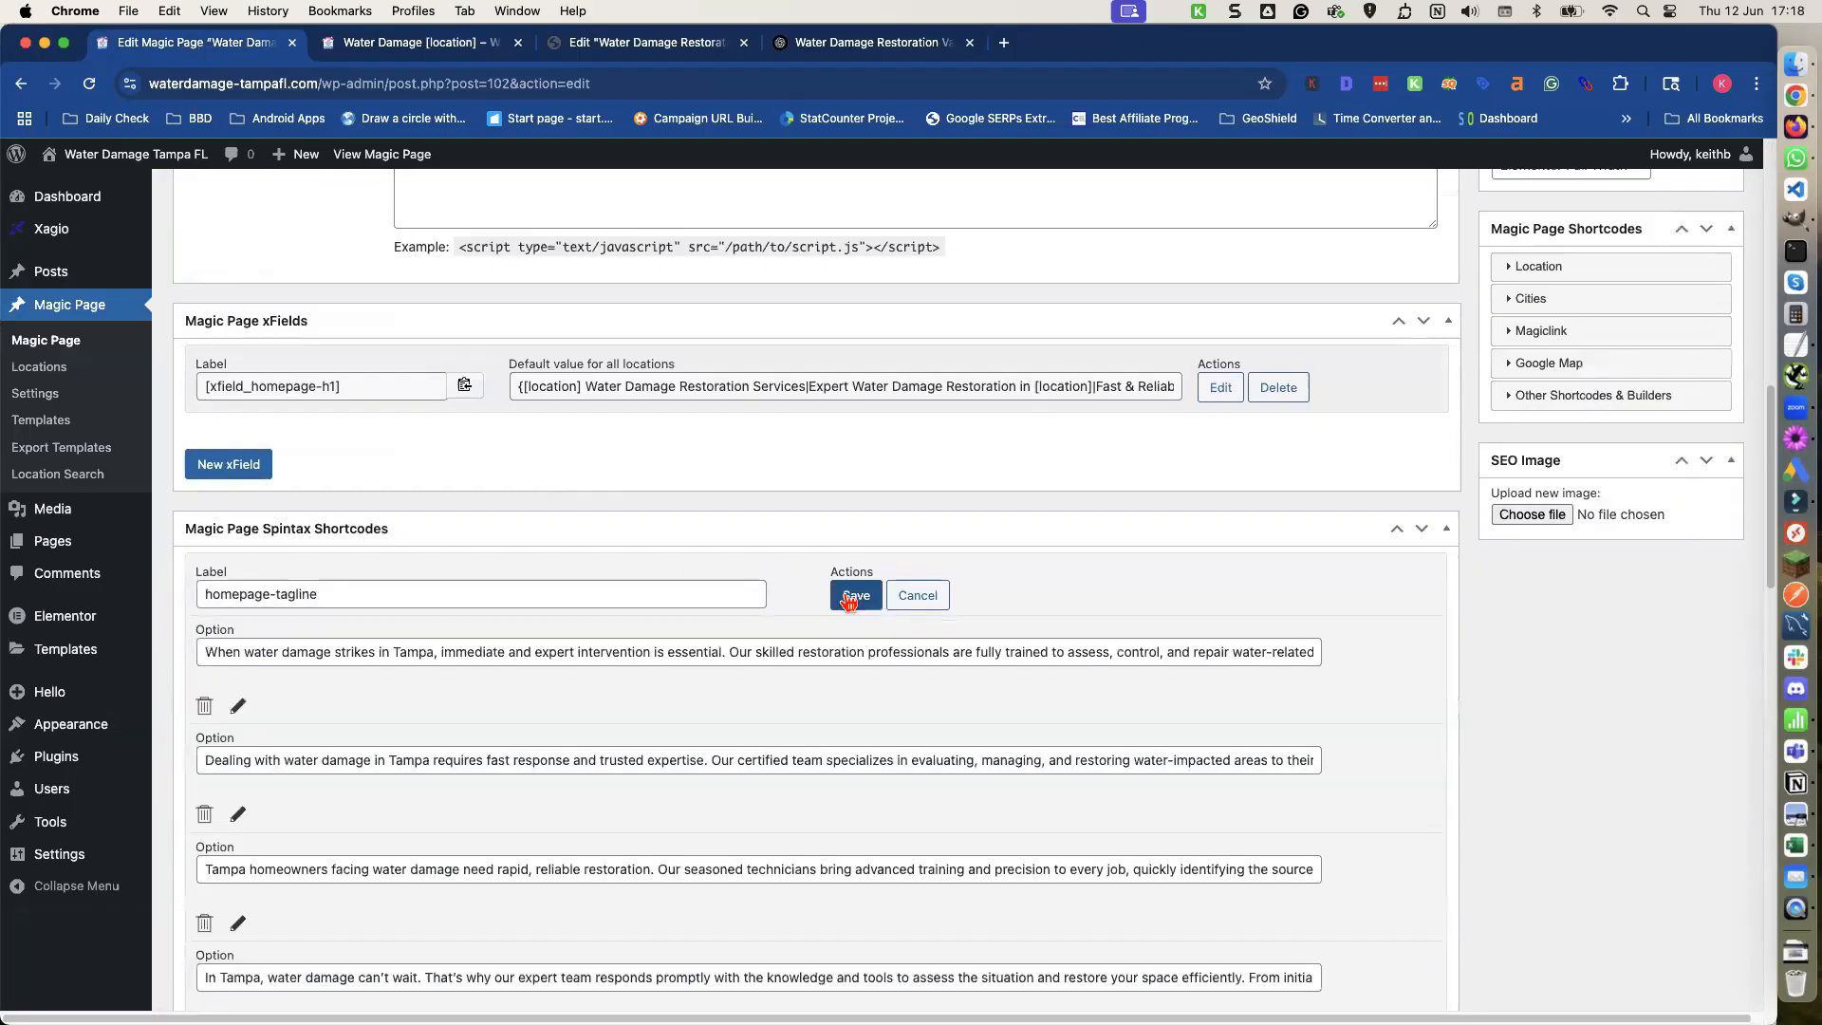
double_click(409, 651)
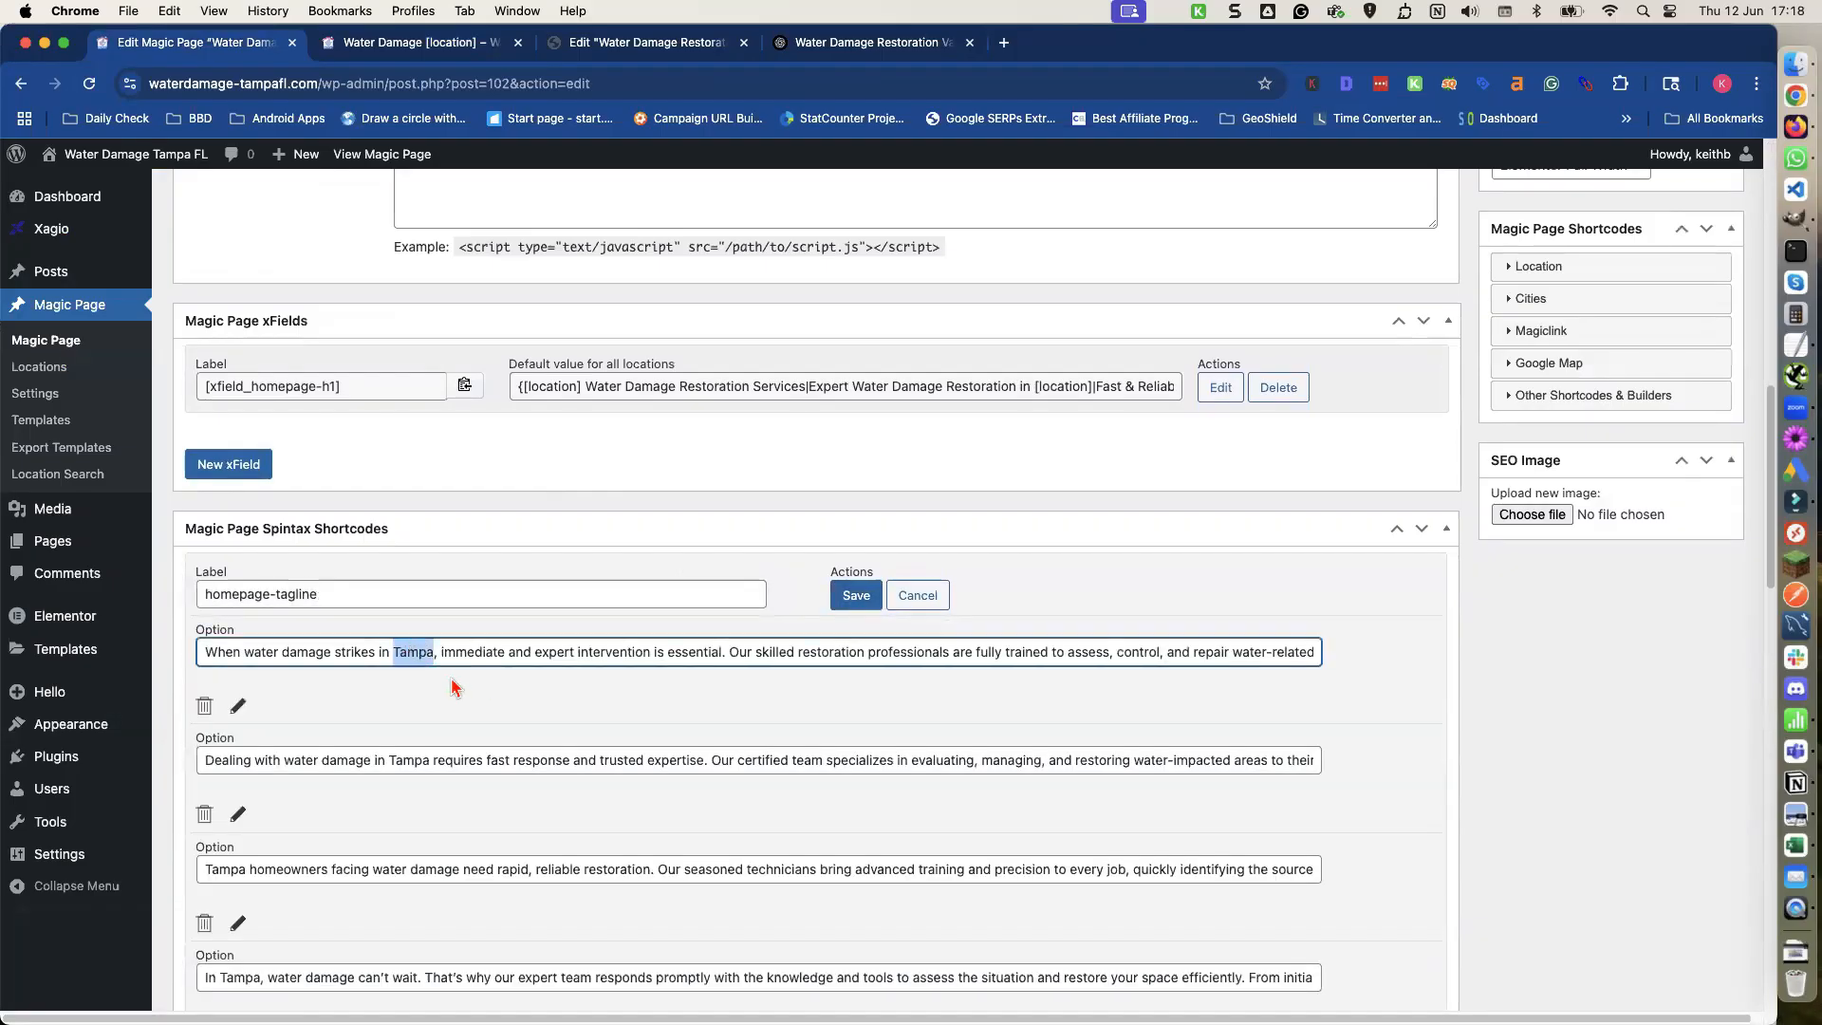
type("[location")
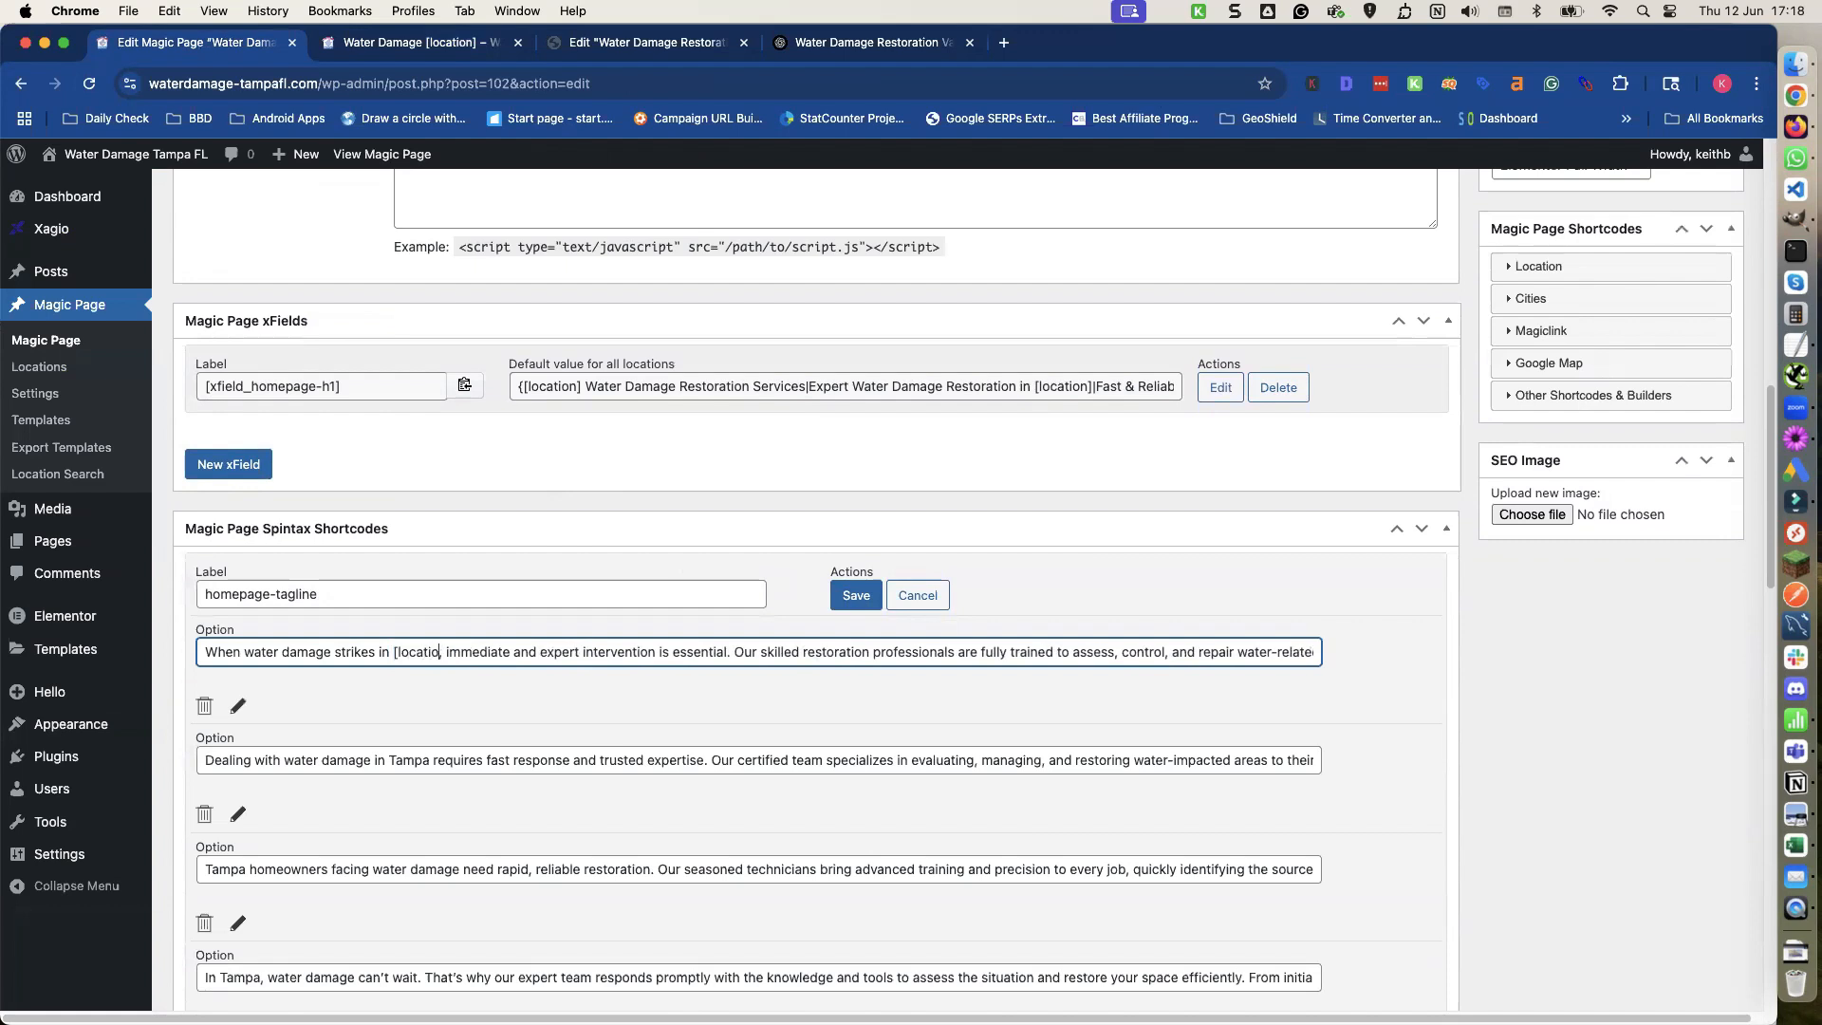
type("]")
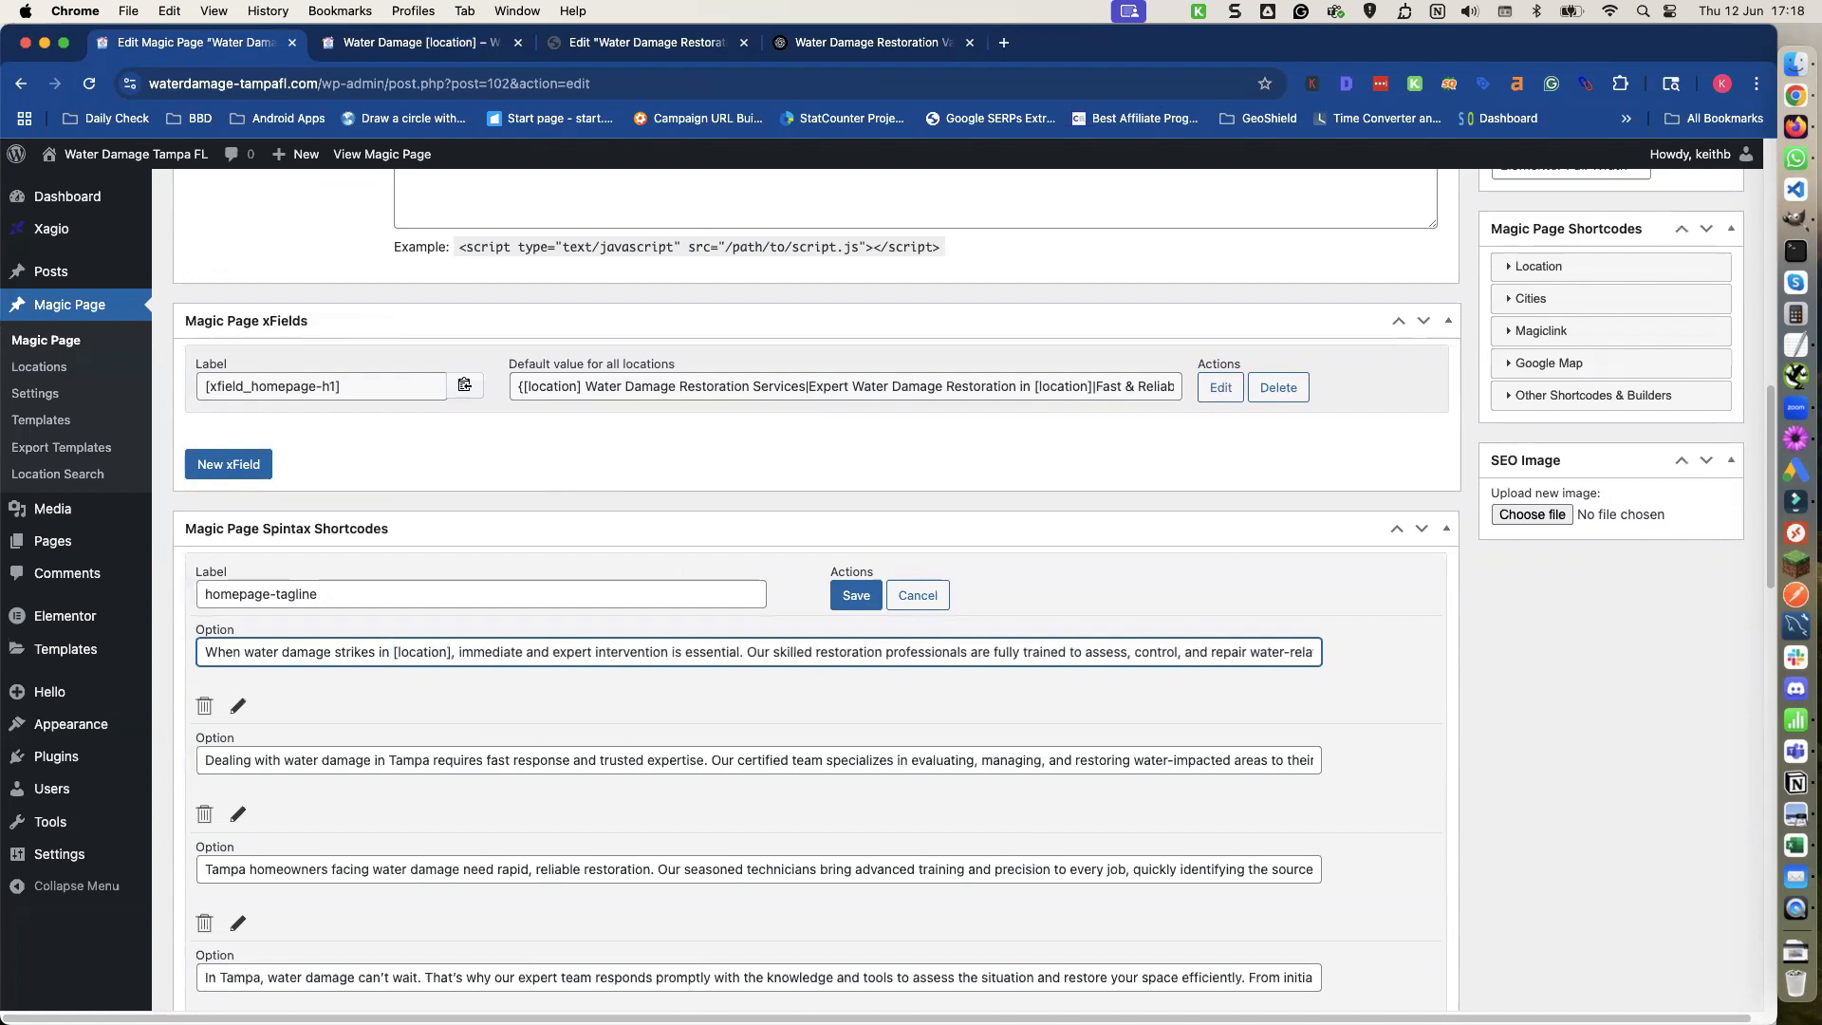
left_click_drag(395, 653, 447, 653)
Replace Tampa with [location] in the second, third and fourth options of the spintax shortcode.
double_click(413, 759)
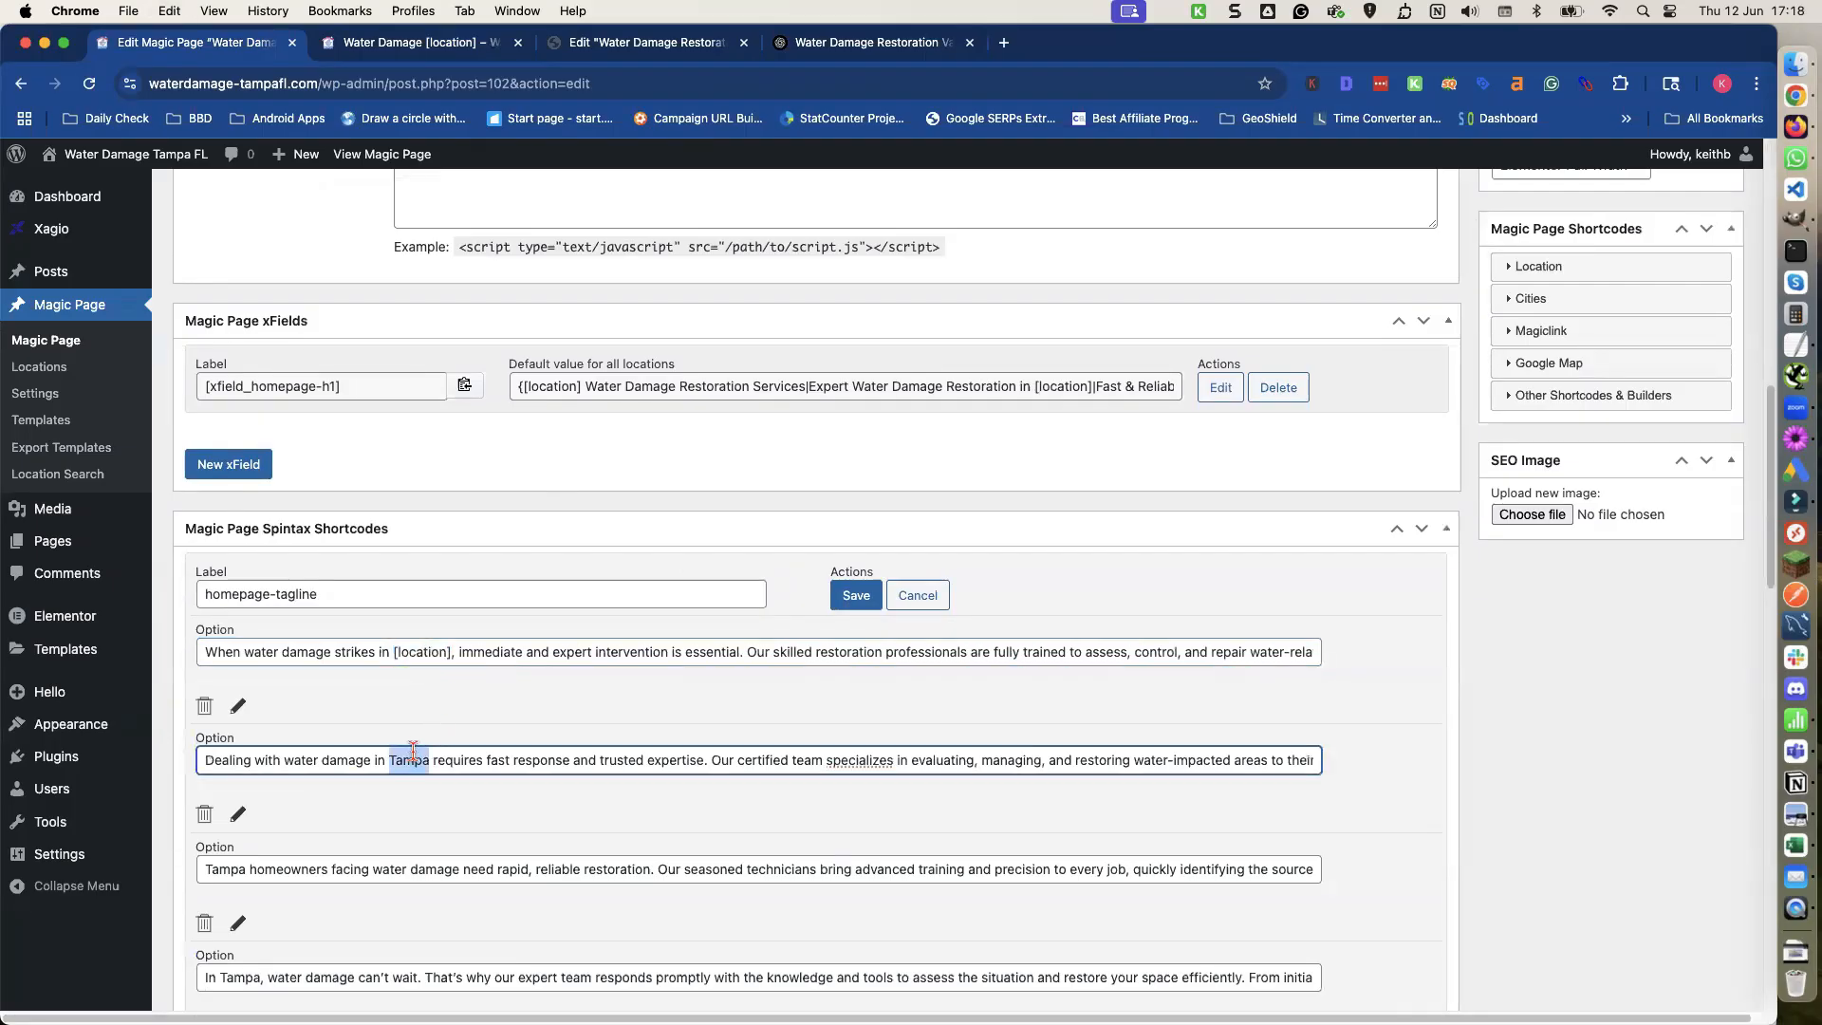
type("[location]")
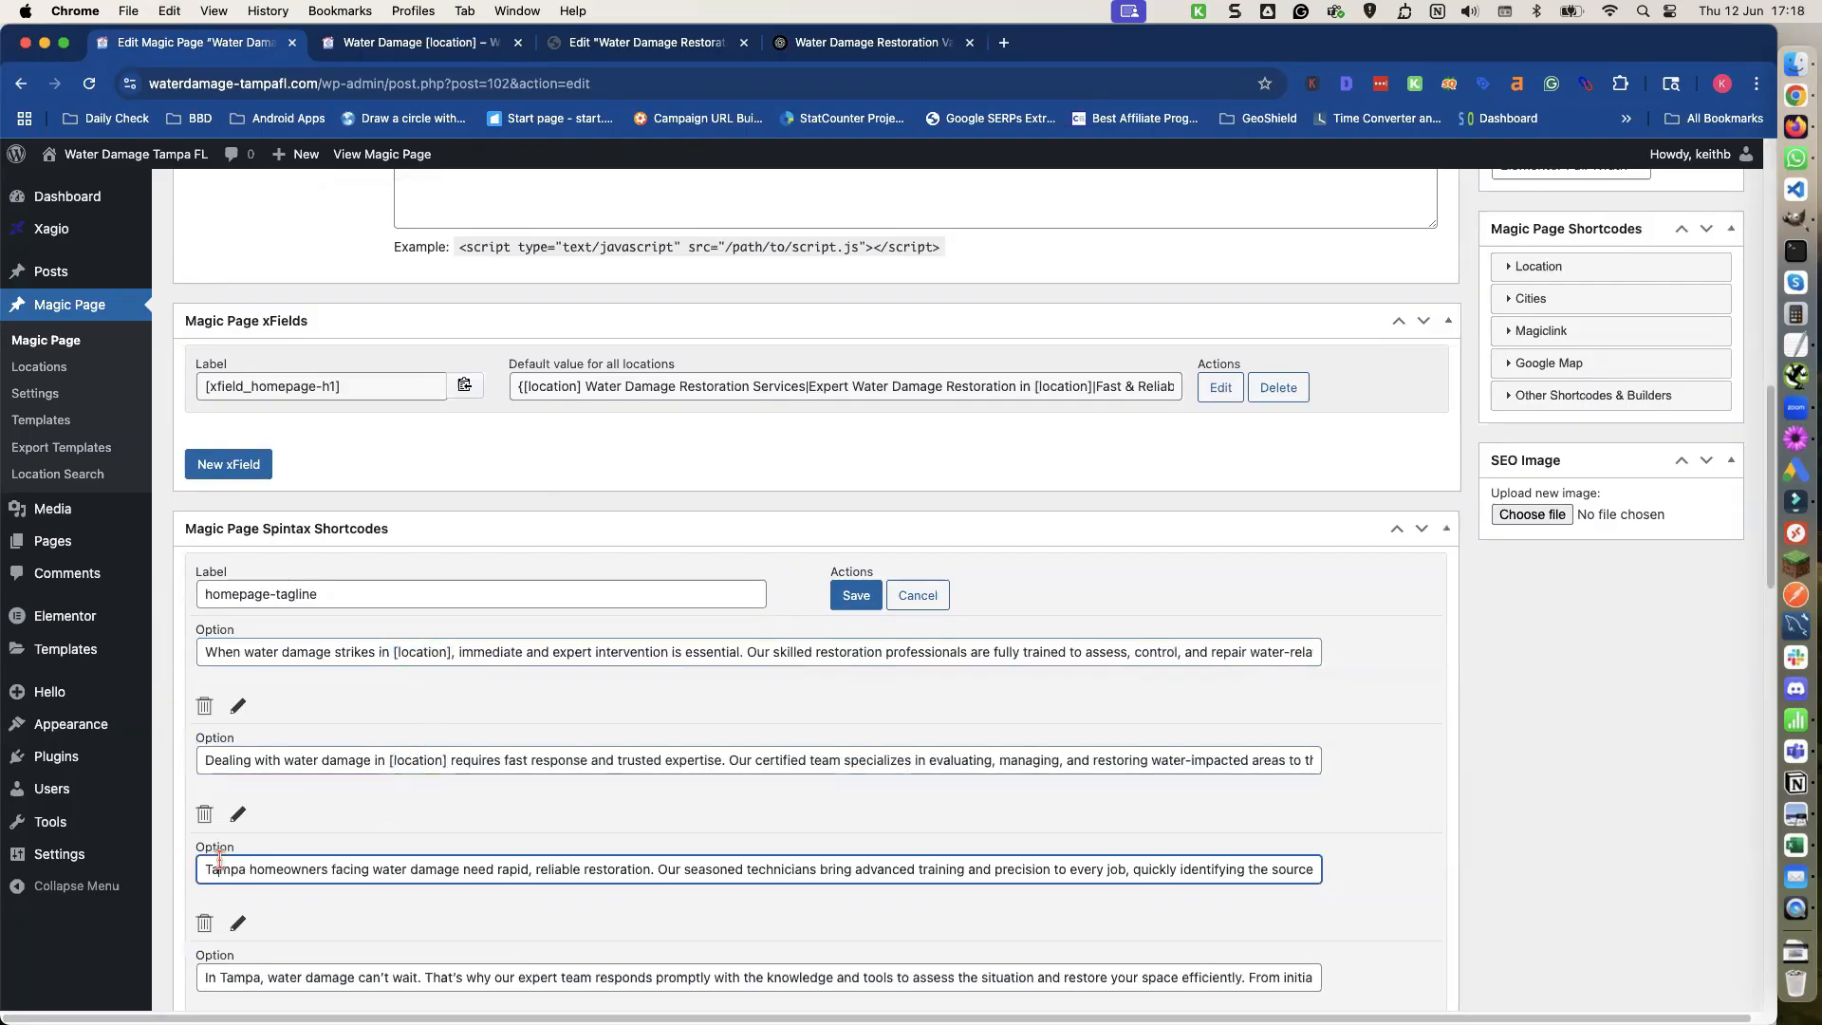
double_click(223, 868)
type("[location]")
scroll(233, 878, "down", 1)
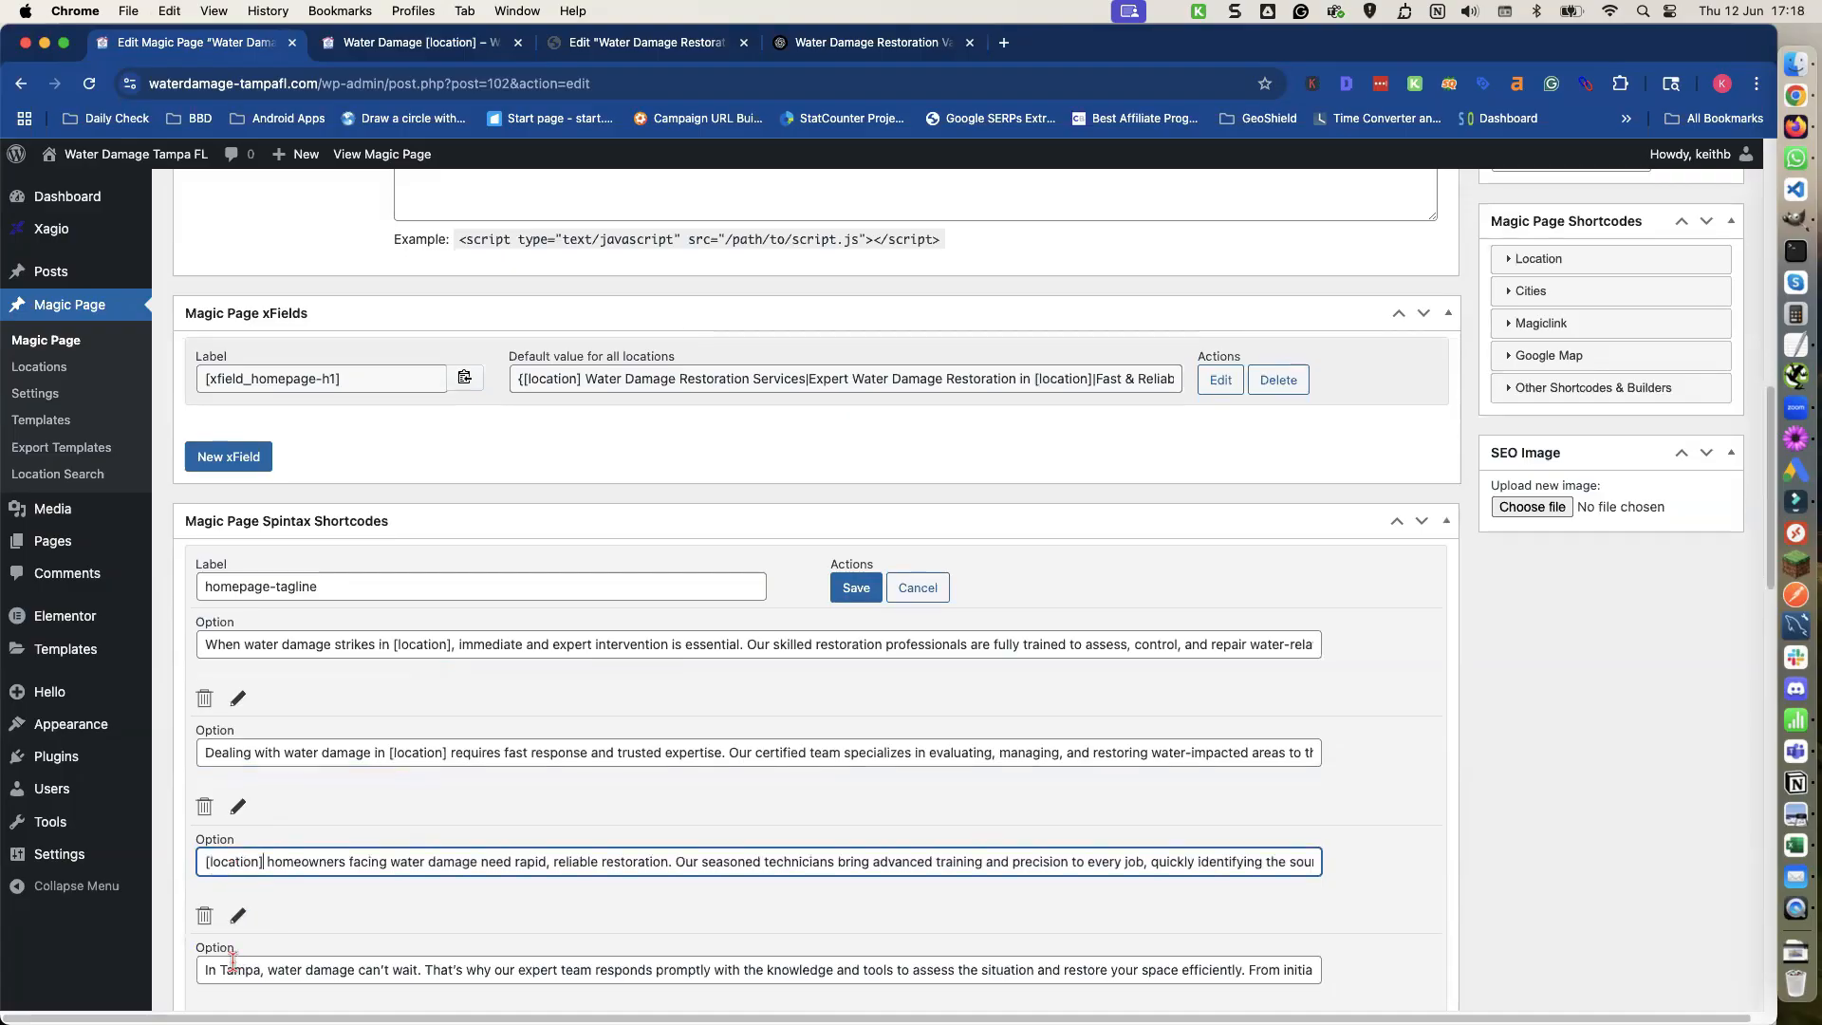
double_click(232, 961)
type("[location]")
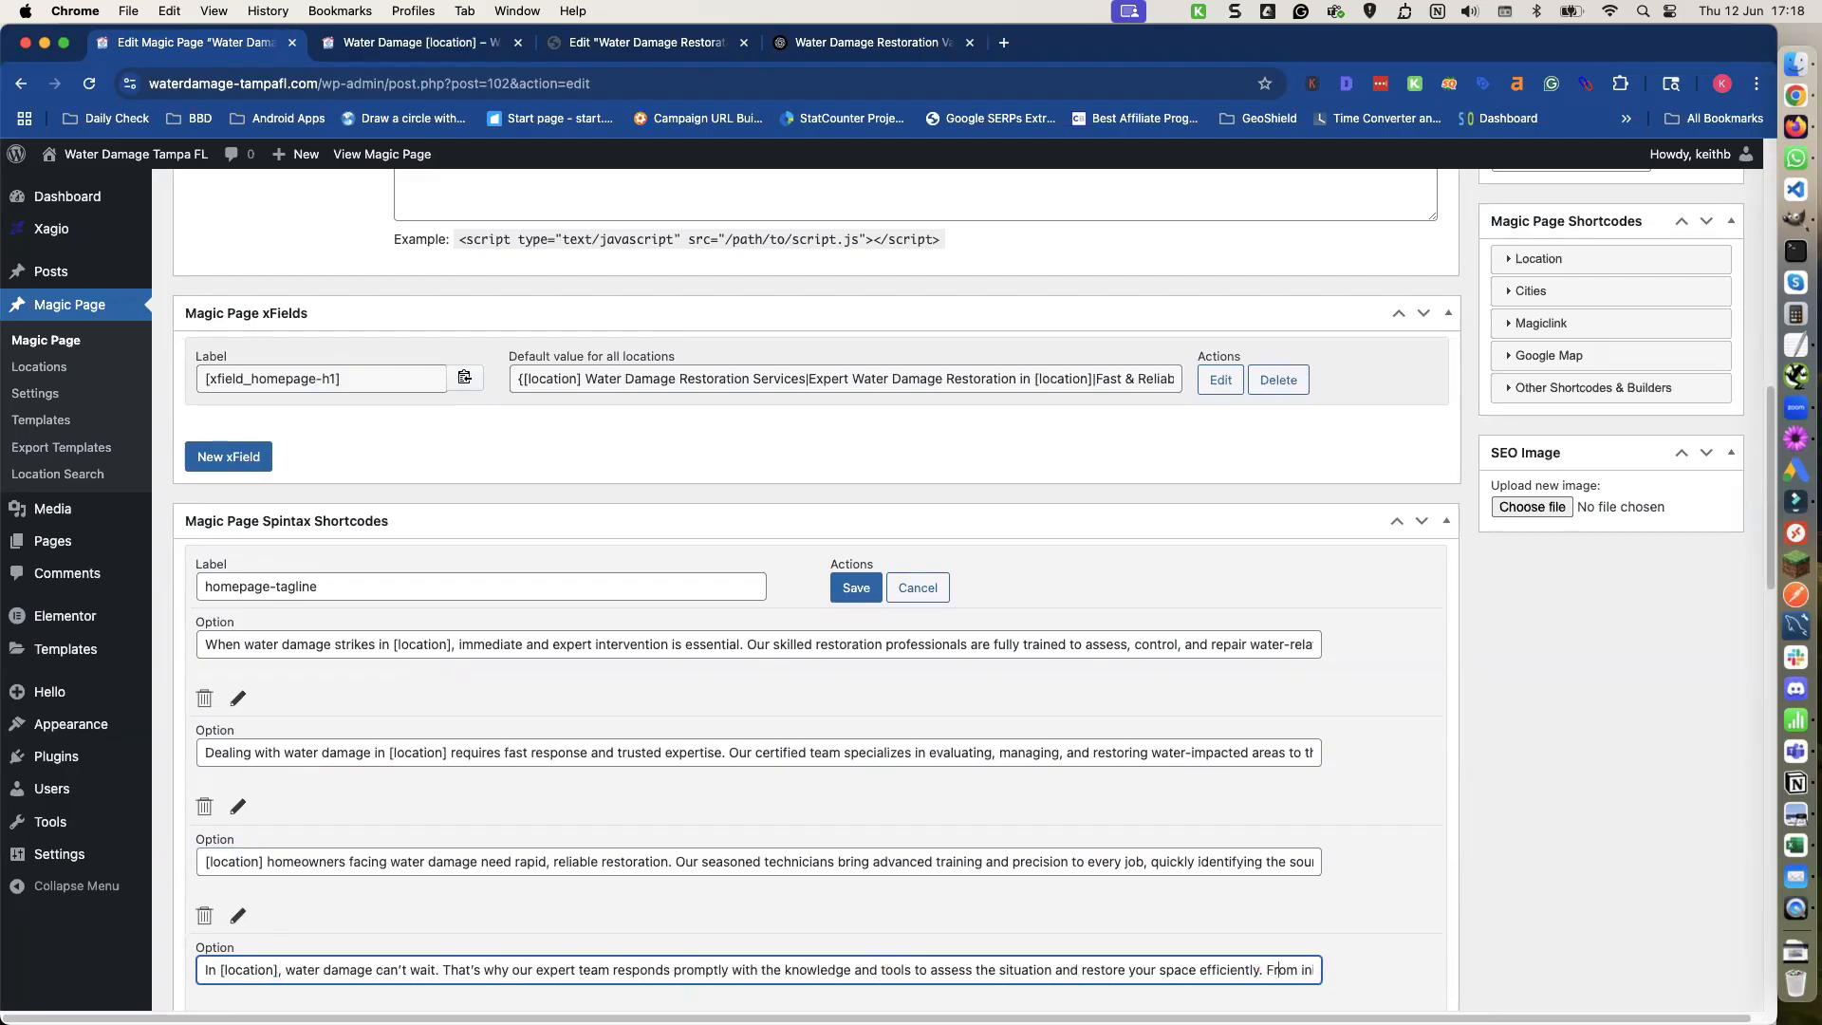
left_click(1305, 969)
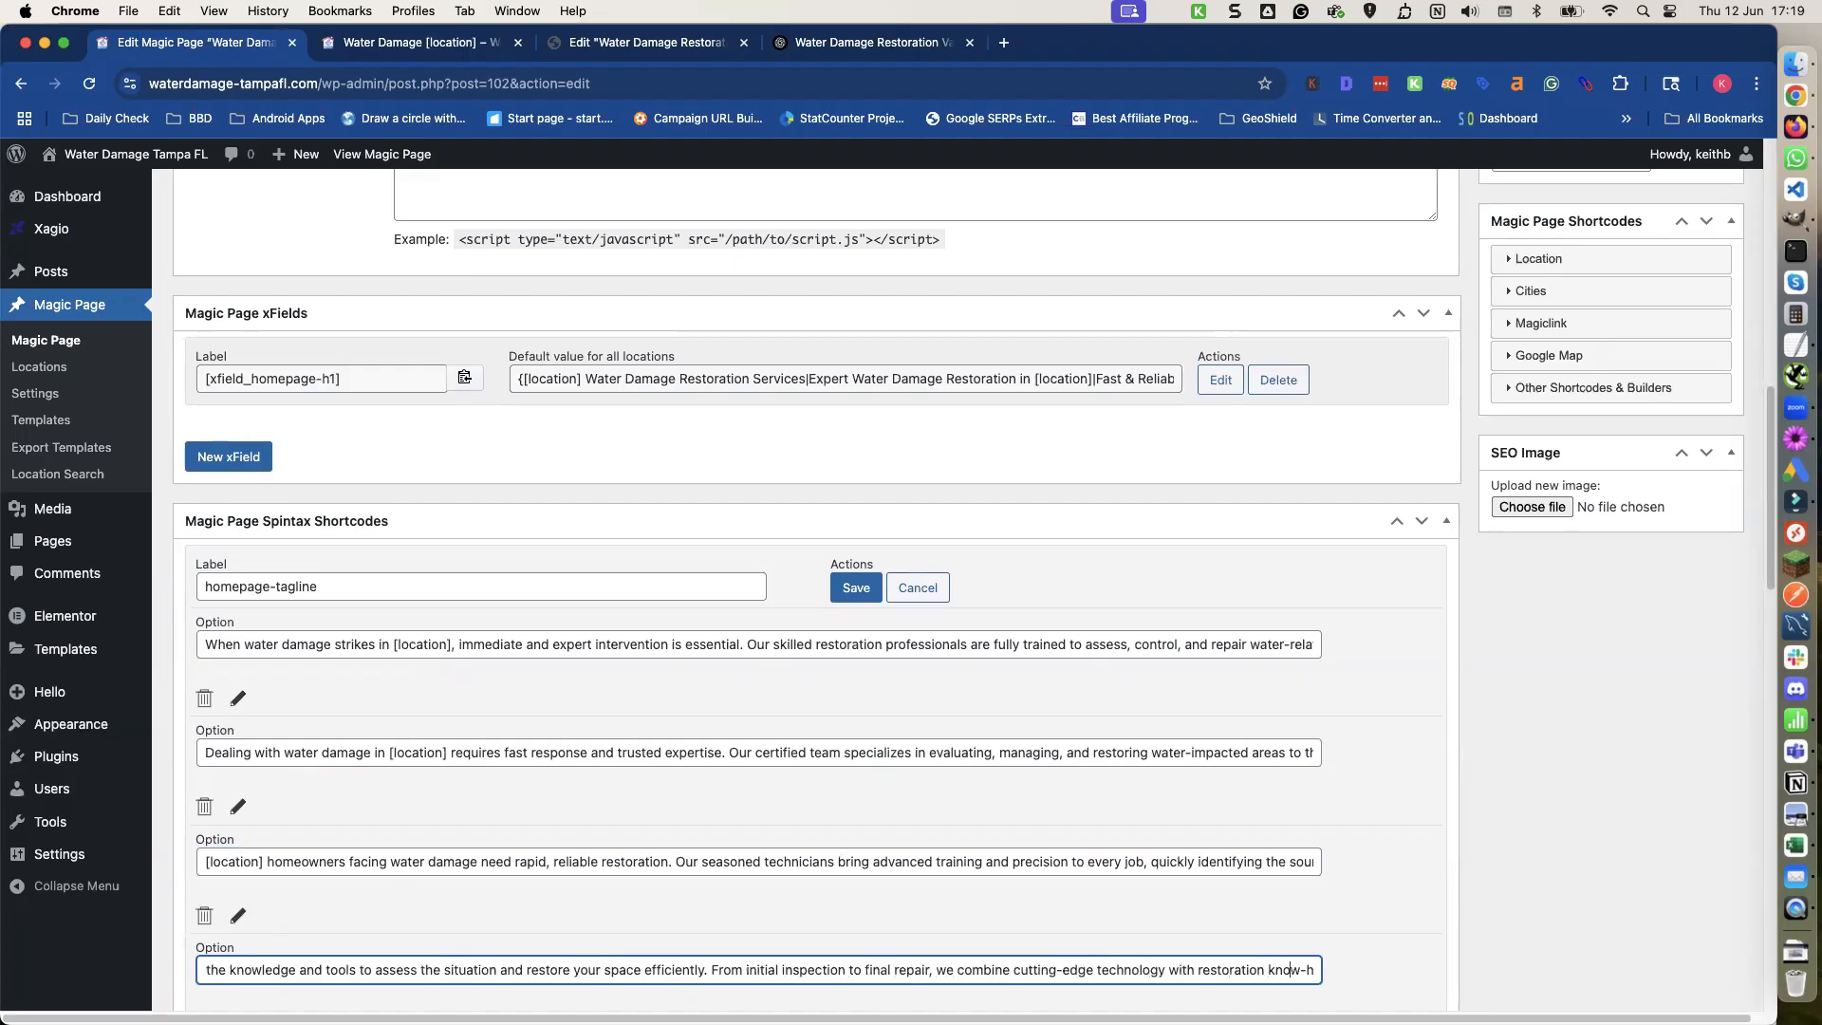
key("Right")
key("Right")
key("Right")
key("Right")
key("Right")
key("Right")
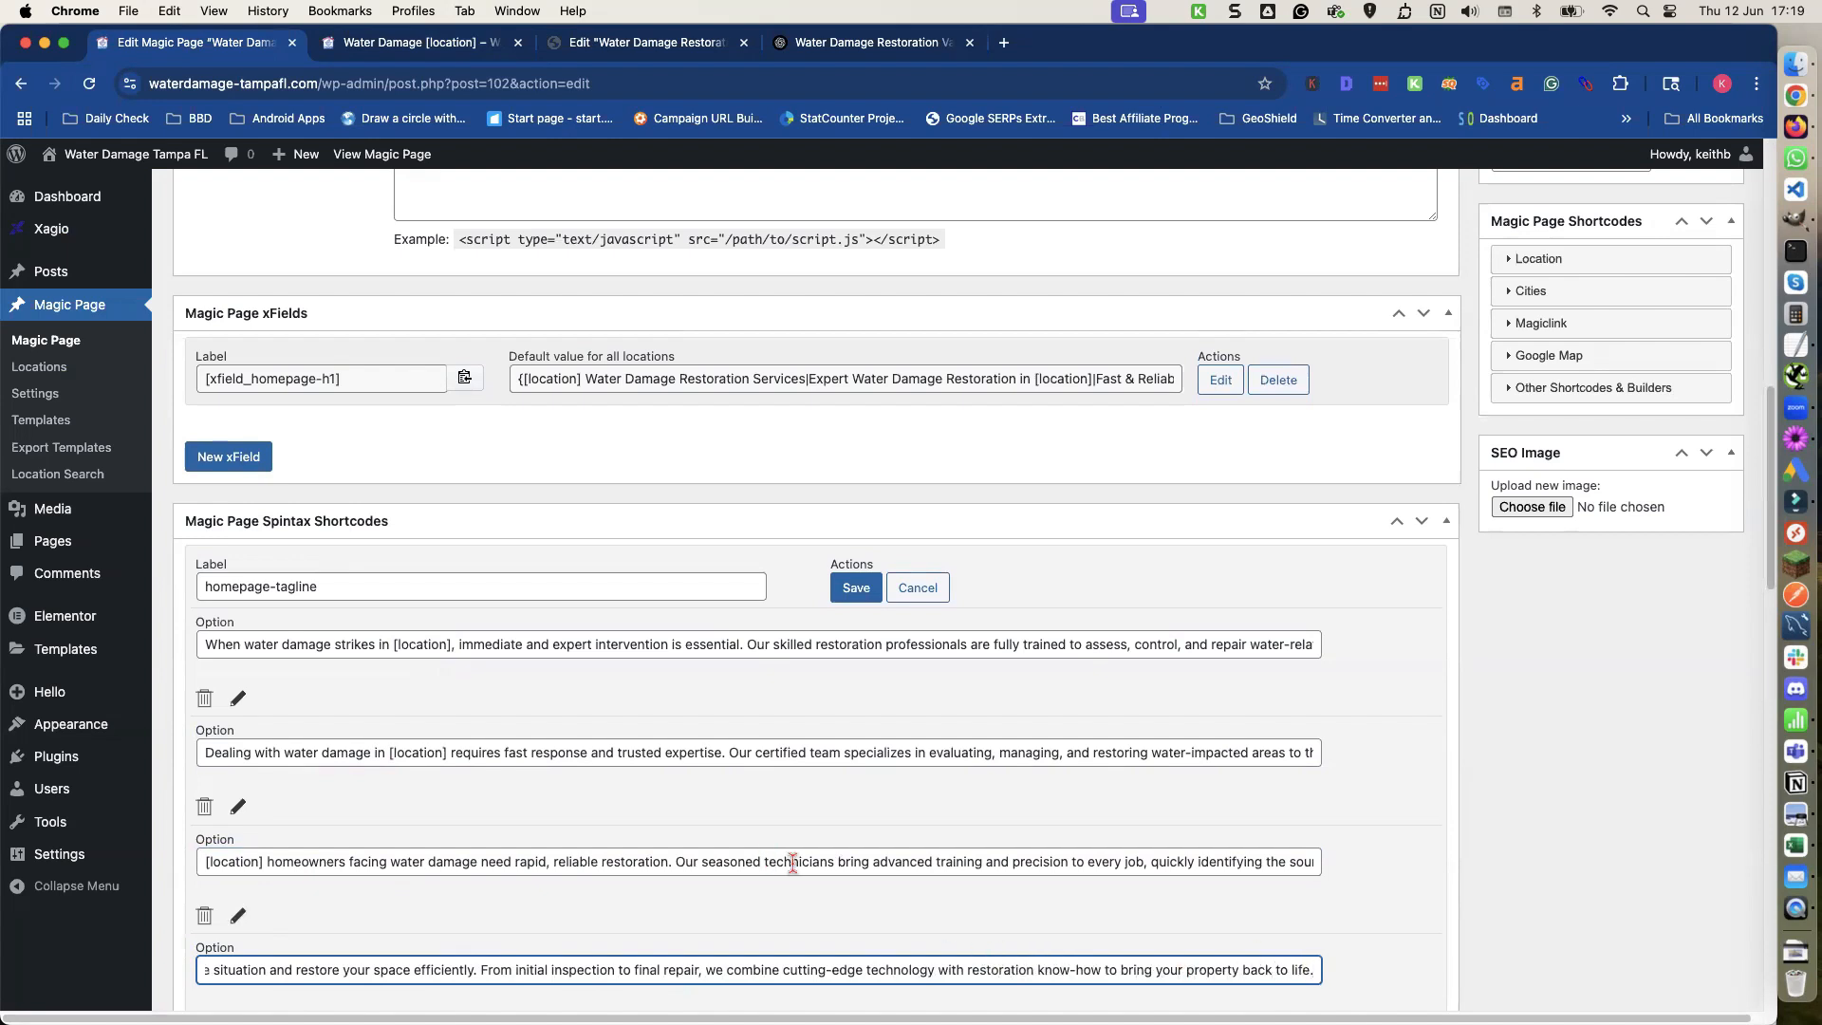
Read through the full text of each spintax option to check its location placeholders.
left_click(1310, 861)
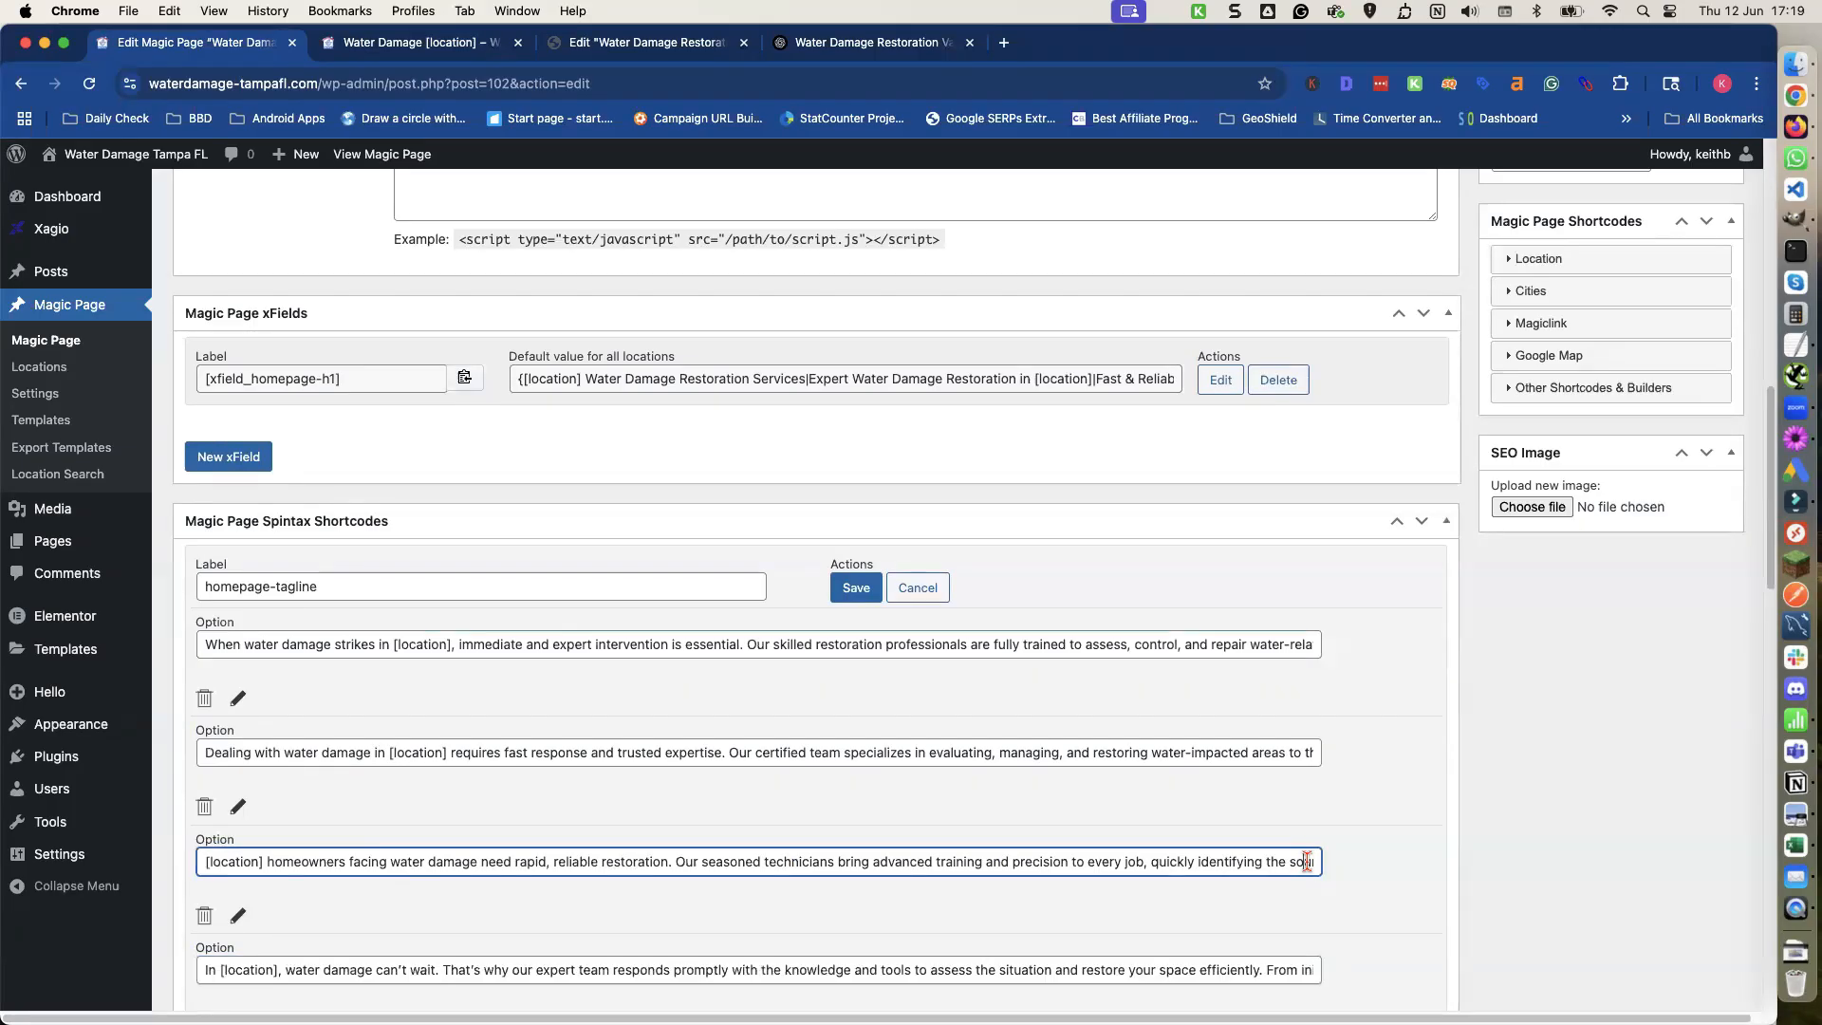
key("Right")
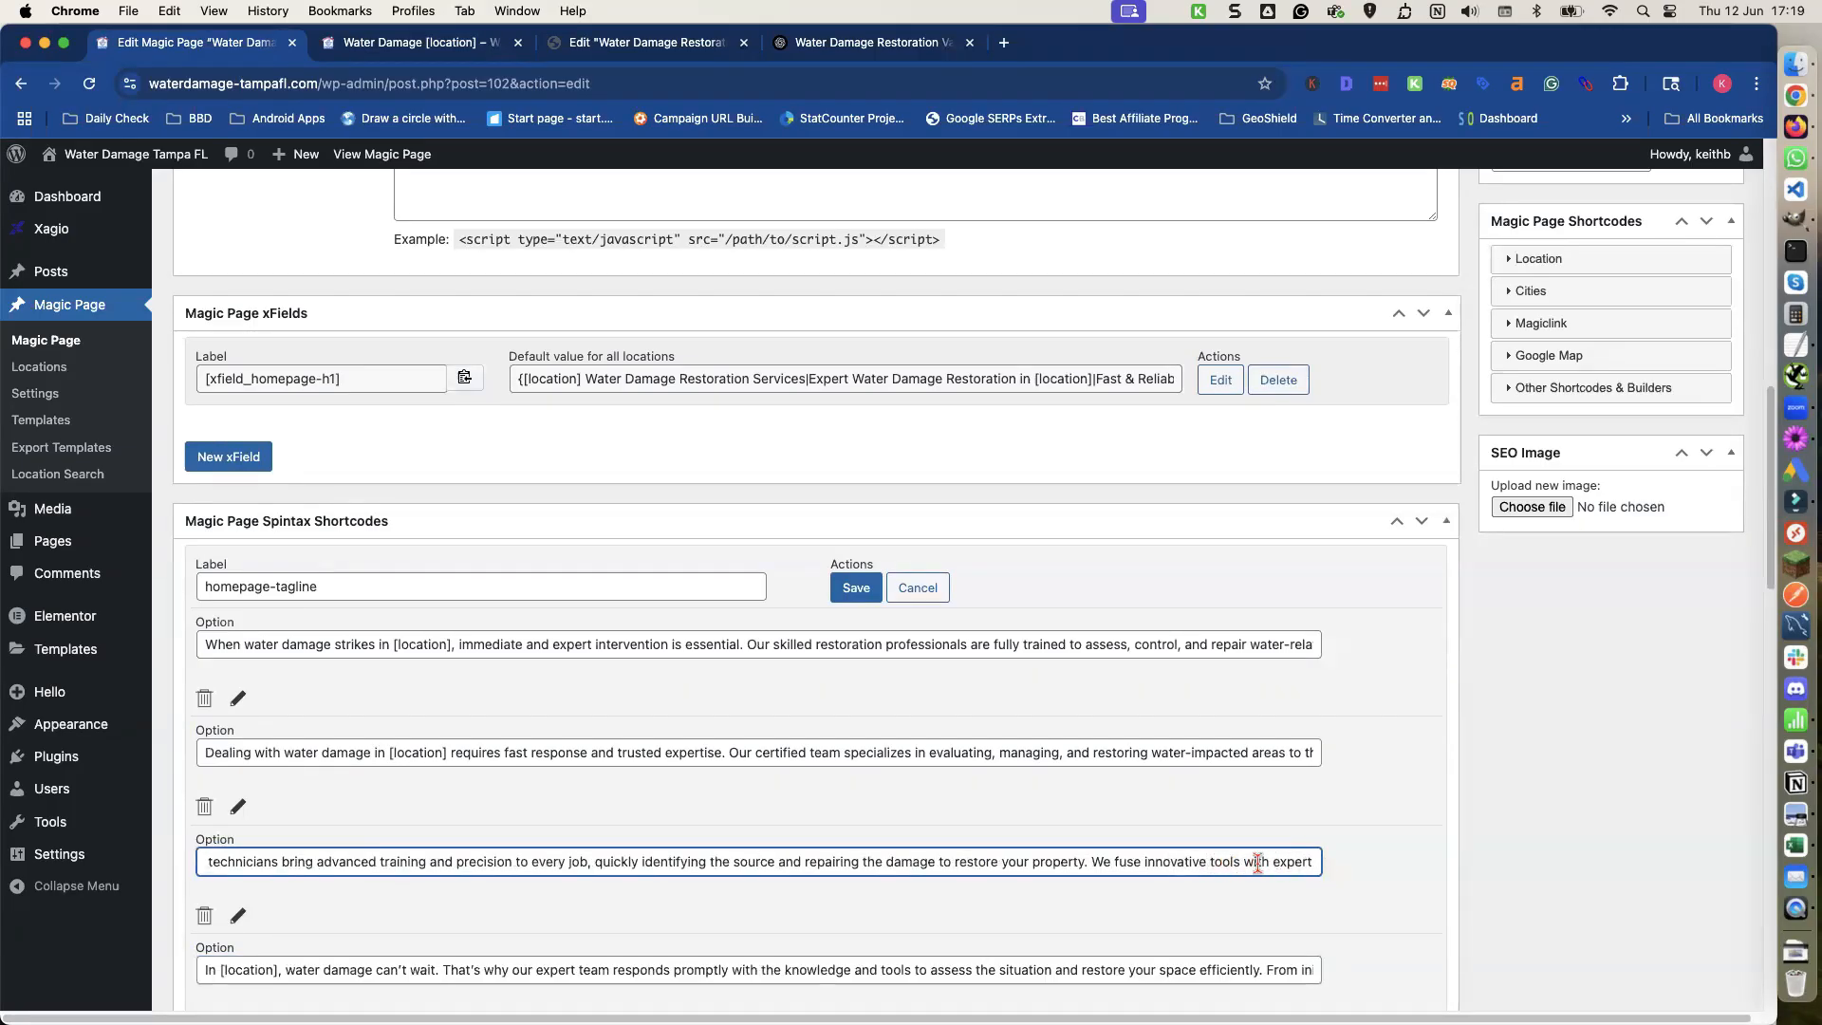
left_click(1311, 863)
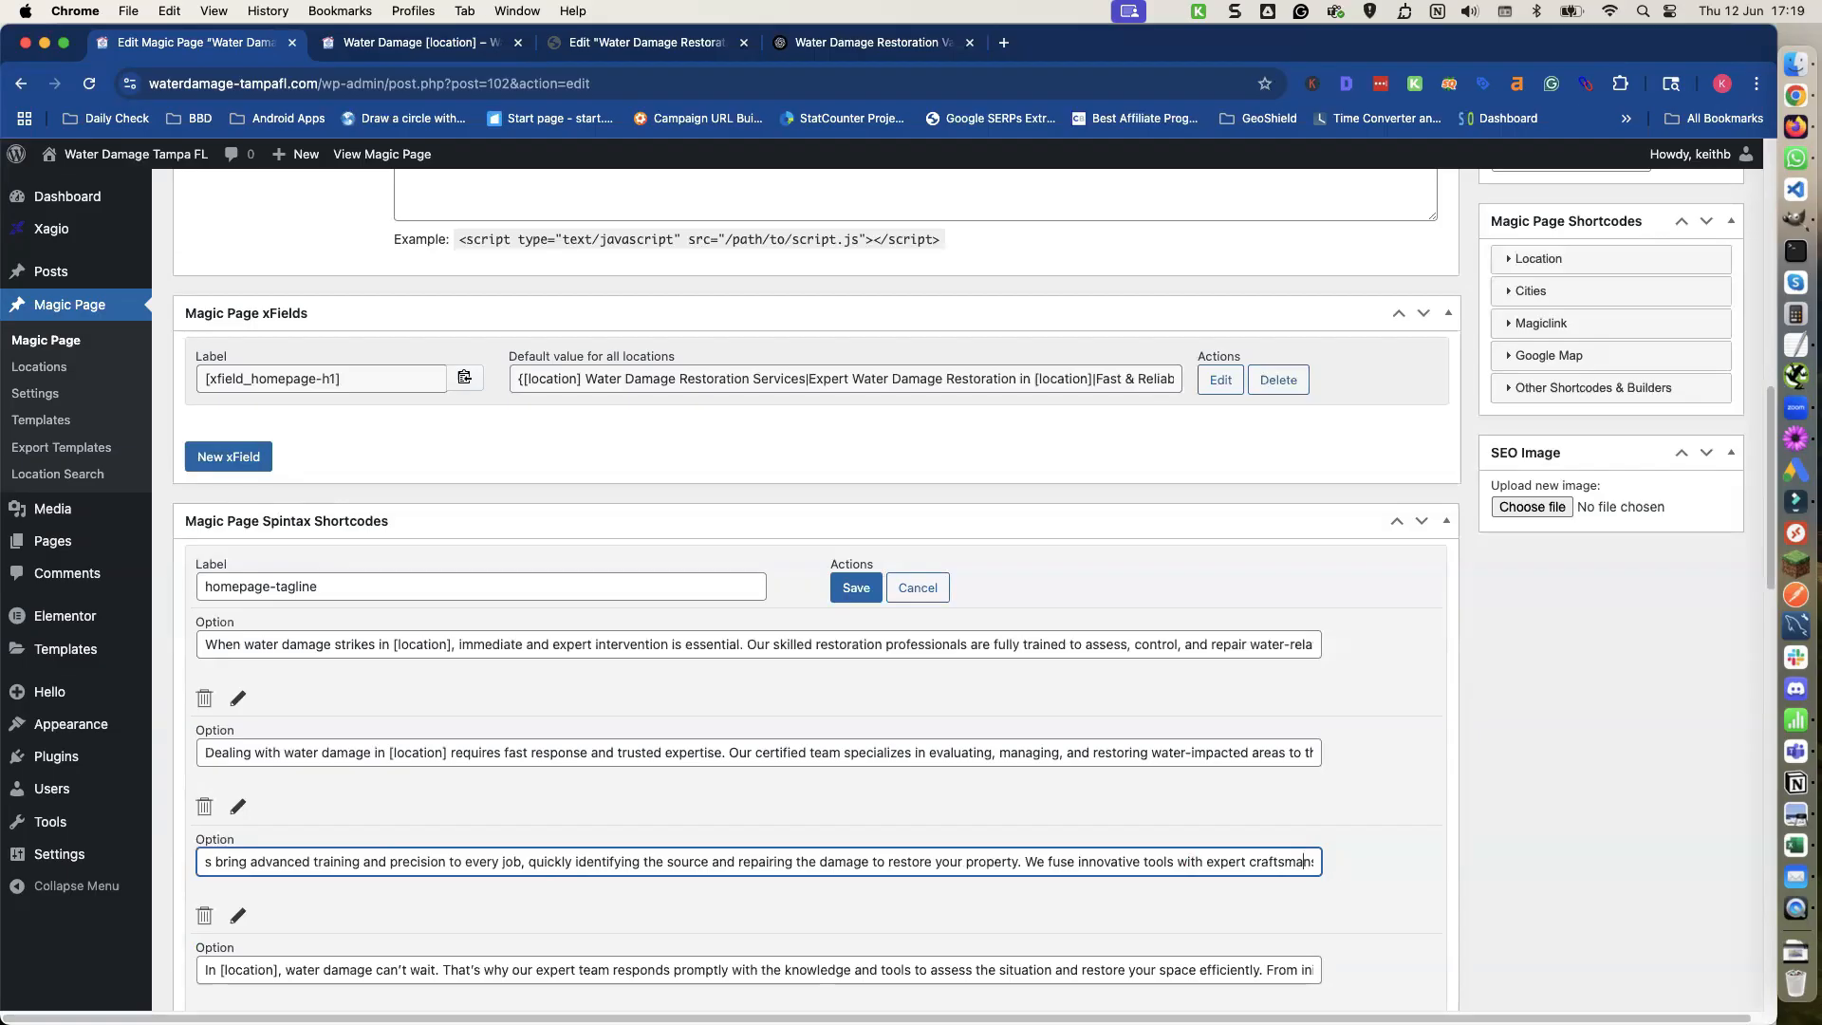
key("Right")
key("Right")
key("Right")
key("Right")
key("Right")
key("Right")
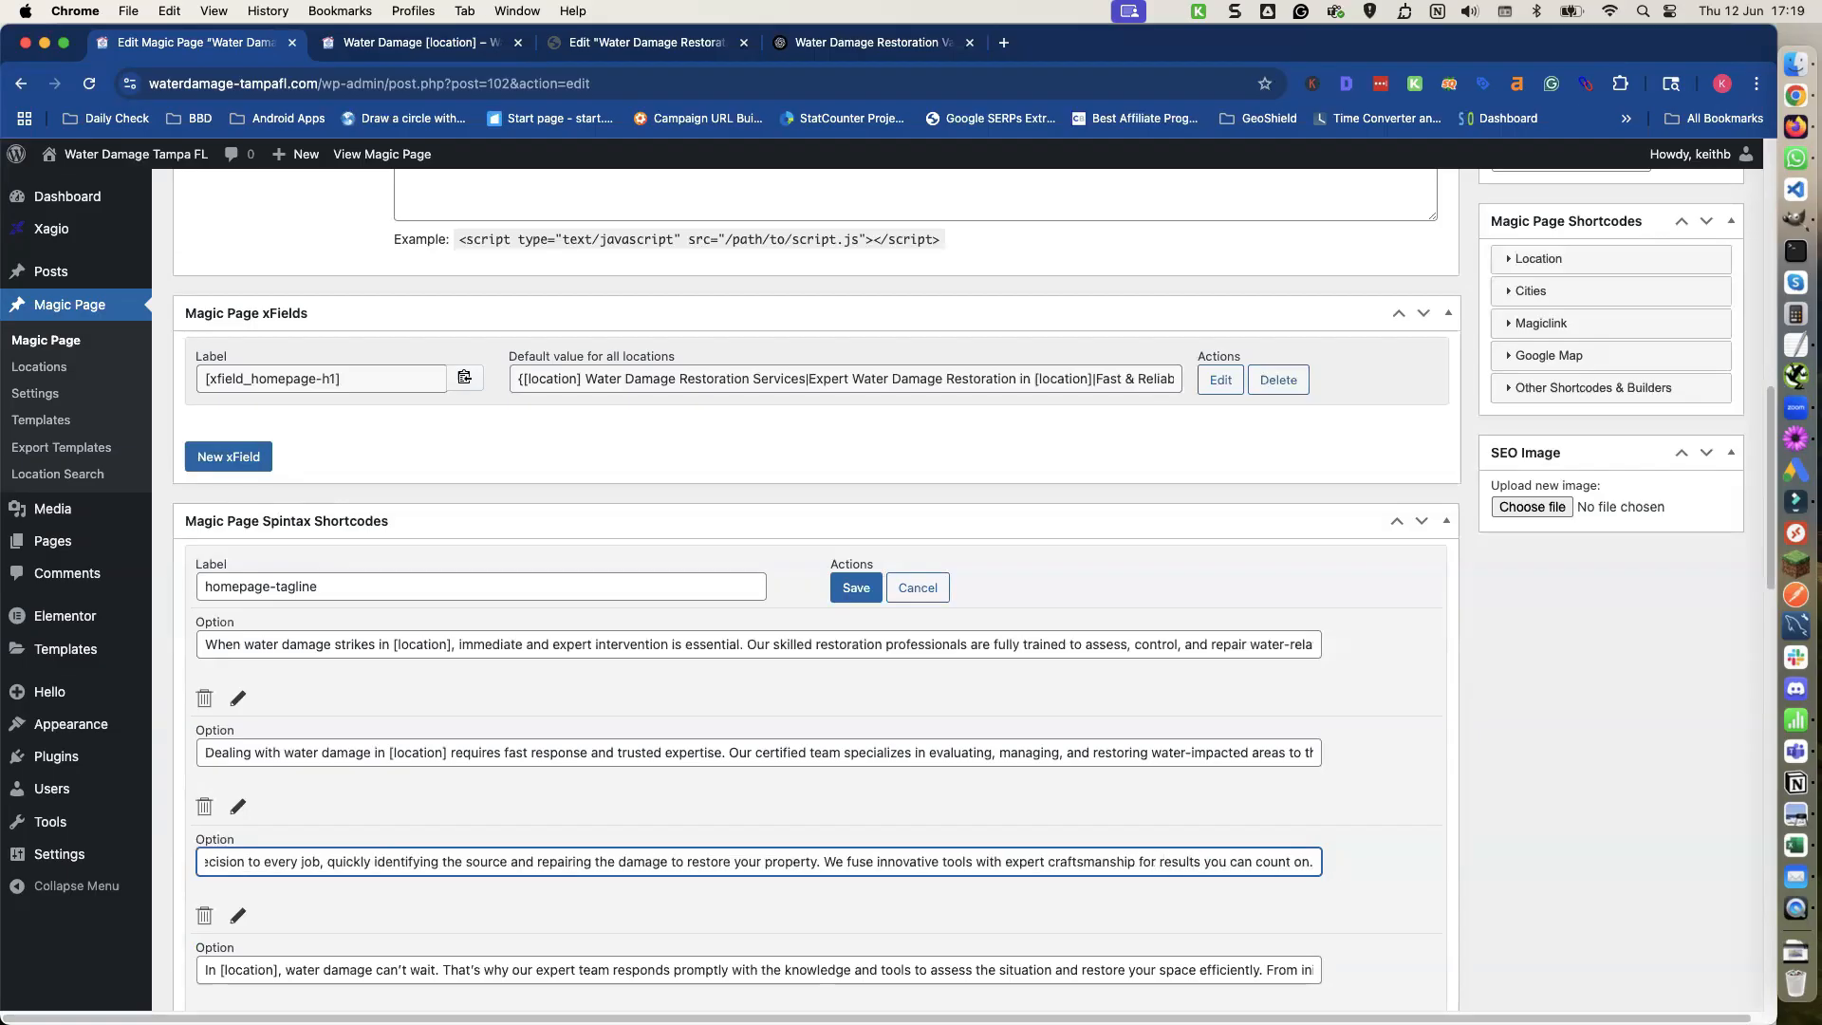
left_click(1307, 754)
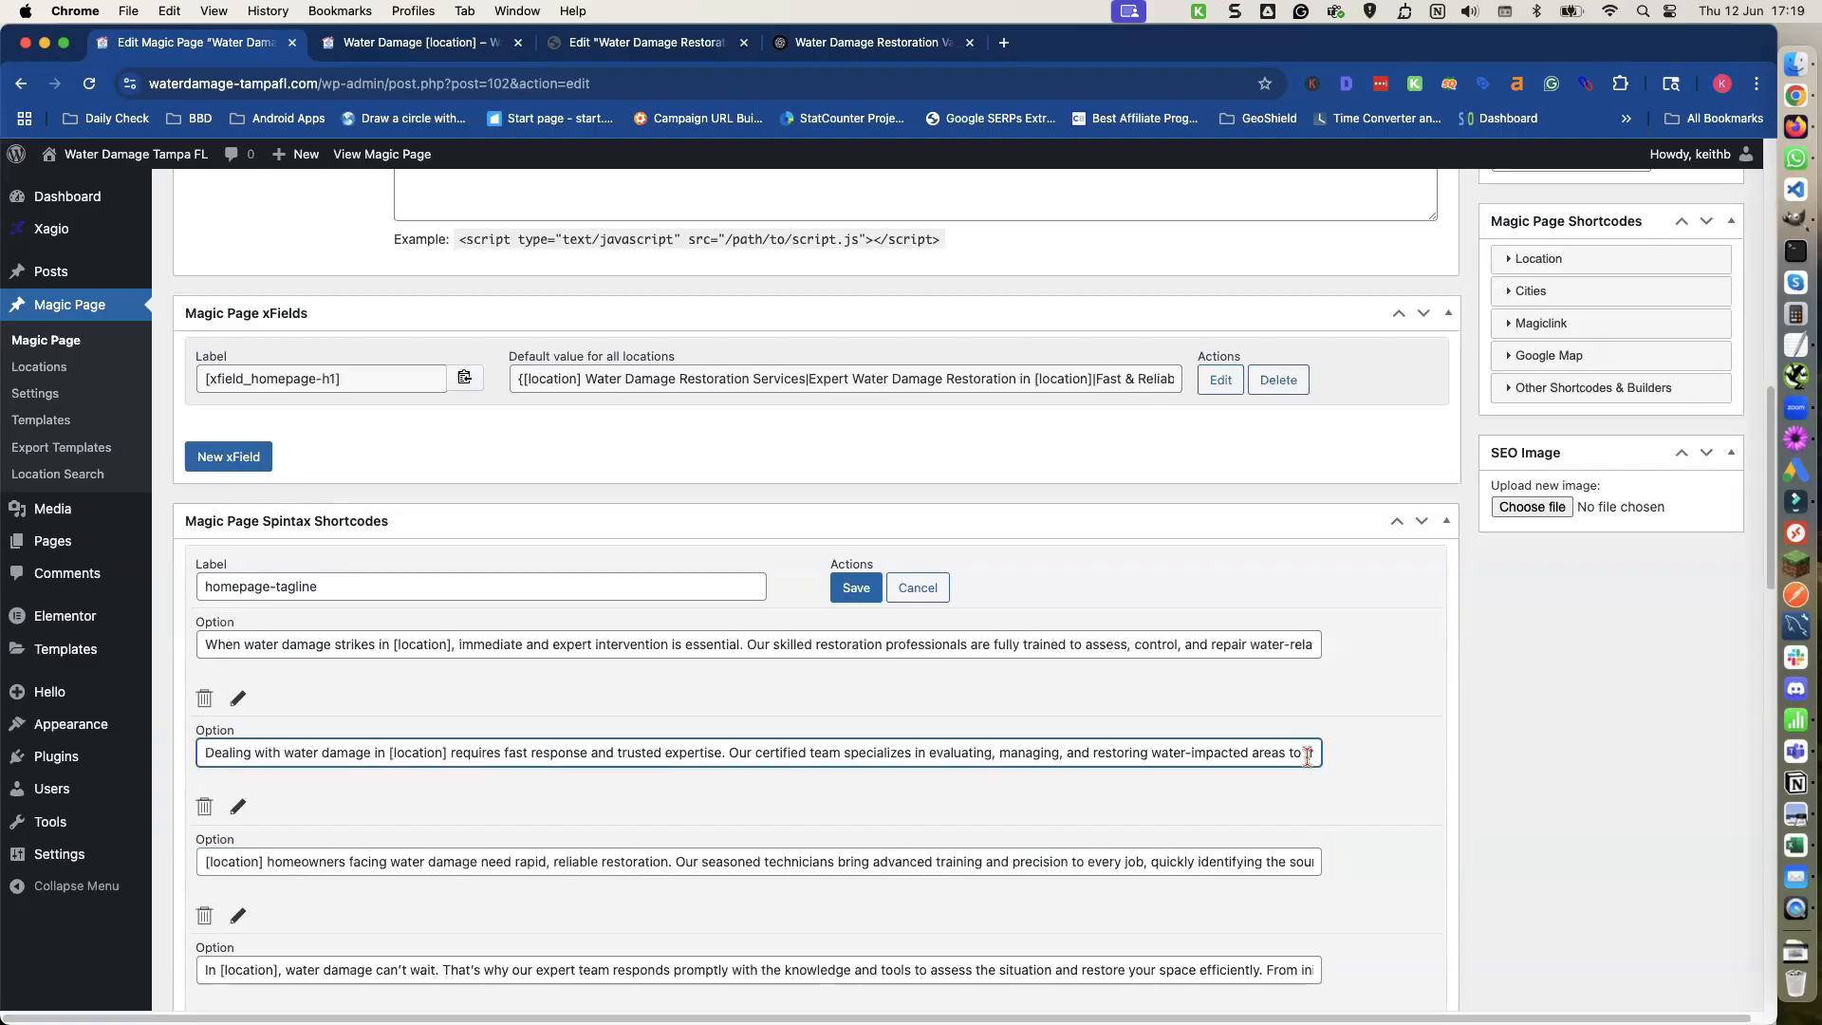
key("Right")
key("Right")
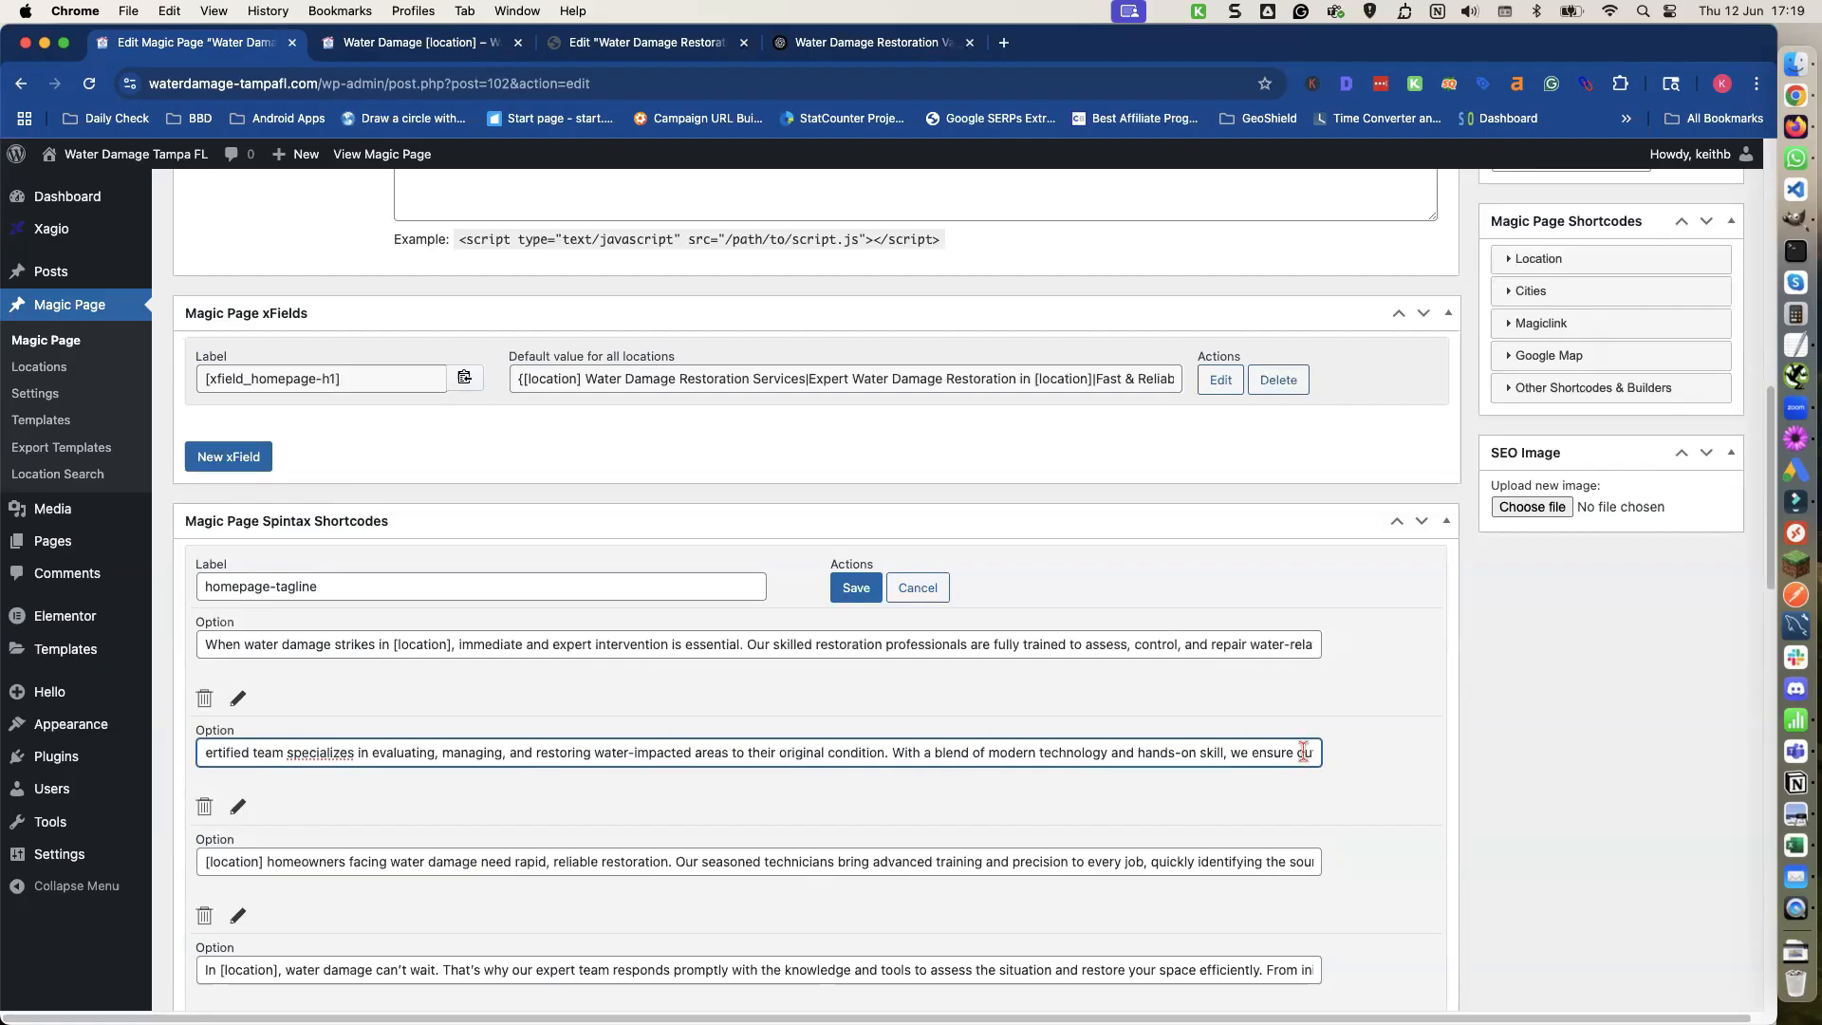
key("Right")
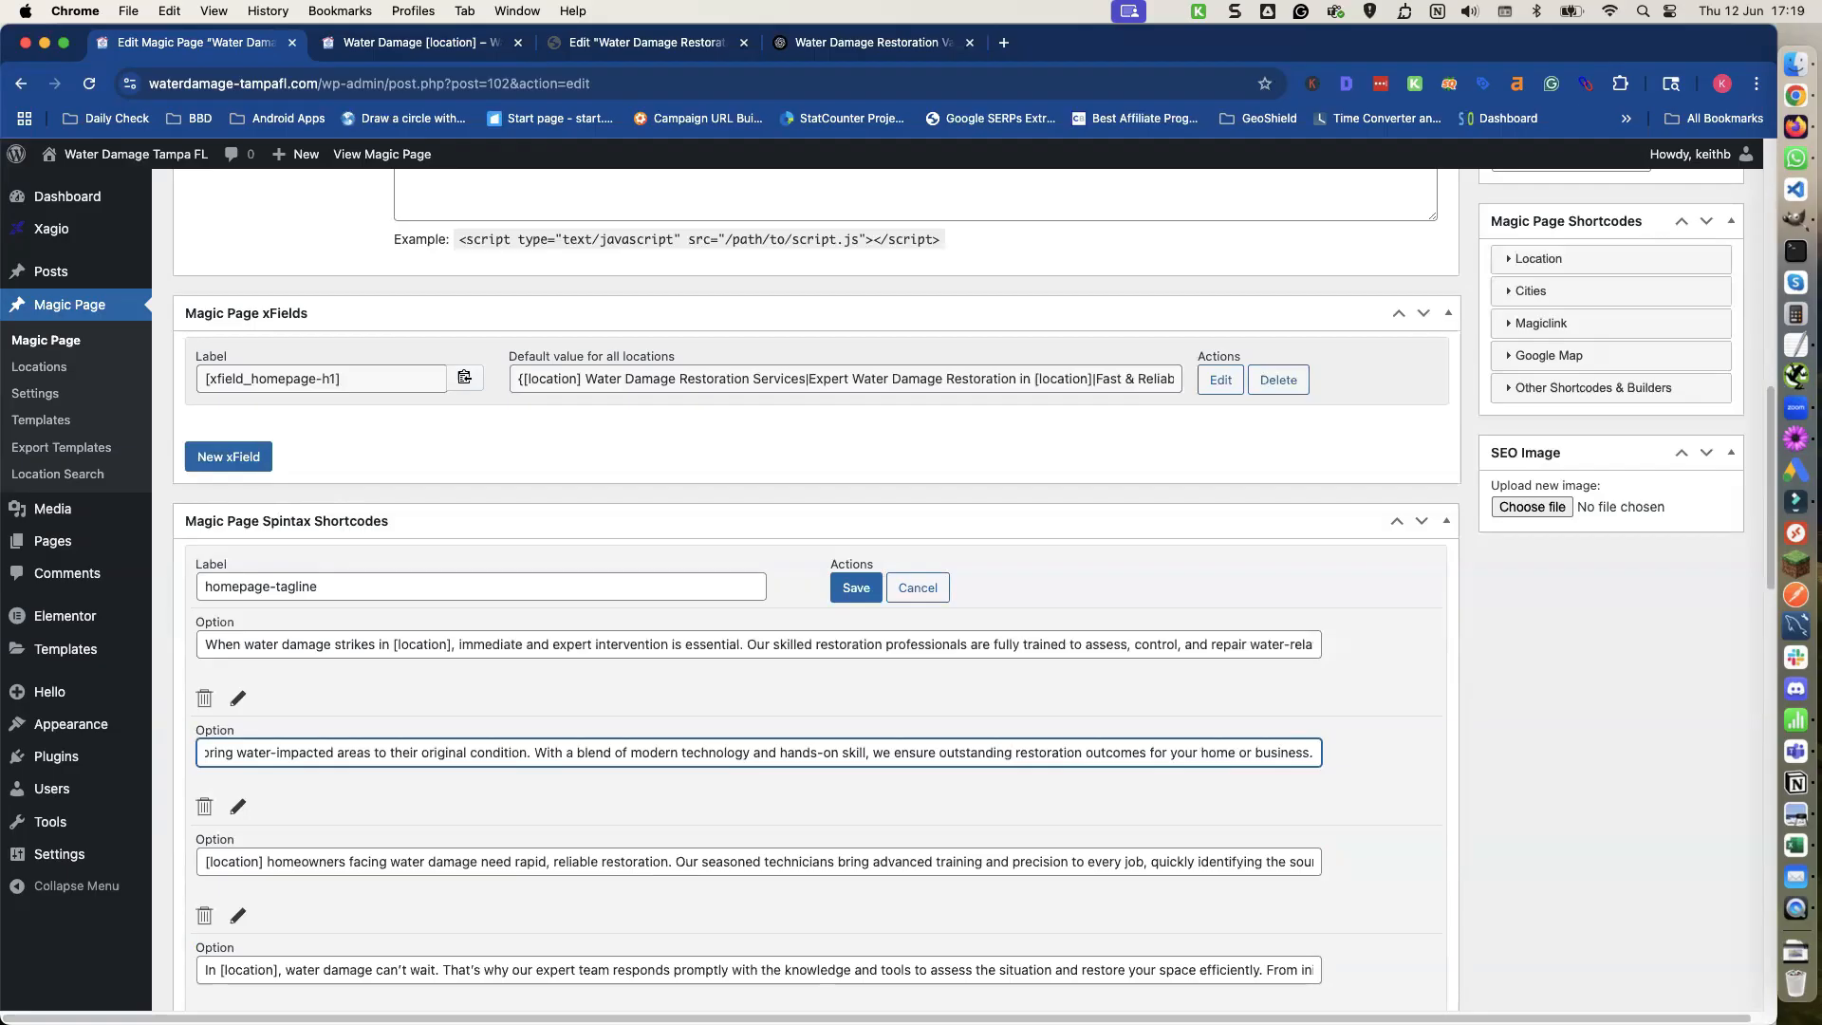
left_click(1214, 644)
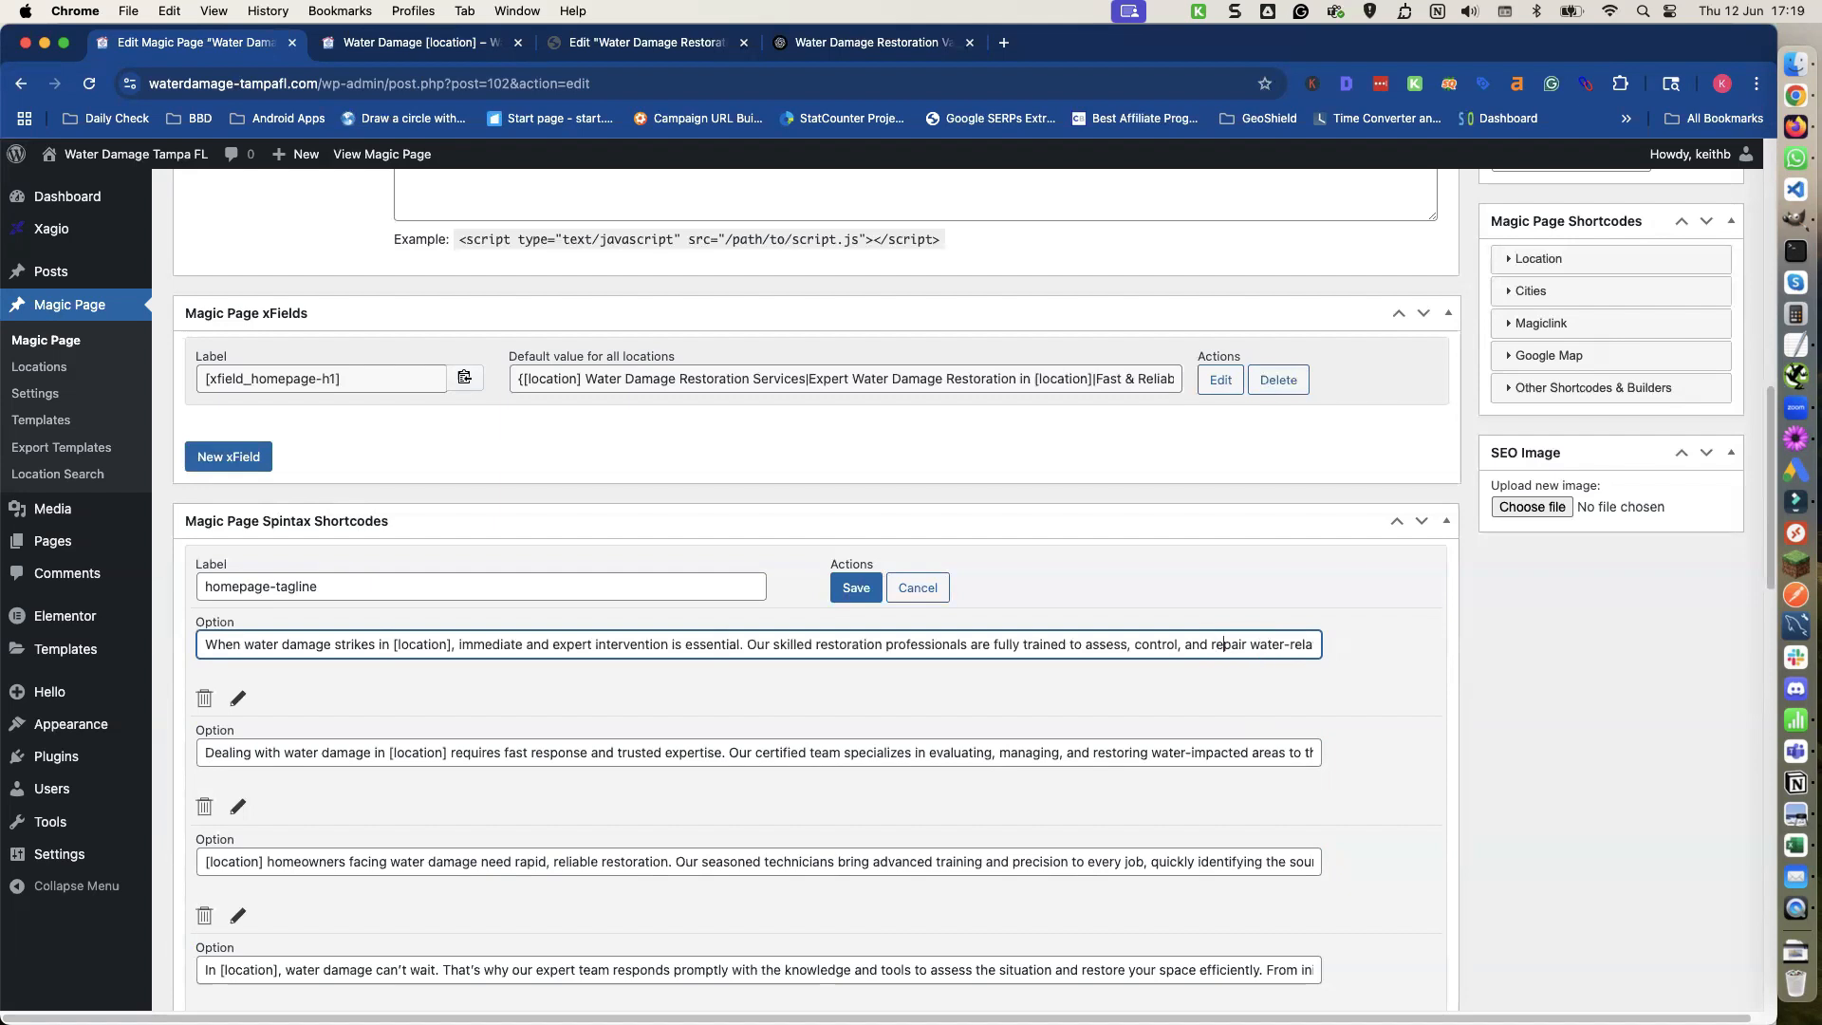
key("Right")
key("Right")
key("Right")
key("Right")
key("Right")
key("Right")
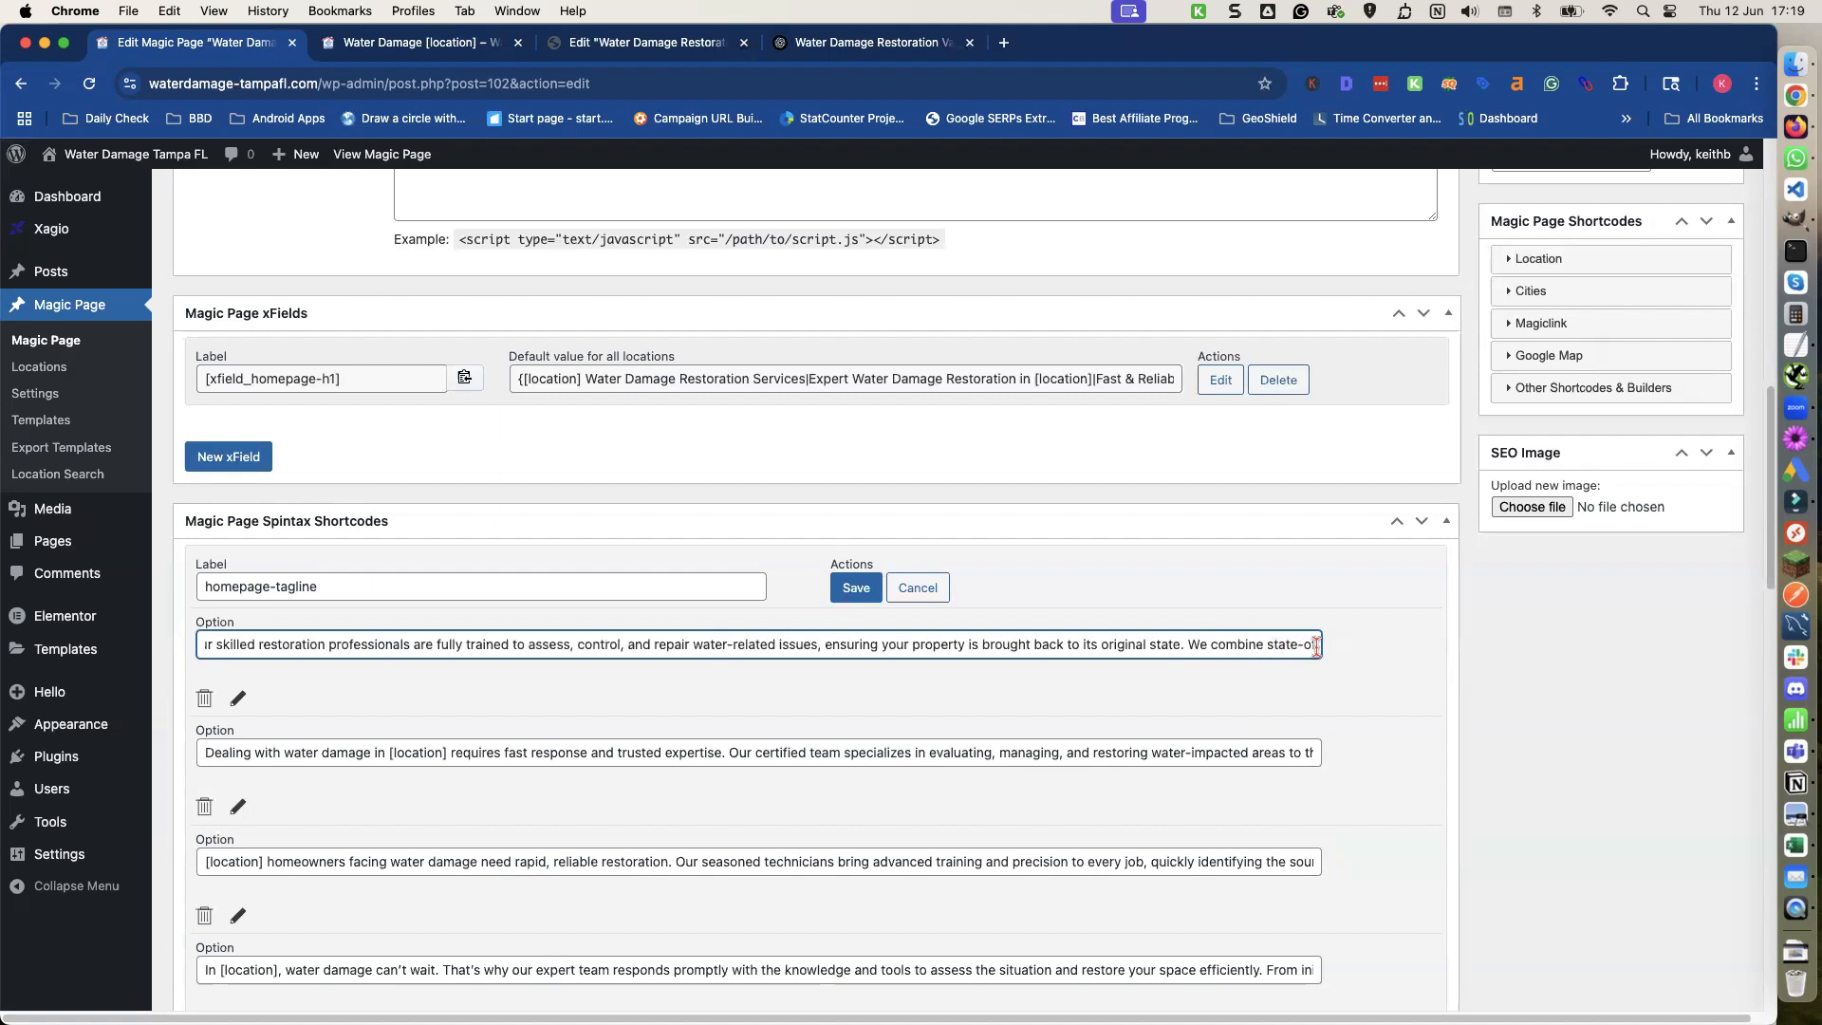
key("Right")
key("Right")
key("Right")
key("Right")
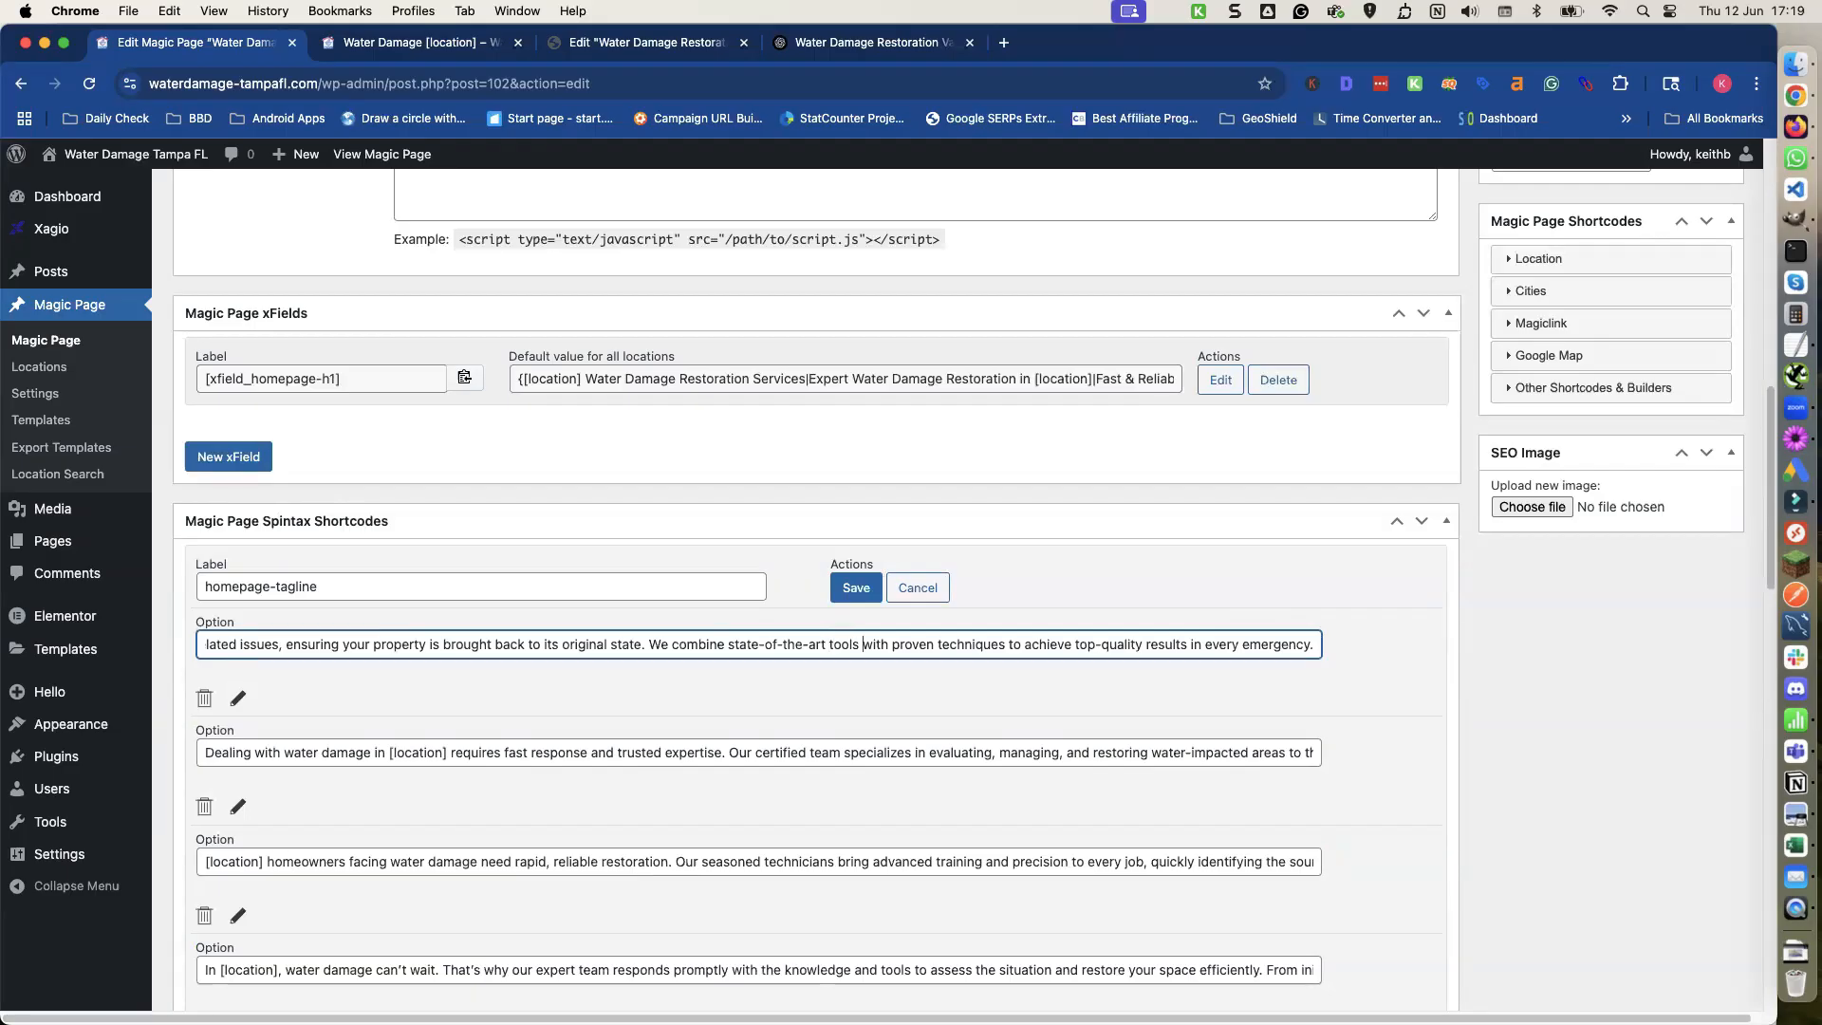
Save the homepage-tagline spintax shortcode and update the Magic Page.
left_click(856, 587)
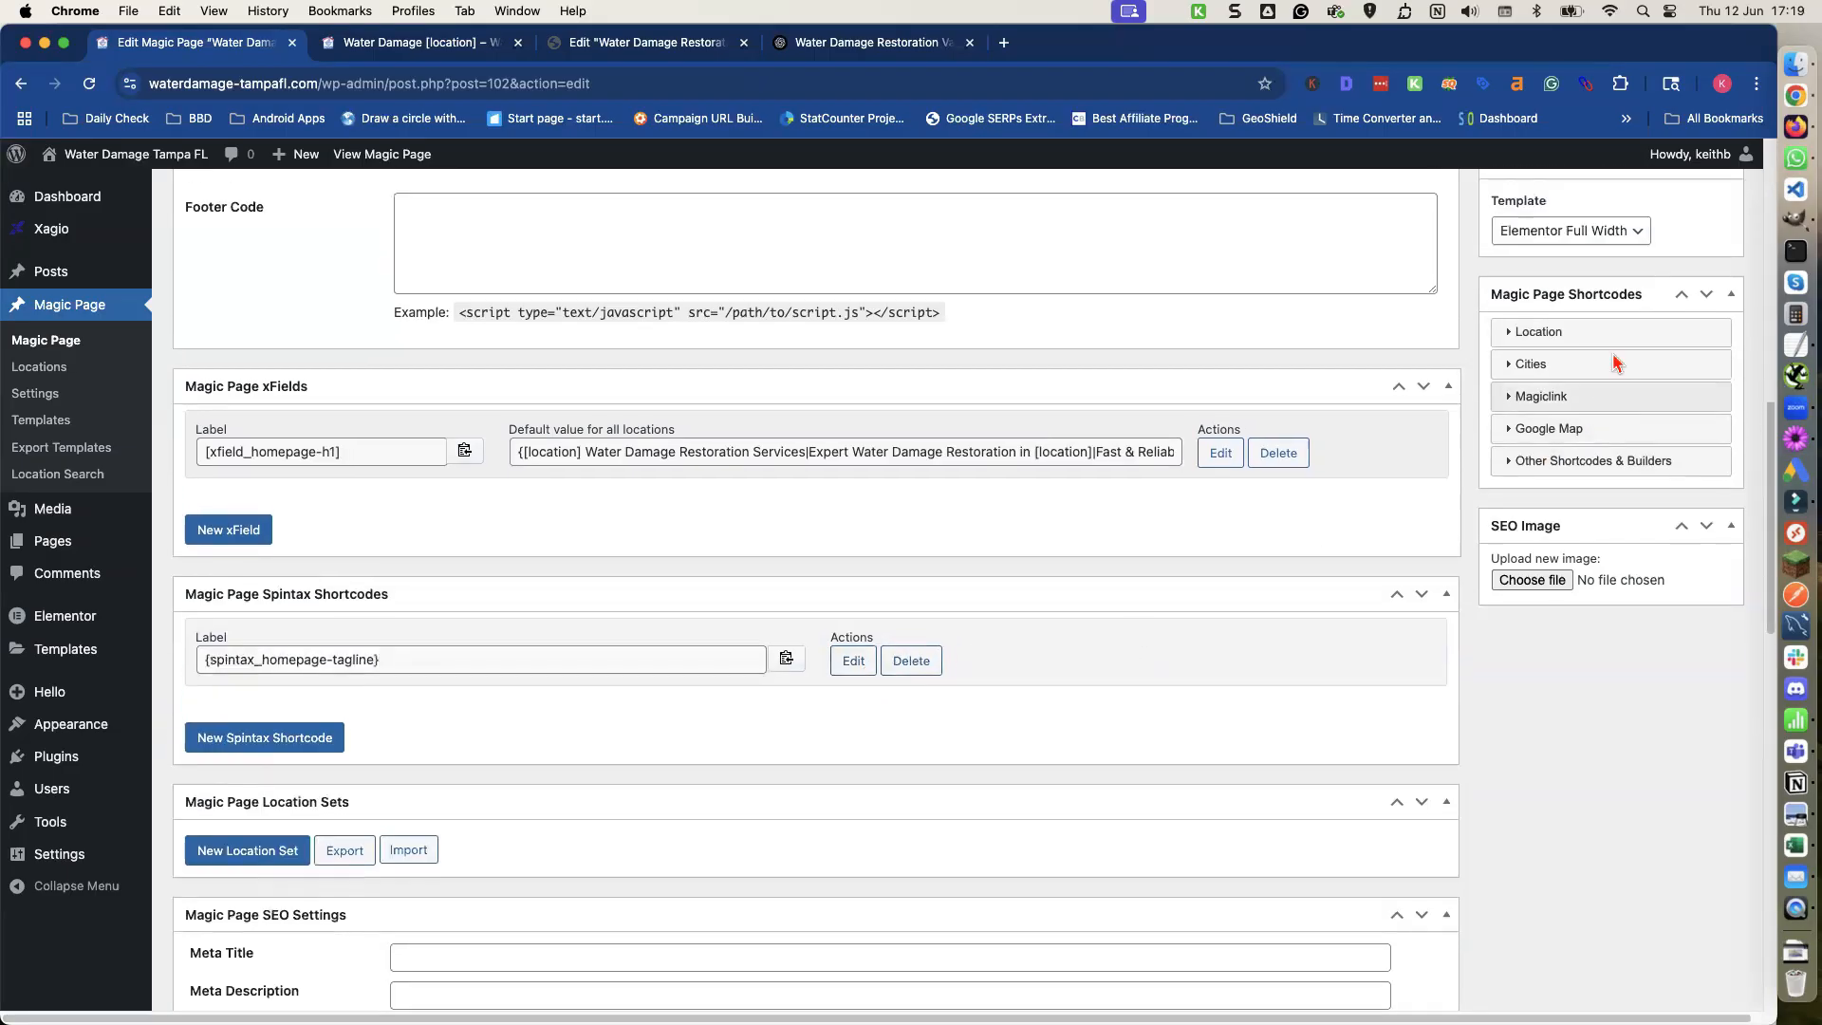
scroll(1616, 364, "up", 3)
left_click(1694, 380)
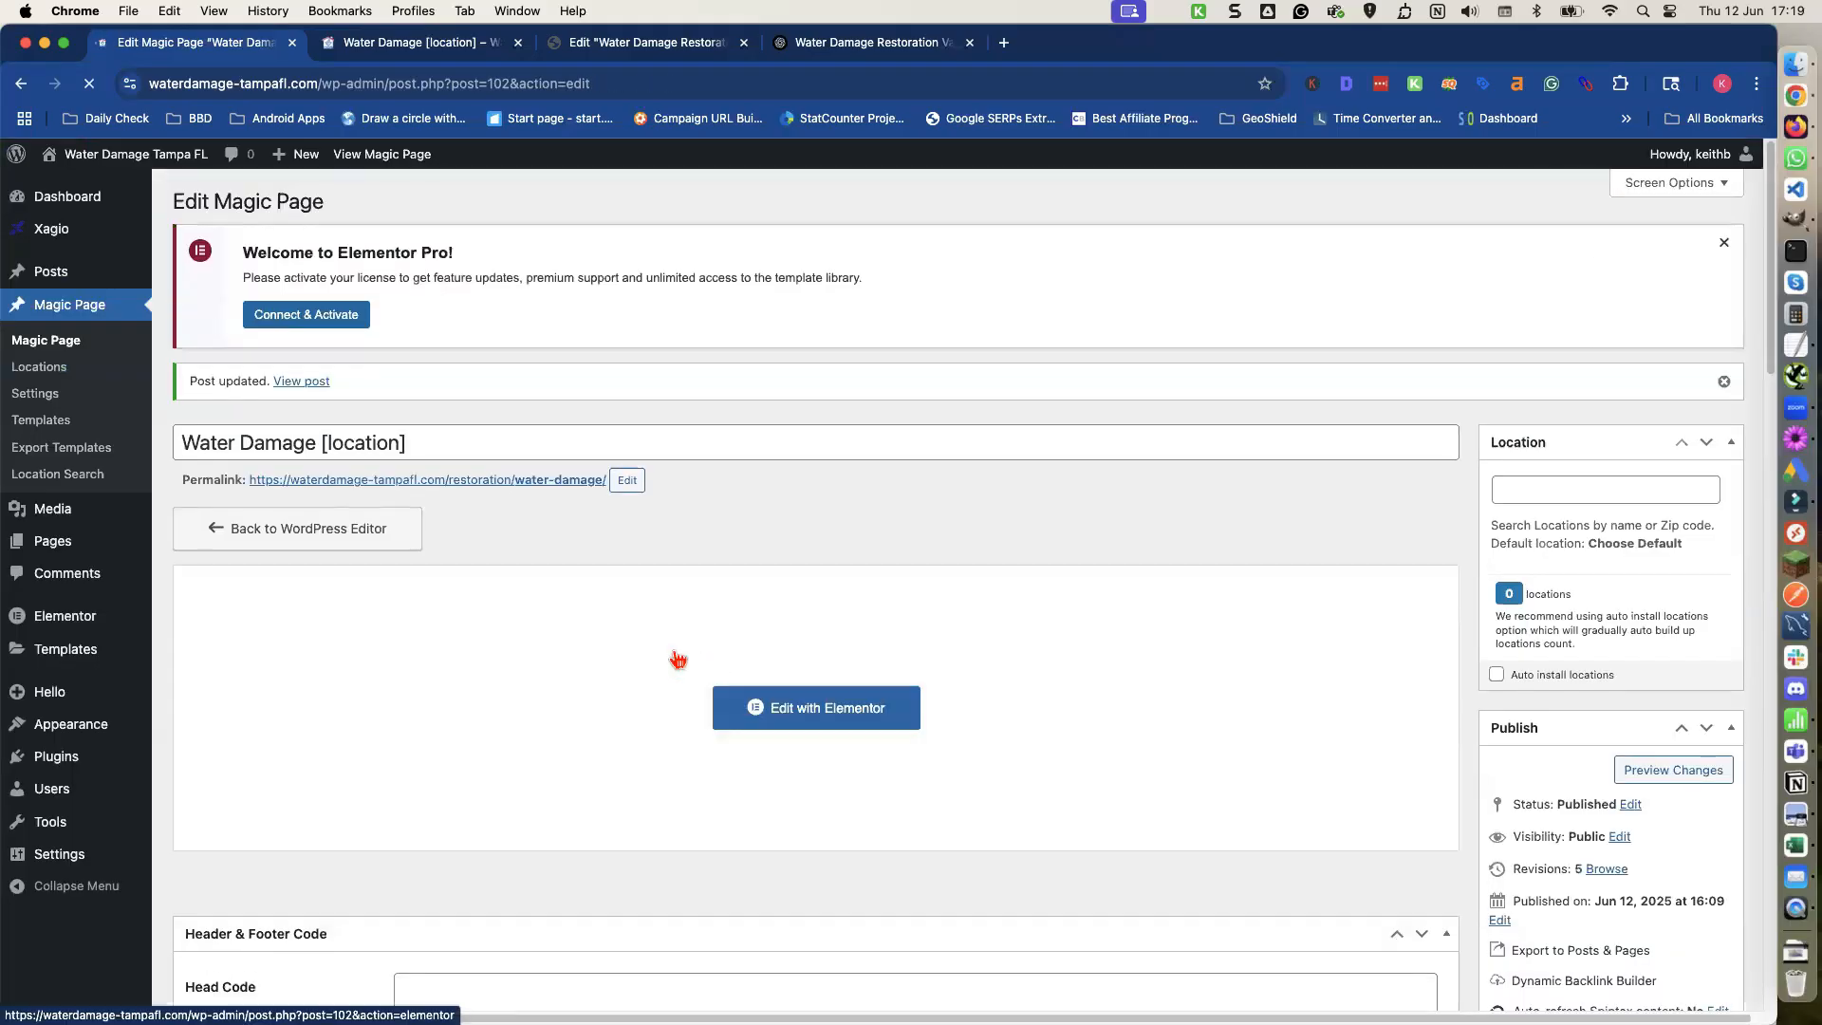
Examine the Water Damage Restoration Tampa template in Elementor for Tampa-specific text in the sections below the hero.
scroll(631, 655, "down", 7)
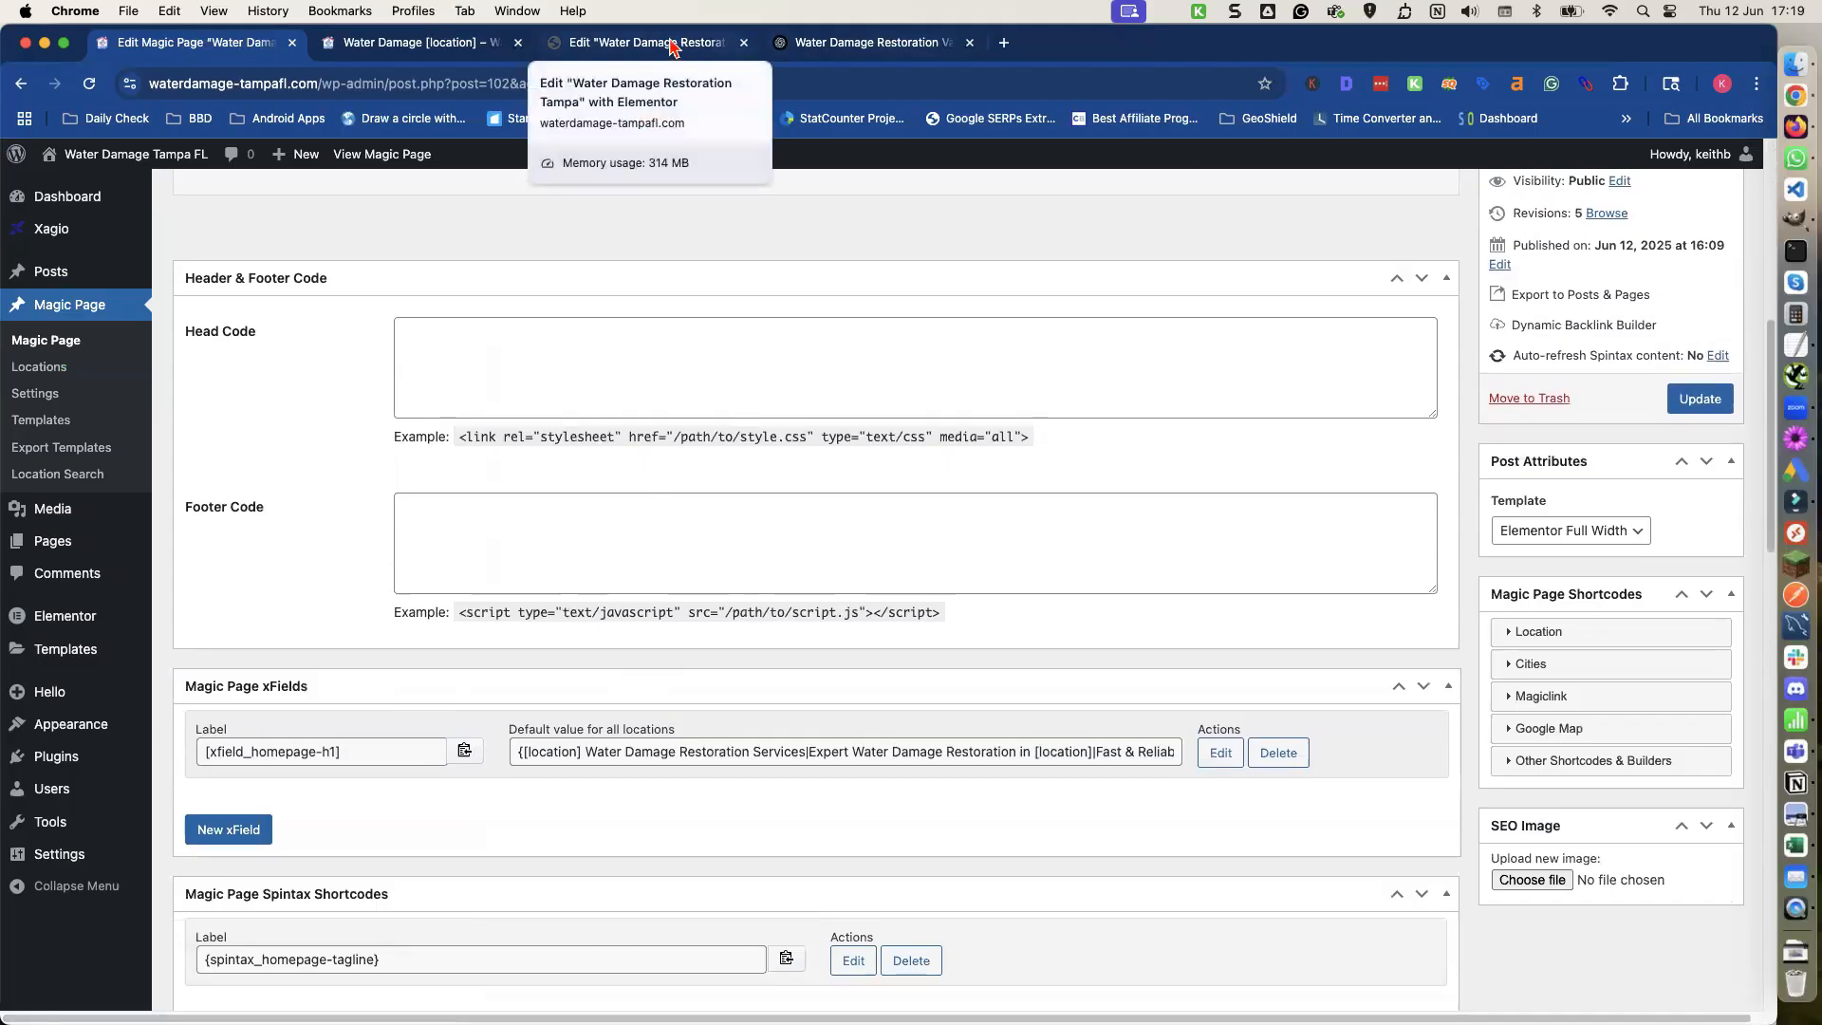
left_click(673, 48)
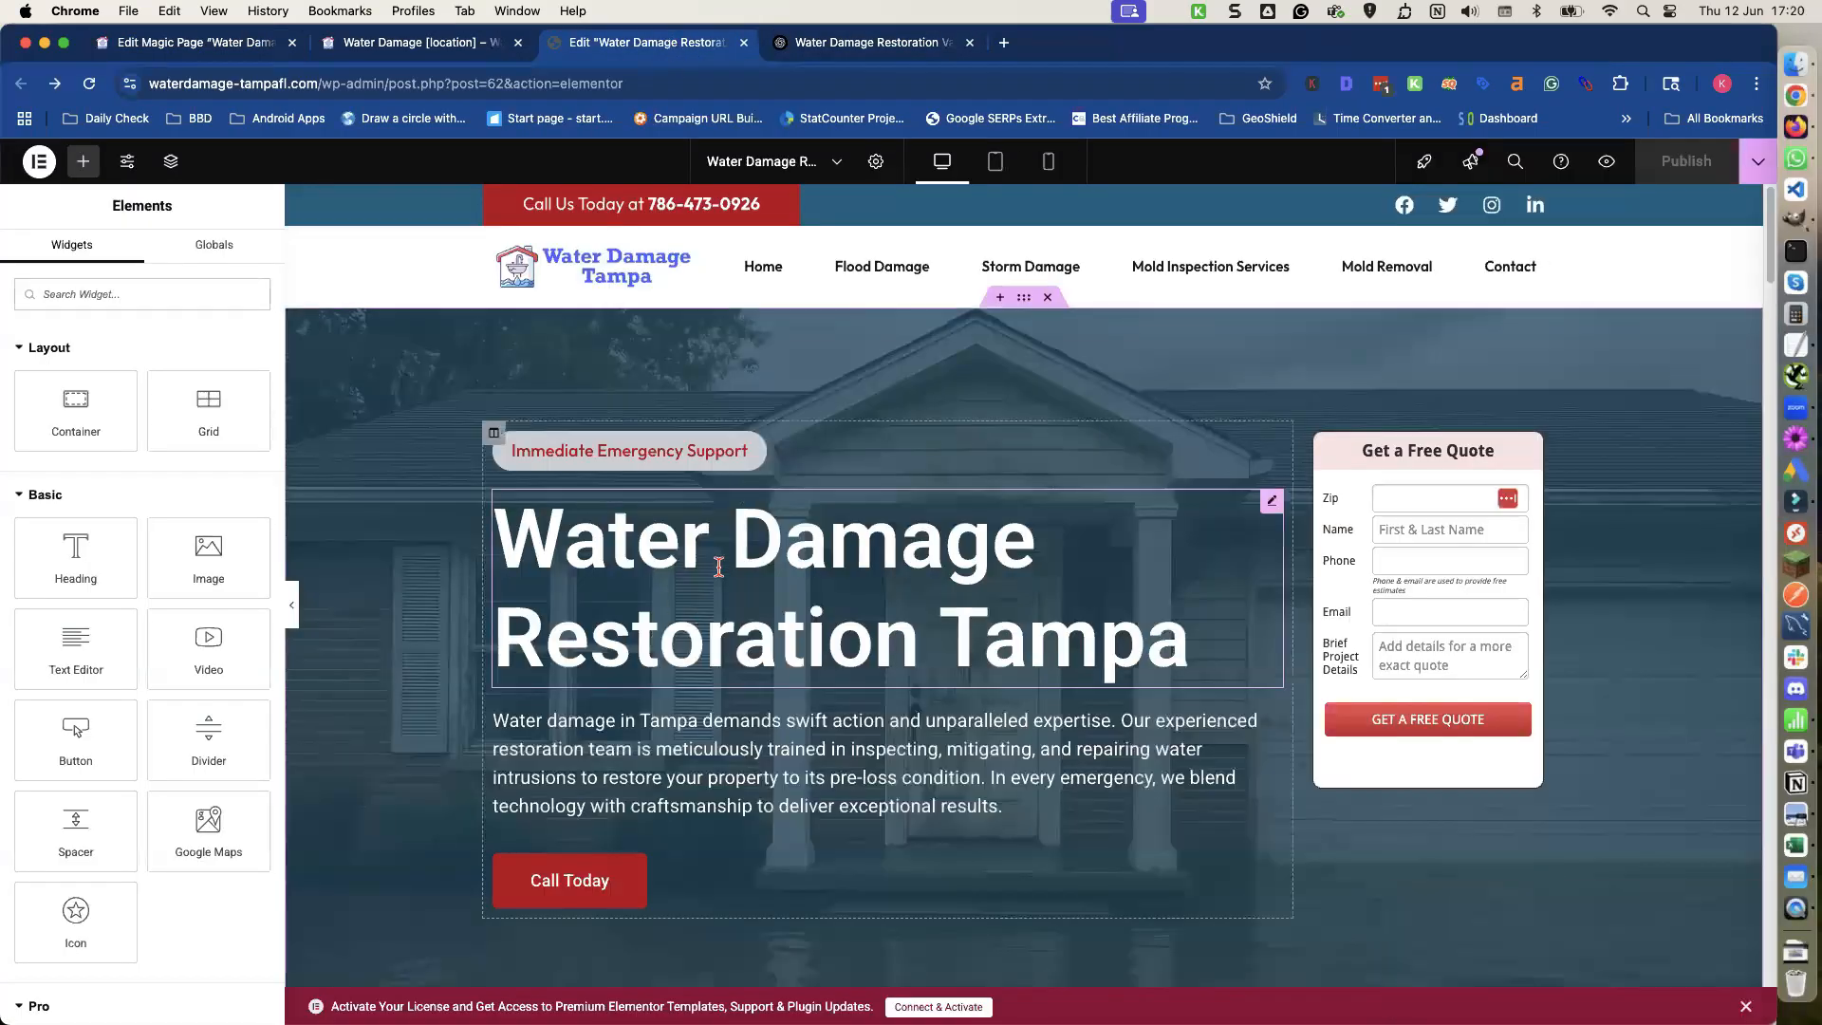
scroll(719, 566, "down", 1)
scroll(827, 567, "down", 5)
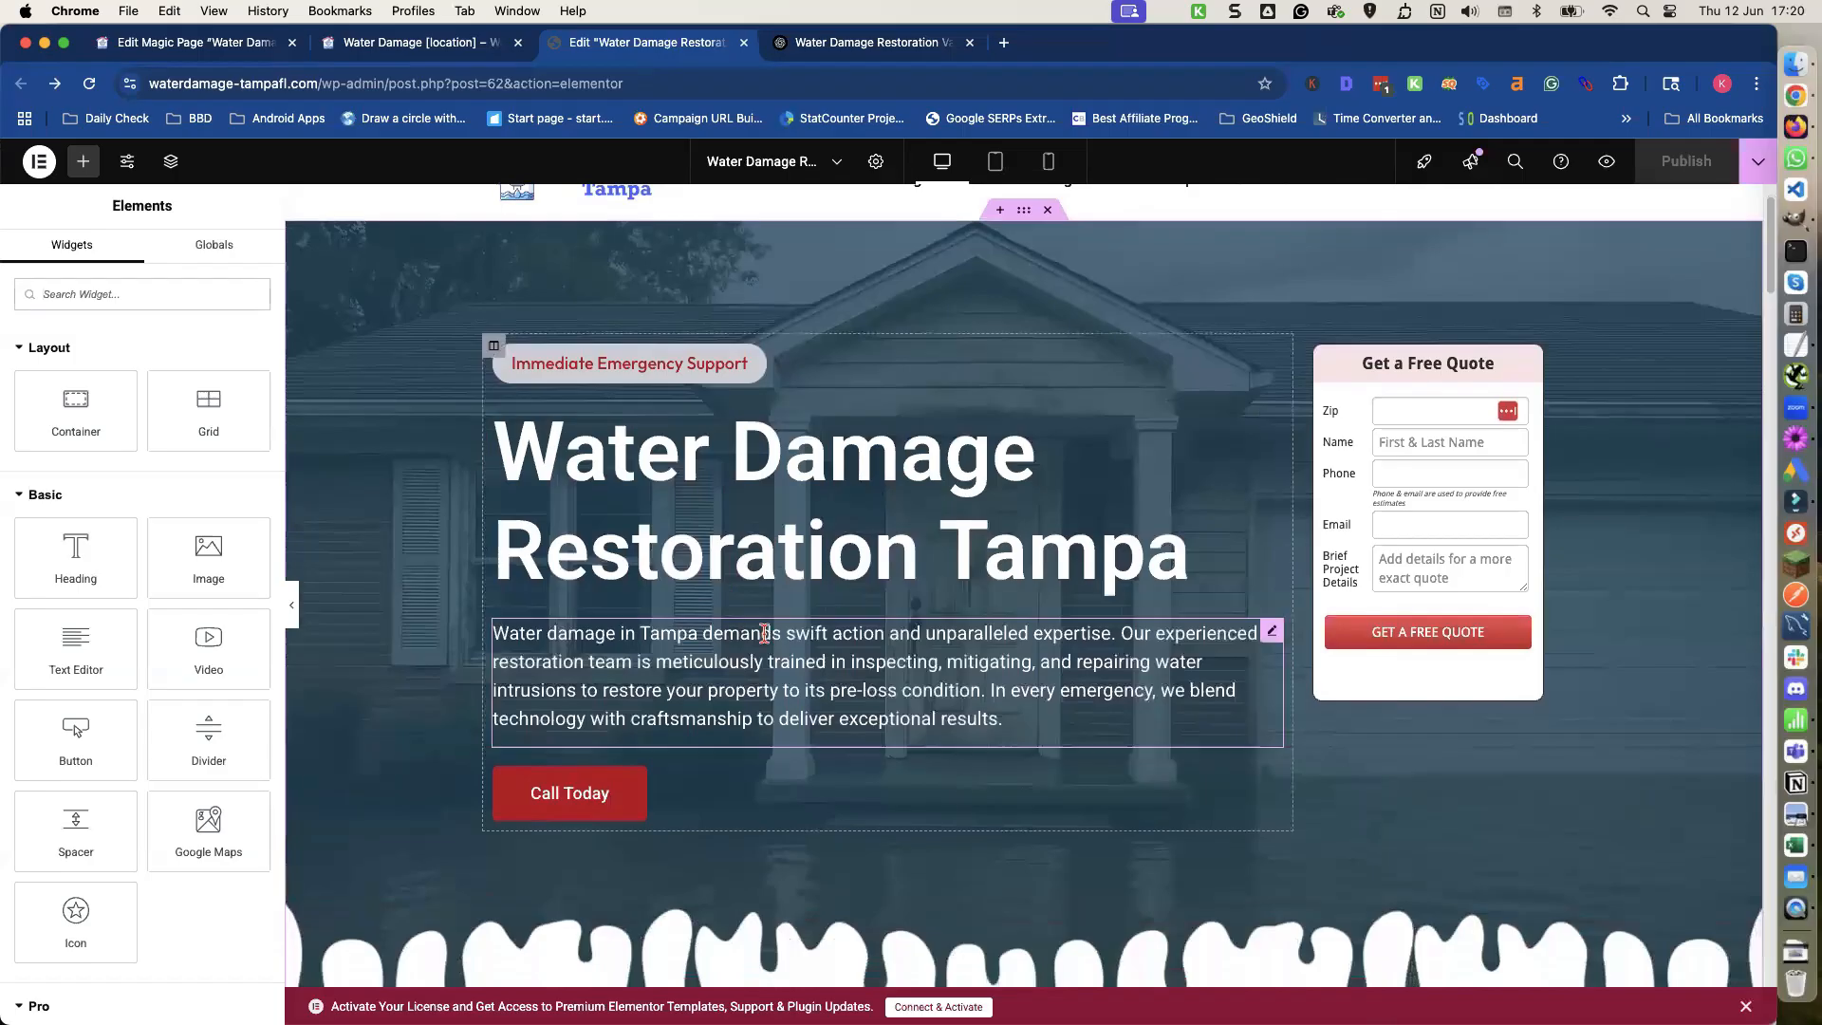
scroll(767, 635, "down", 3)
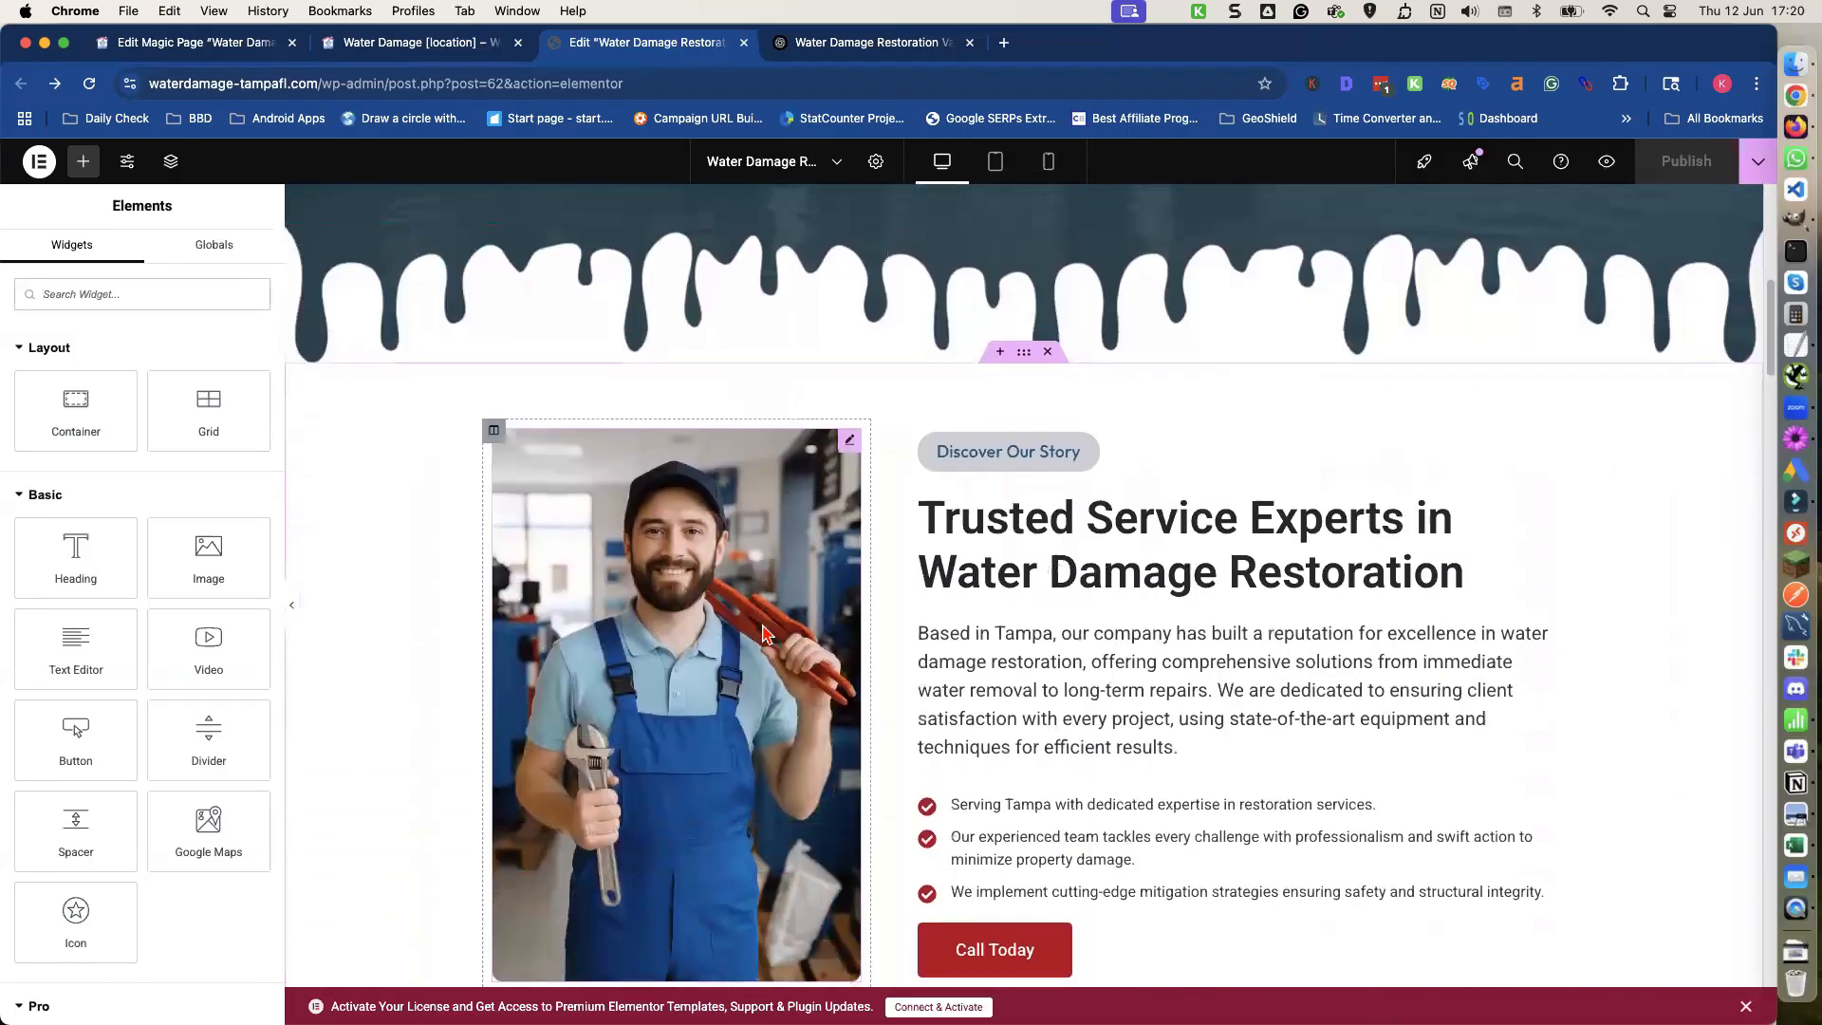
scroll(951, 570, "down", 1)
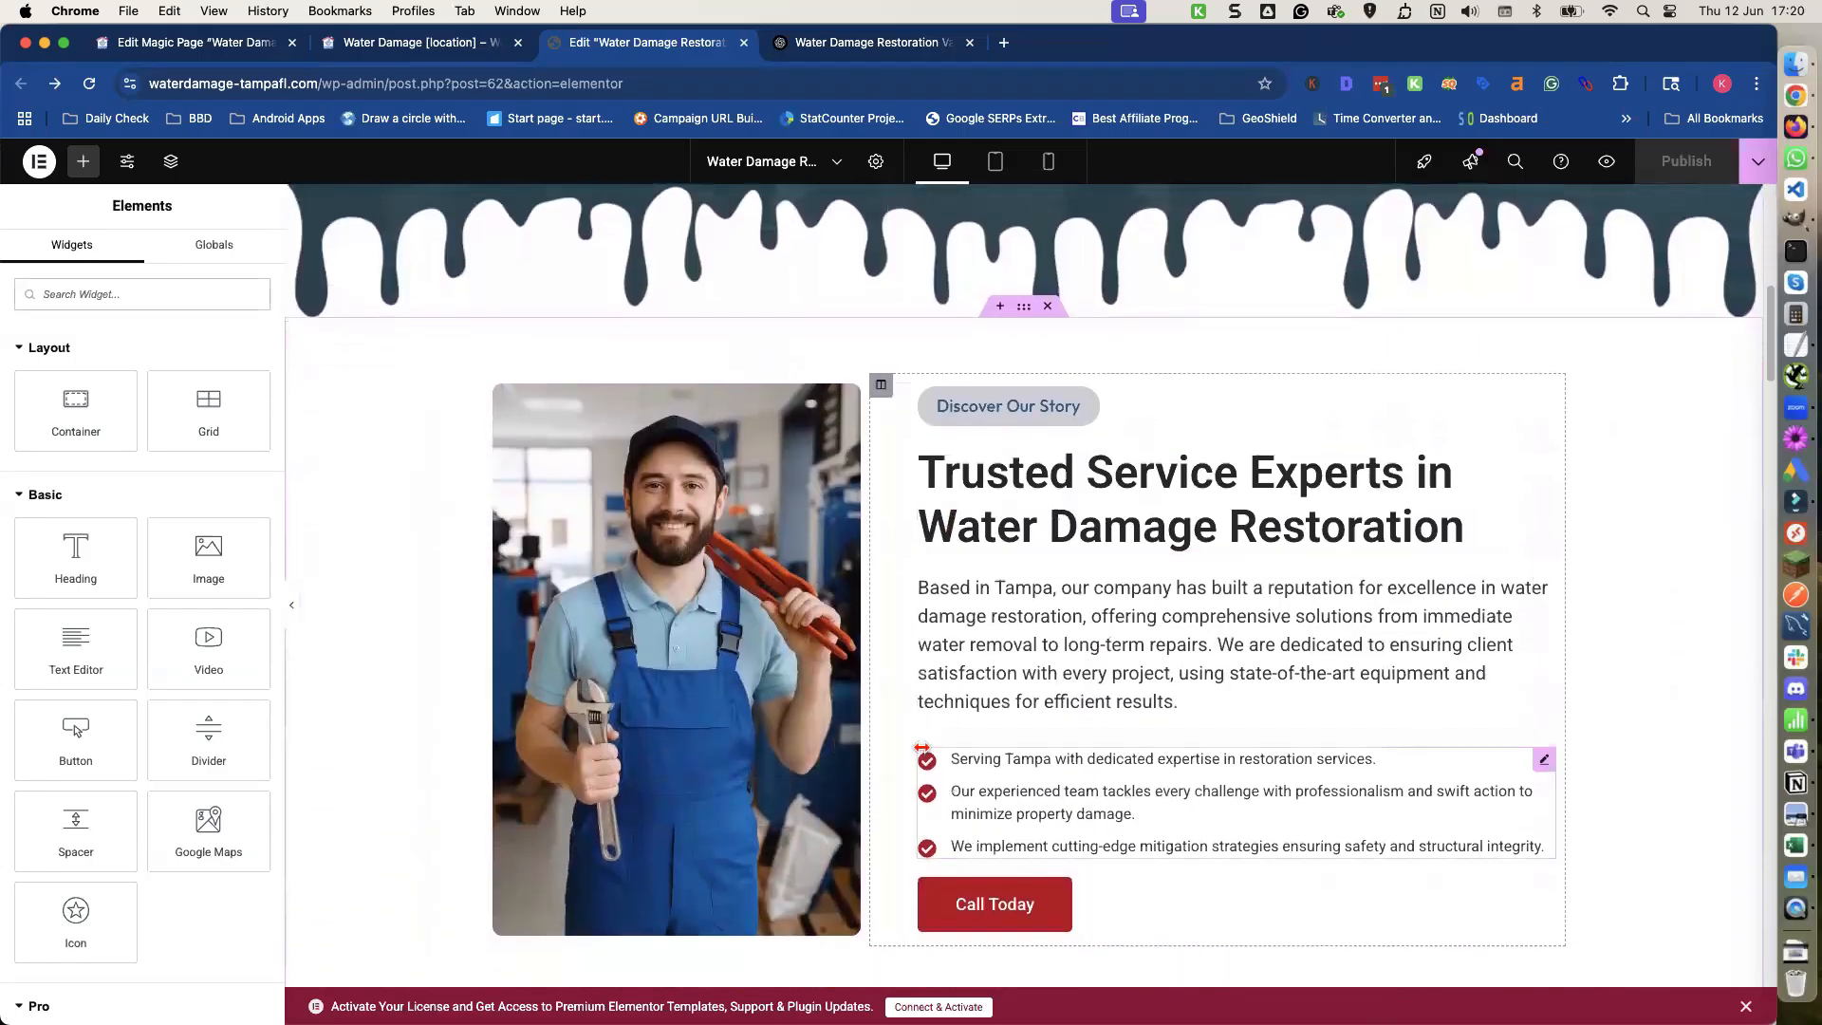
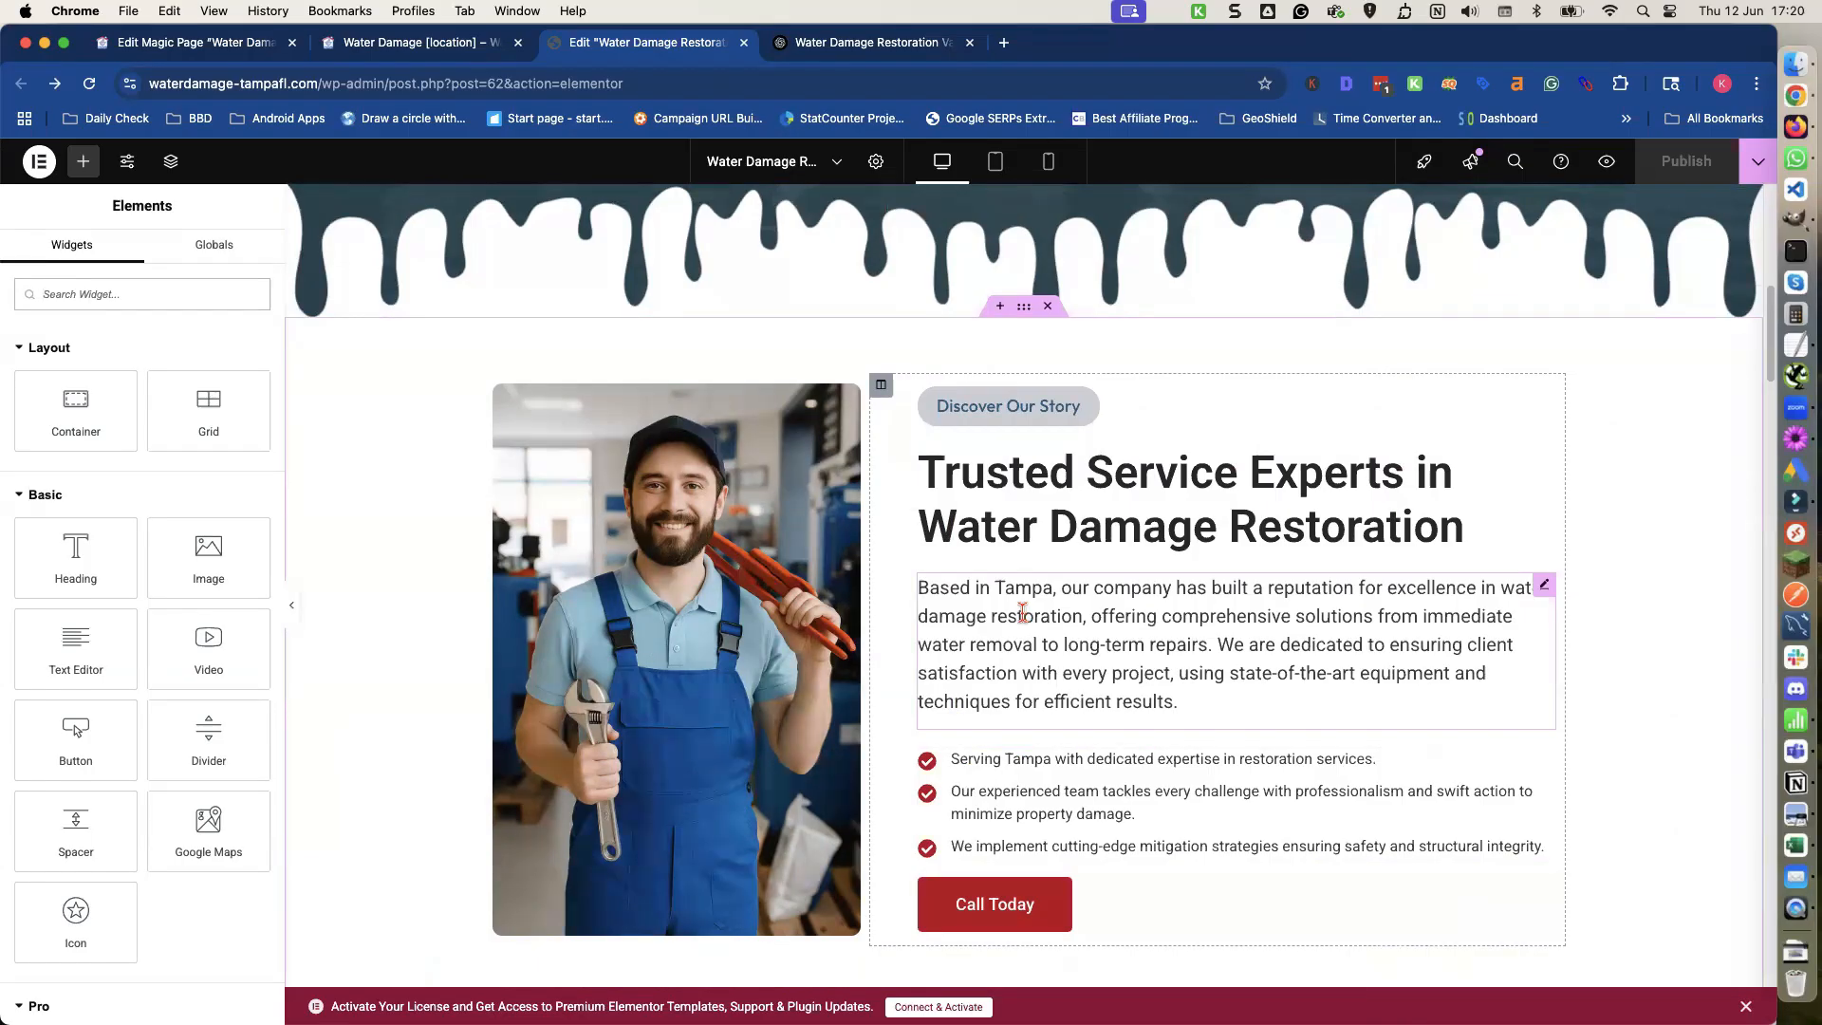
left_click(1023, 612)
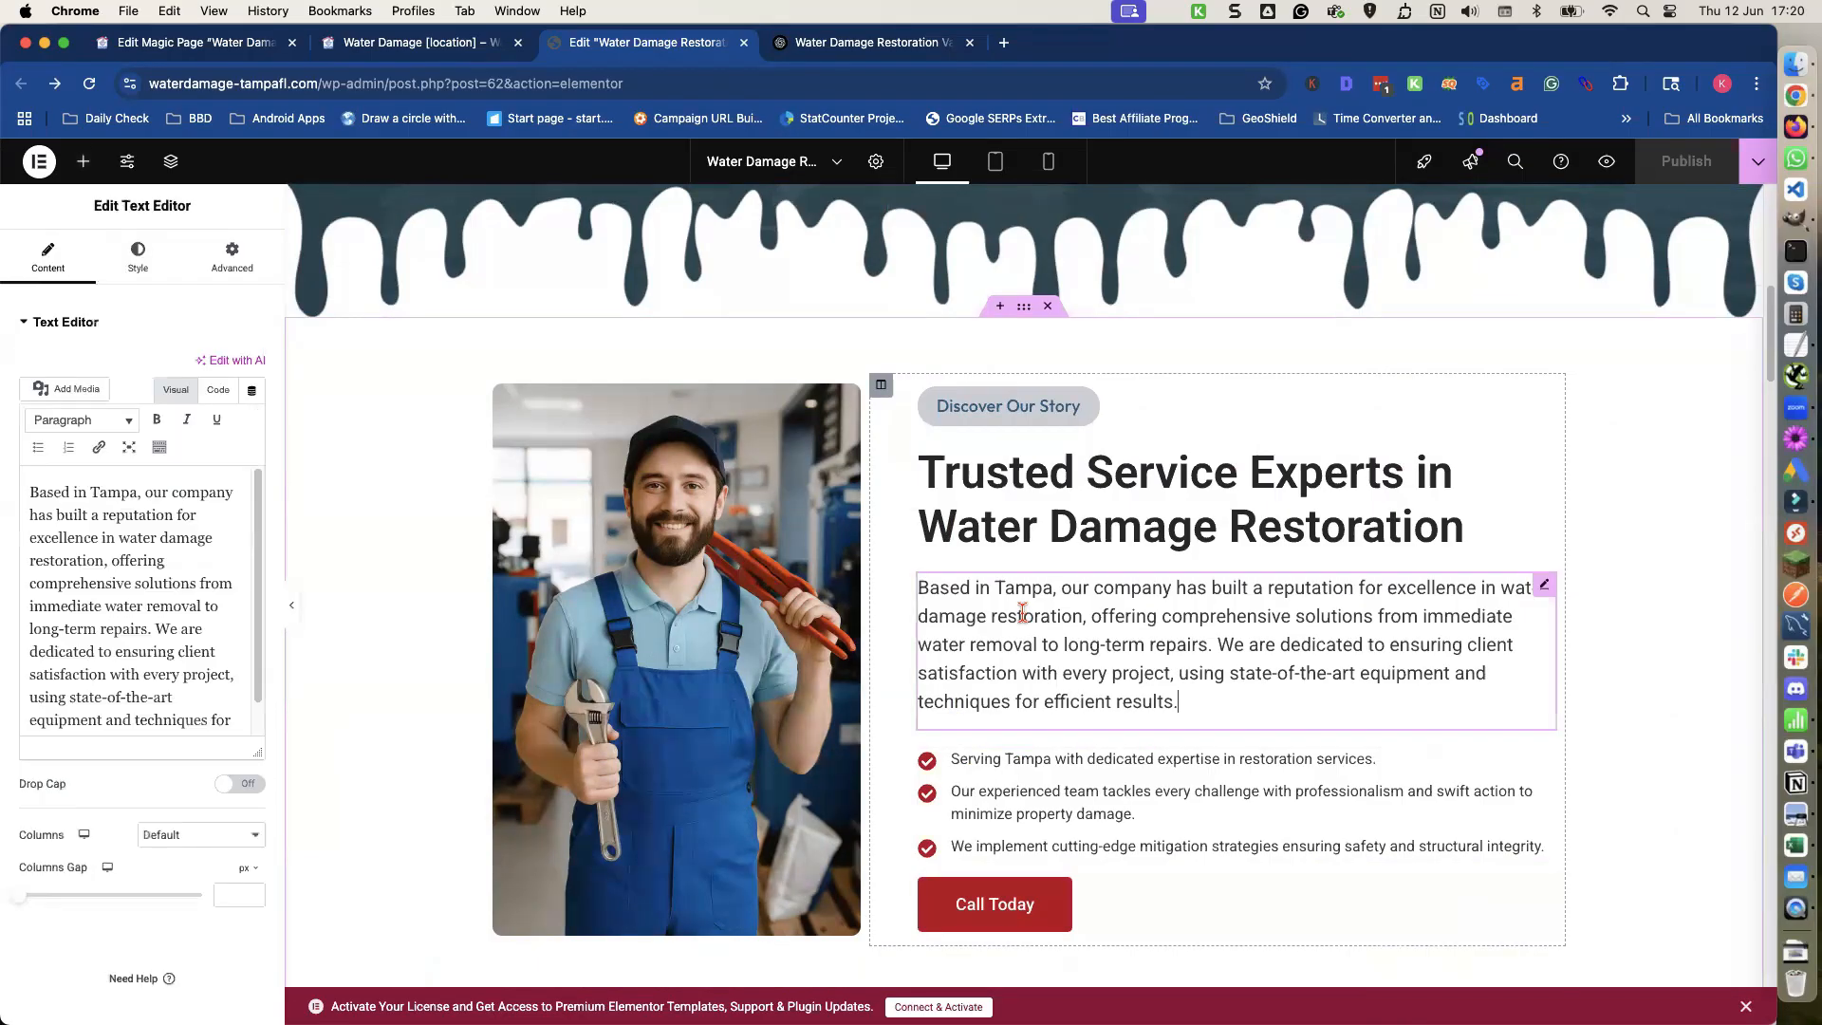
left_click(995, 481)
triple_click(996, 481)
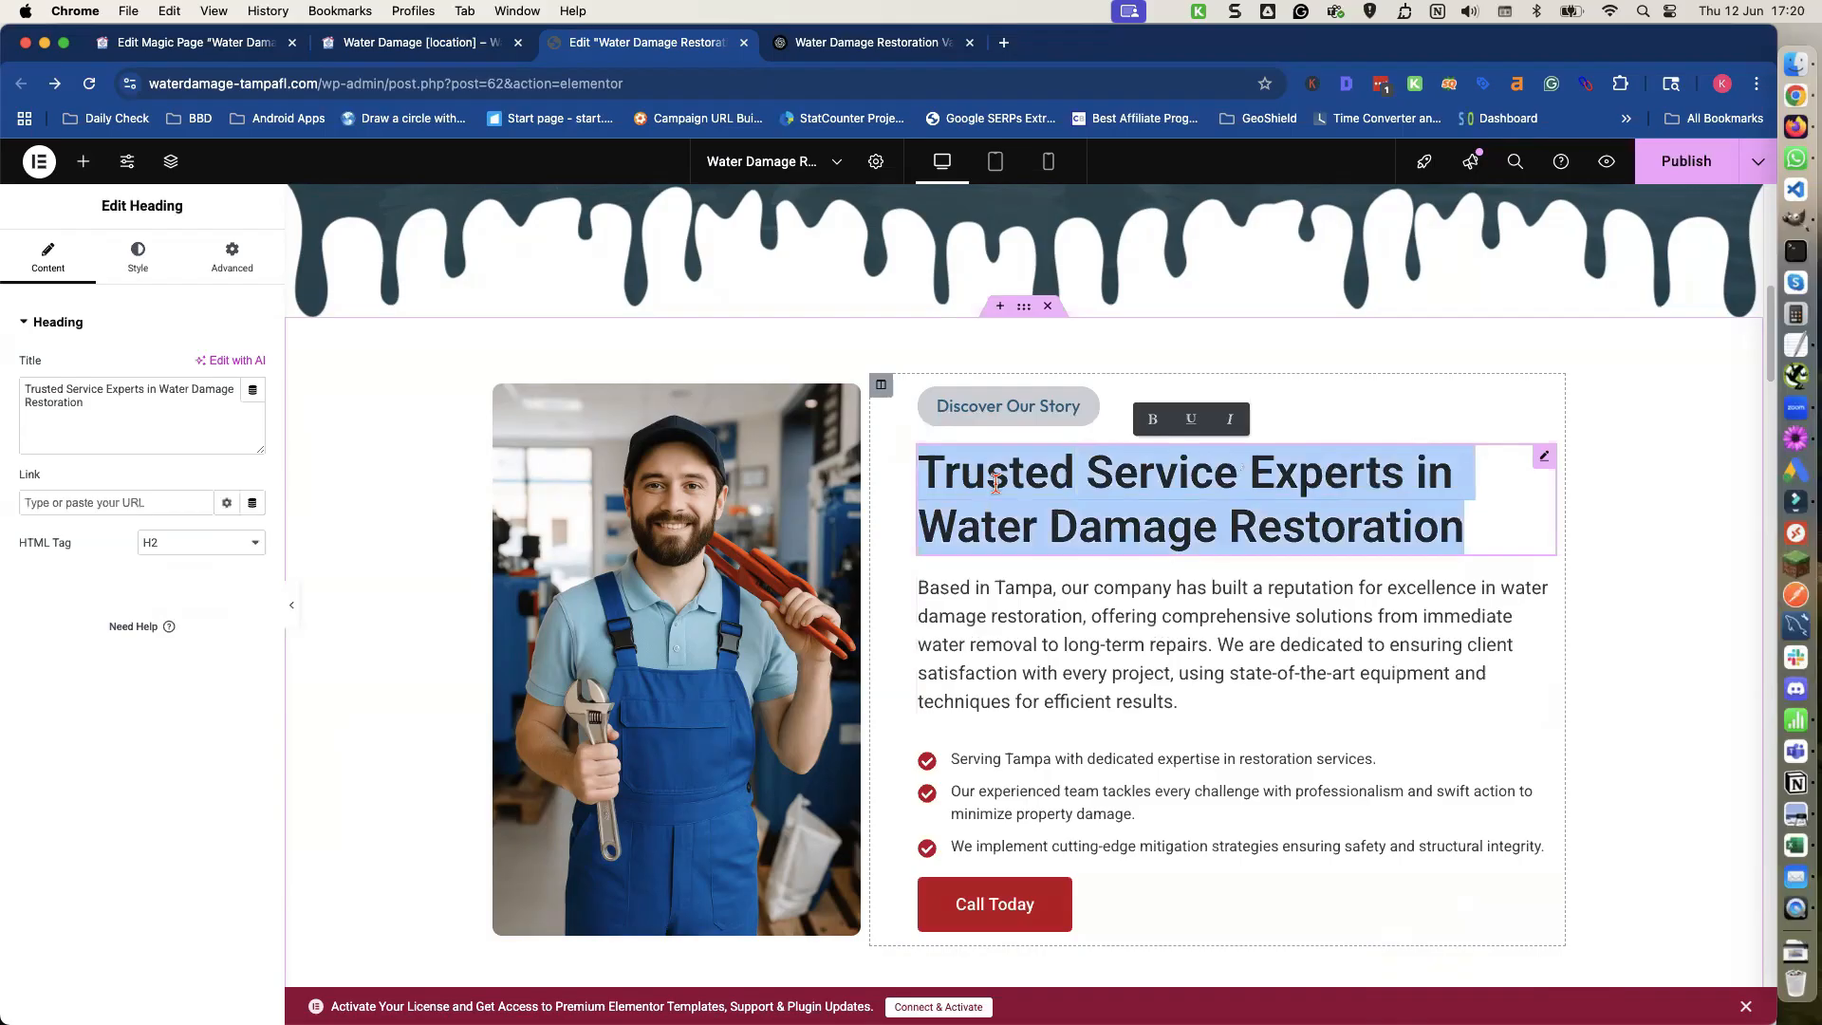
left_click_drag(920, 474, 1106, 631)
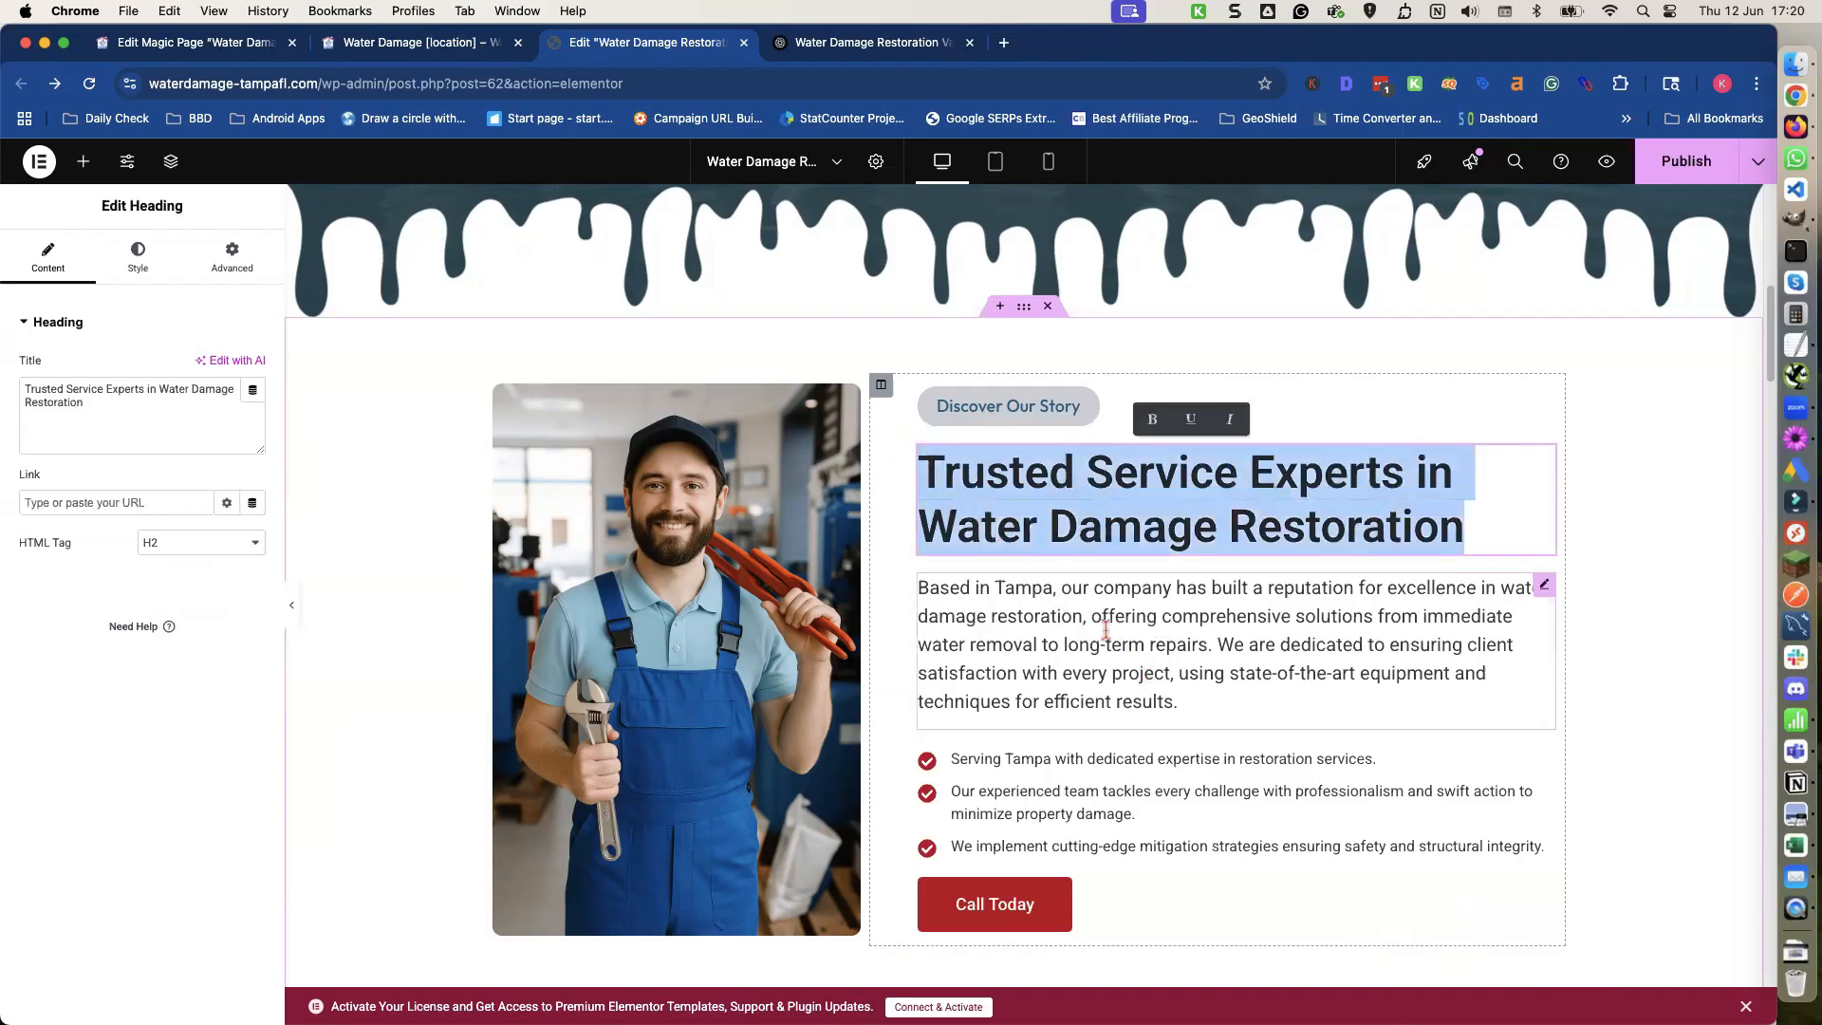
Select the Trusted Service Experts heading and its paragraph on the page preview.
left_click(401, 36)
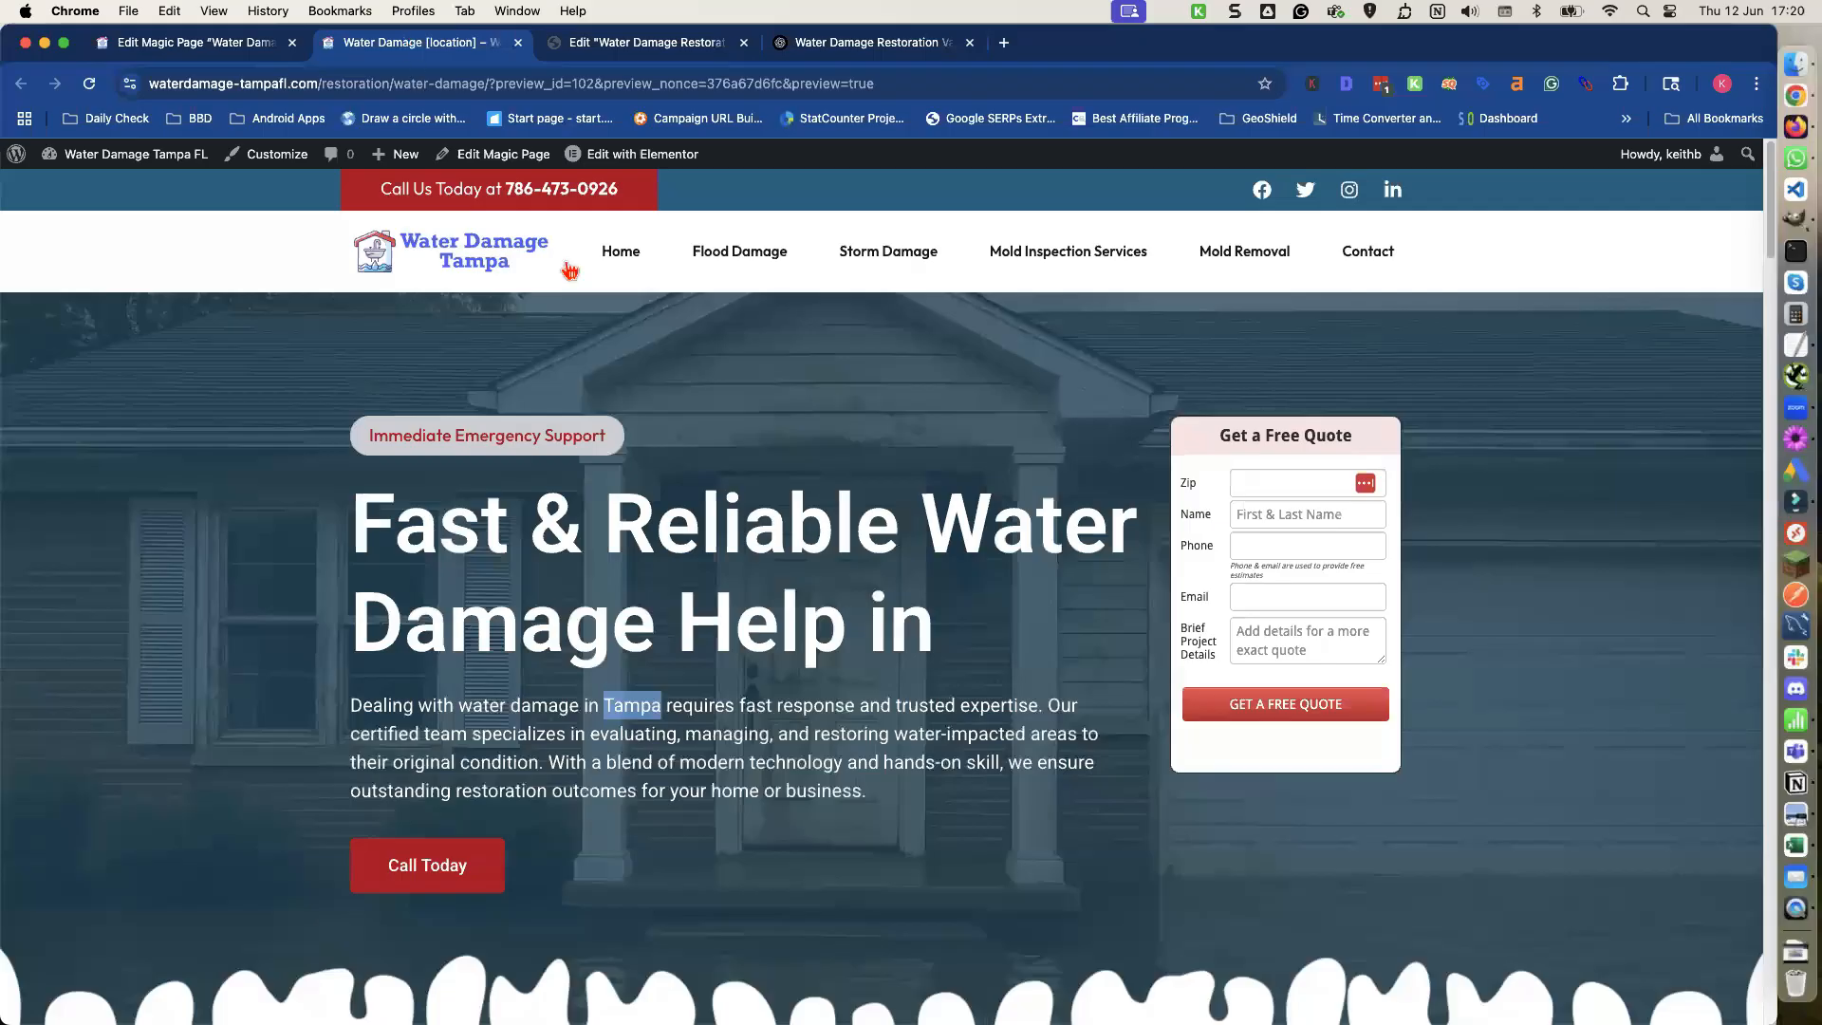
scroll(815, 468, "down", 3)
scroll(814, 468, "down", 10)
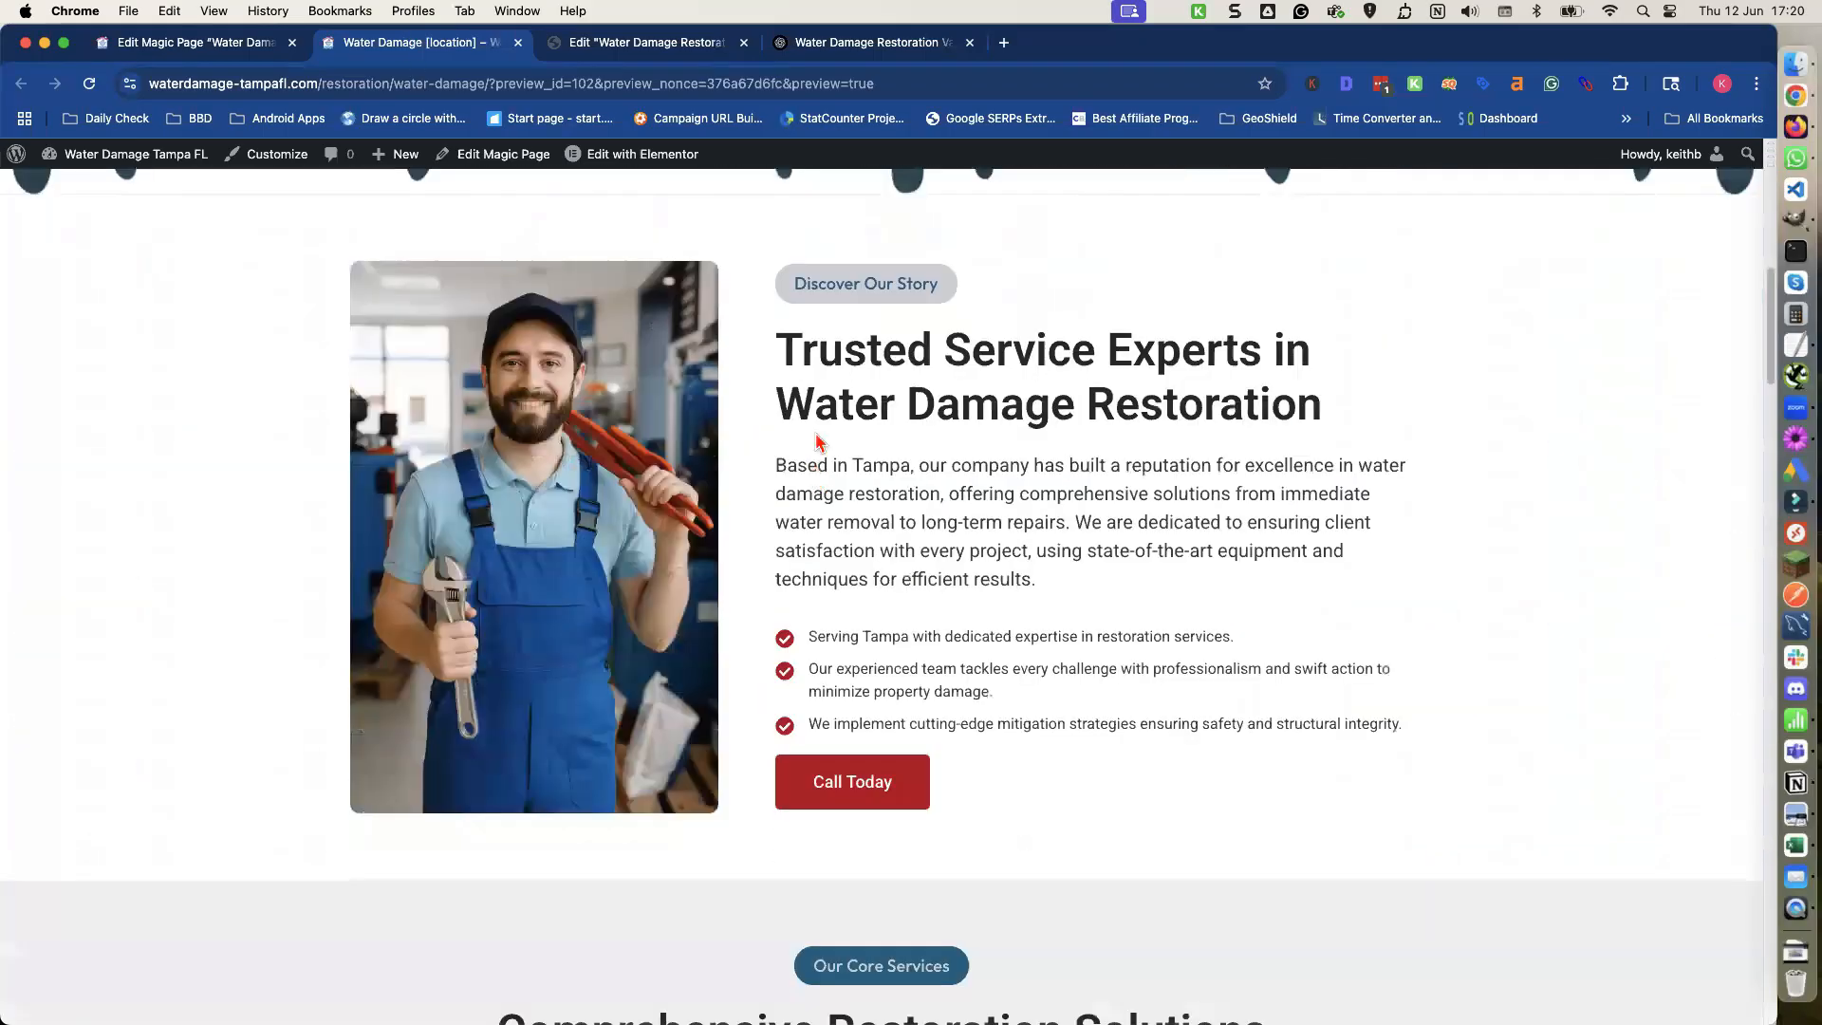
left_click_drag(782, 342, 1051, 577)
key("super+c")
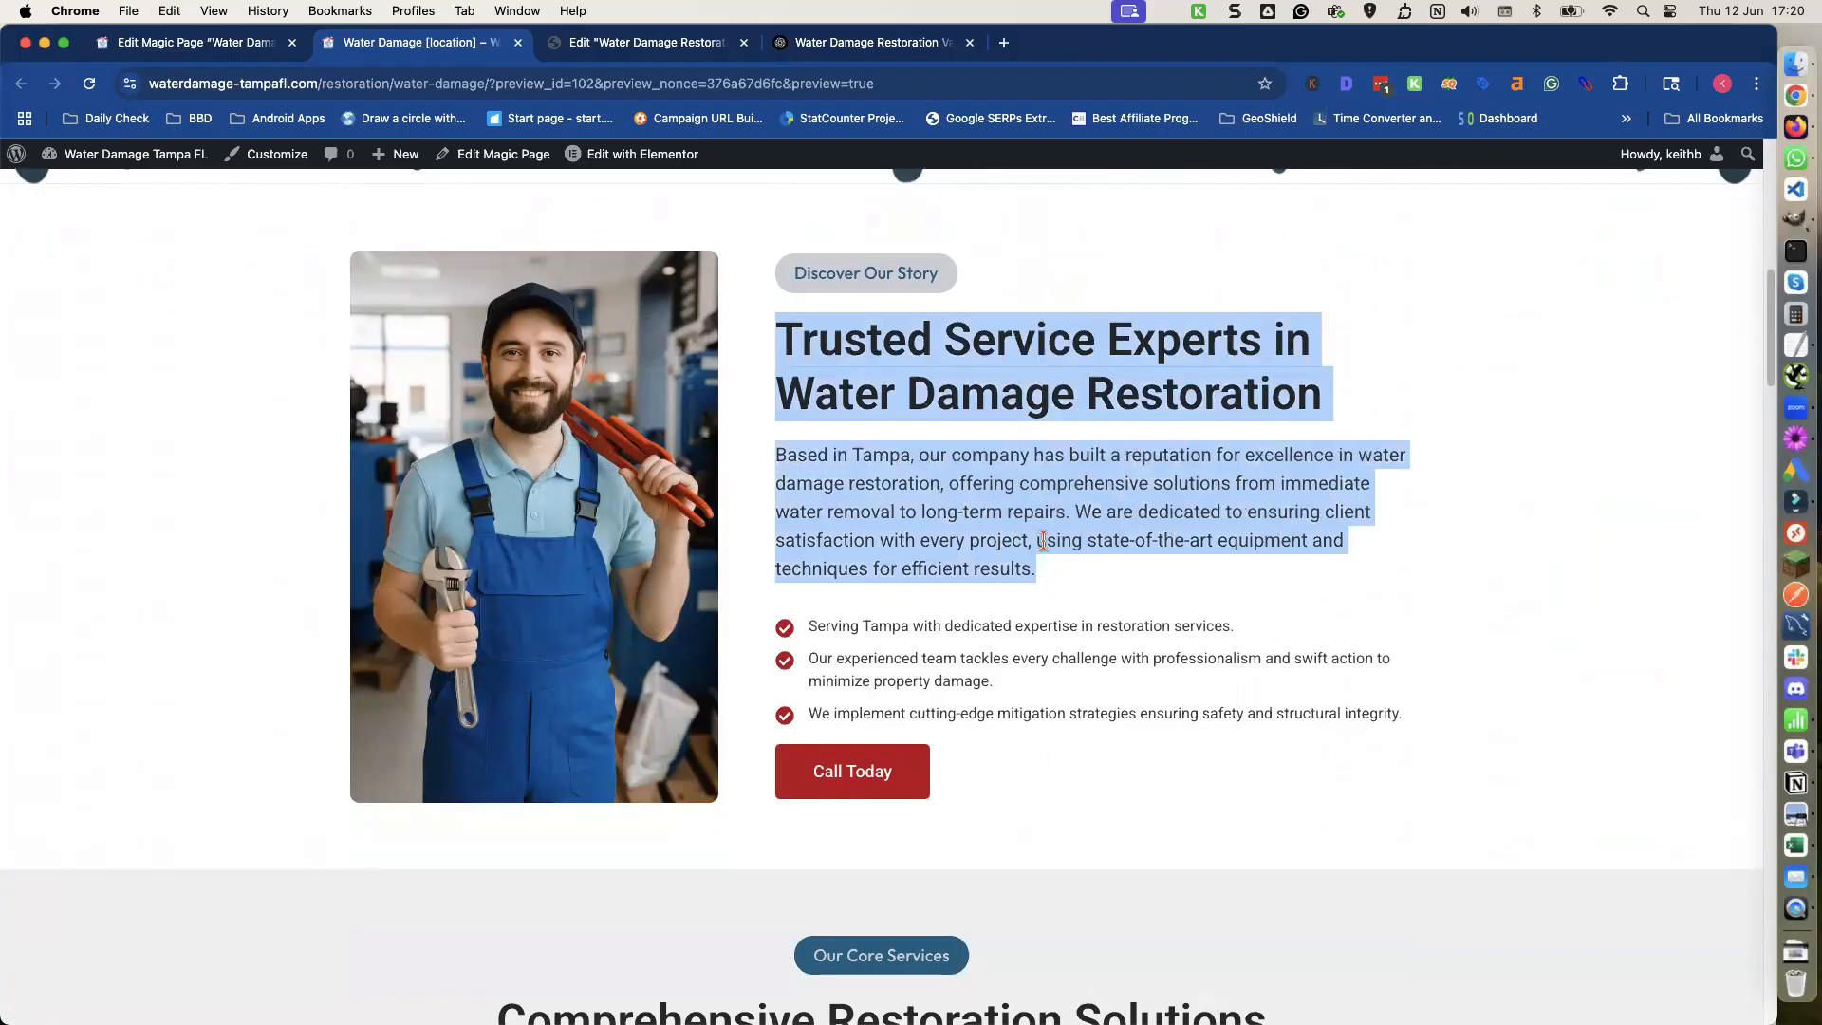
Paste the copied heading and paragraph into a new ChatGPT prompt.
left_click(892, 48)
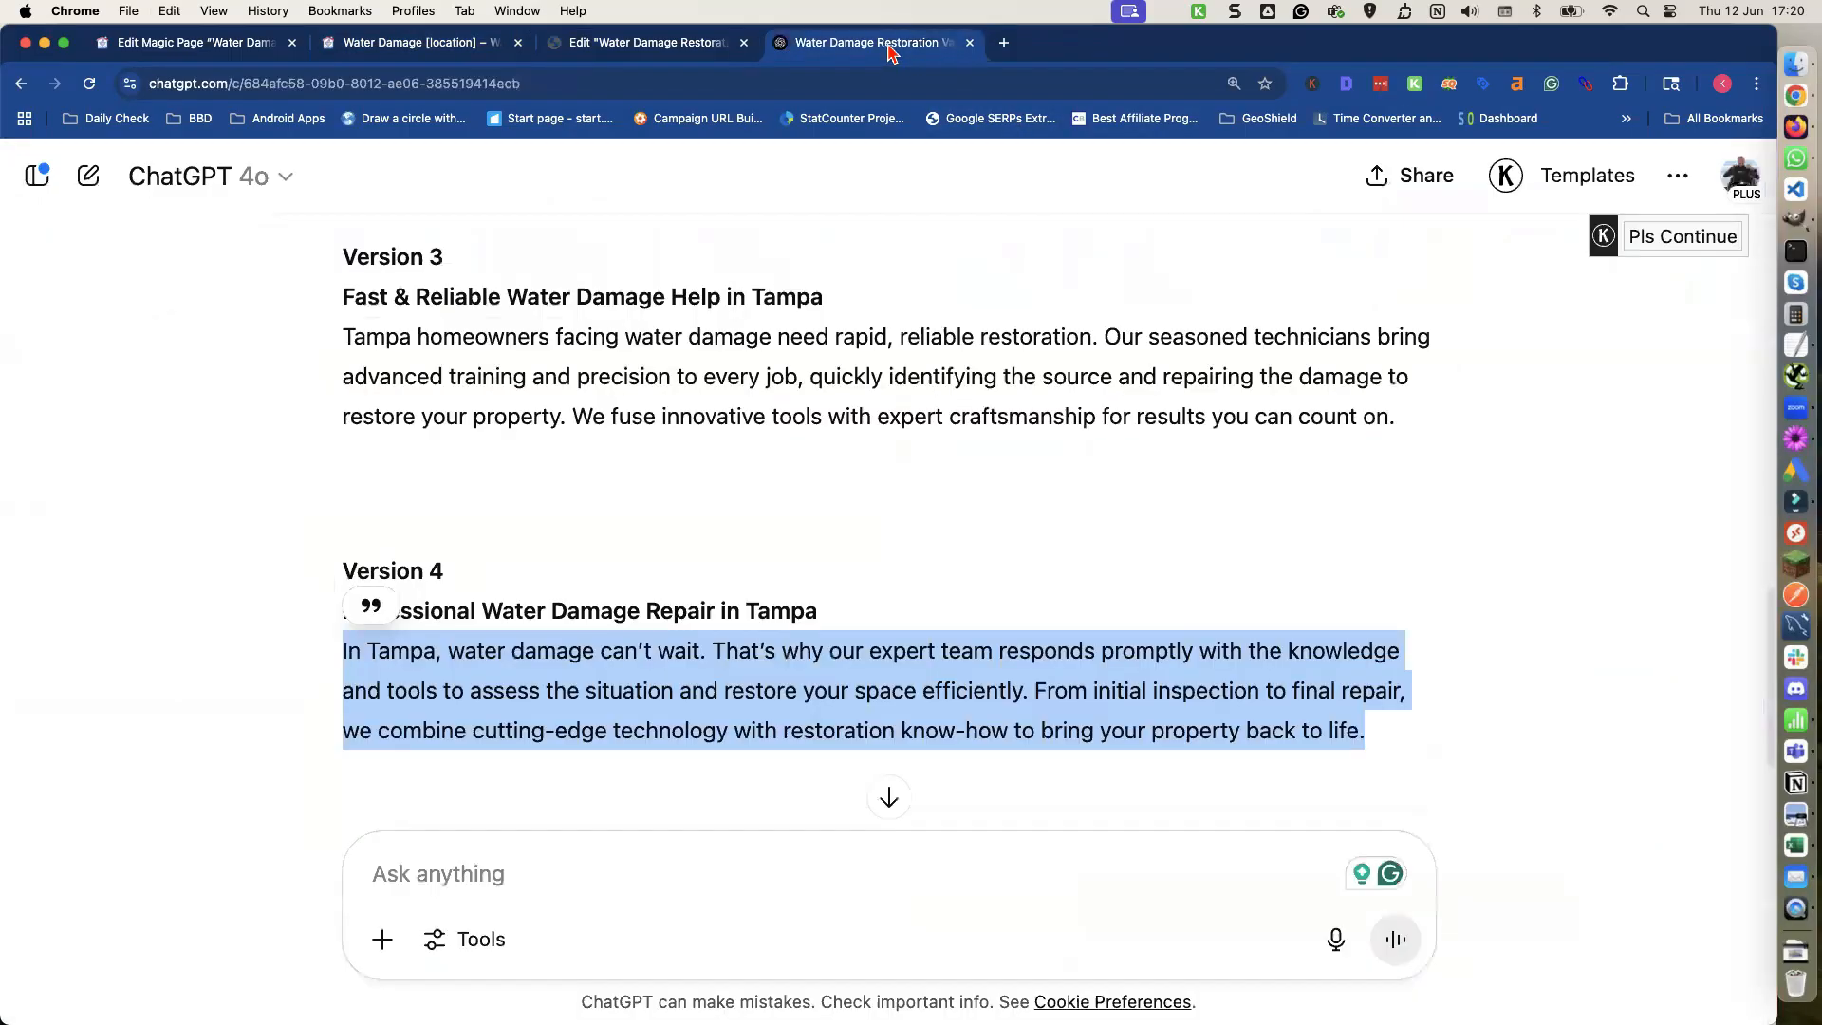
left_click(380, 873)
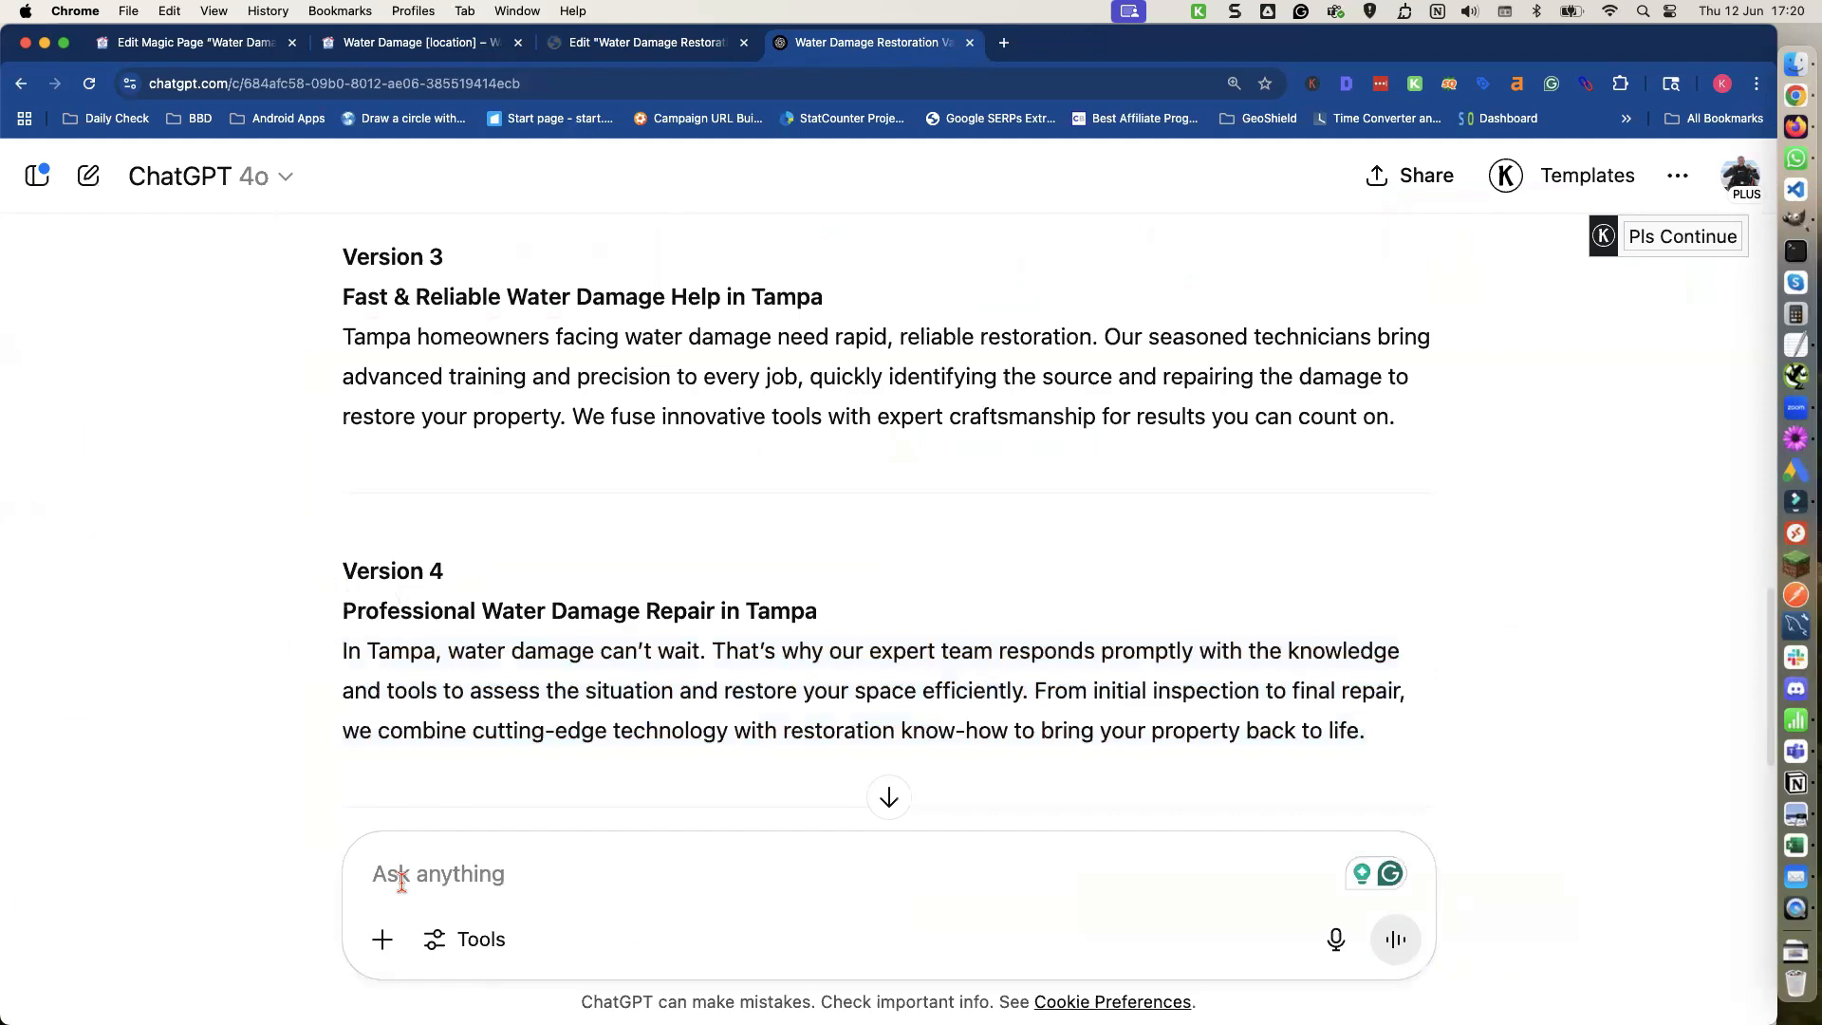
key("super+v")
Copy the 'please make 4 versions of the content below' instruction from the earlier ChatGPT prompt.
scroll(712, 480, "up", 5)
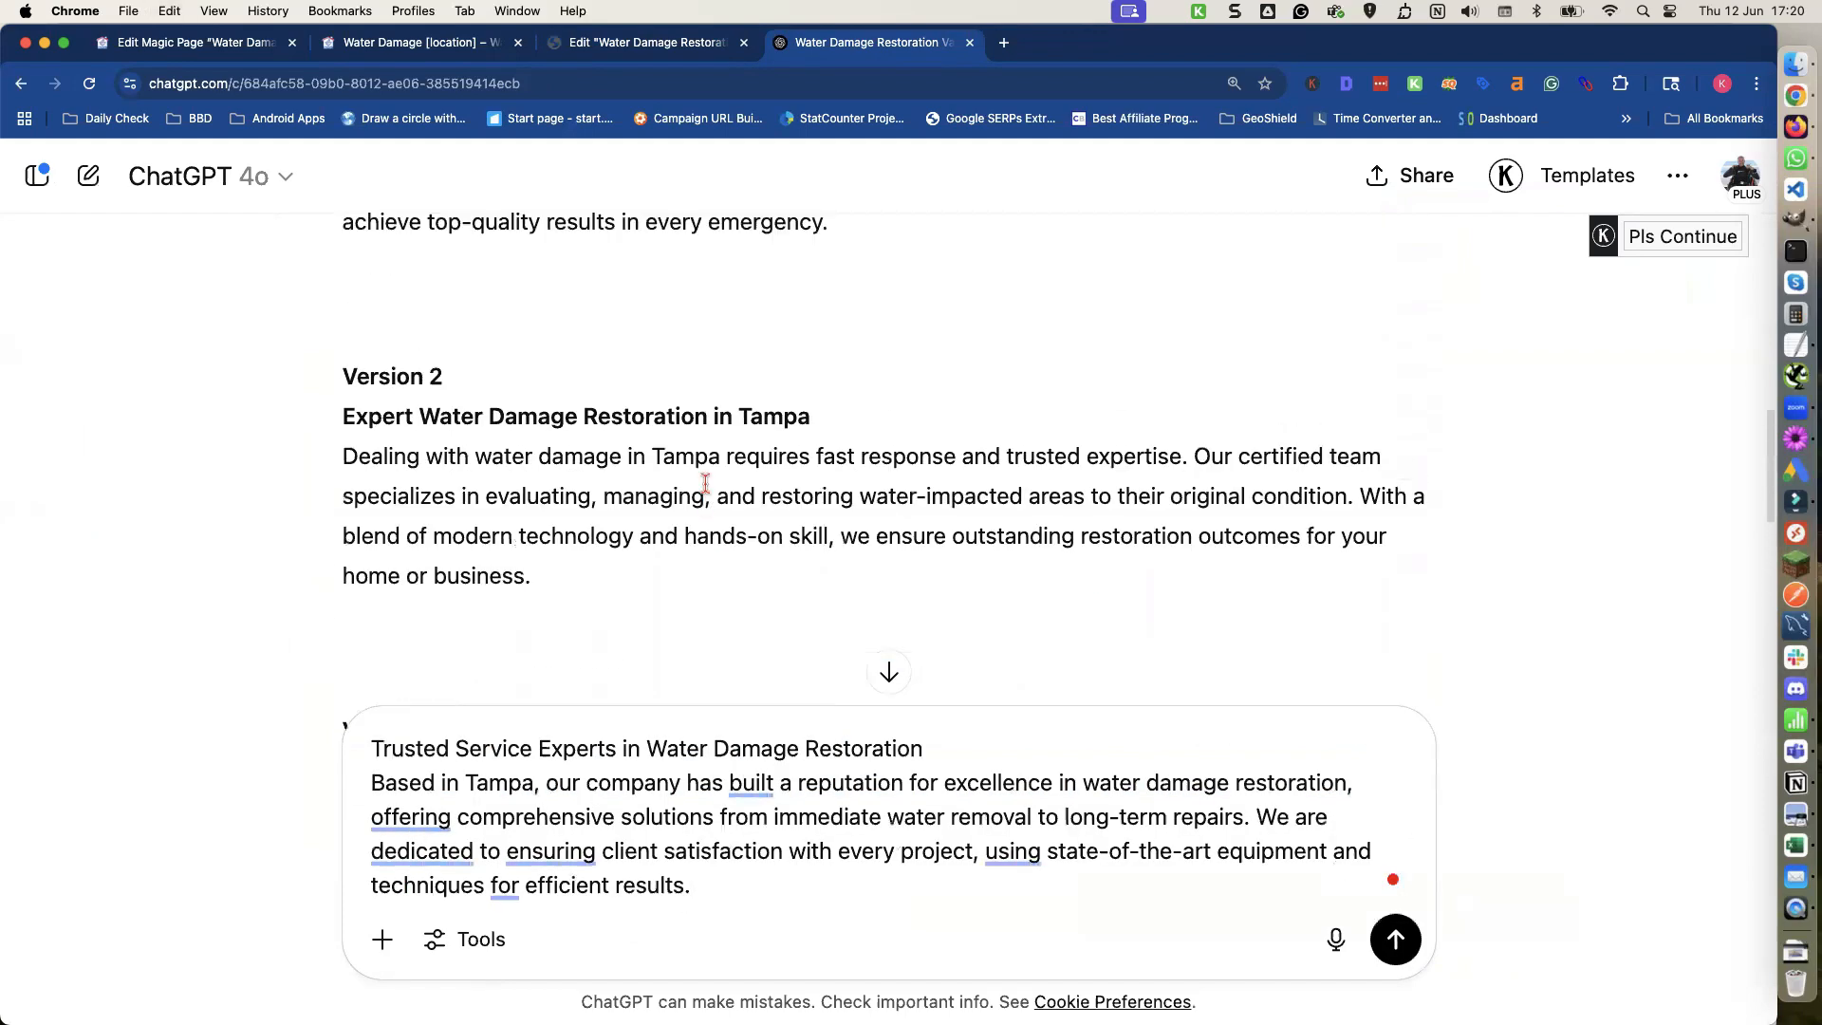
scroll(705, 482, "up", 10)
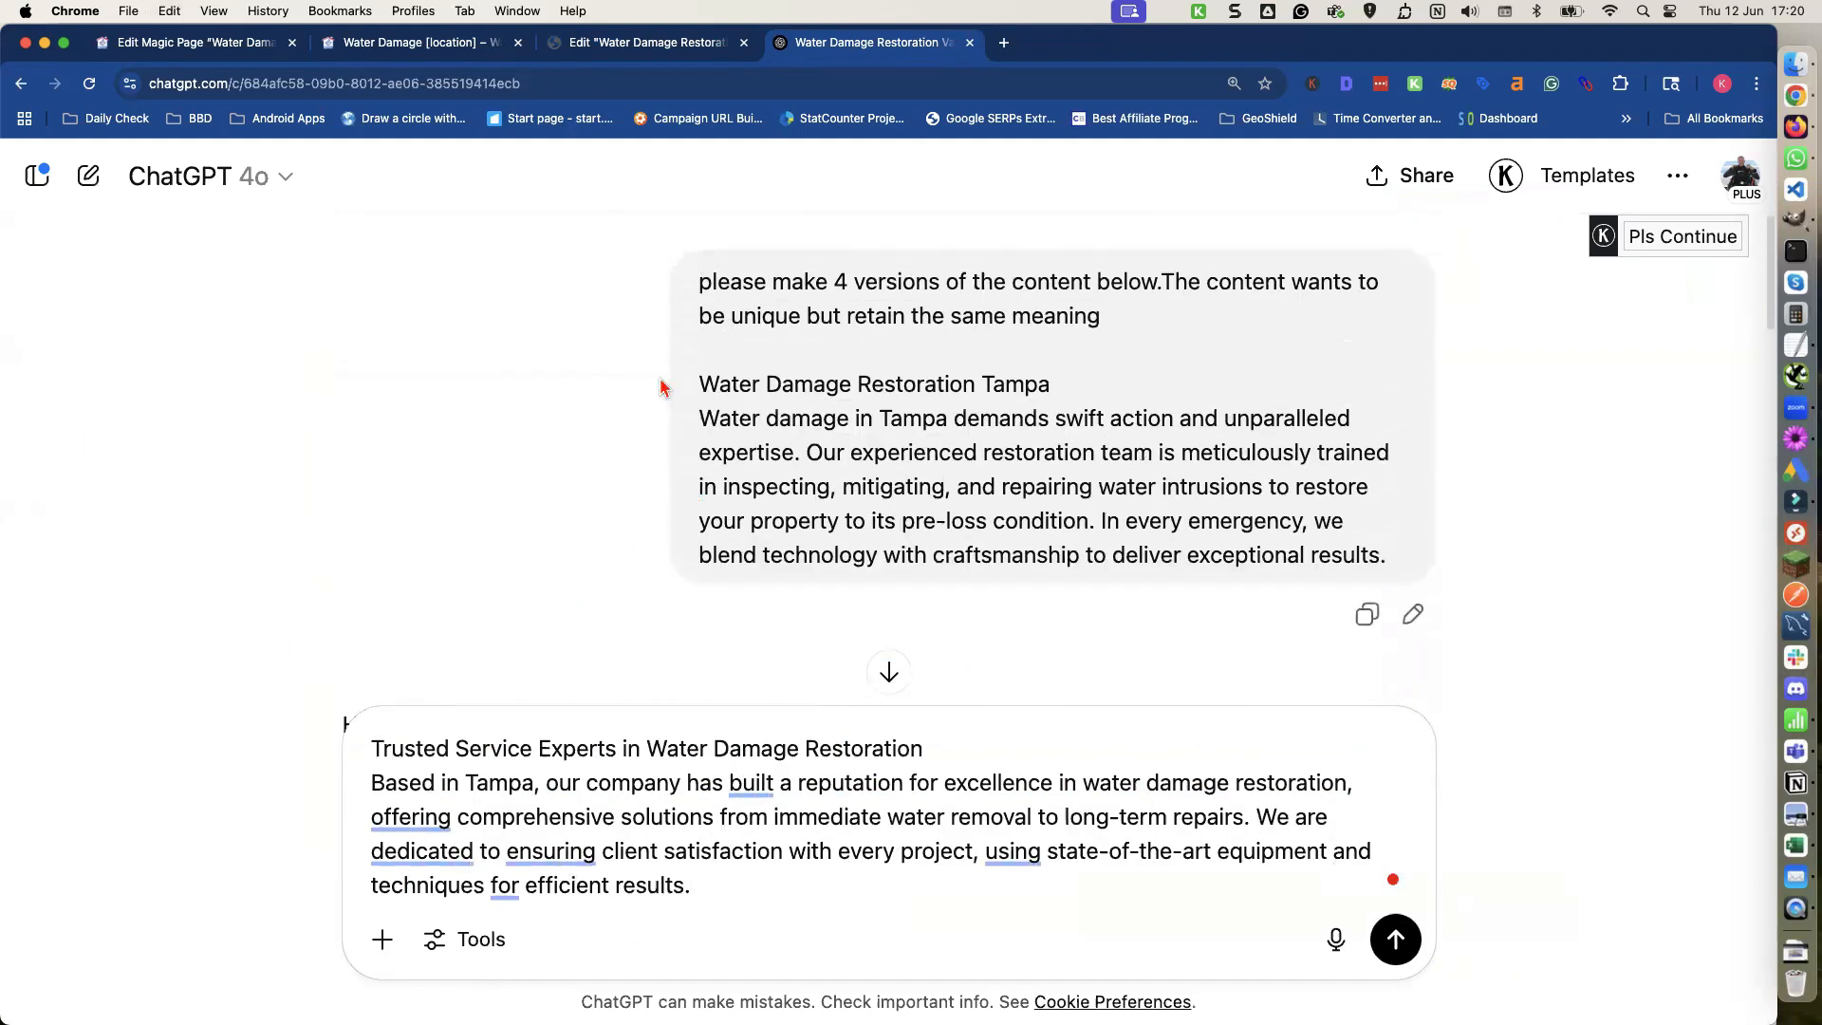
triple_click(712, 291)
key("super+c")
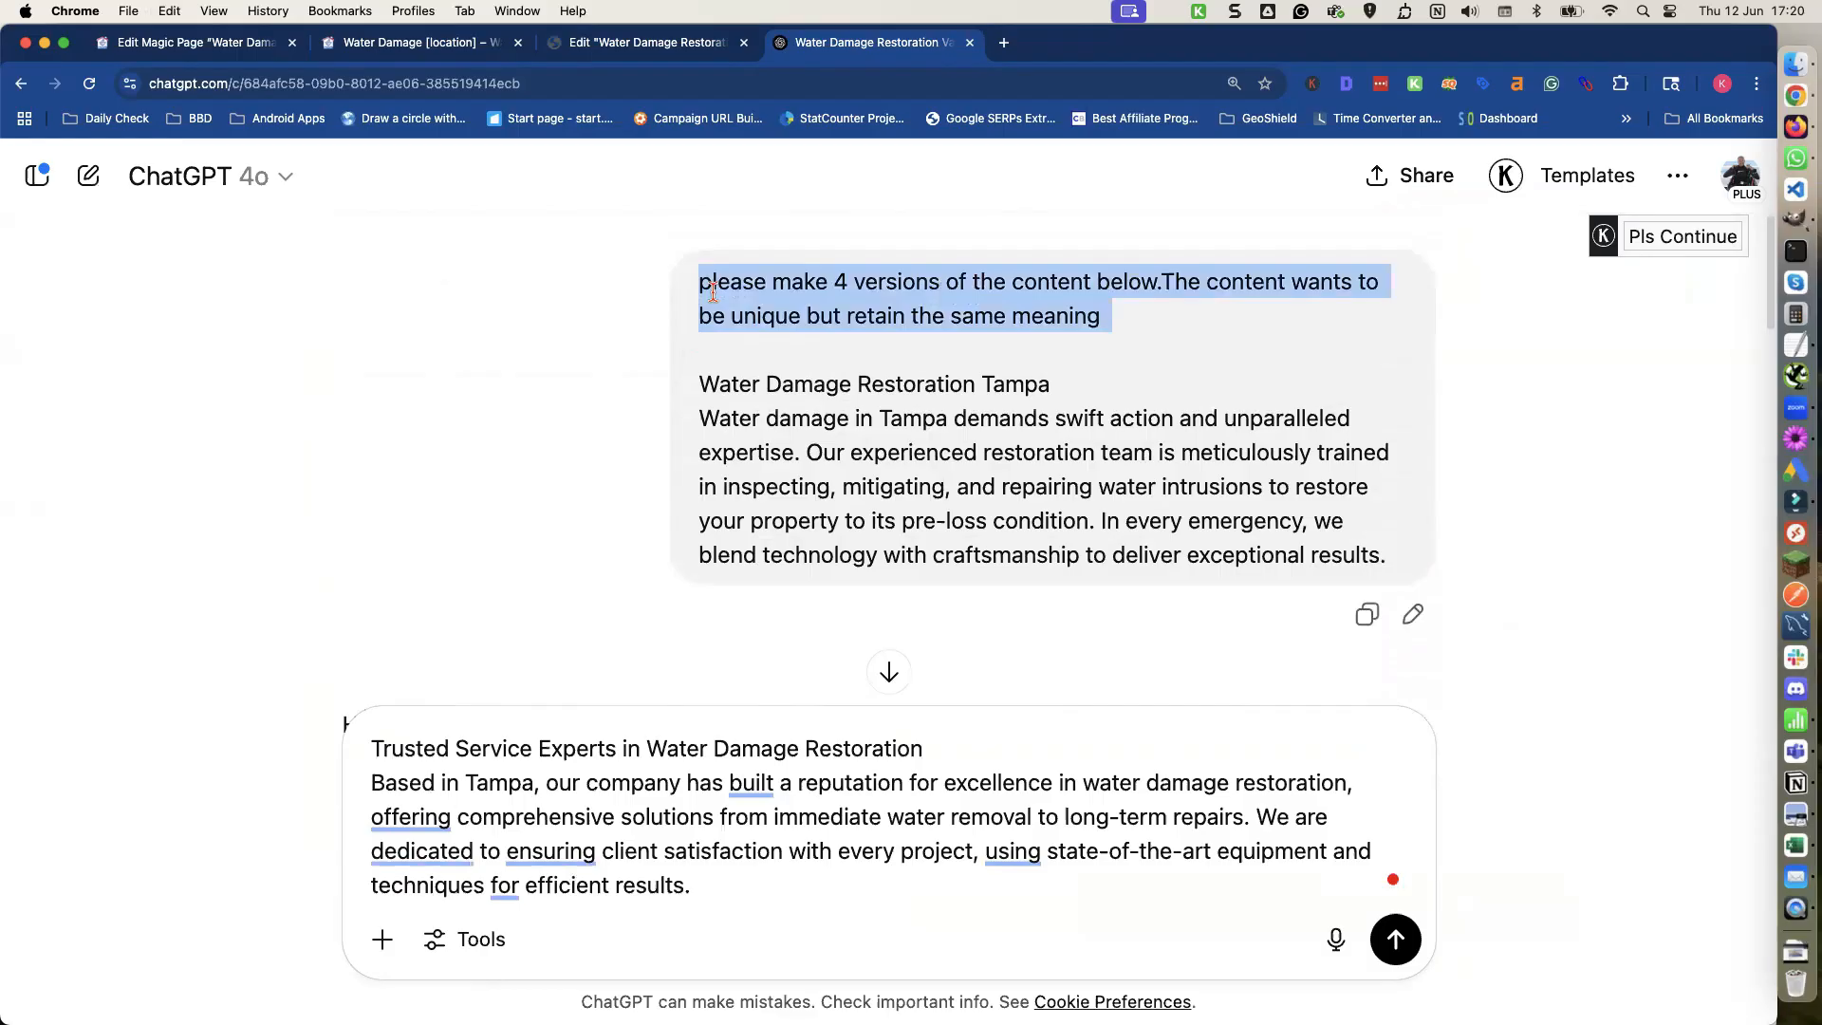
left_click(1797, 348)
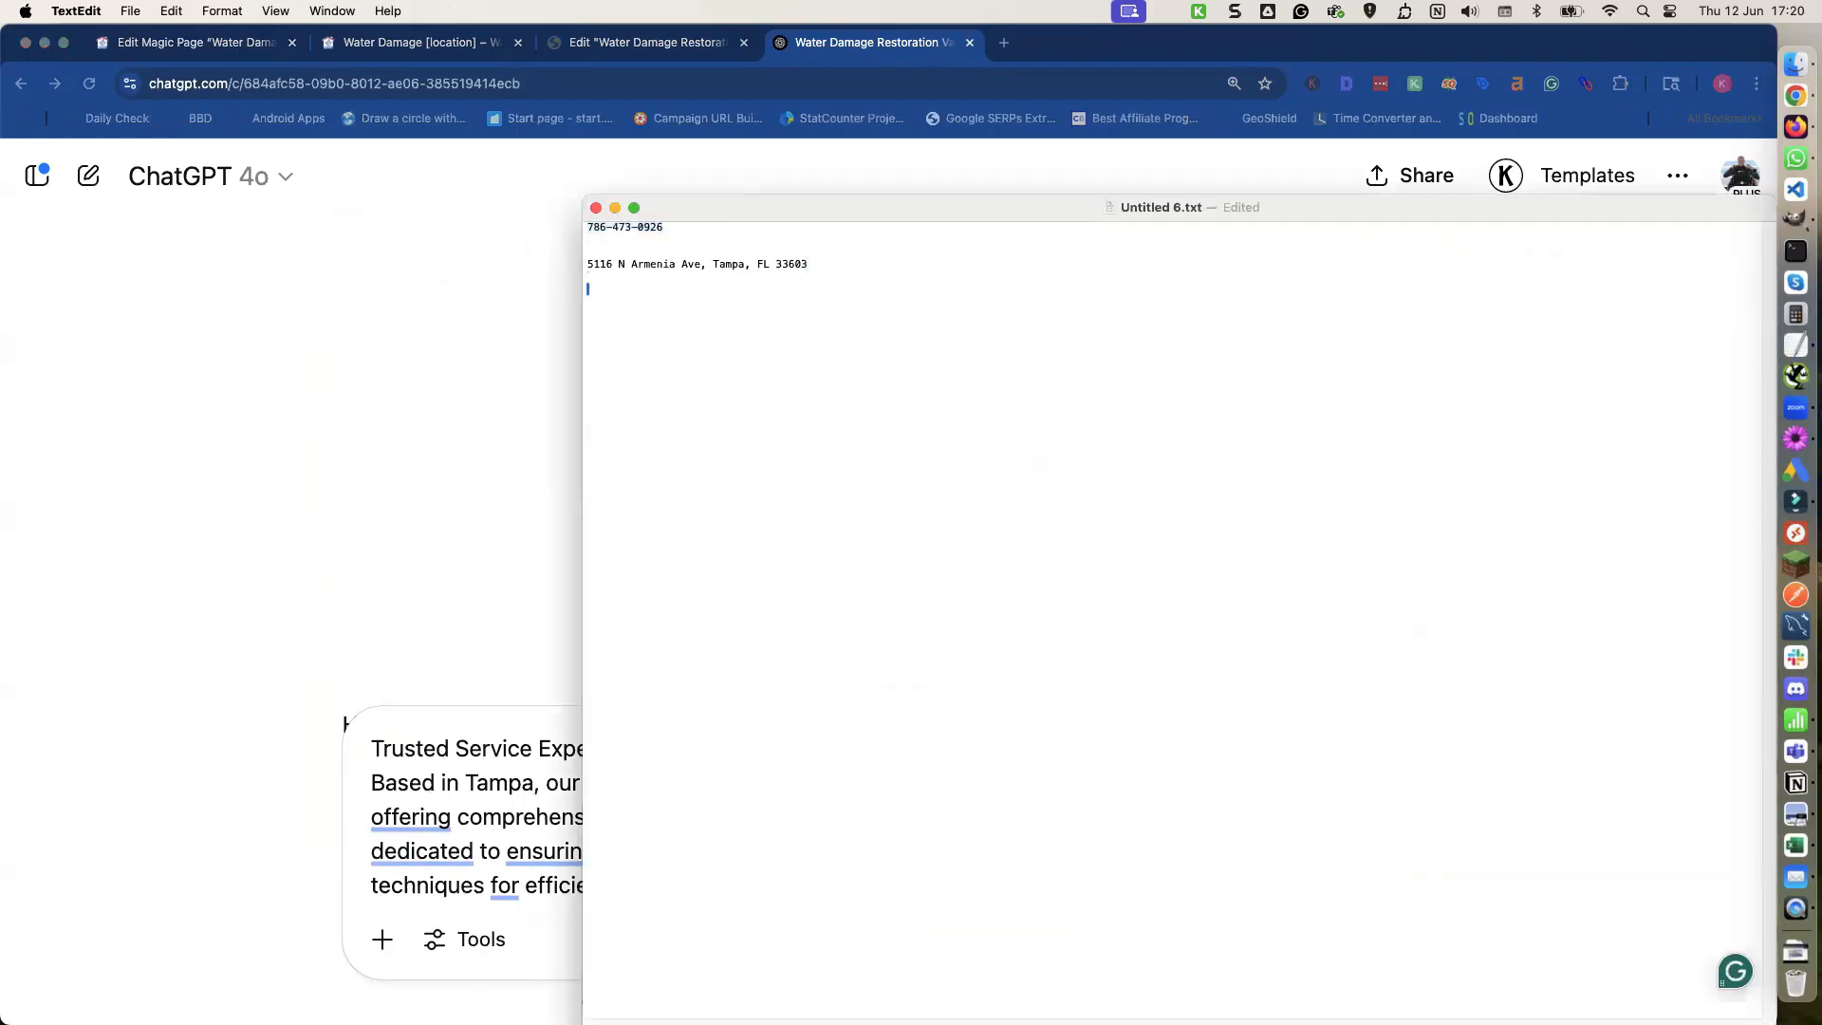
key("super+v")
left_click(472, 561)
Prepend the four-versions instruction above the pasted text and send the prompt to ChatGPT.
scroll(506, 581, "down", 5)
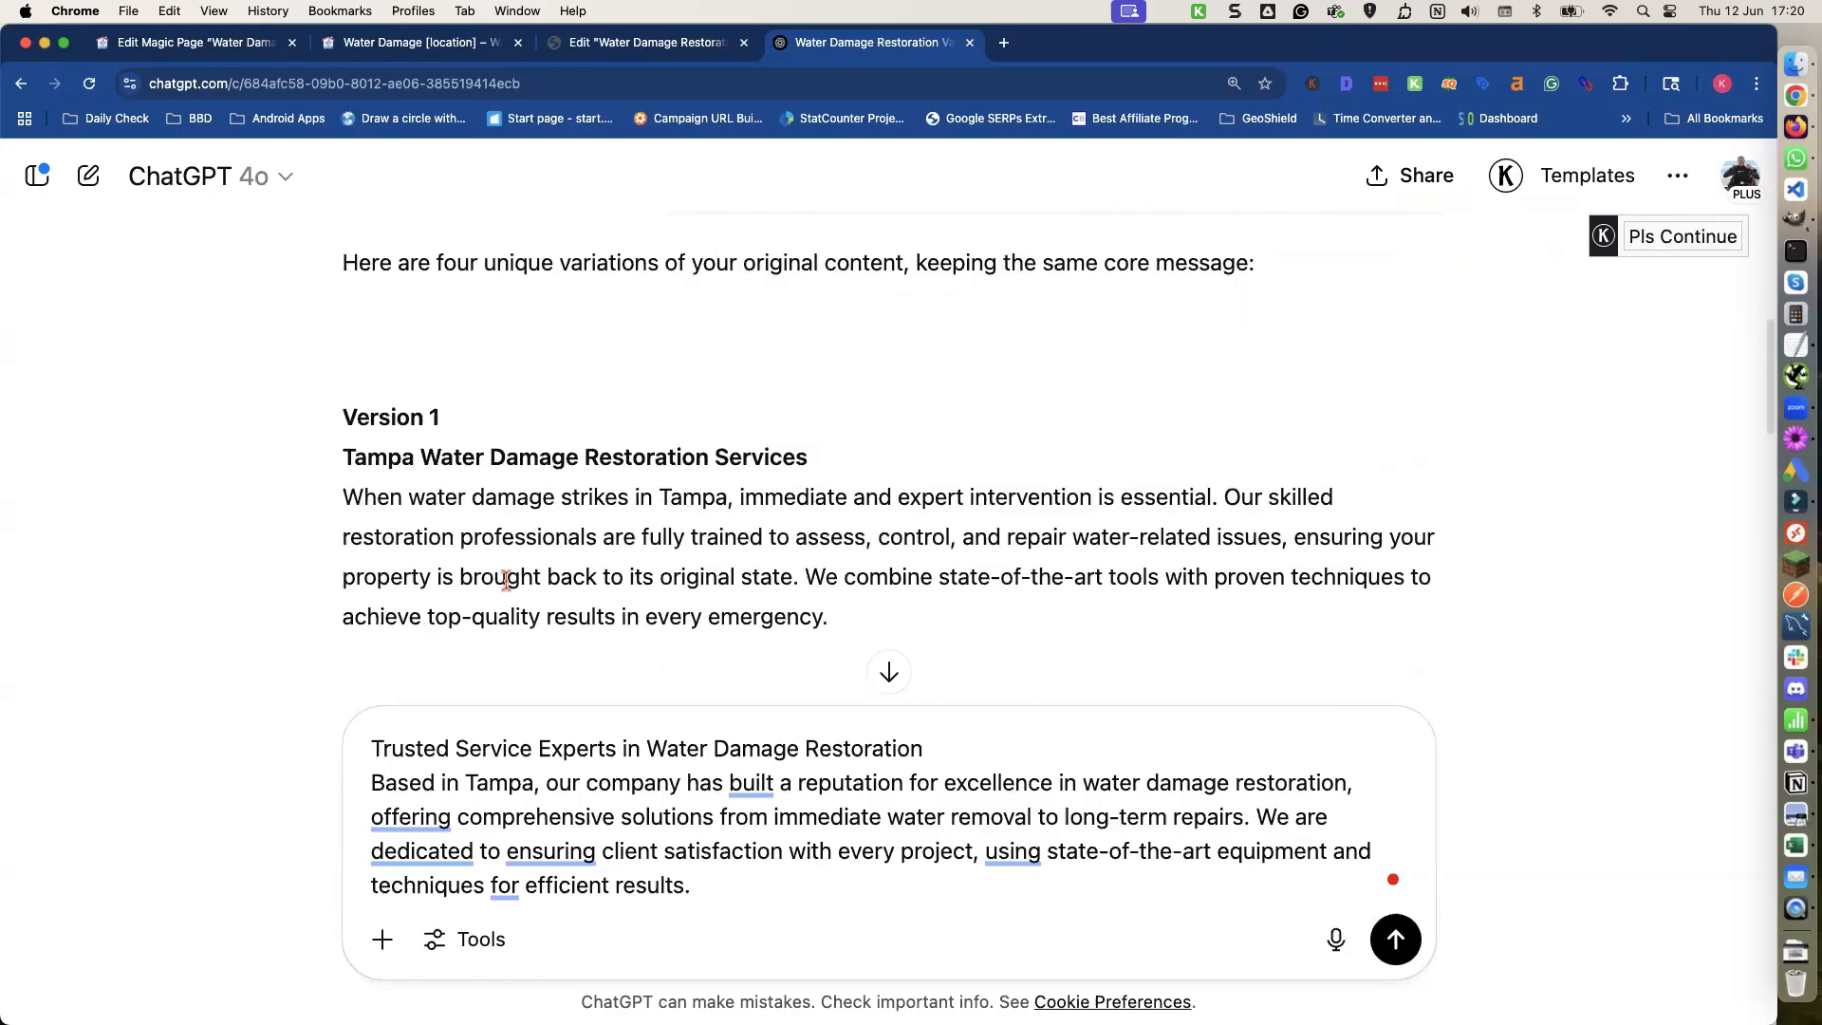
scroll(506, 581, "down", 8)
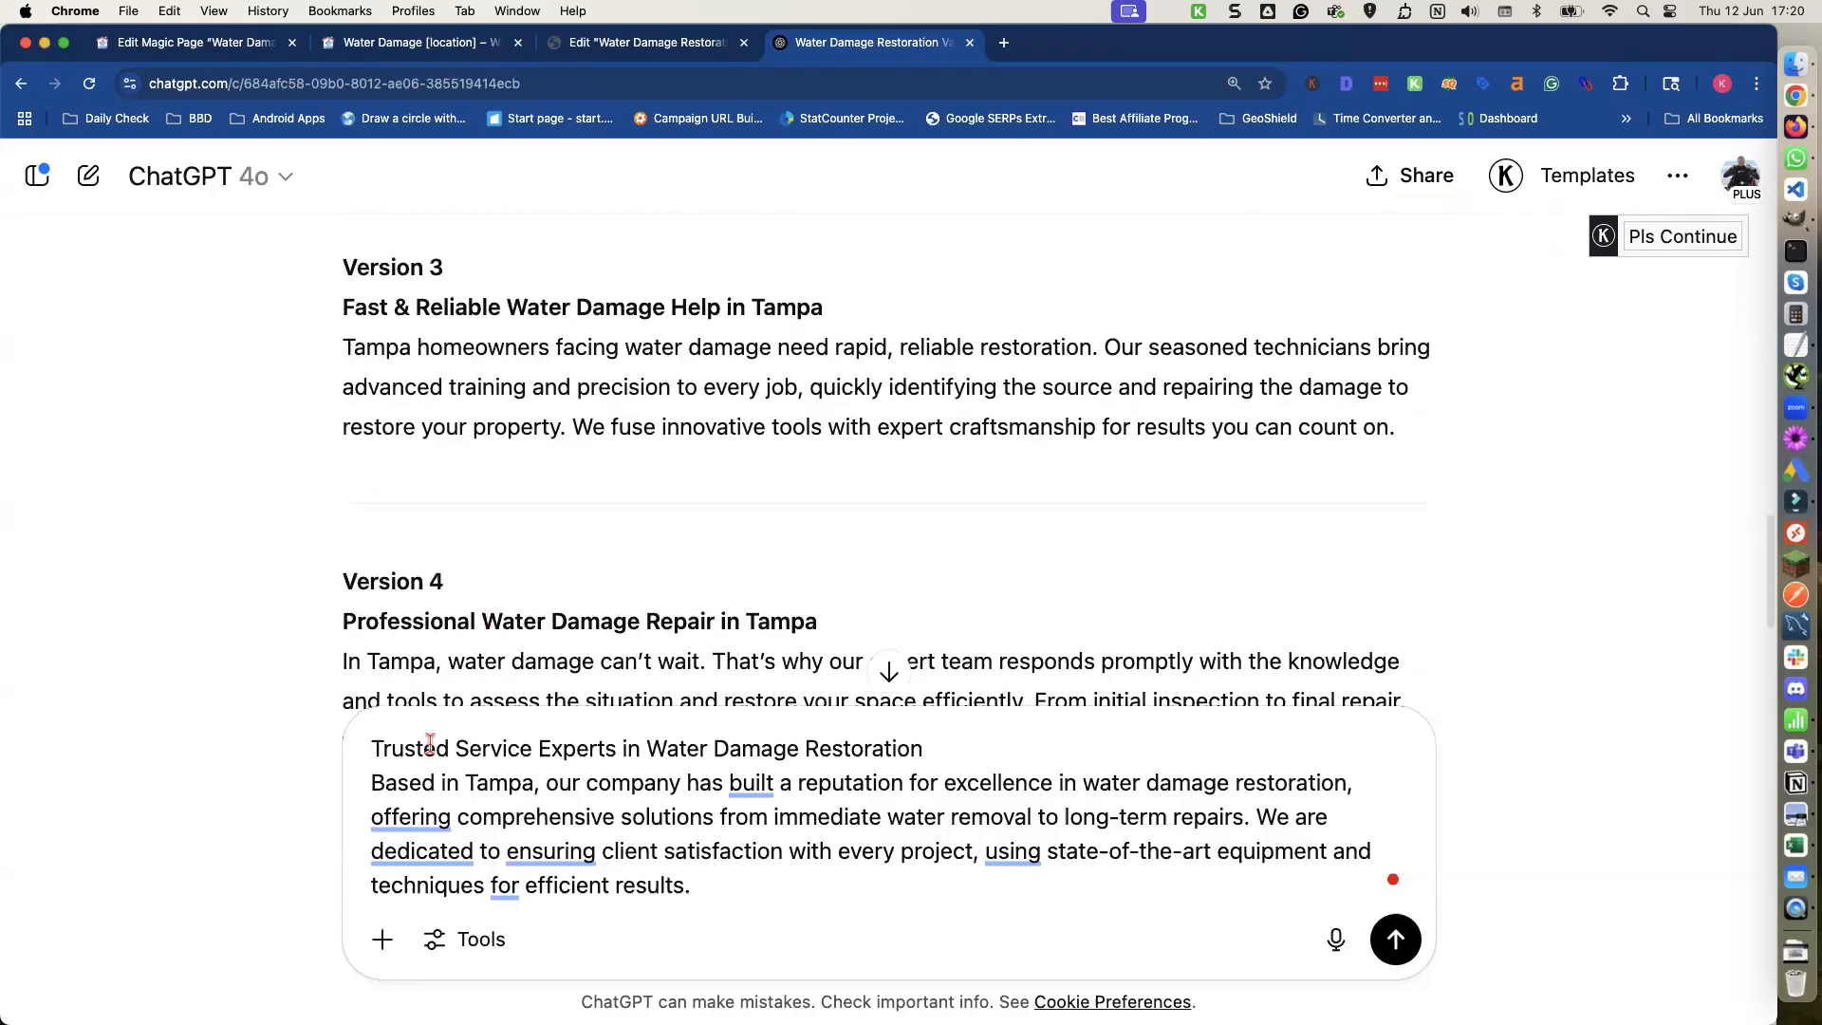
key("shift+Return")
key("shift+Return")
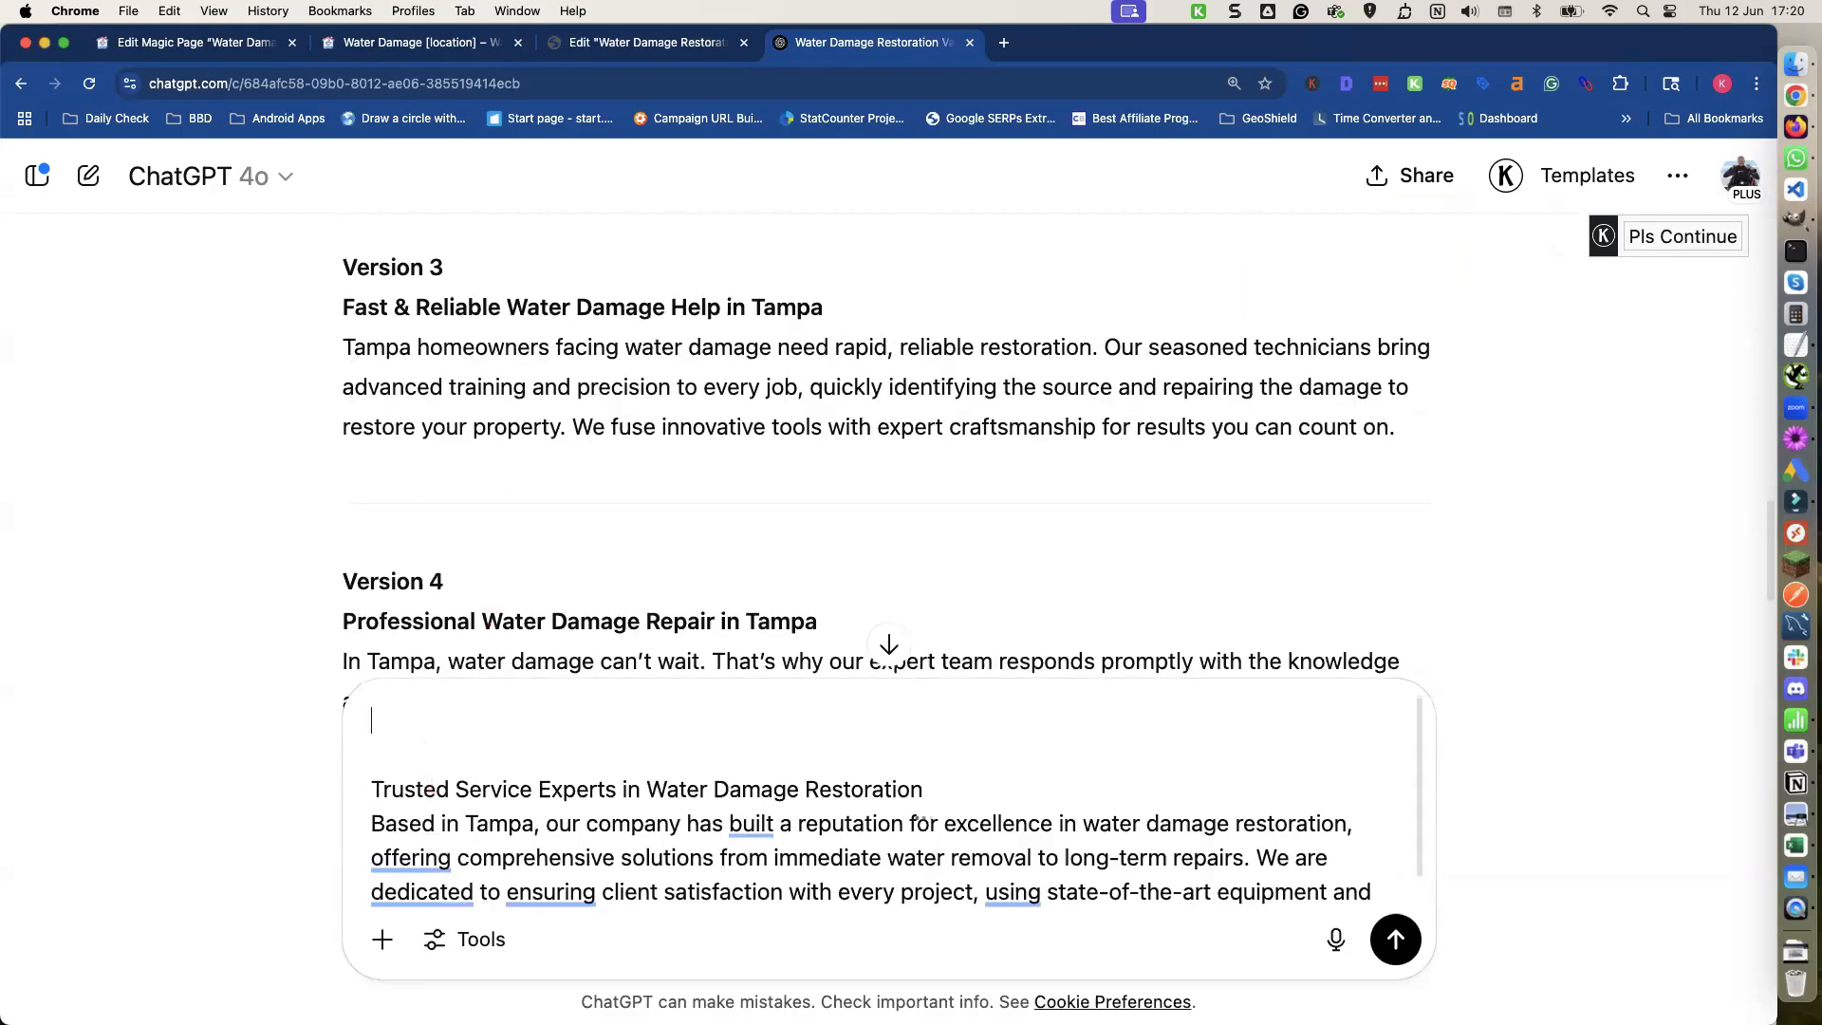
key("super+v")
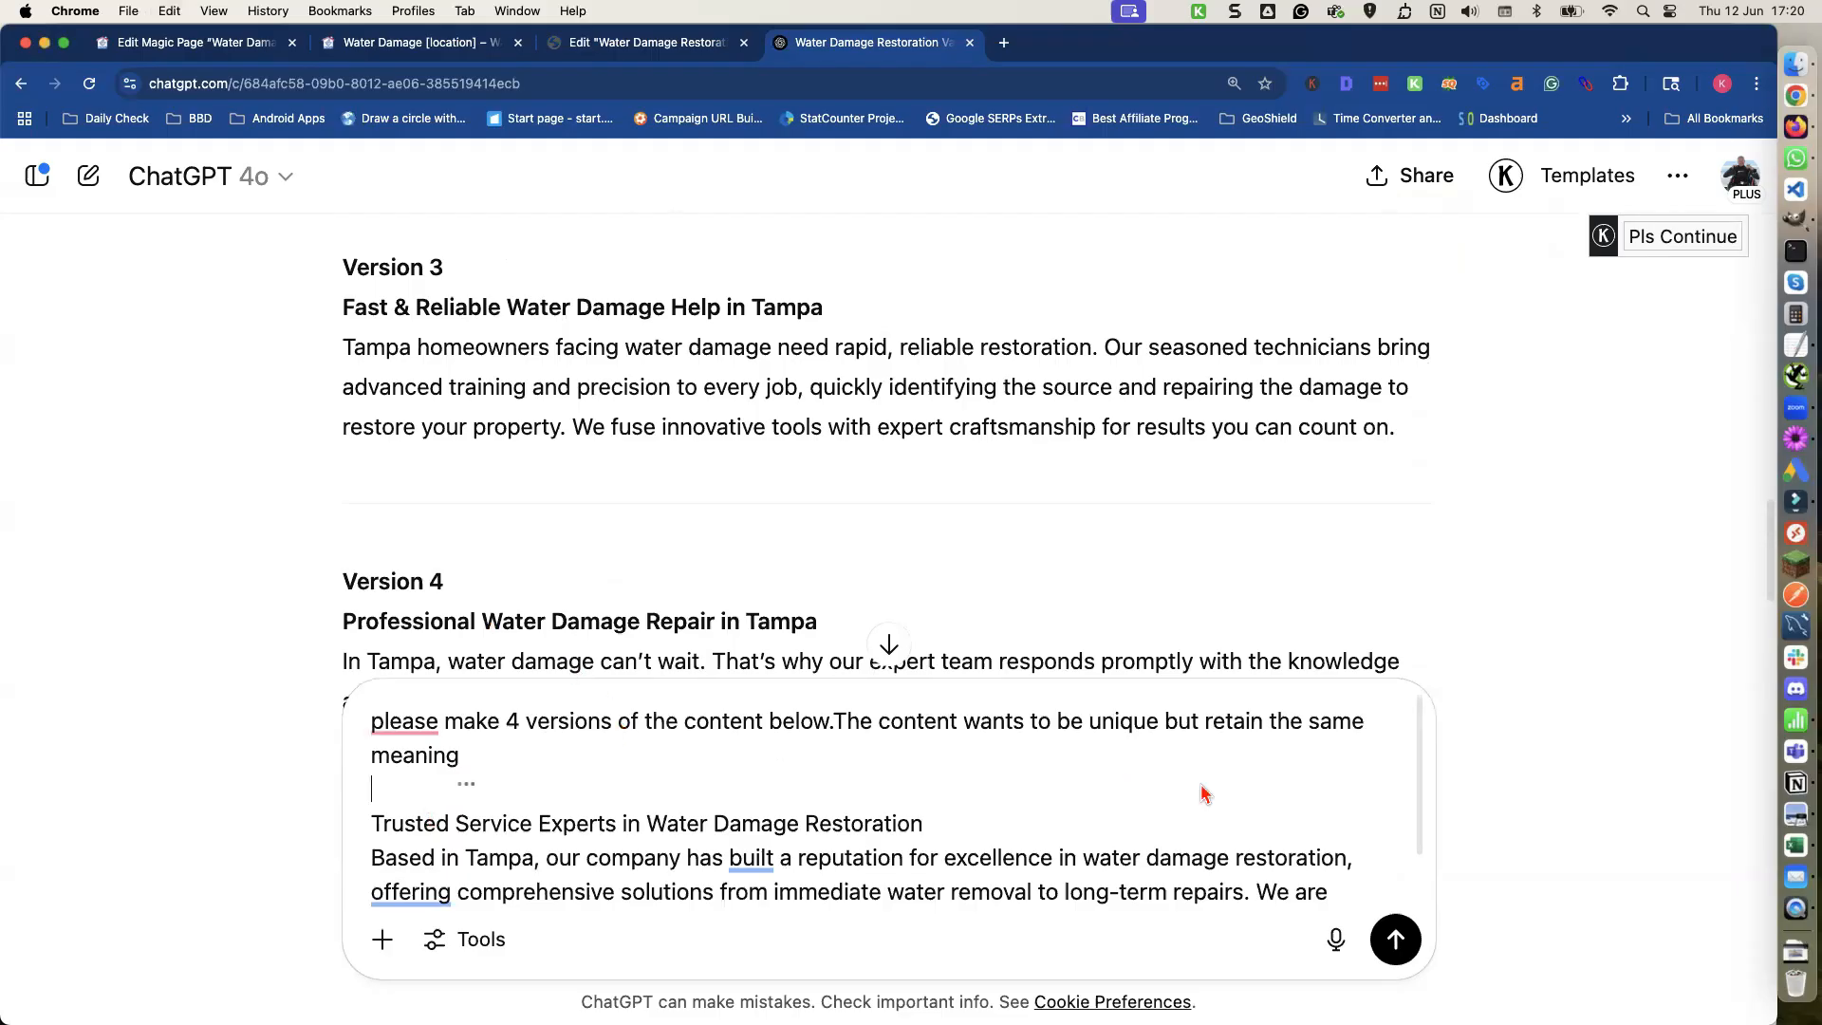
left_click(1395, 939)
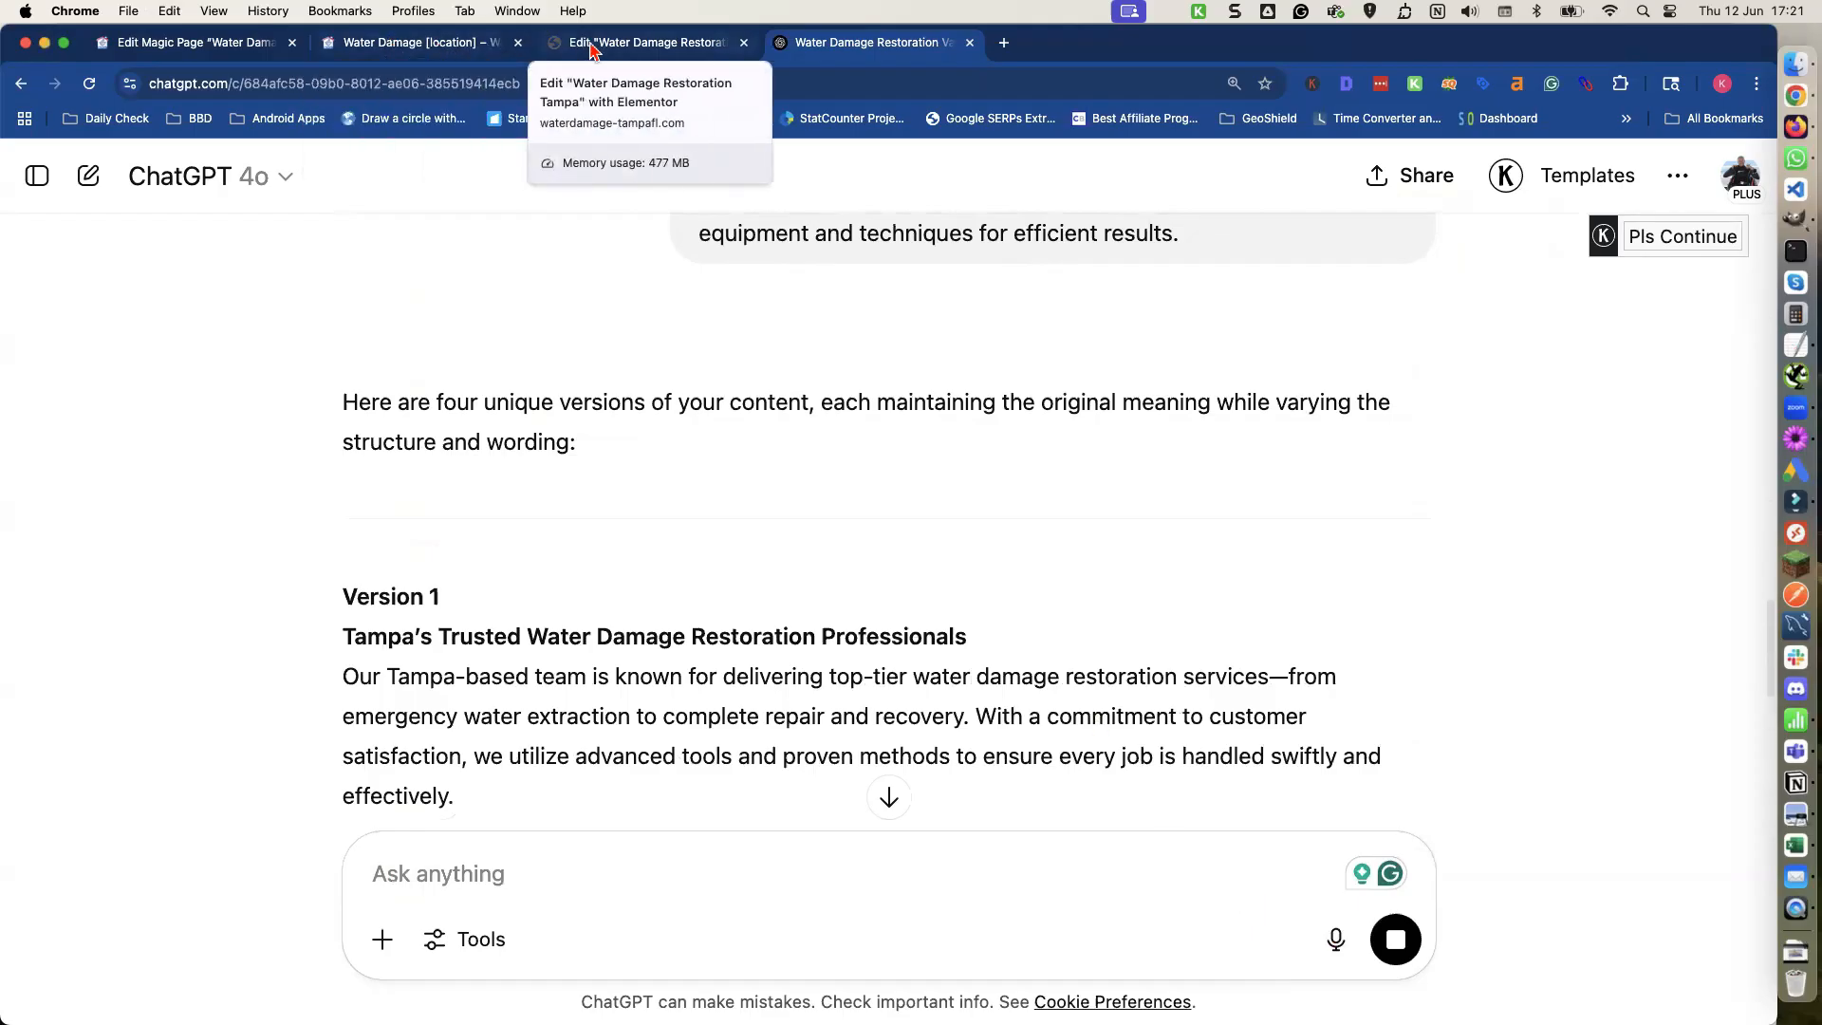
Review the Trusted Service Experts section on the page preview.
left_click(418, 42)
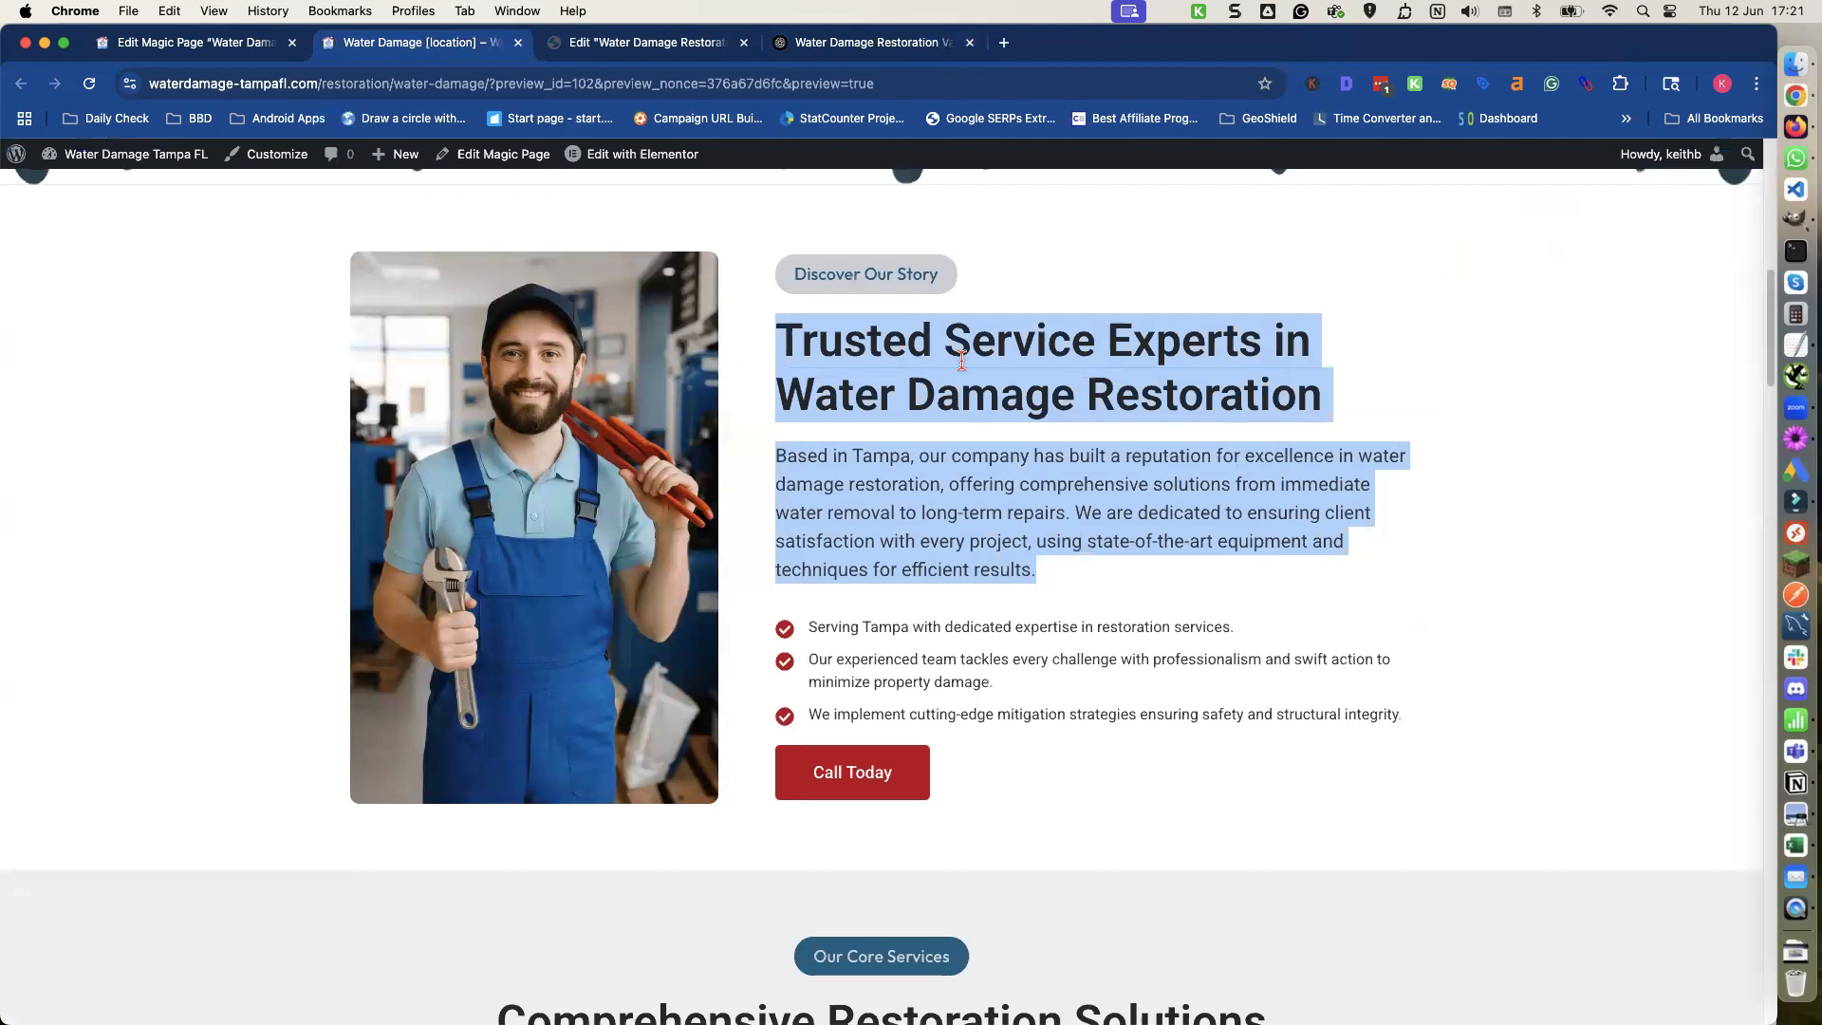
scroll(944, 368, "up", 1)
scroll(943, 371, "down", 1)
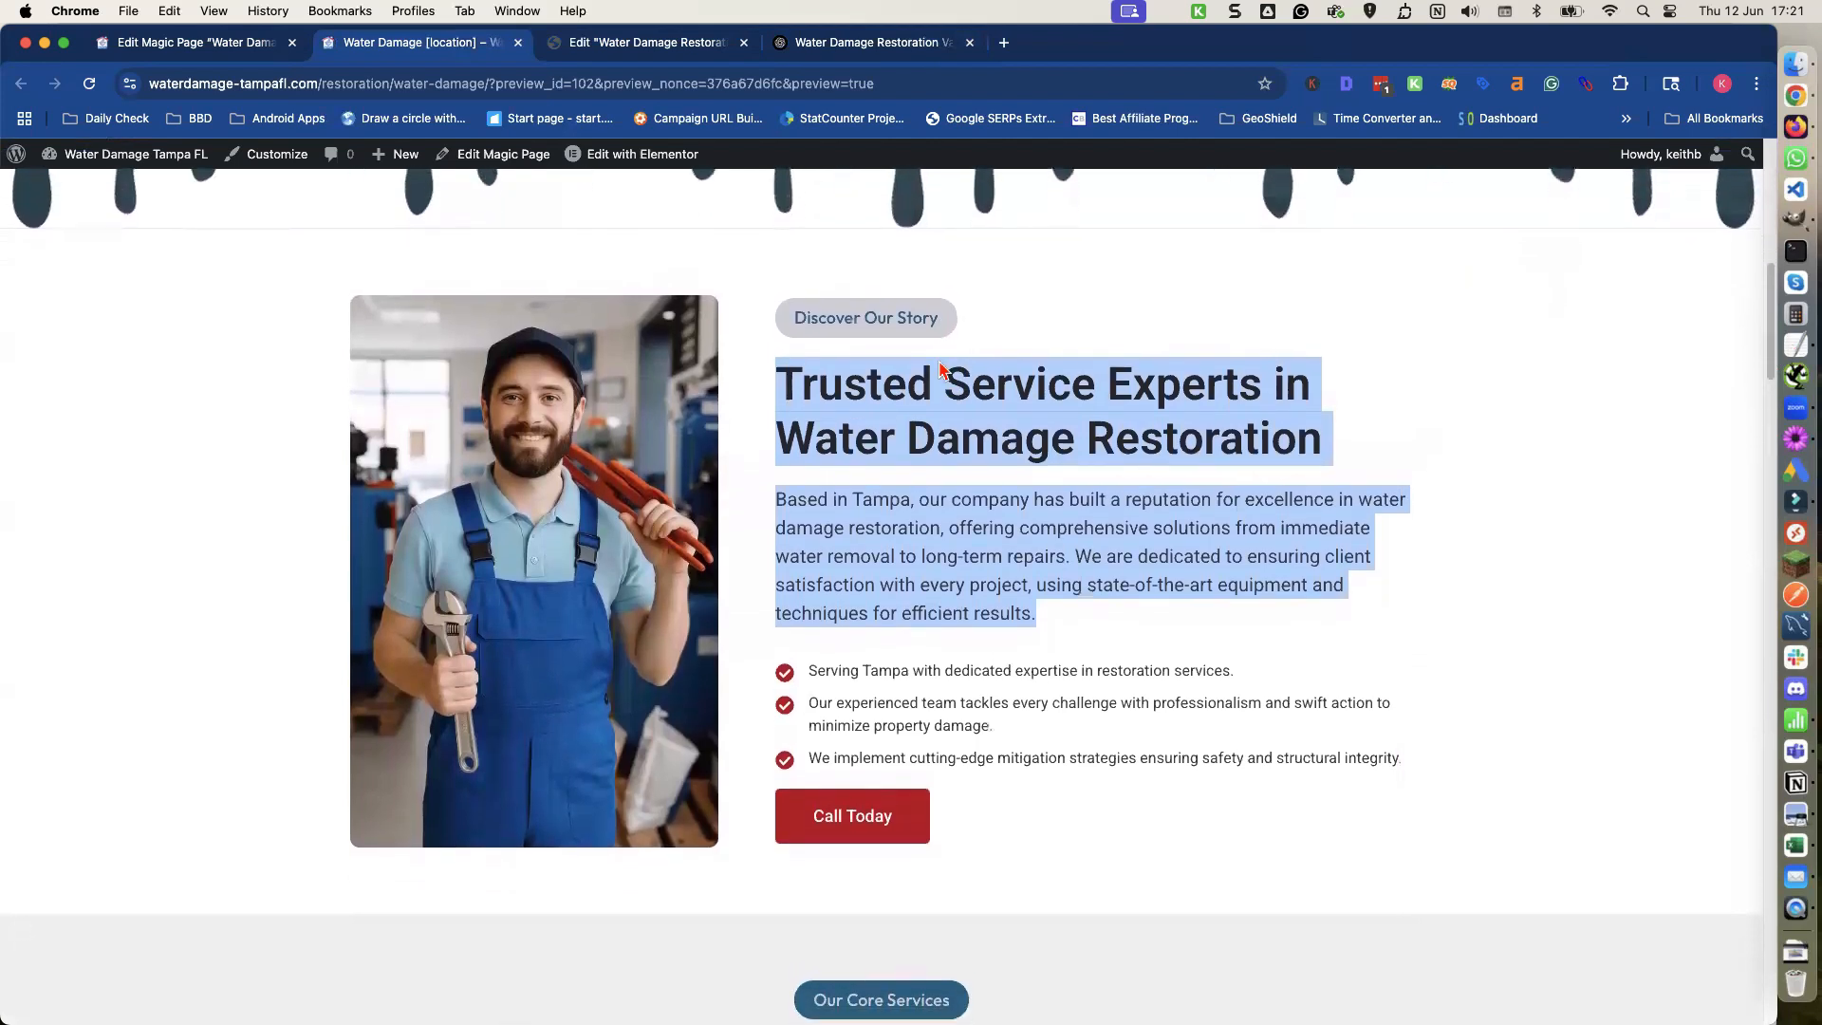
scroll(940, 364, "down", 1)
scroll(931, 362, "down", 2)
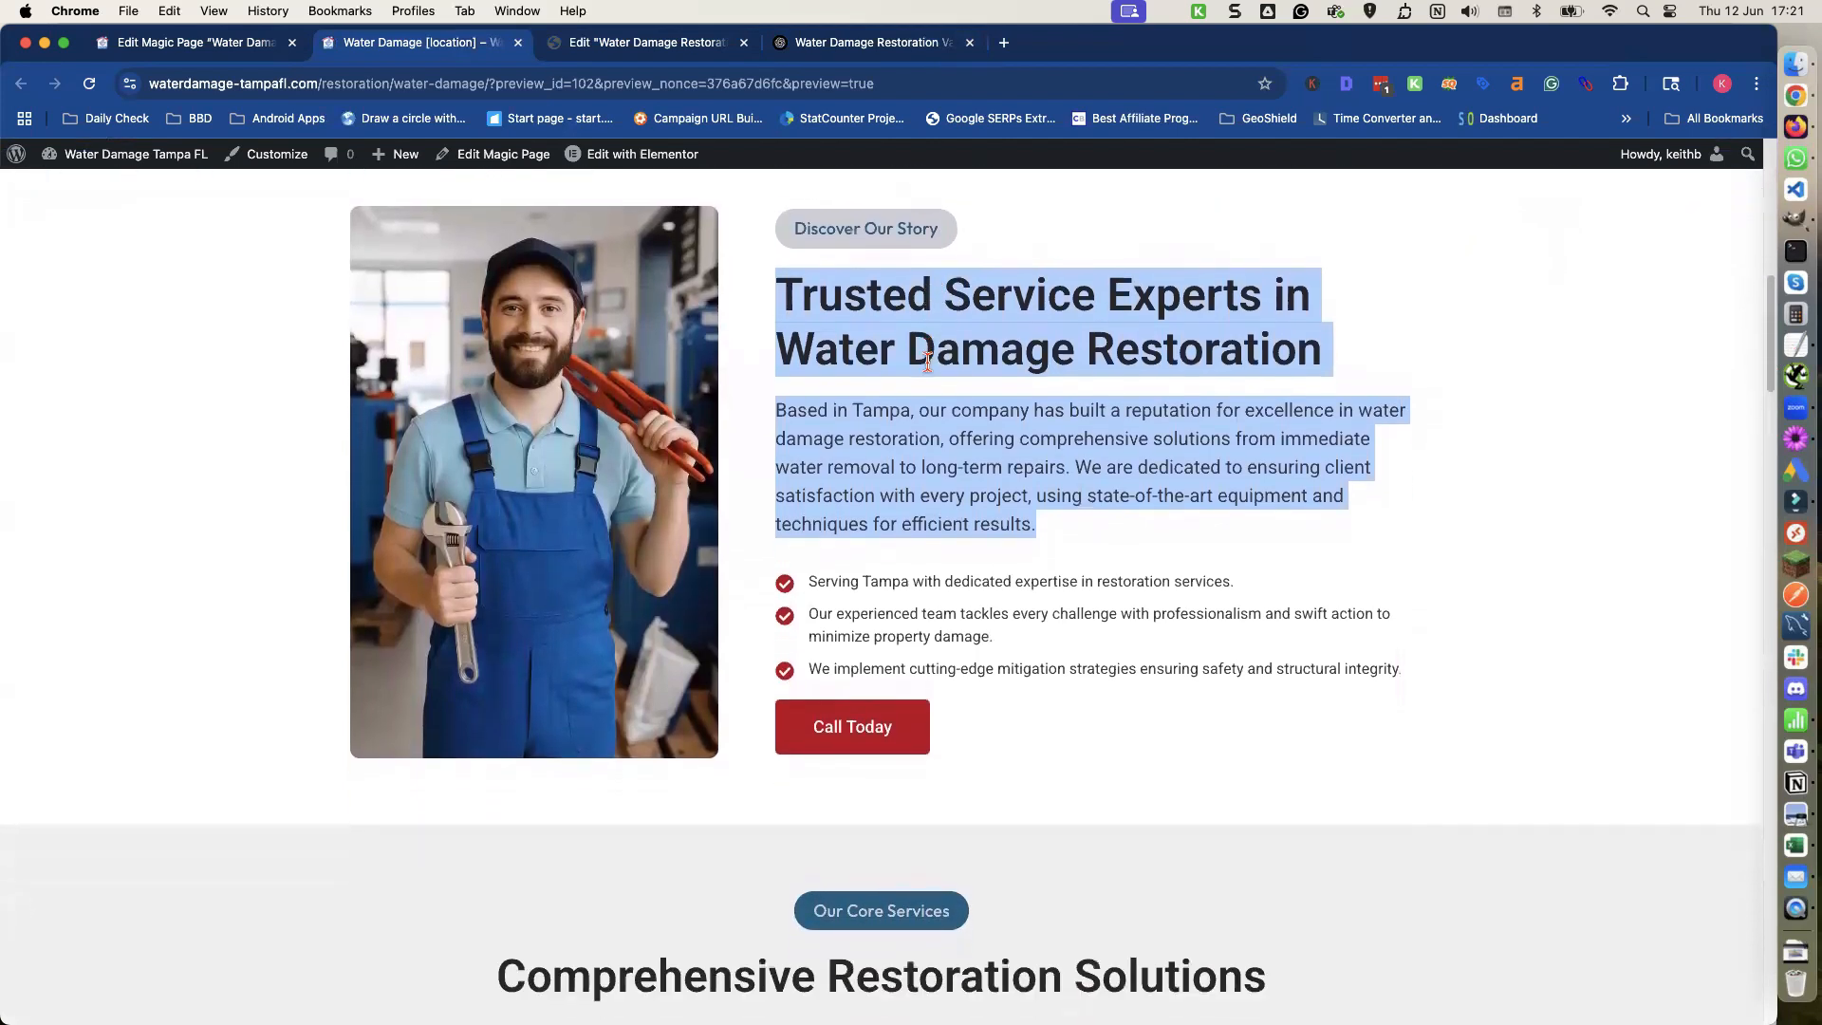
scroll(928, 361, "up", 2)
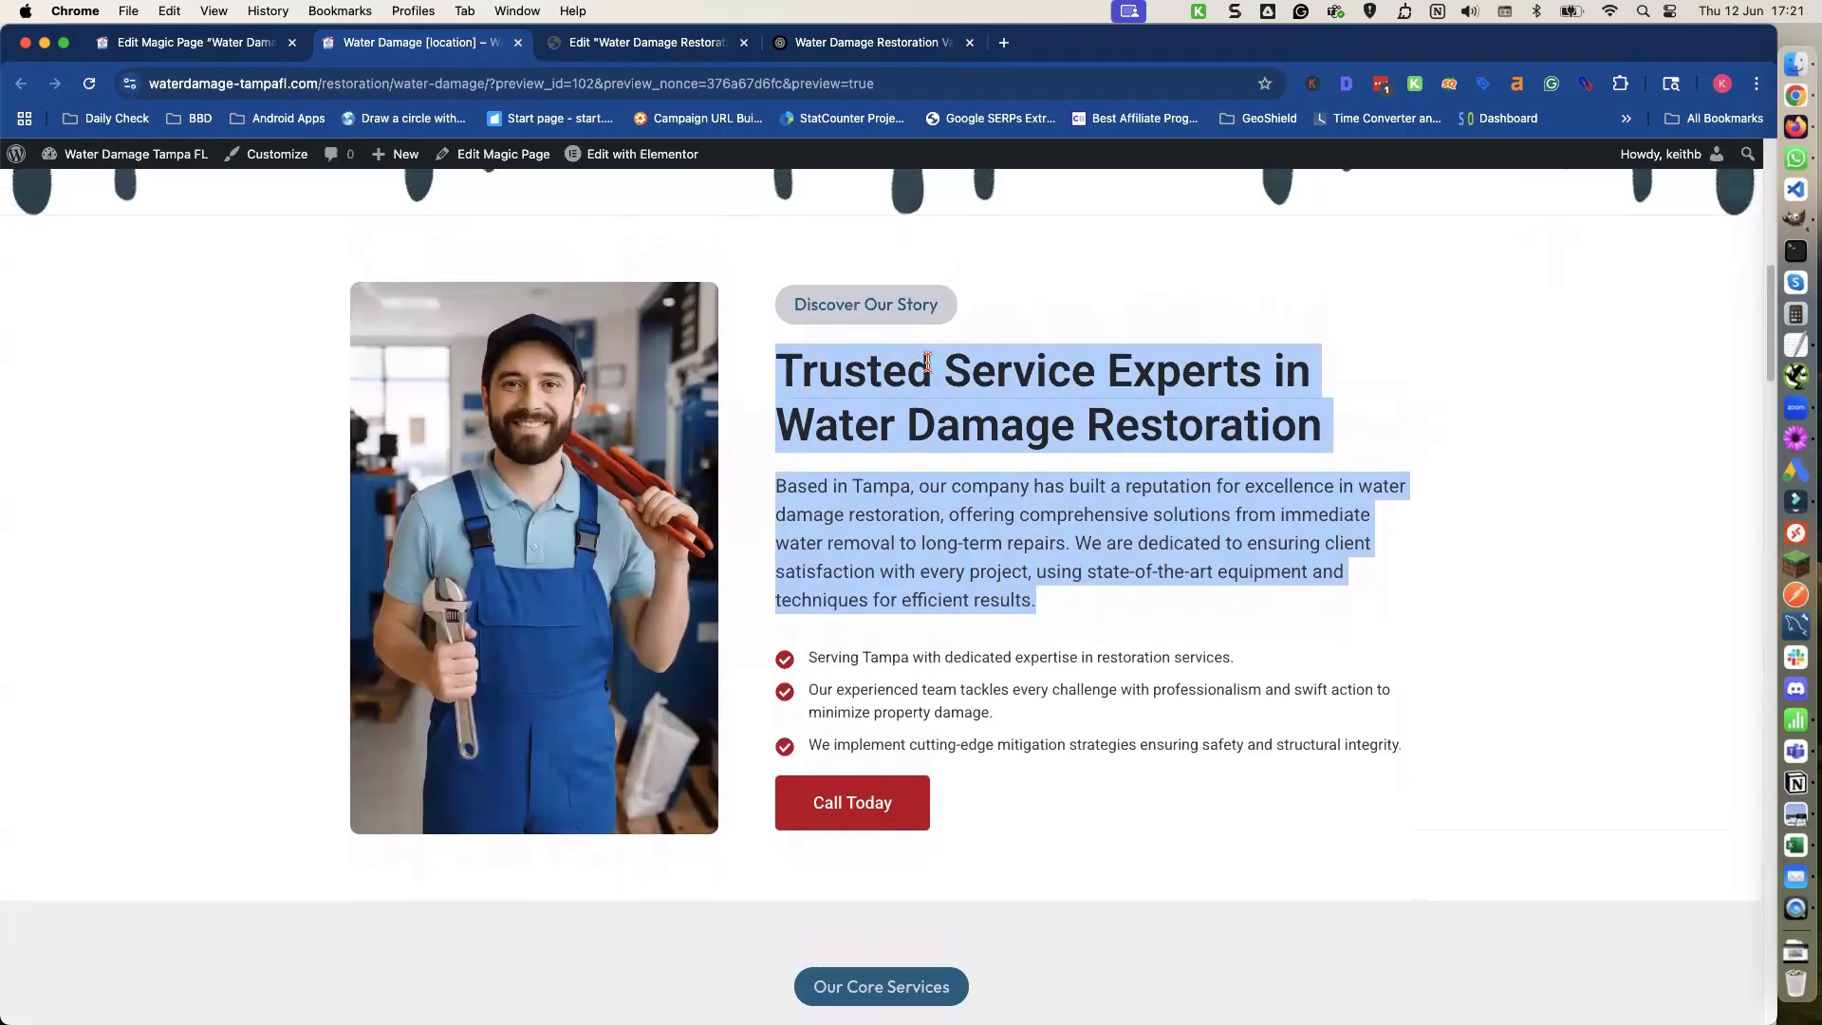
On the Magic Page, add two new spintax shortcodes labelled discover-heading and discover-text.
left_click(154, 45)
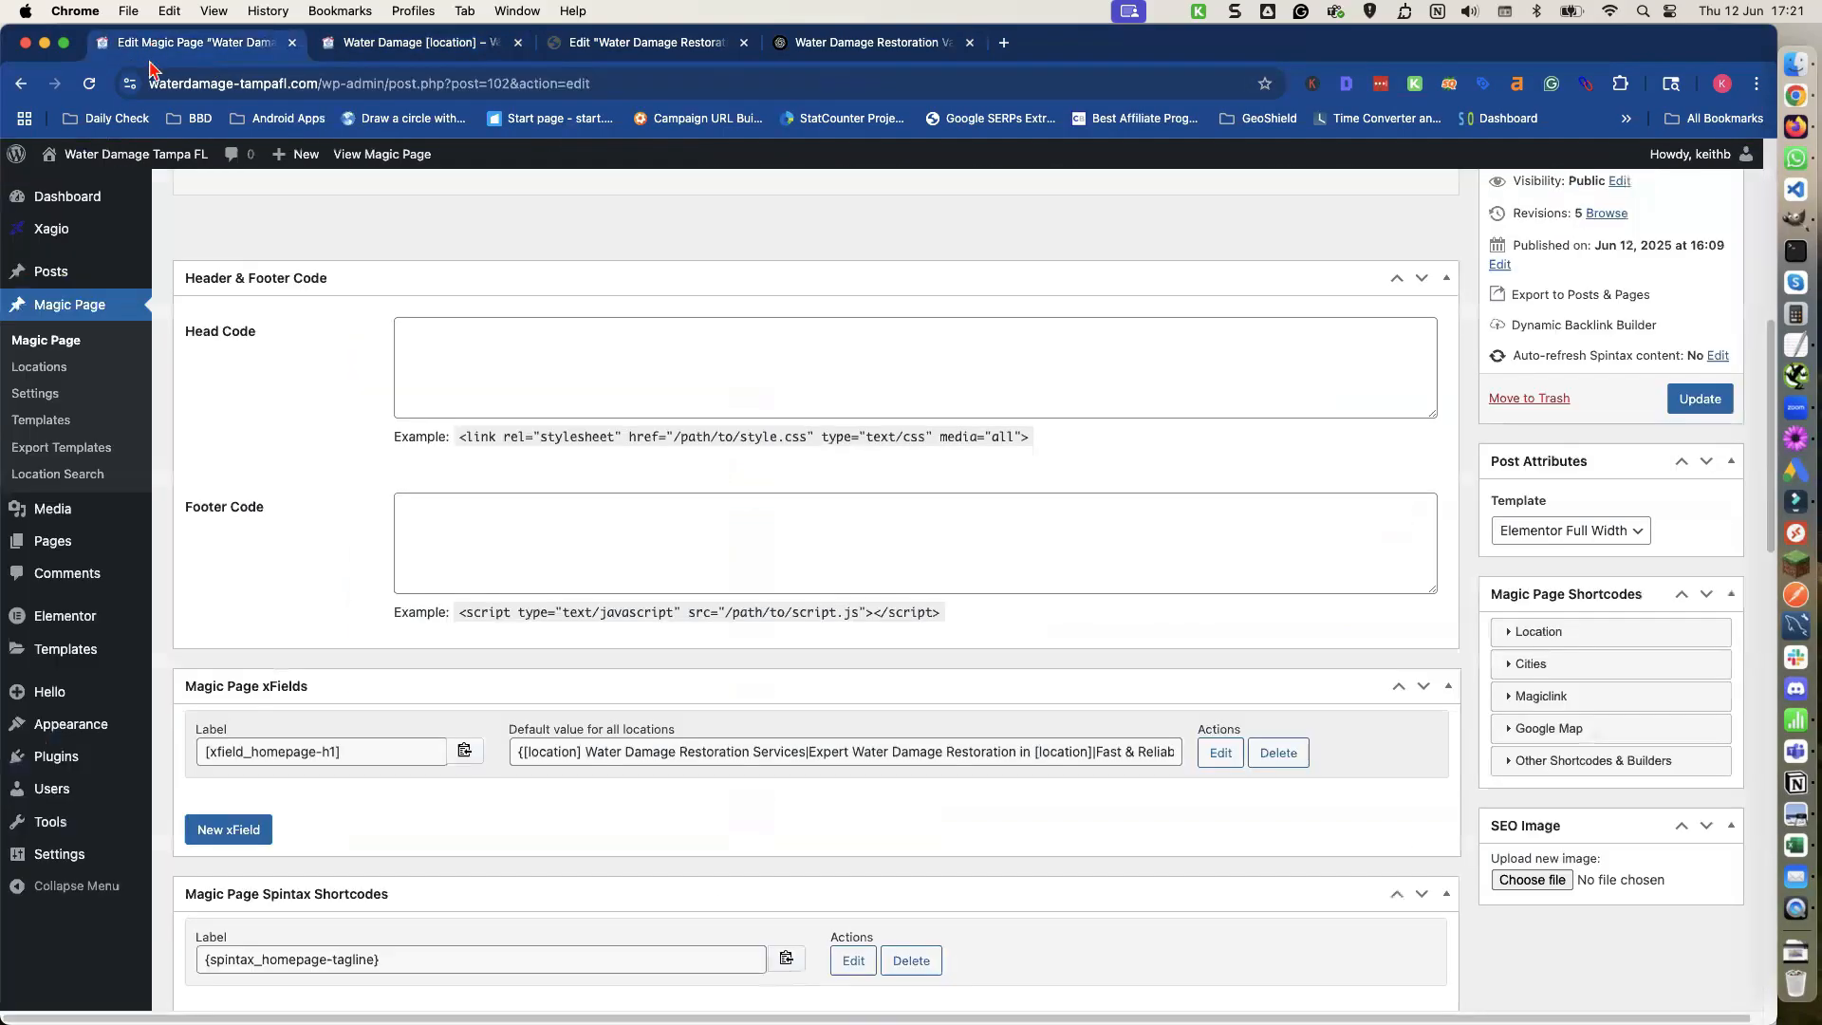
scroll(516, 590, "down", 5)
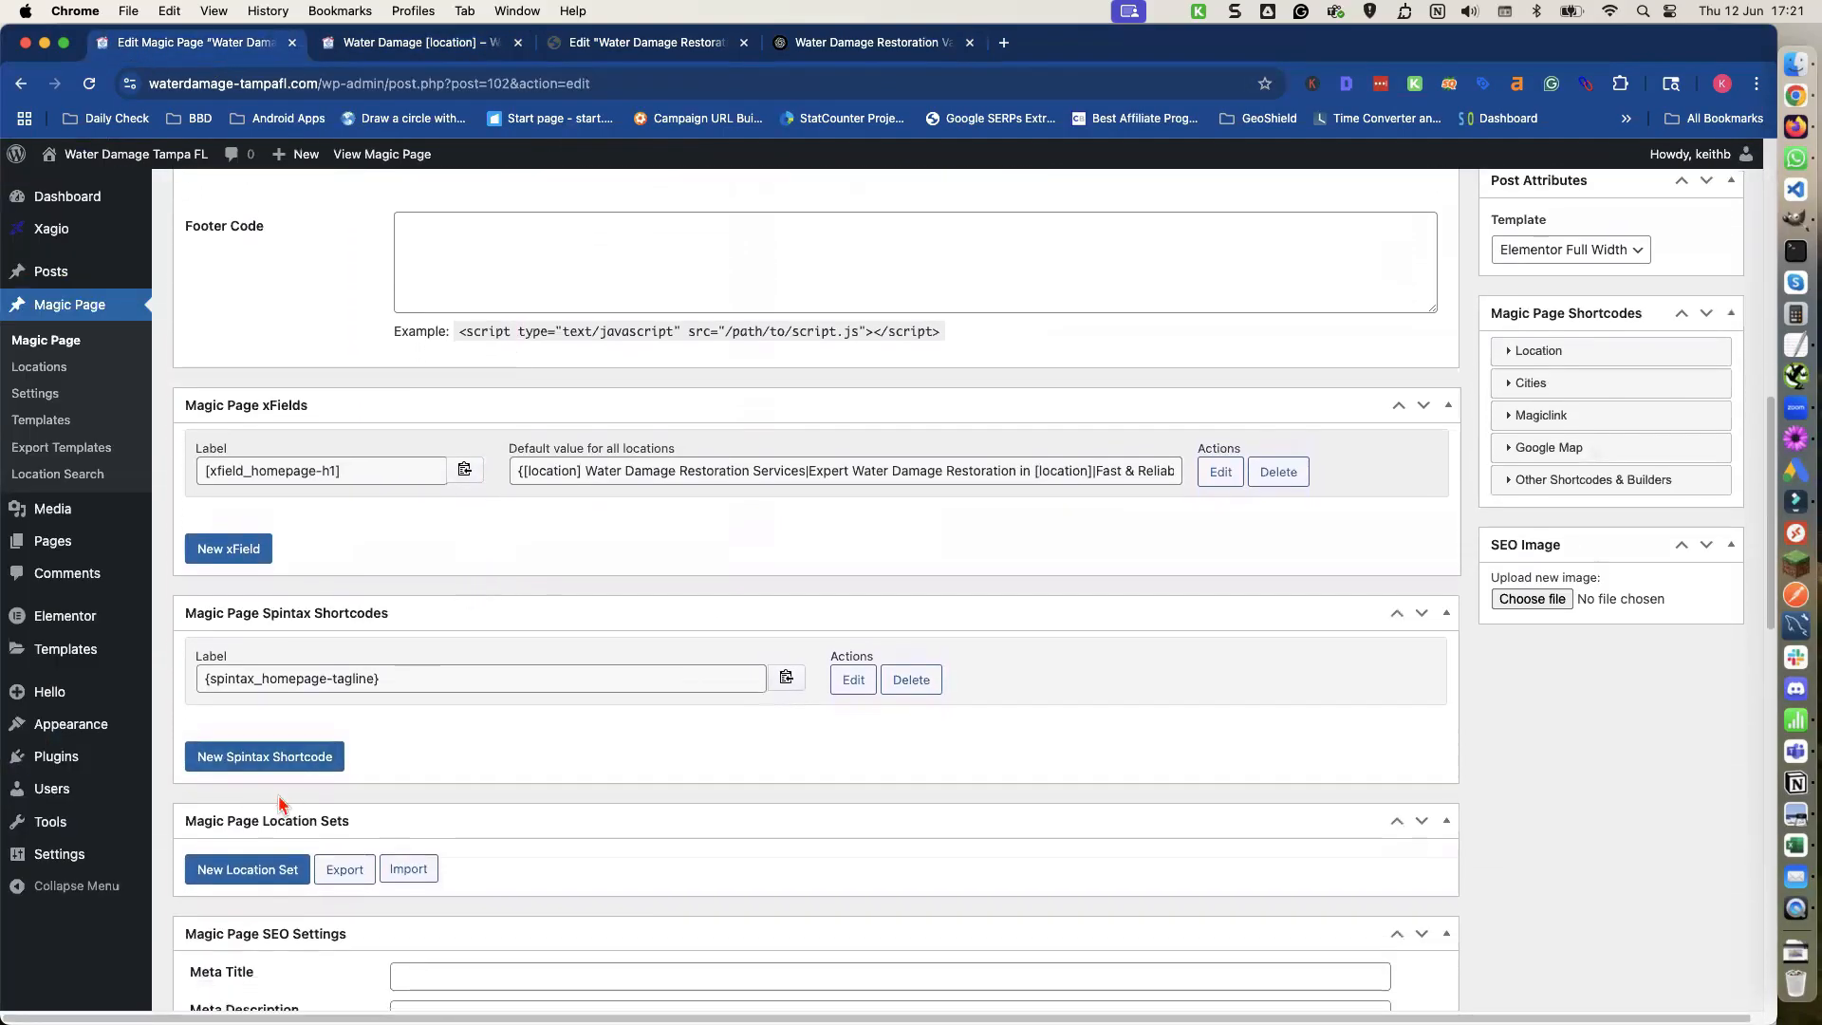
left_click(258, 756)
left_click(265, 867)
left_click(242, 764)
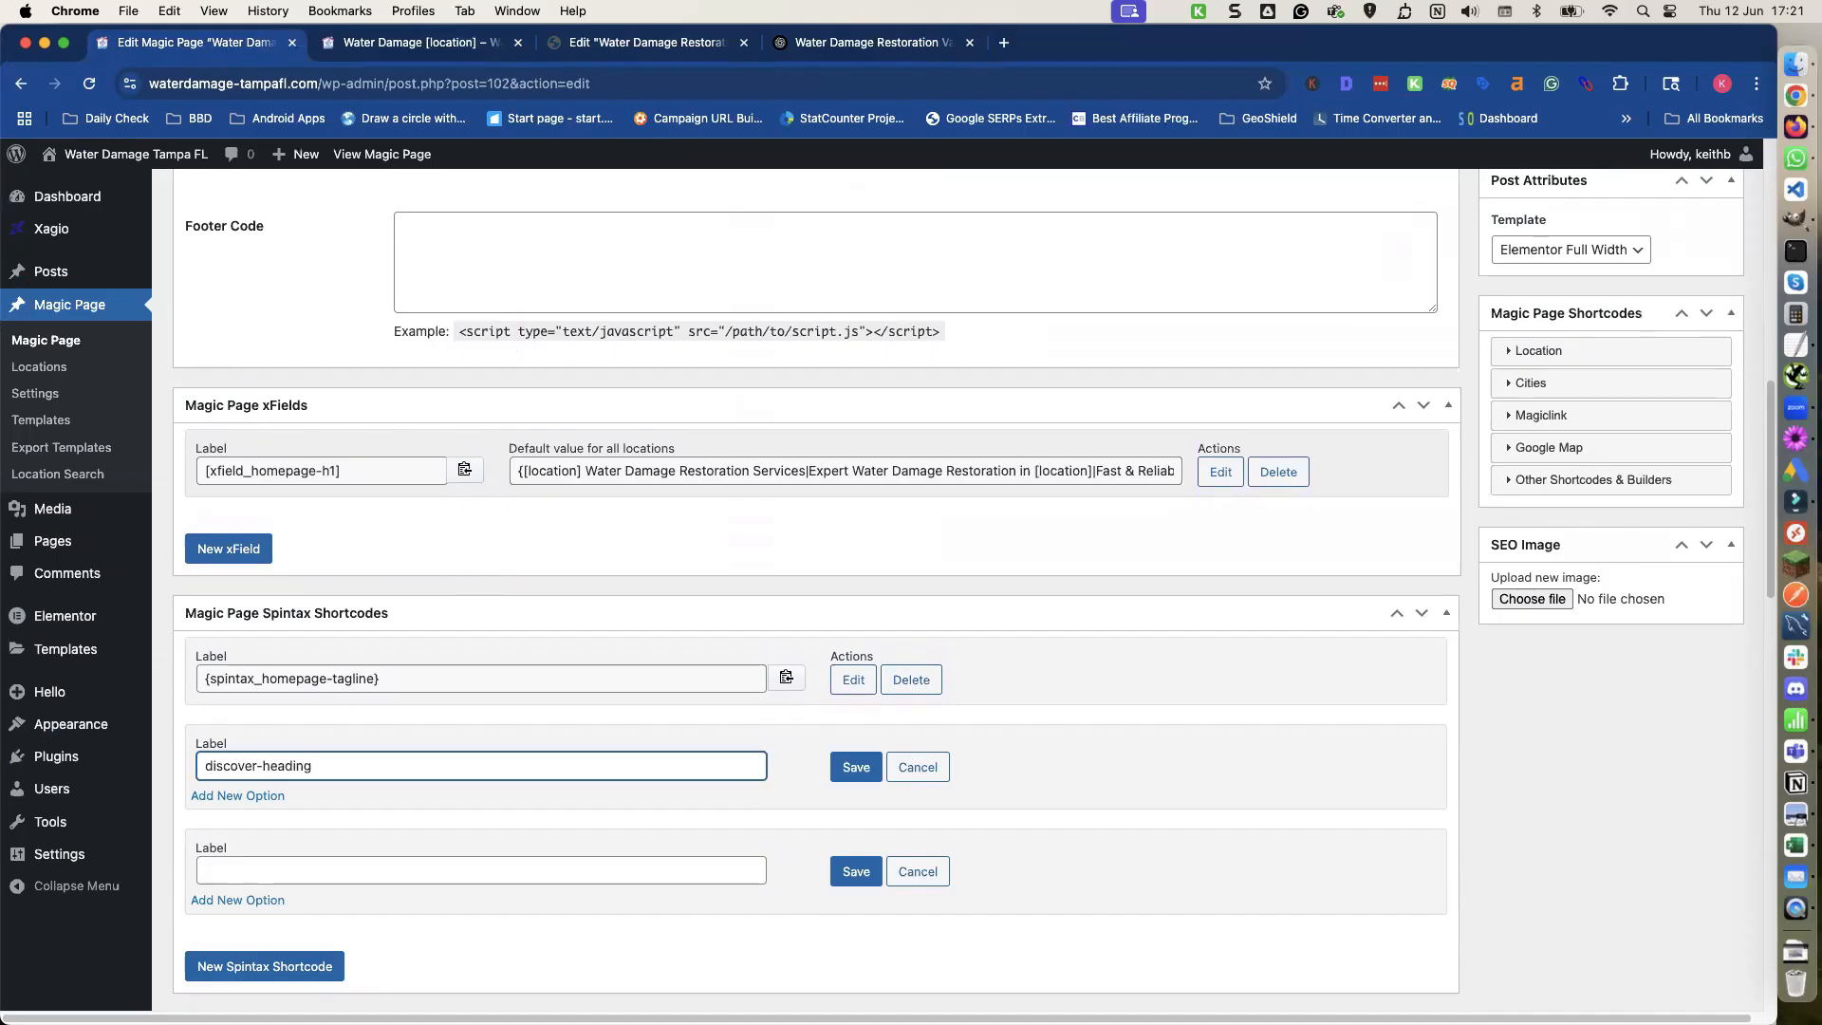
left_click(238, 871)
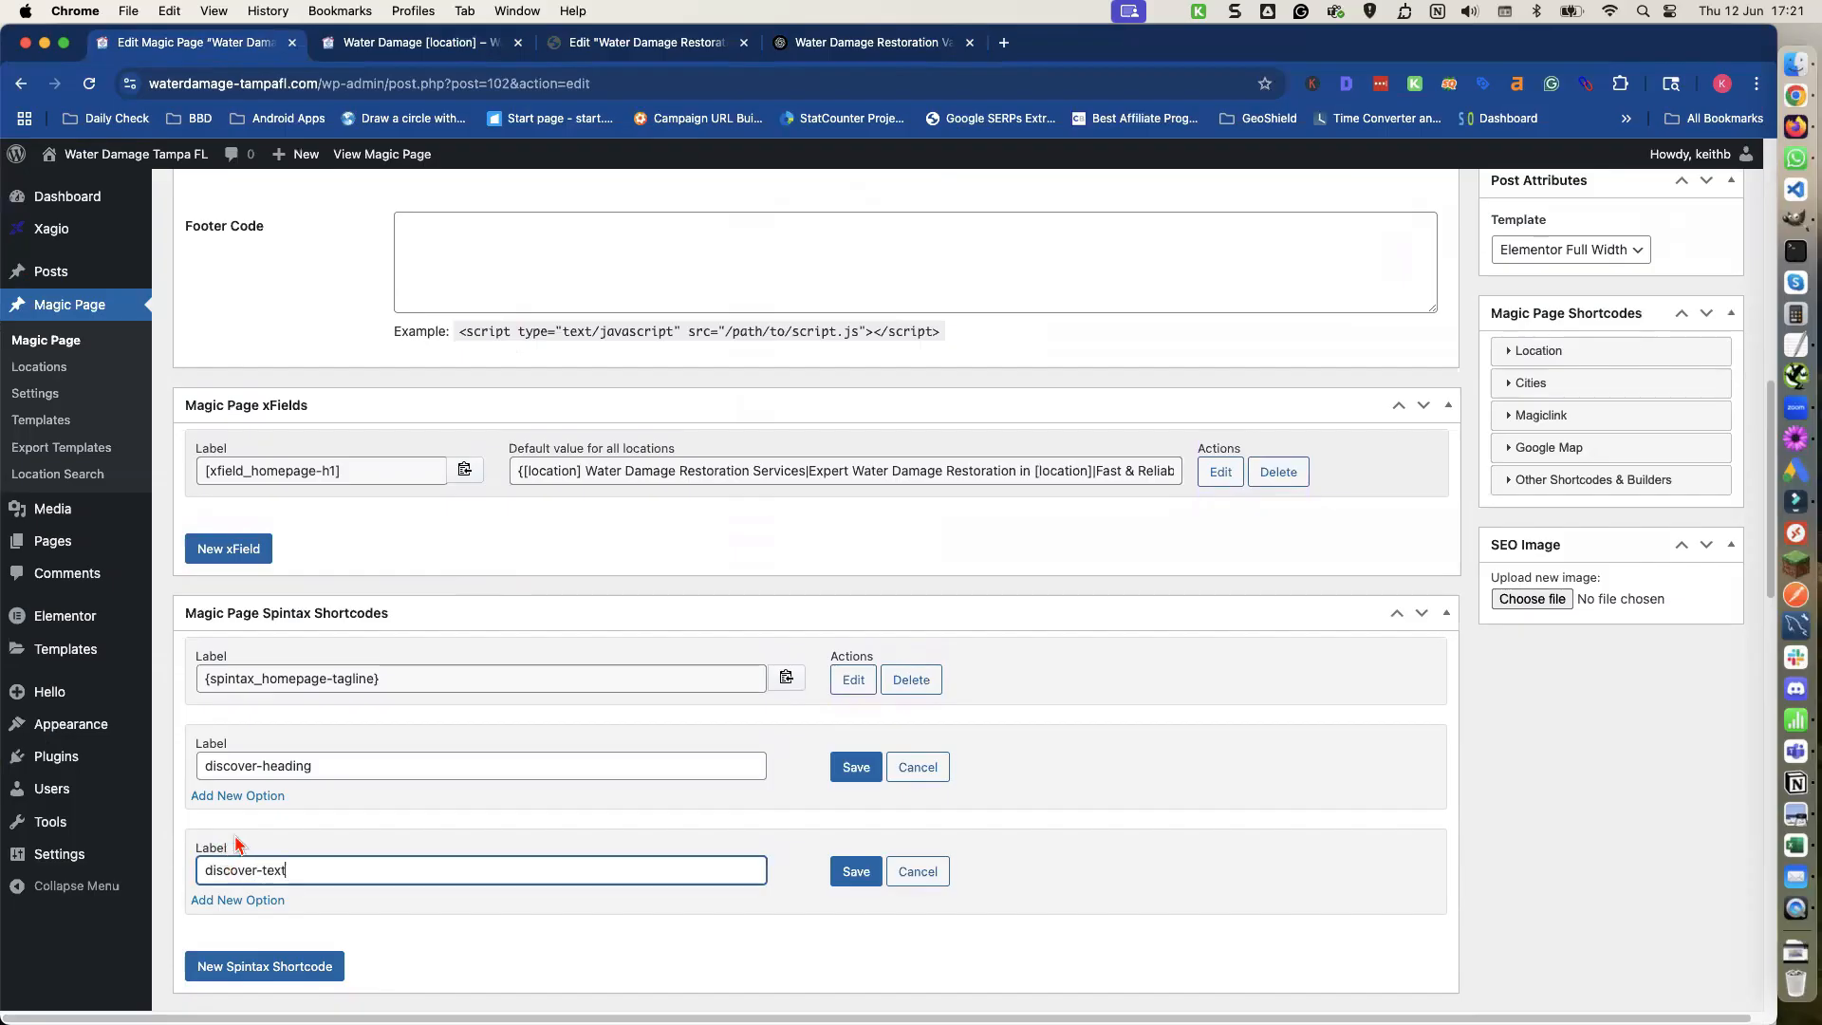
Add four option fields to the discover-heading spintax shortcode.
triple_click(252, 797)
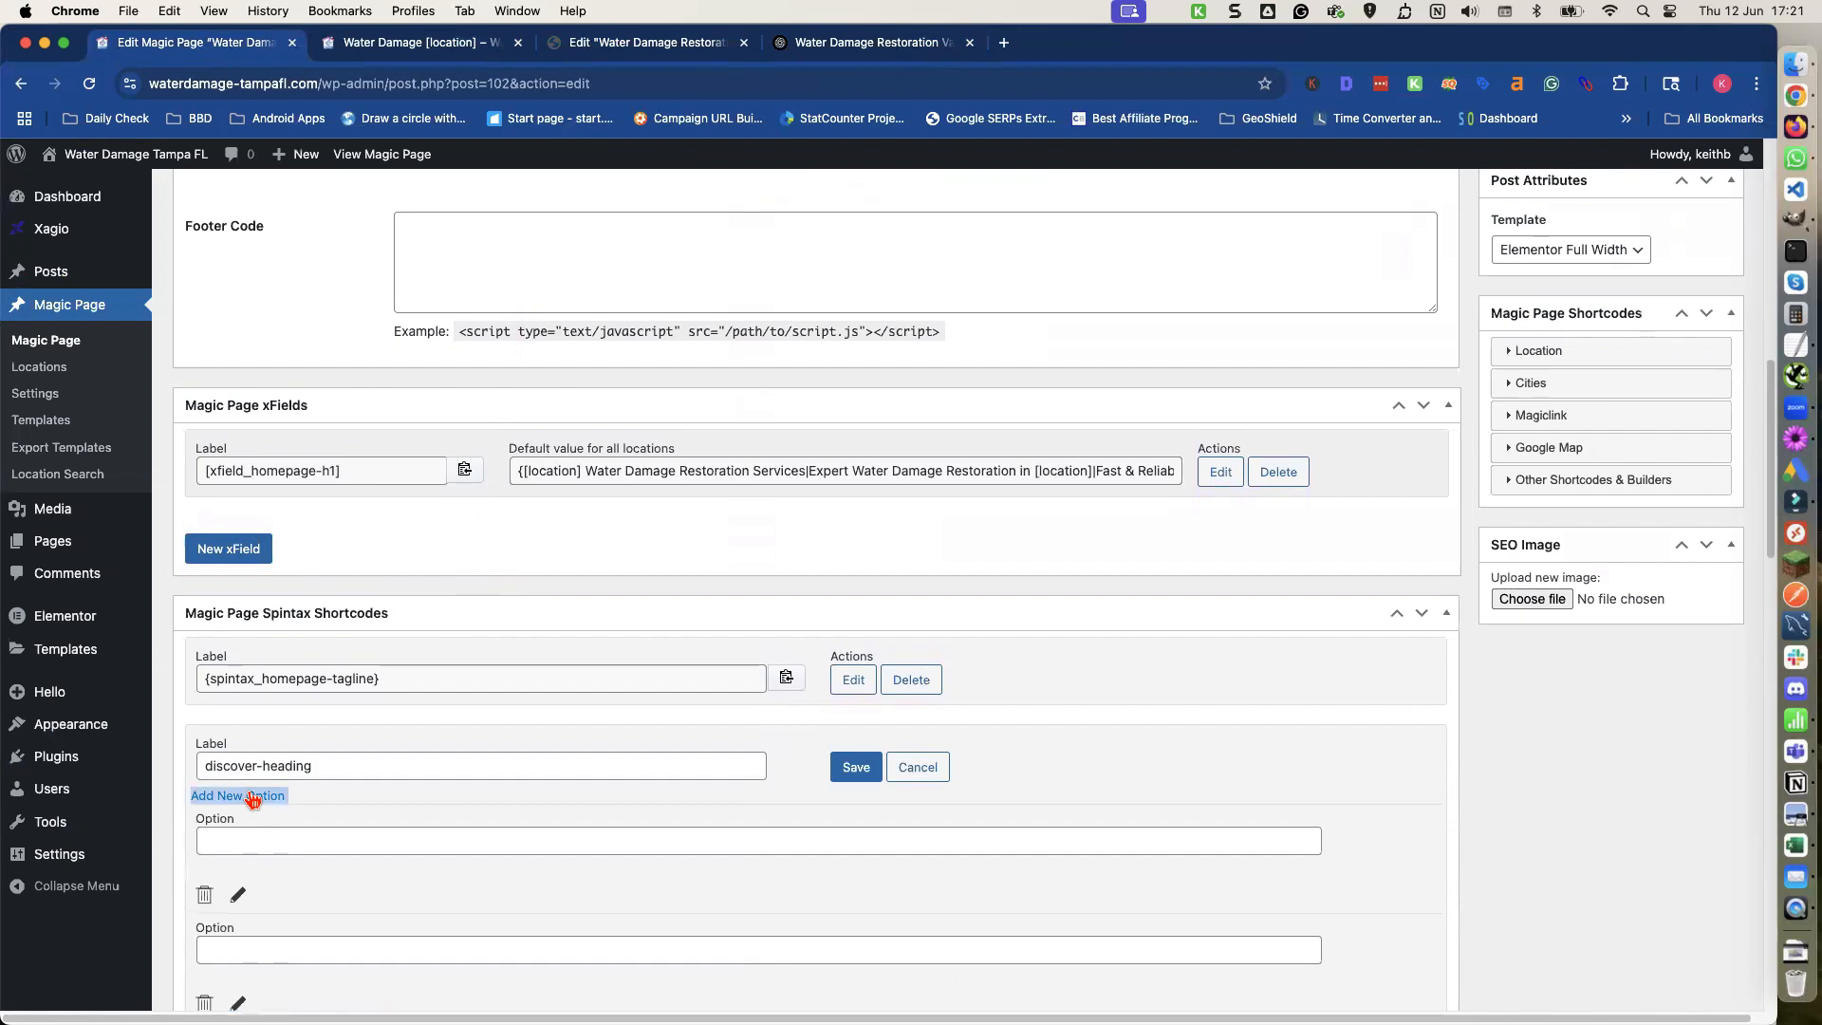
left_click(253, 797)
scroll(253, 808, "down", 5)
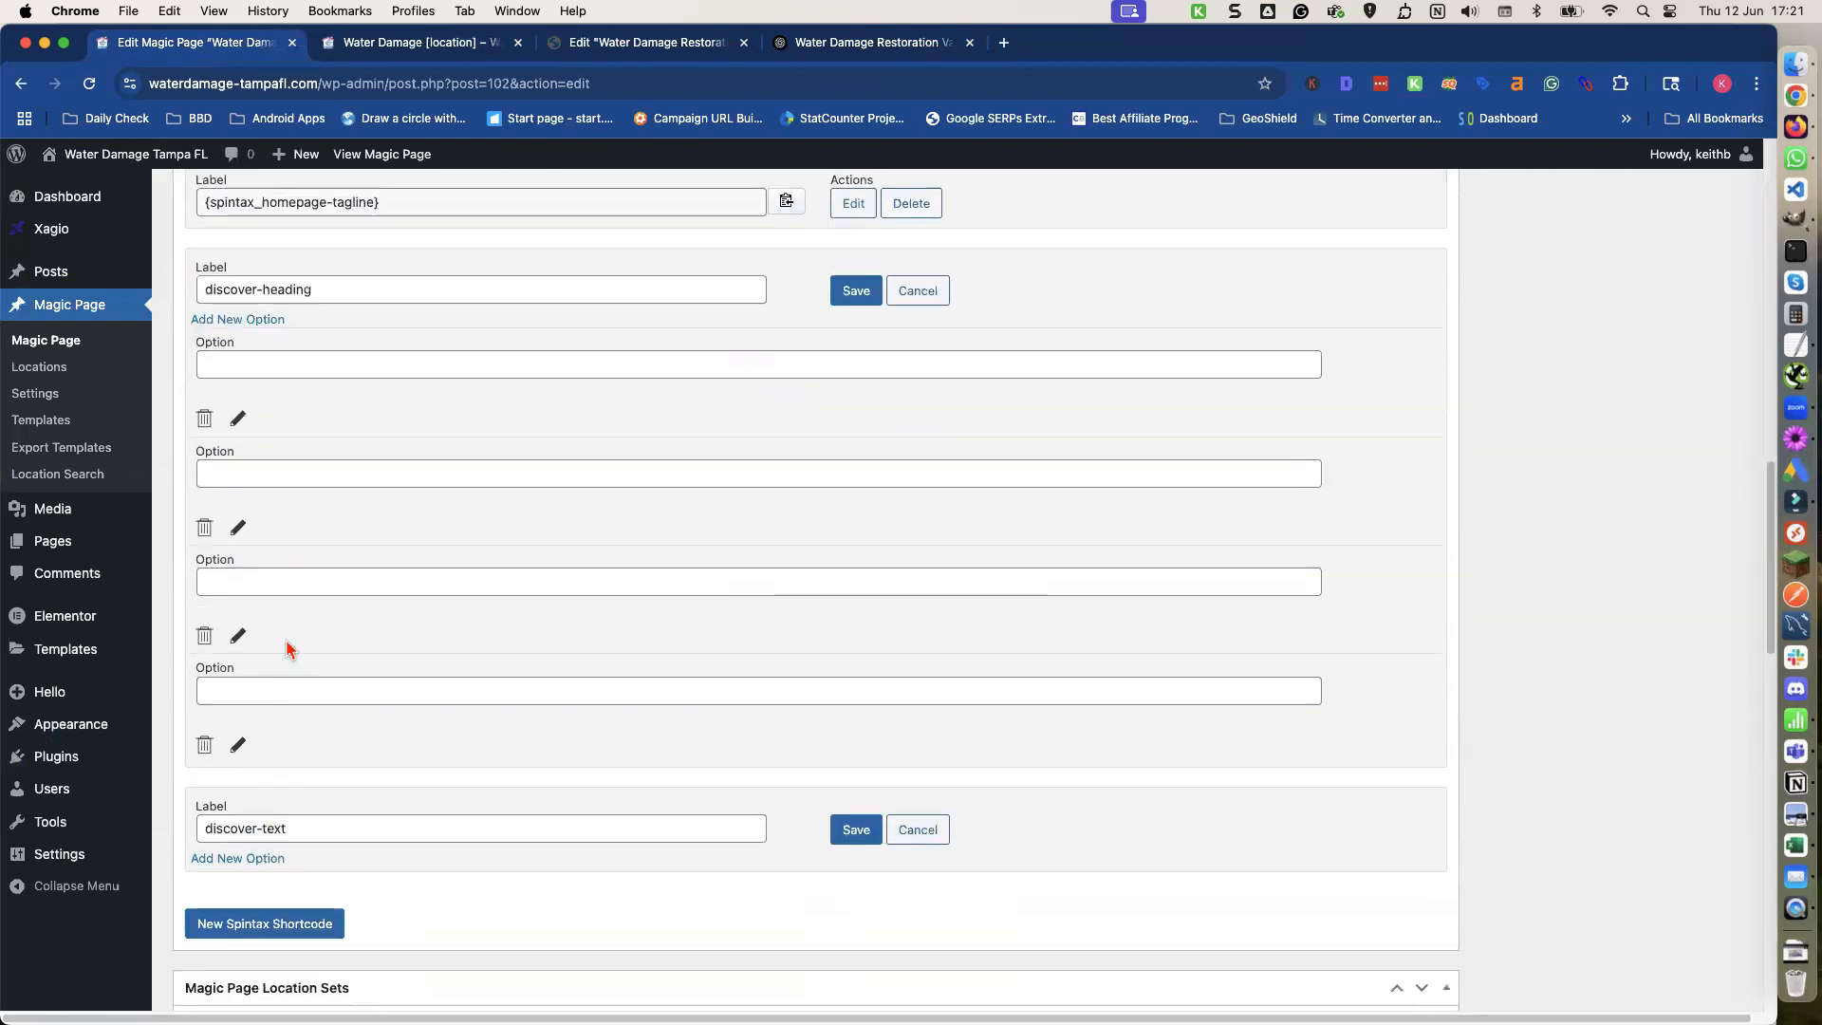
Copy ChatGPT's Version 1 heading, Tampa's Trusted Water Damage Restoration Professionals, into the first discover-heading option.
left_click(822, 44)
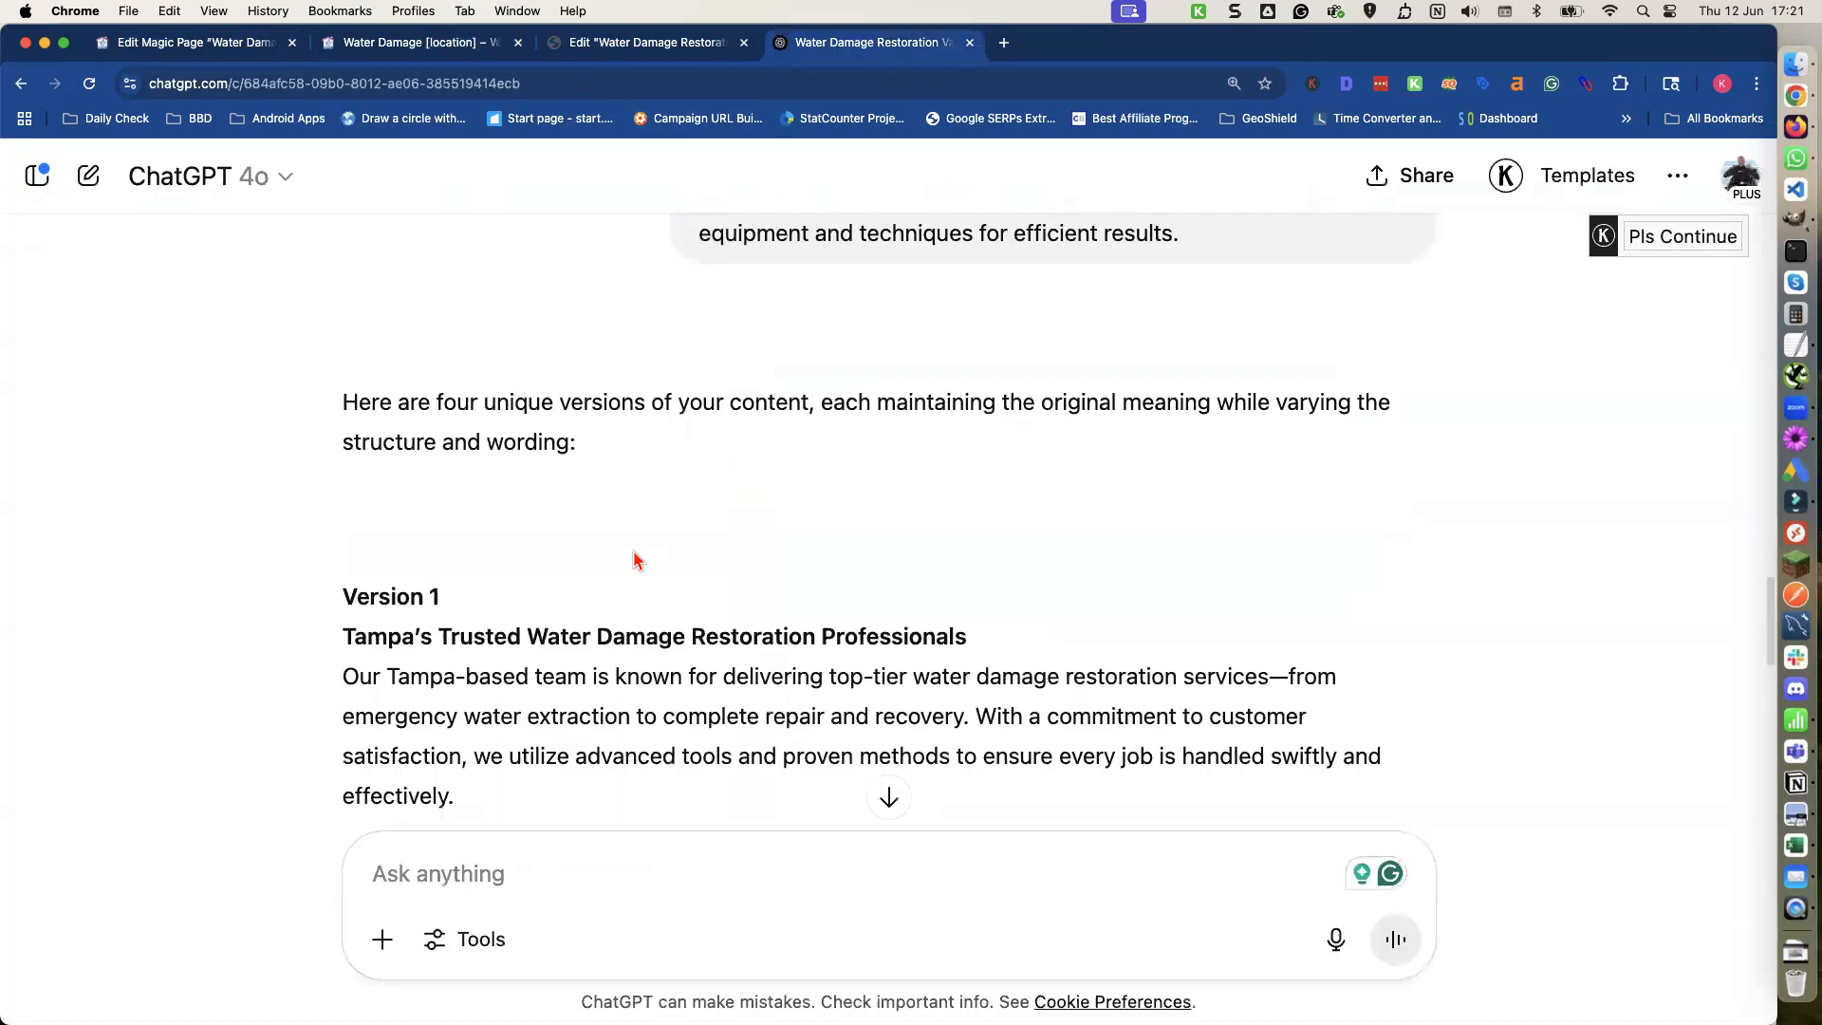
triple_click(586, 636)
key("super+c")
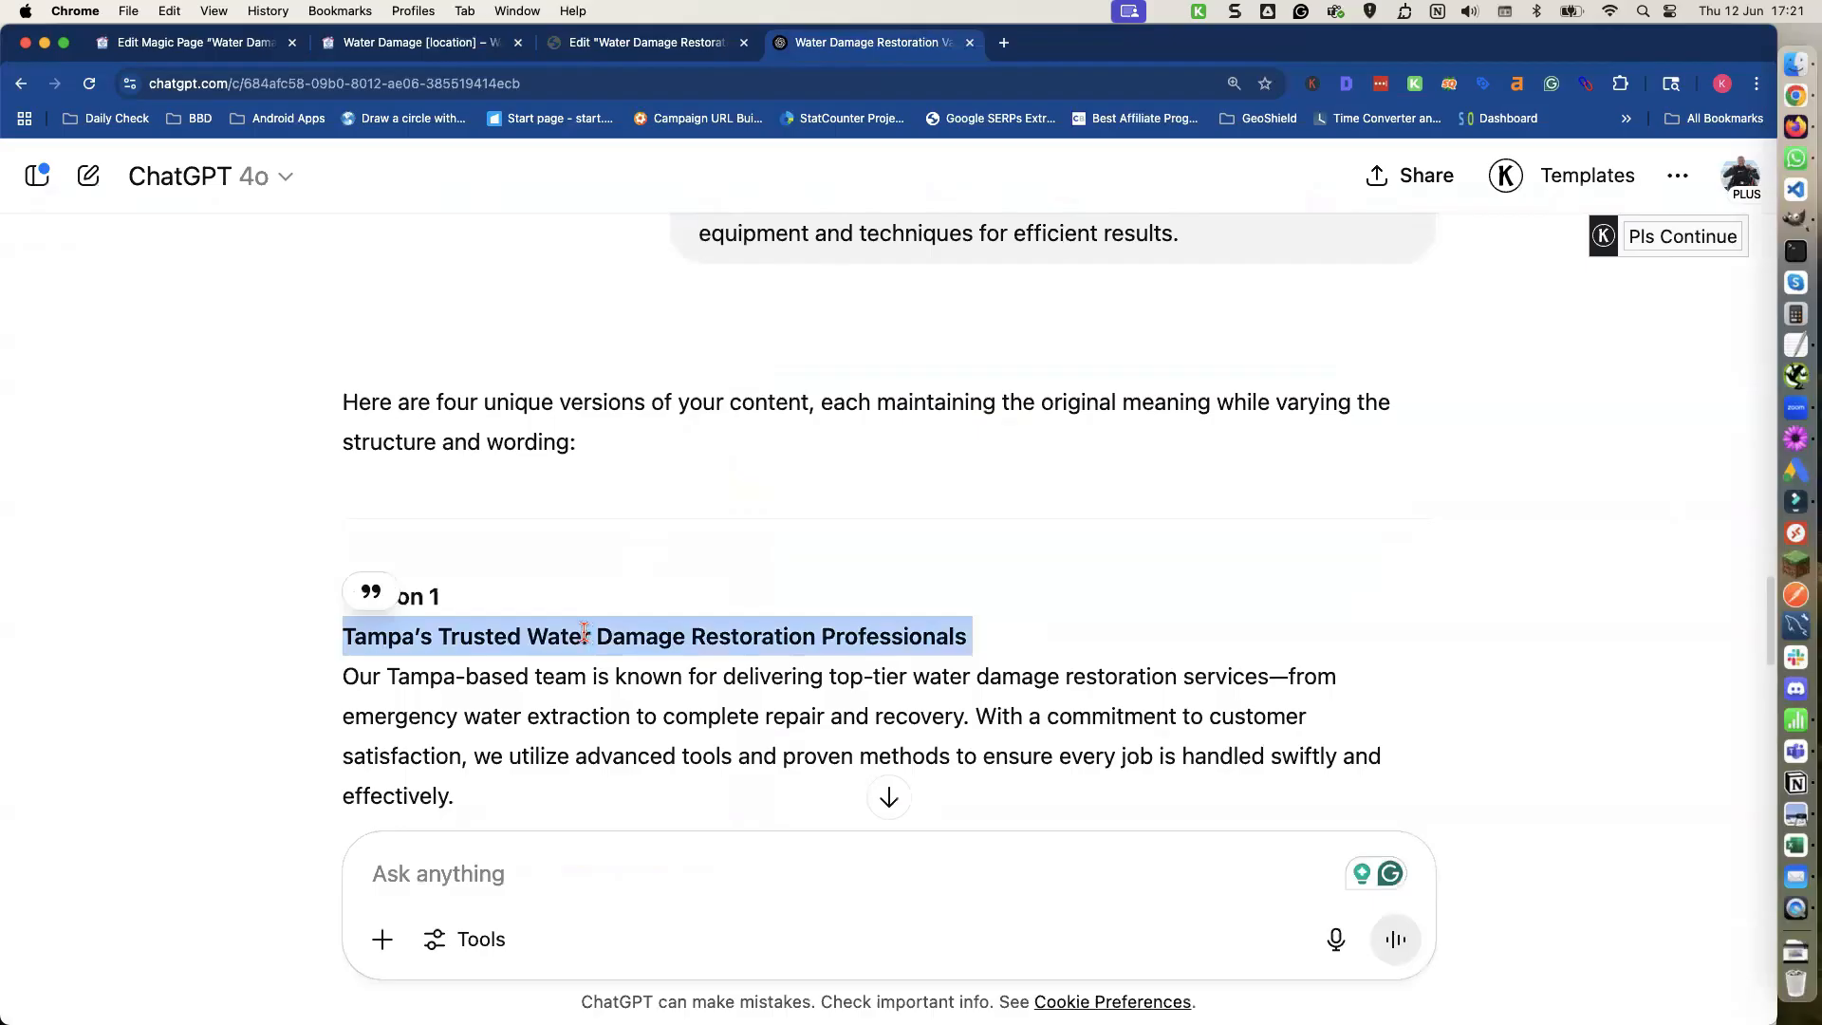
left_click(217, 43)
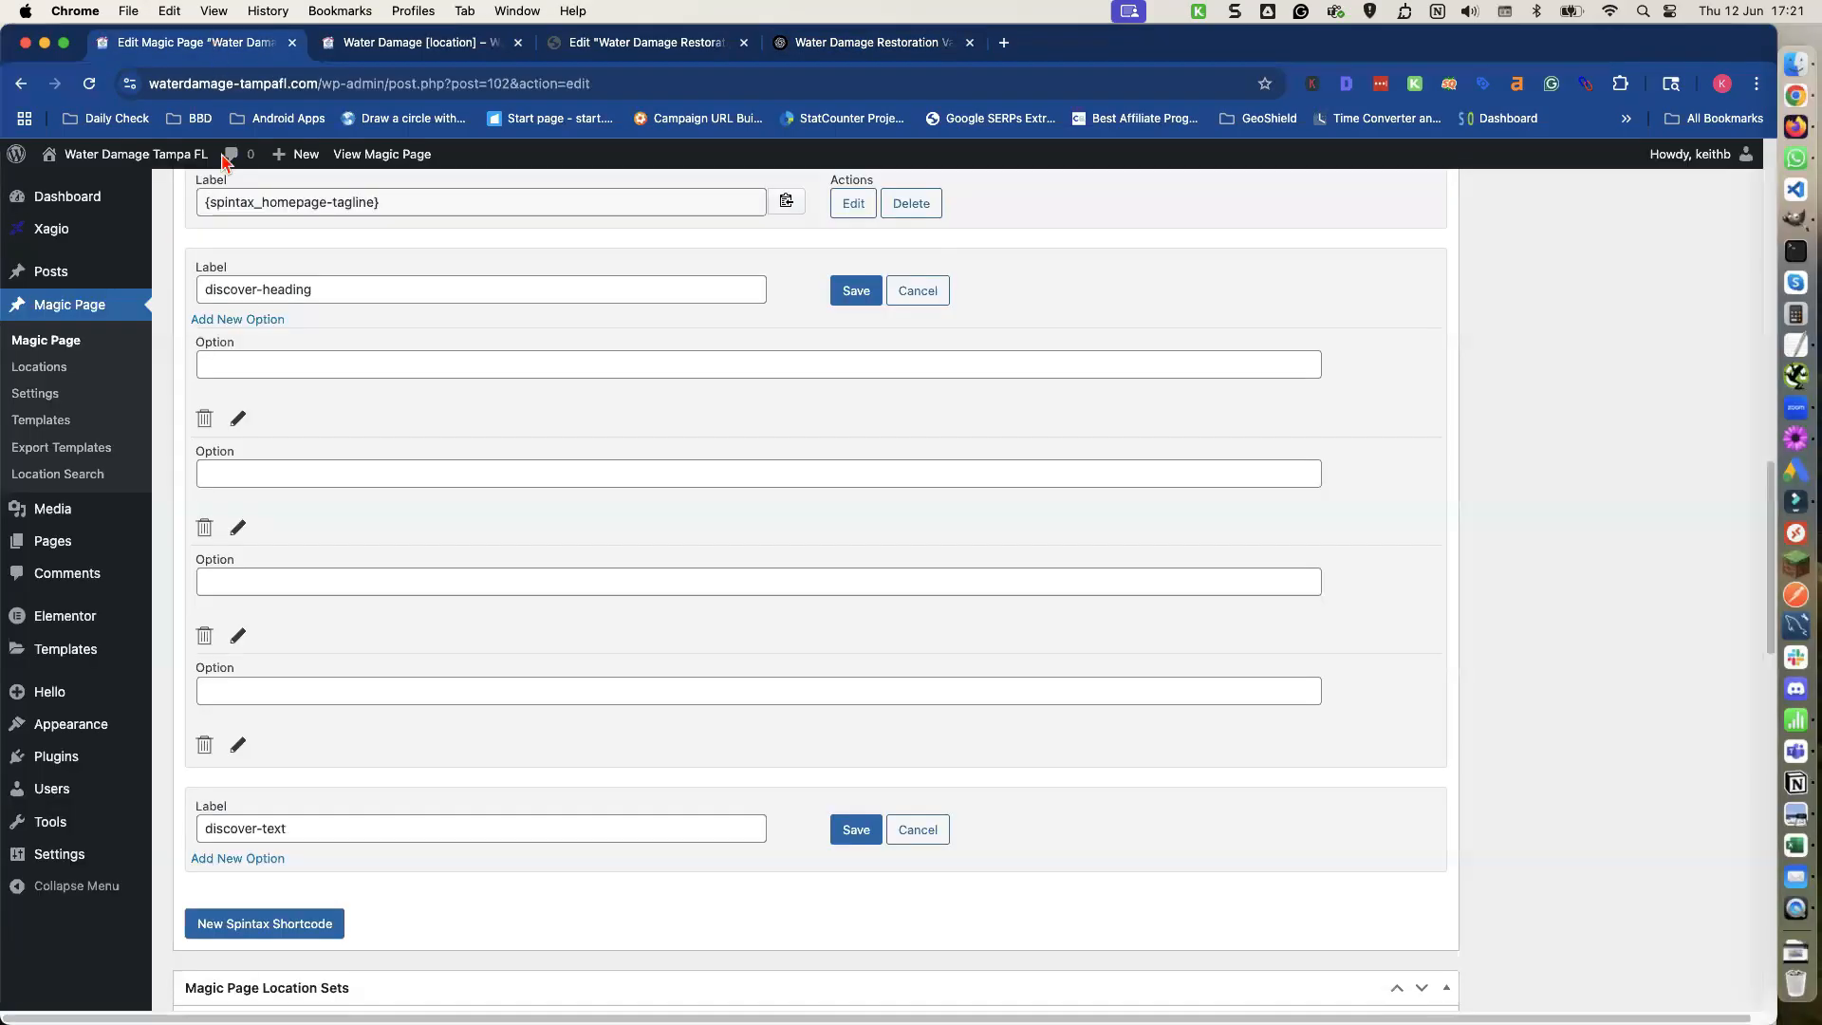
left_click(280, 368)
key("super+v")
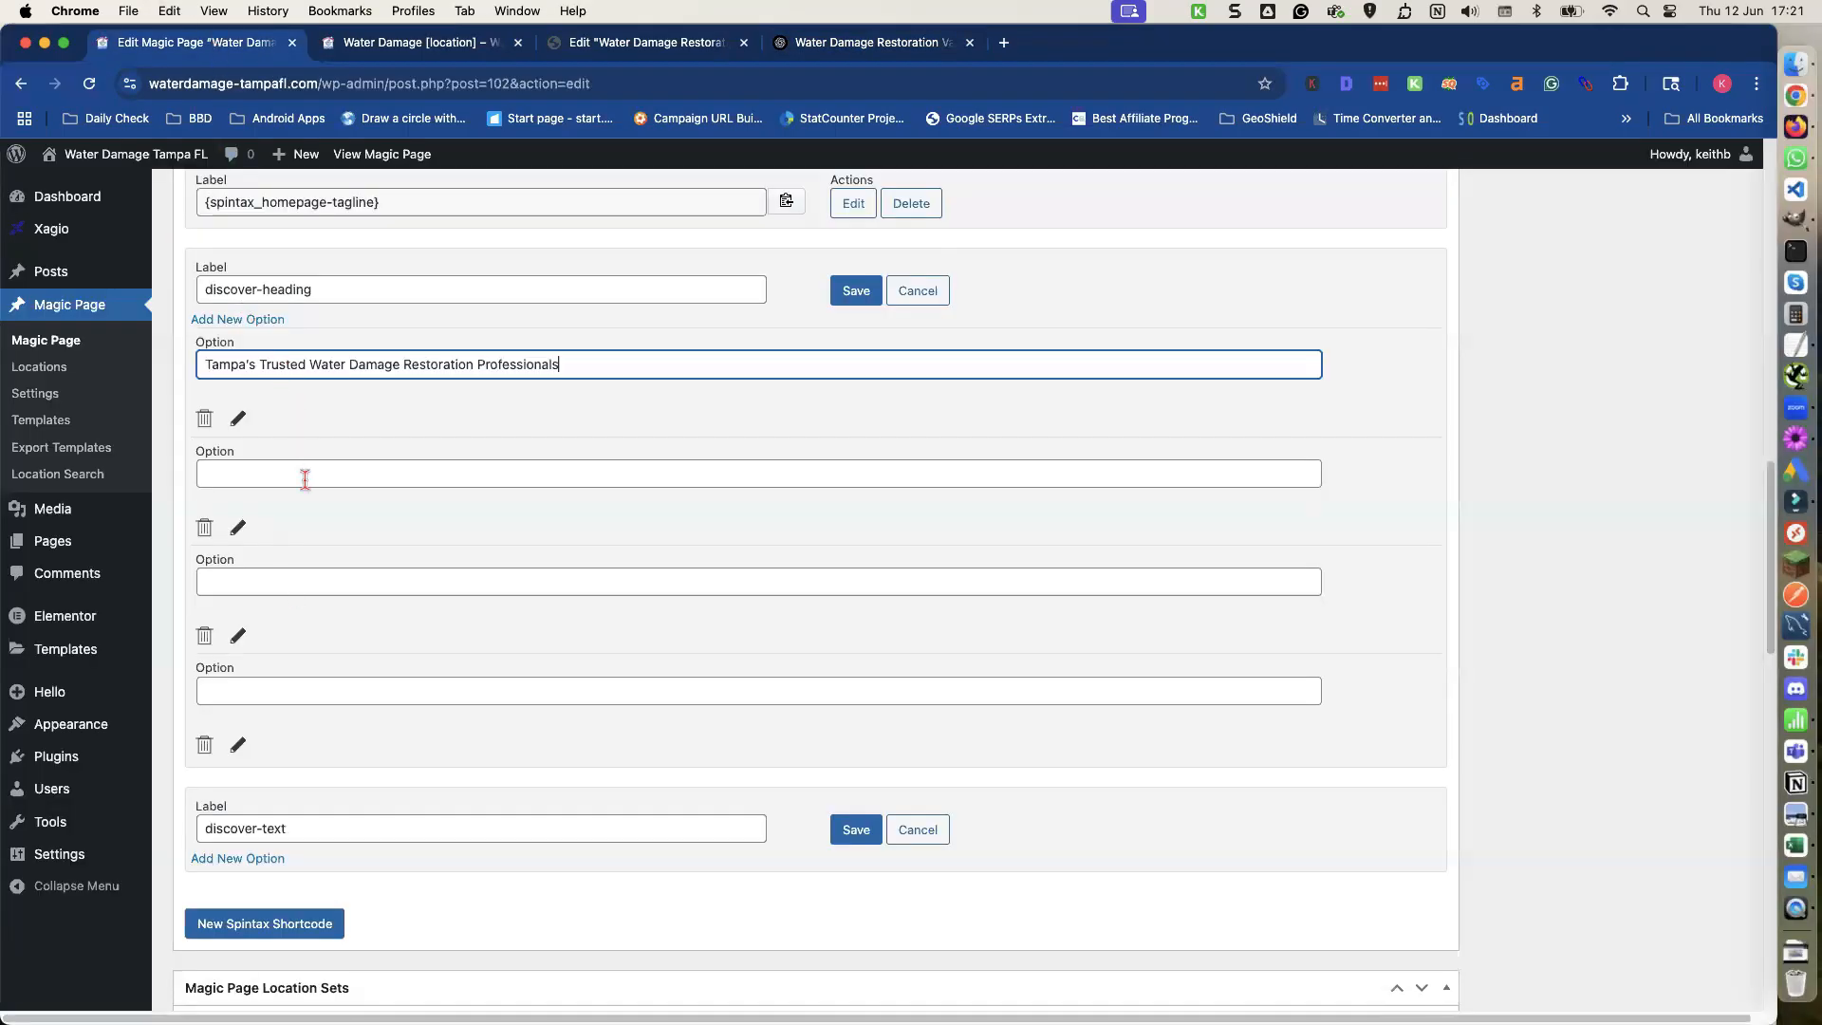
Fill the second option with ChatGPT's Version 2 heading, Reliable Water Damage Experts Serving Tampa.
left_click(301, 474)
left_click(835, 42)
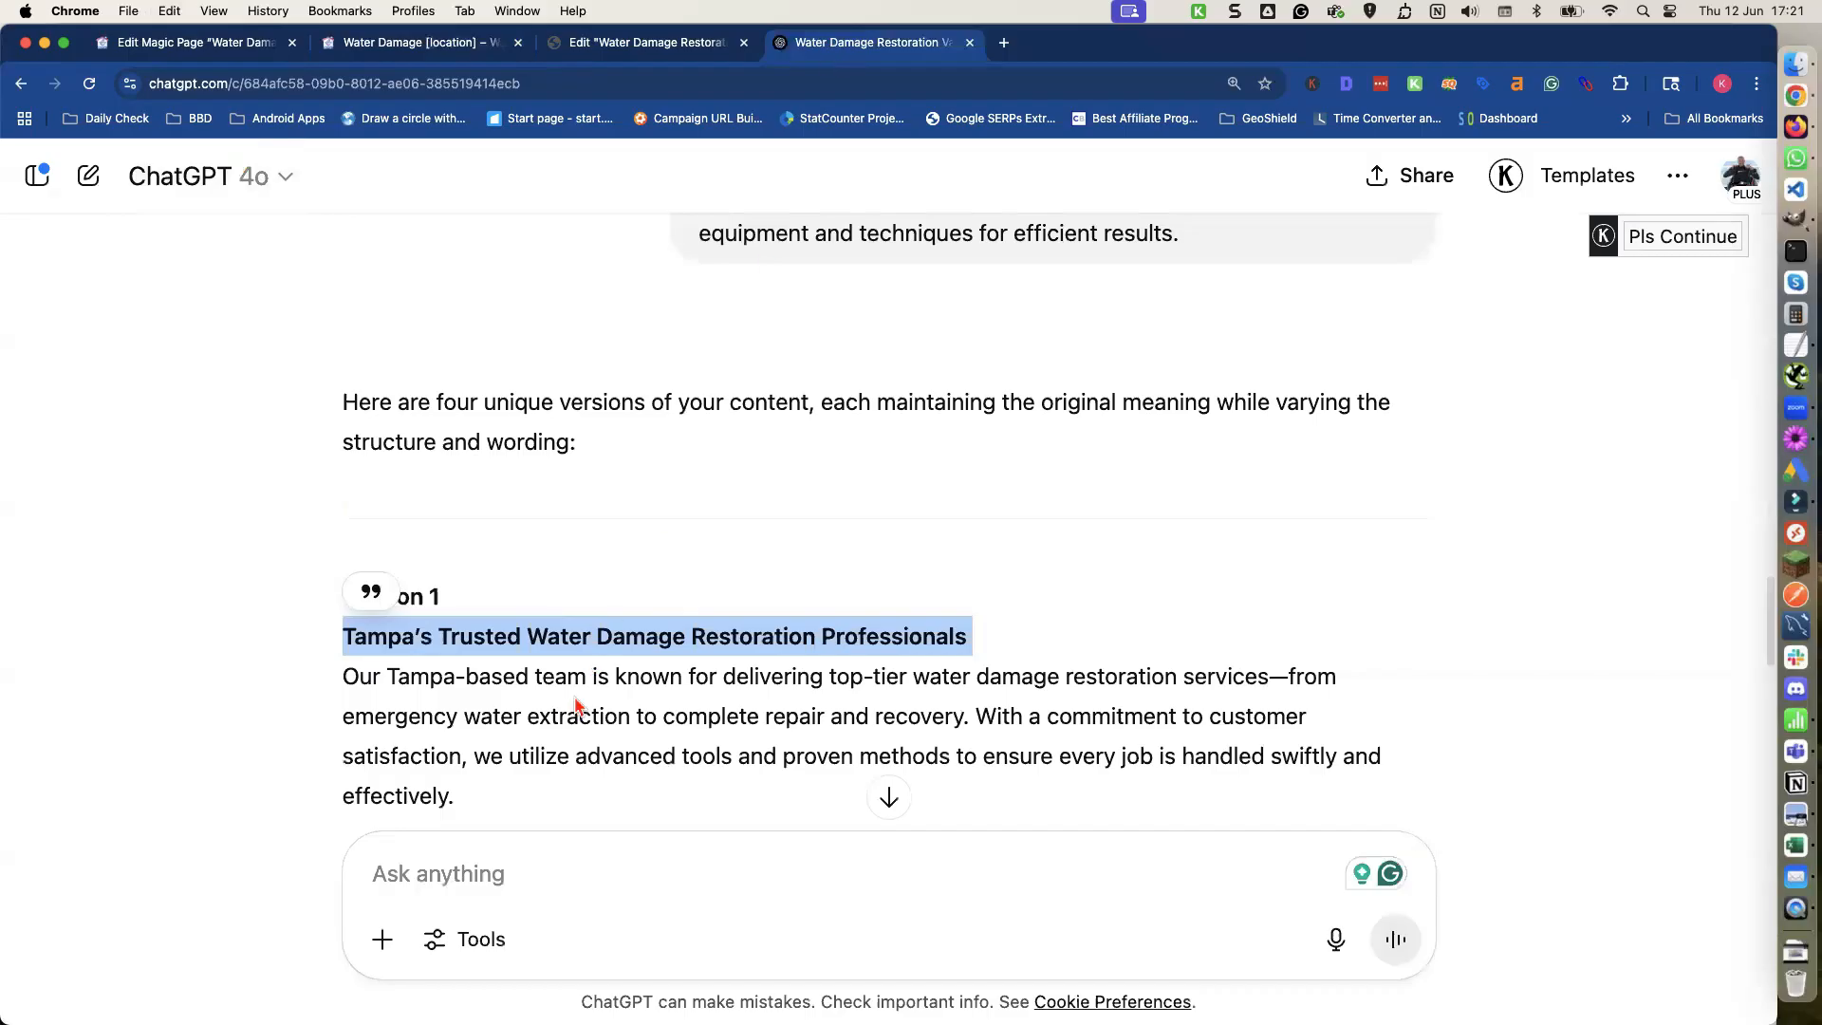
scroll(565, 698, "down", 3)
triple_click(537, 657)
key("super+c")
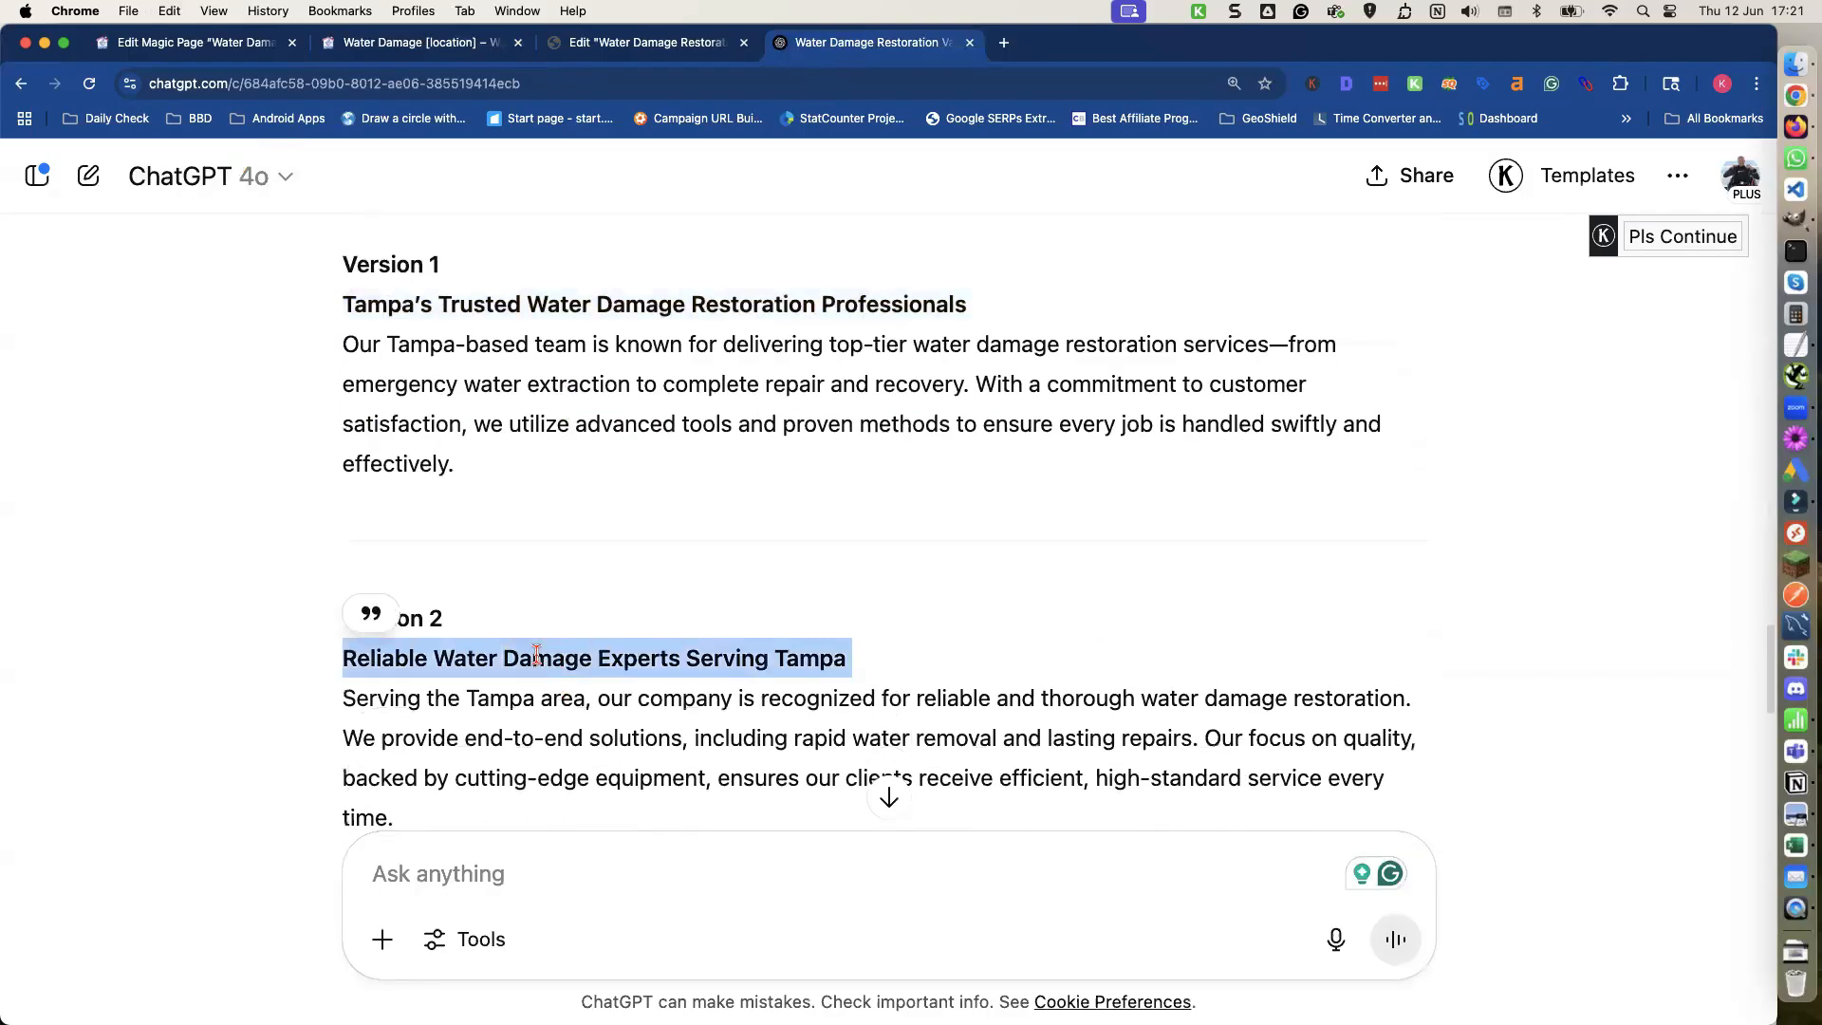
left_click(264, 46)
key("super+v")
Fill the third discover-heading option with ChatGPT's Version 3 heading, Excellence in Water Damage Restoration – Tampa's Choice.
left_click(414, 582)
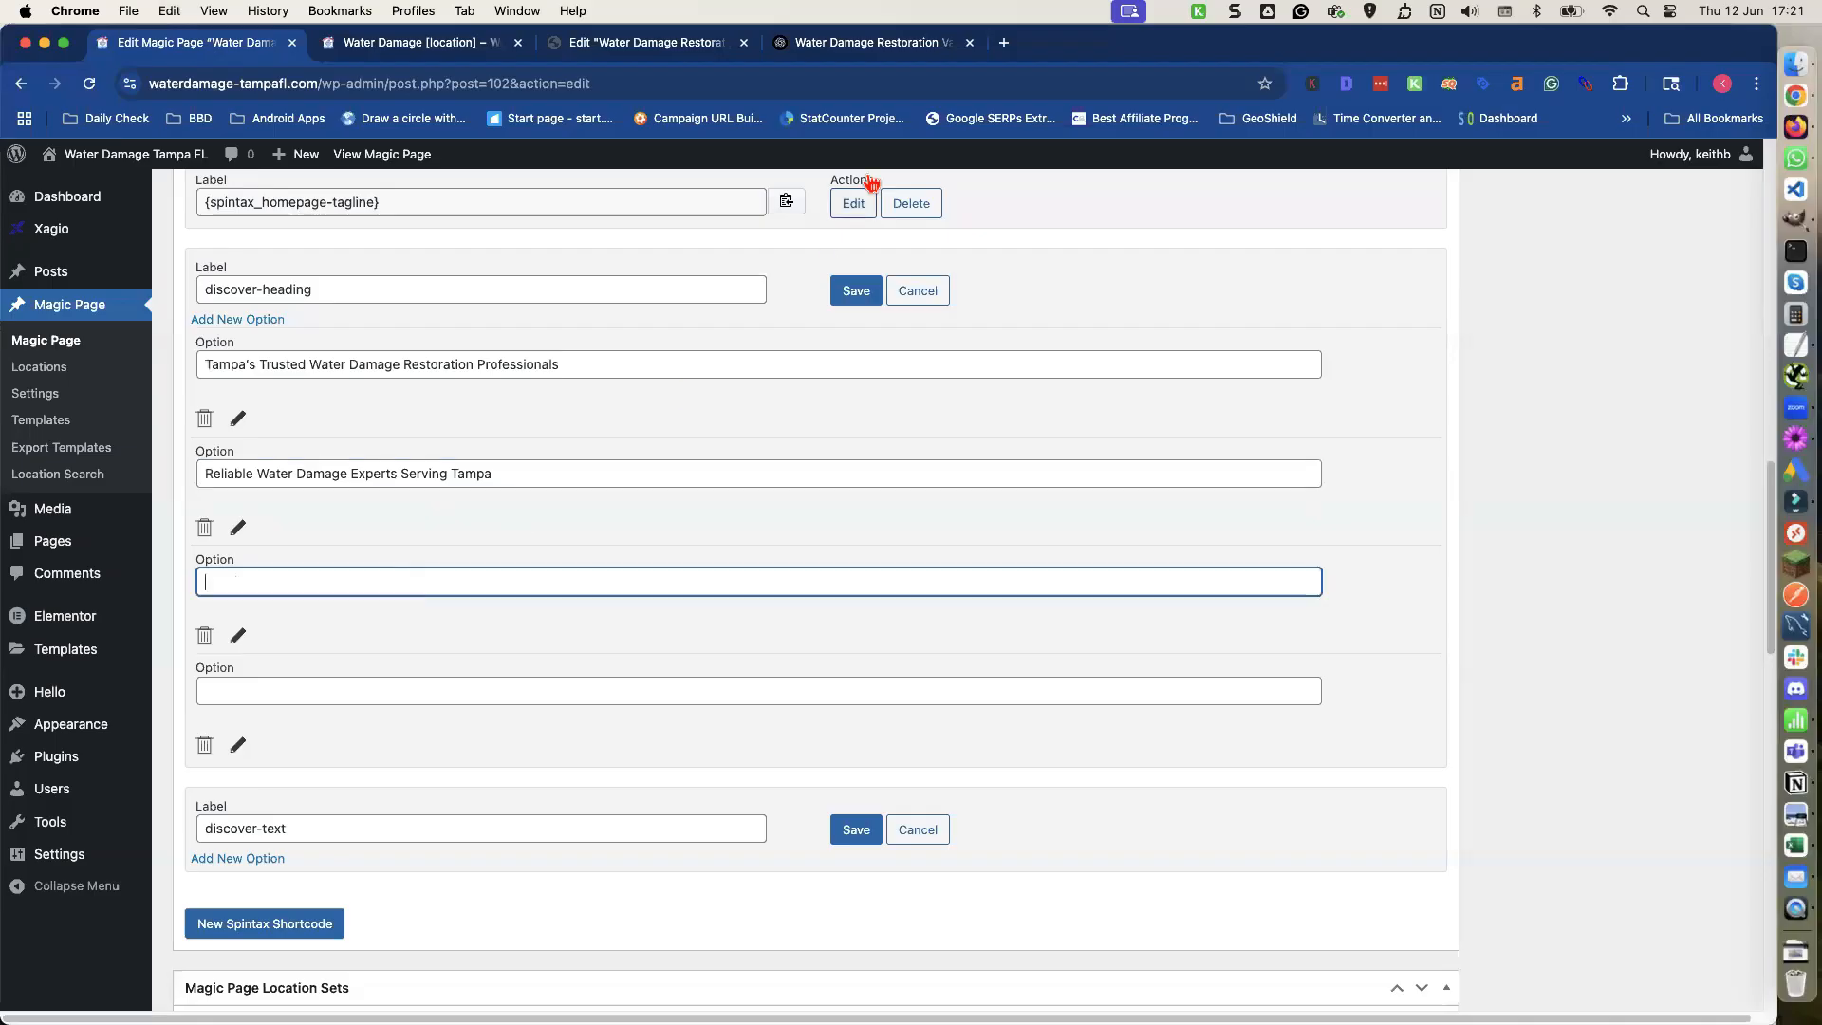
left_click(859, 43)
scroll(598, 569, "down", 5)
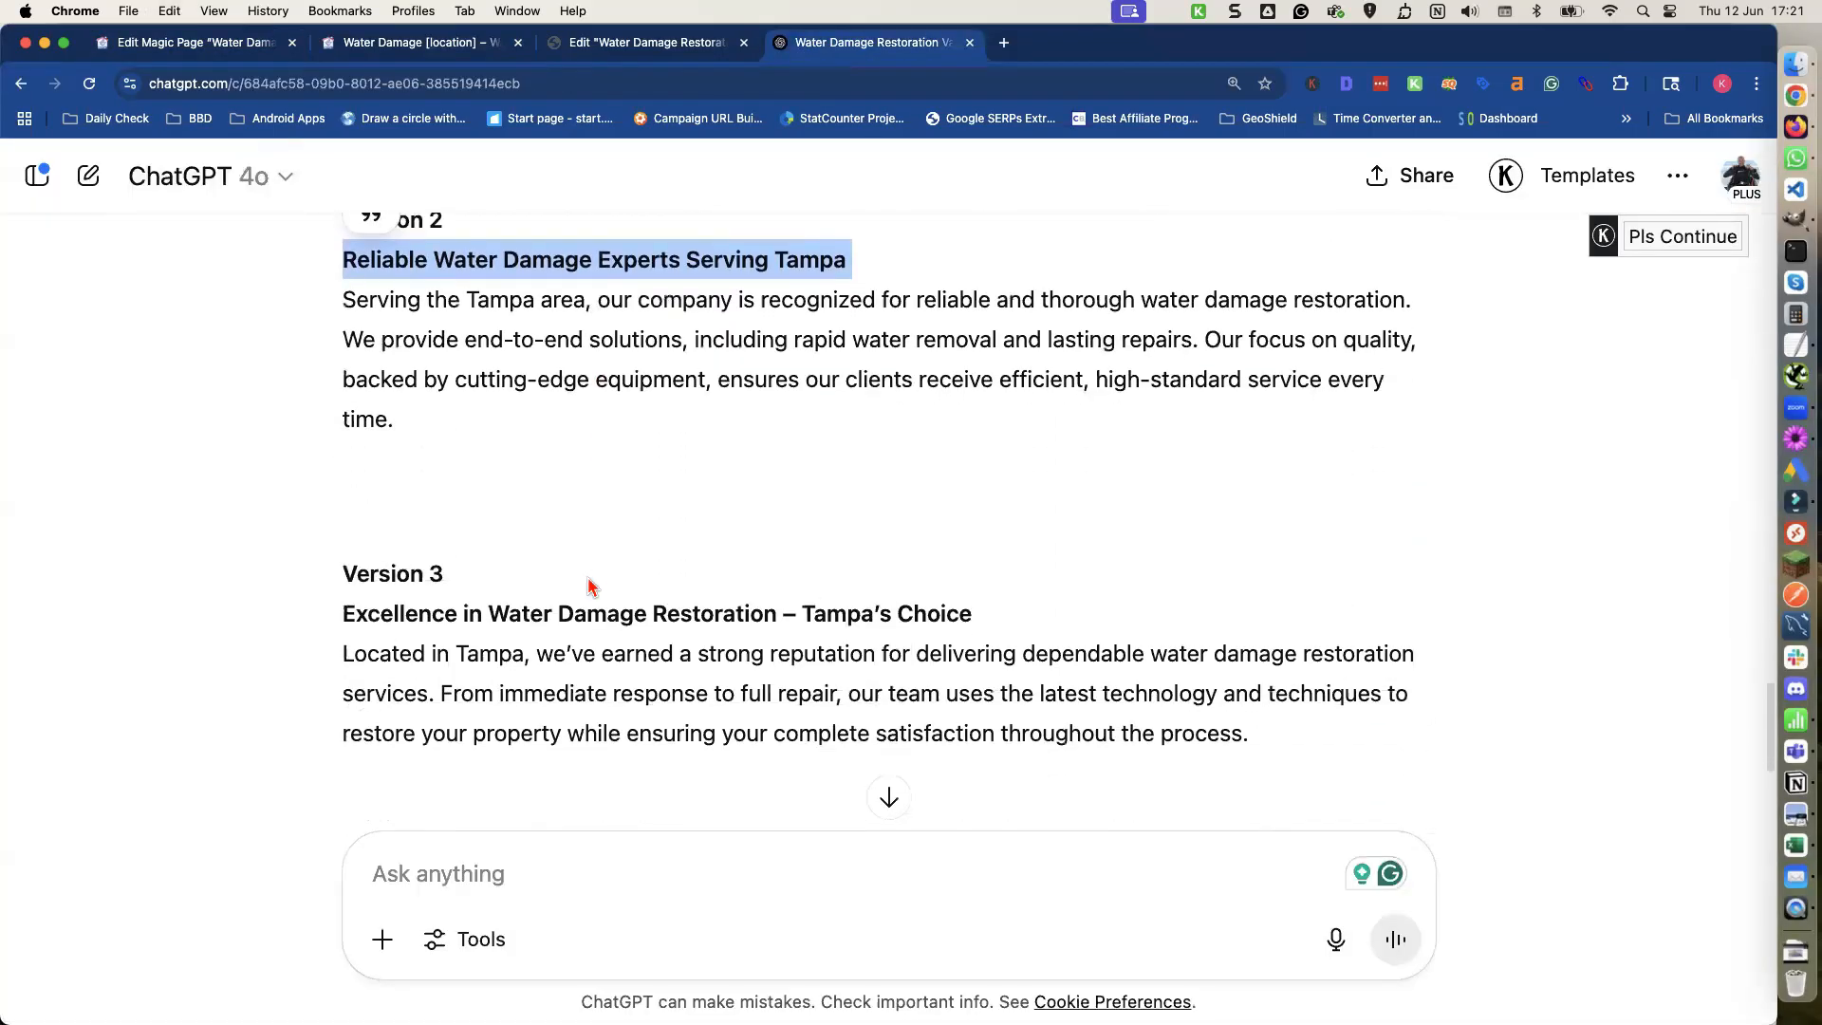
triple_click(570, 613)
key("super+c")
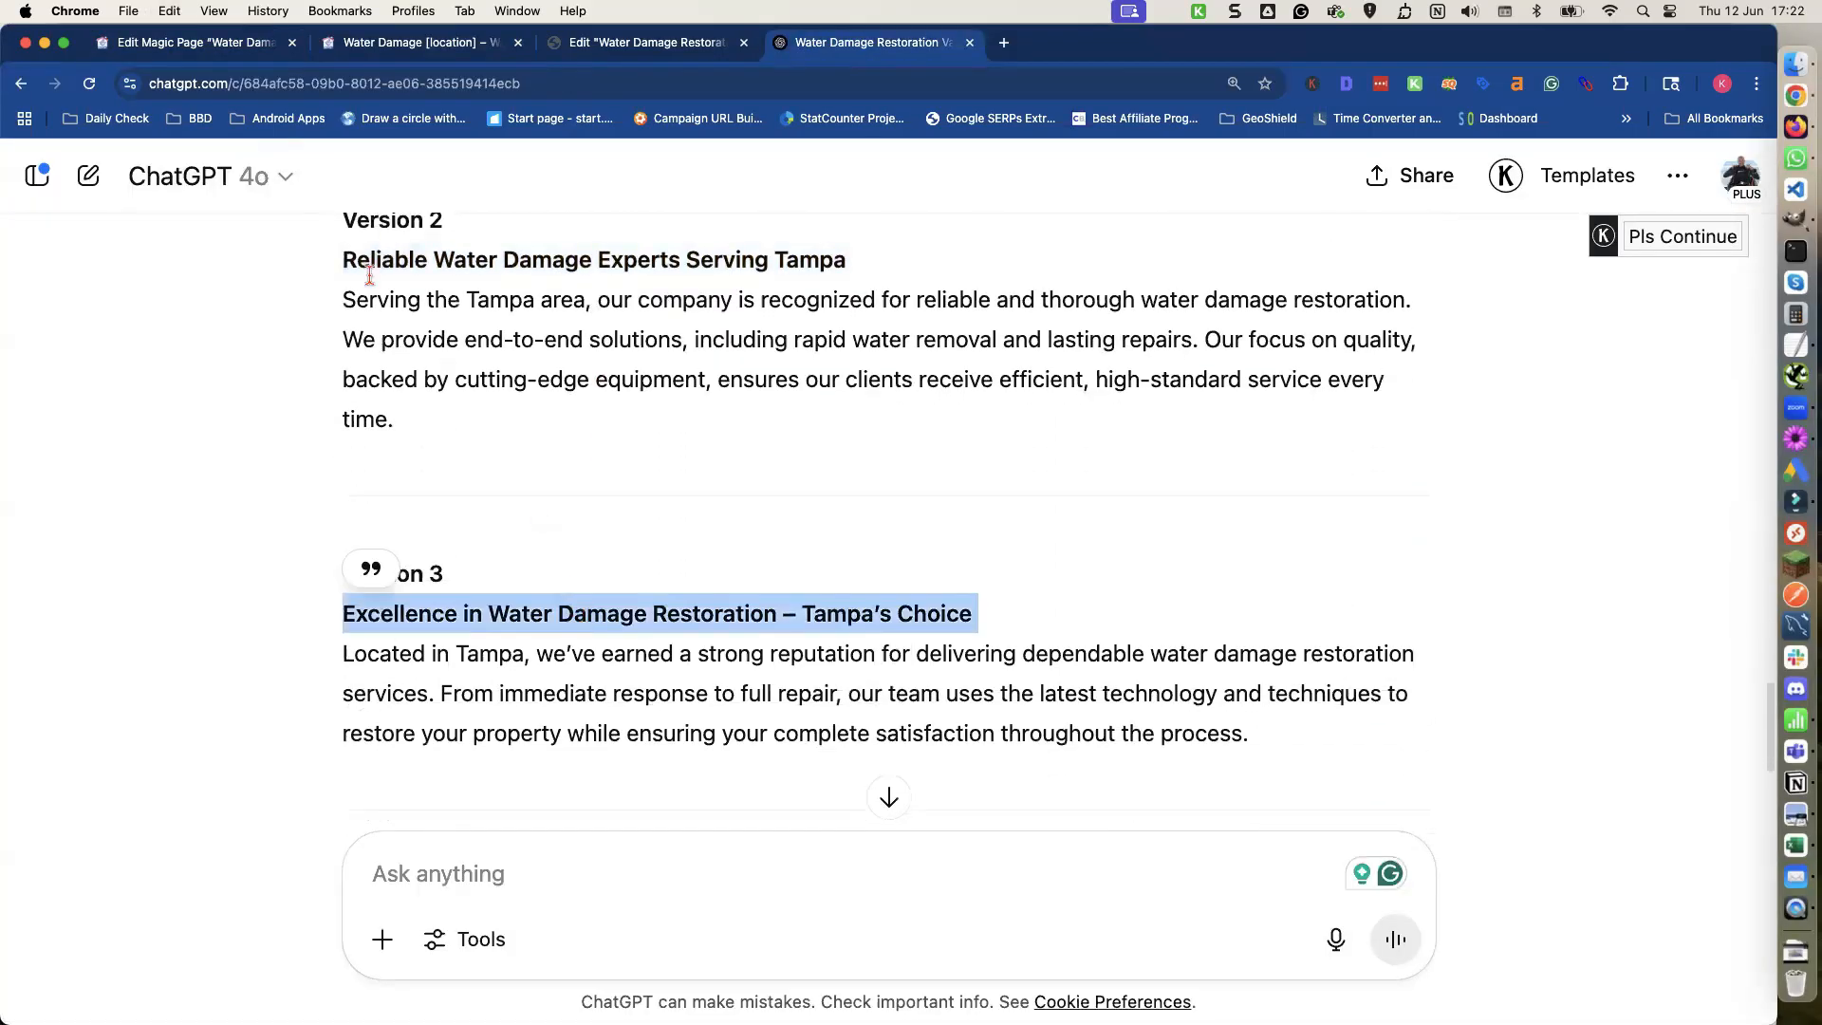
left_click(245, 44)
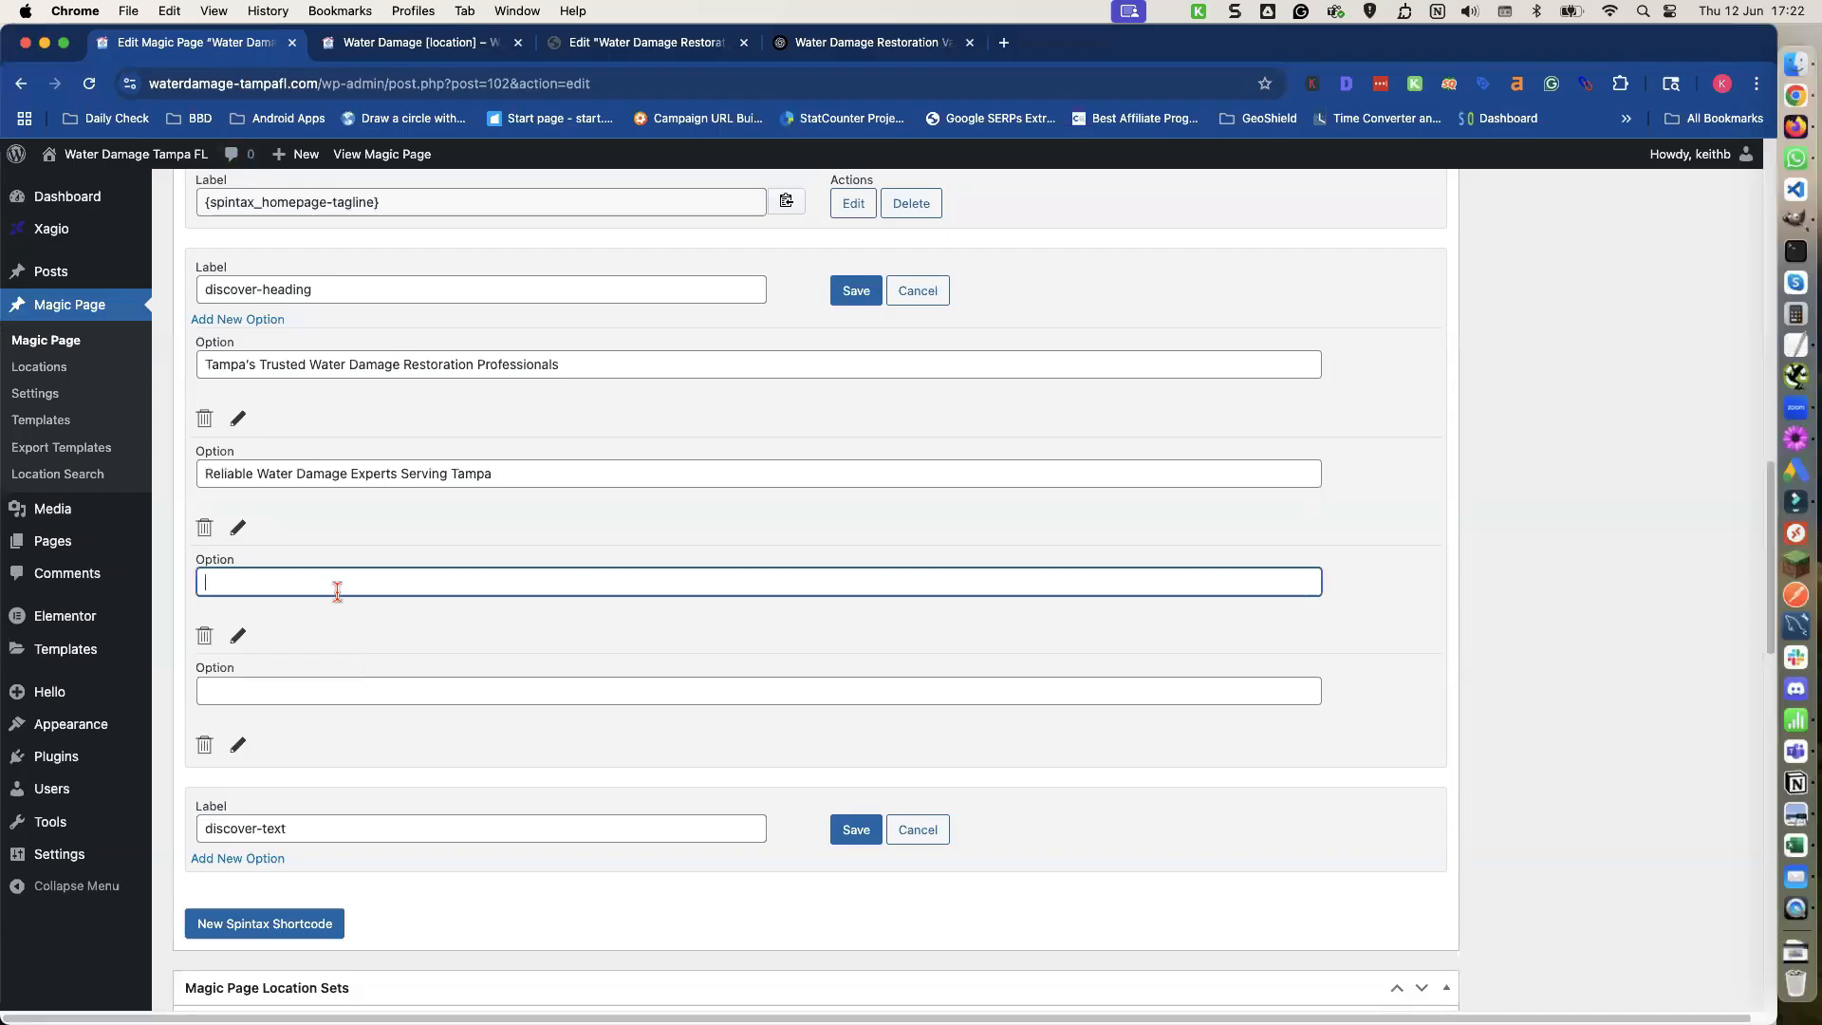
key("super+v")
left_click(436, 688)
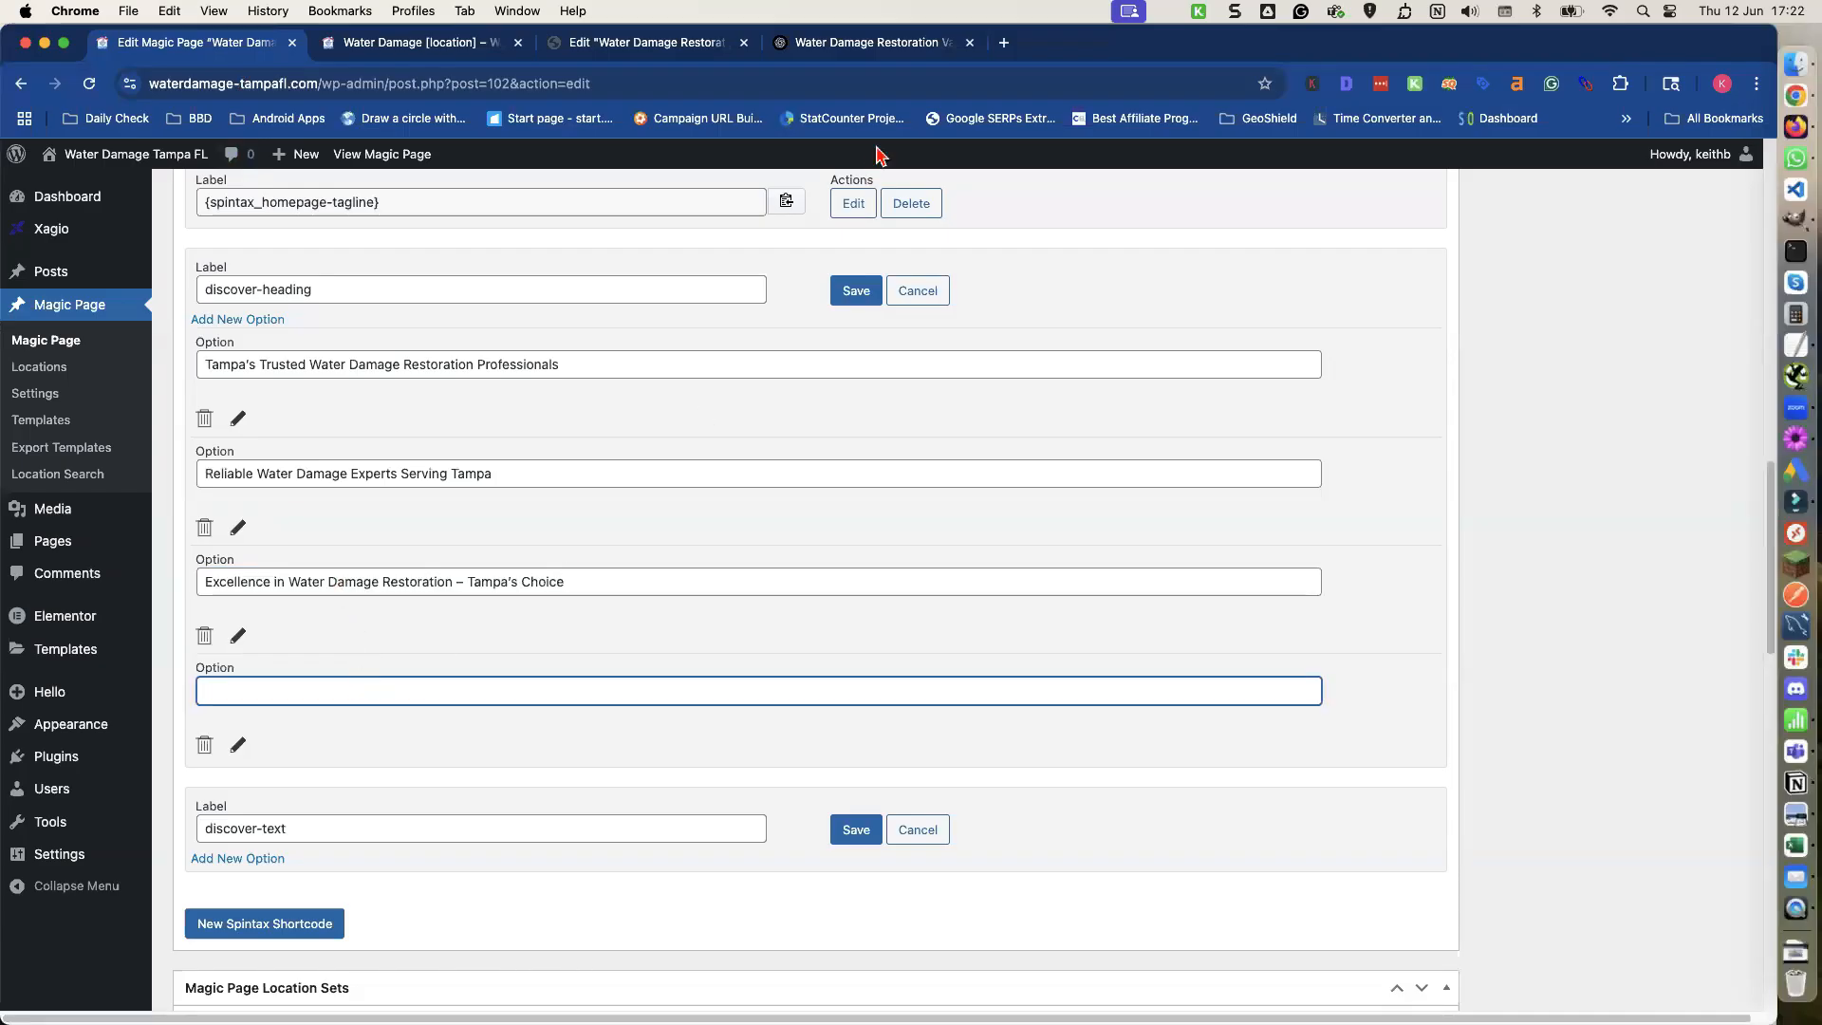
Fill the fourth discover-heading option with ChatGPT's Version 4 heading, Water Damage Restoration You Can Trust in Tampa.
left_click(835, 44)
scroll(678, 474, "down", 3)
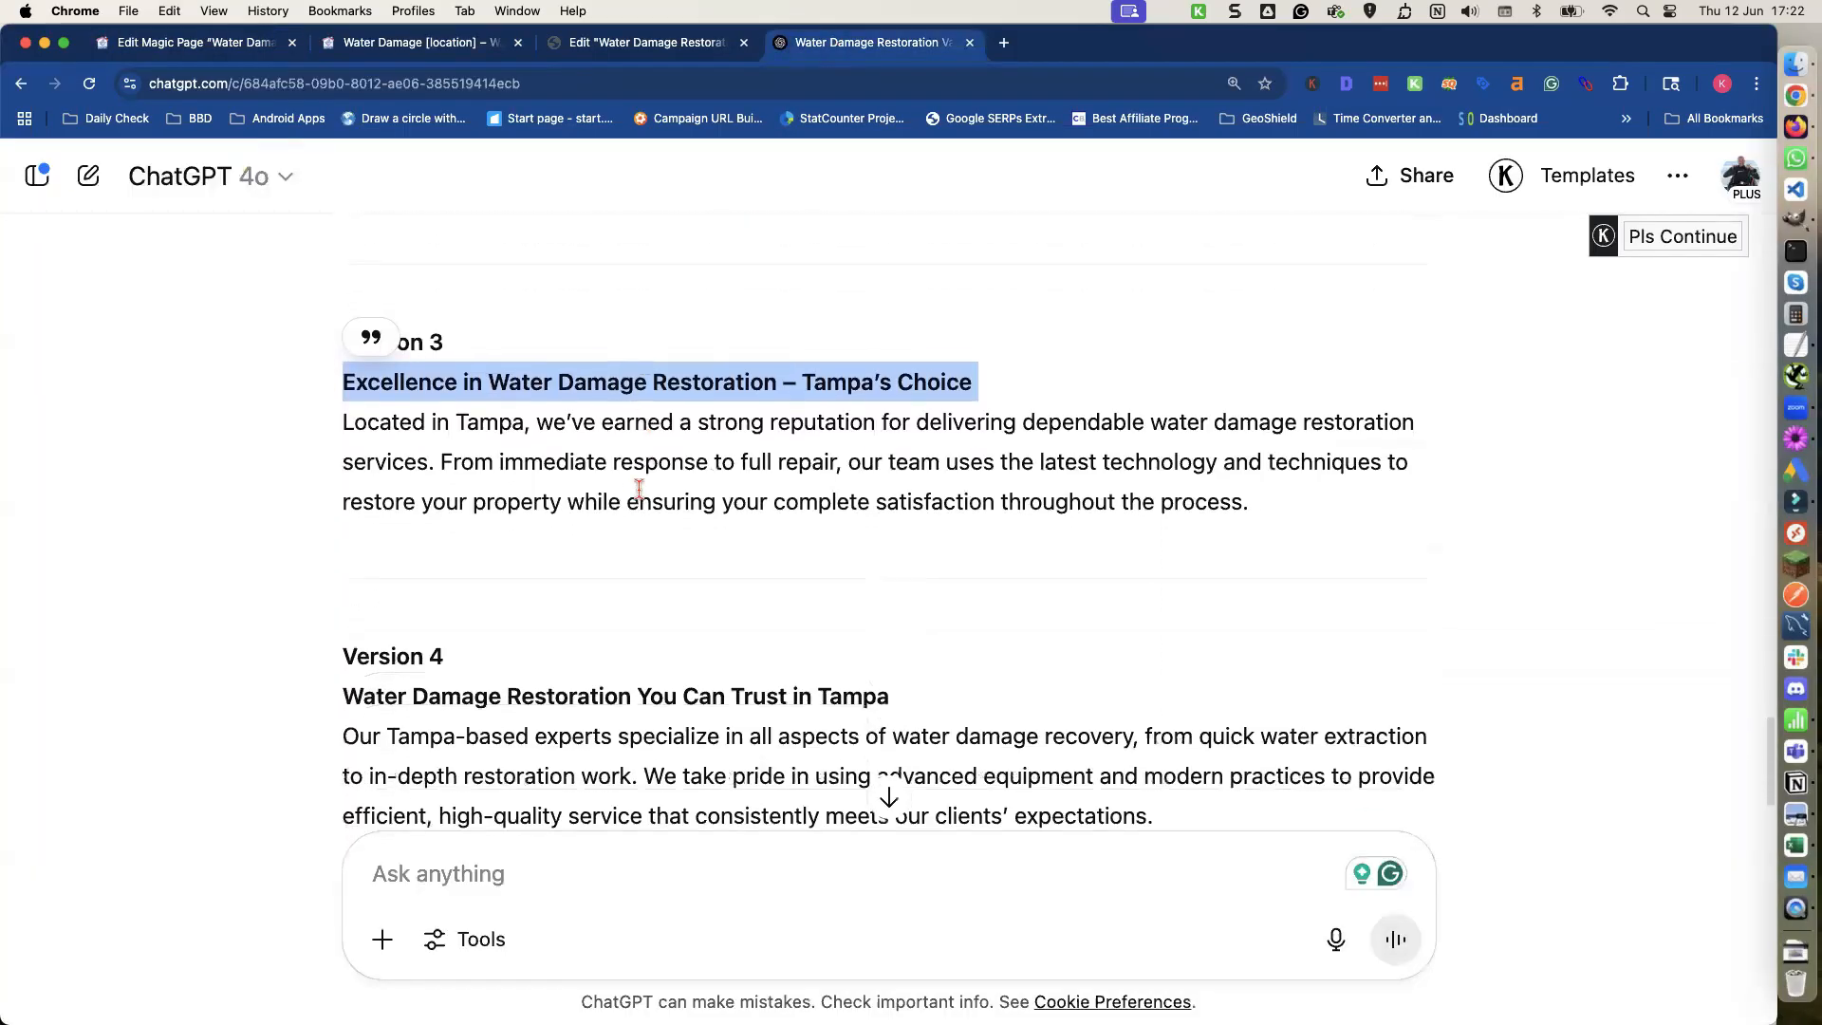
triple_click(569, 687)
key("super+c")
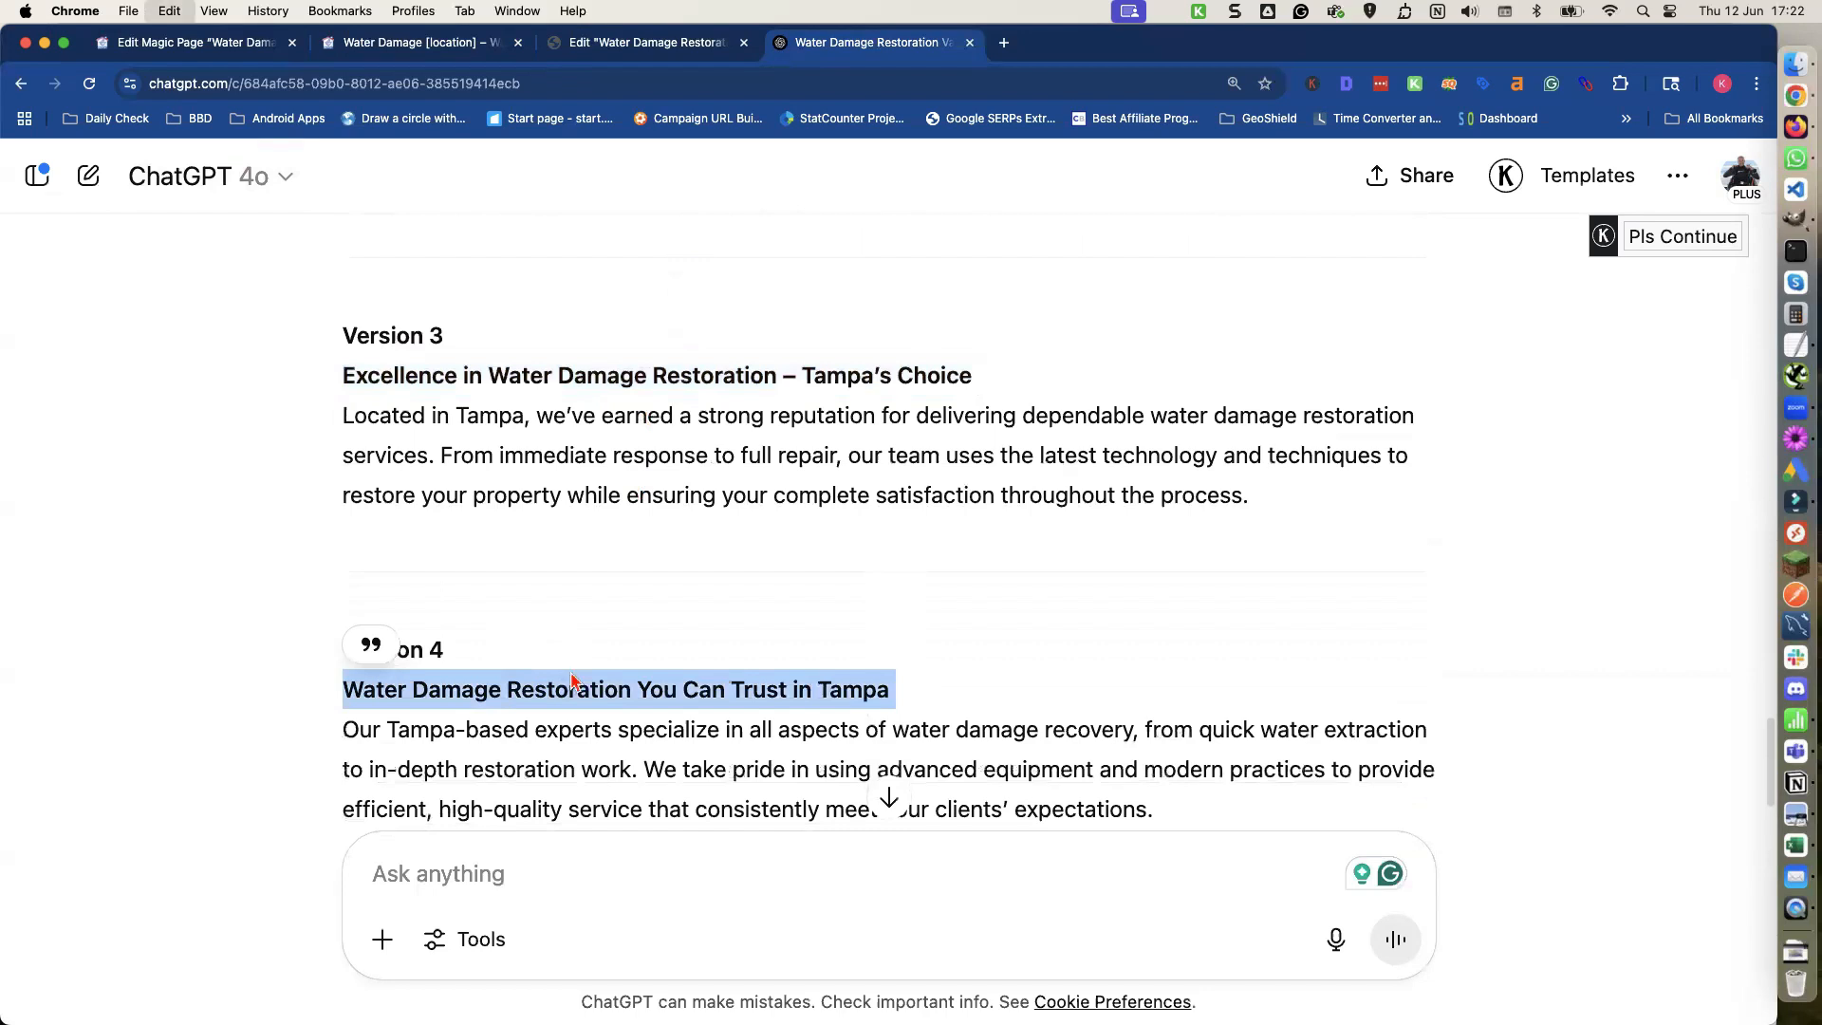
left_click(256, 48)
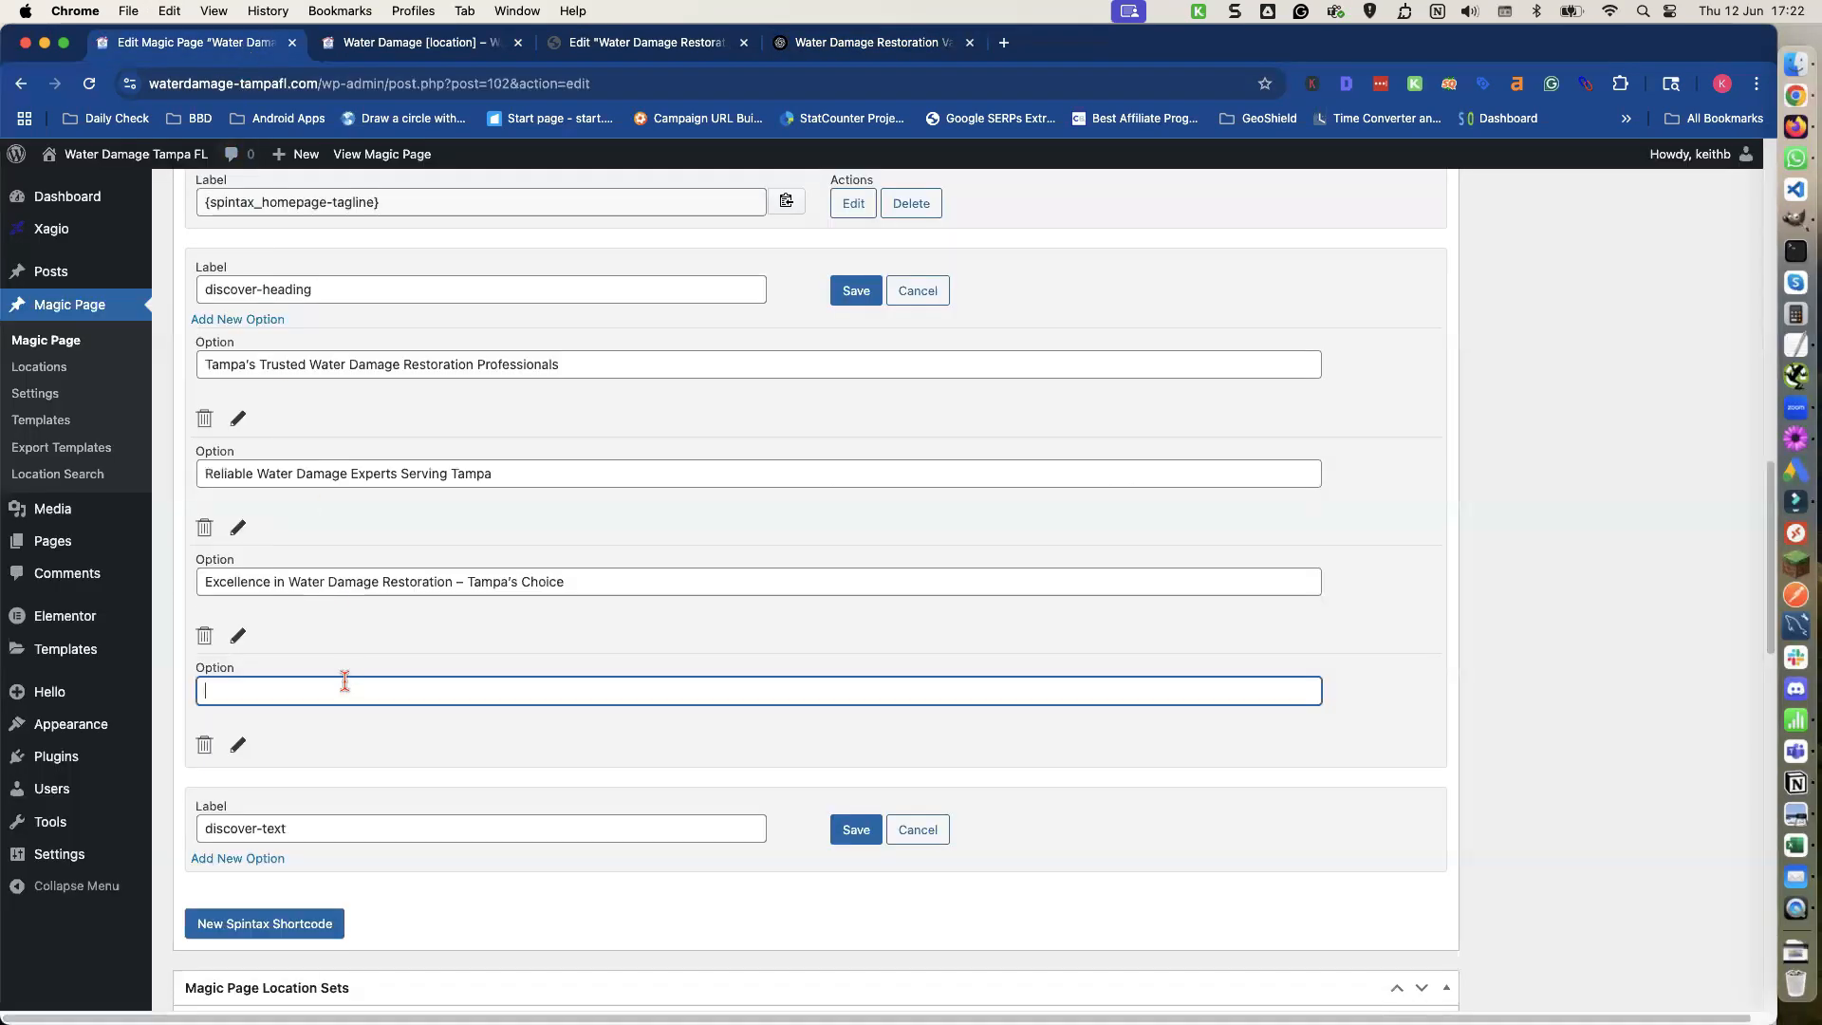
key("super+v")
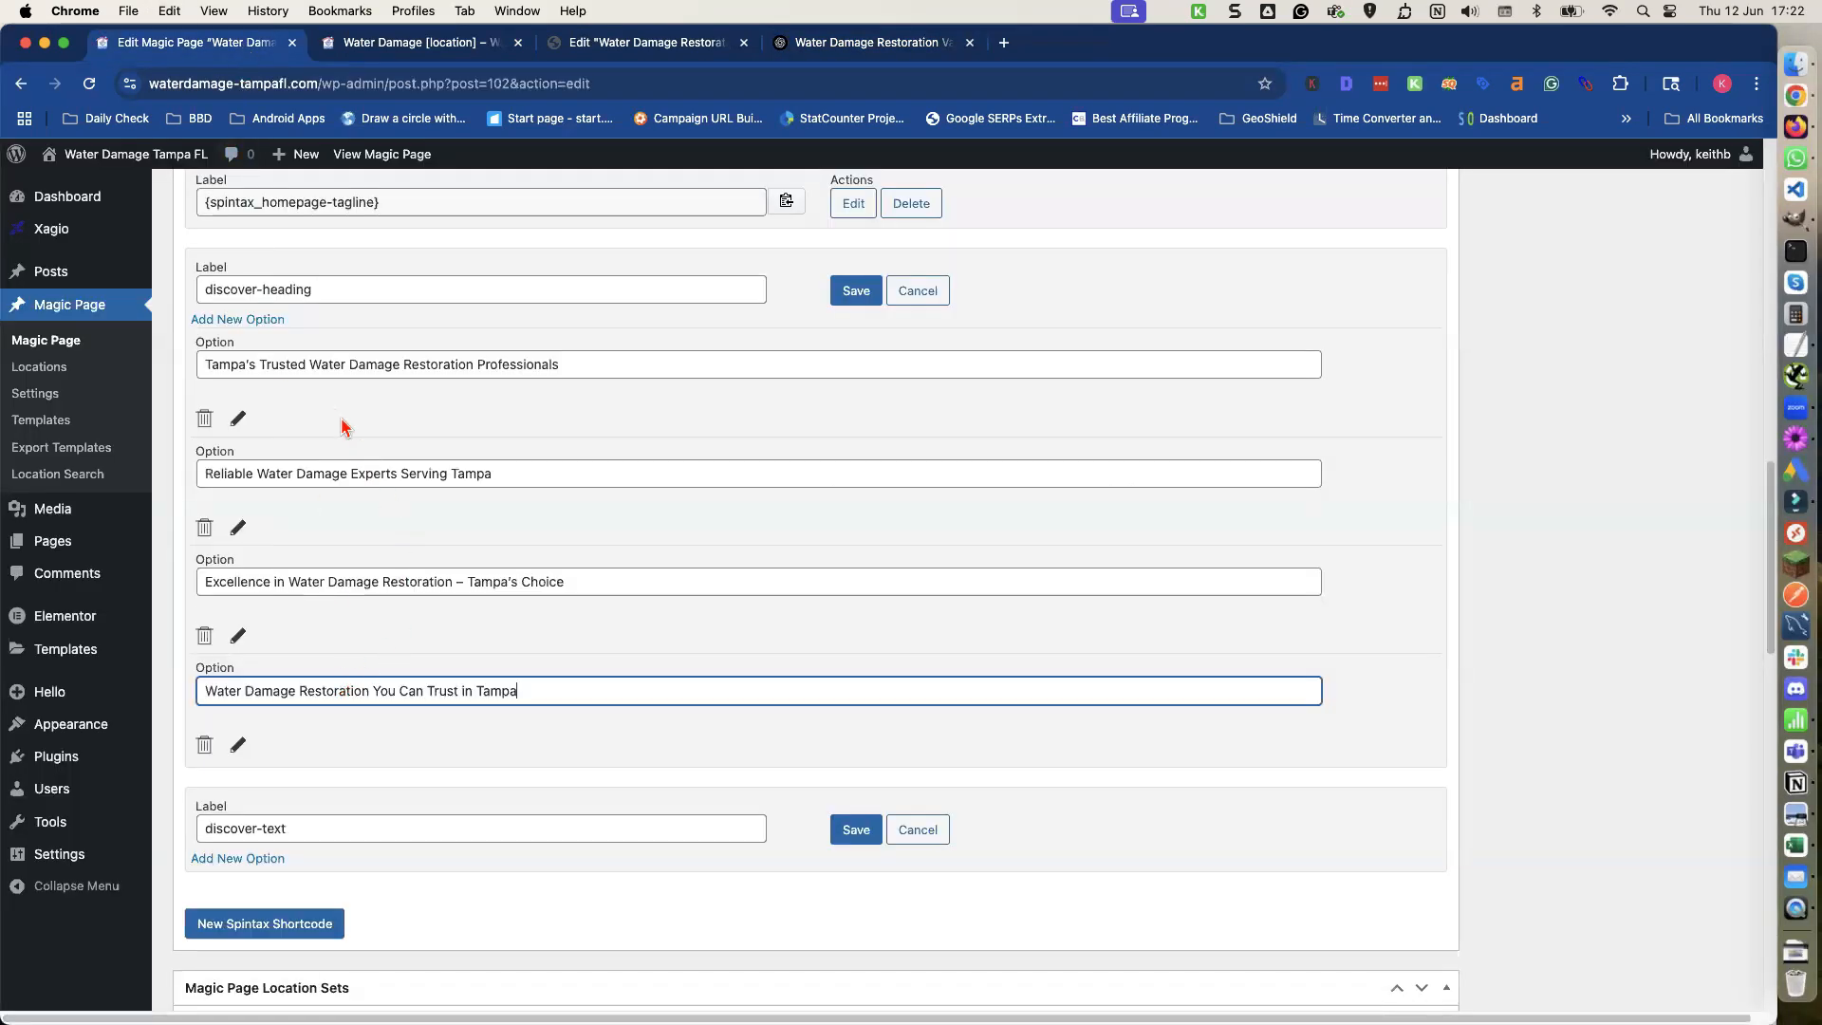
Replace Tampa with the [location] shortcode at the start of the first discover-heading option.
left_click_drag(245, 365, 190, 368)
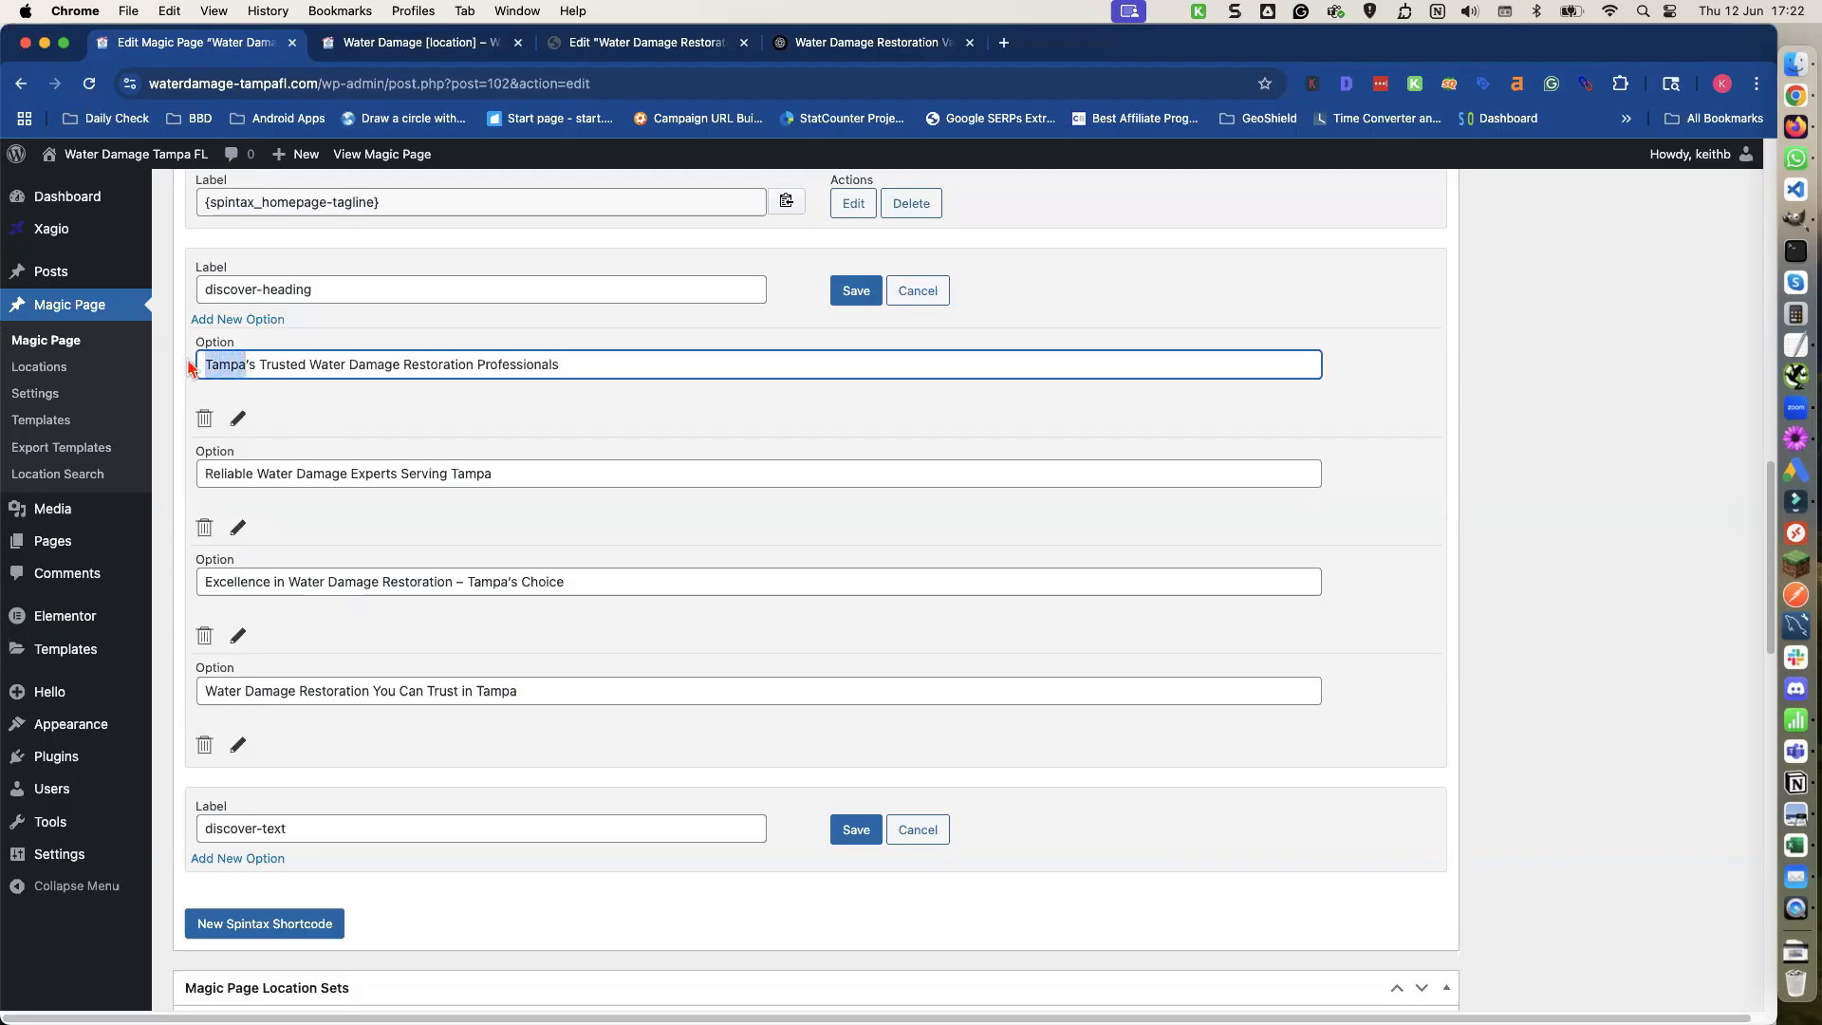
type("[location")
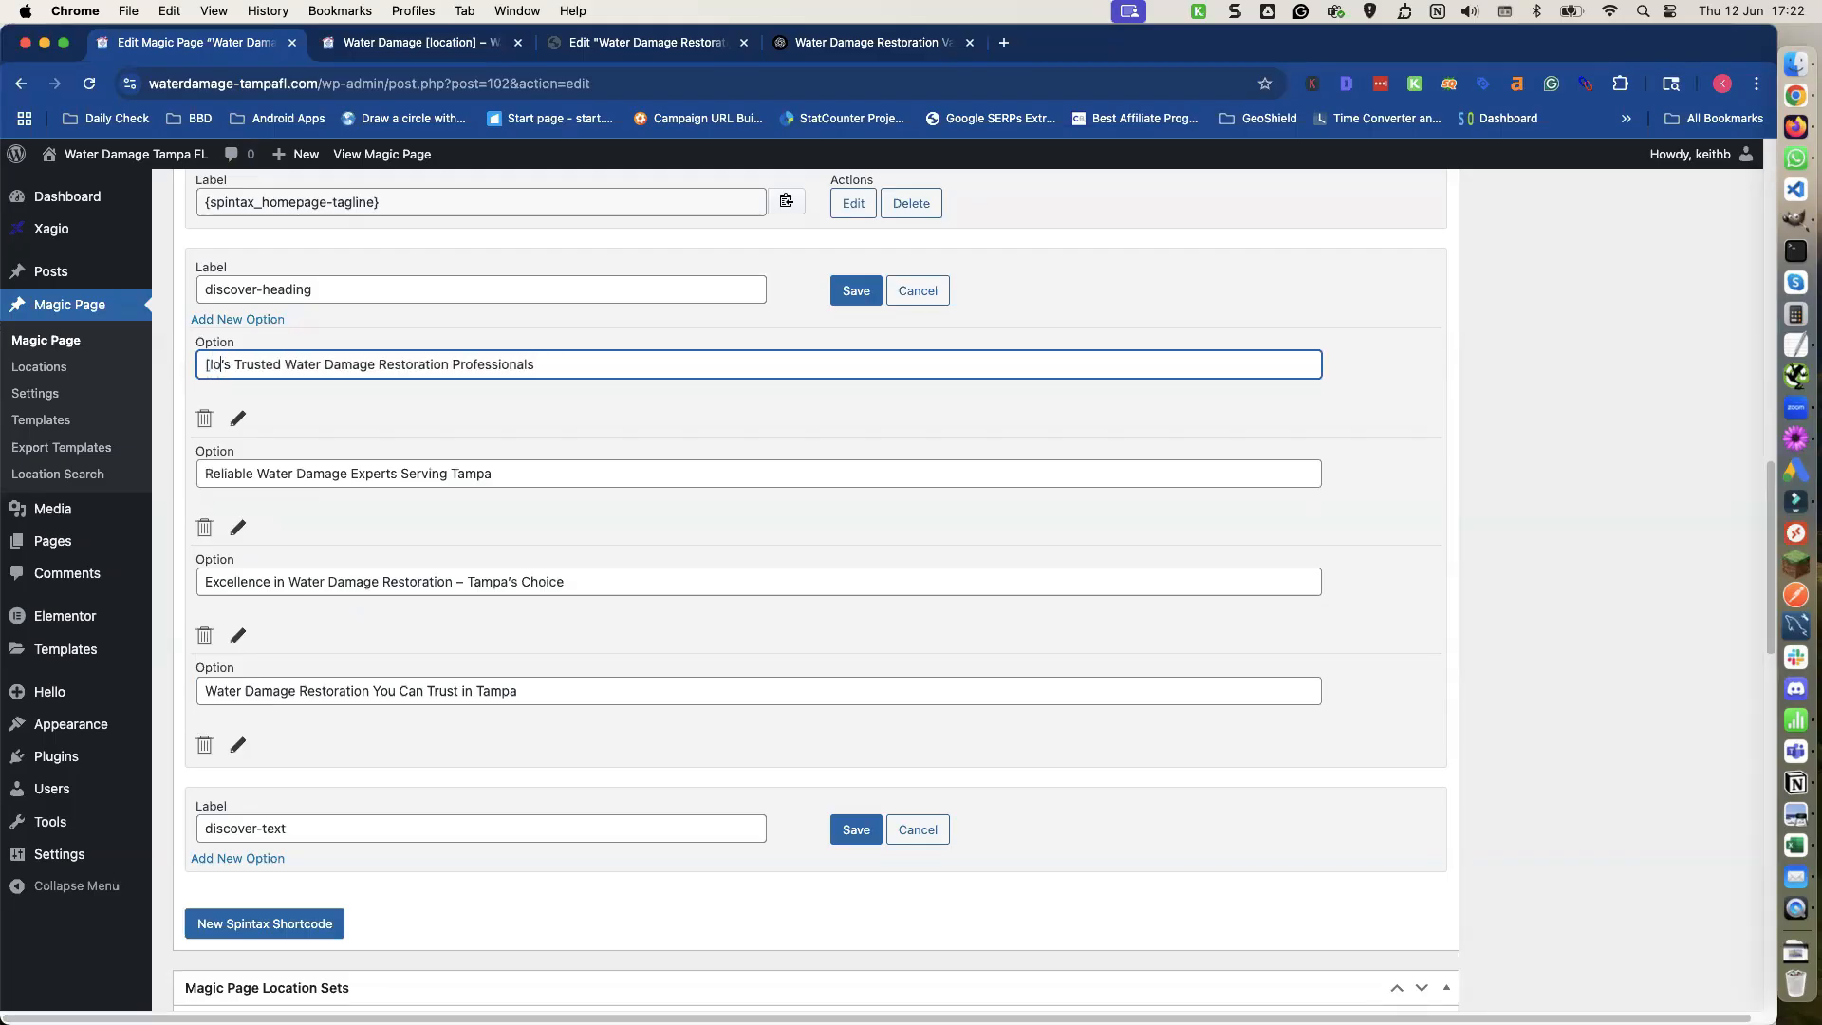
type("]")
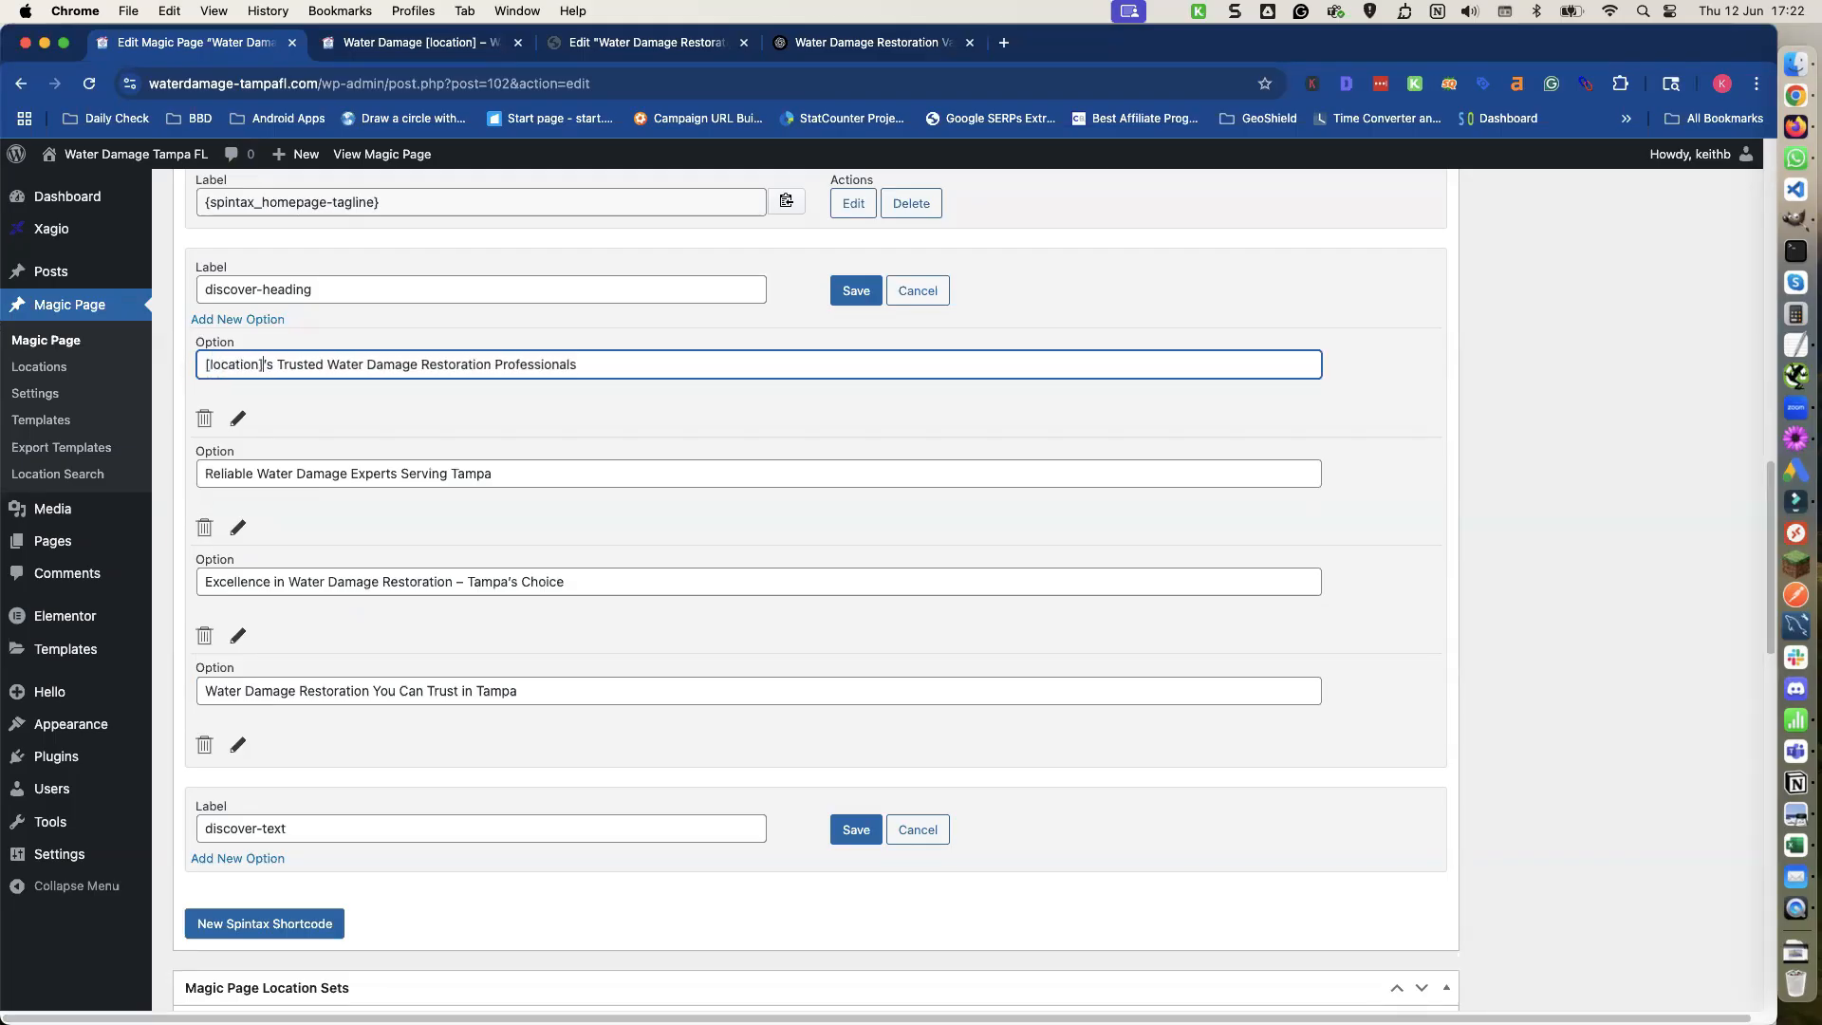
Replace Tampa with [location] in the second, third and fourth heading options and save the discover-heading shortcode.
left_click_drag(263, 367, 201, 367)
key("super+c")
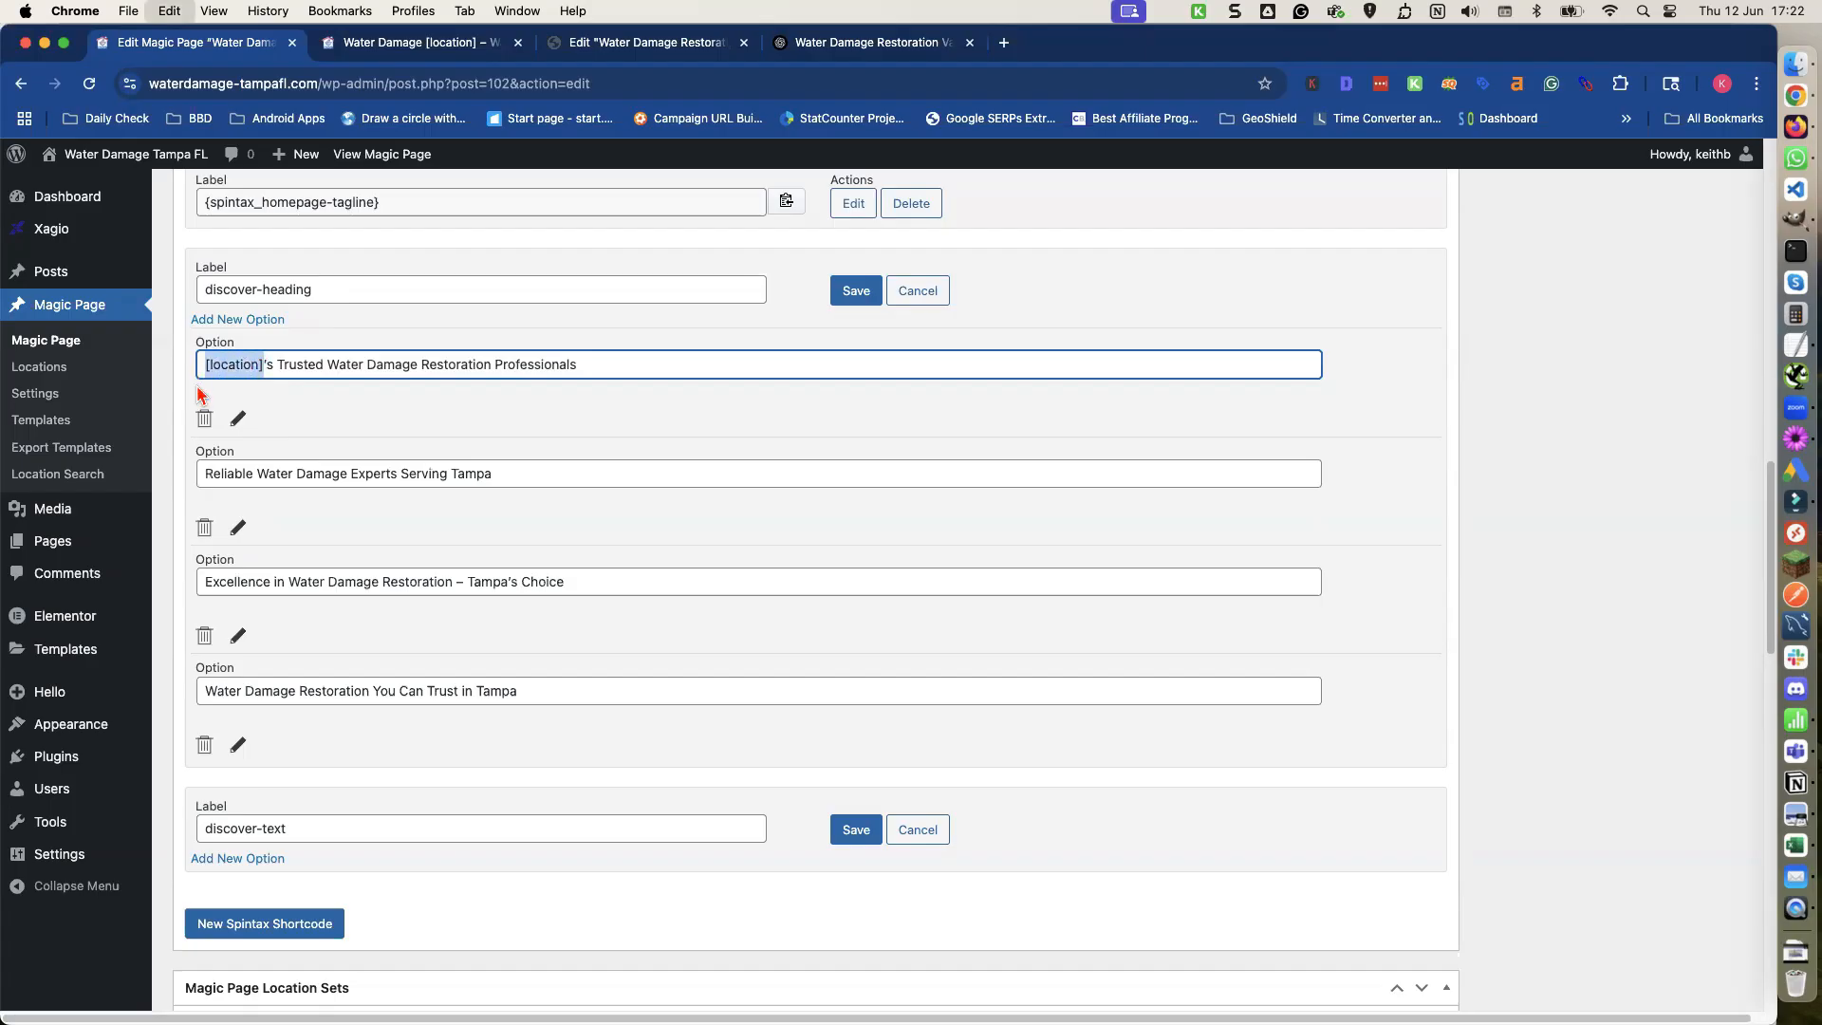
left_click(477, 476)
double_click(477, 476)
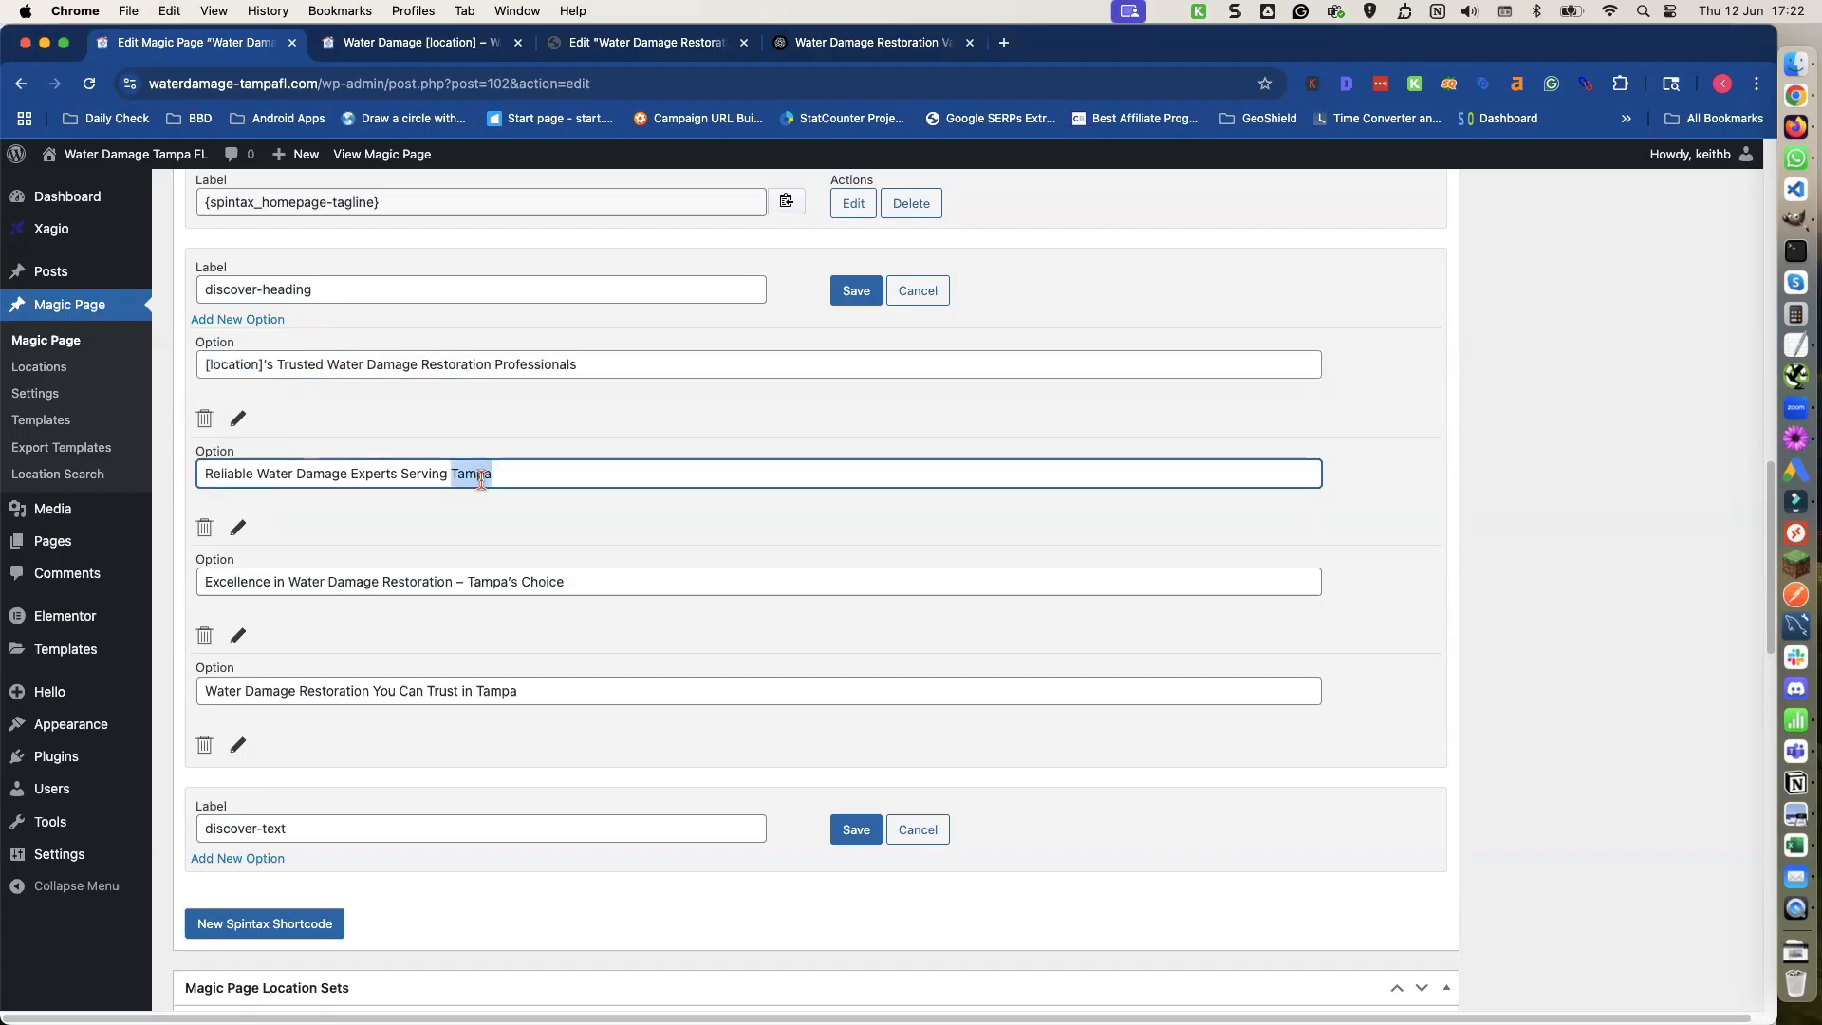
key("super+v")
double_click(478, 581)
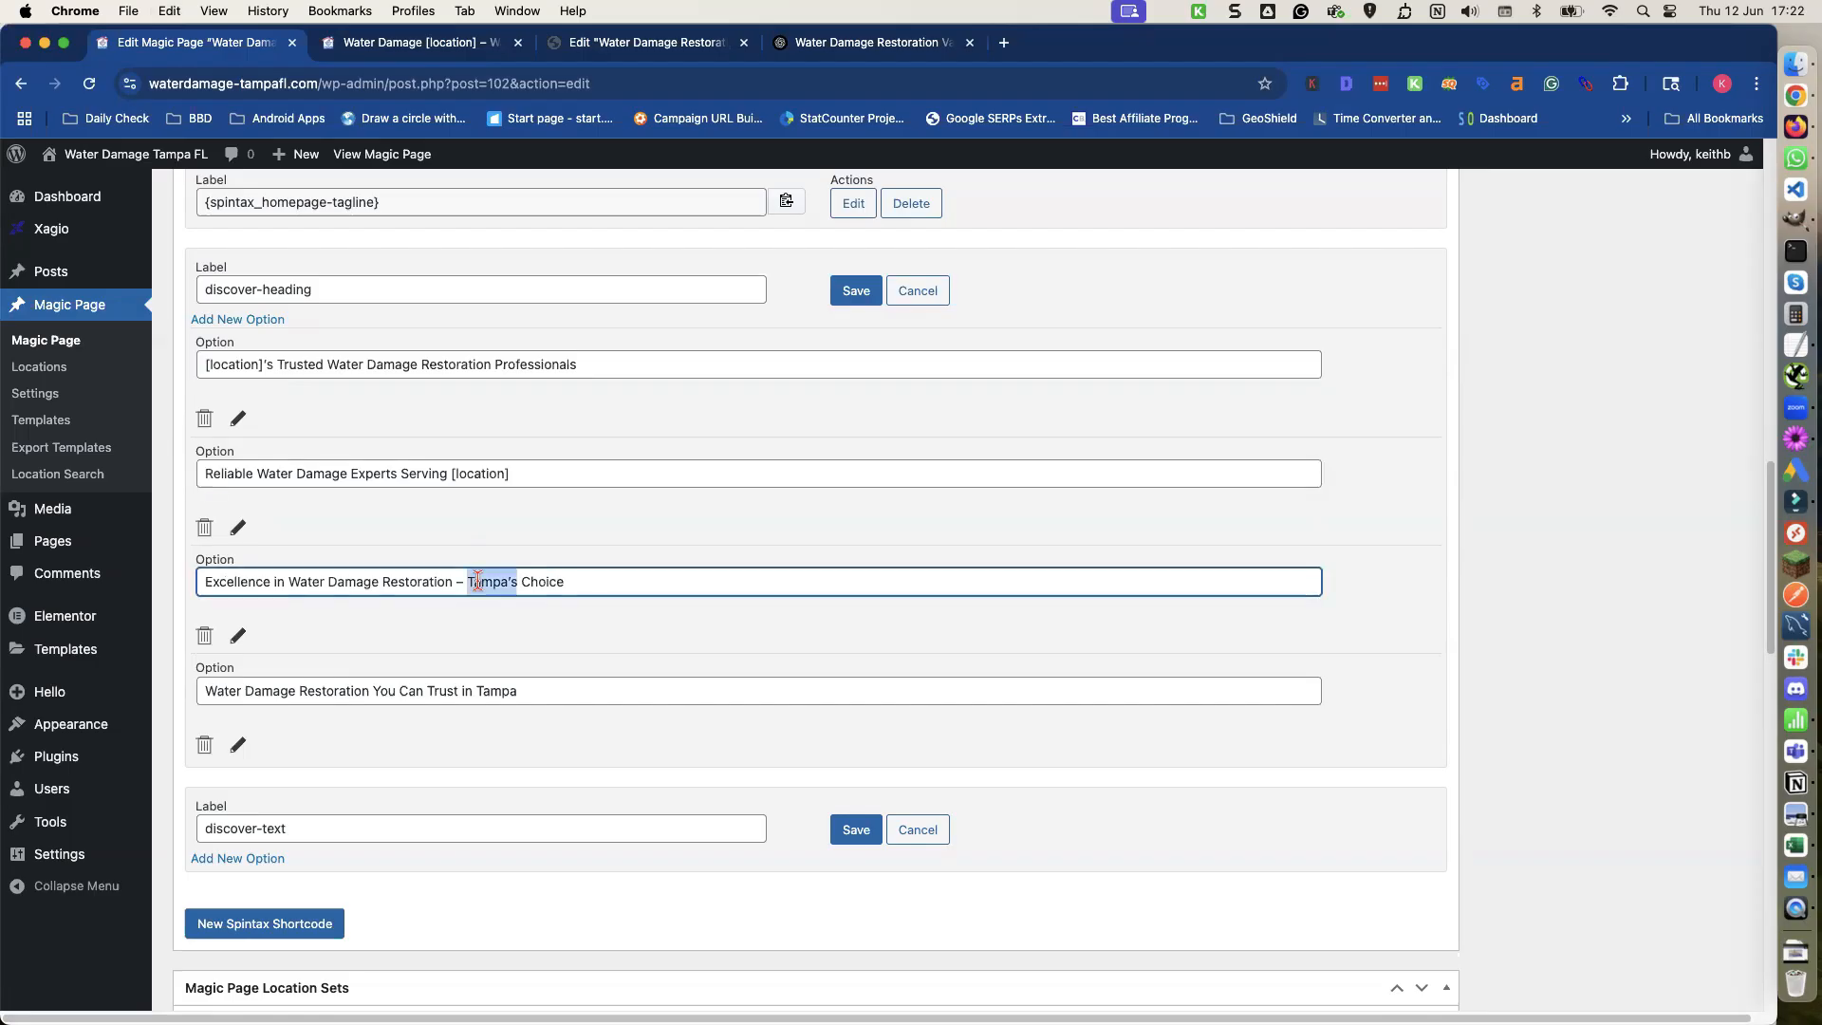
left_click(477, 581)
left_click_drag(481, 580, 503, 582)
key("super+v")
double_click(494, 691)
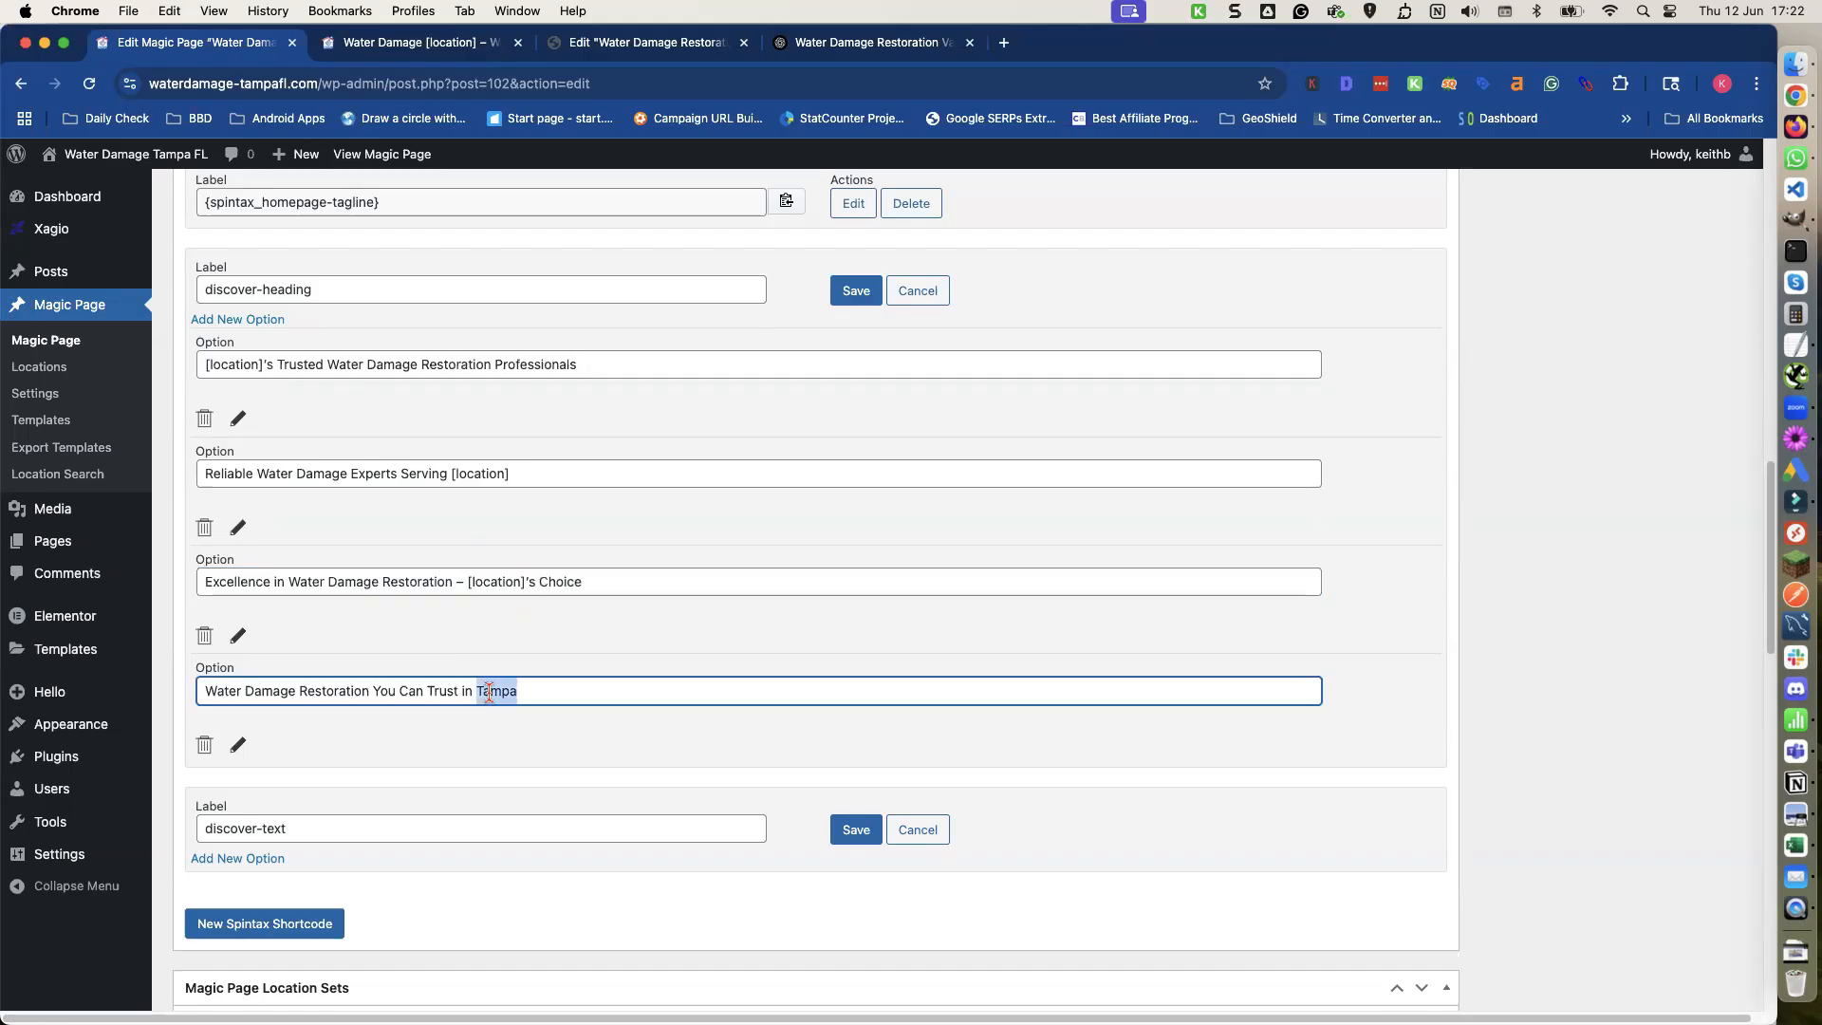
key("super+v")
left_click(857, 291)
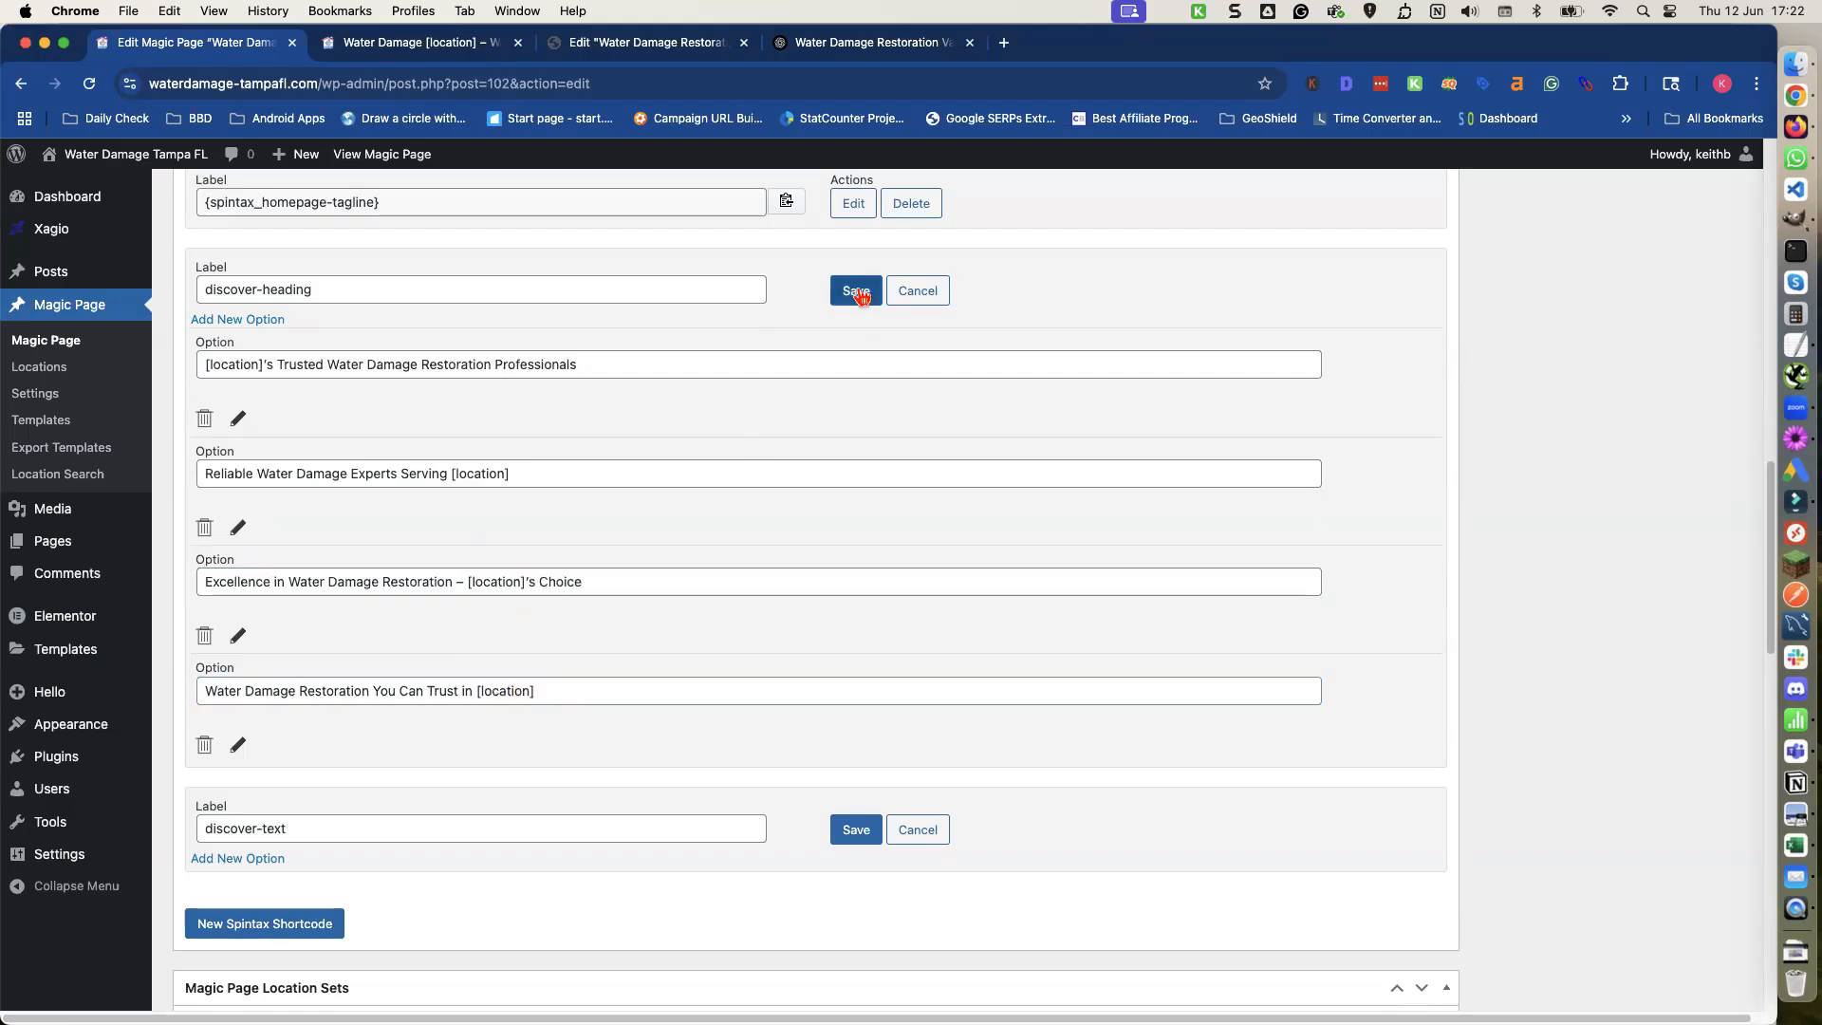
Add four option fields to the discover-text spintax shortcode.
left_click(260, 408)
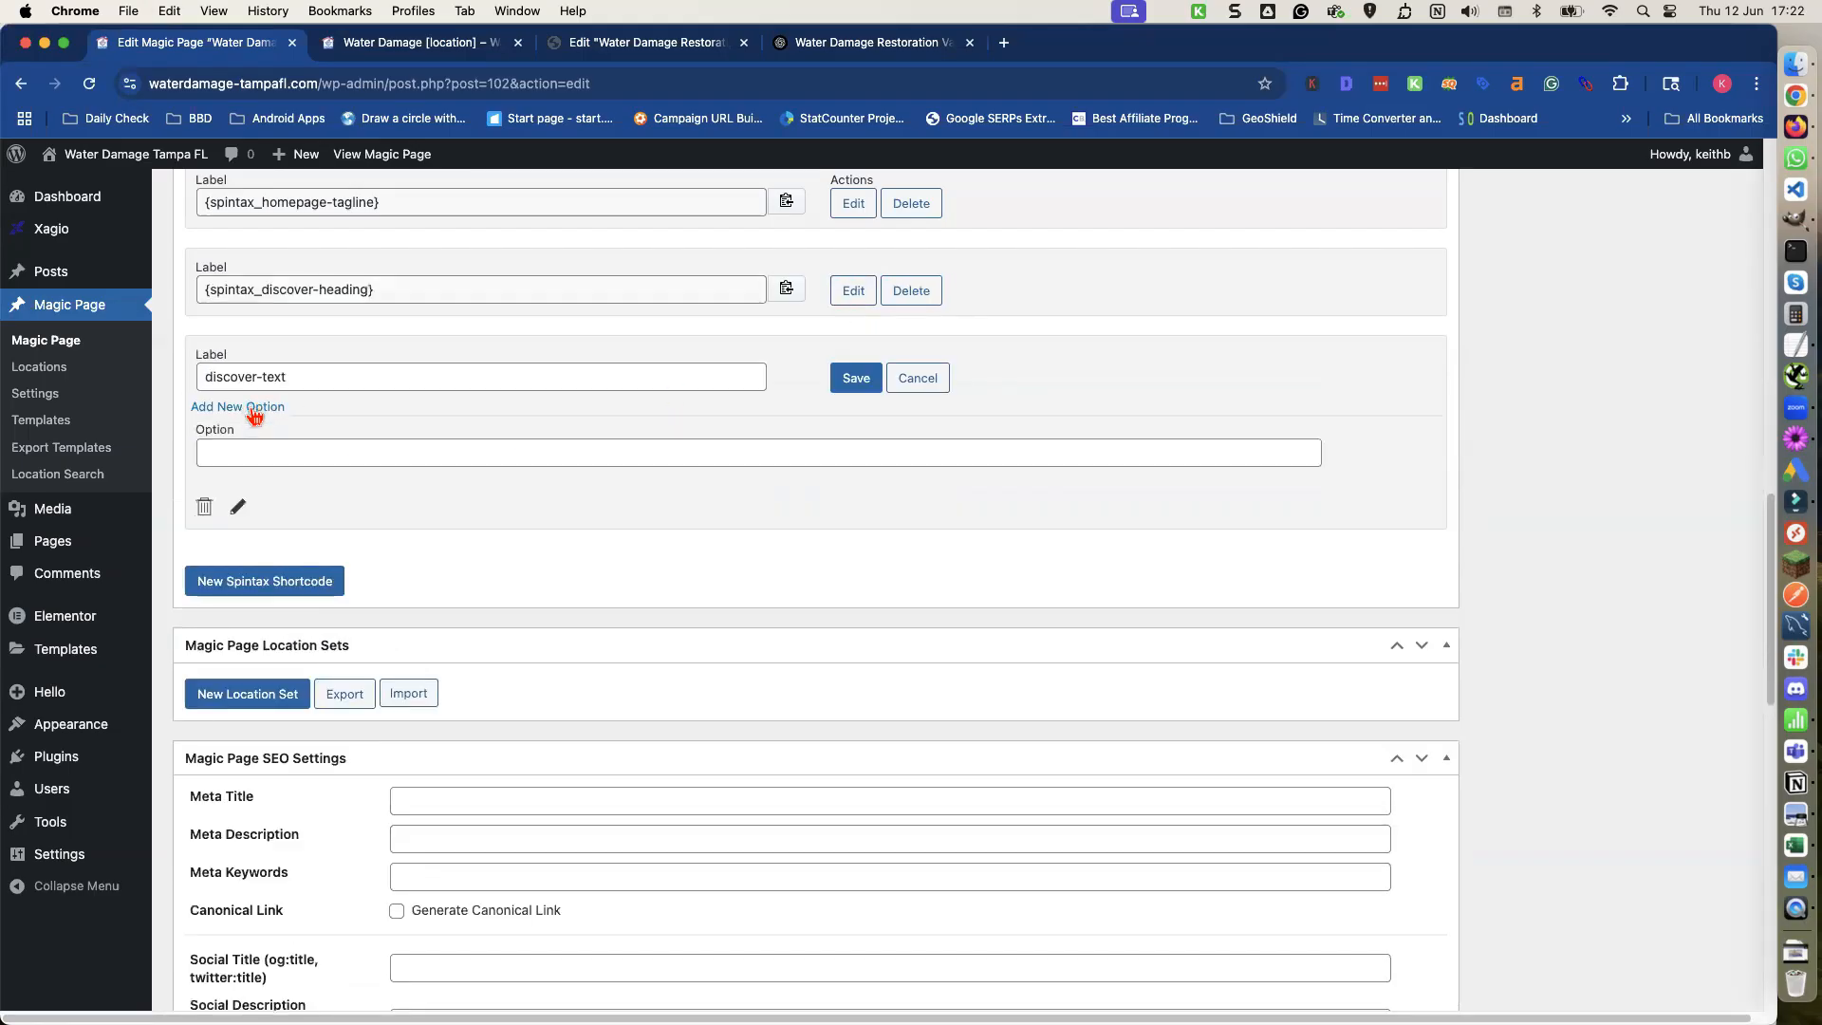
left_click(258, 410)
left_click(255, 412)
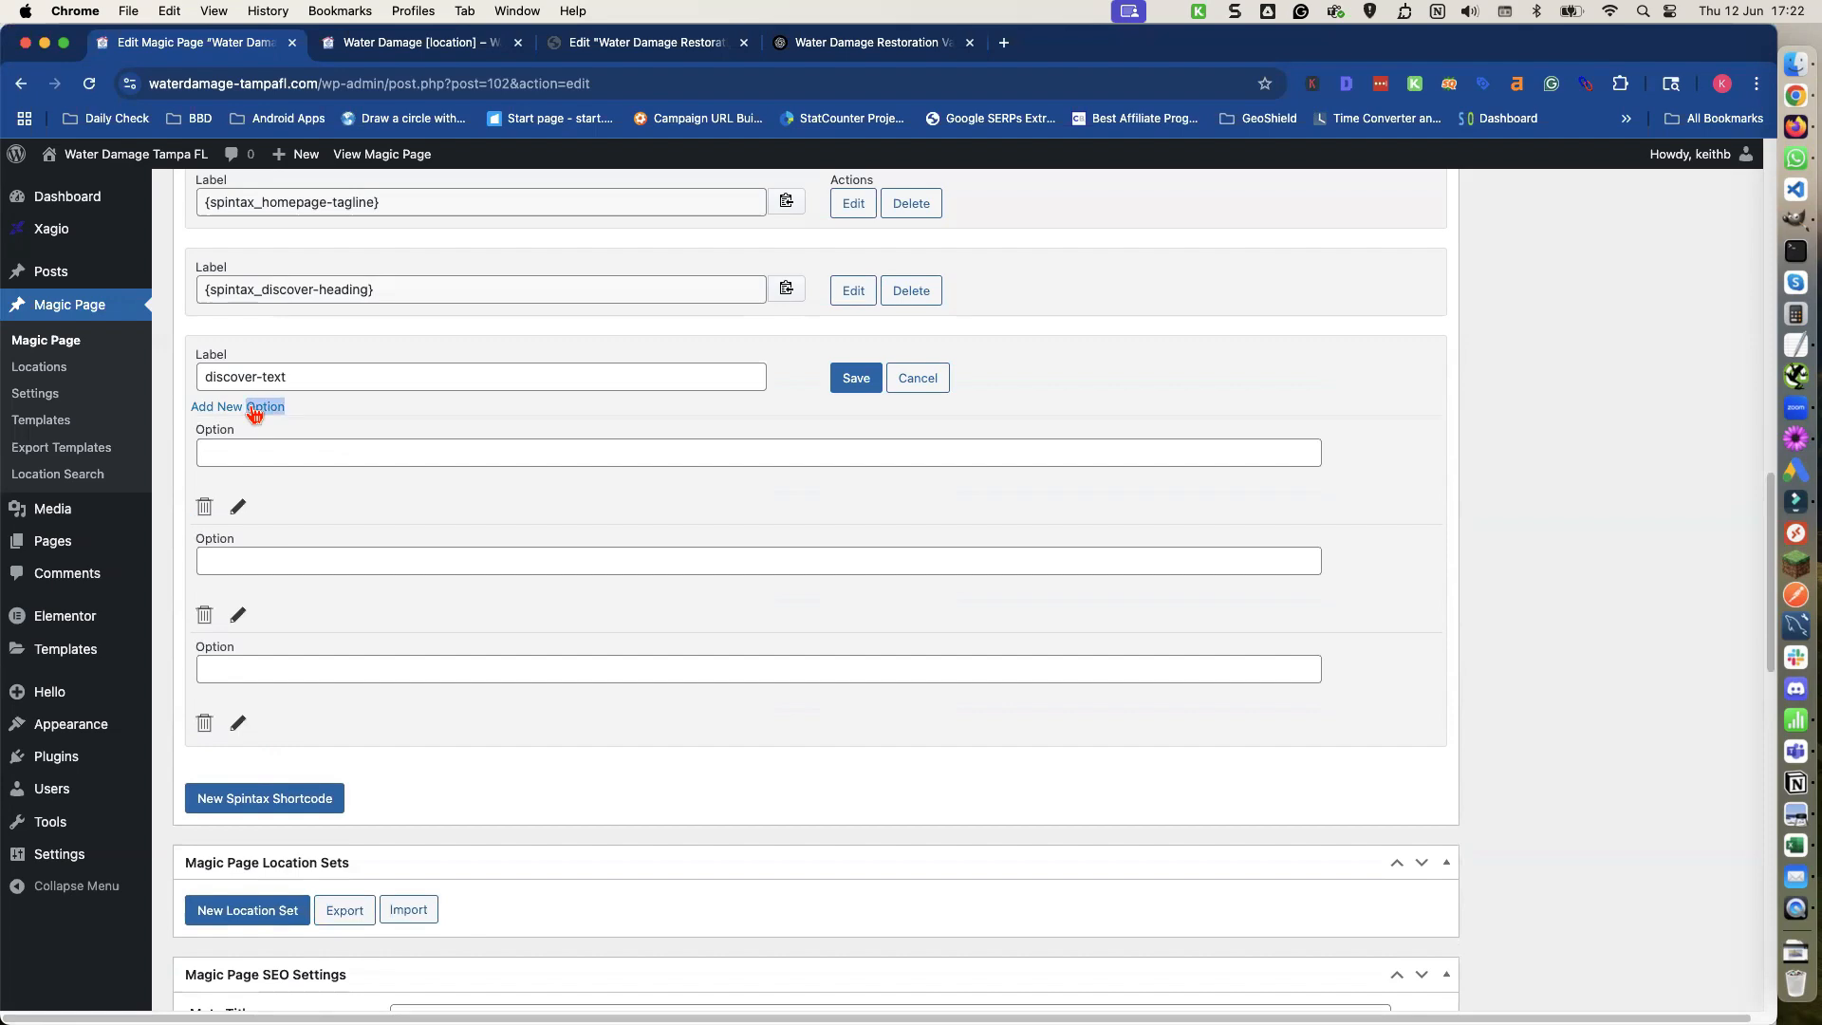
left_click(255, 412)
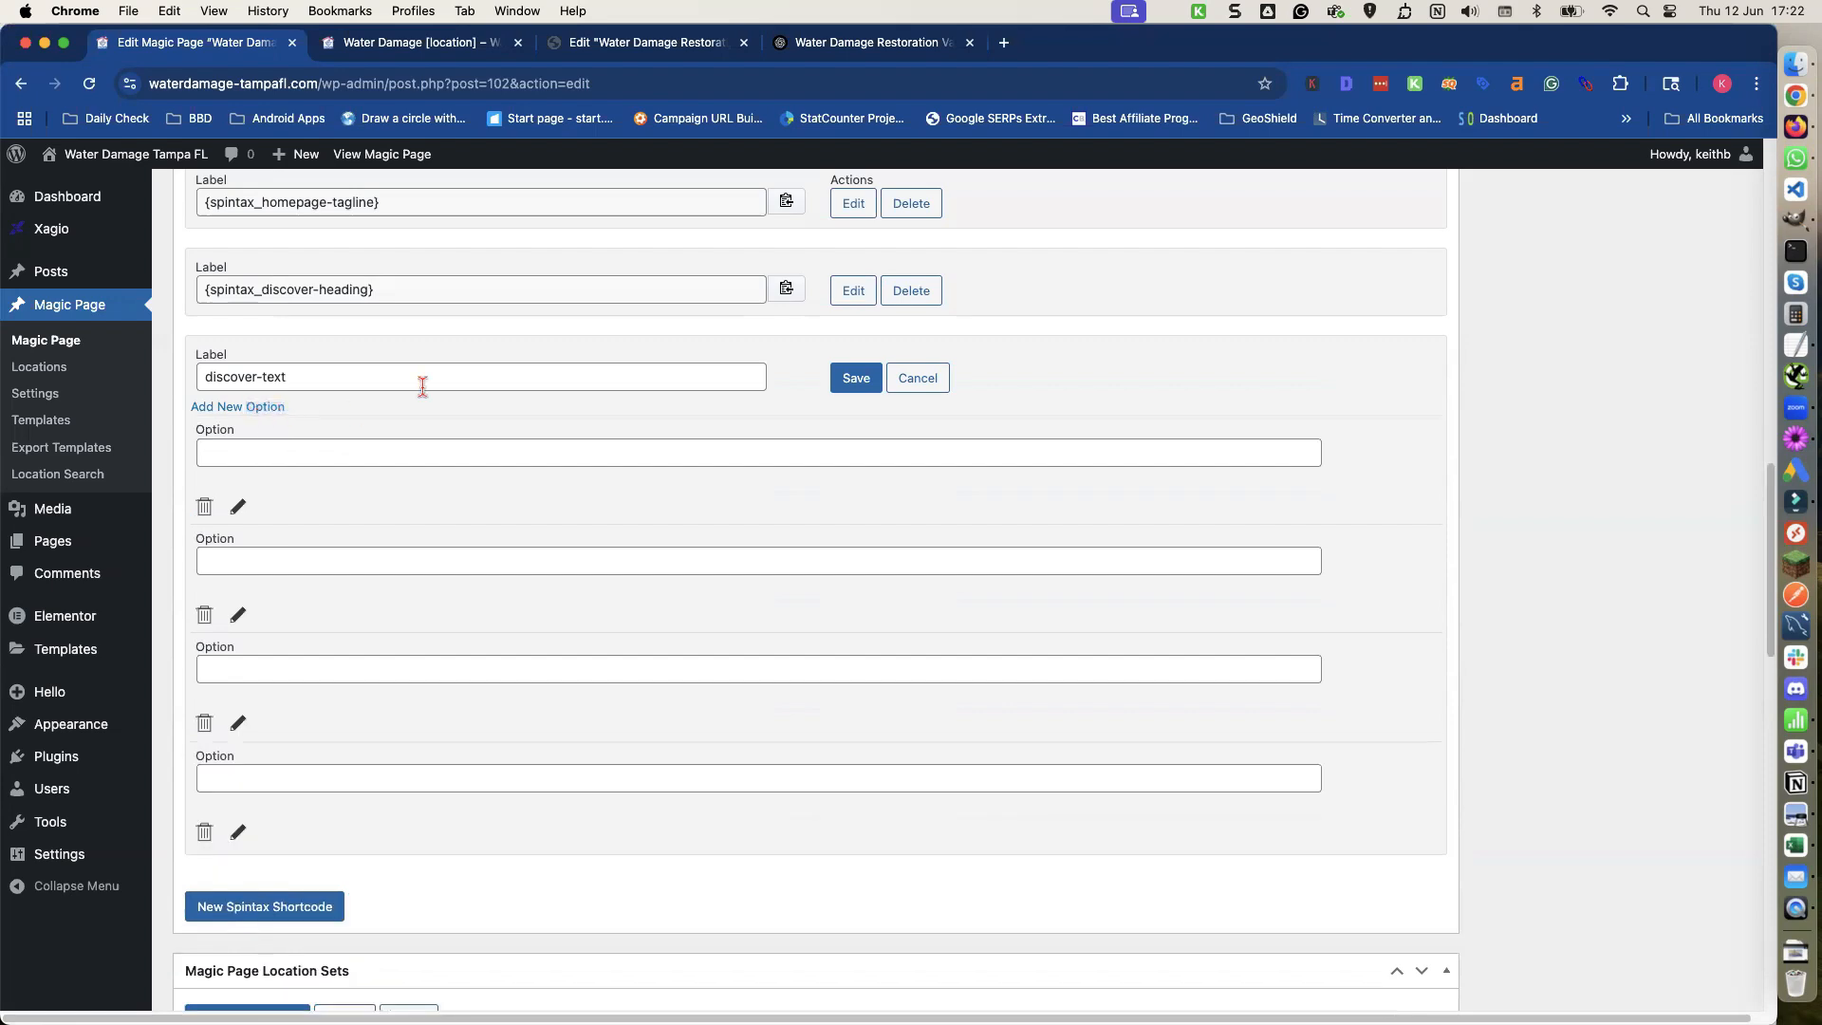
Copy ChatGPT's Version 1 paragraph into the first discover-text option.
left_click(800, 43)
scroll(523, 528, "up", 5)
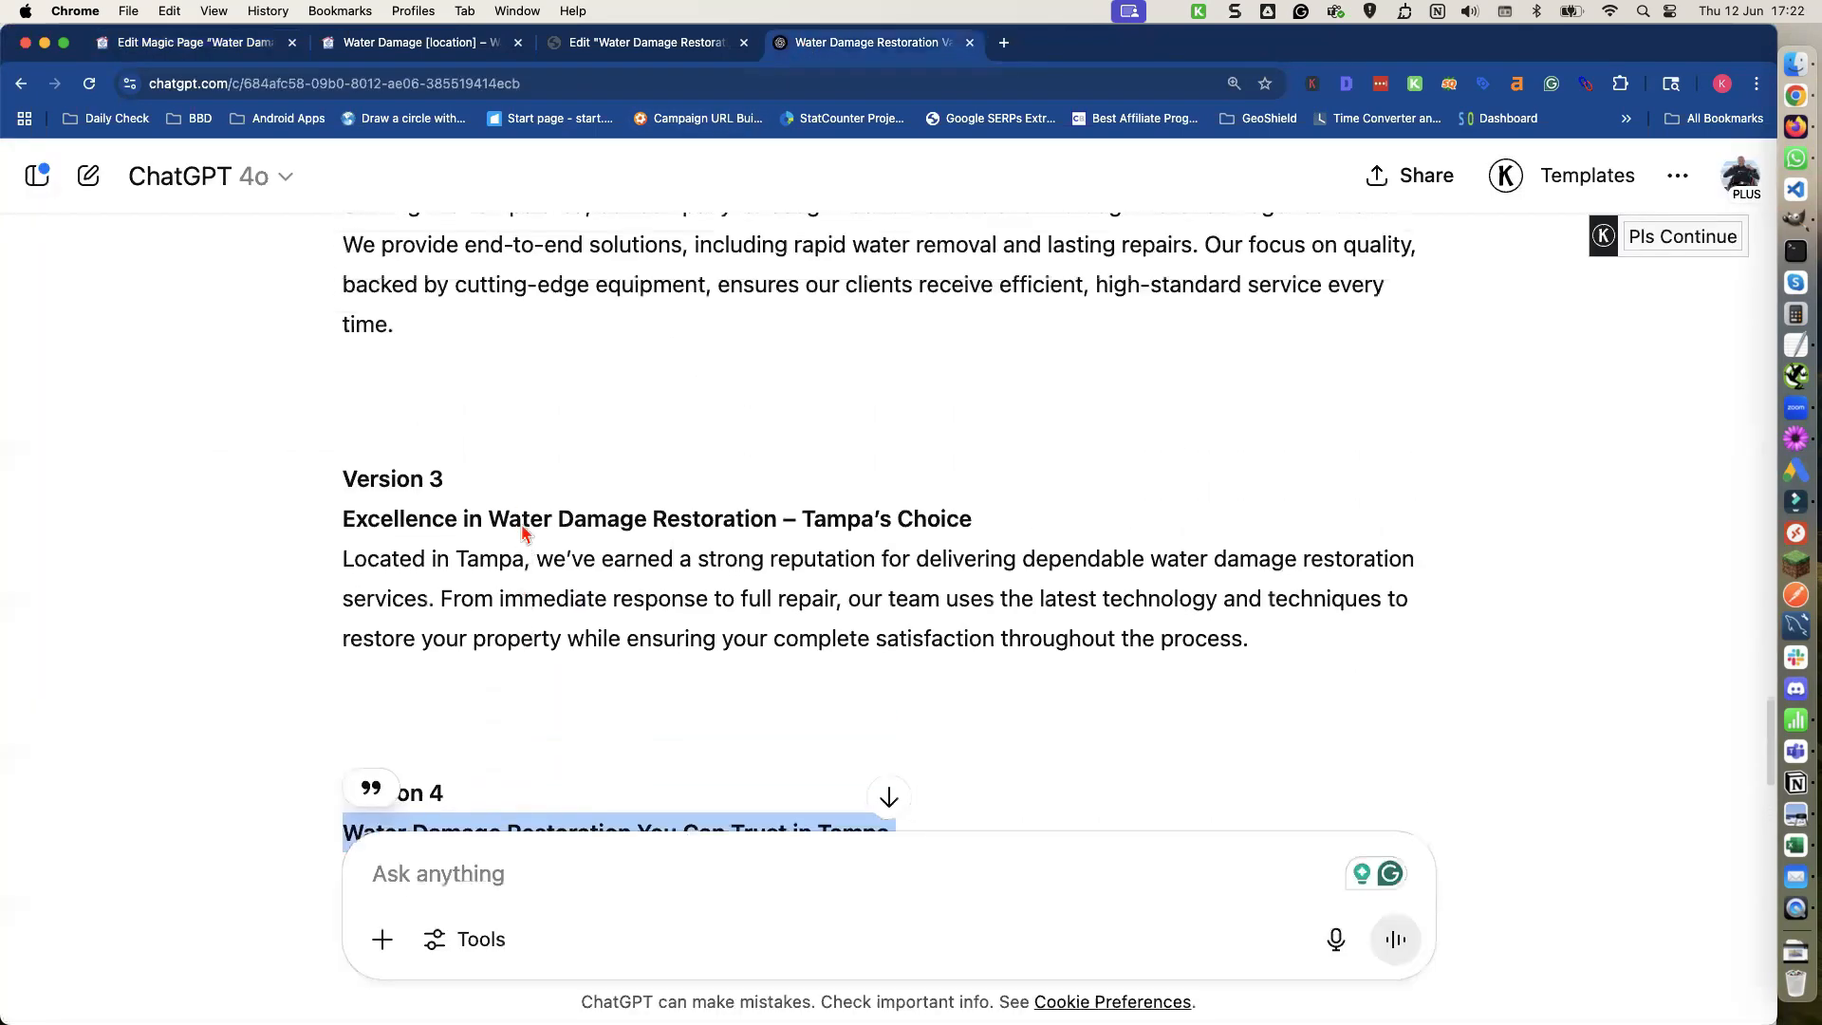
scroll(523, 528, "up", 3)
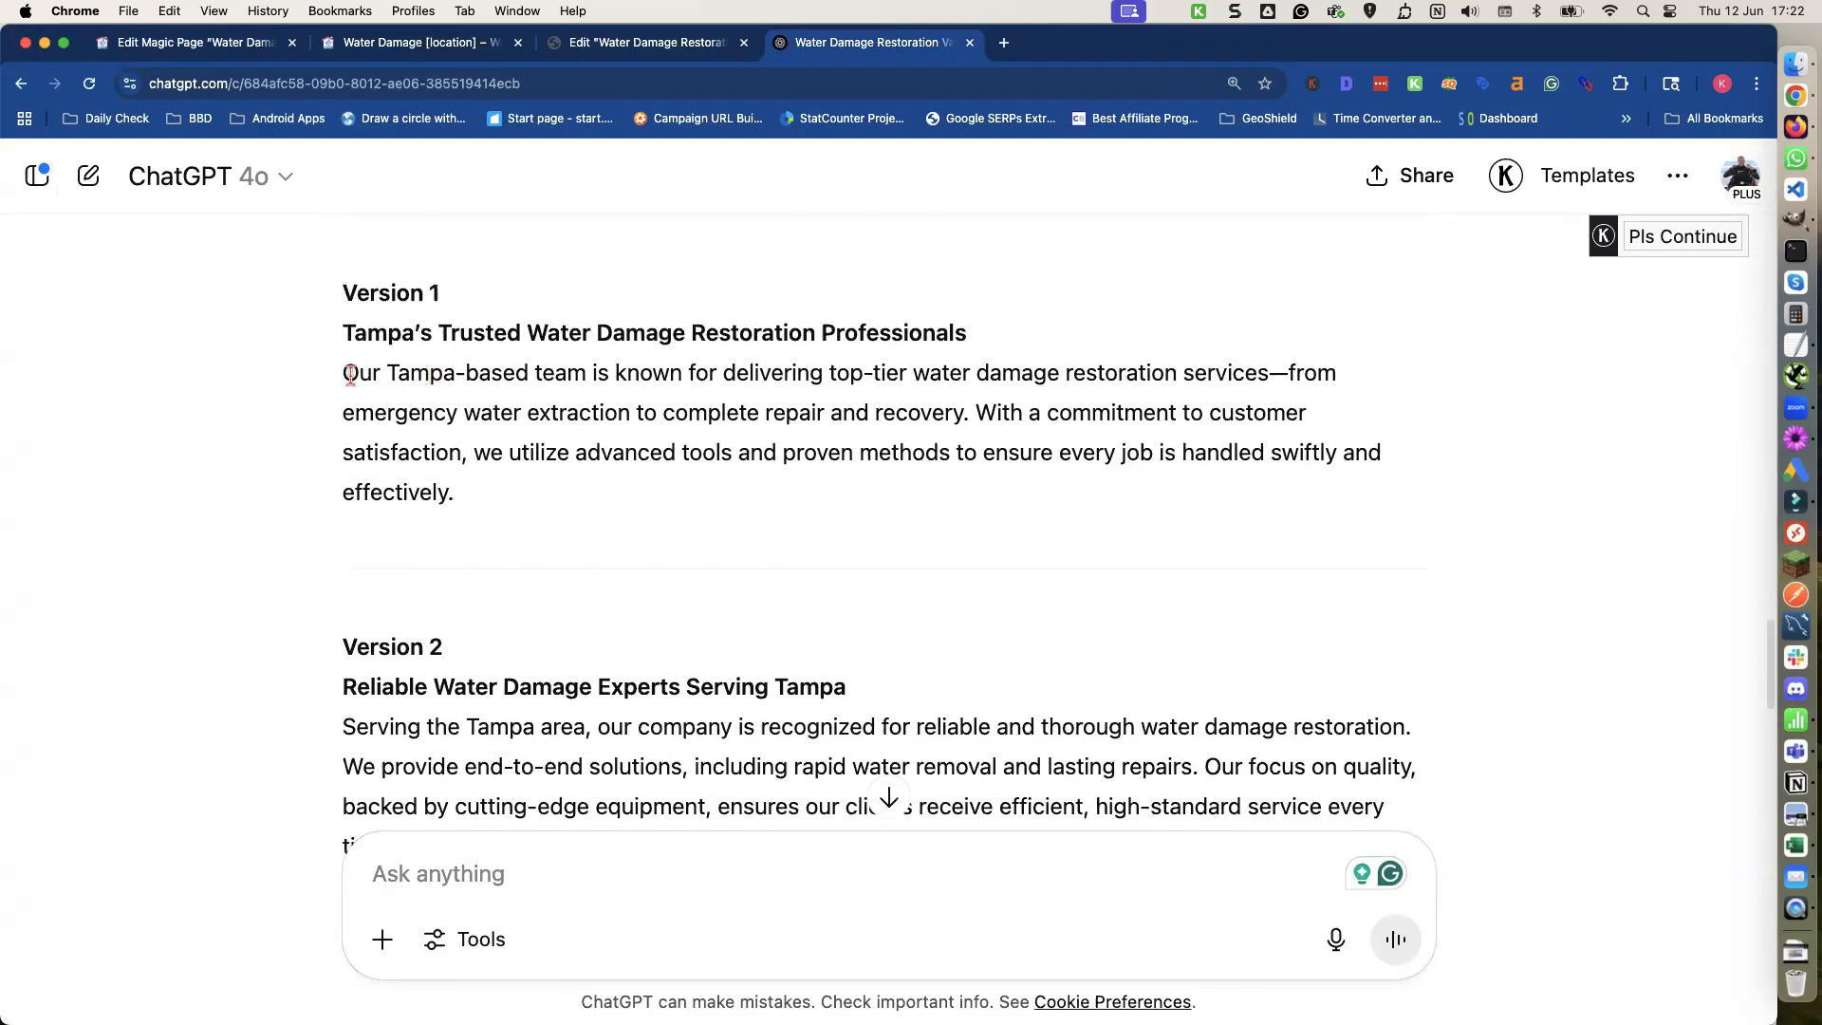
left_click_drag(351, 375, 472, 493)
key("cmd+c")
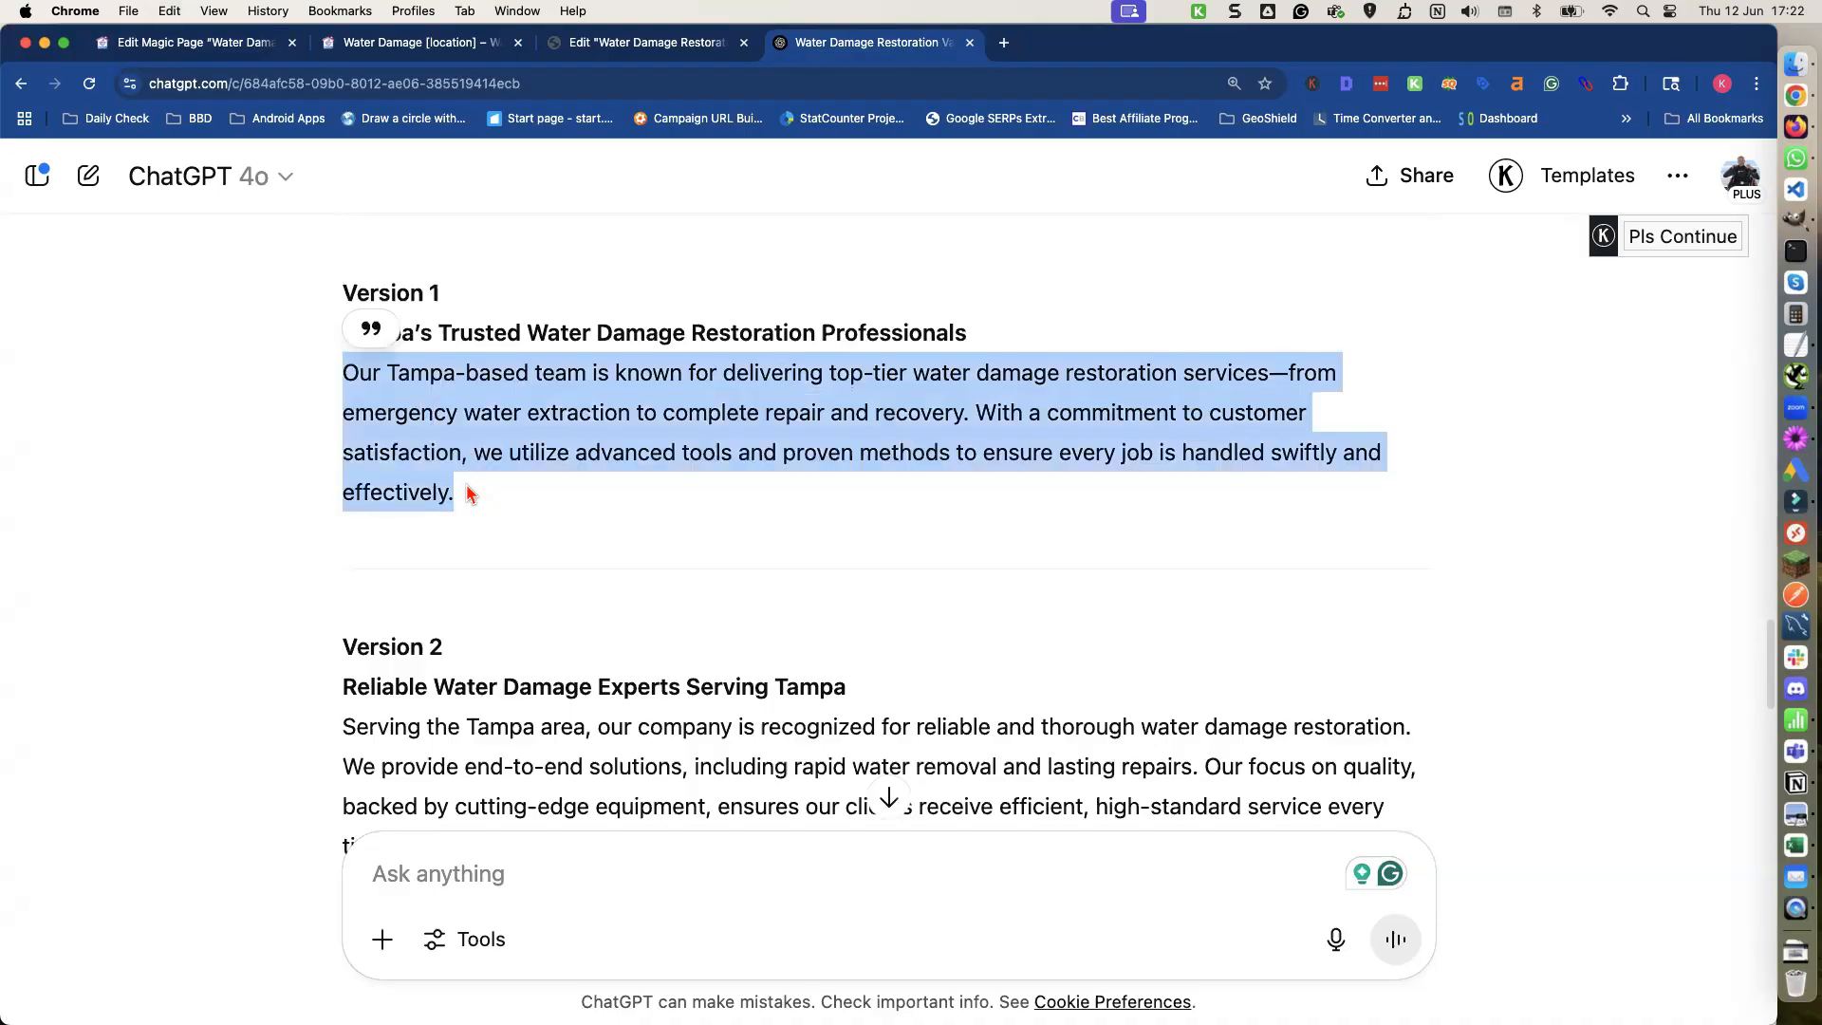
left_click(233, 51)
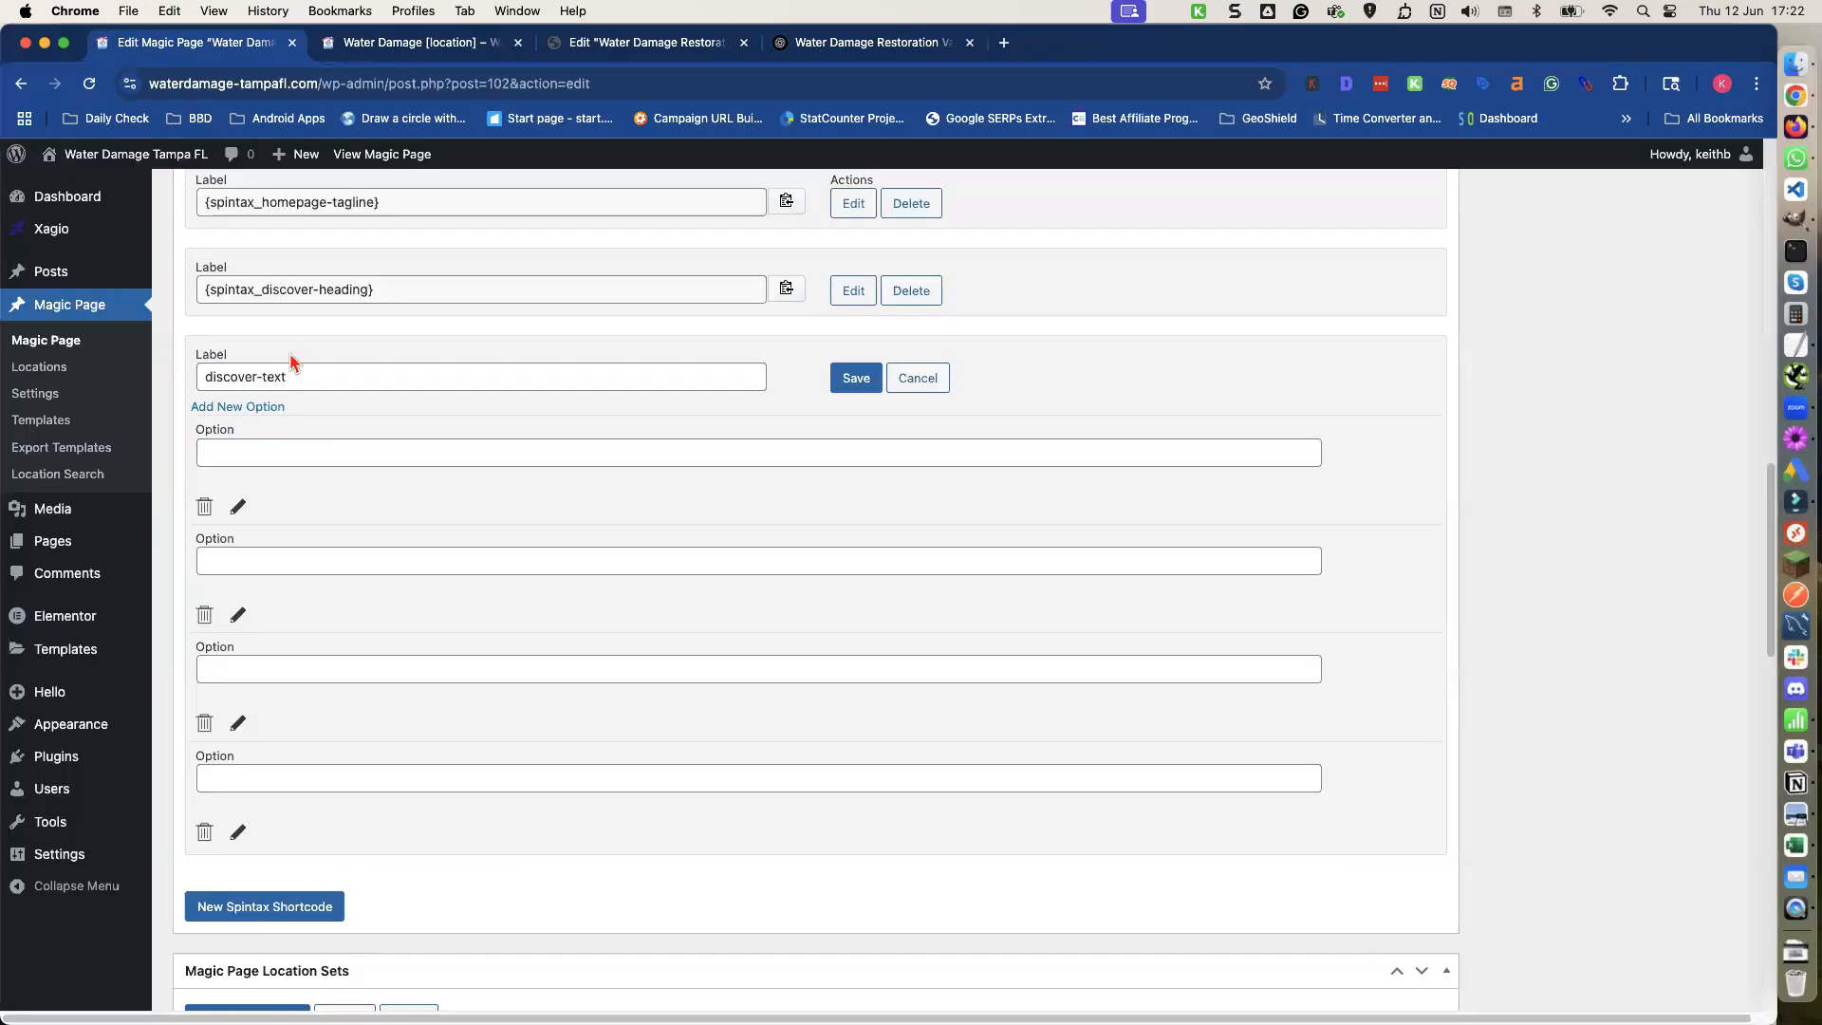
left_click(302, 452)
key("cmd+v")
left_click(310, 558)
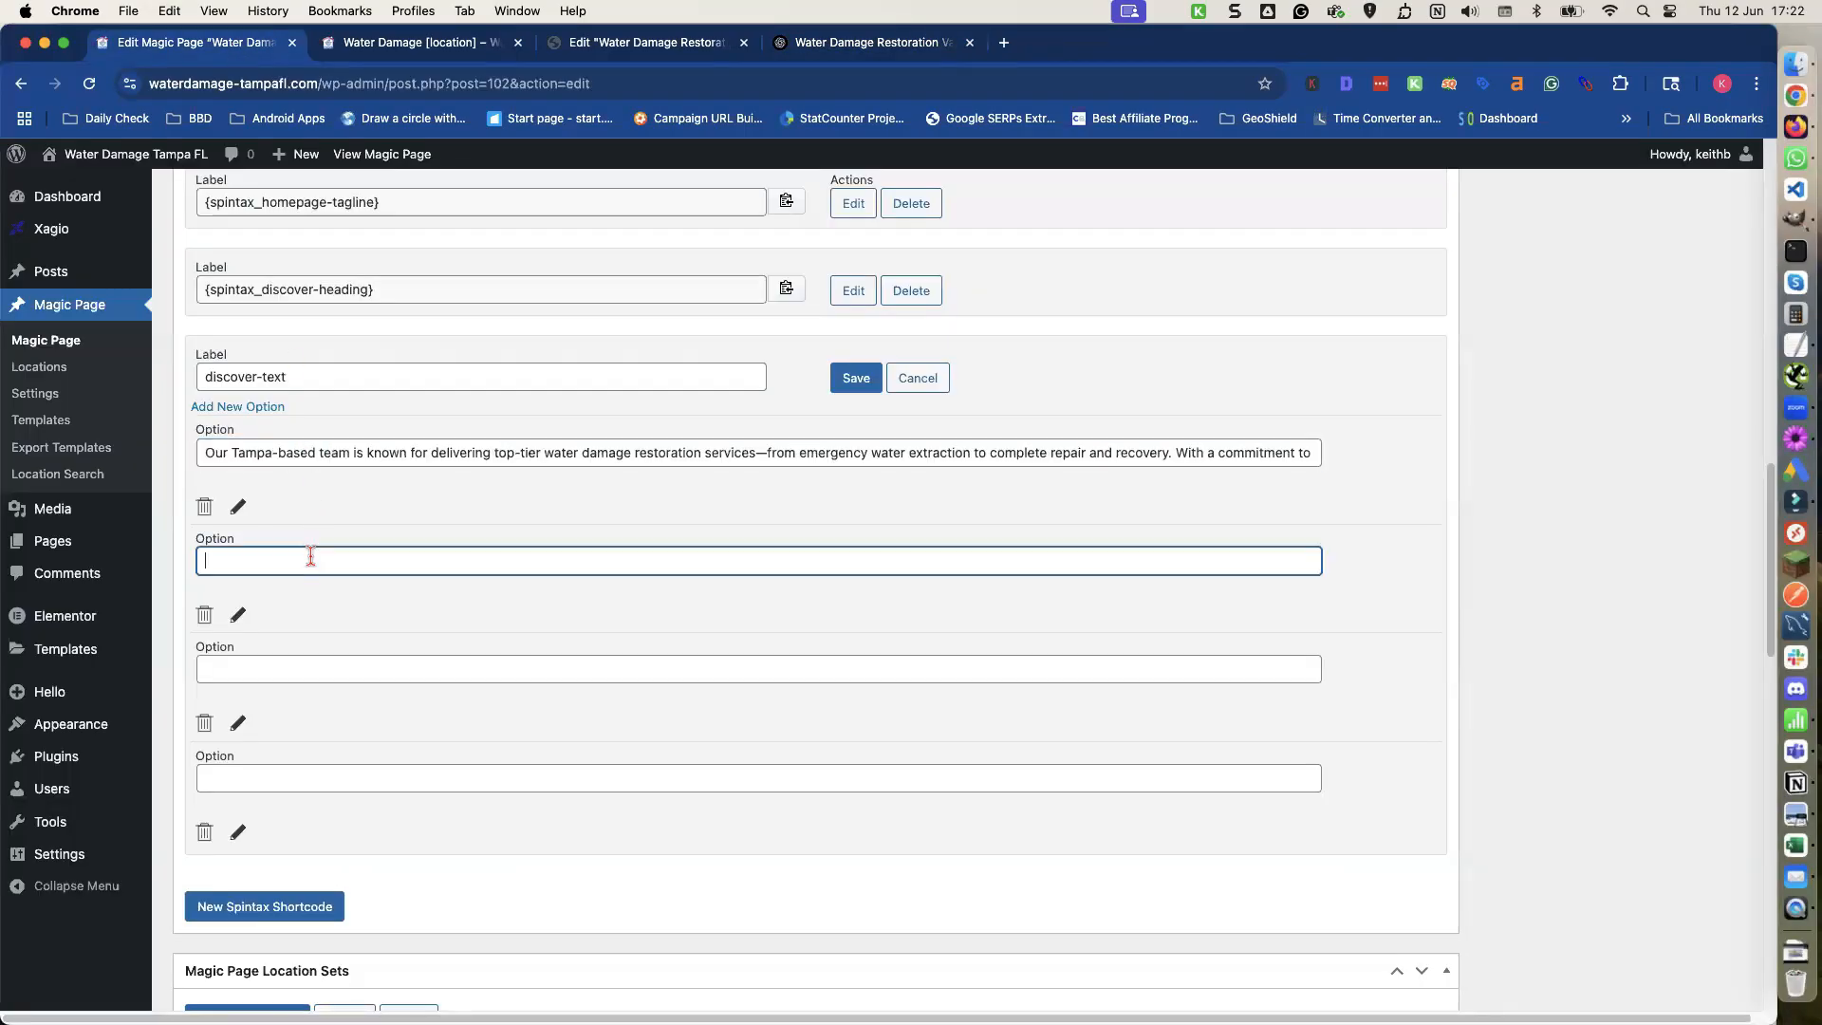
Copy ChatGPT's Version 2 paragraph into the second discover-text option.
left_click(802, 44)
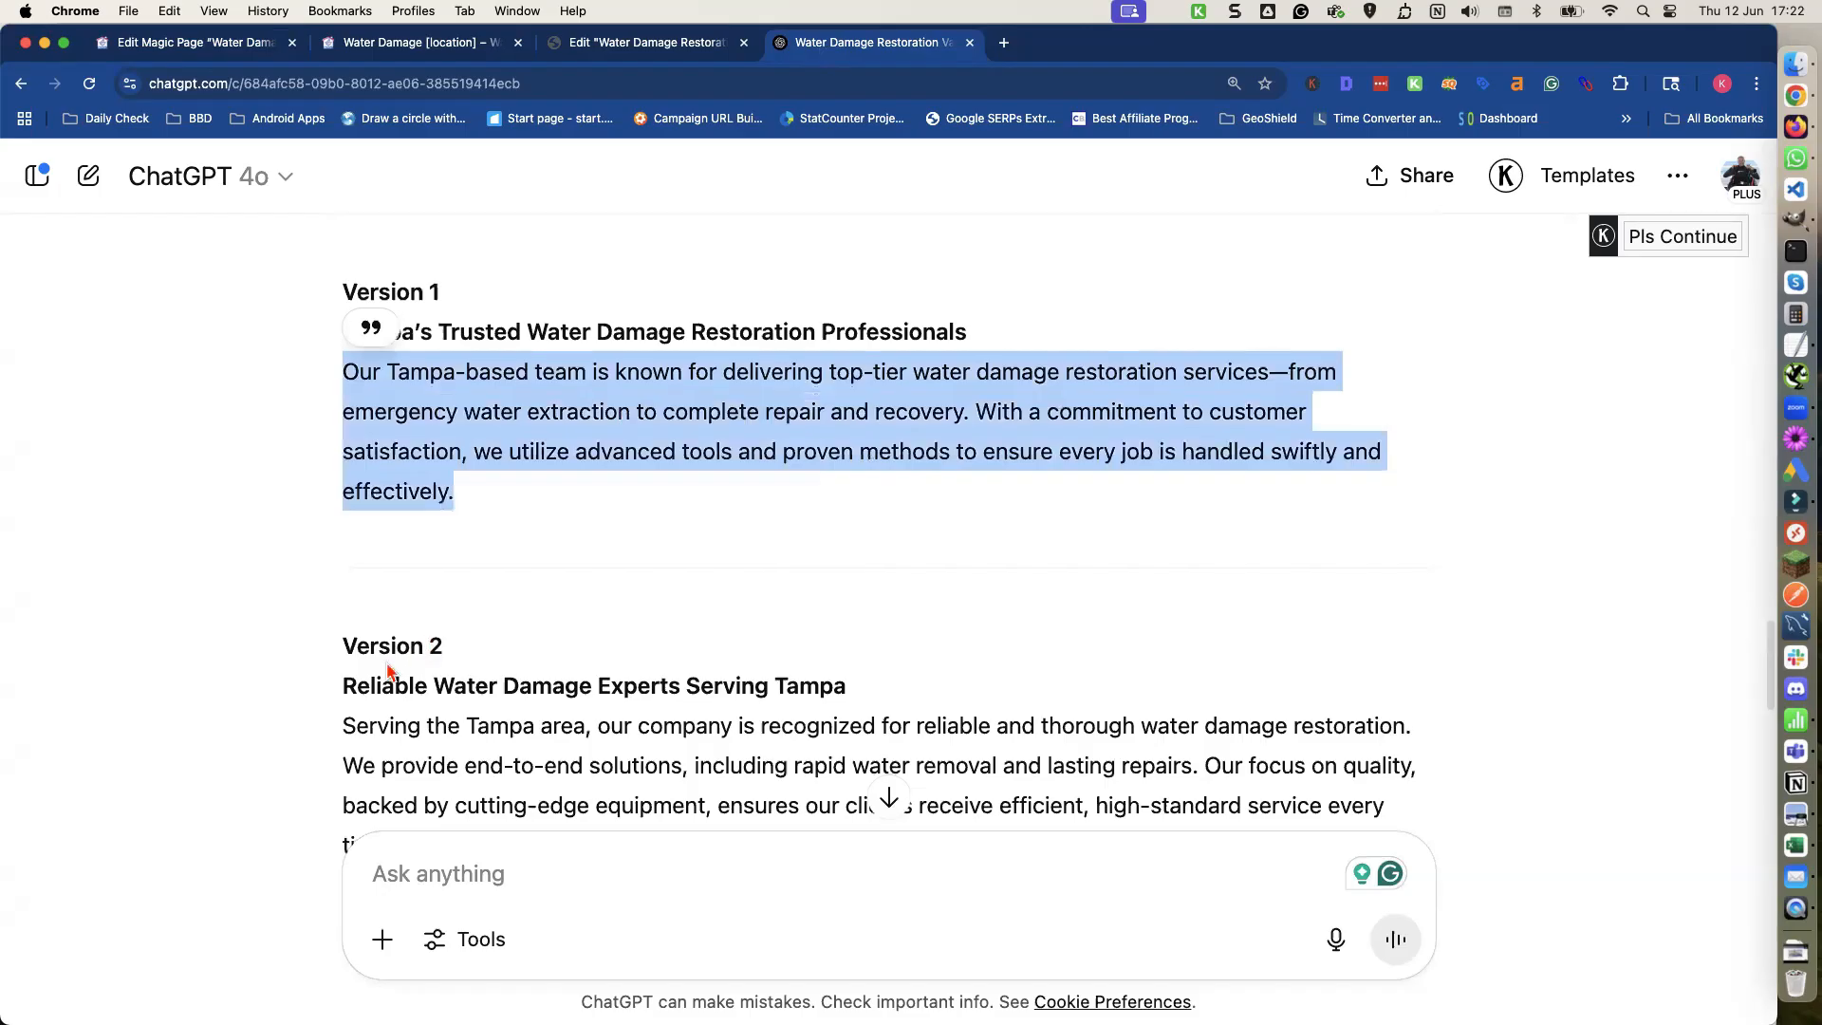
scroll(375, 661, "down", 3)
triple_click(388, 587)
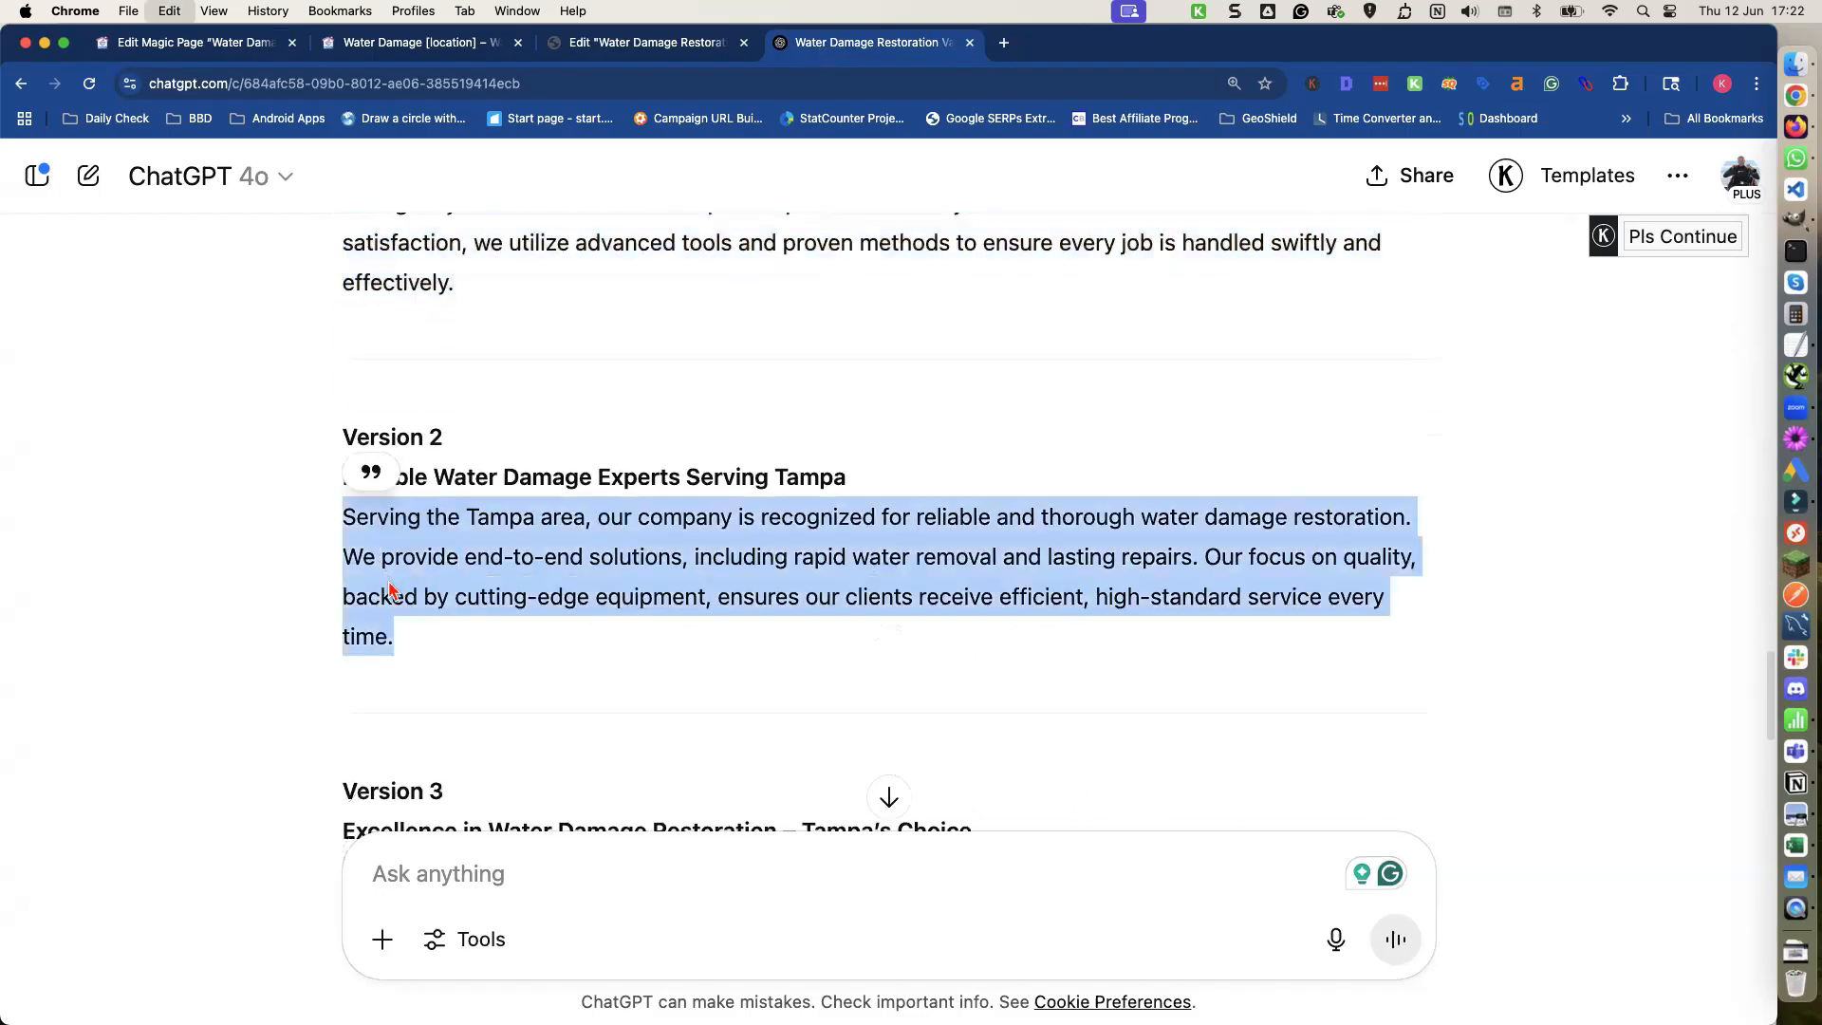
key("cmd+c")
left_click(194, 42)
key("cmd+v")
left_click(271, 668)
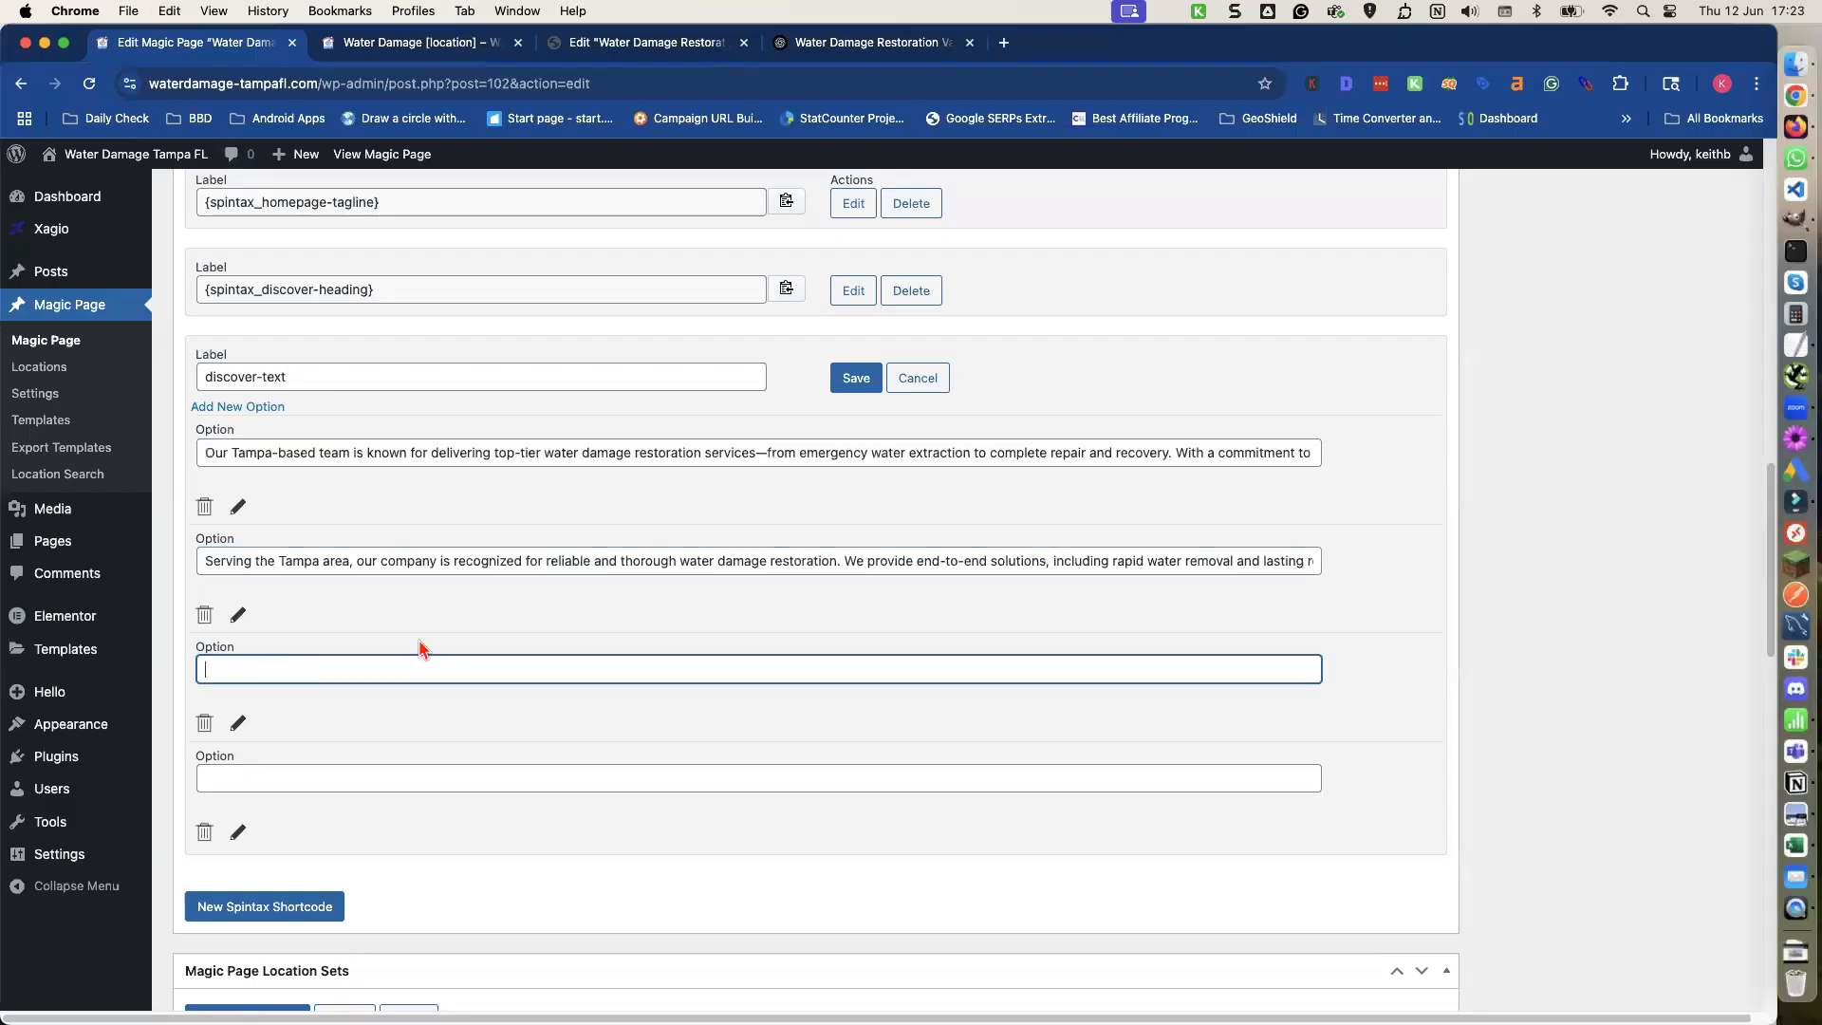
Copy ChatGPT's Version 3 paragraph into the third discover-text option.
left_click(819, 48)
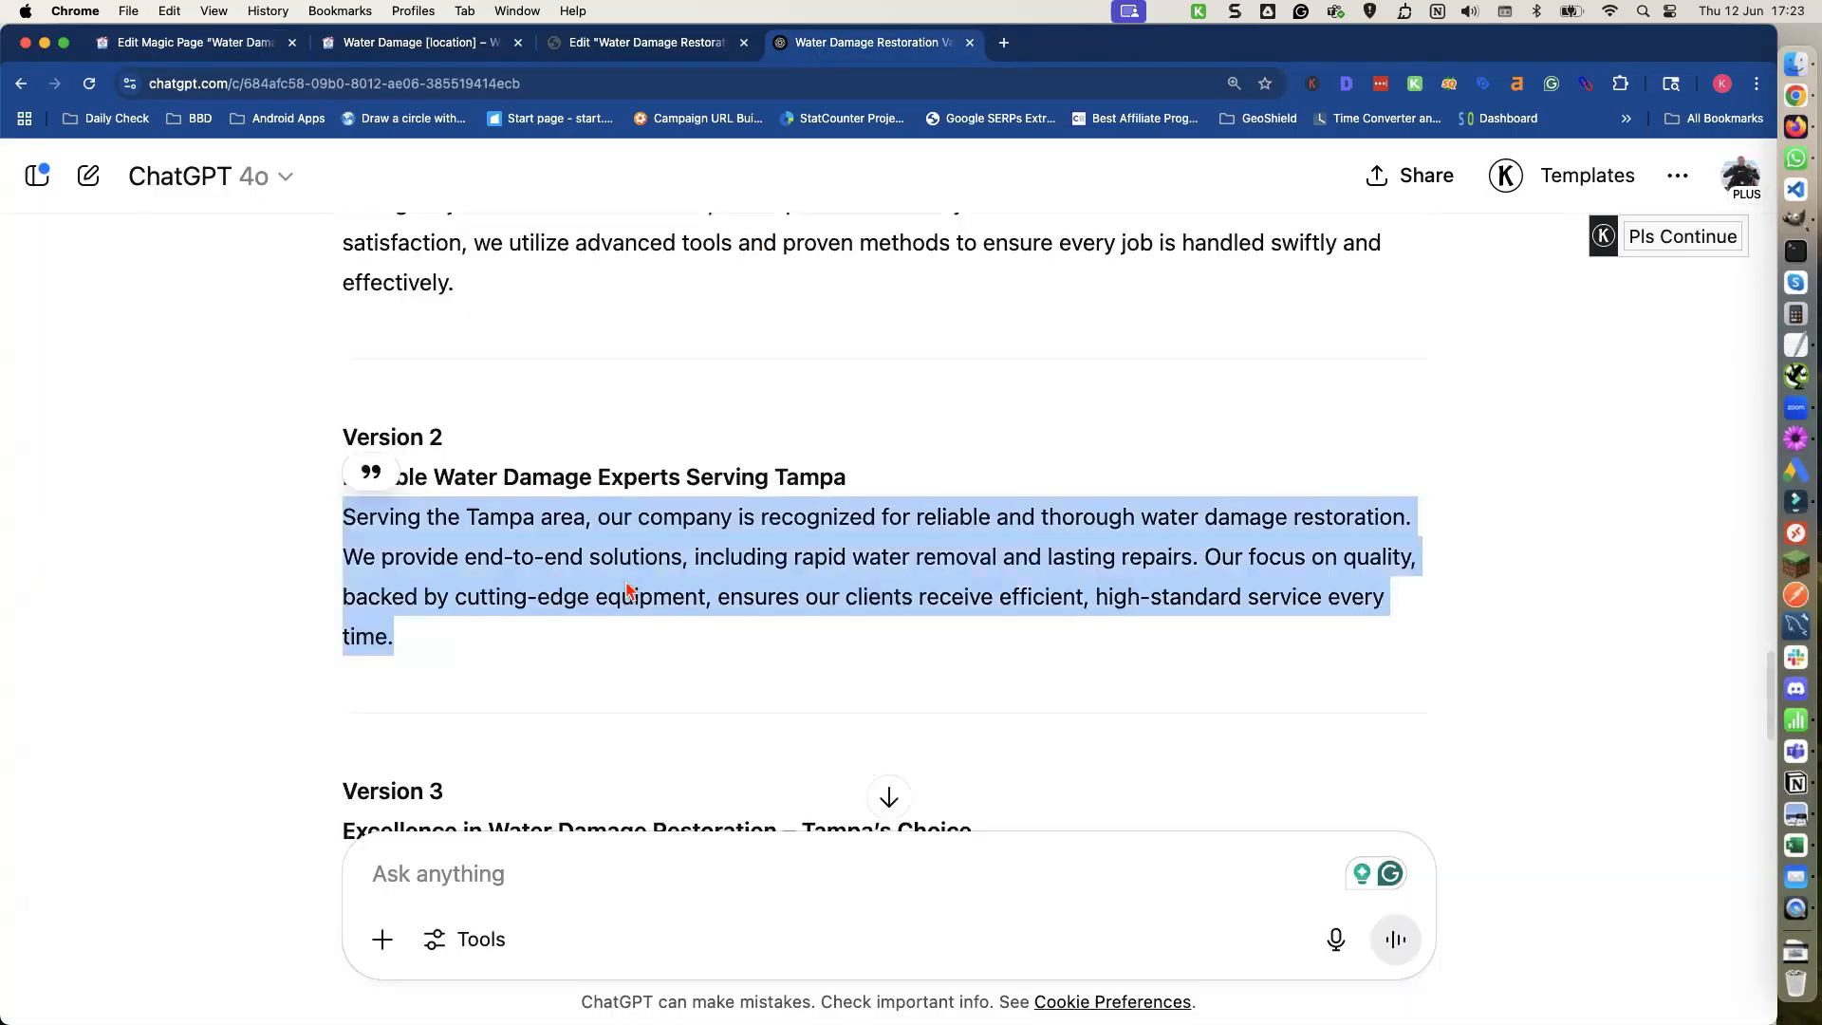
scroll(626, 588, "down", 3)
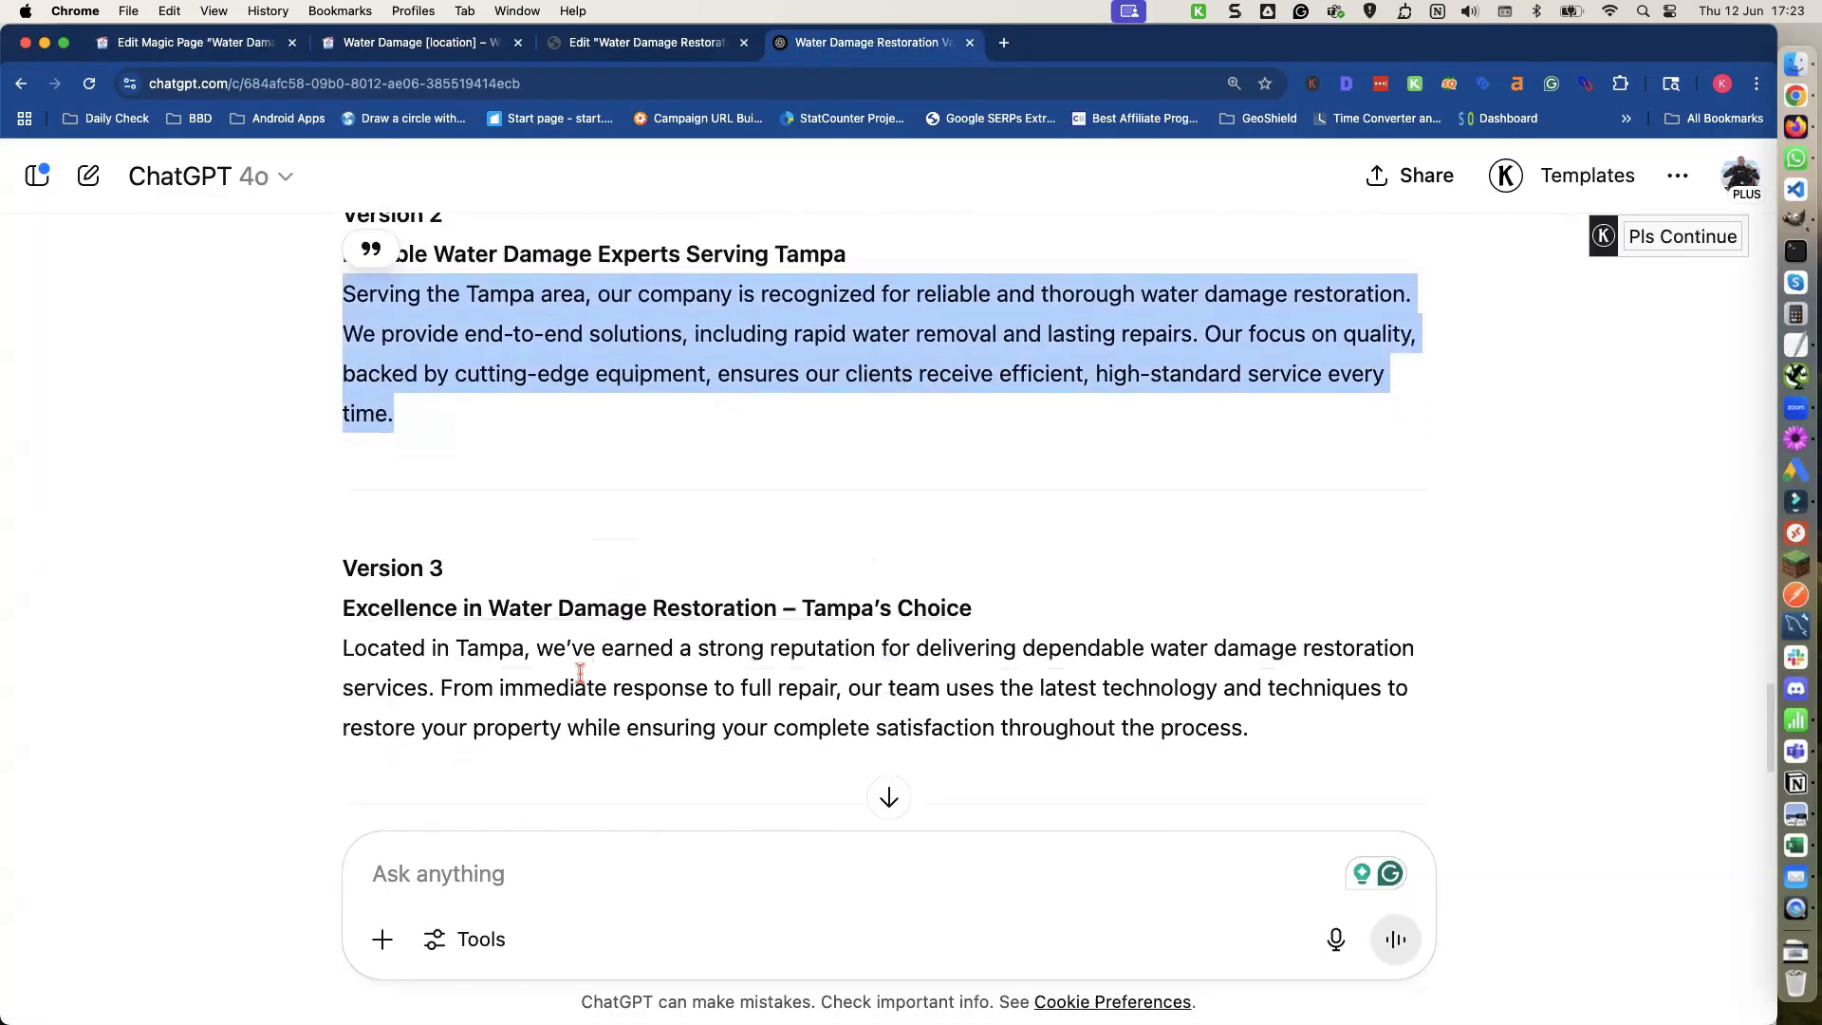
triple_click(580, 673)
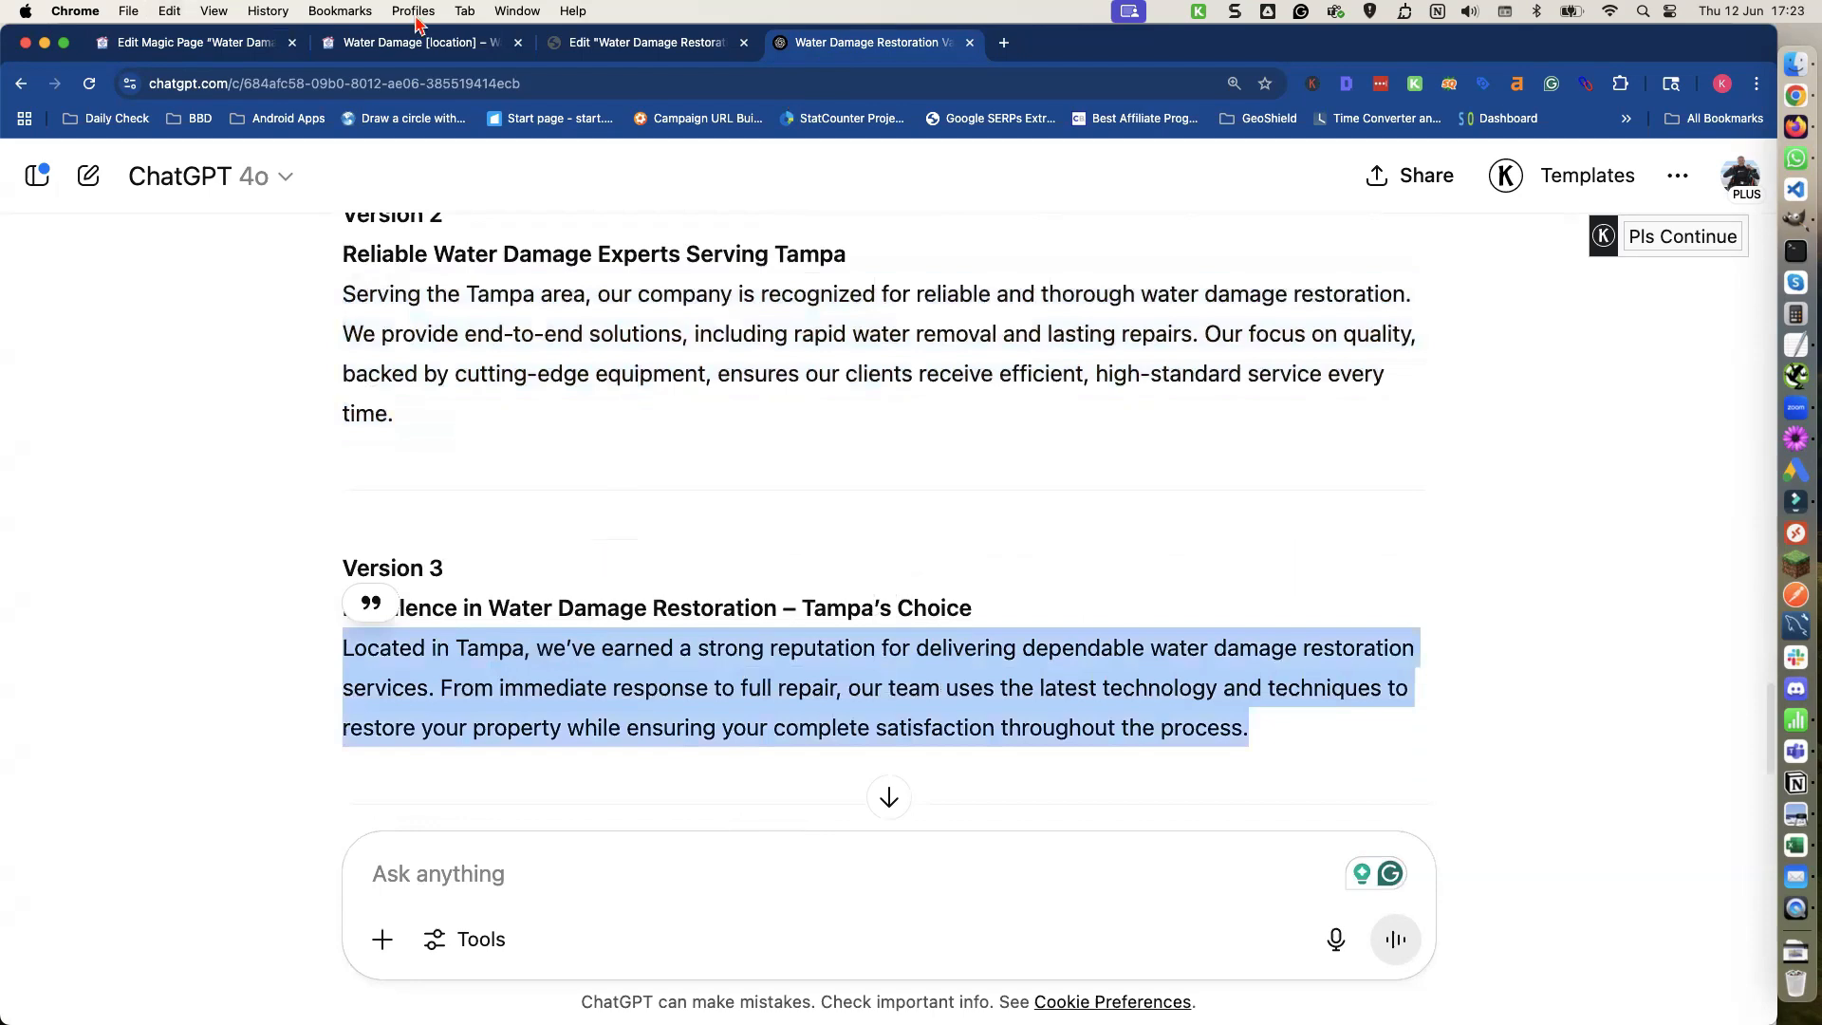
left_click(228, 45)
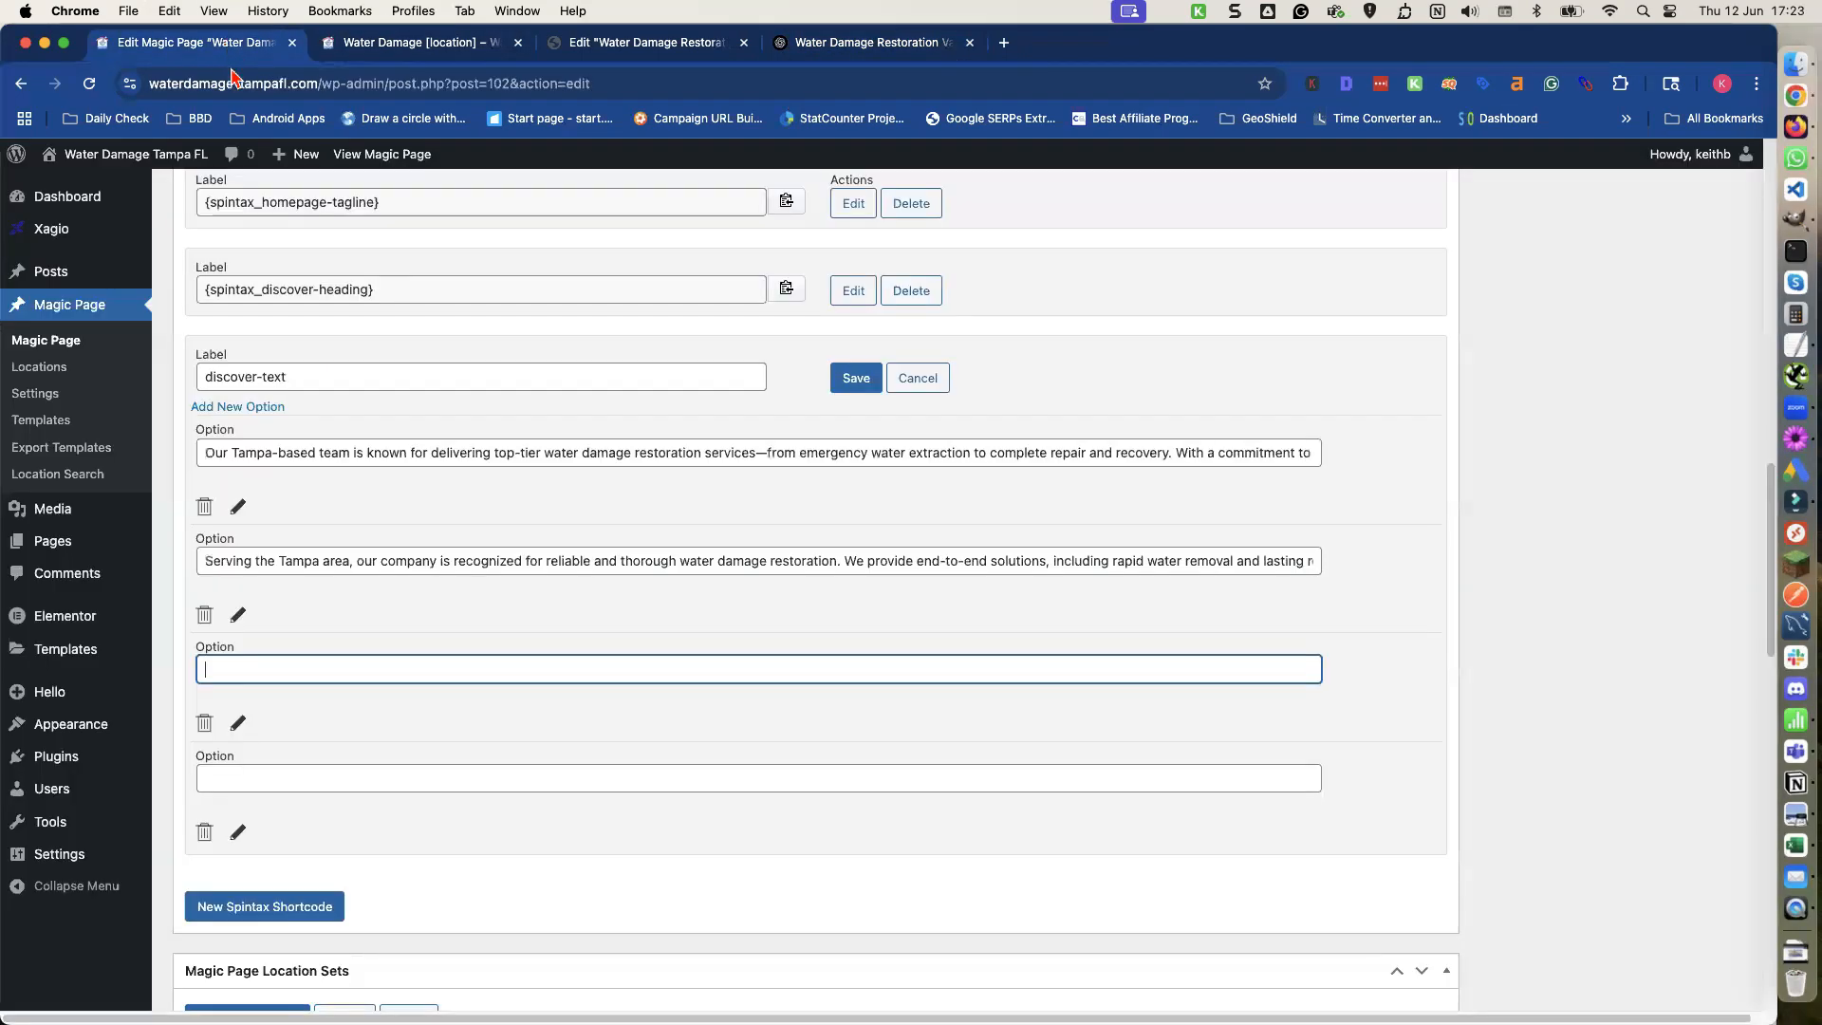
left_click(371, 670)
key("super+v")
left_click(361, 776)
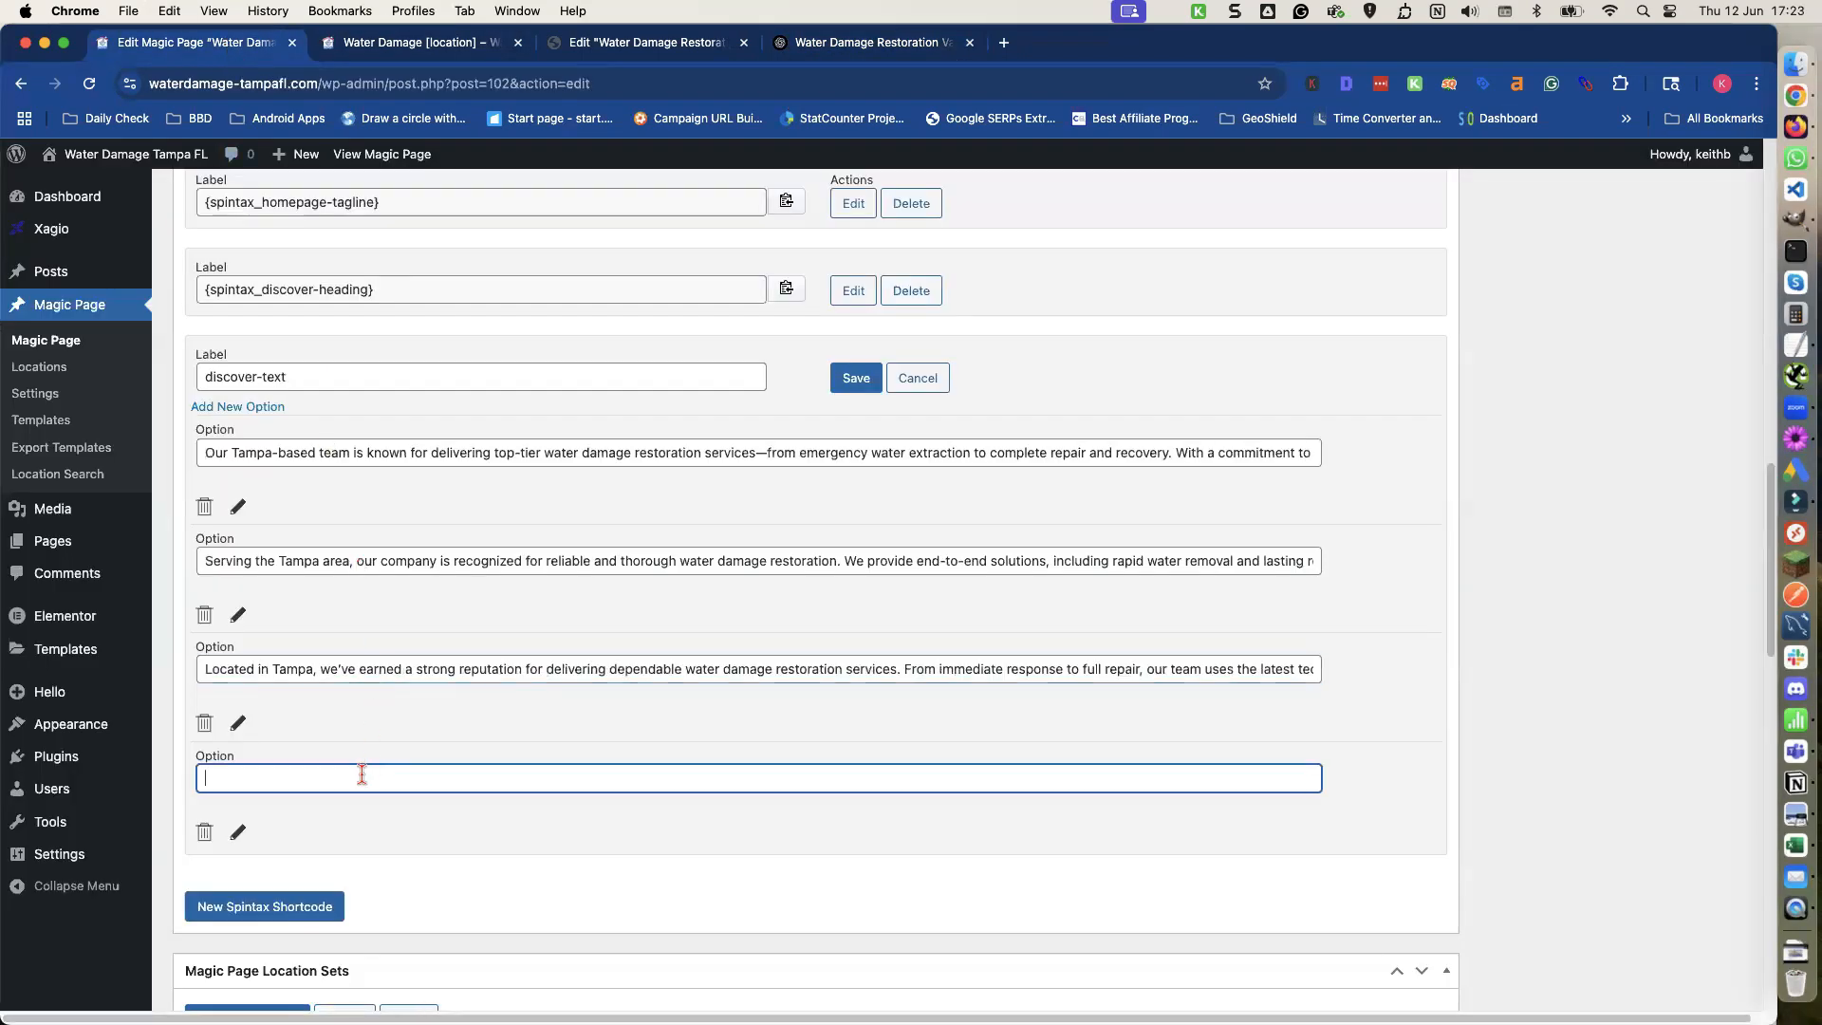
Copy ChatGPT's Version 4 paragraph into the fourth discover-text option.
left_click(843, 47)
scroll(707, 332, "down", 5)
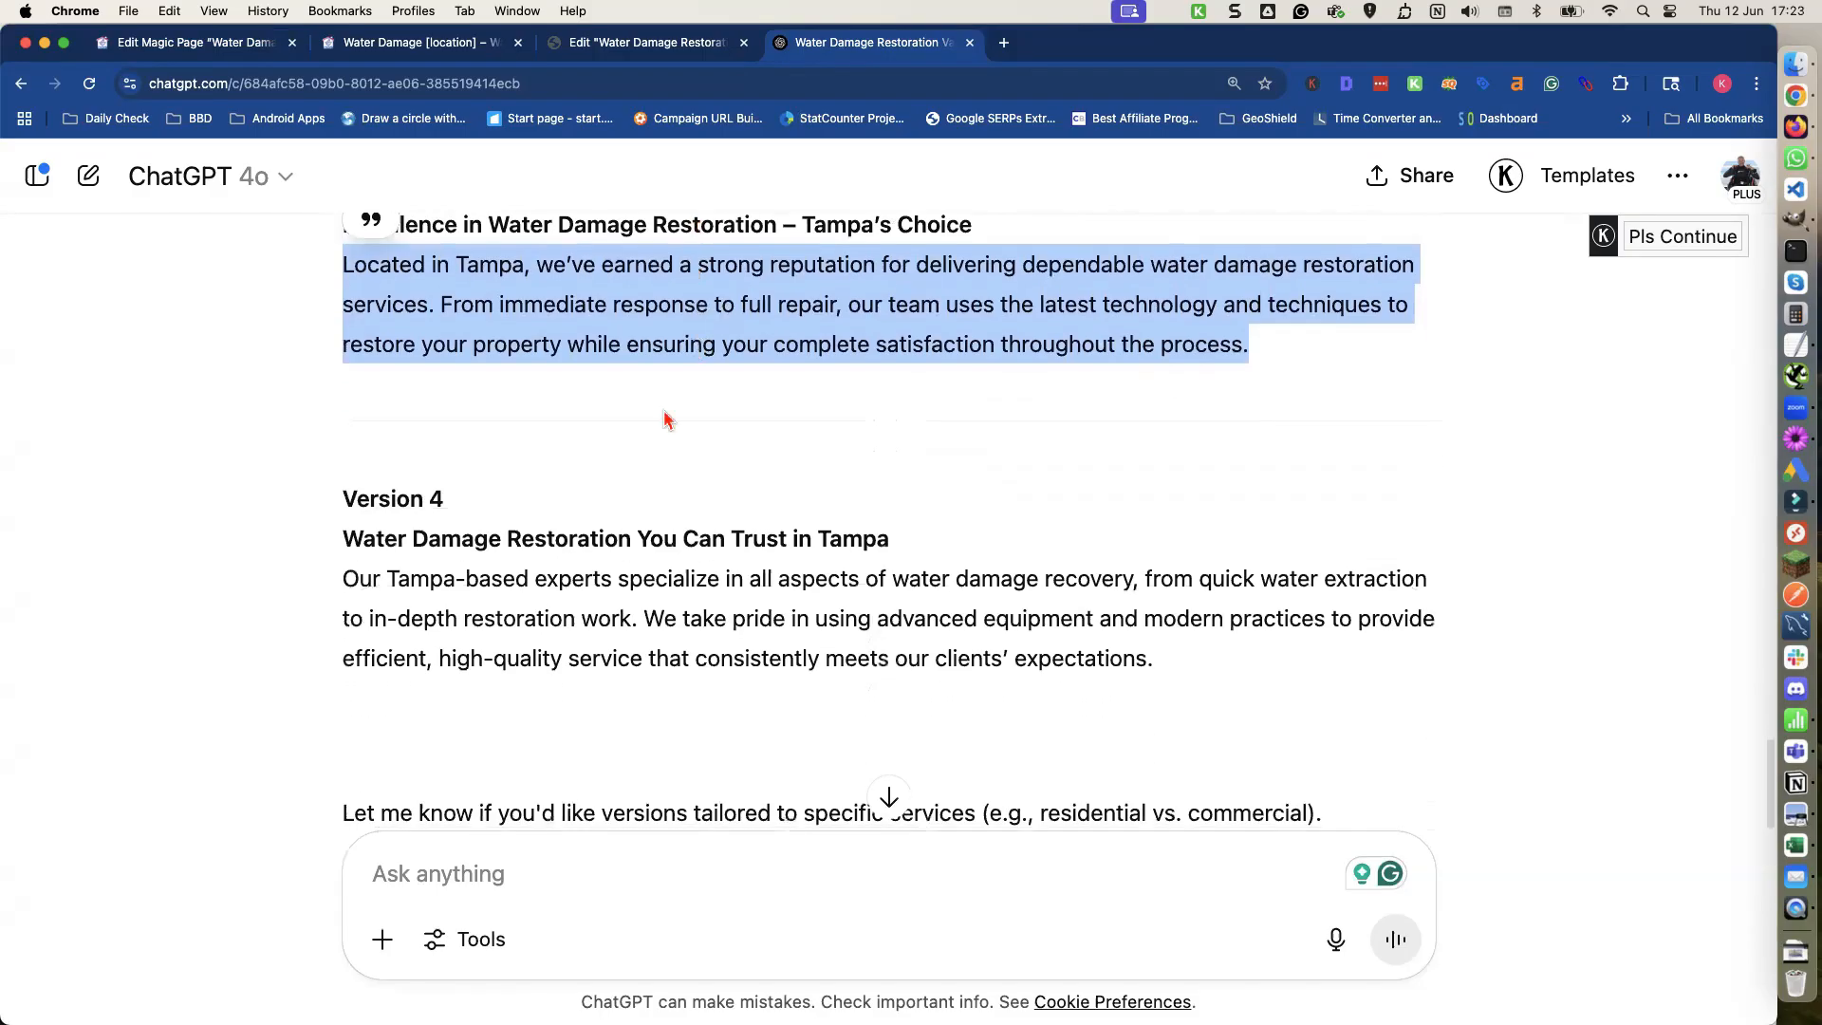
triple_click(616, 587)
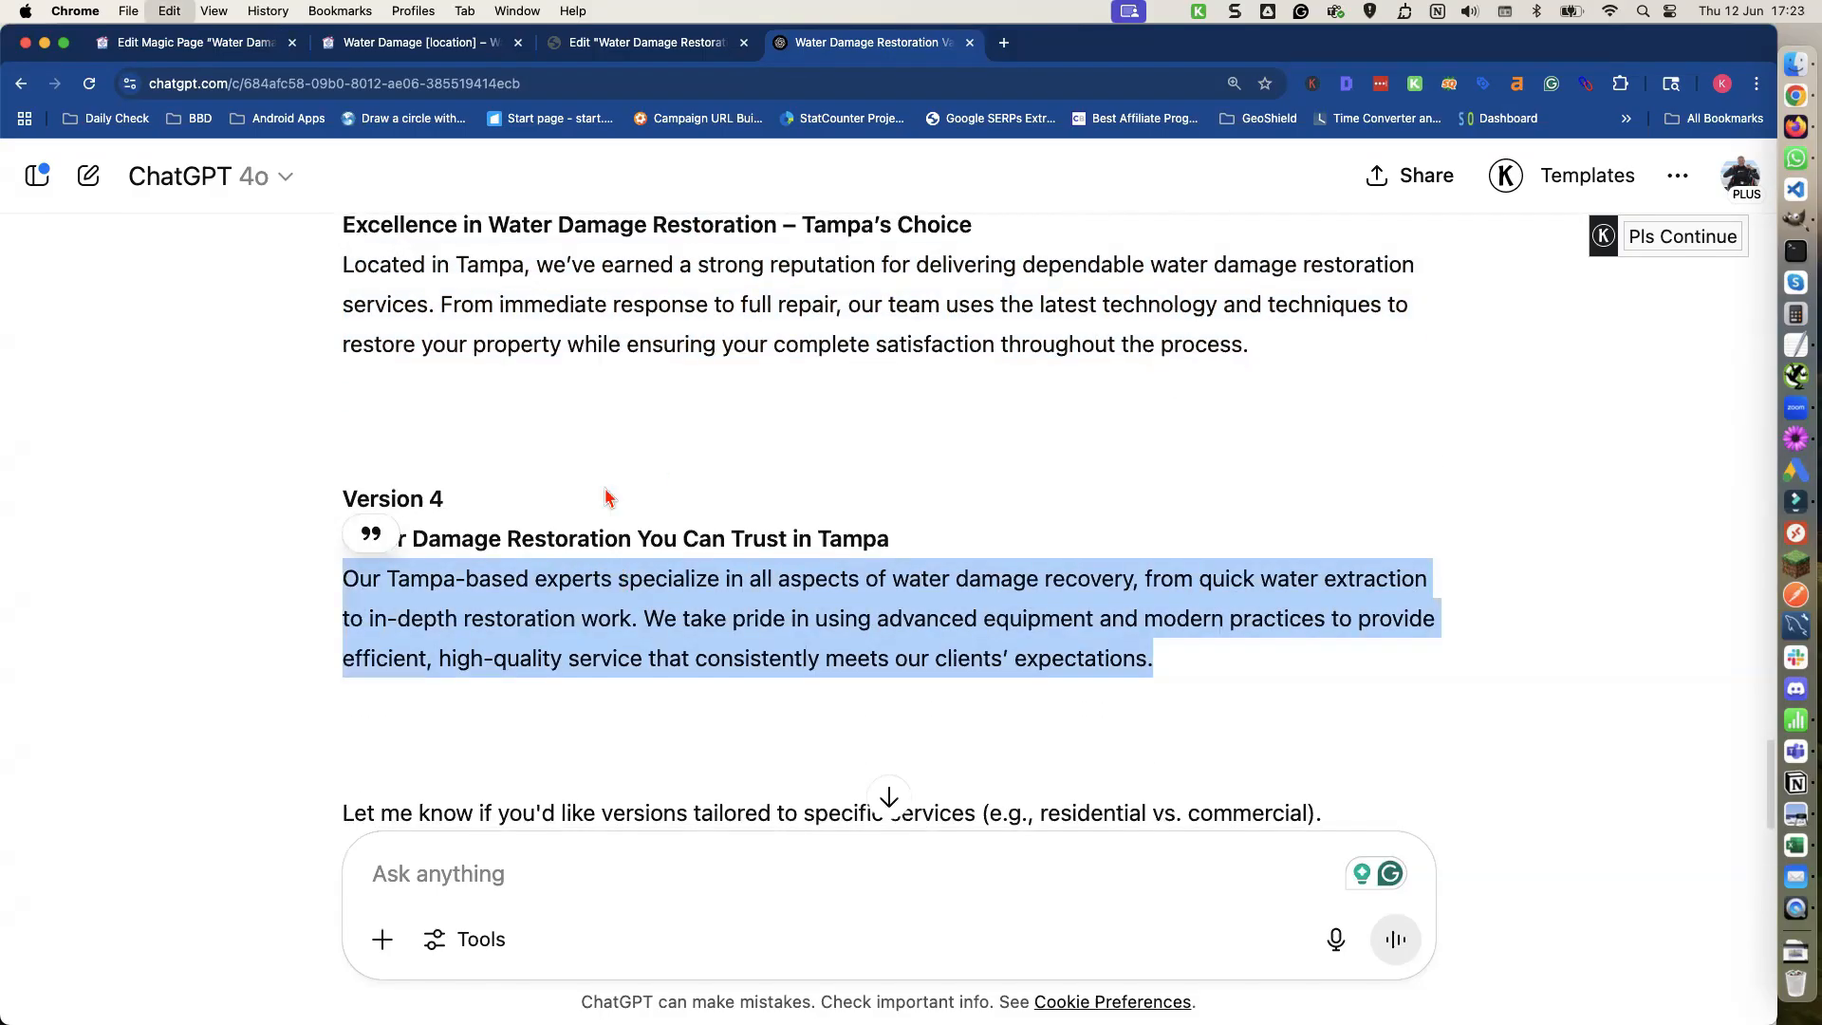
left_click(228, 43)
key("super+v")
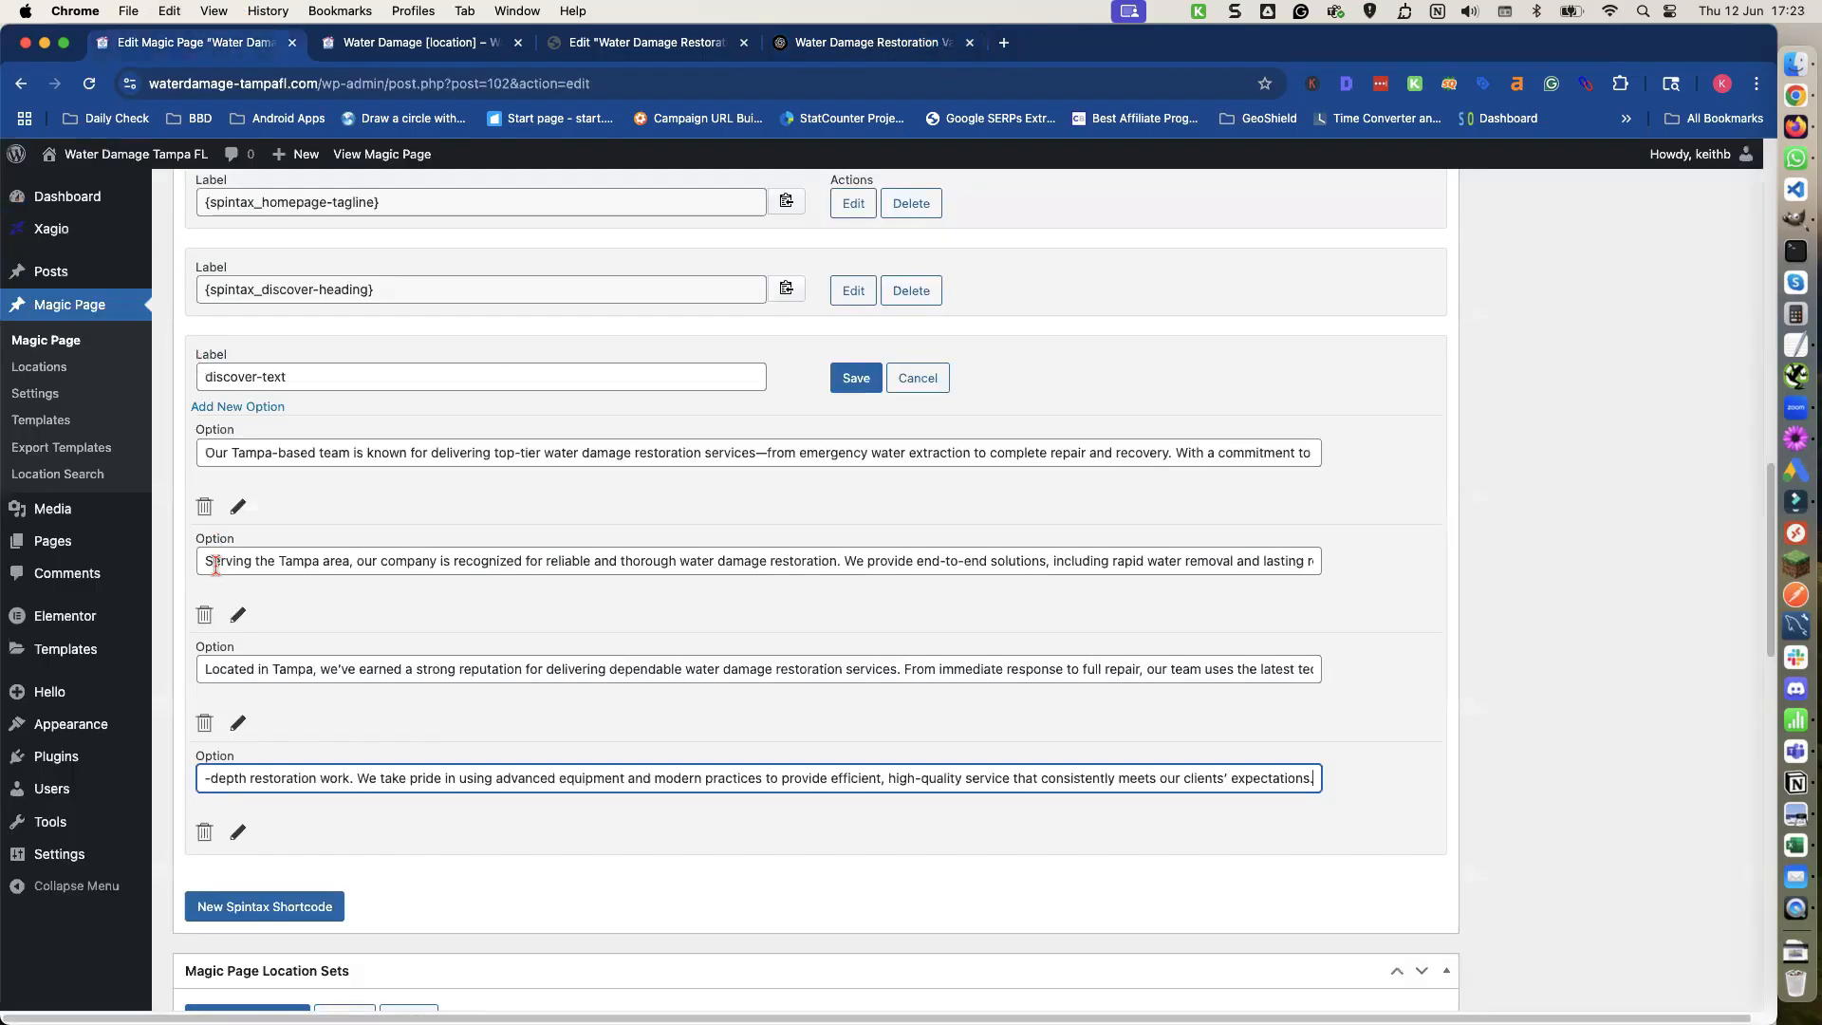
left_click(538, 827)
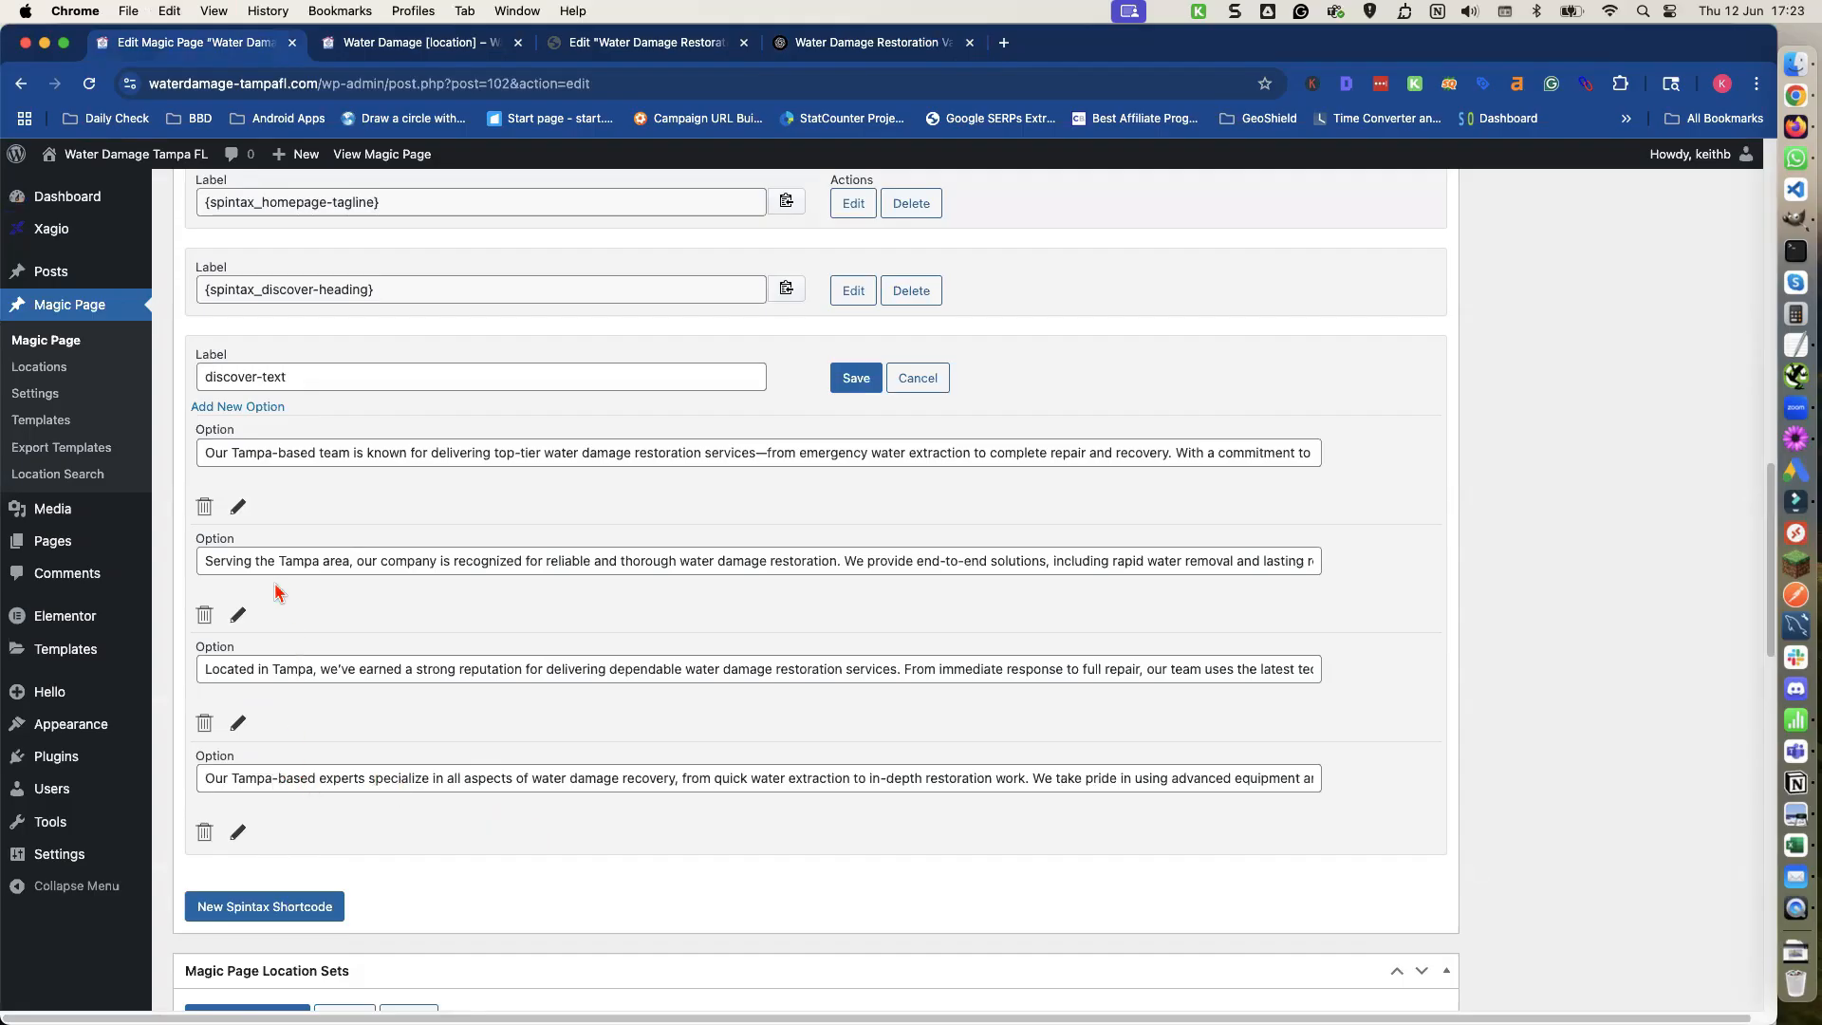
Replace "Tampa" with [location] in all four discover-text options.
scroll(274, 585, "up", 1)
left_click_drag(232, 457, 253, 458)
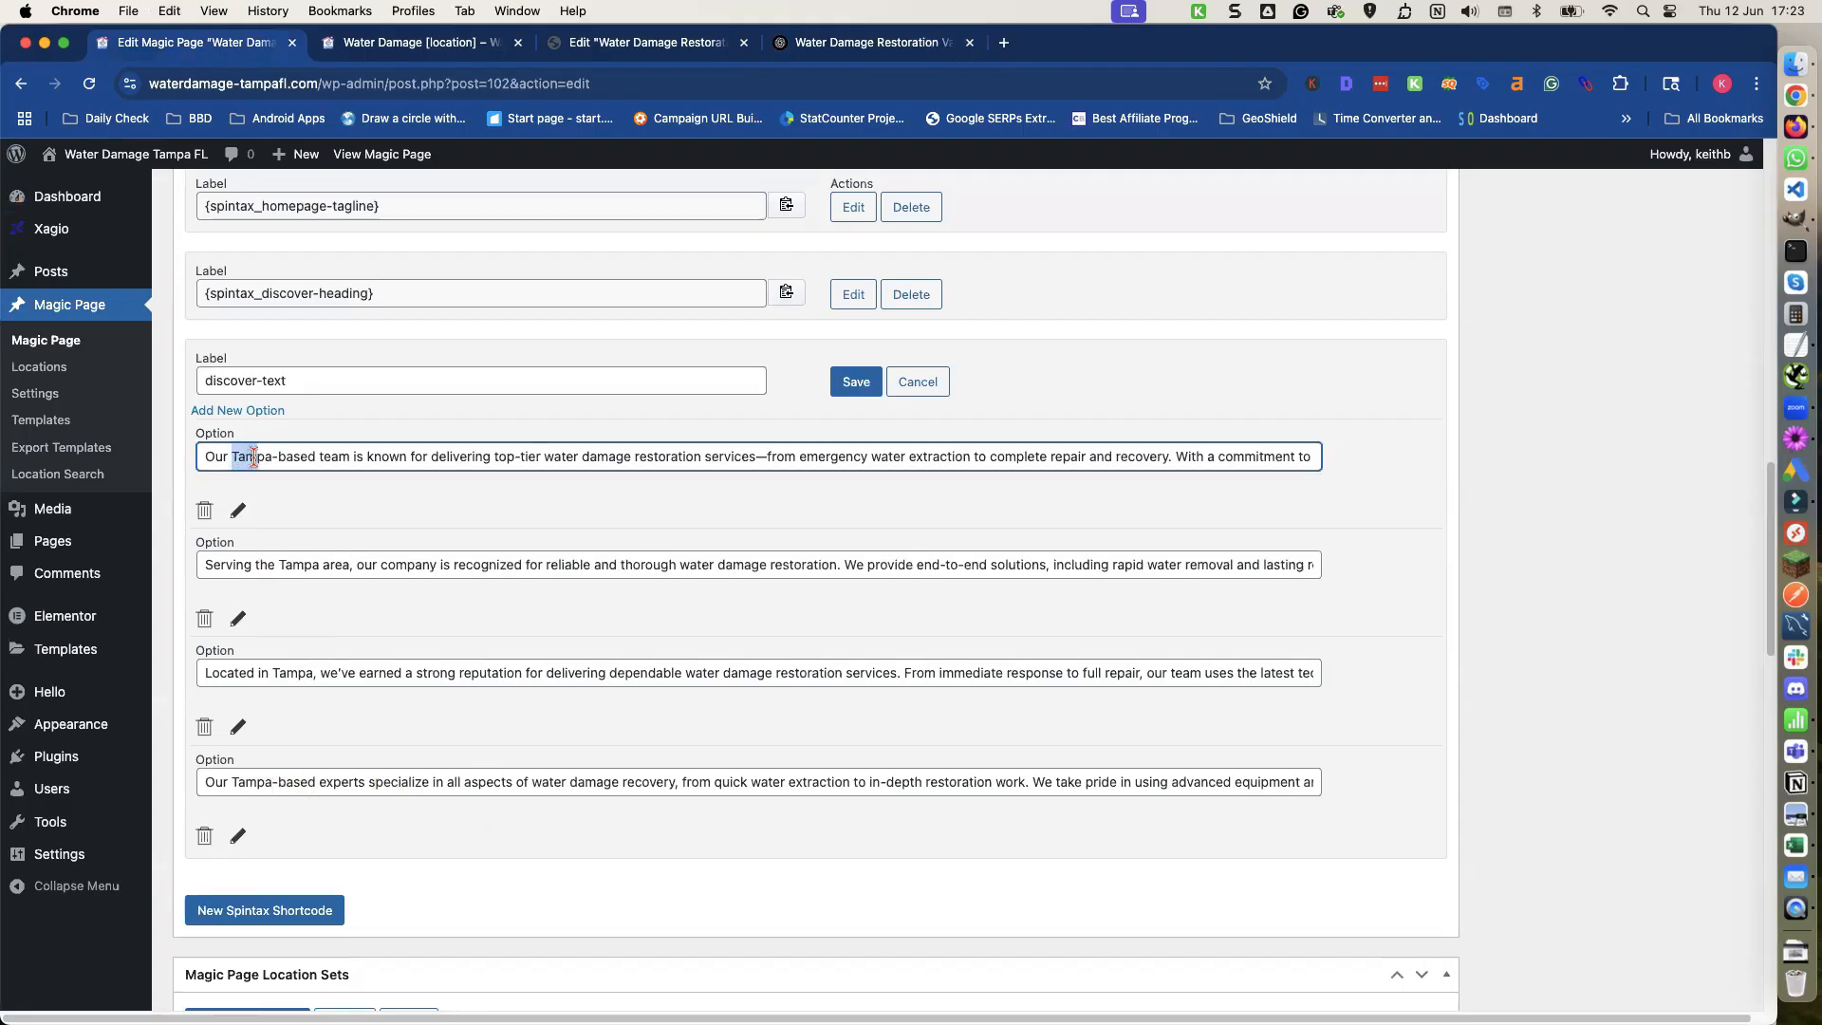
type("[locati")
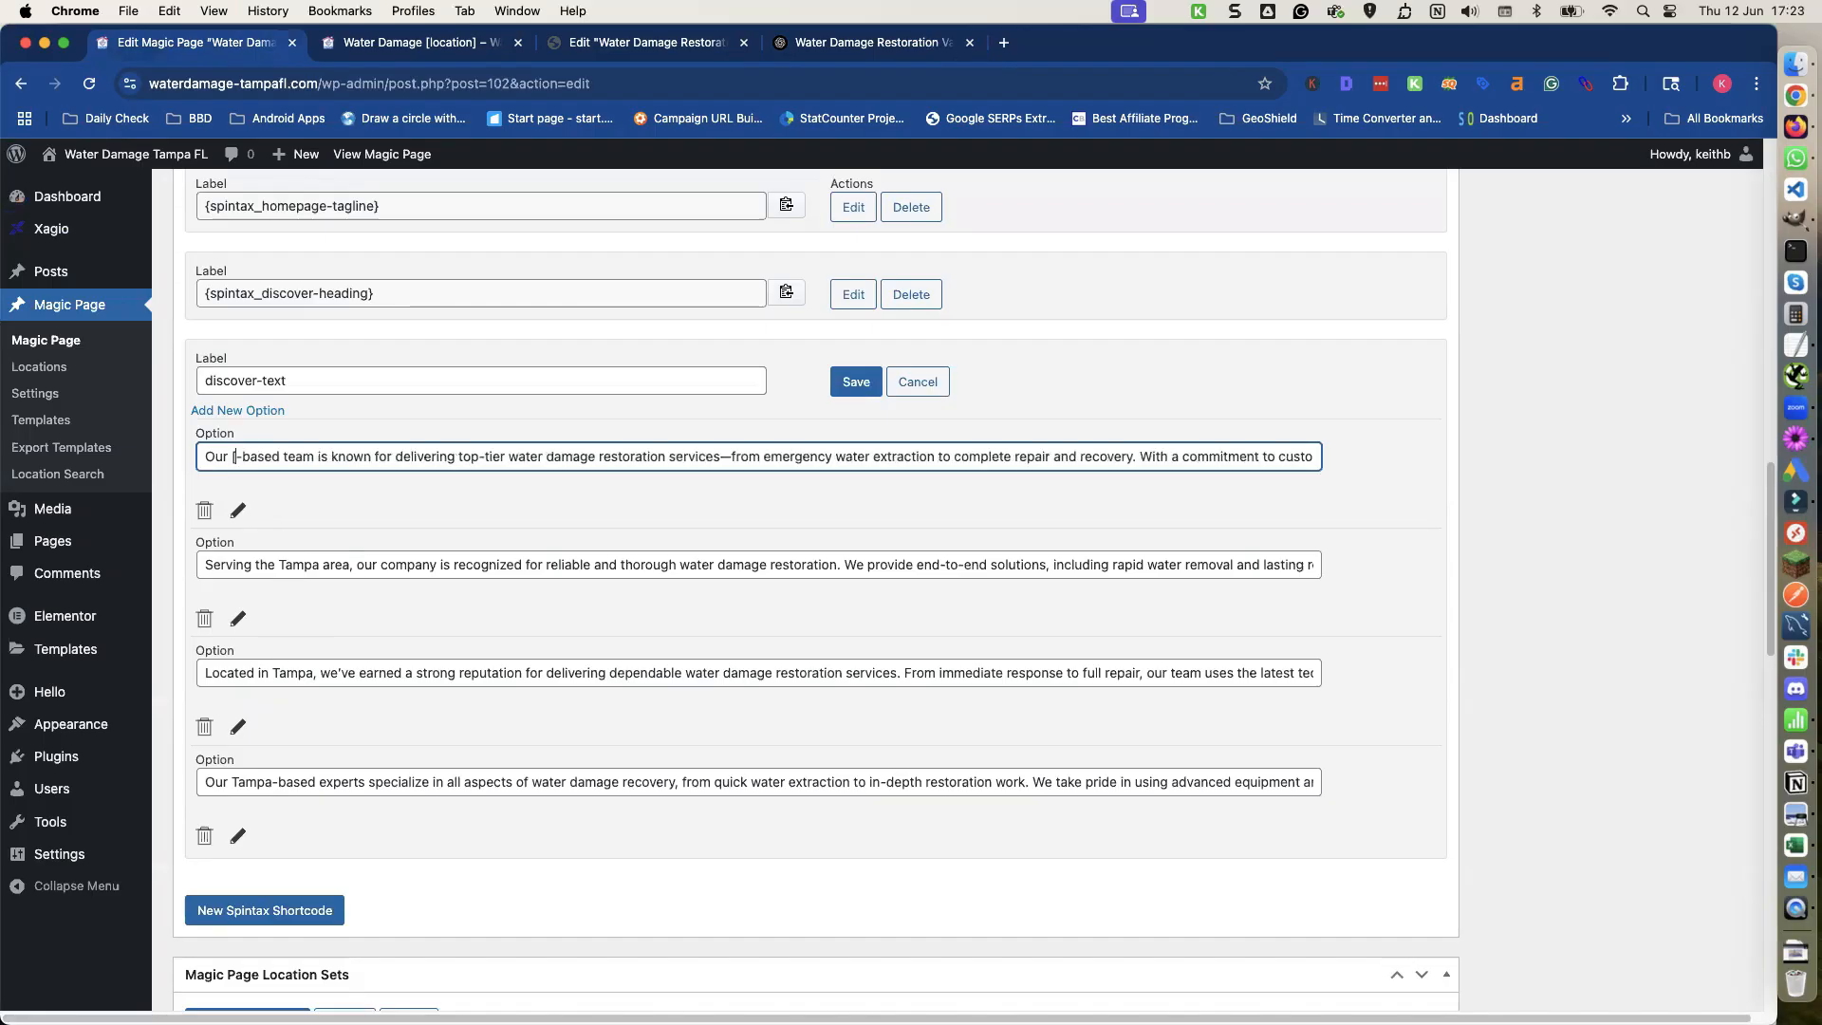
type("on]")
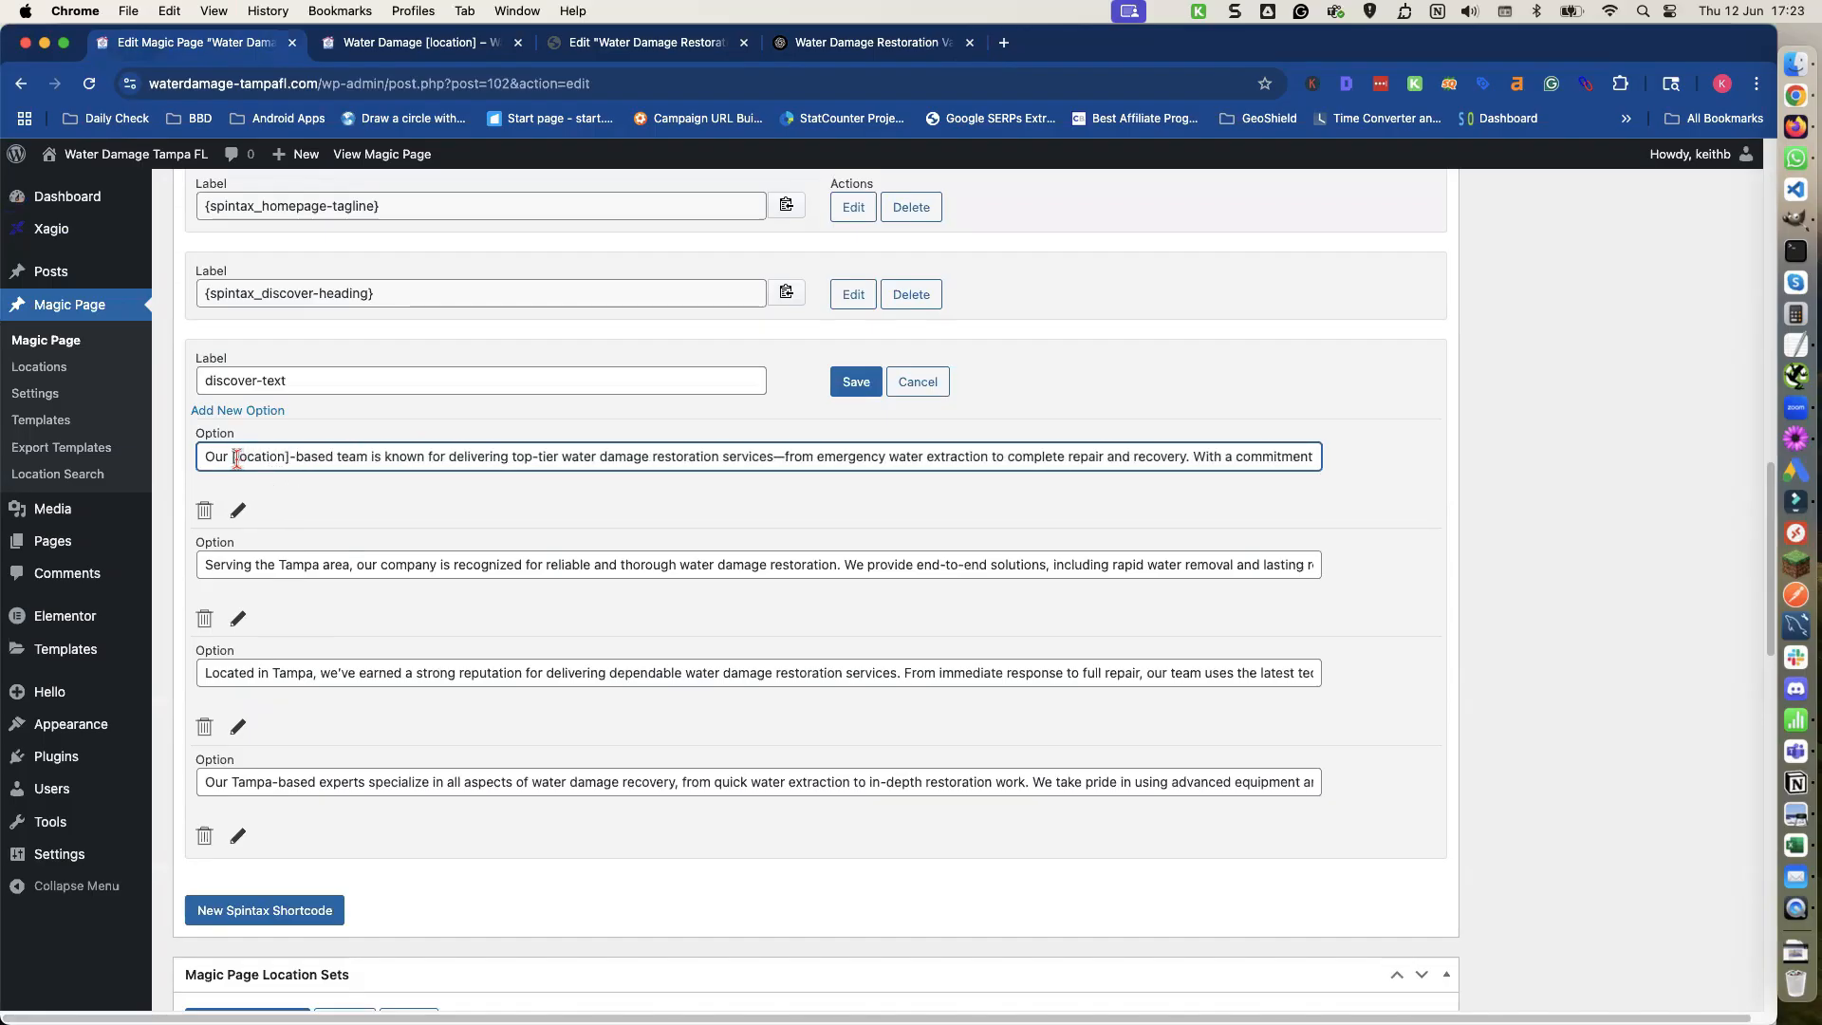
left_click_drag(233, 457, 282, 458)
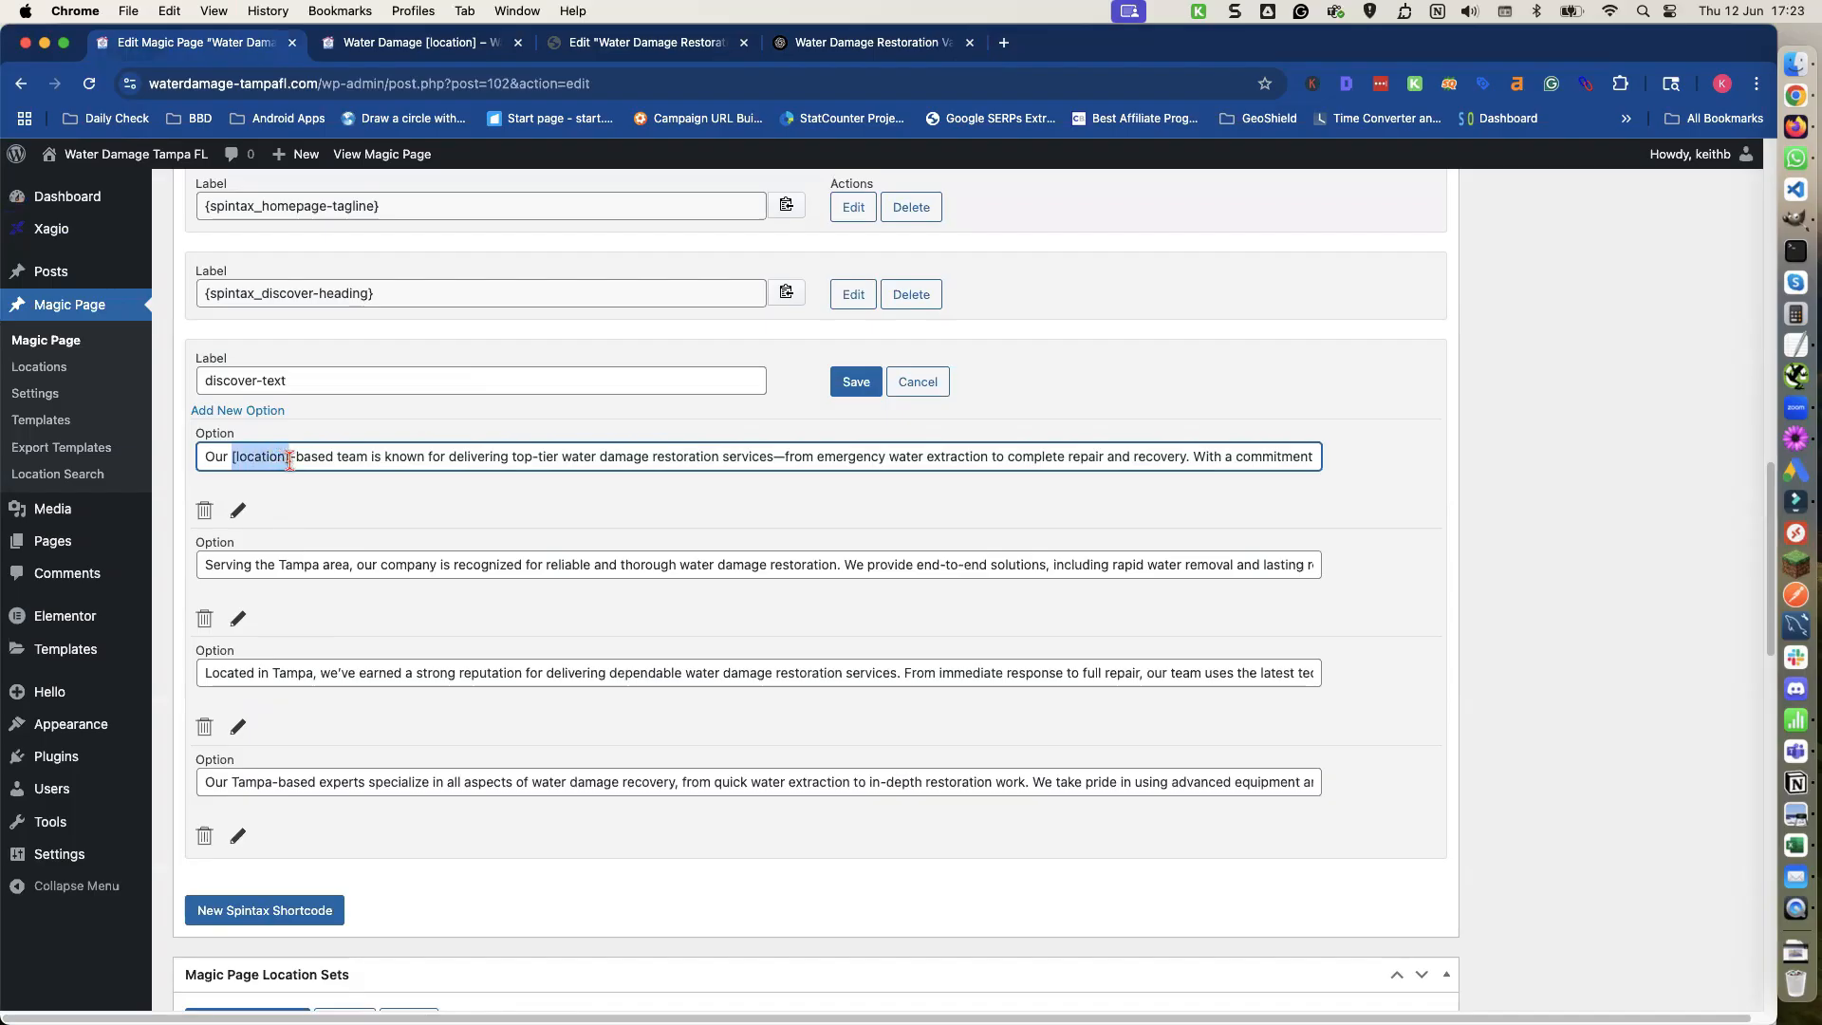
double_click(288, 565)
key("cmd+v")
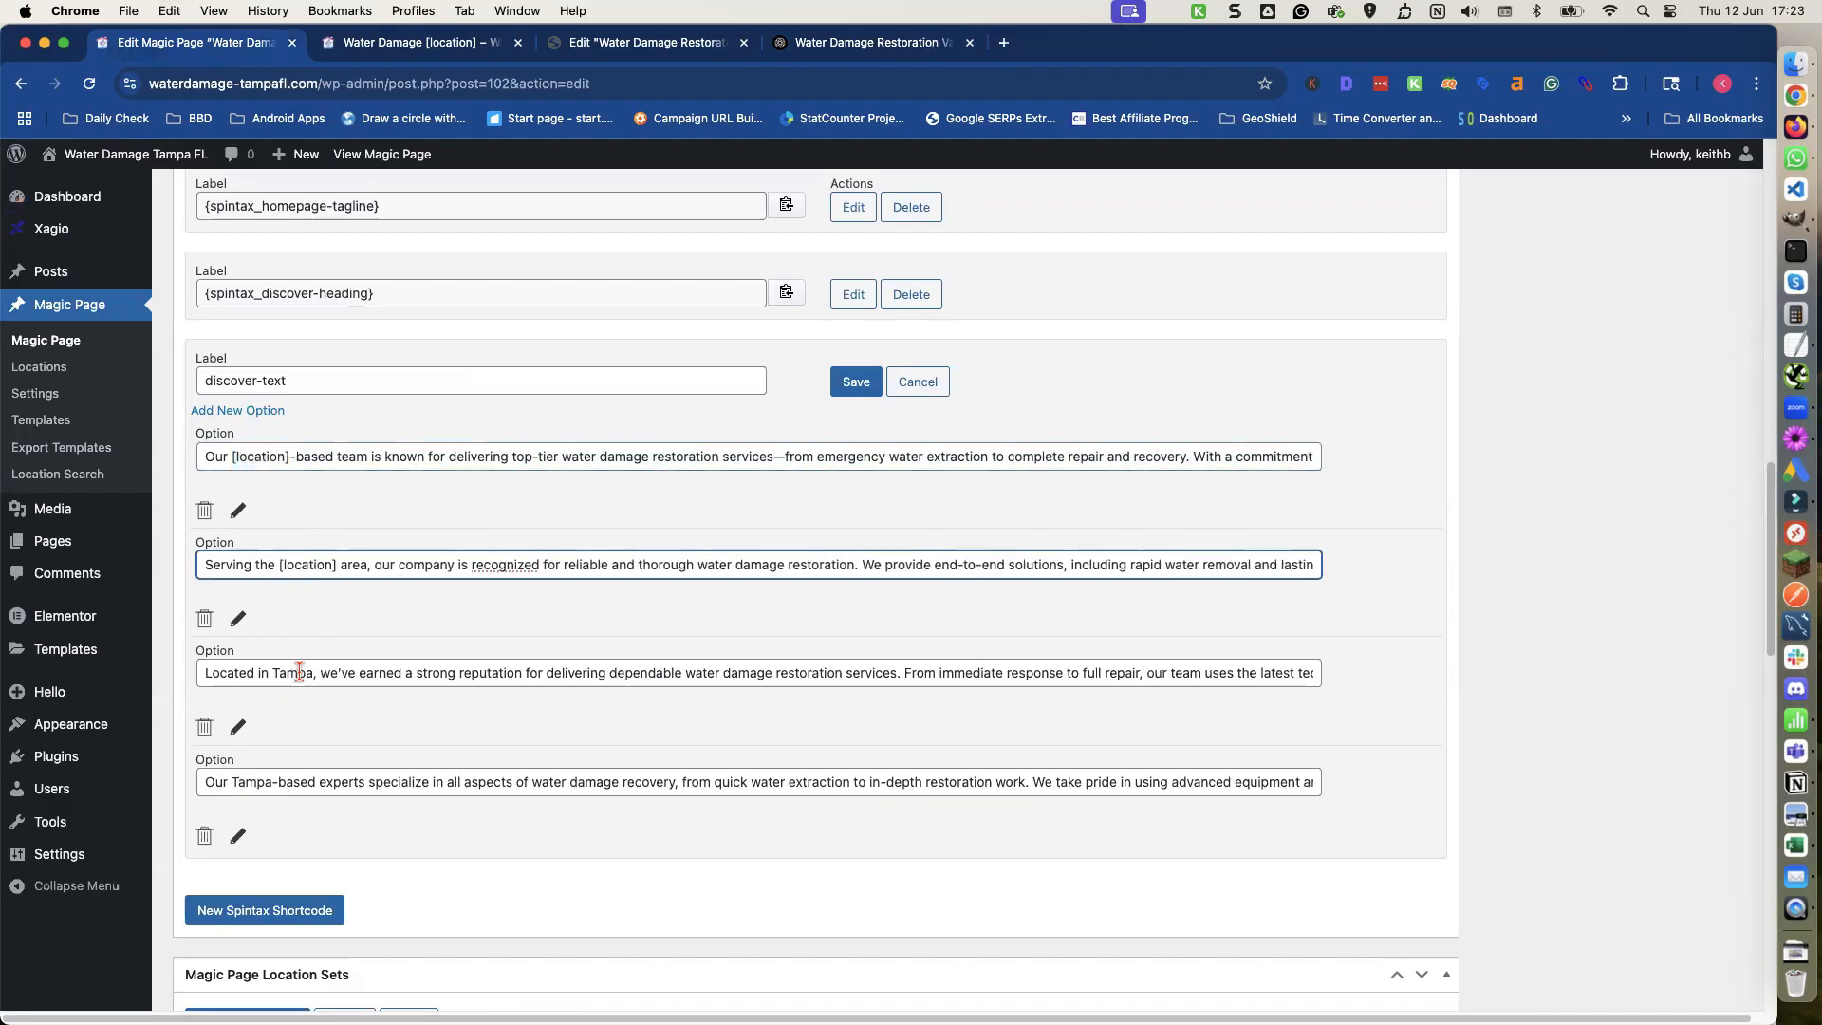
double_click(293, 673)
key("cmd+v")
double_click(248, 783)
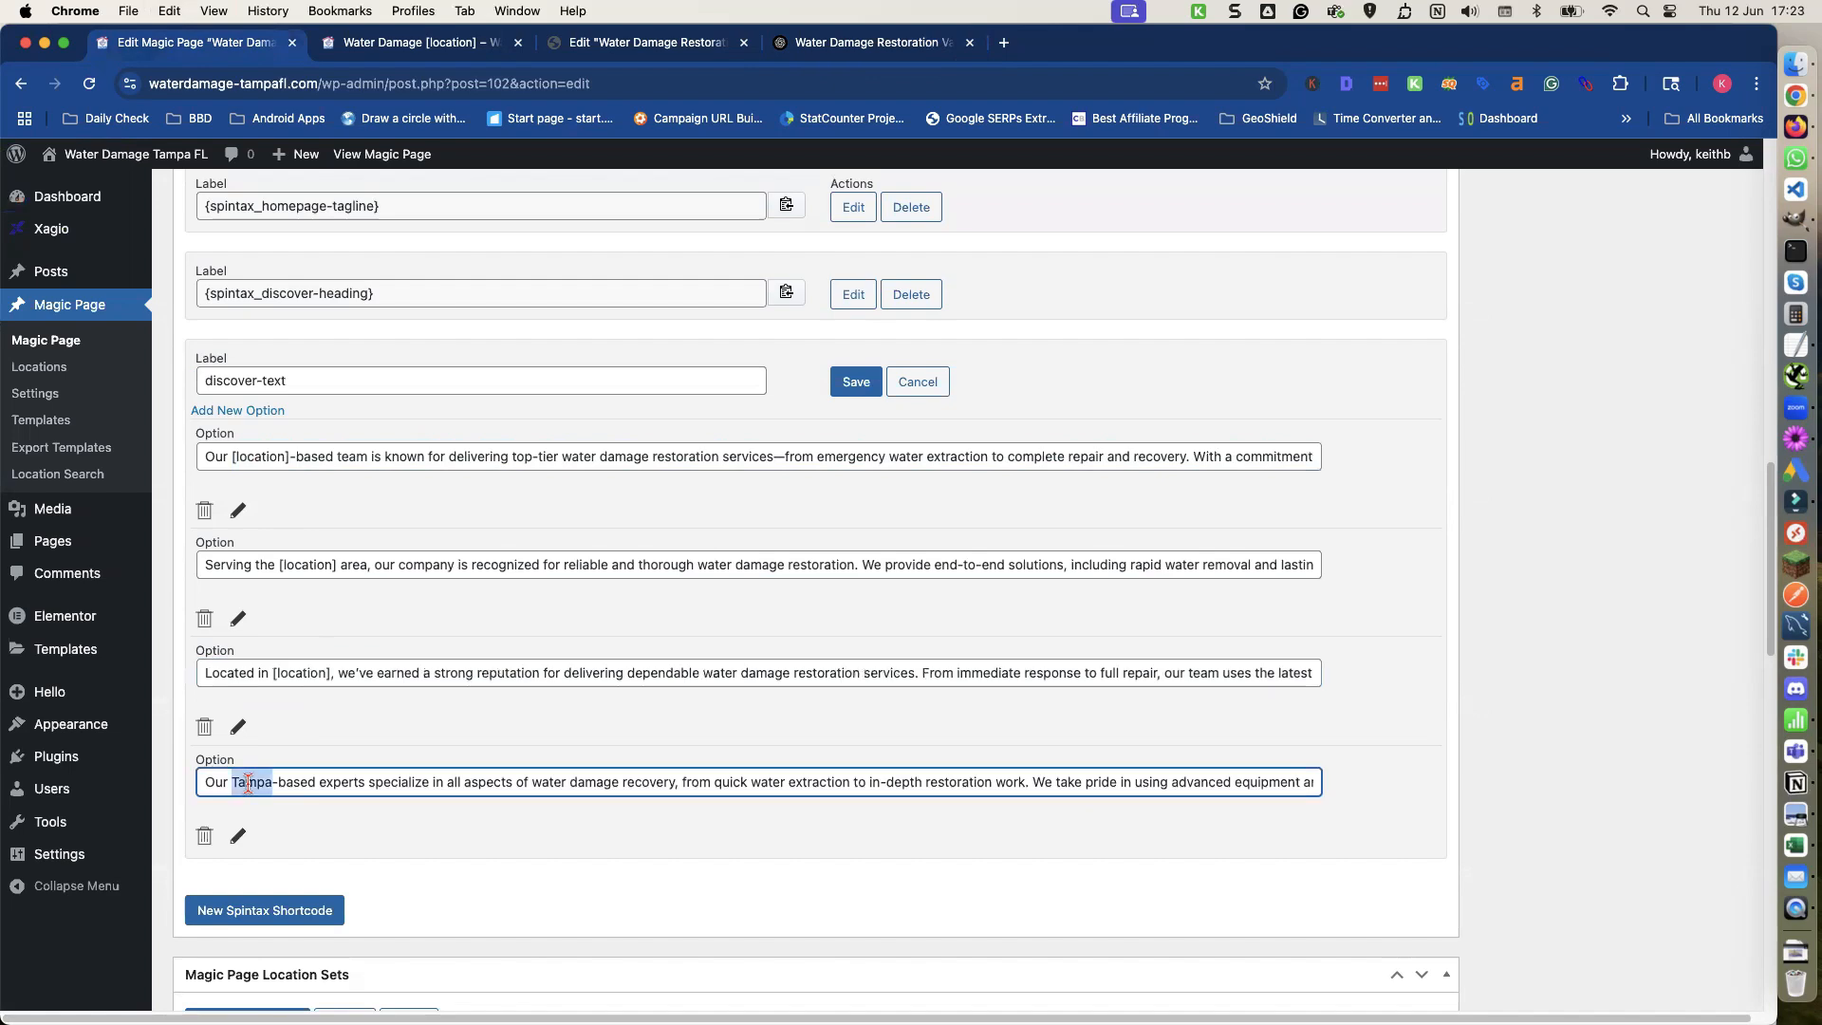
key("cmd+v")
Save the discover-text spintax shortcode and preview the page changes.
left_click(856, 382)
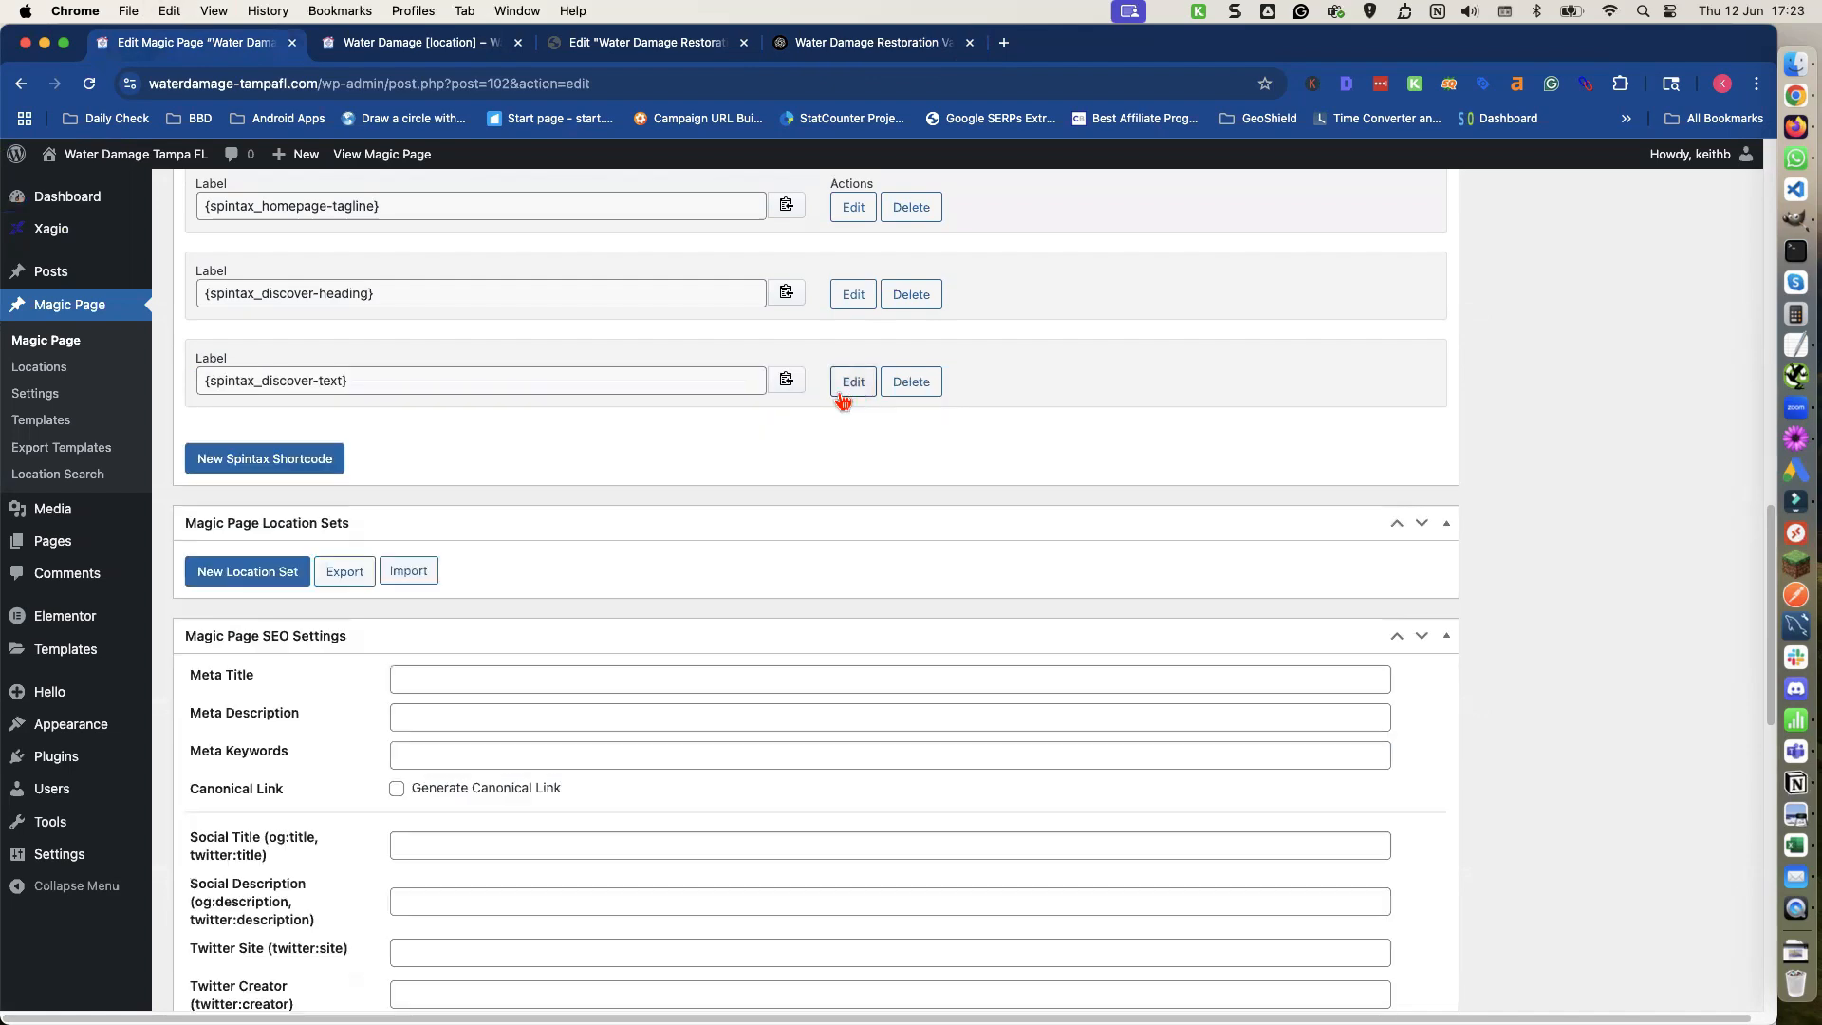
scroll(1403, 525, "down", 3)
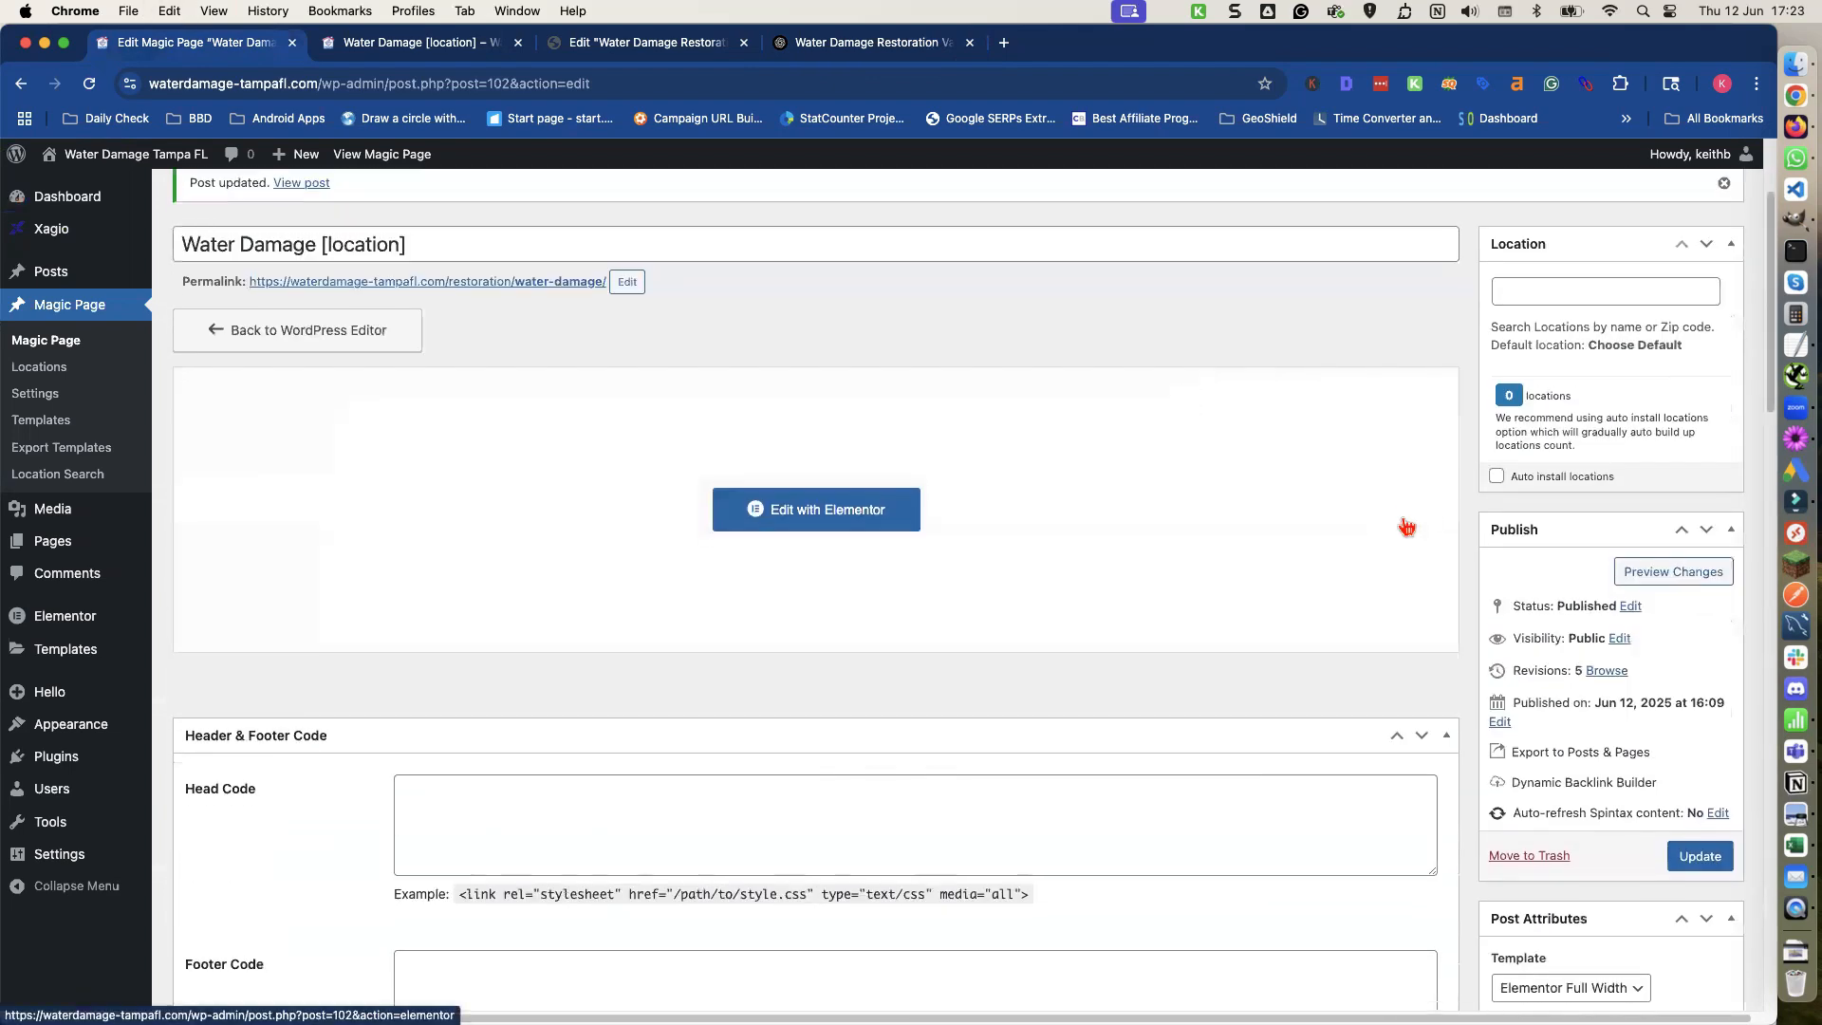
left_click(1697, 570)
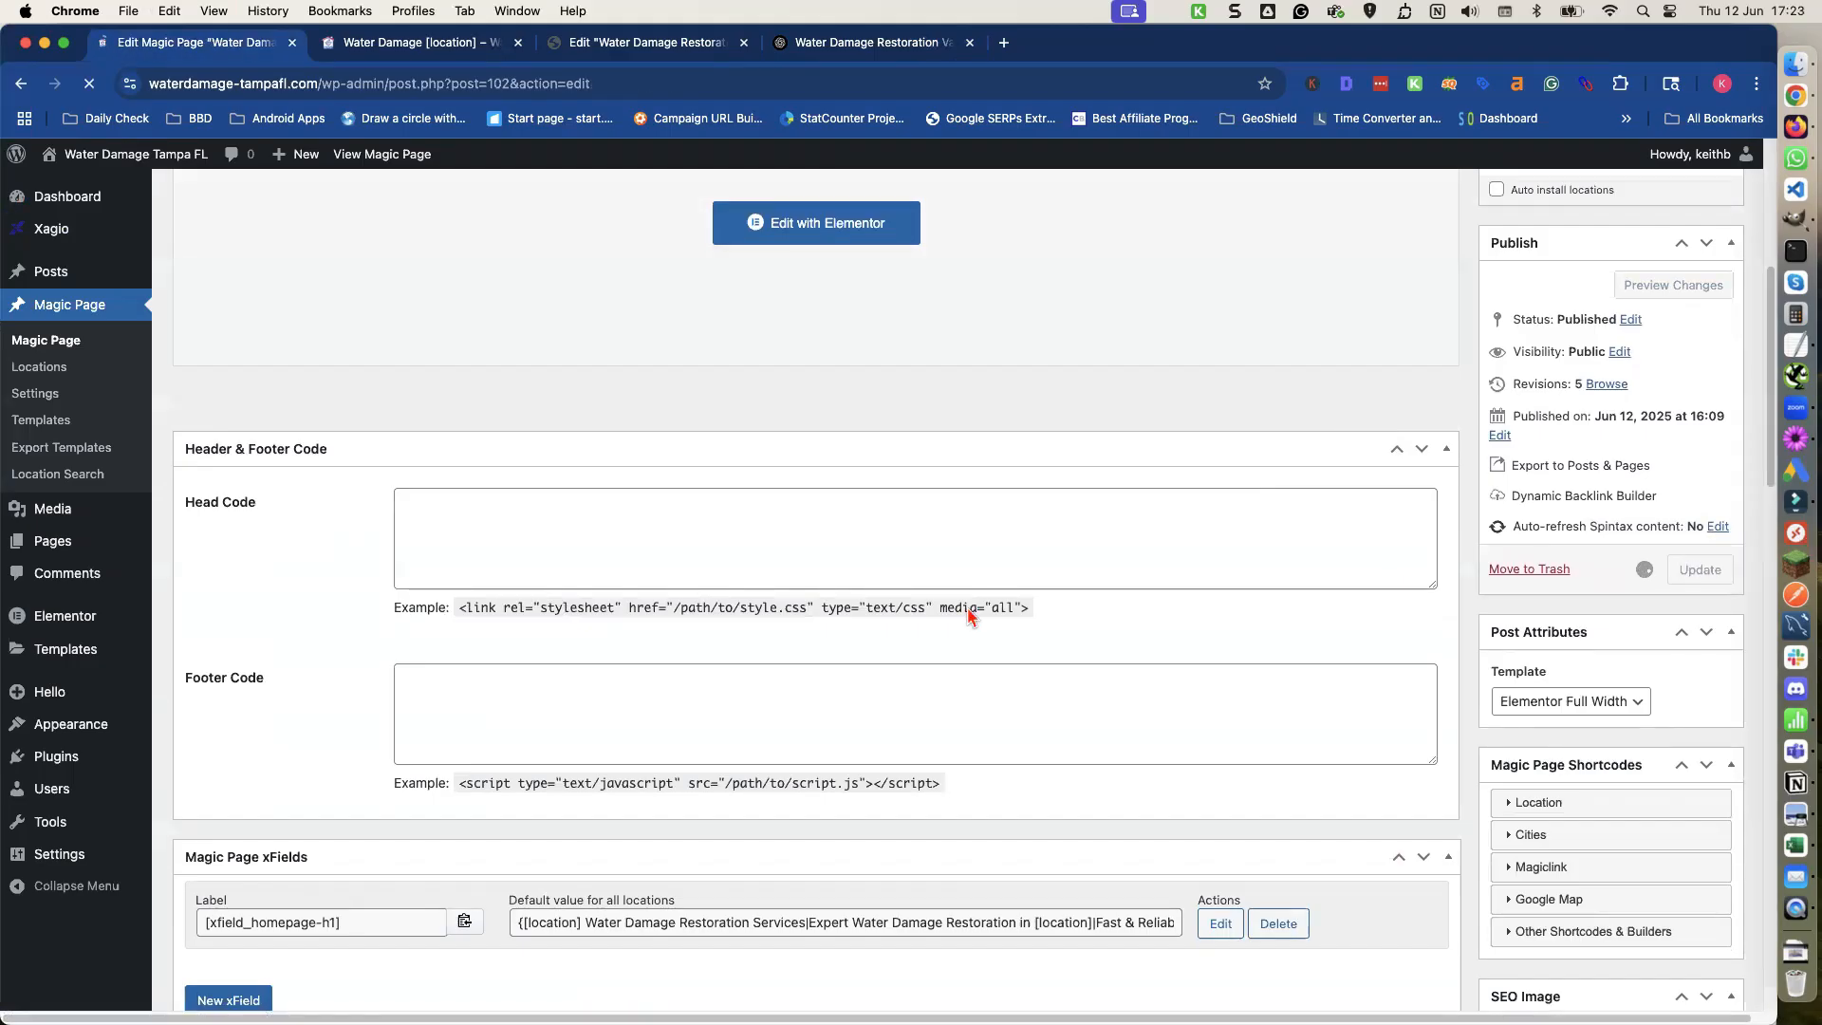
scroll(964, 610, "down", 10)
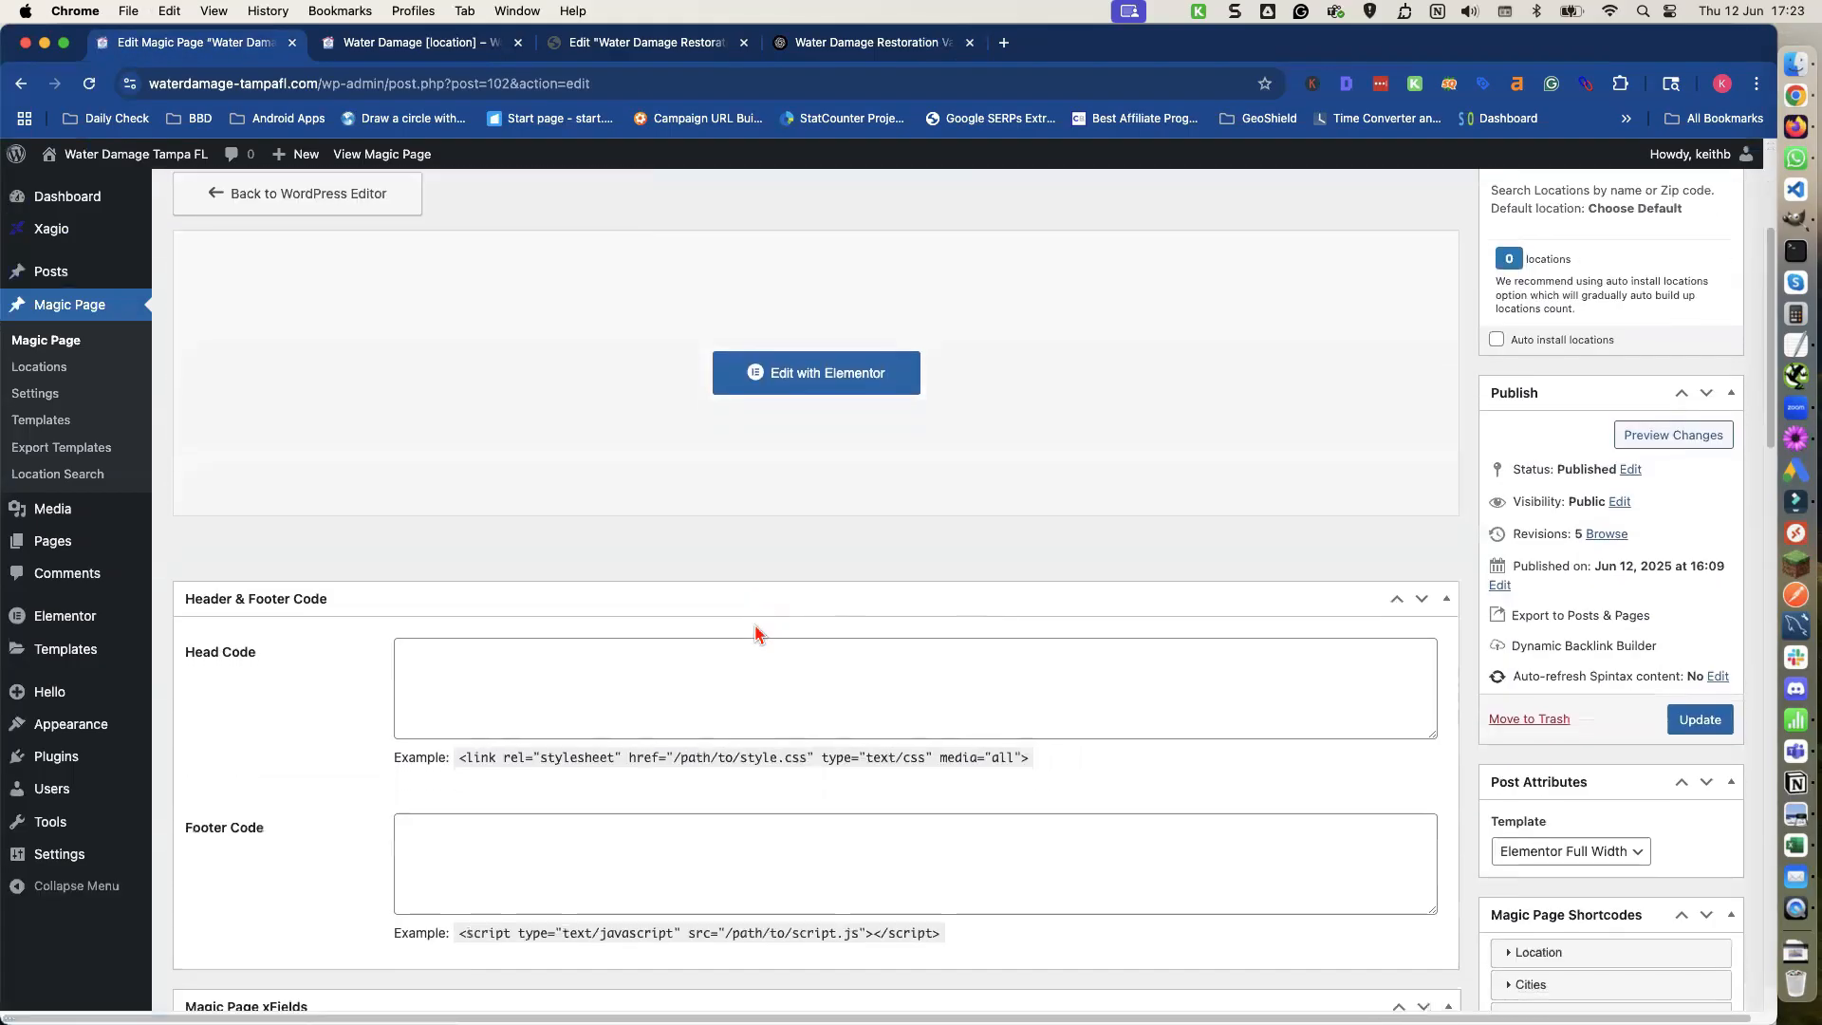
scroll(747, 624, "down", 4)
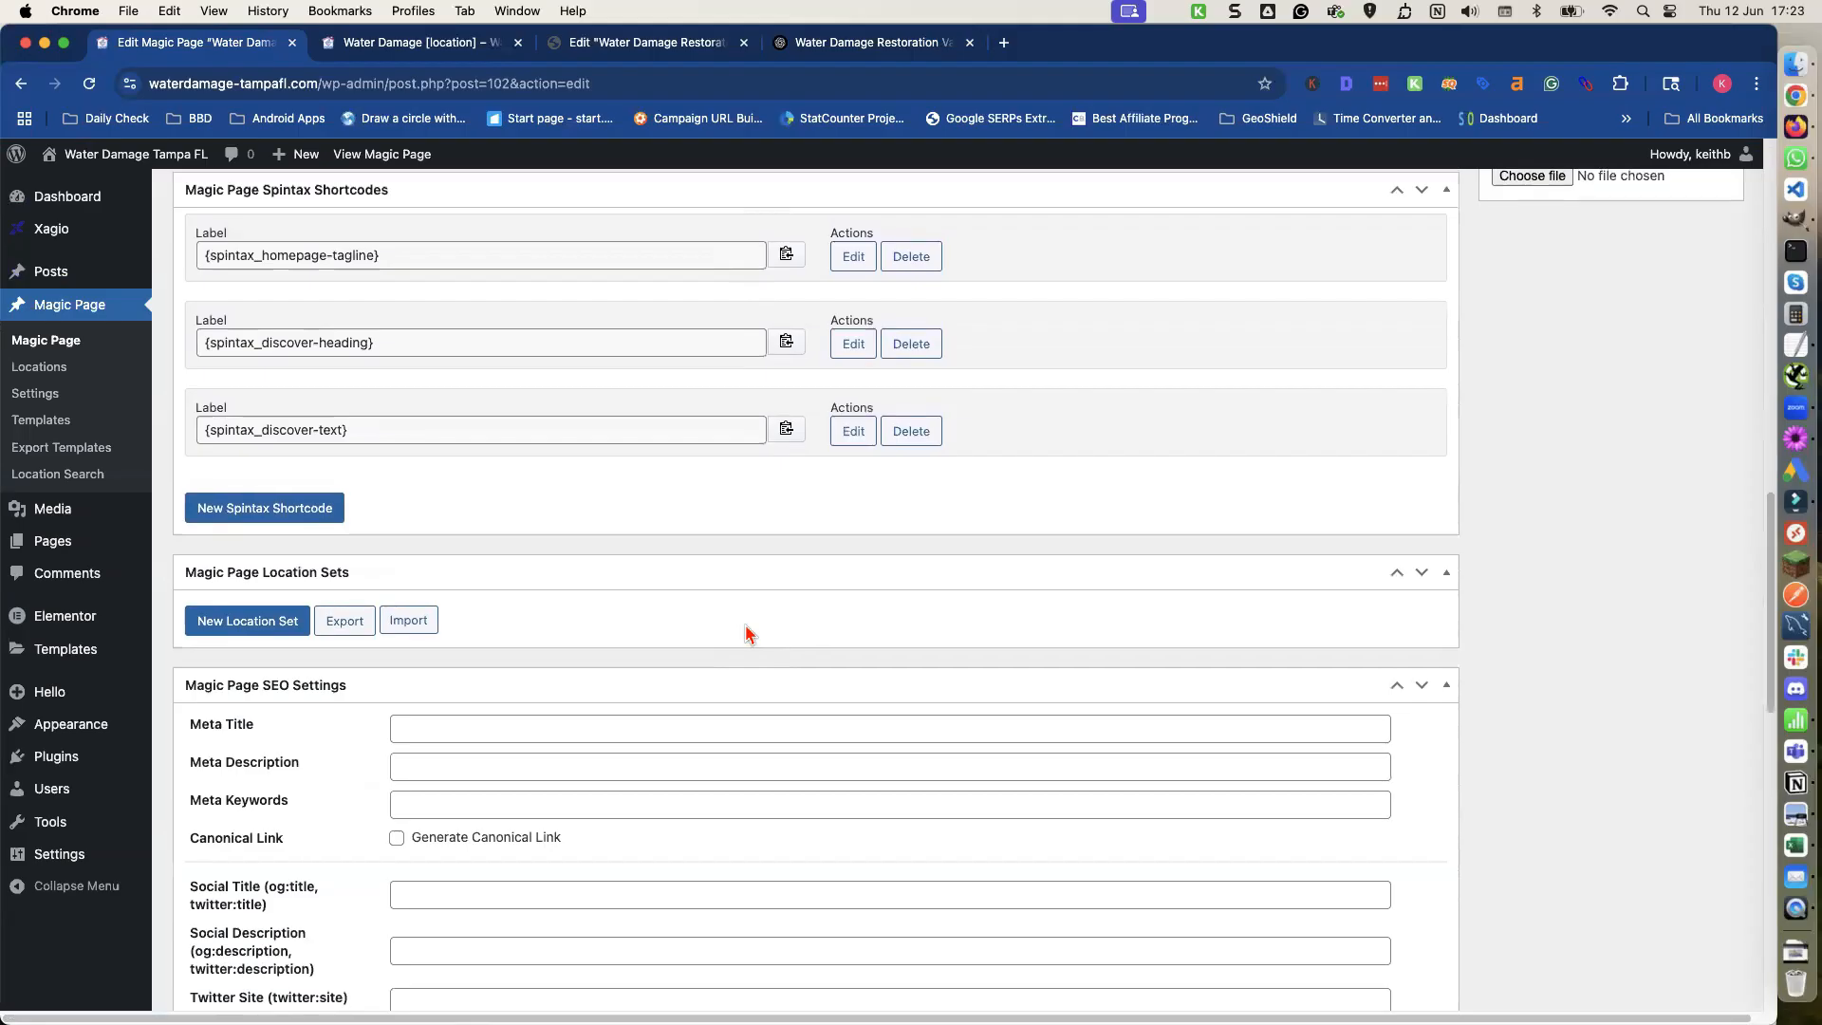
scroll(771, 538, "up", 2)
Review the page preview and copy the Core Services heading and paragraph.
left_click(406, 46)
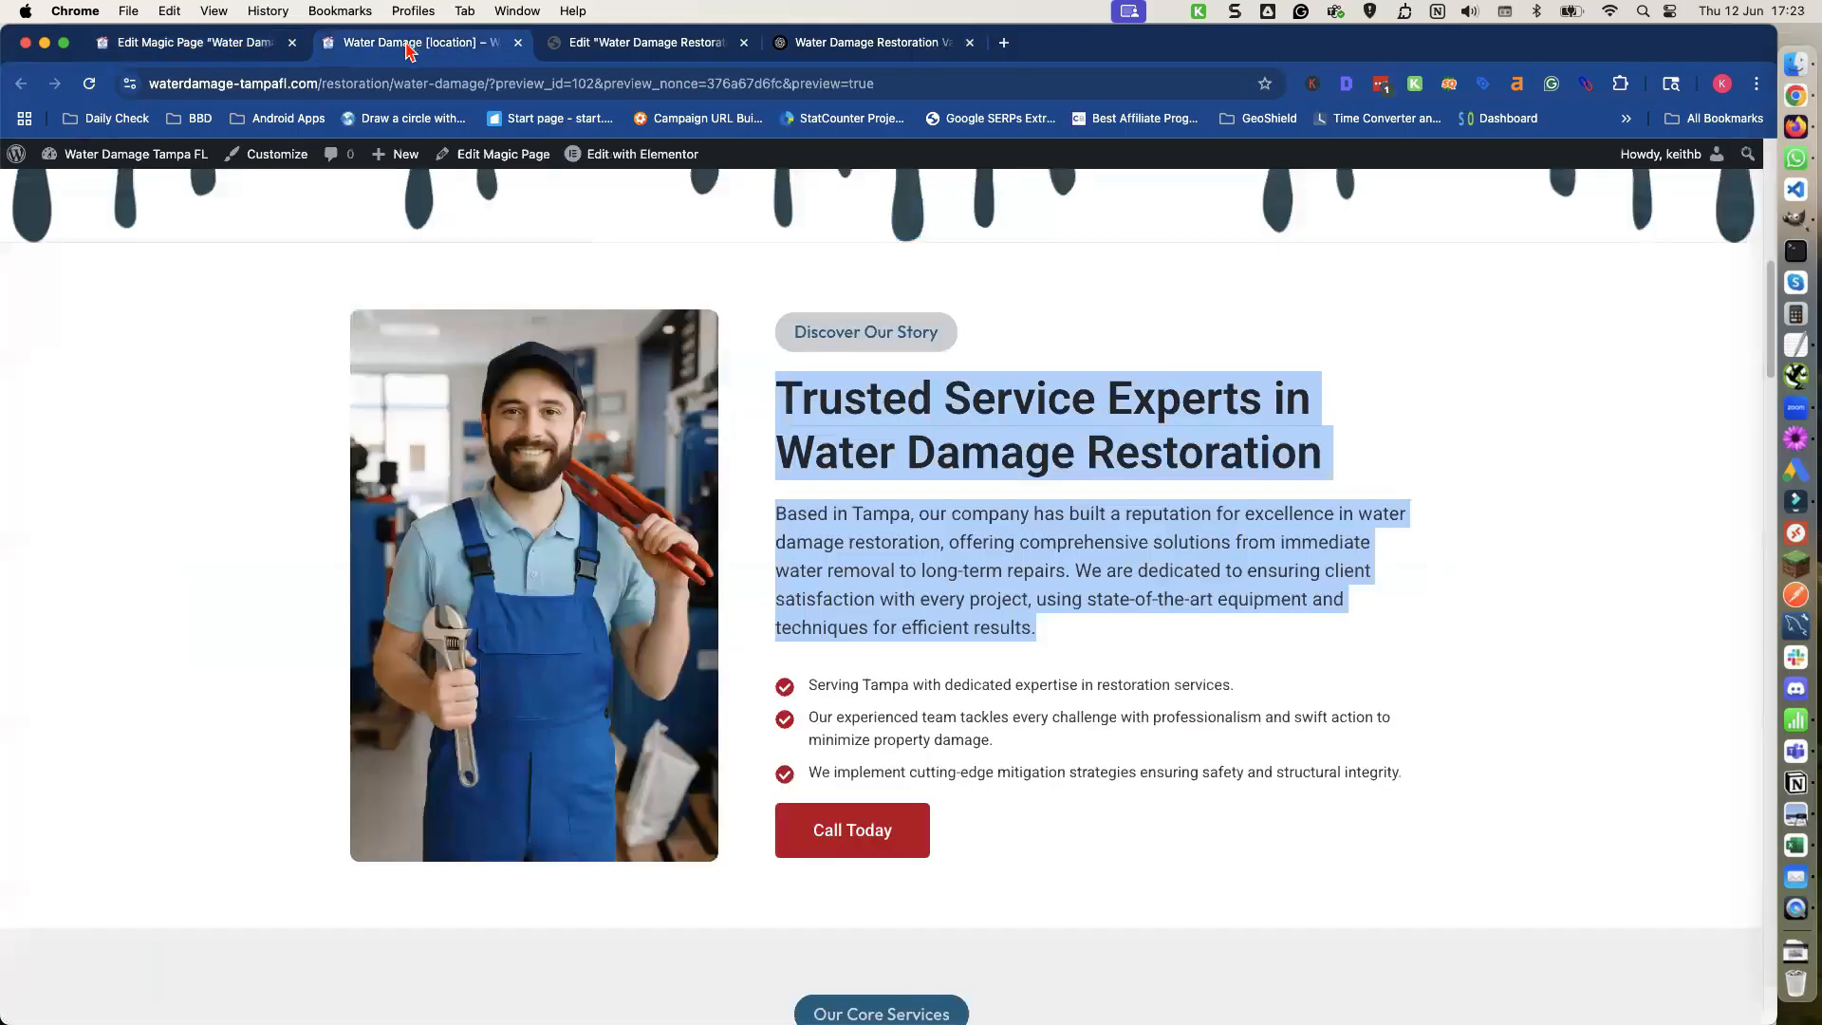
scroll(830, 519, "down", 6)
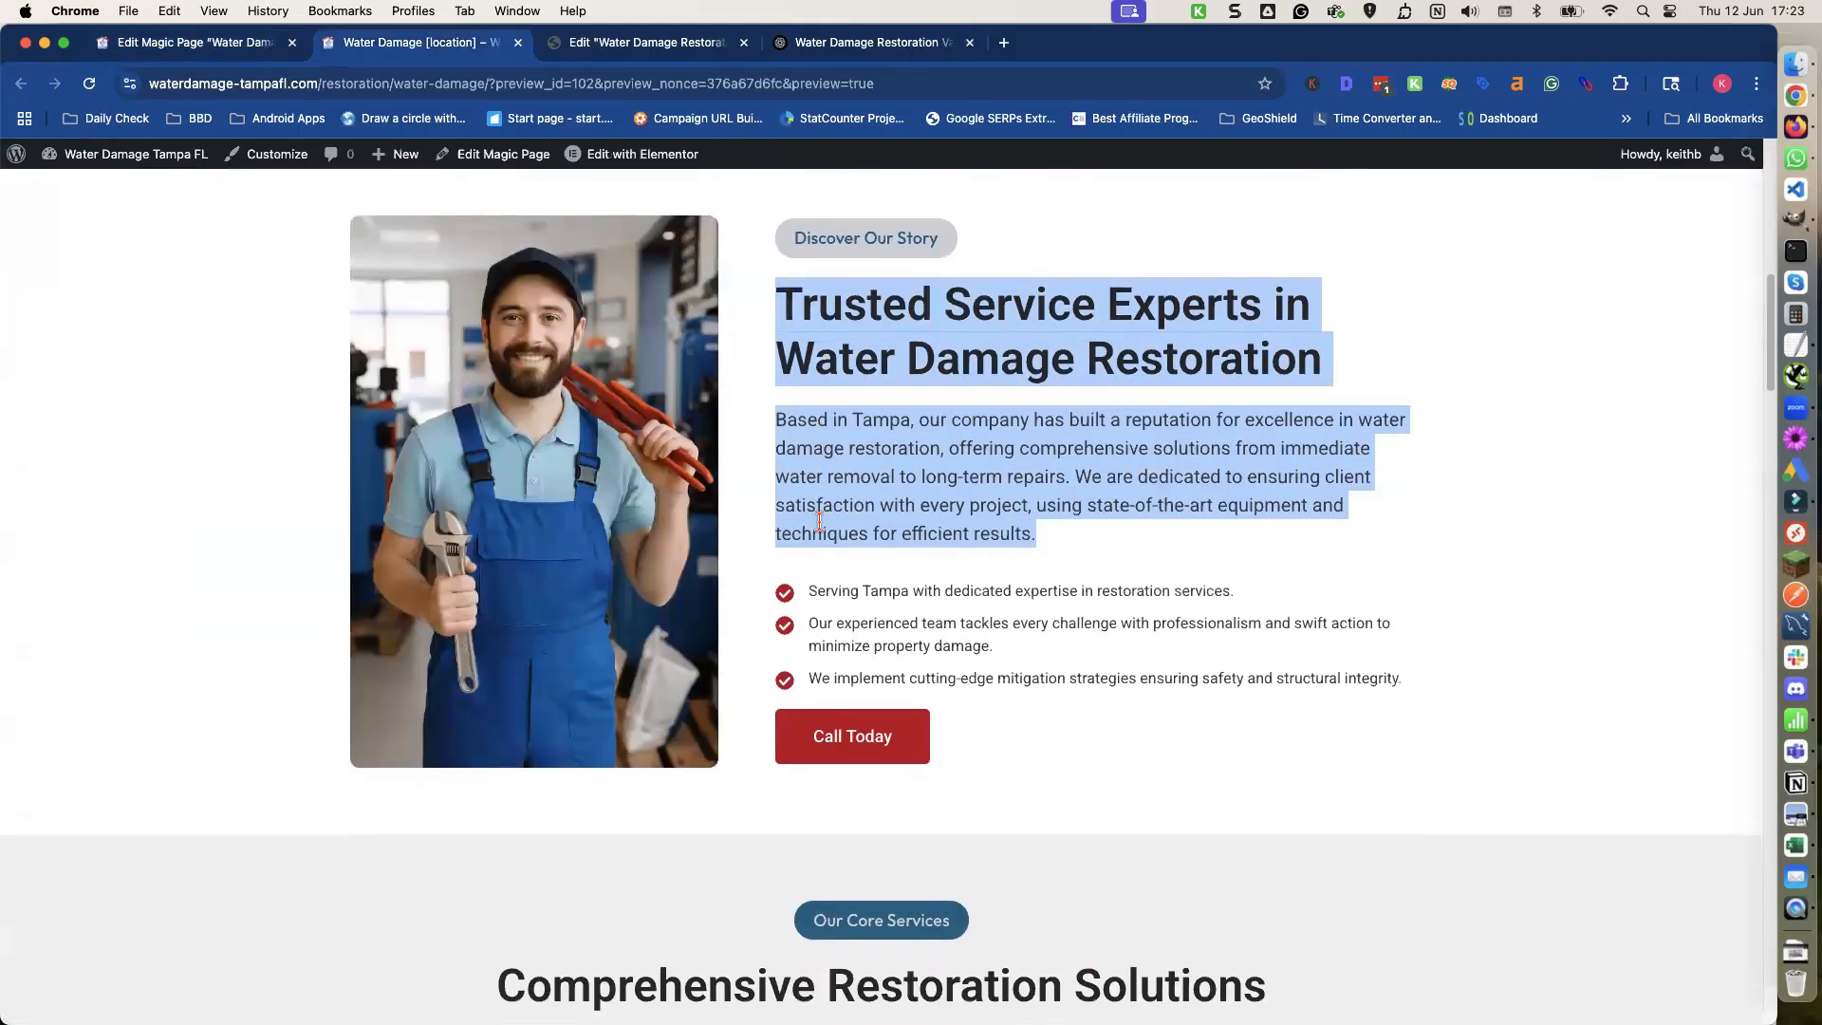
scroll(817, 522, "down", 2)
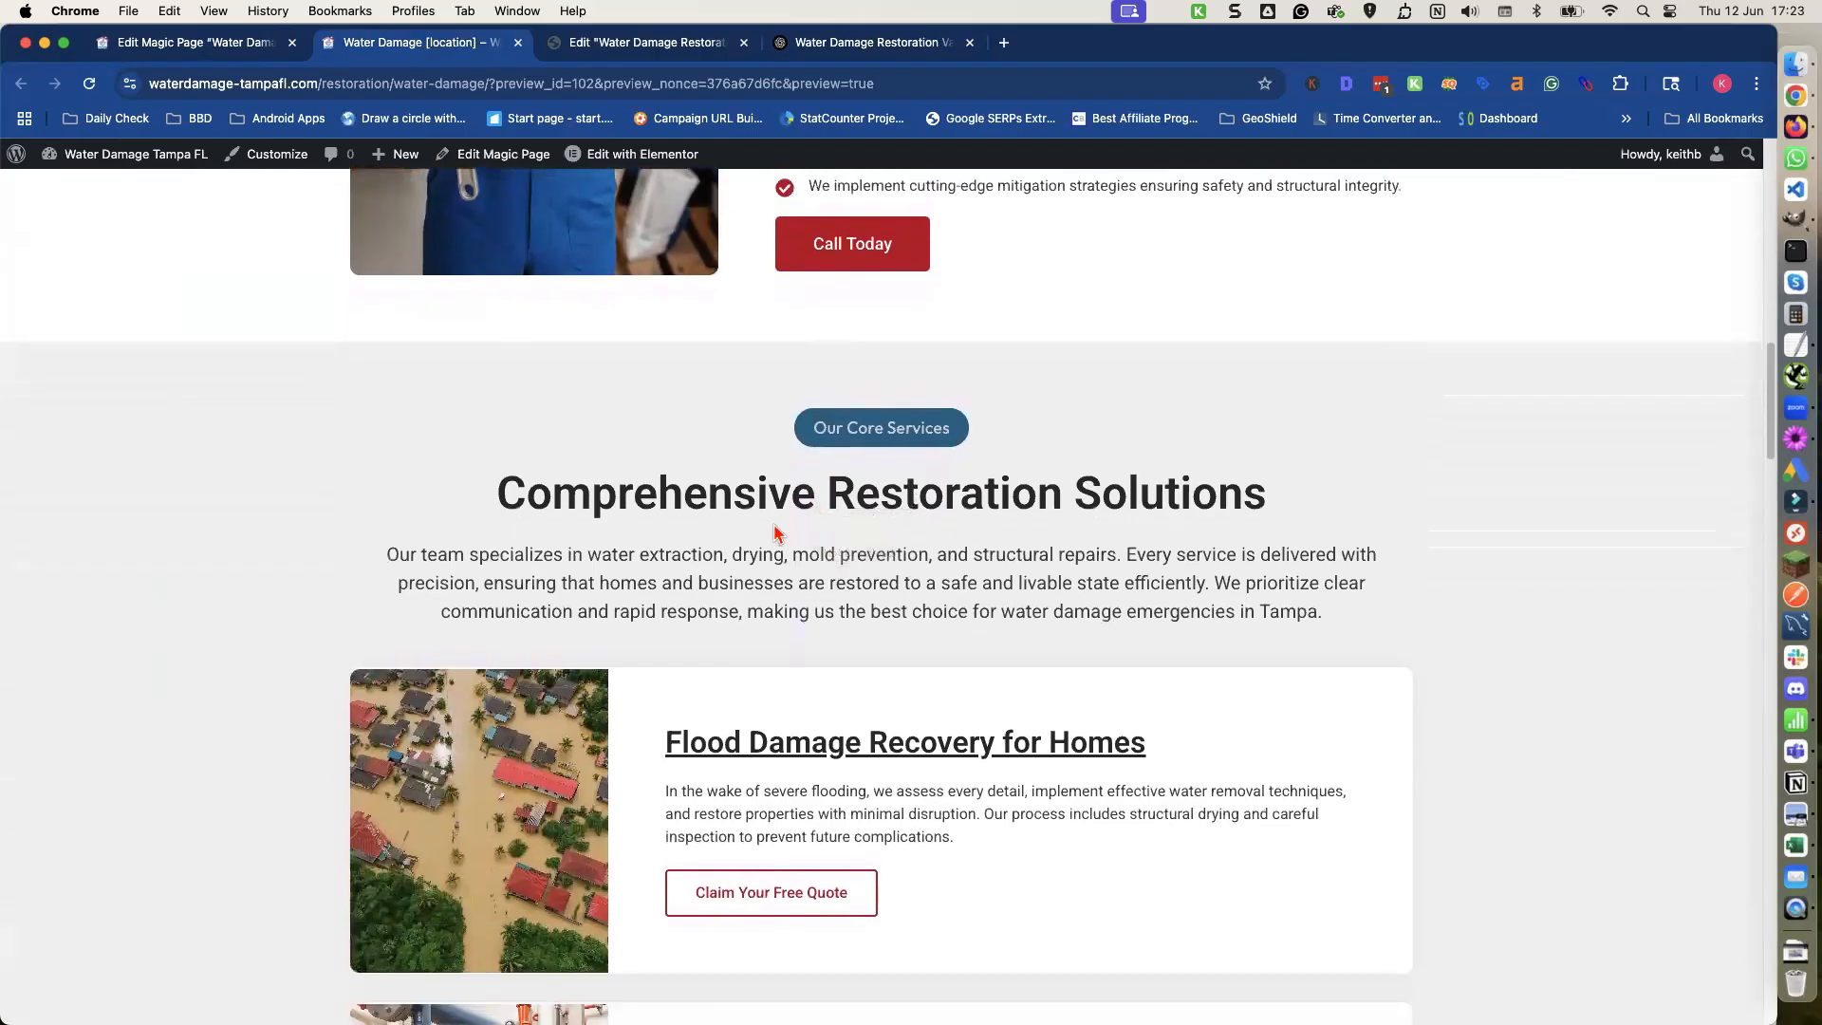
scroll(771, 527, "down", 1)
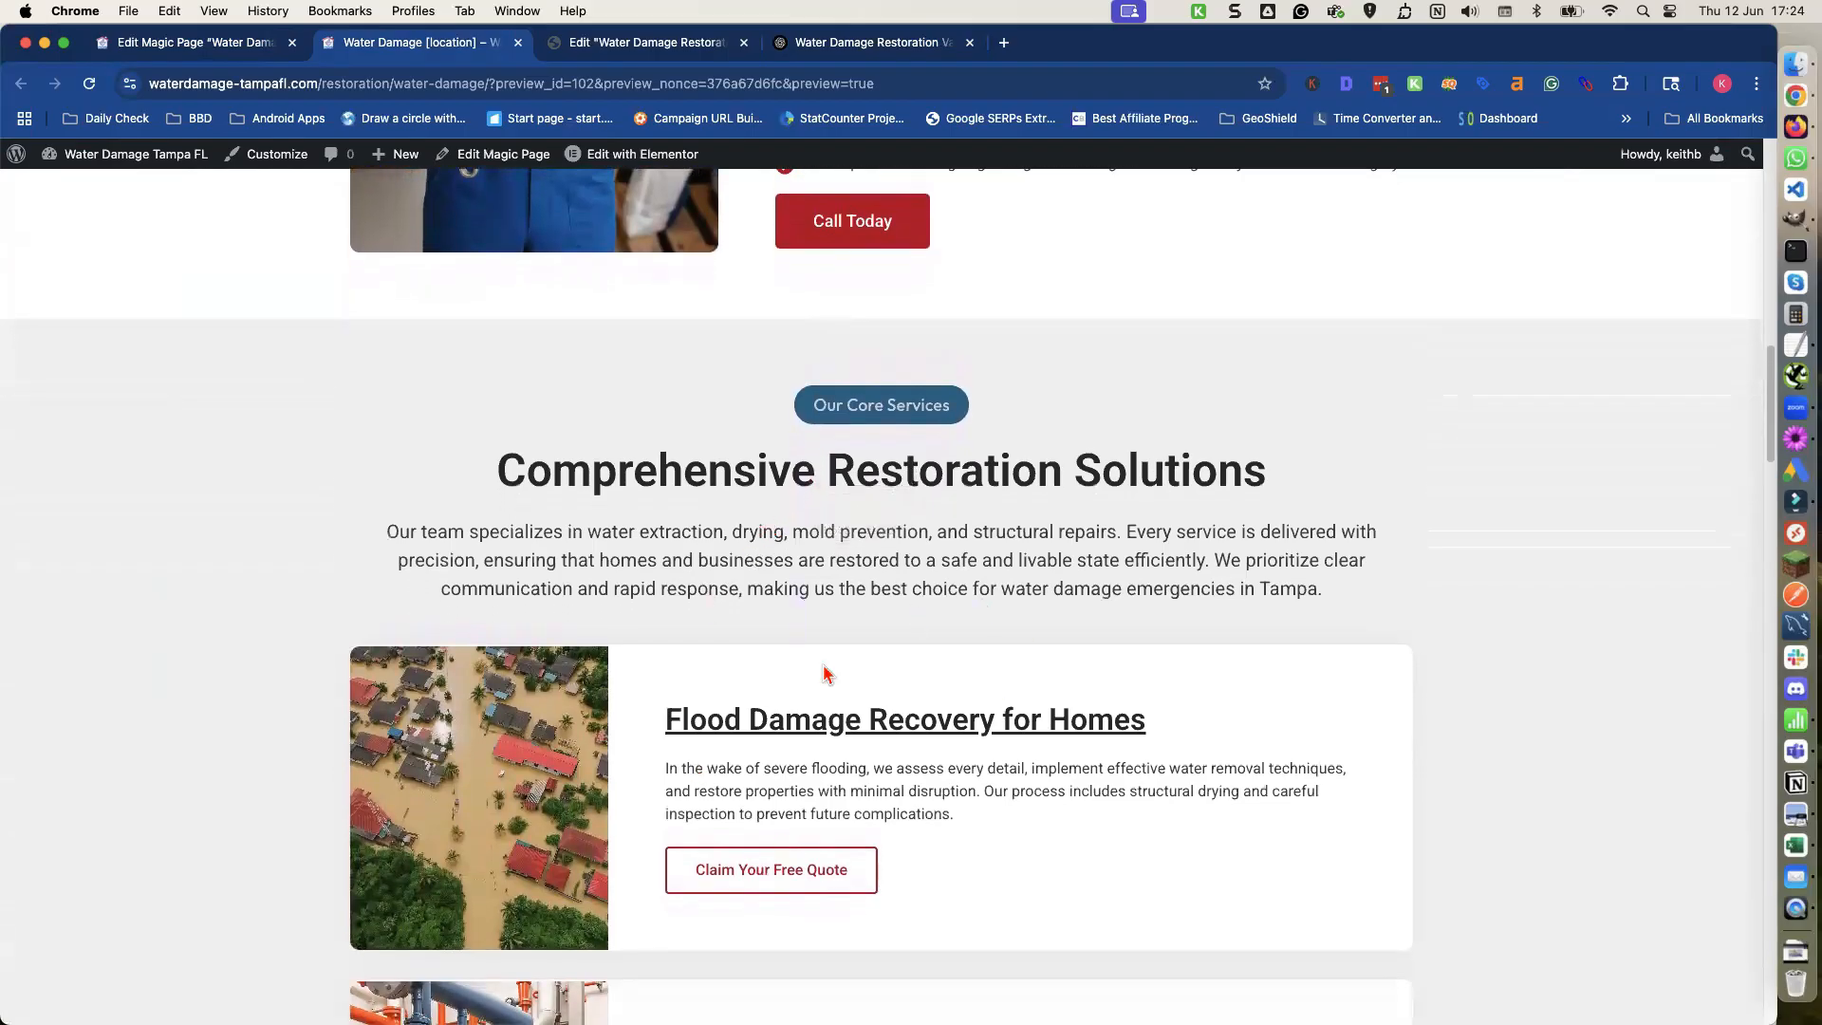
scroll(797, 866, "down", 2)
scroll(696, 750, "up", 5)
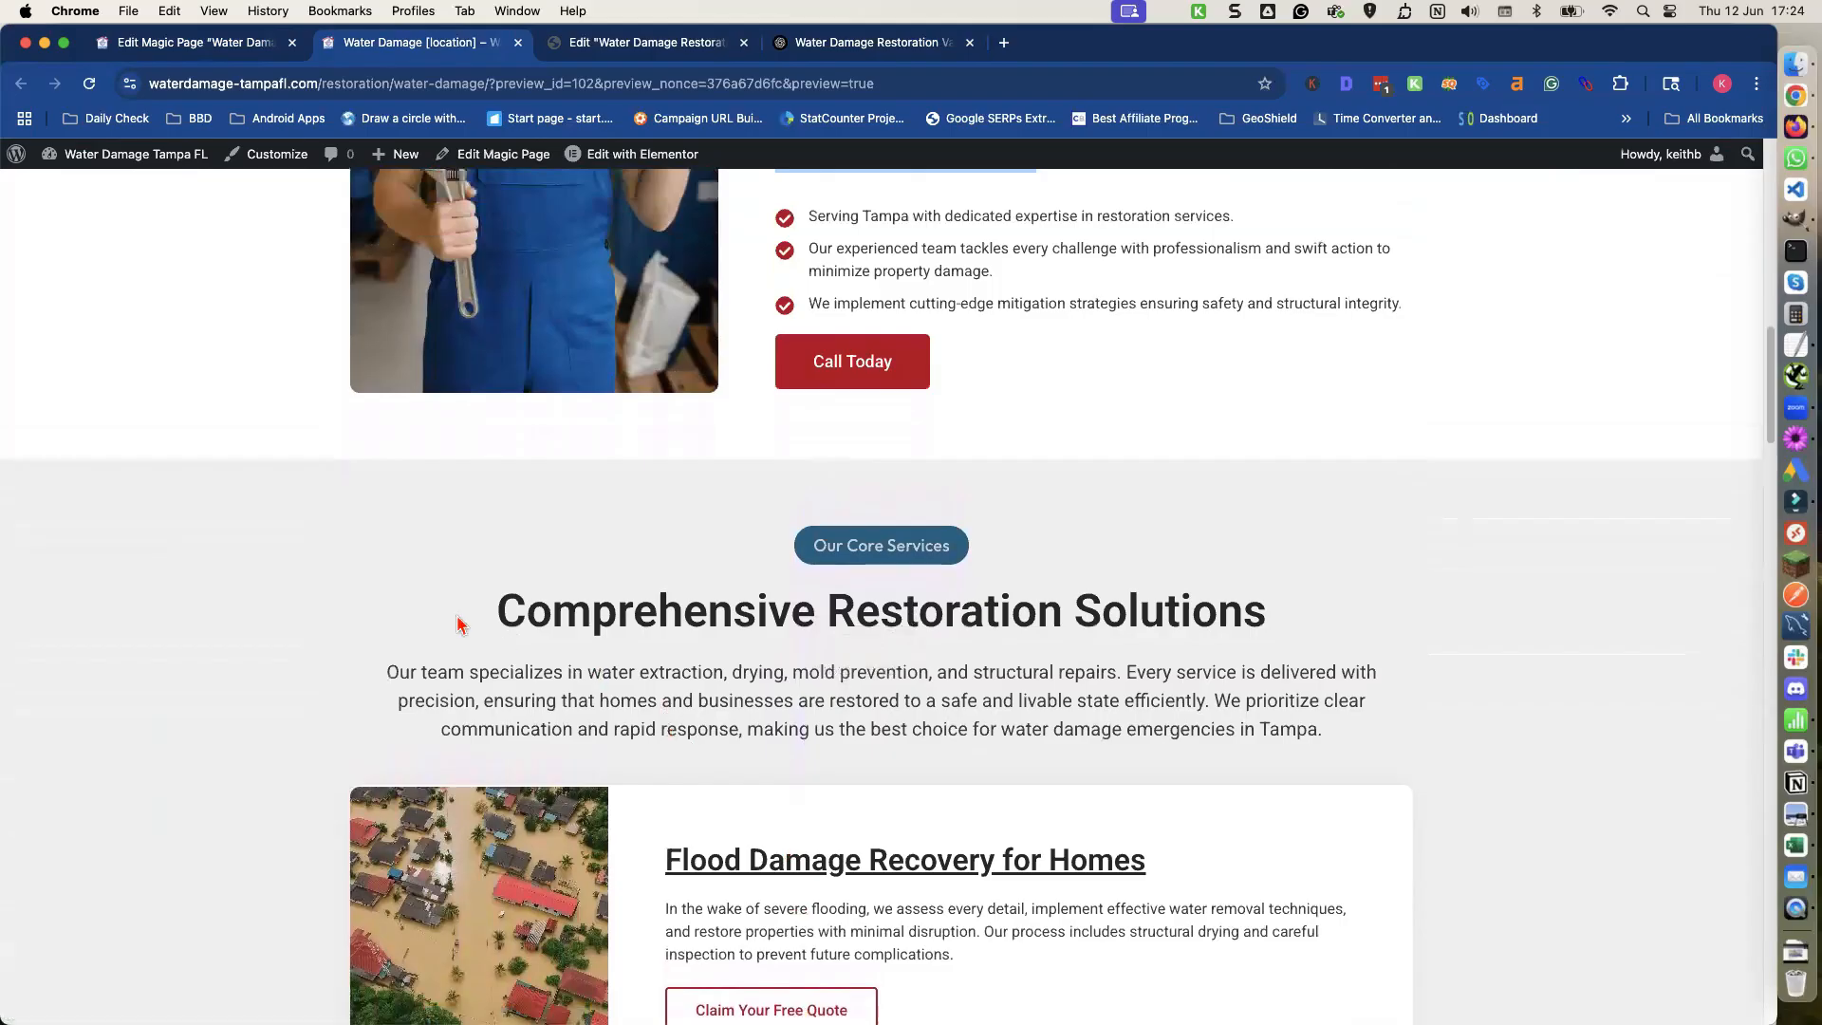
left_click_drag(499, 612, 1446, 752)
key("super+c")
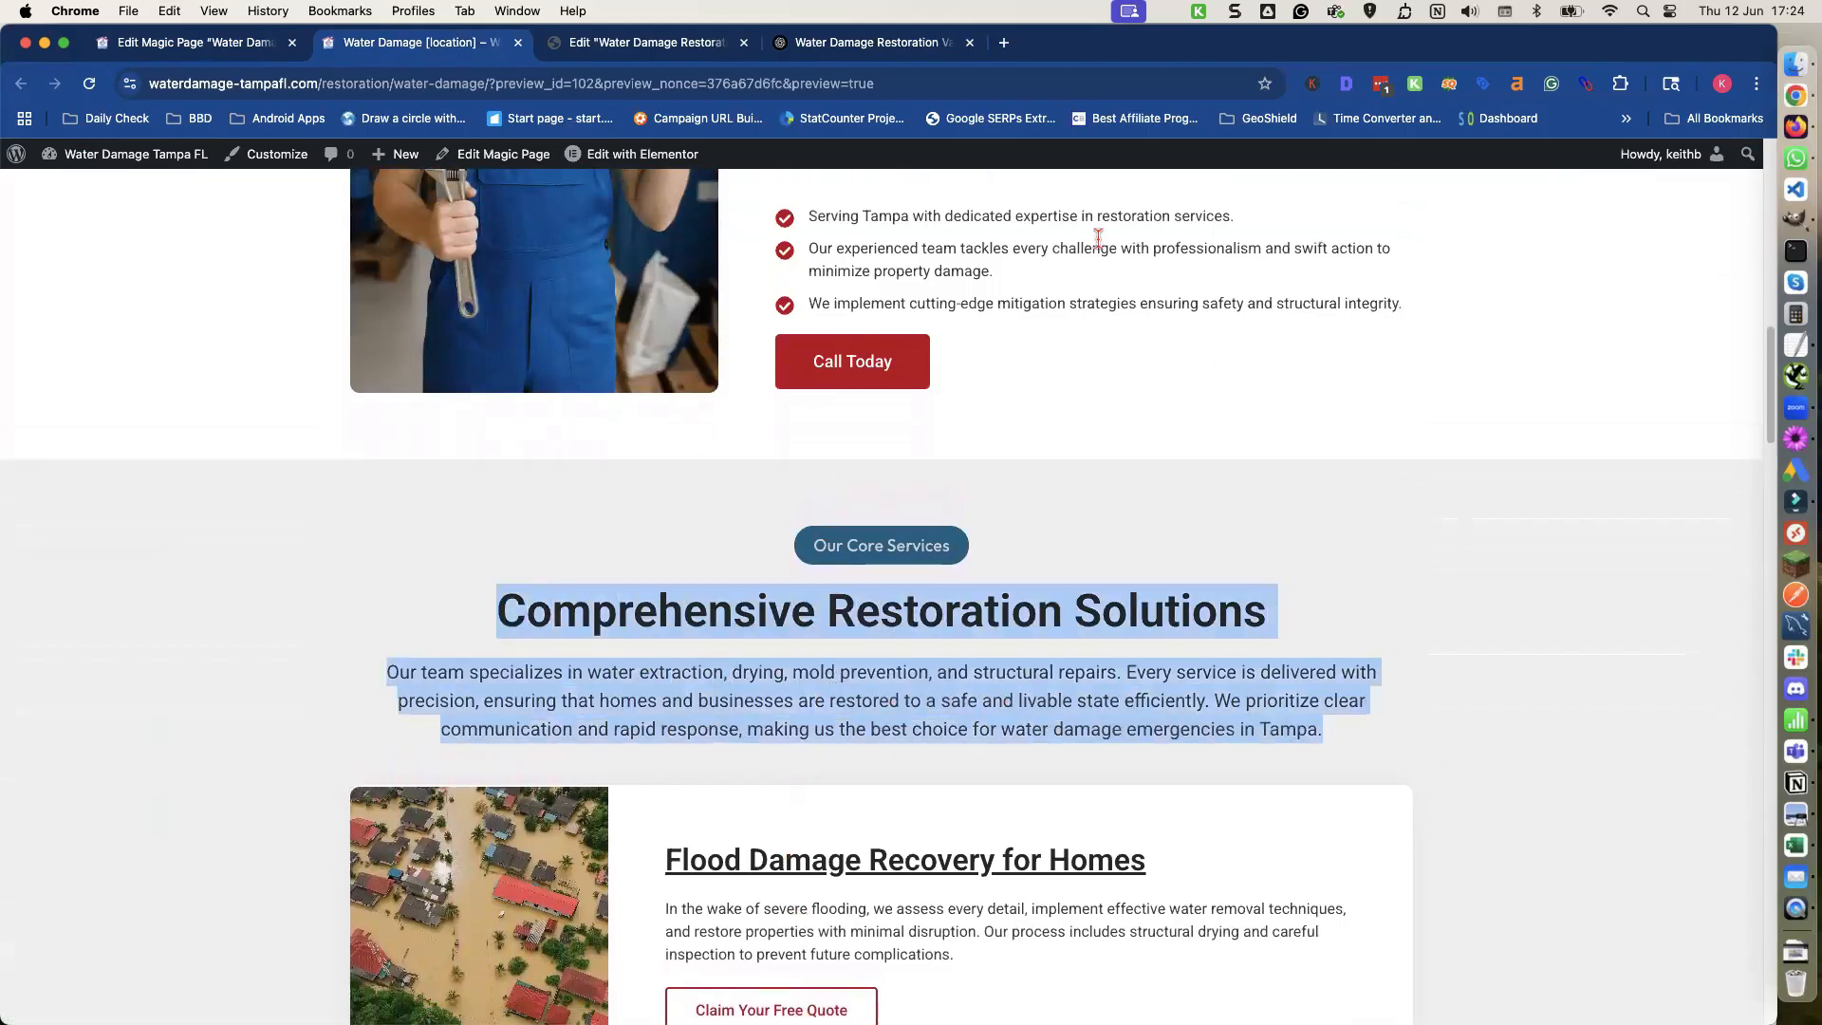
Ask ChatGPT for four unique versions of the Core Services content, pasting the saved rewriting prompt above it.
left_click(839, 49)
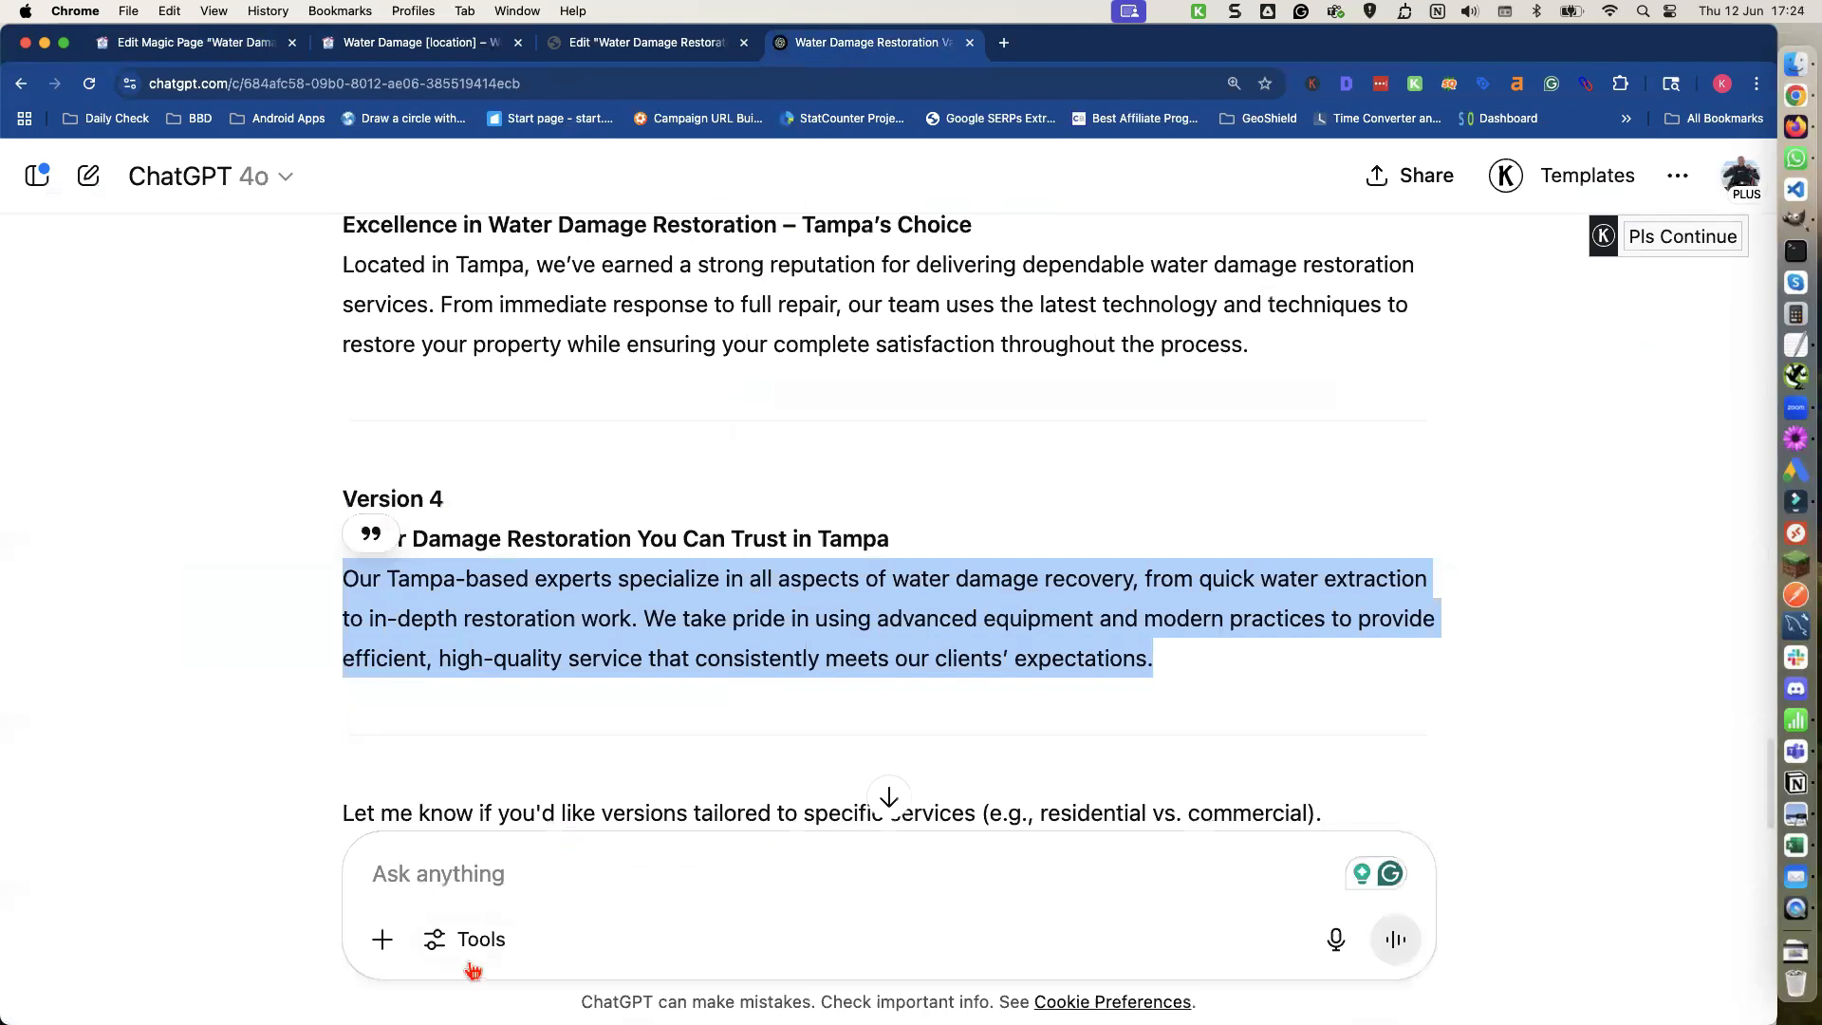
left_click(437, 877)
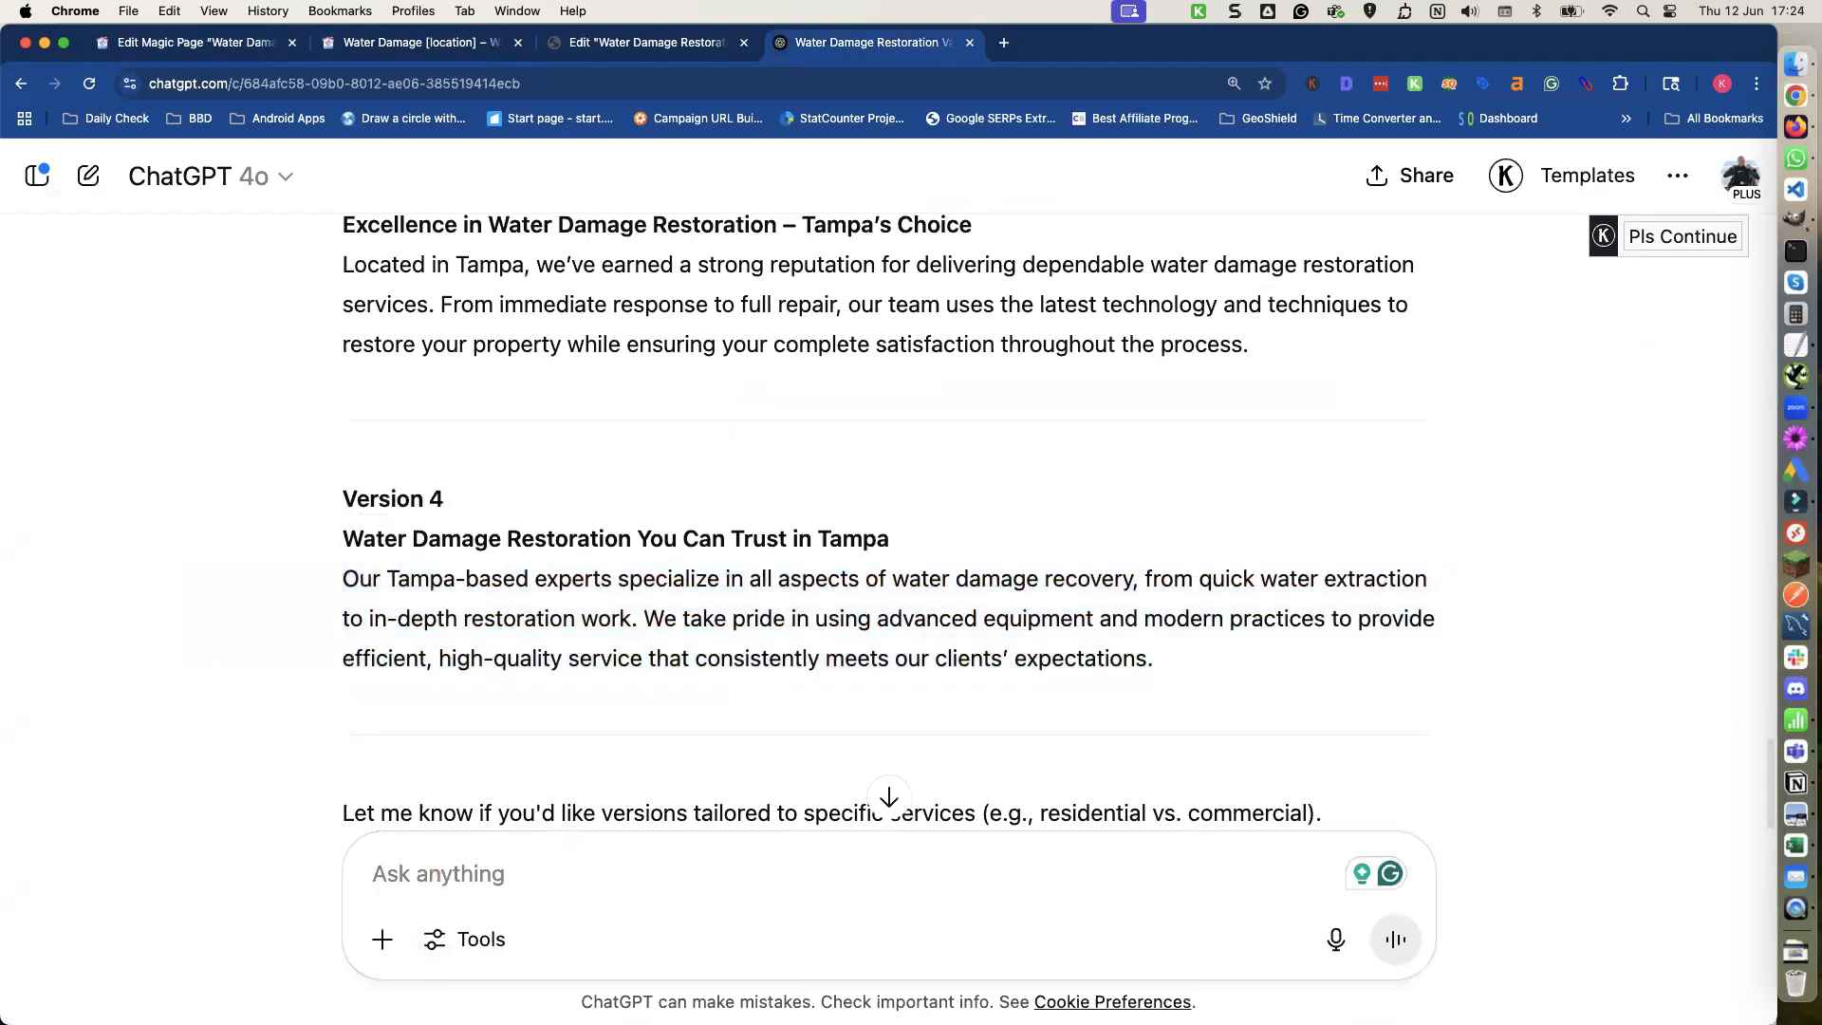
key("shift+Return")
key("shift+Return")
key("super+v")
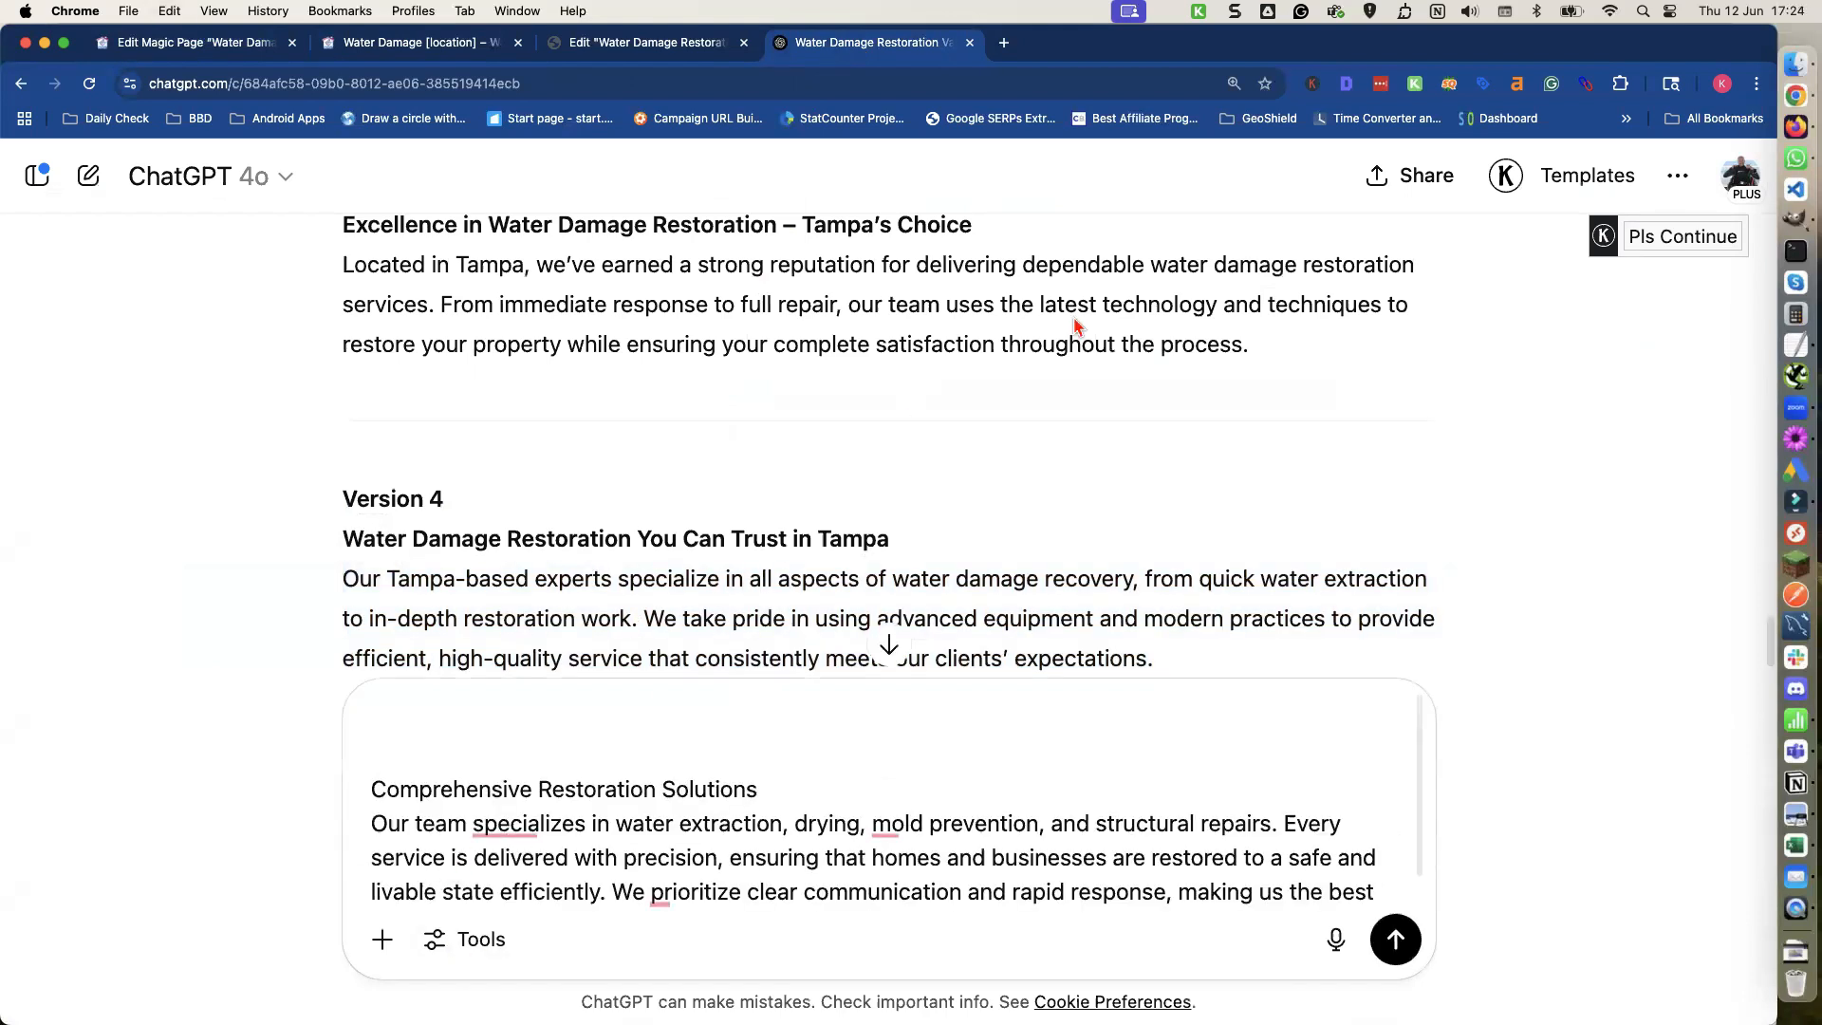
left_click(1795, 345)
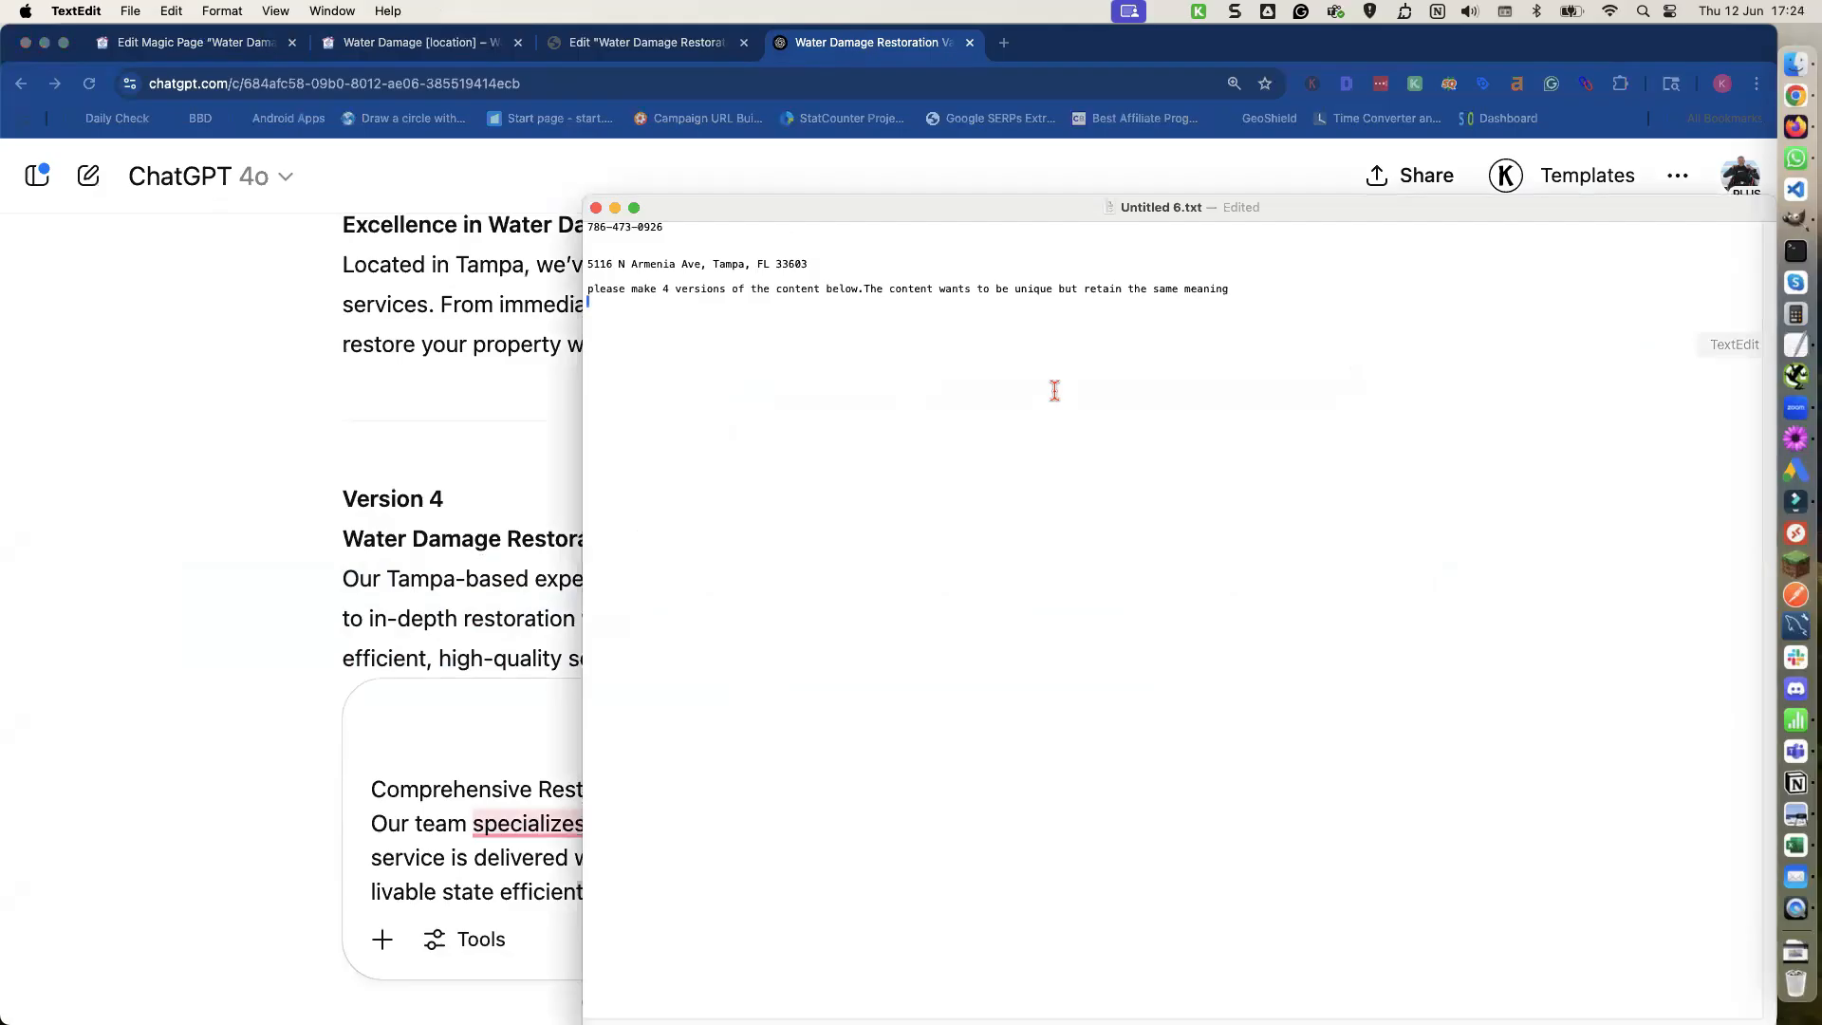
triple_click(617, 289)
key("super+c")
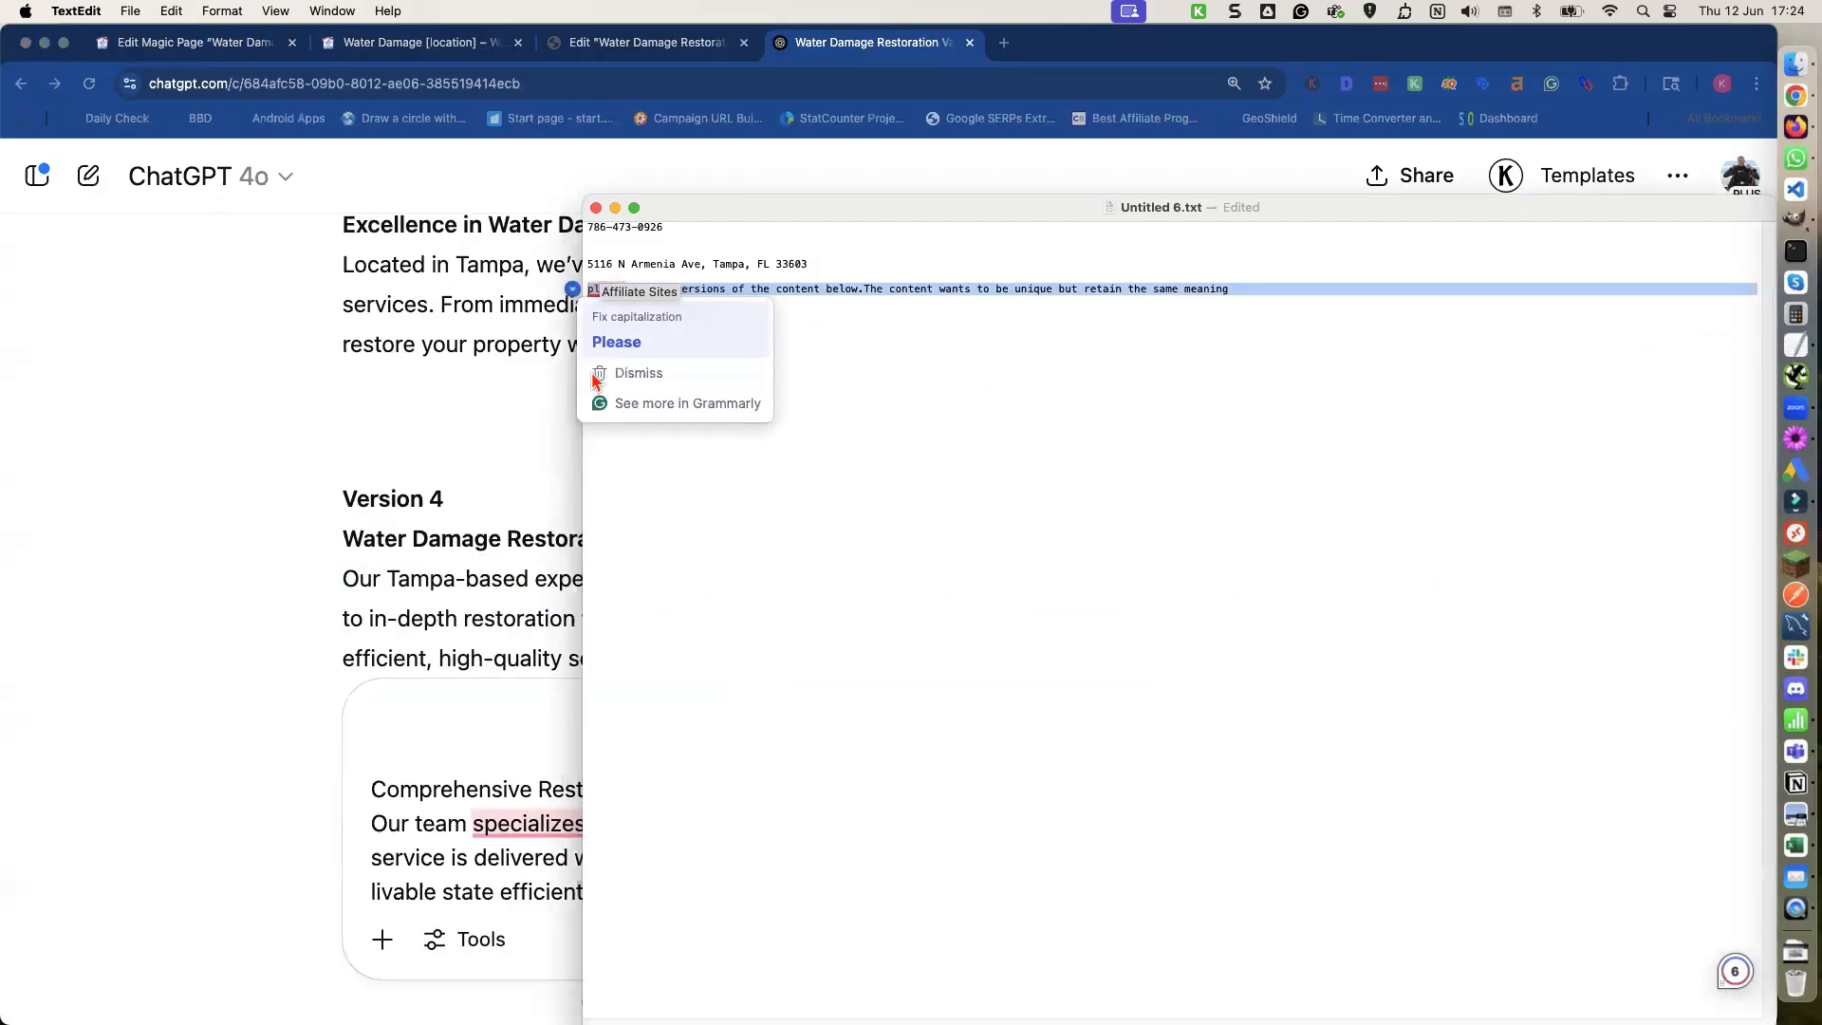
left_click(384, 739)
key("super+v")
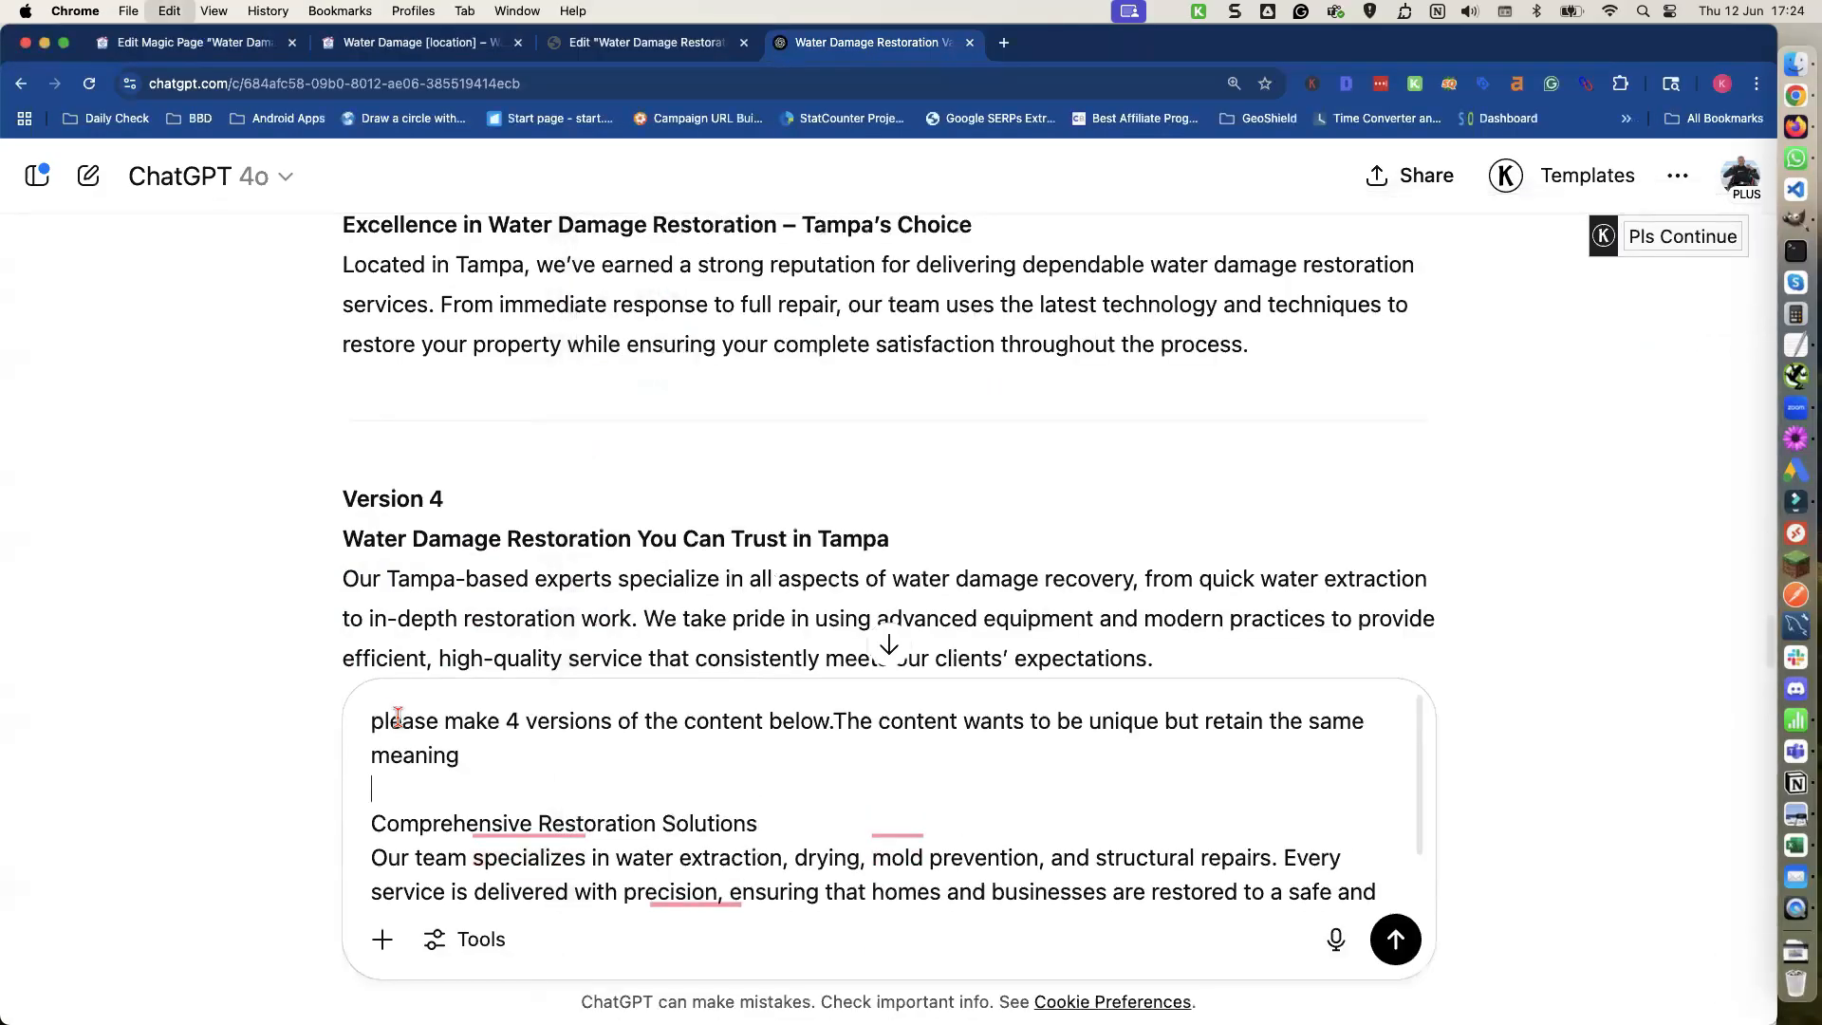
key("Return")
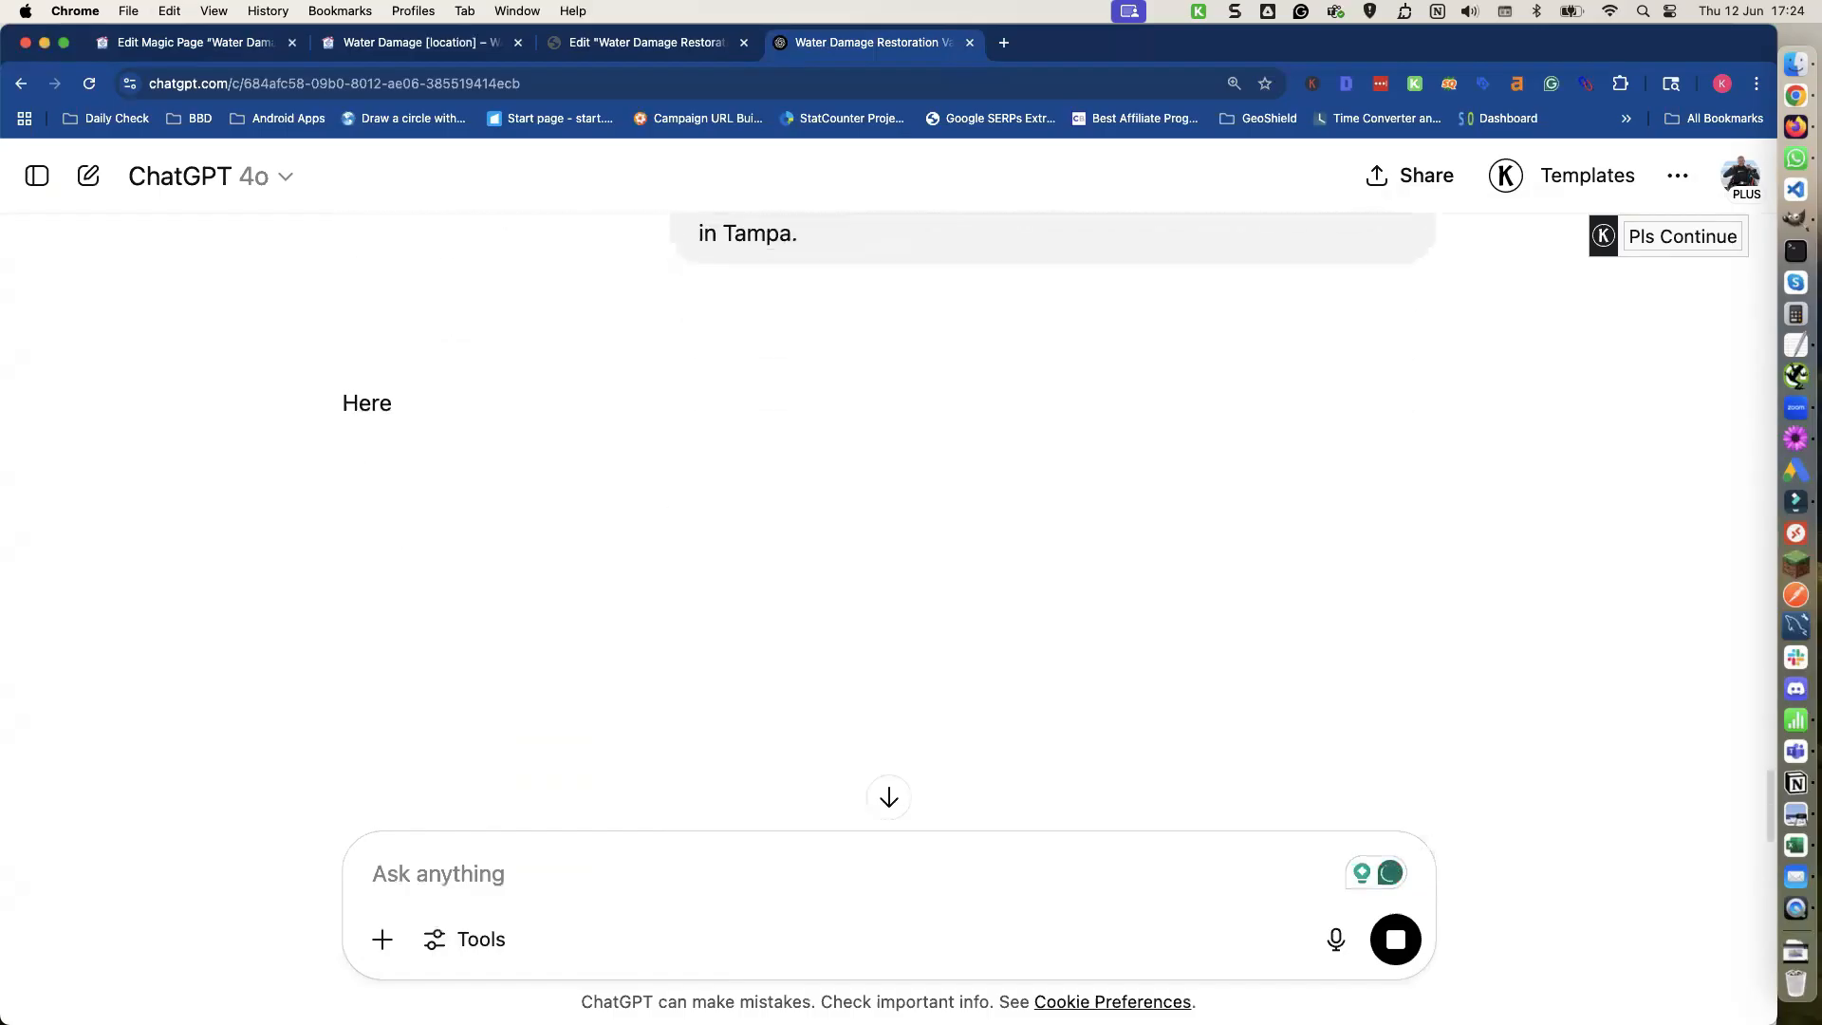
scroll(319, 598, "down", 1)
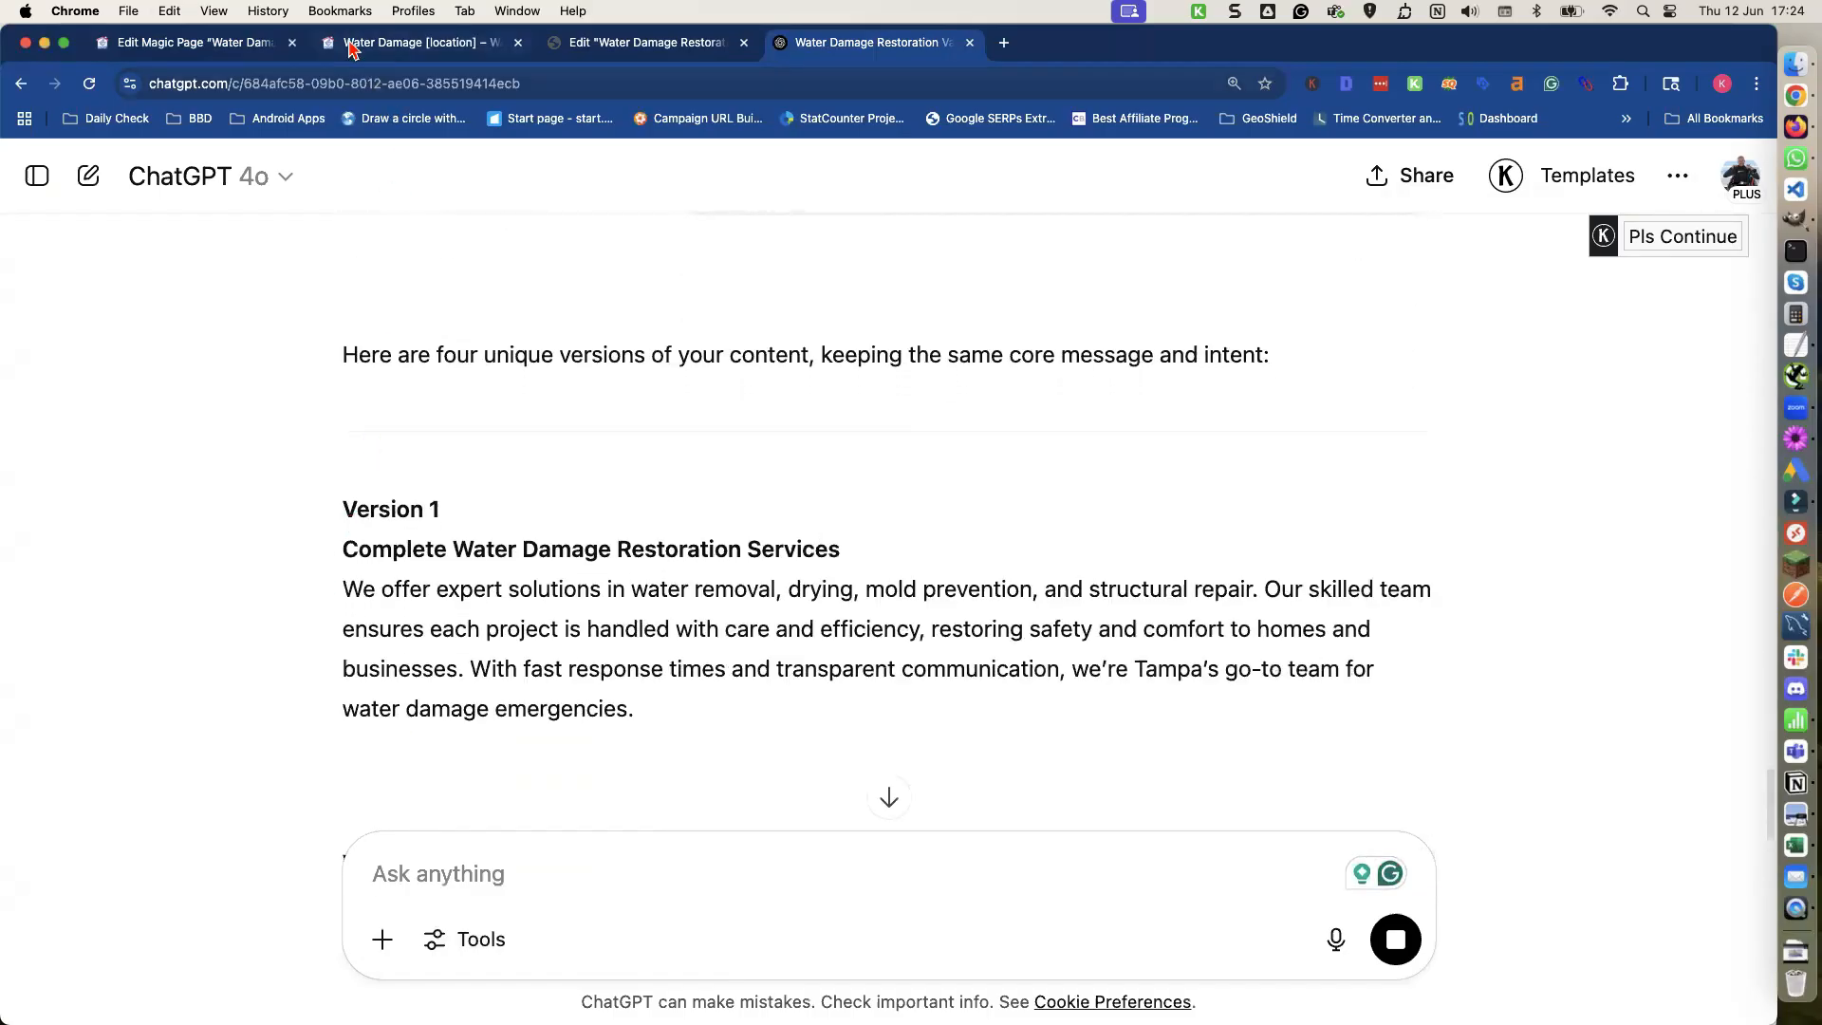
Create two new spintax shortcodes labelled core-heading and core-text.
left_click(232, 47)
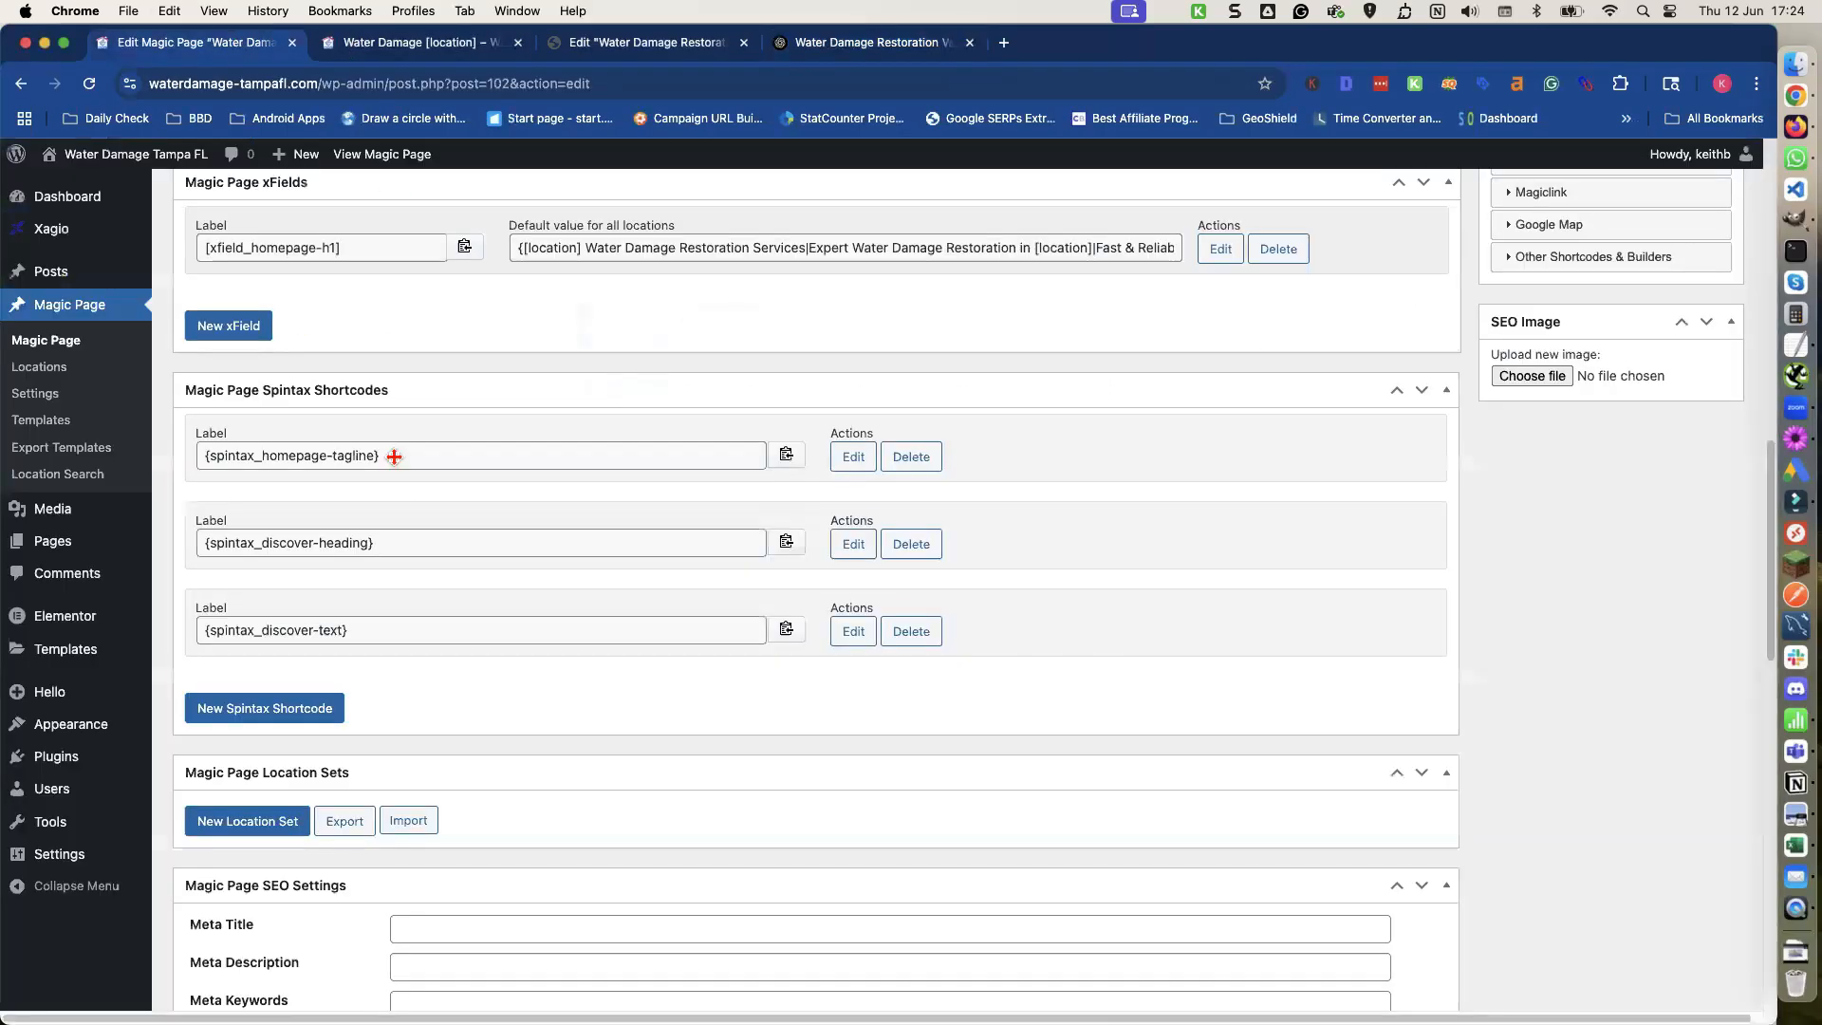
left_click(269, 715)
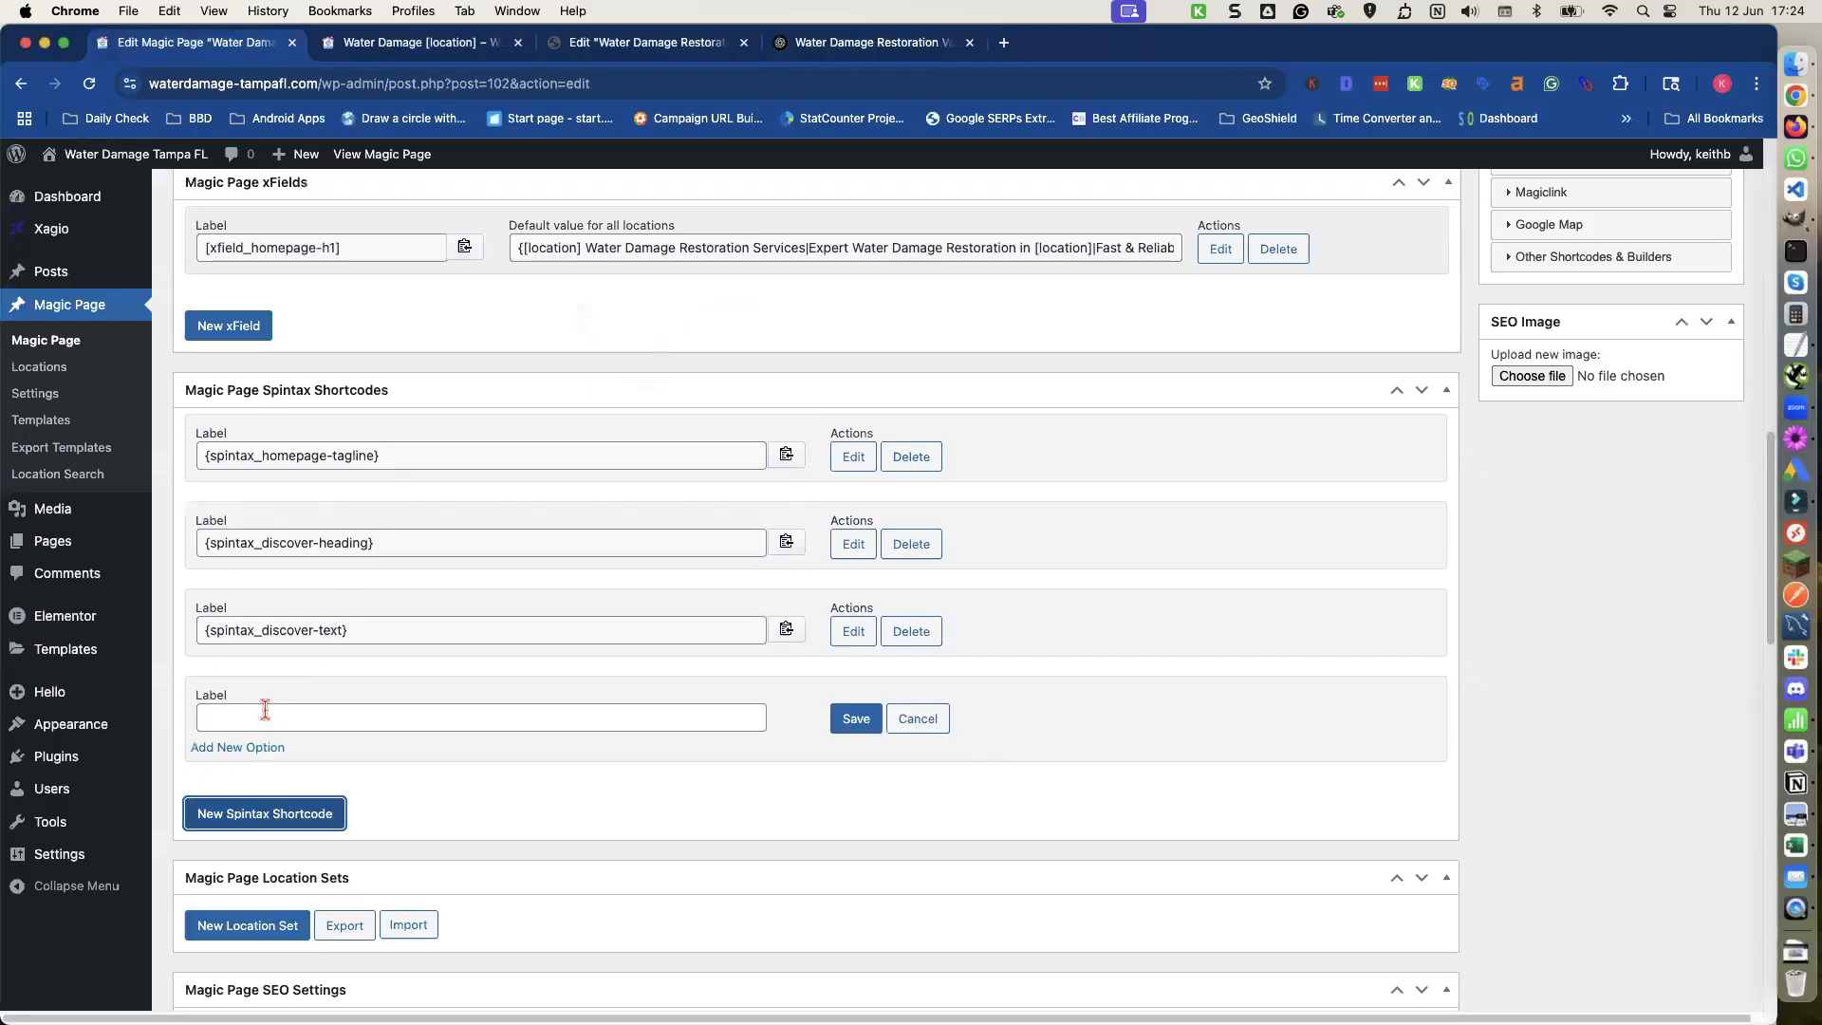
left_click(266, 816)
left_click(243, 716)
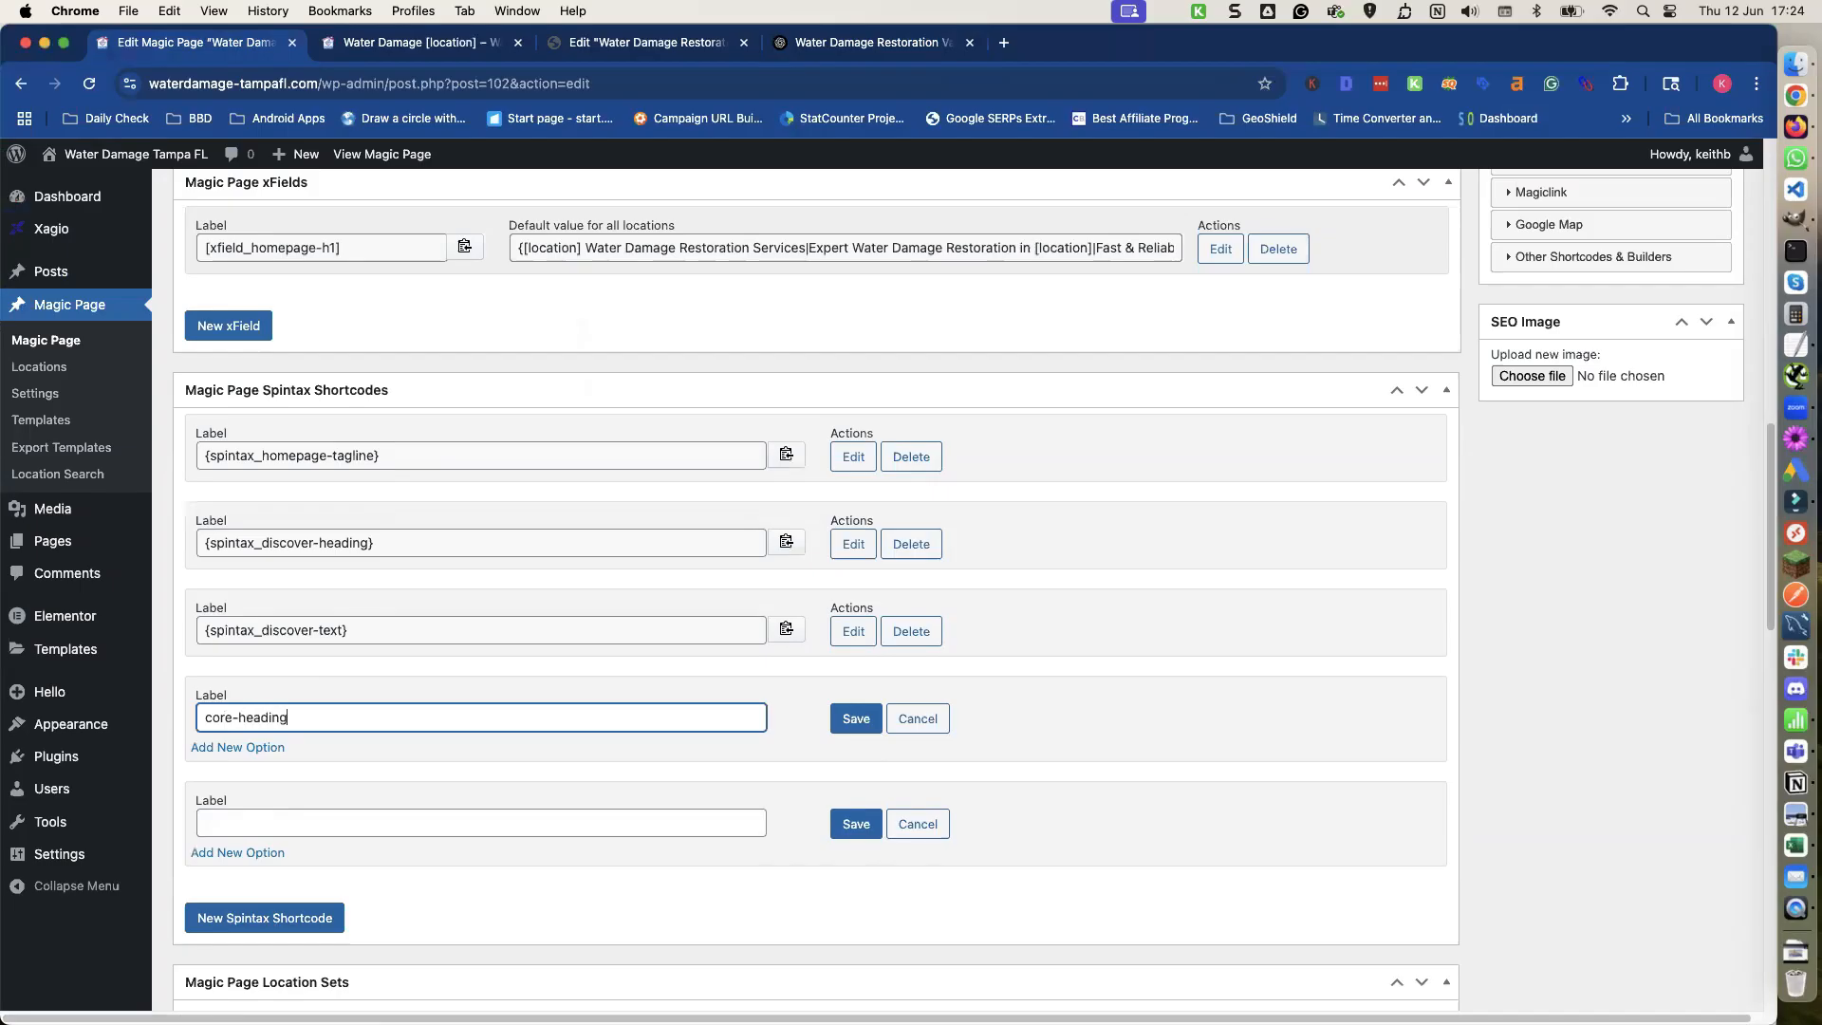
left_click(243, 818)
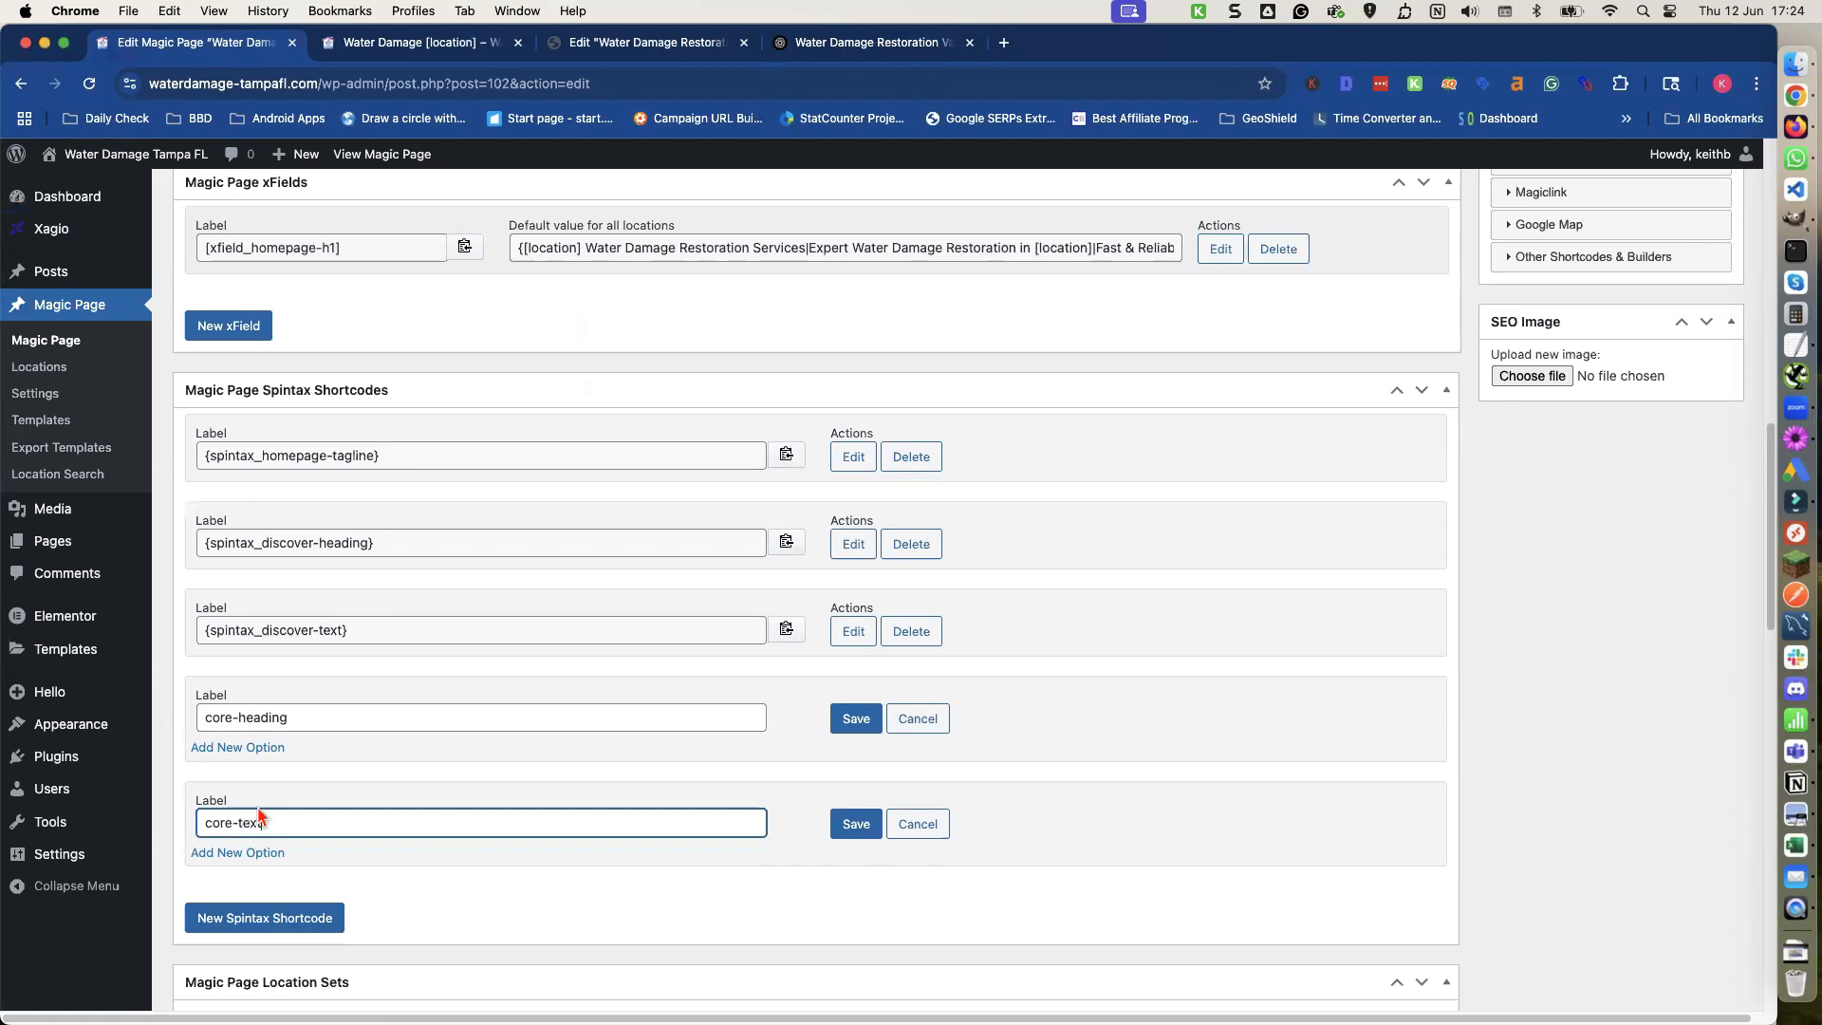
Add option fields to the core-heading shortcode and paste ChatGPT's Version 1 heading "Complete Water Damage Restoration Services" as the first option.
left_click(265, 749)
left_click(265, 750)
double_click(266, 750)
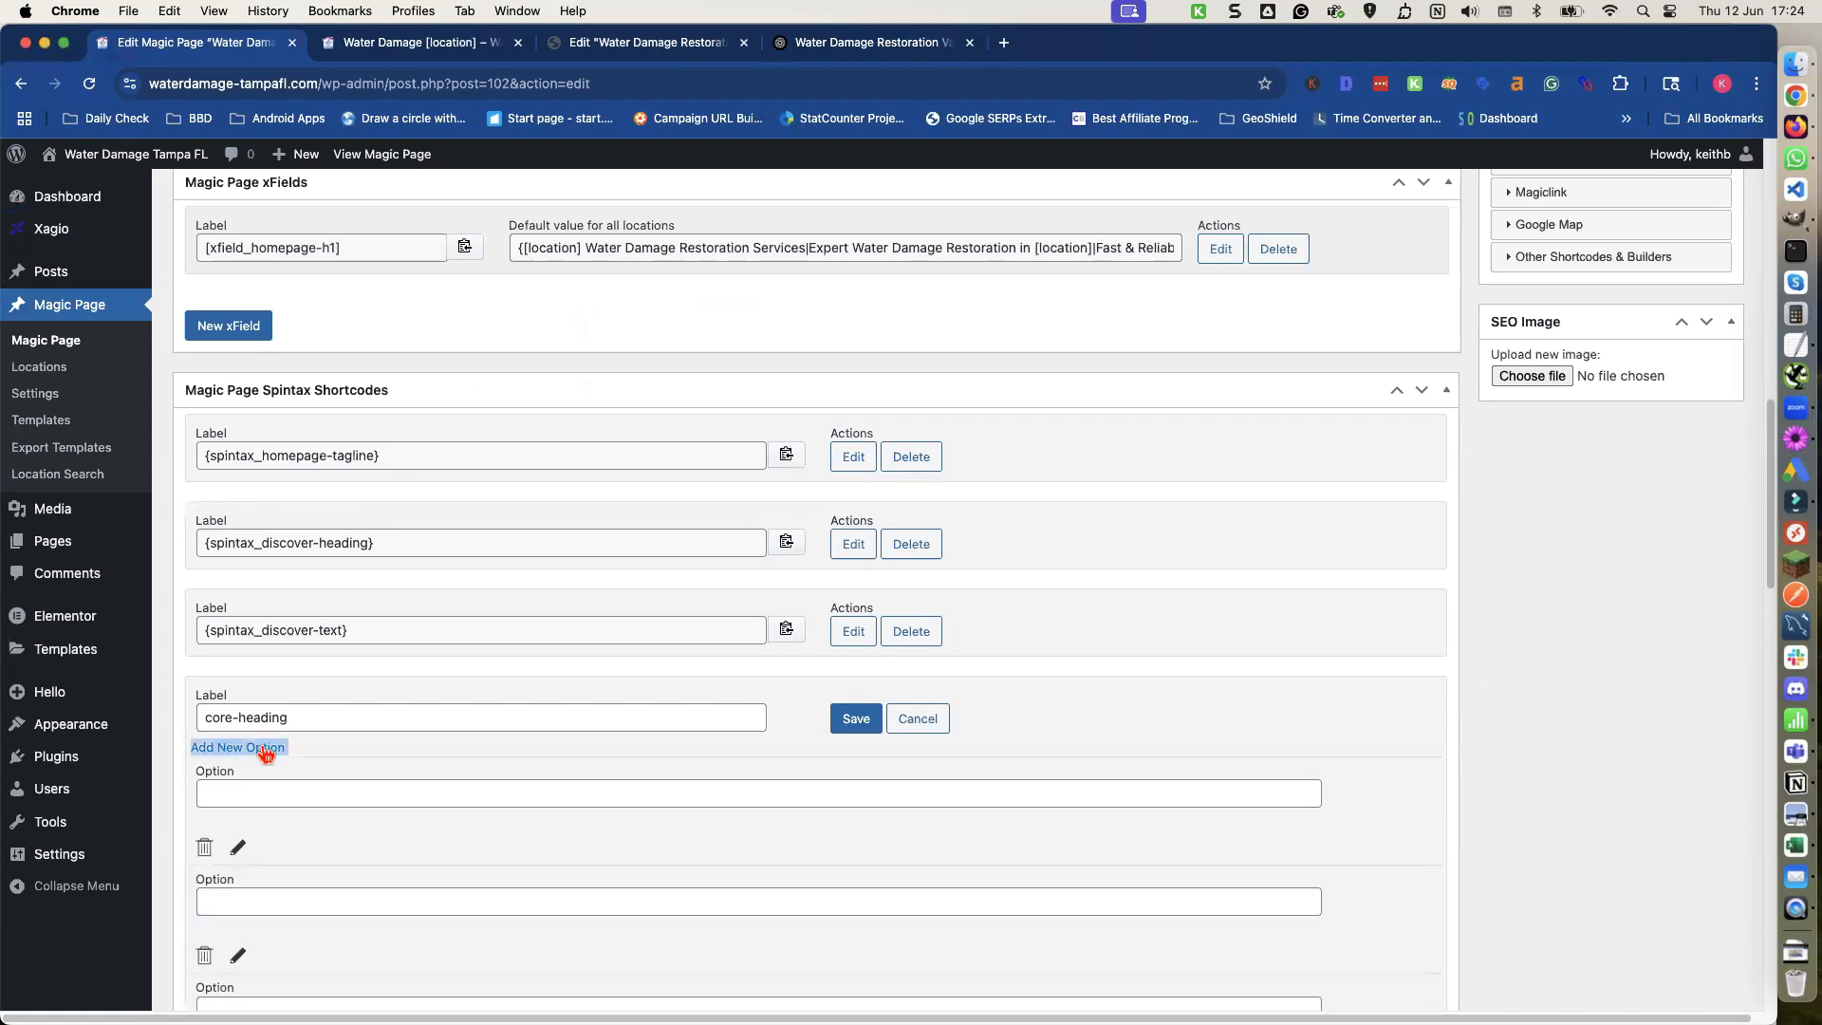
left_click(261, 793)
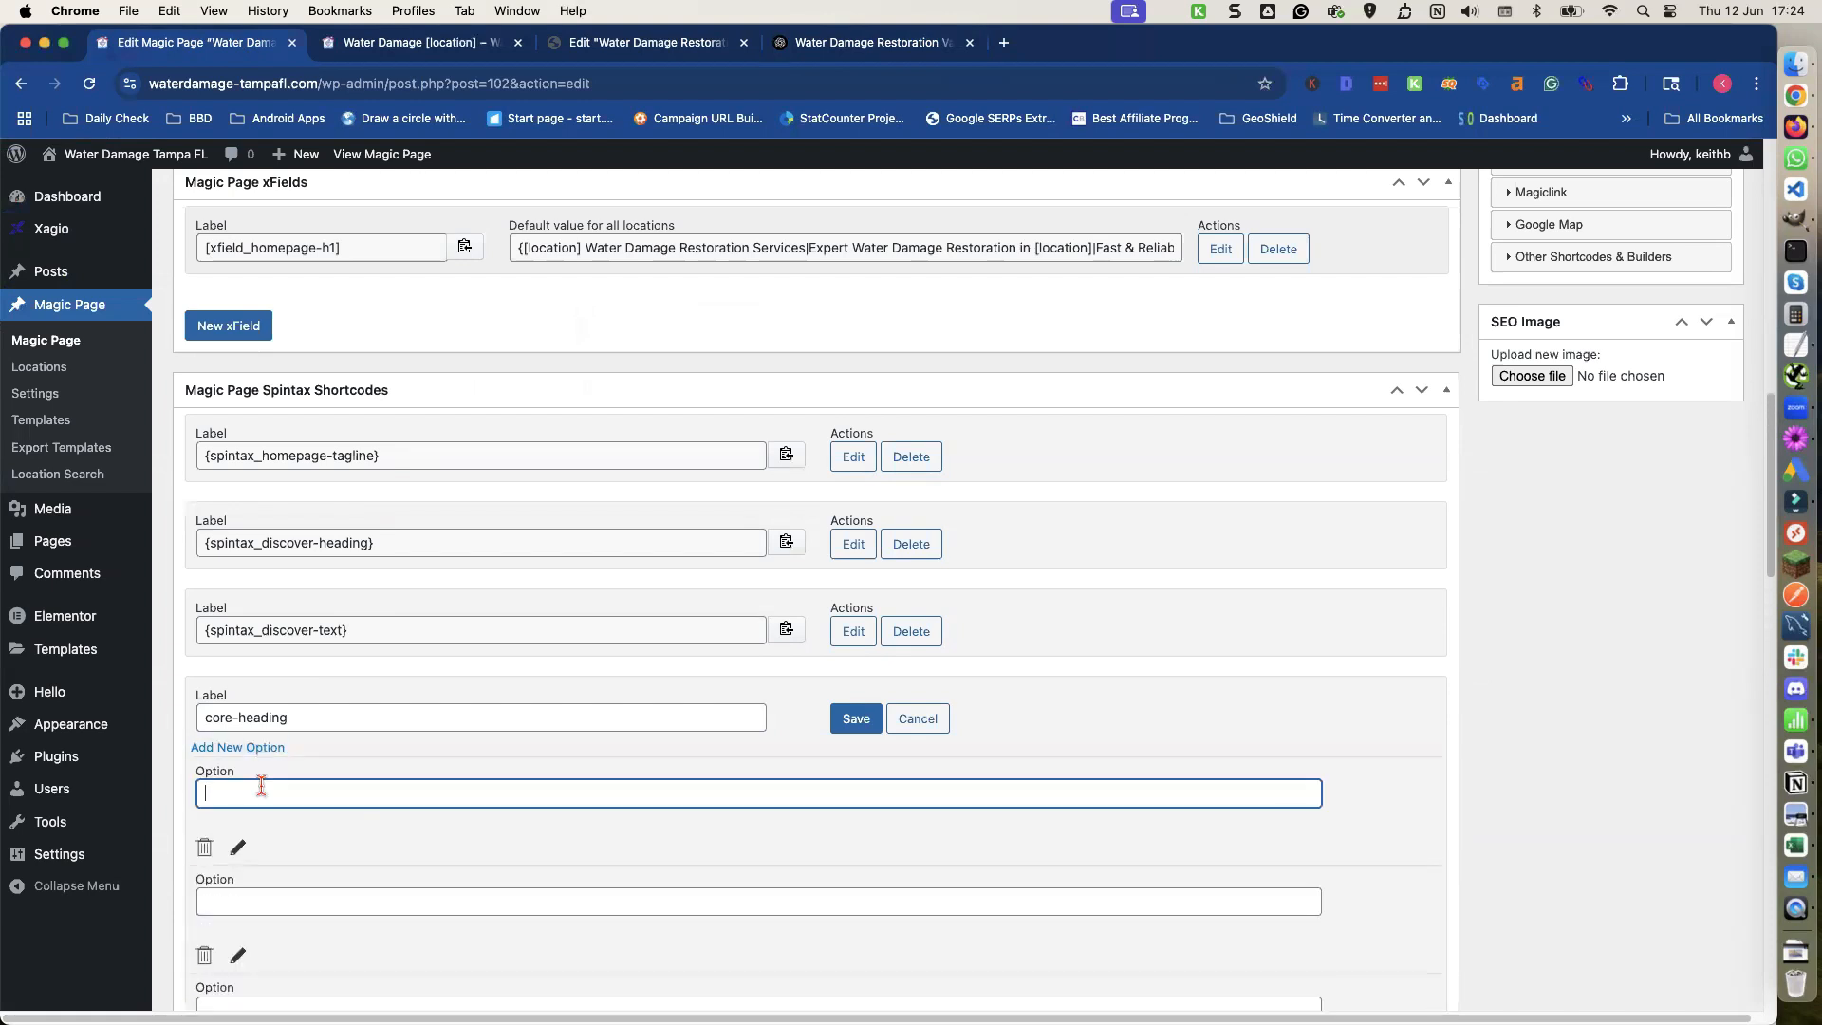
left_click(871, 43)
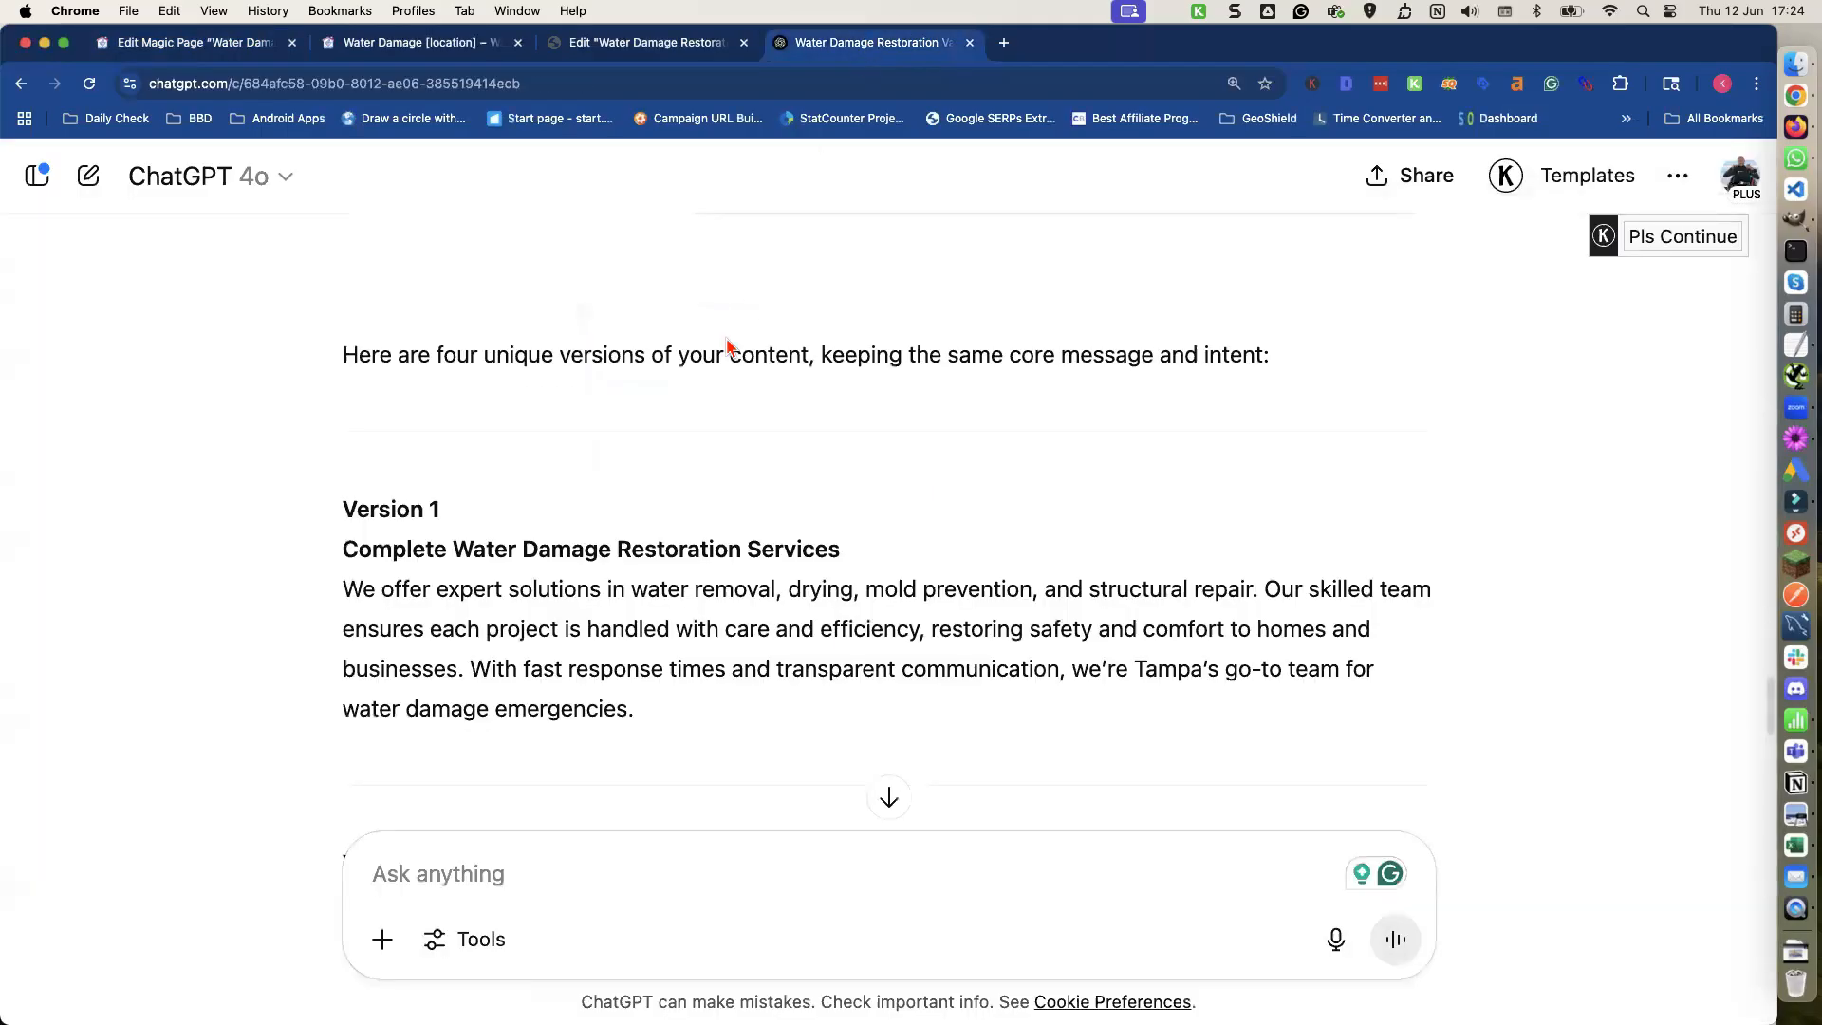
triple_click(495, 558)
key("super+c")
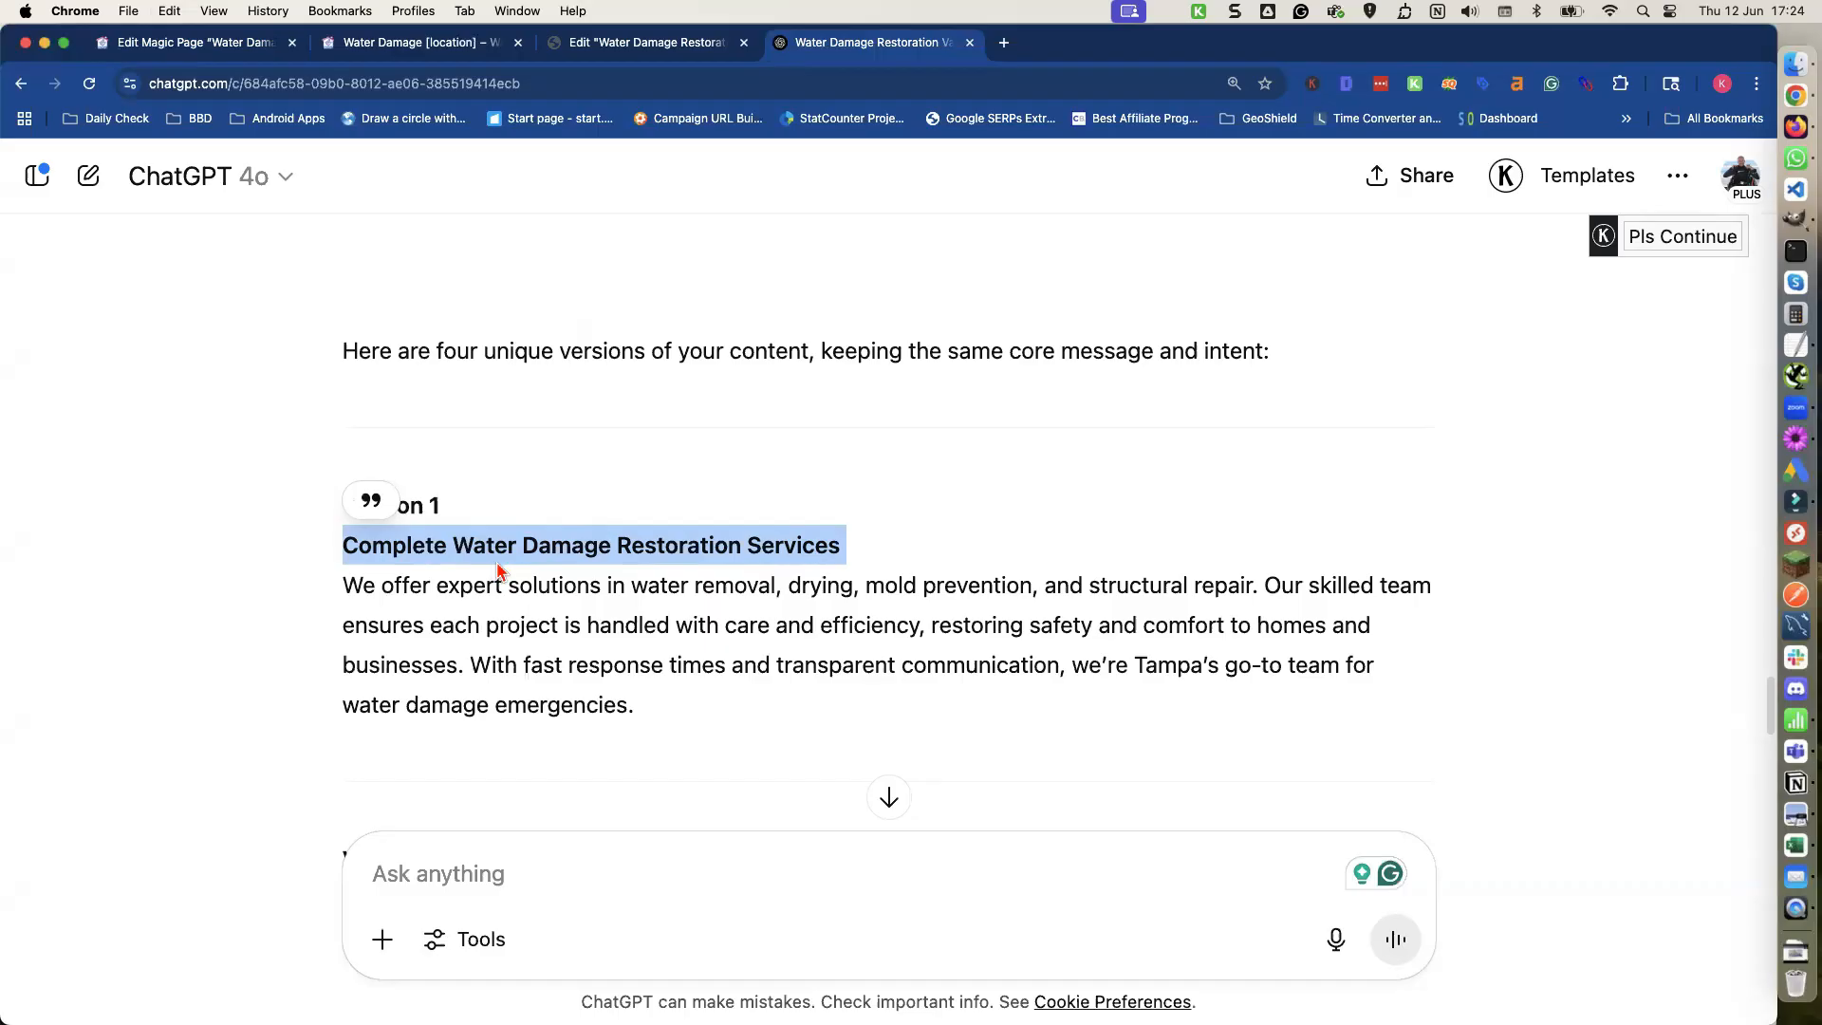
scroll(497, 570, "up", 5)
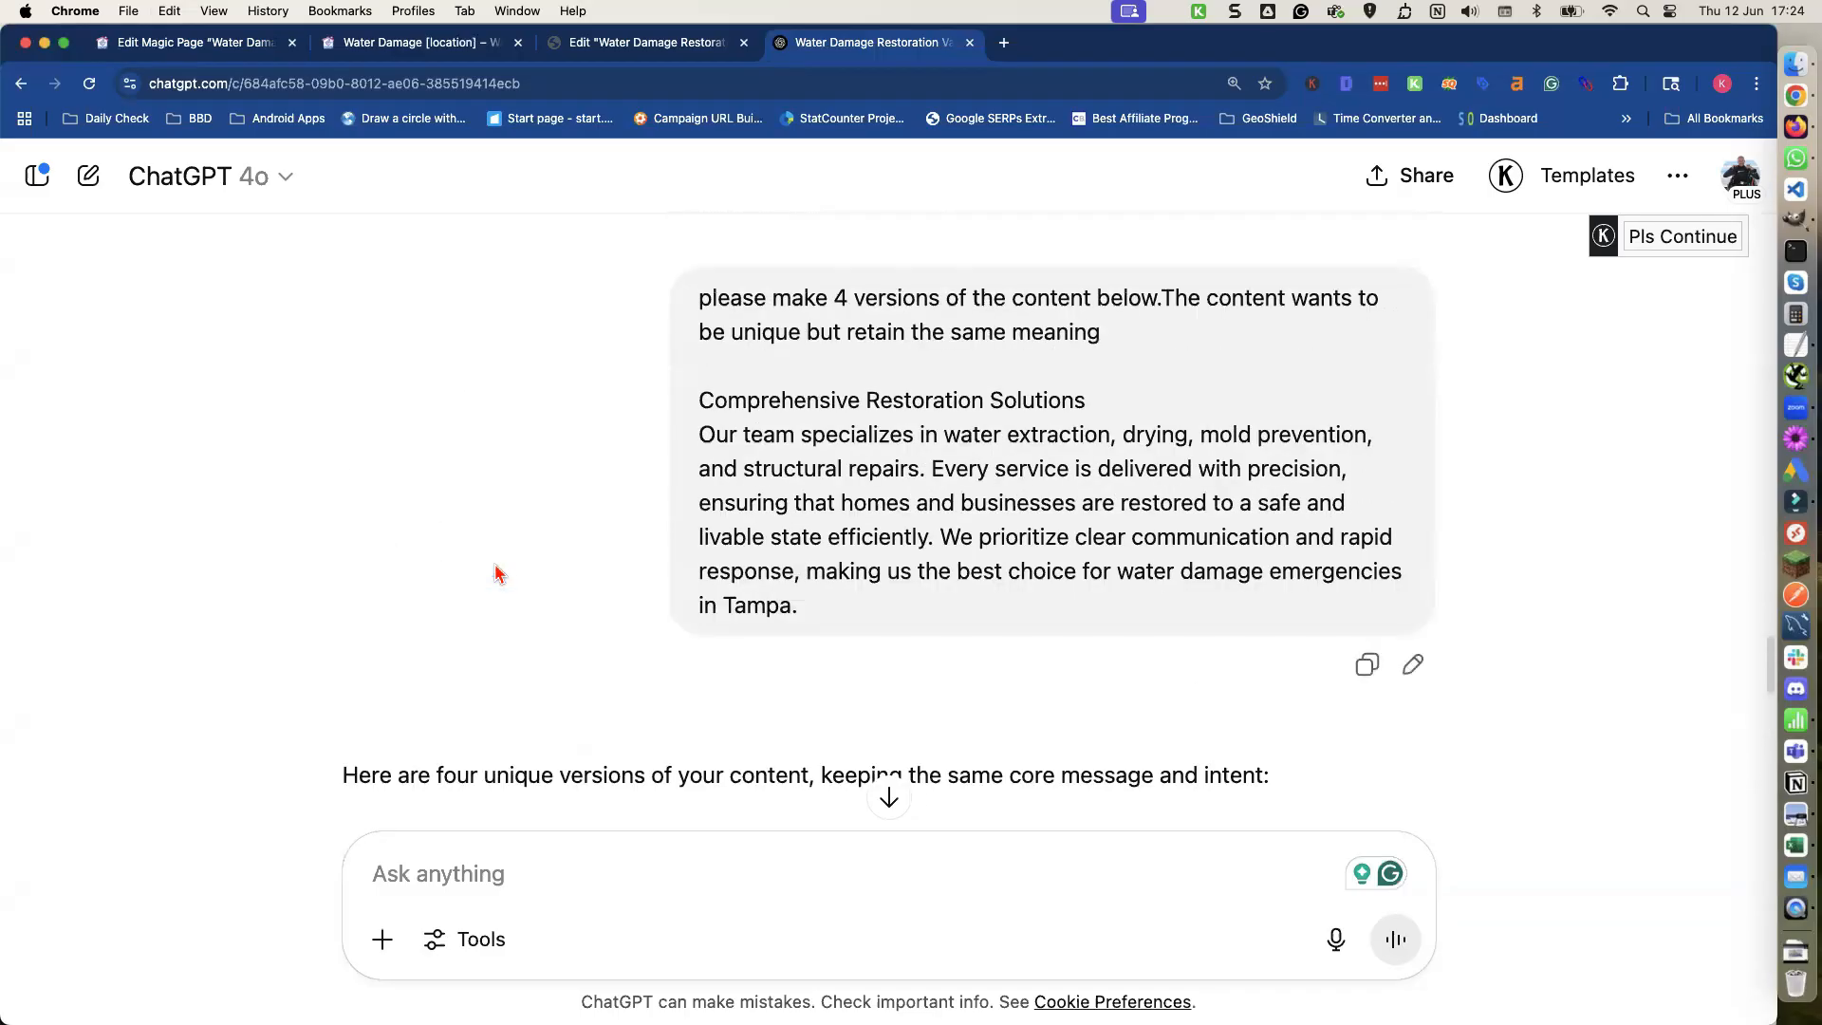
scroll(495, 569, "down", 2)
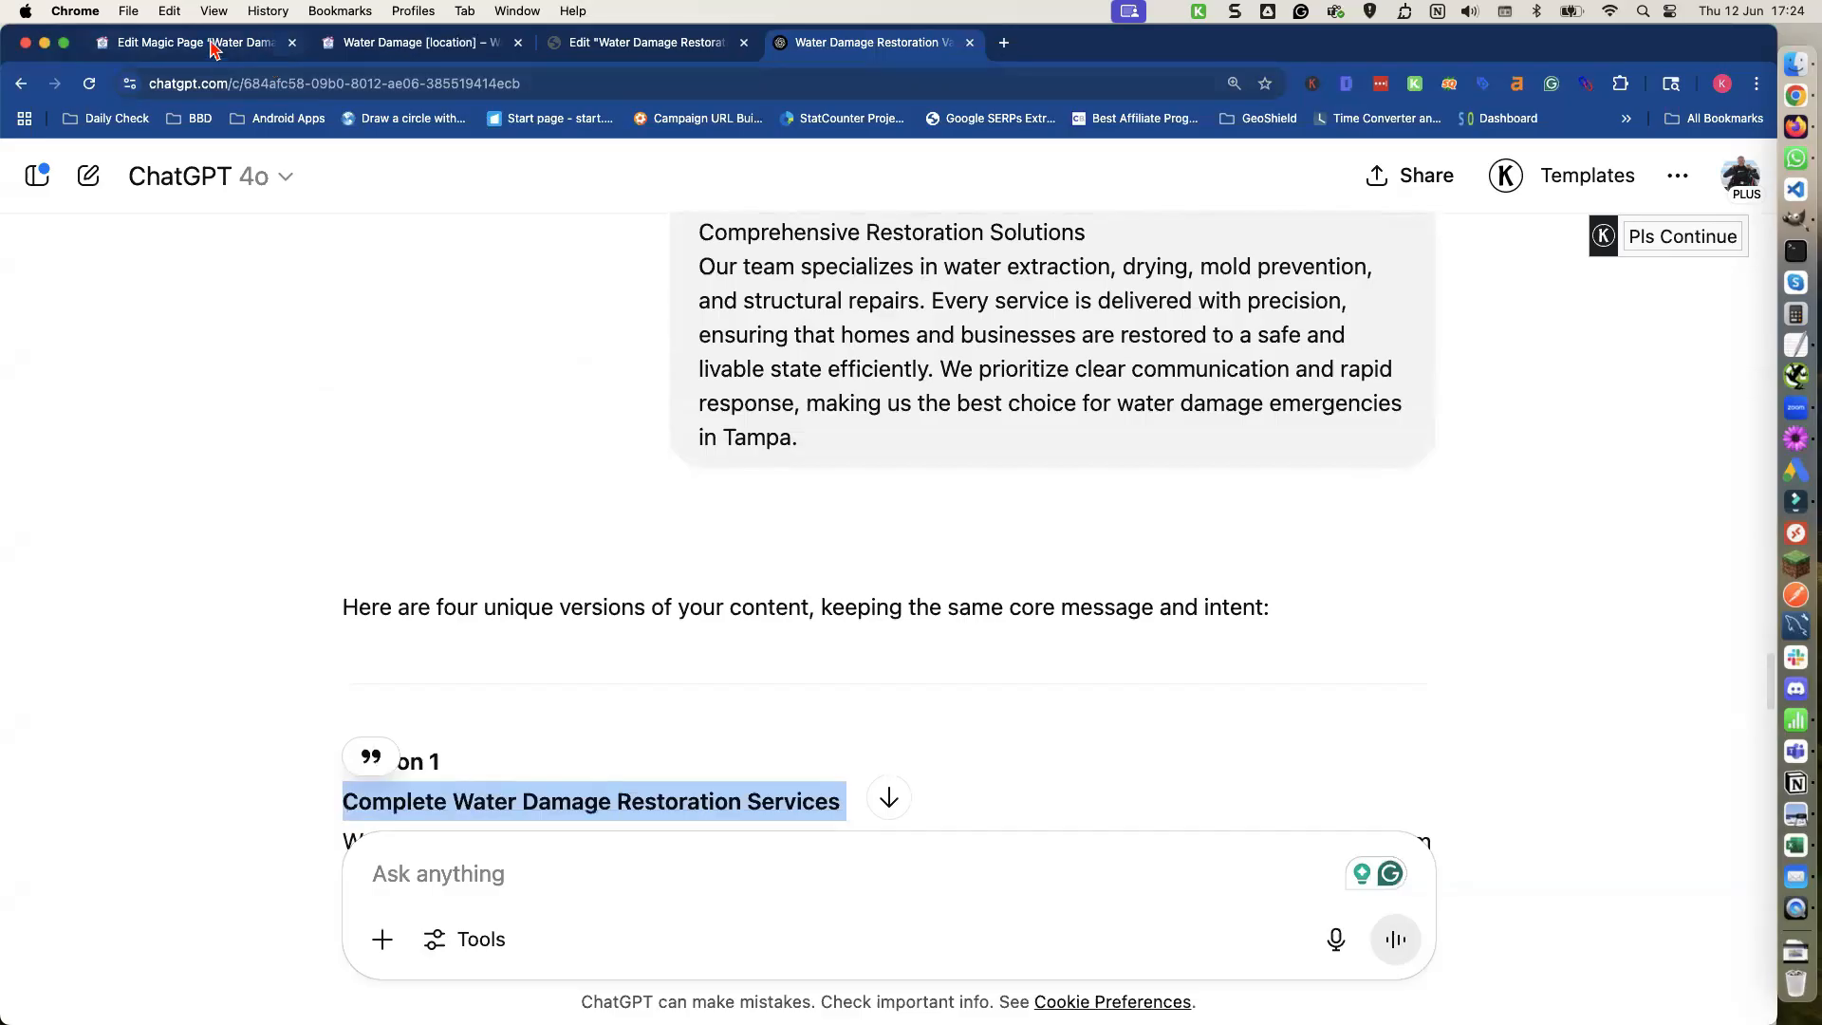
left_click(210, 45)
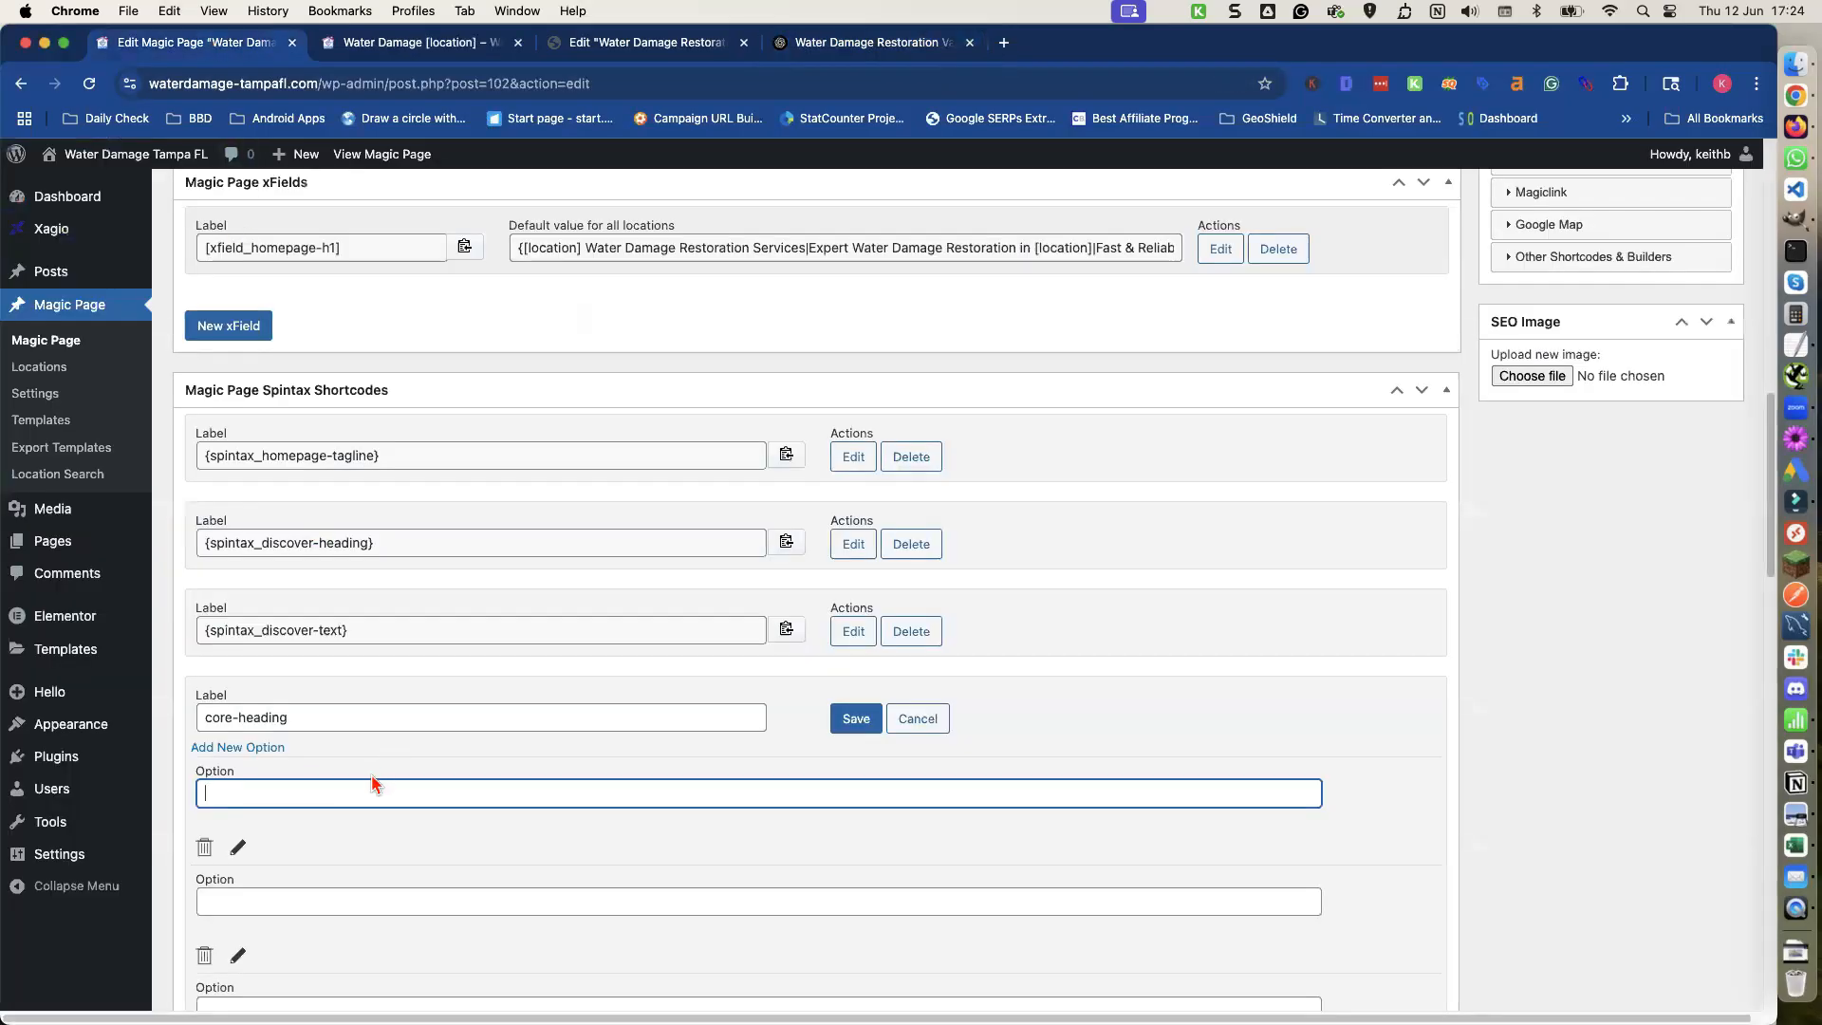
key("super+v")
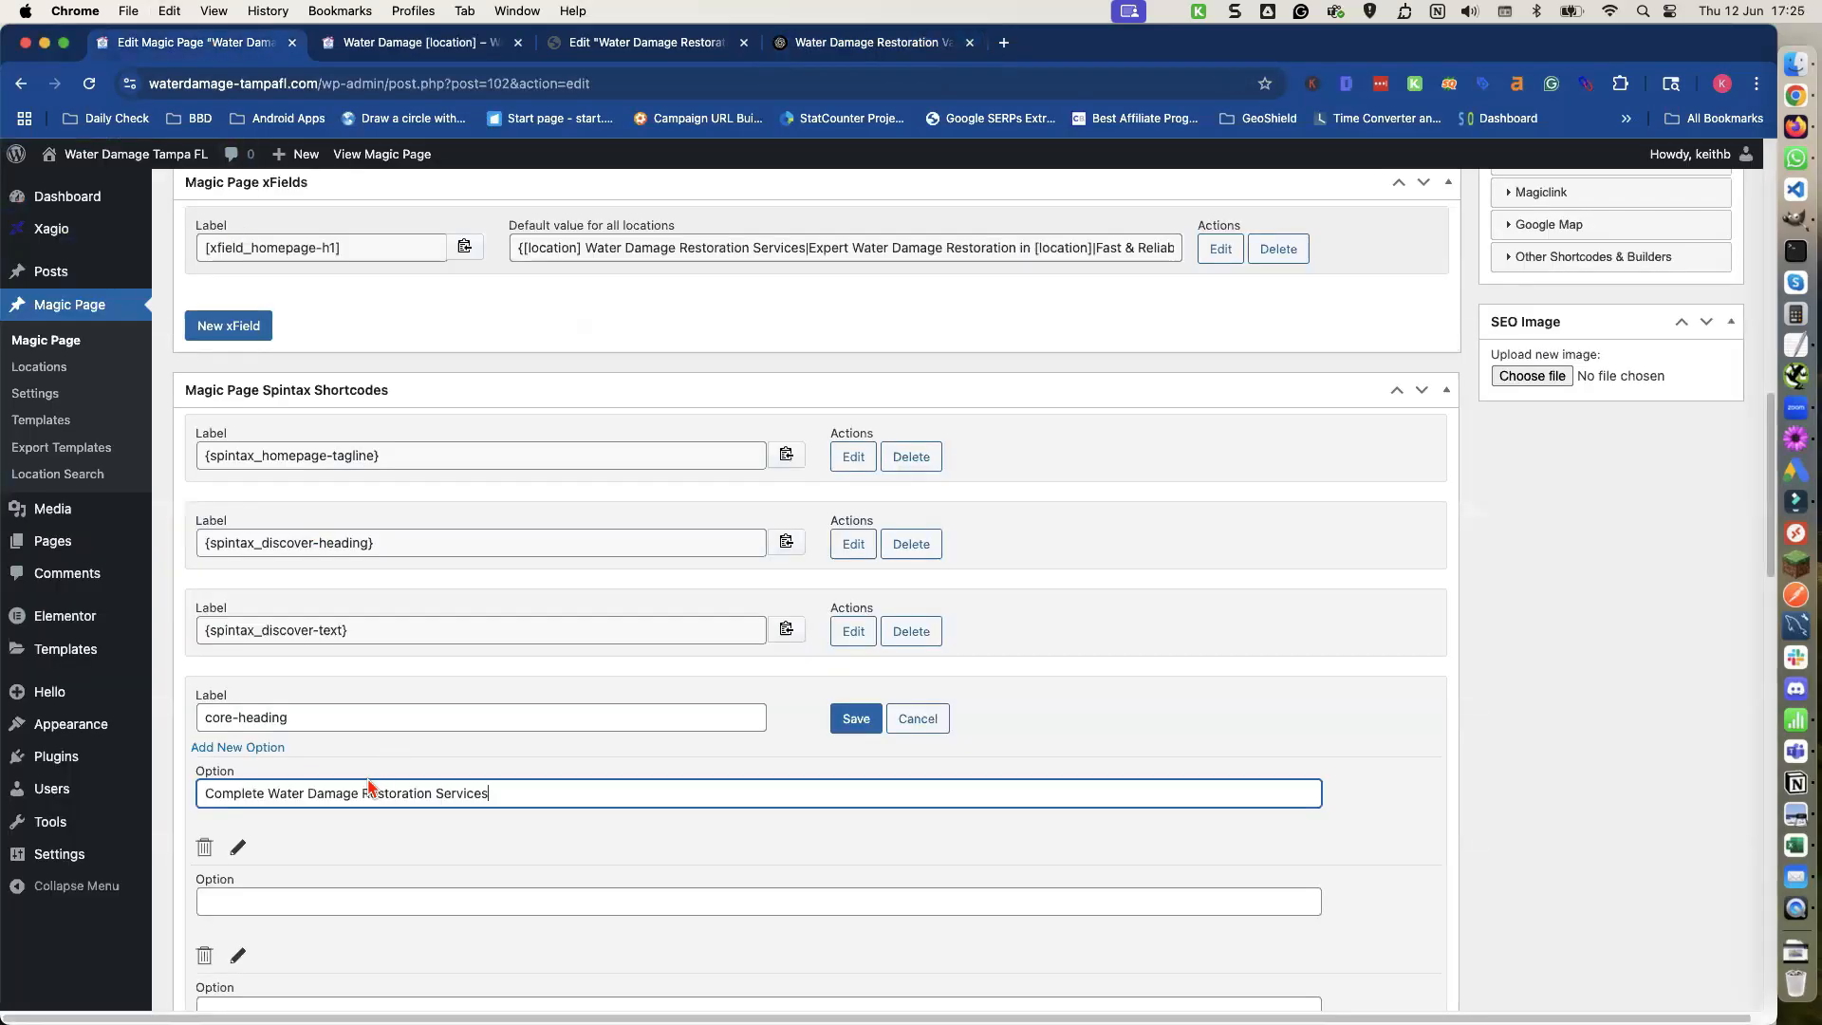
Copy the Version 2 heading "Full-Service Restoration for Water Damage" from ChatGPT into the second core-heading option.
left_click(337, 902)
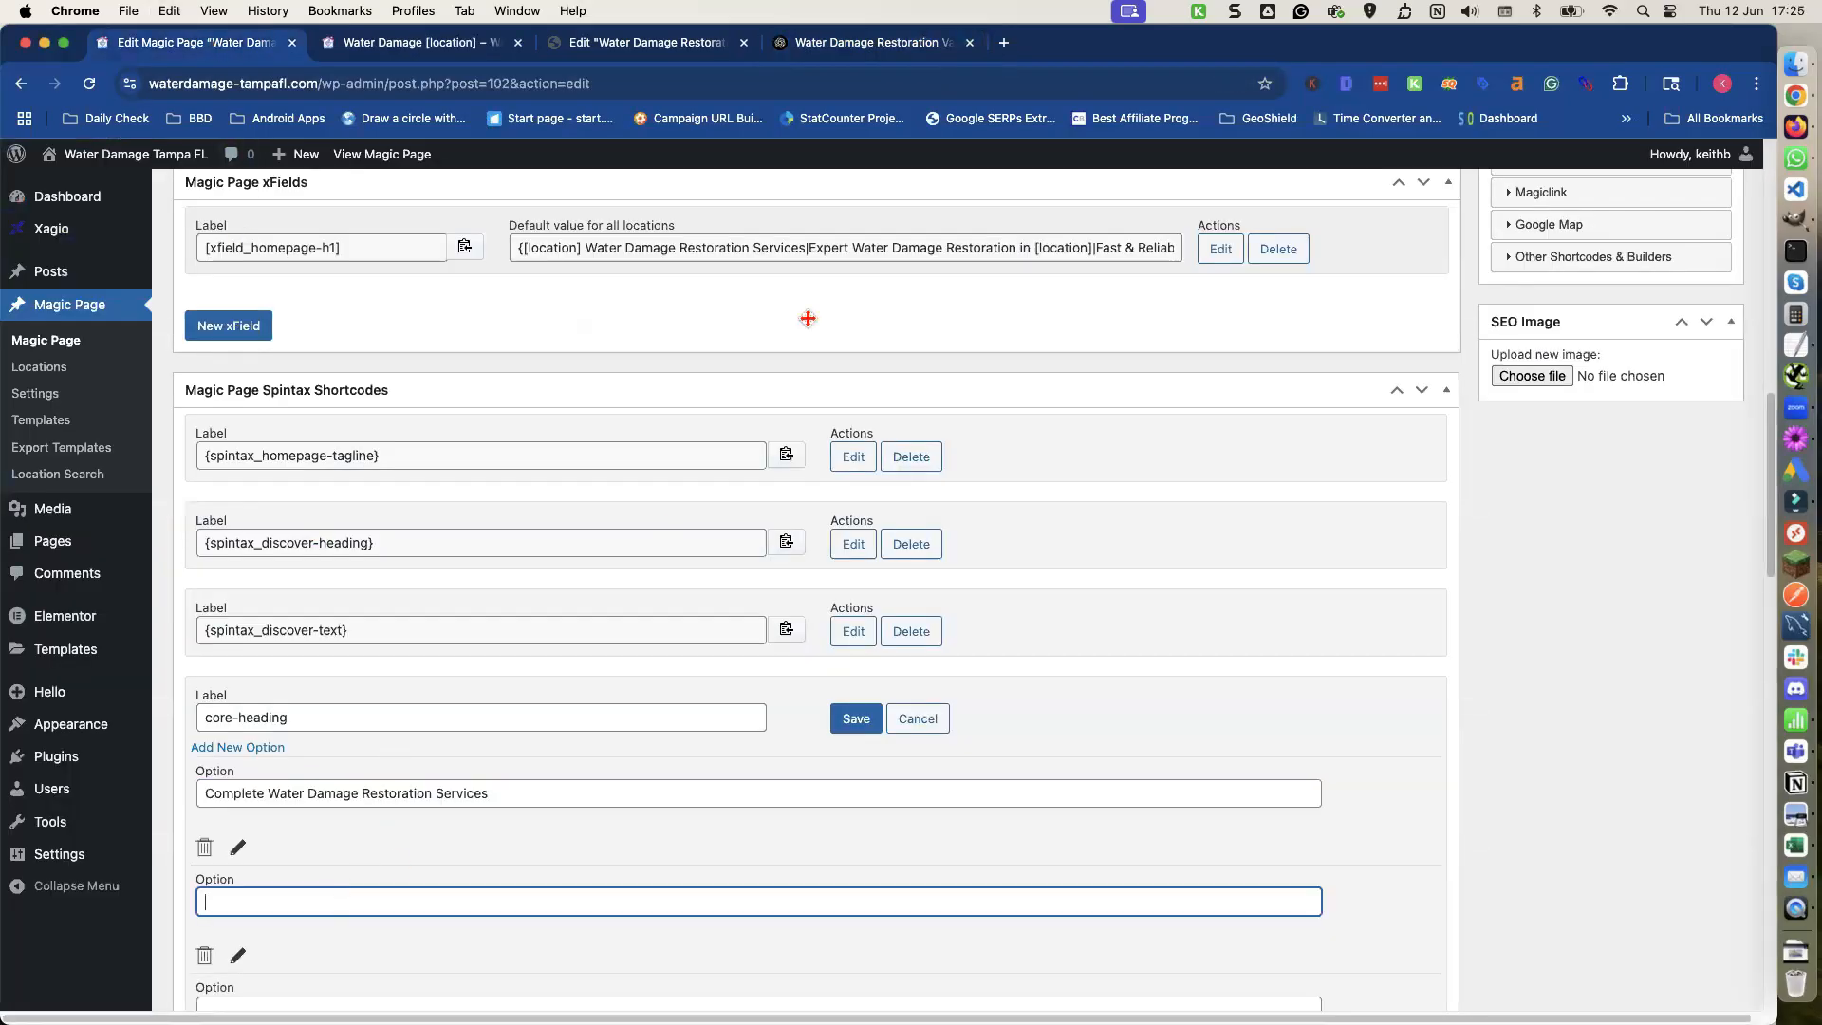
left_click(844, 44)
scroll(677, 390, "down", 6)
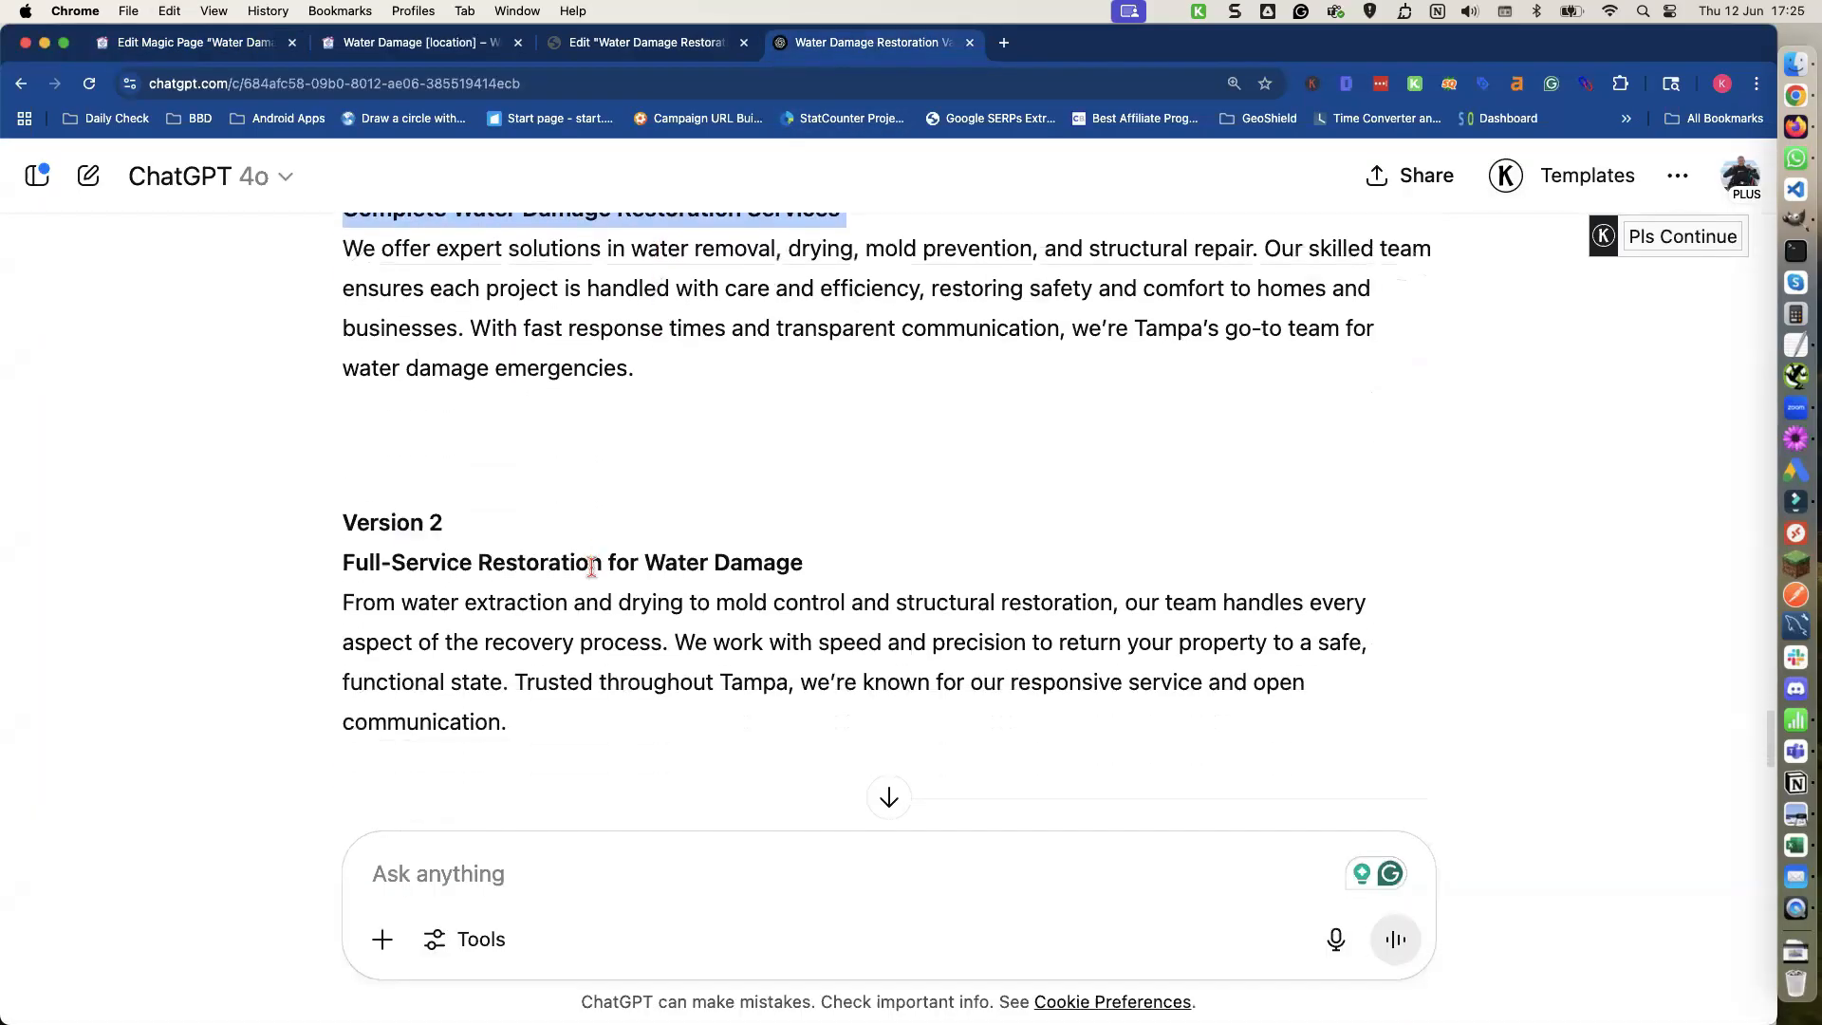
triple_click(592, 565)
key("super+c")
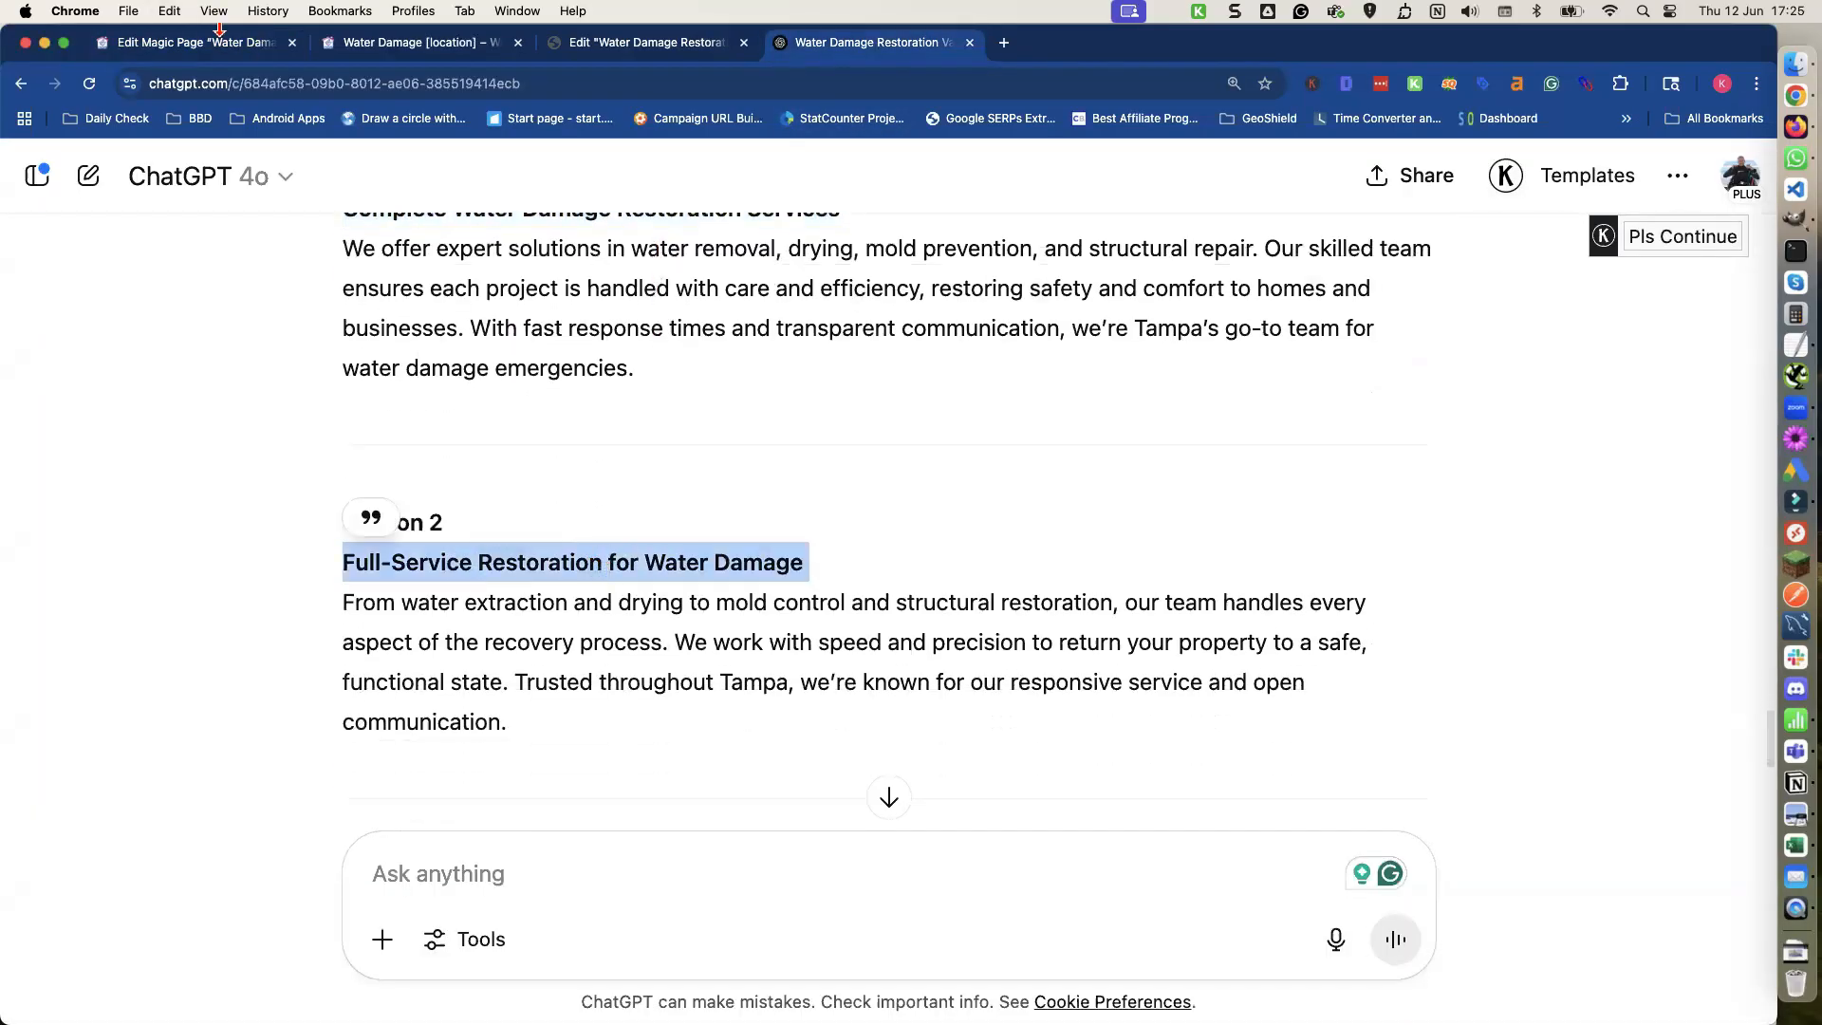
left_click(227, 44)
key("super+v")
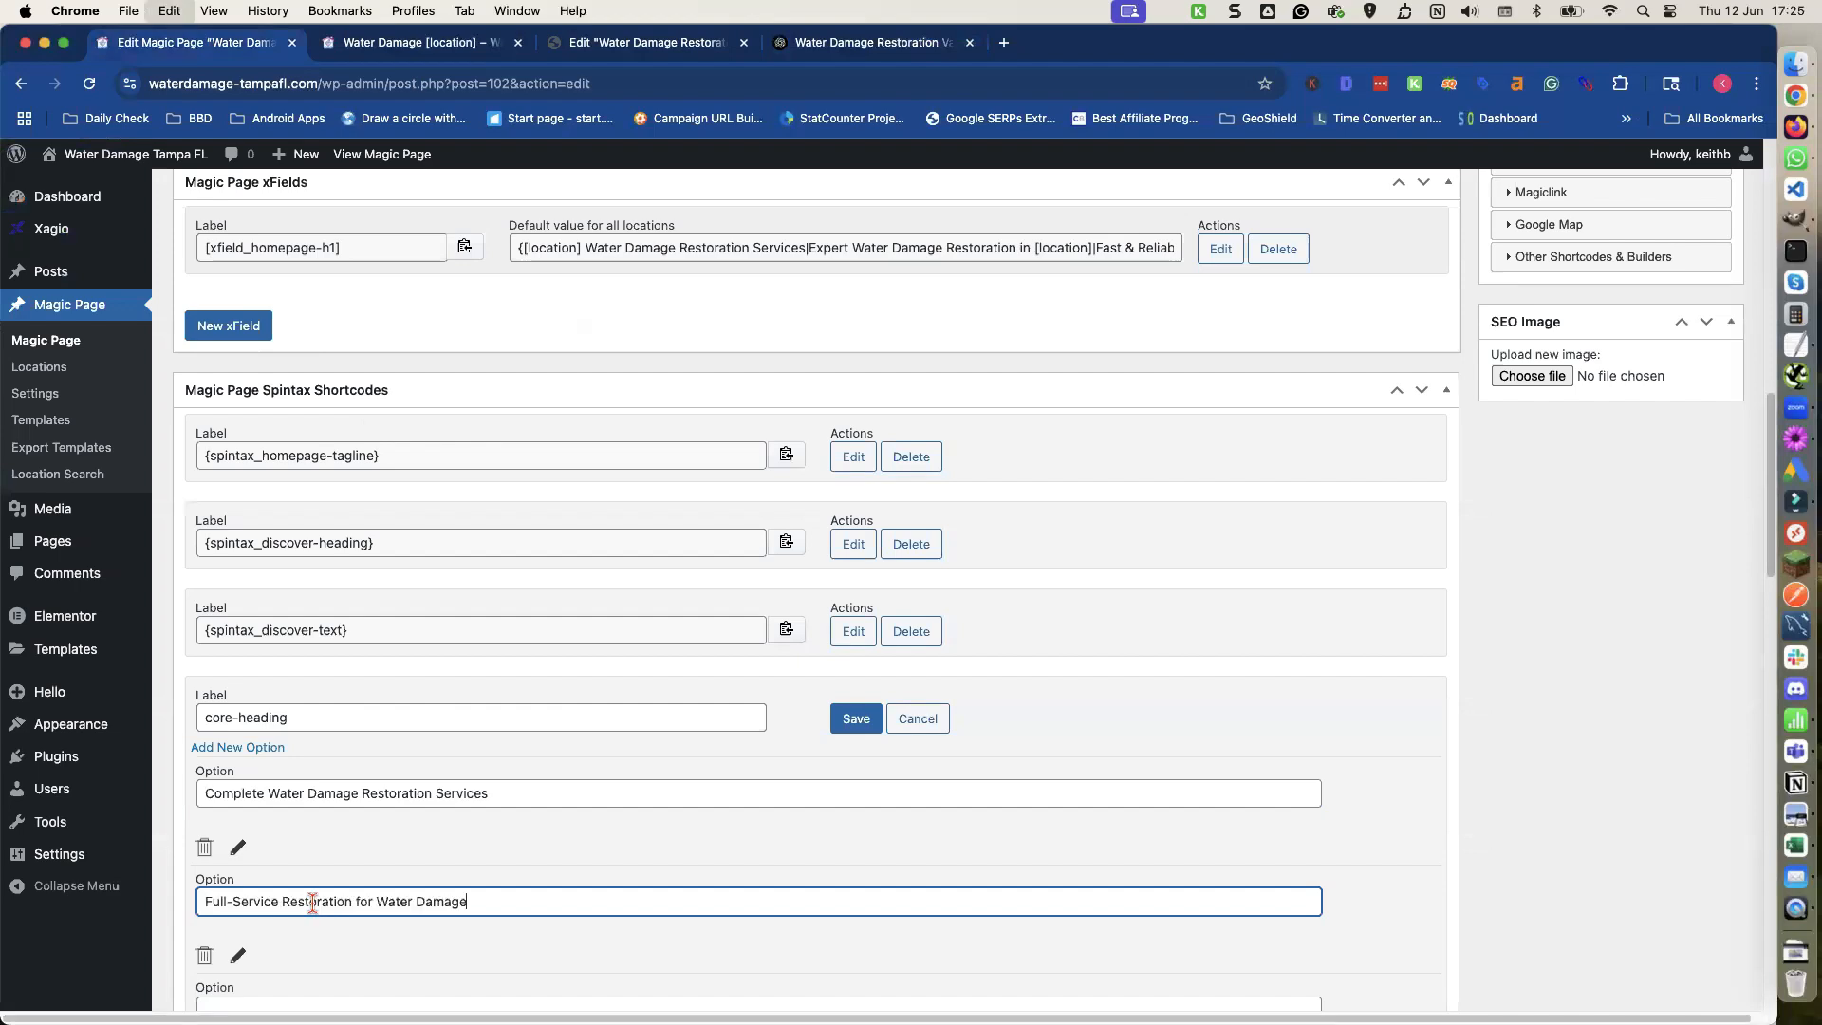
Copy the Version 3 heading "Expert Water Damage Recovery in Tampa" from ChatGPT into the third core-heading option.
scroll(313, 892, "down", 2)
left_click(297, 813)
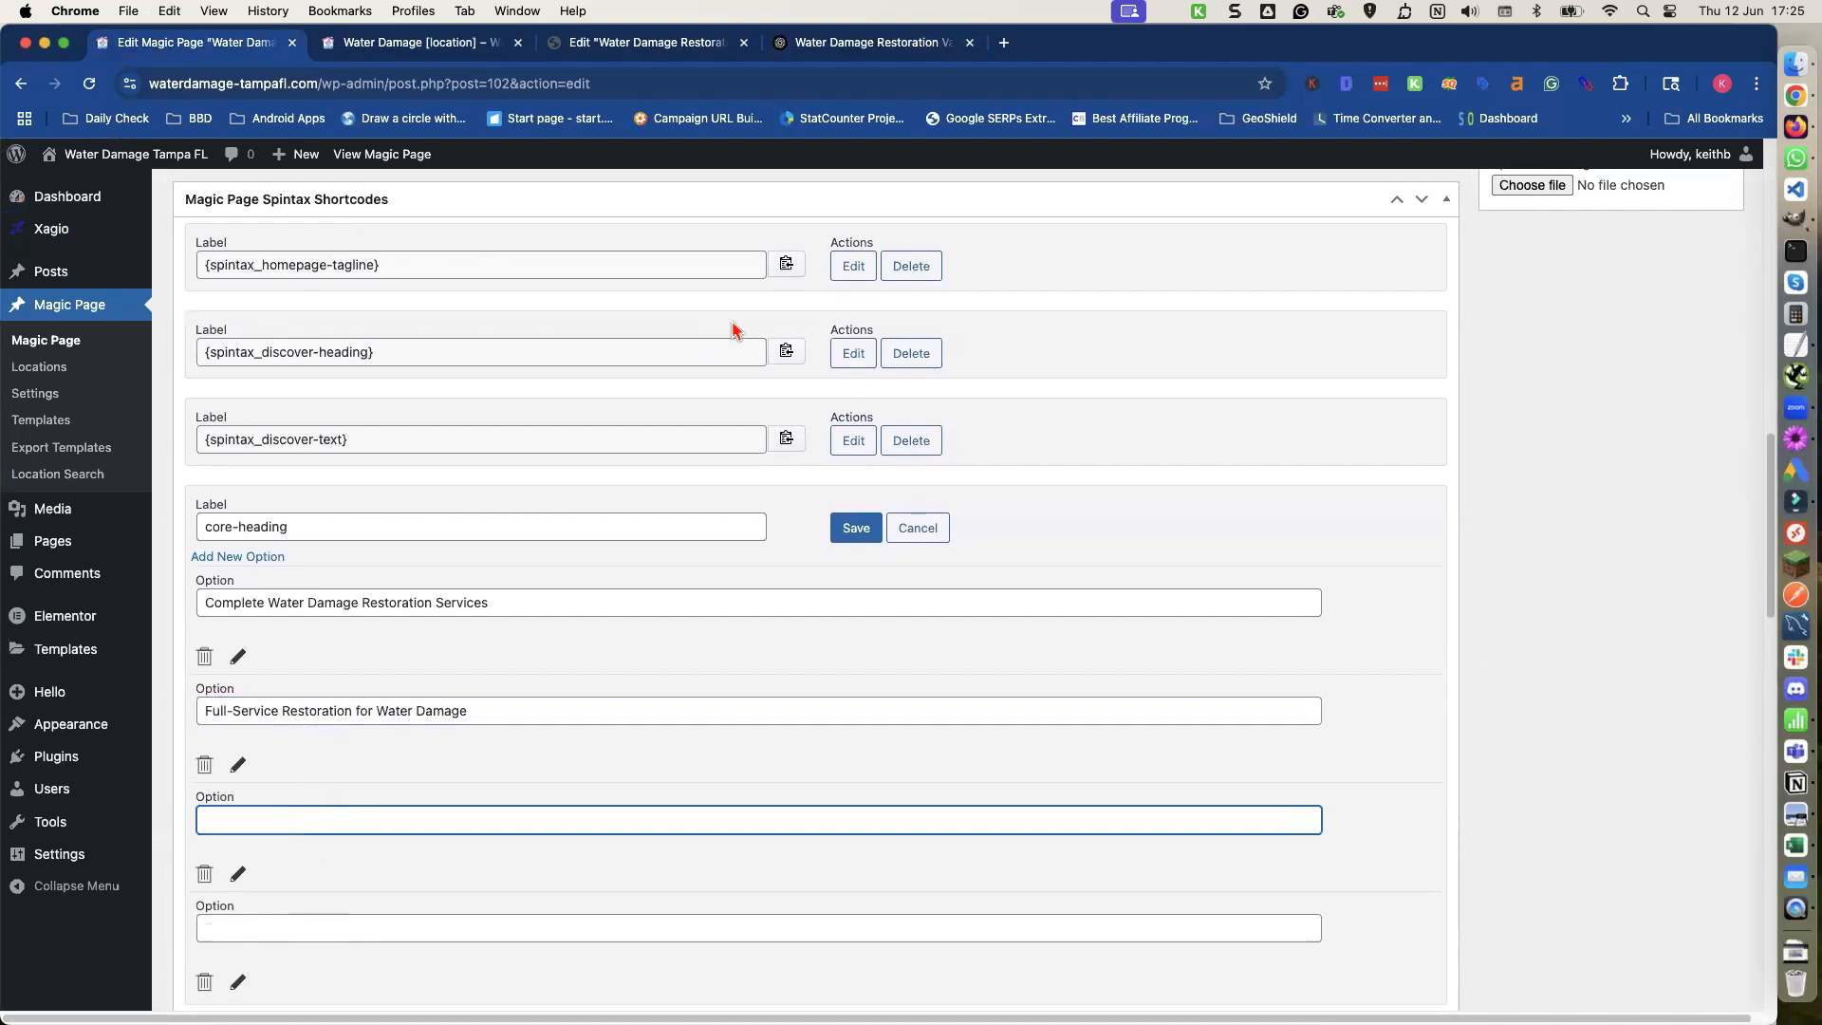
left_click(865, 45)
scroll(517, 544, "down", 3)
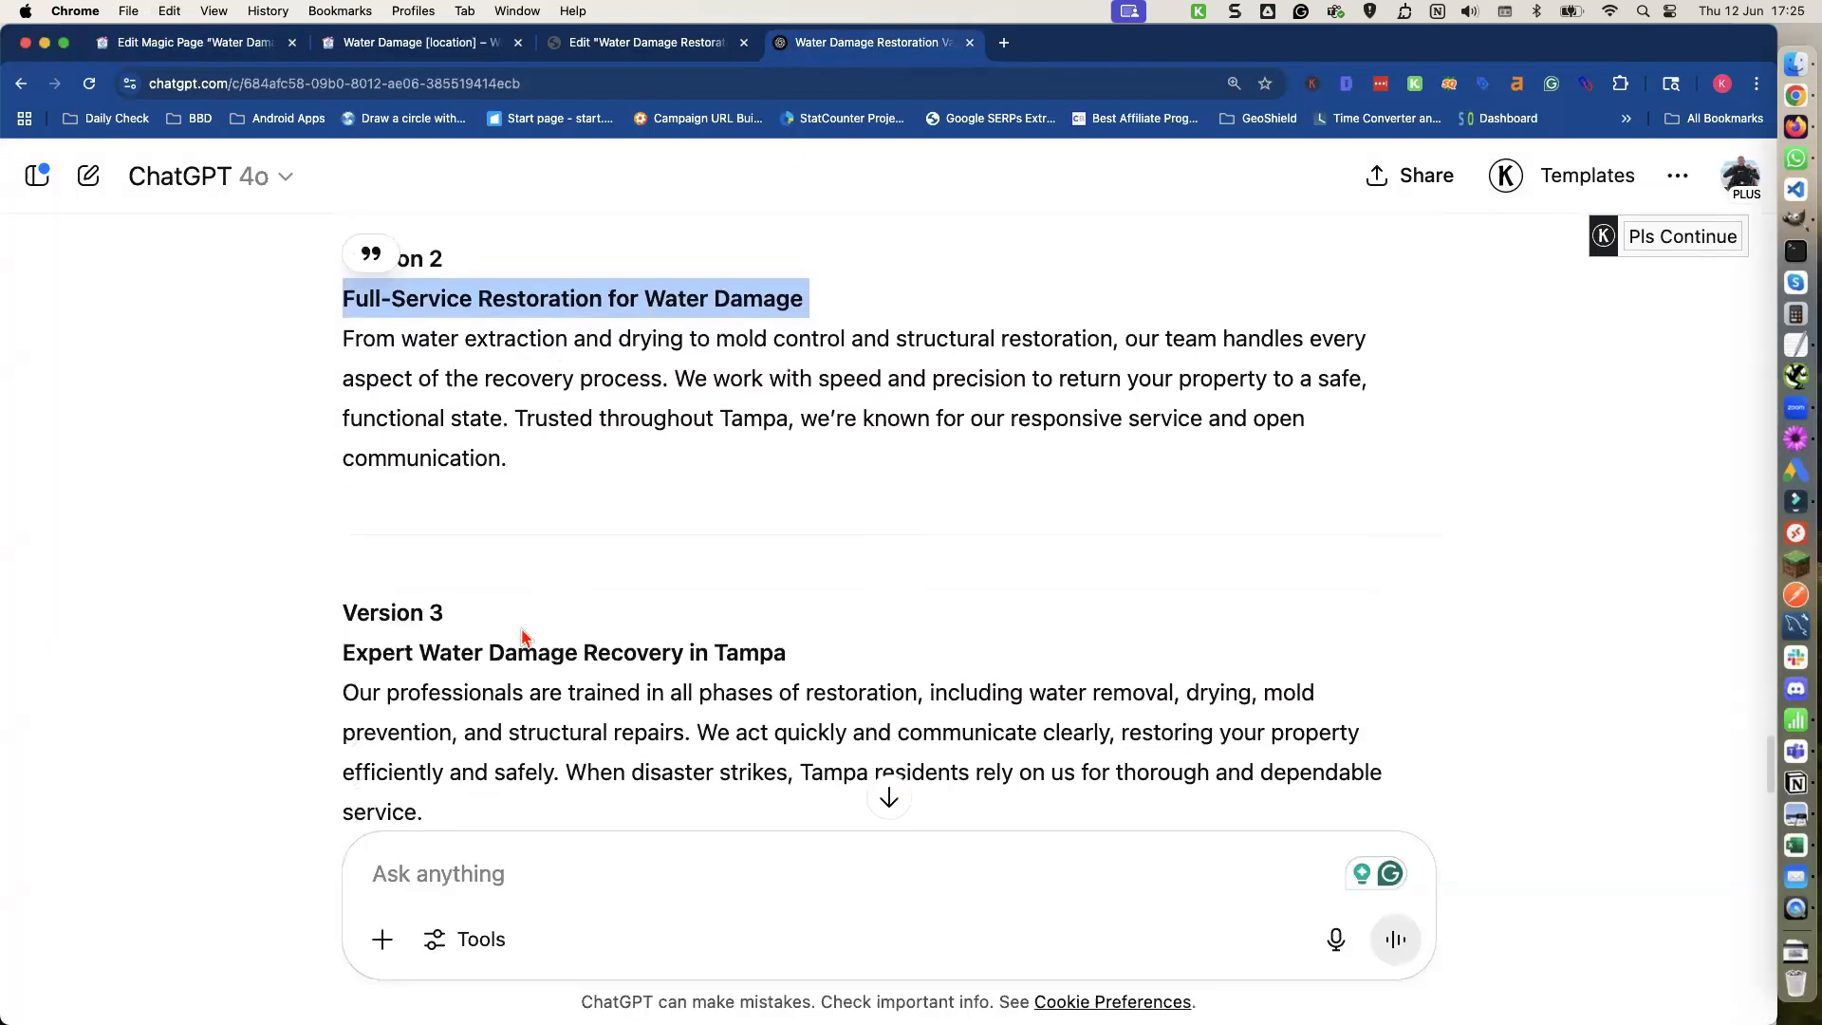
double_click(514, 646)
triple_click(513, 646)
key("super+c")
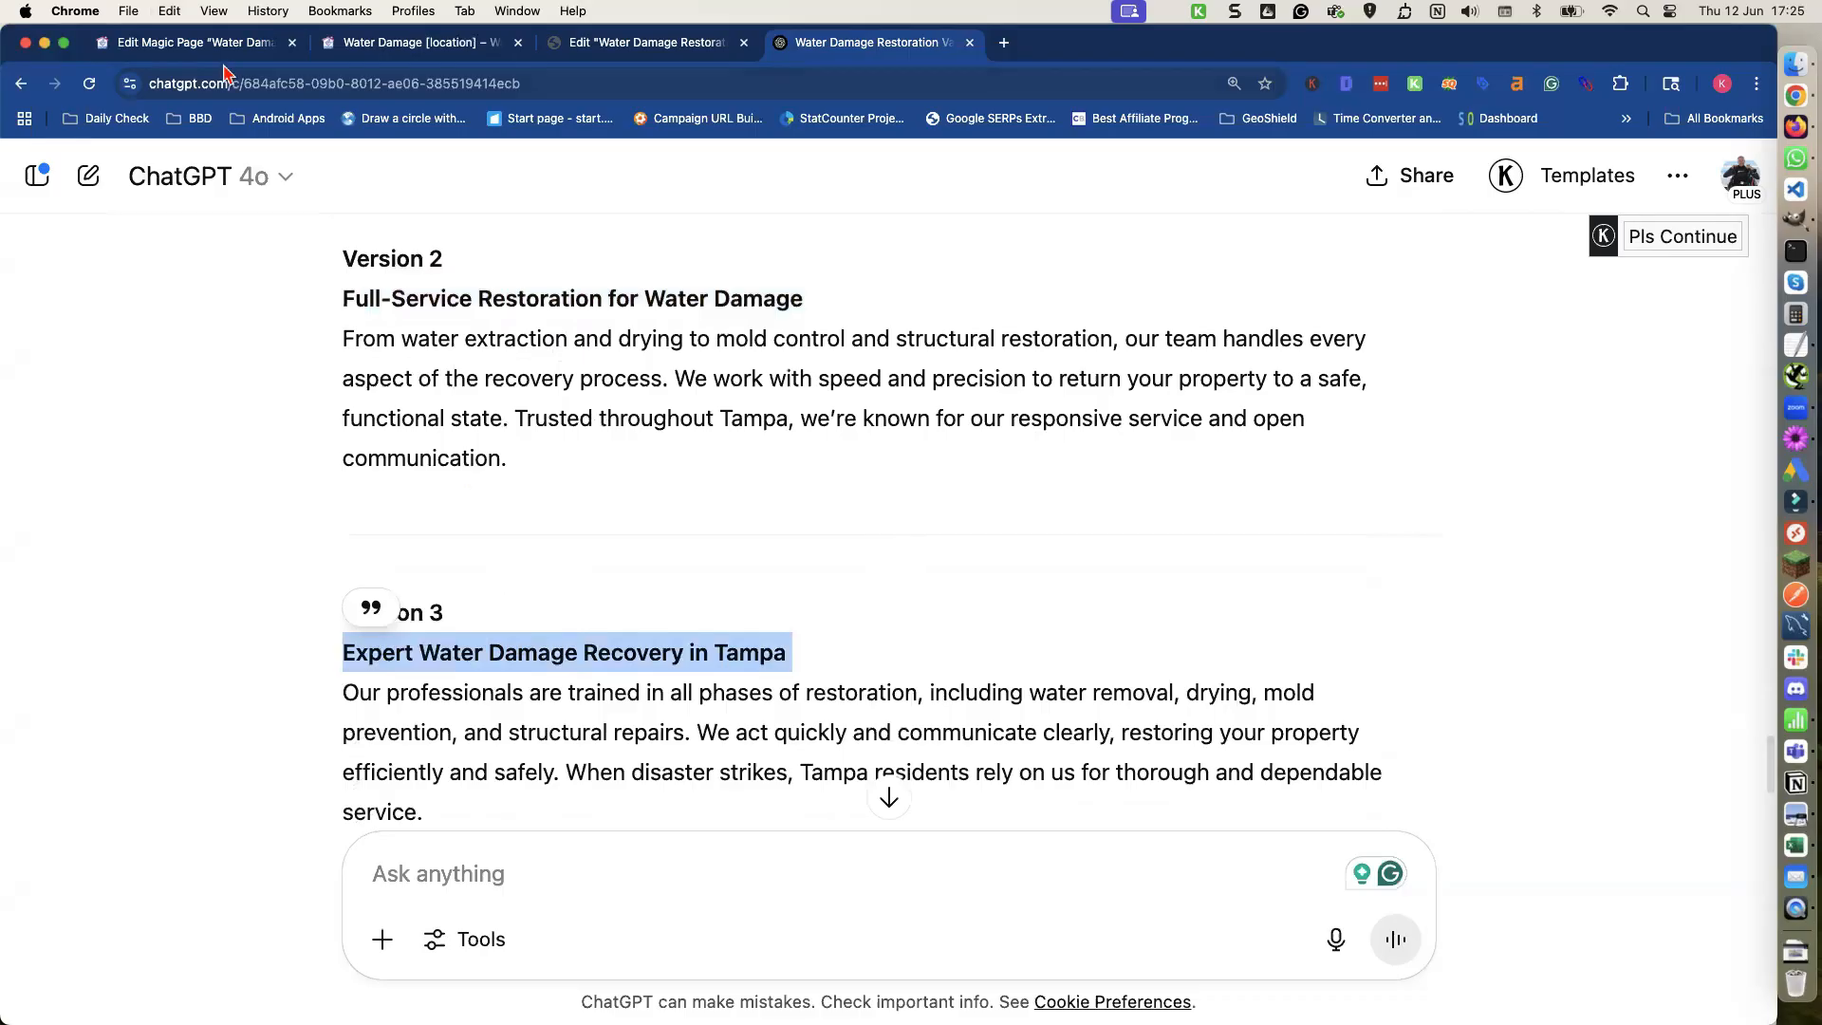
key("super+1")
key("super+v")
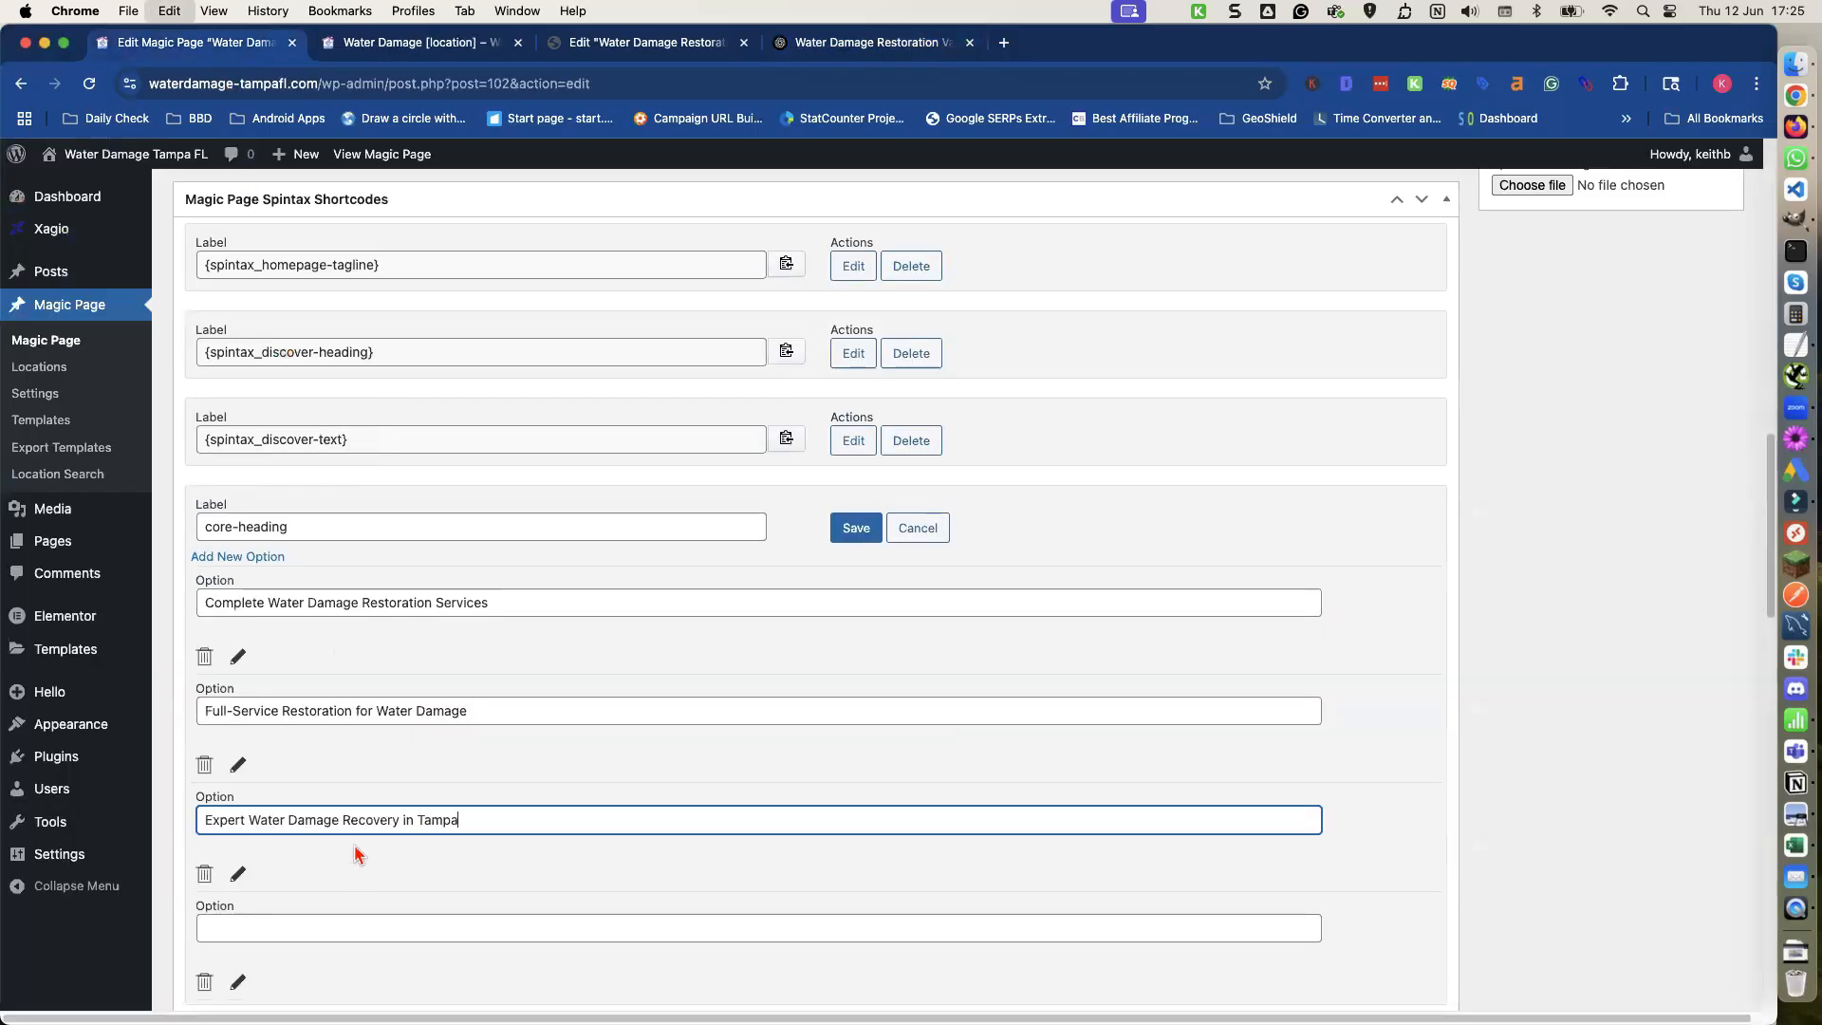
Copy the Version 4 heading "Restoration Done Right – Tampa Water Damage Experts" from ChatGPT into the fourth core-heading option.
left_click(334, 923)
left_click(822, 49)
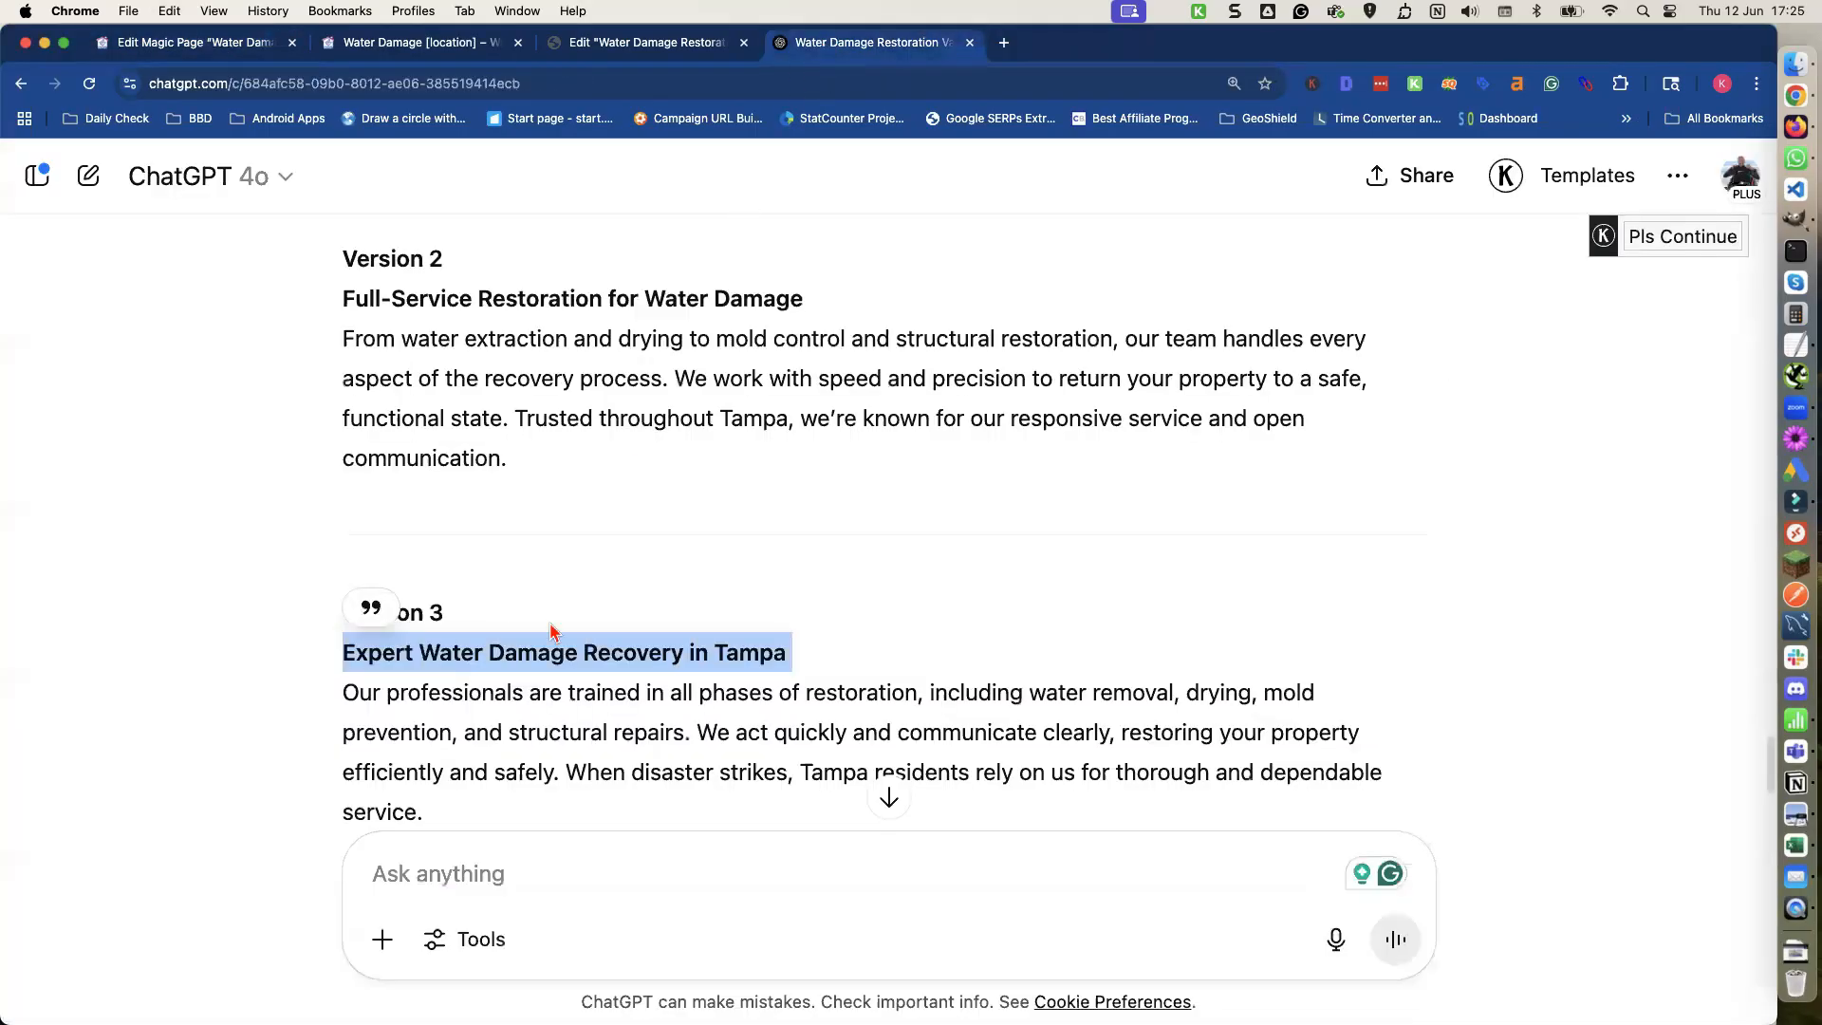
scroll(550, 630, "down", 3)
double_click(496, 745)
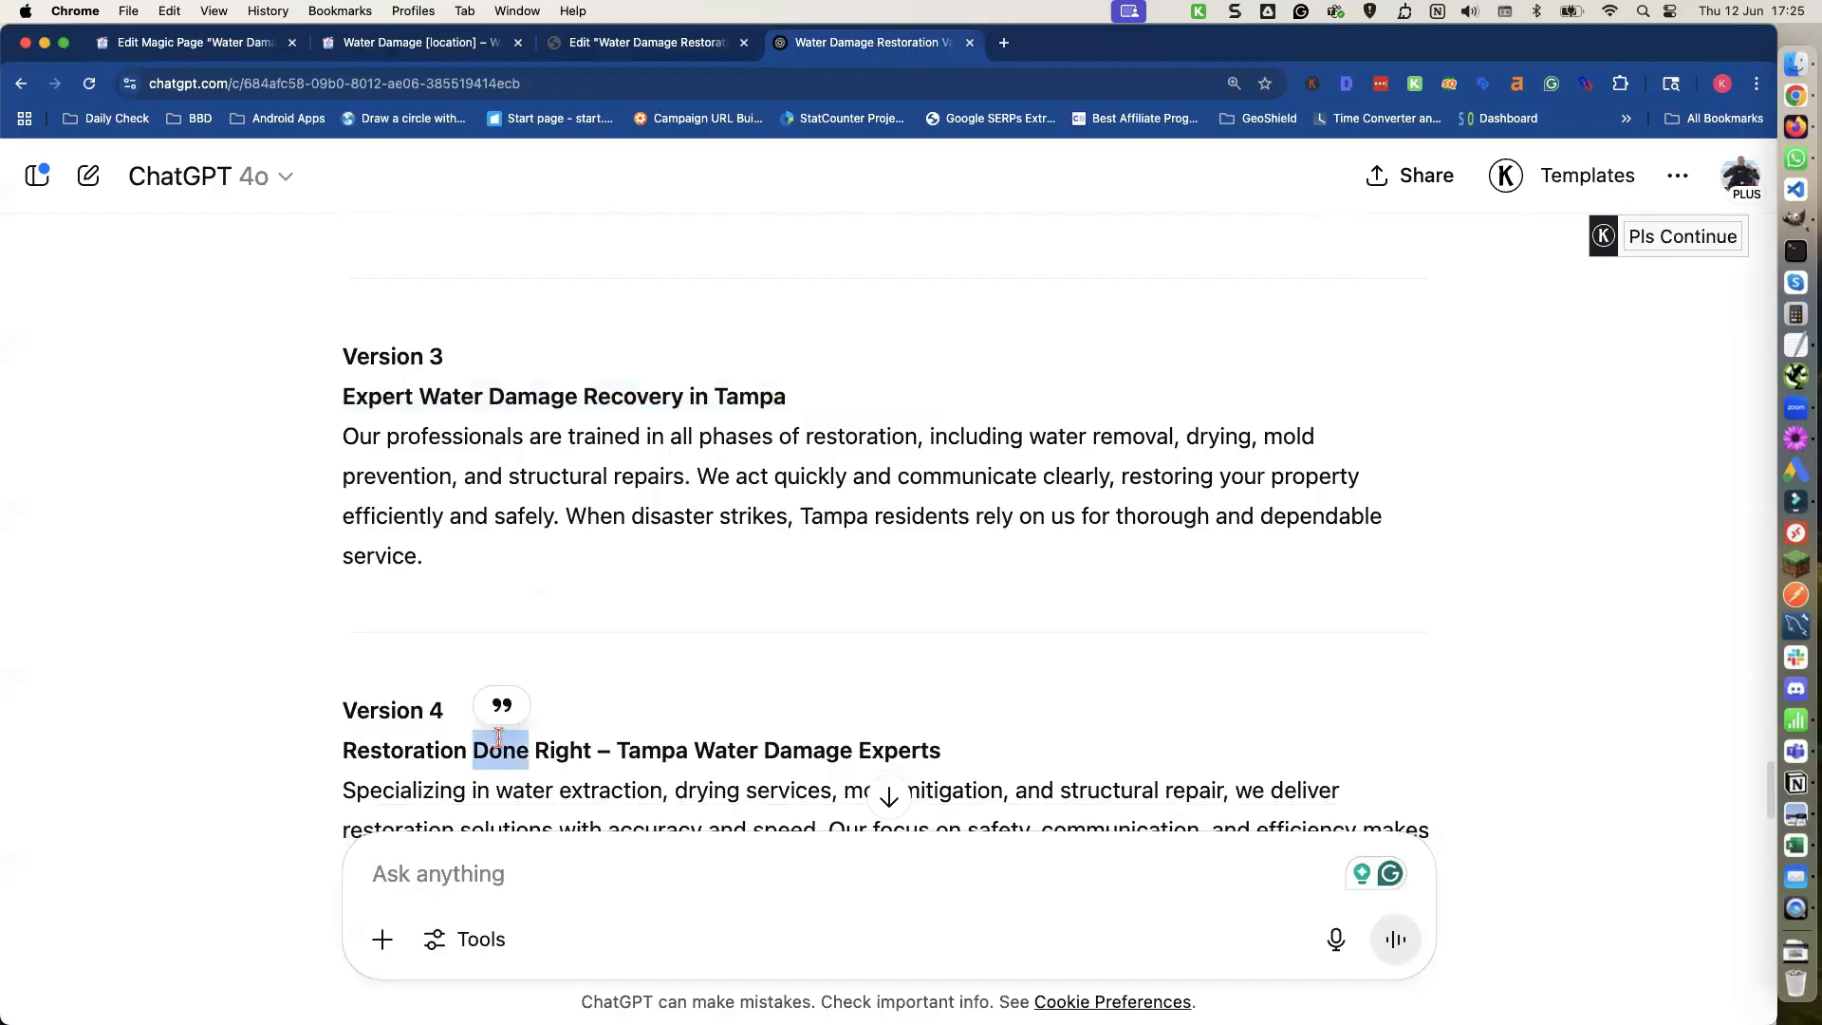
triple_click(496, 737)
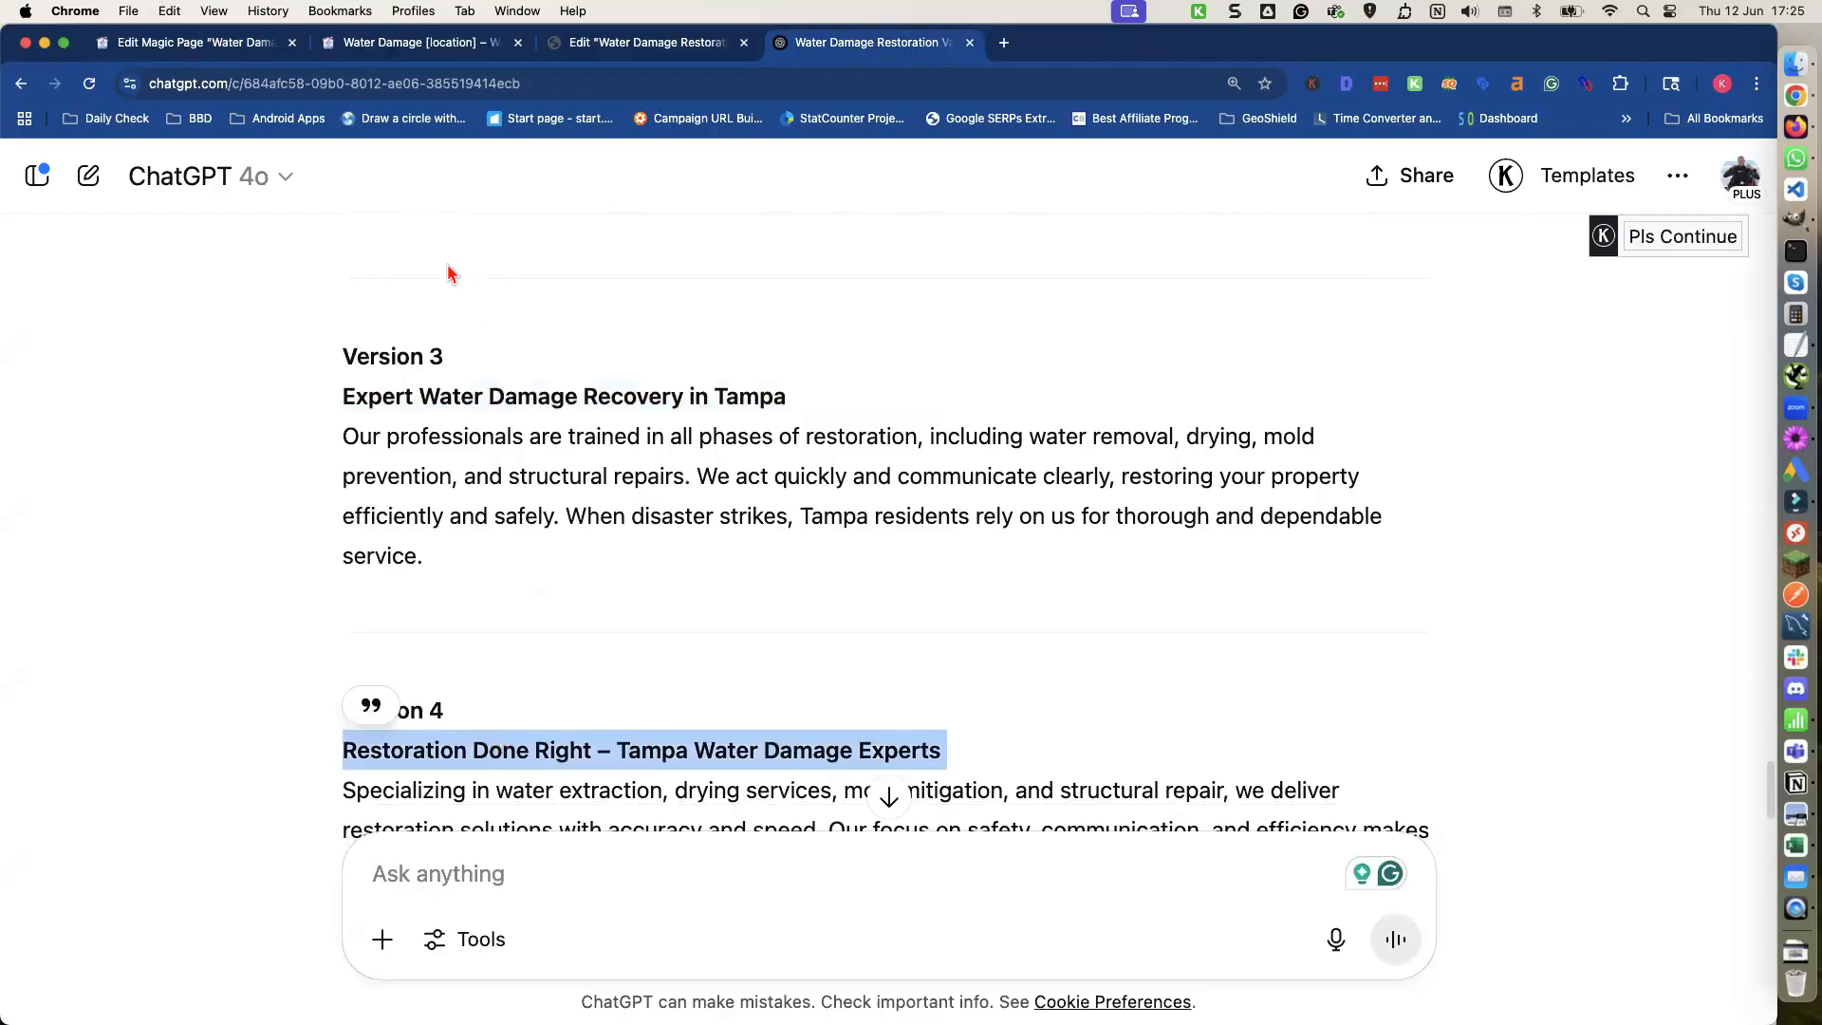
left_click(242, 45)
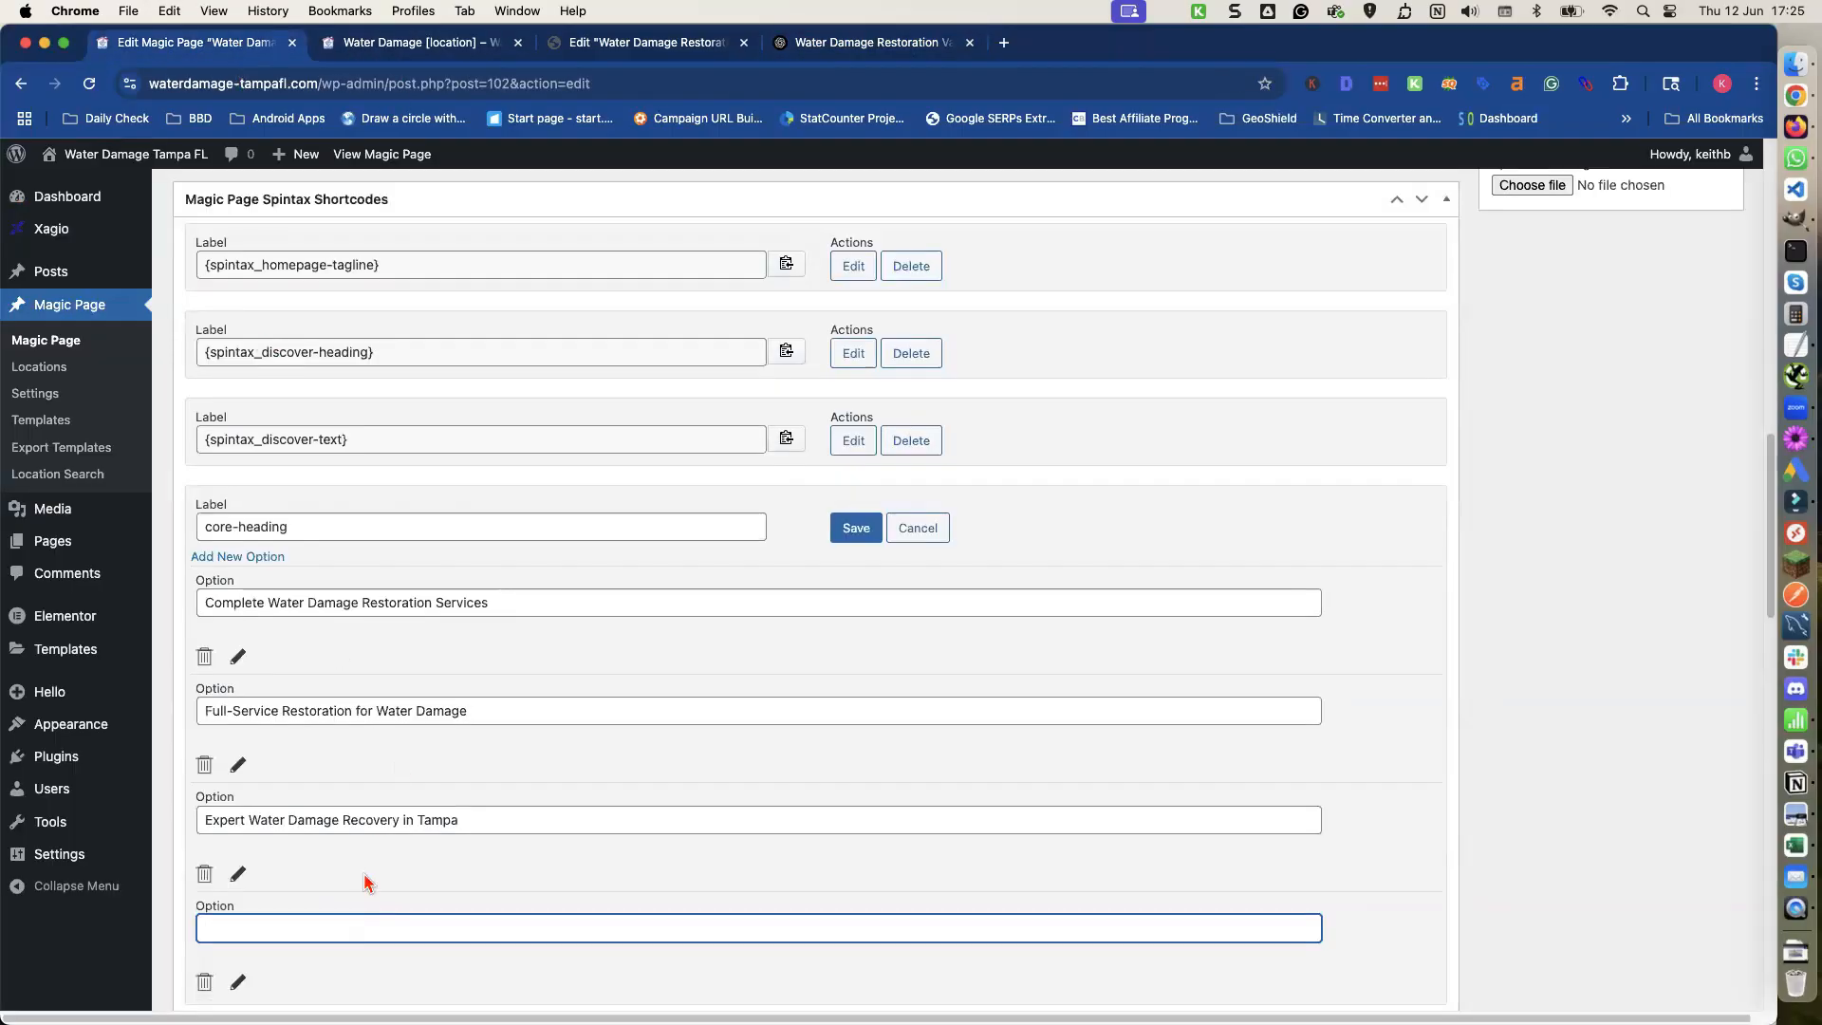
key("super+v")
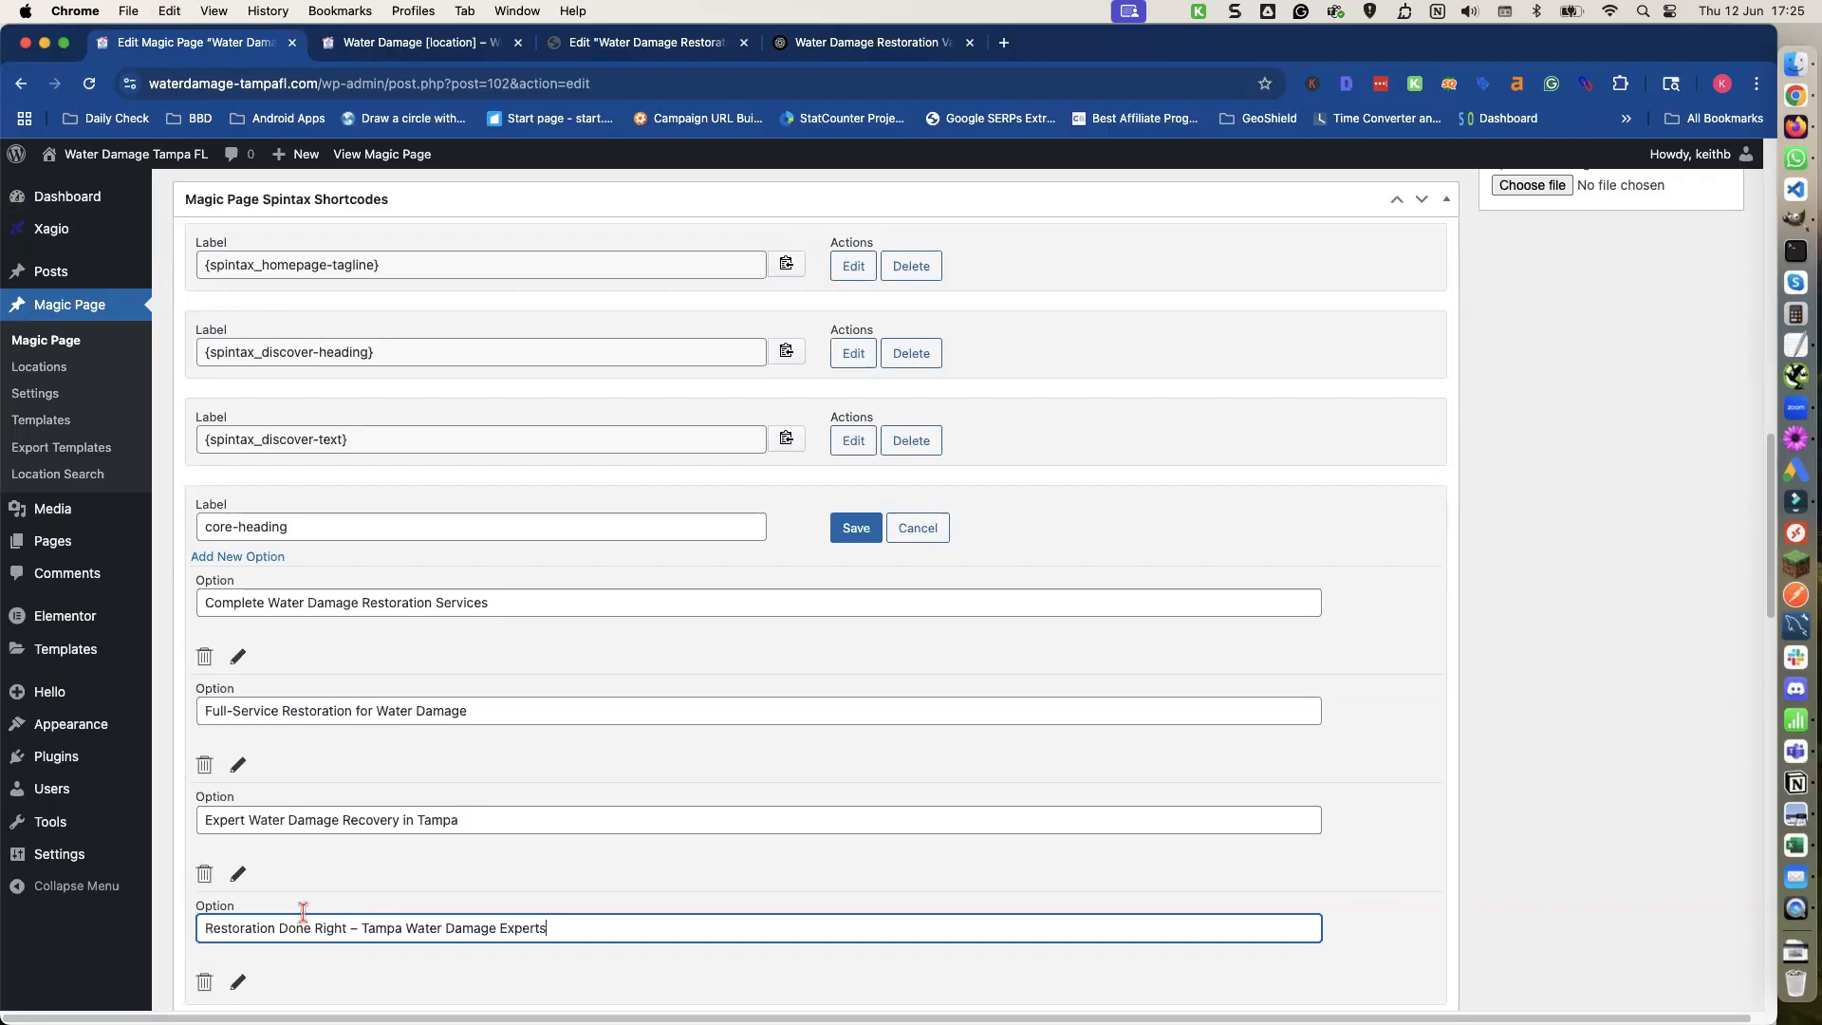
Replace "Tampa" with [location] in the third and fourth core-heading options and save the core-heading shortcode.
double_click(443, 819)
type("[location")
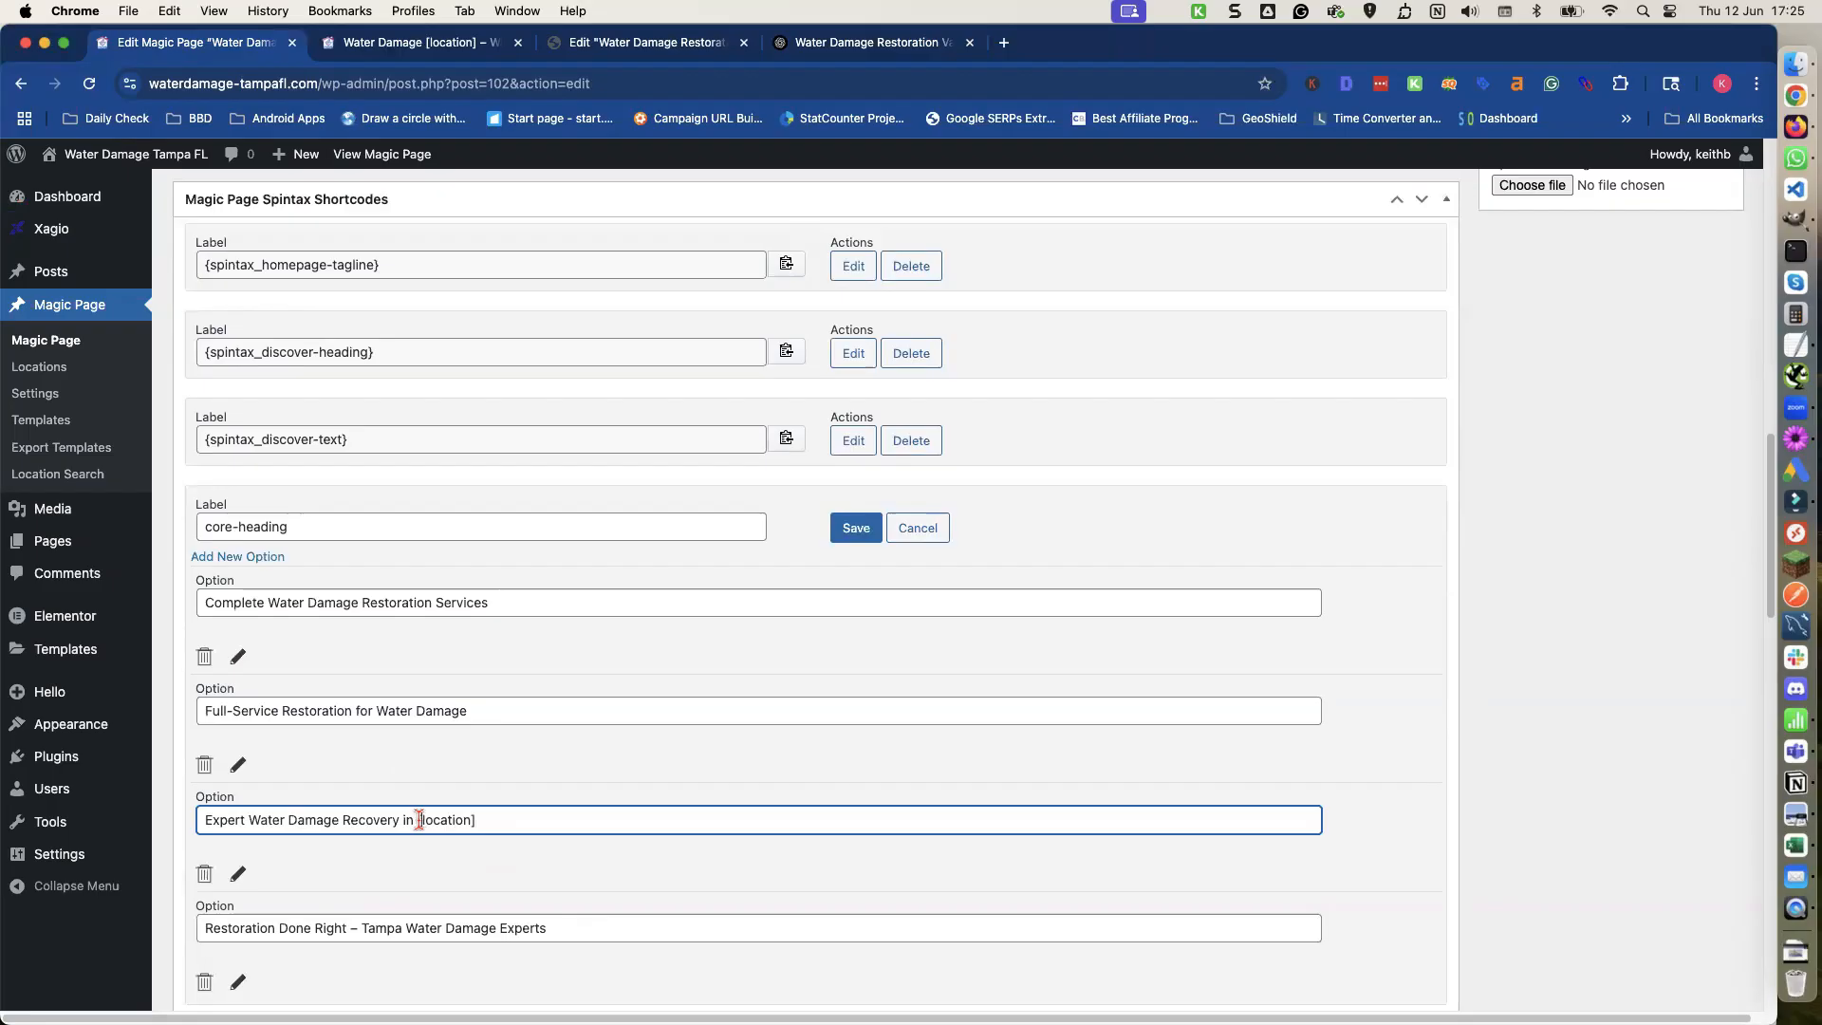
left_click_drag(419, 819, 488, 822)
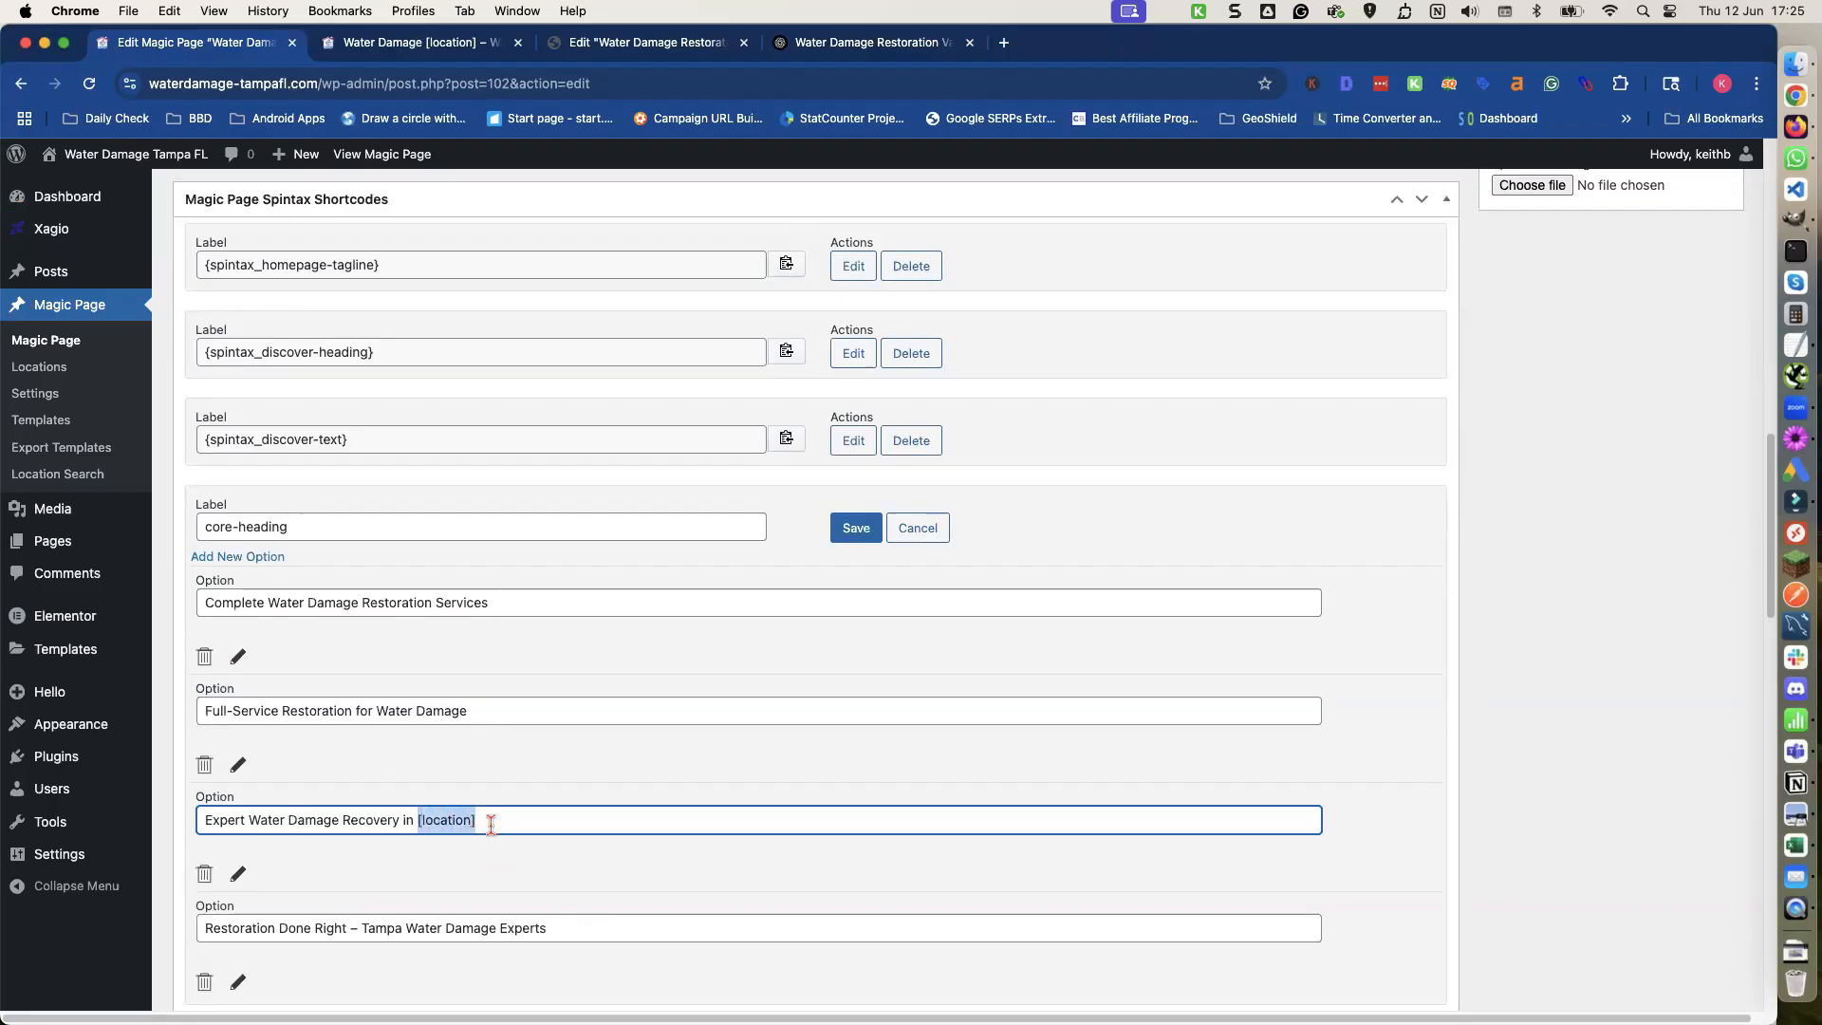
double_click(390, 925)
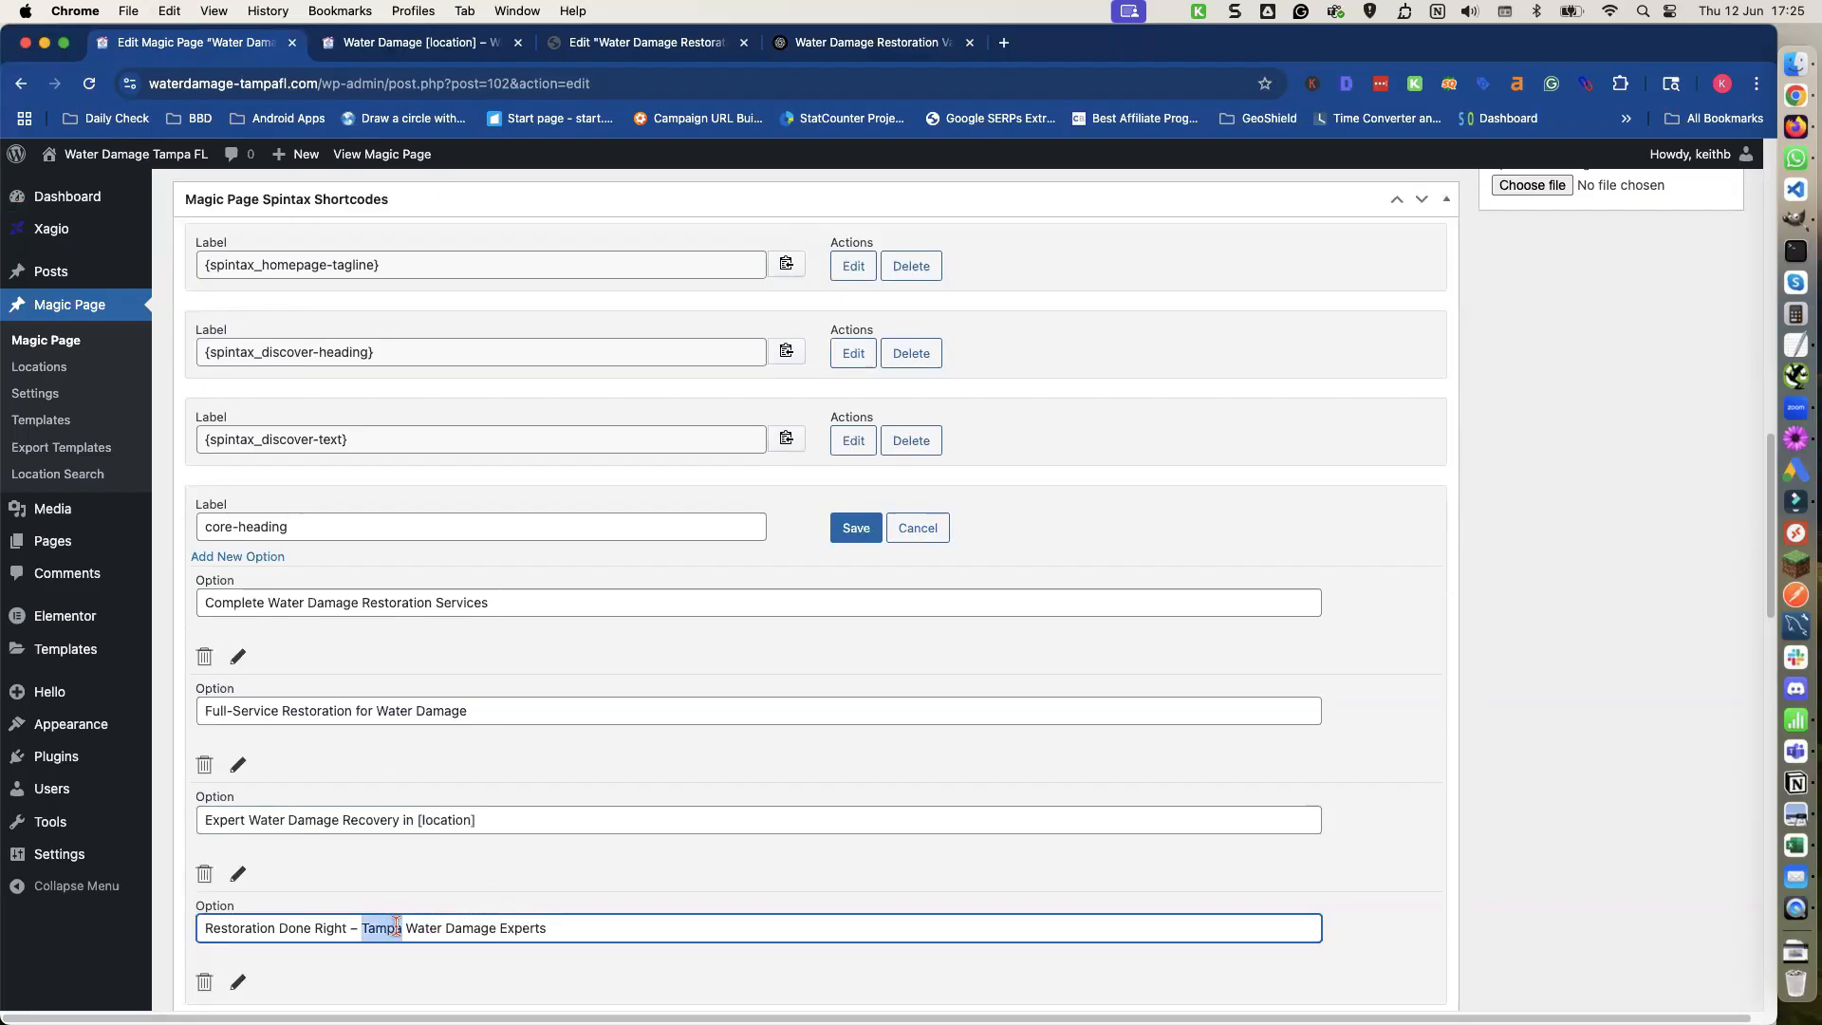
key("super+v")
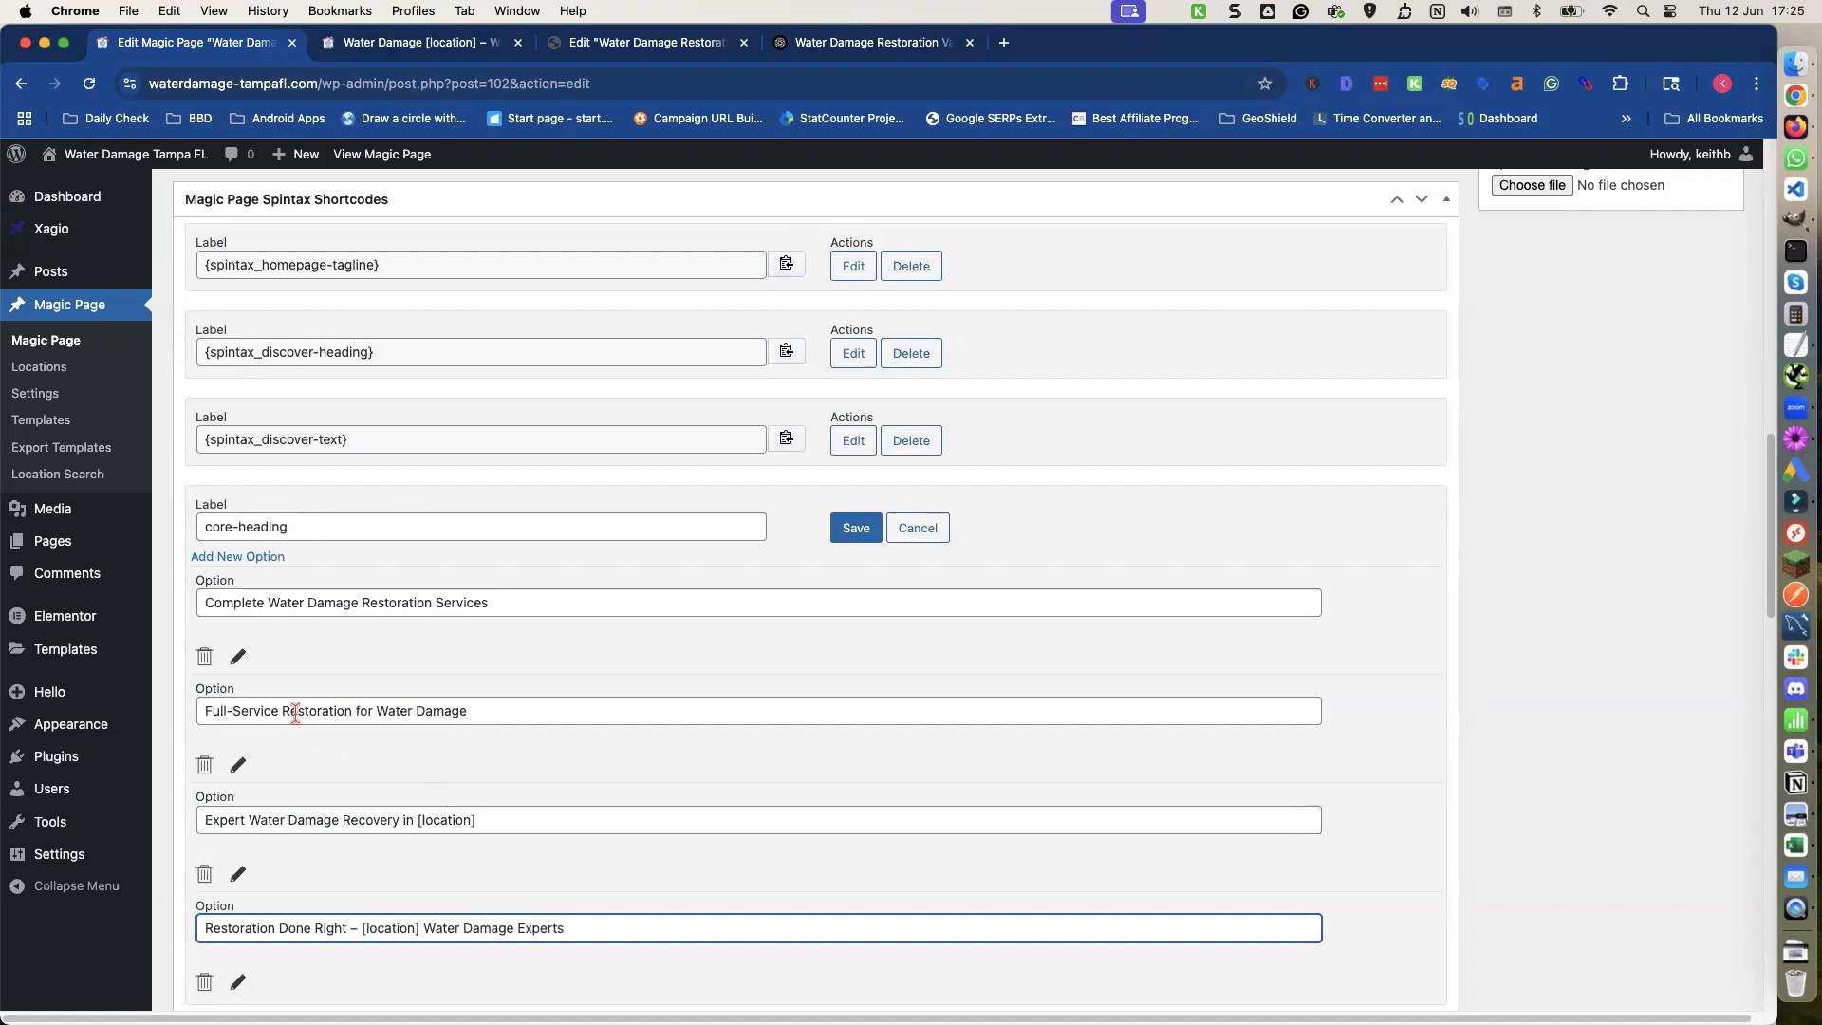
left_click(850, 529)
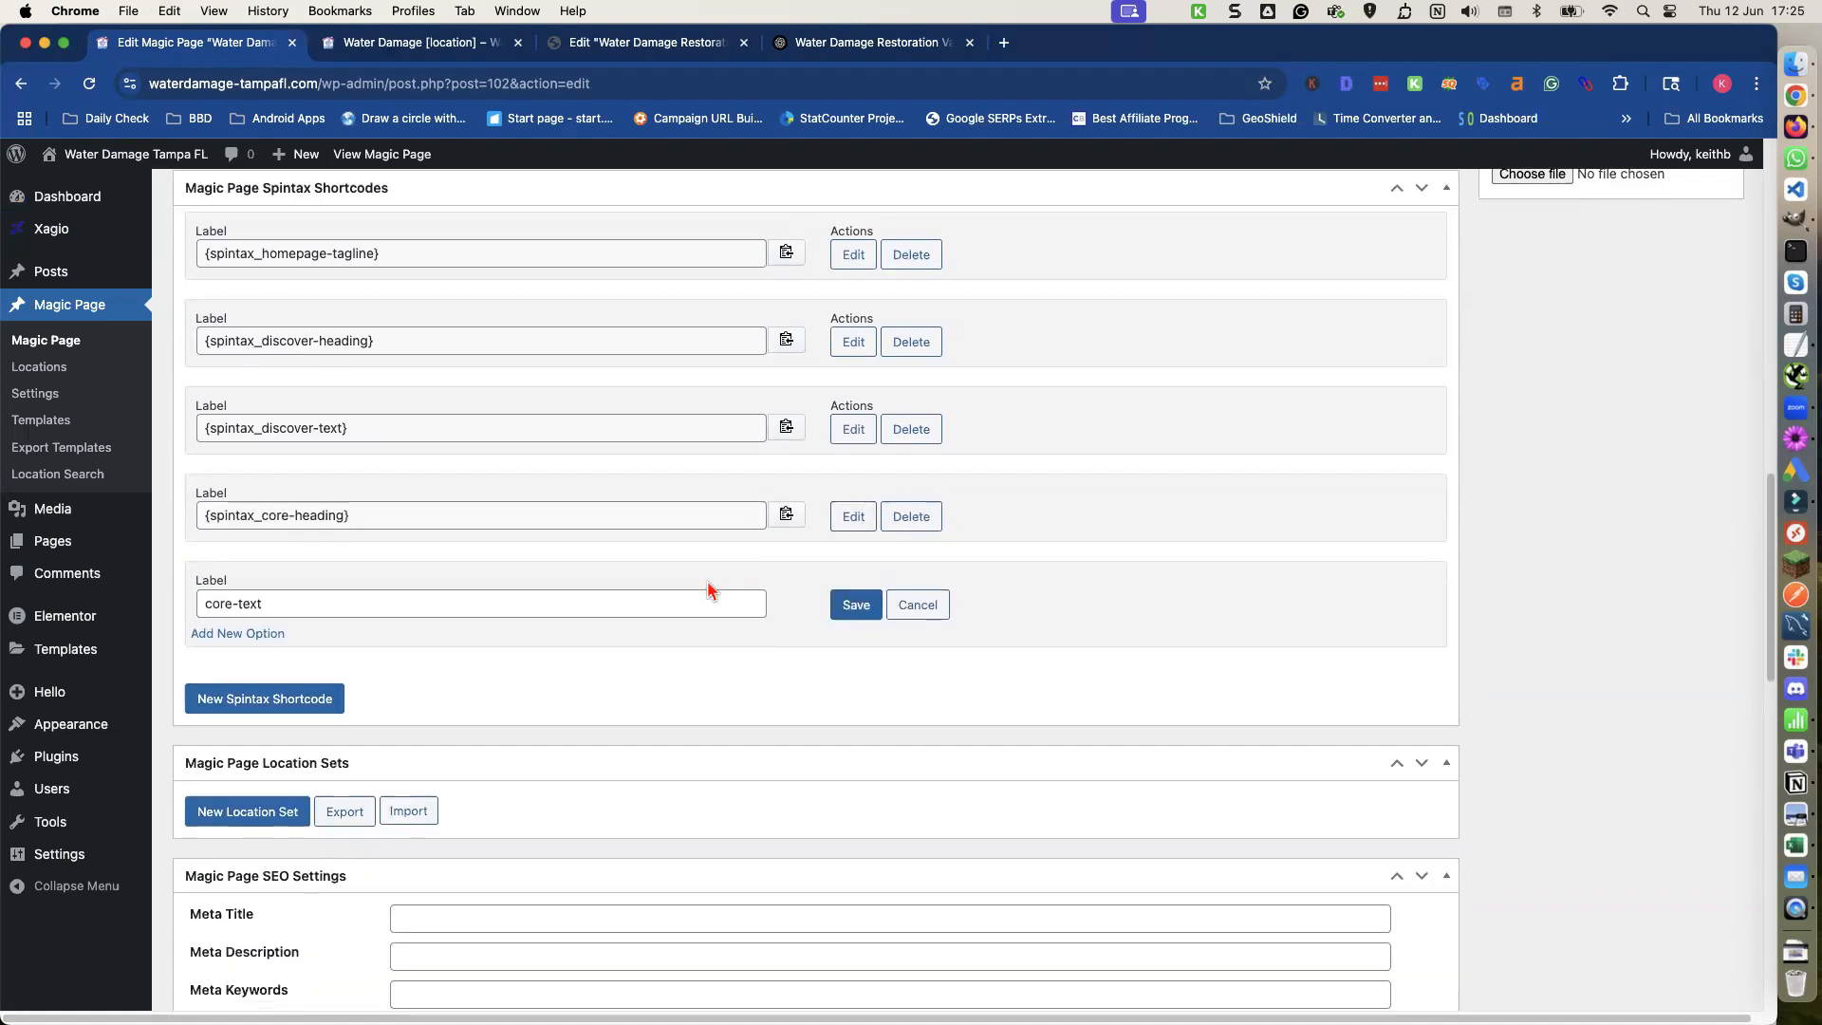
Add option fields to the core-text shortcode and paste ChatGPT's Version 1 Core Services paragraph as its first option.
left_click(234, 629)
left_click(233, 629)
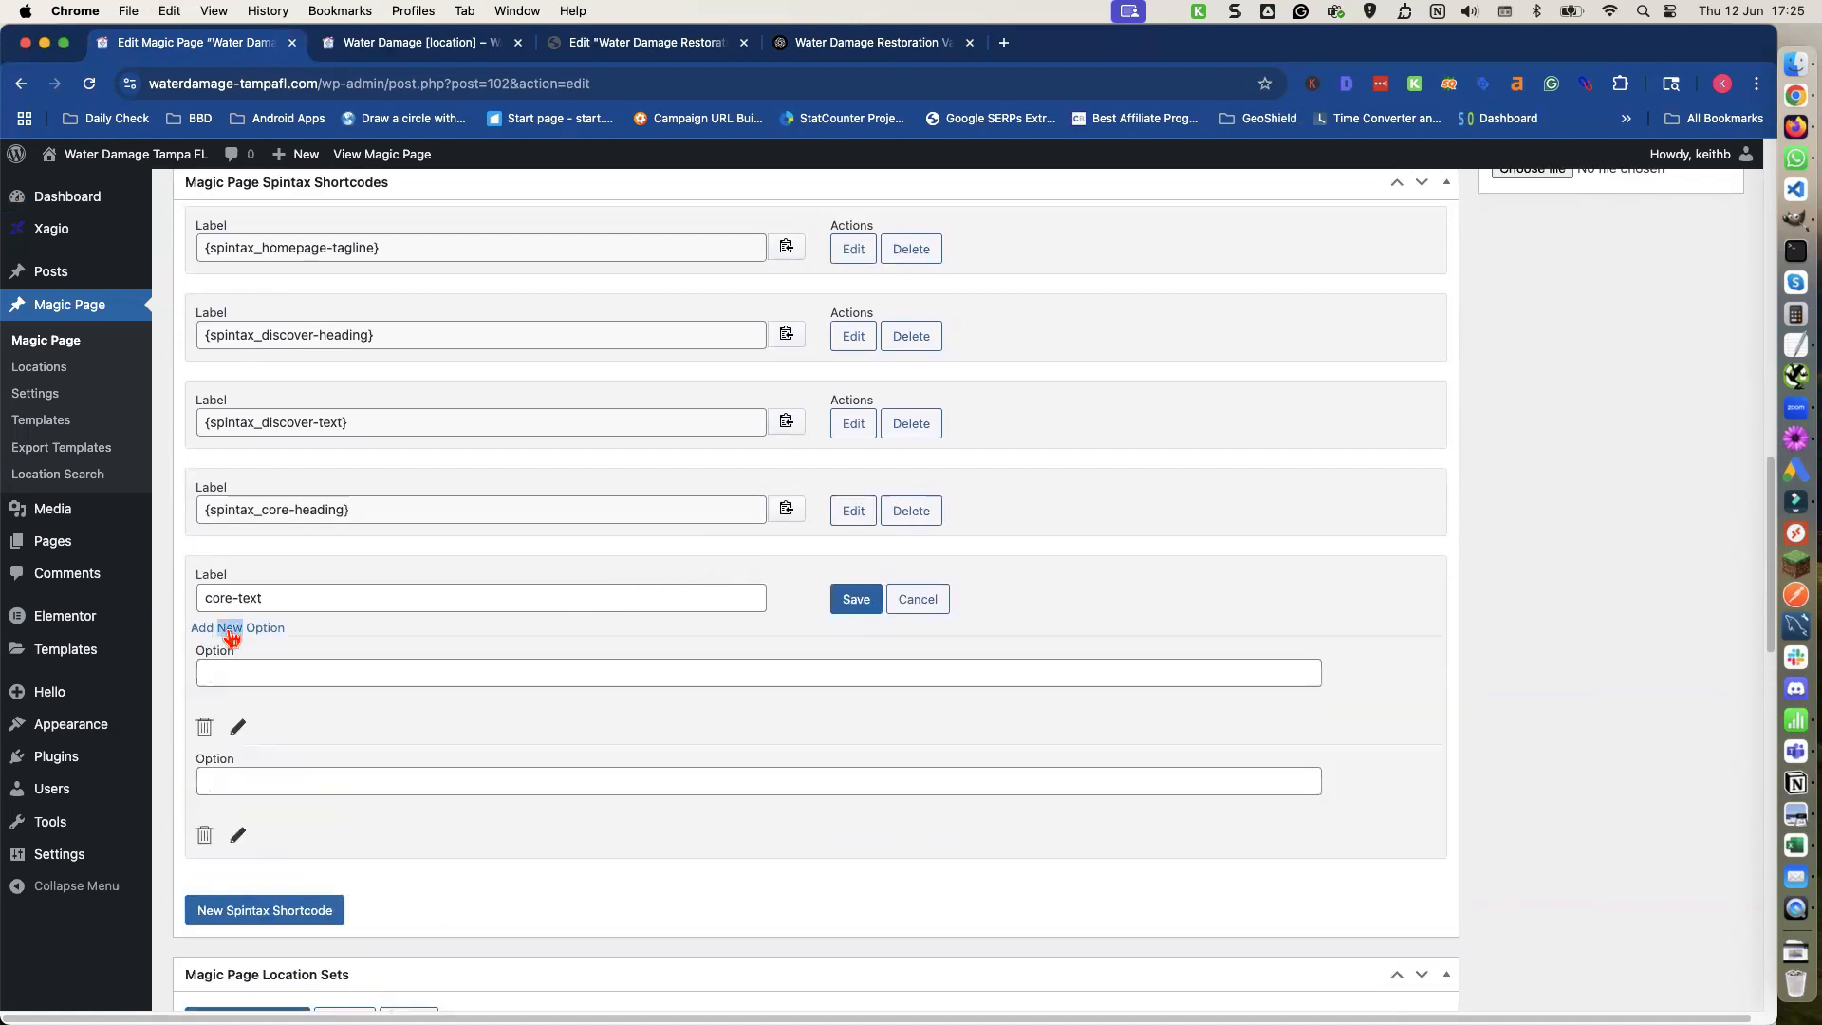
double_click(233, 629)
left_click(818, 45)
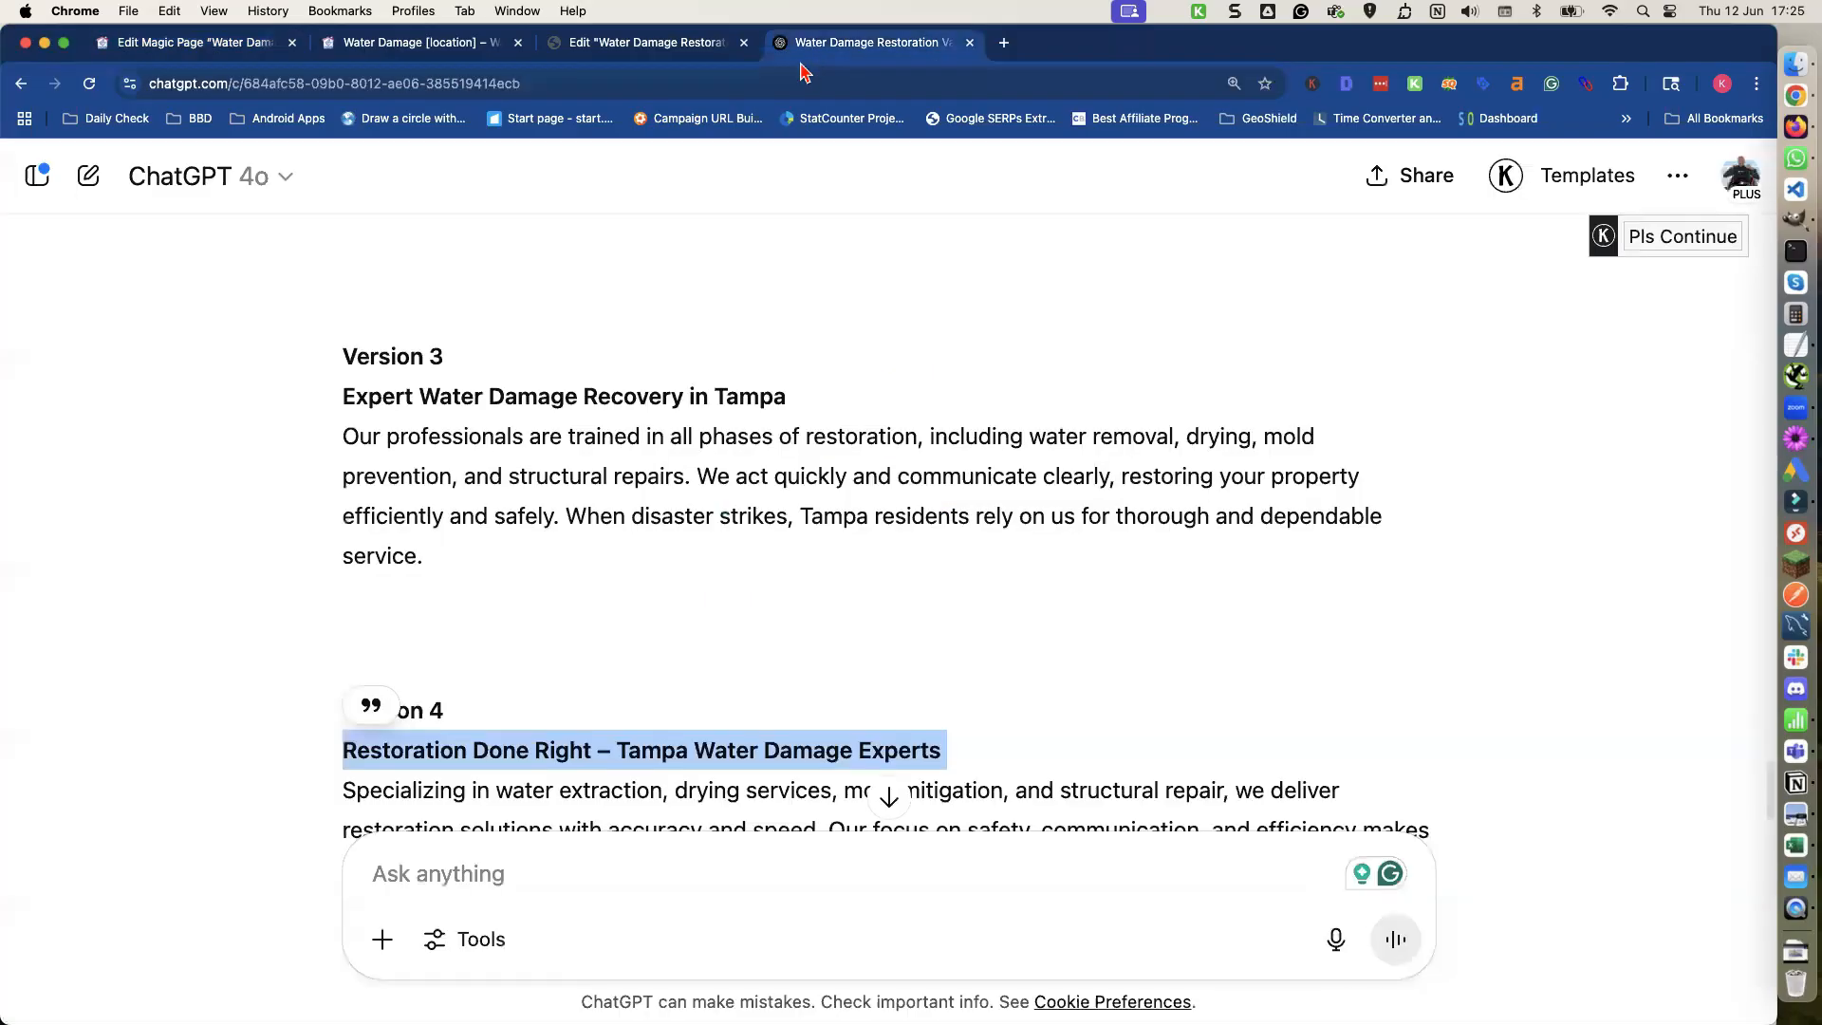
scroll(617, 385, "down", 2)
scroll(617, 384, "up", 7)
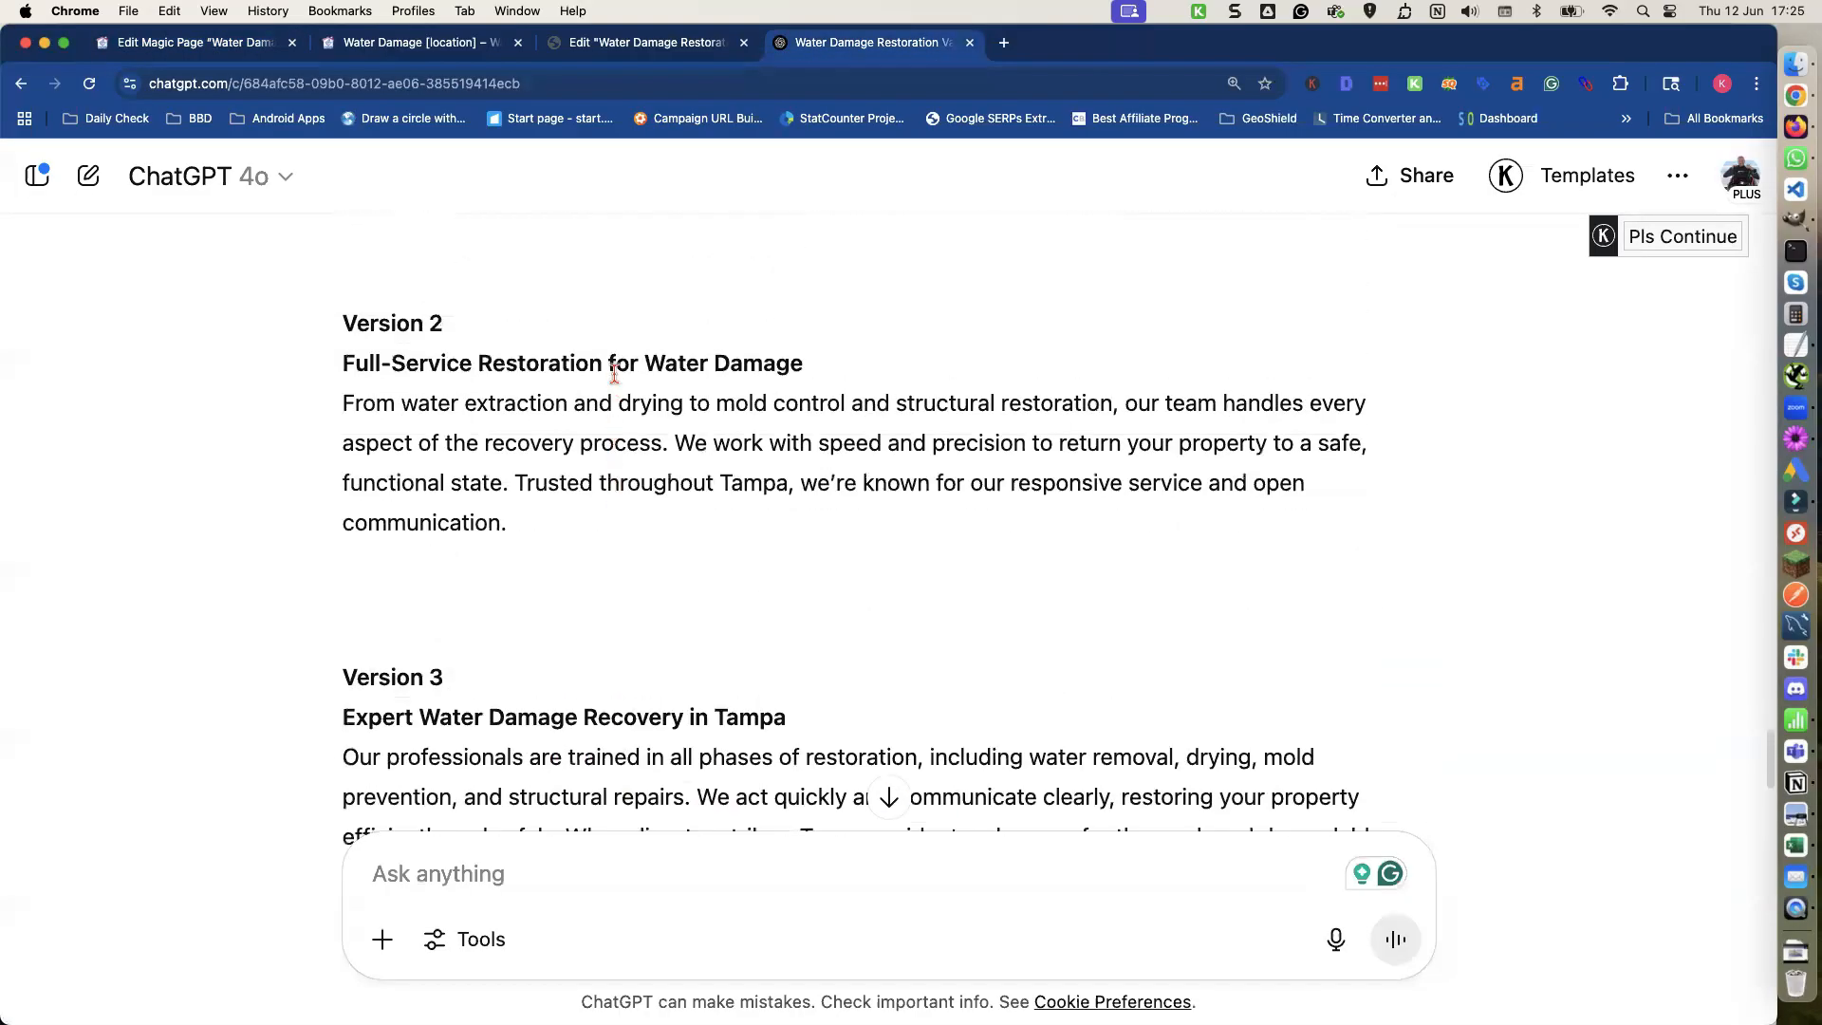
triple_click(572, 330)
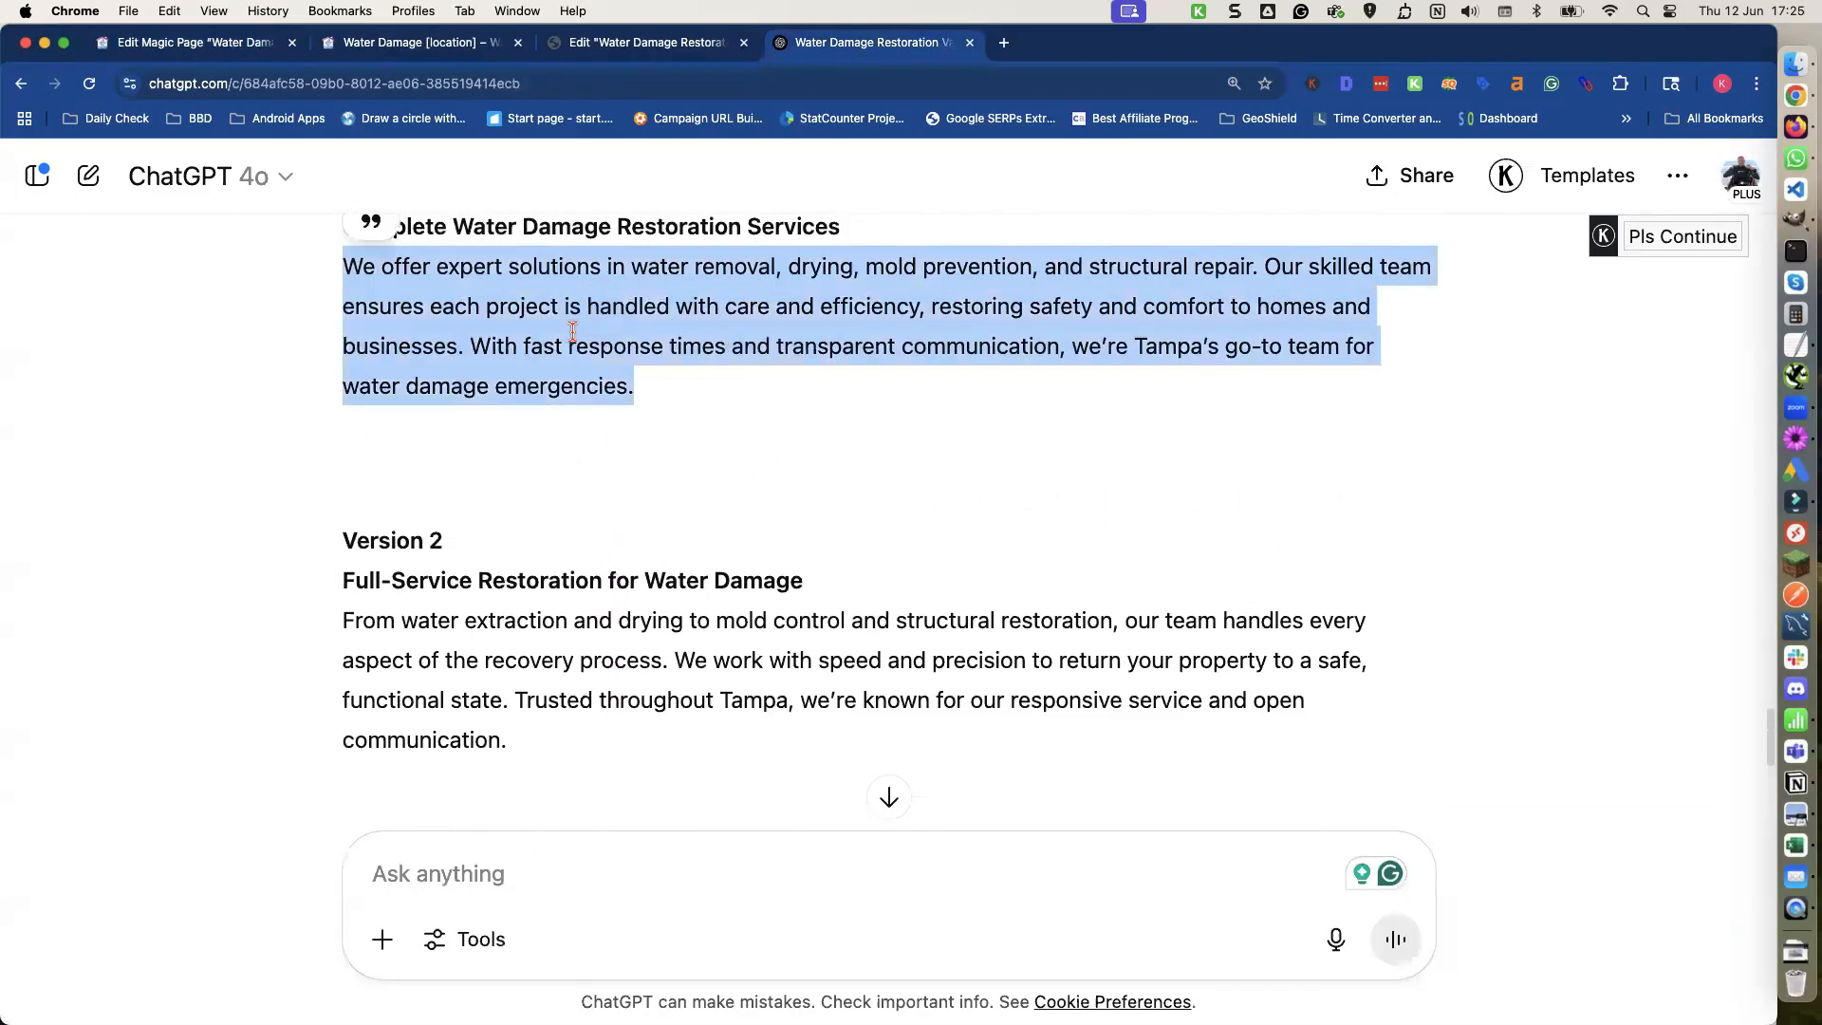
left_click(237, 52)
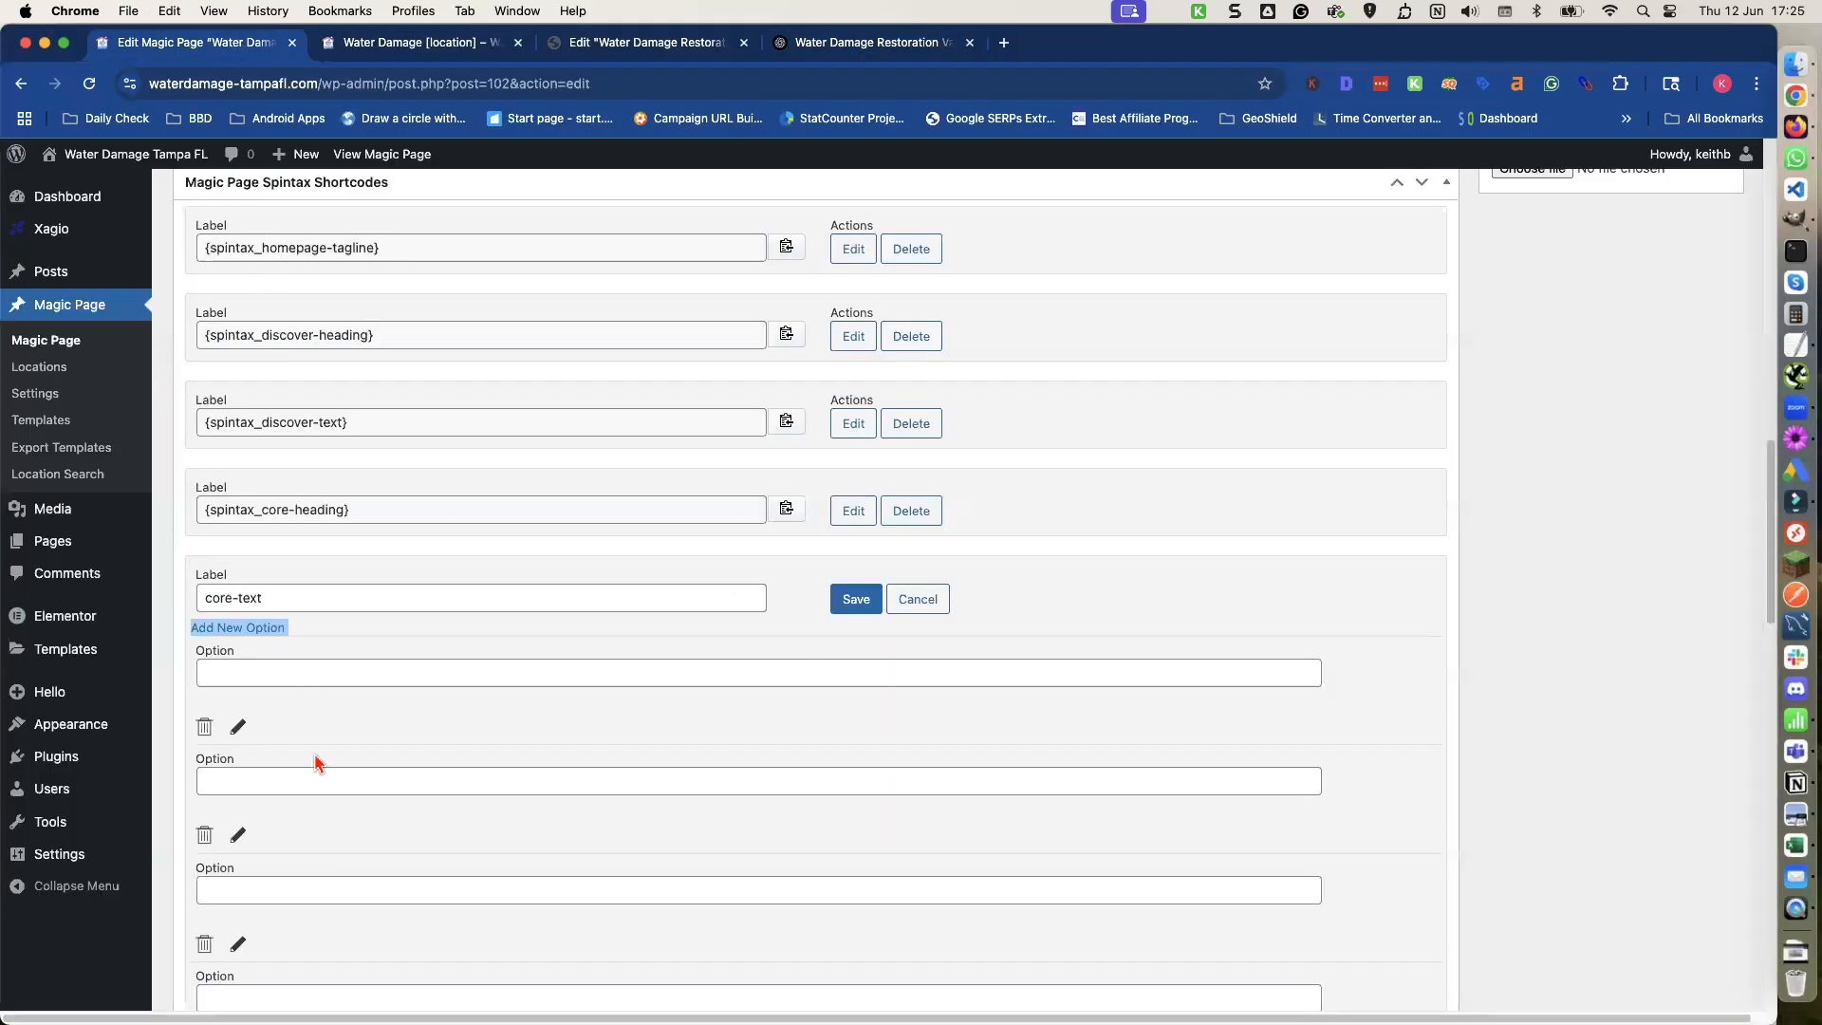
left_click(269, 671)
key("super+v")
Copy the Version 2 Core Services paragraph from ChatGPT into the second core-text option.
left_click(301, 776)
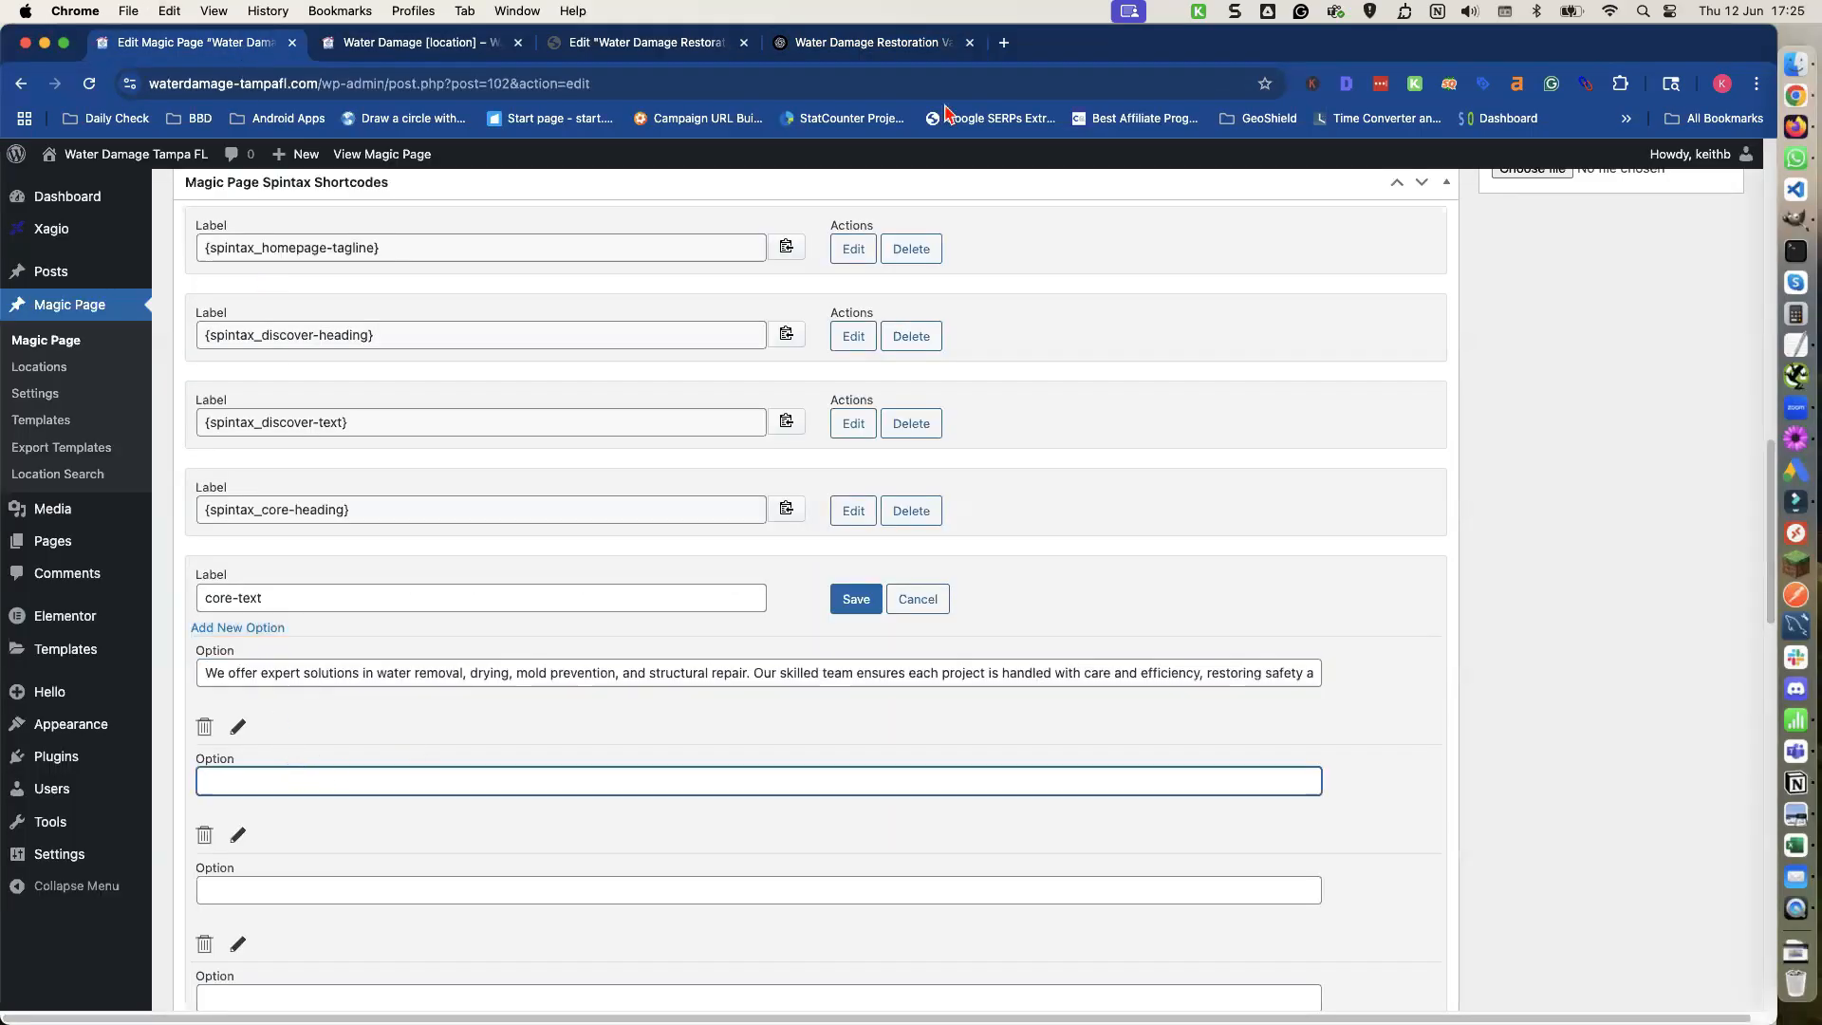
left_click(896, 43)
left_click(487, 647)
triple_click(487, 647)
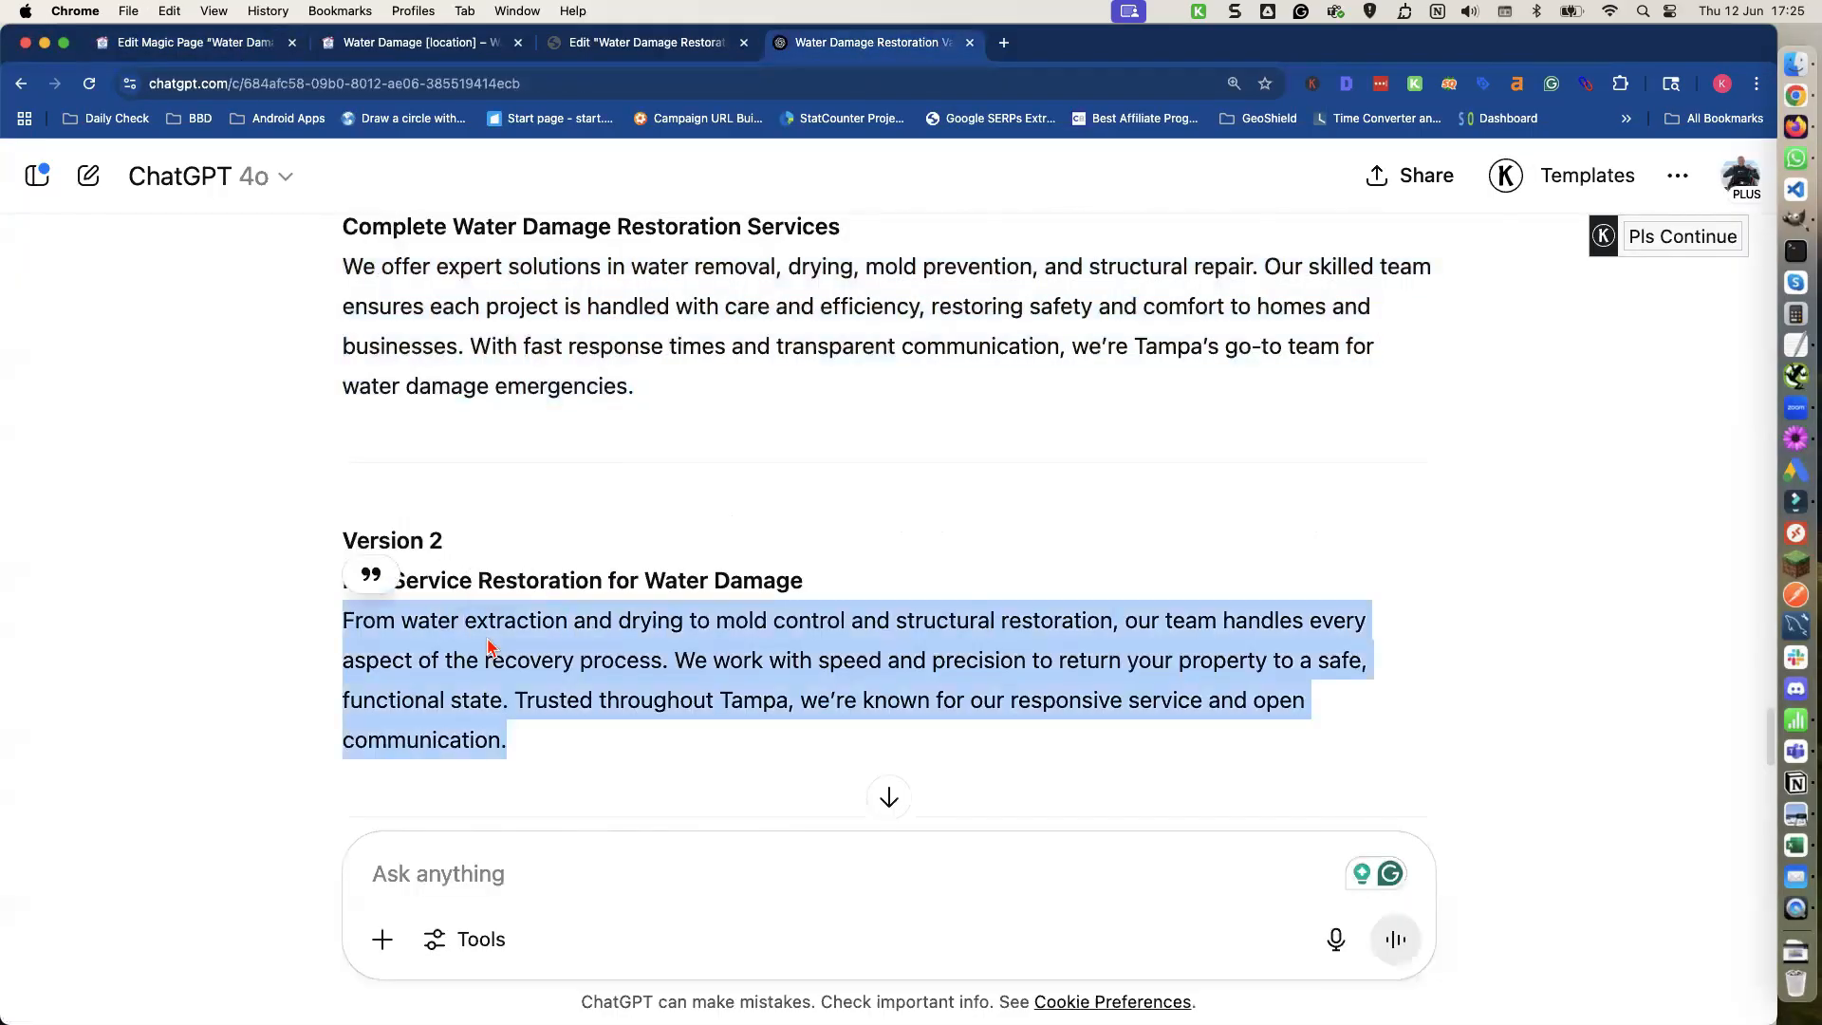
key("super+c")
left_click(194, 42)
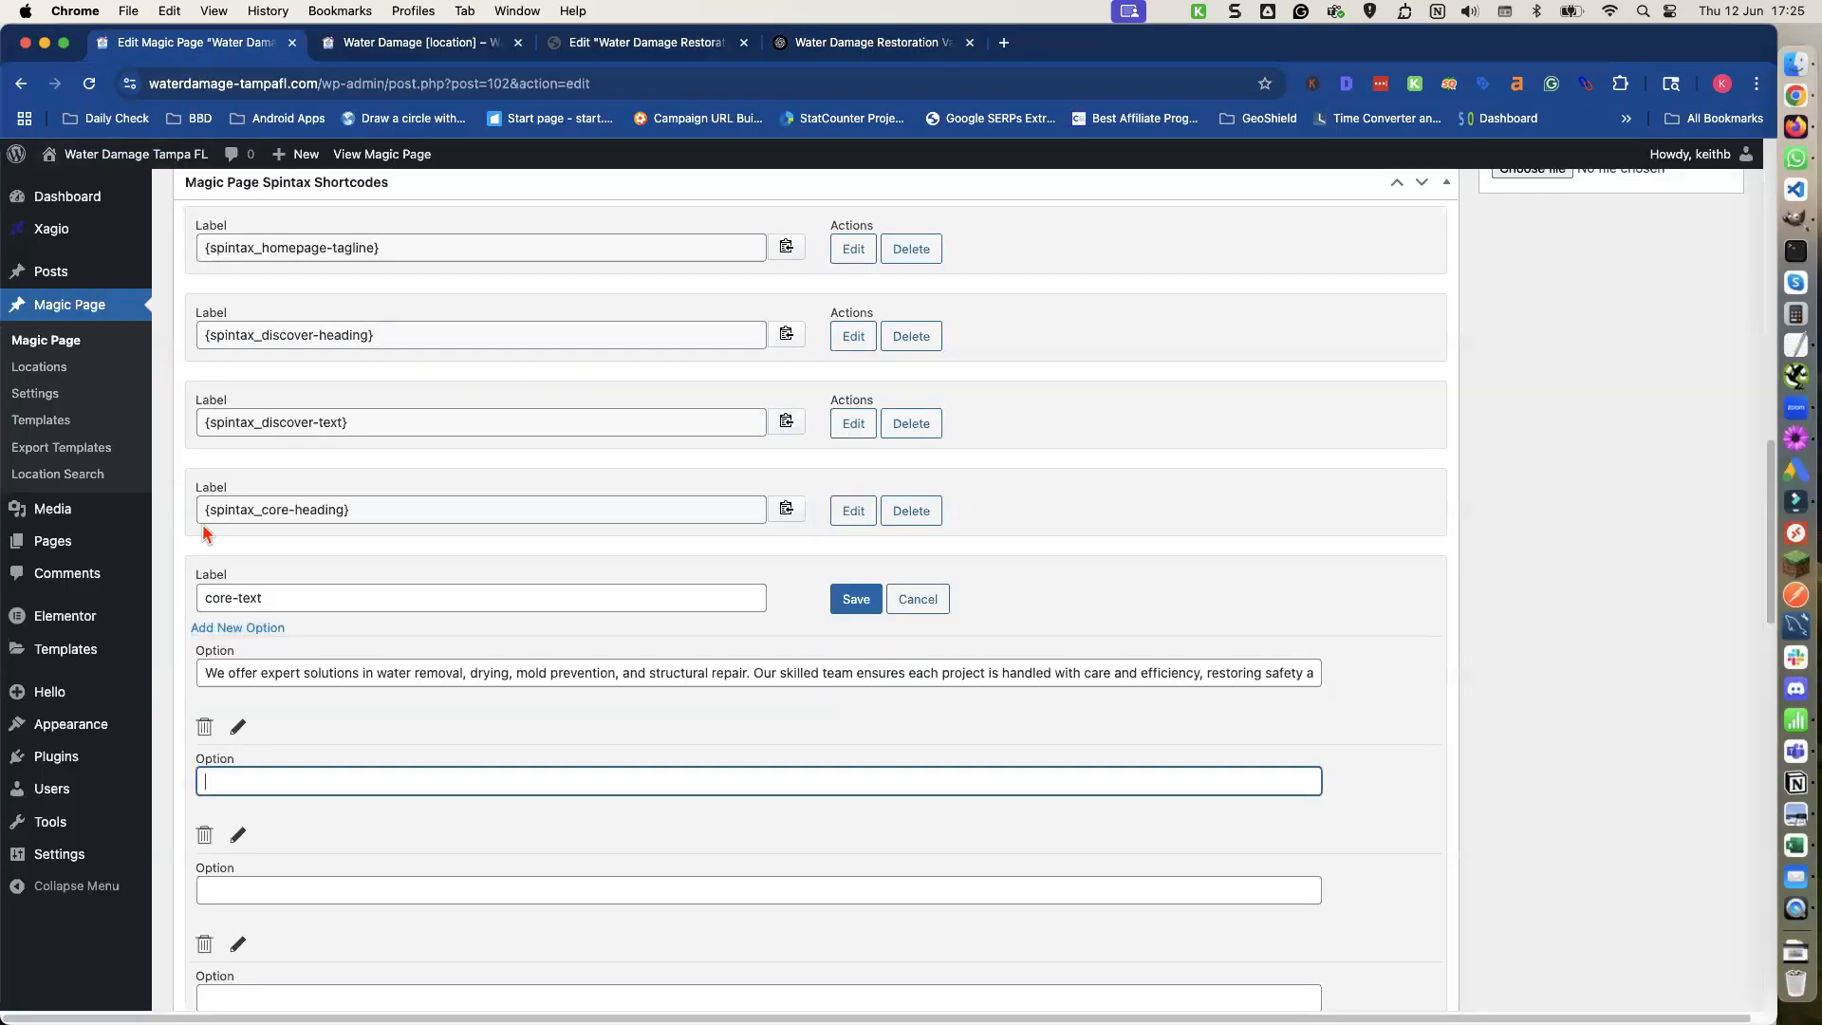
key("super+v")
left_click(267, 893)
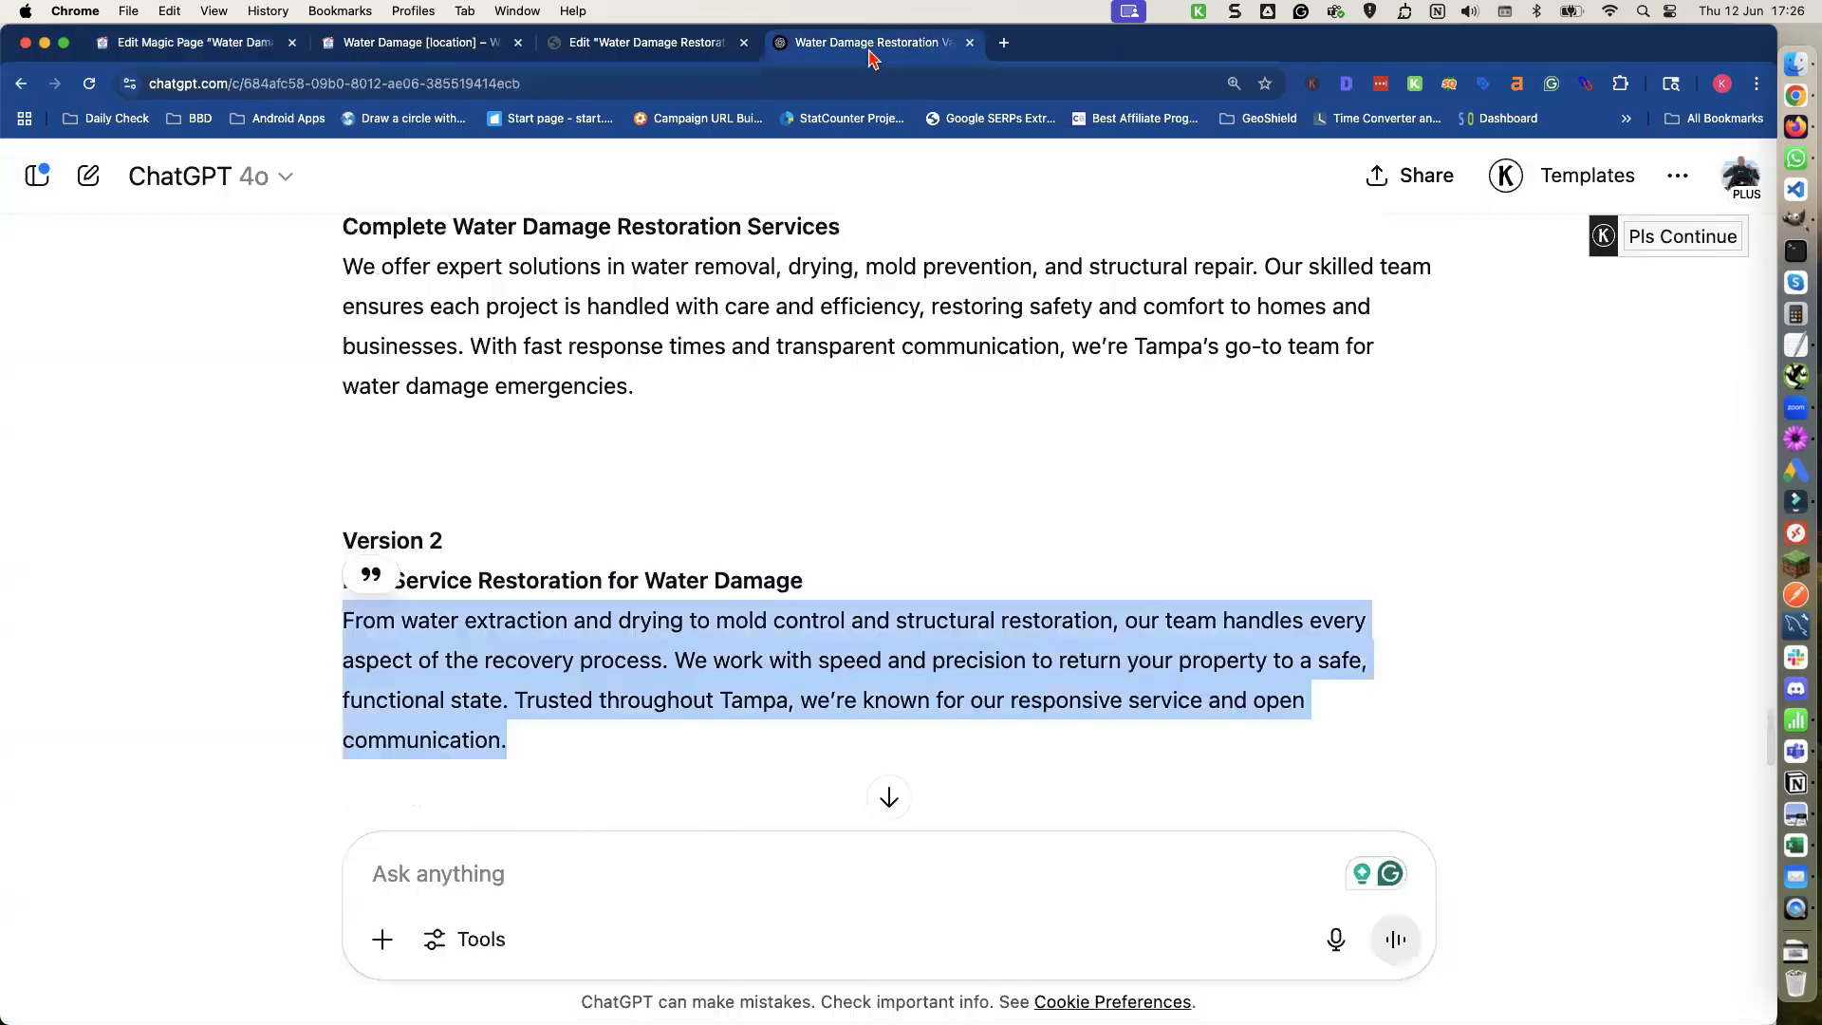
Copy the Version 3 Core Services paragraph from ChatGPT into the third core-text option.
left_click(874, 48)
scroll(509, 593, "down", 5)
triple_click(507, 527)
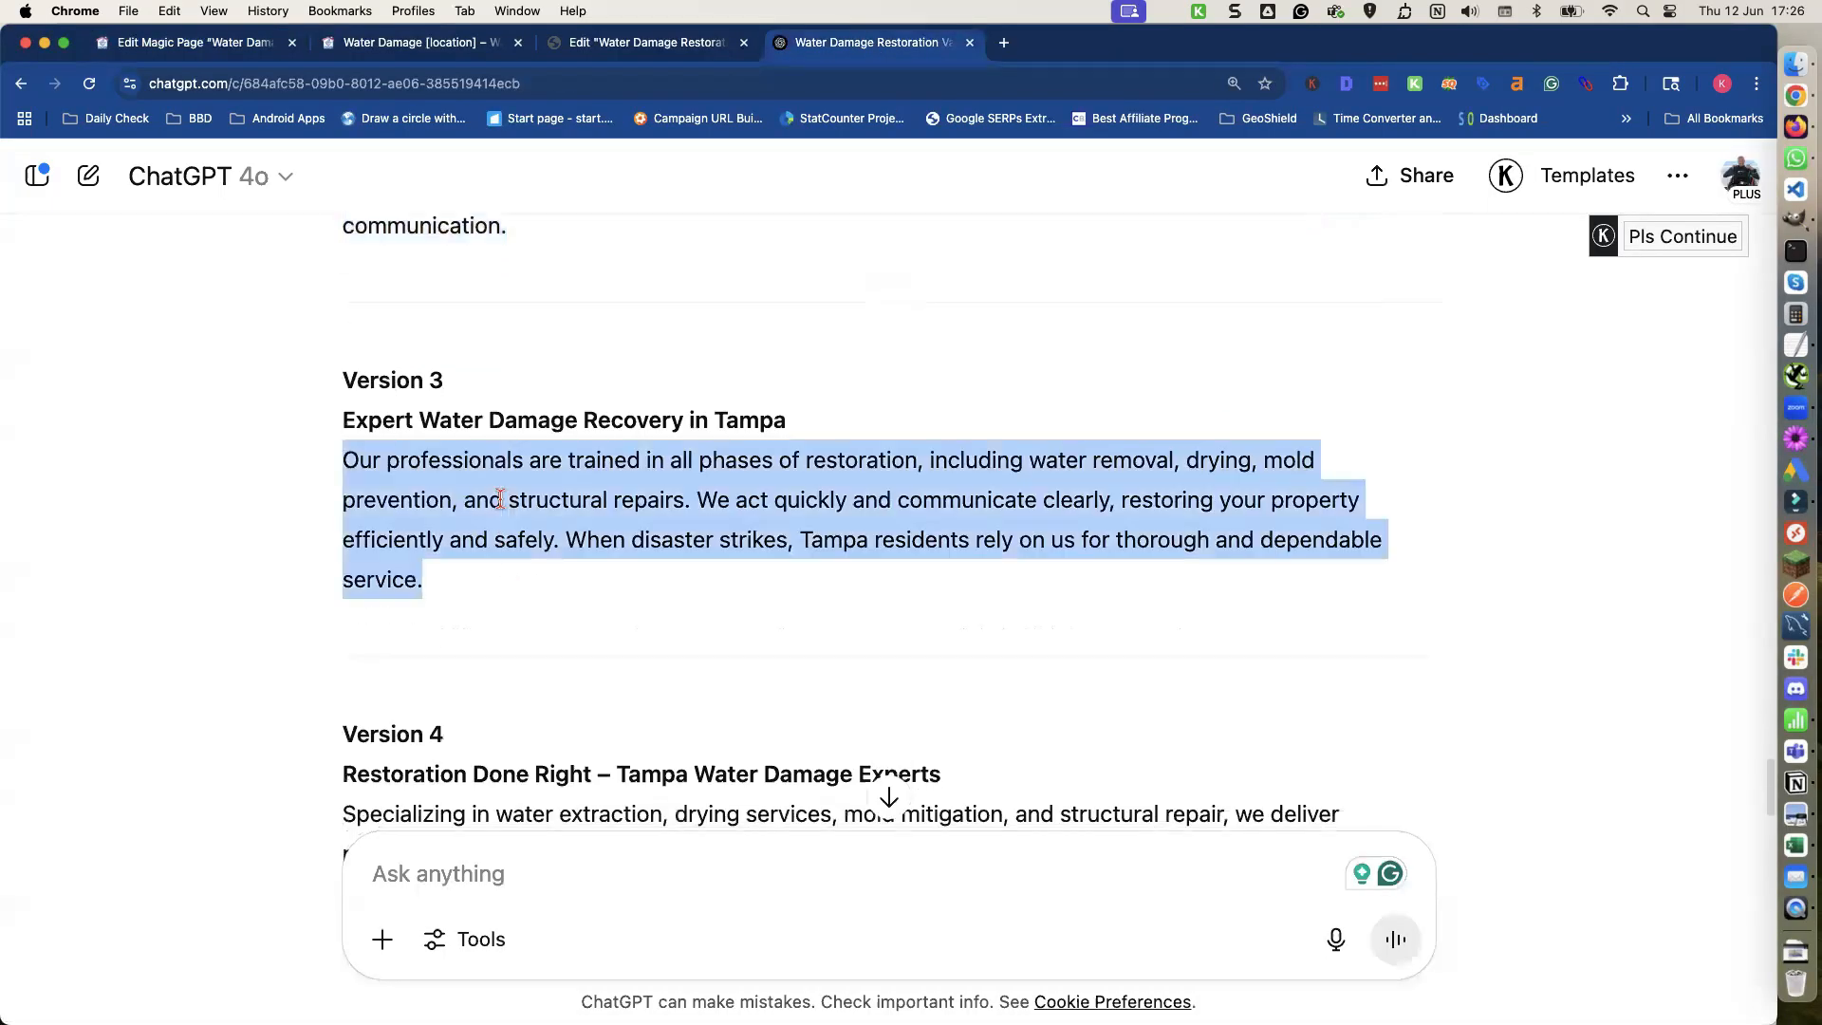
key("super+c")
left_click(223, 43)
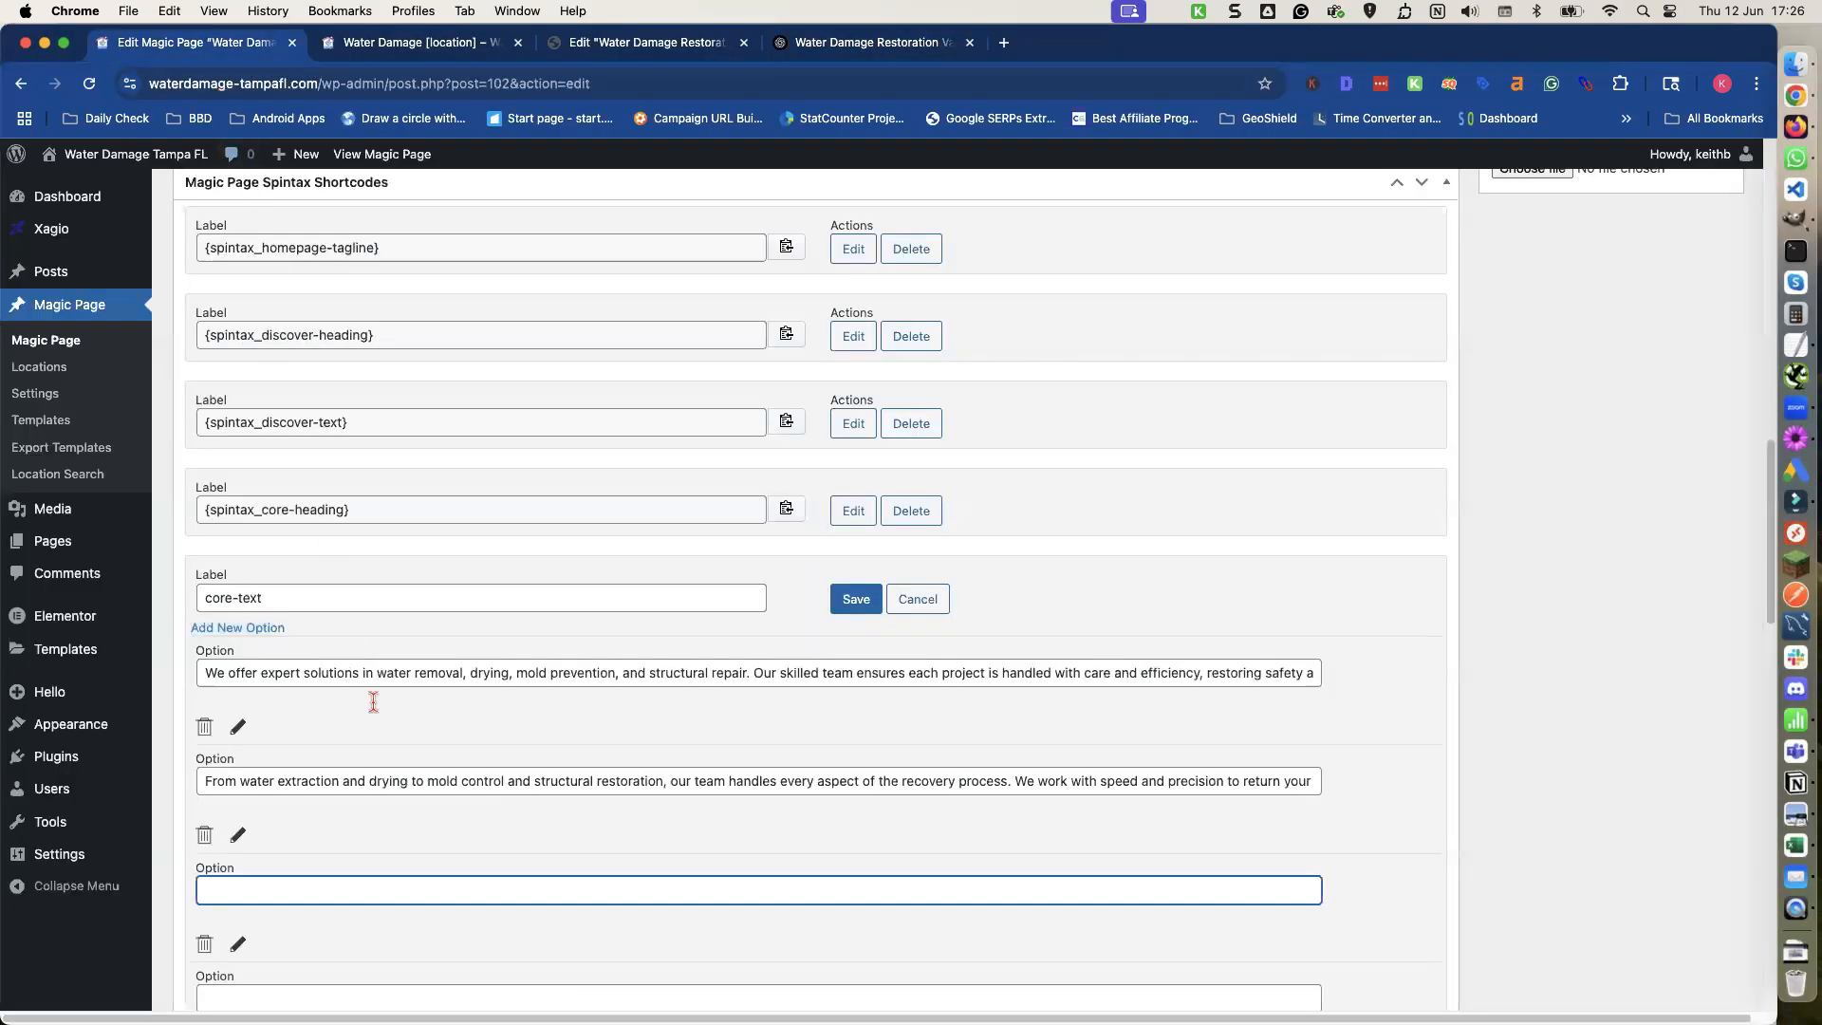
key("super+v")
Copy the Version 4 Core Services paragraph from ChatGPT into the fourth core-text option.
scroll(370, 741, "down", 5)
left_click(326, 756)
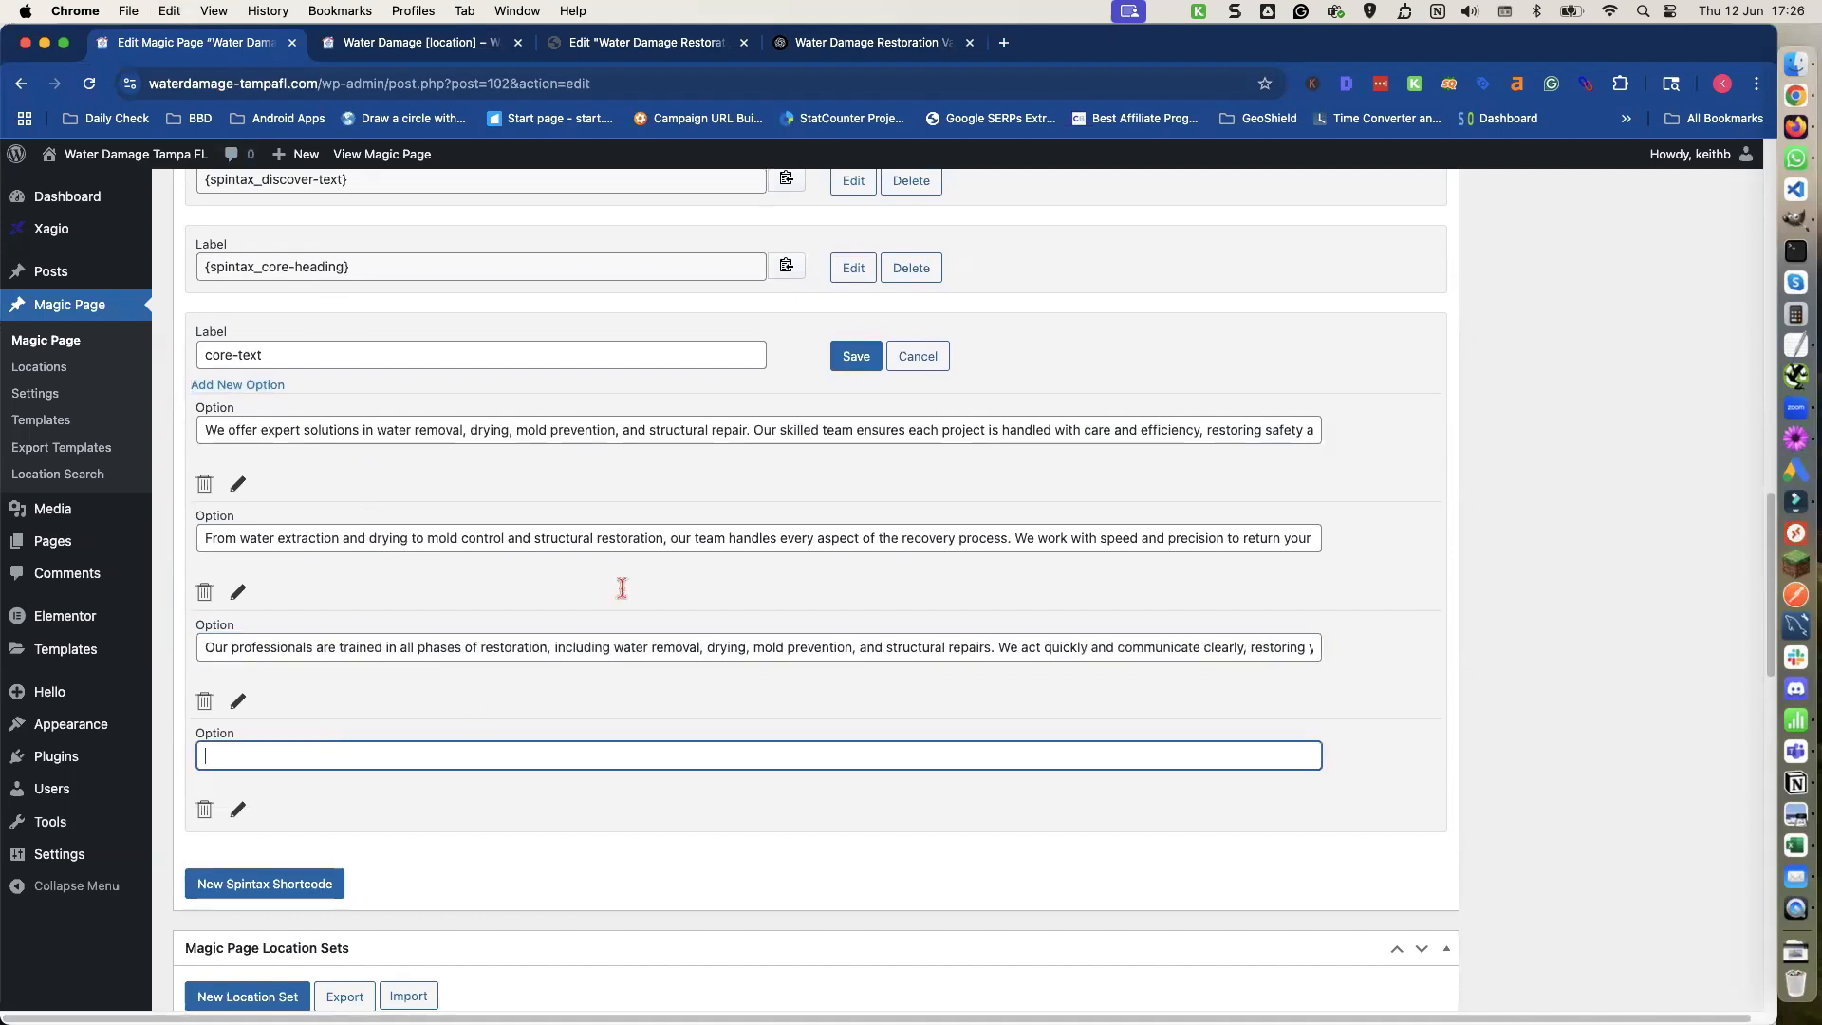
left_click(854, 43)
scroll(585, 509, "down", 3)
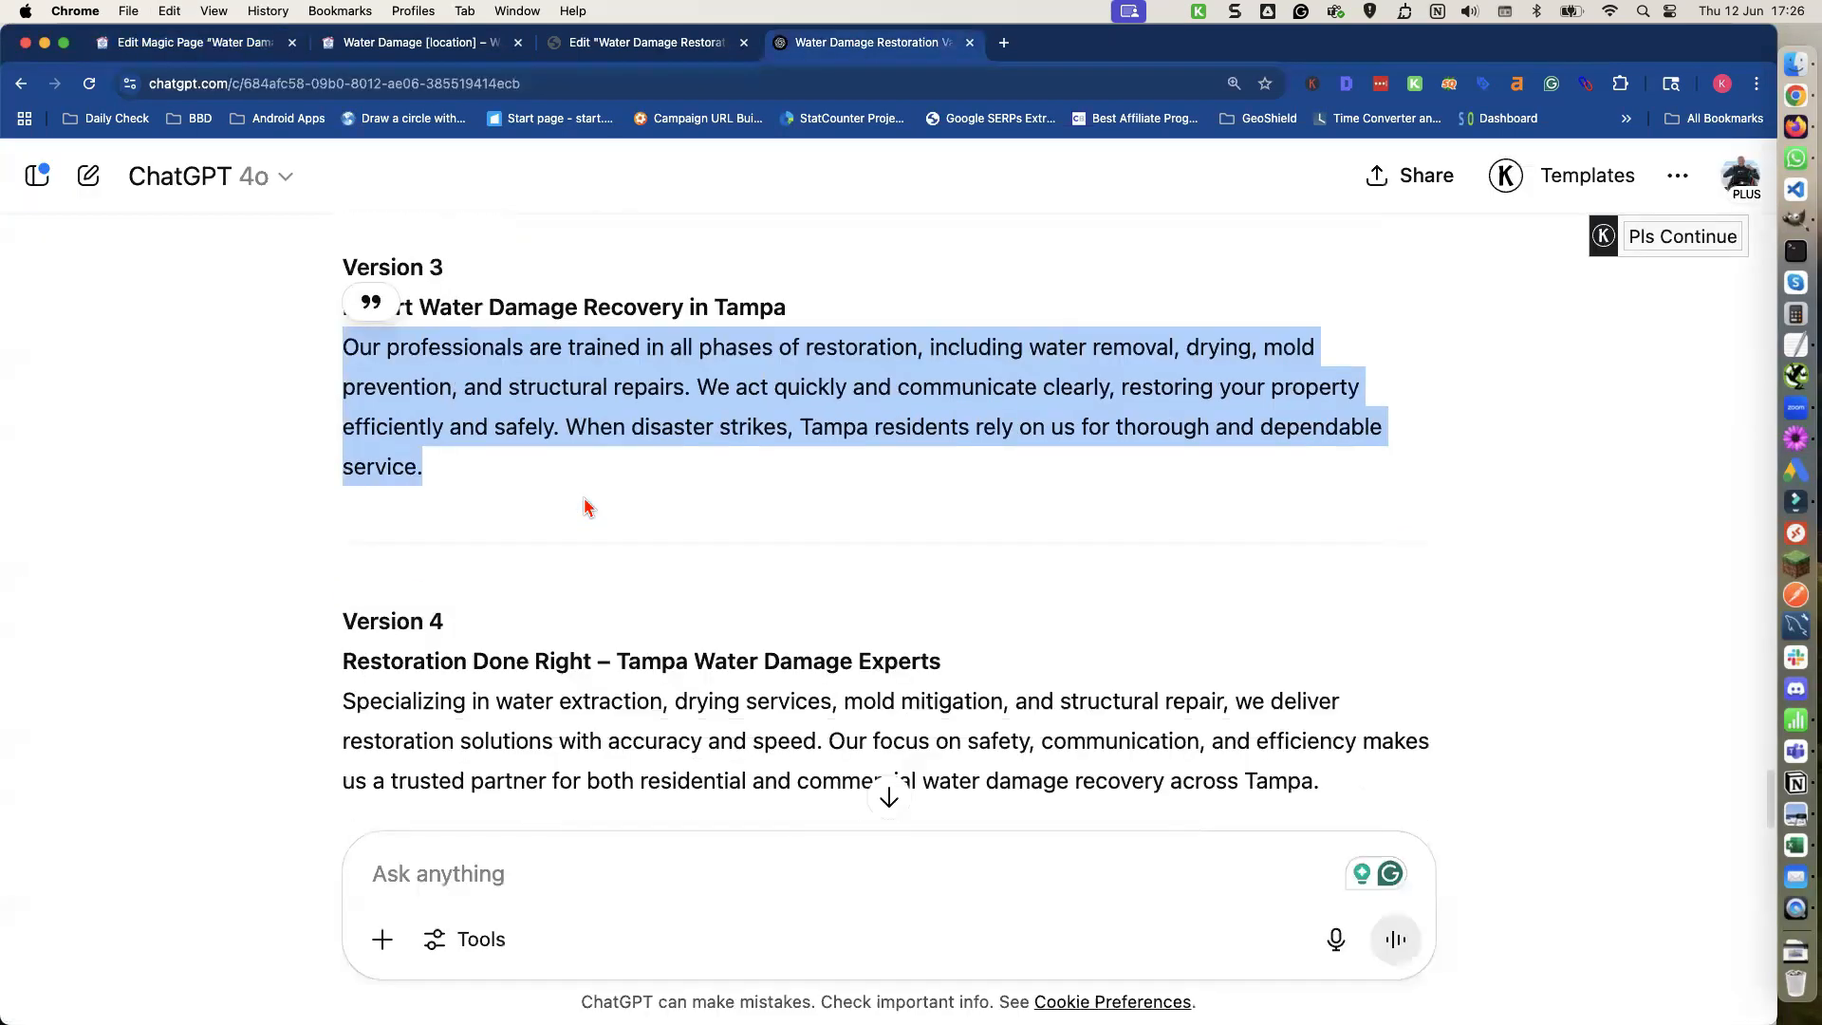
triple_click(551, 565)
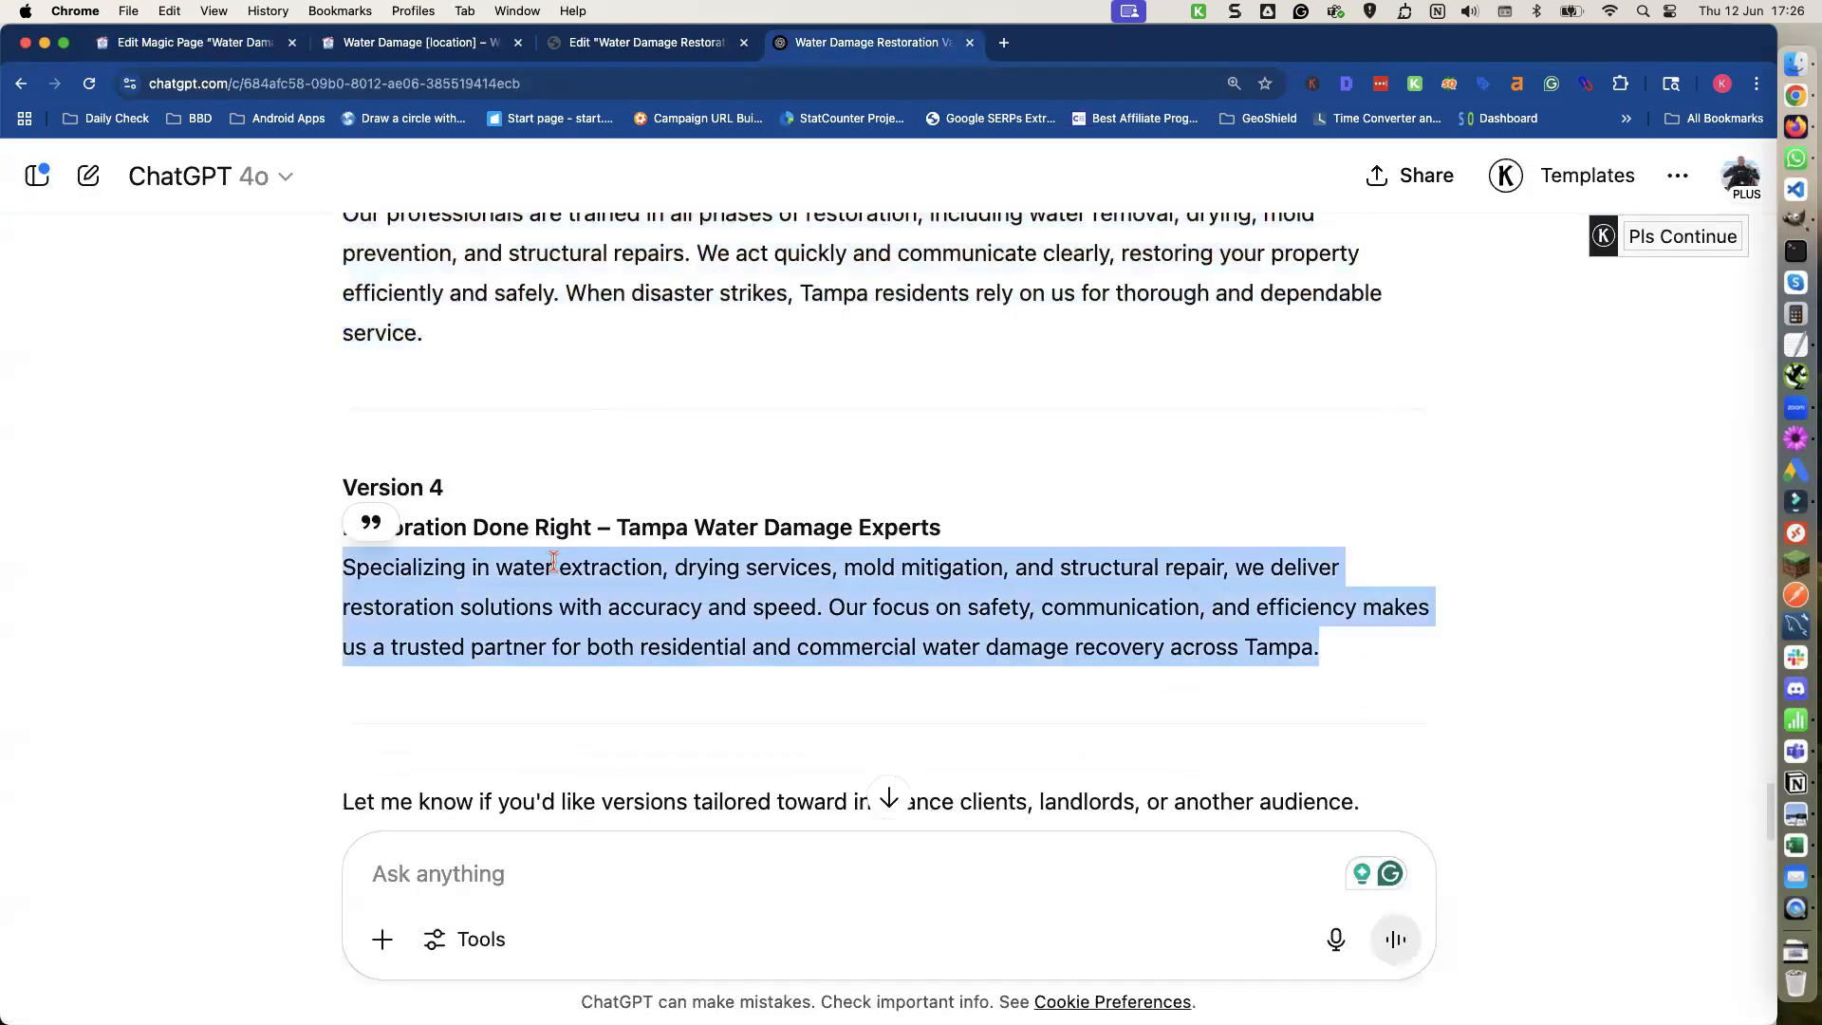
key("super+c")
left_click(413, 47)
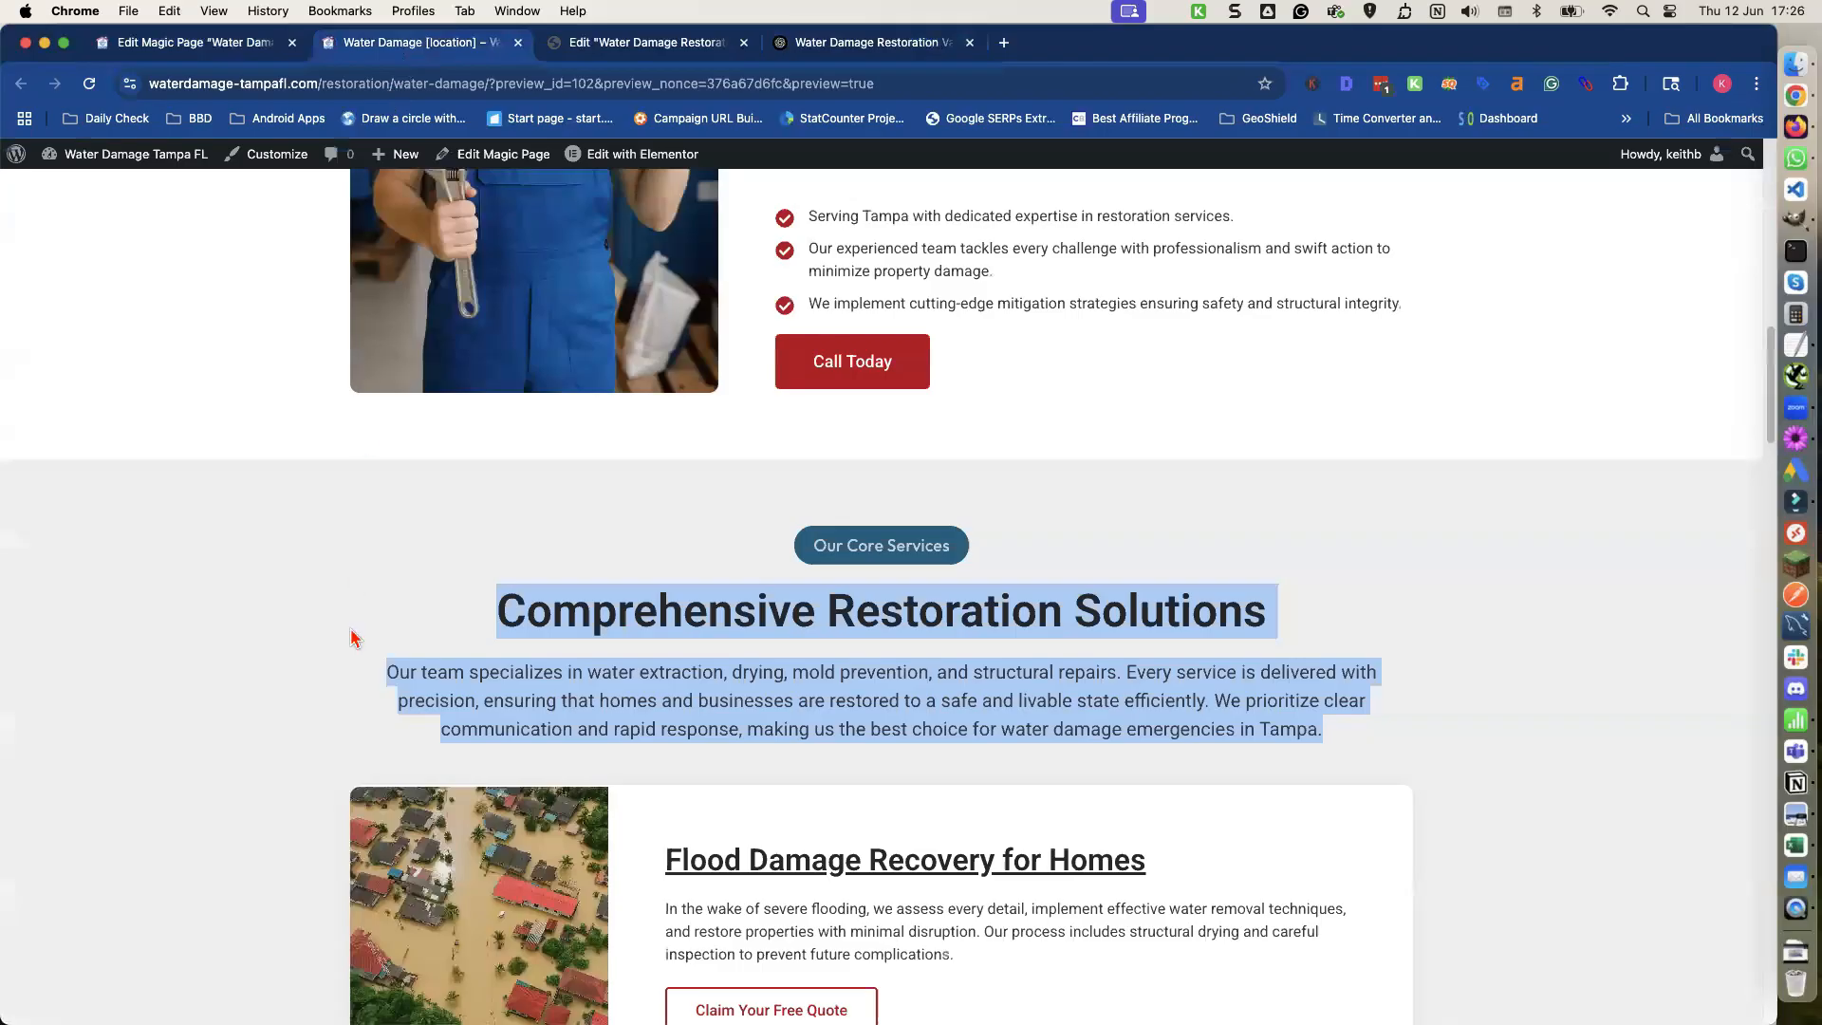
left_click(219, 48)
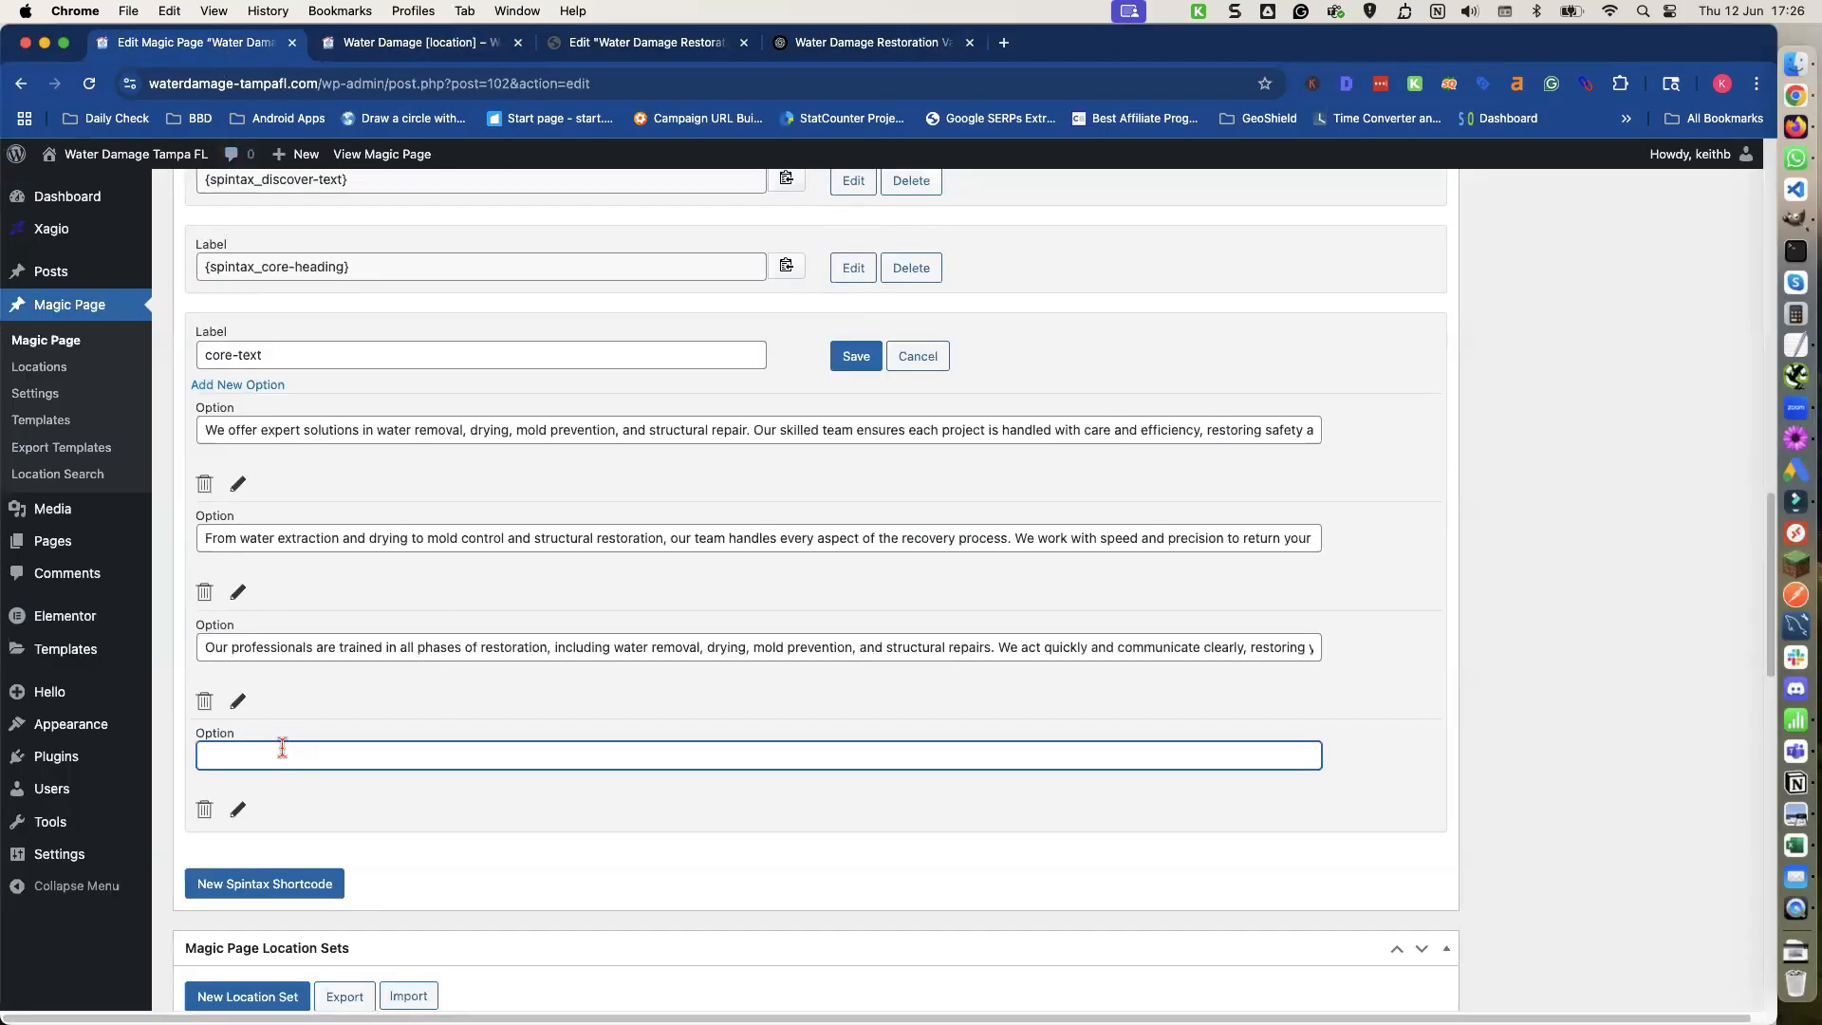
key("super+v")
Save the core-text shortcode and update the Magic Page.
left_click(376, 795)
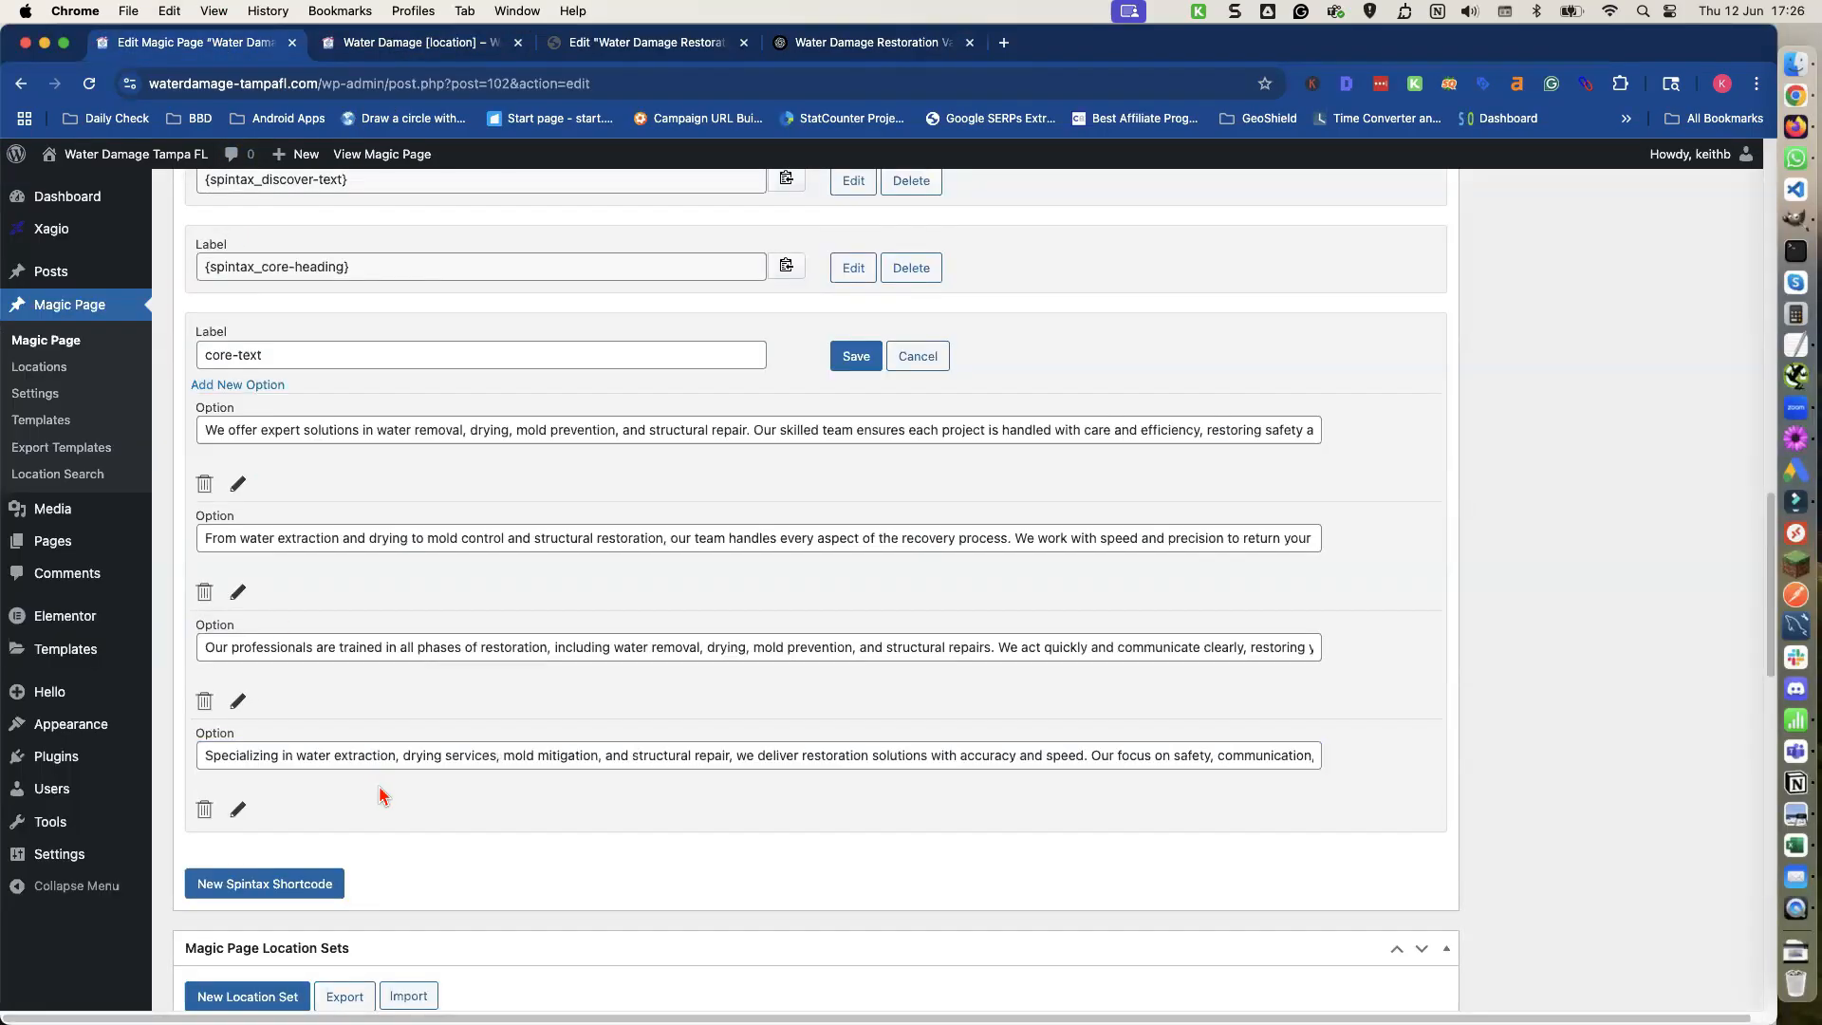
left_click(855, 358)
scroll(1146, 421, "up", 10)
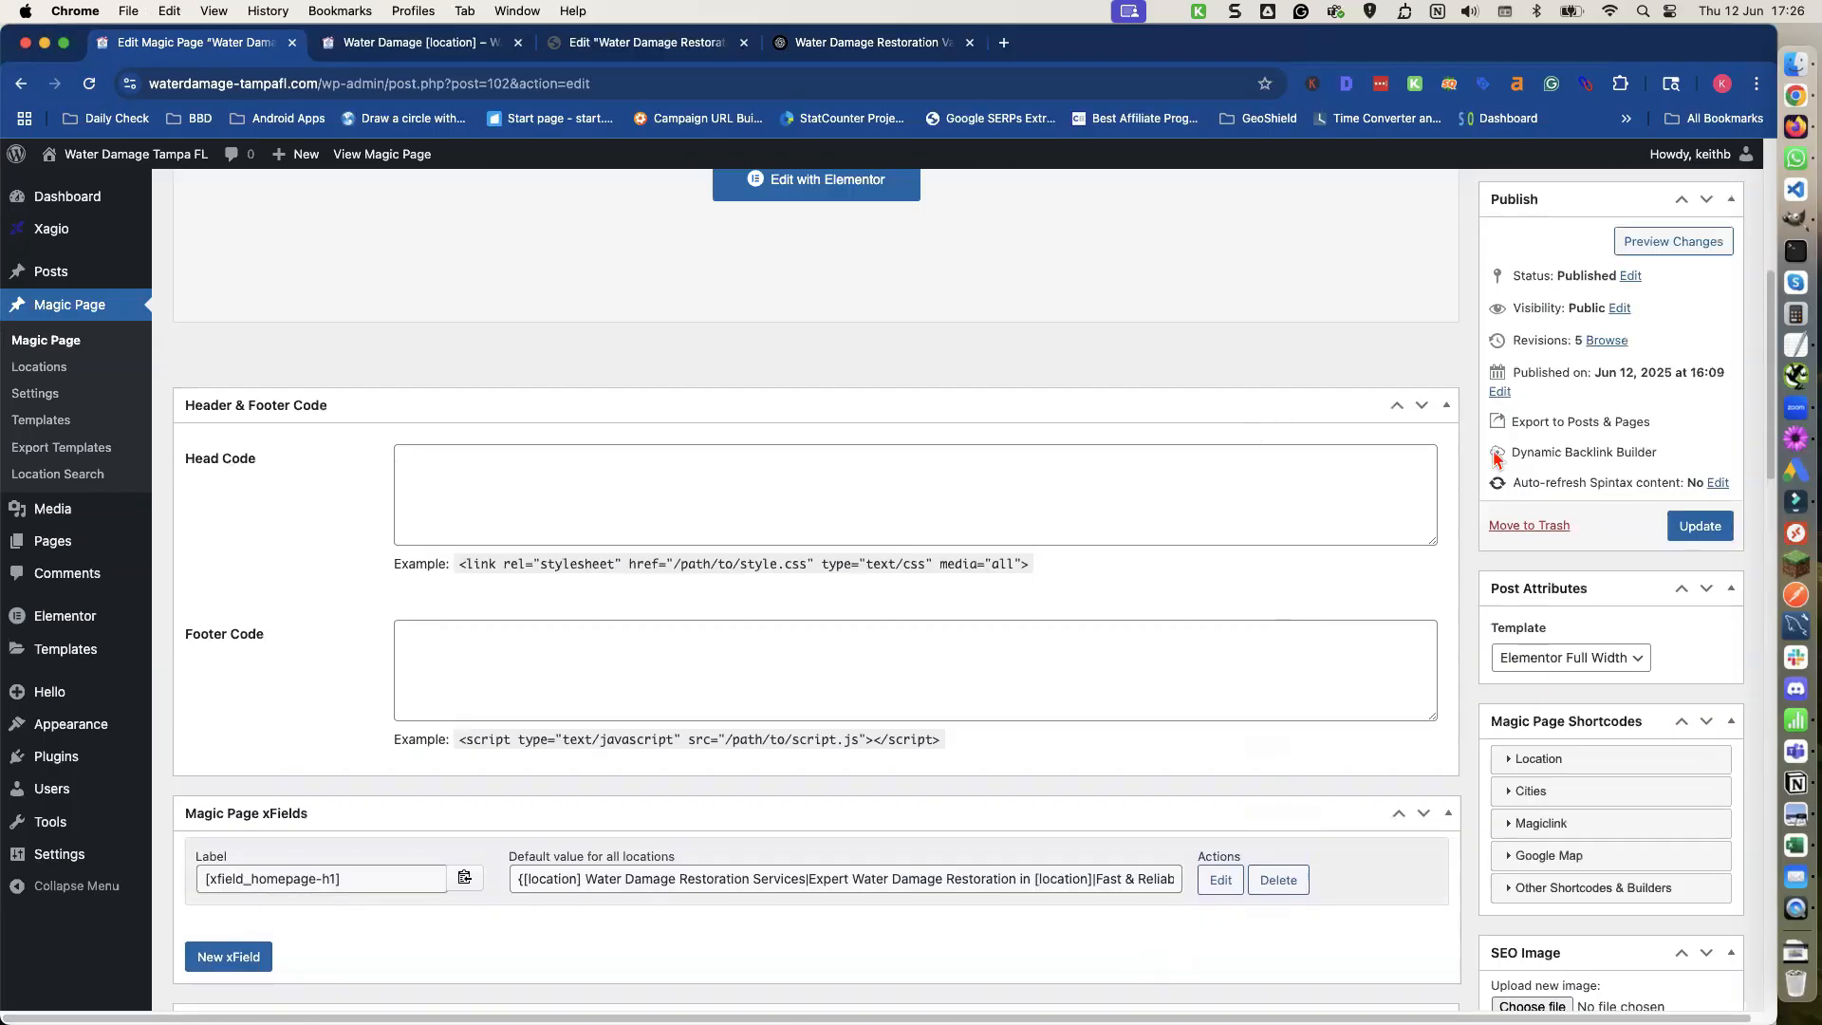
left_click(1681, 530)
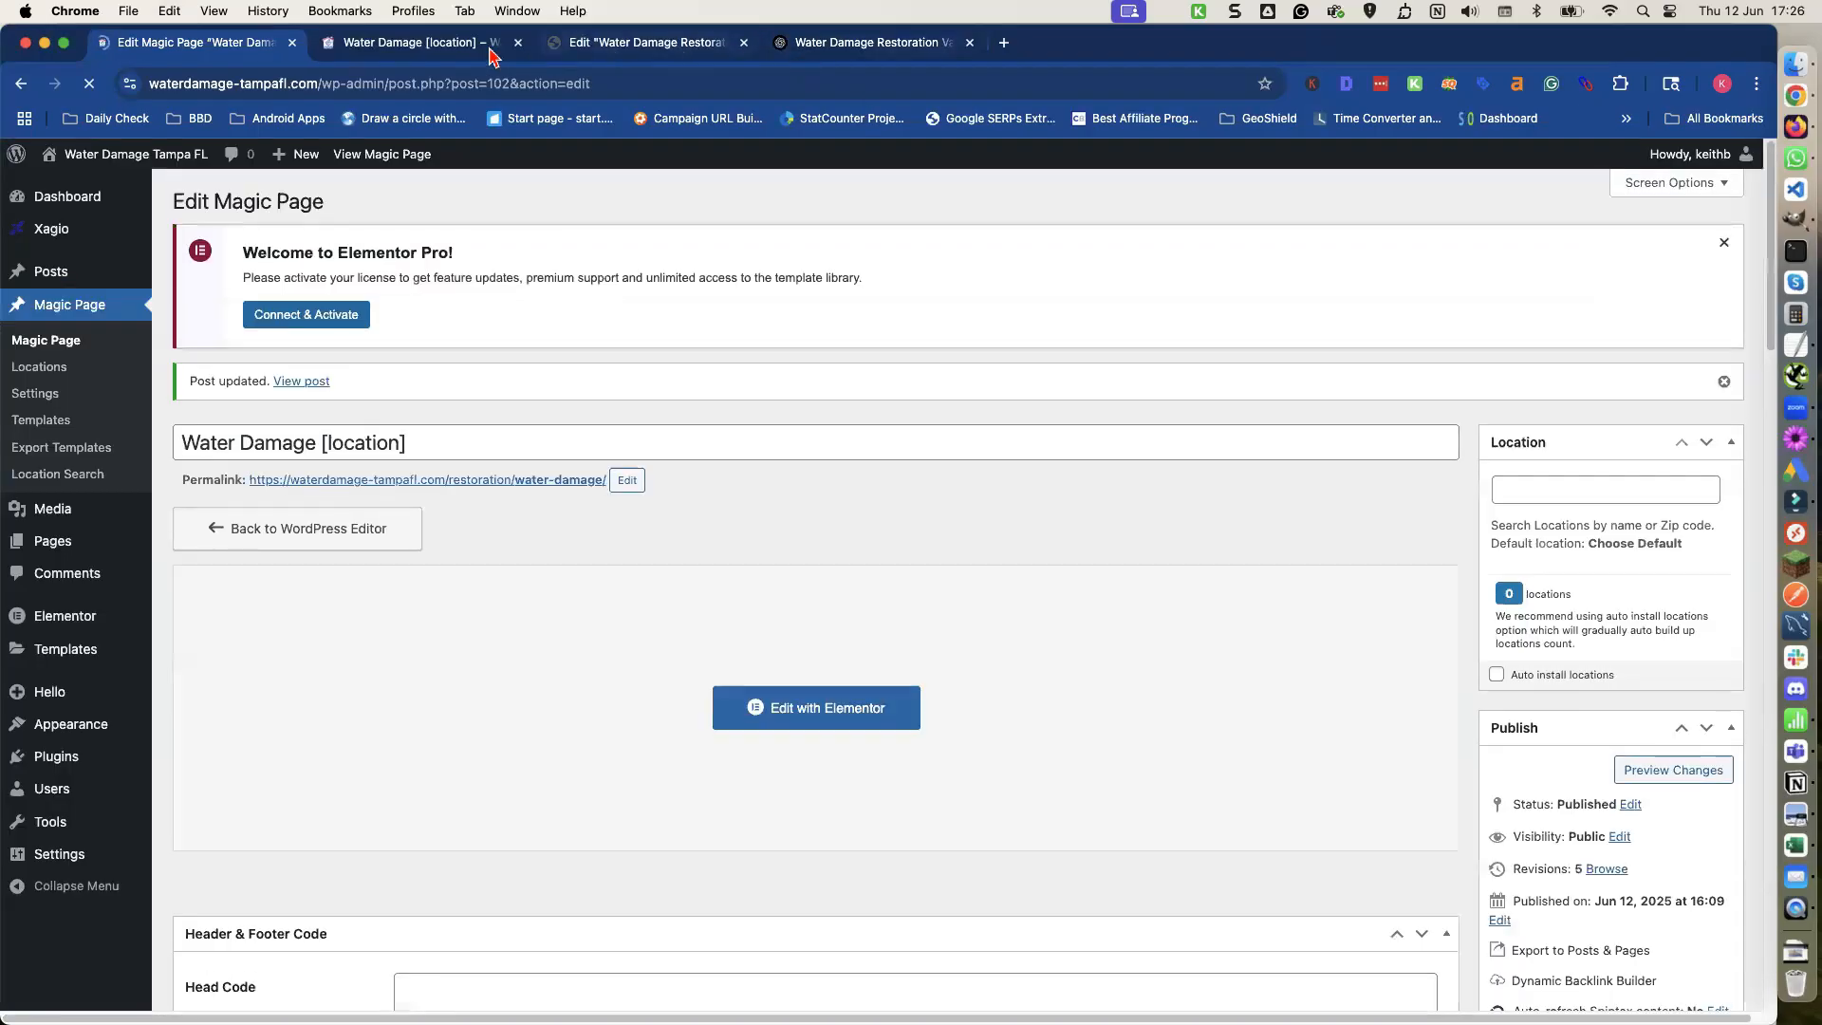
Copy the heading and paragraphs of the 'Why Tampa Chooses Us' section from the page preview.
left_click(449, 45)
scroll(557, 459, "down", 5)
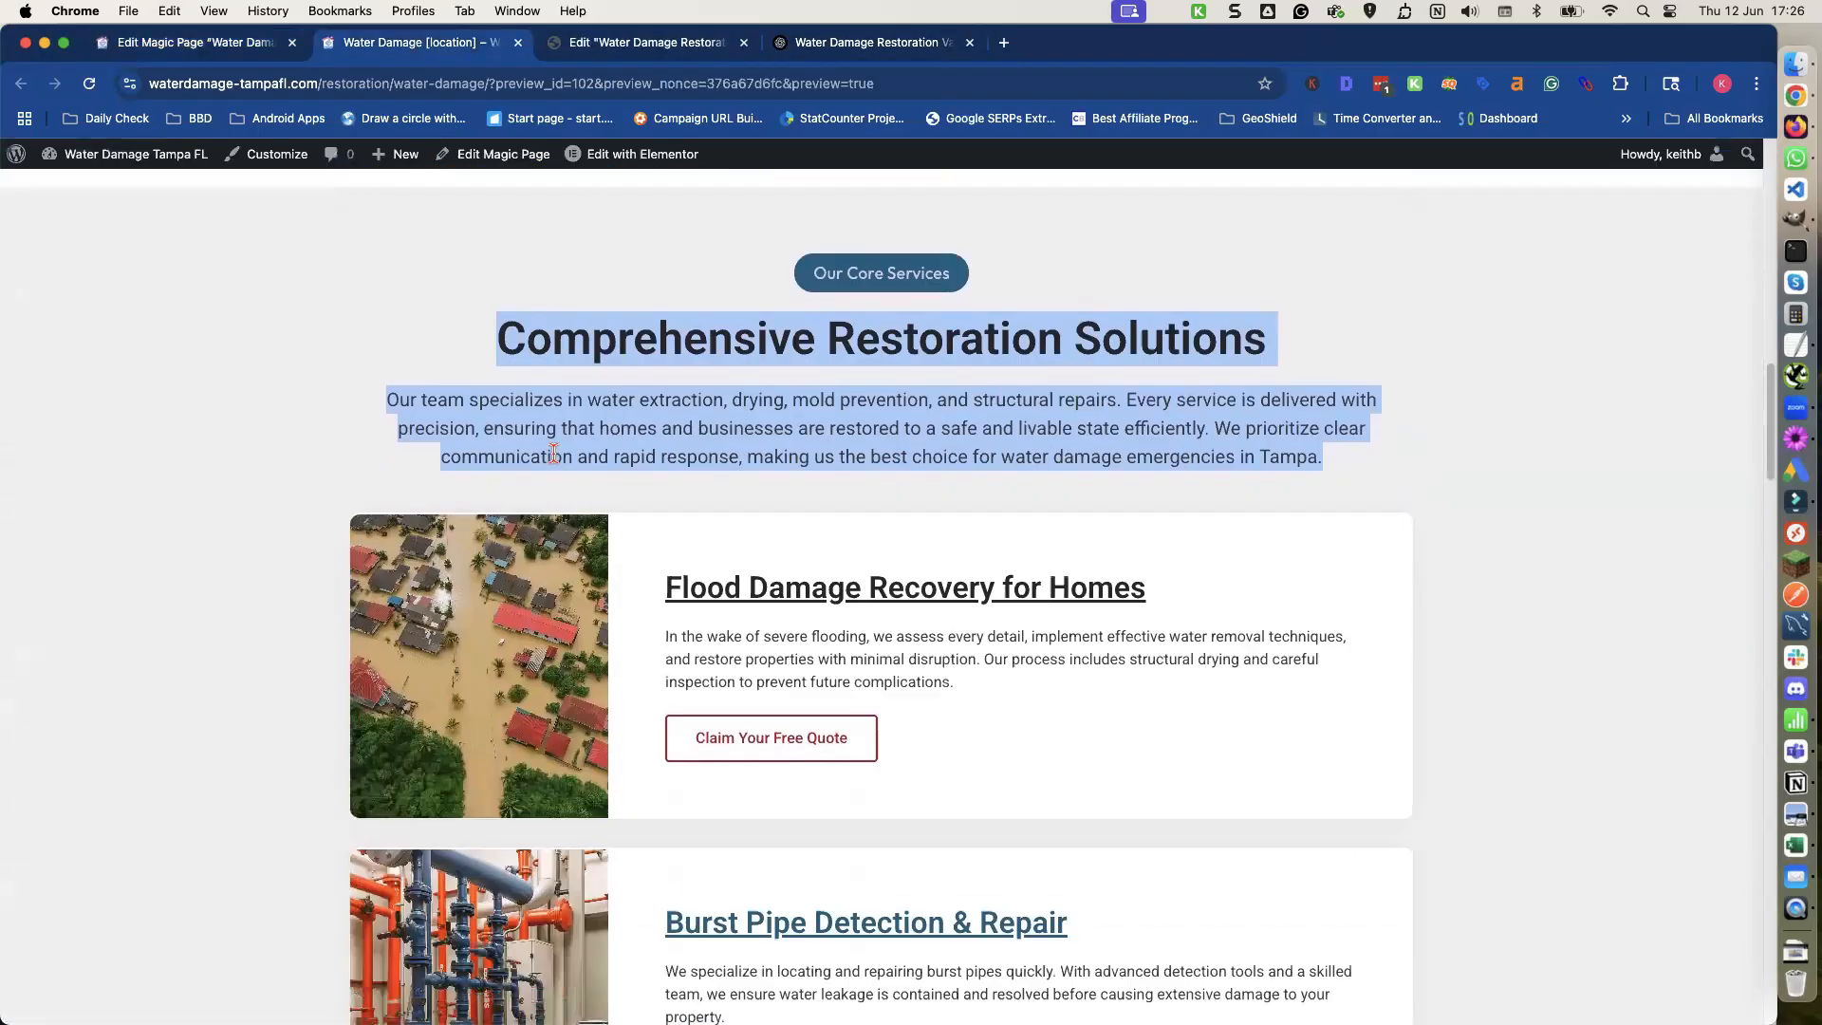
scroll(557, 462, "down", 12)
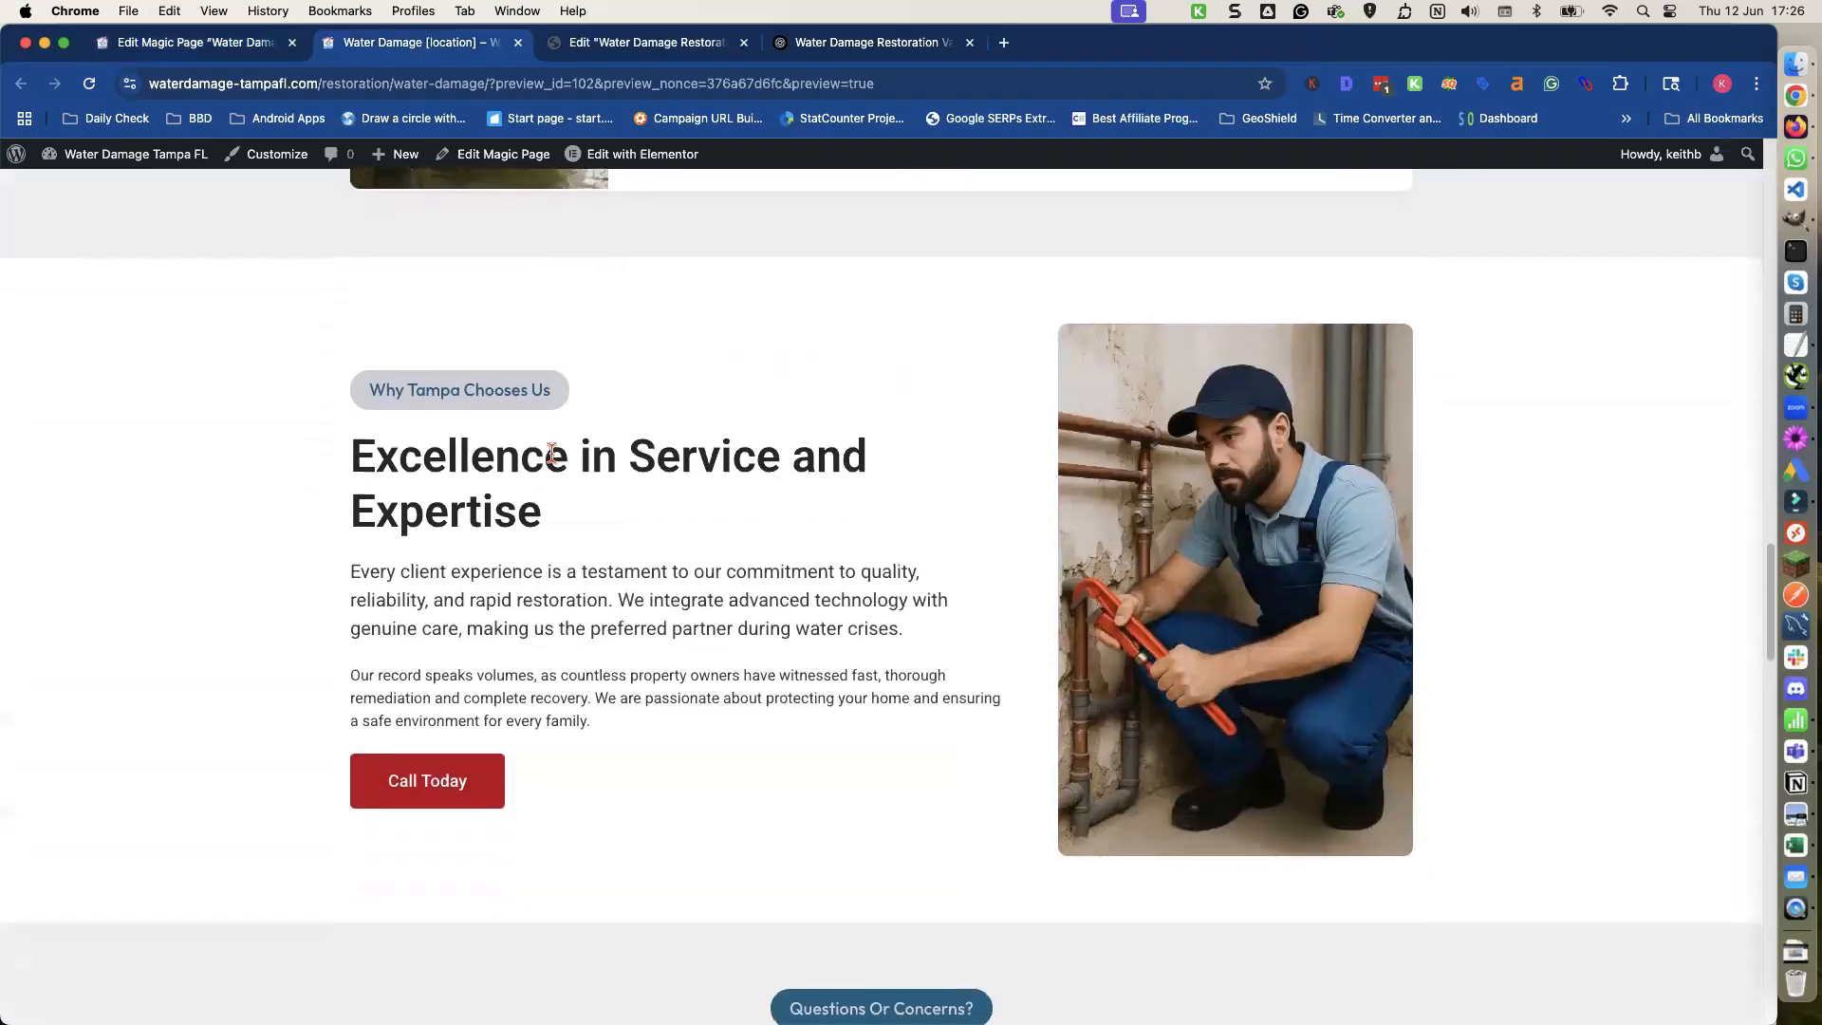
scroll(548, 453, "down", 1)
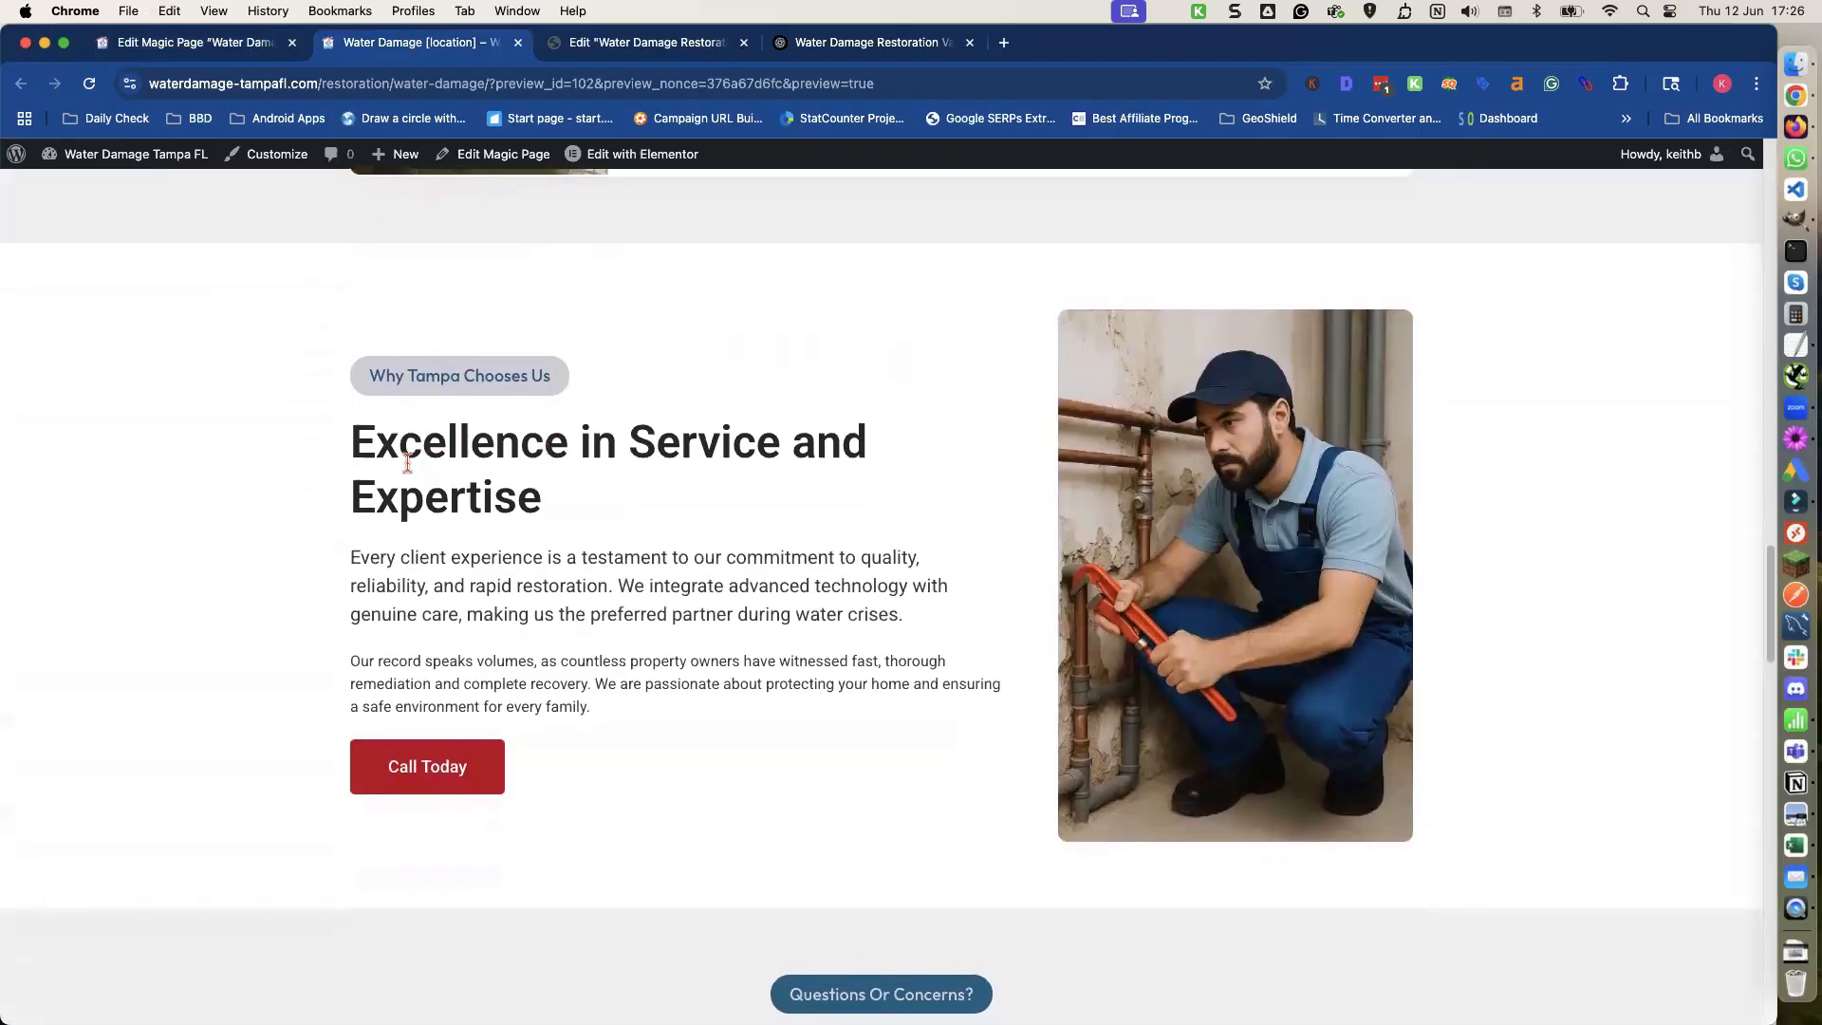
left_click_drag(355, 436, 618, 711)
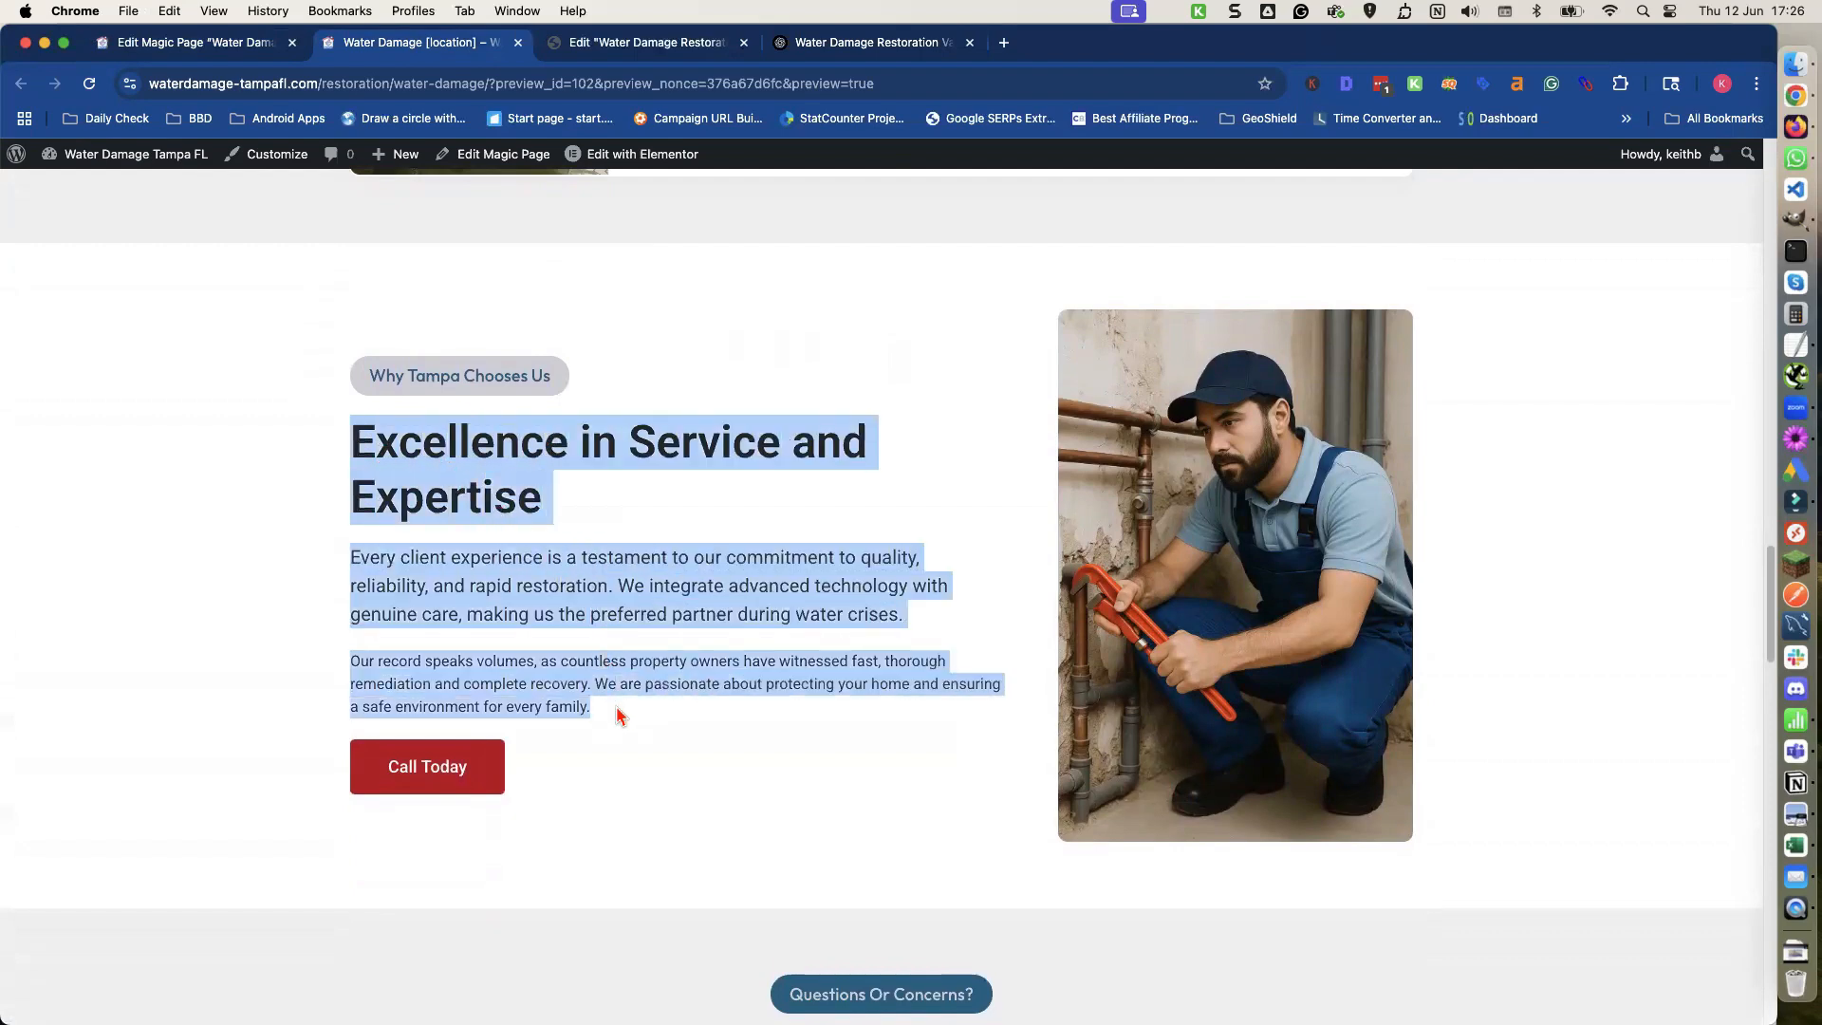
Send ChatGPT the section text with the prompt 'please make 4 versions of the content below' pasted from TextEdit.
left_click(822, 48)
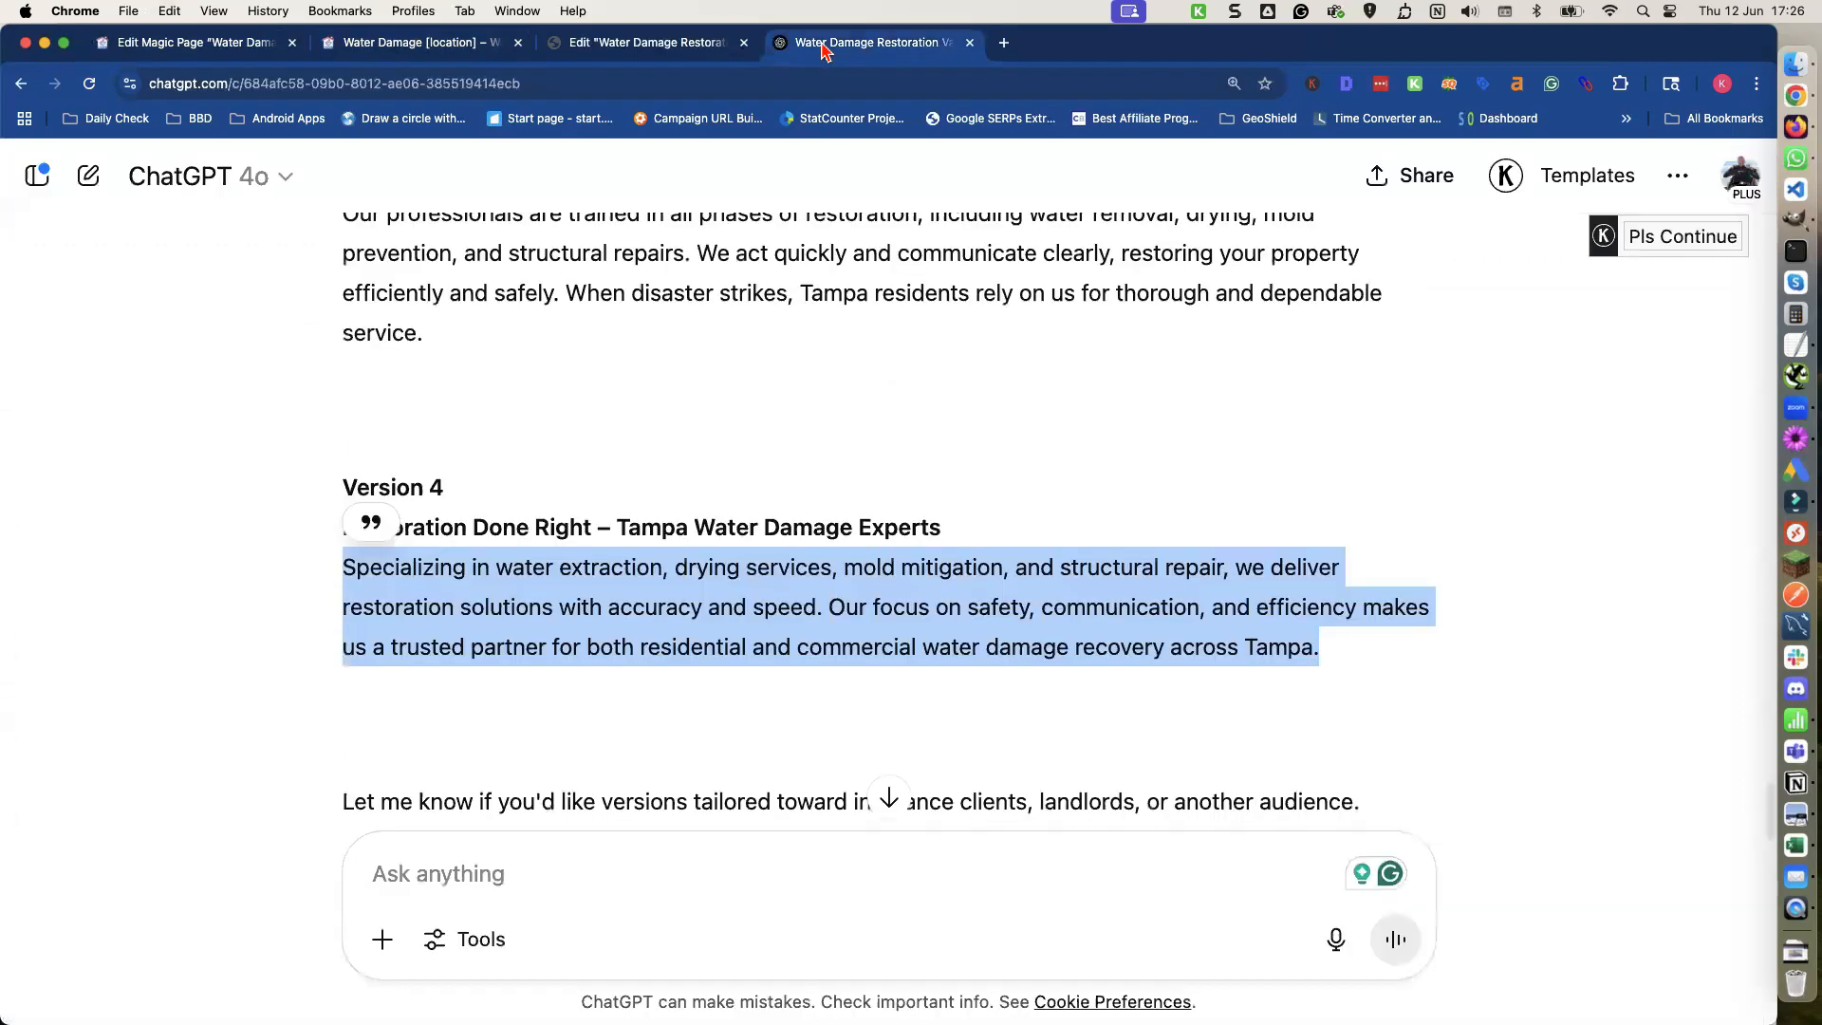
left_click(445, 882)
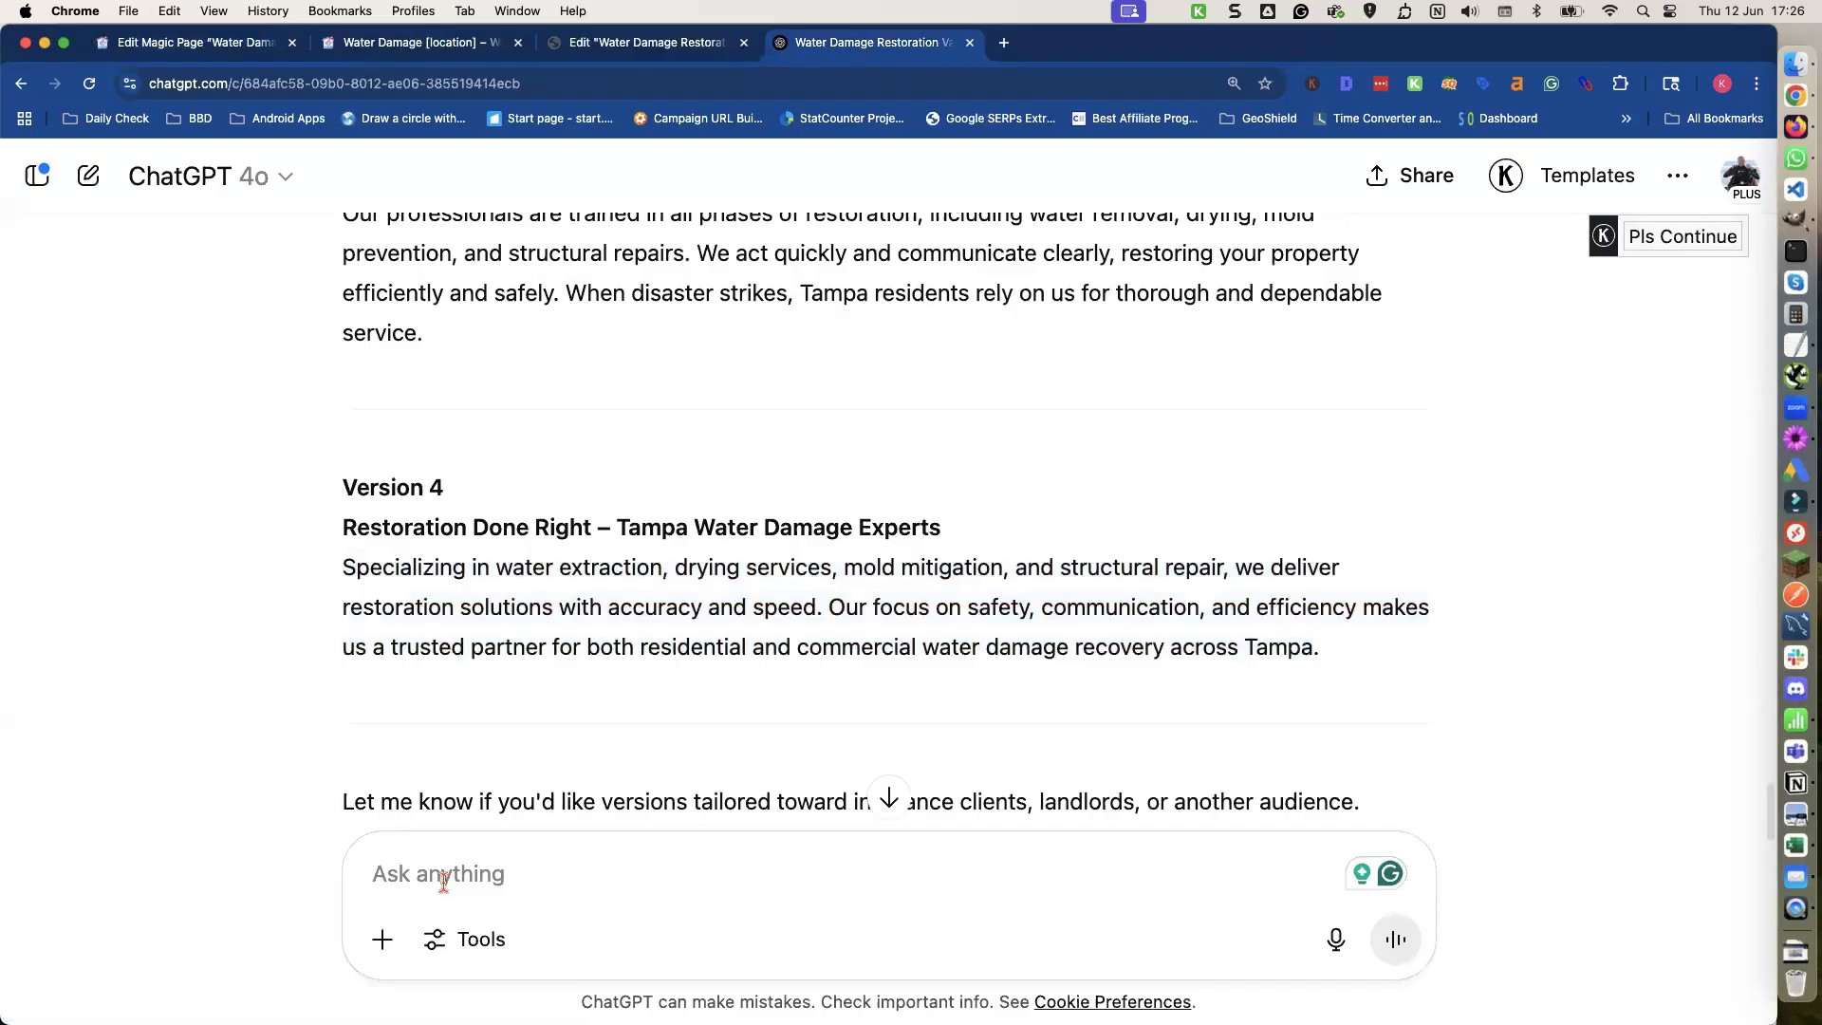
key("shift+Return")
key("shift+Return")
key("super+v")
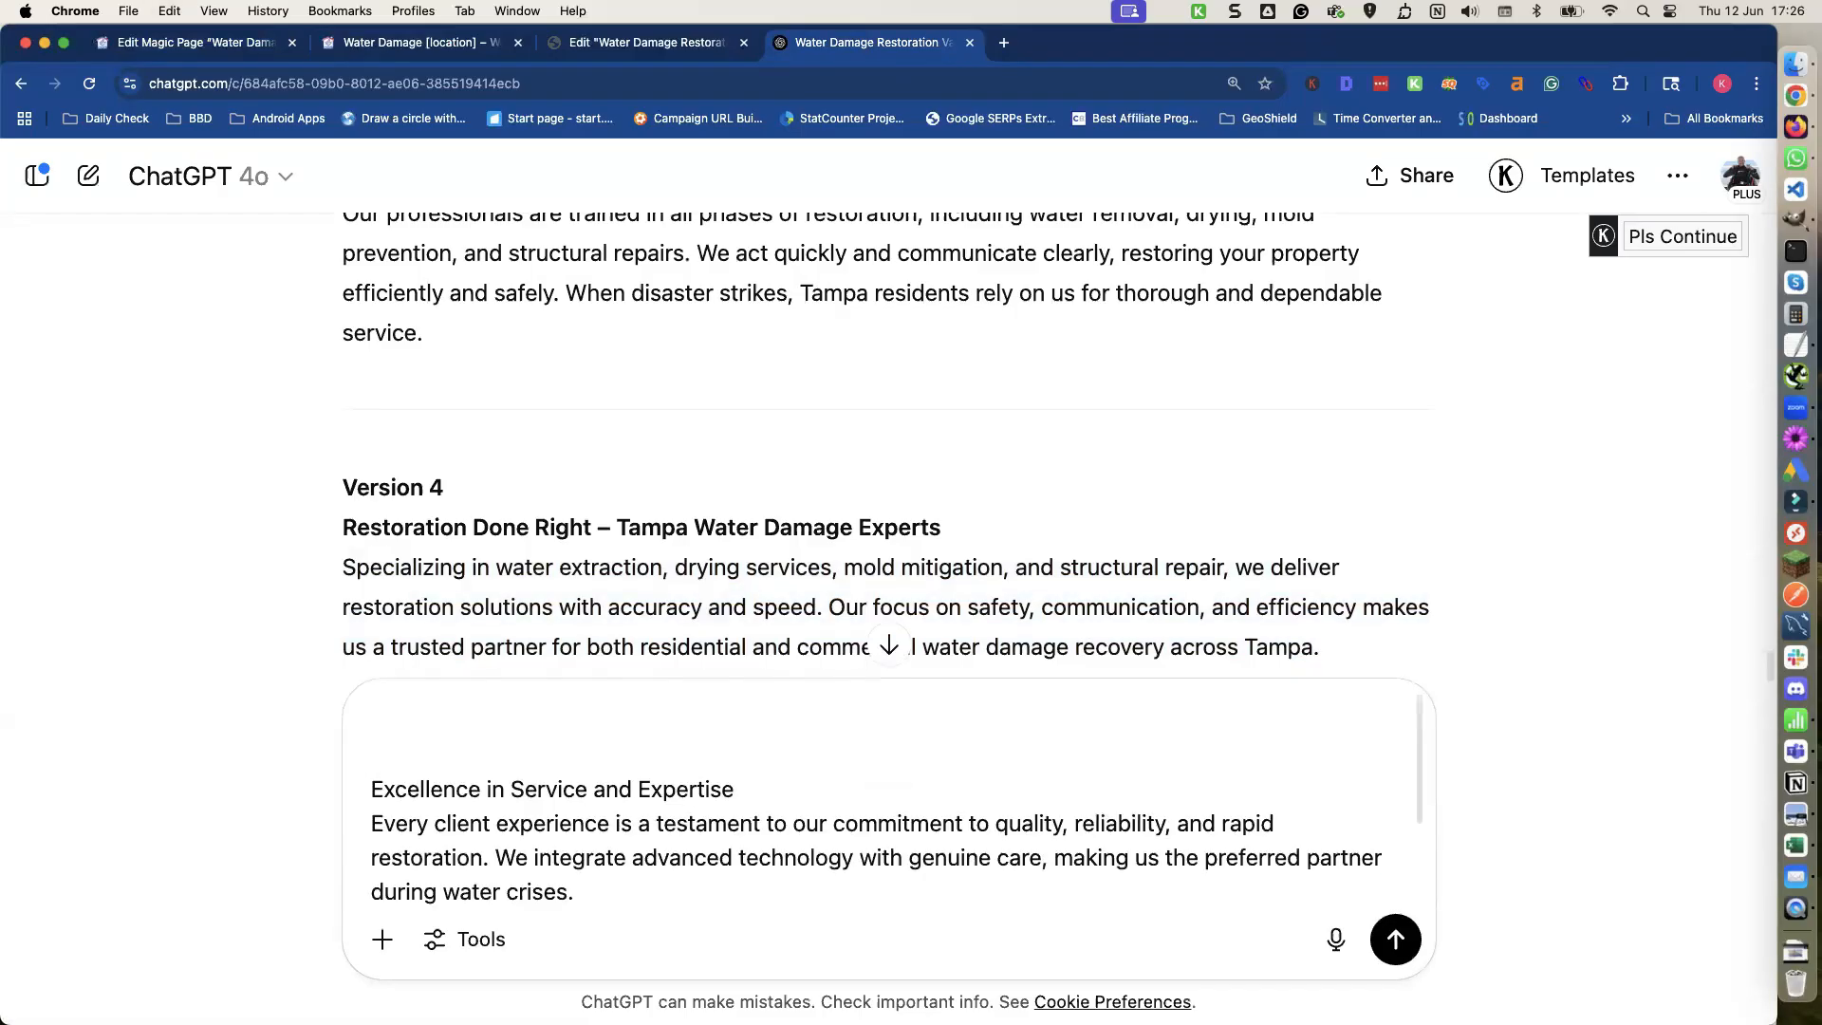
left_click(1796, 346)
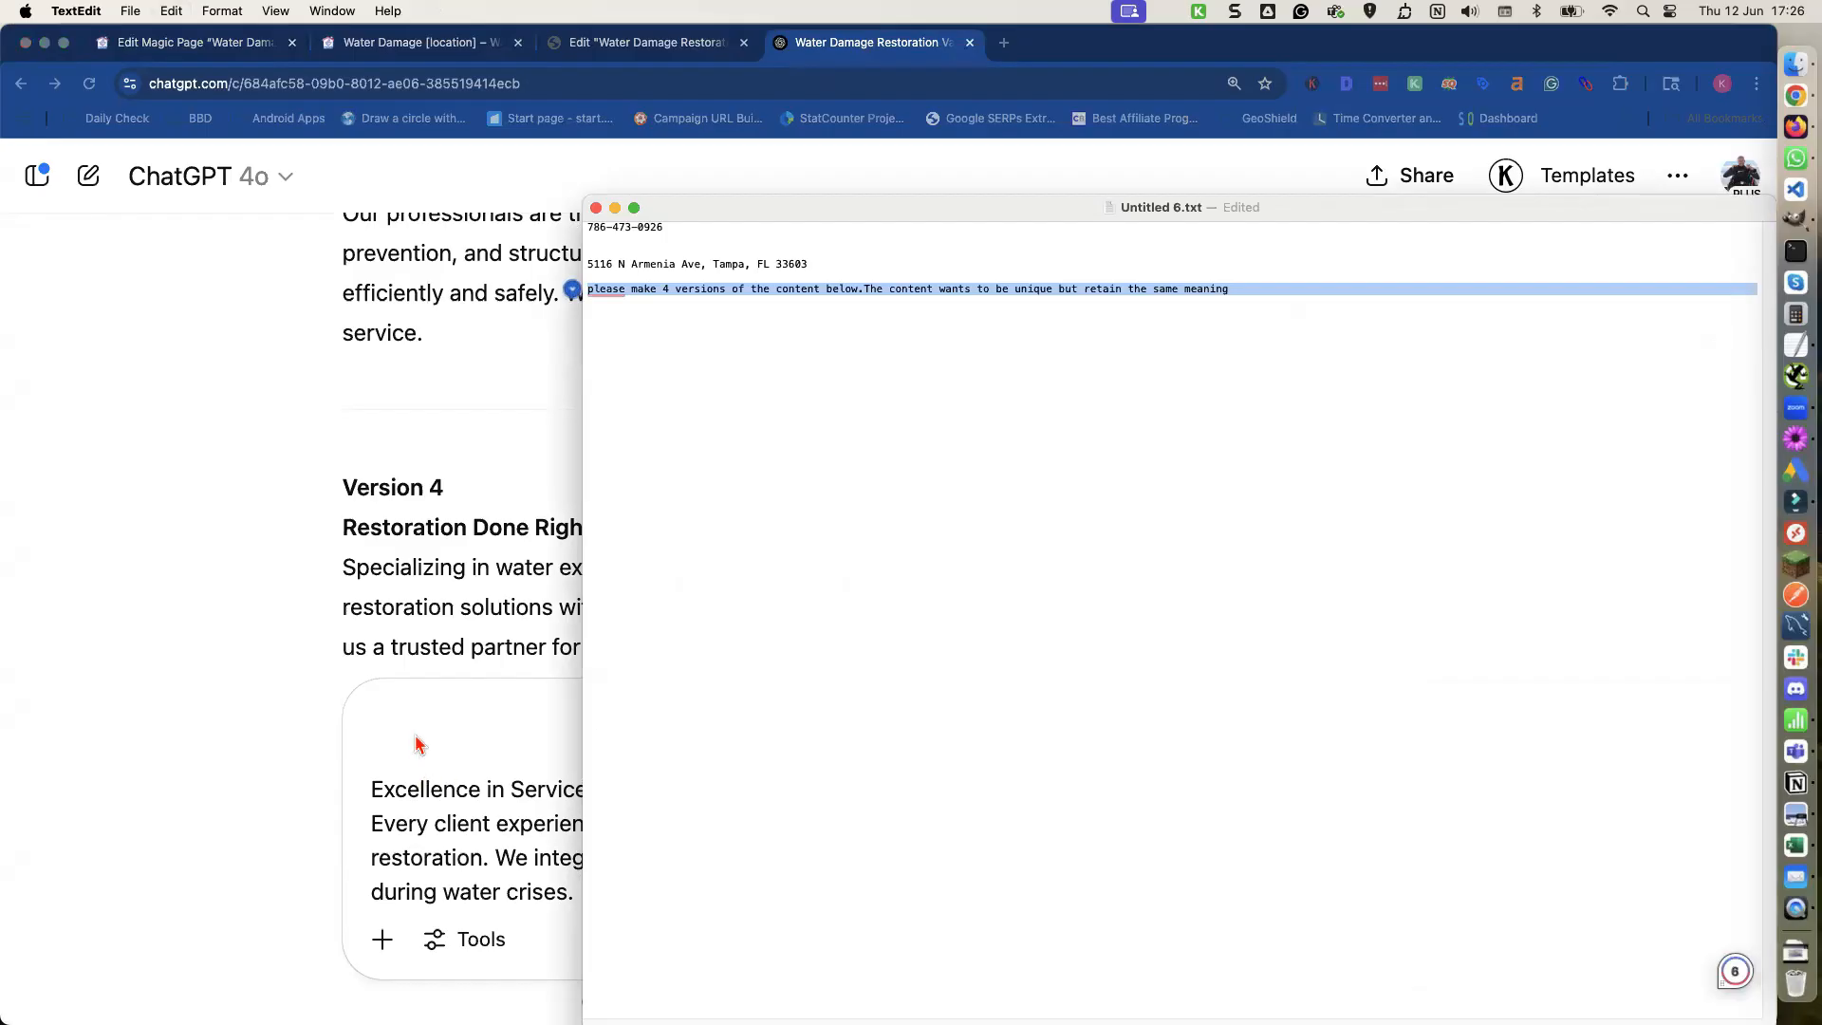
left_click(398, 712)
key("super+v")
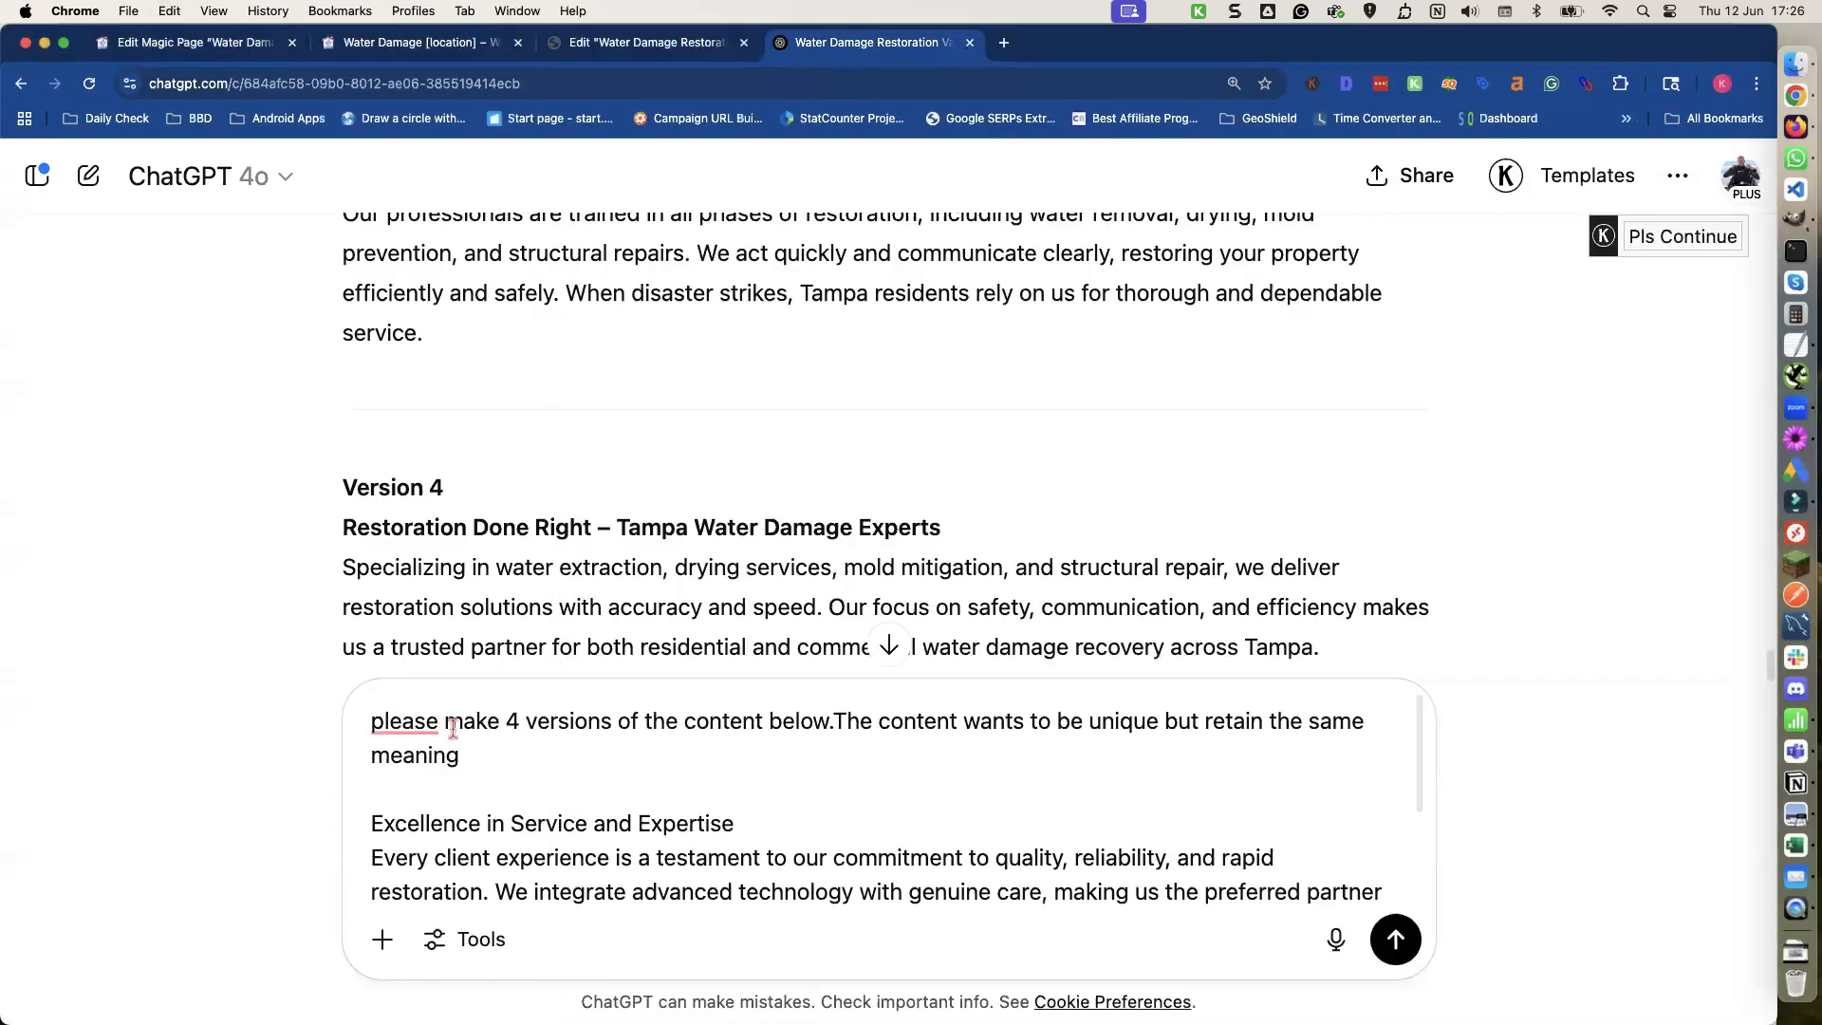
key("Return")
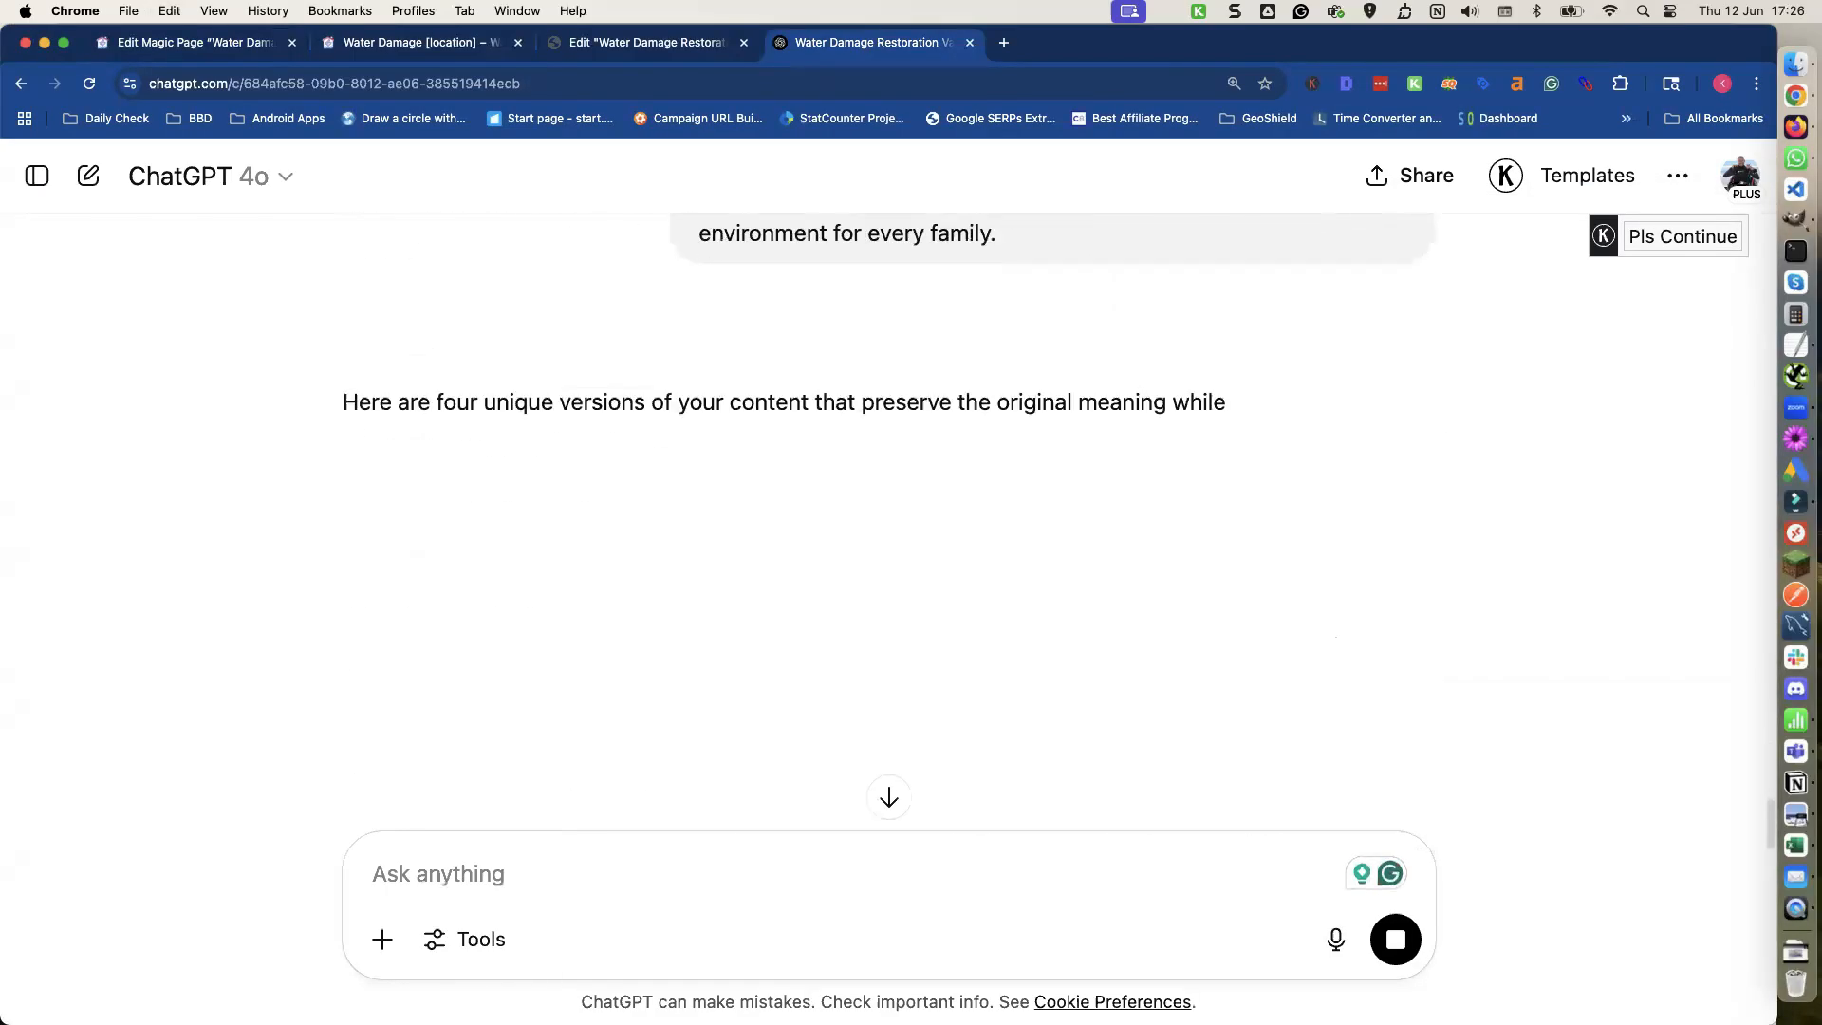
Create two new spintax shortcodes labelled choose-heading and choose-text.
key("super+1")
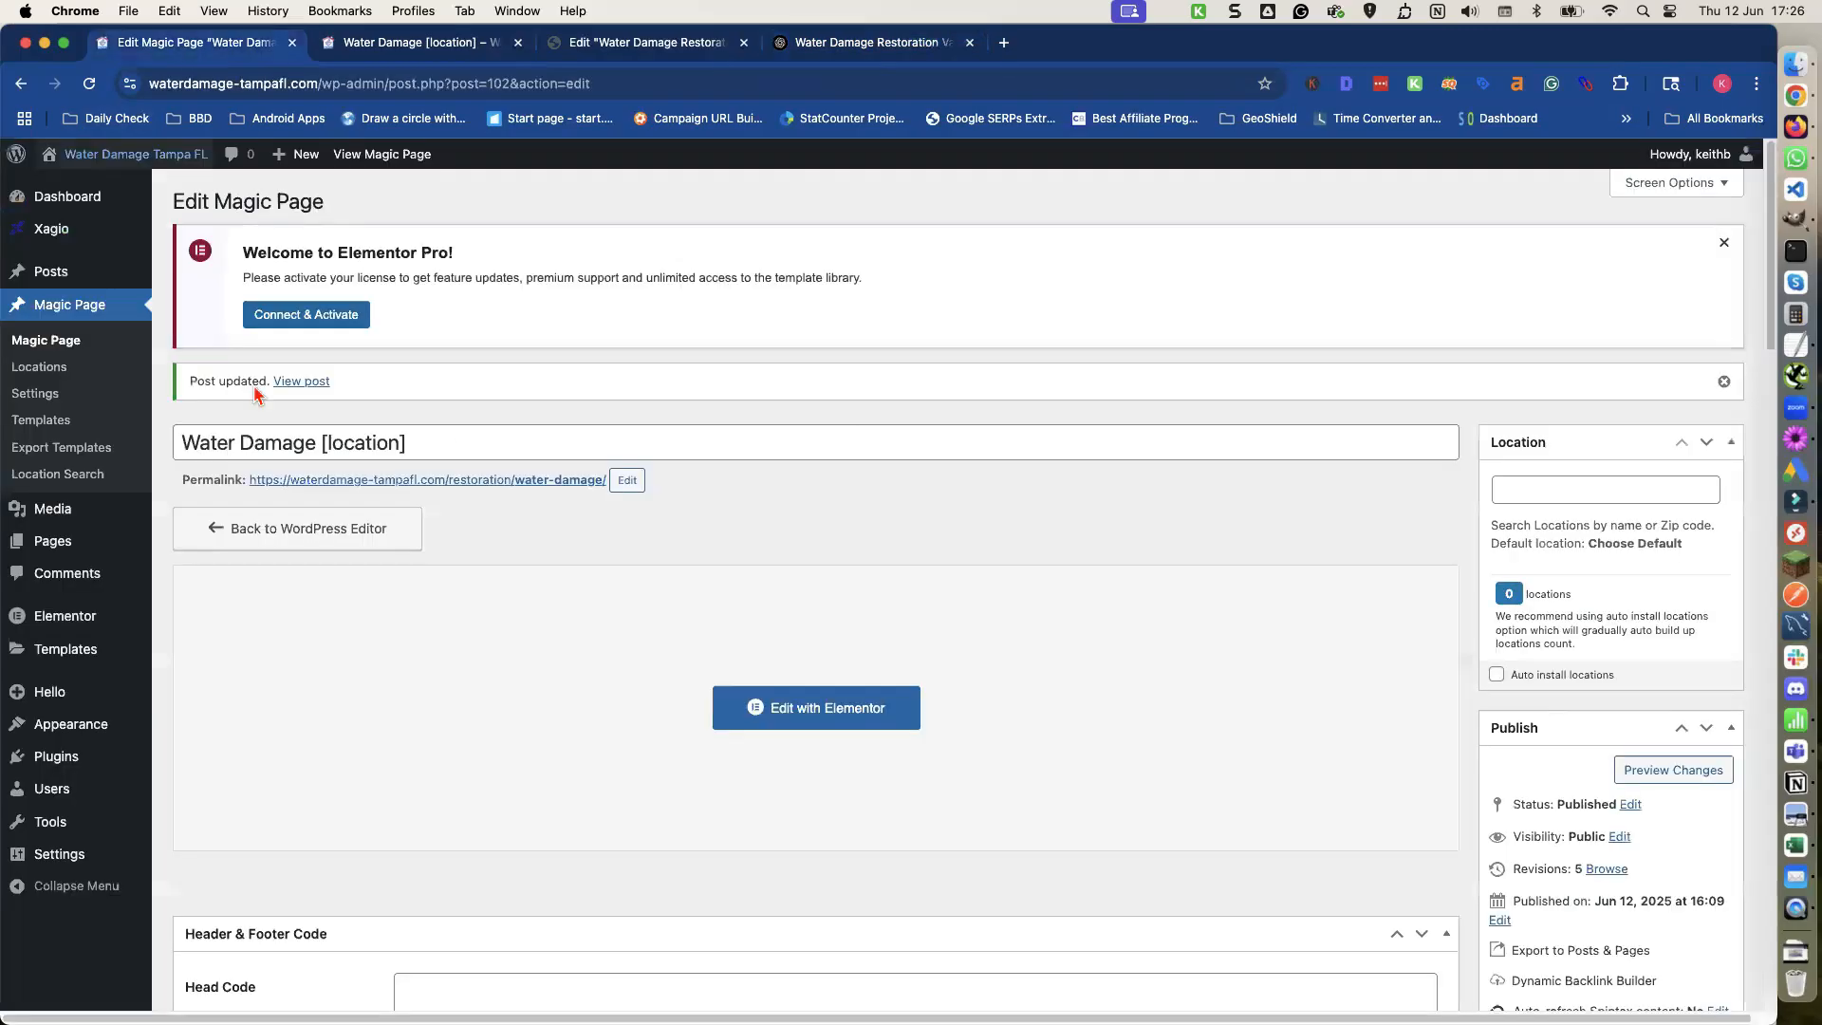
scroll(333, 504, "down", 15)
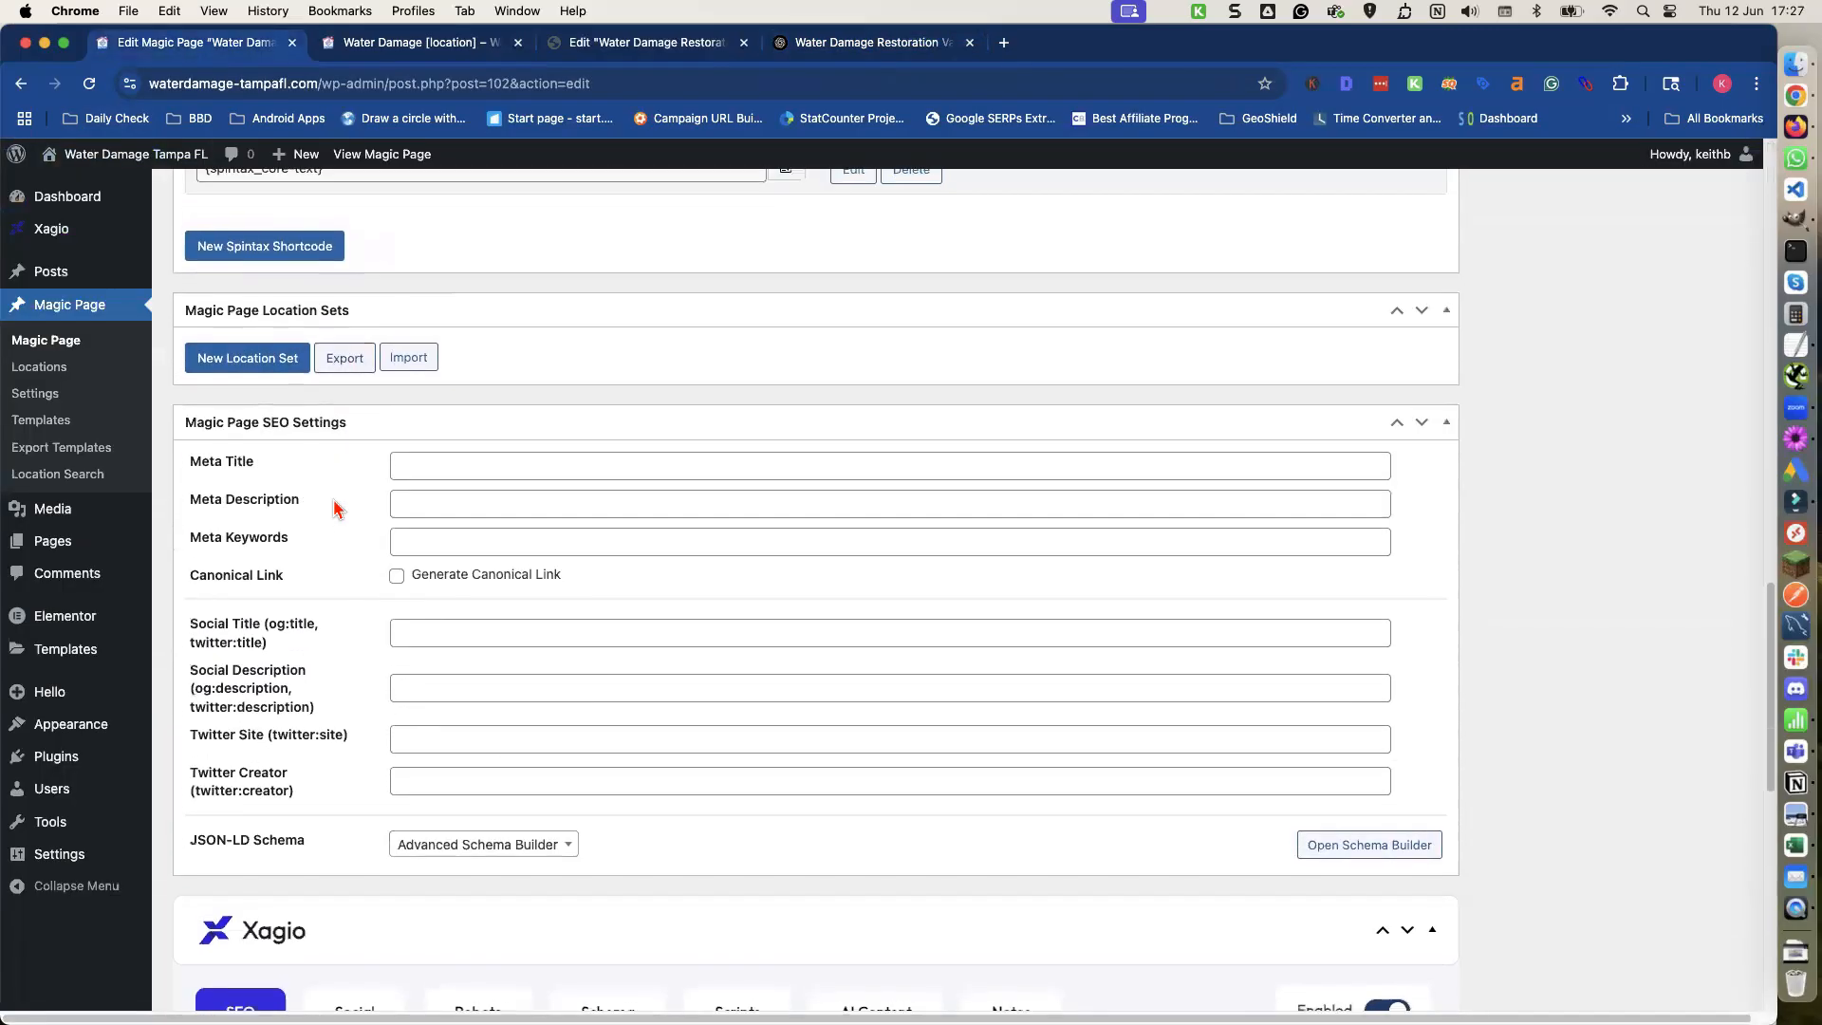
scroll(334, 504, "up", 3)
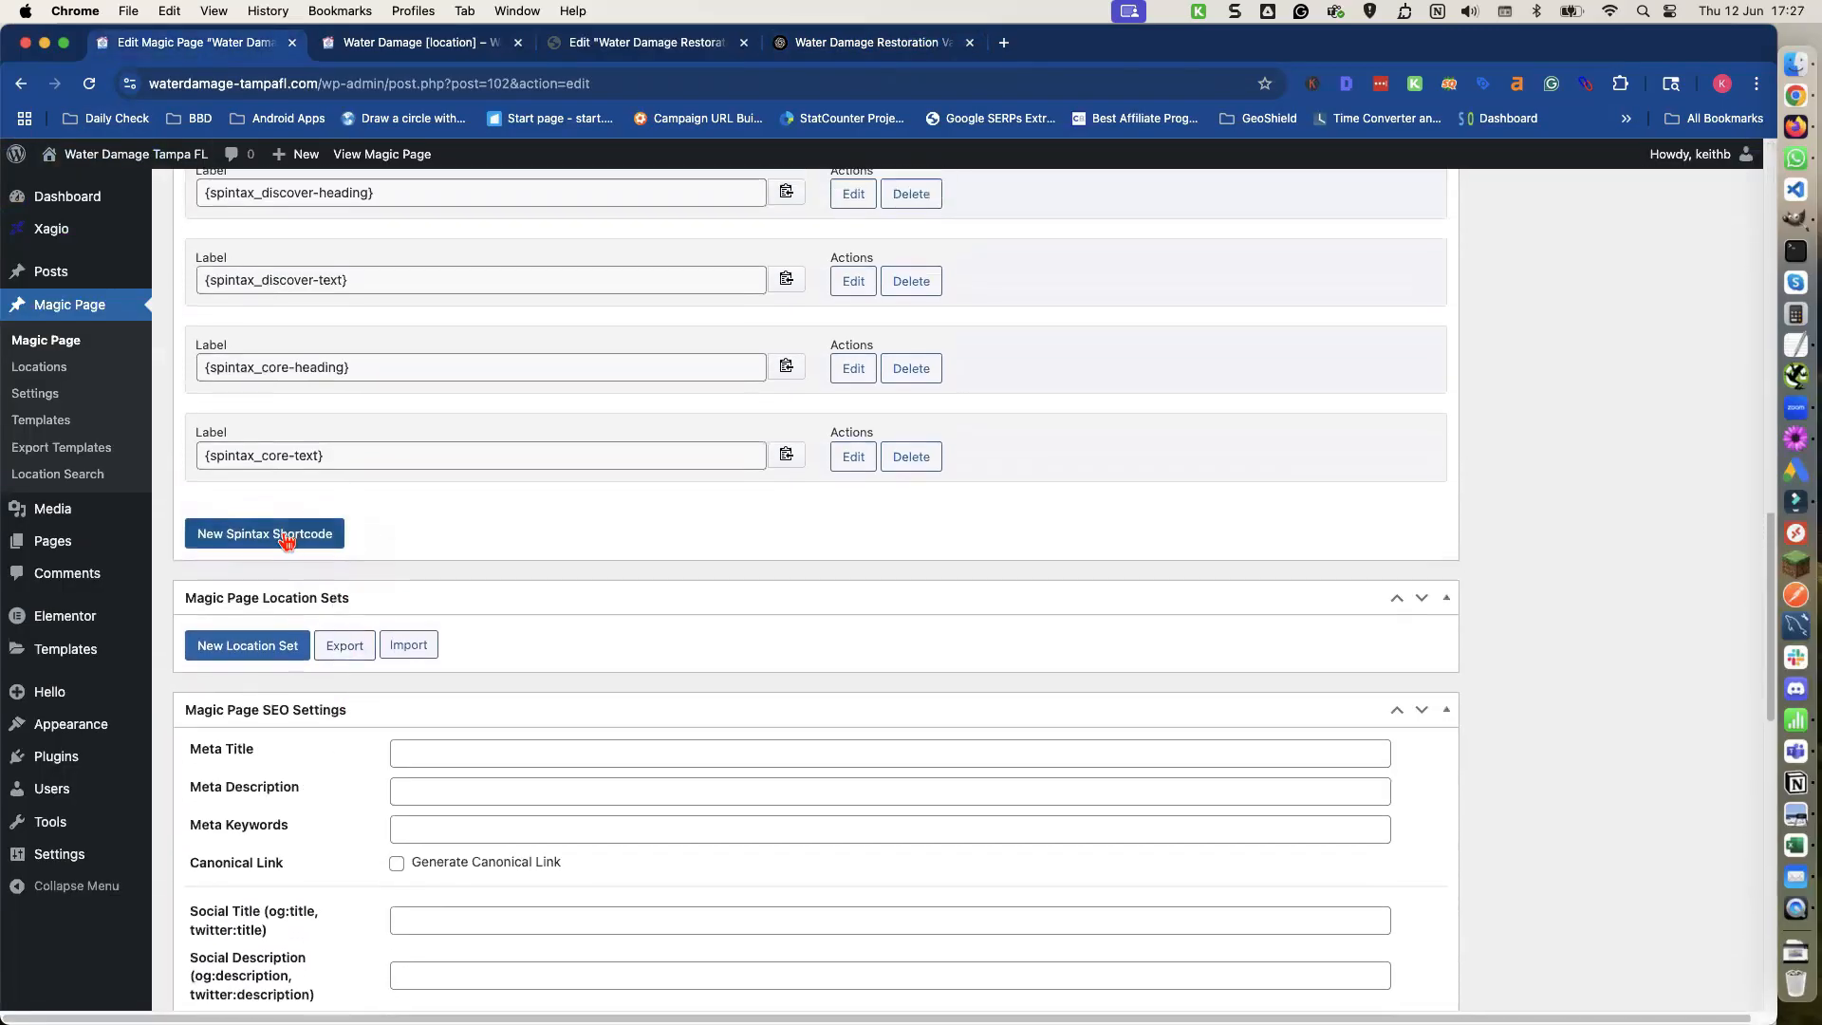
left_click(285, 535)
left_click(271, 541)
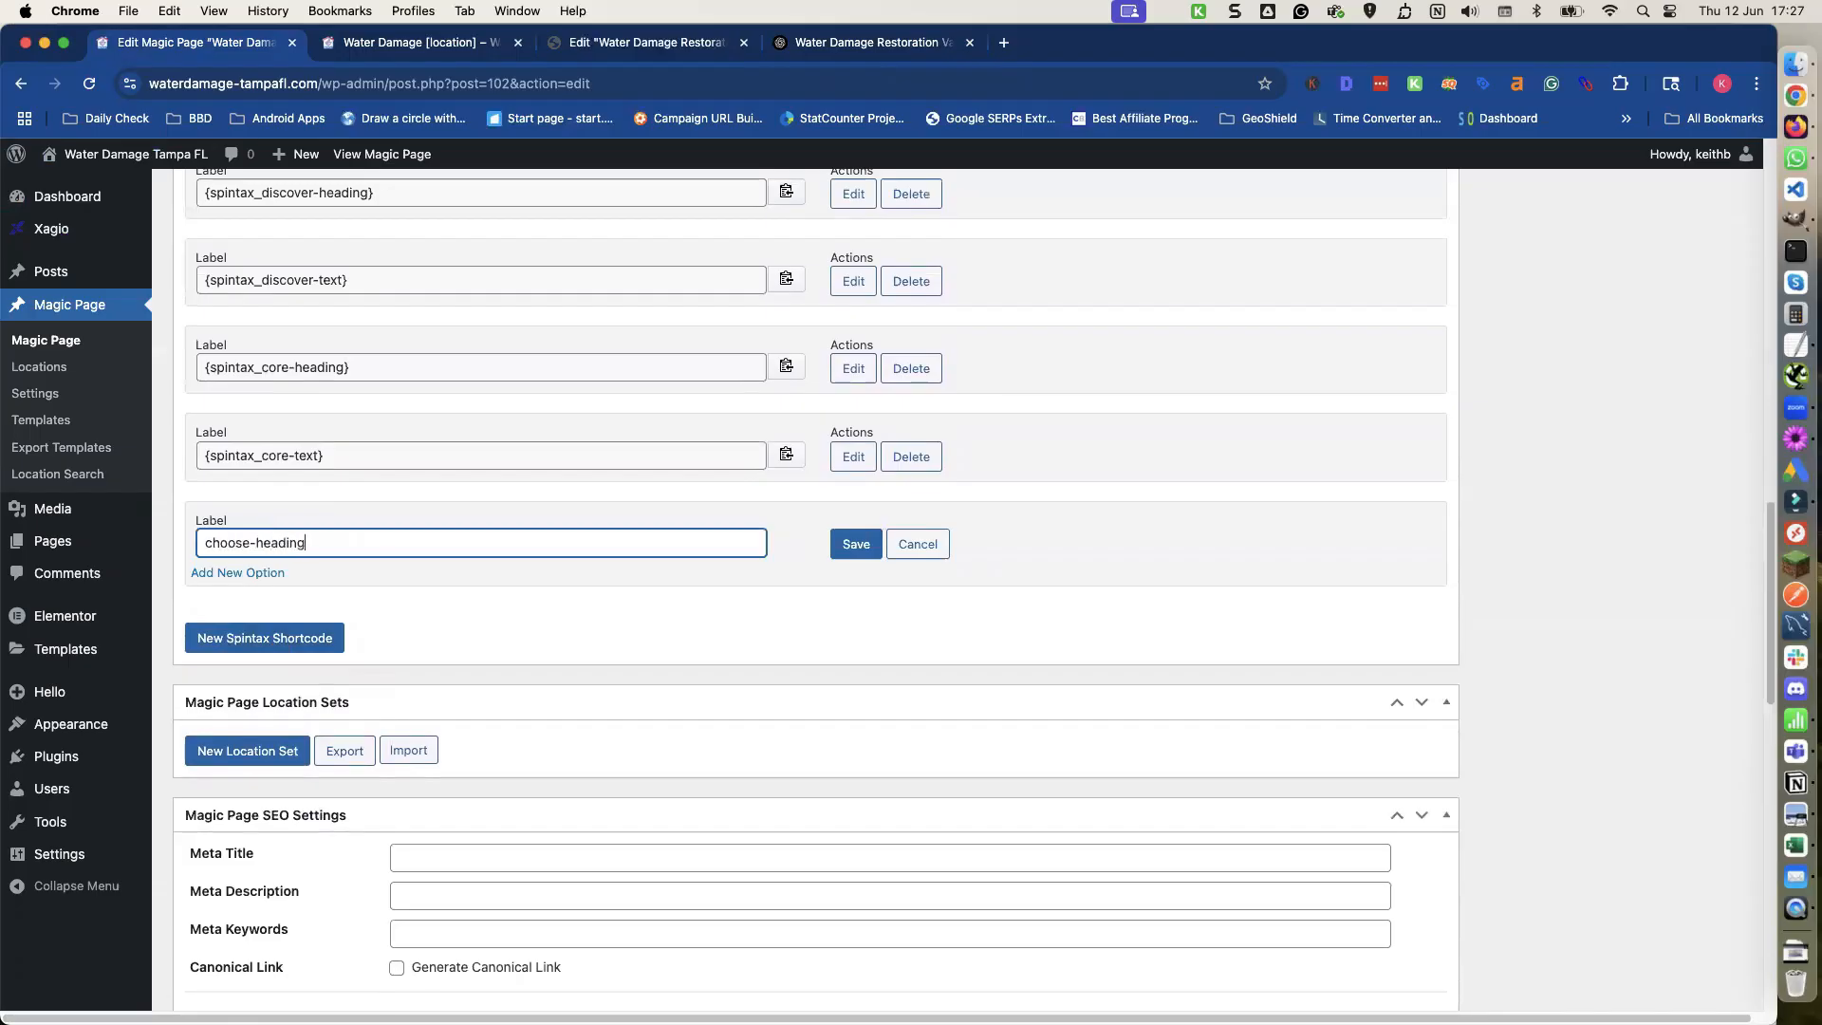
left_click(261, 637)
left_click(234, 645)
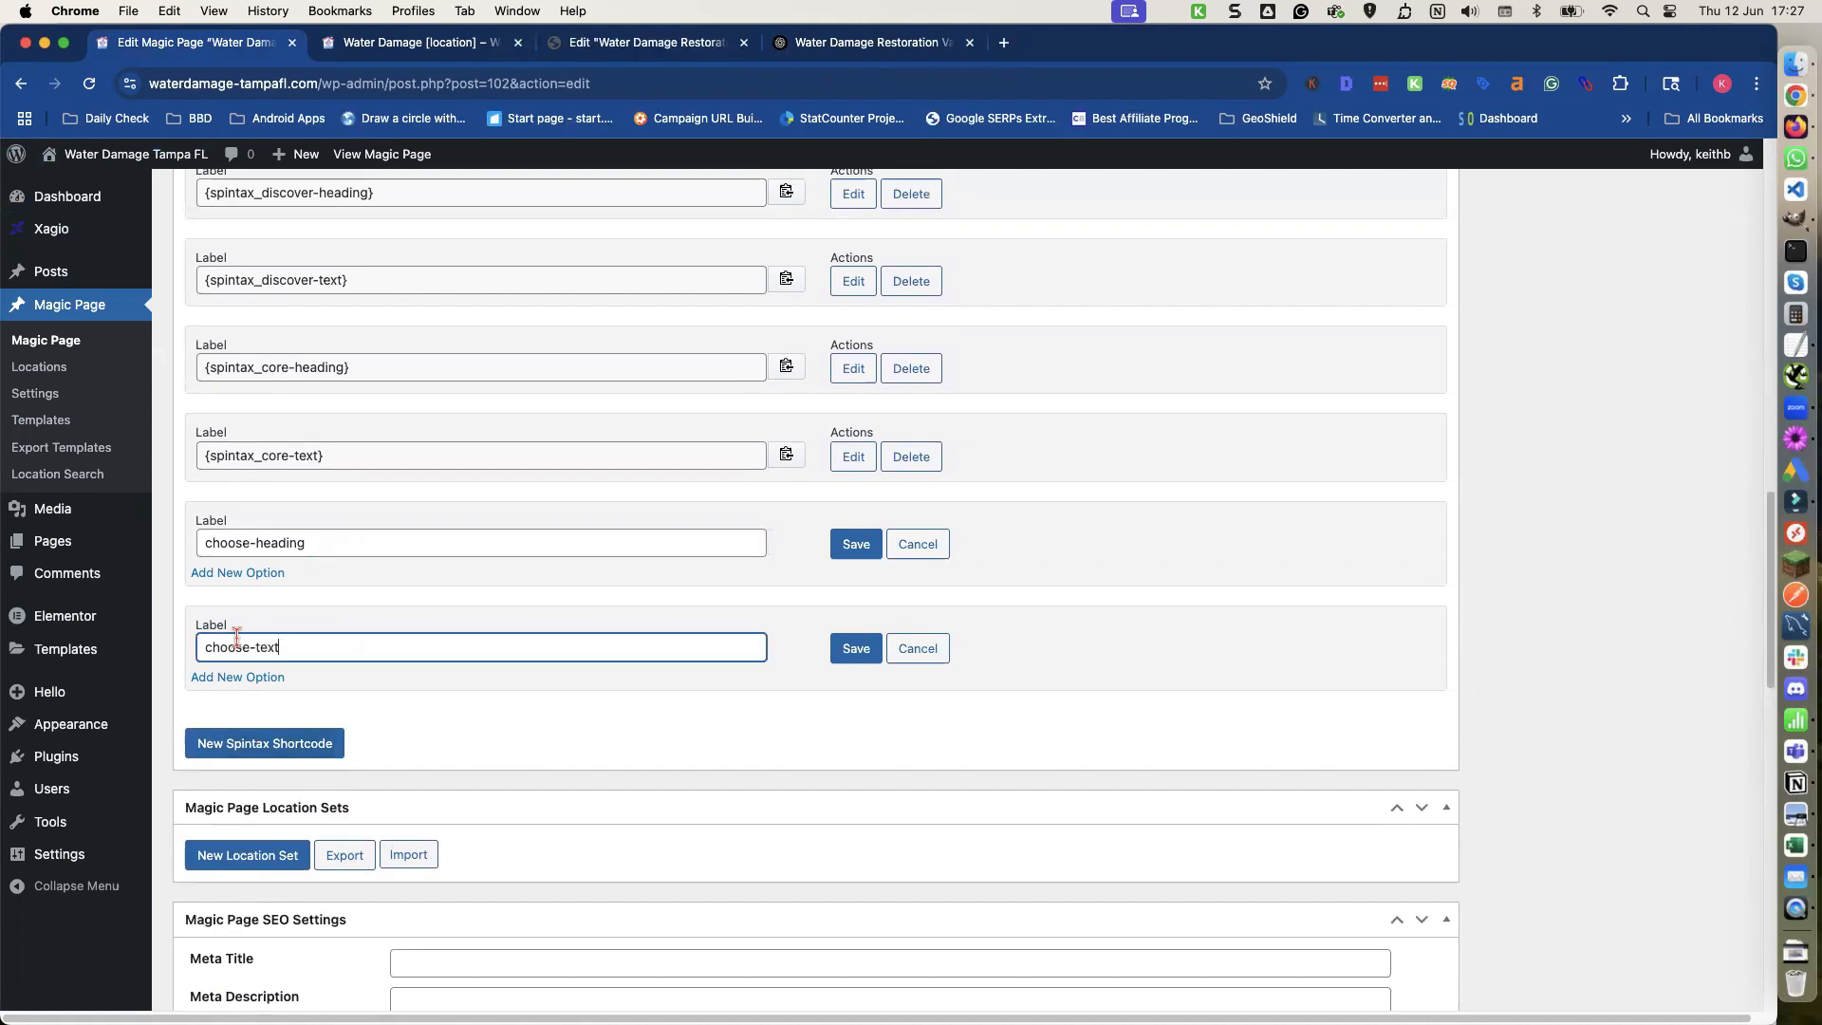
Add four option fields to the choose-heading shortcode.
left_click(262, 573)
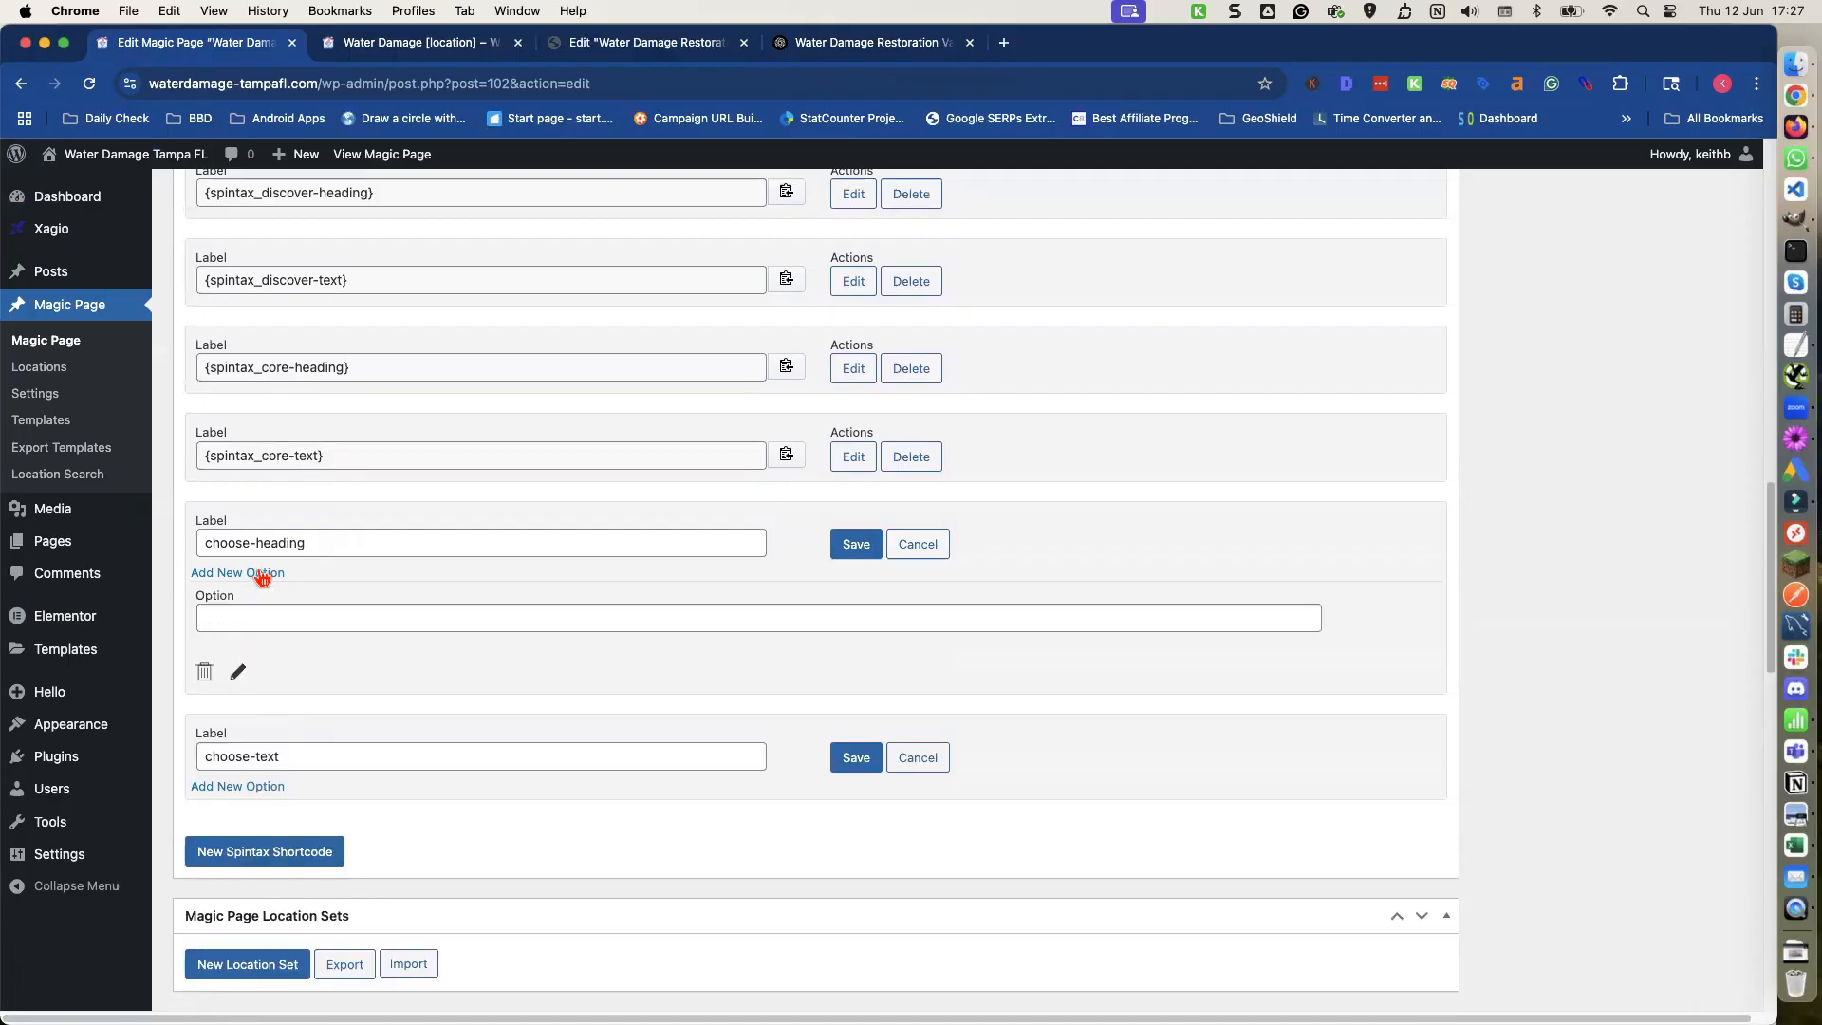
left_click(262, 573)
left_click(262, 573)
left_click(262, 573)
left_click(271, 617)
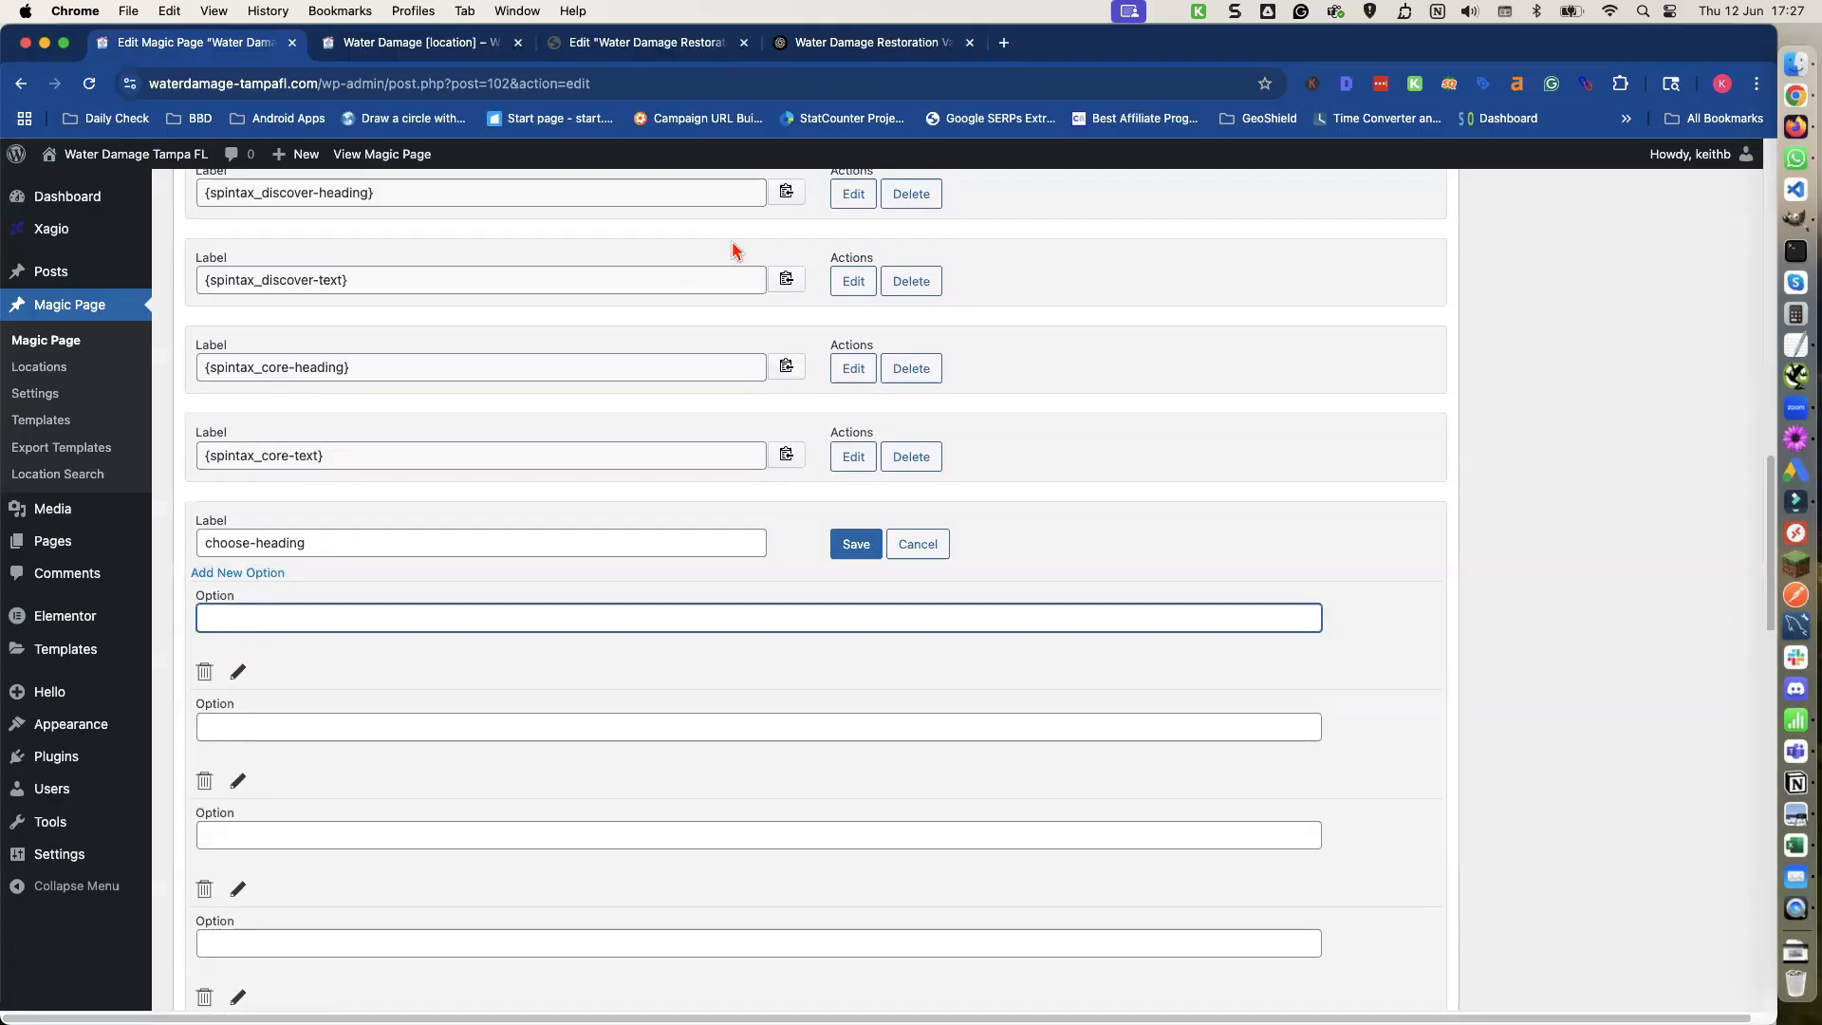
Copy ChatGPT's Version 1 heading 'Unmatched Quality and Dependable Service' into the first choose-heading option.
left_click(880, 43)
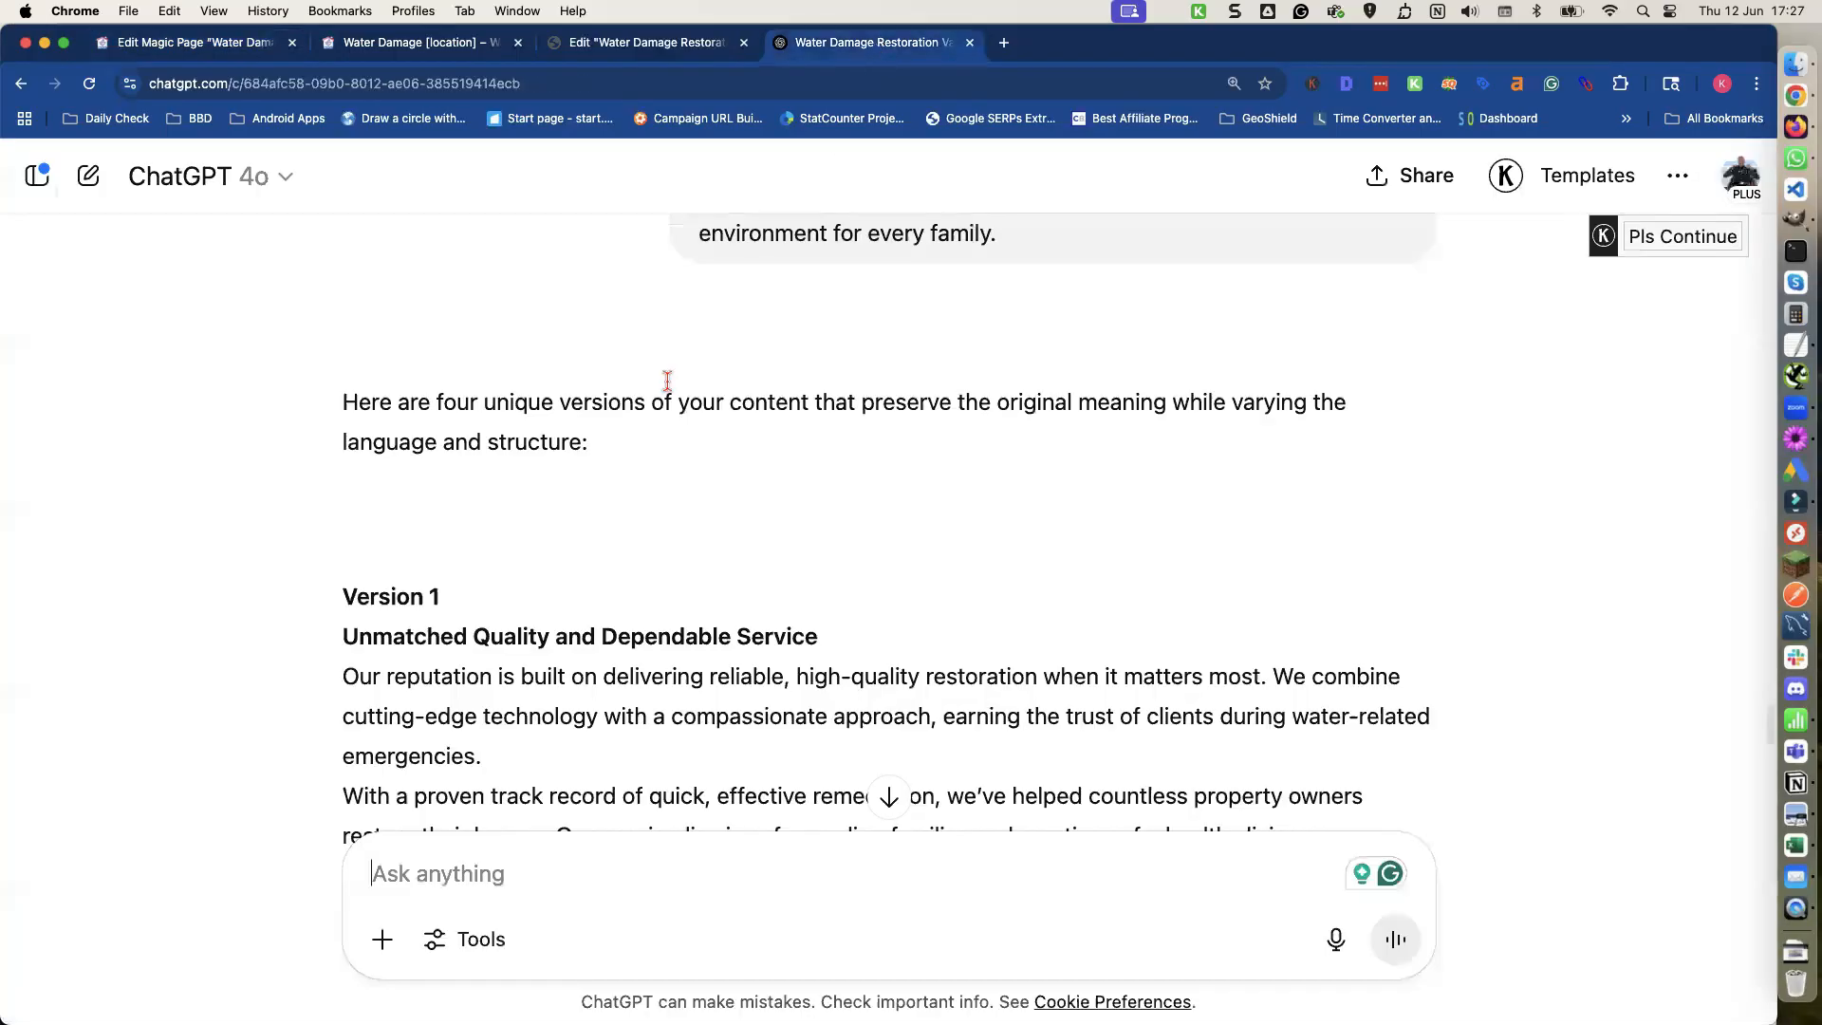
triple_click(549, 634)
key("super+c")
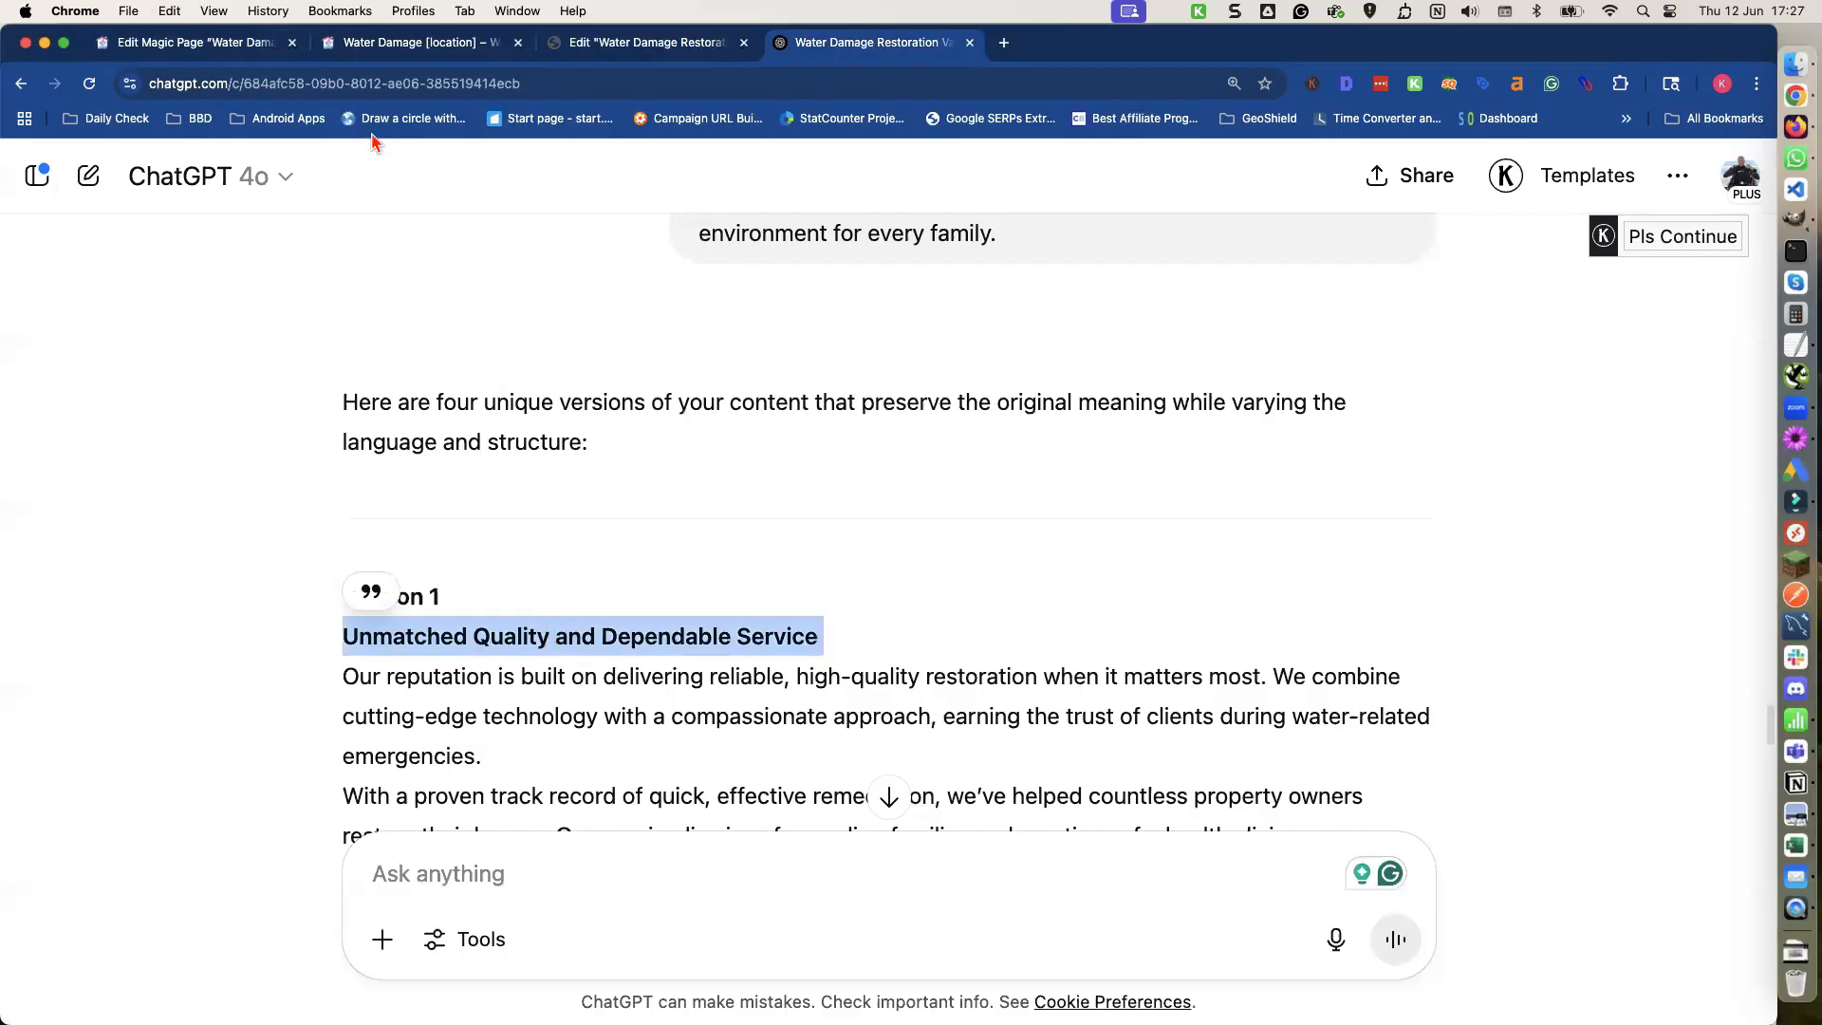
left_click(234, 54)
key("super+v")
left_click(341, 727)
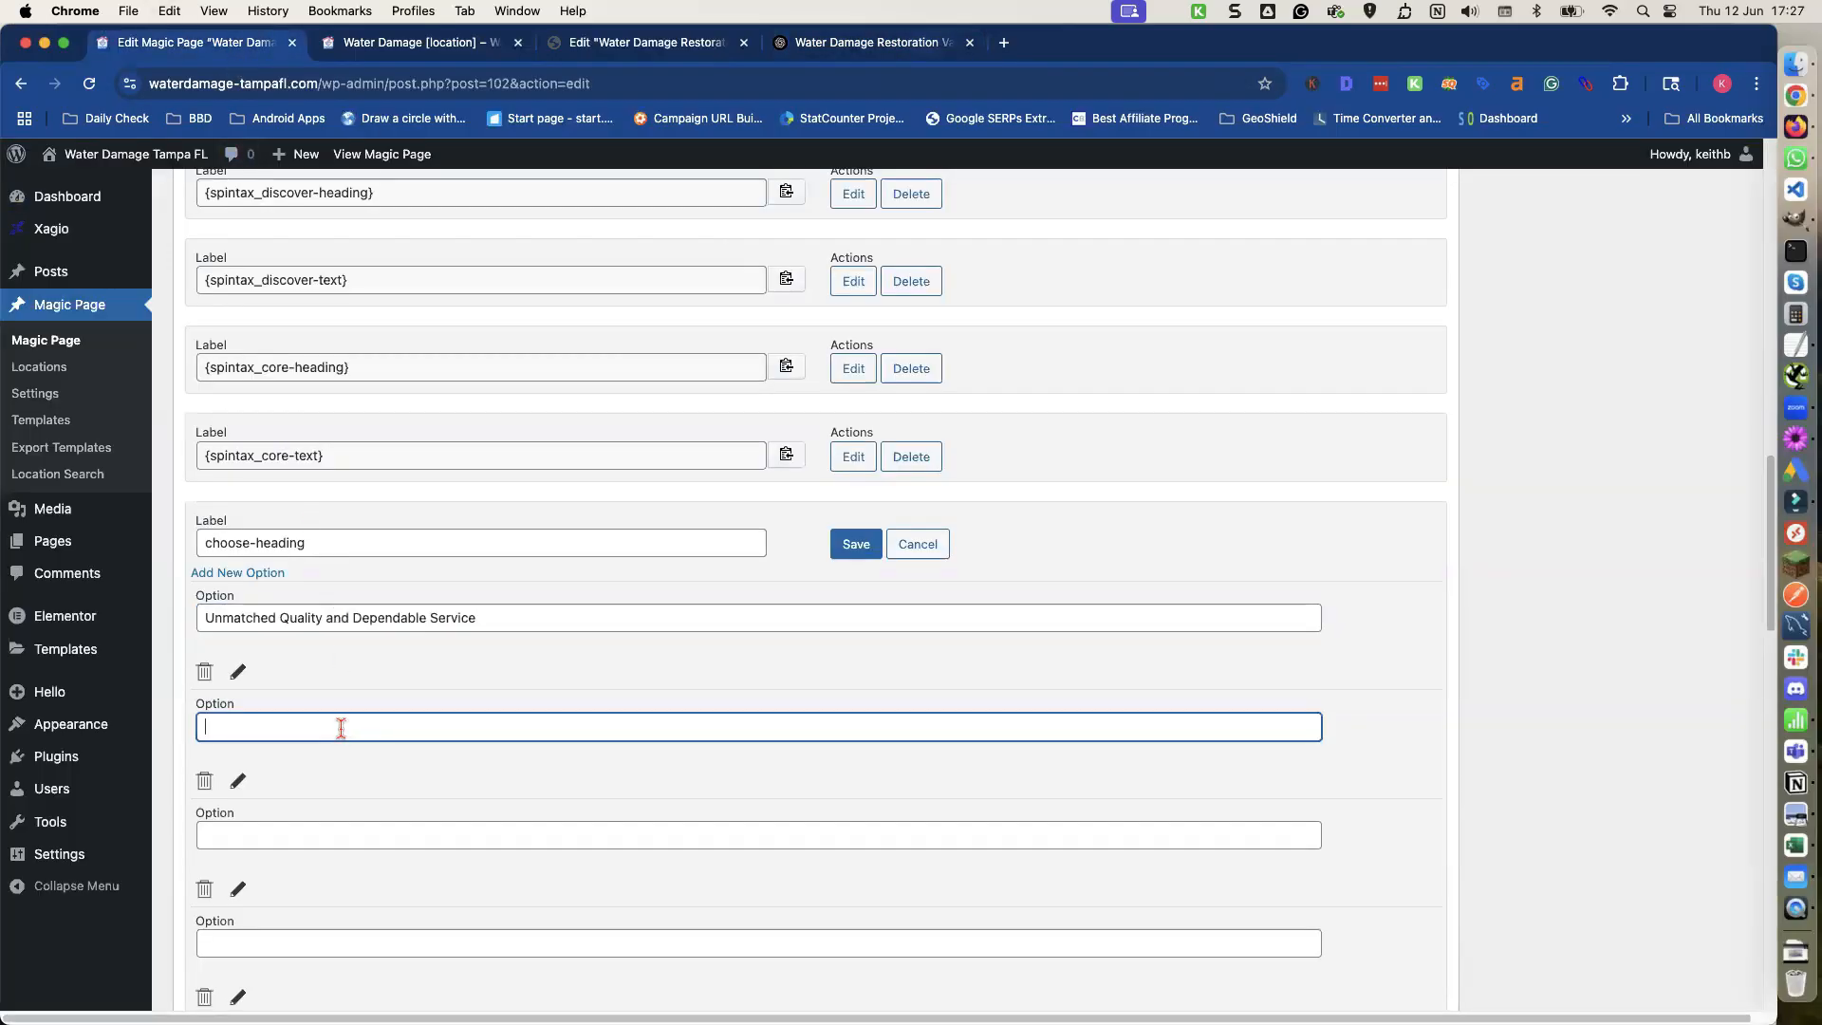
Copy the Version 2 heading 'Proven Expertise with a Personal Touch' into the second choose-heading option.
left_click(871, 42)
scroll(582, 619, "down", 5)
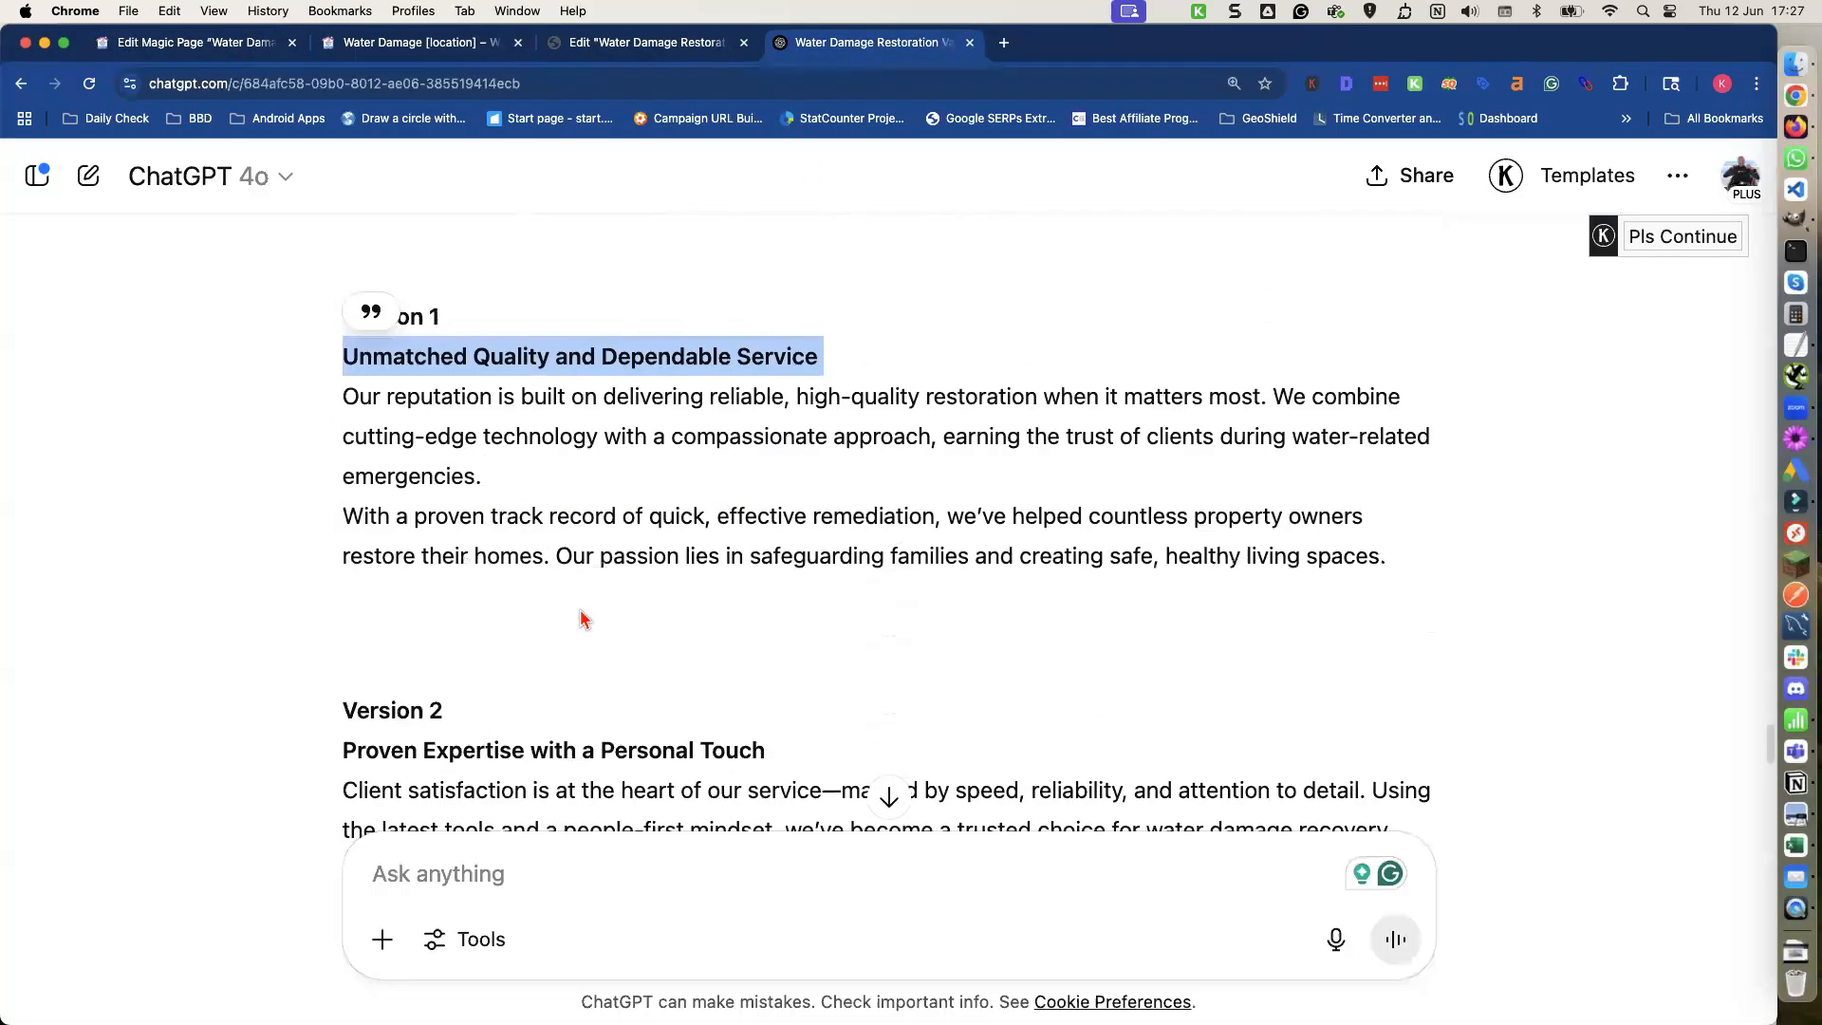
triple_click(508, 686)
key("super+c")
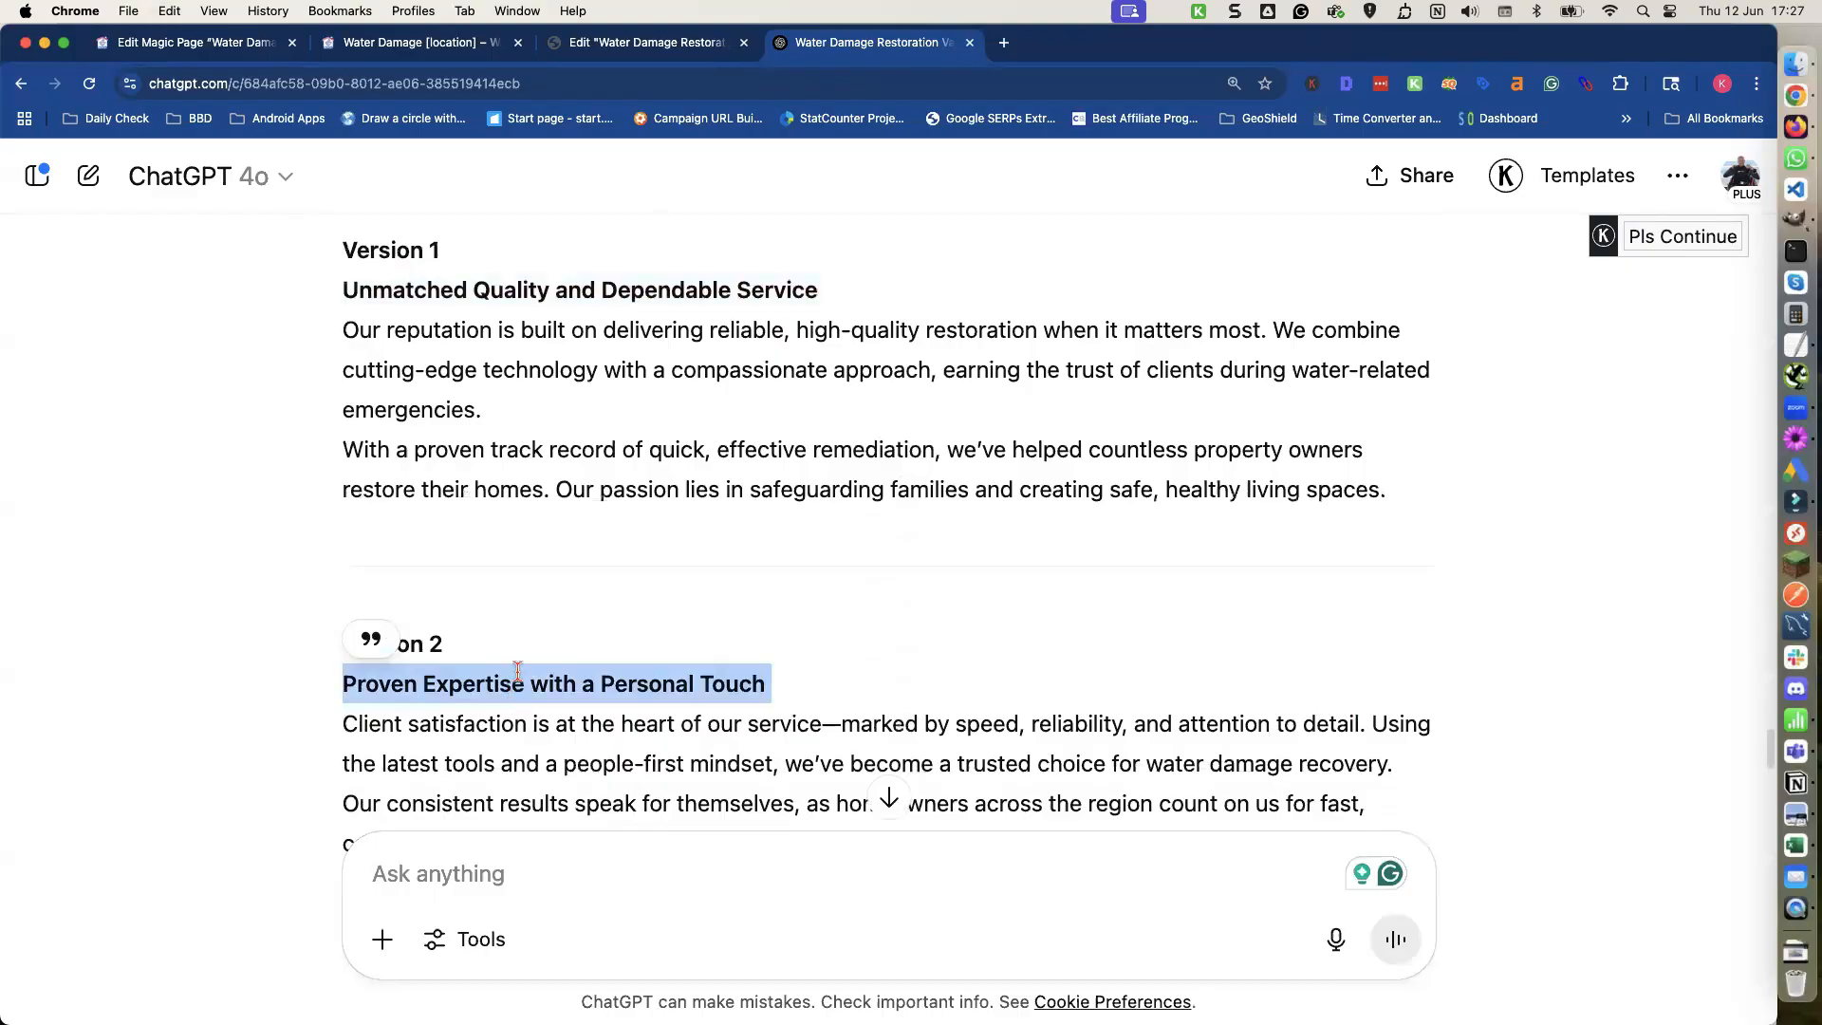
left_click(219, 50)
key("super+v")
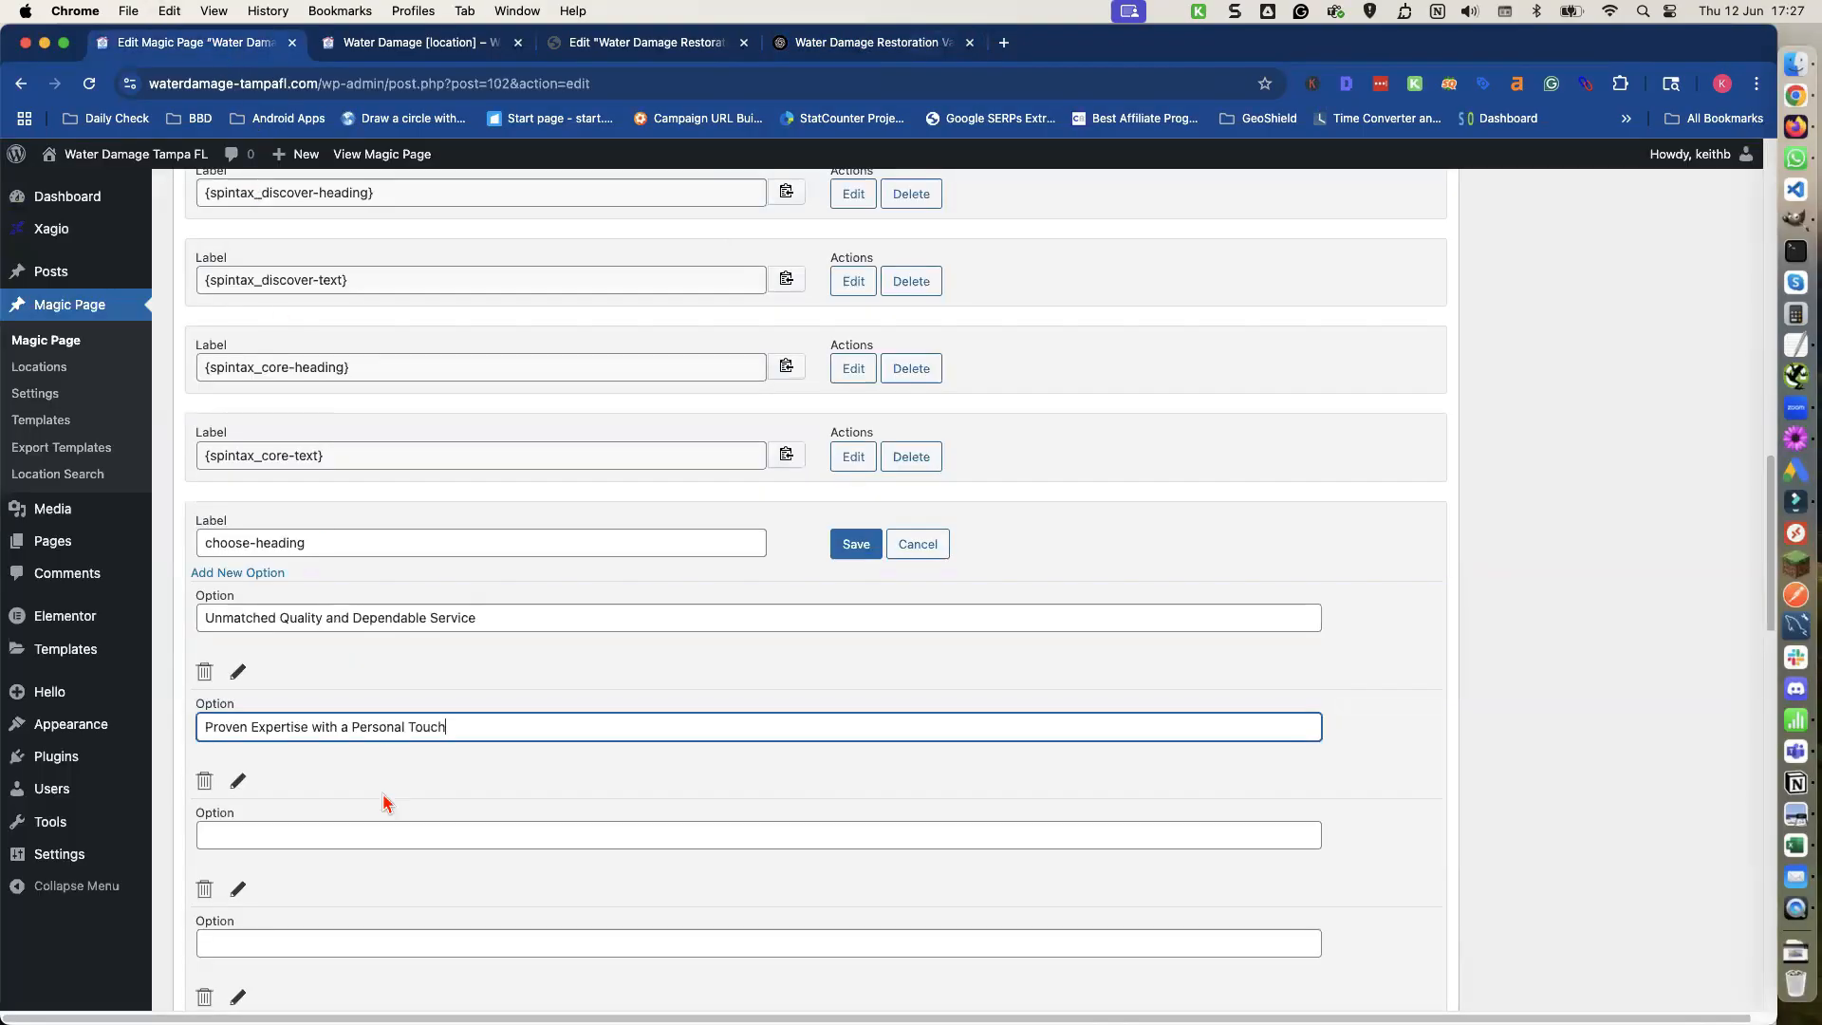
left_click(383, 834)
Copy ChatGPT's Version 3 heading 'Dedicated to Quality and Restoration Excellence' into the third choose-heading option.
left_click(864, 43)
scroll(607, 573, "down", 5)
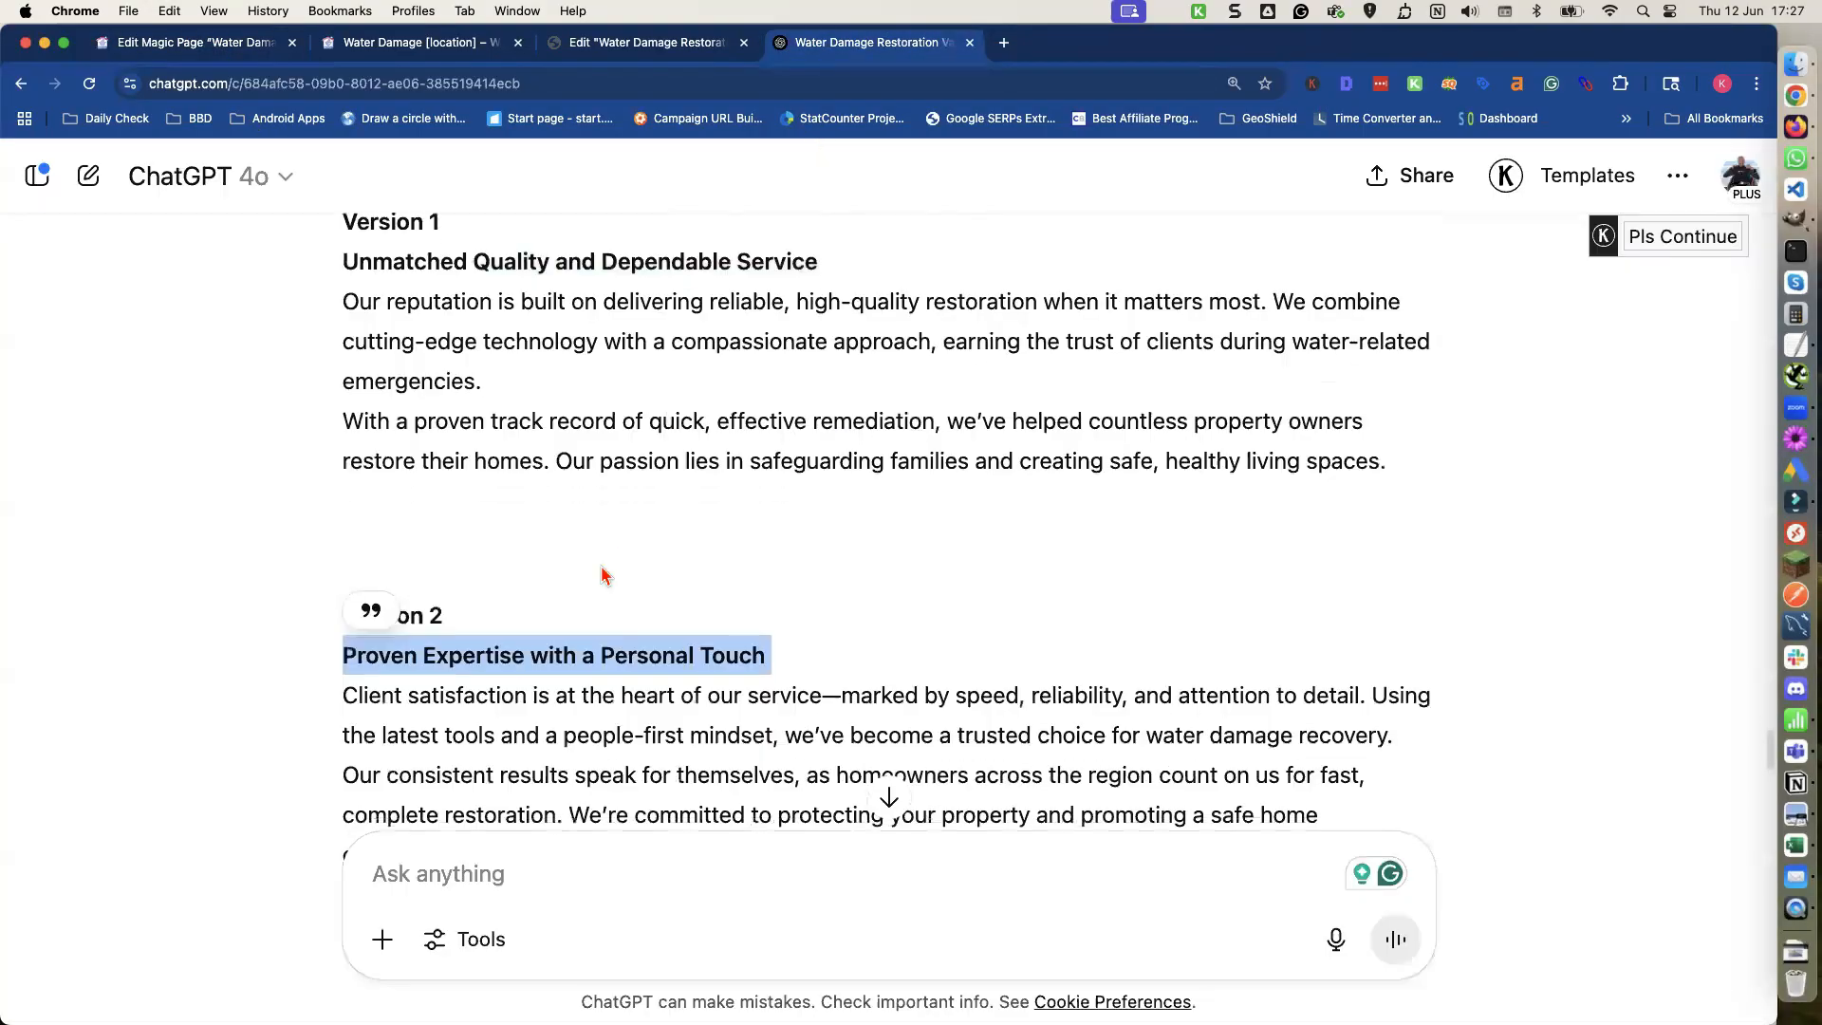
triple_click(560, 632)
key("super+c")
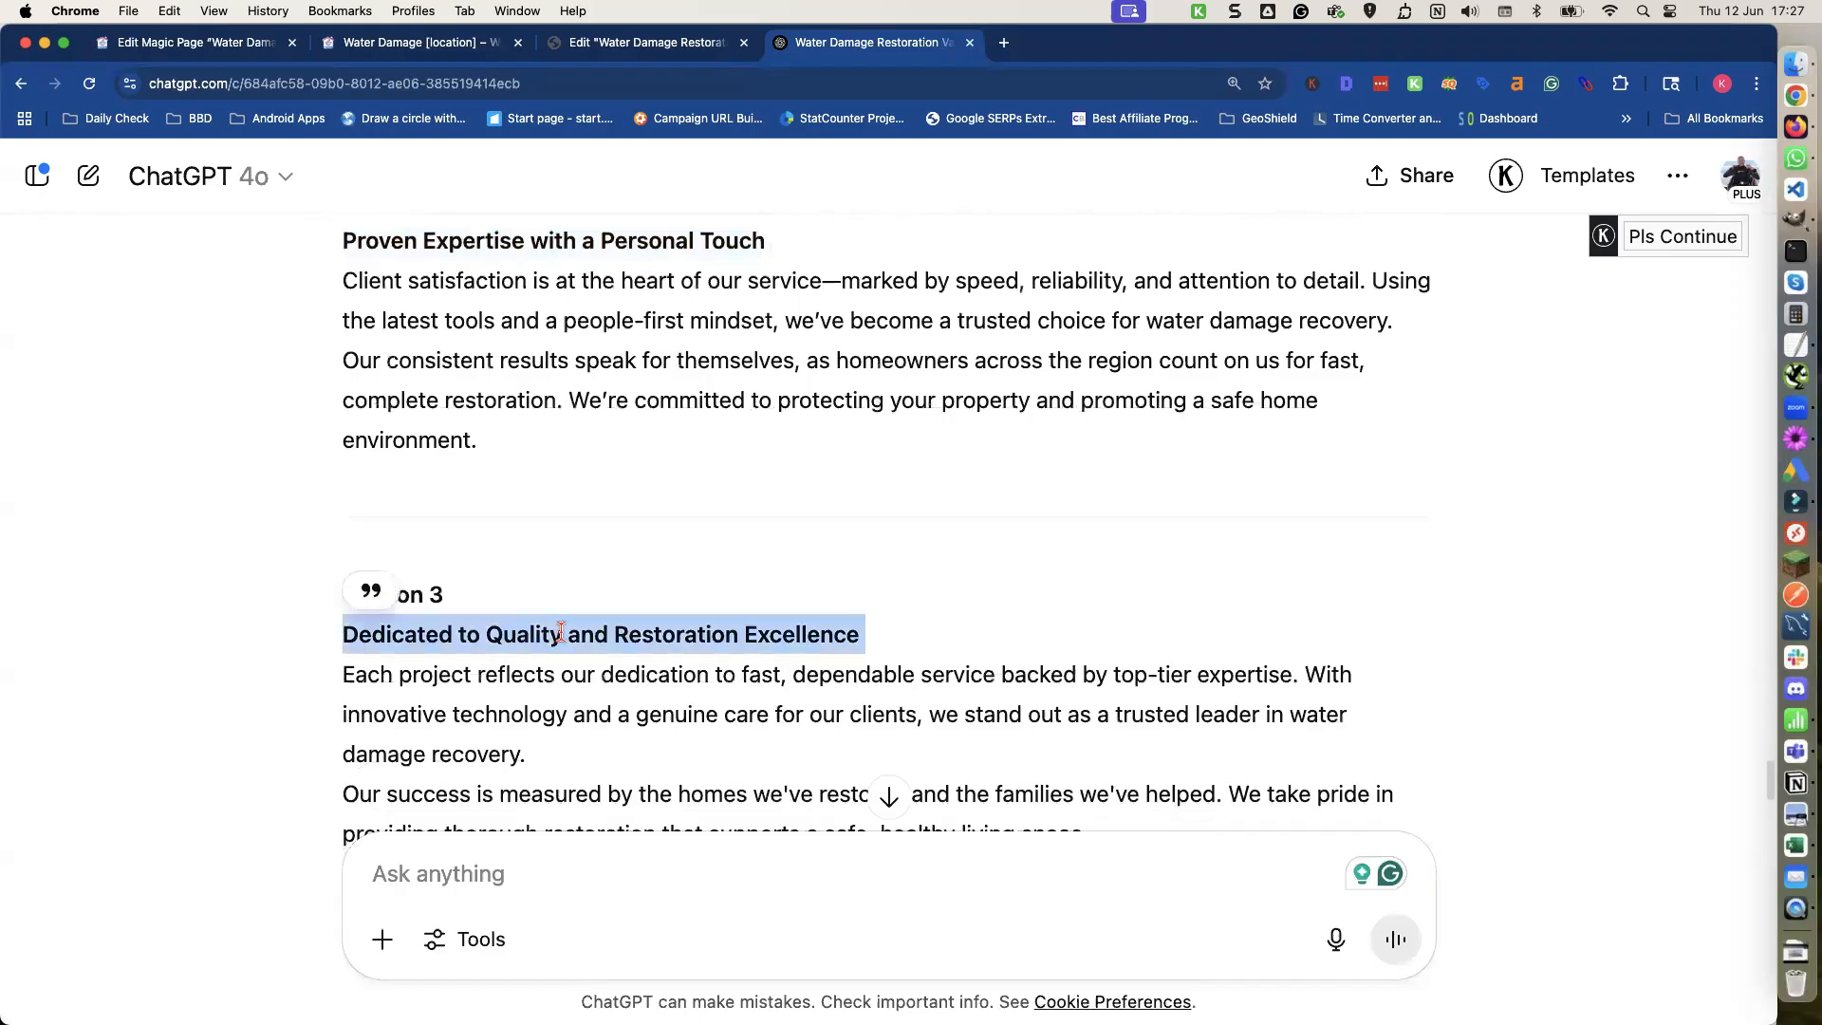
left_click(240, 50)
key("super+v")
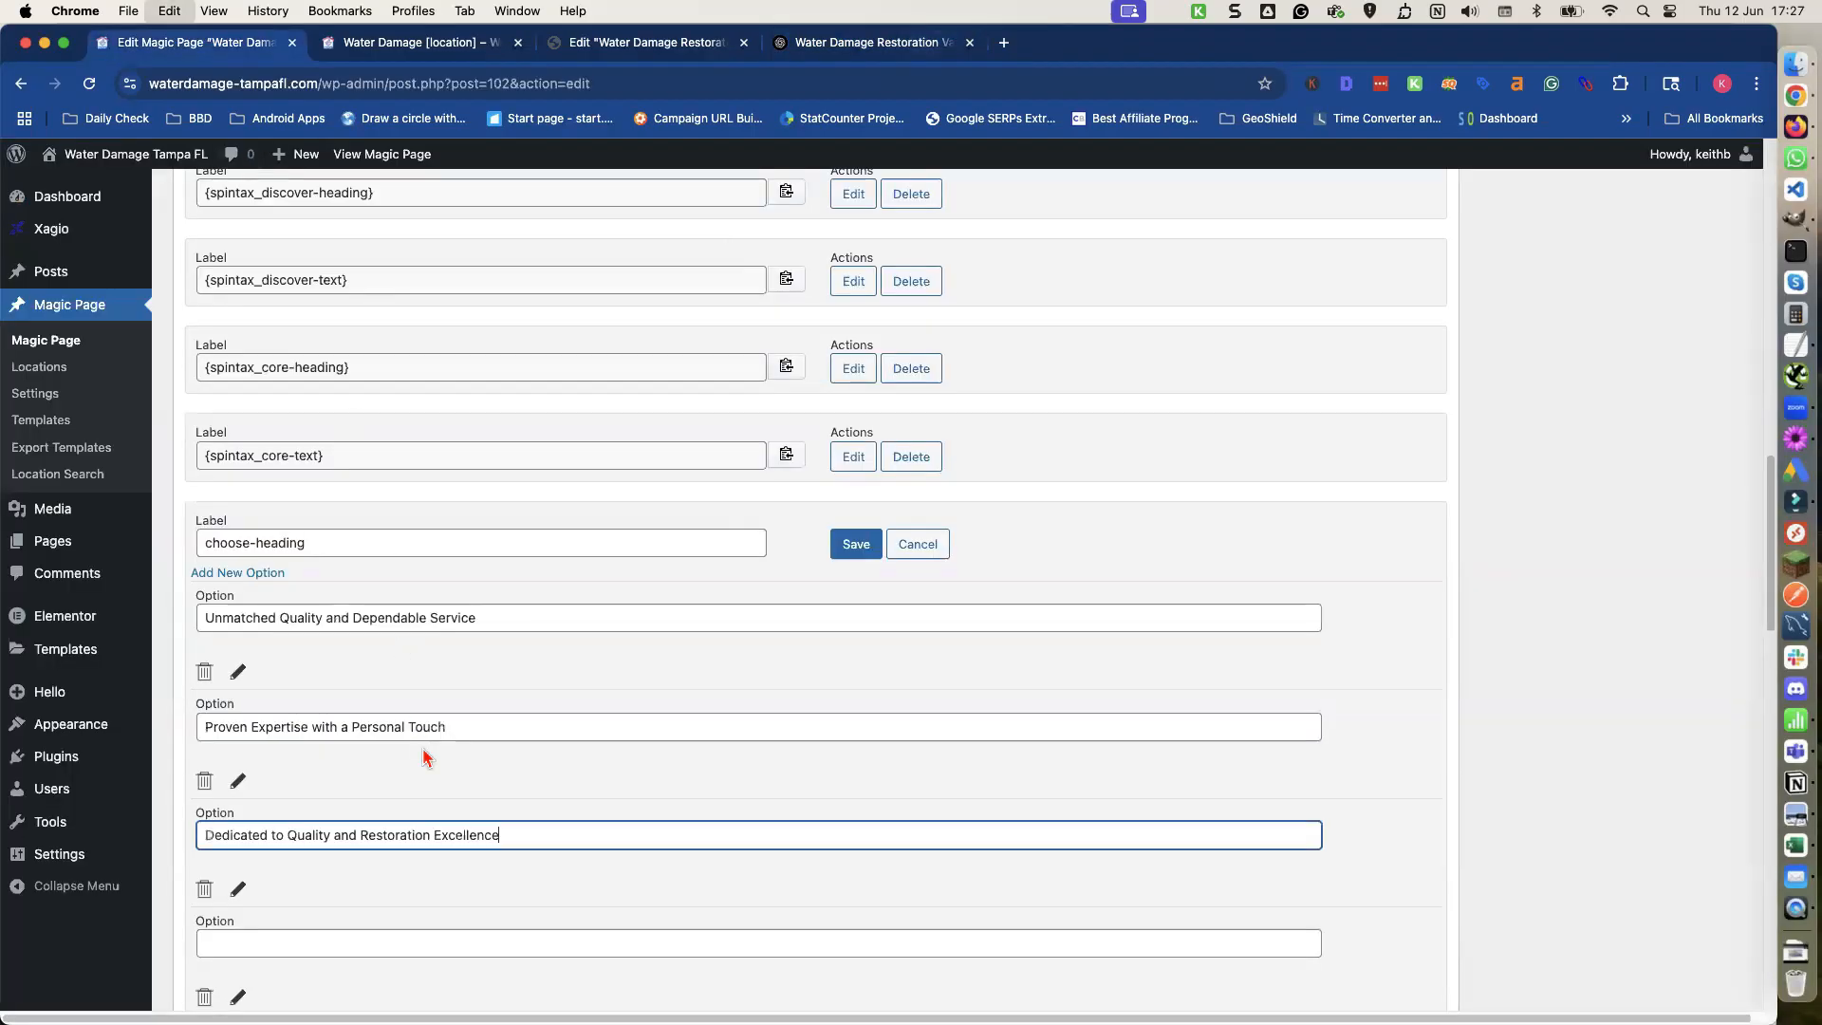
Copy the Version 4 heading 'Restoration You Can Rely On' into the fourth choose-heading option and save the shortcode.
left_click(402, 943)
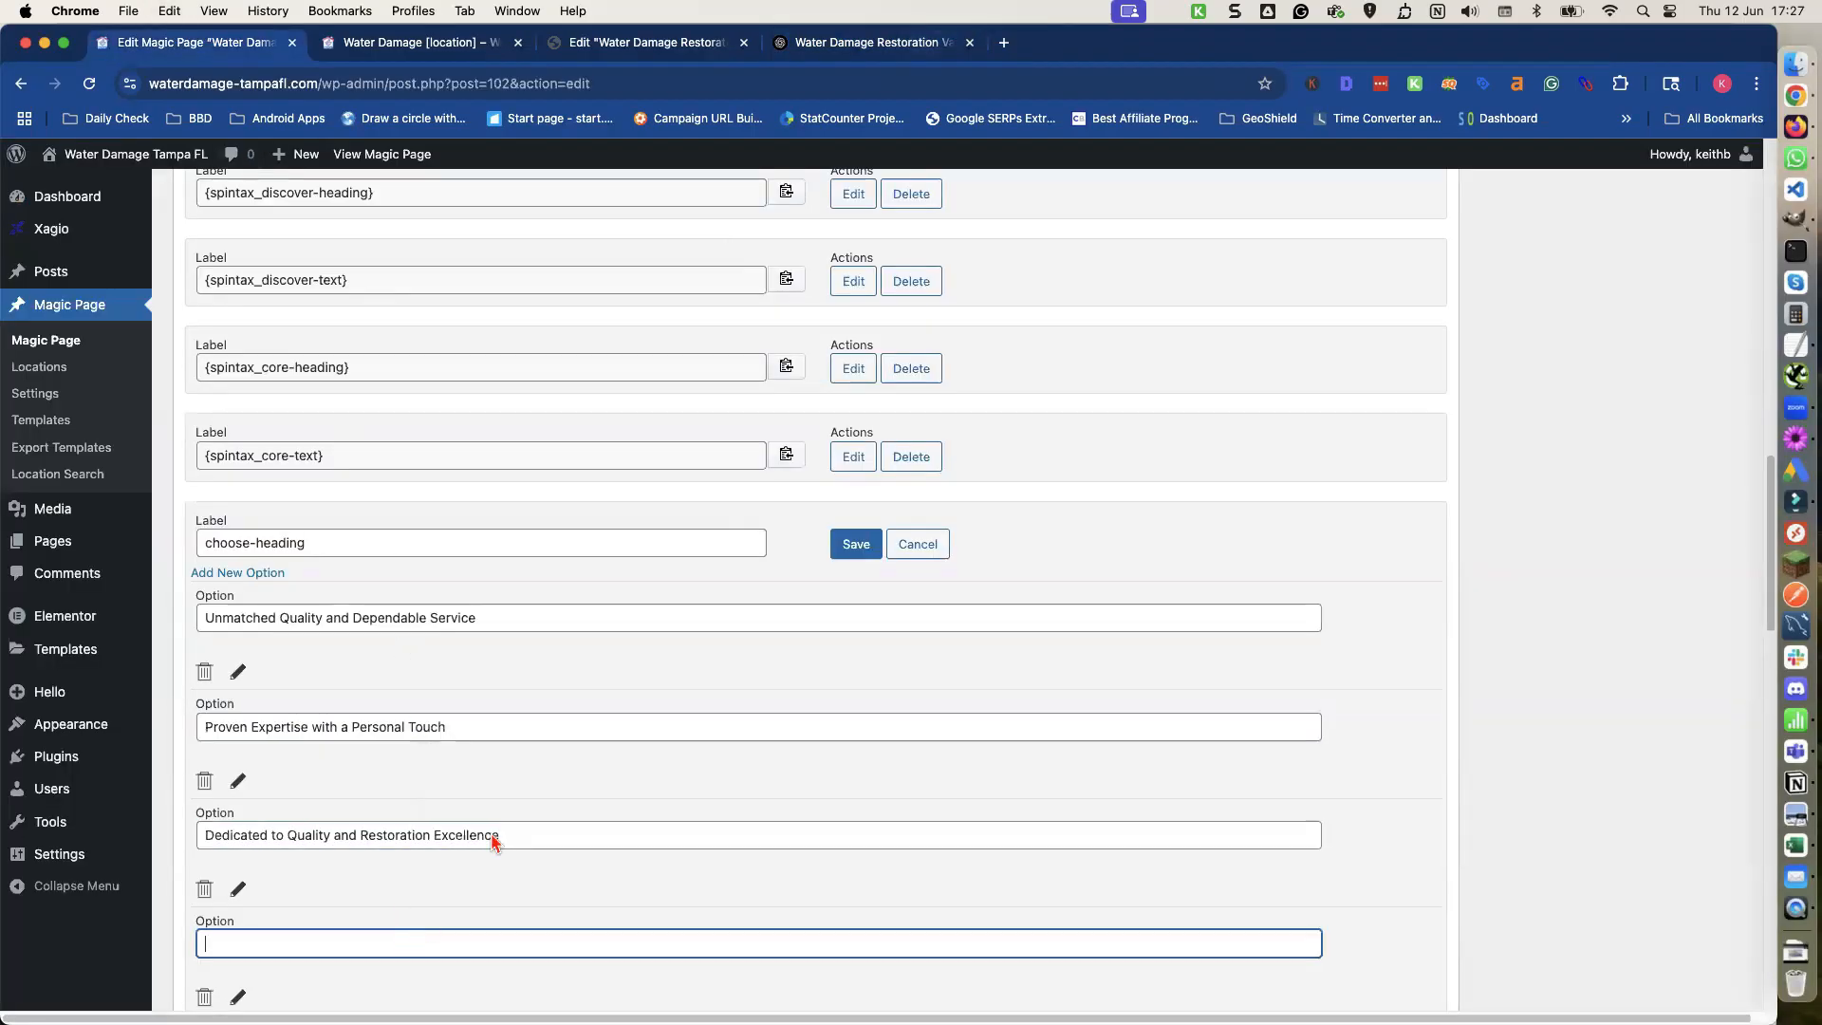
left_click(826, 52)
scroll(532, 726, "down", 3)
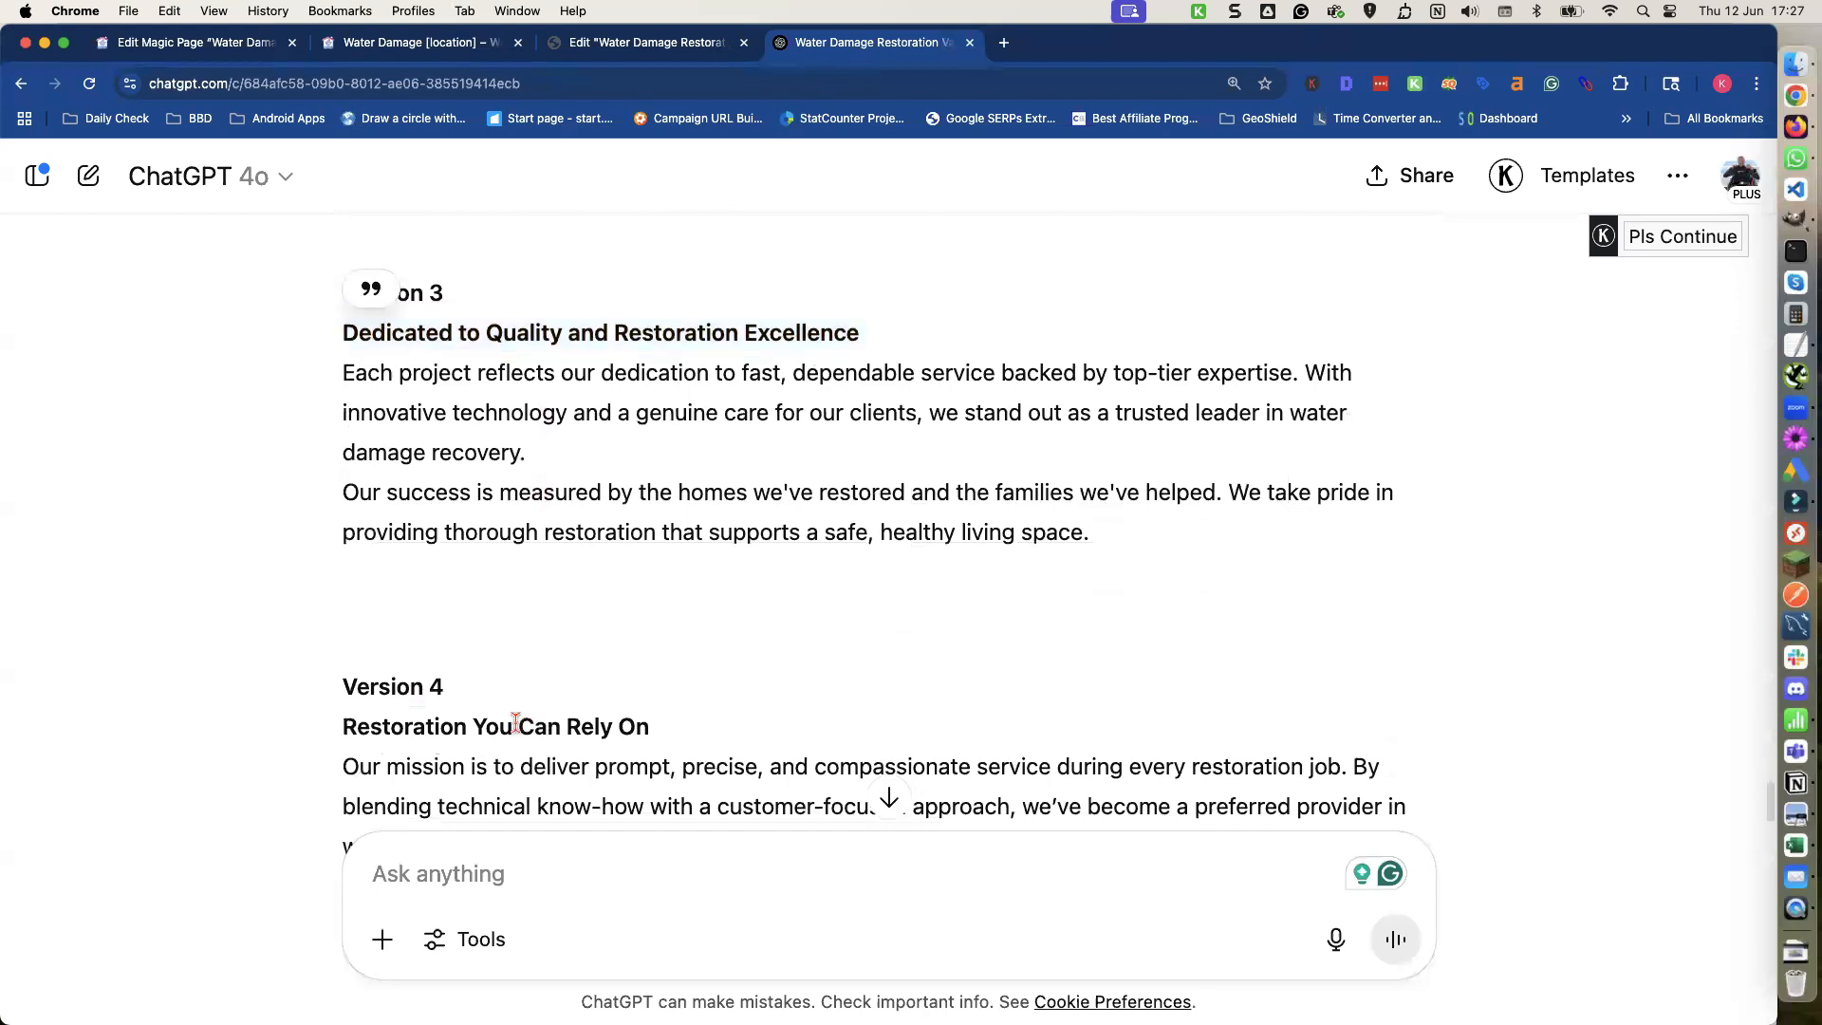
triple_click(516, 723)
key("super+c")
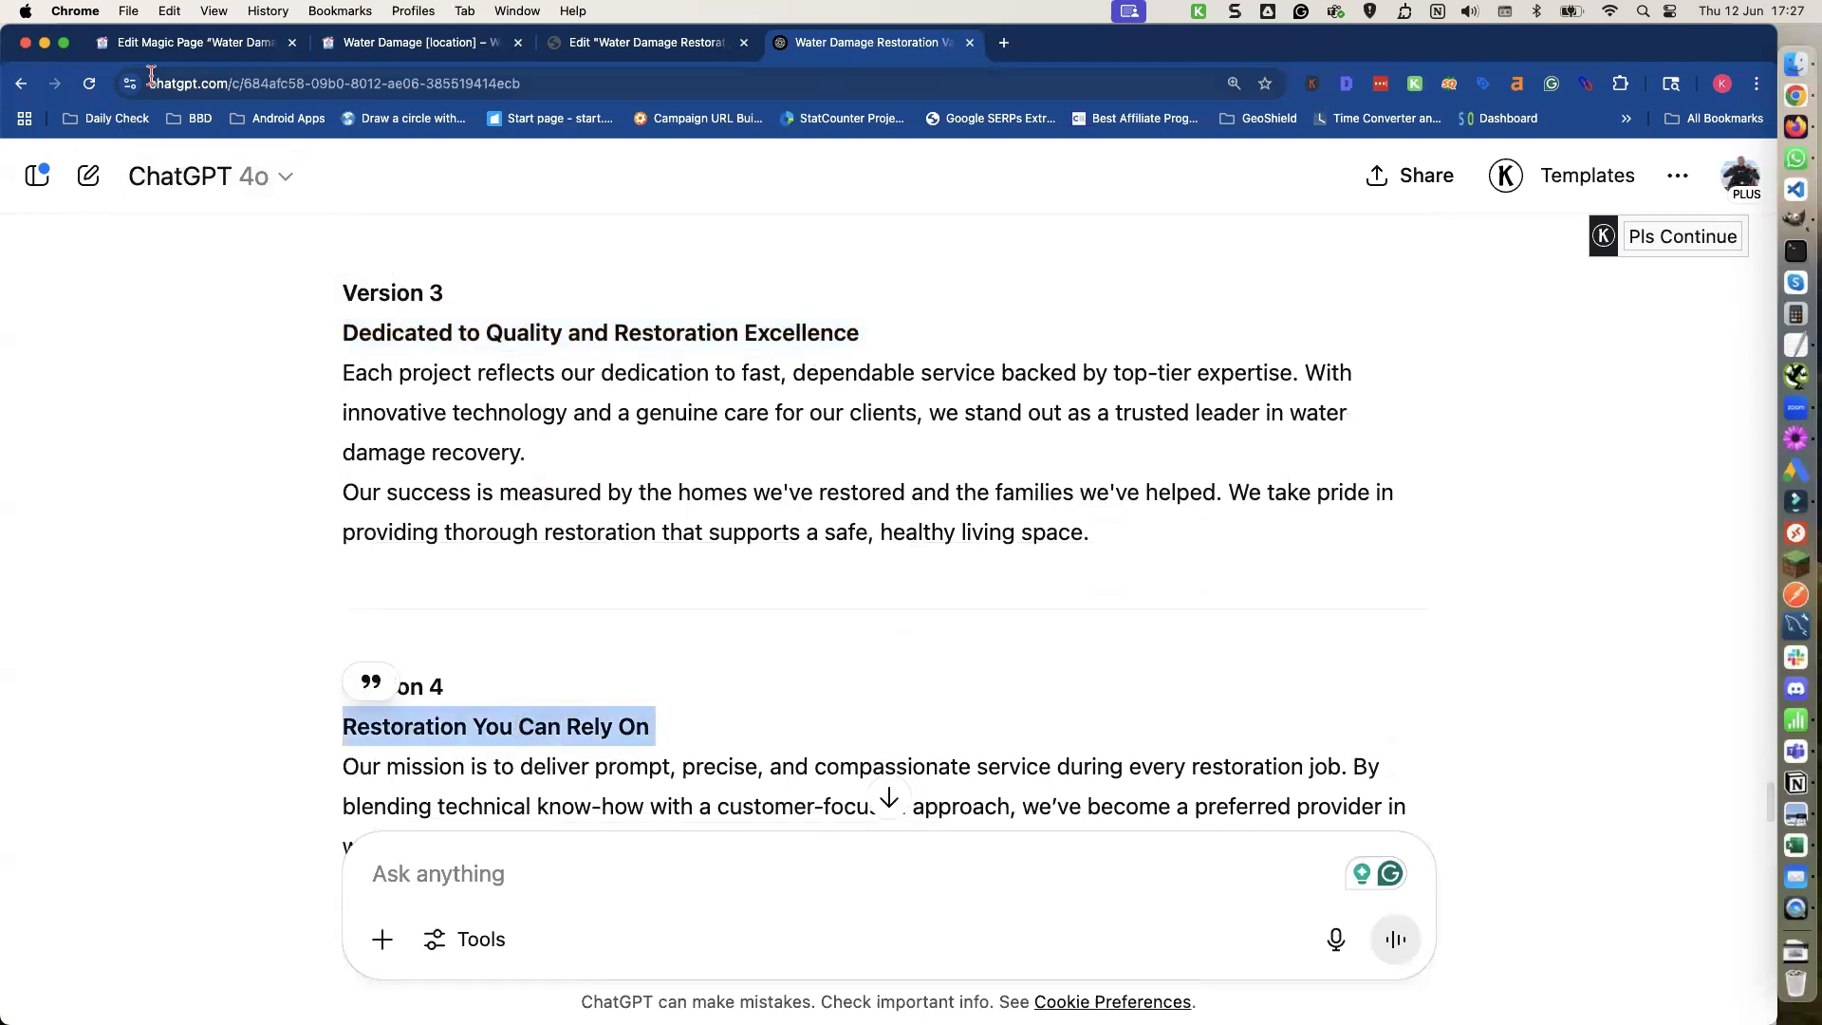
left_click(168, 45)
key("super+v")
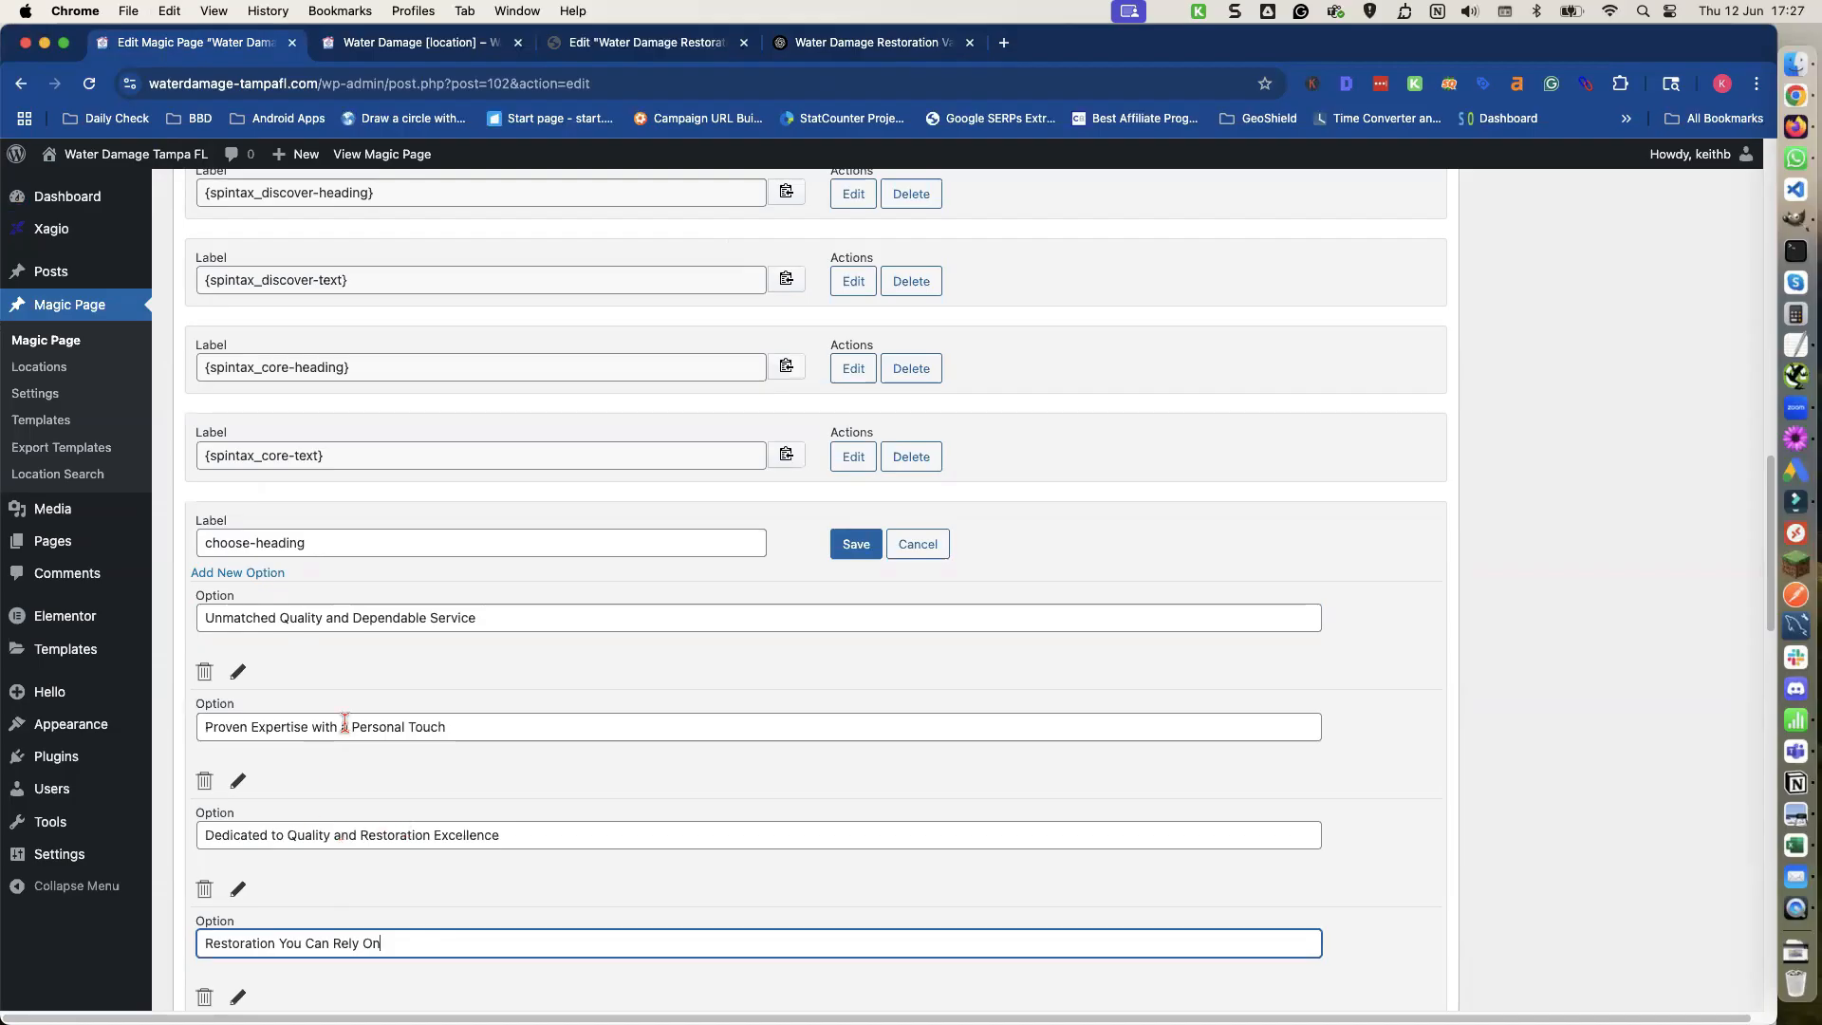
left_click(855, 544)
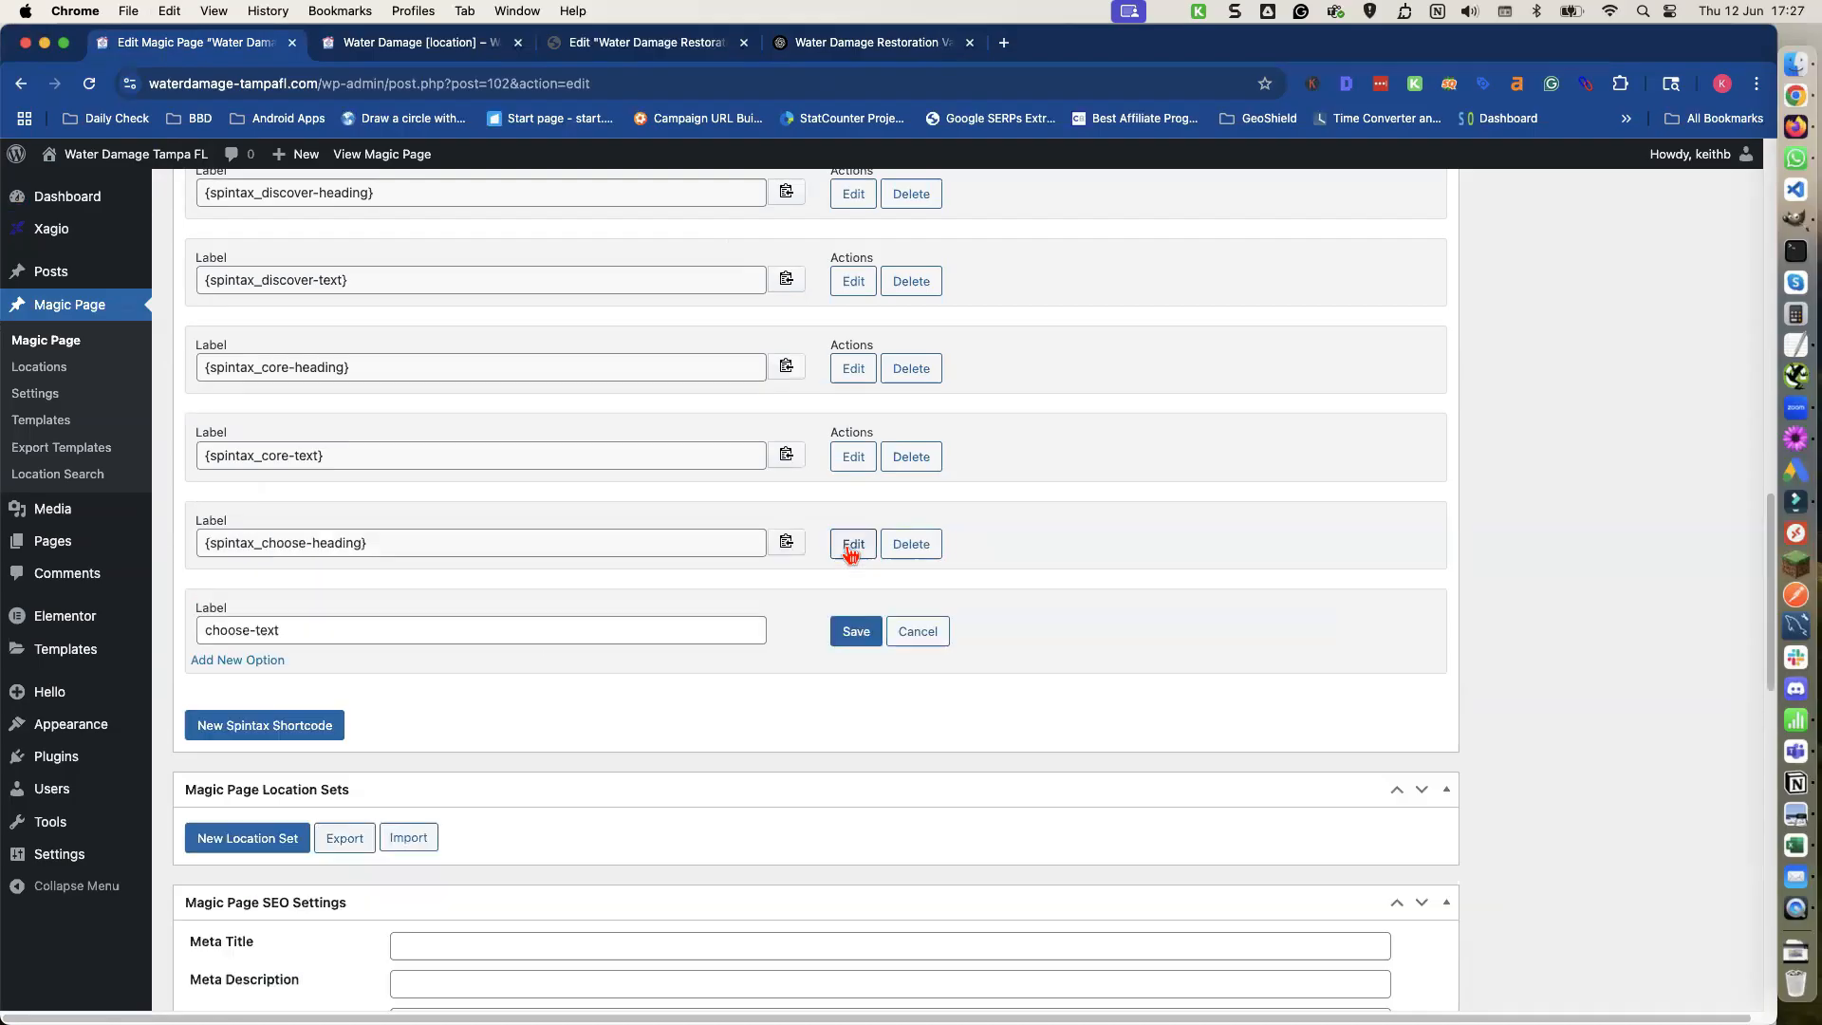
Add four option fields to the choose-text shortcode.
scroll(714, 574, "down", 3)
double_click(266, 529)
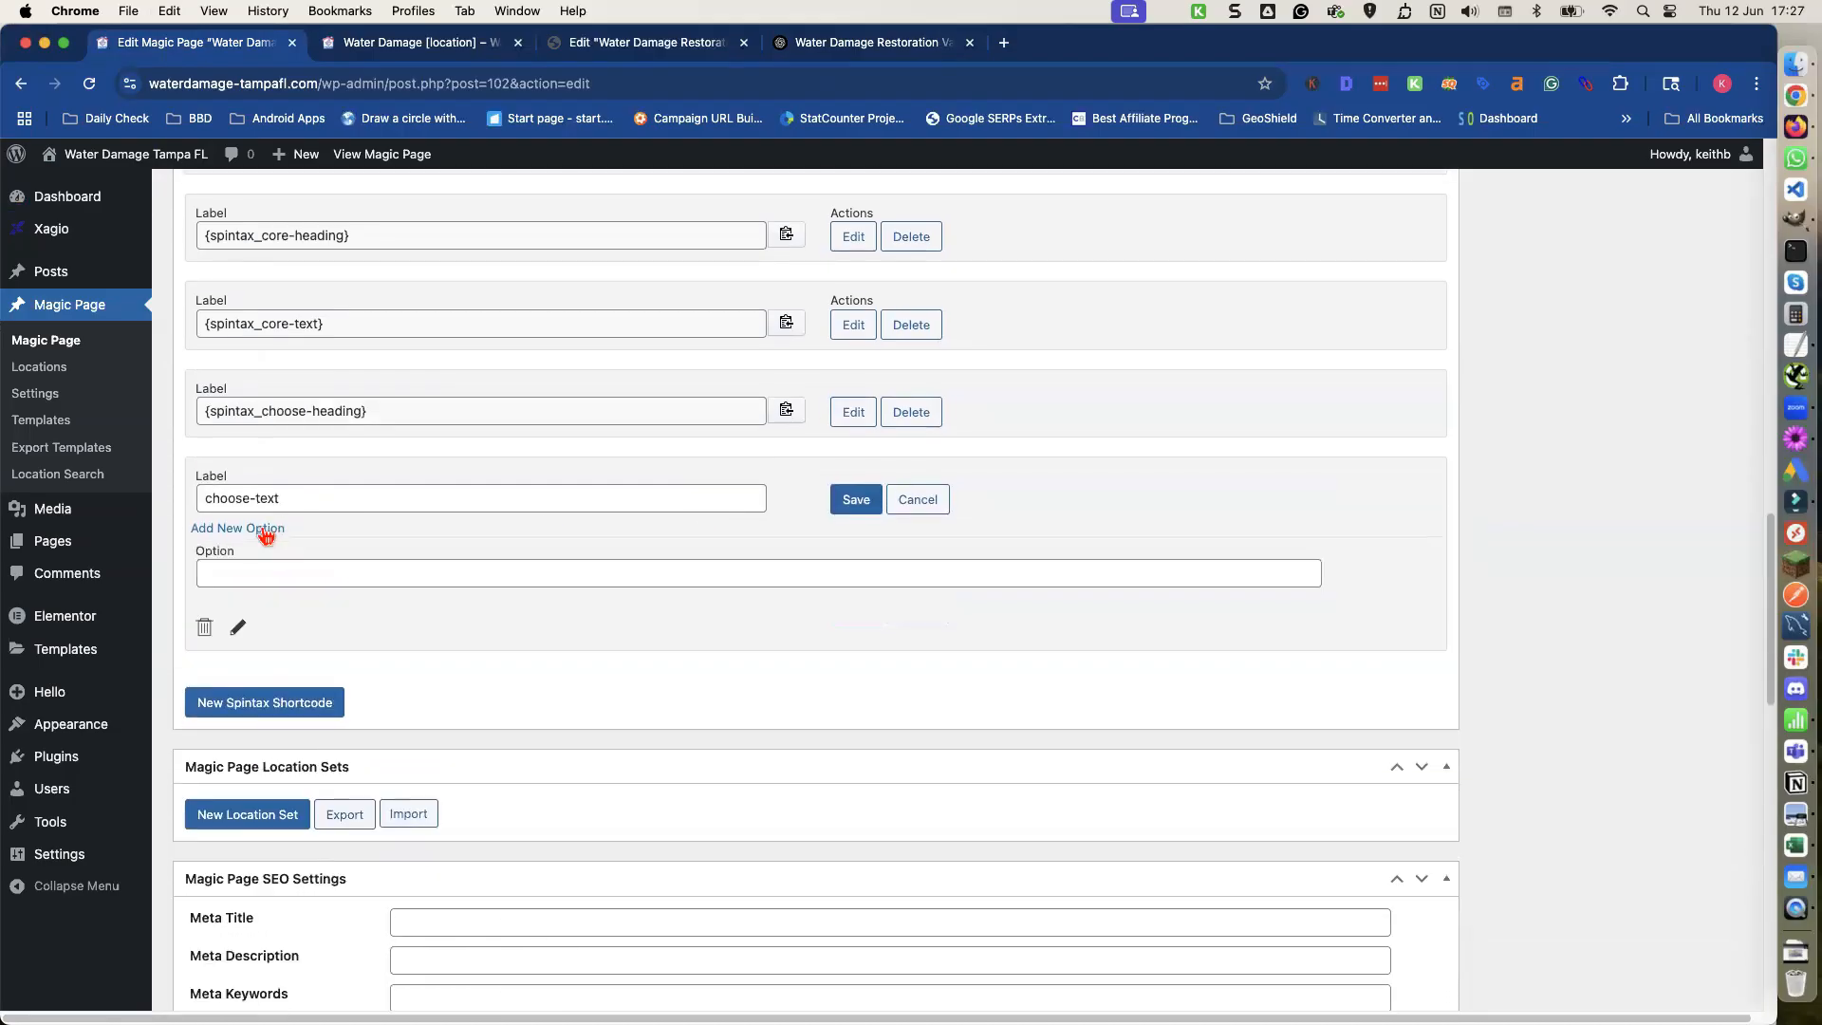
left_click(266, 529)
left_click(266, 529)
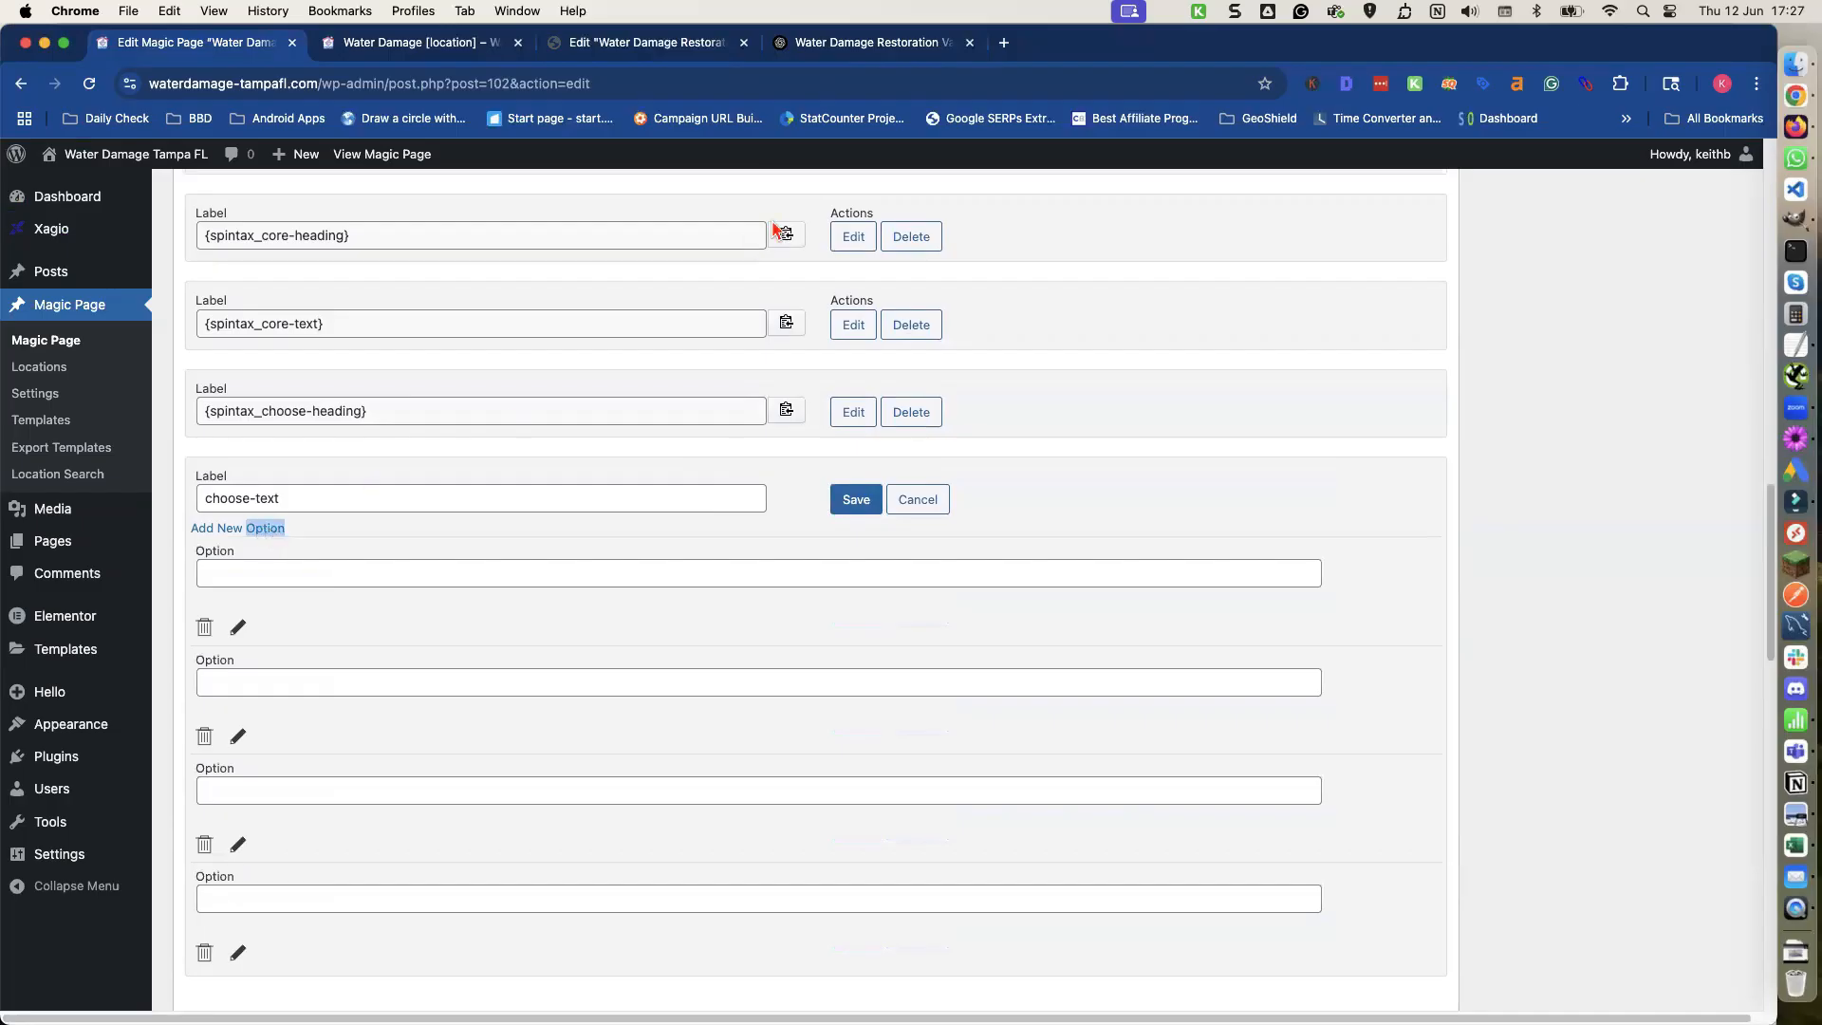
Copy ChatGPT's Version 1 body paragraphs into the first choose-text option.
left_click(868, 45)
scroll(664, 342, "up", 5)
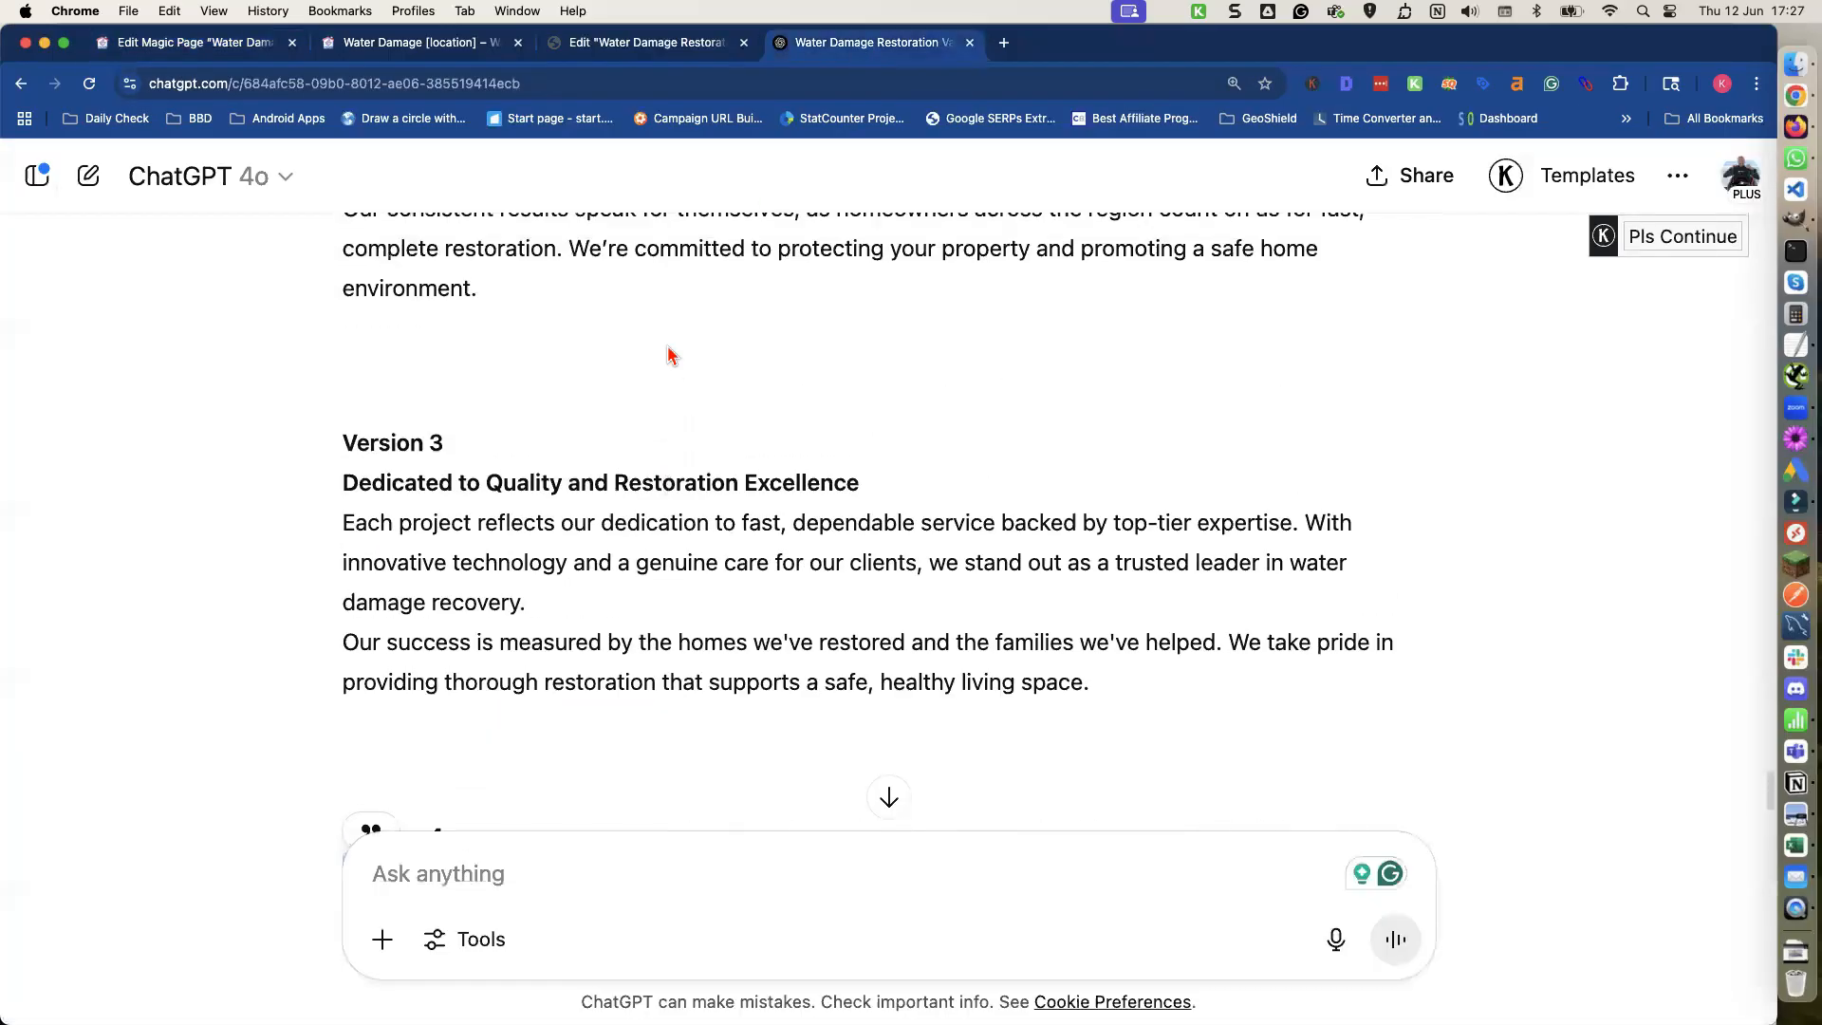
scroll(668, 355, "up", 1)
triple_click(638, 302)
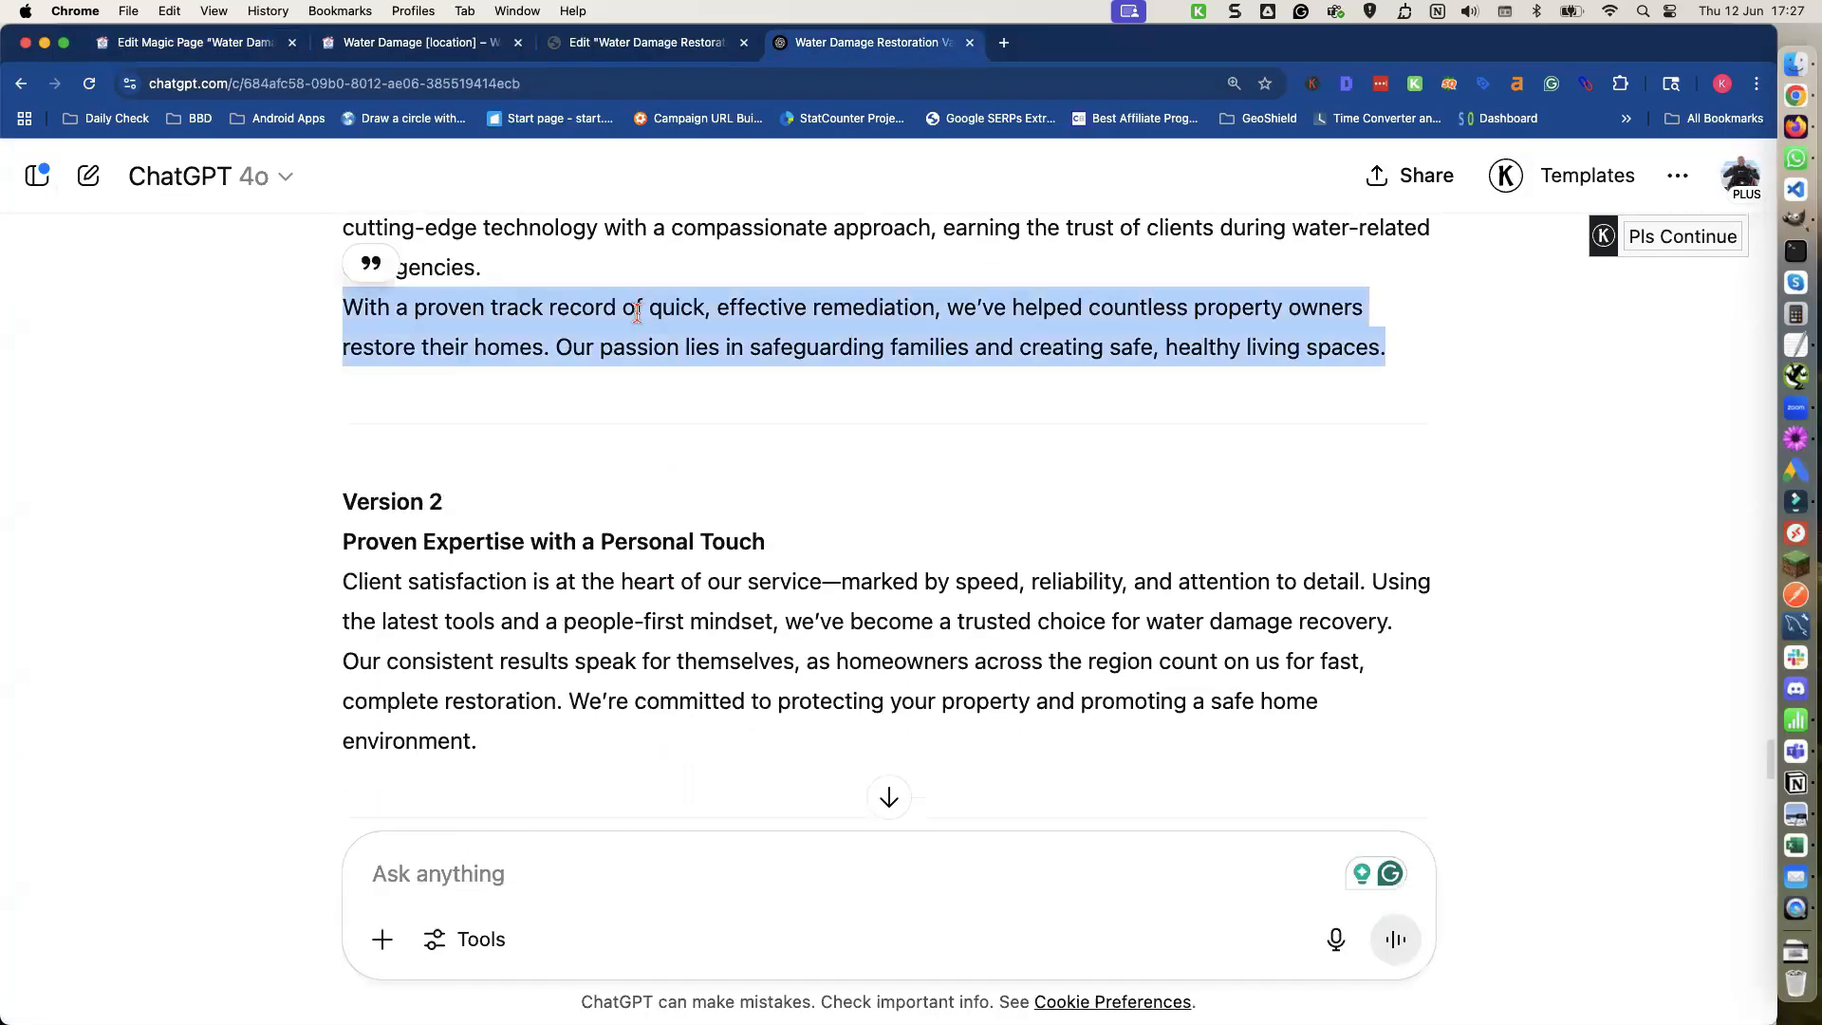
scroll(632, 347, "up", 2)
scroll(631, 347, "up", 1)
left_click(485, 337)
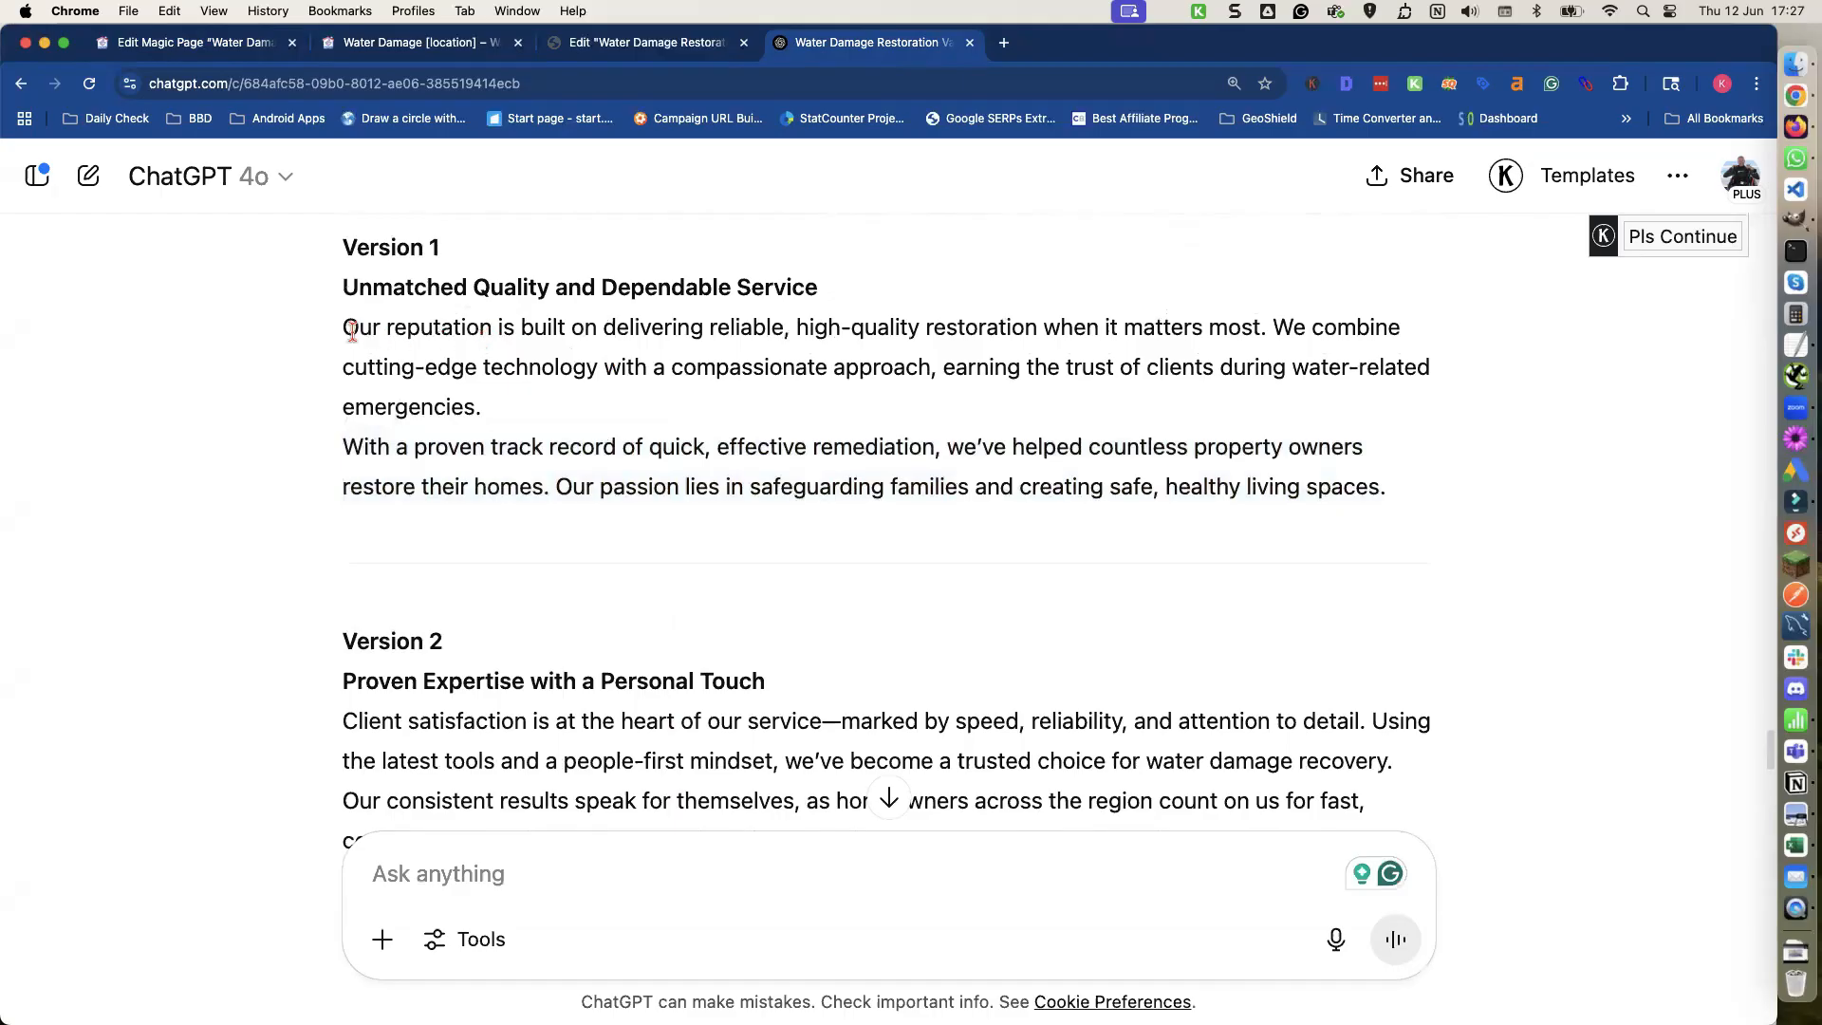
left_click_drag(352, 329, 1429, 524)
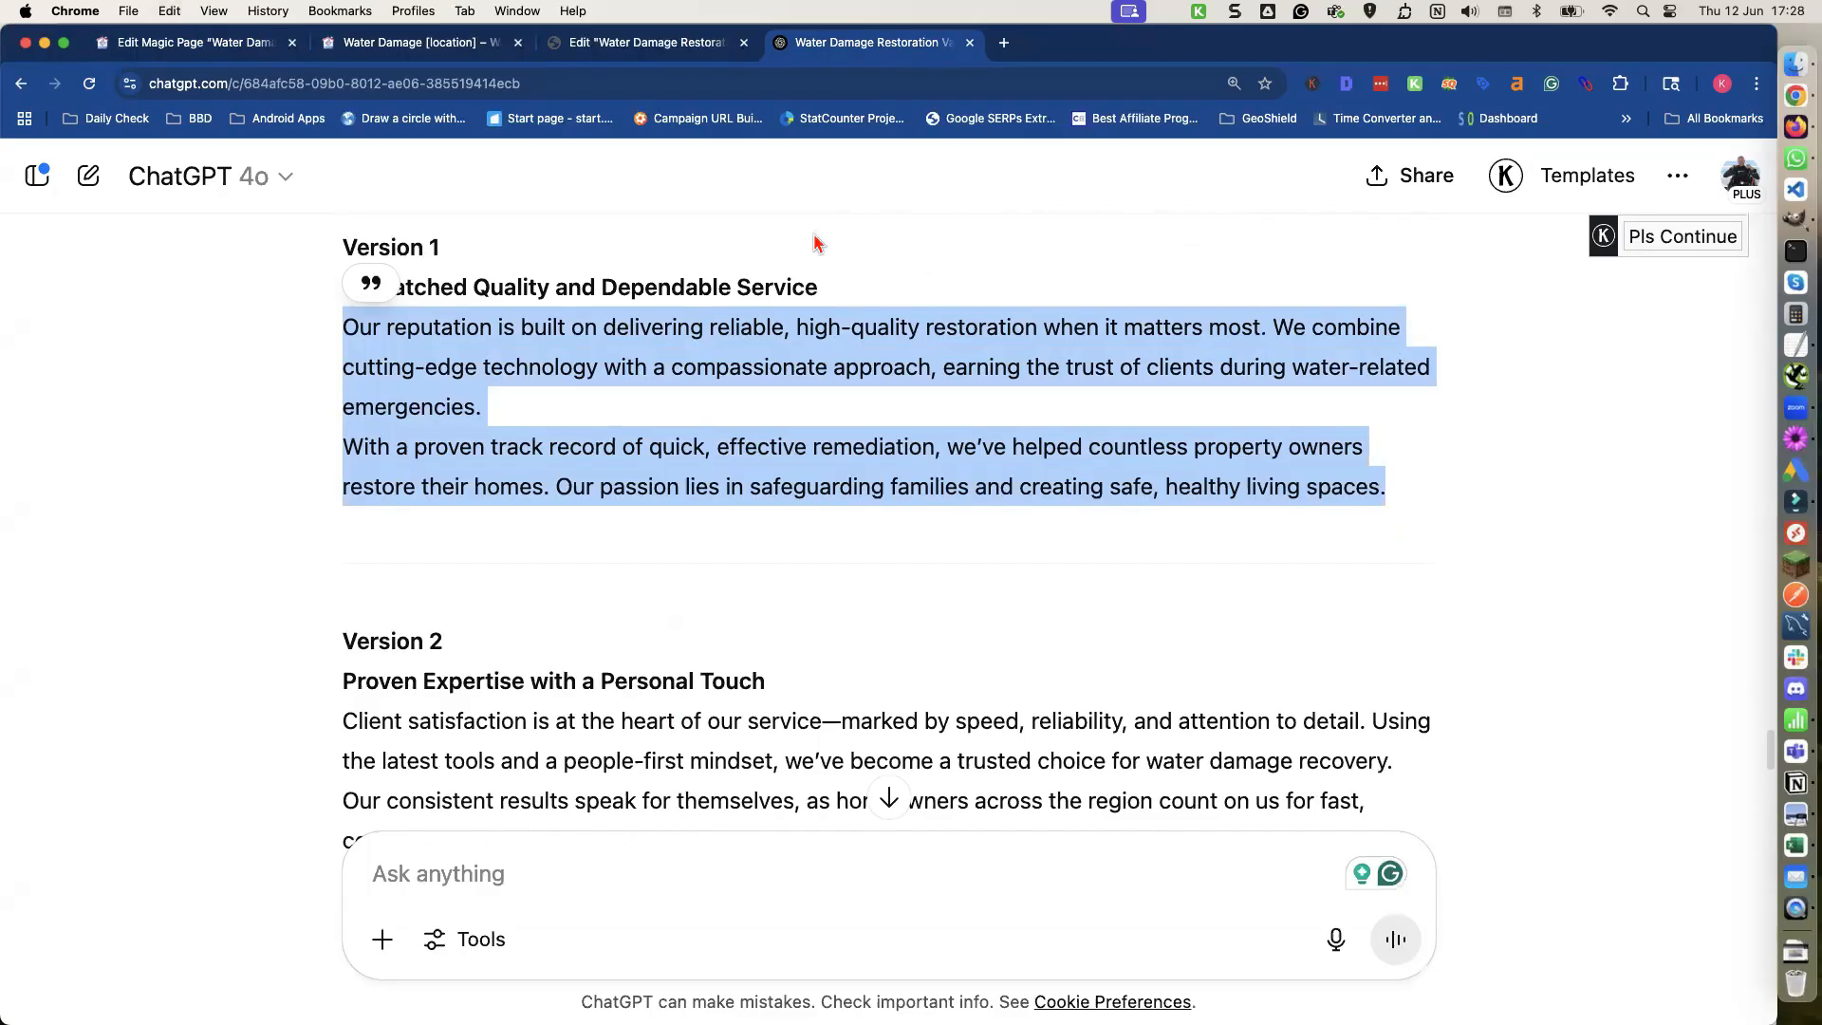
left_click(216, 45)
left_click(231, 570)
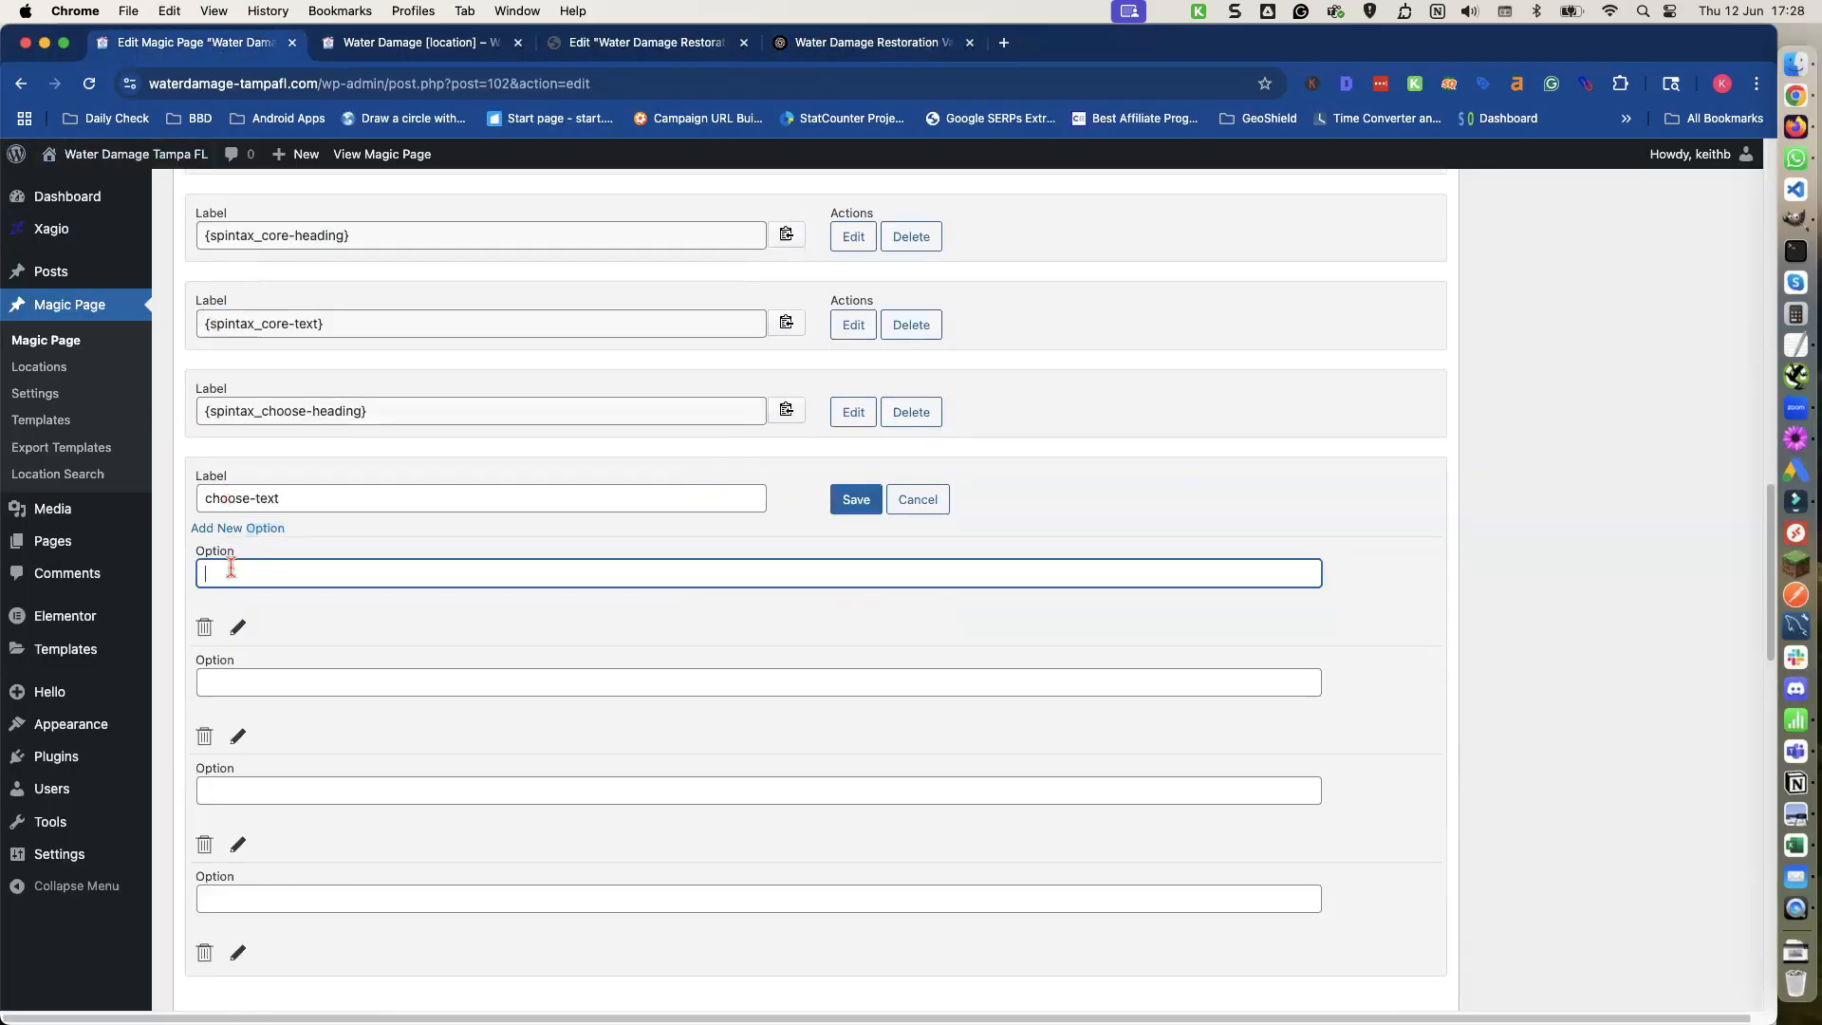
key("cmd+v")
Copy the Version 2 body paragraphs into the second choose-text option.
left_click(260, 676)
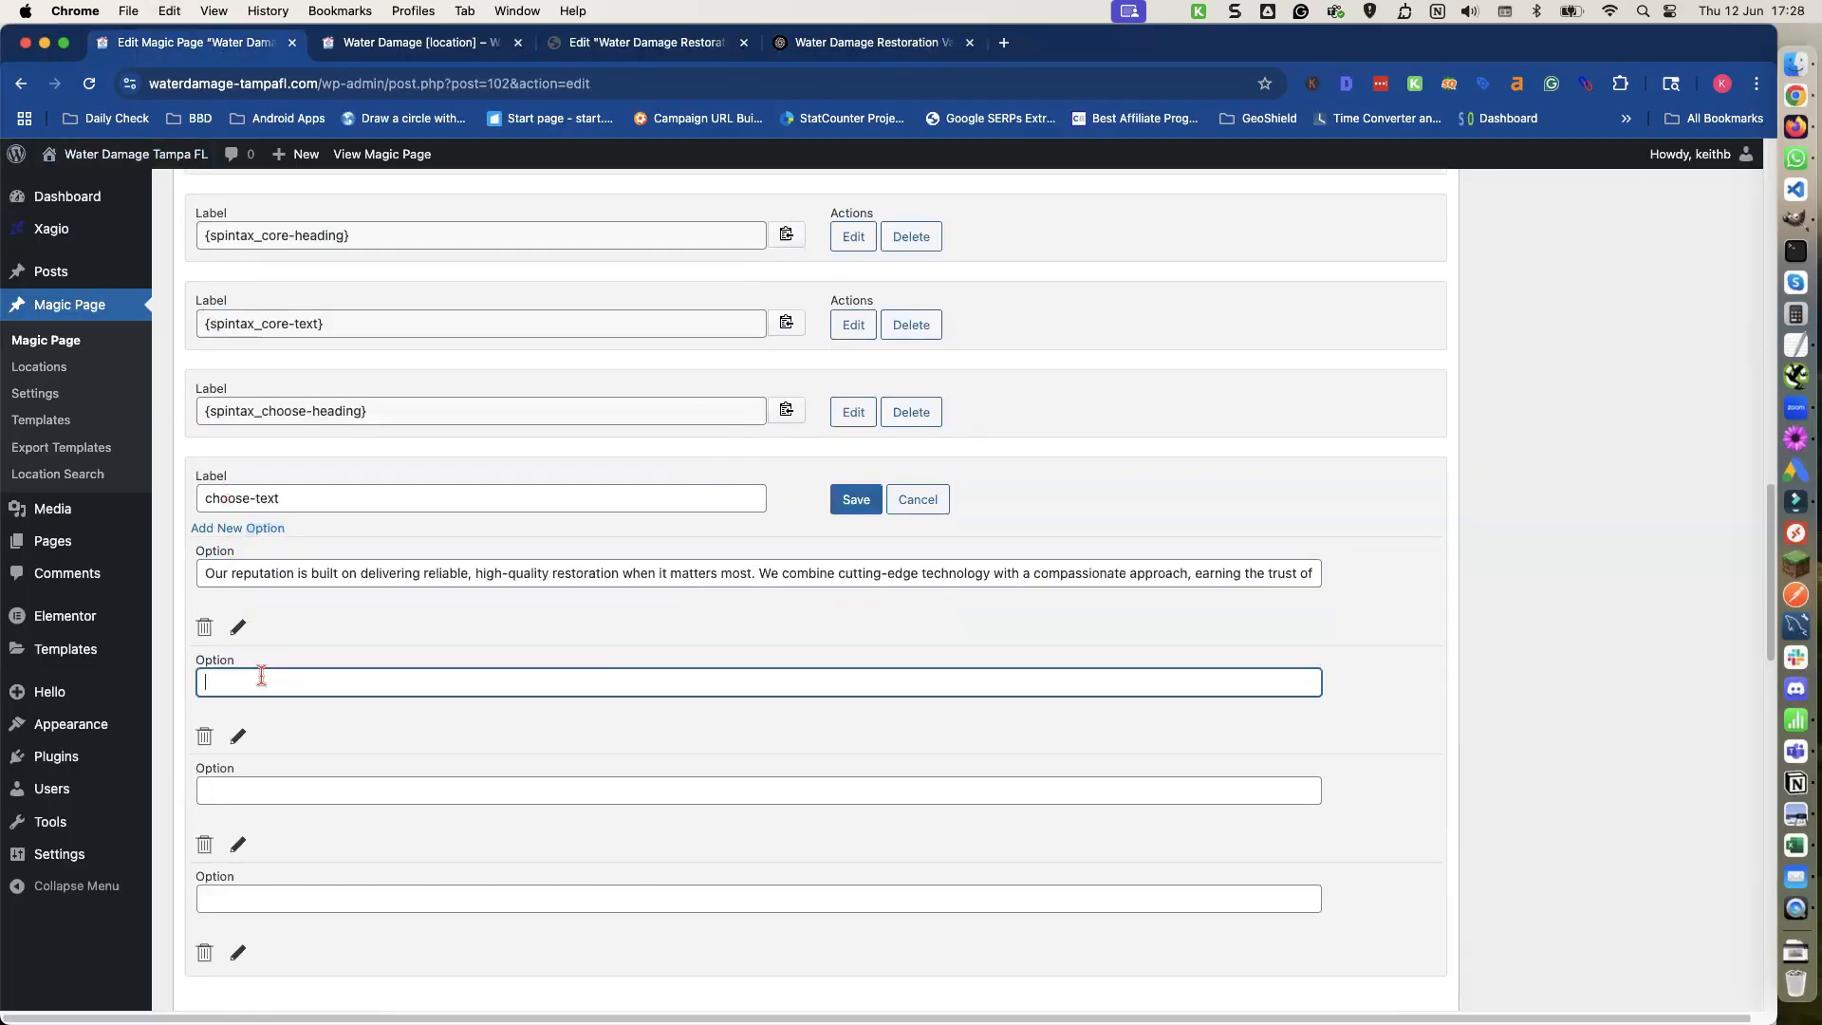
left_click(804, 46)
scroll(349, 512, "down", 3)
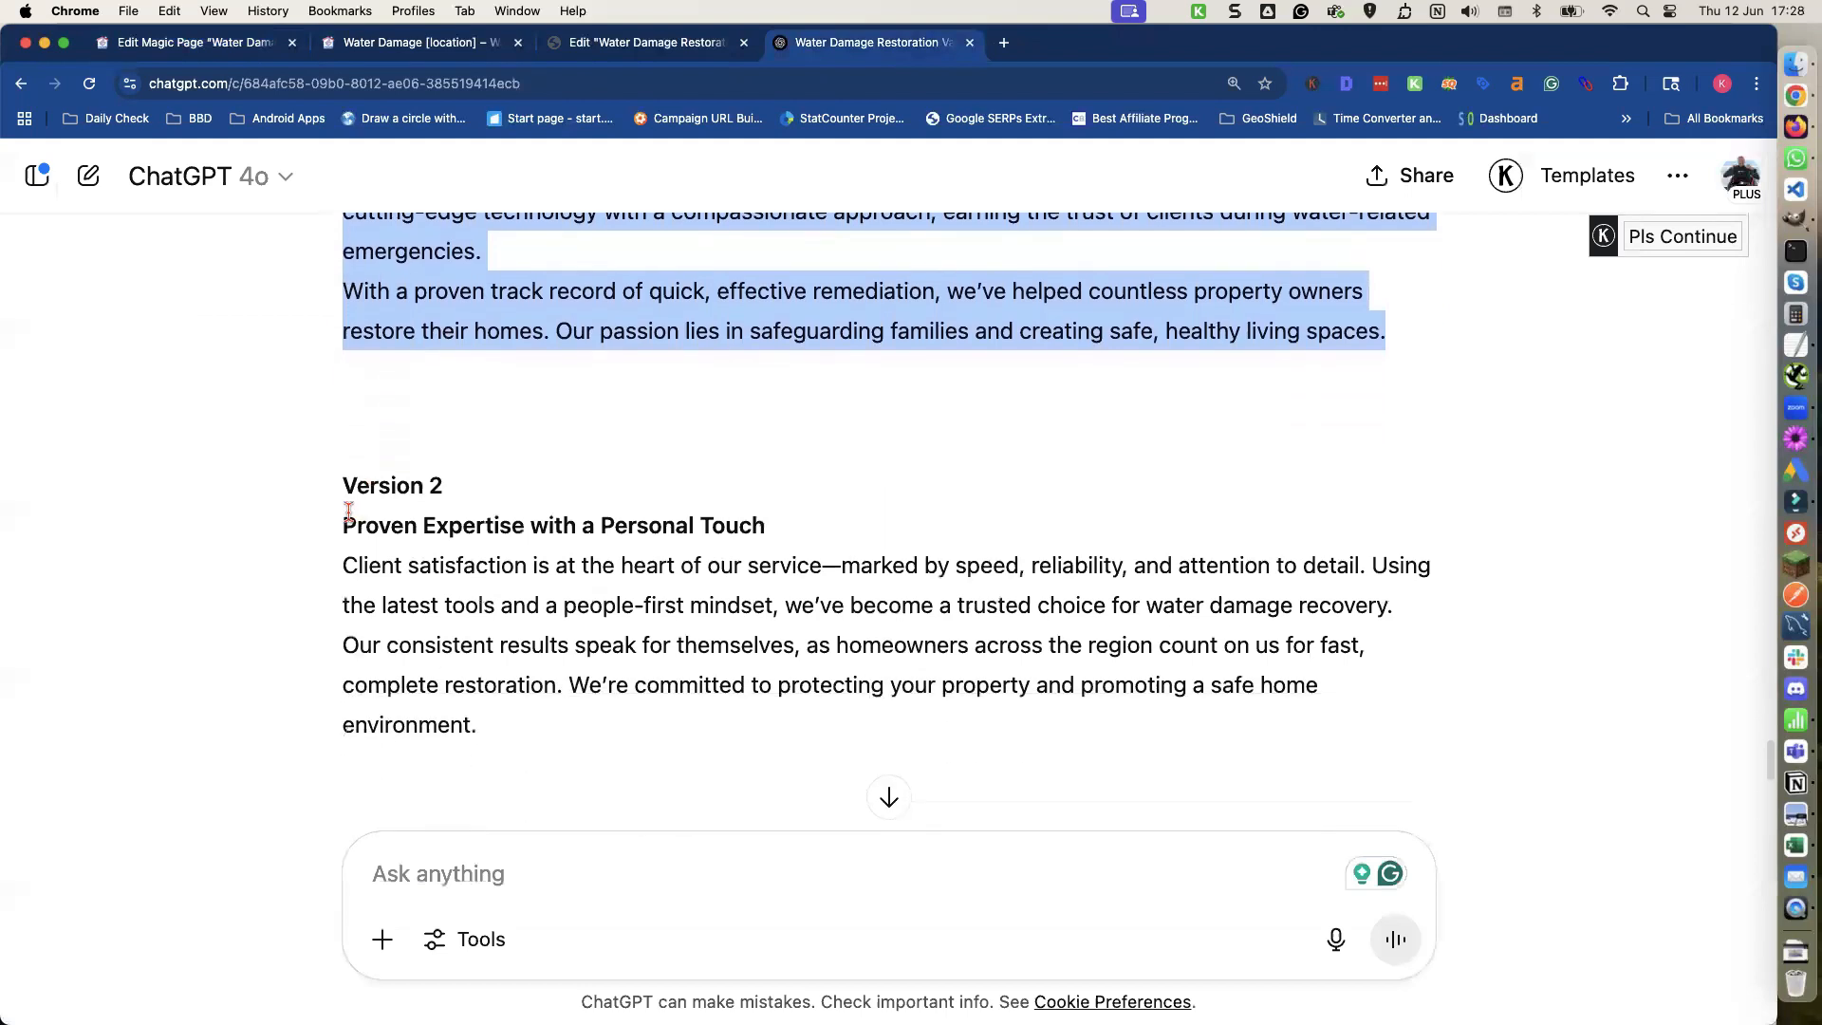
scroll(342, 512, "down", 2)
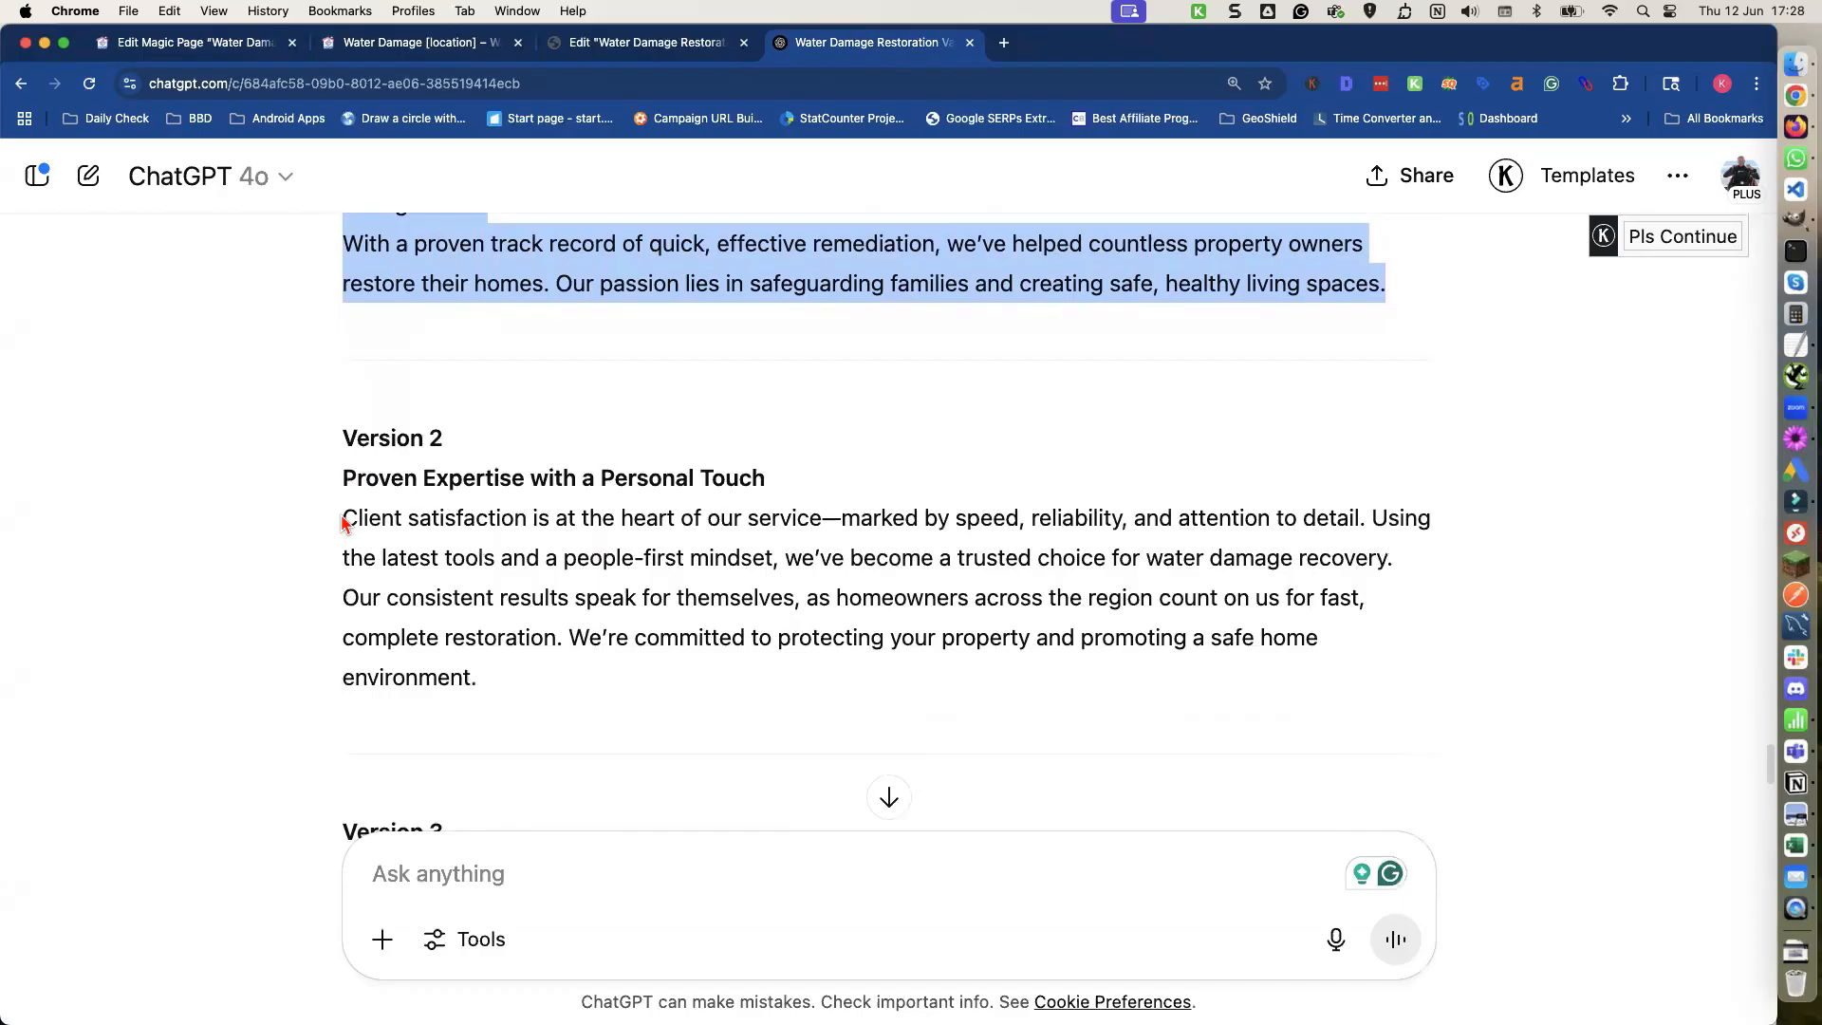
left_click_drag(342, 521, 370, 549)
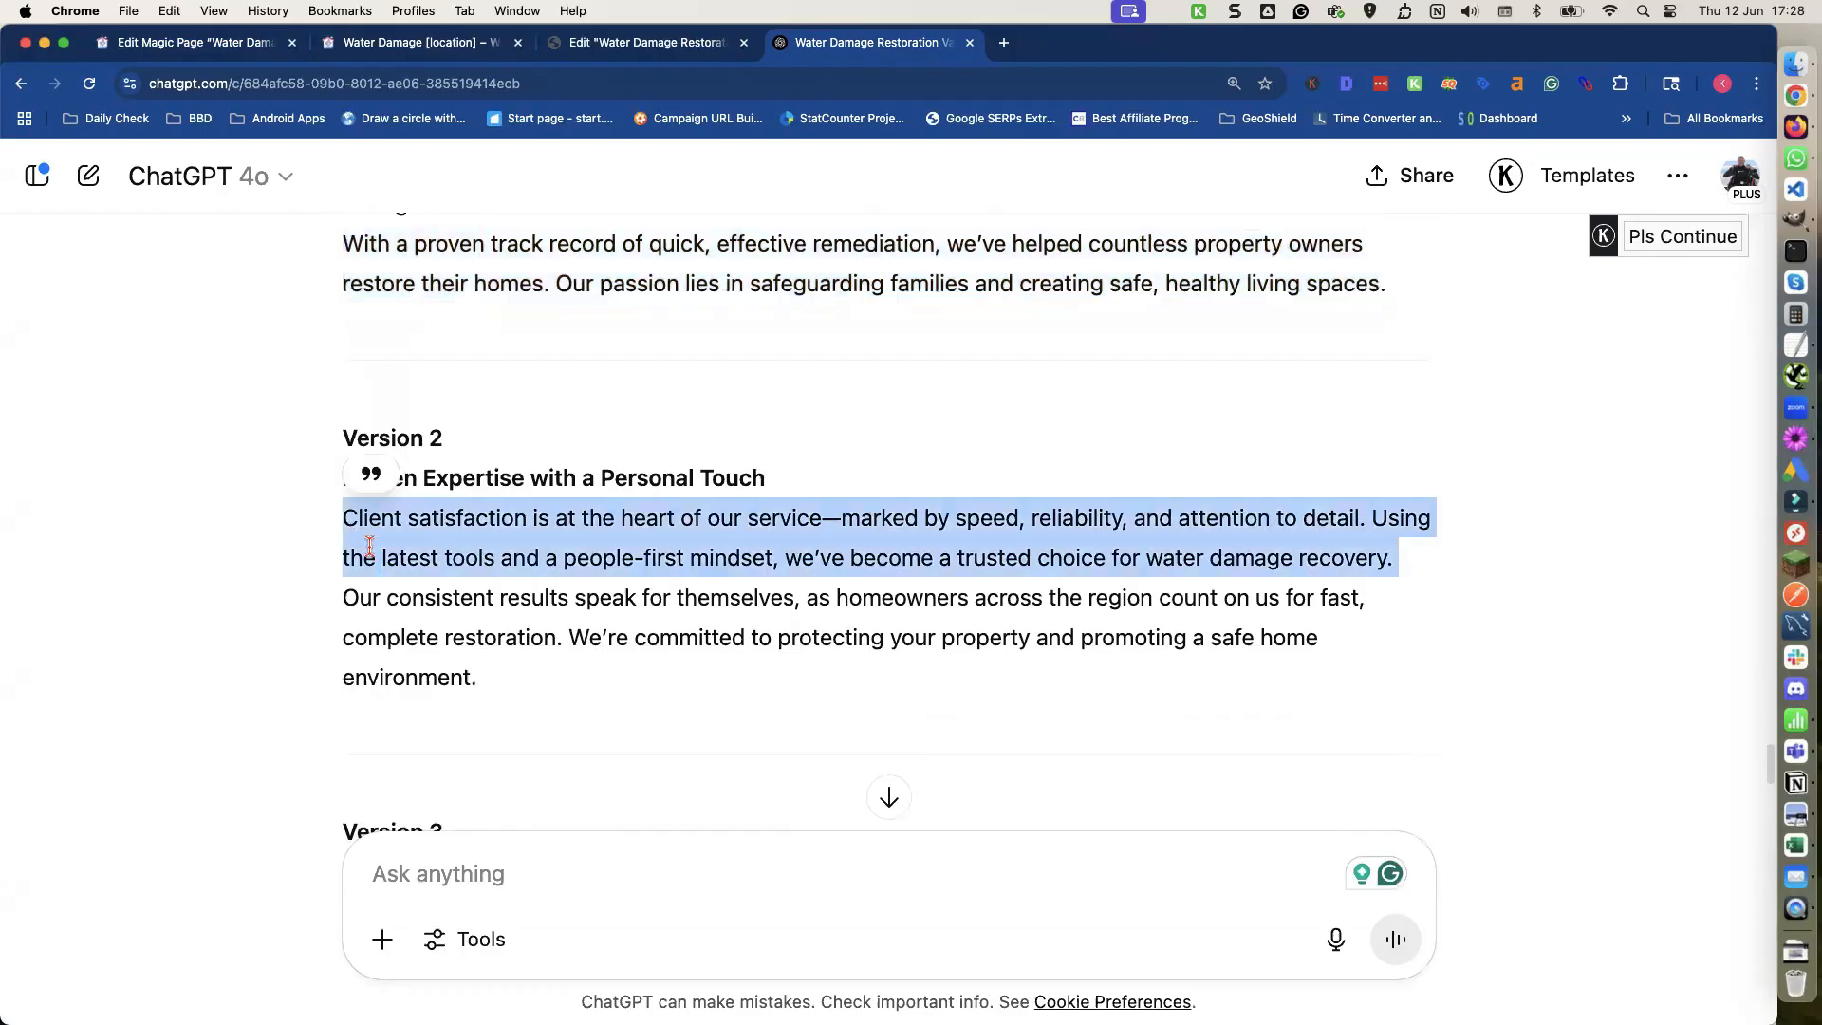
left_click(557, 684, "shift")
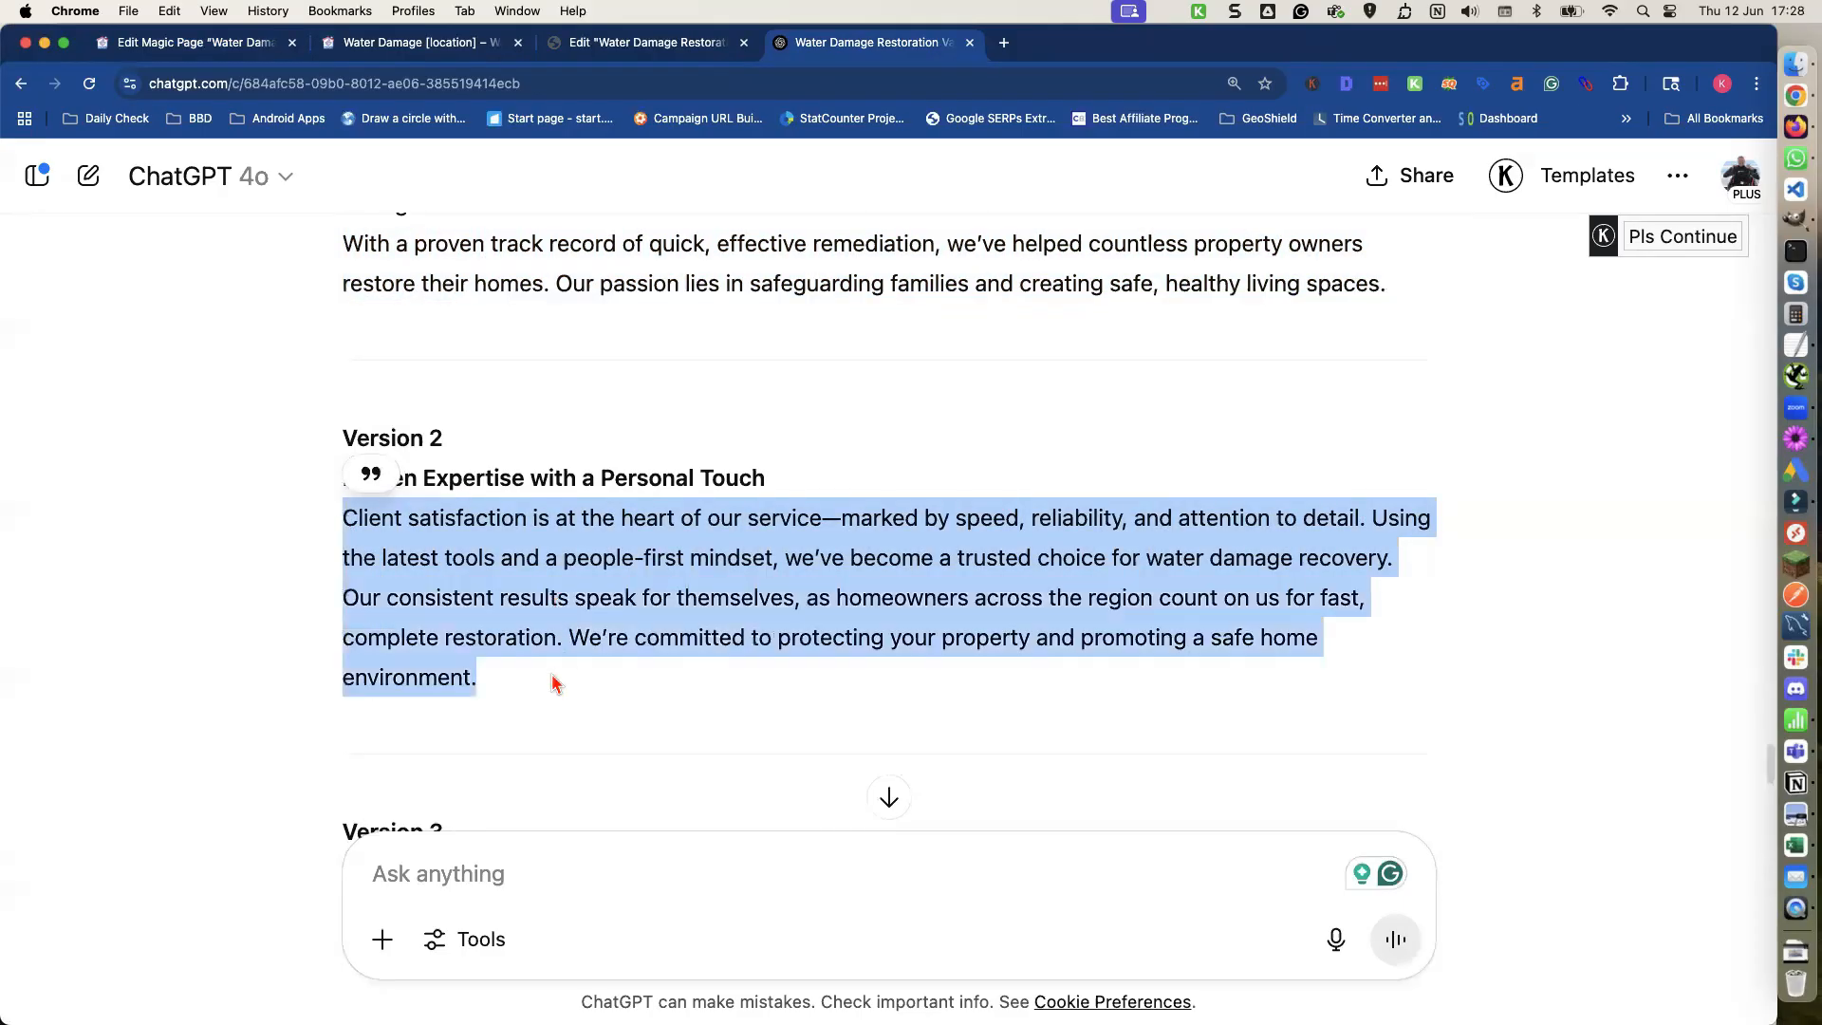
key("super+c")
left_click(195, 45)
key("super+v")
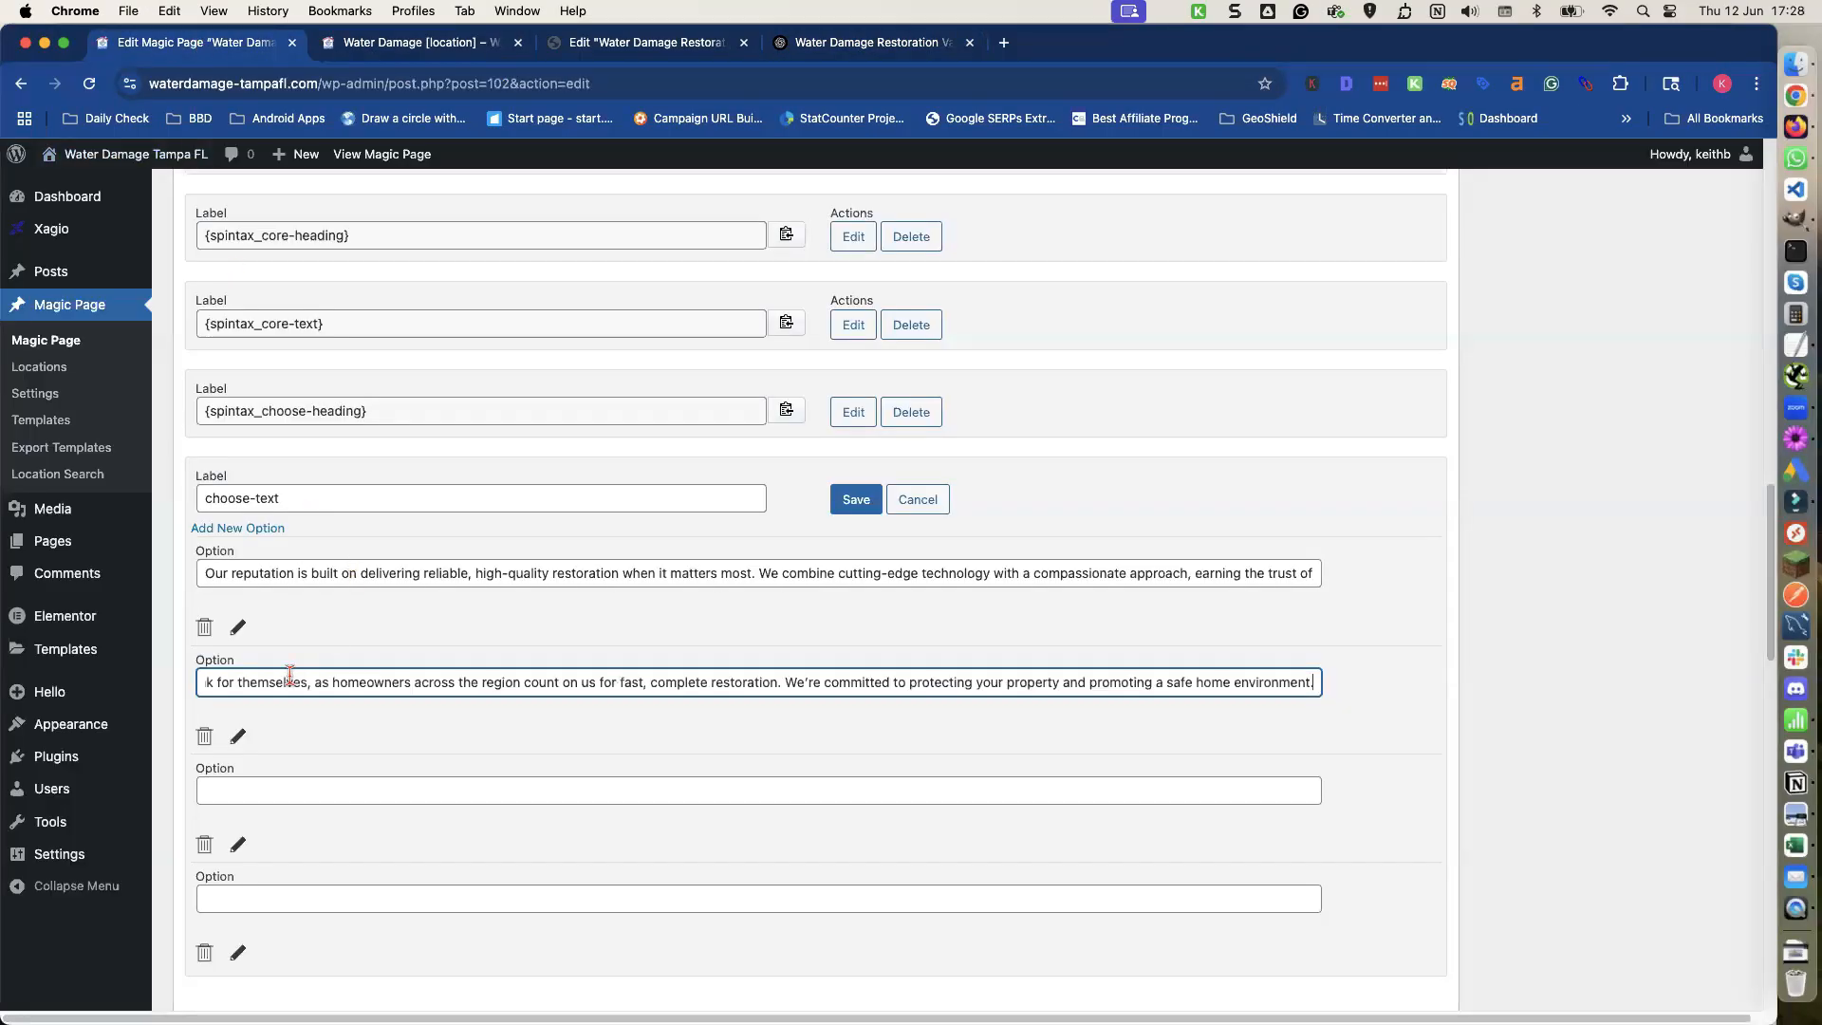
Copy the Version 3 body paragraphs into the third choose-text option.
left_click(278, 793)
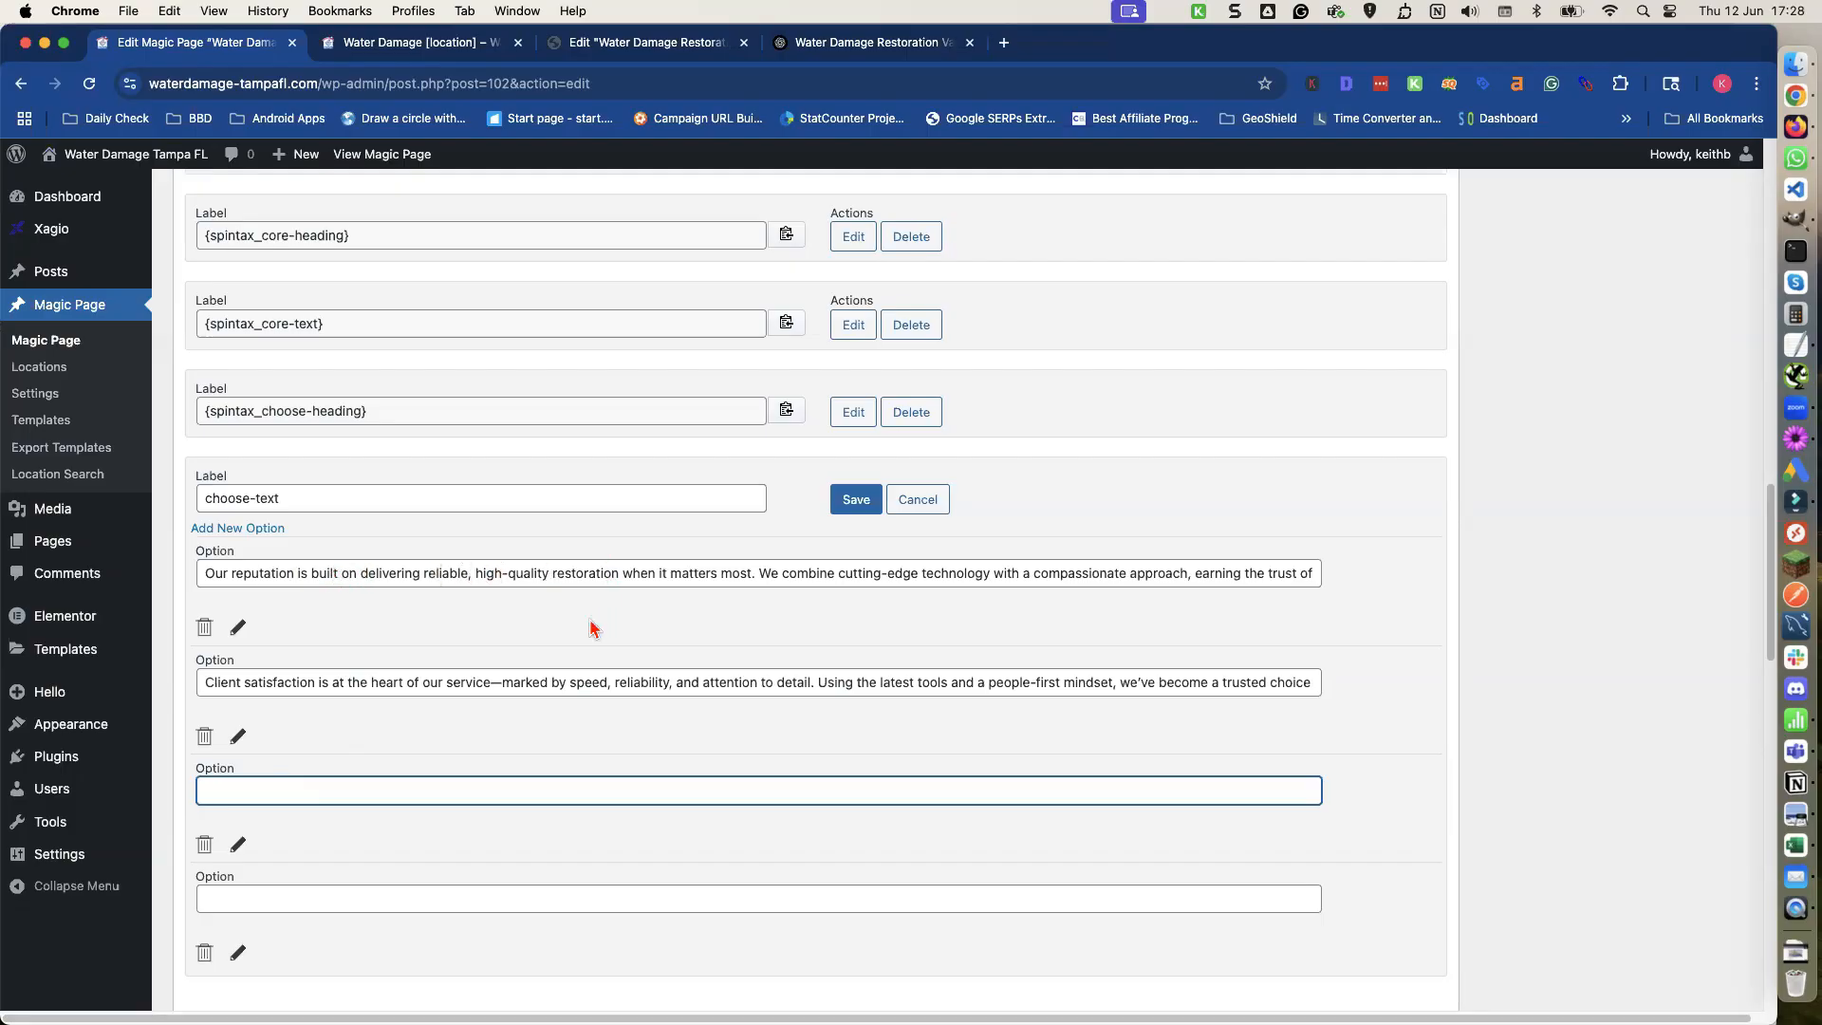
left_click(813, 45)
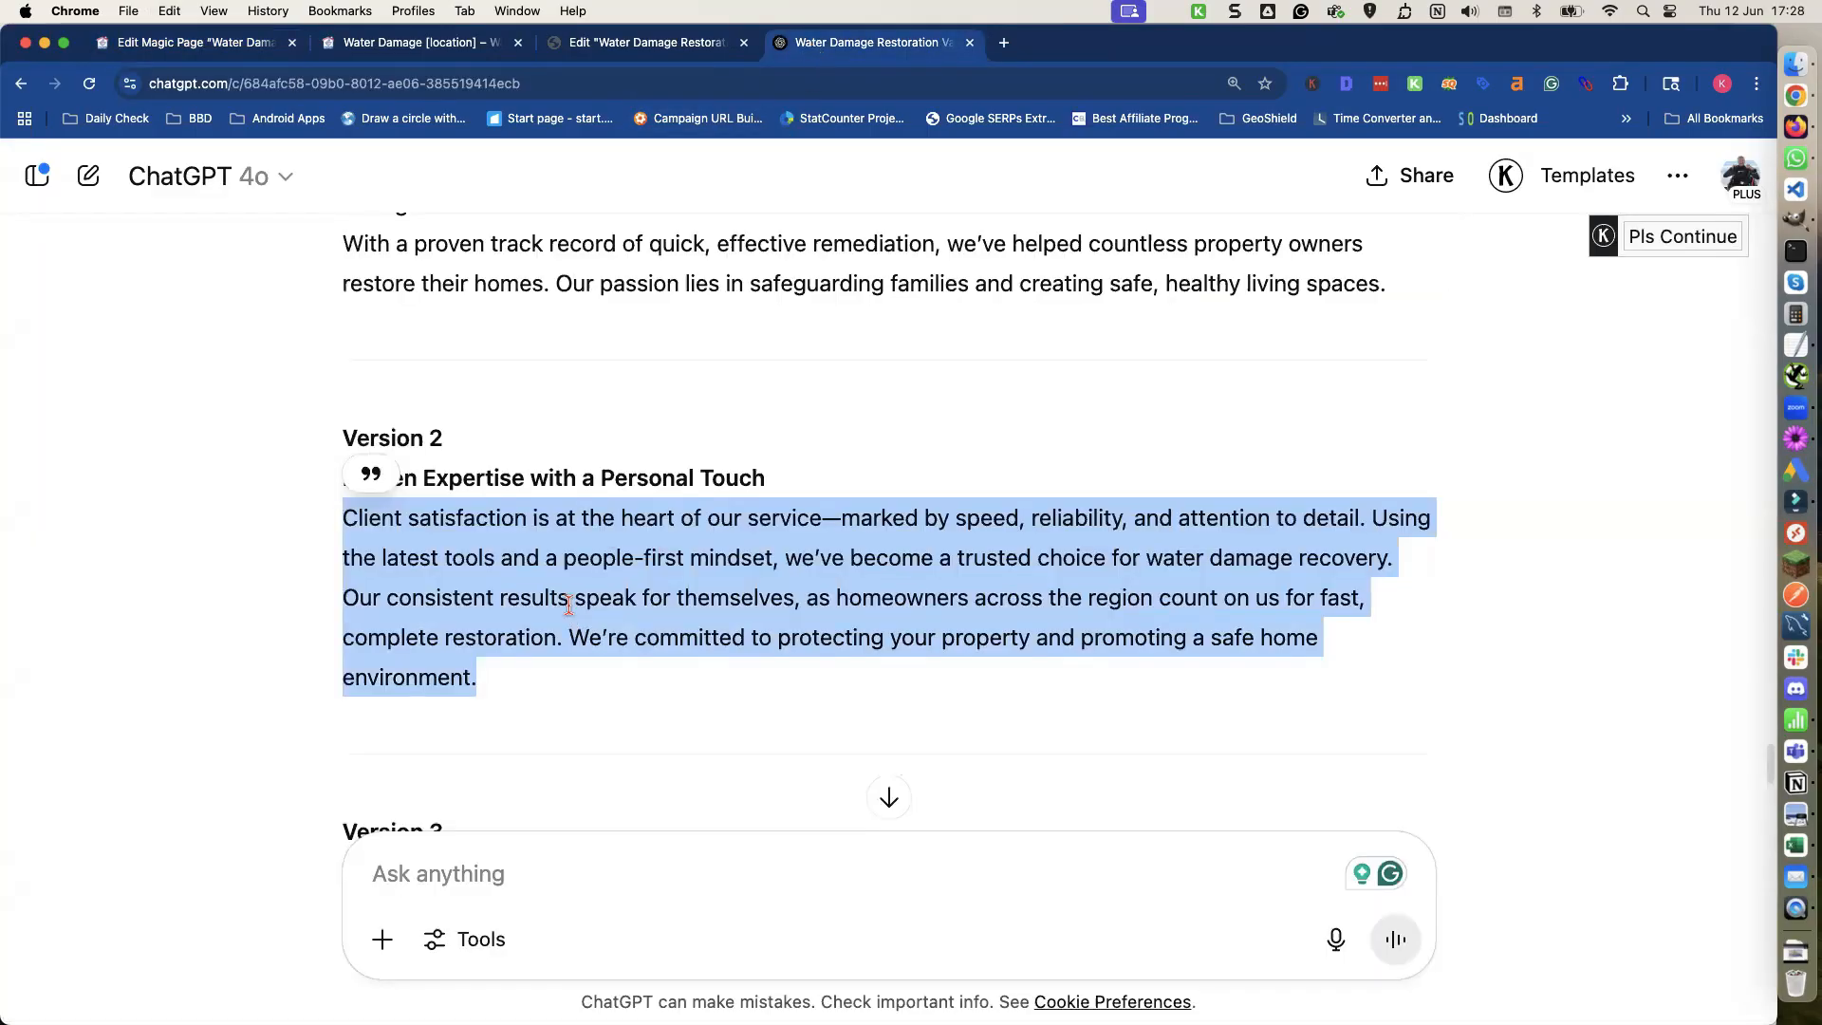
scroll(568, 604, "down", 5)
left_click(356, 562)
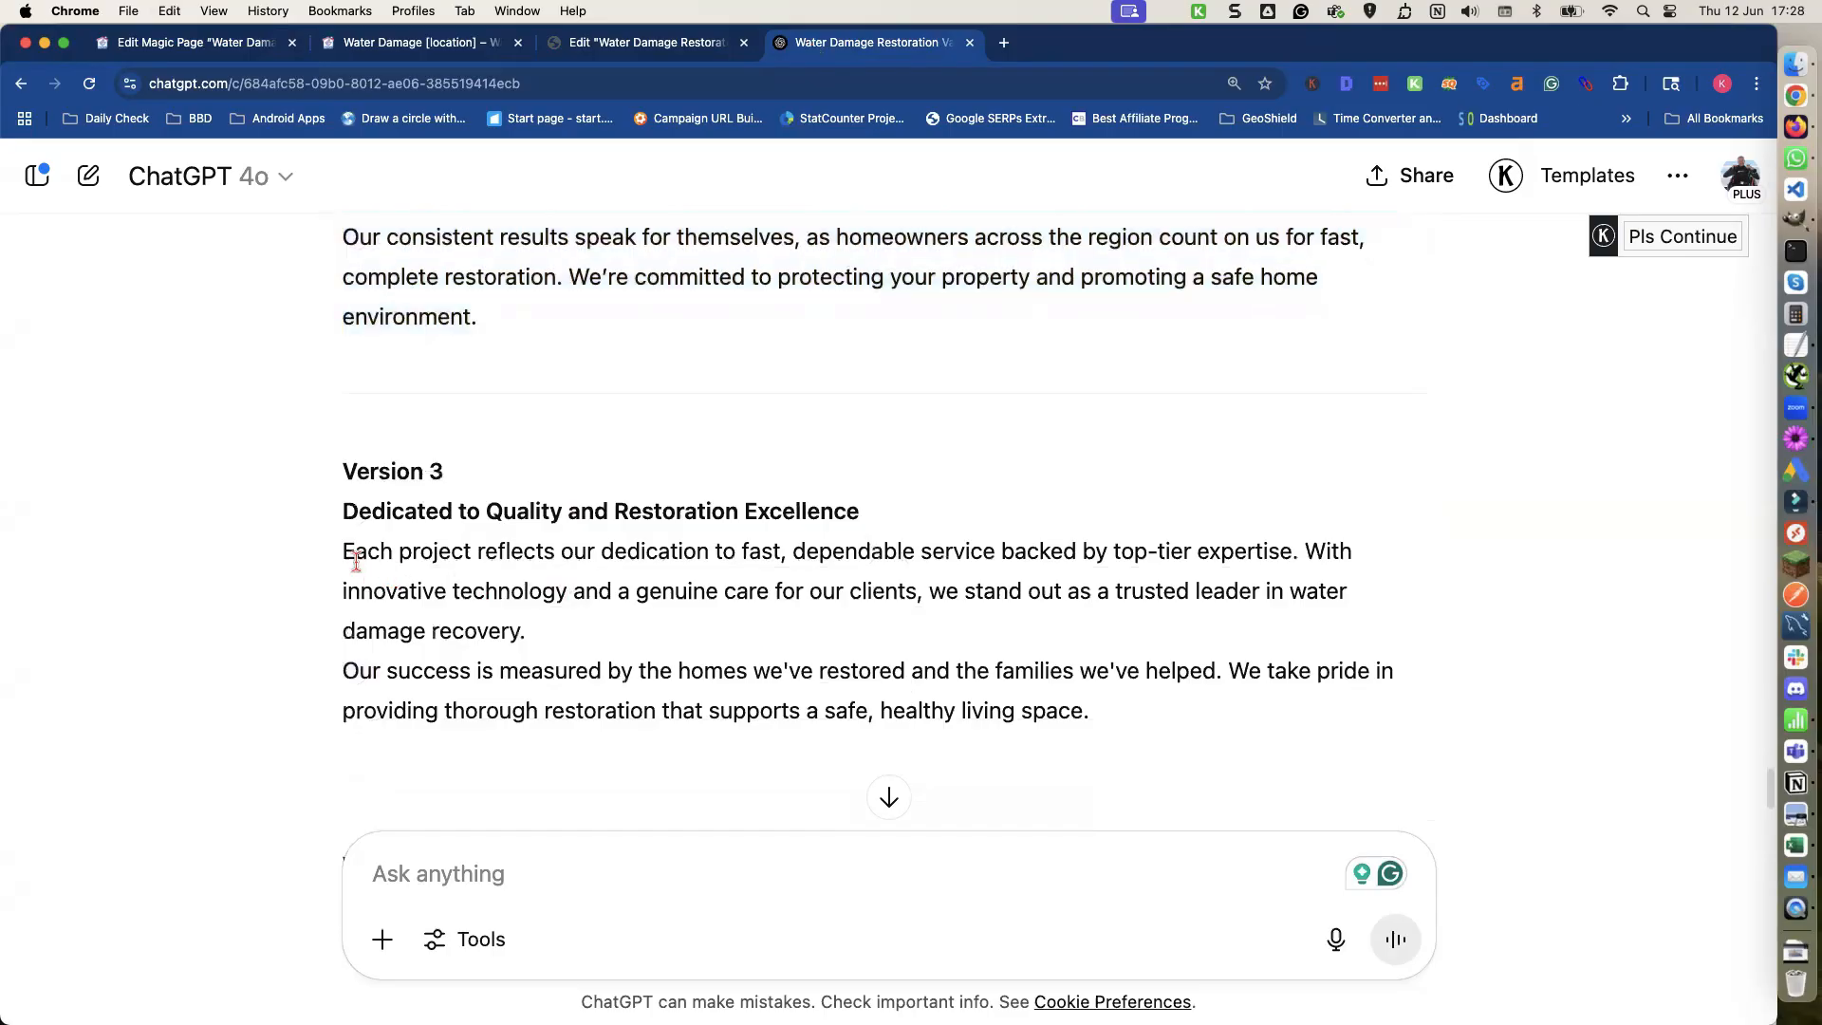
left_click_drag(342, 554, 1189, 721)
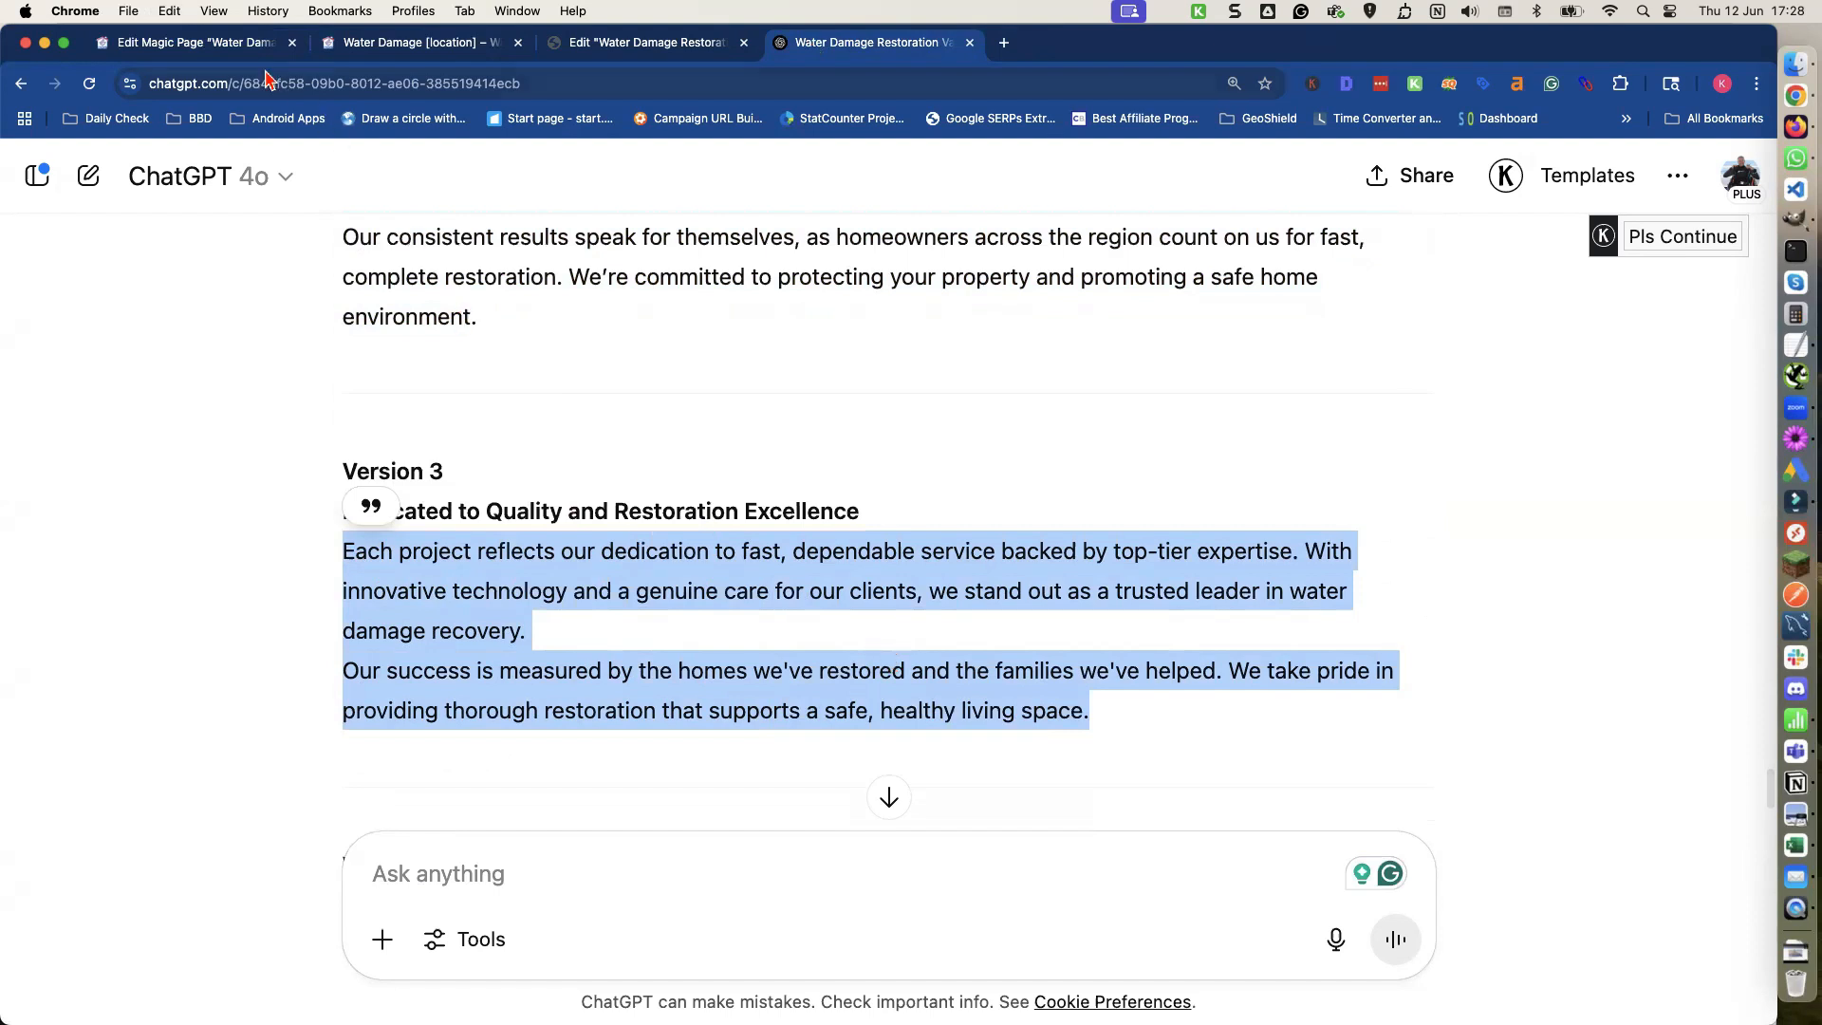
left_click(237, 44)
key("super+v")
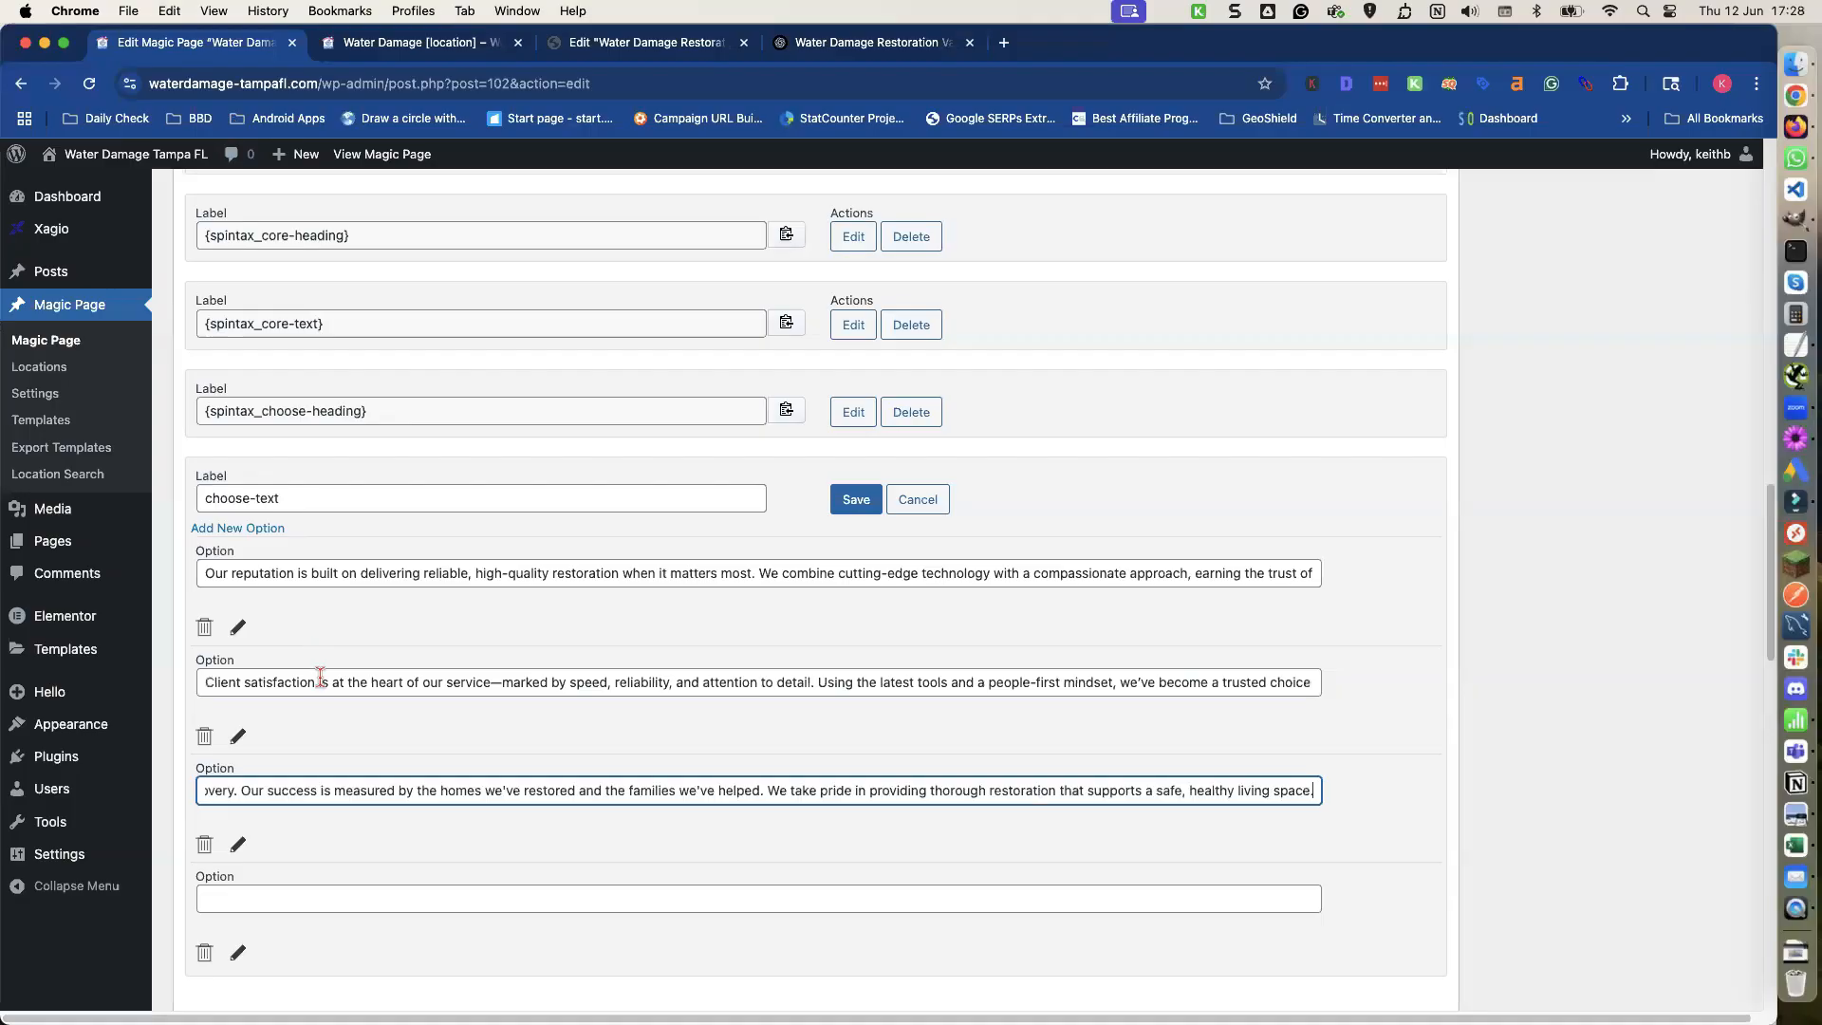
Copy the Version 4 body paragraphs into the fourth choose-text option.
scroll(311, 707, "down", 3)
left_click(268, 588)
left_click(283, 603)
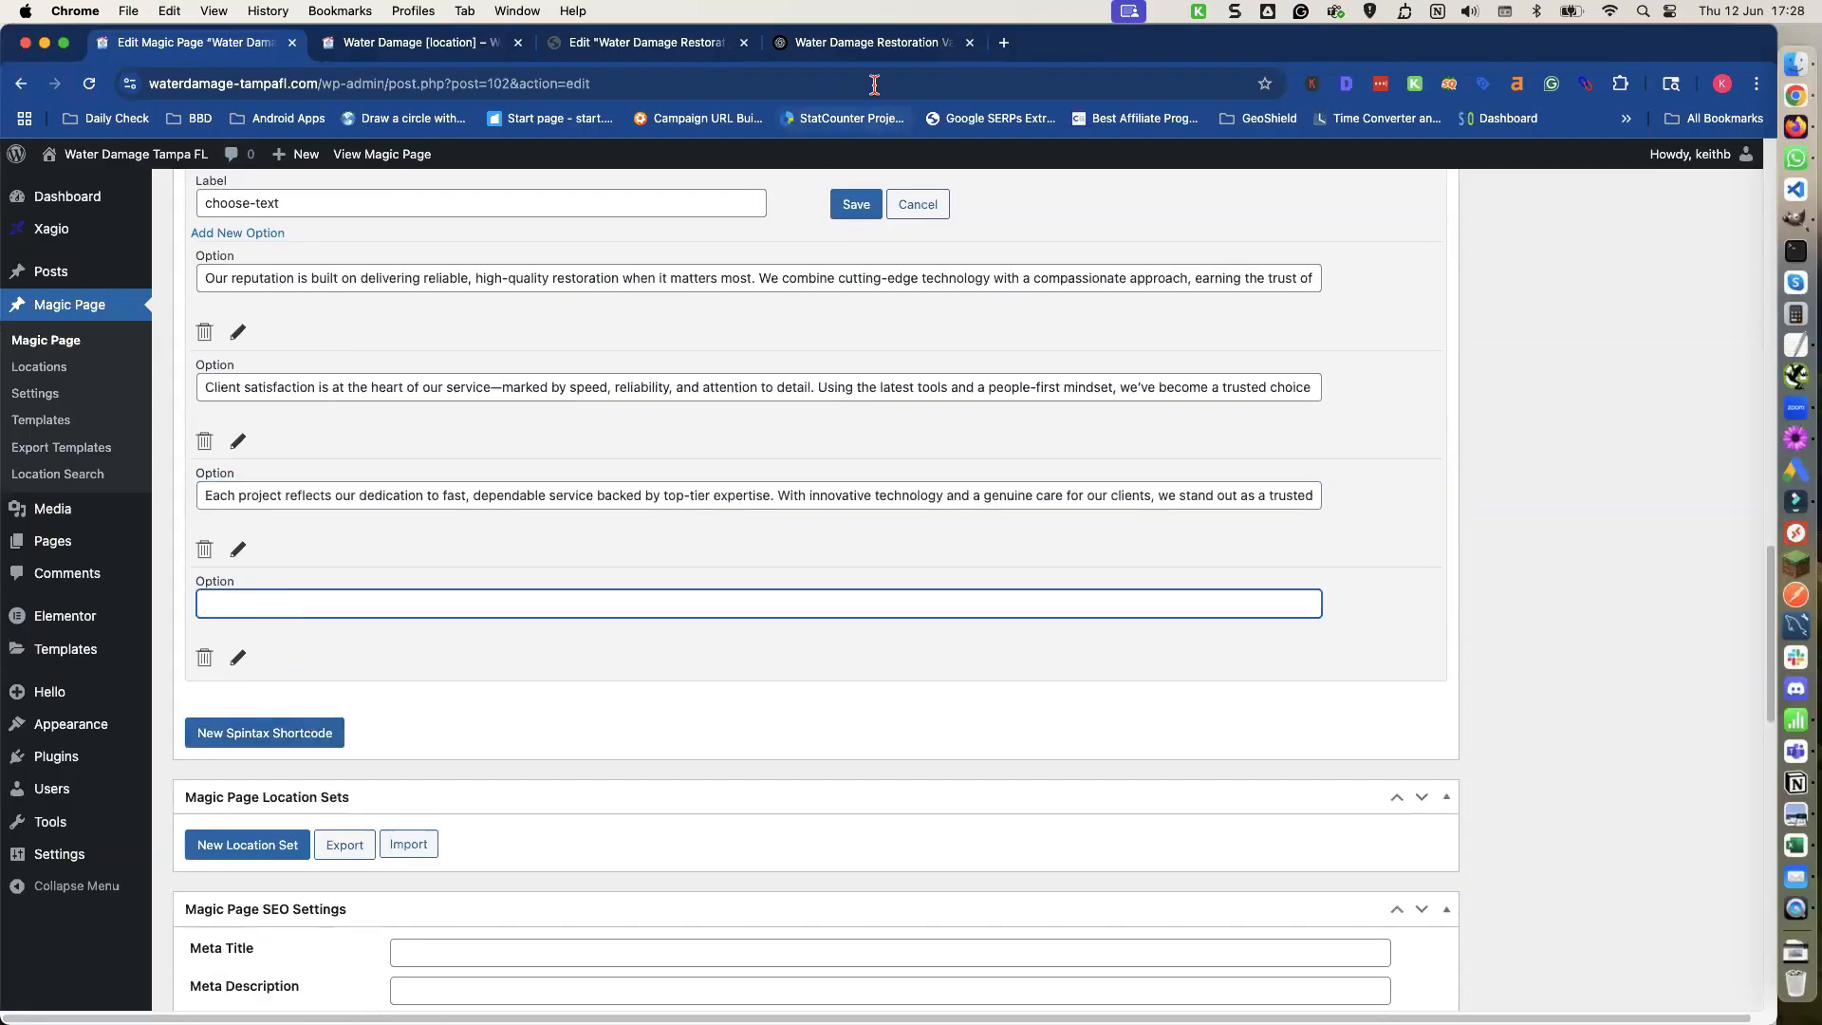
left_click(864, 42)
scroll(693, 467, "down", 5)
scroll(588, 461, "down", 1)
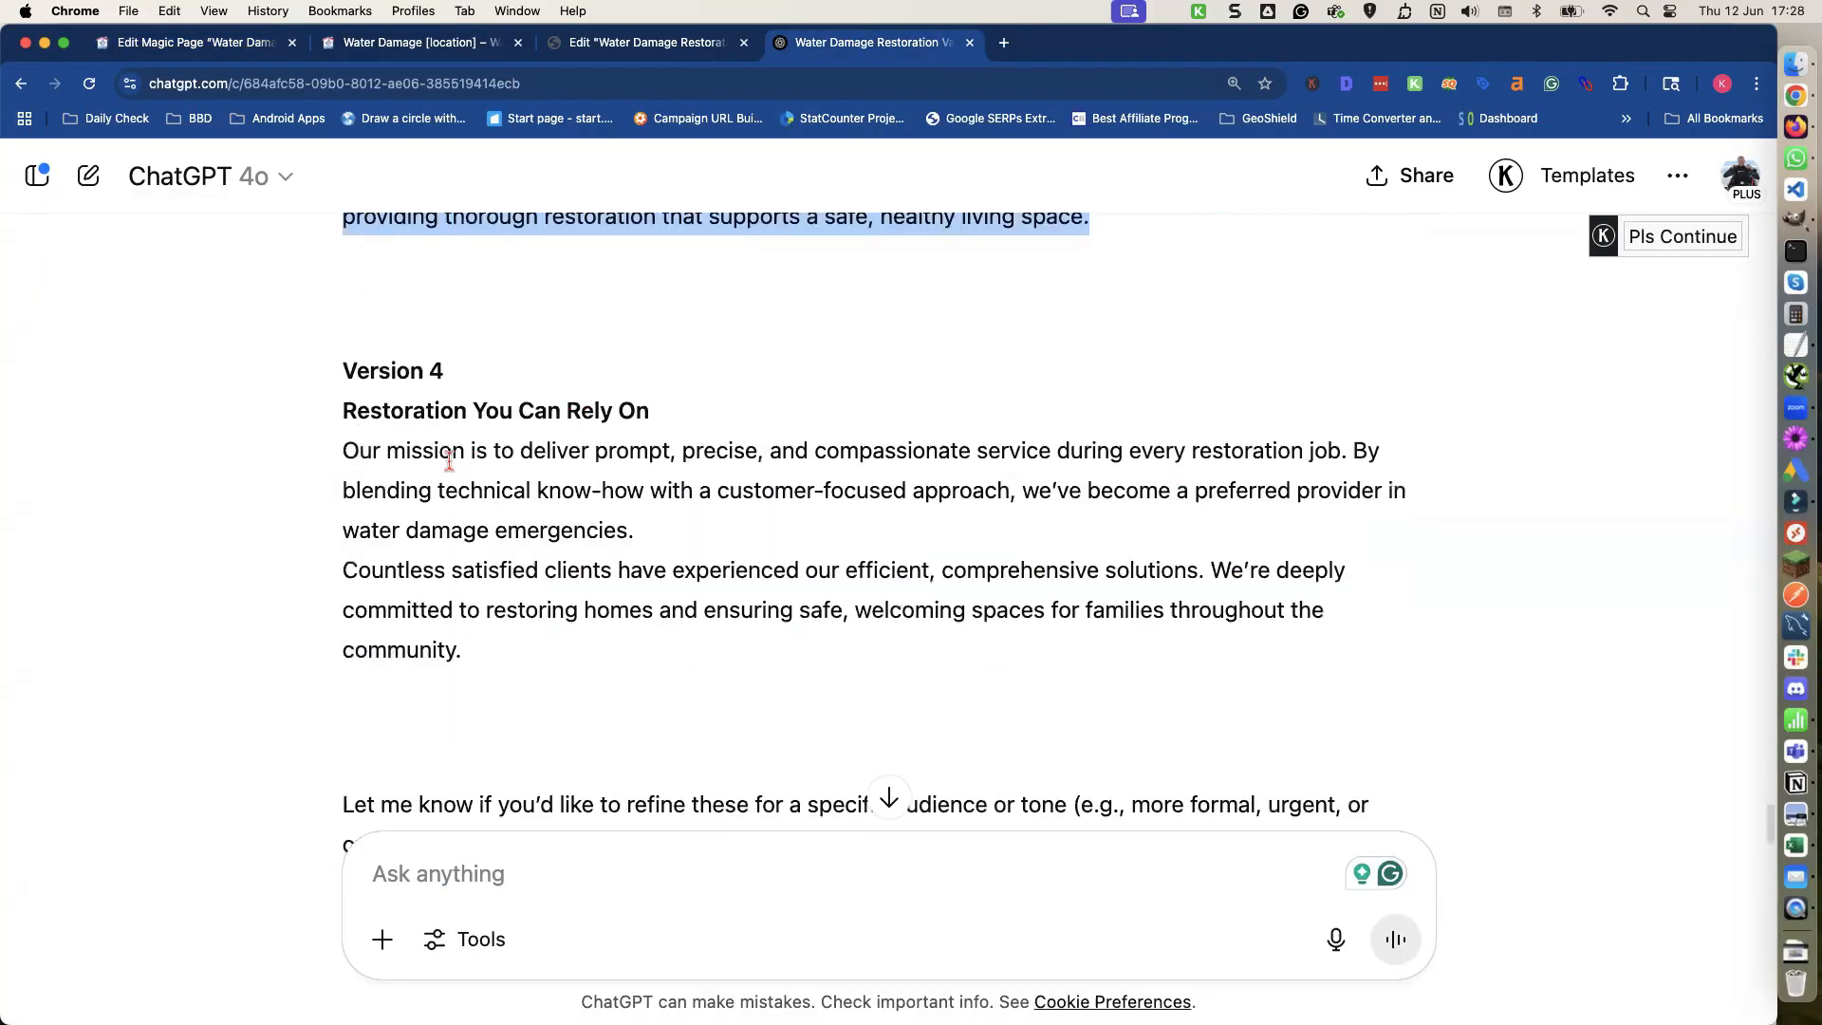
left_click(392, 460)
left_click_drag(346, 451, 469, 648)
key("super+c")
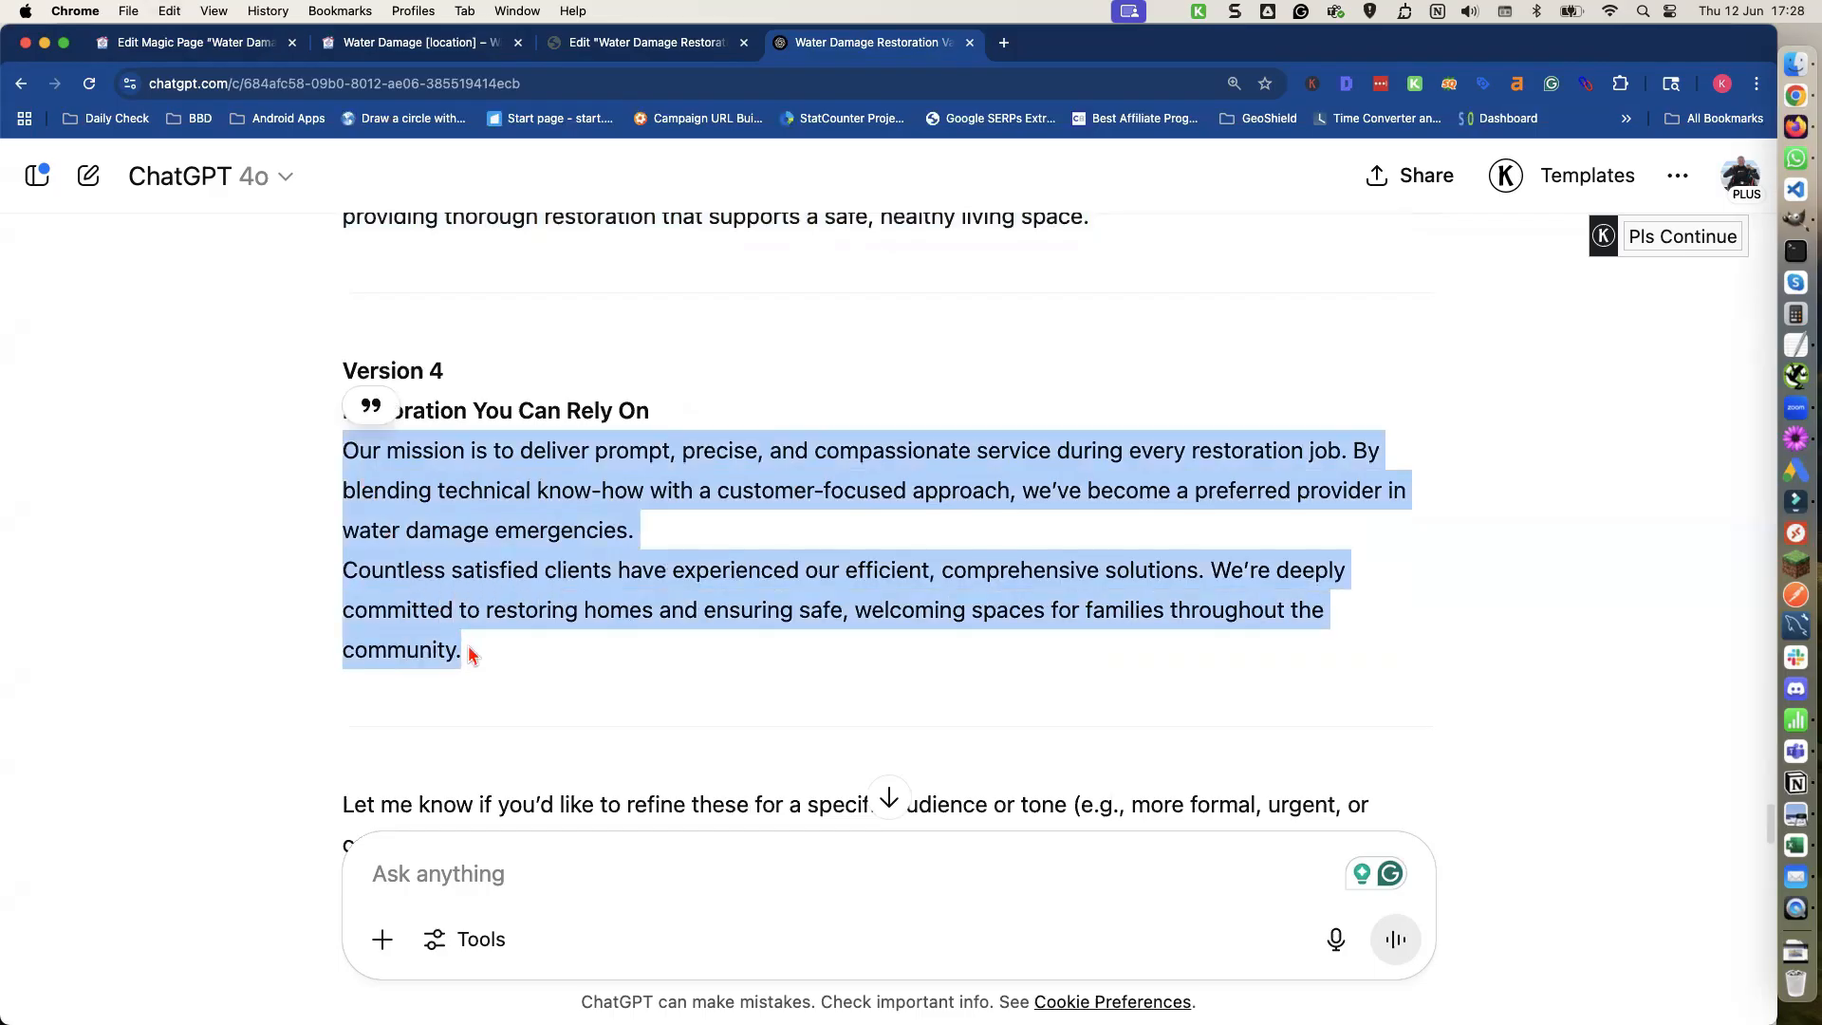
left_click(226, 48)
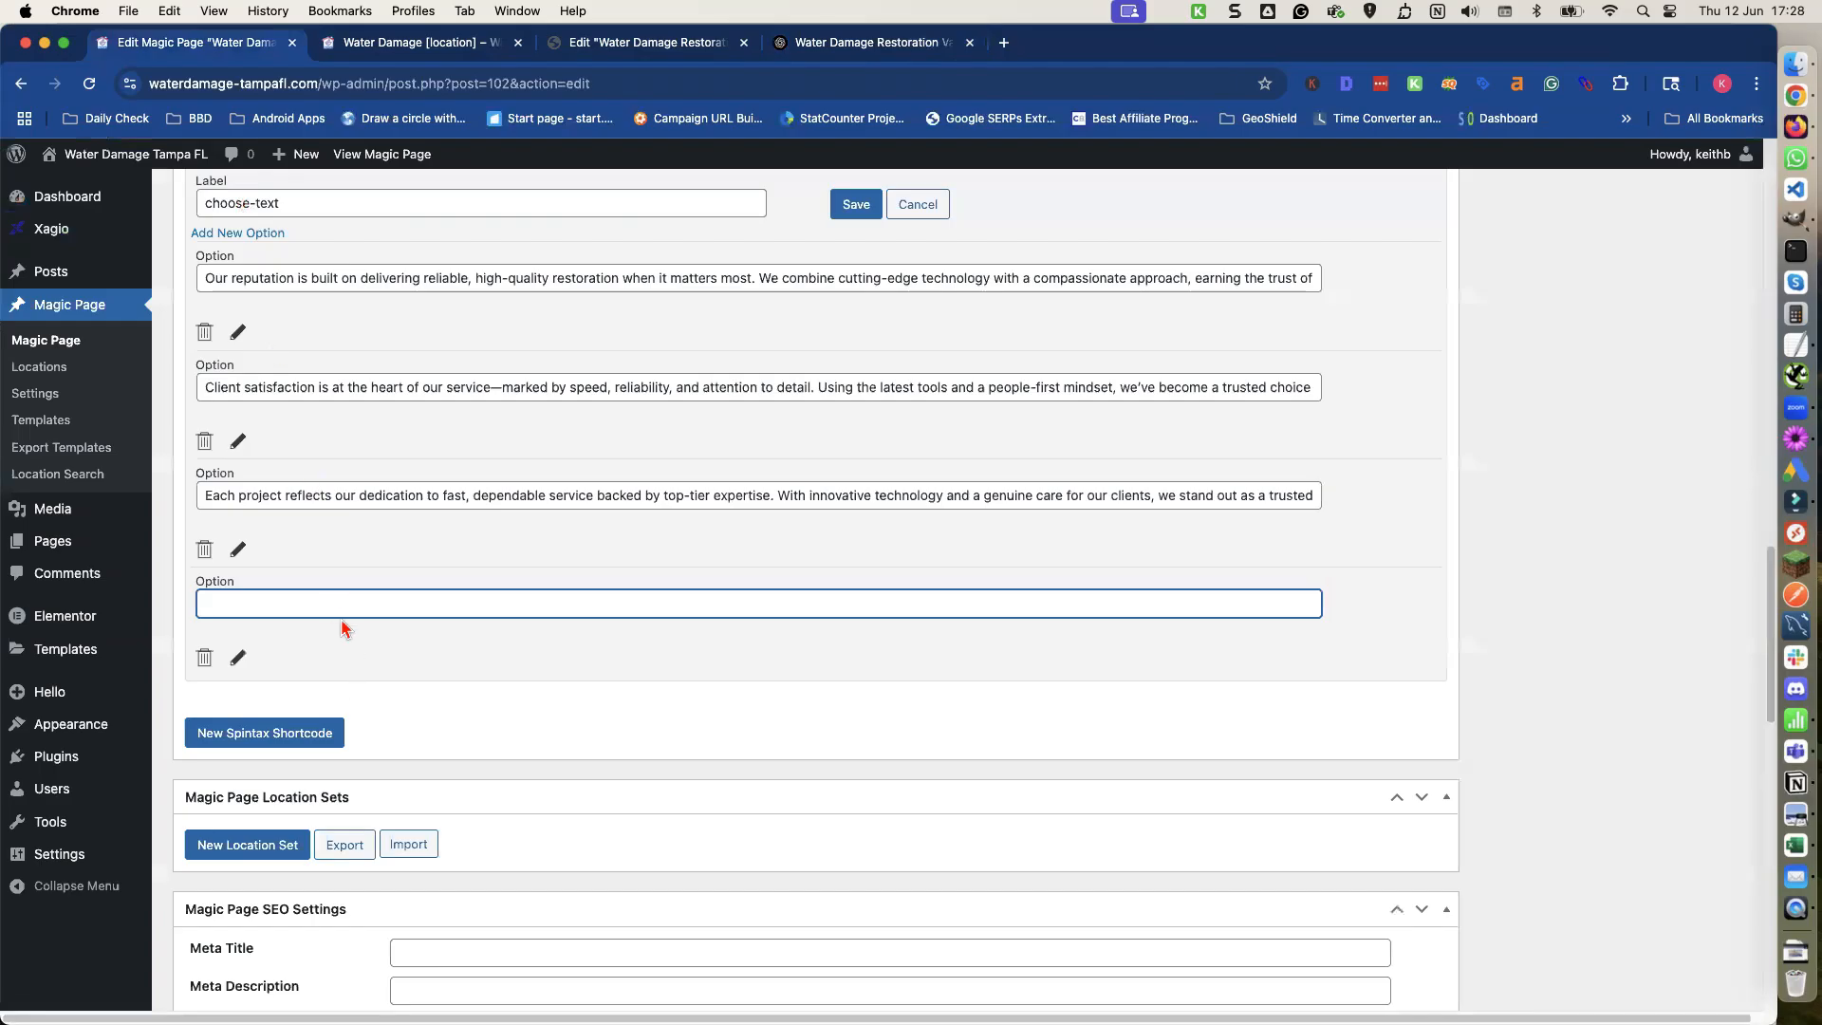
key("super+v")
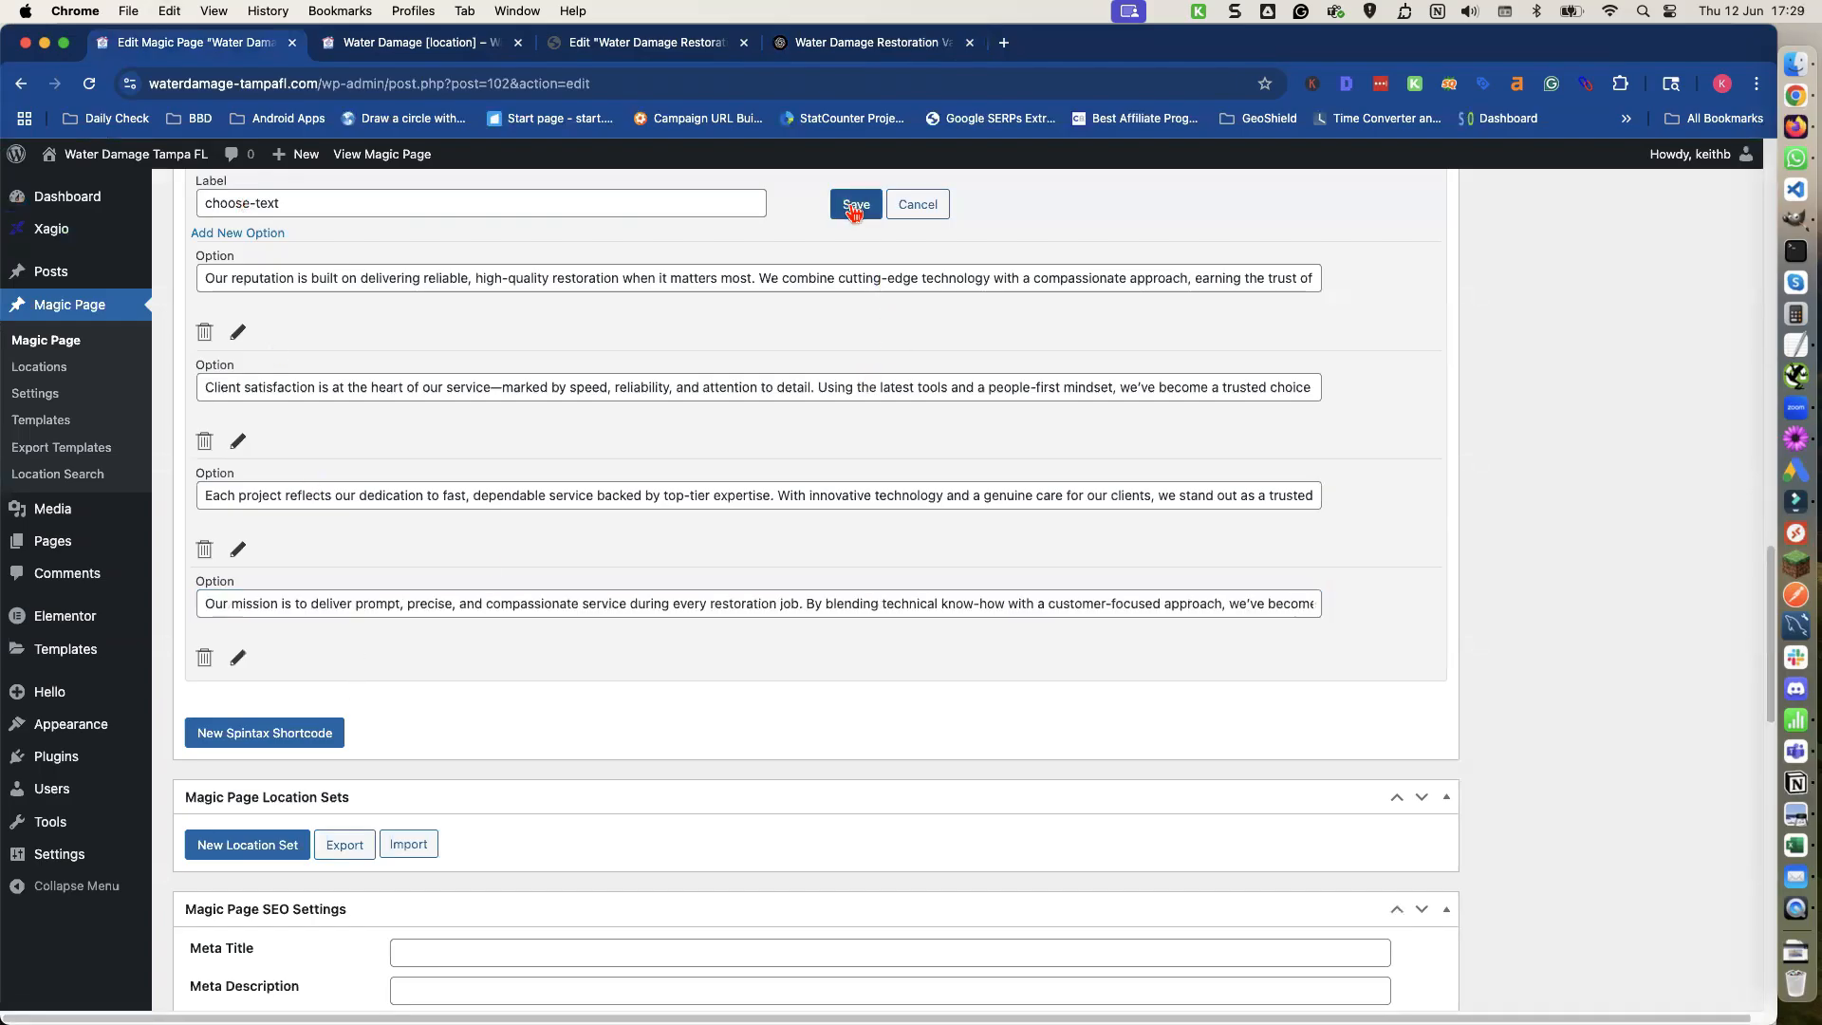
Save the choose-text shortcode and update the Magic Page.
left_click(854, 202)
scroll(813, 252, "up", 2)
scroll(811, 252, "up", 15)
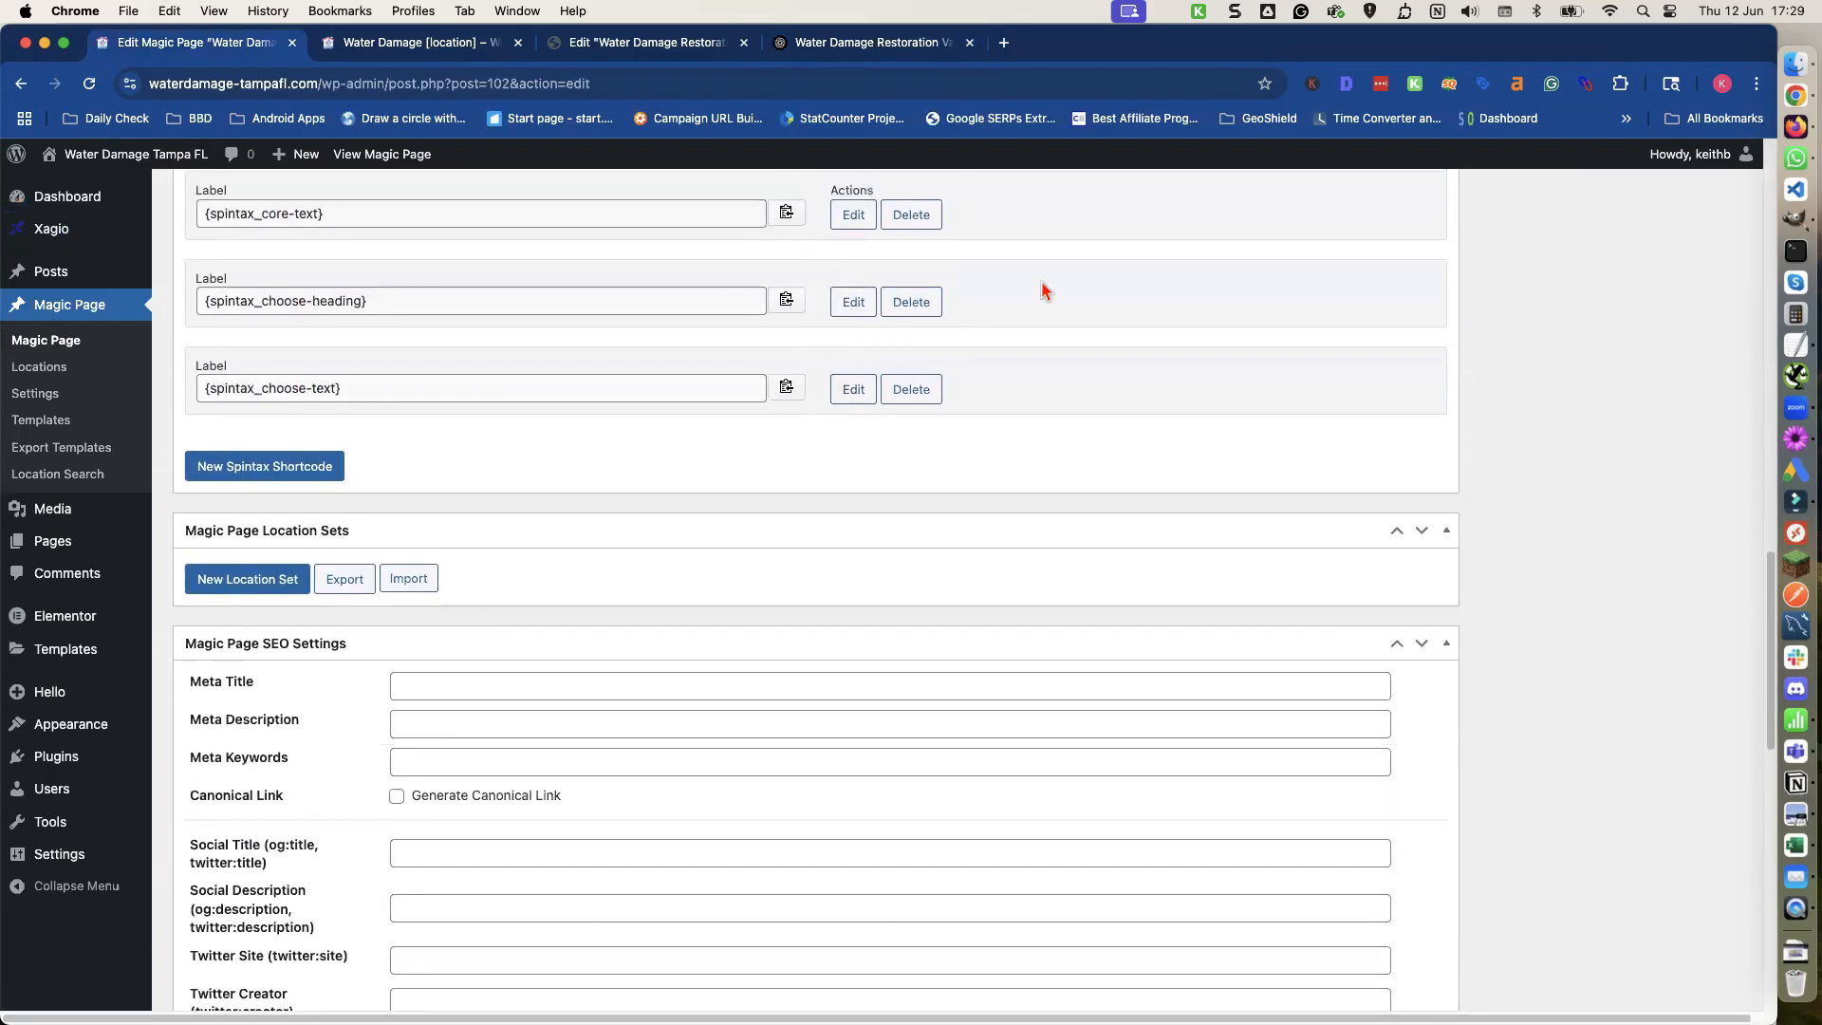
scroll(1385, 412, "down", 3)
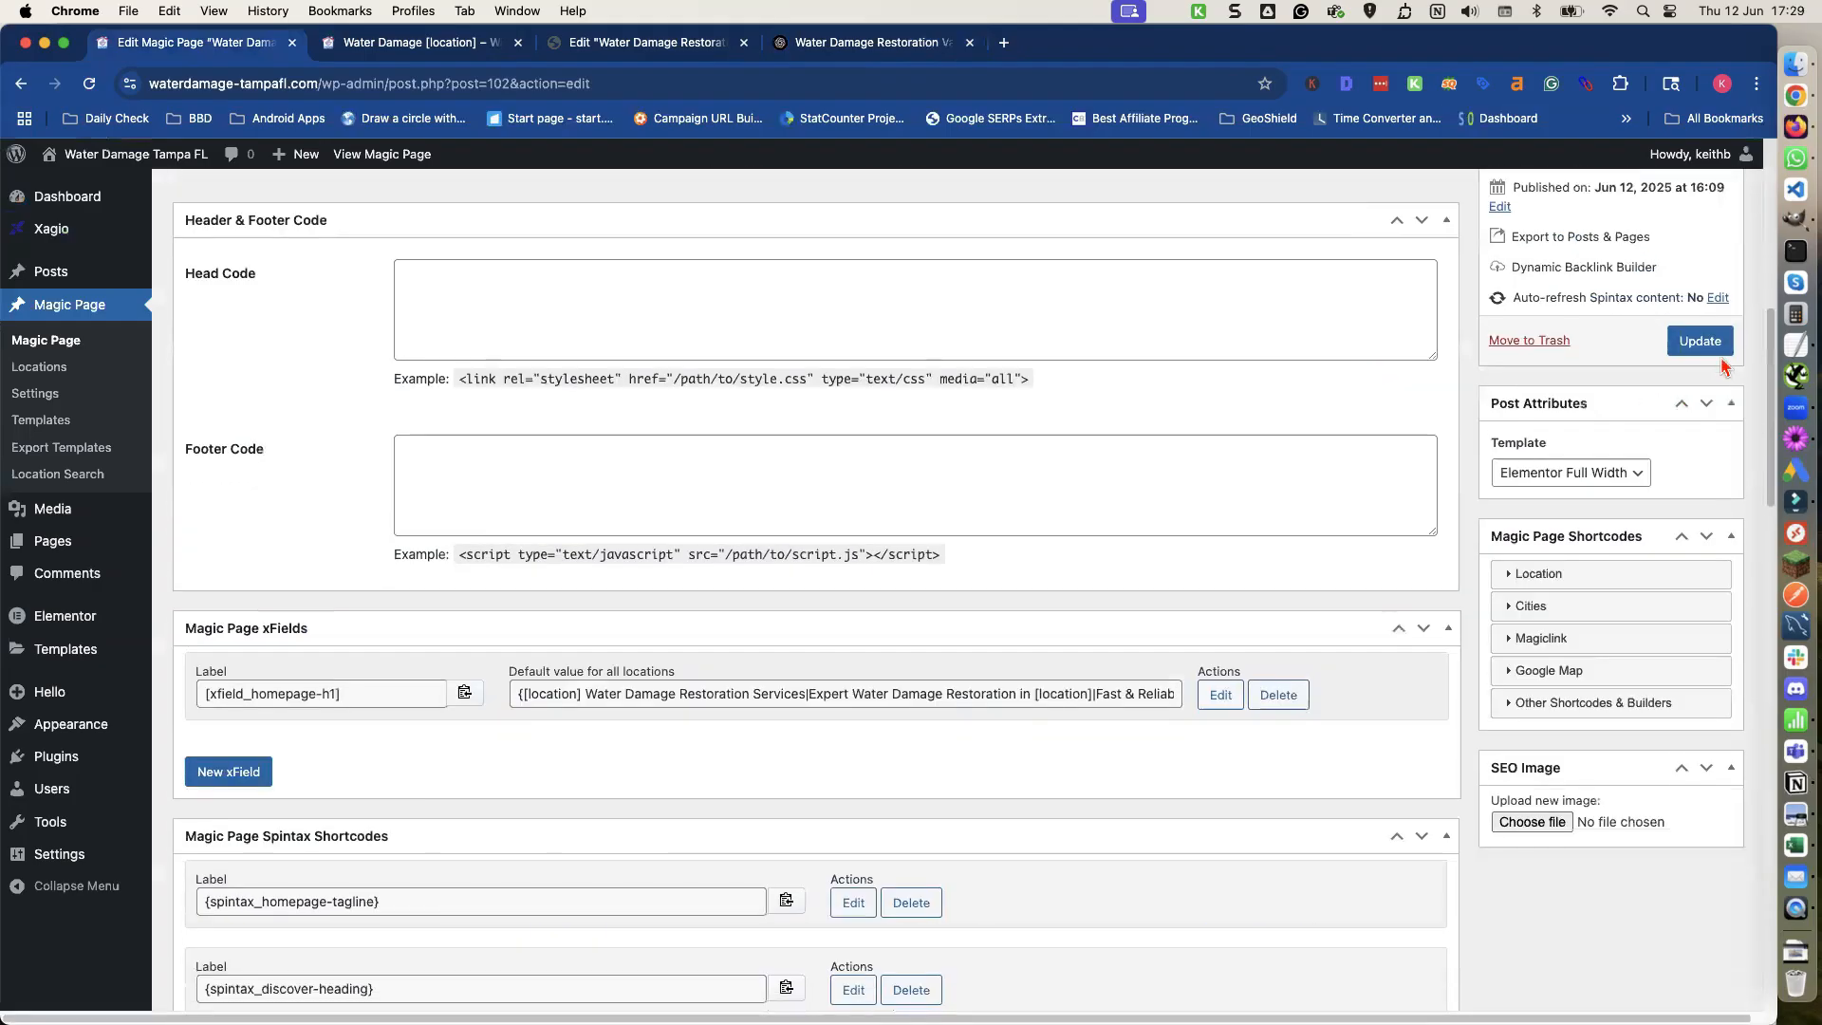
left_click(1692, 342)
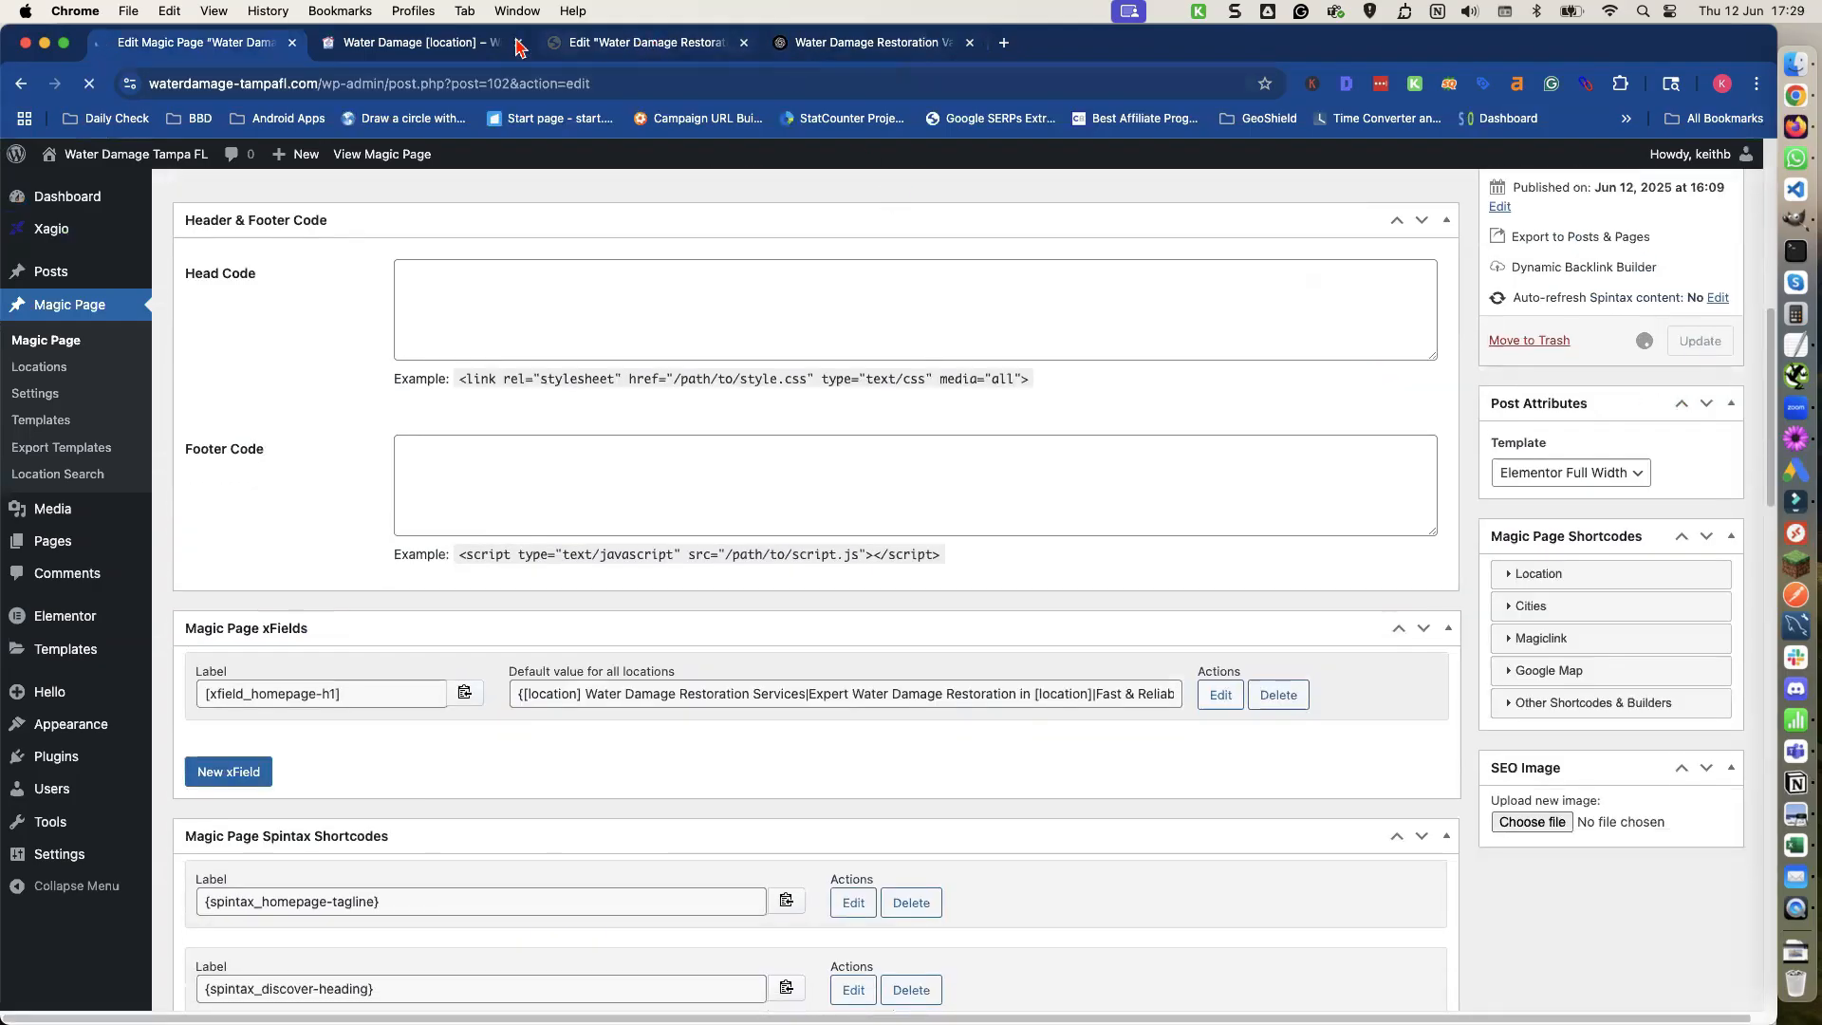
Open the page preview tab and scroll through the rendered page.
left_click(470, 44)
scroll(493, 318, "down", 5)
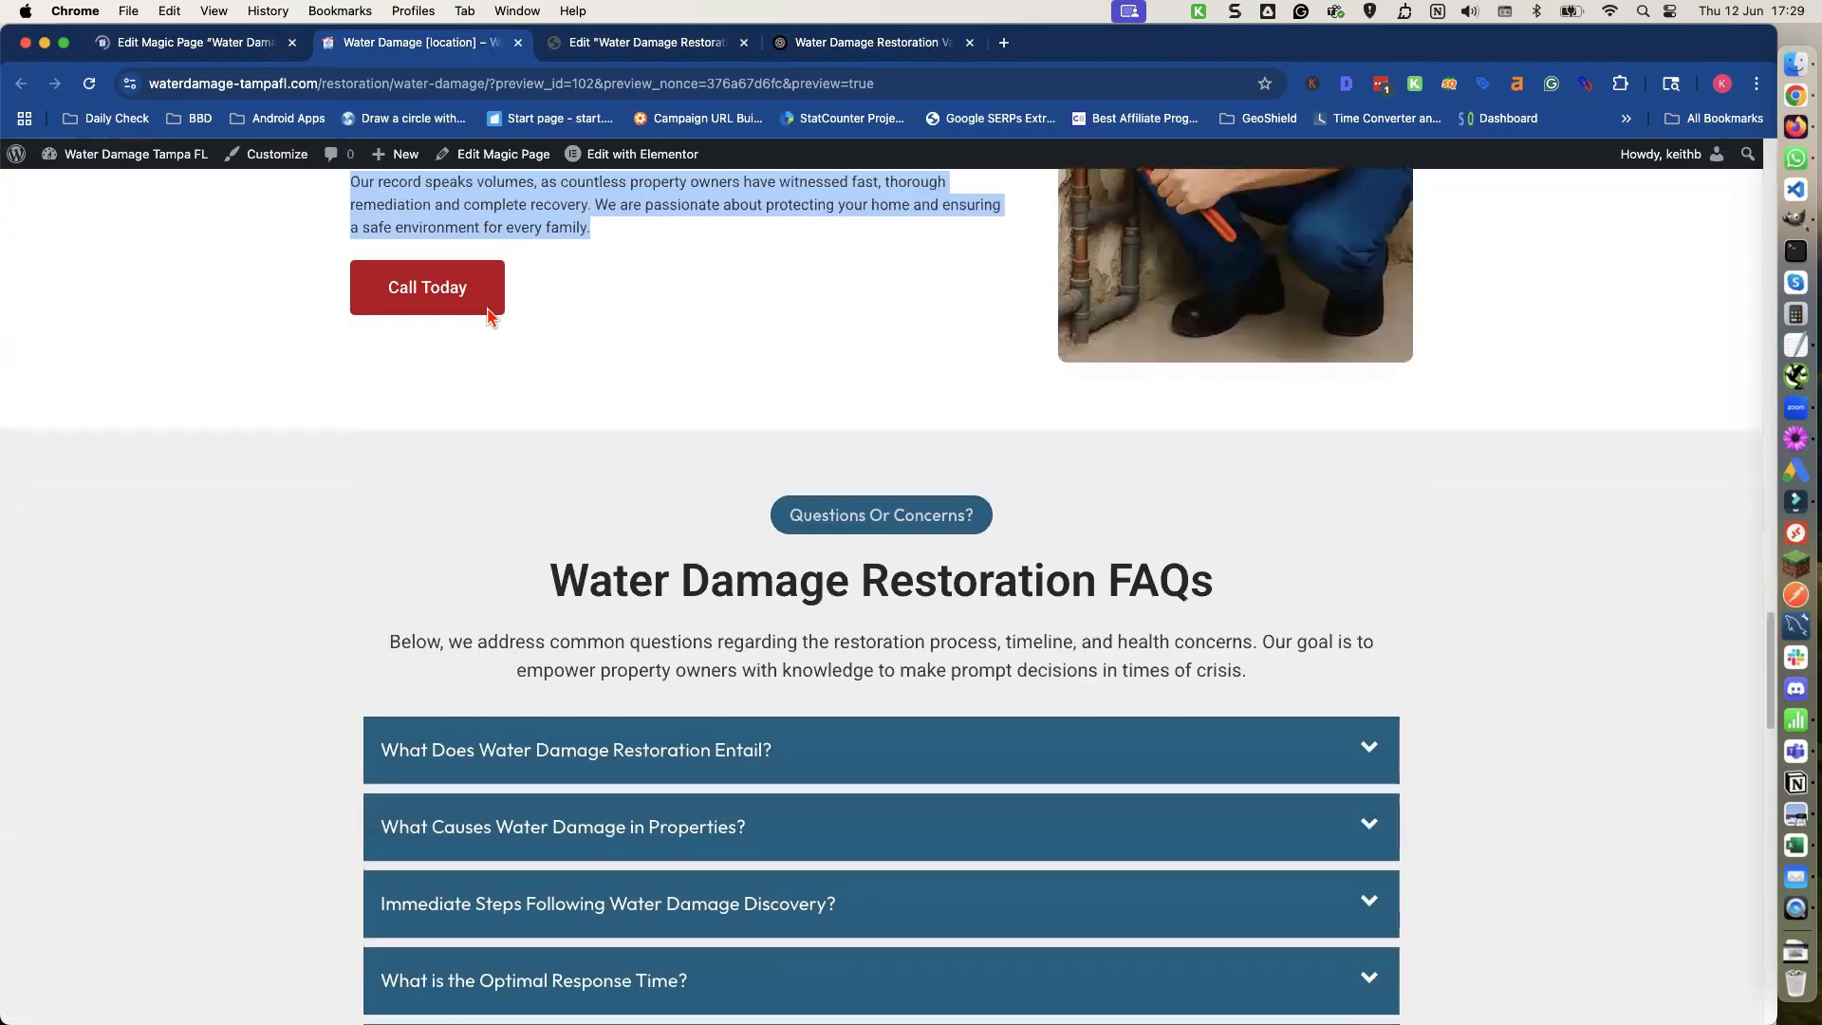
Copy the FAQ section heading and intro text from the page preview and paste them into the ChatGPT prompt.
scroll(491, 316, "down", 3)
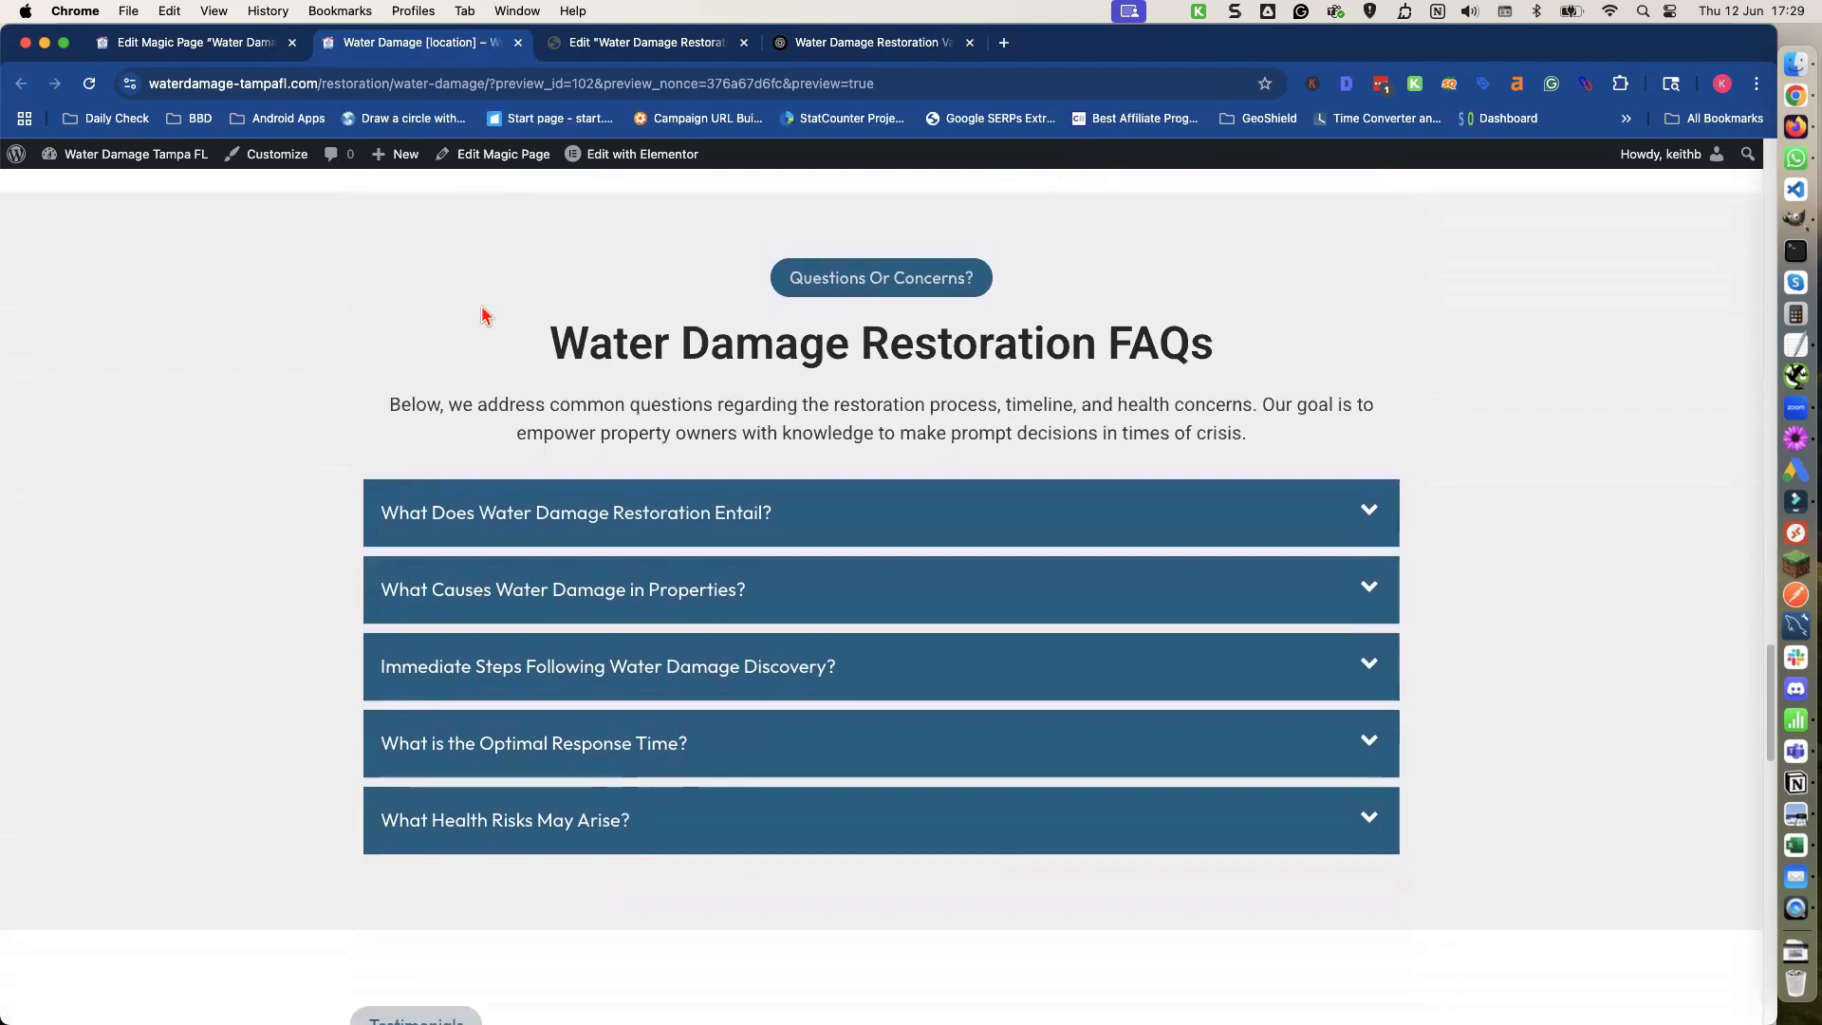
left_click_drag(556, 343, 1251, 454)
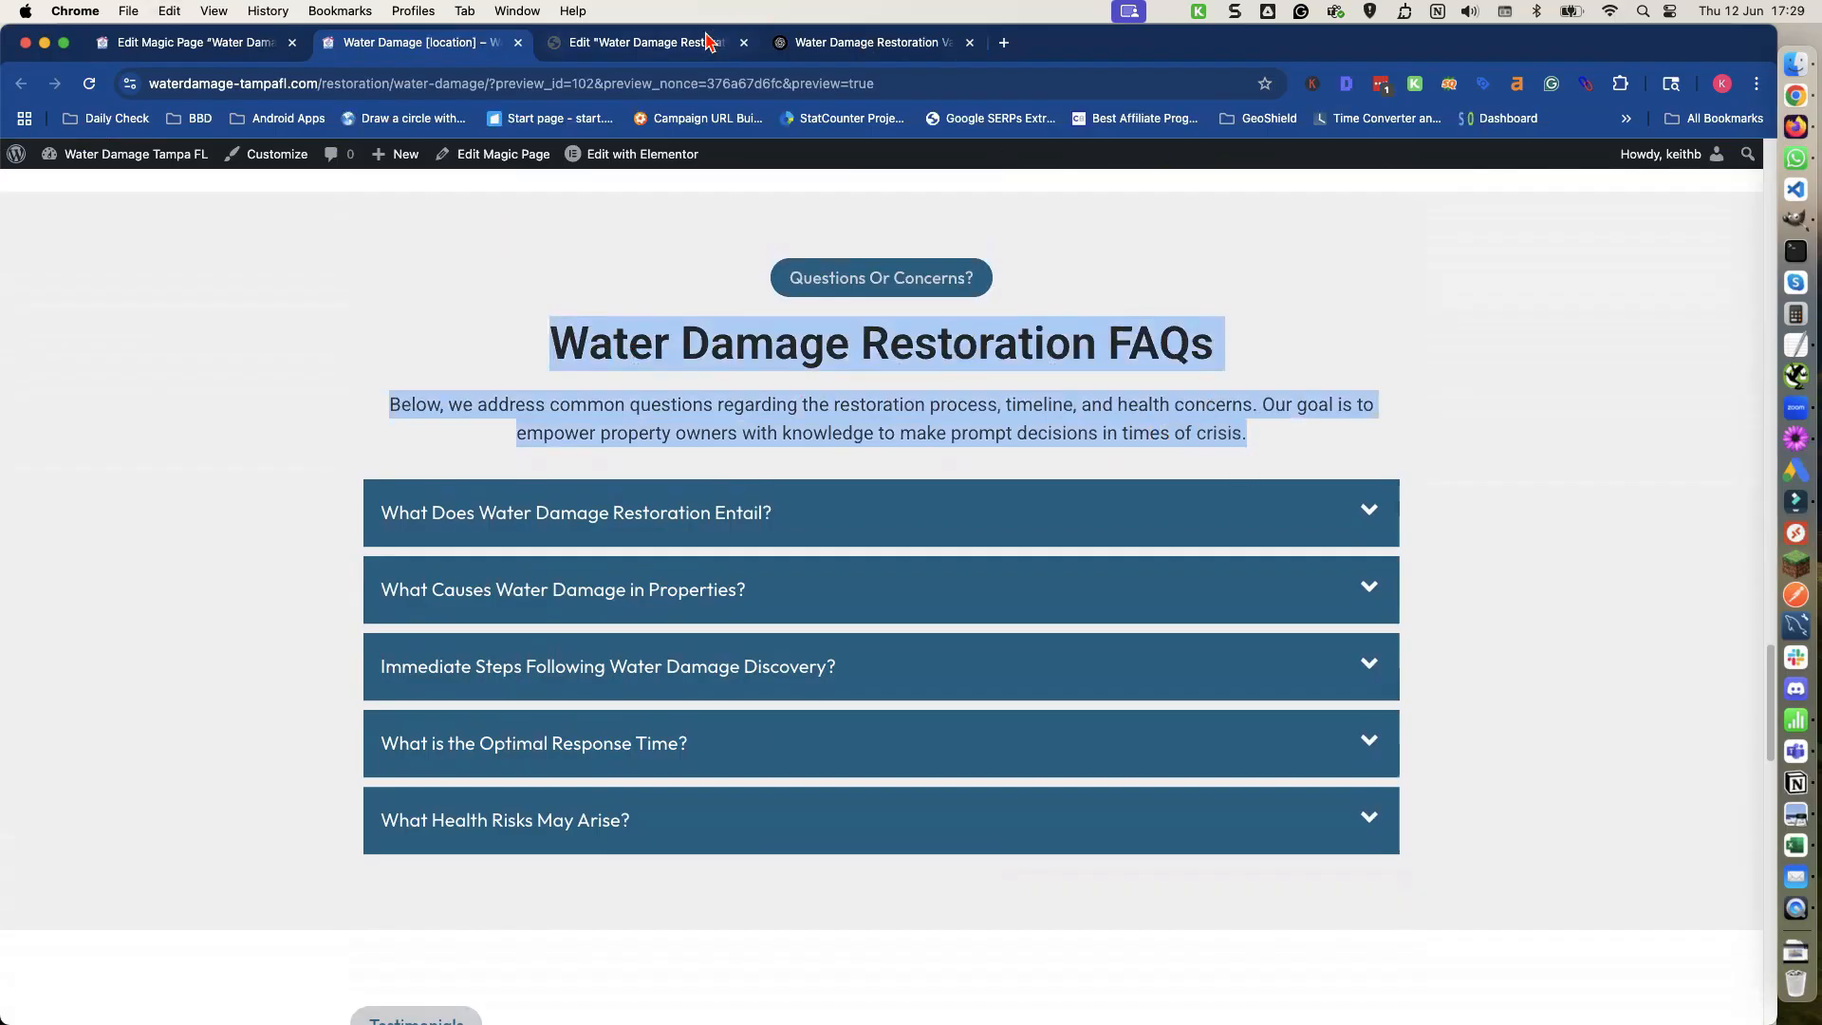
left_click(812, 48)
left_click(395, 874)
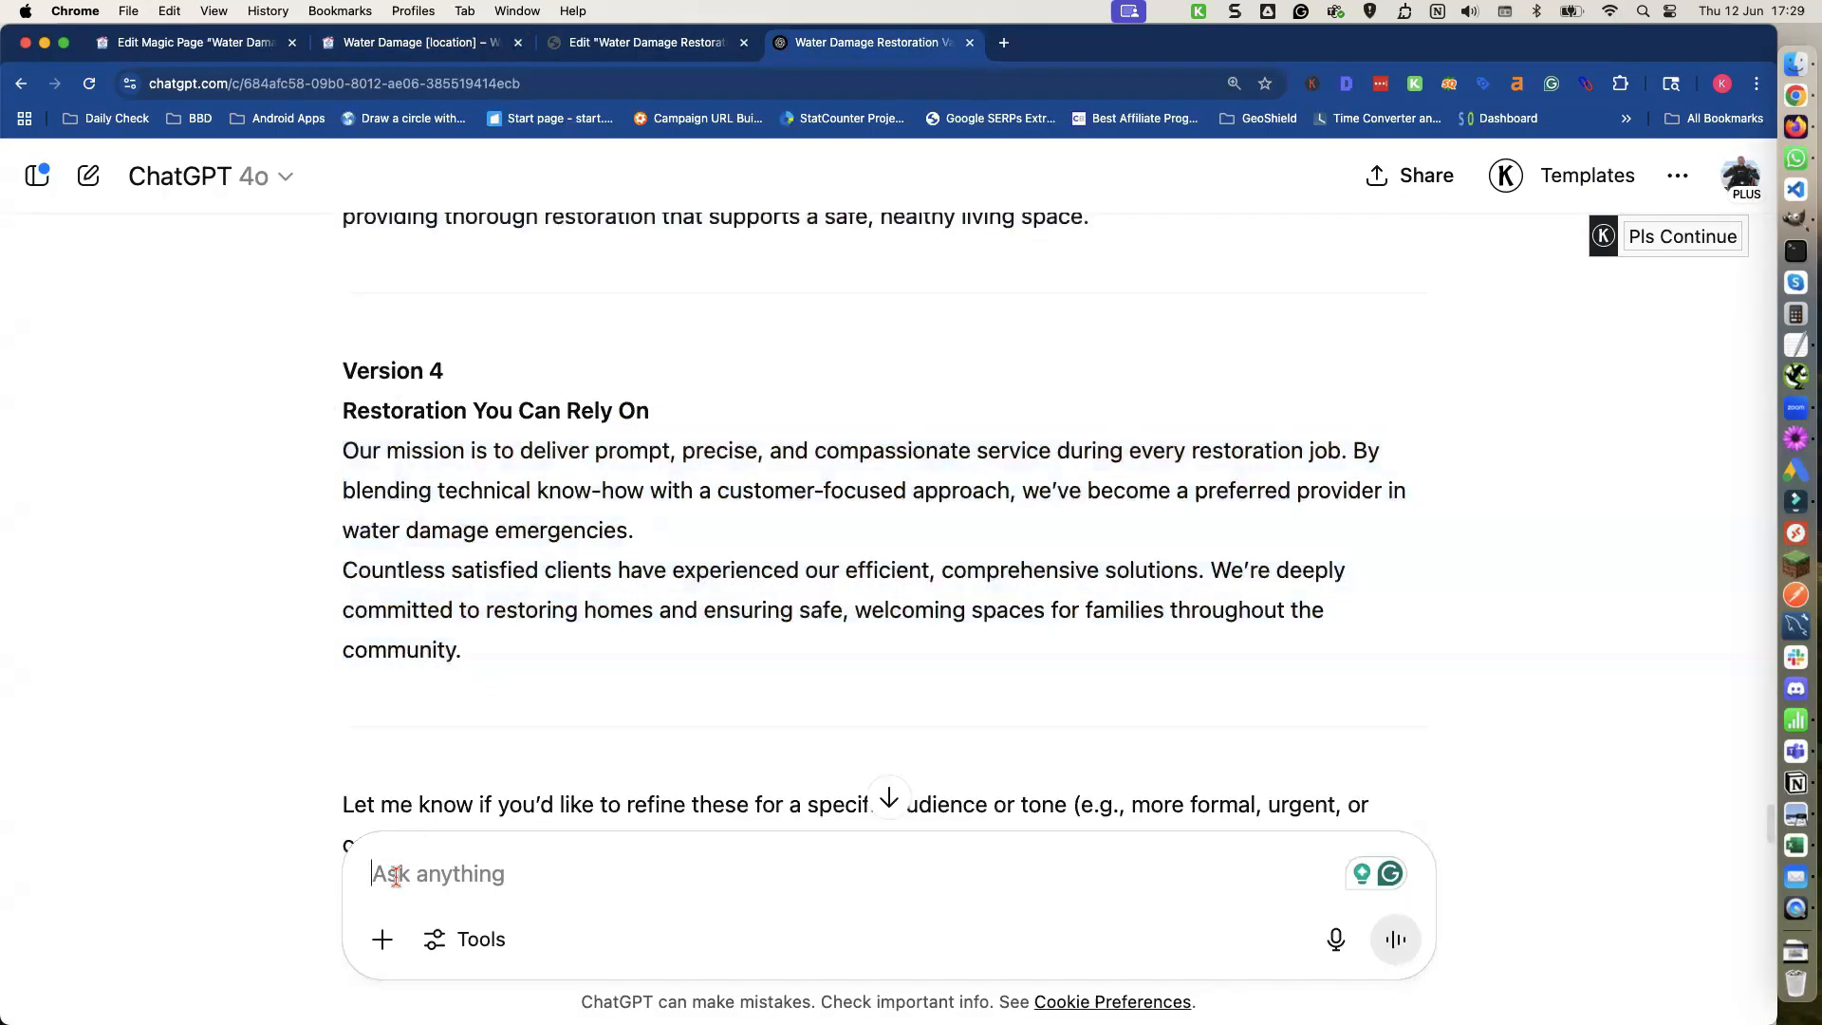
key("shift+Return")
key("shift+Return")
key("super+v")
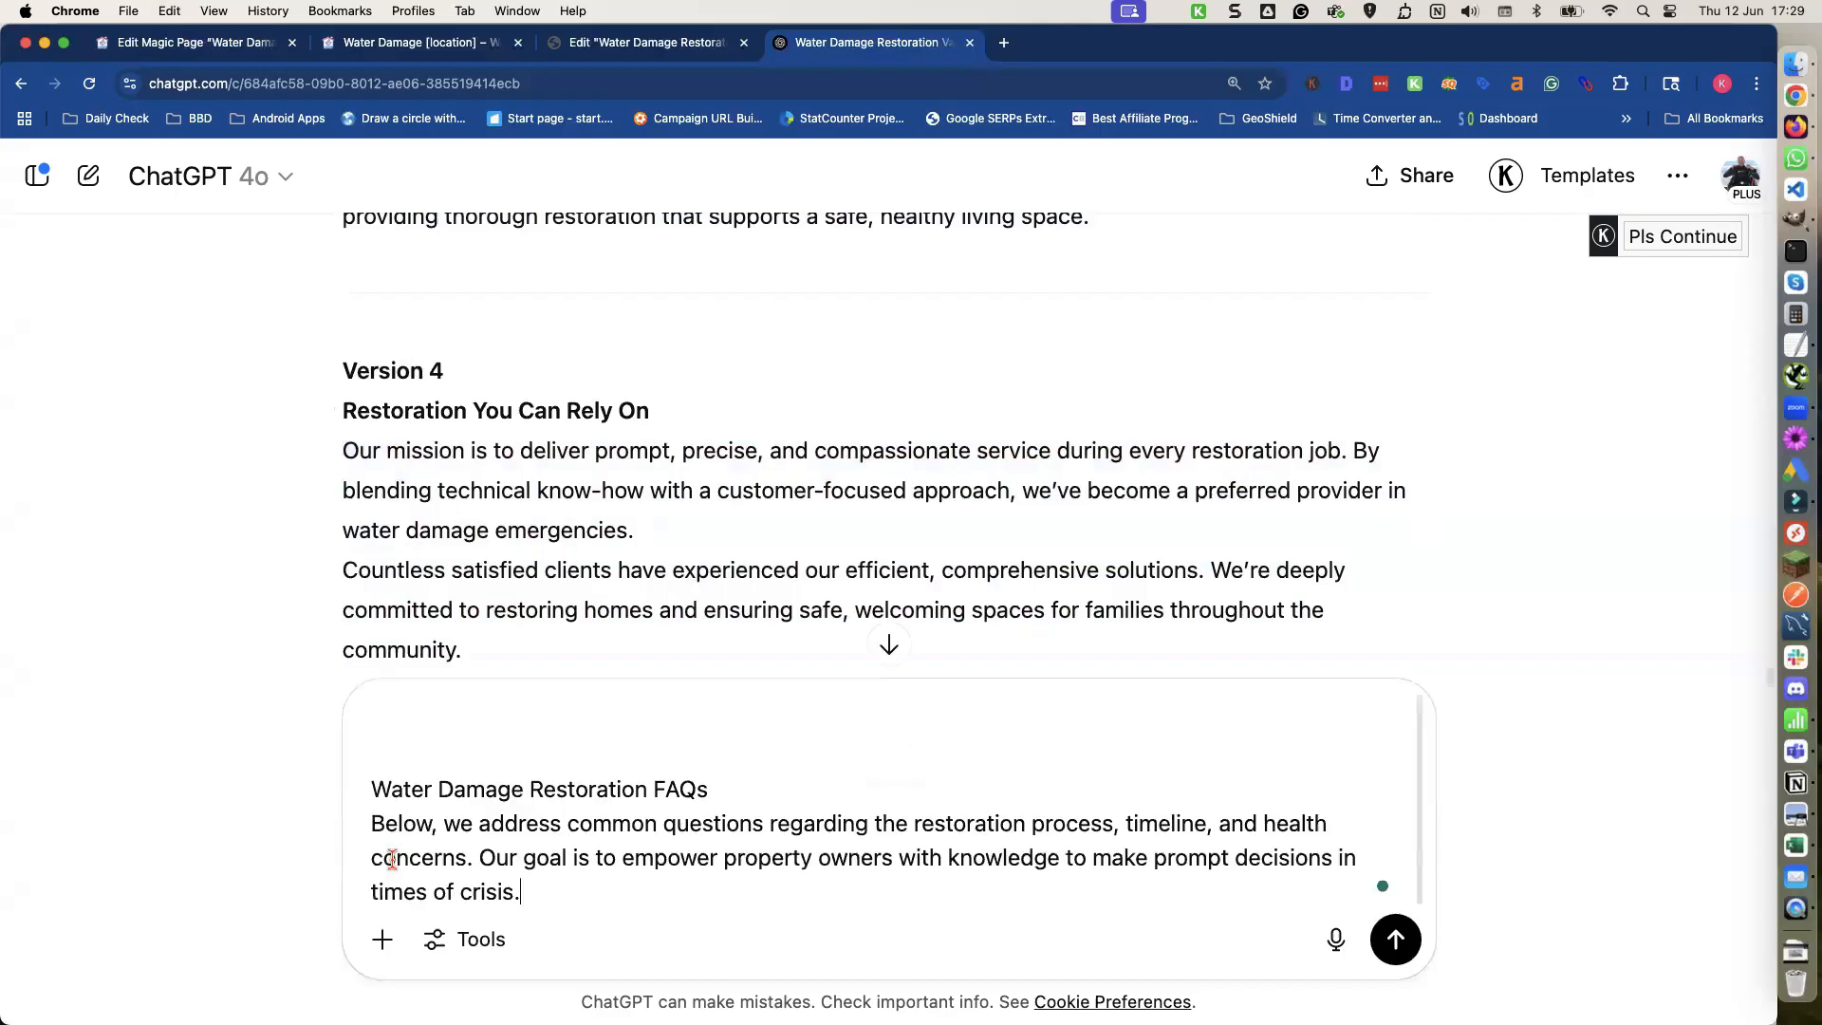
Add the saved rewrite instruction from TextEdit above the FAQ text and send the prompt to ChatGPT.
left_click(1796, 346)
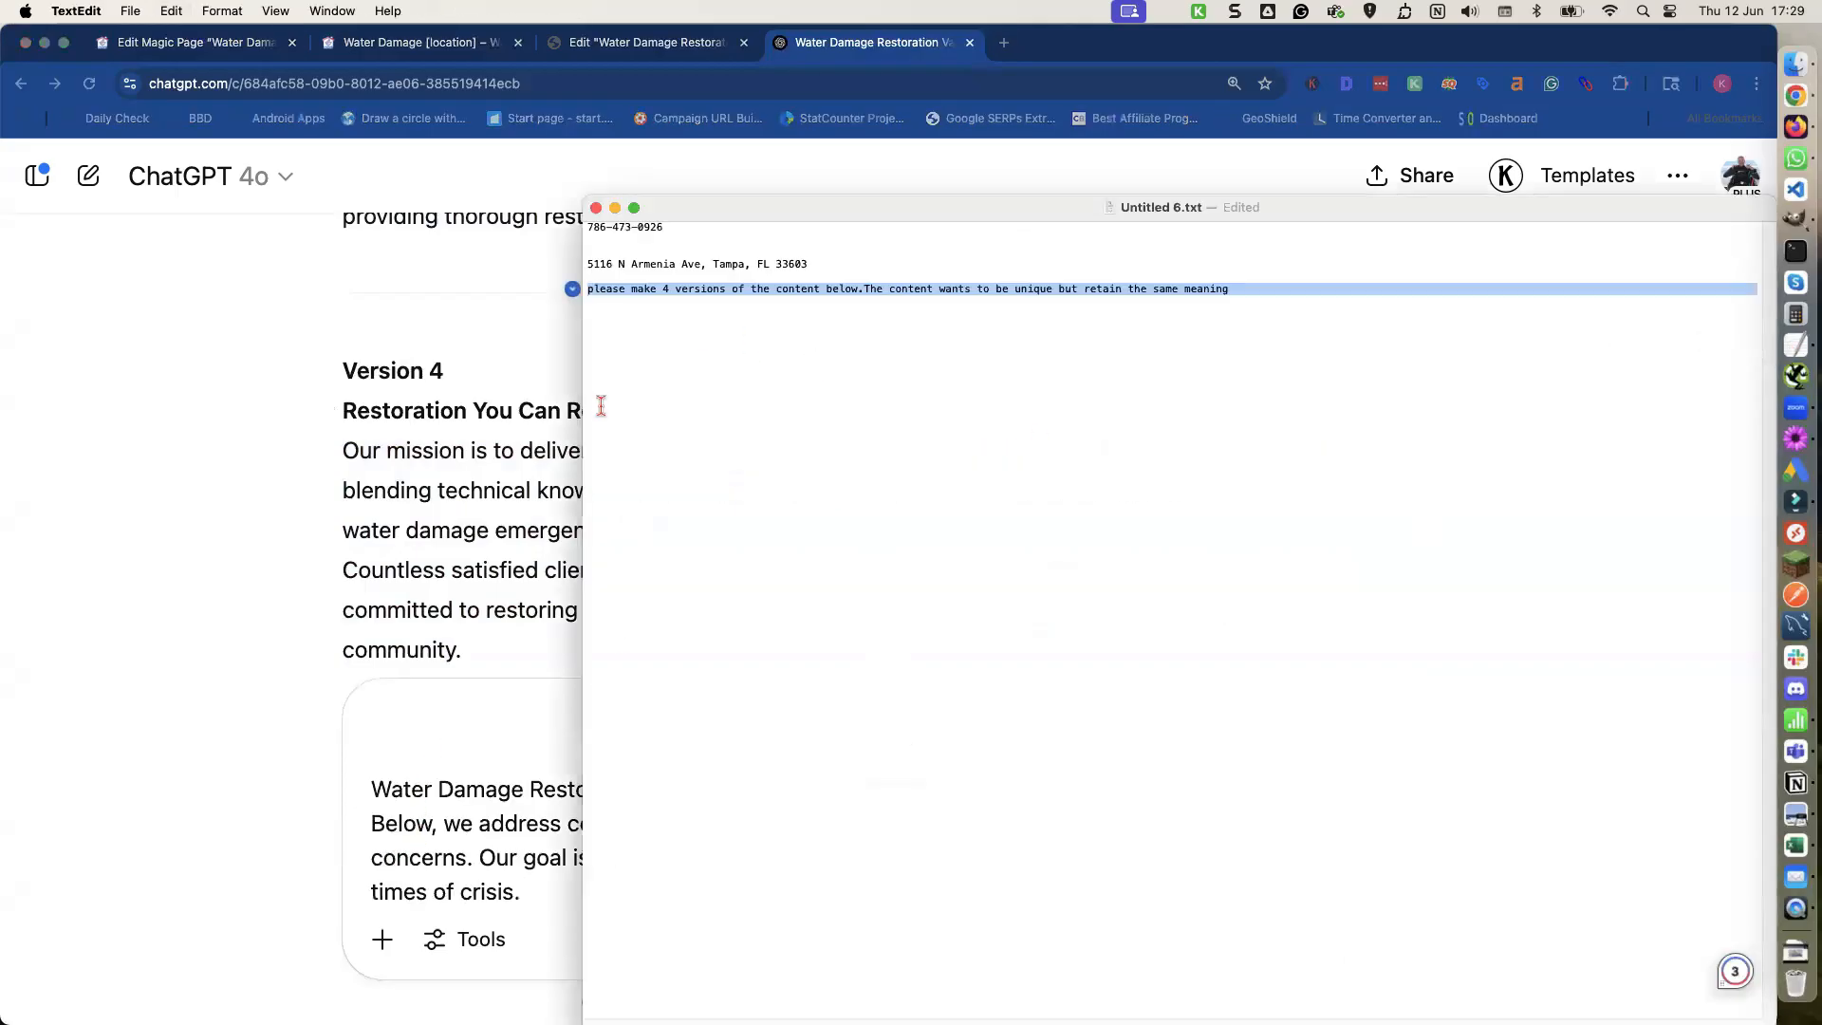
left_click(372, 726)
key("super+v")
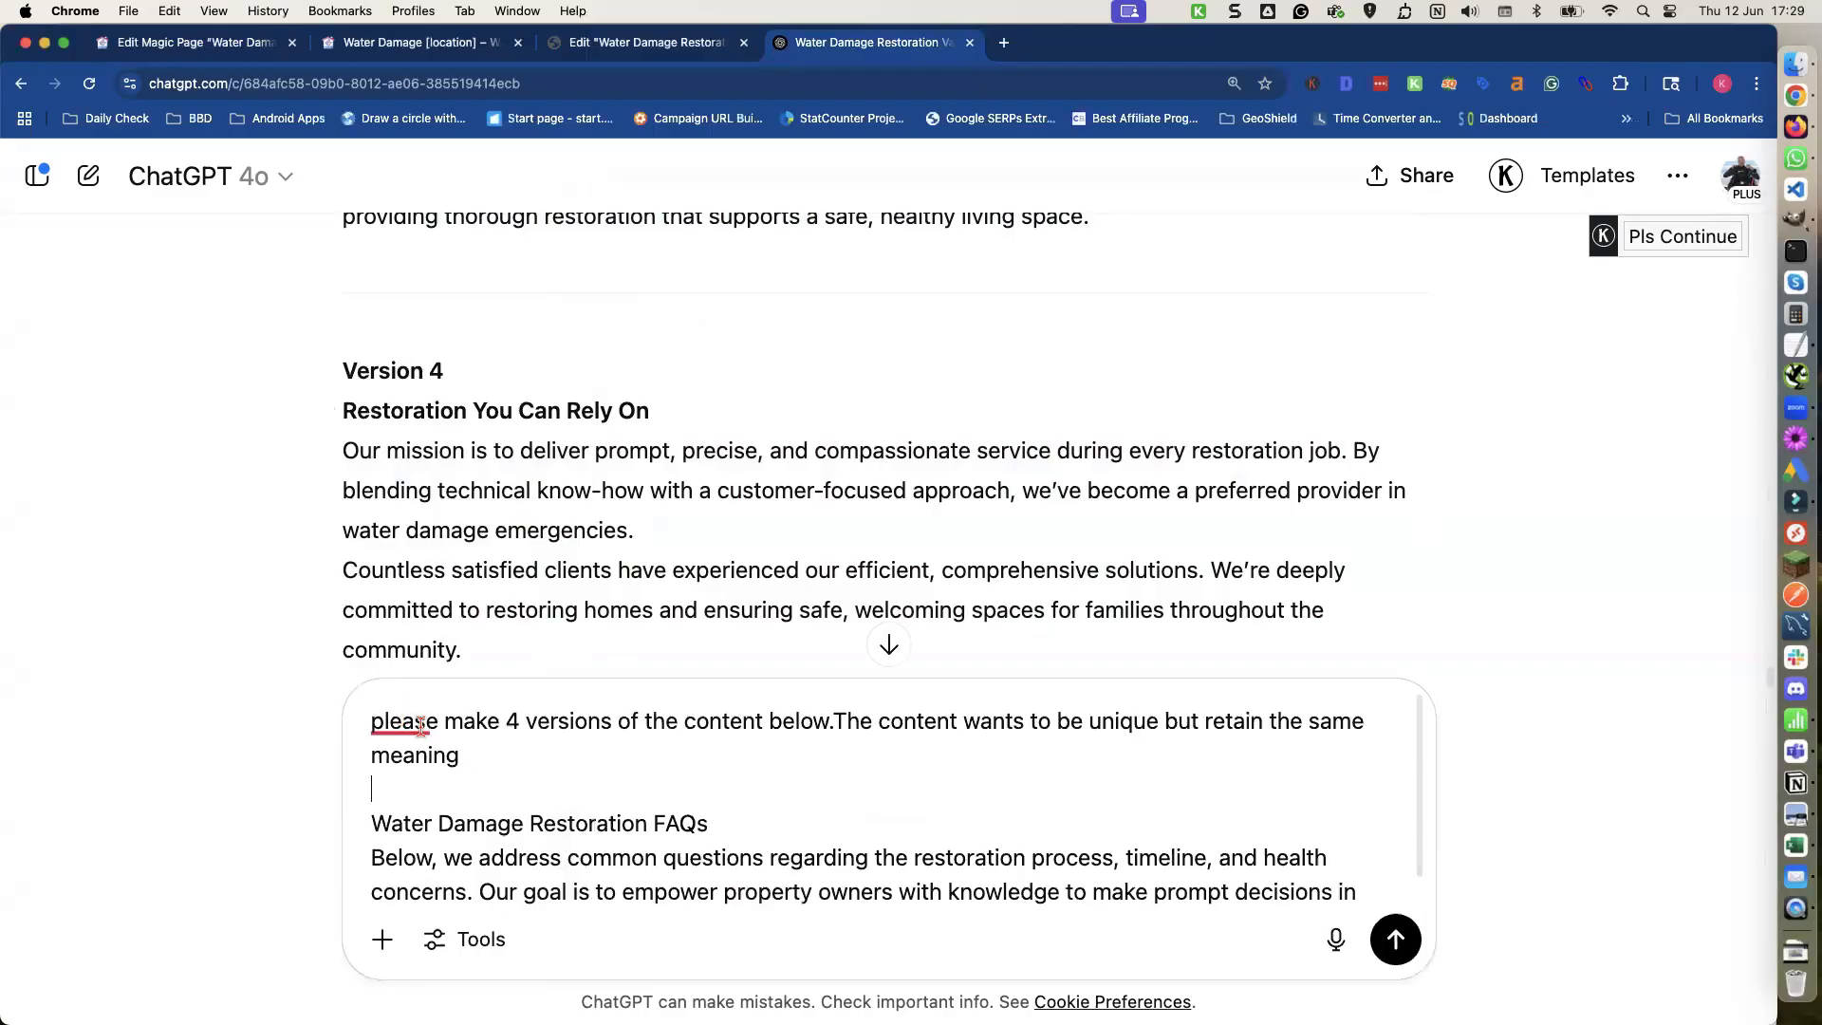
scroll(736, 778, "down", 1)
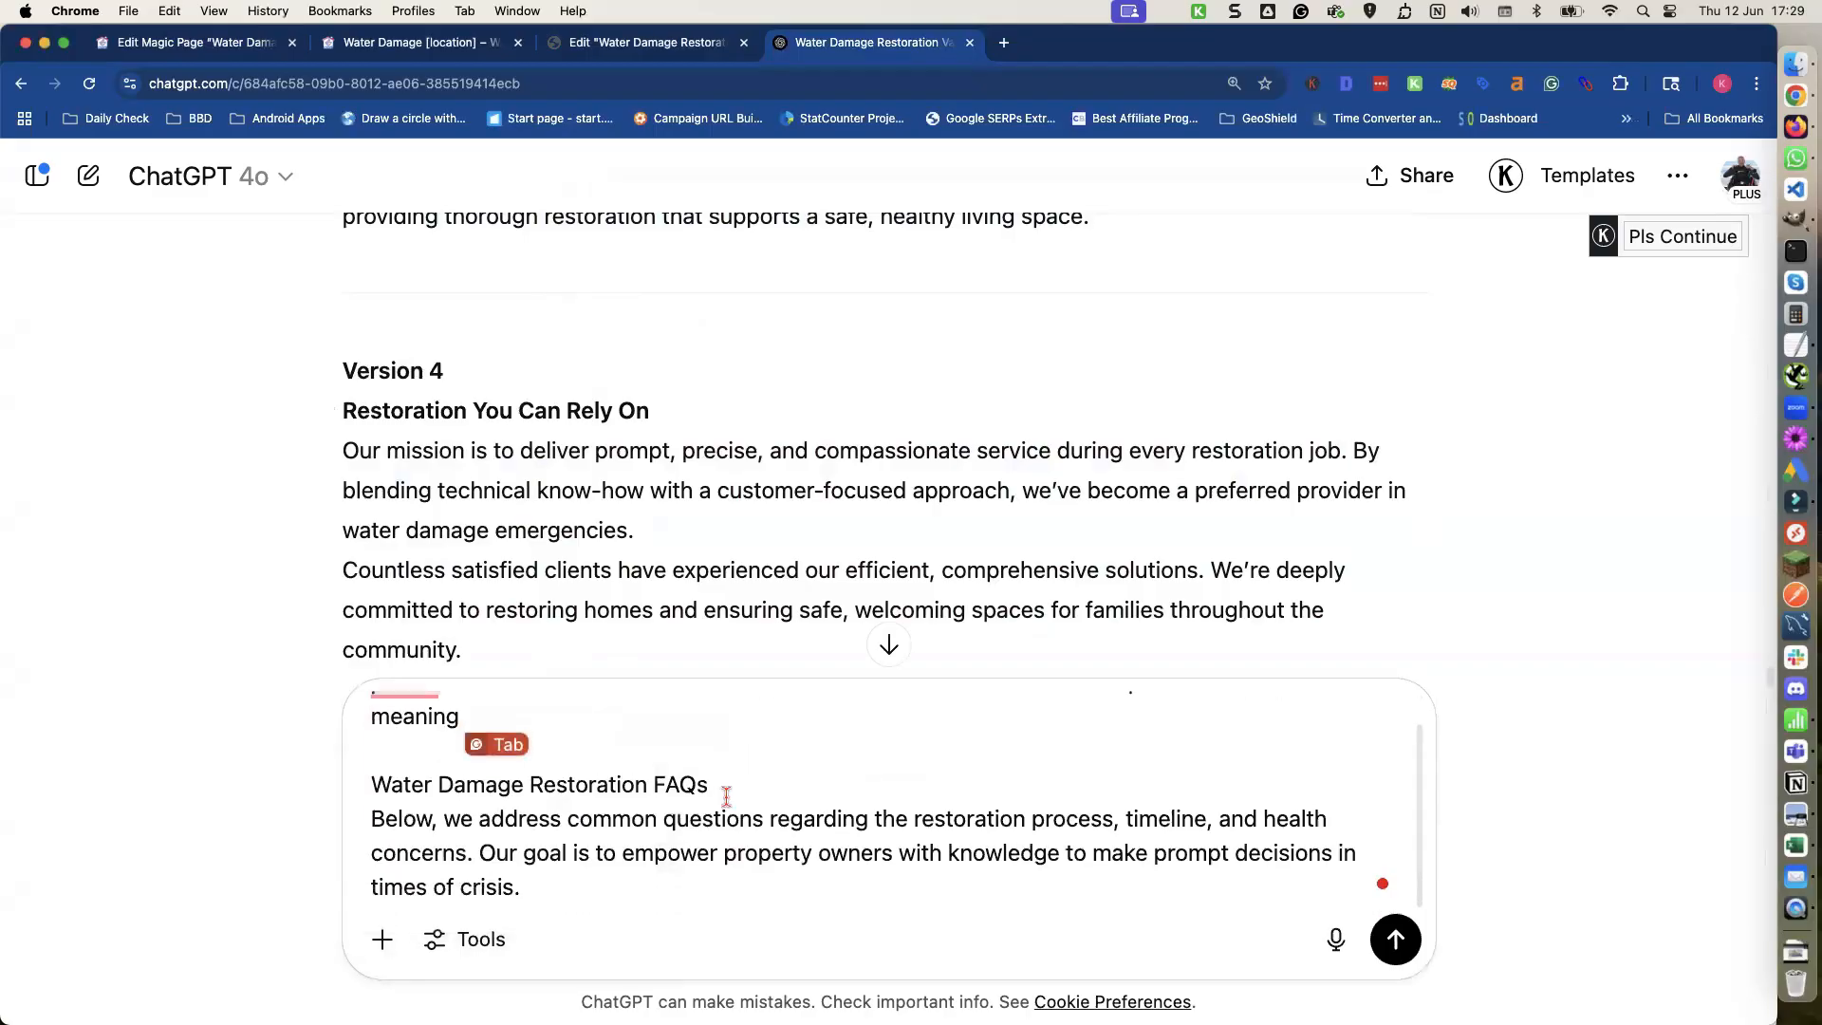
left_click(1396, 940)
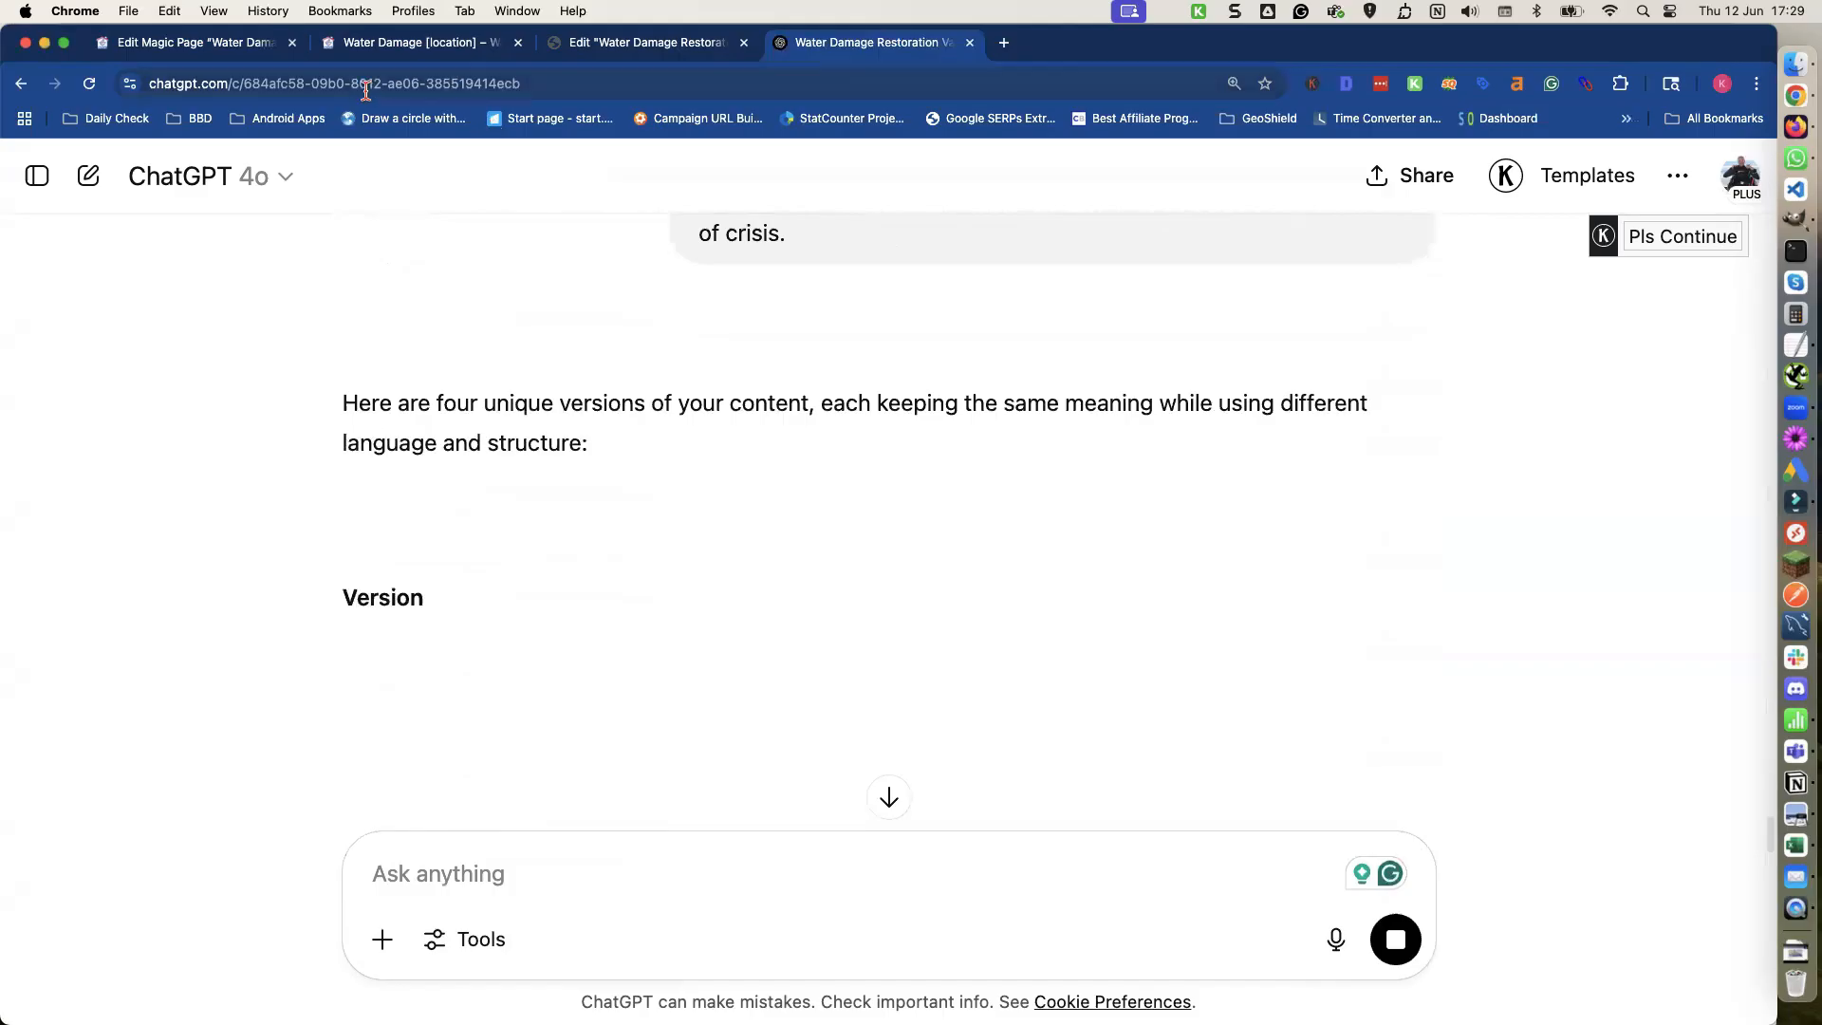
Create two new spintax shortcodes on the Magic Page labelled faq-heading and faq-text.
left_click(207, 45)
scroll(336, 508, "down", 20)
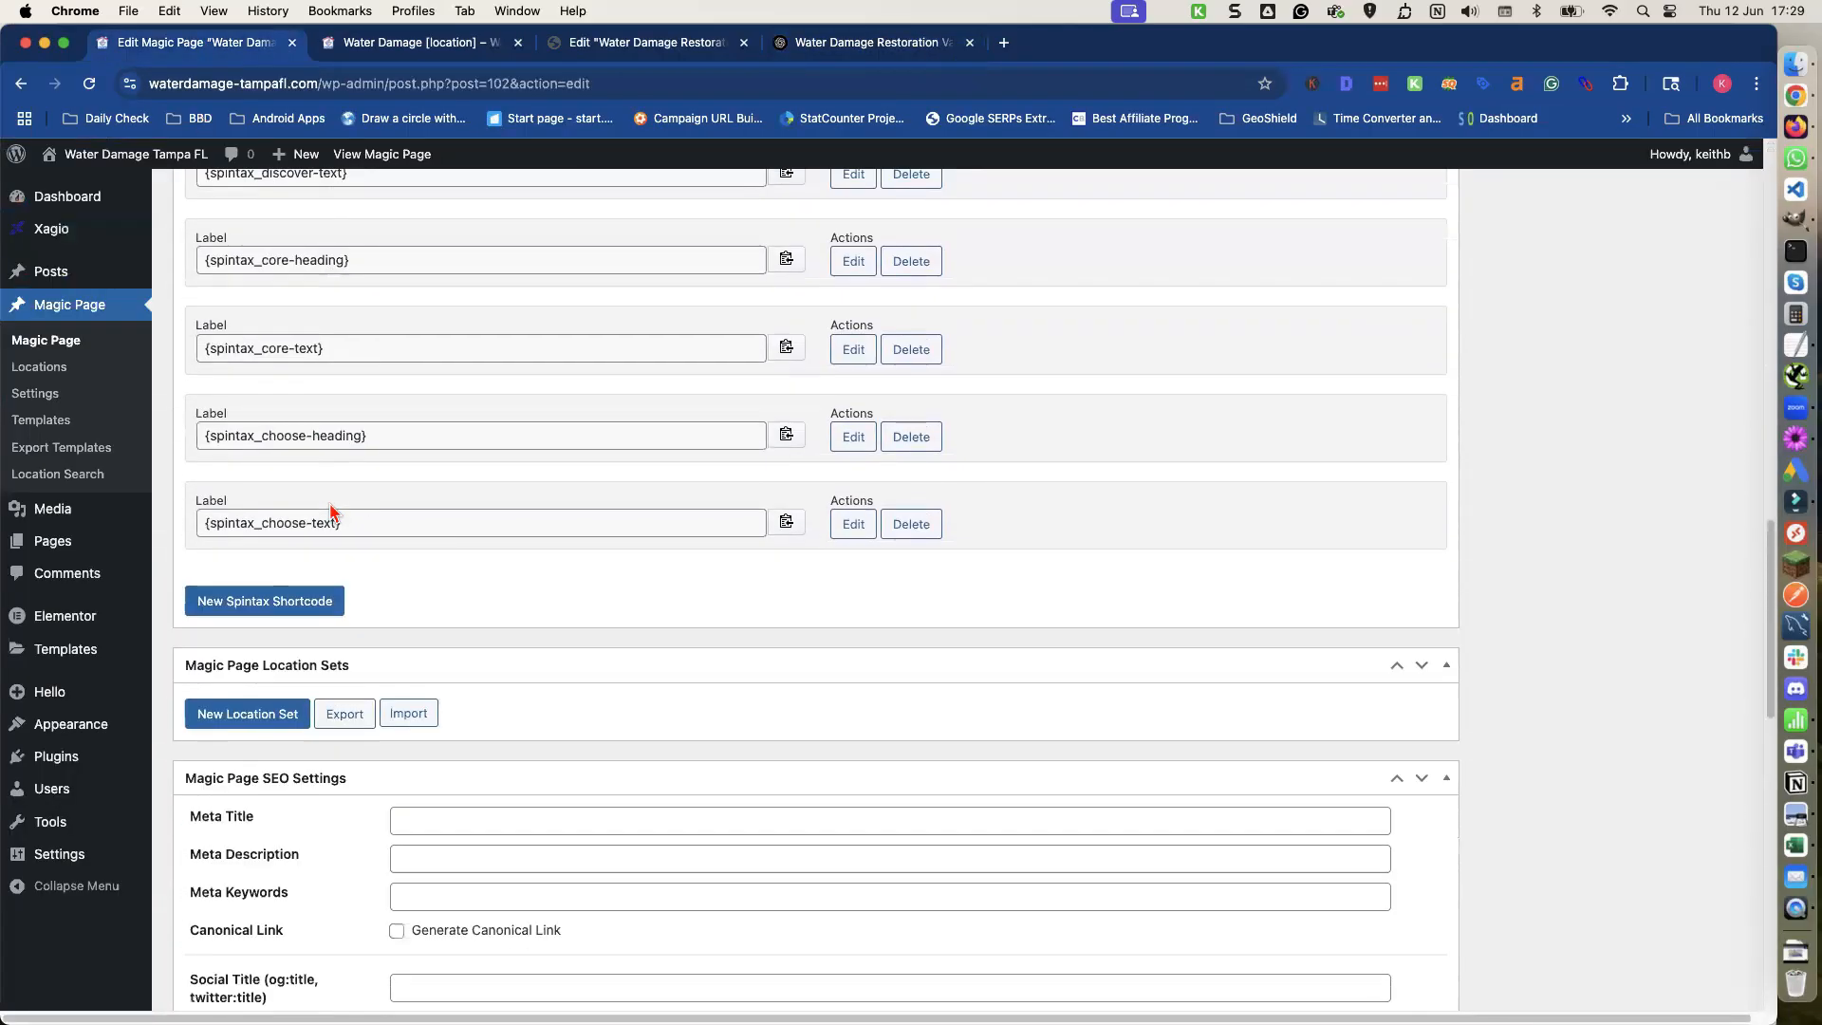
left_click(292, 602)
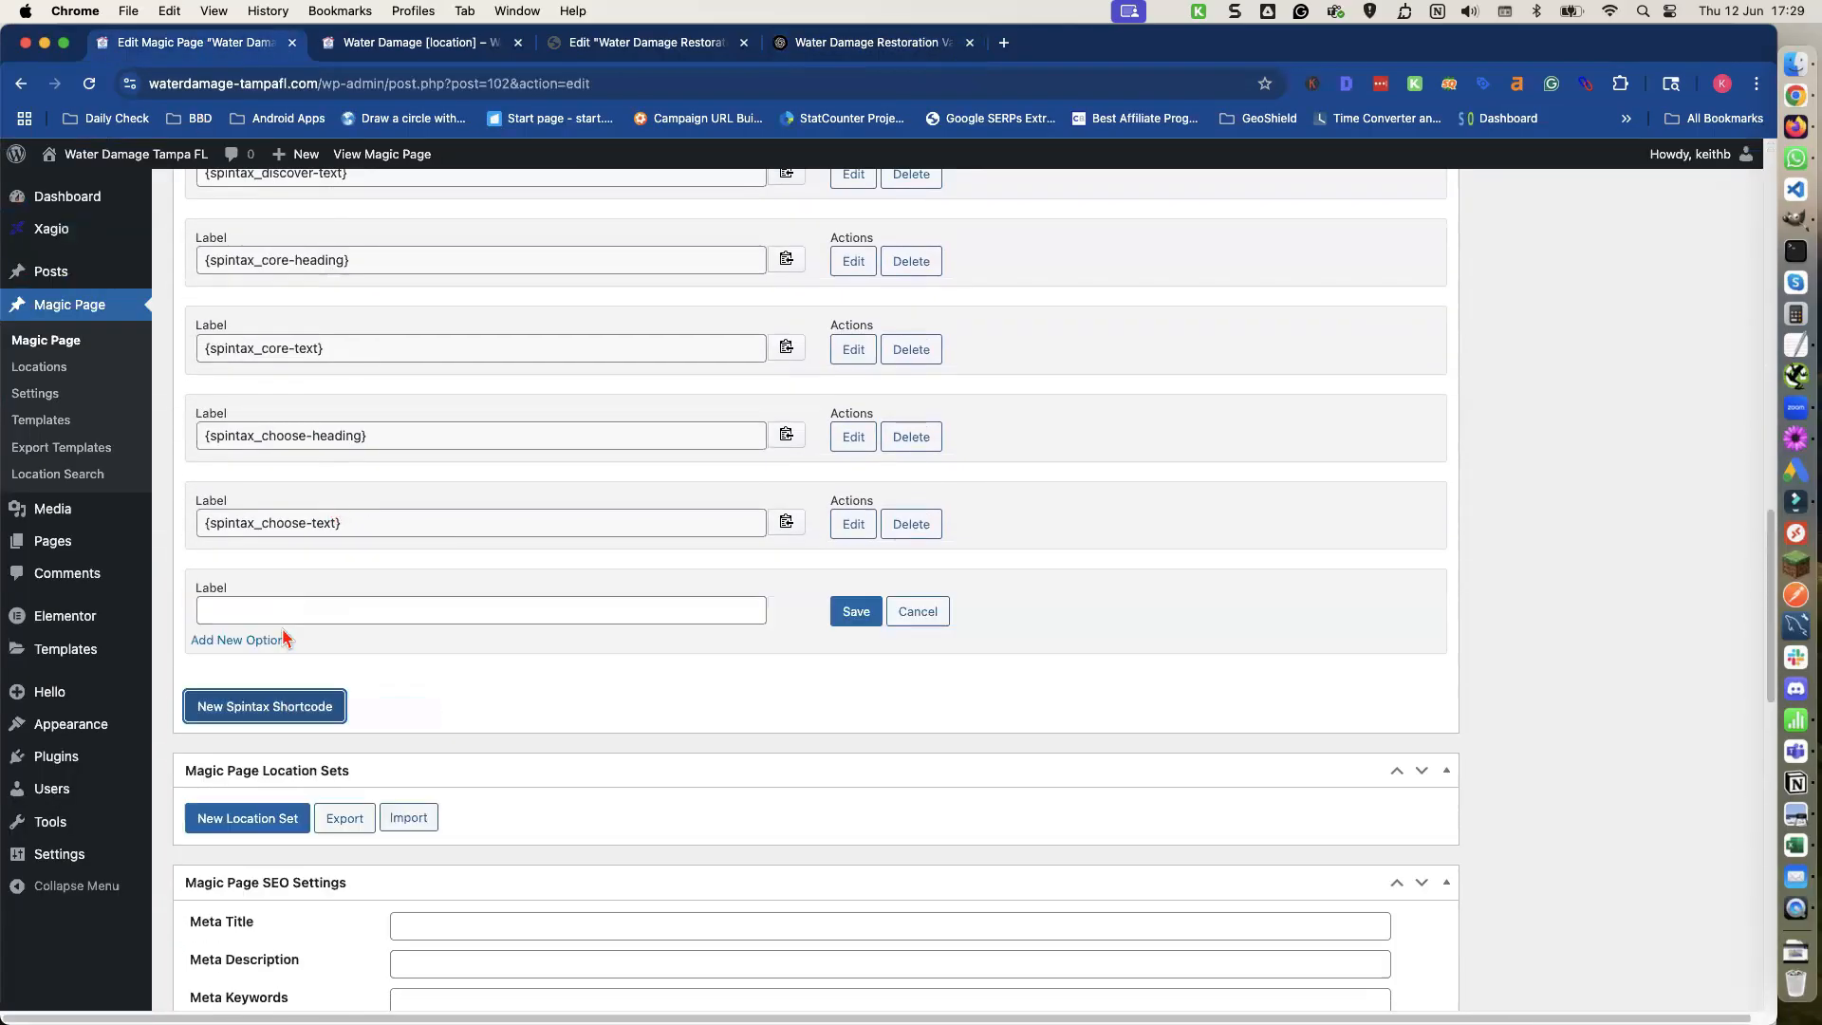
left_click(275, 704)
left_click(240, 610)
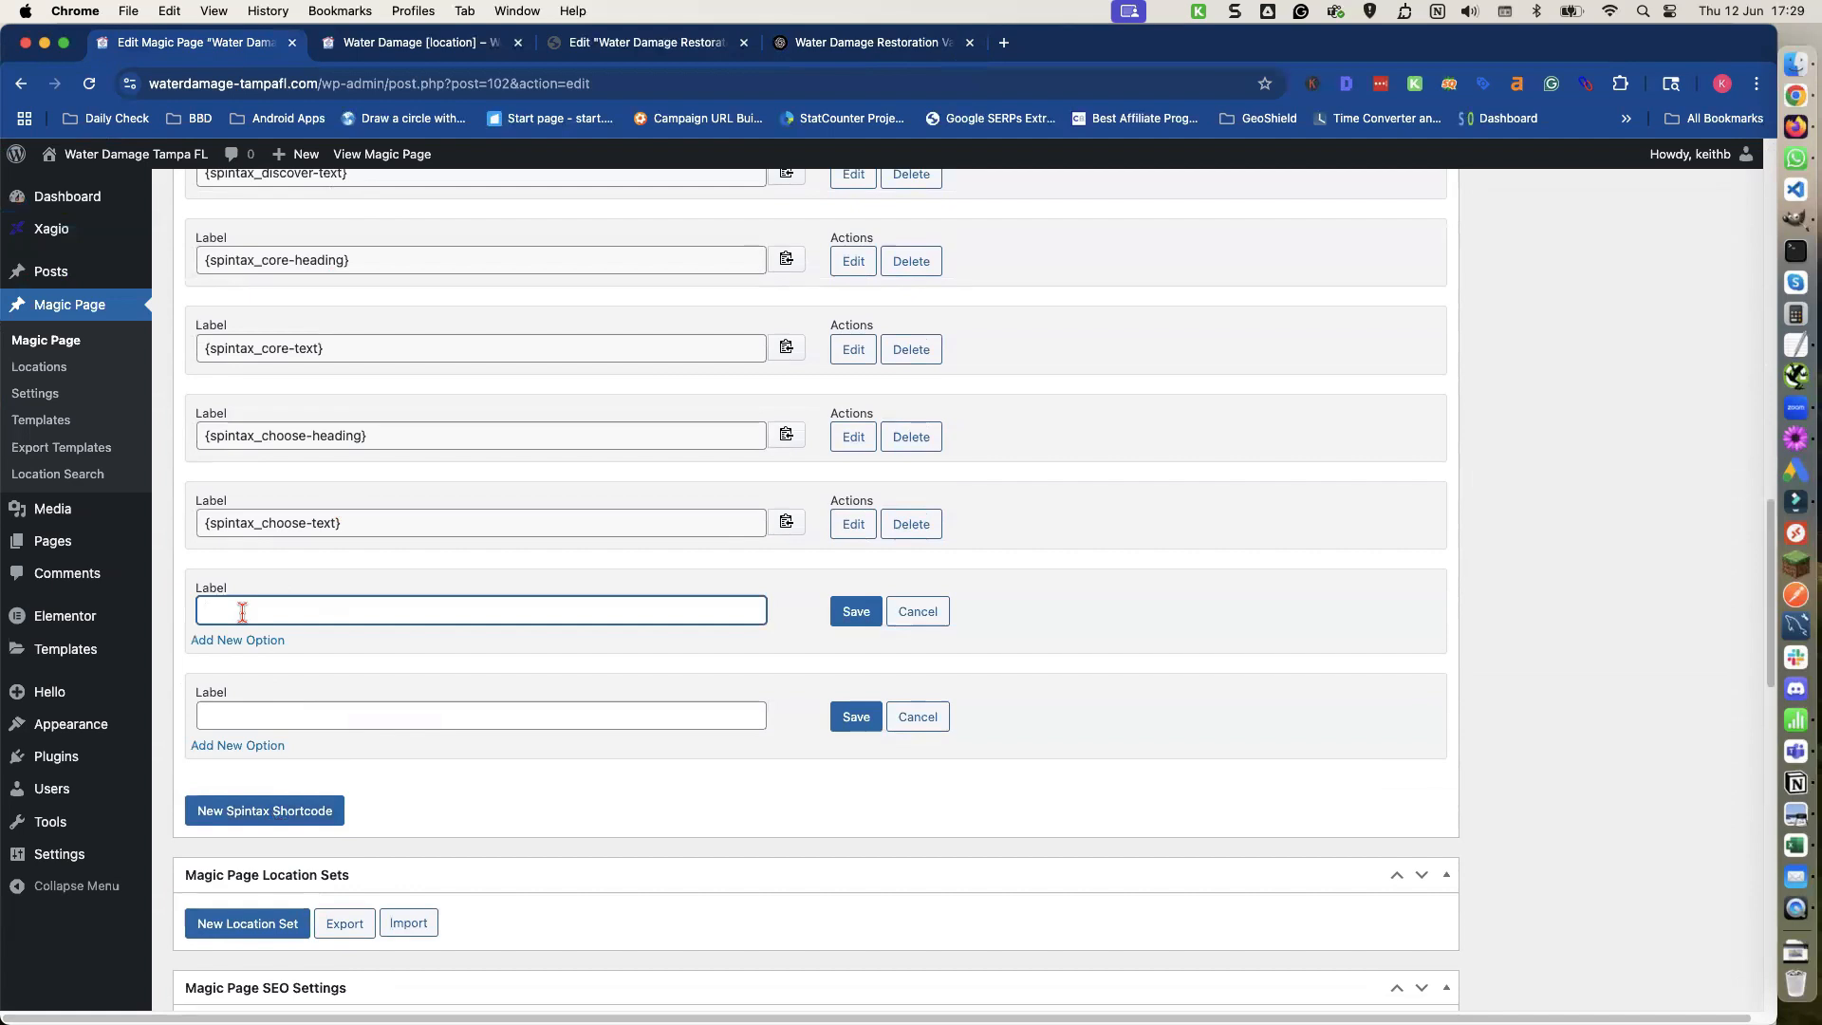
type("faq-heading")
left_click(231, 703)
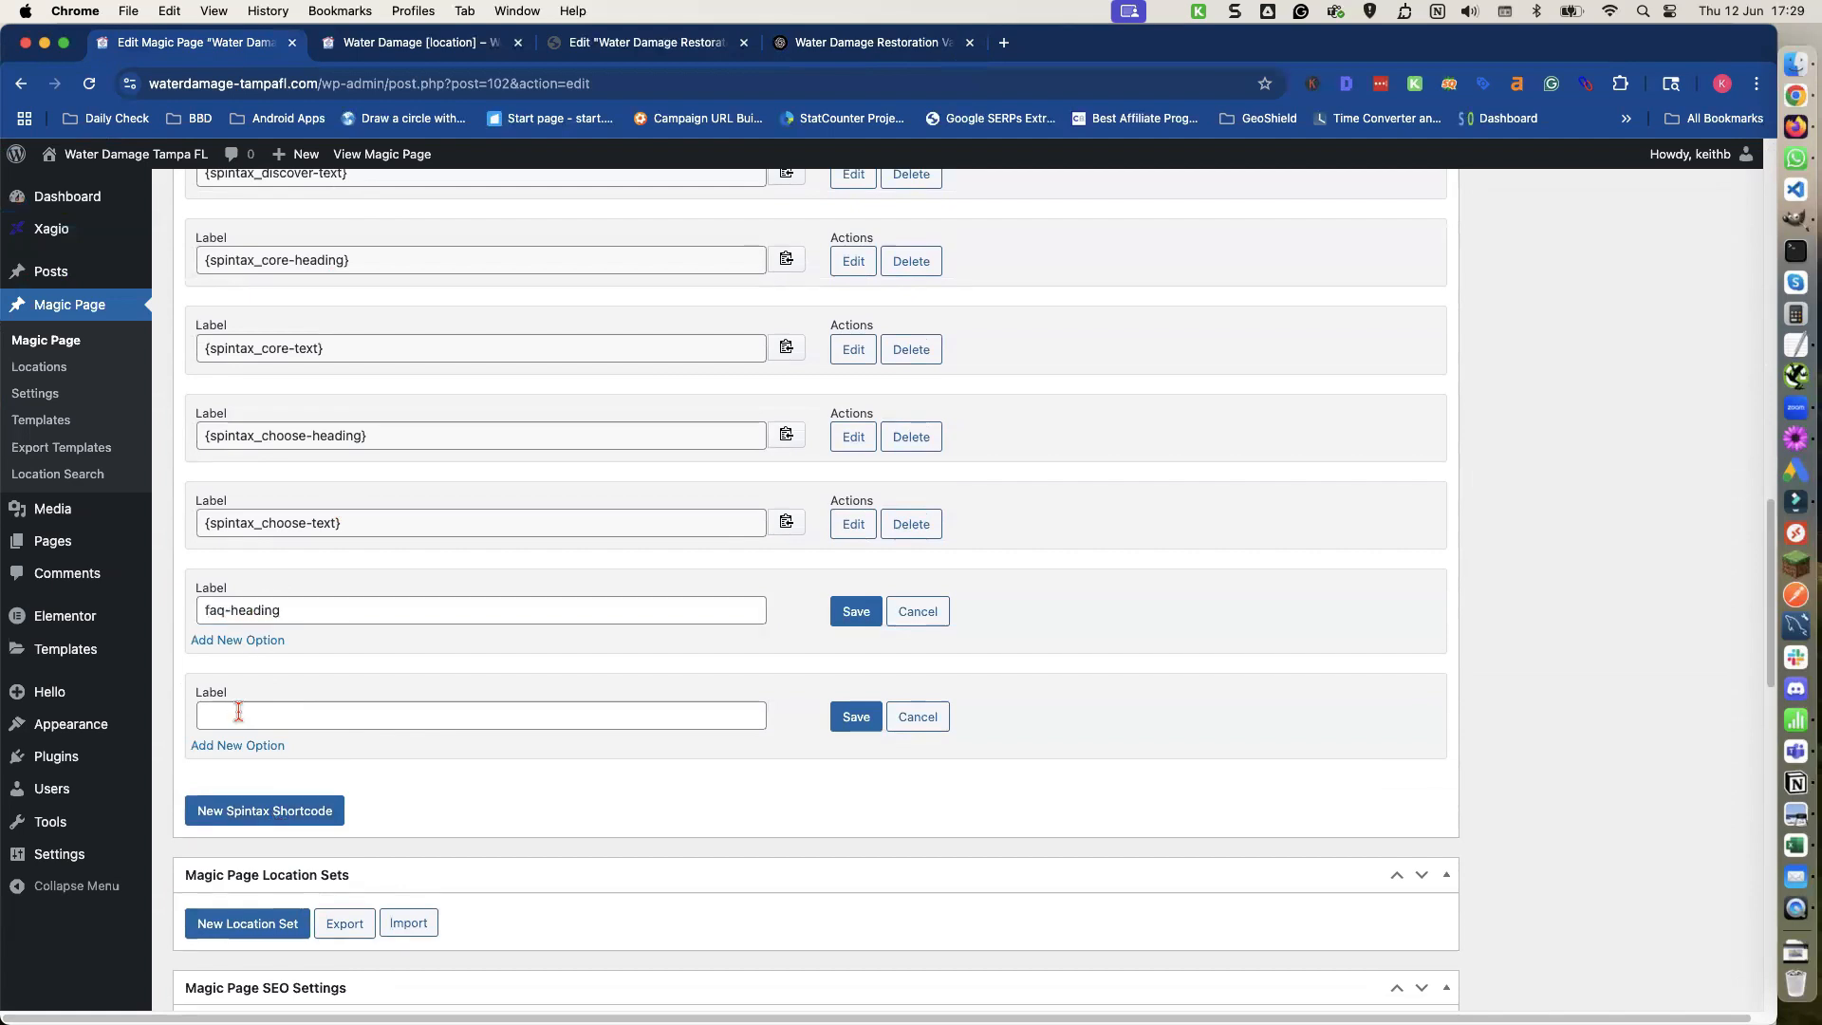
type("faq-text")
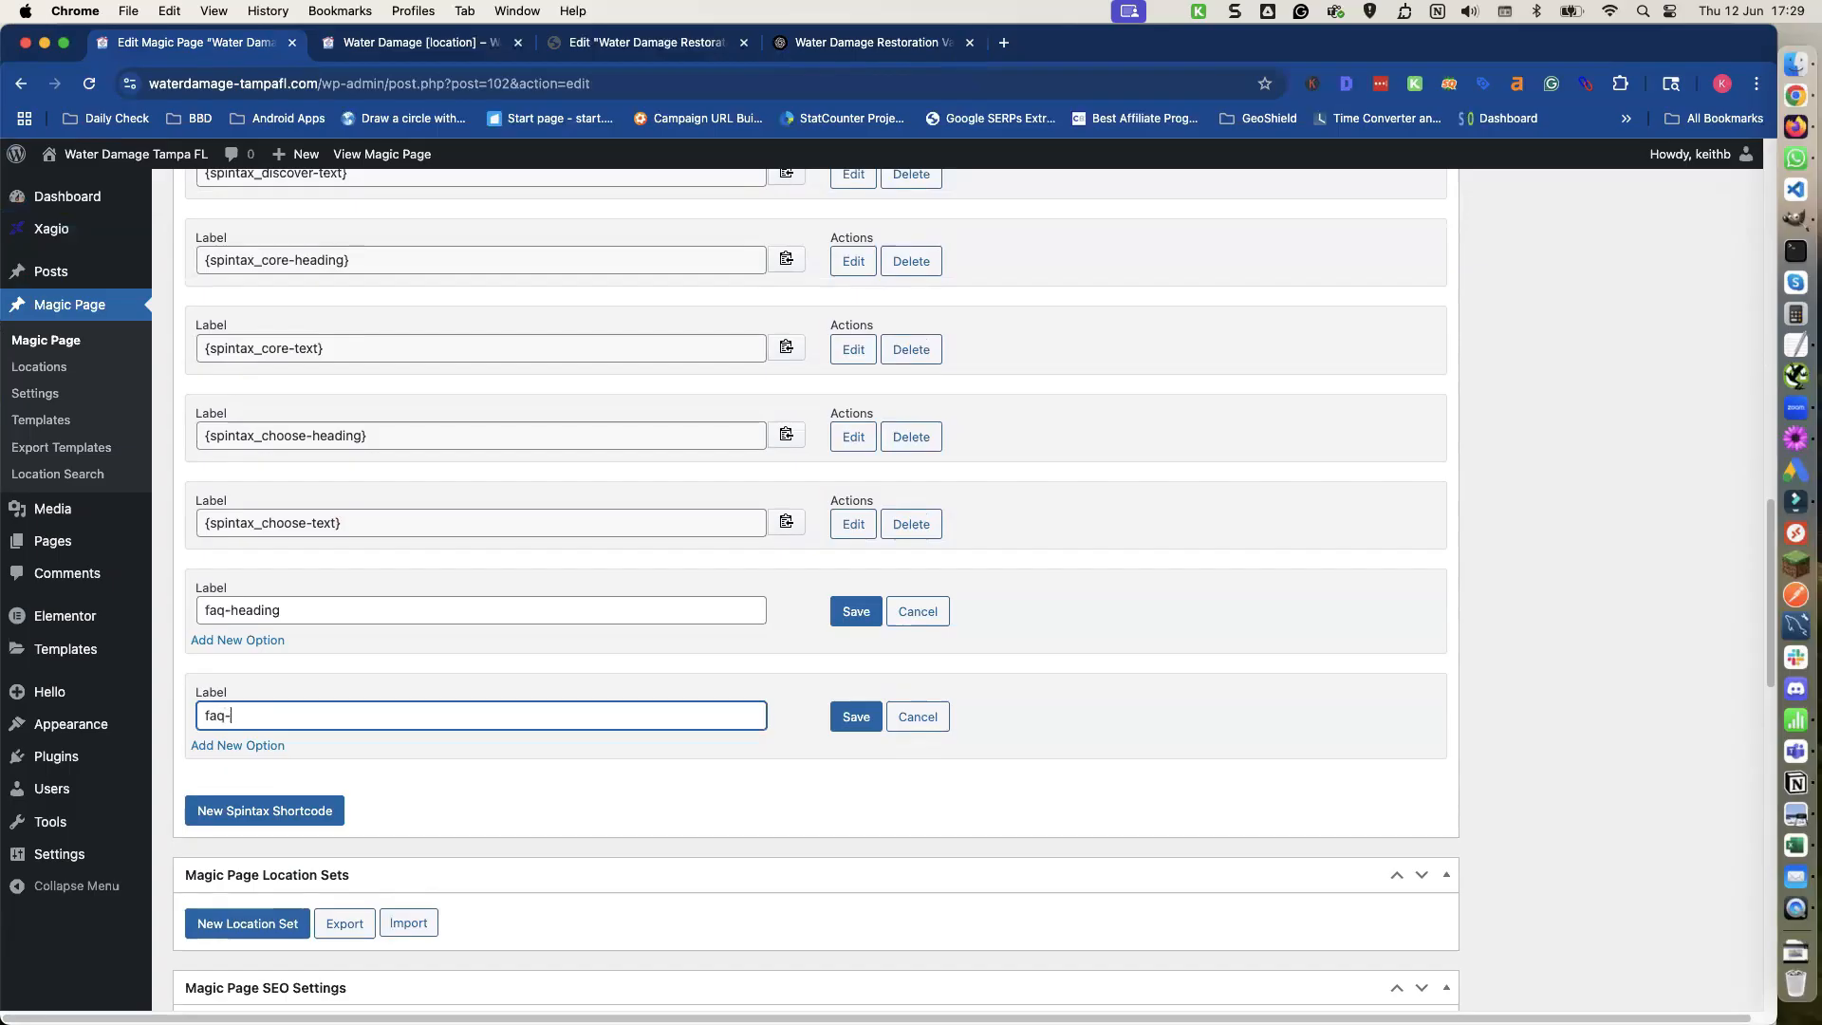
Add four options to faq-heading and paste the Version 1 FAQ heading into the first option.
left_click(256, 641)
left_click(256, 640)
left_click(256, 640)
left_click(257, 641)
left_click(263, 685)
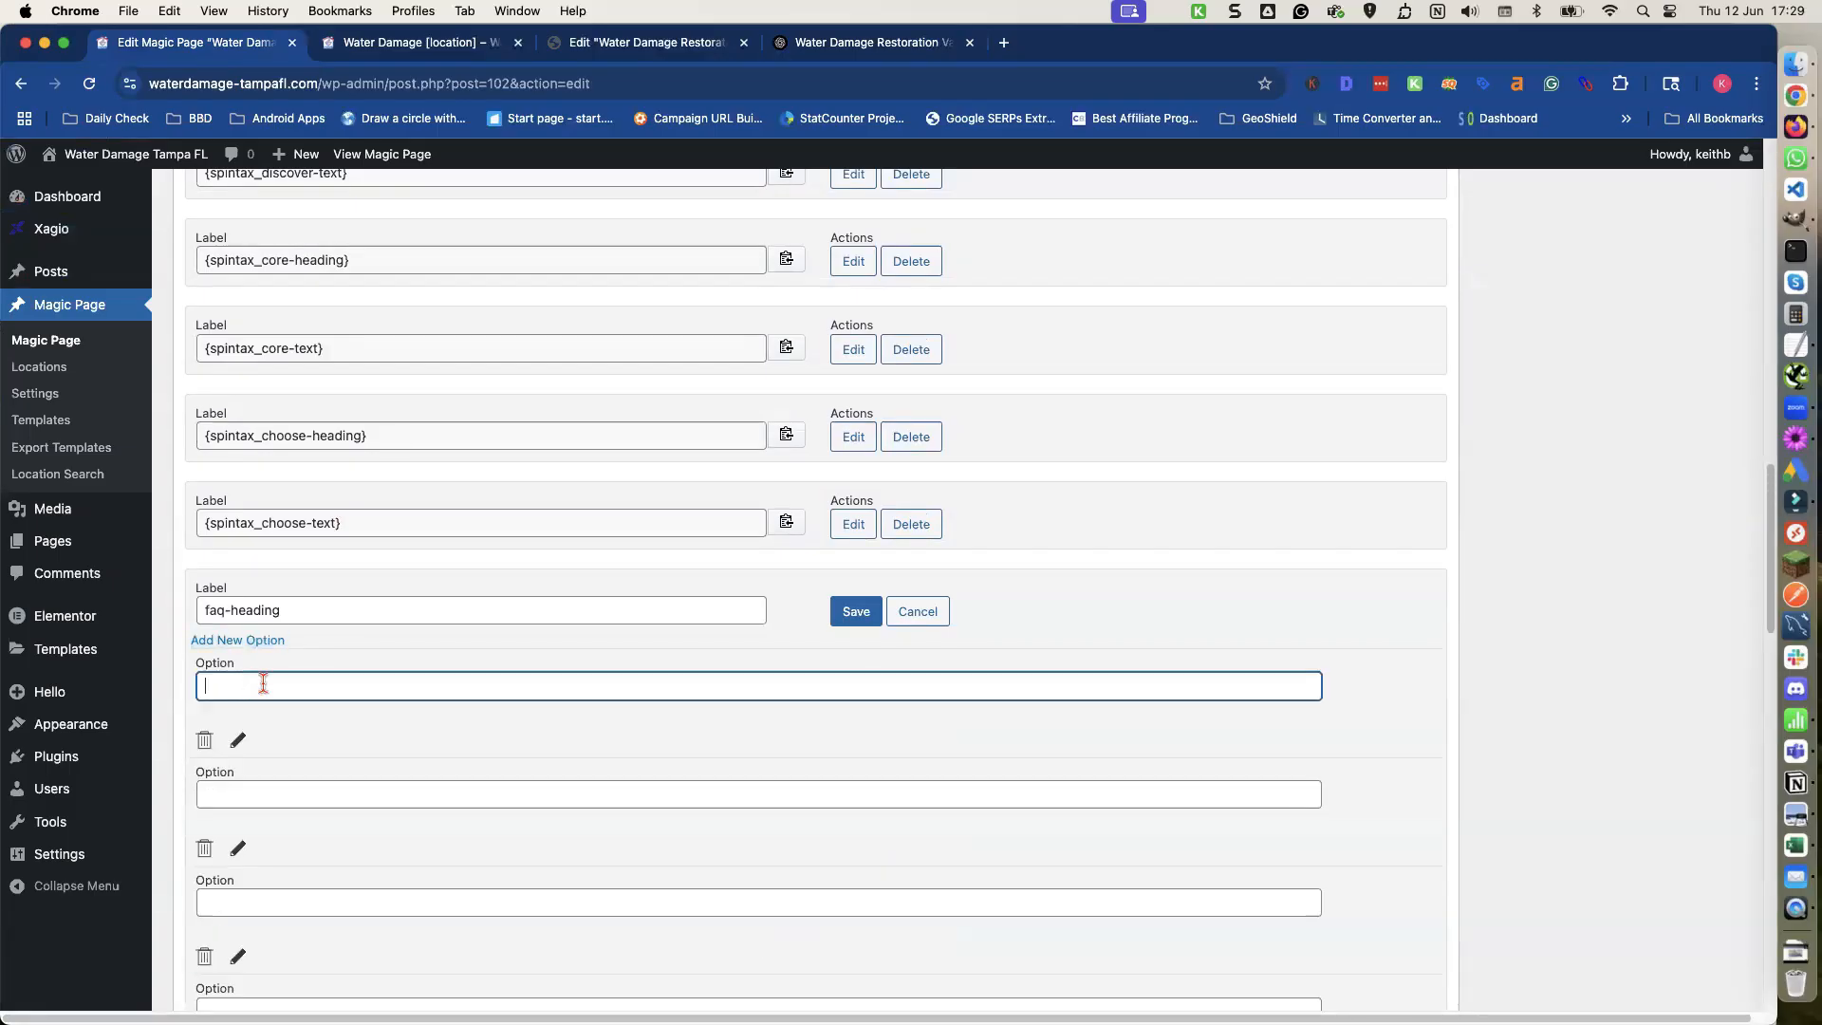
left_click(892, 48)
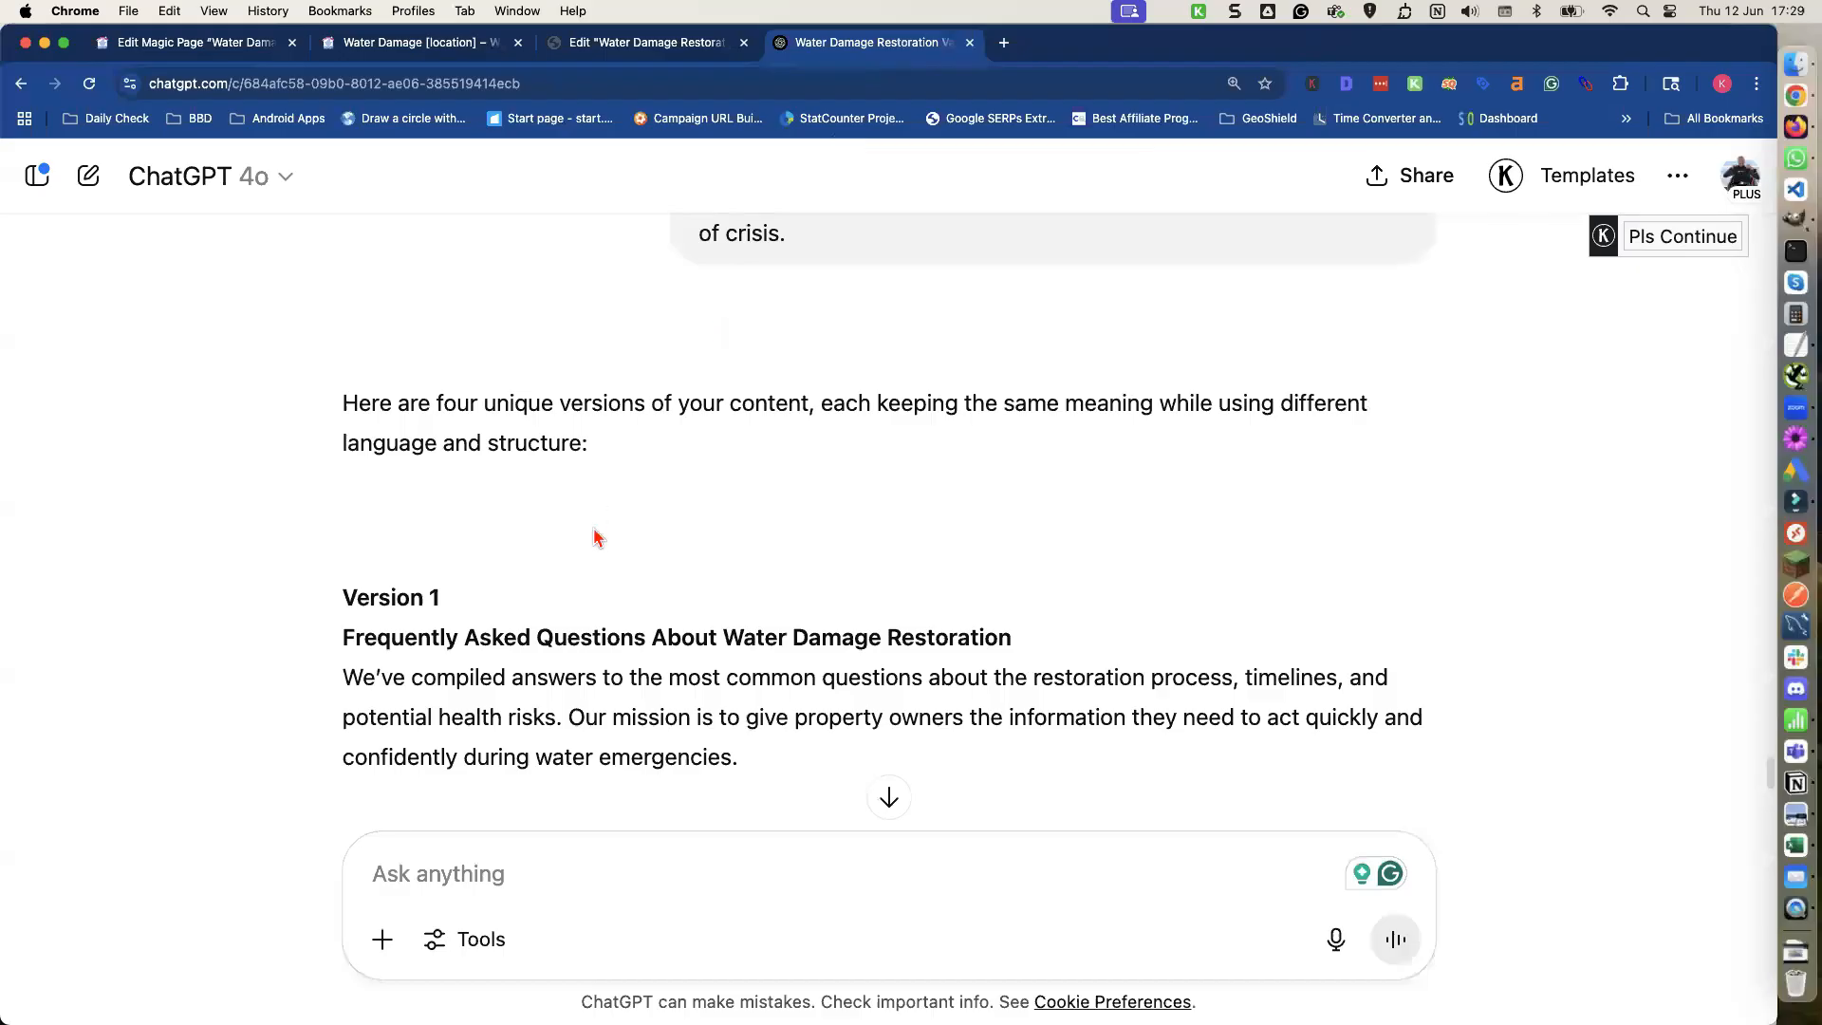
triple_click(555, 627)
key("super+c")
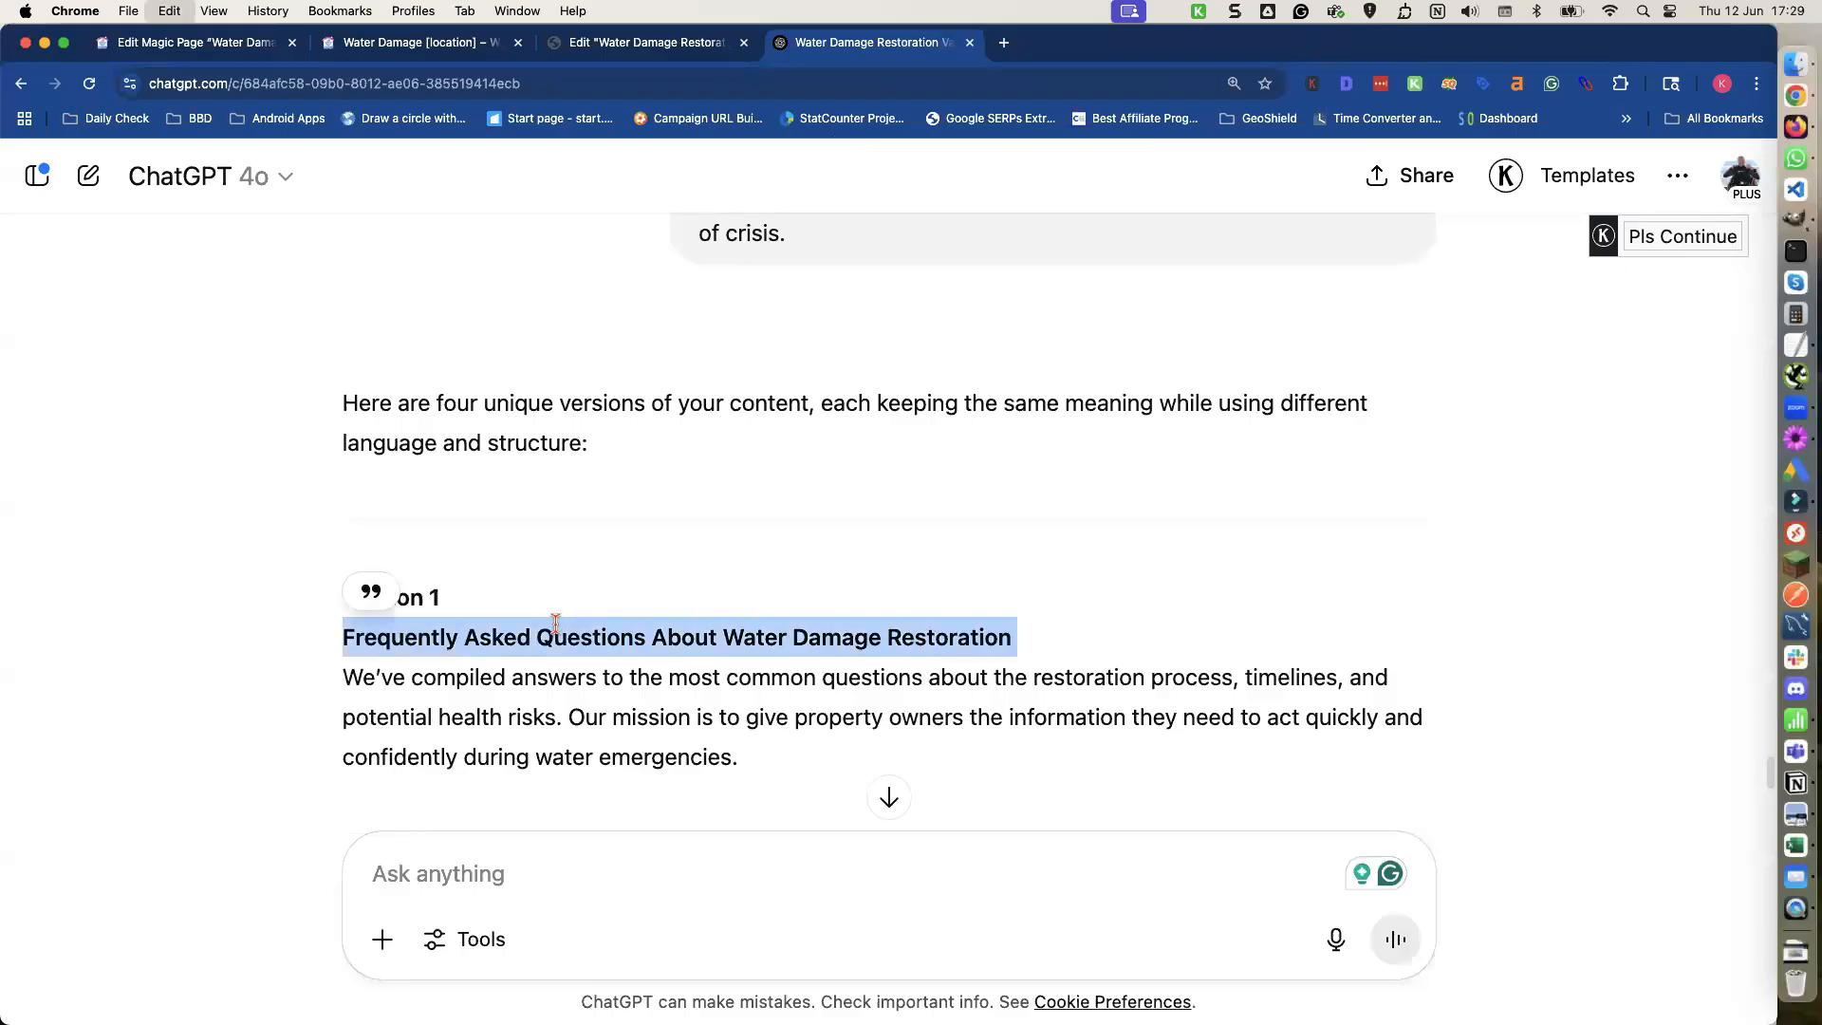
left_click(207, 45)
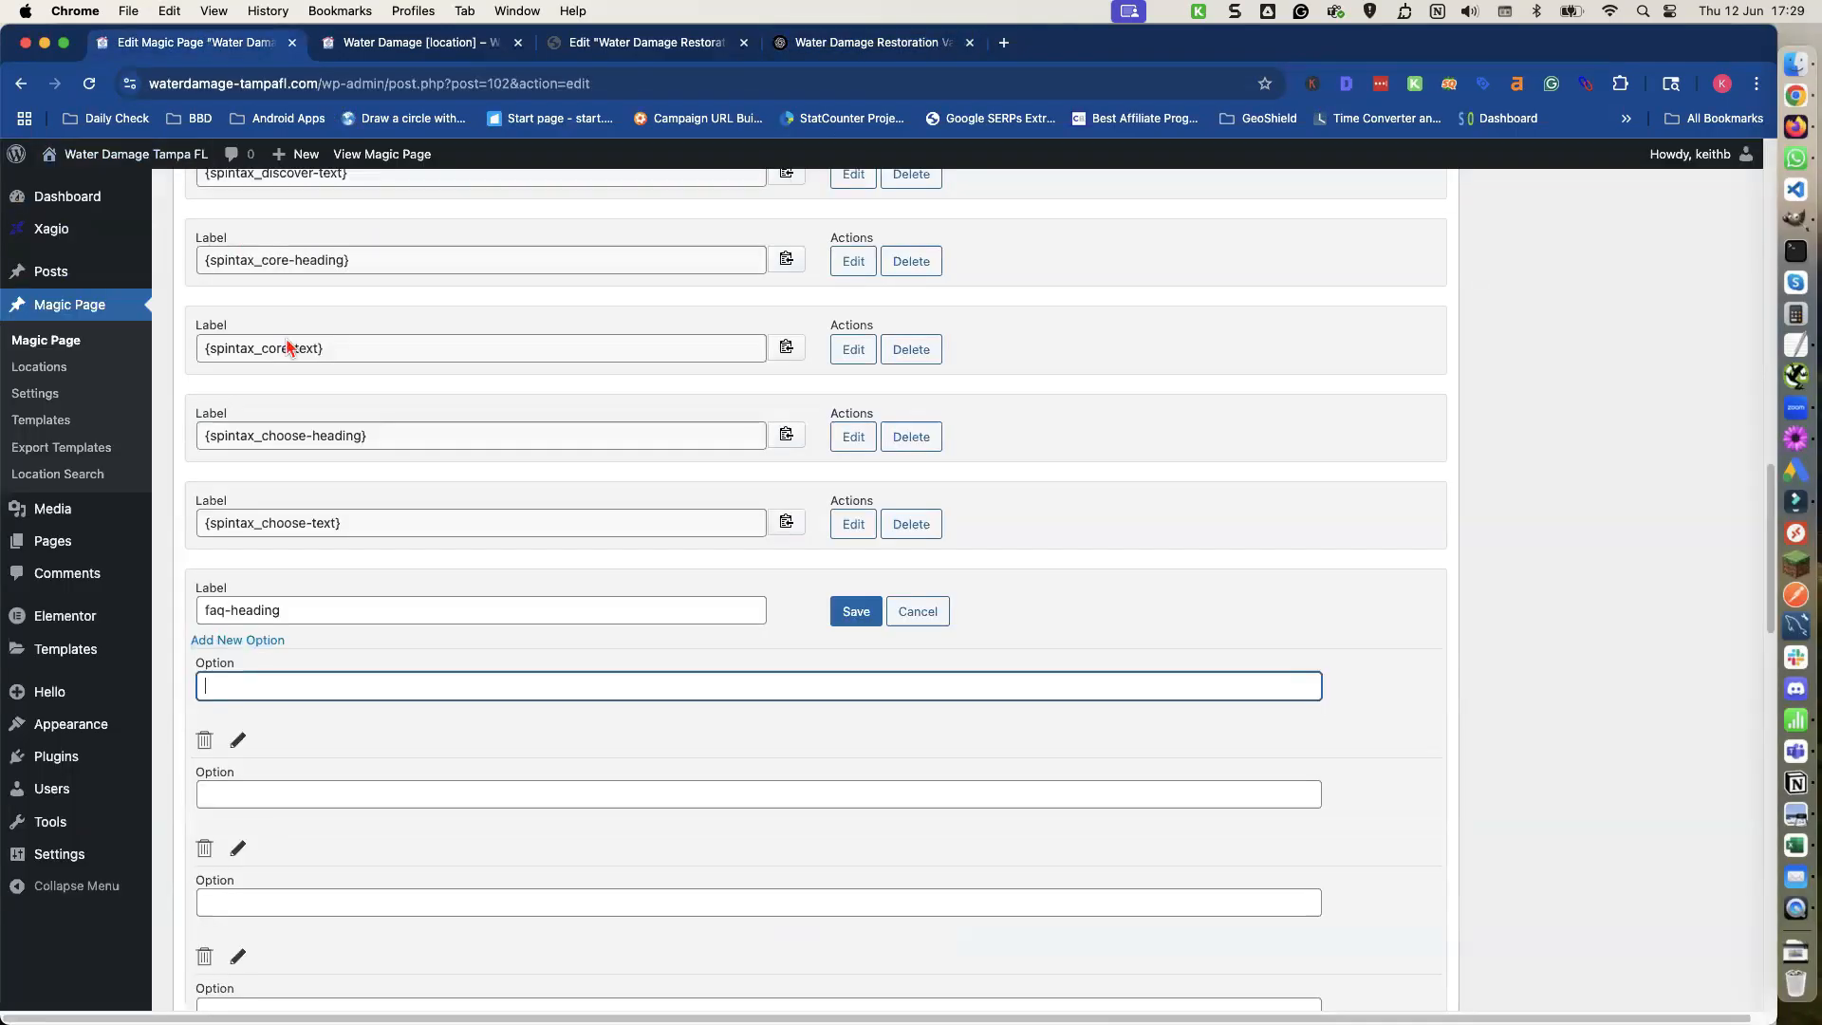
key("super+v")
left_click(341, 799)
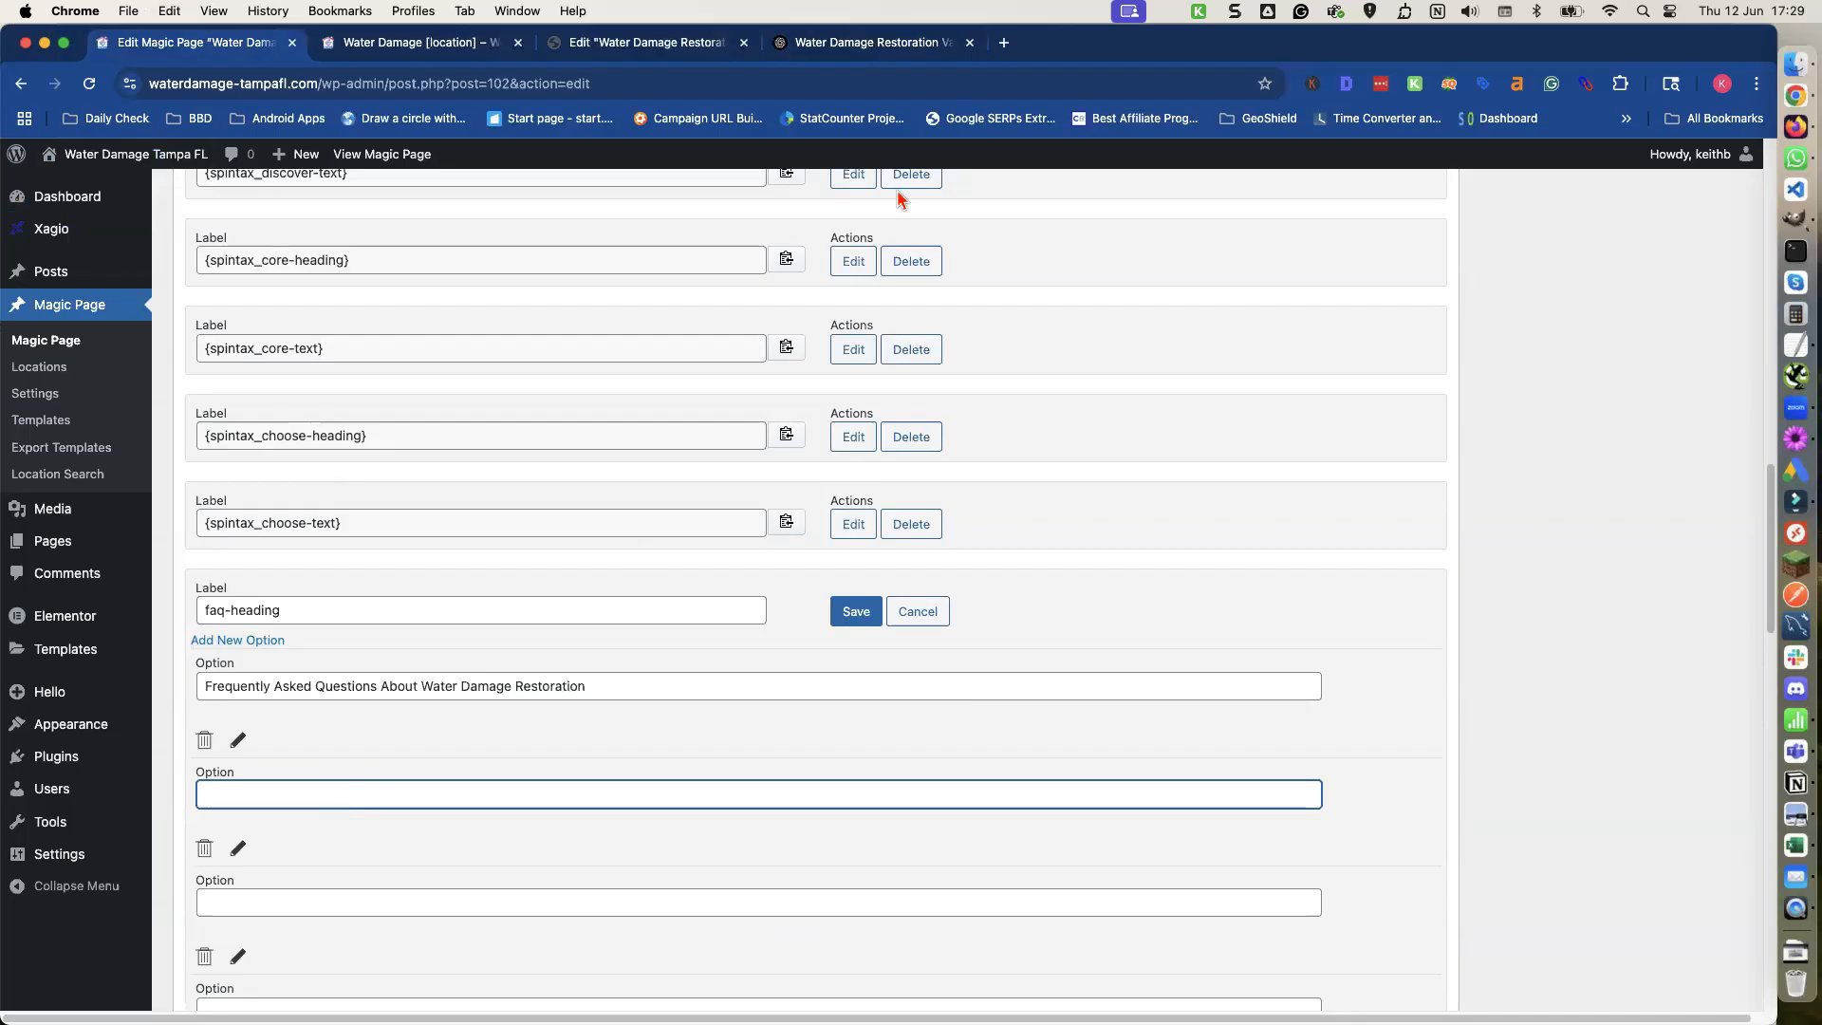
Copy the Version 2 FAQ heading into the second faq-heading option.
left_click(883, 45)
scroll(672, 555, "down", 3)
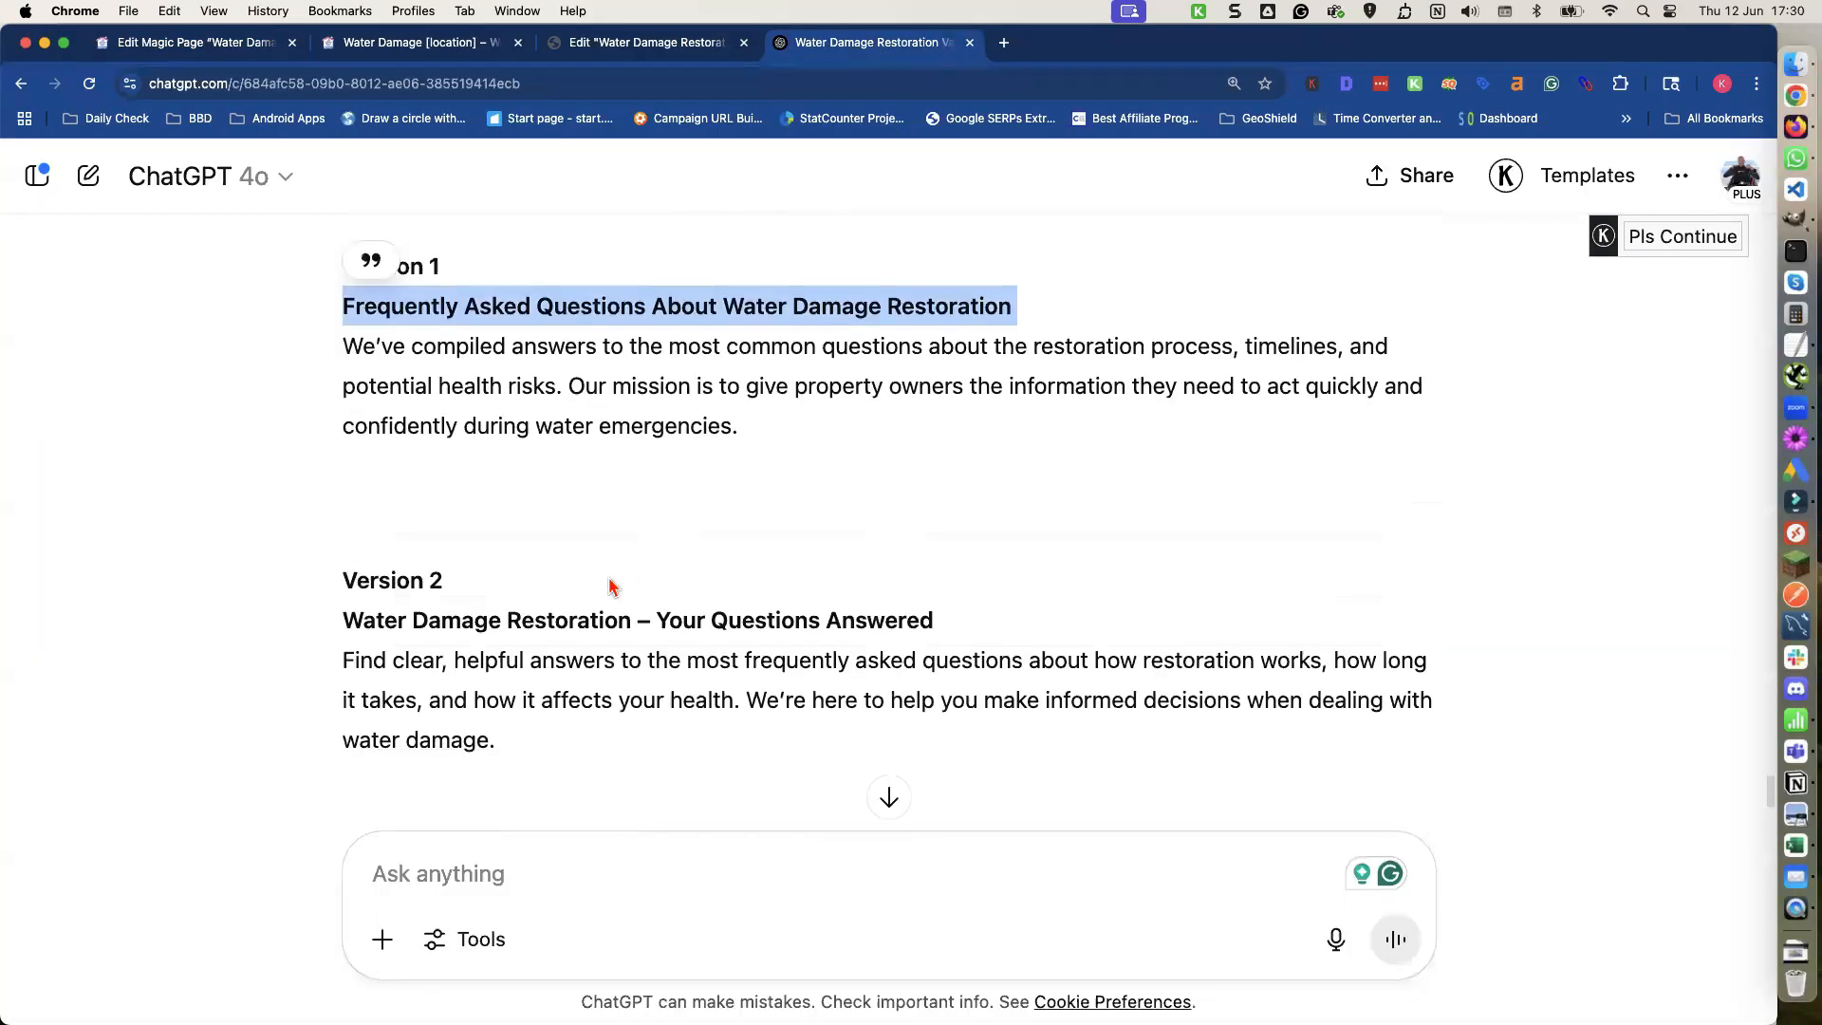
triple_click(584, 626)
key("super+c")
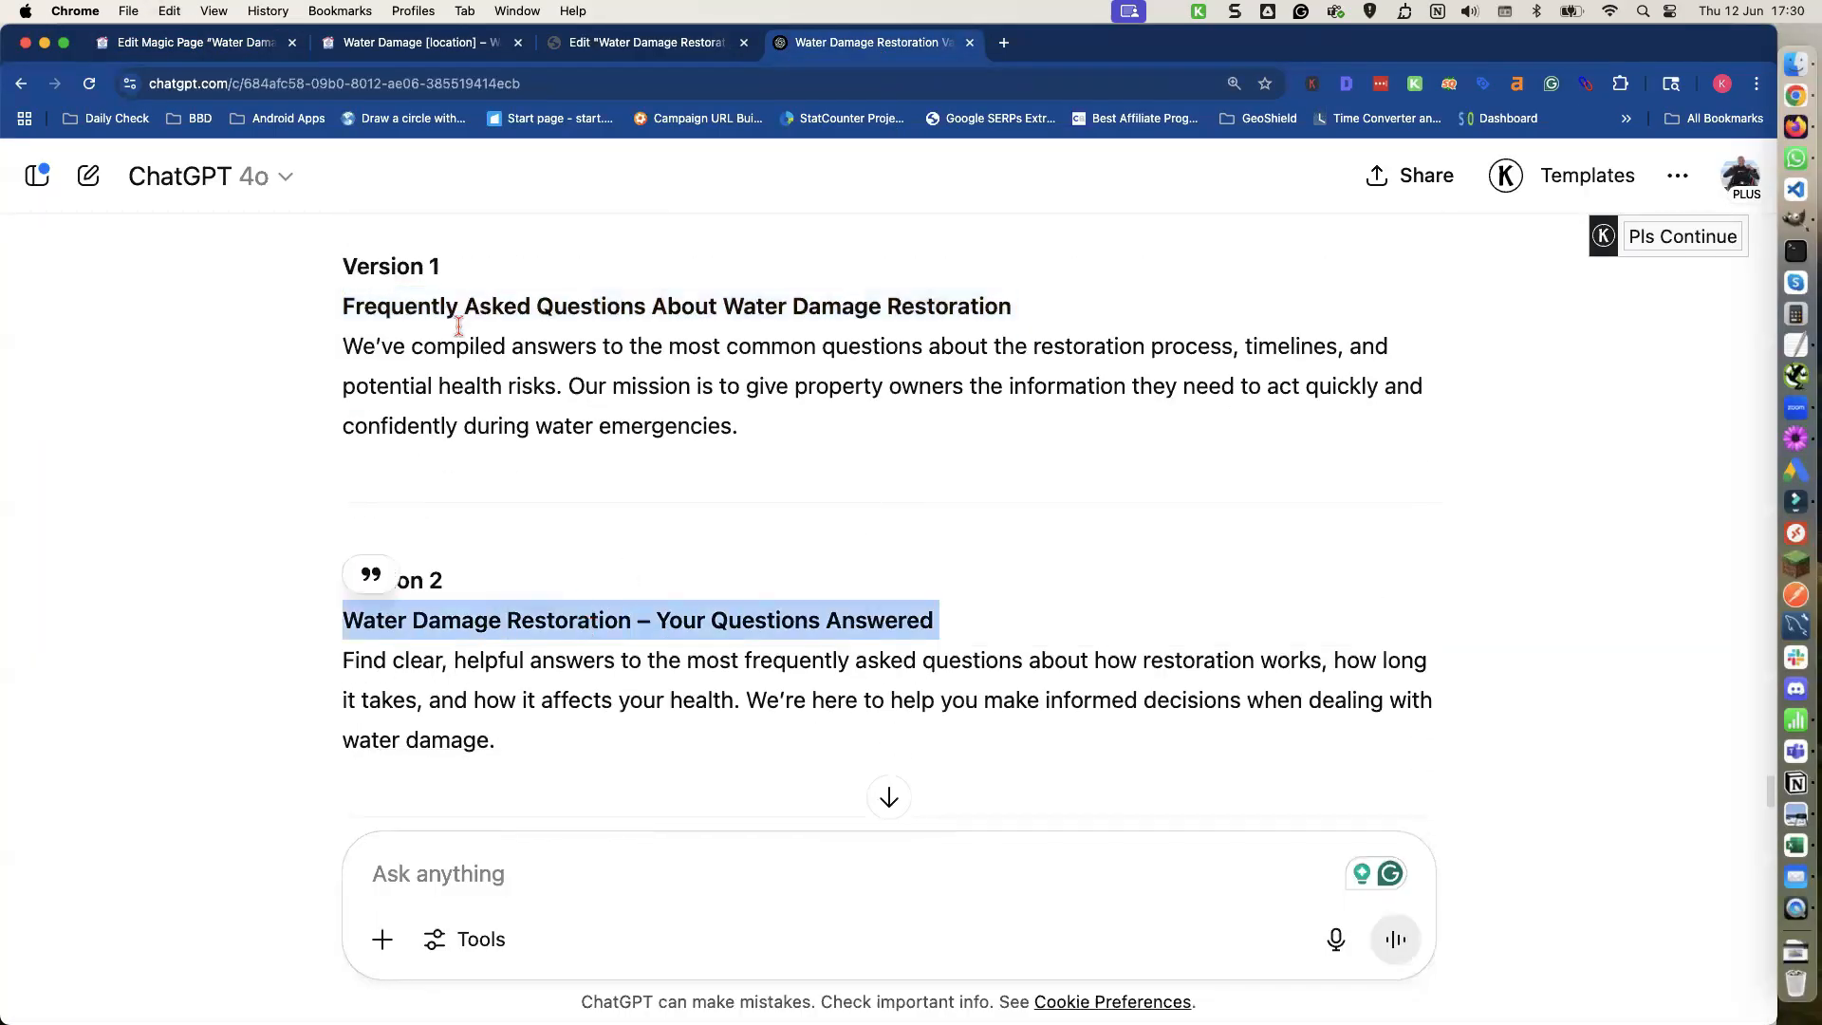
left_click(196, 47)
key("super+v")
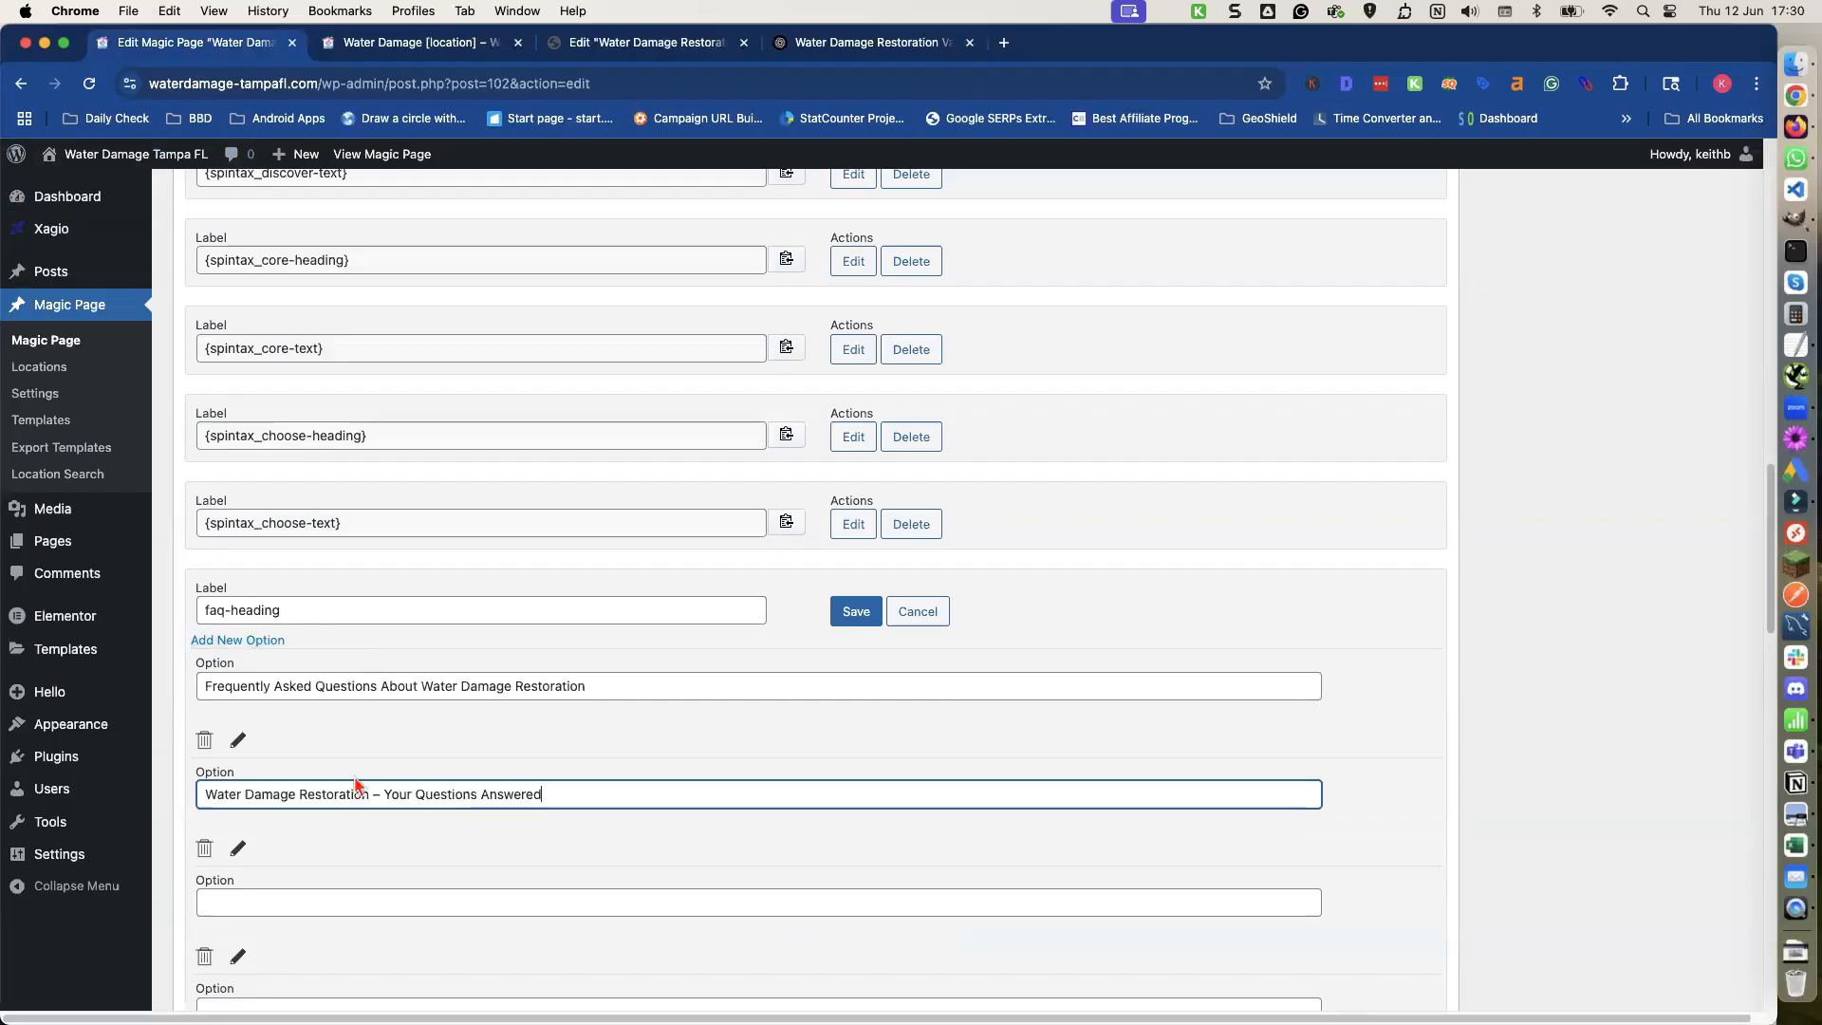
left_click(354, 903)
Copy the Version 3 FAQ heading into the third faq-heading option.
left_click(840, 45)
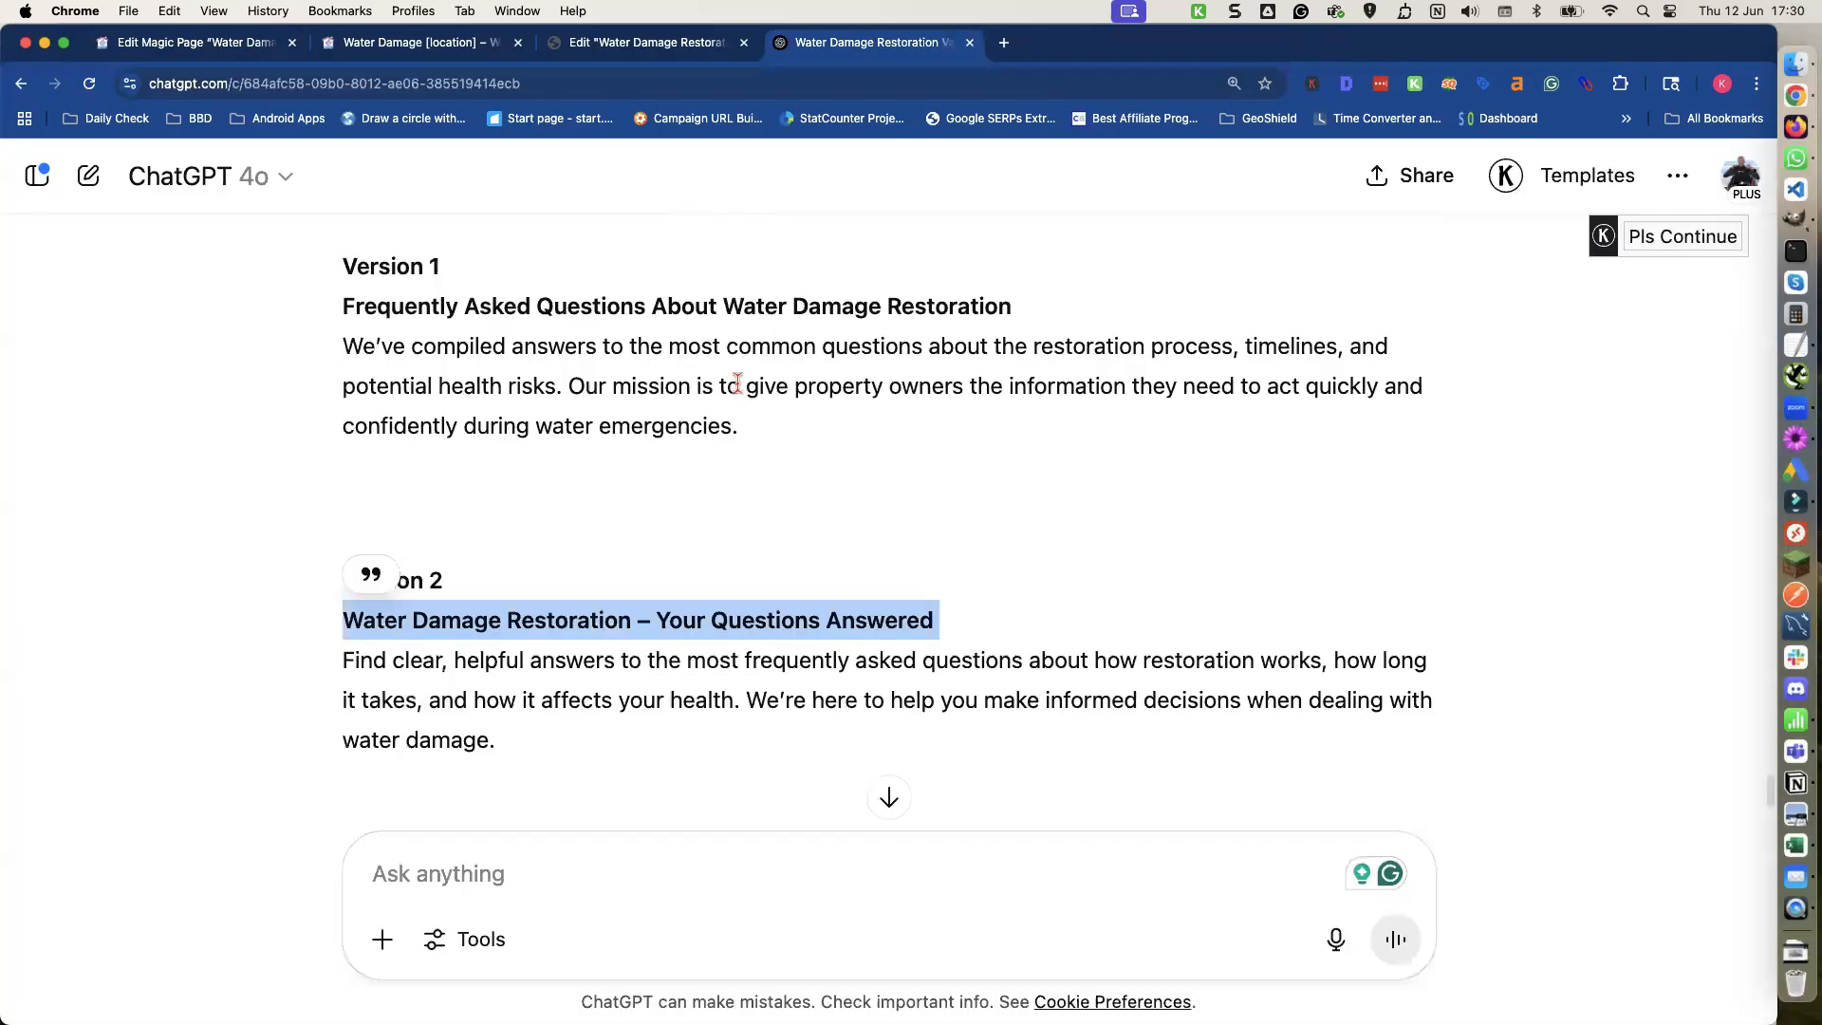
scroll(714, 446, "down", 5)
scroll(713, 446, "down", 1)
triple_click(615, 522)
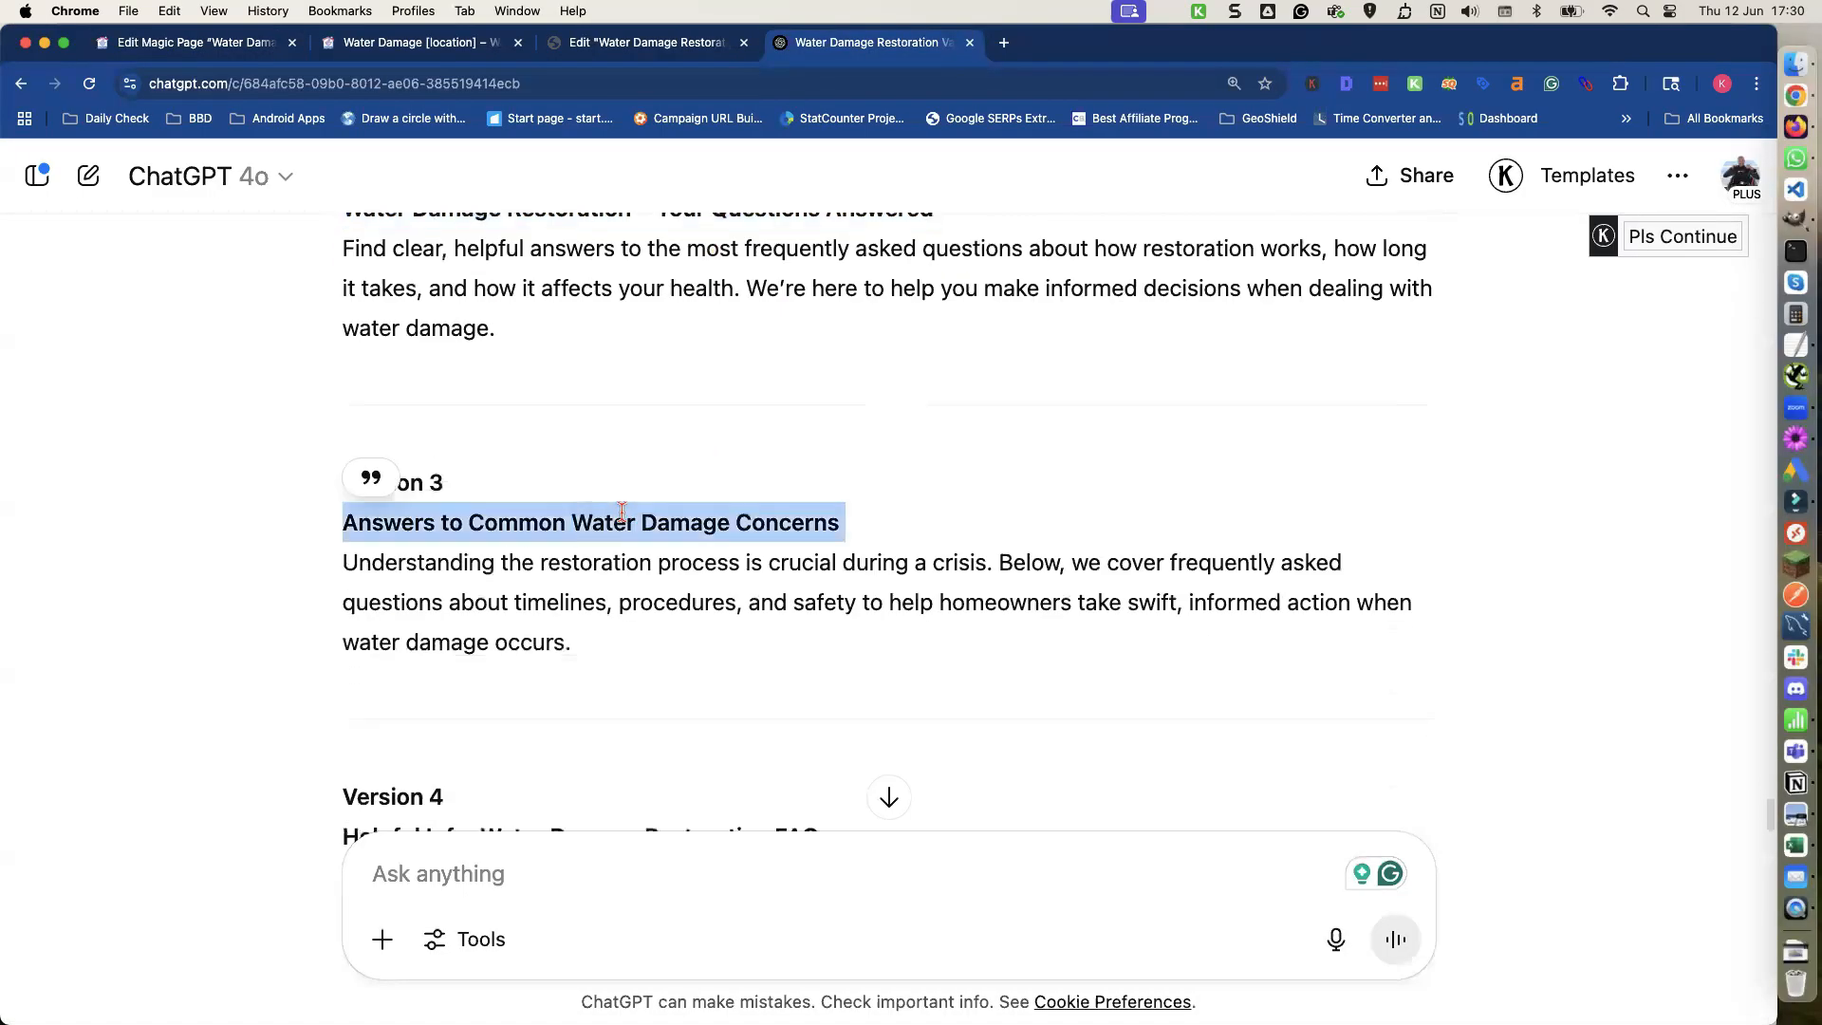
key("super+c")
left_click(197, 46)
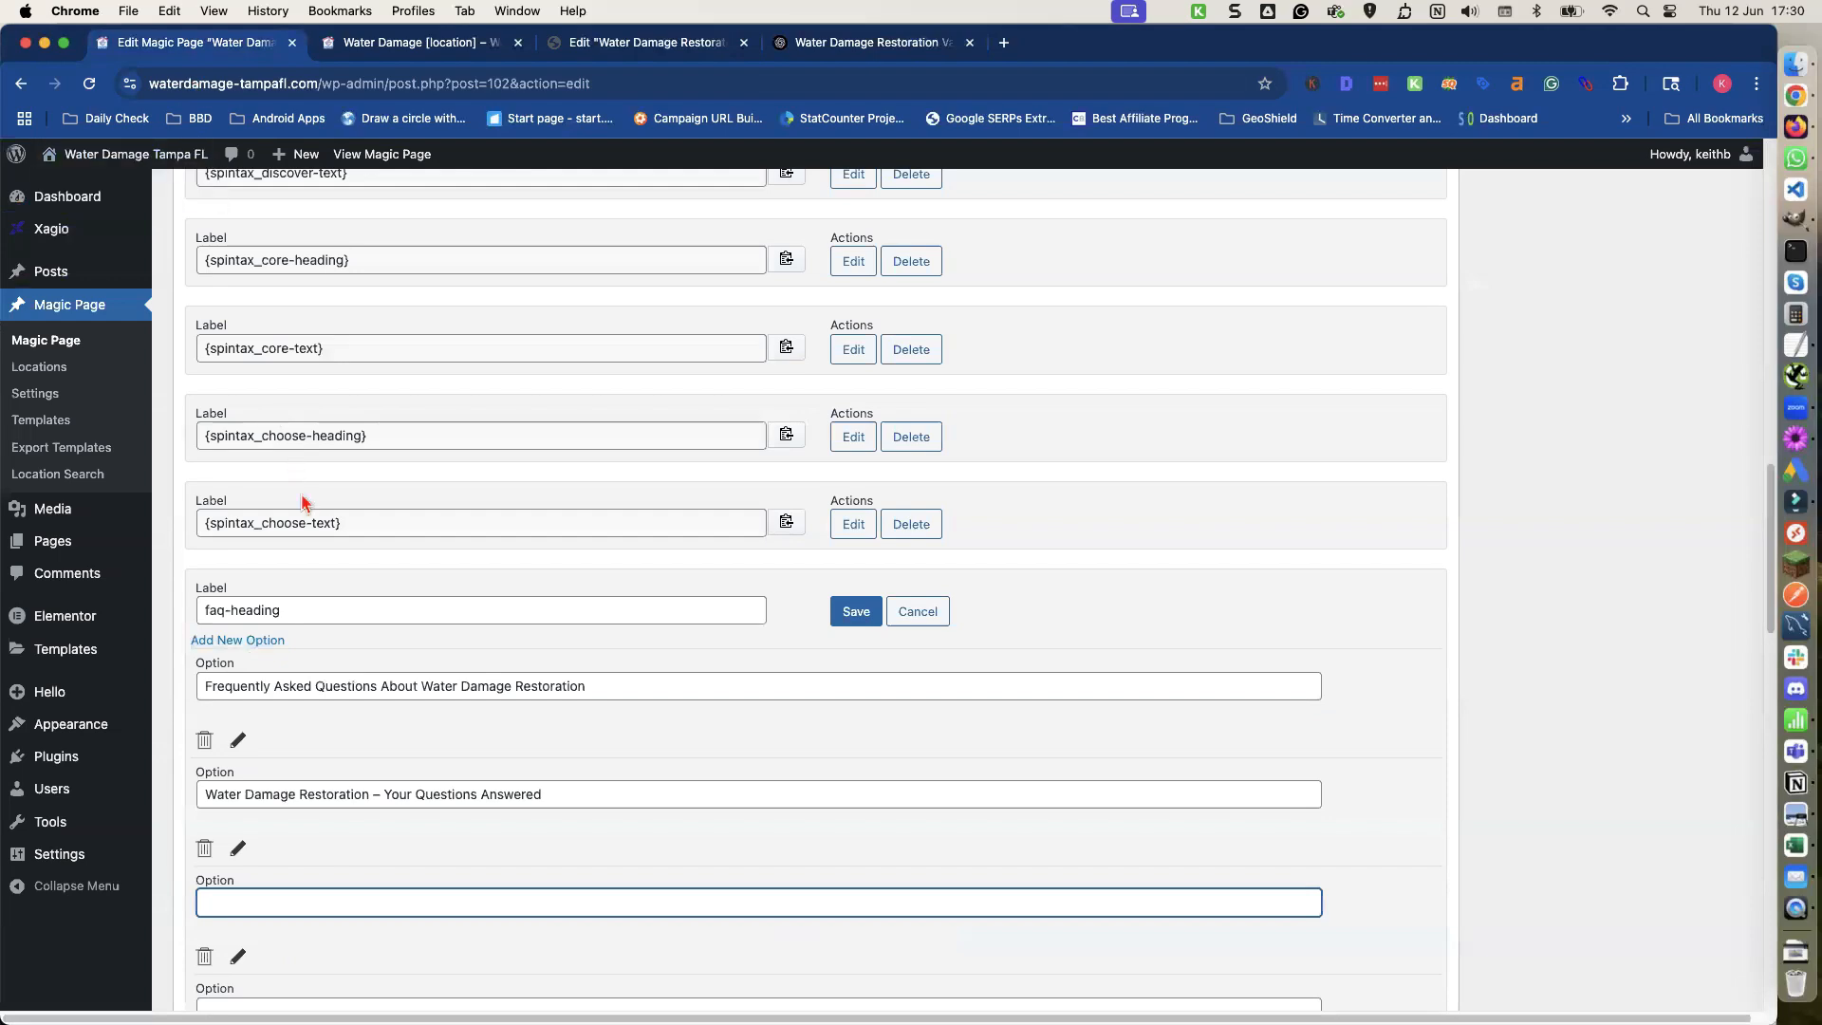
key("super+v")
scroll(527, 609, "down", 3)
left_click(394, 848)
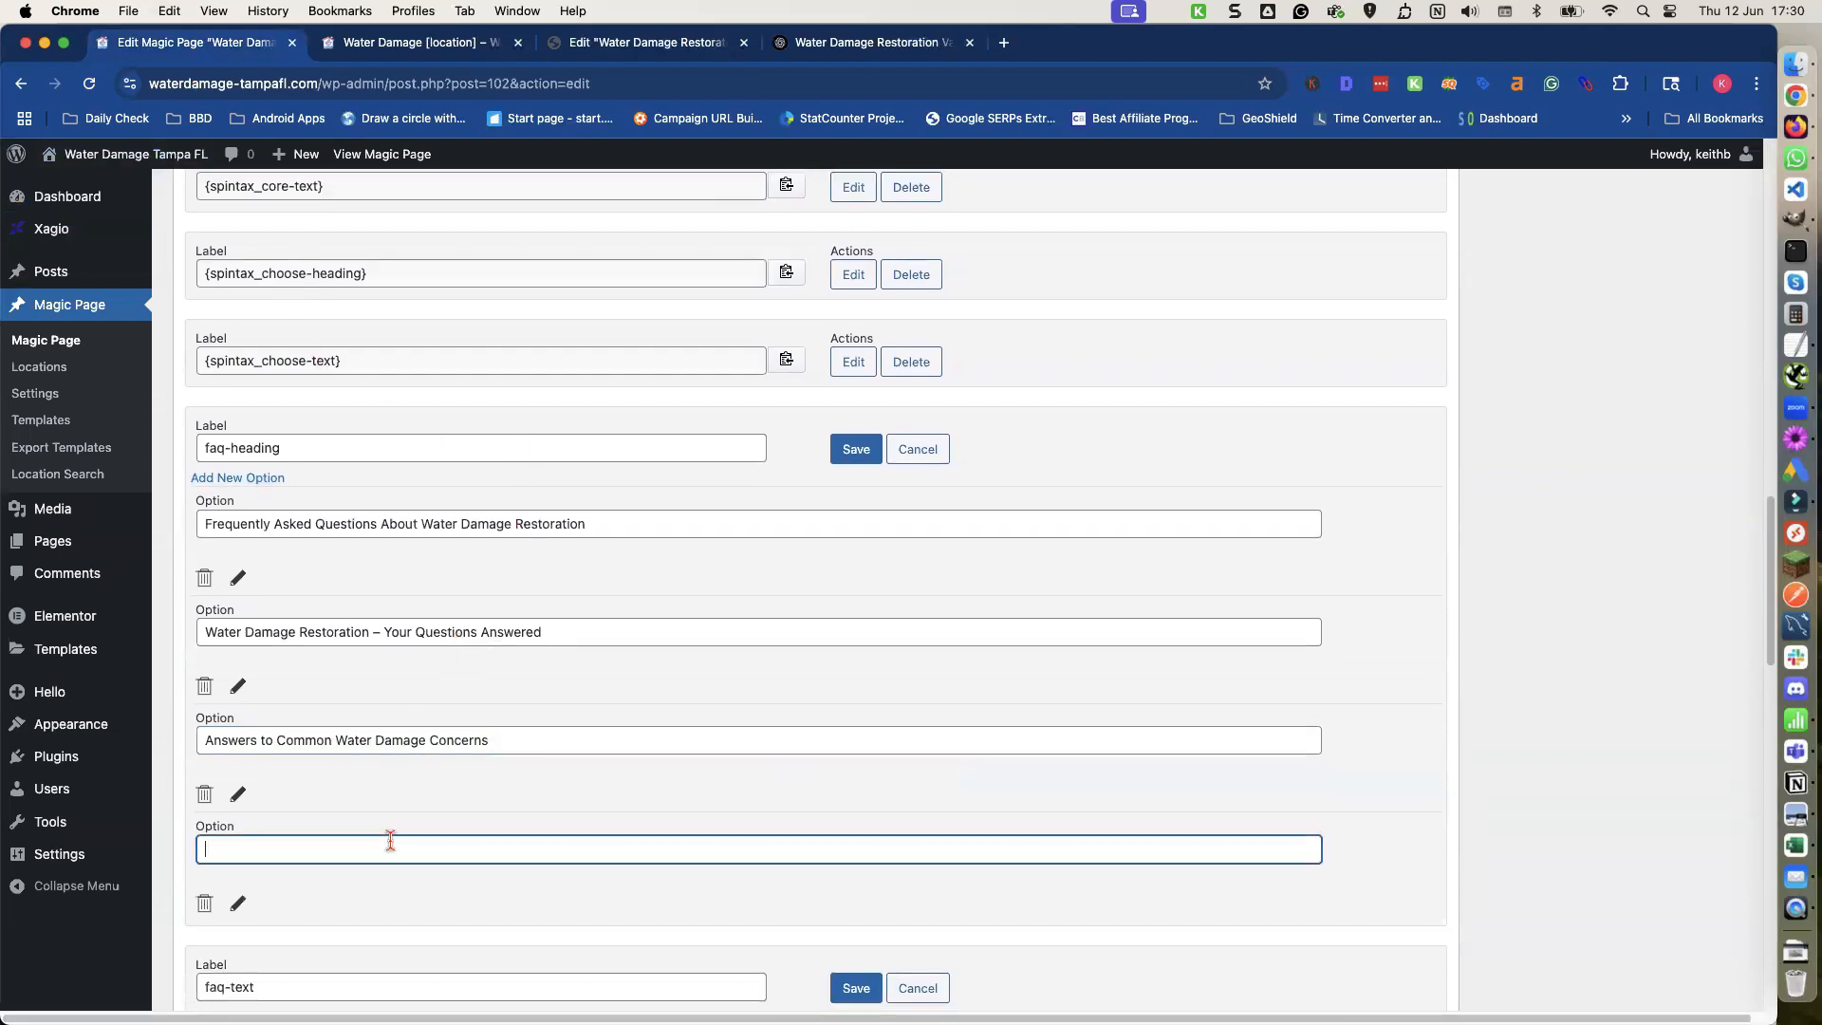
Copy the Version 4 FAQ heading into the fourth option and save the faq-heading shortcode.
left_click(800, 47)
scroll(671, 338, "down", 3)
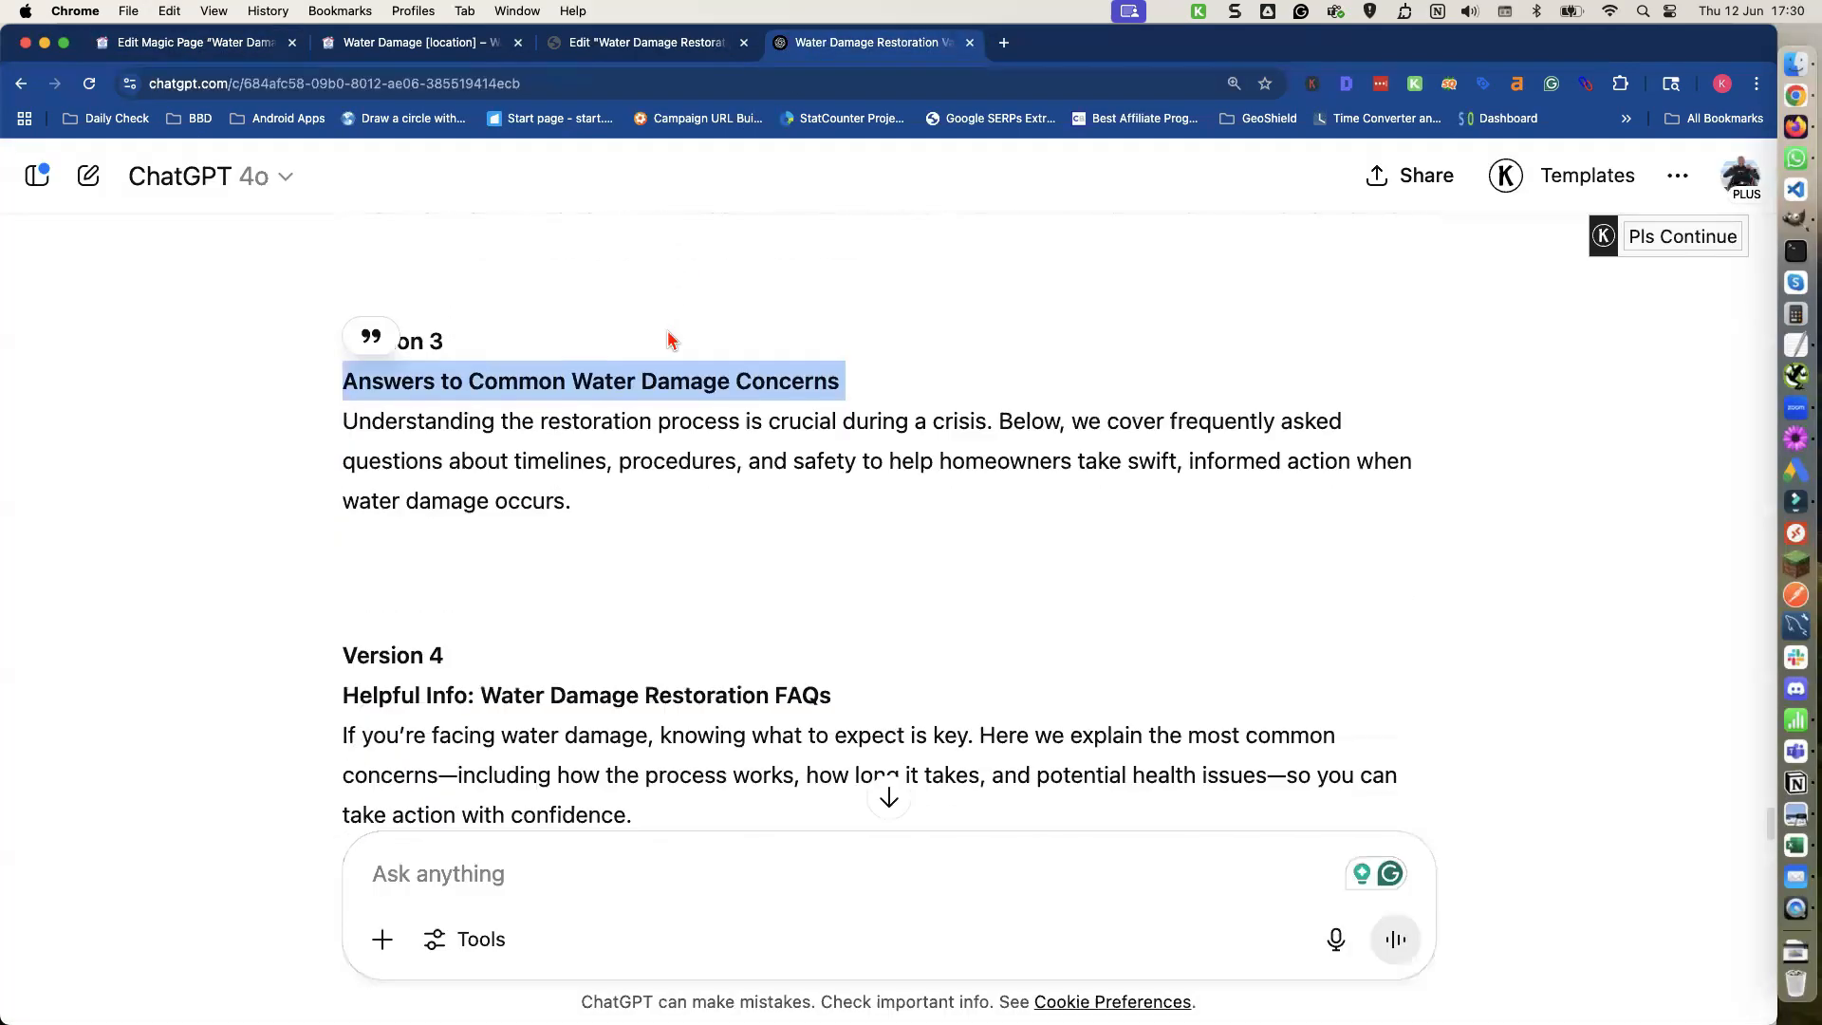
left_click(531, 634)
triple_click(531, 636)
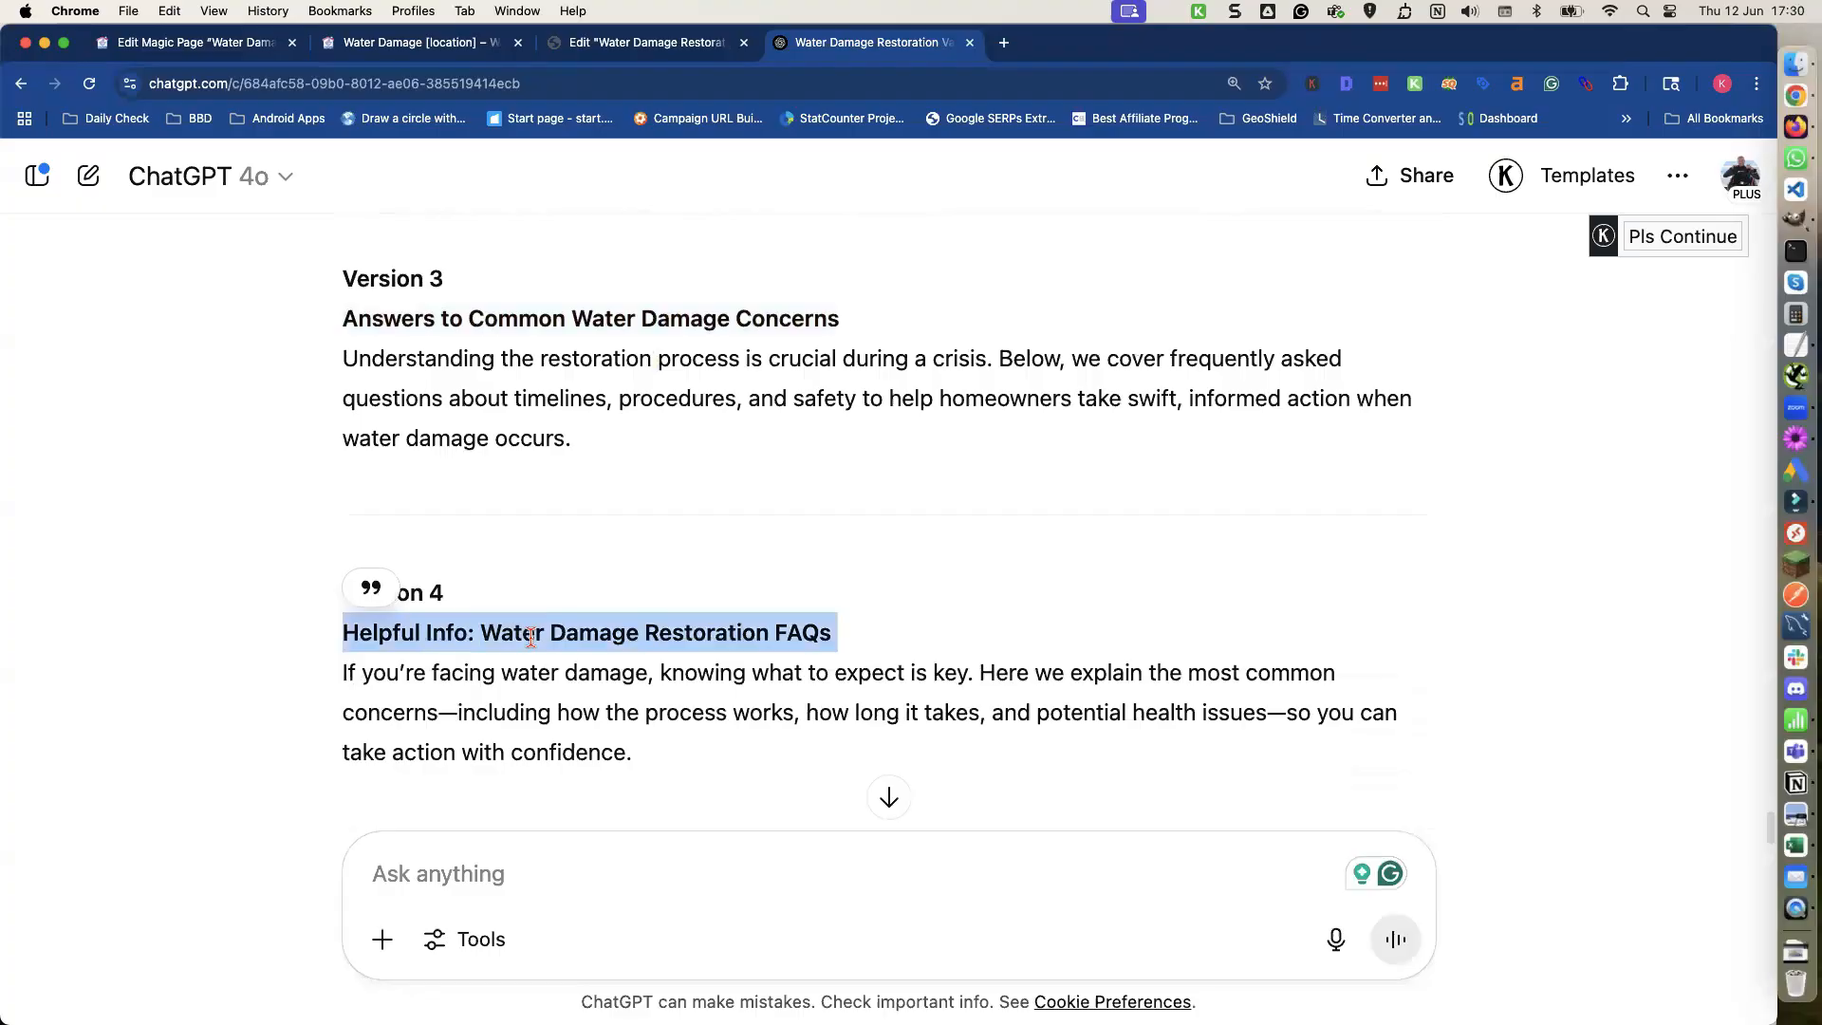
left_click(252, 49)
key("super+v")
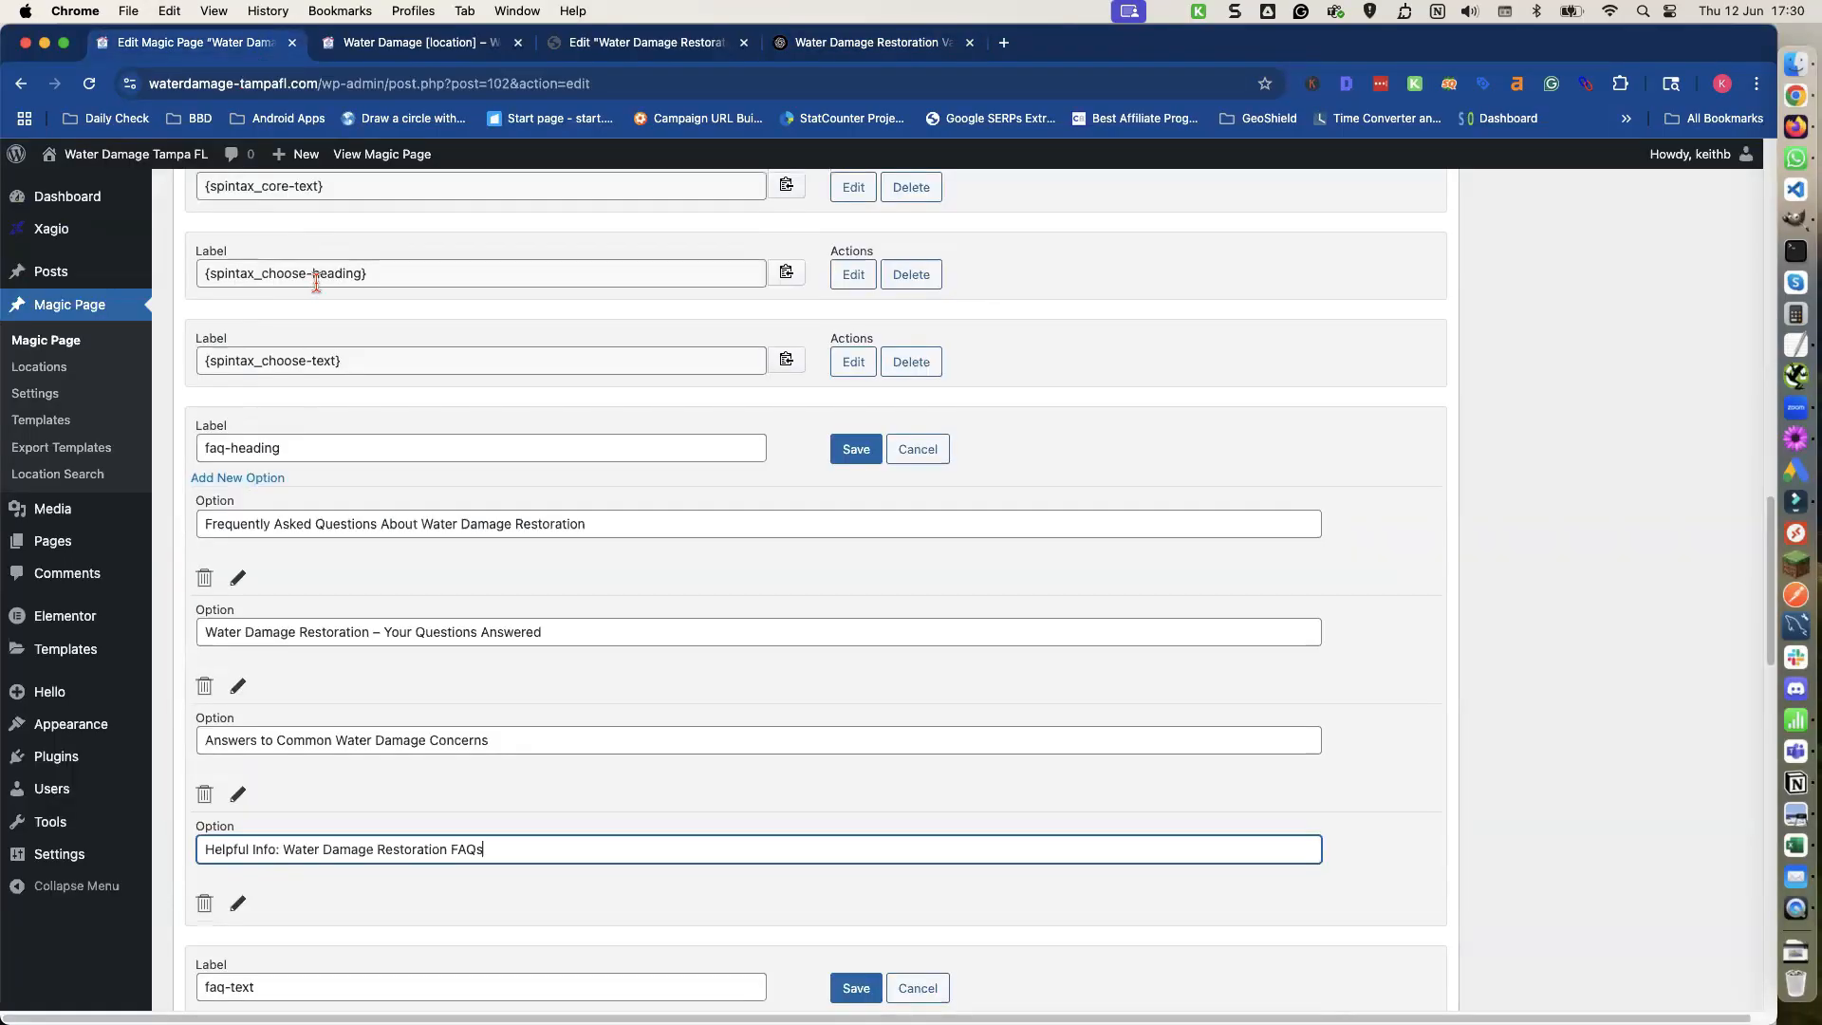
left_click(857, 452)
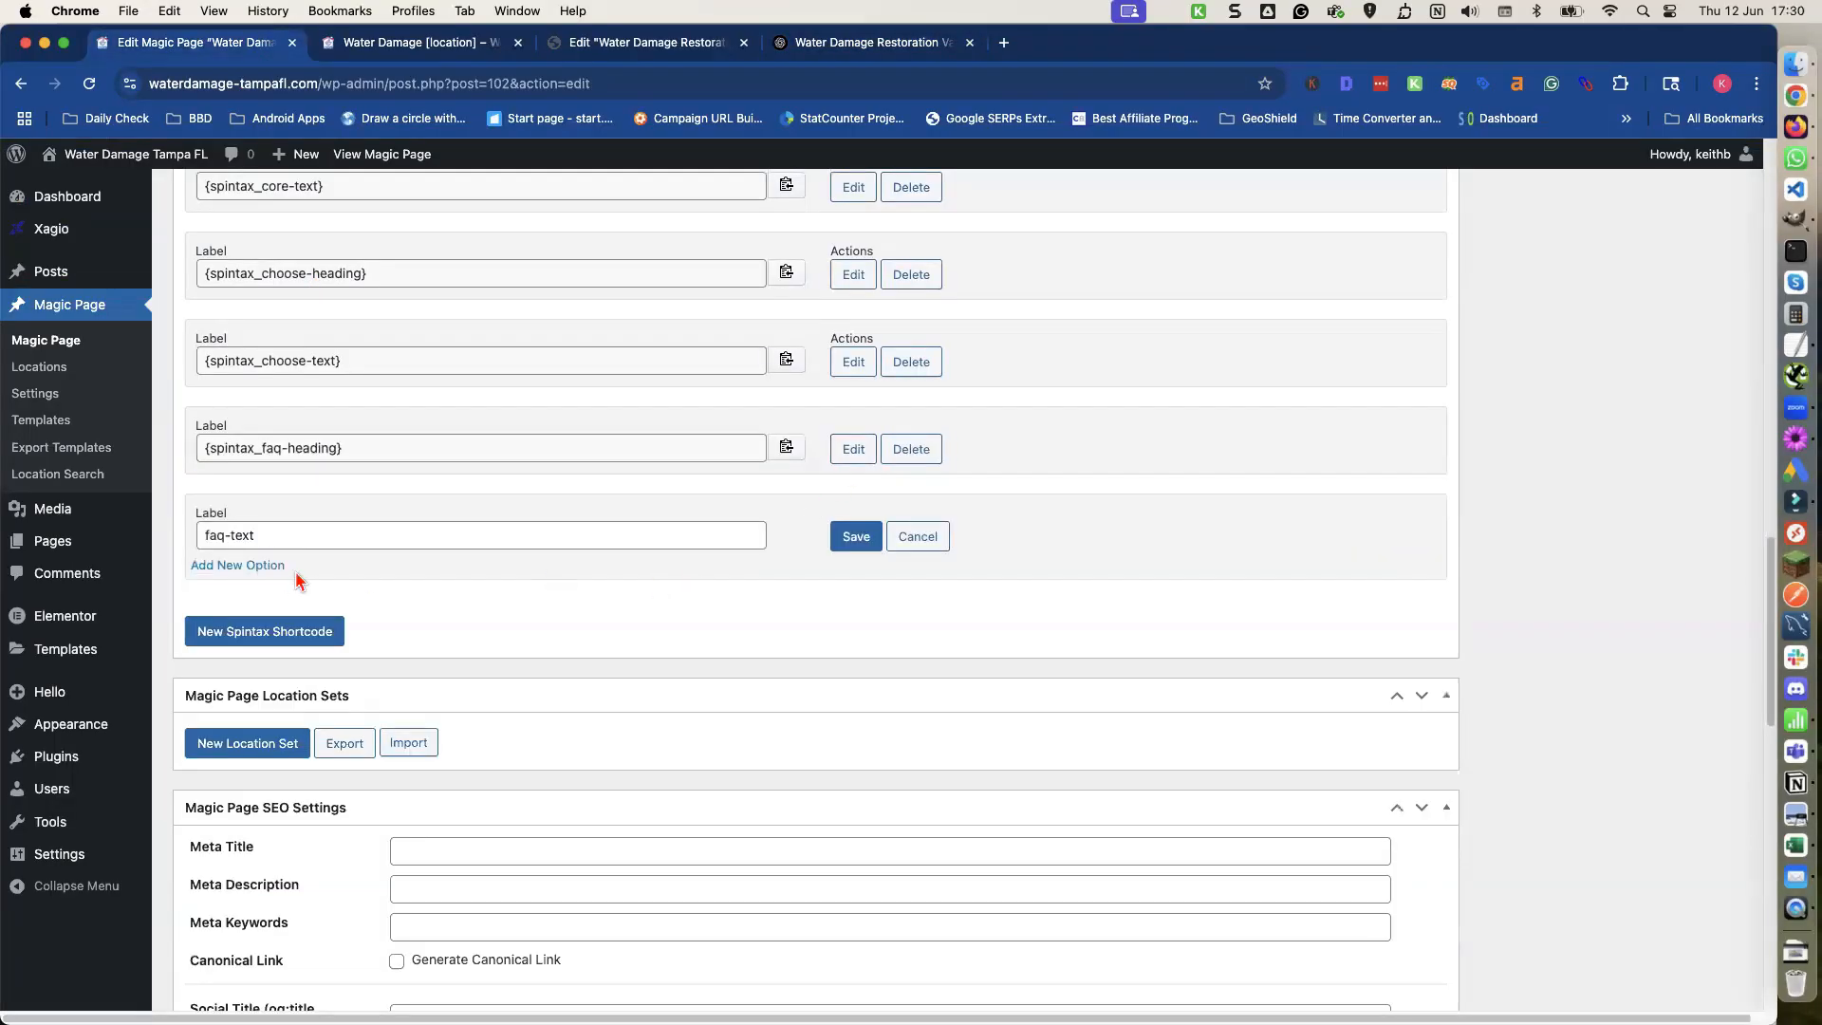
Add four options to faq-text and paste the Version 1 FAQ intro paragraph into the first option.
left_click(273, 567)
left_click(273, 567)
left_click(266, 566)
left_click(258, 566)
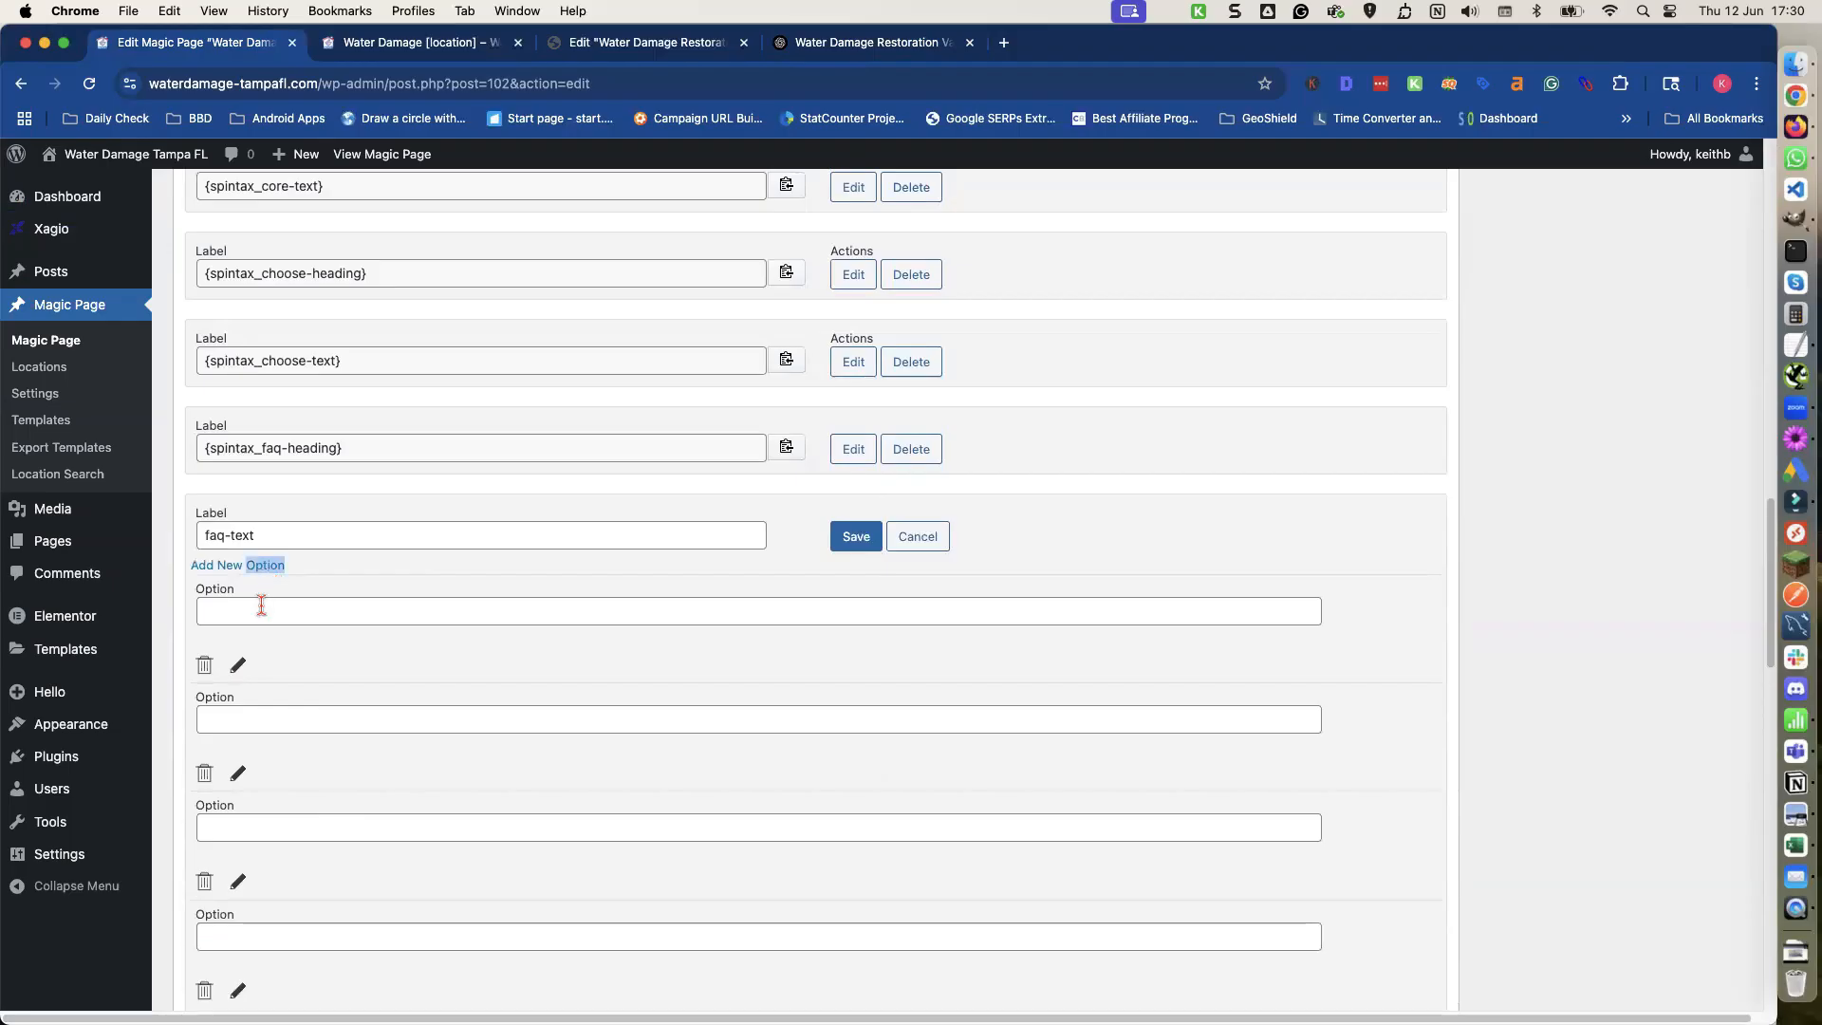
left_click(256, 610)
left_click(892, 45)
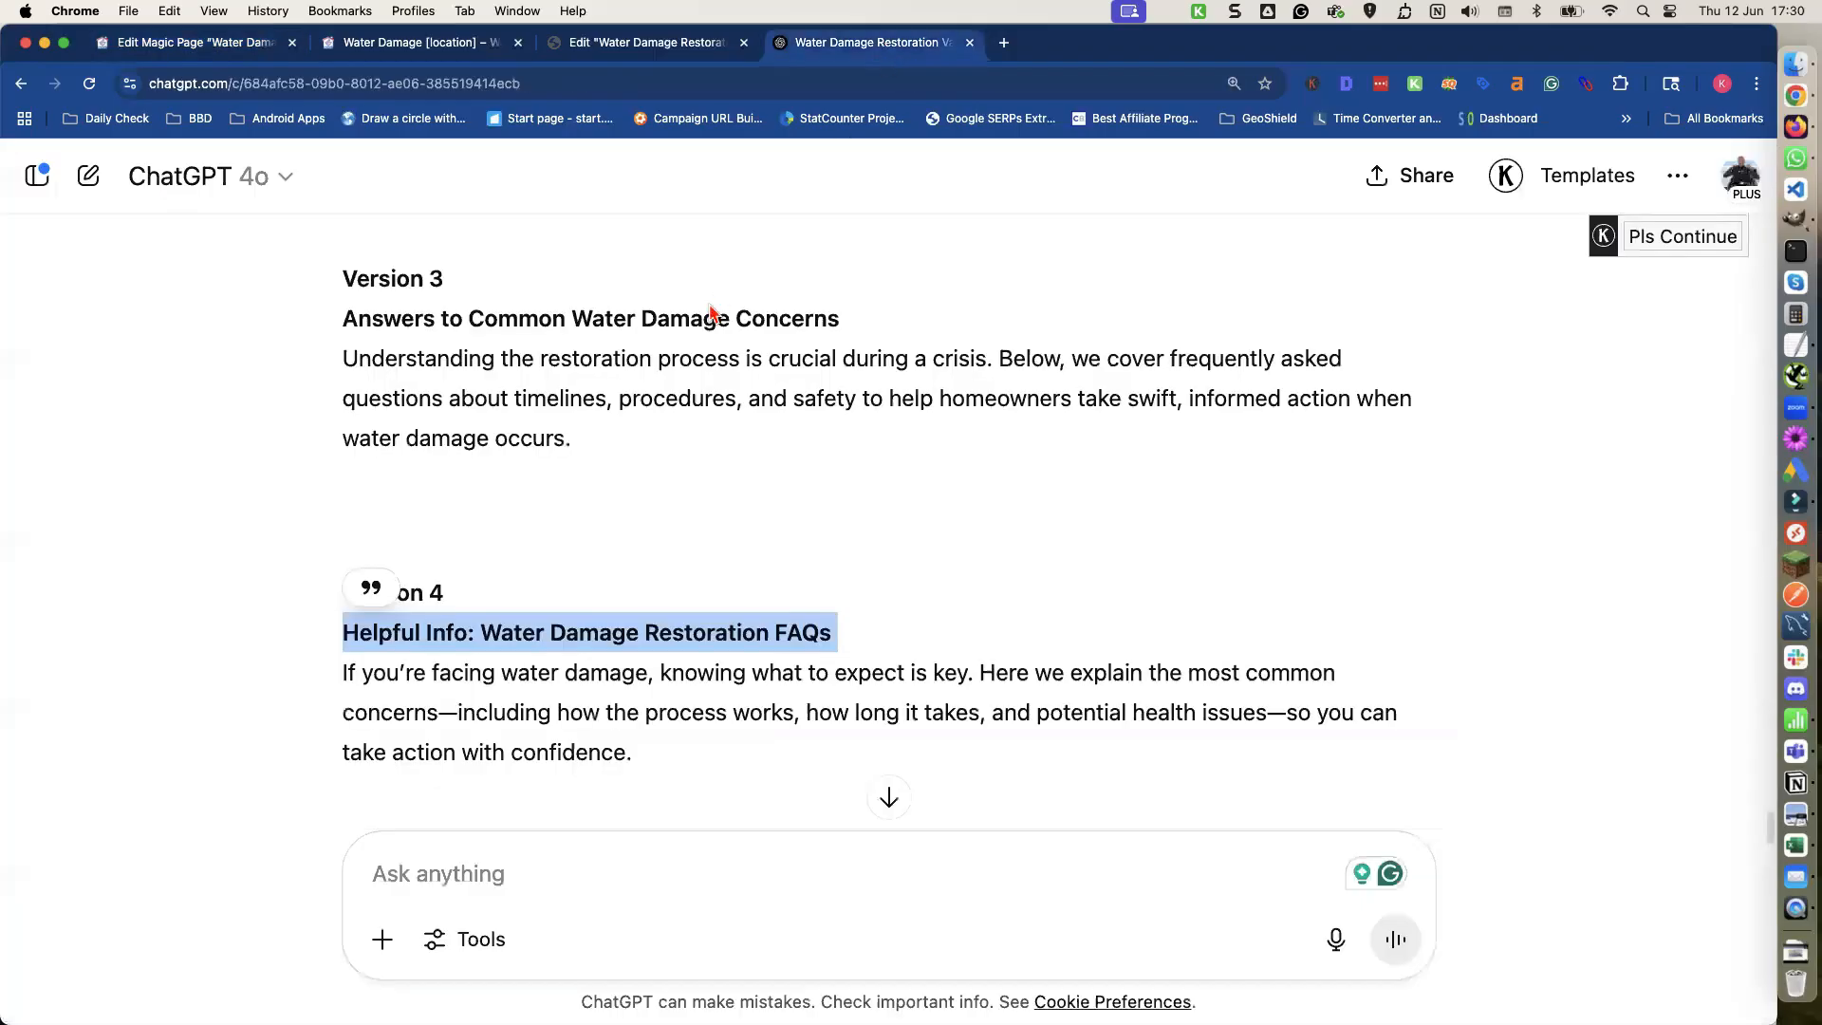
scroll(709, 300, "up", 10)
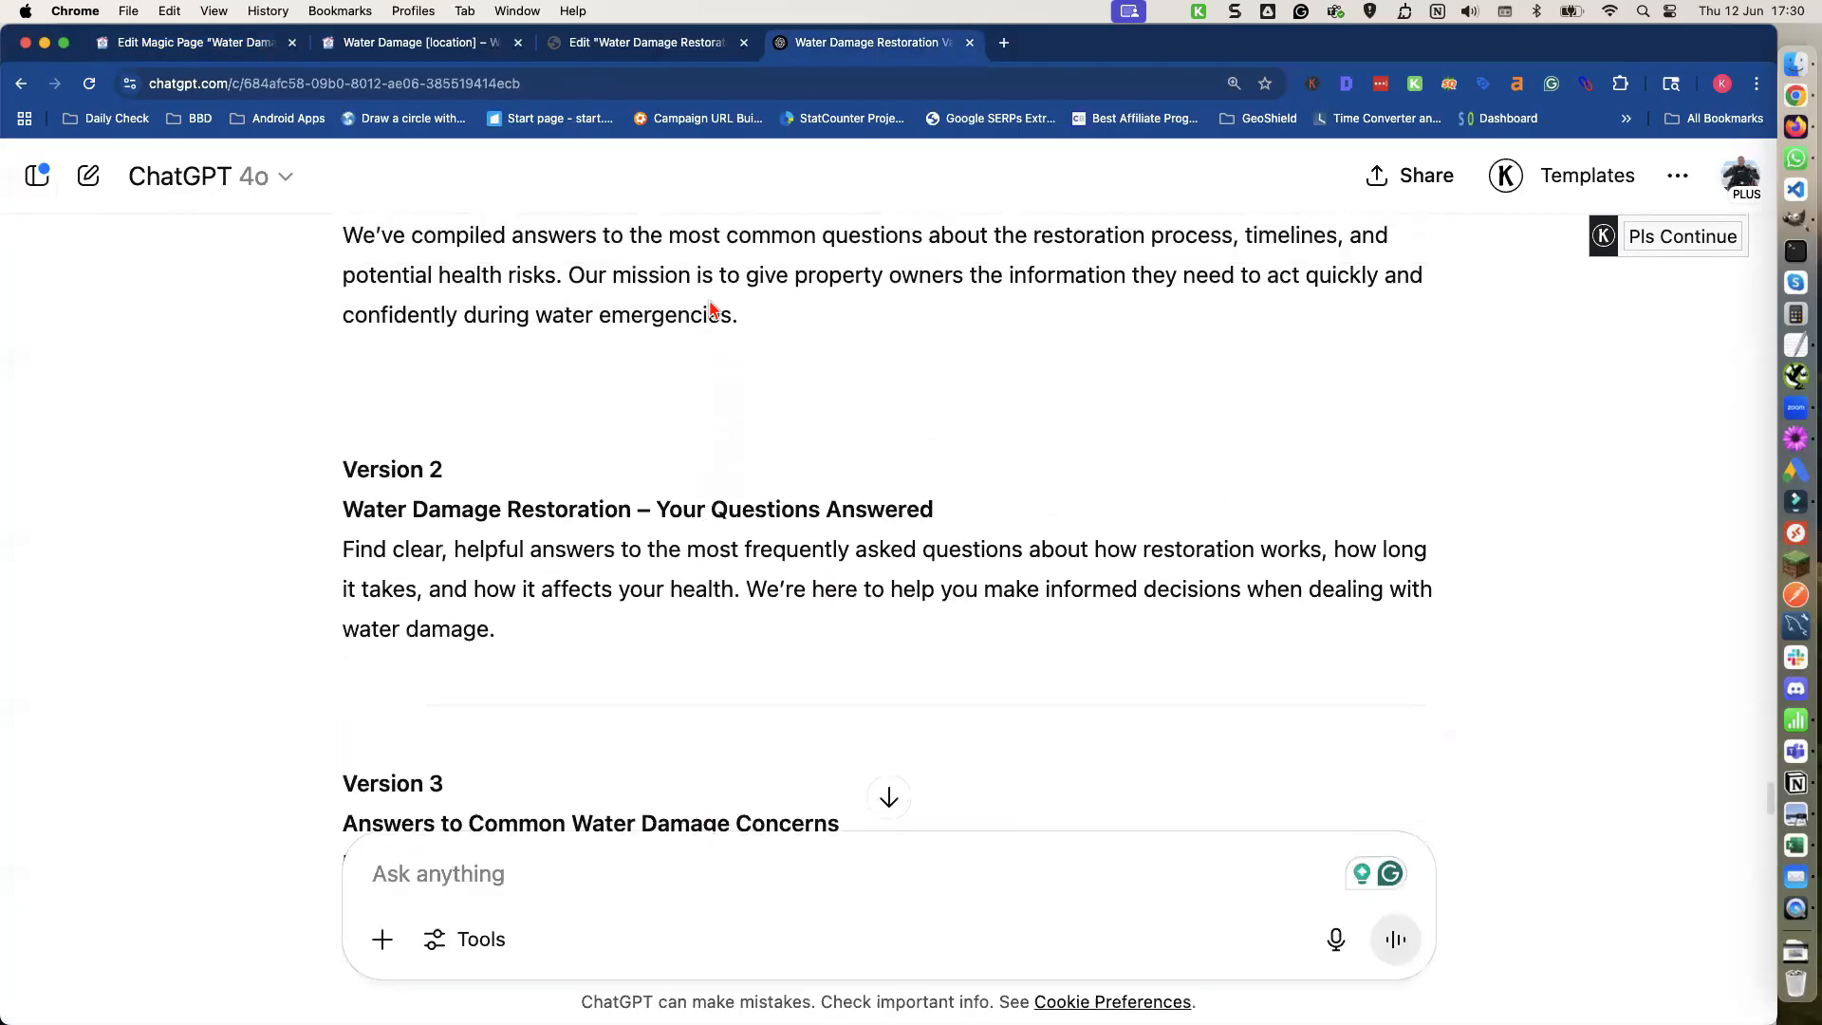
triple_click(708, 300)
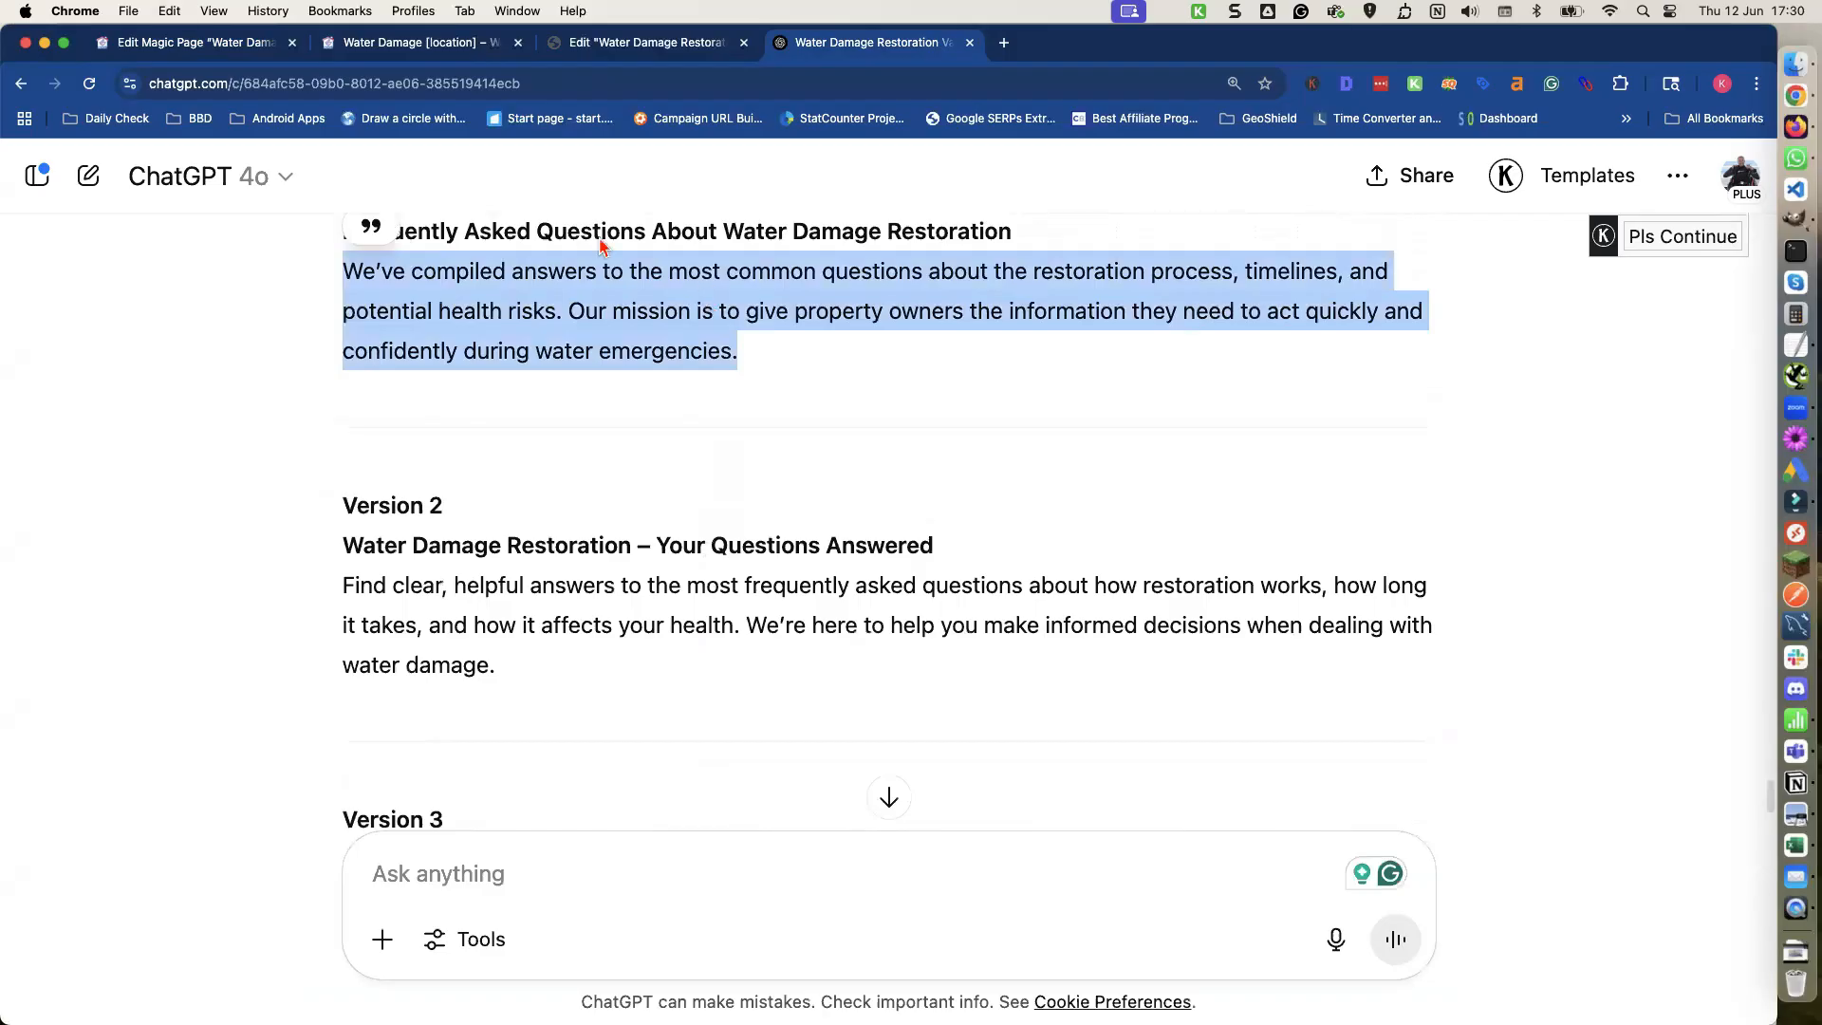
left_click(211, 43)
key("super+v")
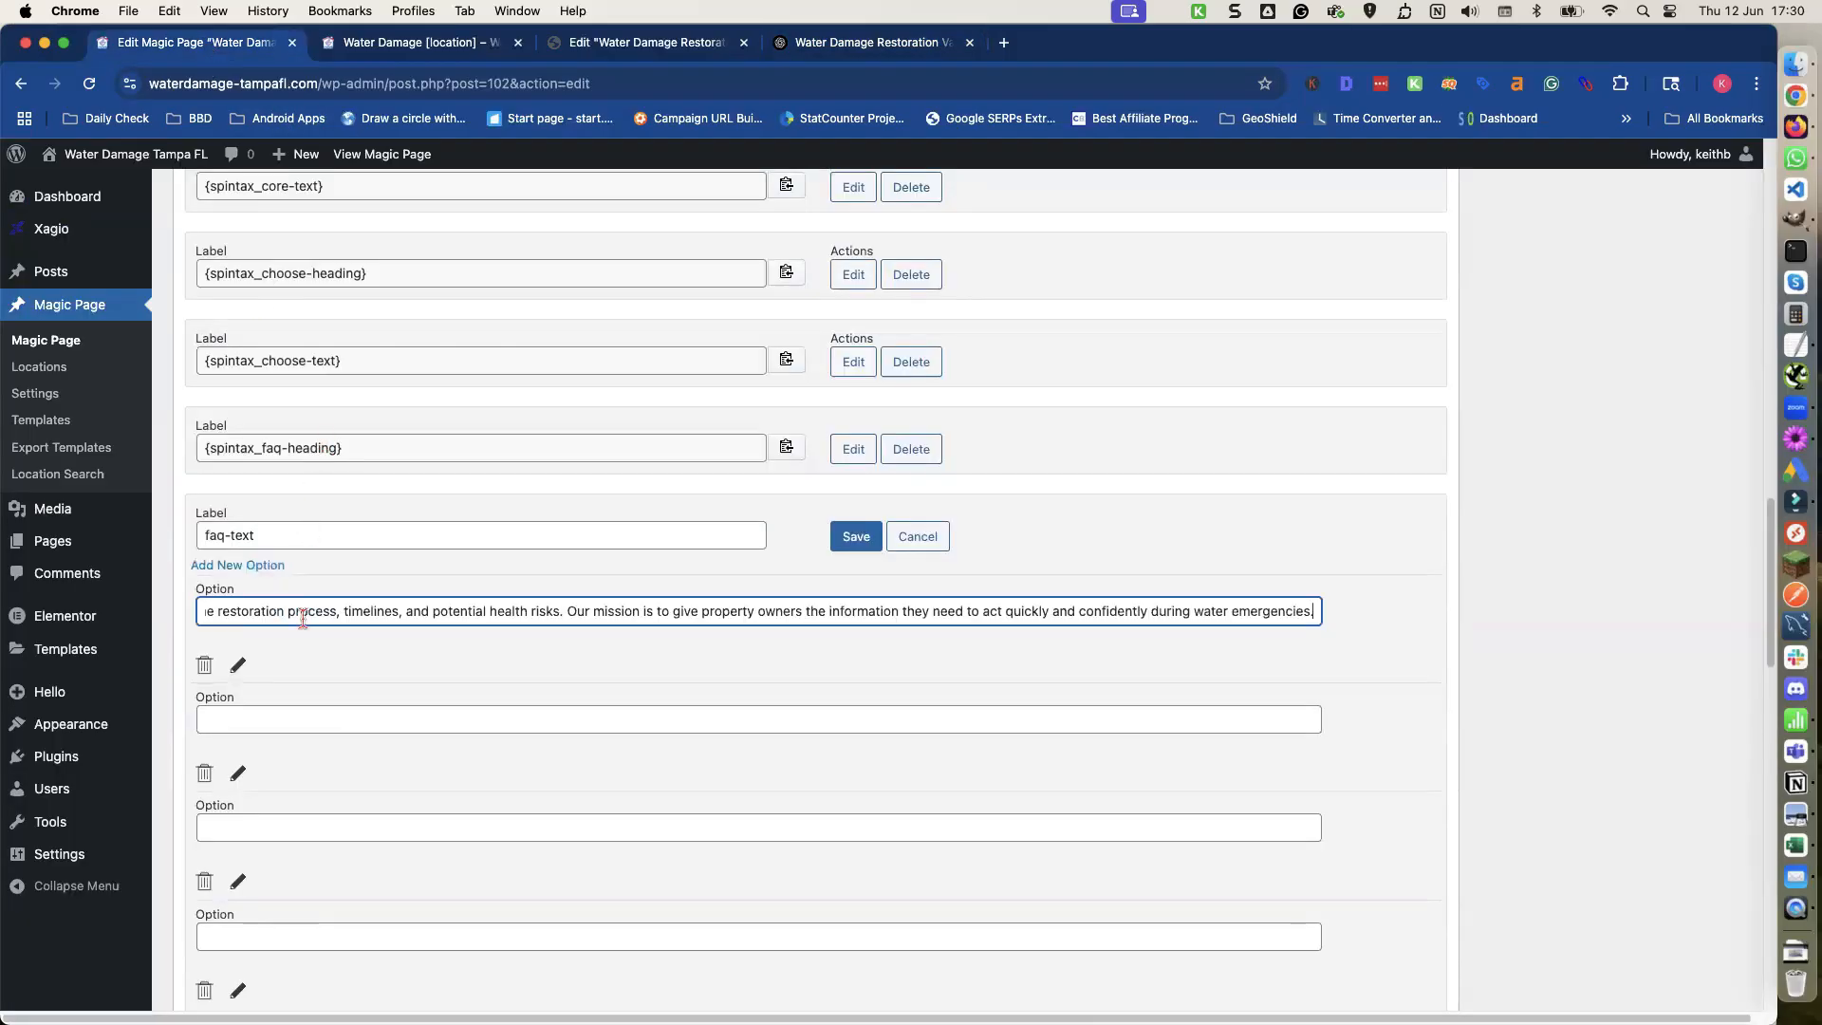
left_click(284, 730)
Copy the Version 2 FAQ intro paragraph from ChatGPT into the second faq-text option.
left_click(848, 43)
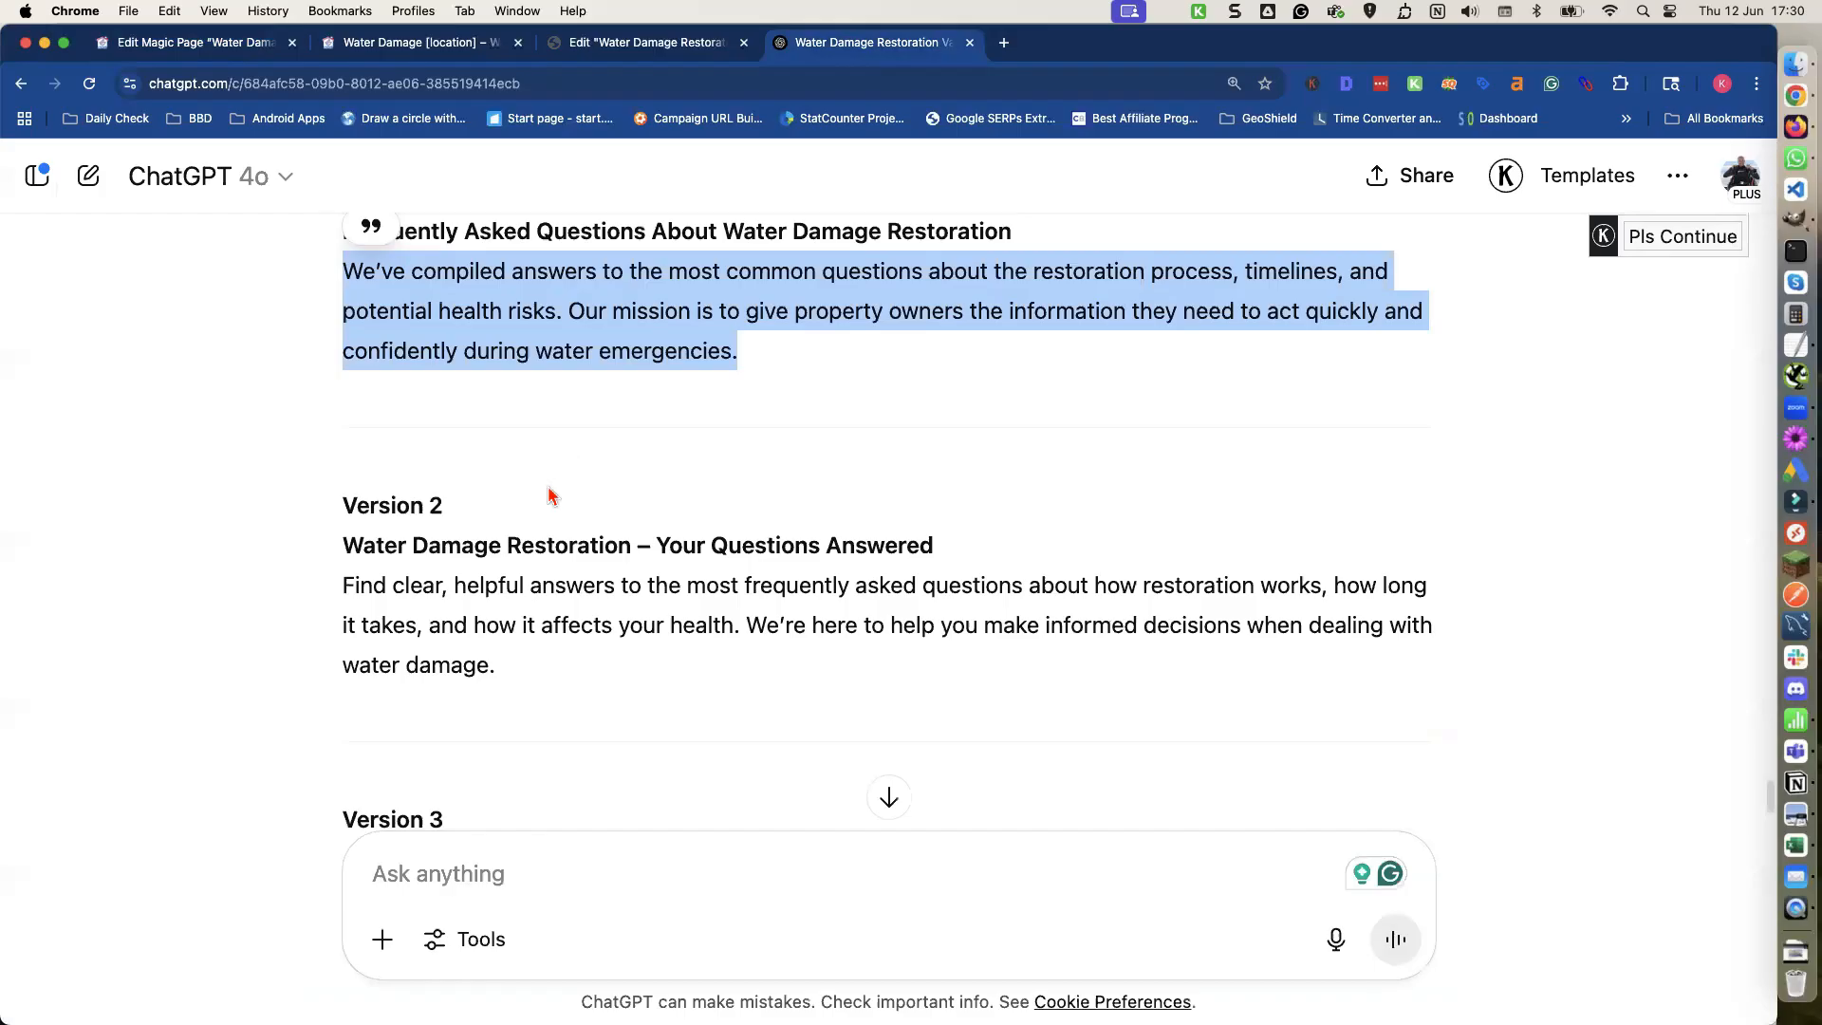
triple_click(479, 585)
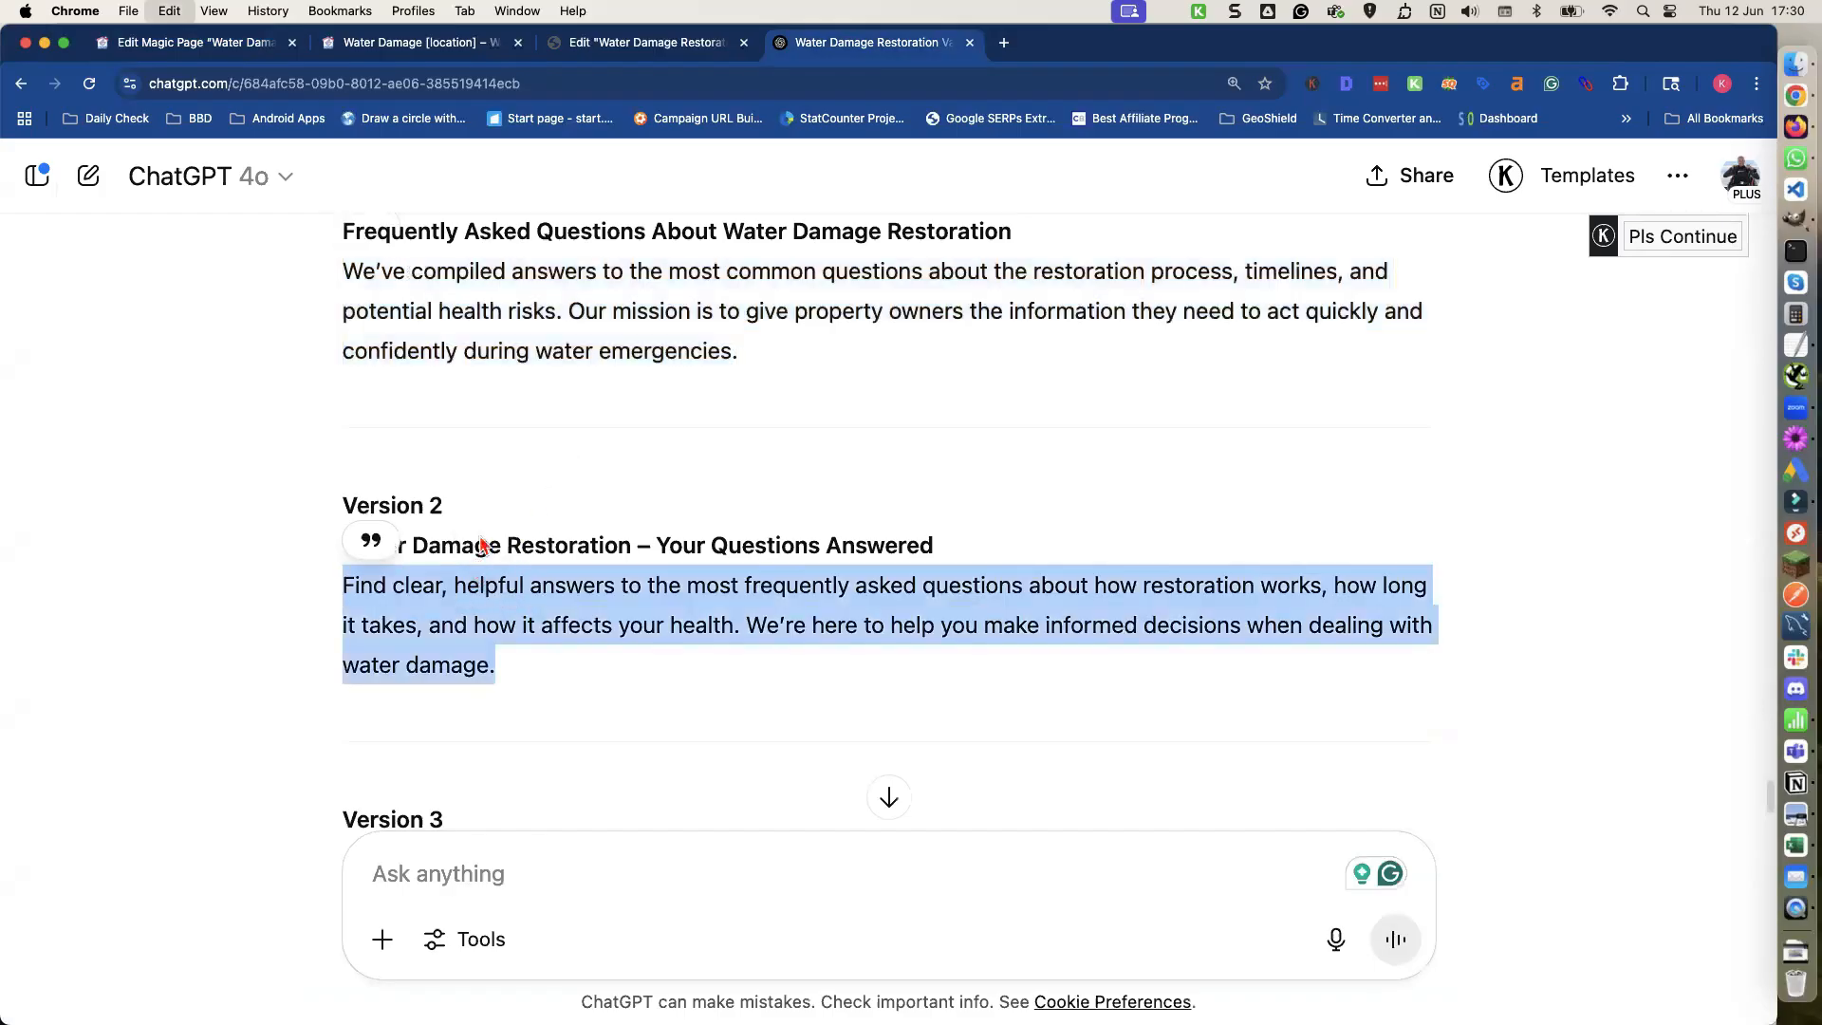
left_click(226, 55)
key("super+v")
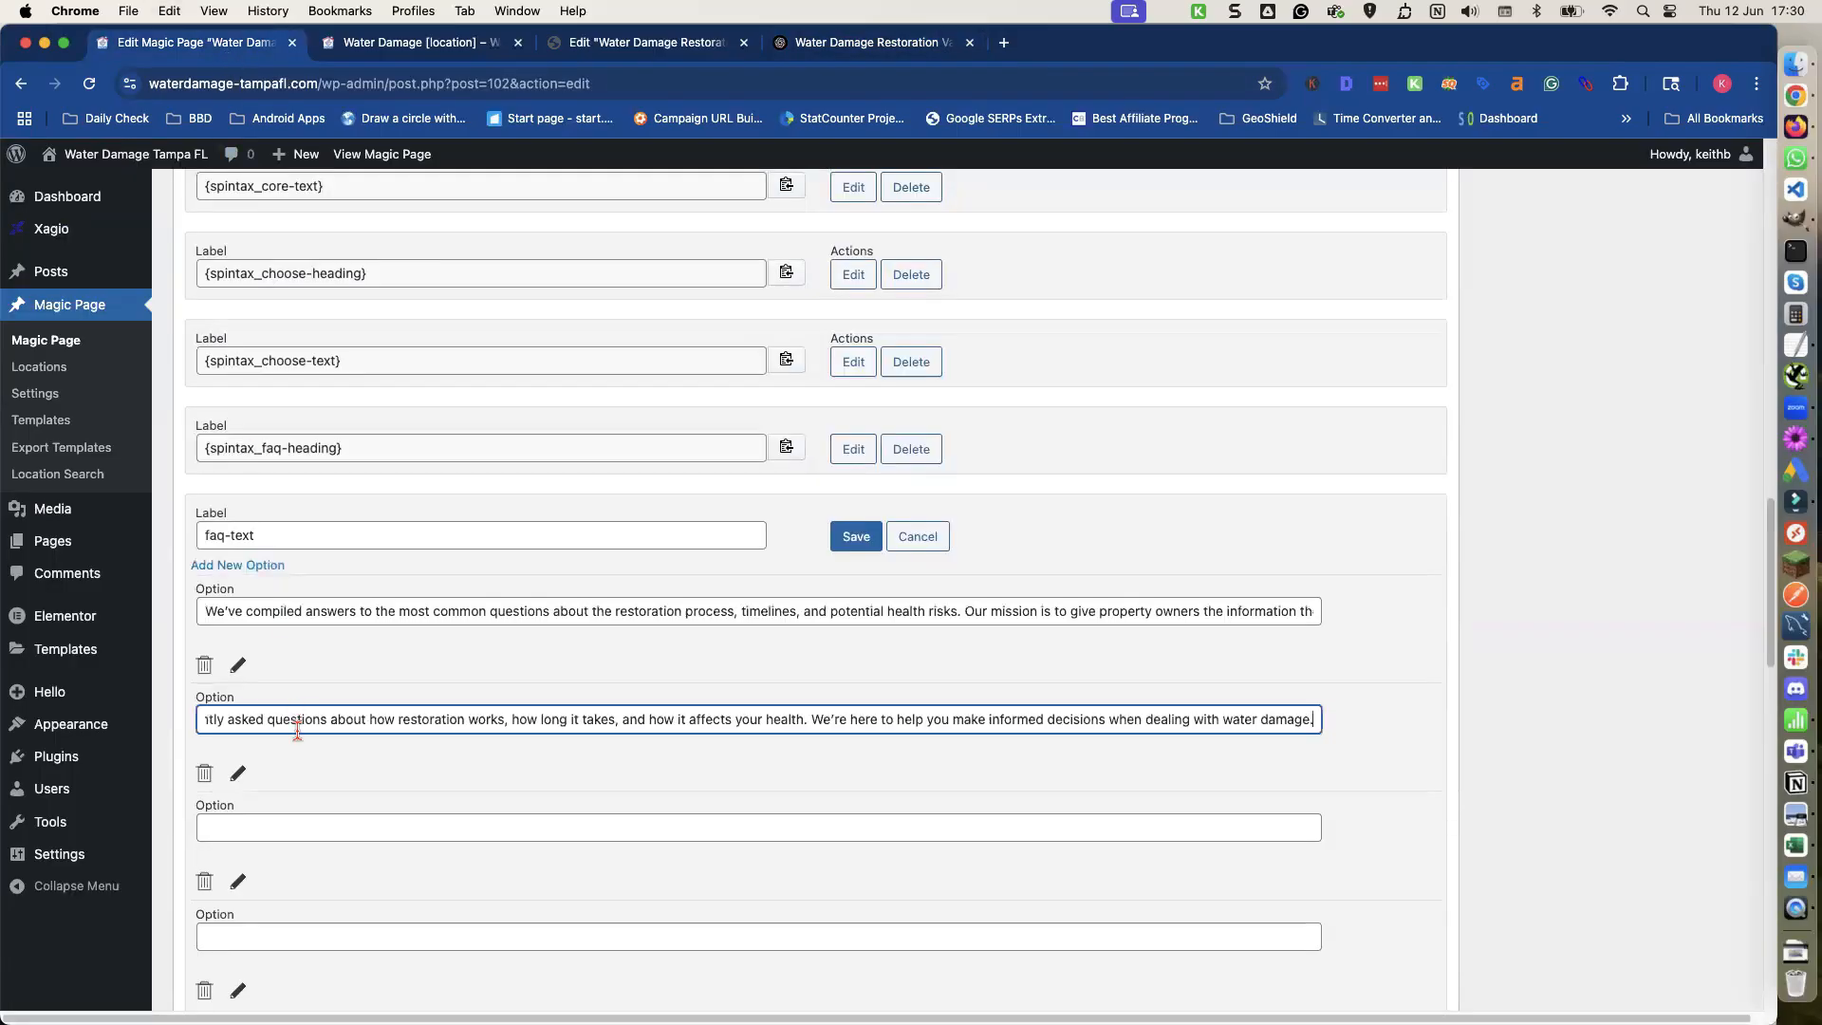
Copy the Version 3 FAQ intro paragraph from ChatGPT into the third faq-text option.
left_click(275, 828)
left_click(842, 44)
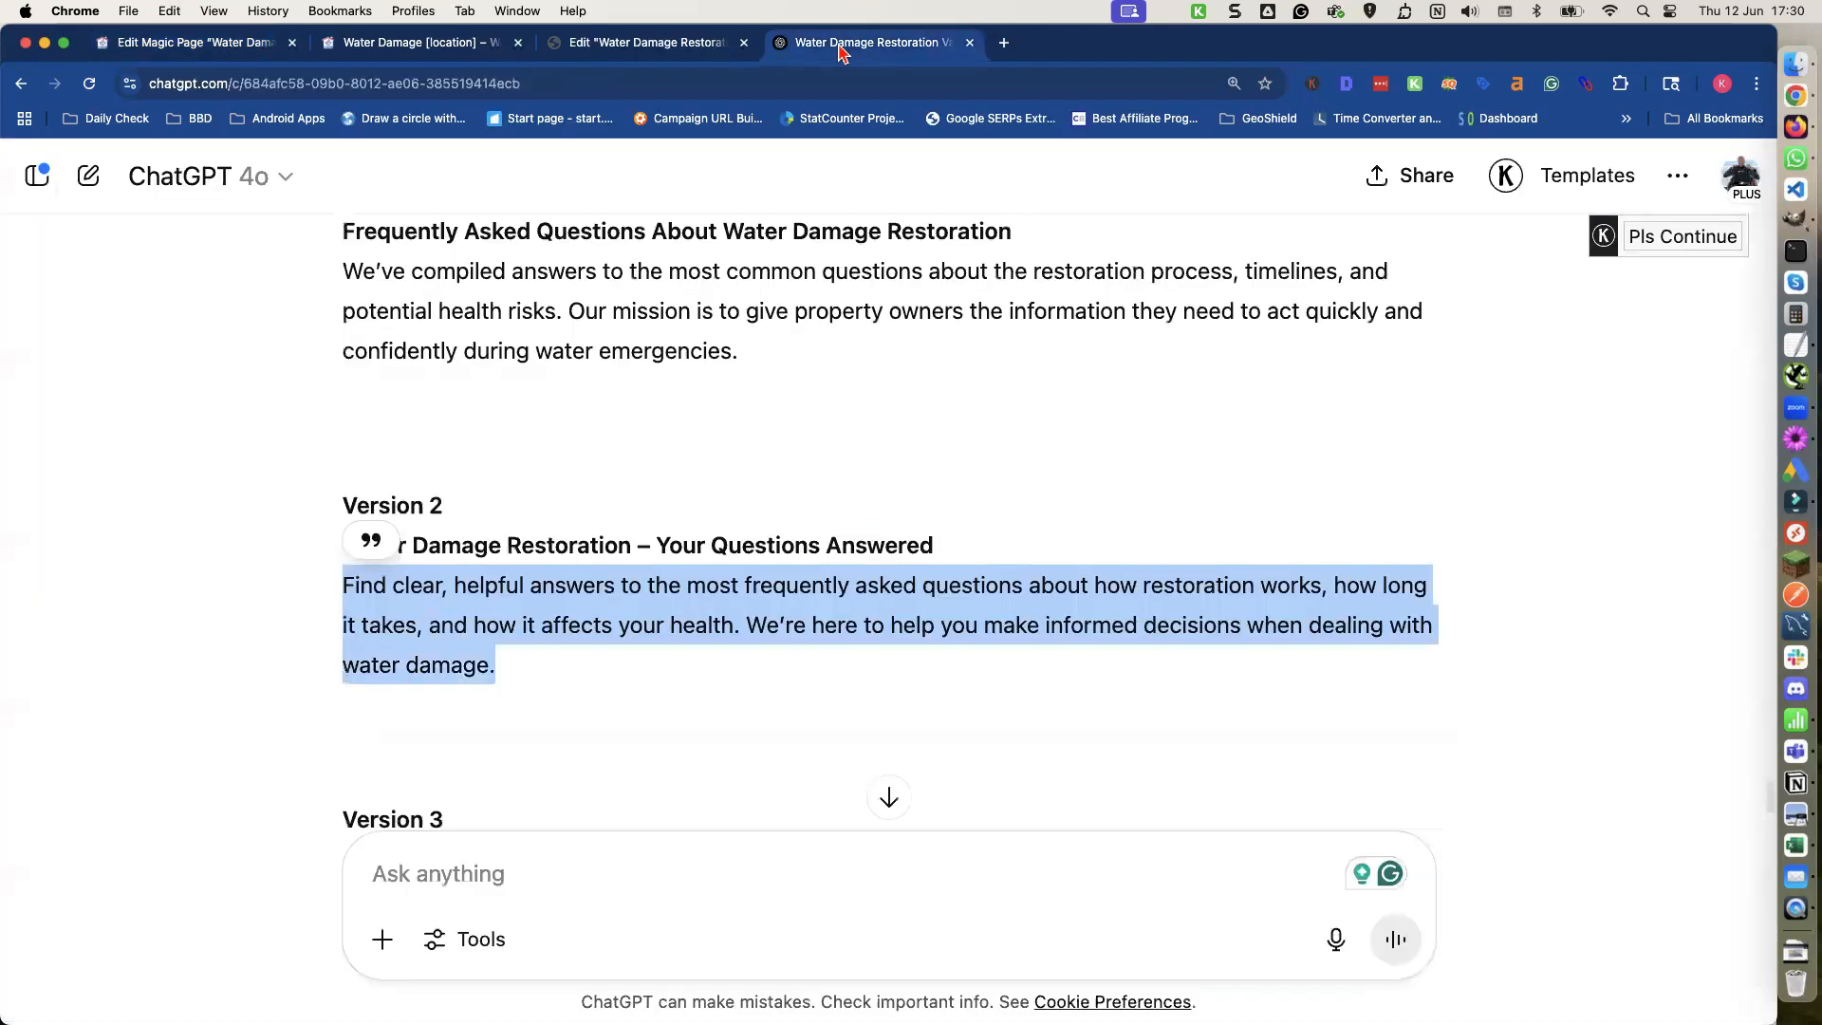
scroll(506, 580, "down", 3)
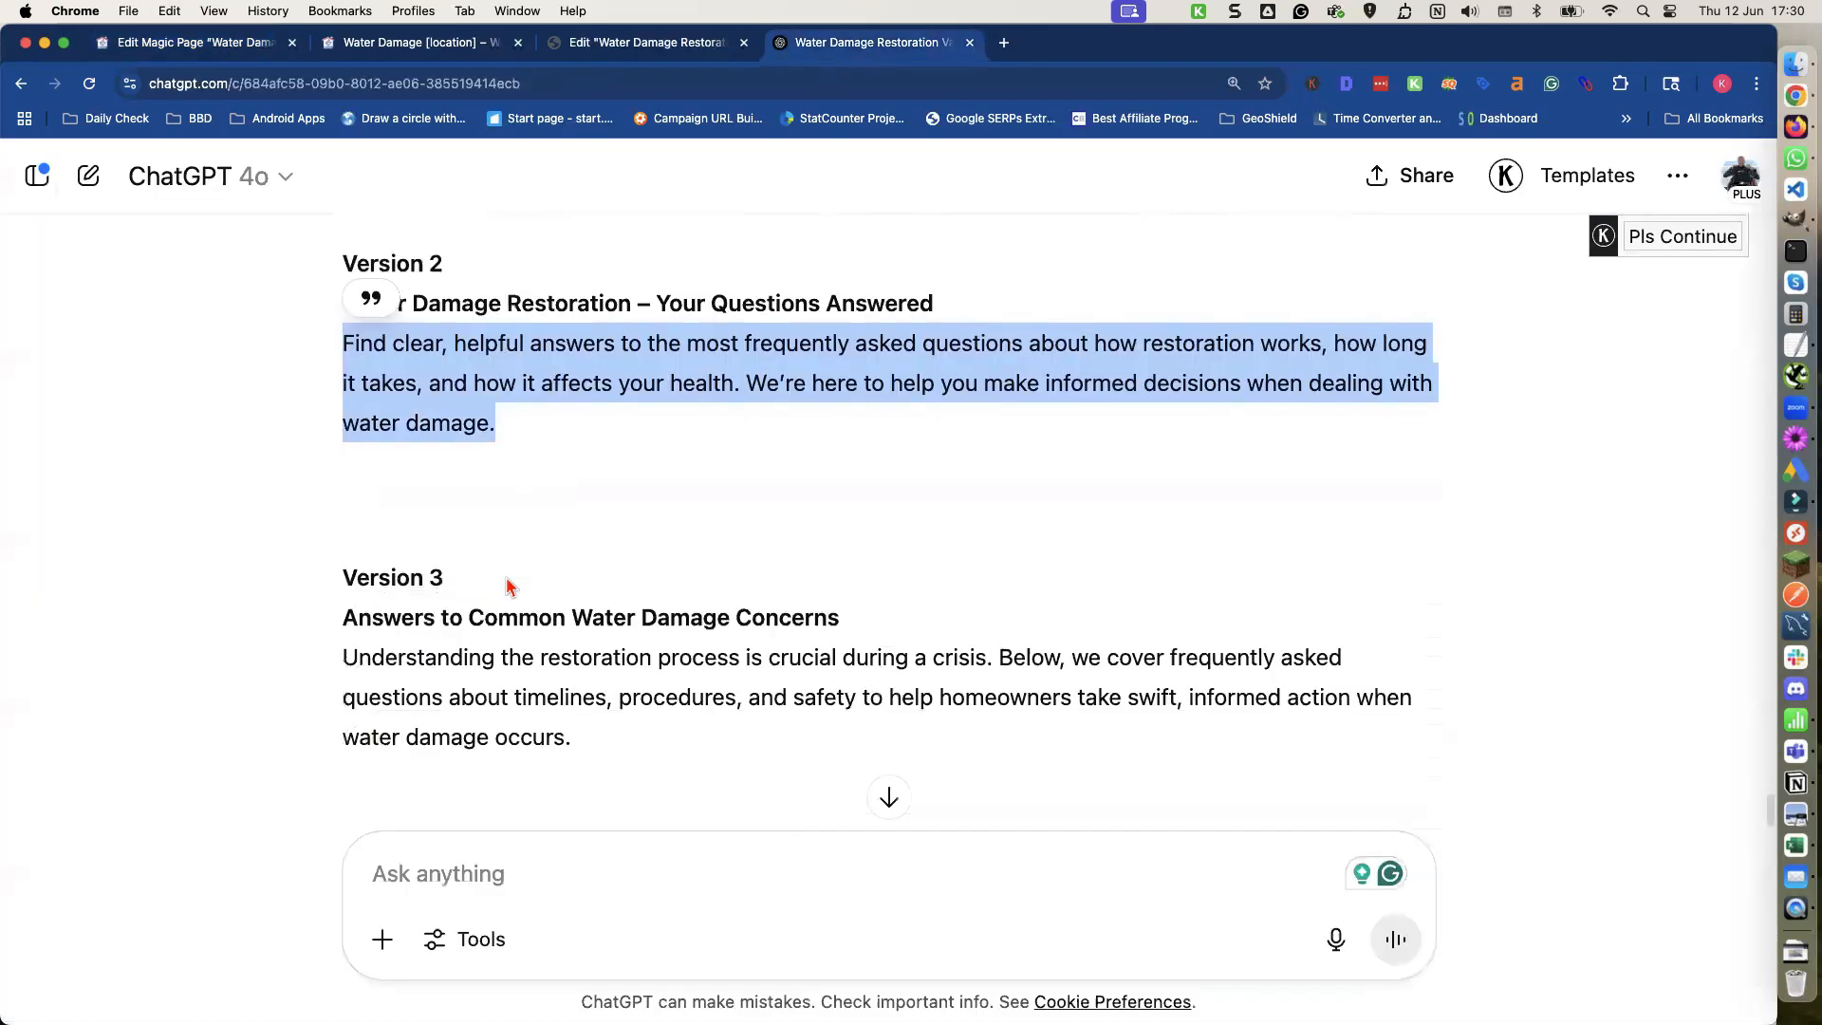
triple_click(491, 657)
key("super+c")
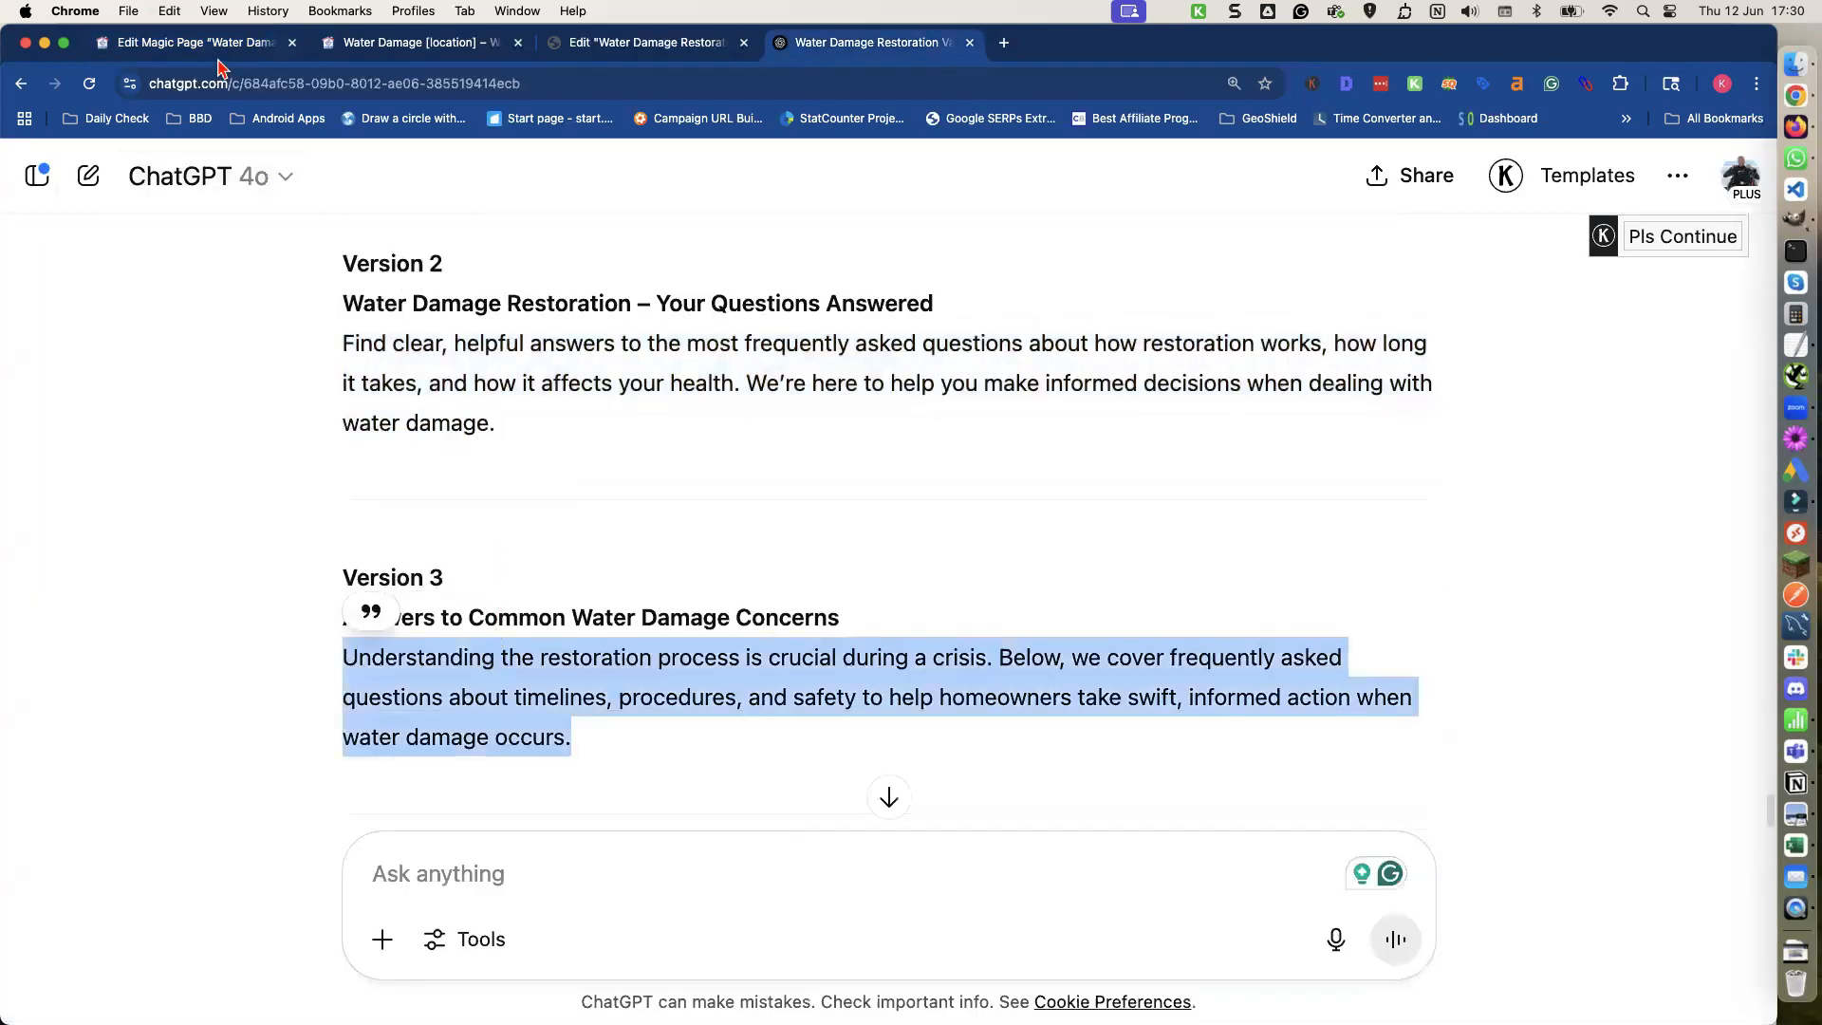
left_click(211, 43)
key("super+v")
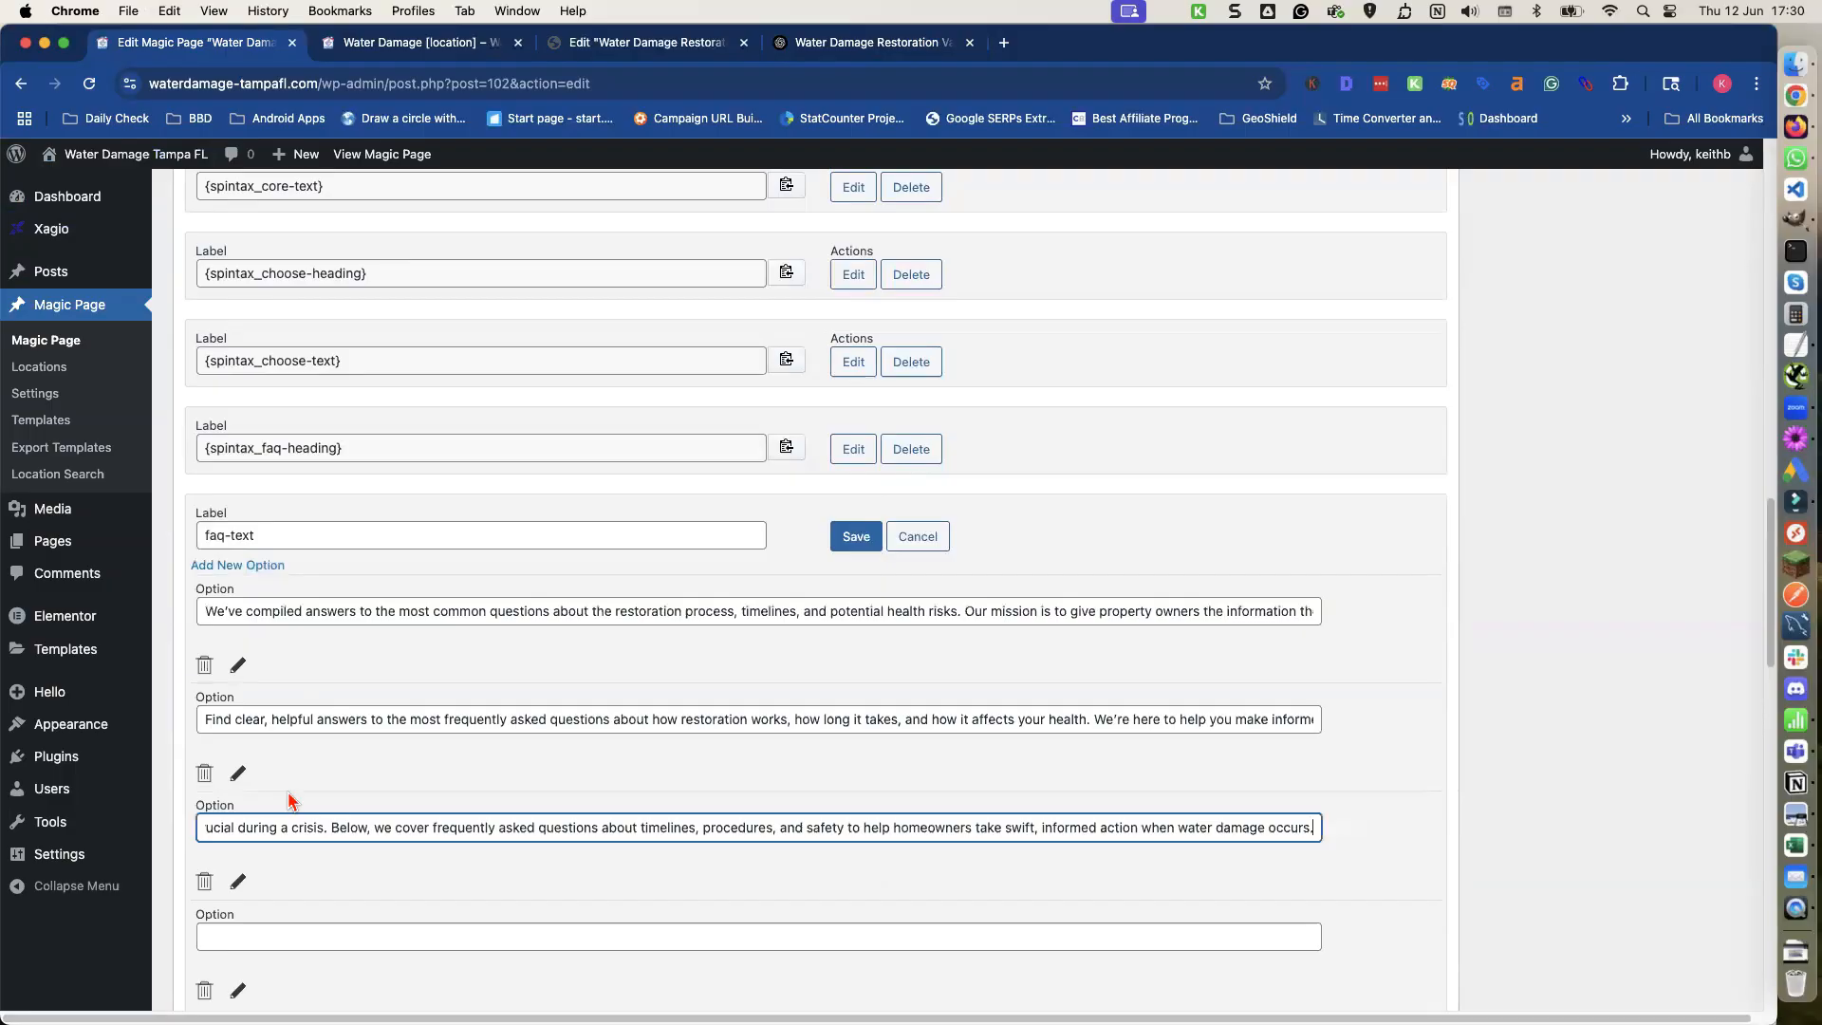
Paste the Version 4 FAQ intro paragraph into the fourth faq-text option and save the faq-text shortcode.
left_click(273, 938)
left_click(823, 44)
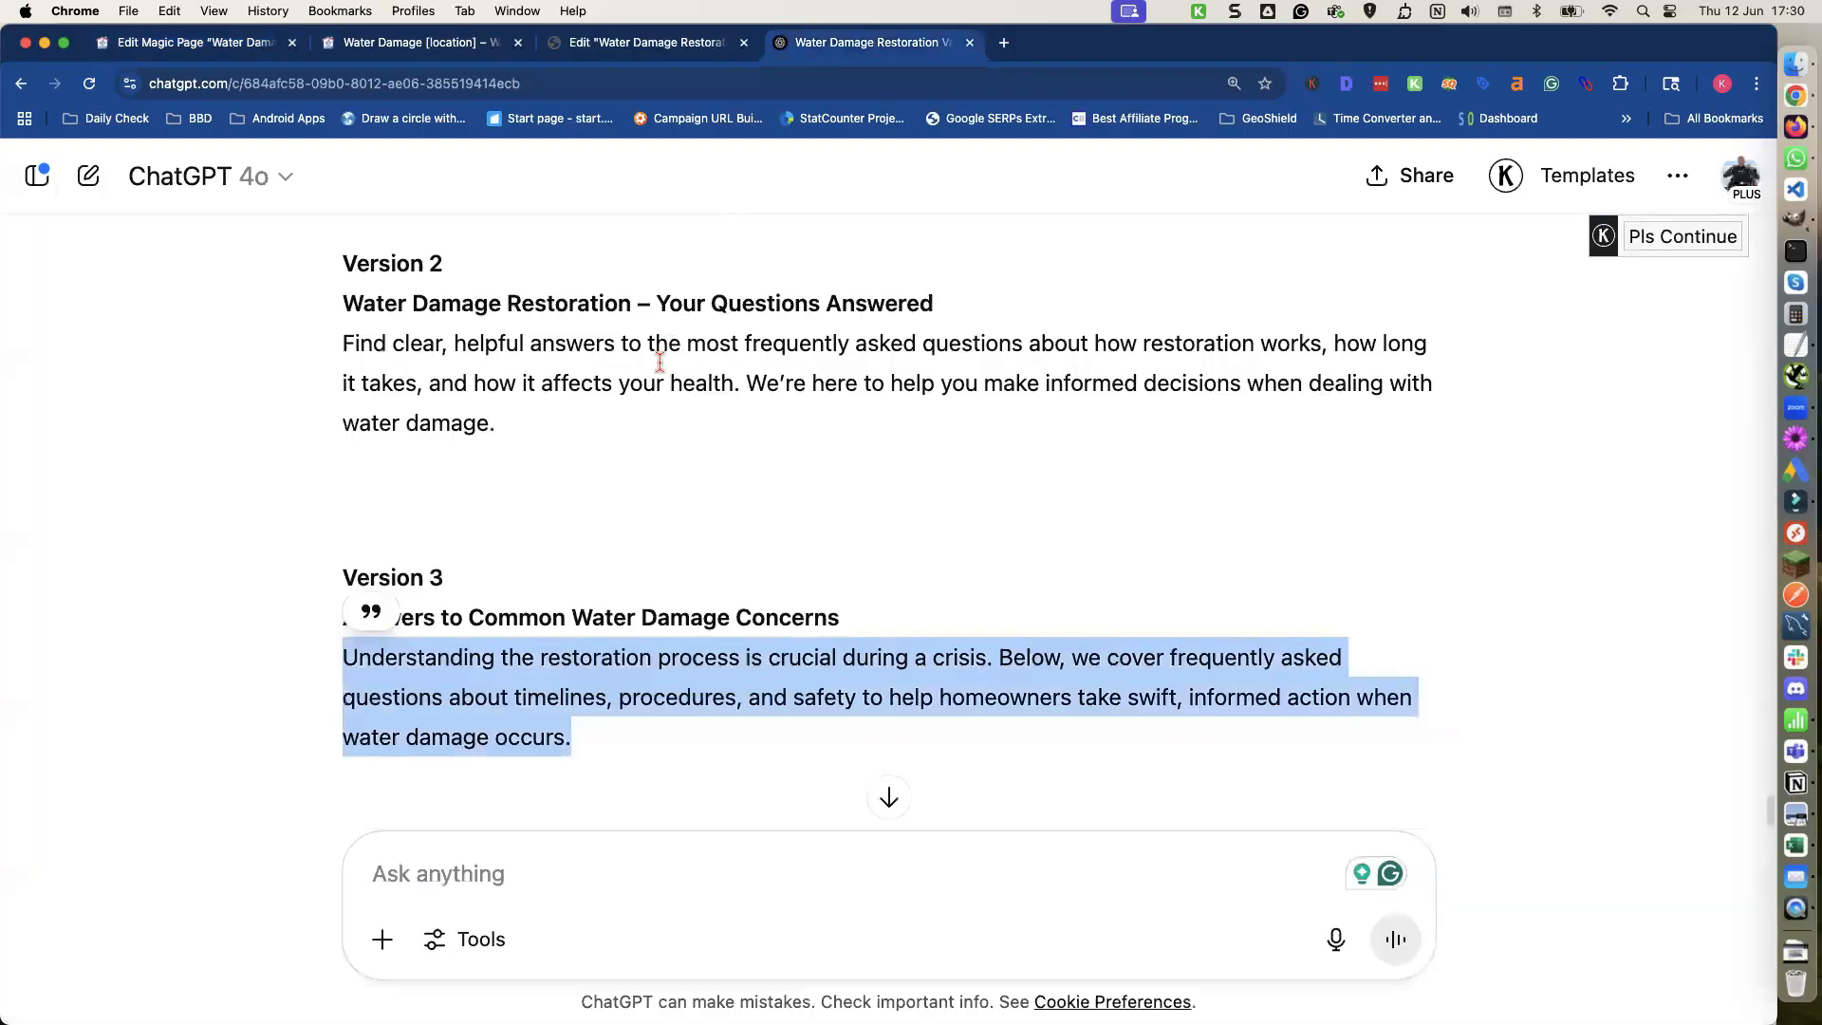
scroll(663, 366, "down", 5)
triple_click(582, 546)
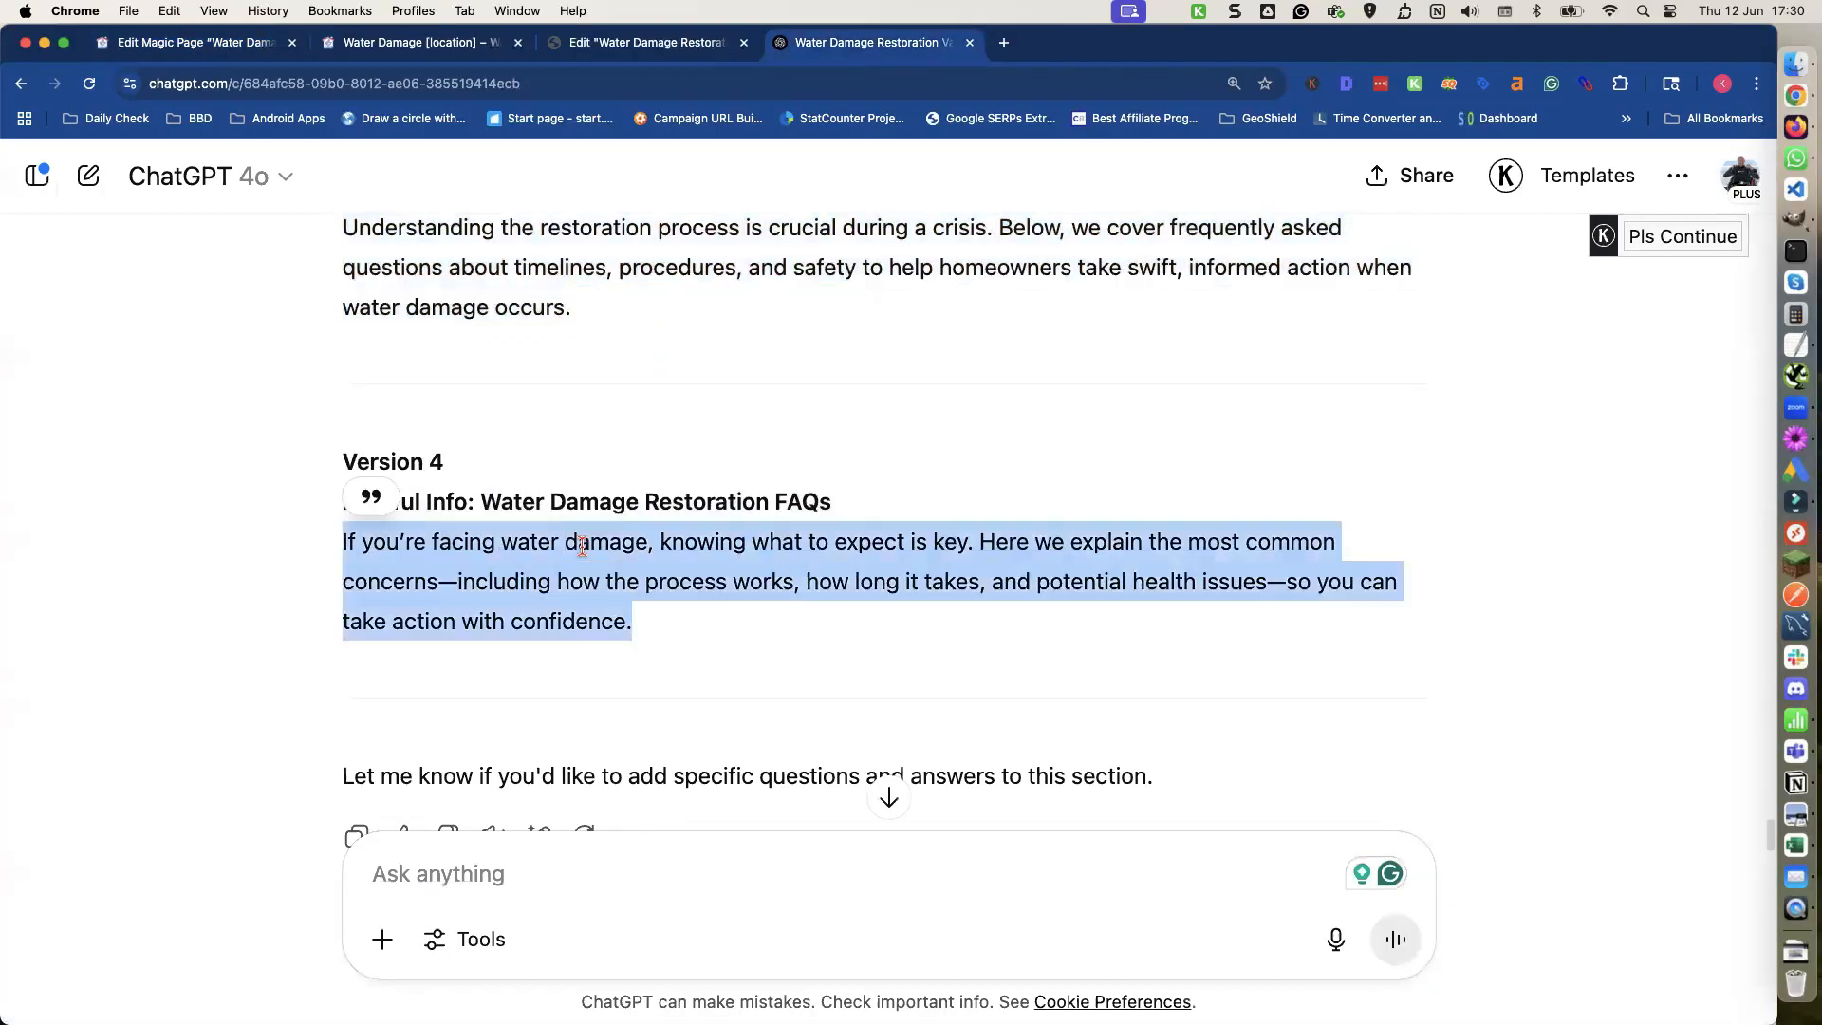
left_click(186, 42)
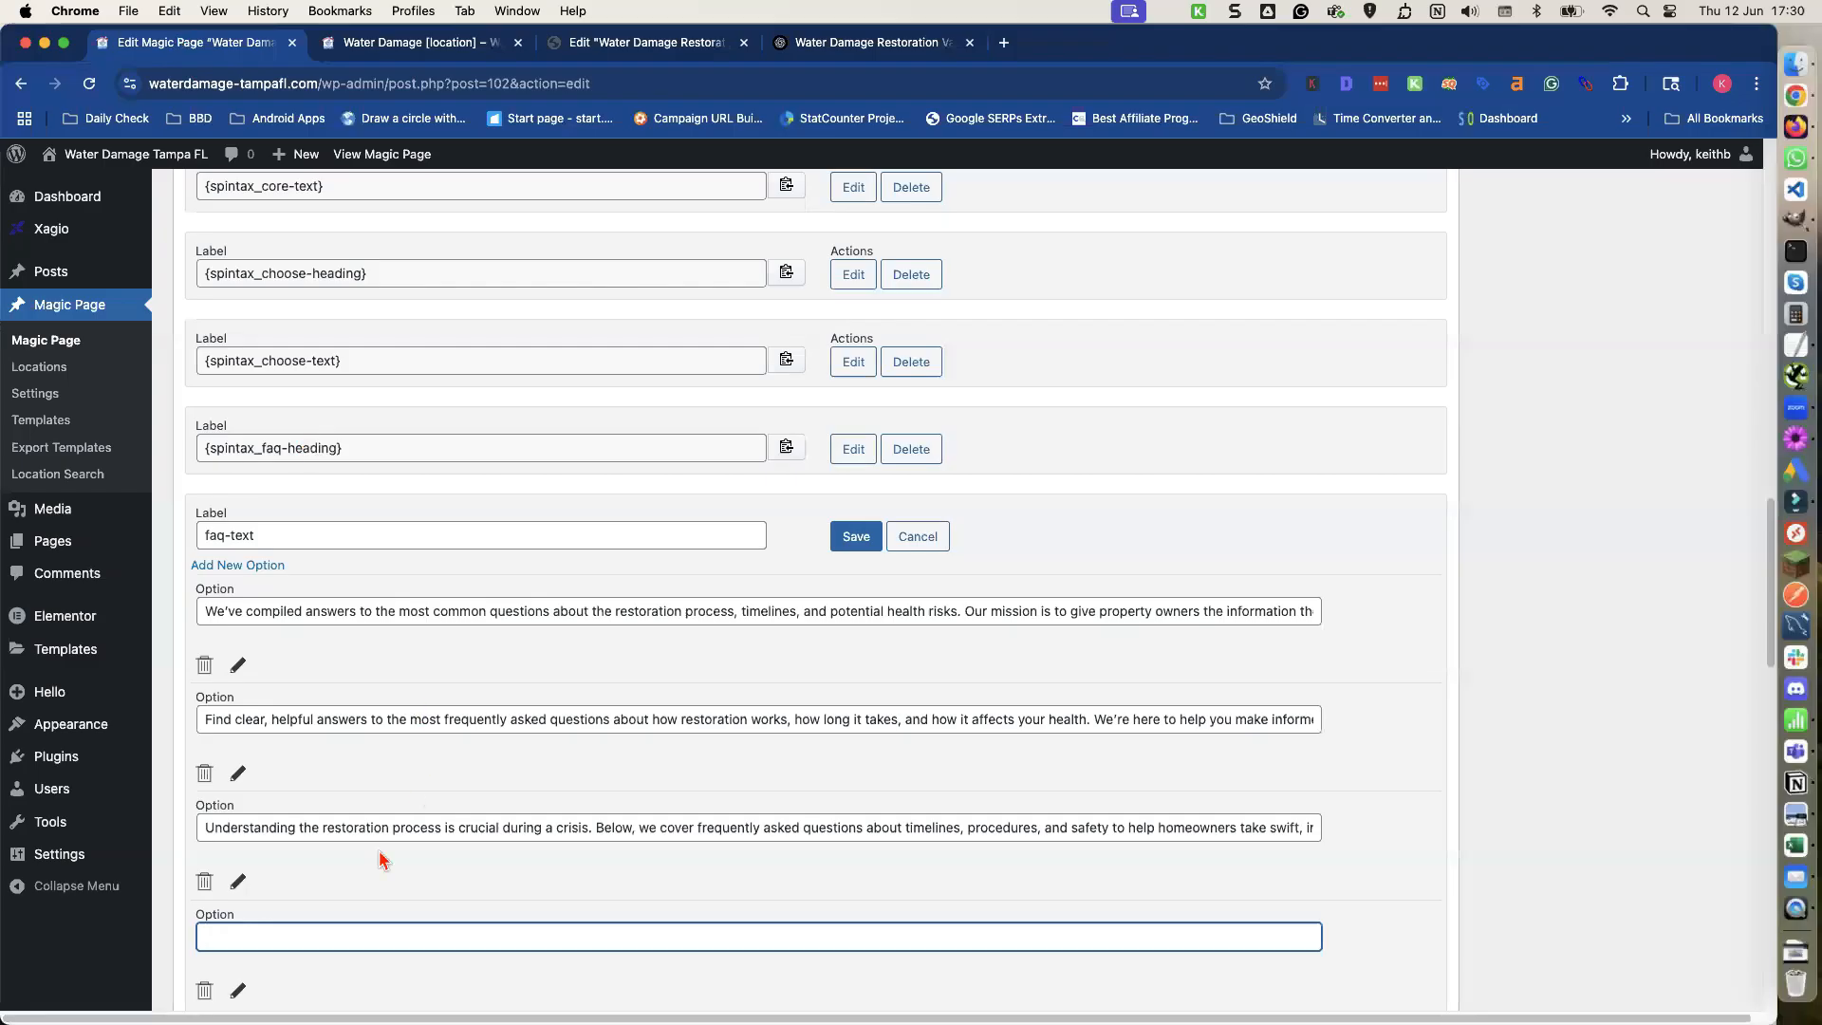
key("super+v")
scroll(521, 866, "down", 3)
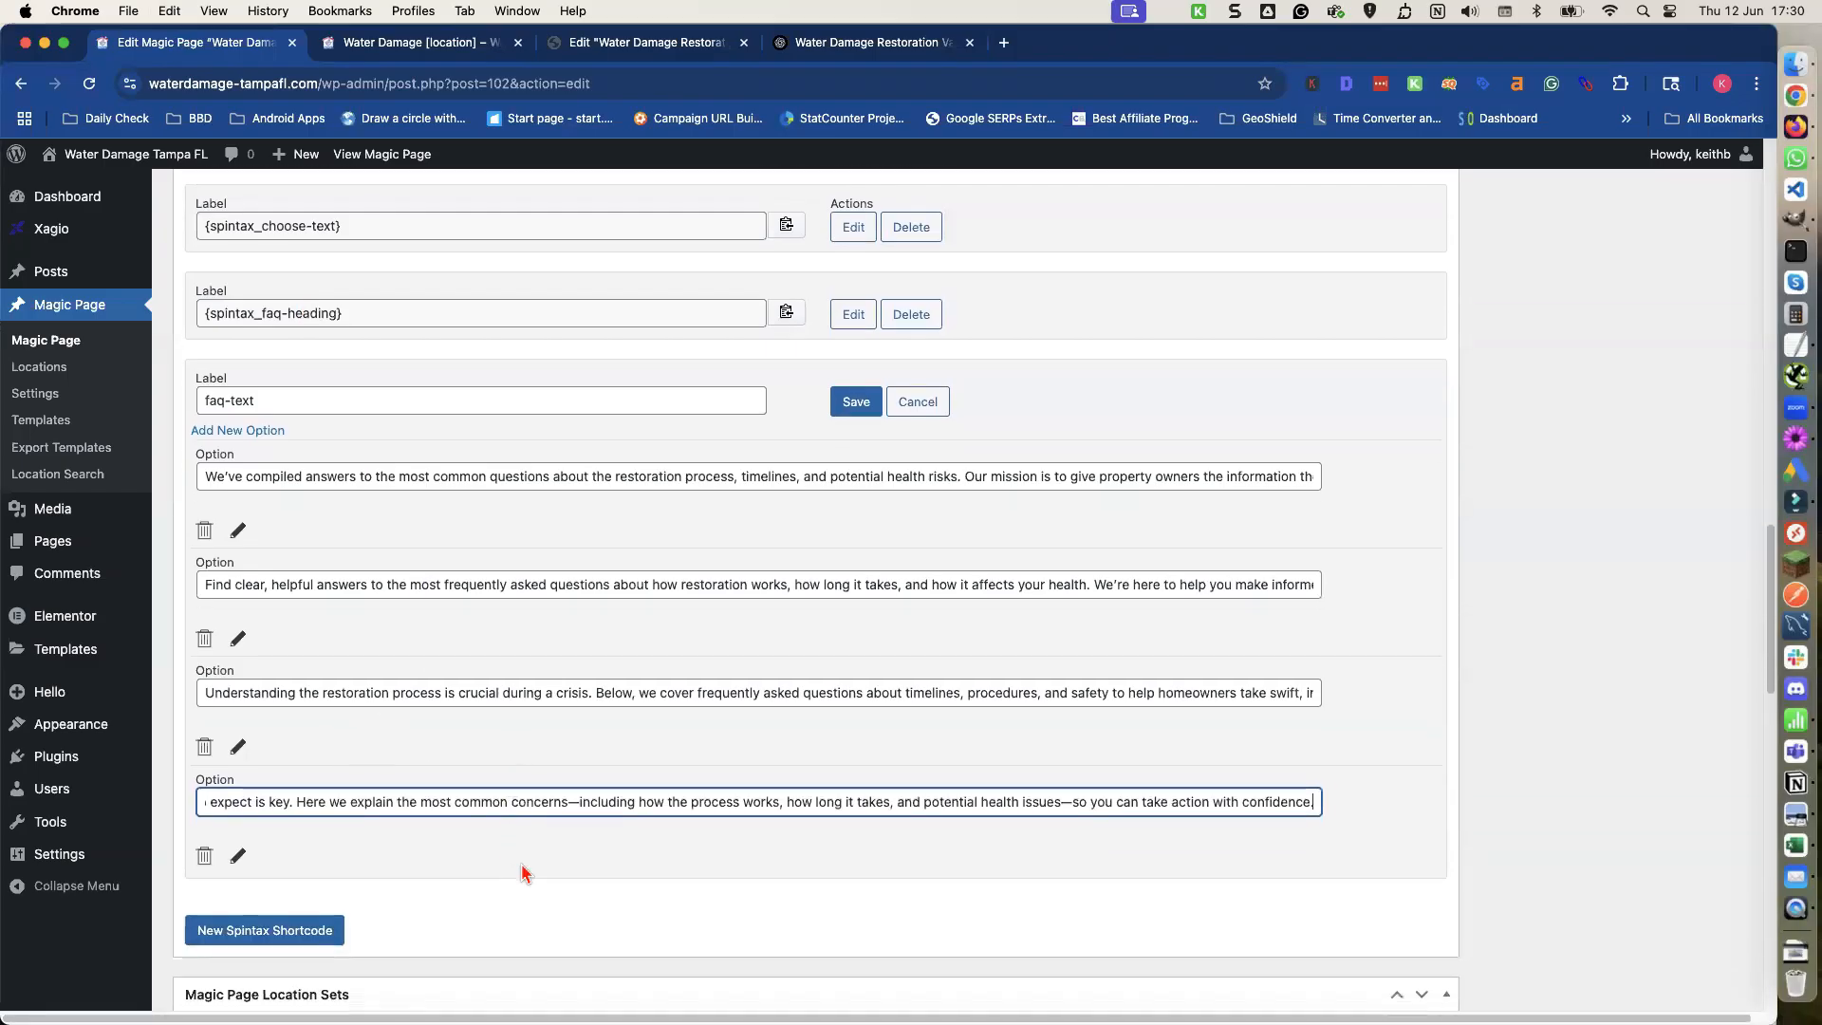
scroll(876, 500, "up", 1)
left_click(855, 429)
Update the Magic Page to save the spintax changes.
scroll(1630, 390, "up", 15)
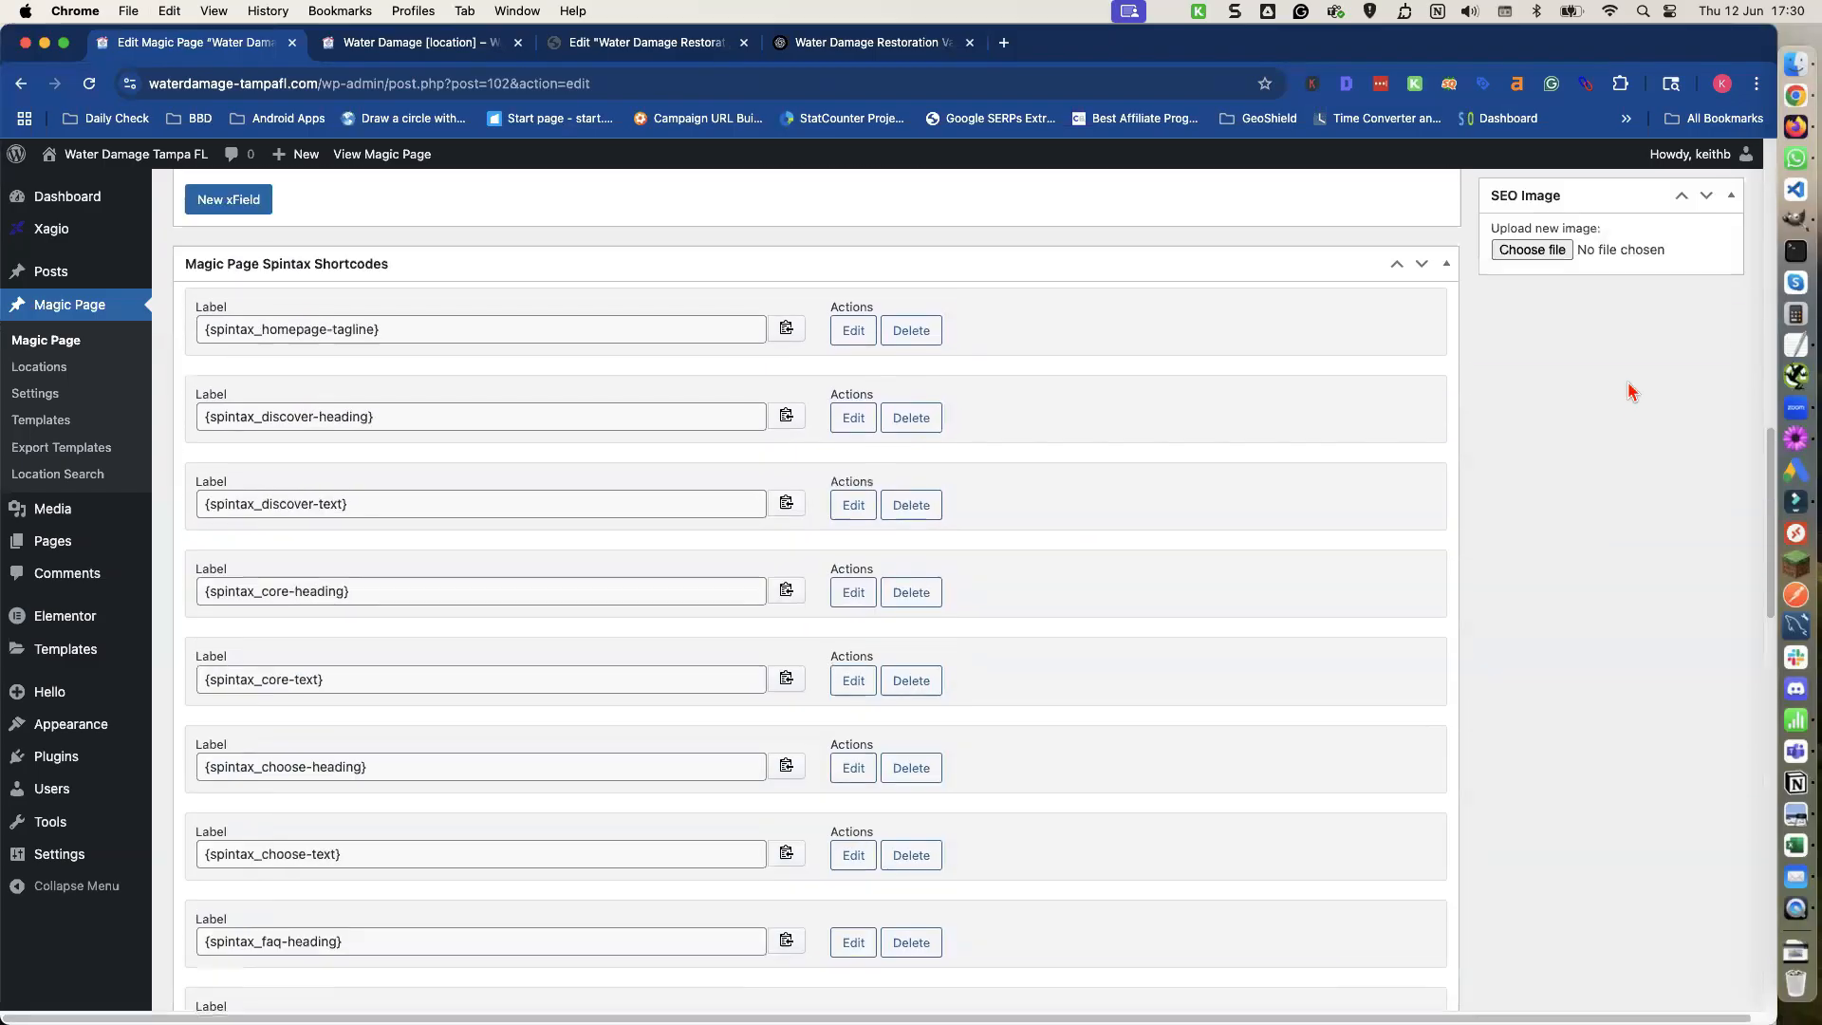
scroll(1629, 390, "up", 3)
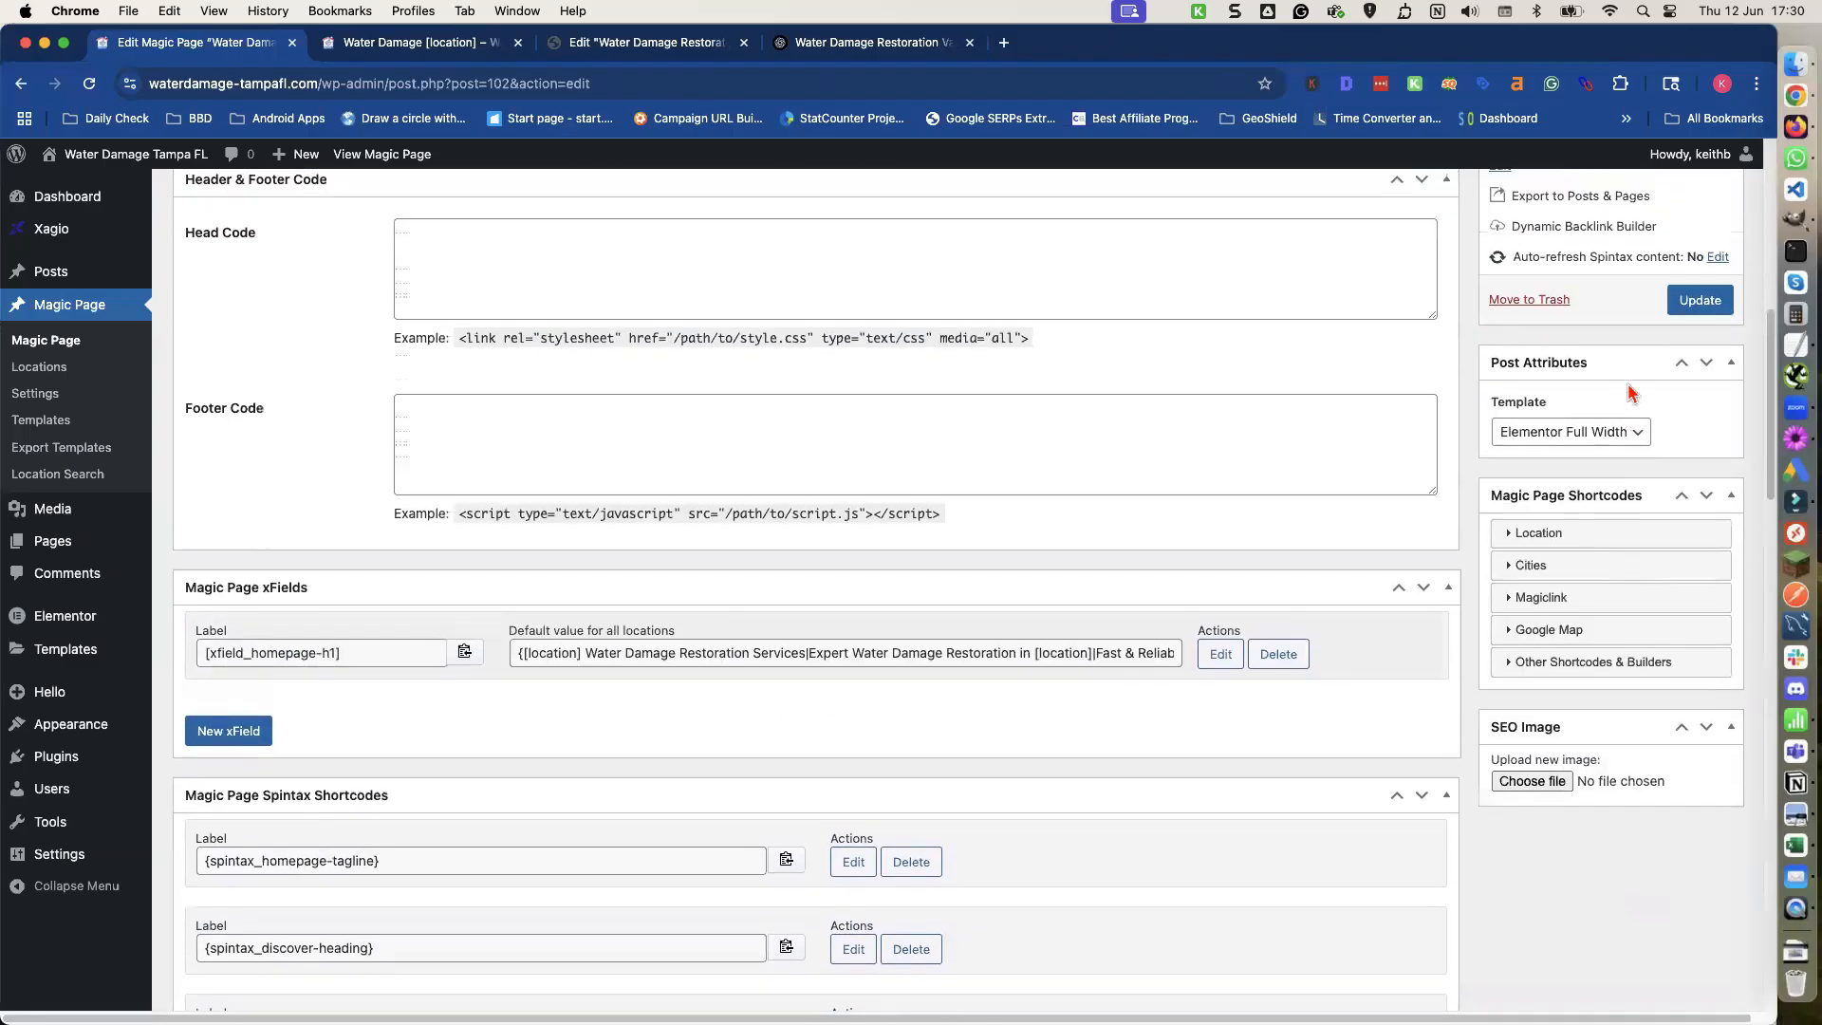
left_click(1686, 317)
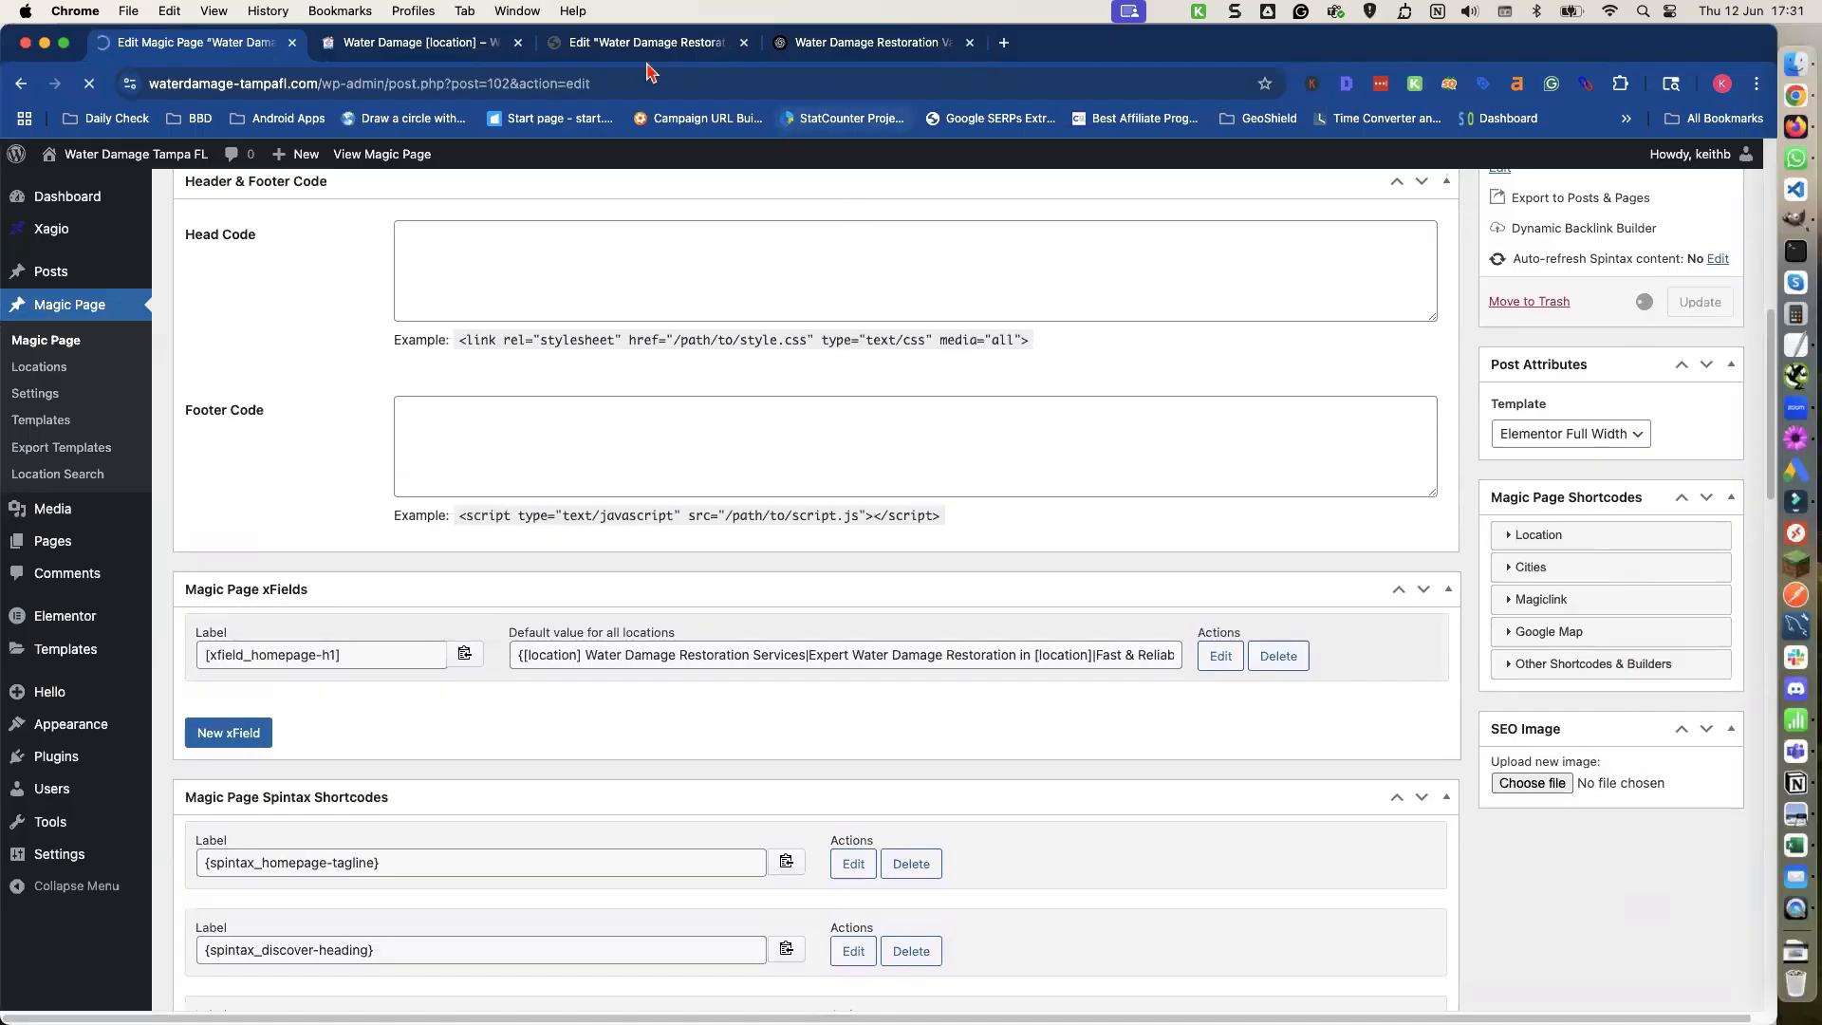
Copy the 'Connect with Our Restoration Experts' heading and paragraph from the page preview.
left_click(448, 45)
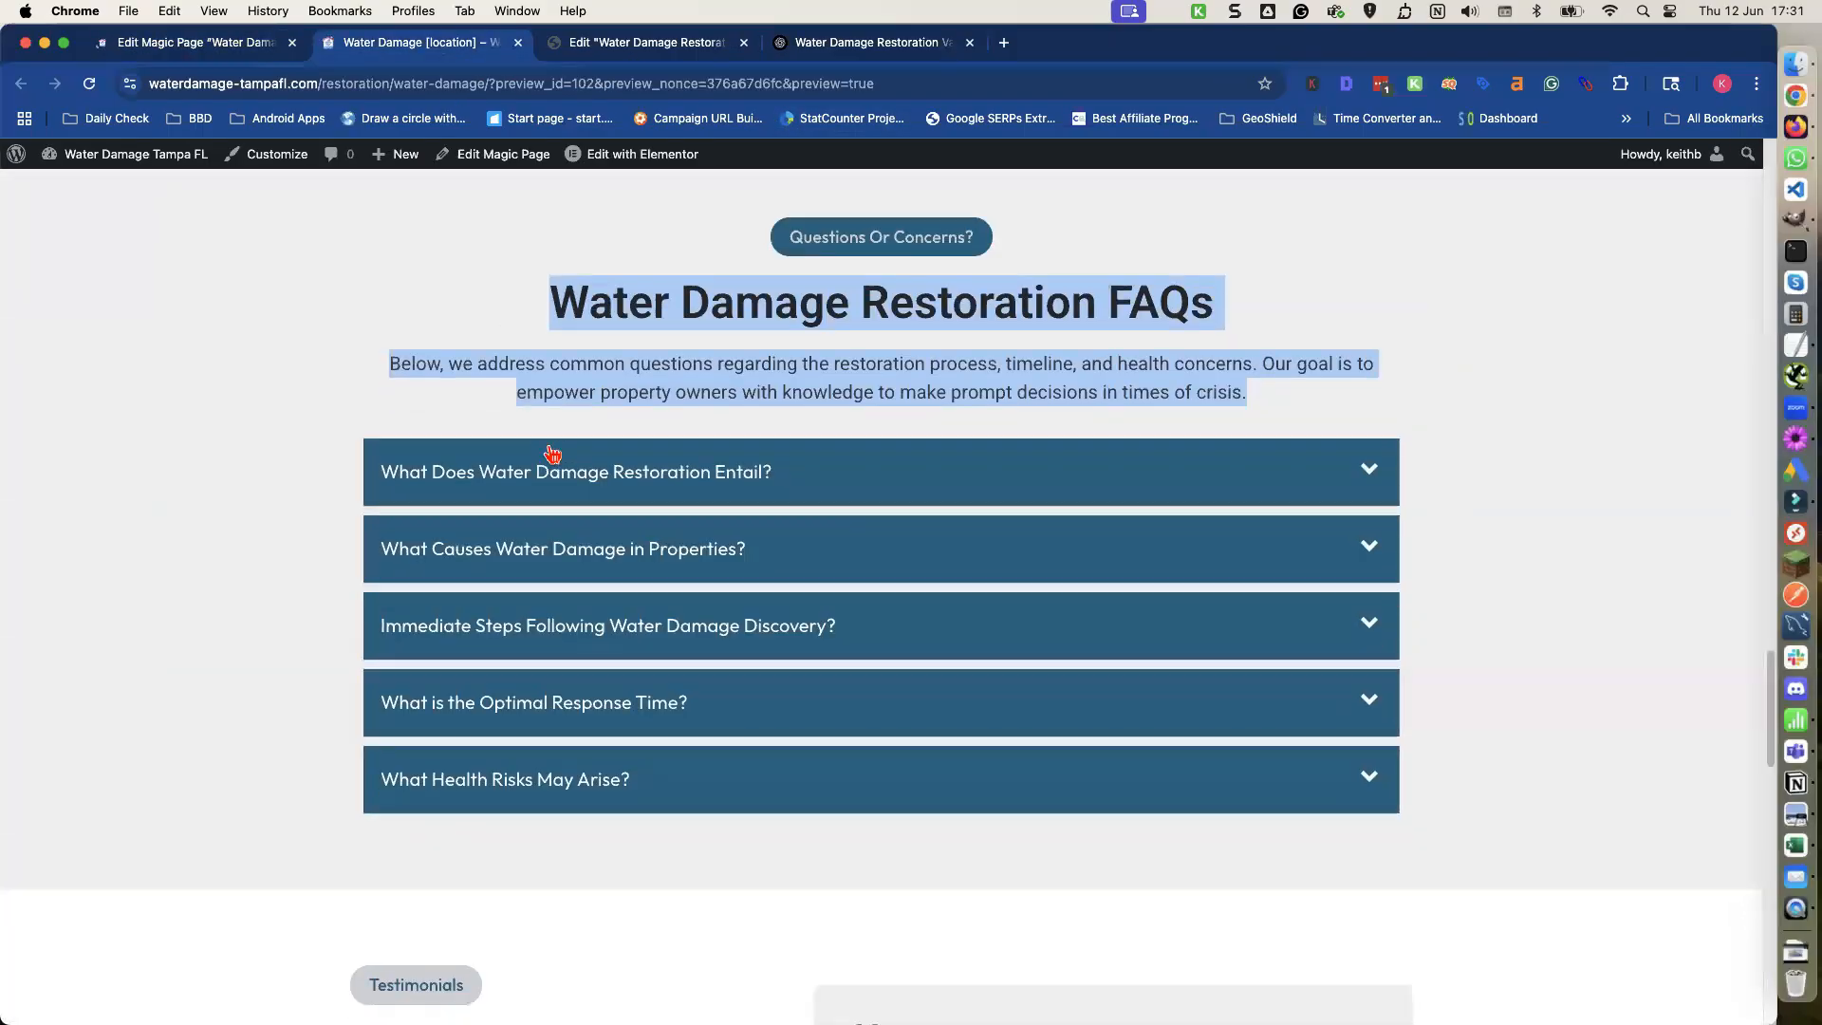
scroll(553, 454, "down", 6)
scroll(543, 446, "down", 1)
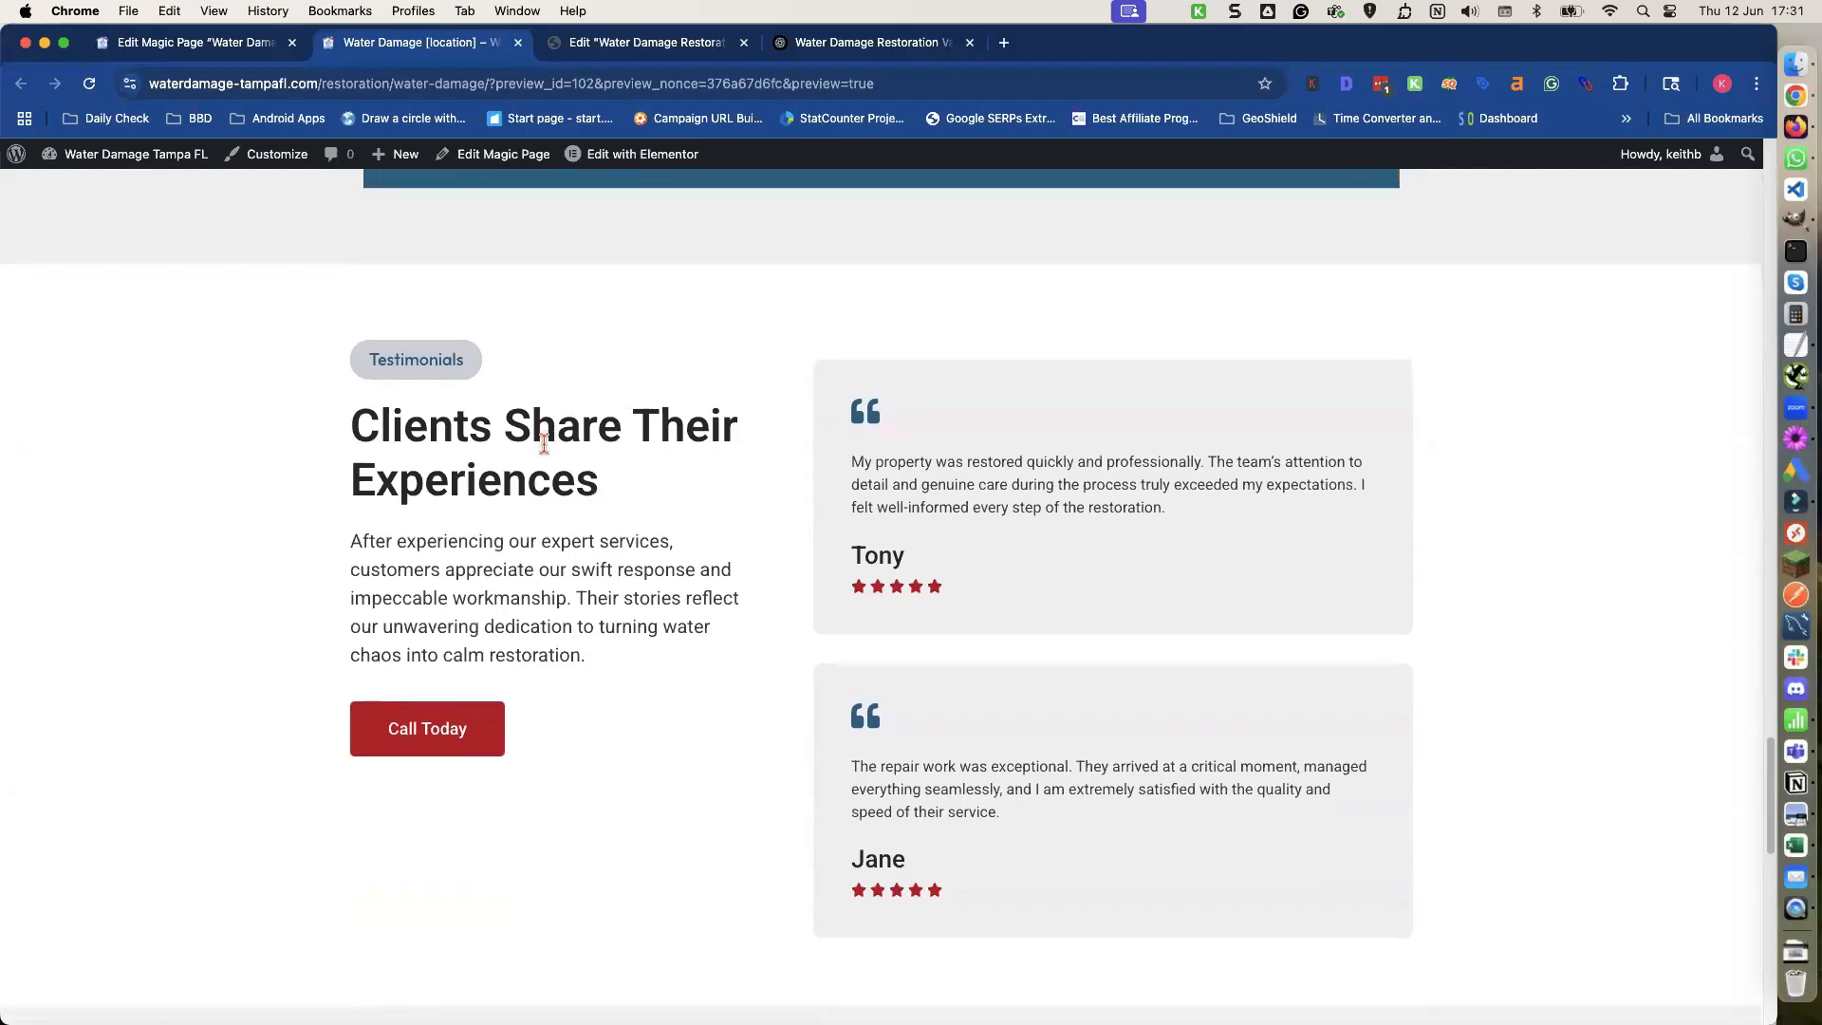
scroll(542, 446, "down", 4)
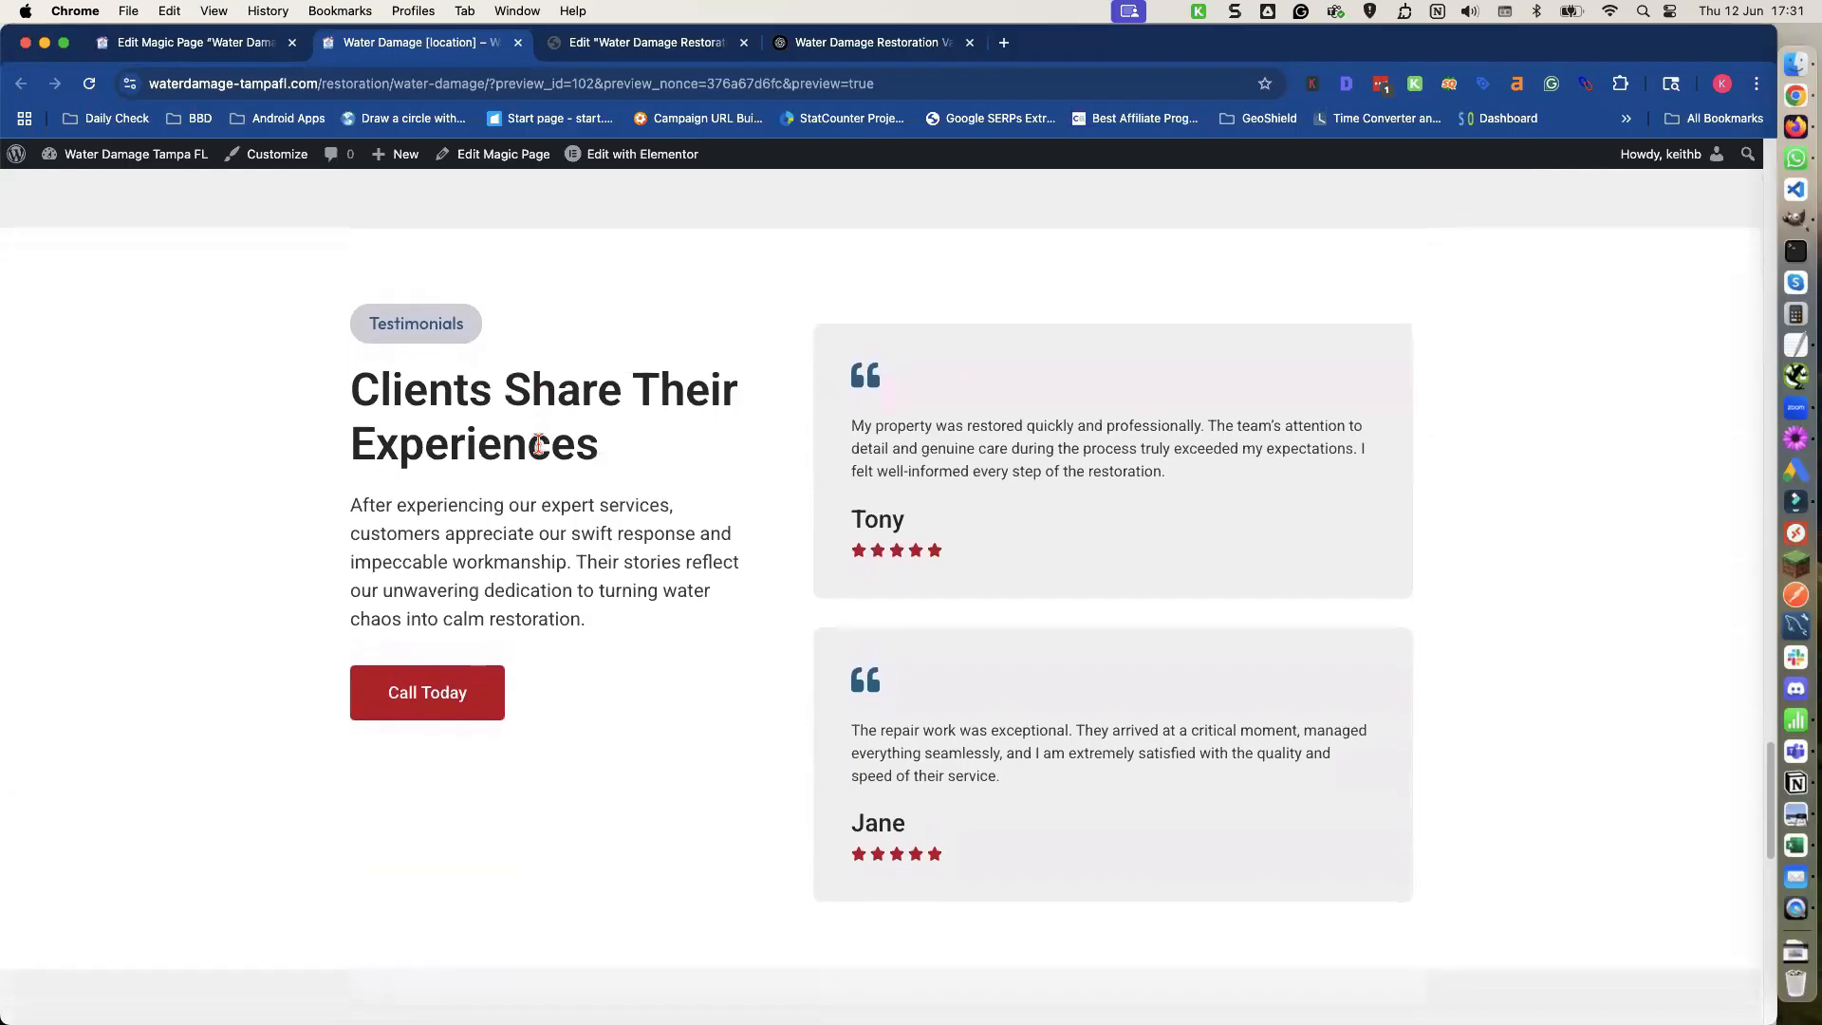
scroll(542, 454, "down", 5)
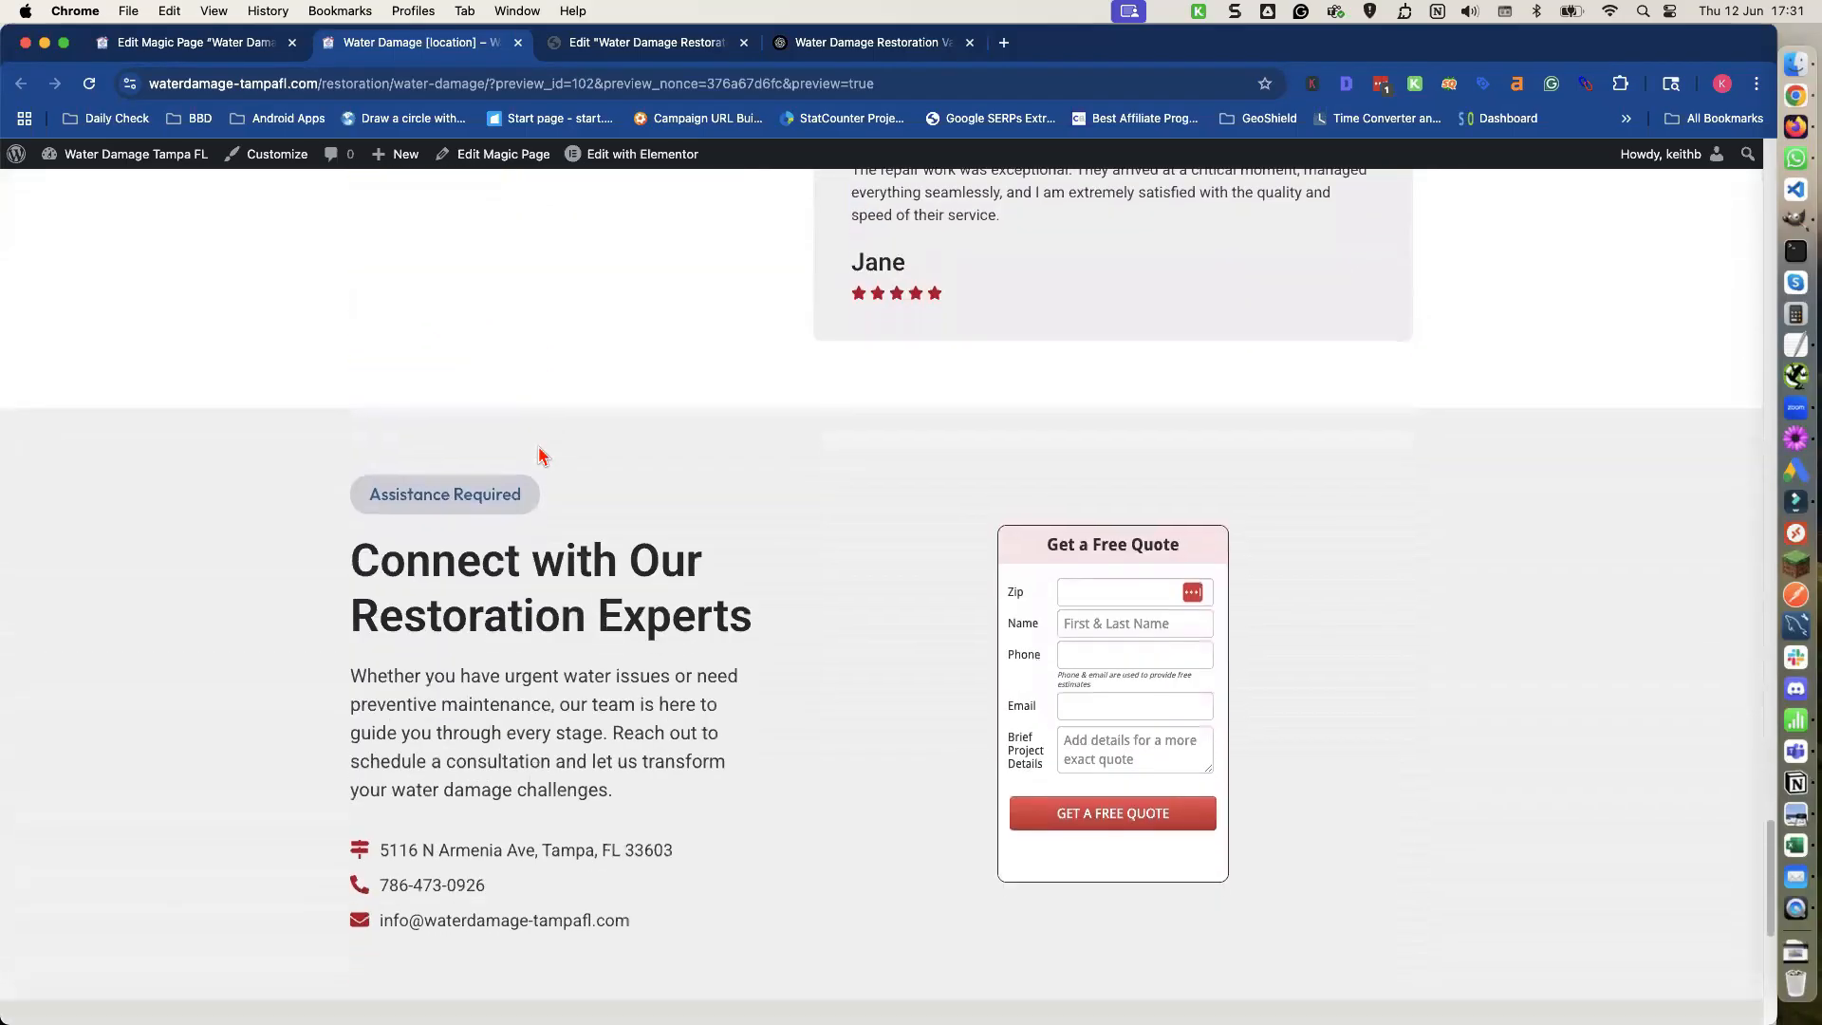
scroll(534, 446, "down", 3)
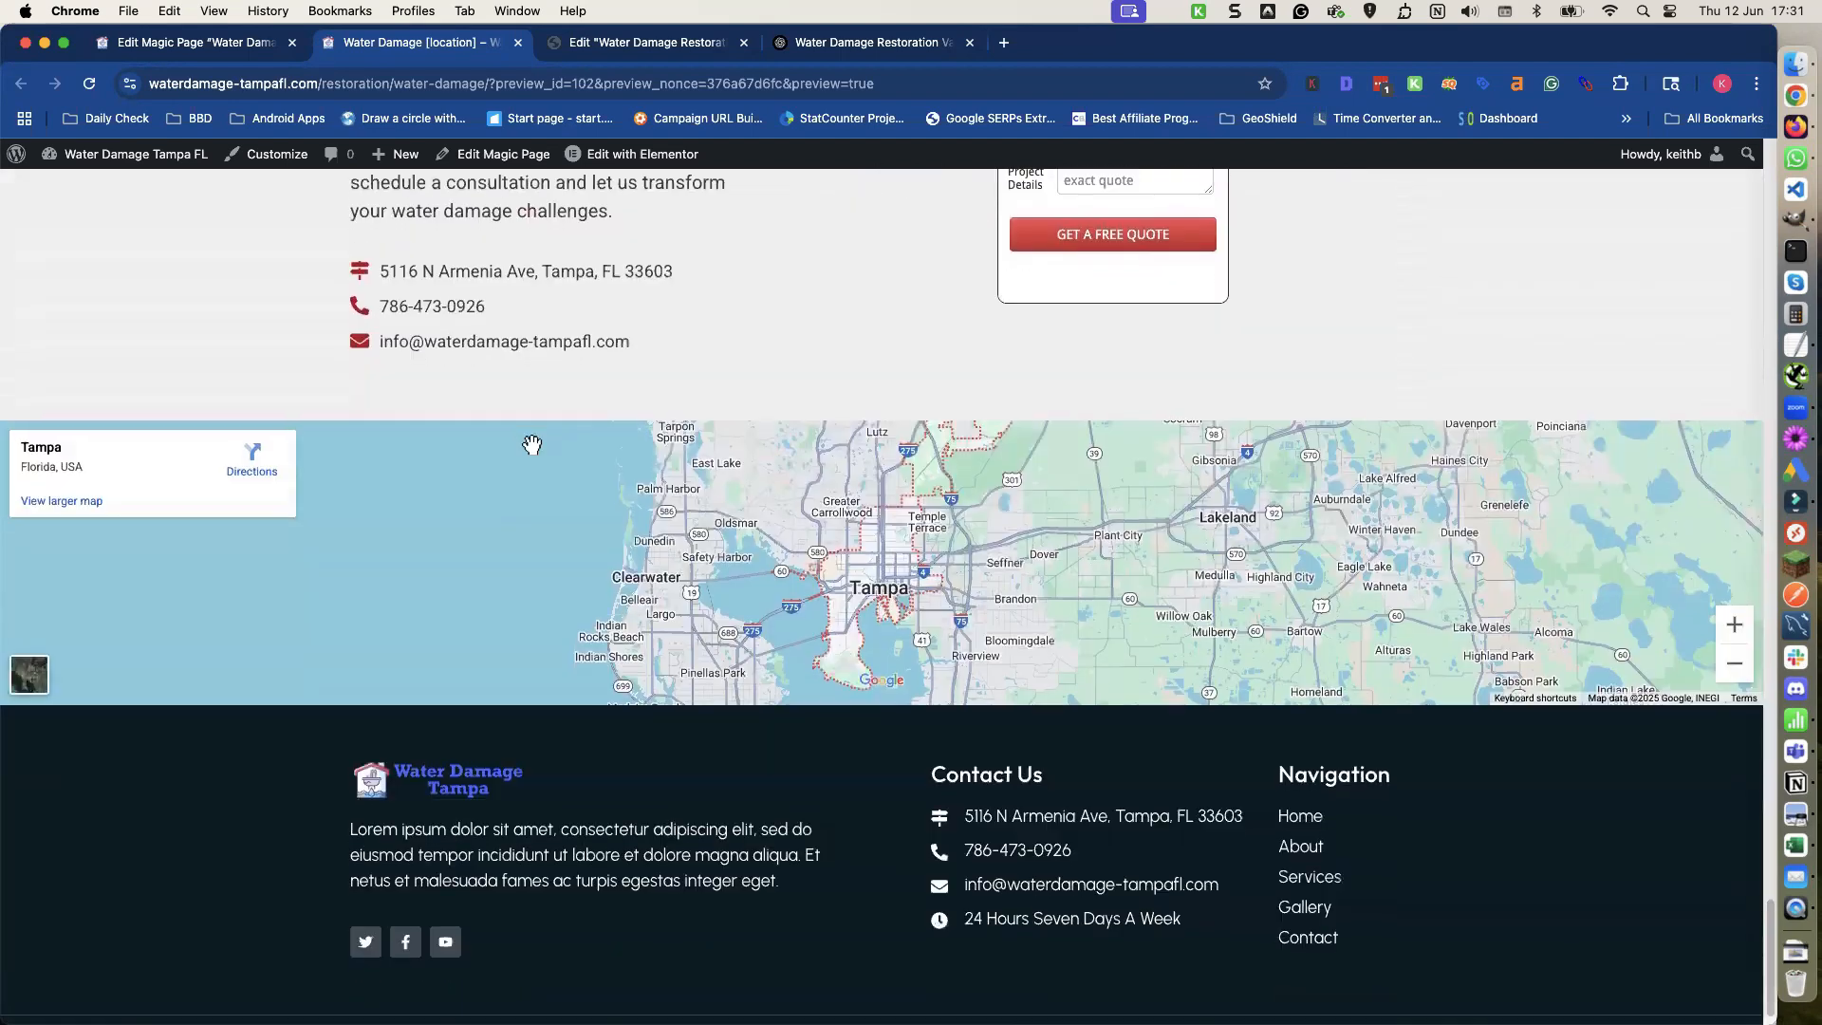
scroll(536, 456, "up", 2)
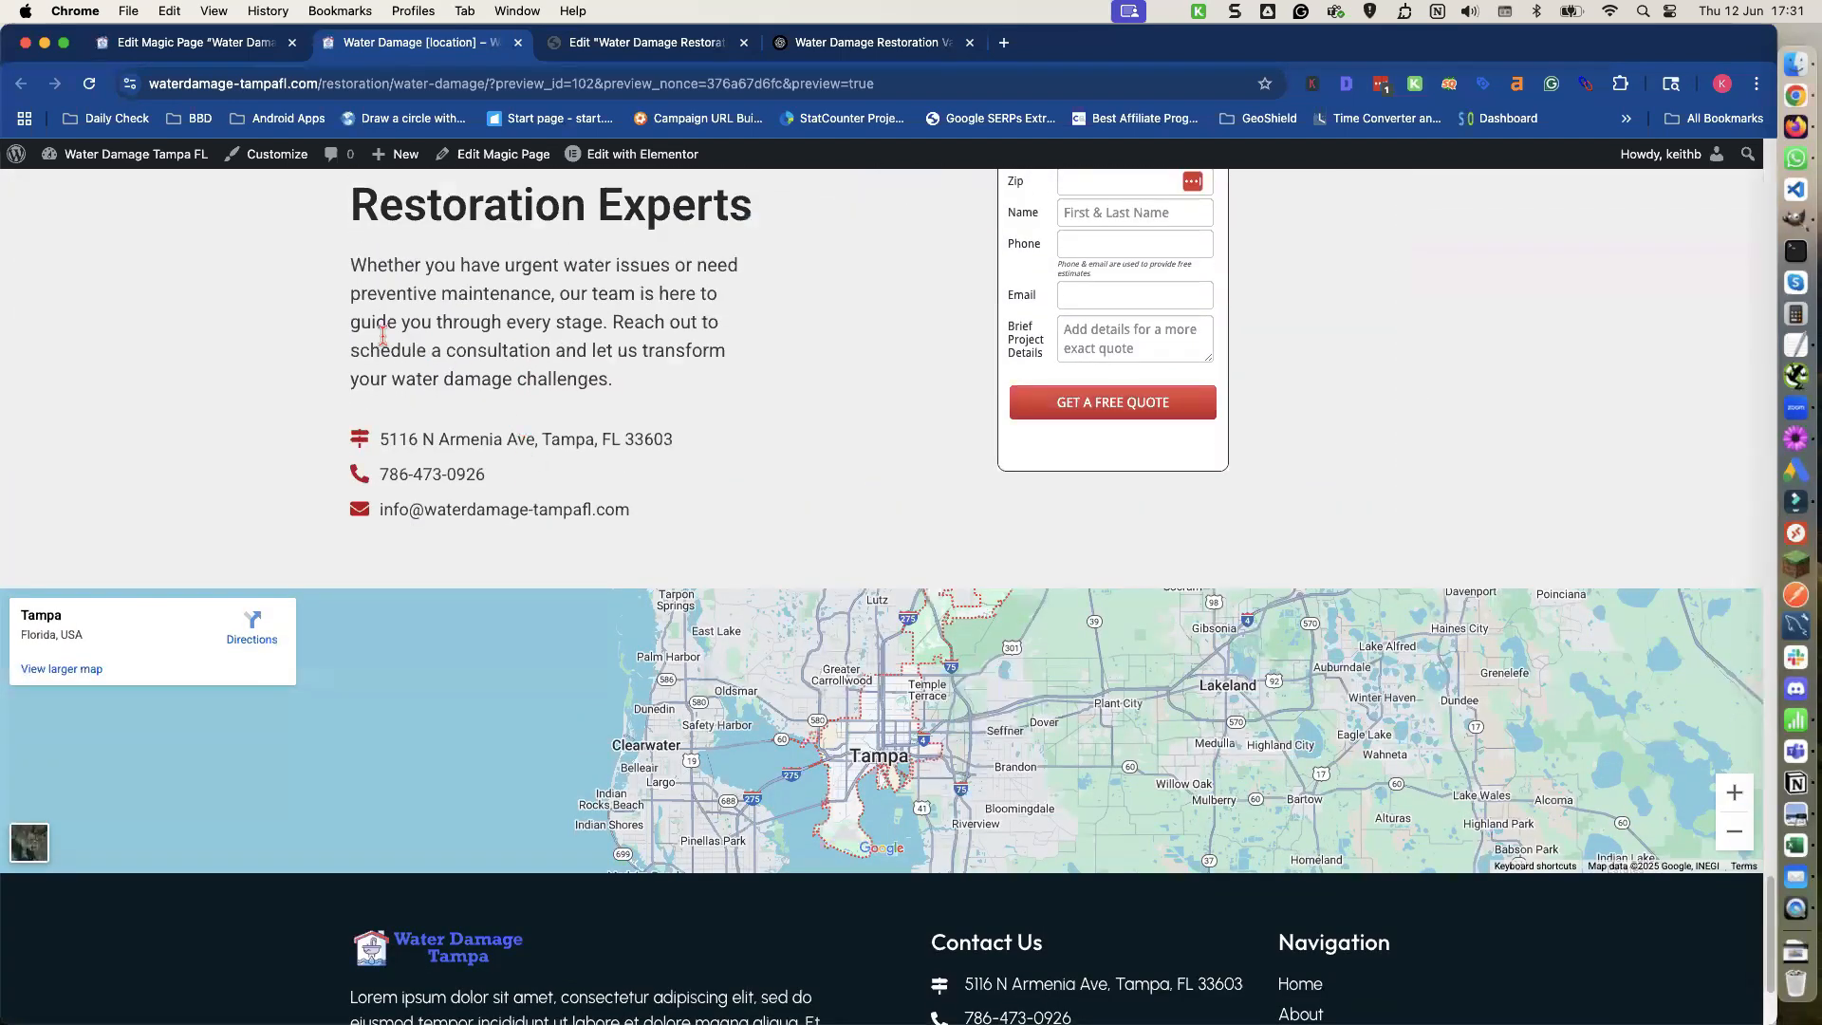
scroll(382, 334, "up", 2)
left_click_drag(355, 320, 619, 568)
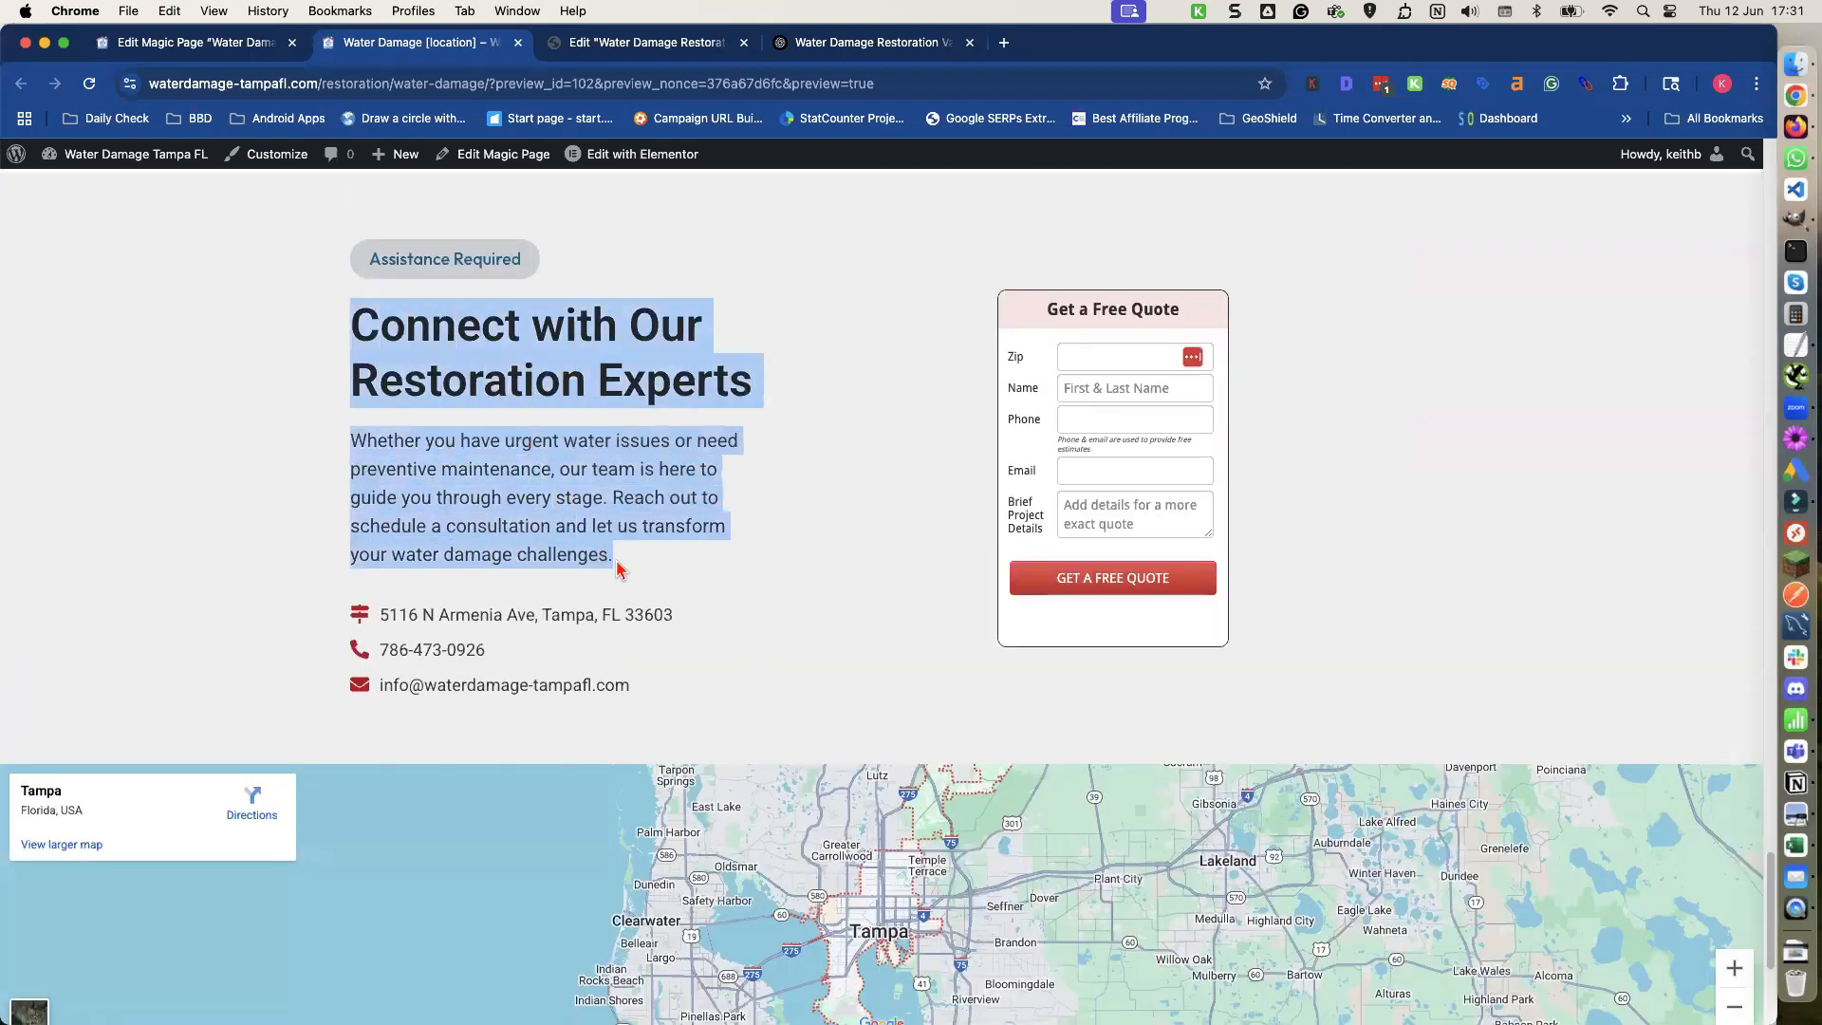
key("super+c")
Paste the Connect section heading and paragraph into the ChatGPT message box, leaving blank lines above it.
left_click(827, 47)
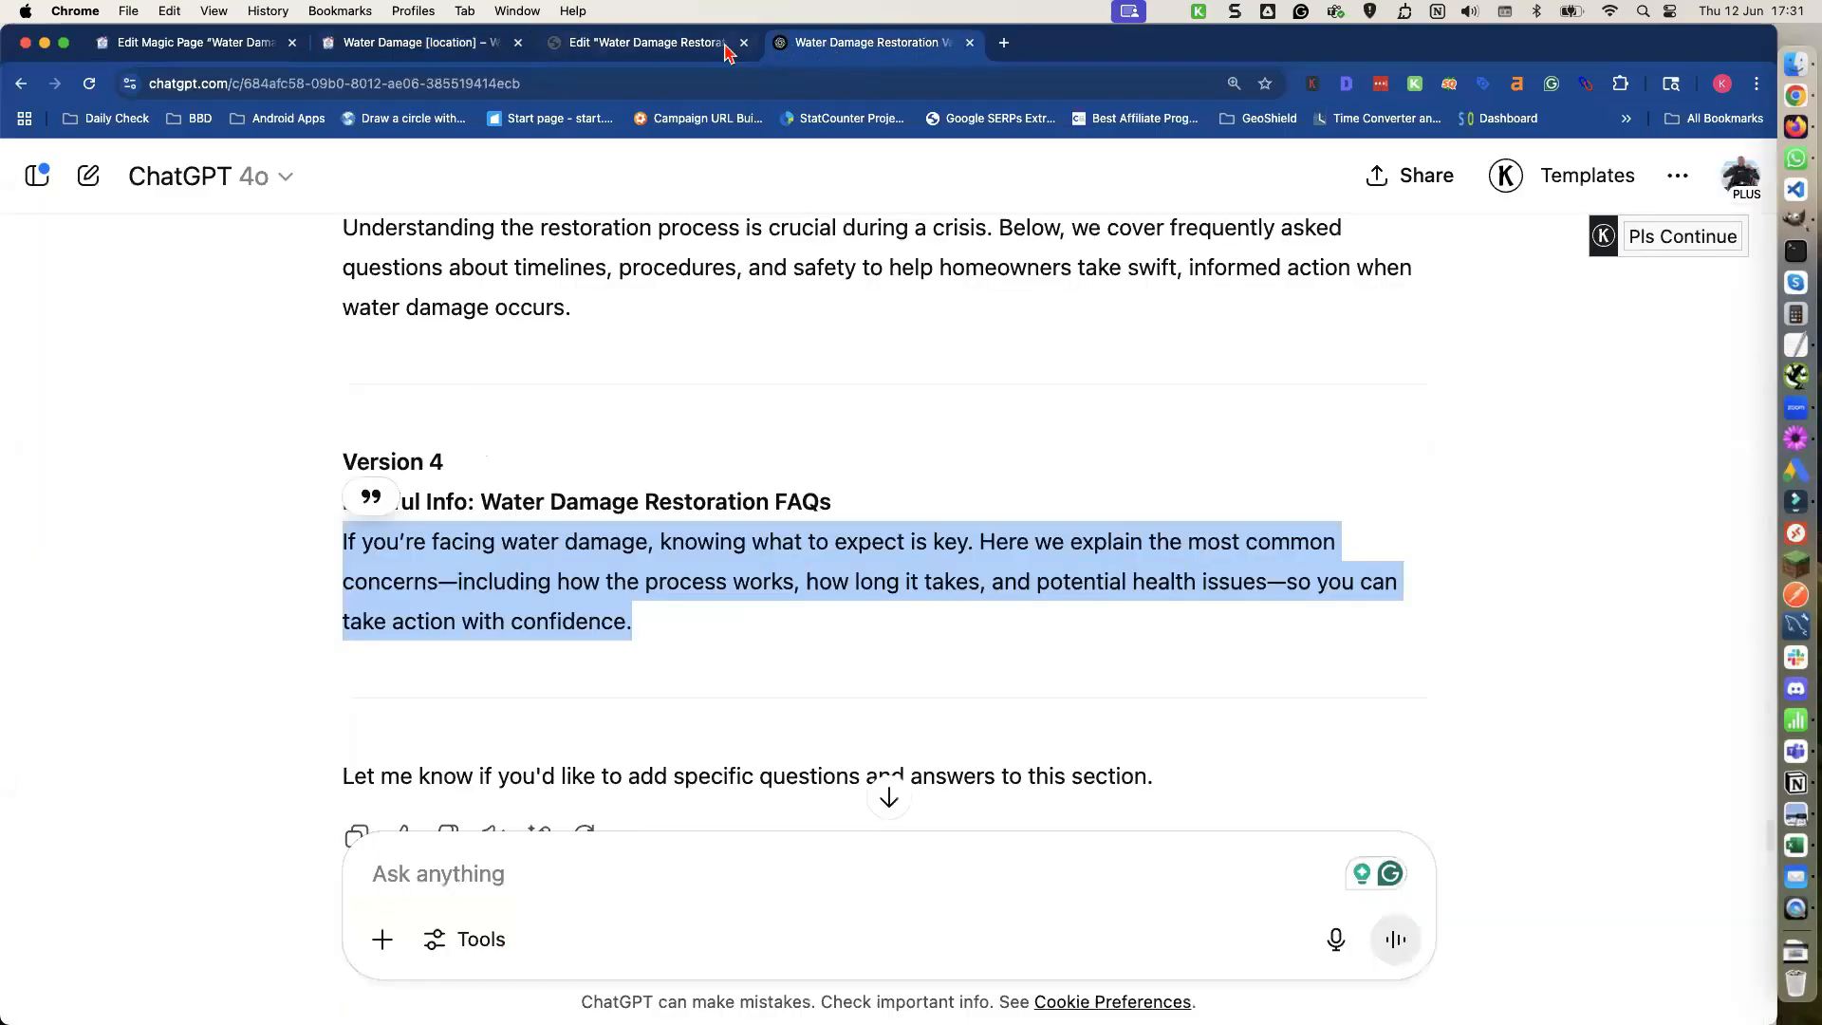
left_click(422, 46)
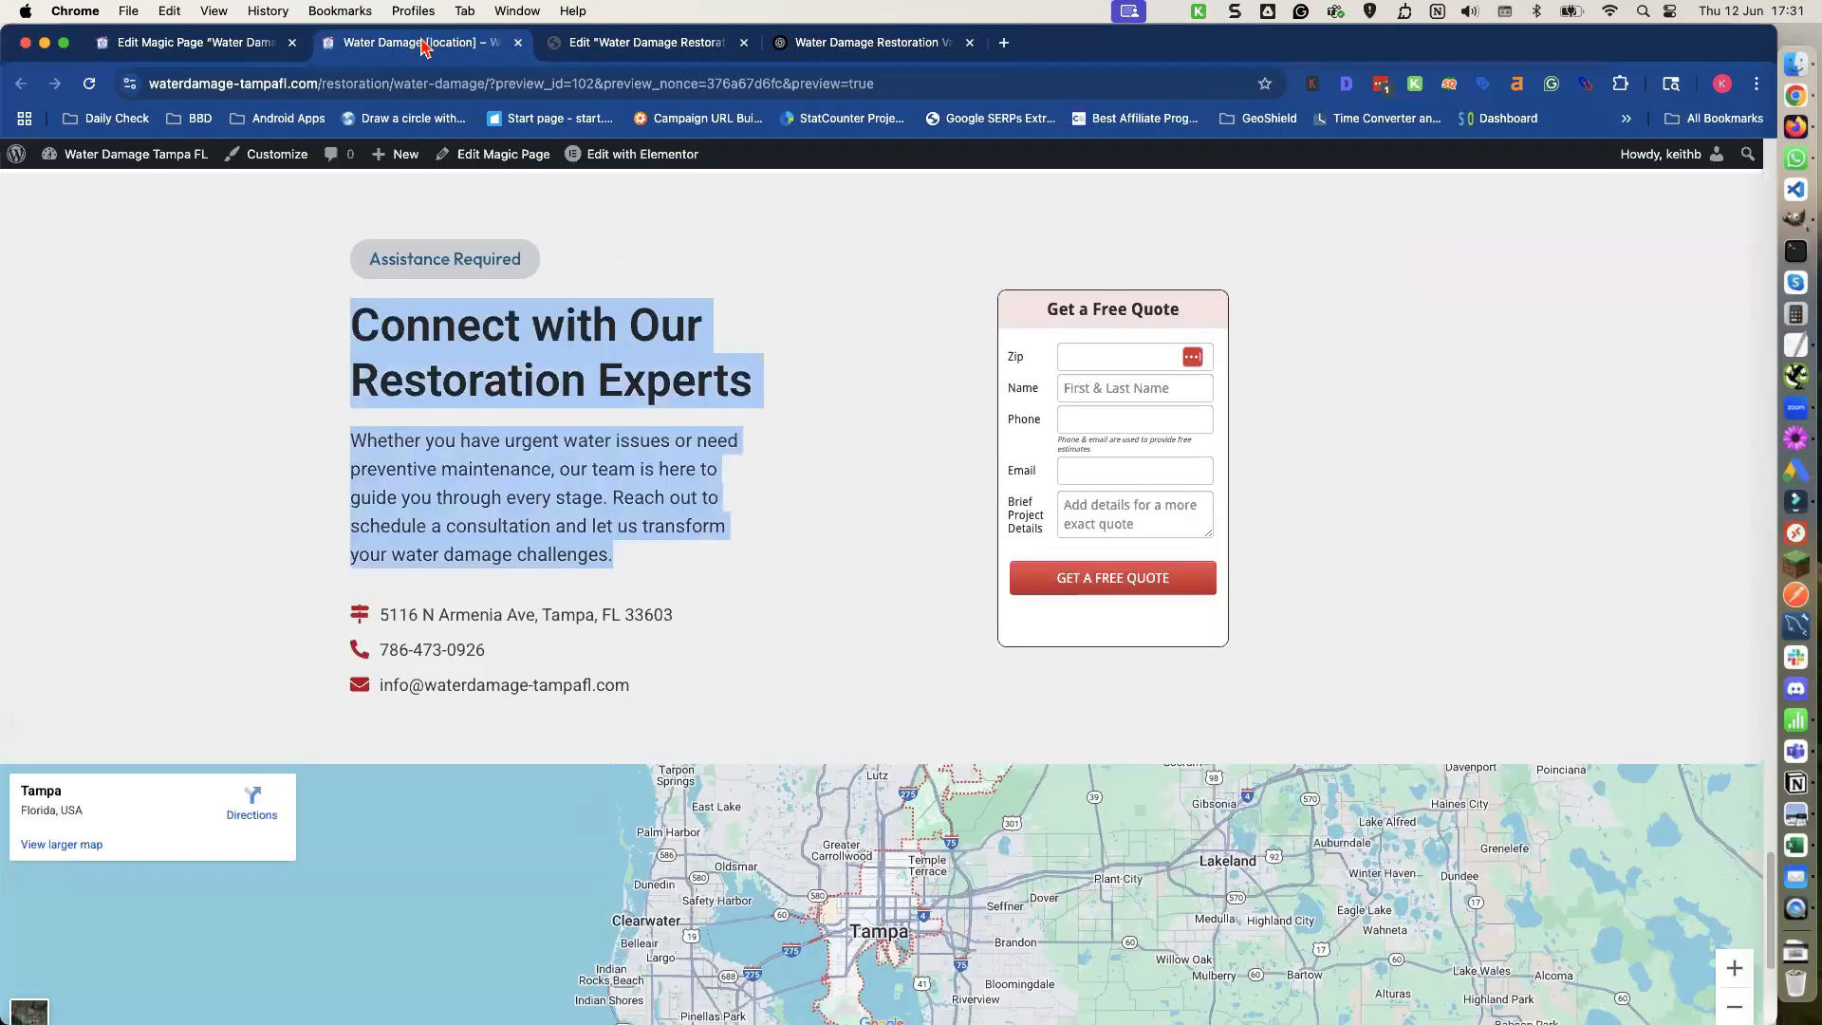
left_click(839, 47)
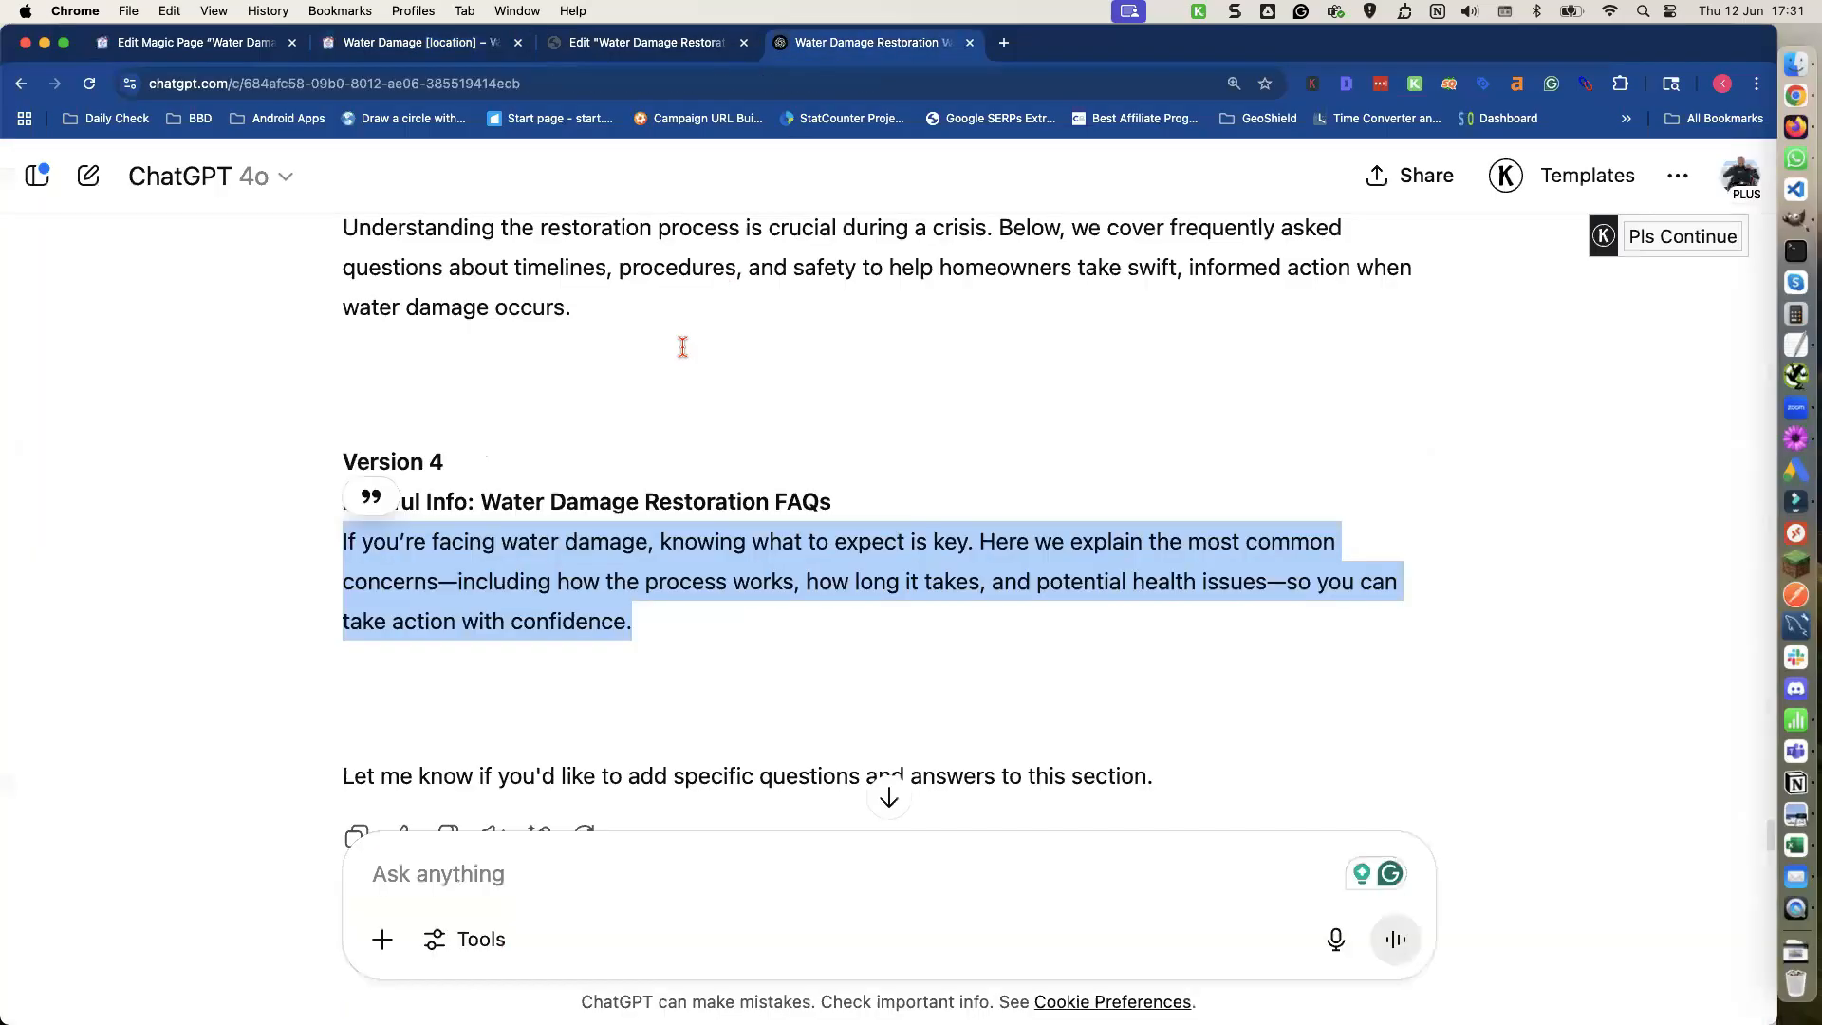
left_click(441, 869)
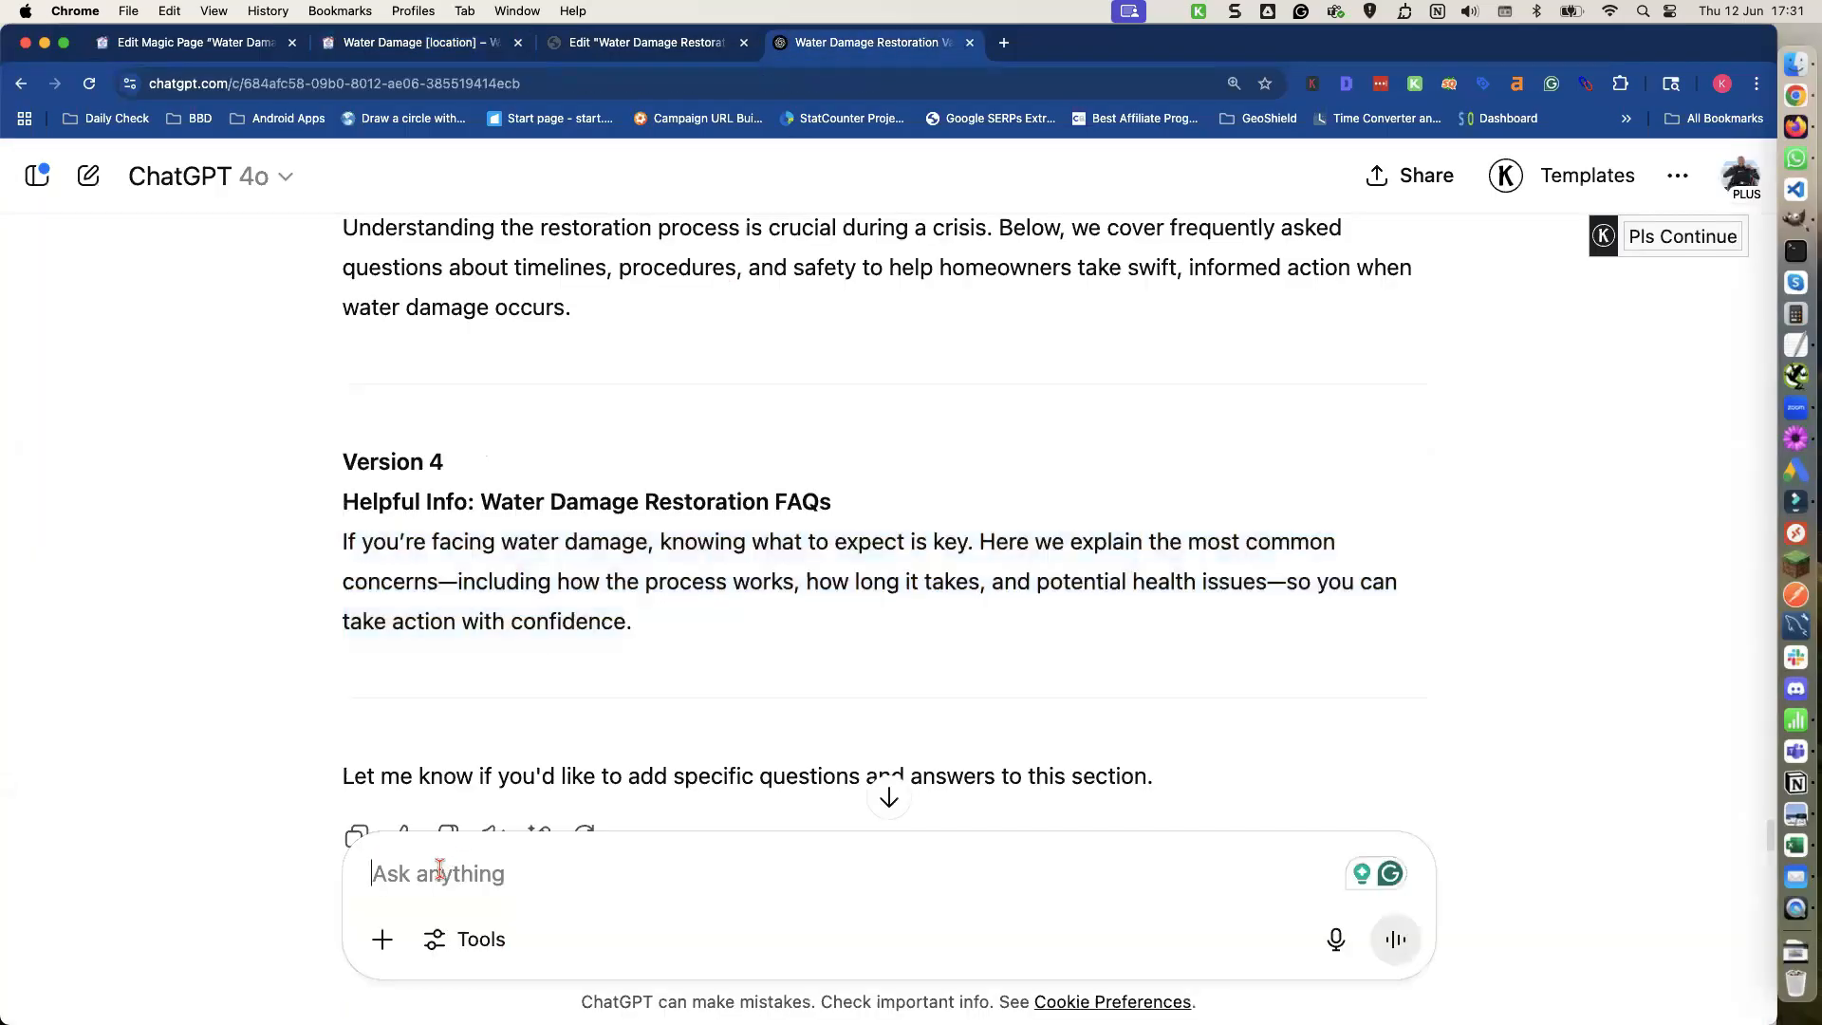
key("super+v")
left_click(377, 786)
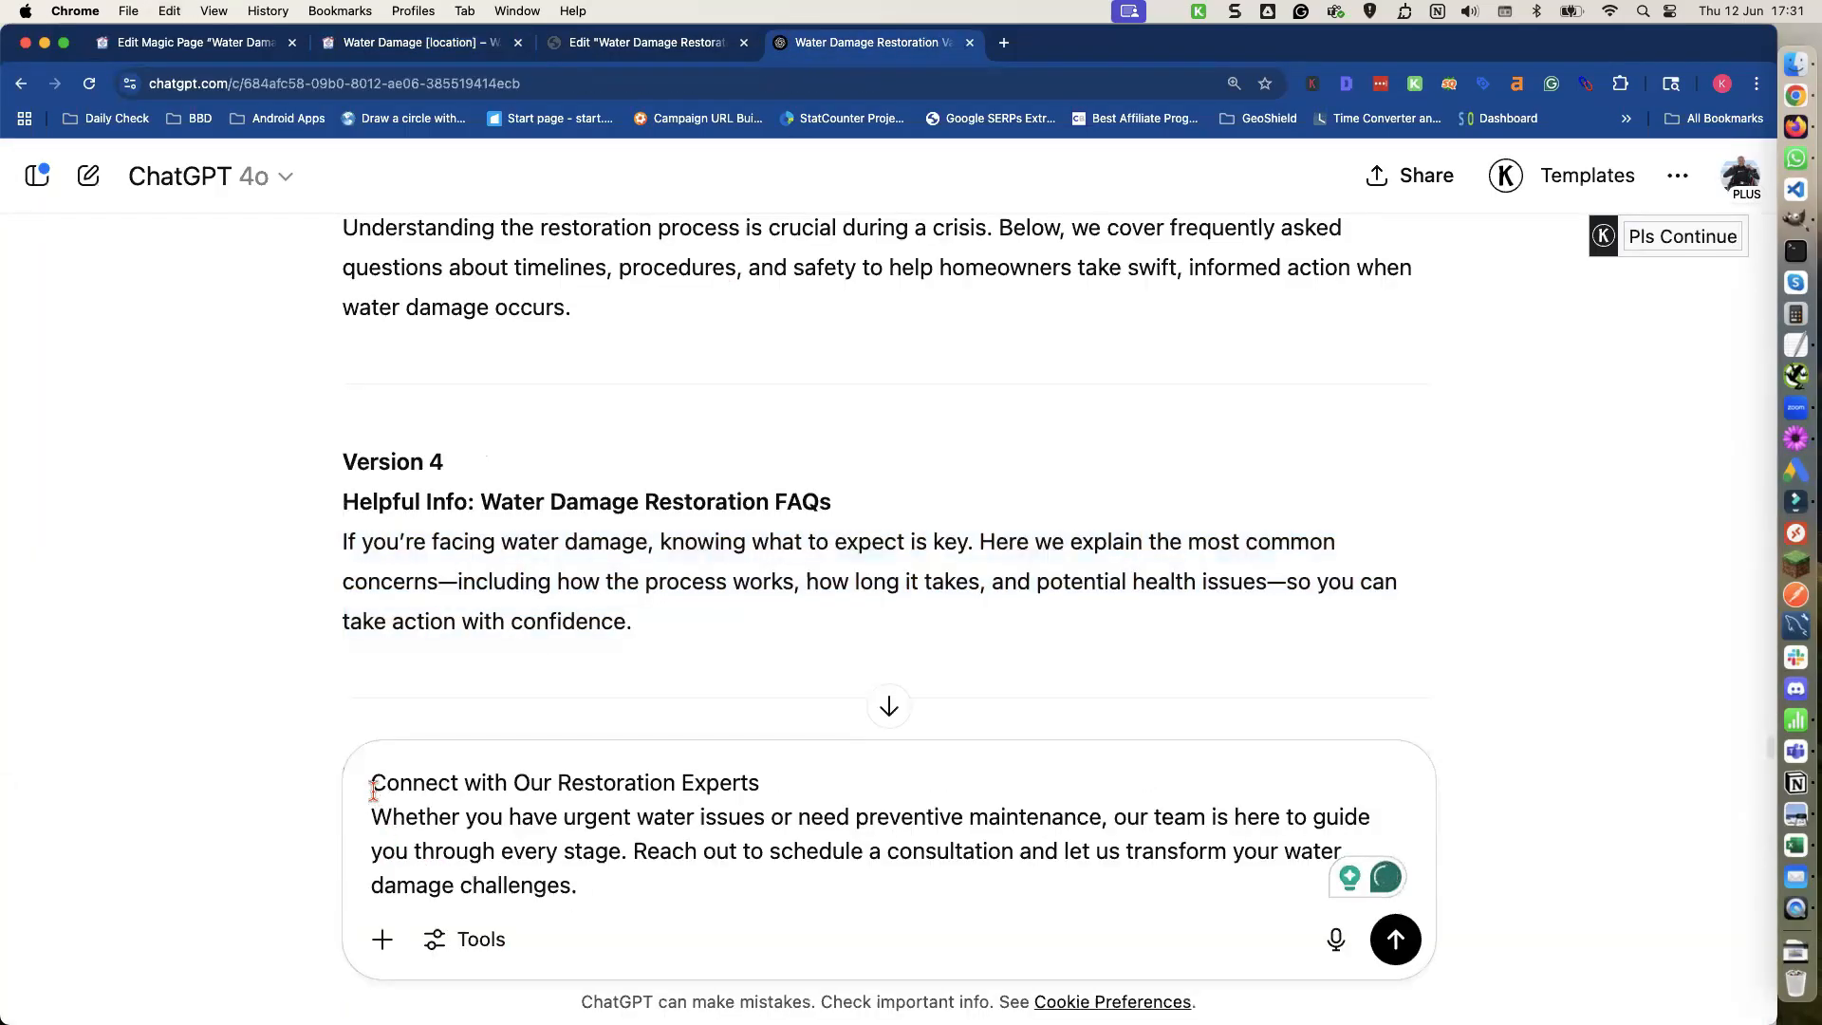
key("shift+Return")
key("shift+Return")
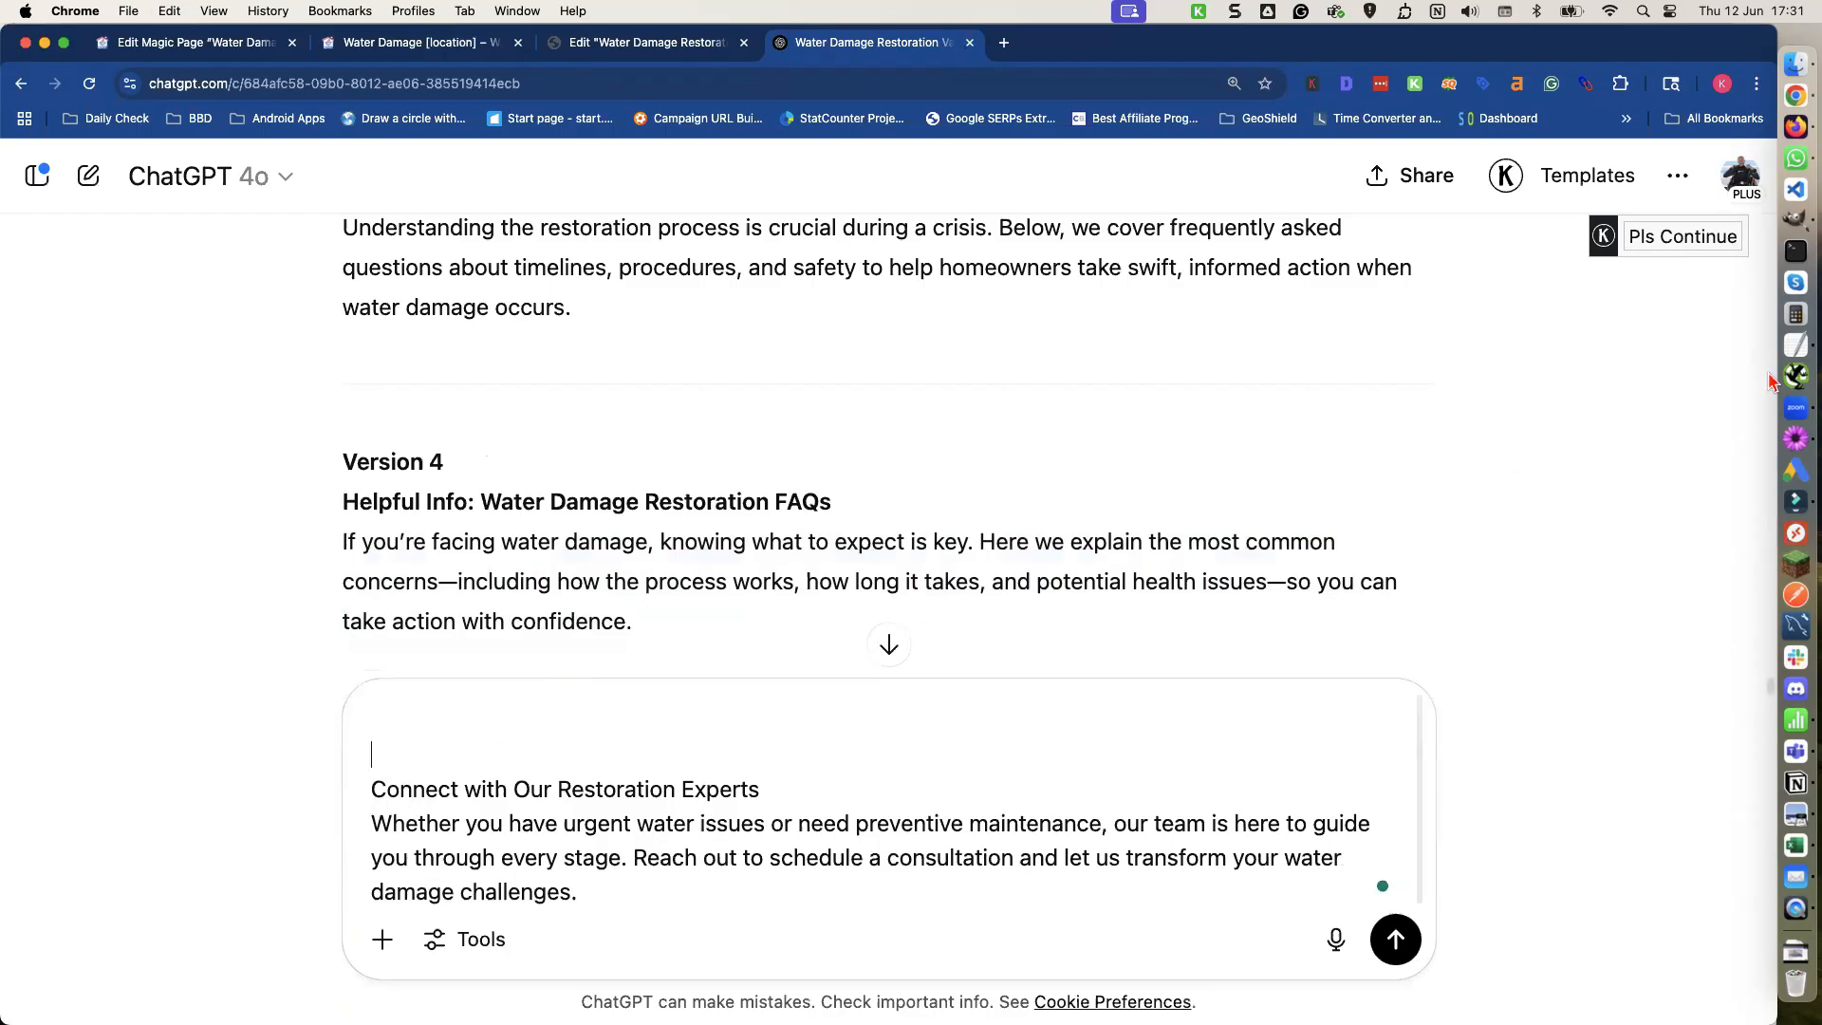
Switch to TextEdit for the four-unique-versions prompt, add it above the pasted content in ChatGPT, and send.
left_click(1796, 348)
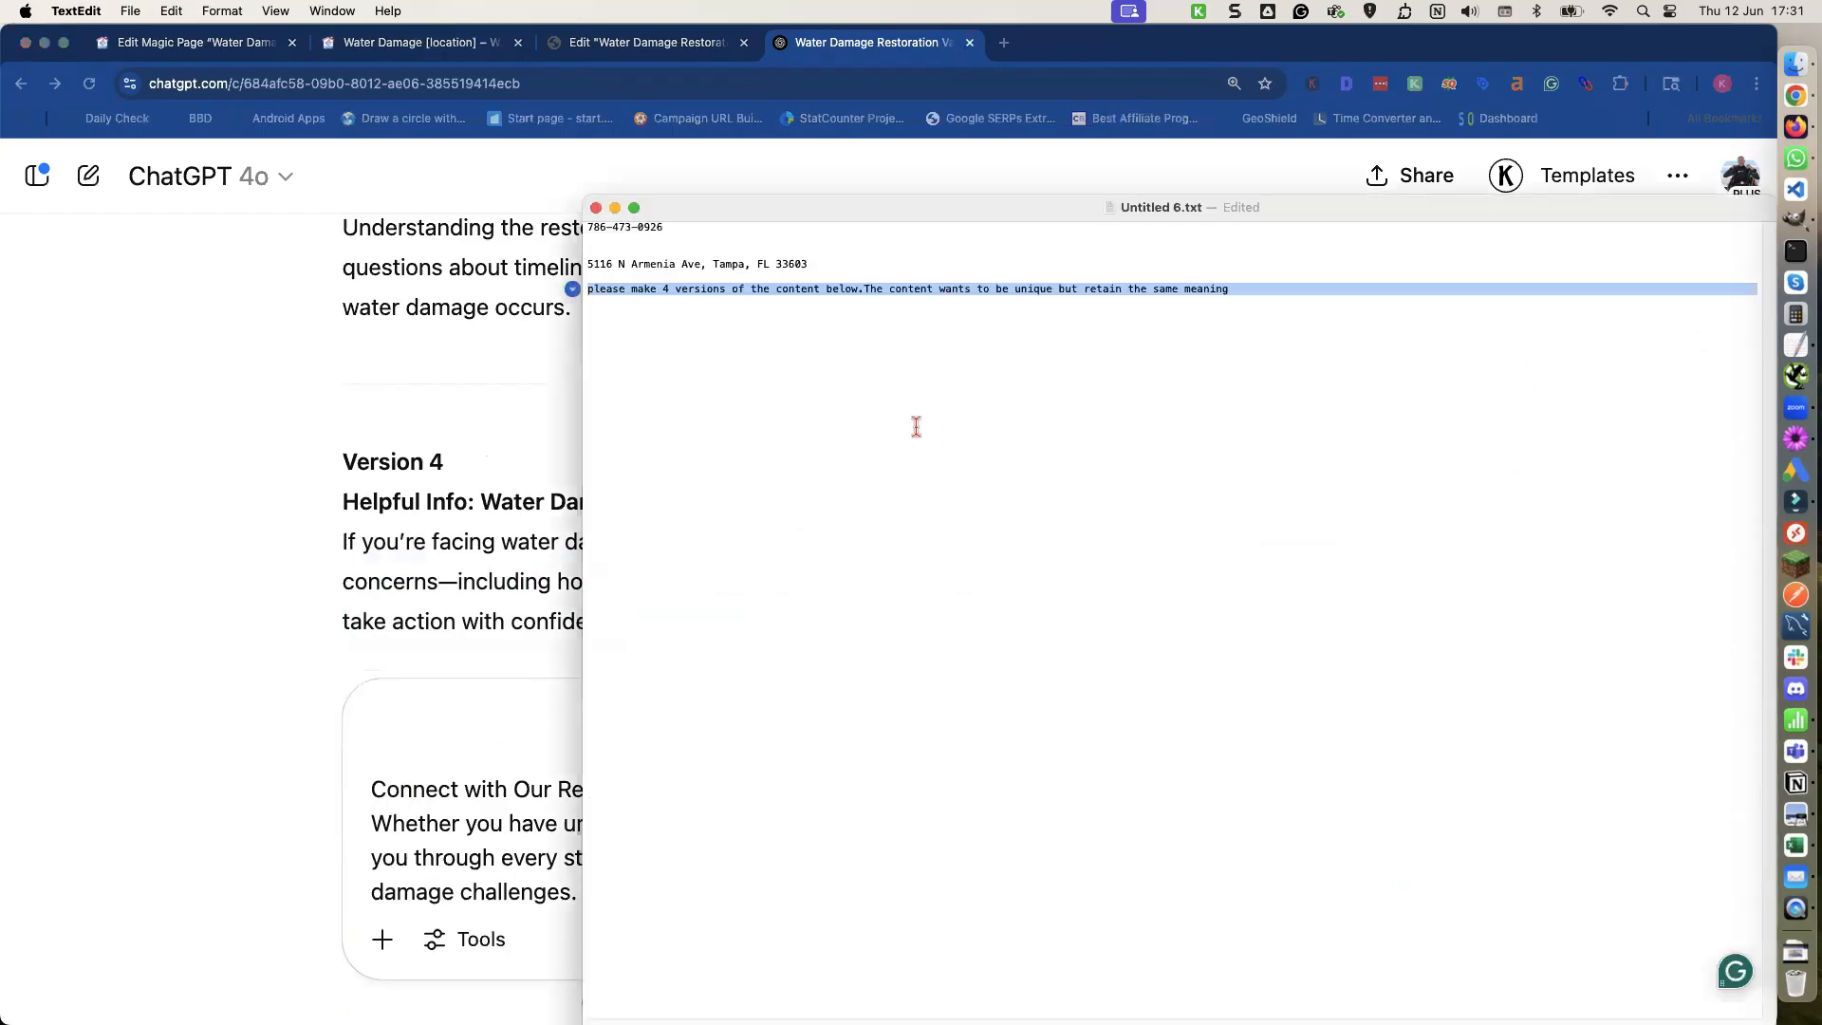
left_click(418, 719)
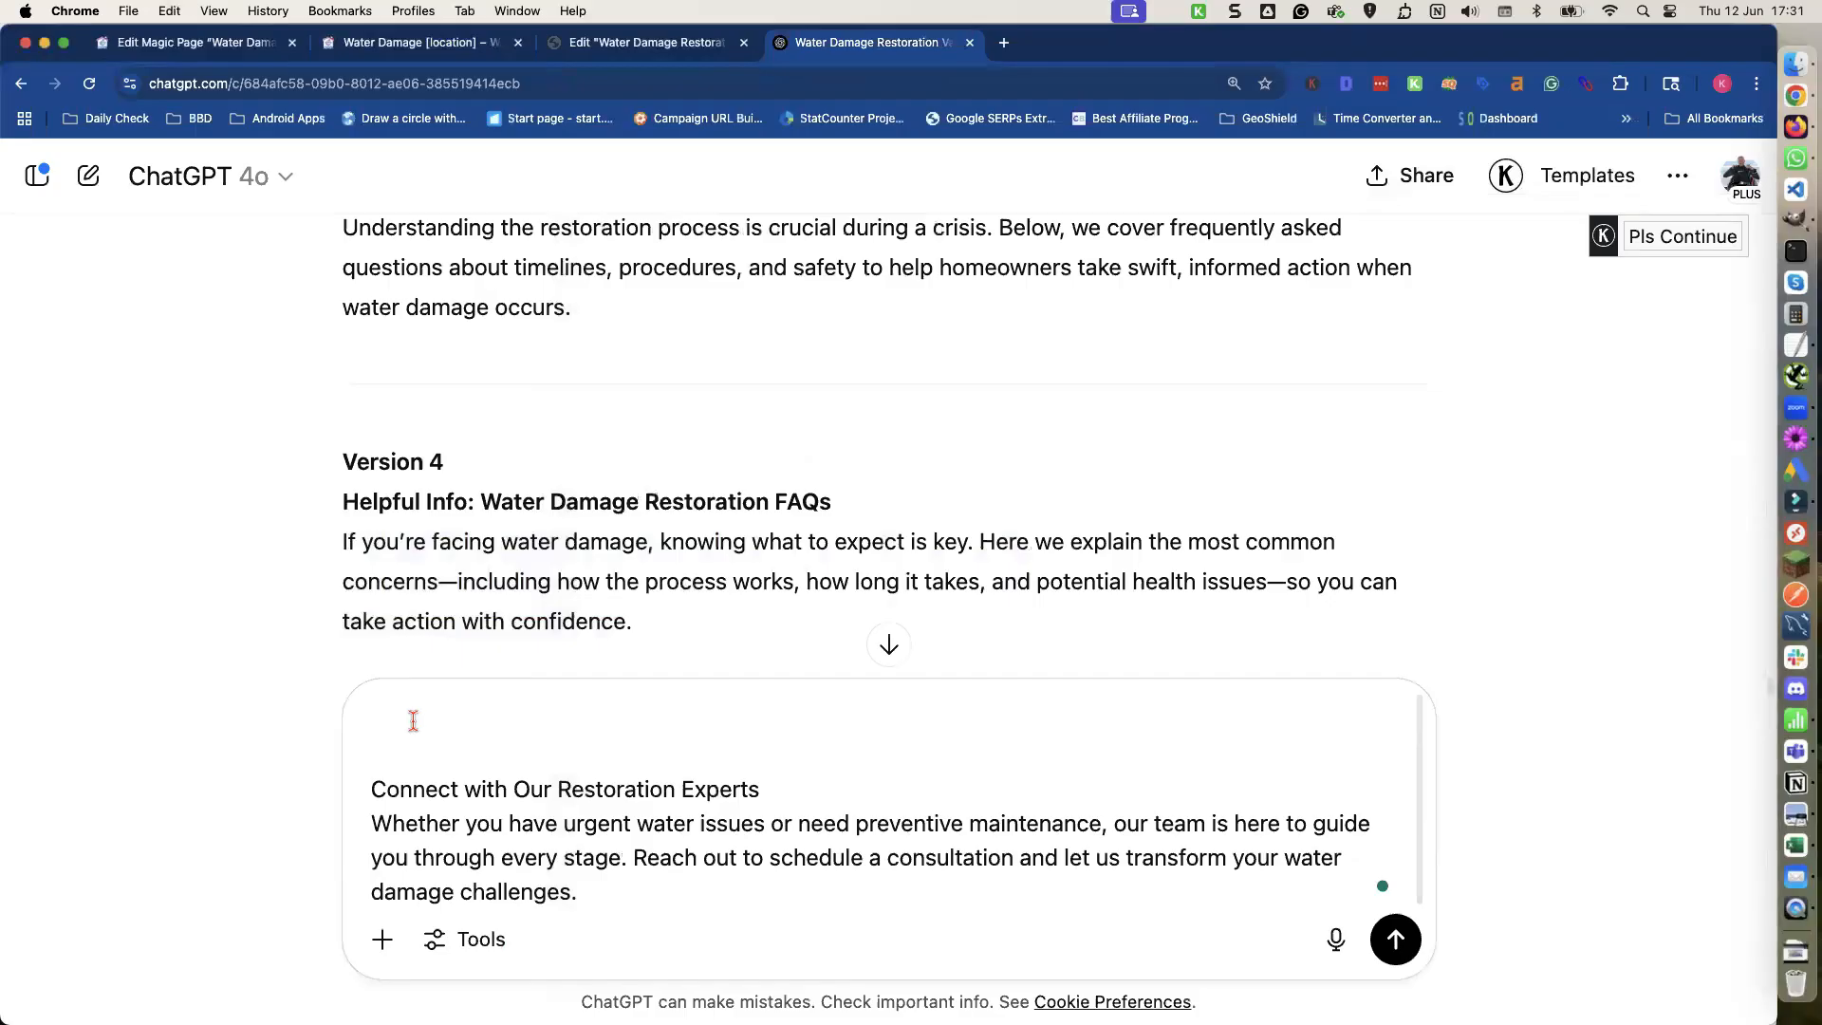
key("super+v")
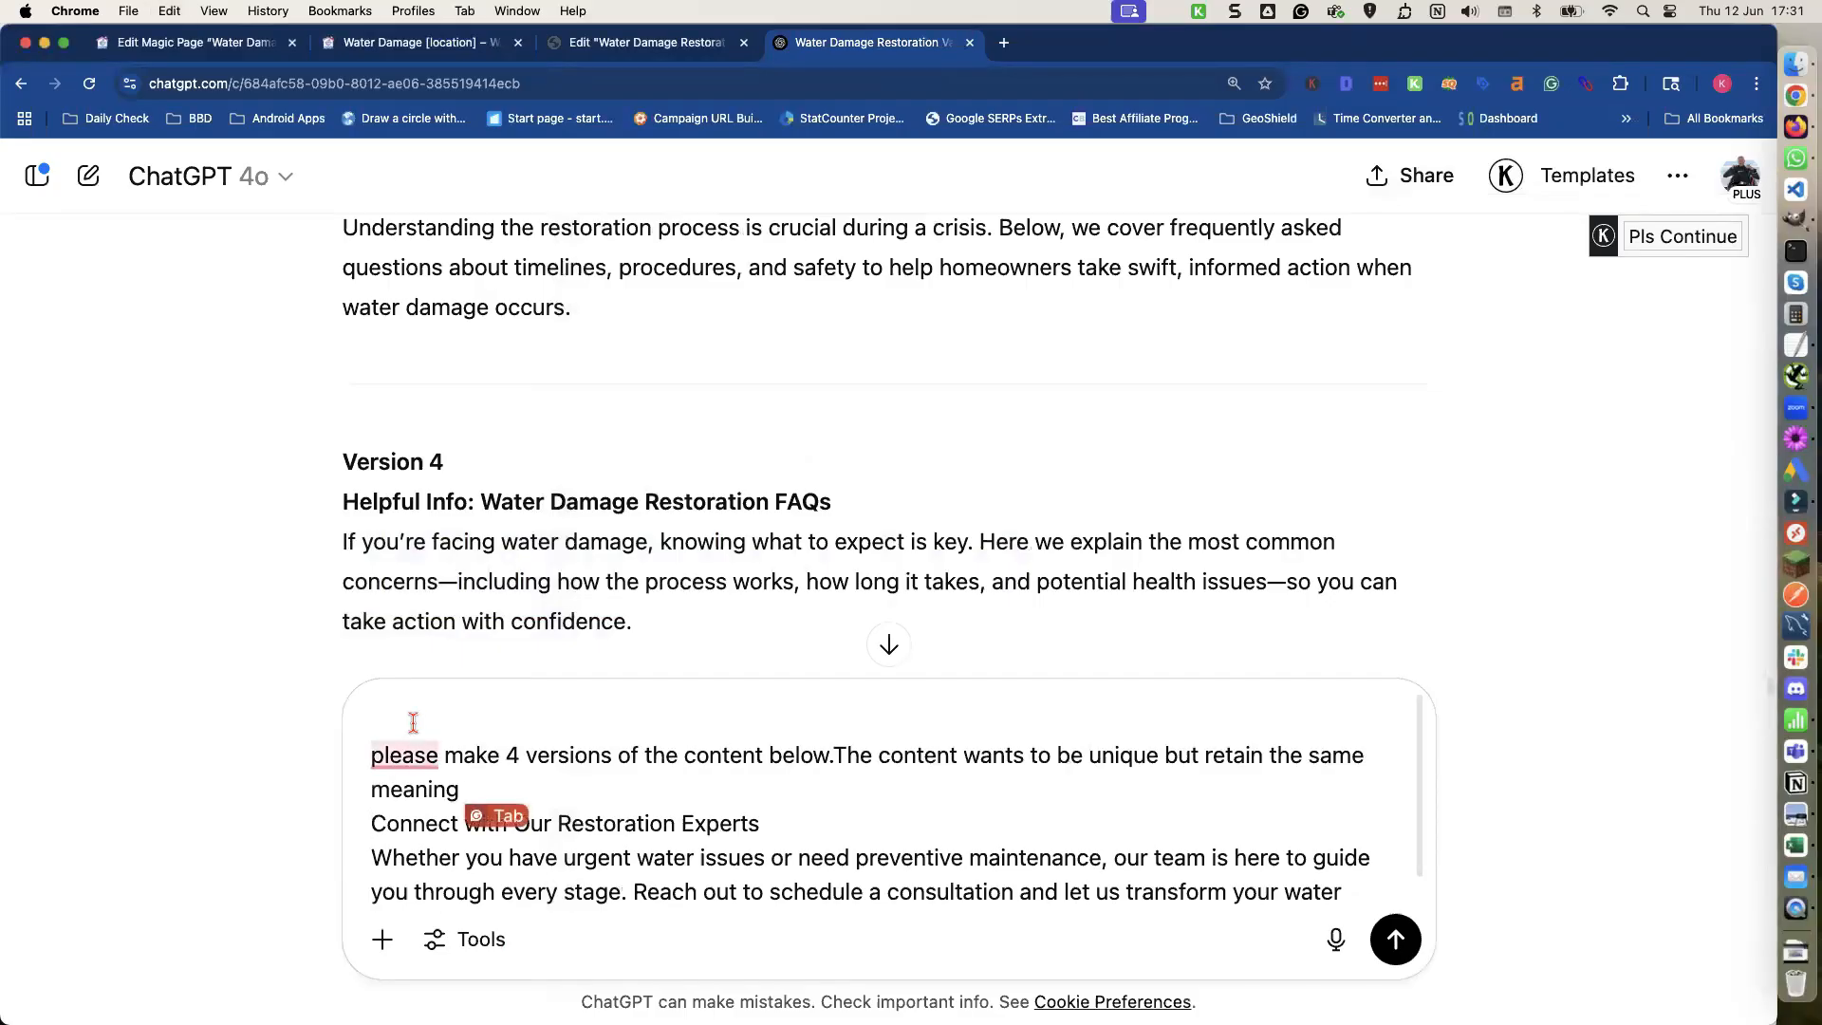
key("Return")
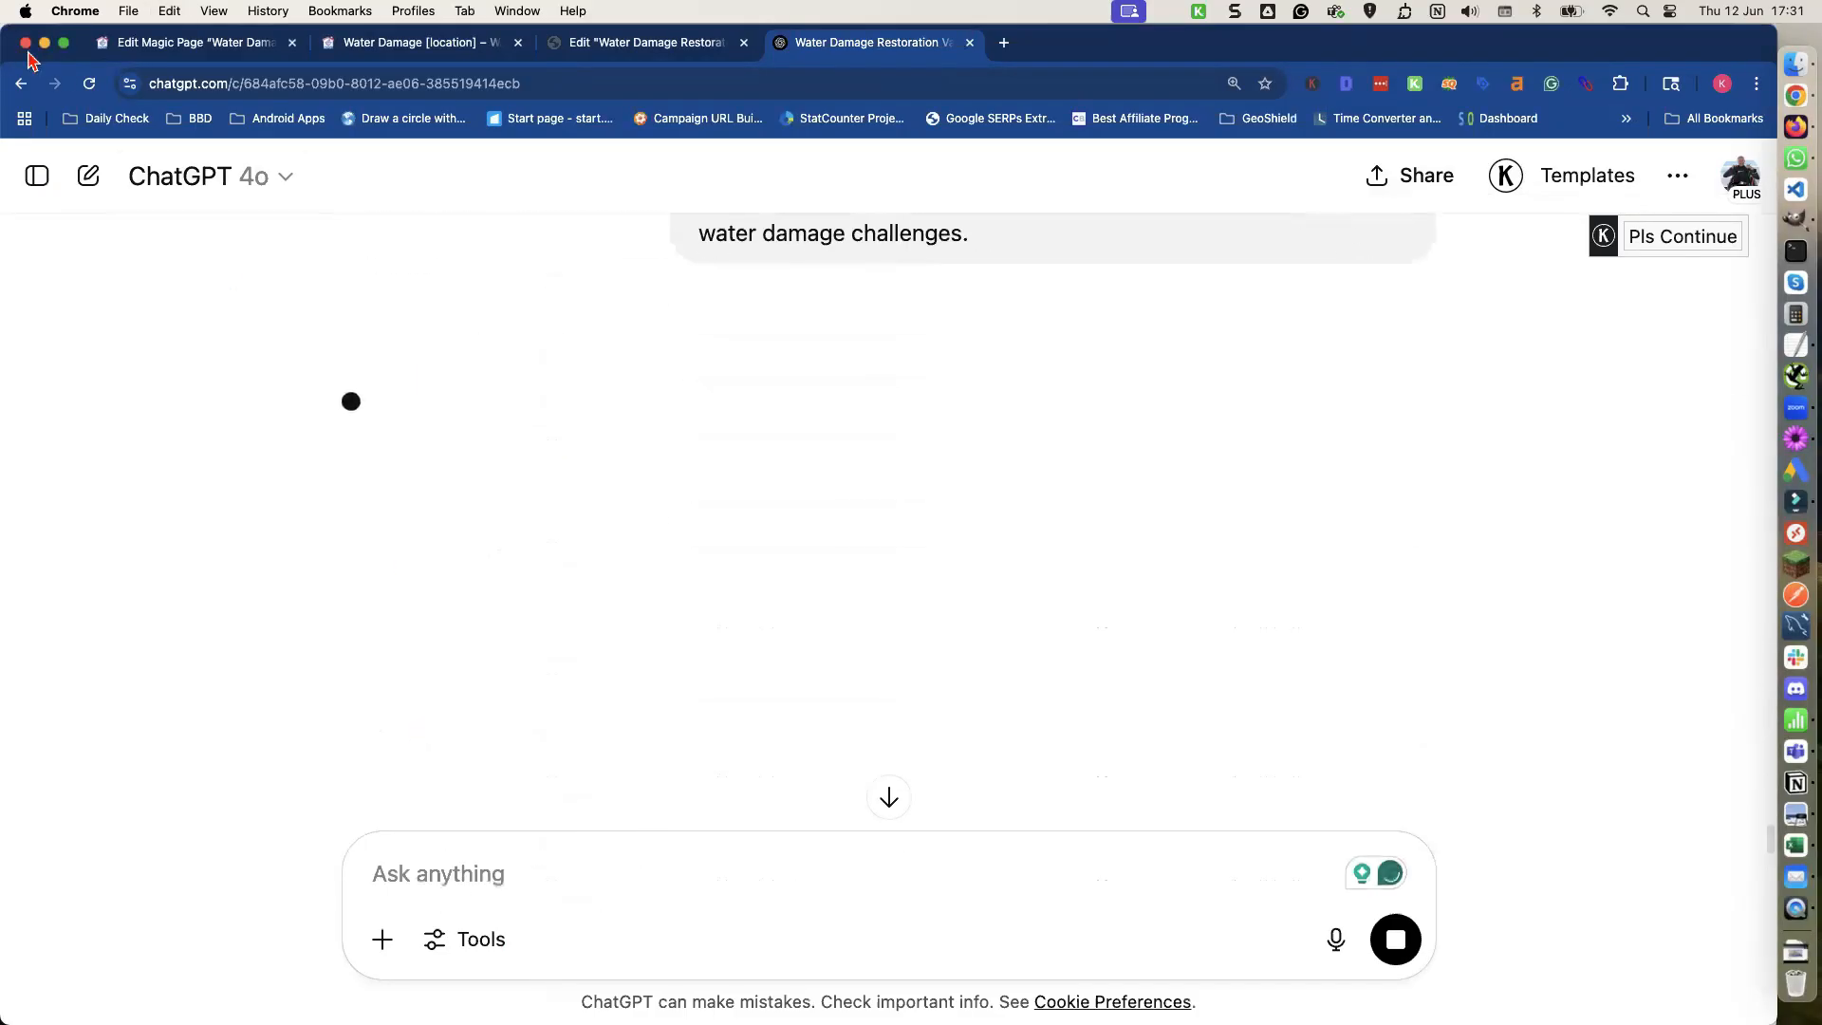
Add a new spintax shortcode on the Magic Page and begin entering its label.
left_click(152, 44)
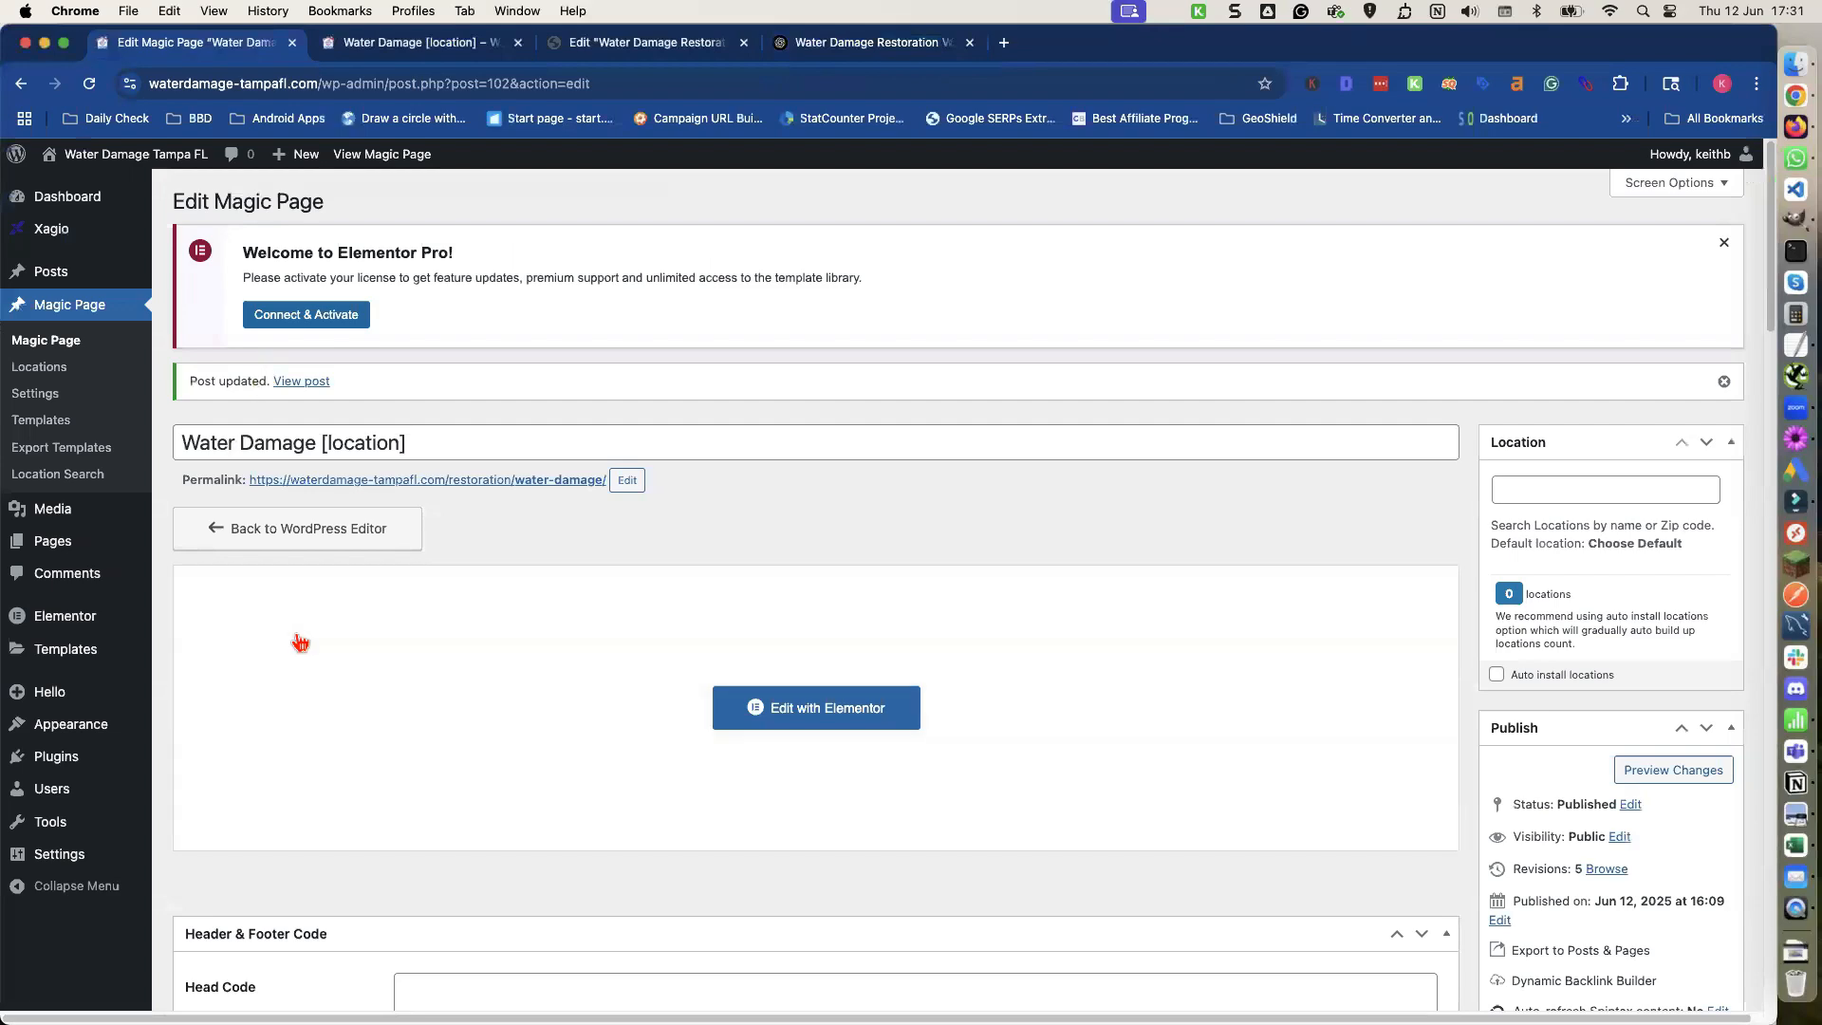
scroll(298, 636, "down", 15)
scroll(298, 636, "down", 10)
scroll(293, 631, "up", 2)
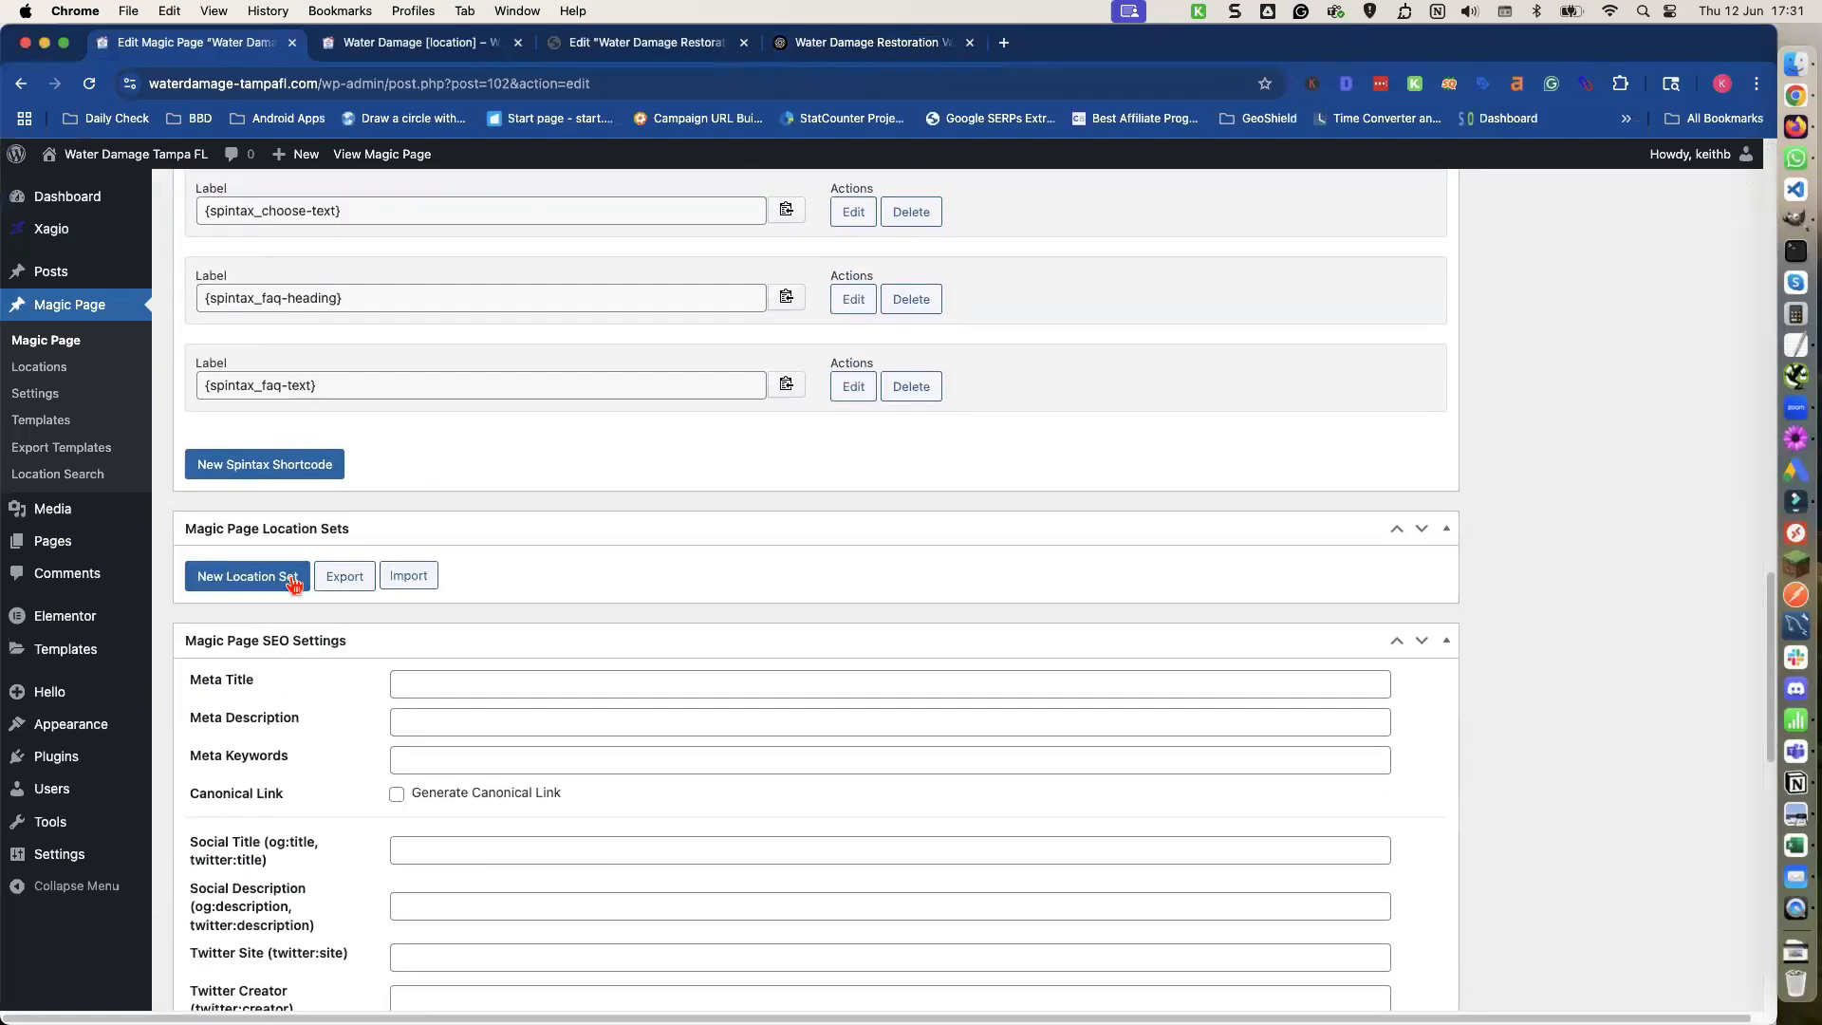
left_click(275, 479)
left_click(247, 474)
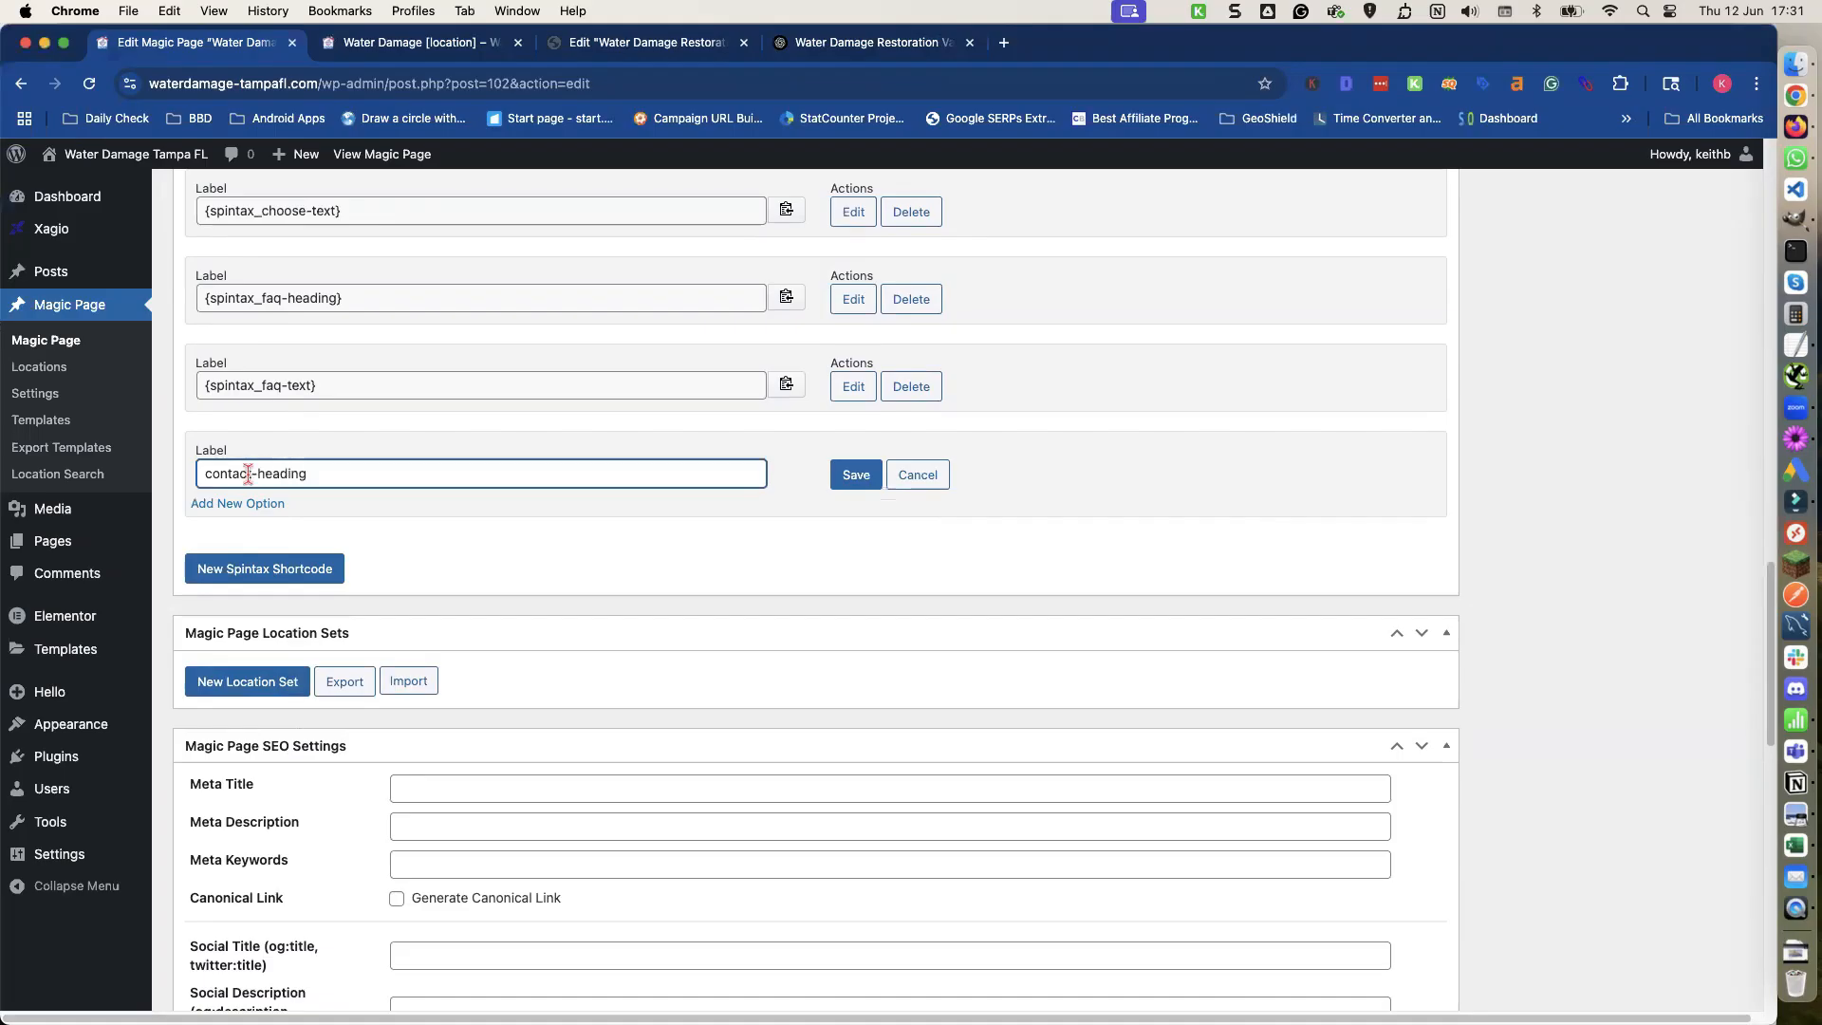
Add another spintax shortcode and label it contact-text.
left_click(249, 569)
left_click(237, 570)
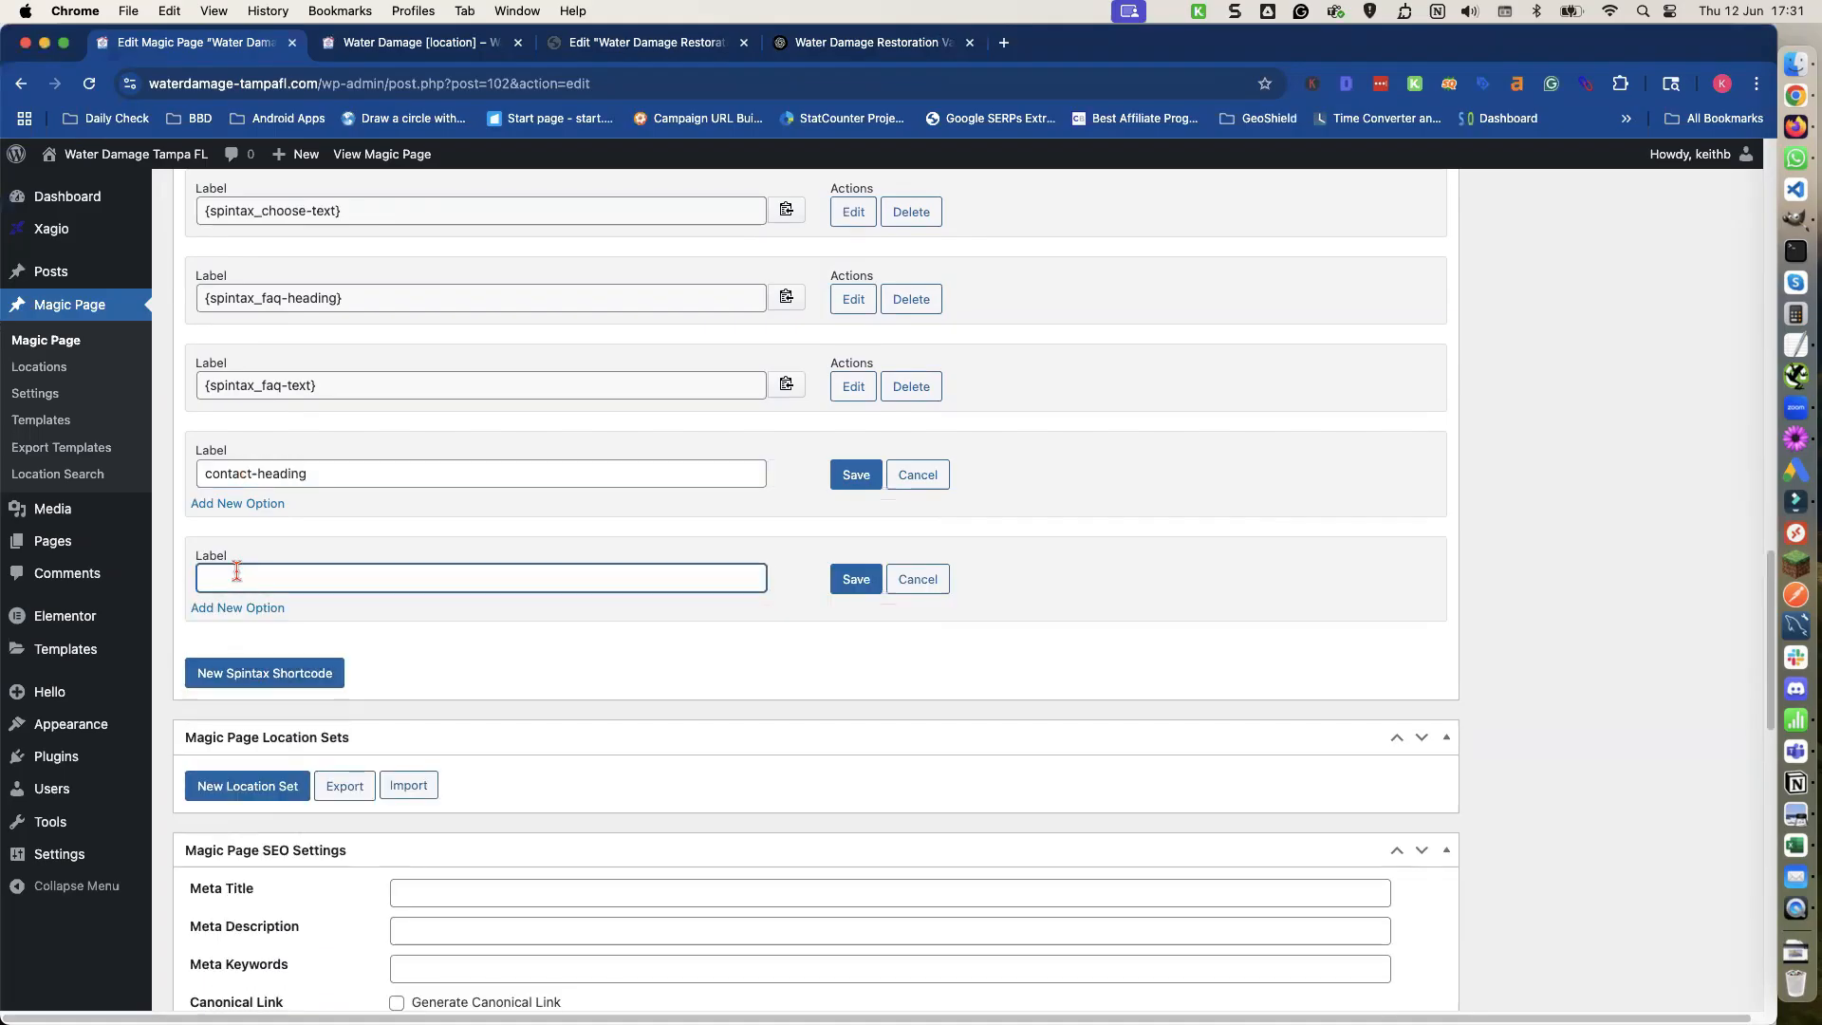
type("contact-text")
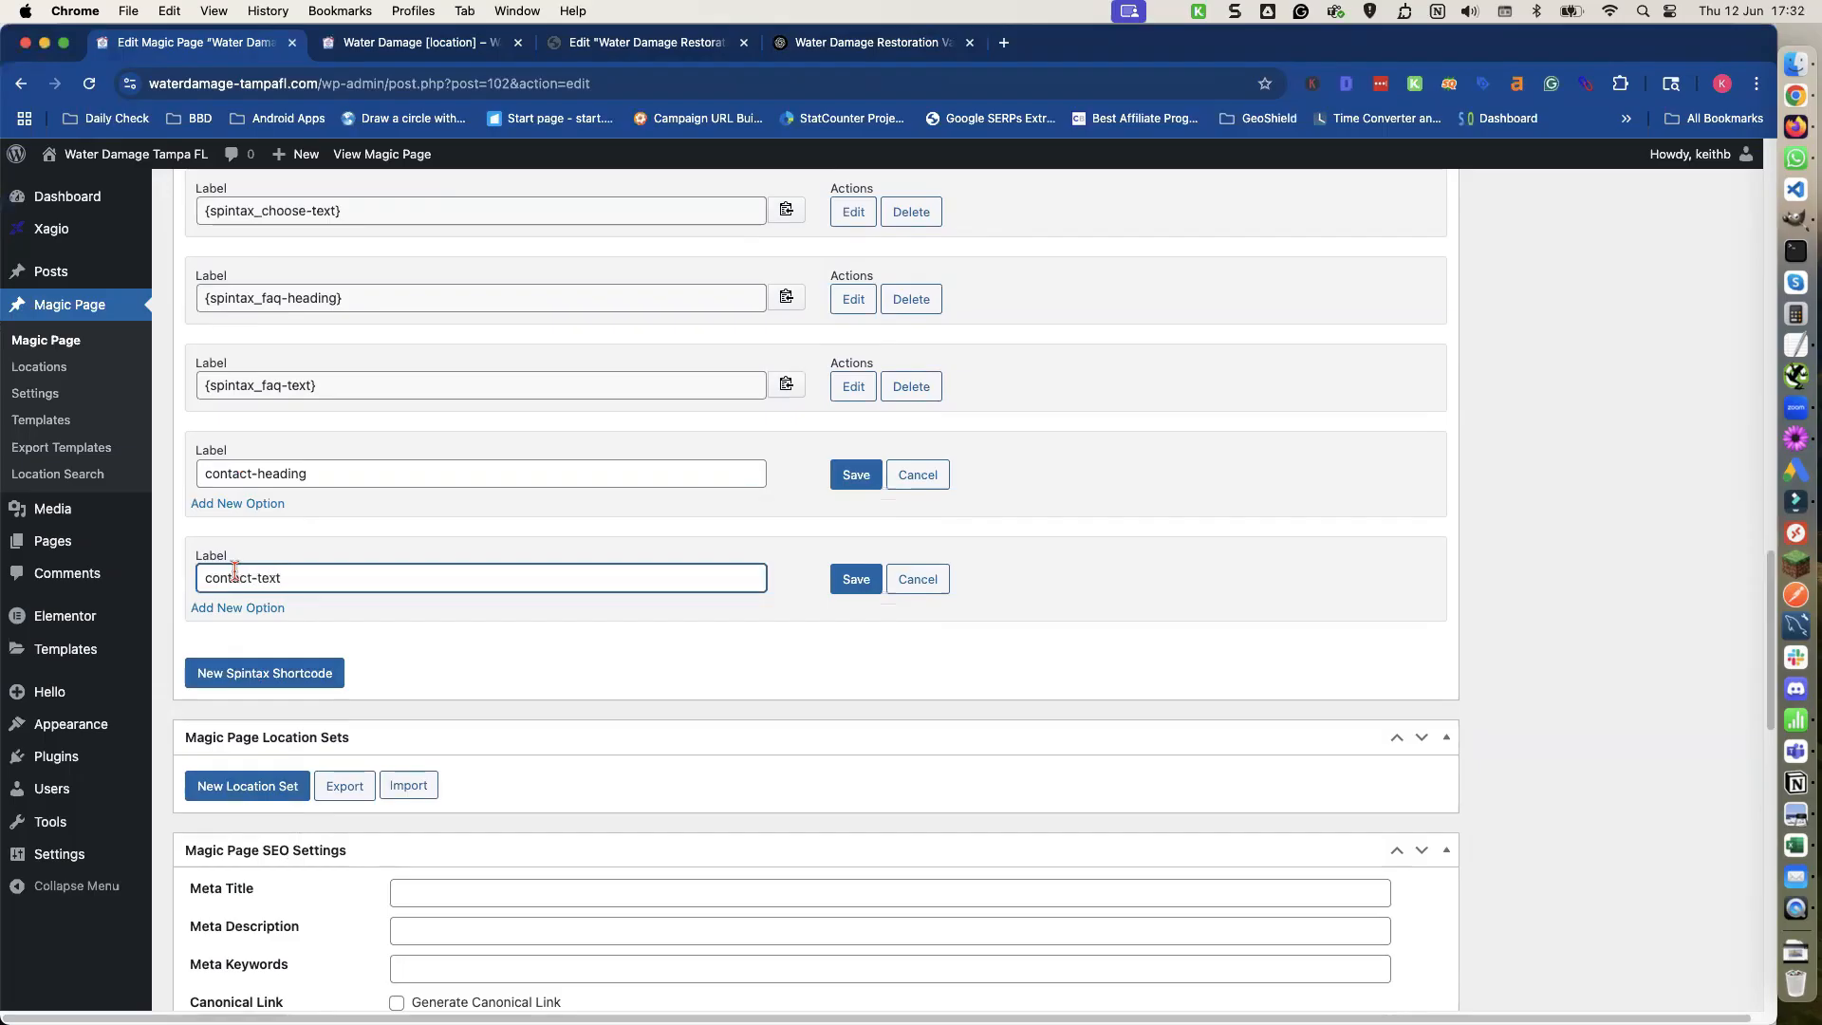
Add four option fields to the contact-heading shortcode.
left_click(255, 508)
left_click(254, 508)
left_click(255, 508)
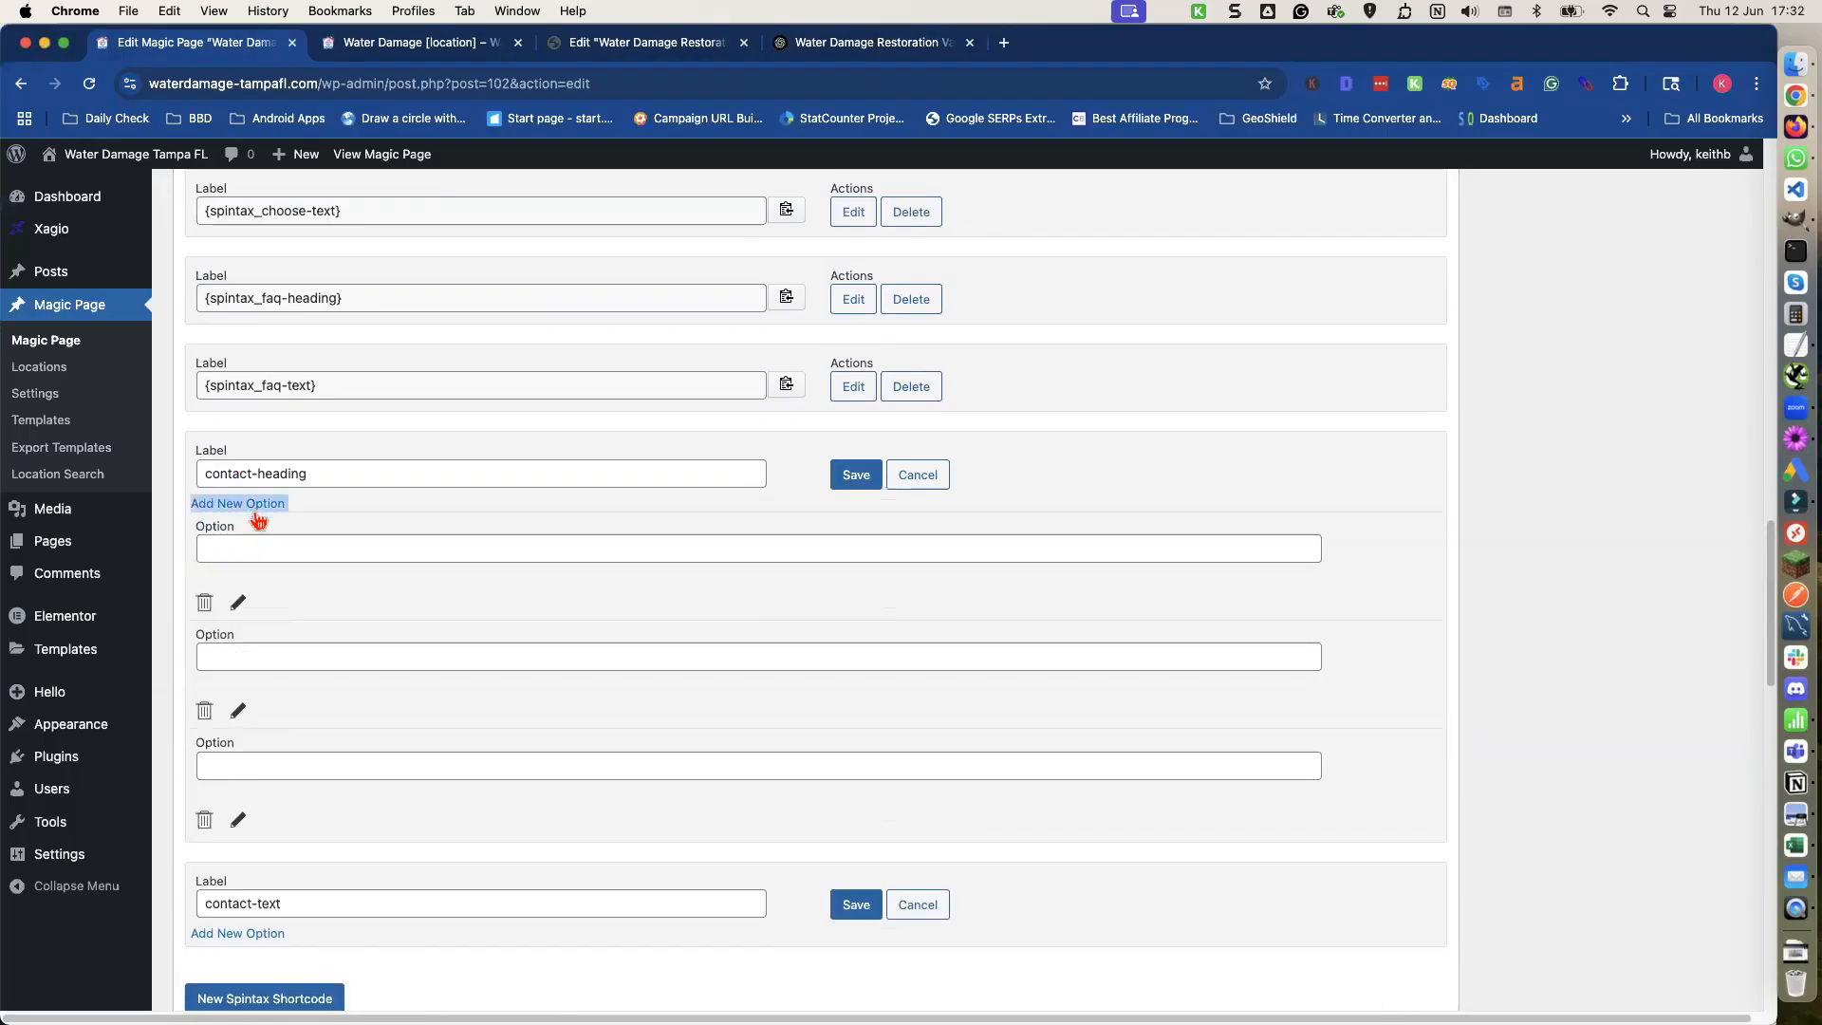
left_click(254, 508)
left_click(256, 548)
Copy ChatGPT's Version 1 heading 'Speak with Our Water Damage Specialists' into the first contact-heading option.
left_click(849, 43)
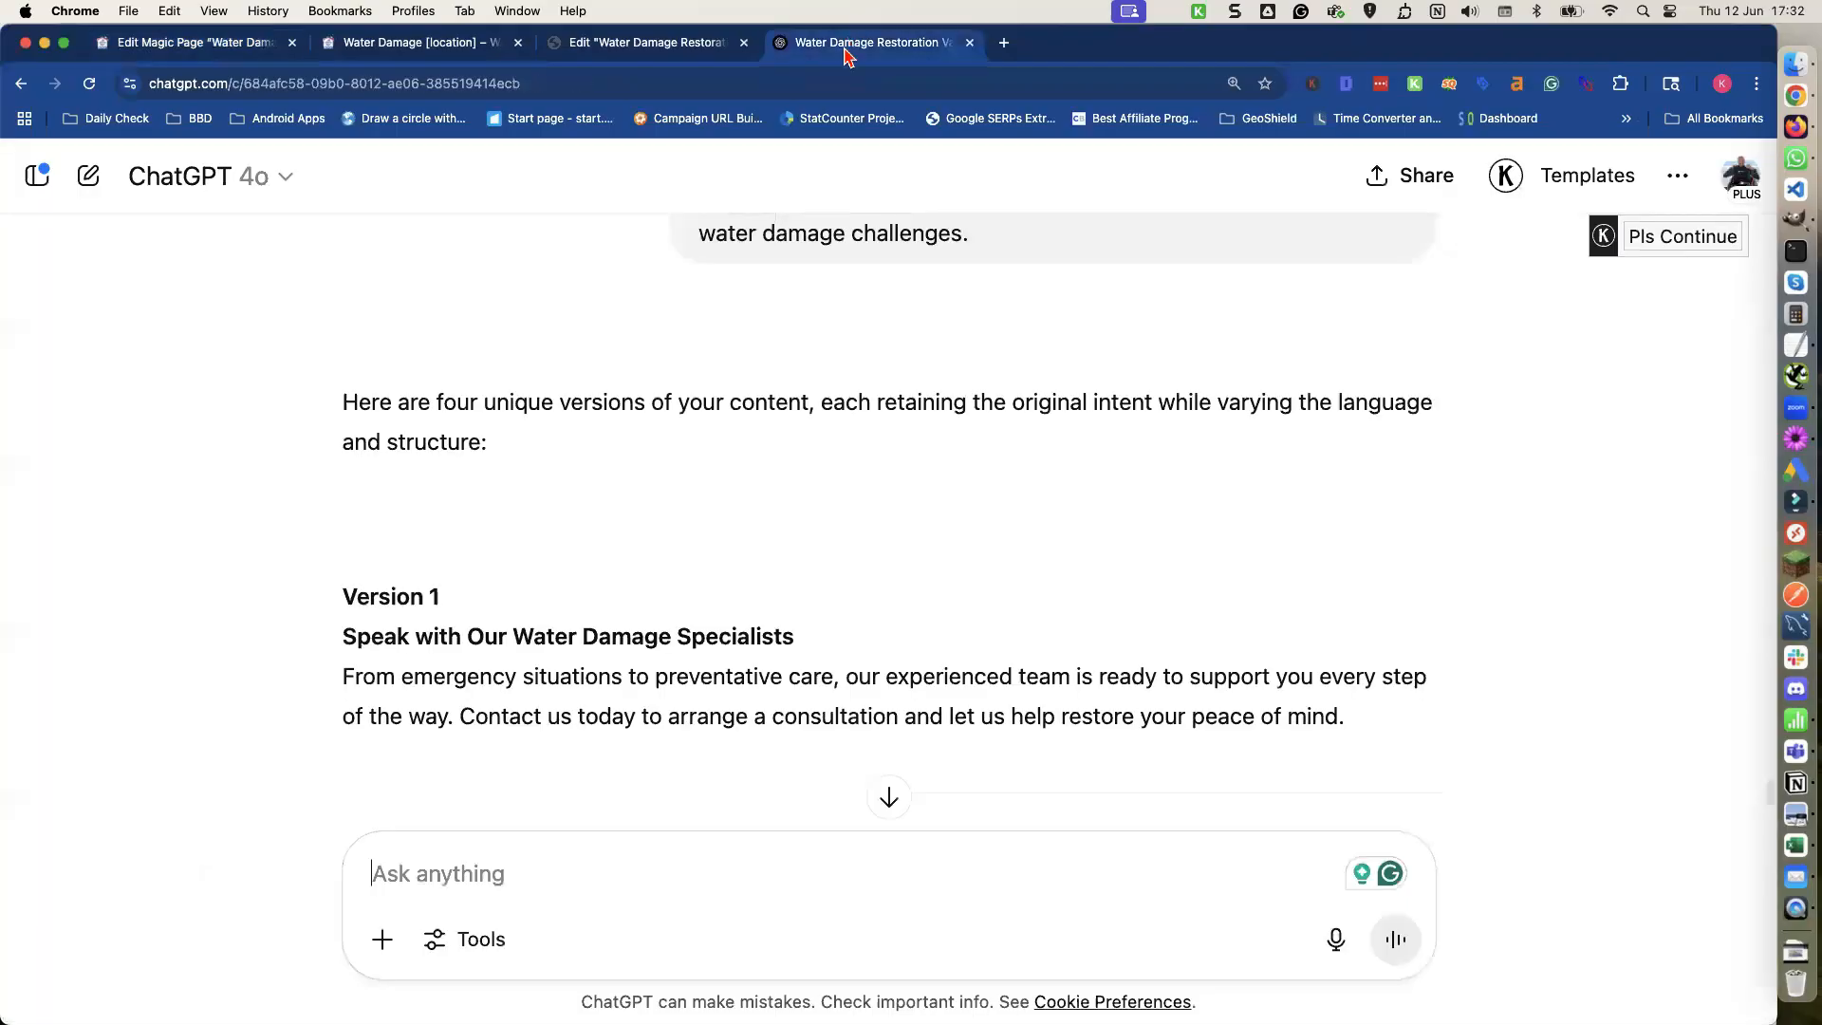
double_click(512, 631)
triple_click(511, 628)
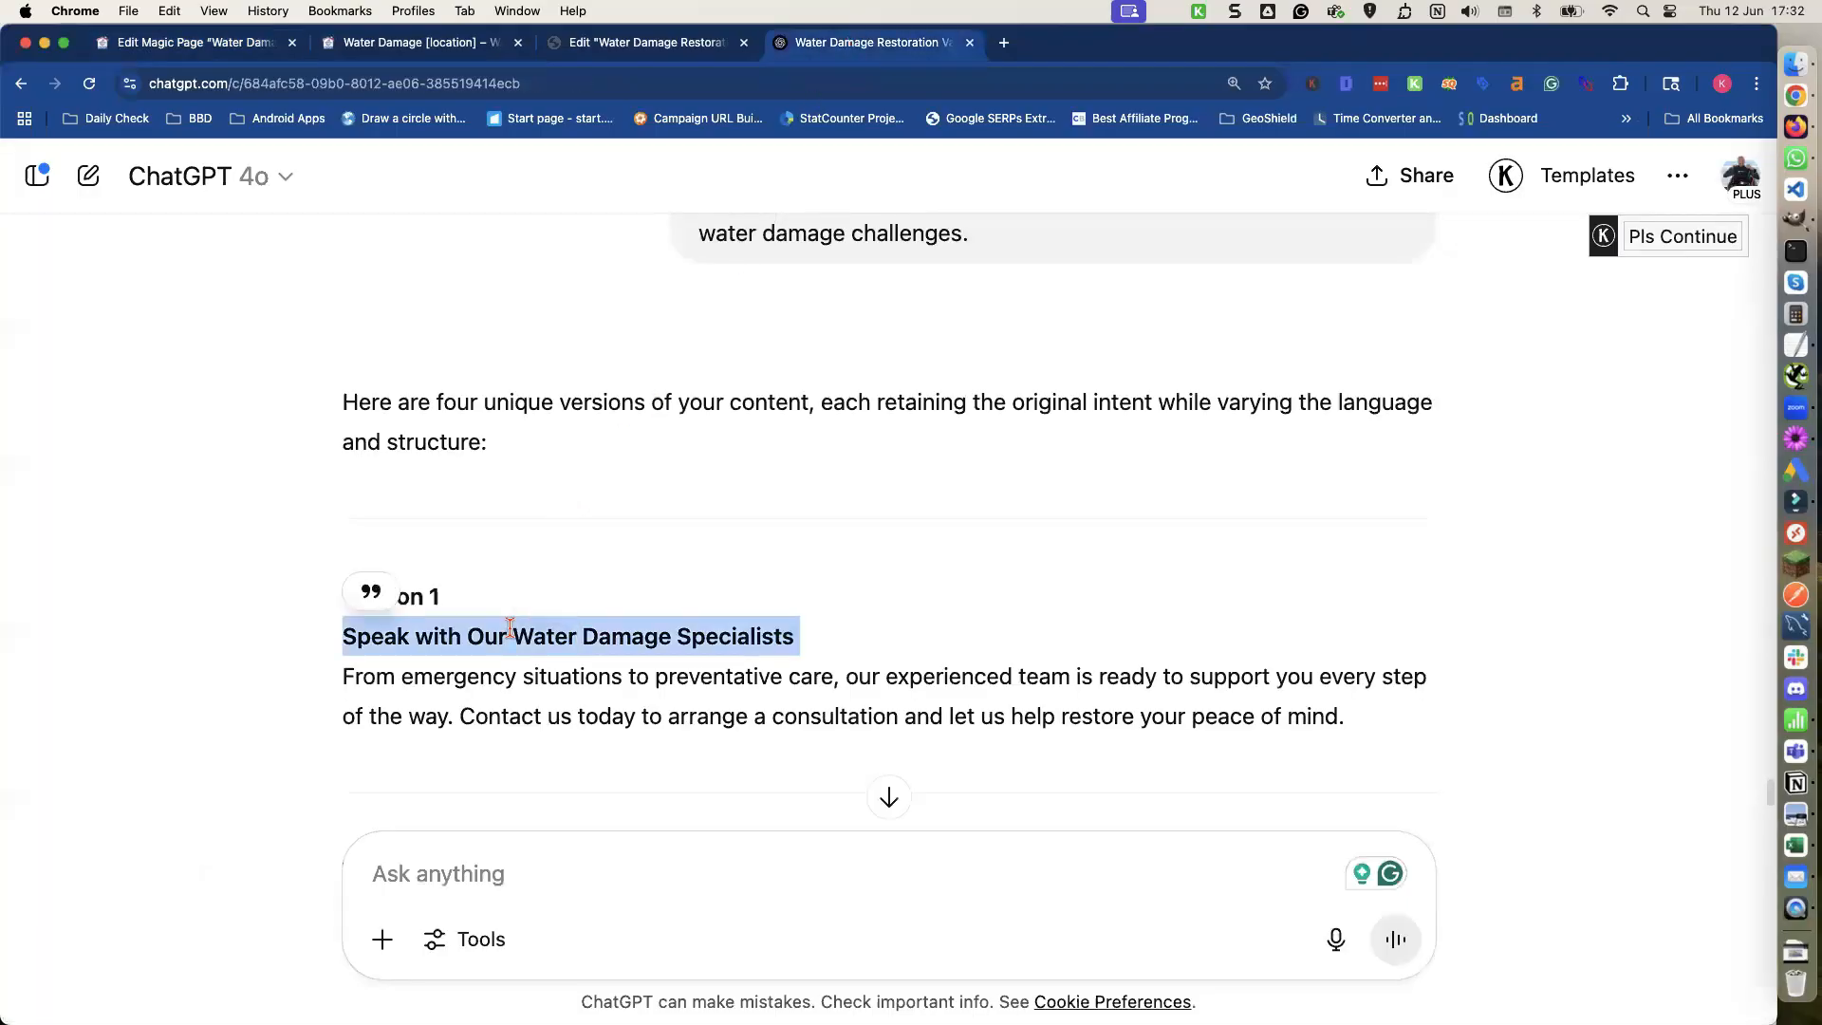
key("super+c")
left_click(222, 47)
key("super+v")
left_click(327, 656)
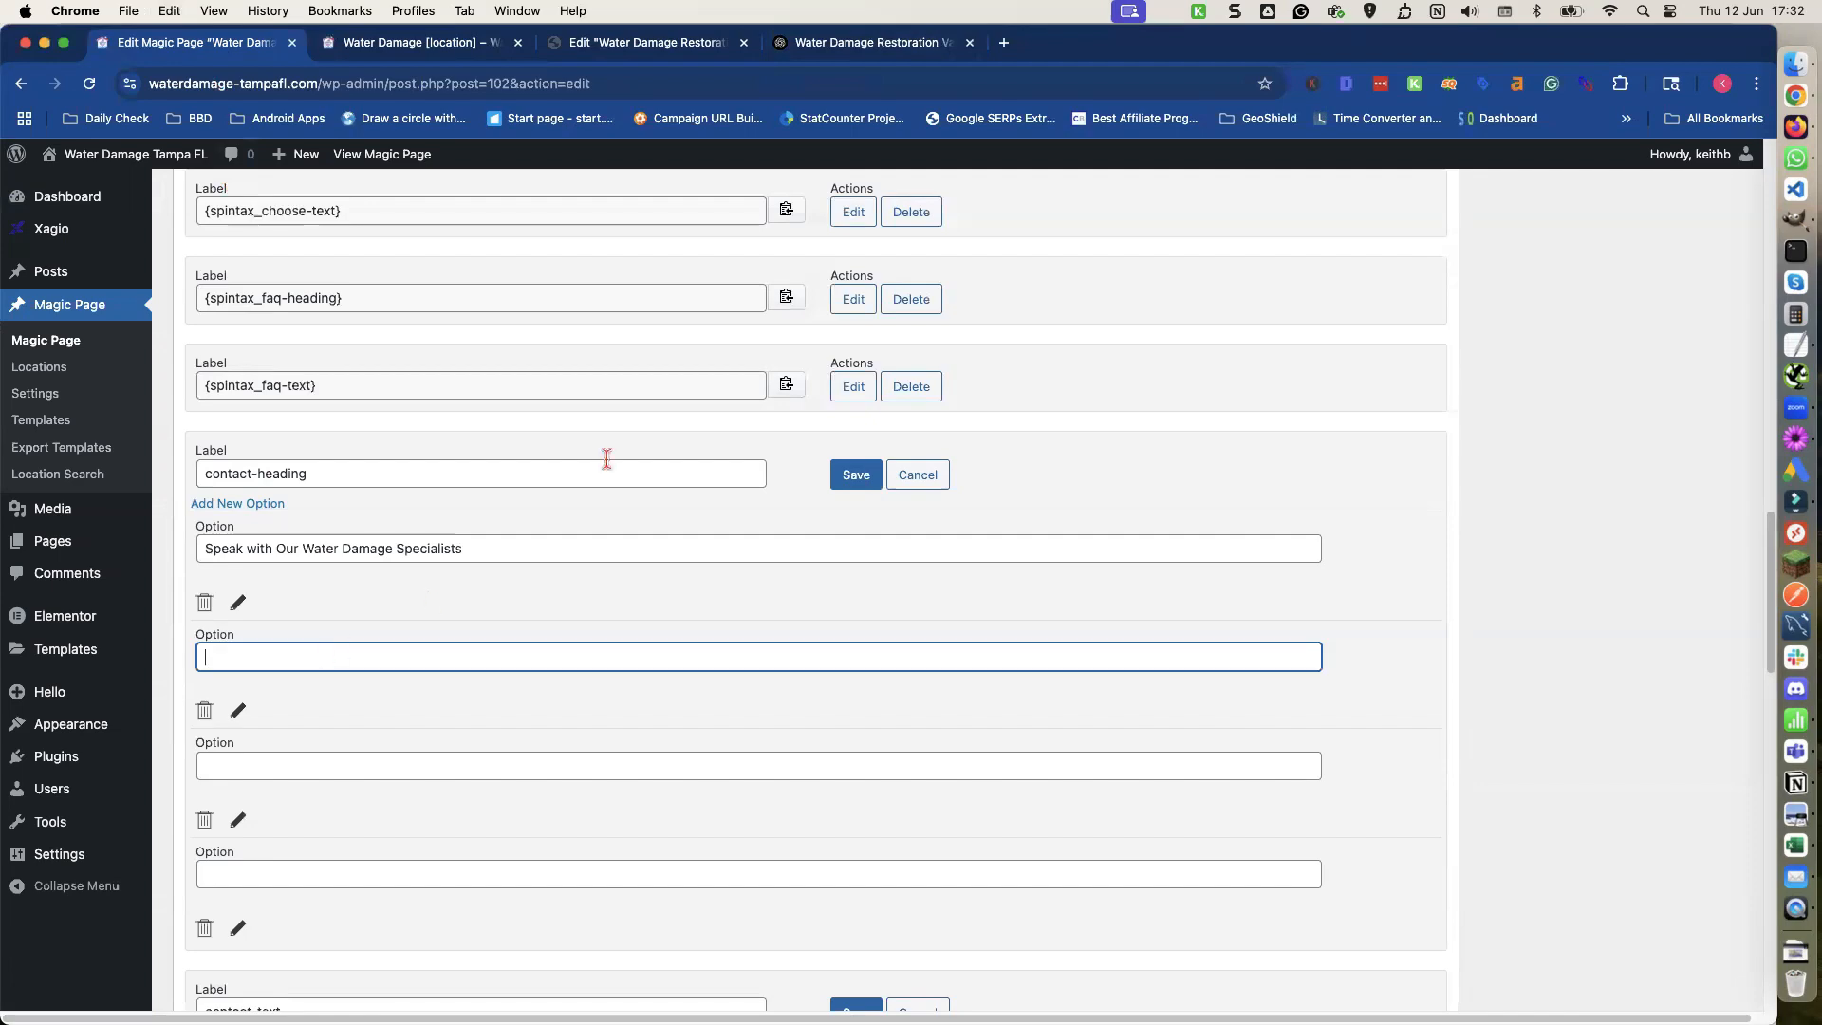
Copy the Version 2 heading 'We're Here to Help – Get in Touch' into the second contact-heading option.
left_click(874, 46)
scroll(538, 654, "down", 5)
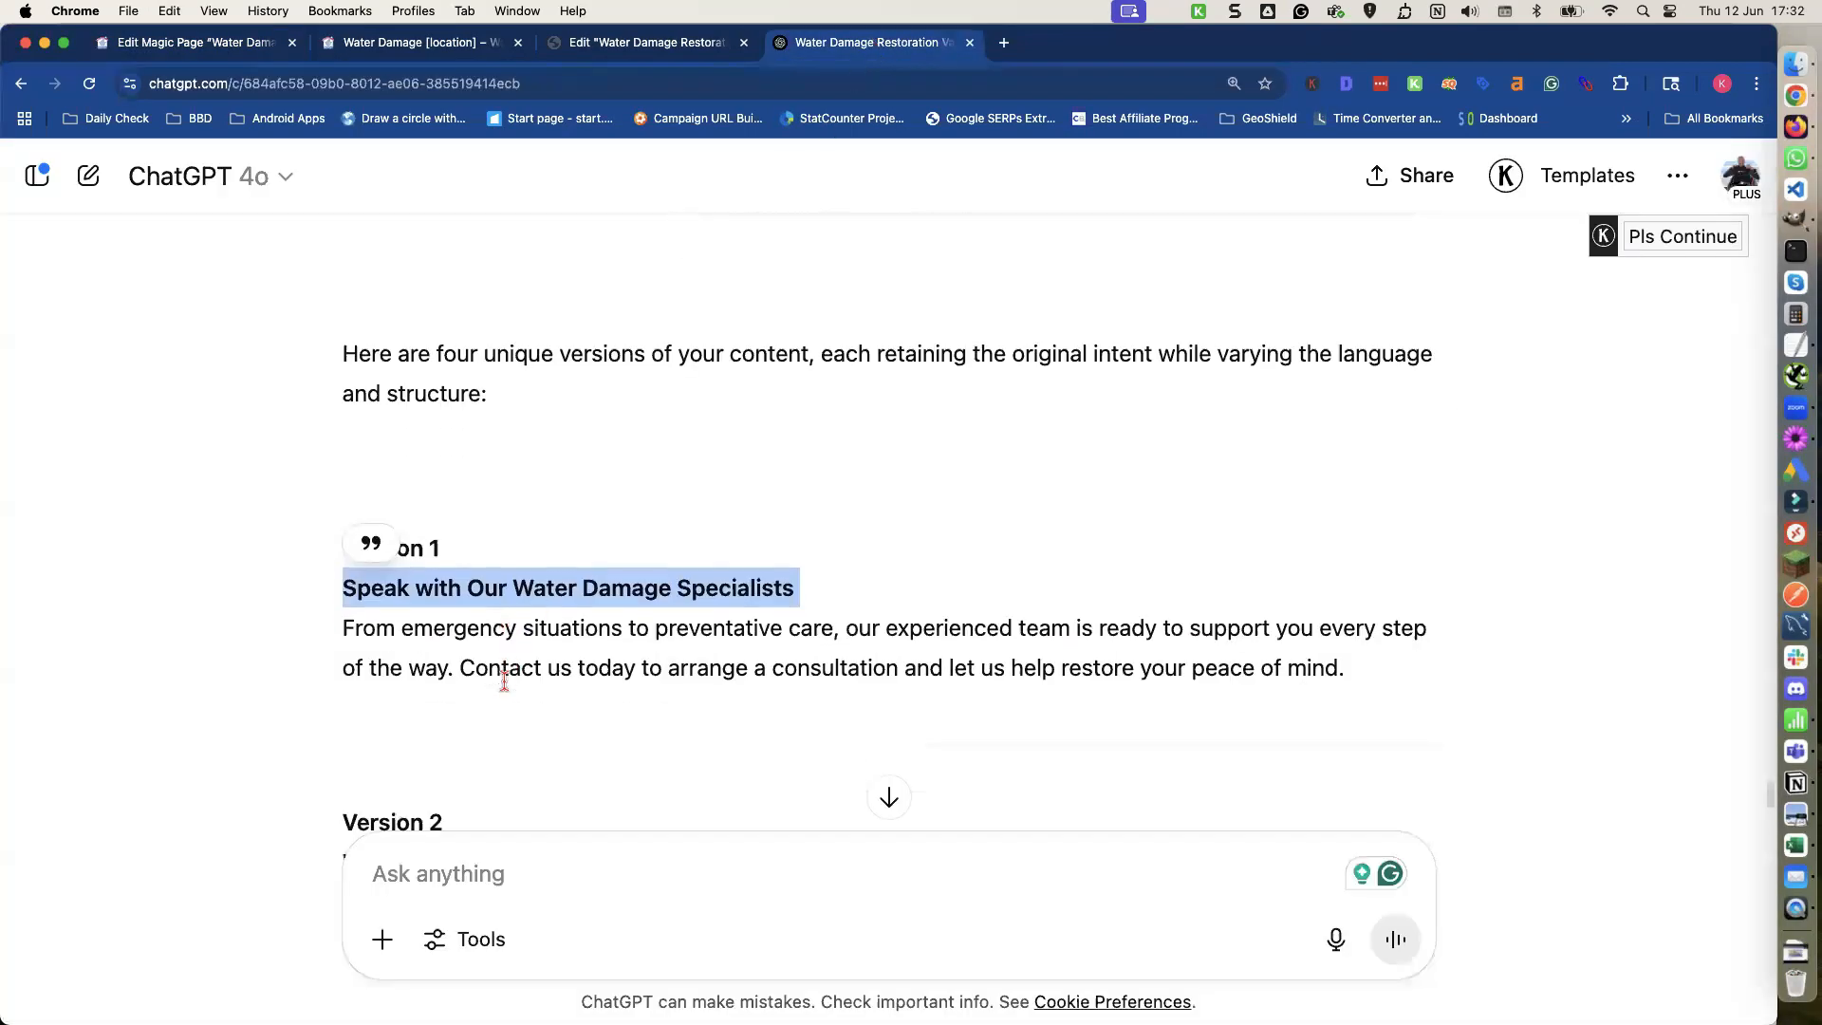
triple_click(498, 653)
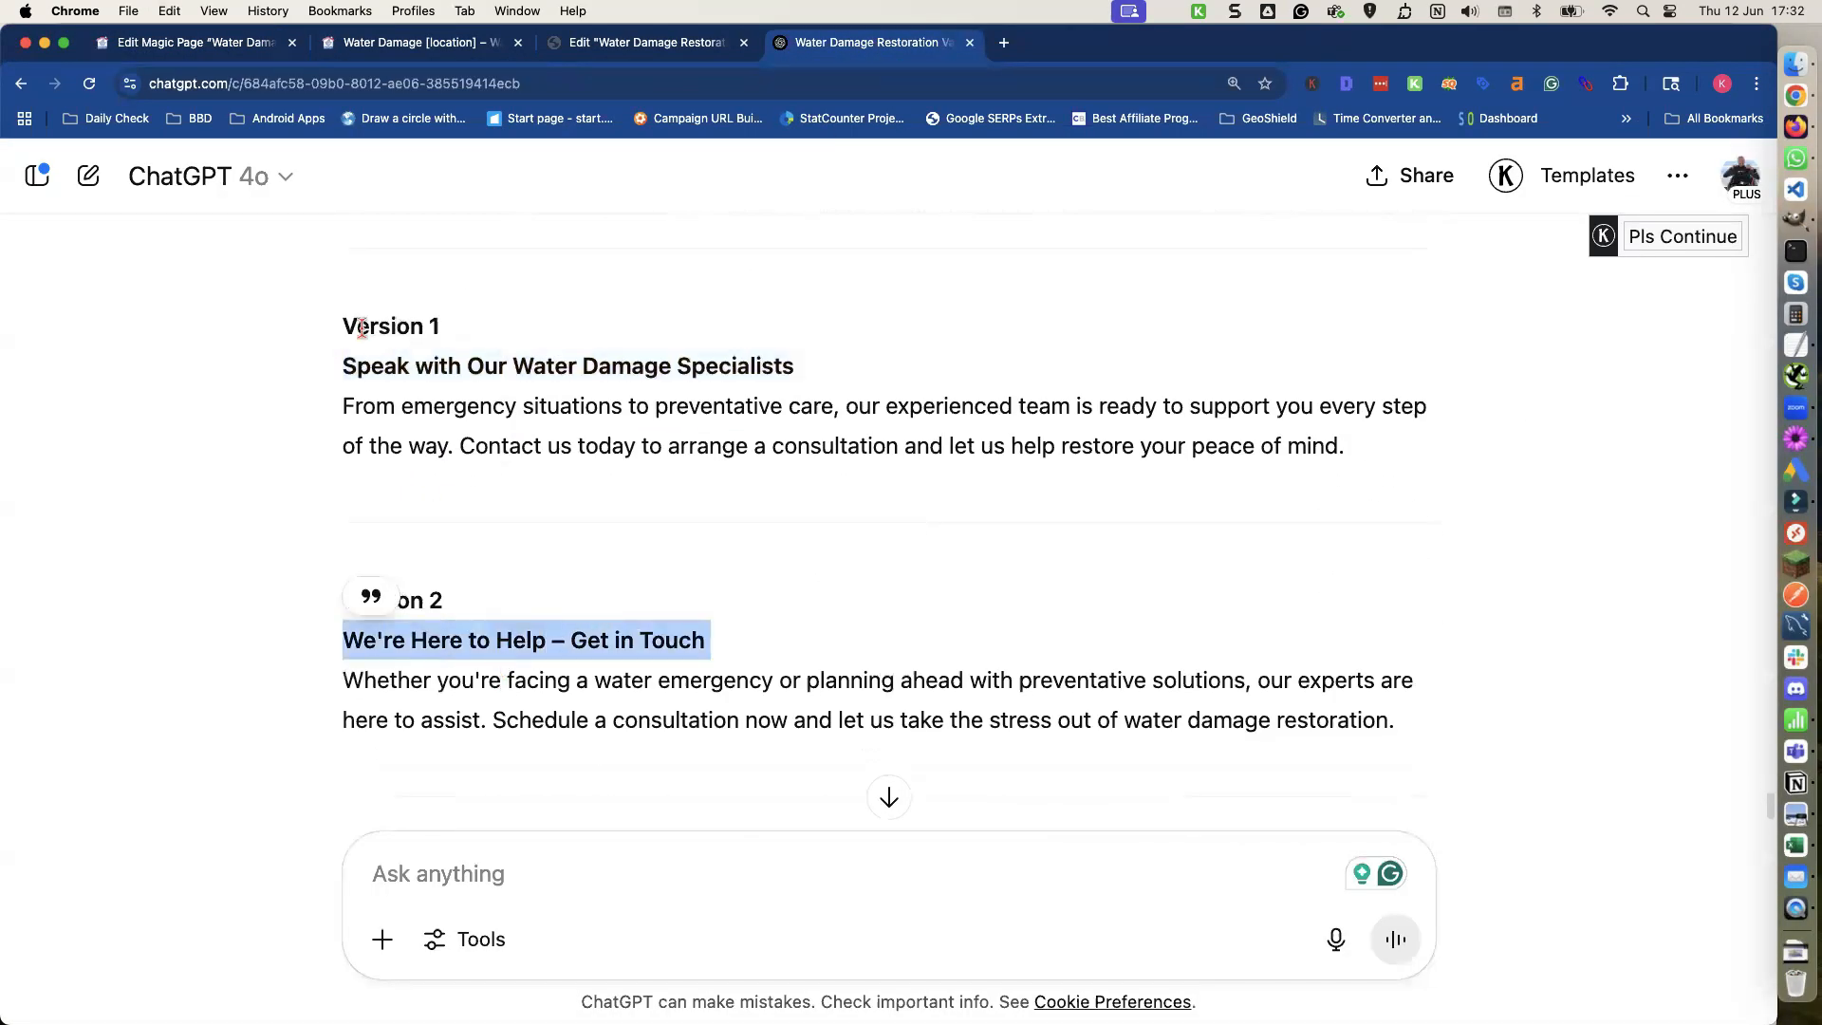
left_click(231, 45)
key("super+v")
left_click(339, 765)
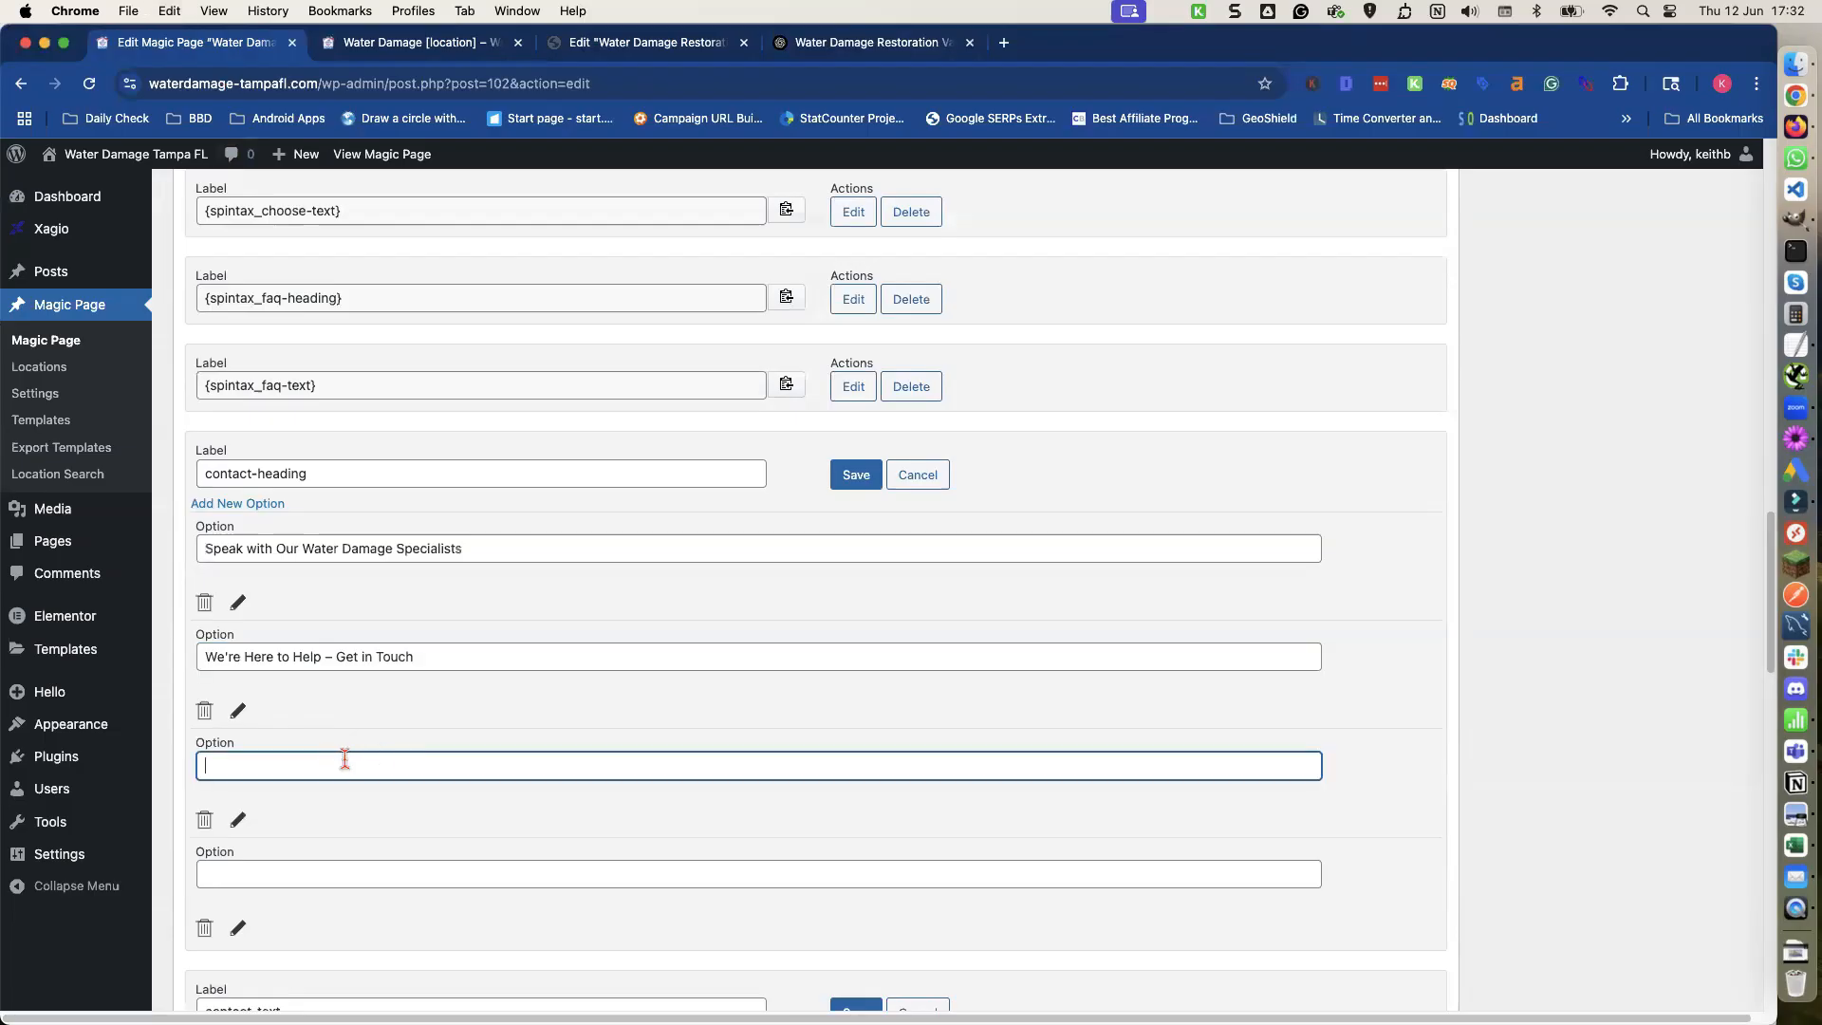
Copy the Version 3 heading 'Reach Out to Our Restoration Team' into the third contact-heading option.
left_click(874, 45)
scroll(589, 605, "down", 3)
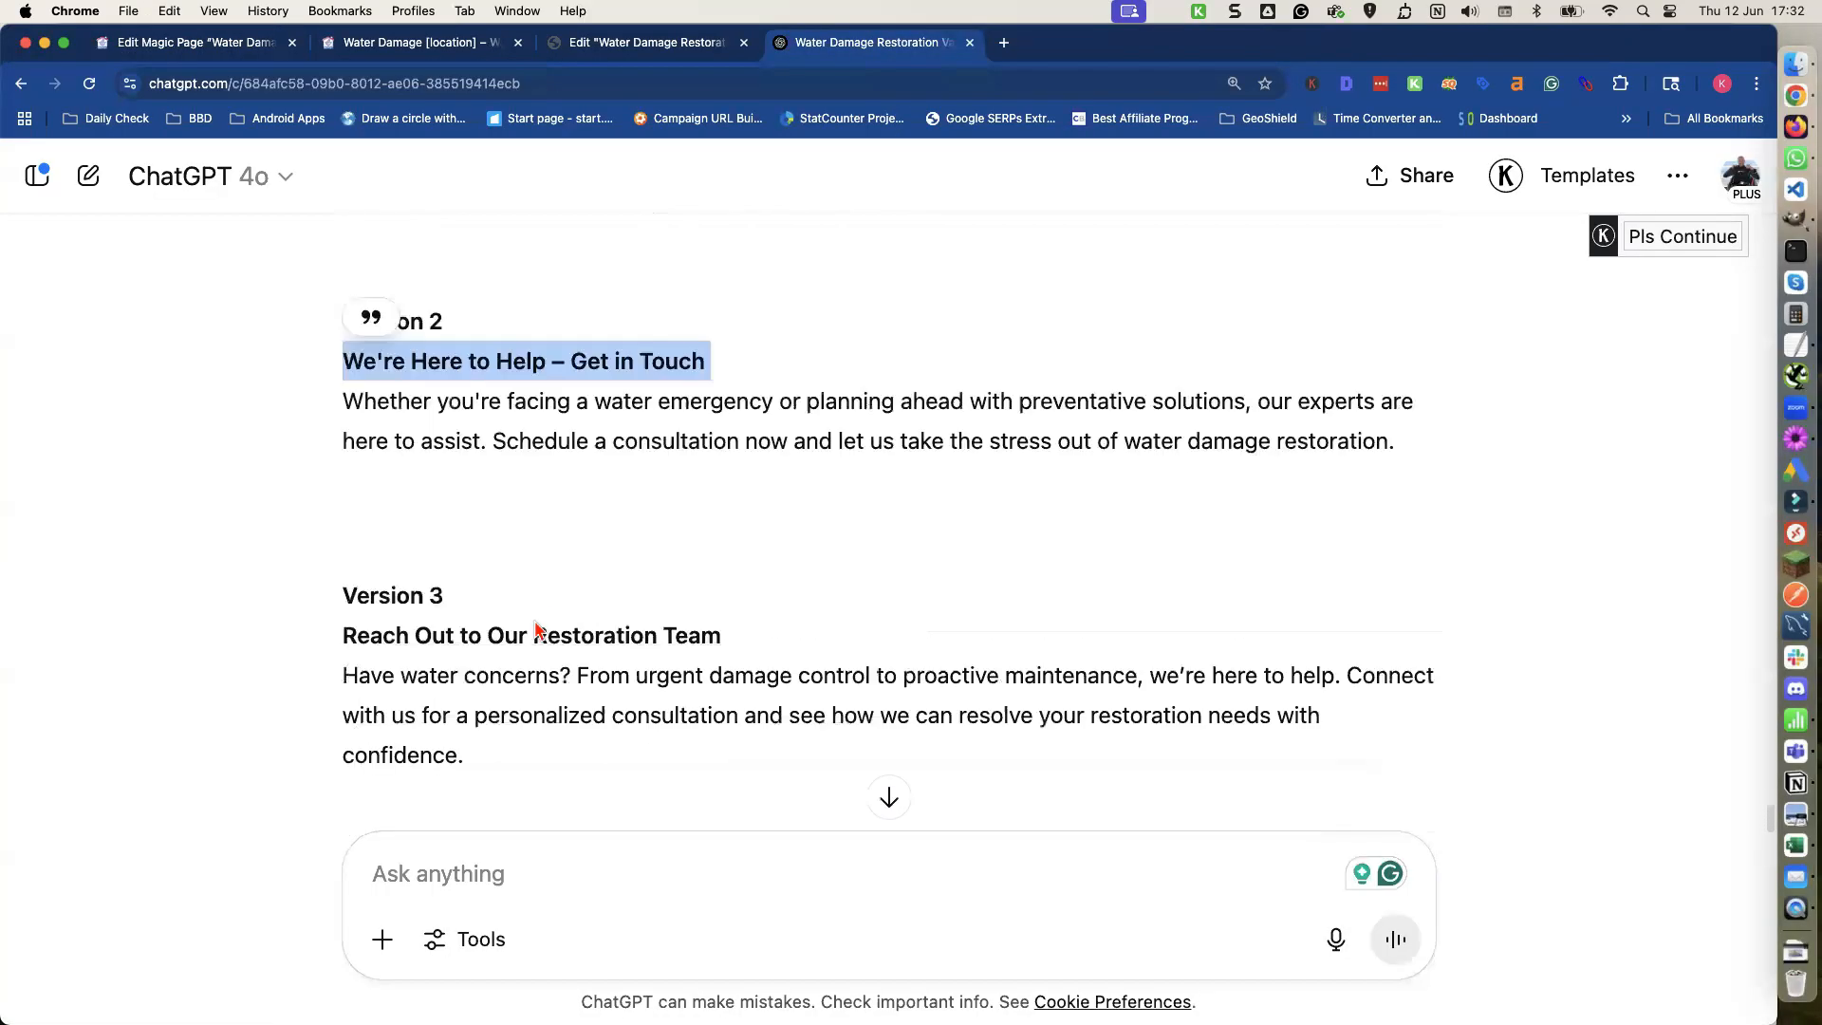
triple_click(528, 635)
key("super+c")
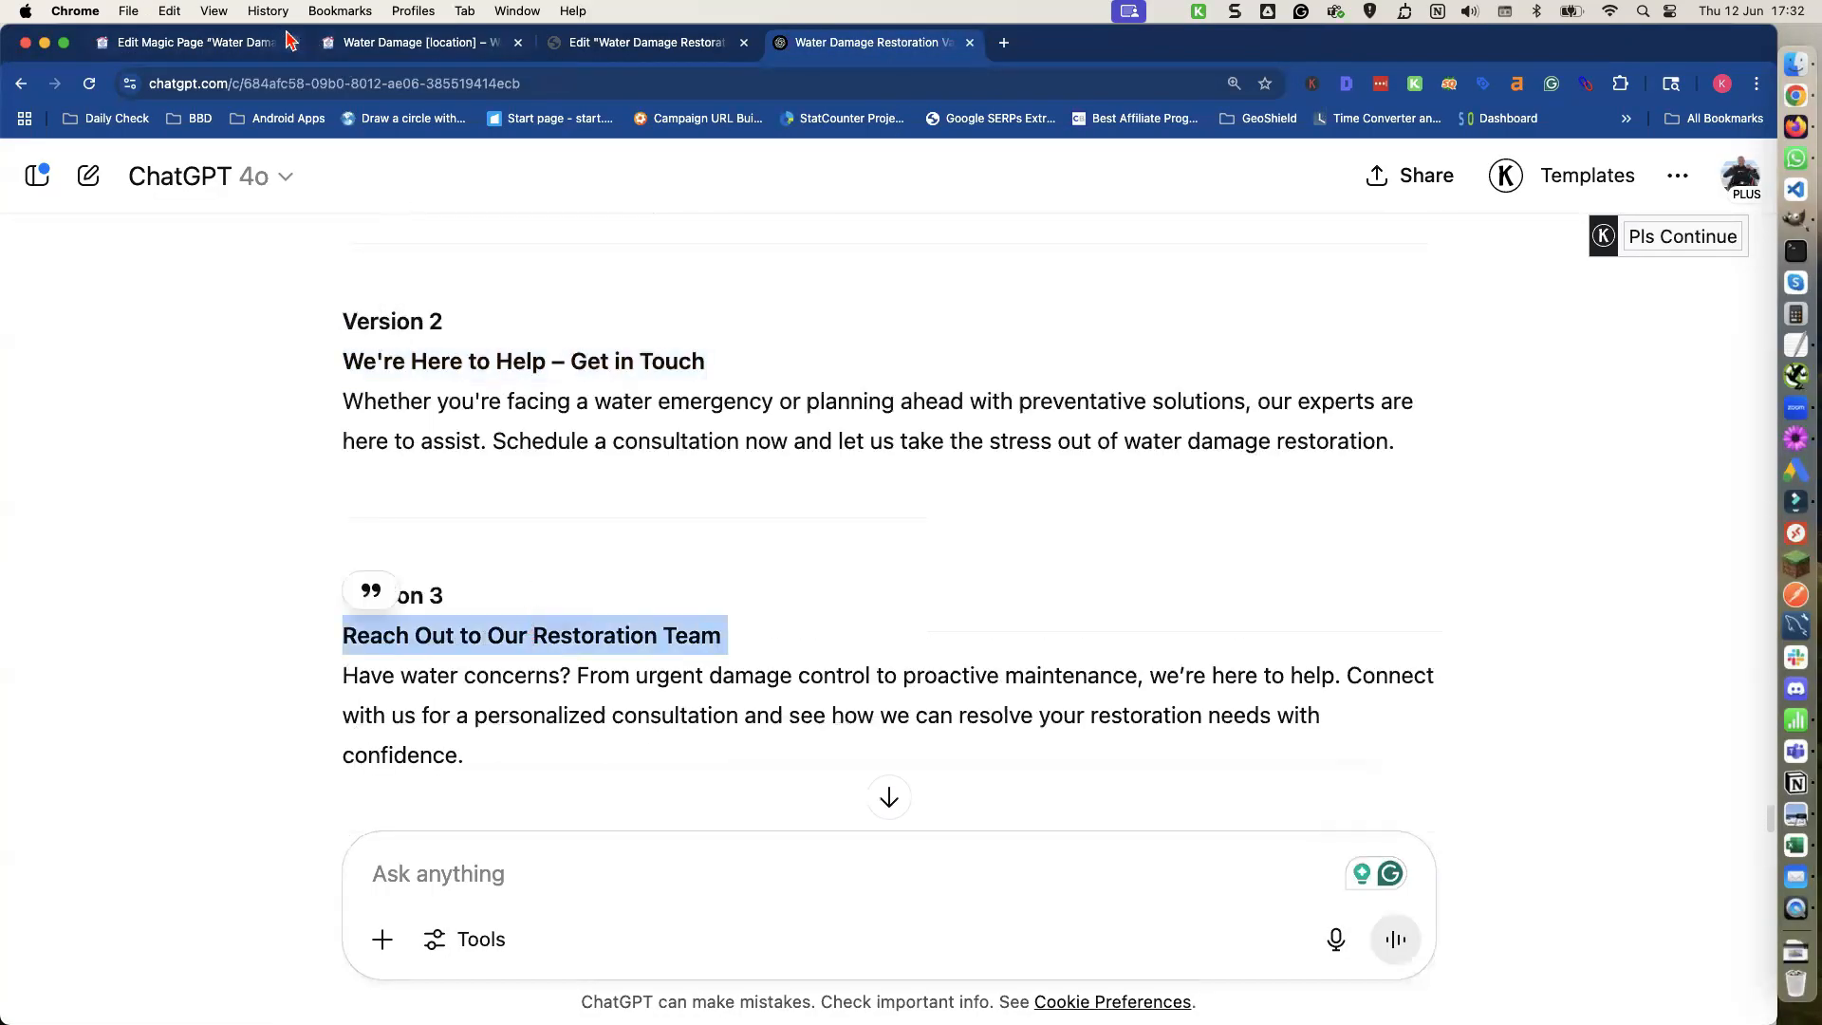
left_click(243, 45)
key("super+v")
left_click(343, 872)
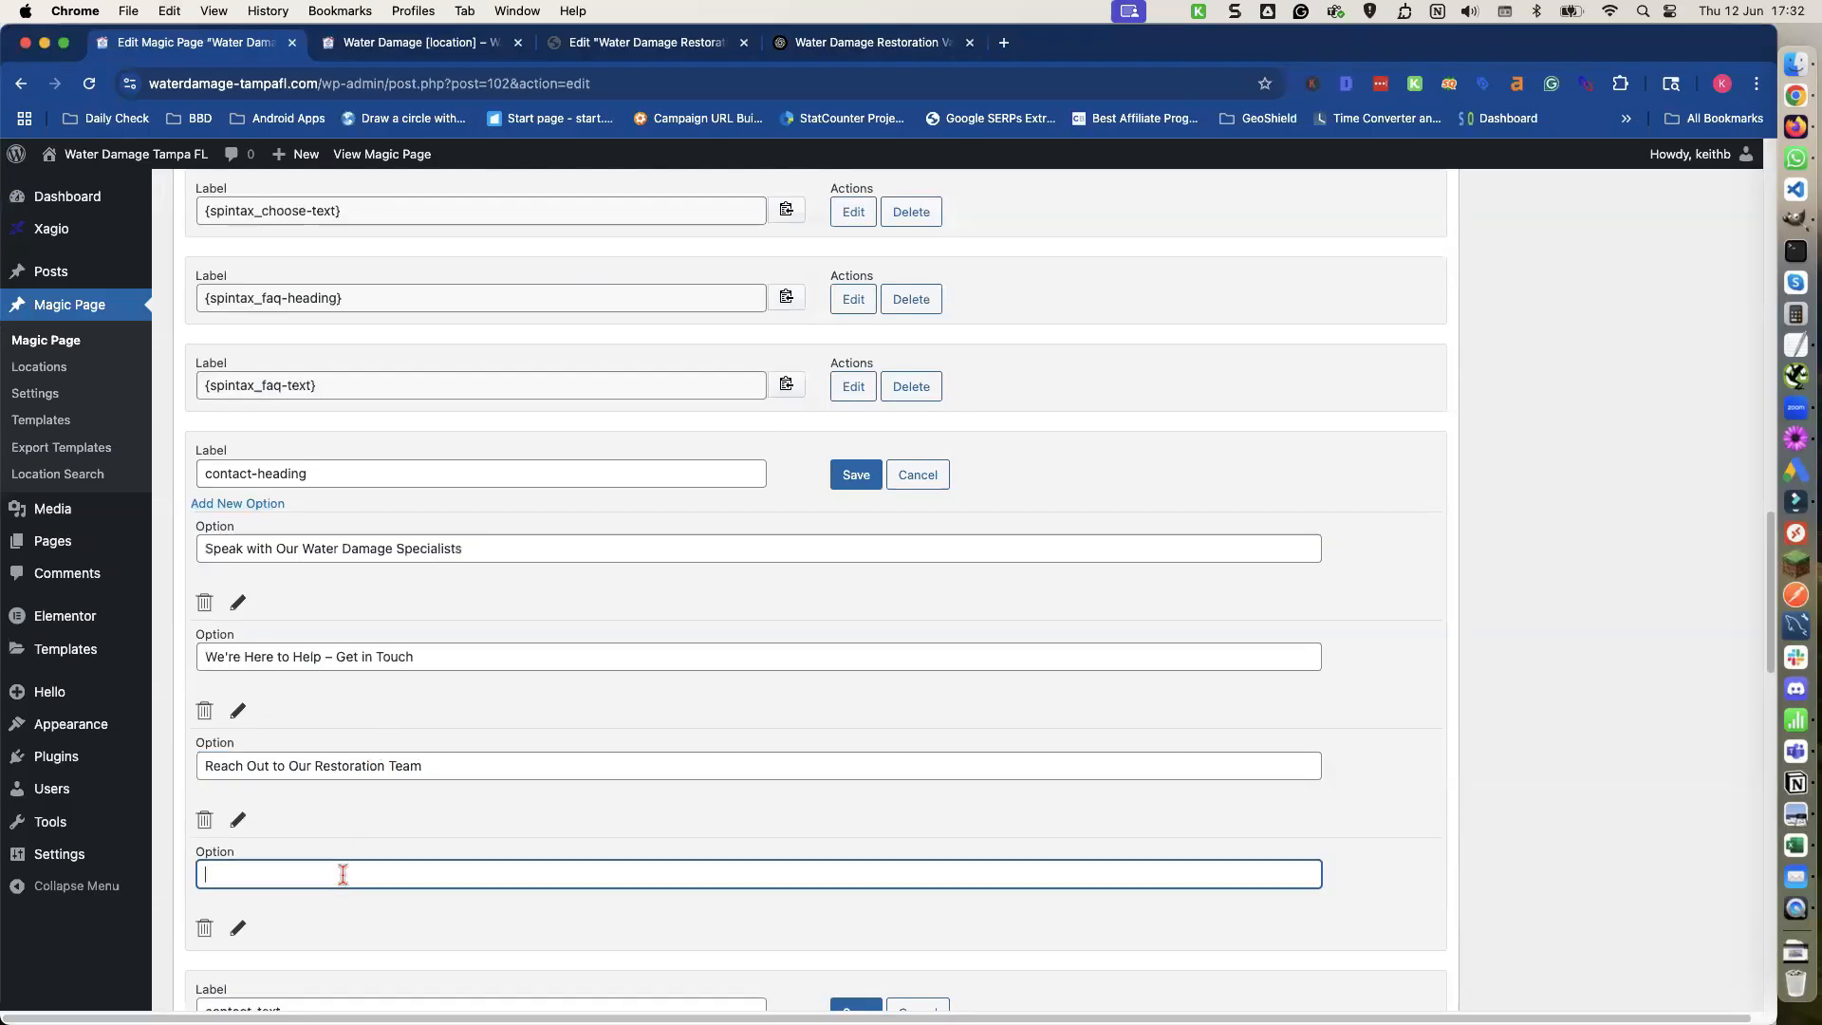
Copy the Version 4 heading 'Contact Our Restoration Pros Today' into the fourth option and save the contact-heading shortcode.
left_click(792, 52)
scroll(549, 560, "down", 5)
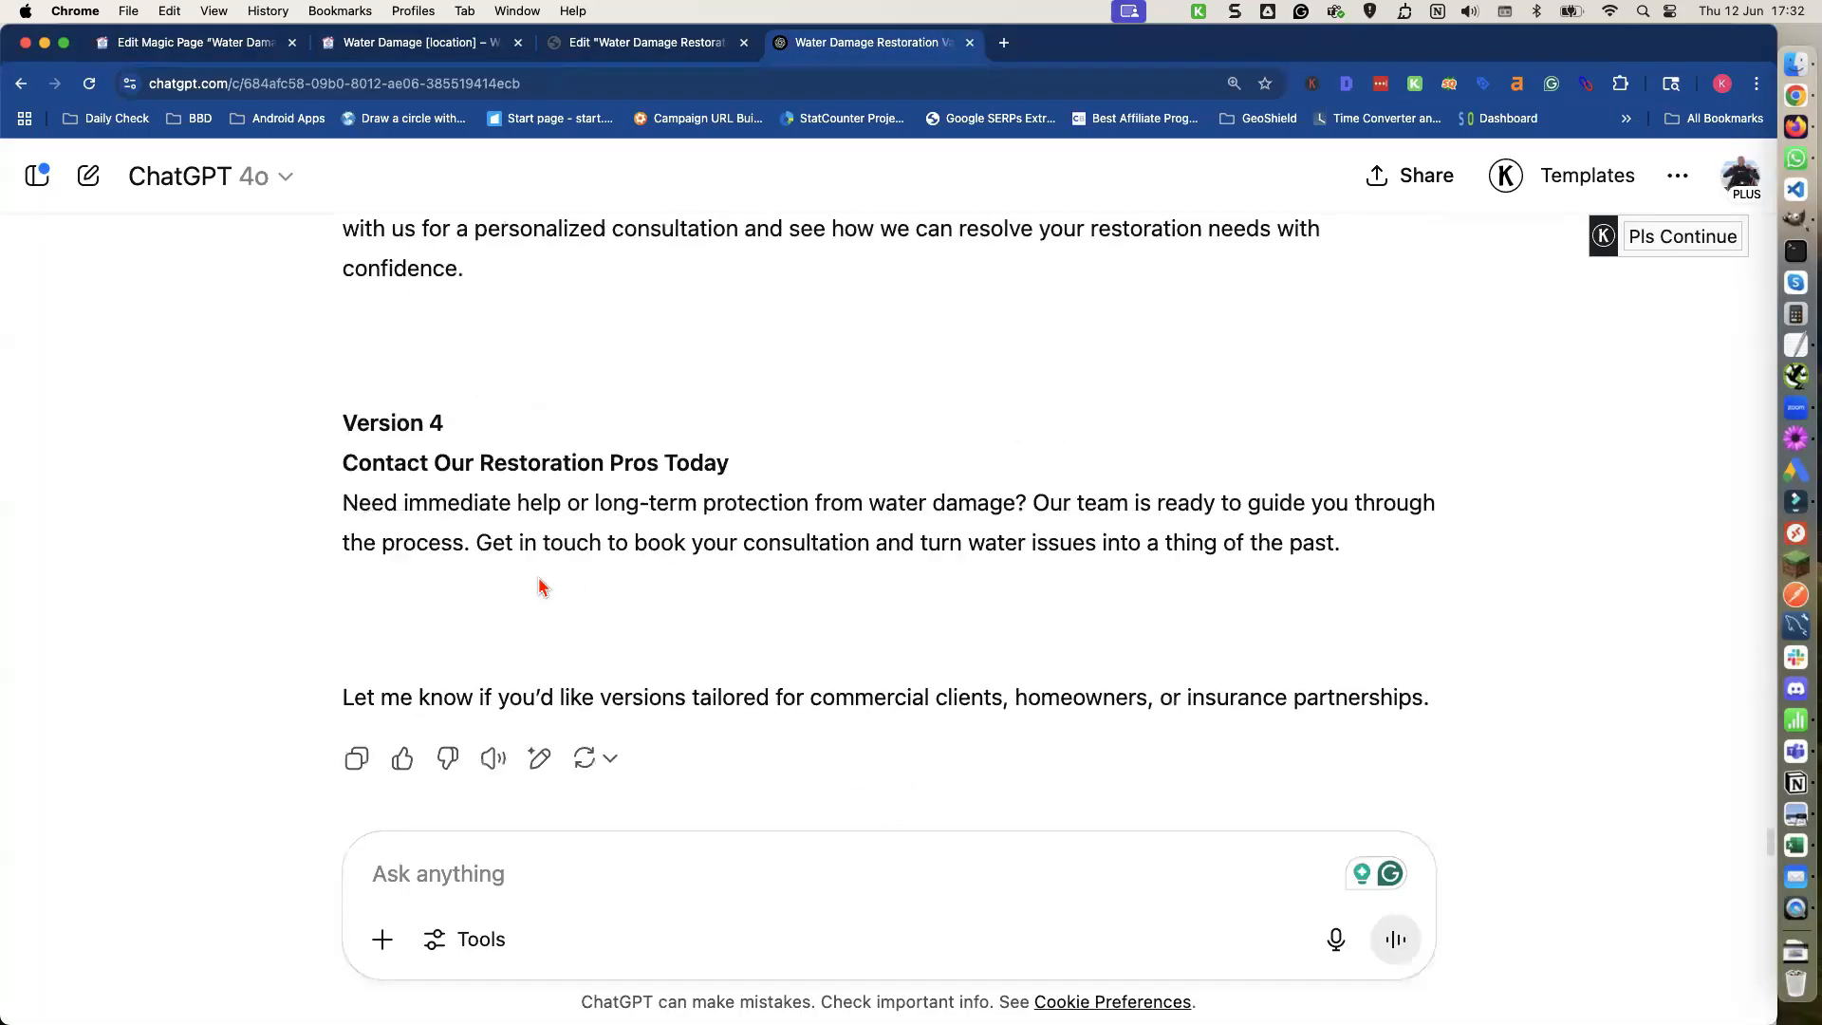
double_click(492, 462)
left_click(493, 463)
triple_click(492, 463)
key("super+c")
left_click(223, 48)
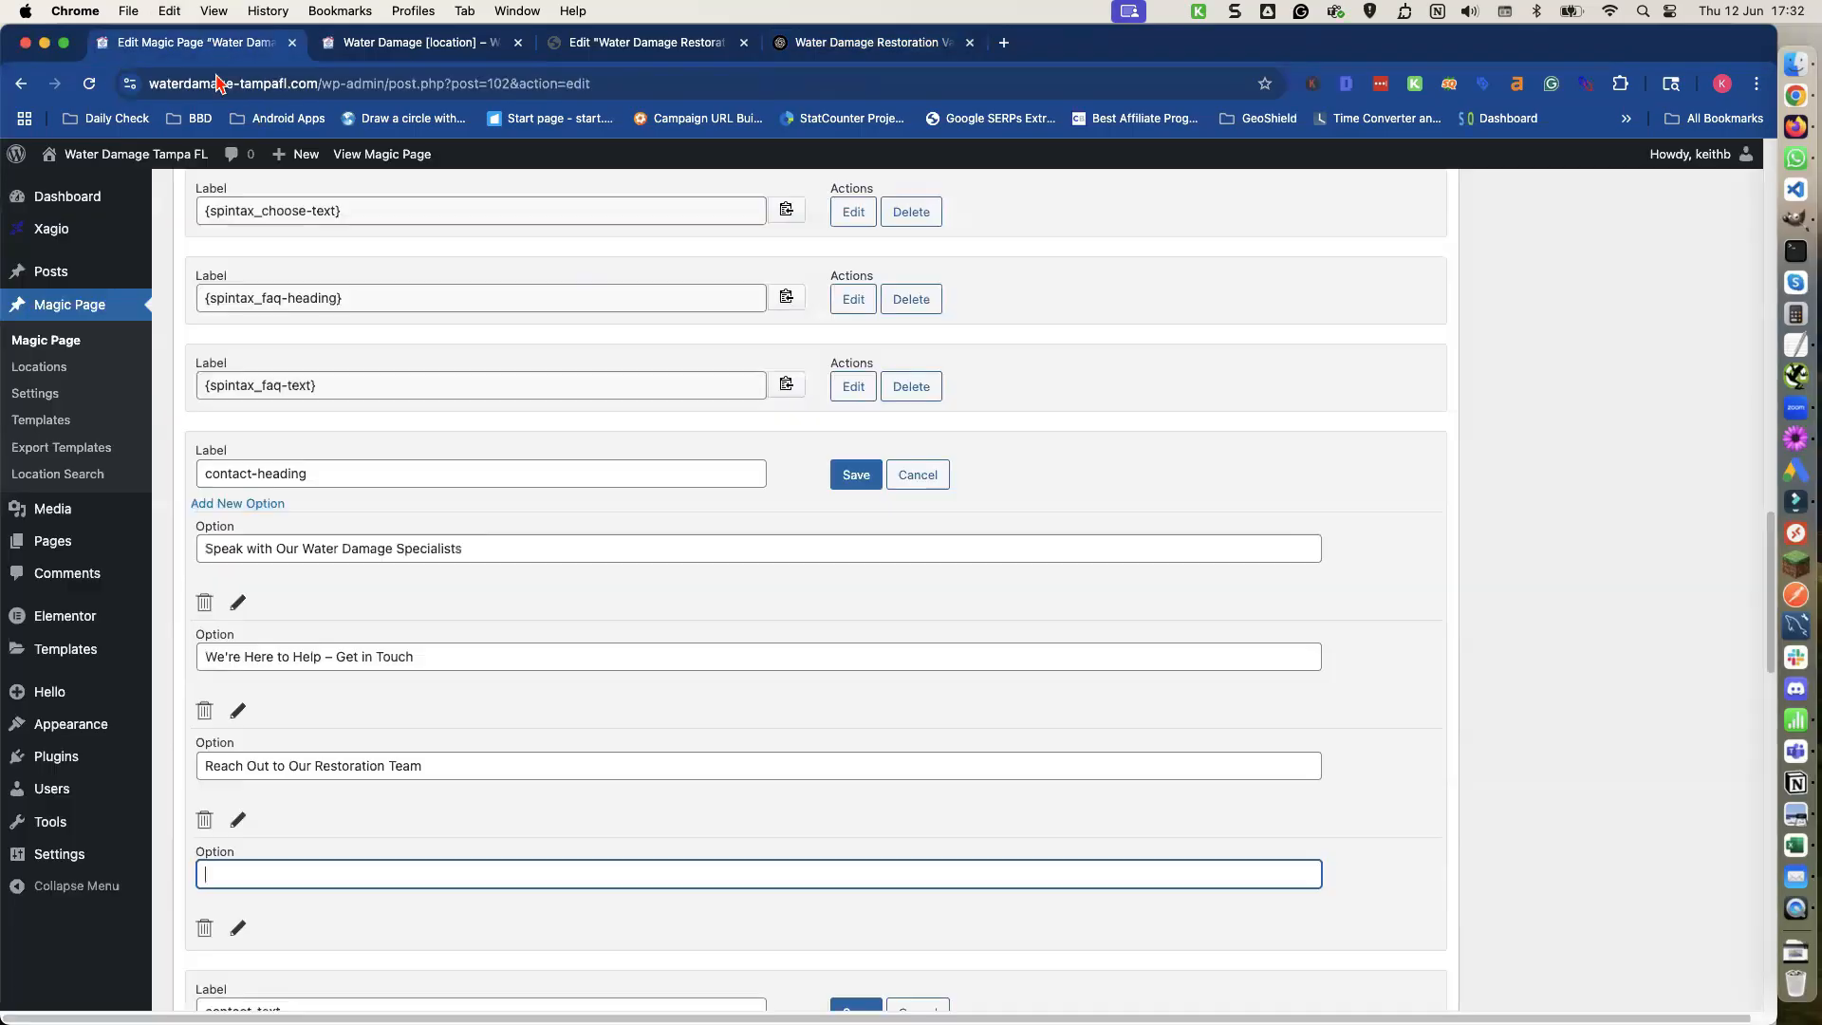
key("super+v")
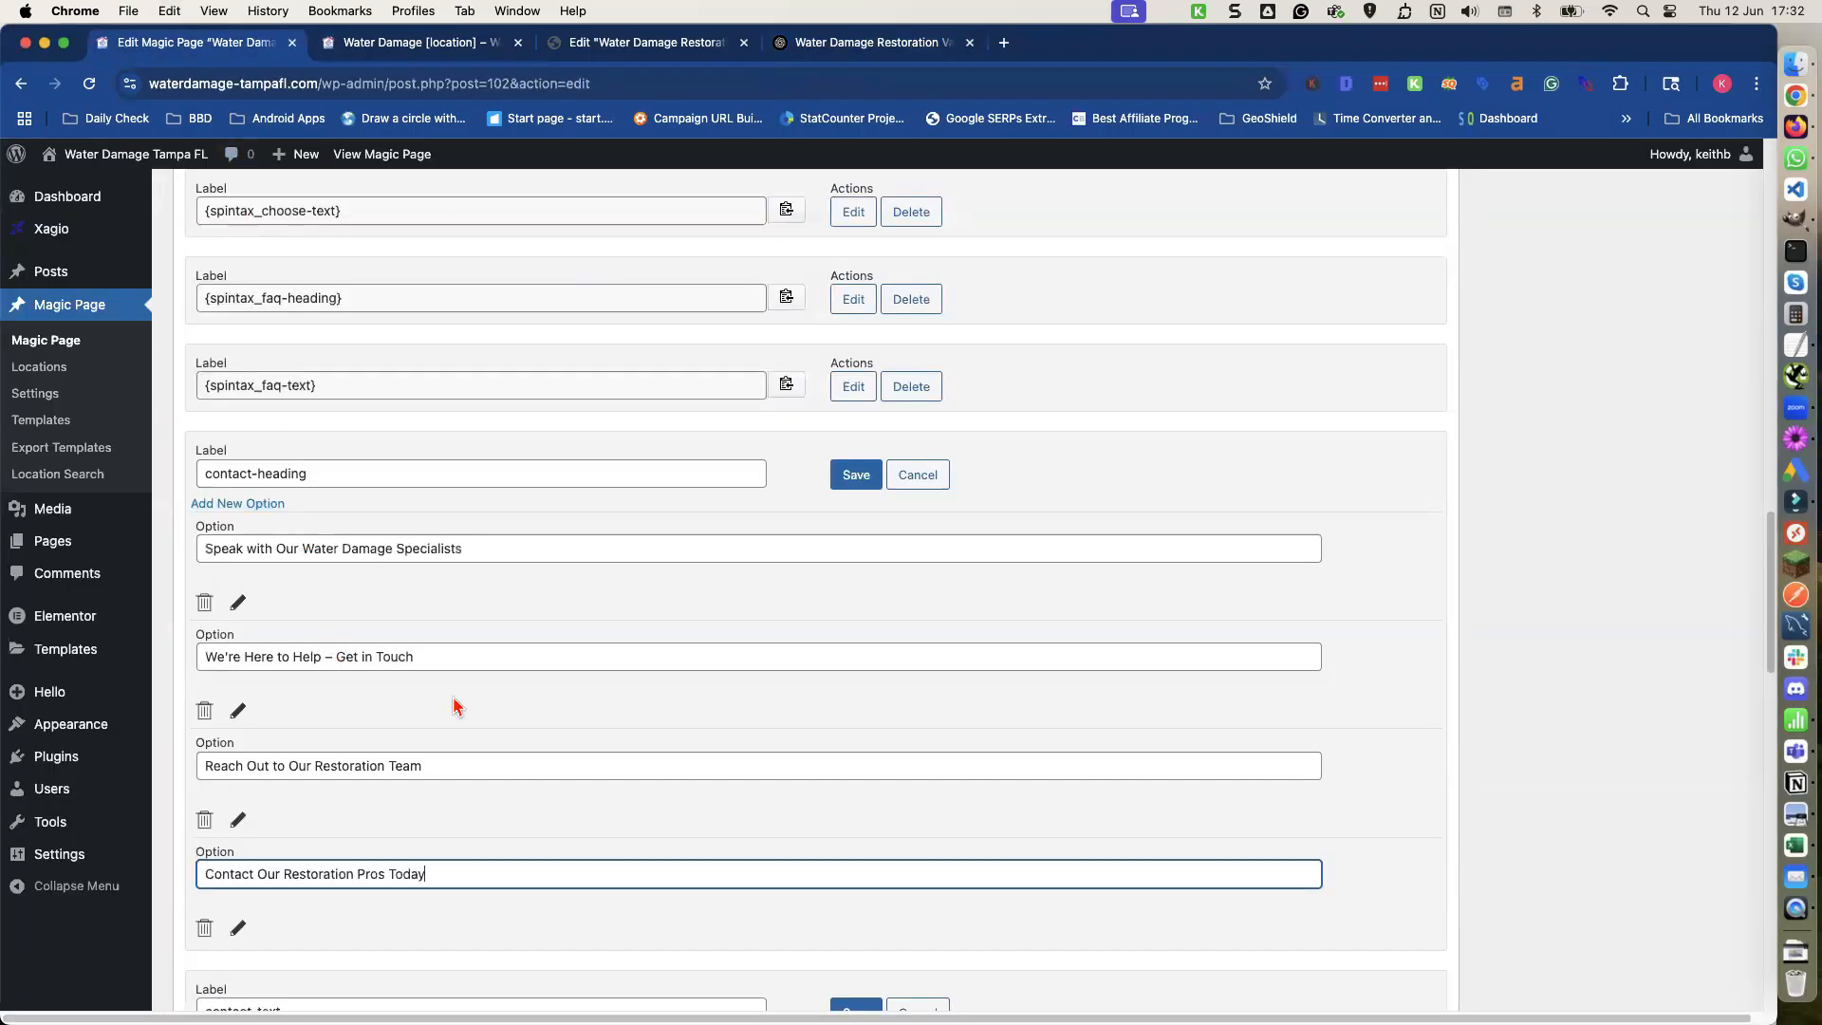
left_click(853, 477)
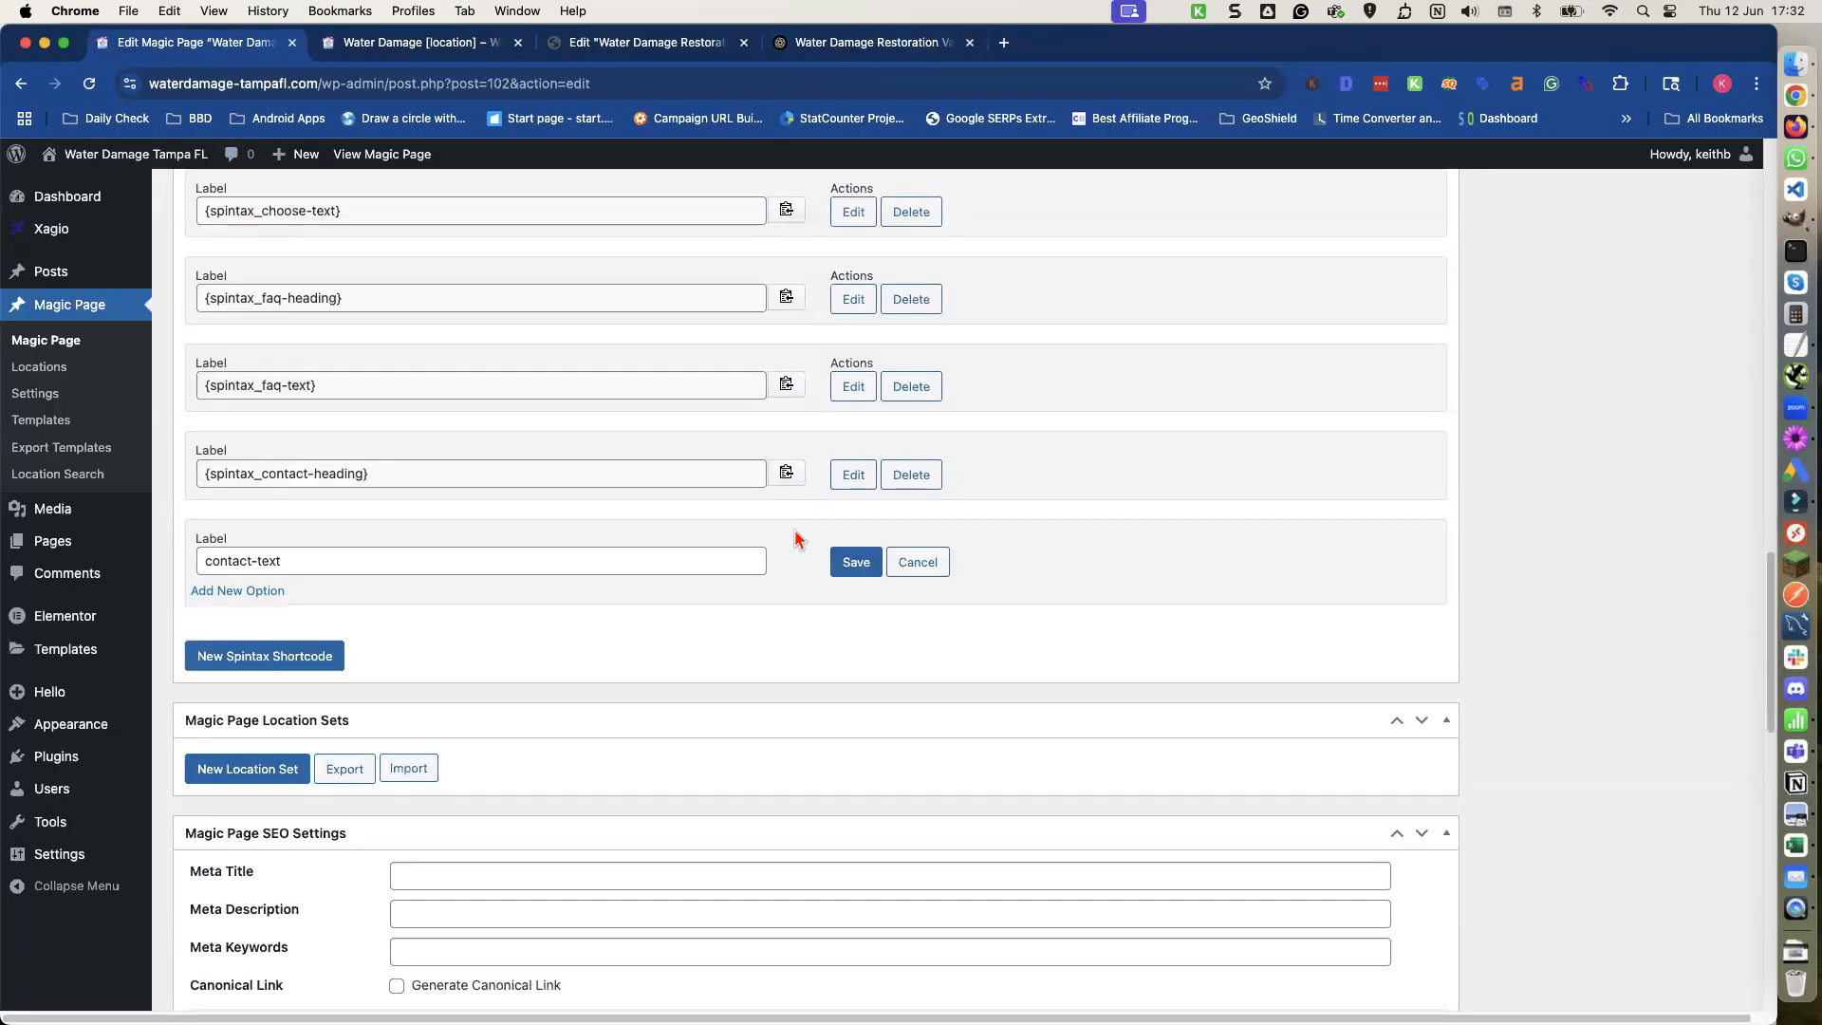
Add four option fields to the contact-text shortcode.
double_click(267, 591)
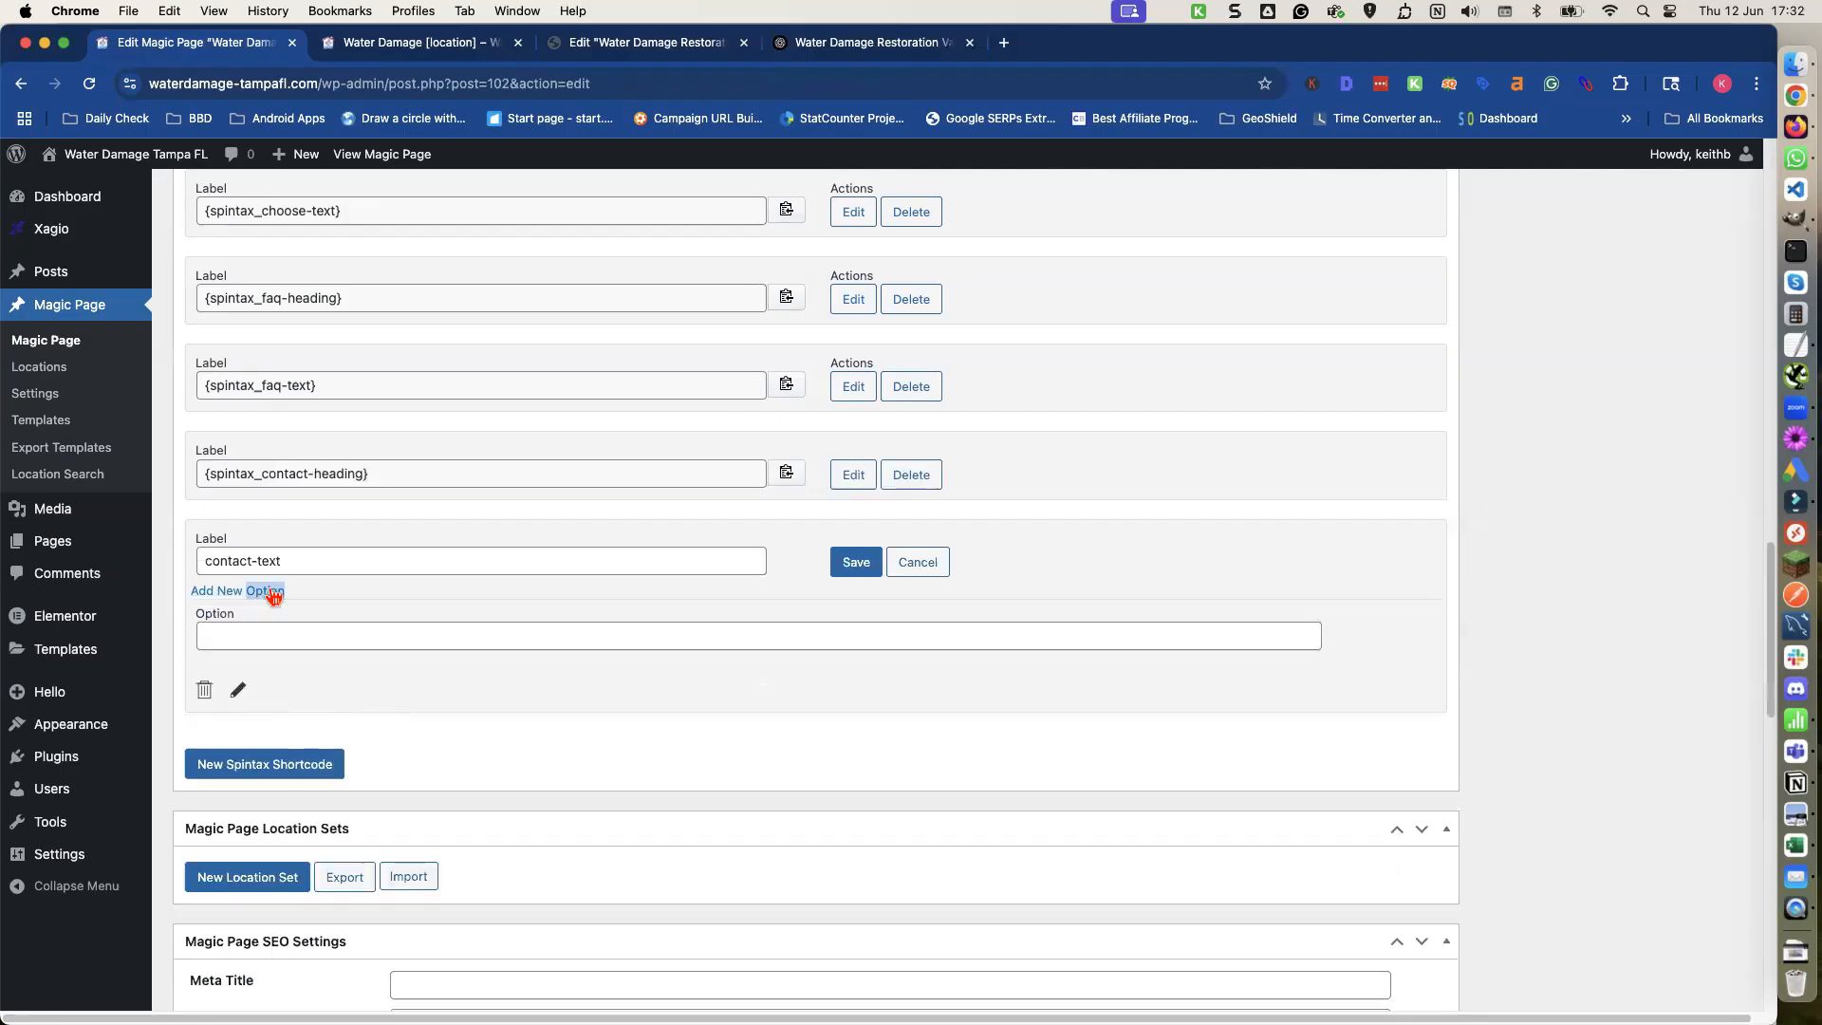
left_click(266, 592)
double_click(266, 592)
left_click(267, 628)
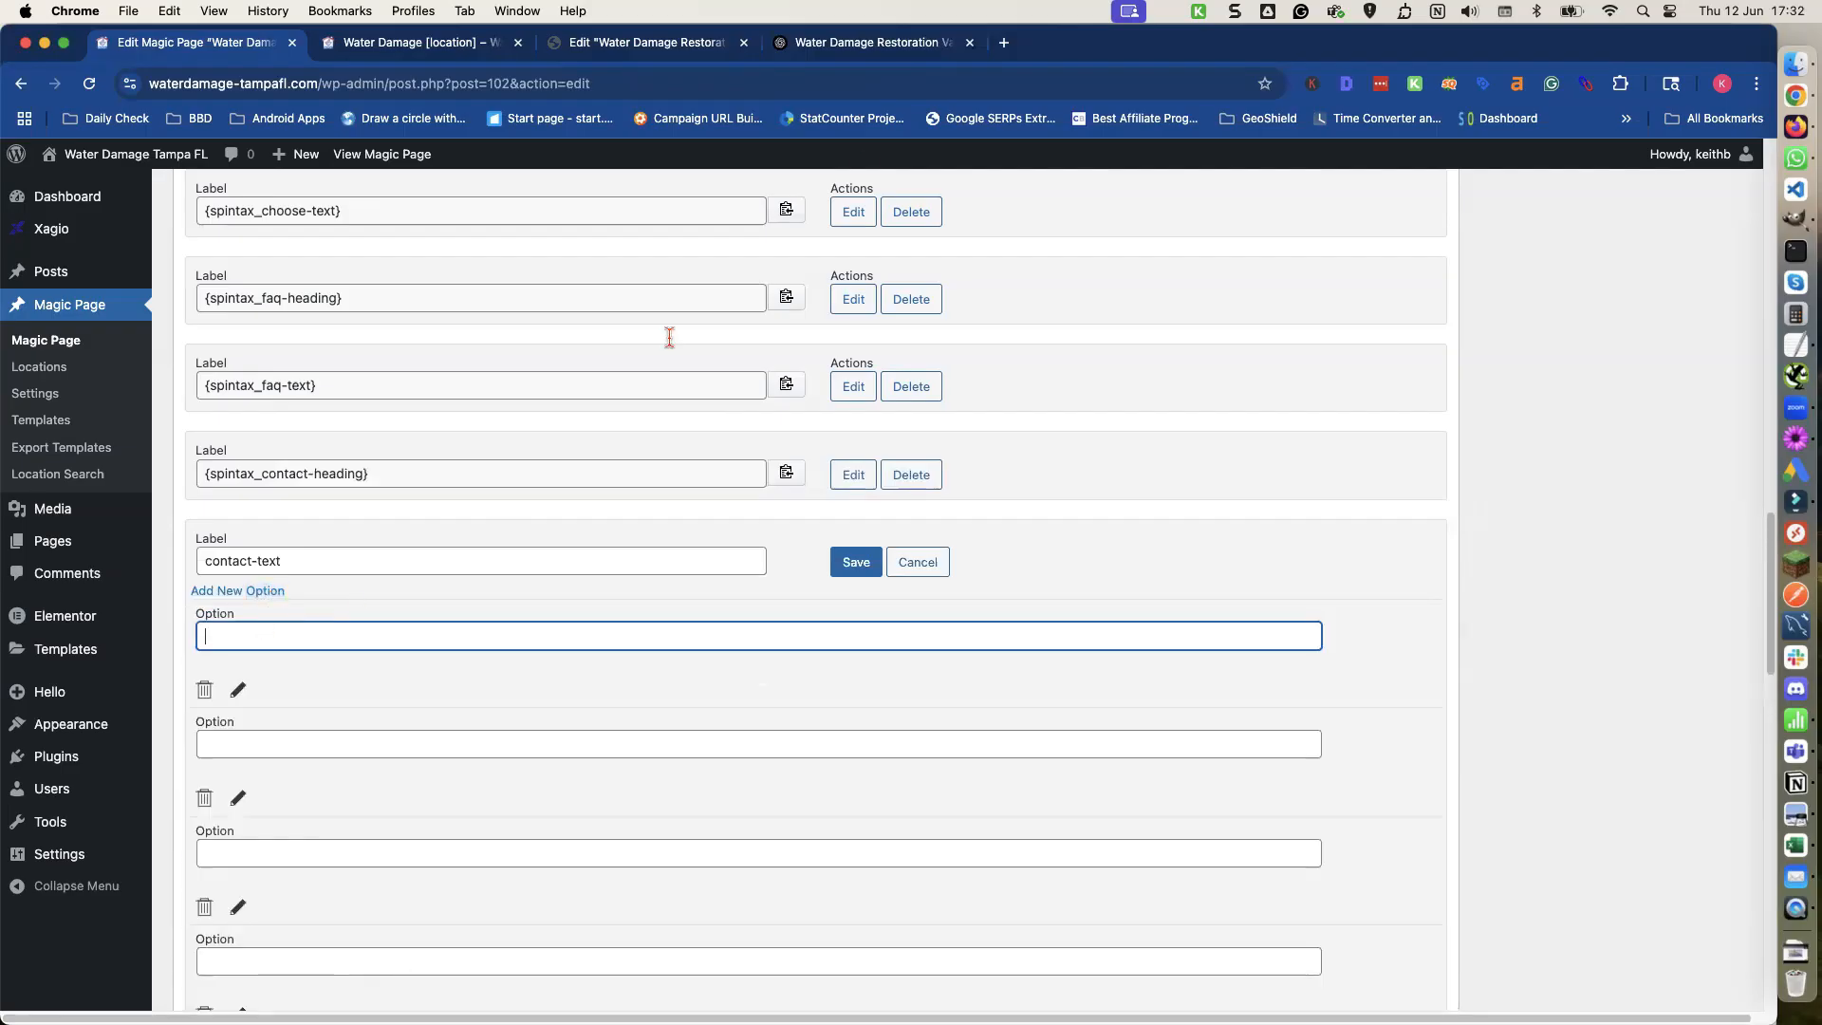
Copy ChatGPT's Version 1 paragraph into the first contact-text option.
left_click(842, 53)
scroll(618, 366, "down", 1)
scroll(621, 370, "up", 5)
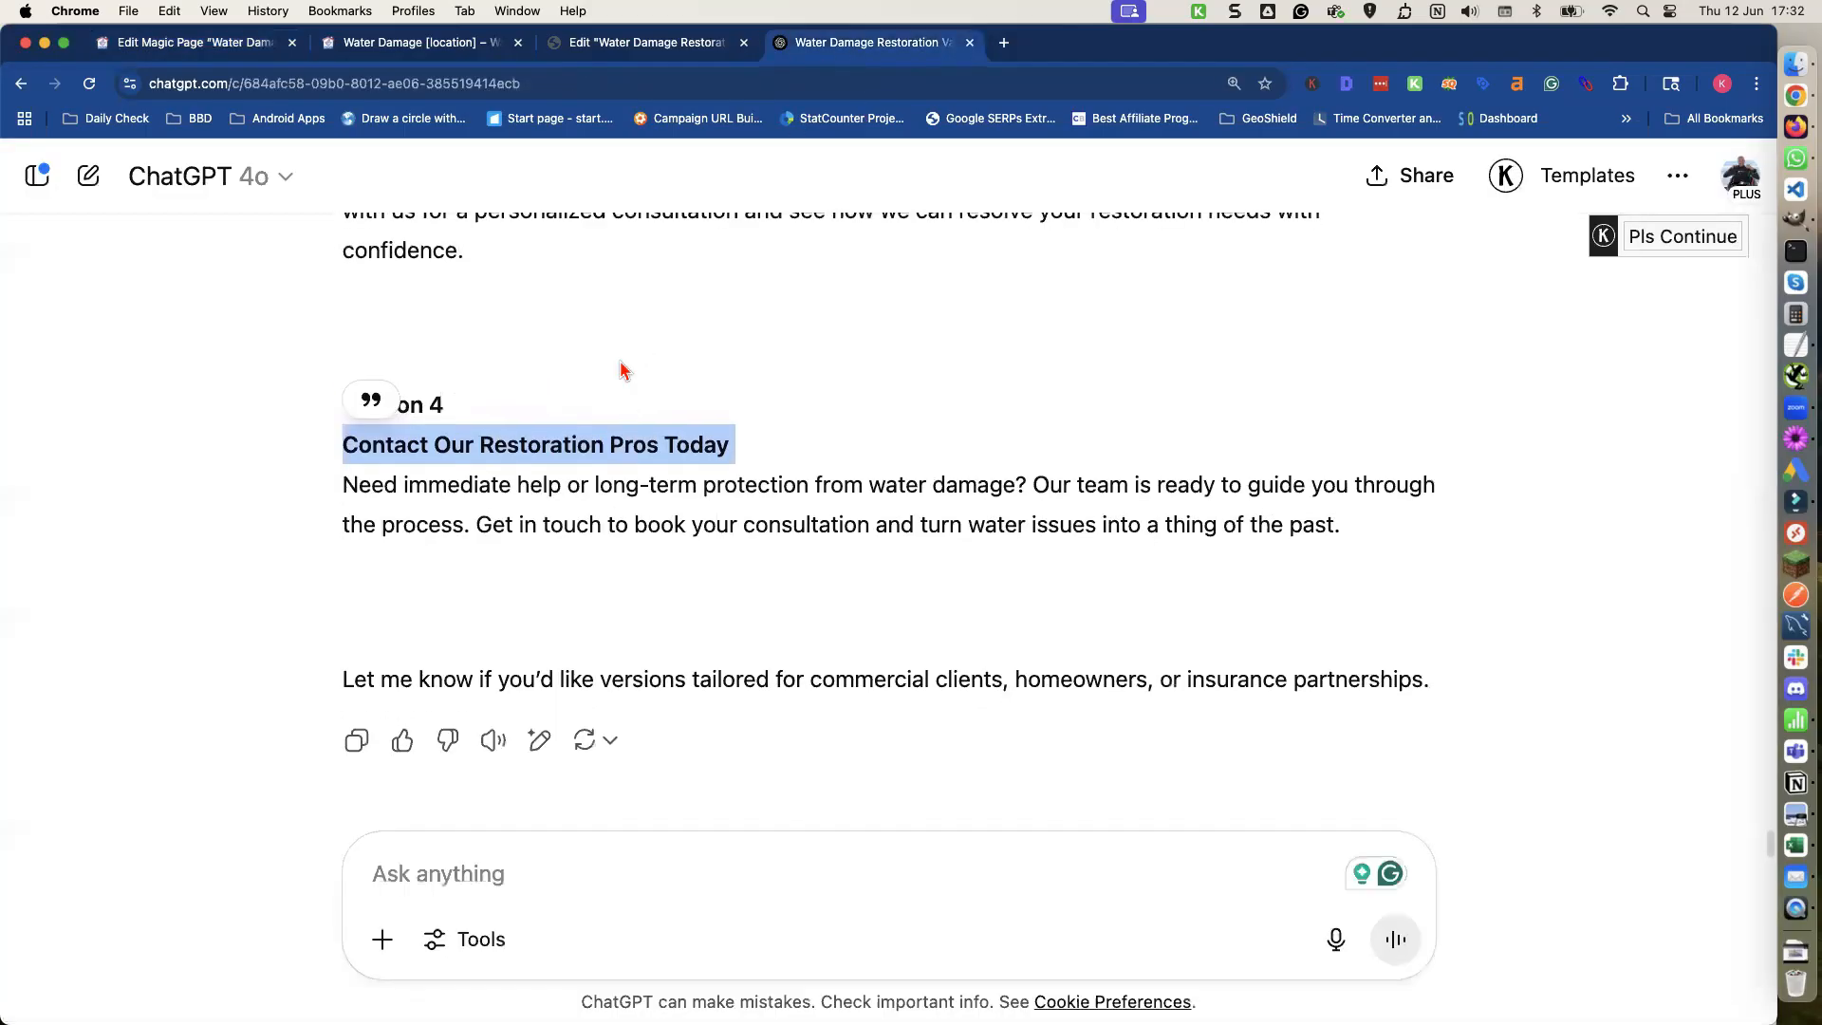
scroll(622, 370, "up", 4)
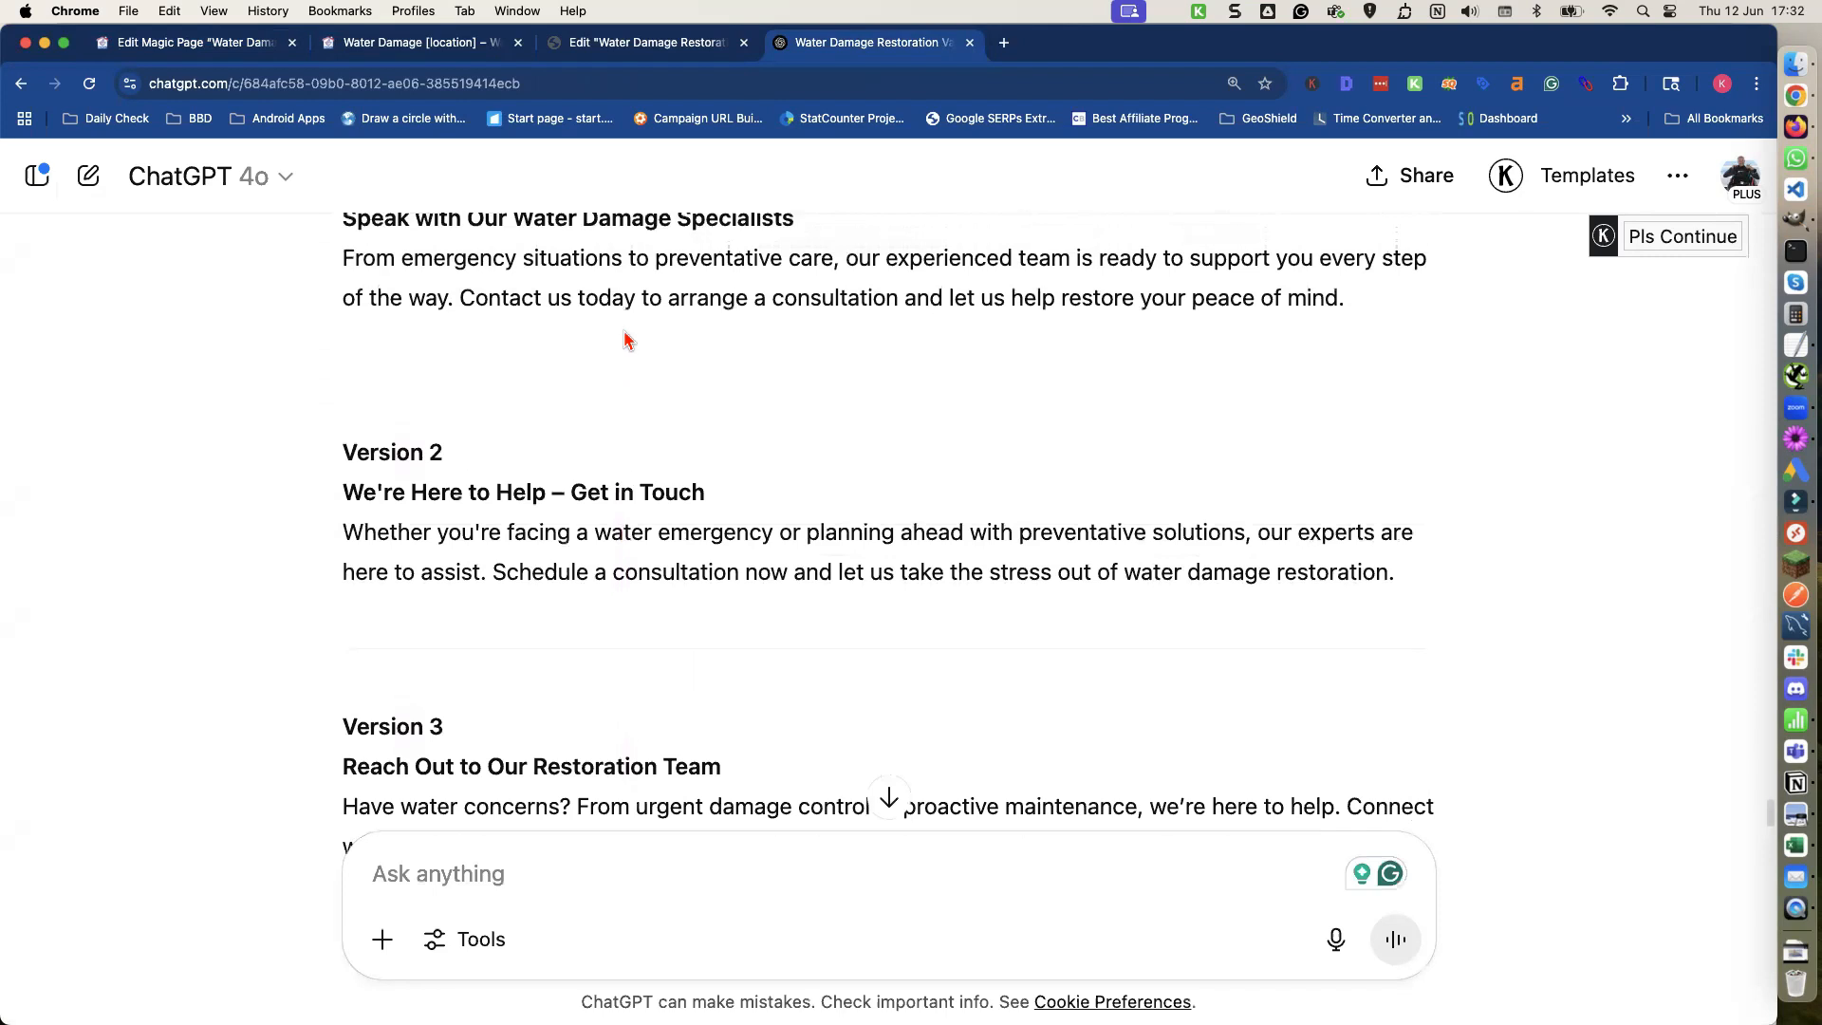
triple_click(637, 288)
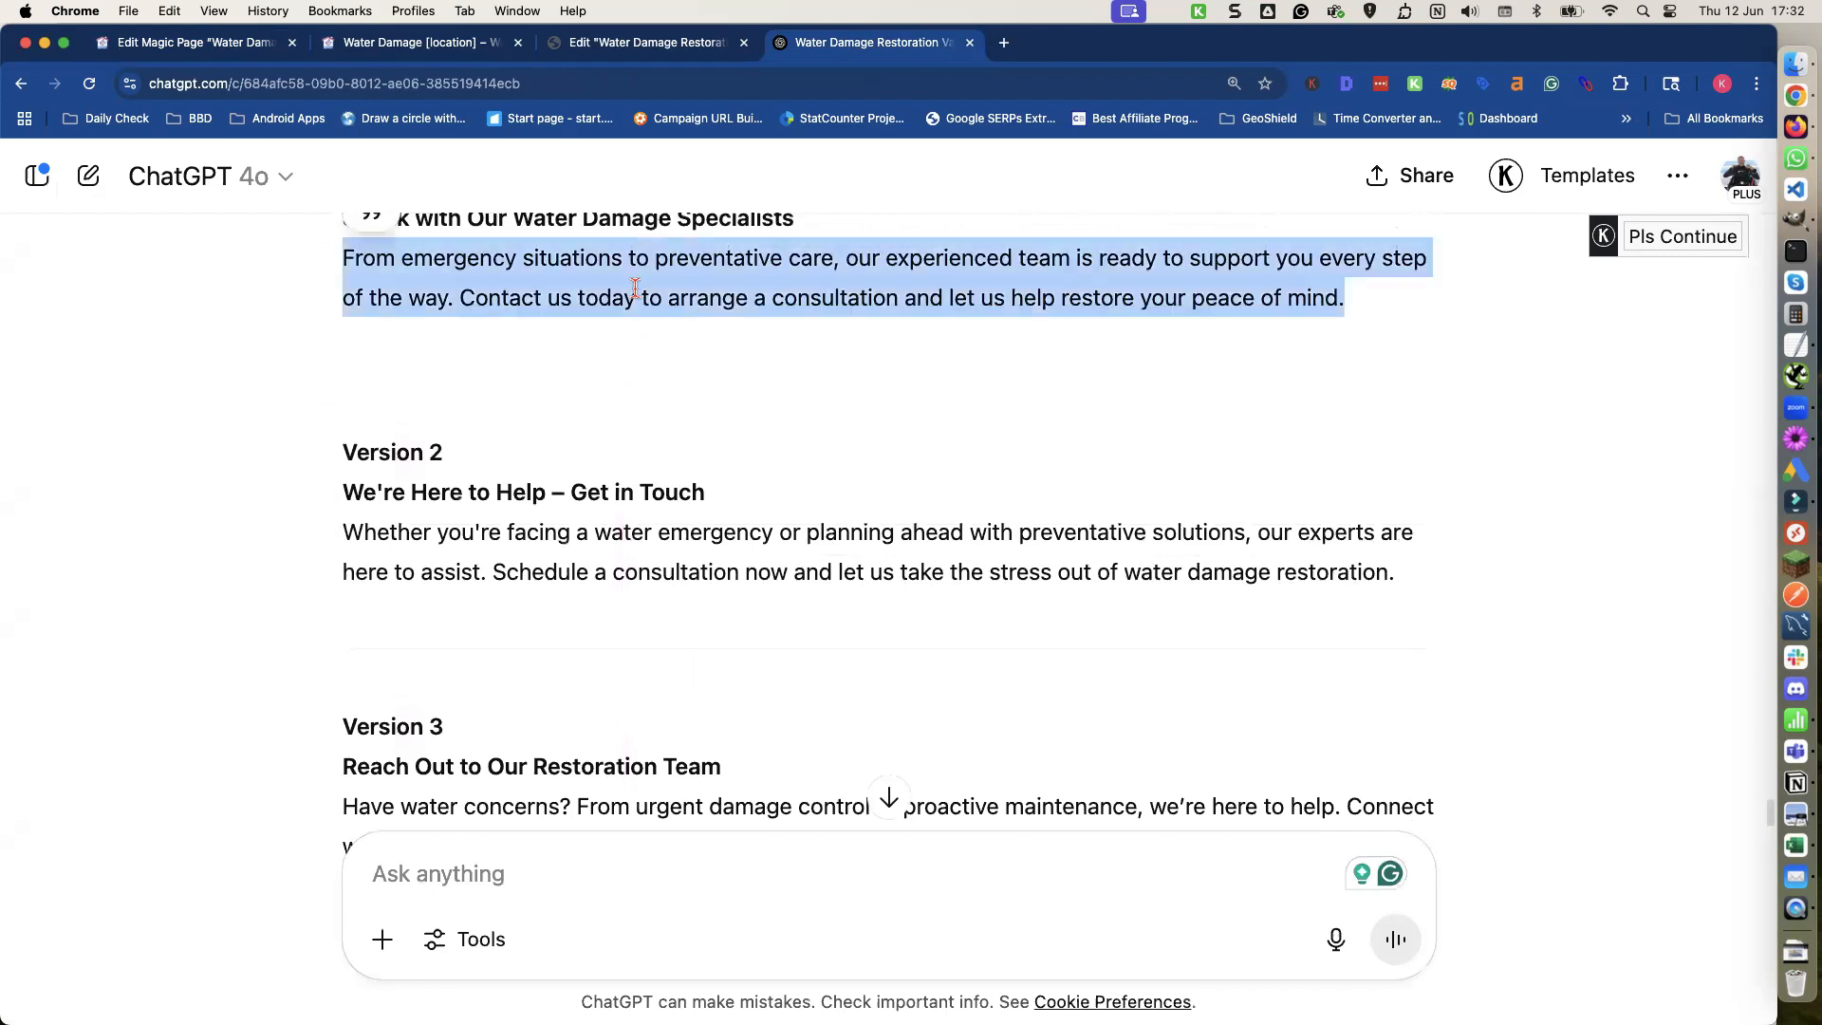
left_click(251, 44)
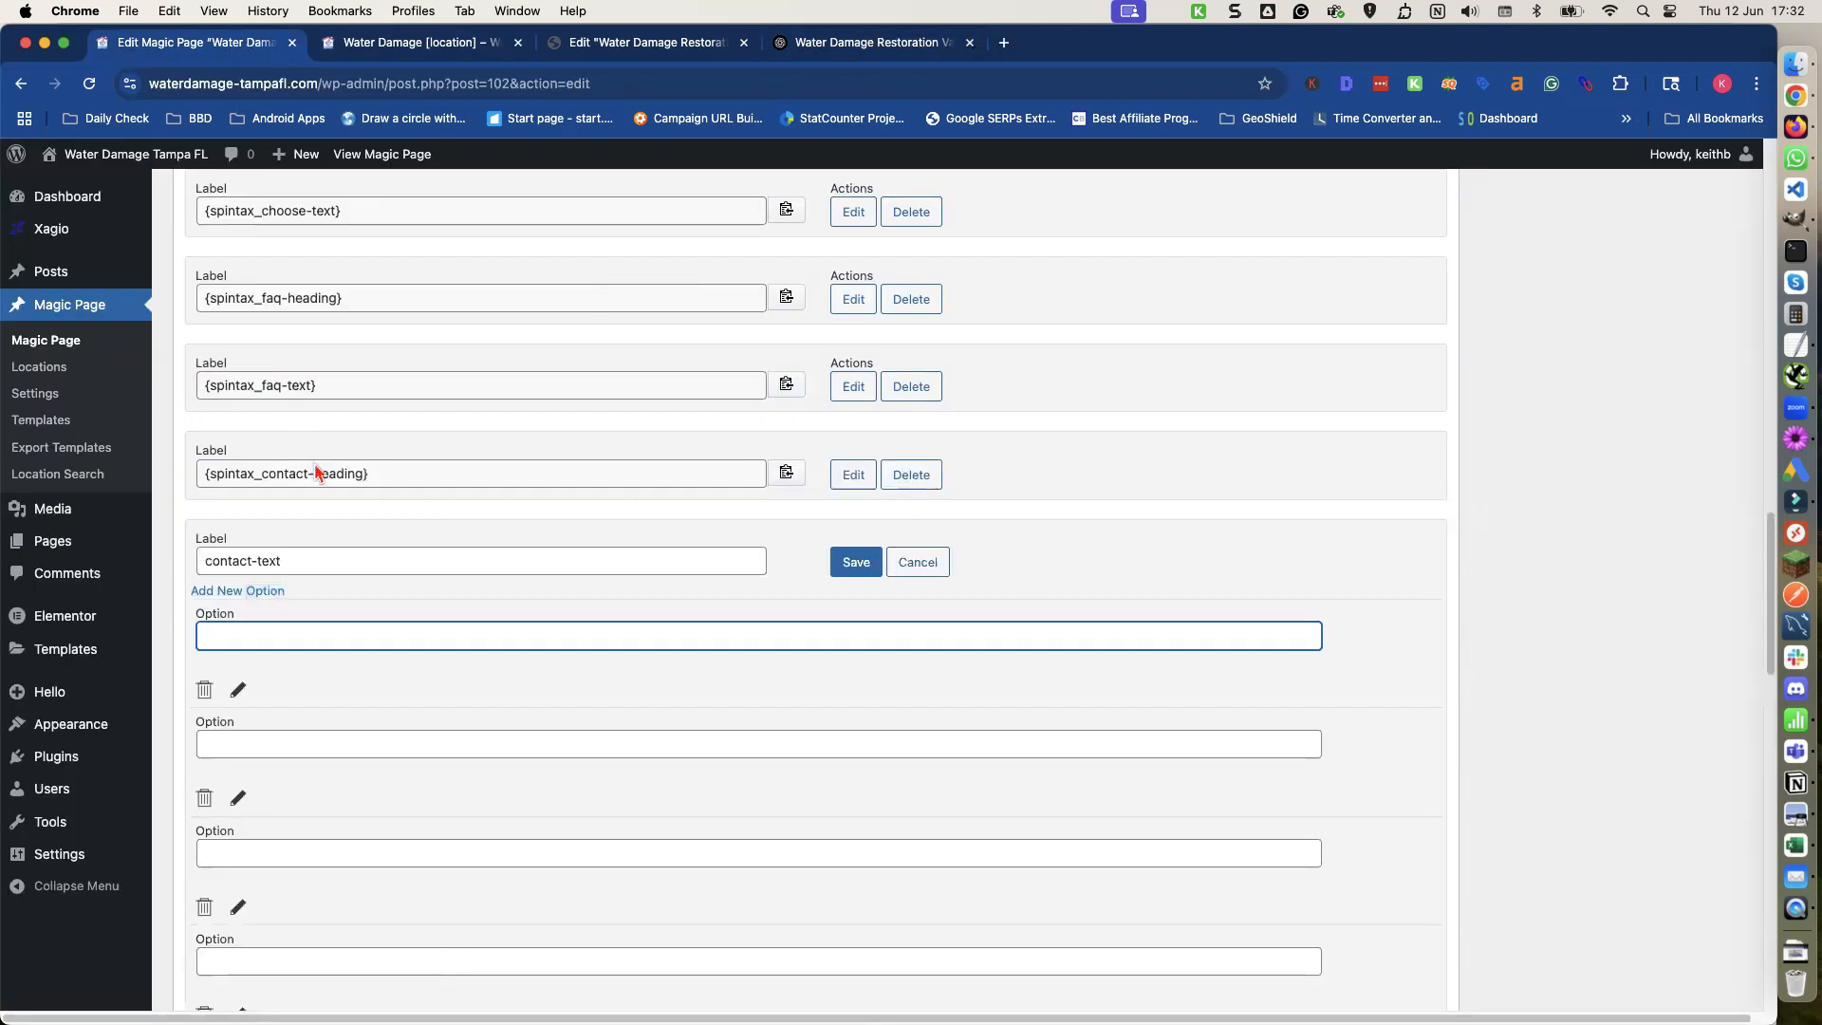
key("super+v")
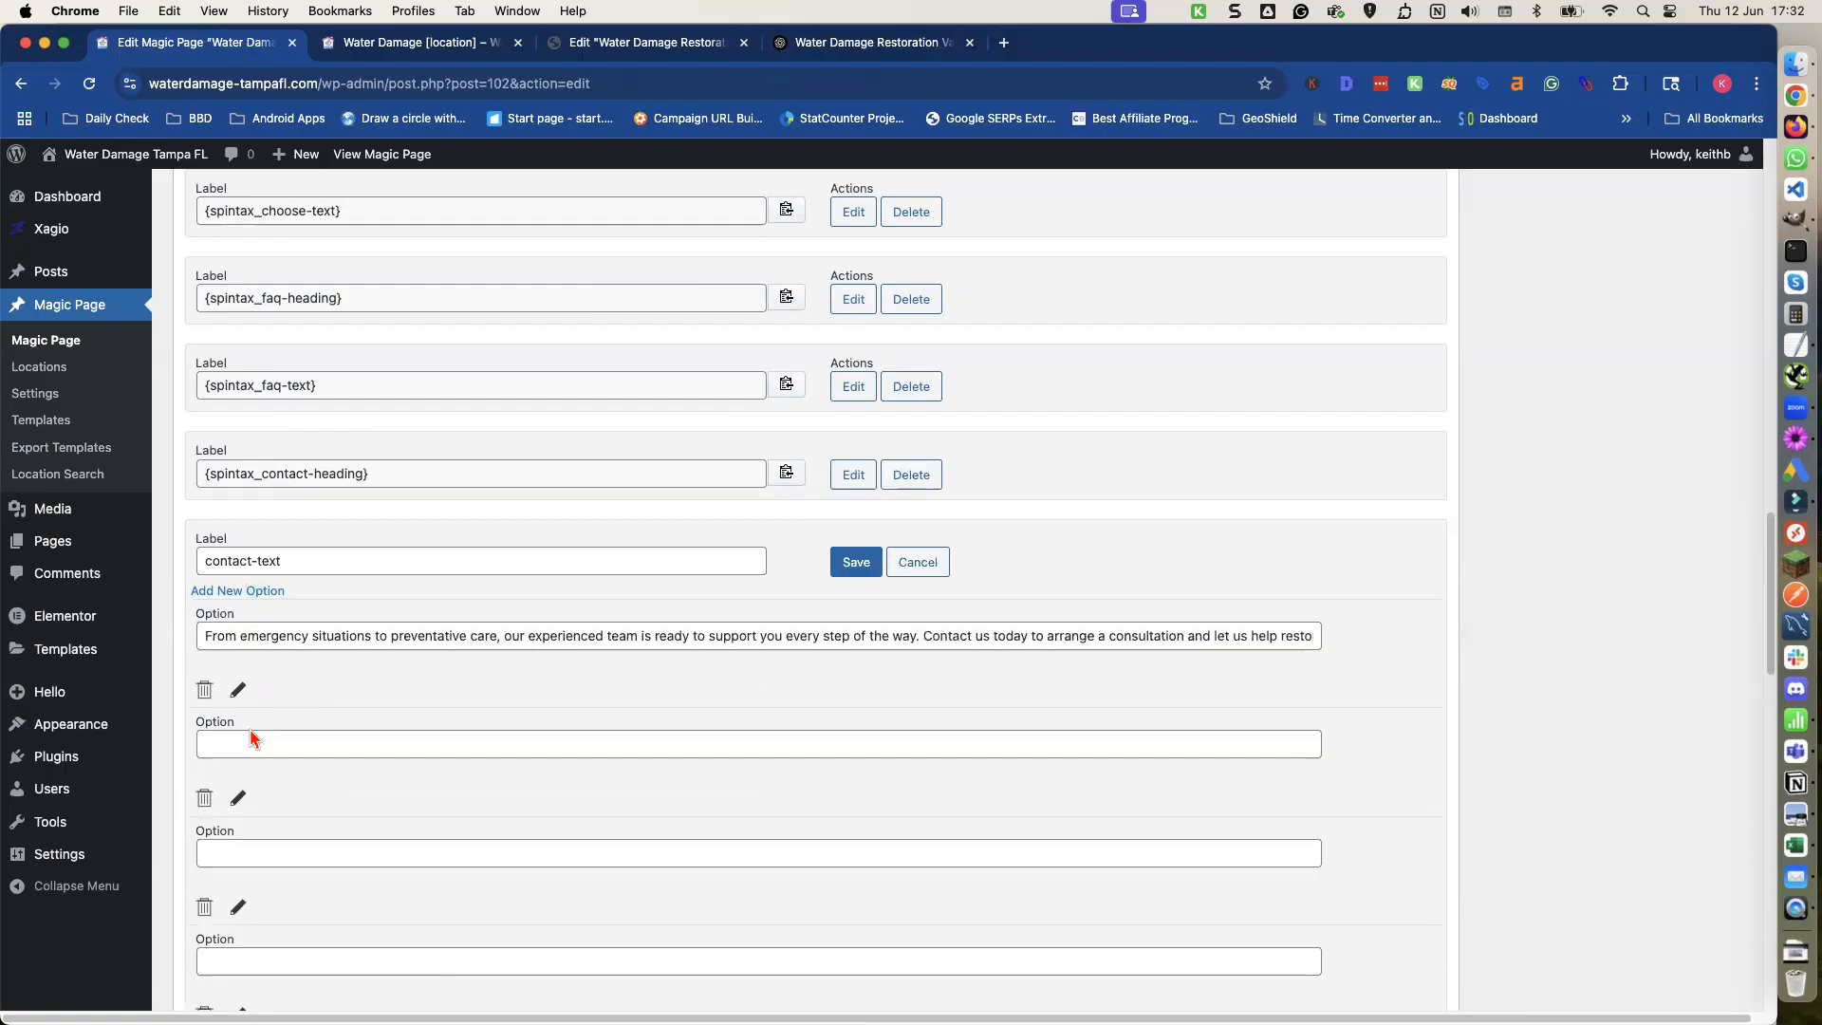
Copy the Version 2 paragraph into the second contact-text option.
left_click(313, 744)
left_click(835, 45)
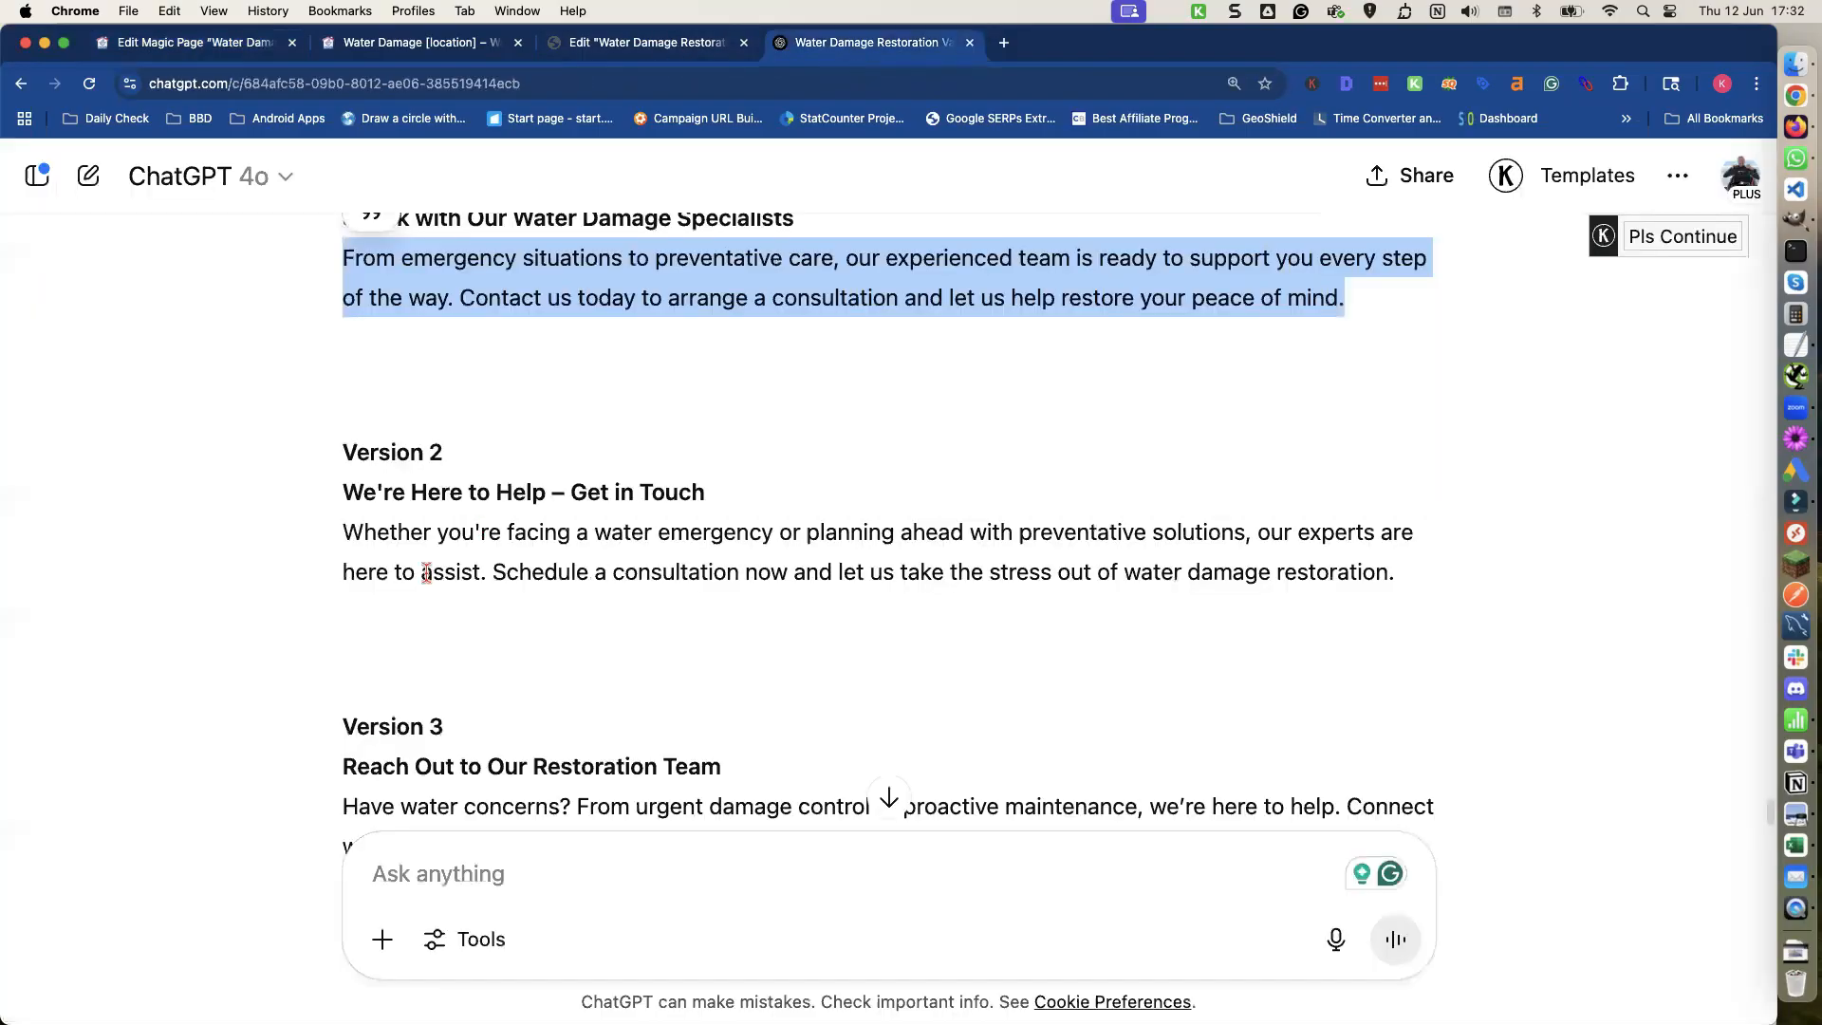
triple_click(424, 566)
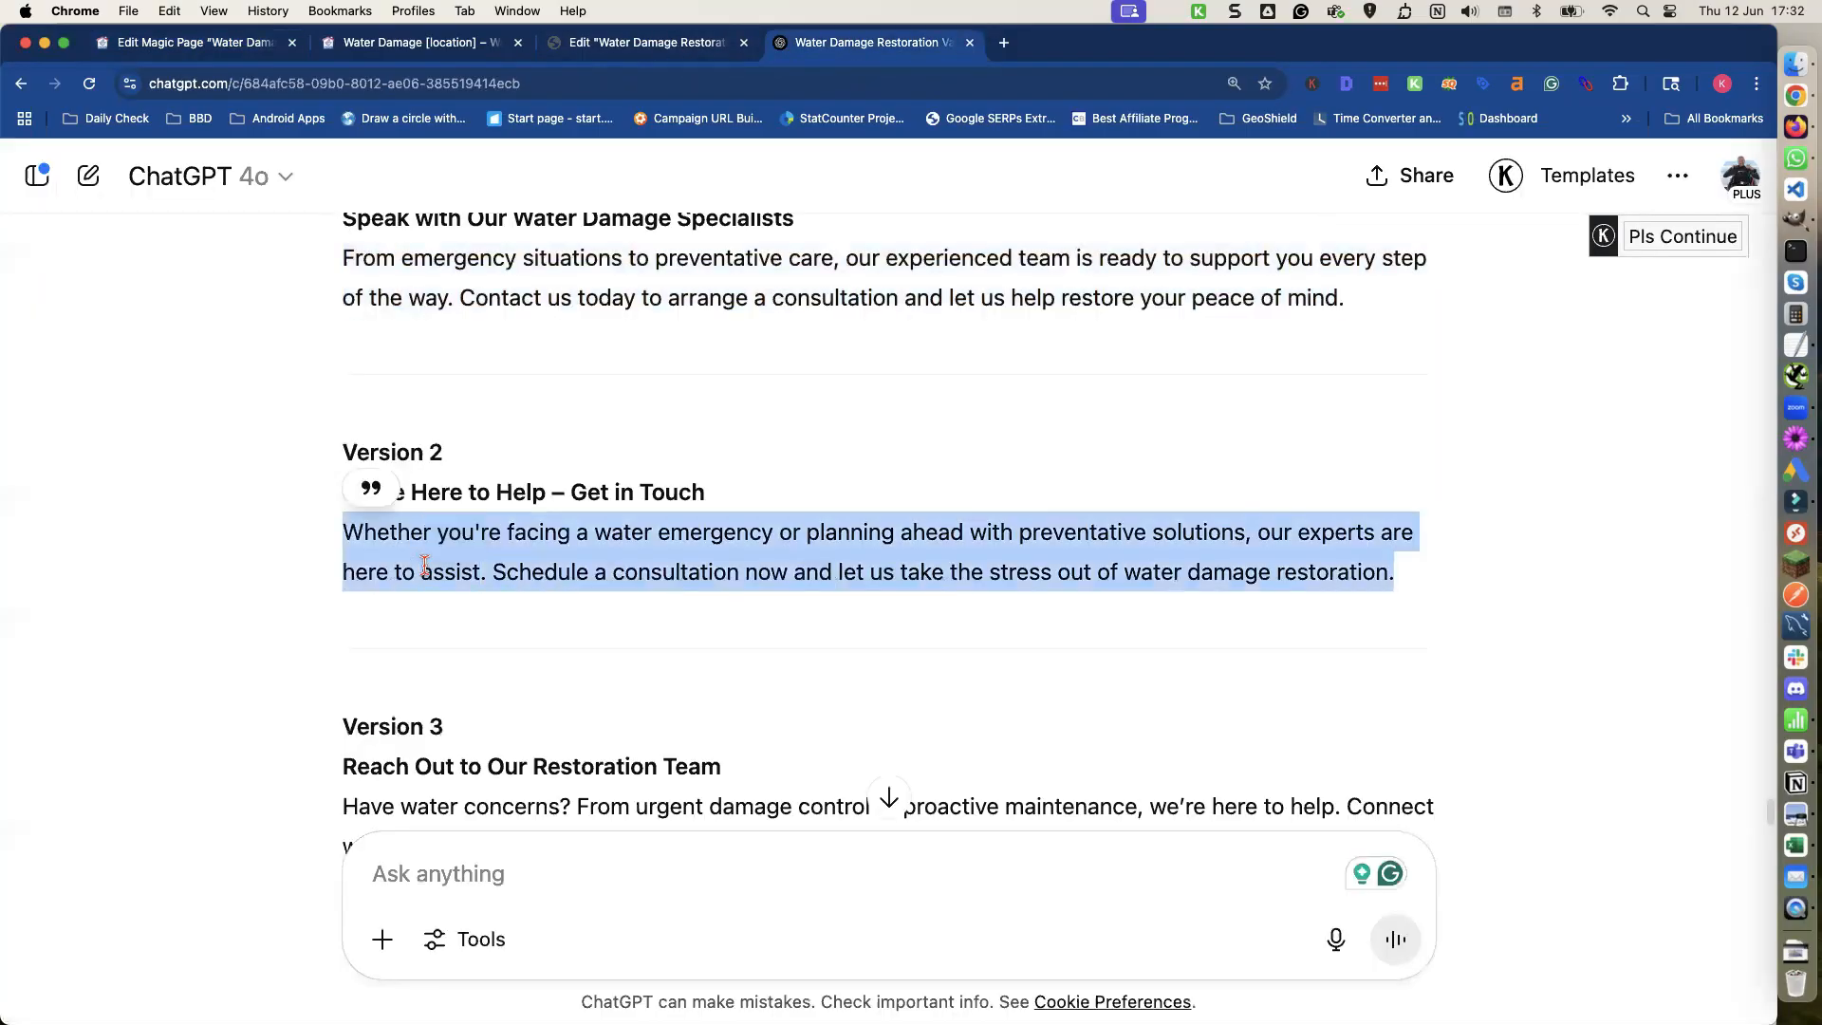
left_click(149, 45)
key("super+v")
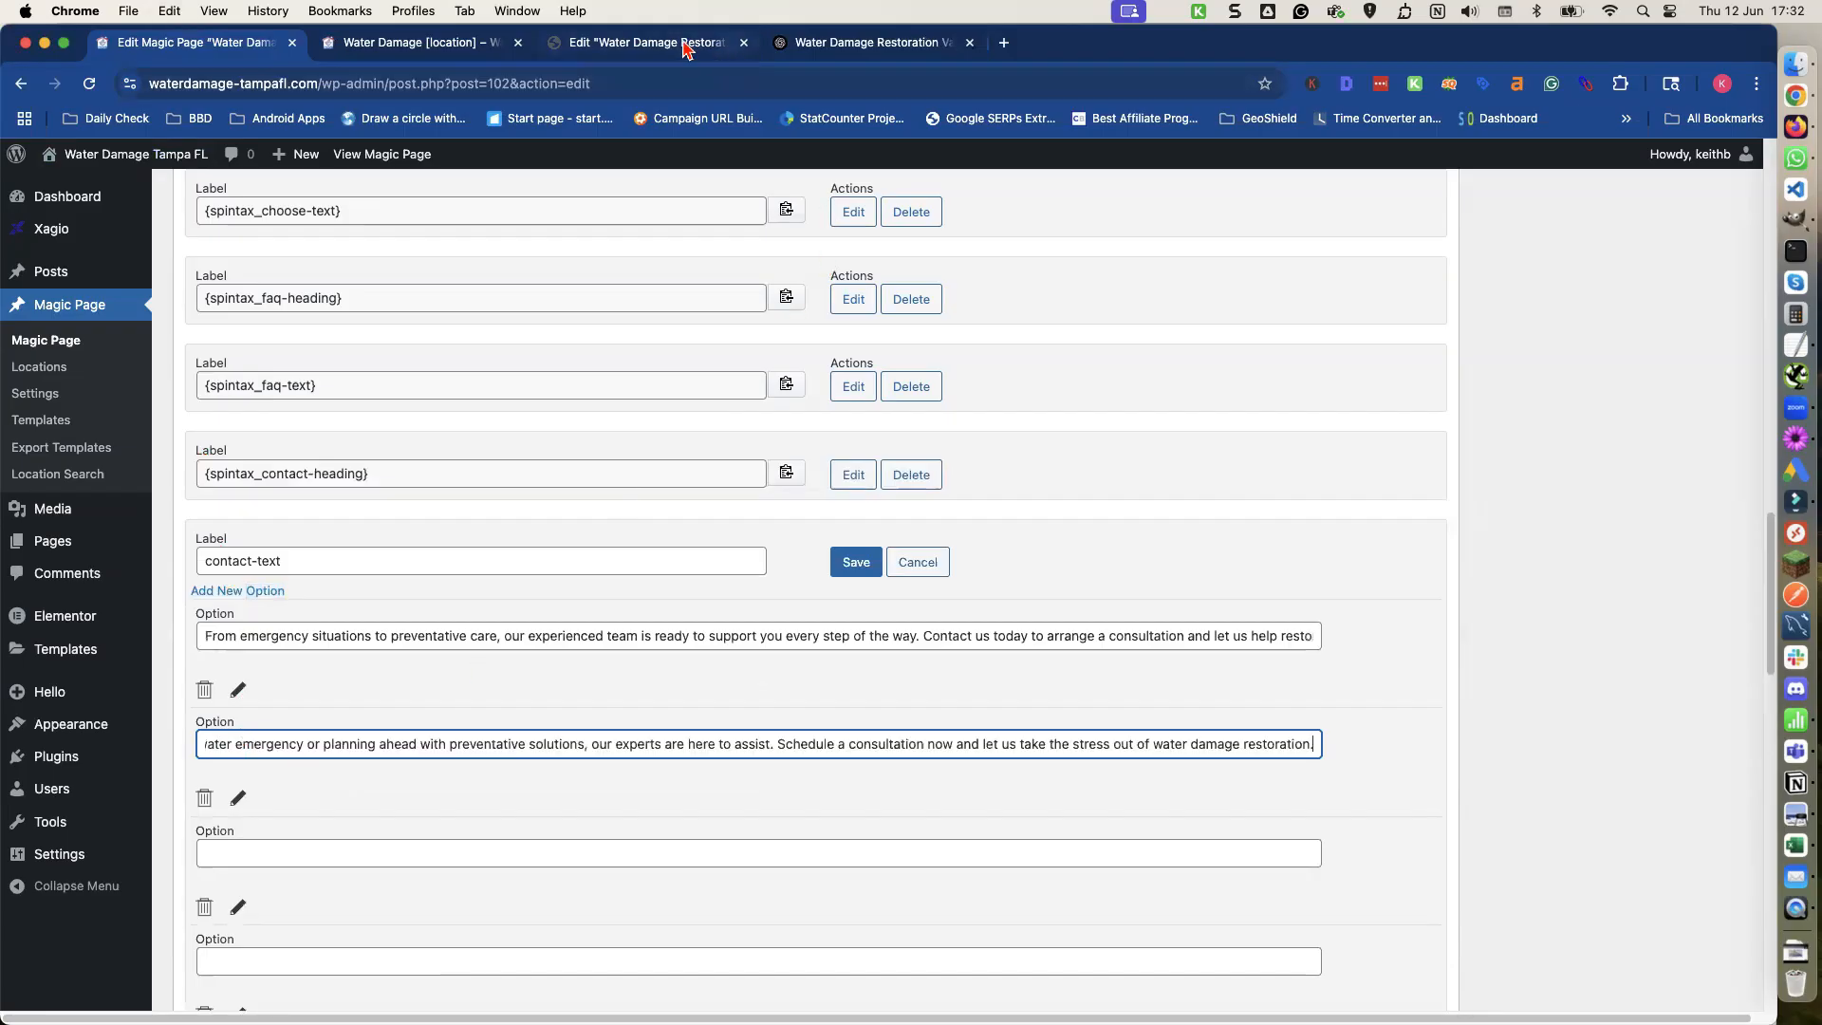
Copy the Version 3 paragraph into the third contact-text option.
left_click(854, 43)
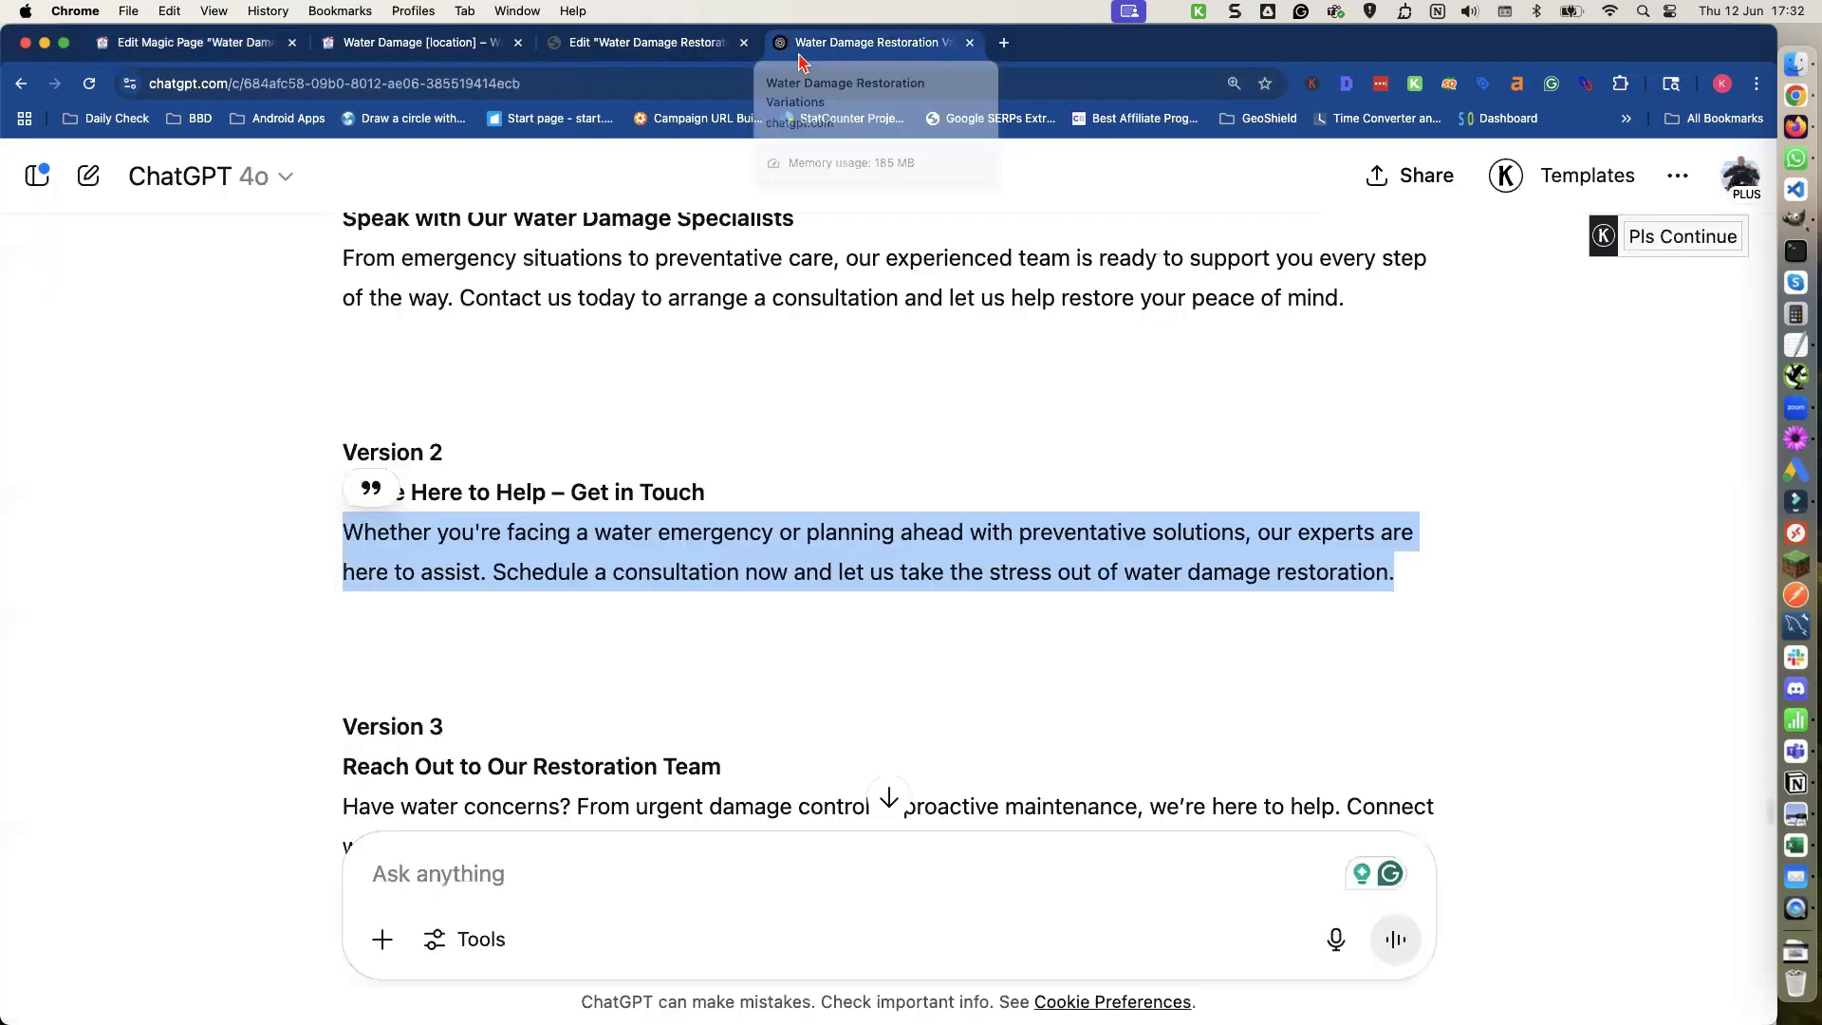
scroll(534, 701, "down", 3)
left_click(520, 607)
triple_click(520, 607)
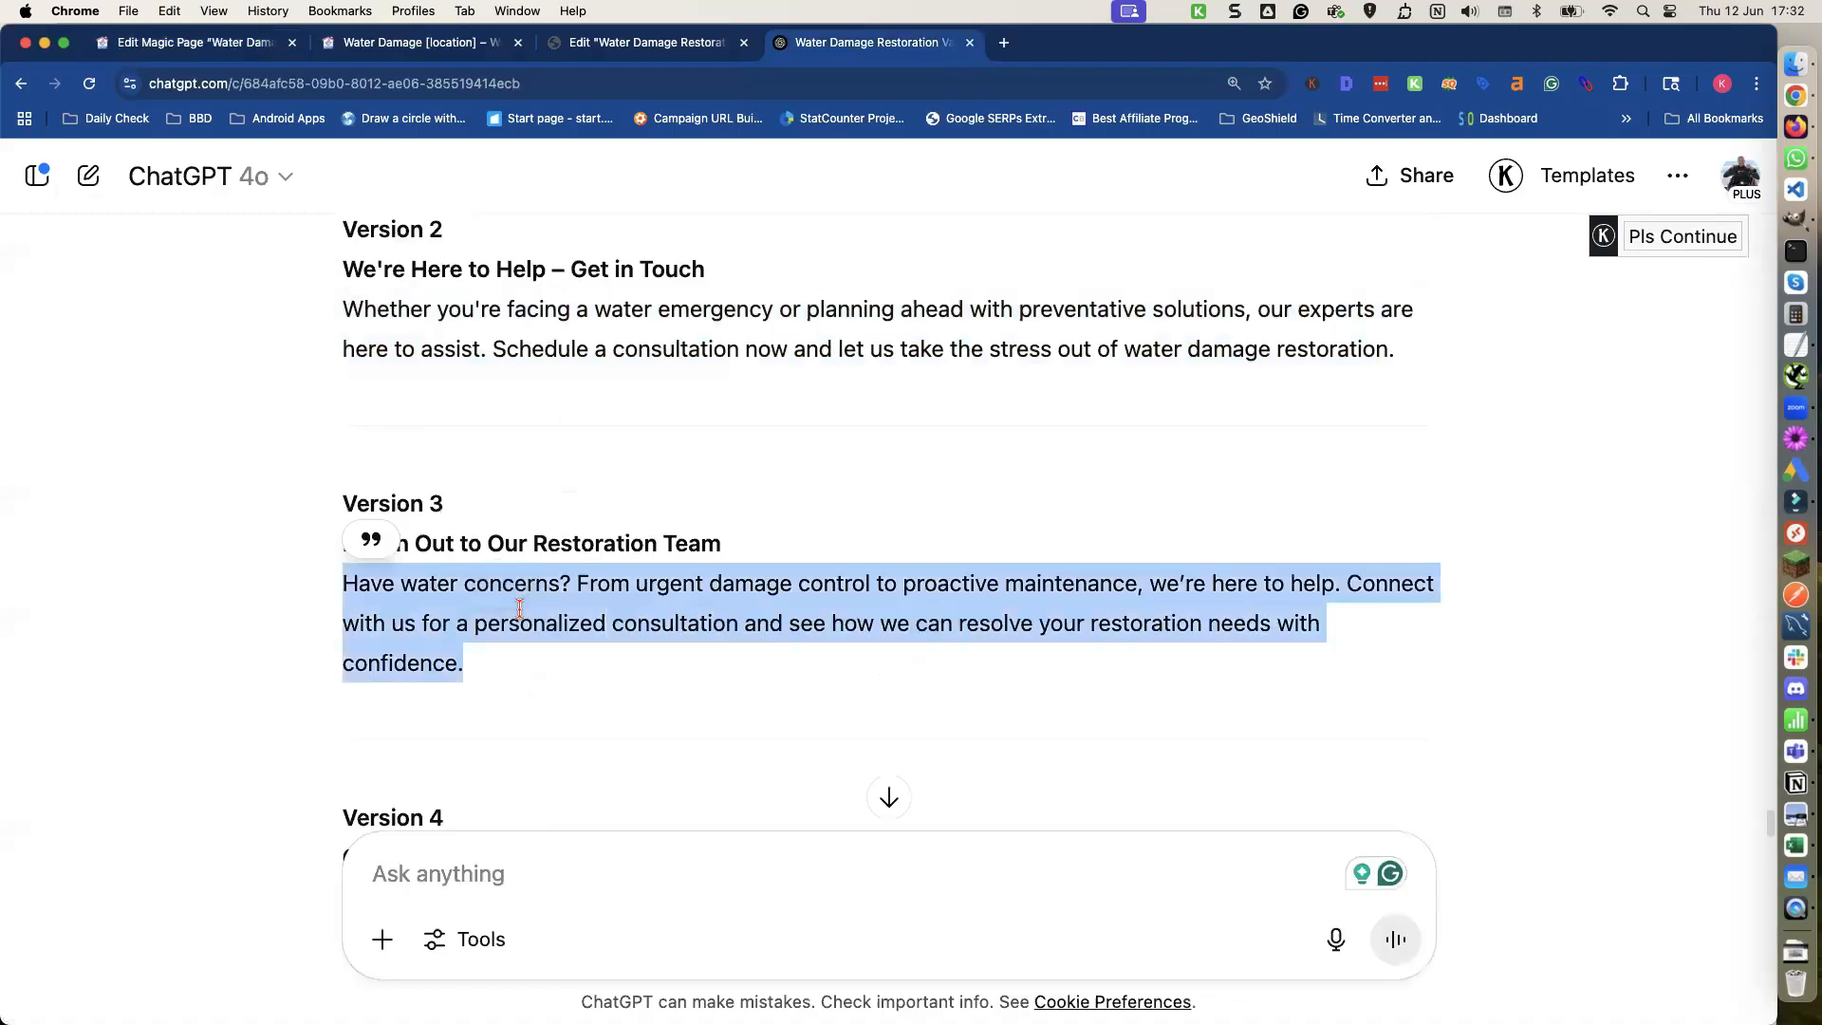
left_click(254, 46)
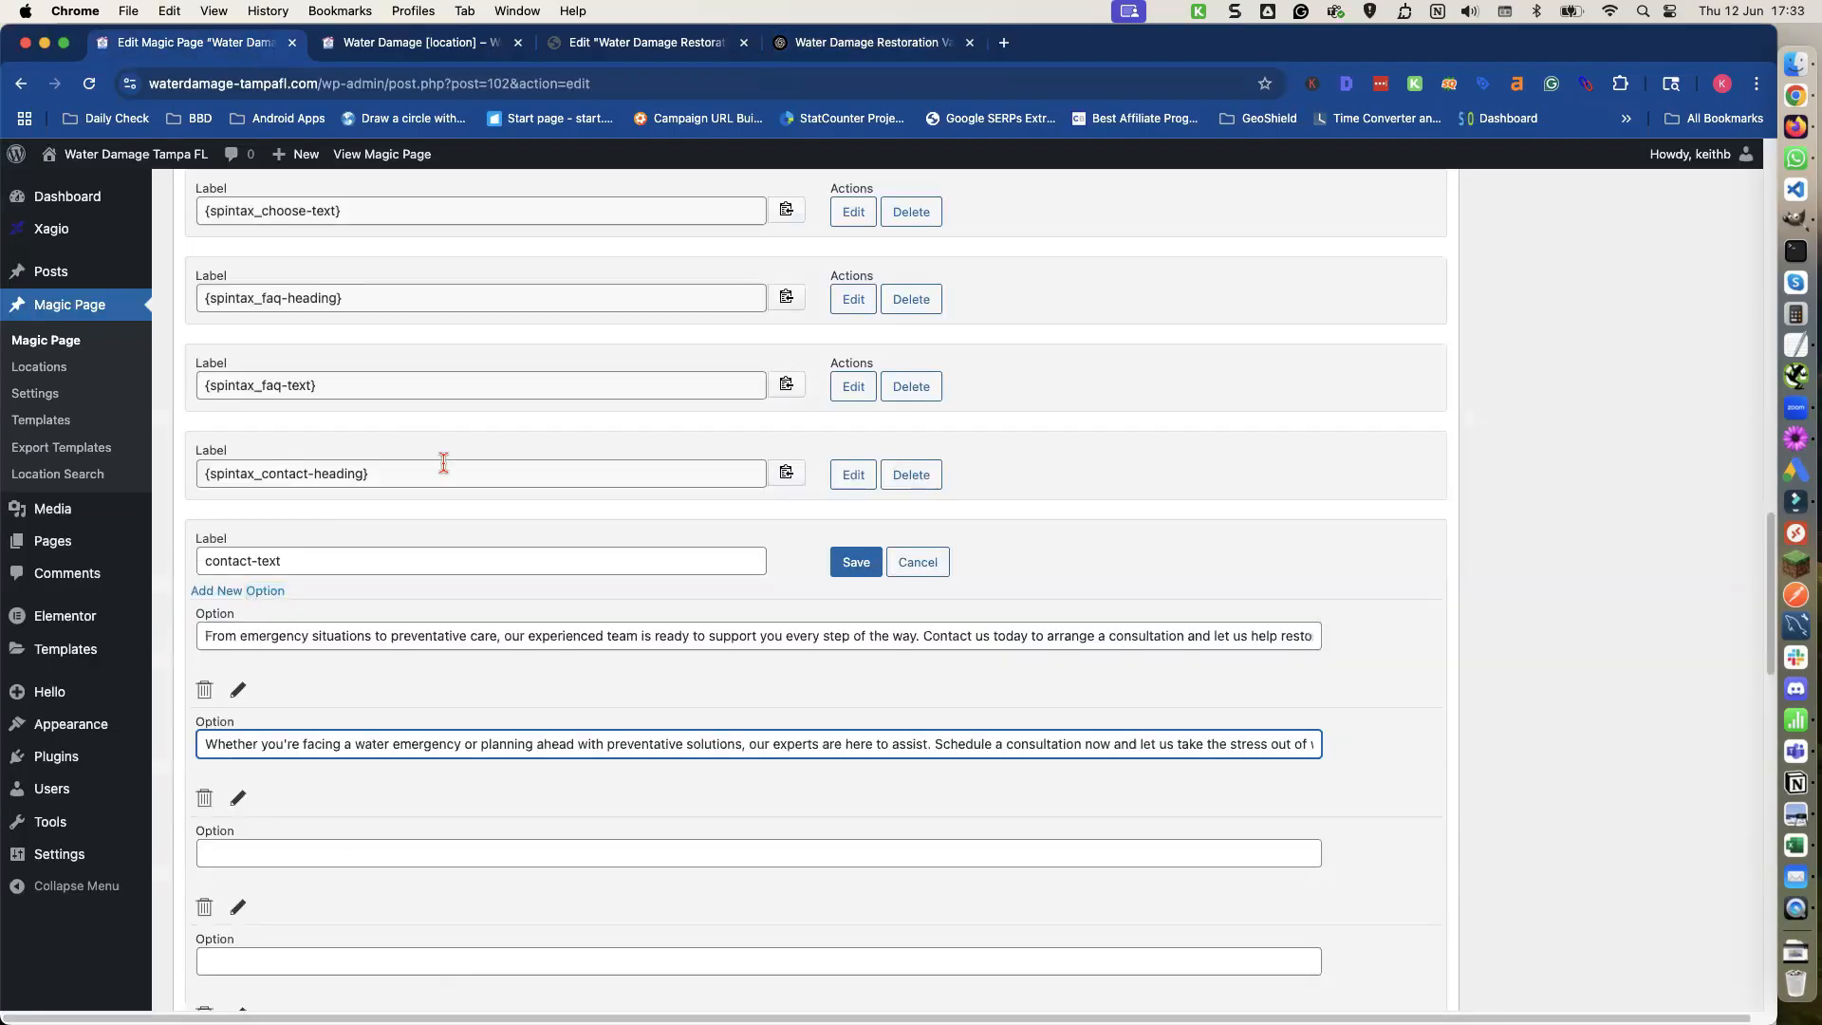
left_click(328, 852)
key("super+v")
Copy the Version 4 paragraph into the fourth option and save the contact-text shortcode.
left_click(305, 956)
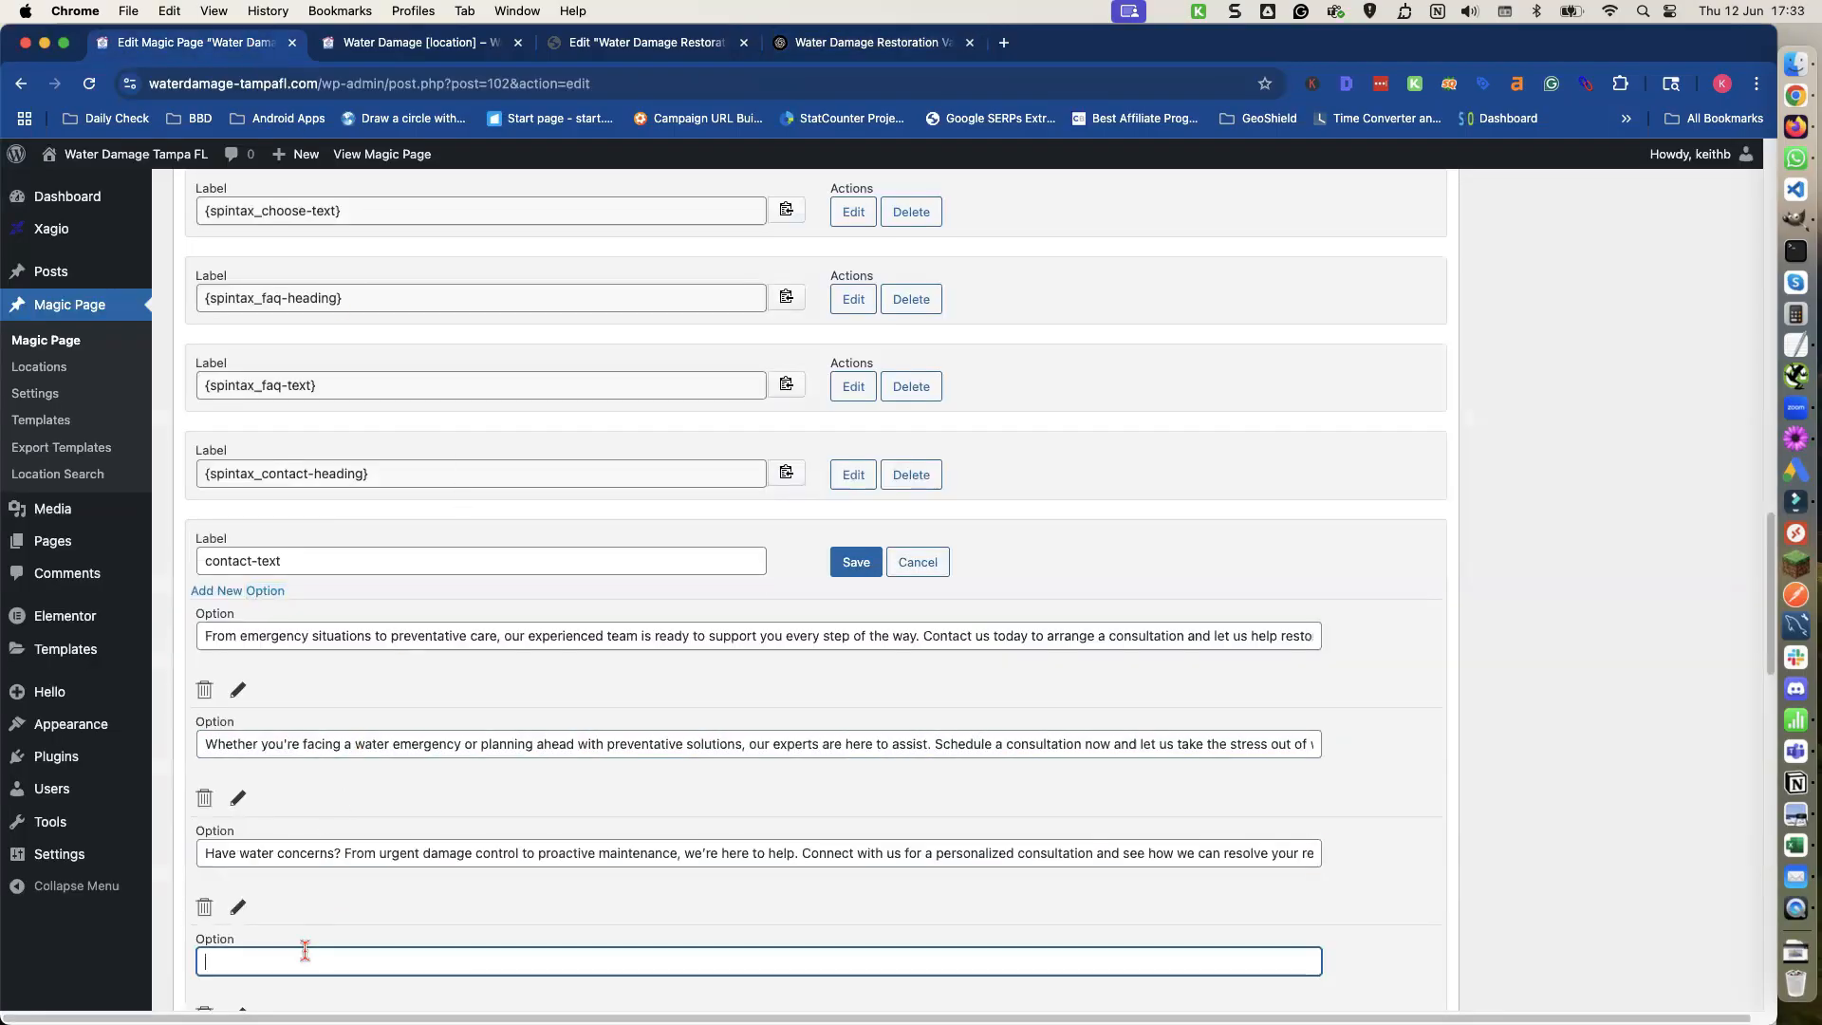
left_click(835, 47)
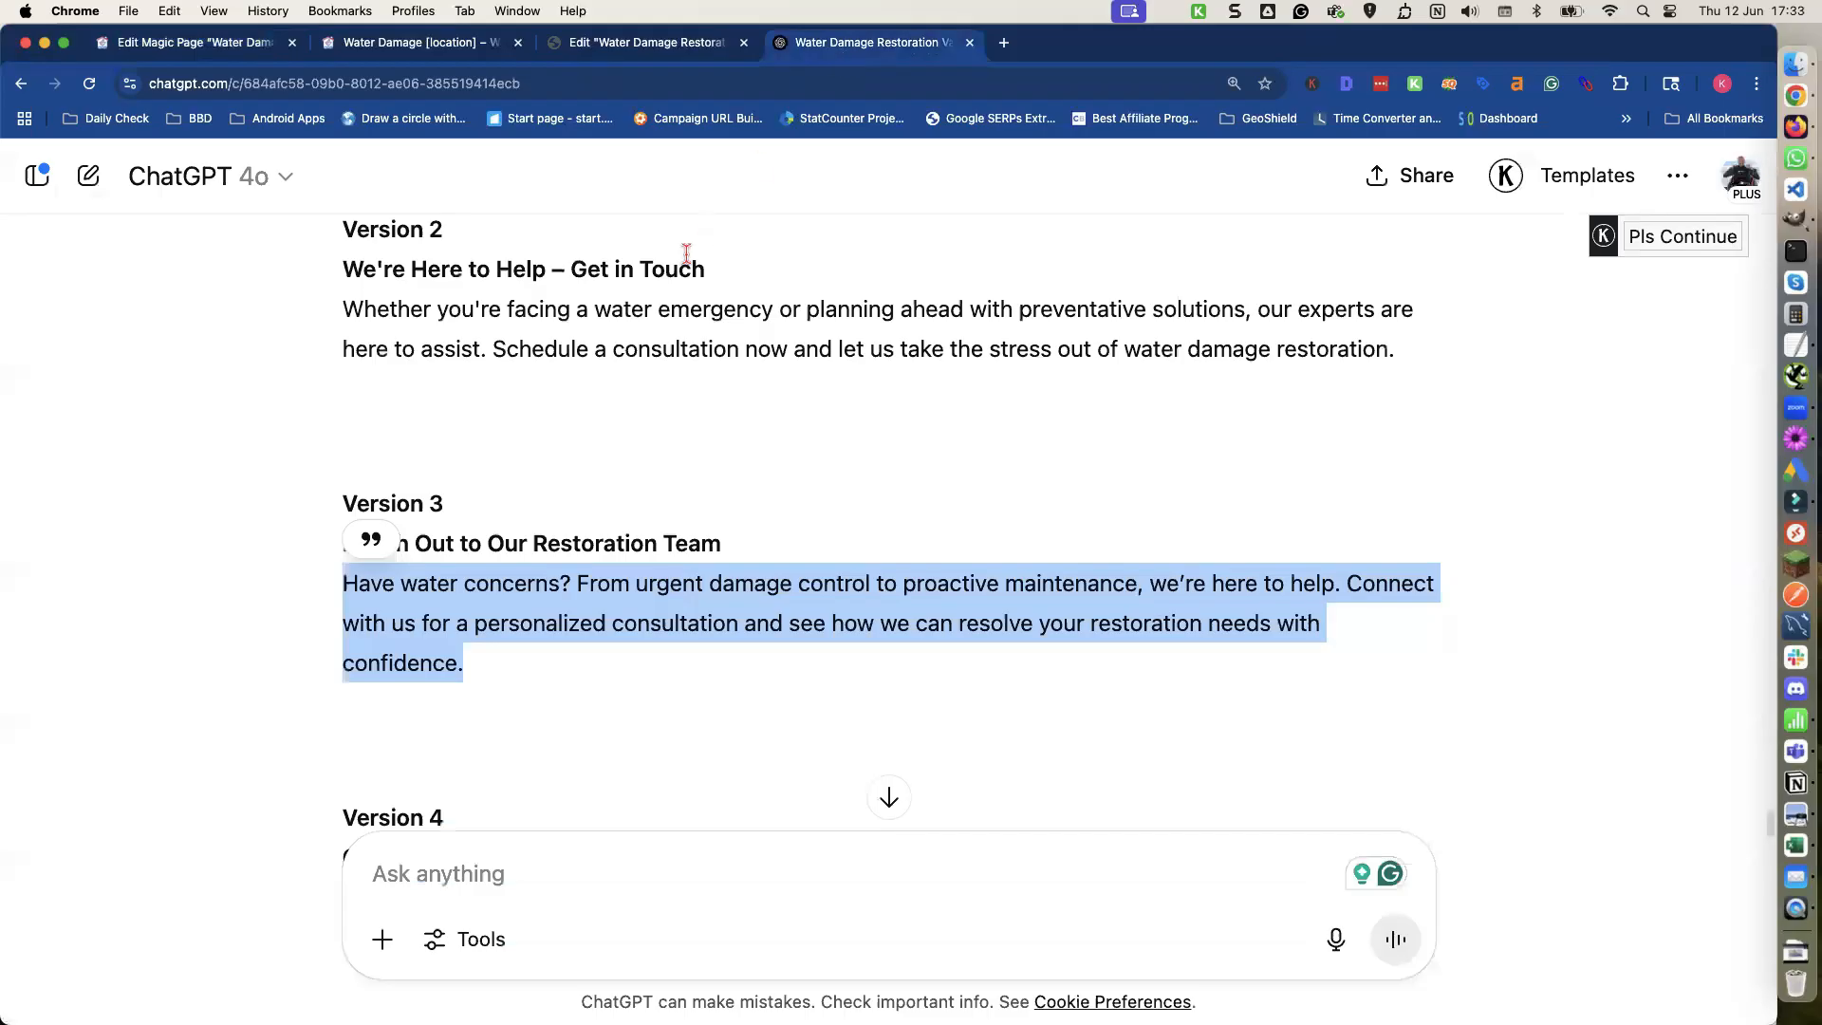
scroll(686, 255, "down", 5)
triple_click(567, 612)
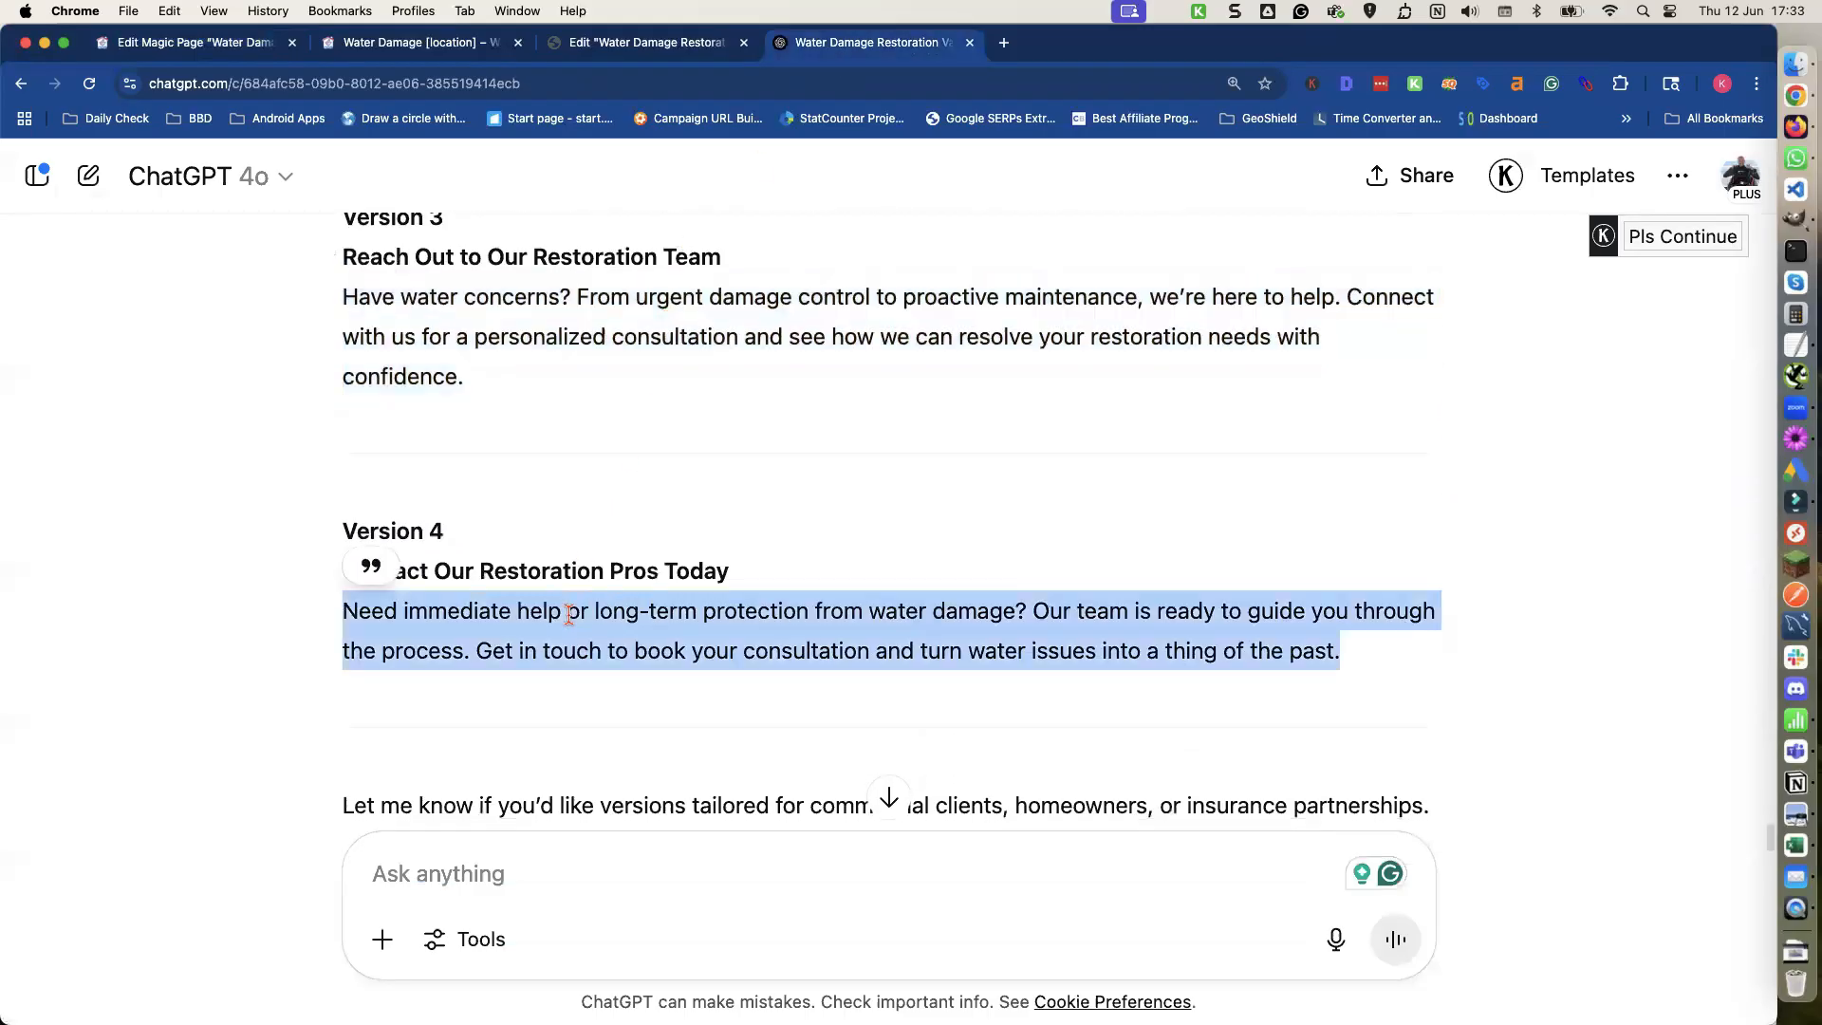
key("super+c")
left_click(240, 47)
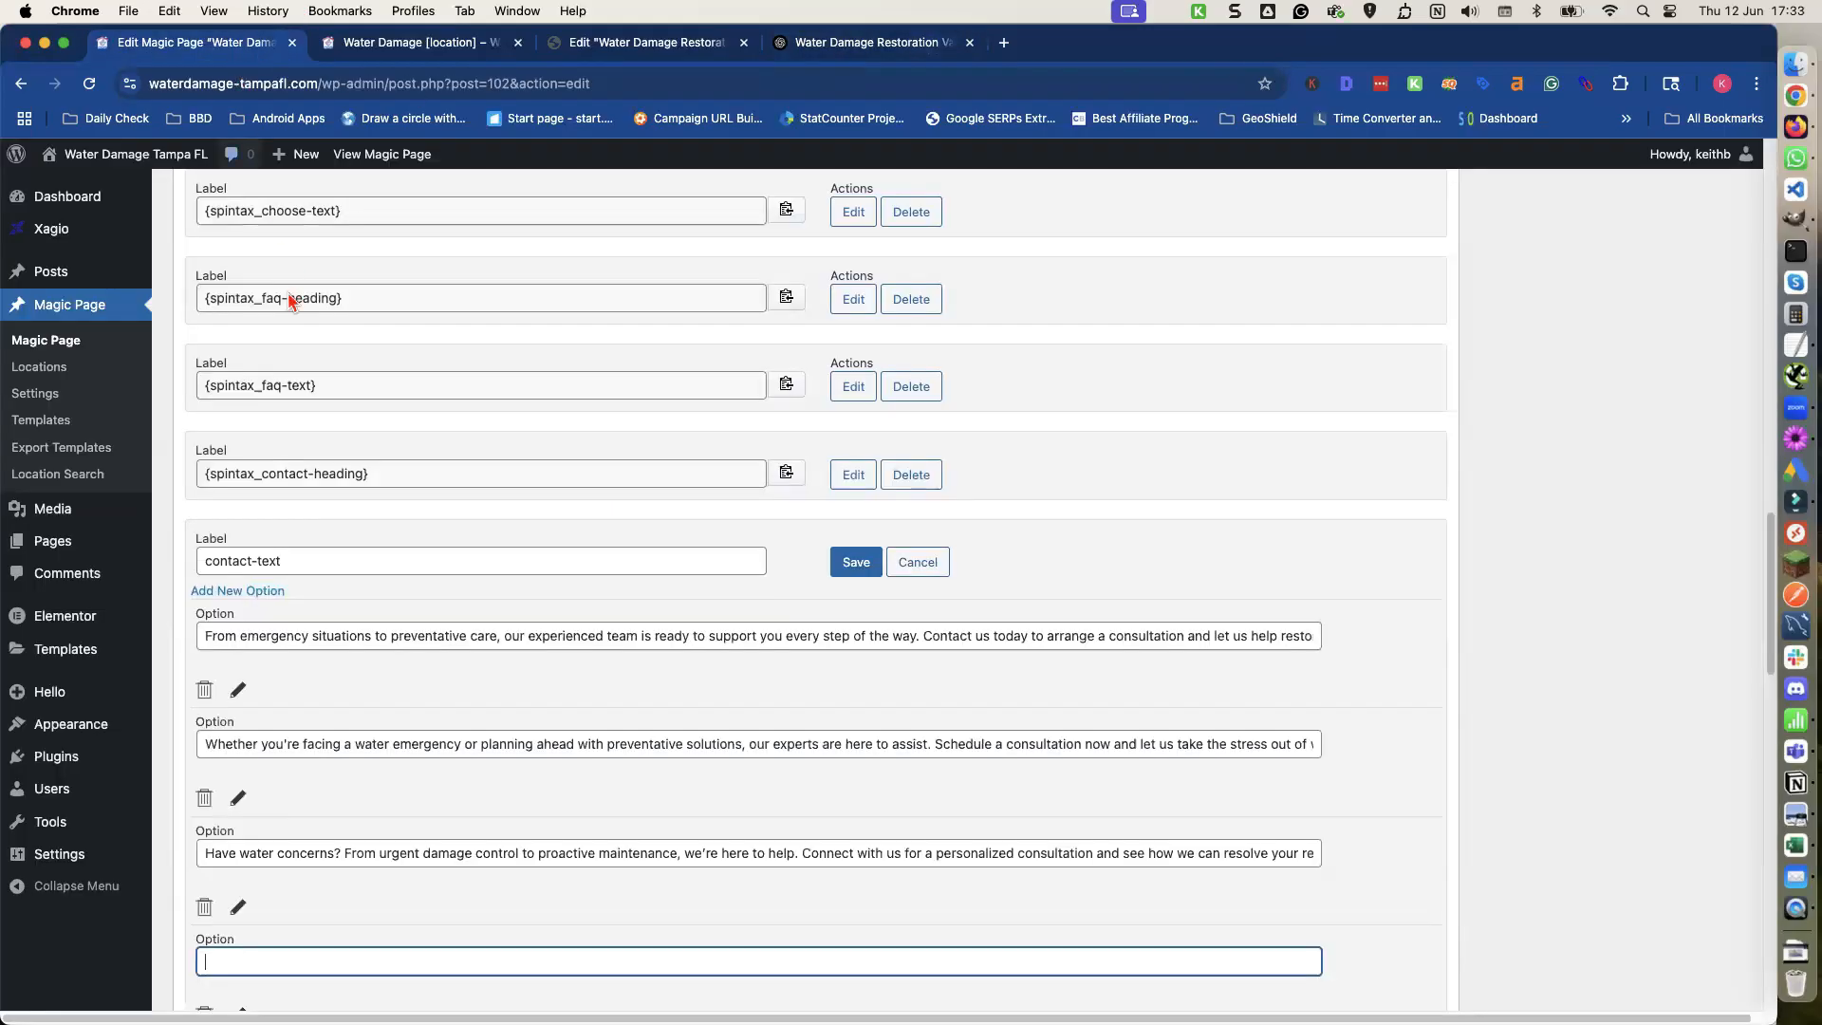
scroll(318, 738, "down", 3)
key("super+v")
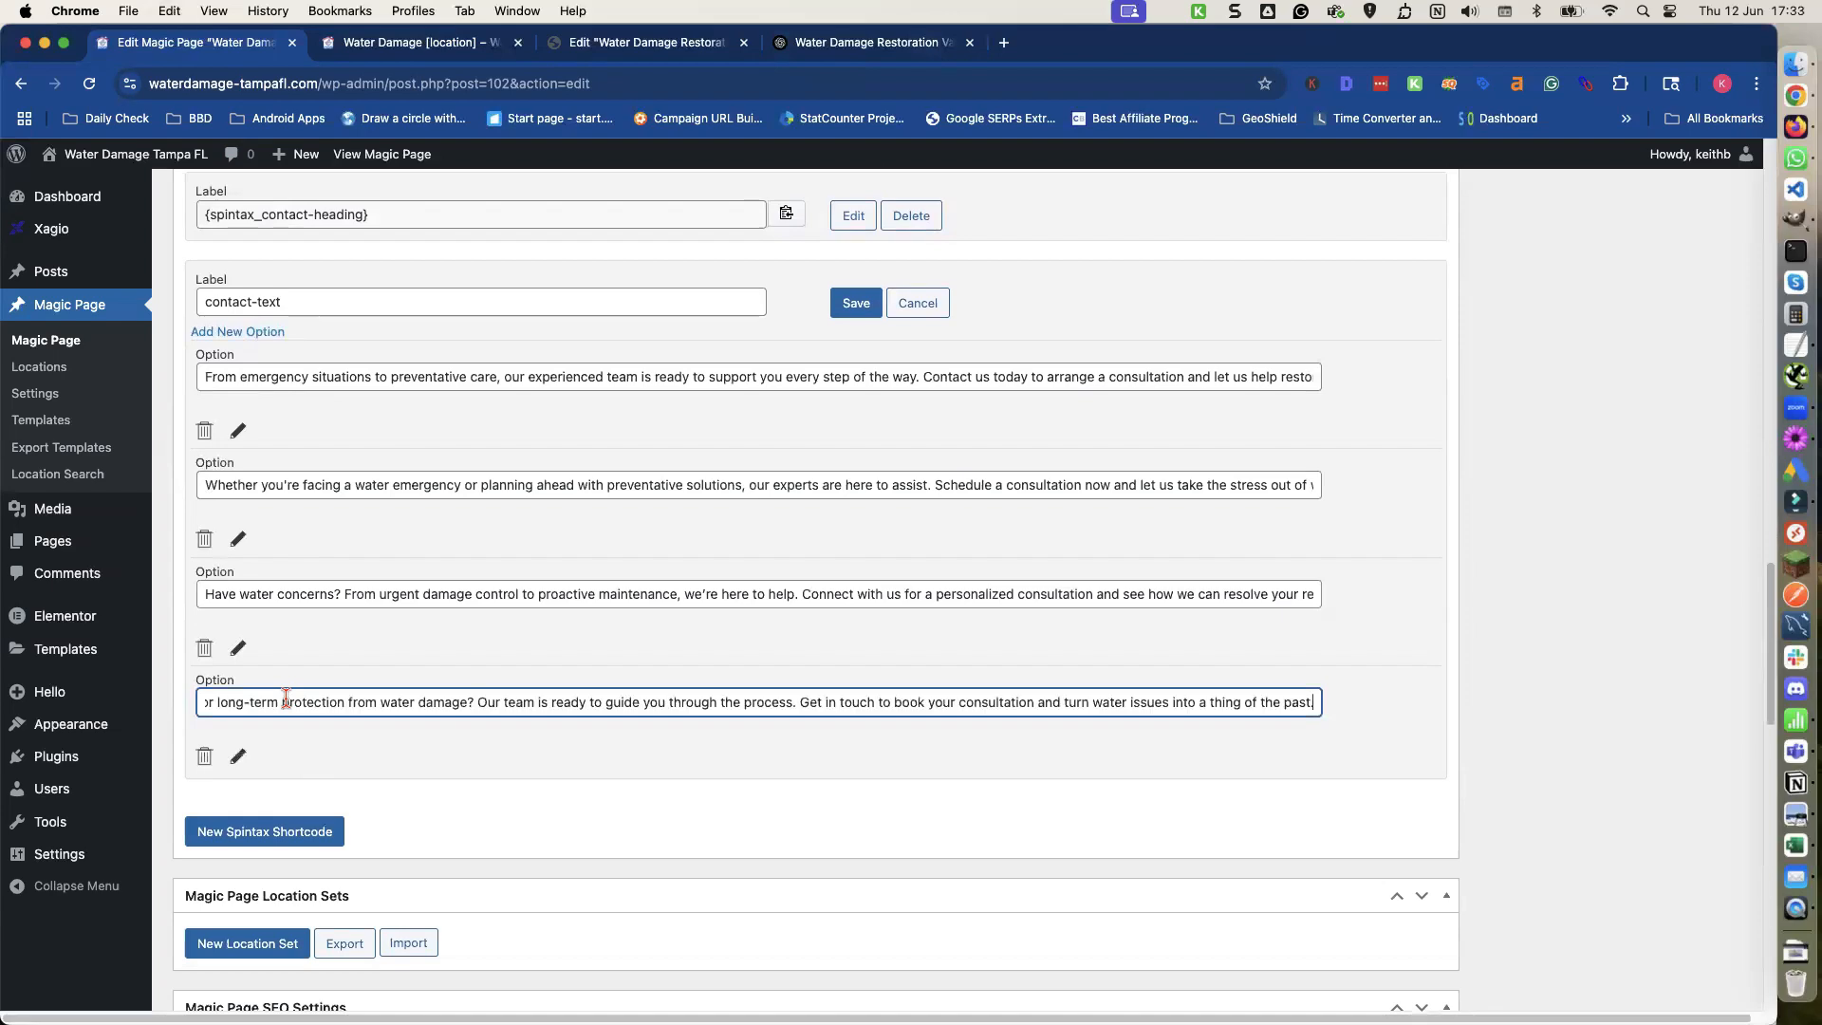
left_click(852, 327)
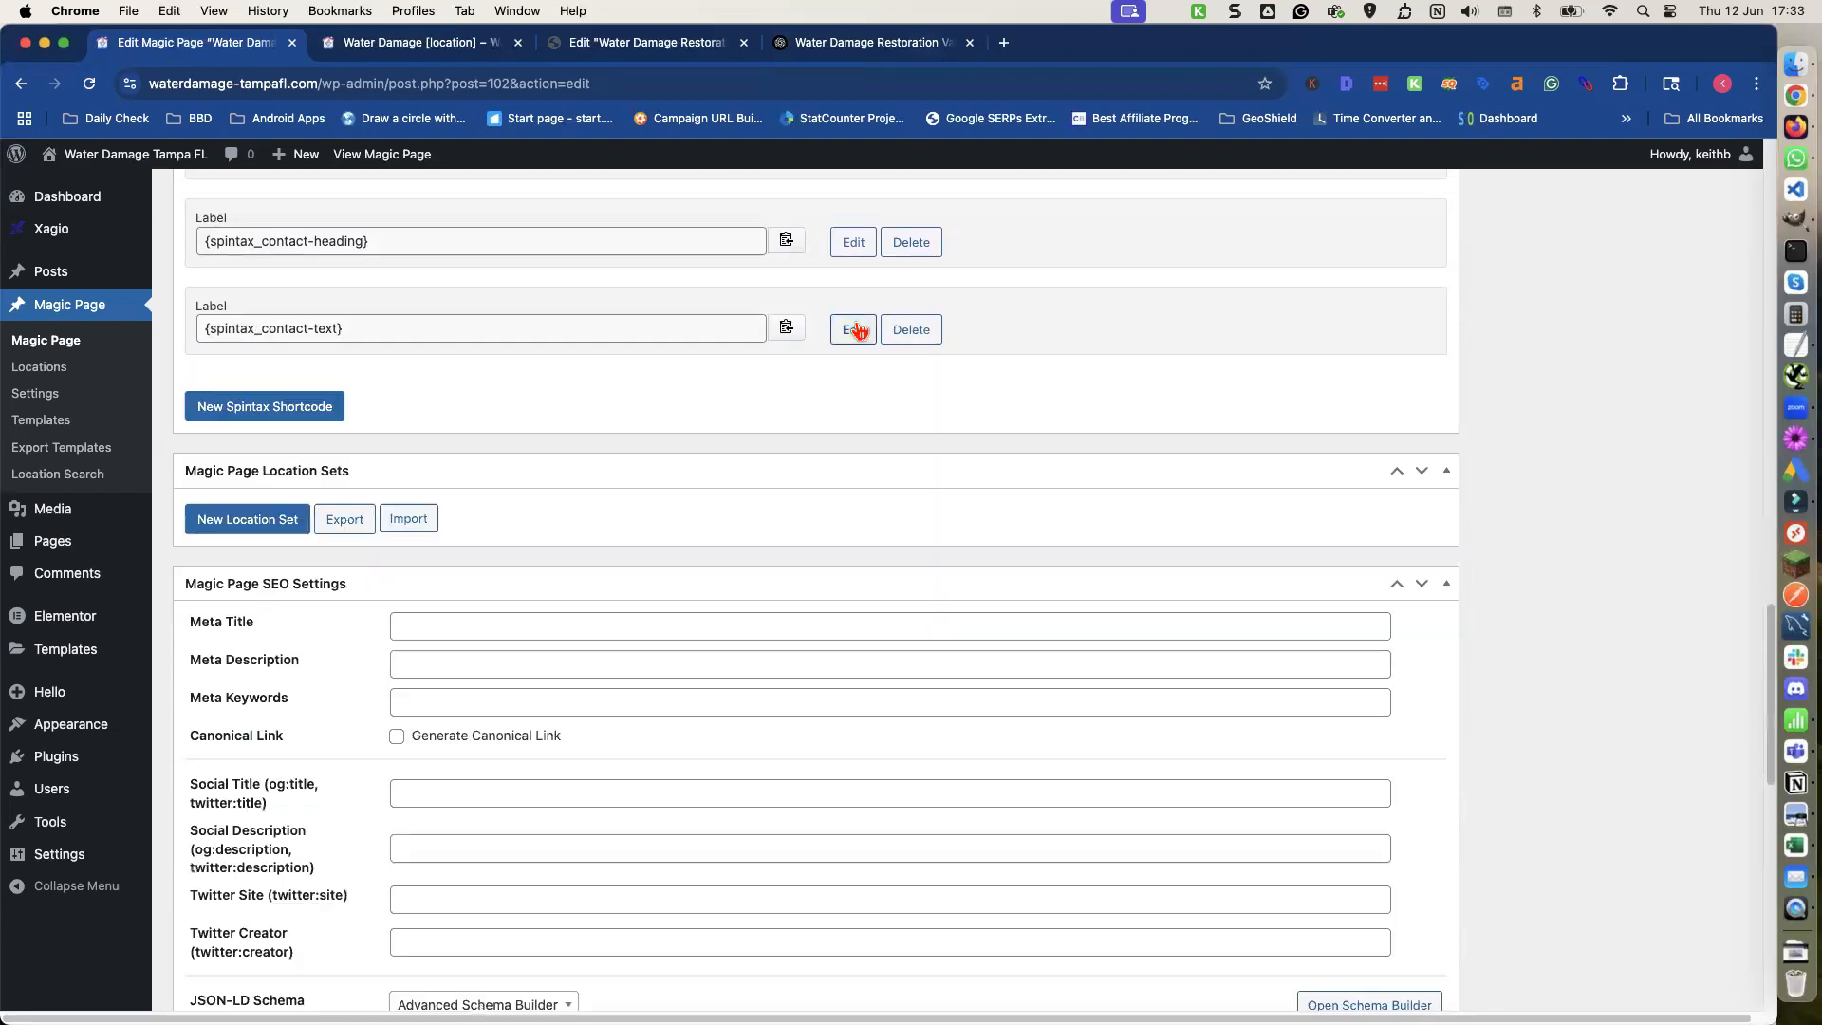
Open the Magic Page in the Elementor editor in a new browser tab.
scroll(1749, 438, "up", 10)
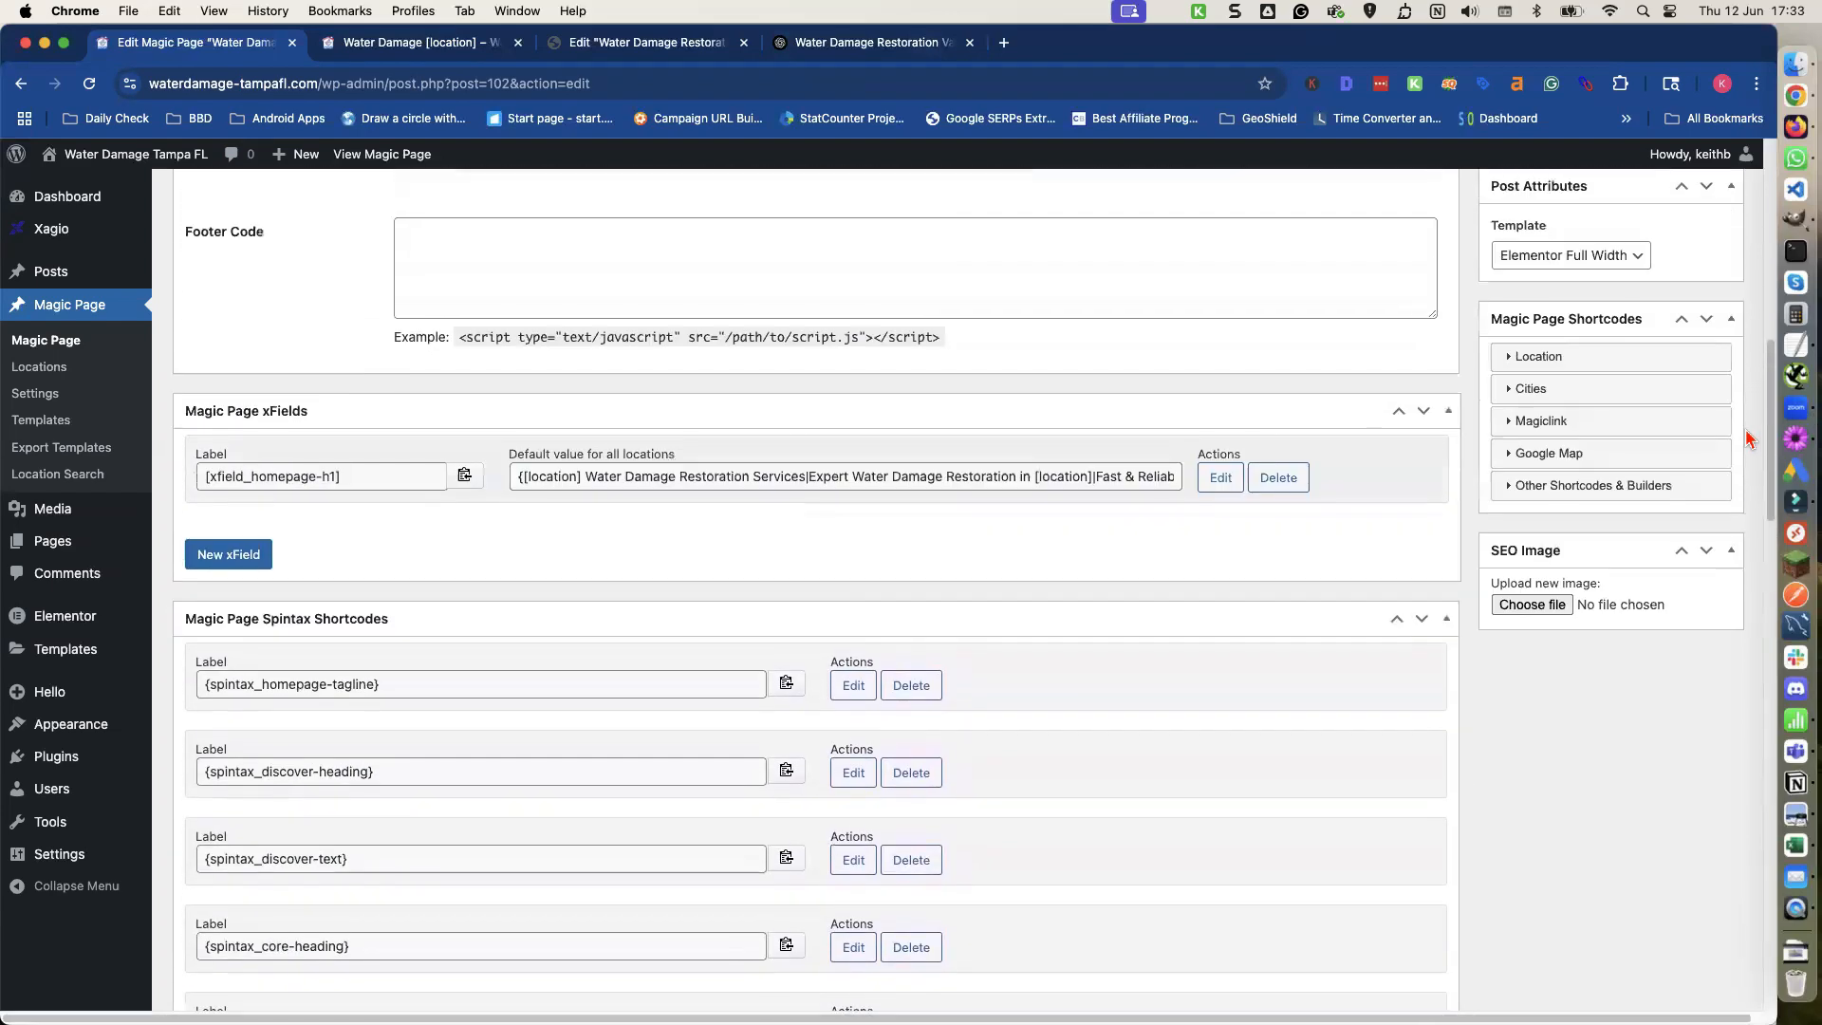
scroll(1749, 439, "up", 4)
left_click(1699, 503)
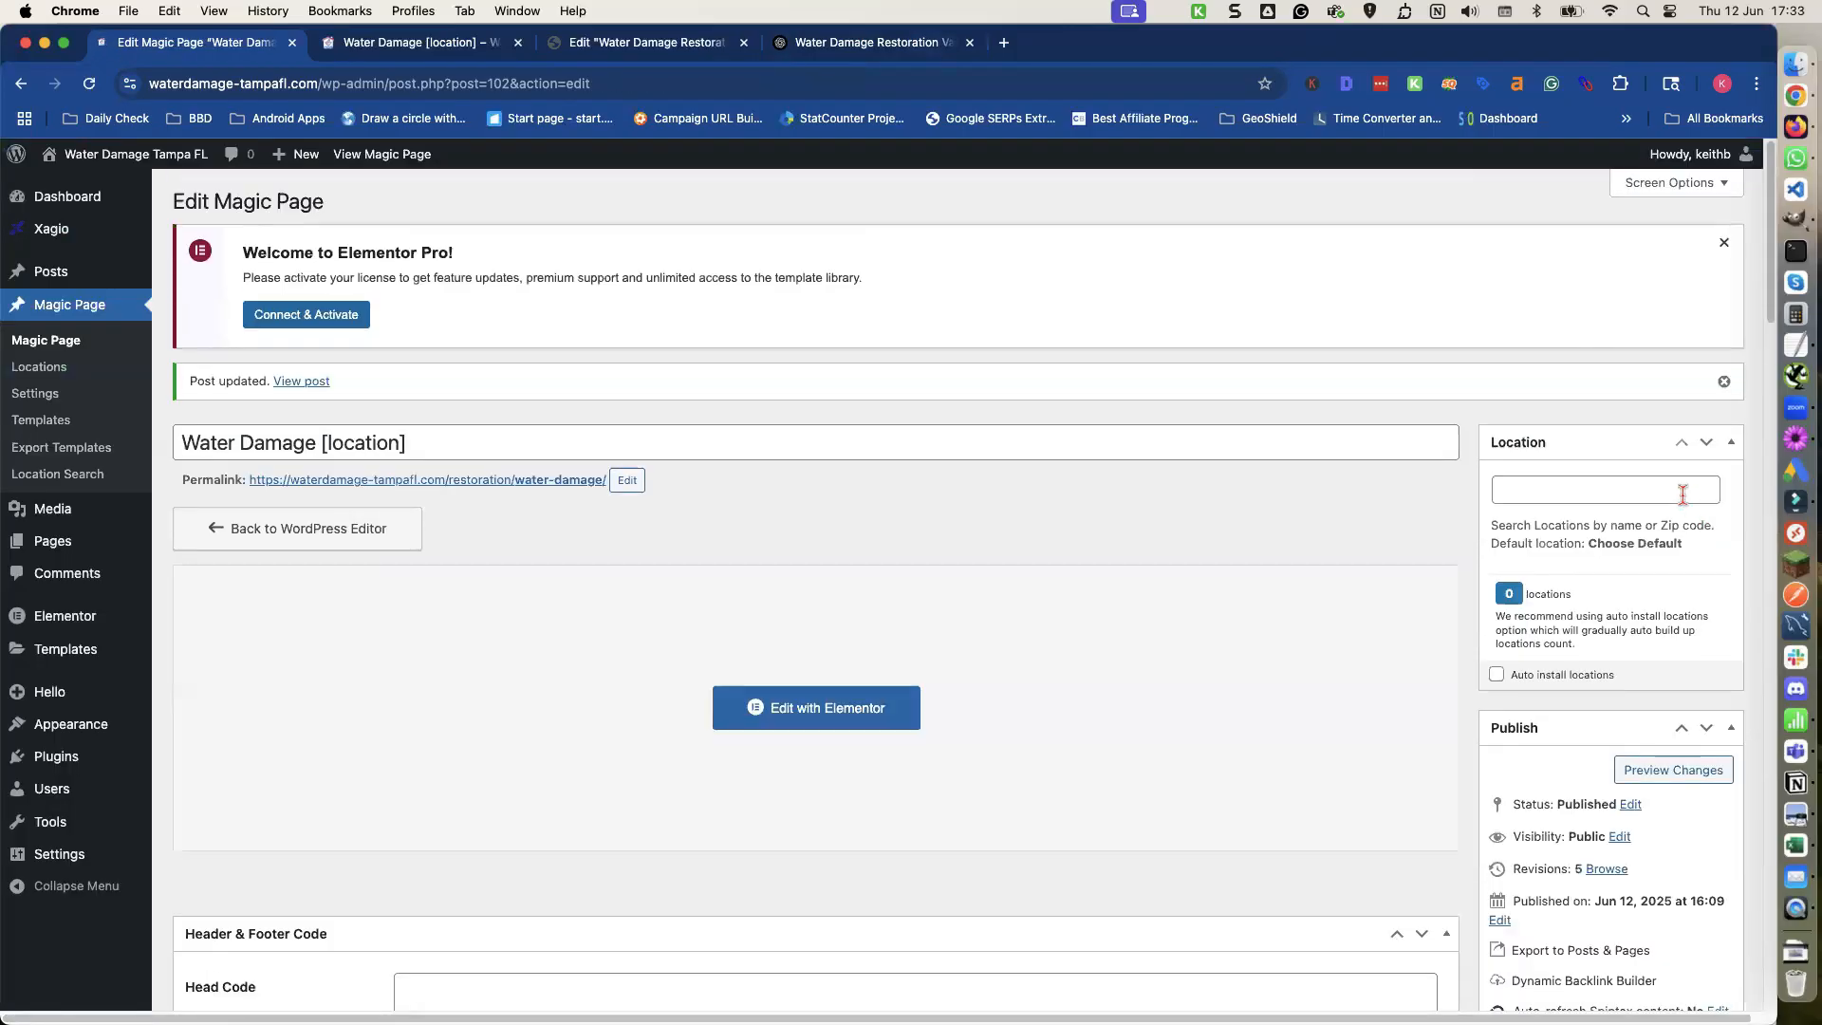
scroll(1110, 500, "down", 5)
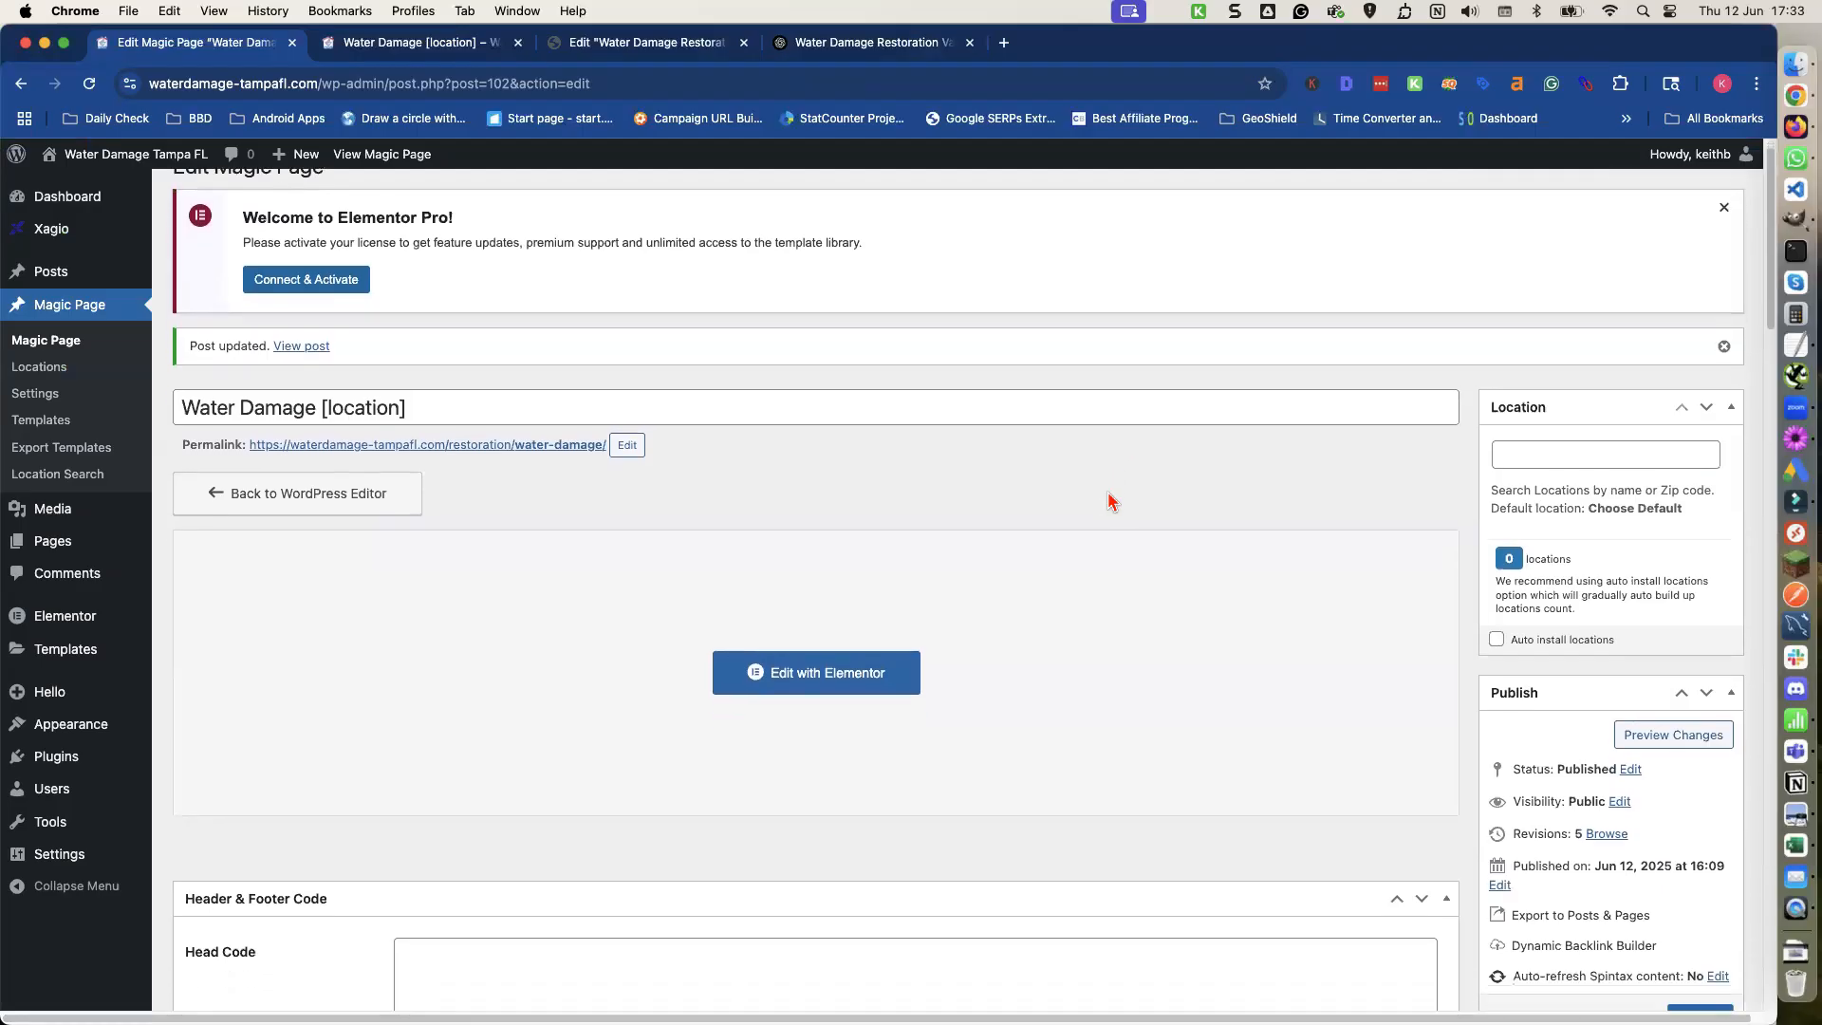
scroll(977, 475, "up", 3)
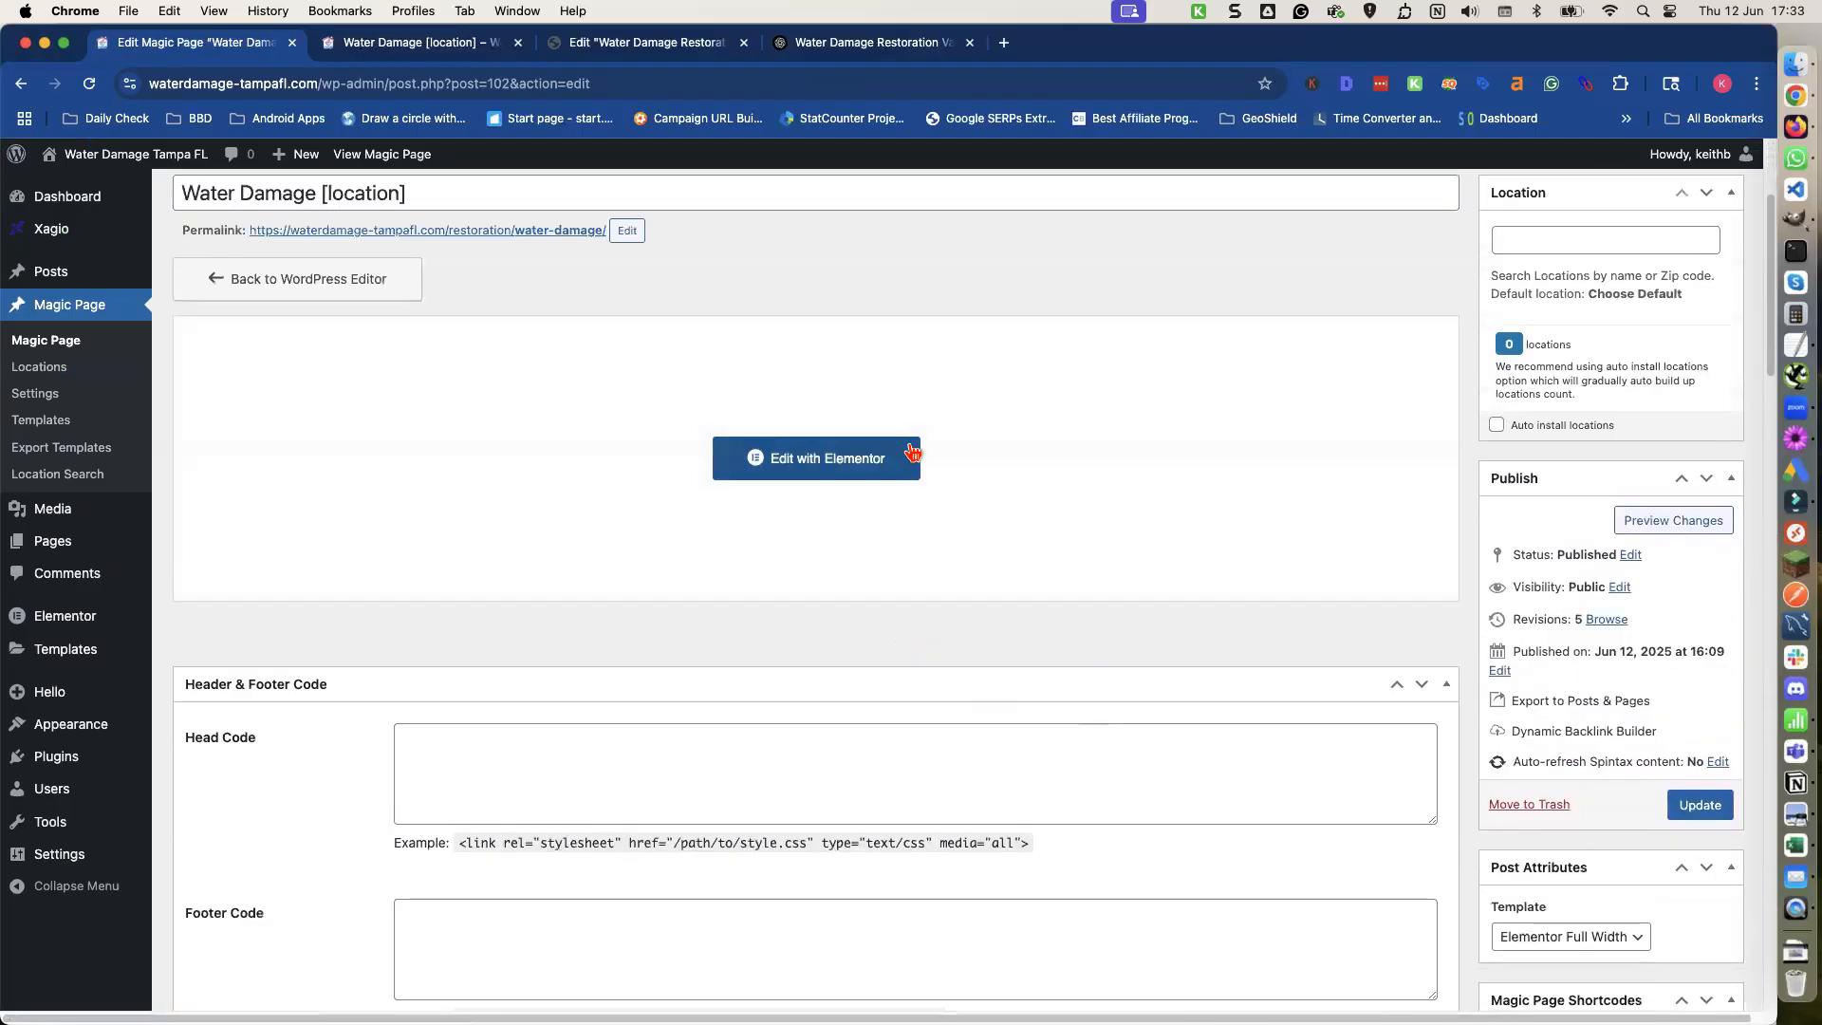
right_click(805, 461)
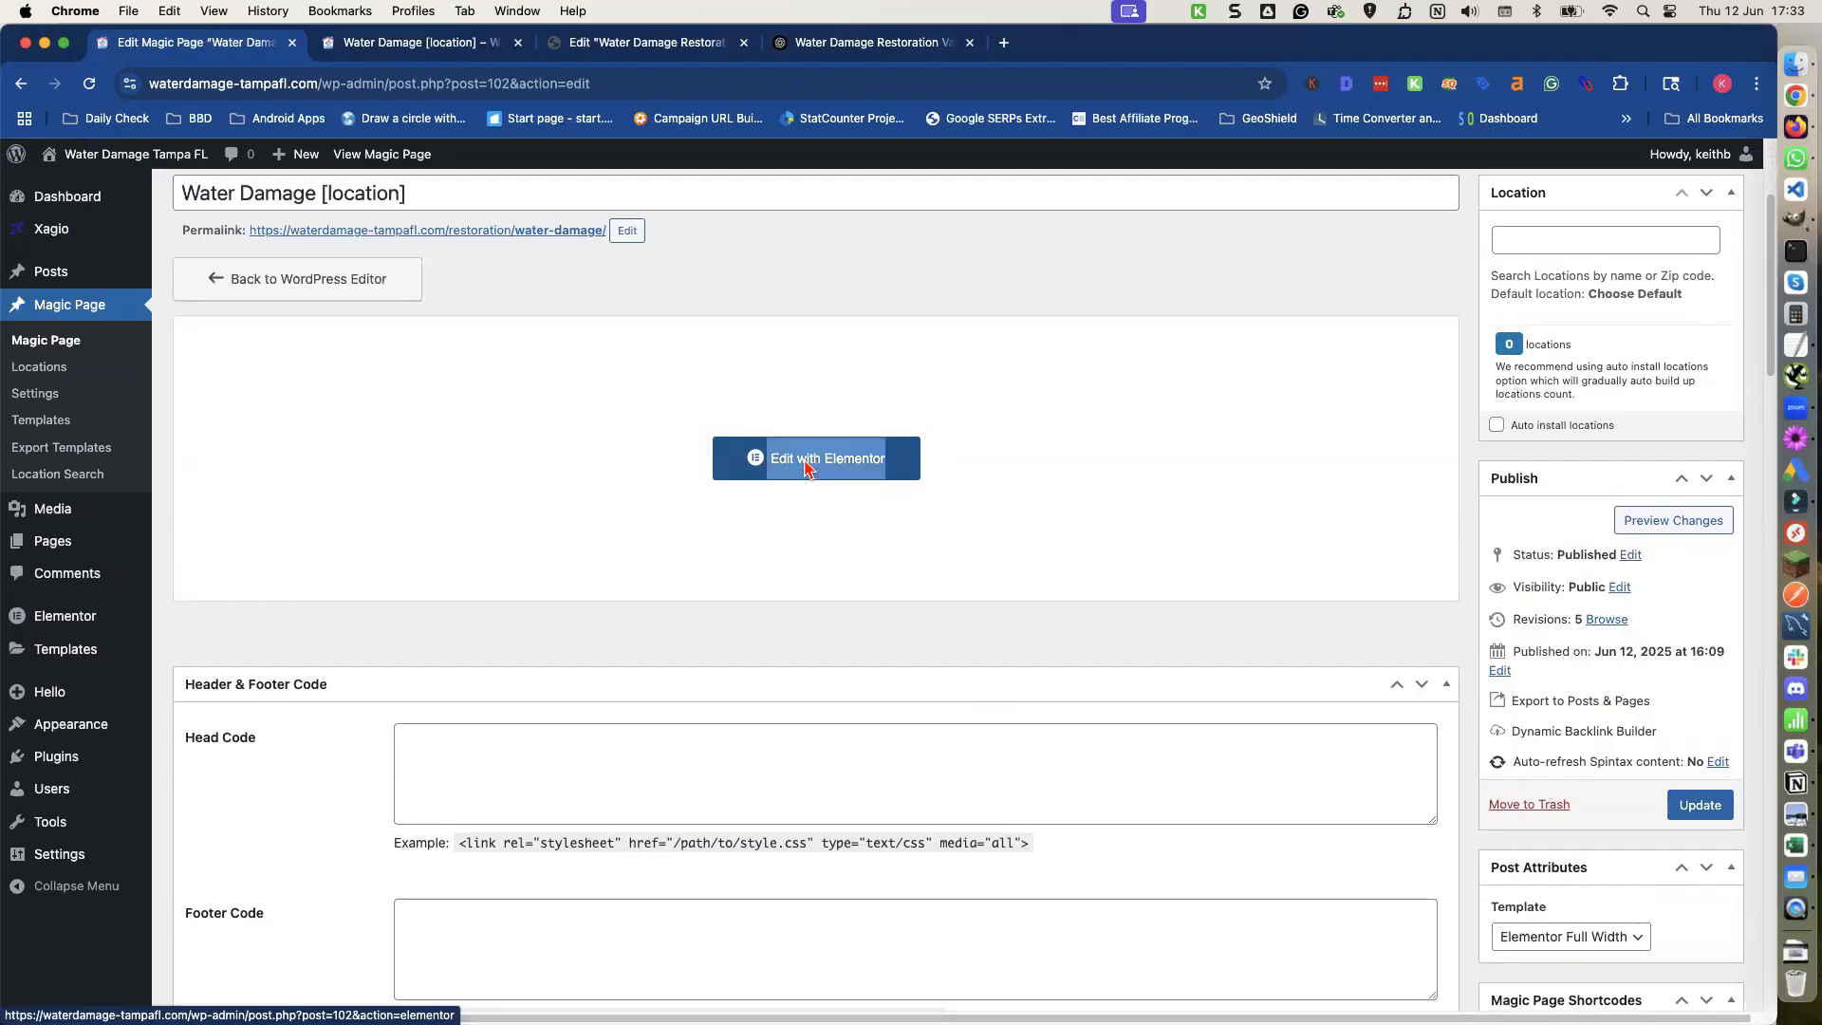
left_click(854, 467)
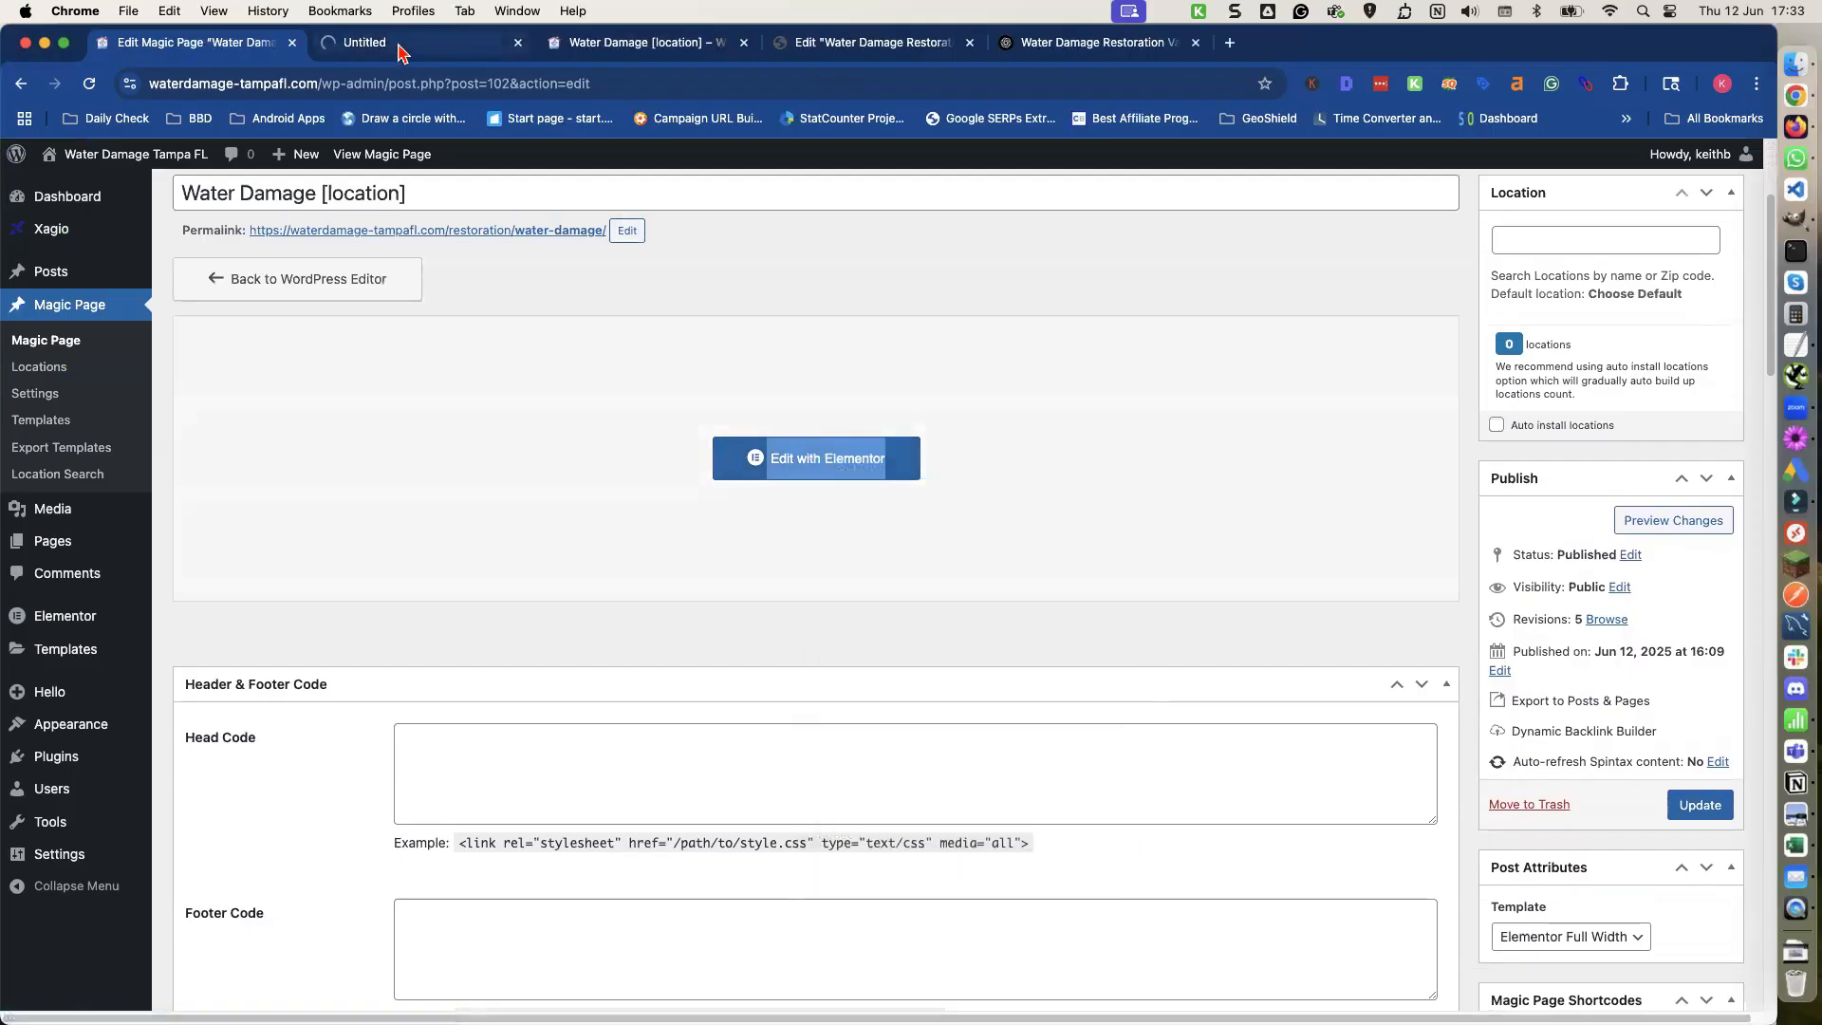
Copy the {spintax_discover-heading} shortcode and paste it as the Discover Our Story section's heading title.
scroll(427, 479, "down", 10)
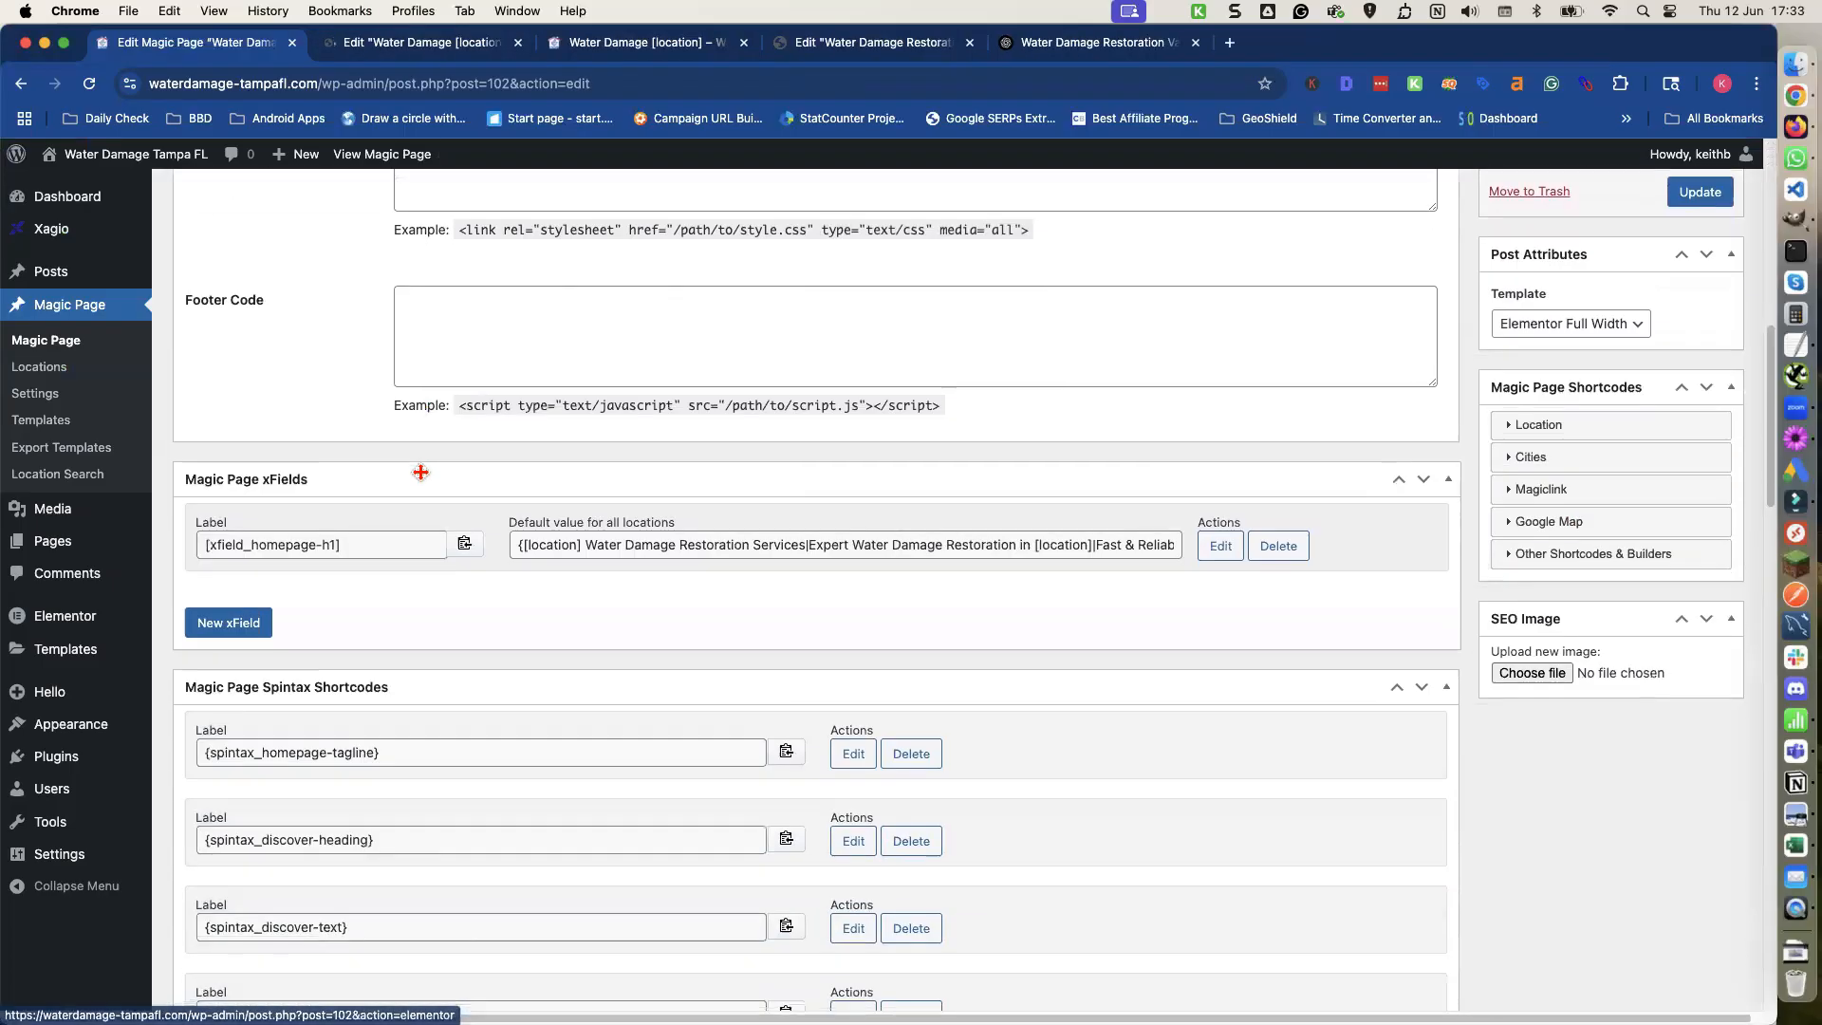
scroll(421, 473, "down", 1)
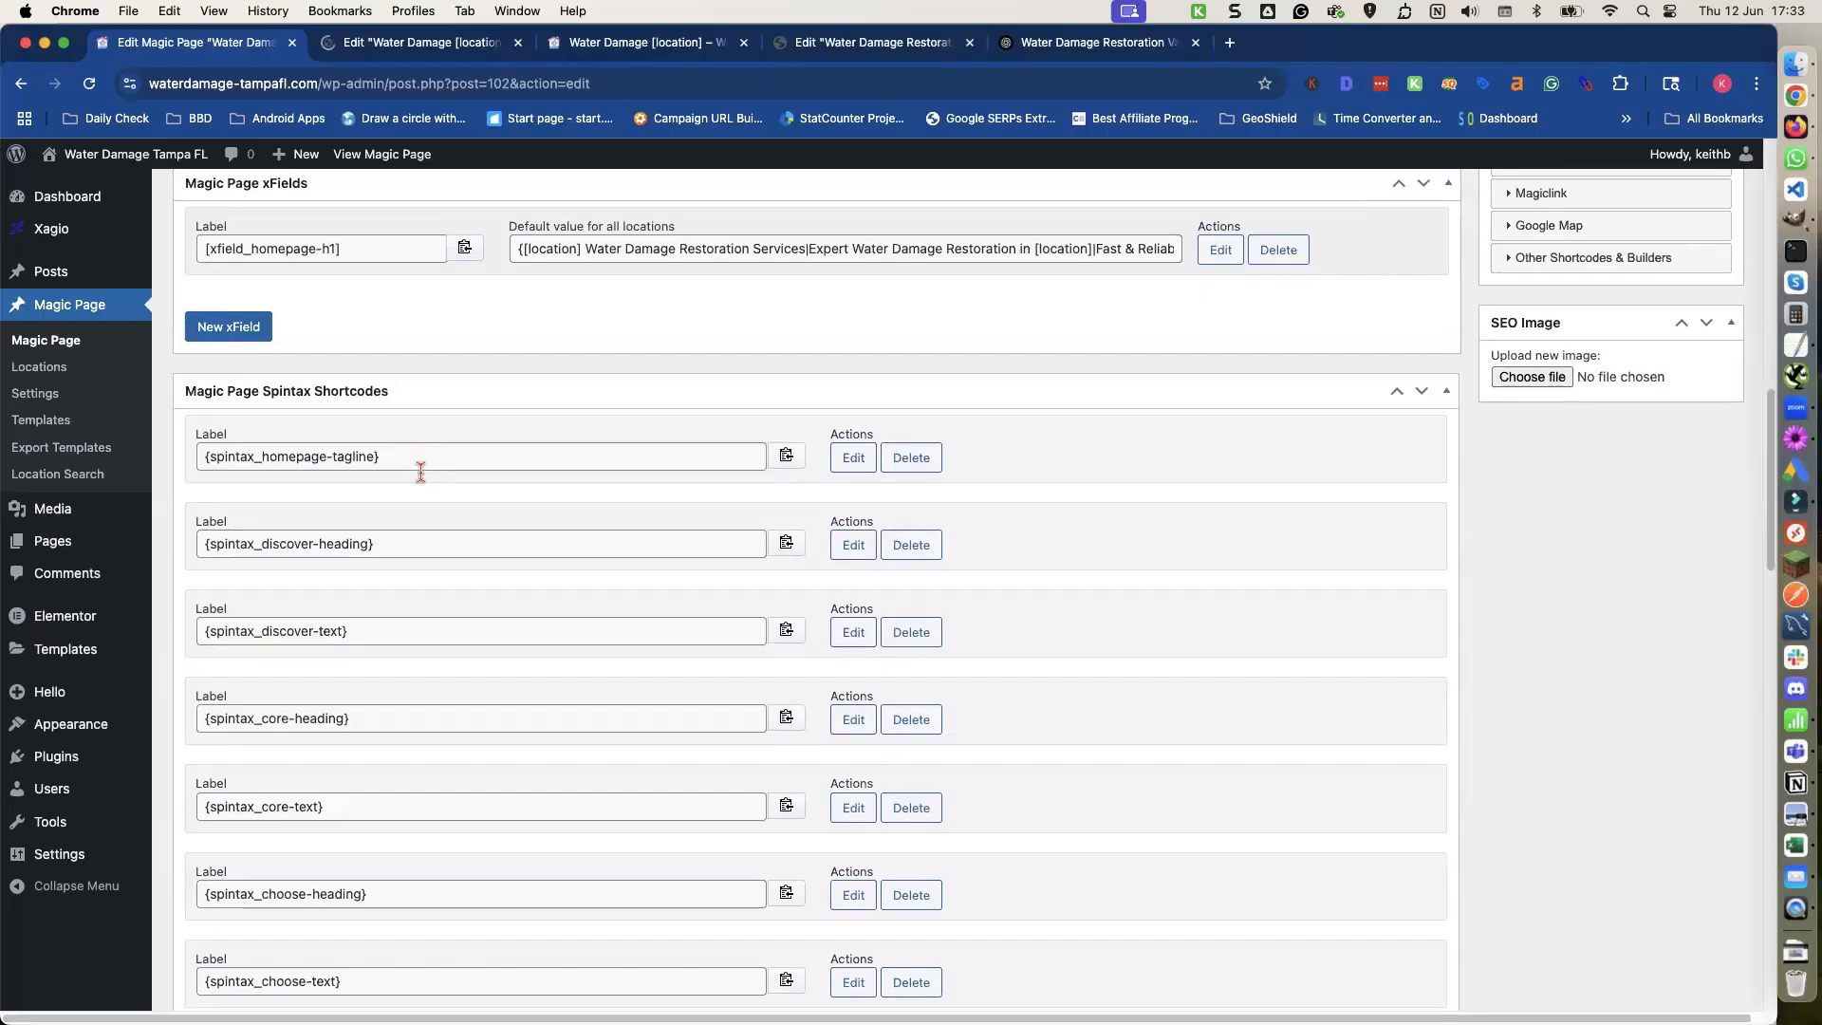
scroll(420, 470, "down", 1)
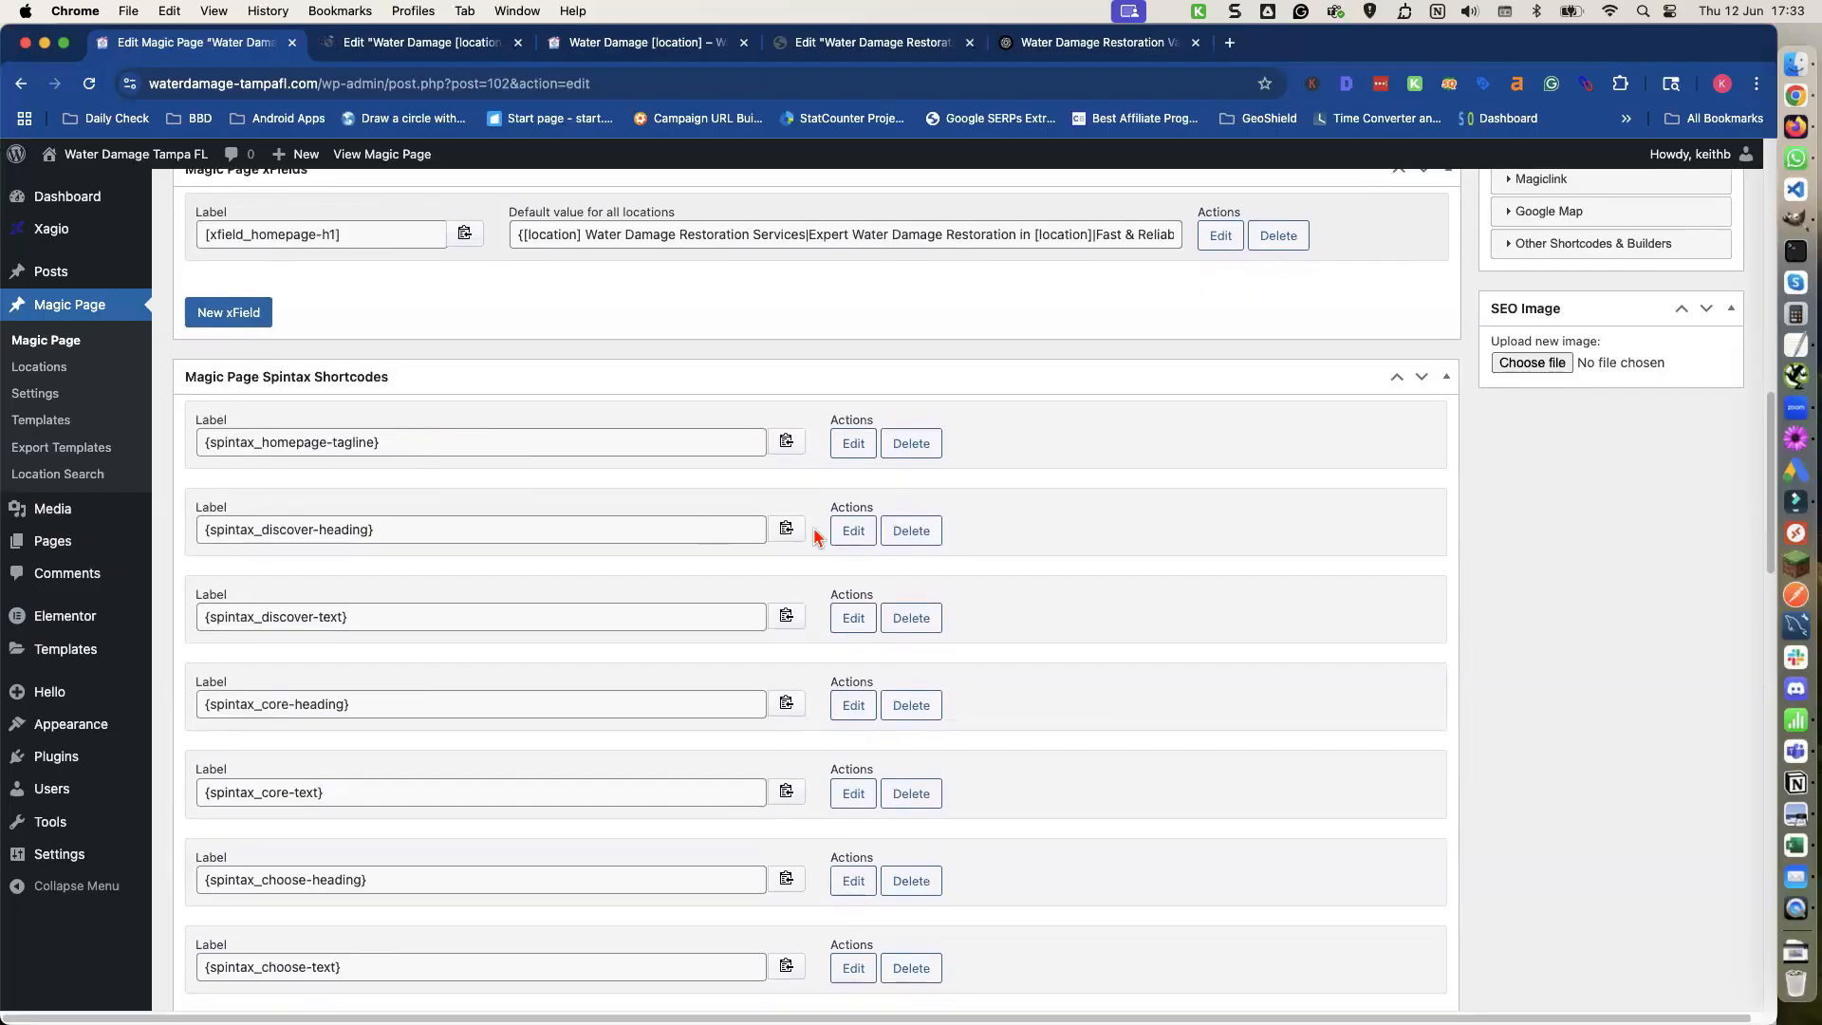
left_click(787, 529)
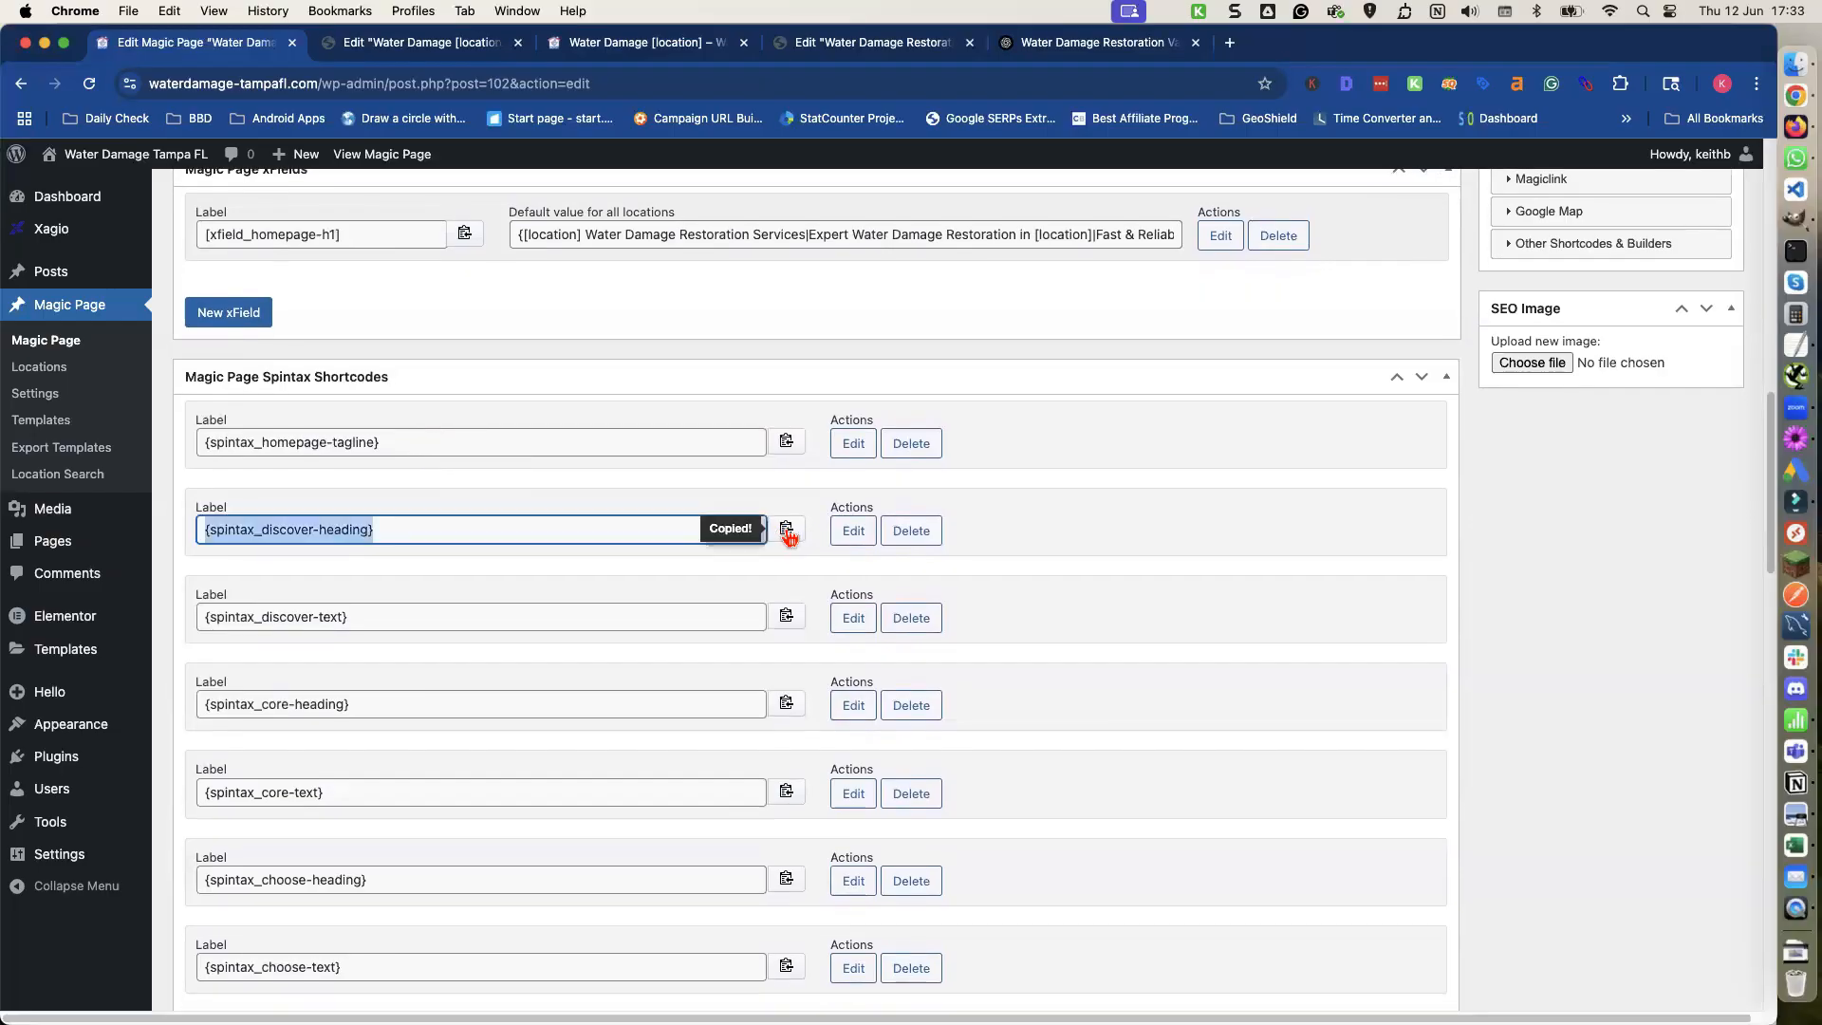
left_click(464, 49)
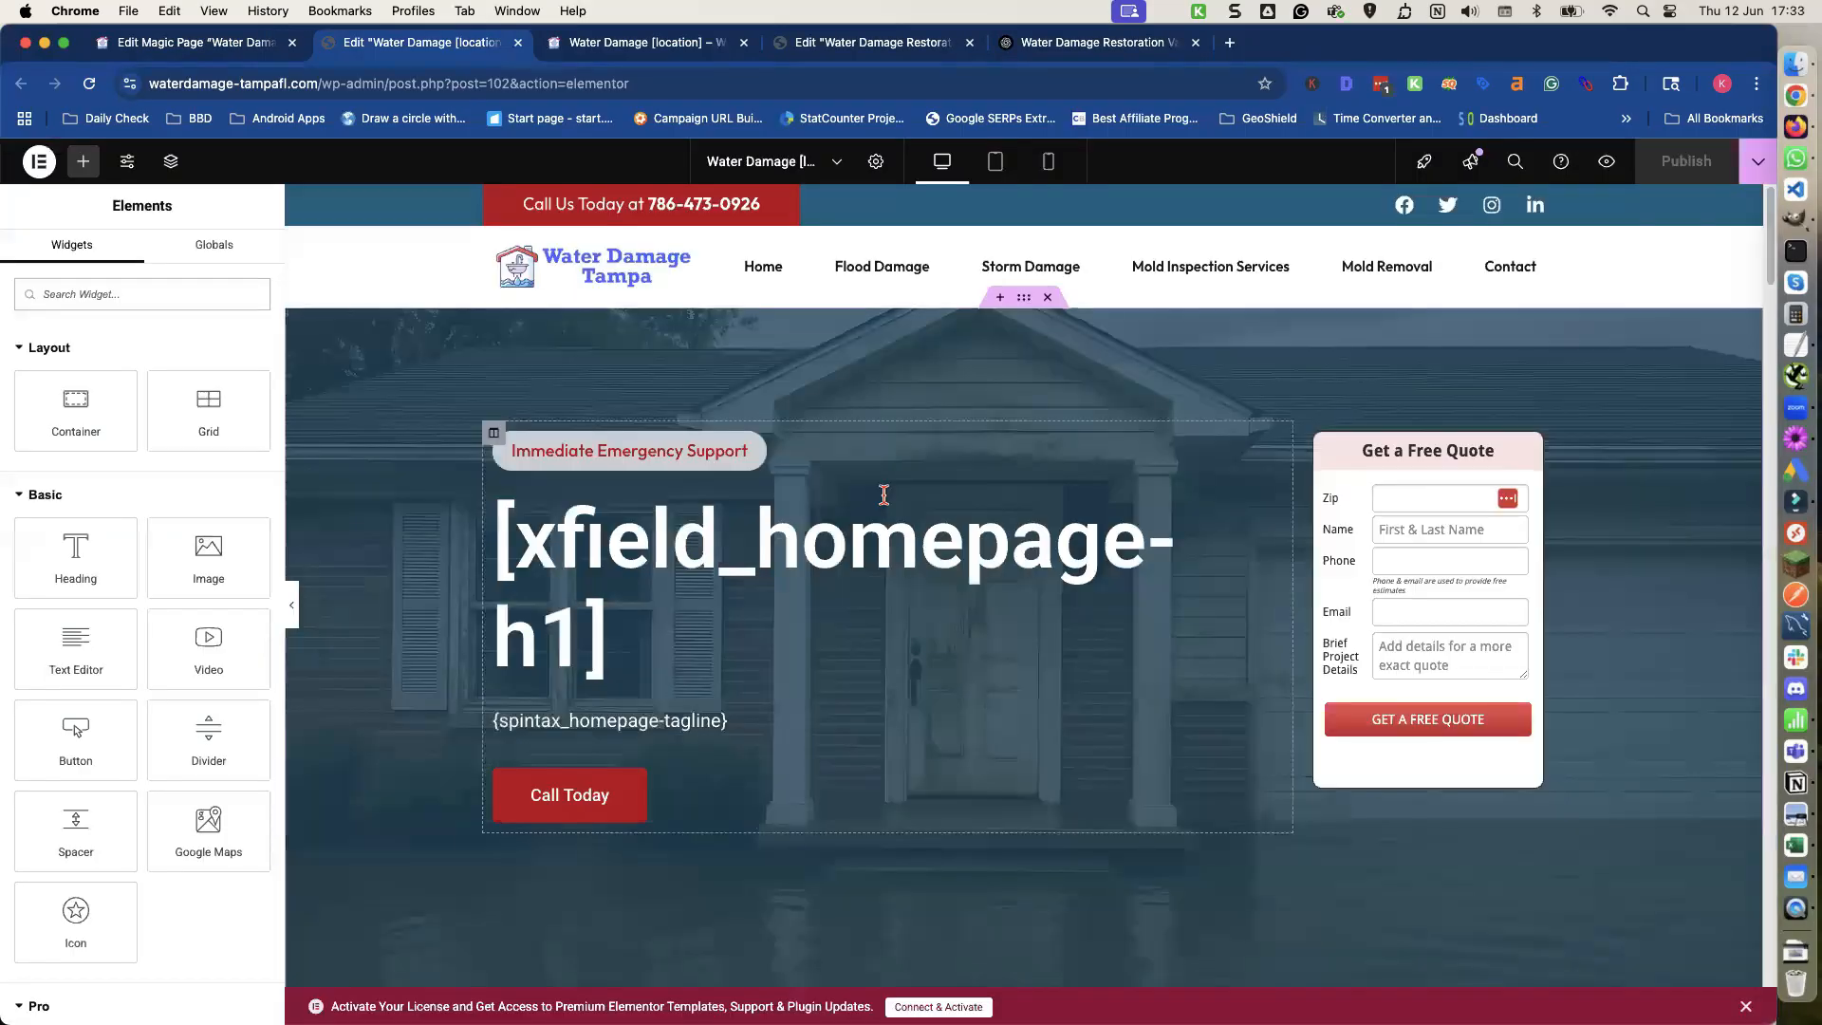
scroll(882, 497, "down", 10)
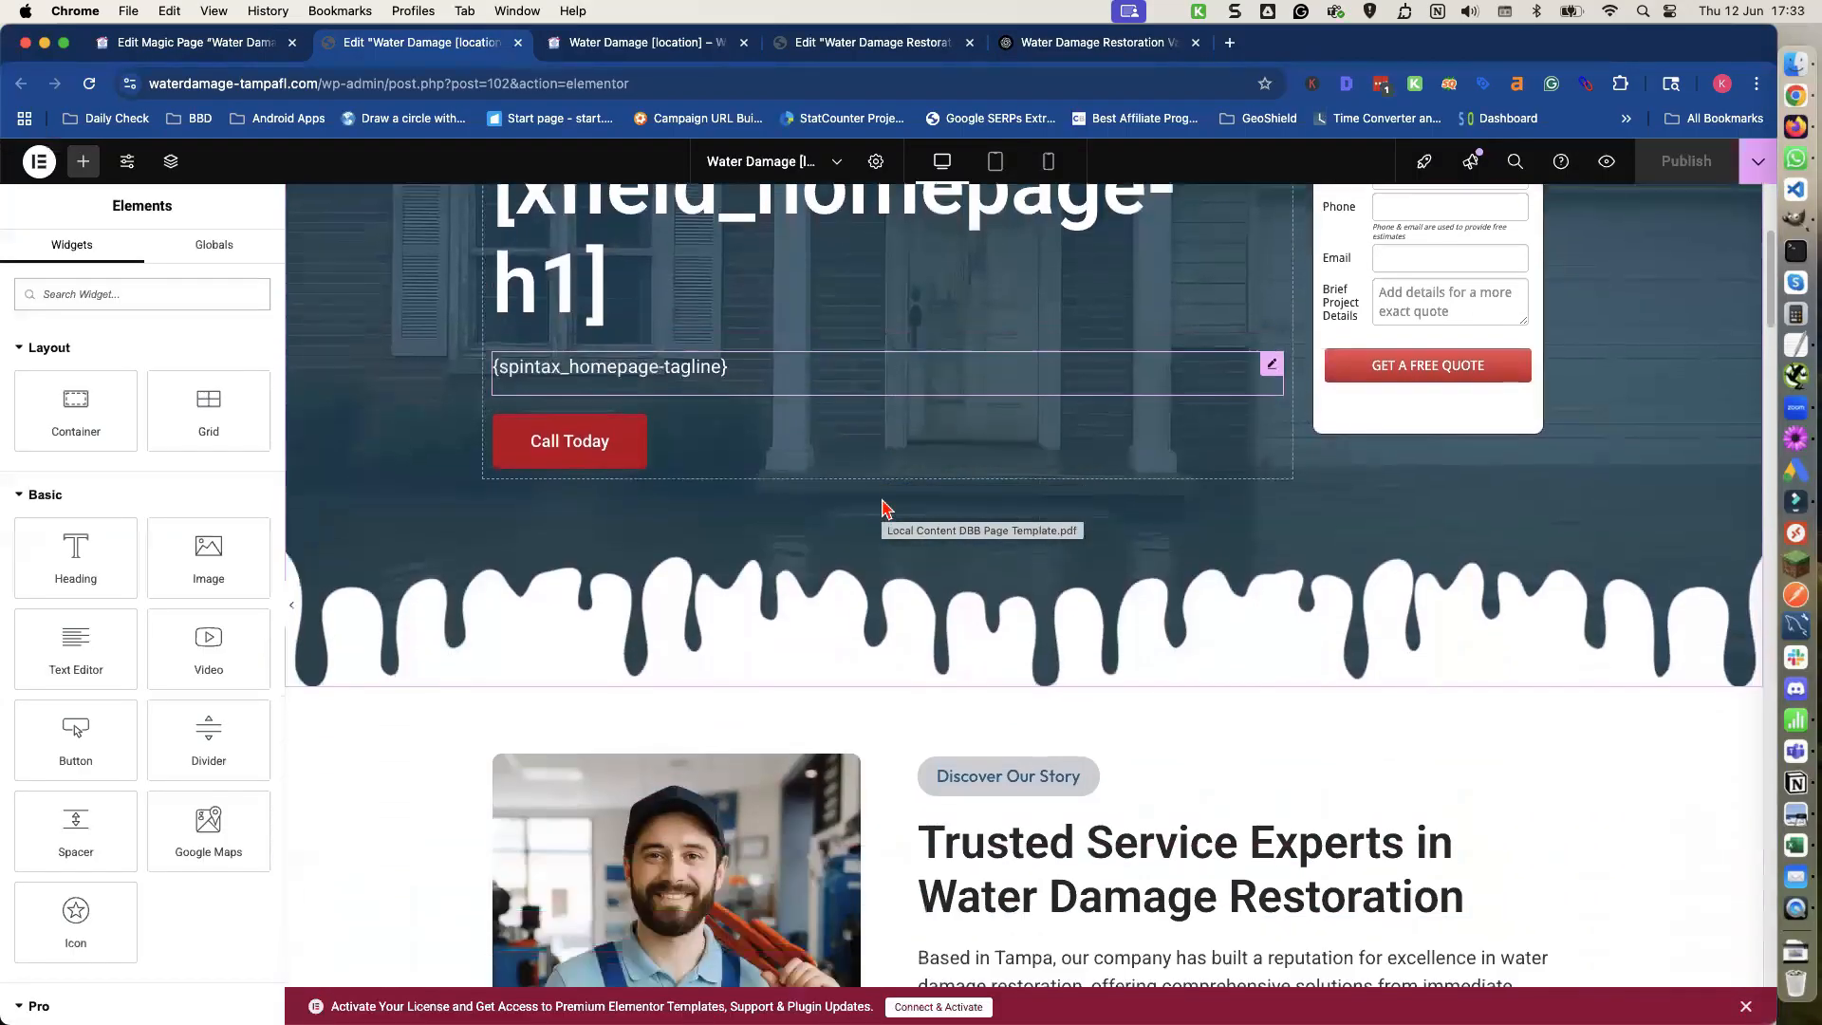
triple_click(996, 701)
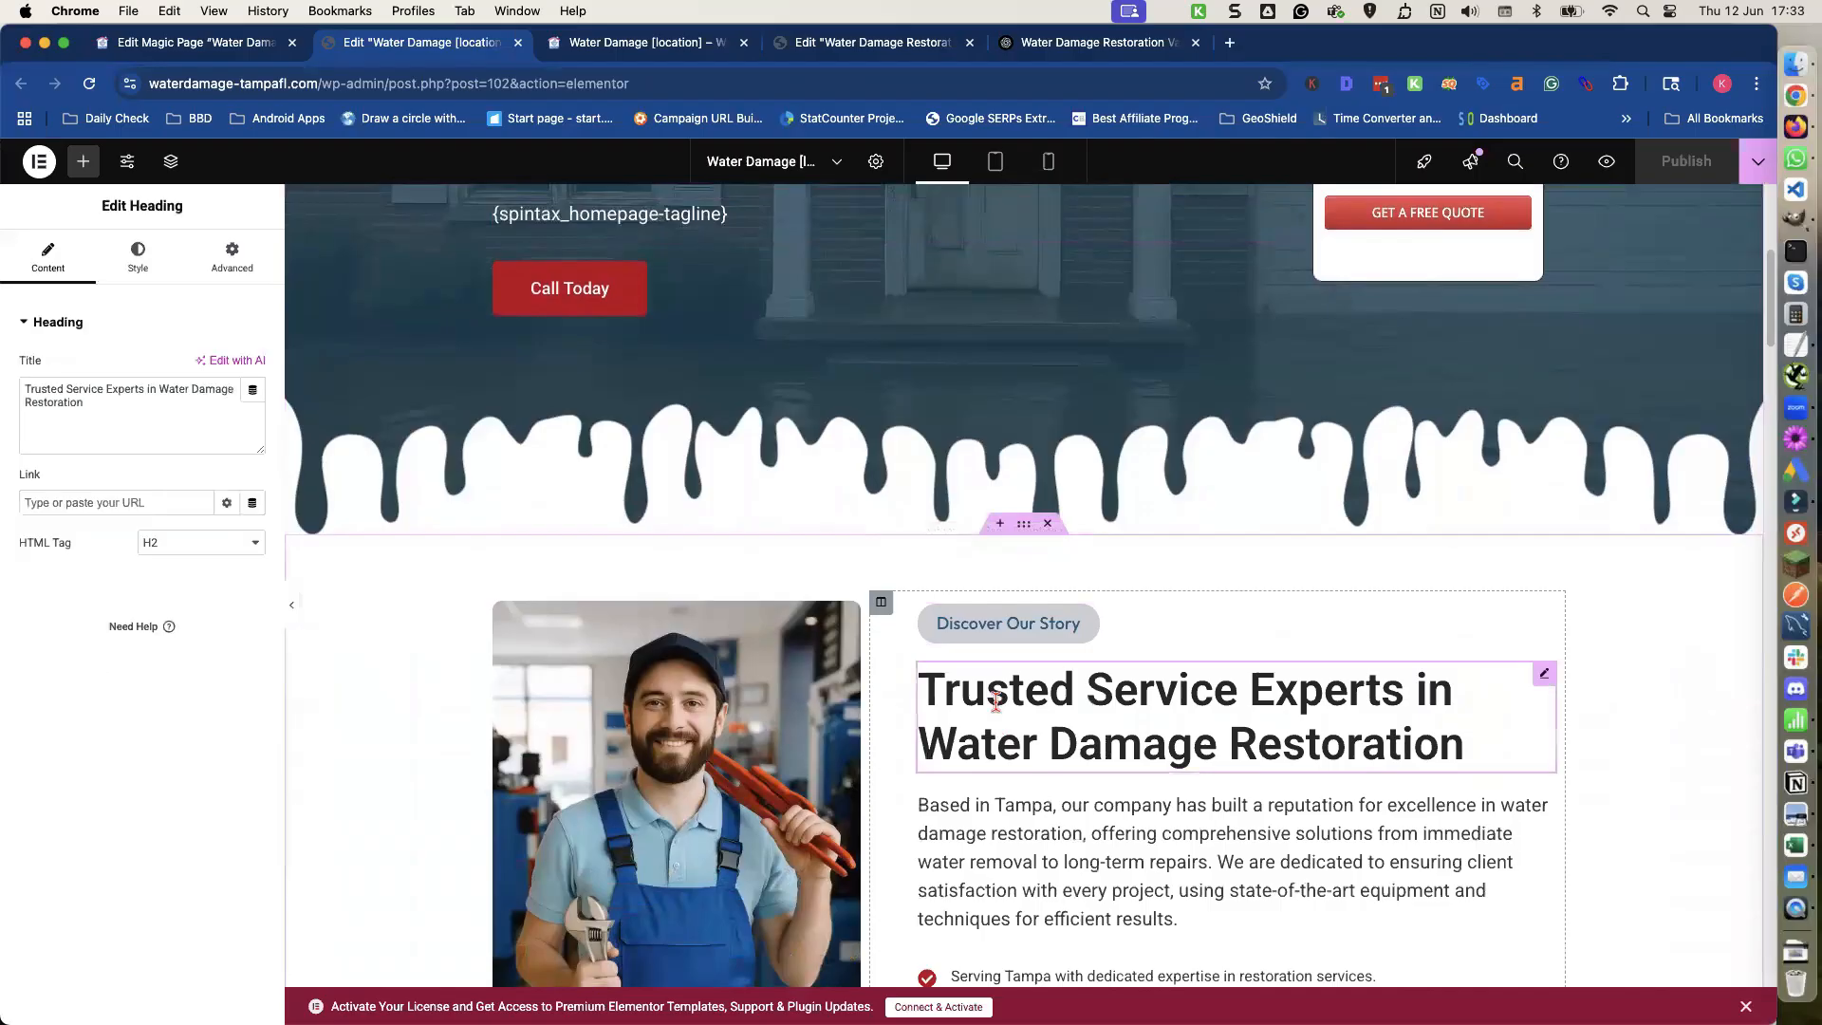
triple_click(121, 391)
key("super+v")
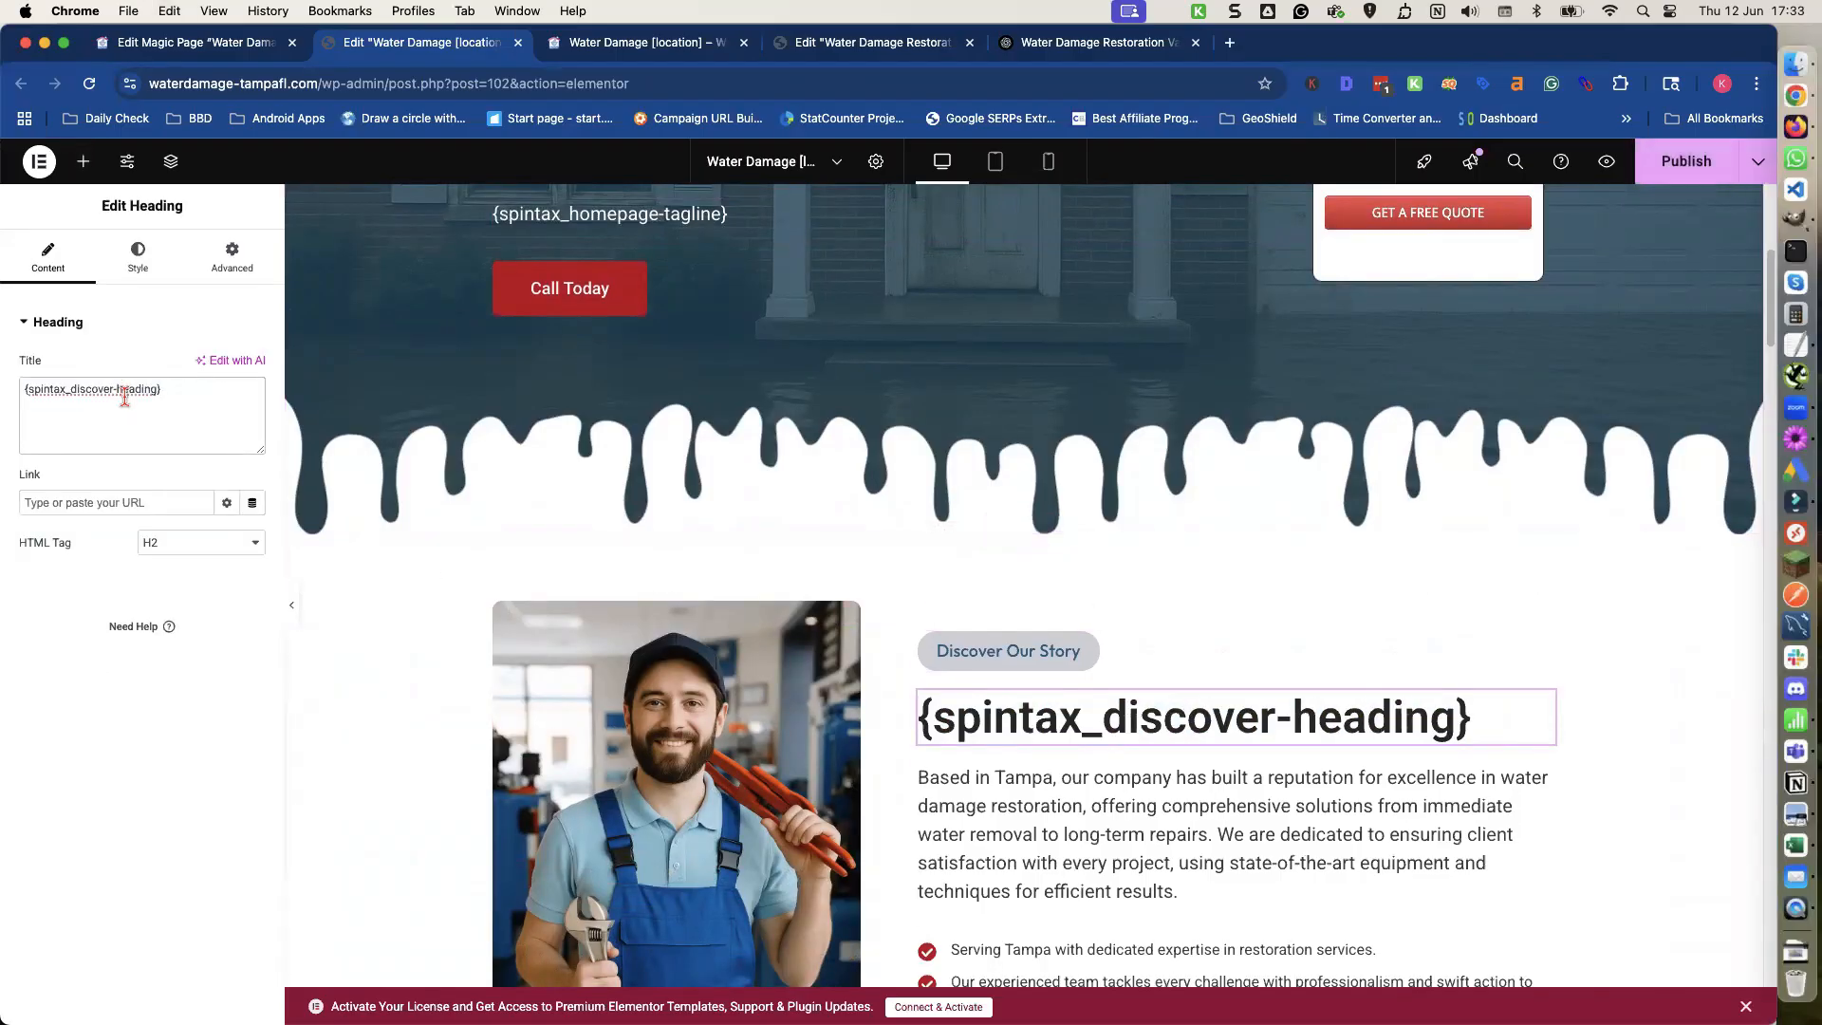
Copy the {spintax_discover-text} shortcode and replace the Discover Our Story paragraph with it.
scroll(353, 465, "down", 1)
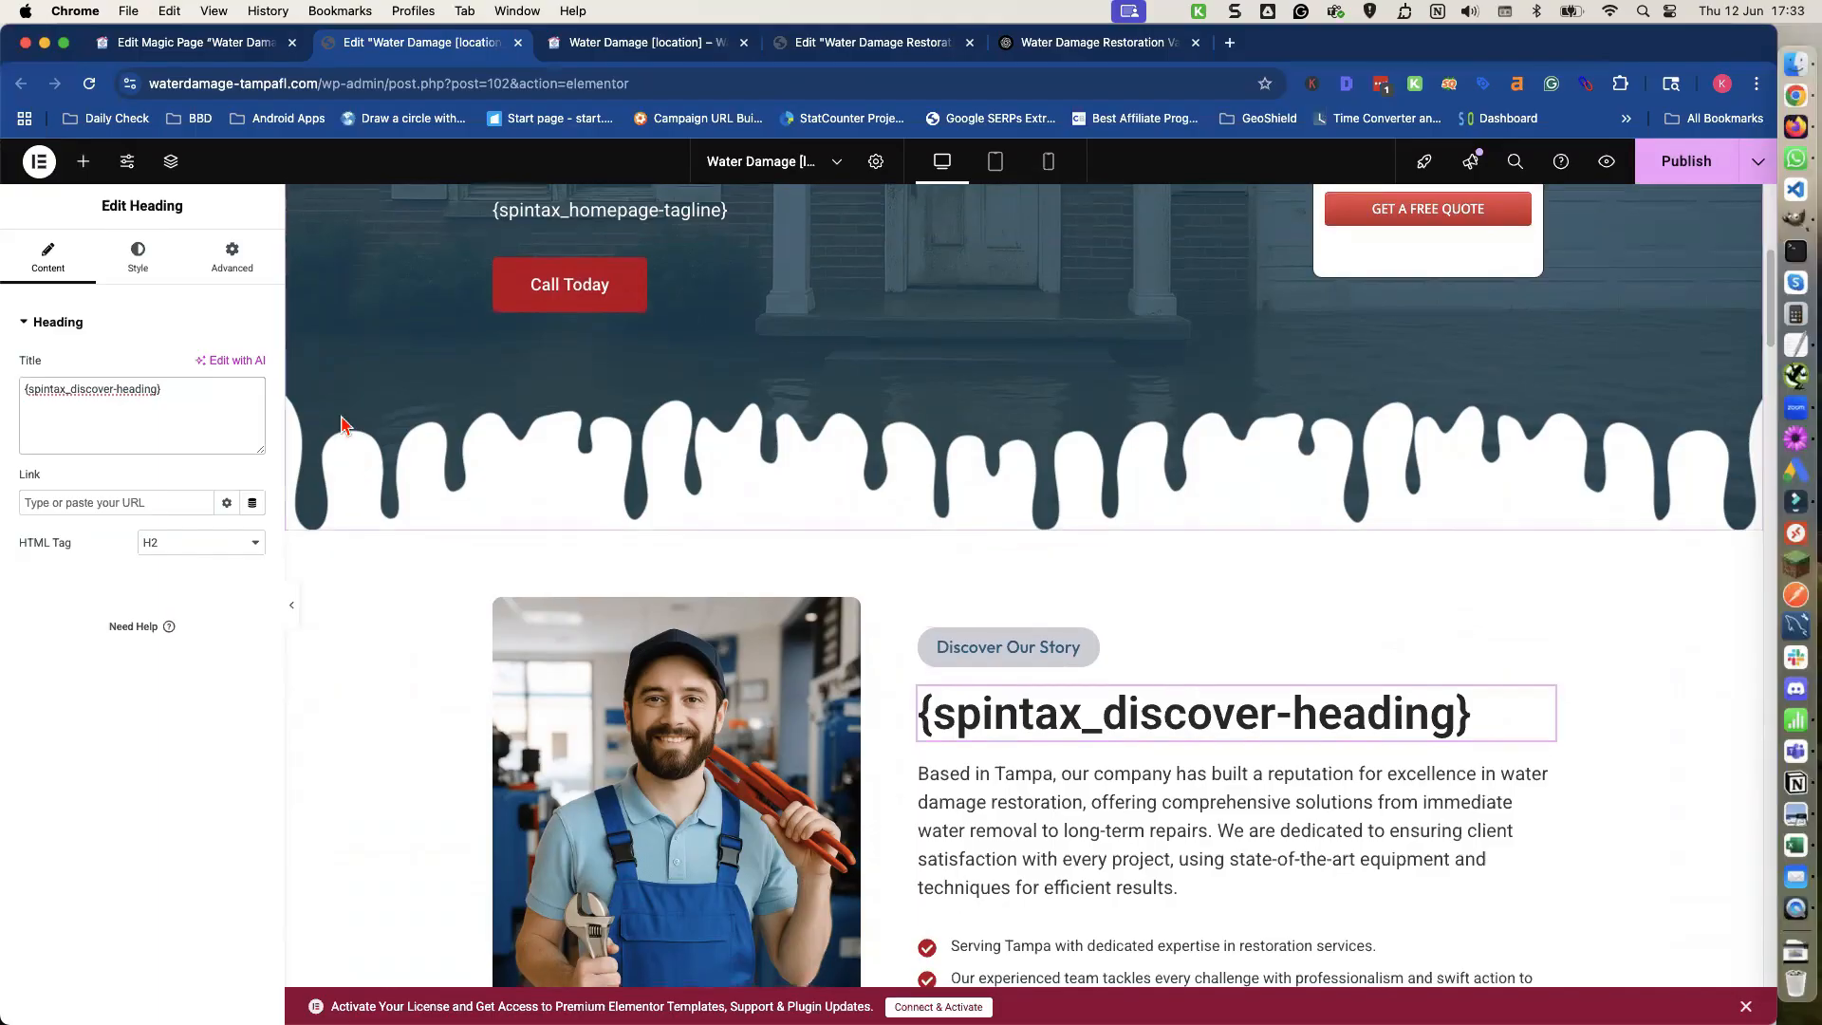
left_click(227, 44)
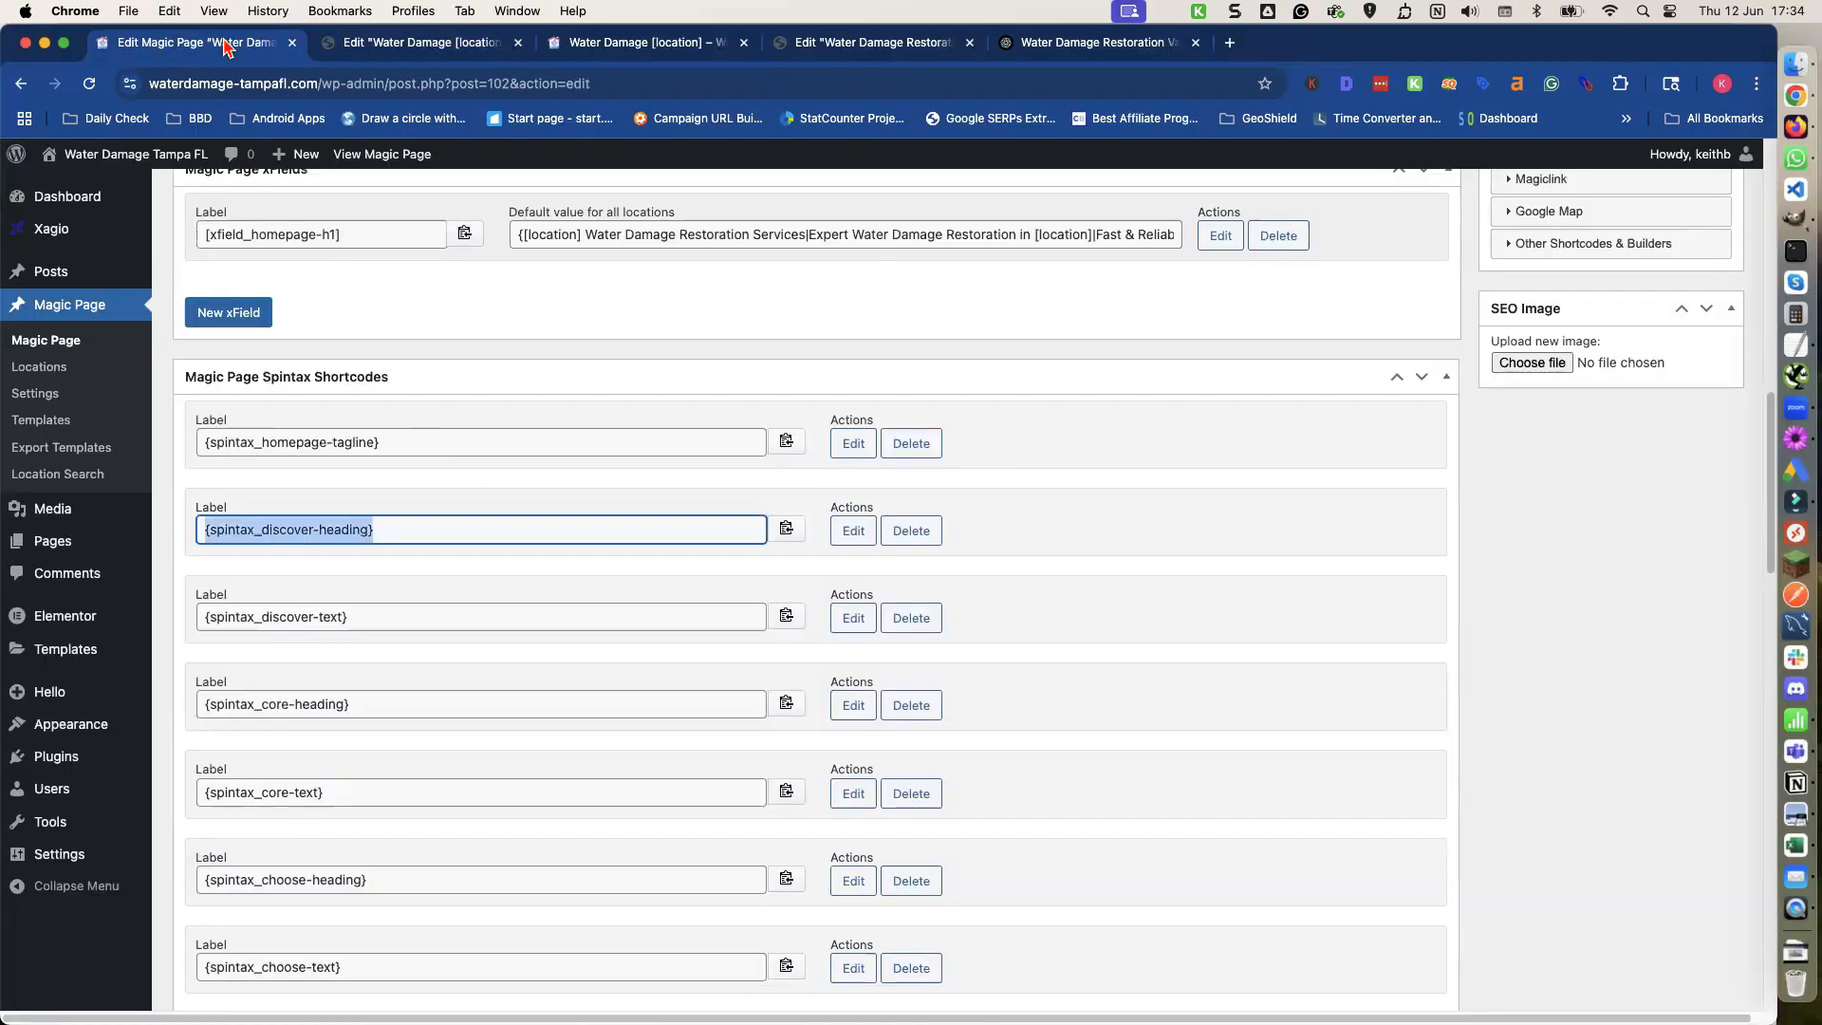
left_click(784, 618)
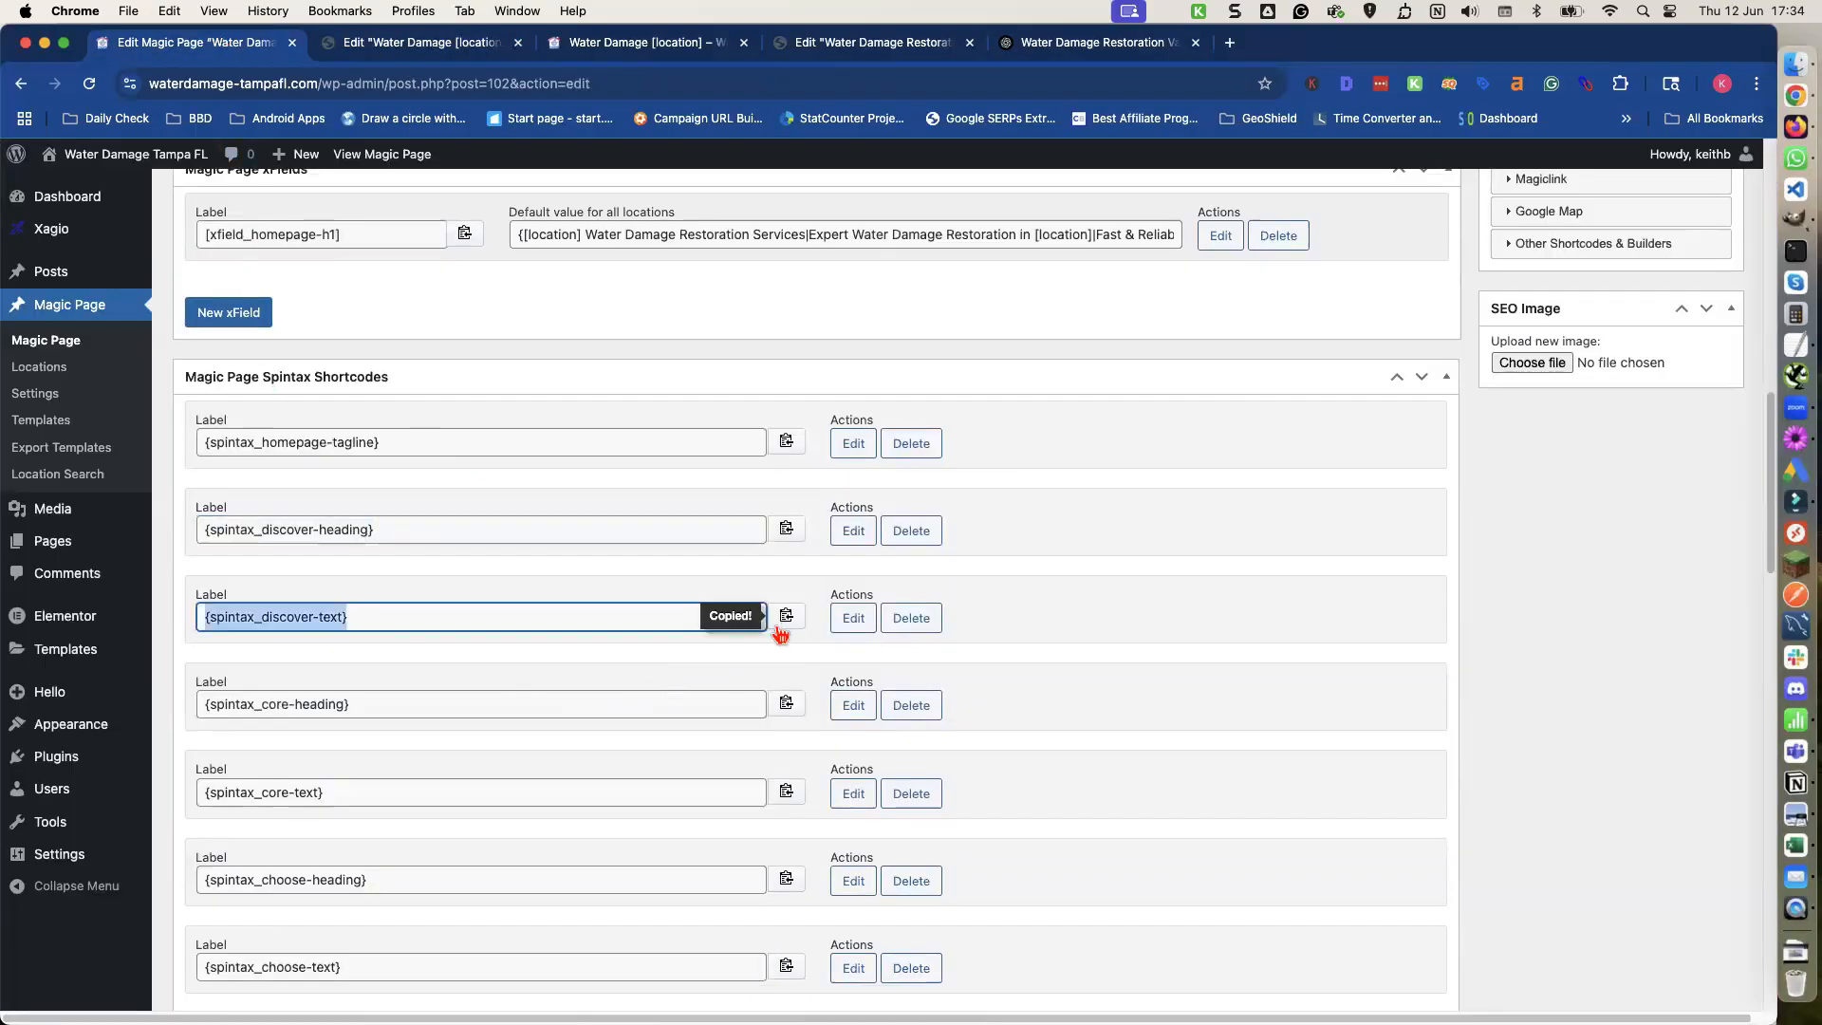
left_click(429, 52)
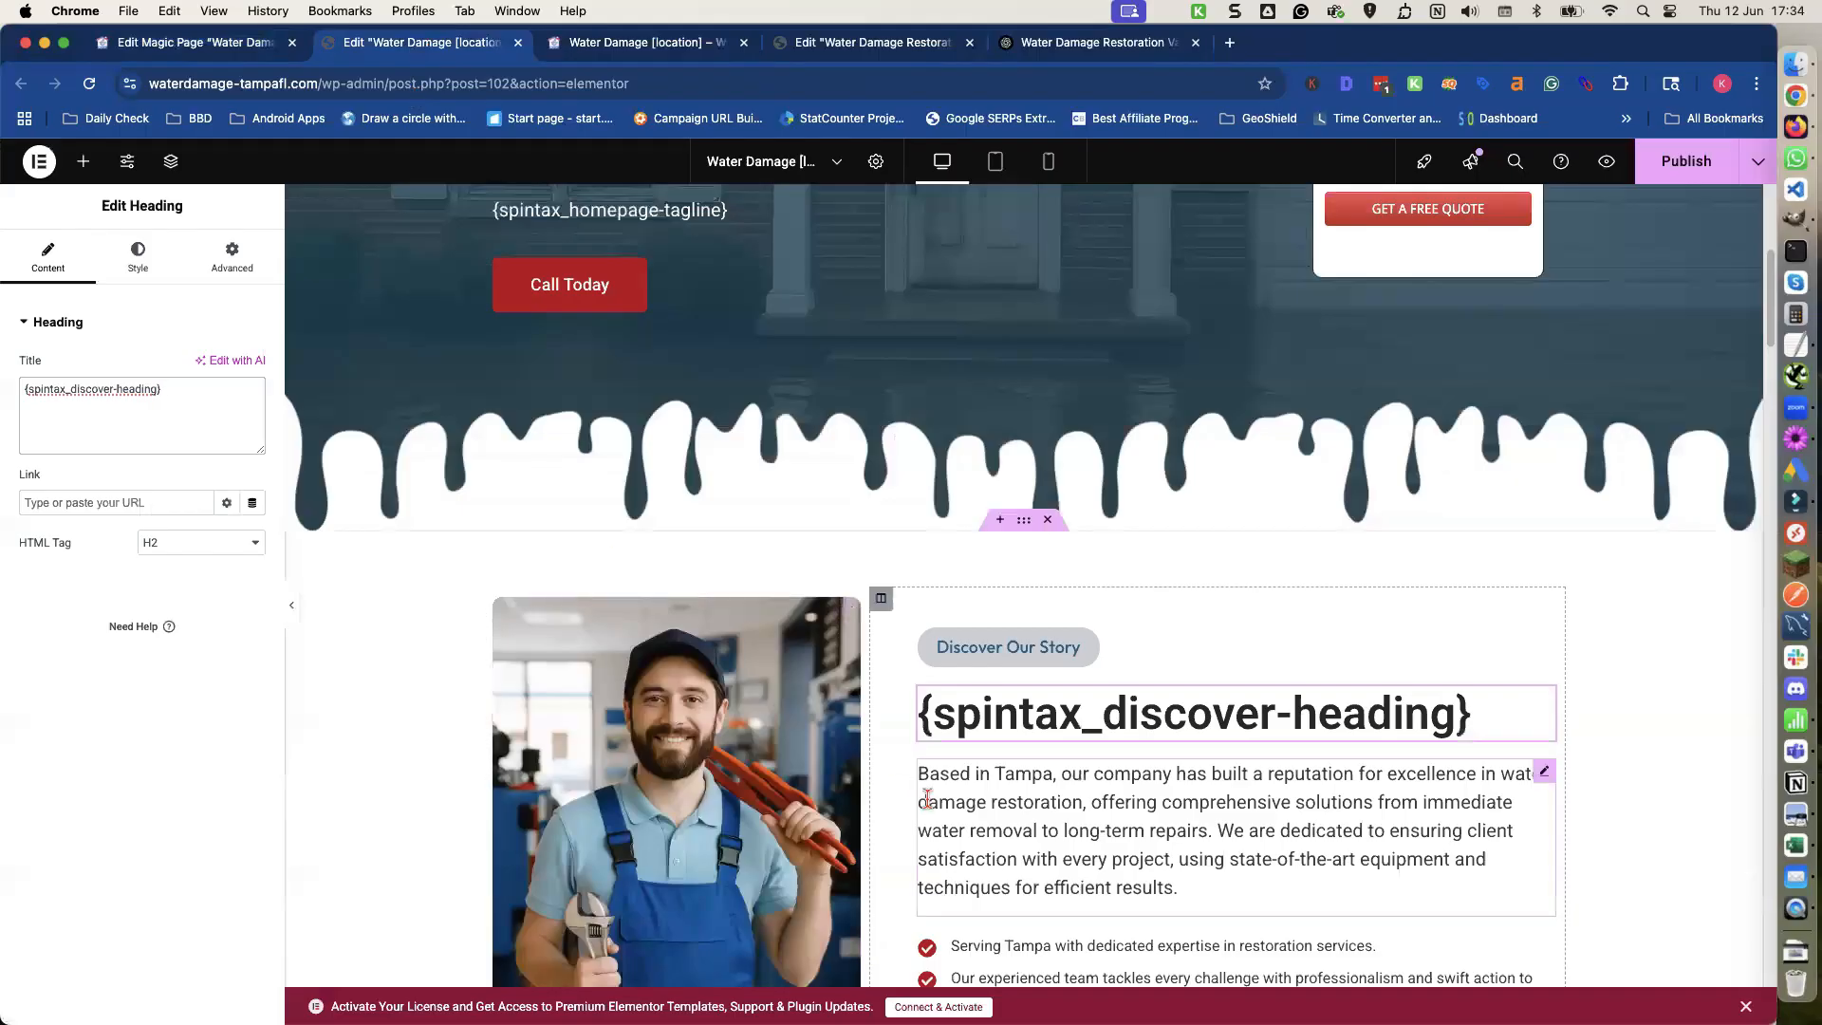
scroll(612, 532, "down", 1)
left_click(979, 747)
left_click(256, 596)
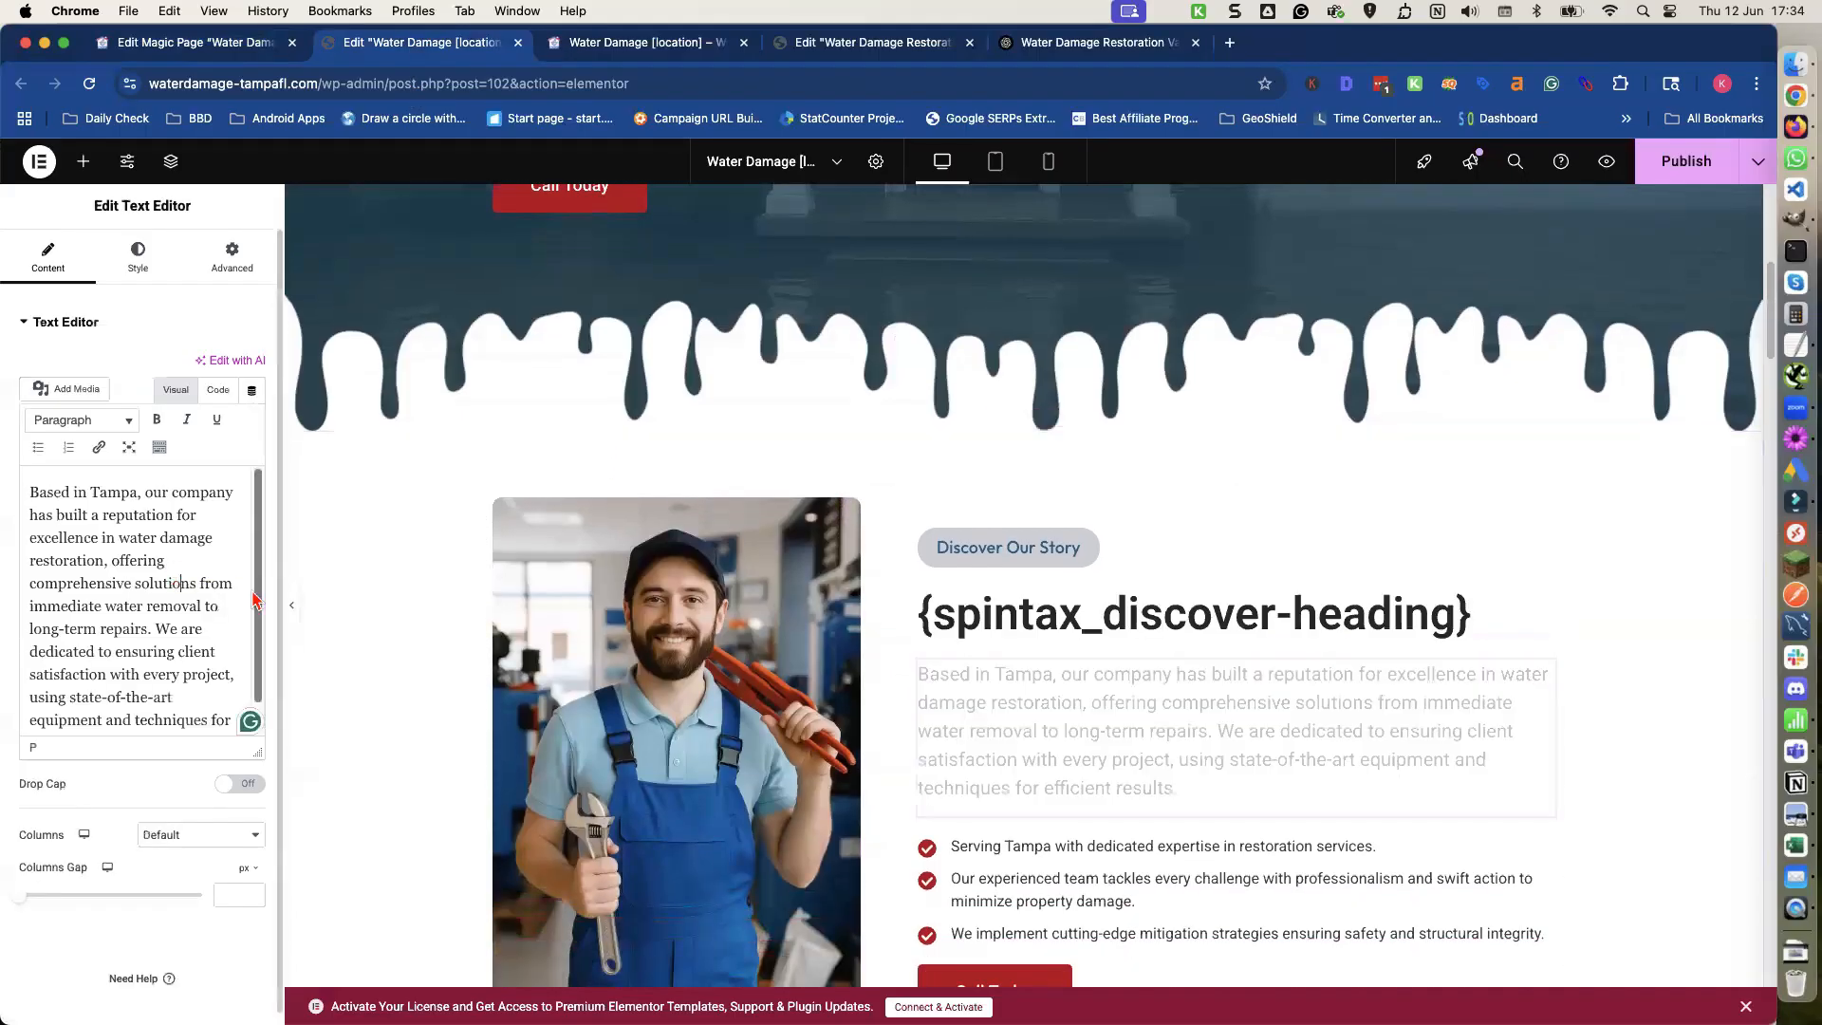
key("ctrl+a")
key("BackSpace")
key("ctrl+v")
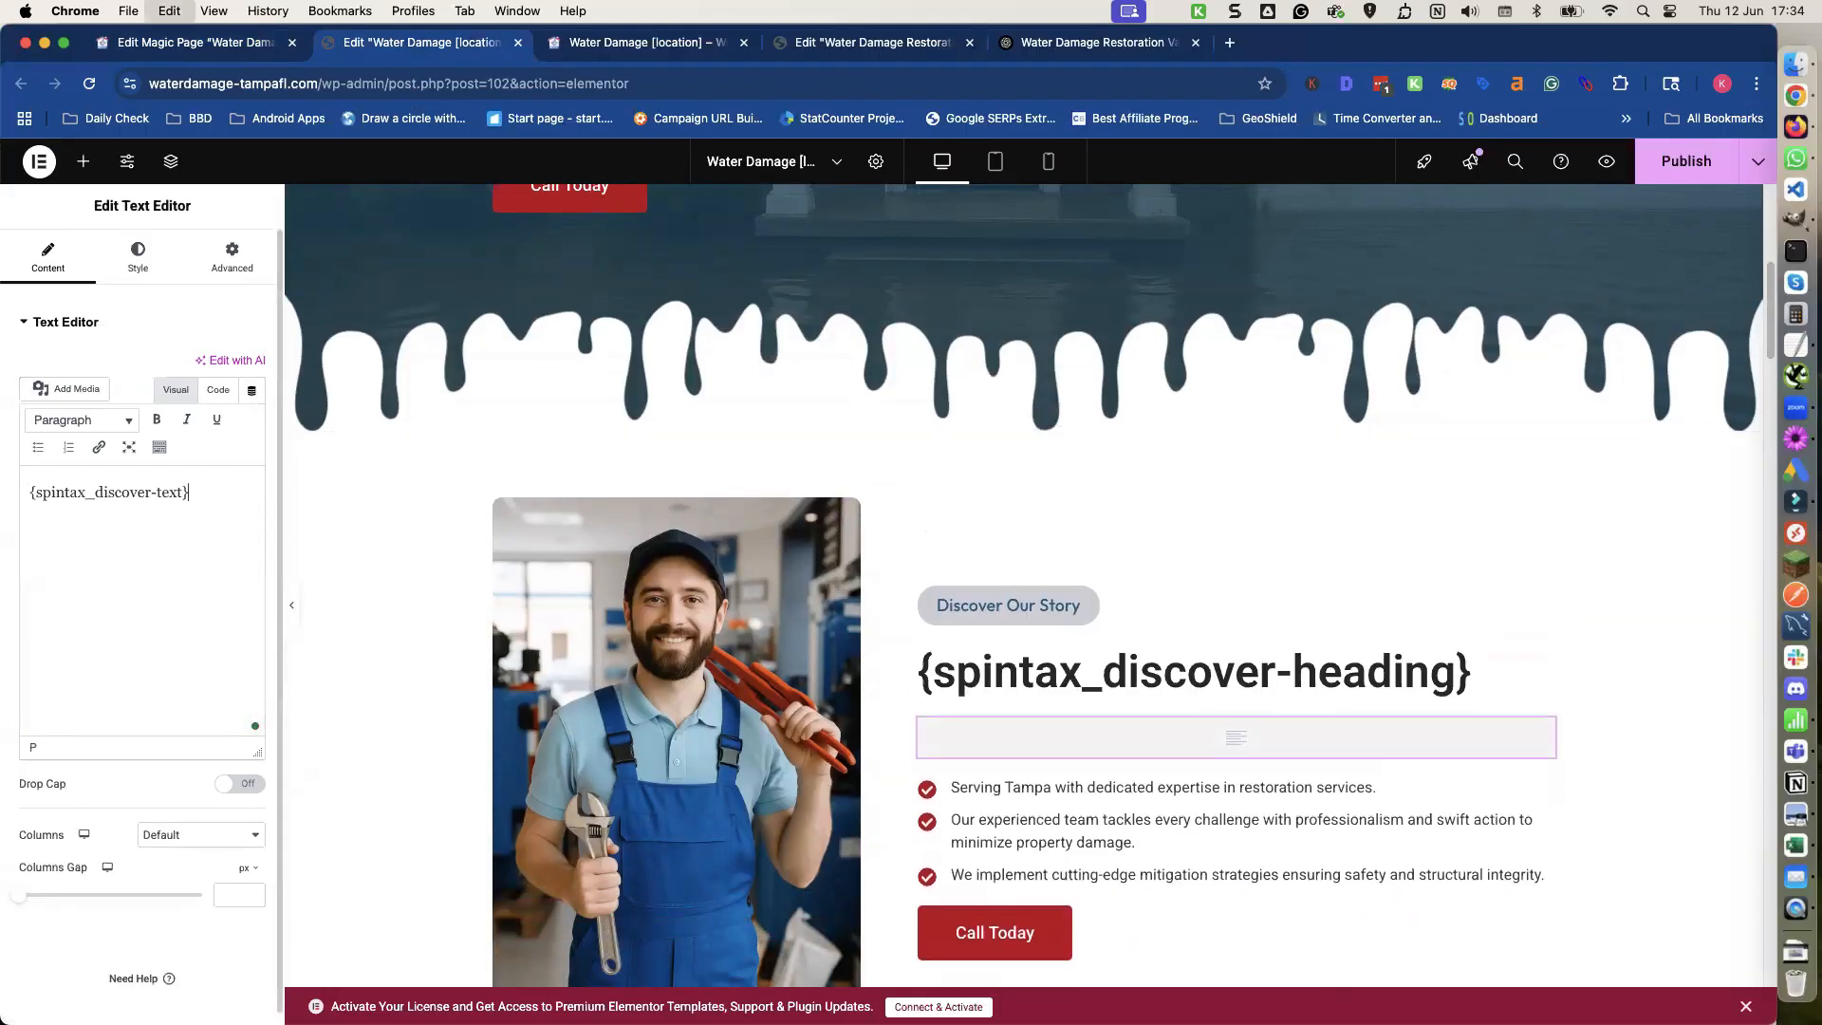
Copy the {spintax_core-heading} shortcode and replace the Our Core Services heading title with it.
scroll(1039, 655, "down", 2)
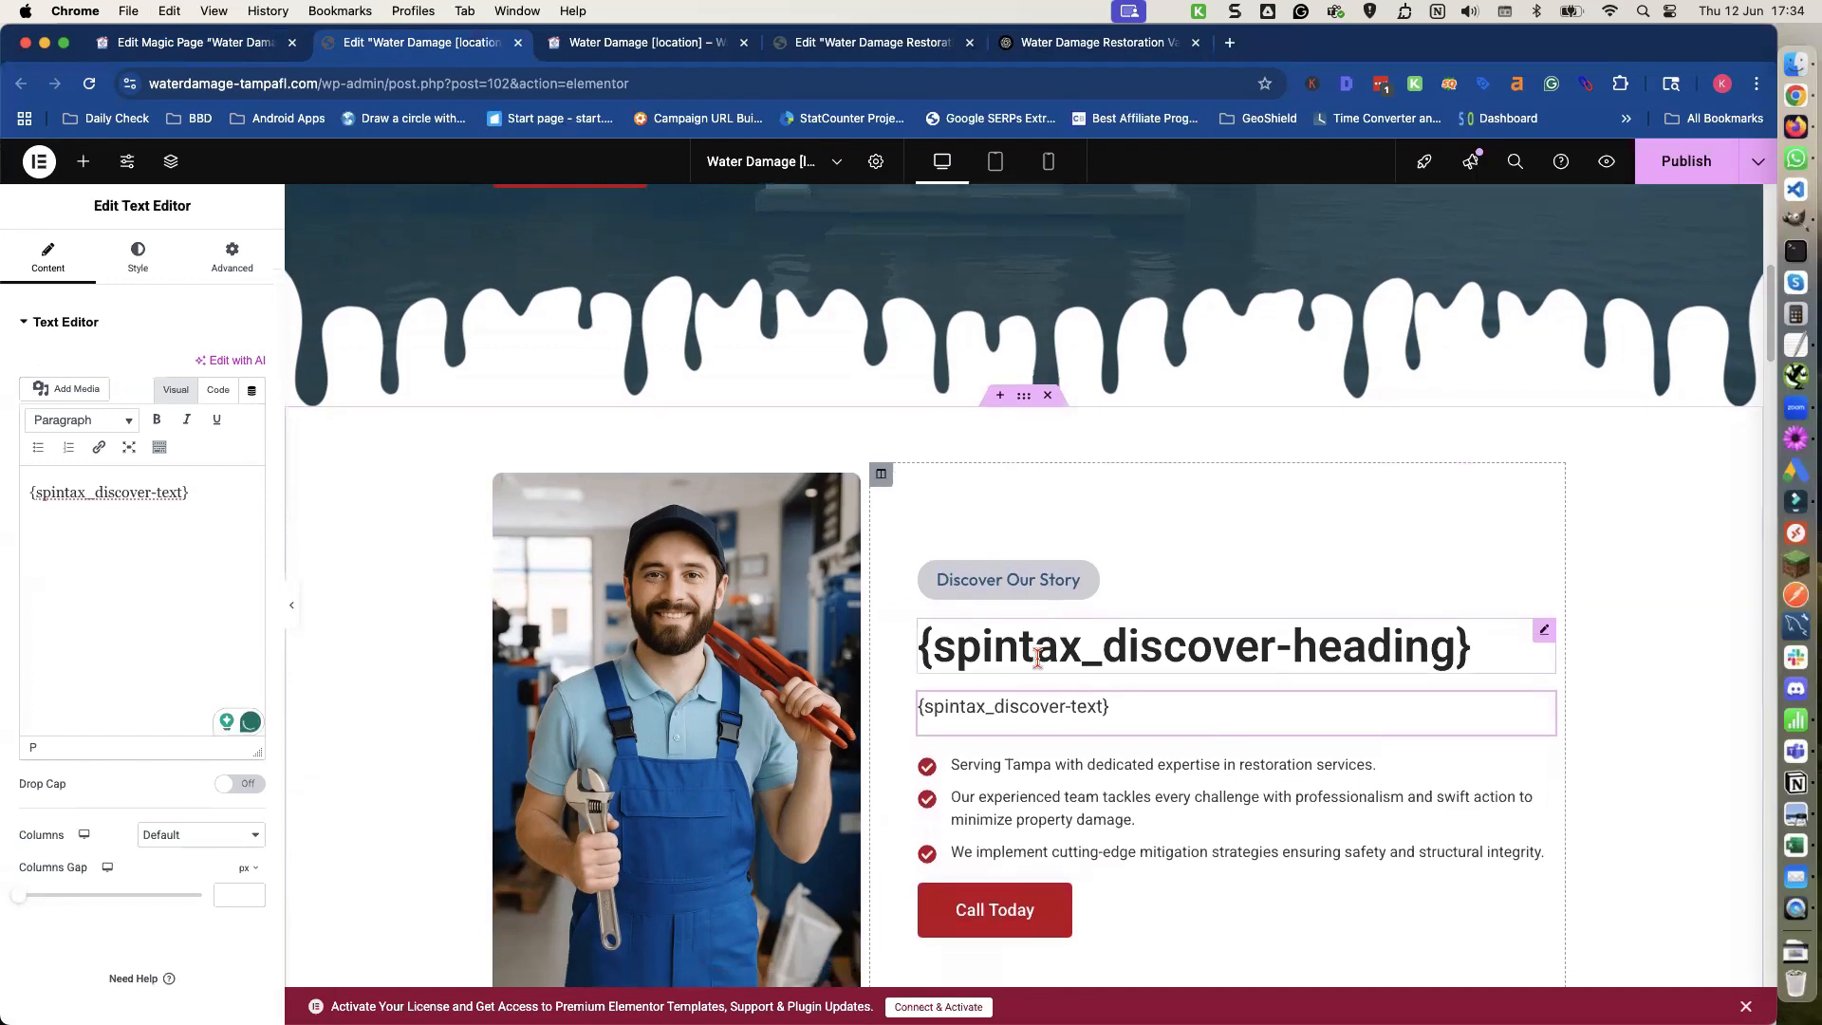
scroll(1033, 663, "down", 4)
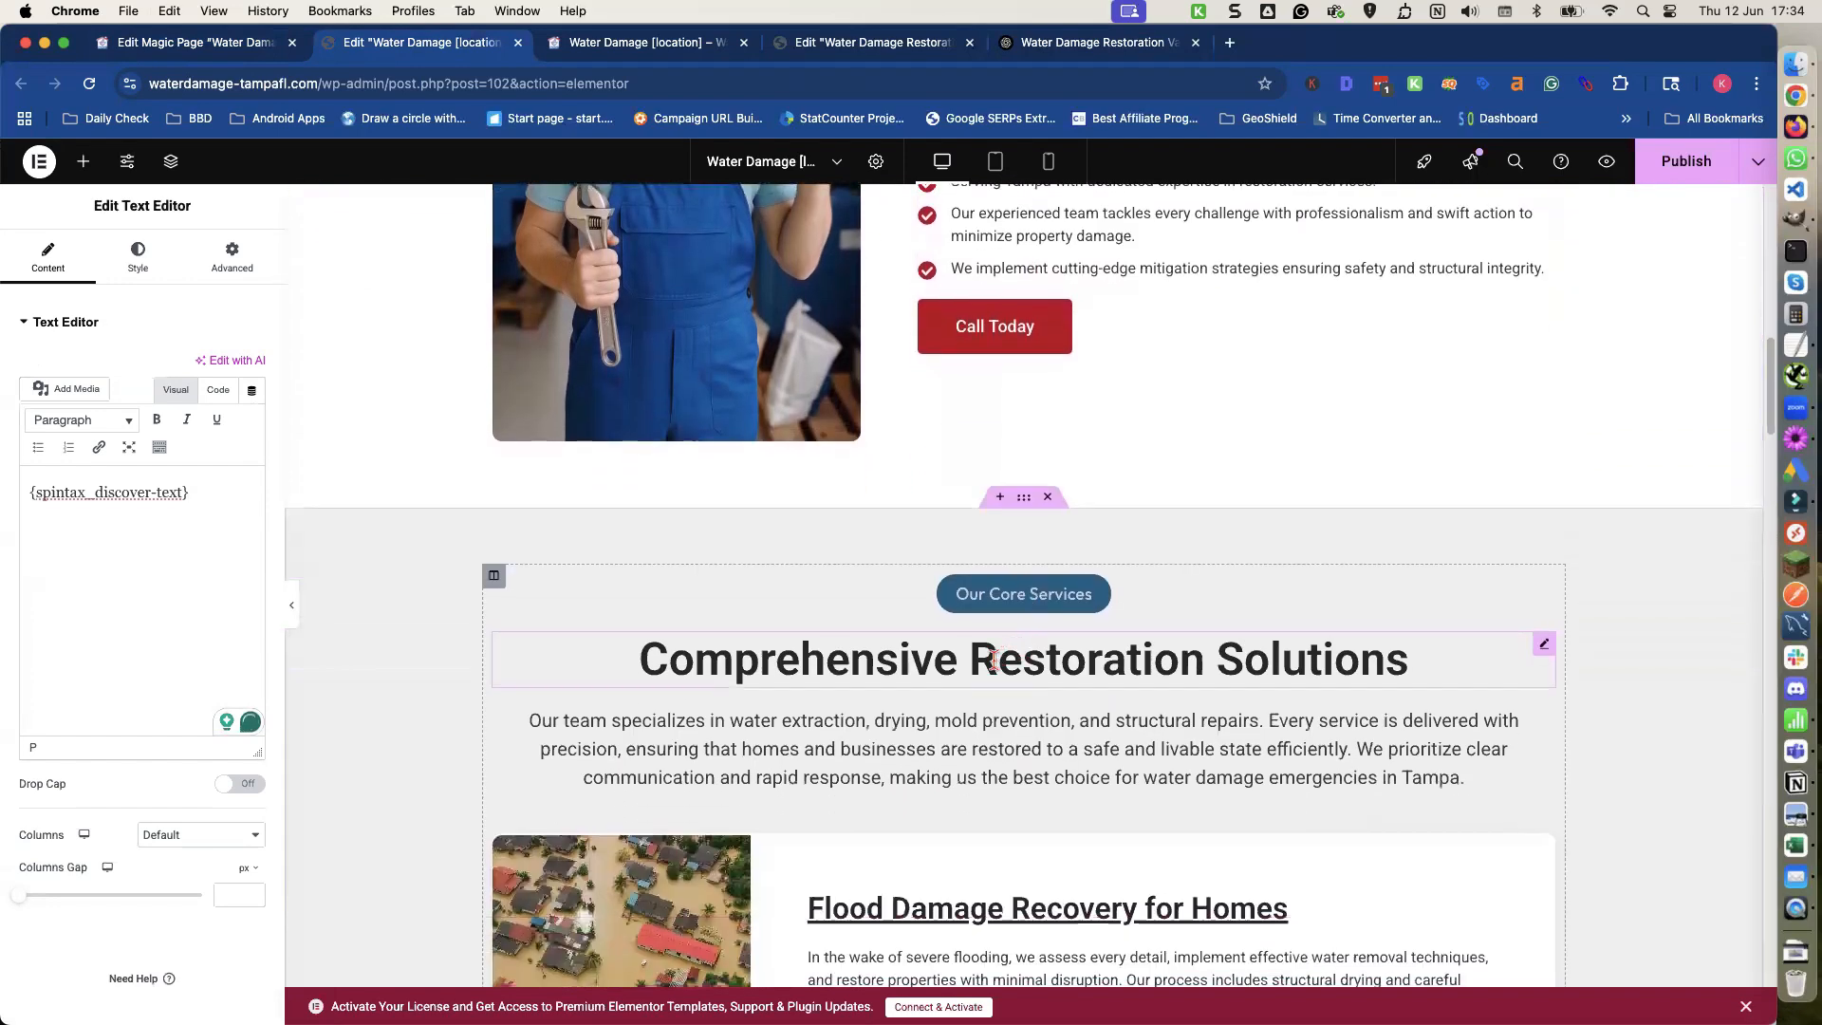
double_click(993, 658)
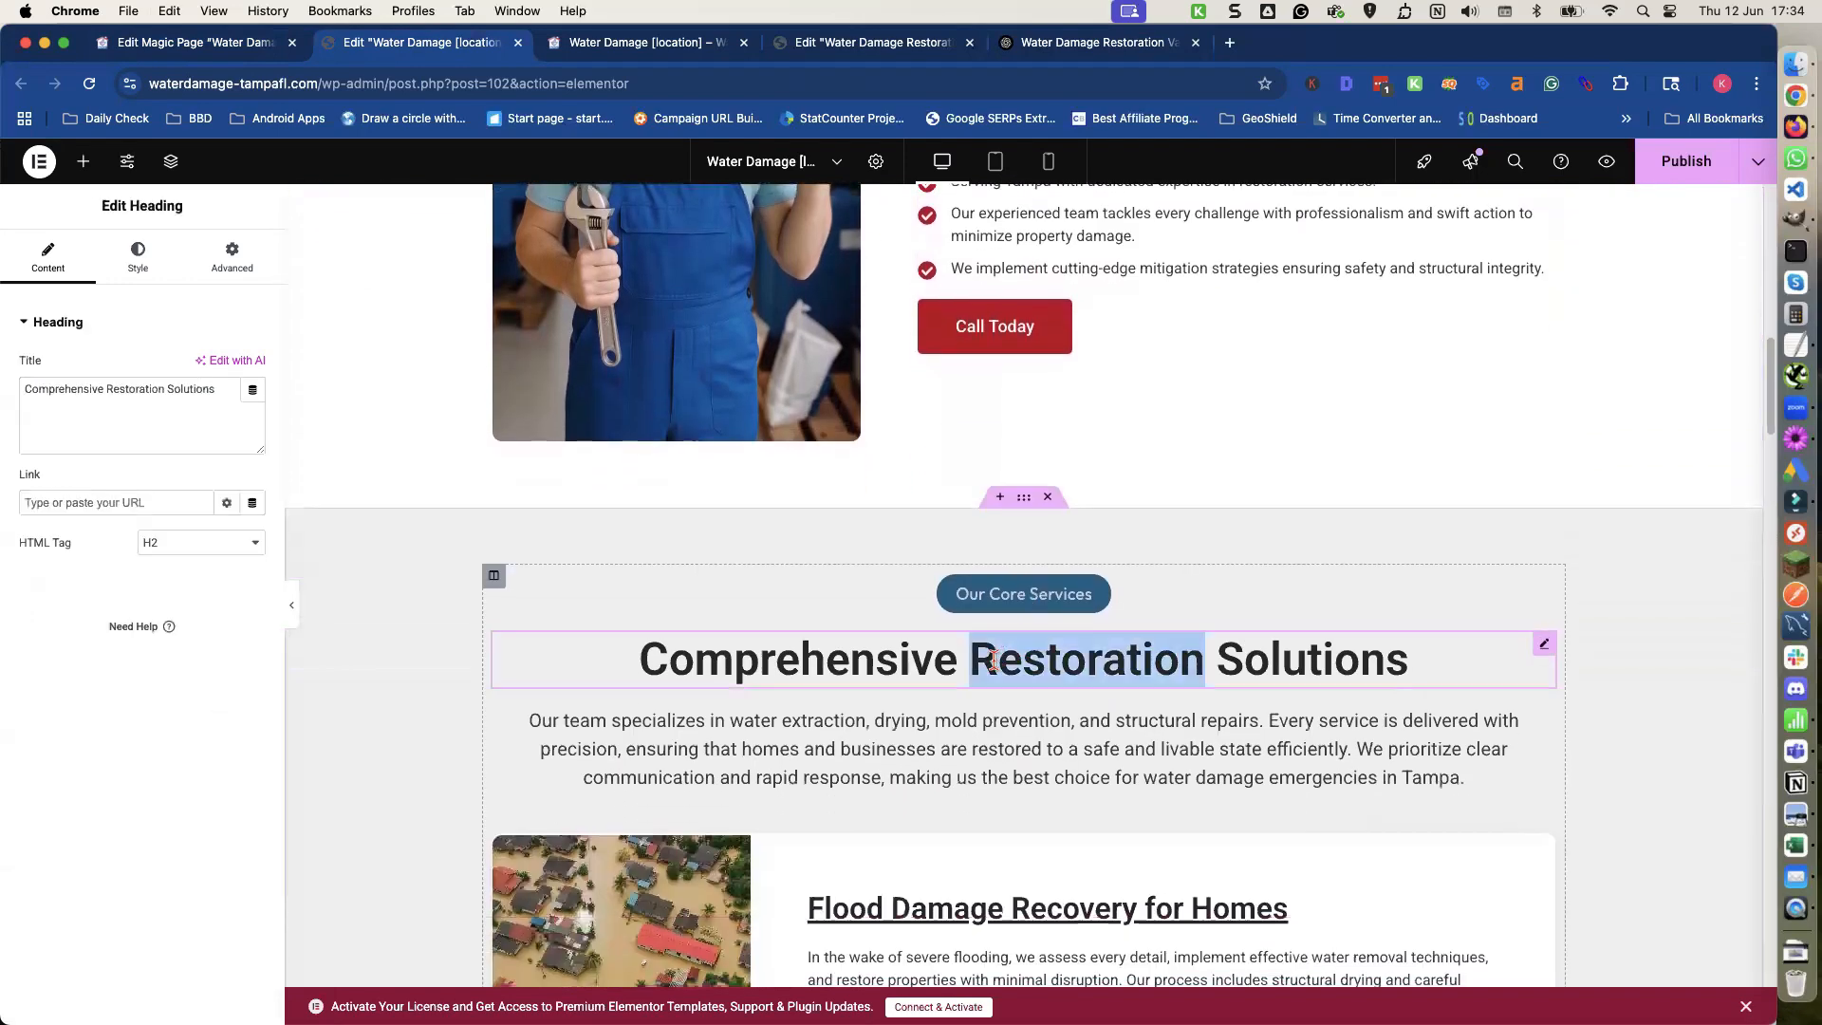
left_click(198, 42)
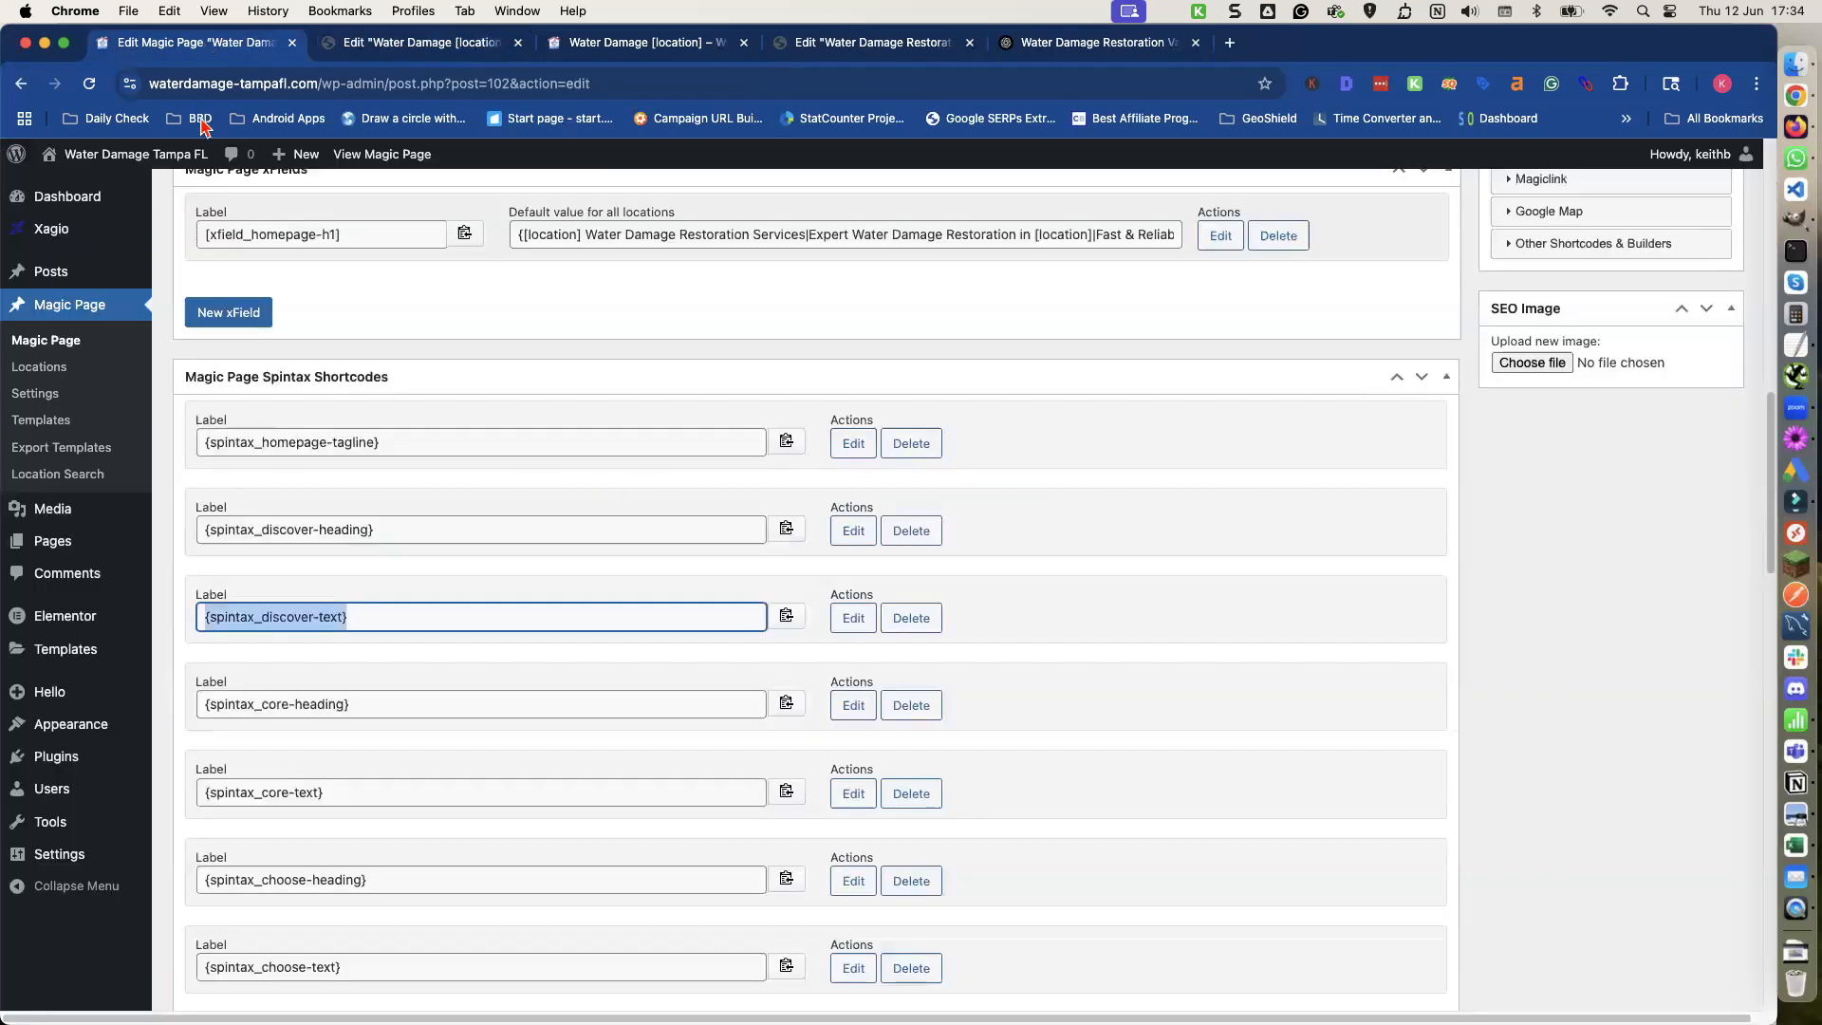
left_click(786, 702)
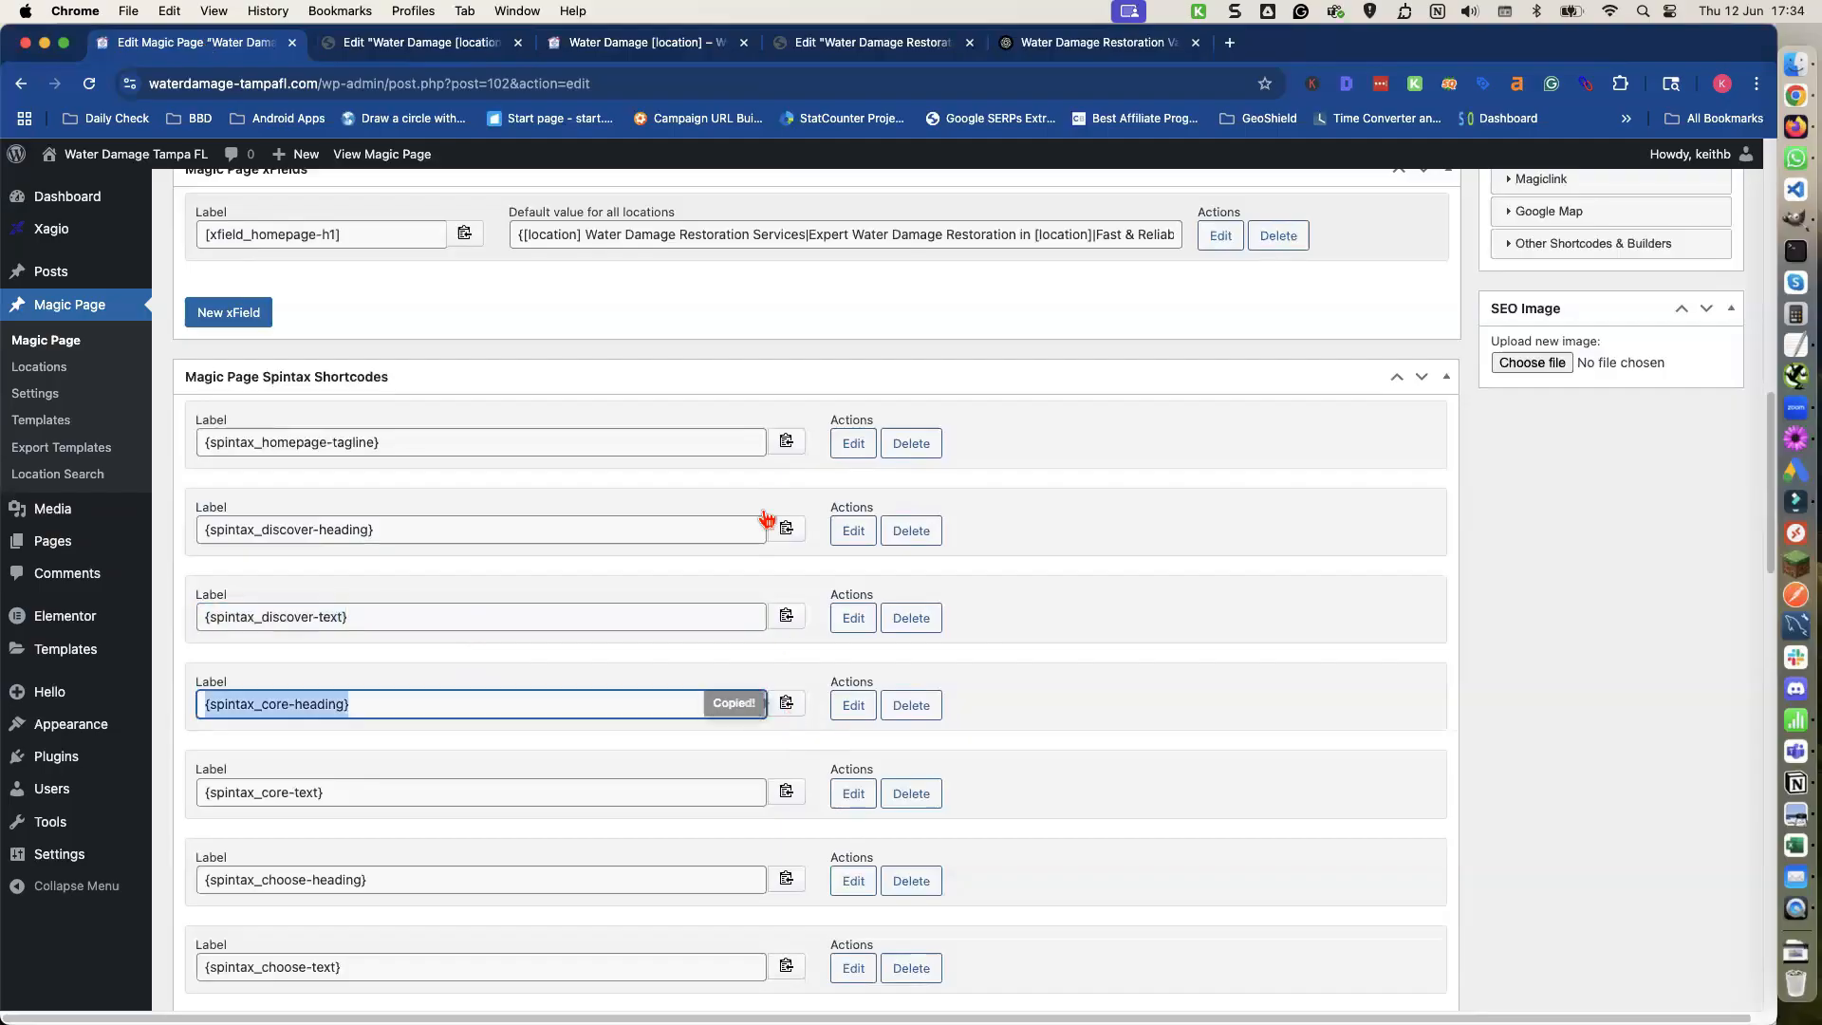
left_click(472, 42)
left_click(161, 387)
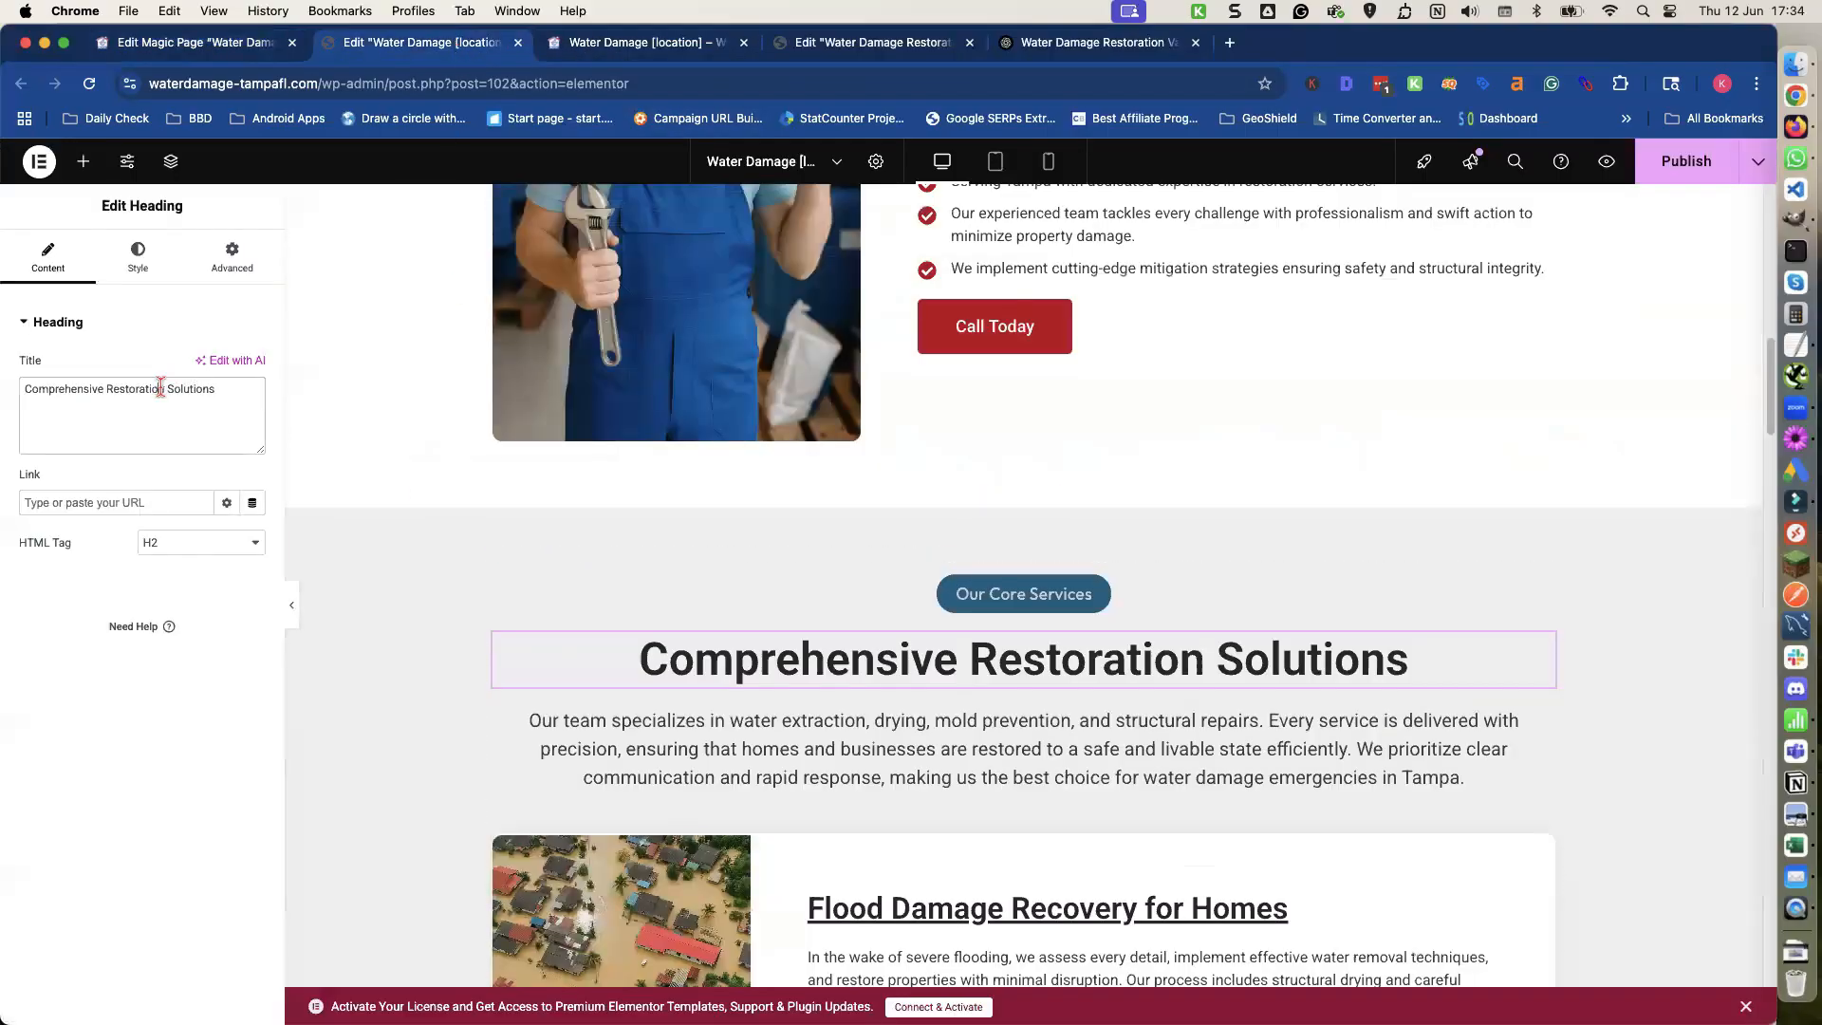
triple_click(160, 387)
key("cmd+v")
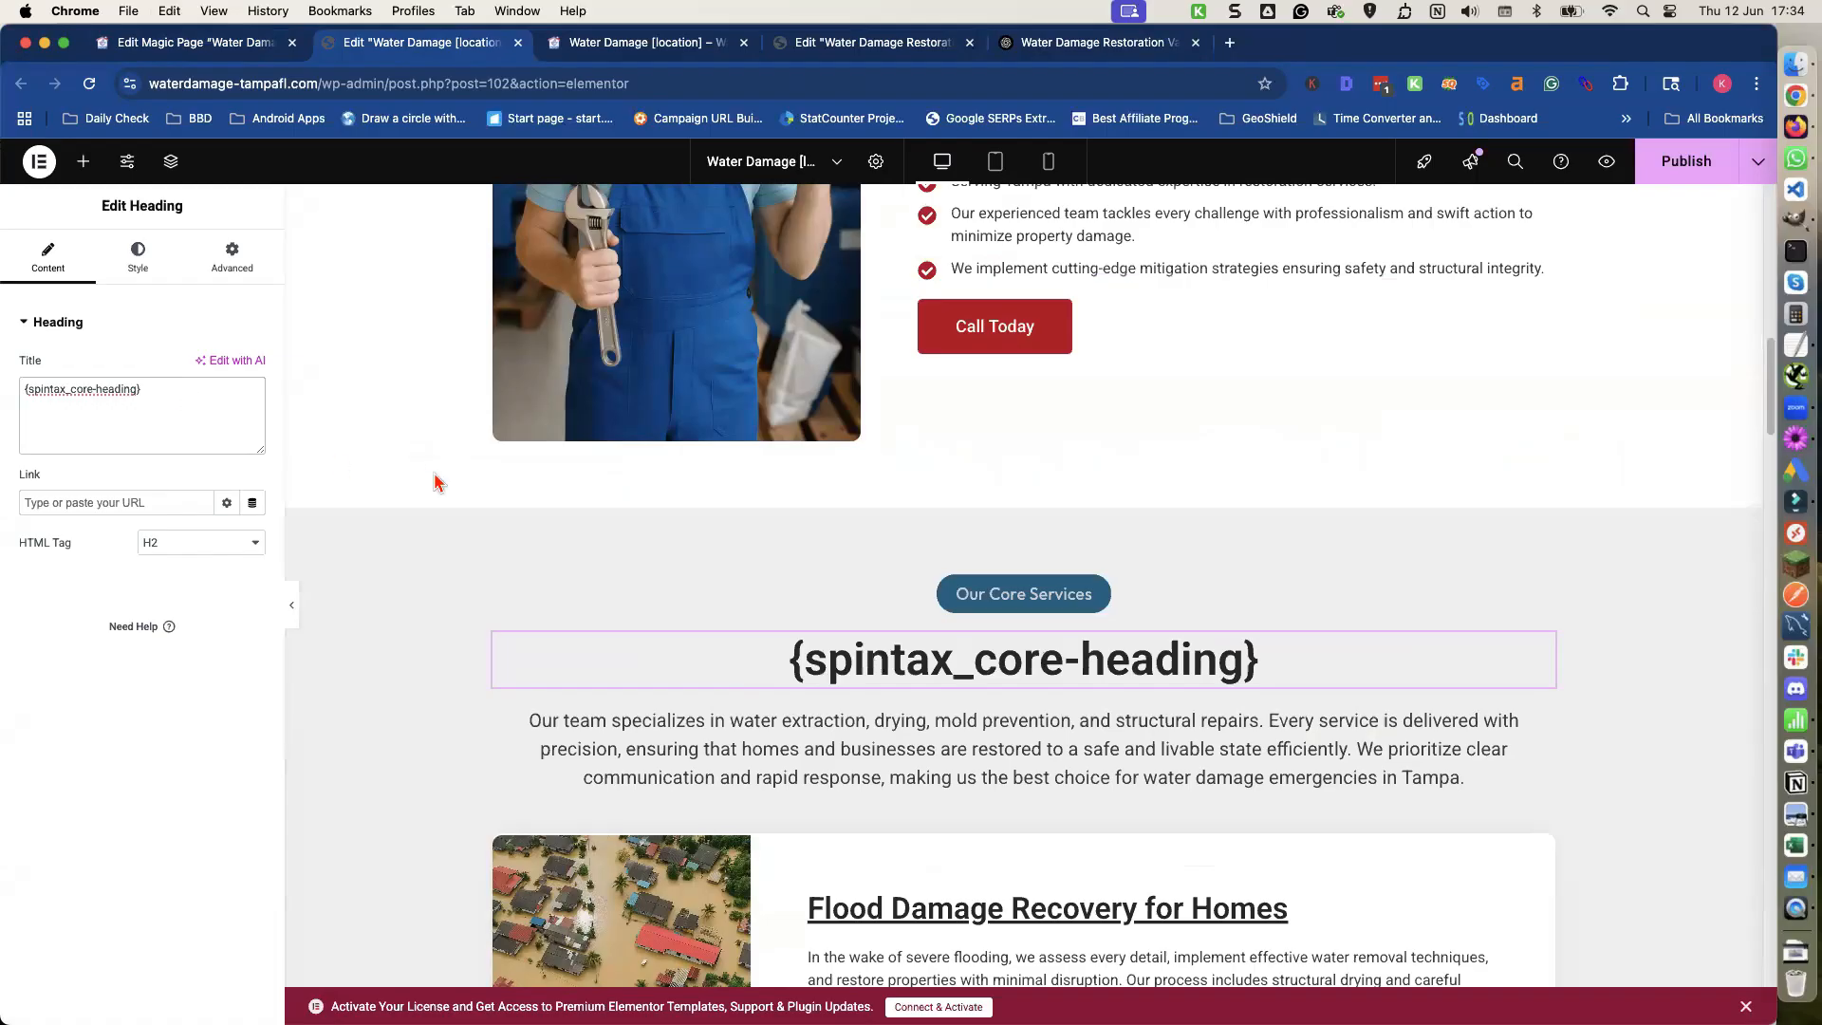
Clear the Core Services paragraph and paste the {spintax_core-text} shortcode in its place.
left_click(539, 719)
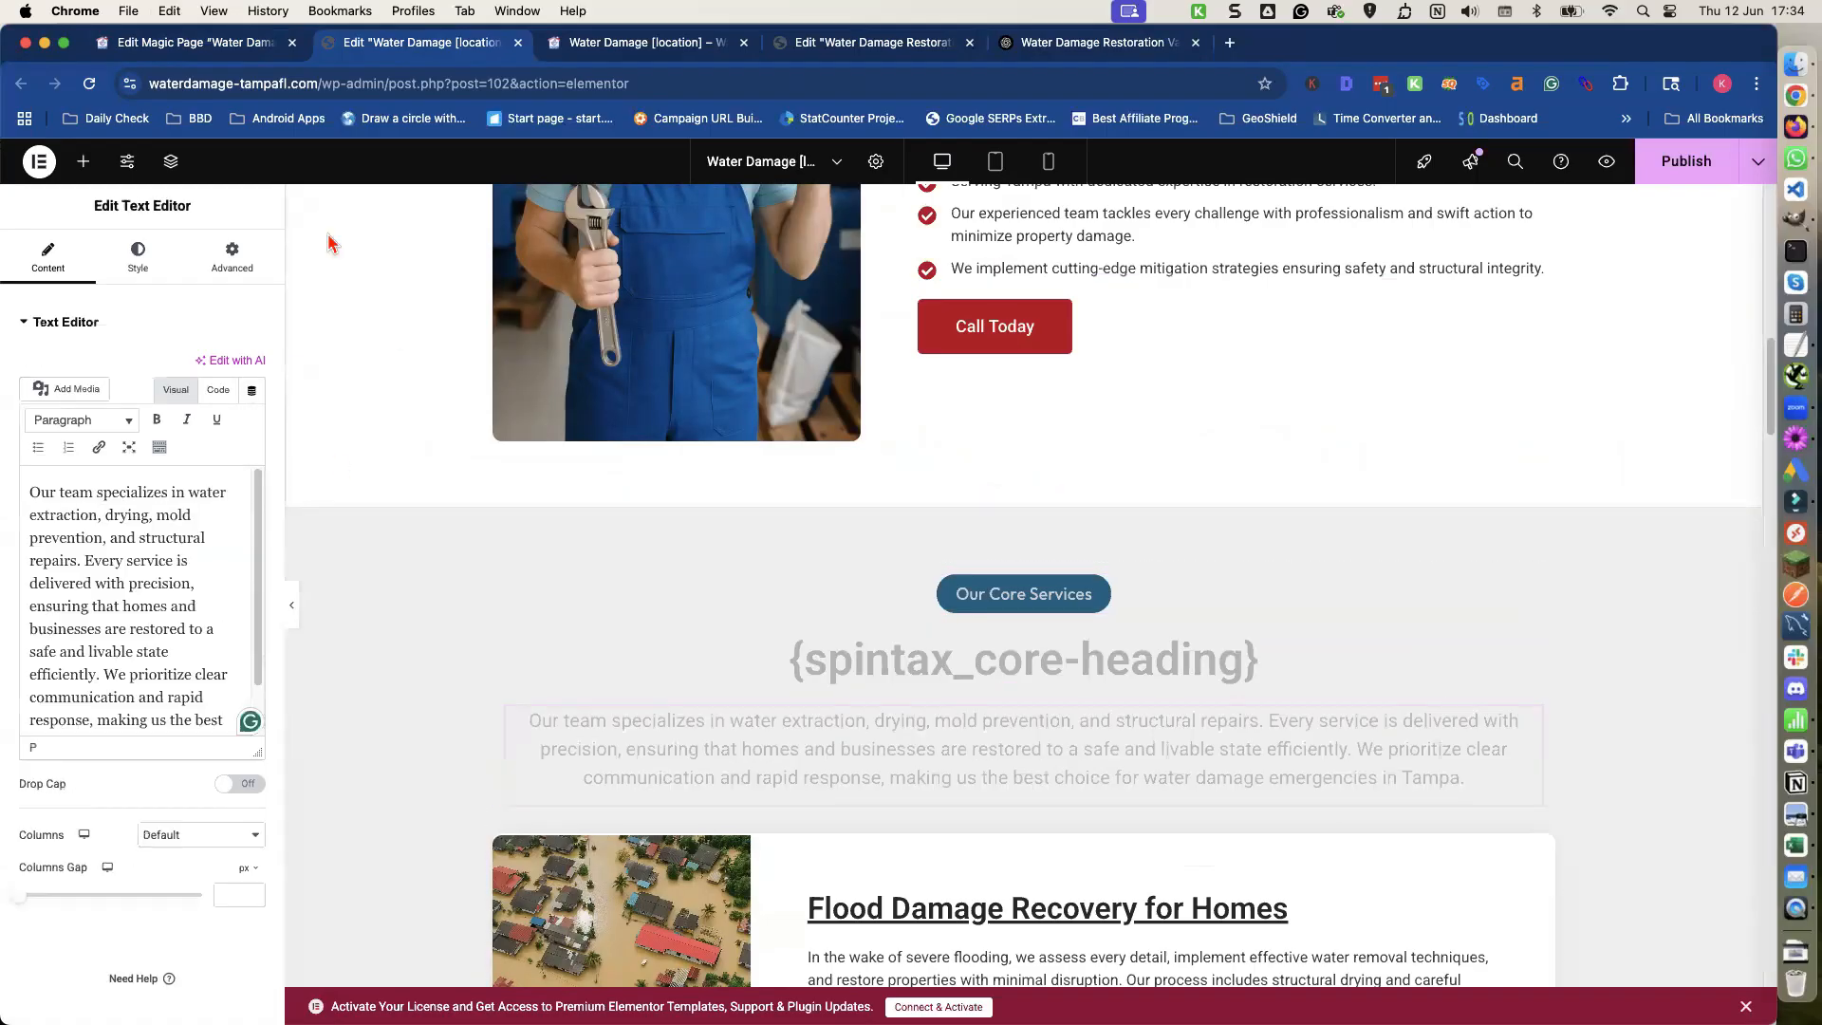
triple_click(220, 558)
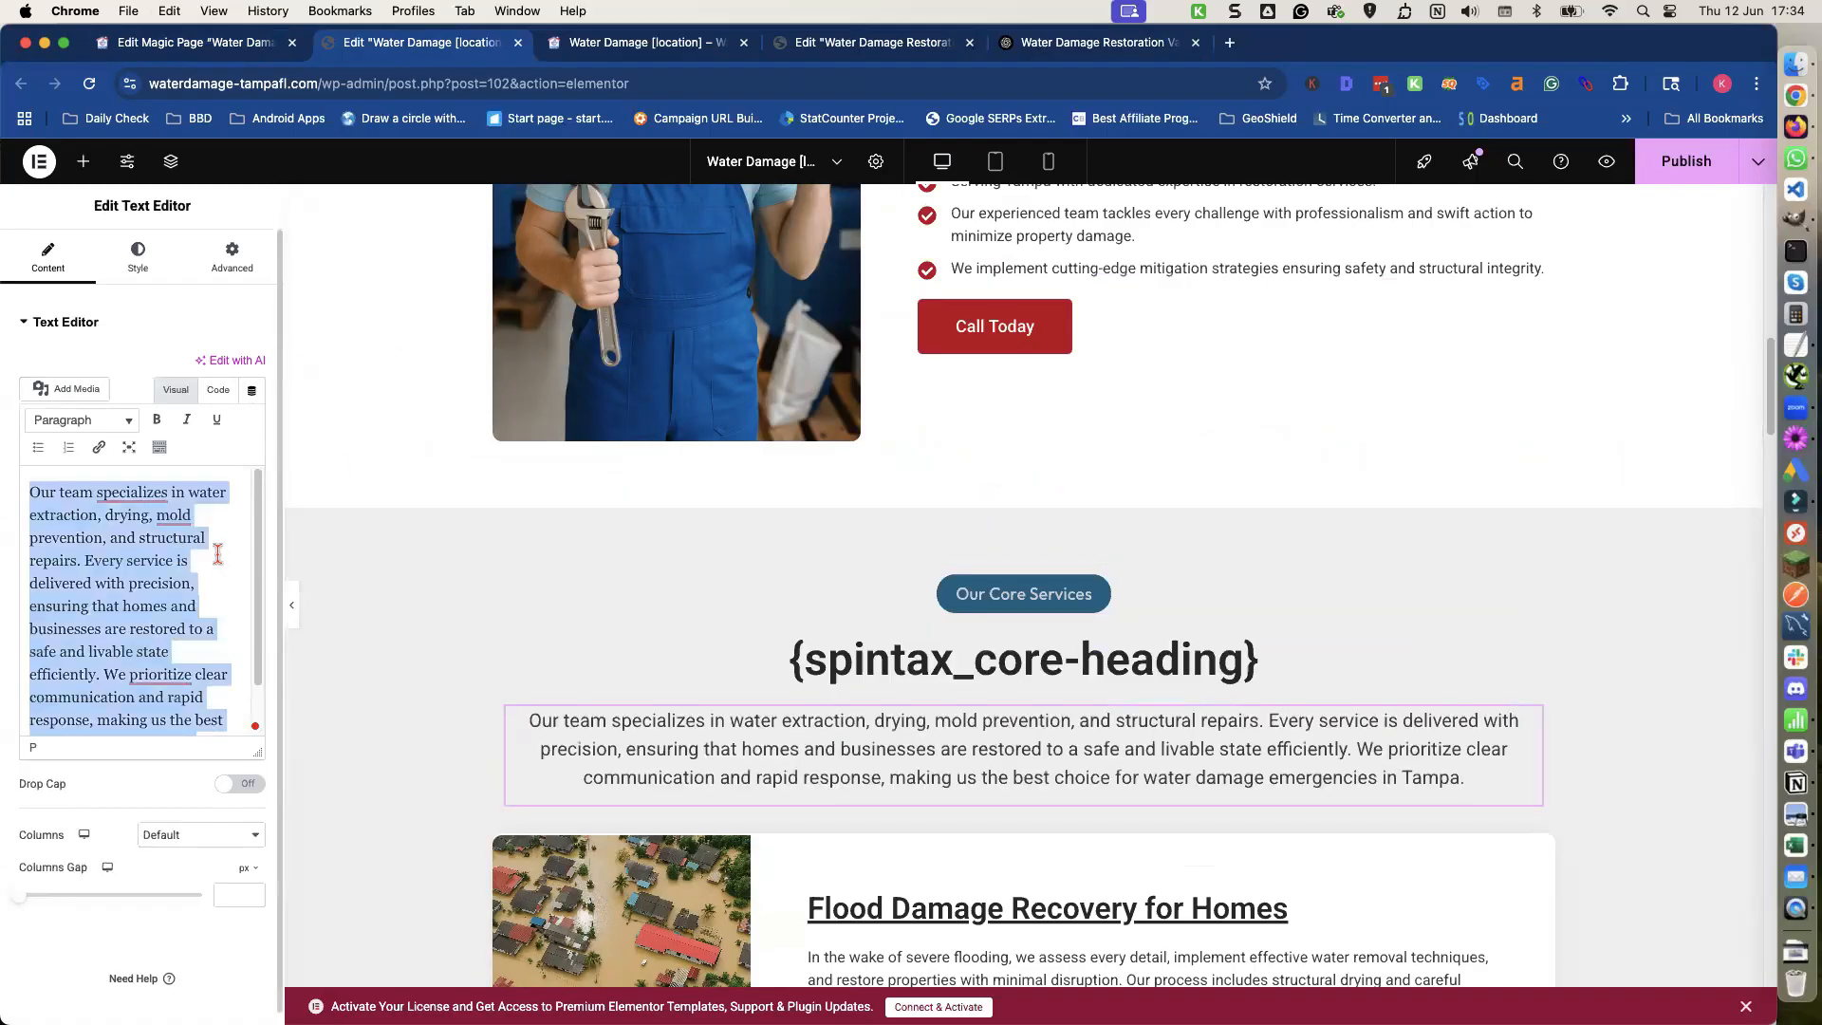
key("BackSpace")
left_click(200, 42)
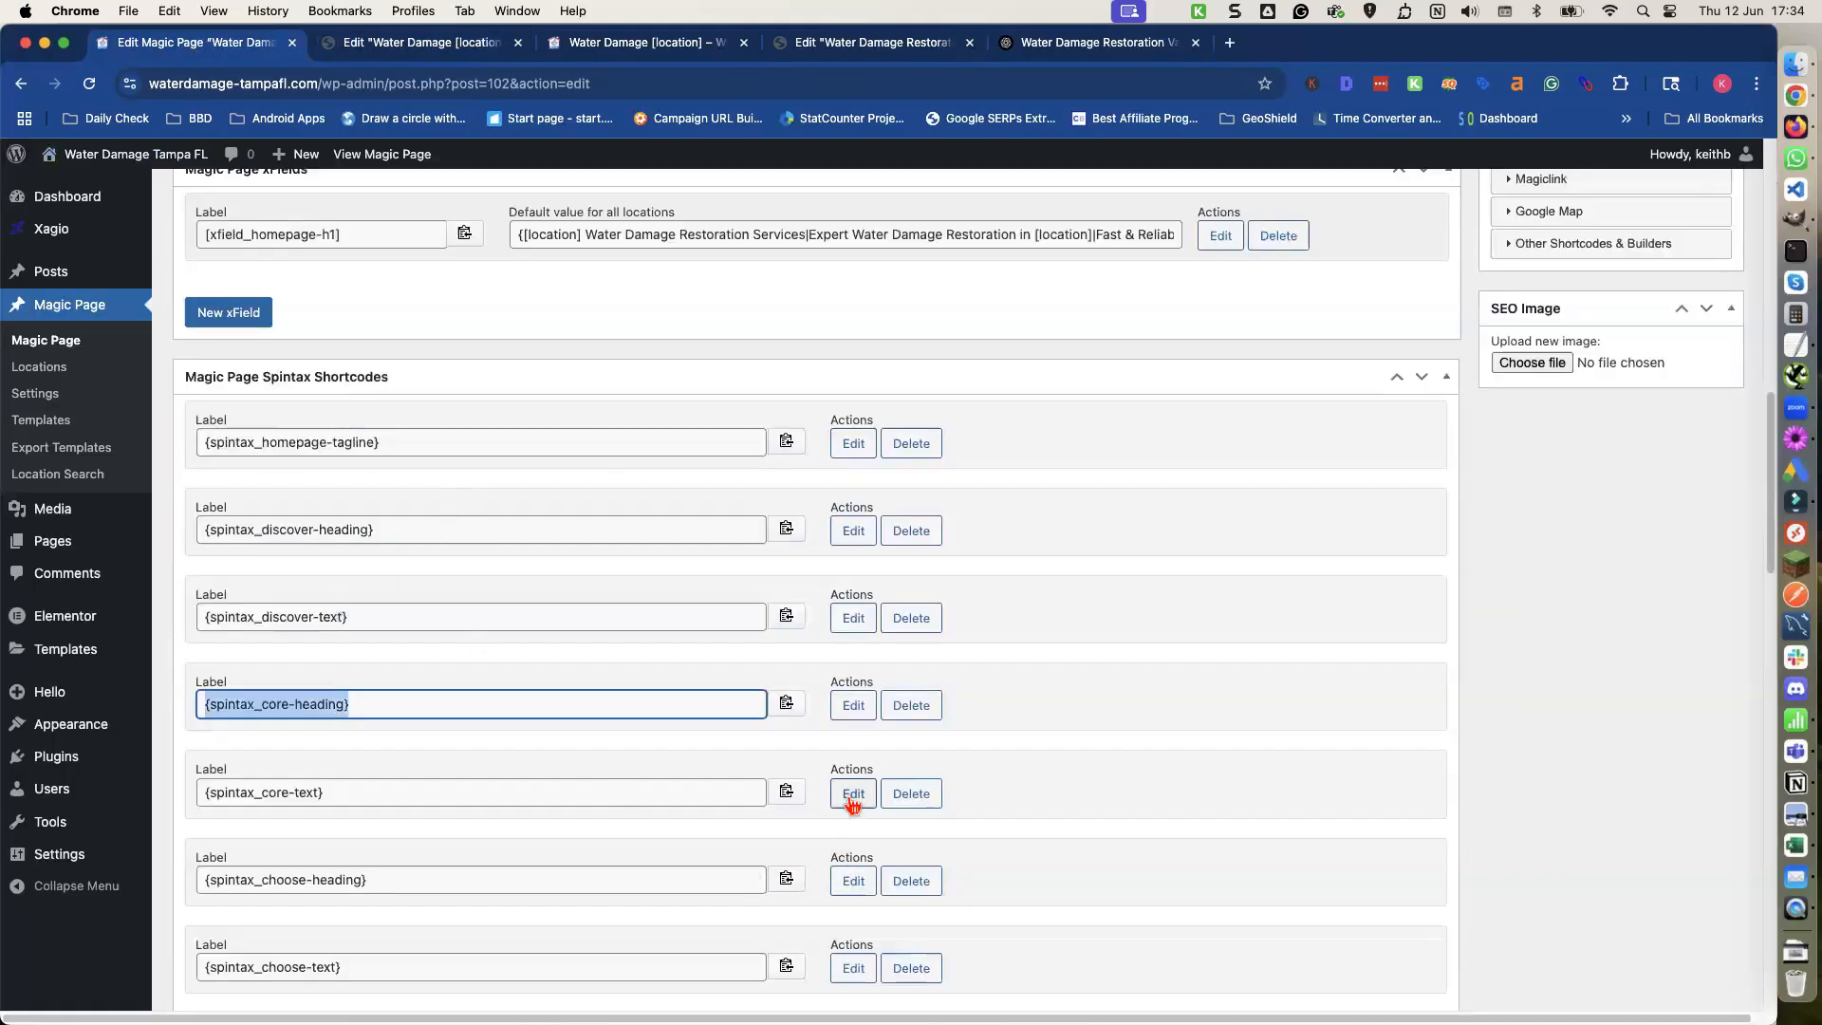
left_click(786, 792)
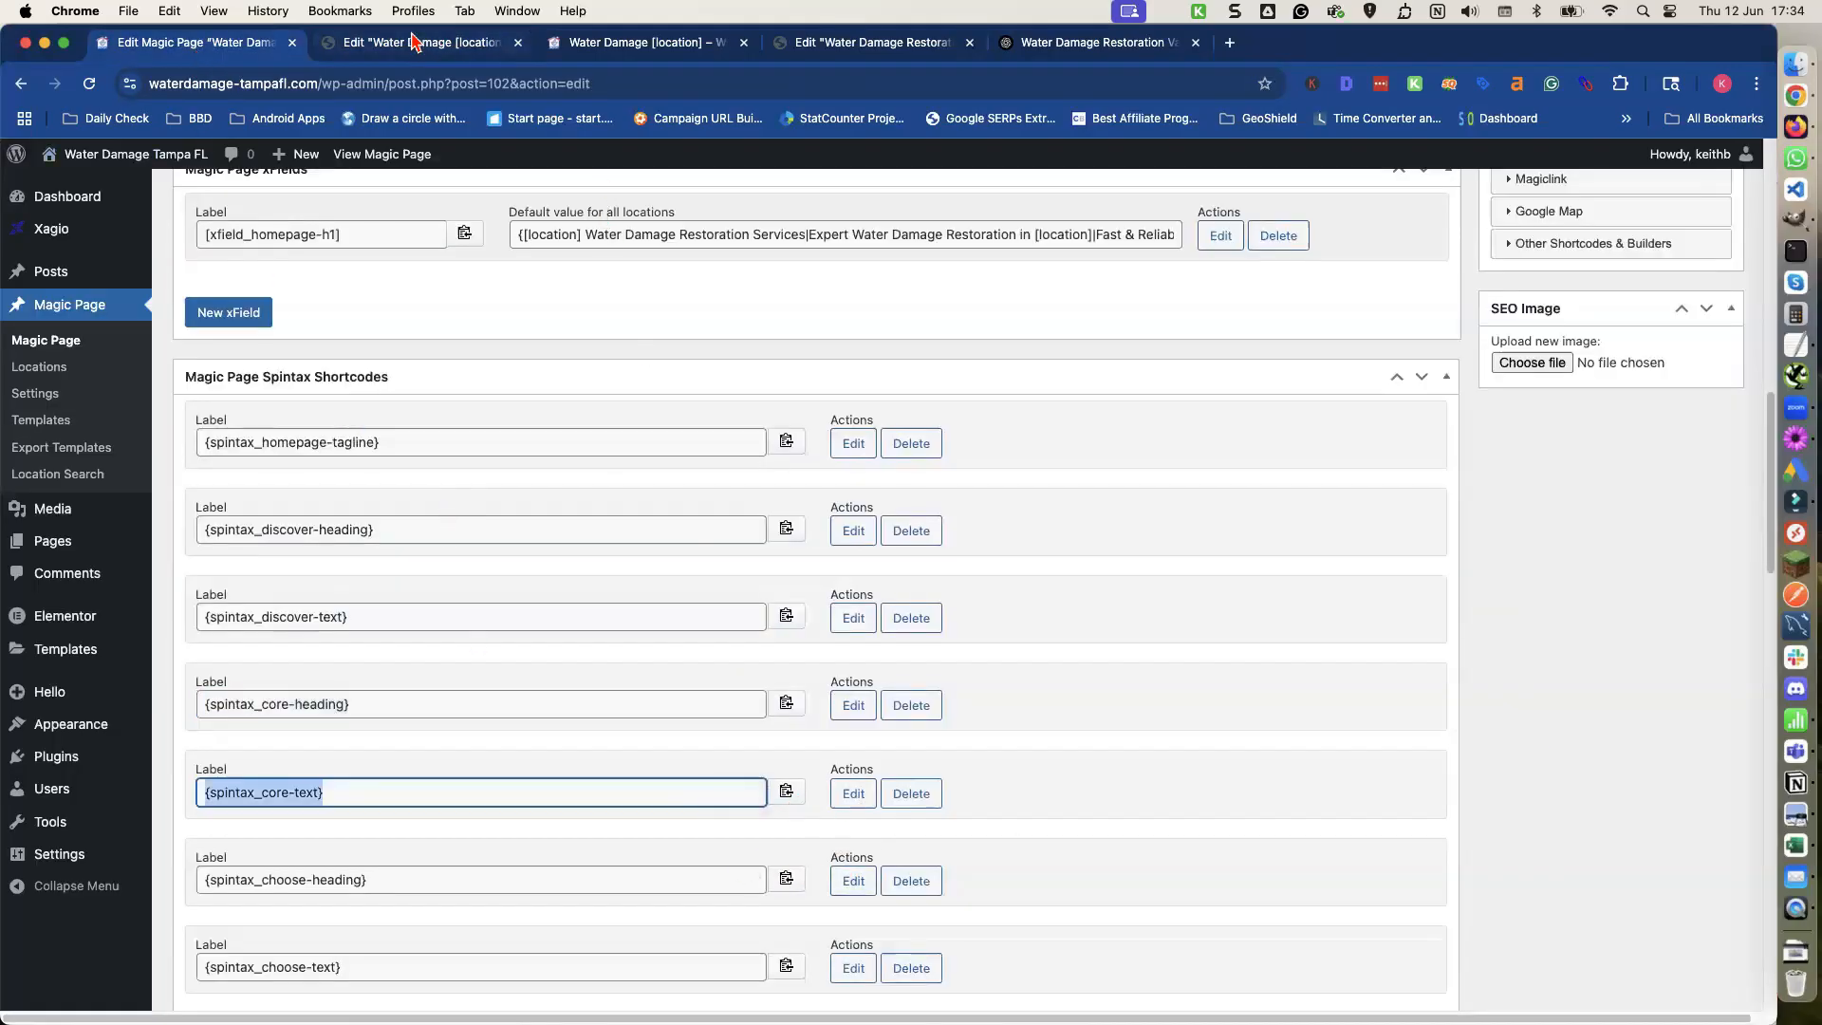
left_click(415, 42)
type("`")
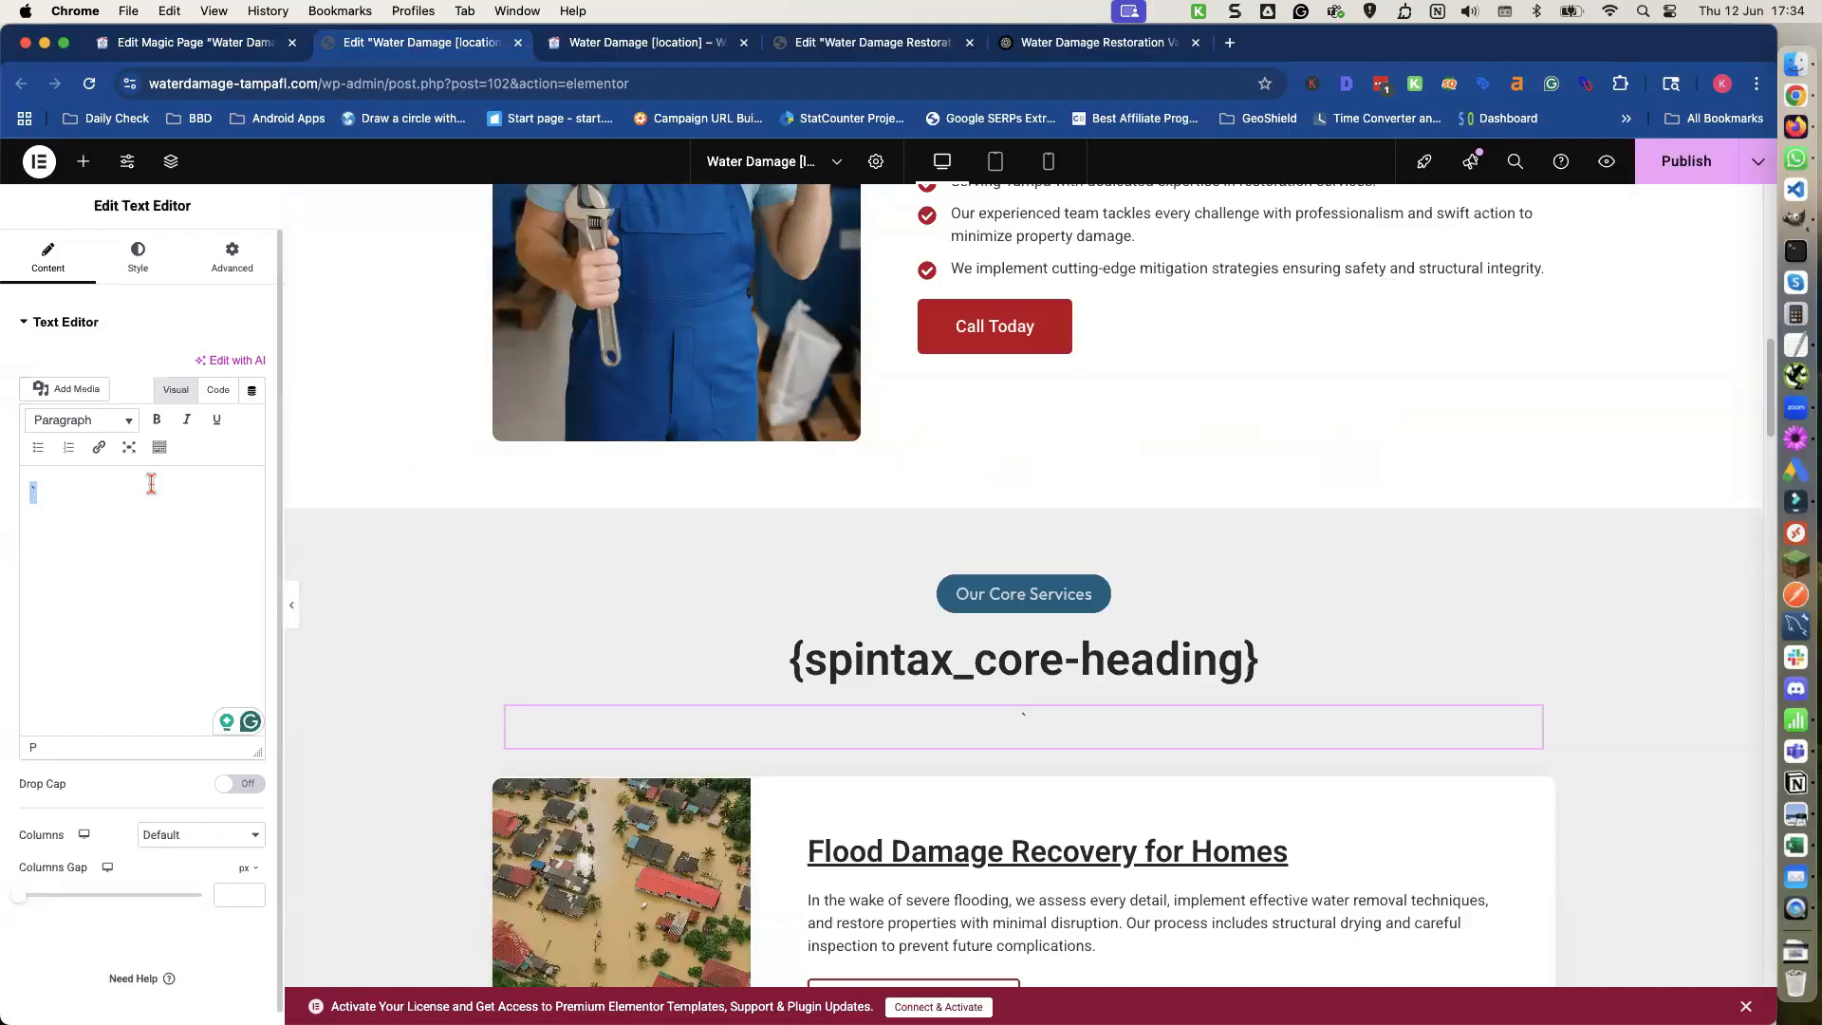
key("super+v")
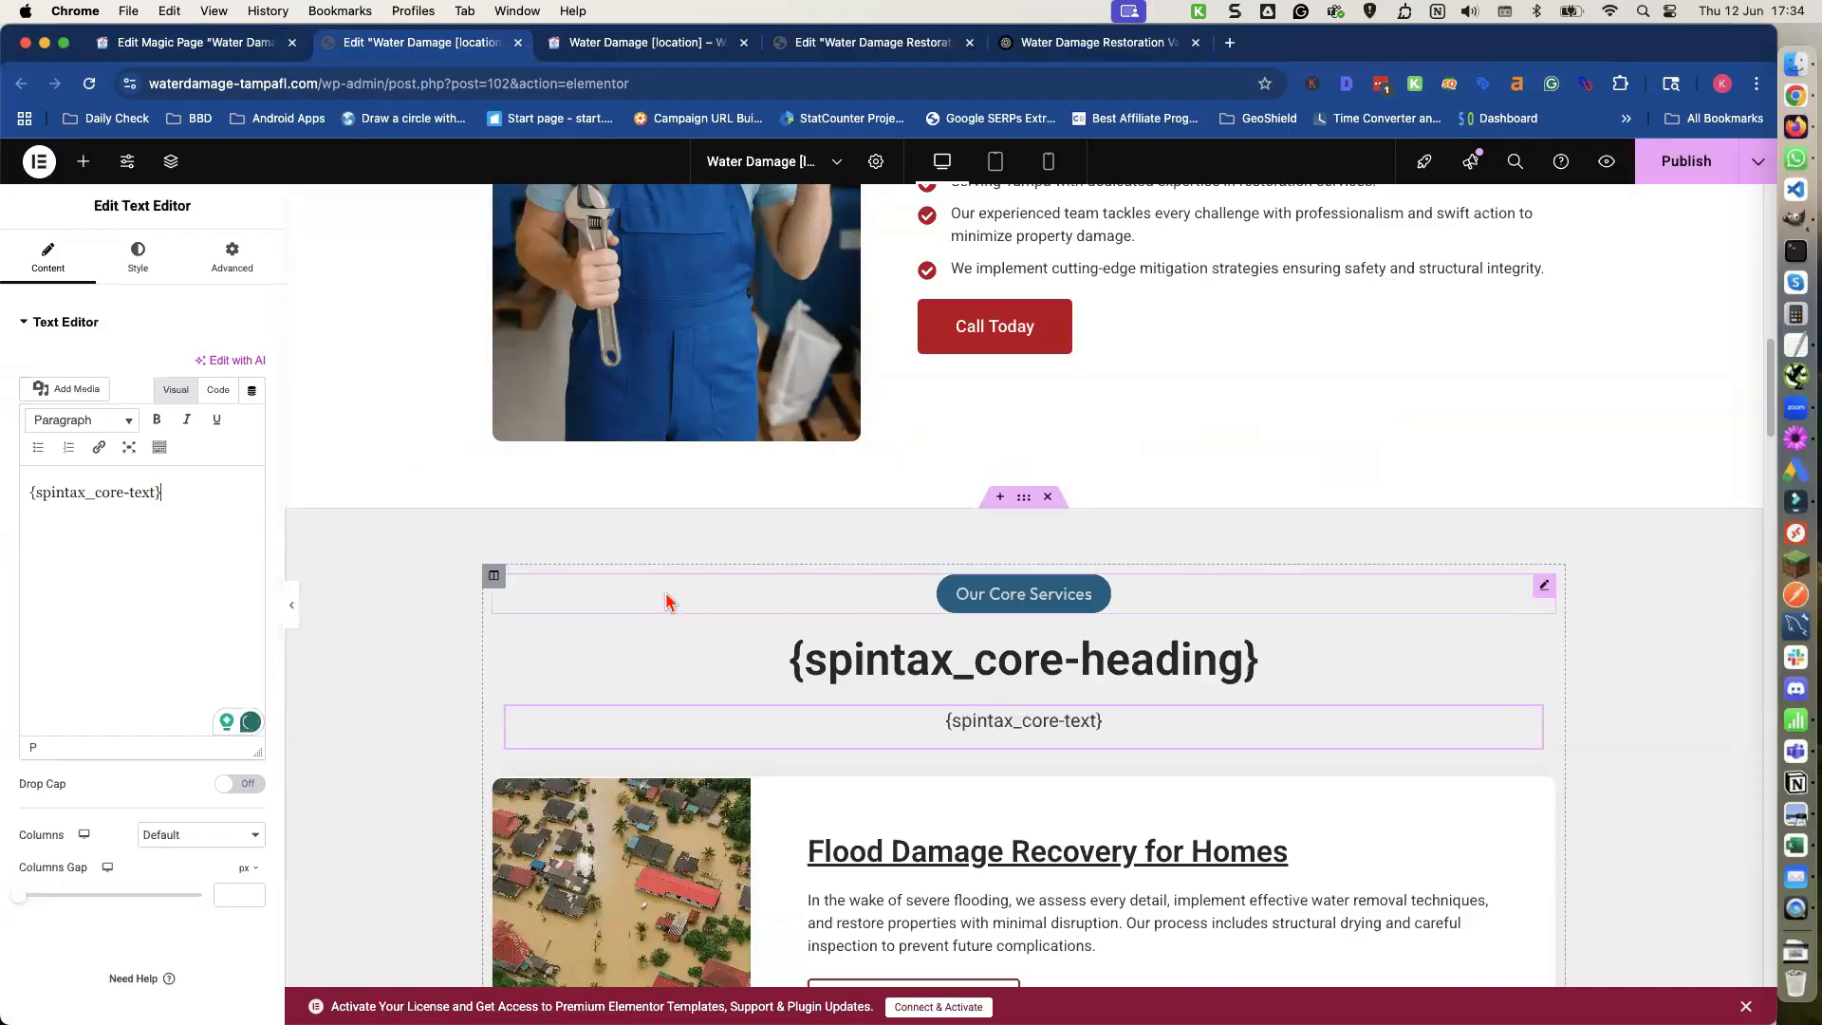
scroll(833, 598, "down", 12)
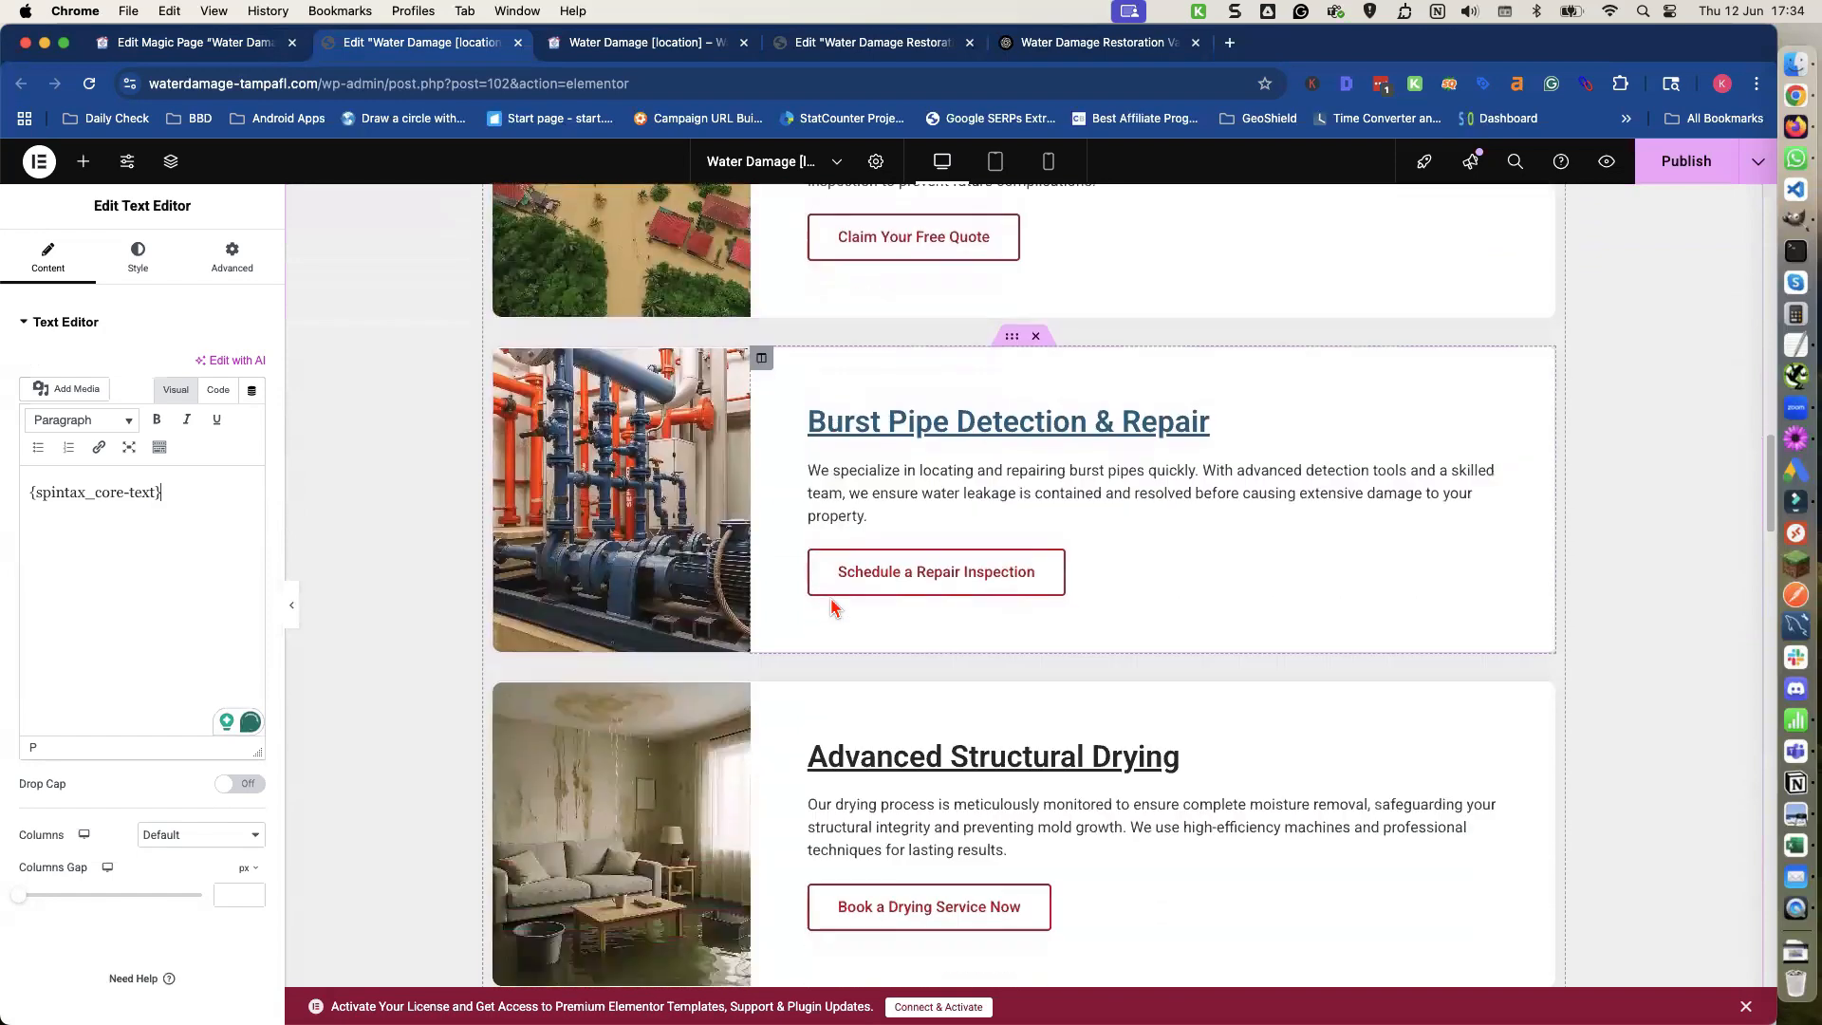
scroll(831, 594, "down", 8)
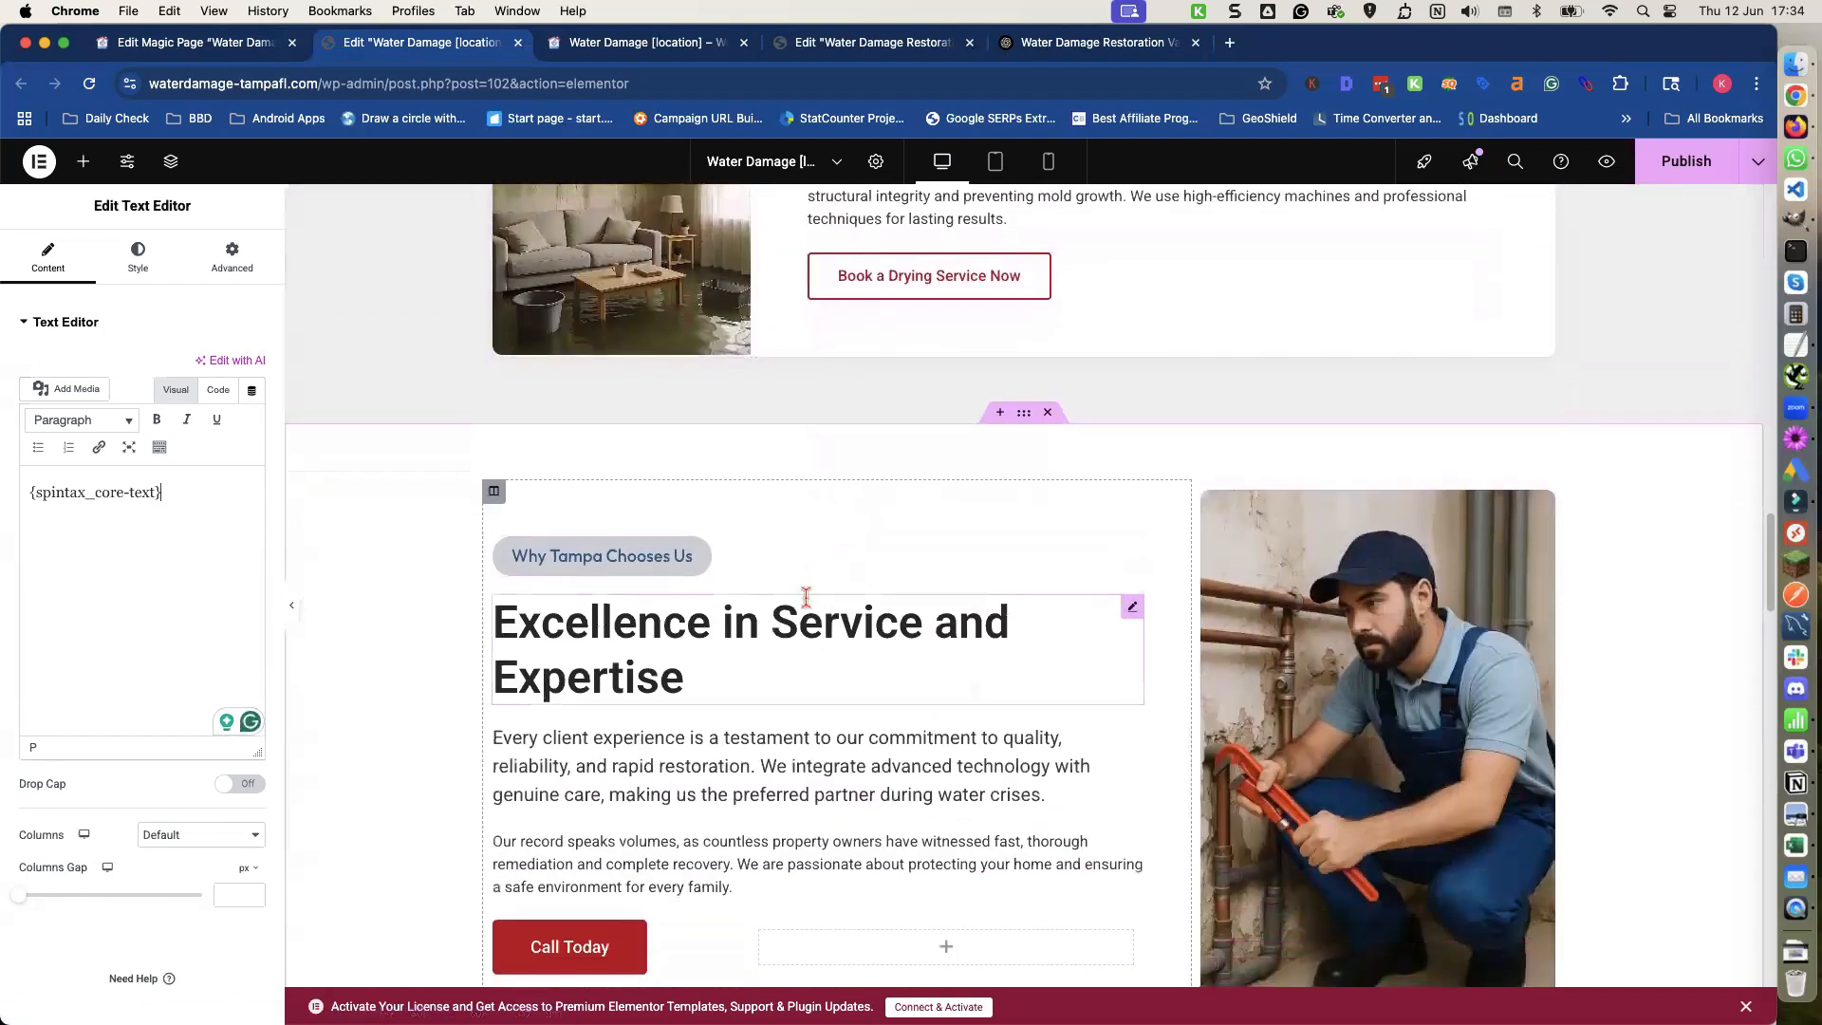
Clear the Why Tampa Chooses Us heading title and paste the {spintax_choose-heading} shortcode in its place.
triple_click(715, 617)
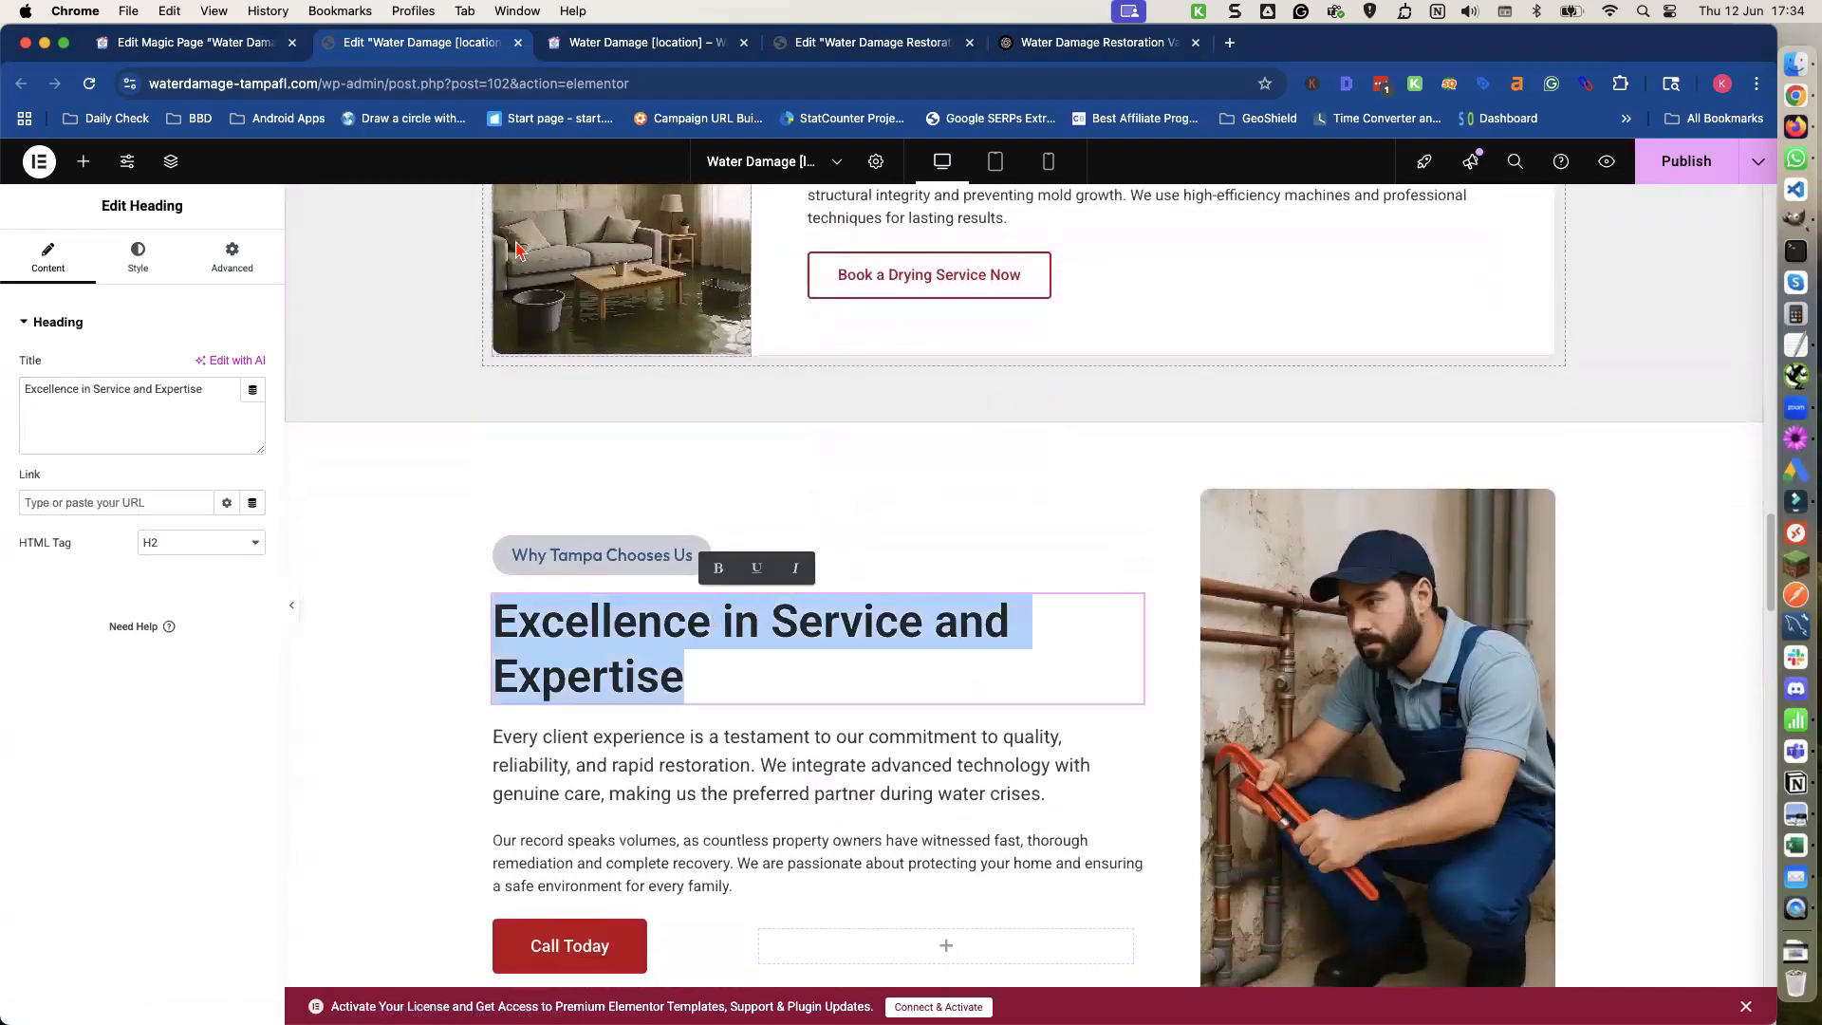
triple_click(199, 386)
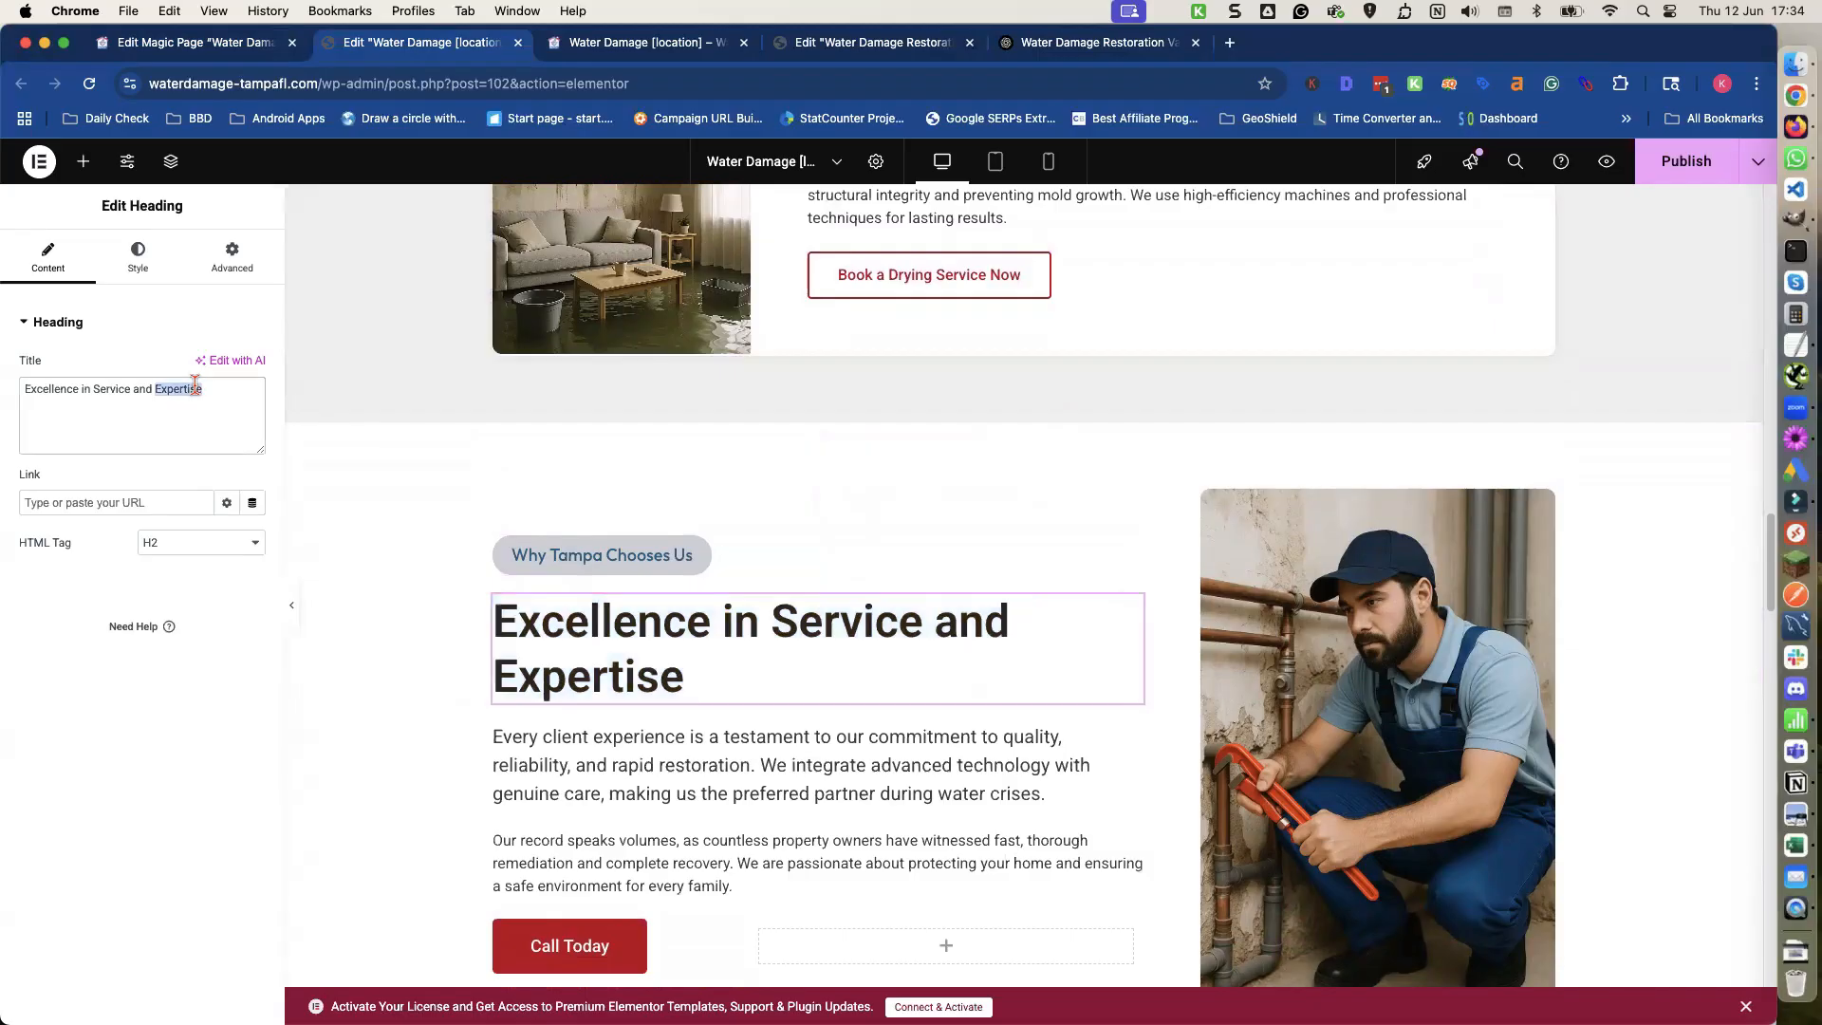
key("BackSpace")
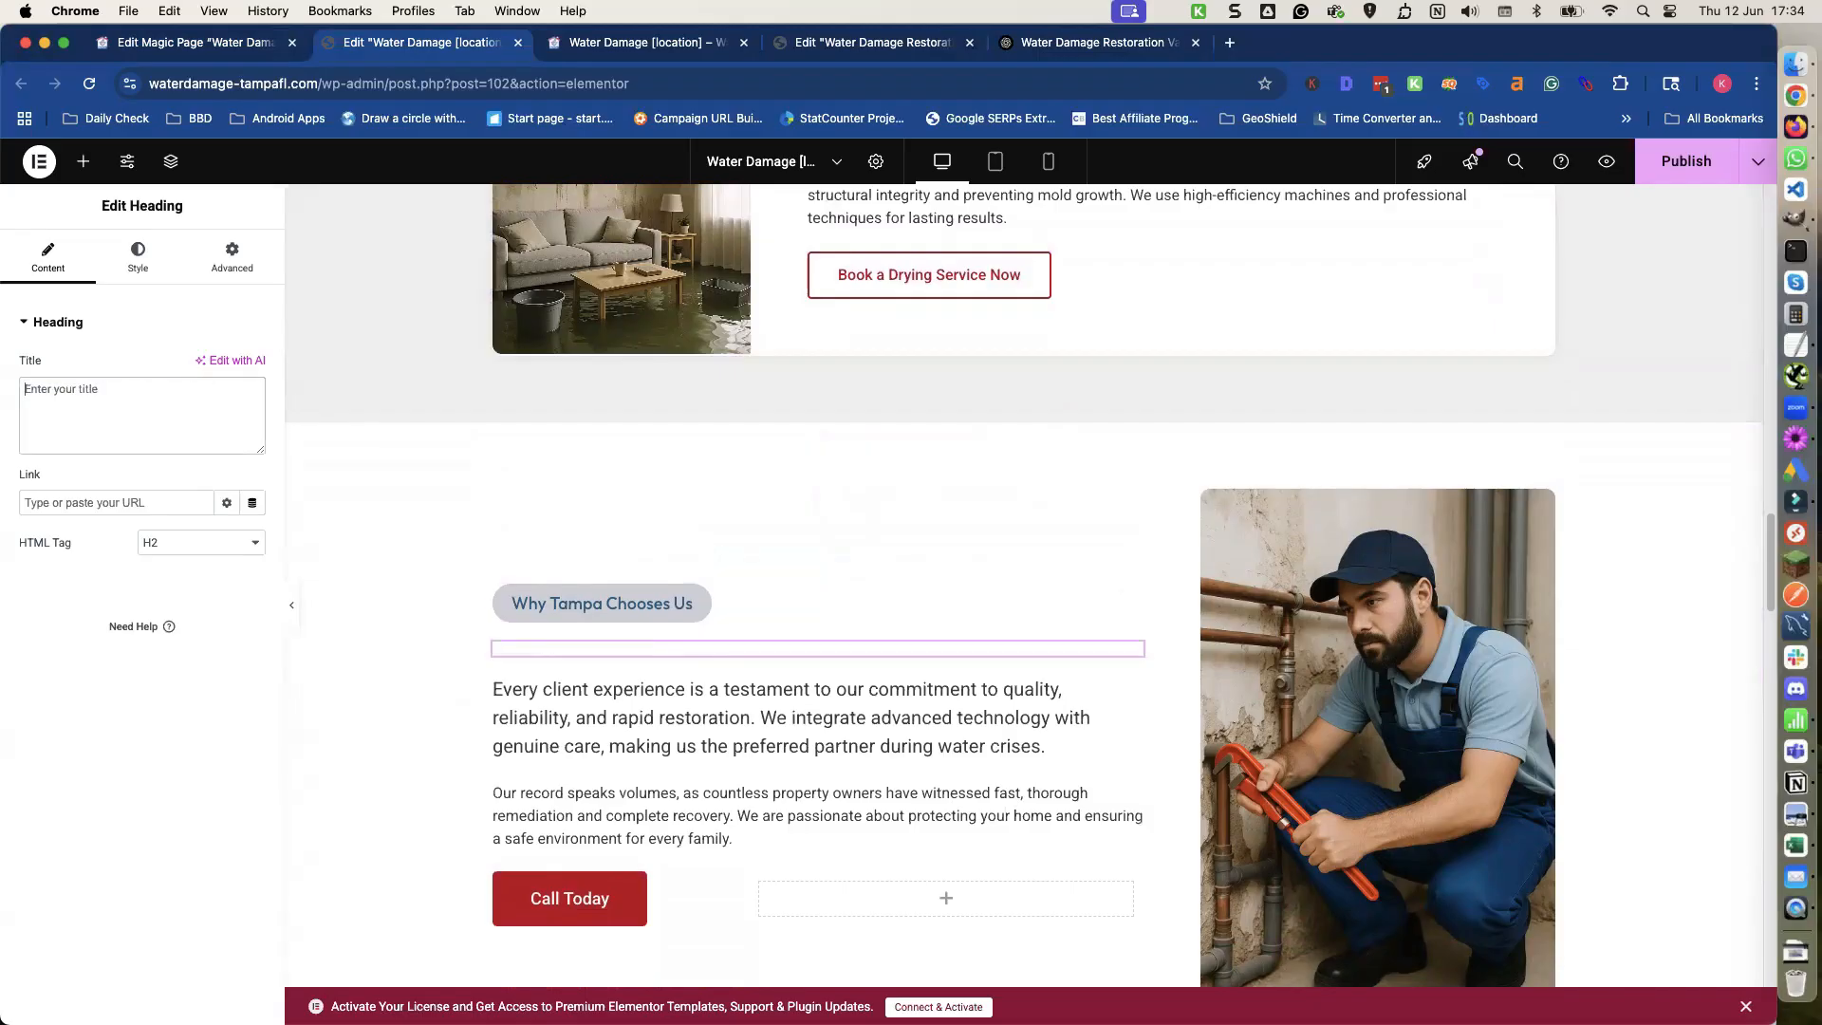
left_click(209, 47)
scroll(569, 570, "down", 5)
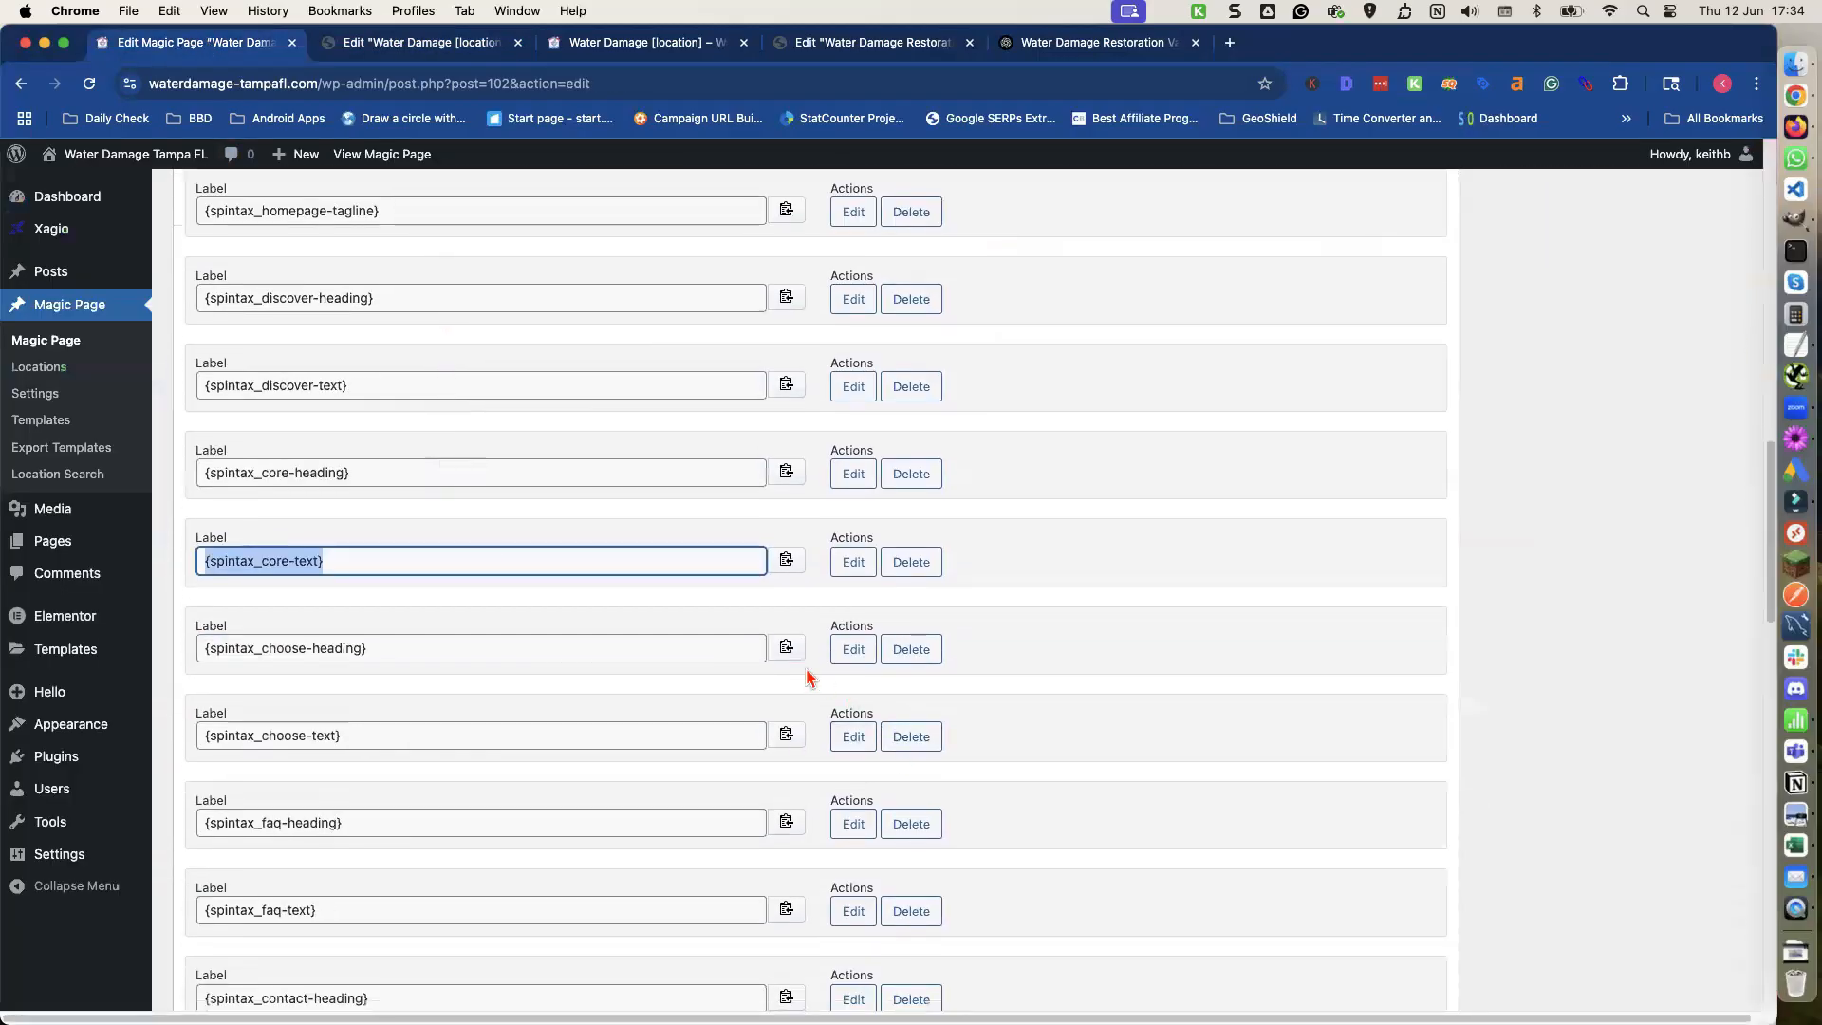
left_click(786, 646)
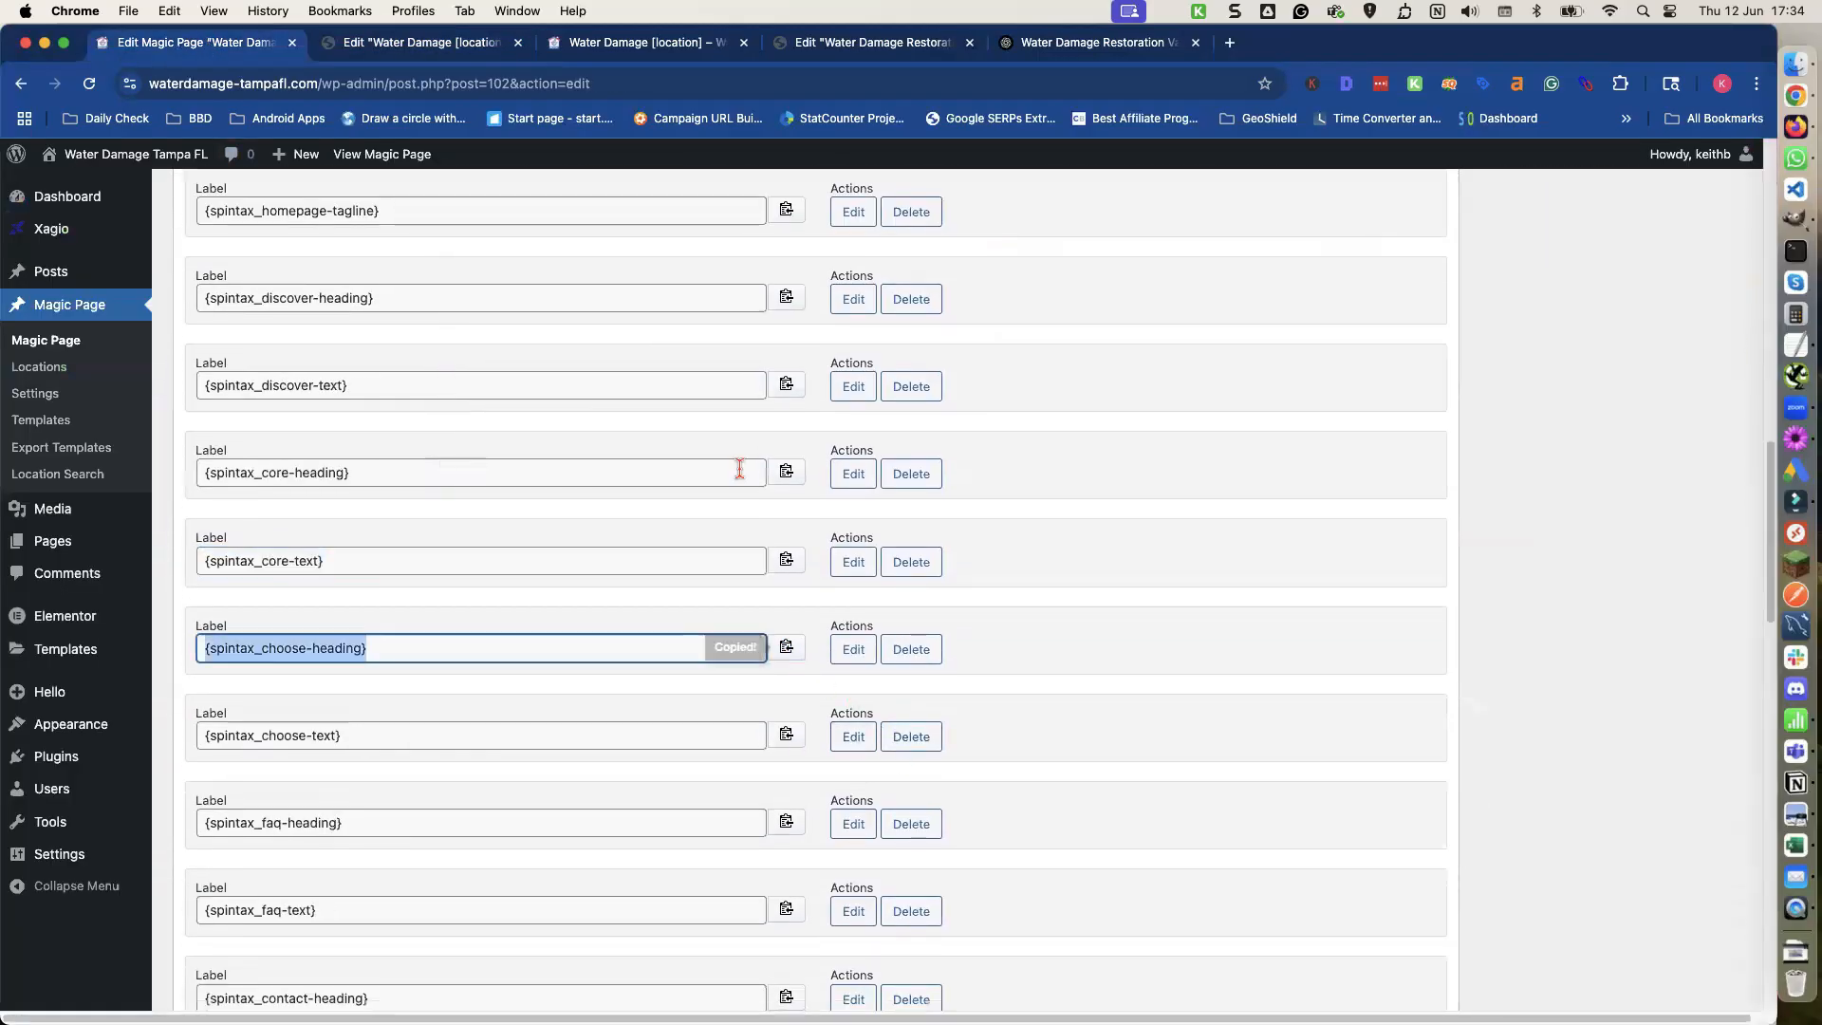
left_click(465, 43)
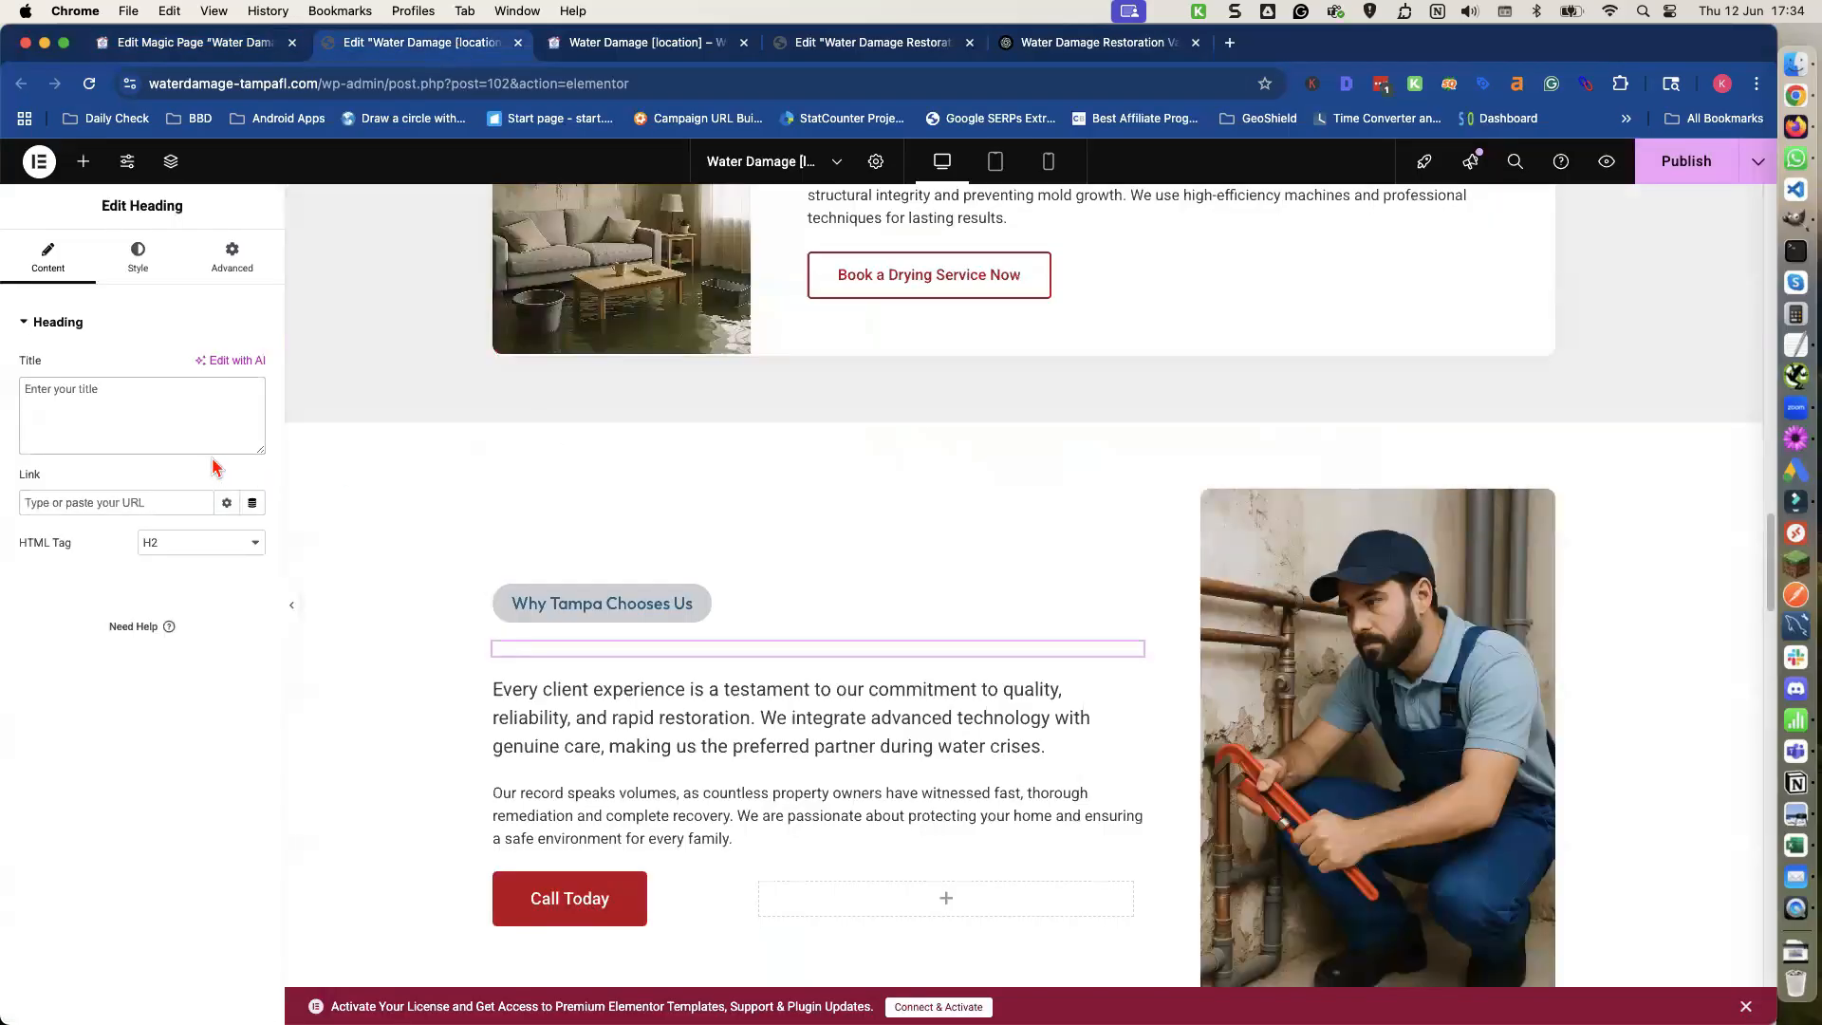
key("super+v")
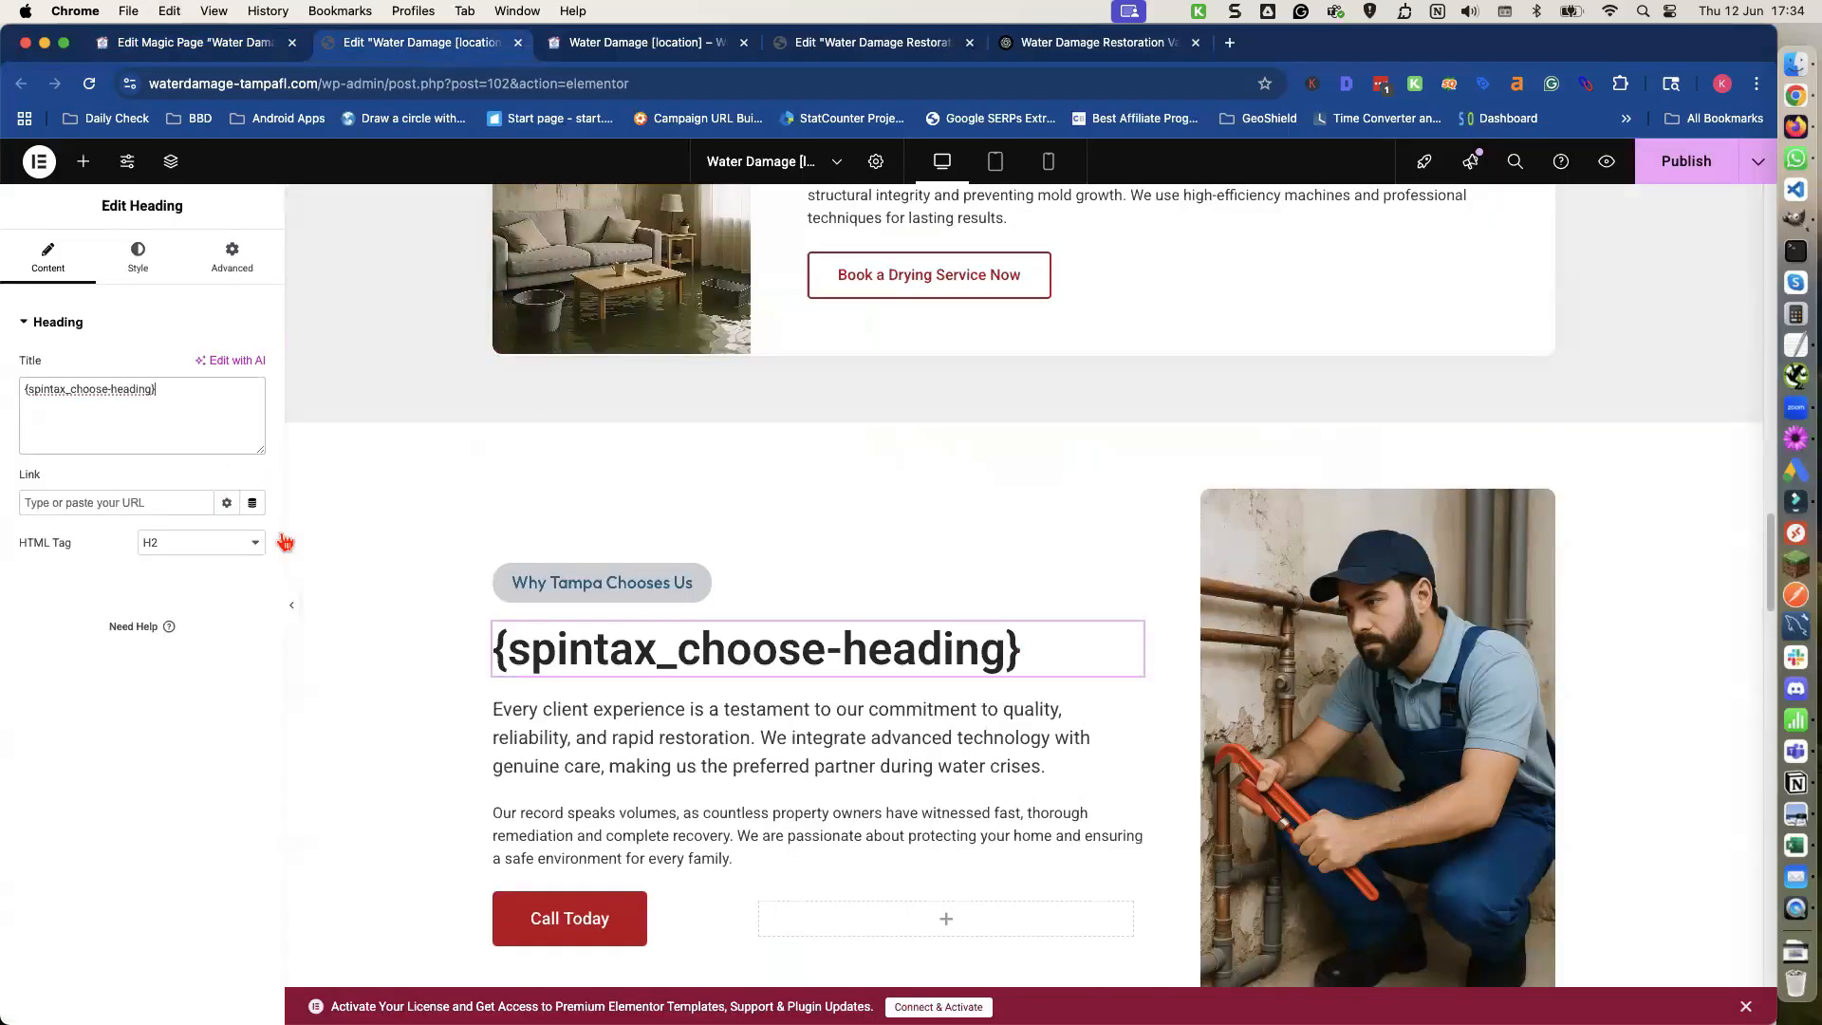
Copy the {spintax_choose-text} shortcode and replace the first Why Tampa Chooses Us paragraph with it.
left_click(585, 740)
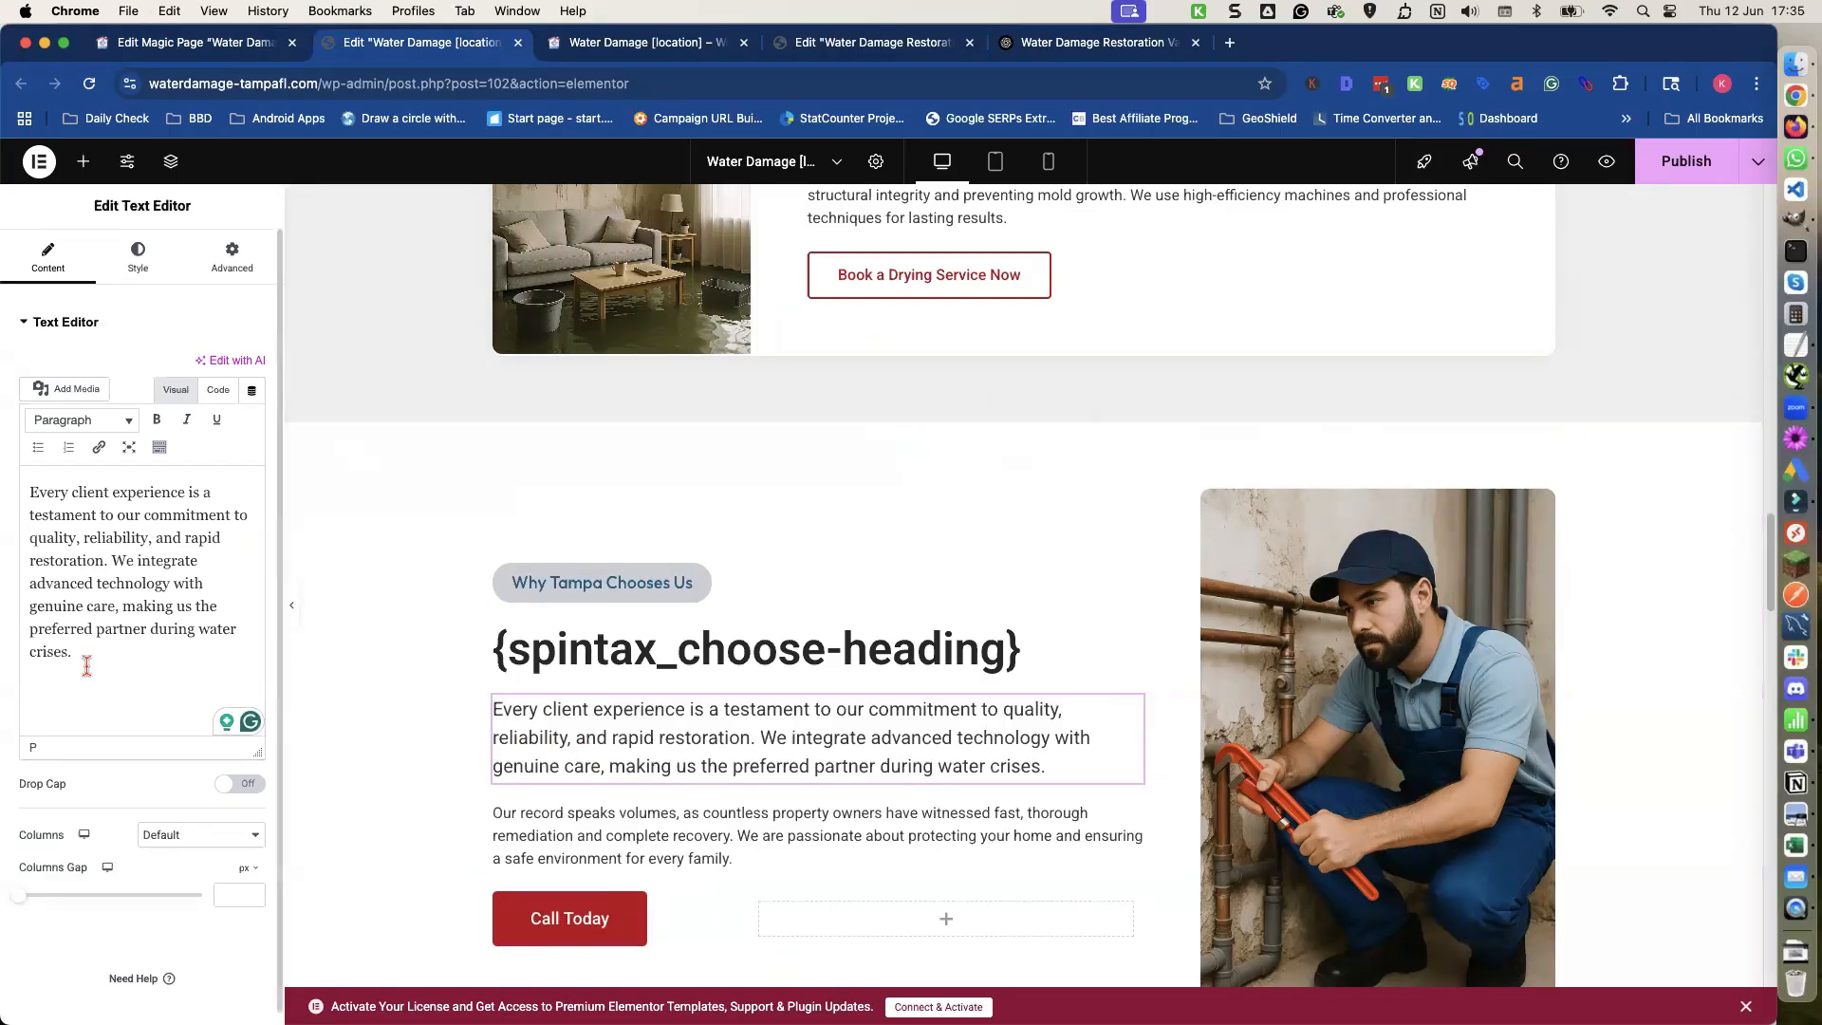
left_click(213, 42)
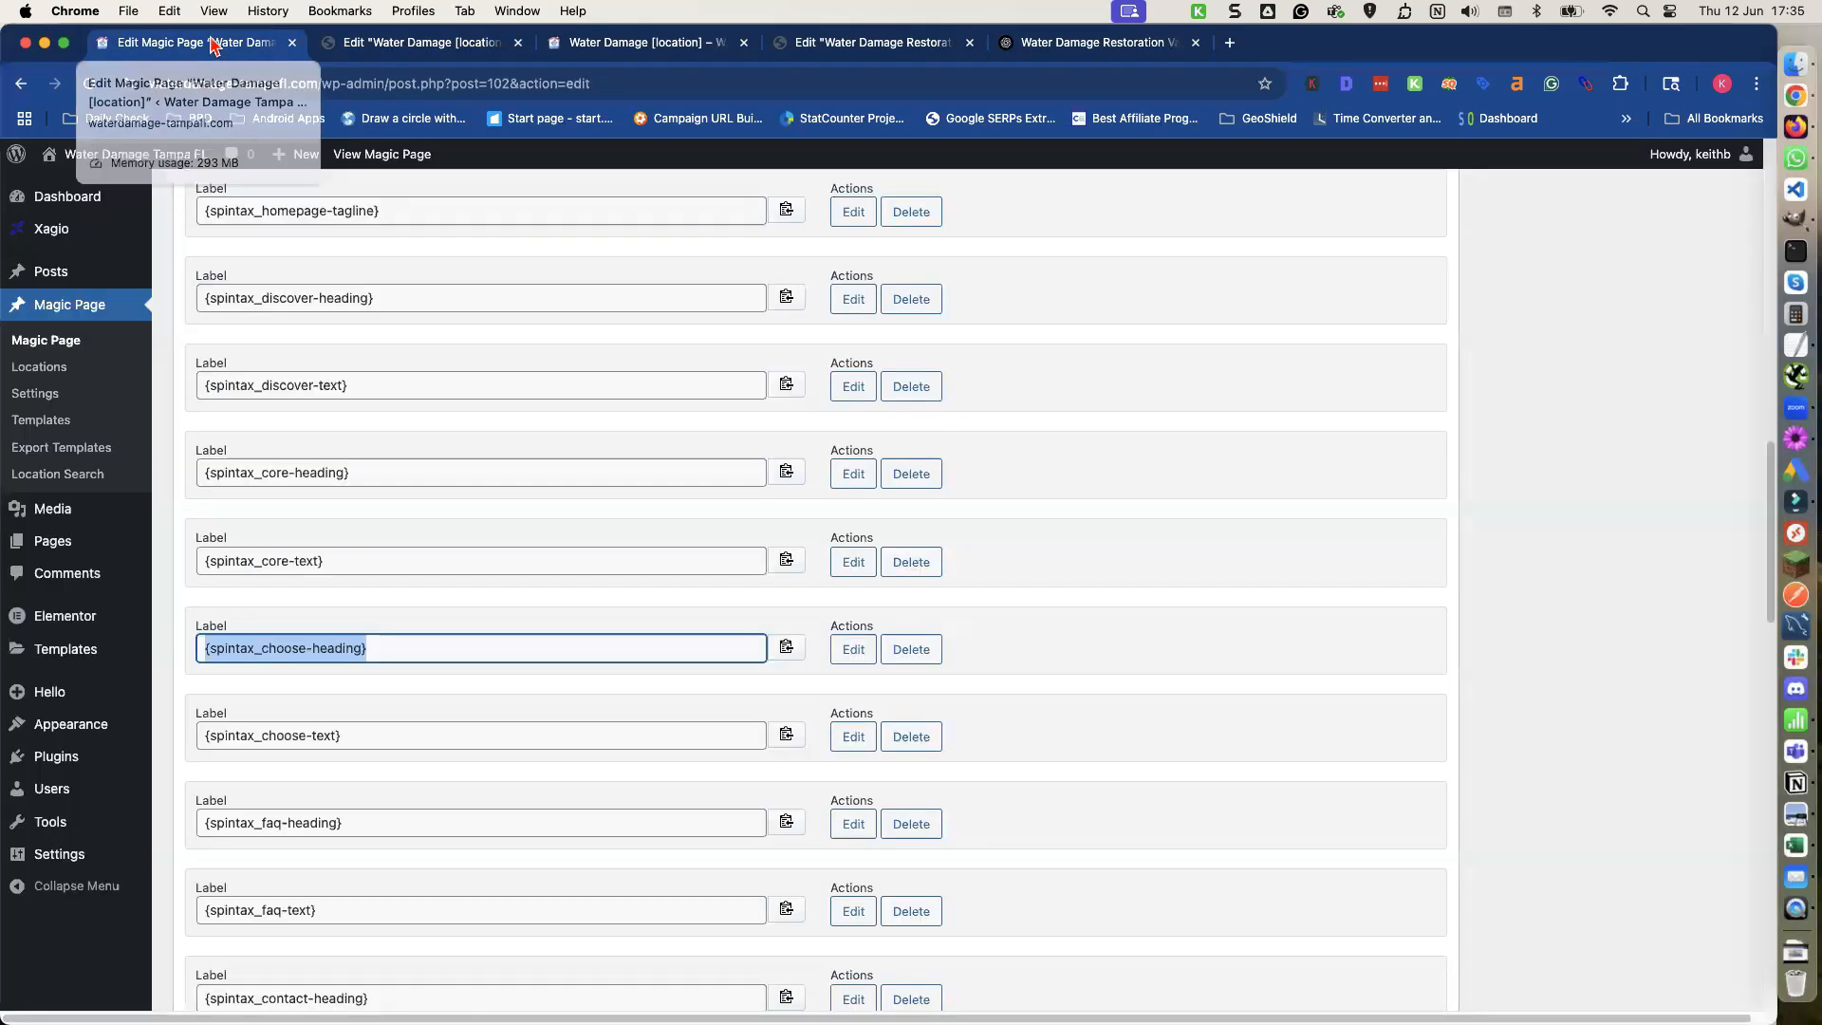
left_click(852, 740)
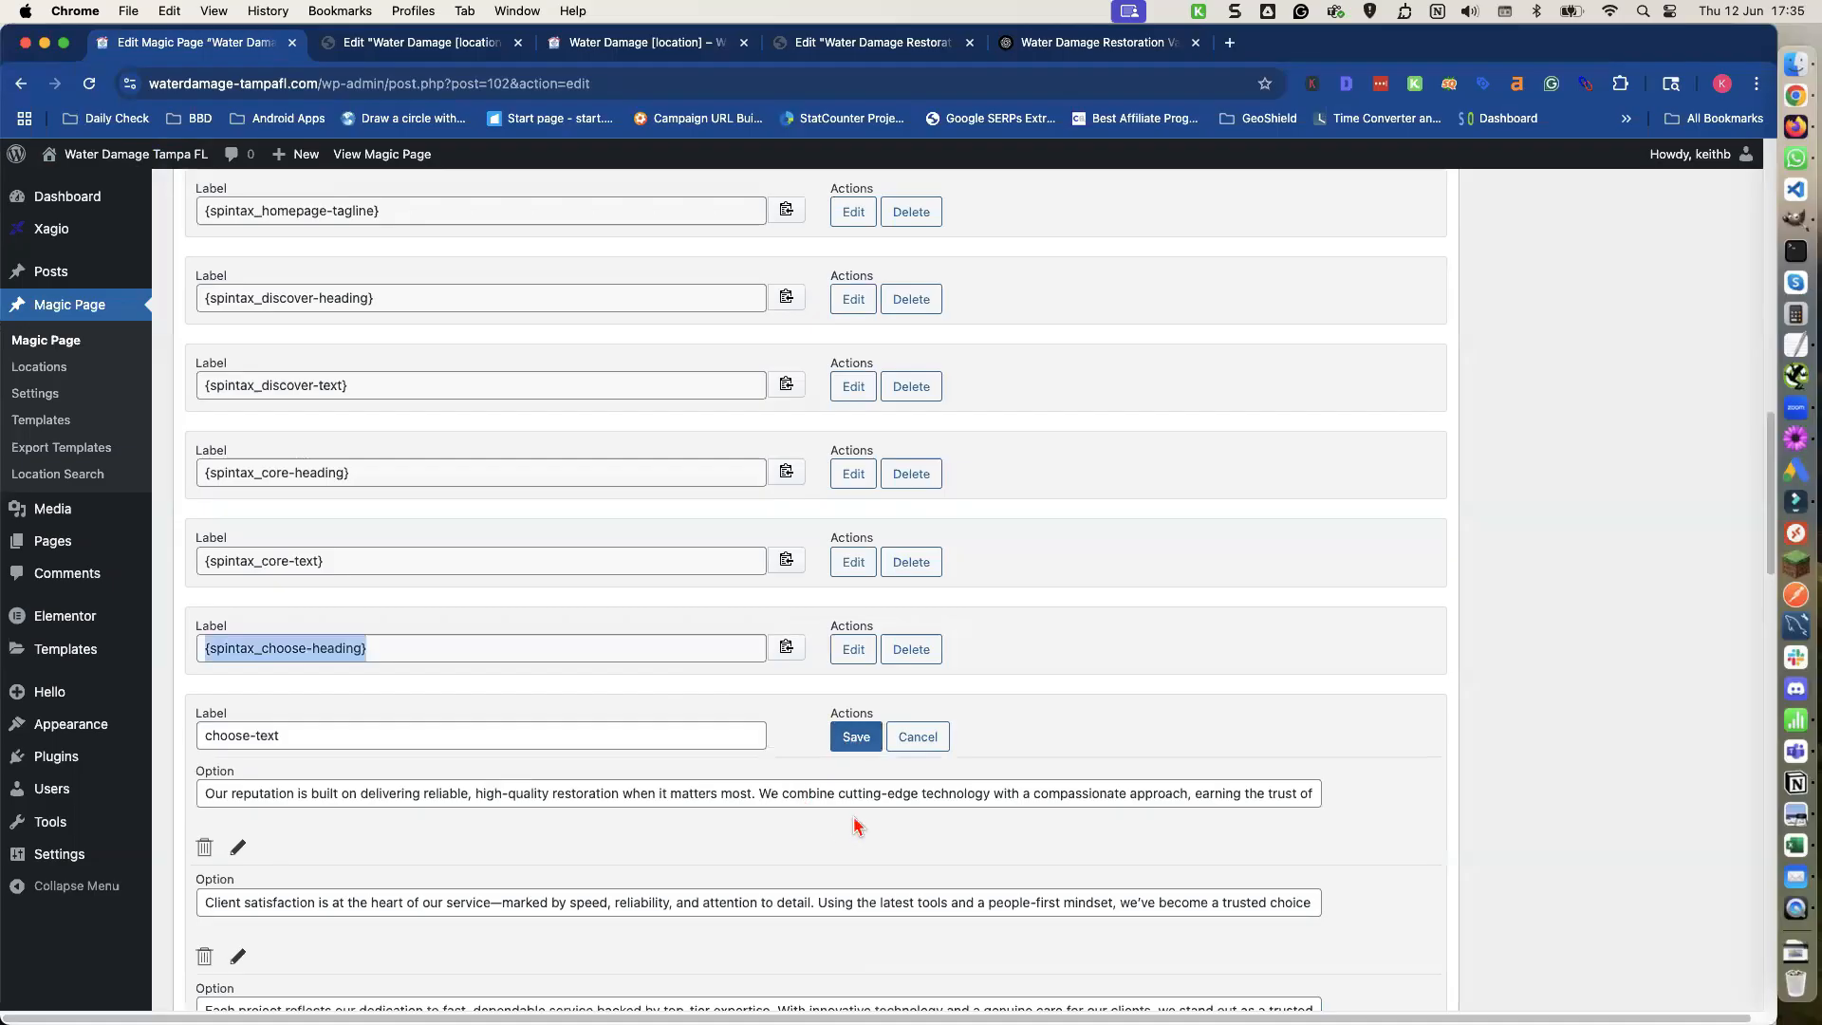
left_click(854, 737)
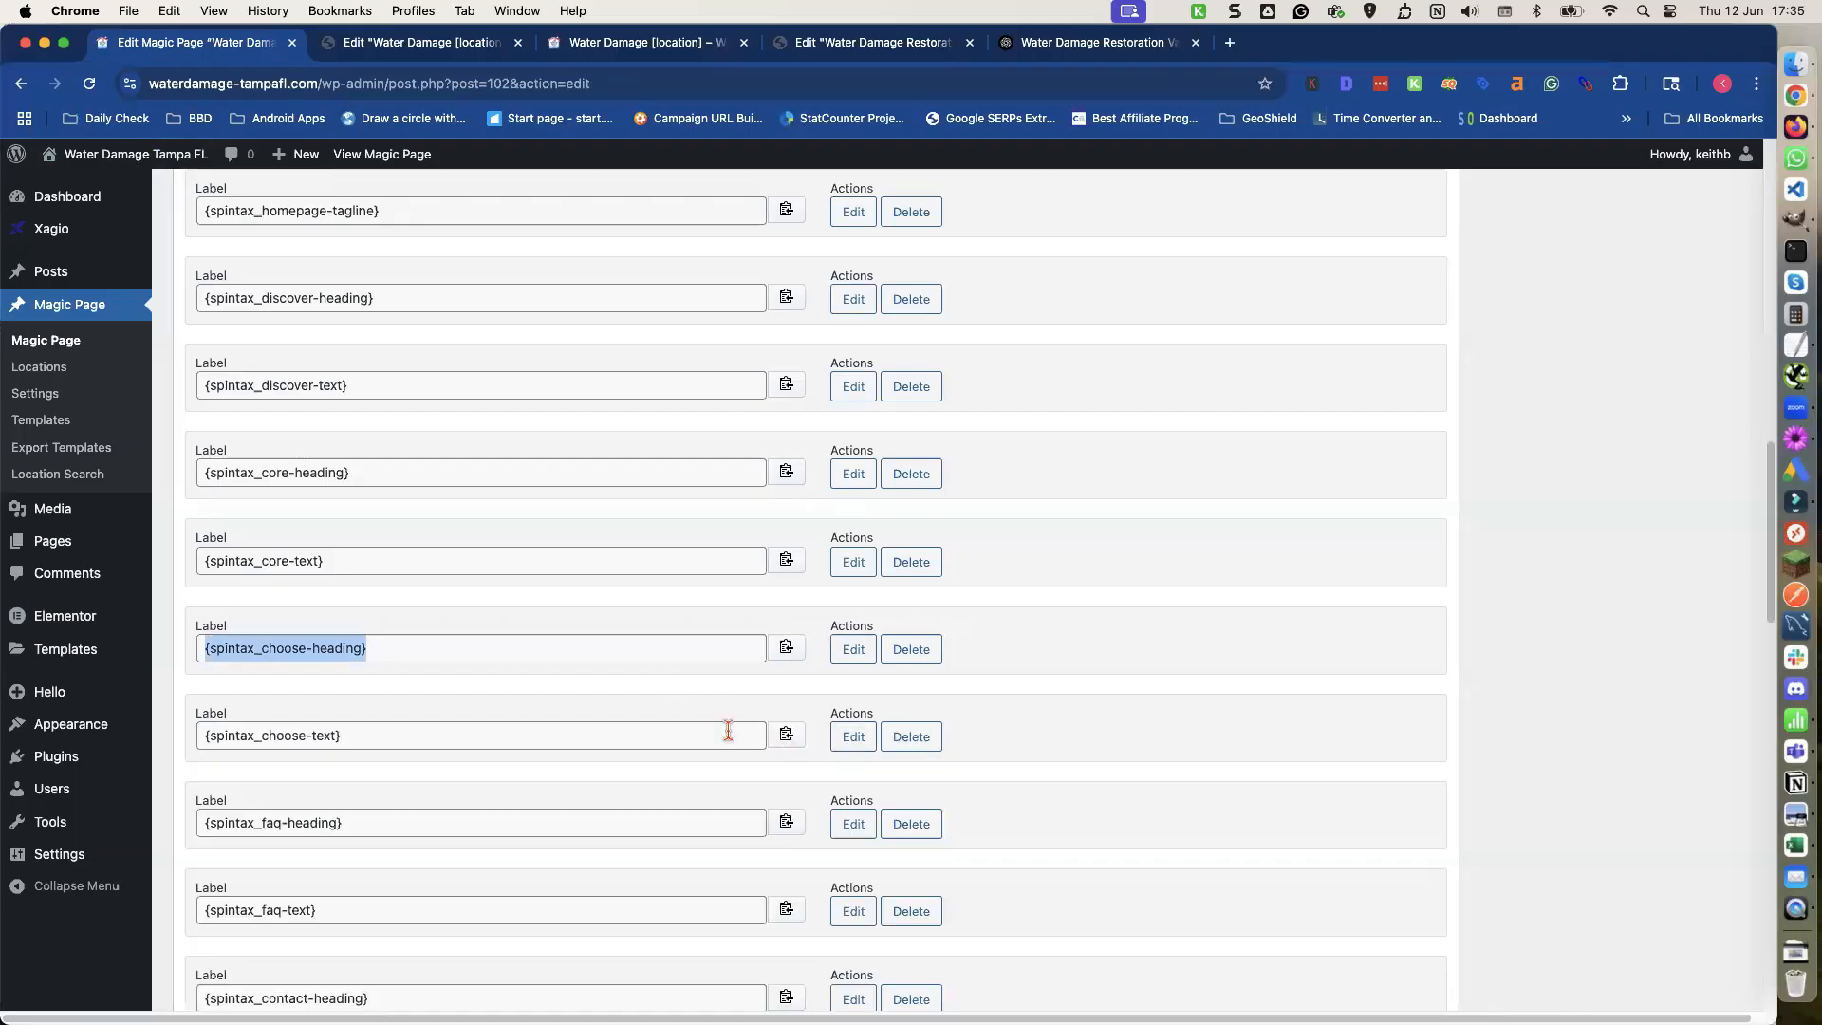
left_click(786, 737)
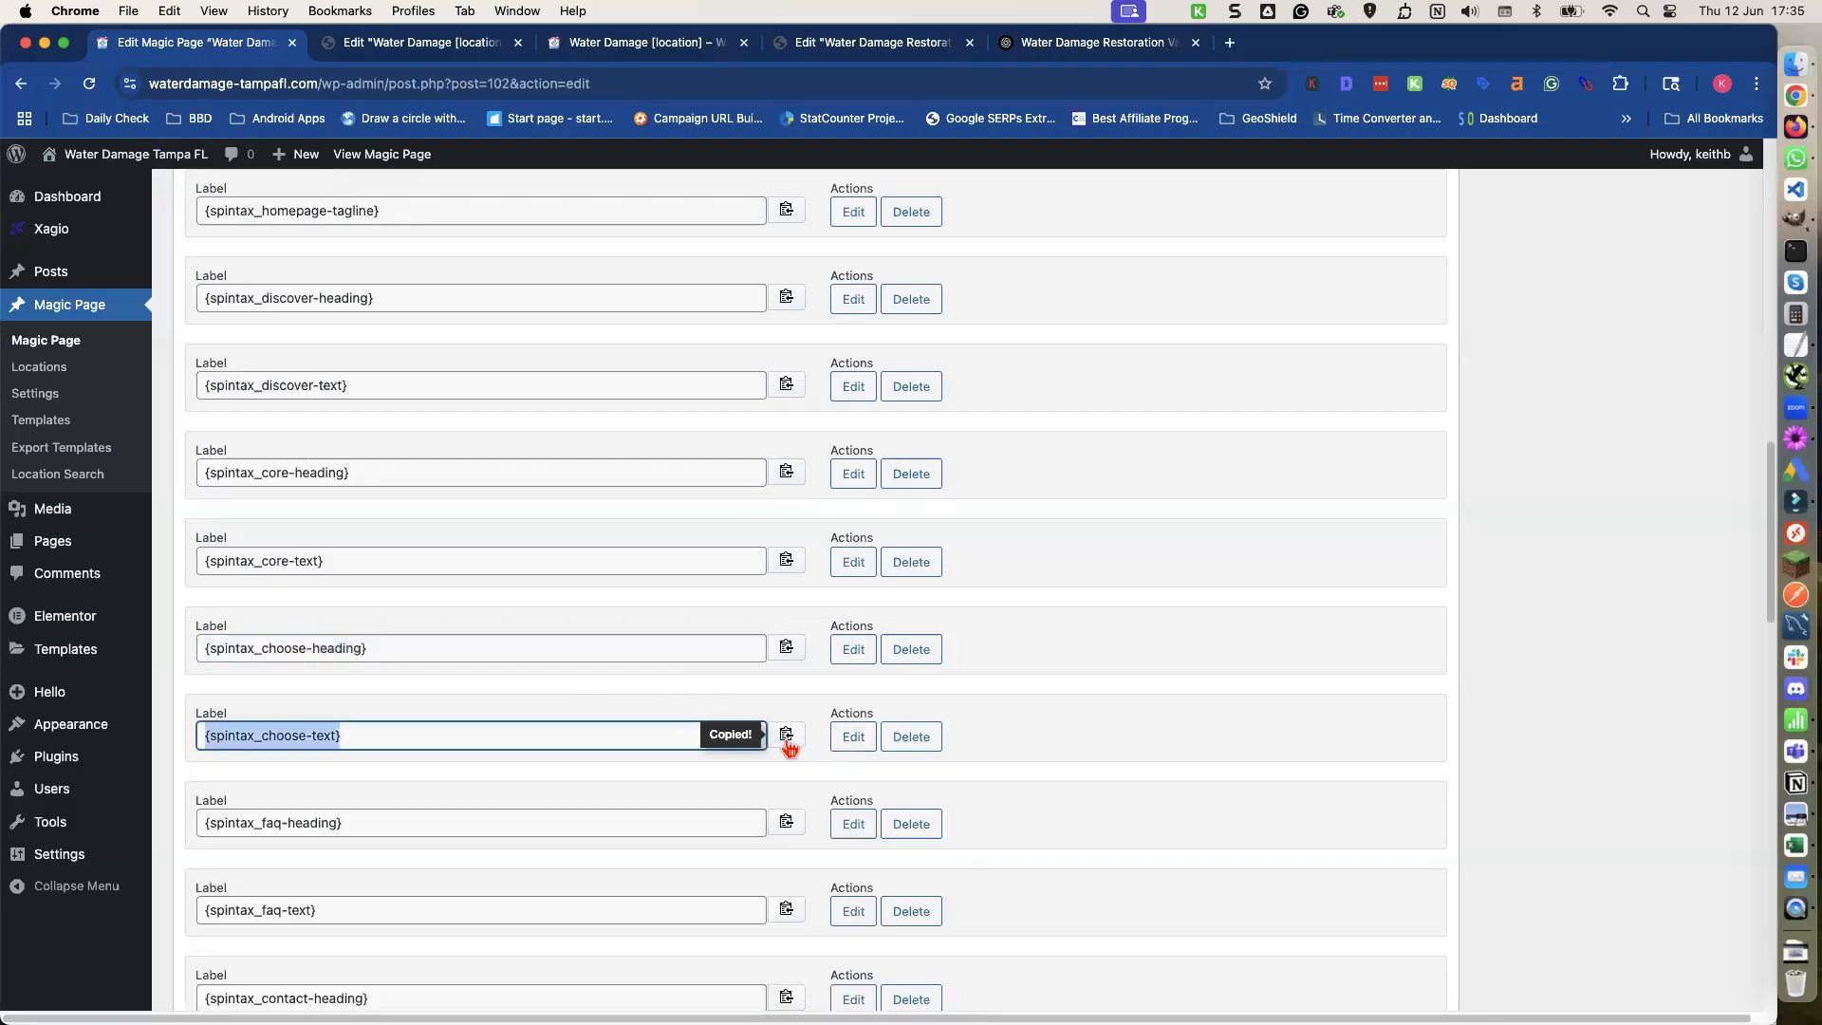
left_click(394, 48)
triple_click(123, 656)
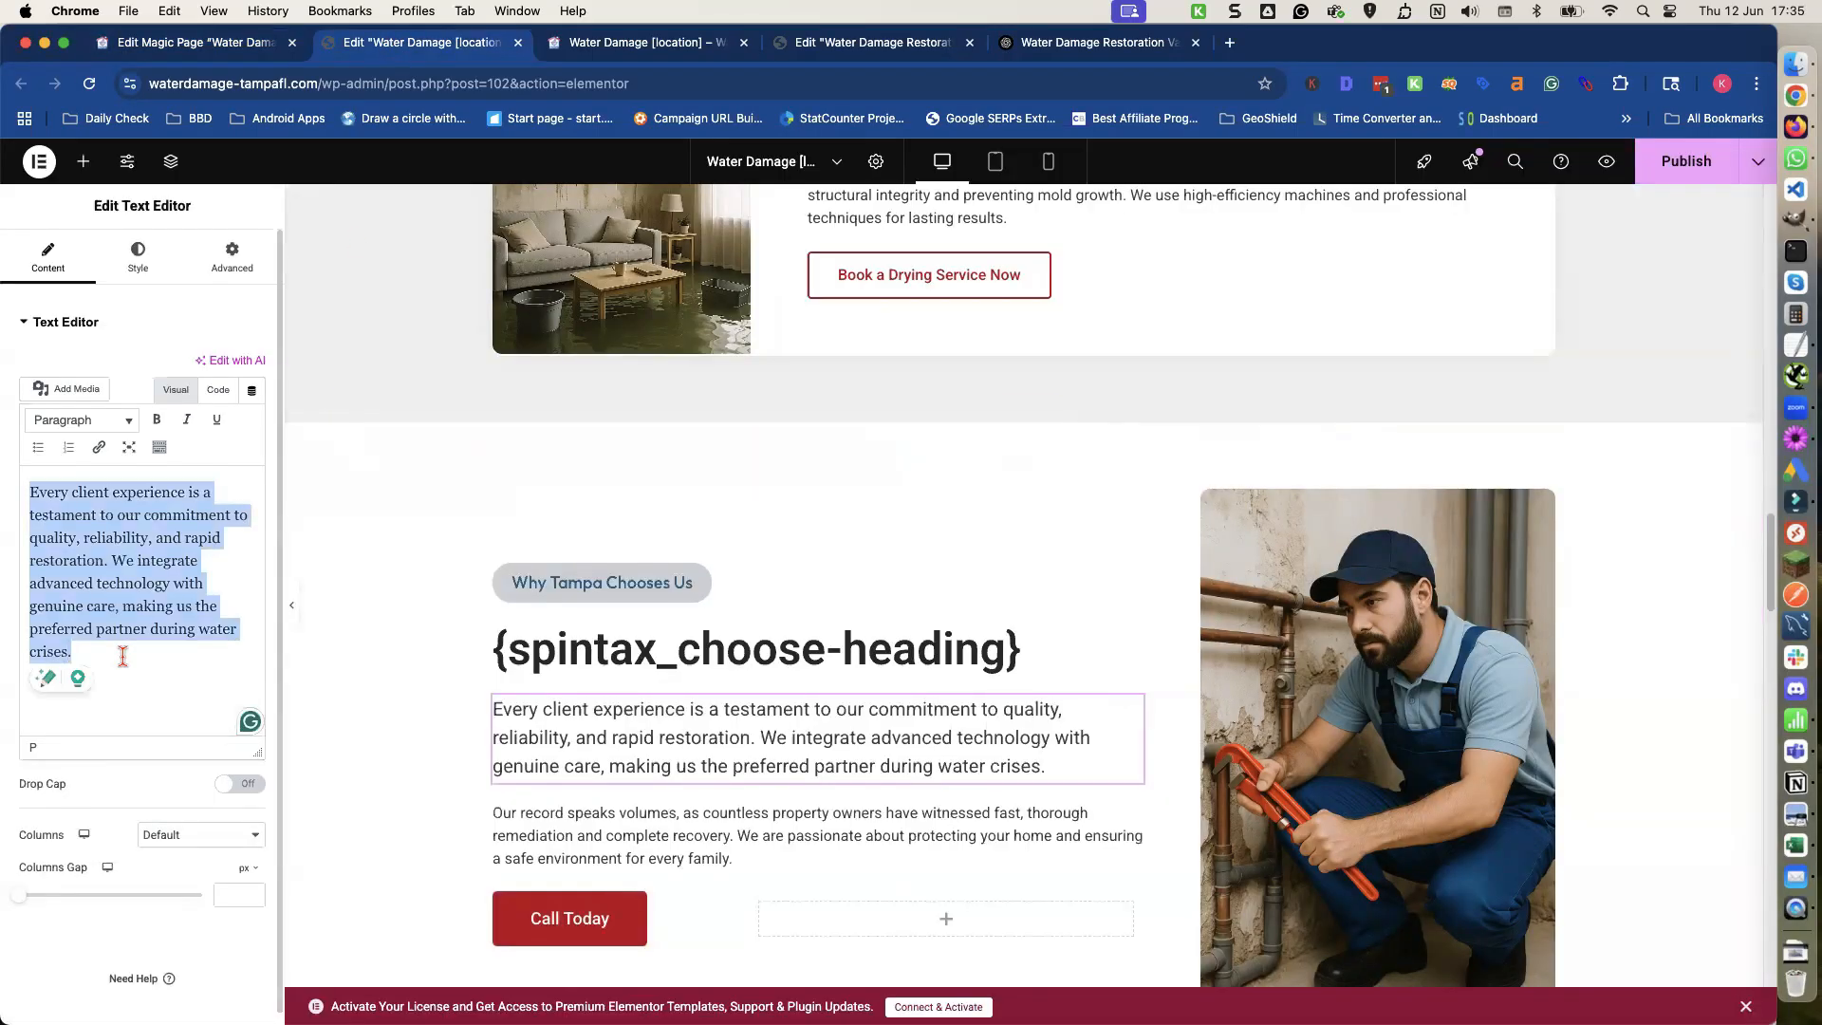
key("super+v")
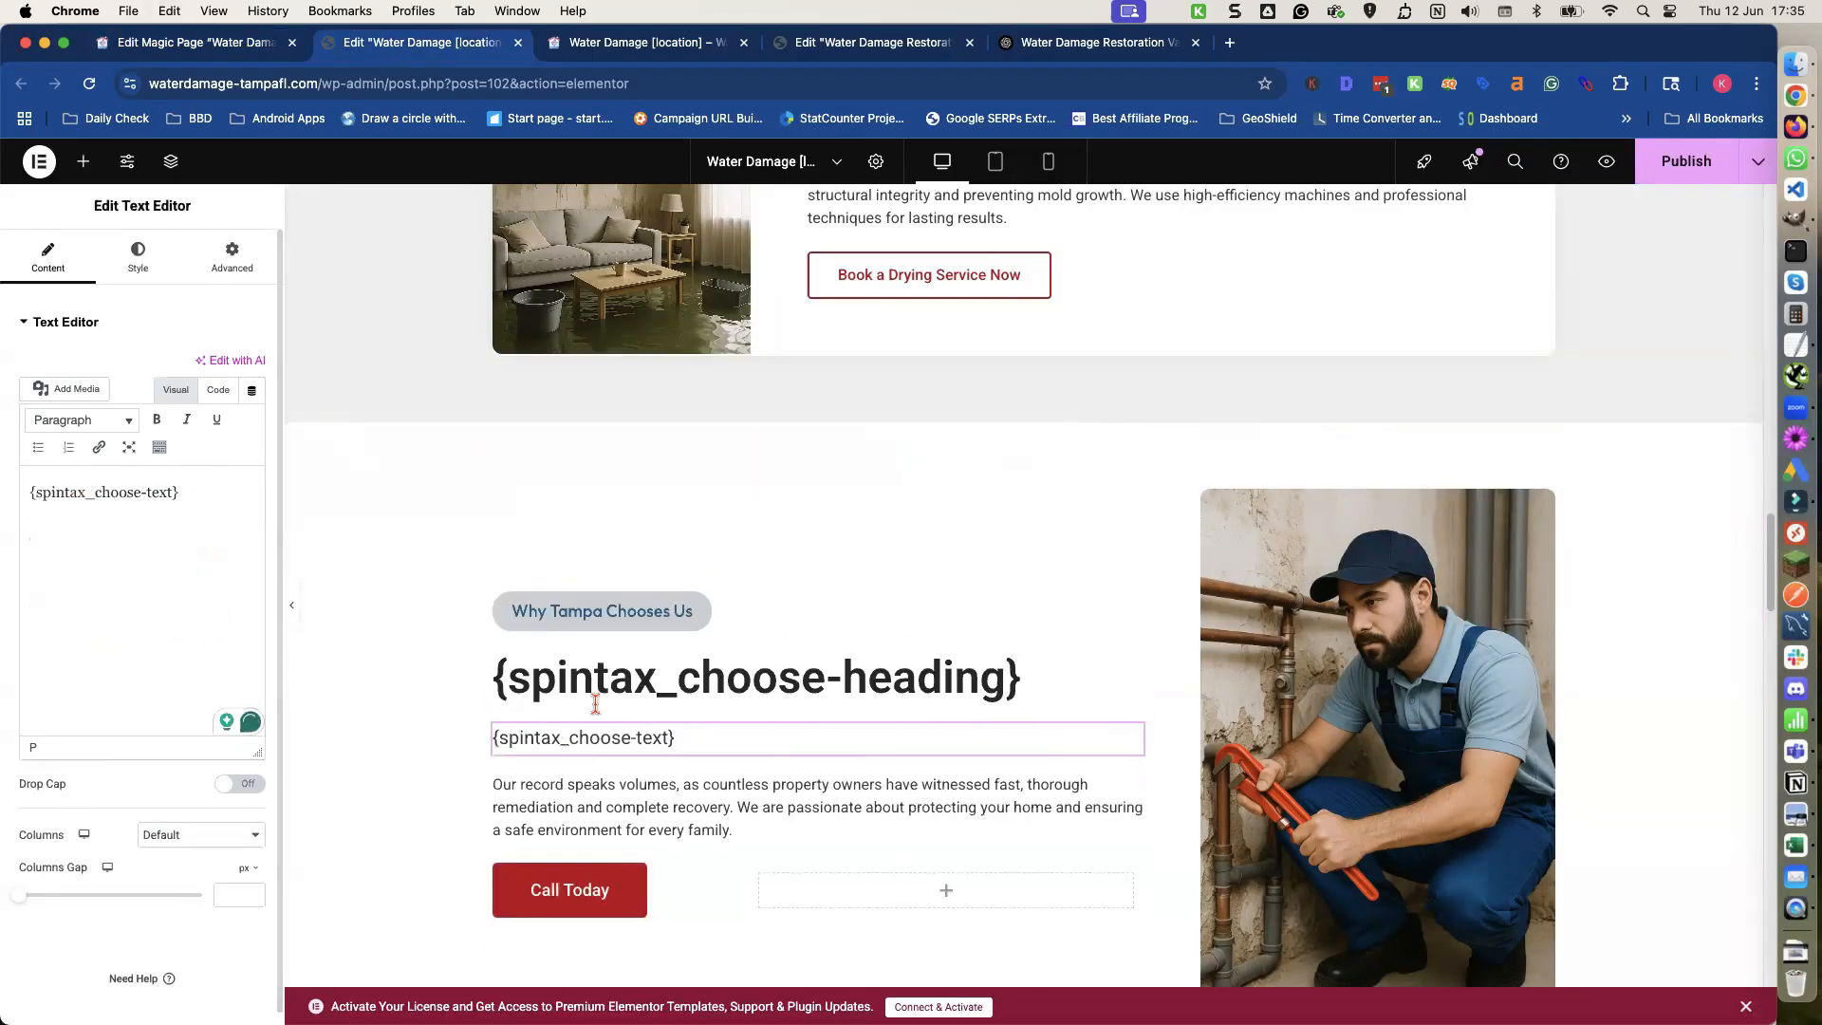
Delete the second paragraph in the Why Tampa Chooses Us section.
left_click(681, 784)
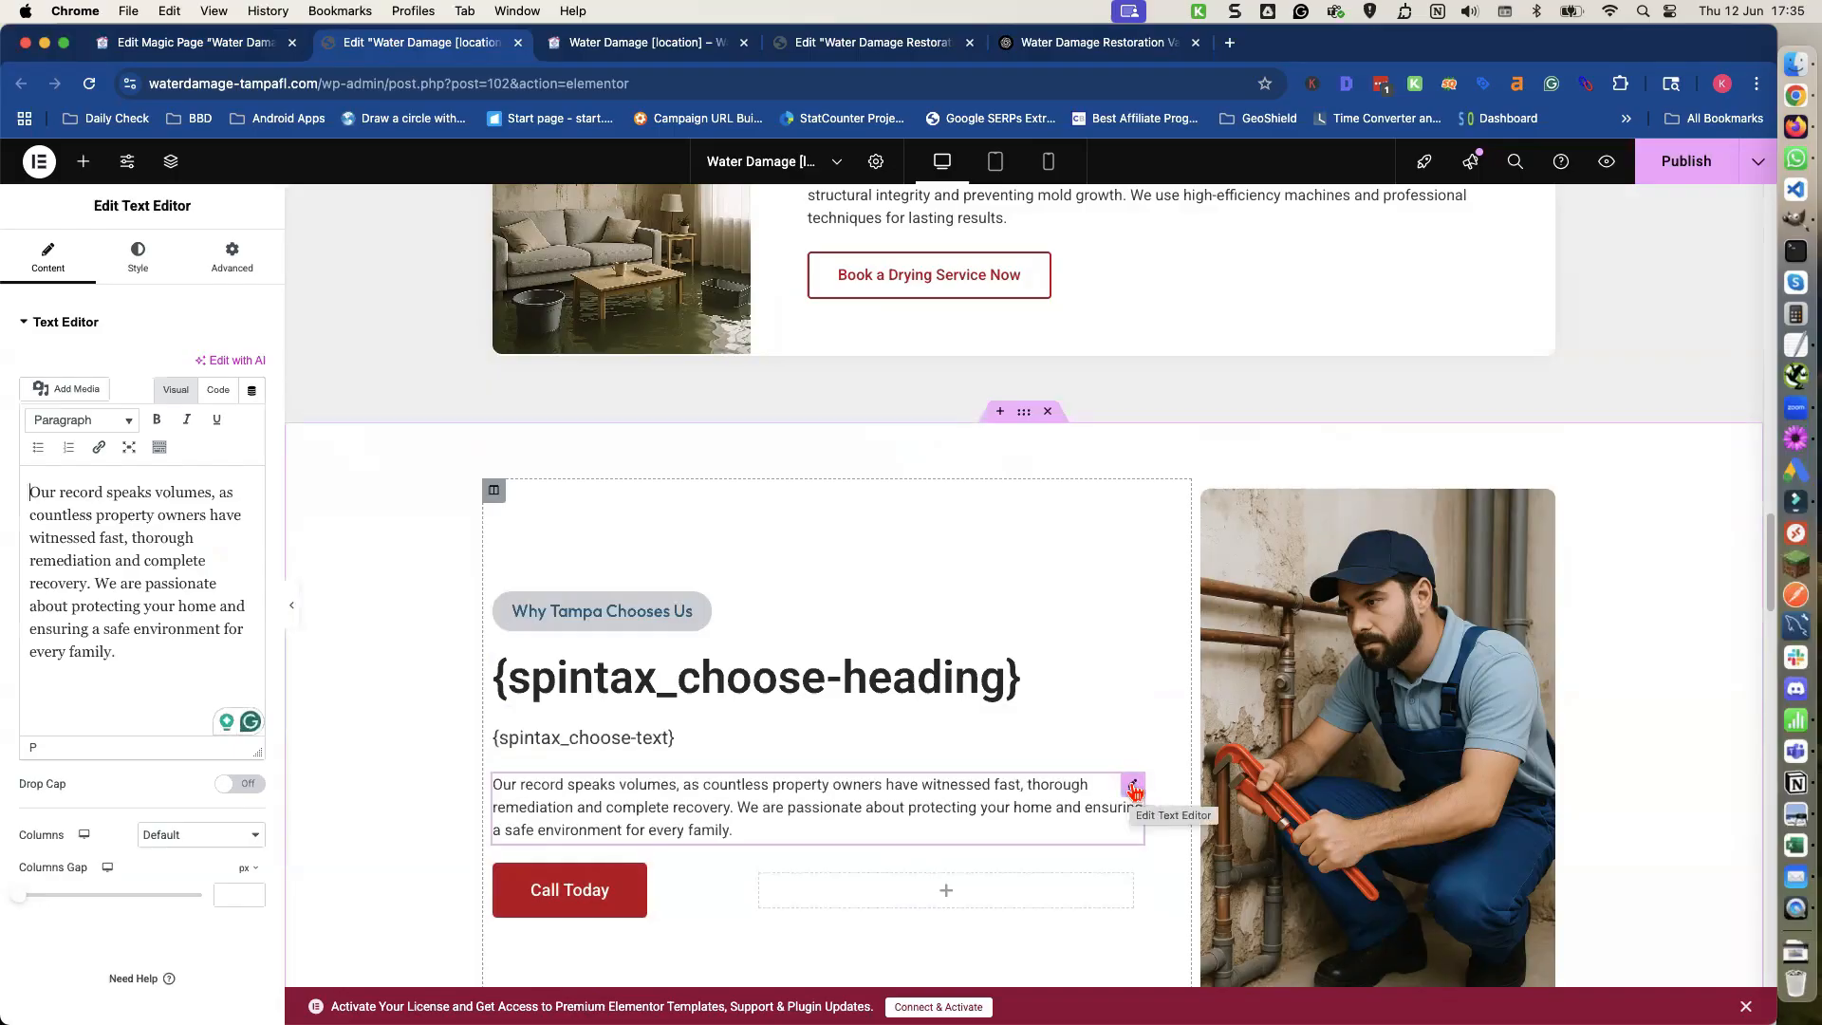
right_click(1134, 791)
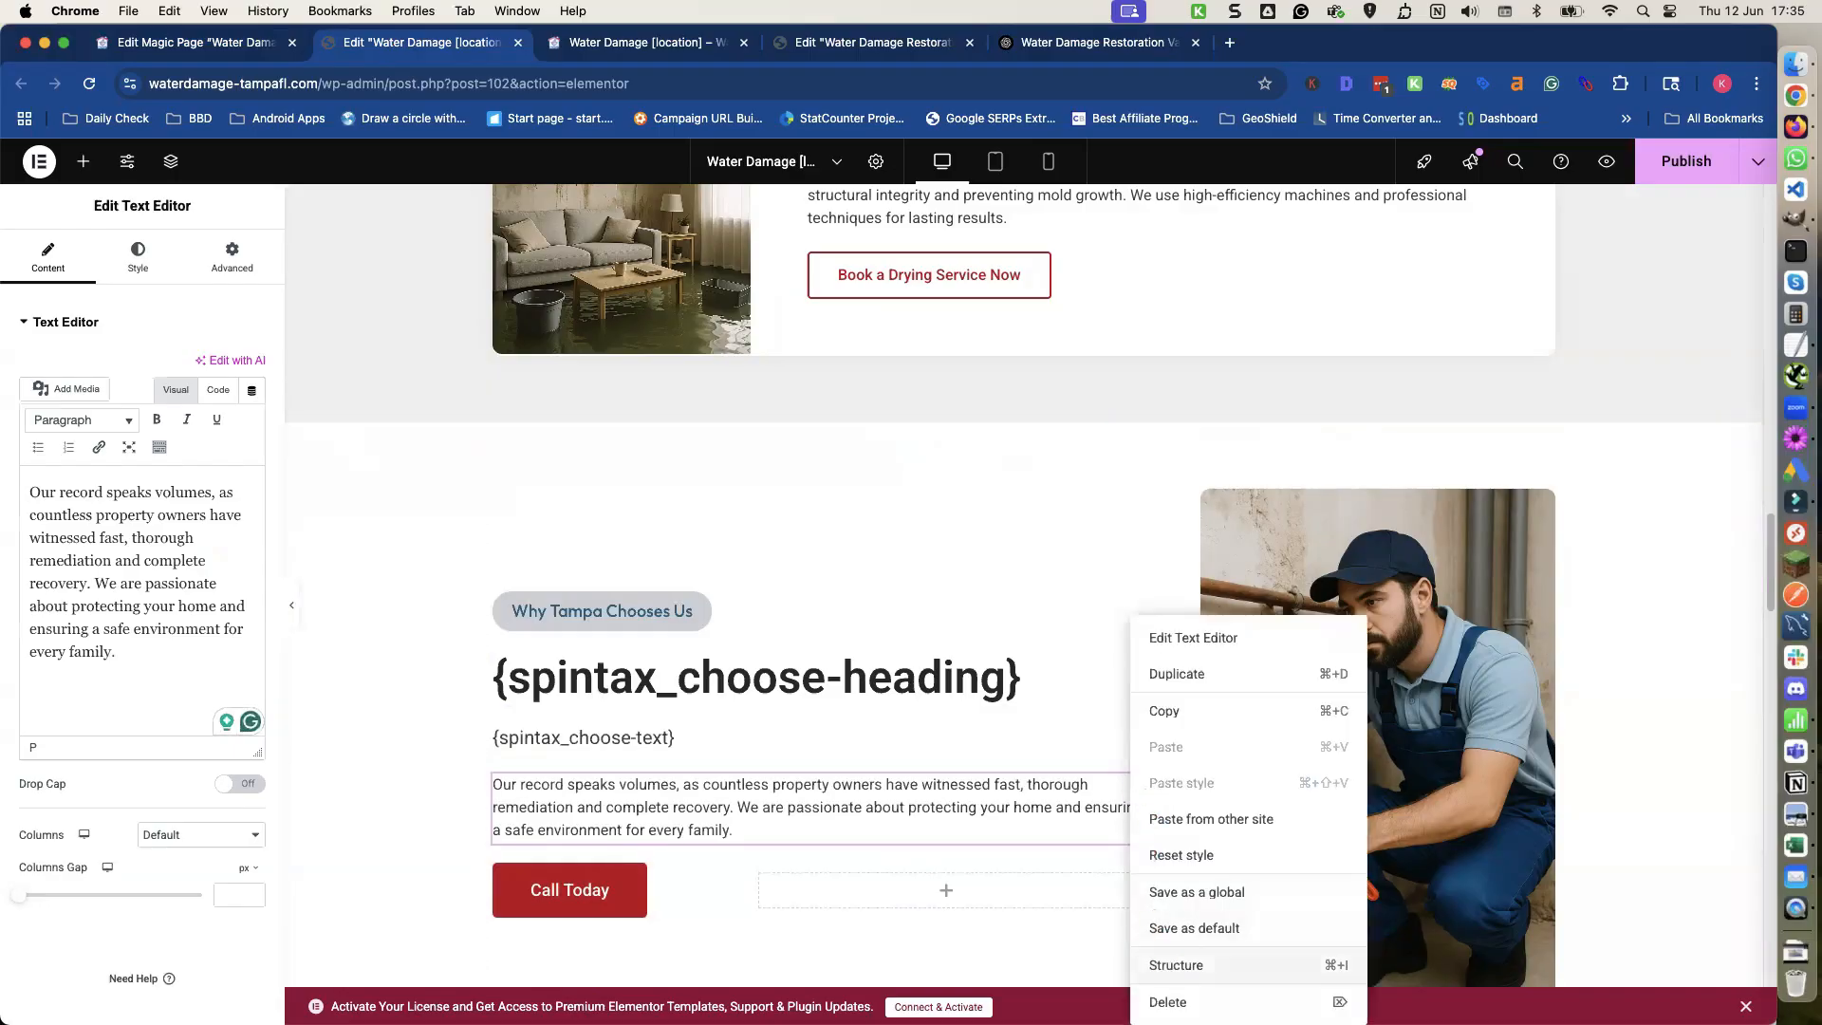
left_click(1172, 1002)
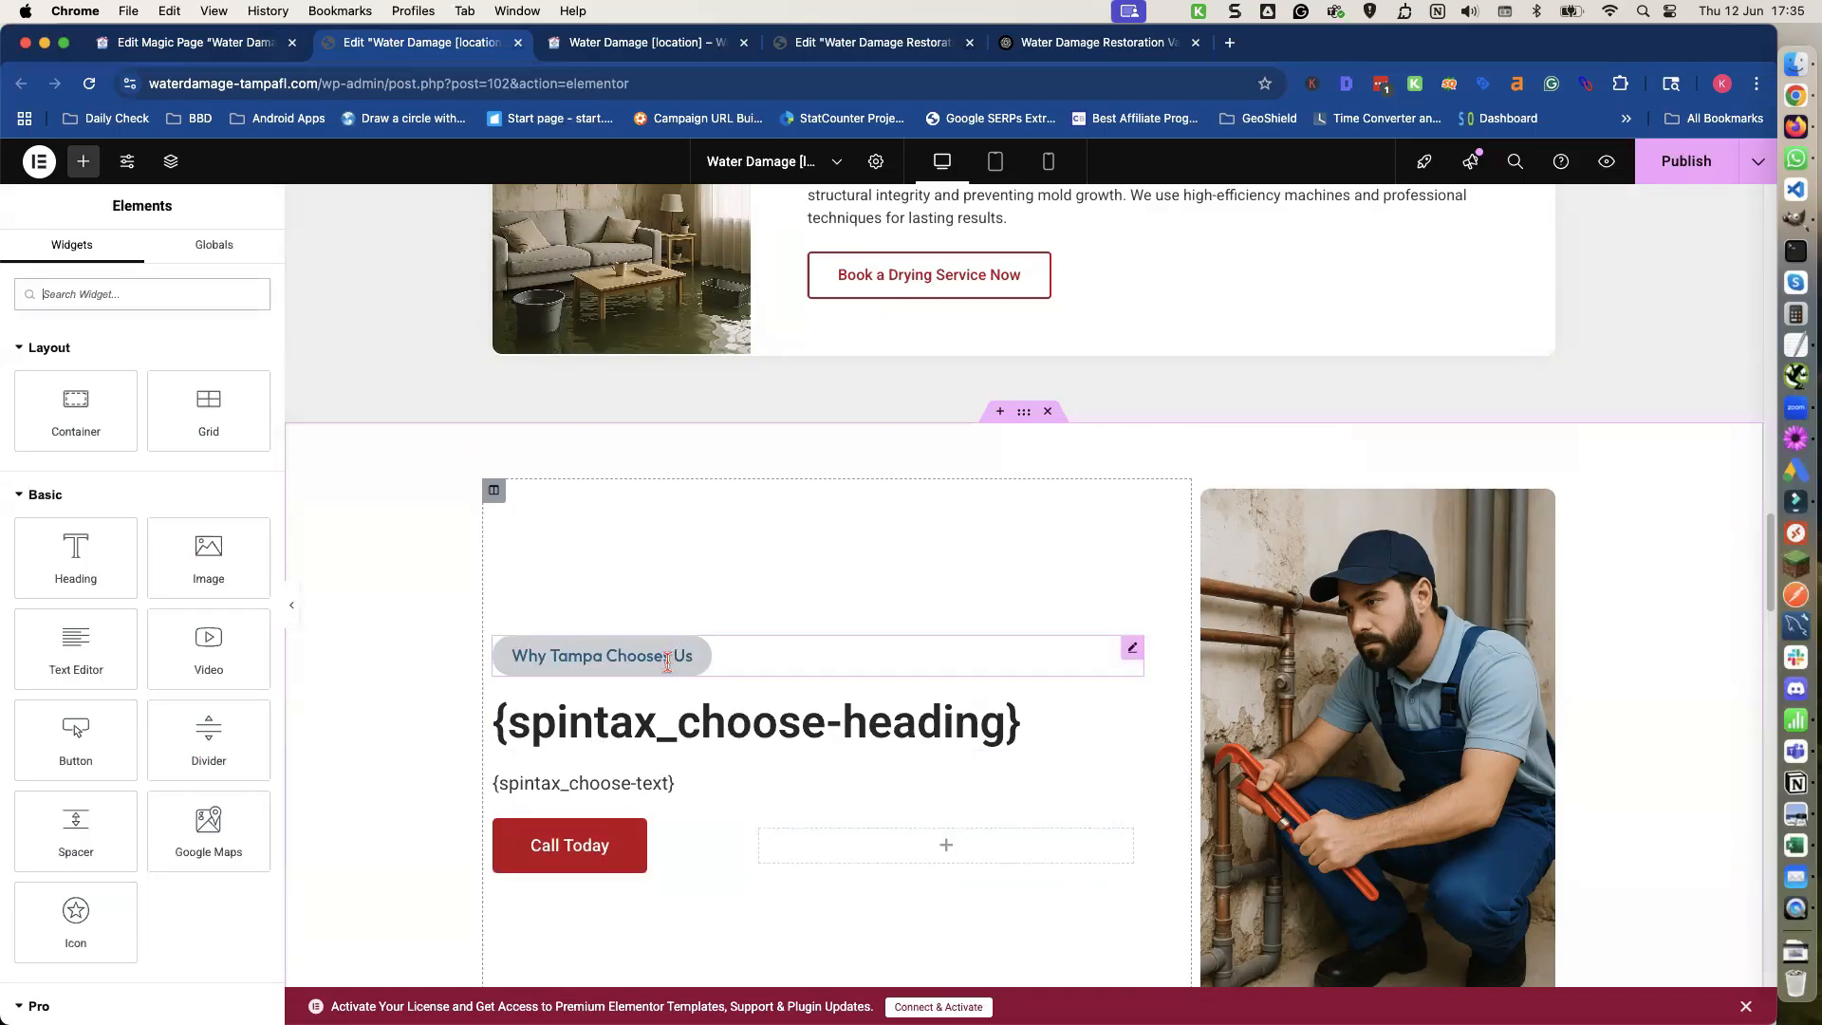
Save the page with the edits made so far.
scroll(665, 665, "down", 6)
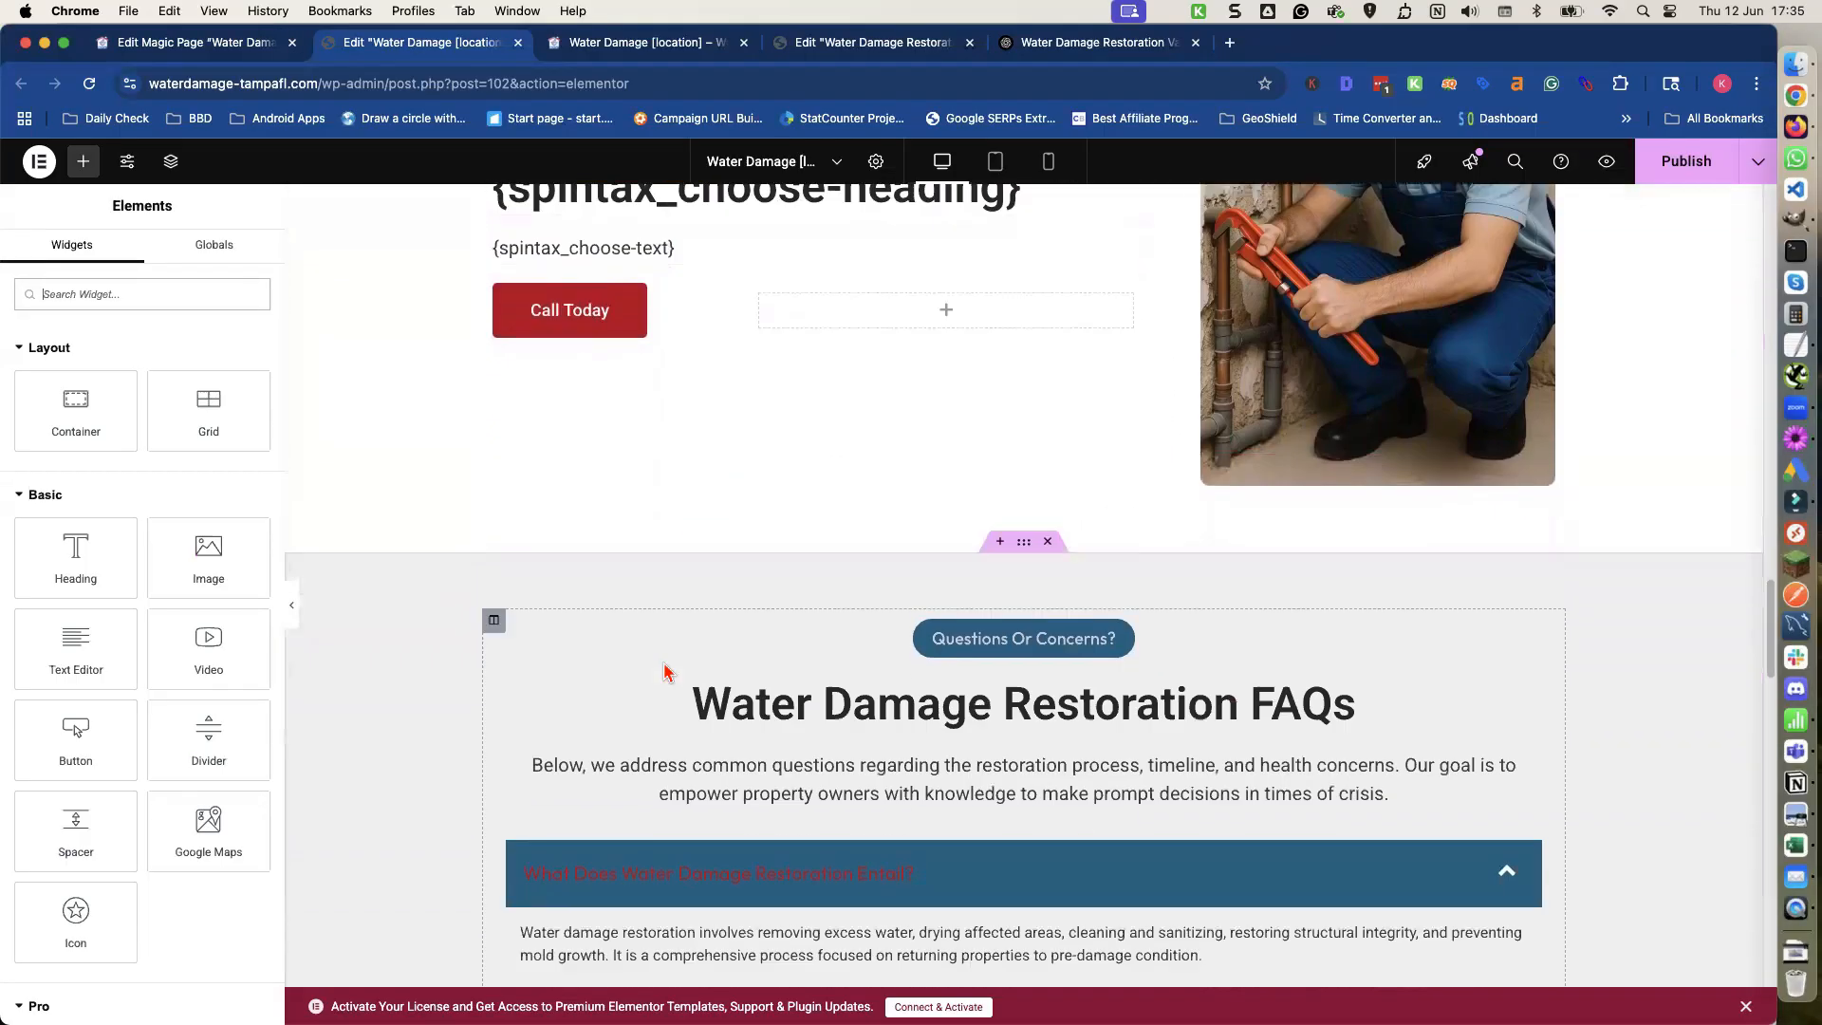
scroll(667, 672, "up", 2)
scroll(668, 679, "down", 1)
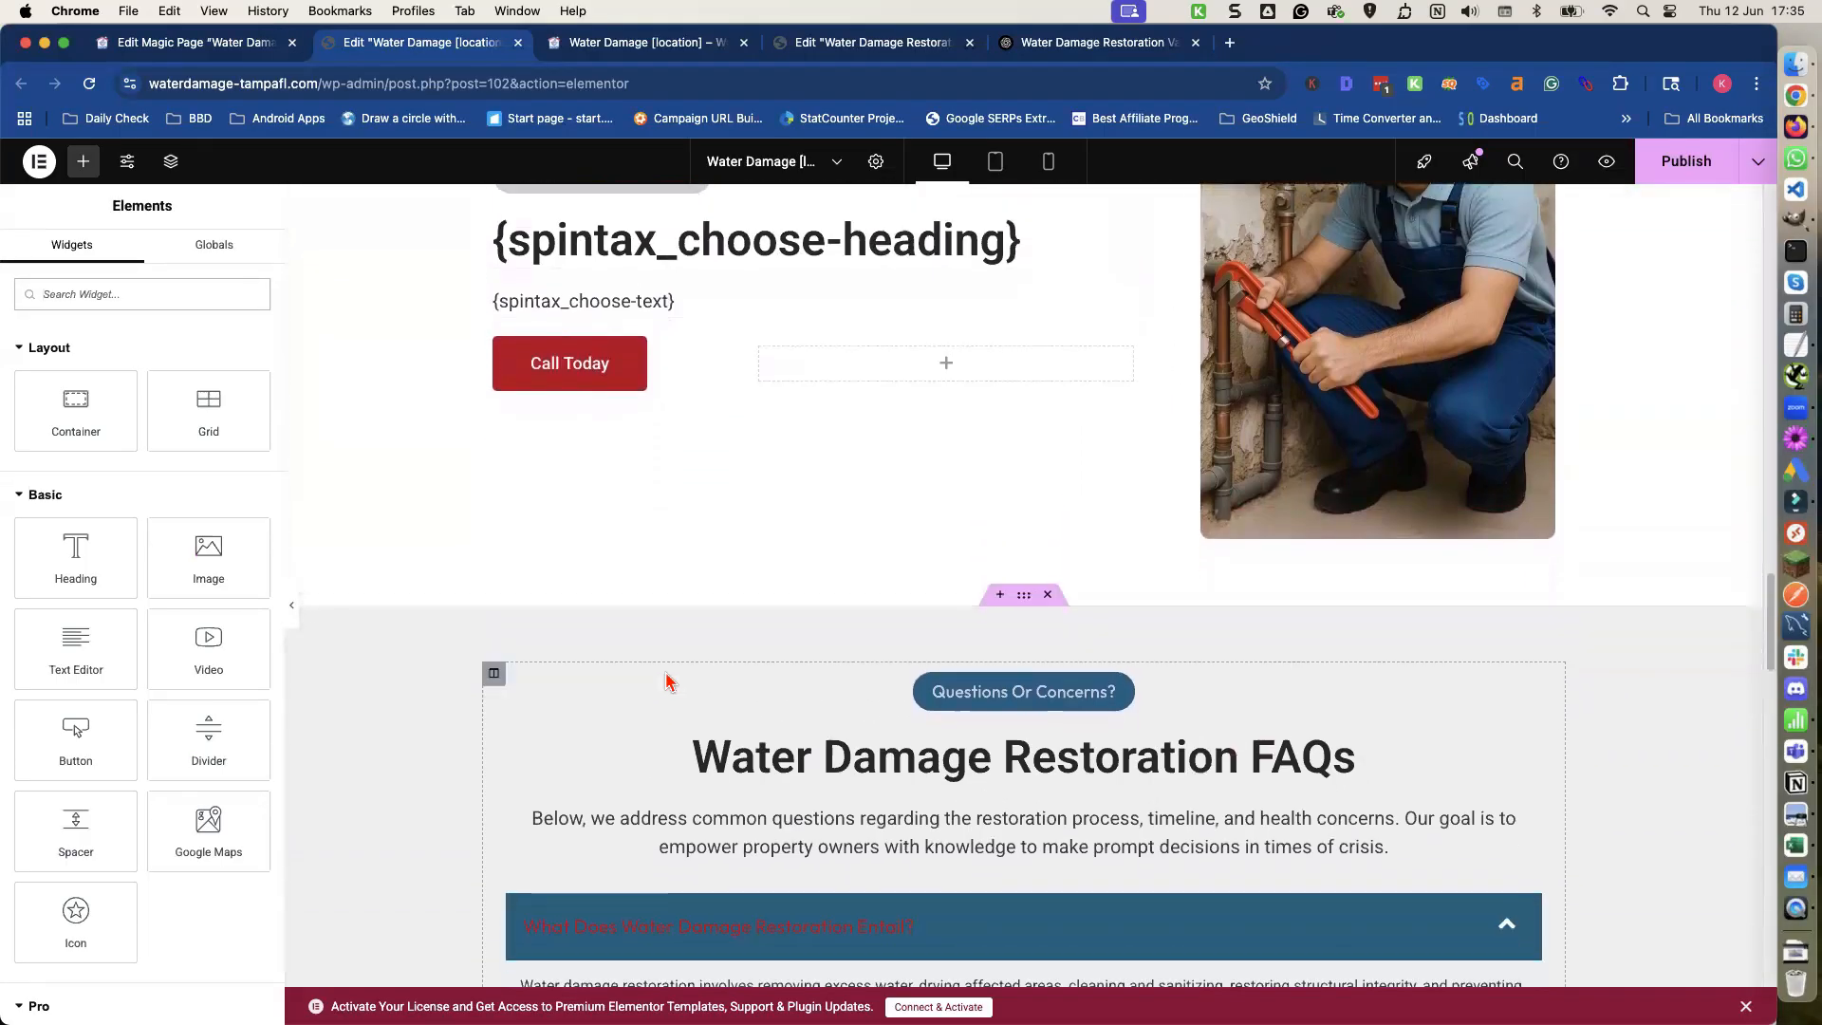
left_click(741, 750)
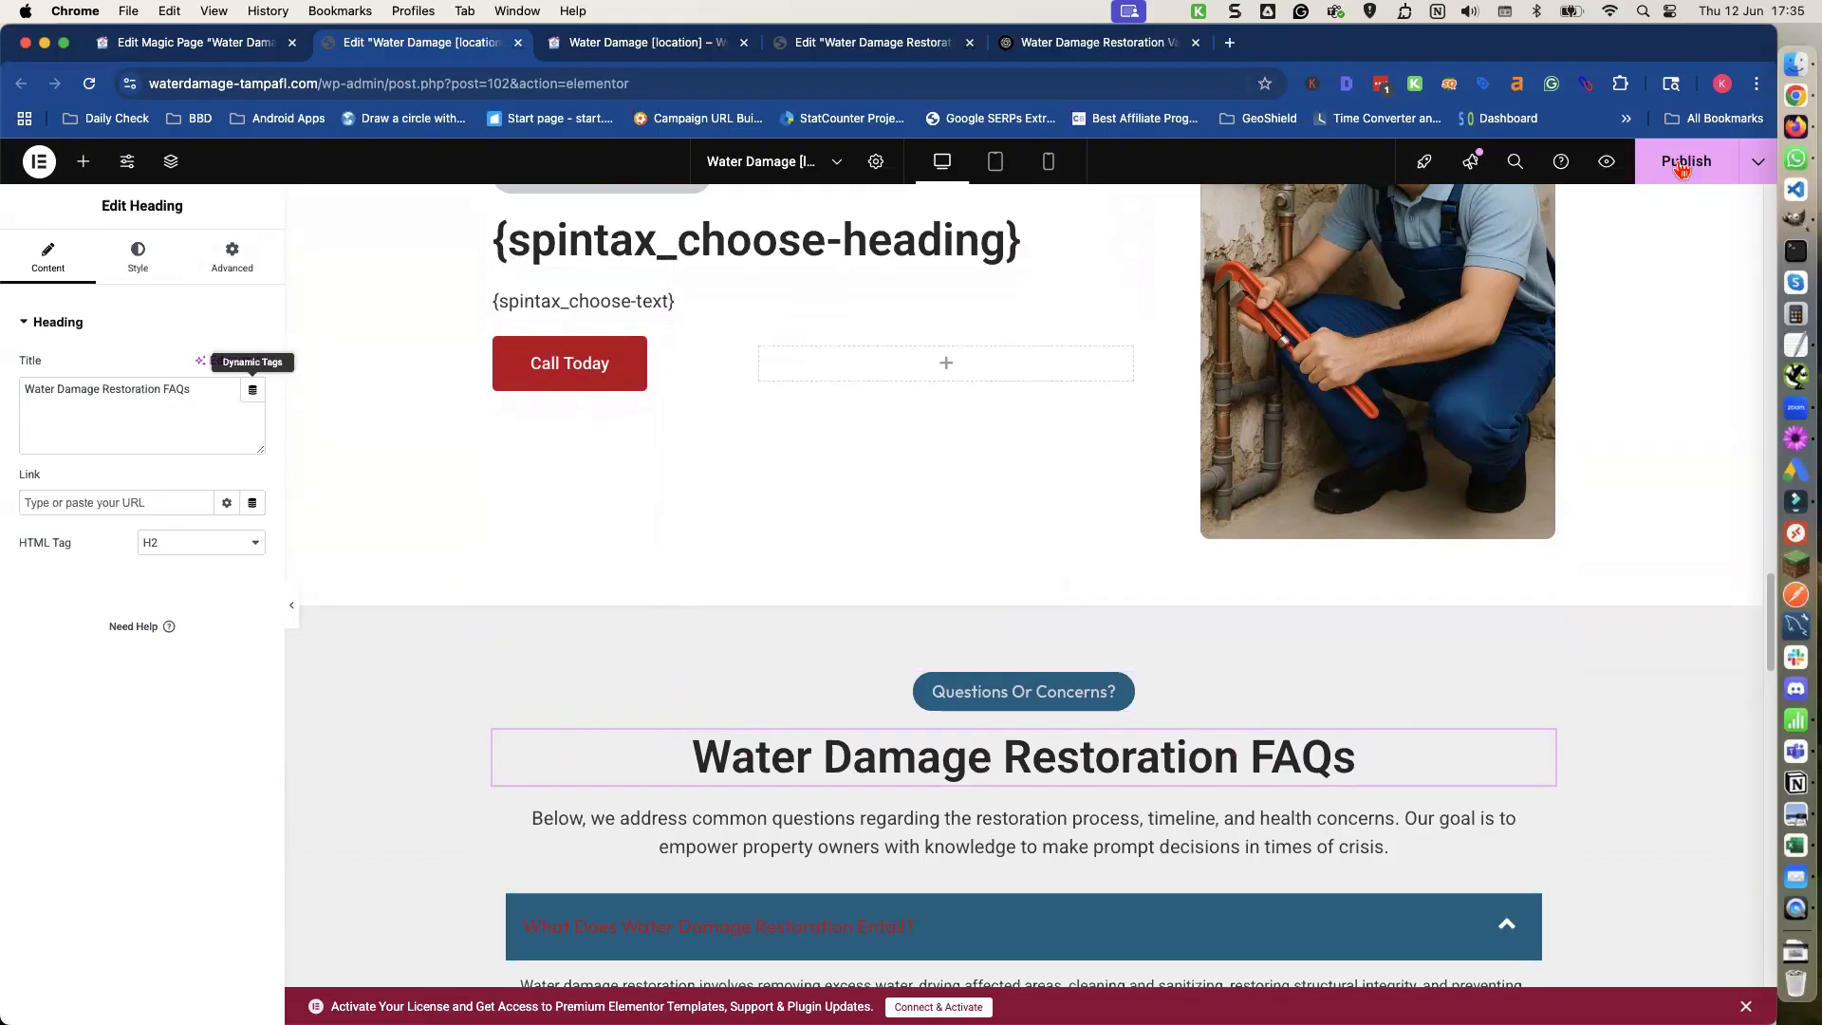
key("super+s")
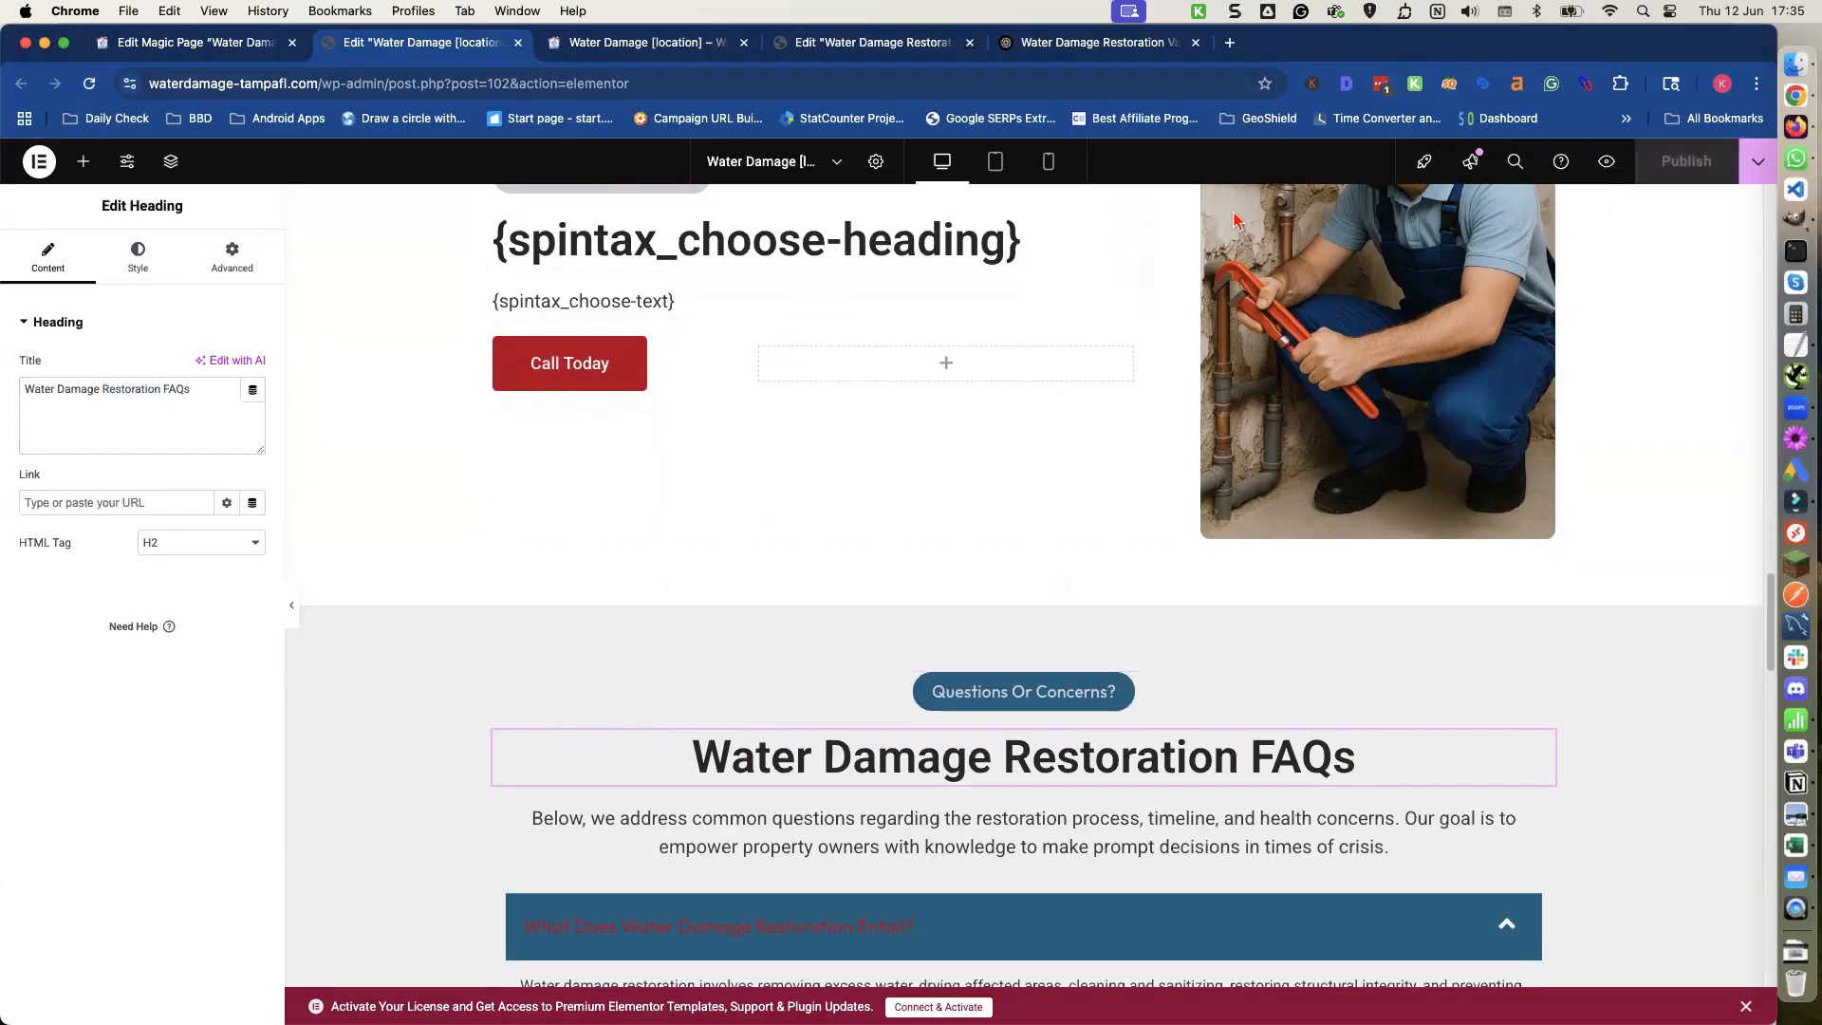
Clear the FAQ section heading title and paste the copied {spintax_faq-heading} shortcode in its place.
triple_click(161, 389)
key("BackSpace")
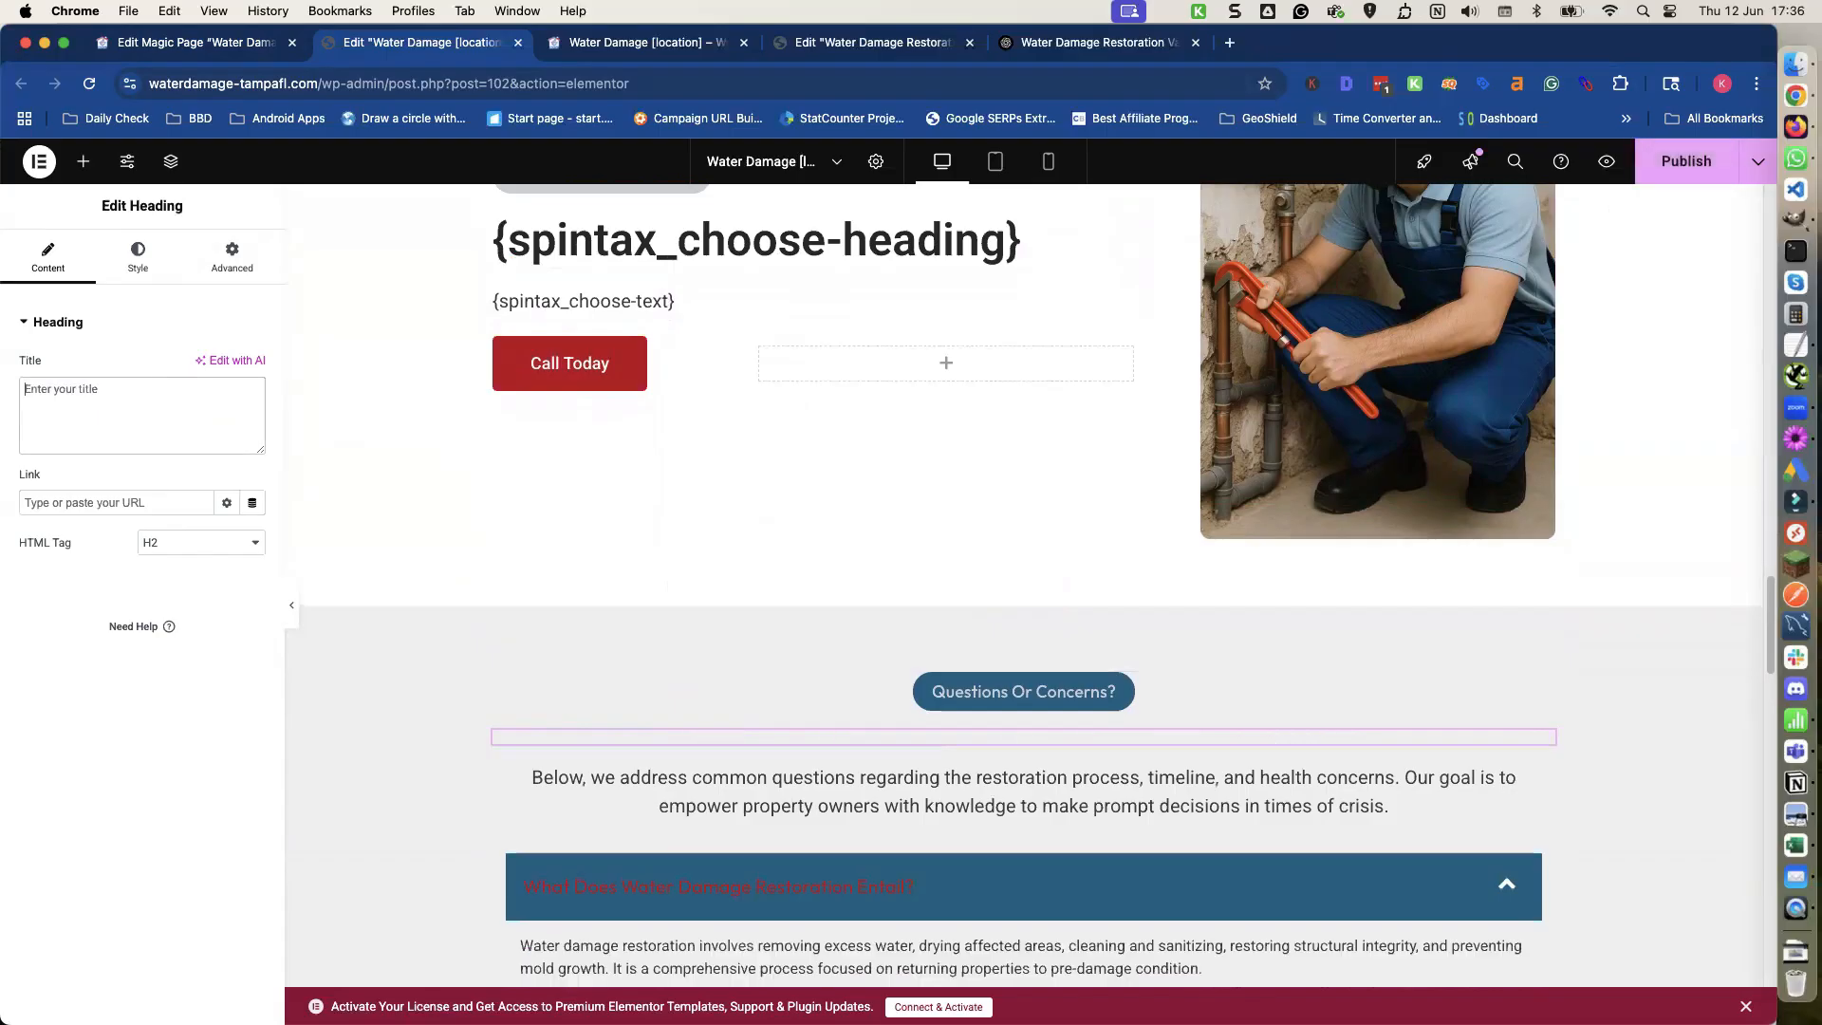
left_click(225, 48)
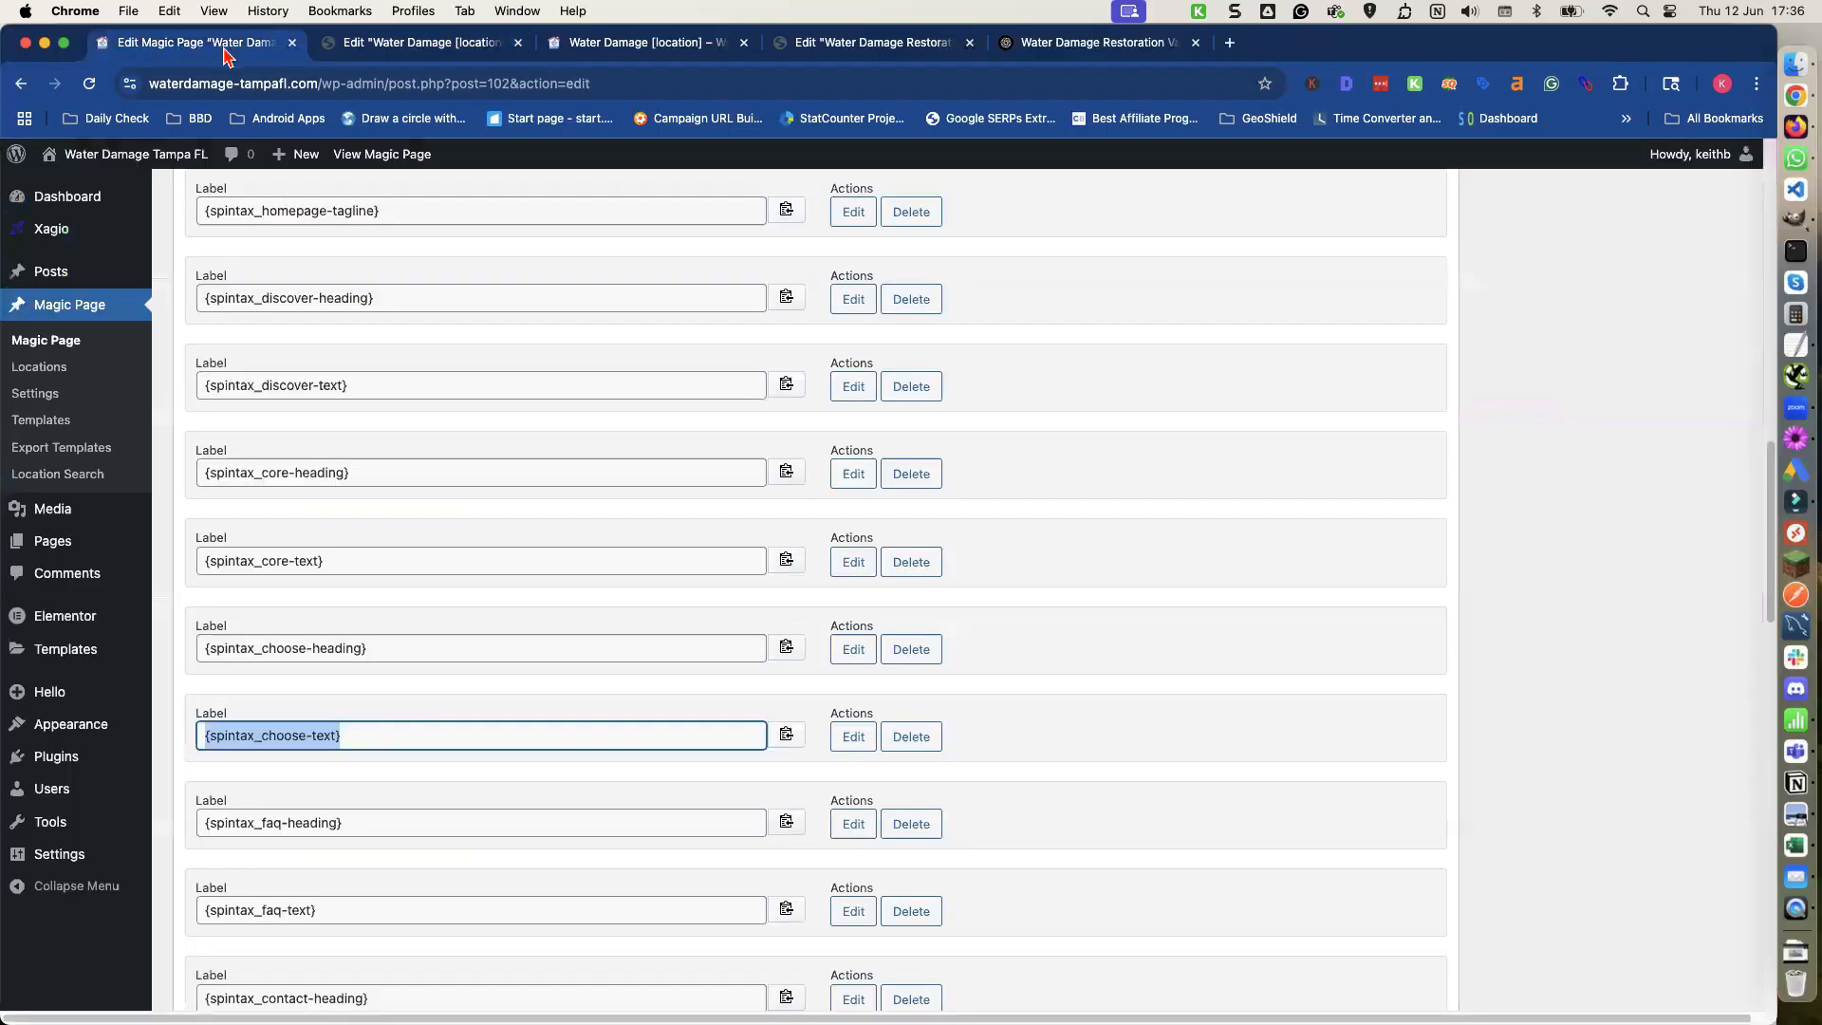
scroll(429, 771, "down", 1)
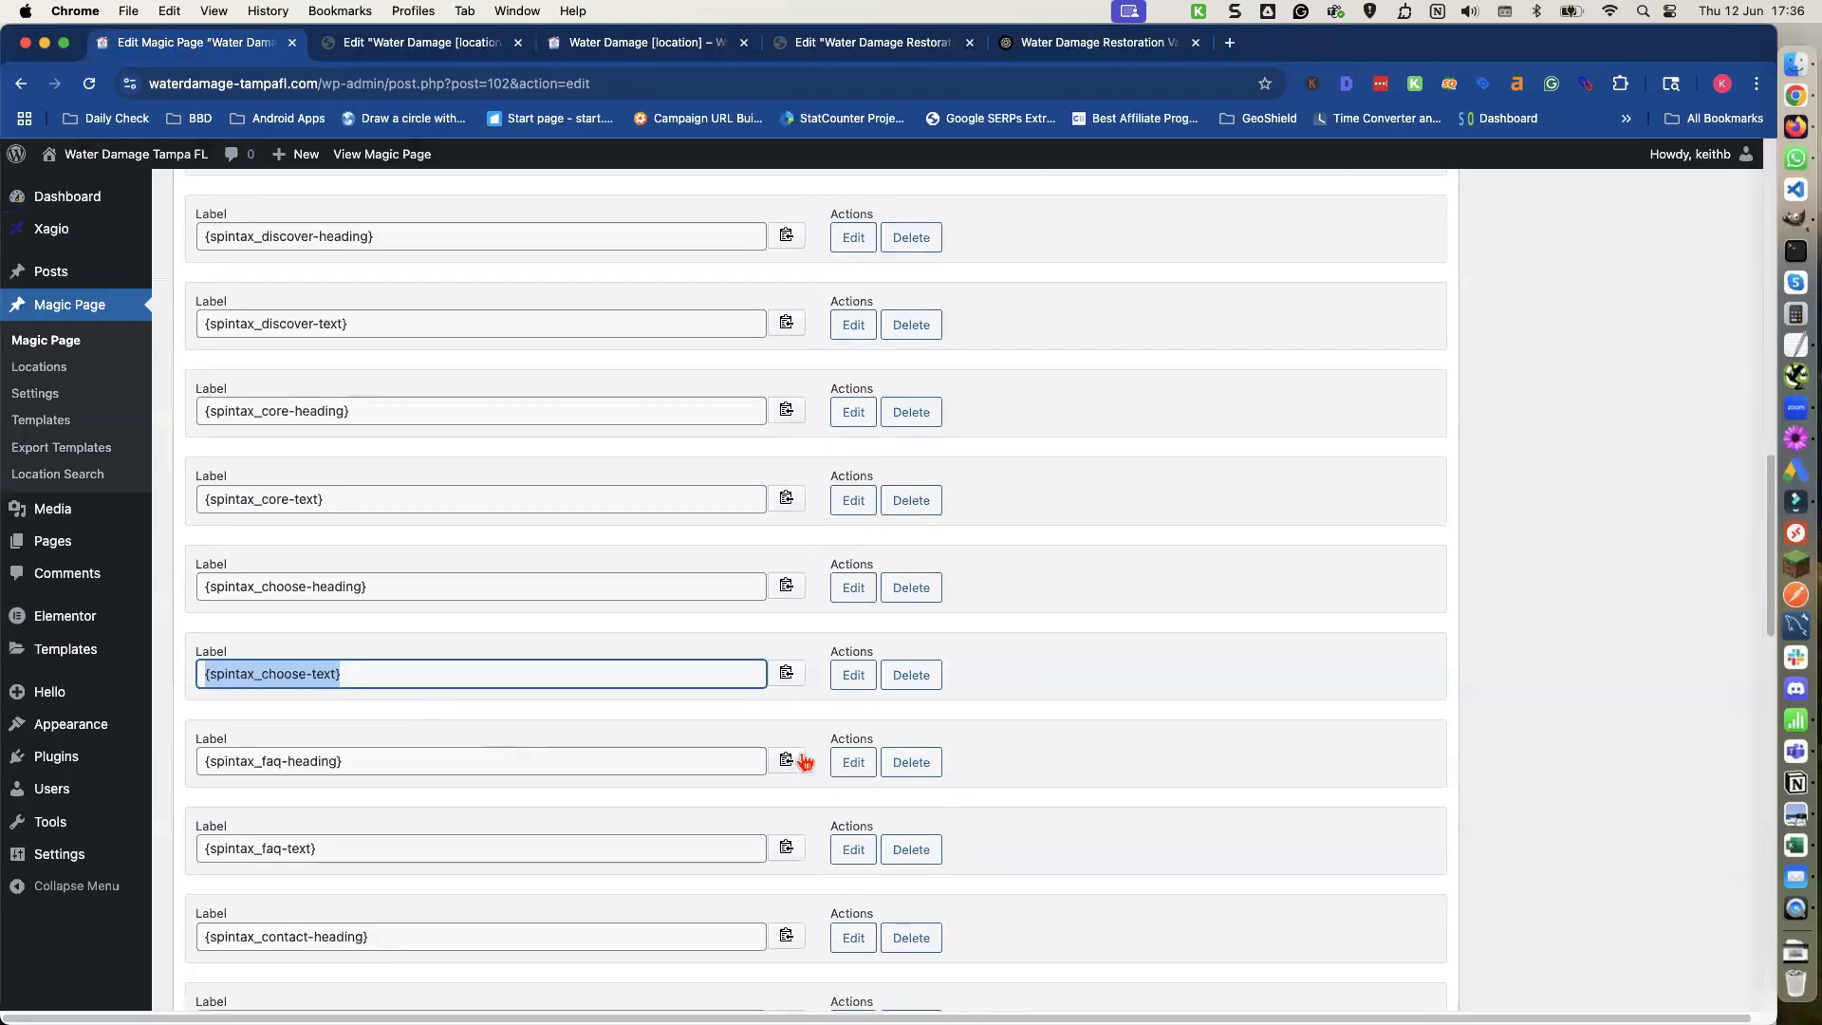
left_click(787, 760)
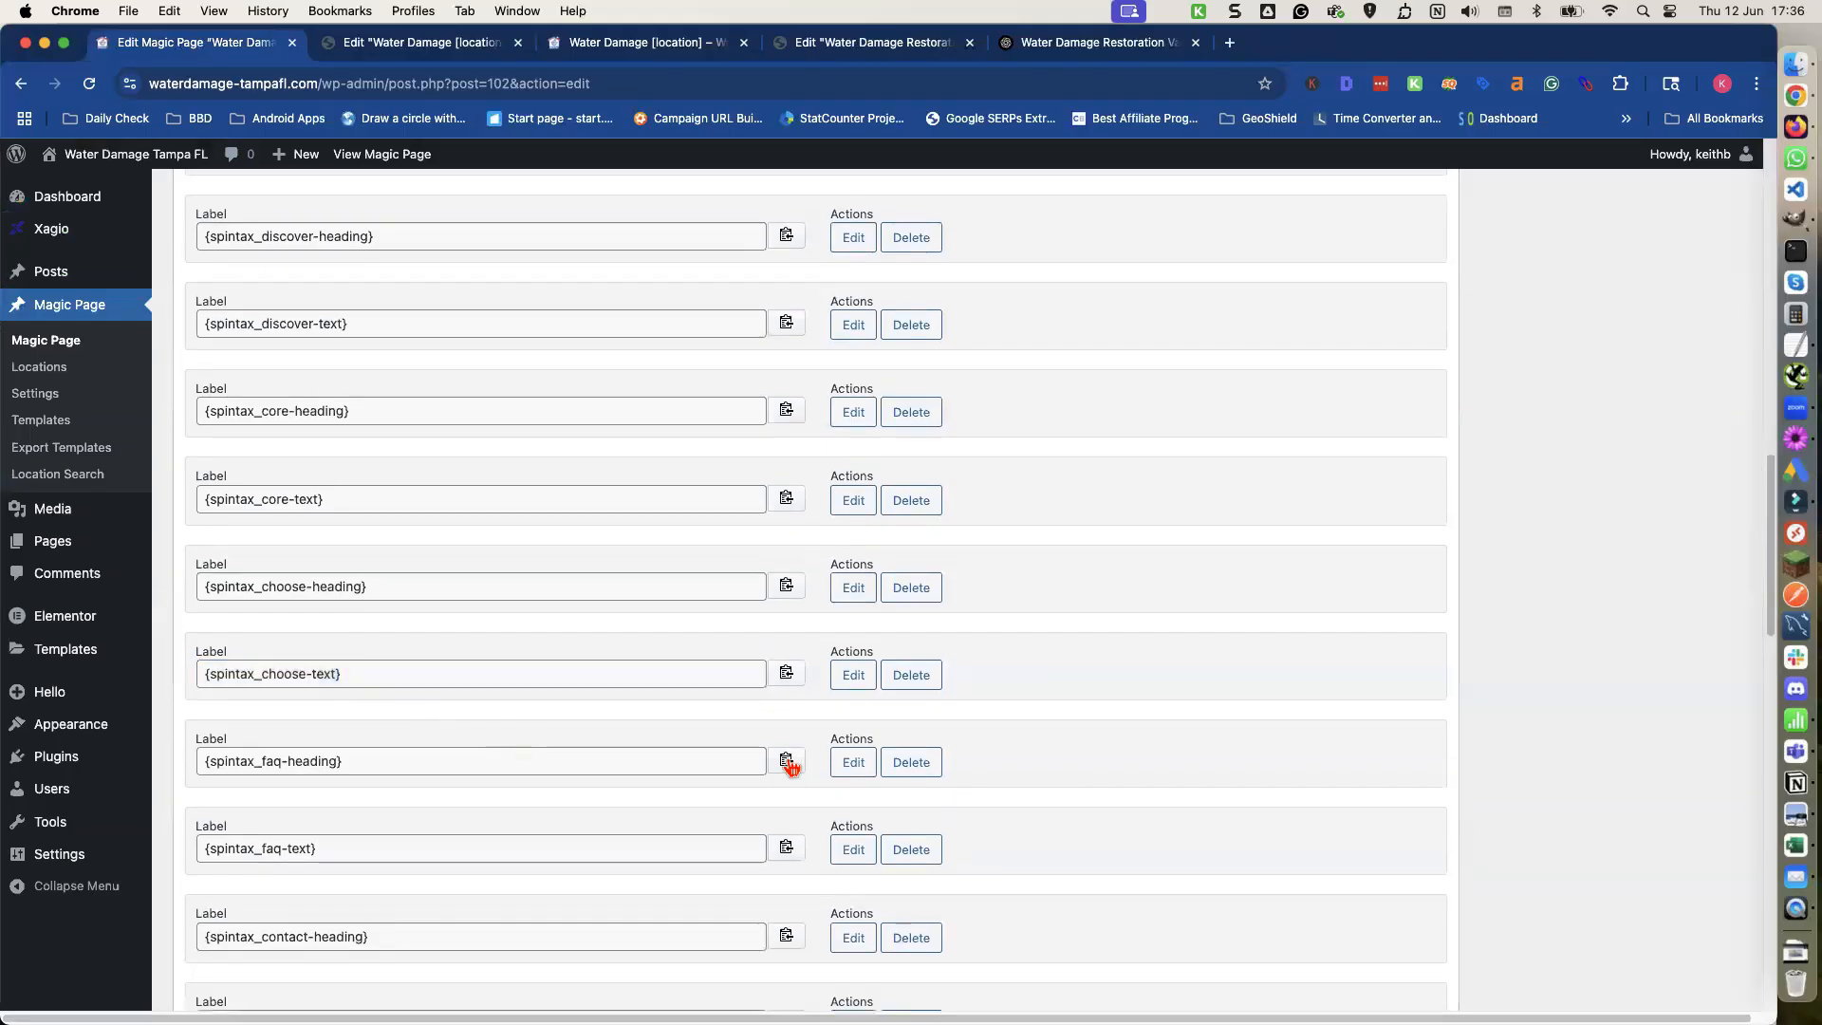
left_click(423, 46)
key("super+v")
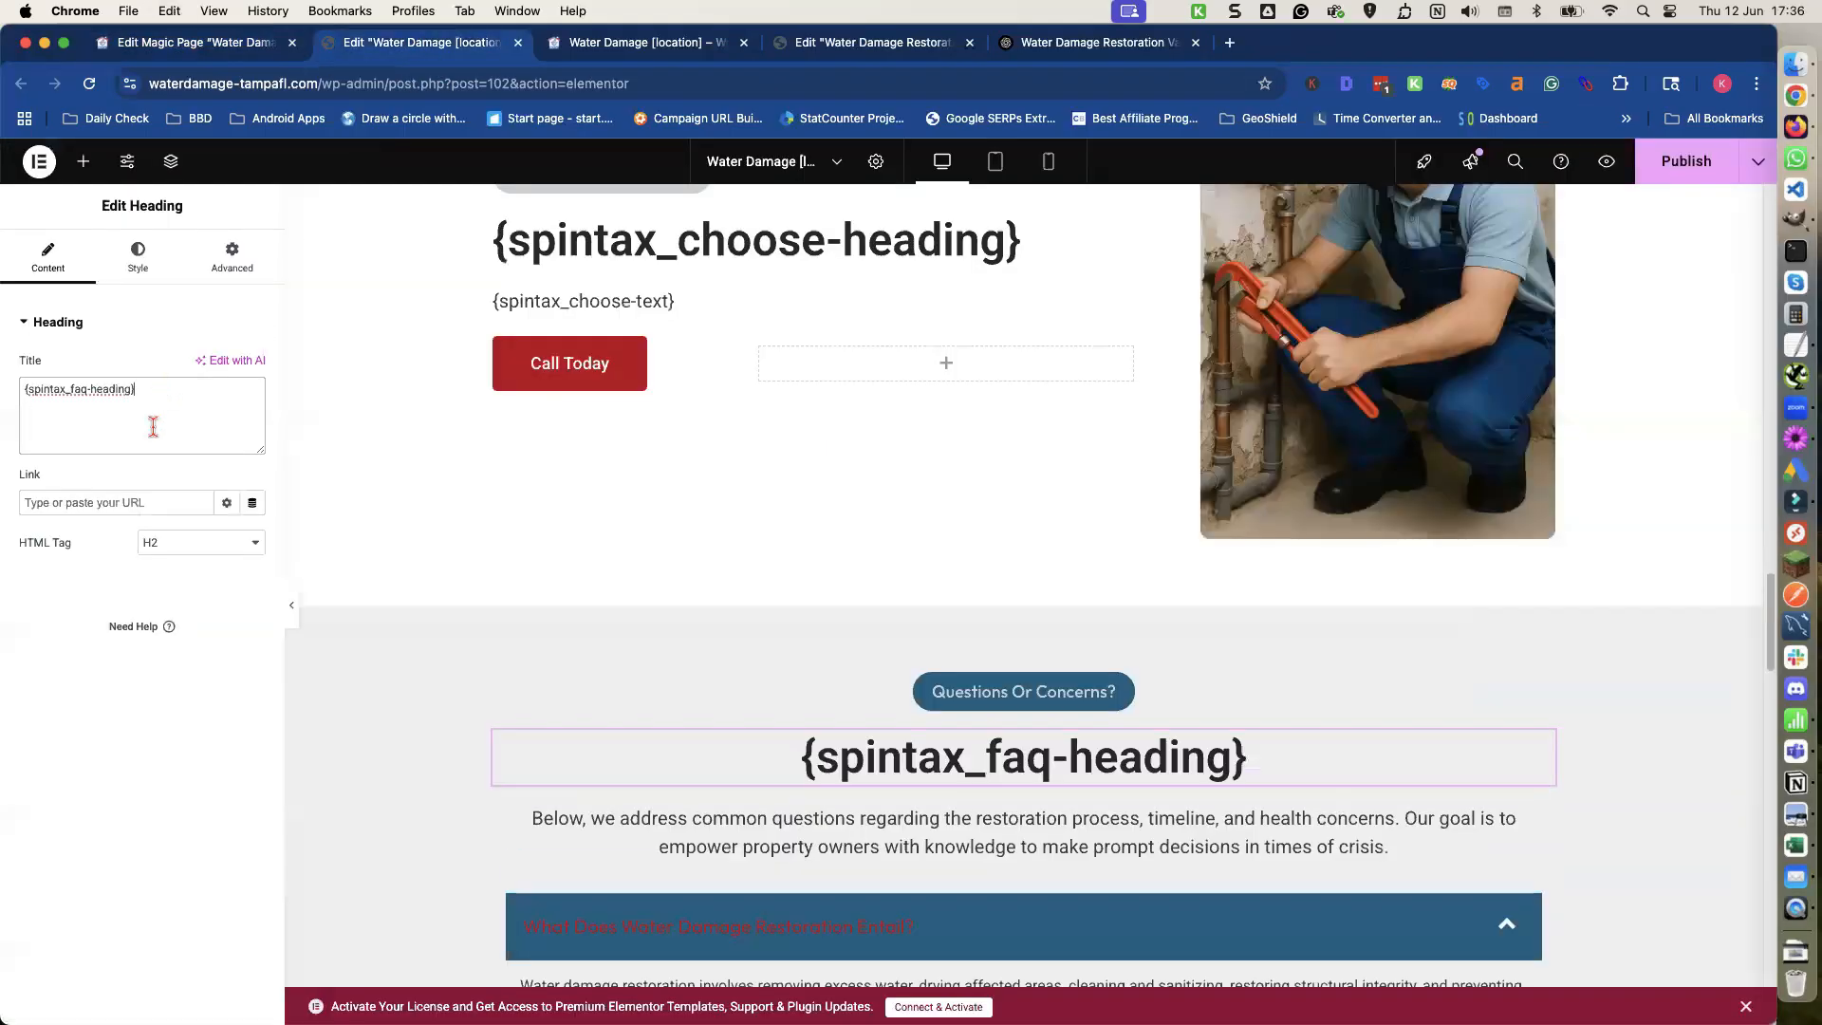
Cut the FAQ intro paragraph text and paste the copied {spintax_faq-text} shortcode in its place.
left_click(762, 821)
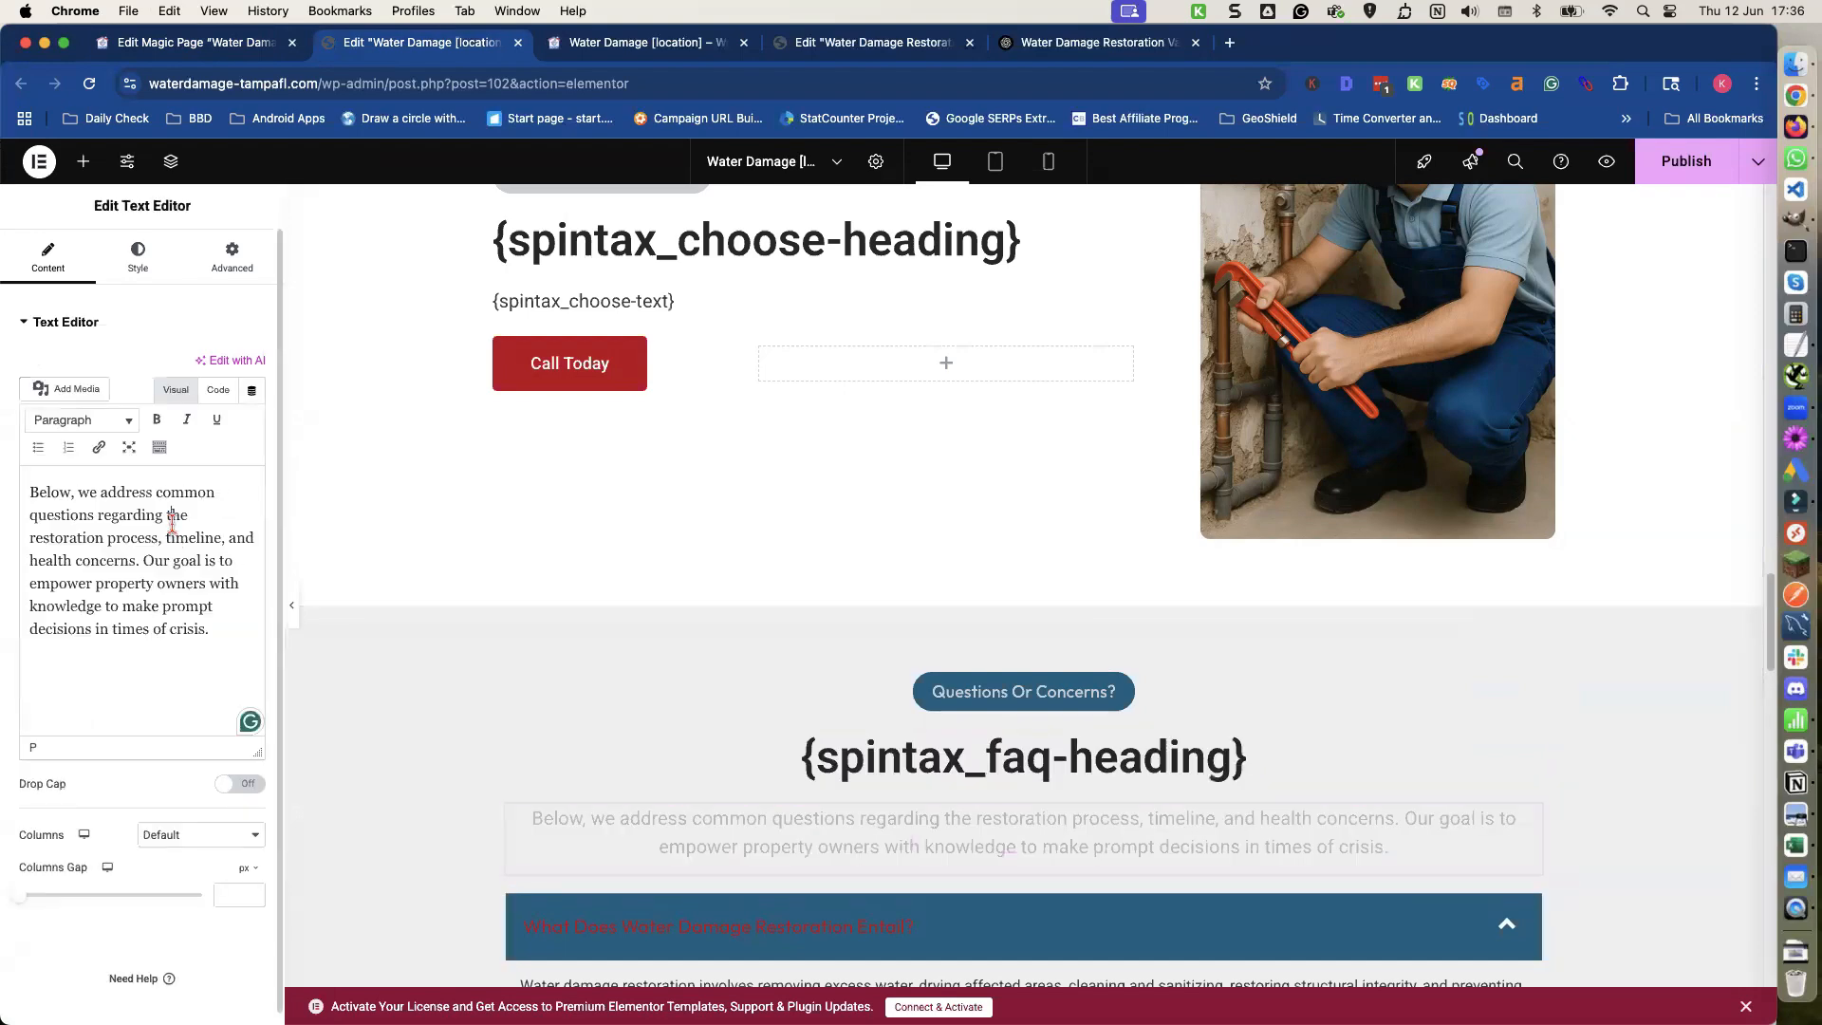
key("super+a")
key("super+x")
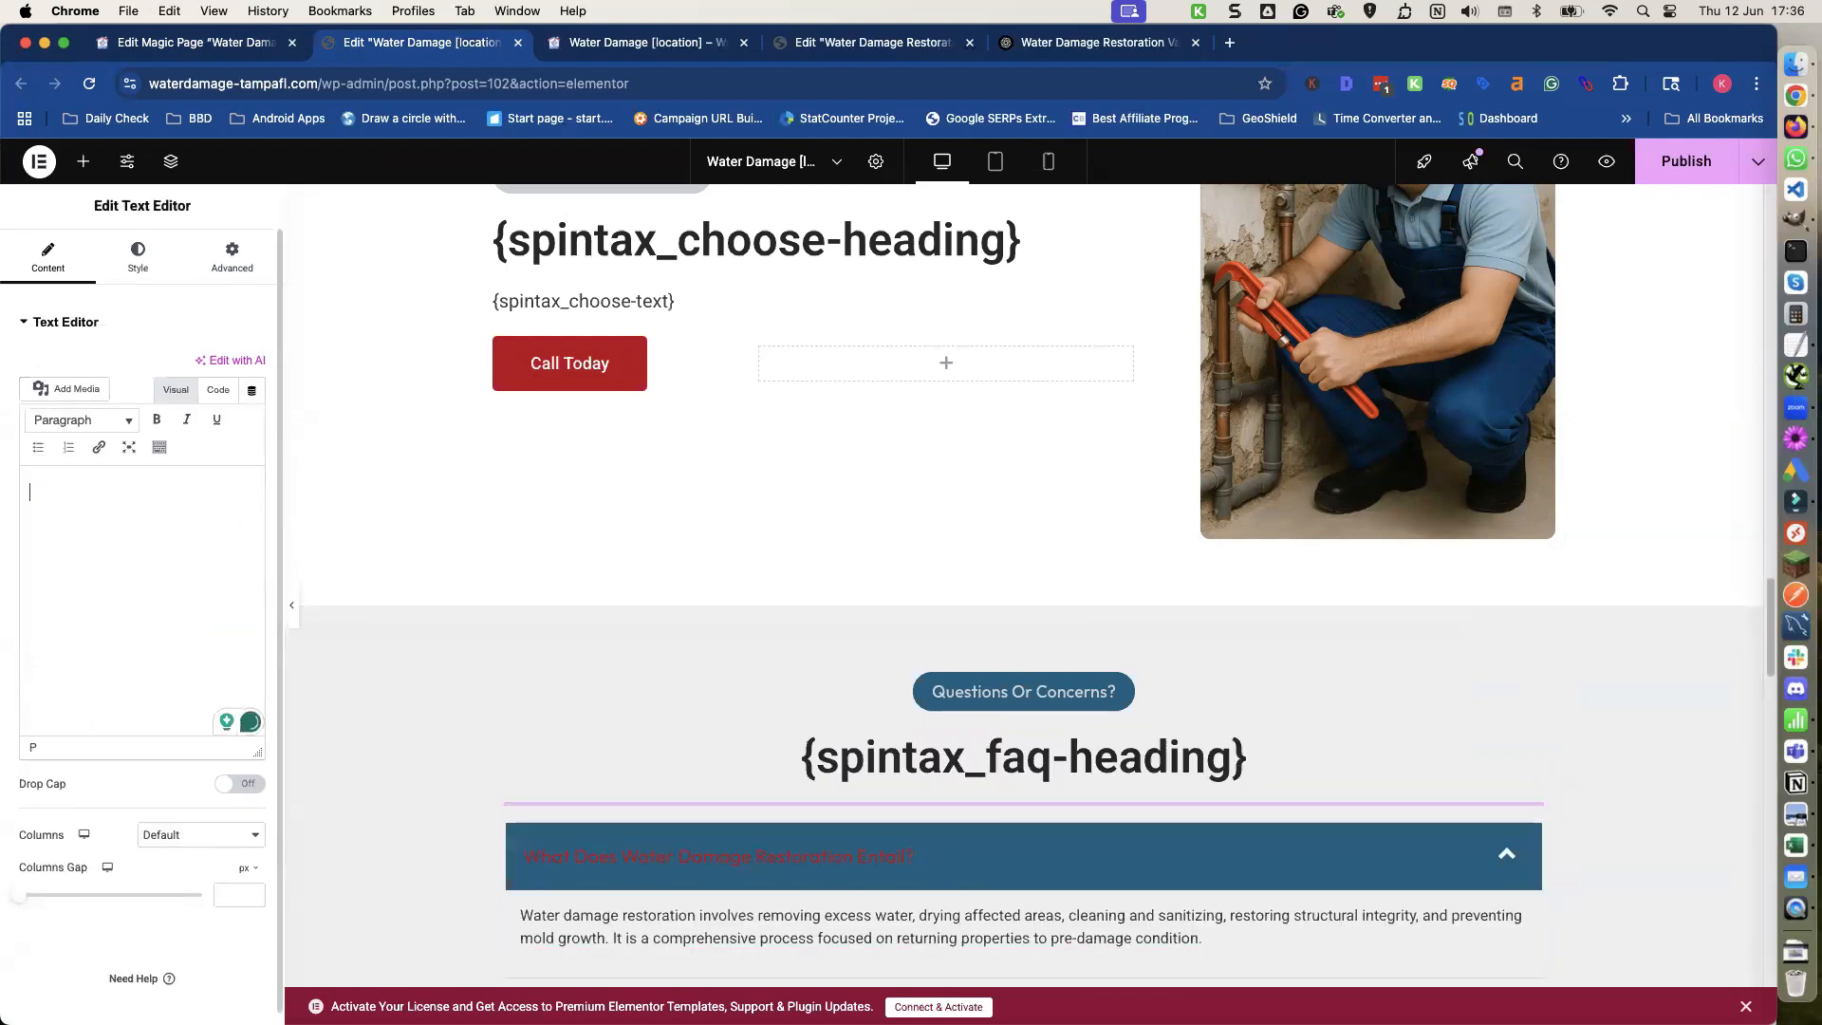
left_click(204, 42)
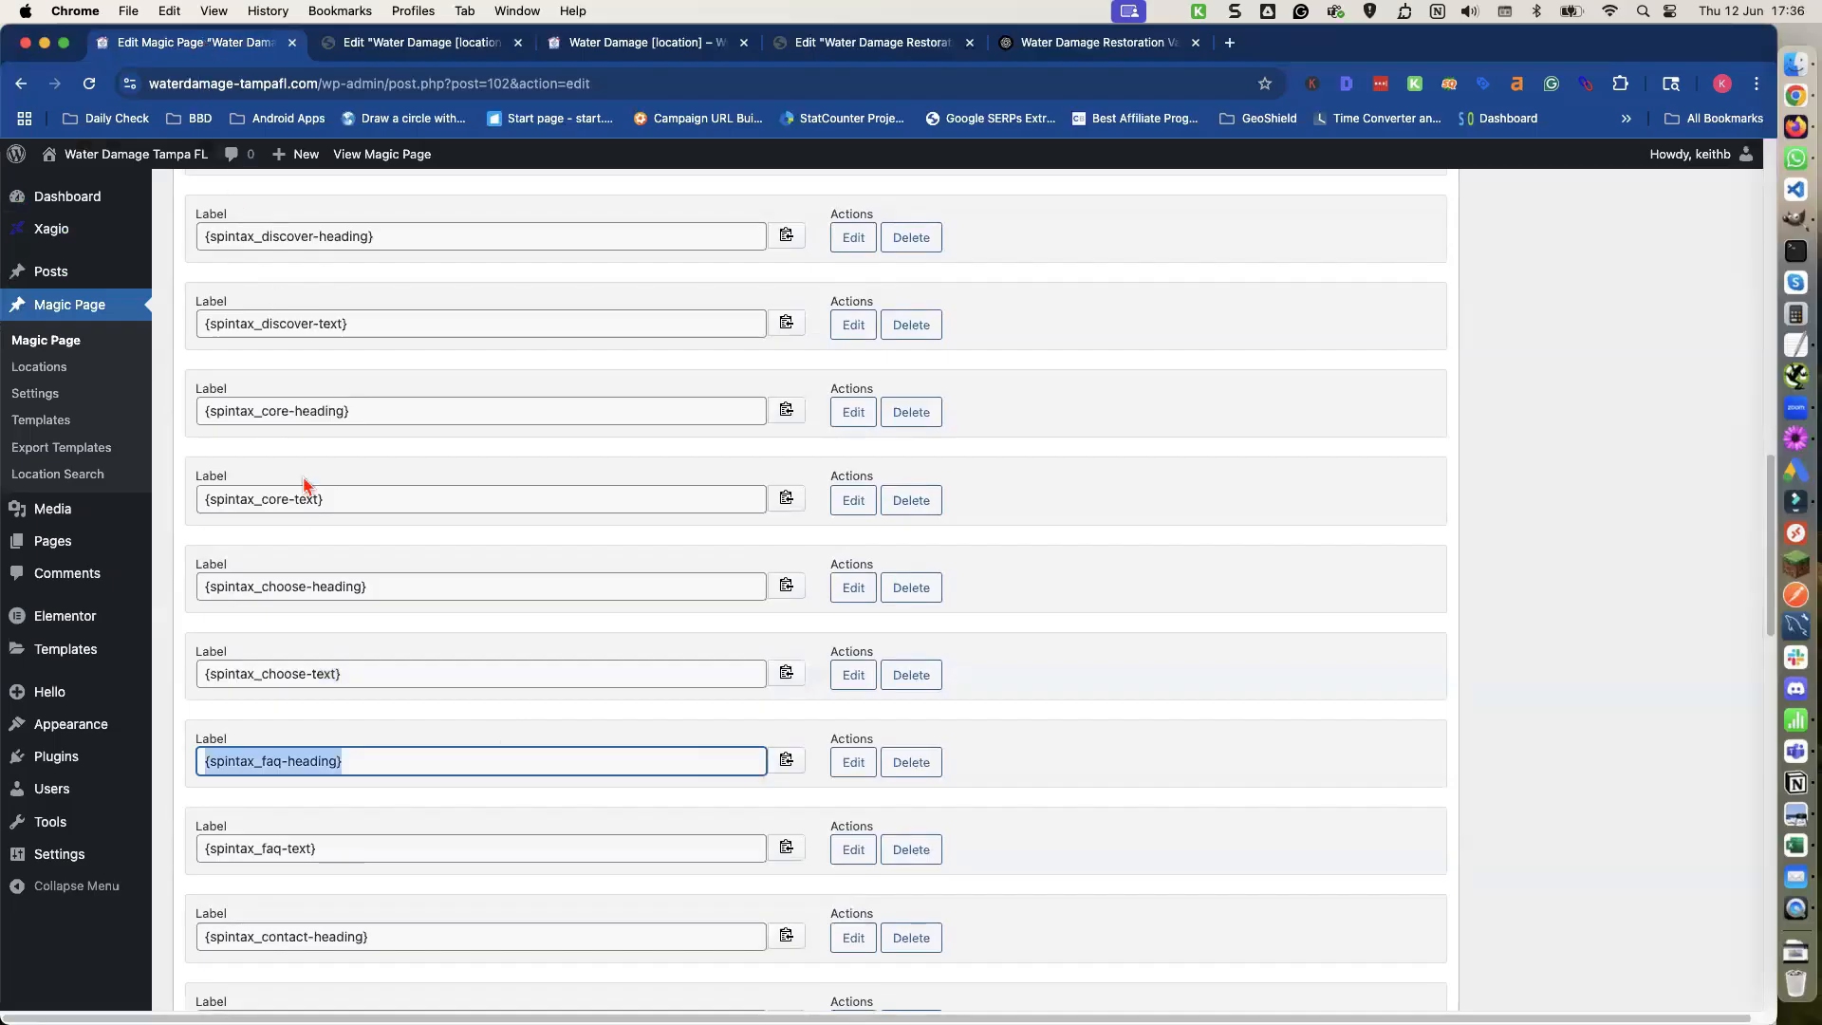
left_click(314, 849)
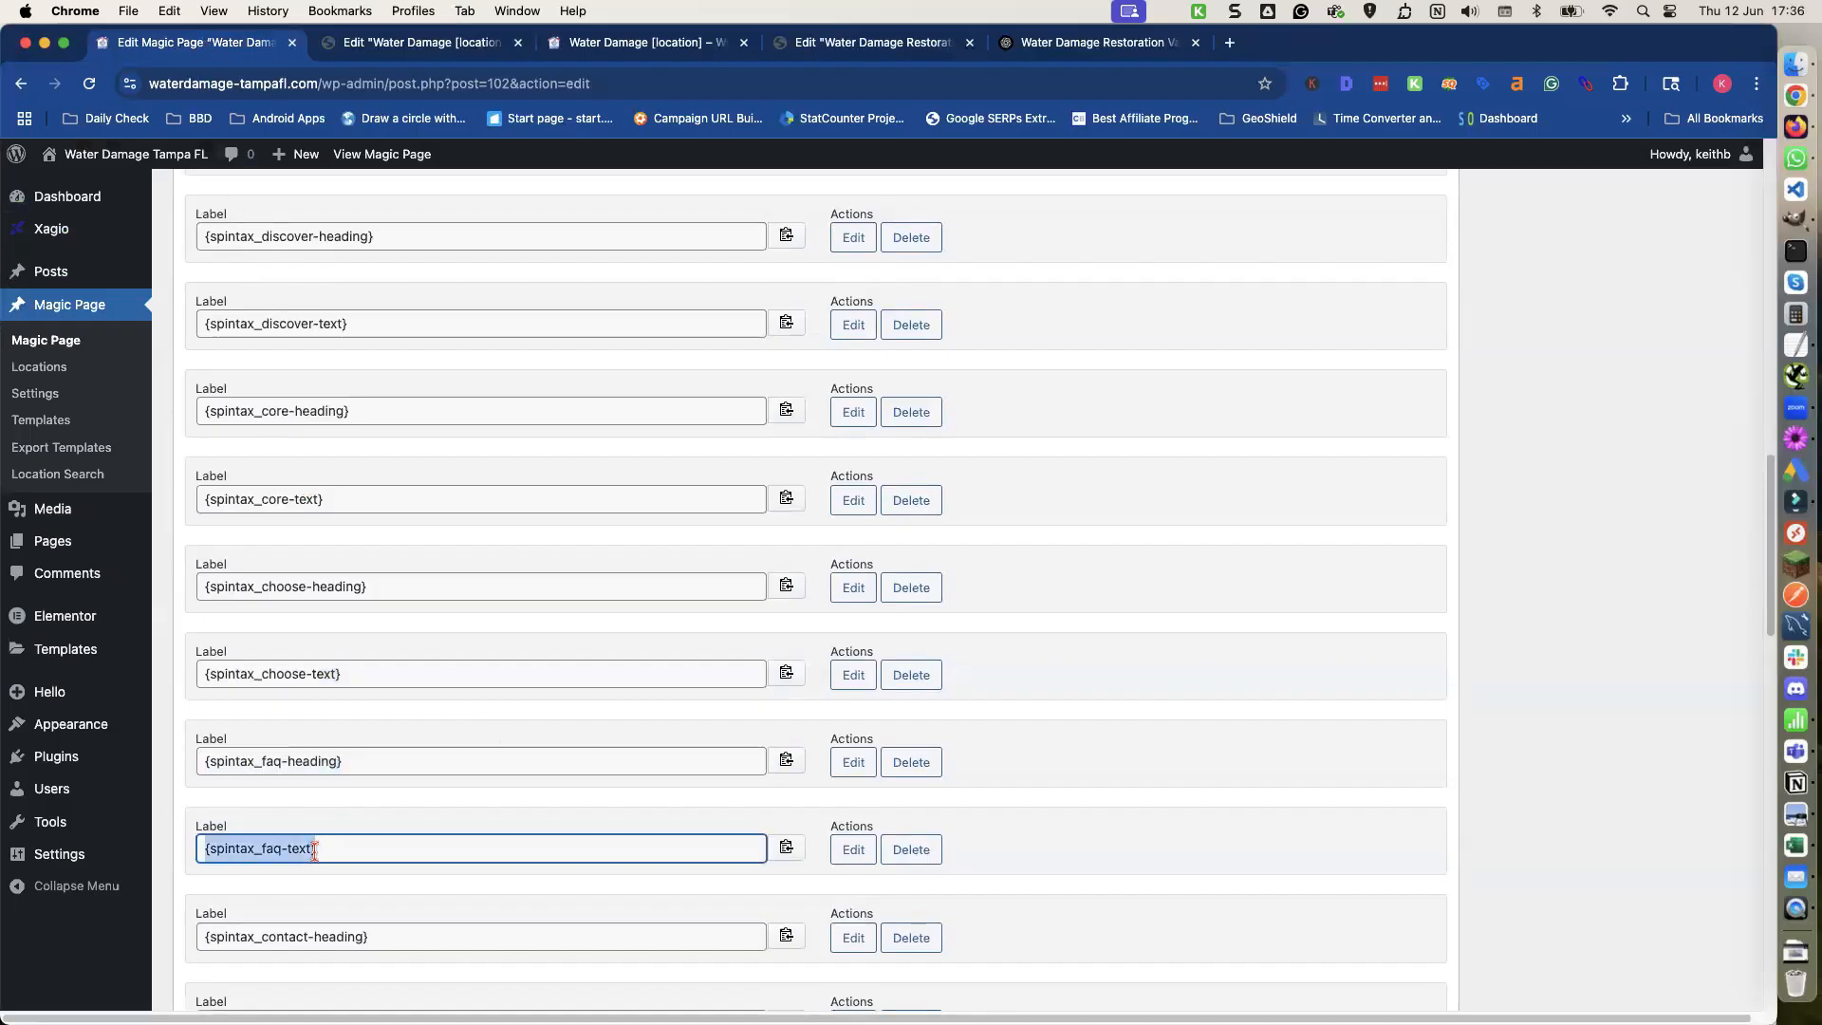
left_click(798, 855)
left_click(375, 42)
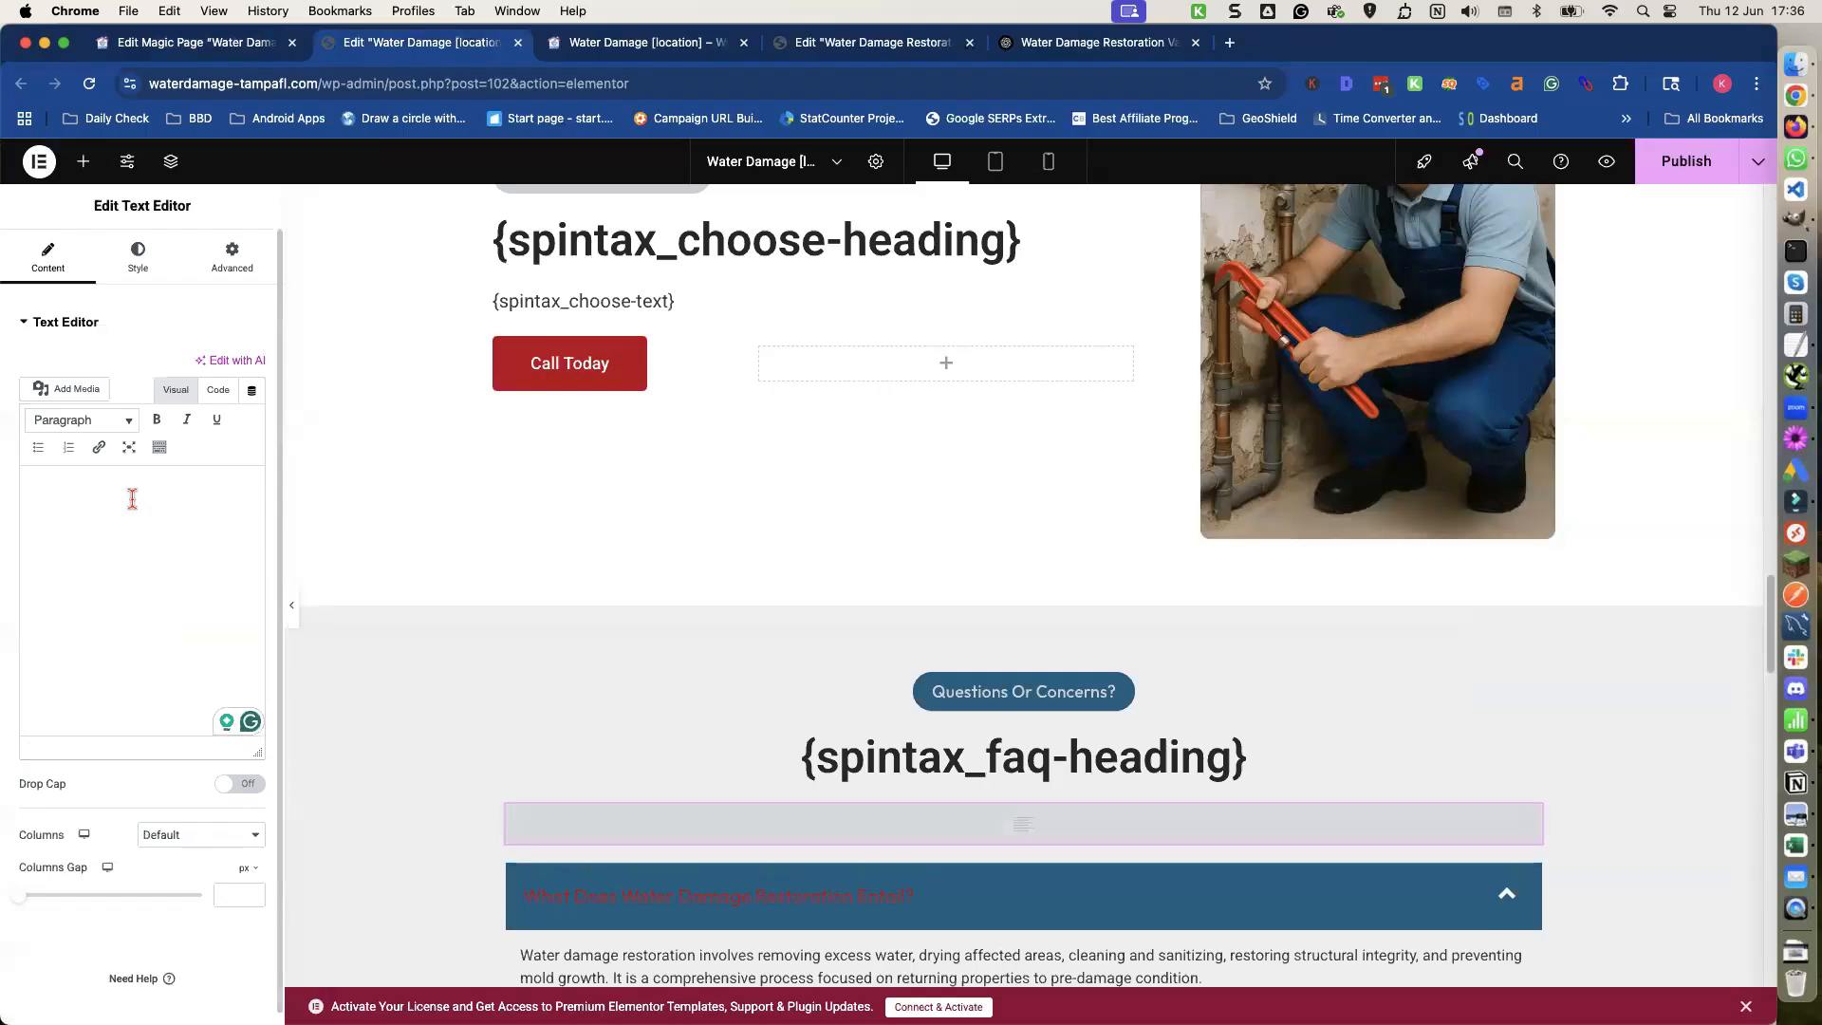
key("super+v")
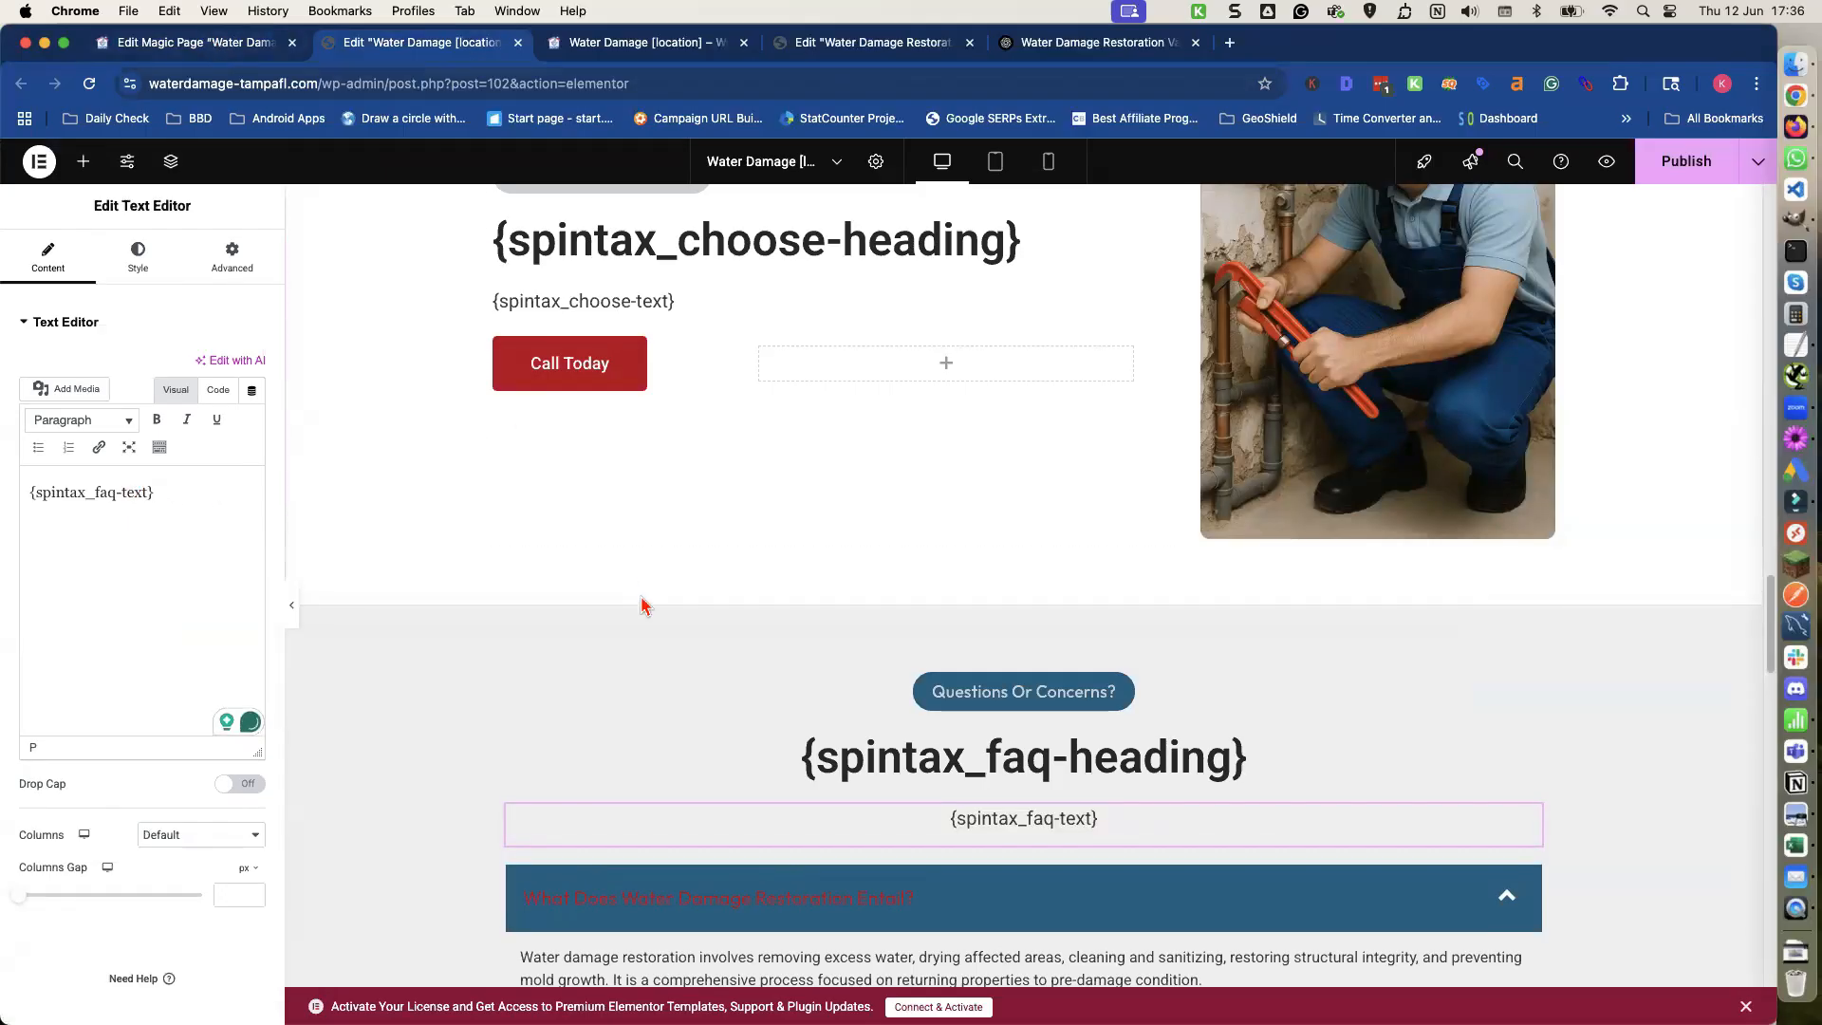
Clear the title of the Assistance Required section's heading.
scroll(639, 601, "down", 8)
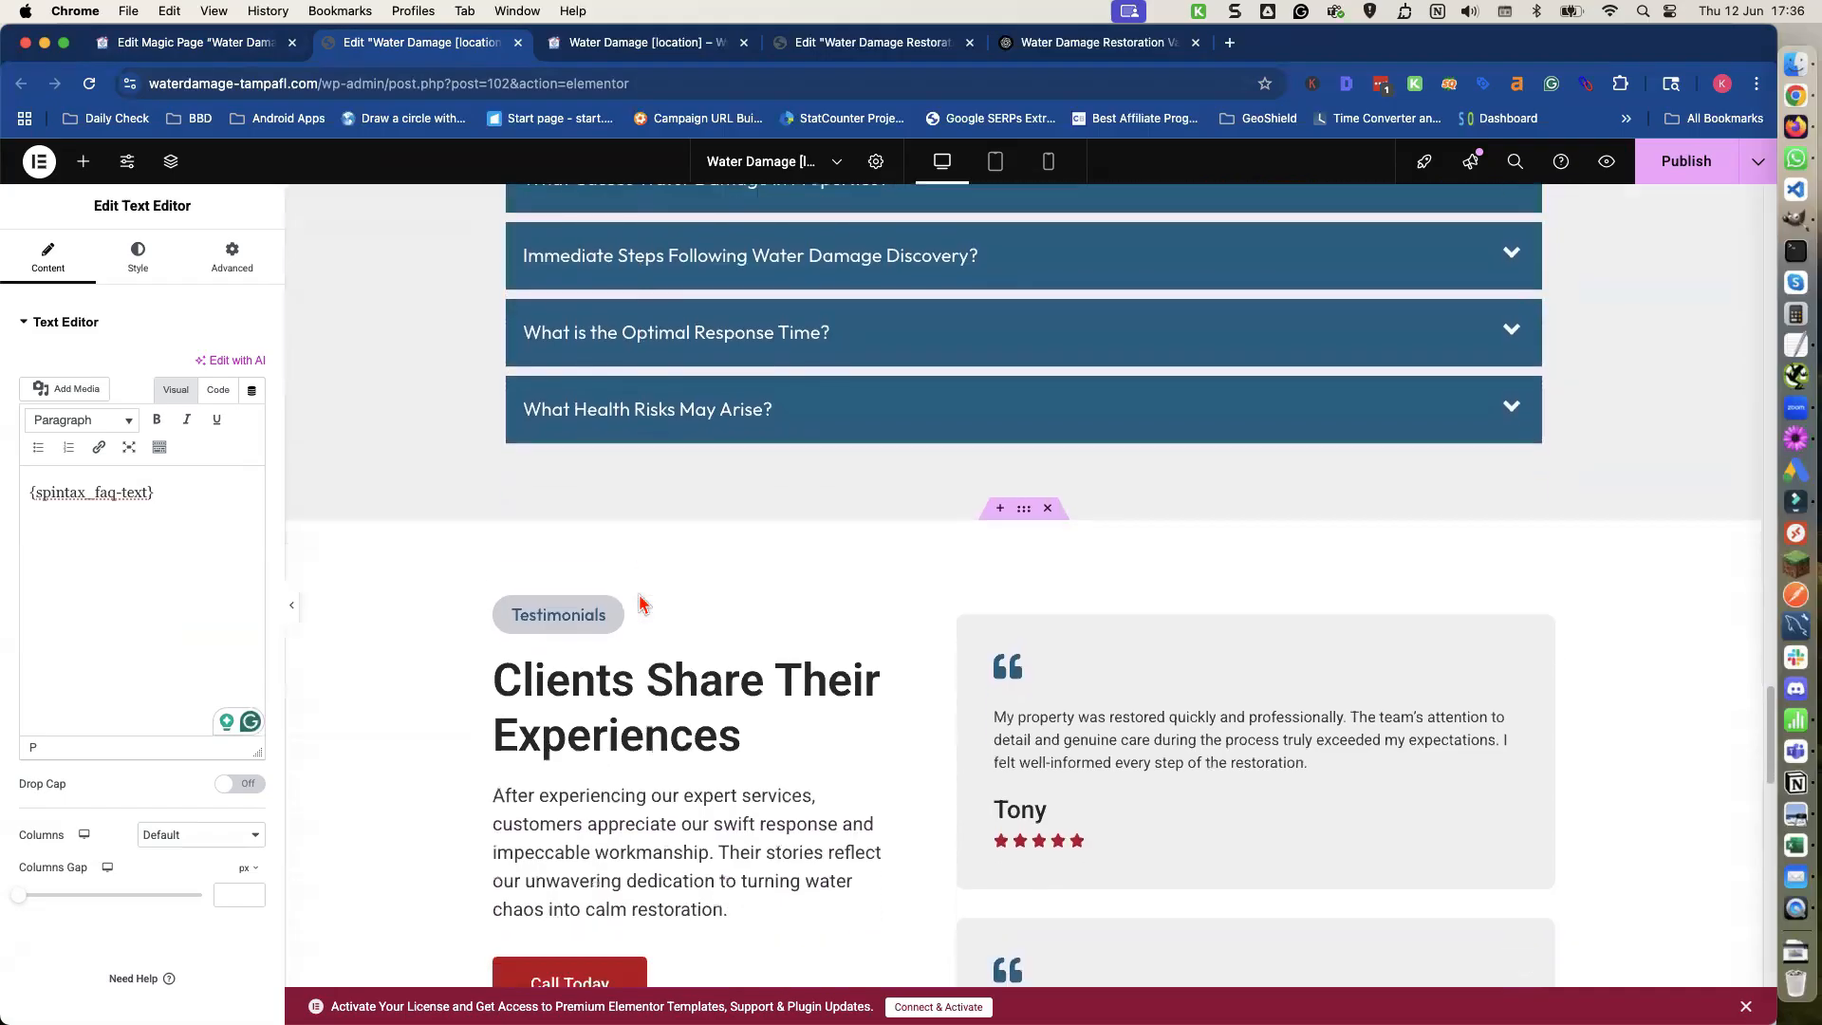
scroll(637, 596, "down", 5)
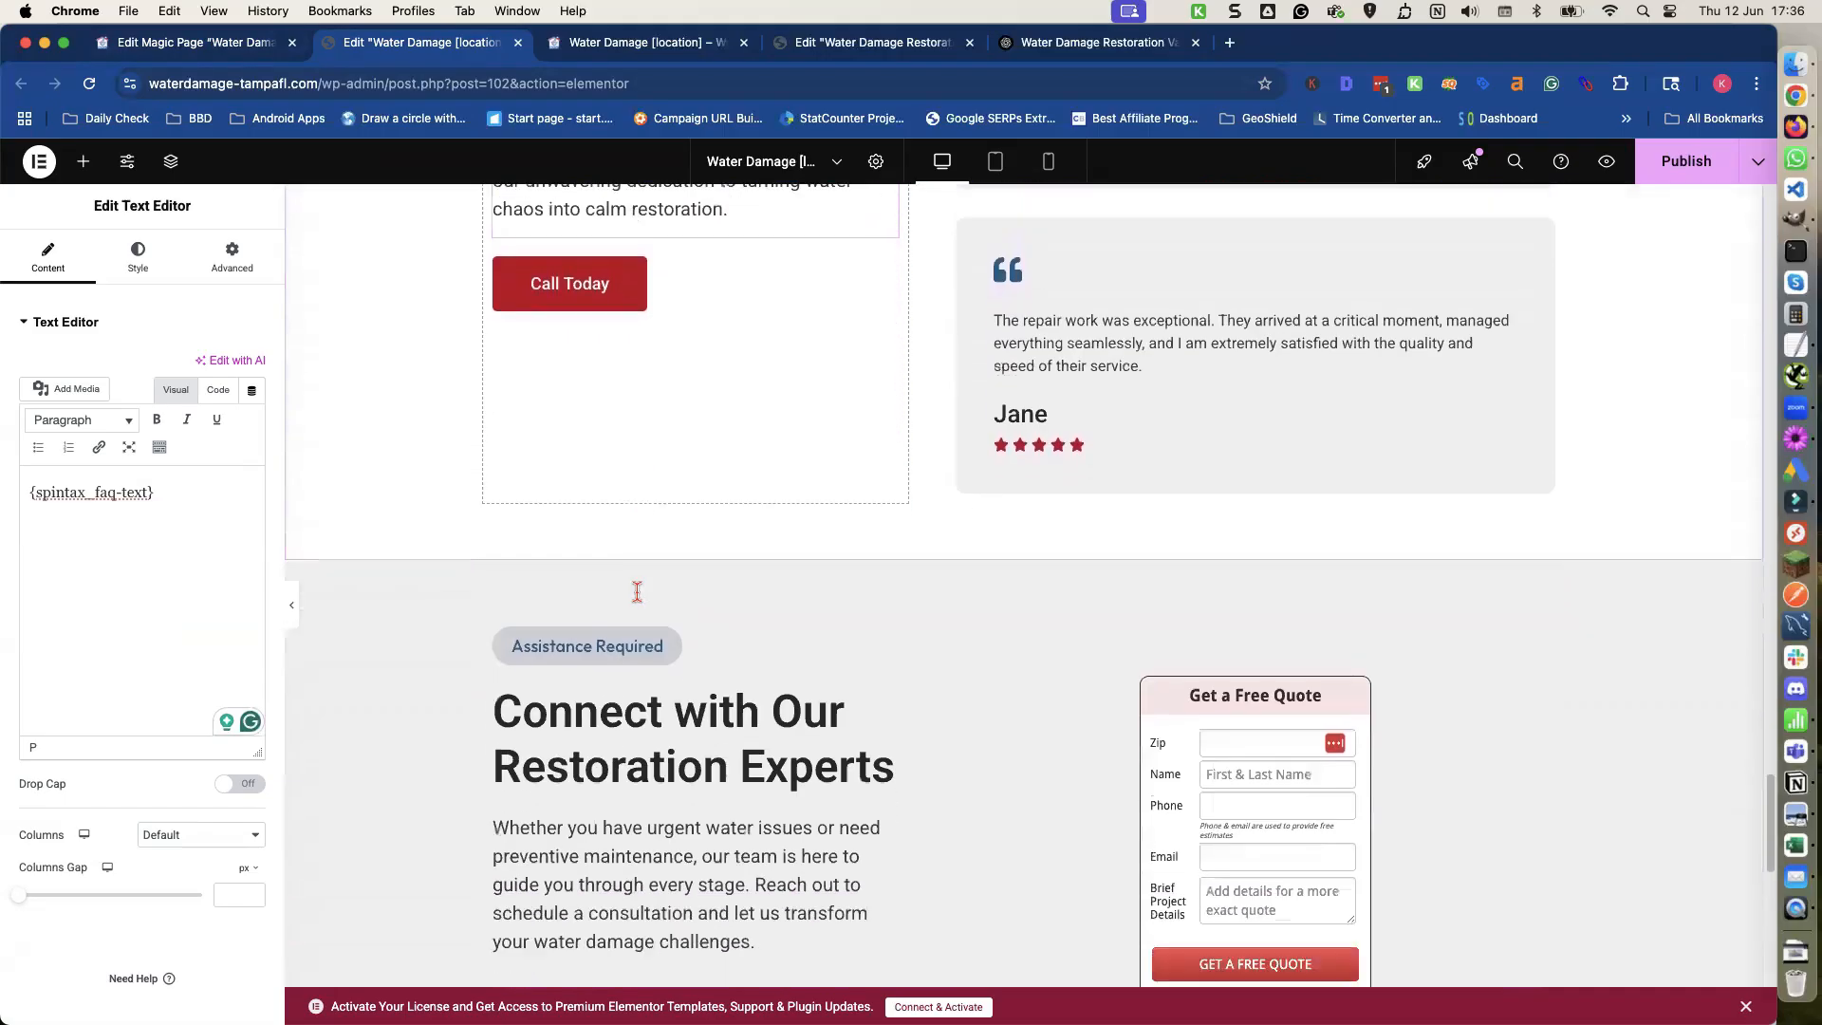
left_click(612, 567)
triple_click(612, 567)
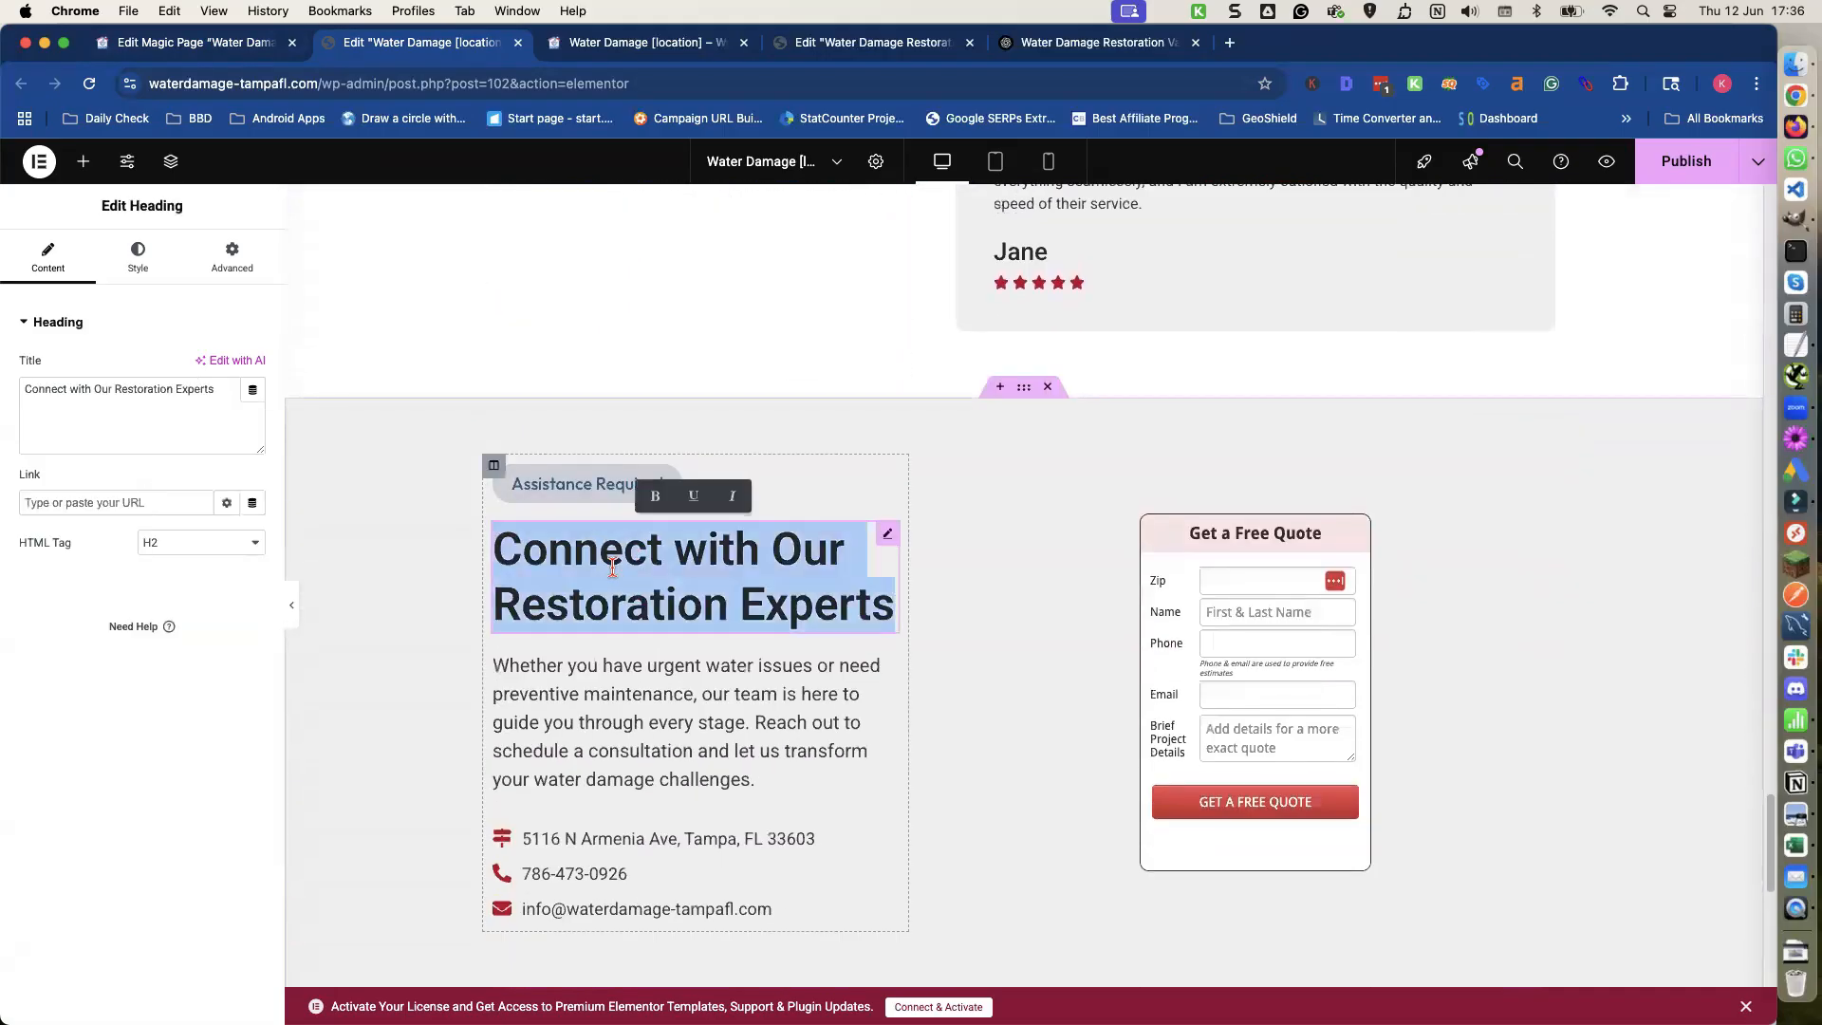
left_click(182, 397)
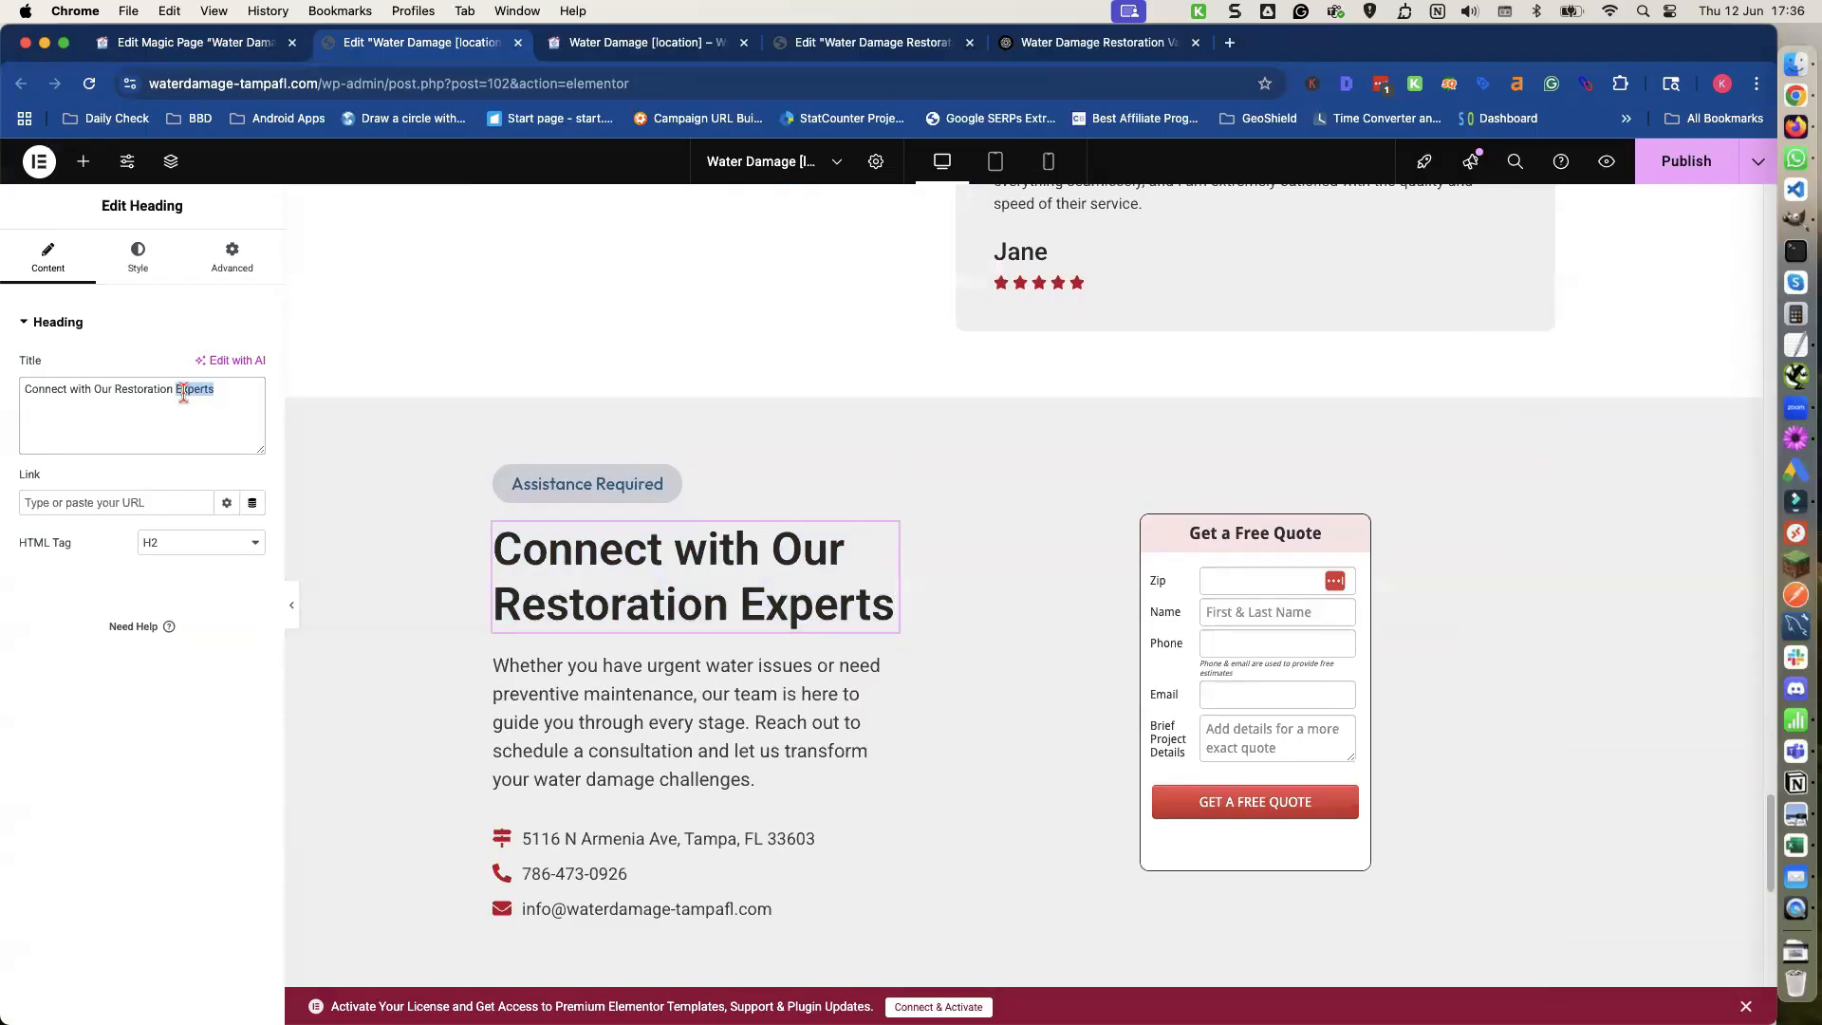
triple_click(183, 393)
key("BackSpace")
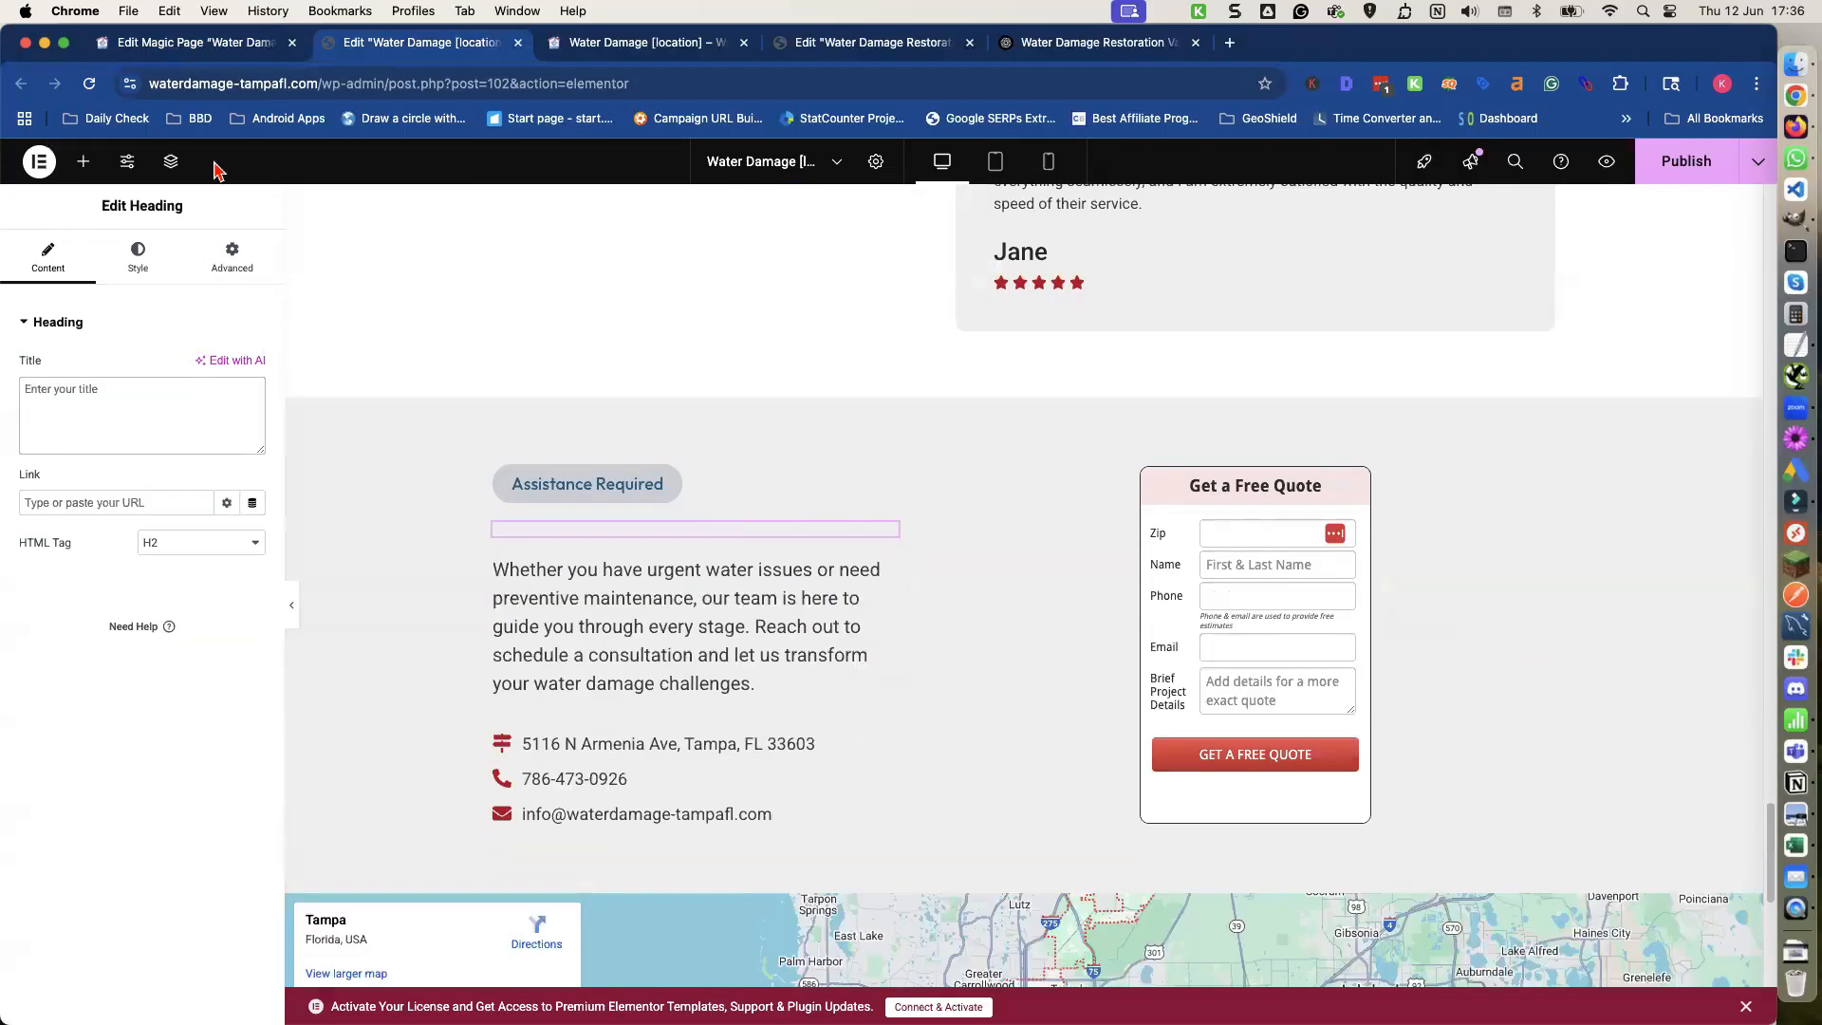
Copy the {spintax_contact-heading} shortcode from the Magic Page and paste it as the contact heading title.
left_click(203, 48)
scroll(457, 572, "down", 4)
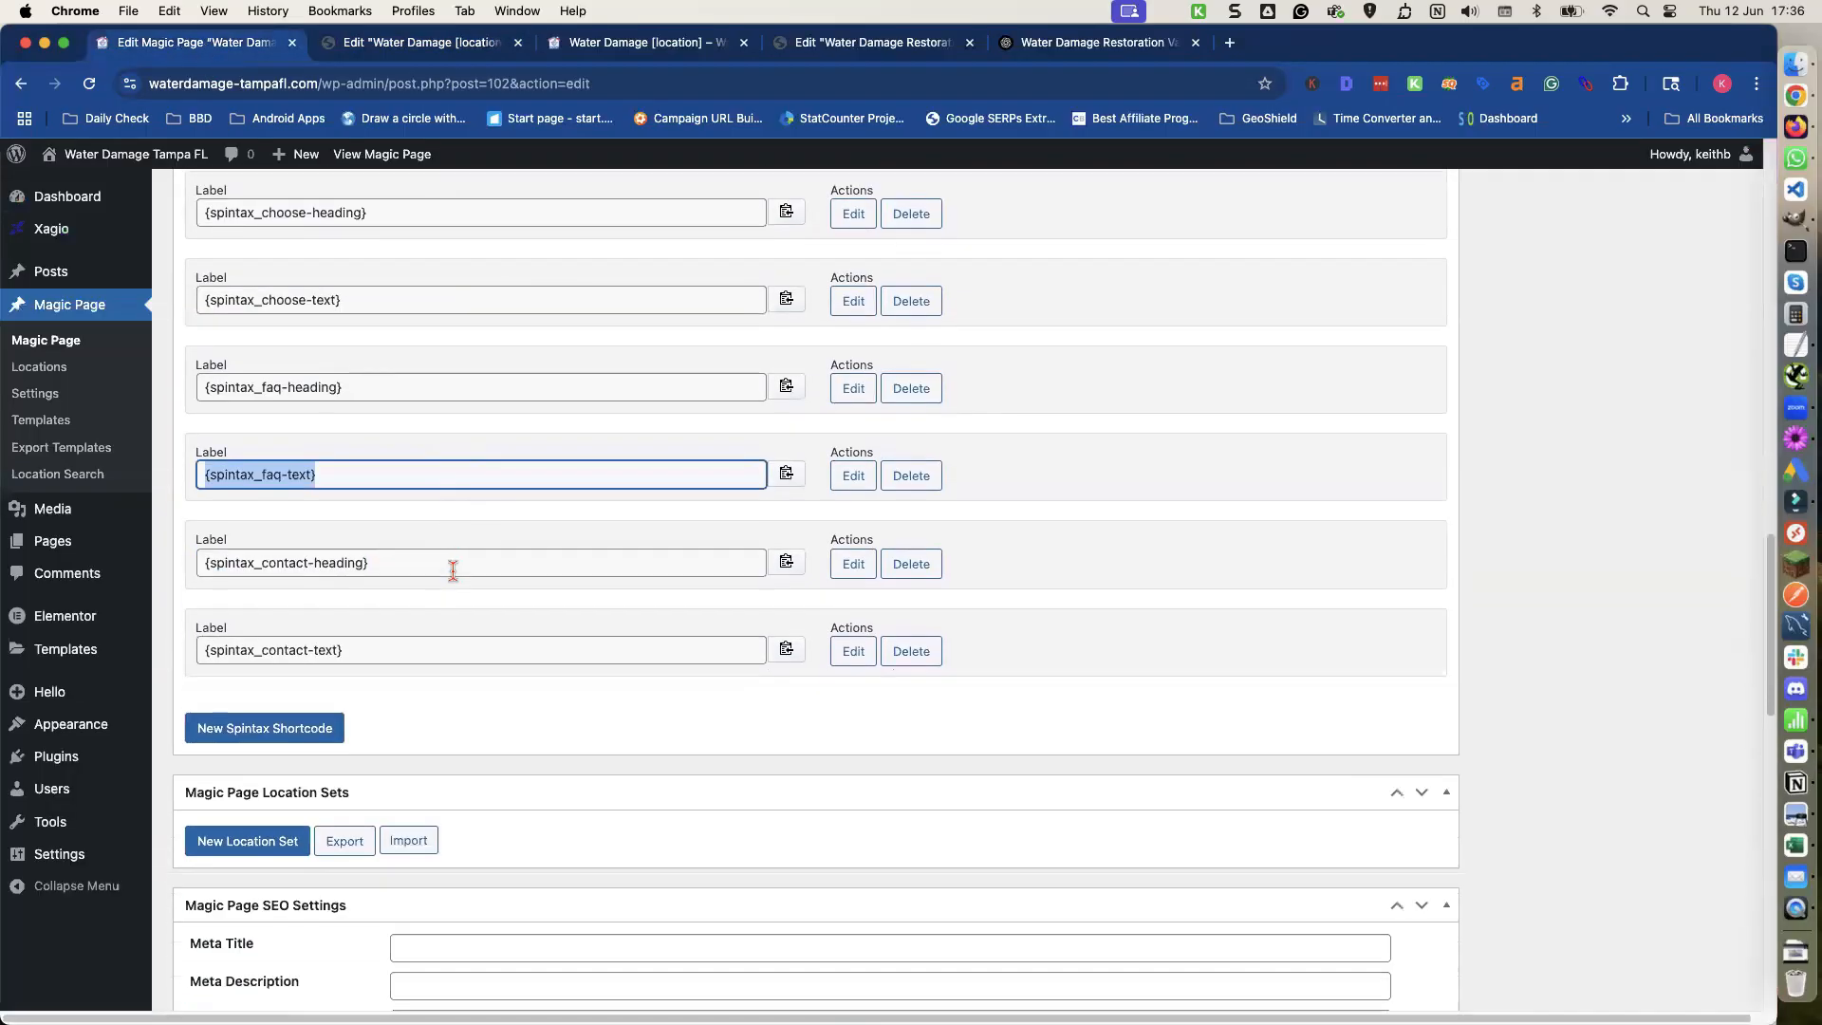
left_click(786, 561)
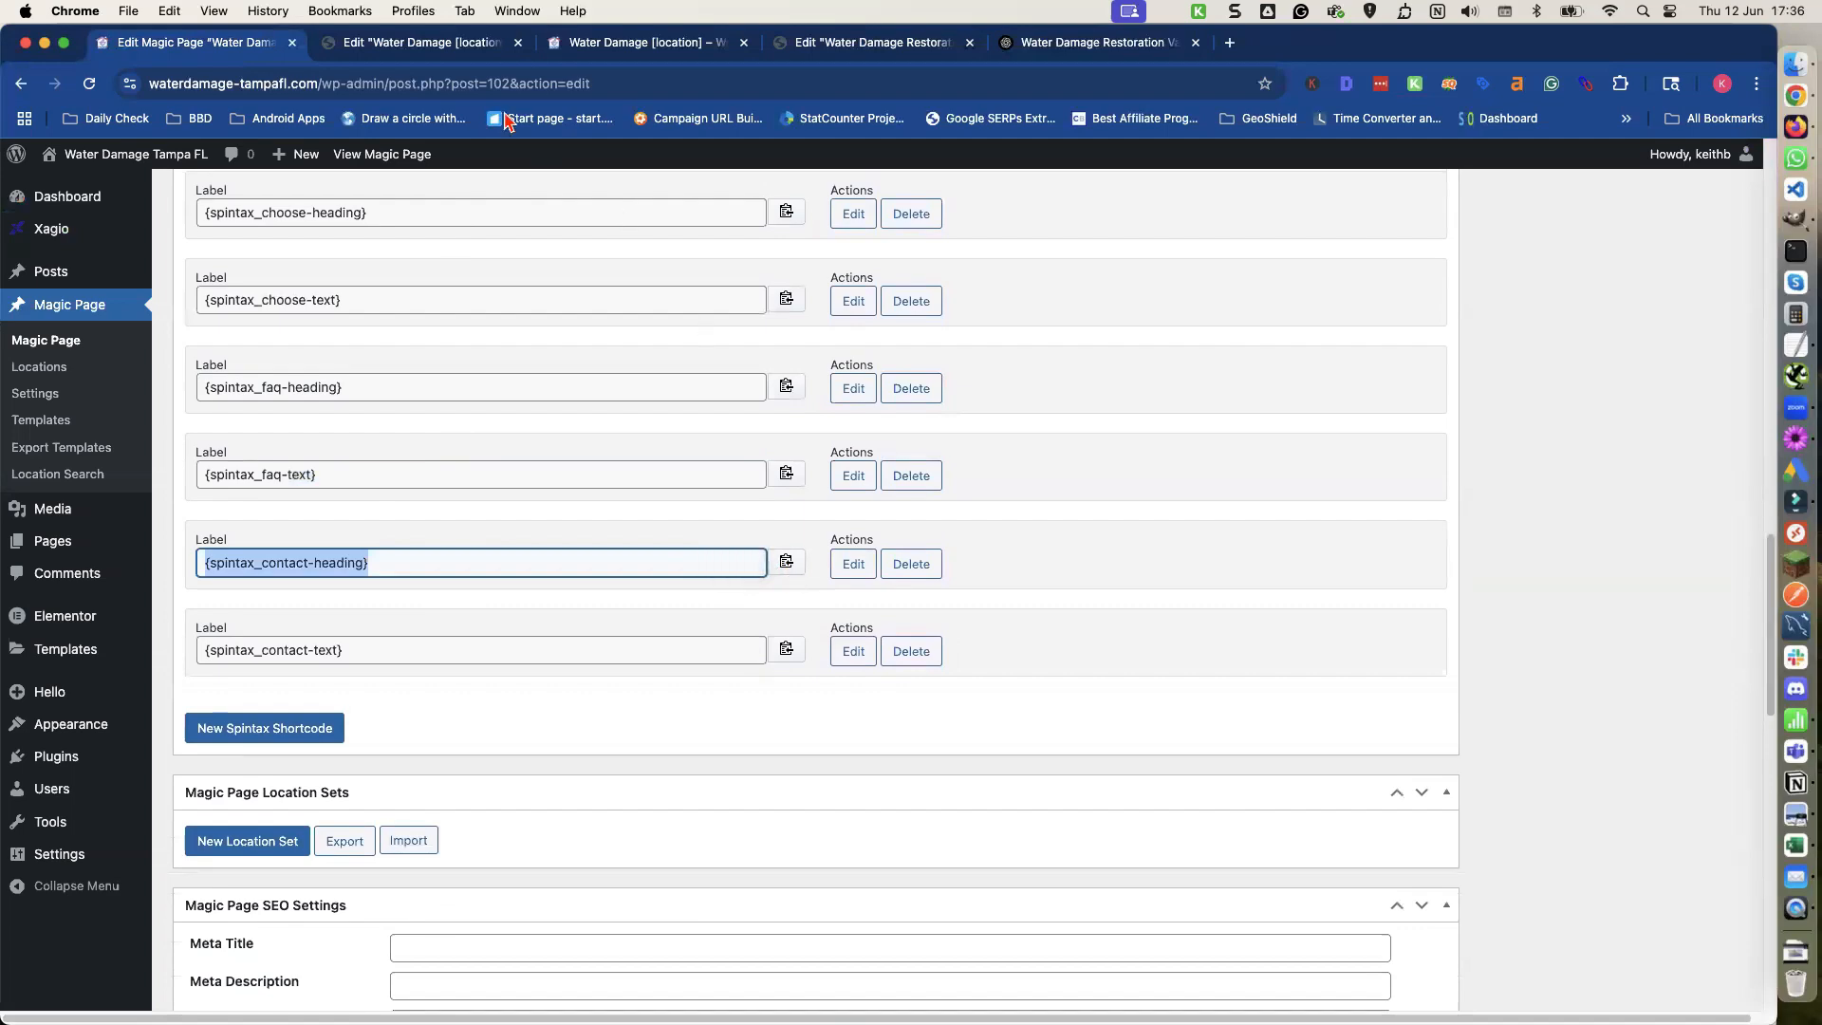
left_click(433, 48)
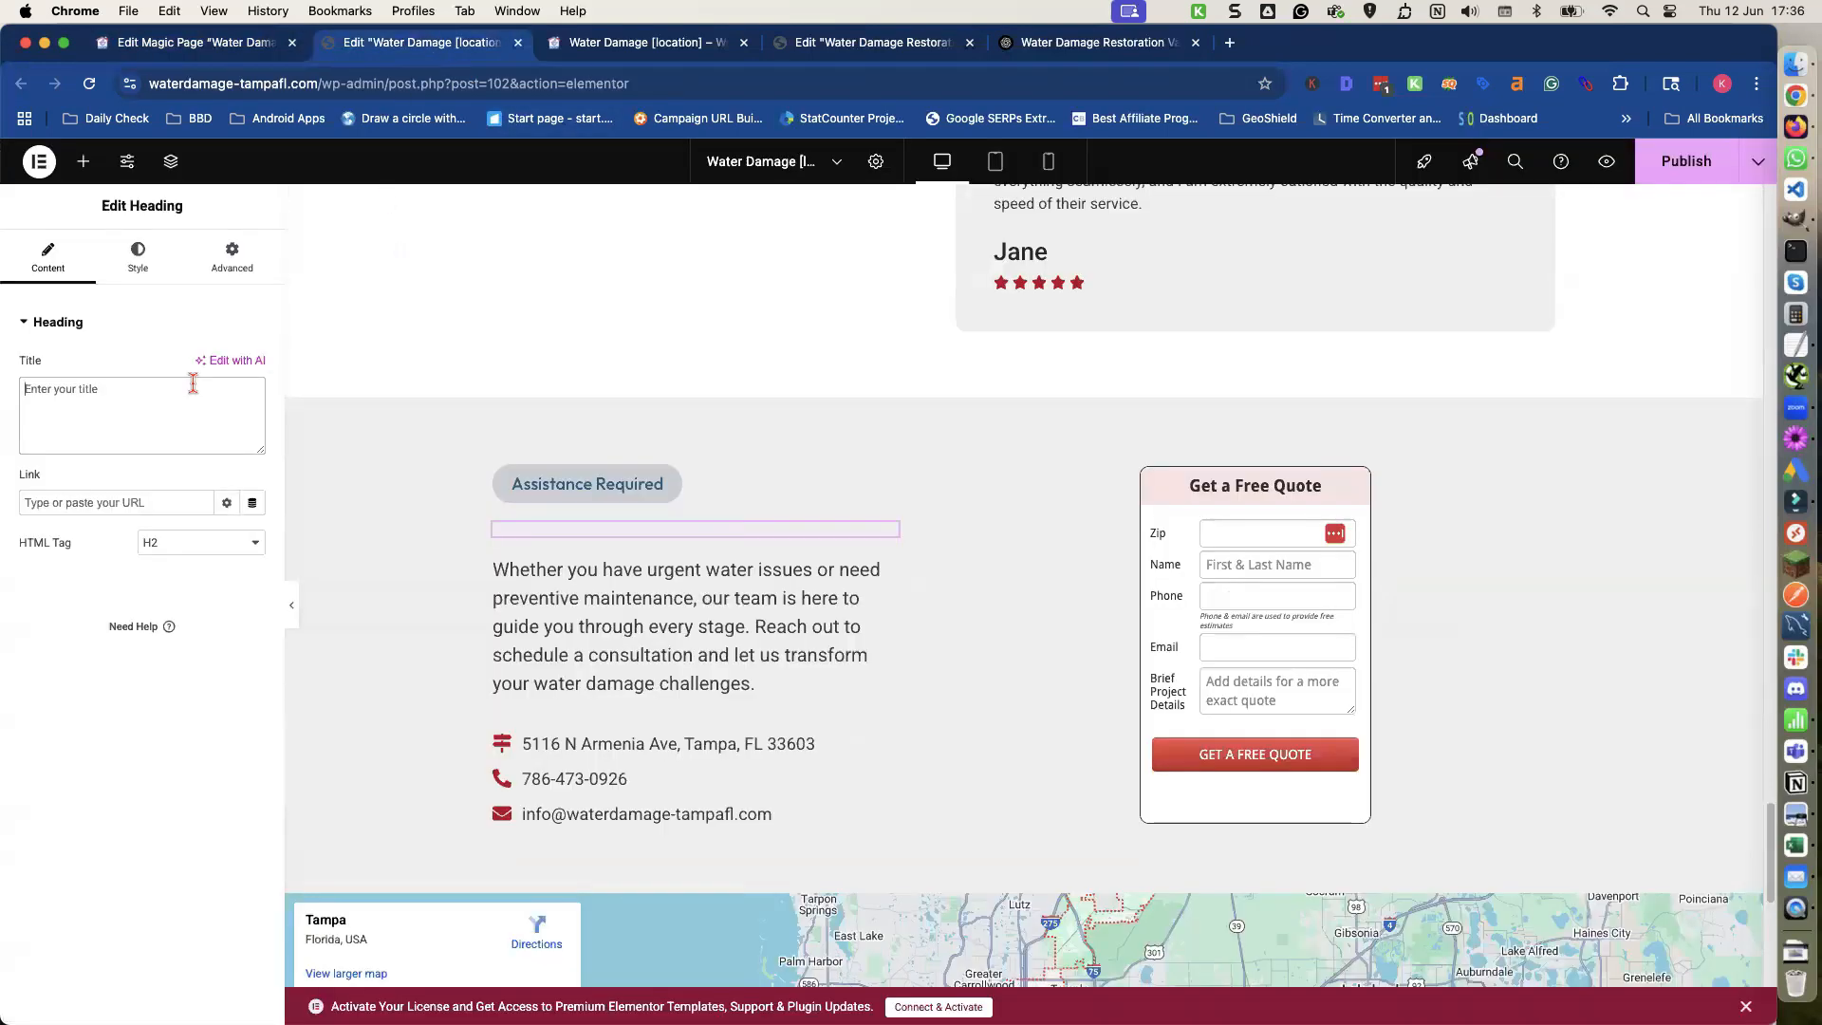
key("super+v")
Delete all text from the contact section's intro paragraph.
left_click(557, 685)
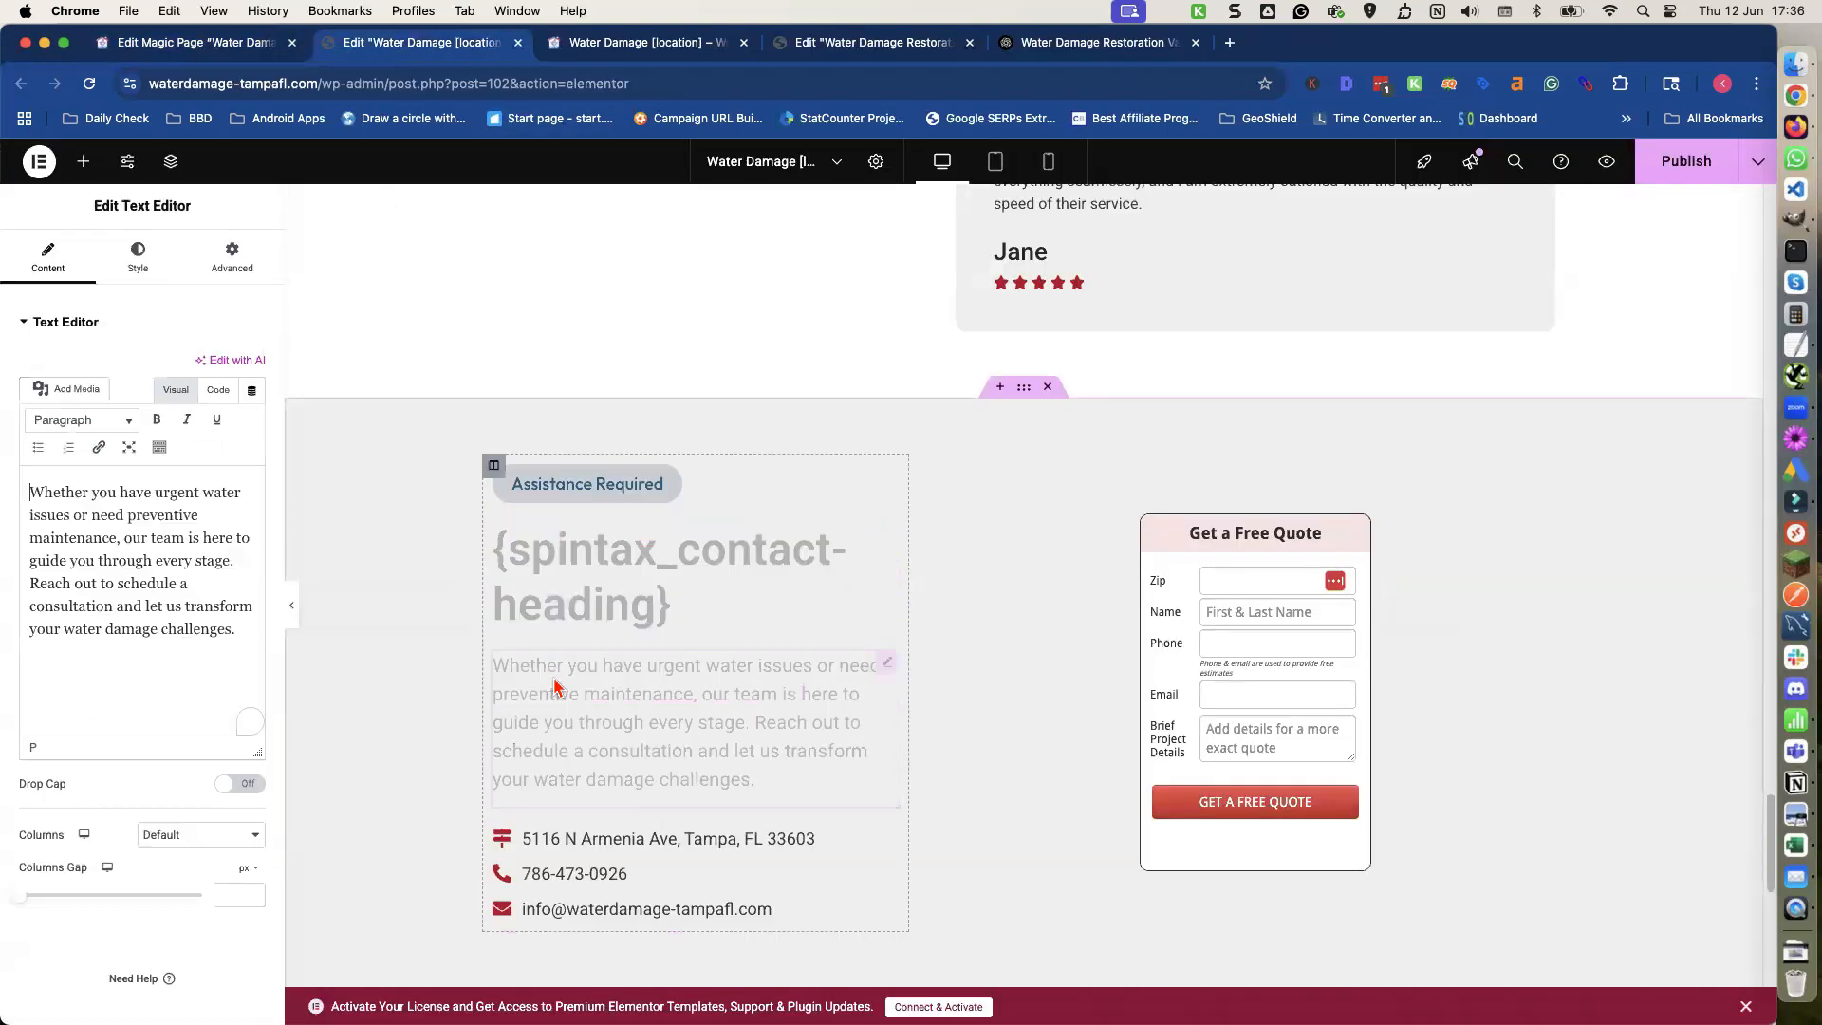
left_click(181, 583, "shift")
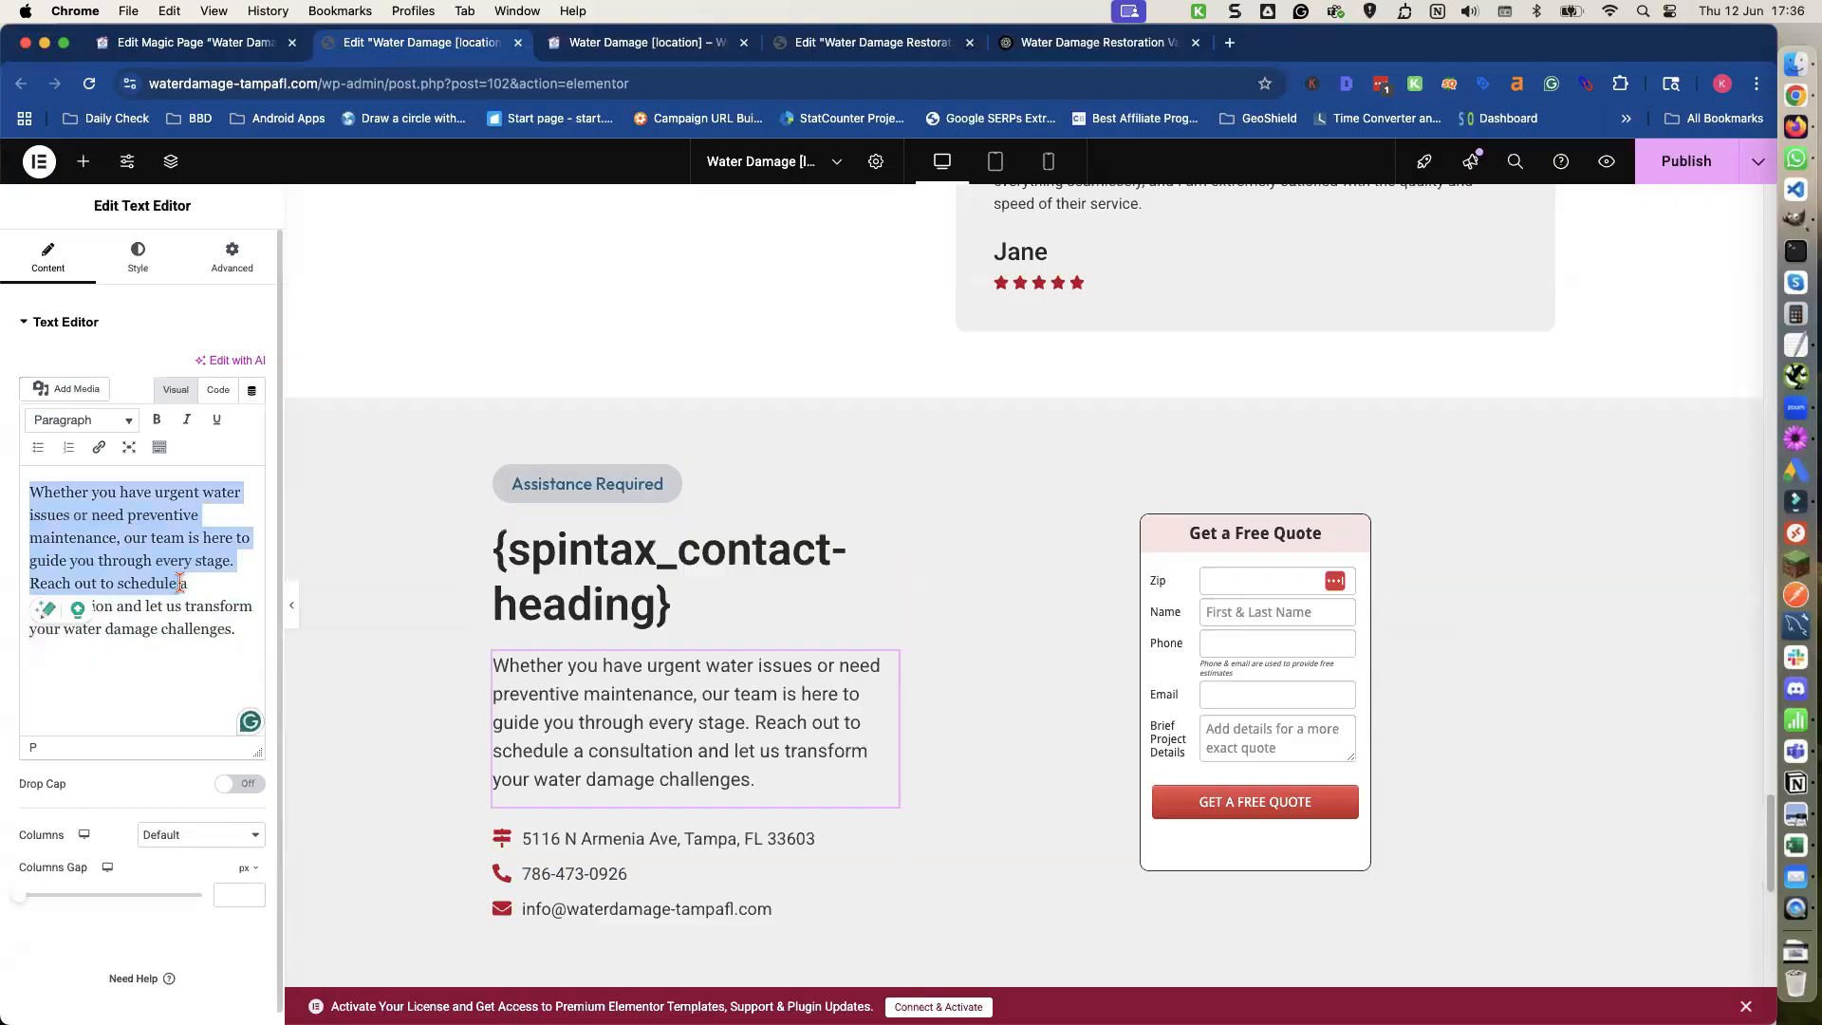
key("super+a")
key("BackSpace")
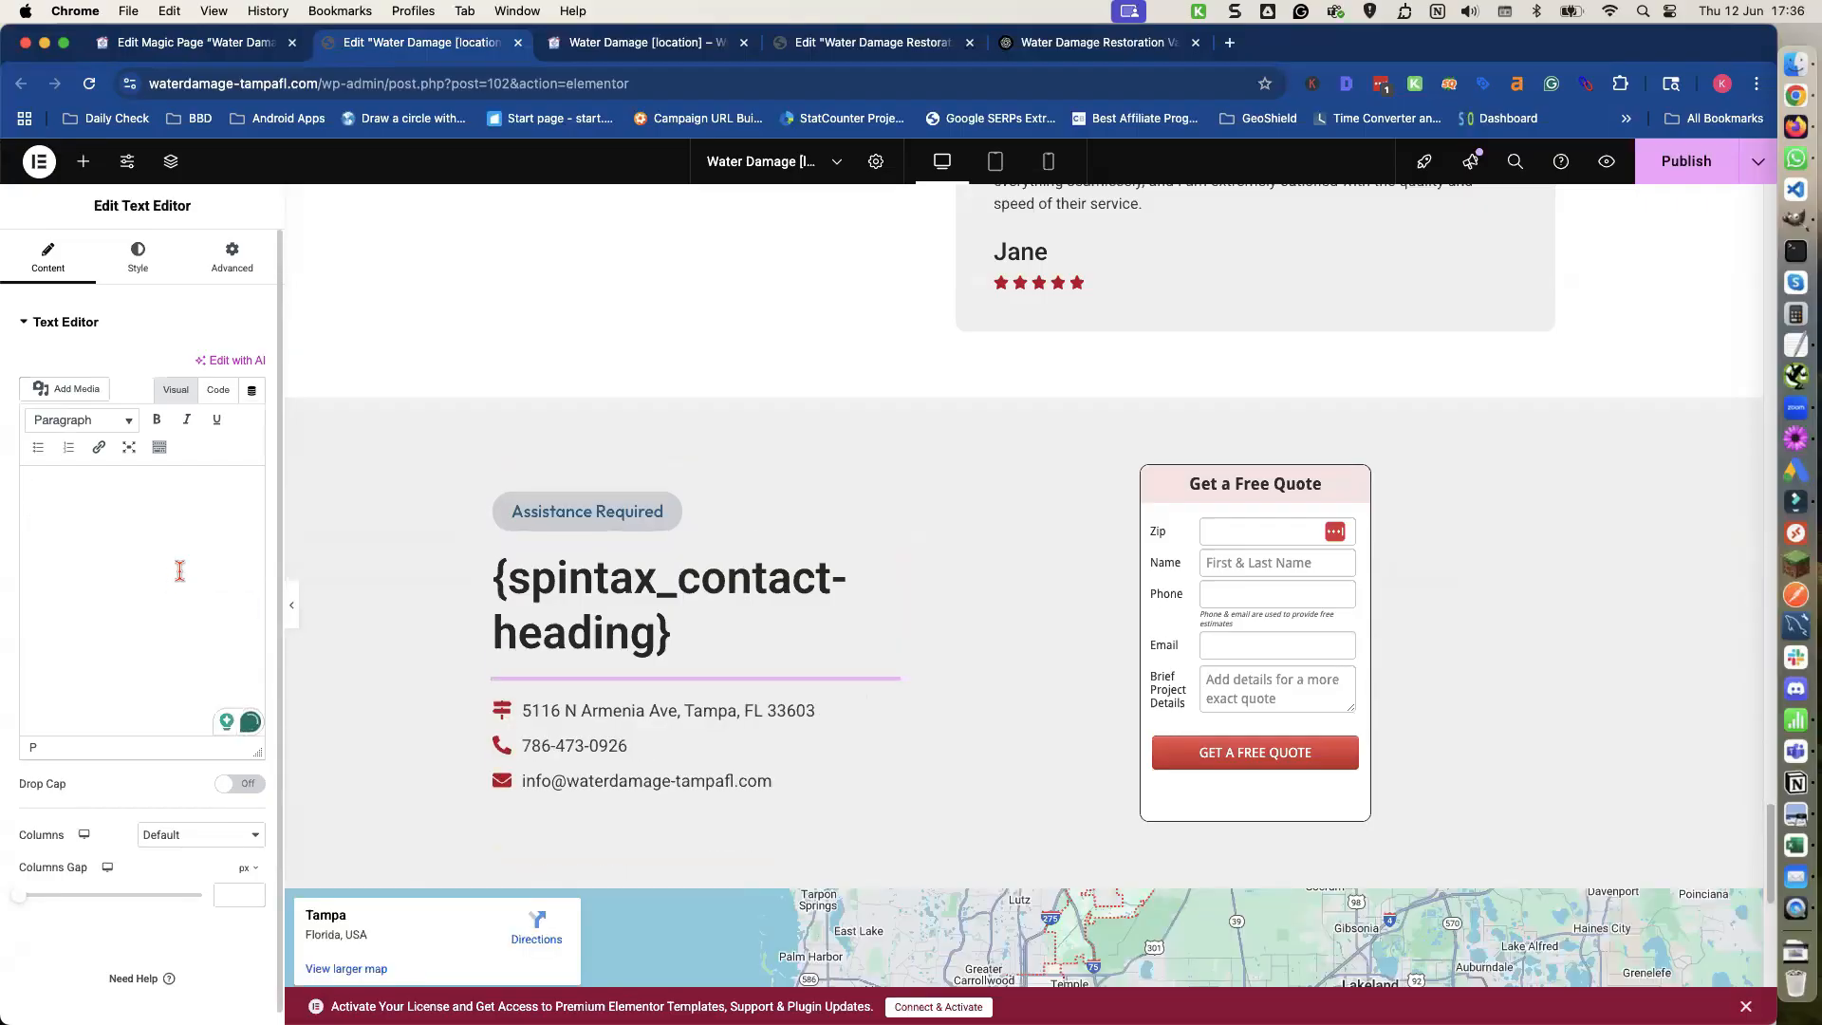
Copy the {spintax_contact-text} shortcode from the Magic Page and paste it into the empty contact paragraph.
left_click(234, 49)
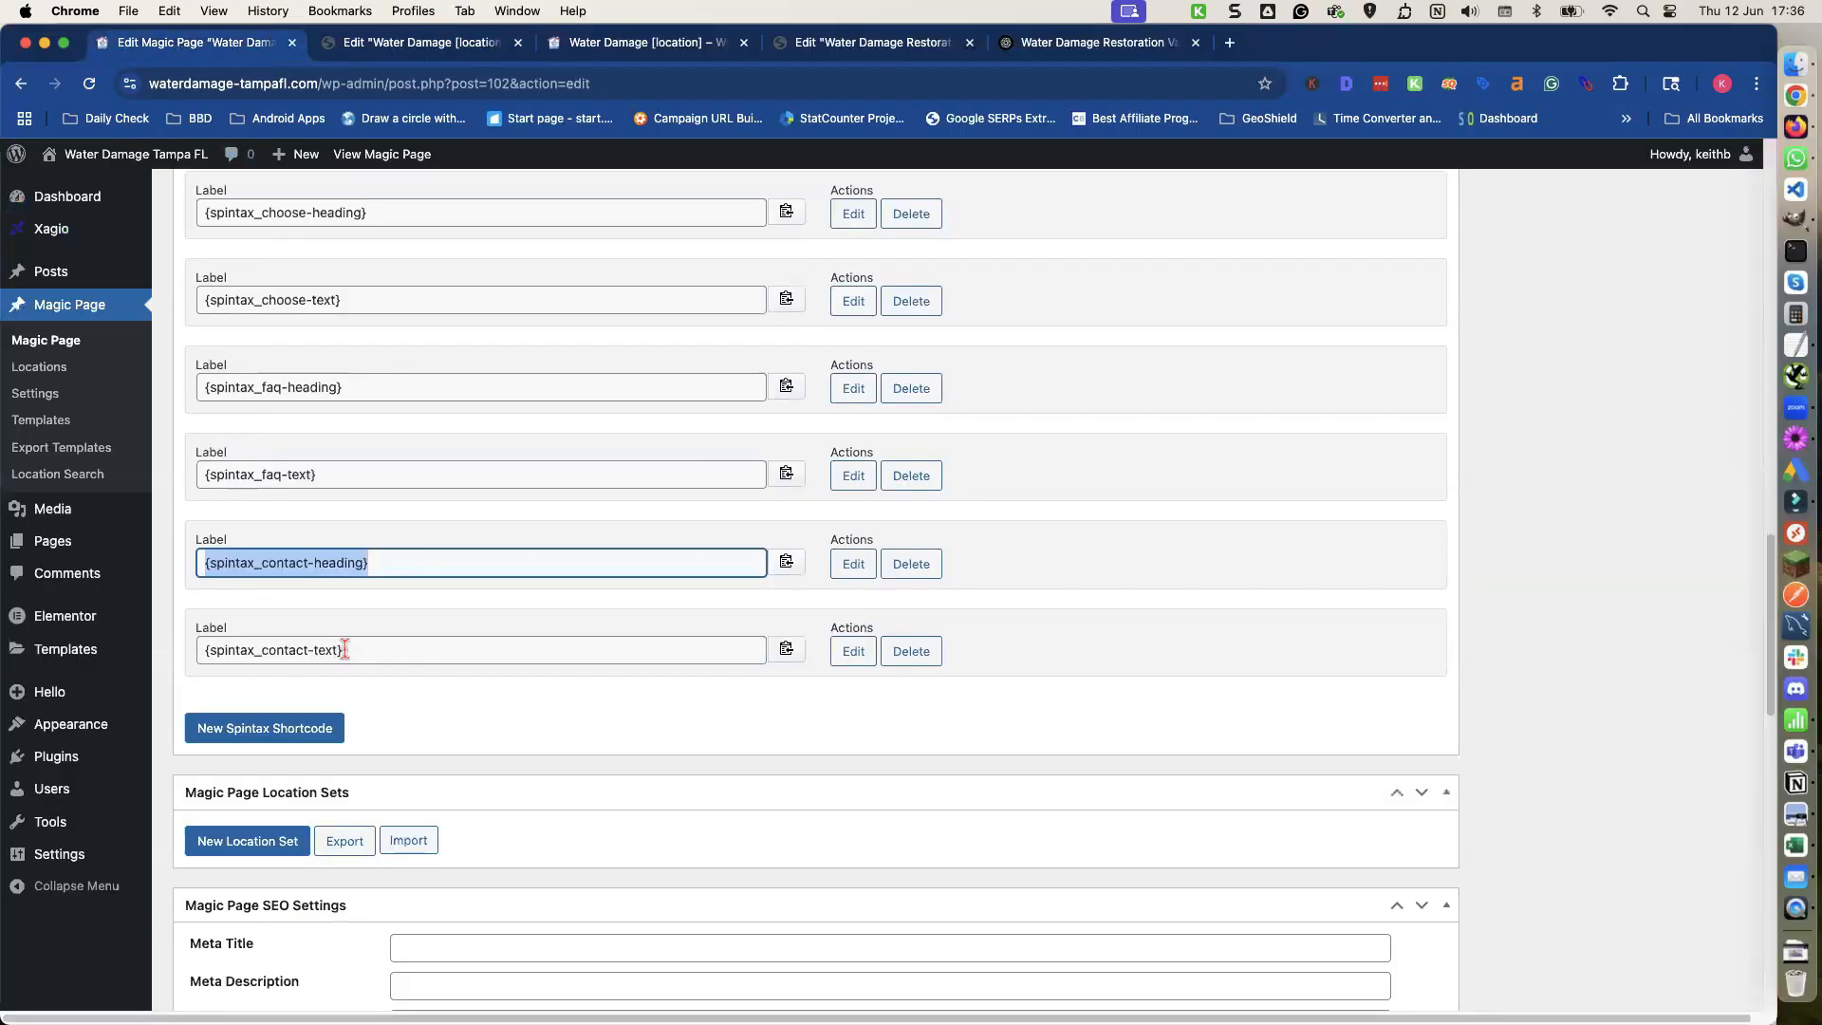
left_click(787, 651)
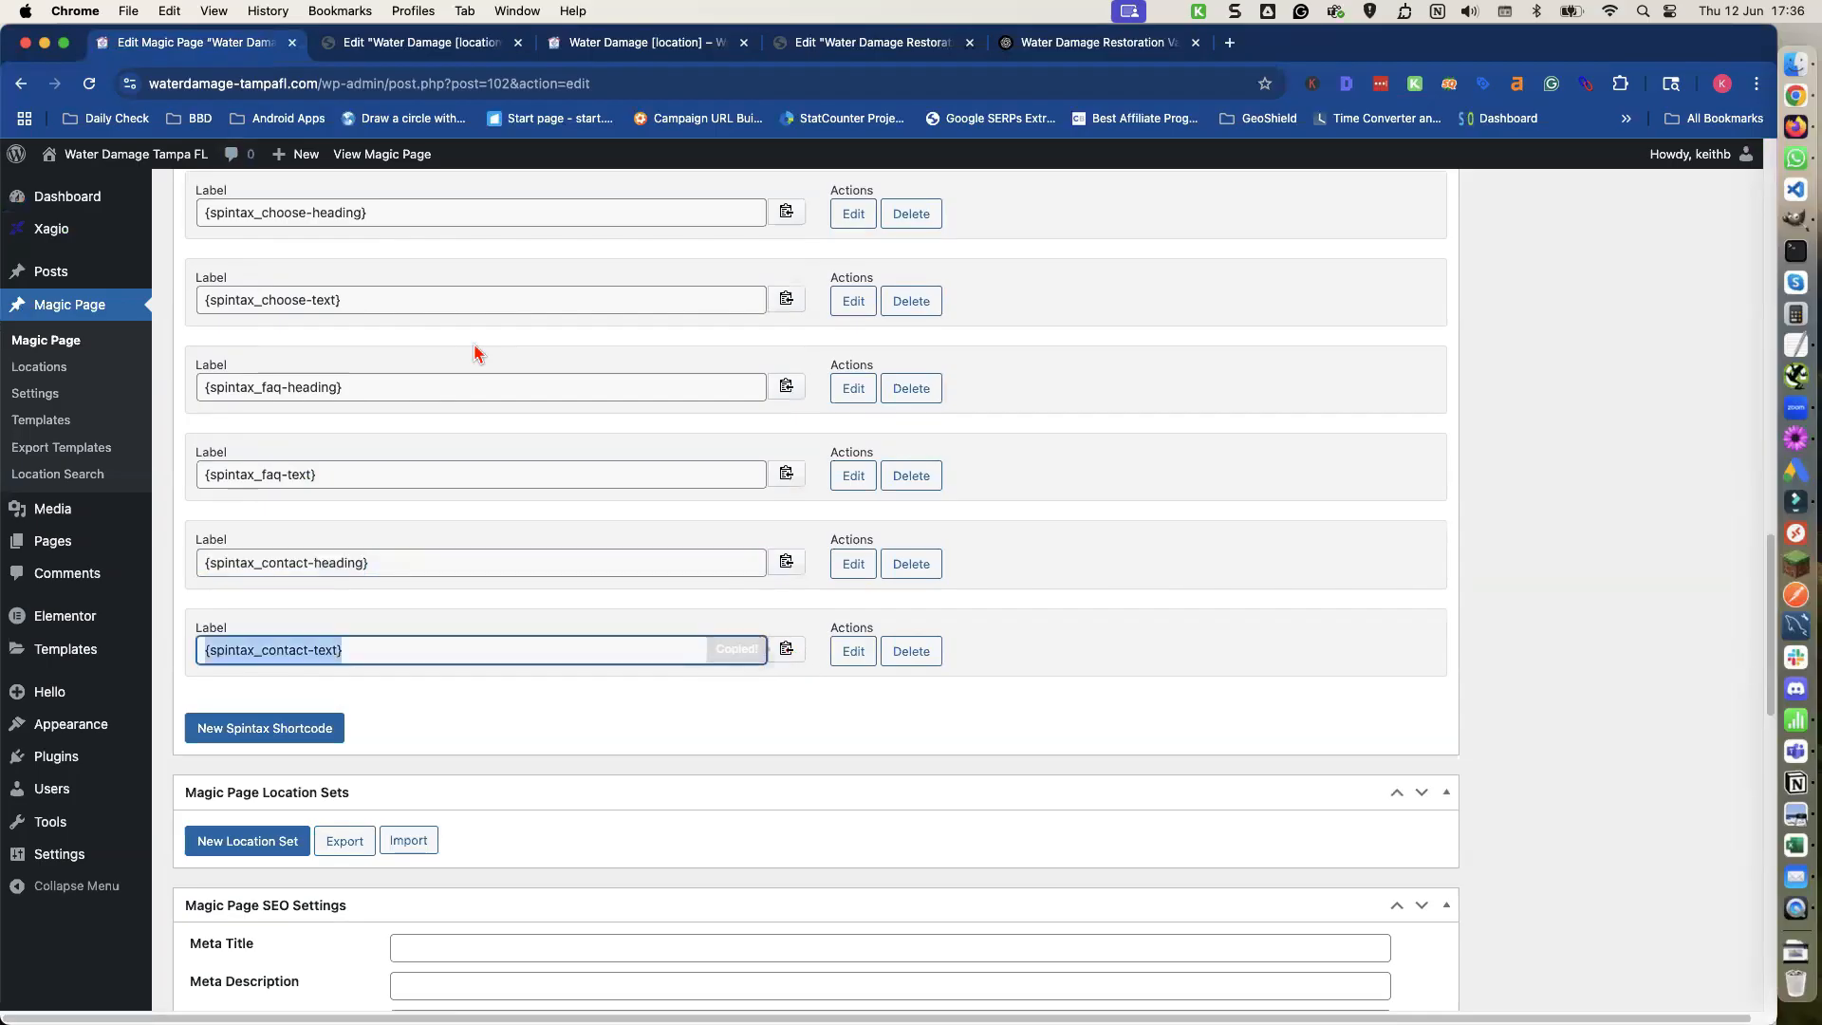
left_click(398, 43)
left_click(114, 546)
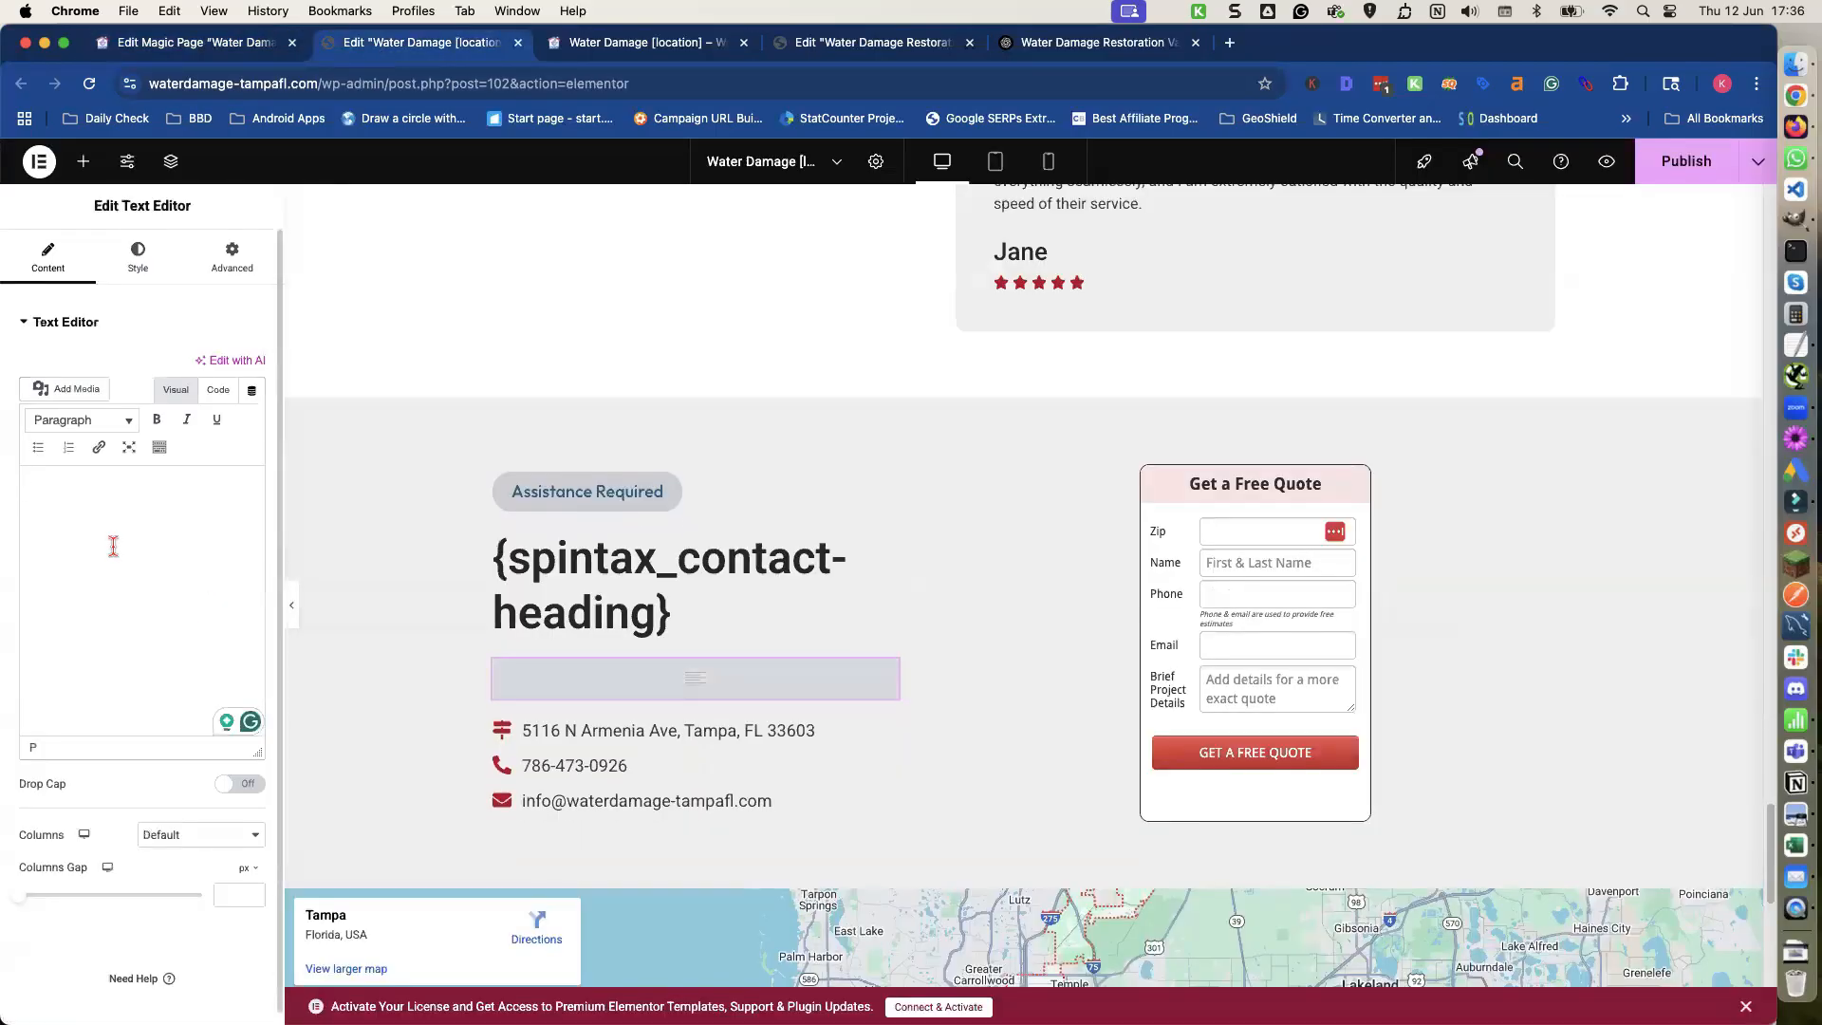
key("super+v")
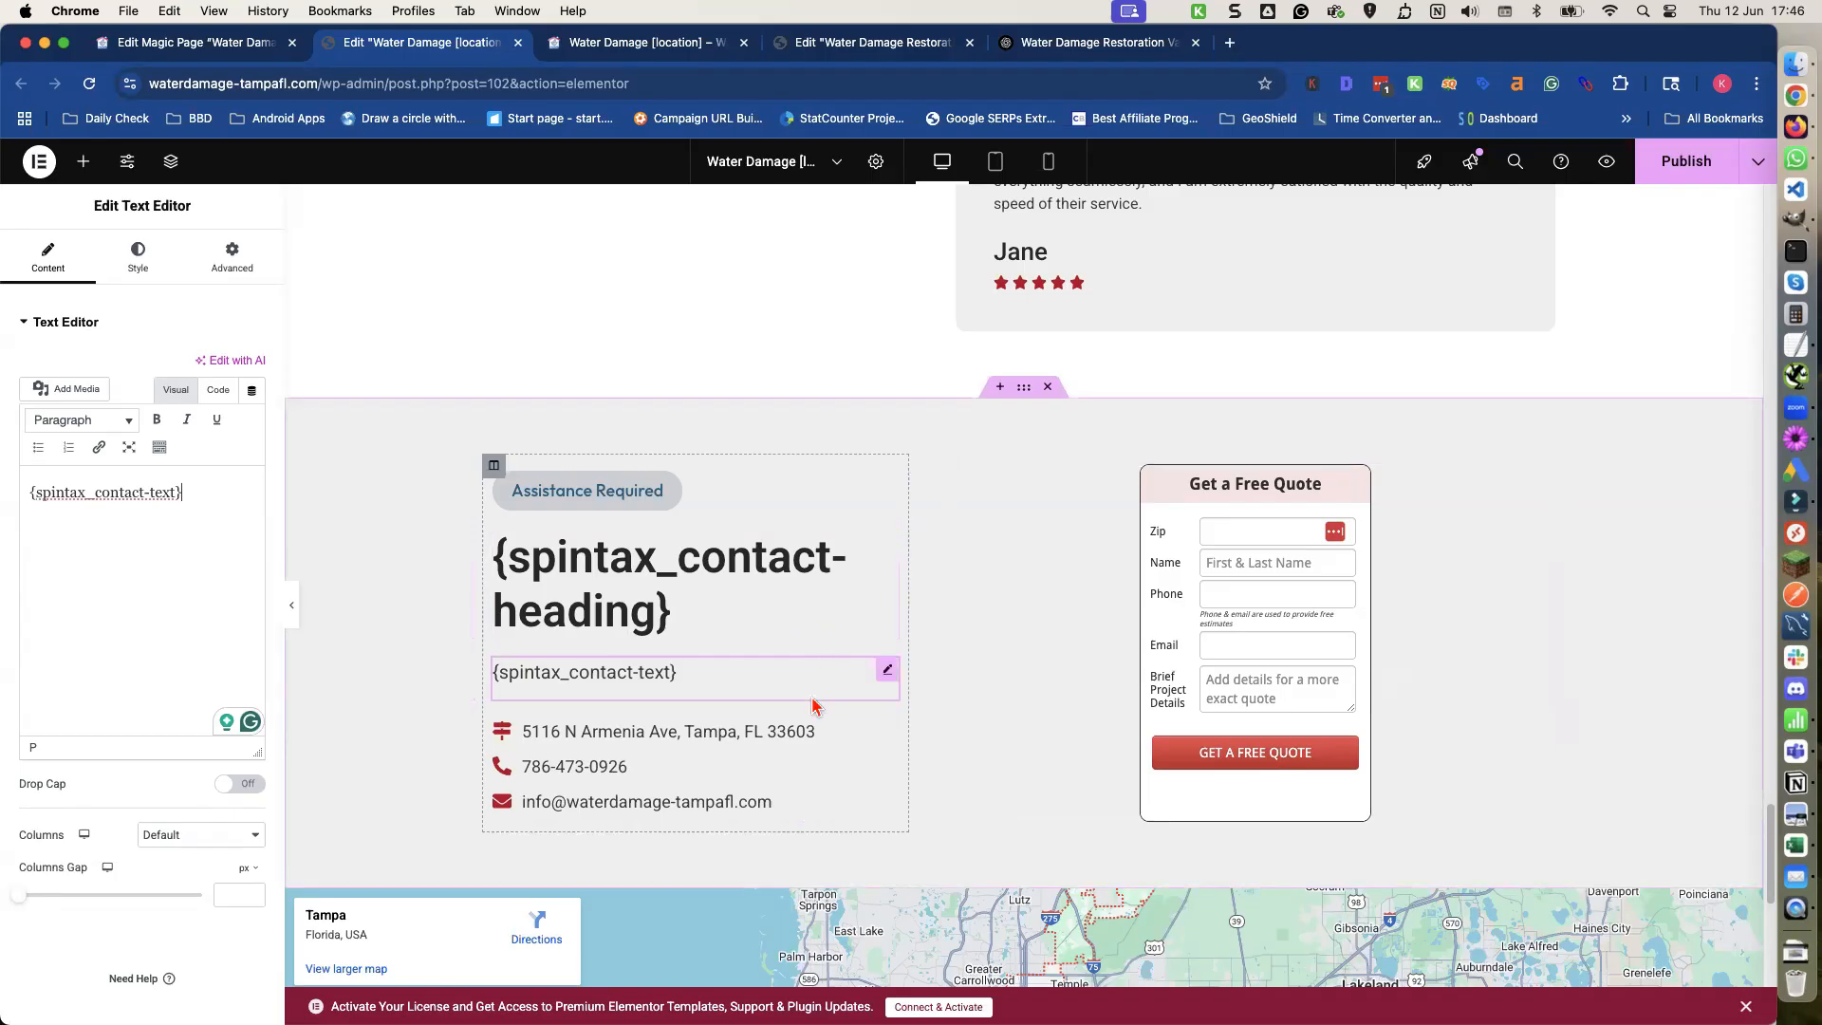
Scroll back through the edited page to review the shortcode replacements in each section.
scroll(810, 718, "down", 2)
scroll(808, 717, "down", 8)
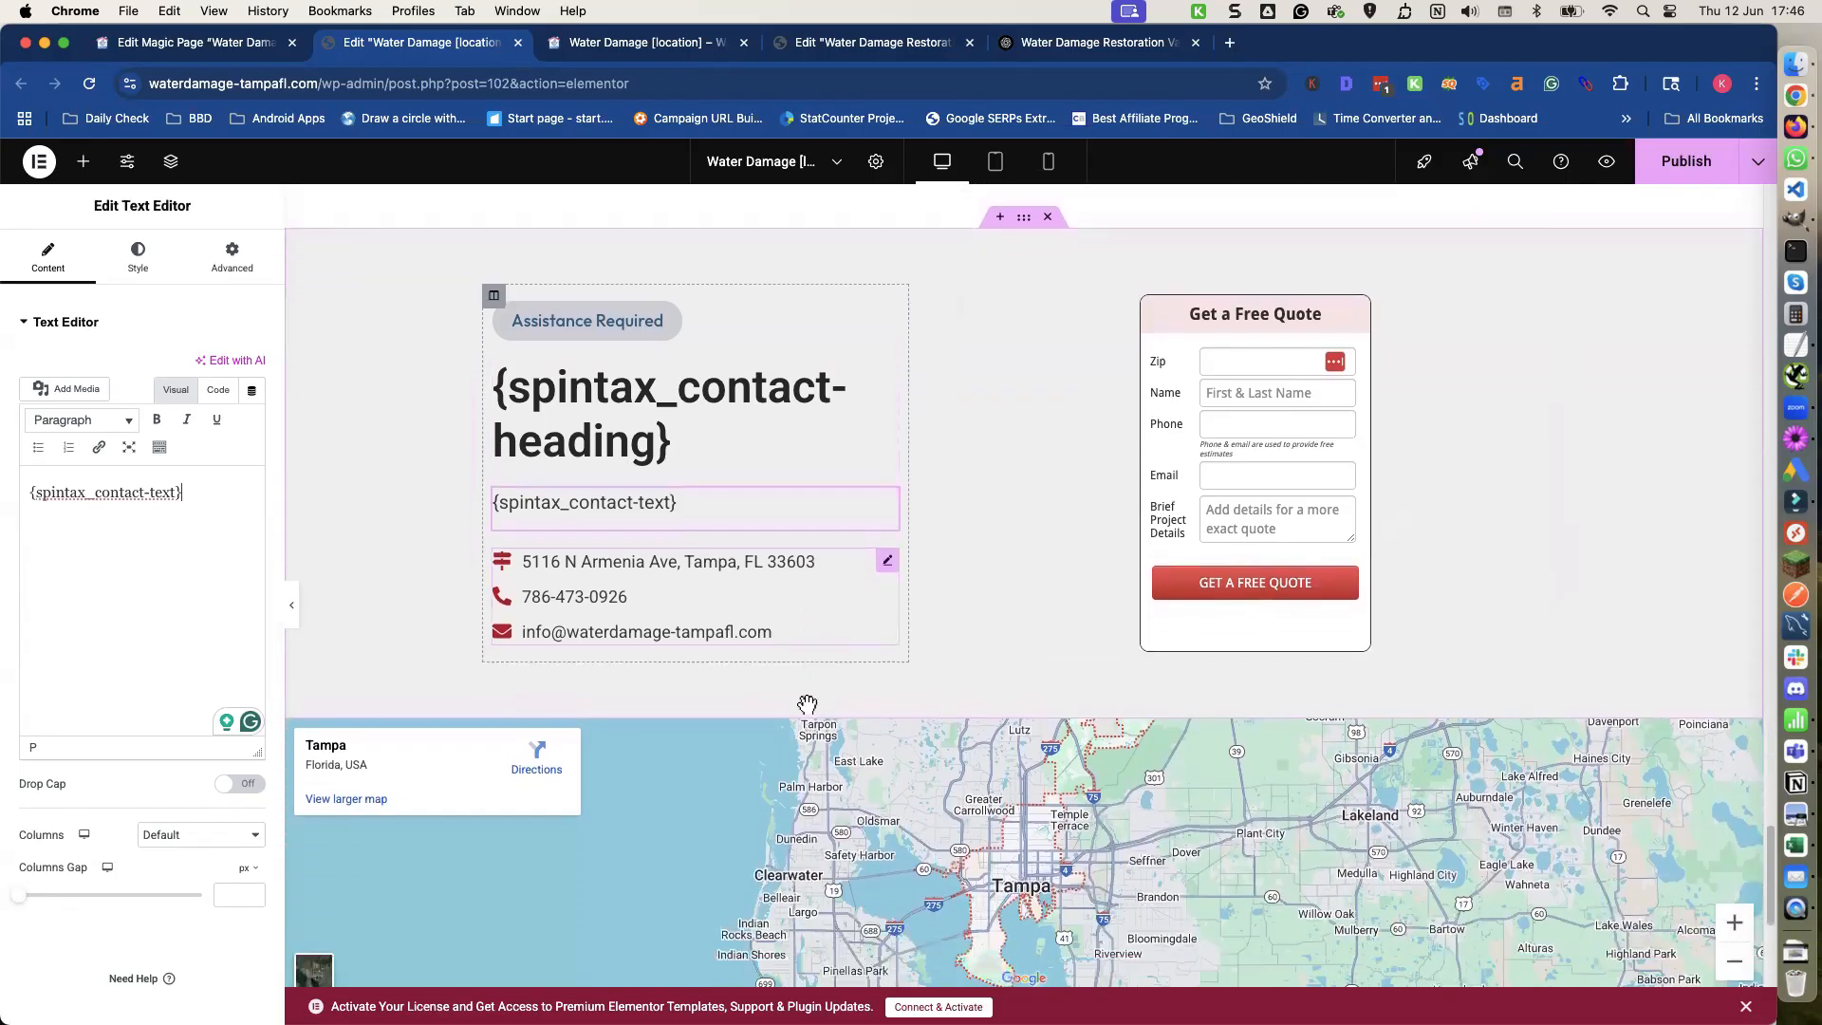
scroll(808, 704, "up", 6)
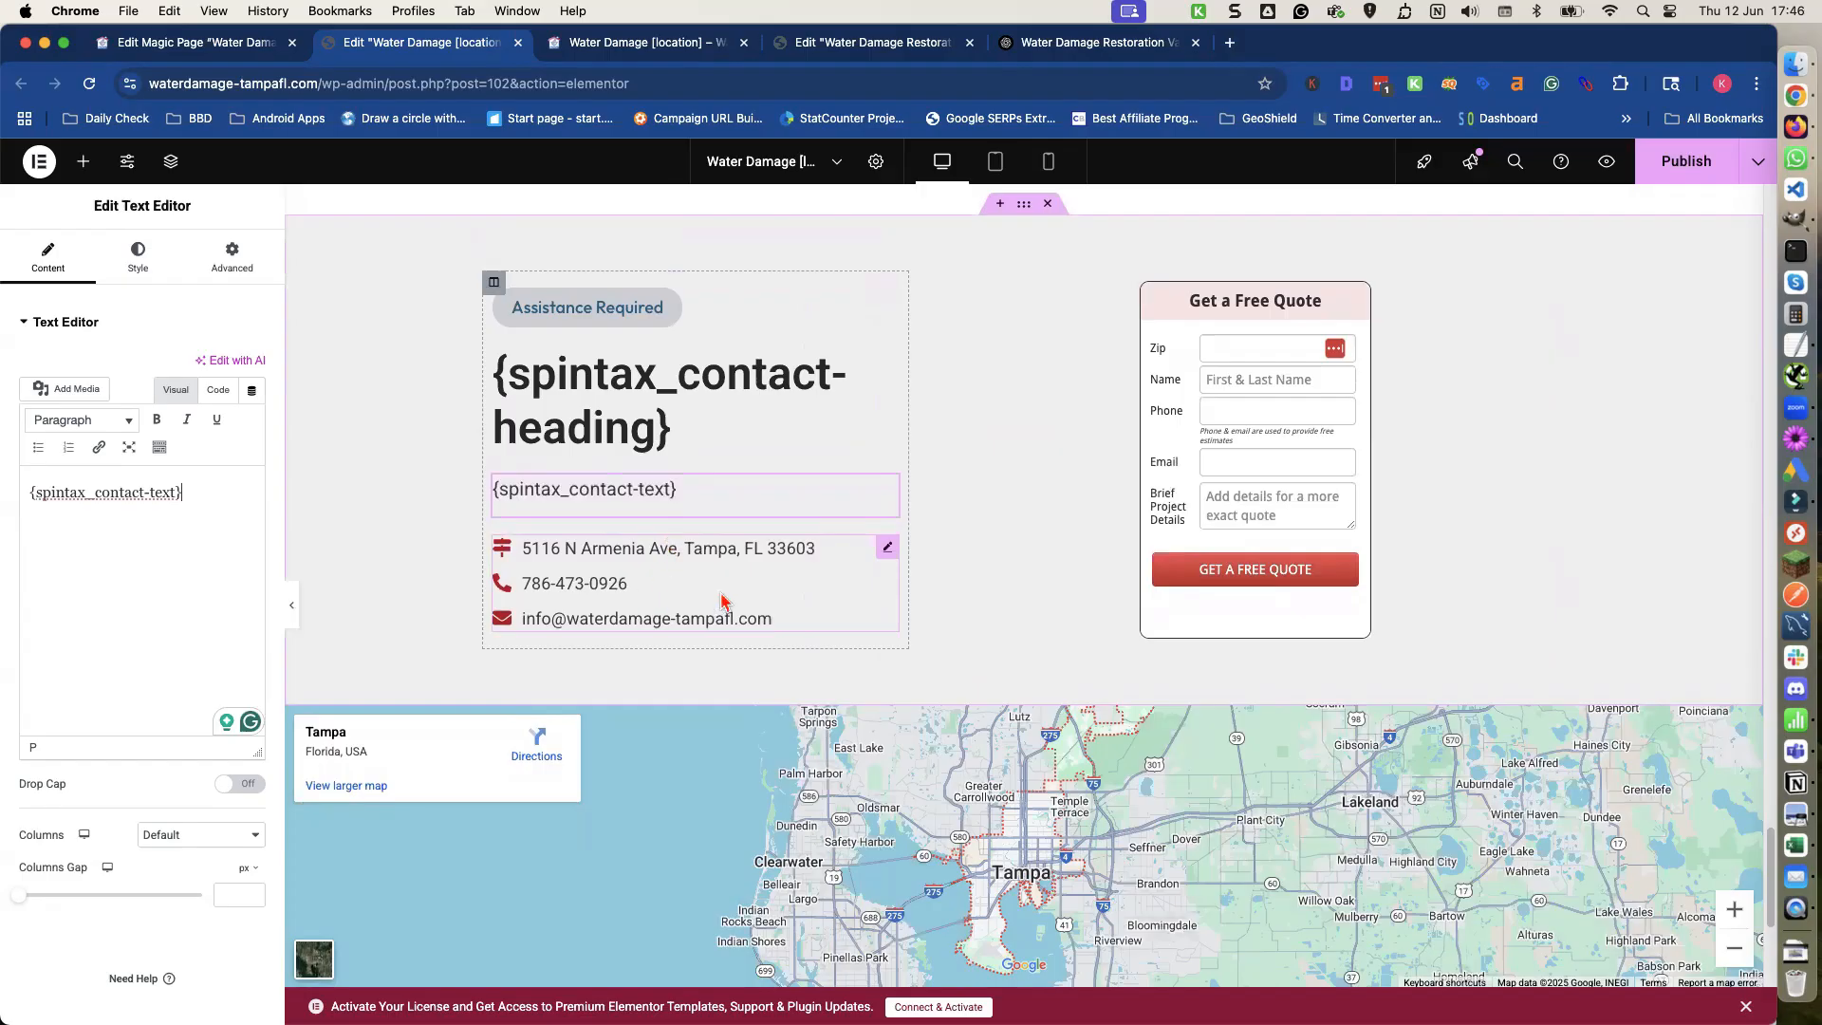
scroll(829, 596, "up", 3)
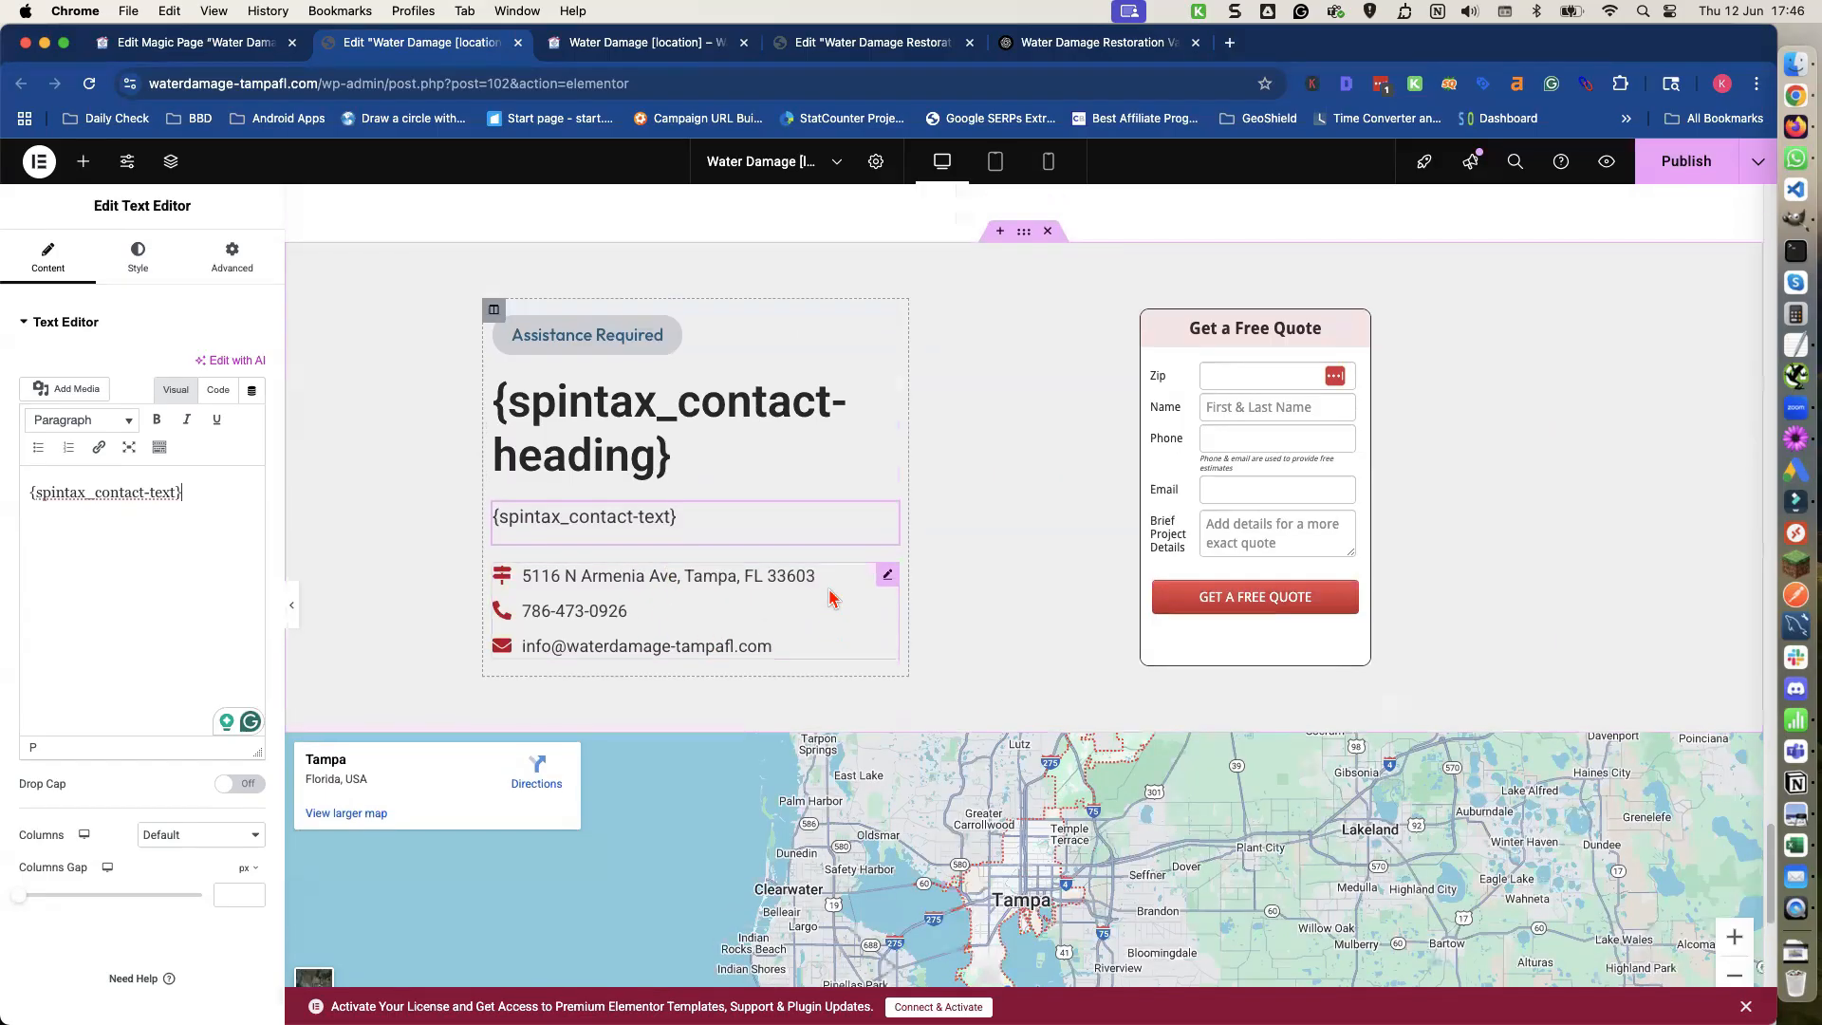
scroll(828, 596, "up", 10)
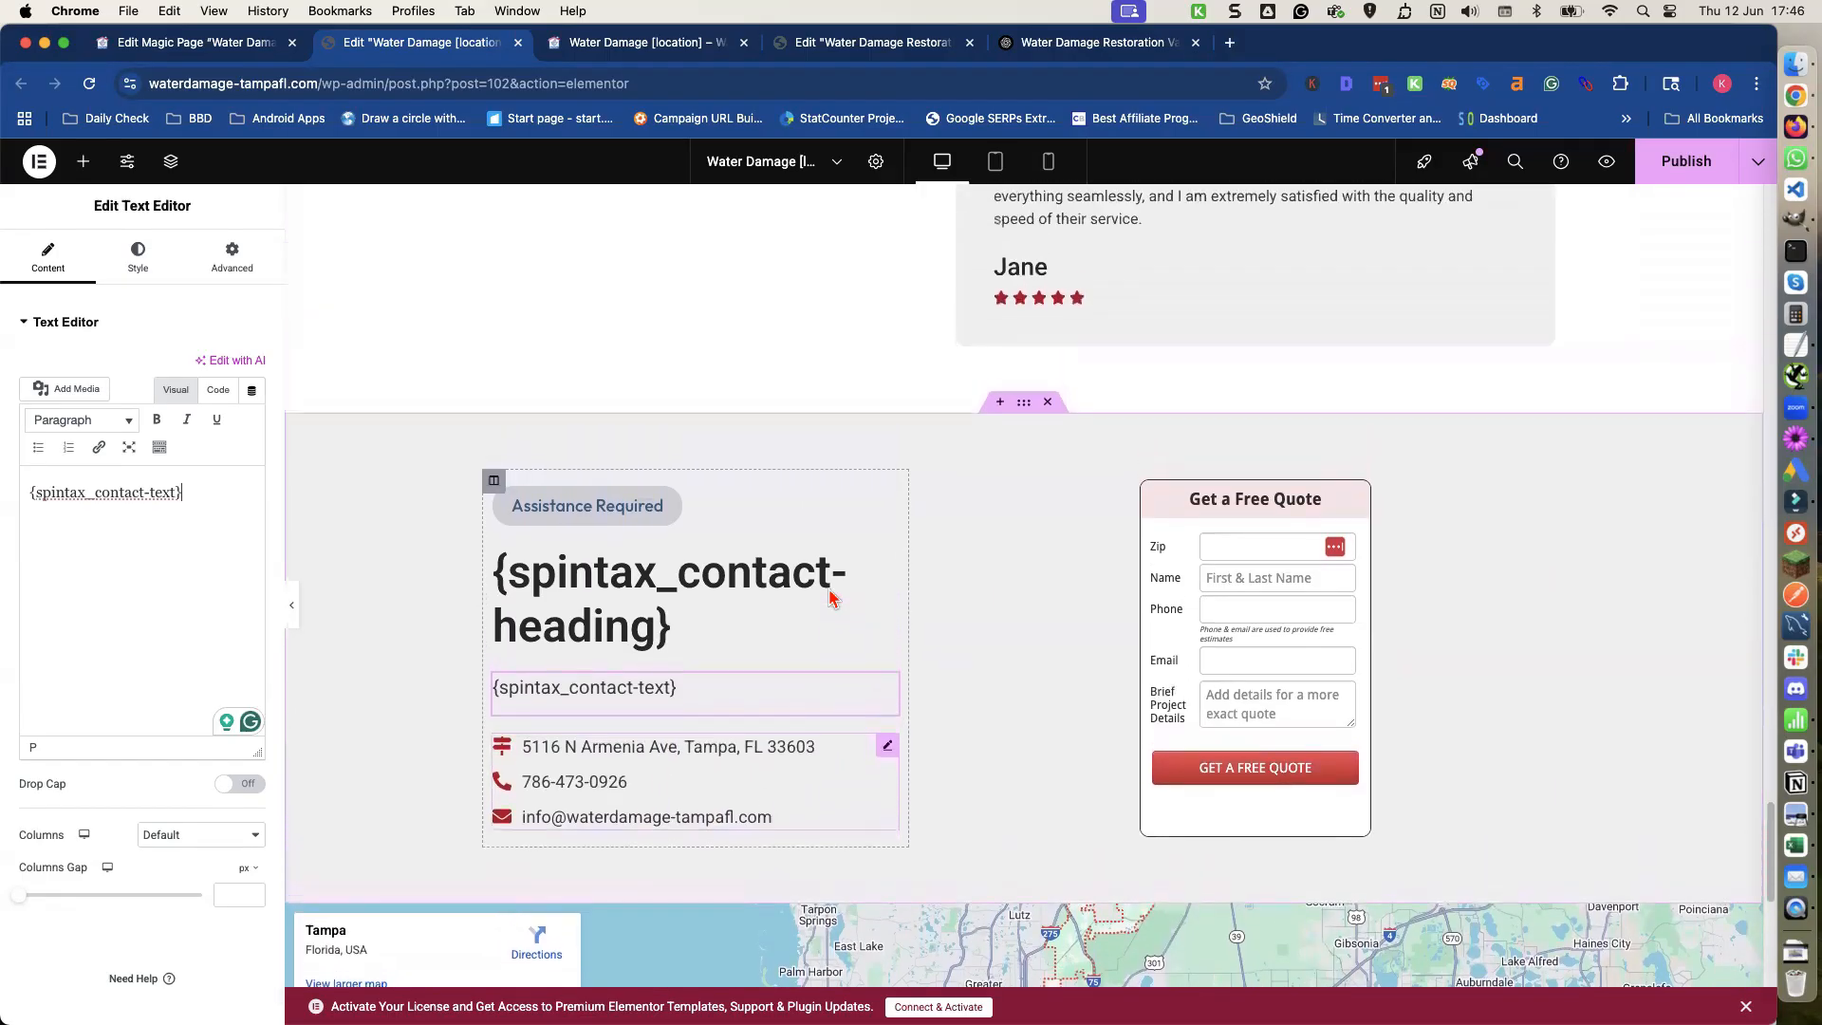
scroll(828, 588, "up", 20)
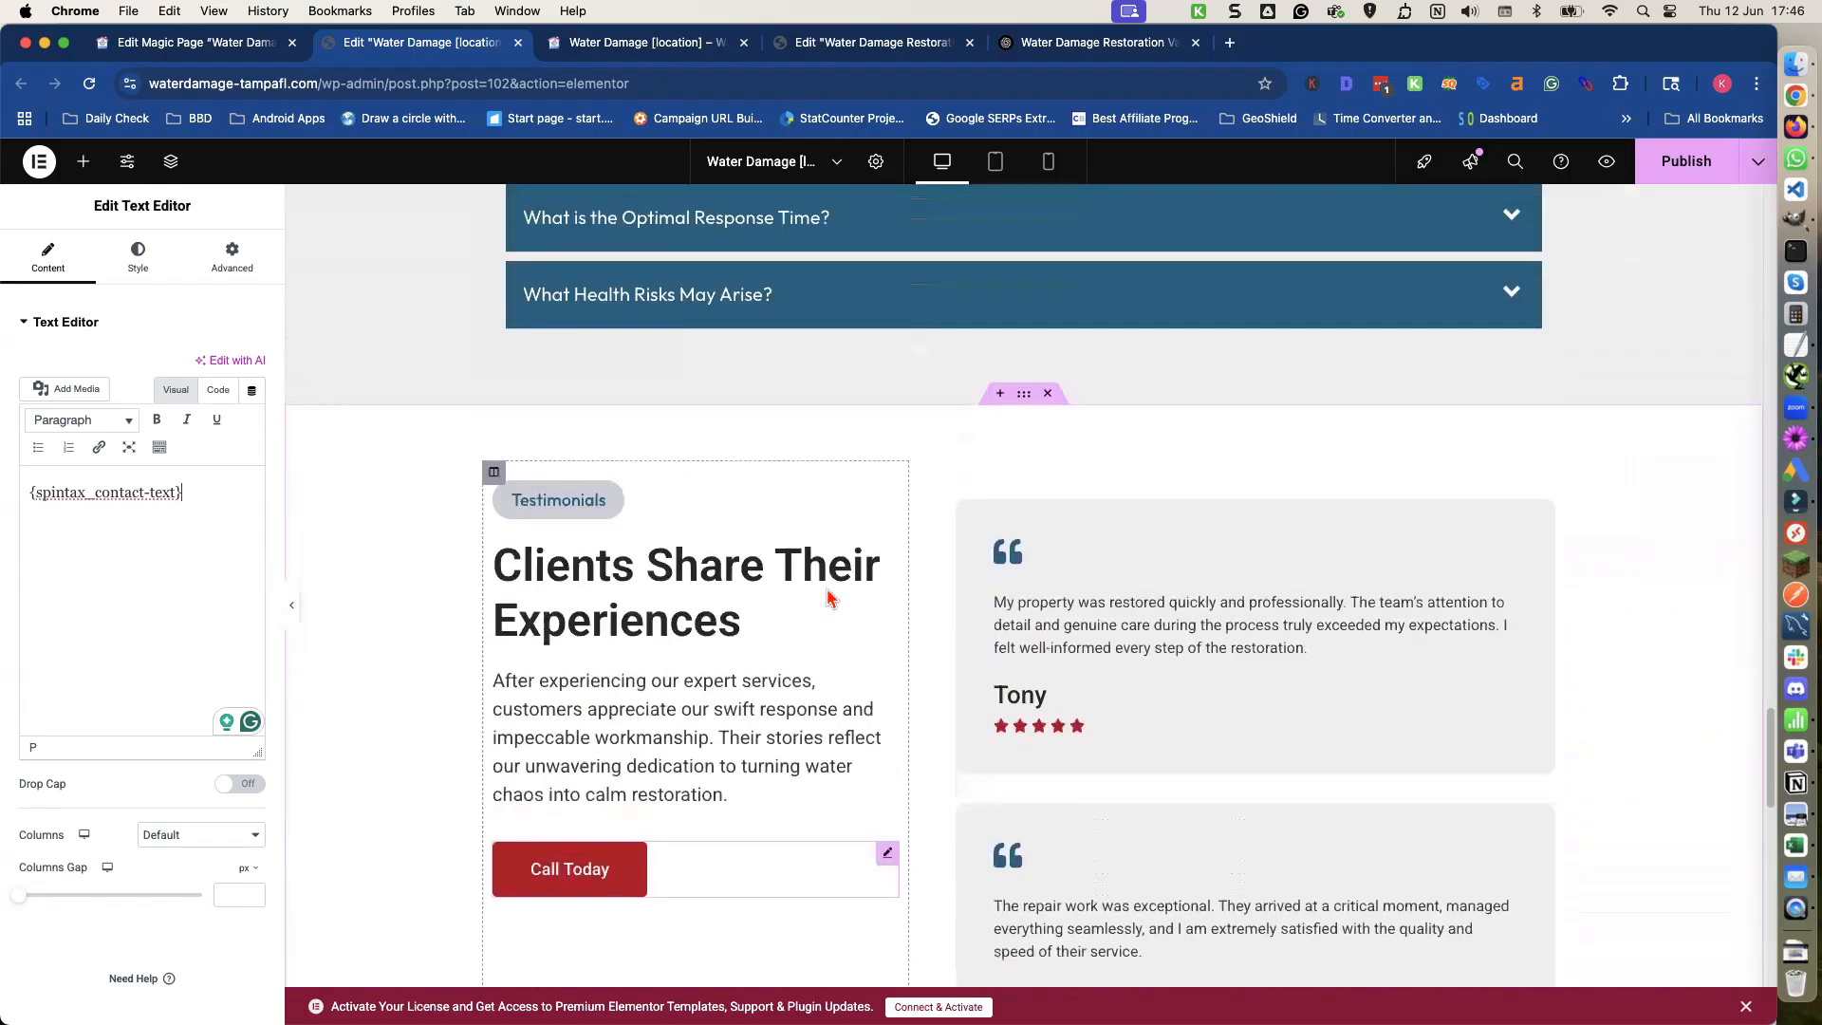
scroll(828, 589, "down", 20)
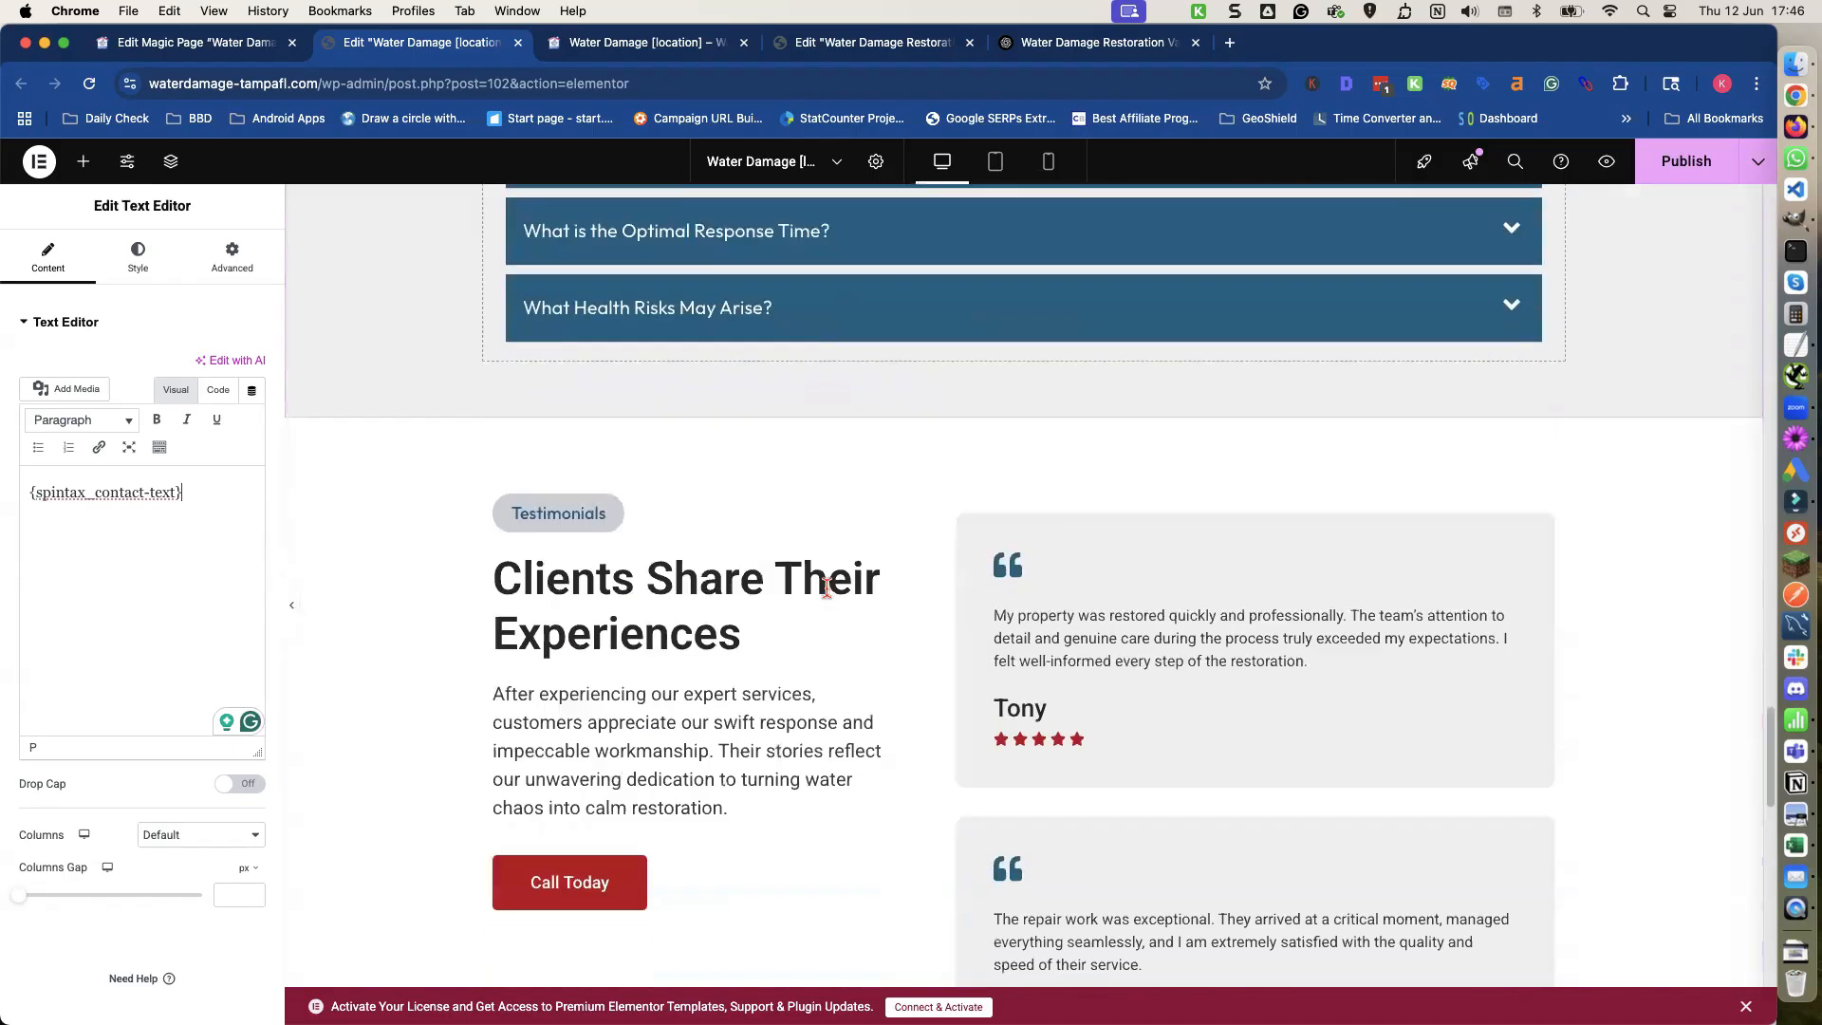
scroll(835, 536, "up", 5)
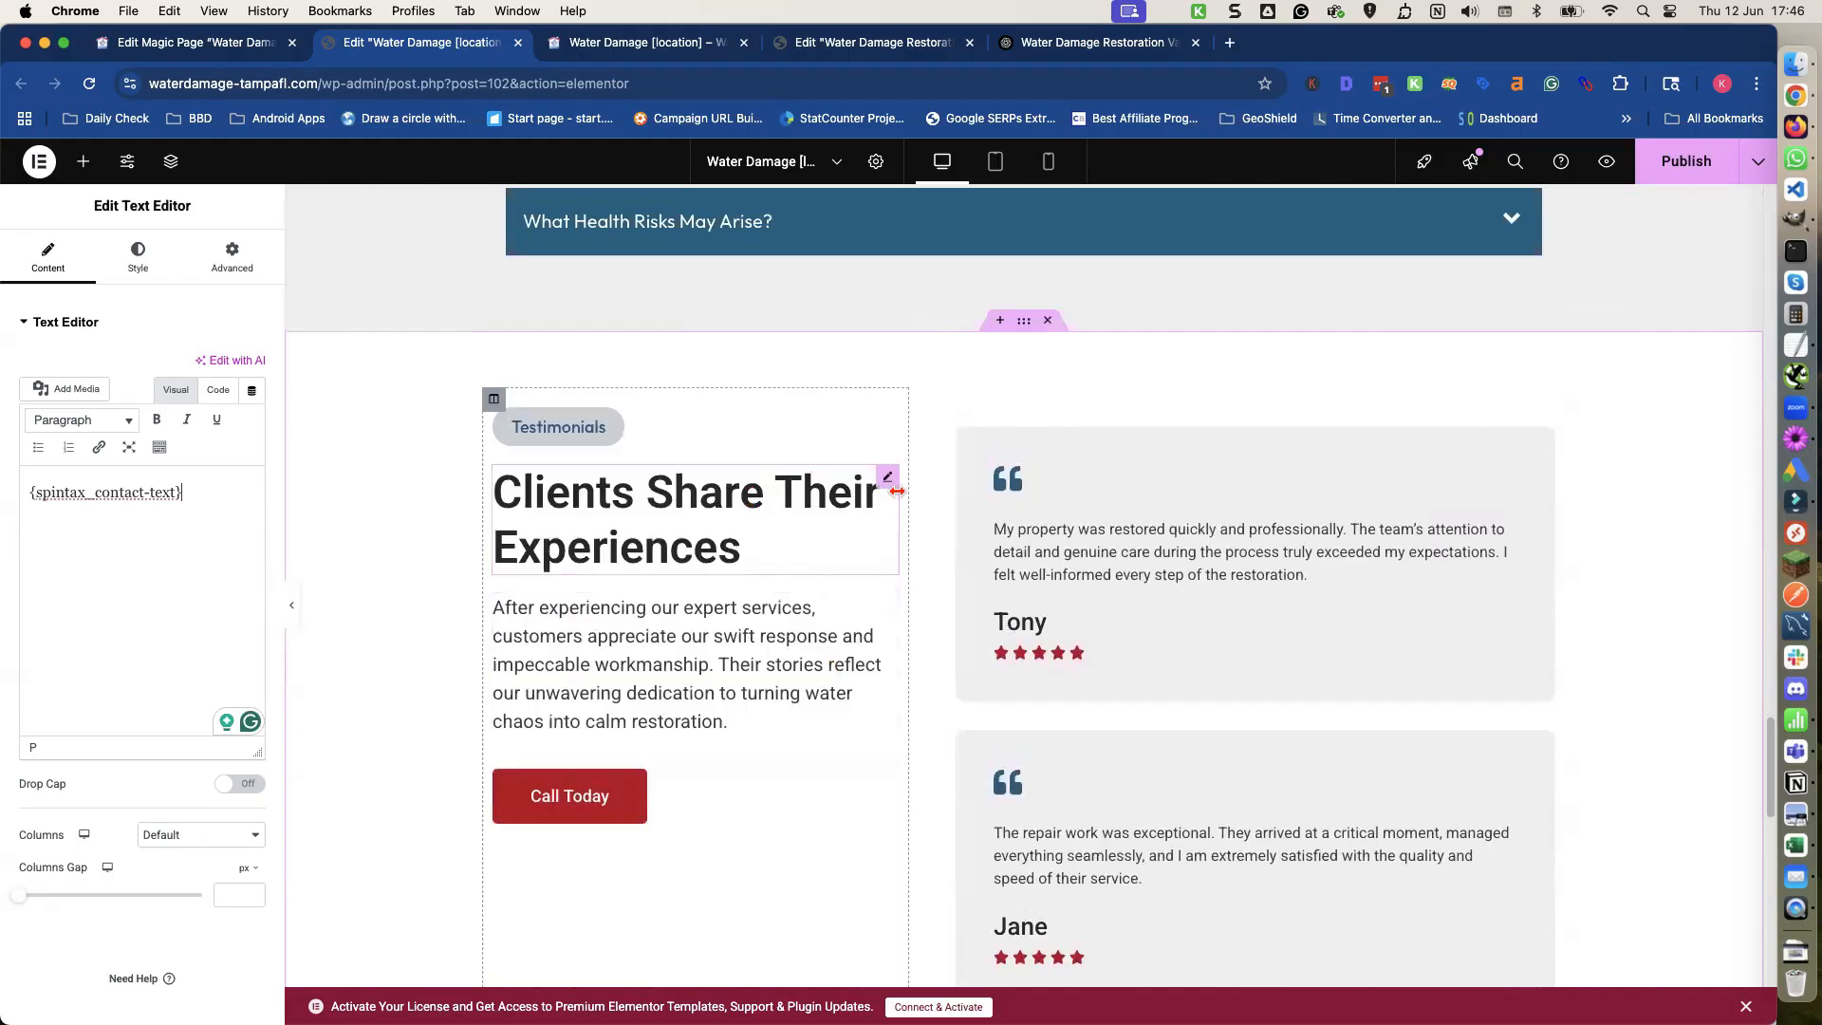
scroll(897, 490, "down", 10)
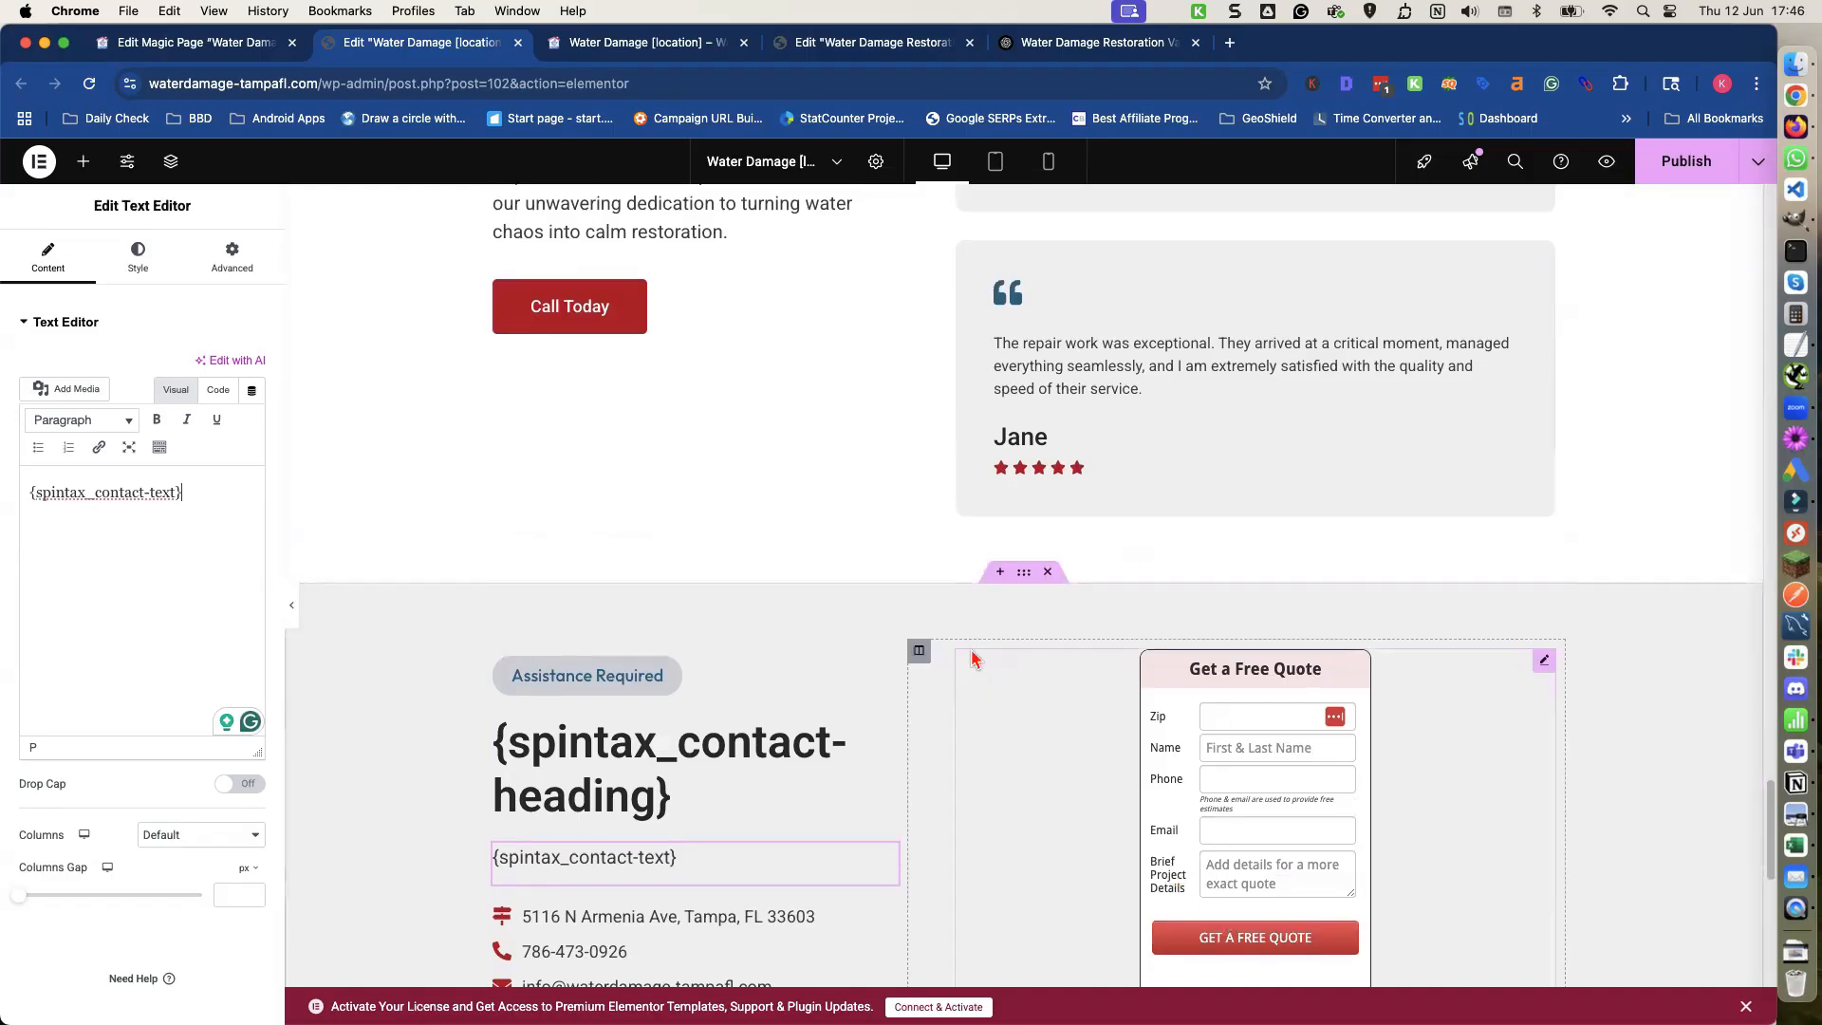
scroll(970, 664, "up", 6)
scroll(970, 662, "up", 14)
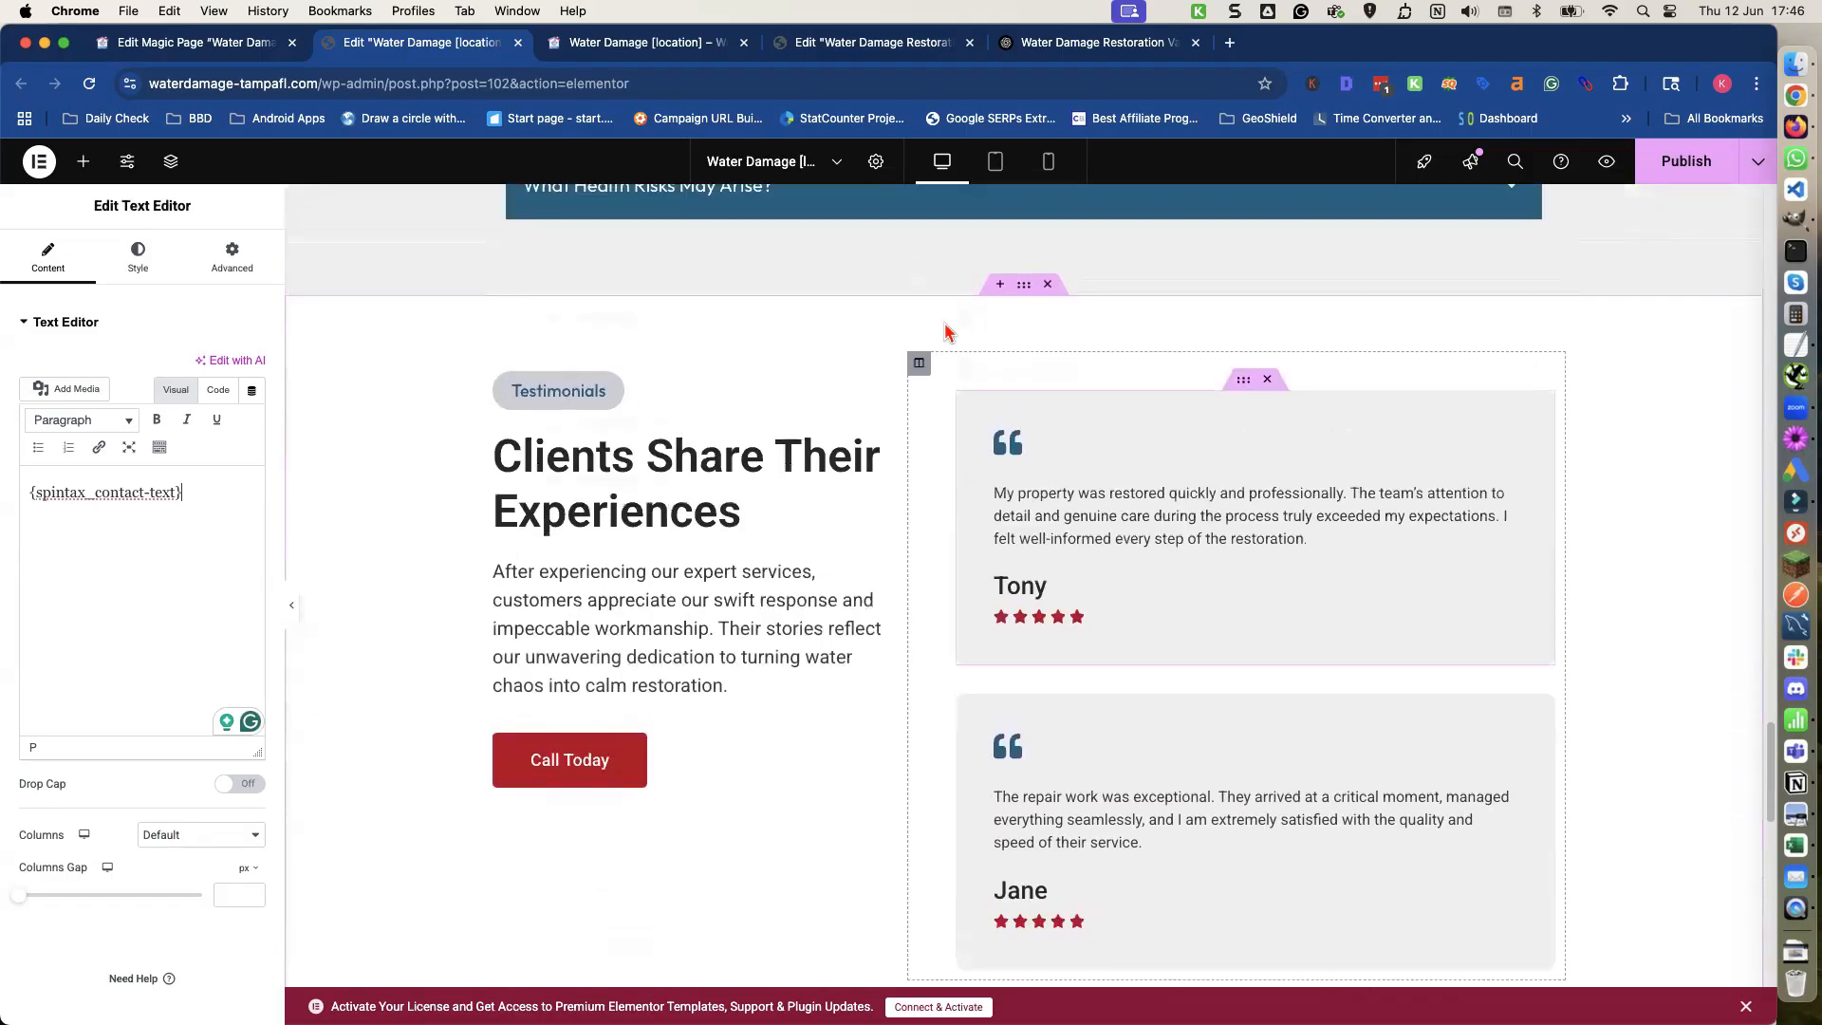
scroll(907, 574, "up", 18)
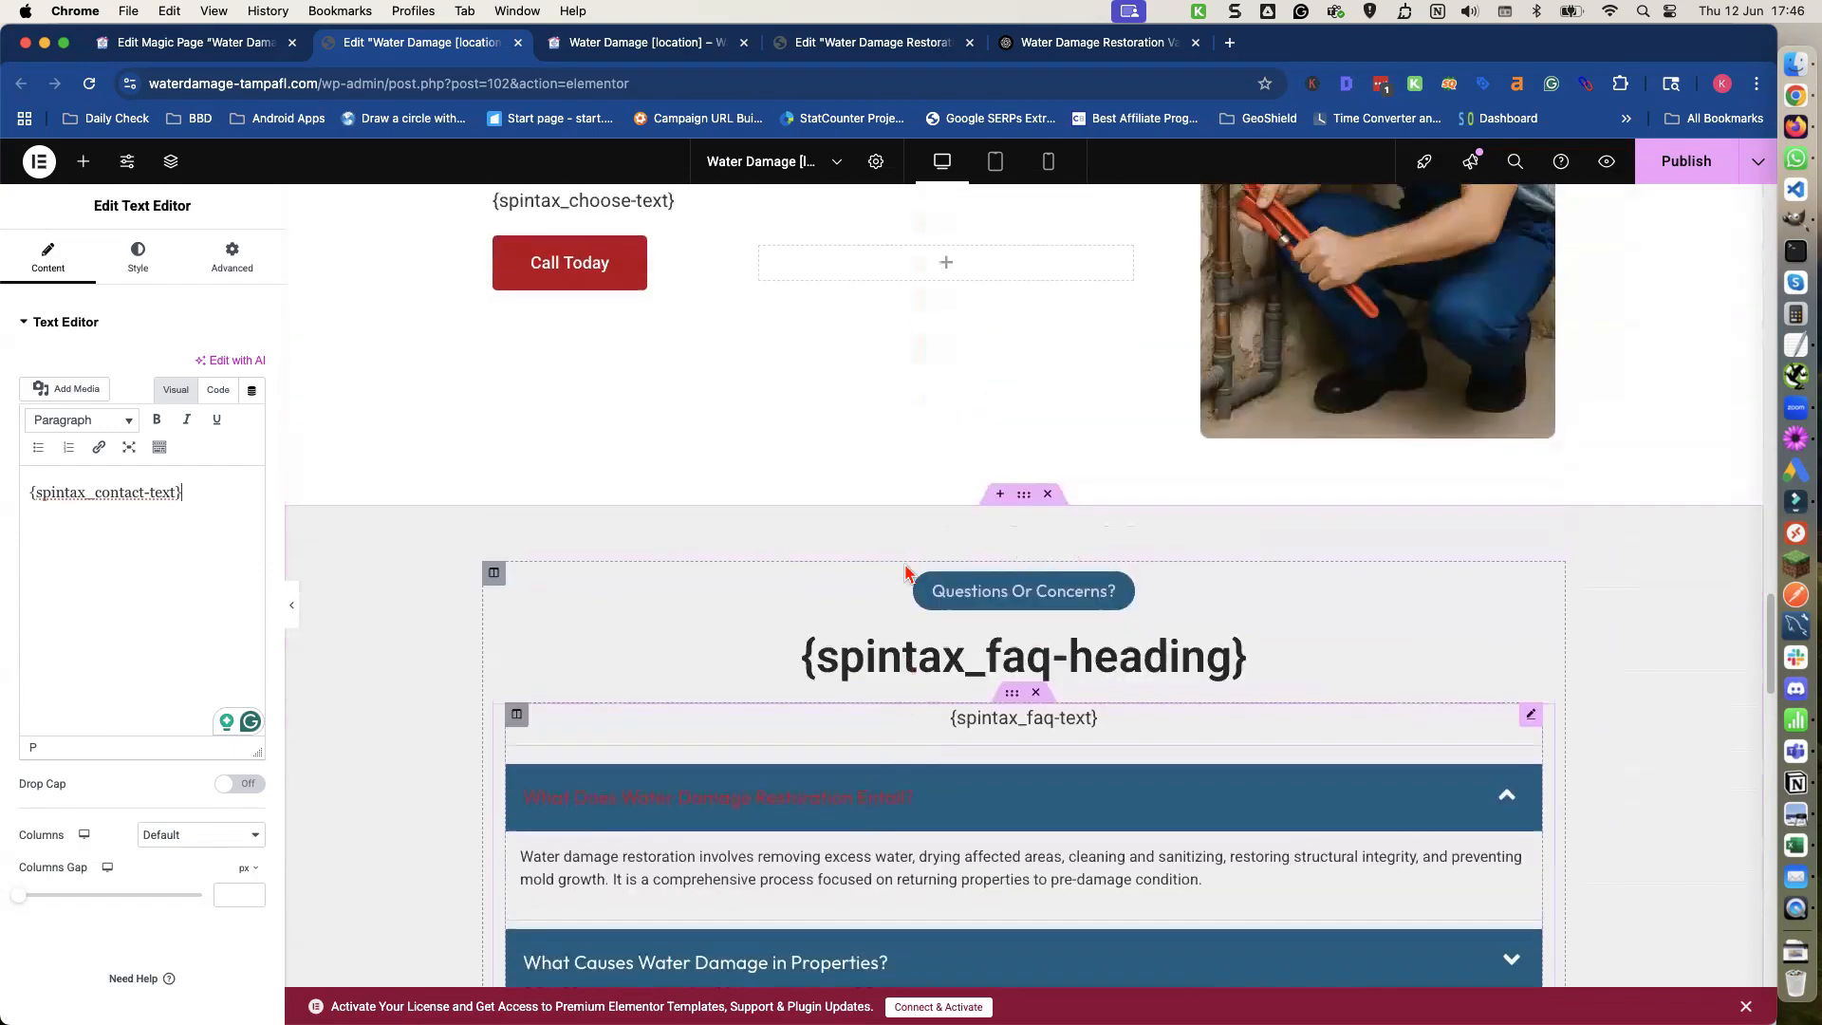
scroll(907, 573, "up", 20)
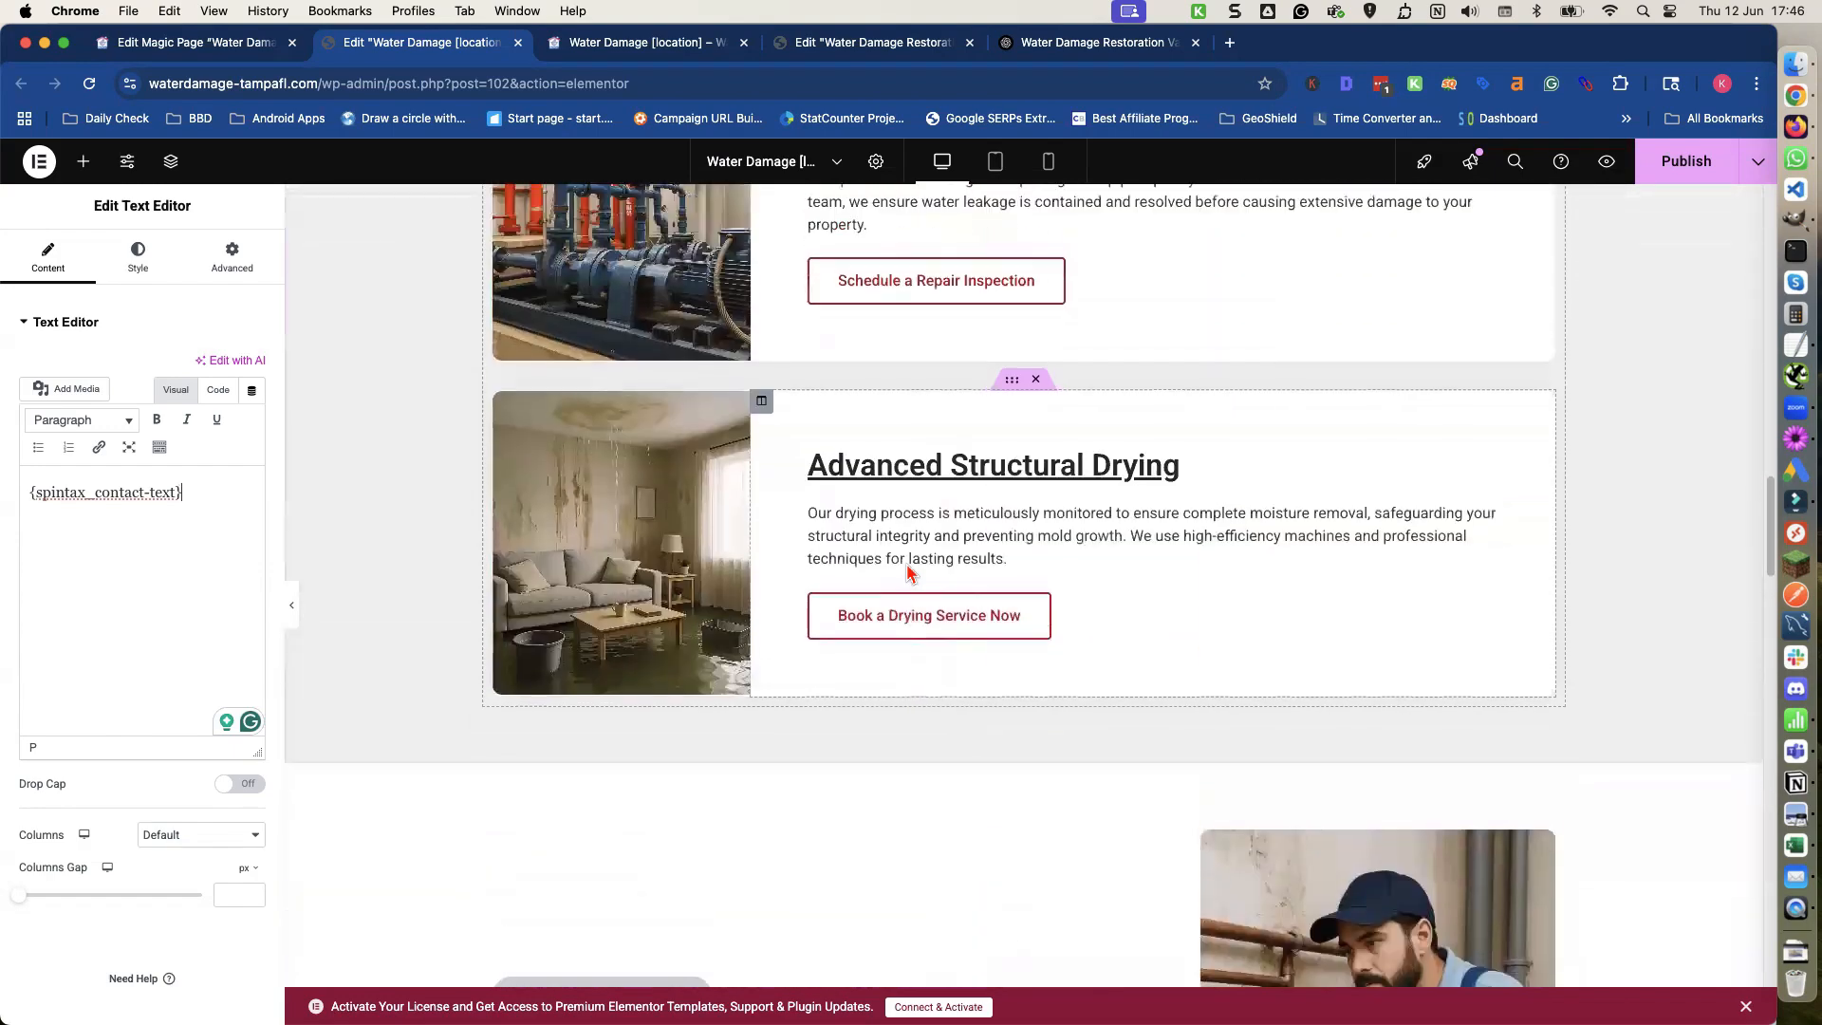
scroll(916, 430, "up", 20)
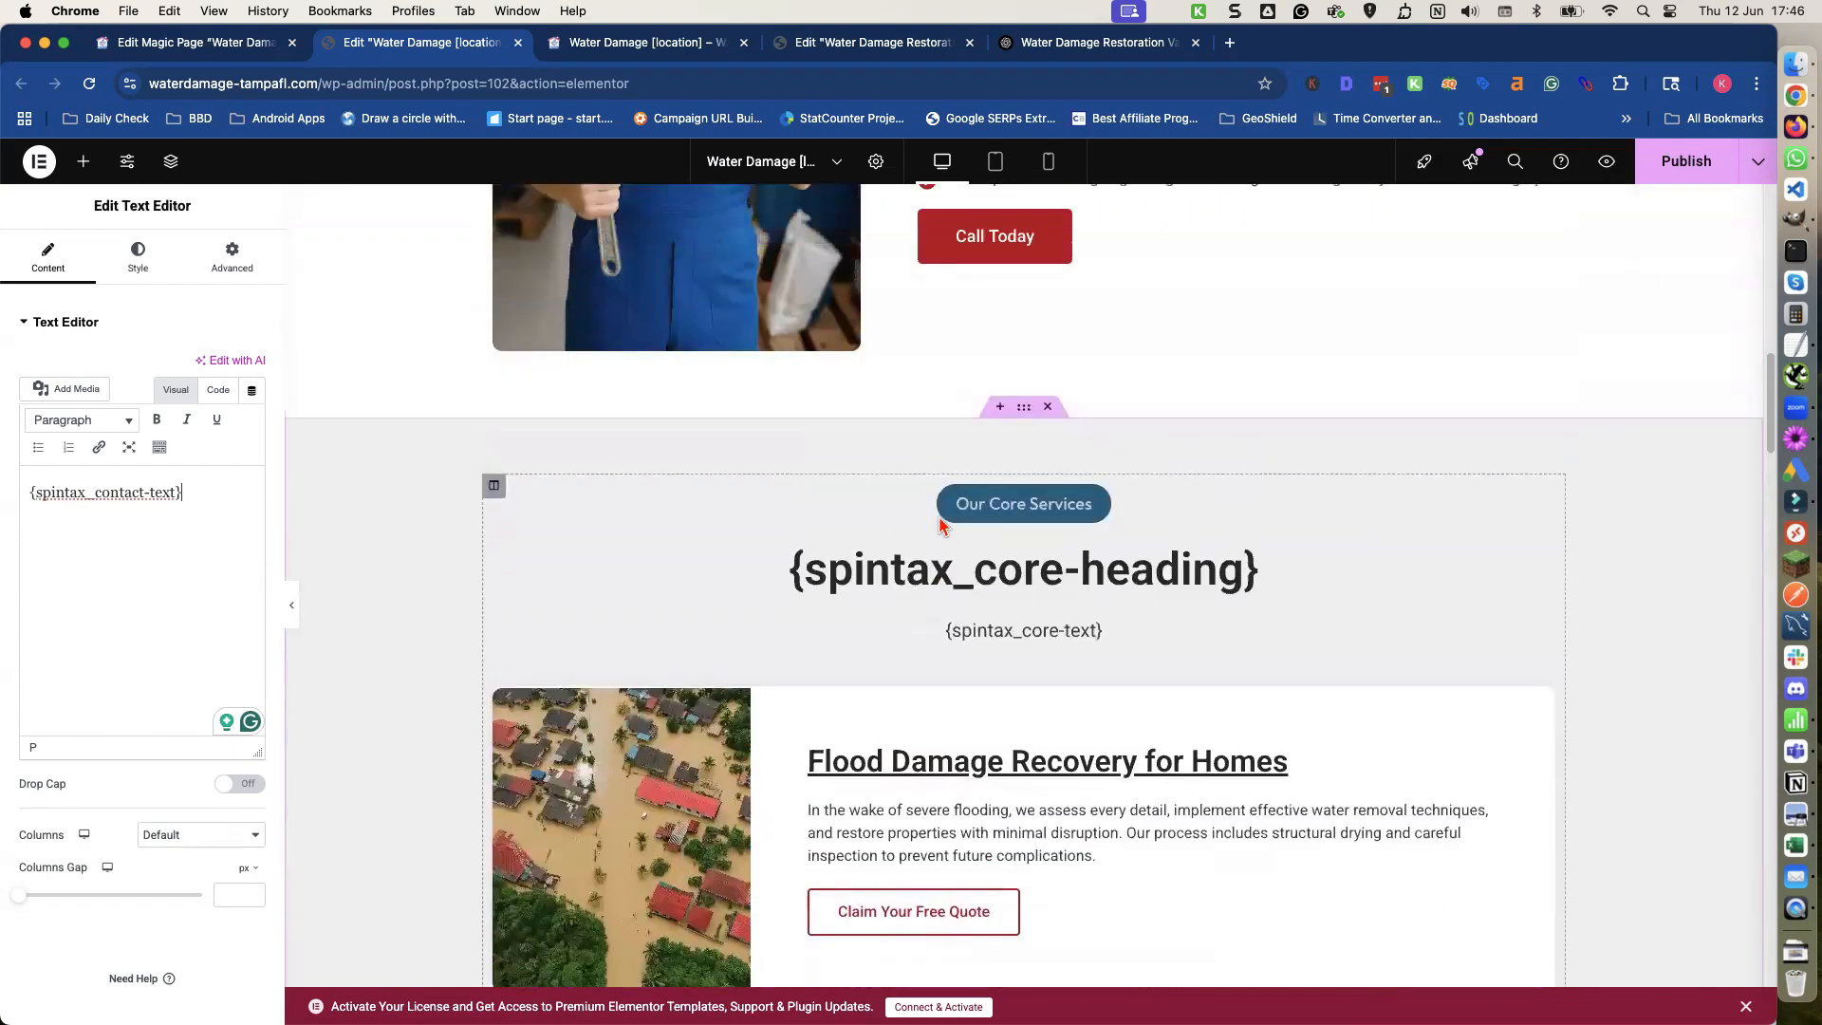
scroll(940, 522, "up", 10)
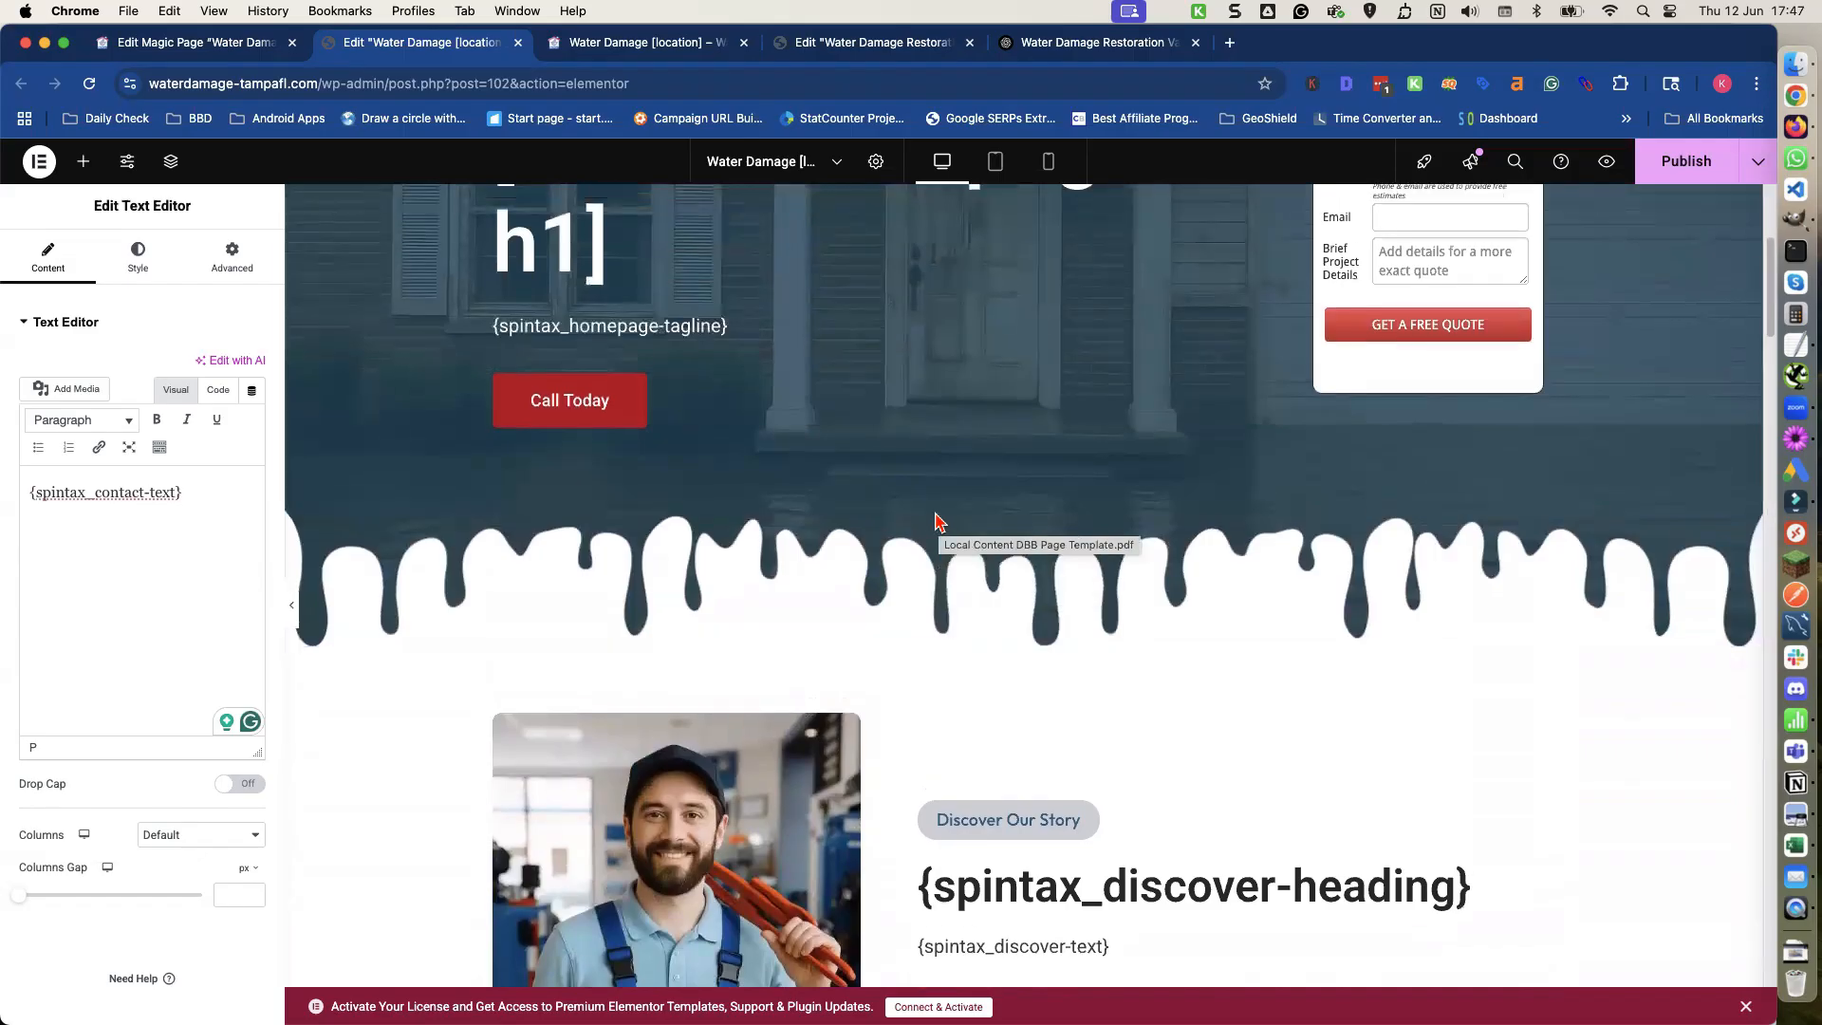
scroll(937, 521, "up", 4)
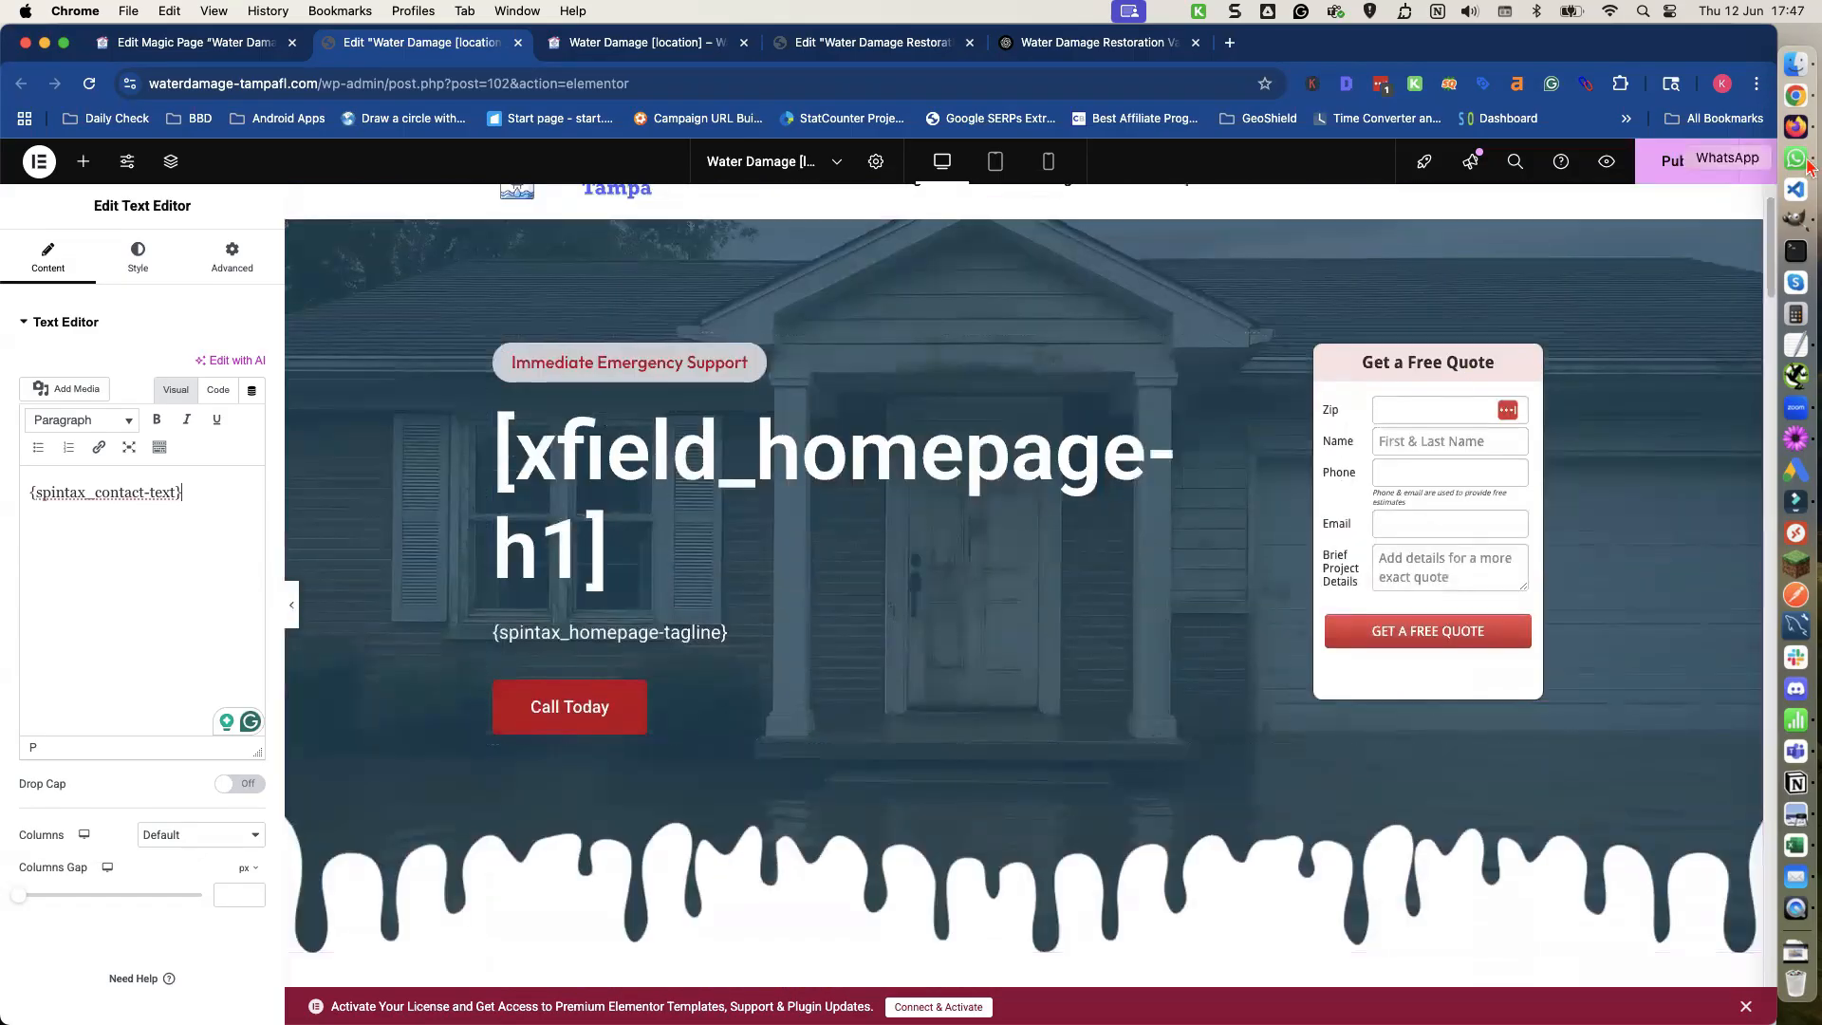
Publish the page and review the sections in the preview tab.
left_click(1687, 163)
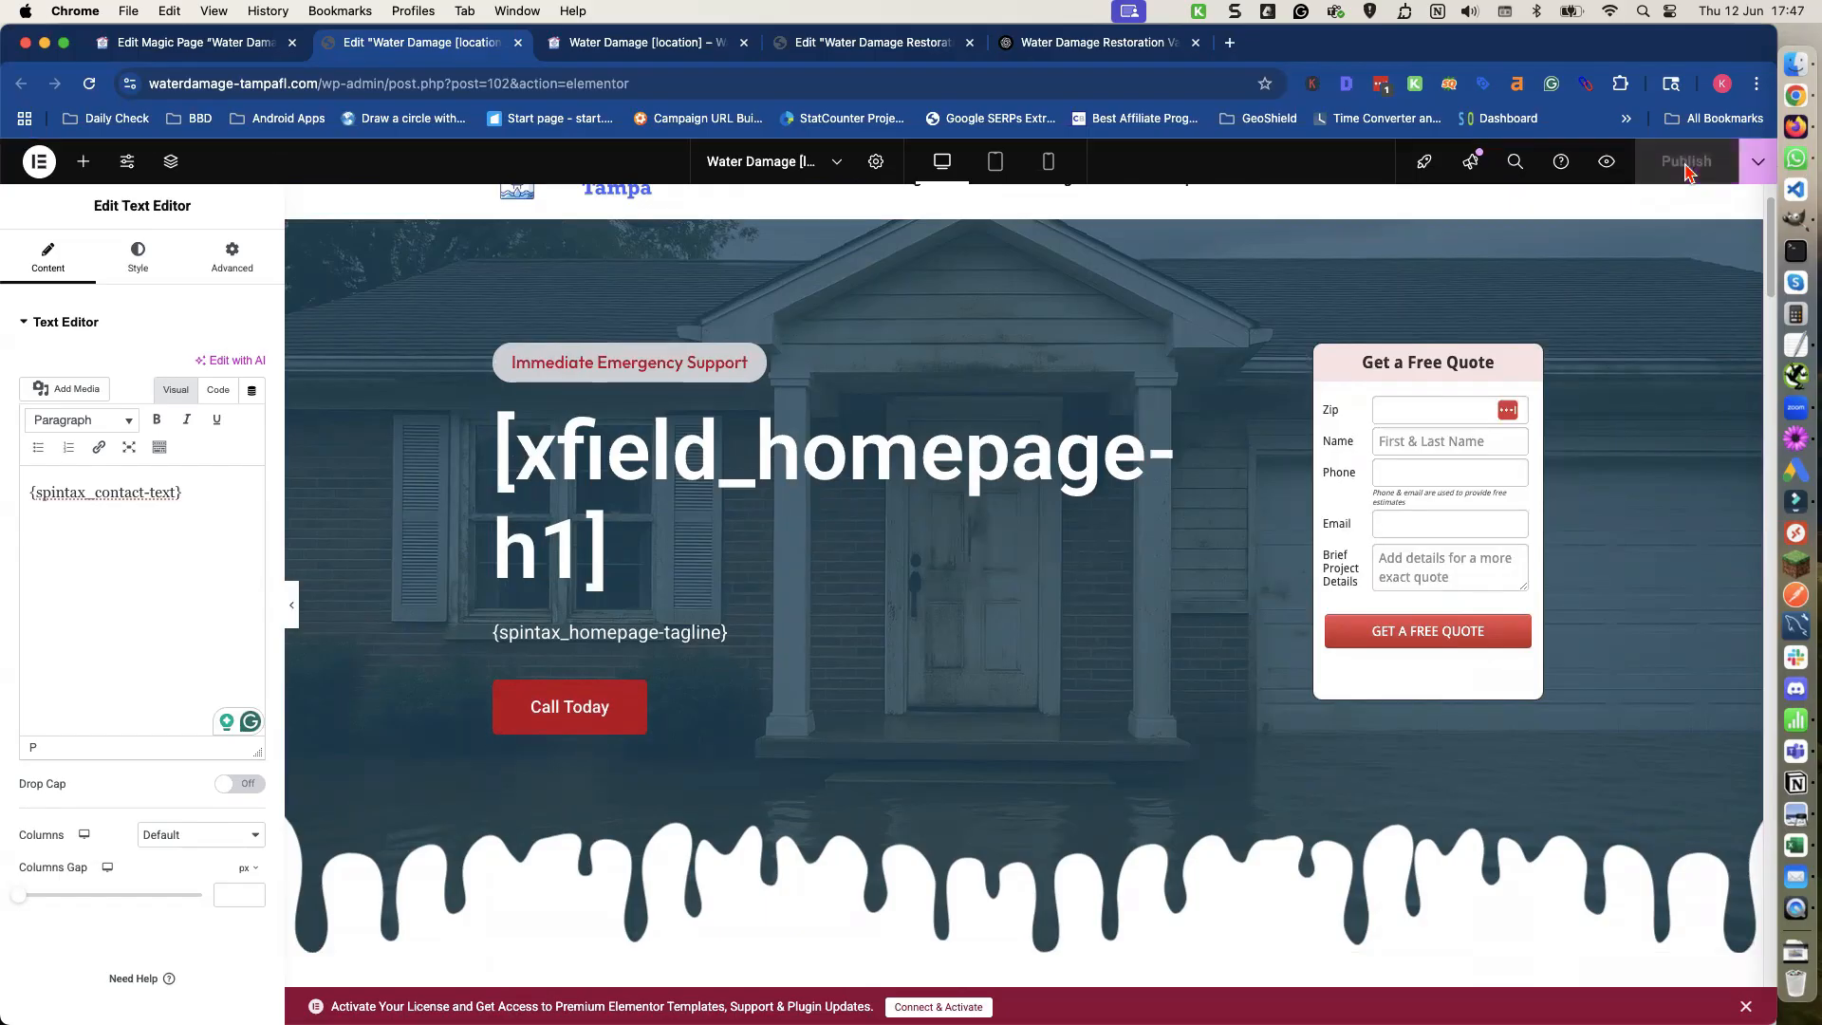
left_click(610, 49)
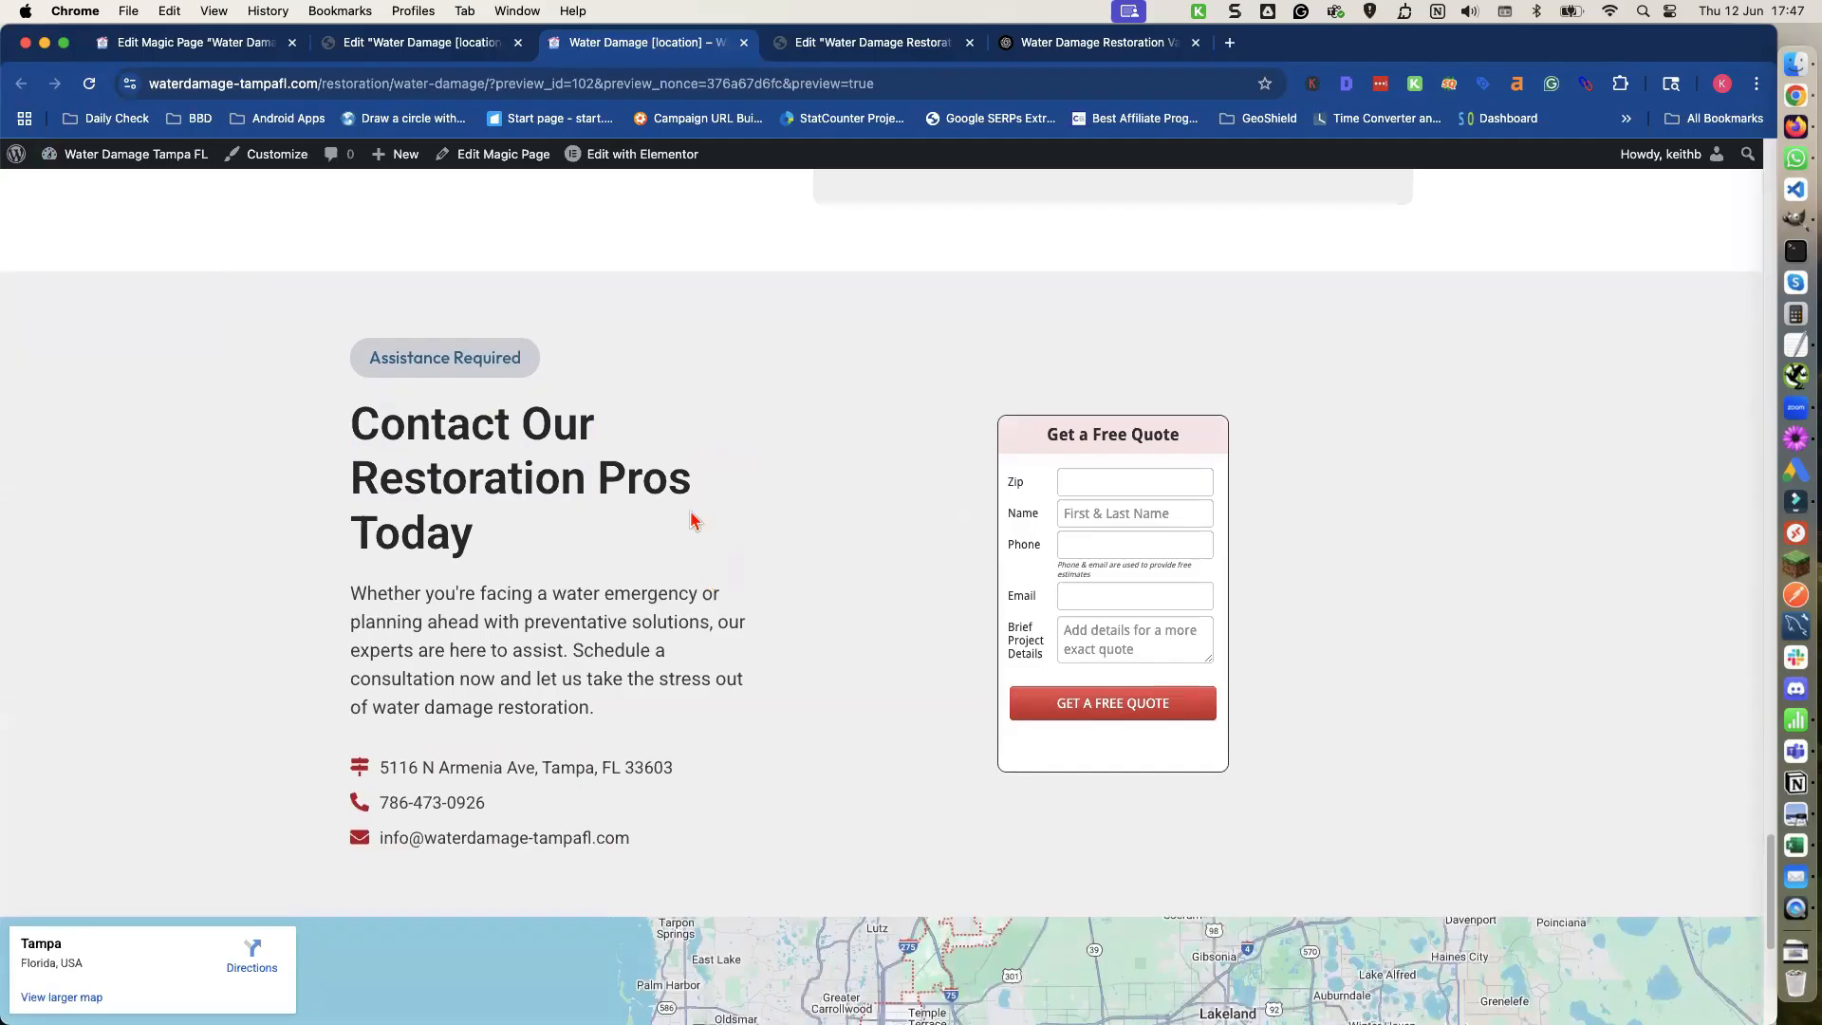
scroll(691, 518, "up", 10)
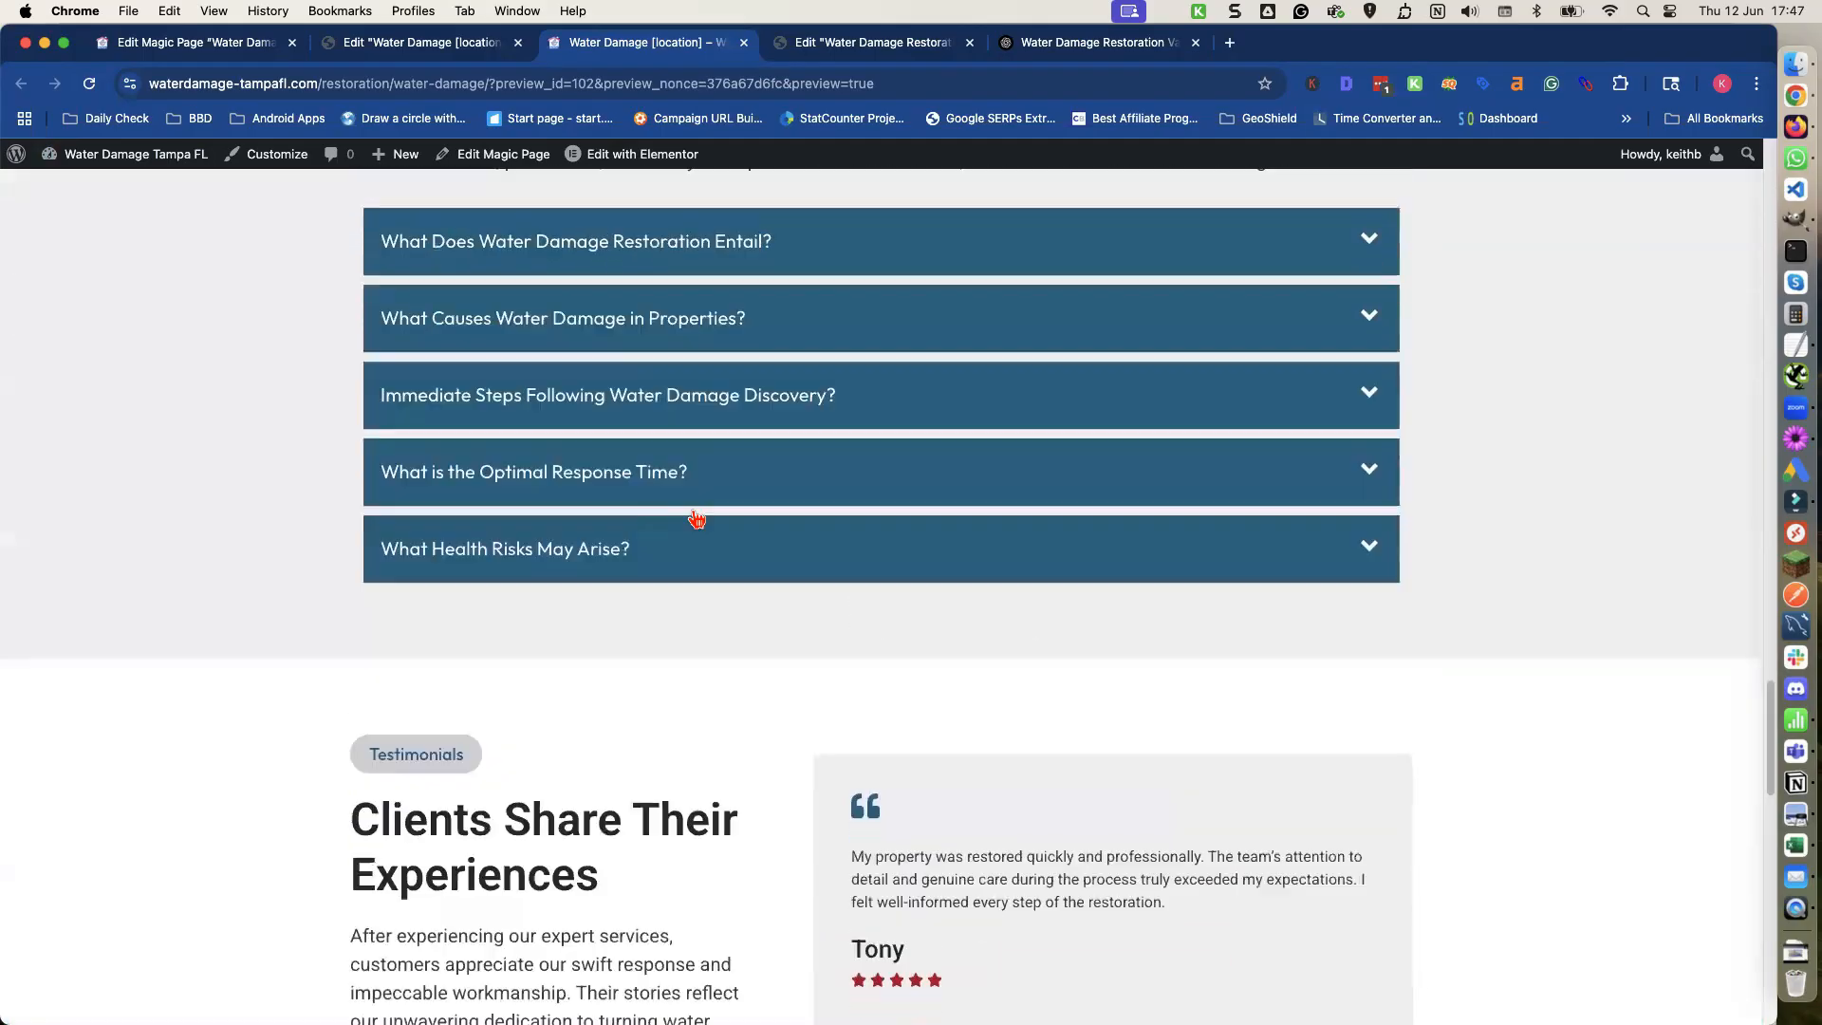
scroll(697, 518, "up", 4)
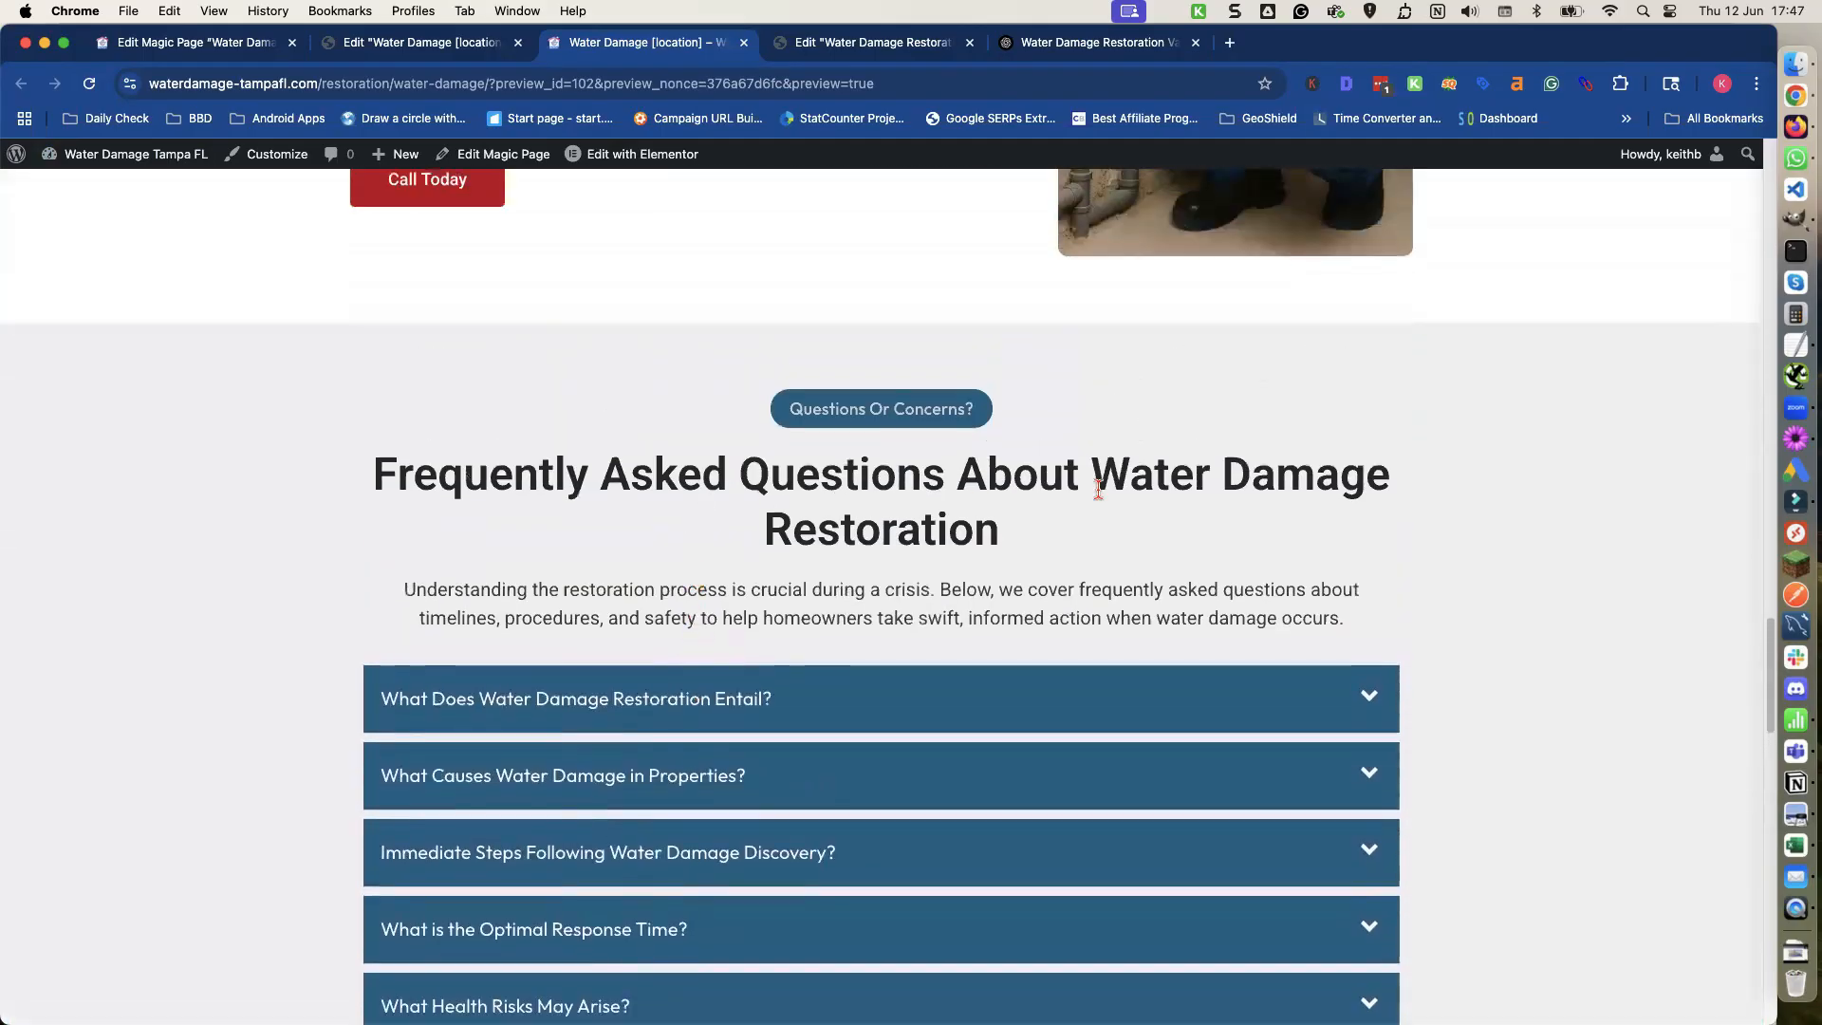
scroll(927, 575, "up", 5)
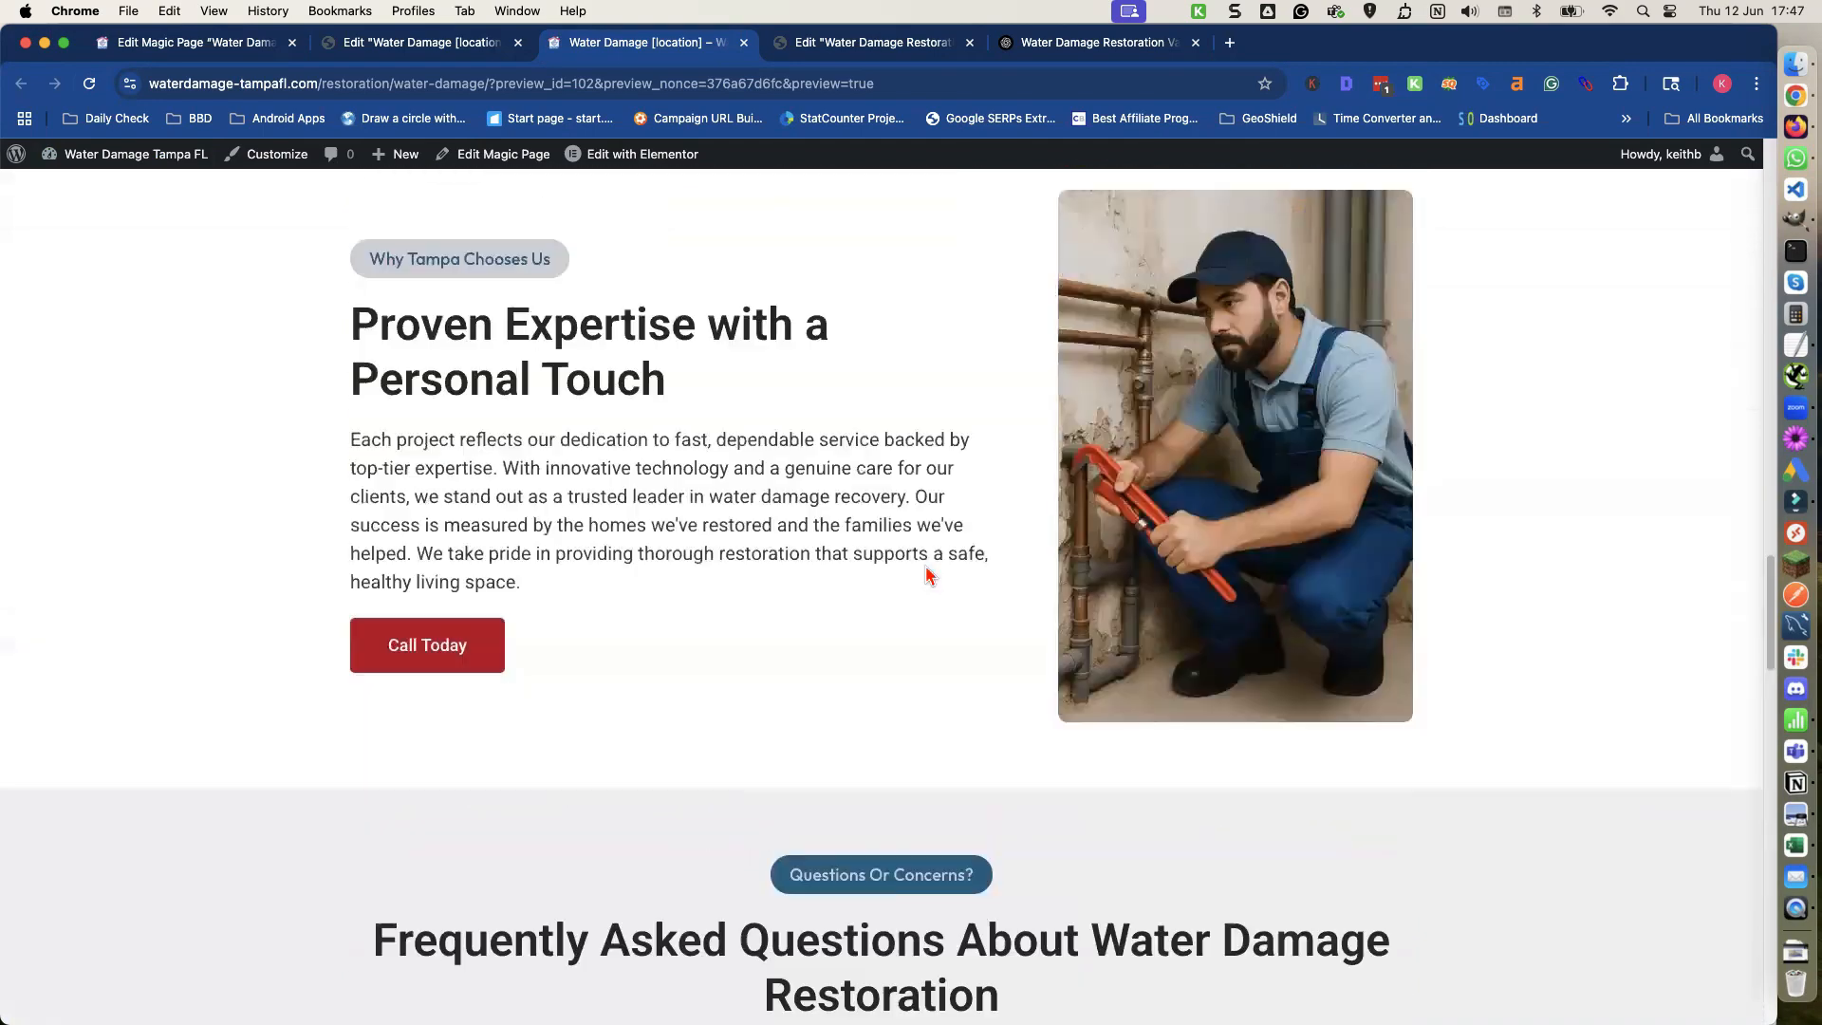
scroll(927, 575, "up", 2)
scroll(792, 565, "up", 7)
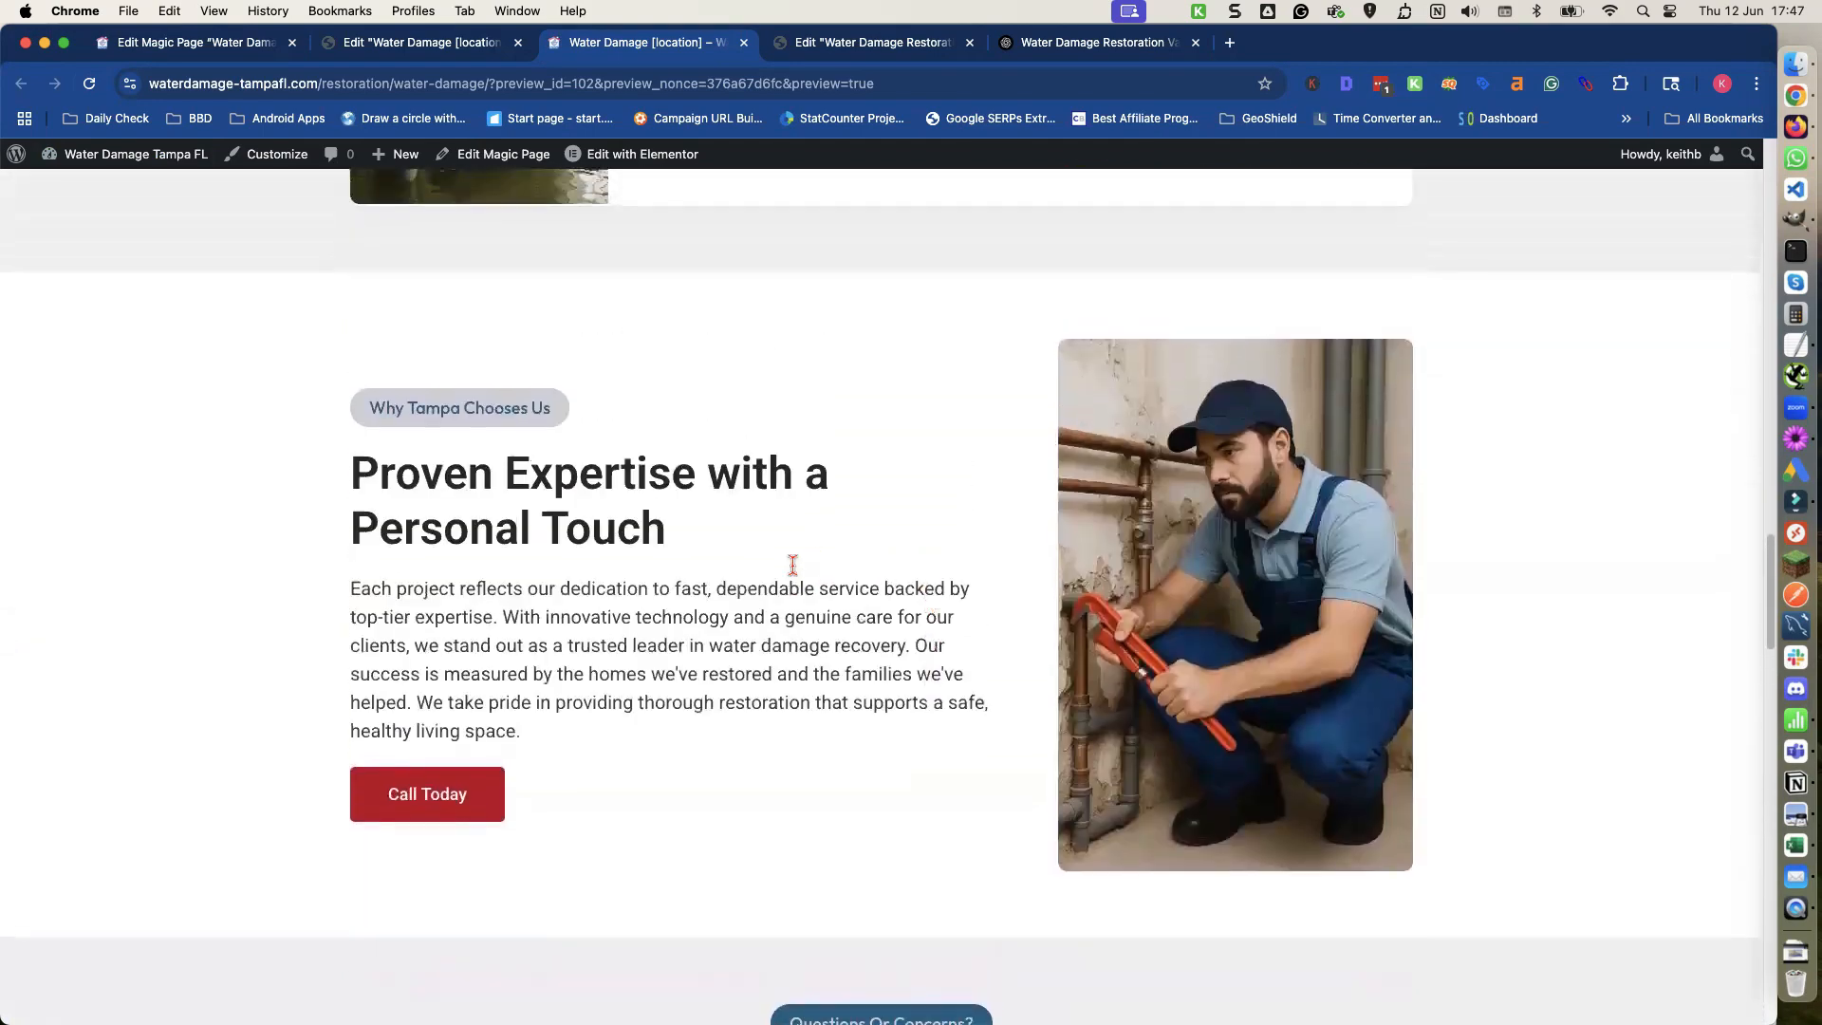
Scroll up through the preview page to re-check the upper sections.
scroll(793, 565, "up", 12)
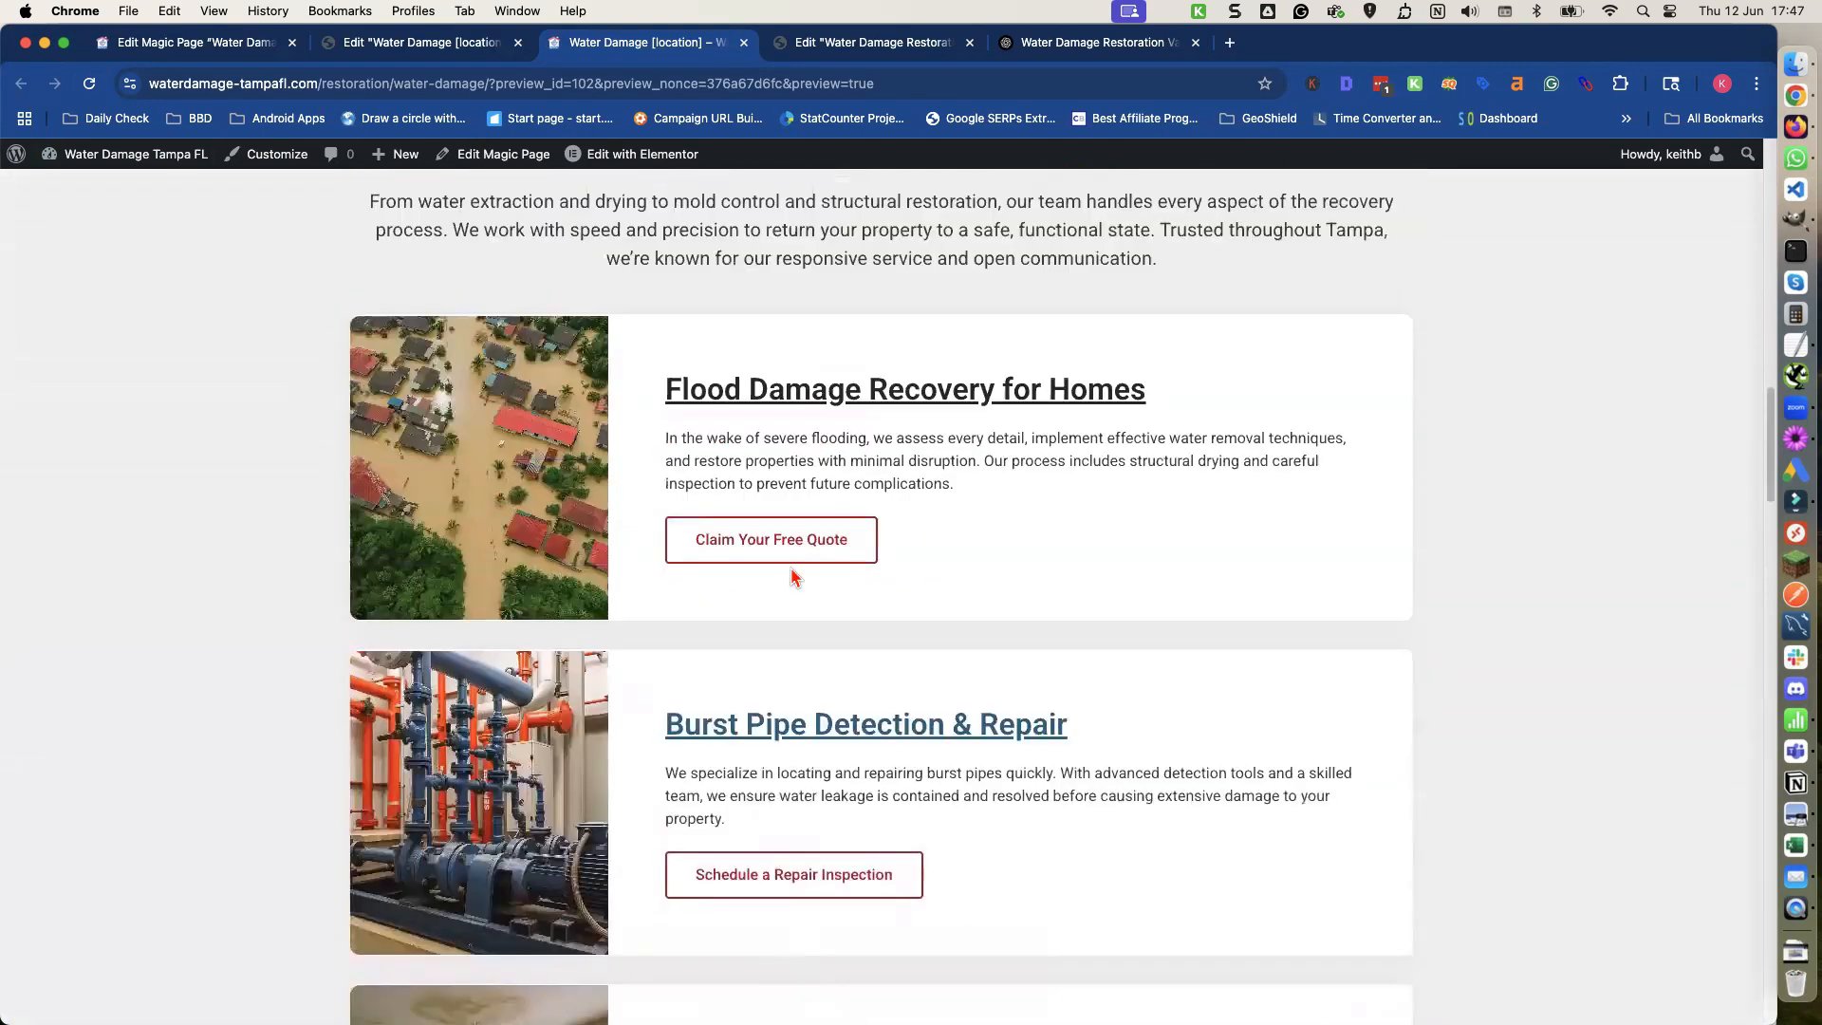
scroll(792, 573, "up", 3)
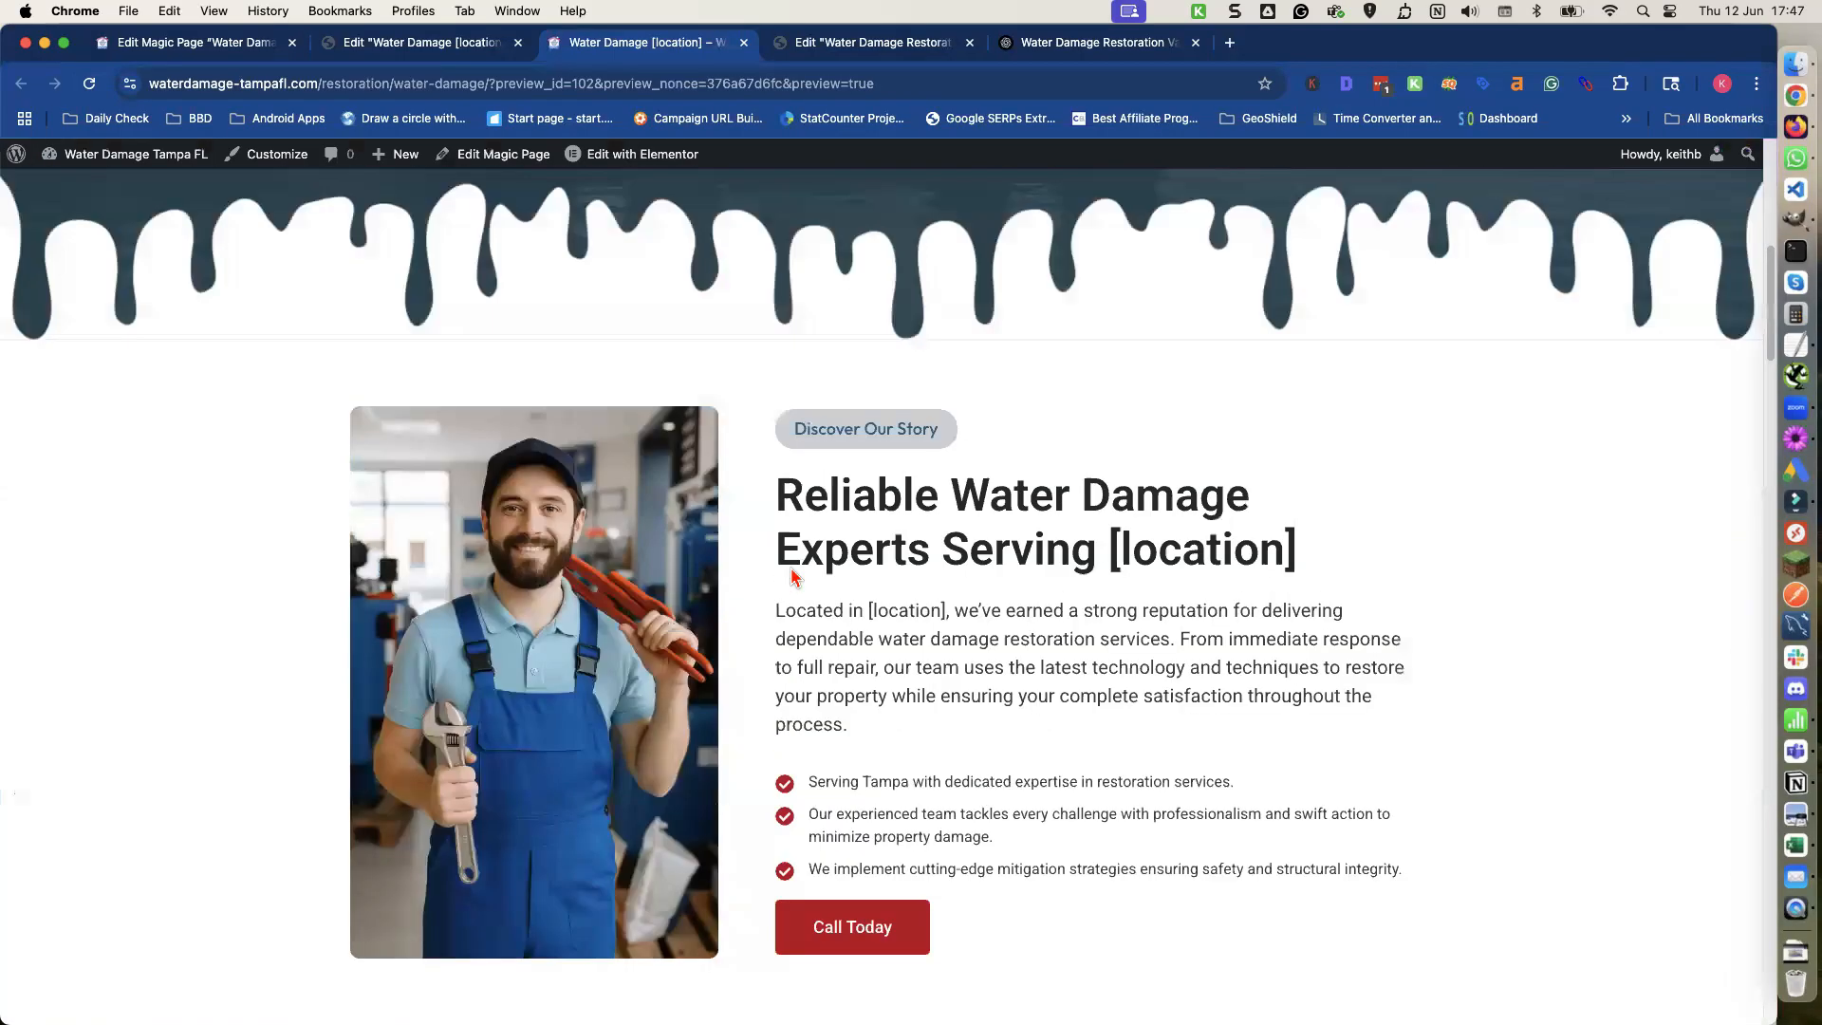
scroll(791, 566, "down", 2)
scroll(793, 569, "up", 8)
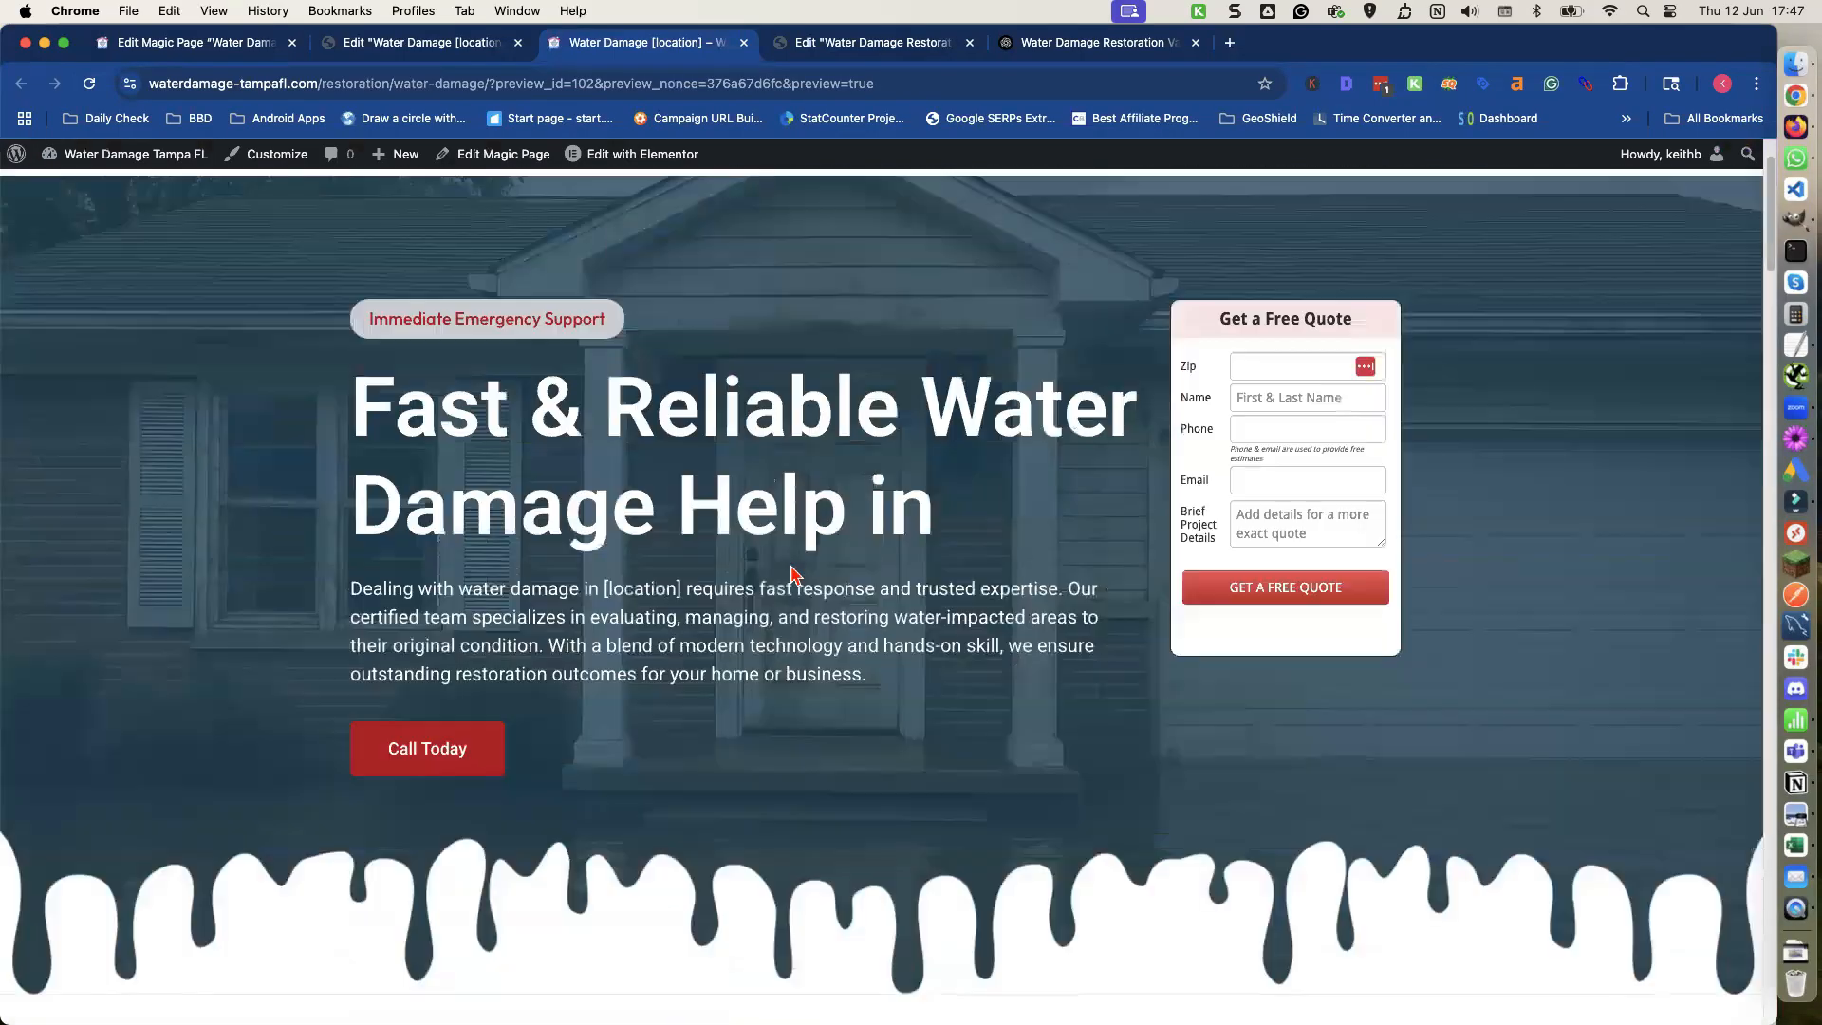
scroll(731, 462, "up", 1)
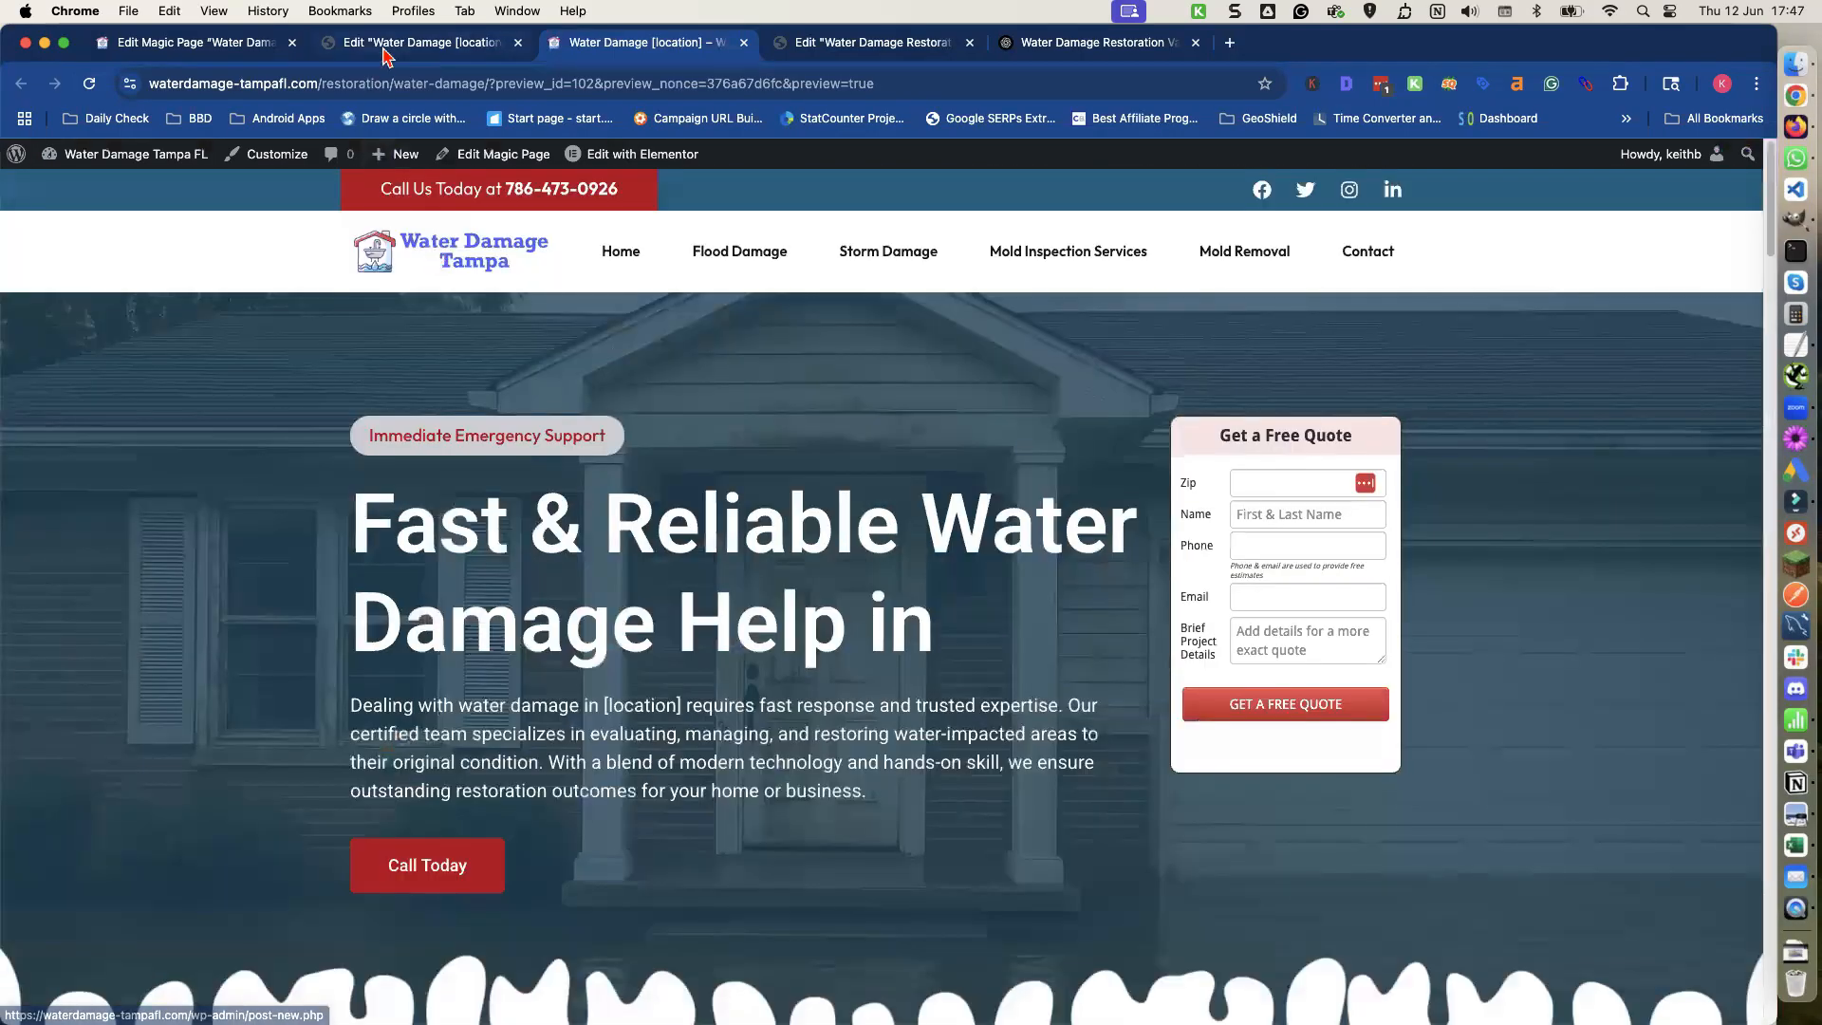
Return to the Magic Page editor and open the Magic Page location databases from the plugin settings.
left_click(183, 45)
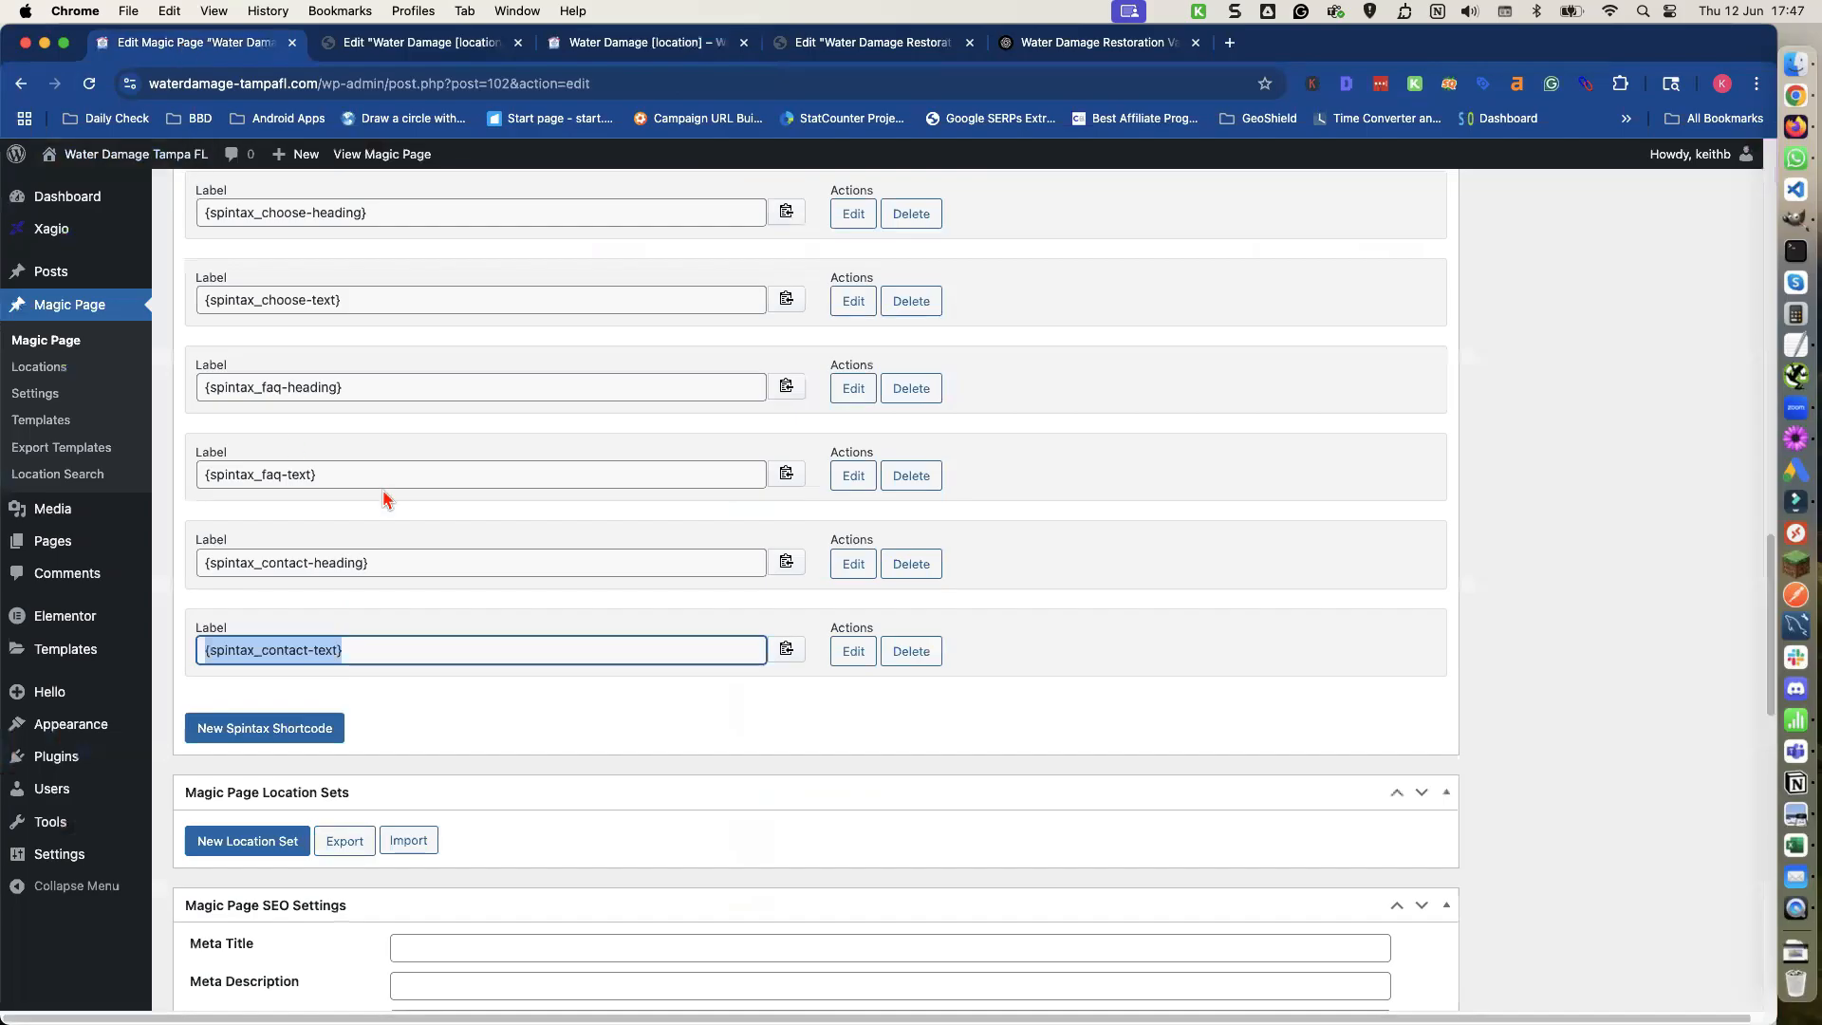
scroll(377, 489, "up", 2)
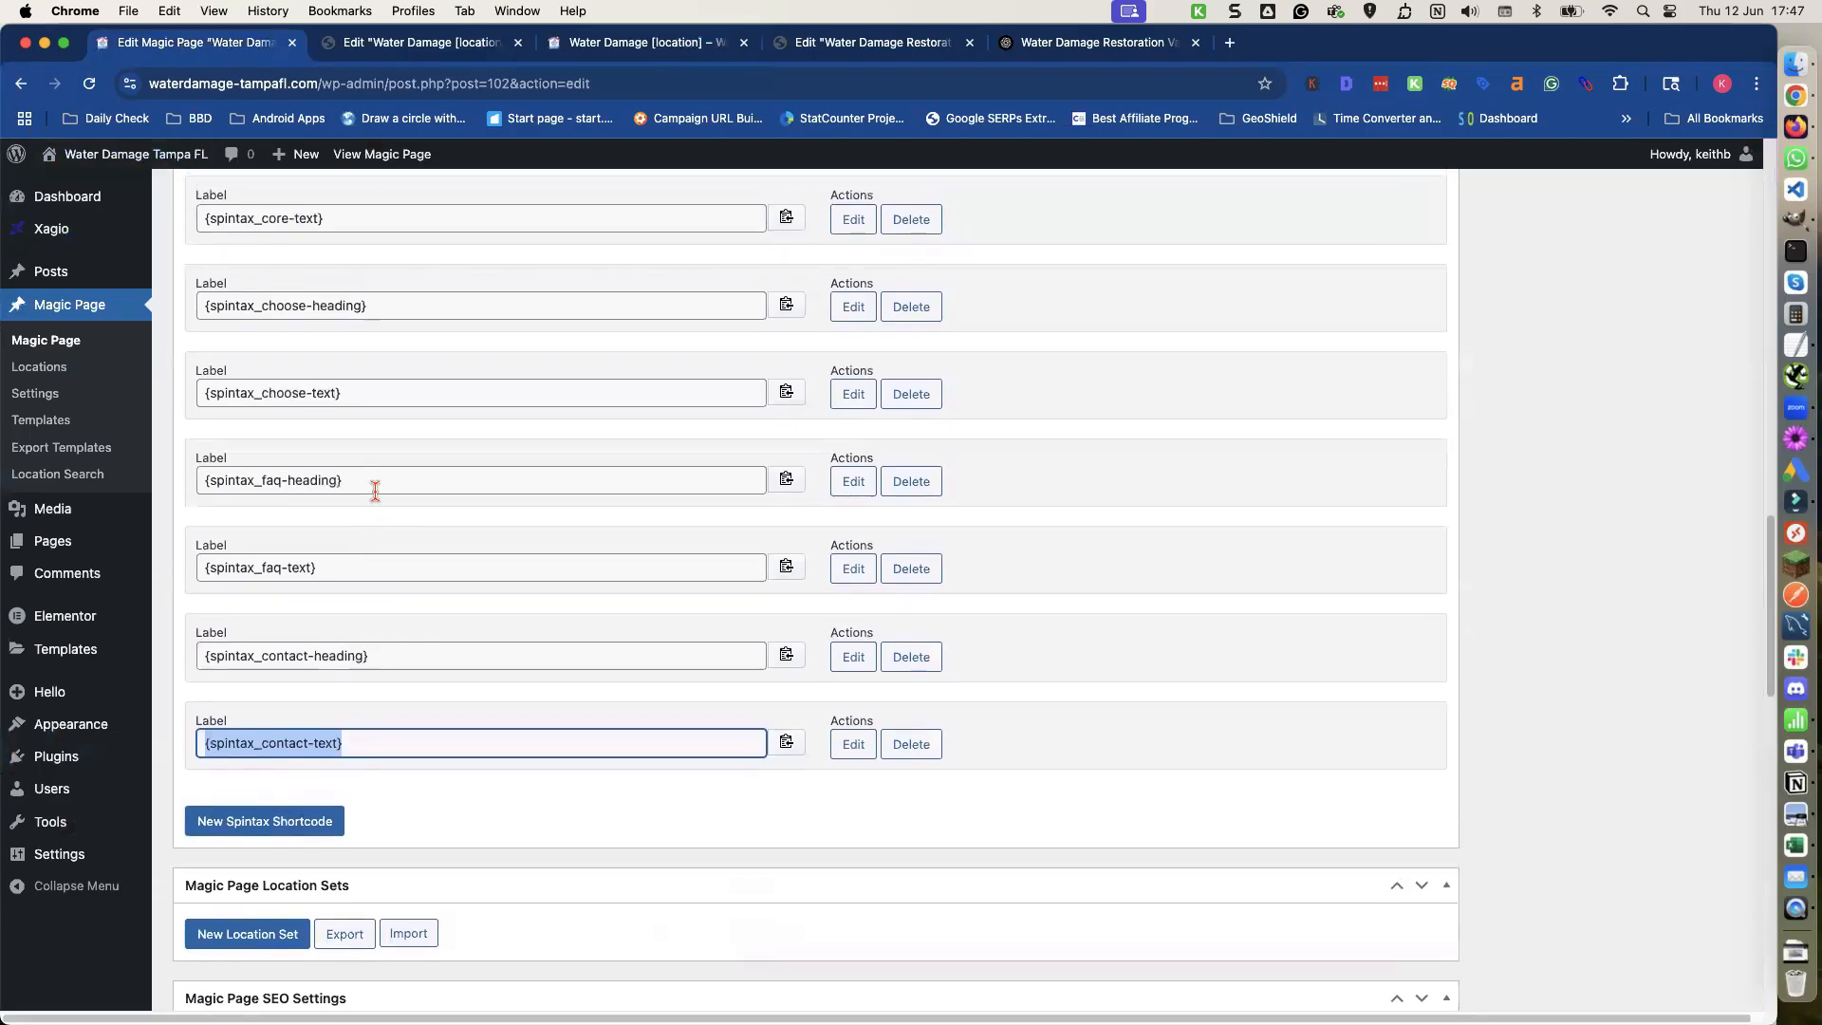
scroll(376, 494, "up", 20)
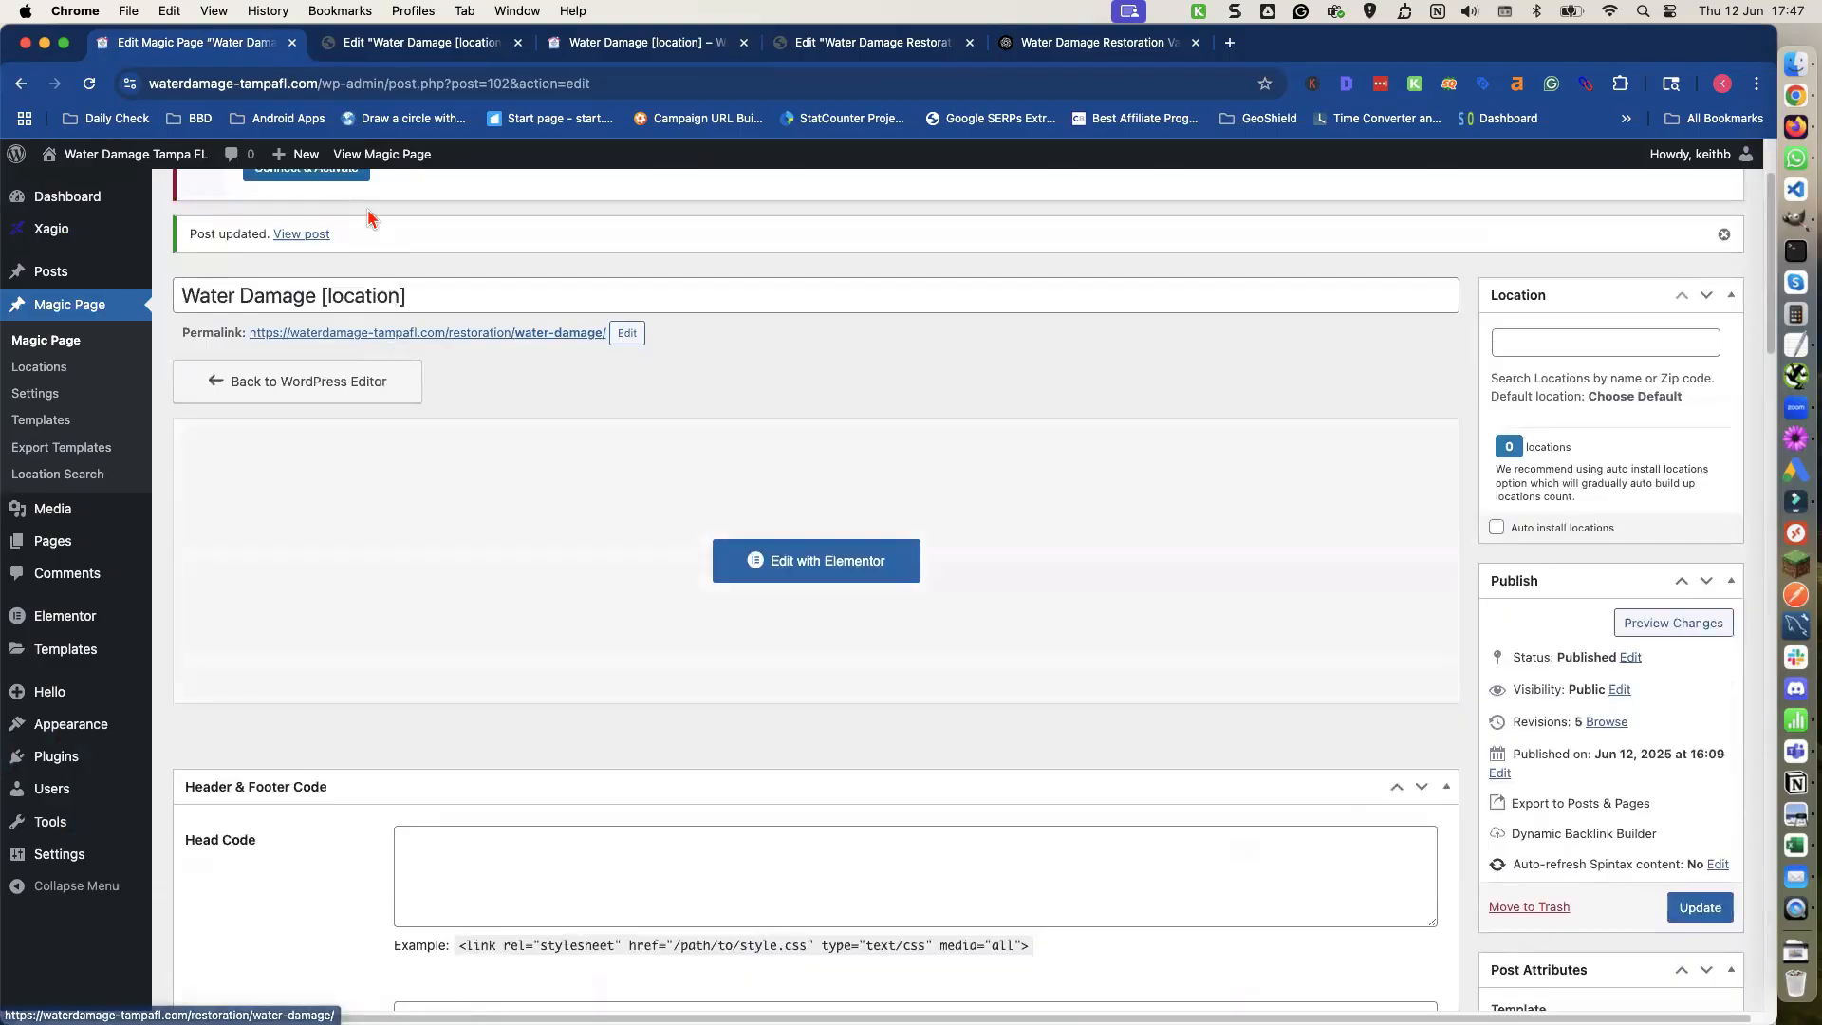
left_click(420, 44)
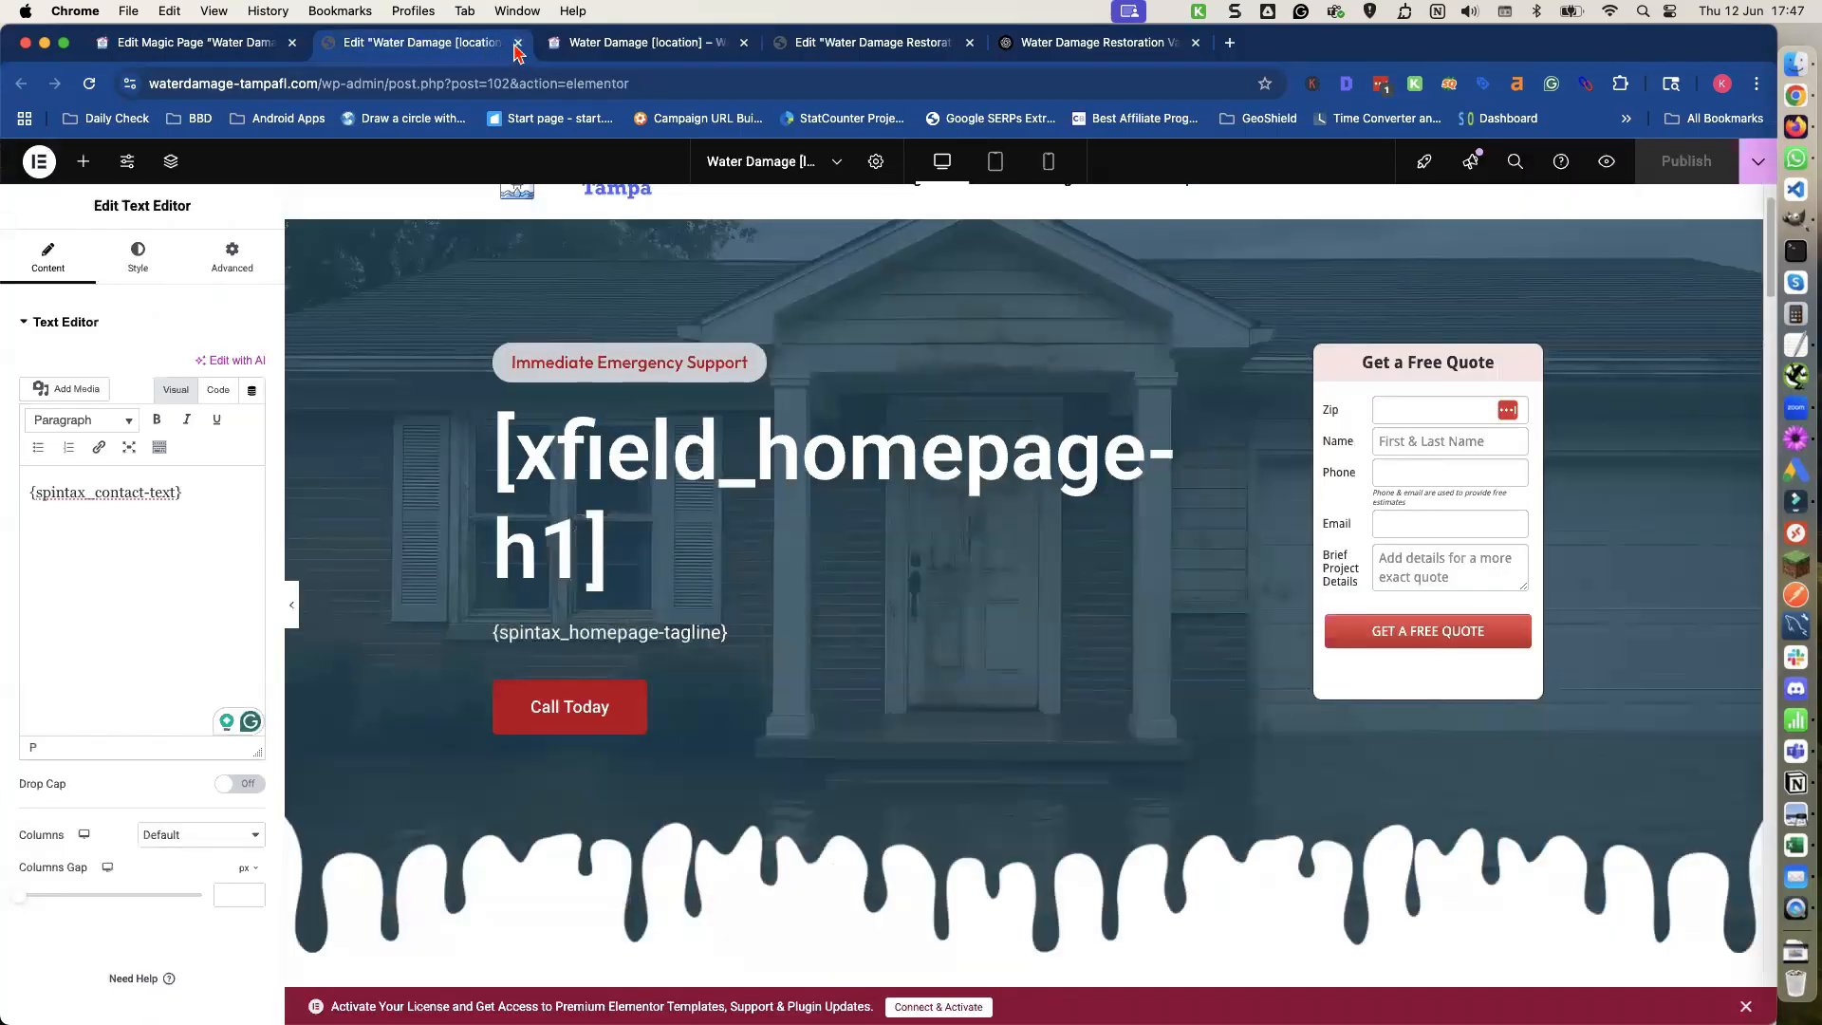
left_click(253, 52)
left_click(89, 84)
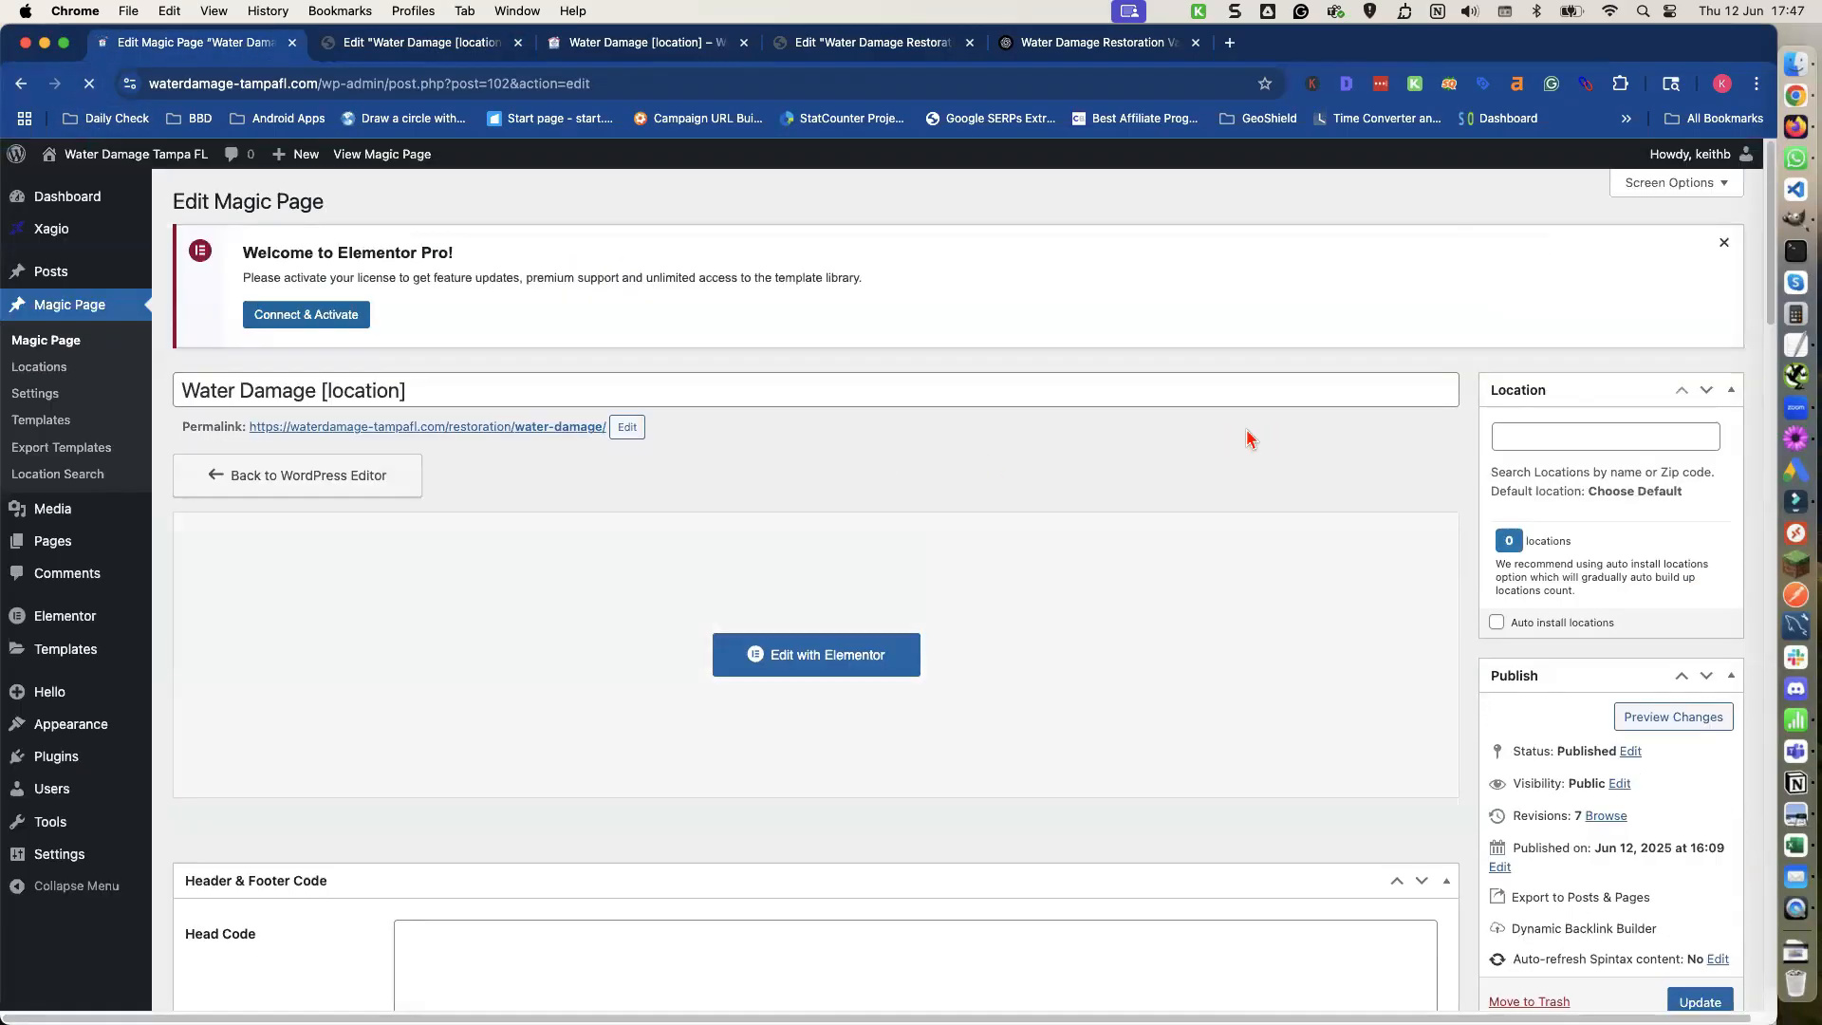
scroll(1446, 443, "down", 2)
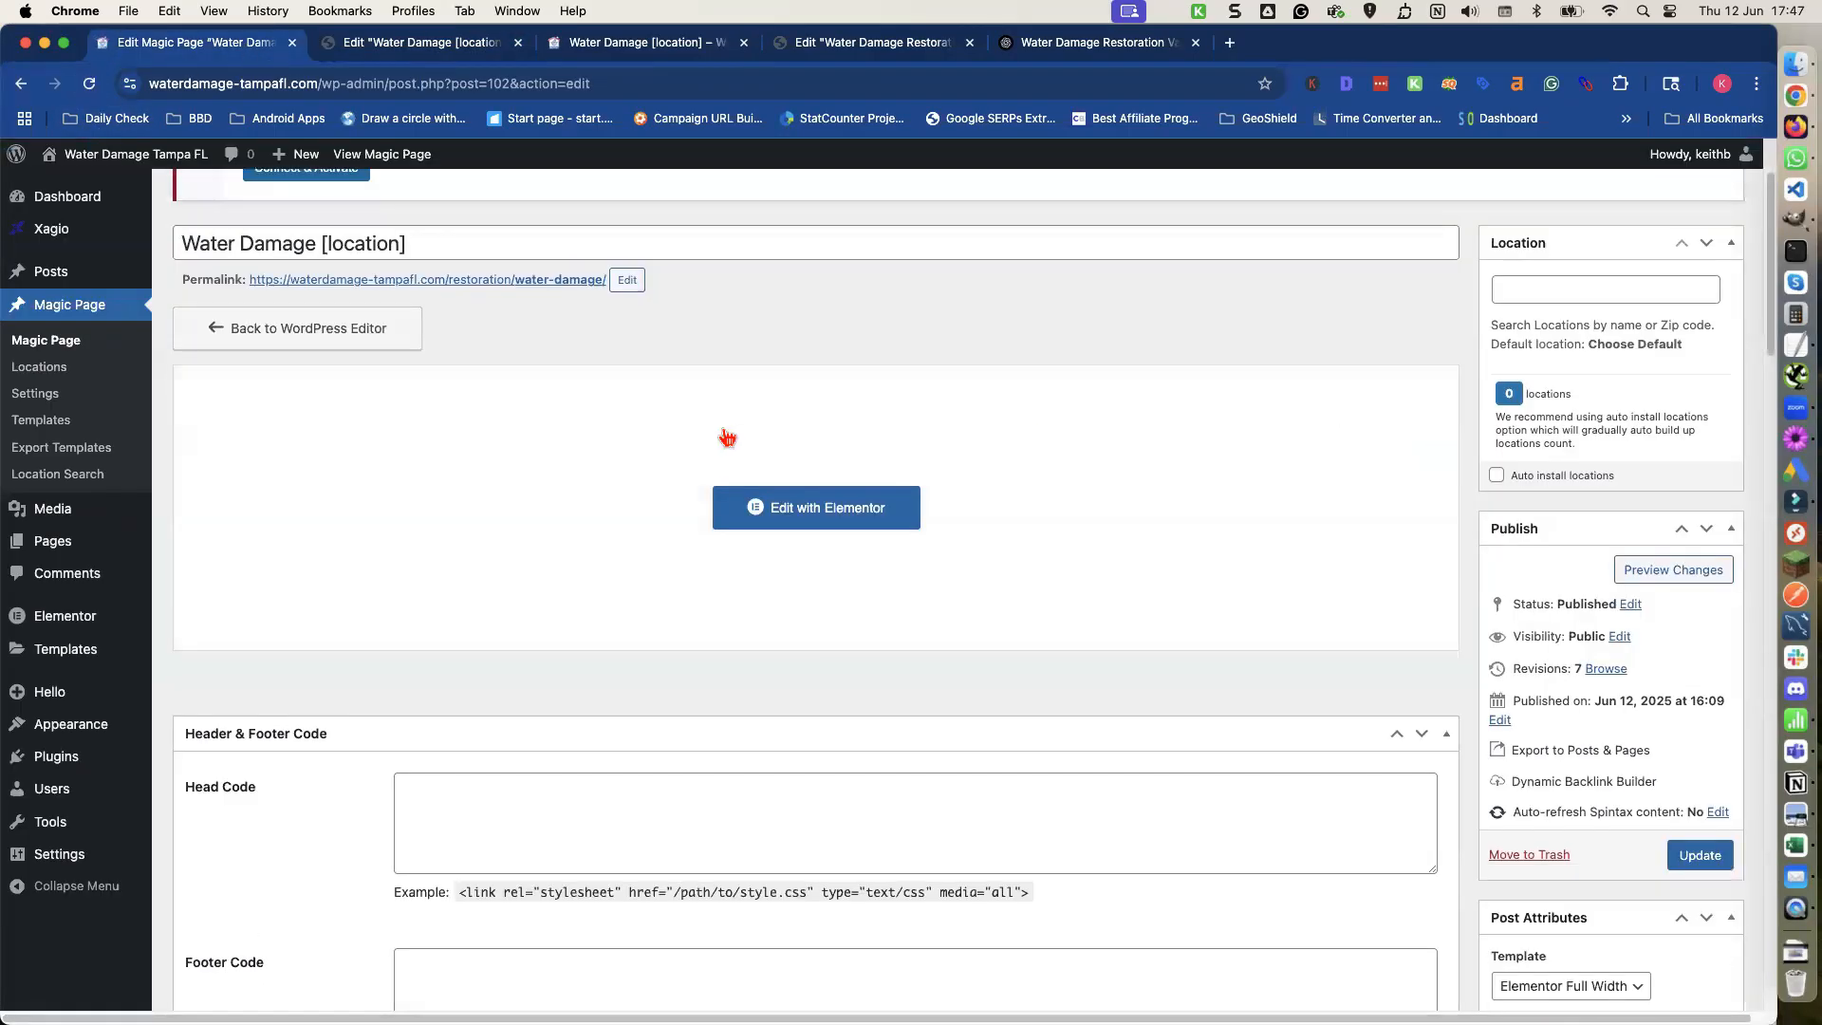
left_click(57, 376)
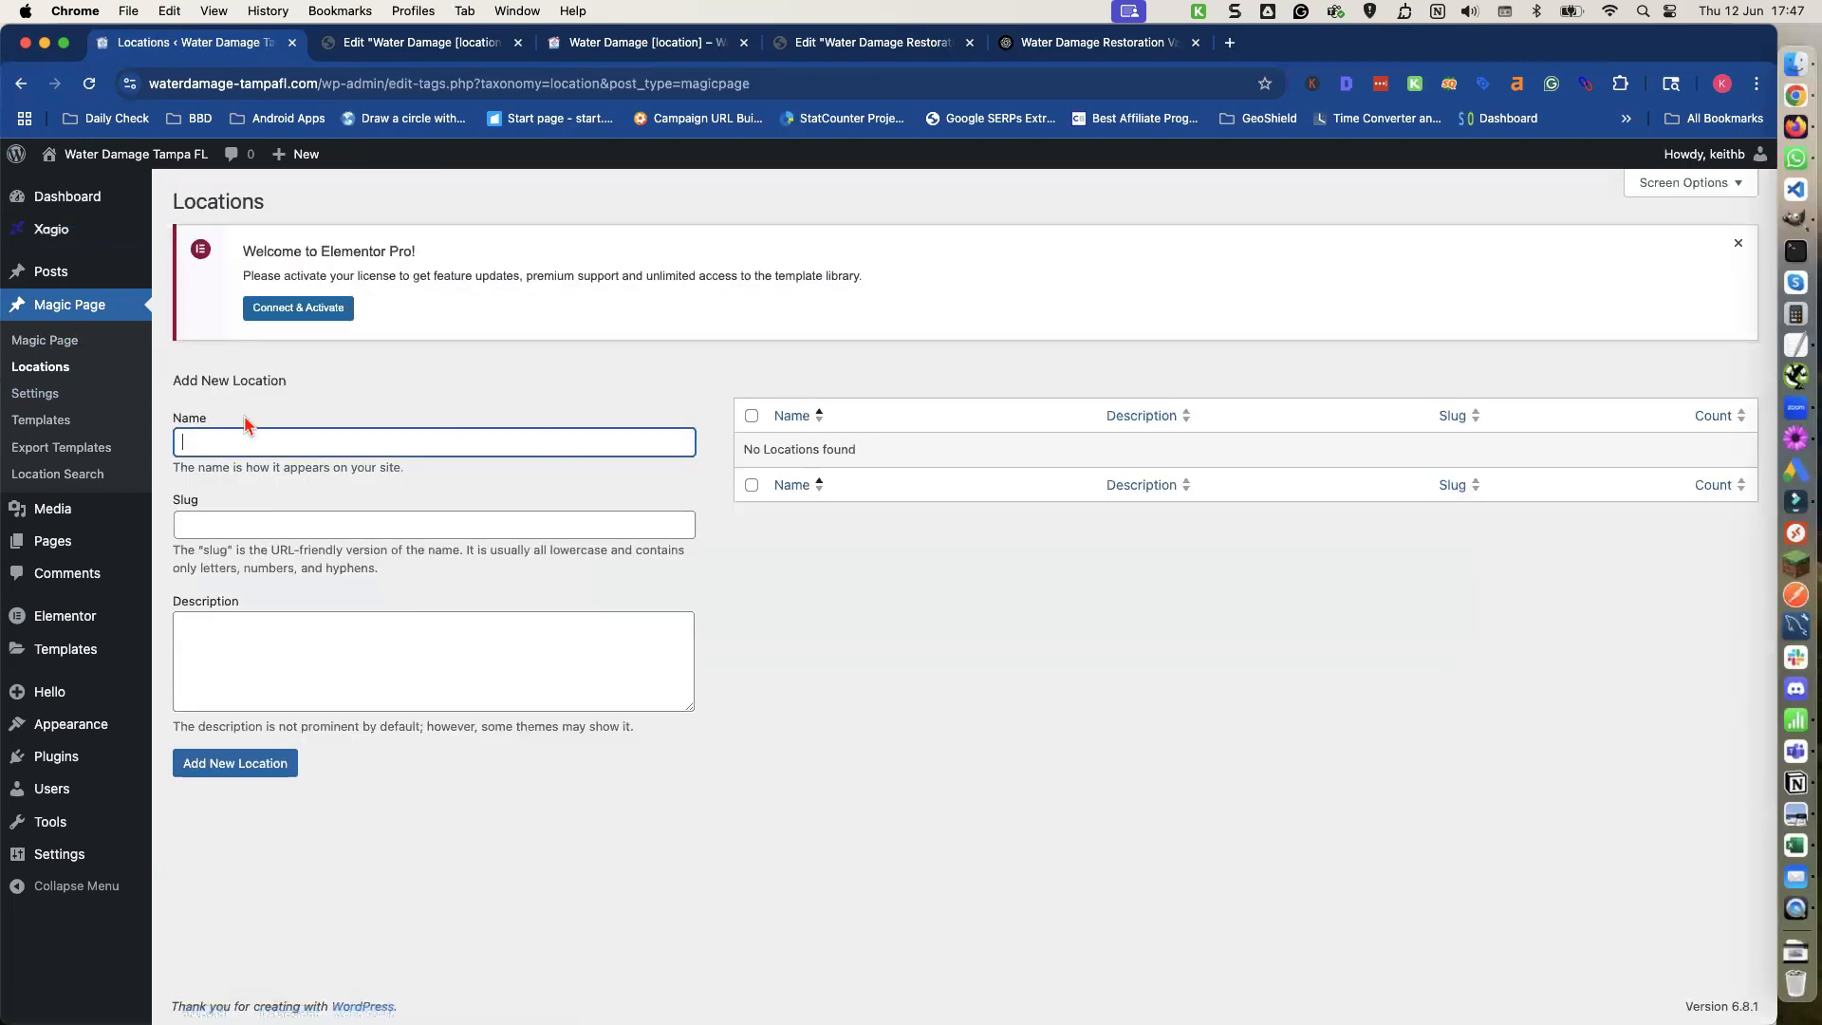
left_click(42, 395)
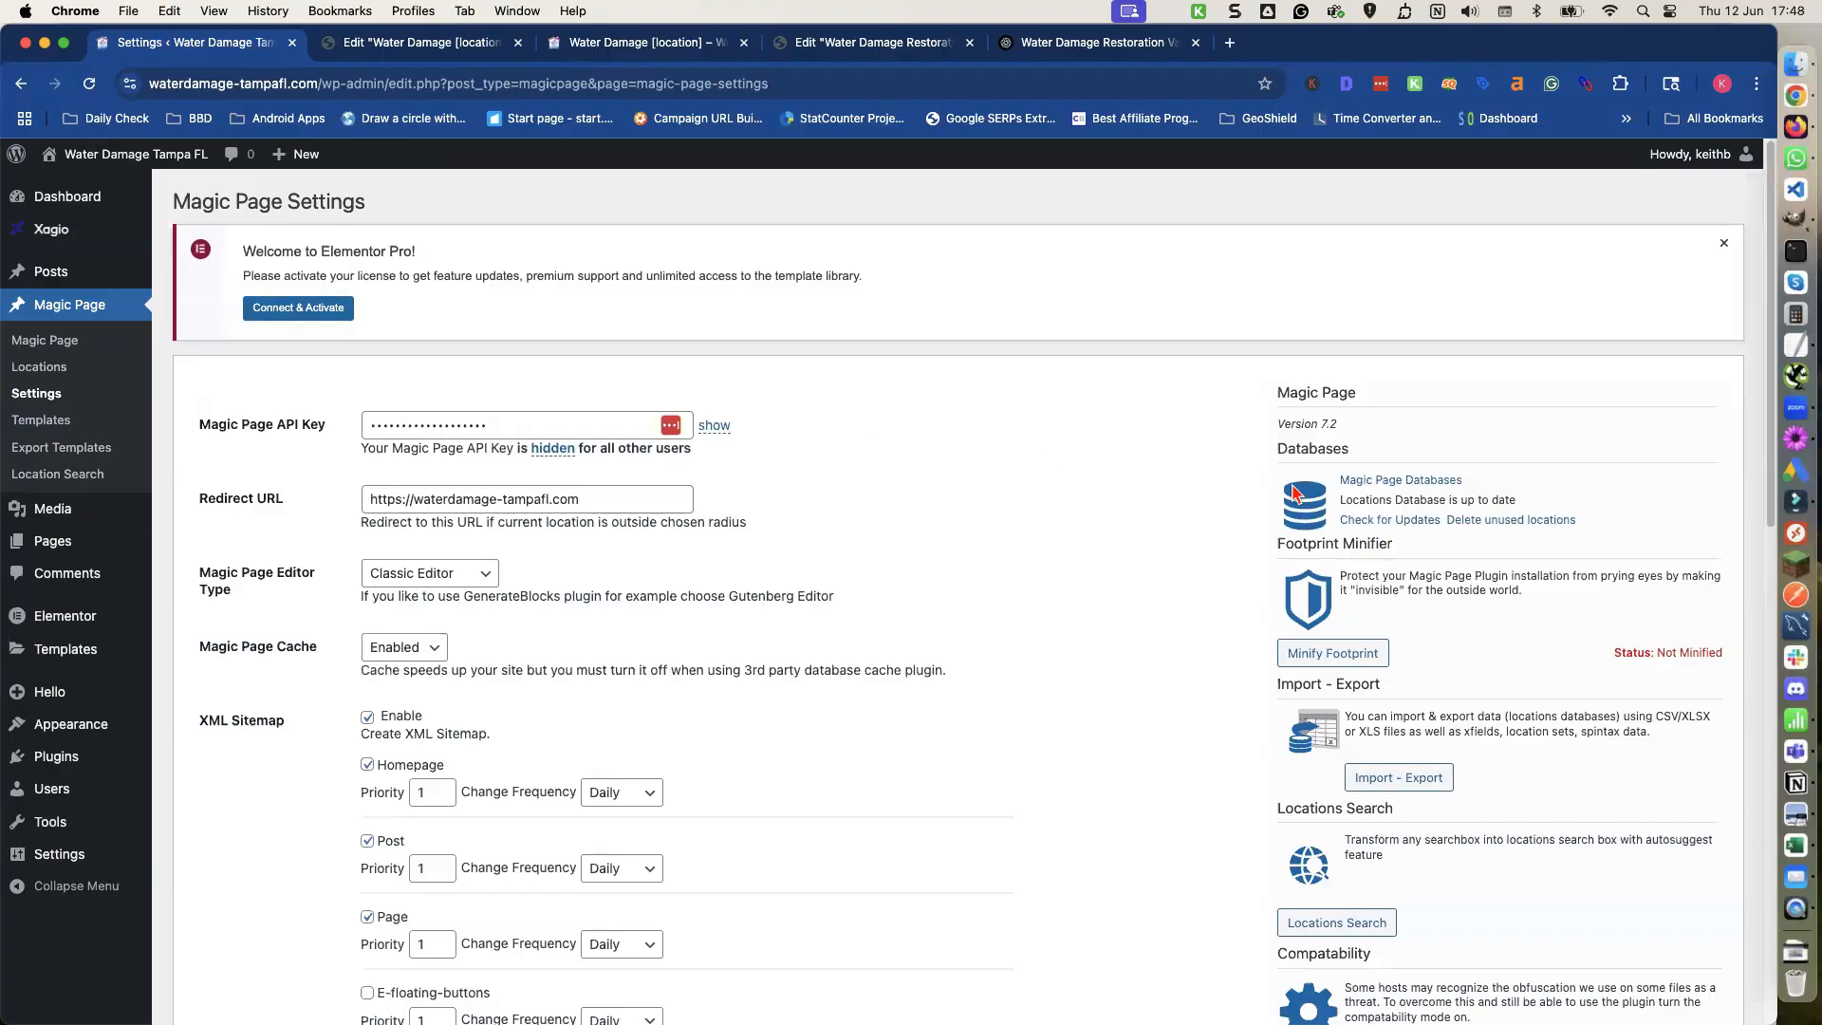
left_click(1426, 484)
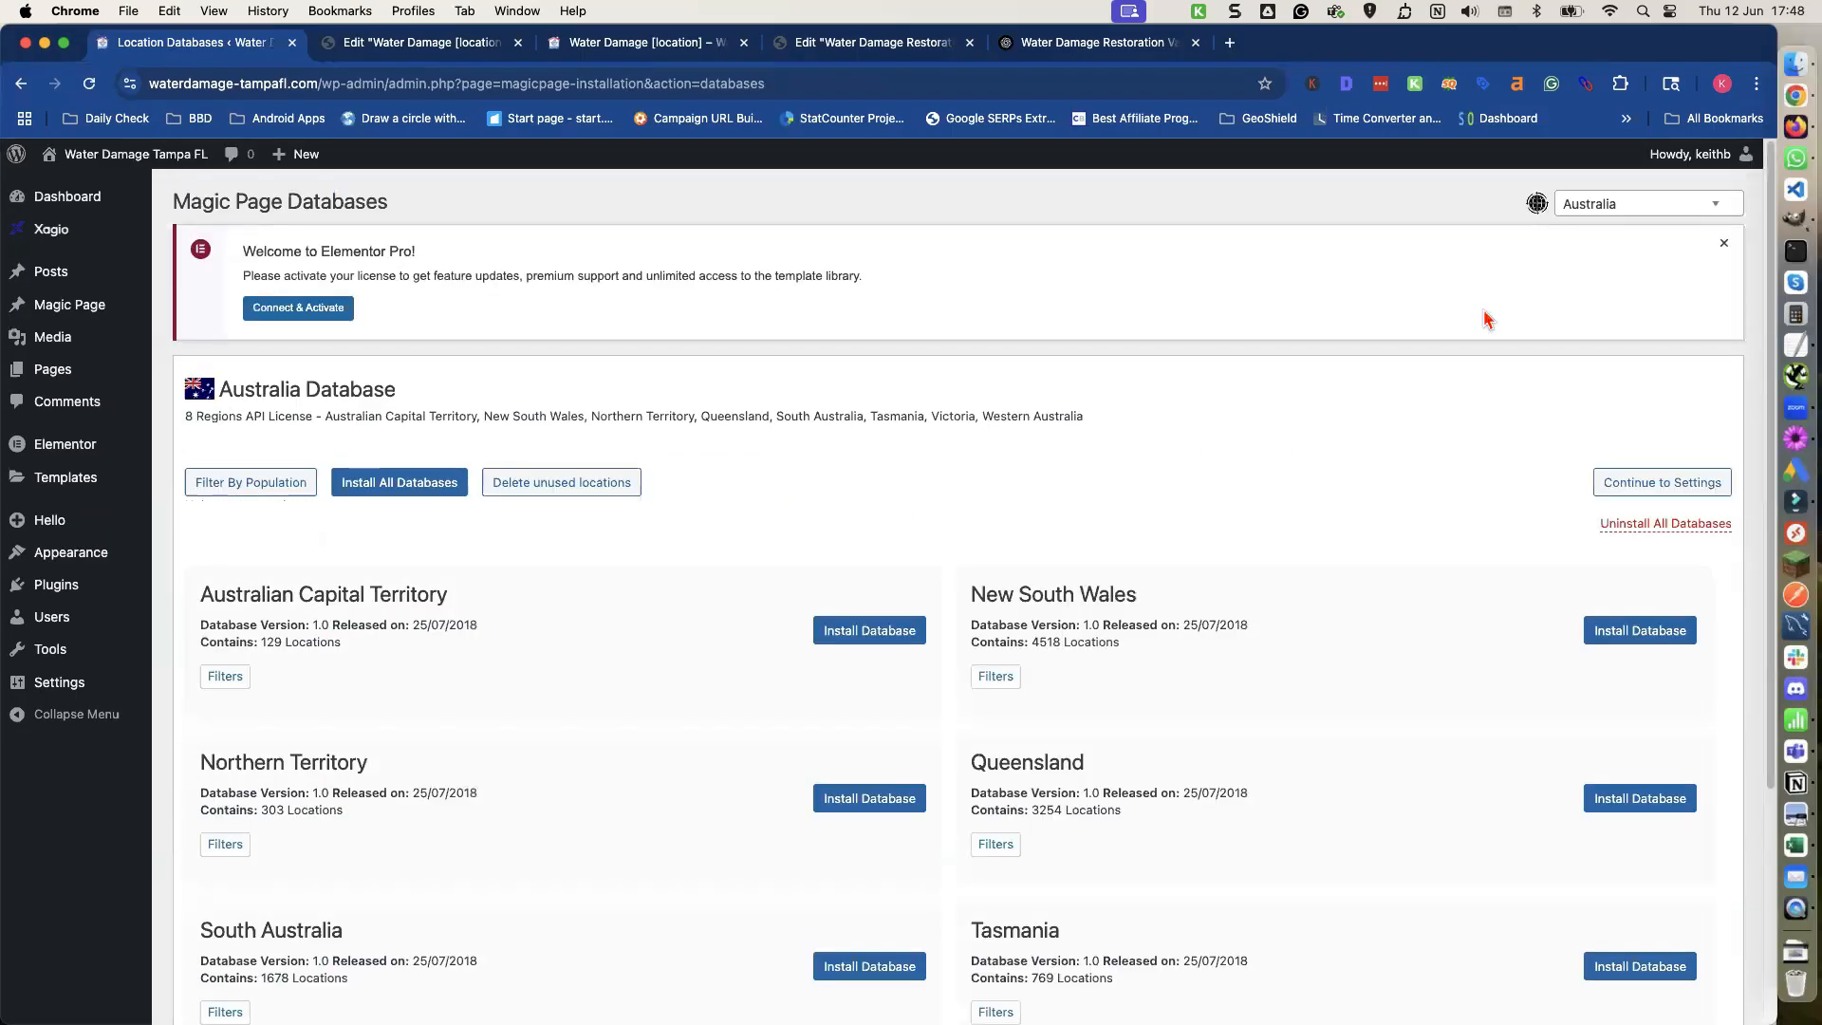
Switch the location databases to the United States and scroll to the Florida region.
left_click(1593, 211)
scroll(1594, 361, "down", 3)
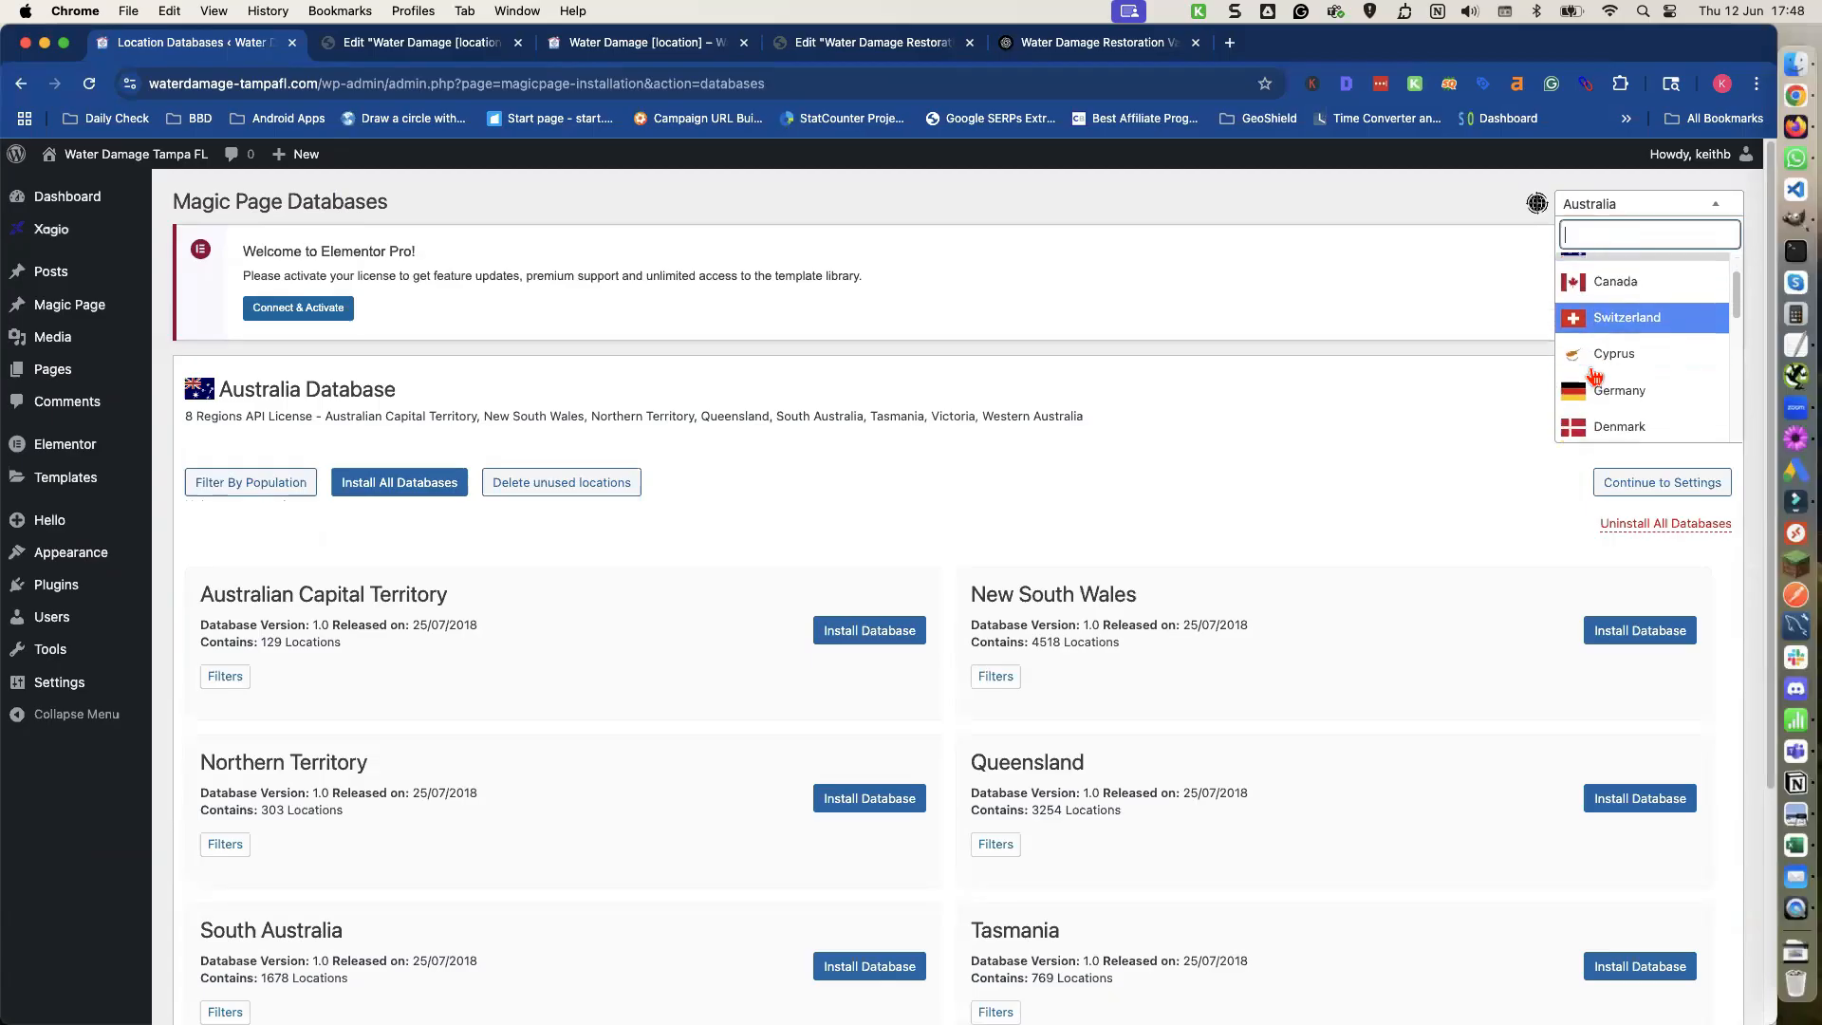
scroll(1594, 377, "down", 5)
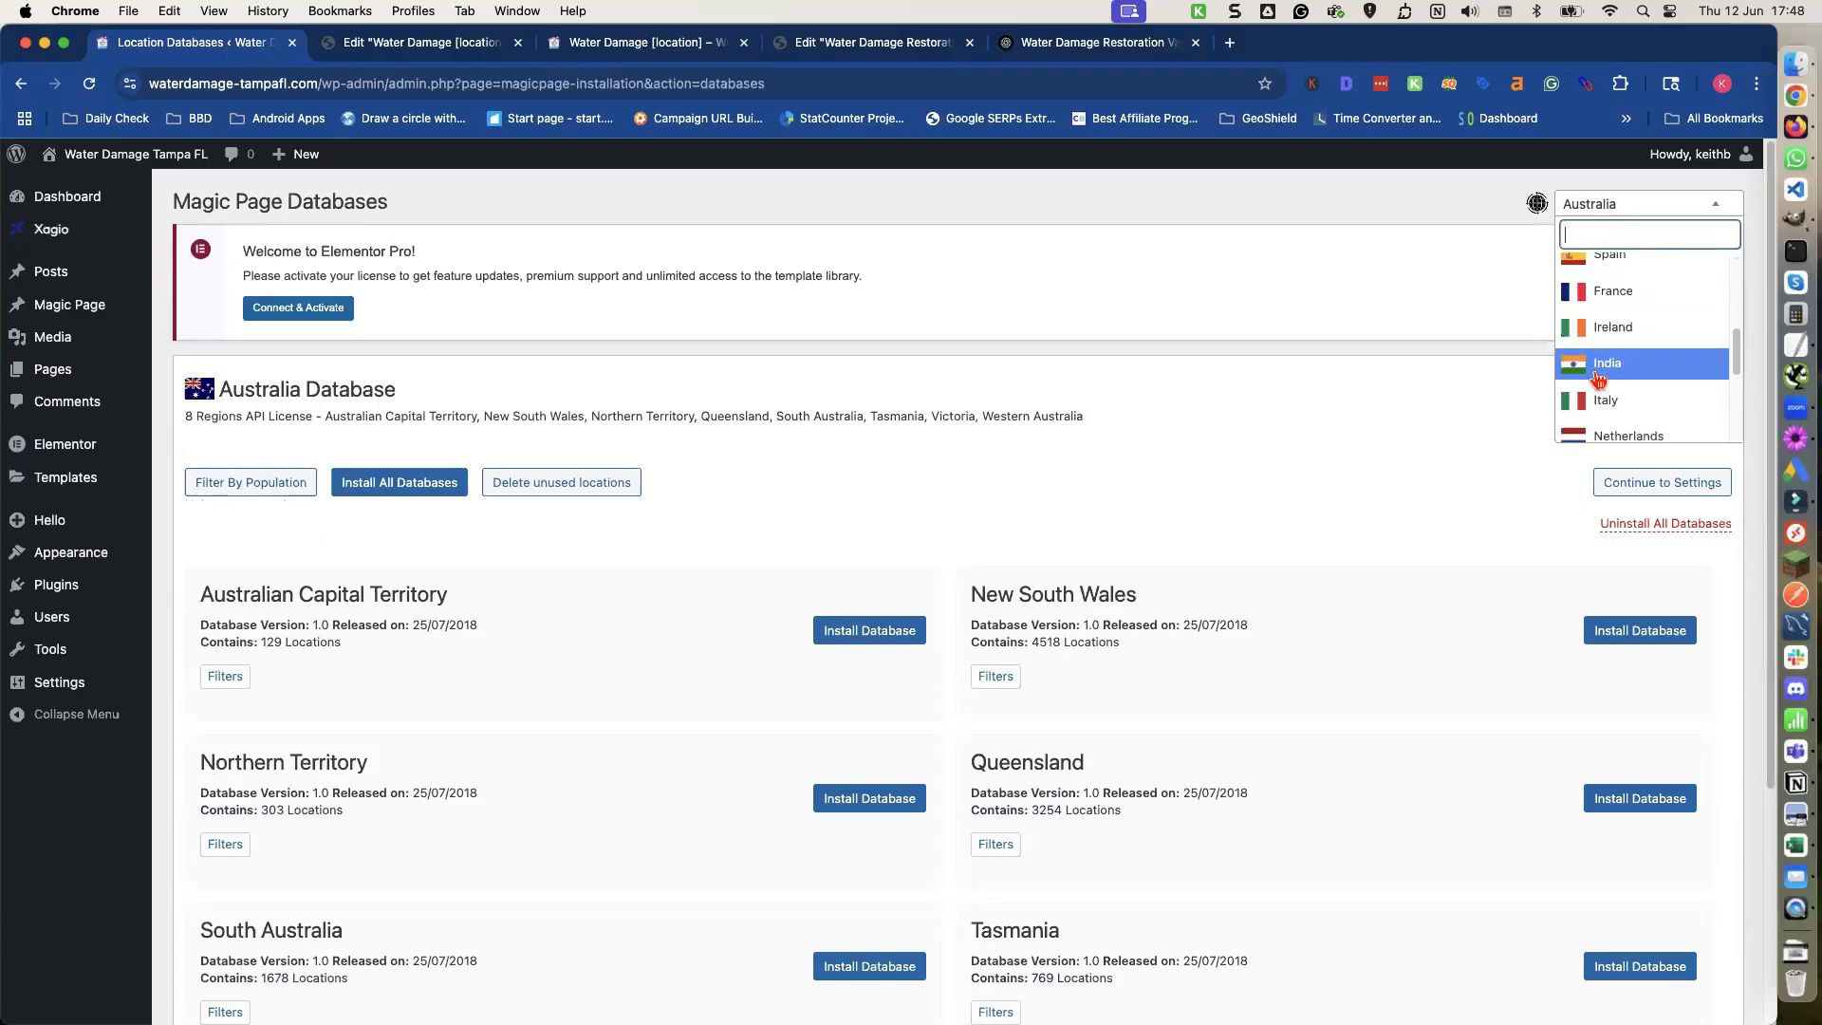
scroll(1598, 381, "down", 3)
left_click(1601, 391)
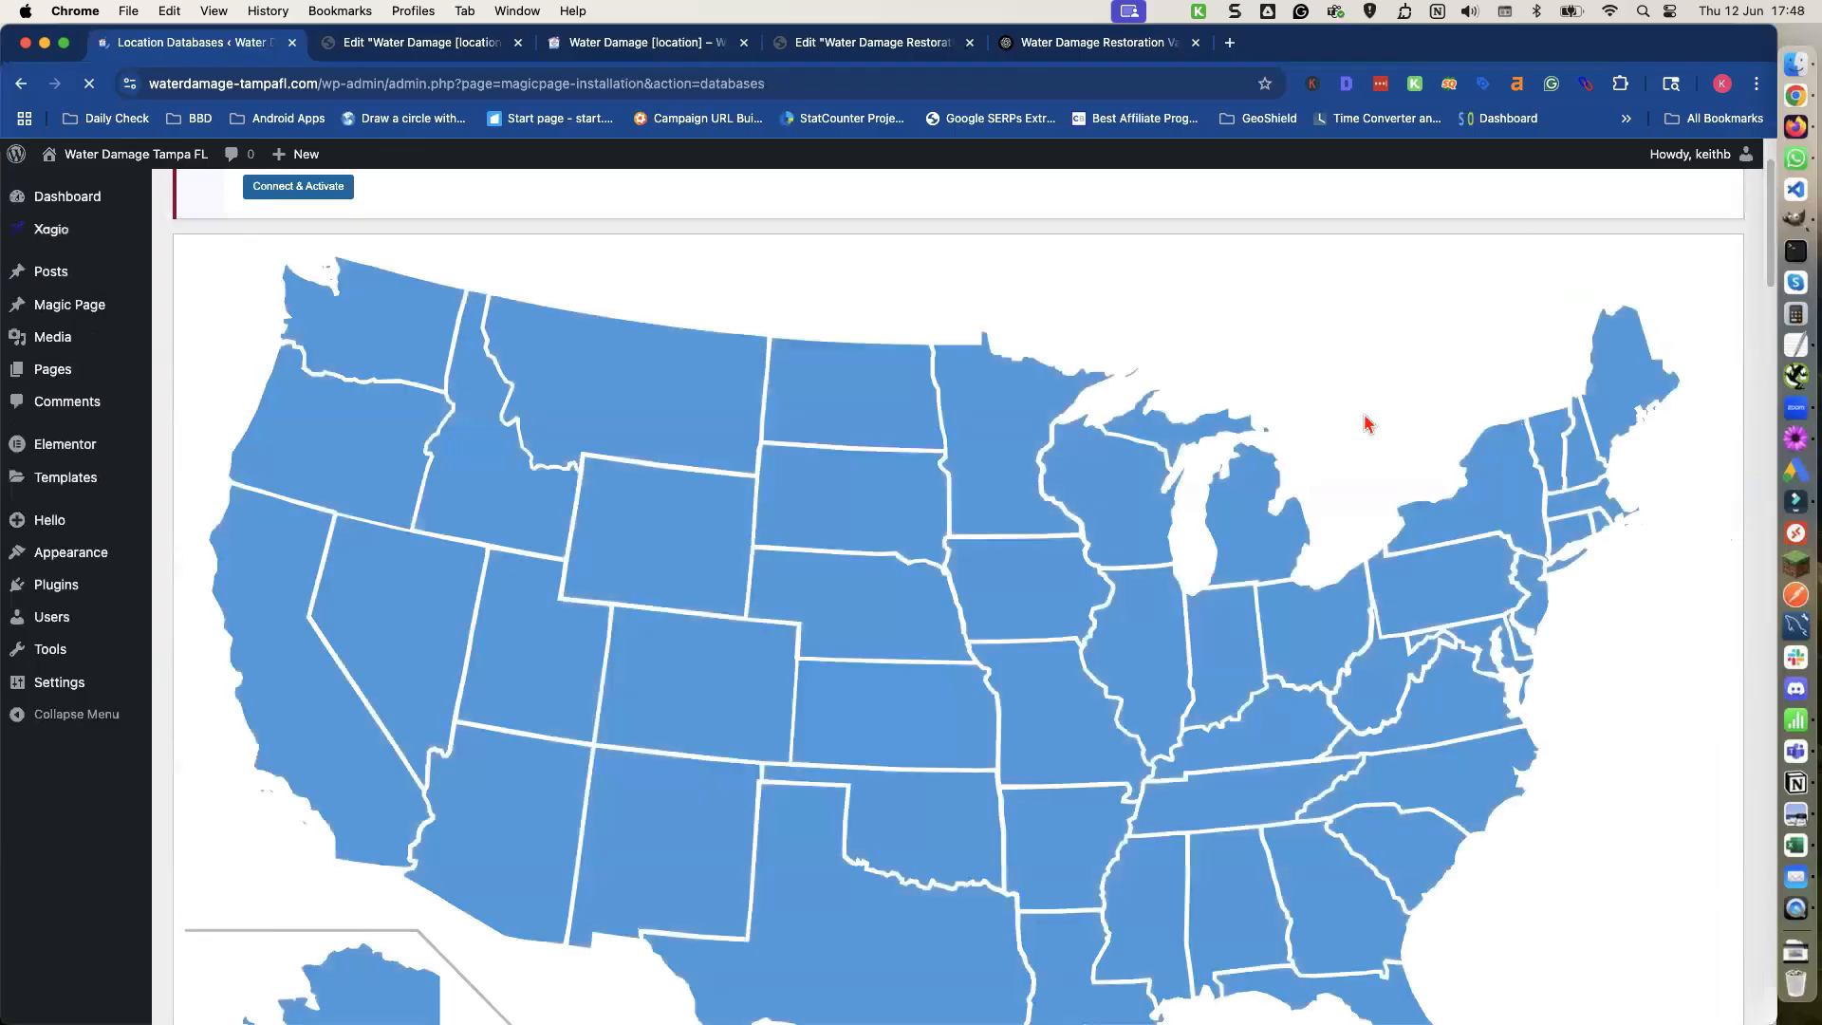
scroll(1353, 437, "down", 10)
scroll(1340, 434, "down", 15)
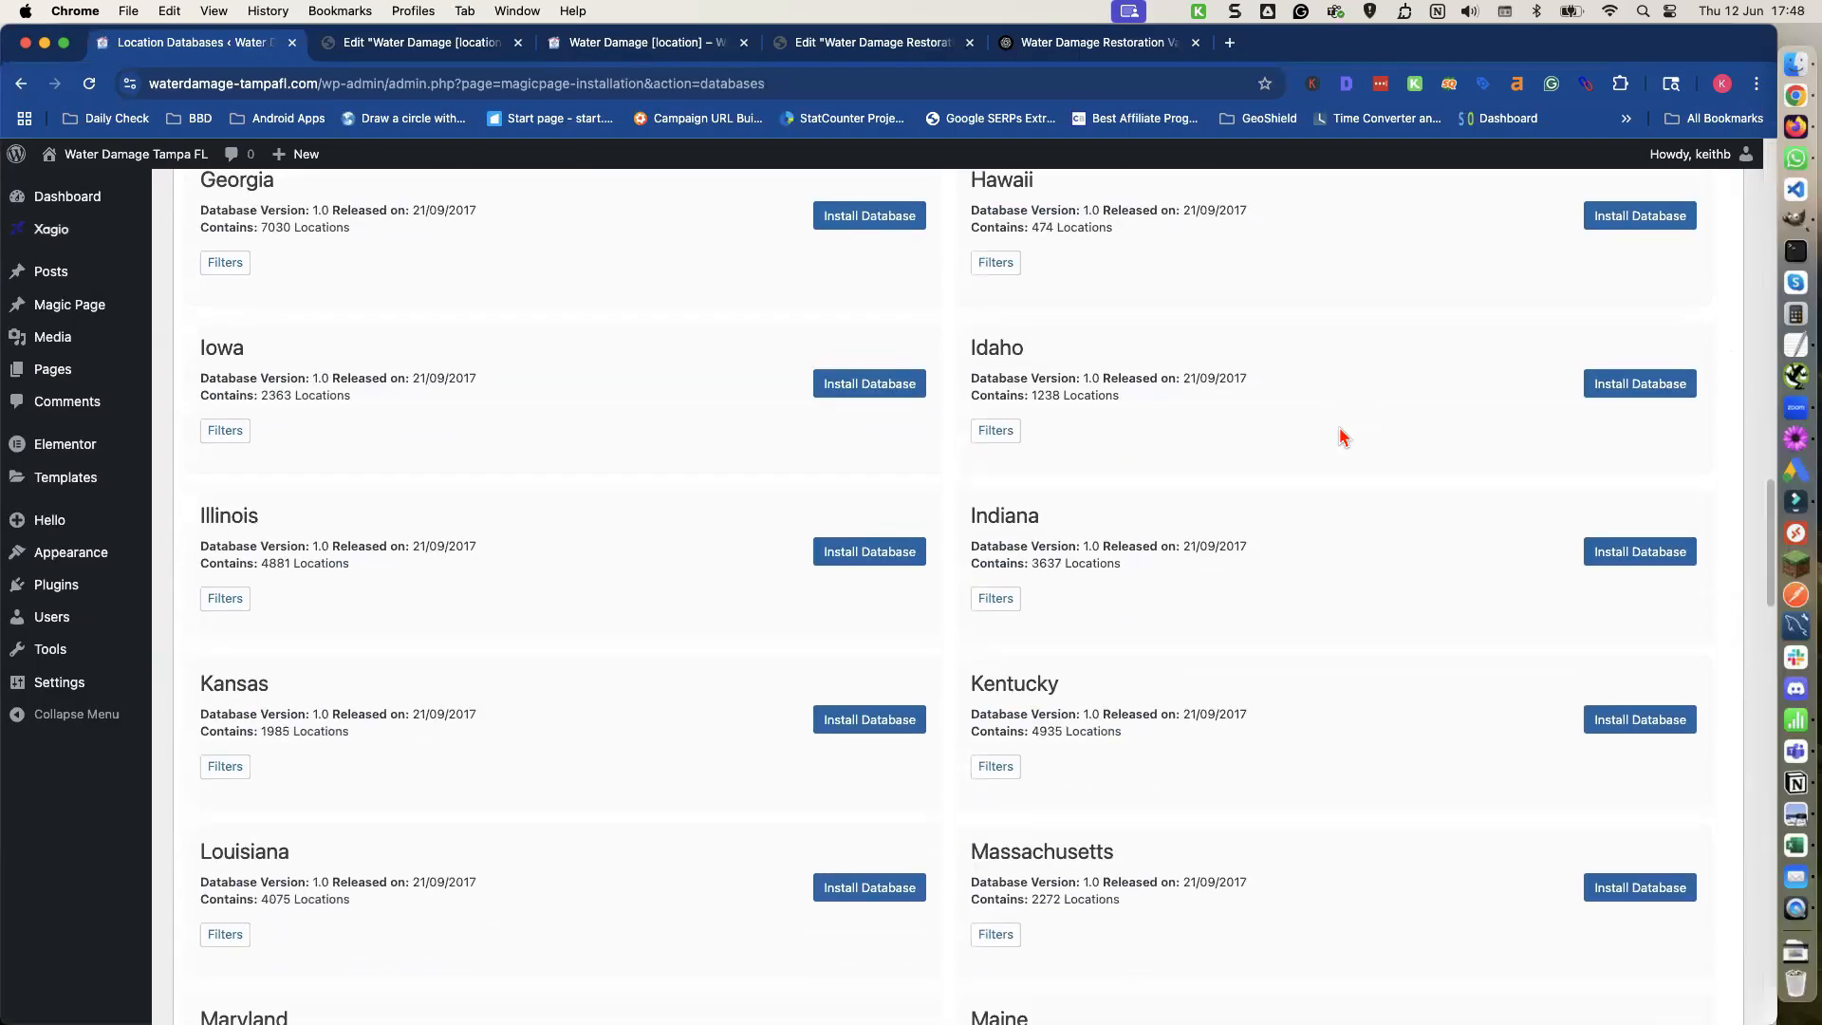
scroll(949, 427, "up", 4)
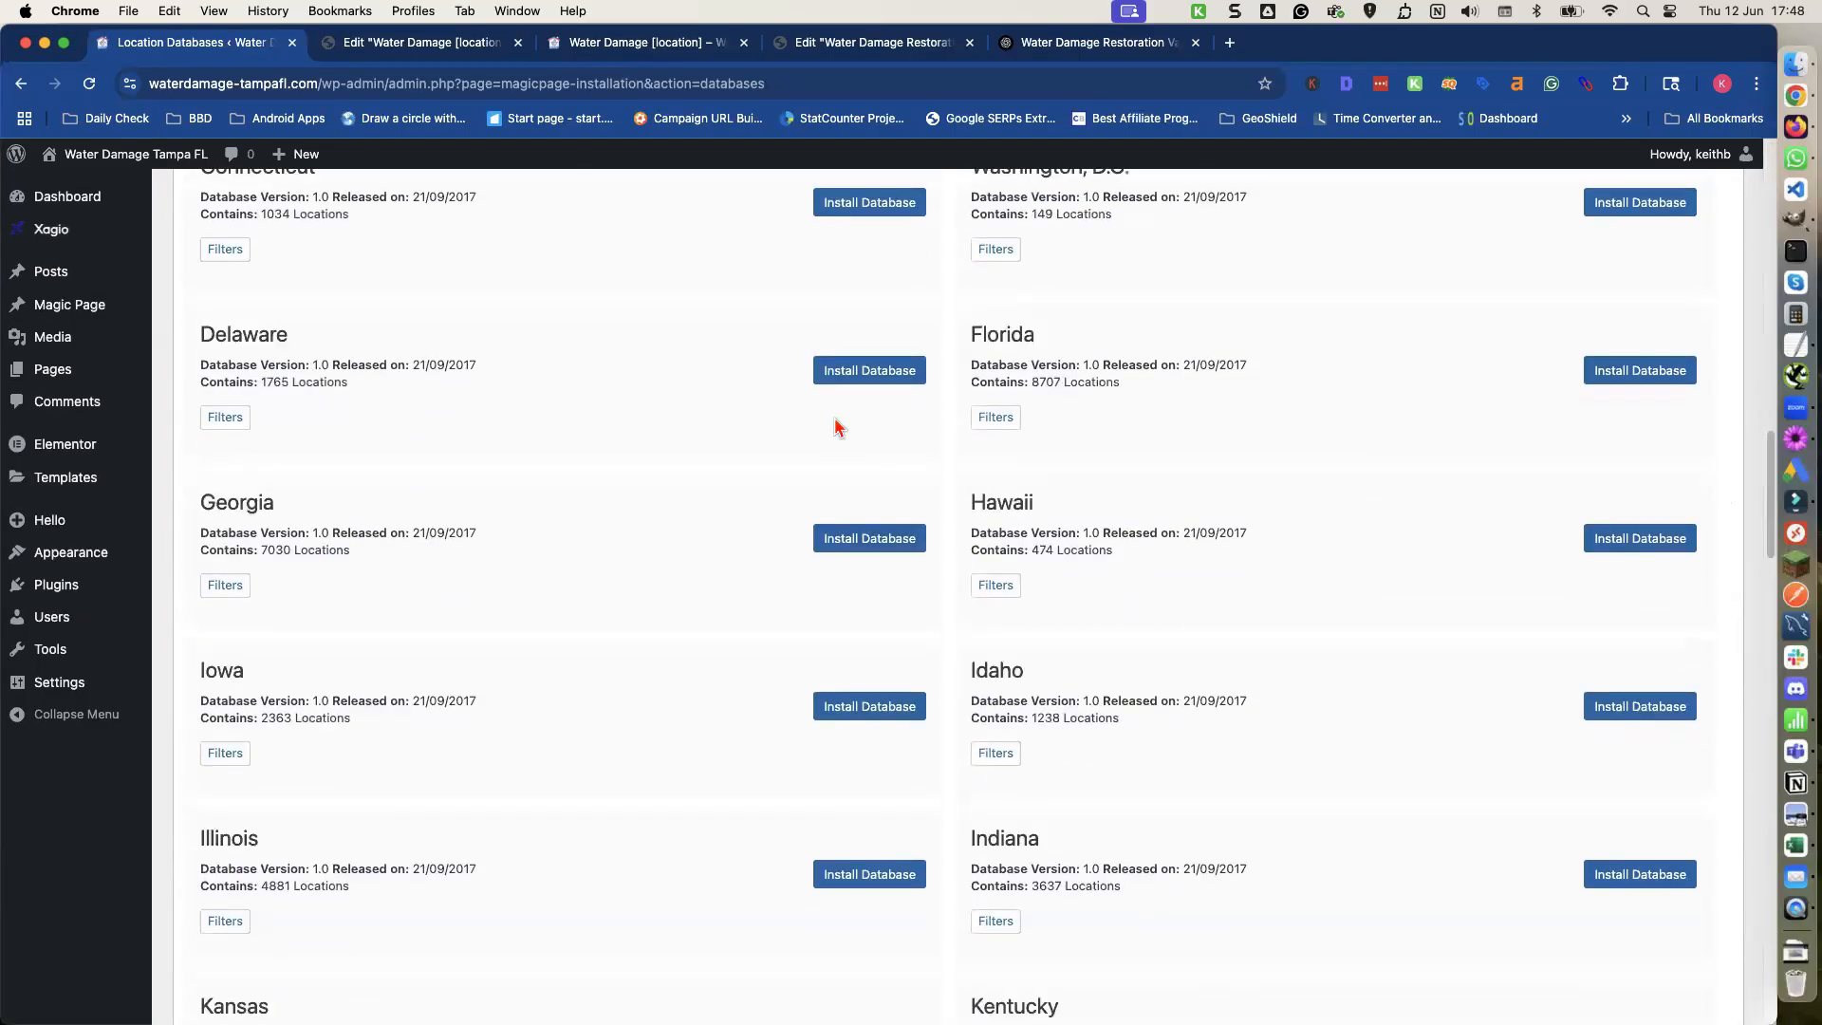
Filter the Florida database to a minimum population of 1000 and install it.
left_click(996, 423)
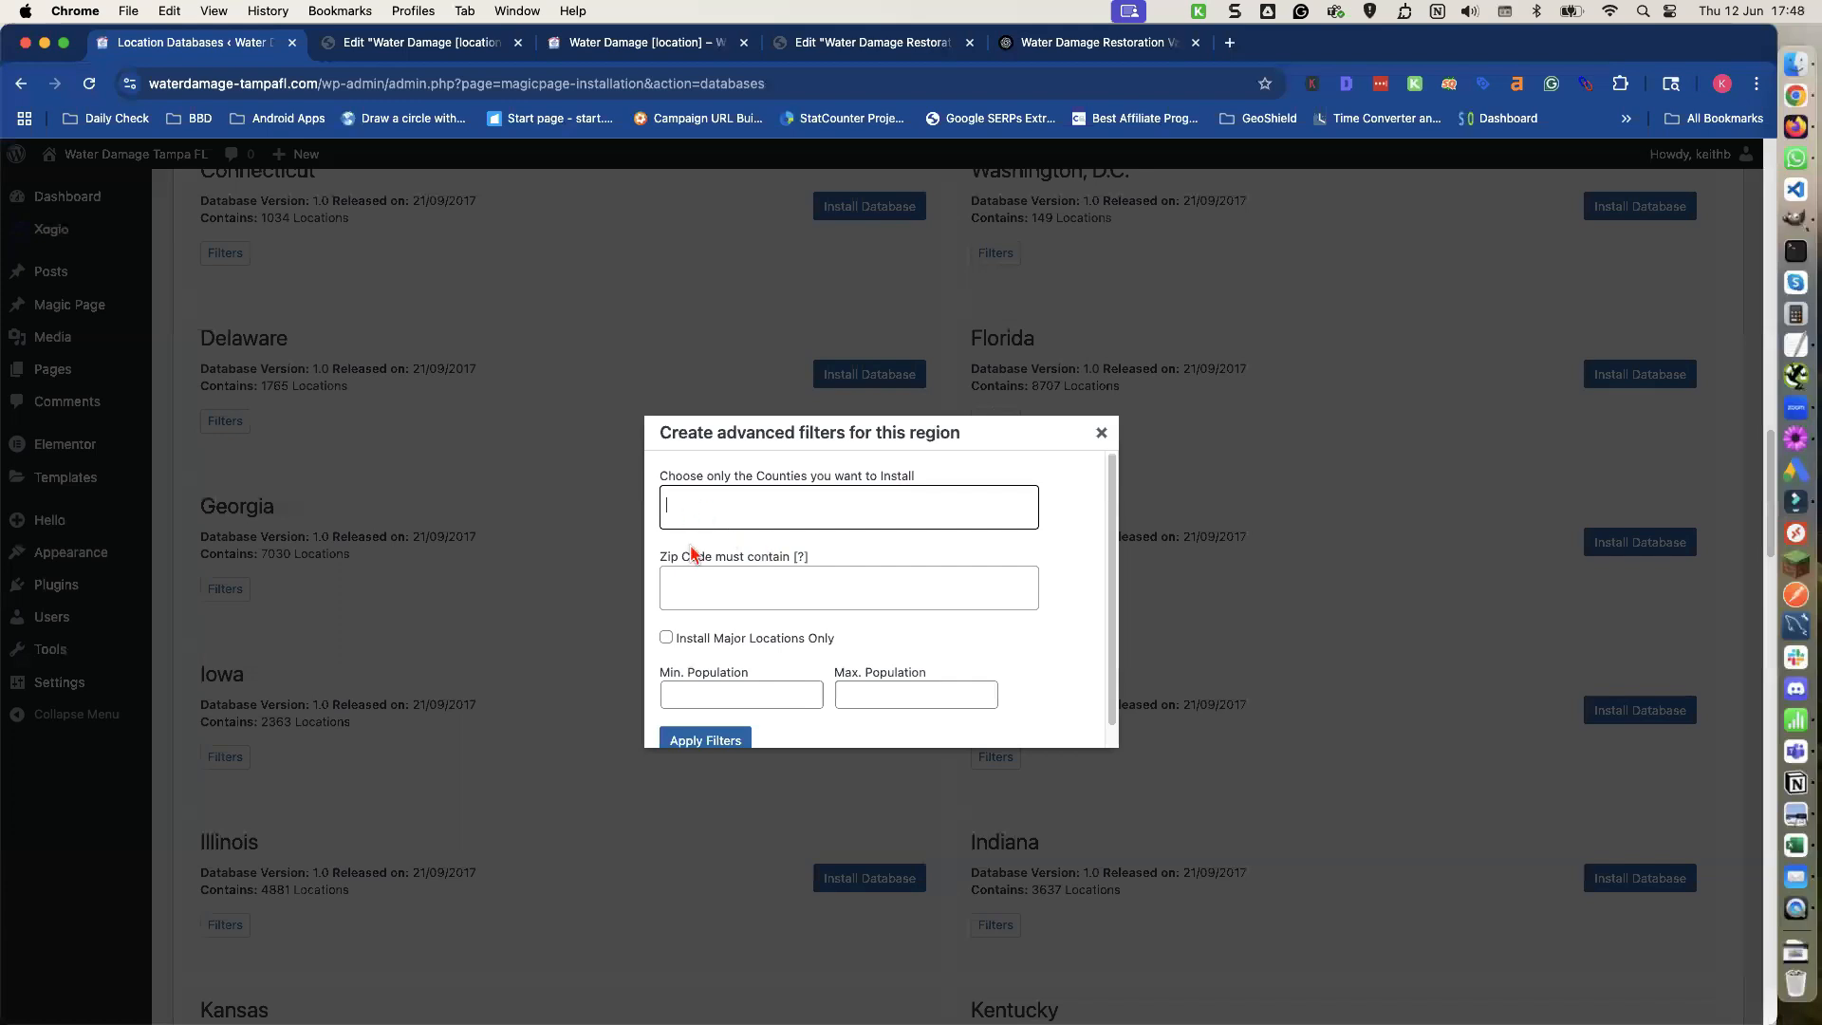
left_click(690, 687)
type("1000")
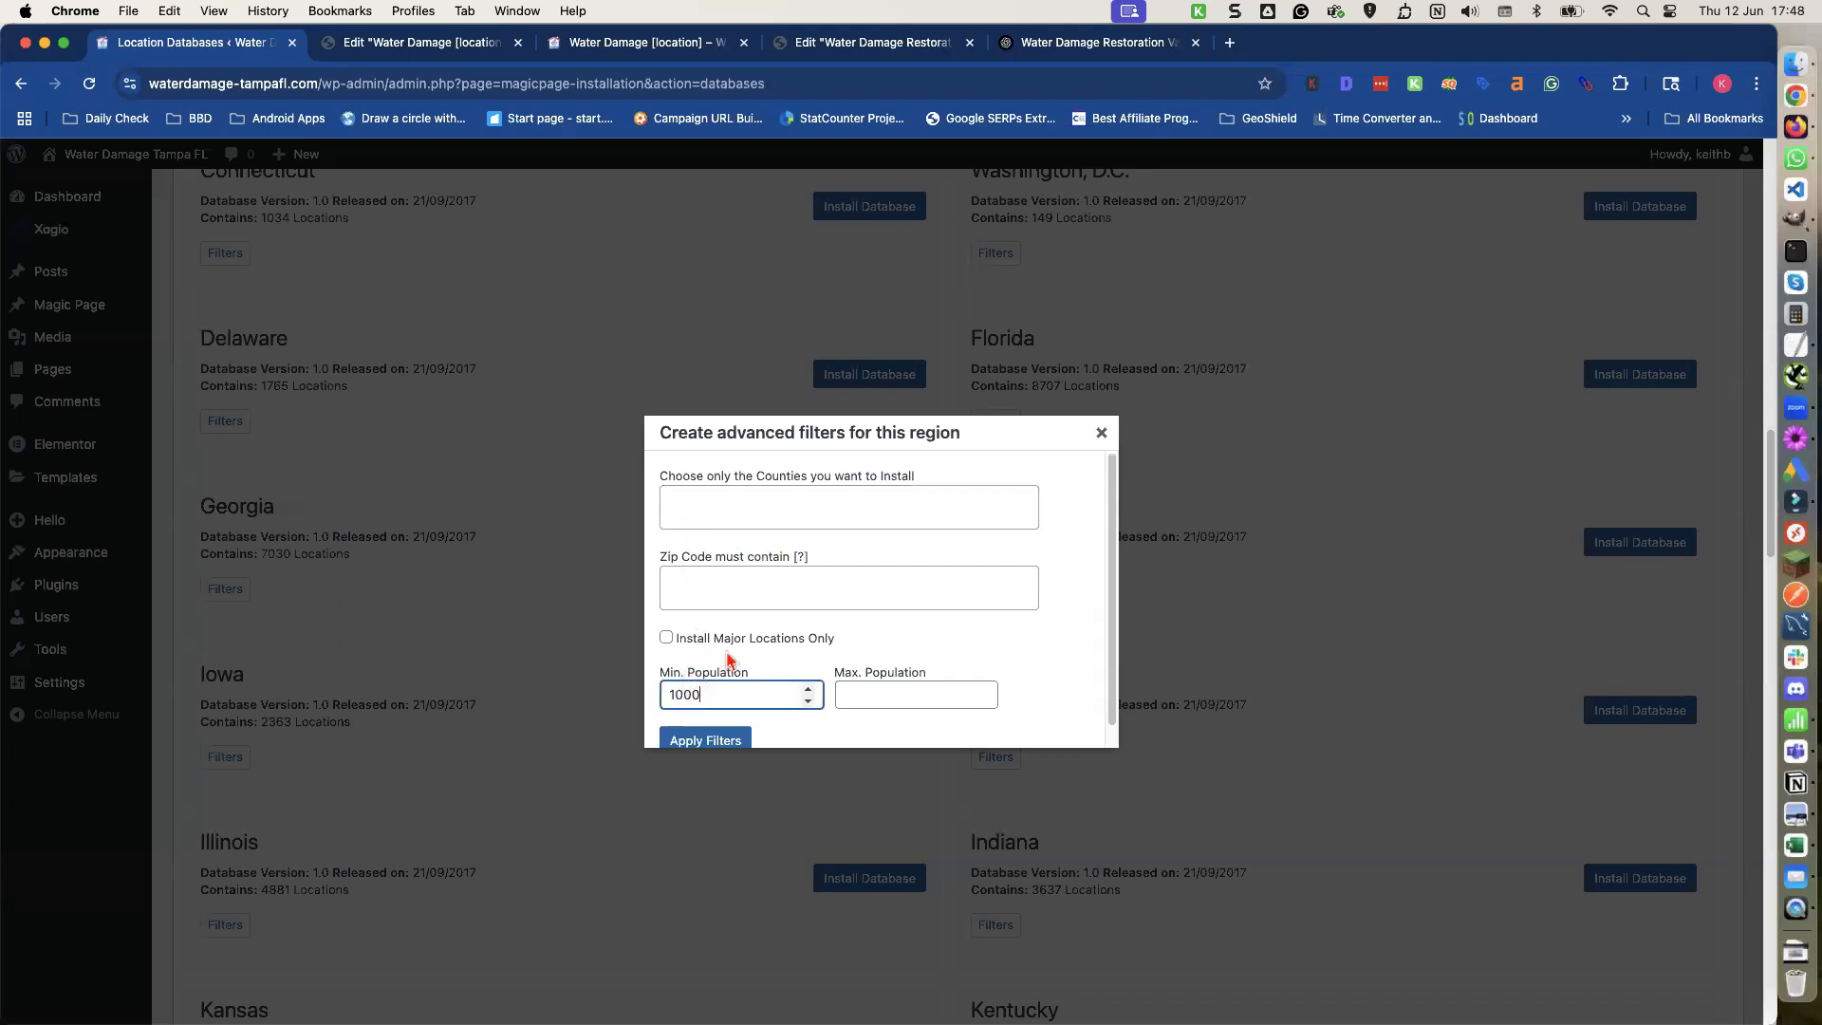
scroll(727, 662, "down", 1)
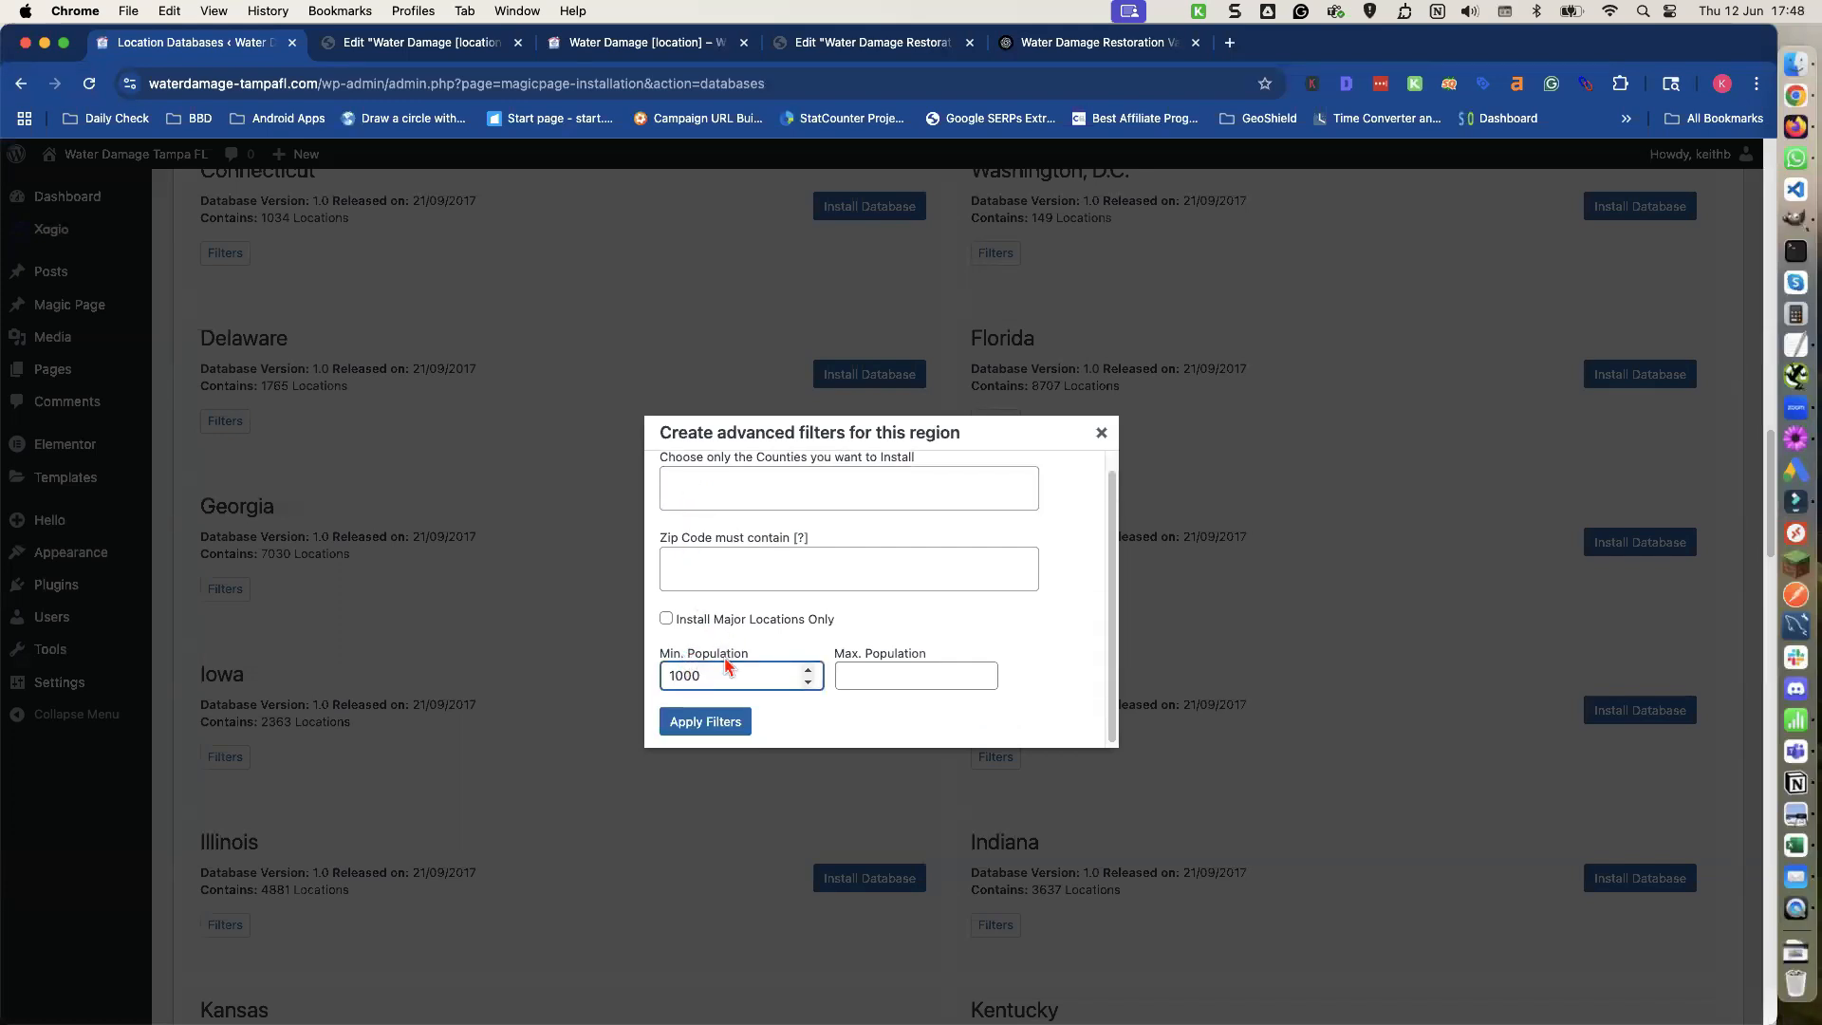
left_click(704, 719)
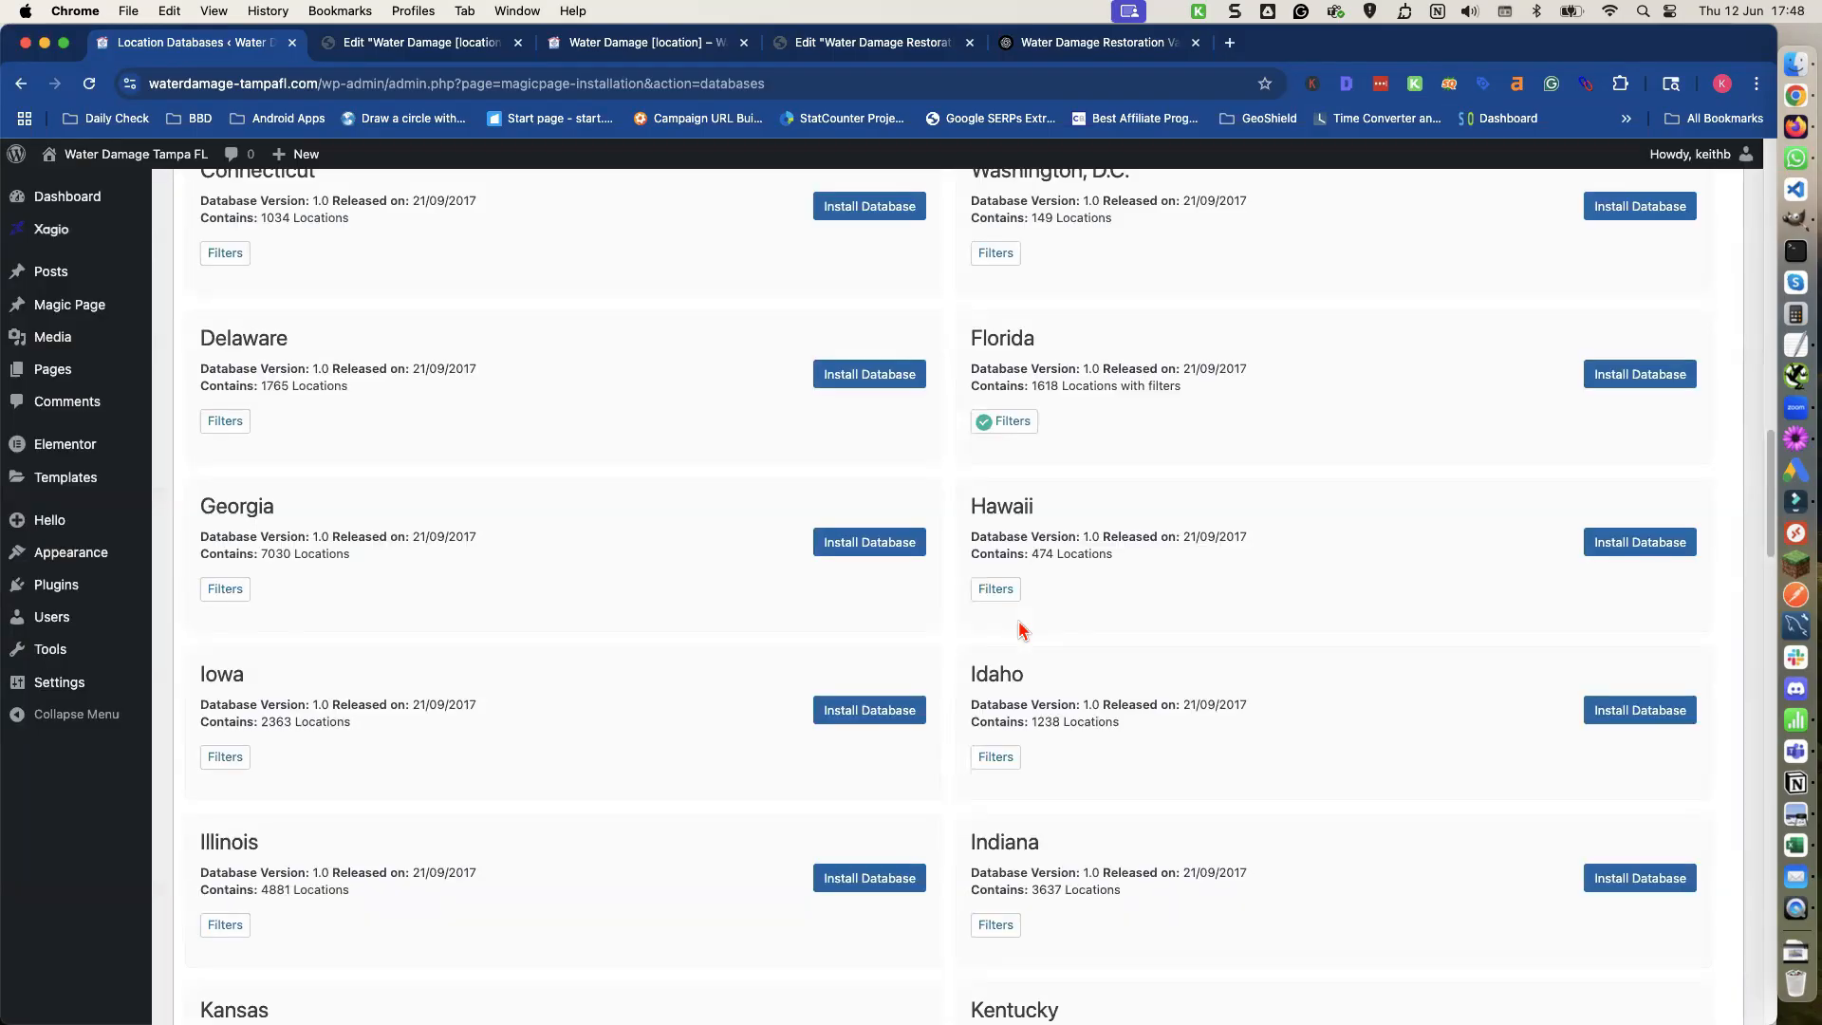
left_click(1645, 379)
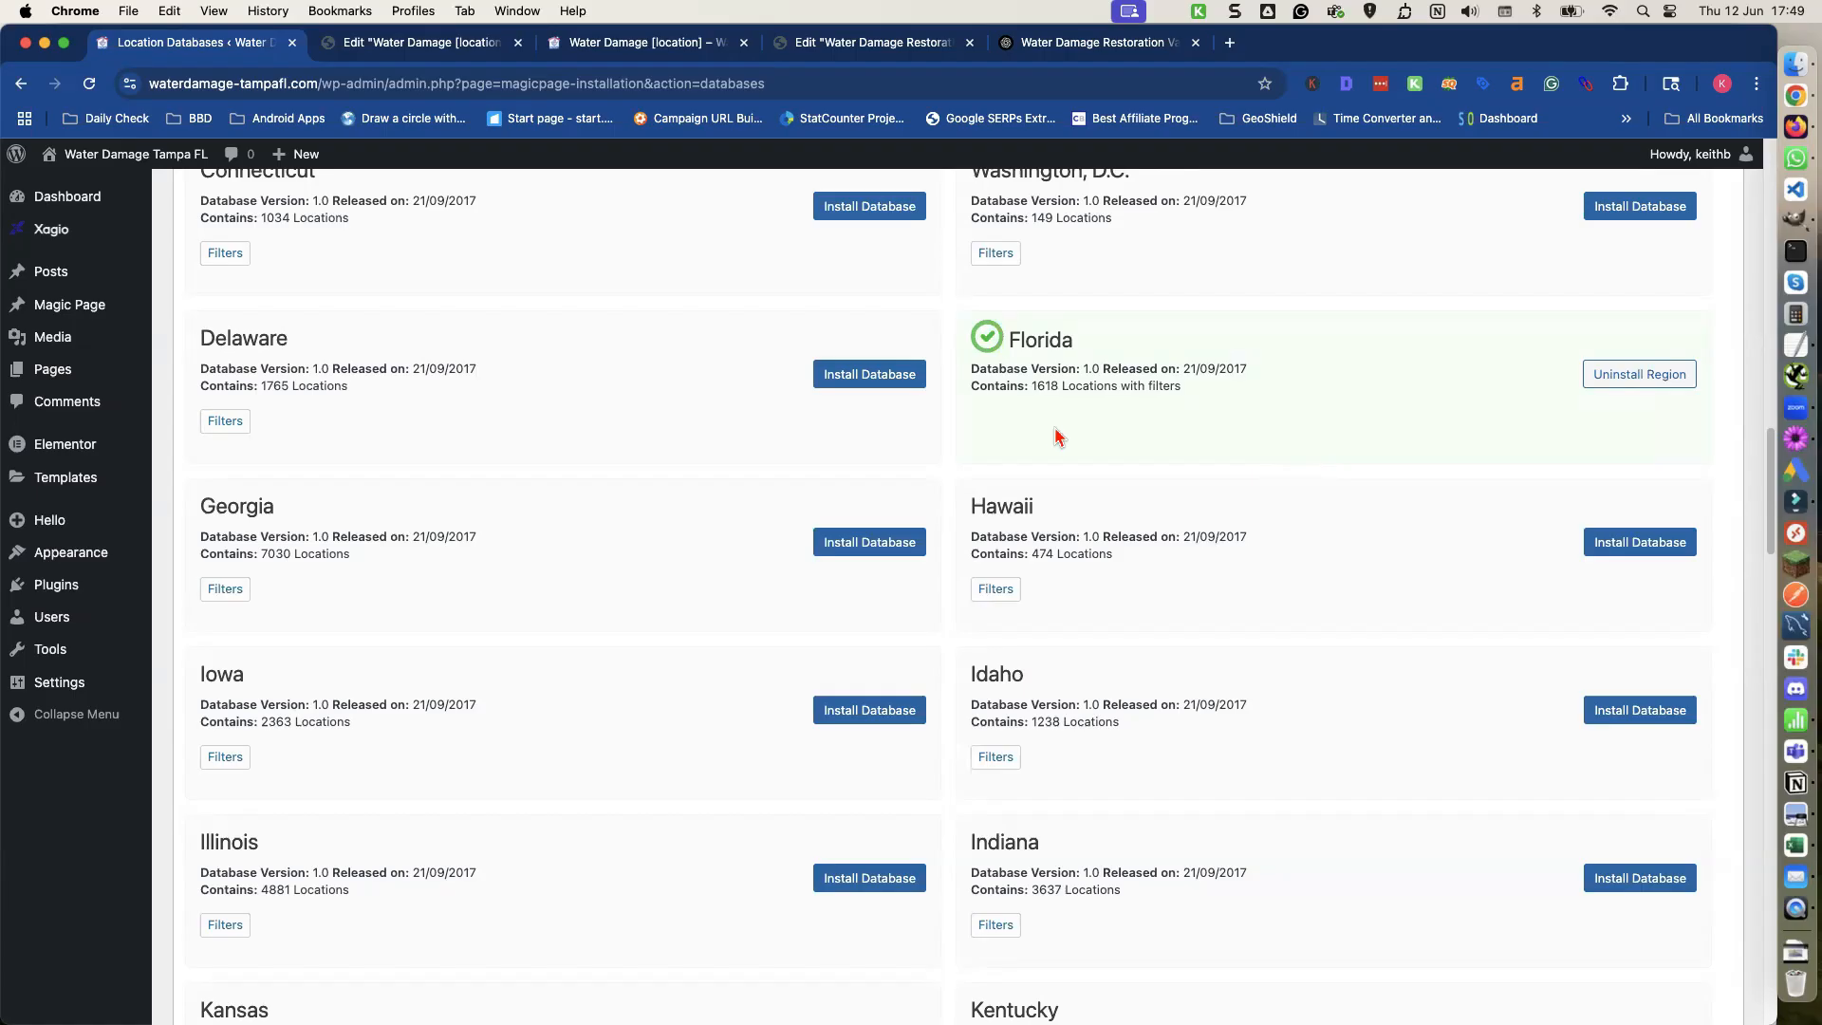
Go back to editing the Water Damage [location] Magic Page.
scroll(1055, 427, "up", 10)
left_click(1602, 463)
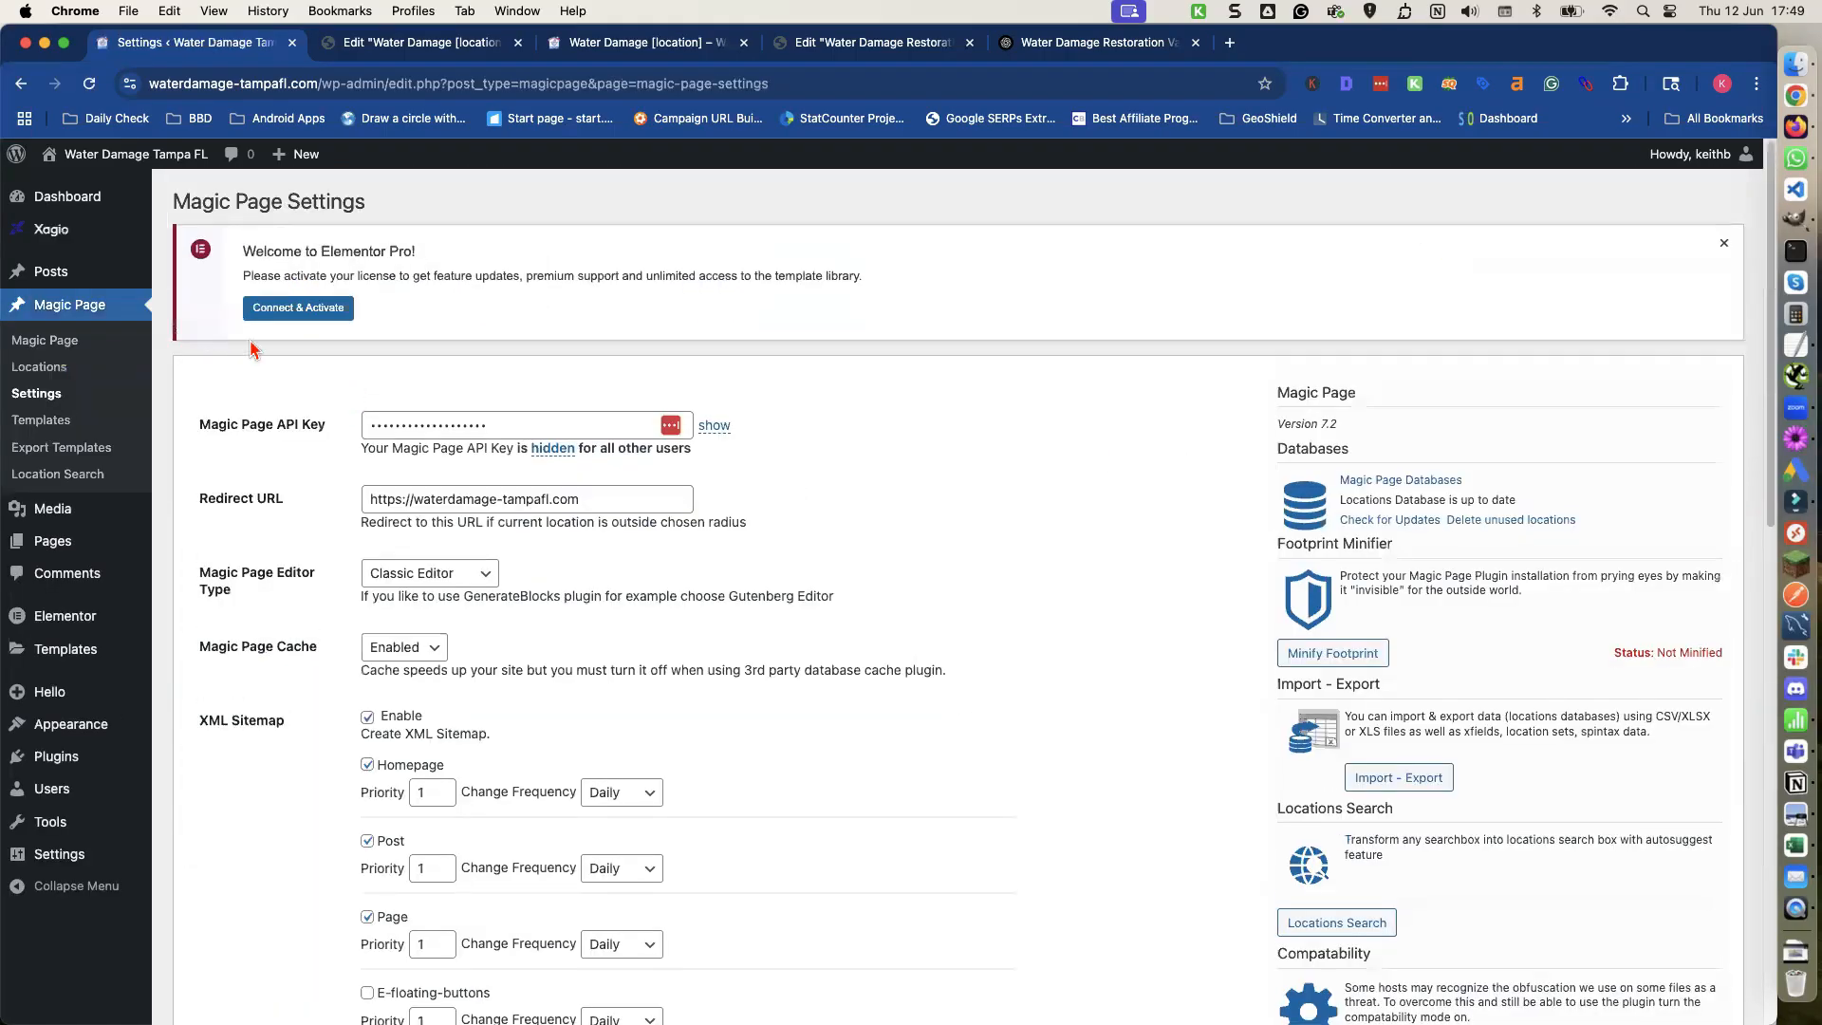
left_click(45, 344)
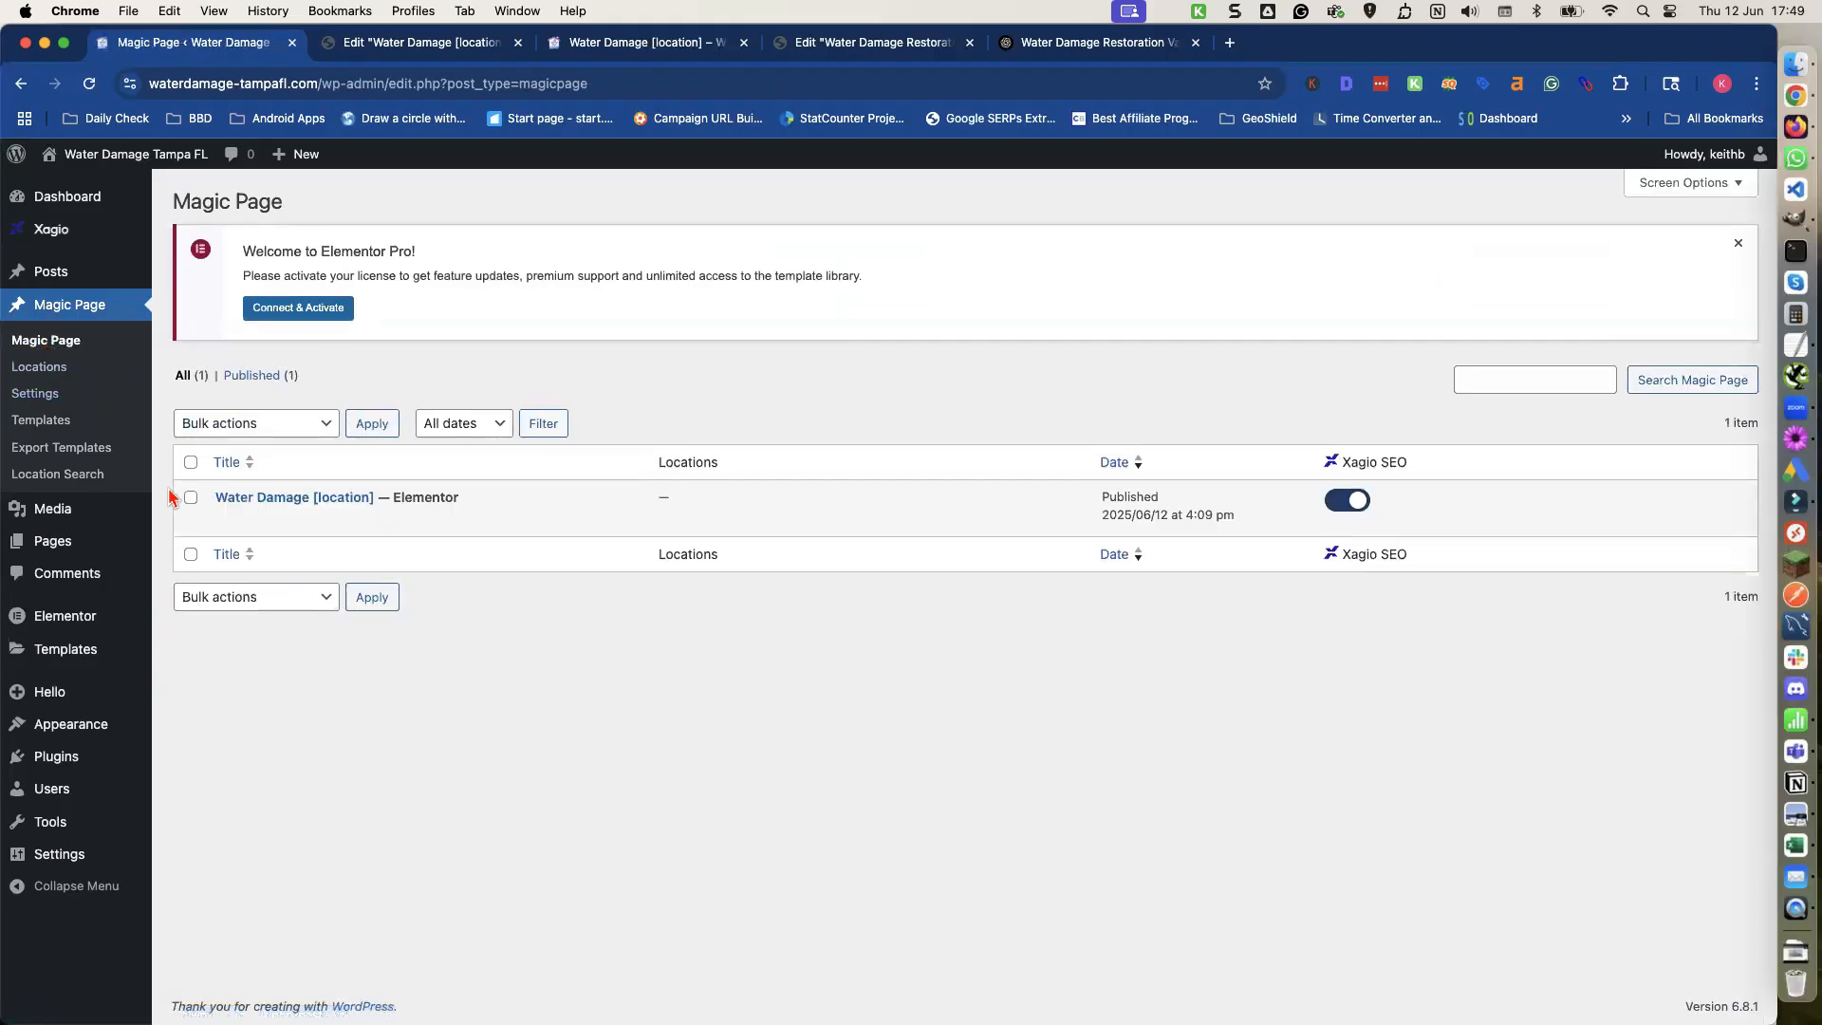
left_click(225, 520)
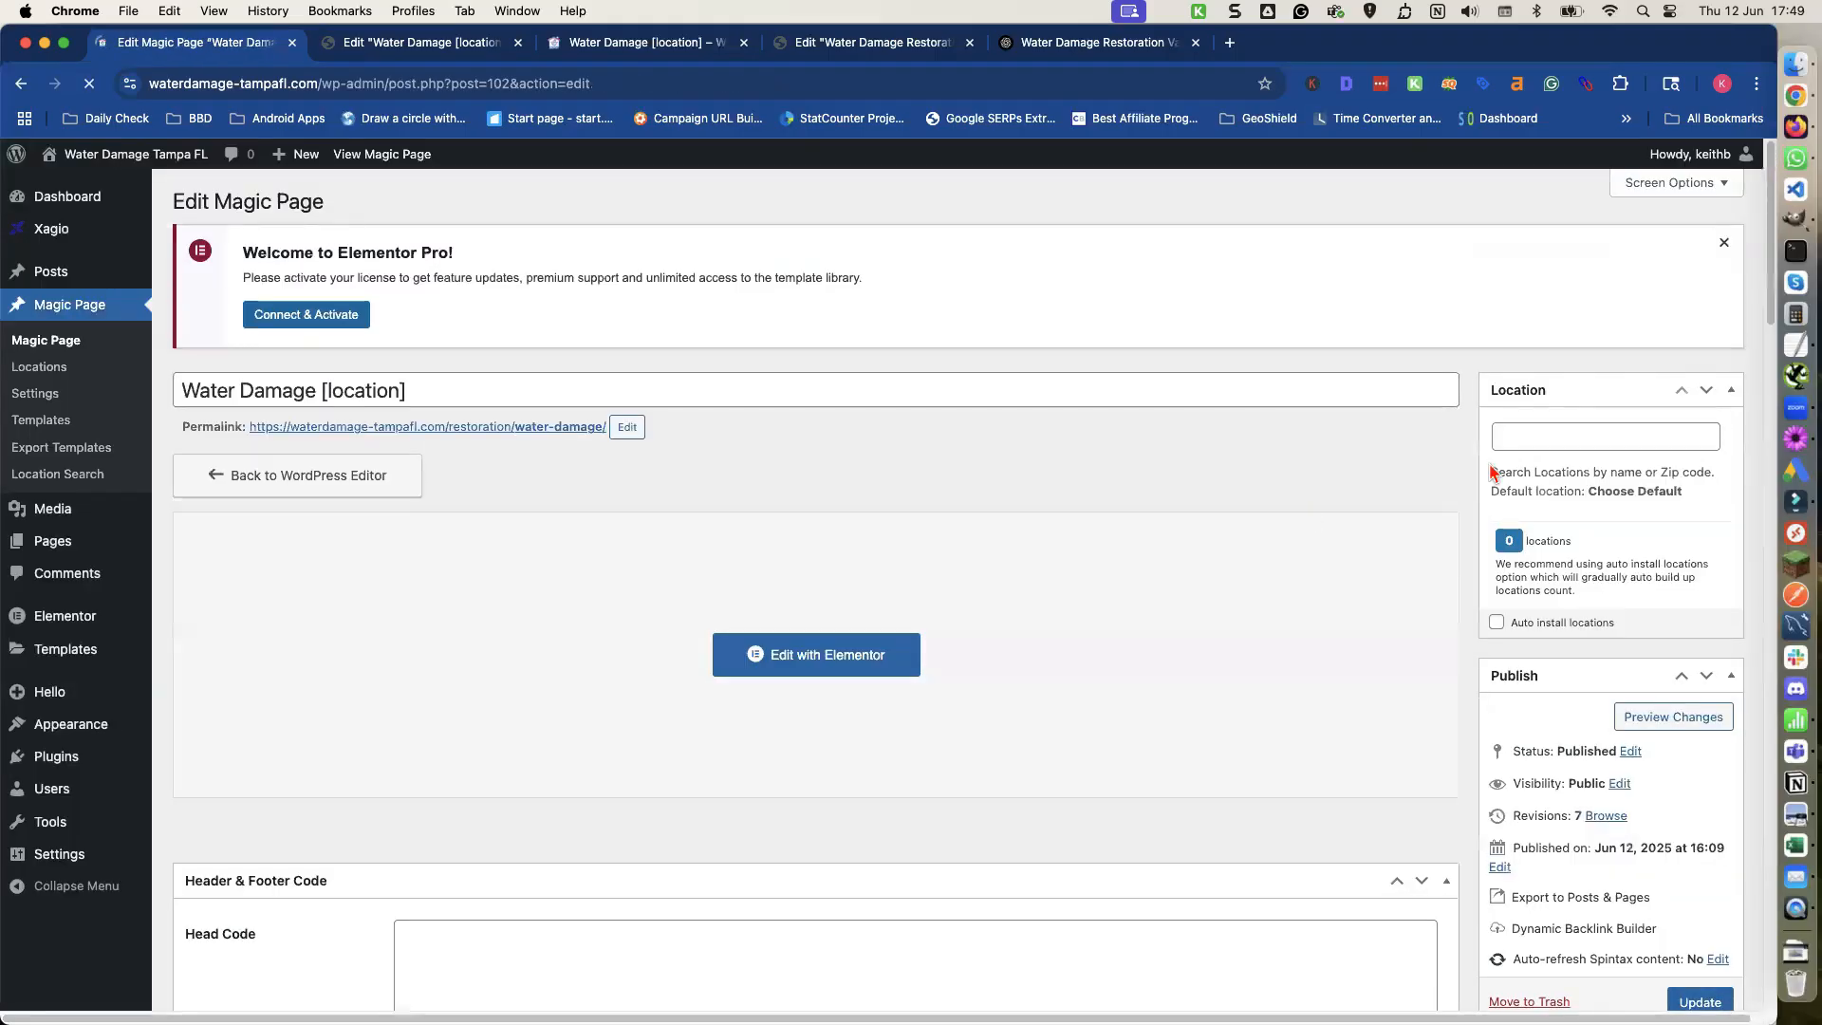
Search locations for tampa and add Tampa, Florida as the page's location.
left_click(1559, 433)
type("tampa")
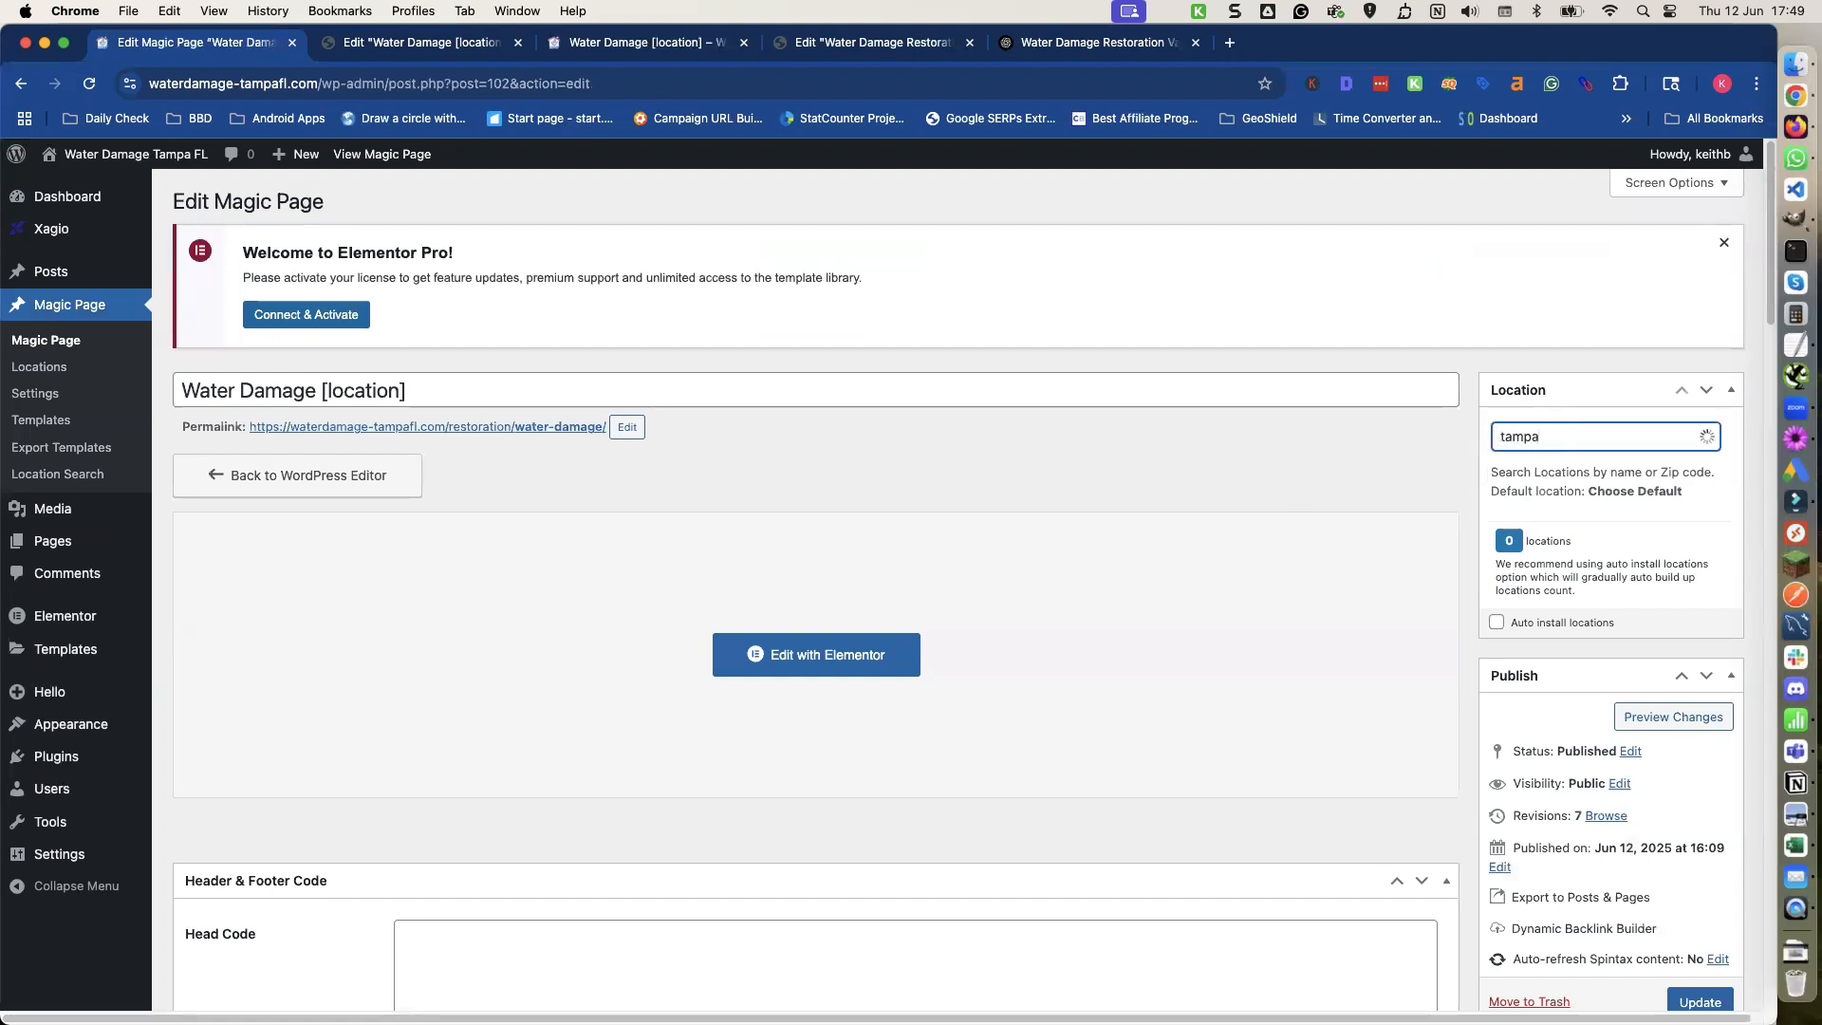
left_click(1566, 466)
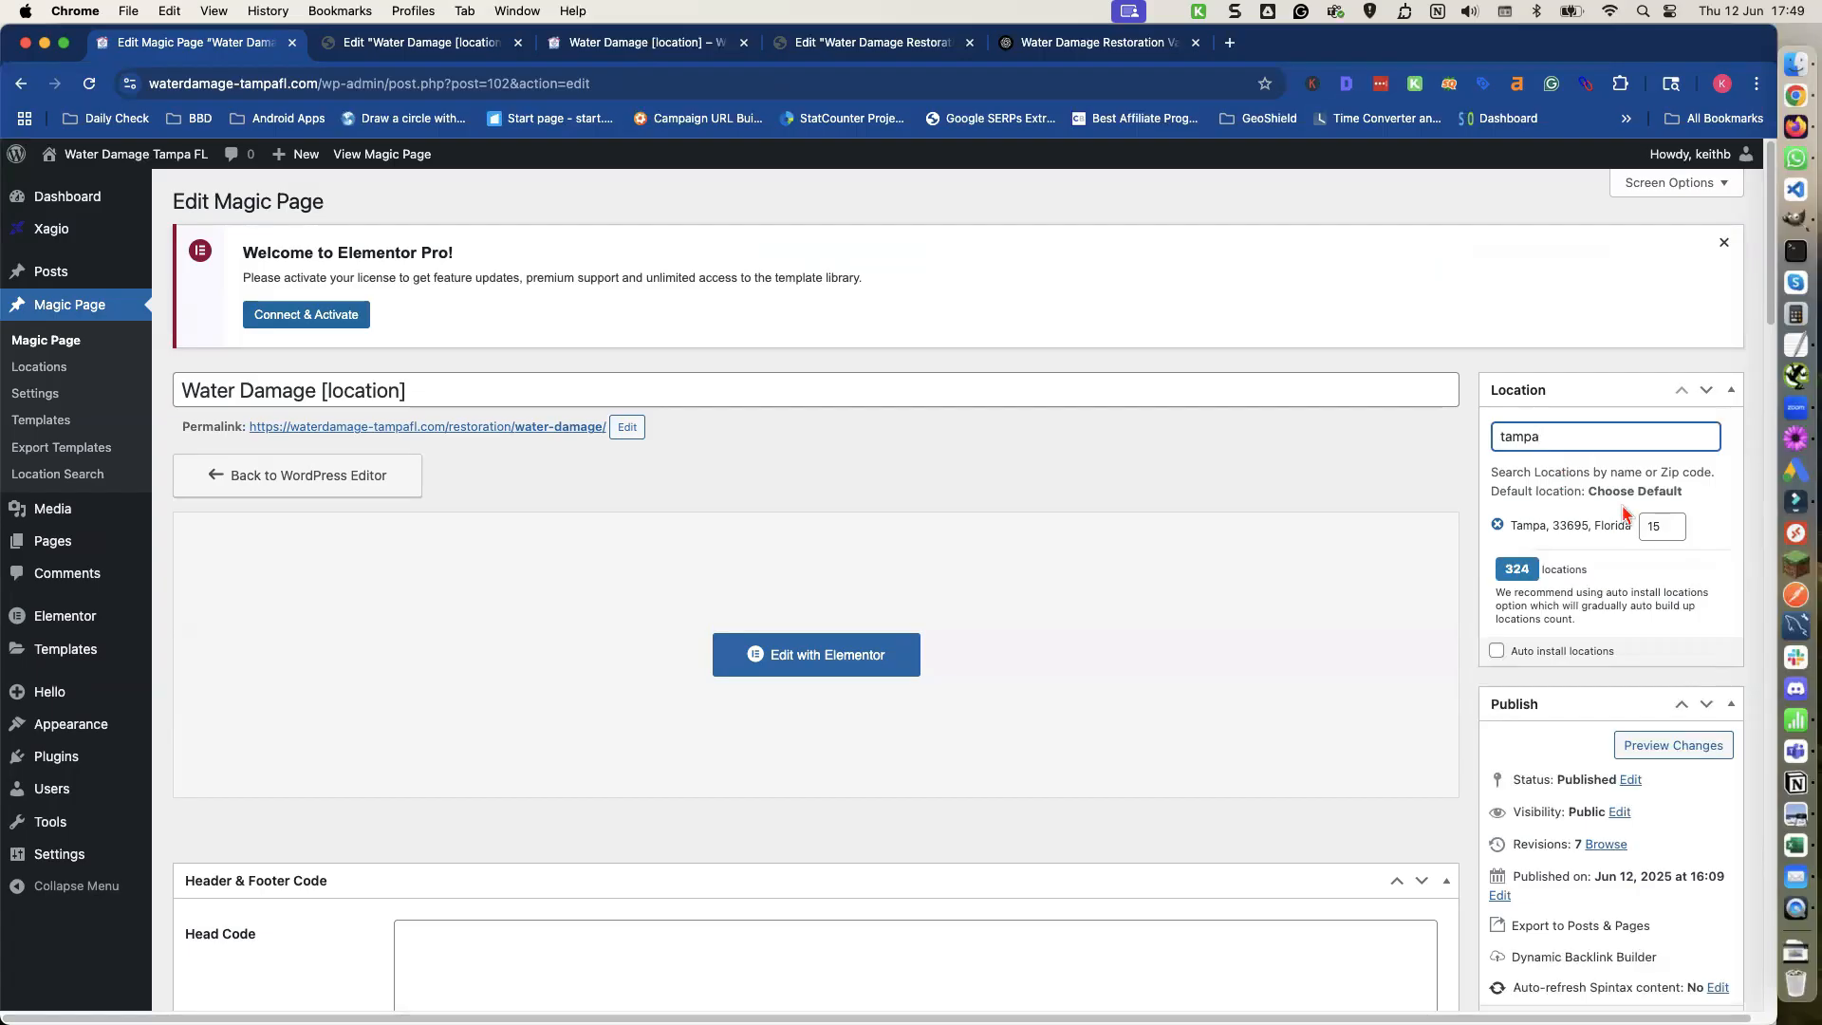
Set the Tampa location's radius to 5 and update the Magic Page.
double_click(1653, 525)
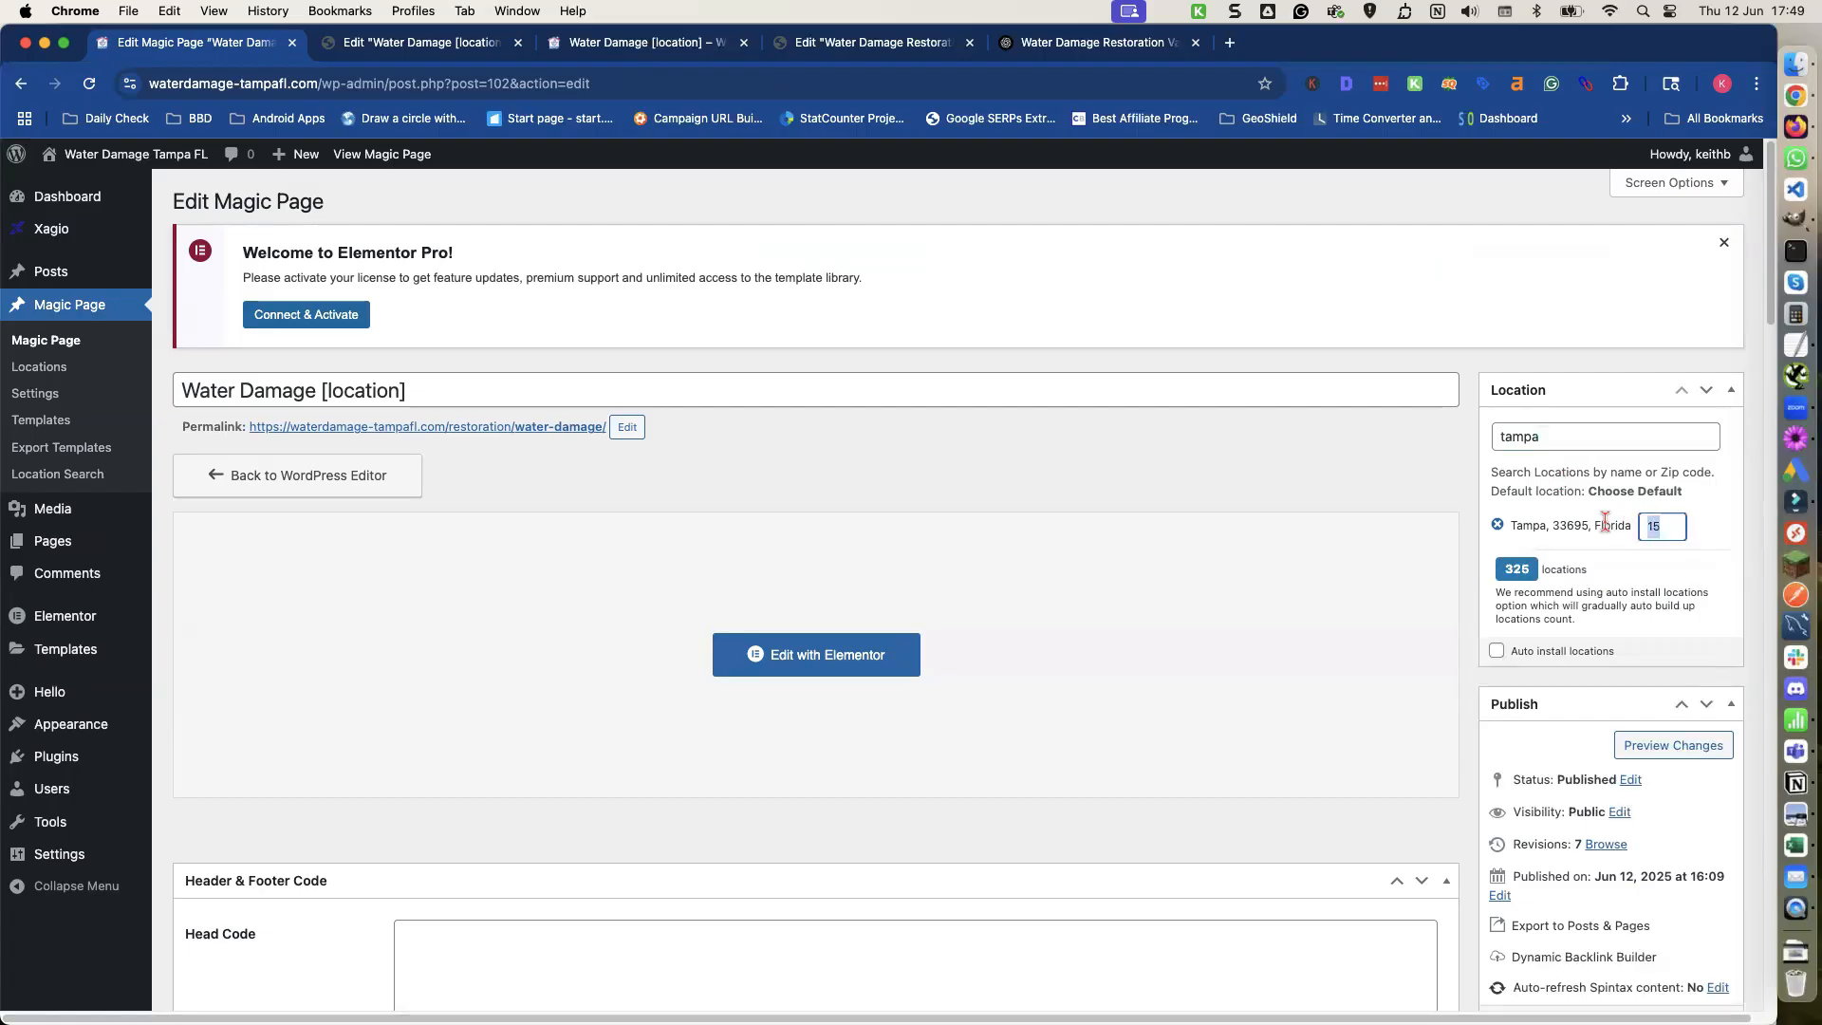
type("1")
left_click(1592, 551)
left_click_drag(1663, 528, 1623, 530)
type("9")
left_click(1610, 557)
left_click_drag(1653, 527, 1634, 531)
type("8")
left_click(1616, 553)
left_click_drag(1658, 527, 1628, 528)
type("7")
left_click(1621, 553)
left_click_drag(1656, 528, 1615, 528)
type("6")
left_click(1605, 558)
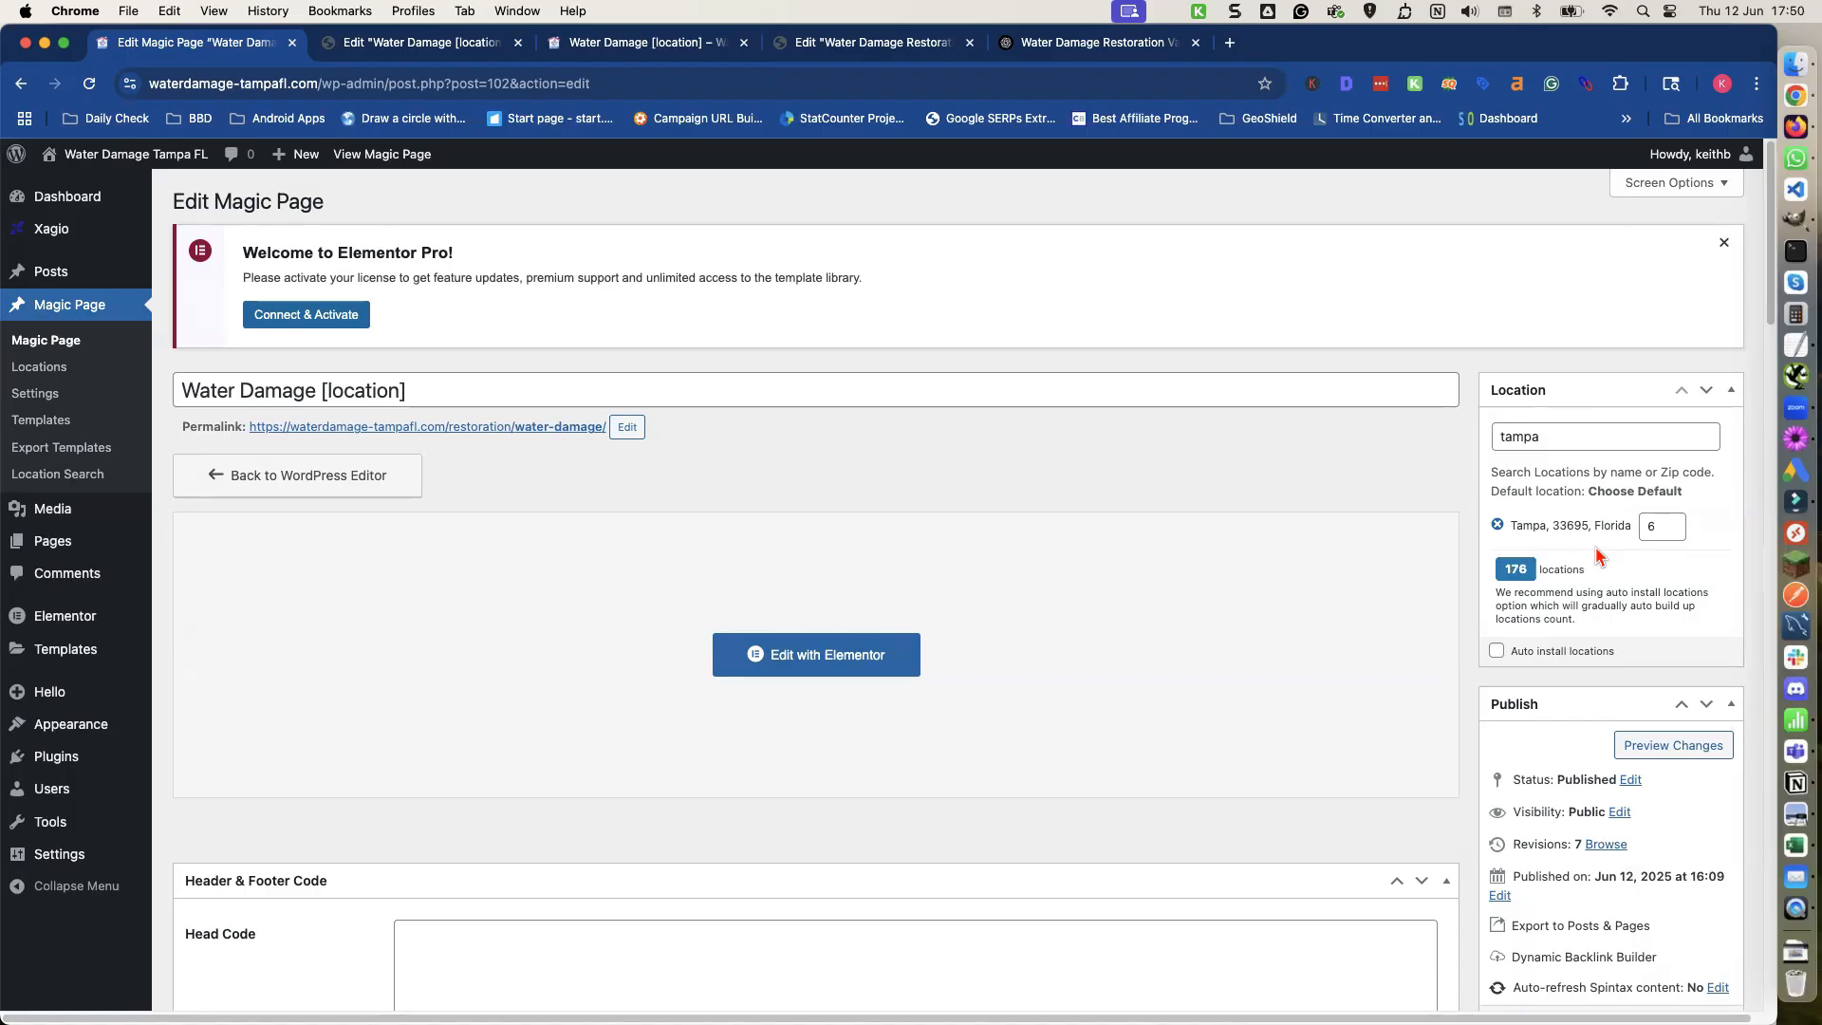
left_click_drag(1656, 529, 1607, 531)
type("5")
left_click(1580, 551)
scroll(1677, 926, "down", 4)
left_click(1698, 847)
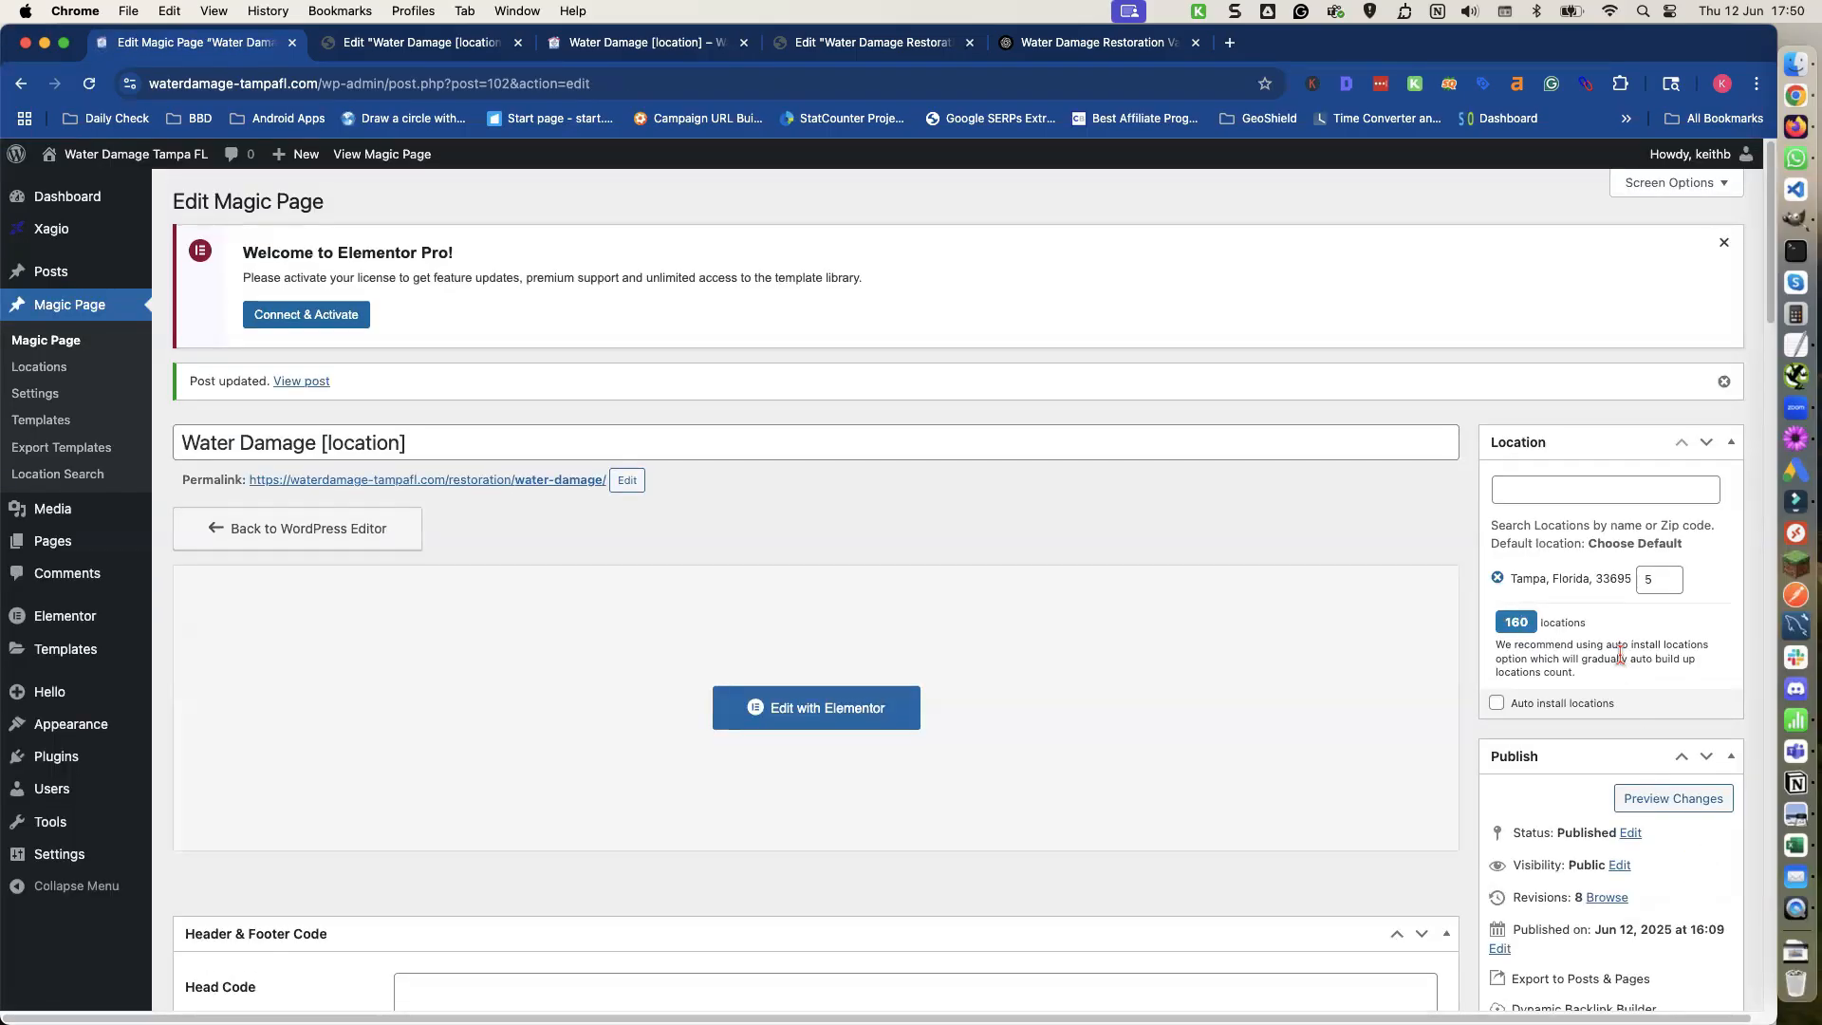
Enable auto install locations using the discard option, then install 10 auto locations.
left_click(1497, 703)
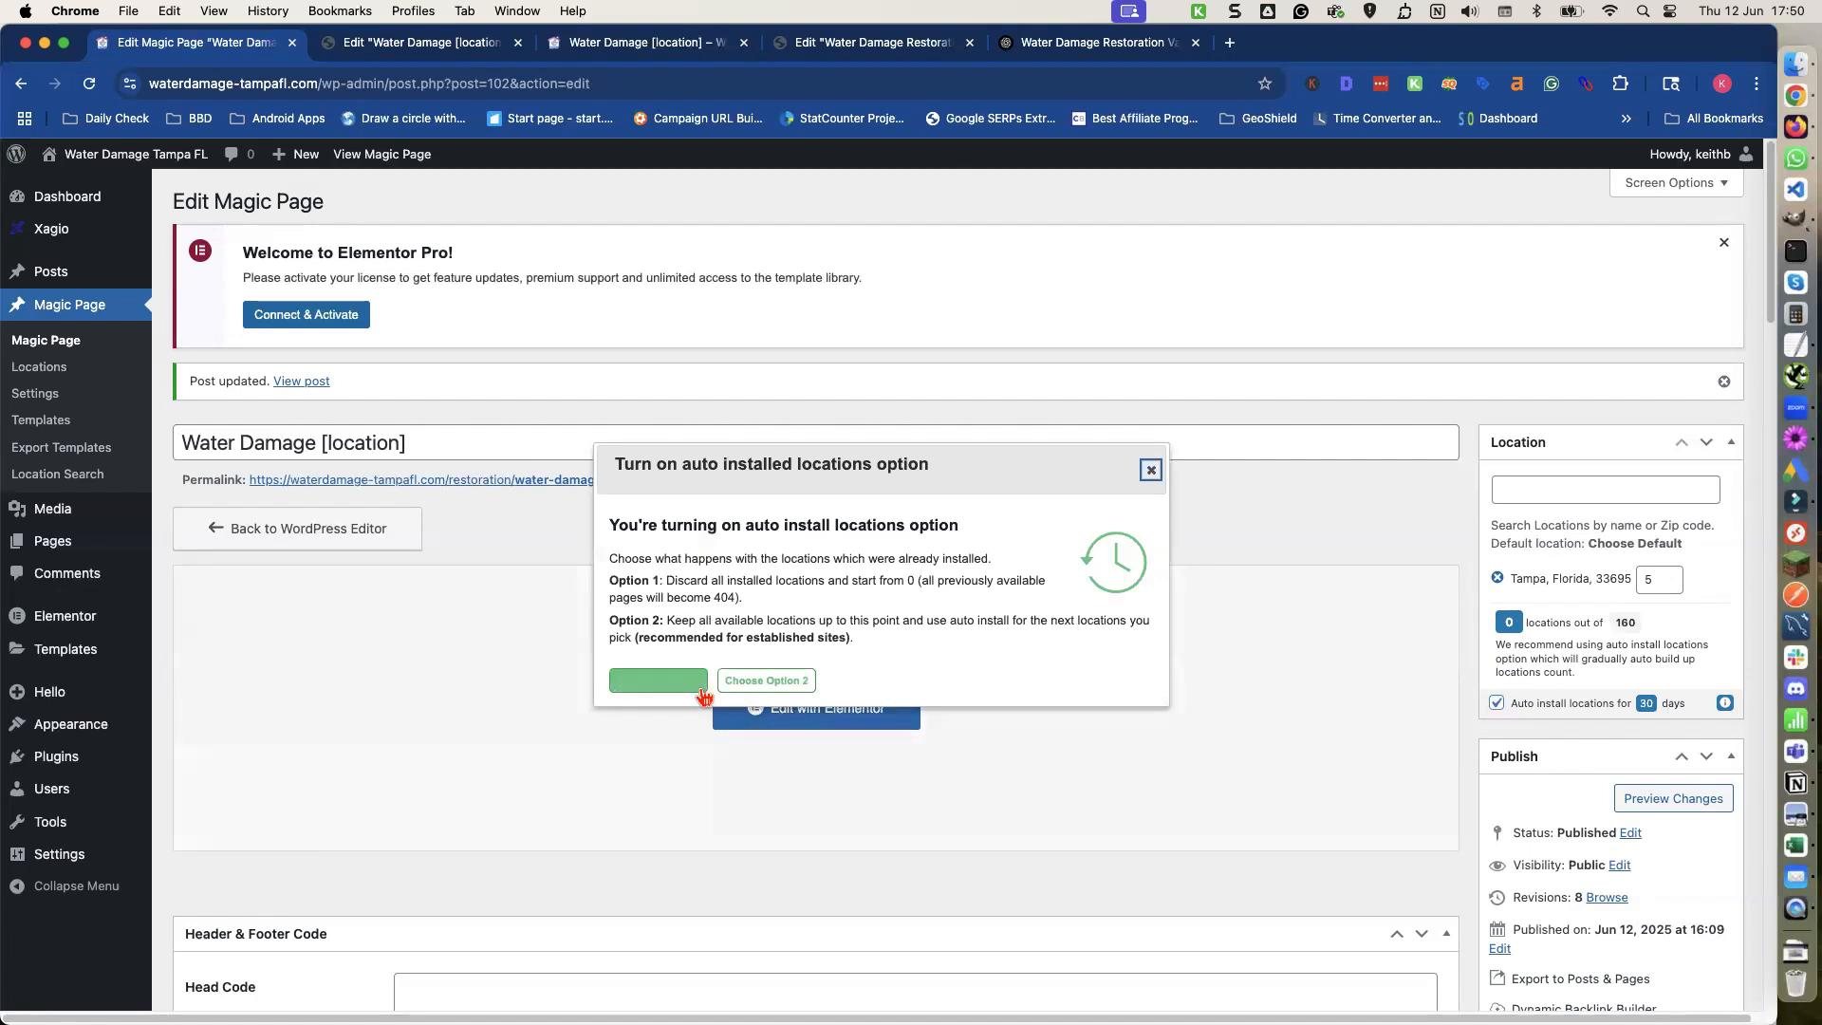
left_click(700, 689)
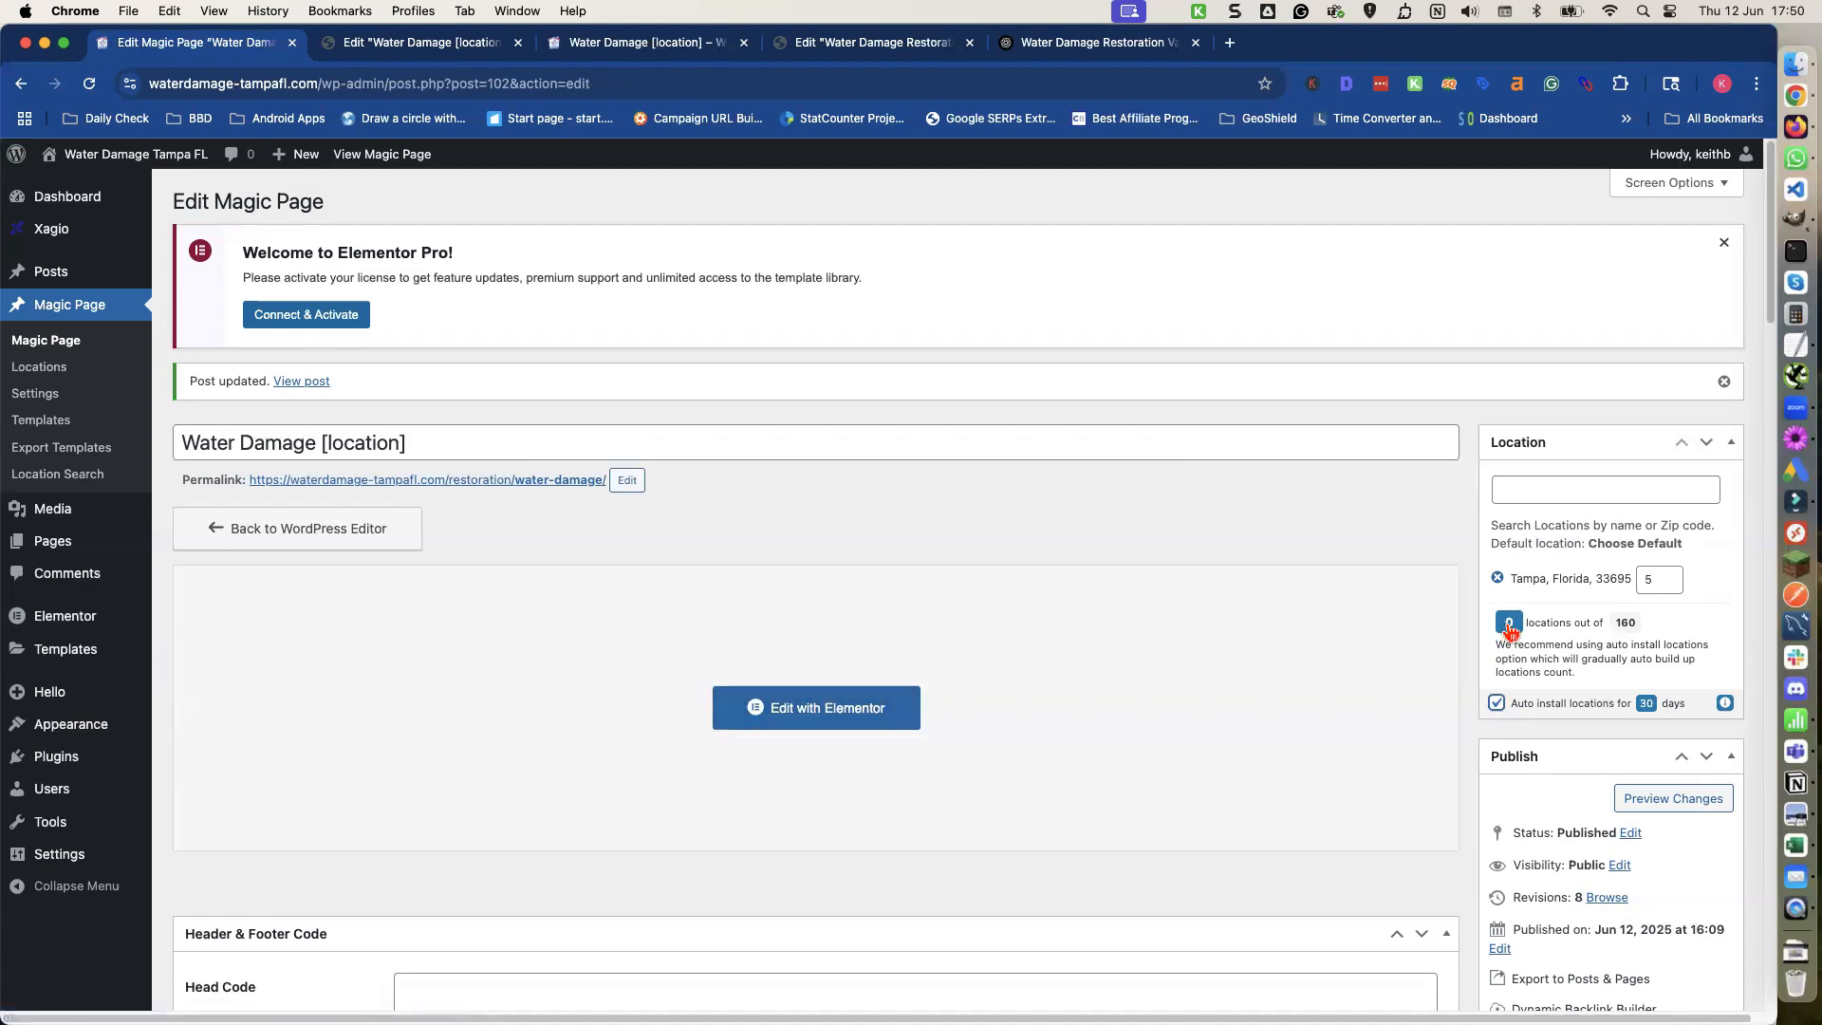
left_click(1509, 625)
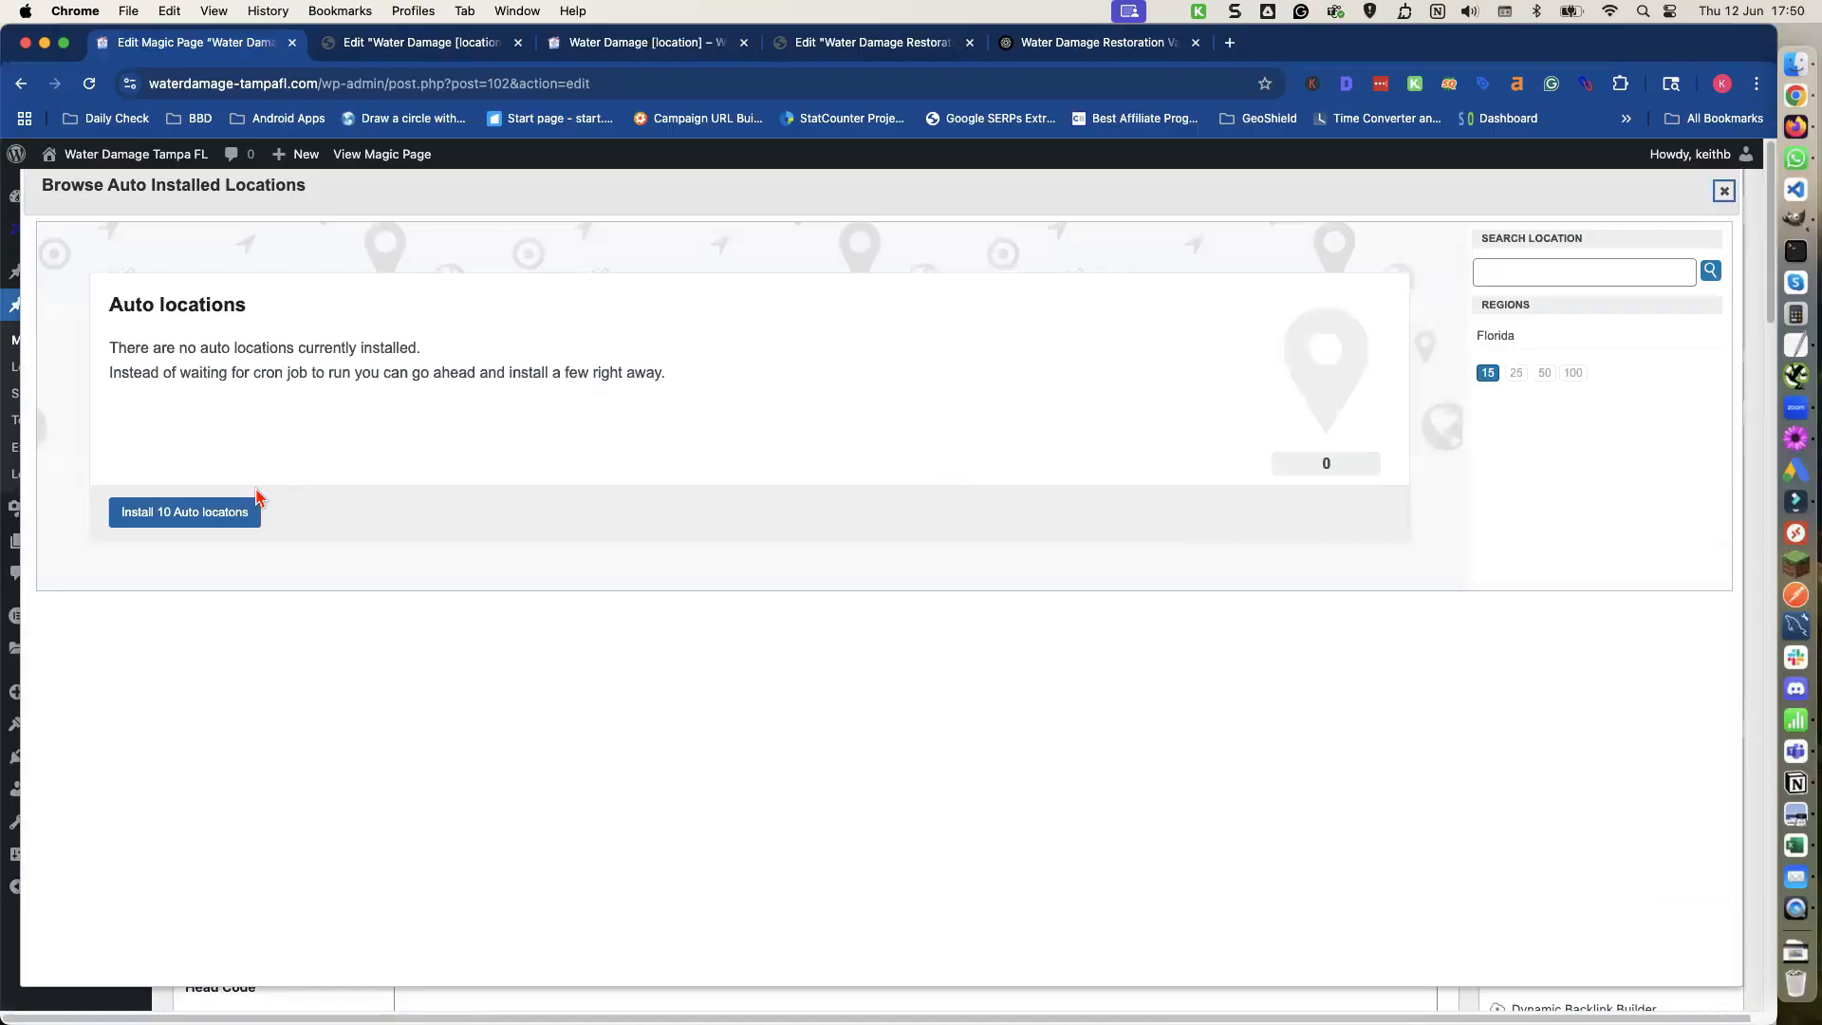
left_click(217, 517)
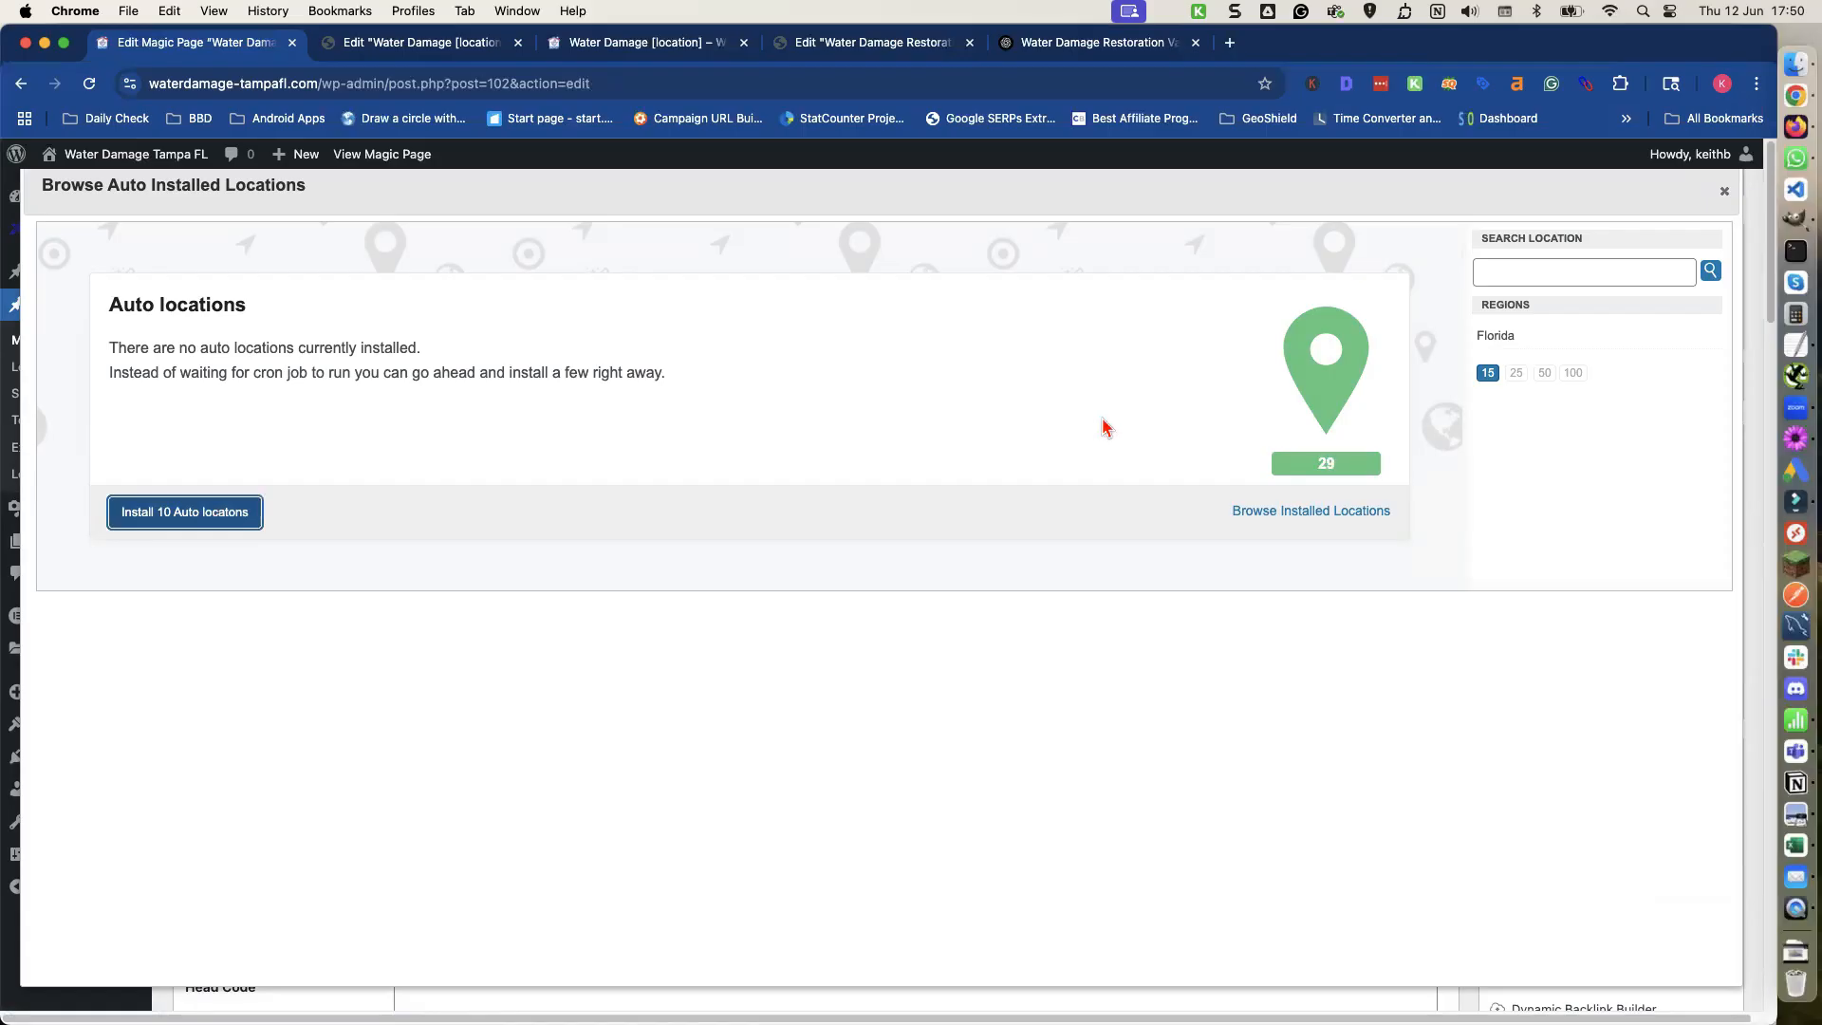
Close the auto locations browser and update the Magic Page.
left_click(1724, 191)
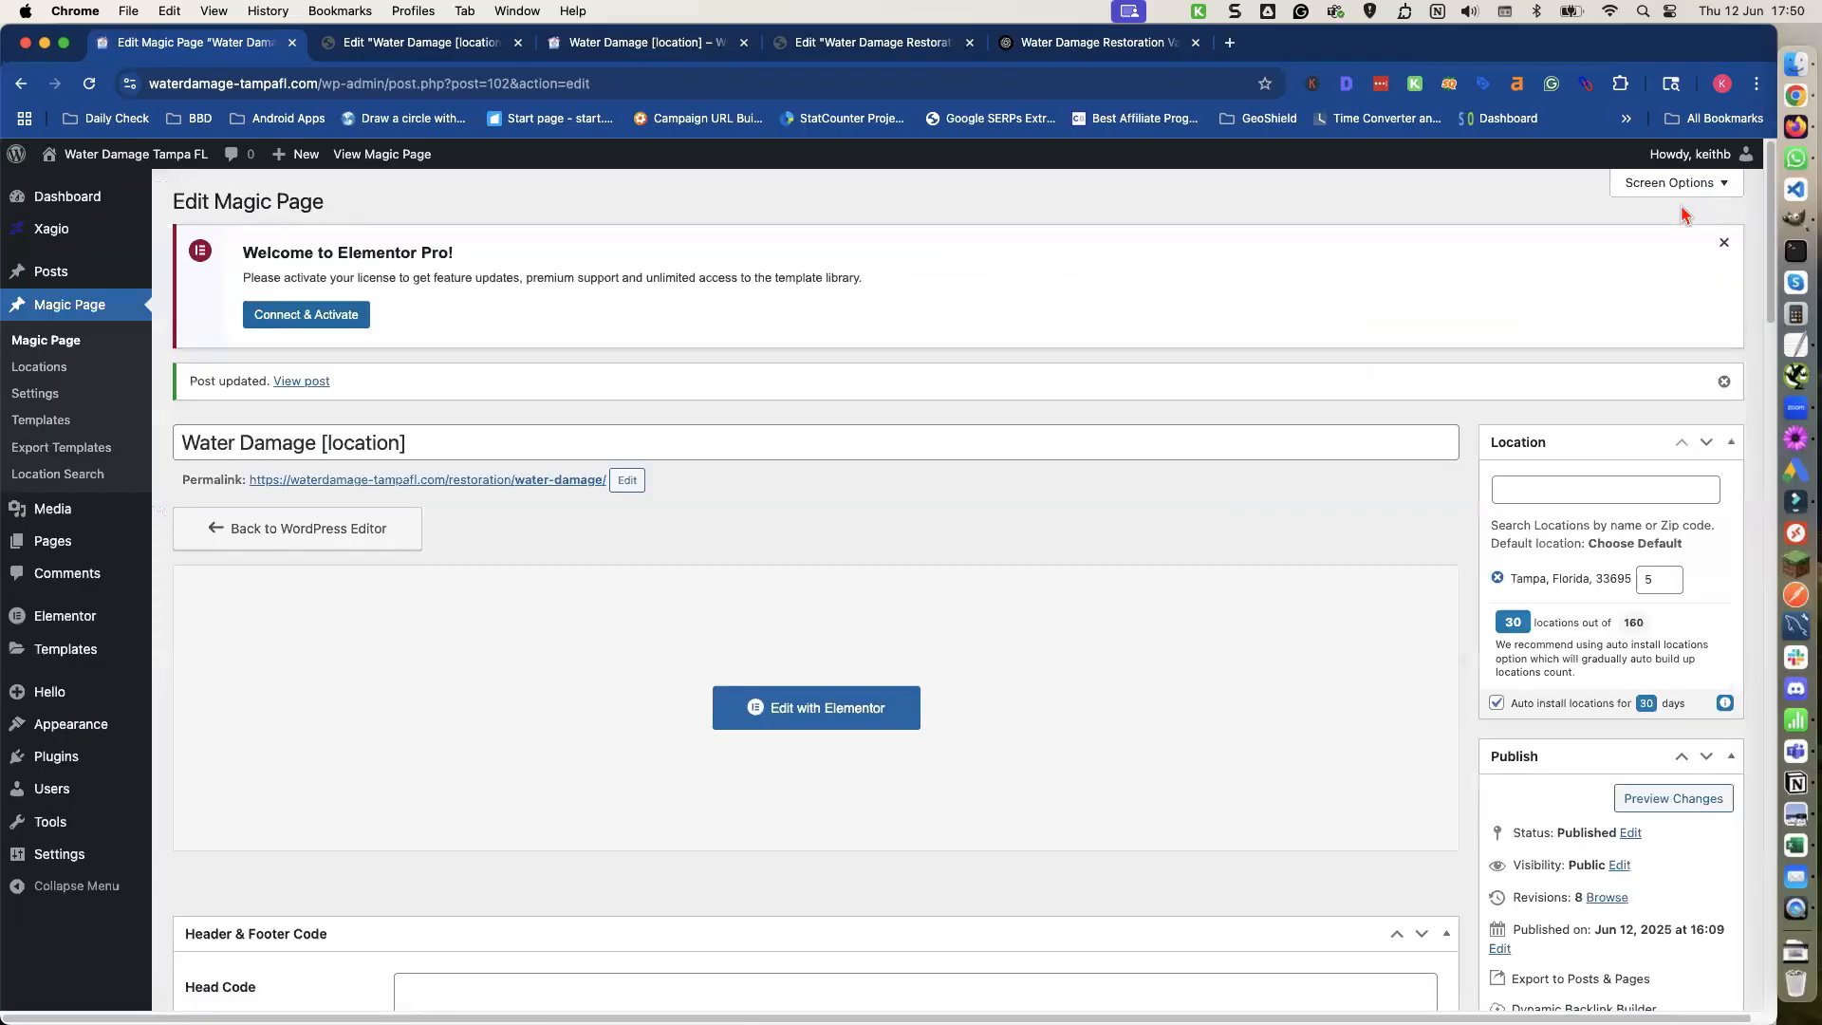
scroll(1675, 798, "down", 3)
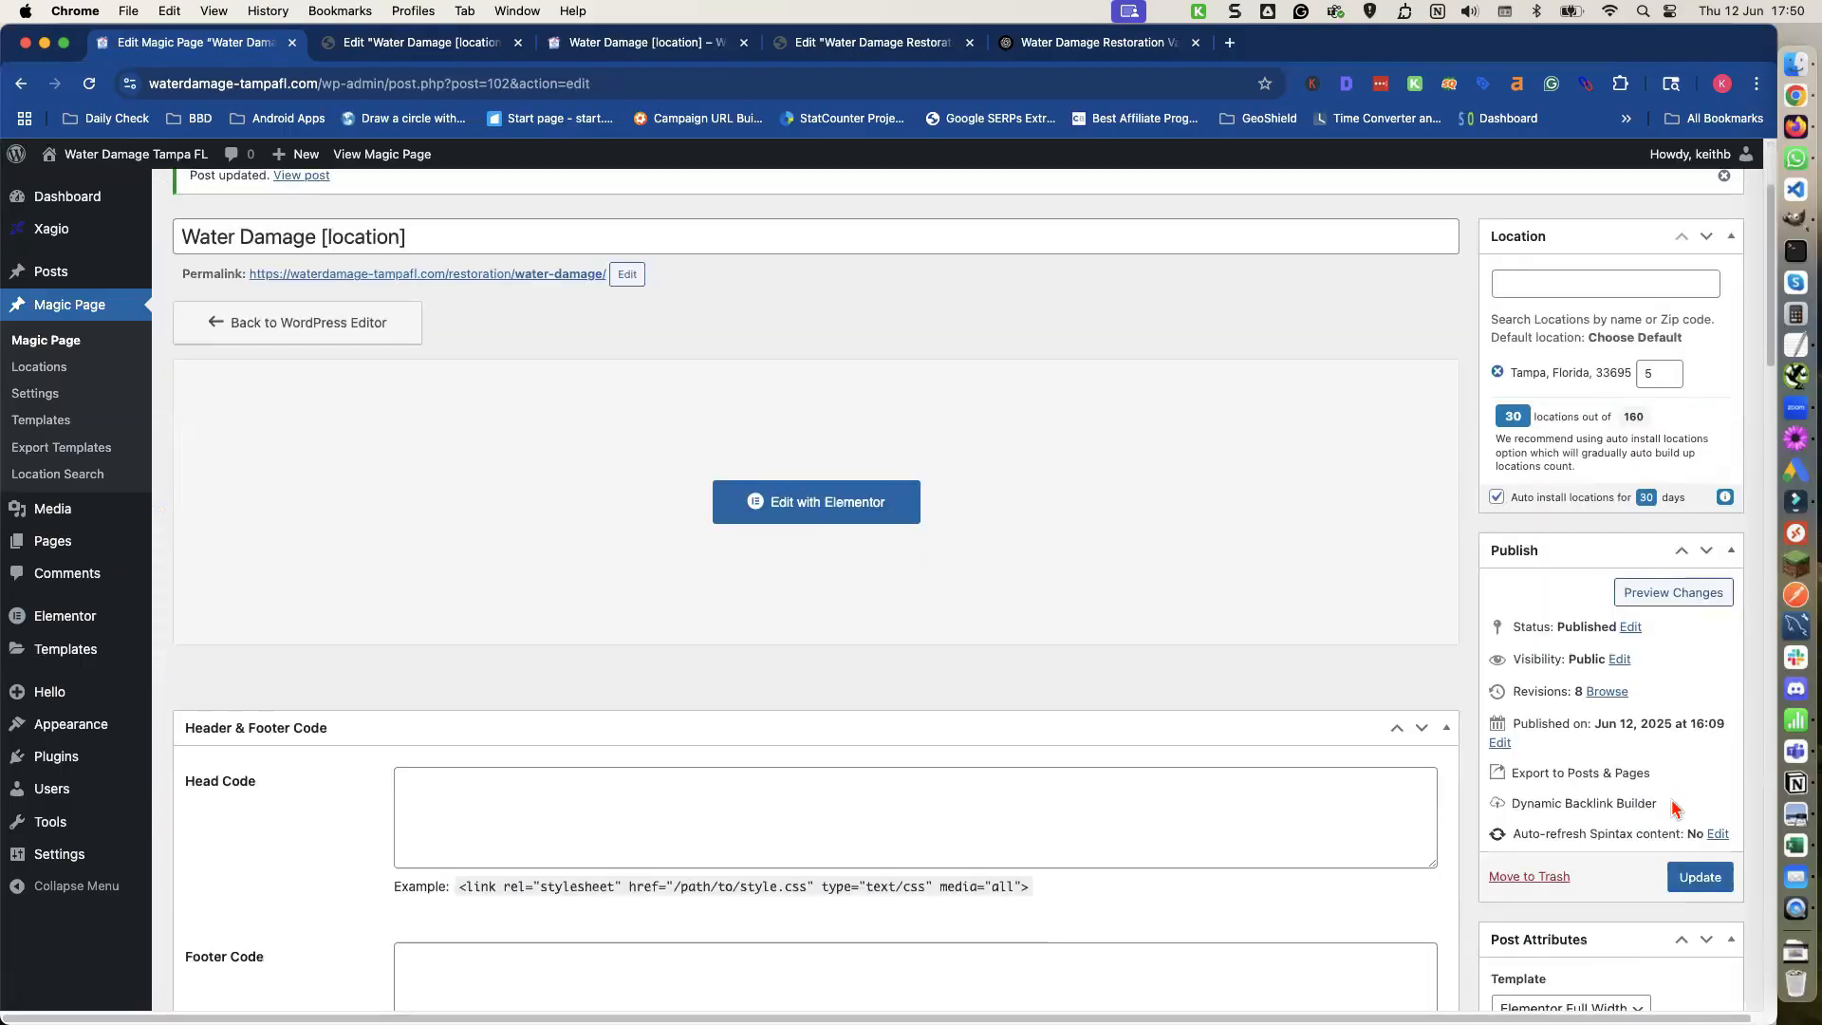
left_click(1698, 877)
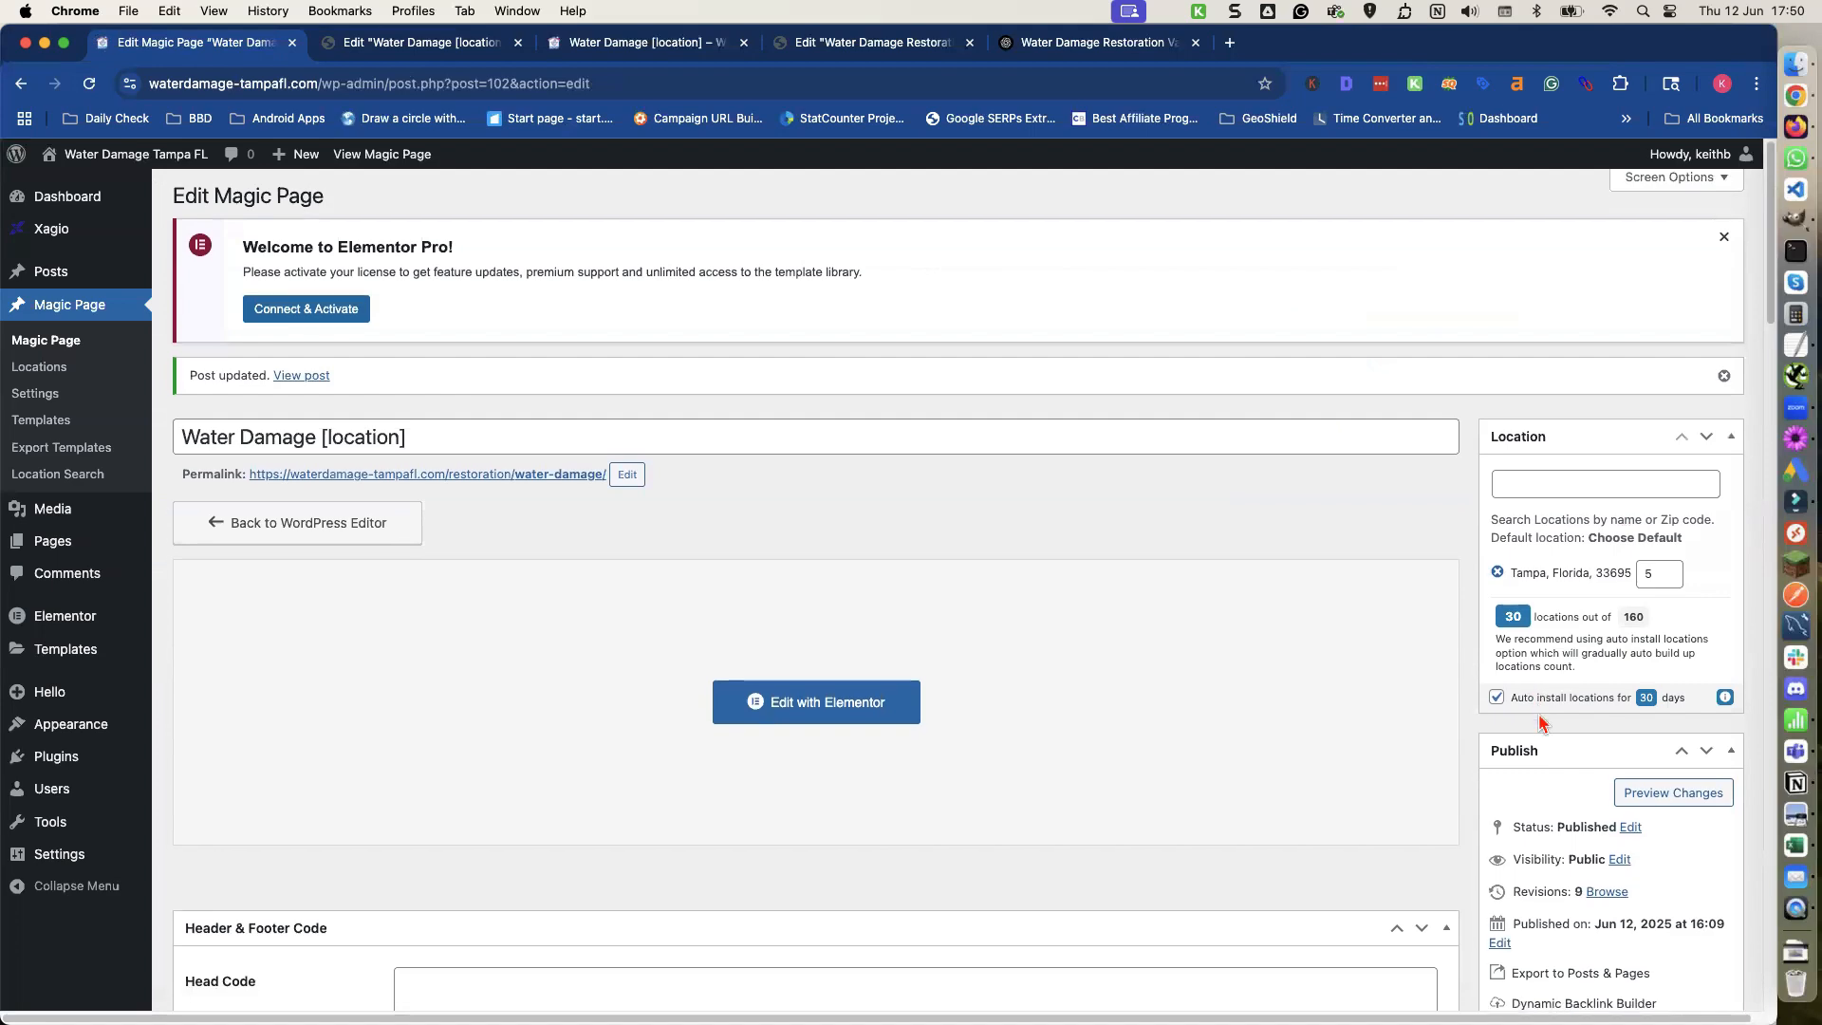
Open the Magic Page's permalink in a new tab and review the live Tampa page.
scroll(1534, 707, "down", 3)
scroll(1536, 714, "up", 3)
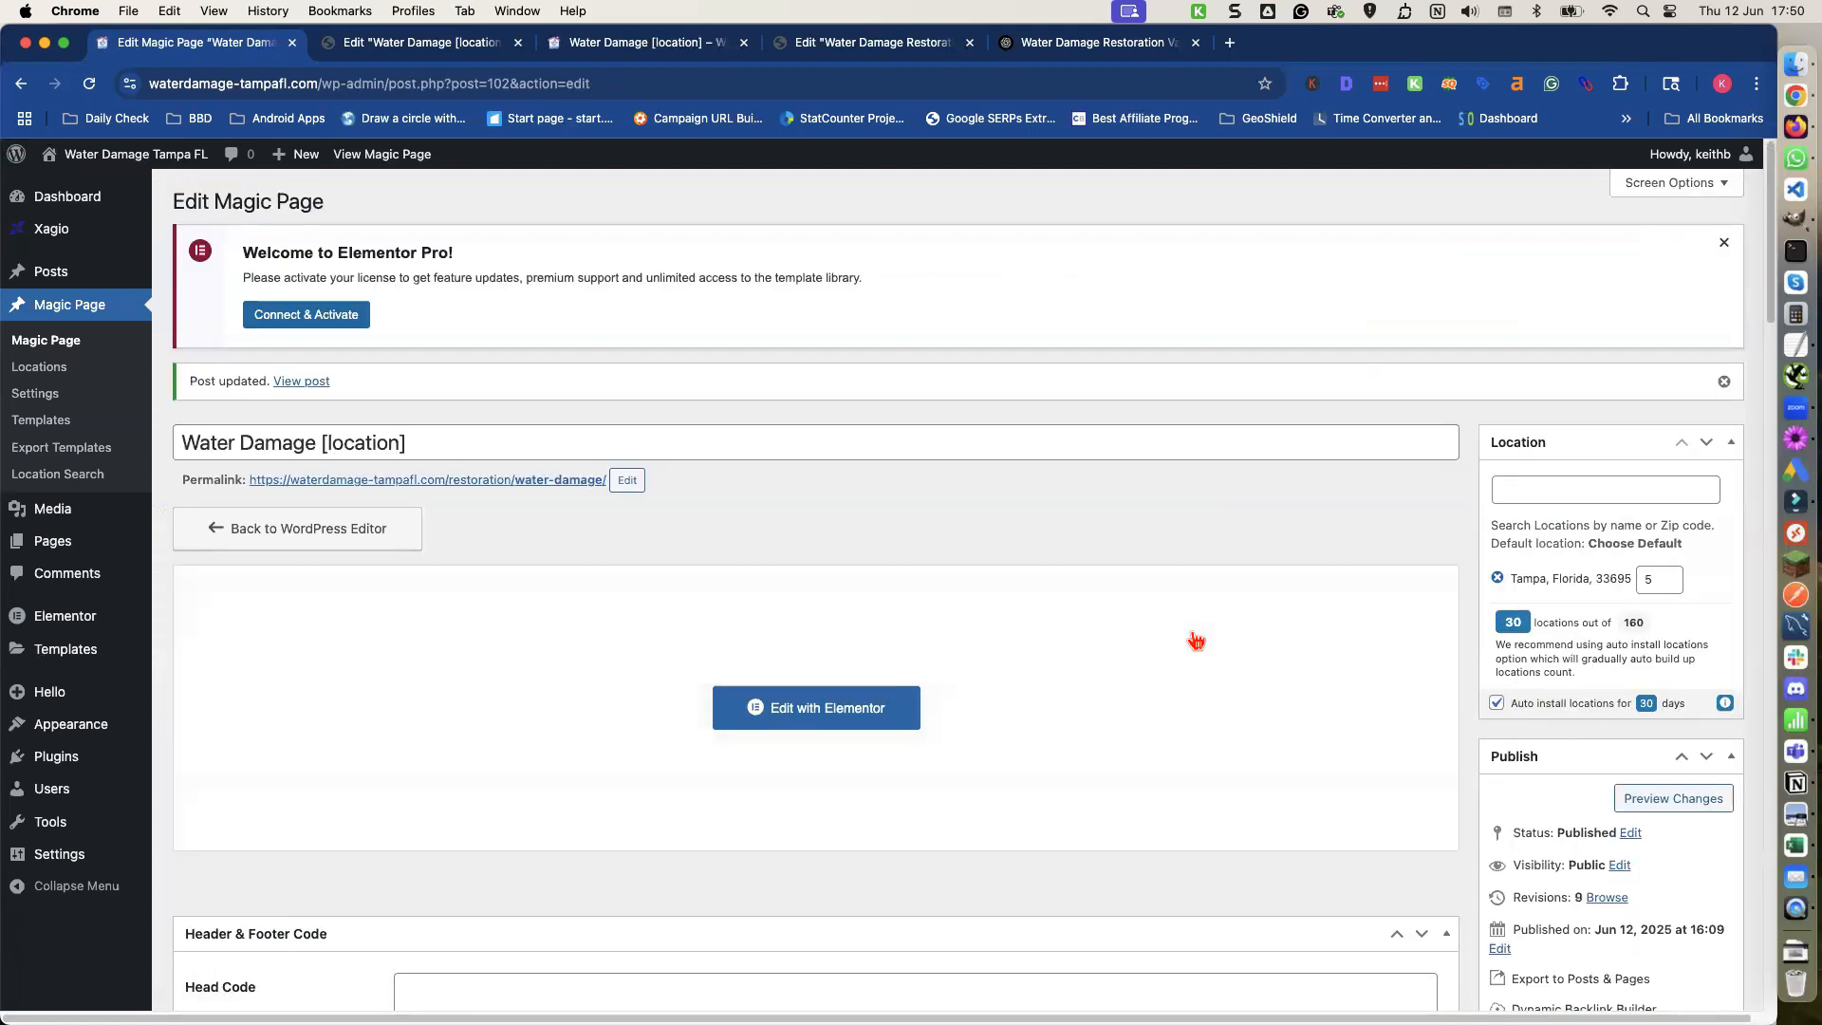
right_click(499, 482)
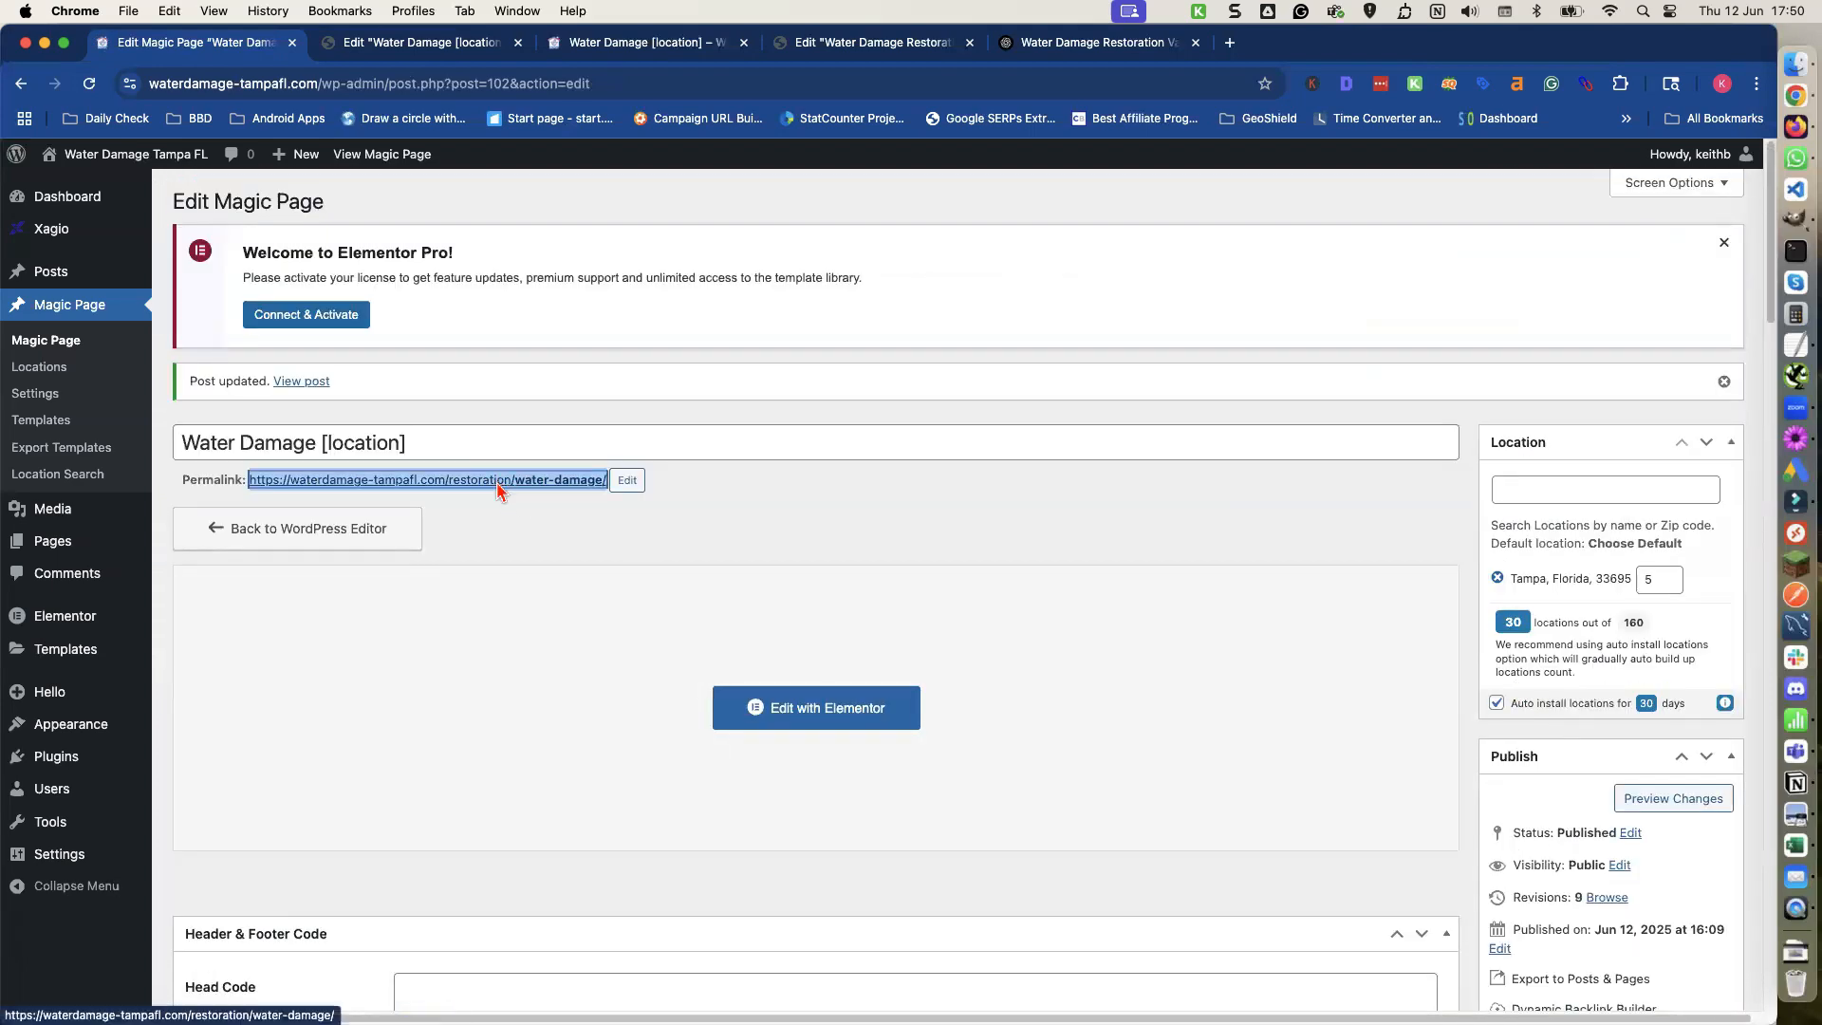
left_click(527, 490)
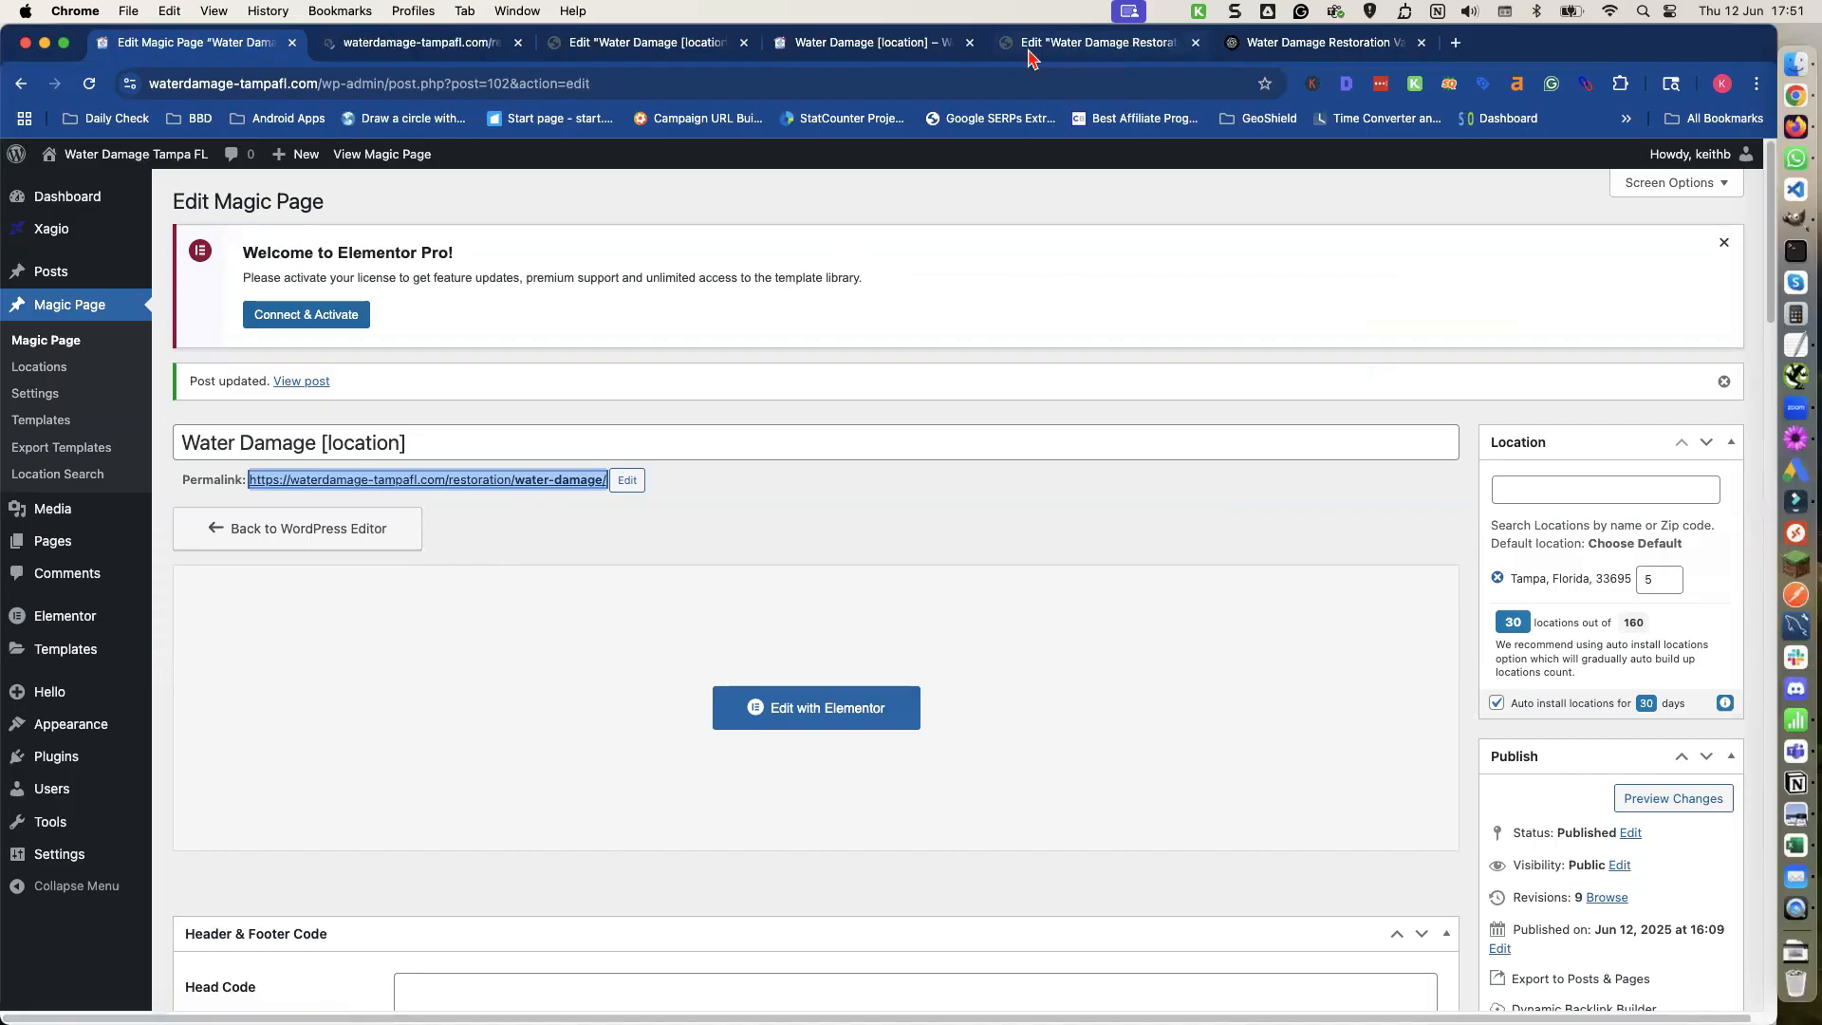
left_click(433, 44)
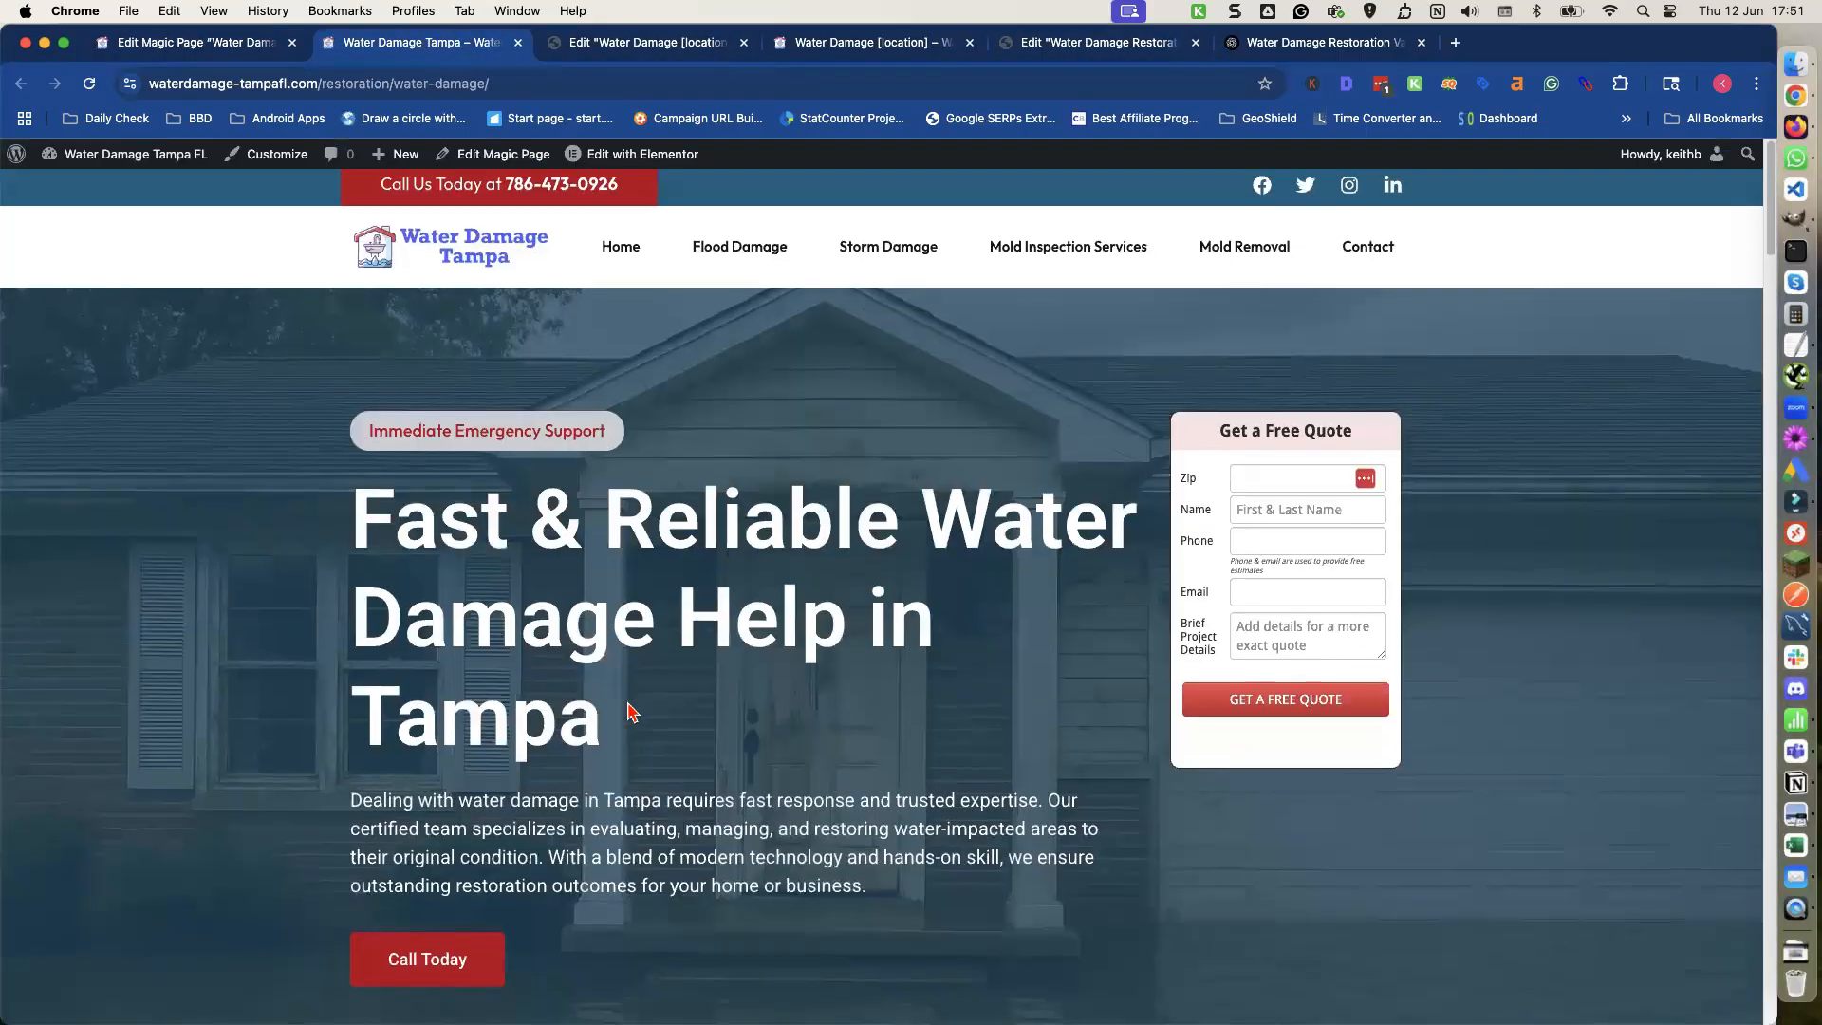
scroll(629, 707, "down", 3)
scroll(628, 700, "down", 15)
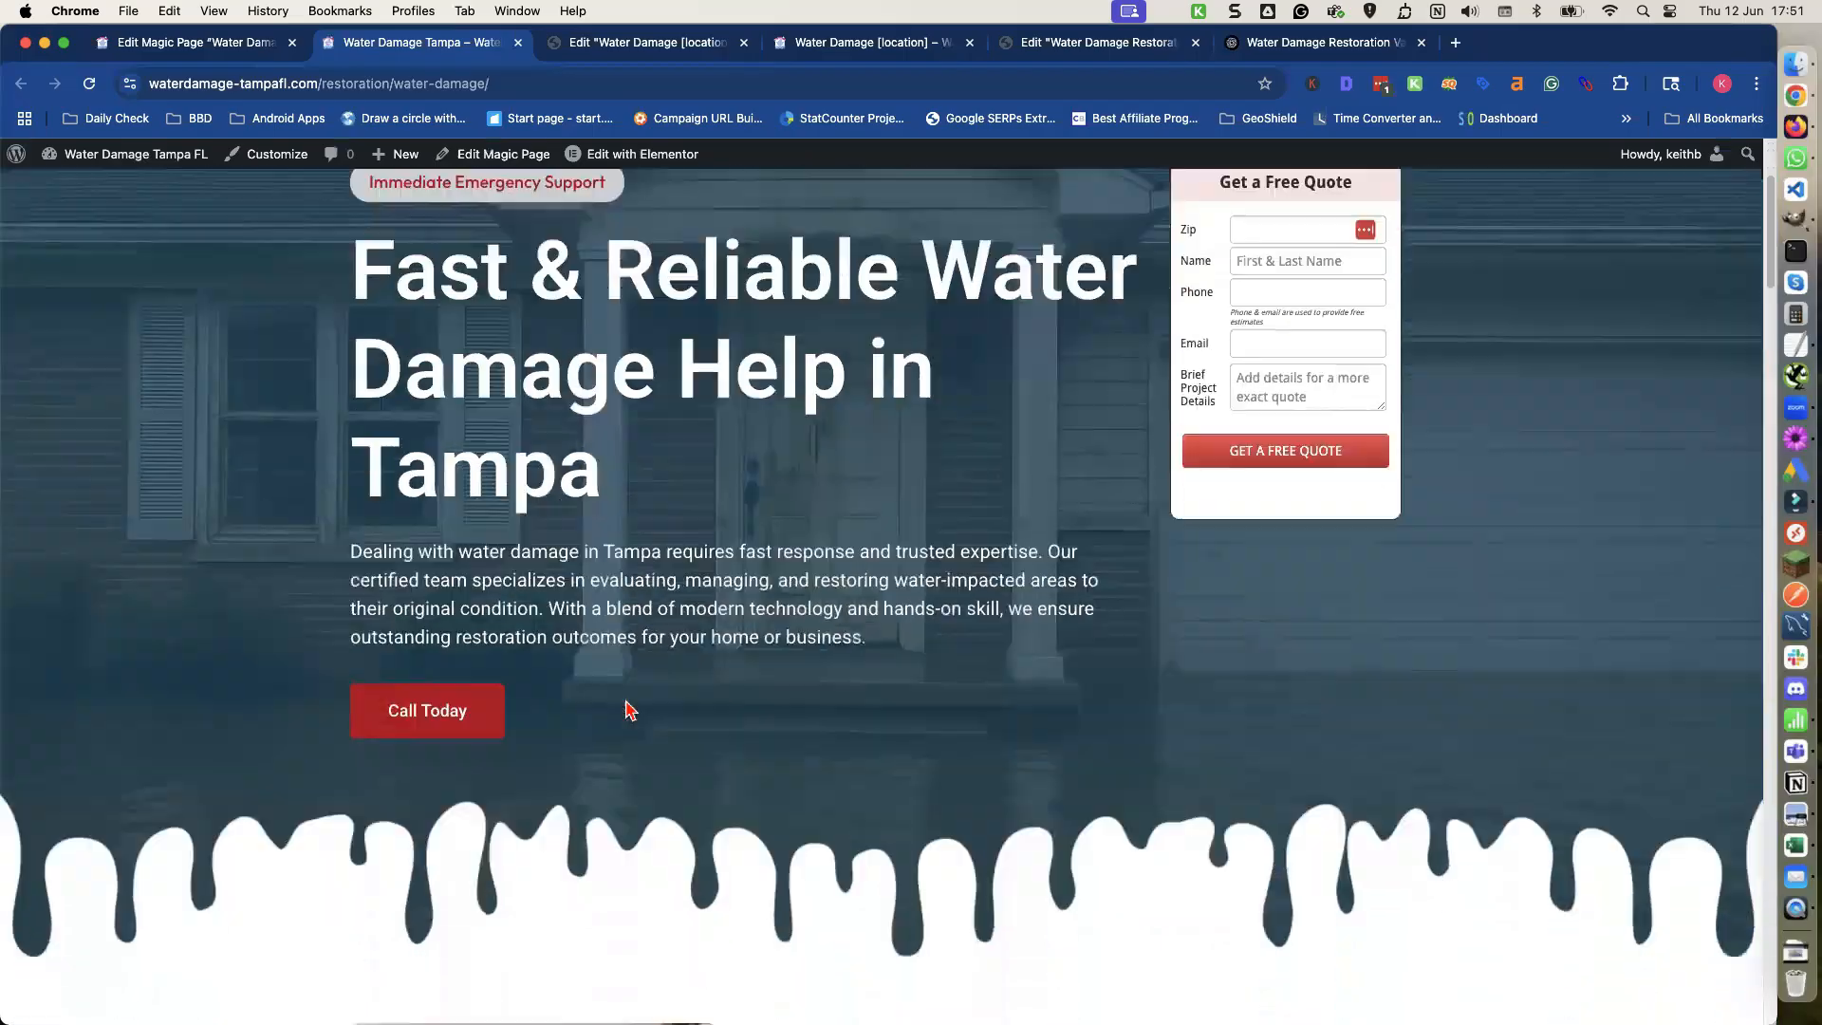
scroll(497, 325, "up", 5)
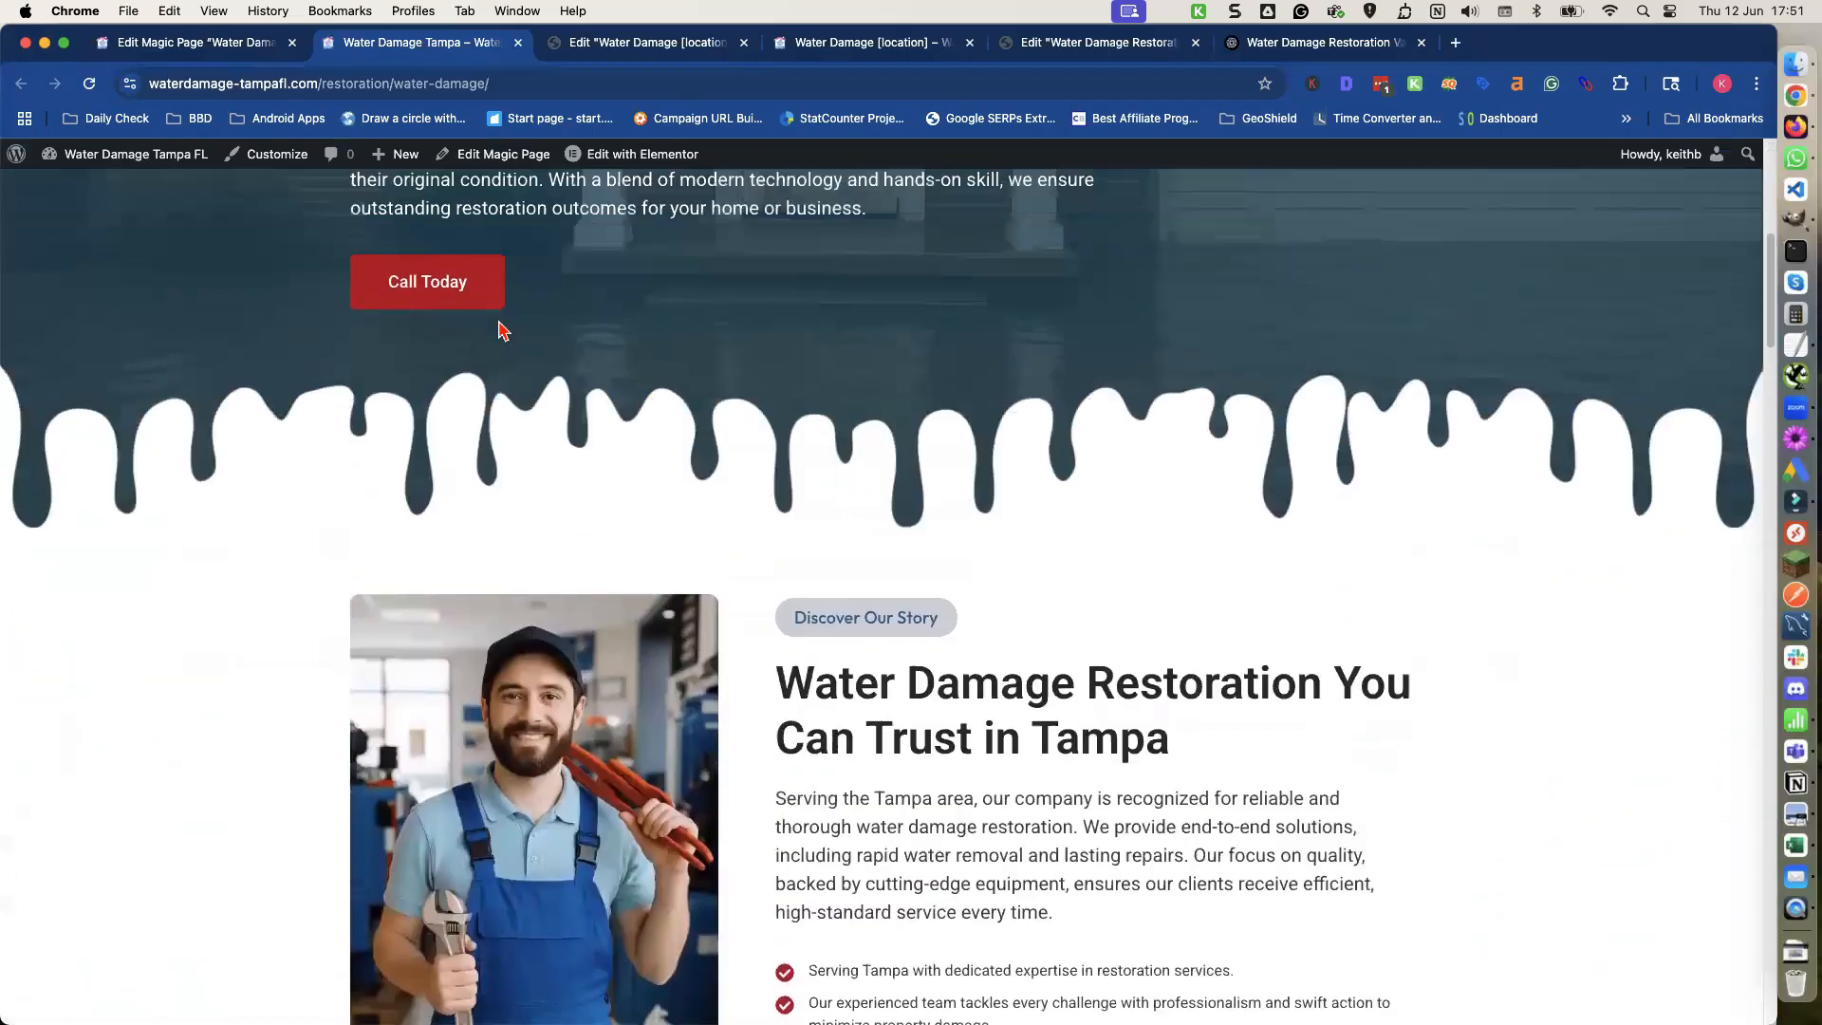
key("ctrl+shift+Tab")
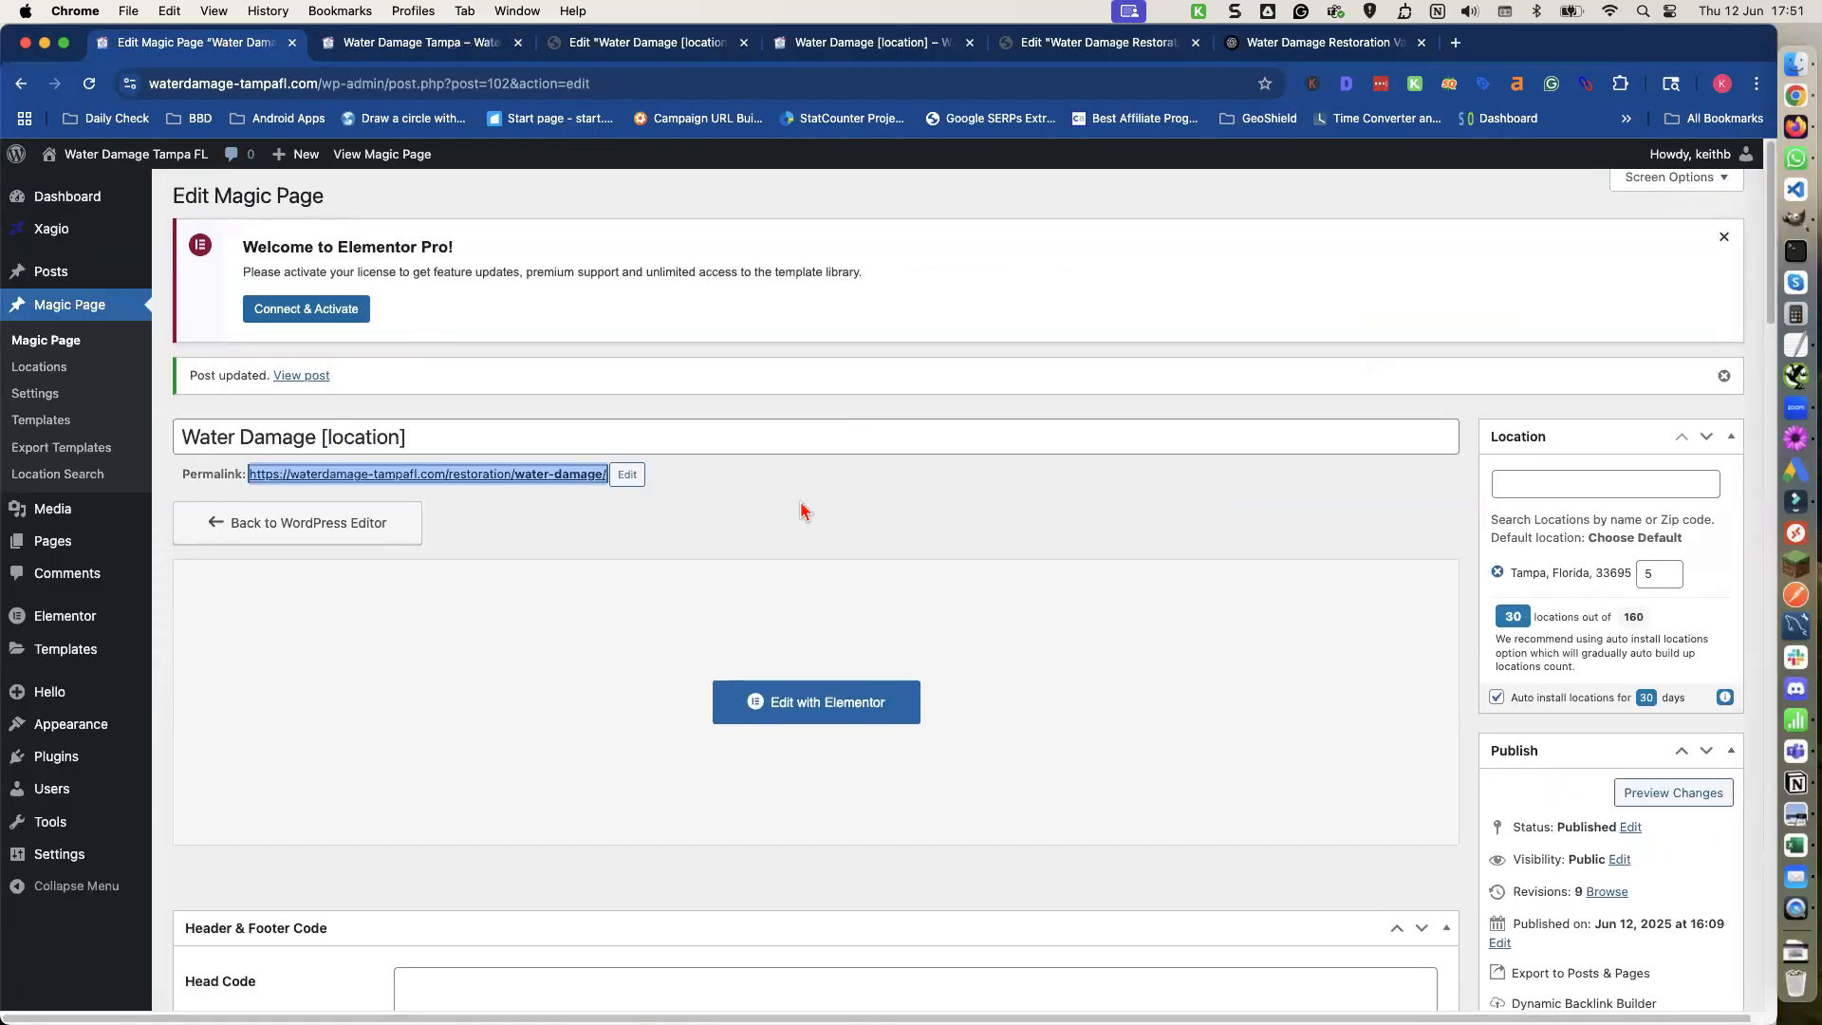
Close the live page tab and review the spintax placeholders in the Elementor editor.
scroll(801, 512, "down", 3)
left_click(802, 572)
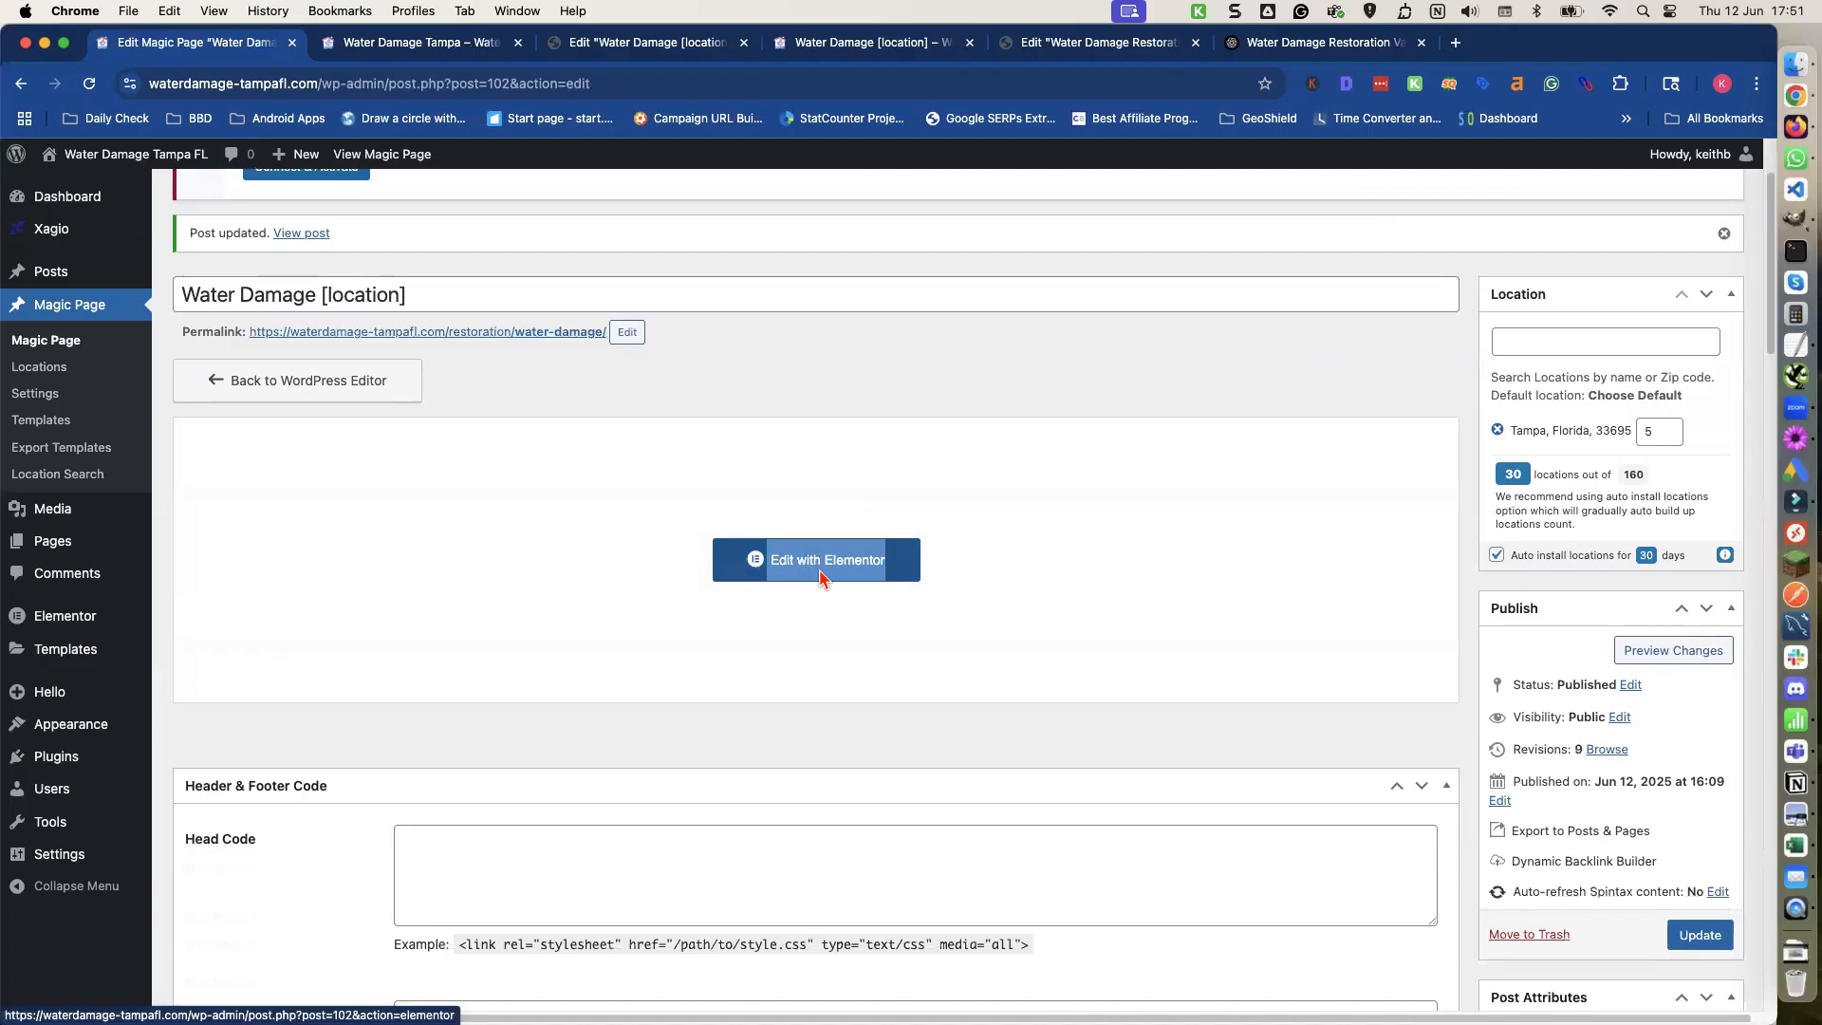
left_click(517, 42)
left_click(427, 46)
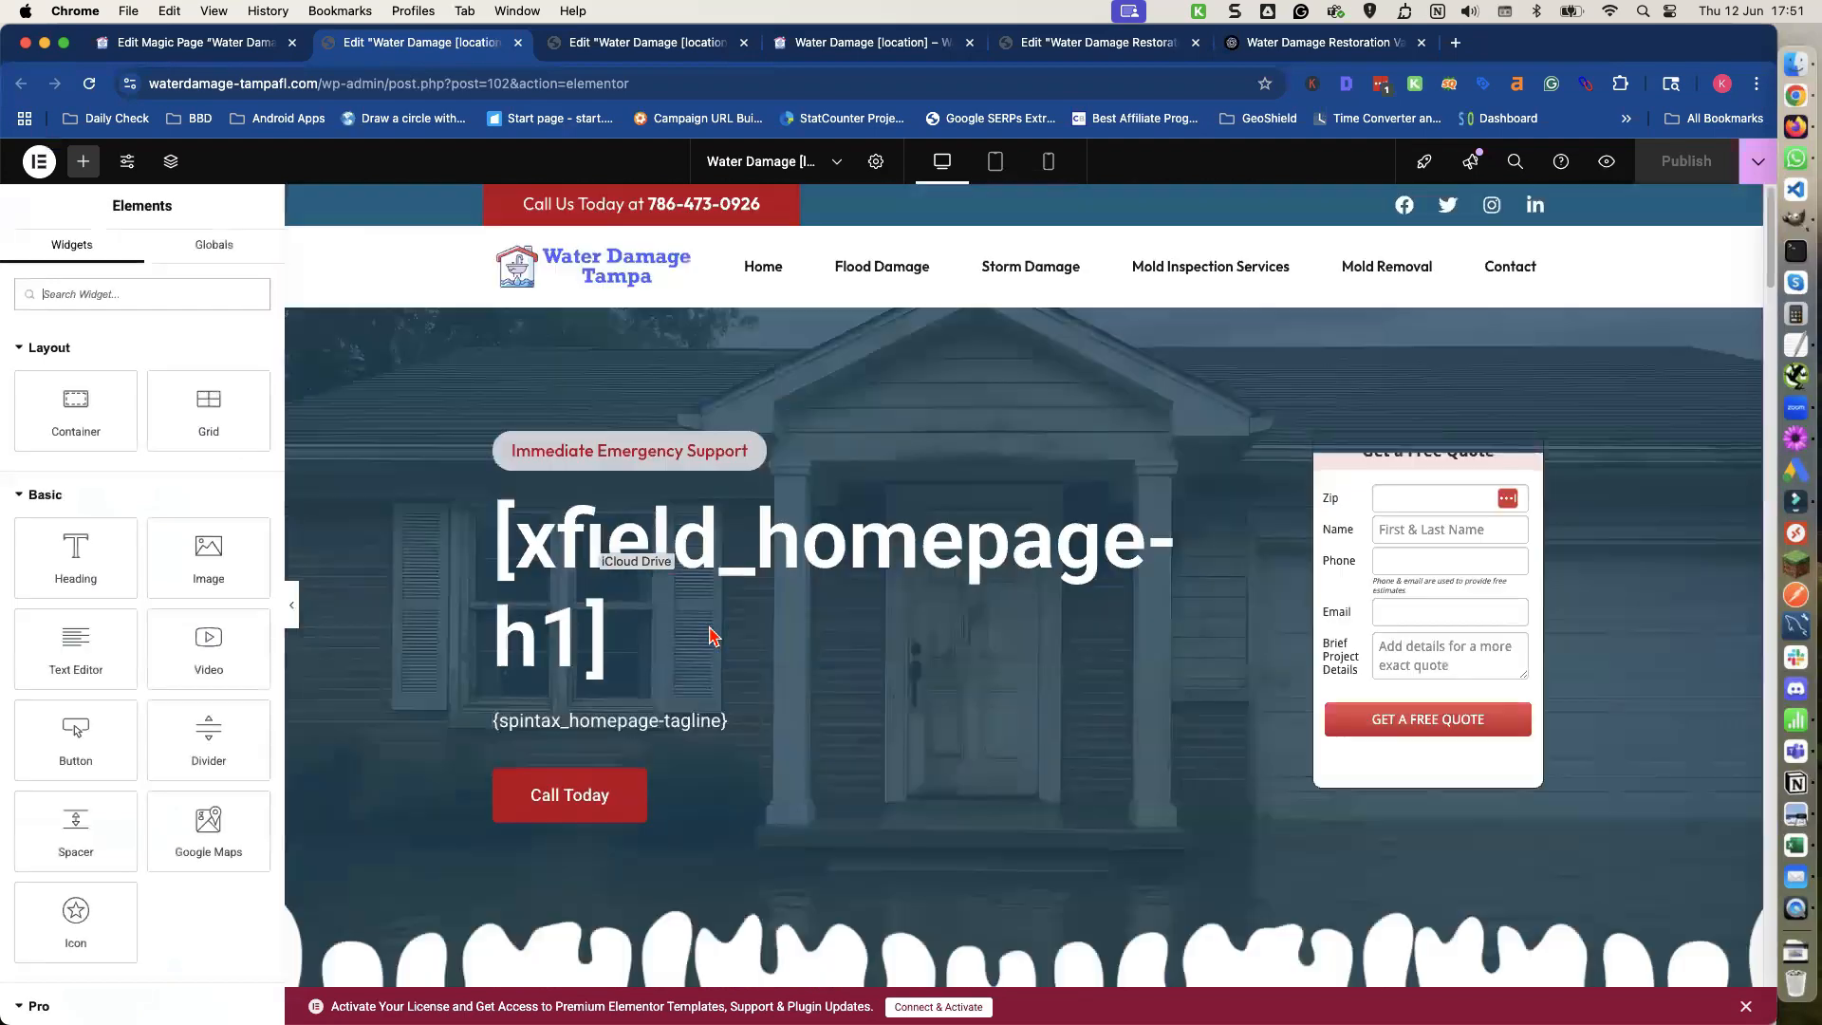
scroll(710, 636, "down", 7)
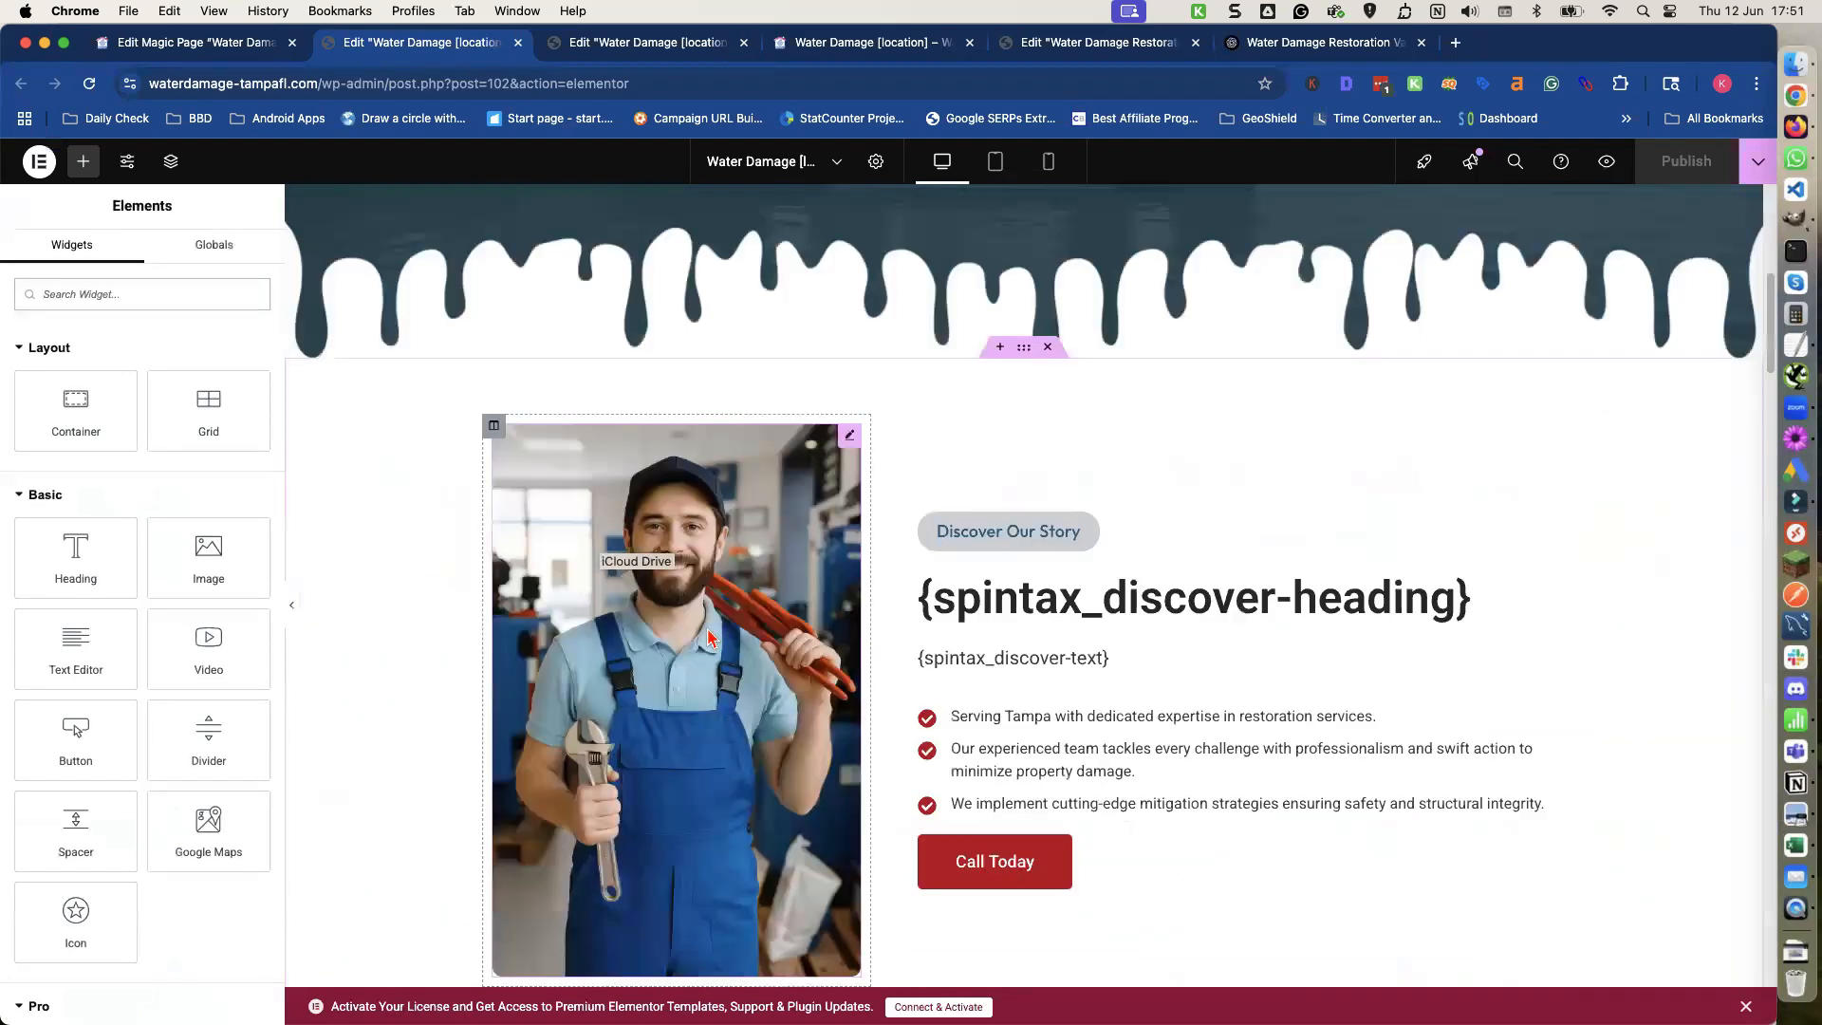
scroll(710, 636, "down", 2)
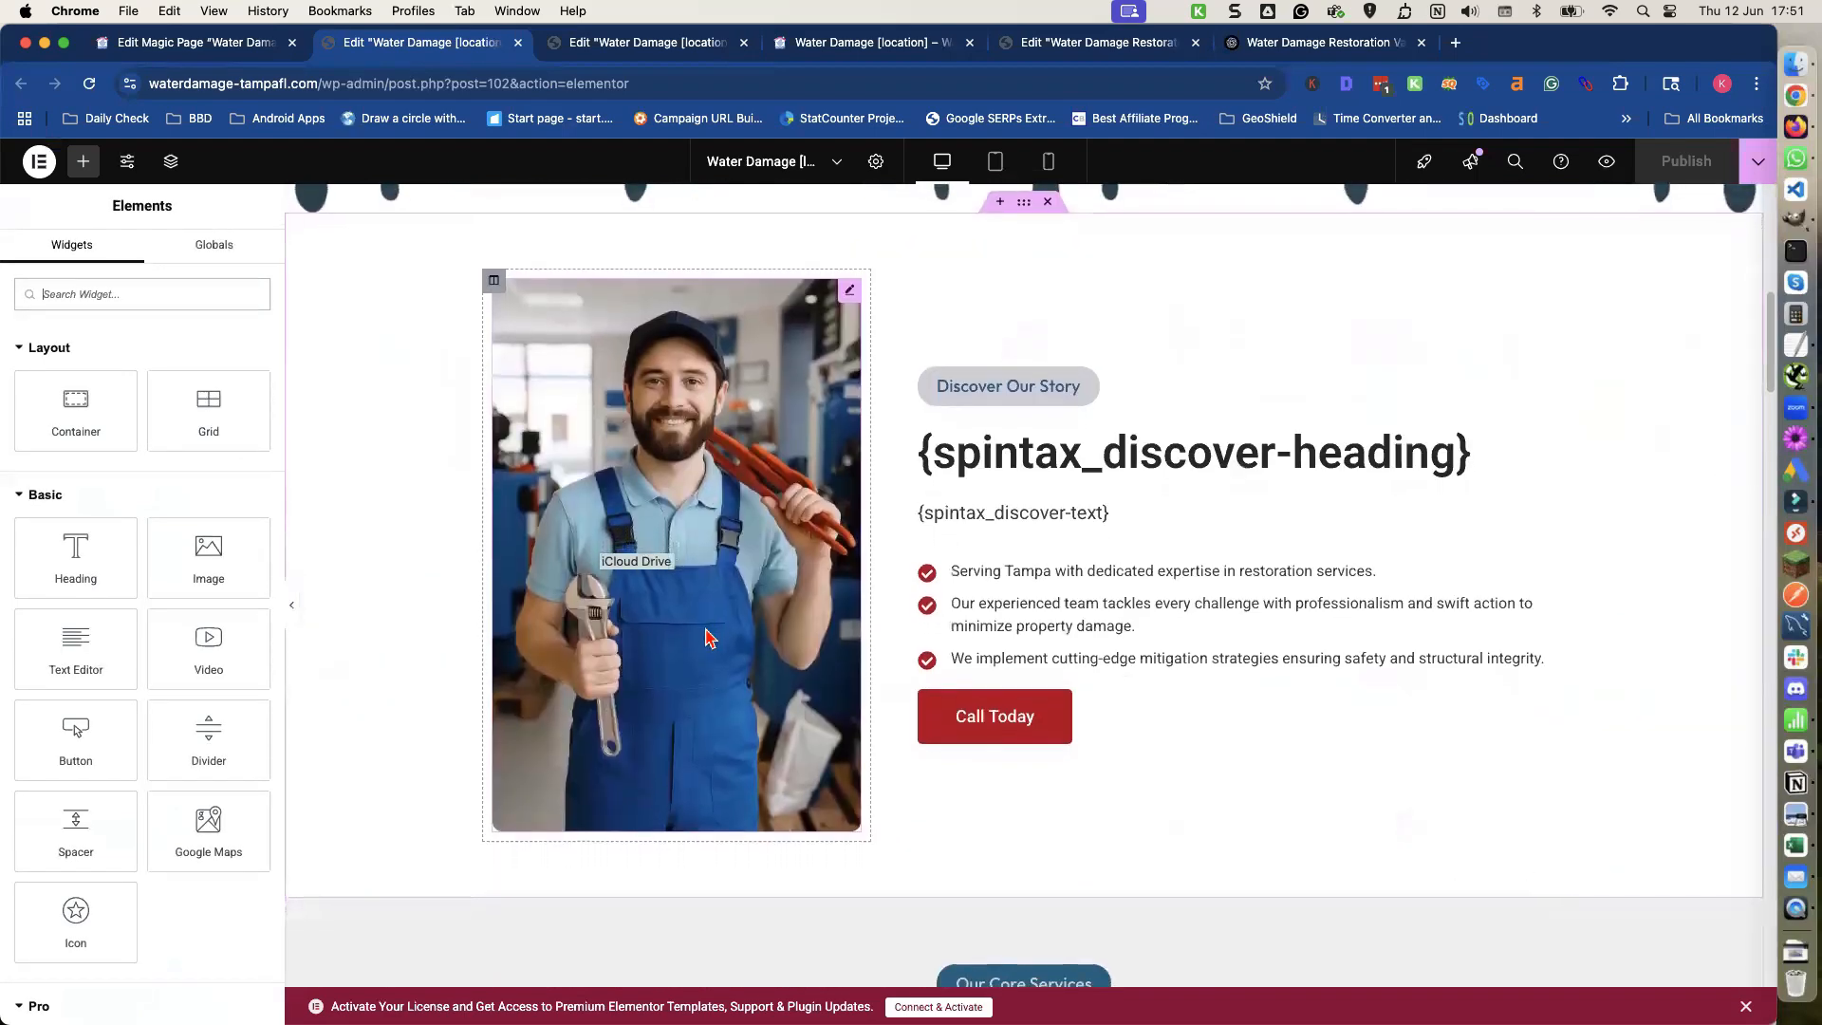
scroll(705, 637, "down", 5)
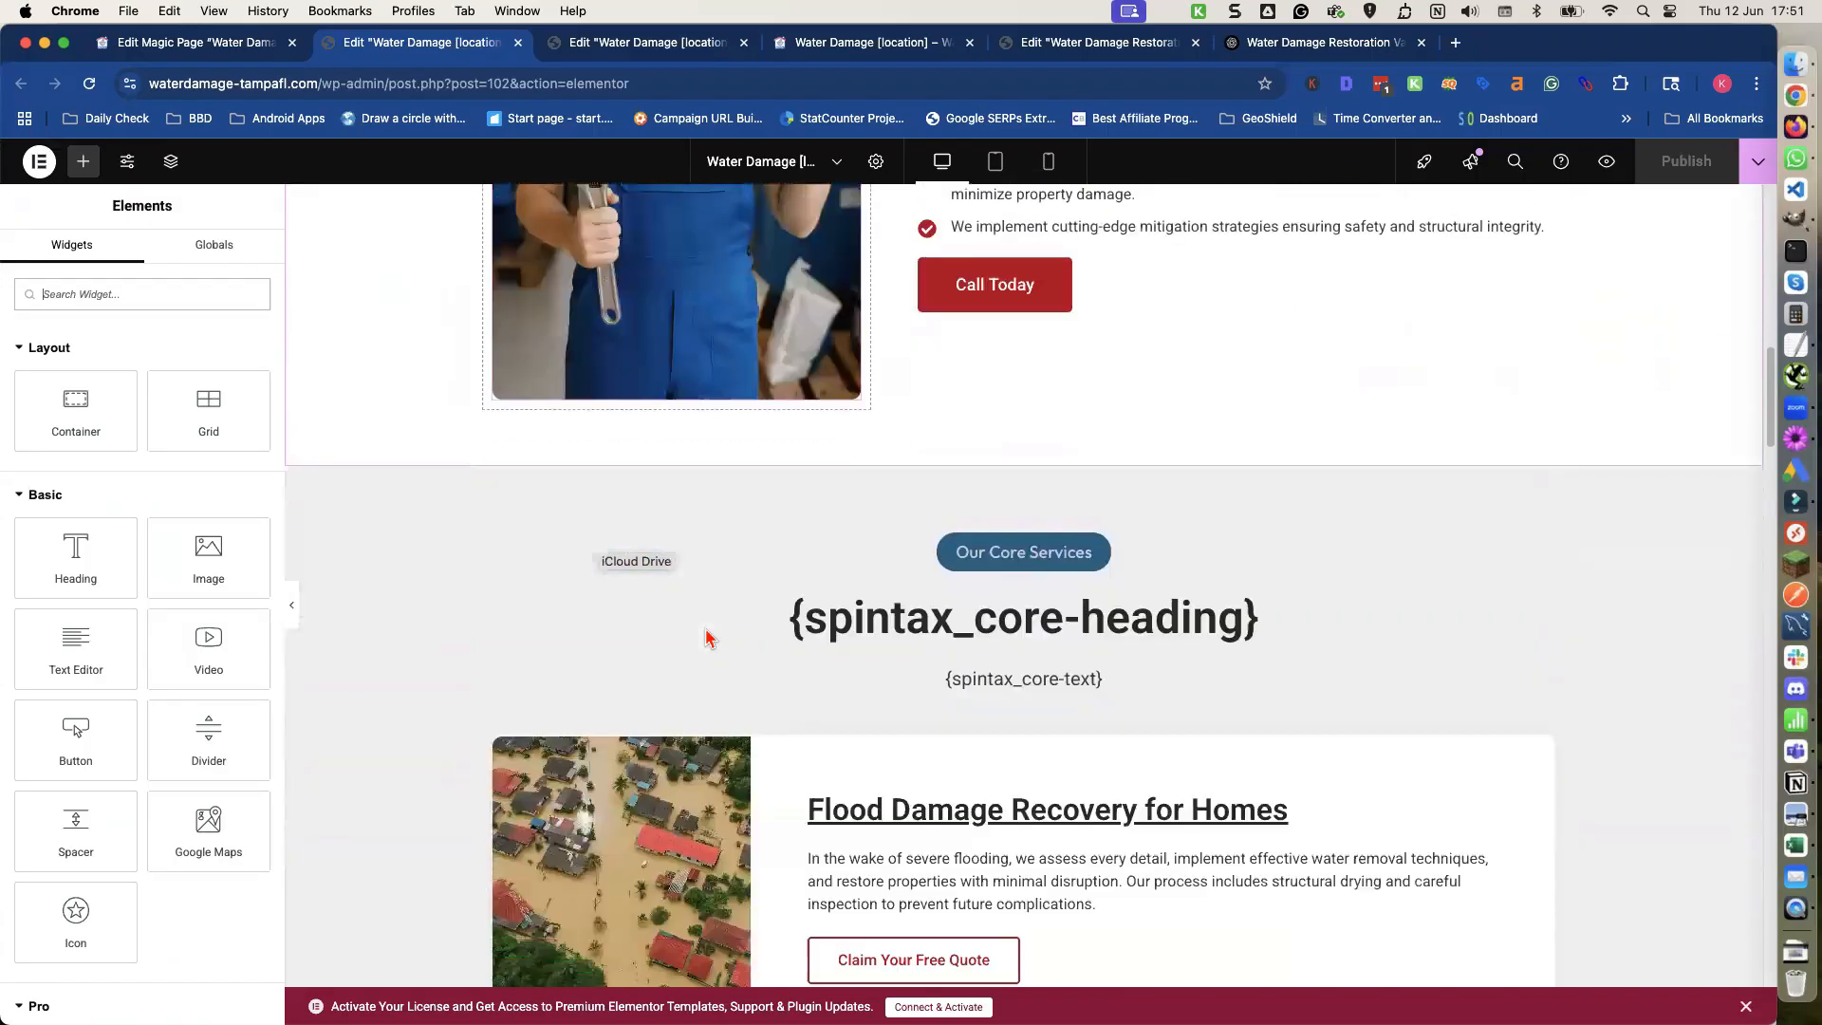
scroll(705, 637, "up", 5)
Close the duplicate editor tab and review the page preview's discover section.
left_click(650, 44)
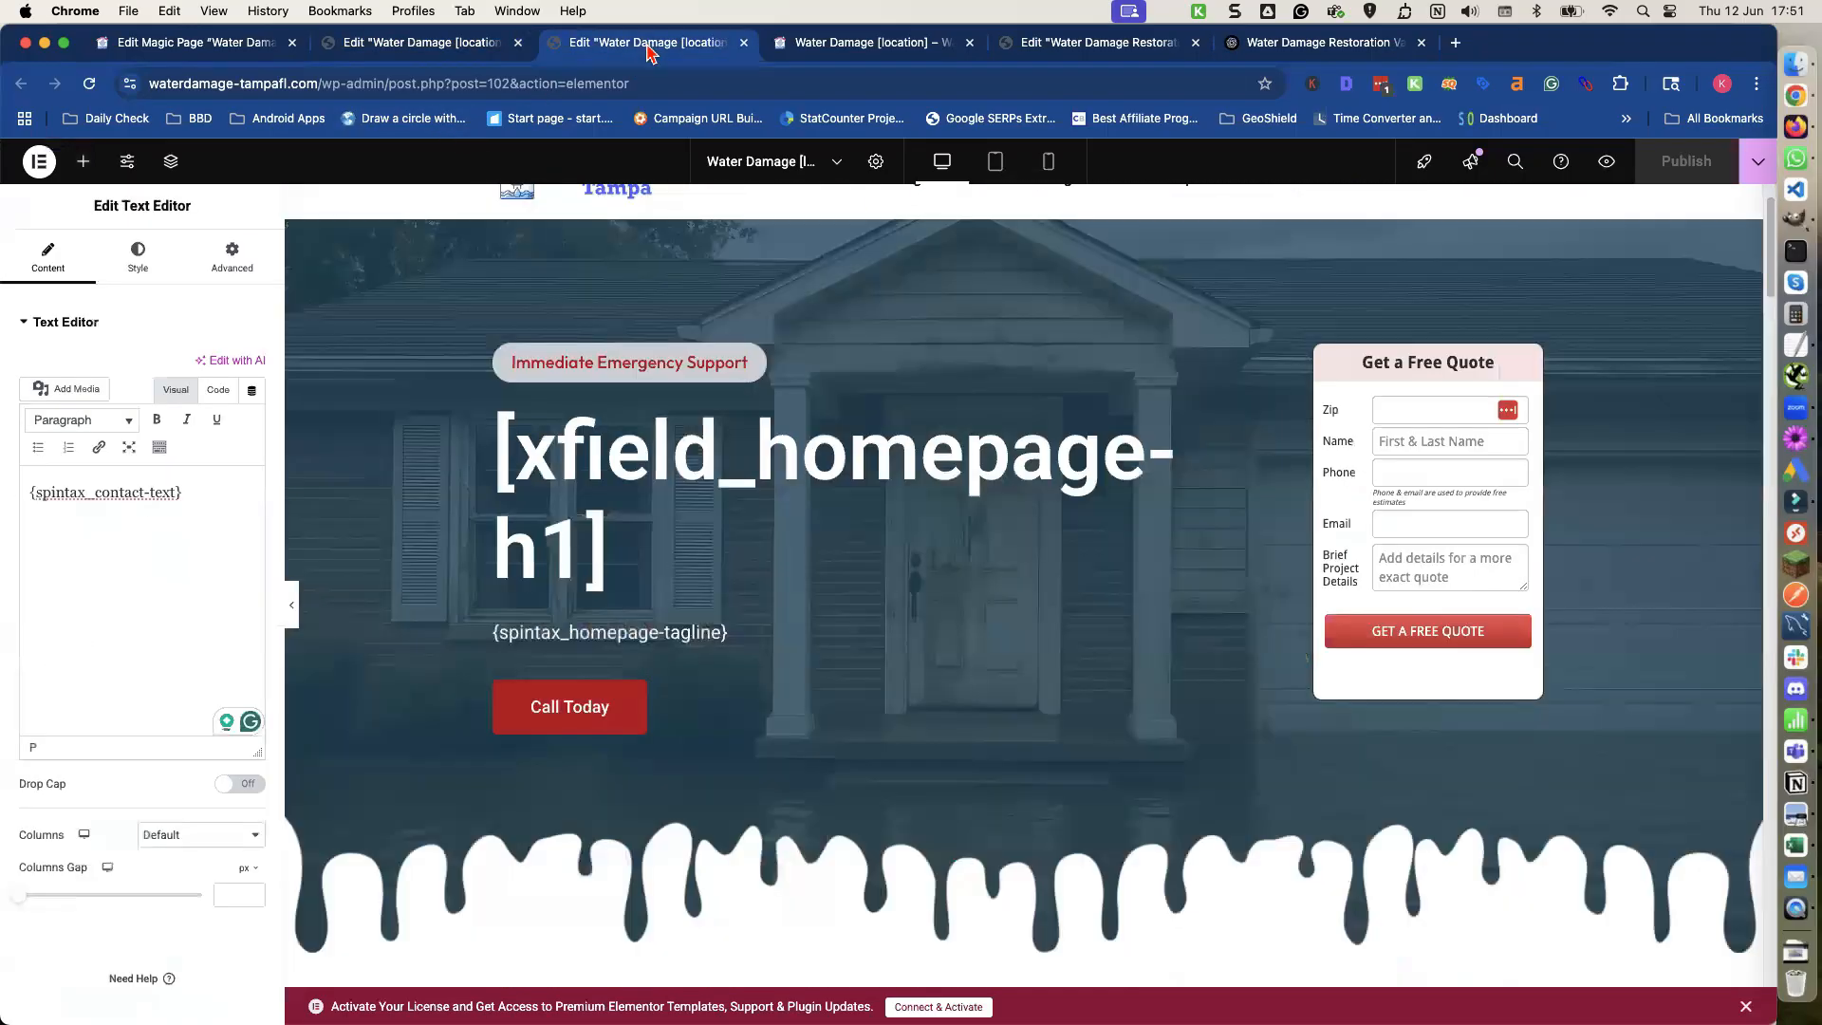
left_click(743, 44)
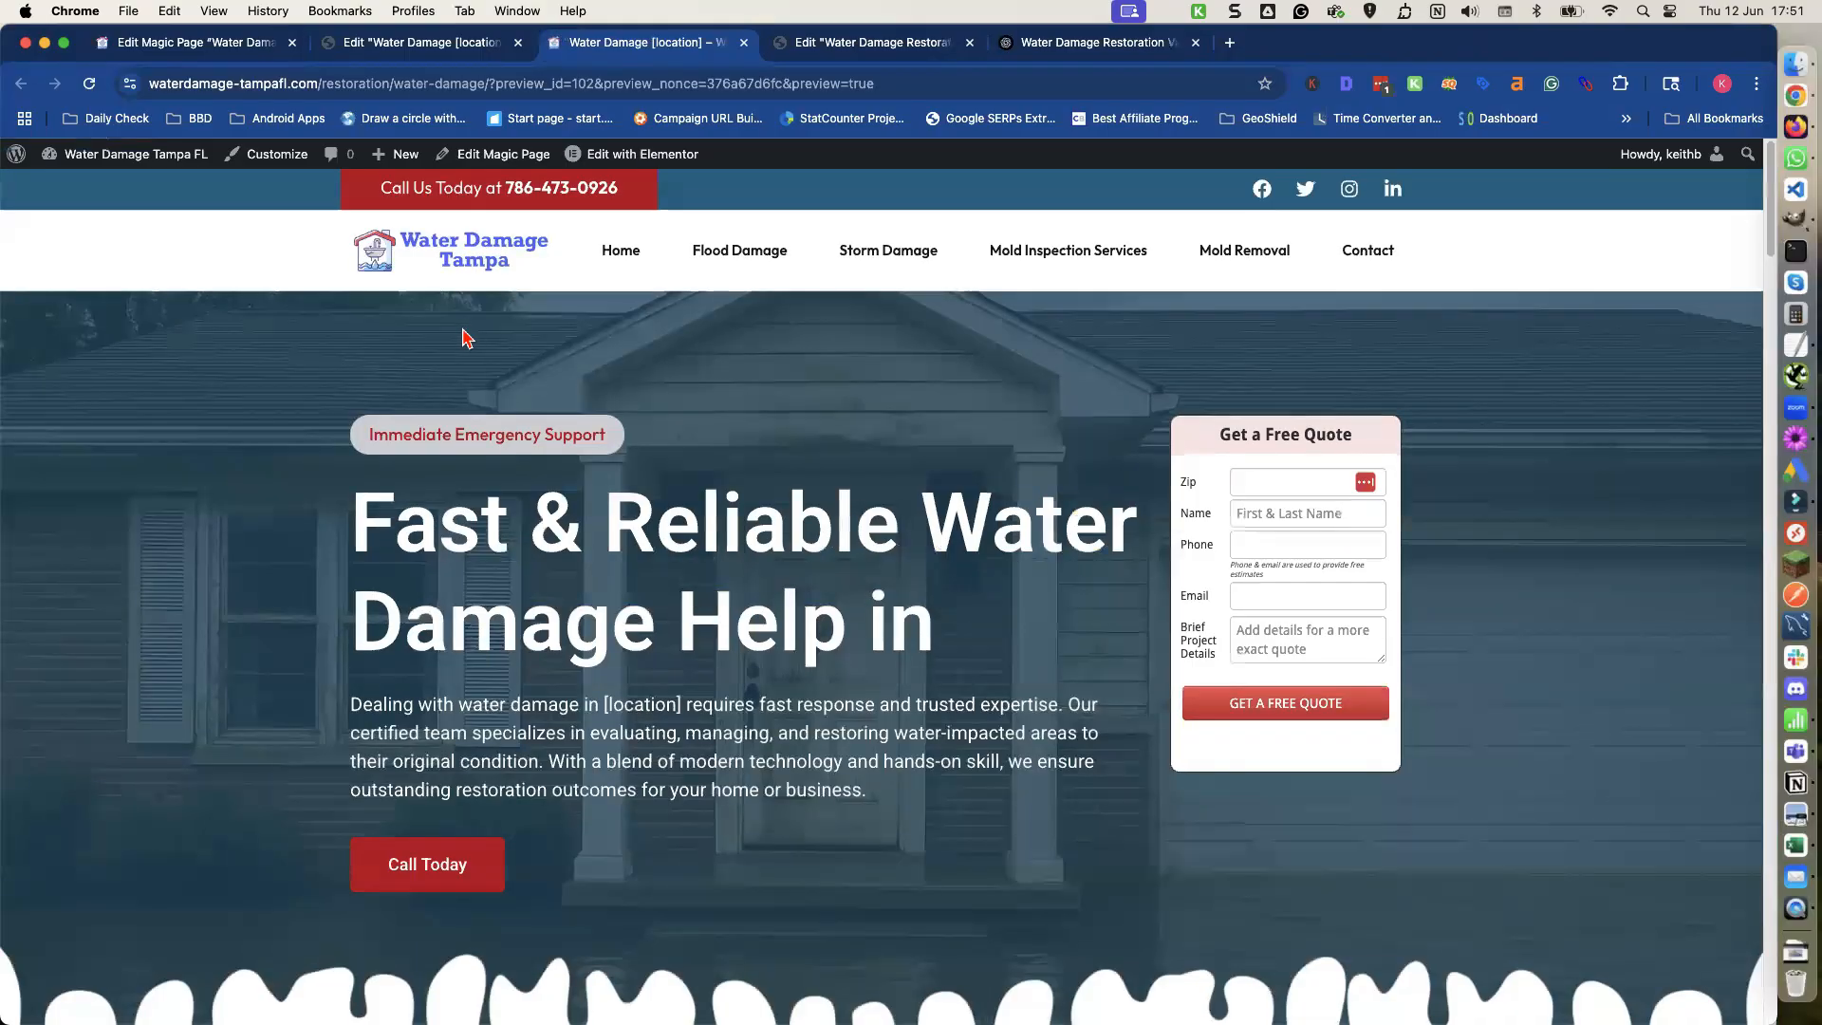
scroll(459, 337, "down", 1)
scroll(459, 337, "down", 5)
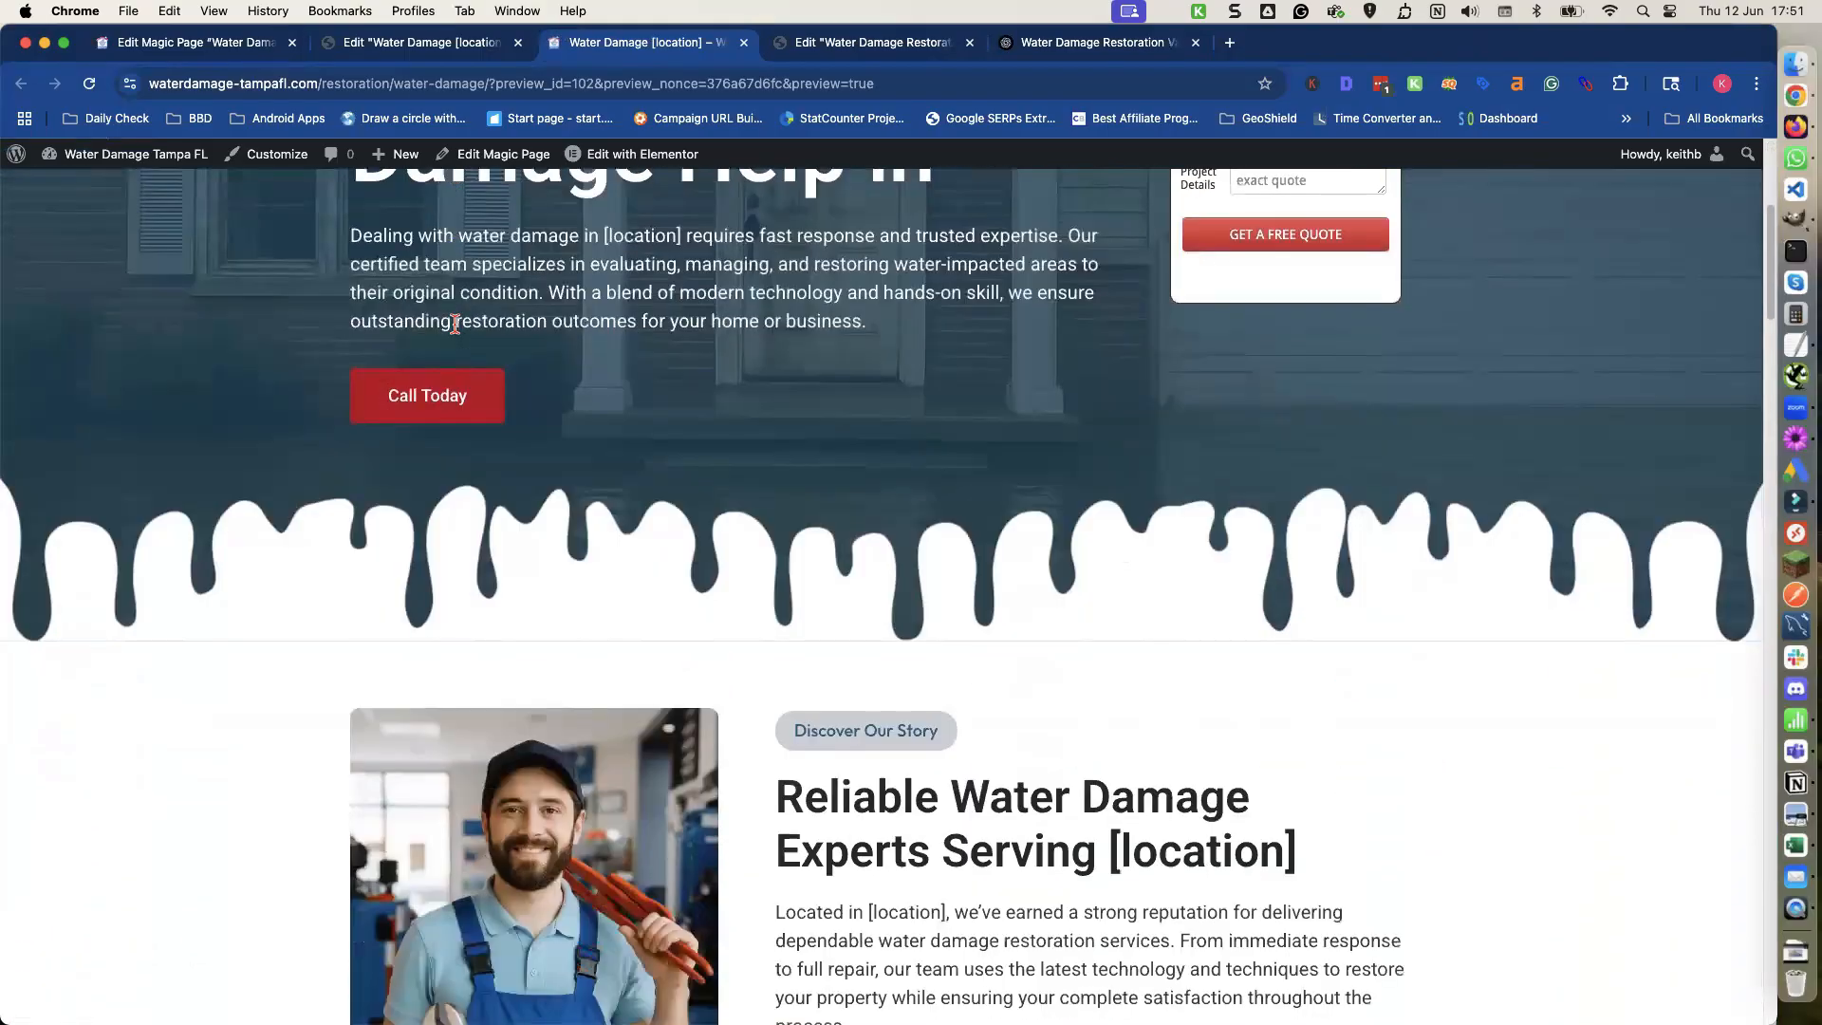
scroll(458, 343, "down", 3)
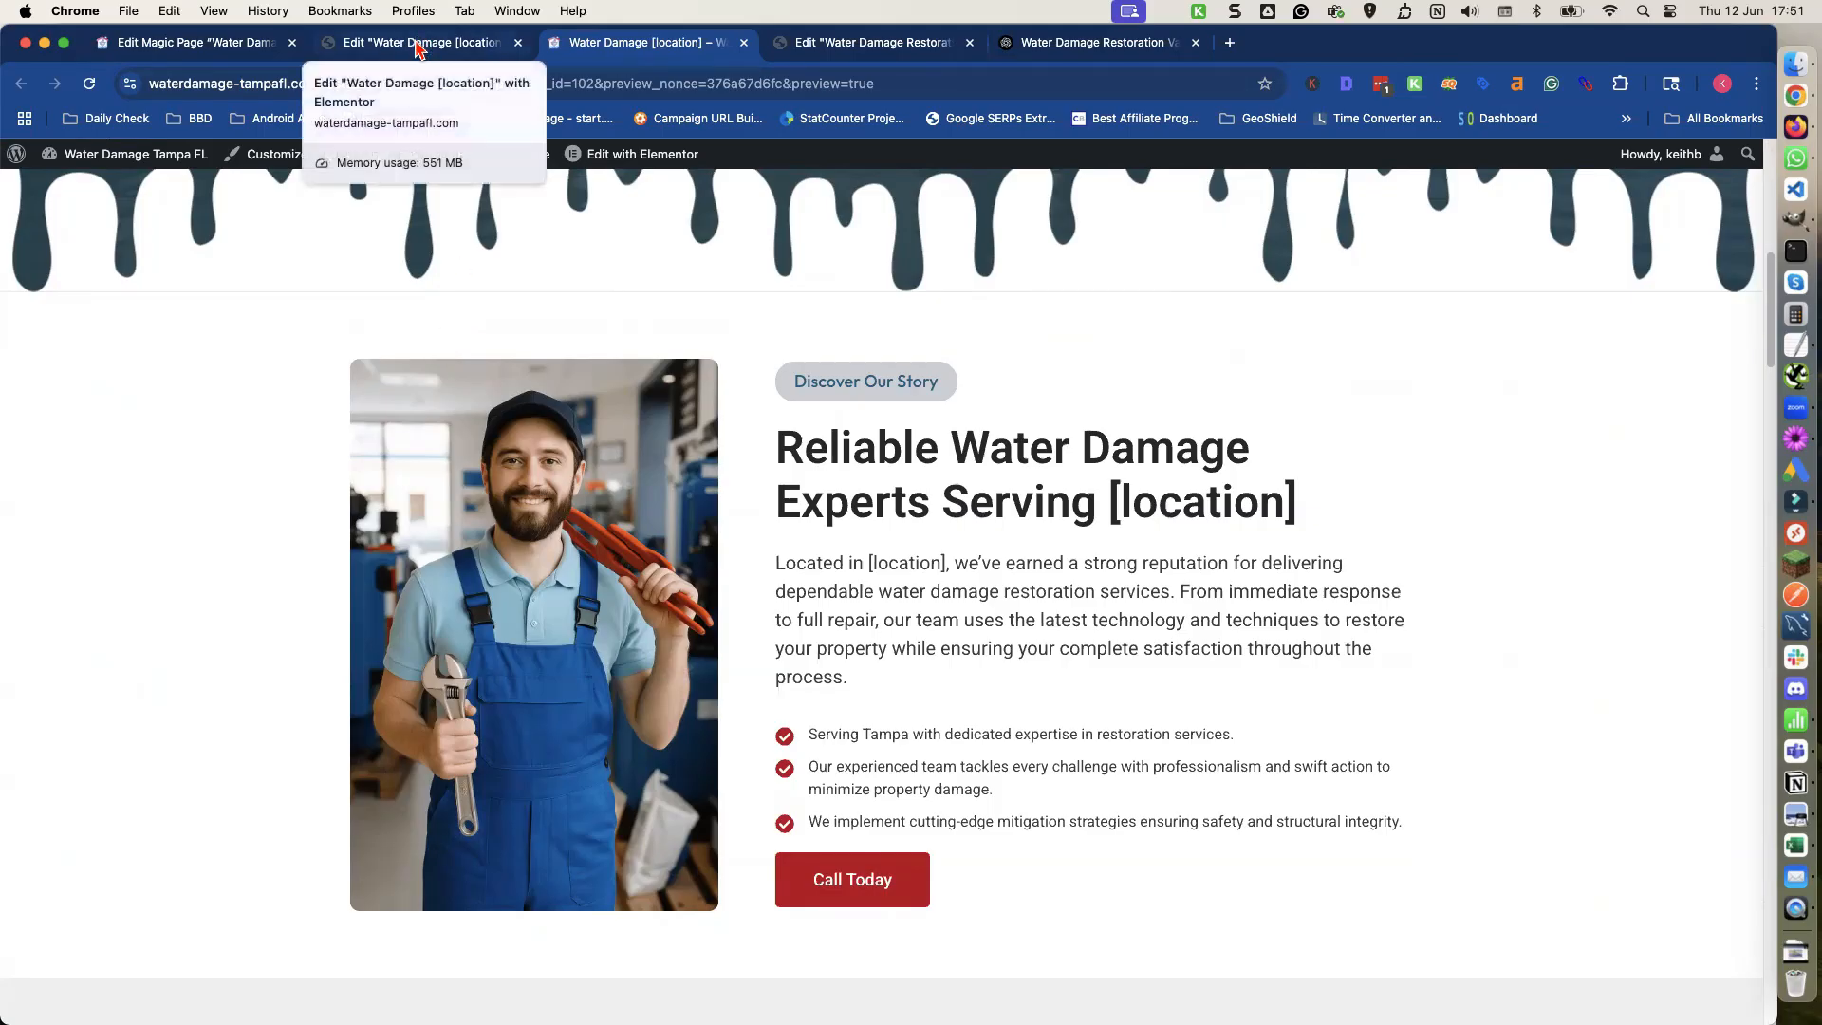
Add a paragraph reading We also cover the following areas [cities count="5"] under the discover text, then publish.
left_click(417, 46)
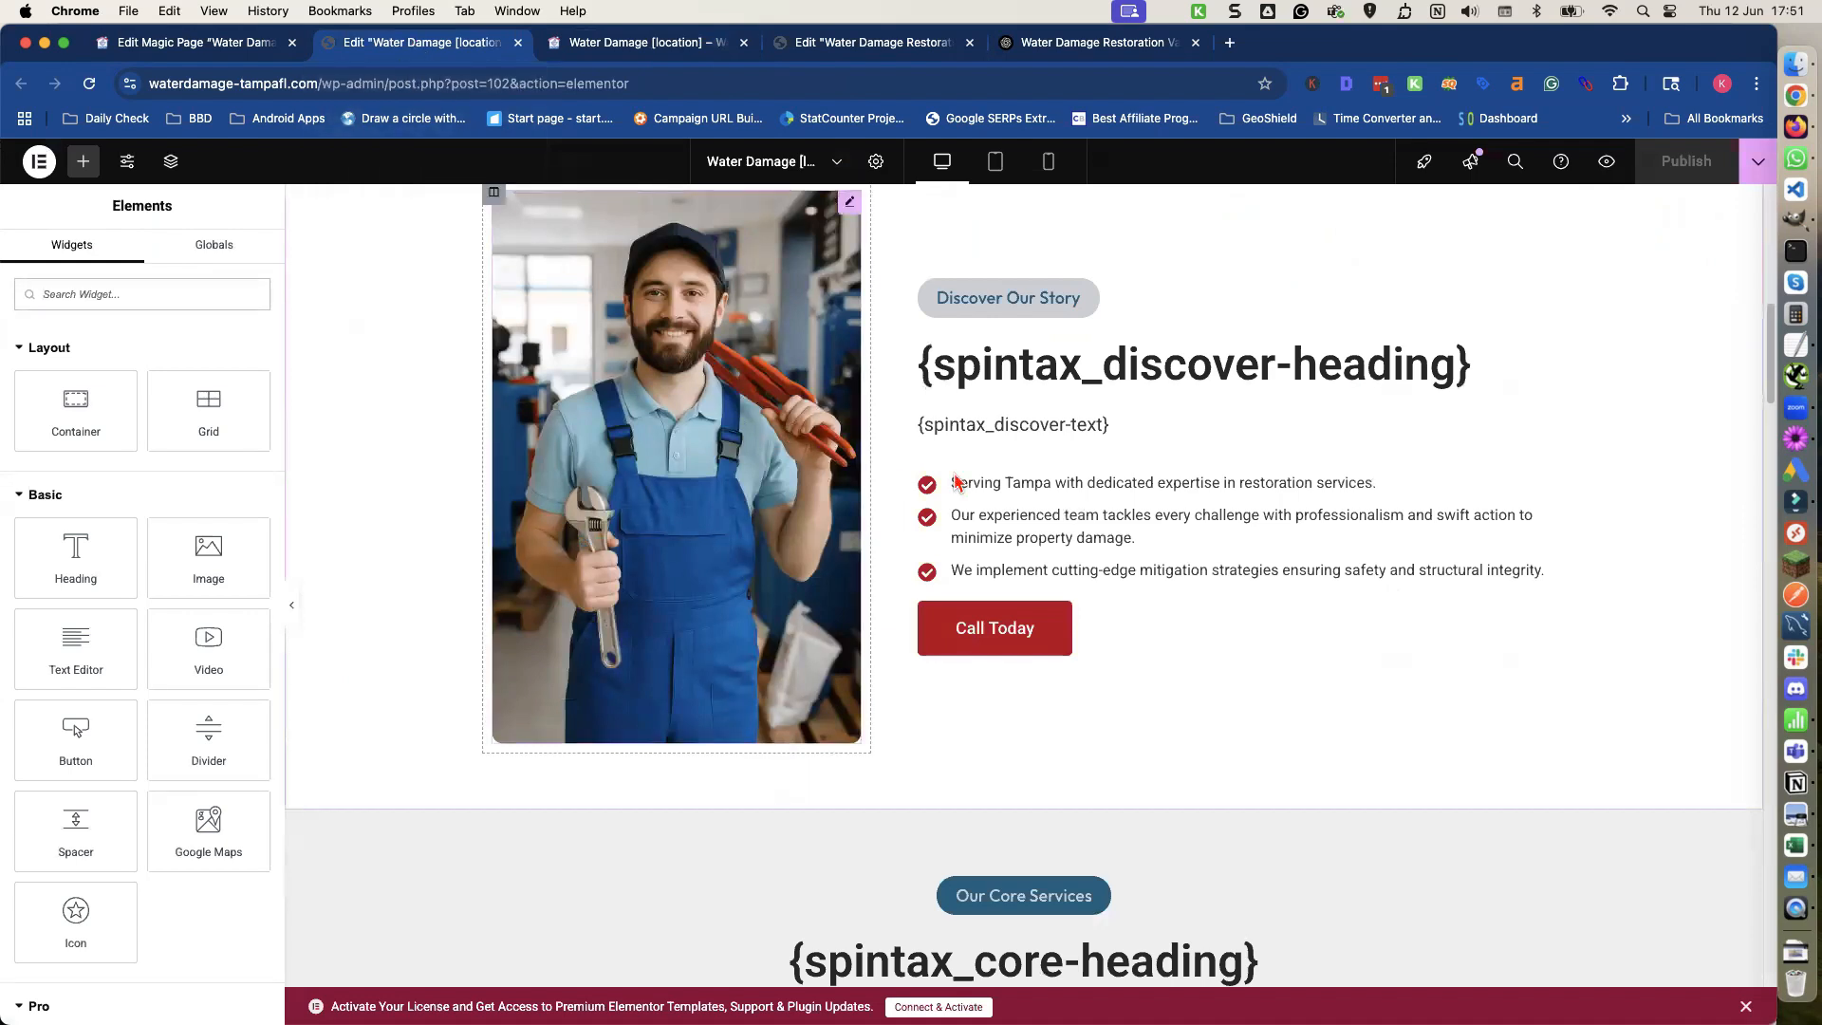
left_click(1120, 433)
left_click(203, 486)
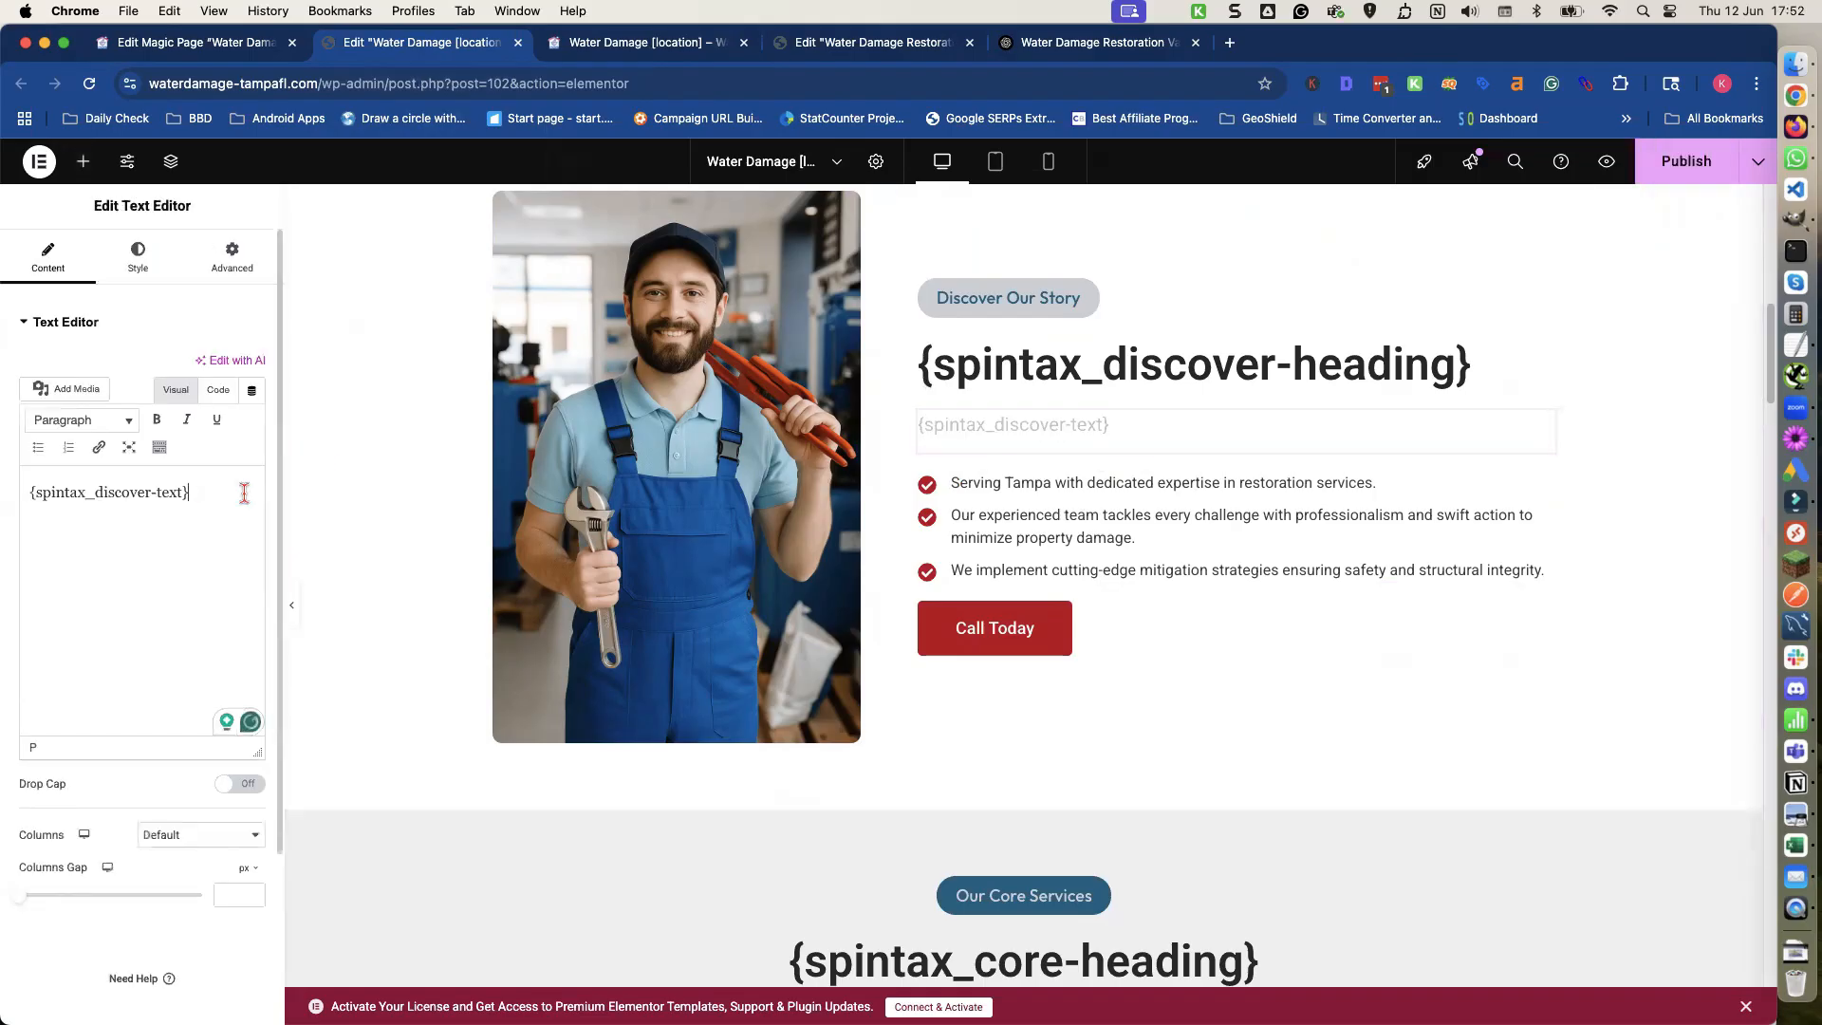
key("Return")
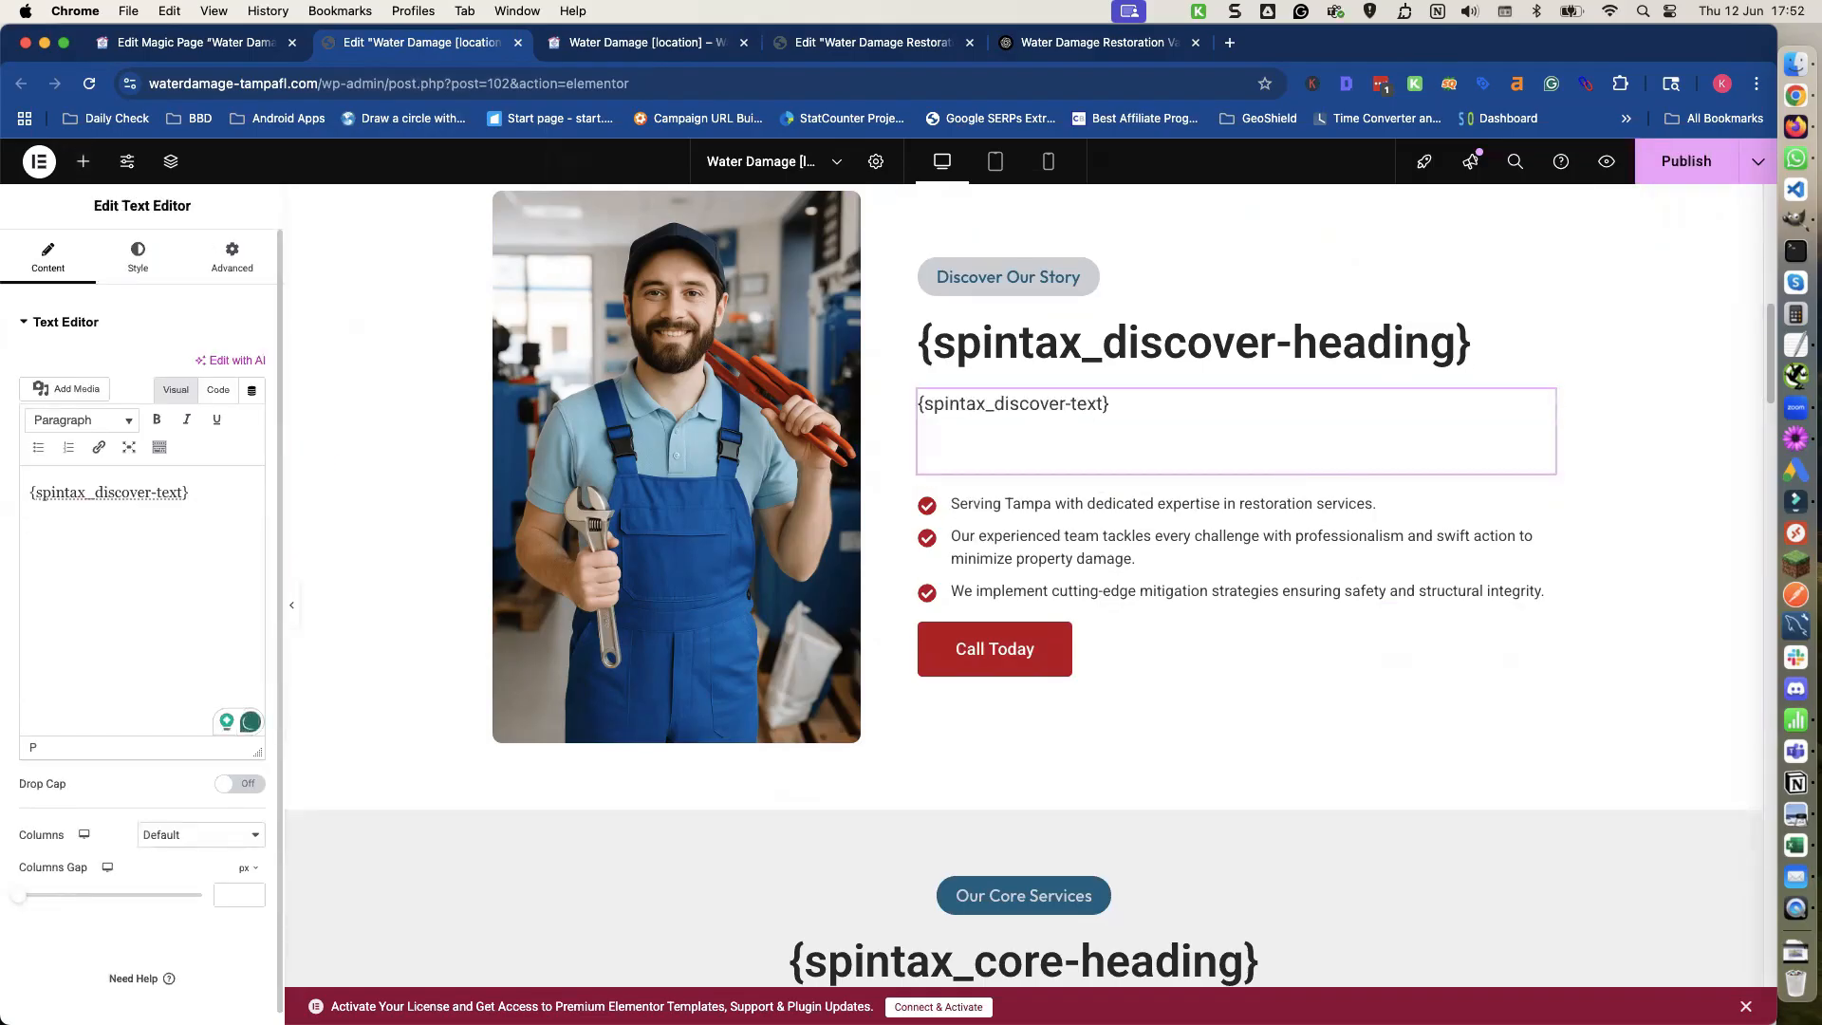
type("We also cover the ")
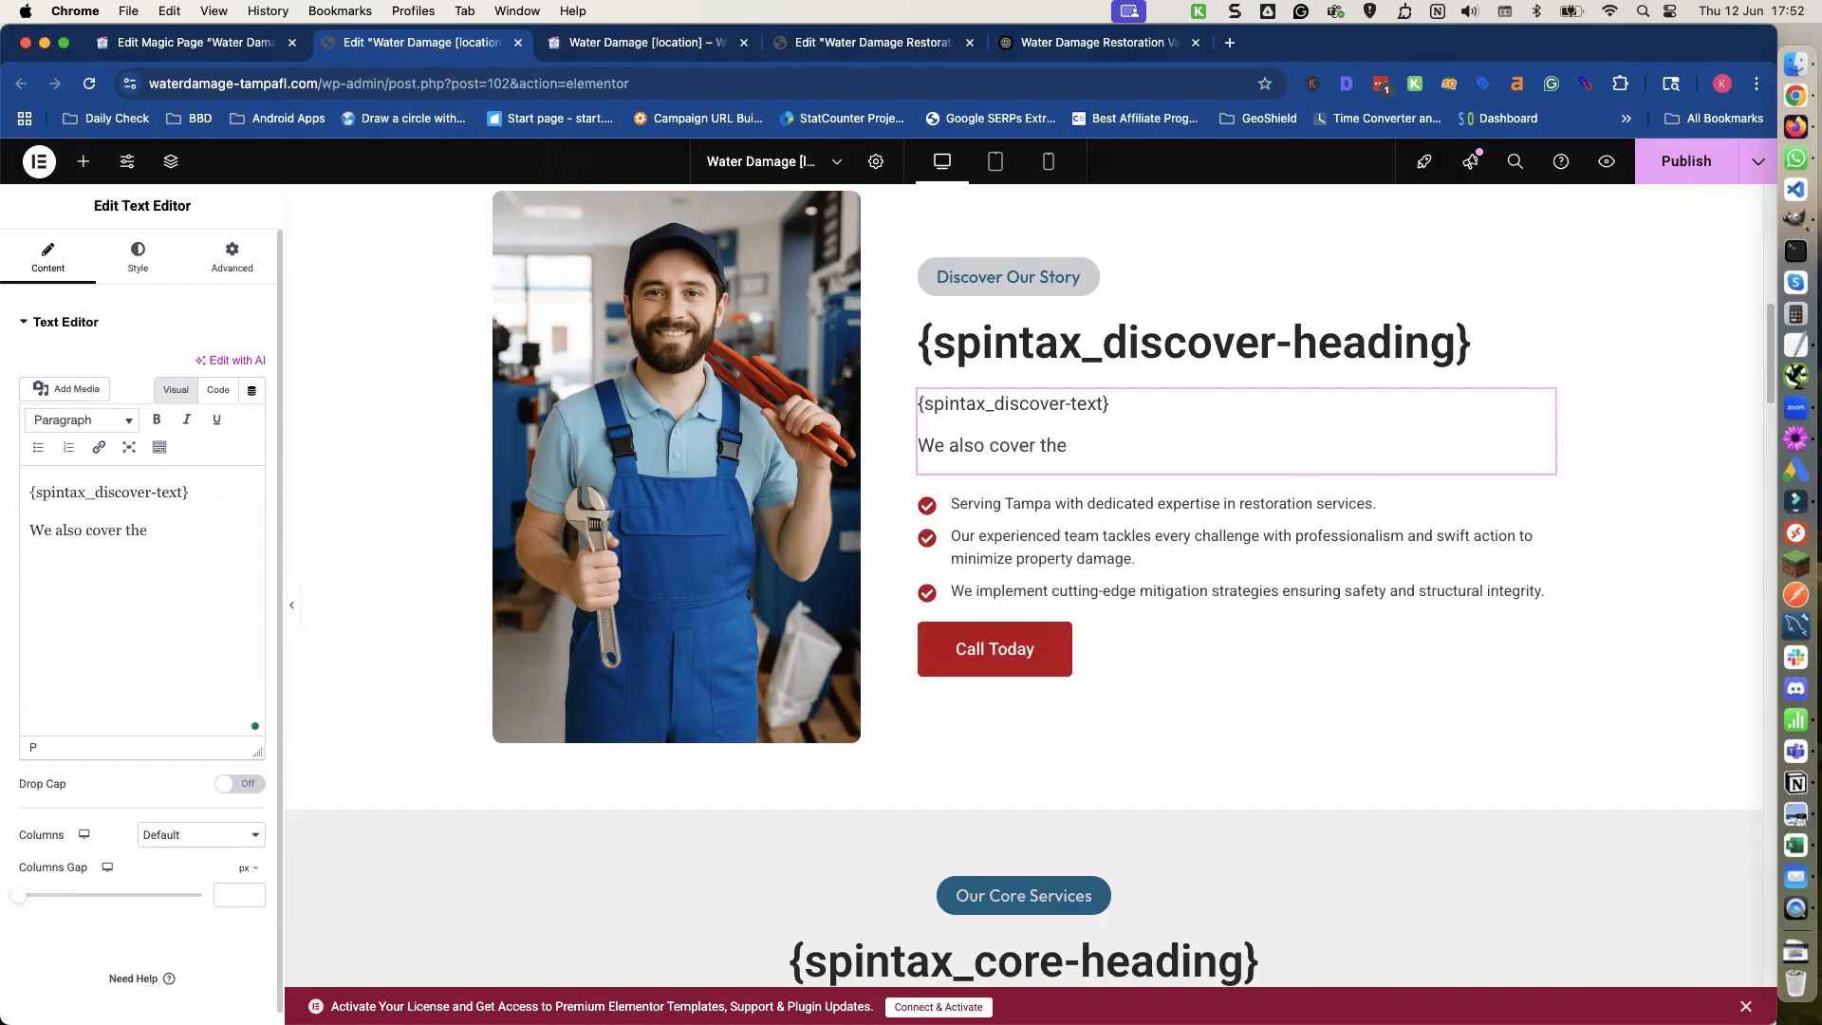
type("following areas")
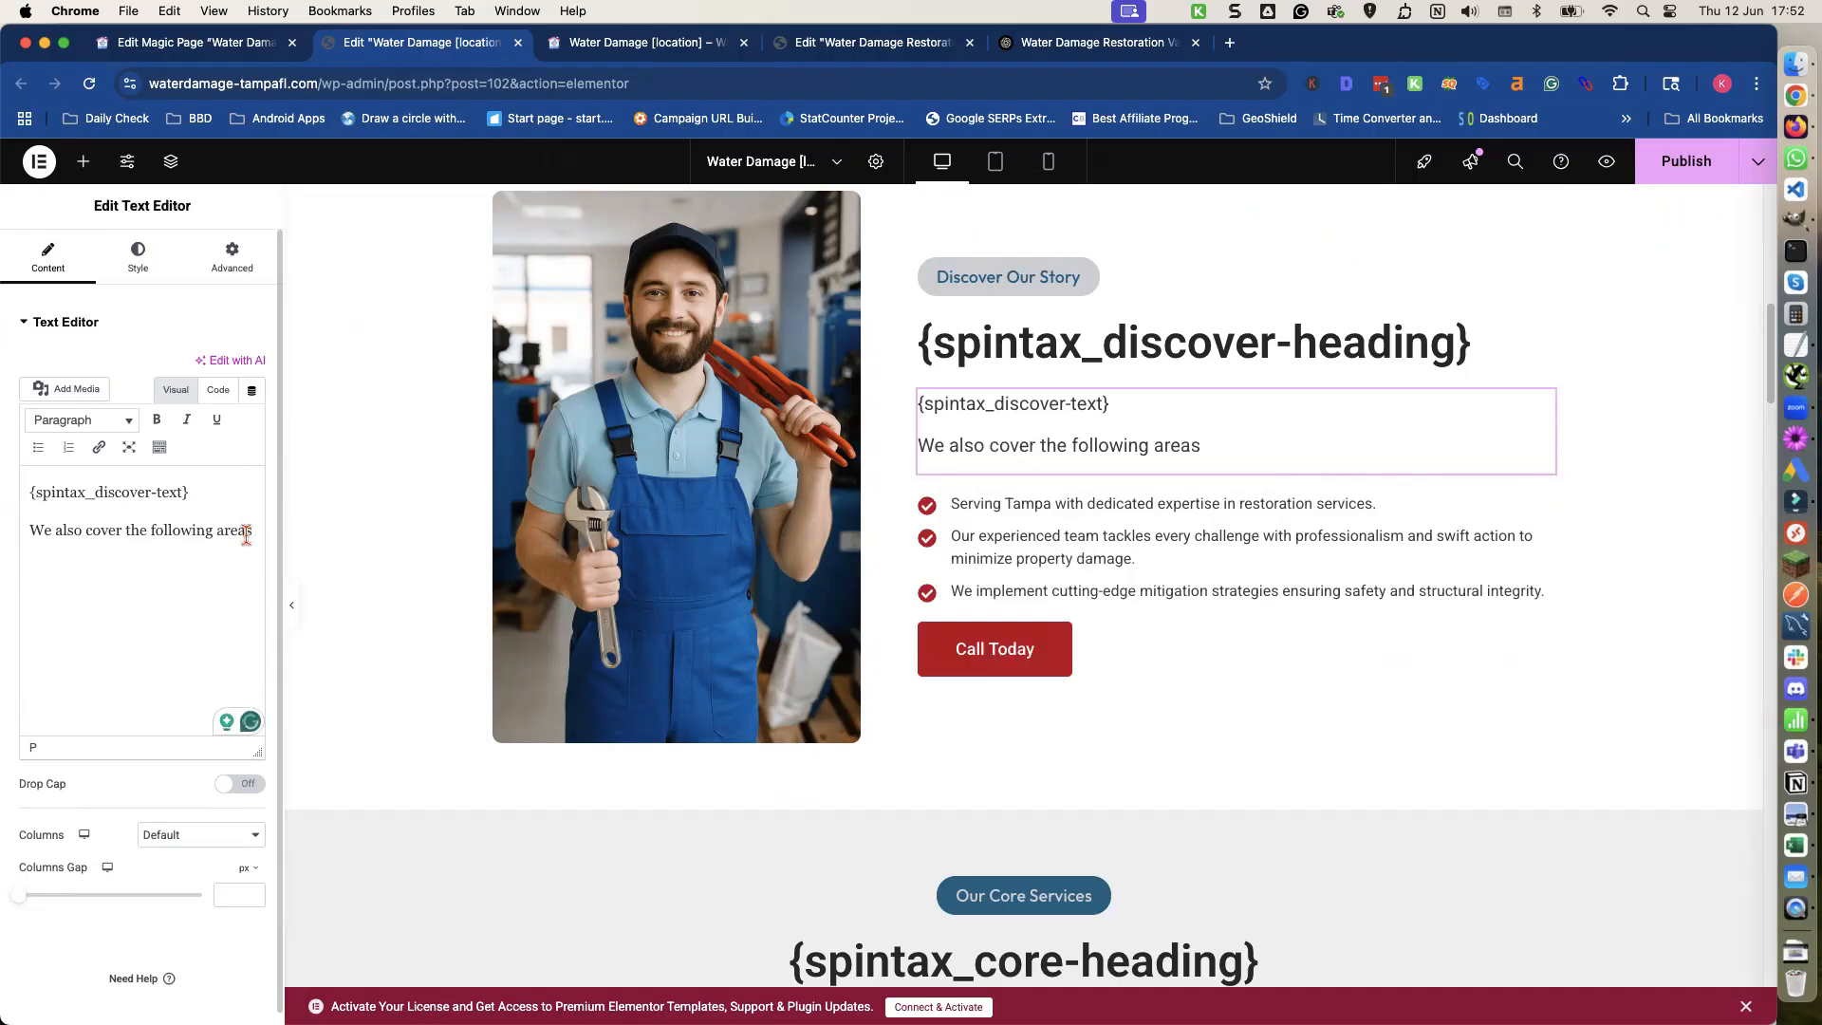
type("[cities")
type("count=\"5")
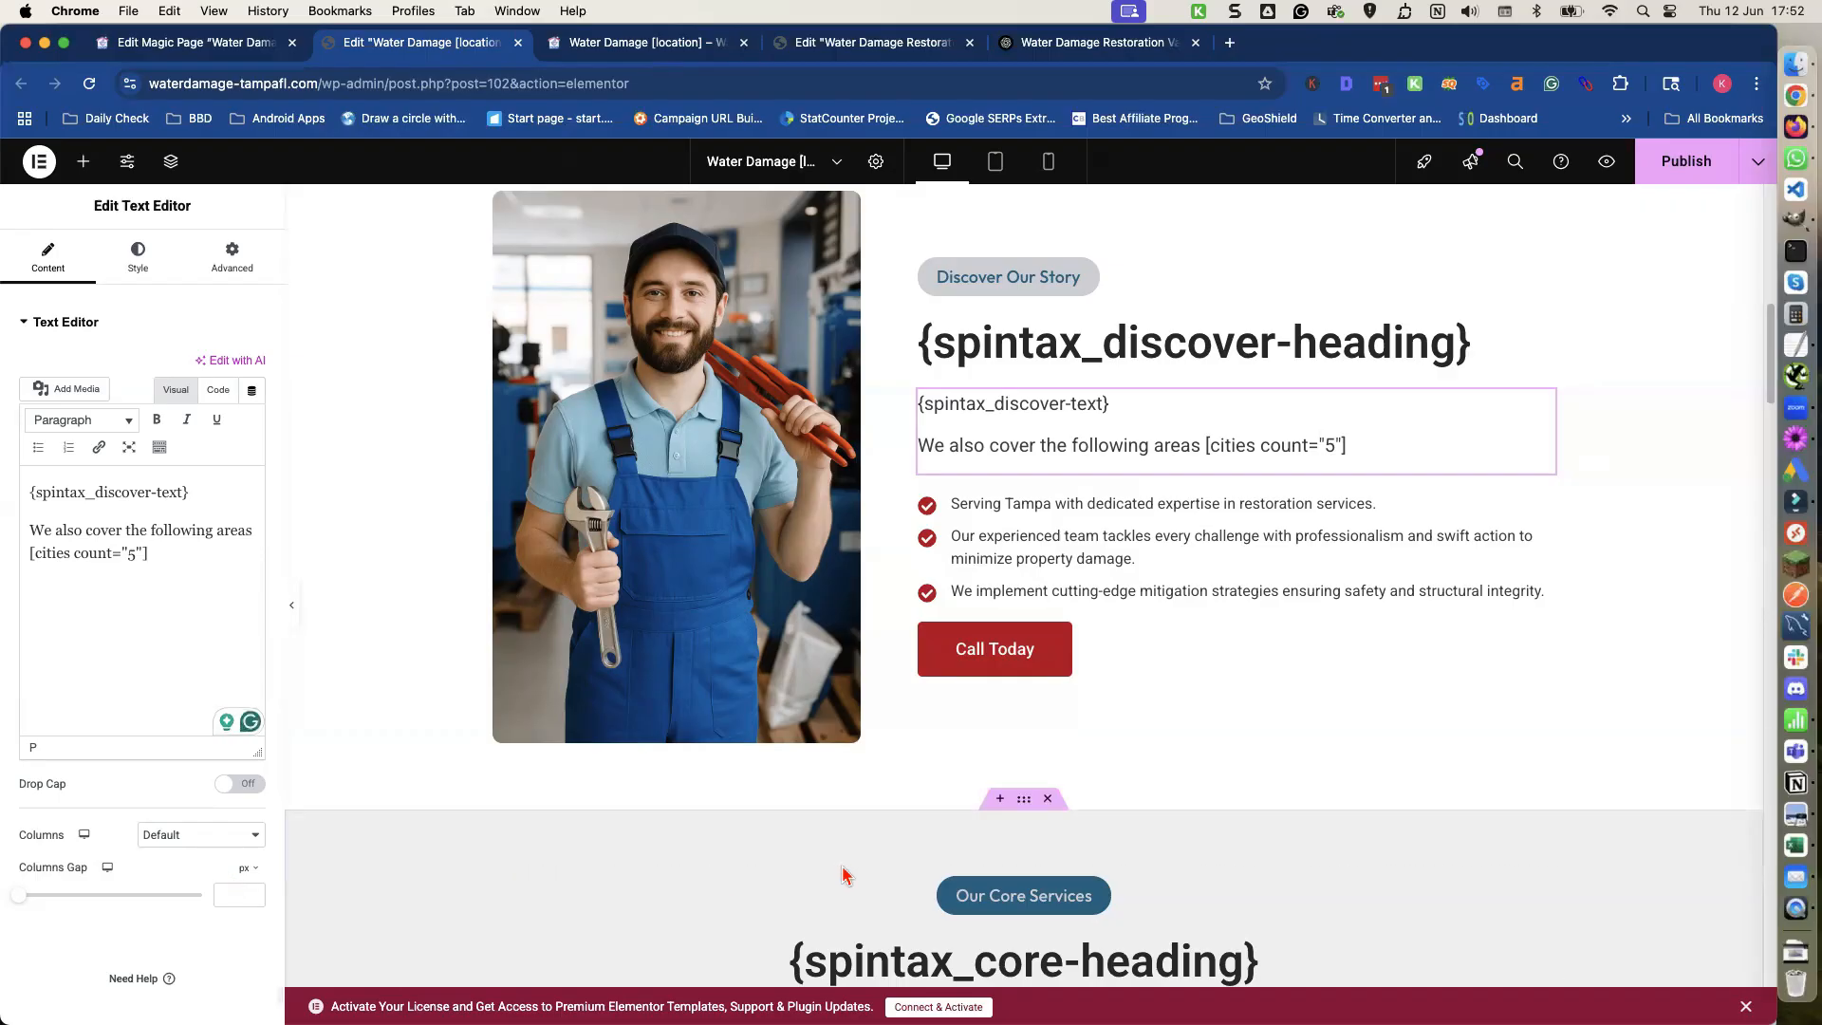
left_click(1686, 163)
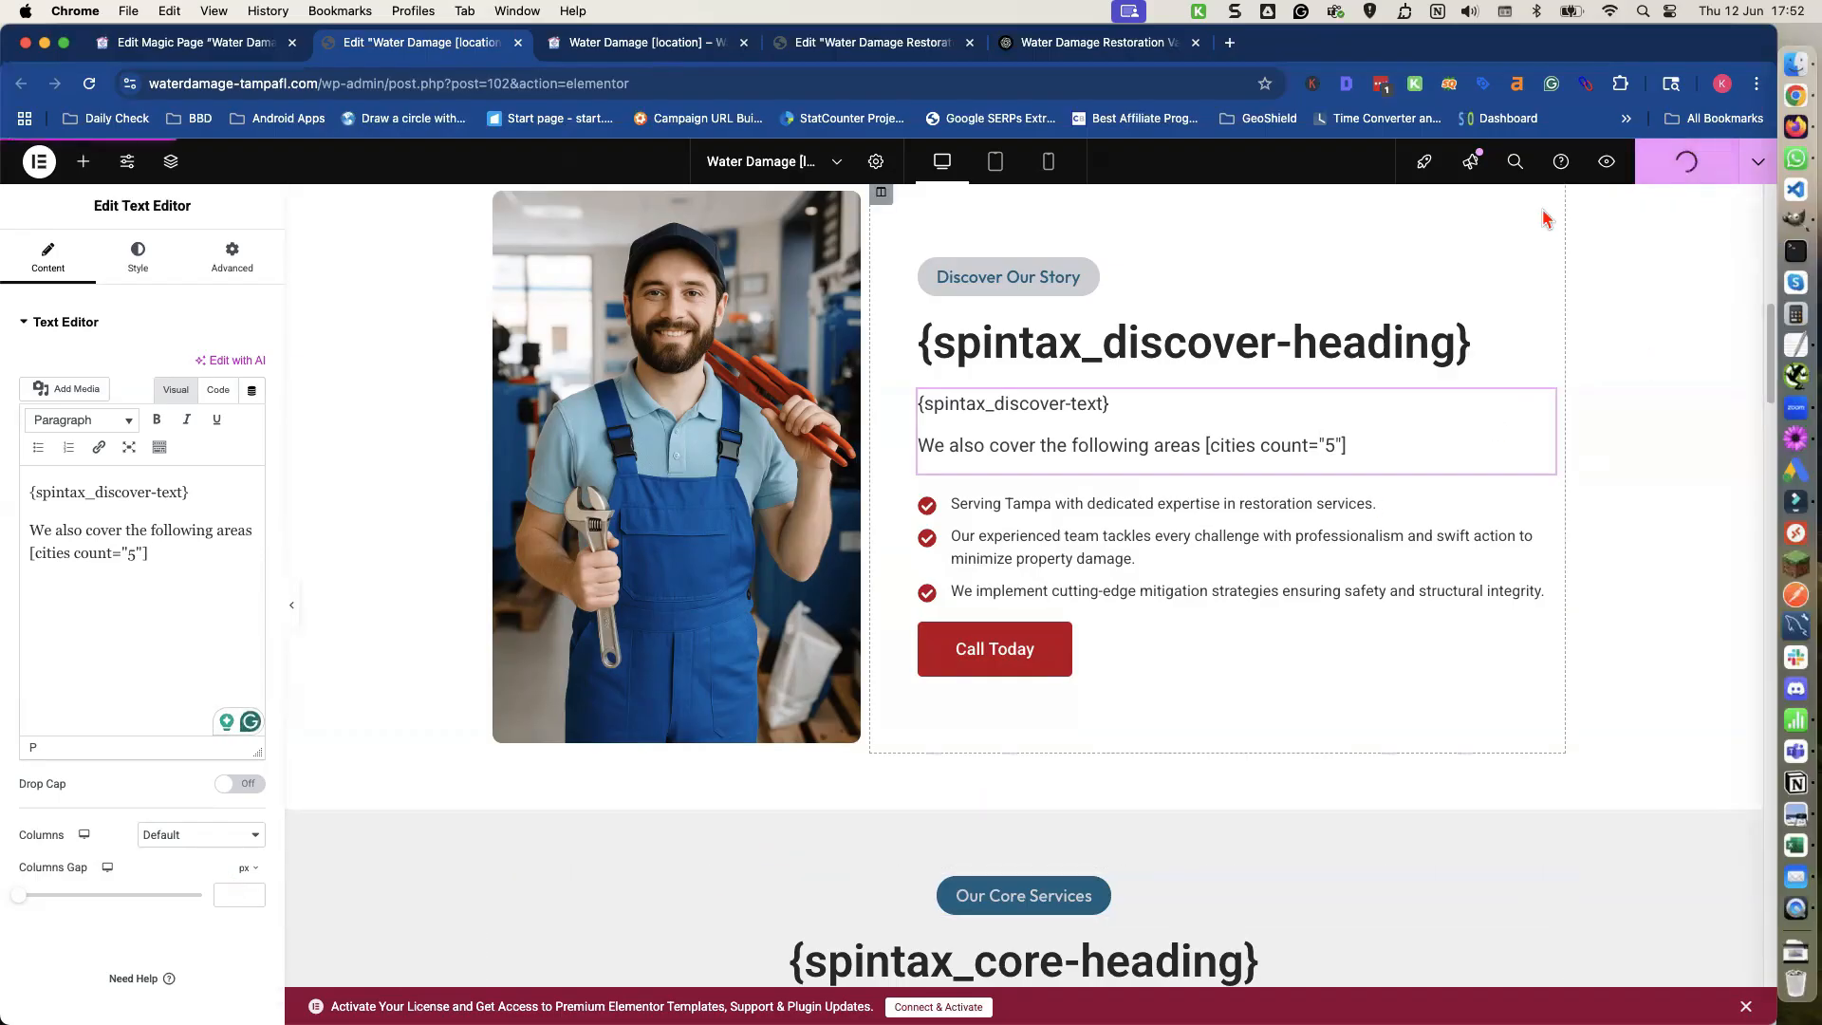
Reload the page preview and review the nearby areas list and the rest of the page.
left_click(651, 43)
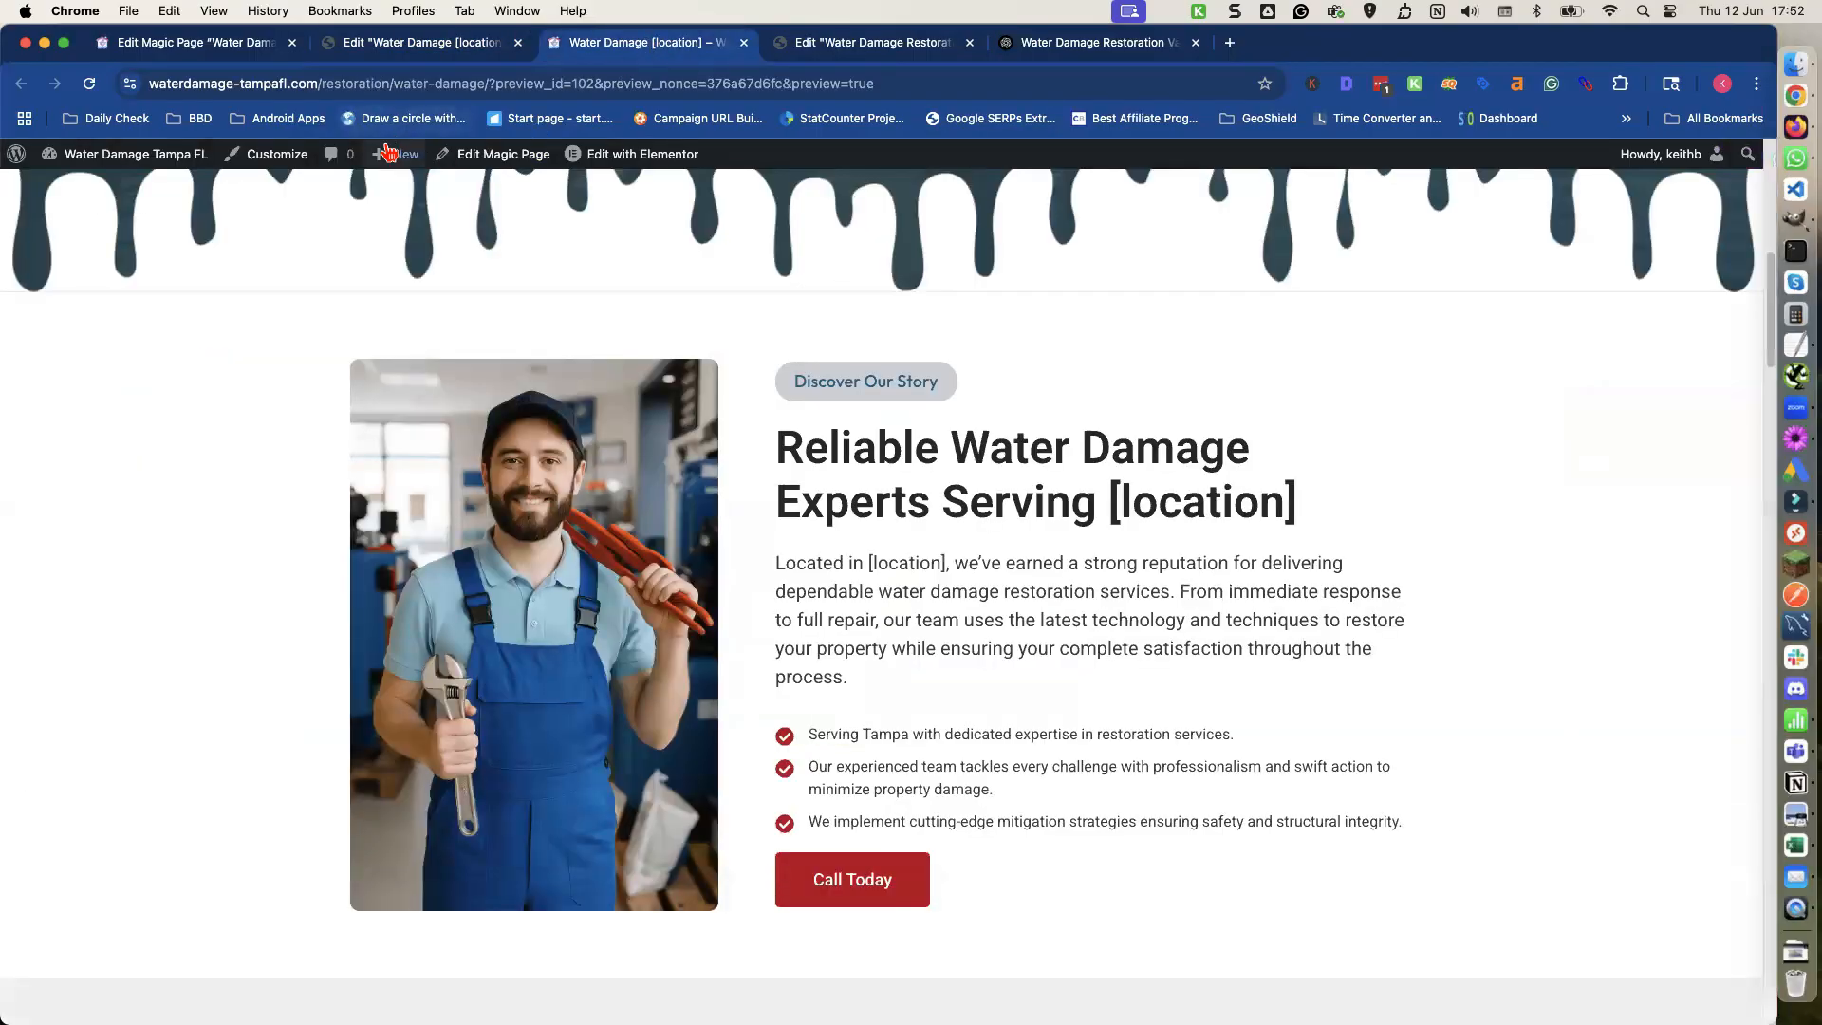
left_click(90, 85)
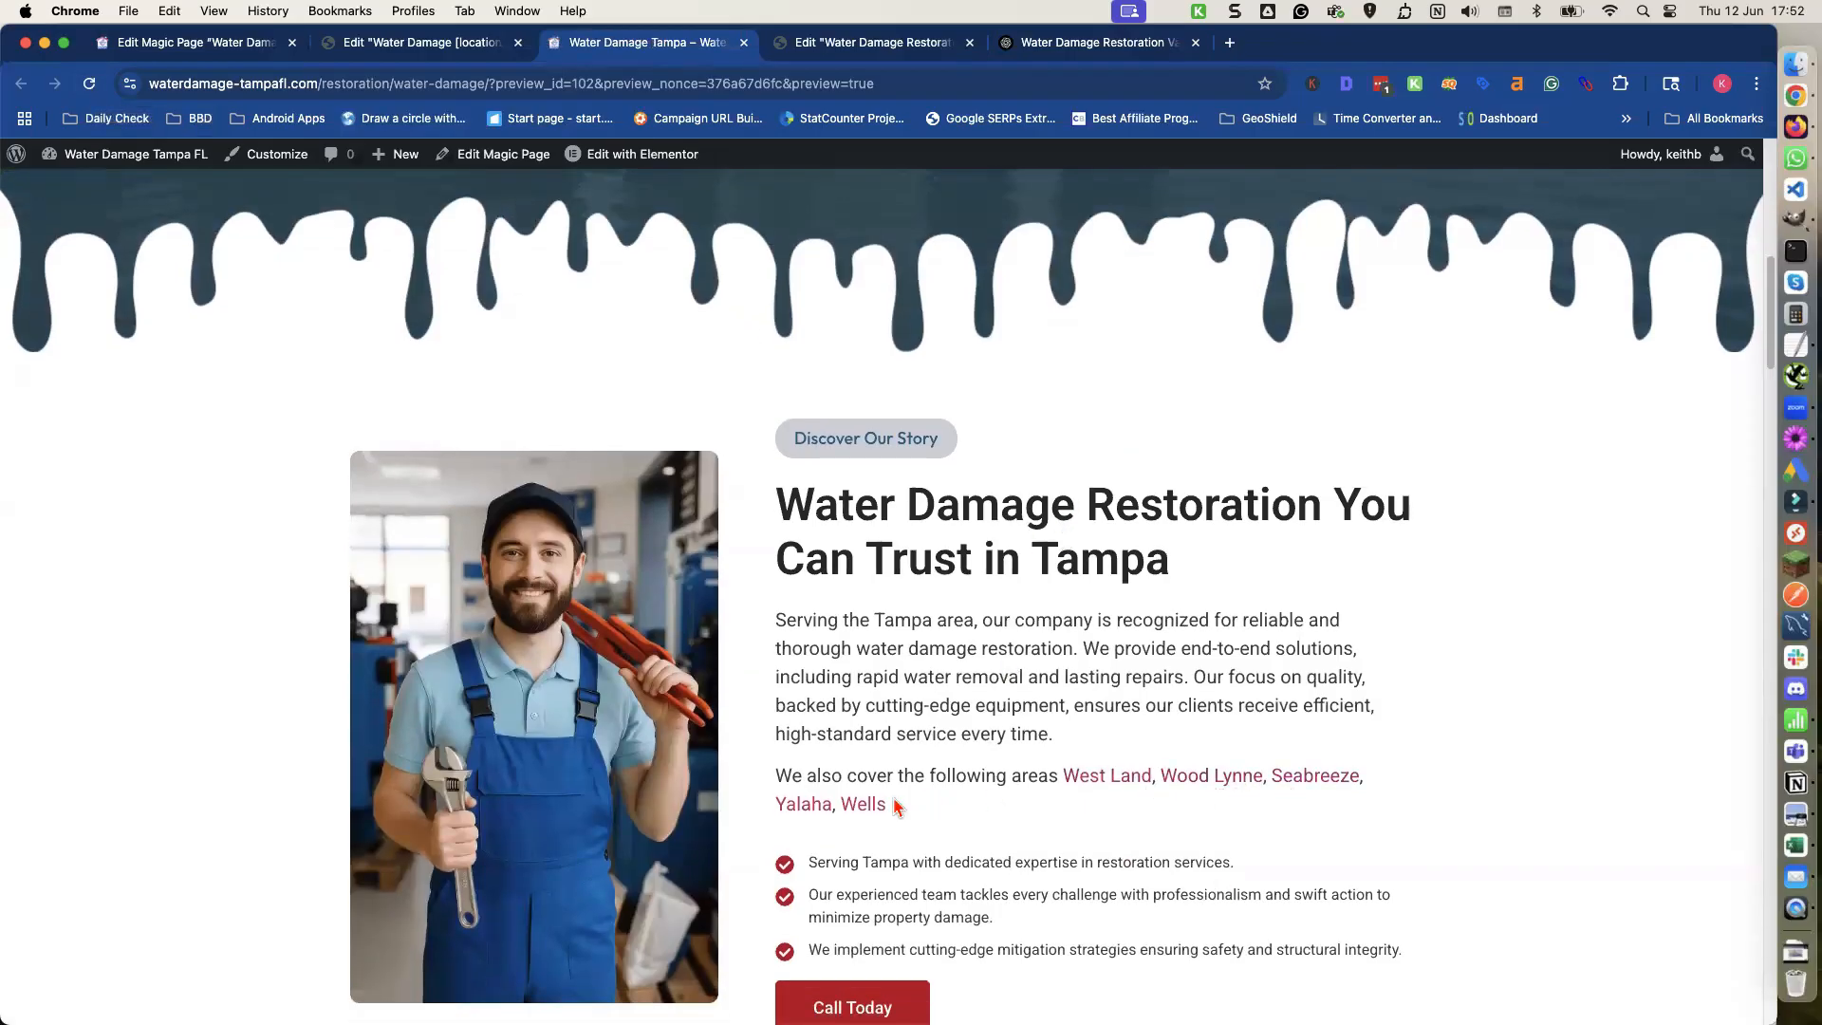
scroll(913, 778, "down", 5)
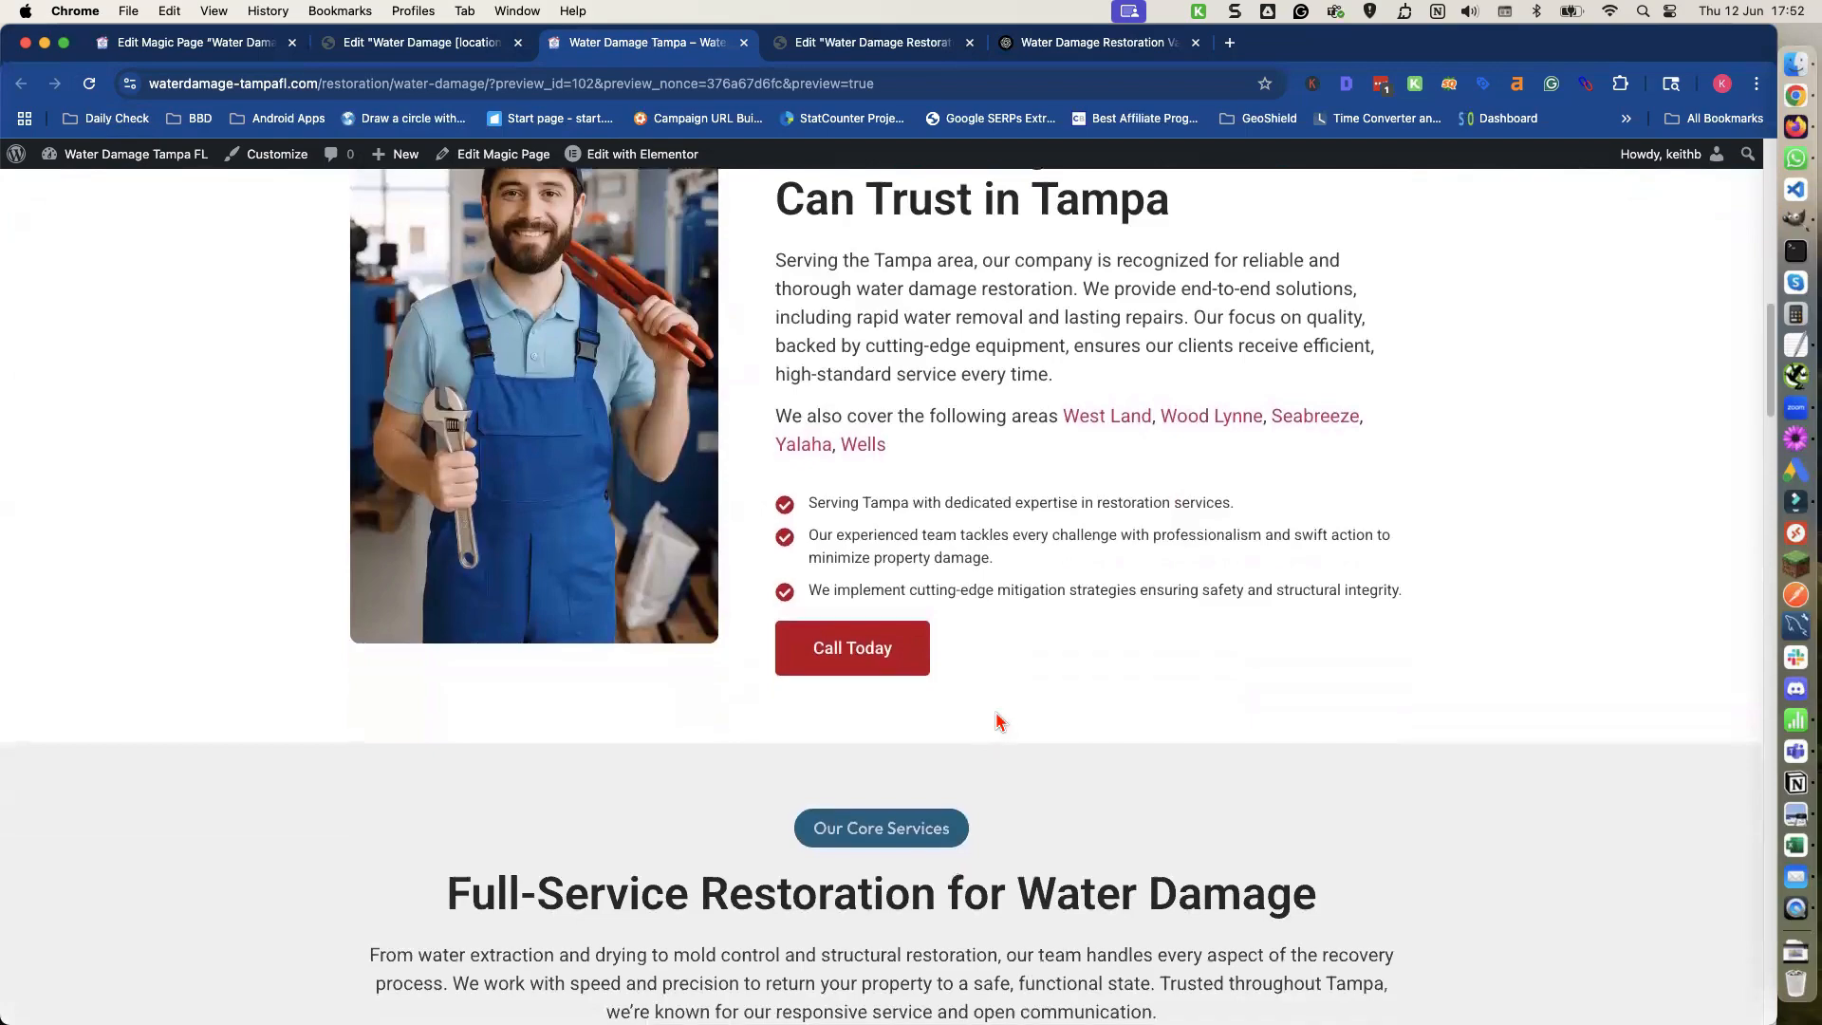
scroll(997, 721, "down", 20)
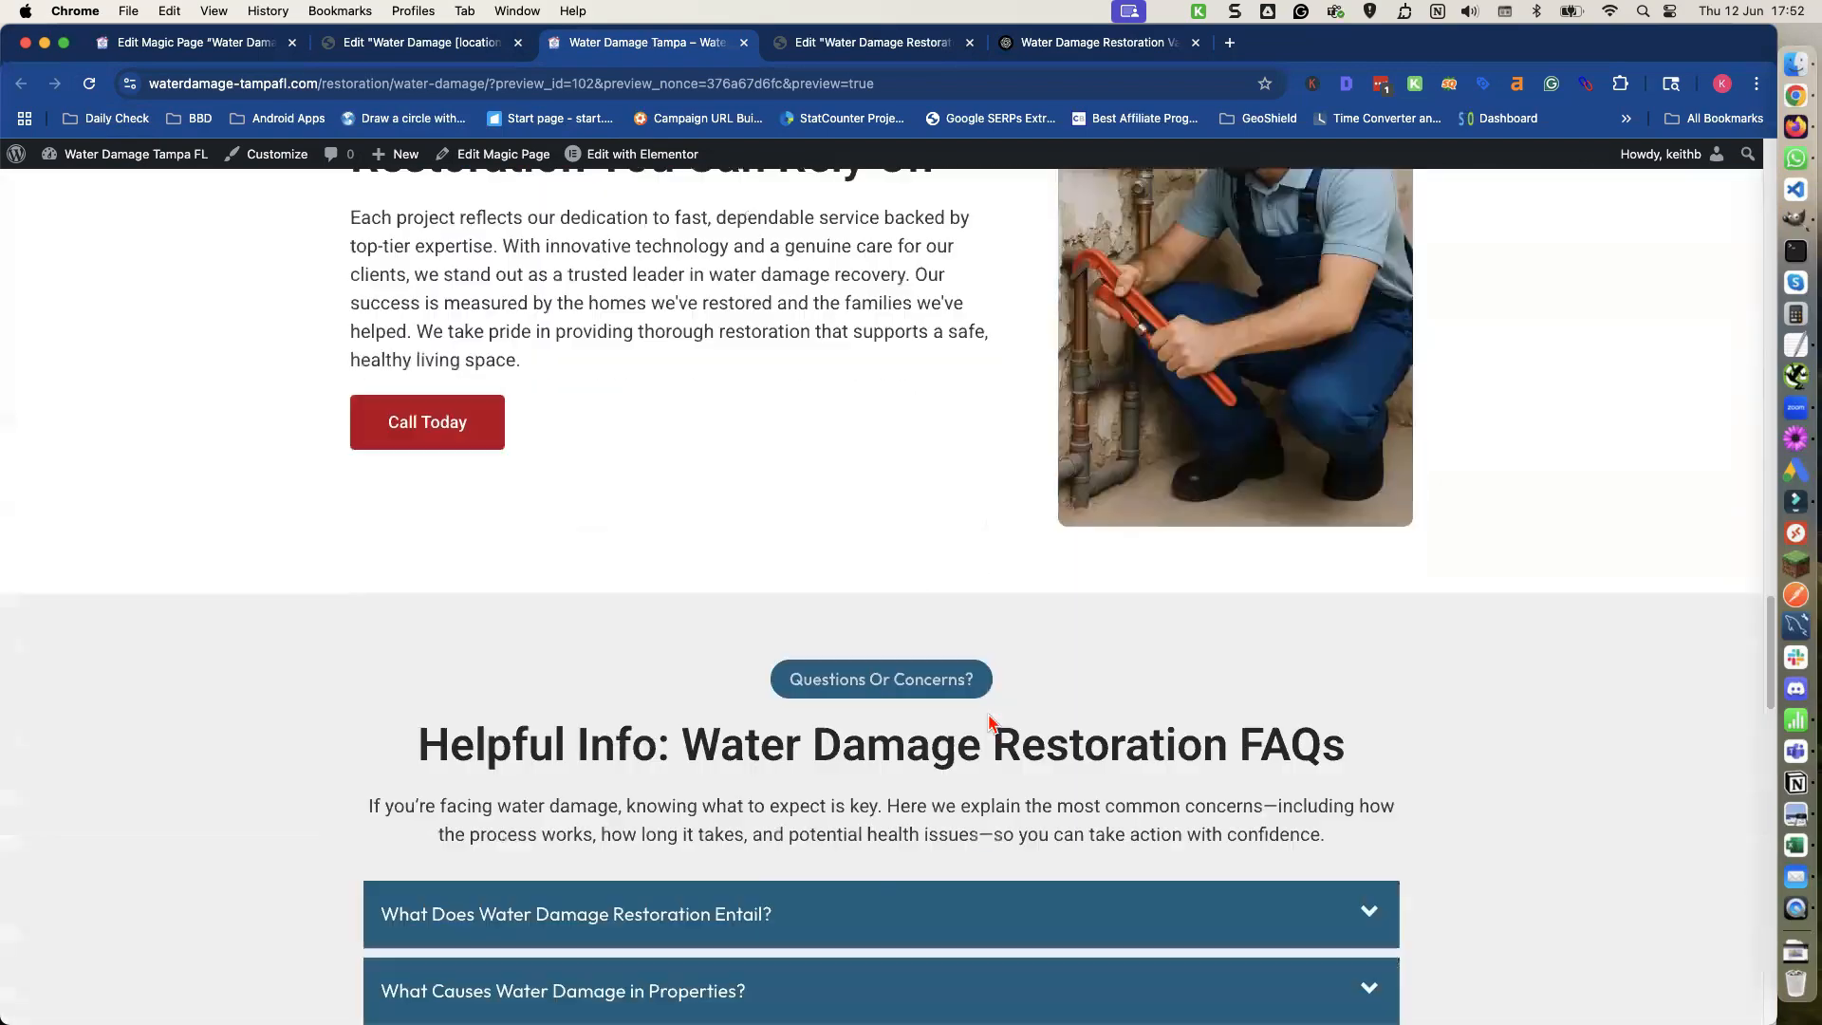
scroll(992, 724, "down", 20)
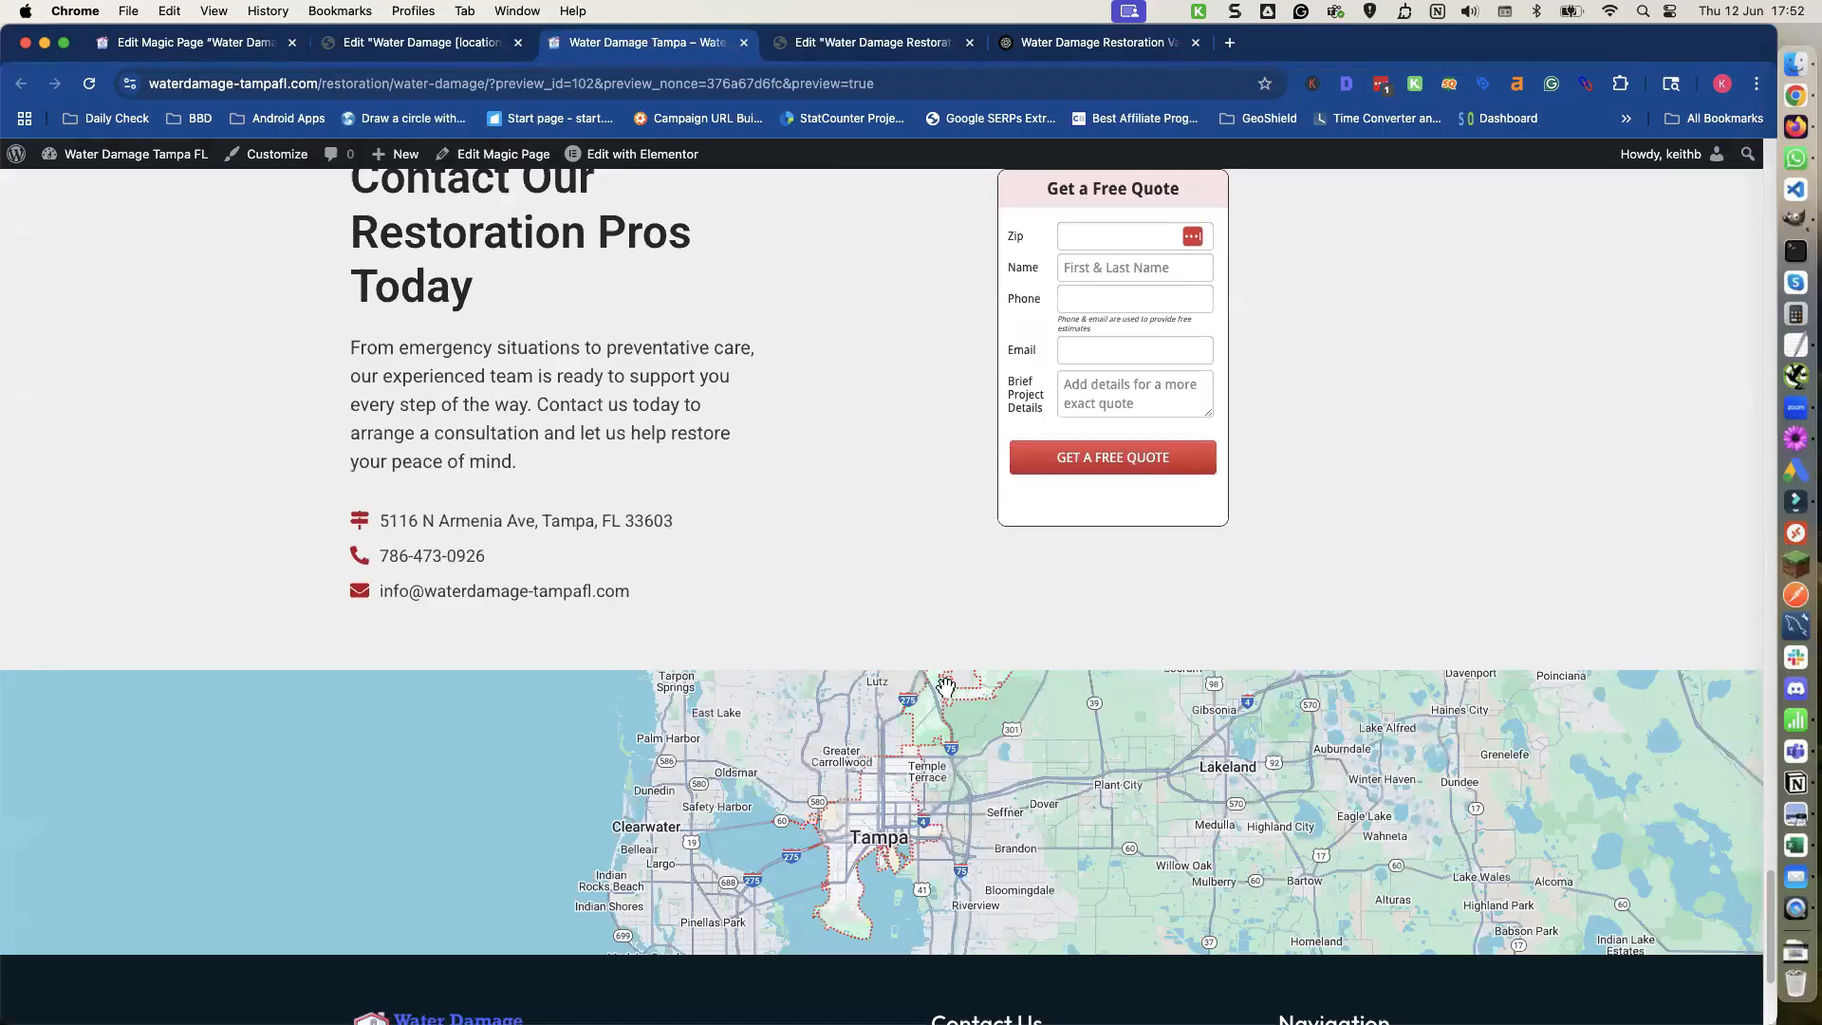
scroll(784, 638, "down", 2)
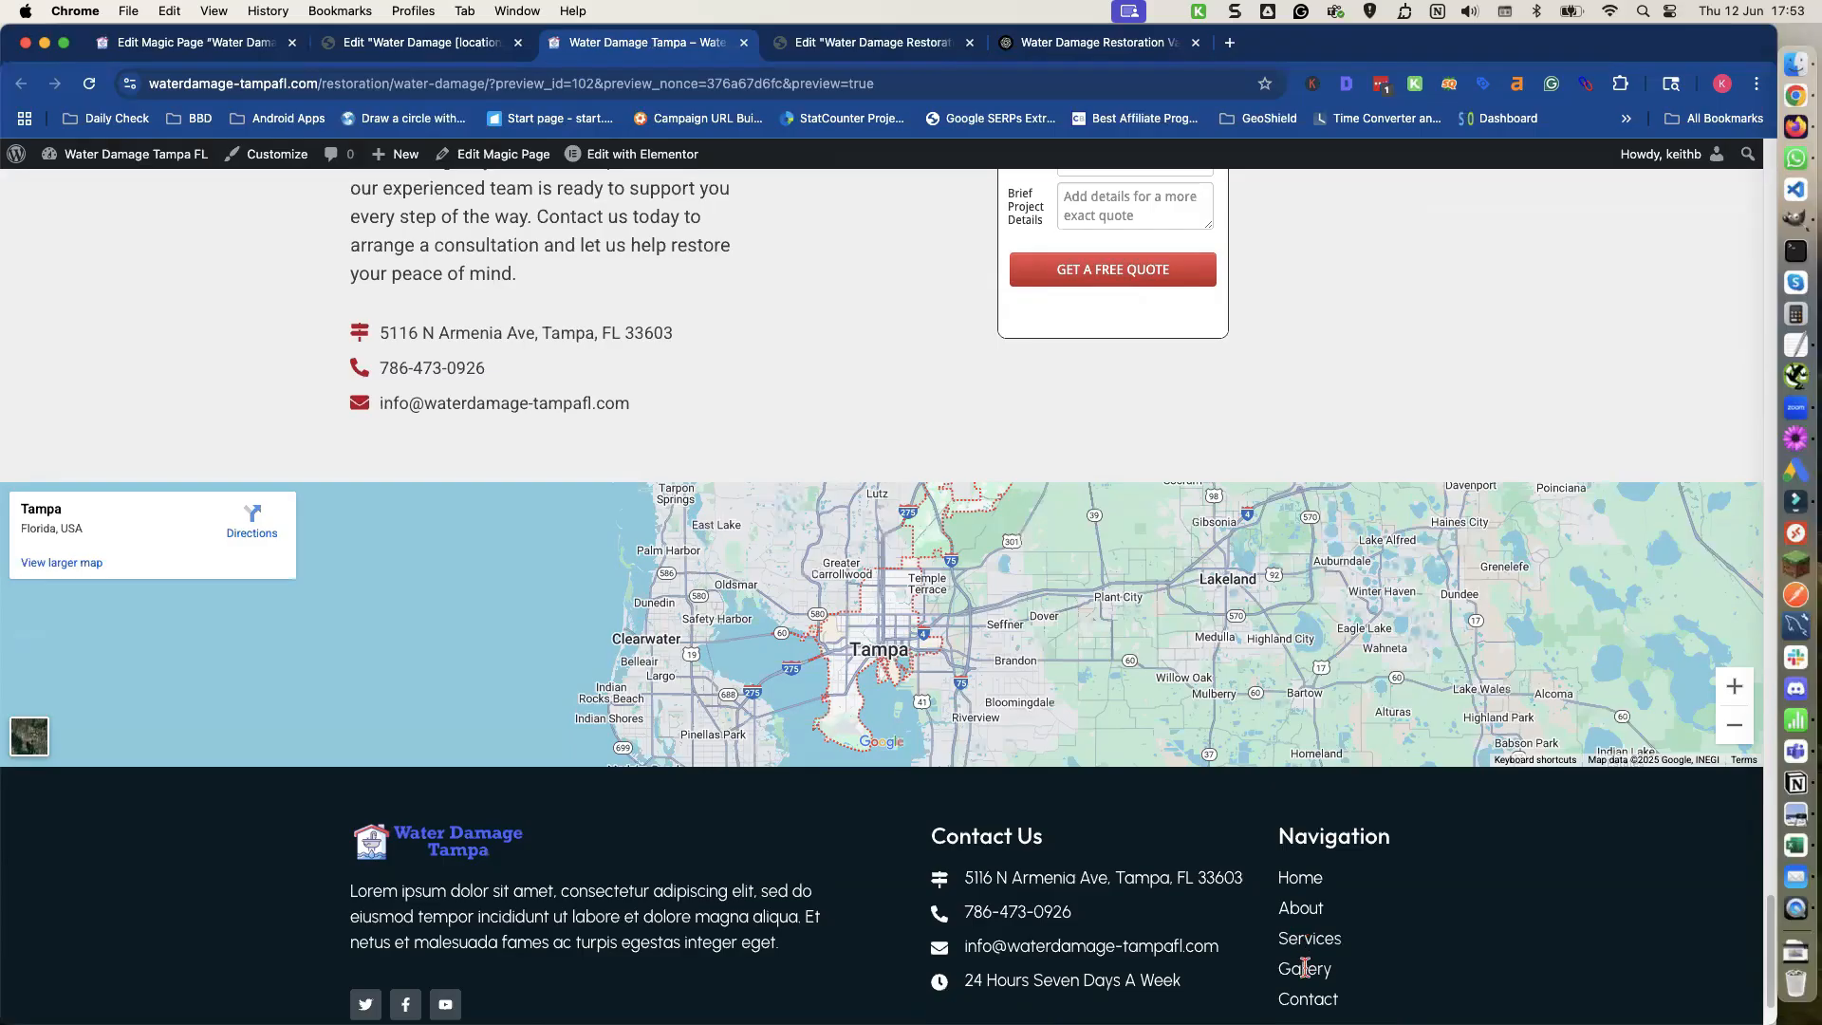
scroll(818, 582, "up", 15)
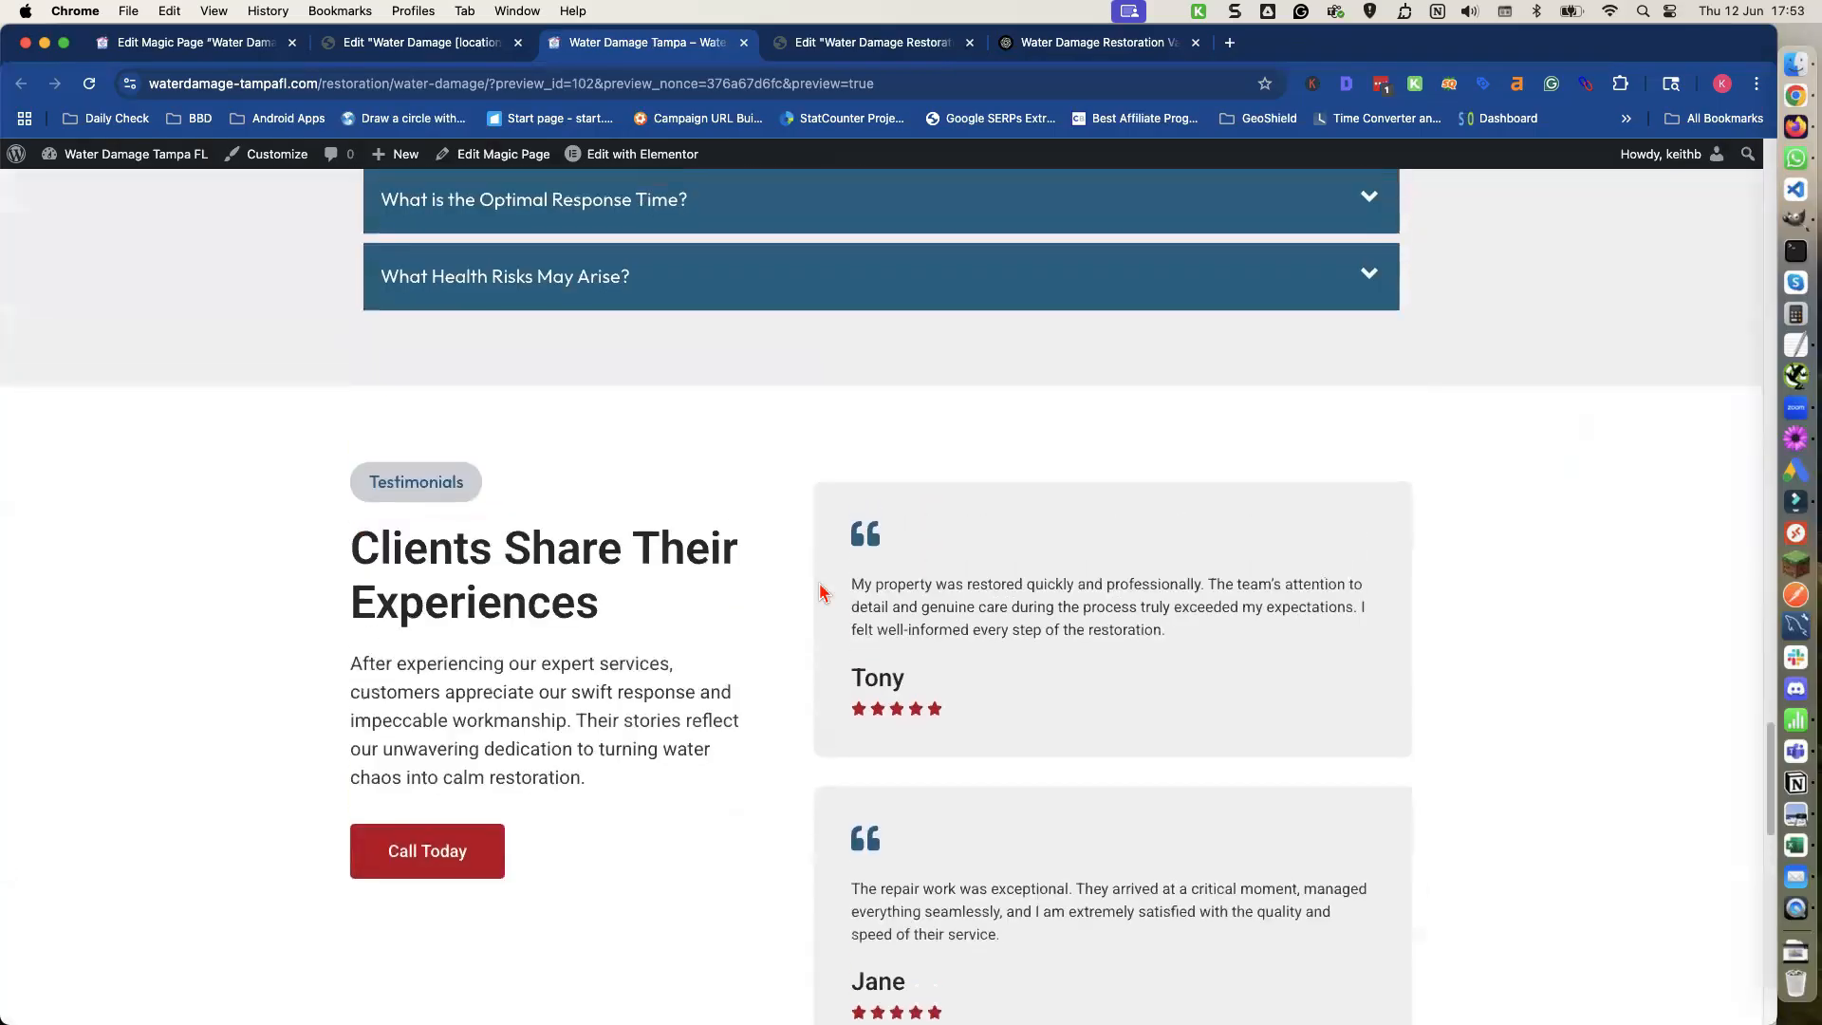
scroll(822, 591, "up", 20)
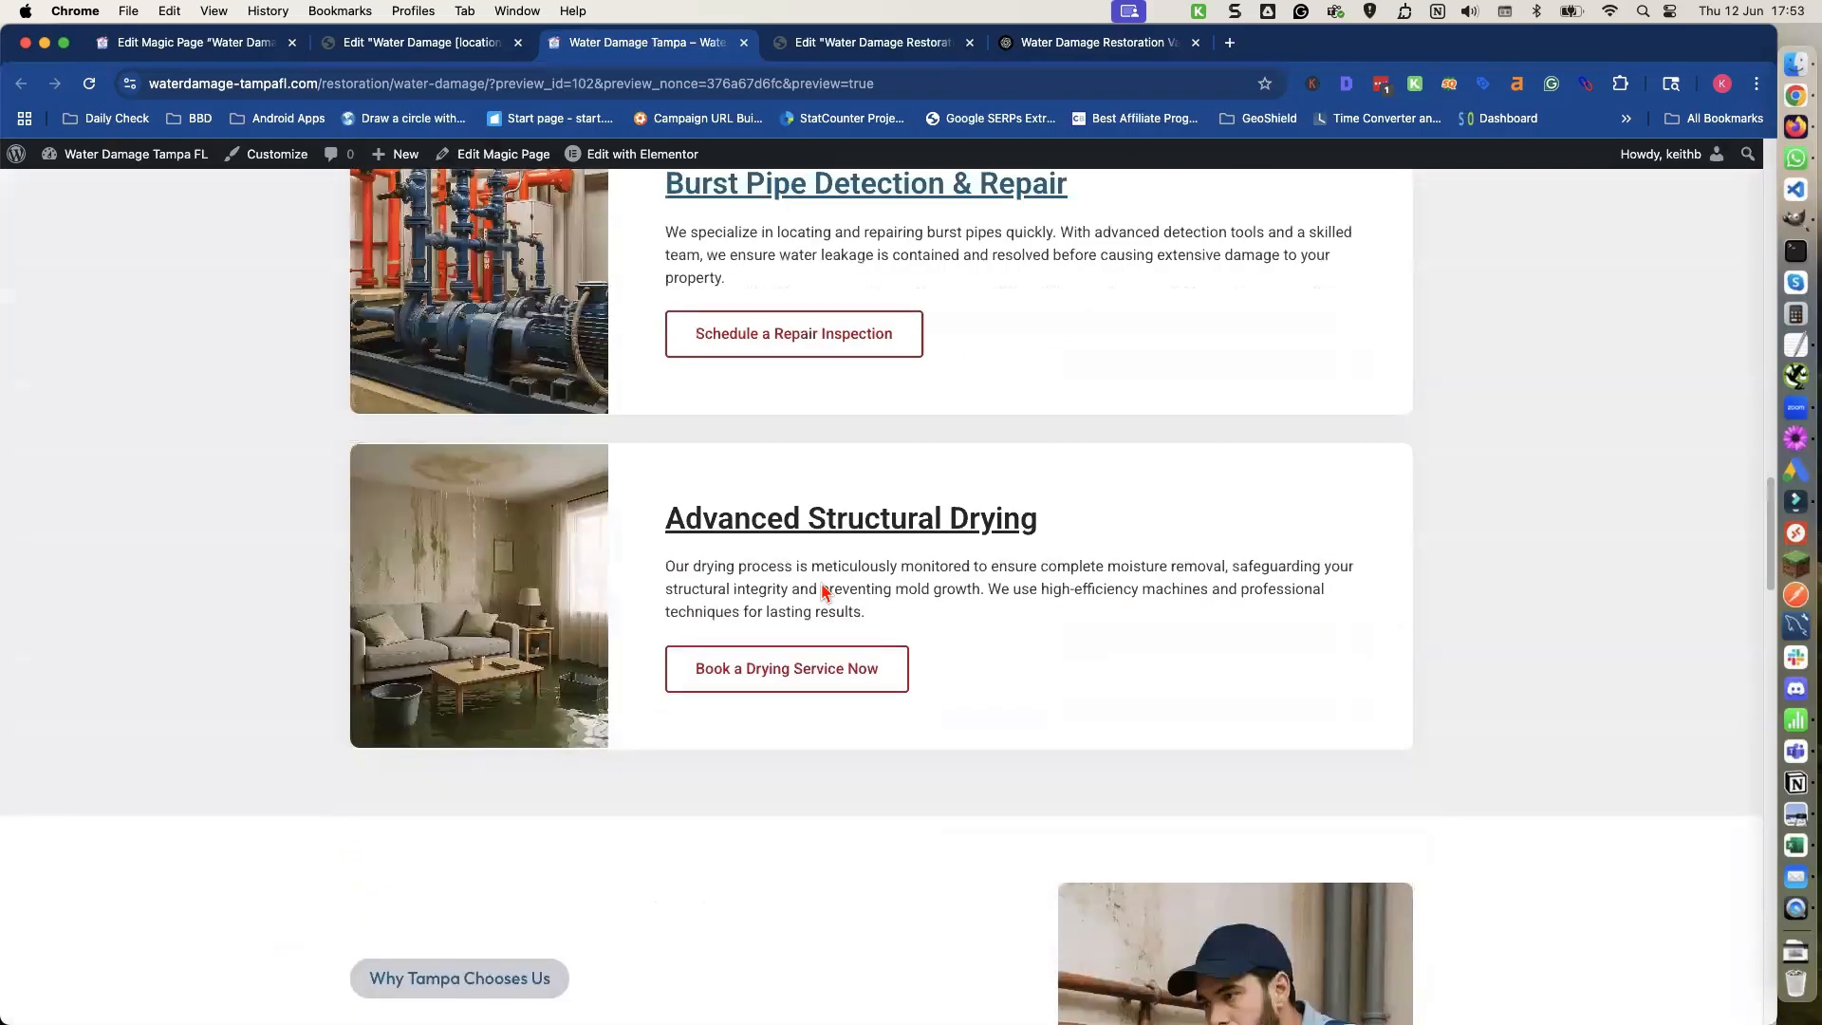
scroll(822, 592, "up", 10)
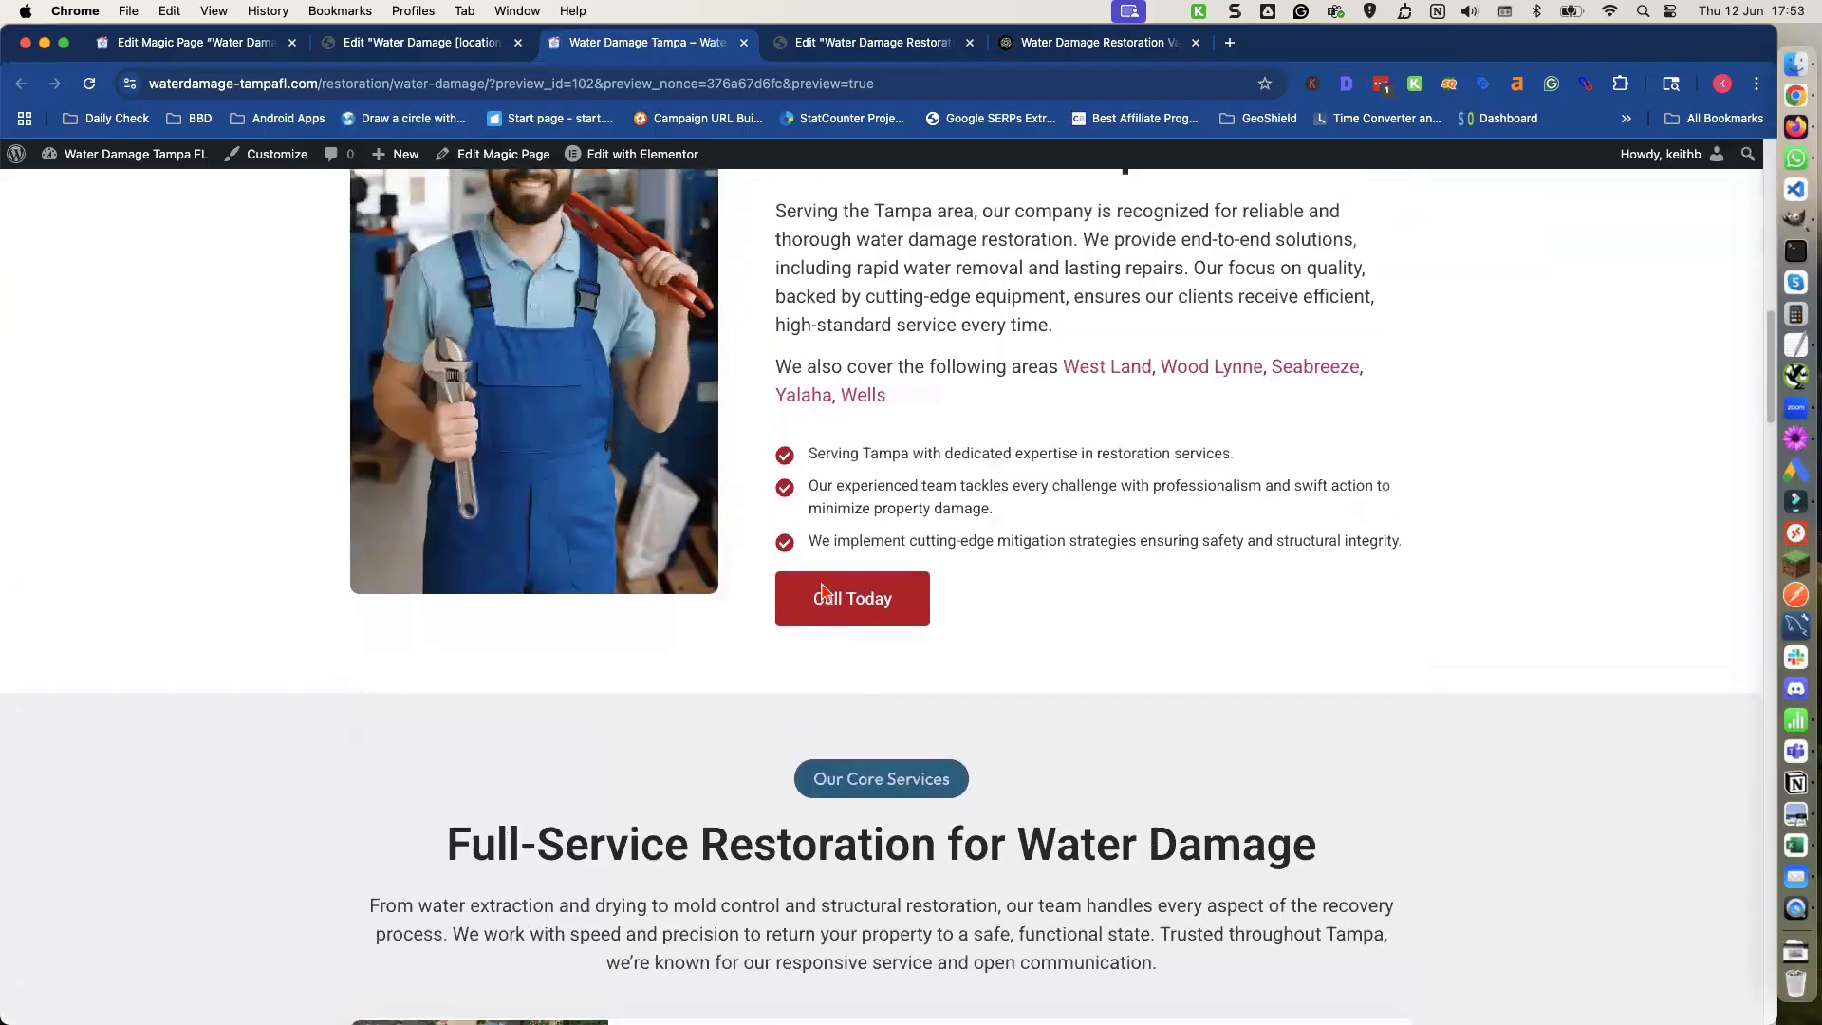
Open the West Land location page from the nearby areas list and review its content.
scroll(822, 592, "up", 2)
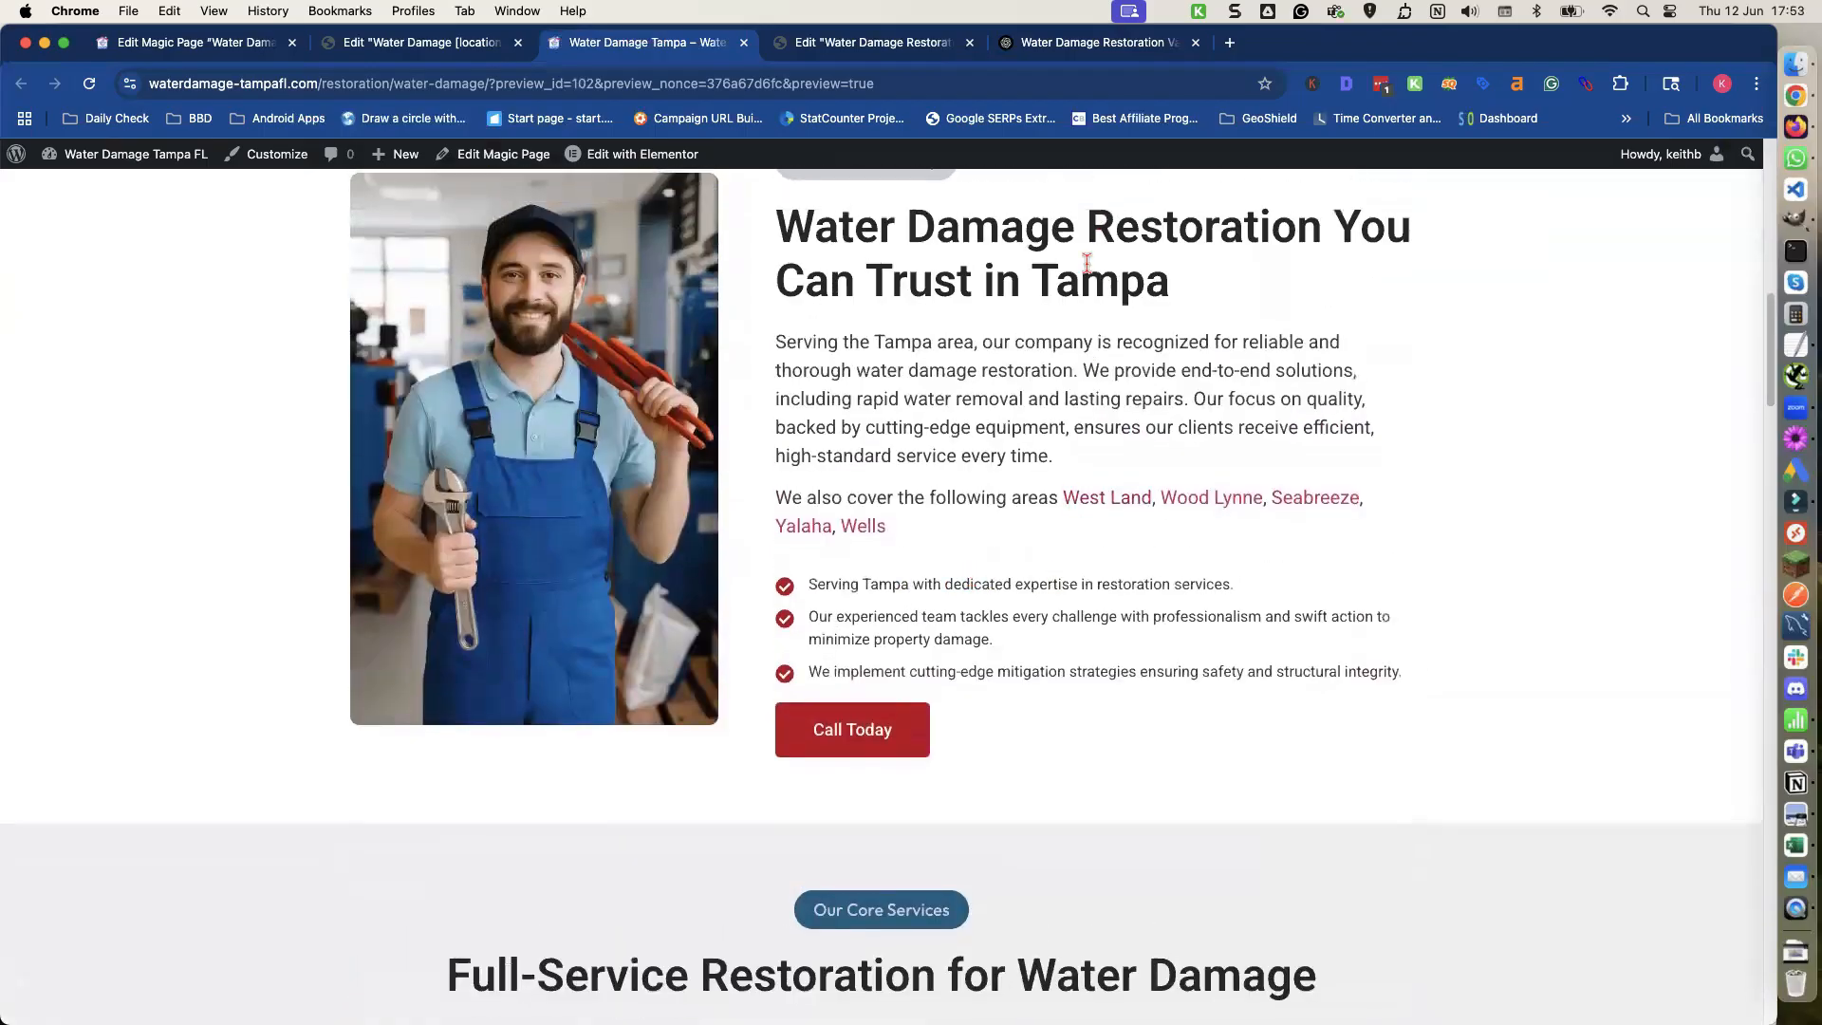
left_click(1103, 504)
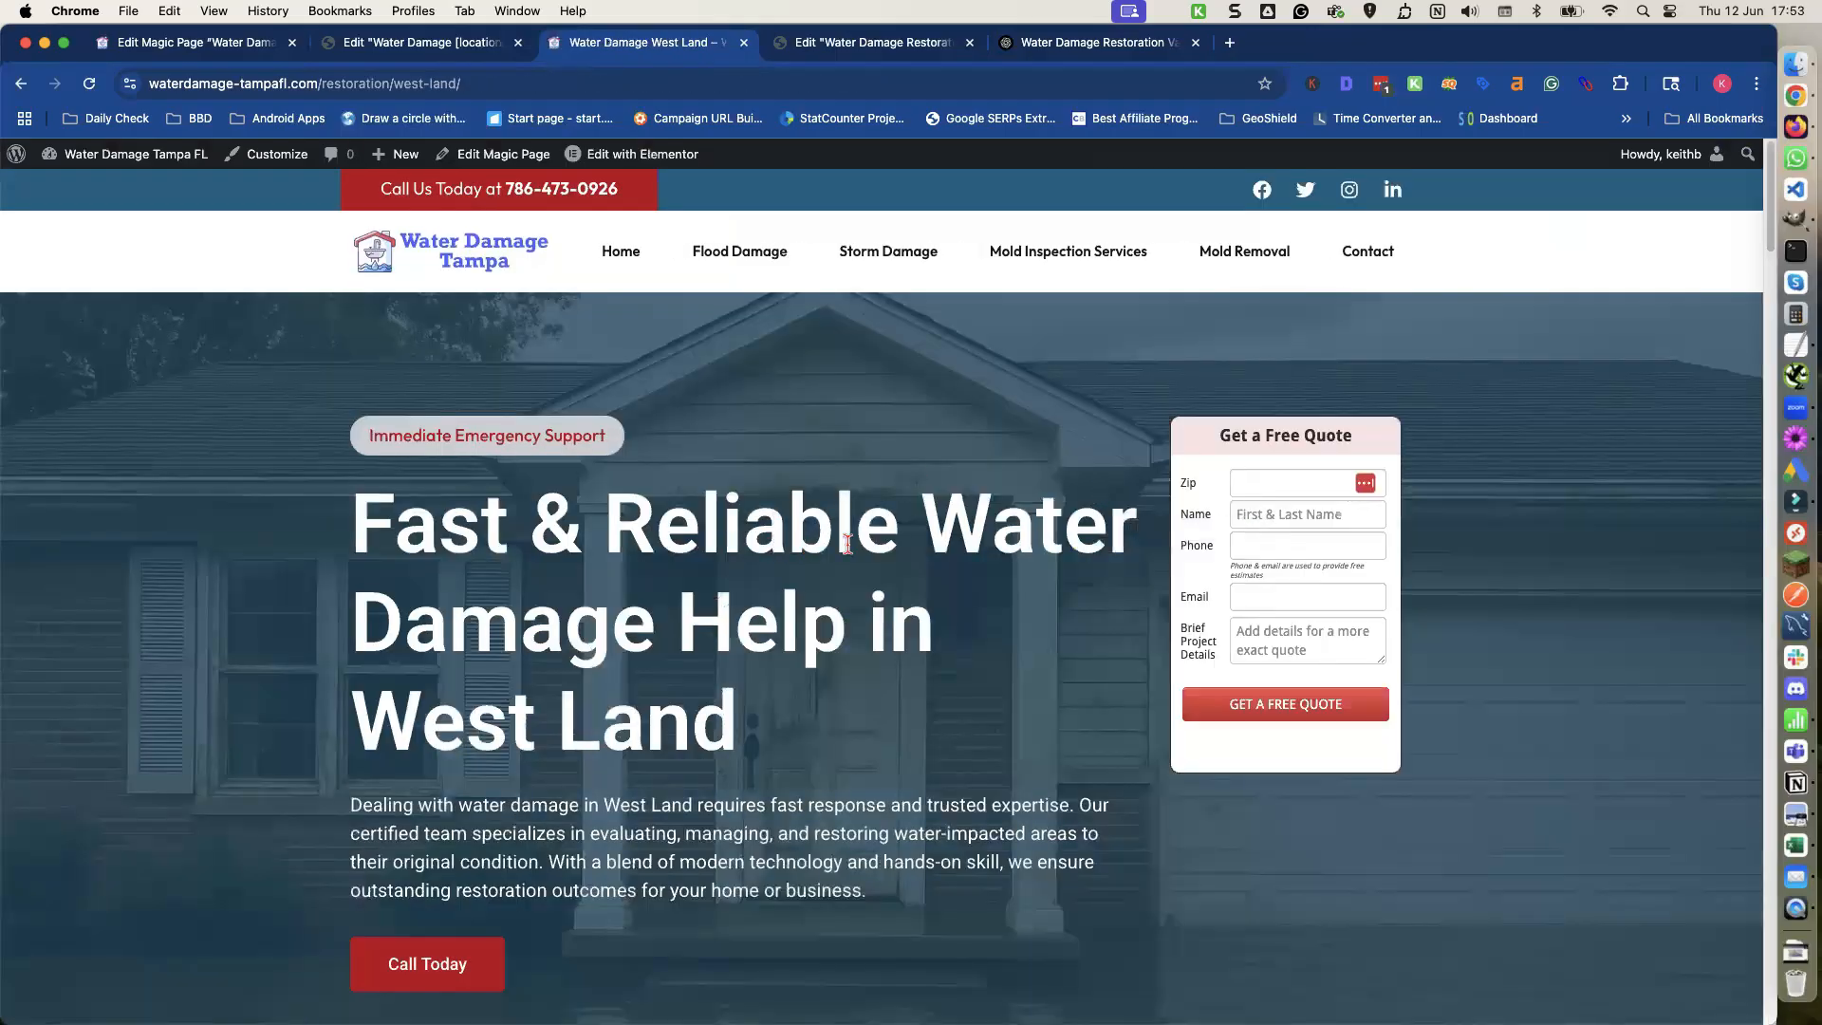
scroll(675, 655, "down", 5)
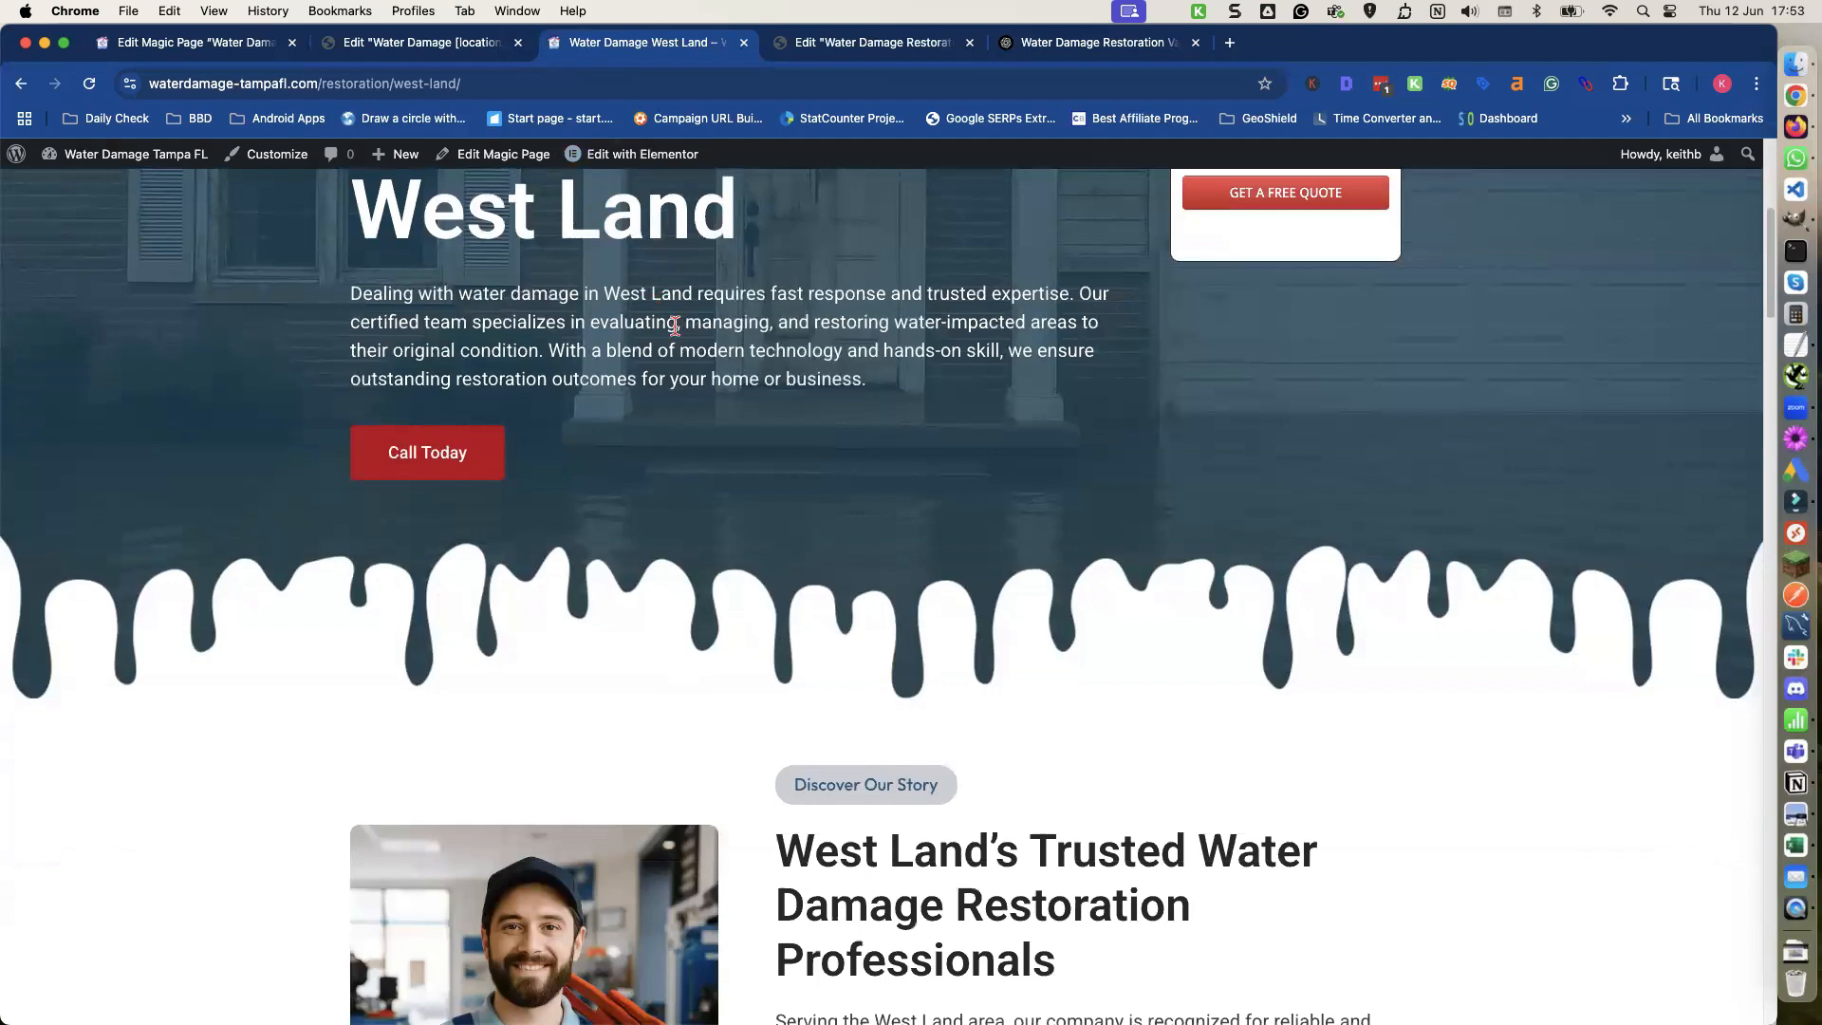
scroll(721, 421, "down", 1)
scroll(1018, 695, "down", 5)
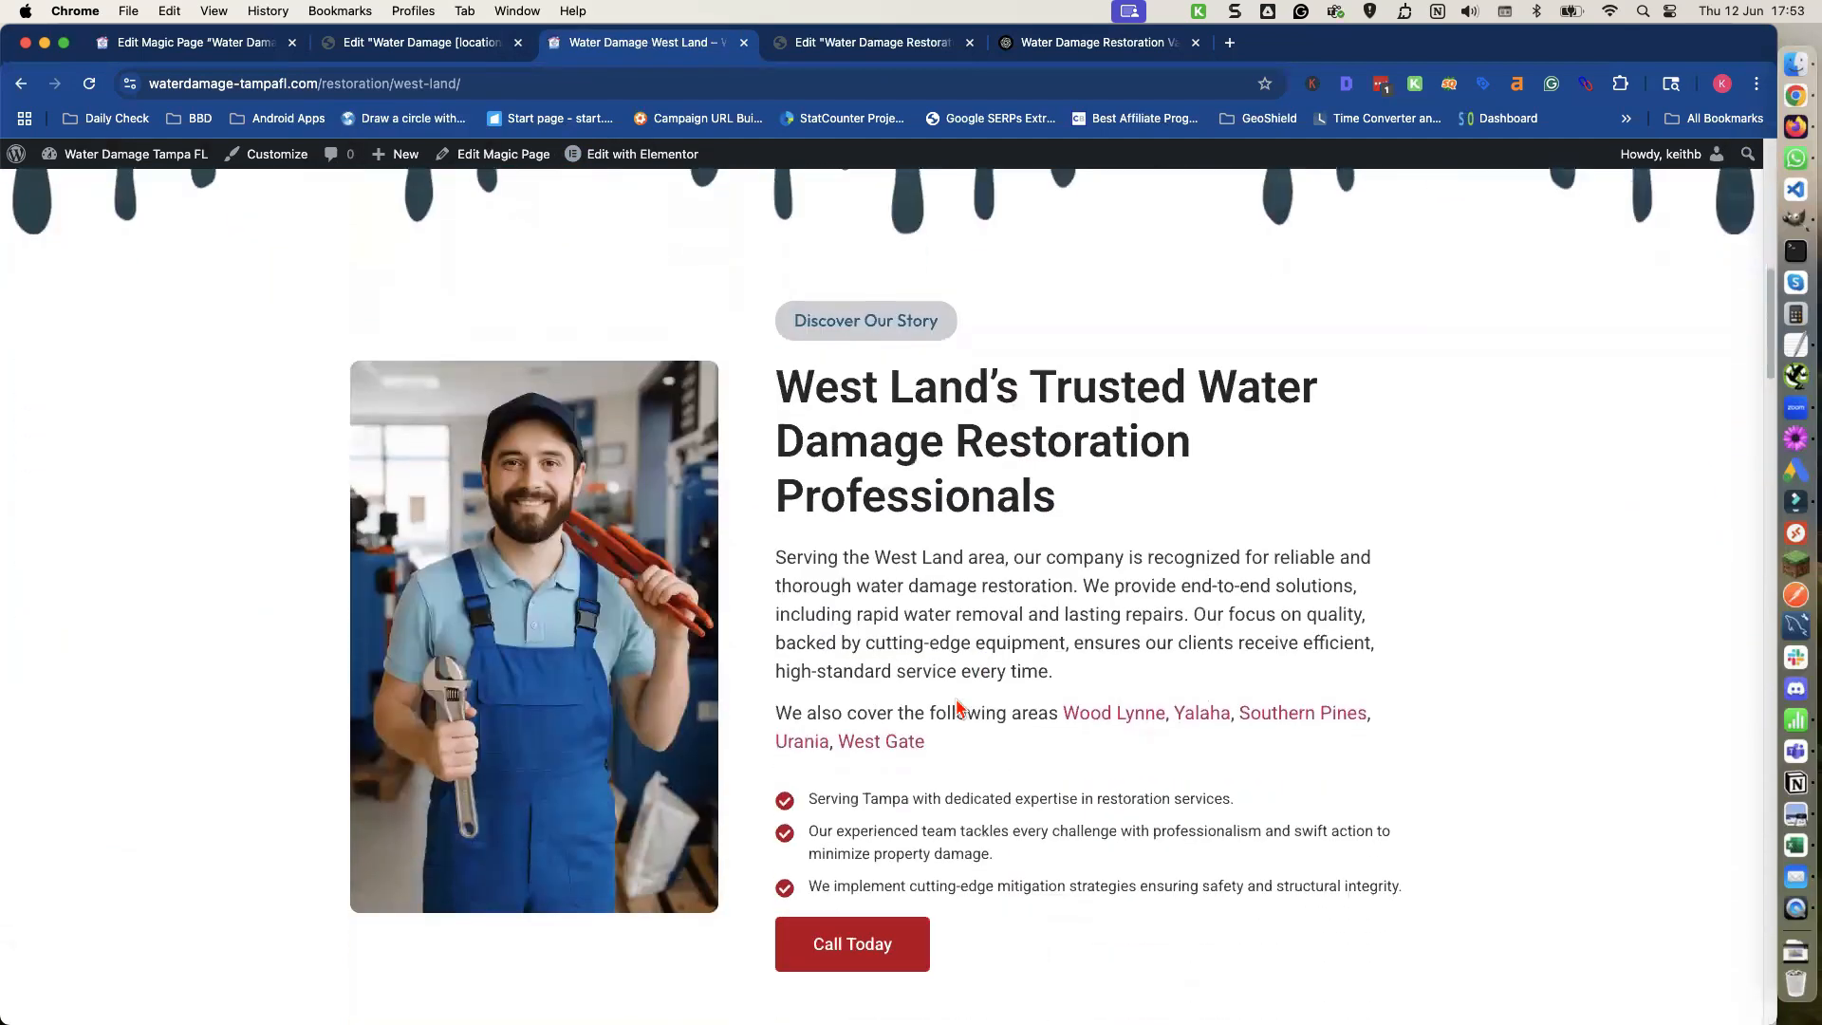
scroll(1134, 728, "down", 4)
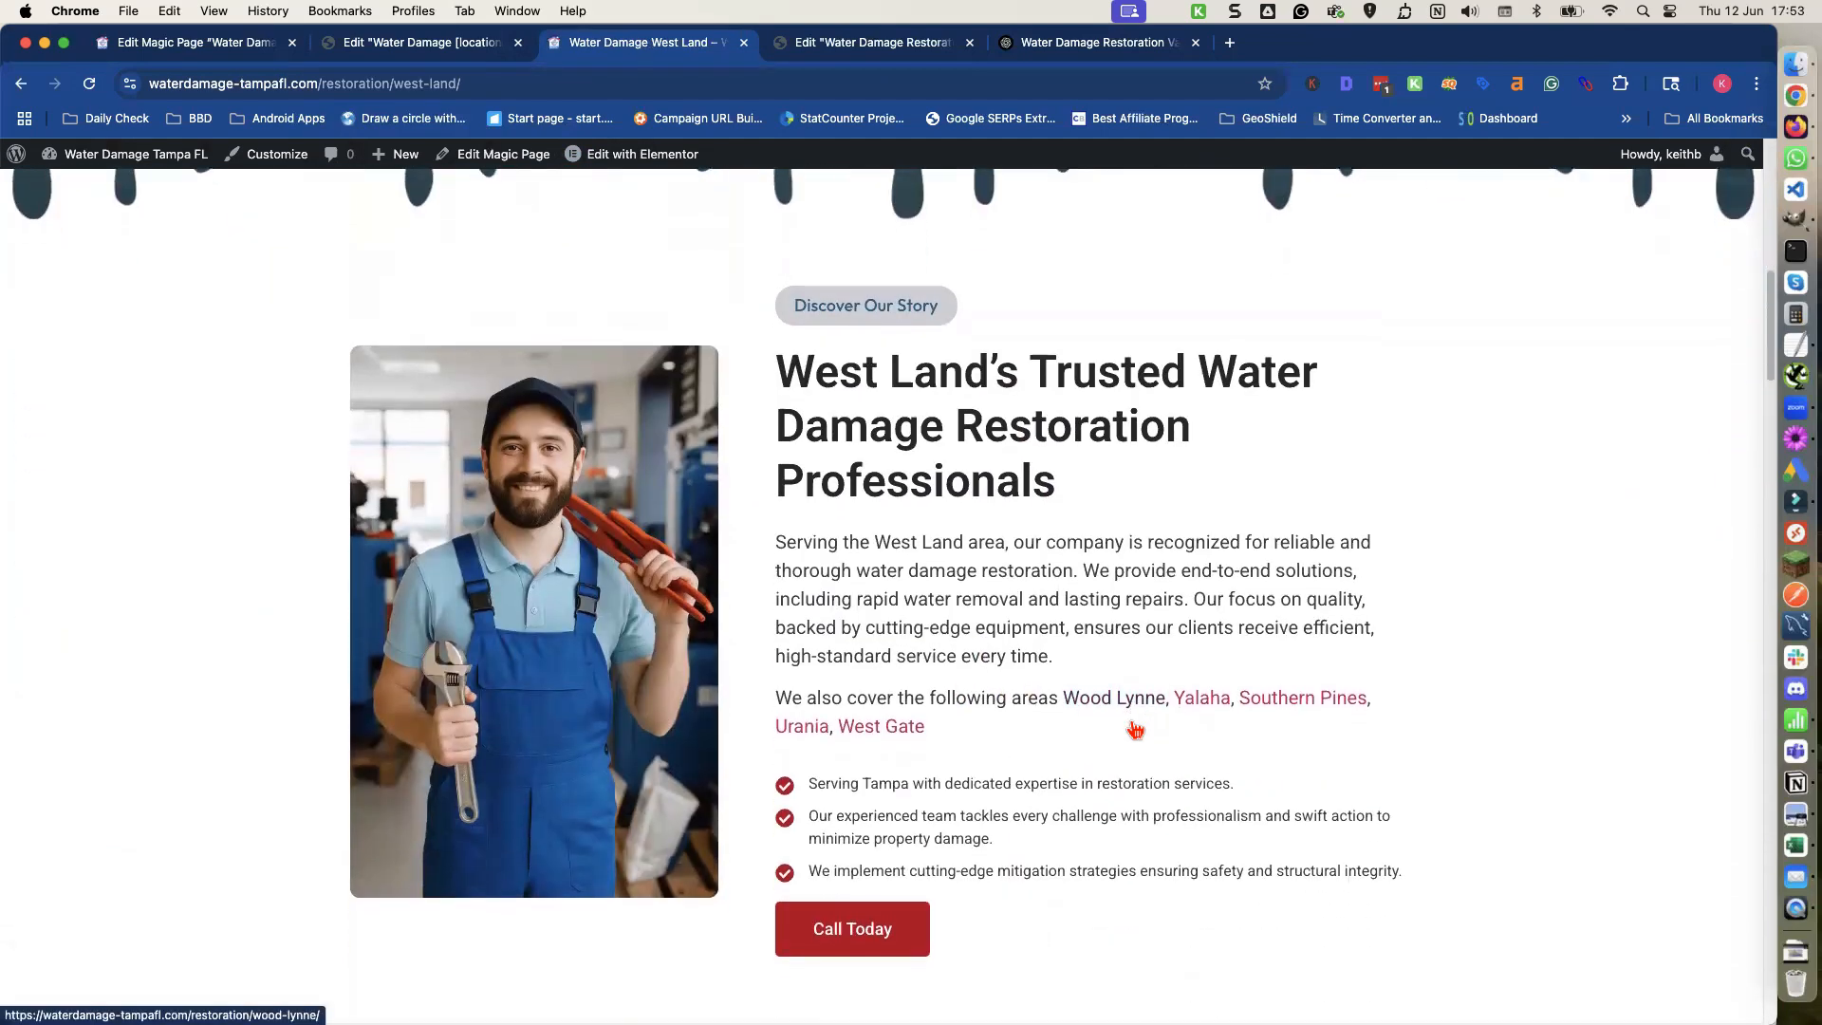
scroll(1126, 728, "down", 5)
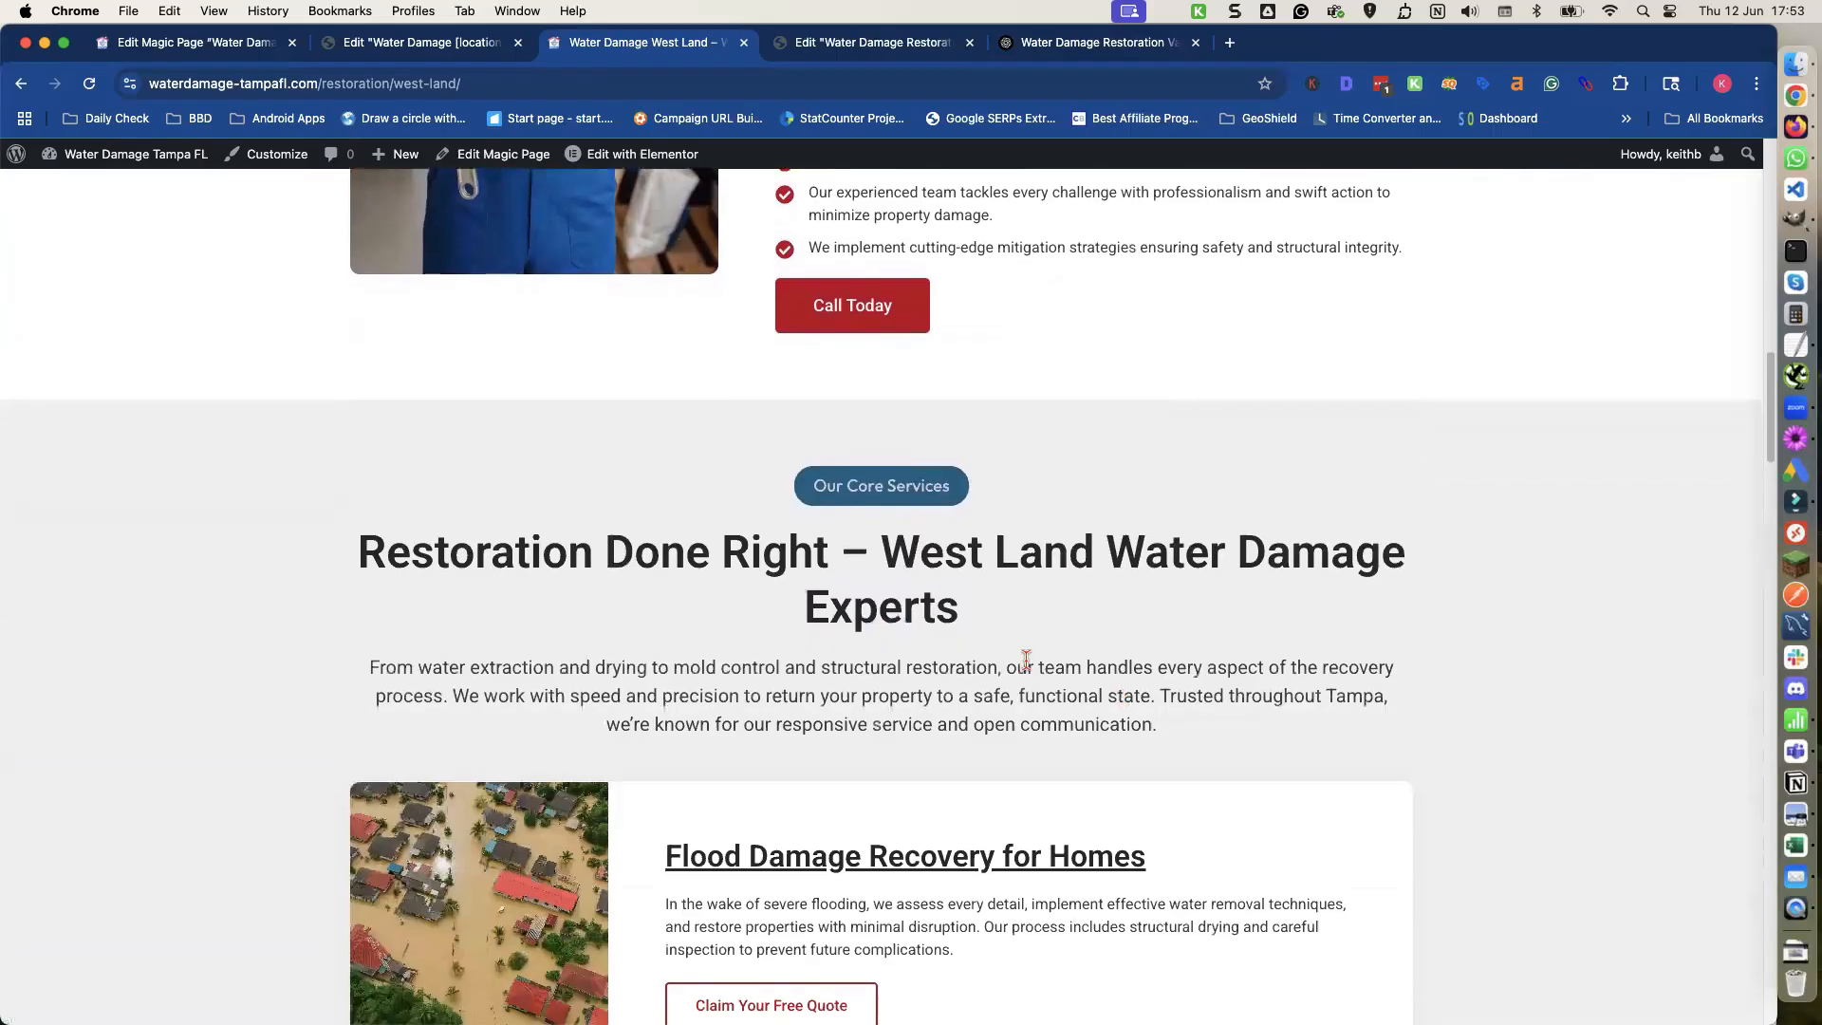
scroll(1026, 662, "down", 14)
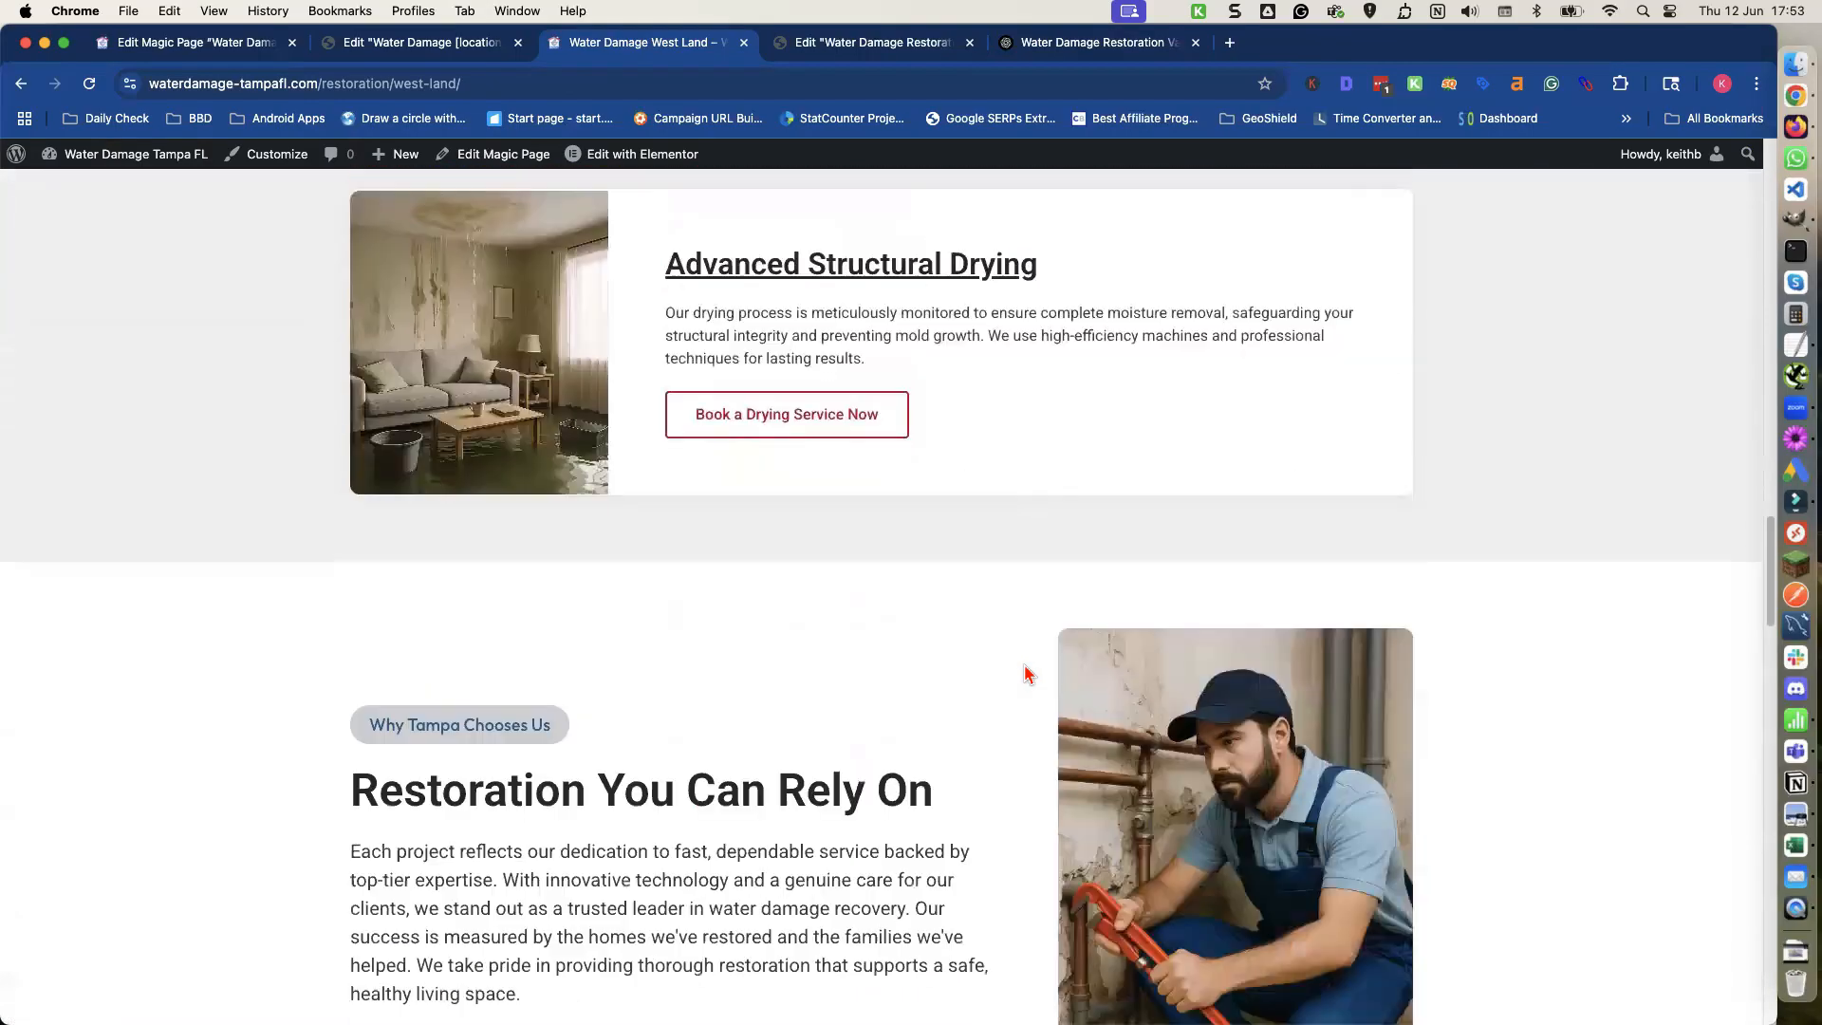
scroll(1026, 675, "down", 18)
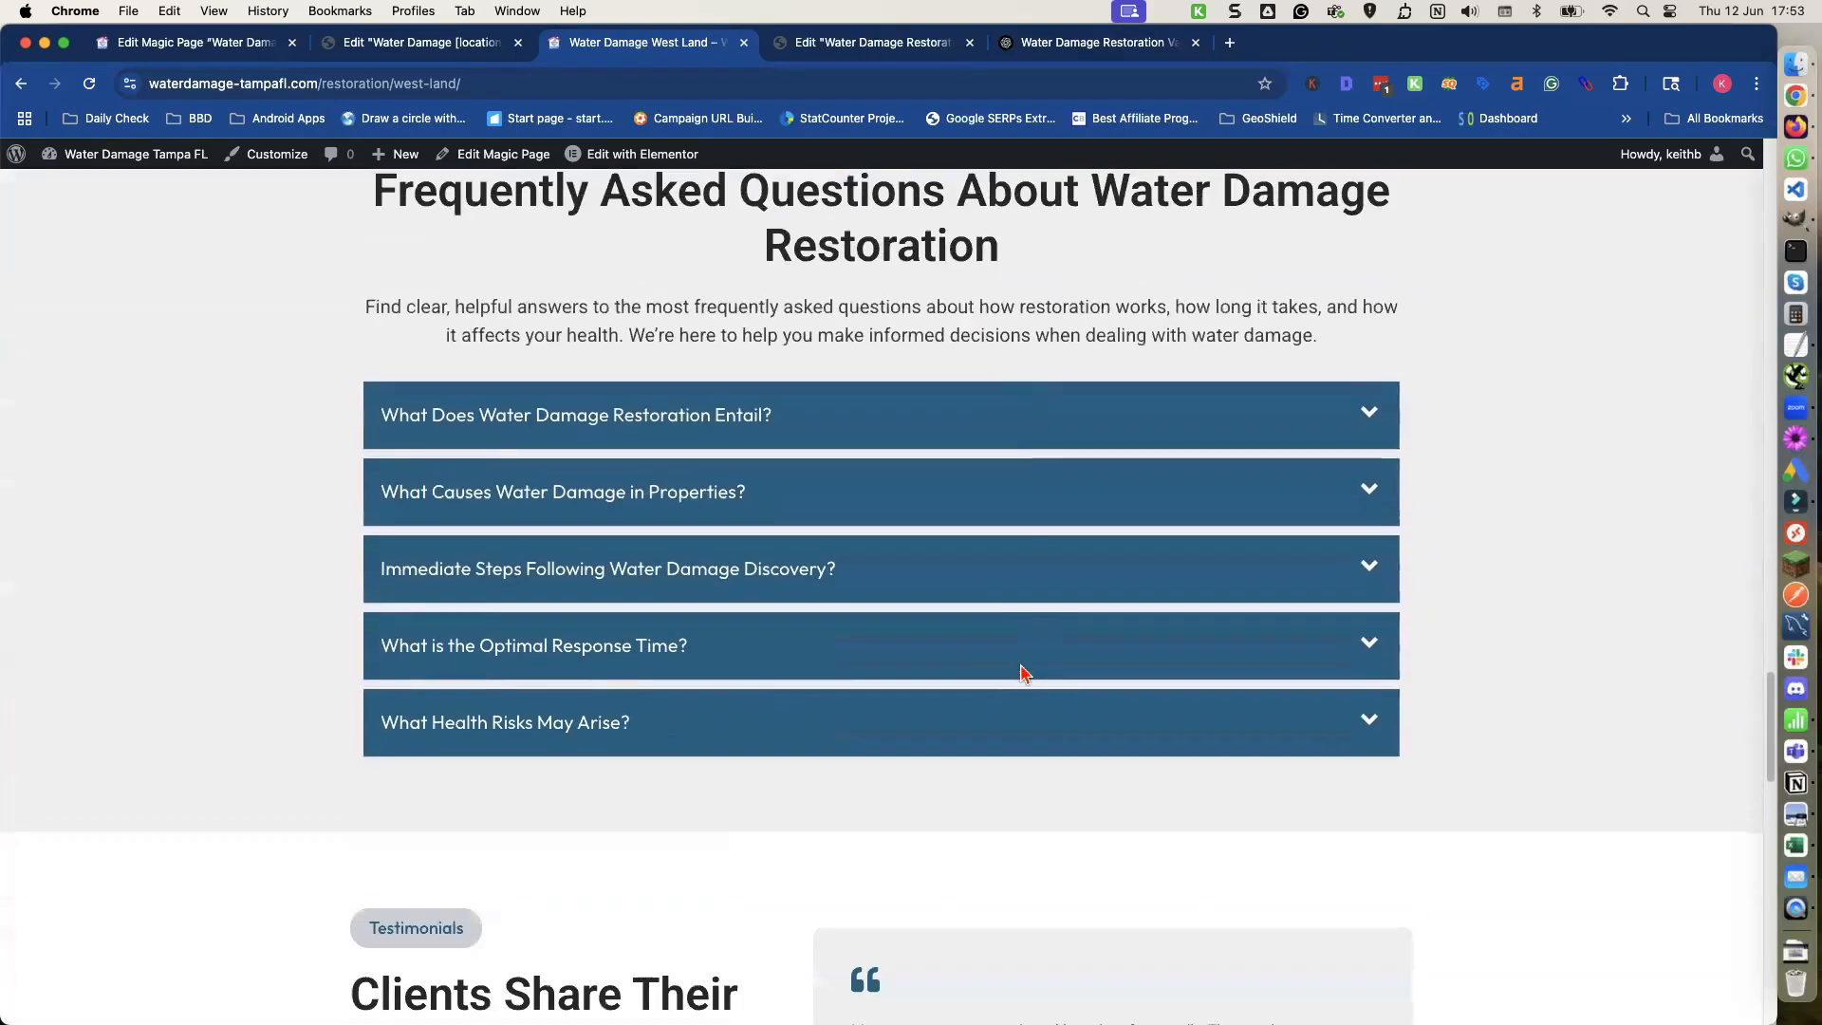
scroll(1022, 672, "down", 7)
scroll(1020, 673, "up", 20)
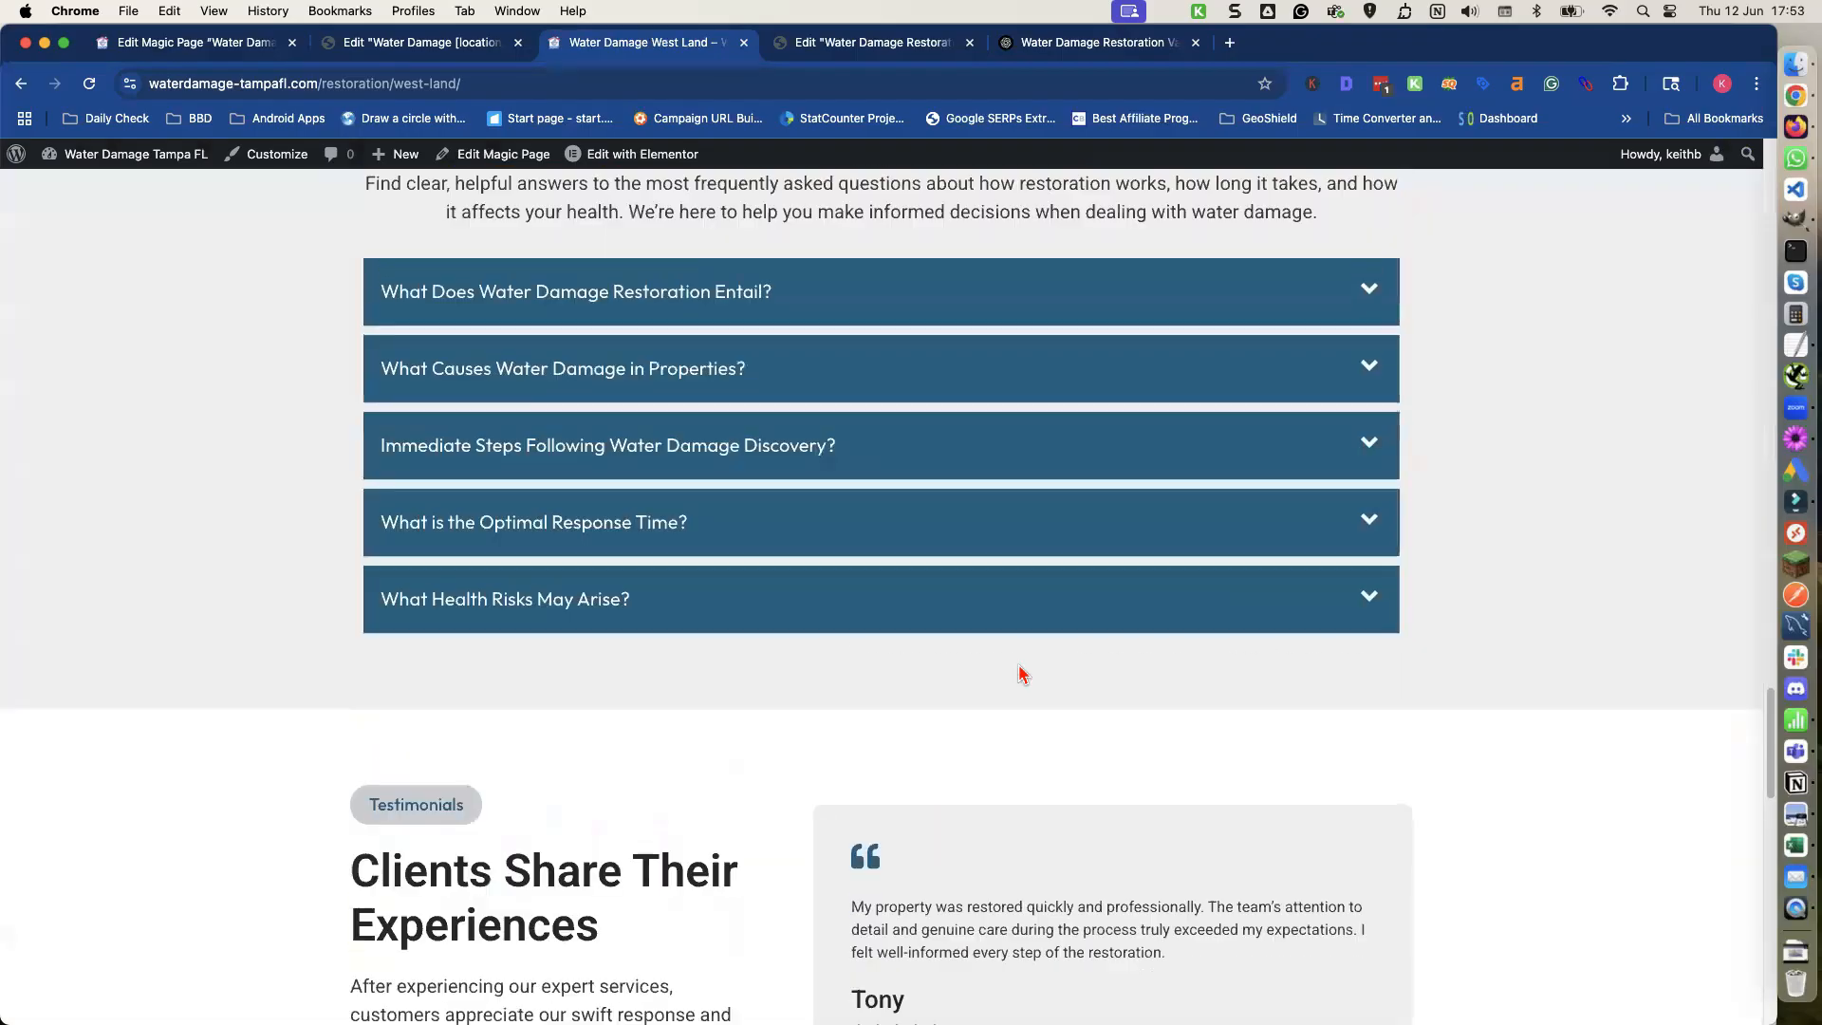
scroll(1020, 672, "up", 8)
scroll(1020, 672, "up", 10)
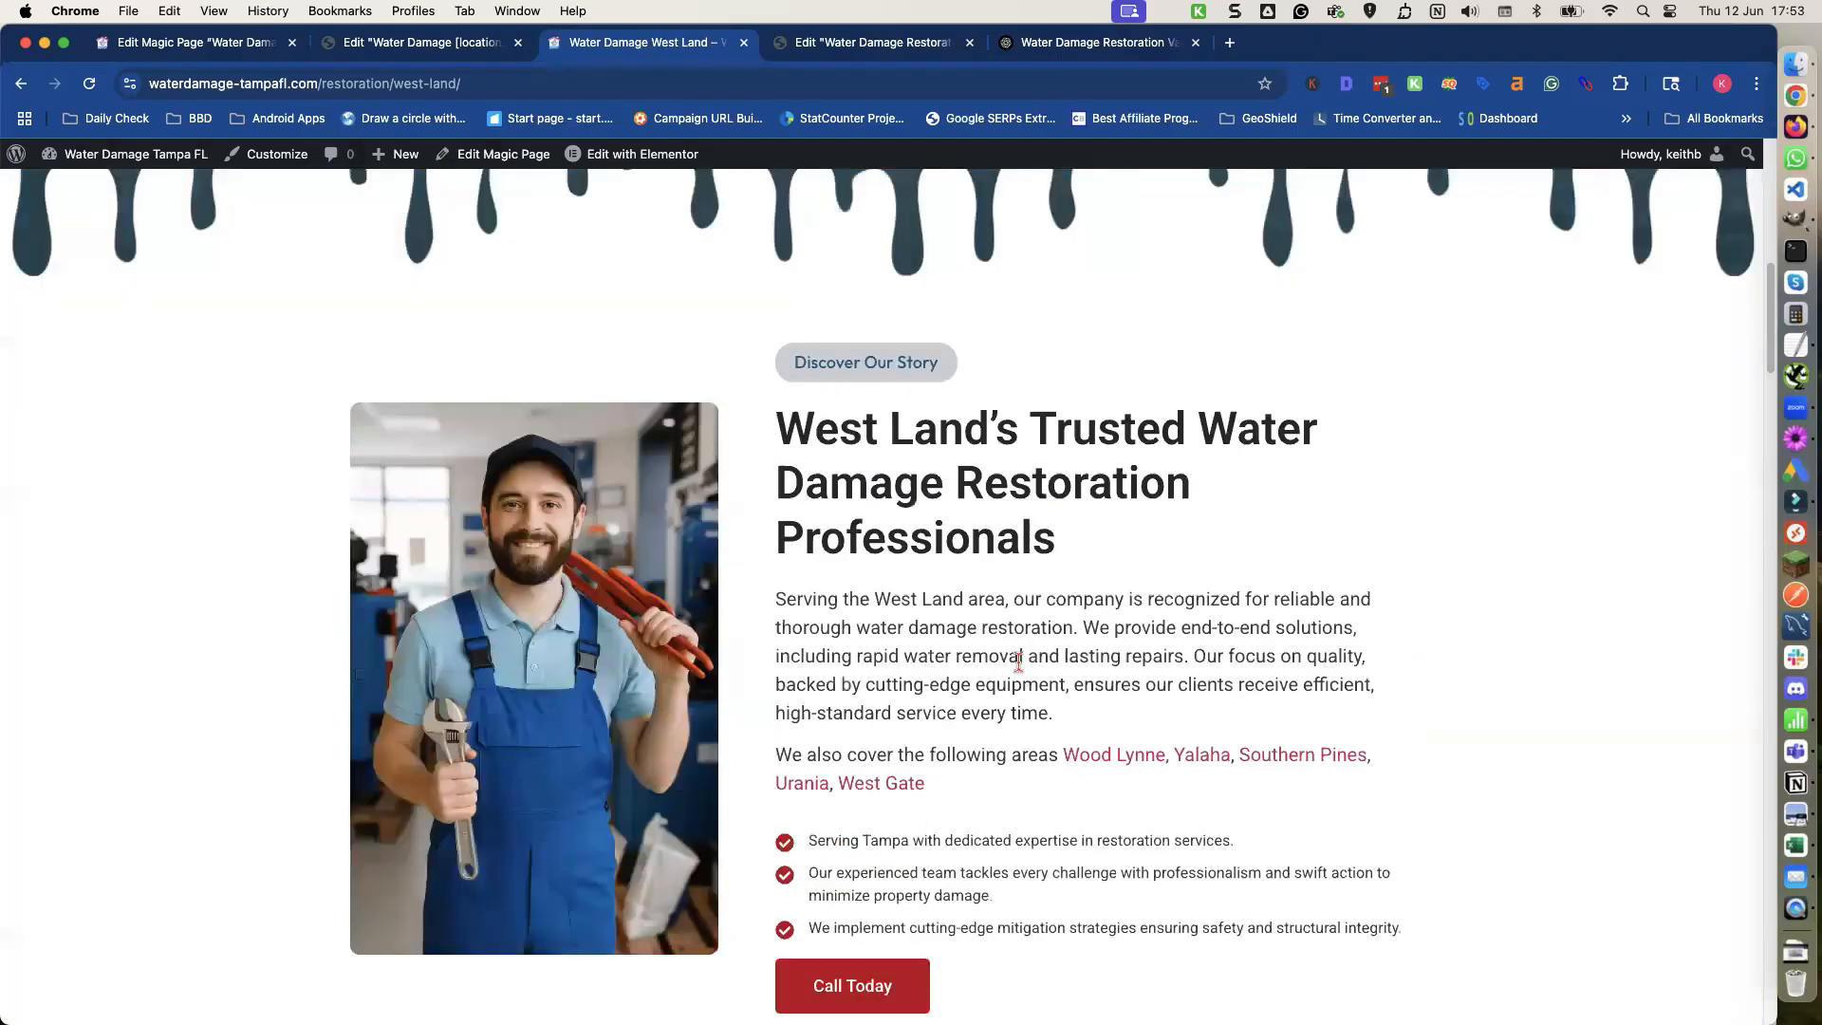
Open the Southern Pines location page and review its discover section and nearby areas list.
scroll(1148, 679, "down", 1)
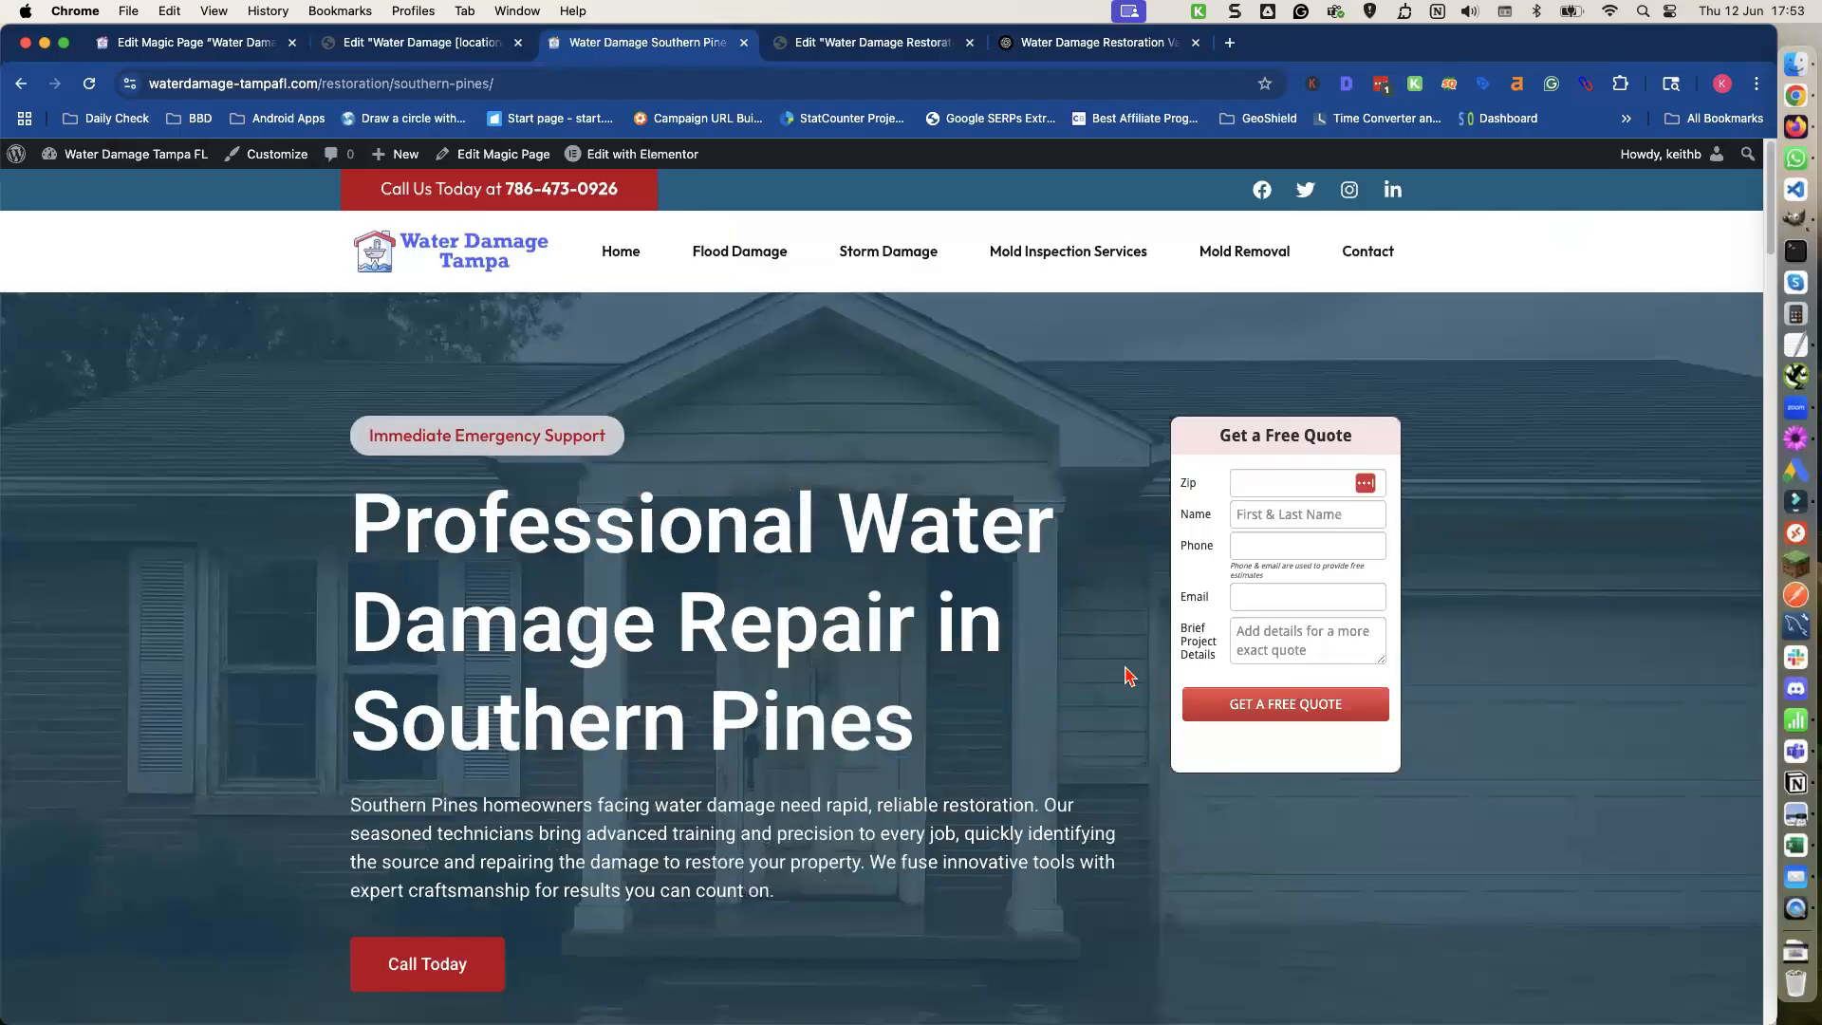
scroll(873, 651, "down", 6)
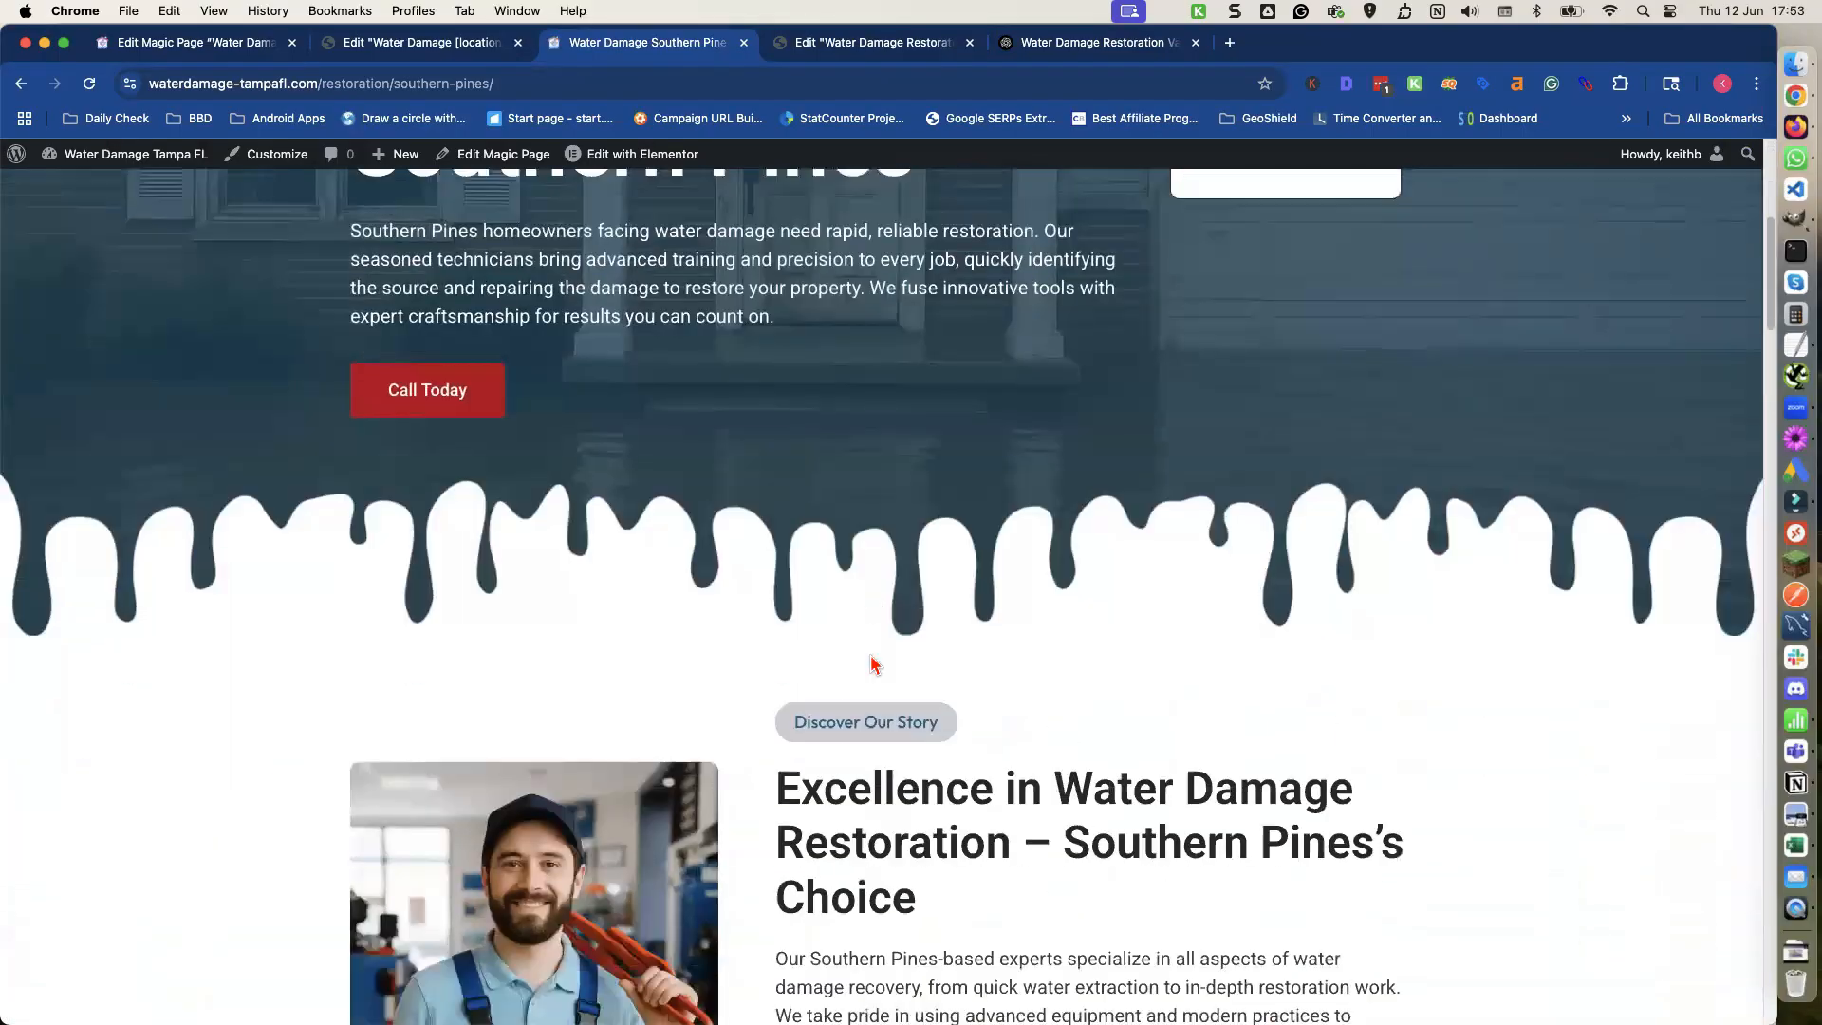
scroll(872, 651, "down", 7)
scroll(872, 664, "up", 3)
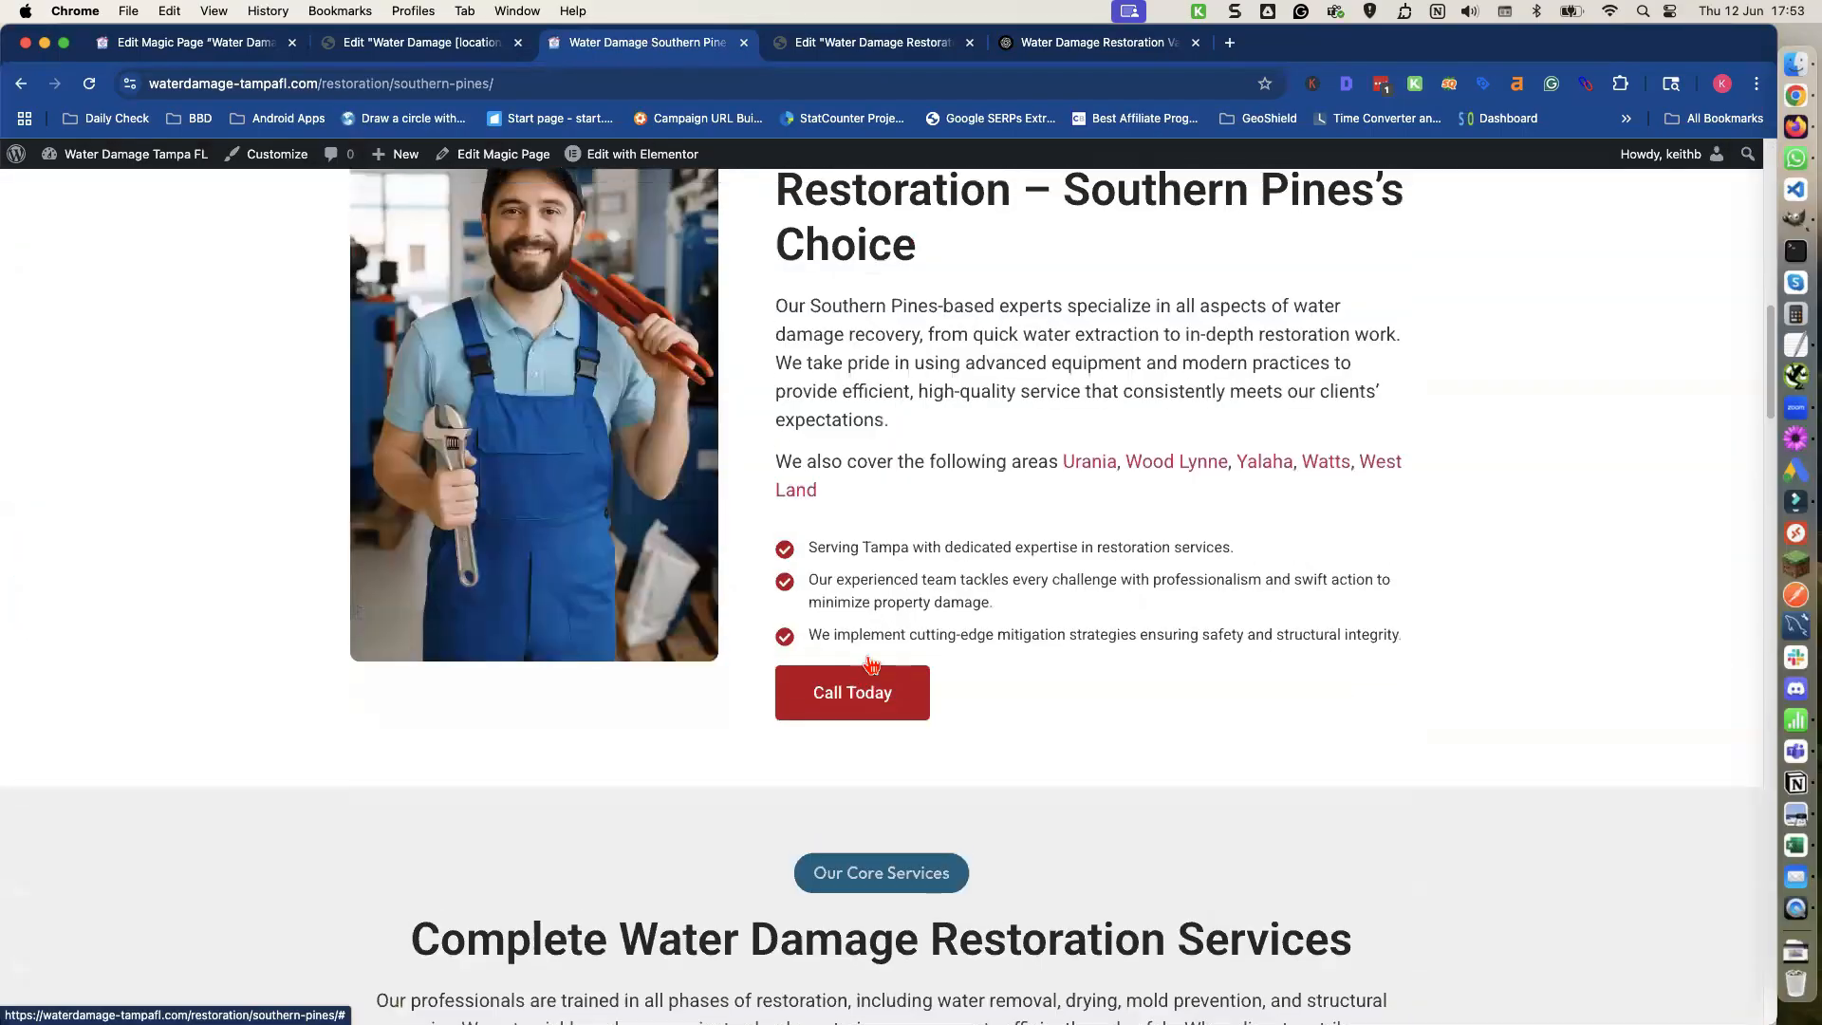
scroll(886, 627, "down", 1)
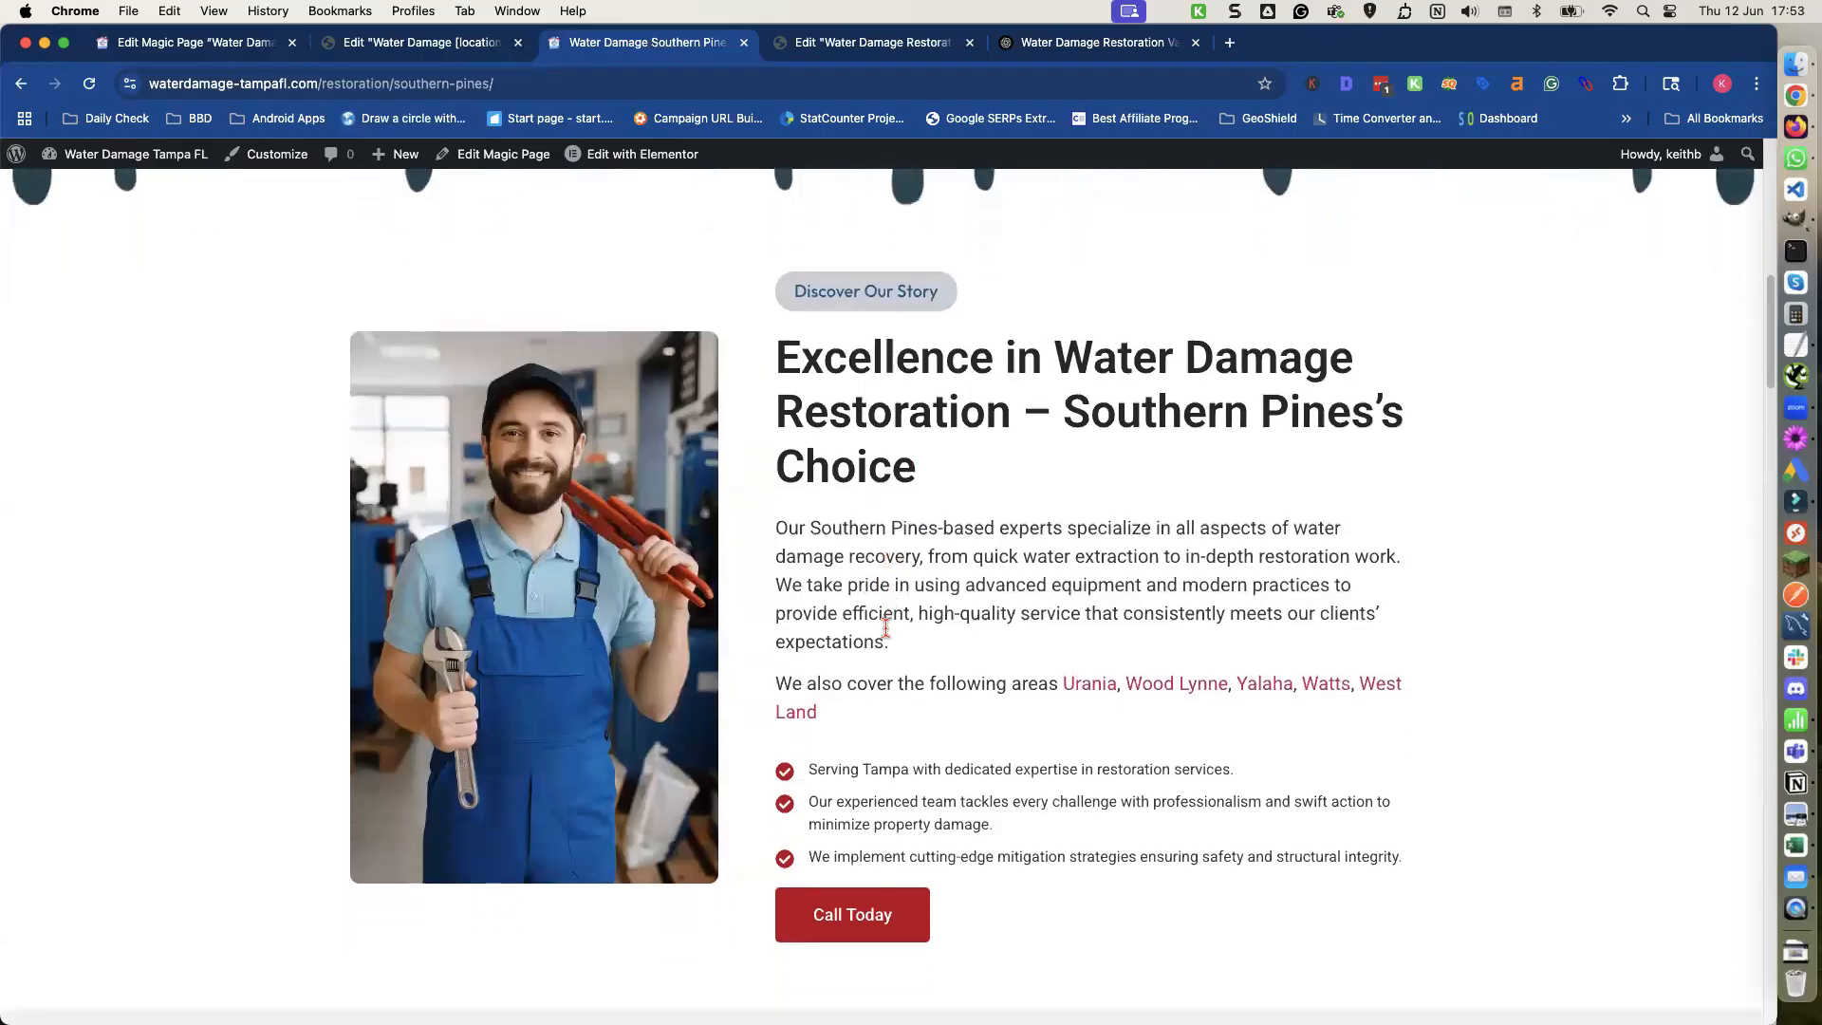
scroll(885, 641, "up", 10)
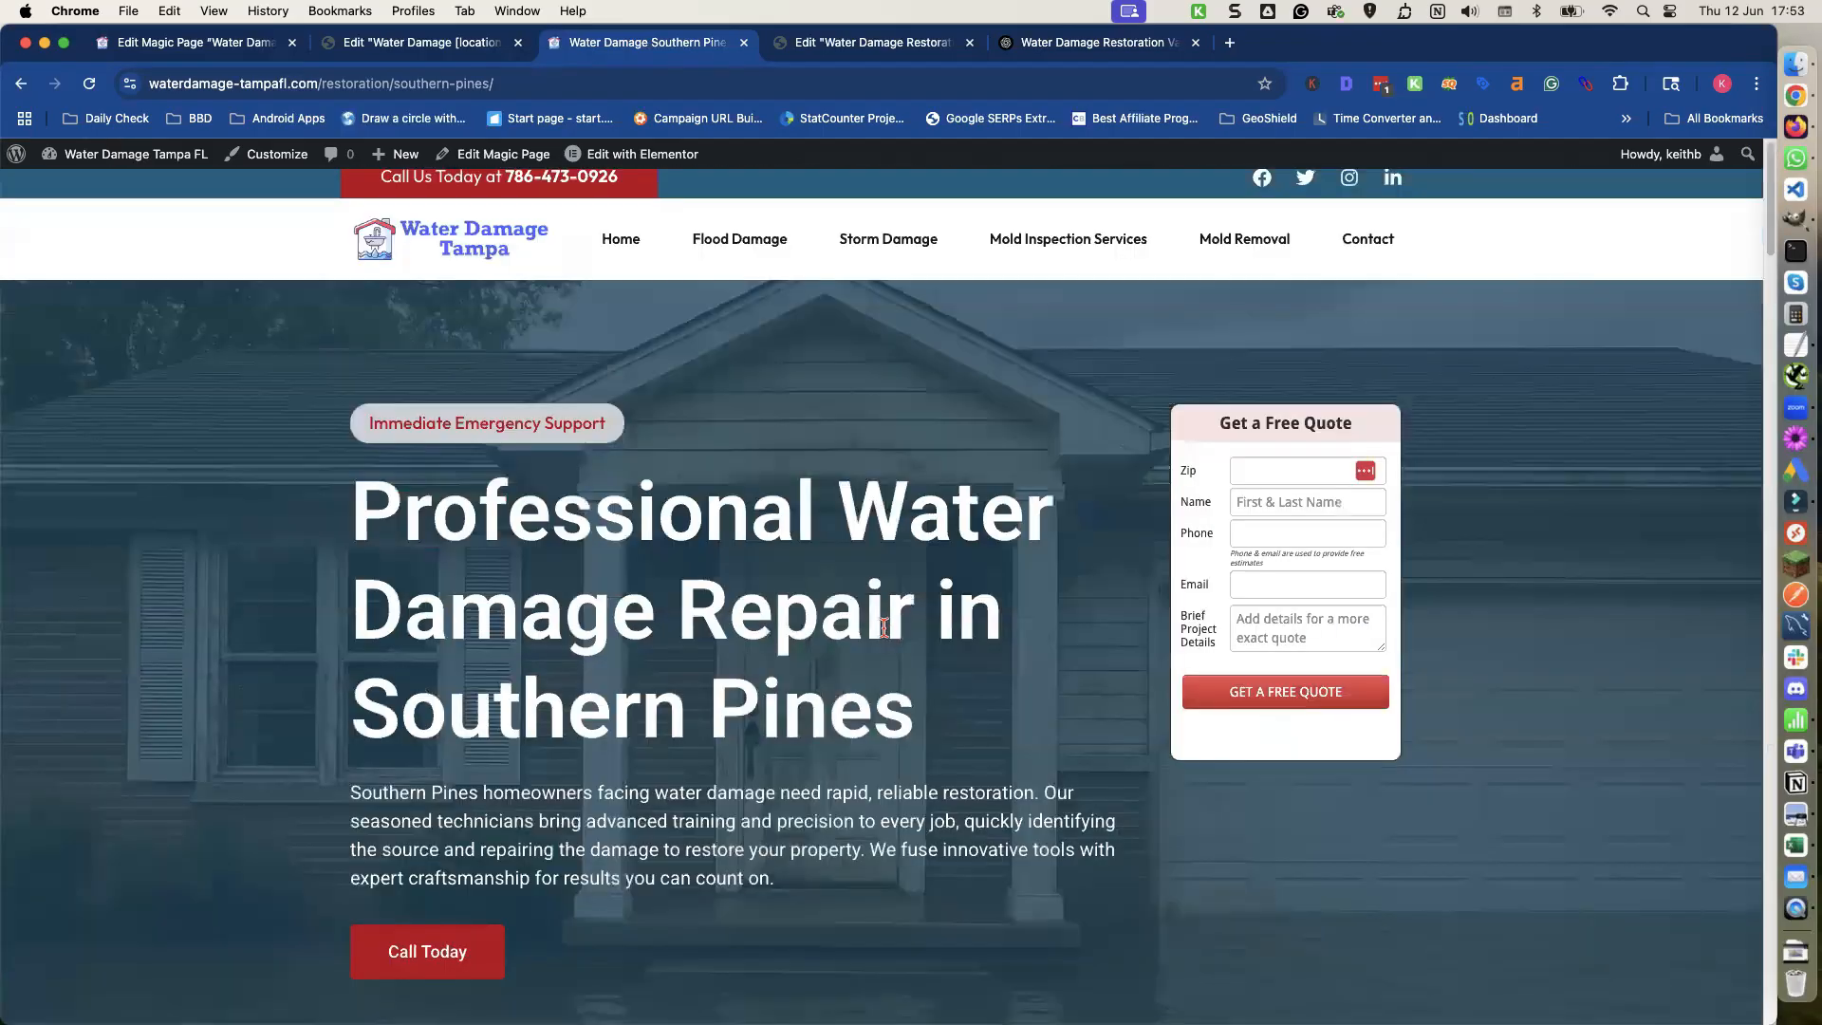
scroll(726, 510, "up", 1)
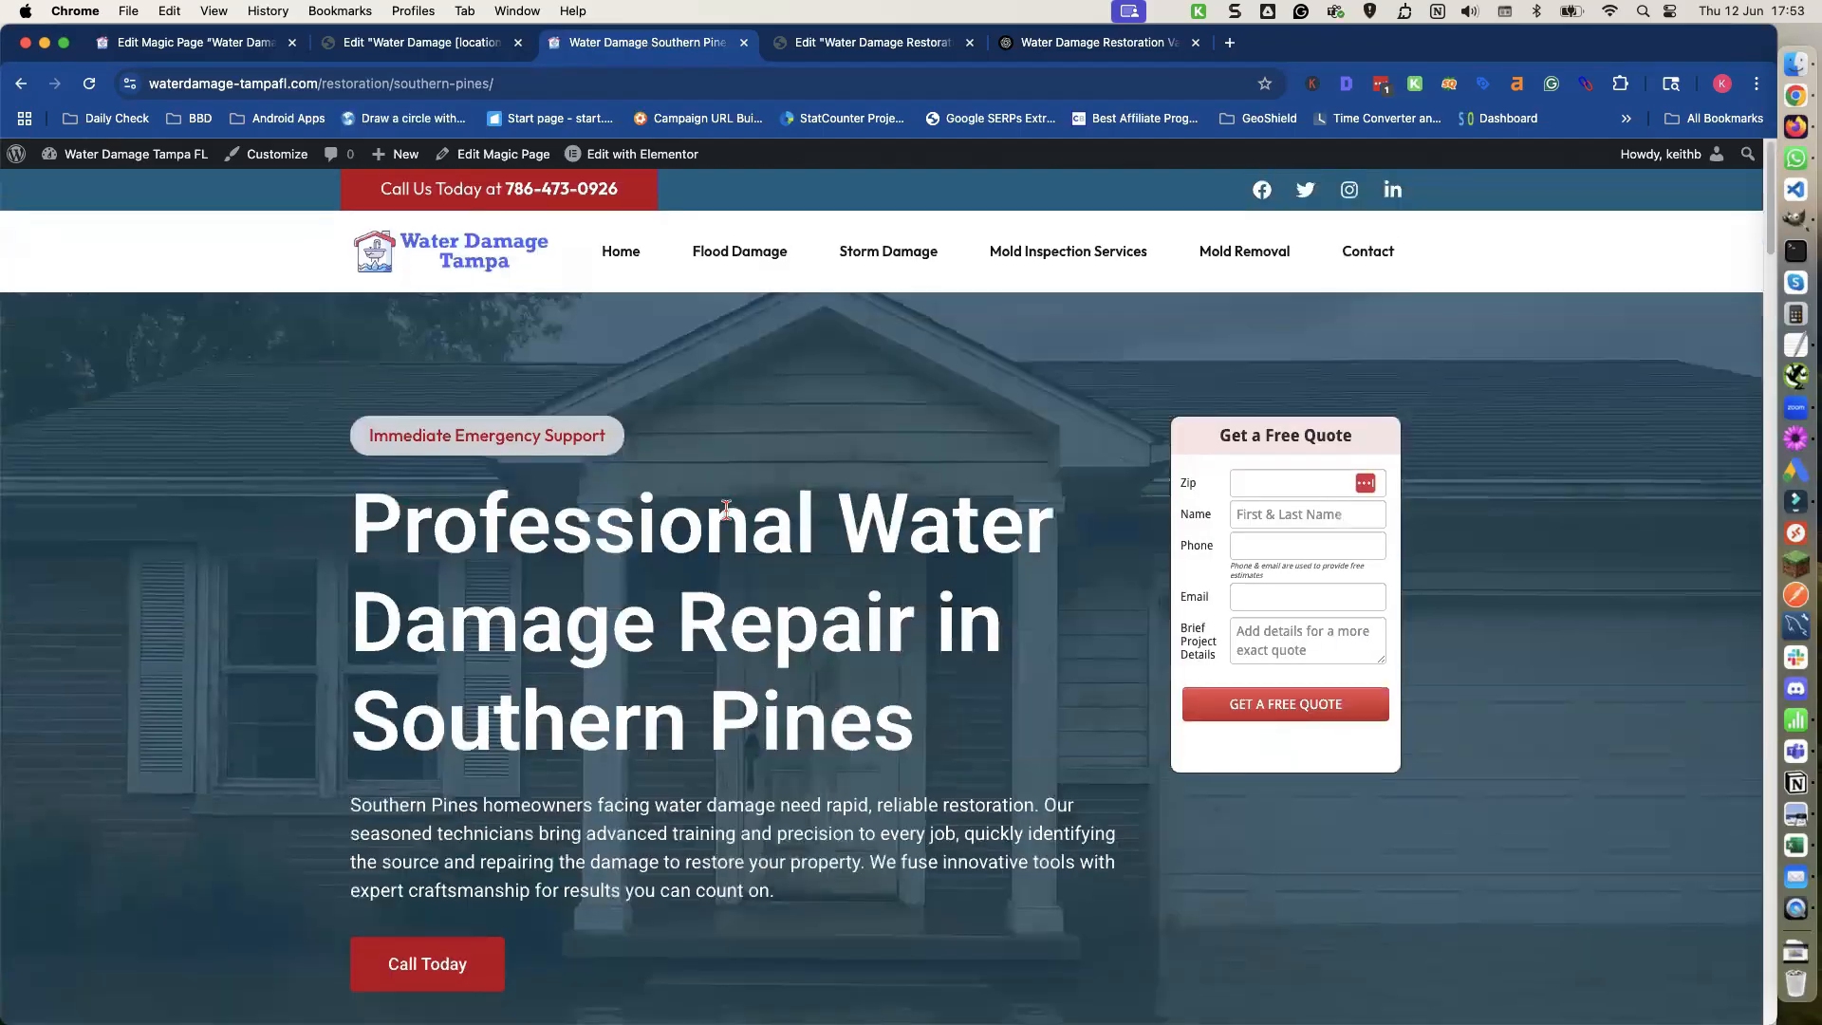
Copy the nearby-areas paragraph from the Magic Page editor, then open the Water Damage Restoration Tampa page in Elementor in a new tab.
left_click(459, 44)
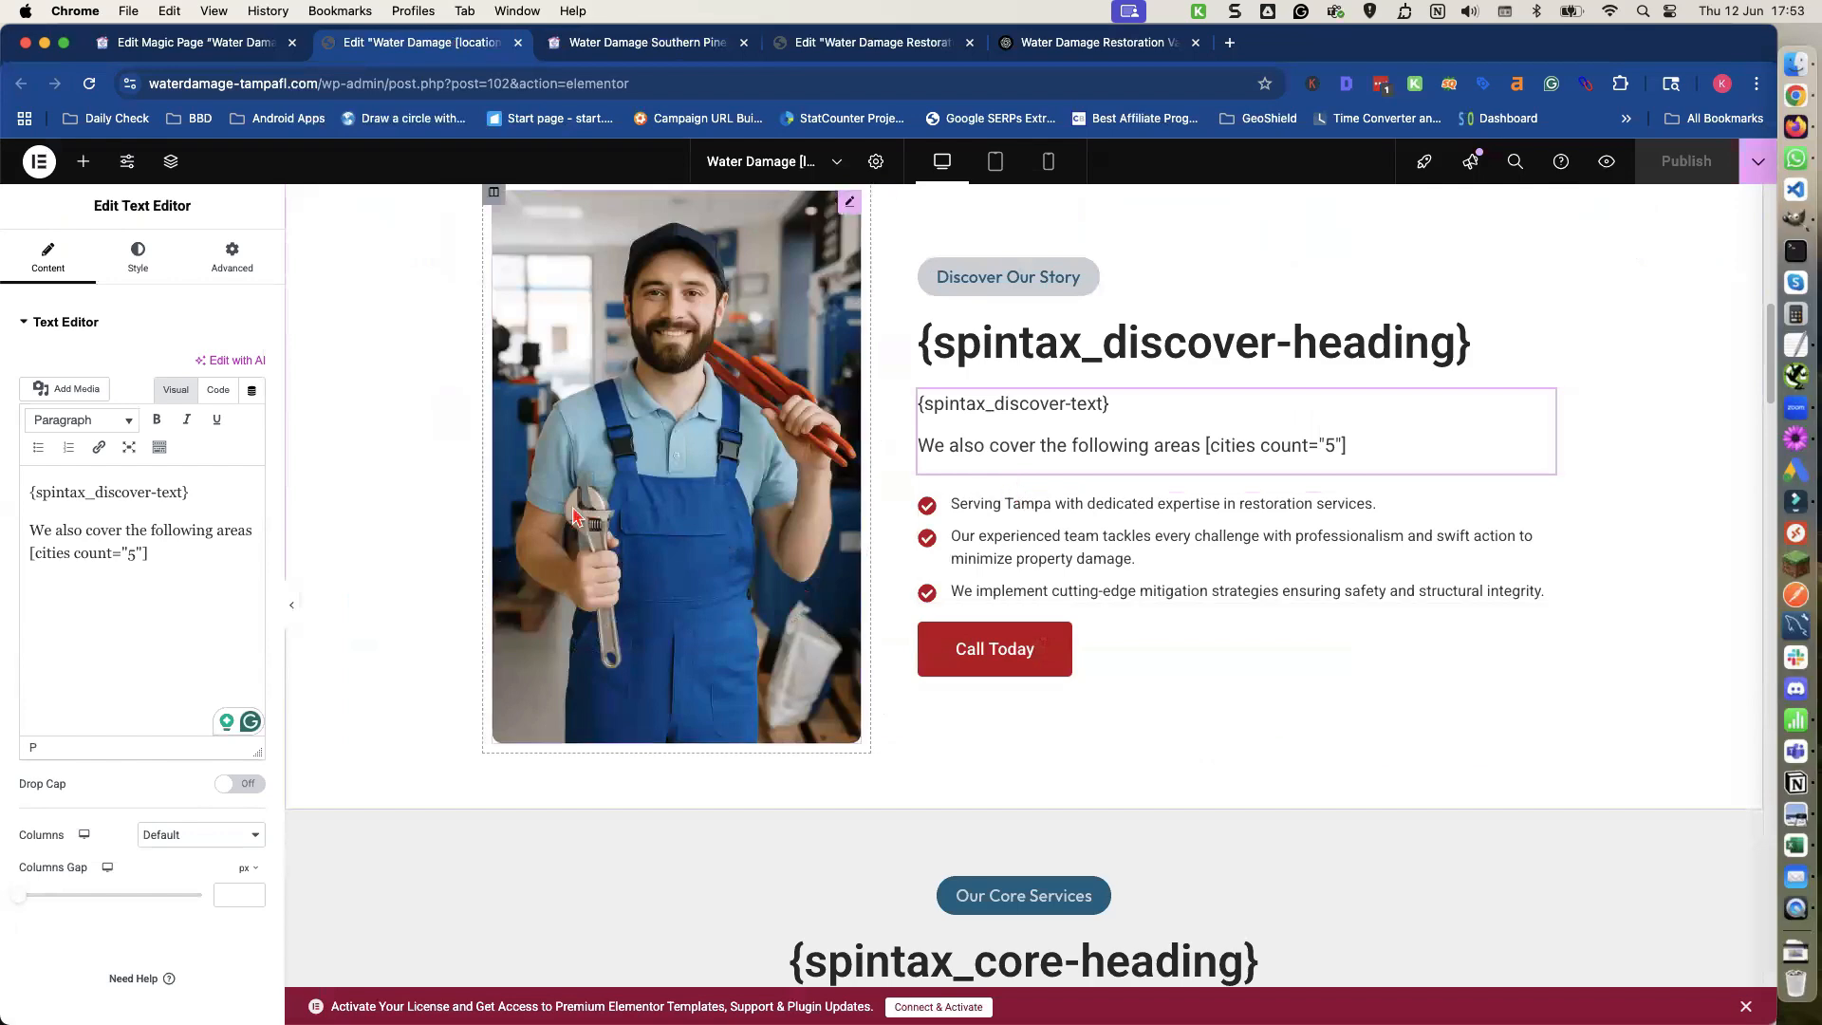
left_click_drag(152, 554, 20, 536)
key("super+c")
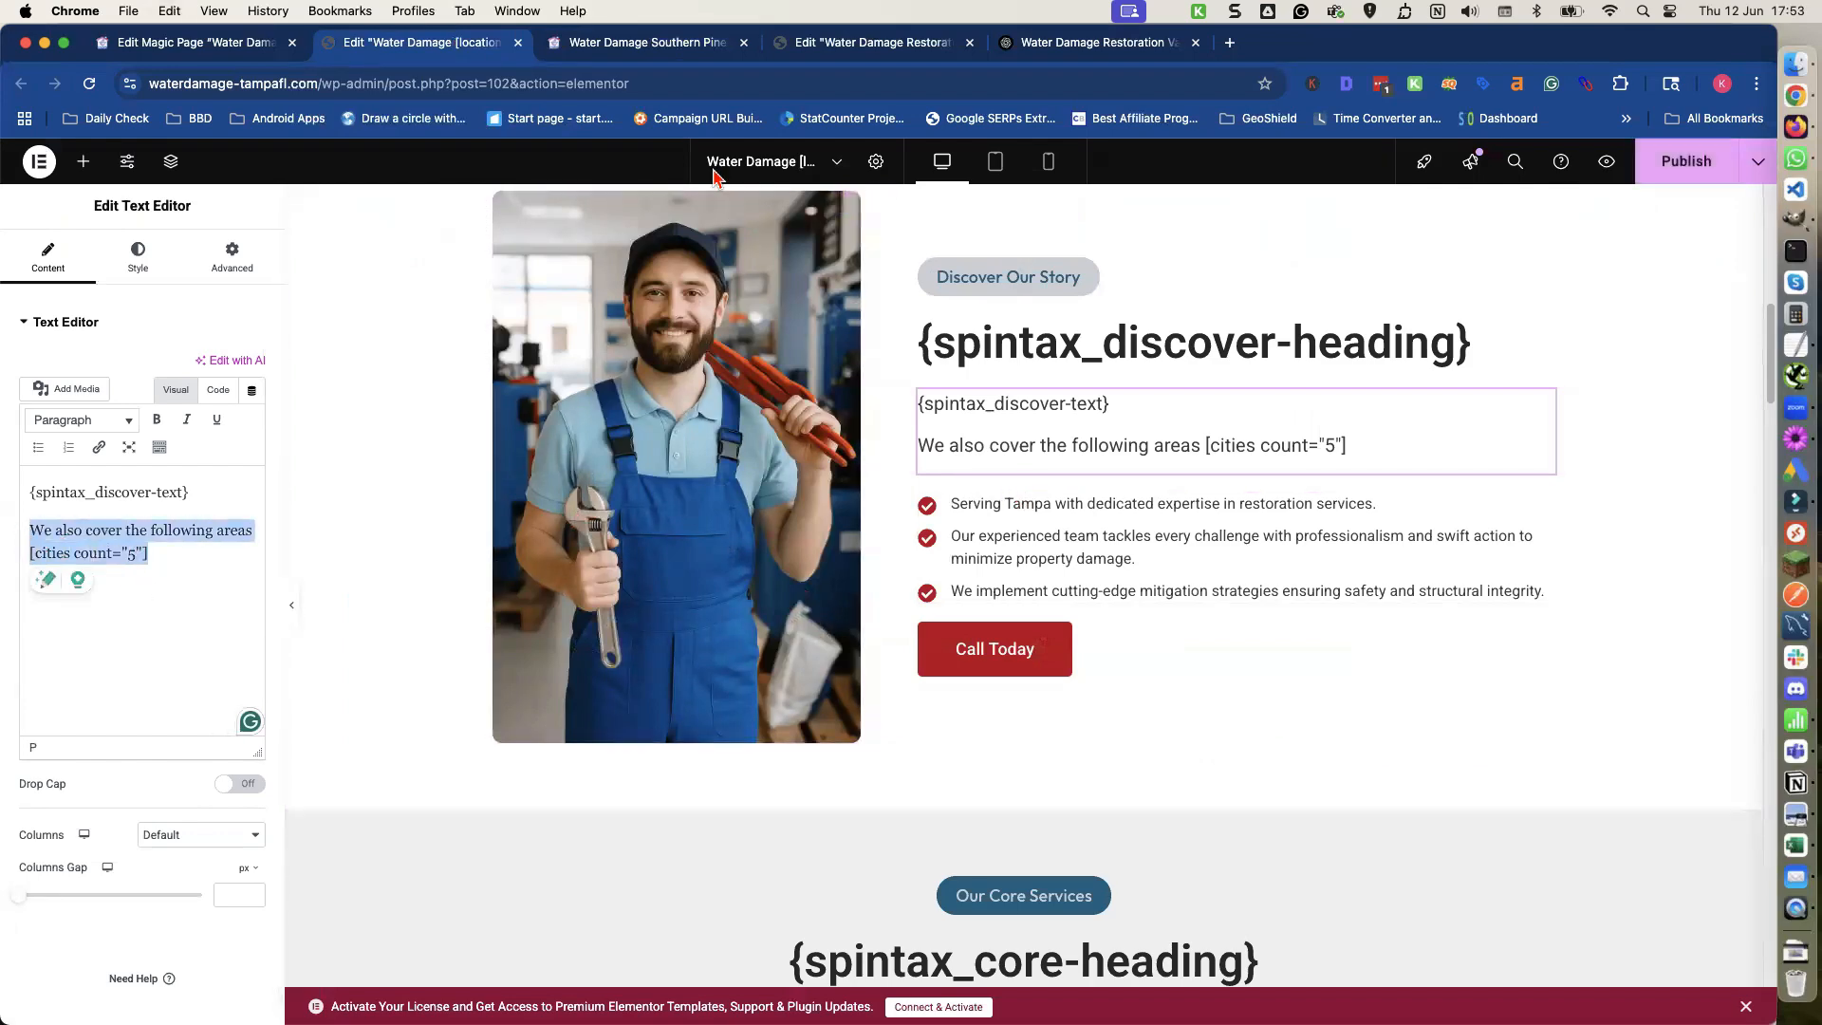
left_click(195, 44)
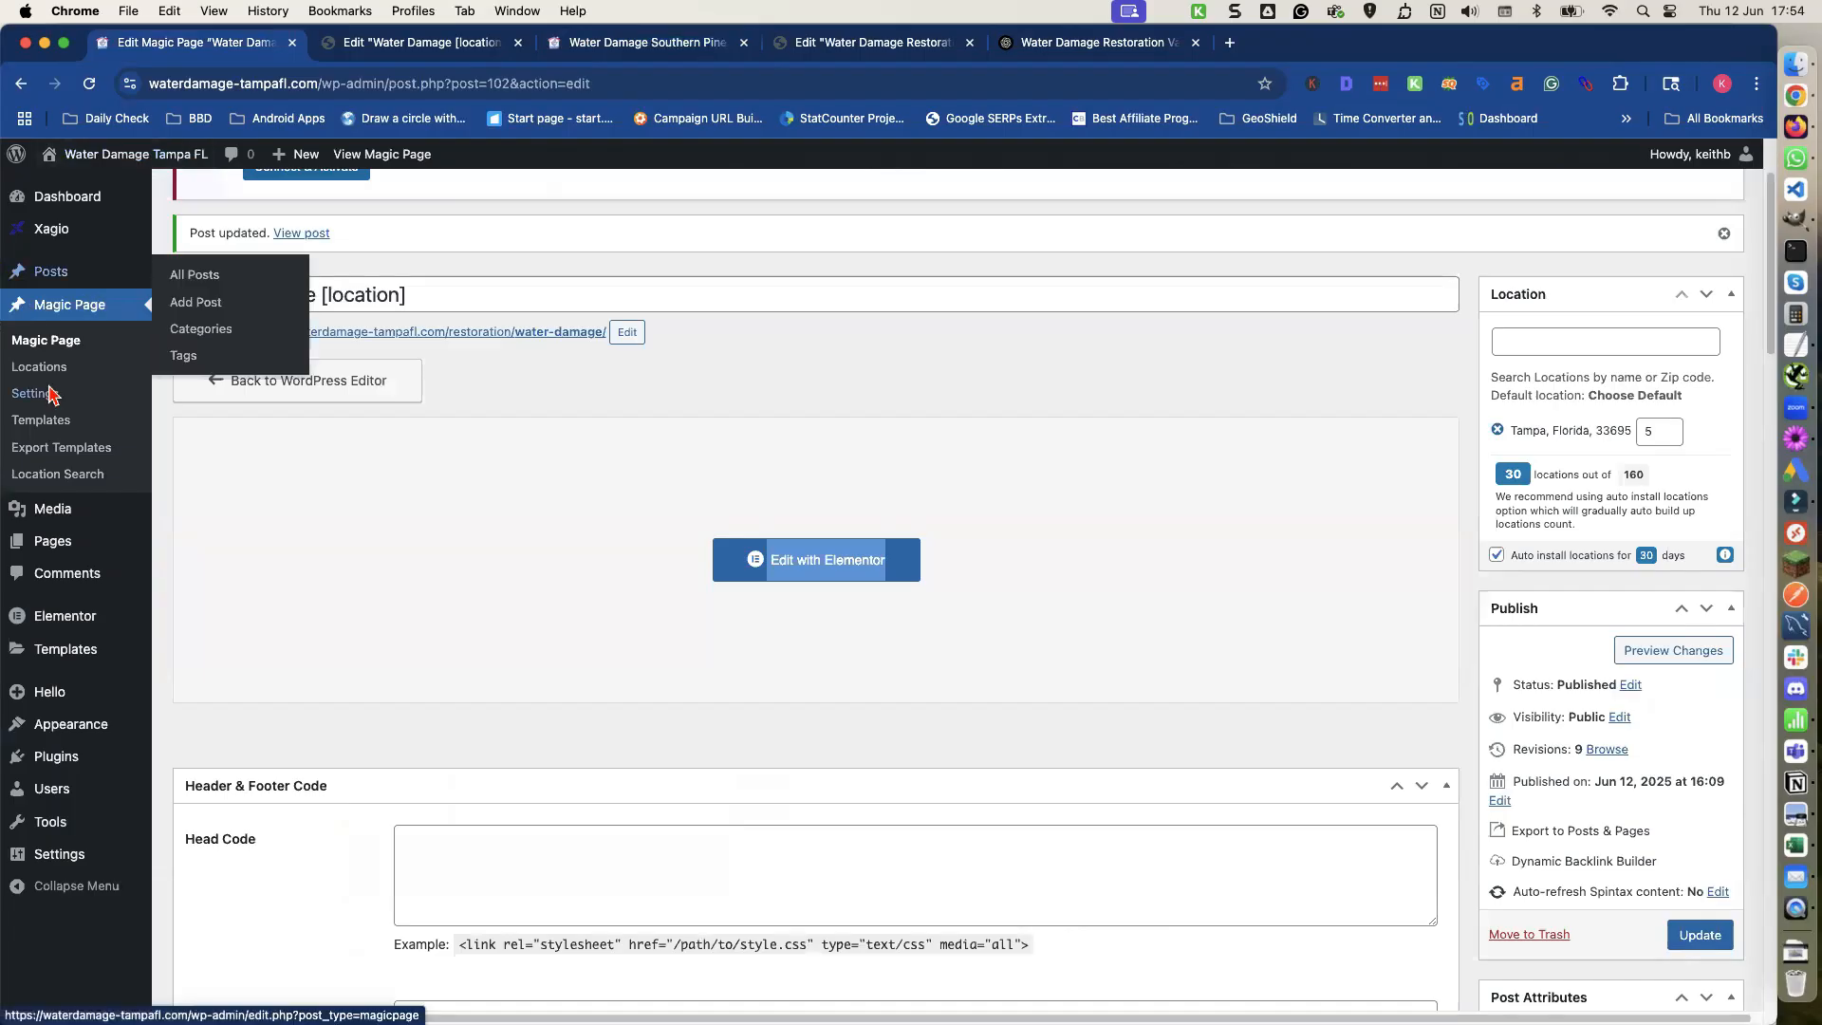
mouse_move(145, 568)
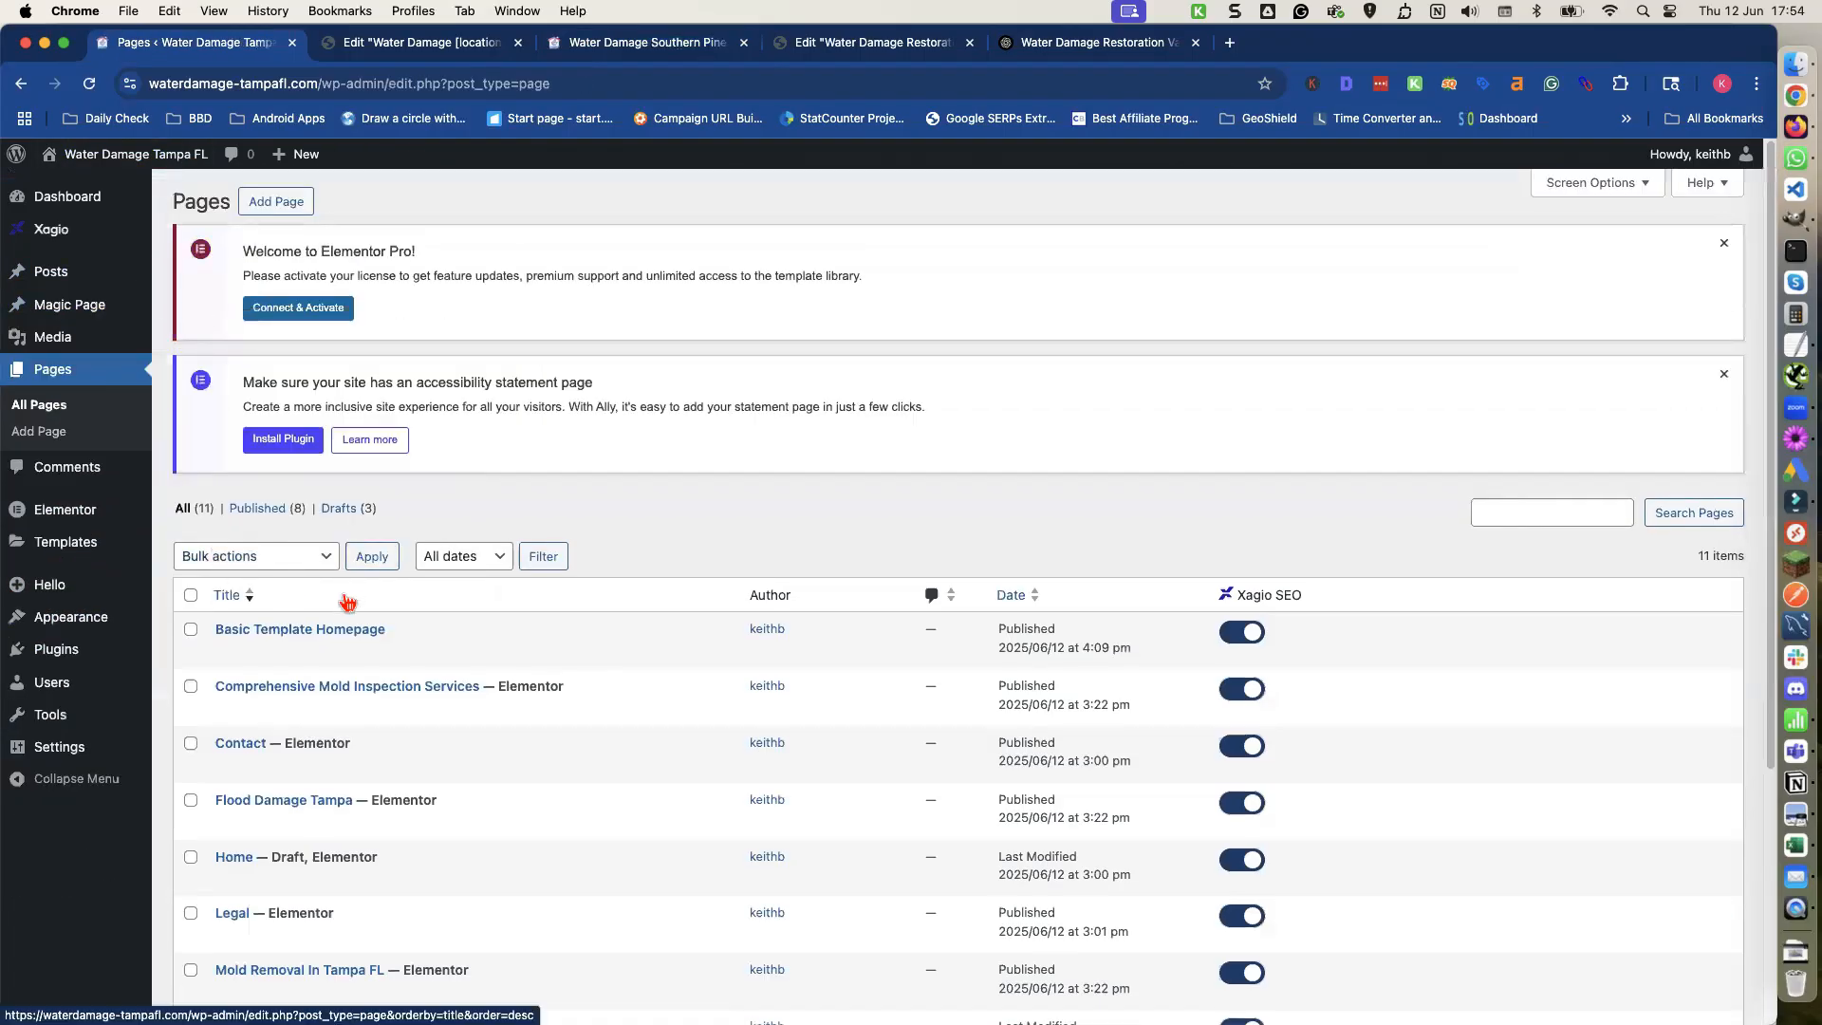
scroll(340, 608, "down", 4)
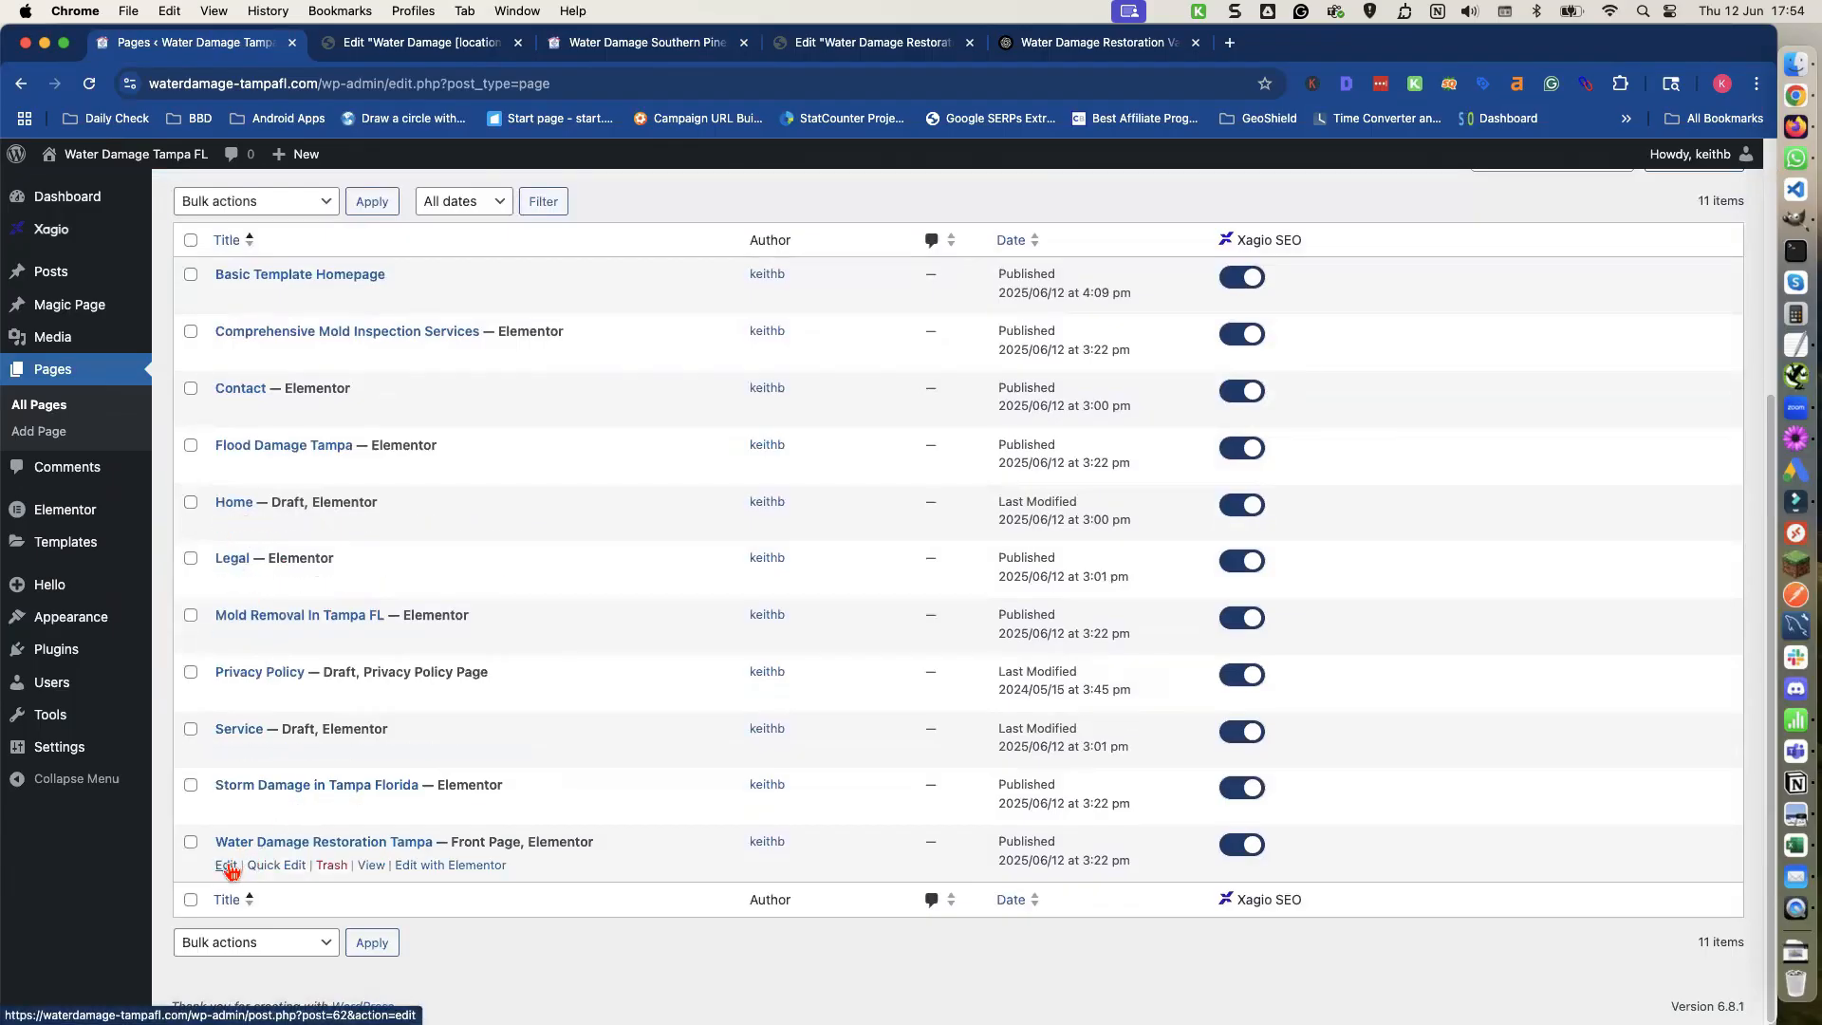
right_click(439, 866)
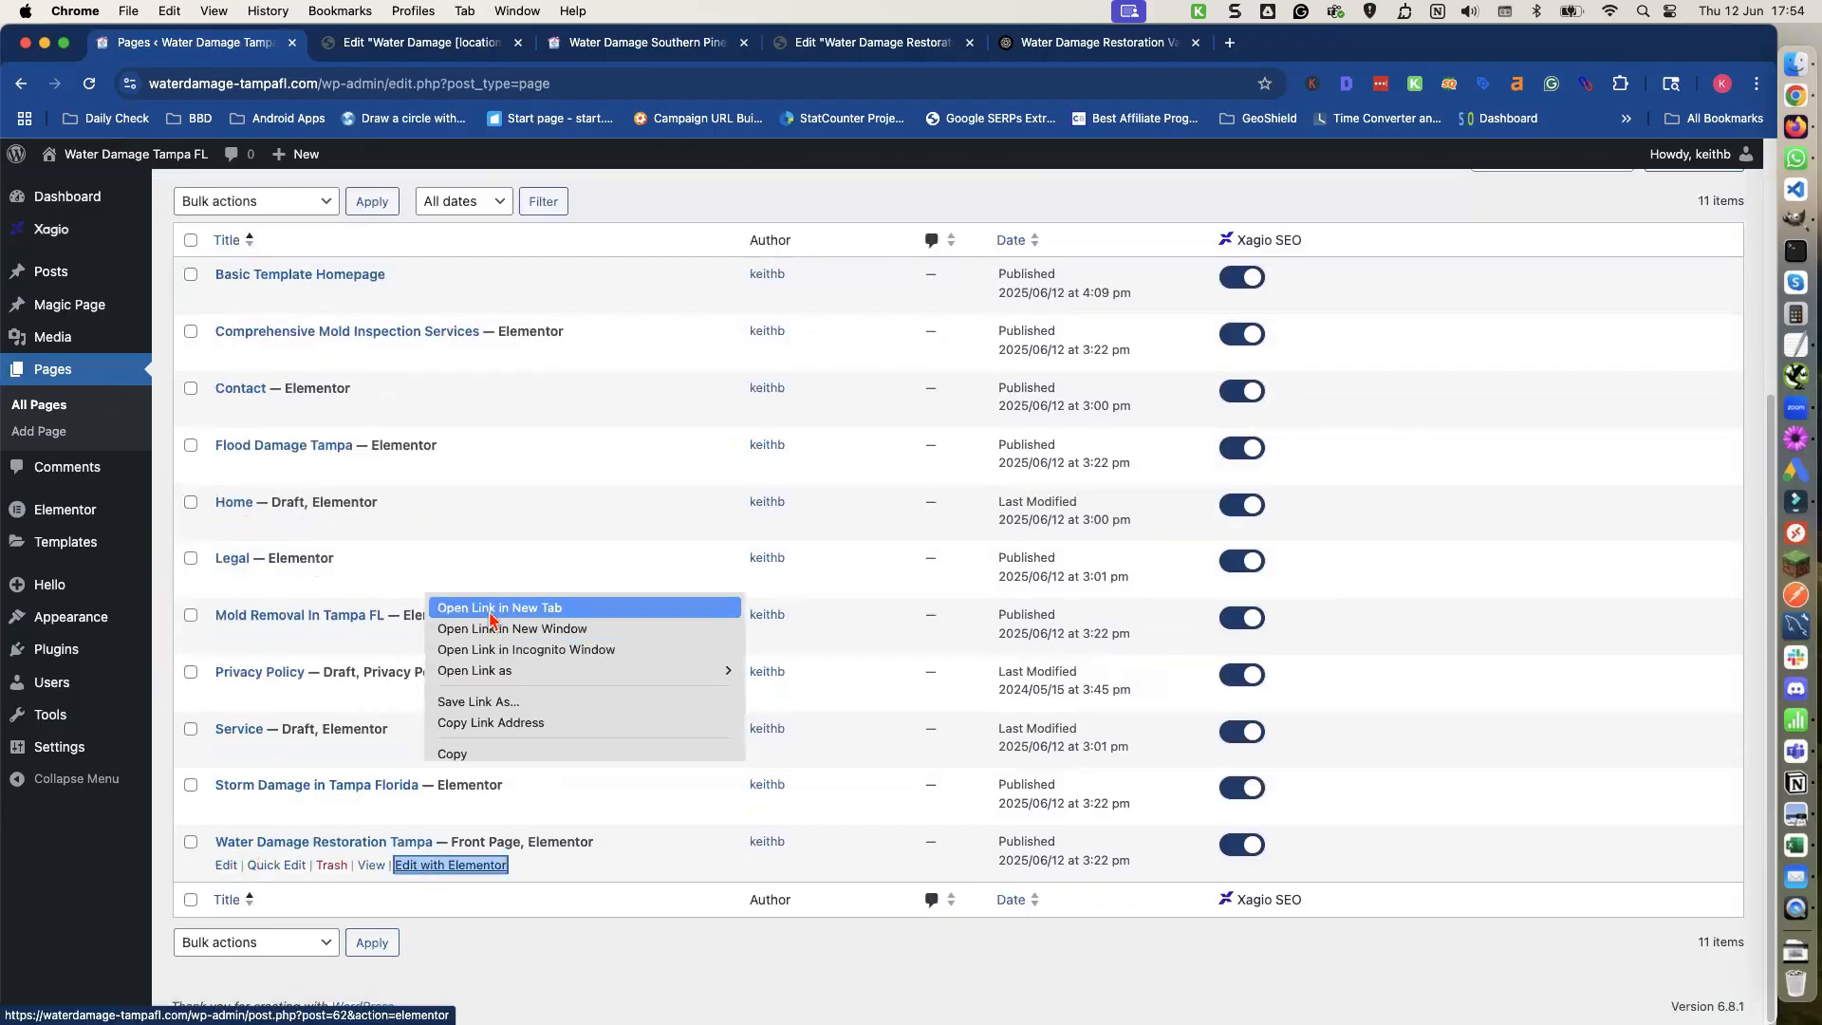
left_click(487, 629)
left_click(418, 42)
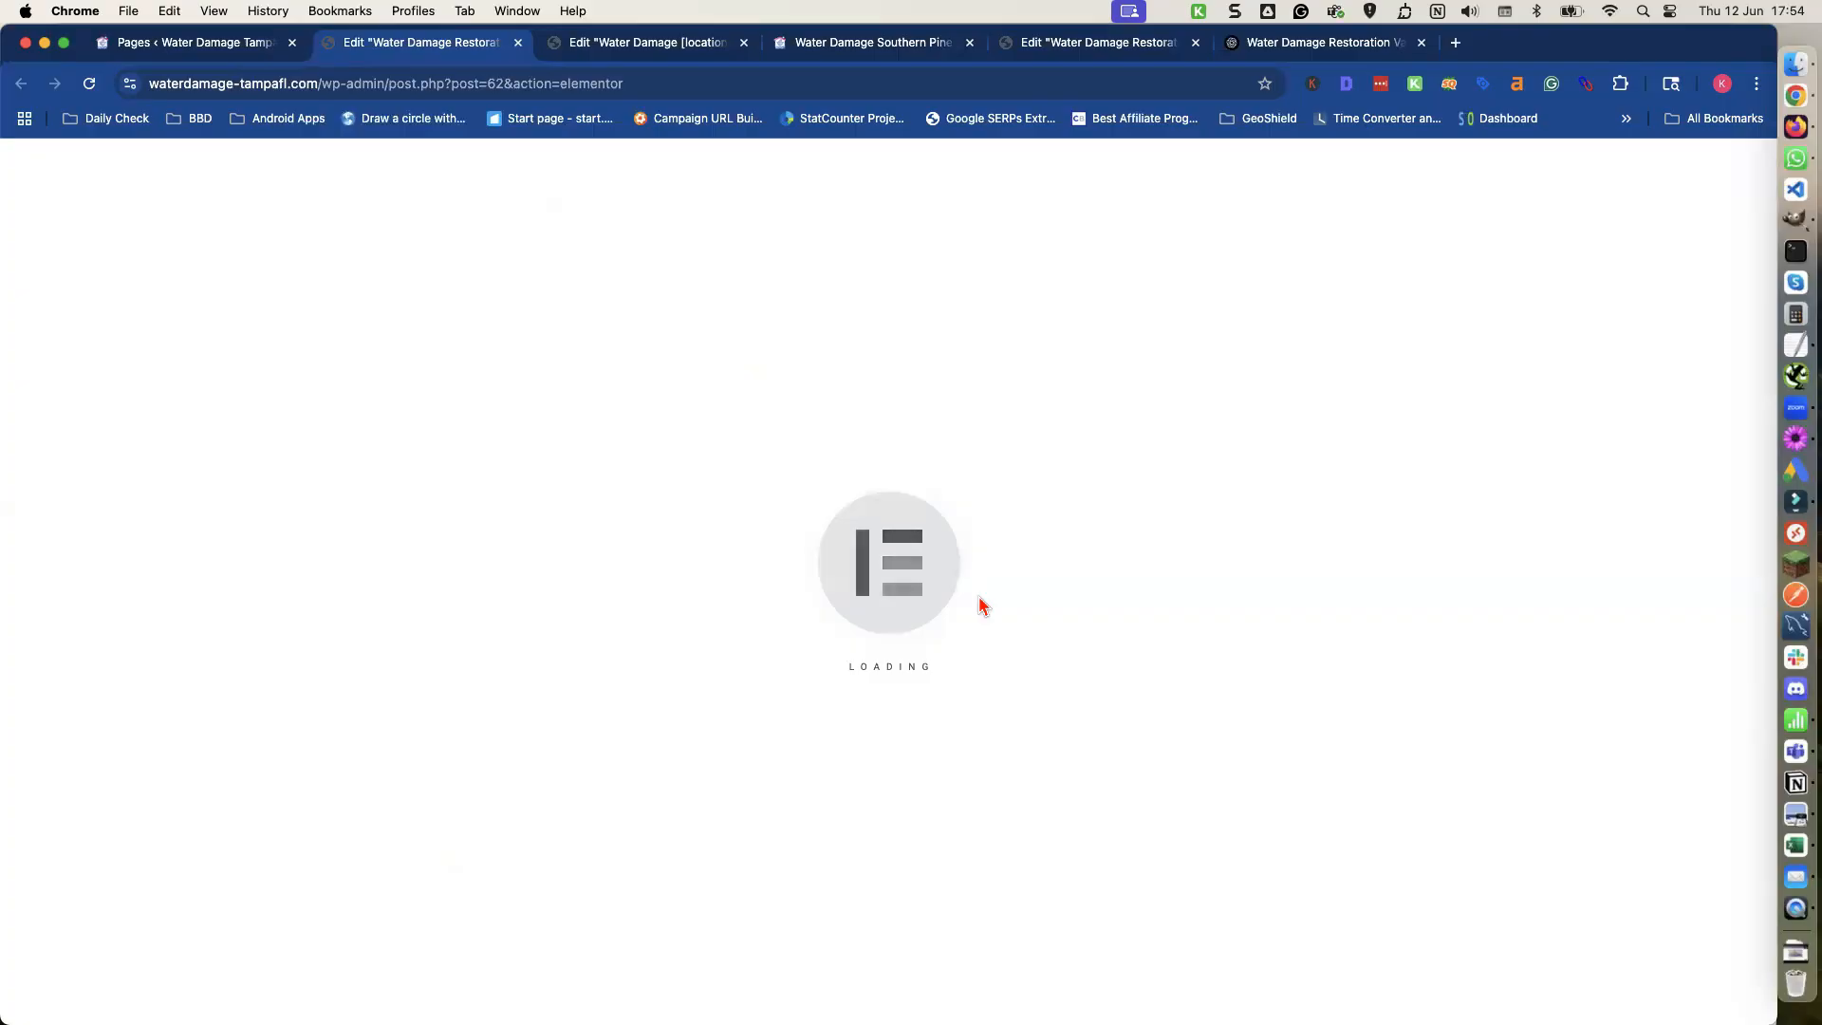
Paste the We also cover the following areas [cities count="5"] paragraph under the homepage's discover text and publish.
scroll(977, 605, "down", 5)
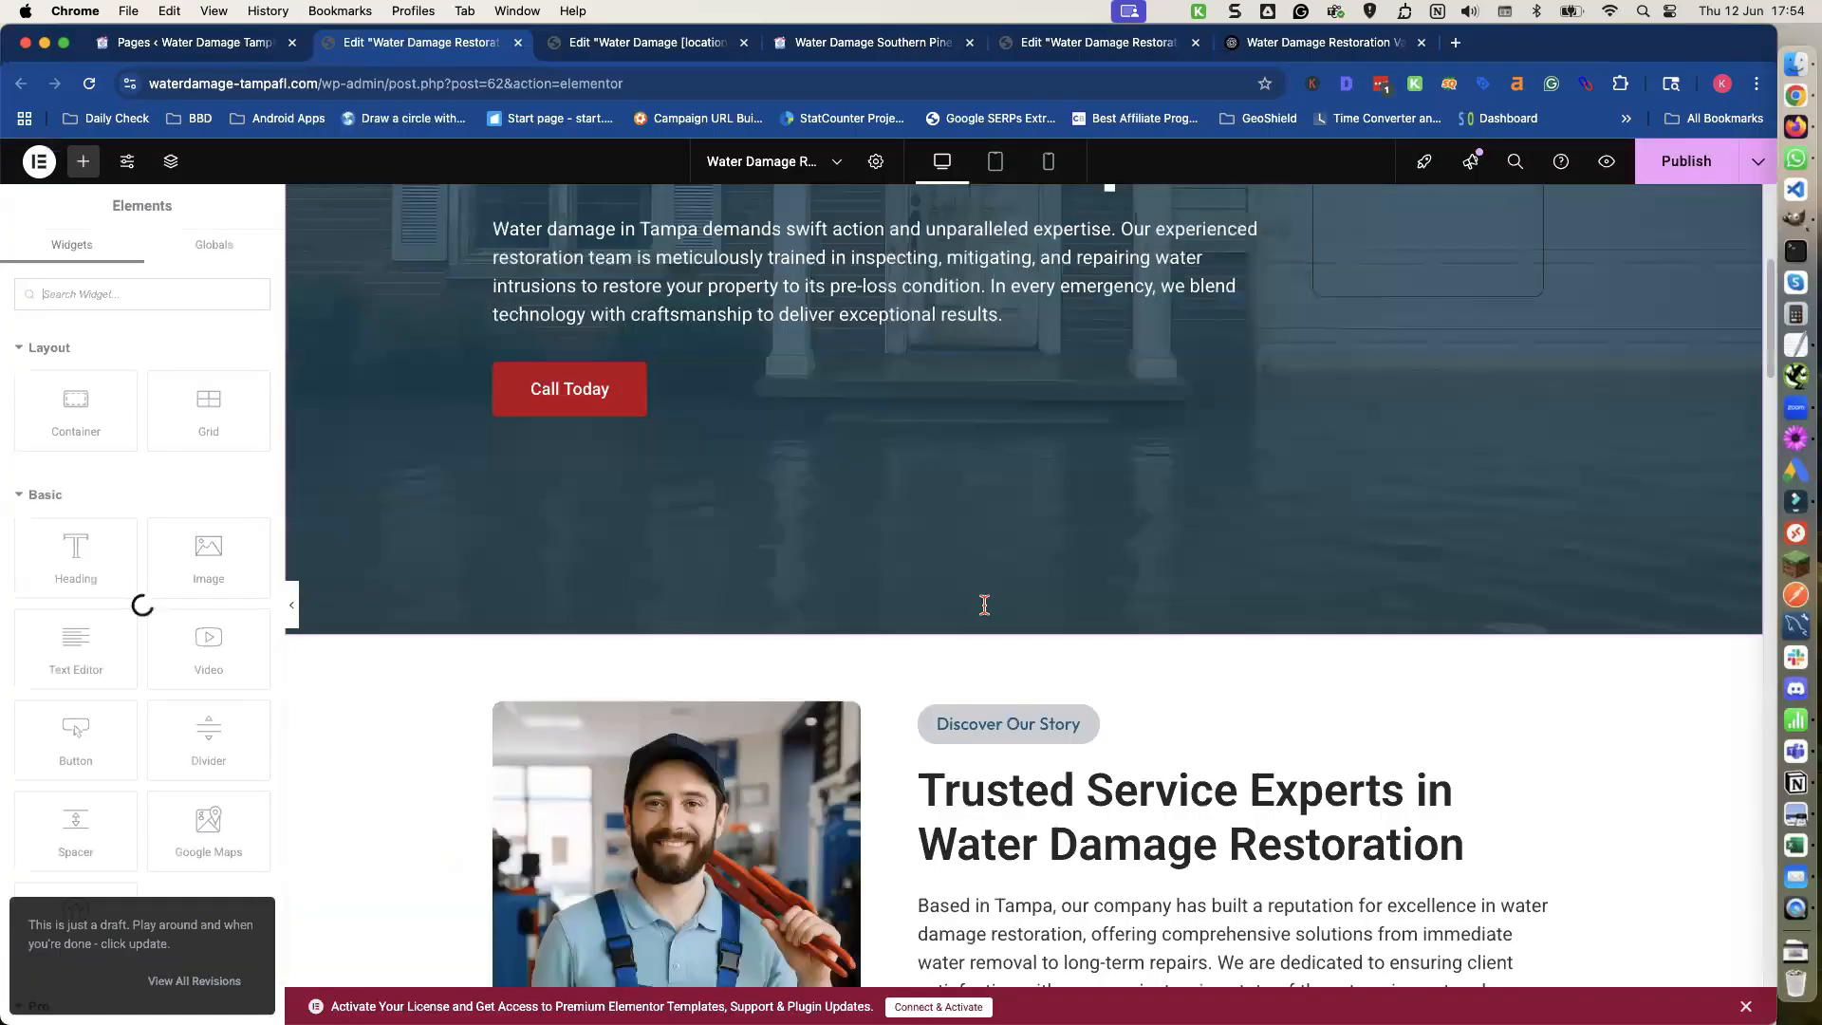
scroll(985, 606, "down", 4)
left_click(988, 610)
scroll(983, 617, "up", 8)
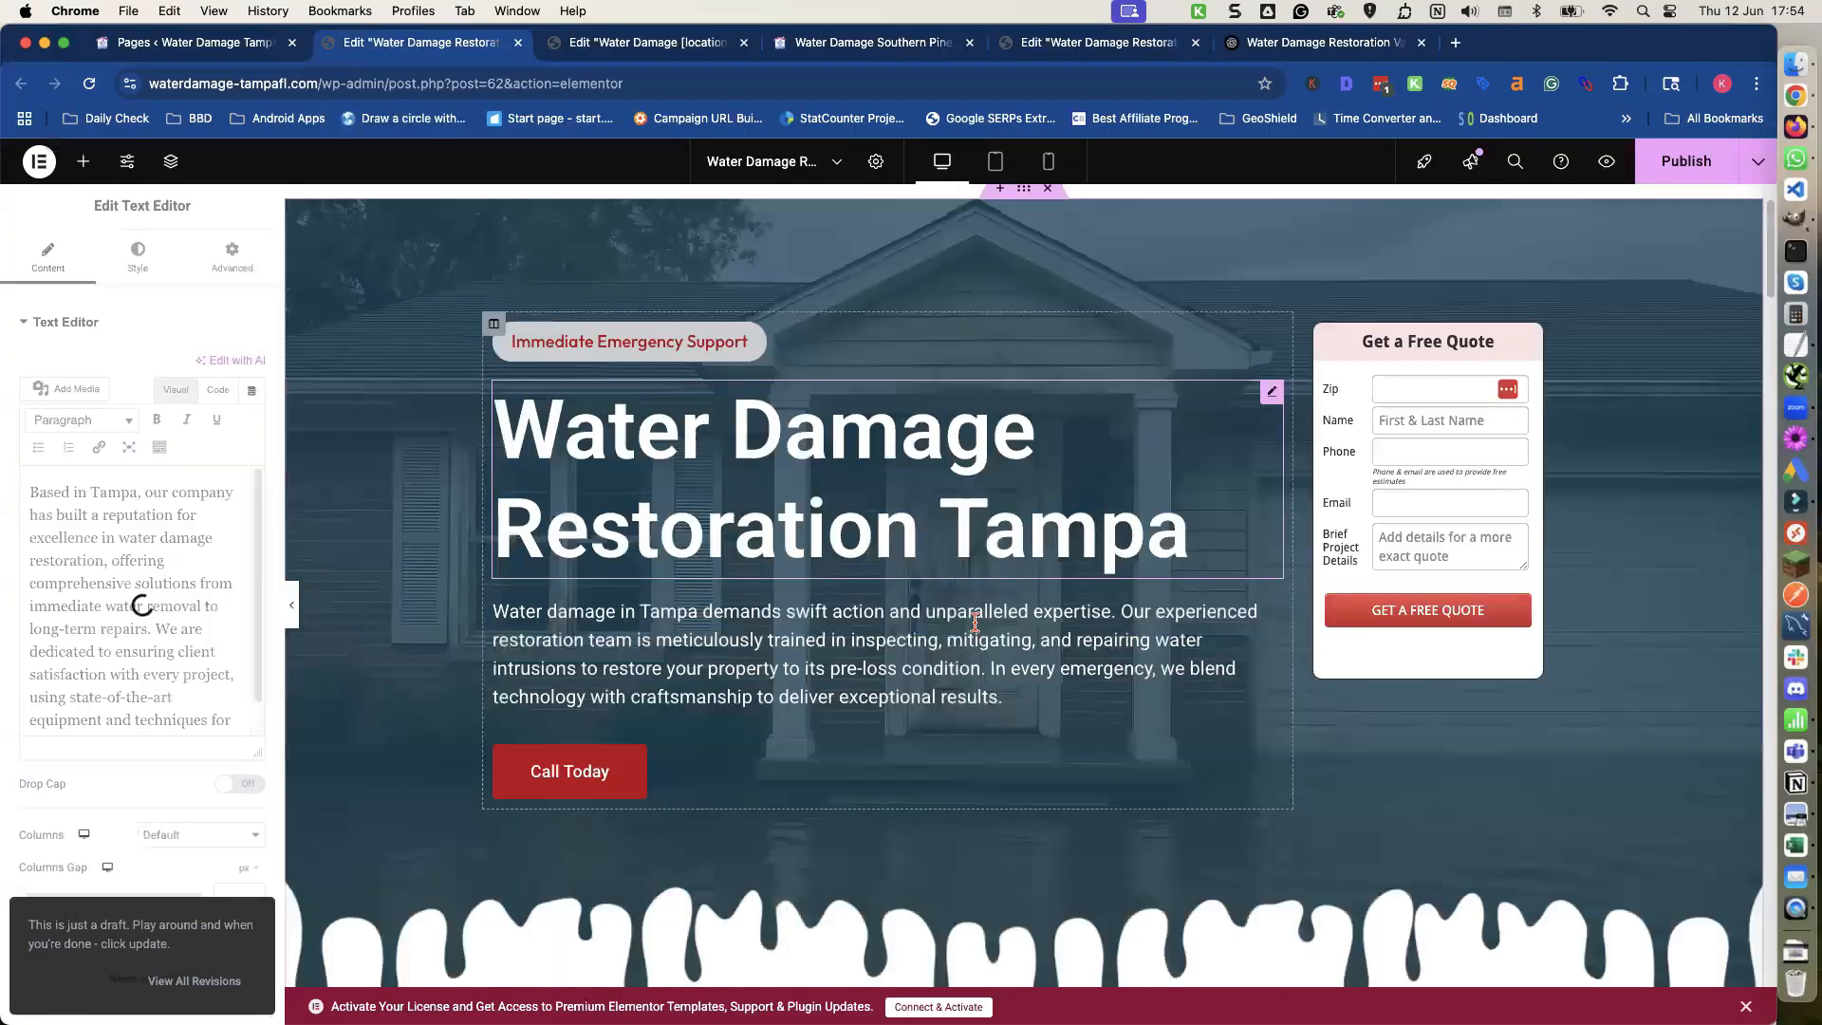
scroll(976, 622, "down", 8)
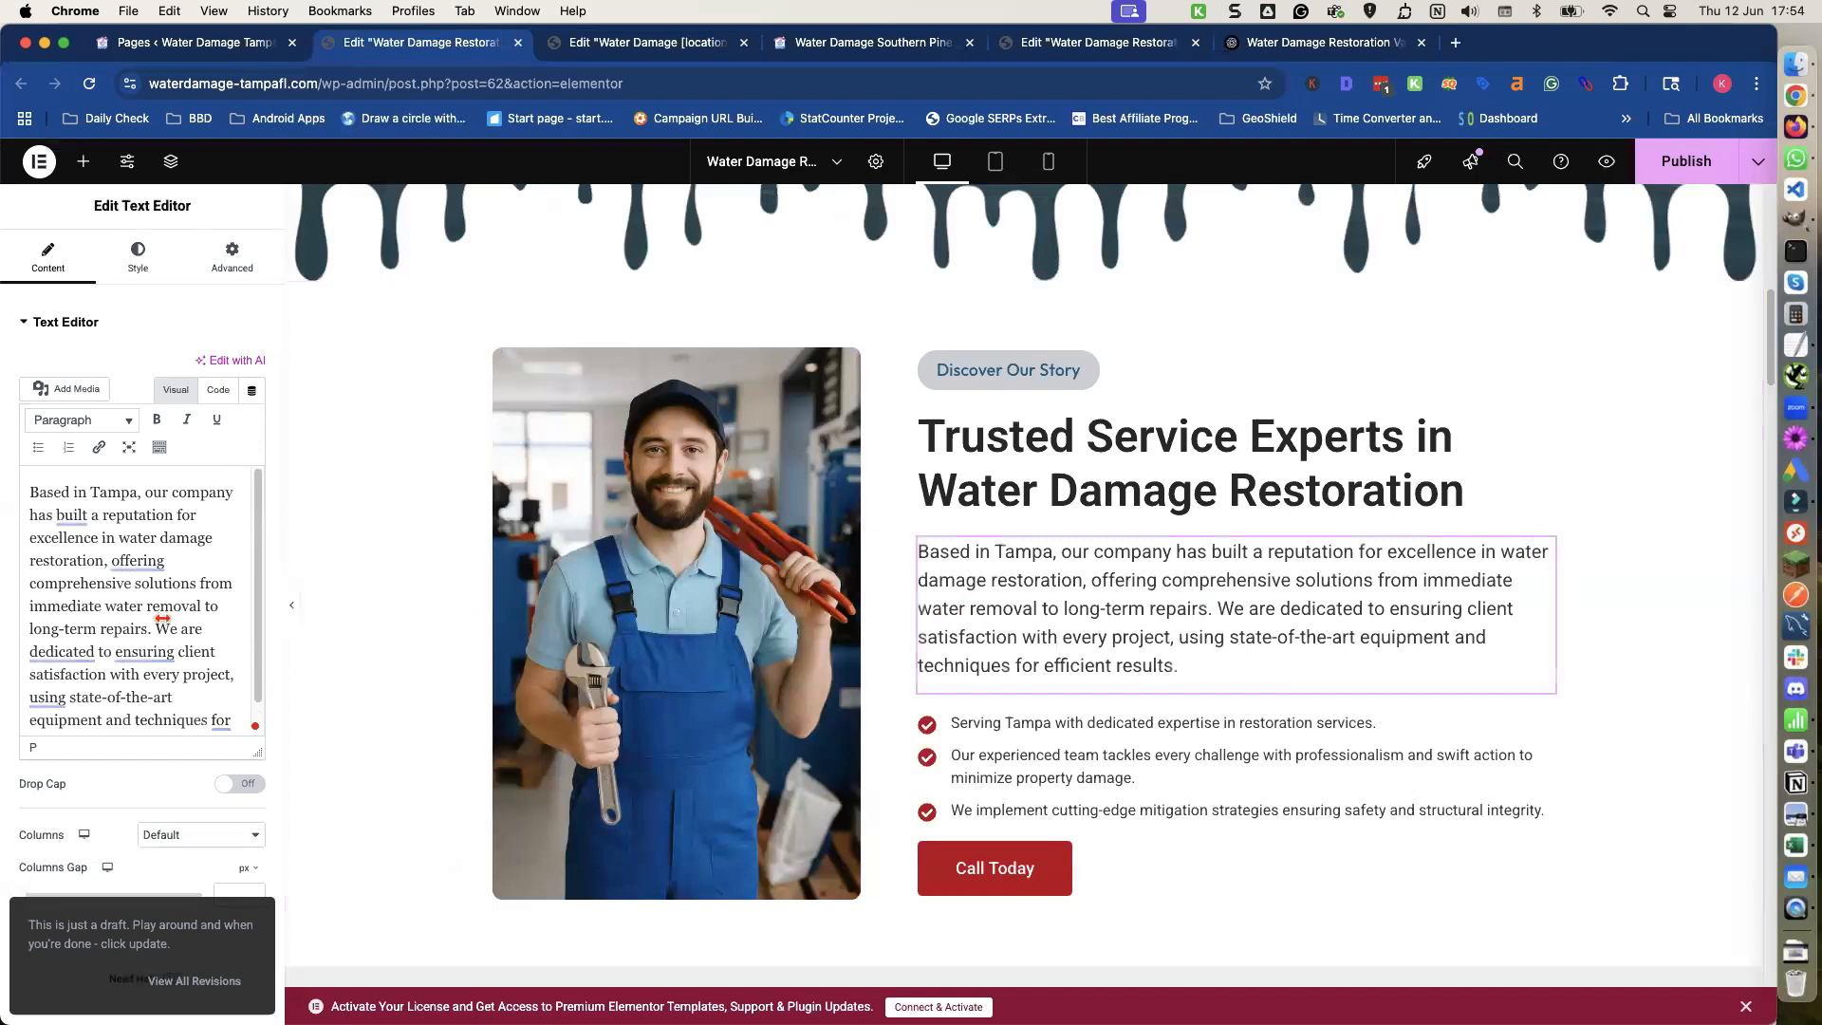
scroll(163, 618, "down", 2)
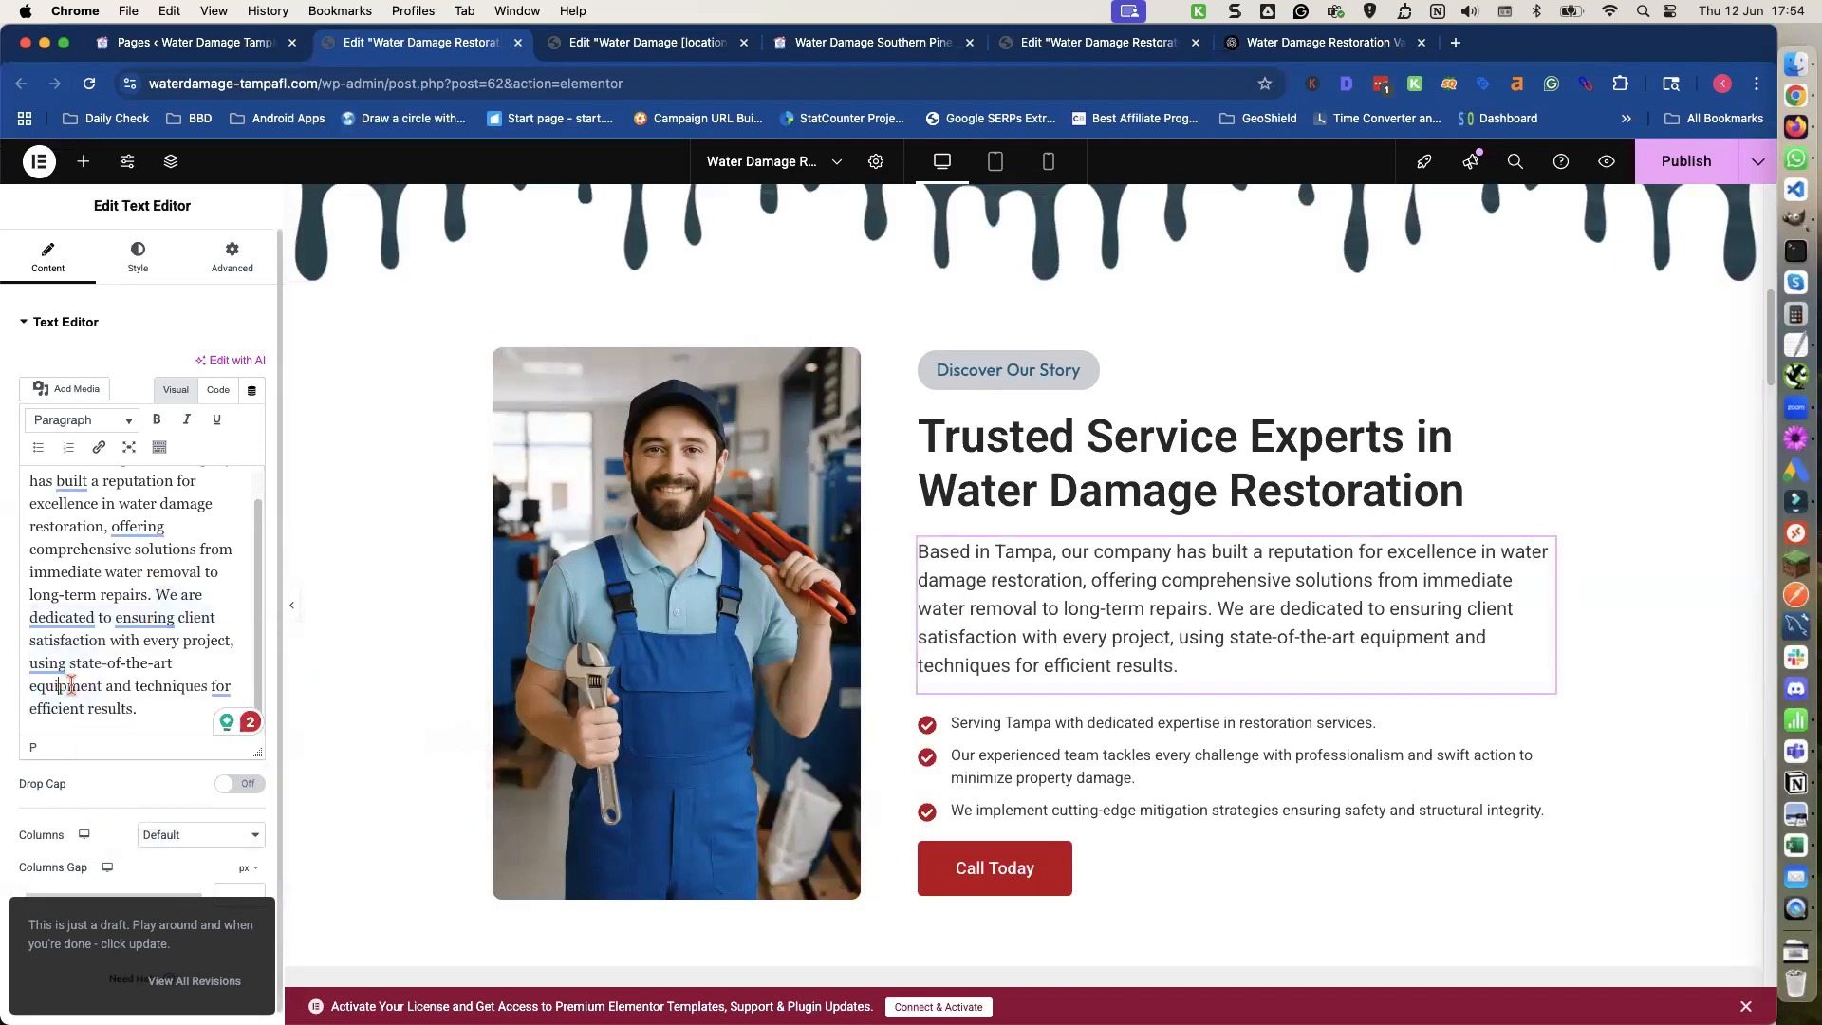
left_click(161, 708)
key("Return")
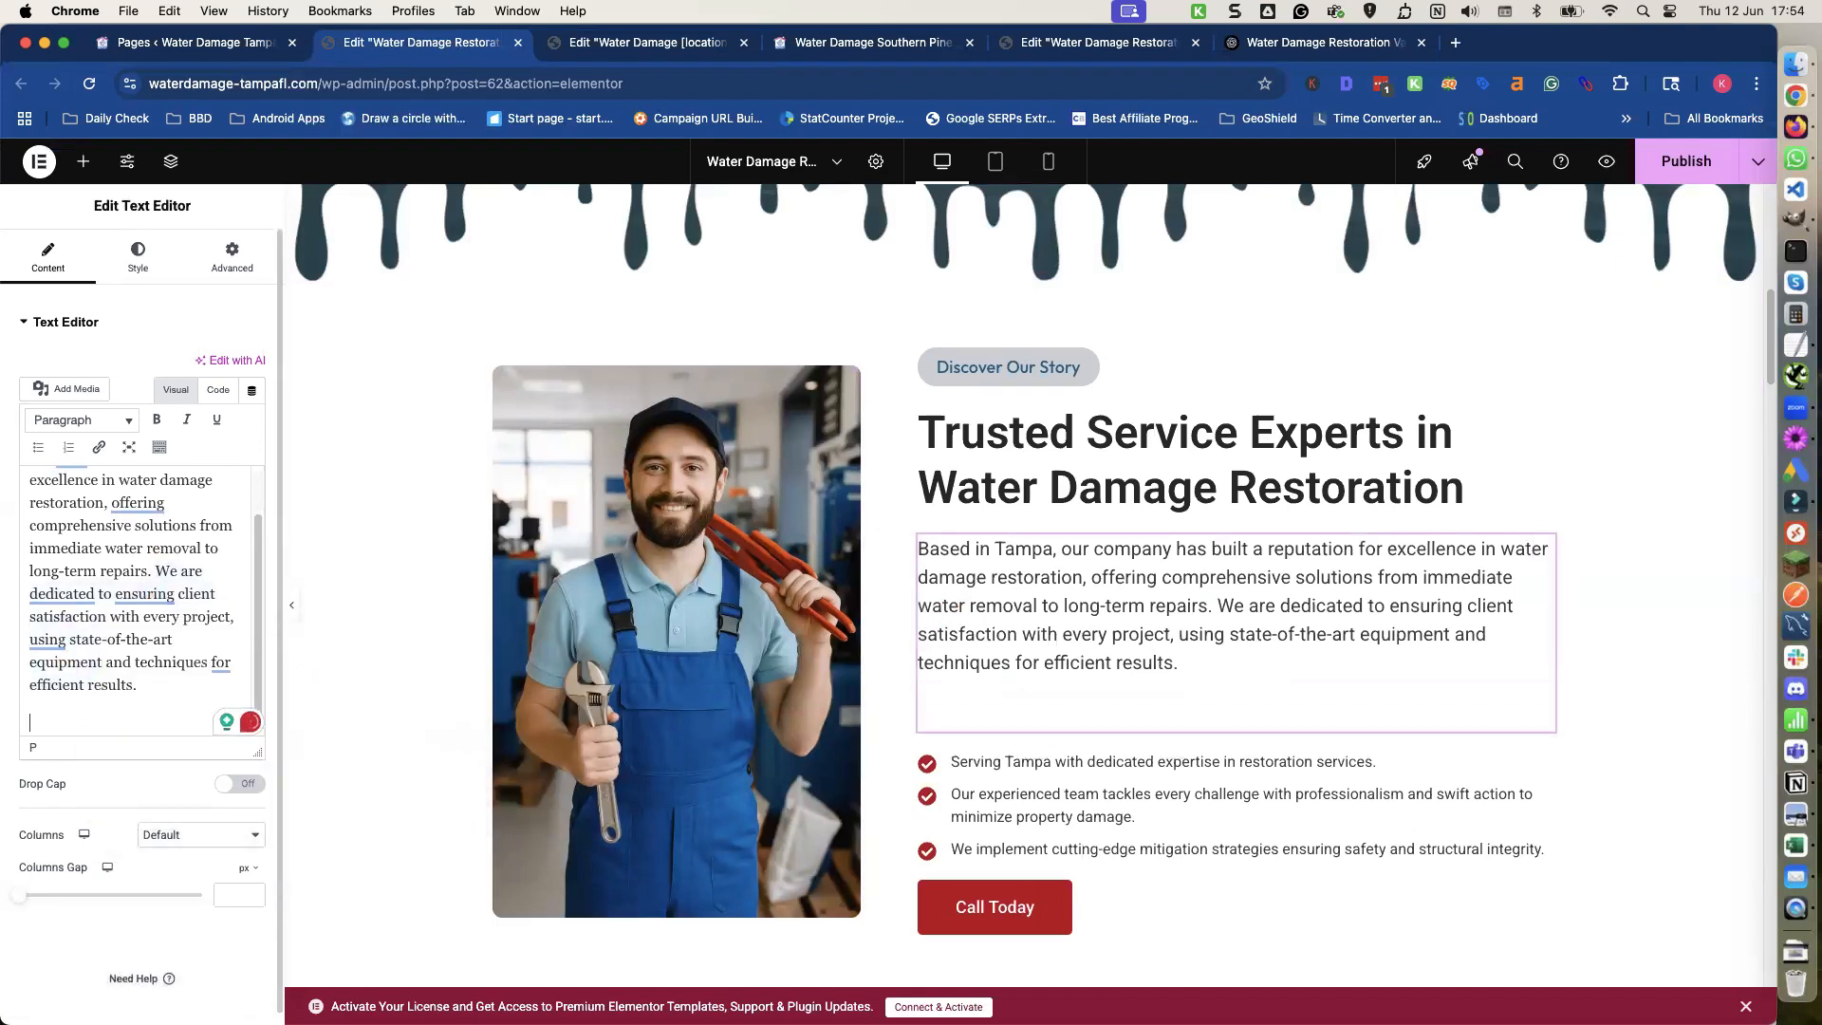
key("super+v")
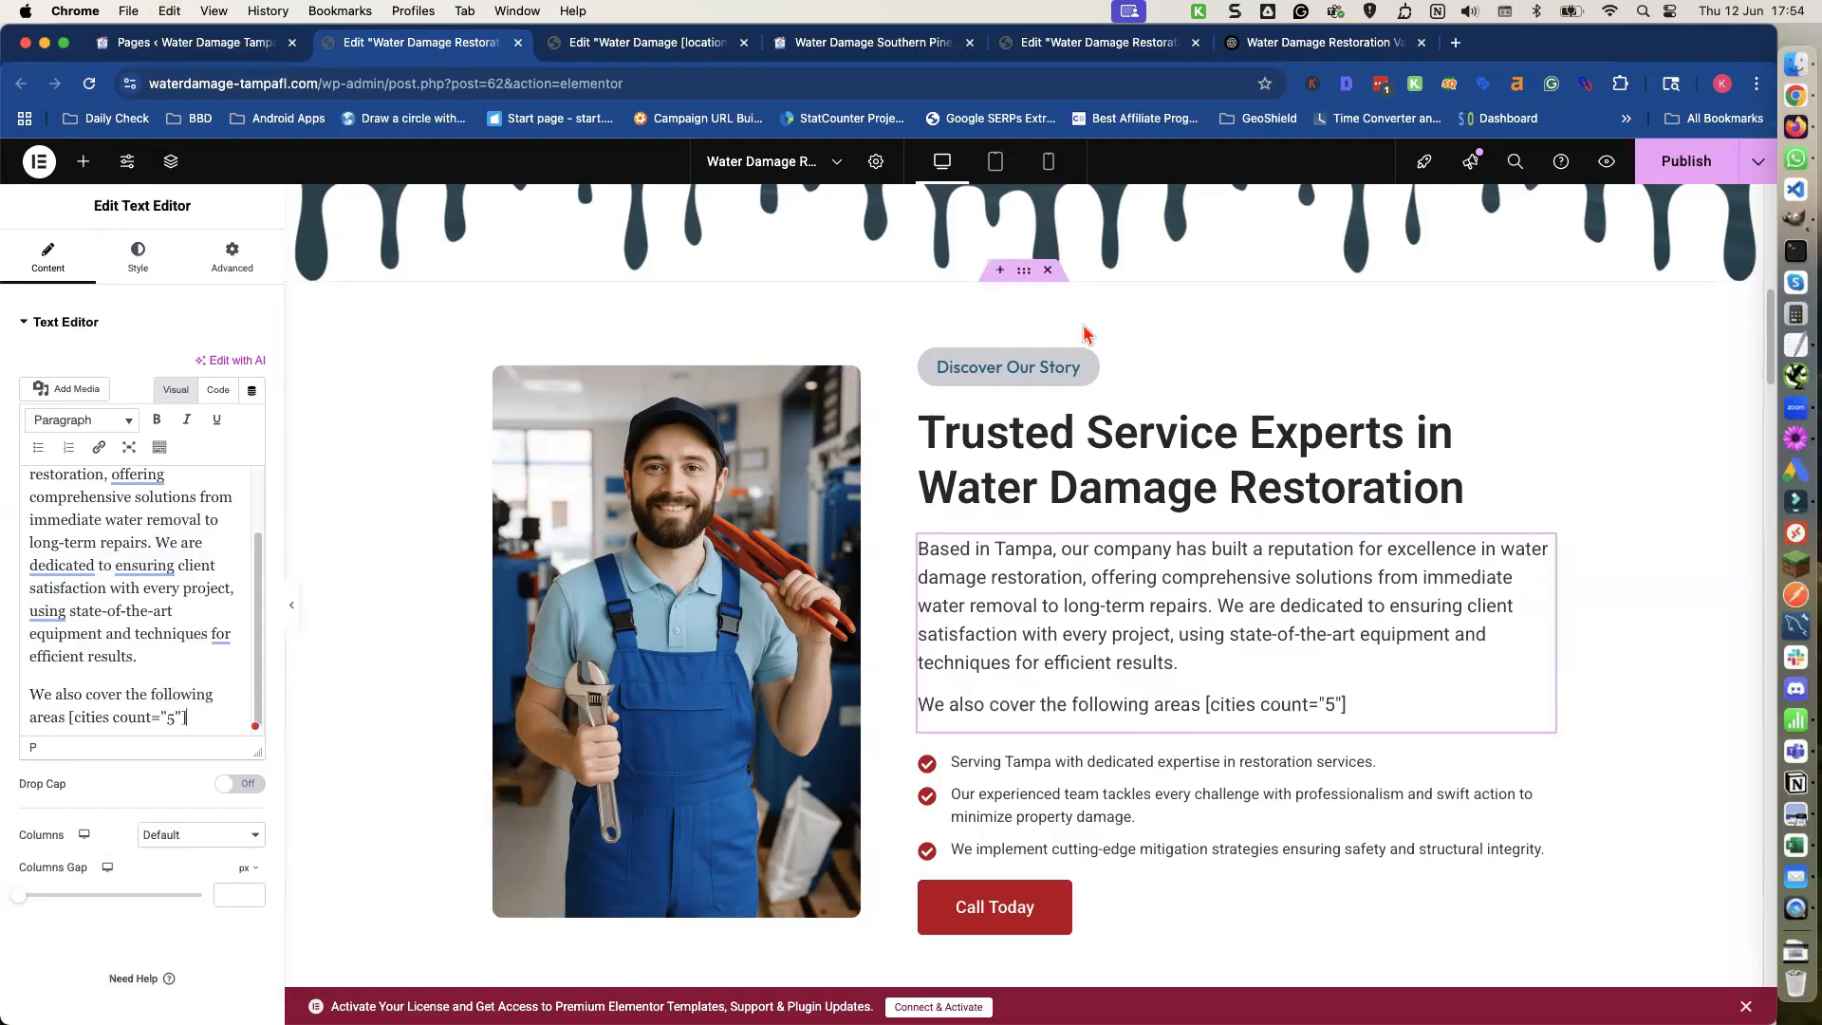
left_click(1686, 162)
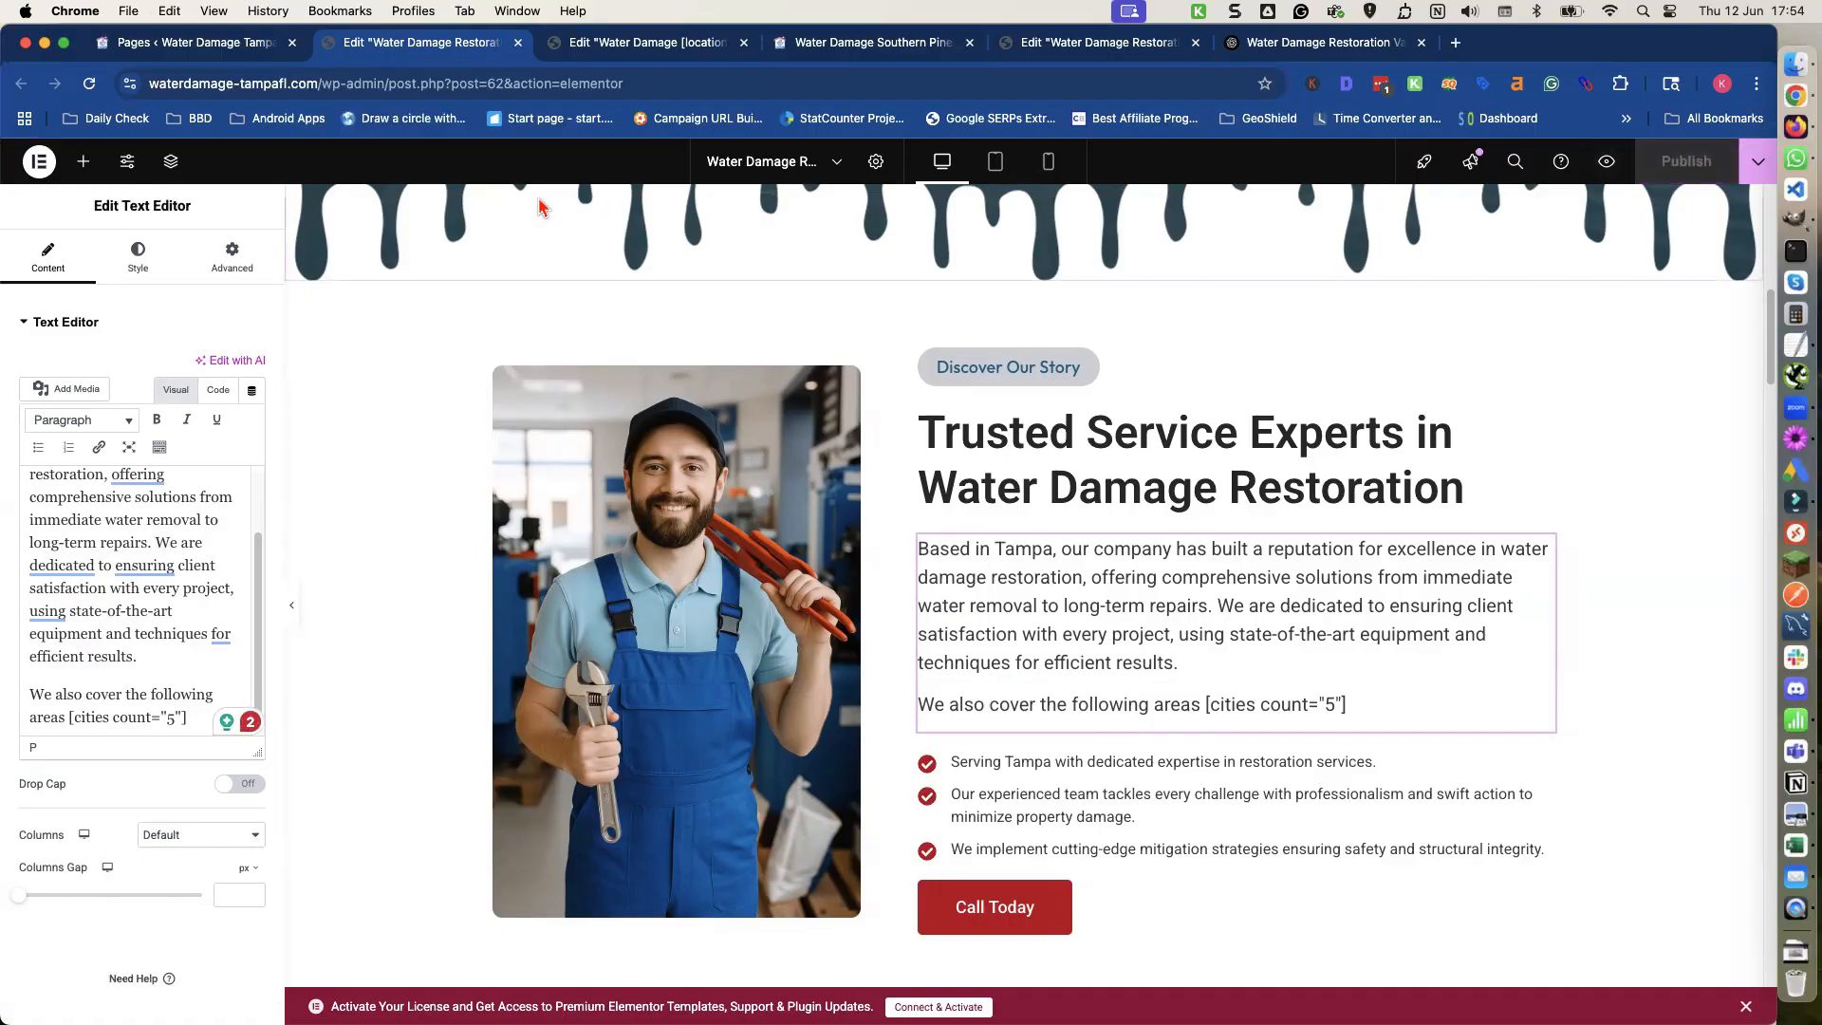
Preview the homepage and review the nearby areas list and the services section.
scroll(490, 202, "up", 1)
scroll(490, 201, "up", 4)
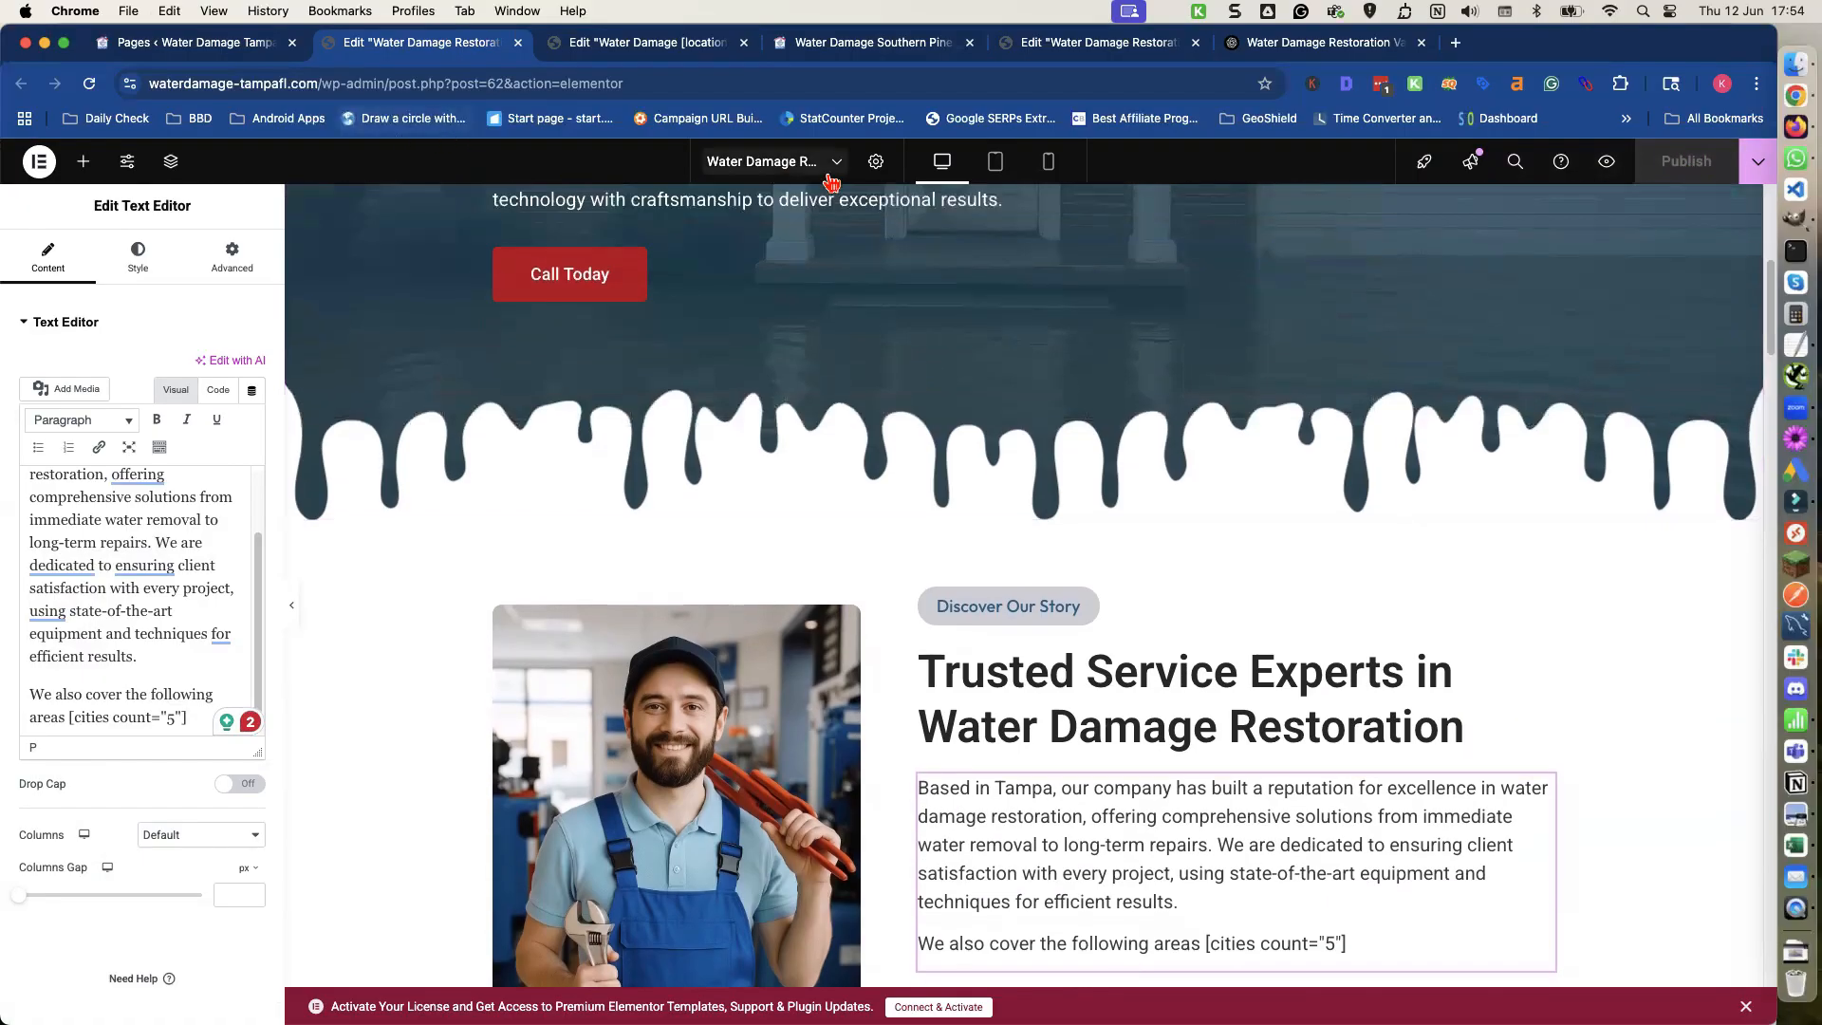
left_click(1607, 163)
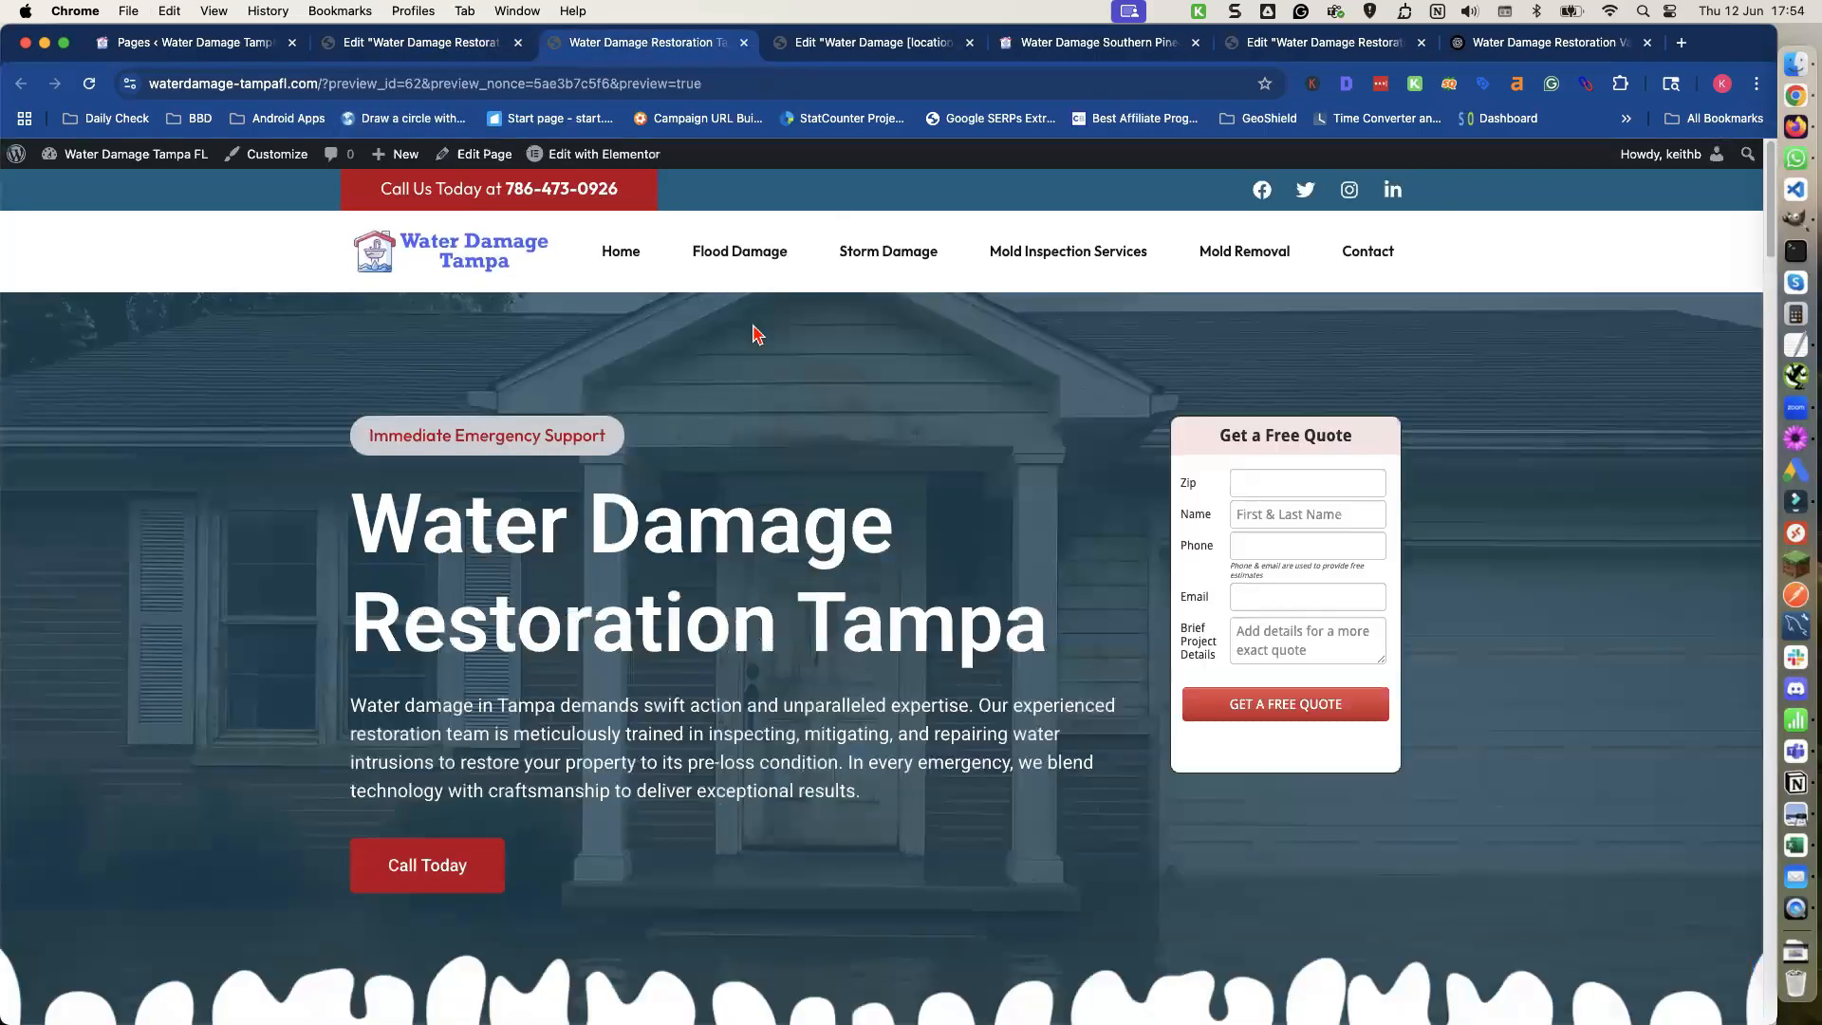
scroll(753, 323, "down", 10)
scroll(757, 332, "down", 5)
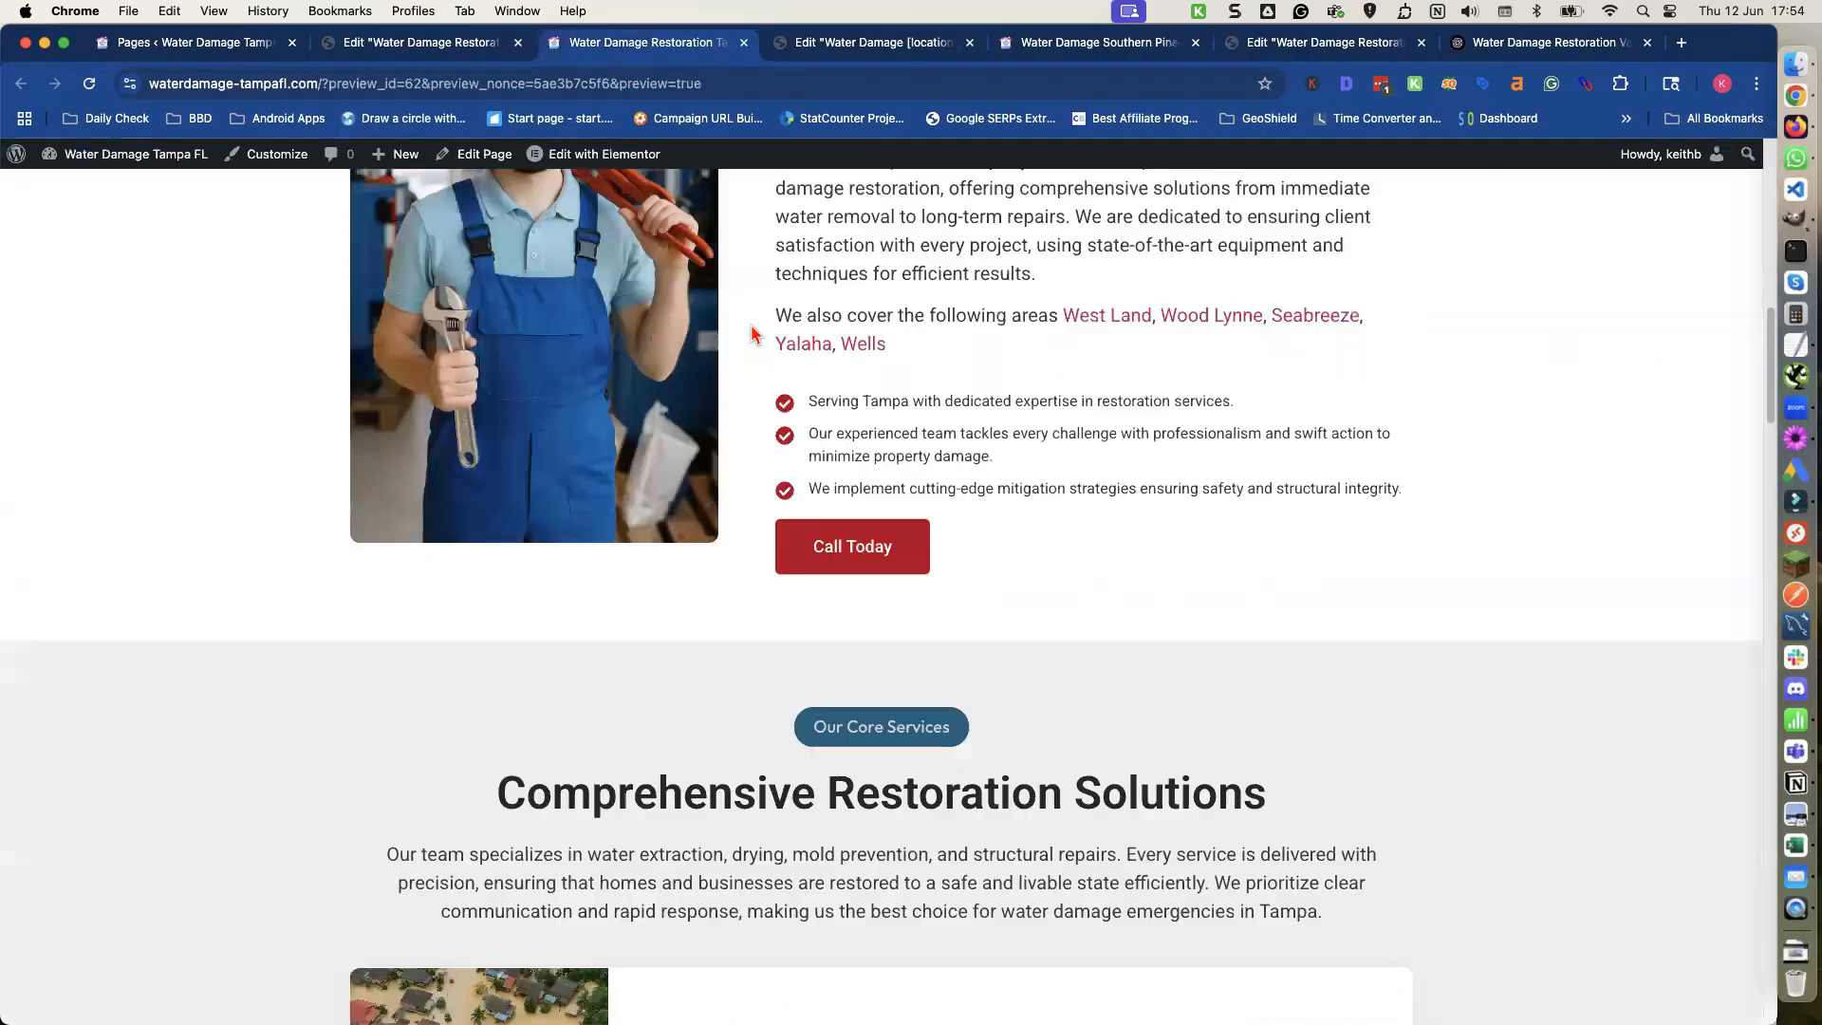
scroll(753, 332, "down", 5)
scroll(643, 521, "down", 5)
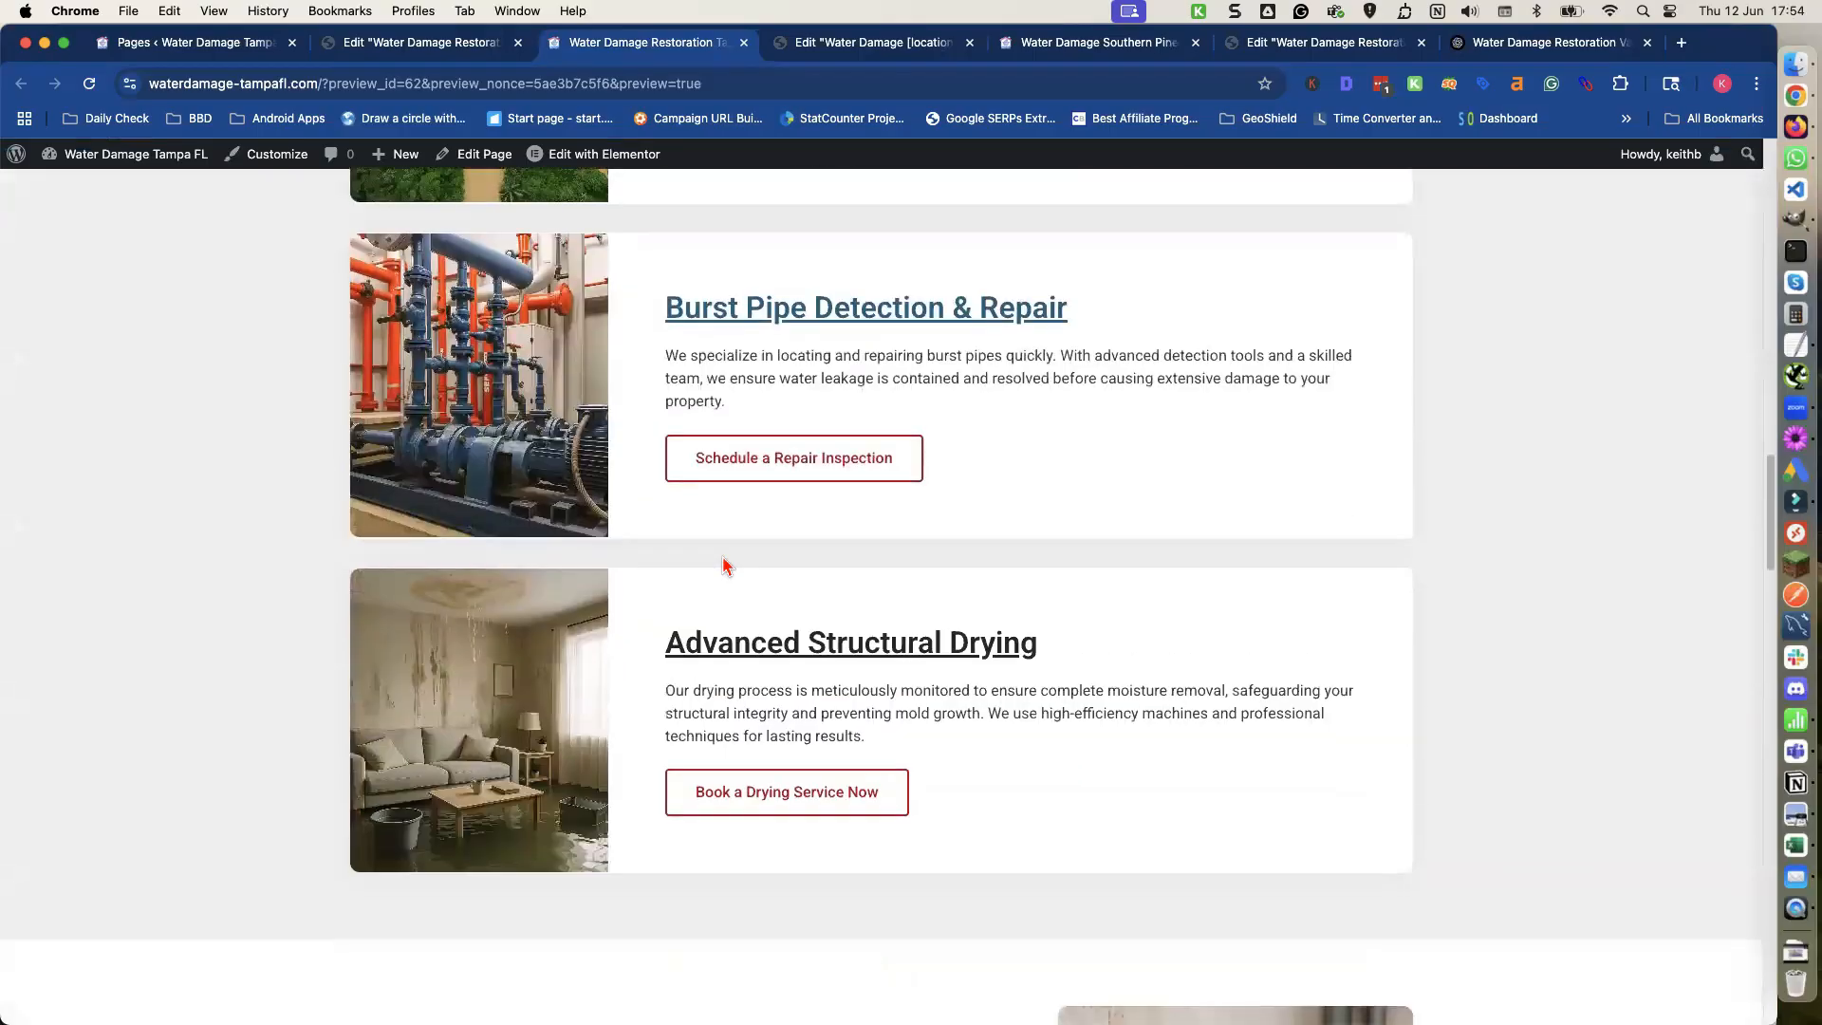
scroll(655, 419, "down", 3)
scroll(675, 406, "up", 5)
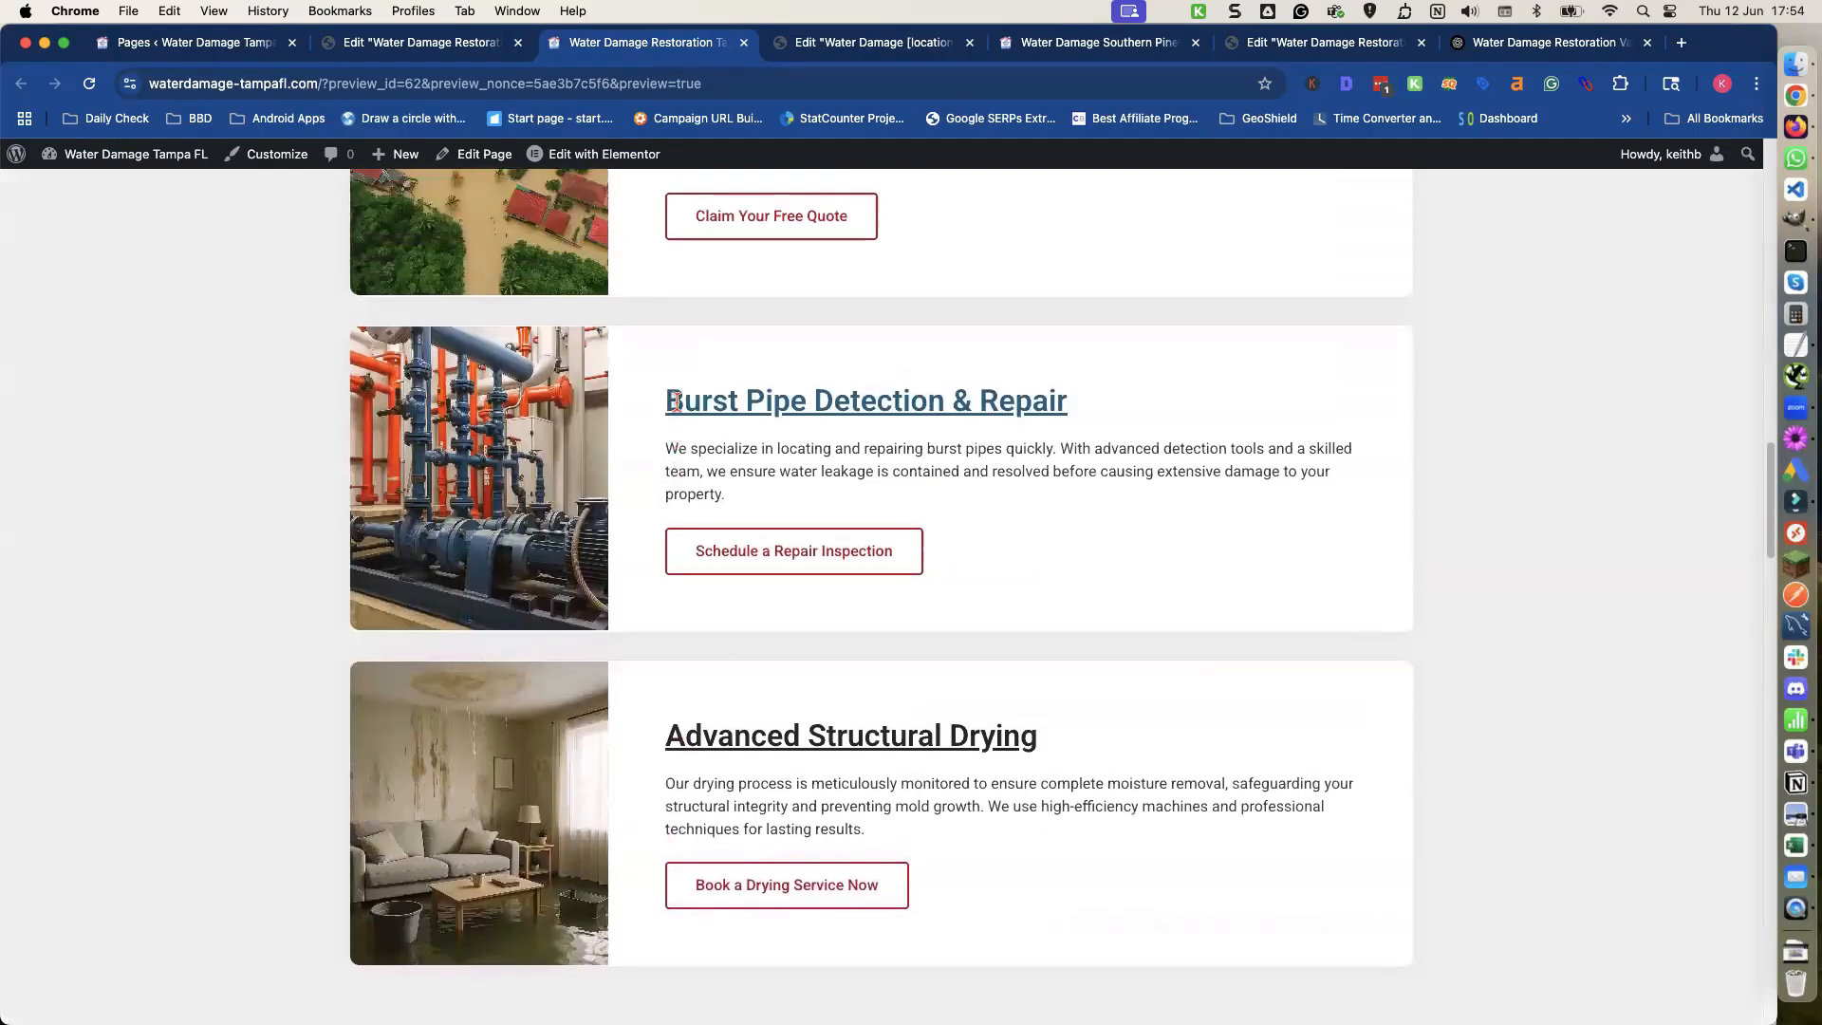
Return to the homepage's nearby areas list and open the Seabreeze location page from it.
scroll(680, 415, "up", 10)
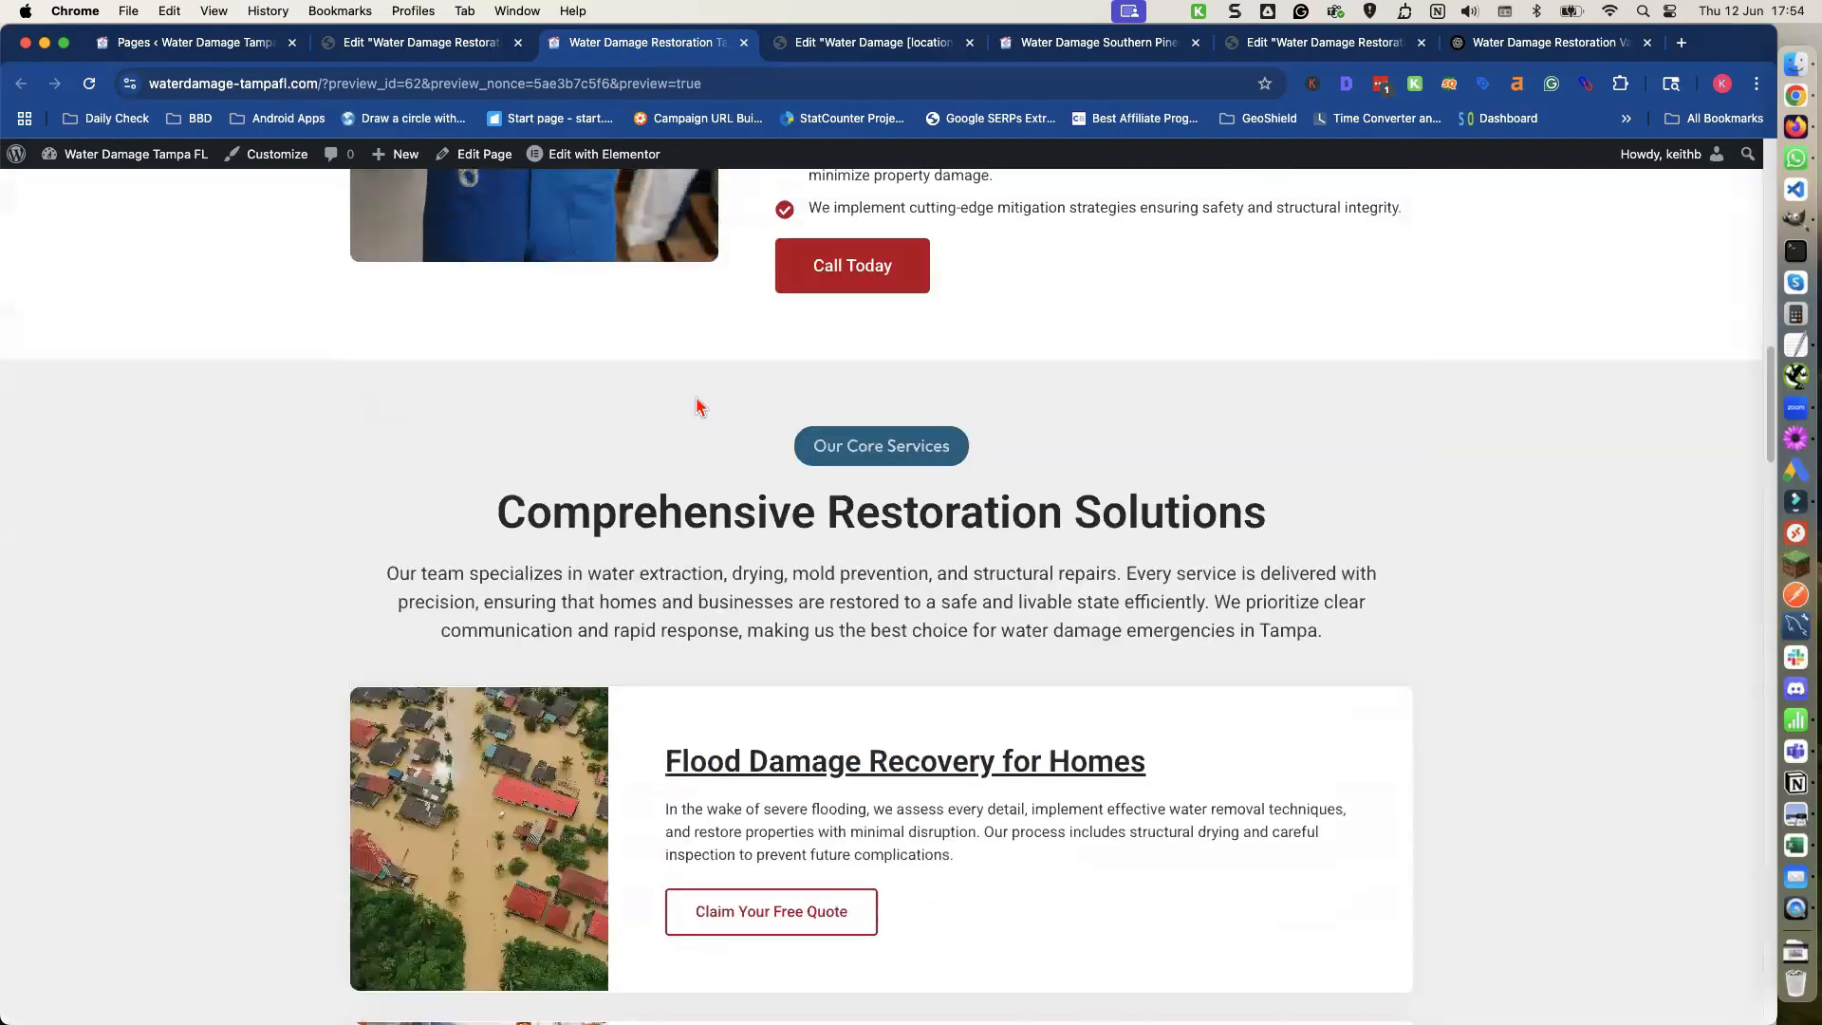
scroll(694, 406, "down", 4)
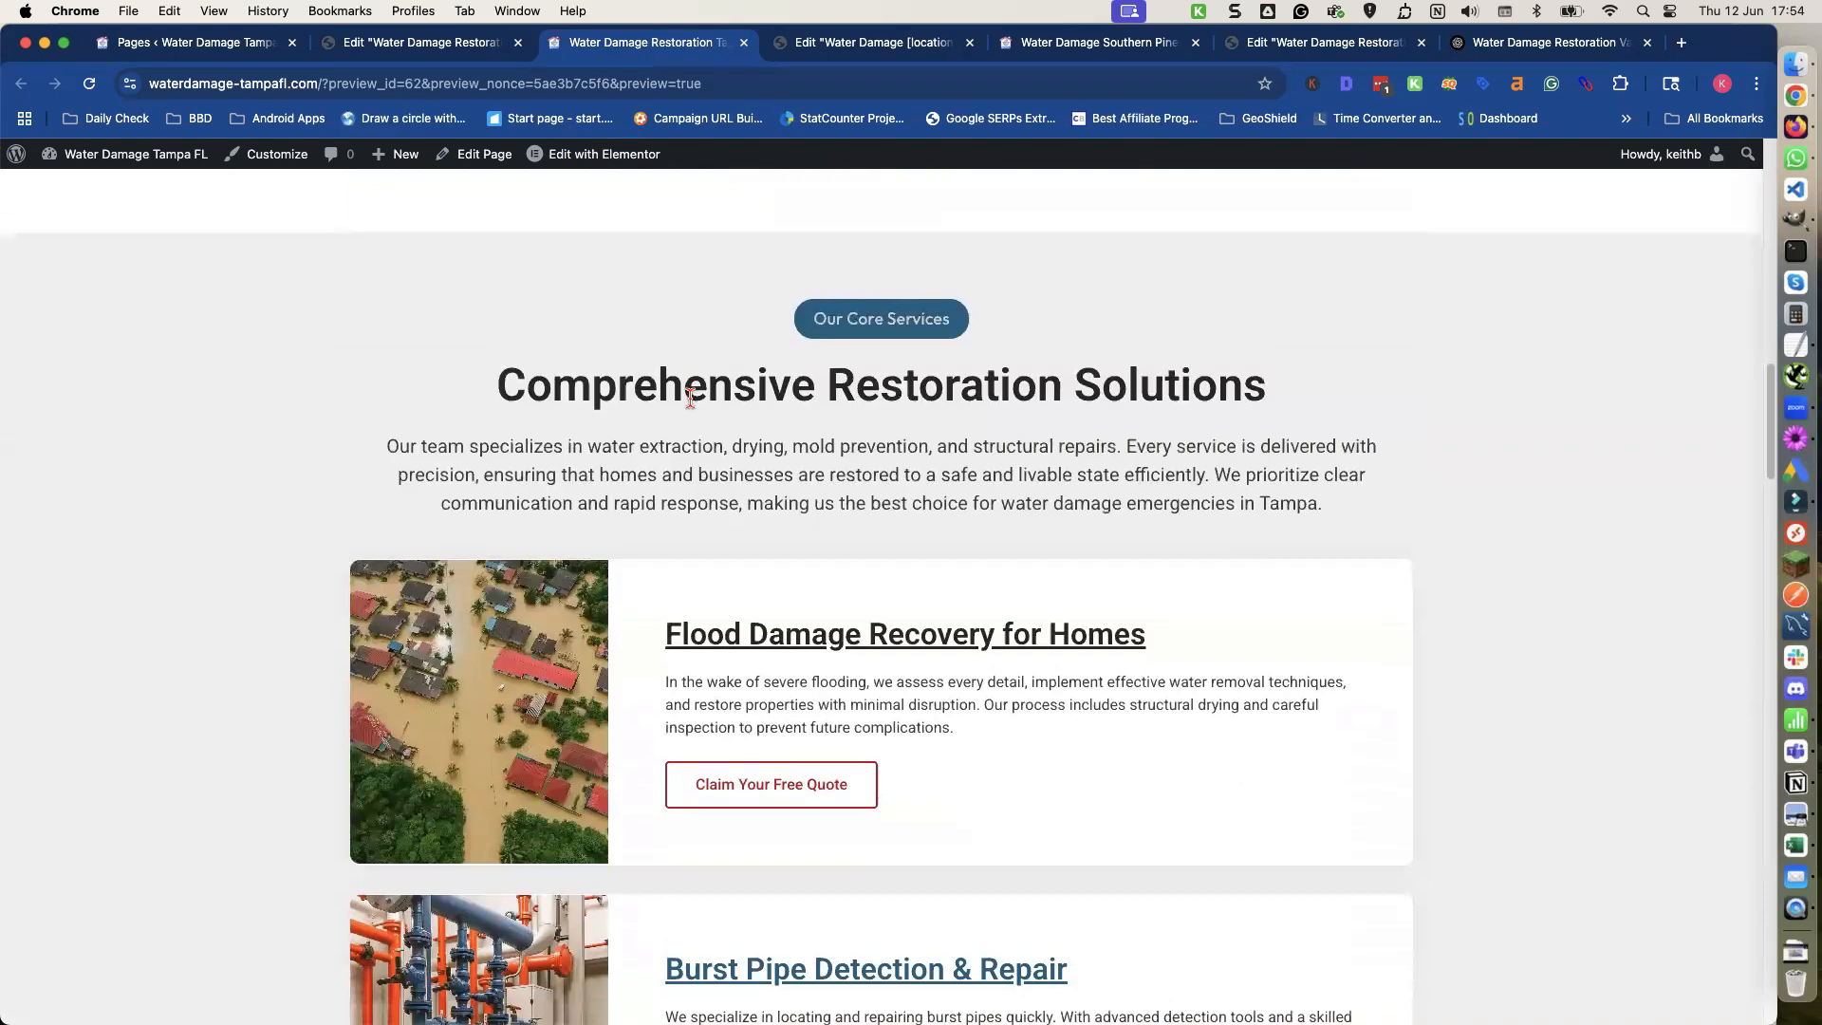
scroll(711, 404, "up", 5)
scroll(855, 387, "up", 1)
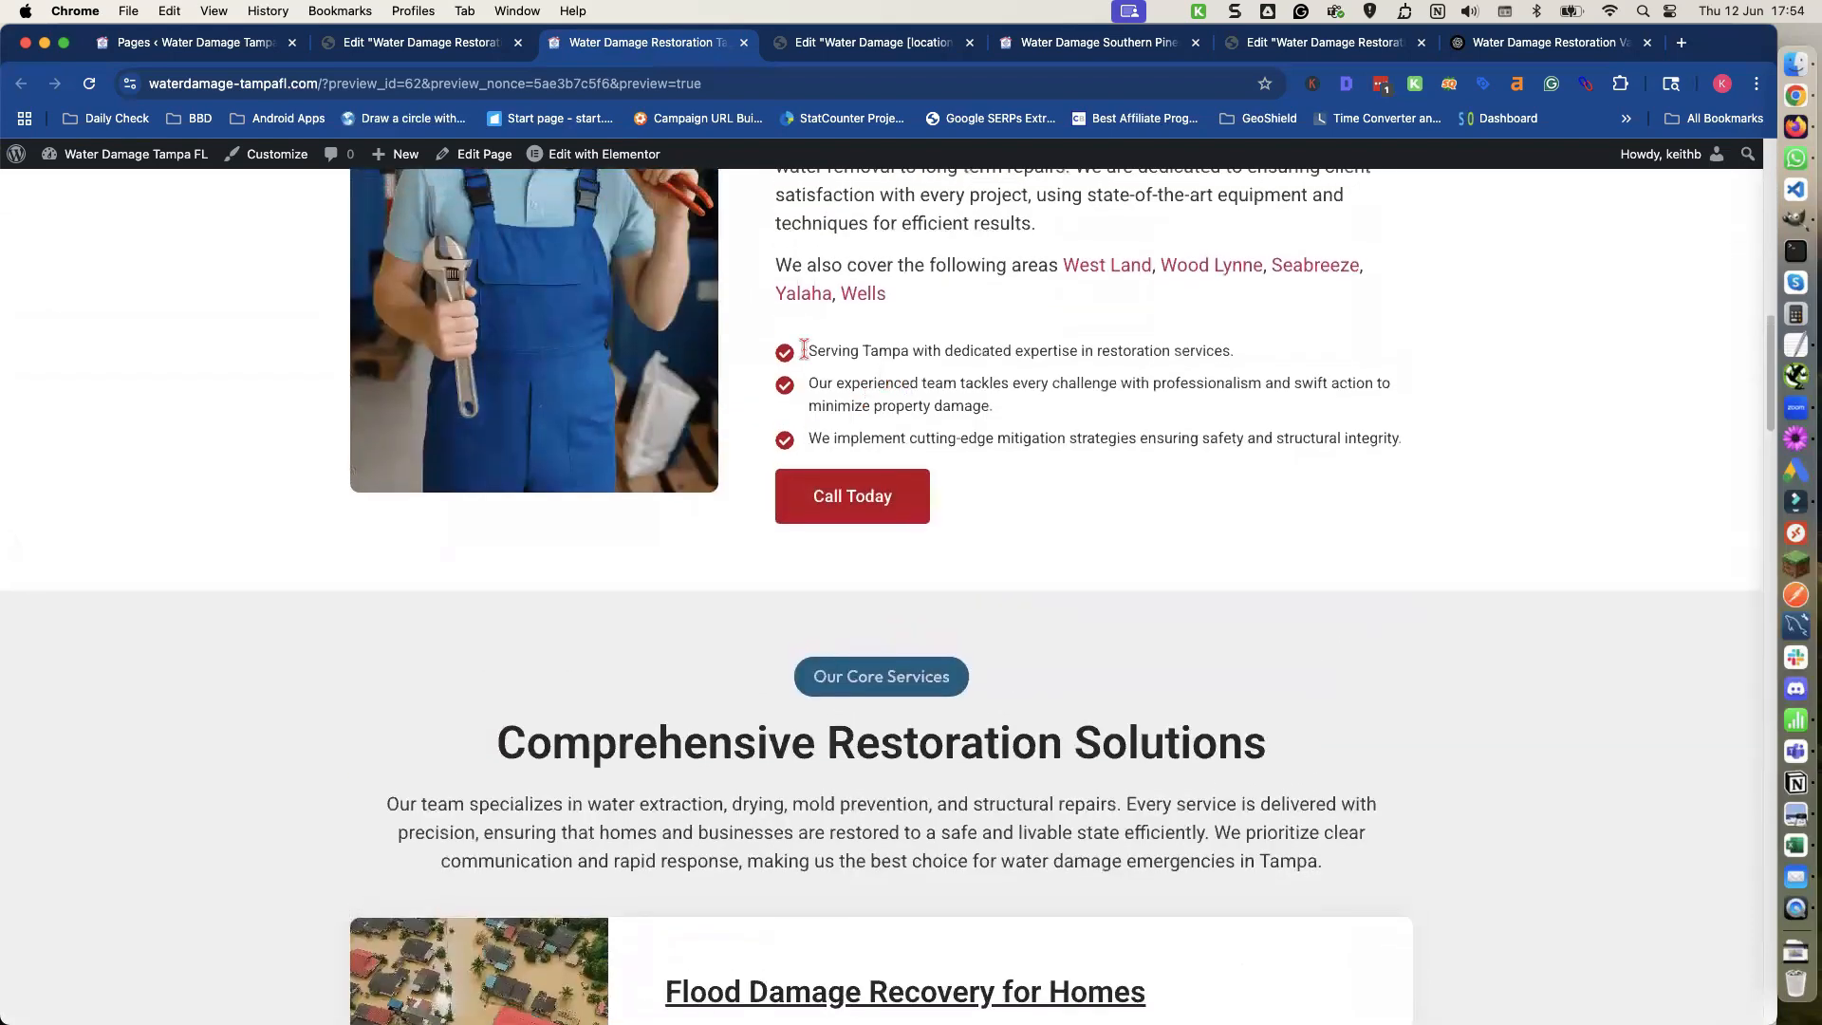
left_click(1329, 270)
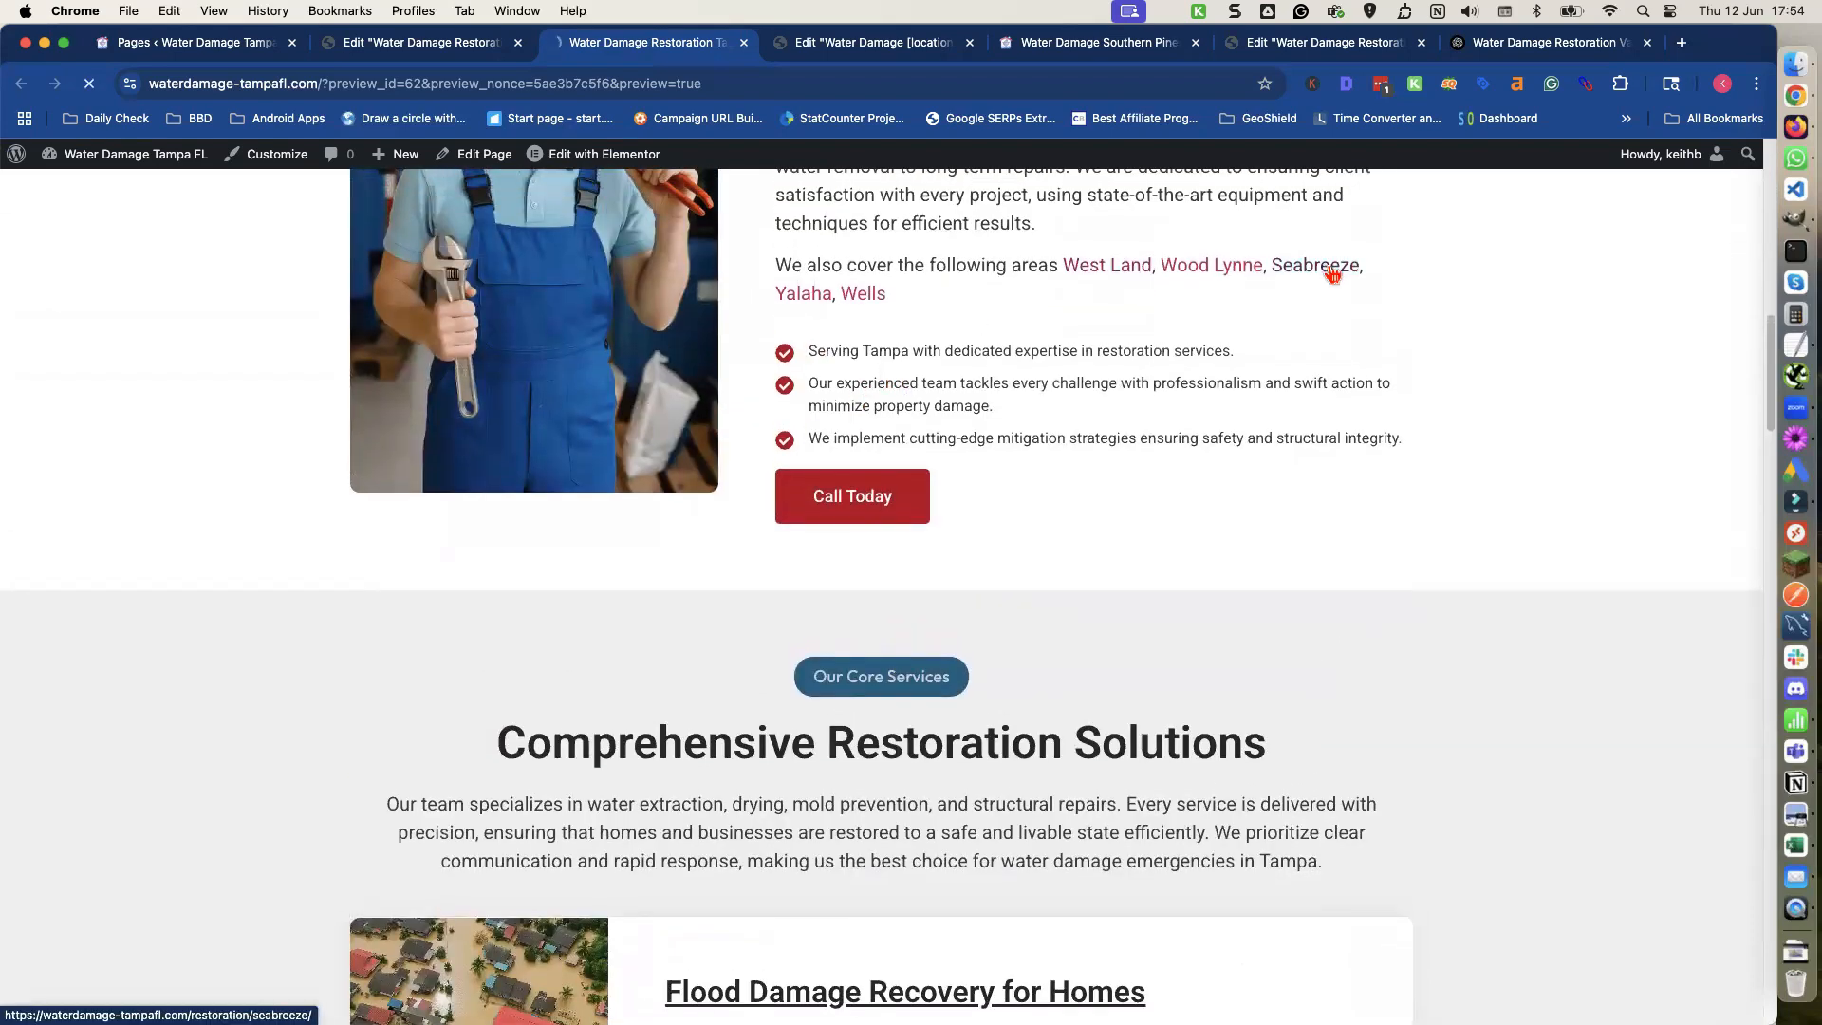
Review the Seabreeze page's nearby areas list and open the West Land location page from it.
scroll(1061, 370, "down", 3)
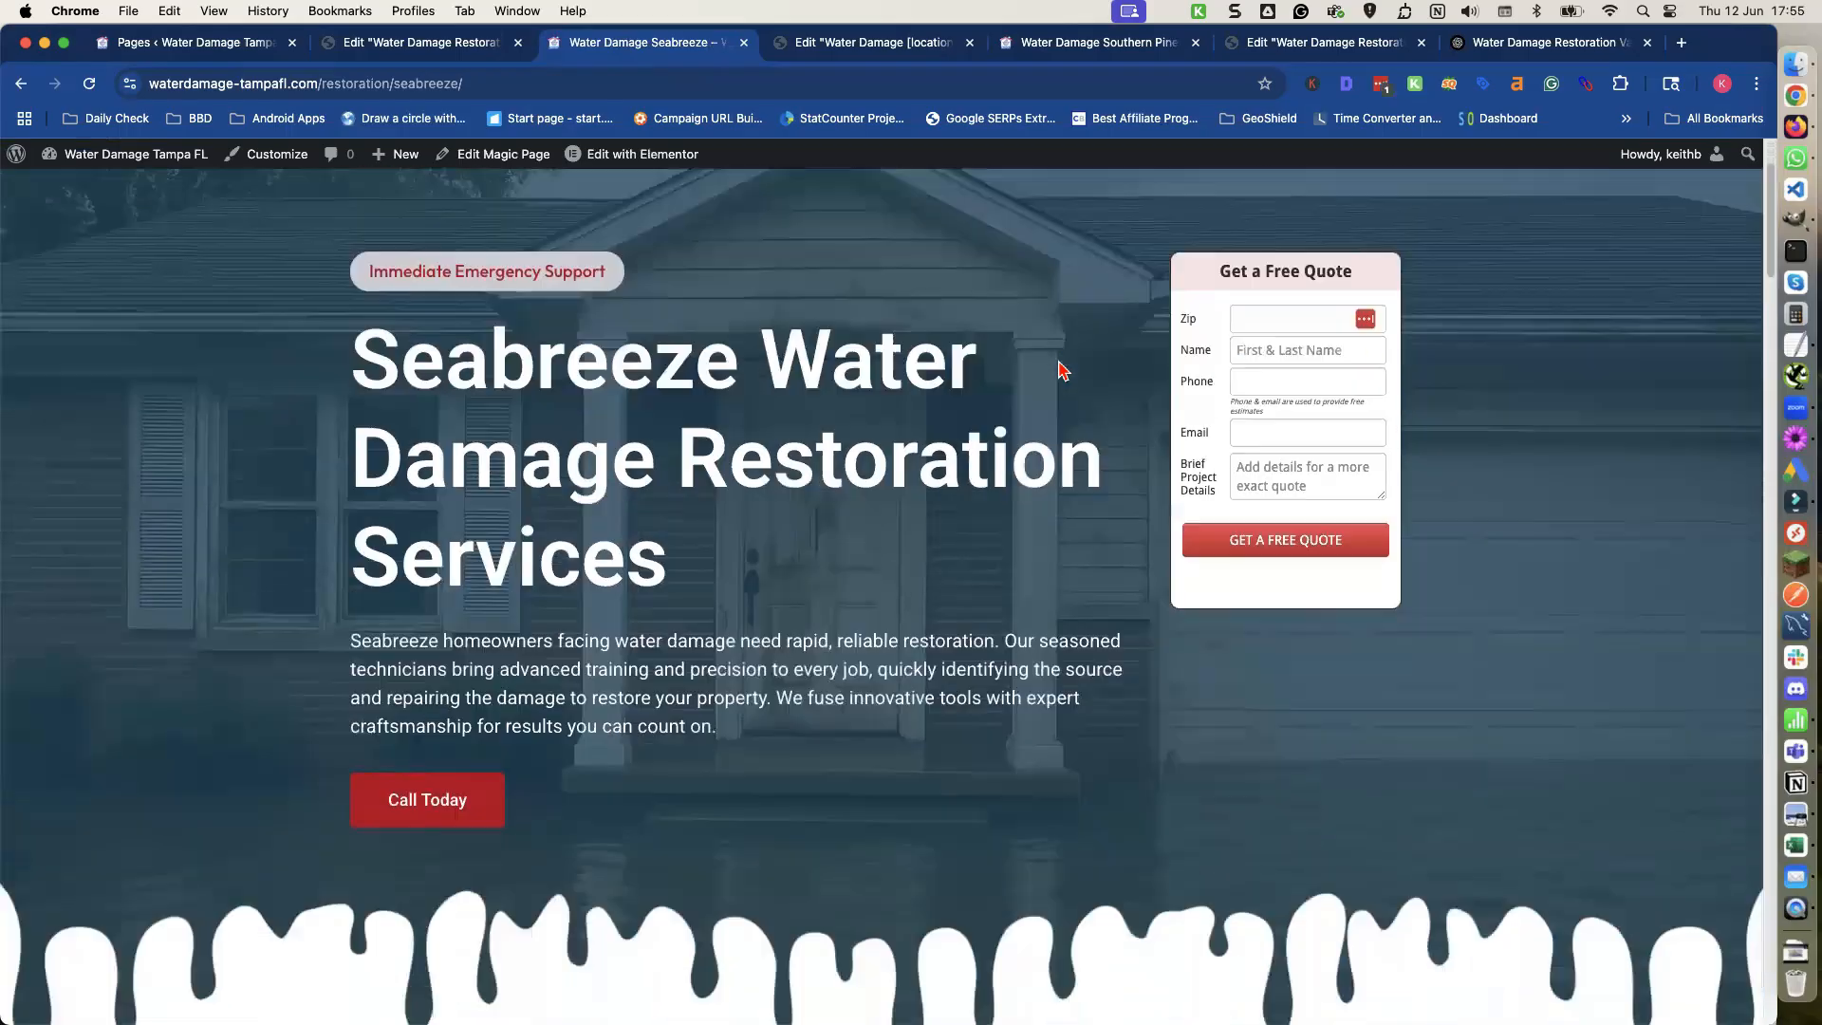
scroll(1061, 370, "down", 10)
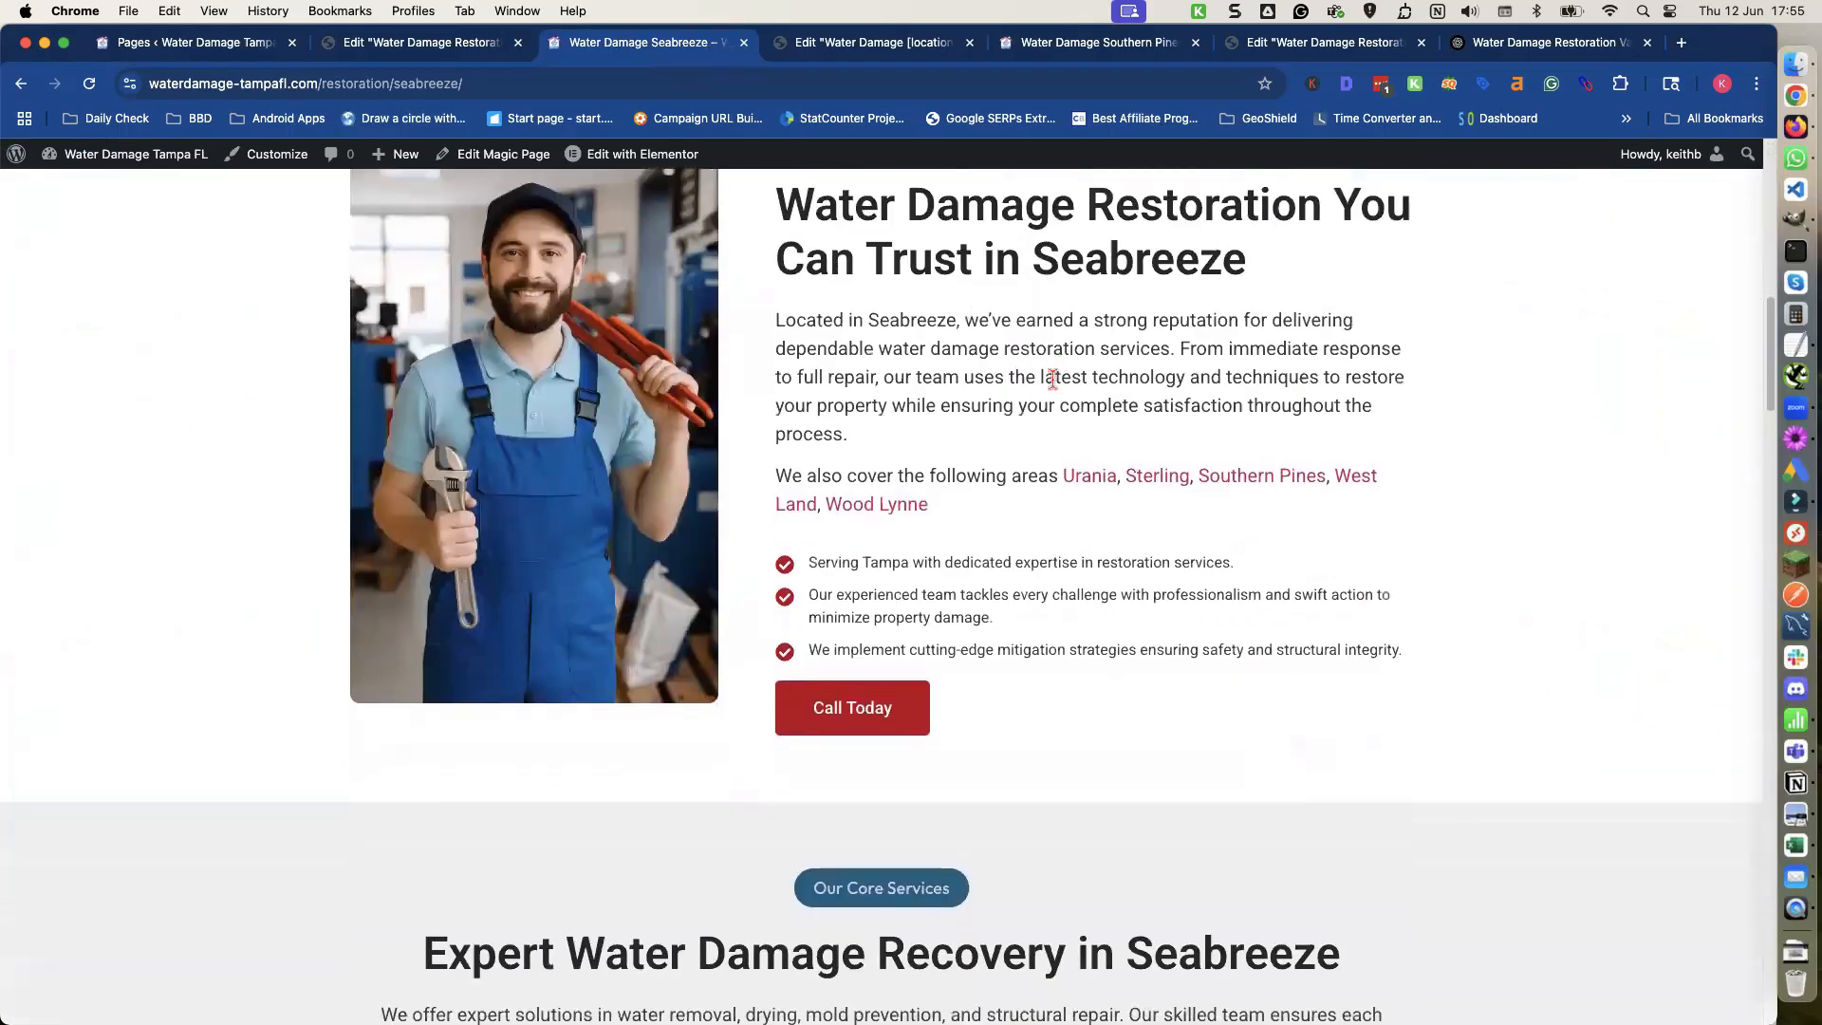
left_click(1359, 488)
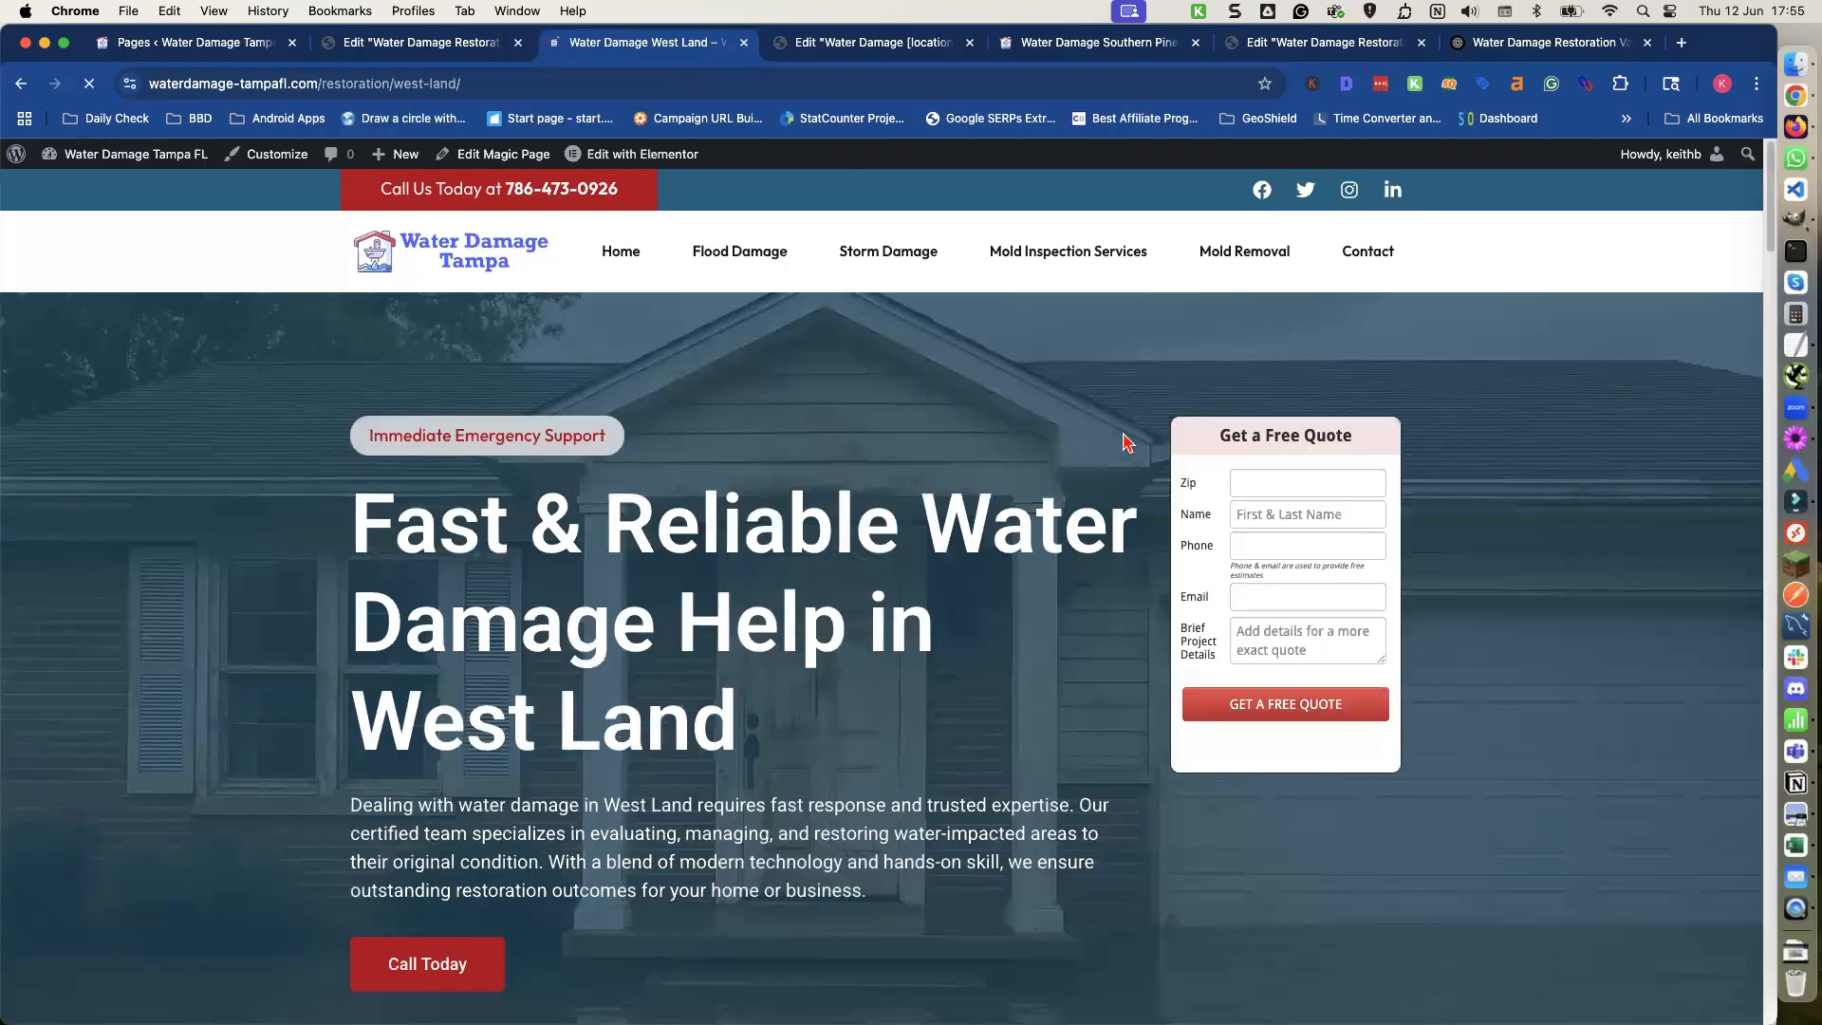
Review the West Land page's services and nearby areas, then open the Yalaha location page from its list.
scroll(1124, 434, "down", 10)
scroll(1117, 434, "down", 8)
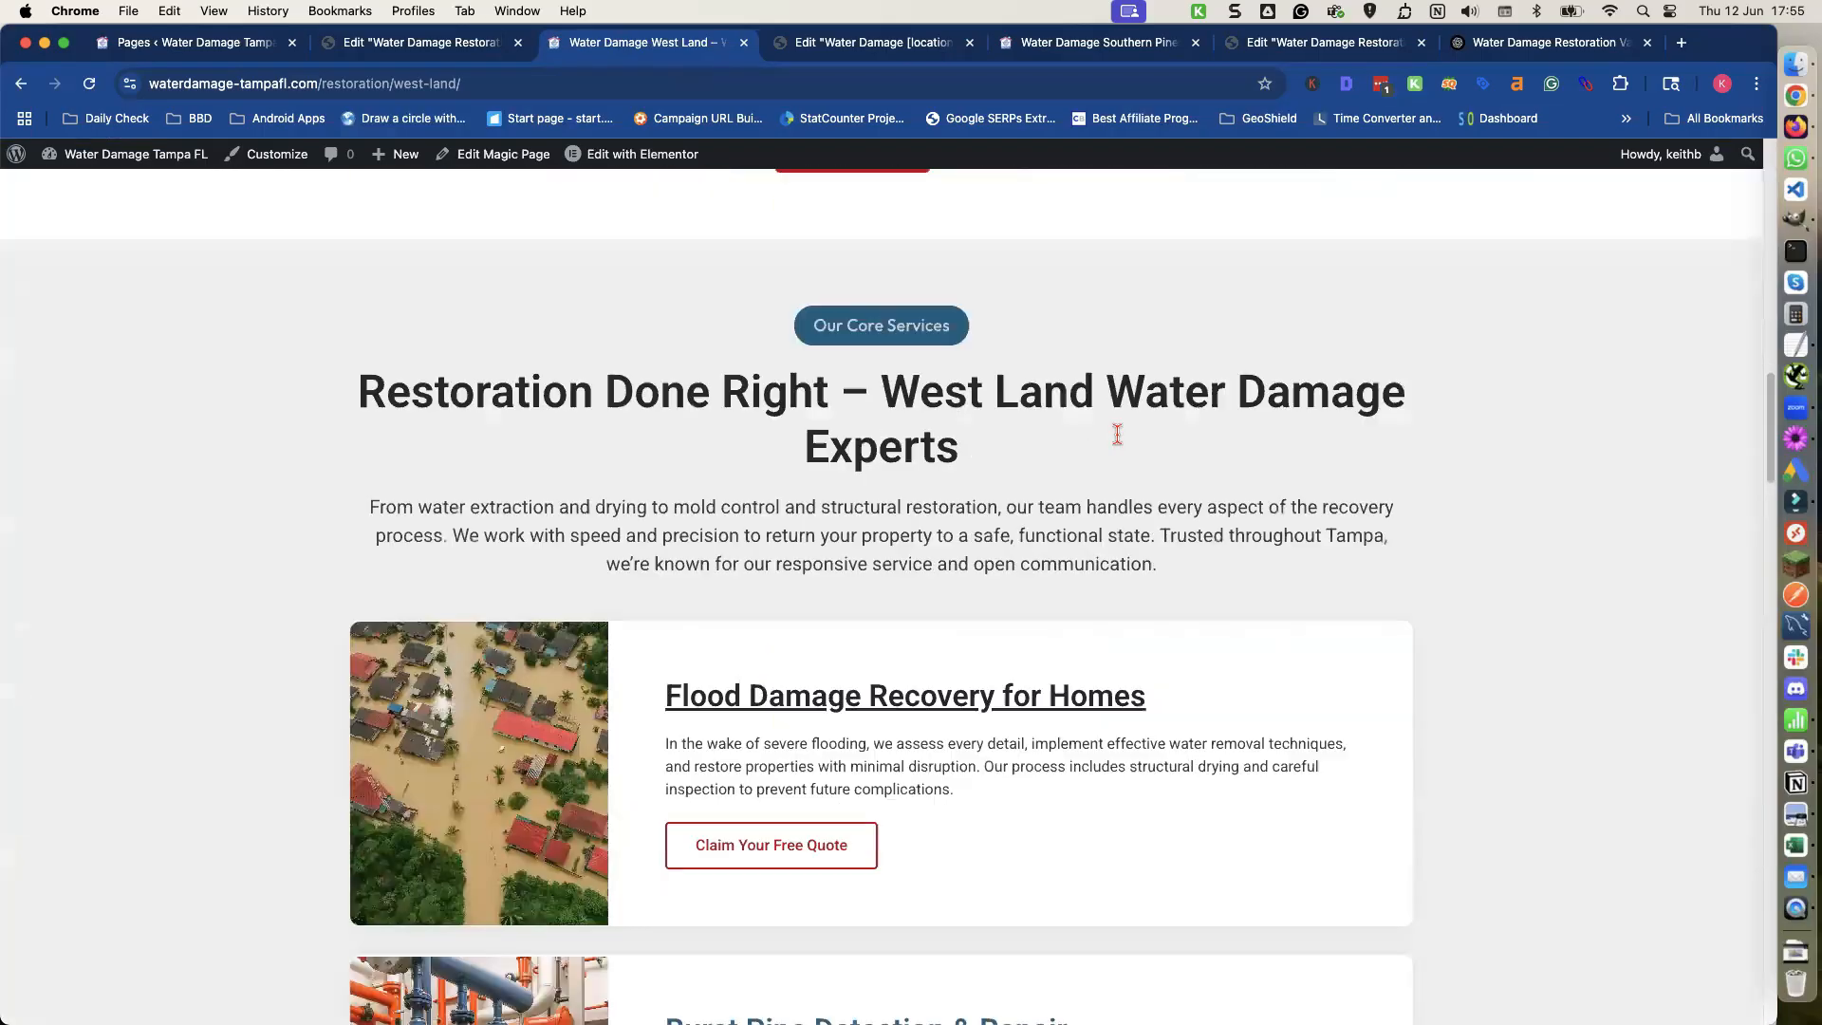
scroll(1112, 431, "up", 5)
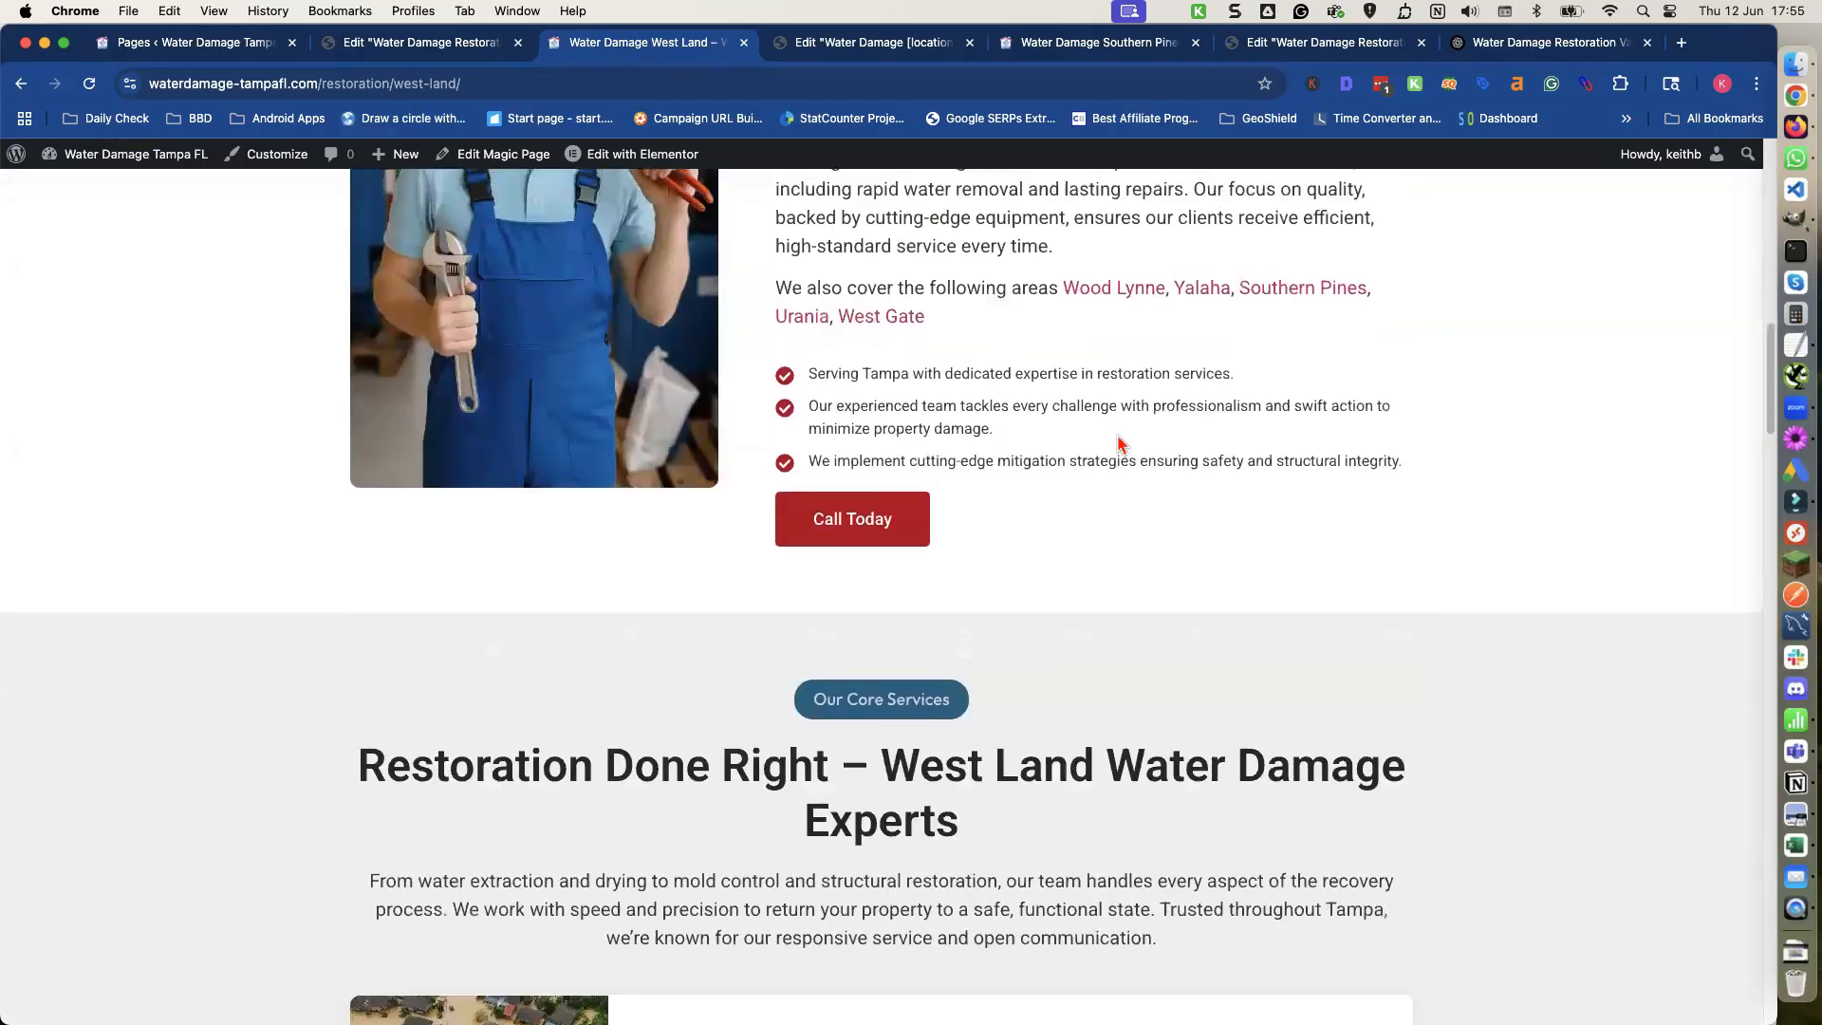
left_click(1202, 290)
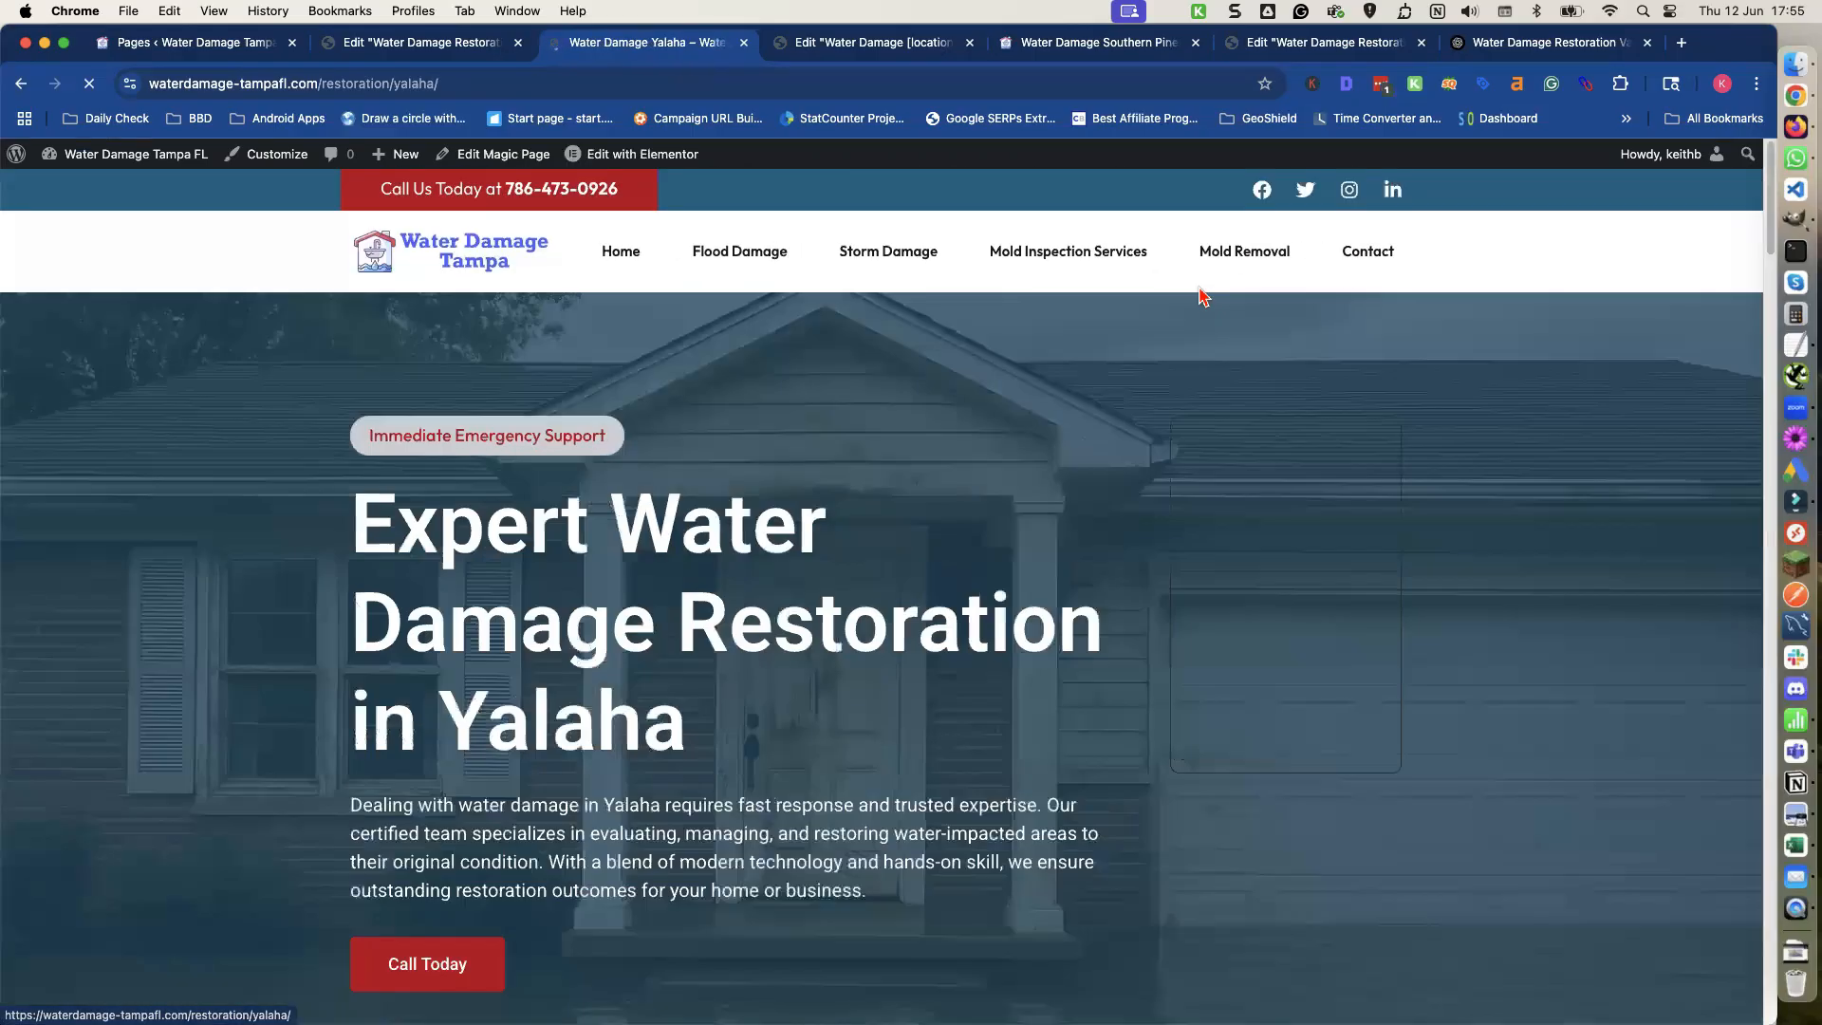
Review the Yalaha page's discover section and open the Urania location page from its nearby areas list.
scroll(1071, 400, "down", 4)
scroll(1072, 399, "down", 7)
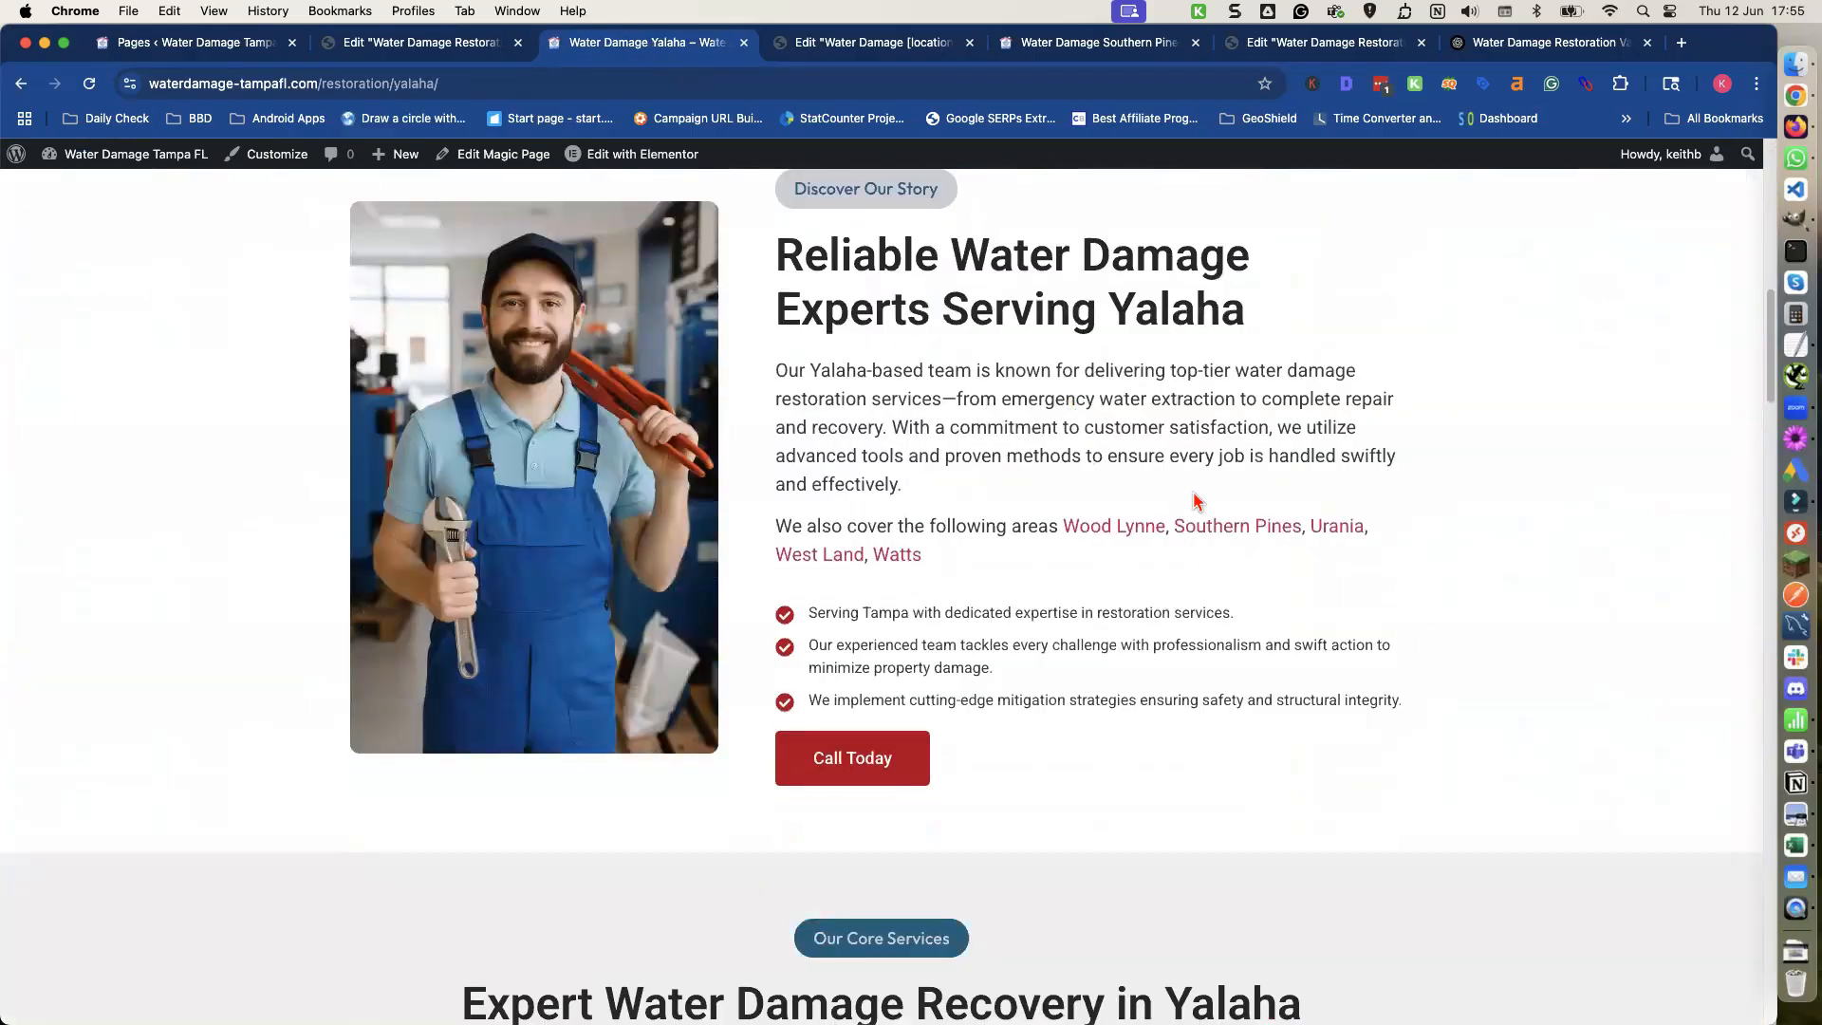
left_click(1338, 529)
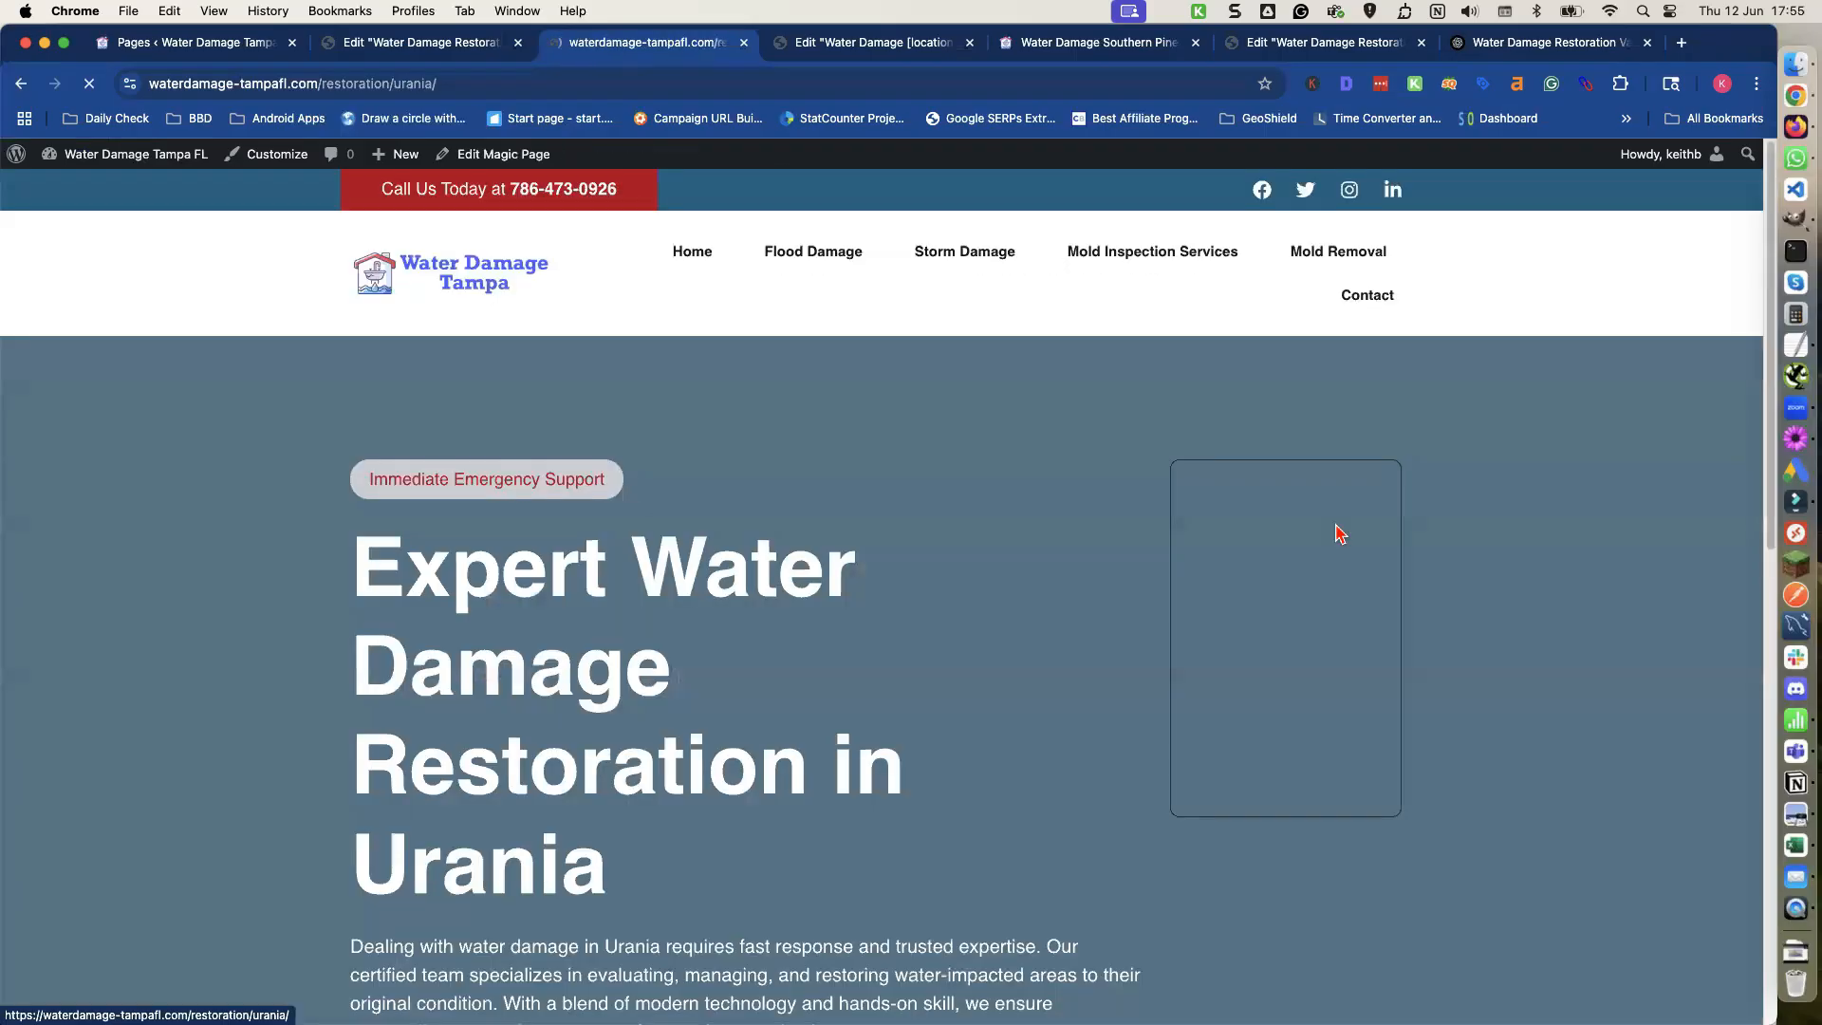
Scroll through the Urania location page, reviewing its services and Why Tampa Chooses Us sections.
scroll(1073, 506, "down", 8)
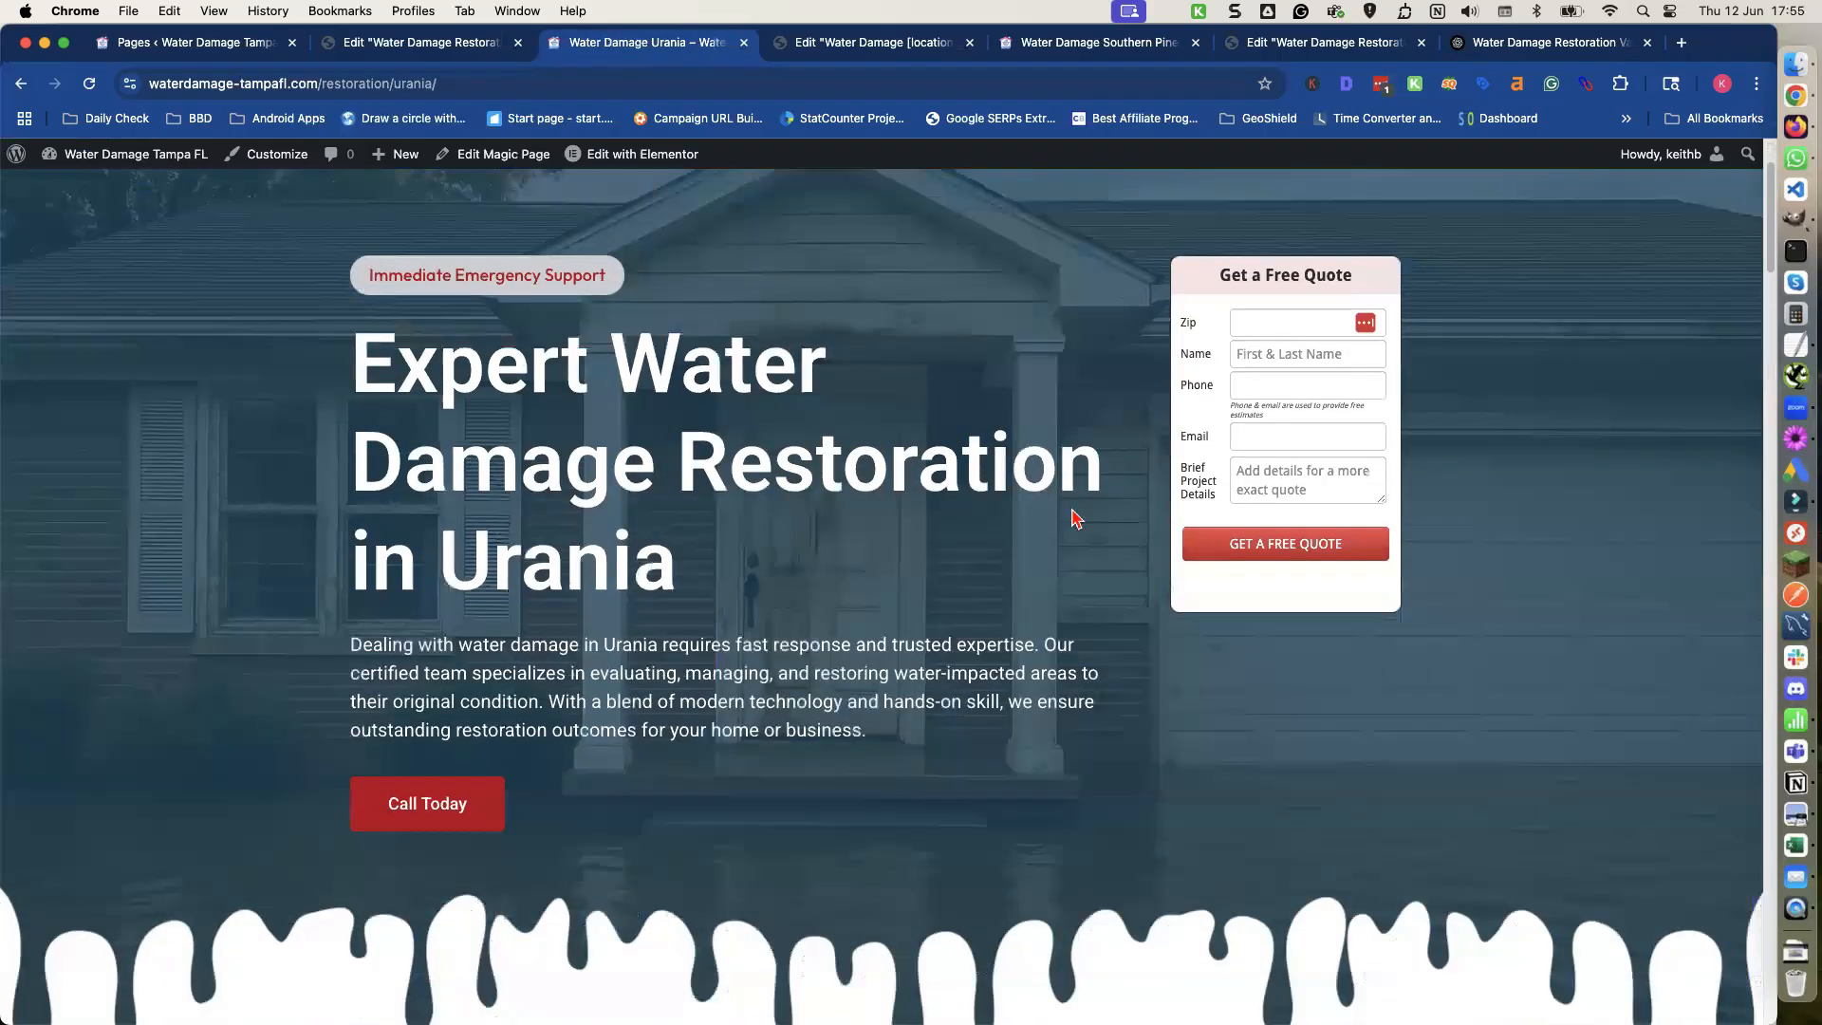
scroll(1070, 517, "down", 10)
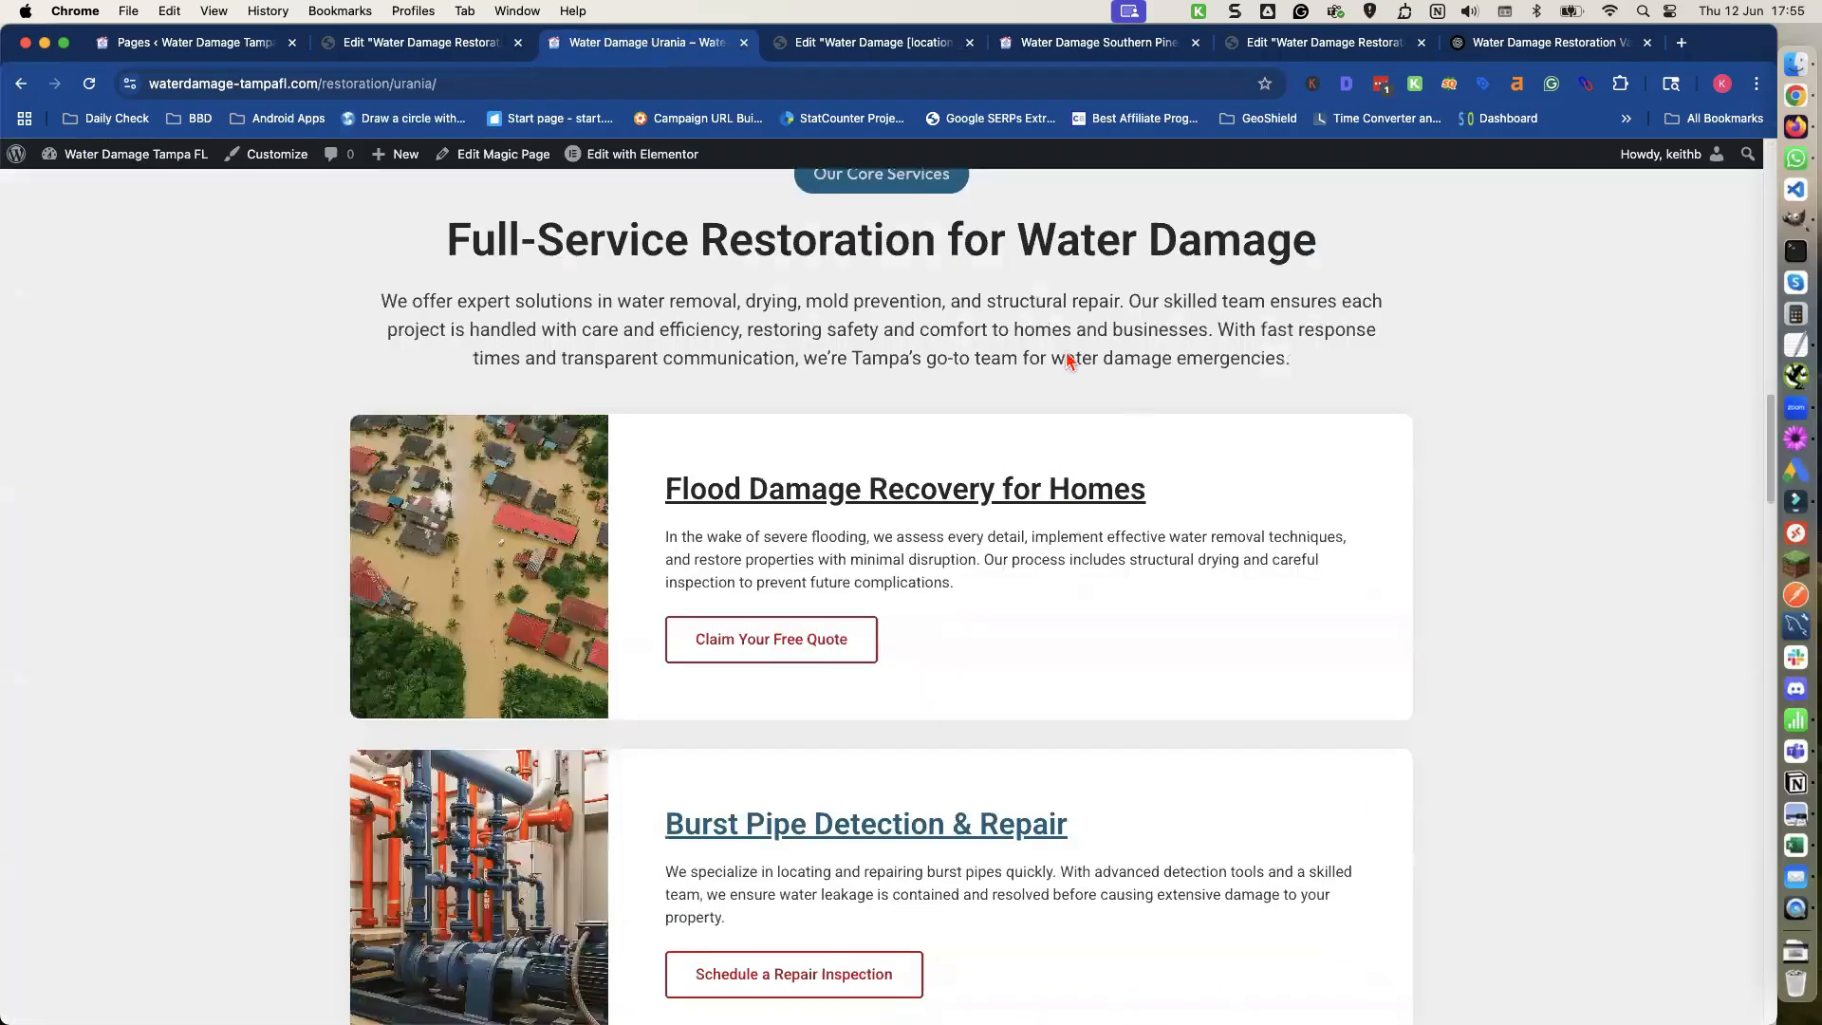
scroll(942, 528, "down", 4)
scroll(943, 528, "down", 2)
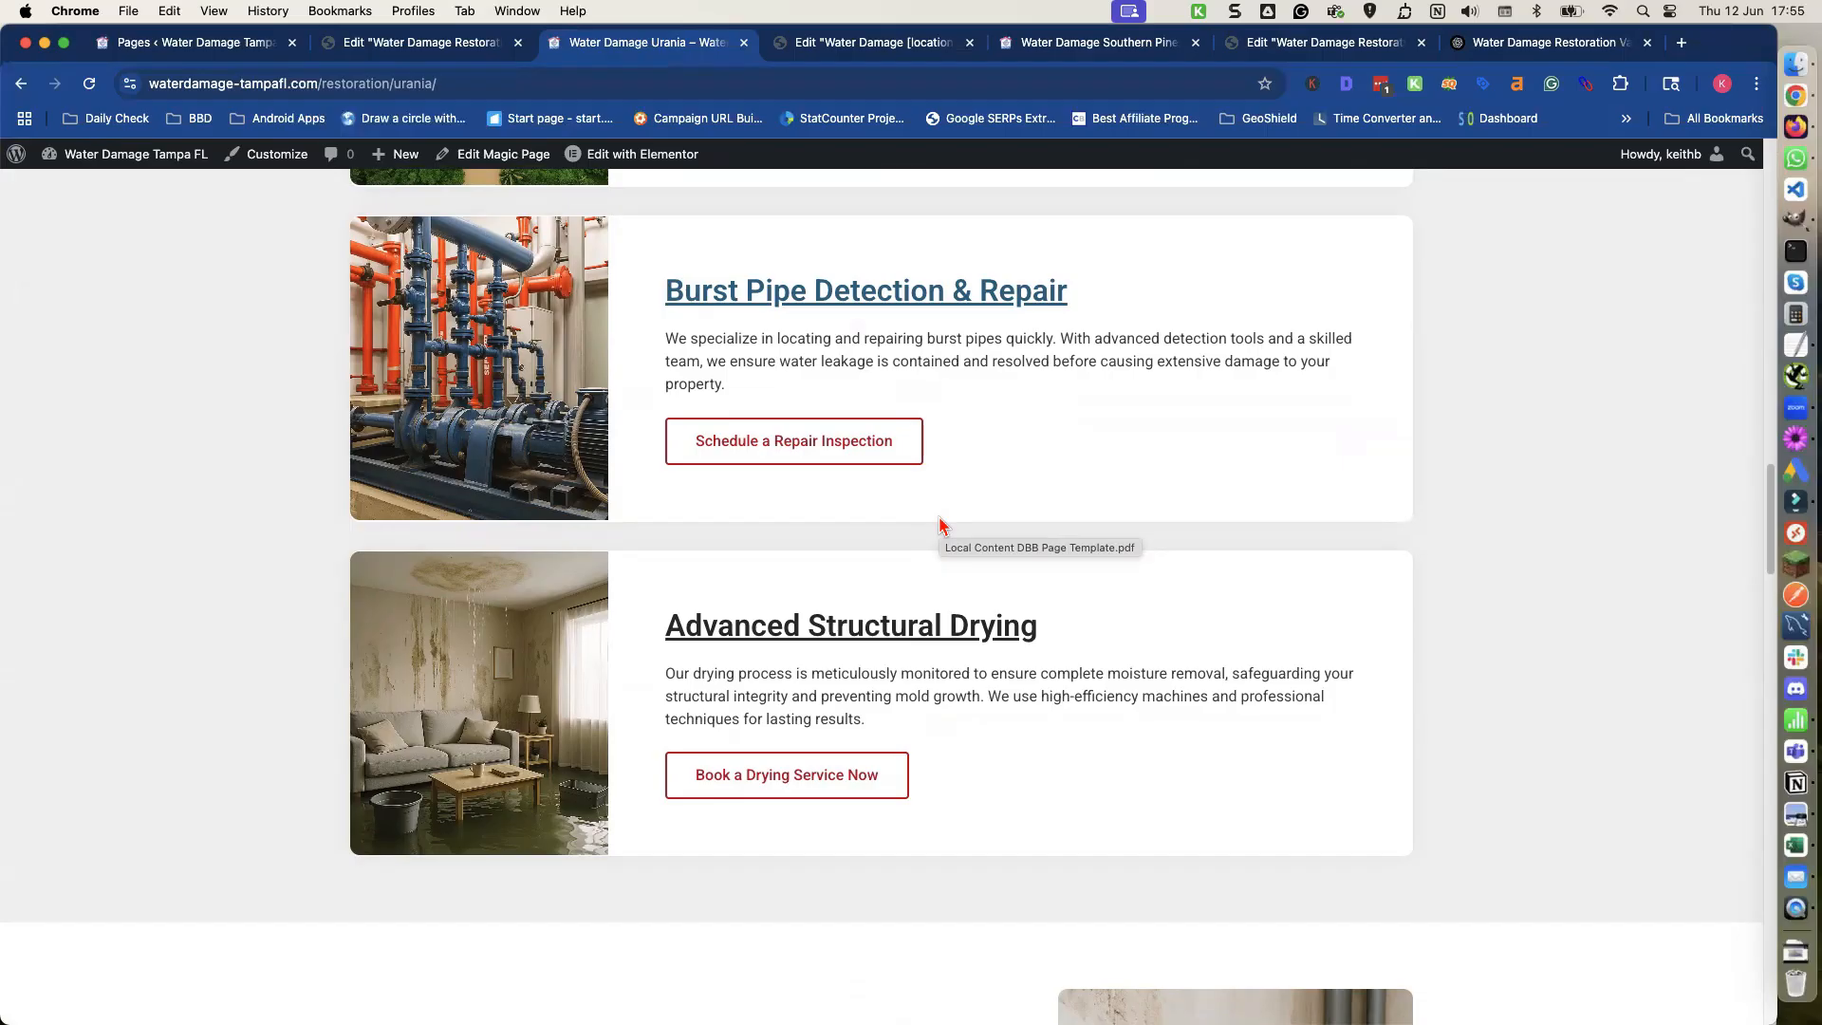
scroll(925, 522, "down", 10)
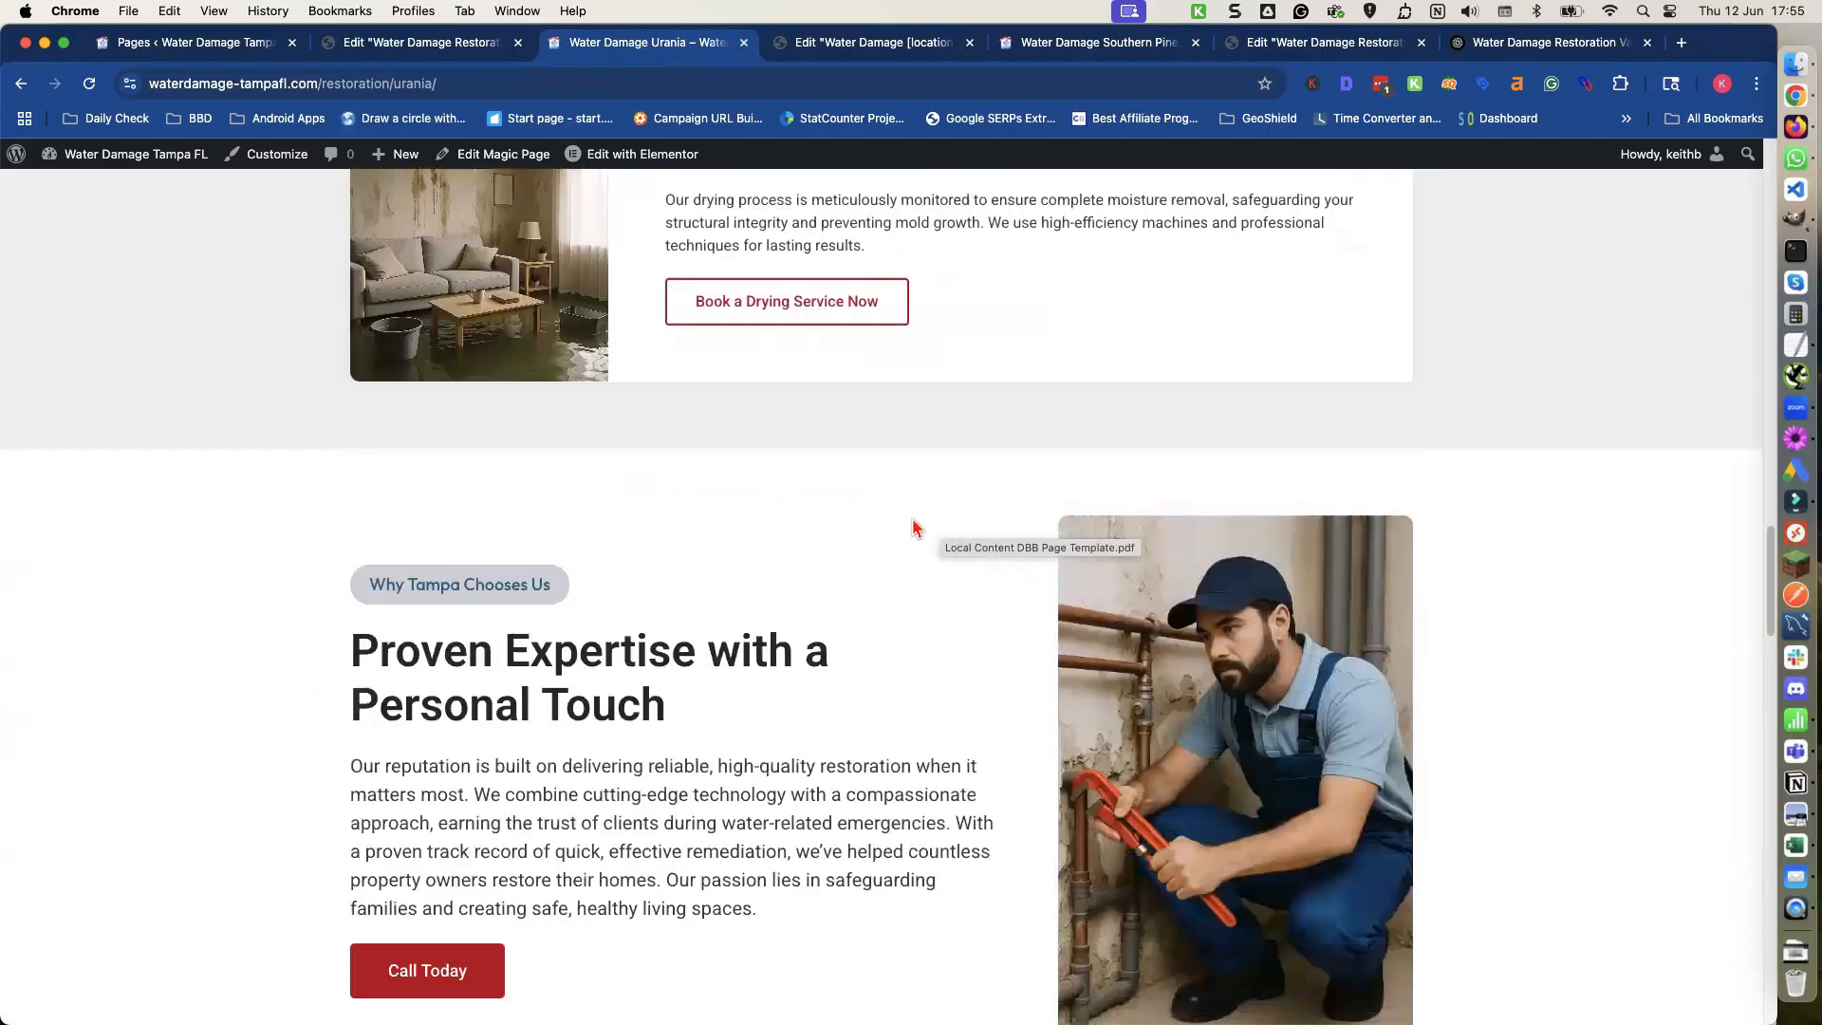